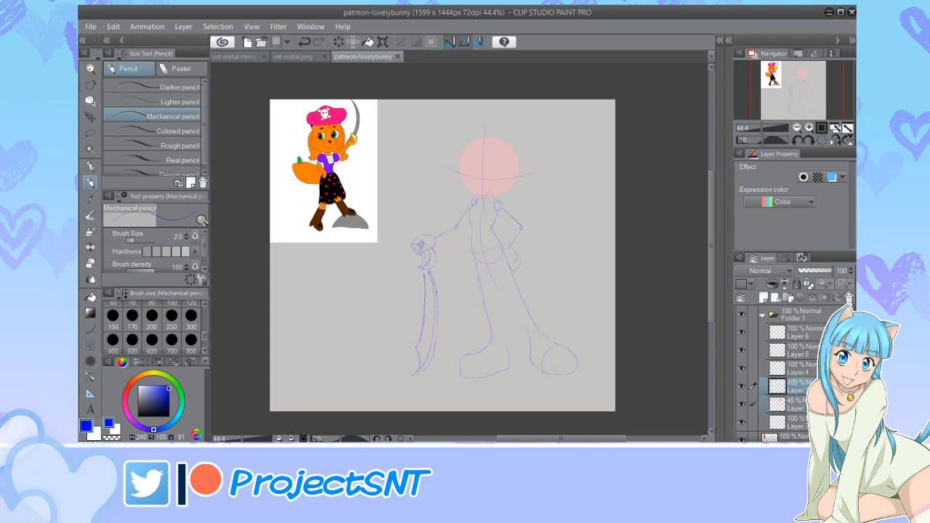
Examine the pirate character reference picture and compare it with the rough pose sketch beside it
{"action": "scroll", "coordinate": [434, 238], "scroll_direction": "down", "scroll_amount": 3}
{"action": "scroll", "coordinate": [347, 166], "scroll_direction": "up", "scroll_amount": 8}
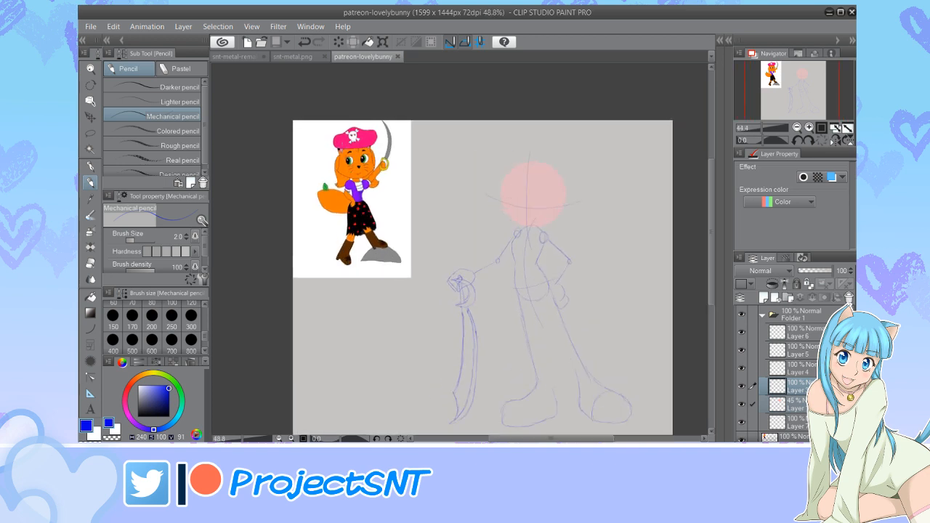
{"action": "scroll", "coordinate": [301, 189], "scroll_direction": "down", "scroll_amount": 3}
{"action": "scroll", "coordinate": [301, 188], "scroll_direction": "up", "scroll_amount": 2}
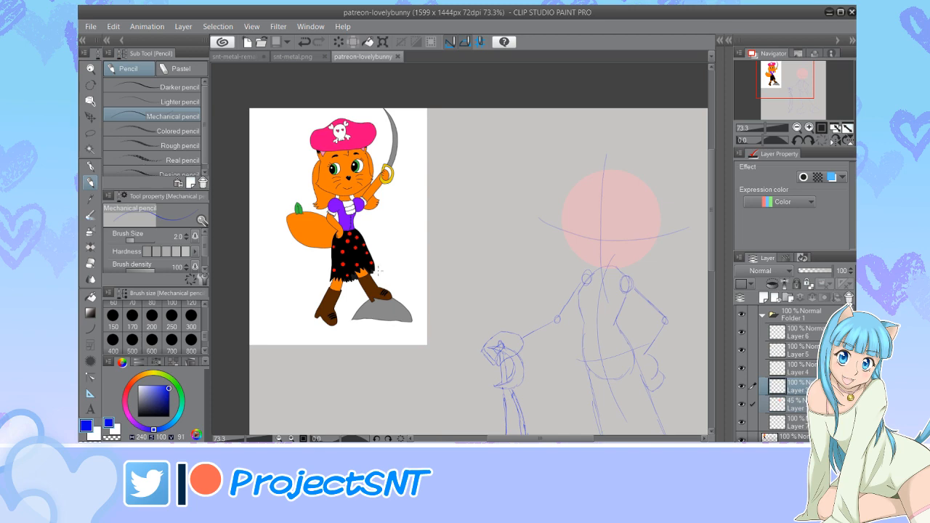
{"action": "scroll", "coordinate": [332, 248], "scroll_direction": "down", "scroll_amount": 5}
{"action": "scroll", "coordinate": [331, 234], "scroll_direction": "up", "scroll_amount": 6}
{"action": "scroll", "coordinate": [285, 210], "scroll_direction": "down", "scroll_amount": 3}
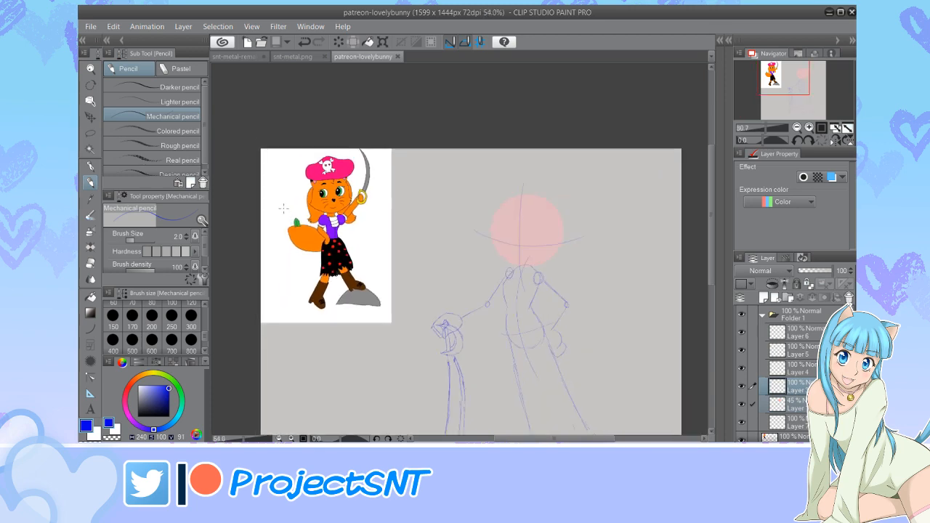
{"action": "scroll", "coordinate": [283, 208], "scroll_direction": "down", "scroll_amount": 3}
{"action": "scroll", "coordinate": [312, 197], "scroll_direction": "up", "scroll_amount": 3}
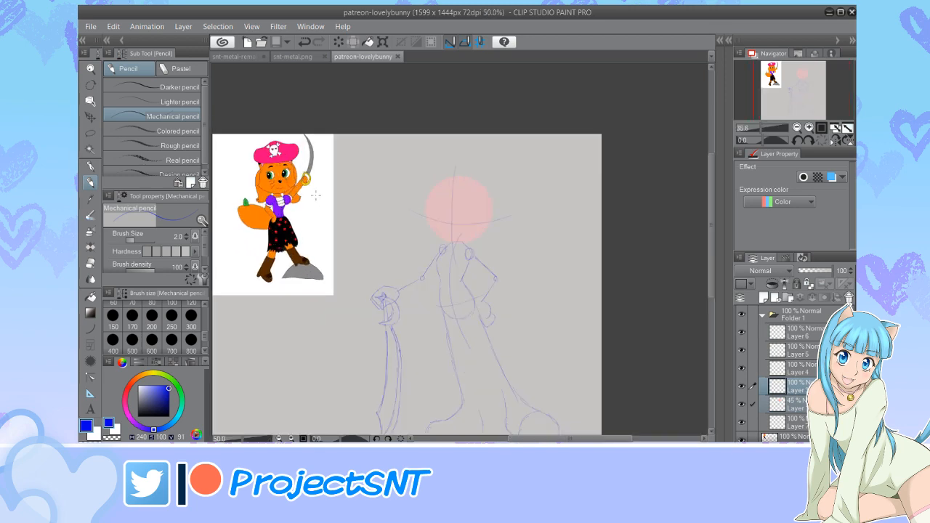
{"action": "scroll", "coordinate": [315, 194], "scroll_direction": "up", "scroll_amount": 2}
{"action": "scroll", "coordinate": [317, 268], "scroll_direction": "down", "scroll_amount": 2}
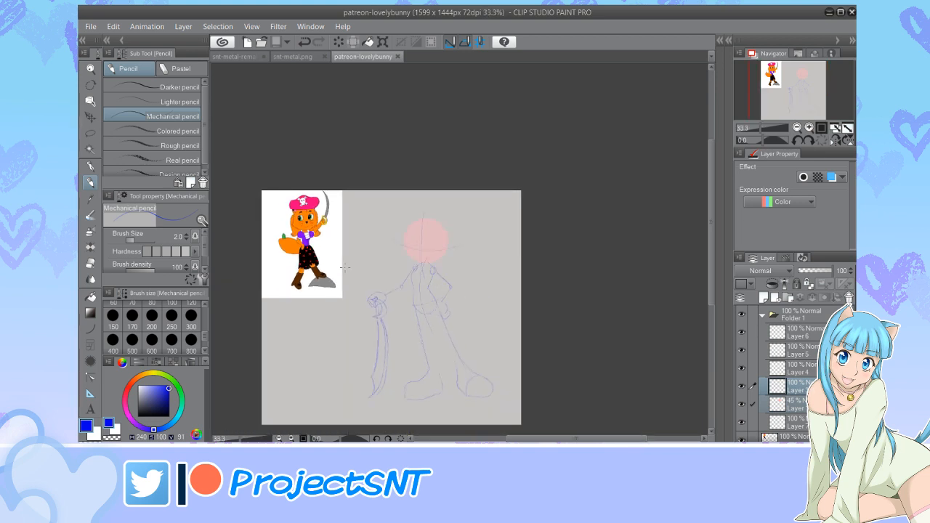
{"action": "scroll", "coordinate": [407, 235], "scroll_direction": "up", "scroll_amount": 3}
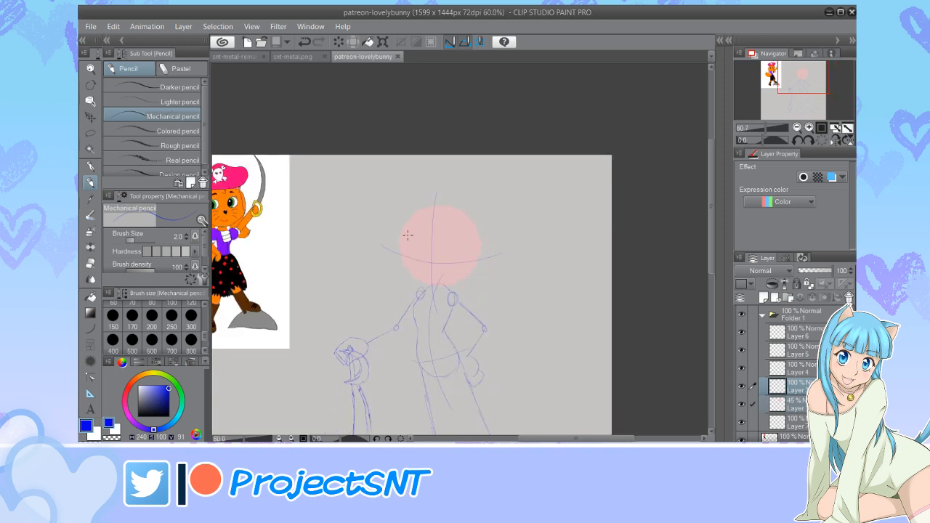
{"action": "scroll", "coordinate": [407, 235], "scroll_direction": "down", "scroll_amount": 2}
{"action": "scroll", "coordinate": [407, 235], "scroll_direction": "up", "scroll_amount": 1}
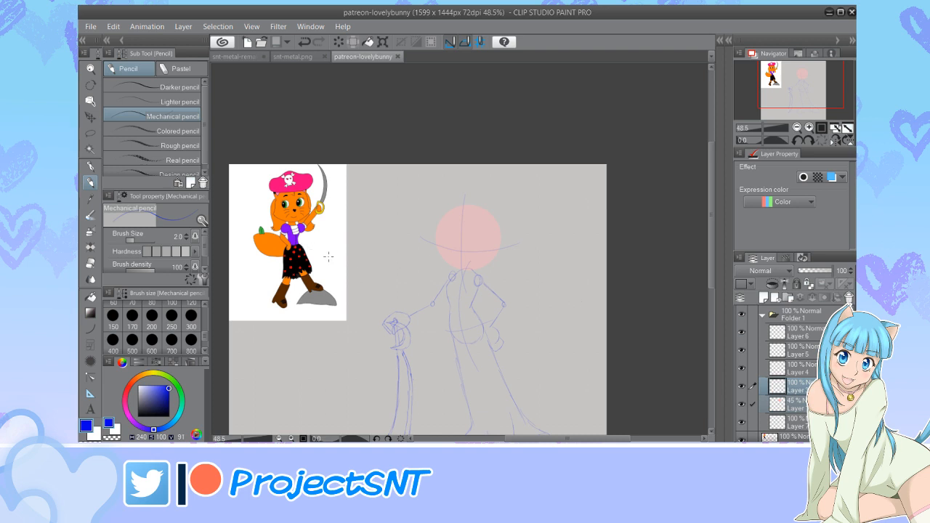
{"action": "scroll", "coordinate": [402, 251], "scroll_direction": "down", "scroll_amount": 1}
{"action": "scroll", "coordinate": [458, 271], "scroll_direction": "up", "scroll_amount": 4}
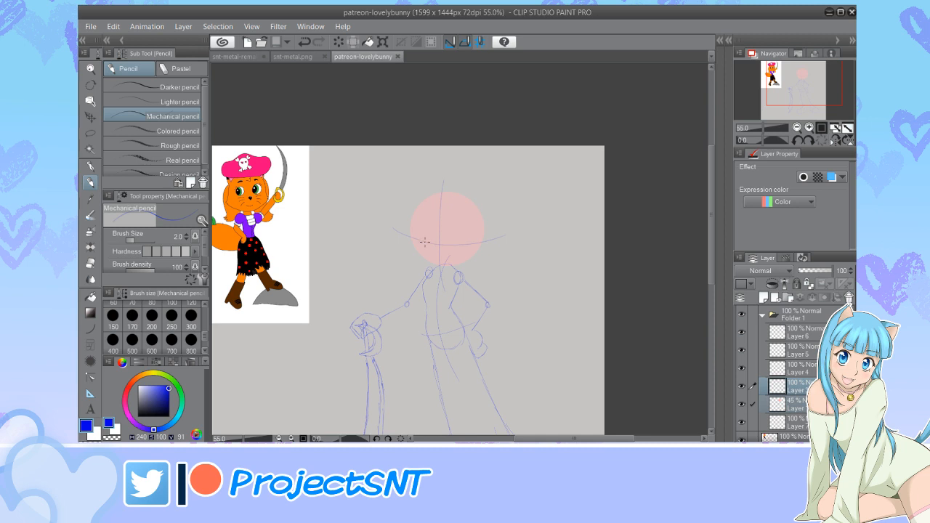
{"action": "scroll", "coordinate": [386, 243], "scroll_direction": "down", "scroll_amount": 4}
{"action": "scroll", "coordinate": [419, 235], "scroll_direction": "up", "scroll_amount": 8}
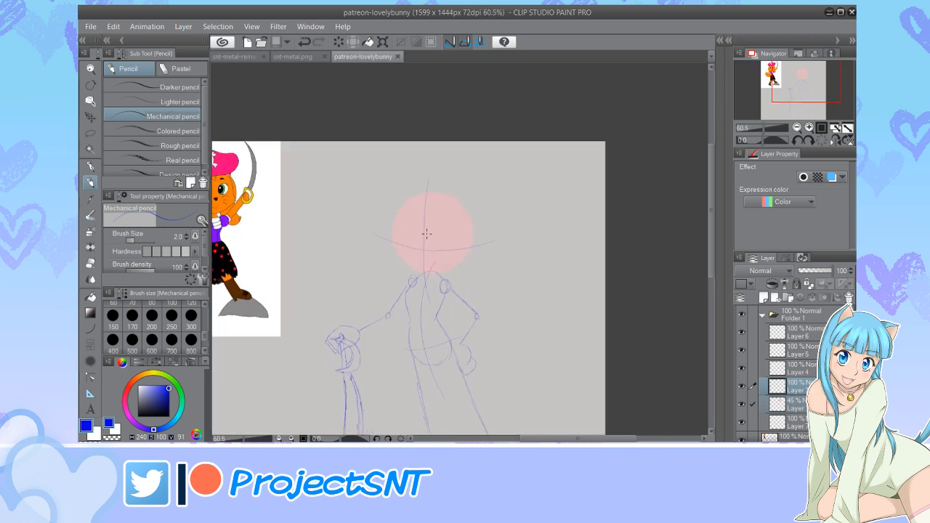
{"action": "scroll", "coordinate": [485, 309], "scroll_direction": "down", "scroll_amount": 4}
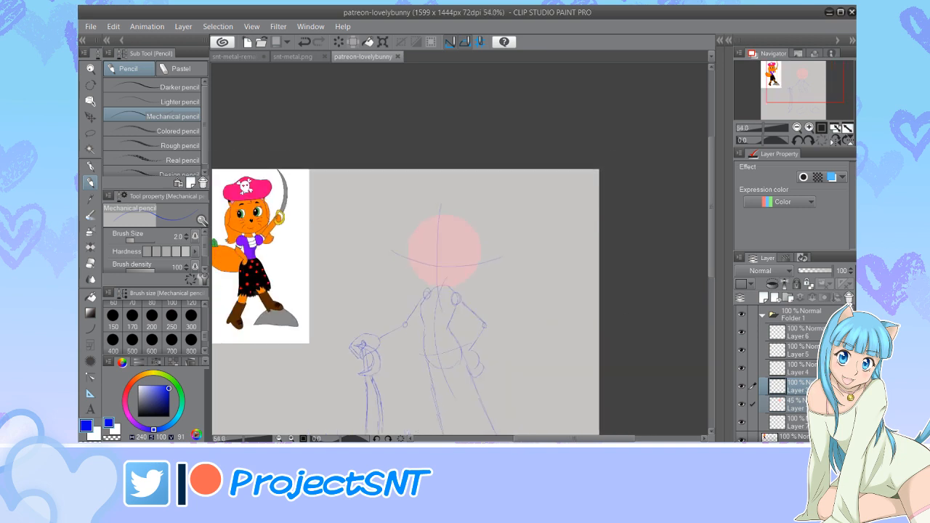
Collapse the rough sketch's Folder 1 and lower the whole folder's opacity to 49%
{"action": "left_click", "coordinate": [802, 314]}
{"action": "left_click", "coordinate": [762, 315]}
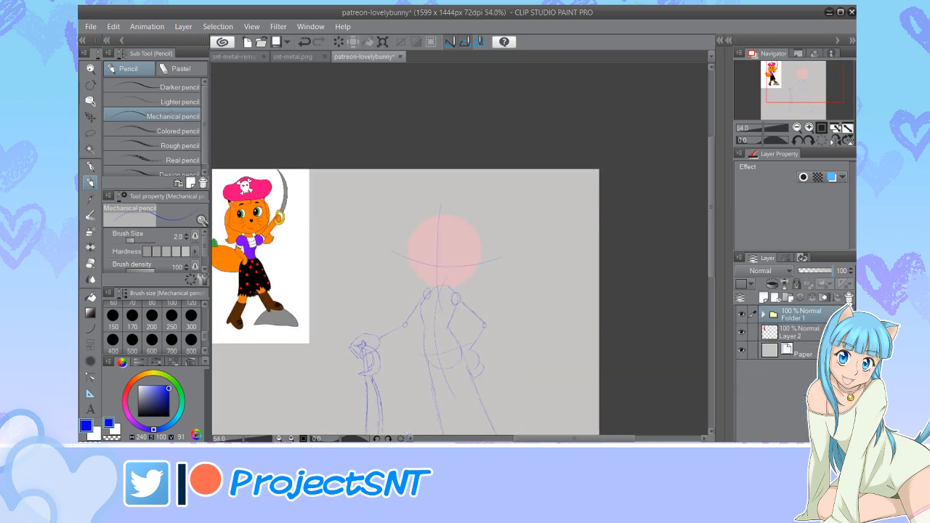
{"action": "left_click", "coordinate": [824, 271]}
{"action": "scroll", "coordinate": [475, 251], "scroll_direction": "down", "scroll_amount": 3}
{"action": "scroll", "coordinate": [485, 305], "scroll_direction": "up", "scroll_amount": 2}
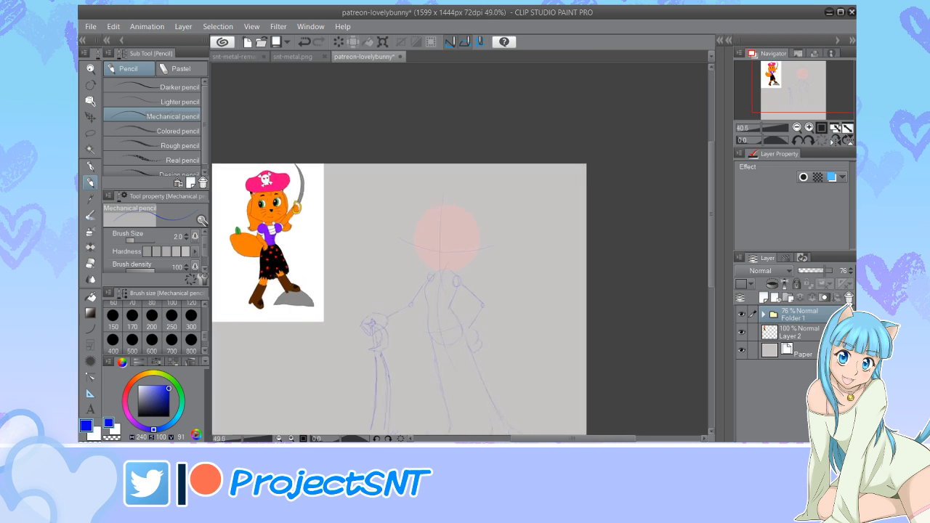
{"action": "left_click", "coordinate": [814, 271]}
{"action": "scroll", "coordinate": [372, 243], "scroll_direction": "down", "scroll_amount": 3}
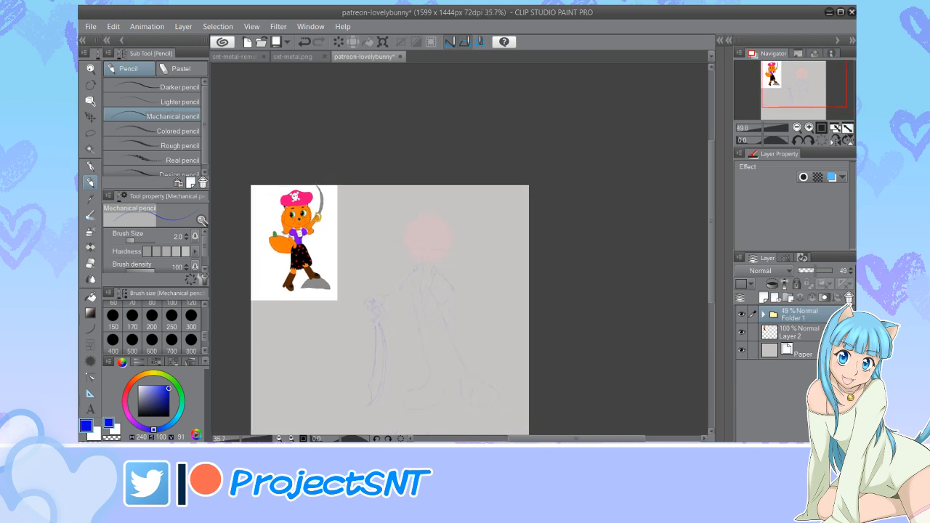
Create a new layer folder above the faded sketch folder and add an empty raster layer inside it
{"action": "scroll", "coordinate": [366, 287], "scroll_direction": "up", "scroll_amount": 3}
{"action": "scroll", "coordinate": [439, 224], "scroll_direction": "up", "scroll_amount": 2}
{"action": "left_click", "coordinate": [788, 297]}
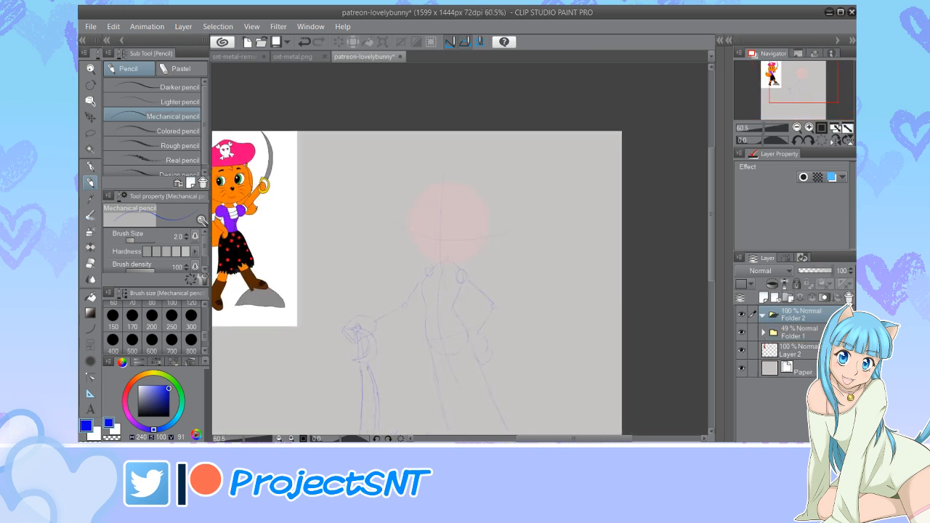
{"action": "left_click", "coordinate": [763, 297]}
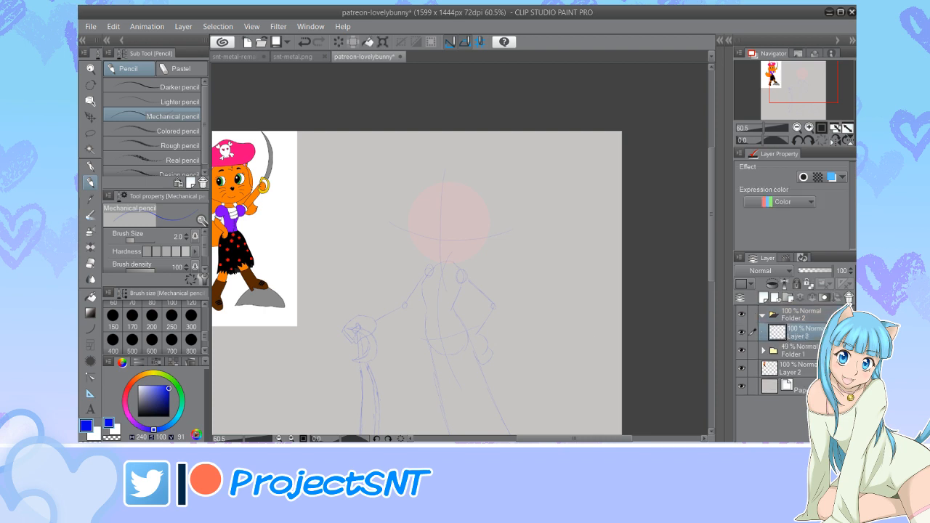
Sketch a small rounded triangular nose with a short bridge line where the head's two guide lines cross
{"action": "scroll", "coordinate": [386, 314], "scroll_direction": "down", "scroll_amount": 5}
{"action": "scroll", "coordinate": [382, 269], "scroll_direction": "up", "scroll_amount": 5}
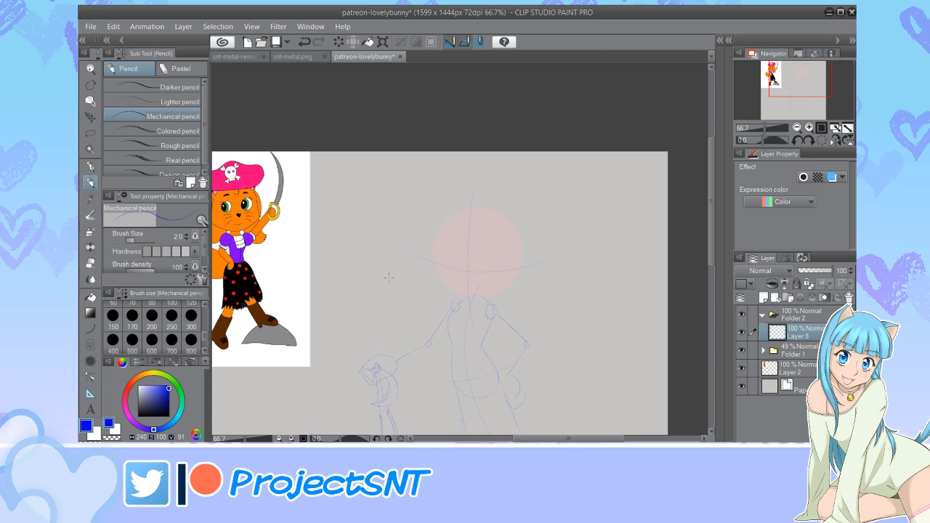
{"action": "scroll", "coordinate": [391, 275], "scroll_direction": "down", "scroll_amount": 3}
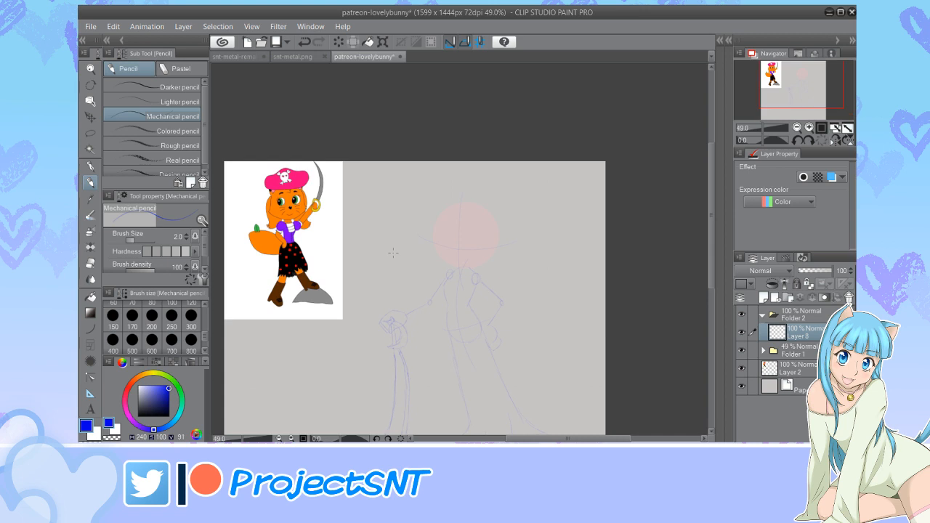
{"action": "scroll", "coordinate": [393, 252], "scroll_direction": "up", "scroll_amount": 3}
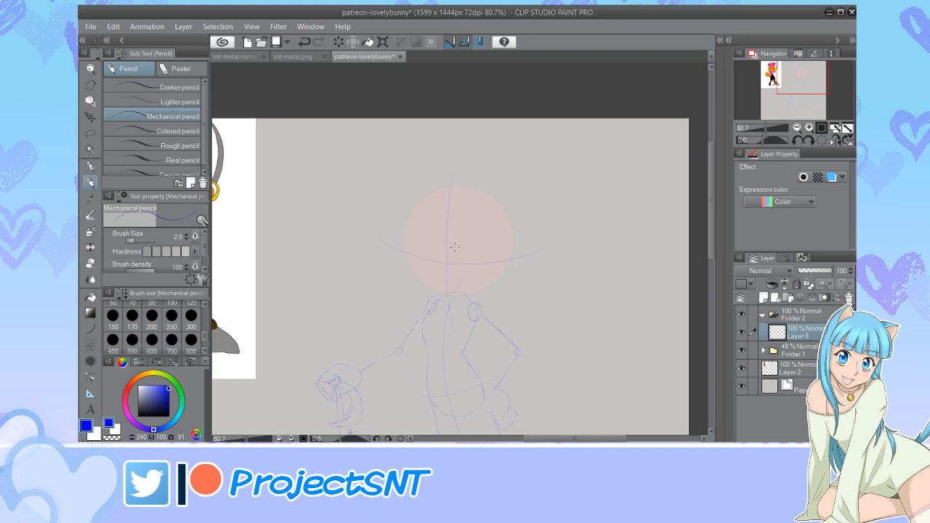
{"action": "scroll", "coordinate": [692, 181], "scroll_direction": "down", "scroll_amount": 3}
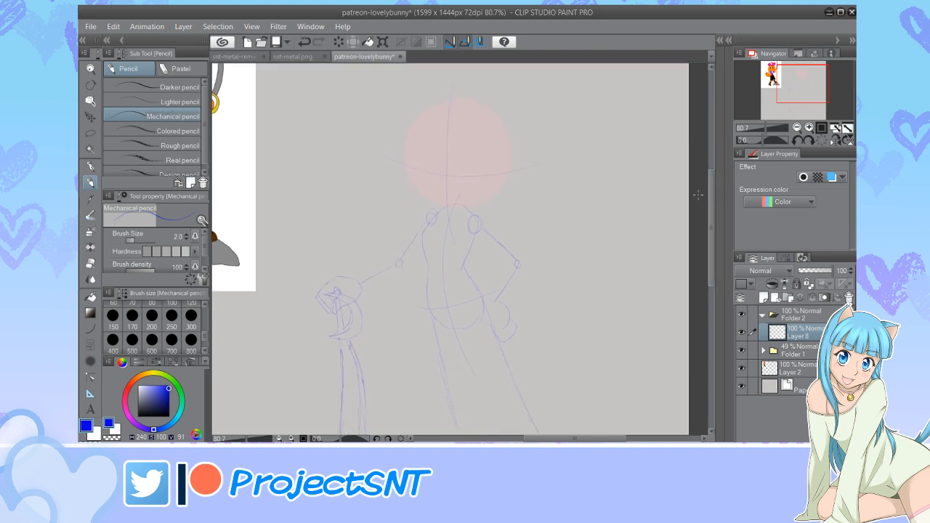
{"action": "mouse_move", "coordinate": [574, 438]}
{"action": "left_mouse_down"}
{"action": "mouse_move", "coordinate": [549, 438]}
{"action": "mouse_move", "coordinate": [574, 439]}
{"action": "left_mouse_up"}
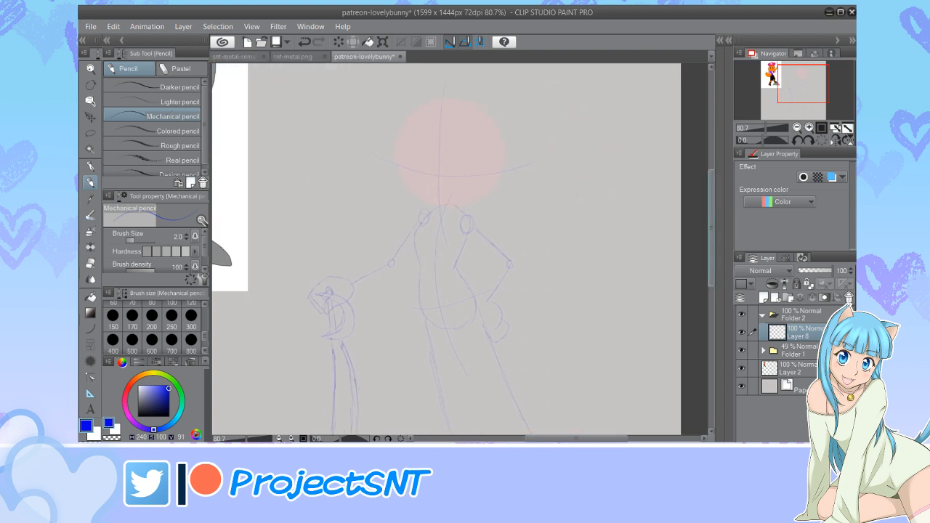
{"action": "left_click_drag", "start_coordinate": [711, 240], "coordinate": [711, 223]}
{"action": "left_click", "coordinate": [809, 128]}
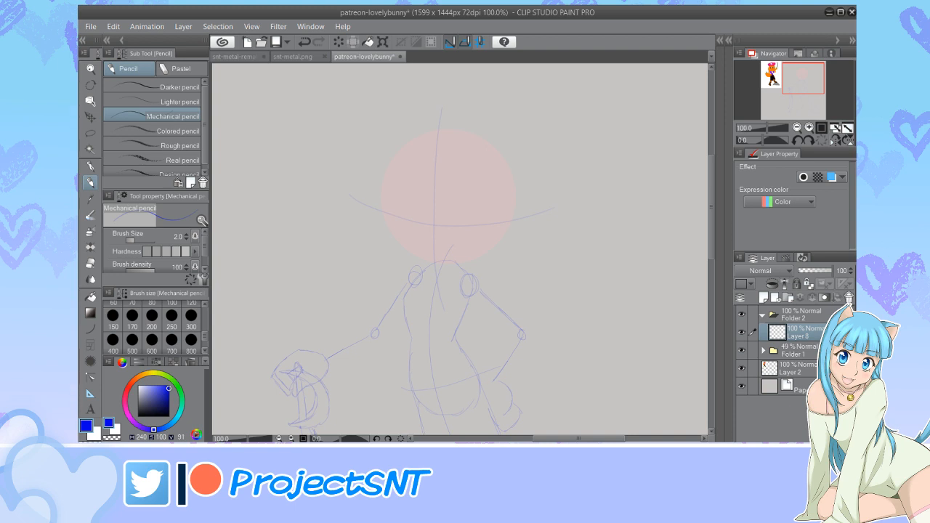
{"action": "mouse_move", "coordinate": [554, 439]}
{"action": "left_mouse_down"}
{"action": "mouse_move", "coordinate": [541, 439]}
{"action": "mouse_move", "coordinate": [555, 438]}
{"action": "left_mouse_up"}
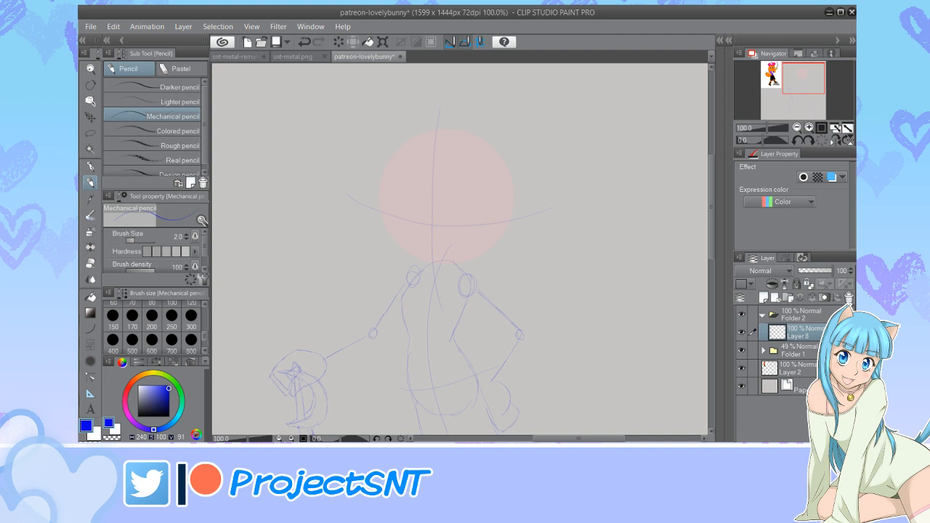
{"action": "key", "text": "ctrl+plus"}
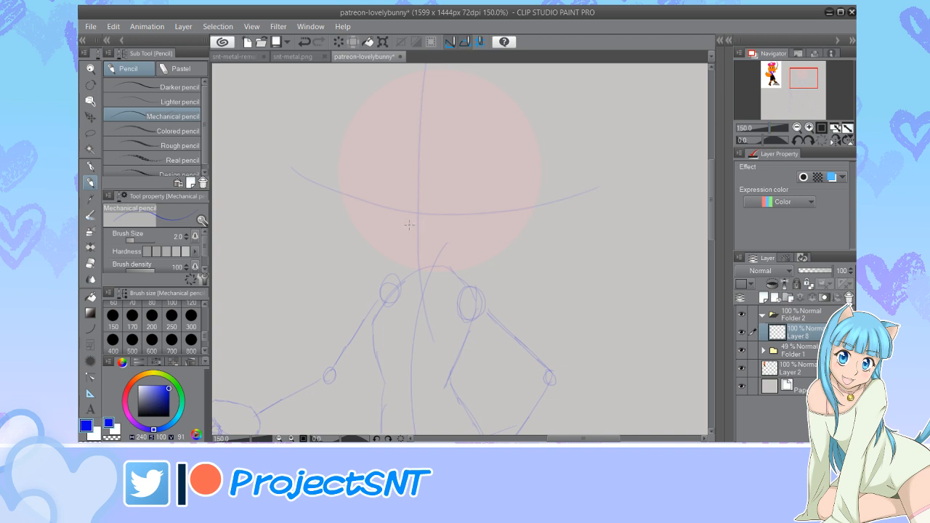
{"action": "key", "text": "ctrl+plus"}
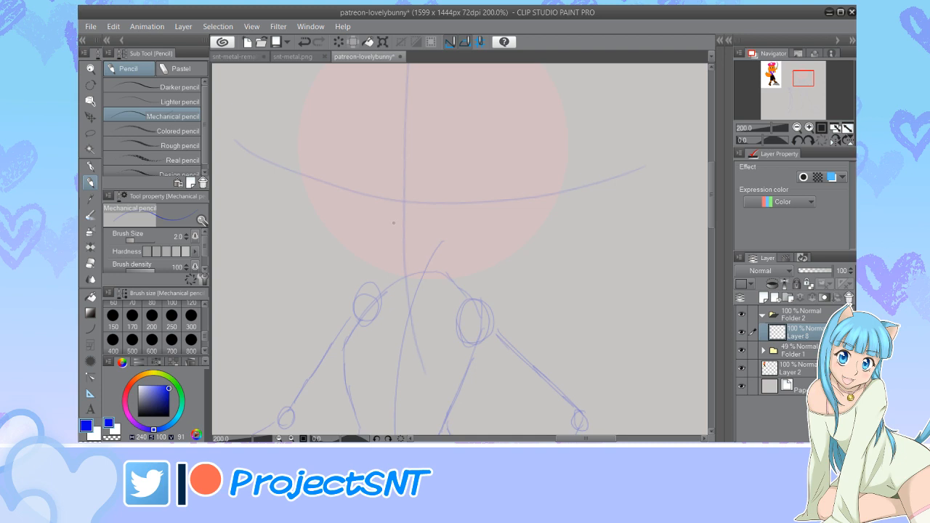
{"action": "mouse_move", "coordinate": [393, 222]}
{"action": "left_mouse_down"}
{"action": "mouse_move", "coordinate": [376, 206]}
{"action": "mouse_move", "coordinate": [411, 206]}
{"action": "mouse_move", "coordinate": [395, 225]}
{"action": "mouse_move", "coordinate": [379, 211]}
{"action": "mouse_move", "coordinate": [385, 201]}
{"action": "mouse_move", "coordinate": [413, 208]}
{"action": "left_mouse_up"}
{"action": "left_click_drag", "start_coordinate": [387, 176], "coordinate": [375, 201]}
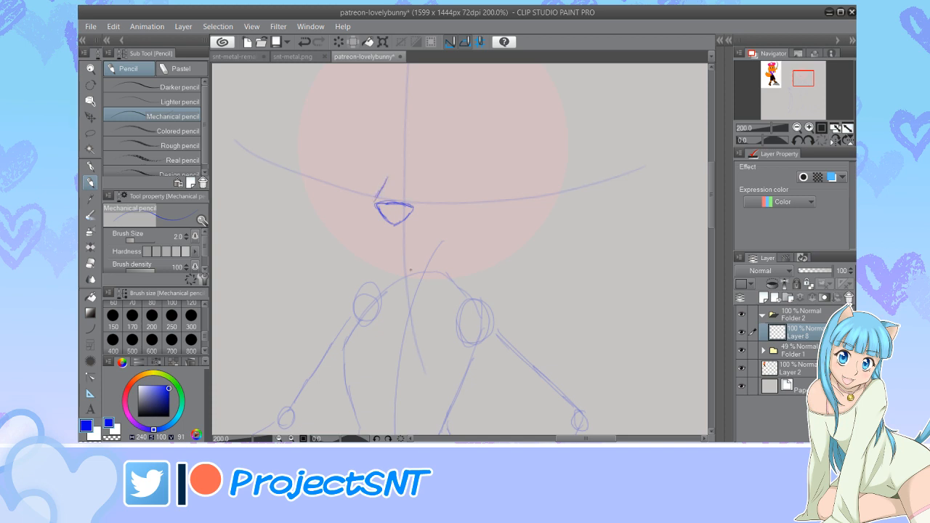
Transform the nose sketch, nudging it slightly down and to the right, and apply the move
{"action": "scroll", "coordinate": [459, 250], "scroll_direction": "down", "scroll_amount": 2}
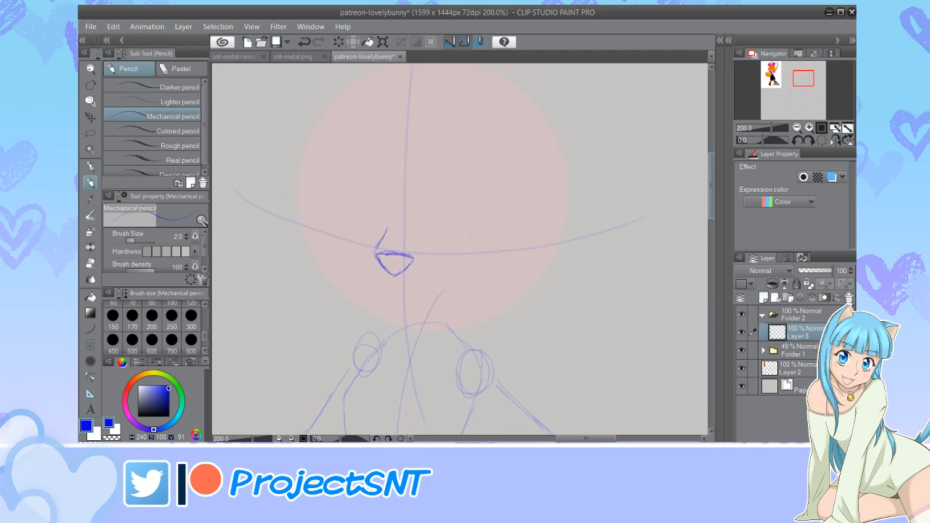
{"action": "key", "text": "ctrl+t"}
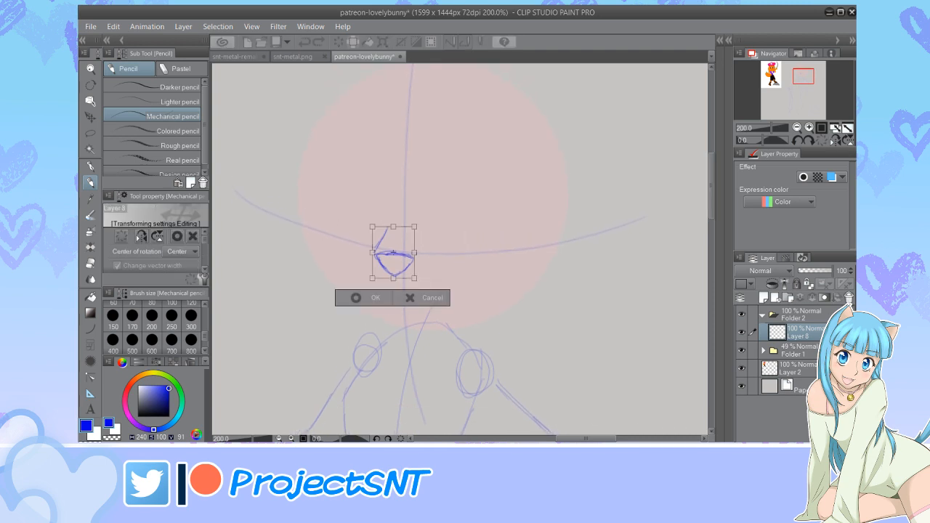
{"action": "key", "text": "Down"}
{"action": "key", "text": "Down"}
{"action": "key", "text": "Down"}
{"action": "key", "text": "Right"}
{"action": "key", "text": "Right"}
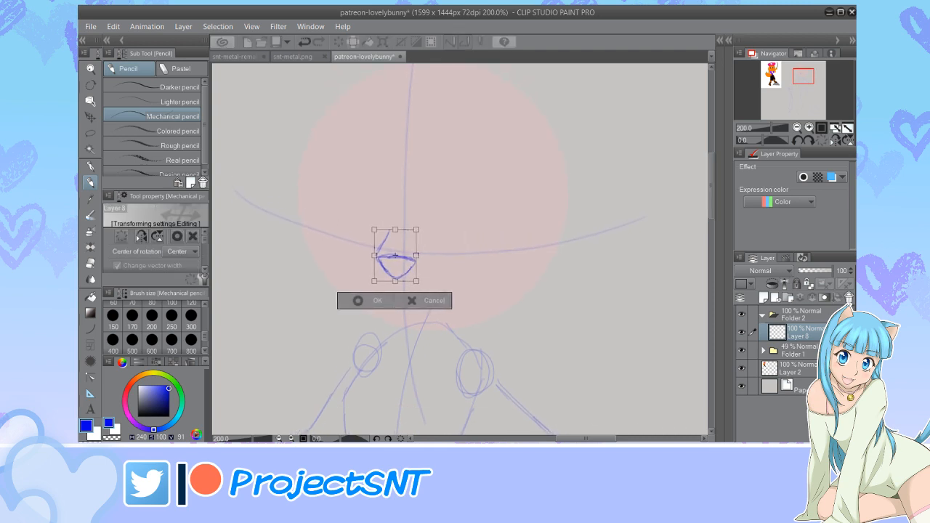
{"action": "left_click", "coordinate": [362, 298]}
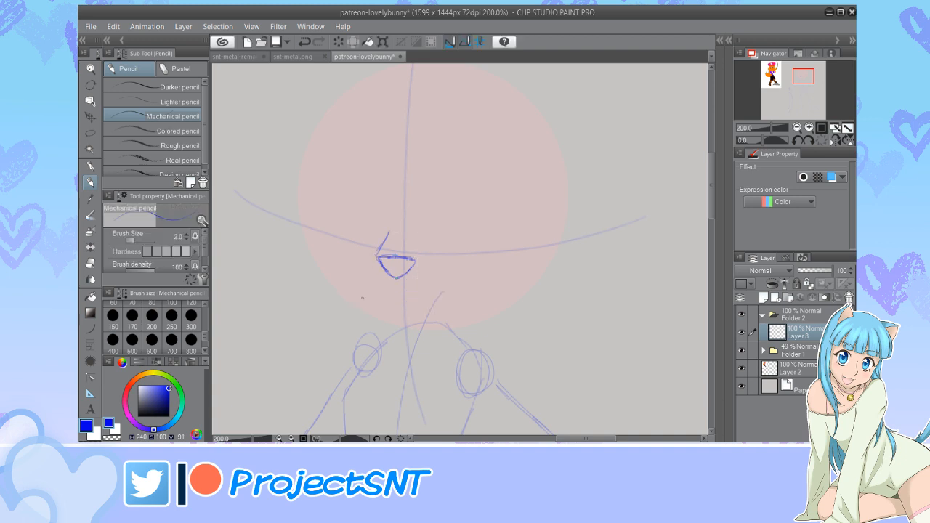
Add a new layer above the nose layer and sketch a tall oval eye to the right of the head's vertical guide
{"action": "key", "text": "ctrl+shift+n"}
{"action": "scroll", "coordinate": [509, 431], "scroll_direction": "up", "scroll_amount": 3}
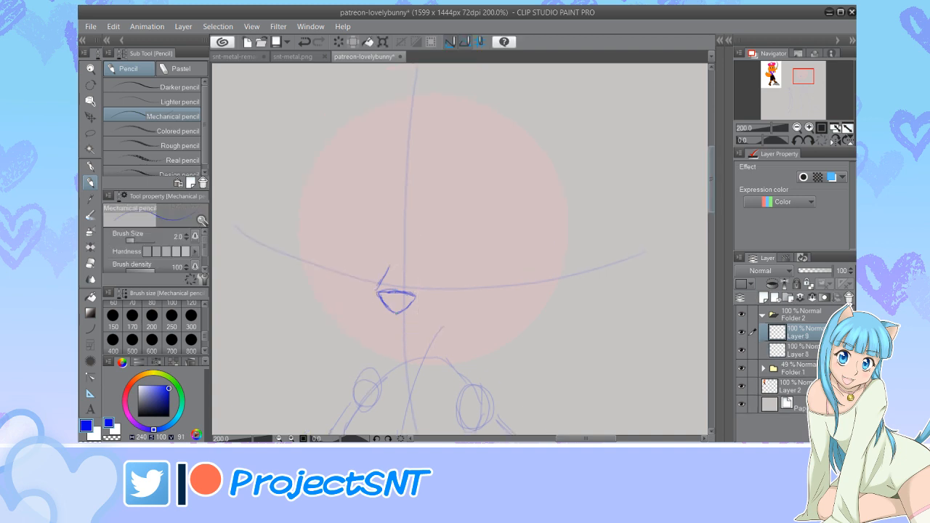
{"action": "scroll", "coordinate": [509, 431], "scroll_direction": "down", "scroll_amount": 1}
{"action": "mouse_move", "coordinate": [584, 439]}
{"action": "left_mouse_down"}
{"action": "mouse_move", "coordinate": [557, 438]}
{"action": "mouse_move", "coordinate": [588, 438]}
{"action": "left_mouse_up"}
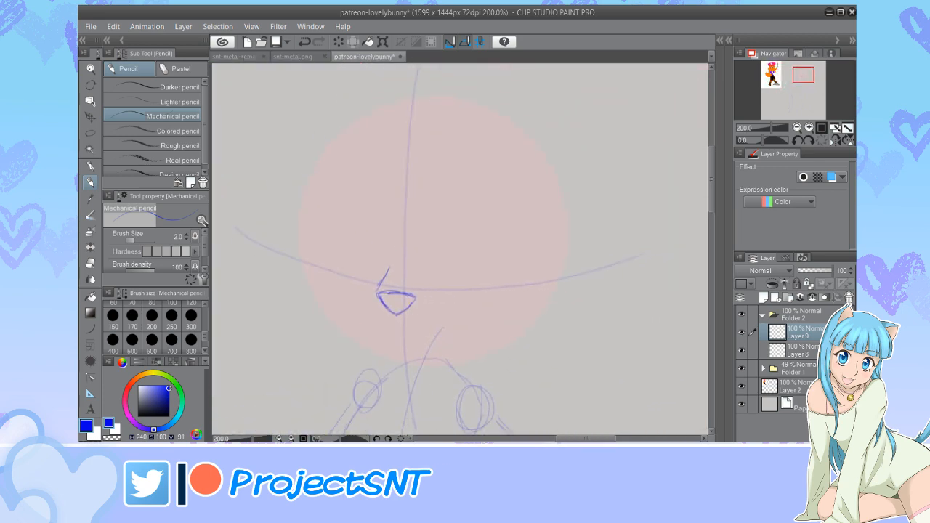
{"action": "mouse_move", "coordinate": [457, 292]}
{"action": "left_mouse_down"}
{"action": "mouse_move", "coordinate": [438, 289]}
{"action": "mouse_move", "coordinate": [429, 275]}
{"action": "mouse_move", "coordinate": [428, 218]}
{"action": "mouse_move", "coordinate": [454, 185]}
{"action": "mouse_move", "coordinate": [497, 208]}
{"action": "mouse_move", "coordinate": [503, 266]}
{"action": "mouse_move", "coordinate": [483, 290]}
{"action": "mouse_move", "coordinate": [454, 296]}
{"action": "mouse_move", "coordinate": [429, 261]}
{"action": "mouse_move", "coordinate": [426, 219]}
{"action": "mouse_move", "coordinate": [449, 187]}
{"action": "left_mouse_up"}
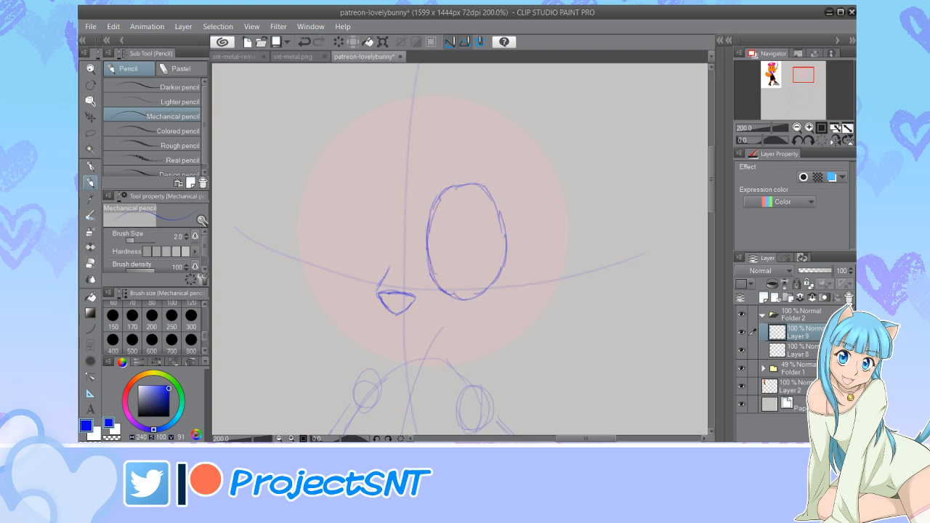
Clean up the oval eye's left outline and rotate the eye slightly clockwise
{"action": "key", "text": "e"}
{"action": "mouse_move", "coordinate": [435, 228]}
{"action": "left_mouse_down"}
{"action": "mouse_move", "coordinate": [449, 191]}
{"action": "mouse_move", "coordinate": [438, 203]}
{"action": "mouse_move", "coordinate": [439, 194]}
{"action": "mouse_move", "coordinate": [481, 187]}
{"action": "mouse_move", "coordinate": [452, 184]}
{"action": "mouse_move", "coordinate": [441, 195]}
{"action": "mouse_move", "coordinate": [430, 271]}
{"action": "left_mouse_up"}
{"action": "key", "text": "p"}
{"action": "key", "text": "ctrl+t"}
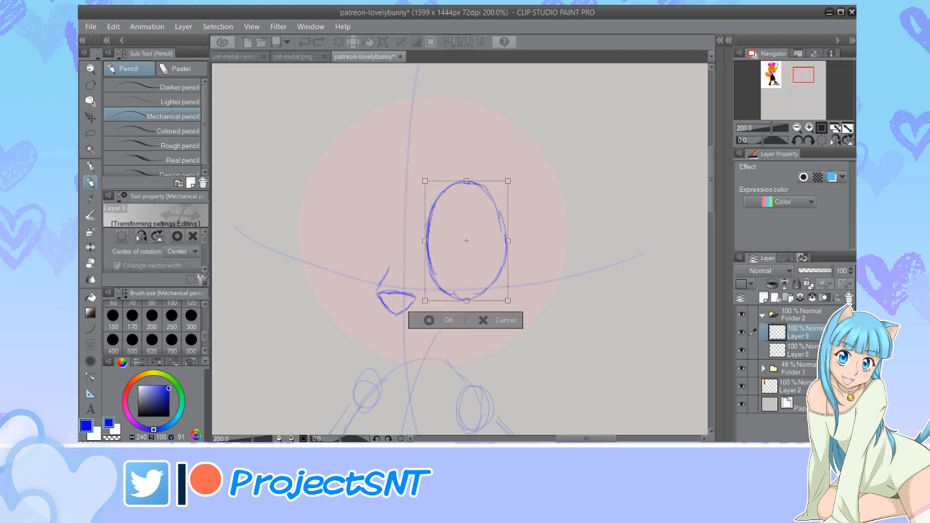
{"action": "left_click_drag", "start_coordinate": [519, 309], "coordinate": [511, 314]}
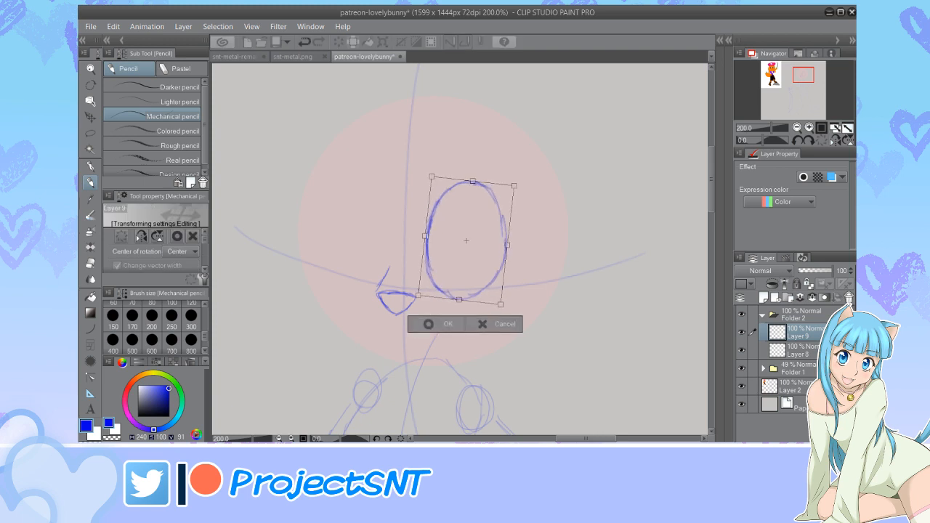
{"action": "left_click", "coordinate": [429, 324]}
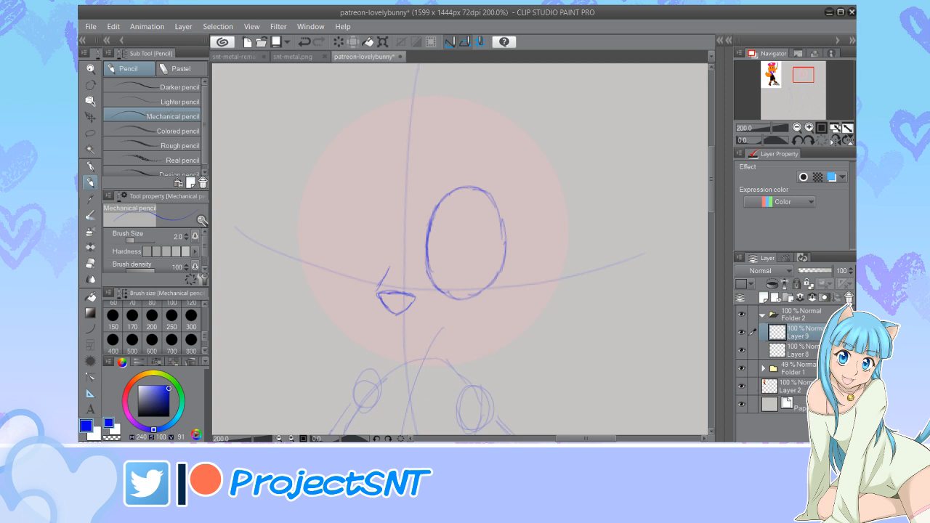
Duplicate the eye layer, mirror the copy horizontally, and place it as a narrower eye to the left of the head's vertical guide
{"action": "key", "text": "ctrl+c"}
{"action": "key", "text": "ctrl+v"}
{"action": "key", "text": "ctrl+t"}
{"action": "left_click", "coordinate": [142, 237]}
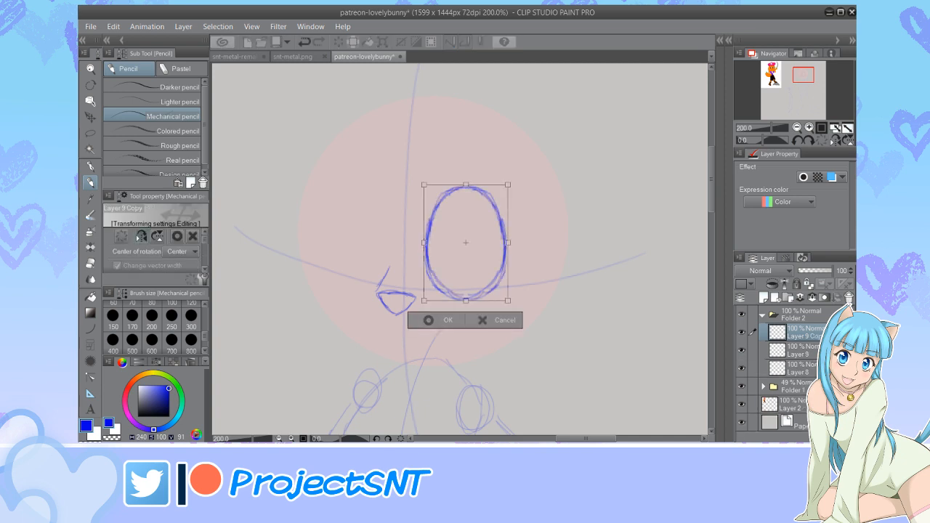
{"action": "left_click_drag", "start_coordinate": [507, 243], "coordinate": [320, 239]}
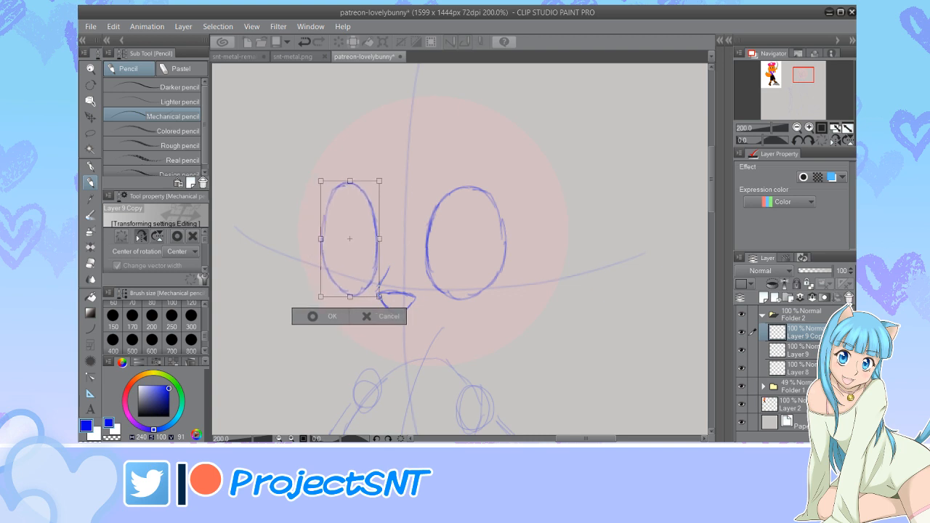
Shorten the left eye slightly from its upper edge, nudge it up a few steps, and apply the transformation
{"action": "left_click_drag", "start_coordinate": [349, 180], "coordinate": [350, 183]}
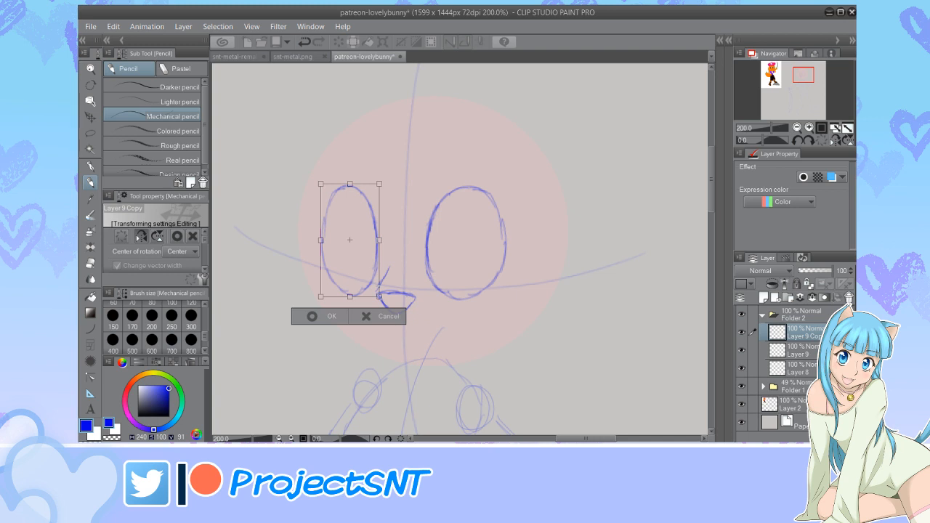
{"action": "key", "text": "Up"}
{"action": "key", "text": "Up"}
{"action": "key", "text": "Up"}
{"action": "key", "text": "Up"}
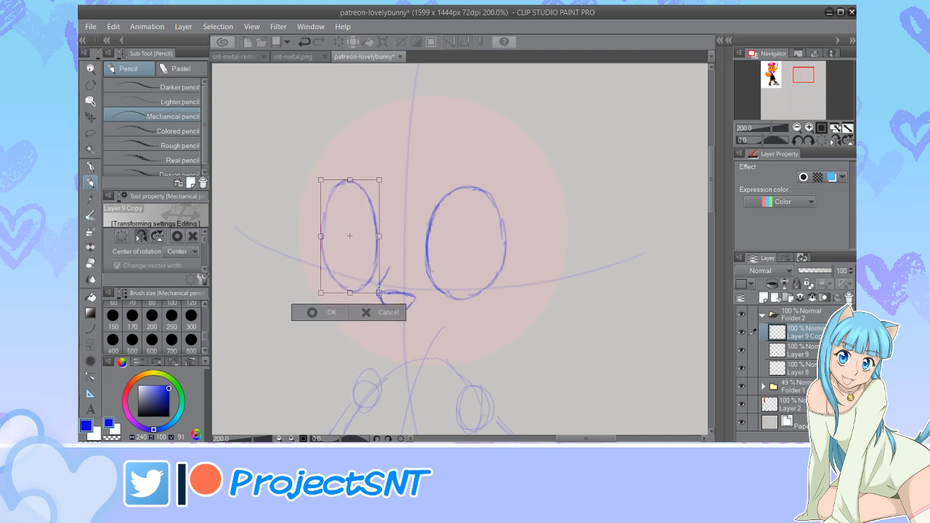
{"action": "left_click", "coordinate": [326, 312]}
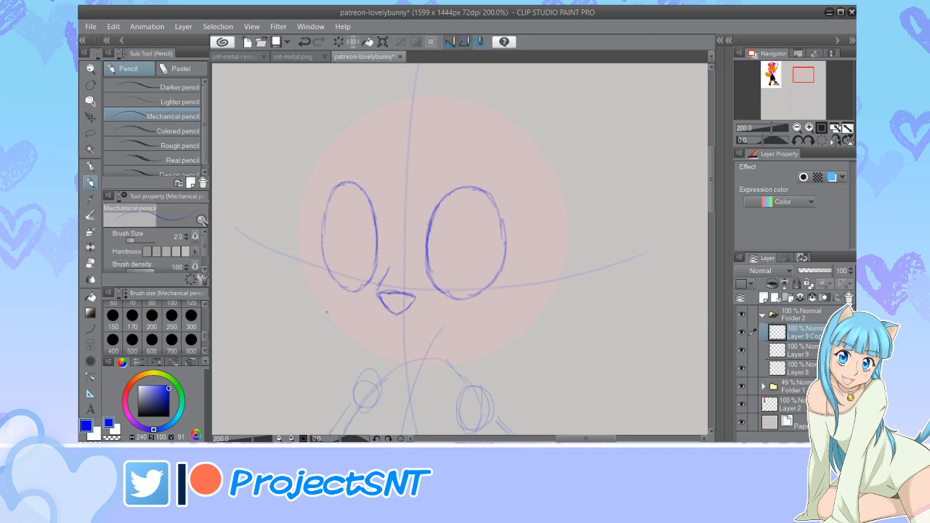
Sketch a slanted upper lid line across the right eye, rising outward, with a small lash at its outer corner
{"action": "scroll", "coordinate": [327, 312], "scroll_direction": "down", "scroll_amount": 3}
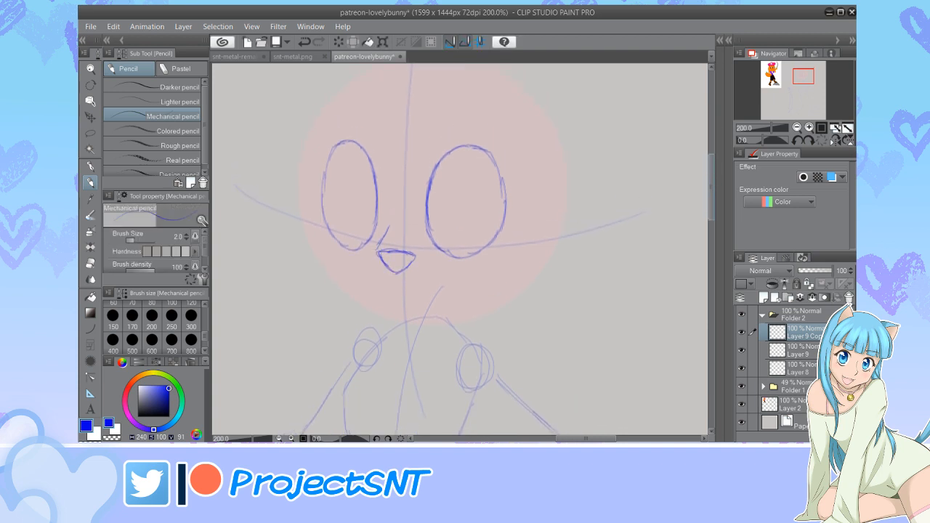
{"action": "mouse_move", "coordinate": [787, 80]}
{"action": "left_mouse_down"}
{"action": "mouse_move", "coordinate": [777, 71]}
{"action": "mouse_move", "coordinate": [805, 76]}
{"action": "left_mouse_up"}
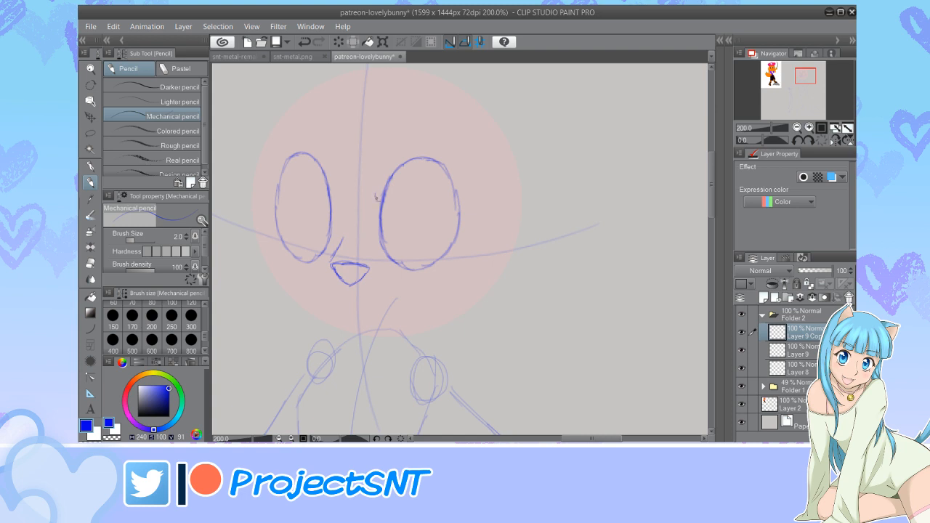
{"action": "mouse_move", "coordinate": [376, 196]}
{"action": "left_mouse_down"}
{"action": "mouse_move", "coordinate": [442, 171]}
{"action": "mouse_move", "coordinate": [485, 140]}
{"action": "mouse_move", "coordinate": [446, 171]}
{"action": "mouse_move", "coordinate": [487, 172]}
{"action": "mouse_move", "coordinate": [462, 178]}
{"action": "left_mouse_up"}
{"action": "key", "text": "ctrl+z"}
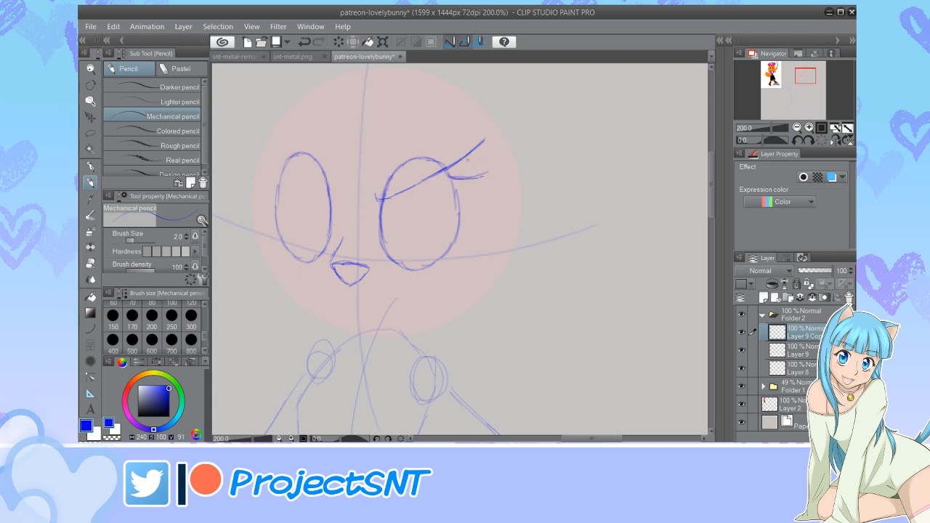
Merge the copied eye layer into the eye layer below and erase the right eye's outline above the slanted lid
{"action": "key", "text": "e"}
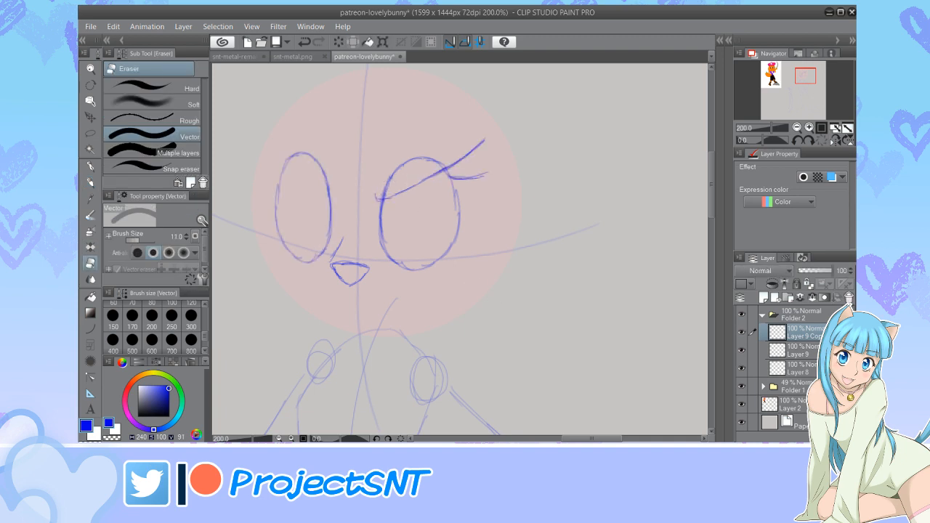
{"action": "left_click", "coordinate": [812, 298]}
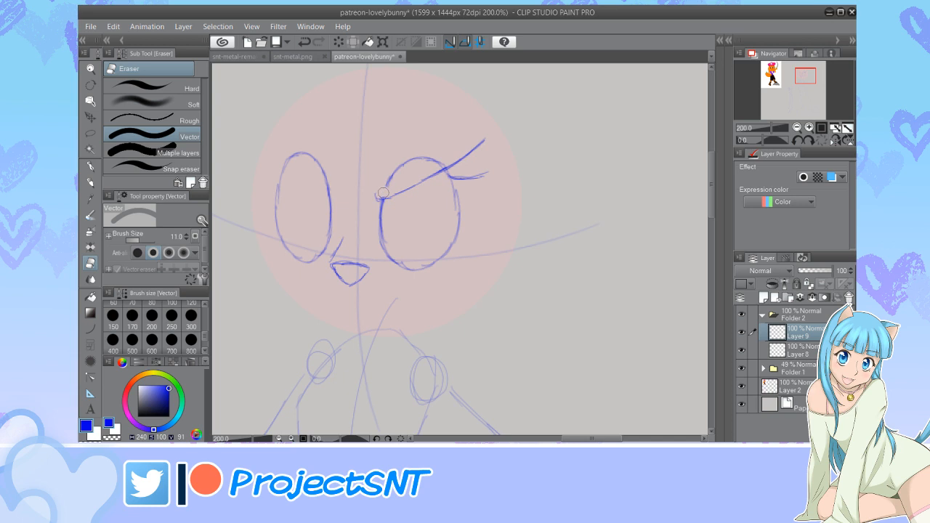
{"action": "mouse_move", "coordinate": [383, 193]}
{"action": "left_mouse_down"}
{"action": "mouse_move", "coordinate": [393, 176]}
{"action": "mouse_move", "coordinate": [441, 152]}
{"action": "left_mouse_up"}
{"action": "key", "text": "p"}
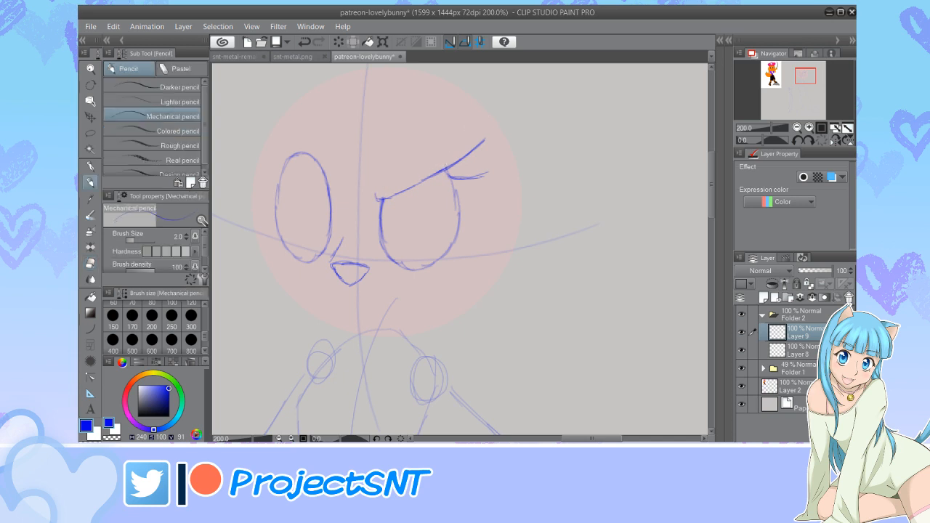
Sketch a short eyebrow above each eye and add a tall oval iris inside each eye
{"action": "mouse_move", "coordinate": [287, 149]}
{"action": "left_mouse_down"}
{"action": "mouse_move", "coordinate": [311, 135]}
{"action": "mouse_move", "coordinate": [310, 125]}
{"action": "mouse_move", "coordinate": [290, 135]}
{"action": "mouse_move", "coordinate": [281, 156]}
{"action": "left_mouse_up"}
{"action": "mouse_move", "coordinate": [410, 129]}
{"action": "left_mouse_down"}
{"action": "mouse_move", "coordinate": [378, 155]}
{"action": "mouse_move", "coordinate": [401, 159]}
{"action": "mouse_move", "coordinate": [418, 135]}
{"action": "mouse_move", "coordinate": [377, 154]}
{"action": "mouse_move", "coordinate": [421, 120]}
{"action": "left_mouse_up"}
{"action": "key", "text": "e"}
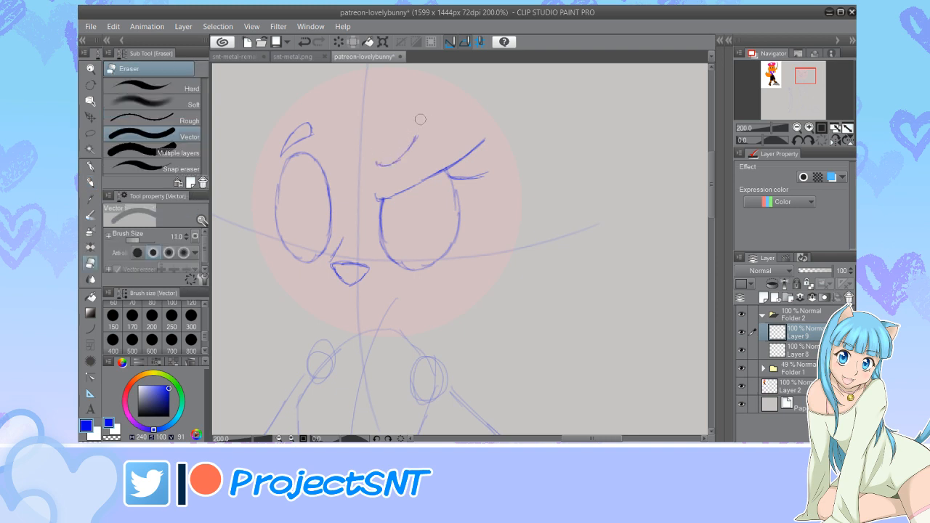
{"action": "key", "text": "p"}
{"action": "mouse_move", "coordinate": [376, 151]}
{"action": "left_mouse_down"}
{"action": "mouse_move", "coordinate": [381, 166]}
{"action": "mouse_move", "coordinate": [420, 128]}
{"action": "mouse_move", "coordinate": [409, 143]}
{"action": "left_mouse_up"}
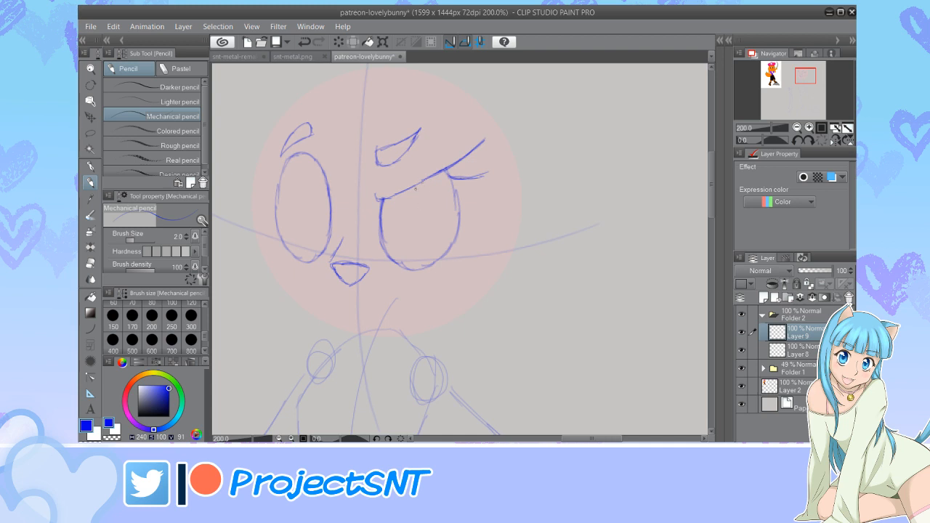
{"action": "mouse_move", "coordinate": [415, 188]}
{"action": "left_mouse_down"}
{"action": "mouse_move", "coordinate": [422, 237]}
{"action": "mouse_move", "coordinate": [454, 241]}
{"action": "left_mouse_up"}
{"action": "mouse_move", "coordinate": [315, 166]}
{"action": "left_mouse_down"}
{"action": "mouse_move", "coordinate": [301, 190]}
{"action": "mouse_move", "coordinate": [299, 226]}
{"action": "mouse_move", "coordinate": [314, 249]}
{"action": "mouse_move", "coordinate": [327, 247]}
{"action": "left_mouse_up"}
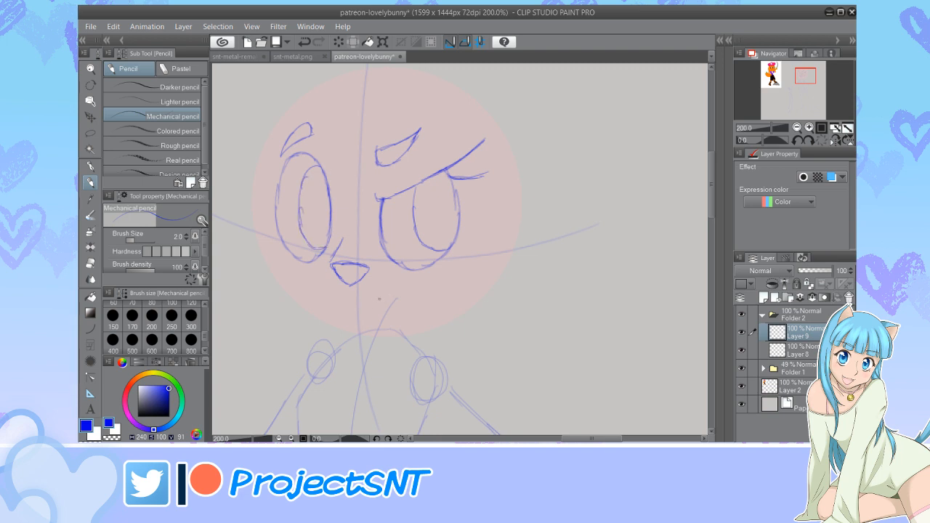
Try to sketch a short mouth line below and to the right of the nose, and undo it
{"action": "left_click_drag", "start_coordinate": [391, 304], "coordinate": [419, 289]}
{"action": "scroll", "coordinate": [676, 193], "scroll_direction": "down", "scroll_amount": 3}
{"action": "key", "text": "ctrl+z"}
{"action": "key", "text": "ctrl+z"}
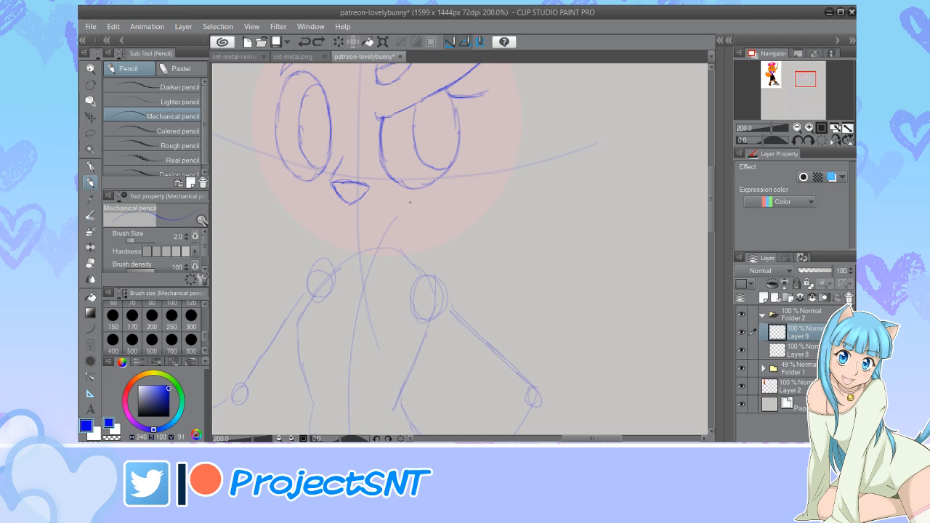
Sketch a short smirking mouth curve below and to the right of the nose, rising toward the right
{"action": "mouse_move", "coordinate": [221, 164]}
{"action": "left_mouse_down"}
{"action": "mouse_move", "coordinate": [397, 188]}
{"action": "mouse_move", "coordinate": [778, 338]}
{"action": "mouse_move", "coordinate": [851, 381]}
{"action": "mouse_move", "coordinate": [595, 316]}
{"action": "left_mouse_up"}
{"action": "mouse_move", "coordinate": [789, 72]}
{"action": "left_mouse_down"}
{"action": "mouse_move", "coordinate": [814, 77]}
{"action": "mouse_move", "coordinate": [803, 77]}
{"action": "left_mouse_up"}
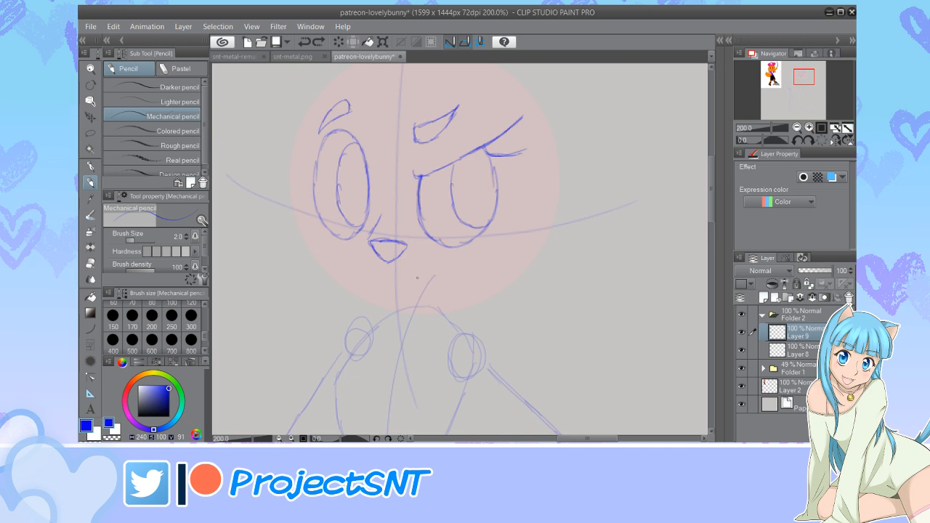
{"action": "mouse_move", "coordinate": [420, 279]}
{"action": "left_mouse_down"}
{"action": "mouse_move", "coordinate": [461, 256]}
{"action": "mouse_move", "coordinate": [421, 280]}
{"action": "left_mouse_up"}
Squash the layer with the eyes, eyebrows and mouth slightly downward from its upper edge and apply the transformation
{"action": "key", "text": "ctrl+minus"}
{"action": "key", "text": "ctrl+minus"}
{"action": "key", "text": "ctrl+minus"}
{"action": "key", "text": "ctrl+minus"}
{"action": "key", "text": "ctrl+plus"}
{"action": "key", "text": "ctrl+plus"}
{"action": "key", "text": "ctrl+plus"}
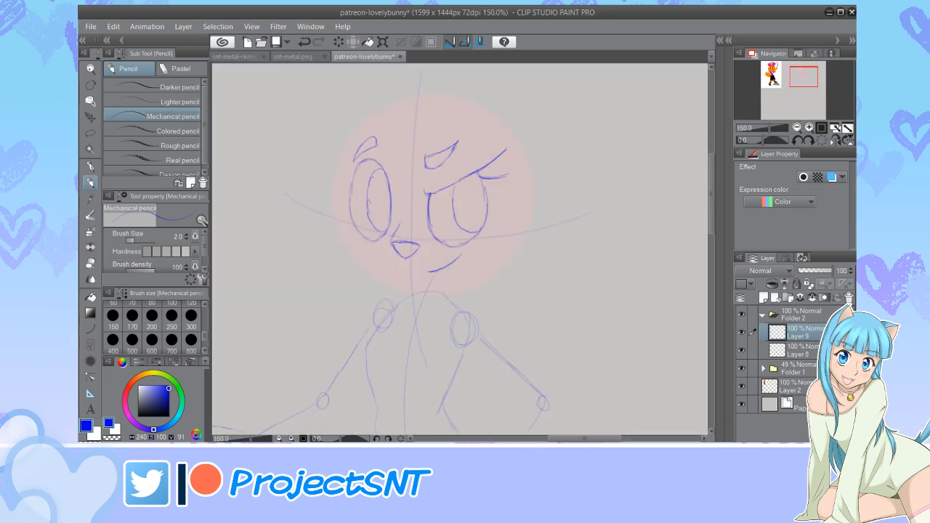
{"action": "key", "text": "ctrl+t"}
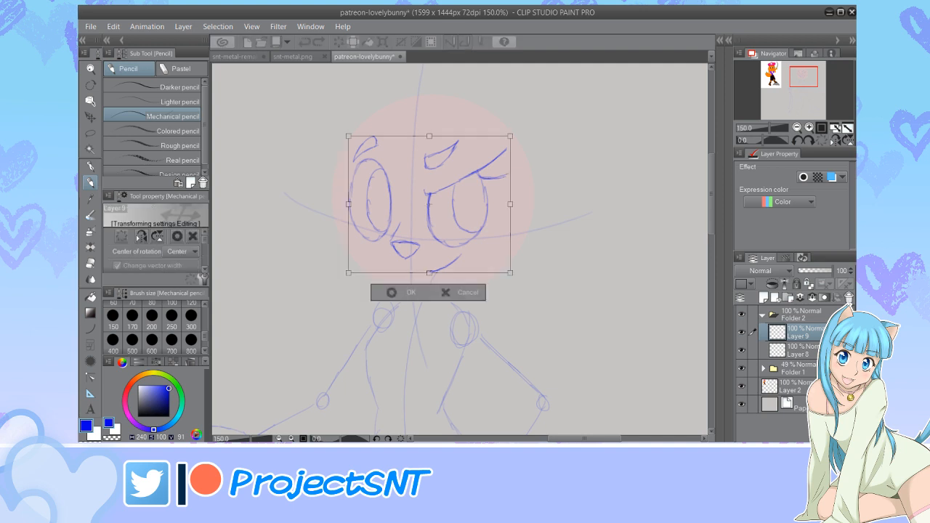
{"action": "left_click_drag", "start_coordinate": [430, 136], "coordinate": [430, 141]}
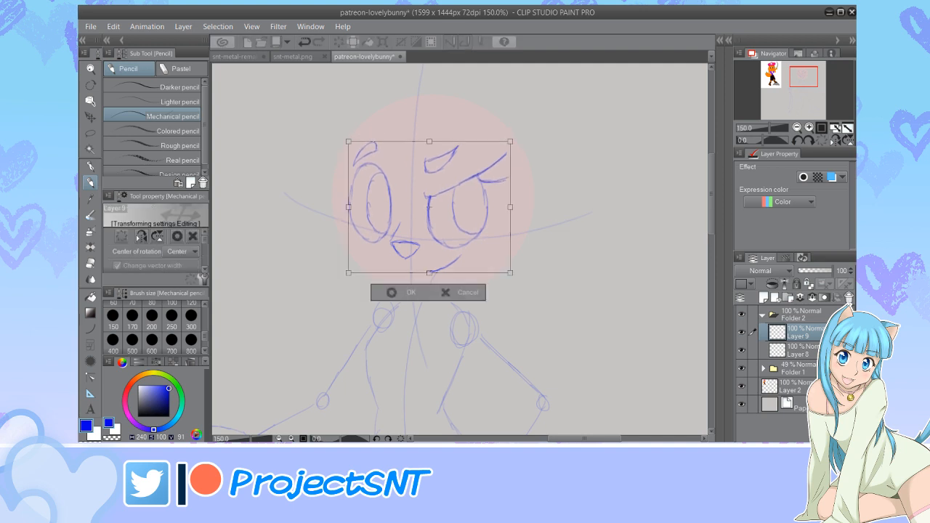
{"action": "left_click", "coordinate": [392, 292]}
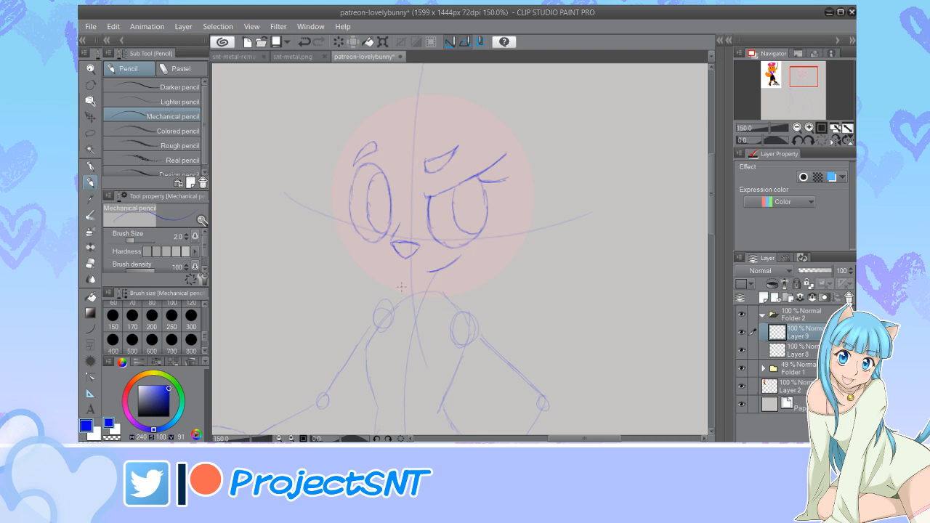
Erase the right eye's left and lower outline and redraw it slightly further inward
{"action": "key", "text": "e"}
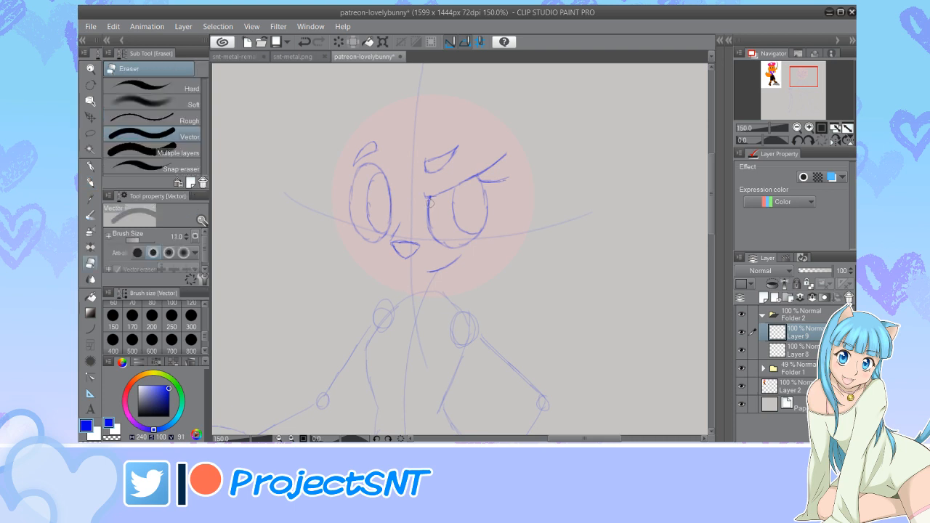
{"action": "left_click_drag", "start_coordinate": [430, 206], "coordinate": [446, 241]}
{"action": "key", "text": "p"}
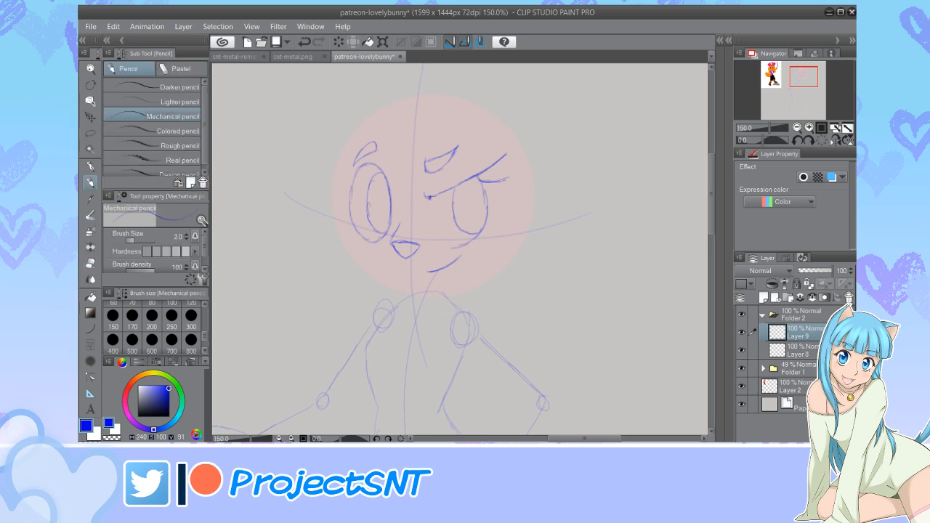
{"action": "mouse_move", "coordinate": [431, 197]}
{"action": "left_mouse_down"}
{"action": "mouse_move", "coordinate": [448, 242]}
{"action": "mouse_move", "coordinate": [486, 234]}
{"action": "left_mouse_up"}
{"action": "key", "text": "e"}
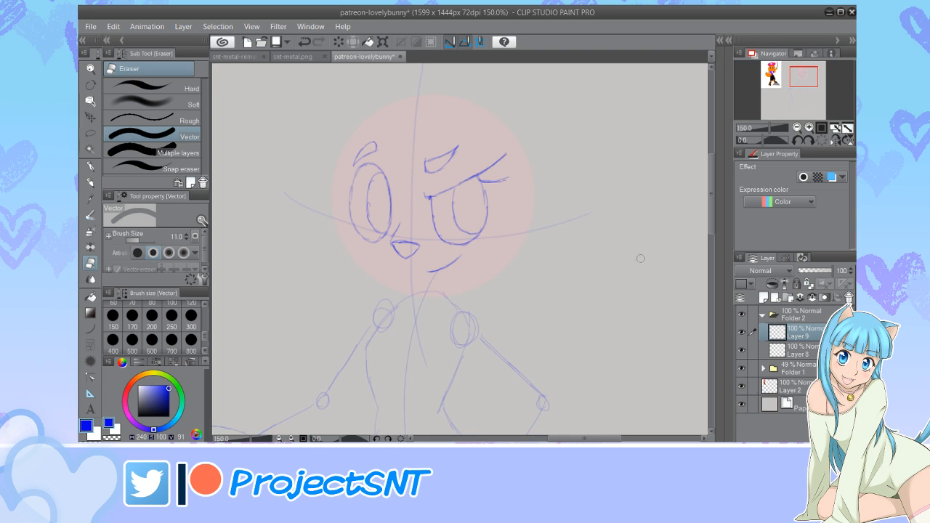
Compare the face with the reference character, and undo the redrawn outline of the right eye
{"action": "key", "text": "ctrl+minus"}
{"action": "key", "text": "ctrl+minus"}
{"action": "key", "text": "ctrl+minus"}
{"action": "key", "text": "ctrl+minus"}
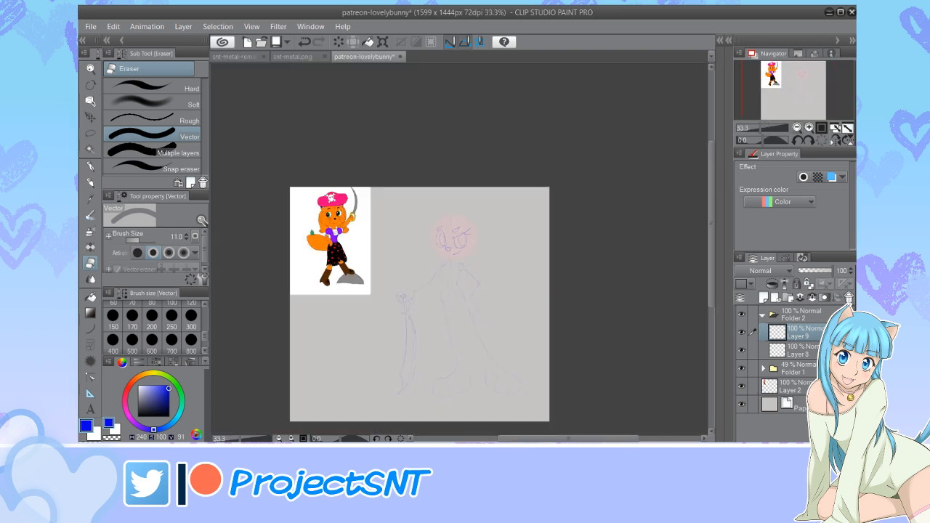
{"action": "key", "text": "ctrl+plus"}
{"action": "key", "text": "ctrl+plus"}
{"action": "key", "text": "ctrl+plus"}
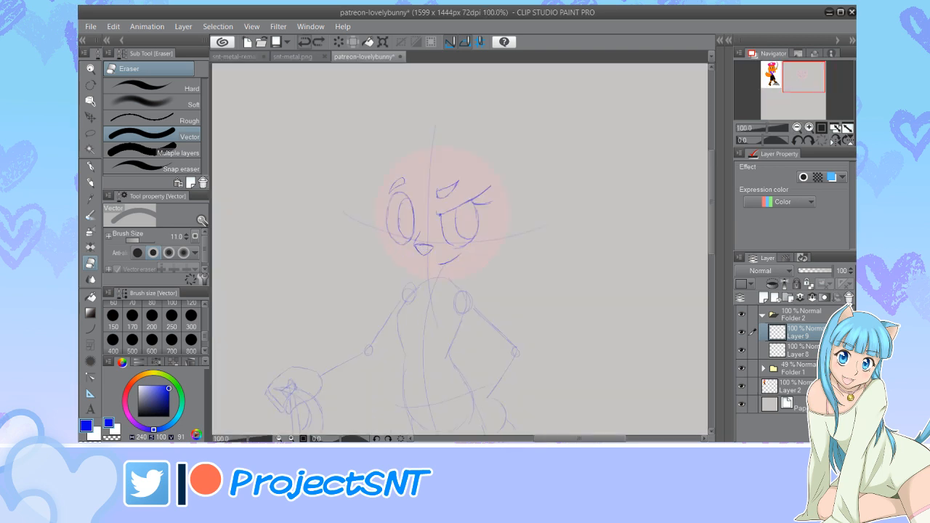
{"action": "key", "text": "ctrl+z"}
{"action": "key", "text": "ctrl+z"}
Lasso both eyes and eyebrows on the eye layer, leaving the nose and mouth outside the selection
{"action": "key", "text": "ctrl+minus"}
{"action": "key", "text": "ctrl+minus"}
{"action": "key", "text": "ctrl+minus"}
{"action": "key", "text": "ctrl+plus"}
{"action": "key", "text": "ctrl+plus"}
{"action": "key", "text": "ctrl+plus"}
{"action": "key", "text": "ctrl+plus"}
{"action": "key", "text": "ctrl+plus"}
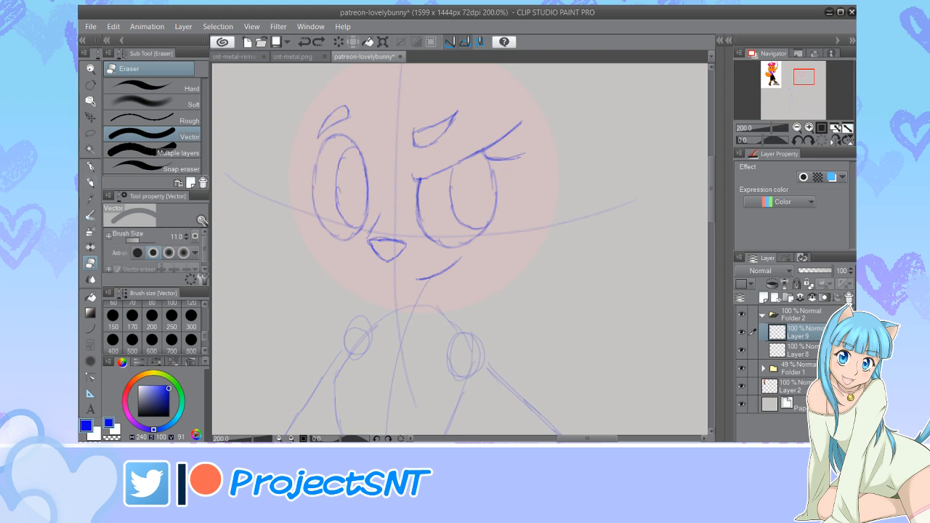
{"action": "key", "text": "p"}
{"action": "mouse_move", "coordinate": [803, 76]}
{"action": "left_mouse_down"}
{"action": "mouse_move", "coordinate": [775, 76]}
{"action": "mouse_move", "coordinate": [804, 76]}
{"action": "left_mouse_up"}
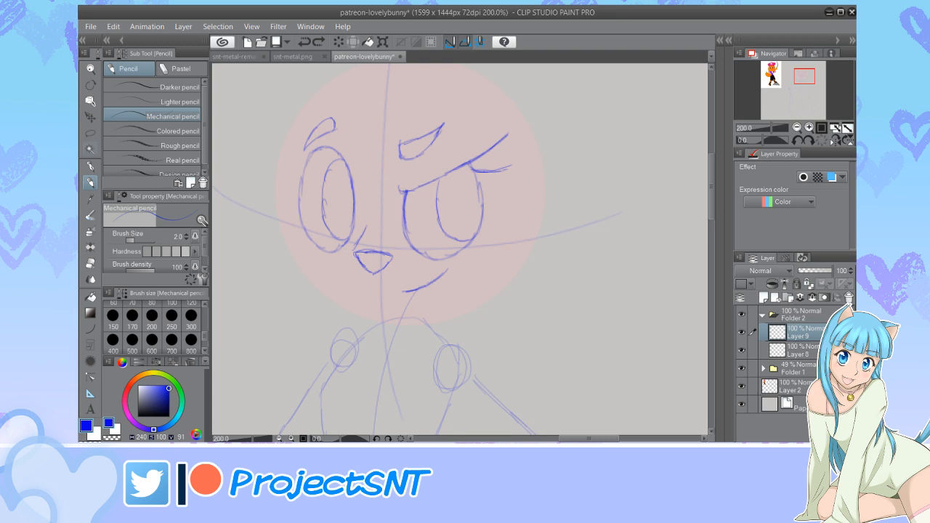
{"action": "key", "text": "m"}
{"action": "mouse_move", "coordinate": [390, 292]}
{"action": "left_mouse_down"}
{"action": "mouse_move", "coordinate": [429, 273]}
{"action": "mouse_move", "coordinate": [447, 290]}
{"action": "mouse_move", "coordinate": [392, 301]}
{"action": "left_mouse_up"}
{"action": "key", "text": "ctrl+d"}
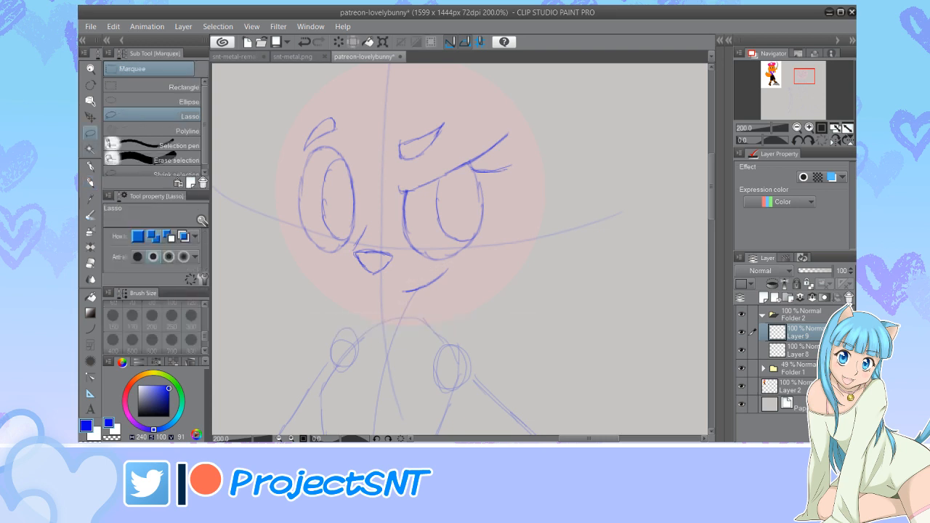
{"action": "mouse_move", "coordinate": [308, 258]}
{"action": "left_mouse_down"}
{"action": "mouse_move", "coordinate": [345, 254]}
{"action": "mouse_move", "coordinate": [379, 215]}
{"action": "mouse_move", "coordinate": [418, 260]}
{"action": "mouse_move", "coordinate": [500, 245]}
{"action": "mouse_move", "coordinate": [414, 88]}
{"action": "mouse_move", "coordinate": [265, 207]}
{"action": "left_mouse_up"}
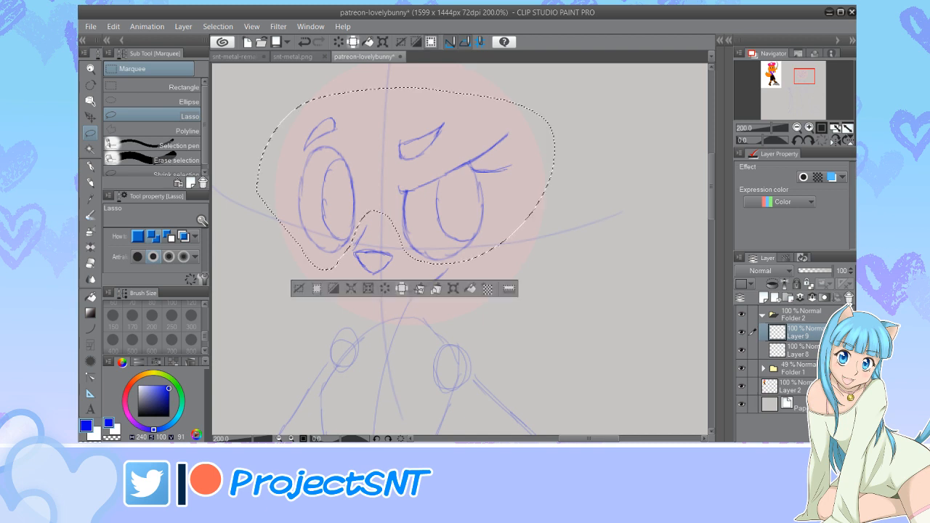
Transform the selected eyes and eyebrows slightly up and to the right, narrow them a little, apply the change, and deselect
{"action": "key", "text": "ctrl+t"}
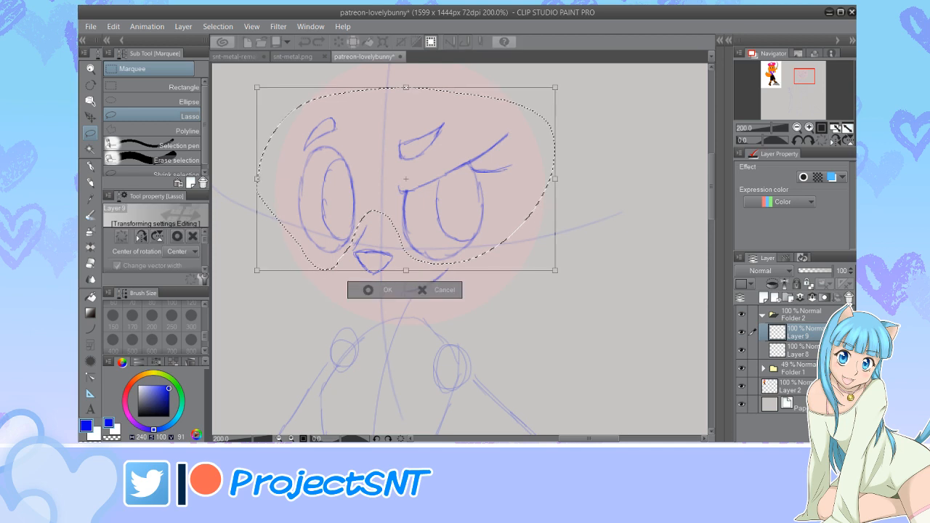
{"action": "key", "text": "Up"}
{"action": "key", "text": "Up"}
{"action": "key", "text": "Up"}
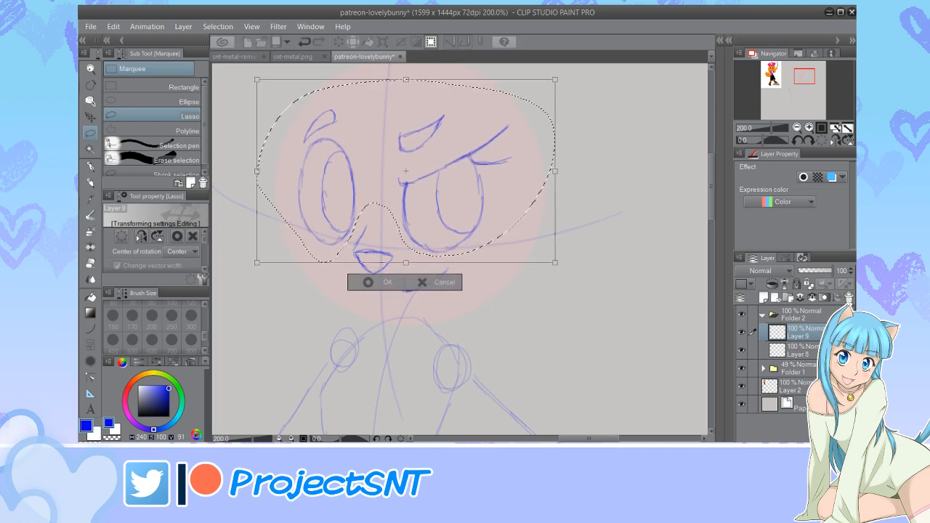
{"action": "key", "text": "Right"}
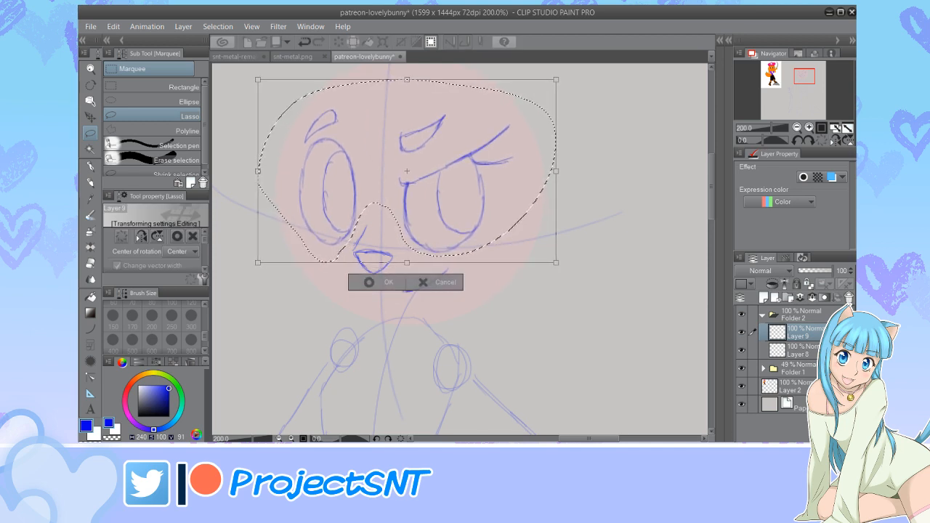
{"action": "left_click_drag", "start_coordinate": [555, 172], "coordinate": [549, 171]}
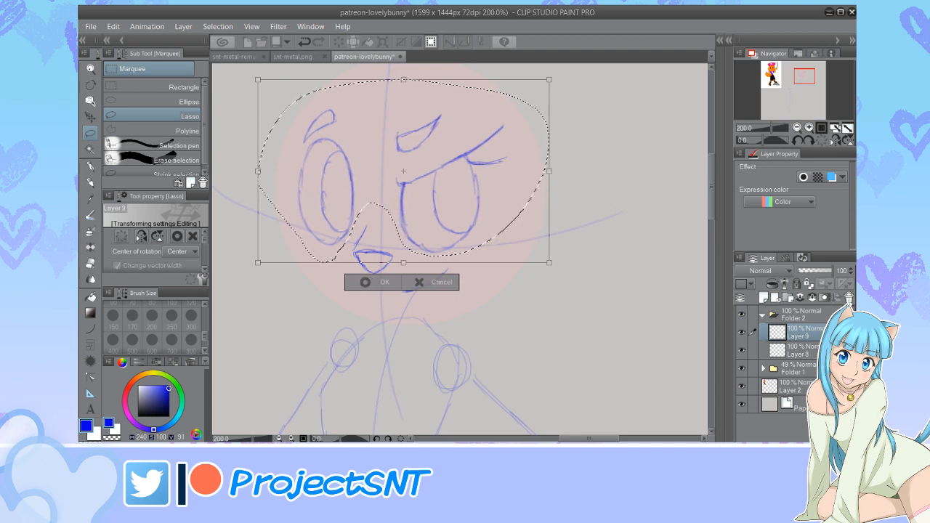
{"action": "key", "text": "Right"}
{"action": "key", "text": "Right"}
{"action": "key", "text": "Return"}
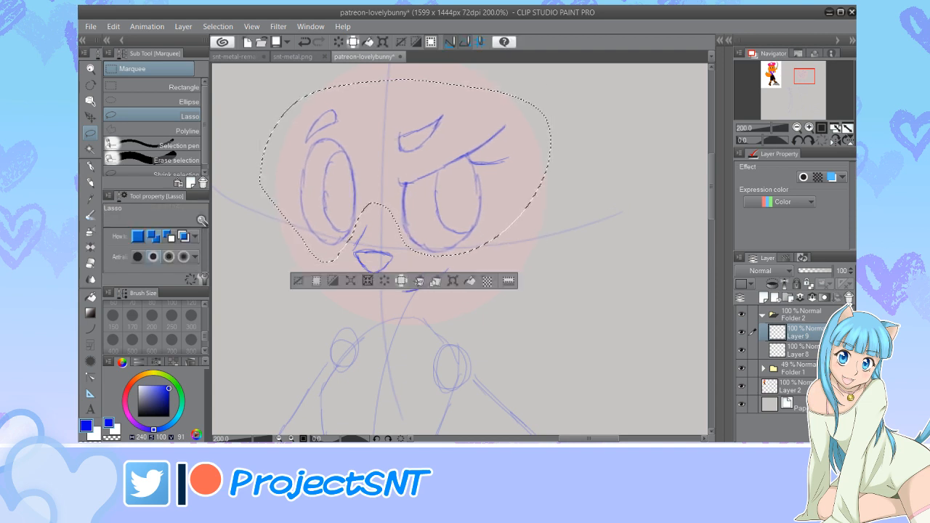
{"action": "key", "text": "ctrl+d"}
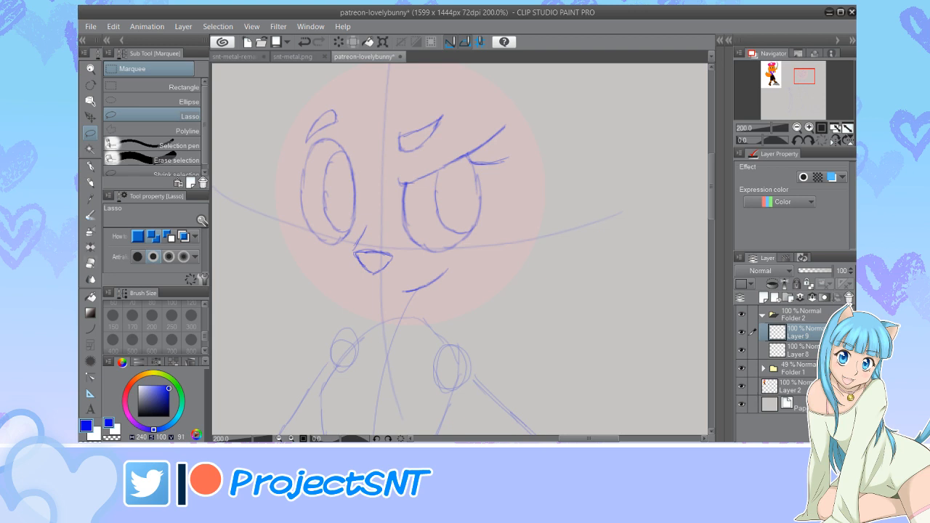
Erase the mouth line below the nose and merge the current face layer with the layer beneath it
{"action": "key", "text": "e"}
{"action": "left_click_drag", "start_coordinate": [413, 292], "coordinate": [452, 266]}
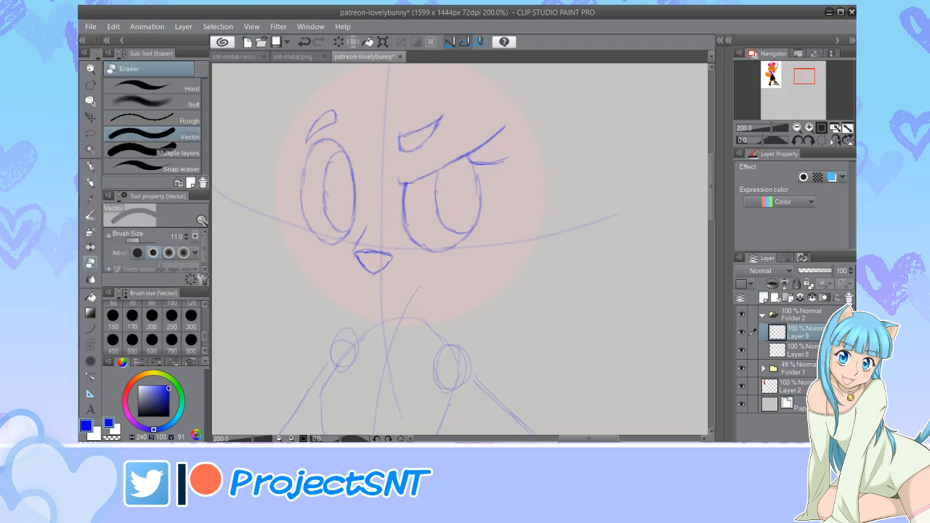
{"action": "key", "text": "p"}
{"action": "left_click", "coordinate": [741, 332]}
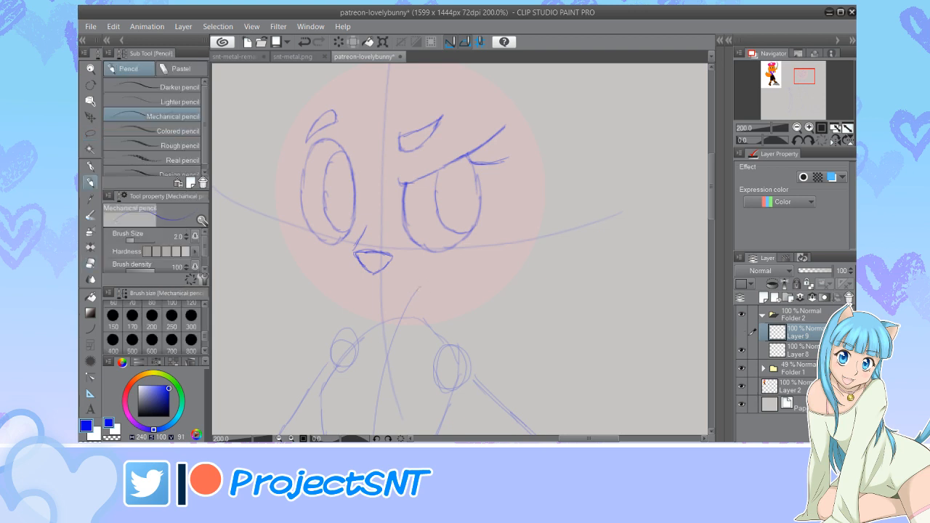
{"action": "left_click", "coordinate": [741, 332]}
{"action": "key", "text": "ctrl+e"}
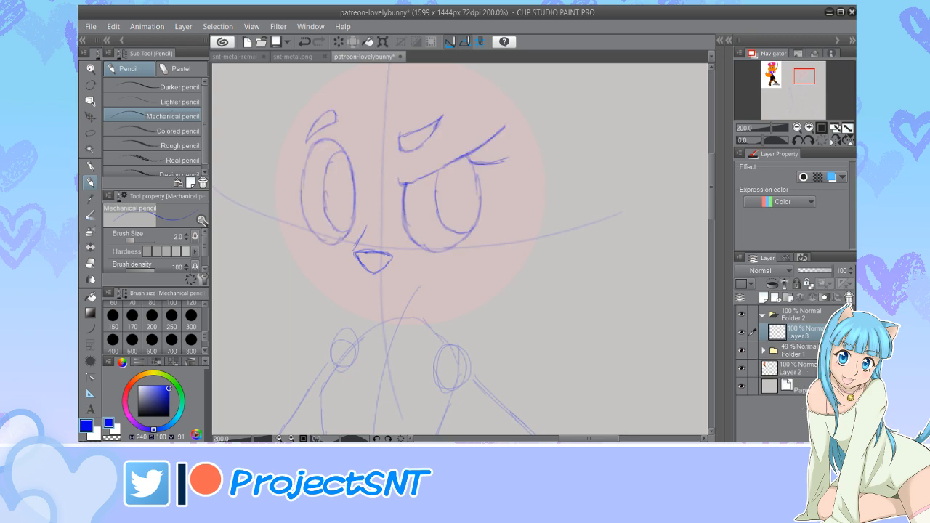
On a new layer, trace the left side and bottom of the pink head circle, and trim the outline's lower left end
{"action": "left_click", "coordinate": [764, 297]}
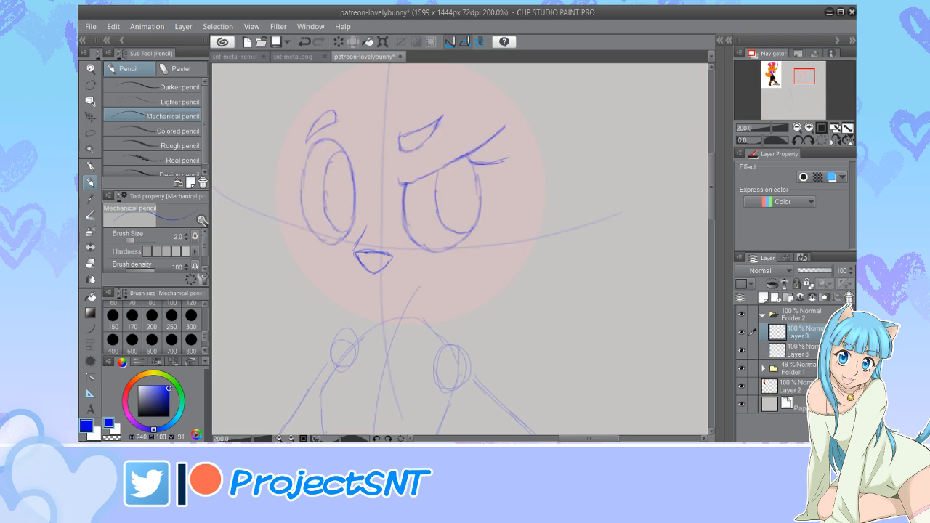
{"action": "left_click_drag", "start_coordinate": [770, 74], "coordinate": [801, 74]}
{"action": "mouse_move", "coordinate": [473, 112]}
{"action": "left_mouse_down"}
{"action": "mouse_move", "coordinate": [433, 122]}
{"action": "mouse_move", "coordinate": [380, 177]}
{"action": "mouse_move", "coordinate": [368, 231]}
{"action": "mouse_move", "coordinate": [372, 285]}
{"action": "mouse_move", "coordinate": [445, 361]}
{"action": "mouse_move", "coordinate": [491, 370]}
{"action": "mouse_move", "coordinate": [551, 357]}
{"action": "left_mouse_up"}
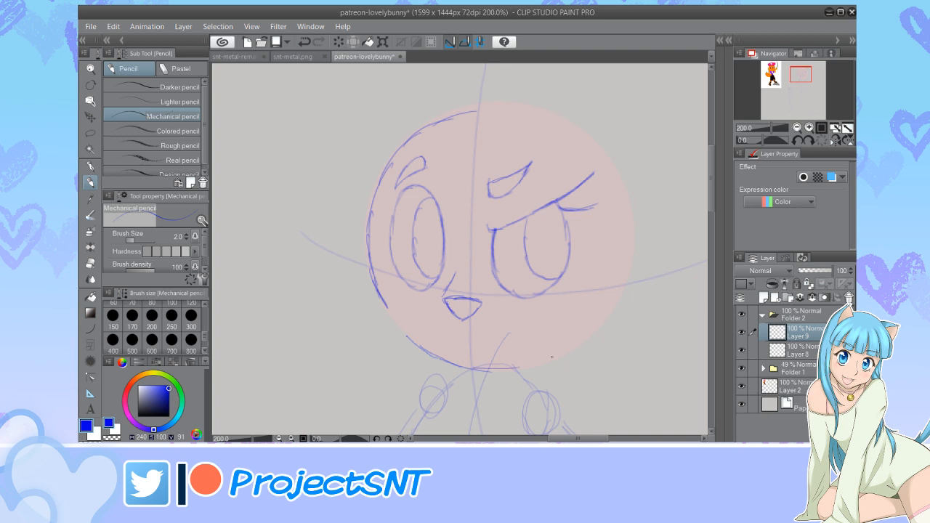
{"action": "mouse_move", "coordinate": [495, 374]}
{"action": "left_mouse_down"}
{"action": "mouse_move", "coordinate": [555, 360]}
{"action": "mouse_move", "coordinate": [594, 335]}
{"action": "left_mouse_up"}
{"action": "key", "text": "e"}
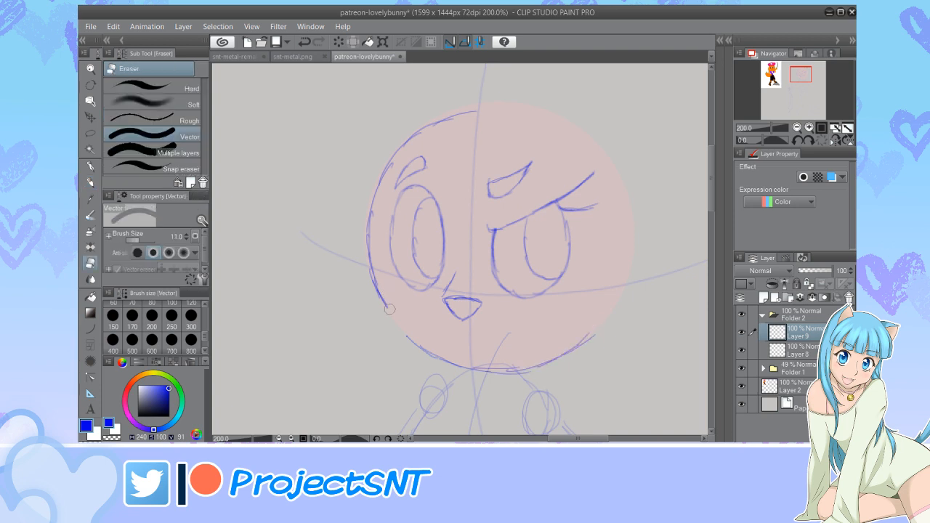
Try long cheek fur tufts on the left side of the head, and erase them
{"action": "key", "text": "p"}
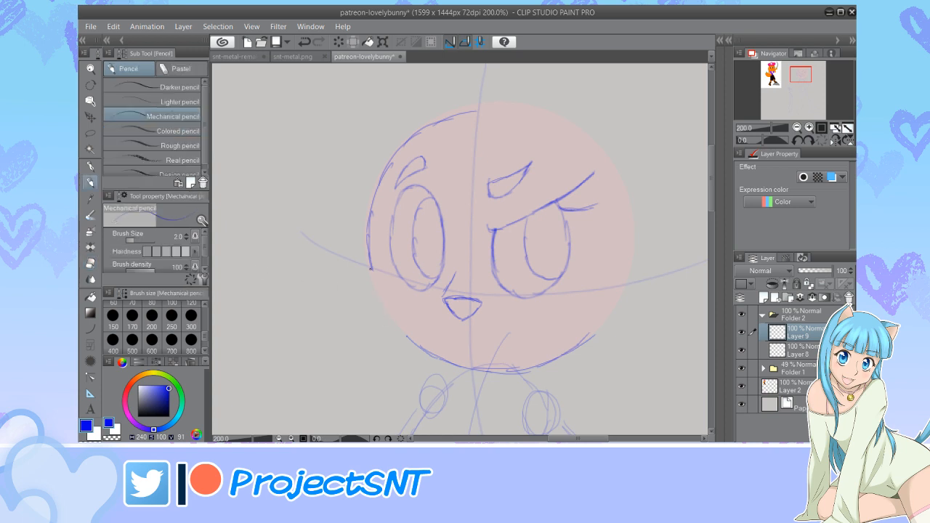
{"action": "mouse_move", "coordinate": [369, 260]}
{"action": "left_mouse_down"}
{"action": "mouse_move", "coordinate": [376, 287]}
{"action": "mouse_move", "coordinate": [372, 276]}
{"action": "mouse_move", "coordinate": [315, 276]}
{"action": "left_mouse_up"}
{"action": "key", "text": "ctrl+z"}
{"action": "key", "text": "ctrl+z"}
{"action": "mouse_move", "coordinate": [367, 248]}
{"action": "left_mouse_down"}
{"action": "mouse_move", "coordinate": [319, 288]}
{"action": "mouse_move", "coordinate": [356, 306]}
{"action": "mouse_move", "coordinate": [342, 302]}
{"action": "mouse_move", "coordinate": [337, 316]}
{"action": "mouse_move", "coordinate": [421, 352]}
{"action": "left_mouse_up"}
{"action": "mouse_move", "coordinate": [361, 329]}
{"action": "left_mouse_down"}
{"action": "mouse_move", "coordinate": [399, 347]}
{"action": "mouse_move", "coordinate": [348, 322]}
{"action": "left_mouse_up"}
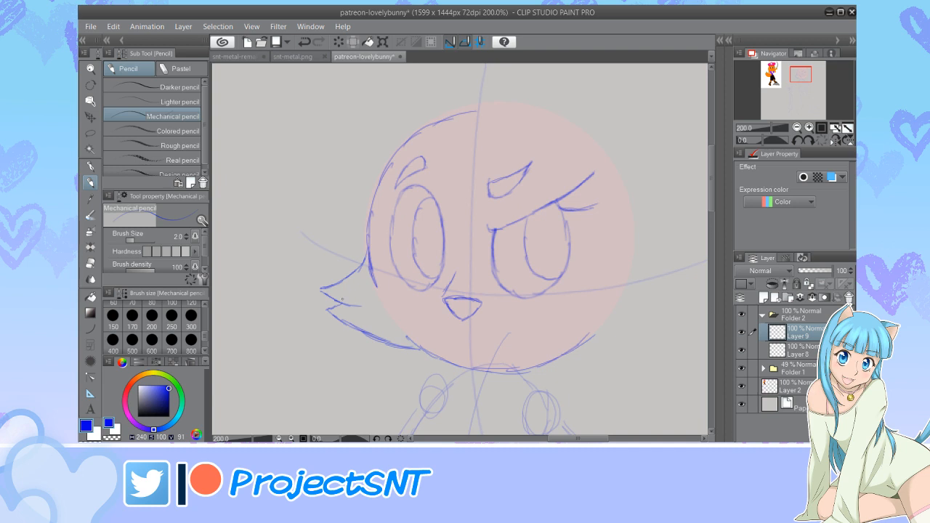
{"action": "key", "text": "e"}
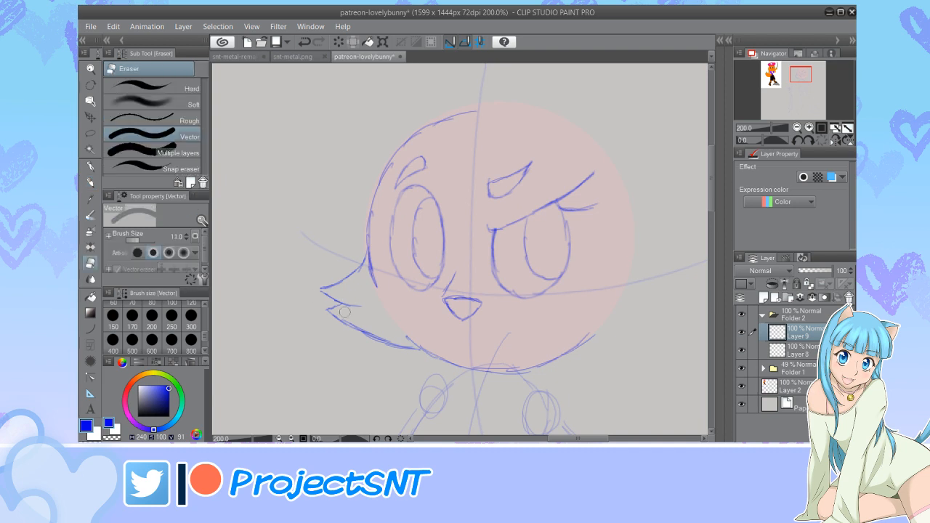
{"action": "mouse_move", "coordinate": [343, 311]}
{"action": "left_mouse_down"}
{"action": "mouse_move", "coordinate": [340, 320]}
{"action": "mouse_move", "coordinate": [413, 352]}
{"action": "mouse_move", "coordinate": [335, 301]}
{"action": "mouse_move", "coordinate": [333, 272]}
{"action": "left_mouse_up"}
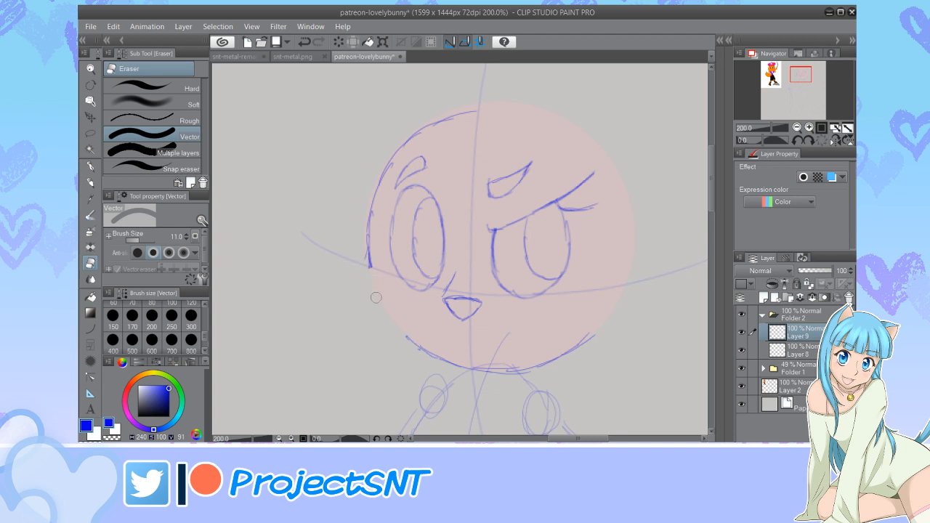
Sketch shorter two-pointed cheek fur on the left side of the head, running down into the jaw line
{"action": "key", "text": "p"}
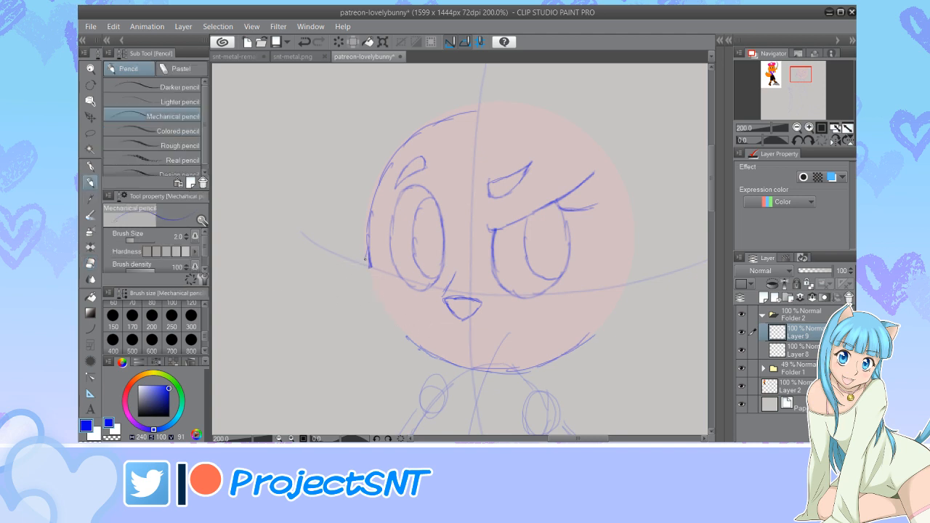
{"action": "mouse_move", "coordinate": [368, 254]}
{"action": "left_mouse_down"}
{"action": "mouse_move", "coordinate": [328, 285]}
{"action": "mouse_move", "coordinate": [366, 310]}
{"action": "mouse_move", "coordinate": [345, 313]}
{"action": "mouse_move", "coordinate": [375, 340]}
{"action": "mouse_move", "coordinate": [431, 355]}
{"action": "left_mouse_up"}
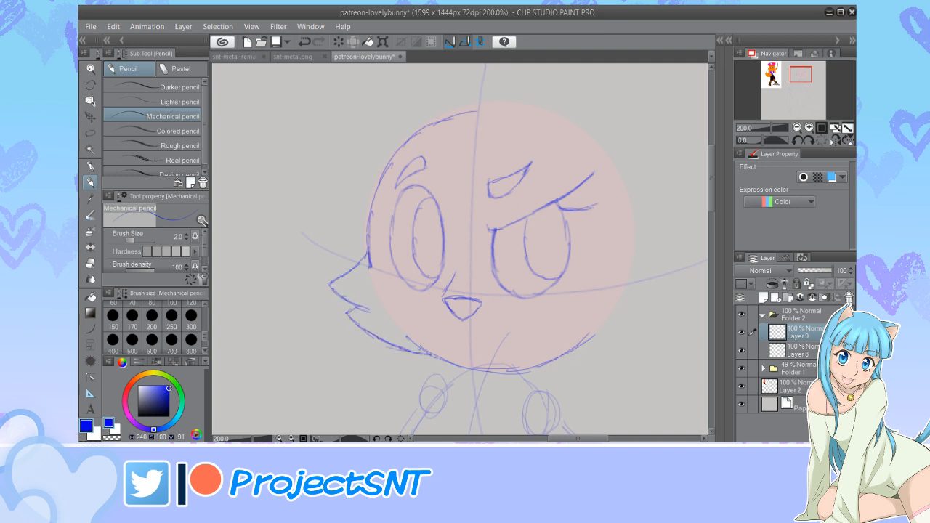
{"action": "left_click_drag", "start_coordinate": [348, 314], "coordinate": [376, 337]}
Sketch matching two-pointed cheek fur on the right side of the head and clean up the leftover jaw lines
{"action": "left_click_drag", "start_coordinate": [556, 438], "coordinate": [564, 438]}
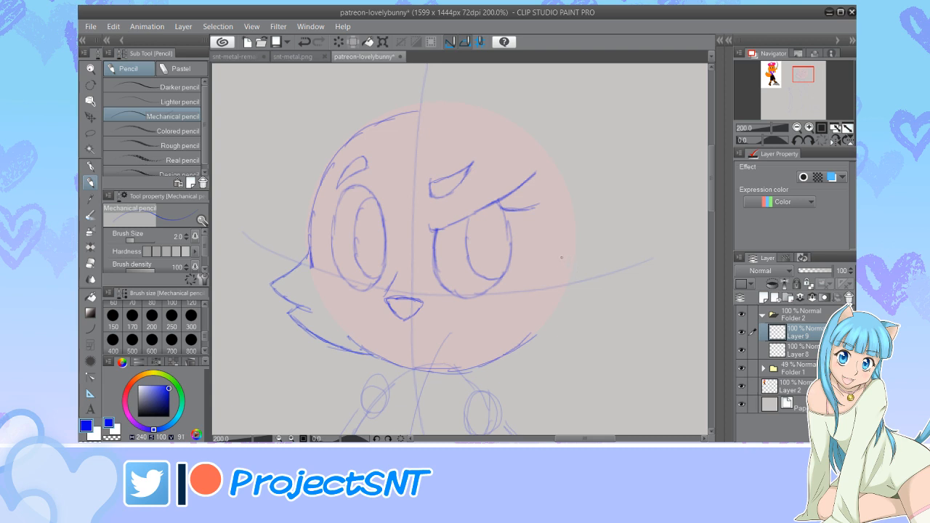
{"action": "mouse_move", "coordinate": [563, 254]}
{"action": "left_mouse_down"}
{"action": "mouse_move", "coordinate": [608, 285]}
{"action": "mouse_move", "coordinate": [550, 312]}
{"action": "mouse_move", "coordinate": [559, 314]}
{"action": "mouse_move", "coordinate": [540, 348]}
{"action": "mouse_move", "coordinate": [496, 364]}
{"action": "left_mouse_up"}
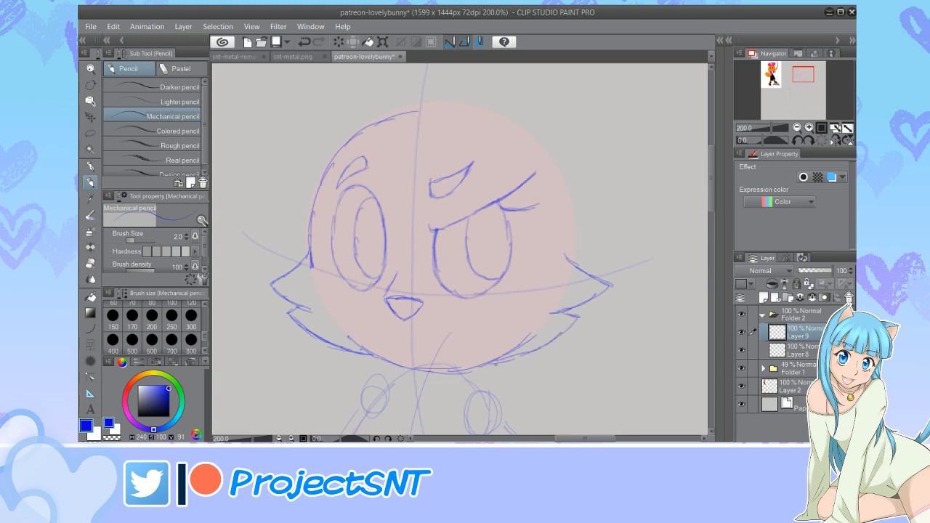
{"action": "key", "text": "e"}
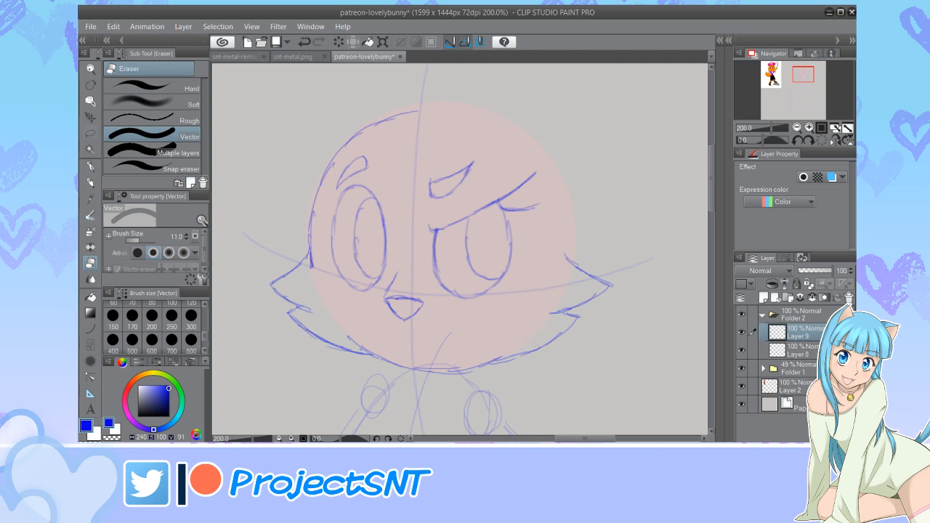
Lasso the right cheek fur, shift it slightly to the right, deselect, and reconnect the chin line
{"action": "key", "text": "m"}
{"action": "mouse_move", "coordinate": [558, 220]}
{"action": "left_mouse_down"}
{"action": "mouse_move", "coordinate": [507, 397]}
{"action": "mouse_move", "coordinate": [619, 254]}
{"action": "left_mouse_up"}
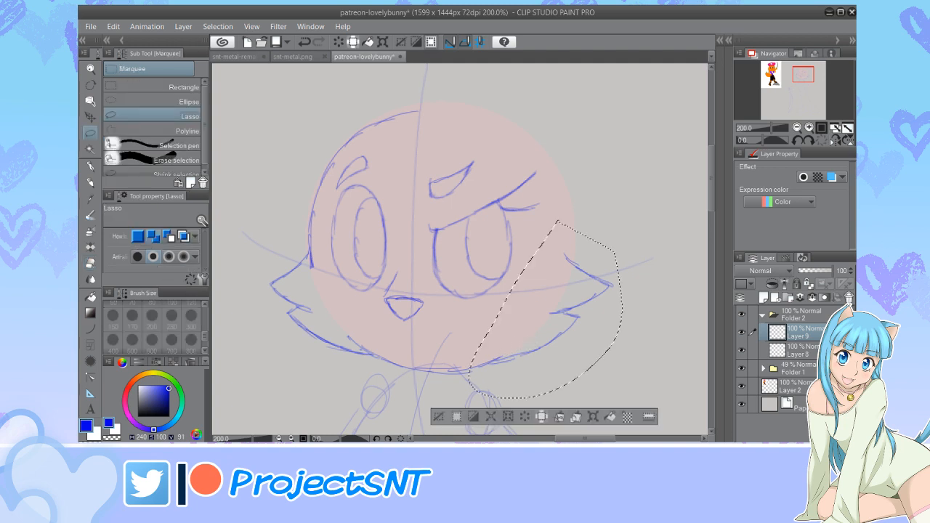
{"action": "key", "text": "ctrl+t"}
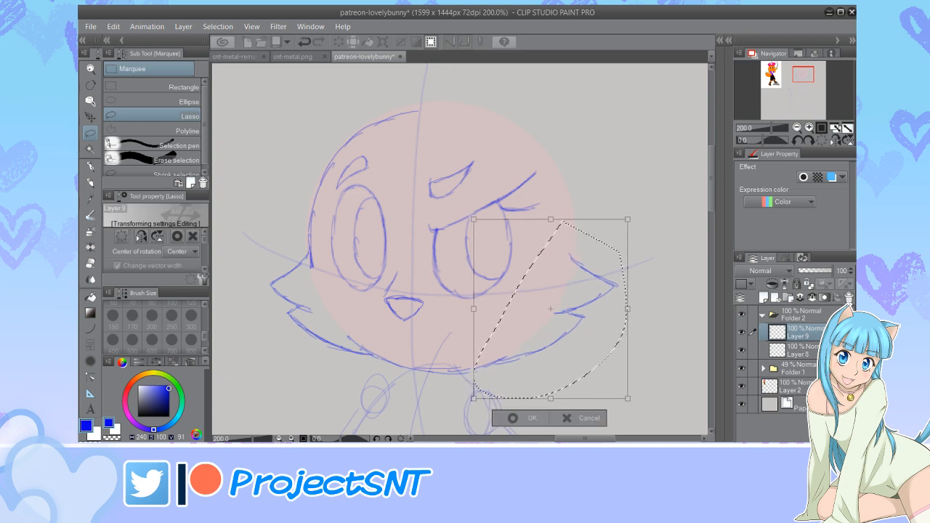
{"action": "key", "text": "Return"}
{"action": "key", "text": "ctrl+d"}
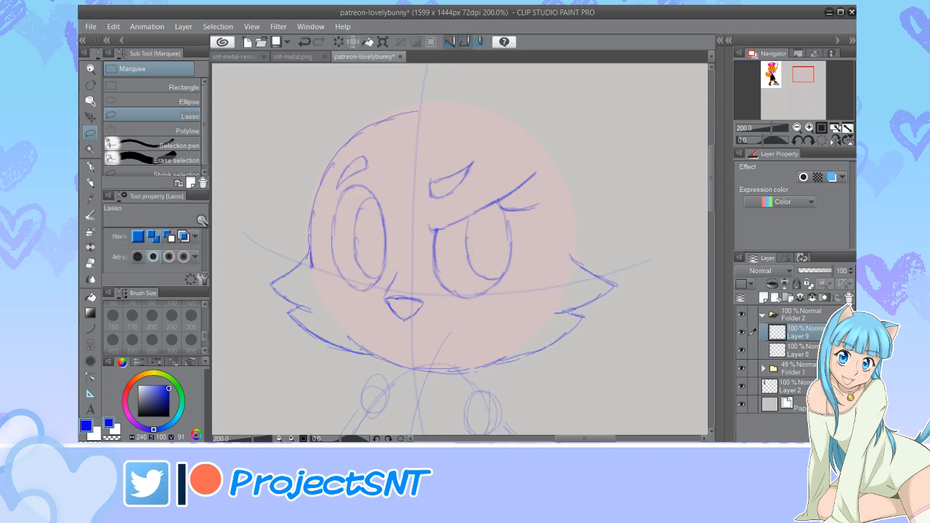
{"action": "key", "text": "i"}
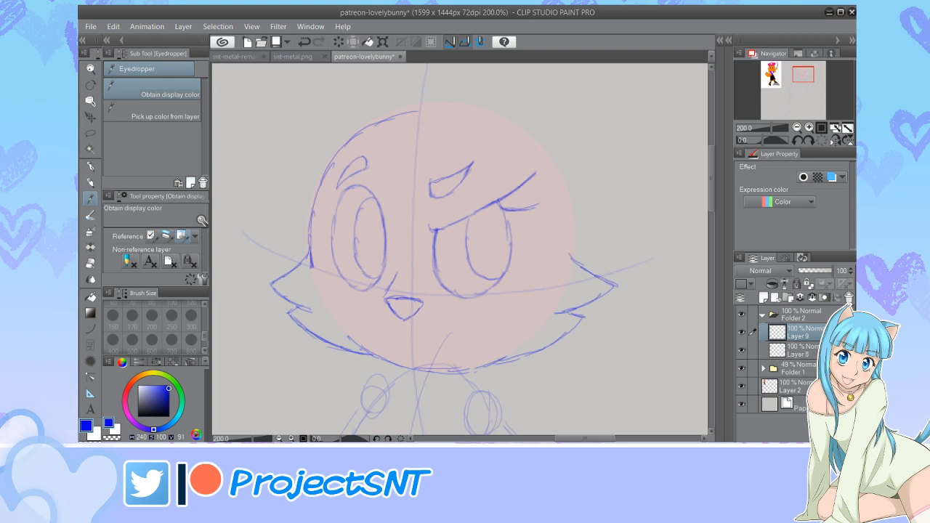
{"action": "key", "text": "p"}
{"action": "left_click_drag", "start_coordinate": [462, 370], "coordinate": [480, 369]}
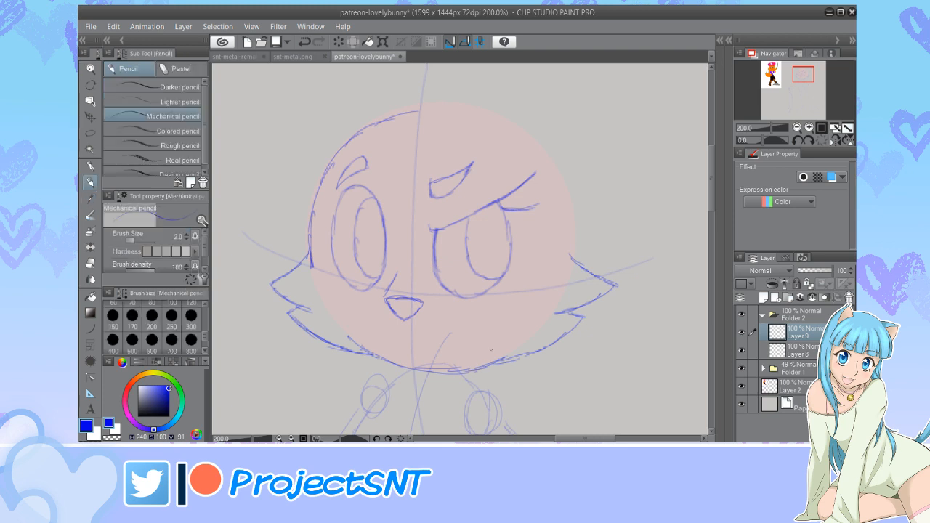
Sketch a slanted smirking mouth to the lower right of the nose and check the face from further out
{"action": "mouse_move", "coordinate": [420, 342]}
{"action": "left_mouse_down"}
{"action": "mouse_move", "coordinate": [446, 339]}
{"action": "mouse_move", "coordinate": [481, 318]}
{"action": "left_mouse_up"}
{"action": "key", "text": "ctrl+z"}
{"action": "key", "text": "ctrl+minus"}
{"action": "key", "text": "ctrl+minus"}
{"action": "key", "text": "ctrl+minus"}
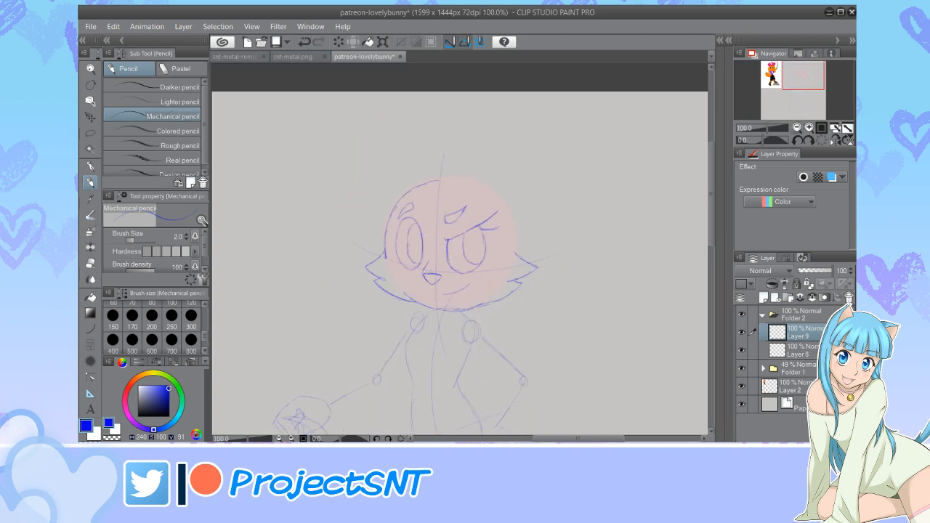
{"action": "key", "text": "ctrl+plus"}
{"action": "key", "text": "ctrl+plus"}
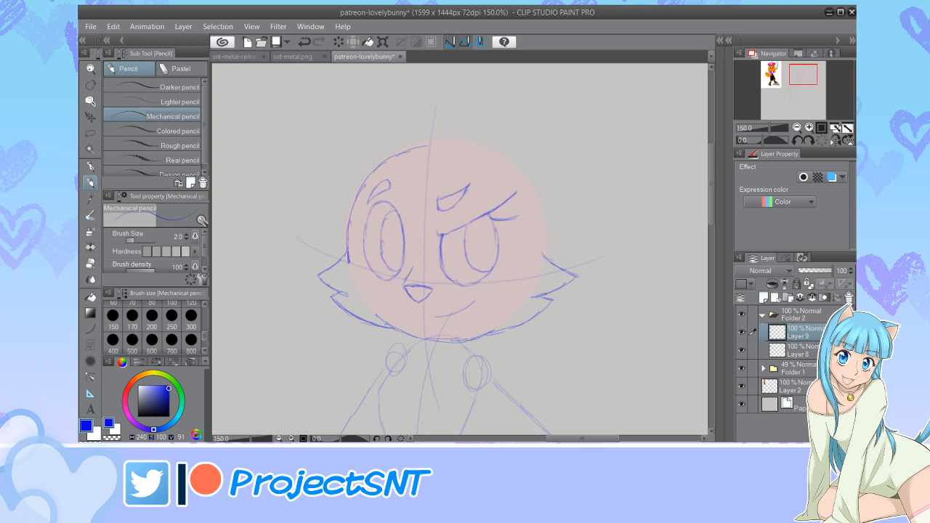
Add eyelashes to the outer edge of the left eye on Layer 8, and compare the face with the reference character
{"action": "left_click_drag", "start_coordinate": [712, 184], "coordinate": [711, 175]}
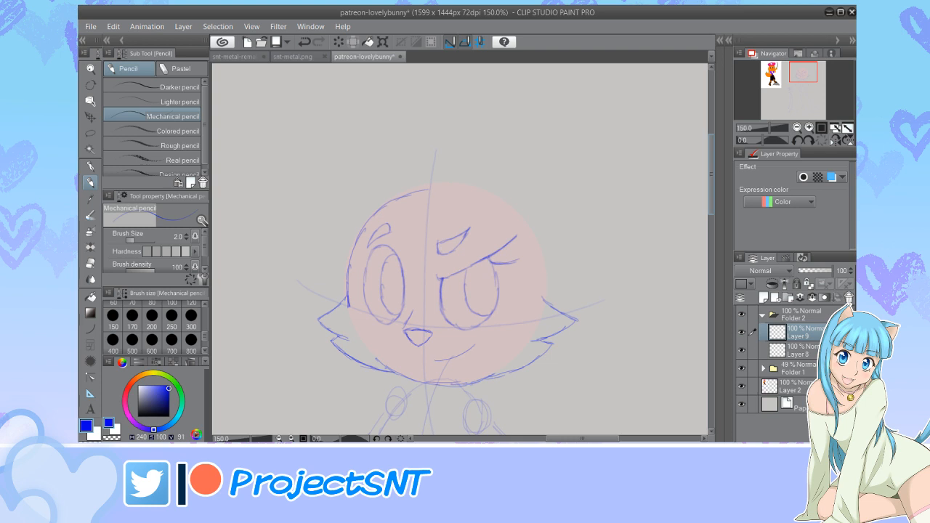
{"action": "left_click", "coordinate": [742, 332]}
{"action": "left_click", "coordinate": [742, 332]}
{"action": "left_click", "coordinate": [798, 350]}
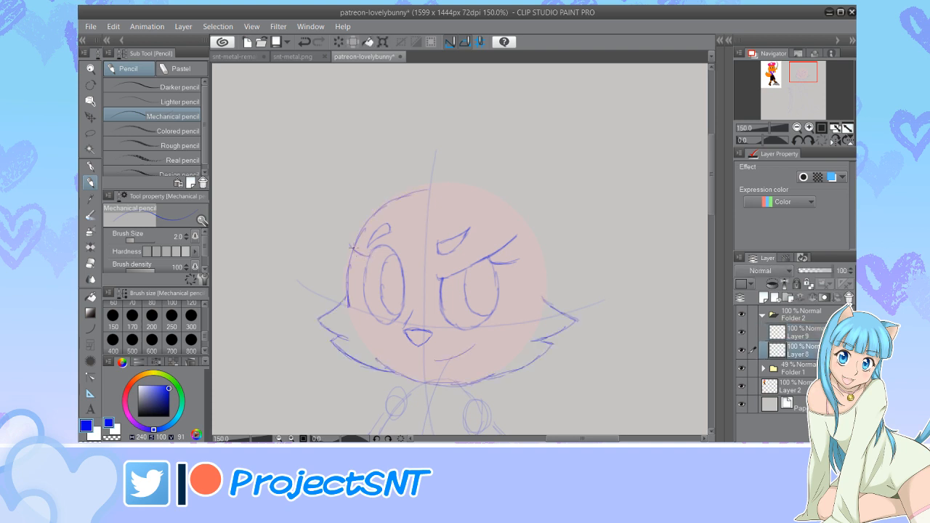
{"action": "mouse_move", "coordinate": [349, 243]}
{"action": "left_mouse_down"}
{"action": "mouse_move", "coordinate": [369, 255]}
{"action": "mouse_move", "coordinate": [354, 268]}
{"action": "mouse_move", "coordinate": [346, 264]}
{"action": "mouse_move", "coordinate": [366, 268]}
{"action": "mouse_move", "coordinate": [384, 246]}
{"action": "mouse_move", "coordinate": [401, 265]}
{"action": "mouse_move", "coordinate": [351, 247]}
{"action": "mouse_move", "coordinate": [343, 233]}
{"action": "mouse_move", "coordinate": [361, 254]}
{"action": "left_mouse_up"}
{"action": "key", "text": "ctrl+minus"}
{"action": "key", "text": "ctrl+minus"}
{"action": "key", "text": "ctrl+minus"}
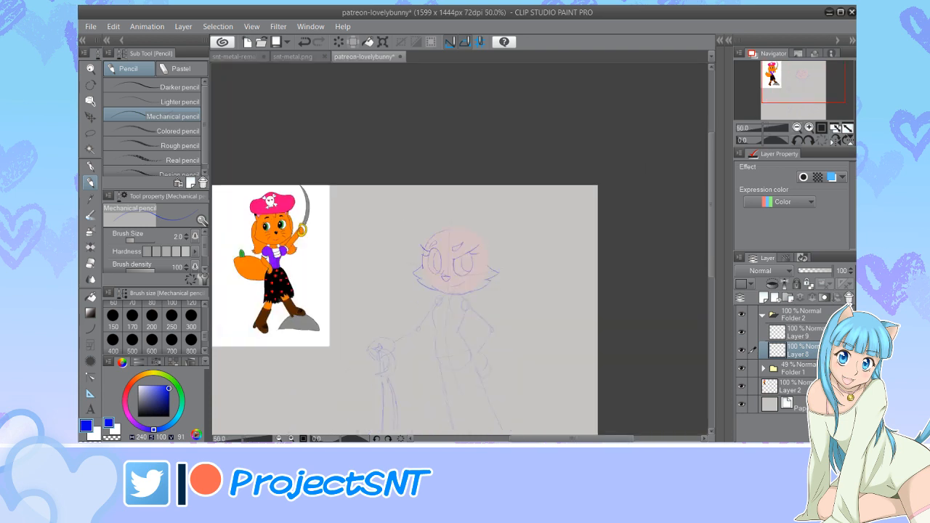
{"action": "key", "text": "ctrl+plus"}
{"action": "key", "text": "ctrl+plus"}
{"action": "key", "text": "ctrl+plus"}
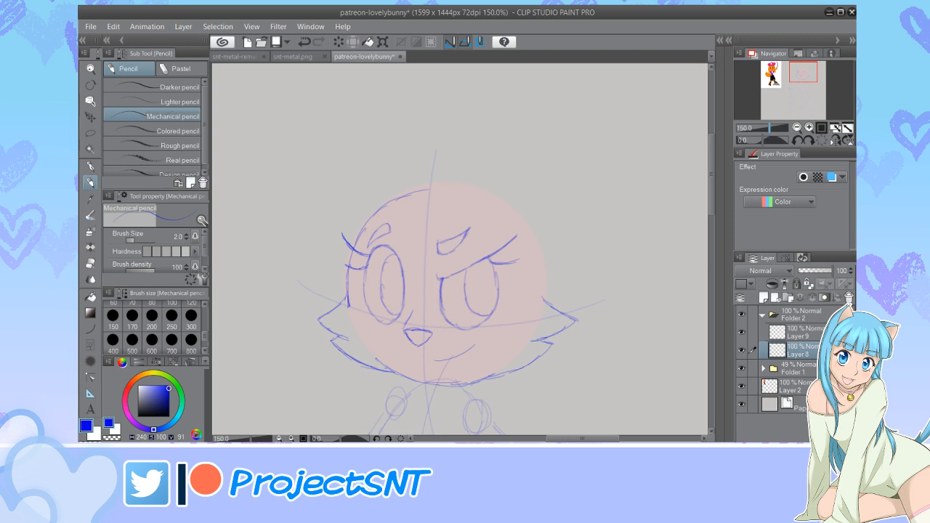
Sketch a pointed right ear with an inner ear outline on Layer 9, and extend the head outline below it
{"action": "left_click", "coordinate": [802, 333]}
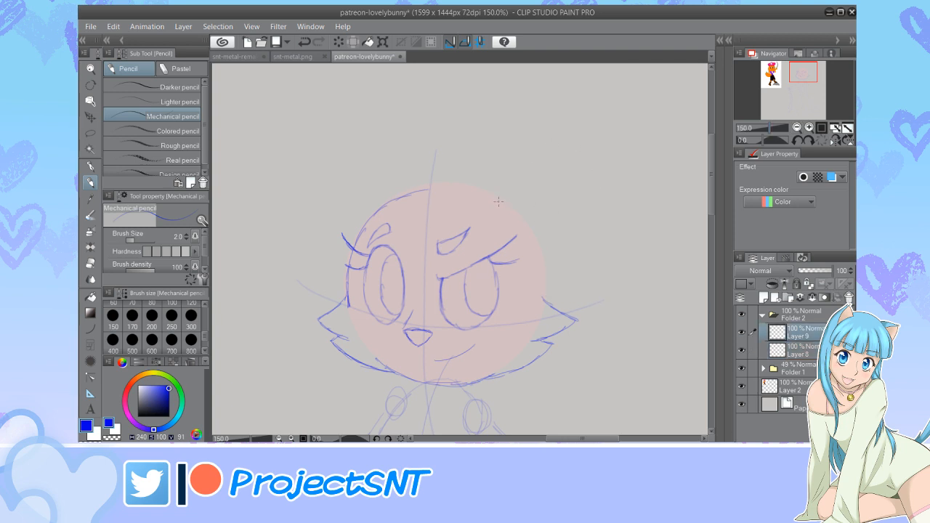
{"action": "left_click_drag", "start_coordinate": [498, 201], "coordinate": [566, 157]}
{"action": "key", "text": "ctrl+z"}
{"action": "key", "text": "ctrl+z"}
{"action": "key", "text": "ctrl+y"}
{"action": "key", "text": "ctrl+z"}
{"action": "mouse_move", "coordinate": [491, 195]}
{"action": "left_mouse_down"}
{"action": "mouse_move", "coordinate": [534, 170]}
{"action": "mouse_move", "coordinate": [567, 169]}
{"action": "mouse_move", "coordinate": [547, 274]}
{"action": "left_mouse_up"}
{"action": "mouse_move", "coordinate": [564, 217]}
{"action": "left_mouse_down"}
{"action": "mouse_move", "coordinate": [561, 238]}
{"action": "mouse_move", "coordinate": [567, 207]}
{"action": "mouse_move", "coordinate": [548, 183]}
{"action": "mouse_move", "coordinate": [561, 187]}
{"action": "mouse_move", "coordinate": [544, 258]}
{"action": "left_mouse_up"}
{"action": "left_click_drag", "start_coordinate": [512, 206], "coordinate": [544, 259]}
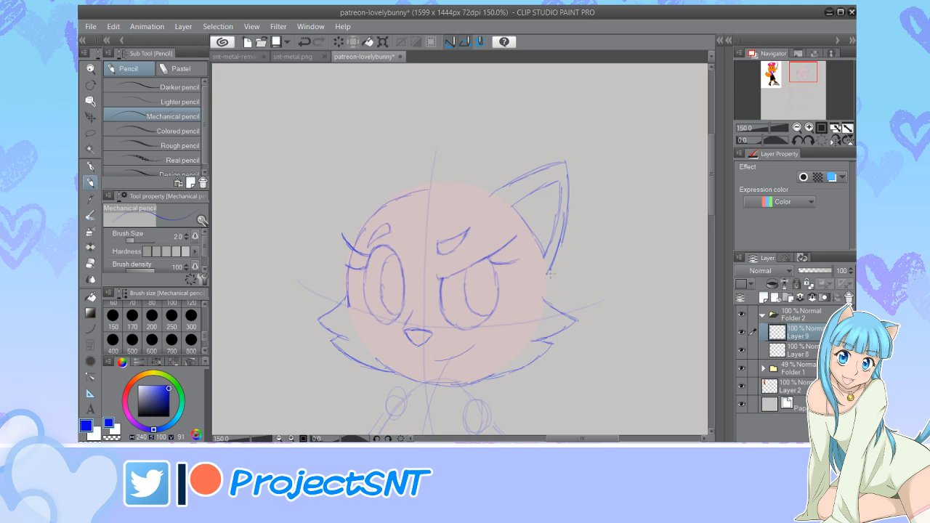
{"action": "left_click_drag", "start_coordinate": [547, 279], "coordinate": [542, 298]}
Draw the top of the head between the ears and sketch the pointed left ear, redoing its outline with a taller tip
{"action": "mouse_move", "coordinate": [491, 190]}
{"action": "left_mouse_down"}
{"action": "mouse_move", "coordinate": [403, 194]}
{"action": "mouse_move", "coordinate": [386, 208]}
{"action": "mouse_move", "coordinate": [385, 192]}
{"action": "mouse_move", "coordinate": [341, 168]}
{"action": "mouse_move", "coordinate": [333, 233]}
{"action": "mouse_move", "coordinate": [345, 267]}
{"action": "mouse_move", "coordinate": [332, 235]}
{"action": "mouse_move", "coordinate": [344, 160]}
{"action": "left_mouse_up"}
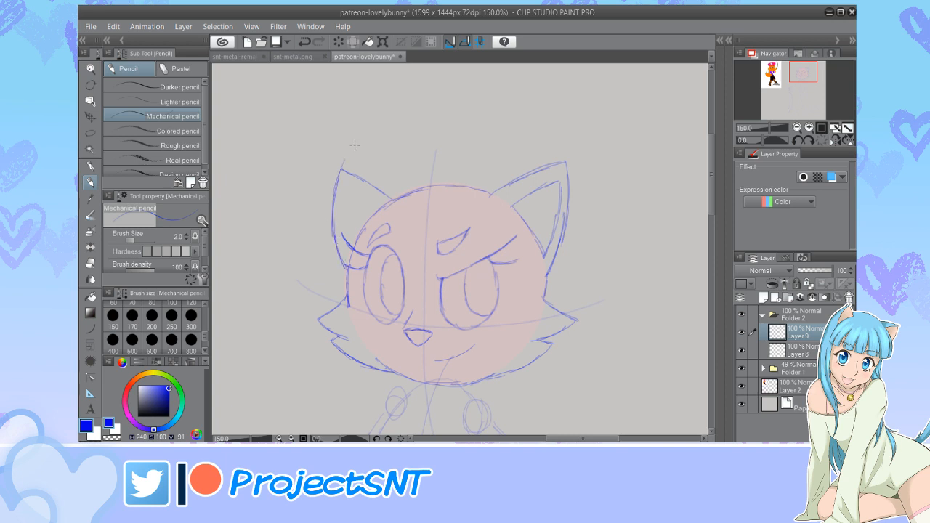
{"action": "left_click", "coordinate": [304, 42]}
{"action": "left_click", "coordinate": [304, 42]}
{"action": "left_click", "coordinate": [304, 42]}
{"action": "left_click", "coordinate": [304, 42]}
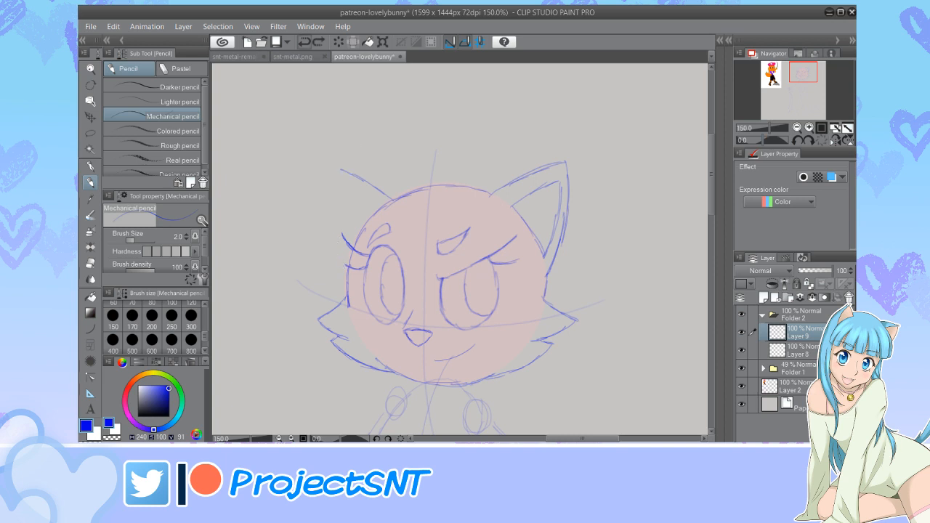
{"action": "left_click", "coordinate": [304, 42]}
{"action": "mouse_move", "coordinate": [394, 194]}
{"action": "left_mouse_down"}
{"action": "mouse_move", "coordinate": [339, 158]}
{"action": "mouse_move", "coordinate": [369, 171]}
{"action": "mouse_move", "coordinate": [345, 152]}
{"action": "mouse_move", "coordinate": [363, 167]}
{"action": "mouse_move", "coordinate": [342, 160]}
{"action": "mouse_move", "coordinate": [334, 233]}
{"action": "mouse_move", "coordinate": [348, 262]}
{"action": "left_mouse_up"}
{"action": "left_click", "coordinate": [304, 42]}
{"action": "left_click", "coordinate": [305, 42]}
{"action": "left_click", "coordinate": [304, 42]}
{"action": "left_click_drag", "start_coordinate": [338, 244], "coordinate": [333, 204]}
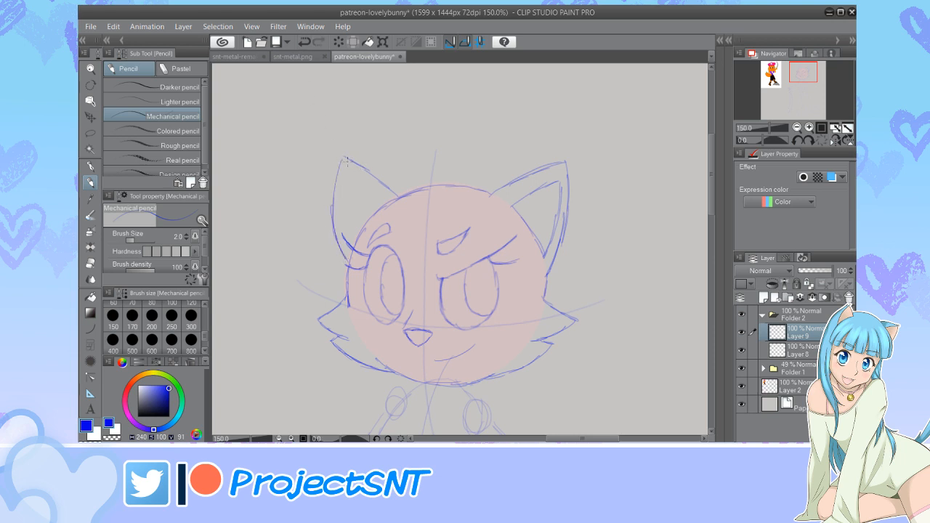
Compare the head and ears with the full pose sketch and the reference character
{"action": "key", "text": "ctrl+minus"}
{"action": "key", "text": "ctrl+minus"}
{"action": "key", "text": "ctrl+minus"}
{"action": "key", "text": "ctrl+minus"}
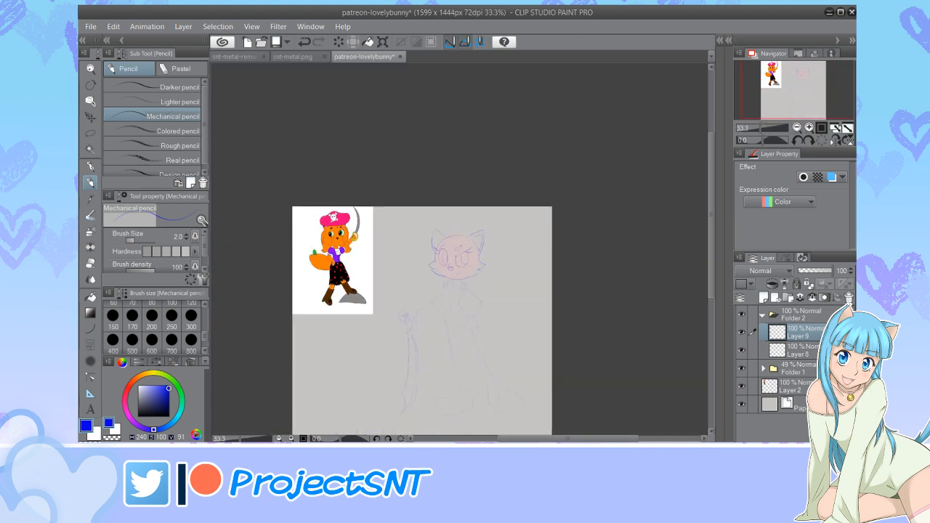
{"action": "key", "text": "ctrl+plus"}
{"action": "key", "text": "ctrl+plus"}
{"action": "key", "text": "ctrl+plus"}
{"action": "key", "text": "ctrl+plus"}
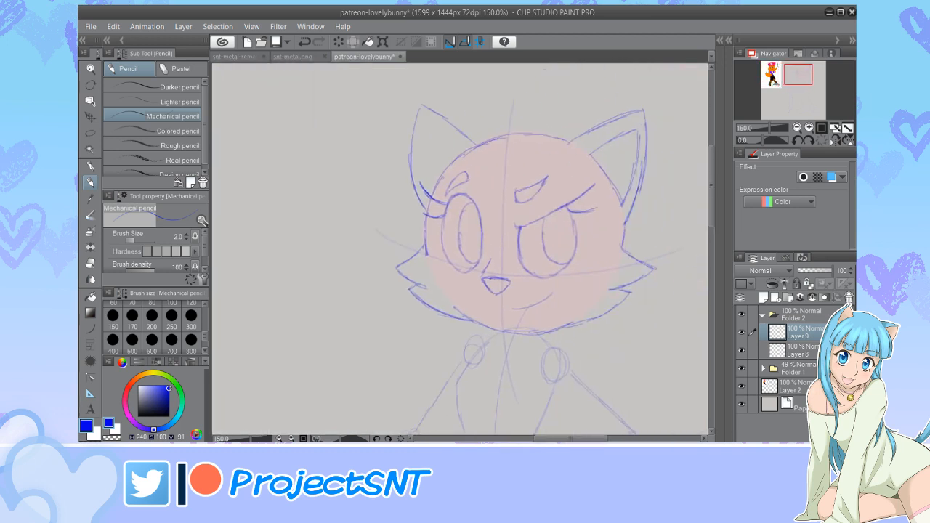
Sketch a rounded hair tuft rising beside the left ear and sweeping down over the forehead on Layer 9, cleaning up its overlapping lines
{"action": "mouse_move", "coordinate": [509, 240]}
{"action": "left_mouse_down"}
{"action": "mouse_move", "coordinate": [386, 249]}
{"action": "mouse_move", "coordinate": [403, 266]}
{"action": "left_mouse_up"}
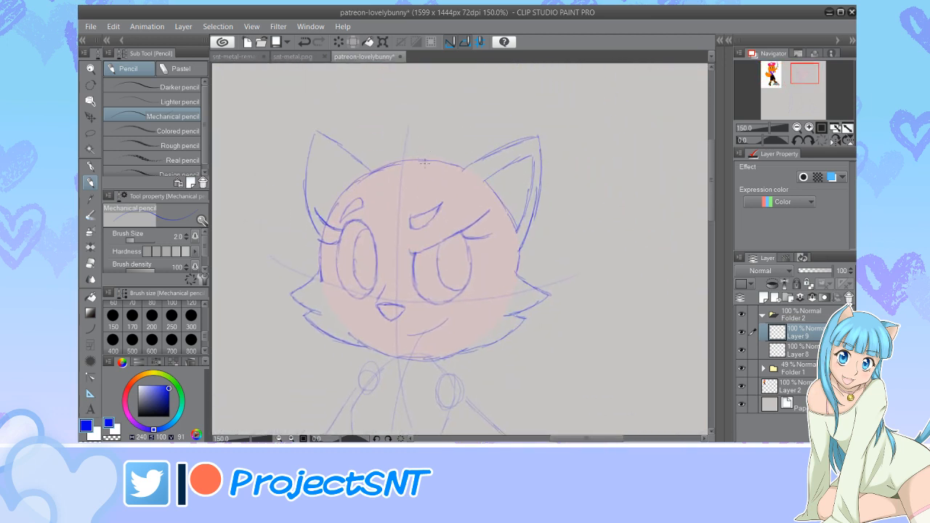
{"action": "mouse_move", "coordinate": [423, 161]}
{"action": "left_mouse_down"}
{"action": "mouse_move", "coordinate": [401, 138]}
{"action": "mouse_move", "coordinate": [359, 141]}
{"action": "mouse_move", "coordinate": [343, 158]}
{"action": "mouse_move", "coordinate": [337, 180]}
{"action": "mouse_move", "coordinate": [365, 187]}
{"action": "mouse_move", "coordinate": [359, 177]}
{"action": "mouse_move", "coordinate": [371, 216]}
{"action": "mouse_move", "coordinate": [392, 230]}
{"action": "mouse_move", "coordinate": [388, 198]}
{"action": "left_mouse_up"}
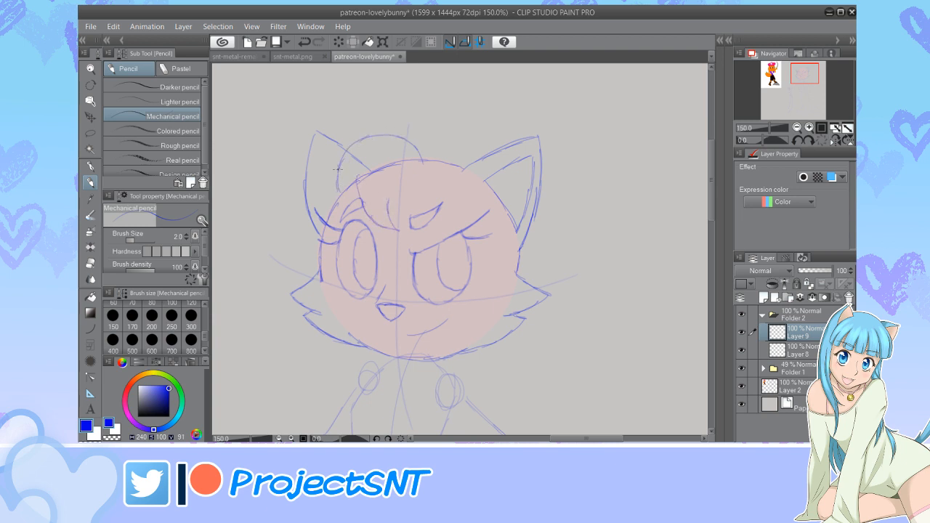
{"action": "mouse_move", "coordinate": [337, 169]}
{"action": "left_mouse_down"}
{"action": "mouse_move", "coordinate": [346, 204]}
{"action": "mouse_move", "coordinate": [360, 178]}
{"action": "mouse_move", "coordinate": [361, 204]}
{"action": "mouse_move", "coordinate": [357, 161]}
{"action": "mouse_move", "coordinate": [367, 211]}
{"action": "mouse_move", "coordinate": [396, 221]}
{"action": "mouse_move", "coordinate": [385, 187]}
{"action": "mouse_move", "coordinate": [396, 219]}
{"action": "left_mouse_up"}
{"action": "key", "text": "e"}
{"action": "key", "text": "p"}
Check the hair tuft against the whole head and save the drawing
{"action": "key", "text": "ctrl+minus"}
{"action": "key", "text": "ctrl+minus"}
{"action": "key", "text": "ctrl+minus"}
{"action": "key", "text": "ctrl+plus"}
{"action": "key", "text": "ctrl+plus"}
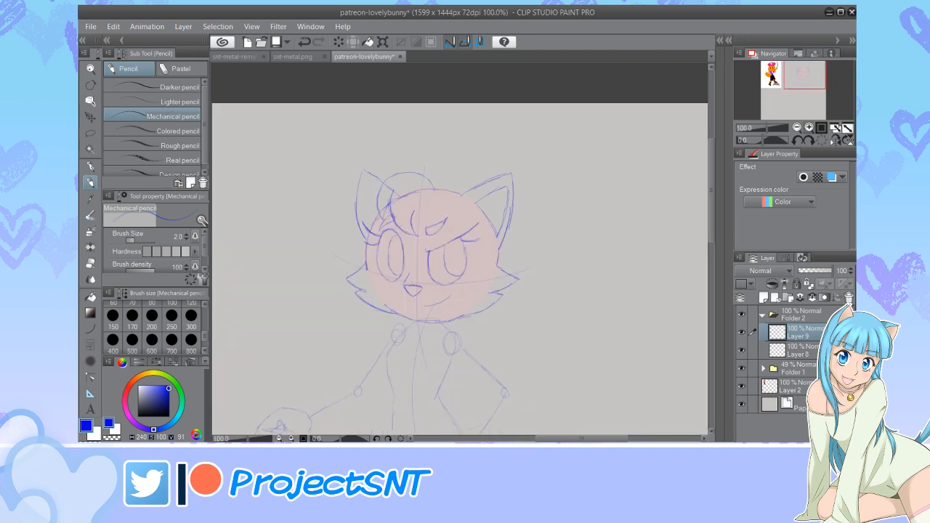
{"action": "key", "text": "ctrl+plus"}
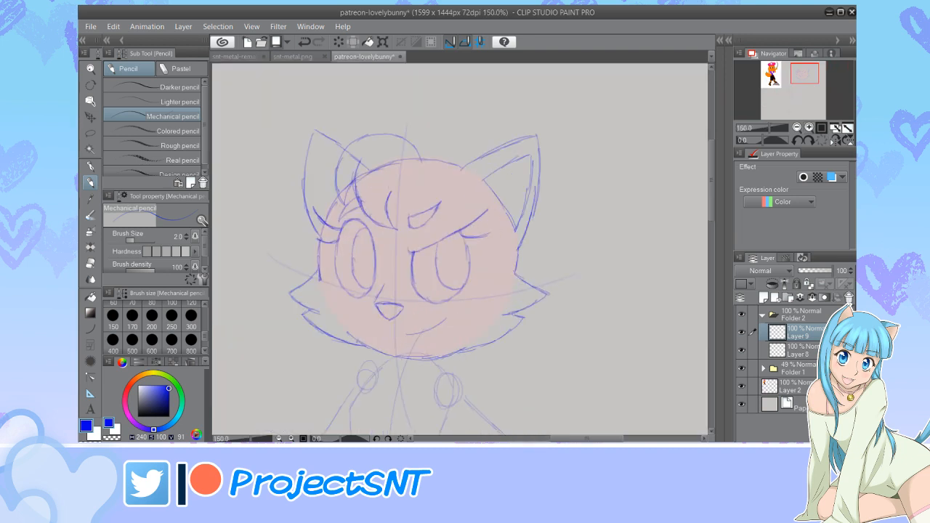
{"action": "key", "text": "ctrl+s"}
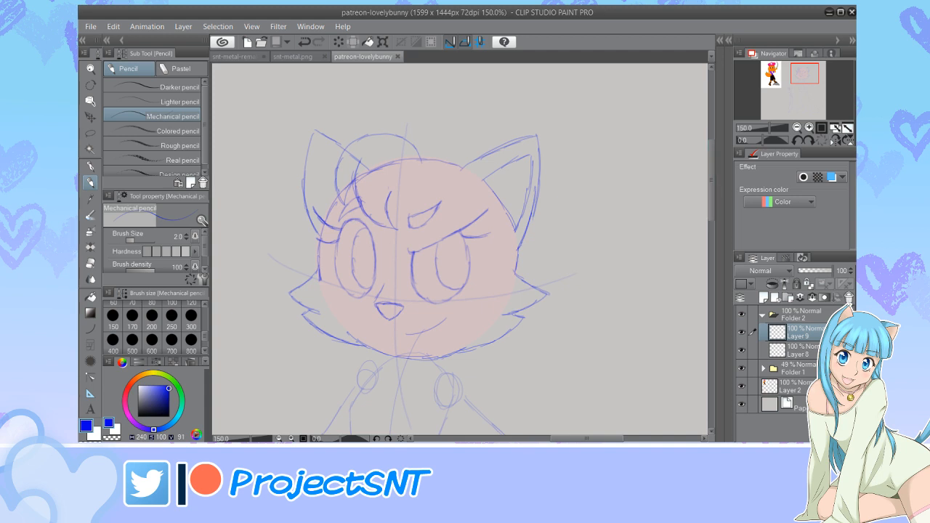
{"action": "scroll", "coordinate": [689, 195], "scroll_direction": "up", "scroll_amount": 3}
{"action": "mouse_move", "coordinate": [559, 438]}
{"action": "left_mouse_down"}
{"action": "mouse_move", "coordinate": [575, 438]}
{"action": "mouse_move", "coordinate": [559, 438]}
{"action": "left_mouse_up"}
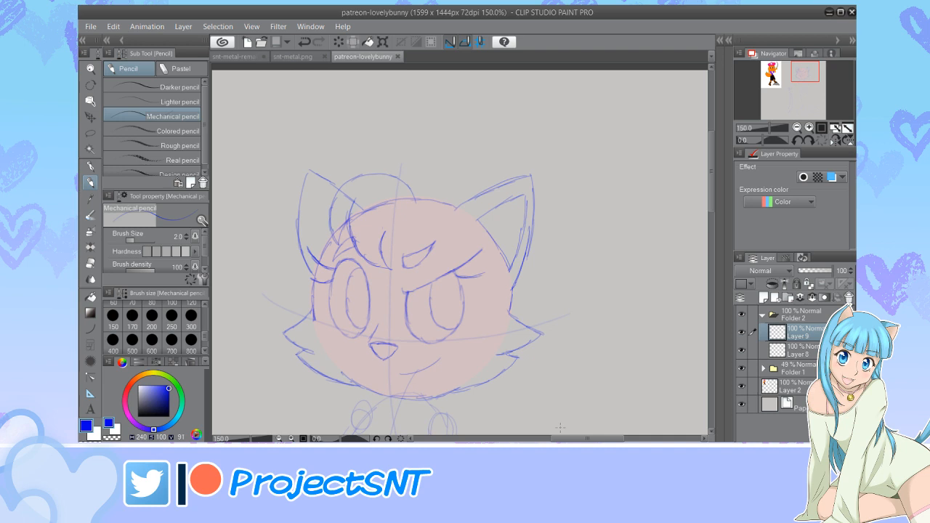
{"action": "scroll", "coordinate": [460, 251], "scroll_direction": "down", "scroll_amount": 5}
{"action": "scroll", "coordinate": [460, 251], "scroll_direction": "up", "scroll_amount": 3}
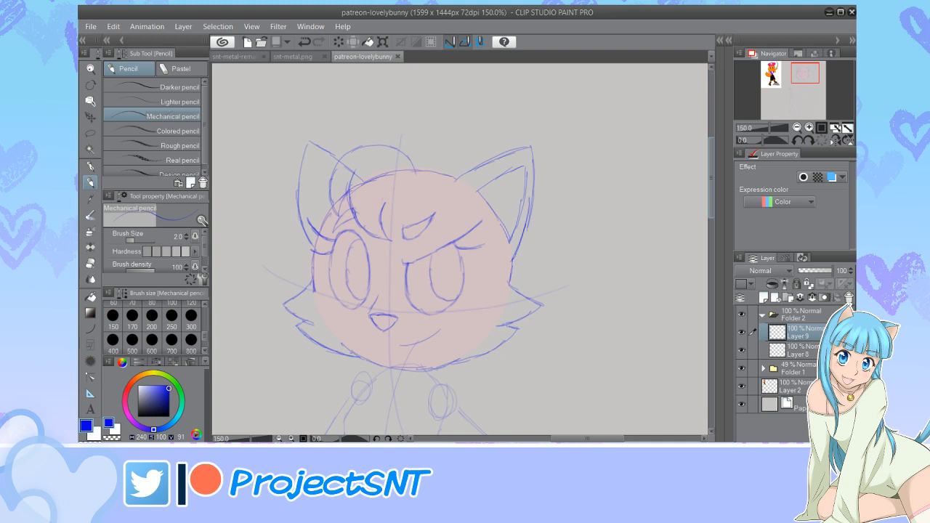
{"action": "left_click_drag", "start_coordinate": [581, 439], "coordinate": [576, 438]}
{"action": "key", "text": "ctrl+minus"}
{"action": "key", "text": "ctrl+minus"}
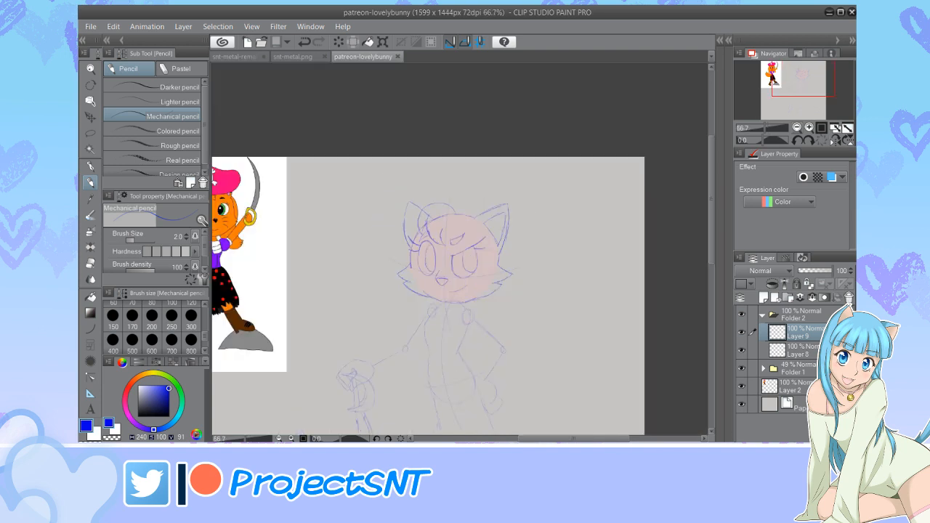
{"action": "key", "text": "ctrl+plus"}
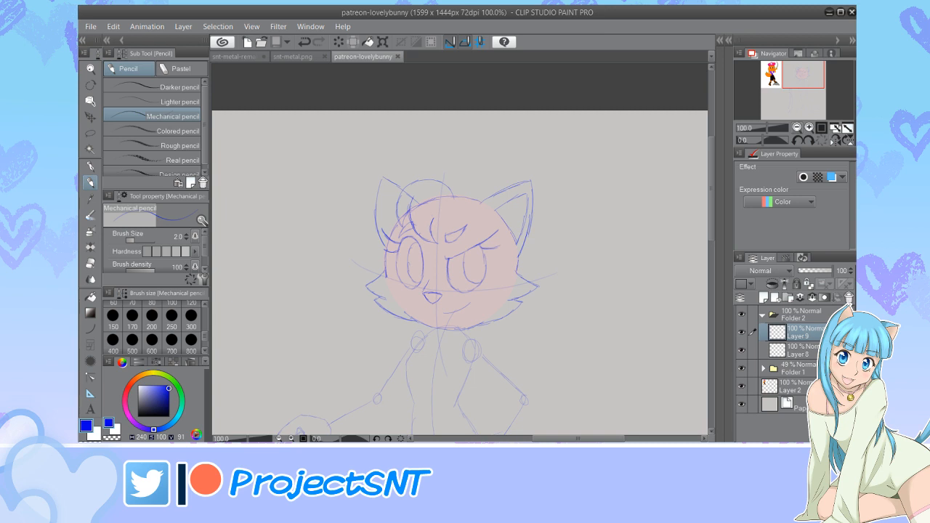
{"action": "left_click_drag", "start_coordinate": [561, 438], "coordinate": [570, 438]}
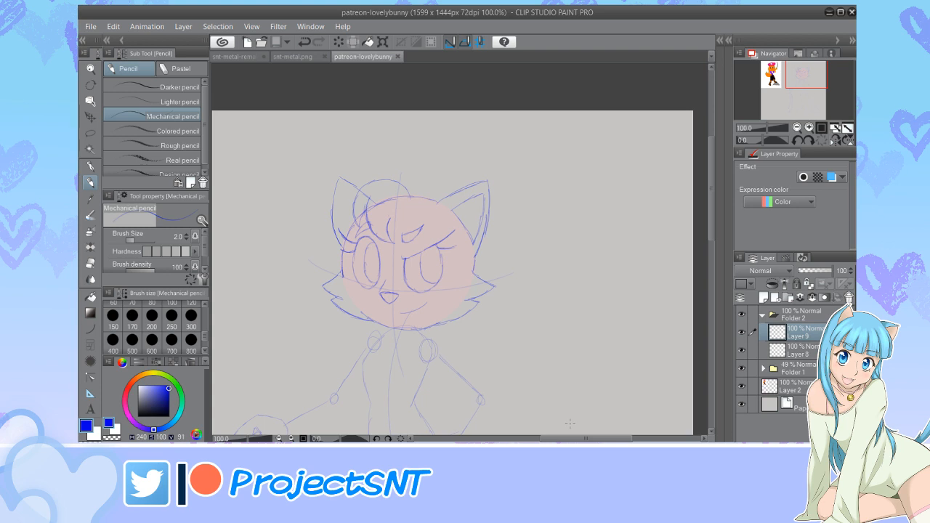
{"action": "left_click_drag", "start_coordinate": [562, 438], "coordinate": [564, 438]}
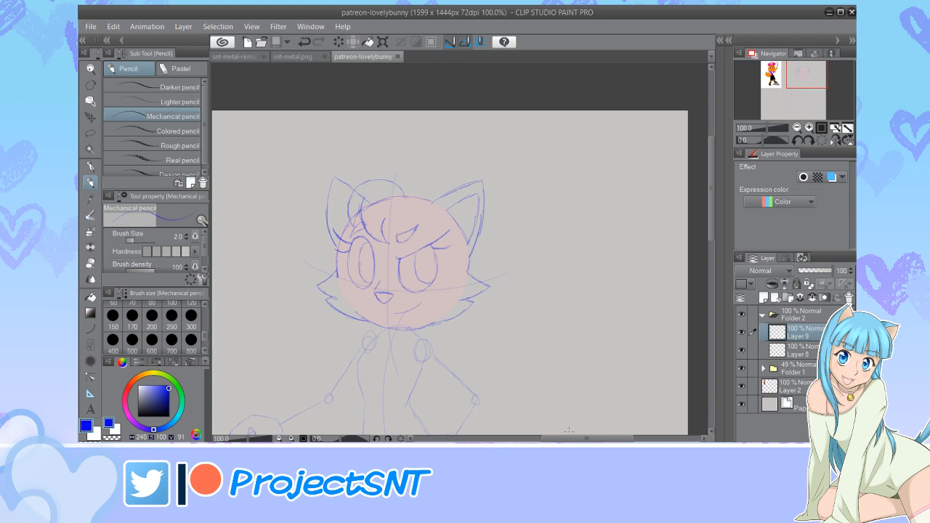
{"action": "mouse_move", "coordinate": [568, 438]}
{"action": "left_mouse_down"}
{"action": "mouse_move", "coordinate": [555, 438]}
{"action": "mouse_move", "coordinate": [569, 438]}
{"action": "left_mouse_up"}
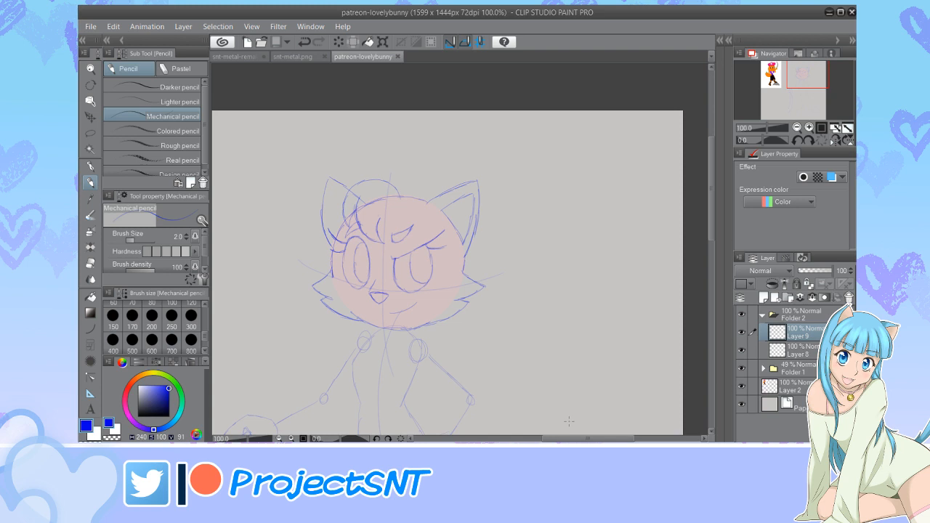
{"action": "left_click_drag", "start_coordinate": [570, 438], "coordinate": [561, 438]}
{"action": "left_click_drag", "start_coordinate": [711, 191], "coordinate": [711, 195]}
{"action": "left_click_drag", "start_coordinate": [563, 438], "coordinate": [570, 438]}
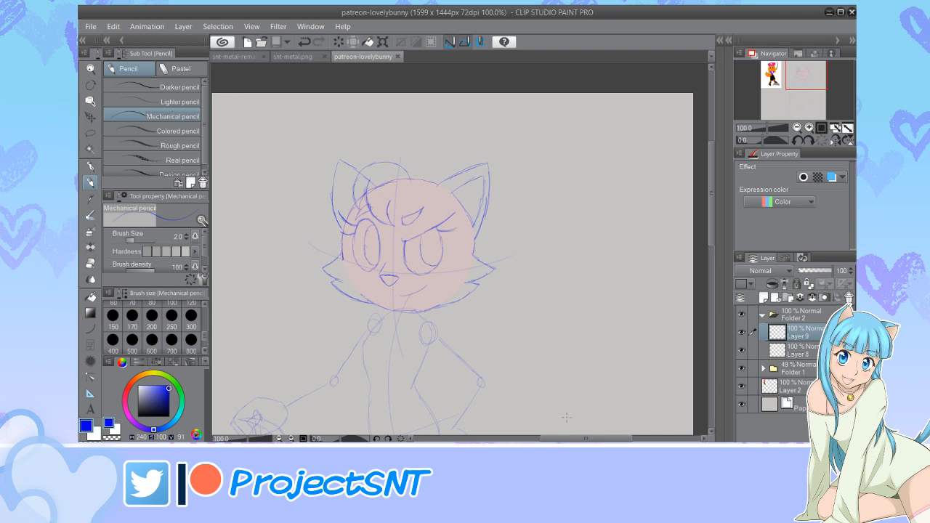
{"action": "left_click_drag", "start_coordinate": [712, 166], "coordinate": [704, 187]}
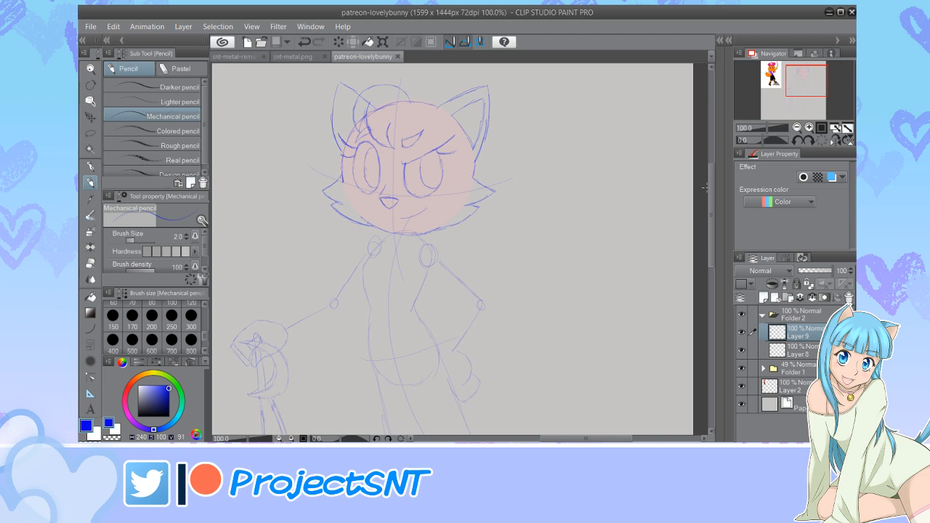
{"action": "mouse_move", "coordinate": [587, 439]}
{"action": "left_mouse_down"}
{"action": "mouse_move", "coordinate": [571, 439]}
{"action": "mouse_move", "coordinate": [588, 439]}
{"action": "mouse_move", "coordinate": [574, 428]}
{"action": "left_mouse_up"}
{"action": "left_click_drag", "start_coordinate": [710, 215], "coordinate": [709, 198]}
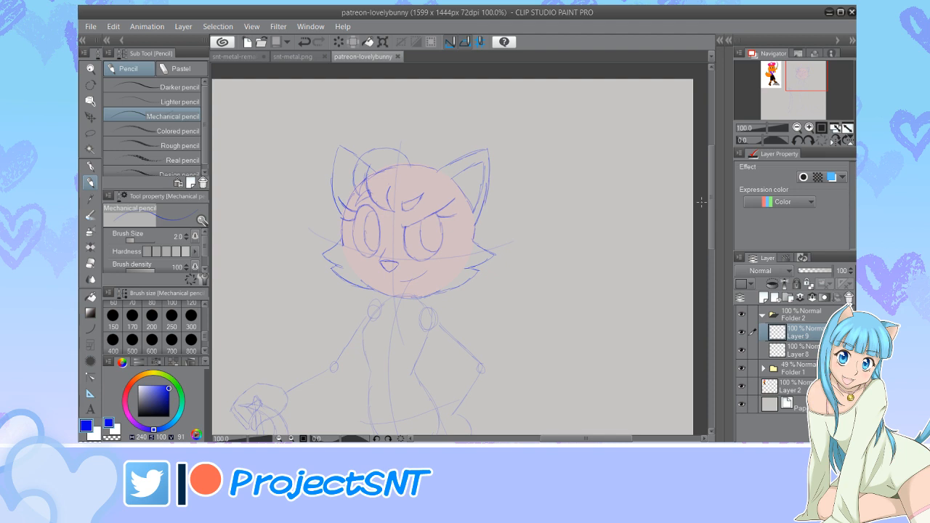
{"action": "left_click_drag", "start_coordinate": [595, 439], "coordinate": [602, 438]}
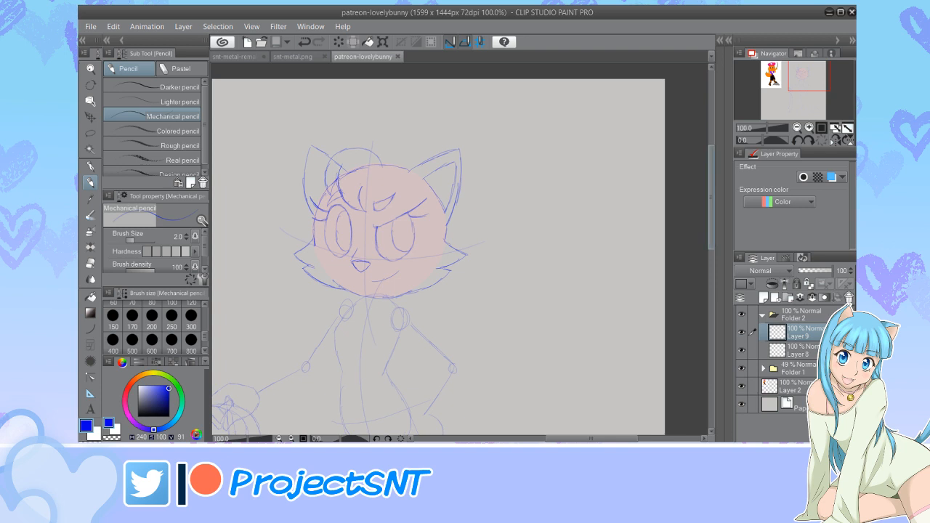
{"action": "left_click_drag", "start_coordinate": [711, 198], "coordinate": [710, 183]}
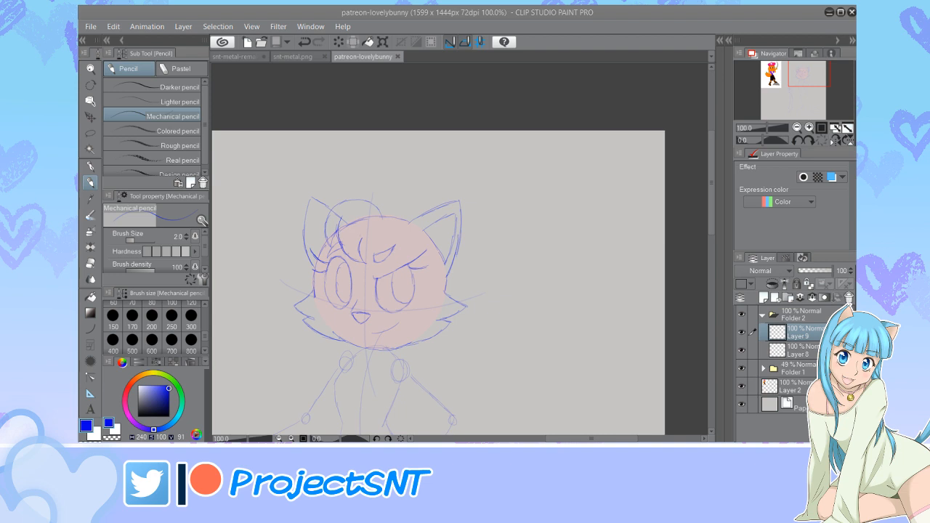
Add a new raster layer above Layer 9 and set the drawing colour to dark purple with hue 271, saturation 100 and value 67
{"action": "left_click_drag", "start_coordinate": [314, 275], "coordinate": [316, 297]}
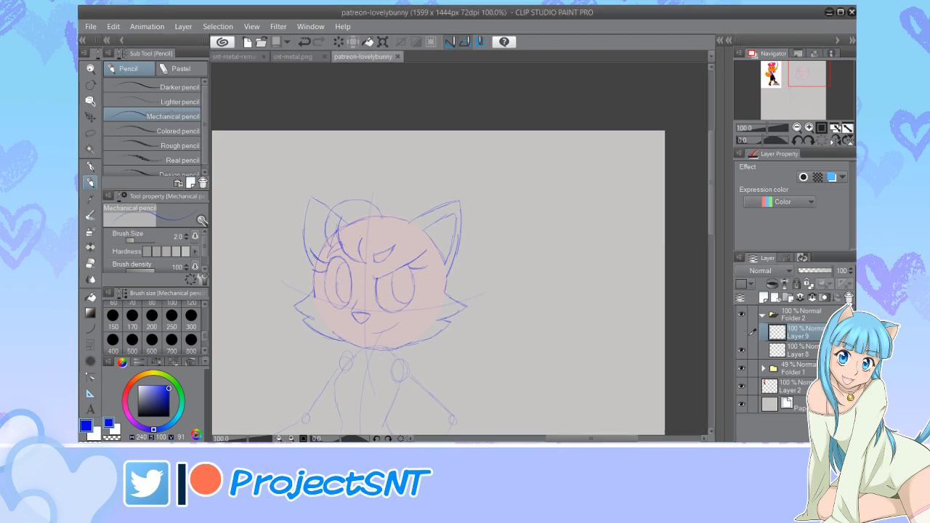
{"action": "key", "text": "ctrl+shift+n"}
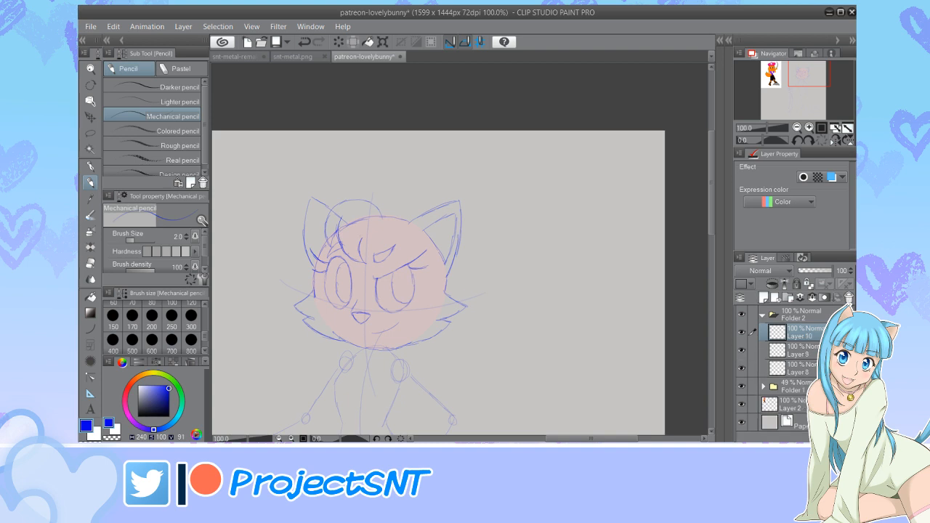
{"action": "left_click", "coordinate": [139, 426]}
{"action": "left_click_drag", "start_coordinate": [169, 391], "coordinate": [170, 396]}
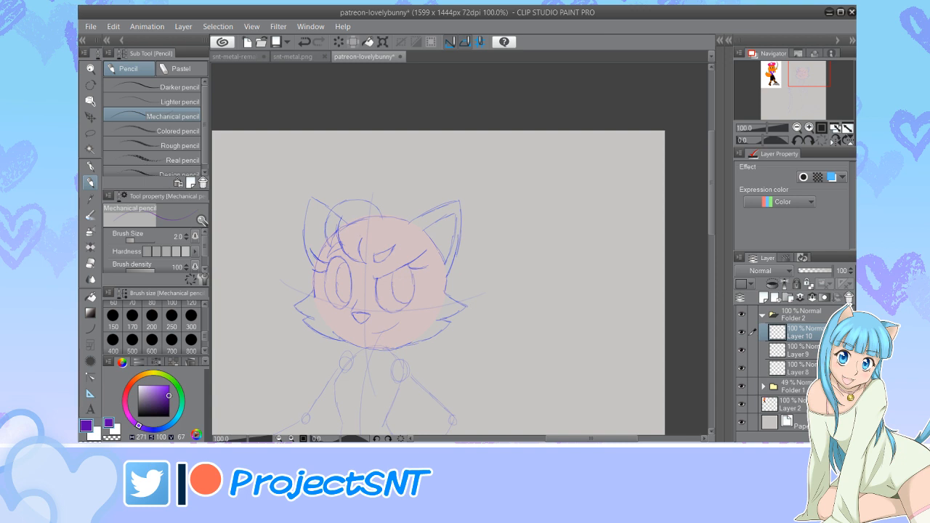
Sketch the pirate hat's sloping right side and corner over the right ear on Layer 10, adjusting it with a transform and trimming stray lines
{"action": "mouse_move", "coordinate": [290, 290]}
{"action": "left_mouse_down"}
{"action": "mouse_move", "coordinate": [622, 253]}
{"action": "mouse_move", "coordinate": [651, 268]}
{"action": "mouse_move", "coordinate": [505, 225]}
{"action": "mouse_move", "coordinate": [576, 249]}
{"action": "mouse_move", "coordinate": [435, 231]}
{"action": "mouse_move", "coordinate": [318, 243]}
{"action": "left_mouse_up"}
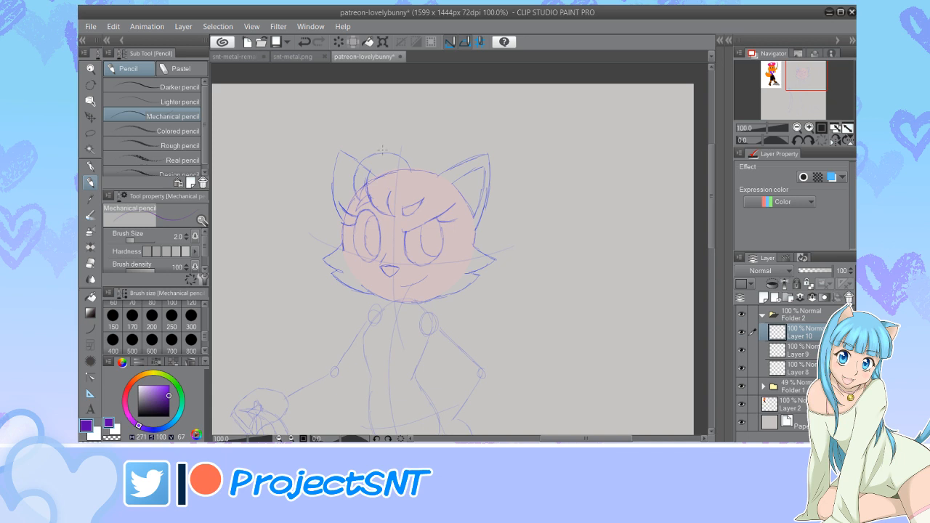
{"action": "left_click_drag", "start_coordinate": [382, 150], "coordinate": [411, 136]}
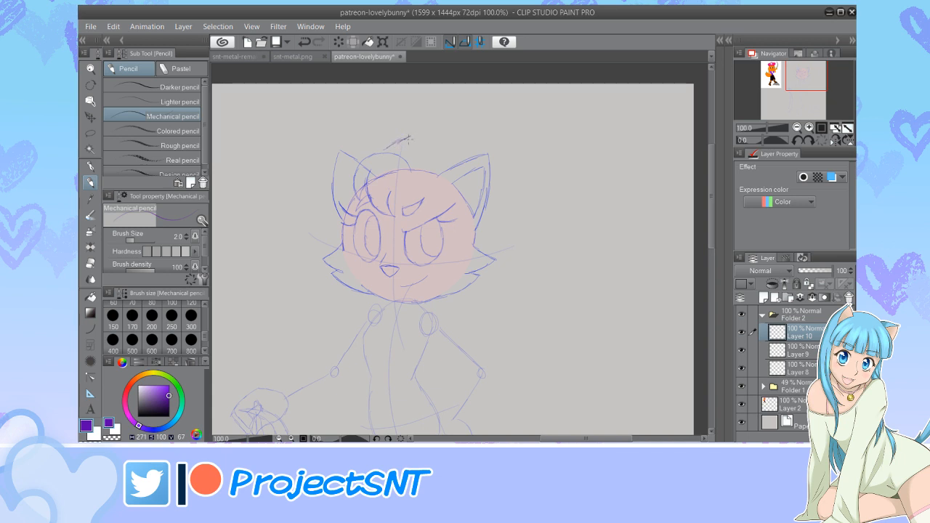
{"action": "mouse_move", "coordinate": [408, 138]}
{"action": "left_mouse_down"}
{"action": "mouse_move", "coordinate": [505, 199]}
{"action": "mouse_move", "coordinate": [474, 232]}
{"action": "left_mouse_up"}
{"action": "key", "text": "ctrl+t"}
{"action": "left_click_drag", "start_coordinate": [439, 135], "coordinate": [385, 142]}
{"action": "left_click", "coordinate": [404, 253]}
{"action": "key", "text": "e"}
{"action": "key", "text": "p"}
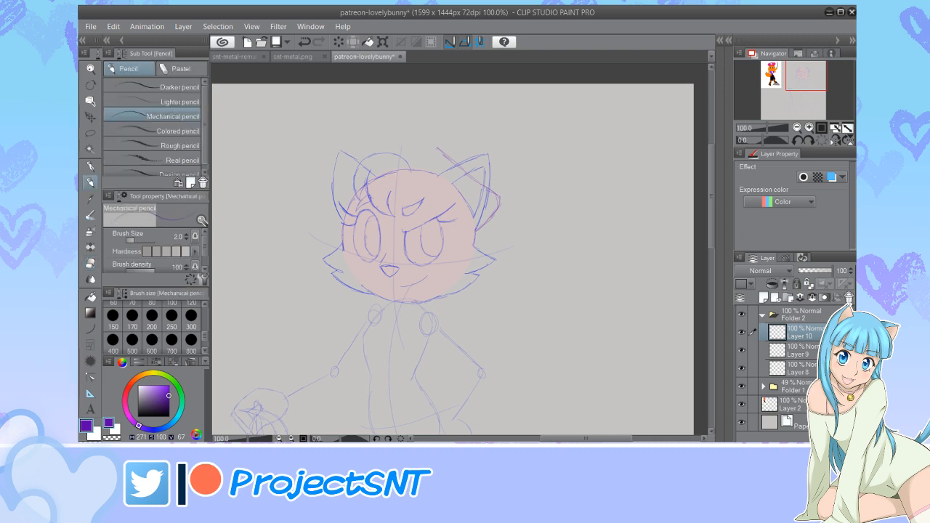
Draw the hat's peak and its left side down over the left ear, and try a bump on the right slope
{"action": "mouse_move", "coordinate": [447, 157]}
{"action": "left_mouse_down"}
{"action": "mouse_move", "coordinate": [416, 131]}
{"action": "mouse_move", "coordinate": [392, 133]}
{"action": "mouse_move", "coordinate": [325, 174]}
{"action": "mouse_move", "coordinate": [333, 211]}
{"action": "left_mouse_up"}
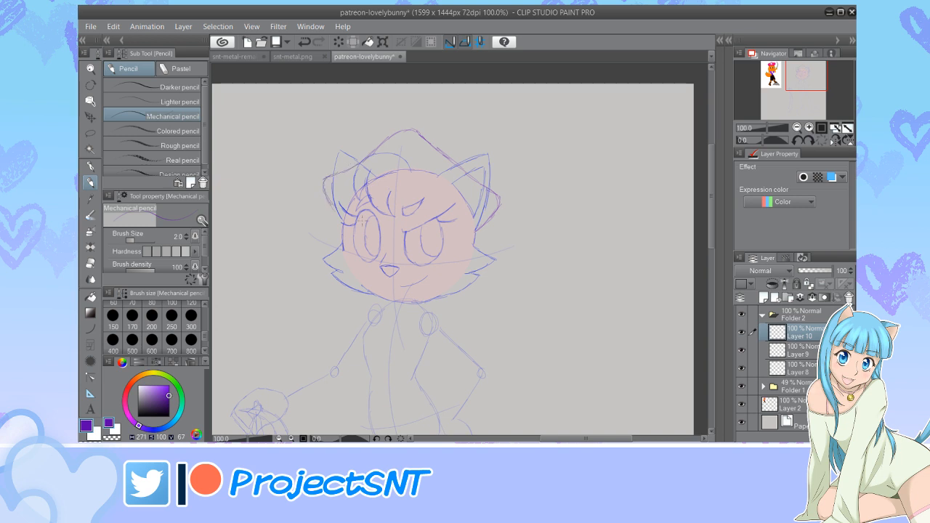
{"action": "mouse_move", "coordinate": [430, 144]}
{"action": "left_mouse_down"}
{"action": "mouse_move", "coordinate": [446, 142]}
{"action": "mouse_move", "coordinate": [463, 155]}
{"action": "left_mouse_up"}
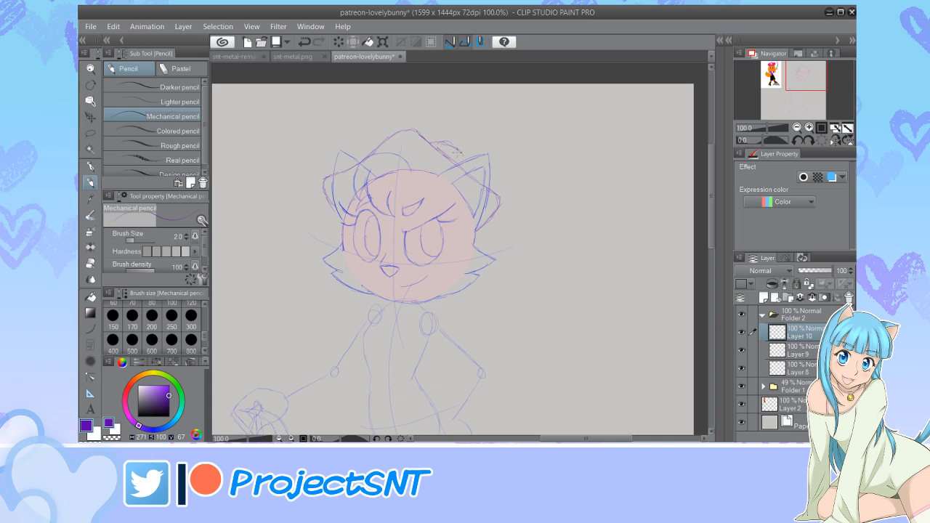
{"action": "key", "text": "ctrl+z"}
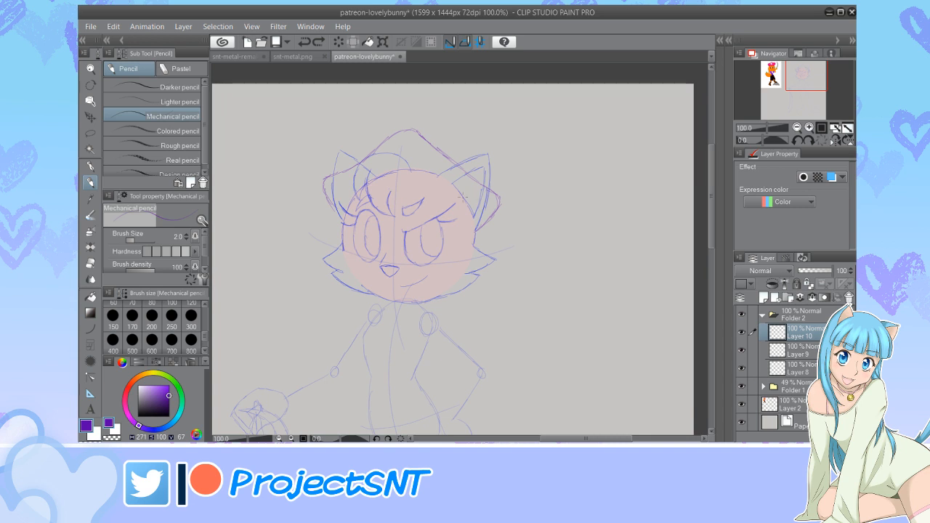
{"action": "left_click_drag", "start_coordinate": [412, 169], "coordinate": [437, 175]}
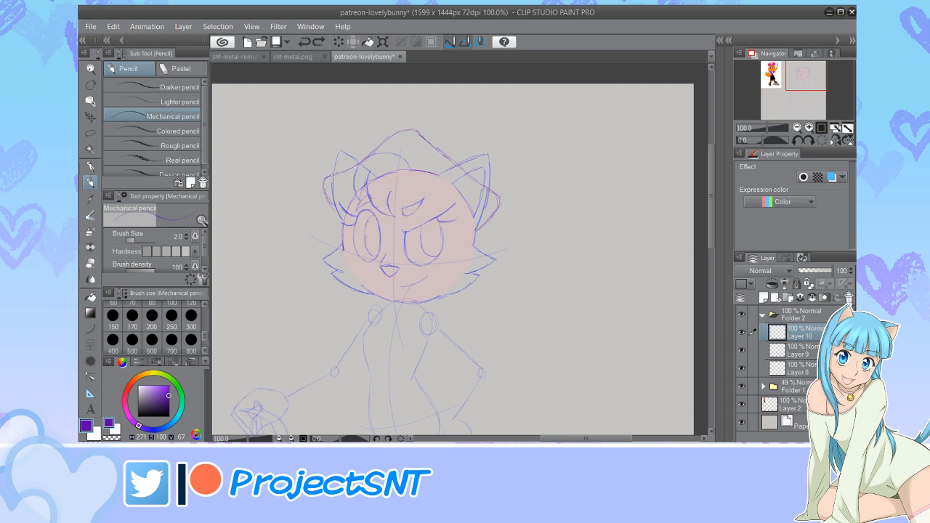
Erase the left end of the hat and redraw it curving around the left ear
{"action": "key", "text": "e"}
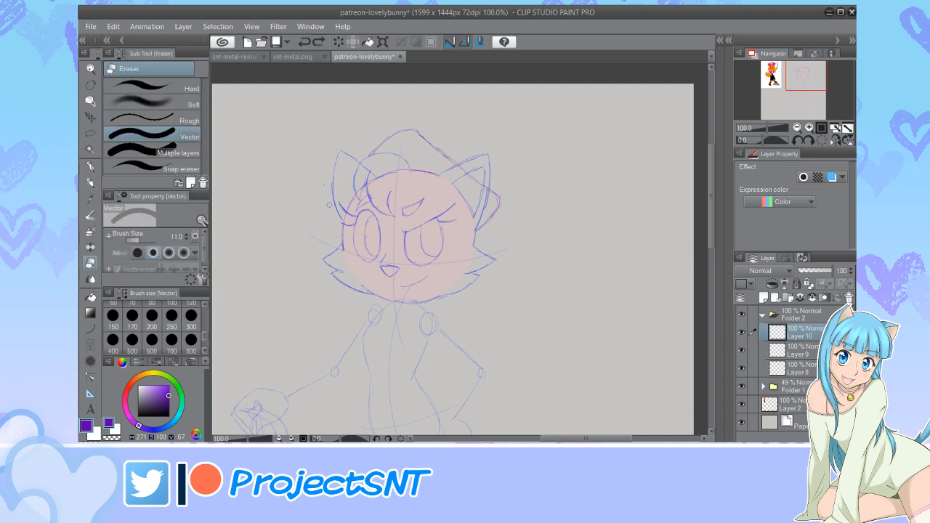
{"action": "key", "text": "p"}
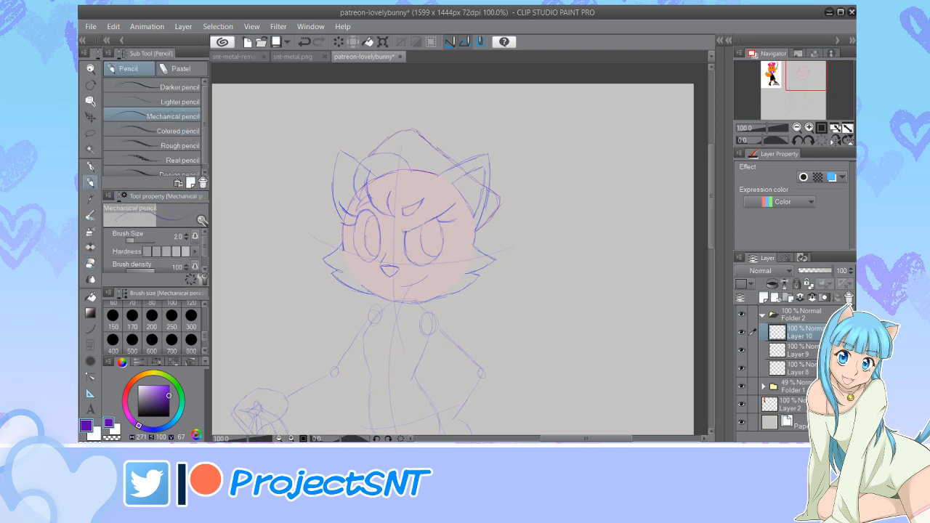
{"action": "mouse_move", "coordinate": [374, 151]}
{"action": "left_mouse_down"}
{"action": "mouse_move", "coordinate": [326, 189]}
{"action": "mouse_move", "coordinate": [351, 169]}
{"action": "mouse_move", "coordinate": [326, 195]}
{"action": "mouse_move", "coordinate": [340, 224]}
{"action": "left_mouse_up"}
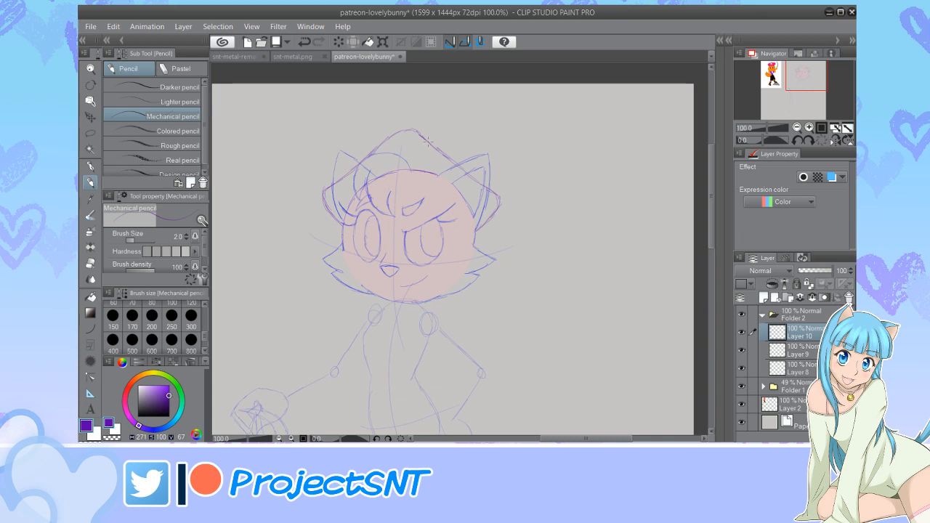
Try several curved strokes for the crown bulging above the hat's right slope
{"action": "left_click_drag", "start_coordinate": [440, 146], "coordinate": [472, 176]}
{"action": "left_click", "coordinate": [305, 42]}
{"action": "left_click", "coordinate": [305, 42]}
{"action": "left_click", "coordinate": [305, 42]}
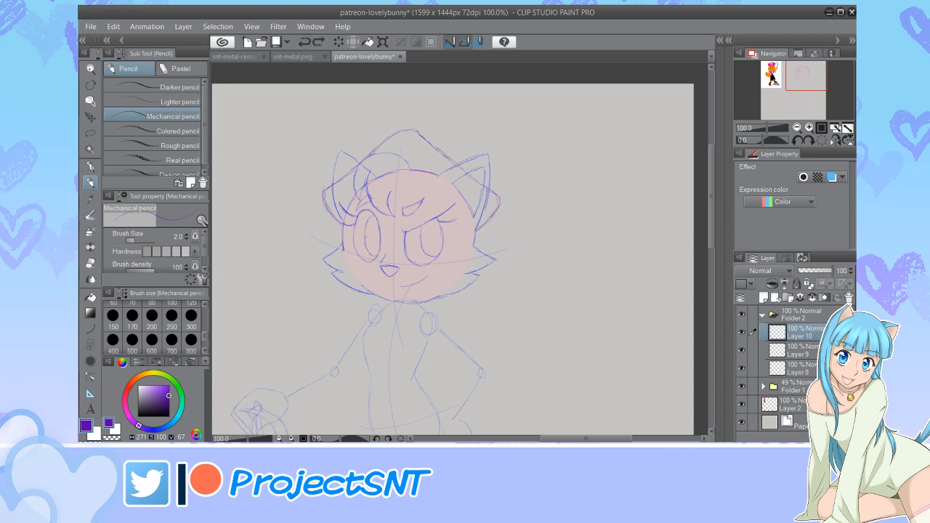
{"action": "mouse_move", "coordinate": [420, 133]}
{"action": "left_mouse_down"}
{"action": "mouse_move", "coordinate": [460, 154]}
{"action": "mouse_move", "coordinate": [474, 180]}
{"action": "left_mouse_up"}
{"action": "left_click", "coordinate": [305, 42]}
{"action": "left_click", "coordinate": [305, 43]}
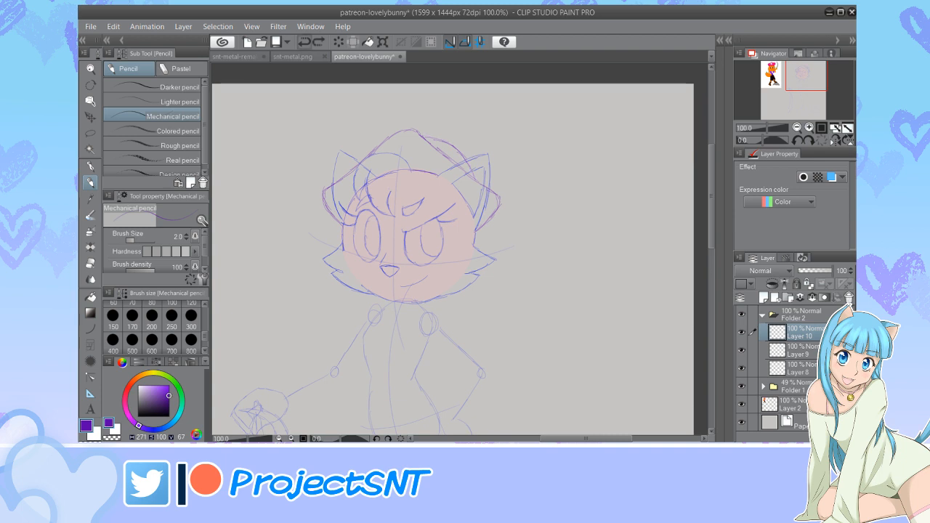
{"action": "left_click", "coordinate": [304, 42]}
{"action": "left_click", "coordinate": [305, 42]}
{"action": "key", "text": "ctrl+z"}
{"action": "left_click_drag", "start_coordinate": [439, 142], "coordinate": [473, 179]}
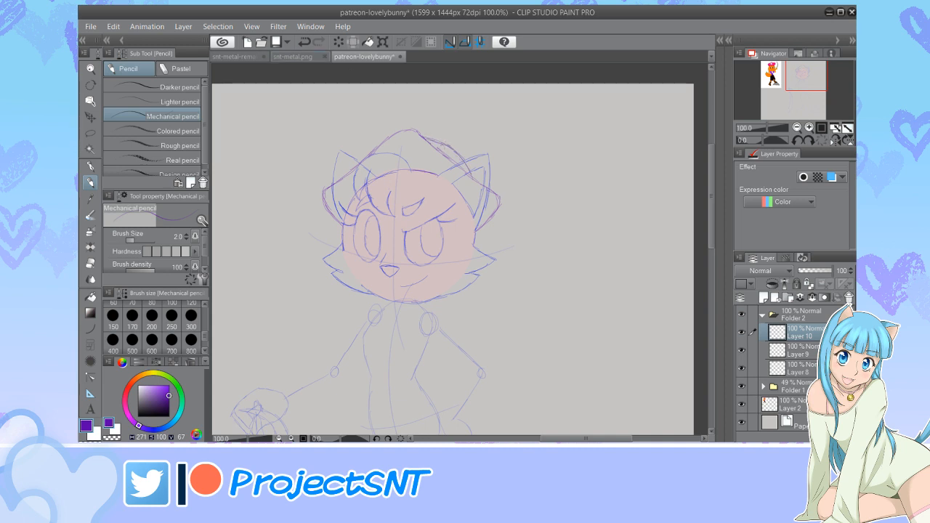
{"action": "key", "text": "ctrl+z"}
{"action": "key", "text": "ctrl+z"}
{"action": "key", "text": "ctrl+z"}
{"action": "key", "text": "ctrl+z"}
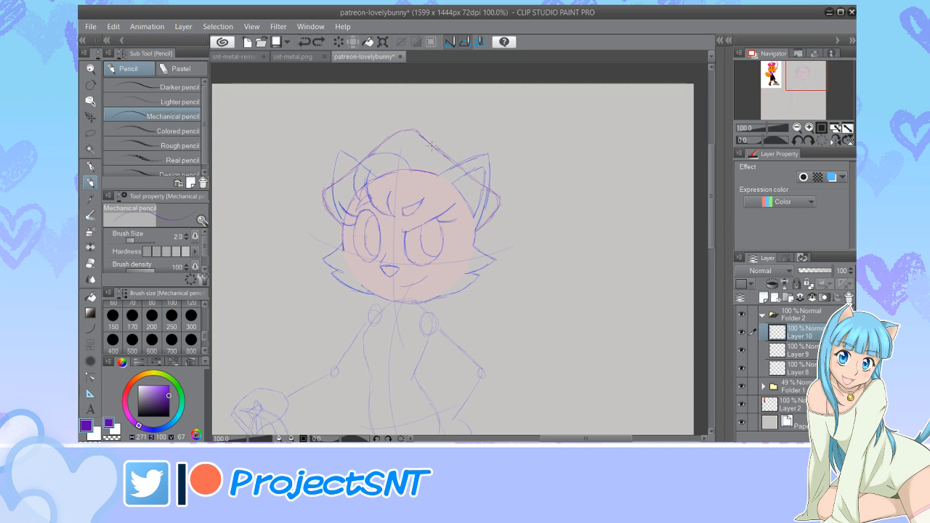
Draw the hat crown as a curved bulge from just beside the peak down toward the right ear
{"action": "left_click_drag", "start_coordinate": [430, 143], "coordinate": [478, 181]}
{"action": "key", "text": "ctrl+z"}
{"action": "key", "text": "ctrl+z"}
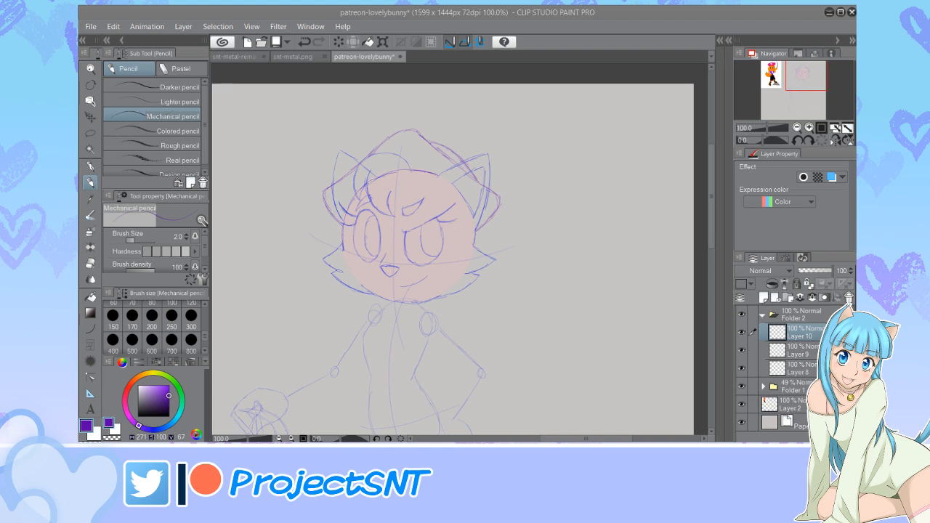
Stretch the hat sketch slightly upward so that its peak sits a little higher above the head
{"action": "left_click", "coordinate": [808, 128]}
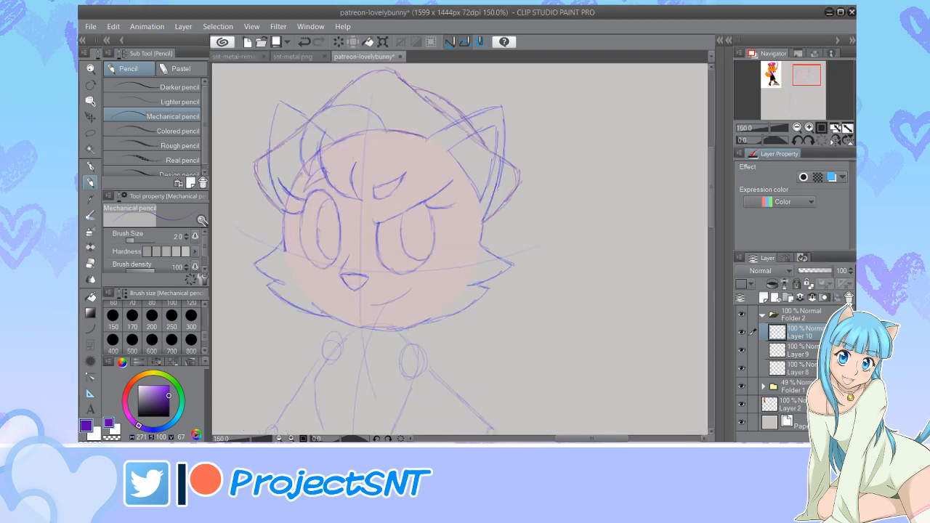
{"action": "left_click_drag", "start_coordinate": [711, 186], "coordinate": [712, 168]}
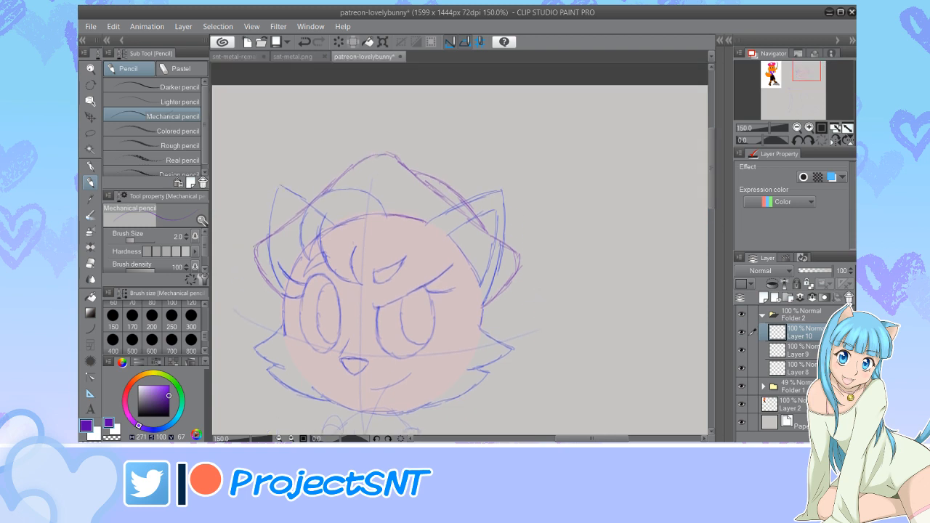
{"action": "key", "text": "ctrl+t"}
{"action": "left_click_drag", "start_coordinate": [388, 151], "coordinate": [388, 144]}
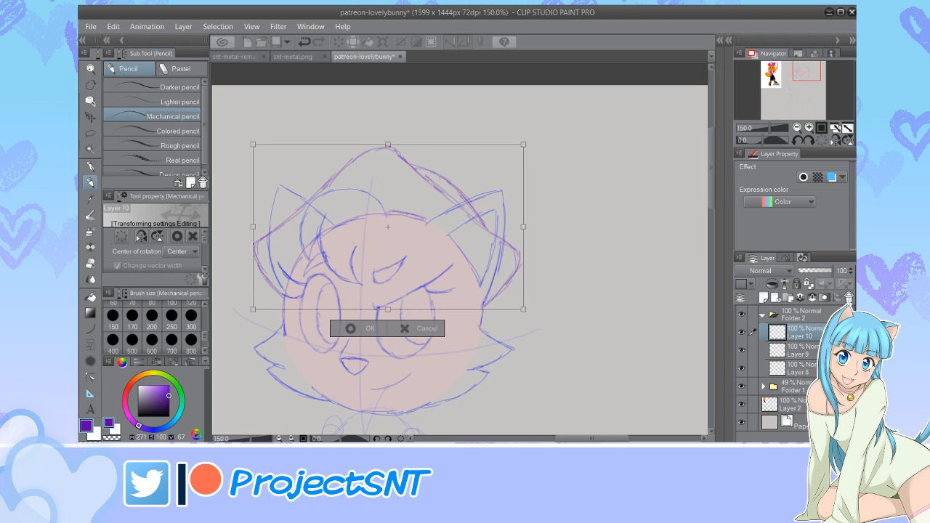
{"action": "left_click", "coordinate": [351, 328]}
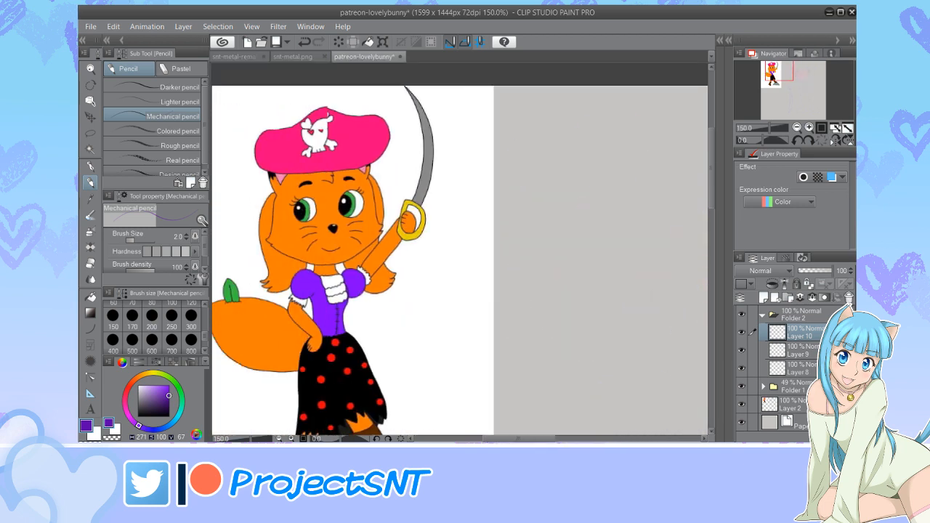
Check the reference's hat emblem and sketch a rounded skull outline with heart-shaped eyes below the hat's peak
{"action": "scroll", "coordinate": [338, 169], "scroll_direction": "up", "scroll_amount": 3}
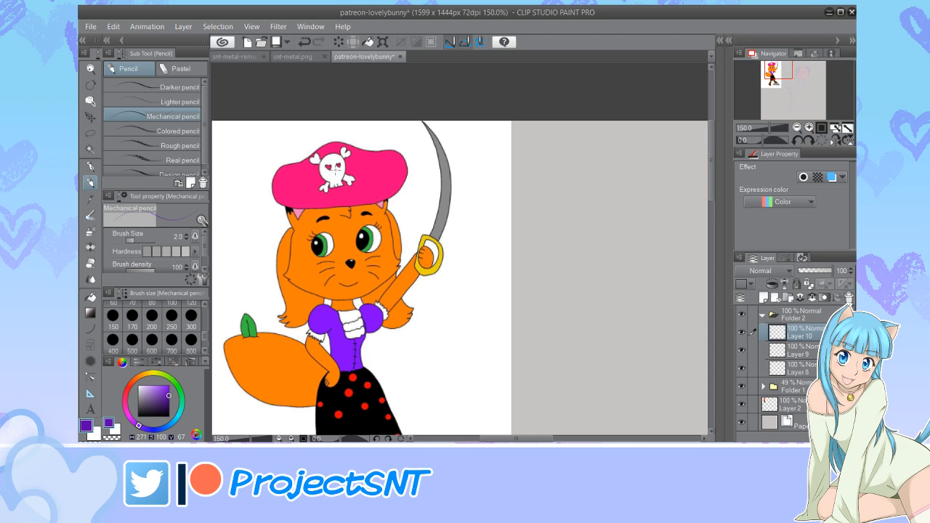
{"action": "left_click_drag", "start_coordinate": [785, 76], "coordinate": [809, 68]}
{"action": "left_click", "coordinate": [809, 127]}
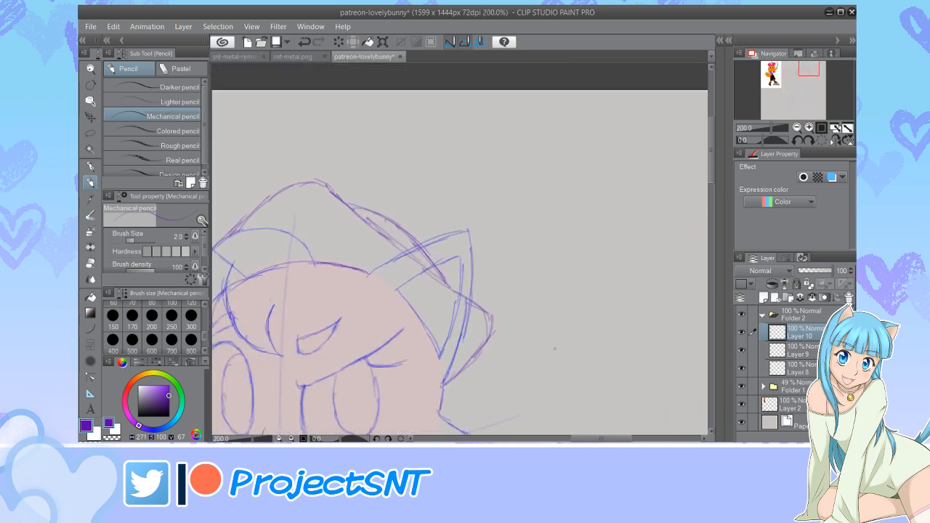
{"action": "left_click_drag", "start_coordinate": [576, 438], "coordinate": [582, 438]}
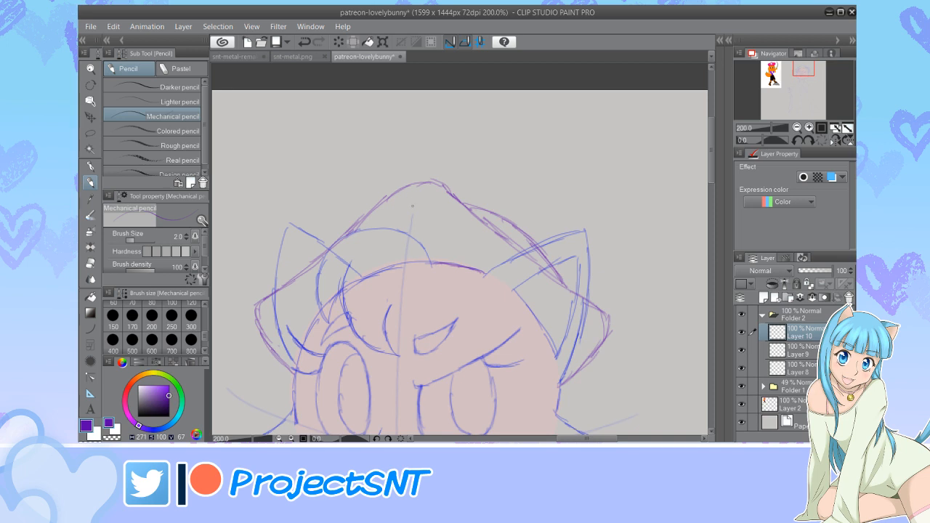
{"action": "mouse_move", "coordinate": [393, 221]}
{"action": "left_mouse_down"}
{"action": "mouse_move", "coordinate": [397, 205]}
{"action": "mouse_move", "coordinate": [423, 198]}
{"action": "mouse_move", "coordinate": [435, 206]}
{"action": "mouse_move", "coordinate": [440, 227]}
{"action": "mouse_move", "coordinate": [396, 228]}
{"action": "mouse_move", "coordinate": [444, 229]}
{"action": "mouse_move", "coordinate": [427, 253]}
{"action": "mouse_move", "coordinate": [398, 214]}
{"action": "mouse_move", "coordinate": [404, 224]}
{"action": "mouse_move", "coordinate": [426, 213]}
{"action": "mouse_move", "coordinate": [430, 220]}
{"action": "left_mouse_up"}
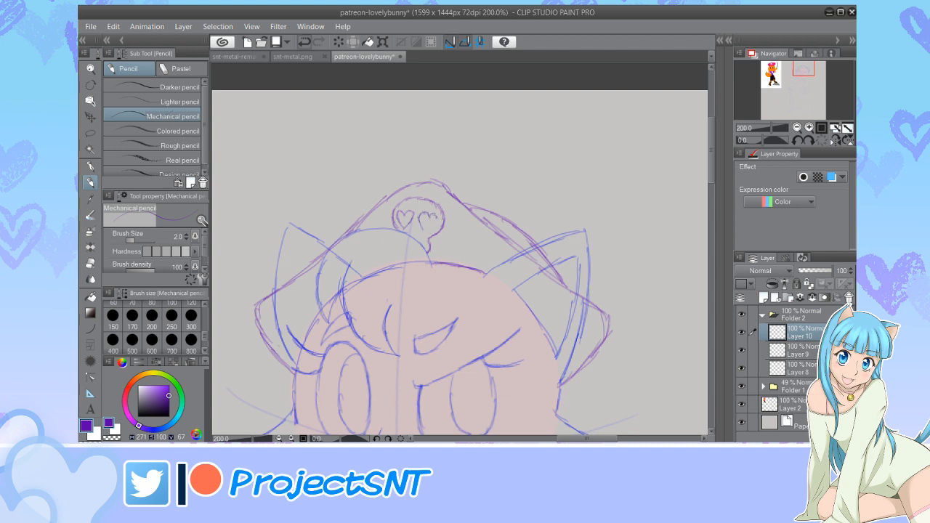
Undo the last skull strokes, redraw the right heart eye, add the toothed jaw and erase its stray lines
{"action": "key", "text": "ctrl+z"}
{"action": "key", "text": "ctrl+z"}
{"action": "key", "text": "ctrl+z"}
{"action": "key", "text": "ctrl+z"}
{"action": "mouse_move", "coordinate": [424, 224]}
{"action": "left_mouse_down"}
{"action": "mouse_move", "coordinate": [420, 216]}
{"action": "mouse_move", "coordinate": [430, 220]}
{"action": "left_mouse_up"}
{"action": "left_click_drag", "start_coordinate": [419, 243], "coordinate": [424, 252]}
{"action": "mouse_move", "coordinate": [409, 240]}
{"action": "left_mouse_down"}
{"action": "mouse_move", "coordinate": [417, 253]}
{"action": "mouse_move", "coordinate": [407, 252]}
{"action": "left_mouse_up"}
{"action": "key", "text": "e"}
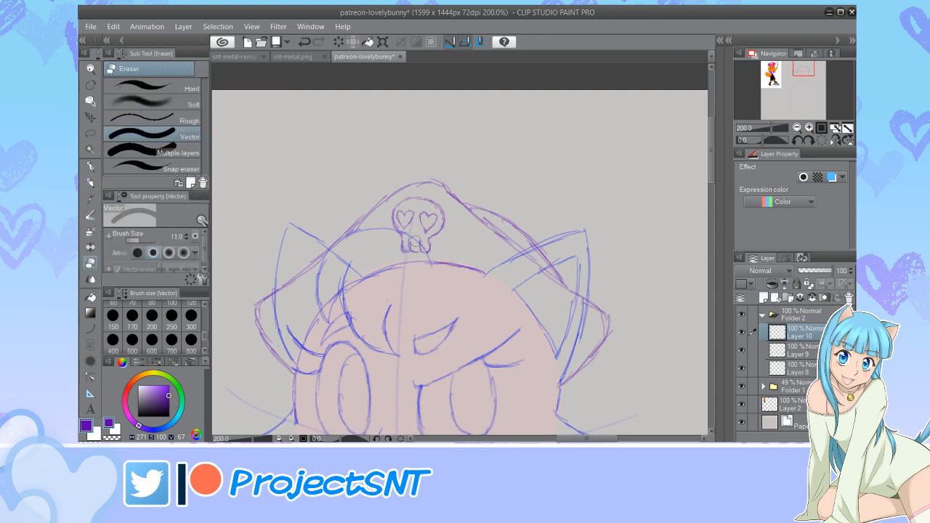
{"action": "key", "text": "p"}
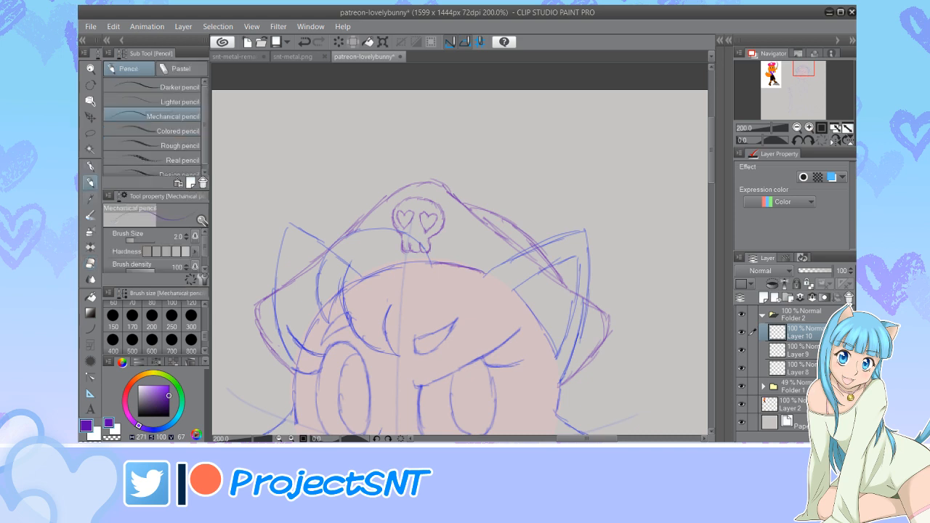
Compare the skull emblem with the whole figure and the reference, both from afar and close up
{"action": "left_click", "coordinate": [797, 128]}
{"action": "left_click", "coordinate": [797, 128]}
{"action": "left_click", "coordinate": [797, 128]}
{"action": "left_click", "coordinate": [797, 128]}
{"action": "left_click", "coordinate": [797, 127]}
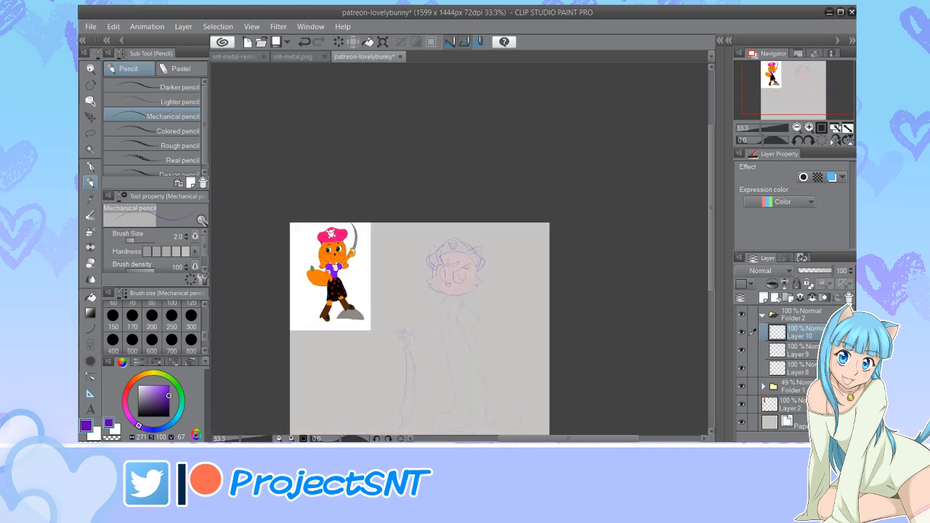
{"action": "key", "text": "ctrl+plus"}
{"action": "key", "text": "ctrl+plus"}
{"action": "key", "text": "ctrl+plus"}
{"action": "key", "text": "ctrl+plus"}
{"action": "key", "text": "ctrl+plus"}
{"action": "key", "text": "ctrl+plus"}
{"action": "key", "text": "ctrl+plus"}
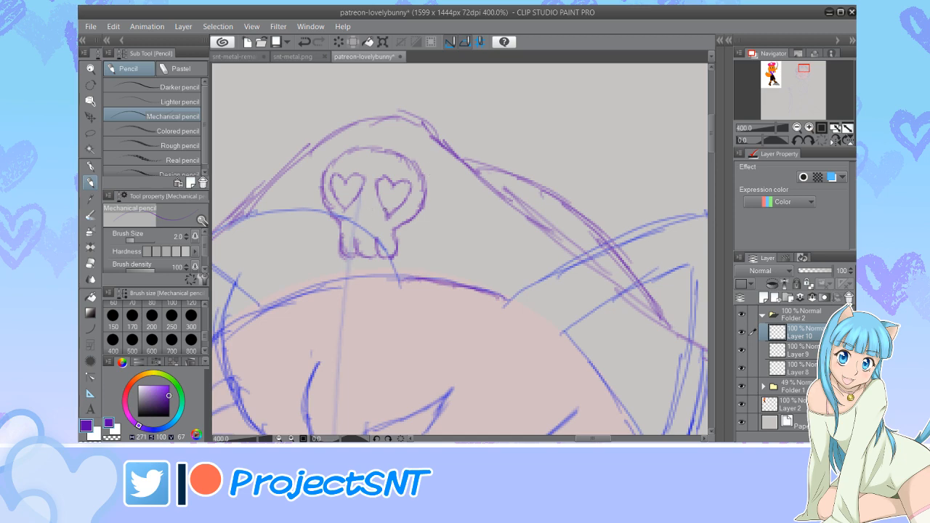
{"action": "key", "text": "ctrl+minus"}
{"action": "key", "text": "ctrl+minus"}
{"action": "key", "text": "ctrl+minus"}
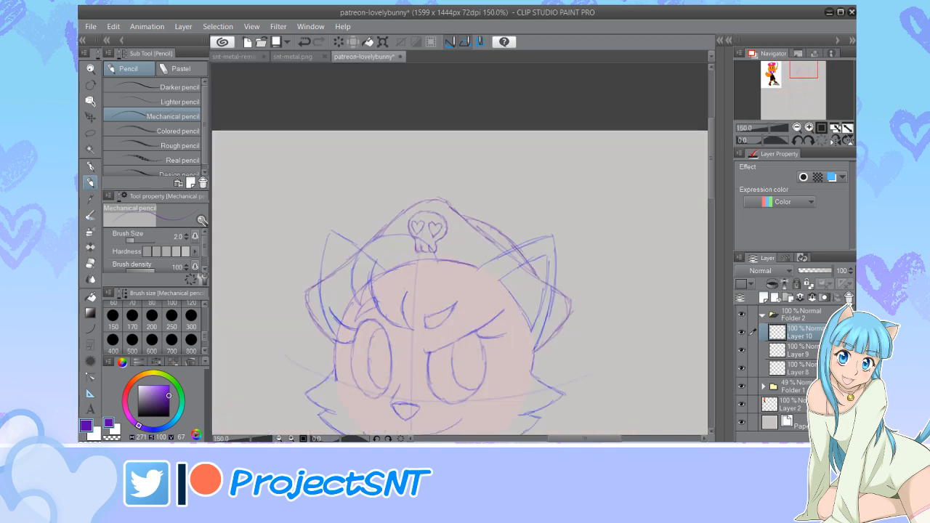
Look over the head and pose sketch, and save the drawing
{"action": "scroll", "coordinate": [698, 215], "scroll_direction": "down", "scroll_amount": 5}
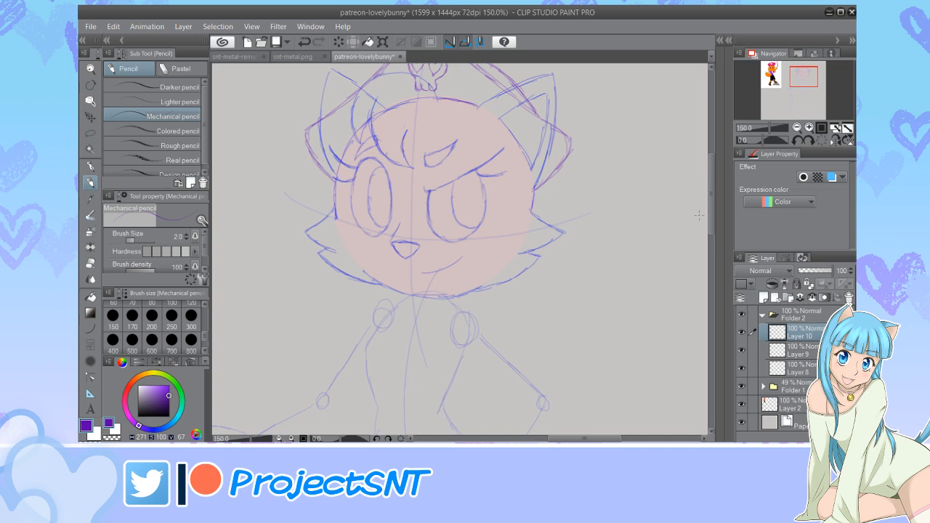
{"action": "key", "text": "ctrl+minus"}
{"action": "key", "text": "ctrl+minus"}
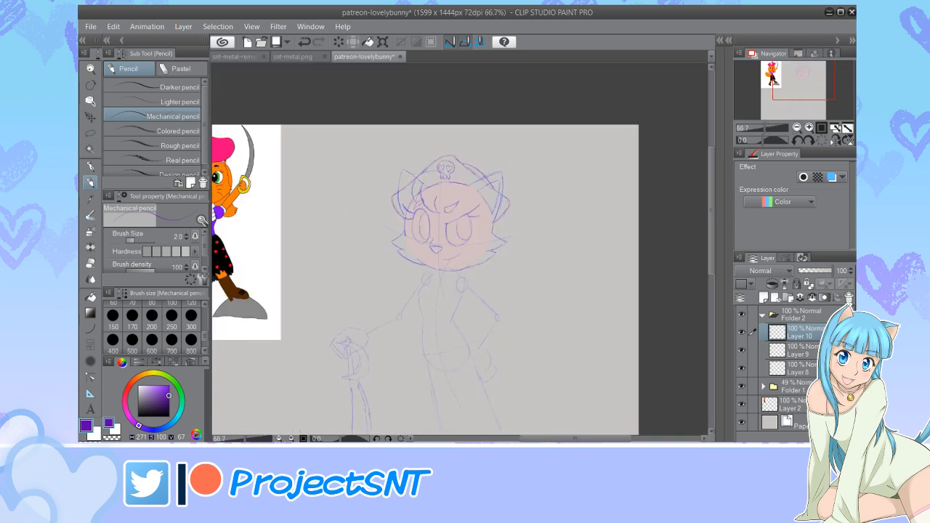
{"action": "key", "text": "ctrl+s"}
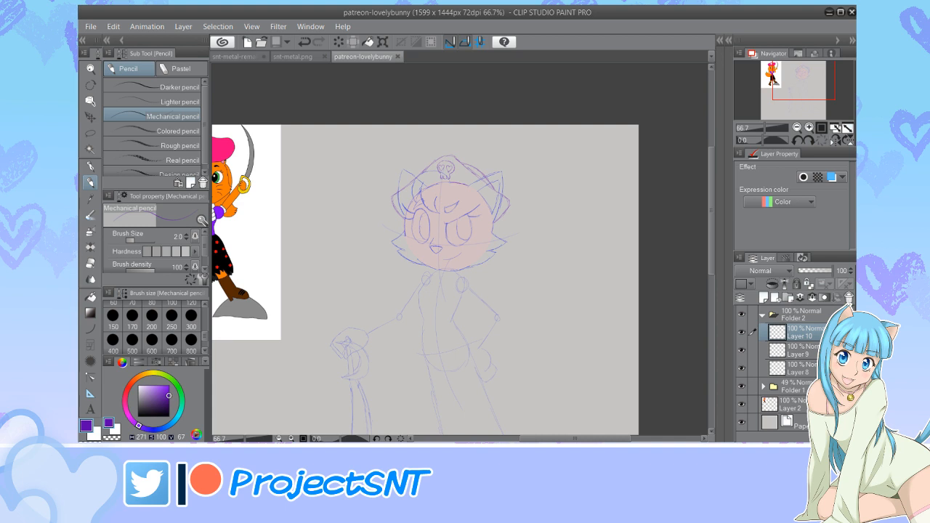
Erase the hat lines that cross the left and right ears, and save the drawing
{"action": "left_click_drag", "start_coordinate": [711, 211], "coordinate": [712, 181]}
{"action": "key", "text": "ctrl+plus"}
{"action": "key", "text": "ctrl+plus"}
{"action": "key", "text": "ctrl+plus"}
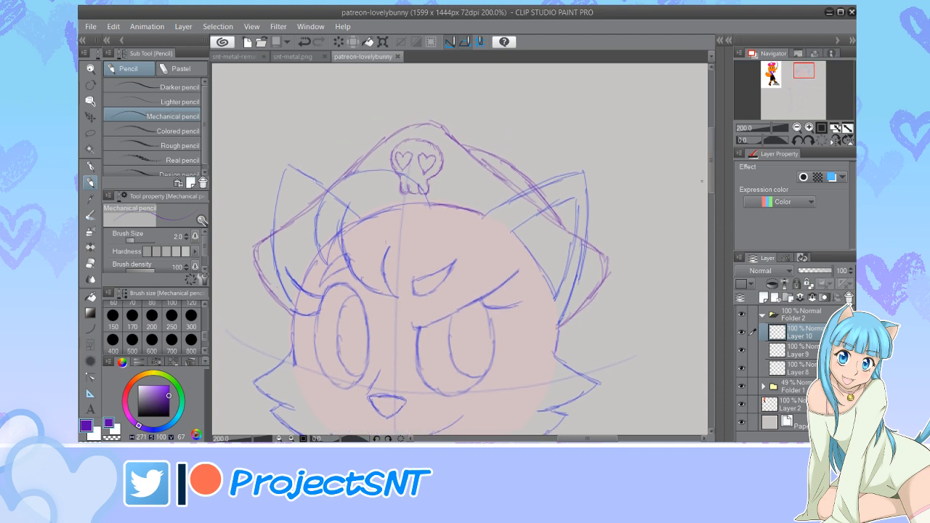
{"action": "key", "text": "e"}
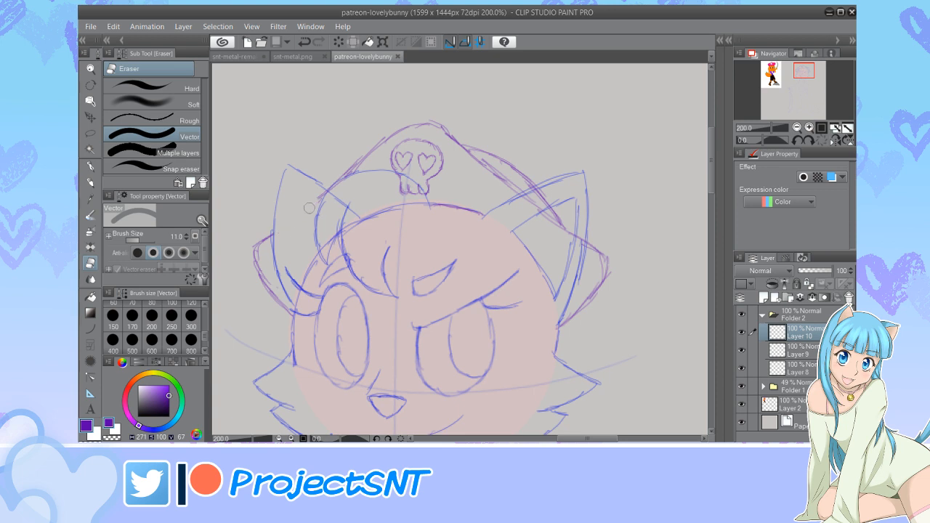
{"action": "left_click_drag", "start_coordinate": [319, 196], "coordinate": [324, 198]}
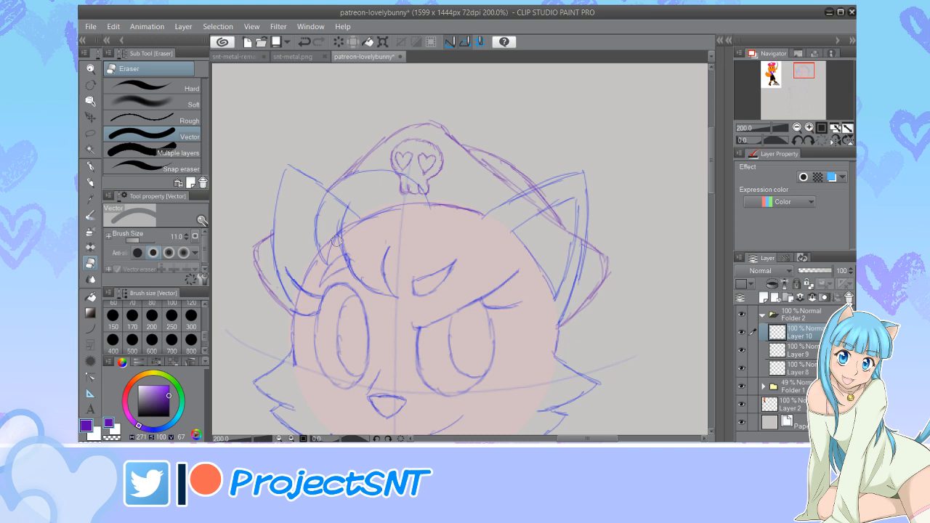
{"action": "mouse_move", "coordinate": [526, 204]}
{"action": "left_mouse_down"}
{"action": "mouse_move", "coordinate": [554, 198]}
{"action": "mouse_move", "coordinate": [540, 217]}
{"action": "mouse_move", "coordinate": [559, 213]}
{"action": "mouse_move", "coordinate": [578, 243]}
{"action": "left_mouse_up"}
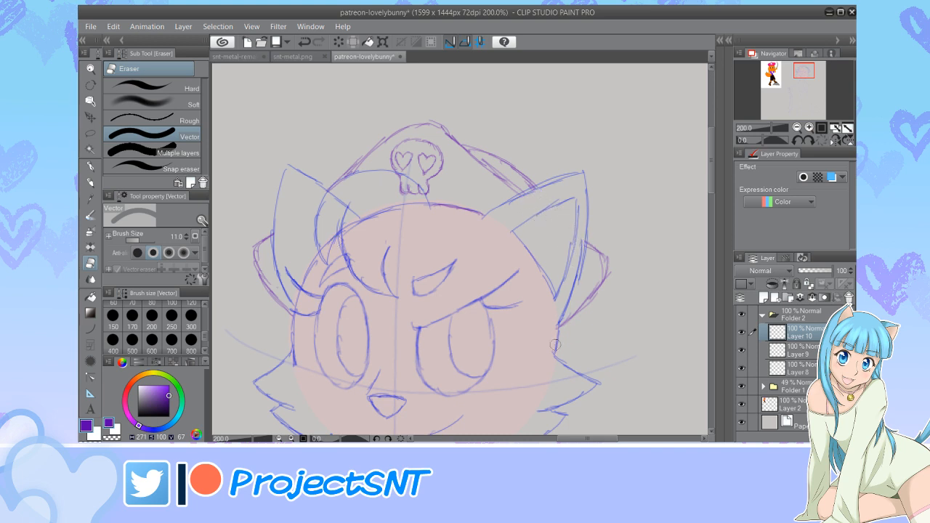
{"action": "scroll", "coordinate": [552, 362], "scroll_direction": "down", "scroll_amount": 4}
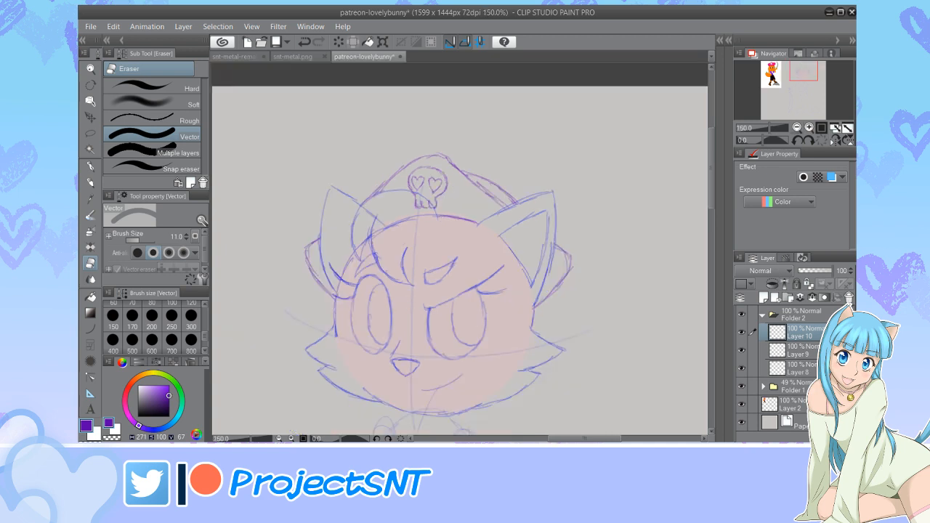
{"action": "left_click_drag", "start_coordinate": [711, 218], "coordinate": [711, 235]}
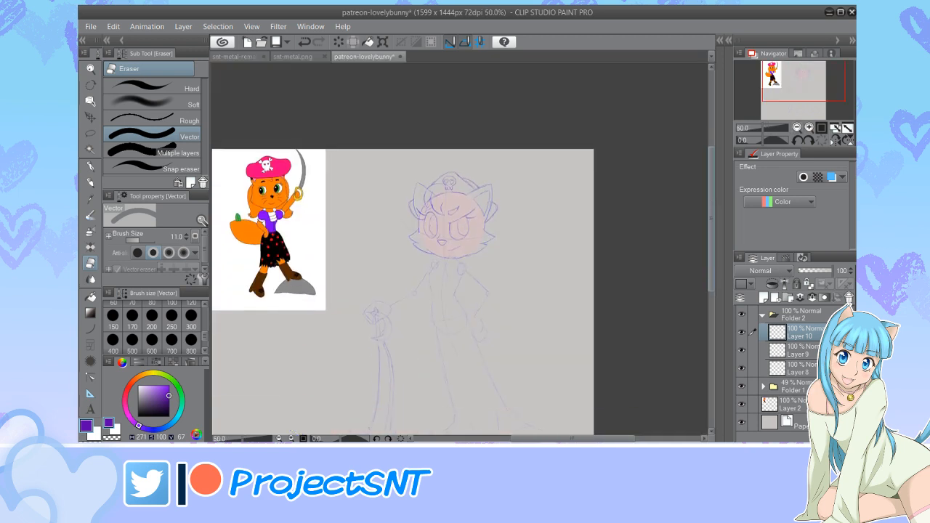
{"action": "key", "text": "ctrl+s"}
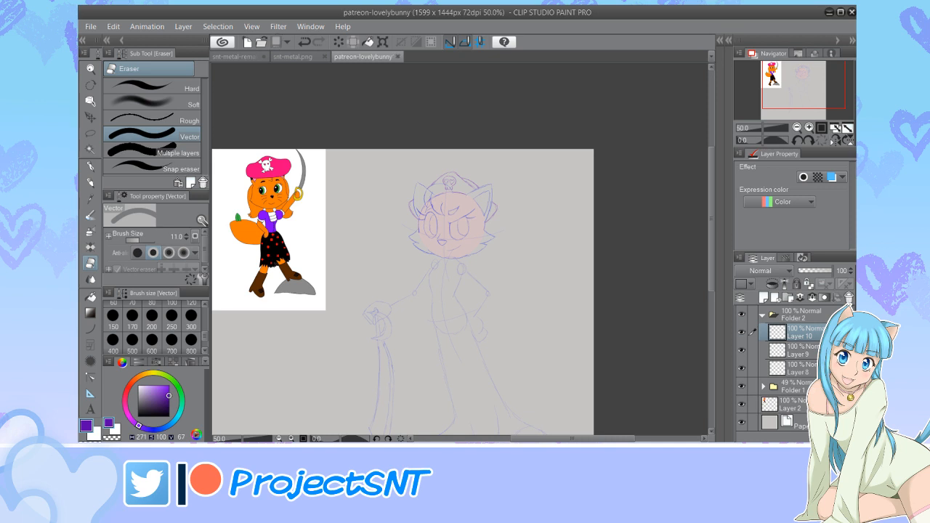
Group Folder 2 inside a new folder and add an empty layer above it
{"action": "key", "text": "p"}
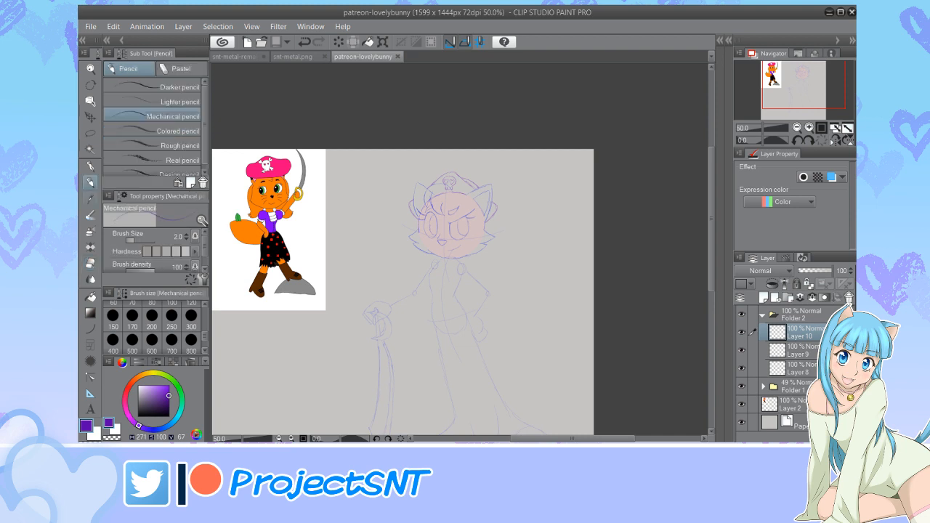
{"action": "left_click_drag", "start_coordinate": [711, 175], "coordinate": [712, 191]}
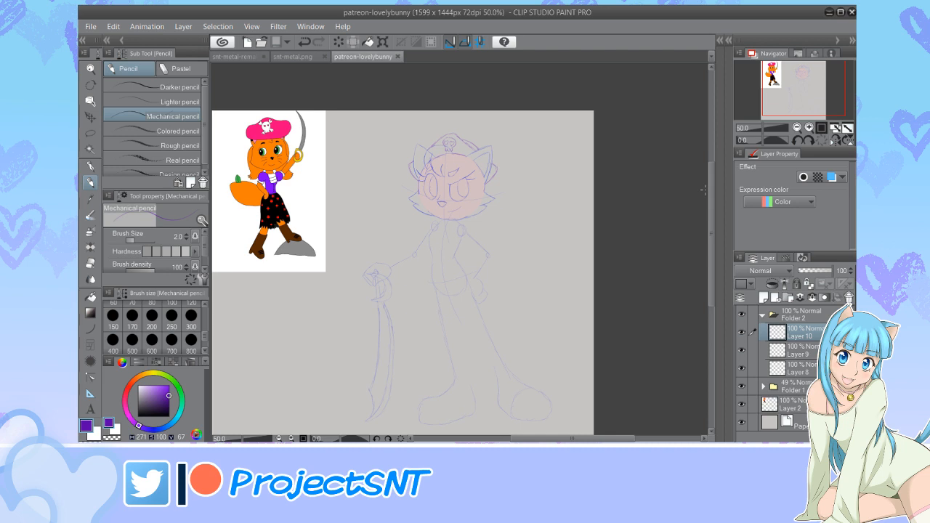
{"action": "left_click", "coordinate": [742, 332]}
{"action": "left_click", "coordinate": [742, 332]}
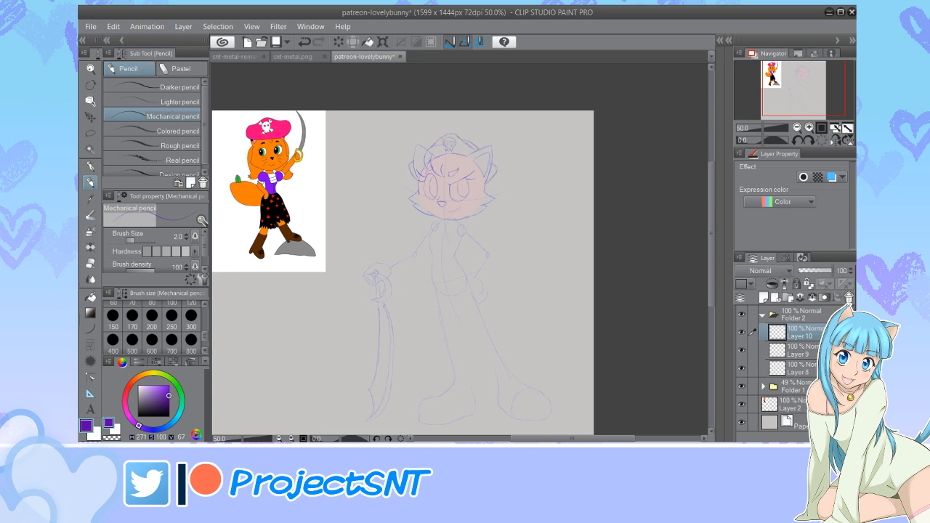
{"action": "left_click", "coordinate": [763, 314]}
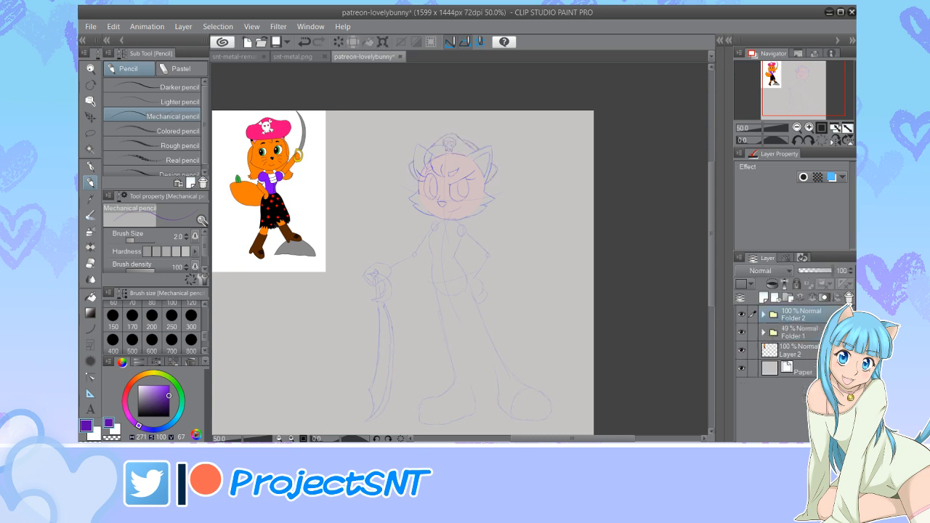
{"action": "left_click", "coordinate": [788, 297]}
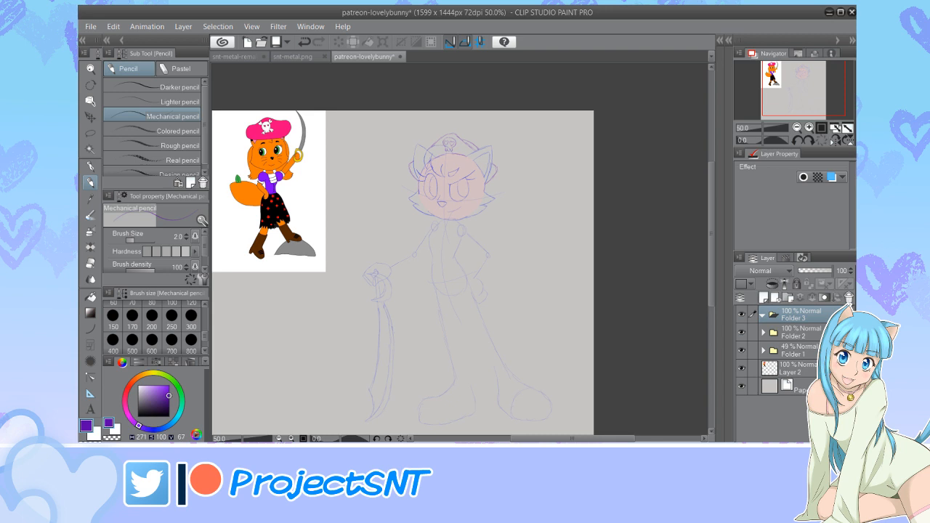
{"action": "left_click", "coordinate": [763, 297]}
{"action": "left_click_drag", "start_coordinate": [800, 351], "coordinate": [799, 341]}
{"action": "left_click", "coordinate": [799, 333]}
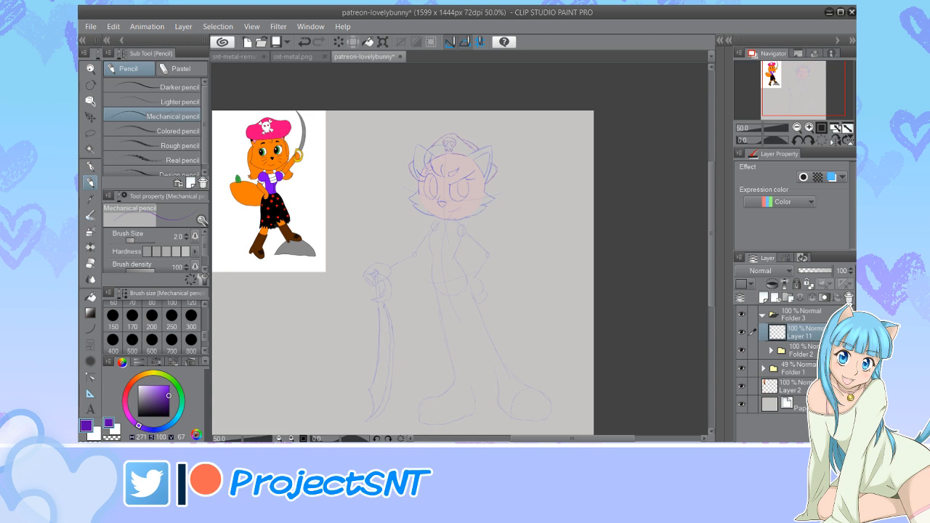
Expand Folder 2 and check what its layers contain by hiding and showing them
{"action": "left_click", "coordinate": [771, 350]}
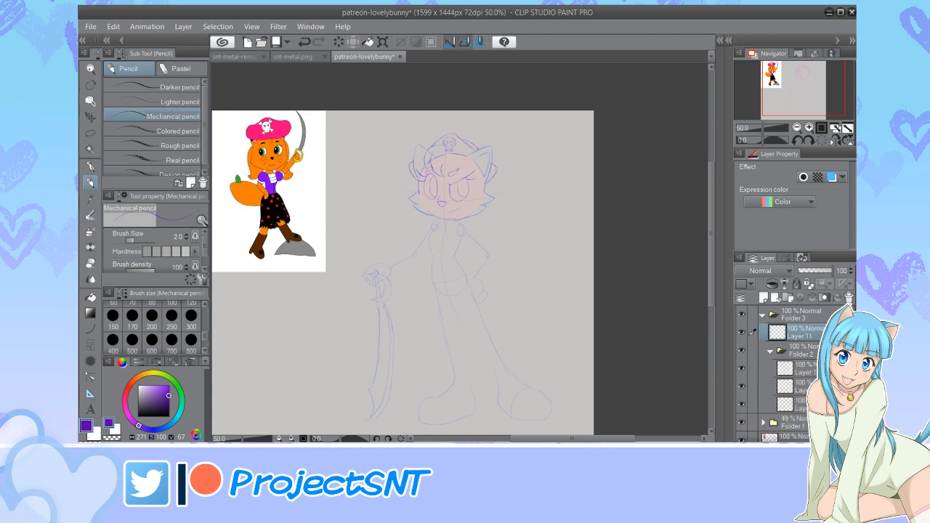
{"action": "left_click", "coordinate": [741, 369]}
{"action": "left_click", "coordinate": [741, 369]}
{"action": "scroll", "coordinate": [788, 371], "scroll_direction": "down", "scroll_amount": 1}
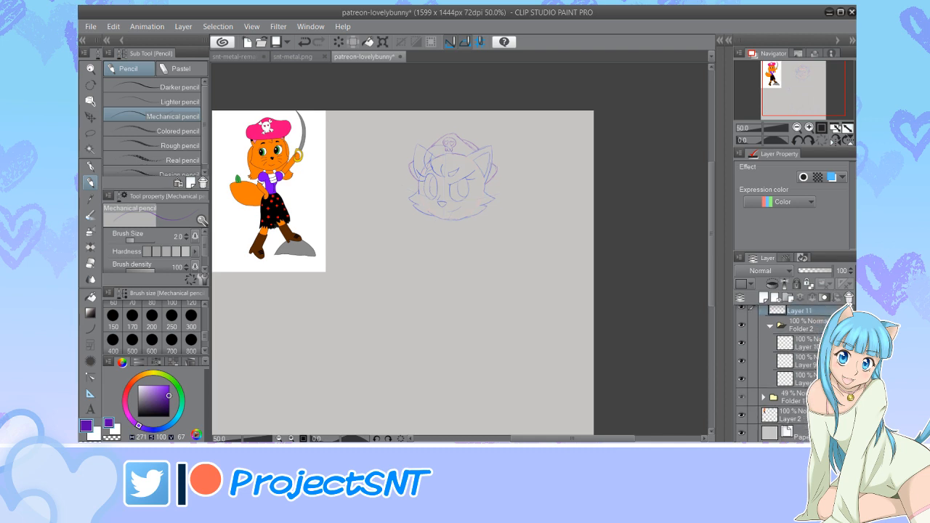
{"action": "scroll", "coordinate": [788, 371], "scroll_direction": "up", "scroll_amount": 1}
Enlarge the whole head sketch in Folder 2 slightly and nudge it left over the pose sketch's neck
{"action": "left_click", "coordinate": [801, 350]}
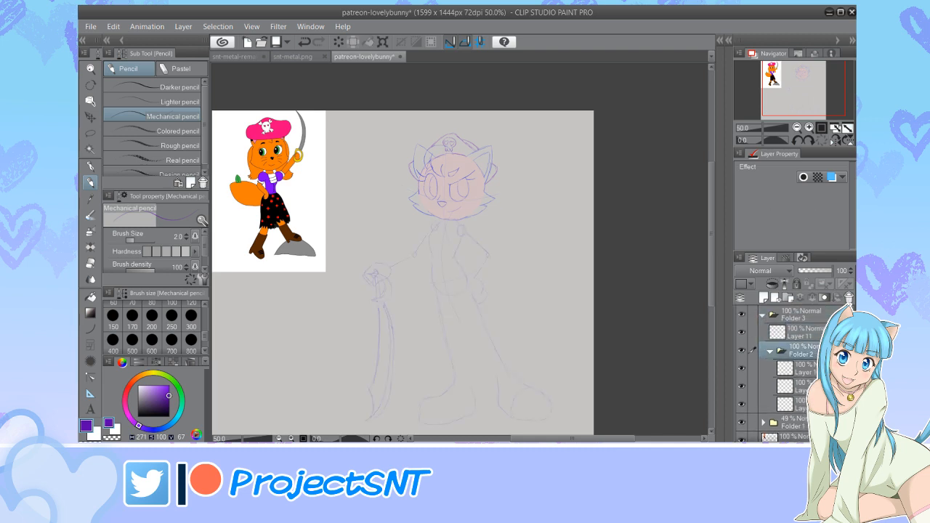
{"action": "left_click", "coordinate": [741, 350]}
{"action": "left_click", "coordinate": [741, 350]}
{"action": "key", "text": "ctrl+t"}
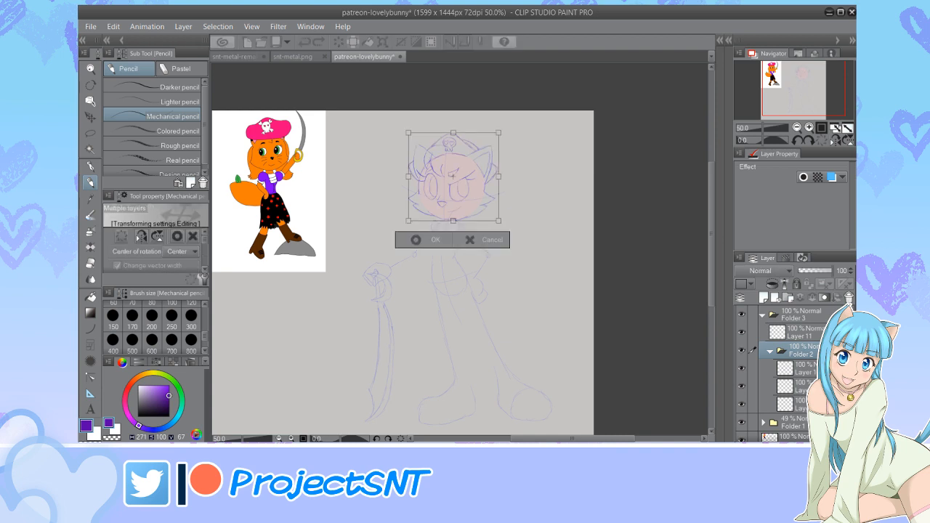
{"action": "left_click_drag", "start_coordinate": [498, 133], "coordinate": [504, 125]}
{"action": "key", "text": "Left"}
{"action": "key", "text": "Left"}
{"action": "key", "text": "Left"}
{"action": "key", "text": "Left"}
{"action": "key", "text": "Left"}
{"action": "key", "text": "Left"}
{"action": "key", "text": "Left"}
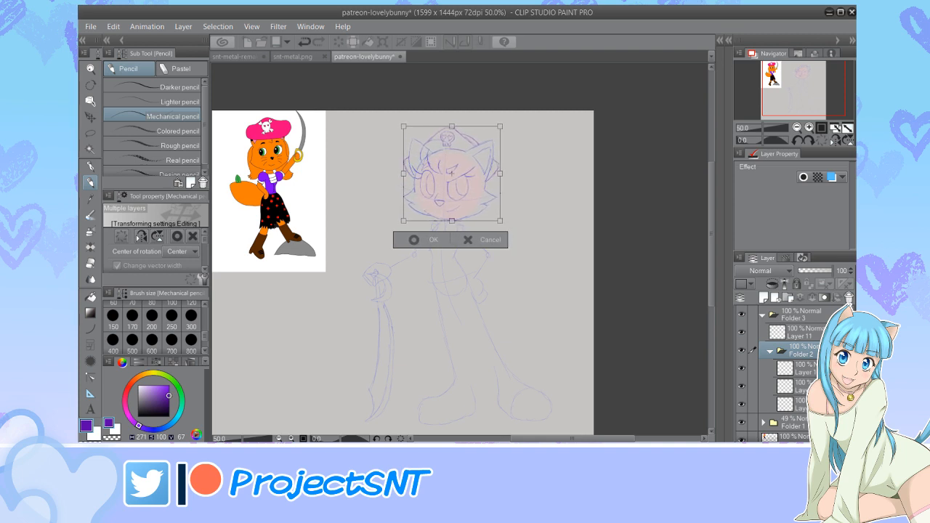
{"action": "key", "text": "Right"}
{"action": "key", "text": "Return"}
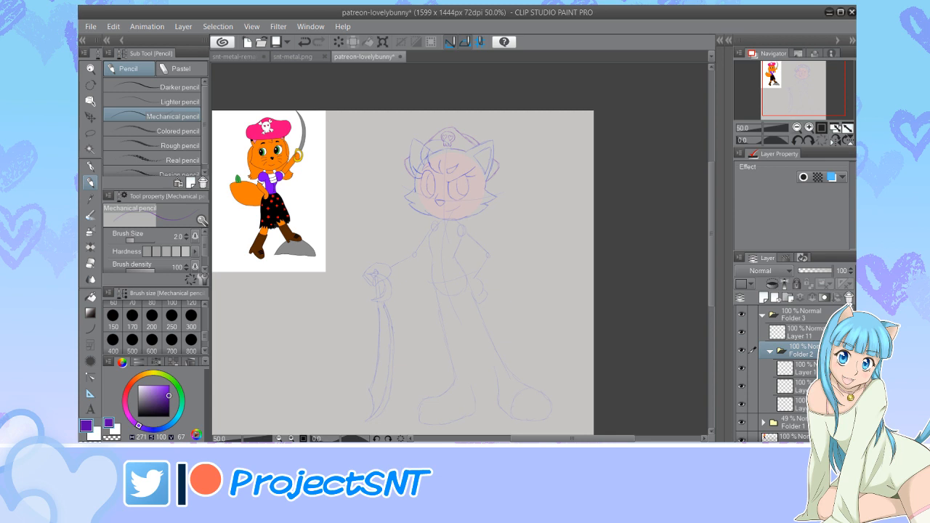
Check the enlarged head's placement over the pose sketch's neck, arms and torso at several zoom levels
{"action": "left_click", "coordinate": [809, 128]}
{"action": "left_click_drag", "start_coordinate": [711, 231], "coordinate": [712, 216]}
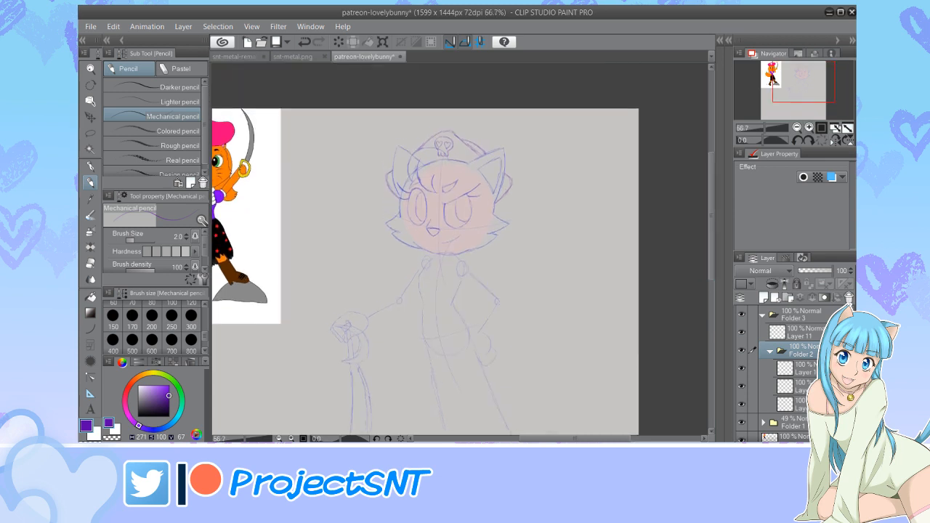
{"action": "key", "text": "ctrl+plus"}
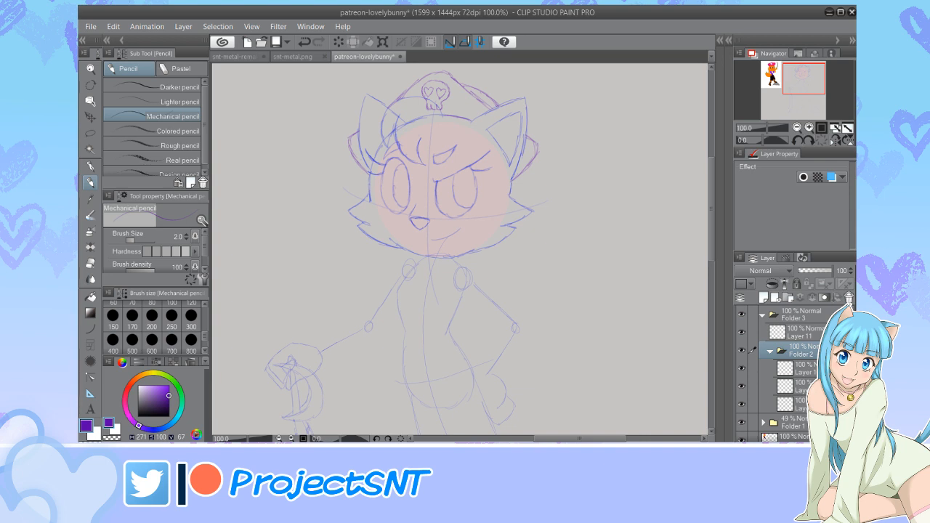
{"action": "left_click_drag", "start_coordinate": [711, 211], "coordinate": [711, 217]}
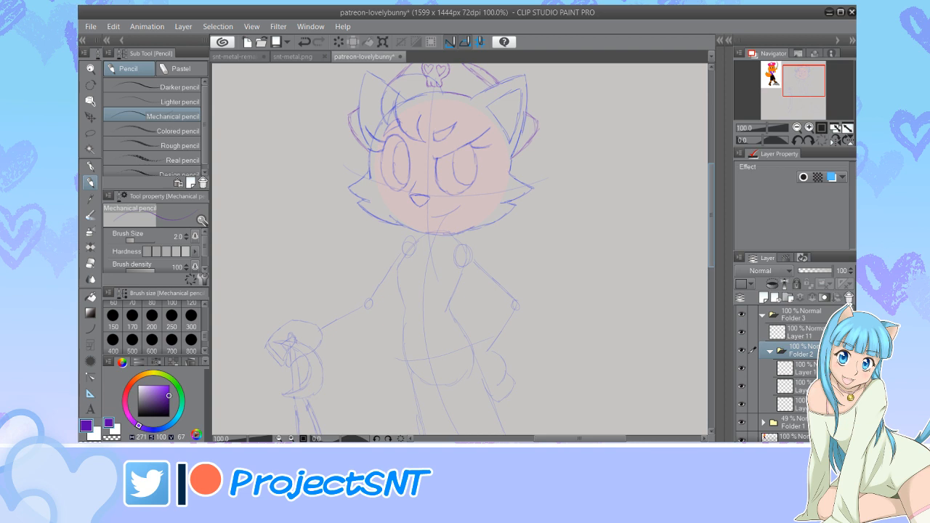
{"action": "left_click_drag", "start_coordinate": [711, 215], "coordinate": [711, 227]}
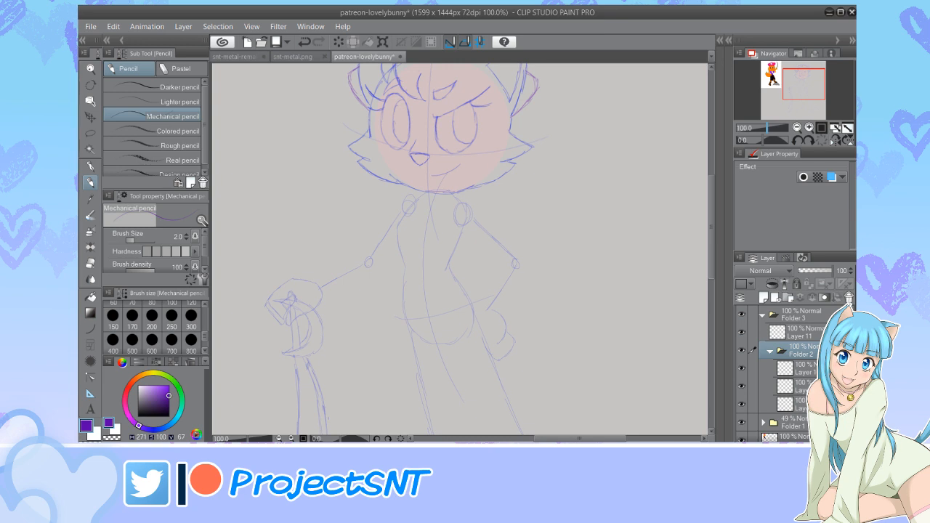
{"action": "left_click_drag", "start_coordinate": [711, 226], "coordinate": [711, 213]}
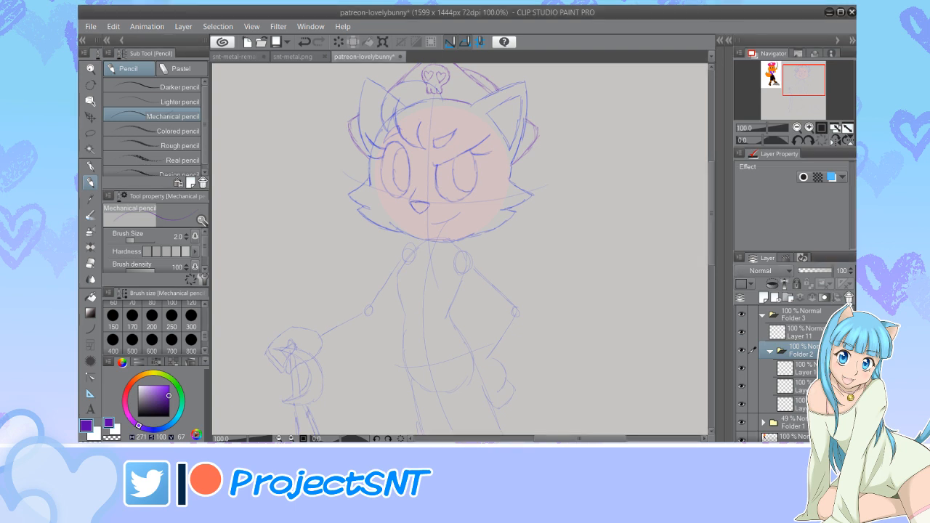
{"action": "scroll", "coordinate": [461, 271], "scroll_direction": "down", "scroll_amount": 3}
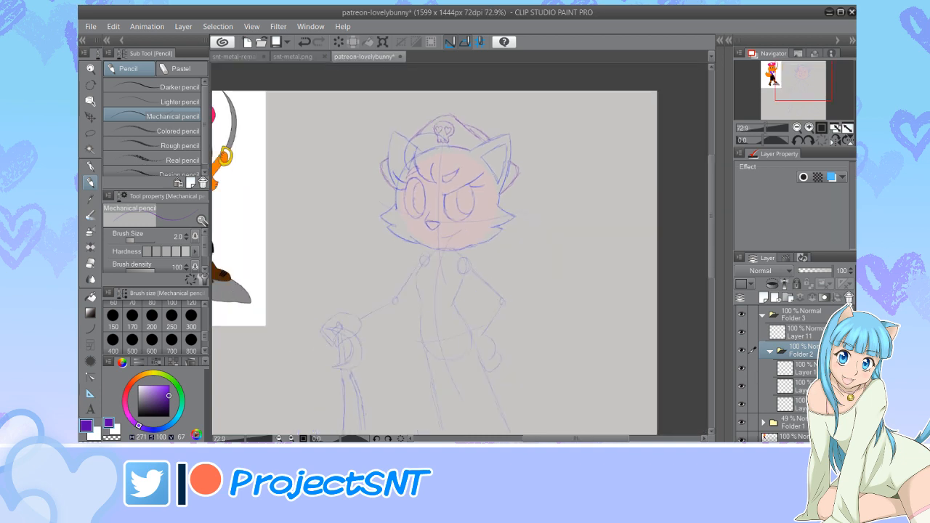
{"action": "scroll", "coordinate": [478, 156], "scroll_direction": "up", "scroll_amount": 2}
Add an empty layer at the bottom of Folder 2 and set the drawing colour to dark blue
{"action": "left_click", "coordinate": [803, 368]}
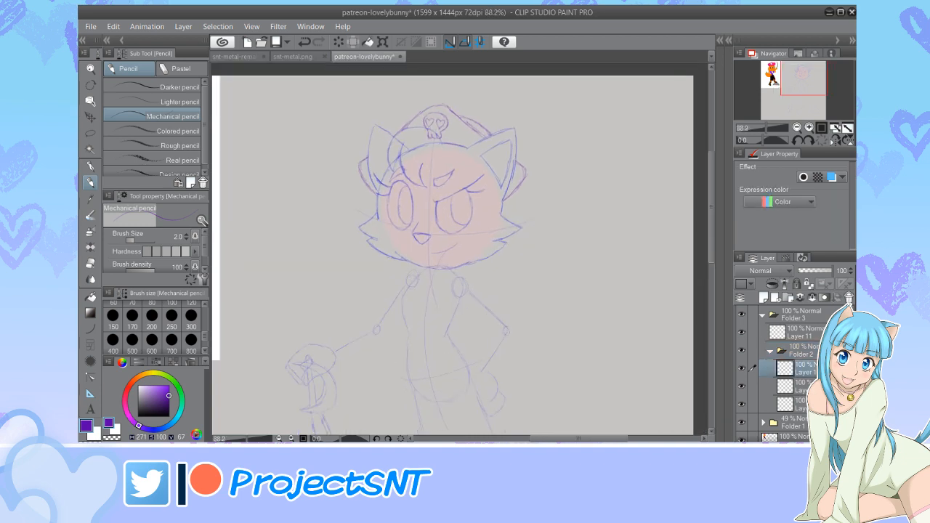
{"action": "left_click", "coordinate": [803, 404]}
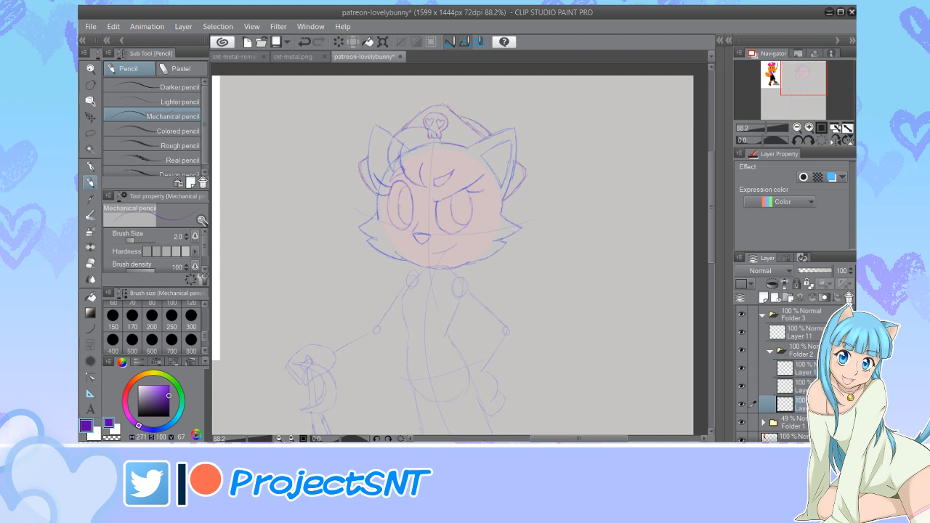
{"action": "key", "text": "ctrl+shift+n"}
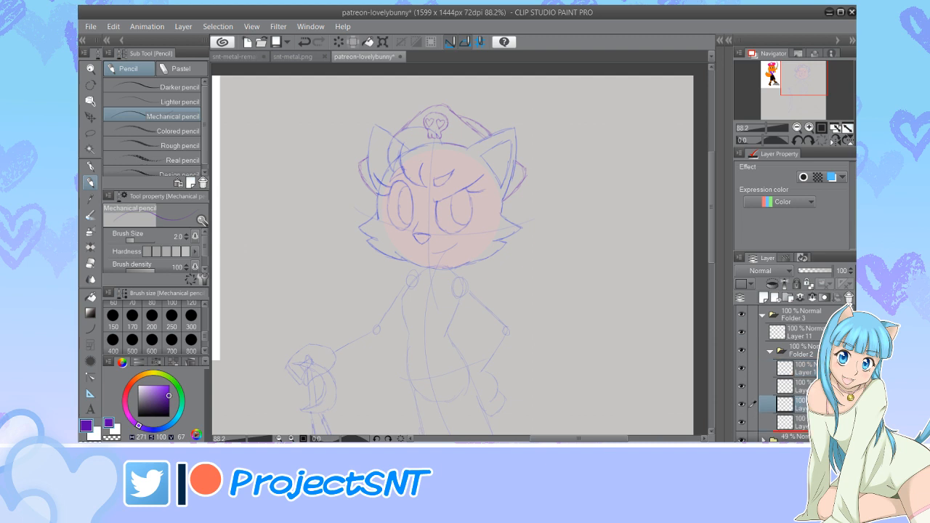
{"action": "left_click", "coordinate": [803, 422]}
{"action": "left_click", "coordinate": [152, 430]}
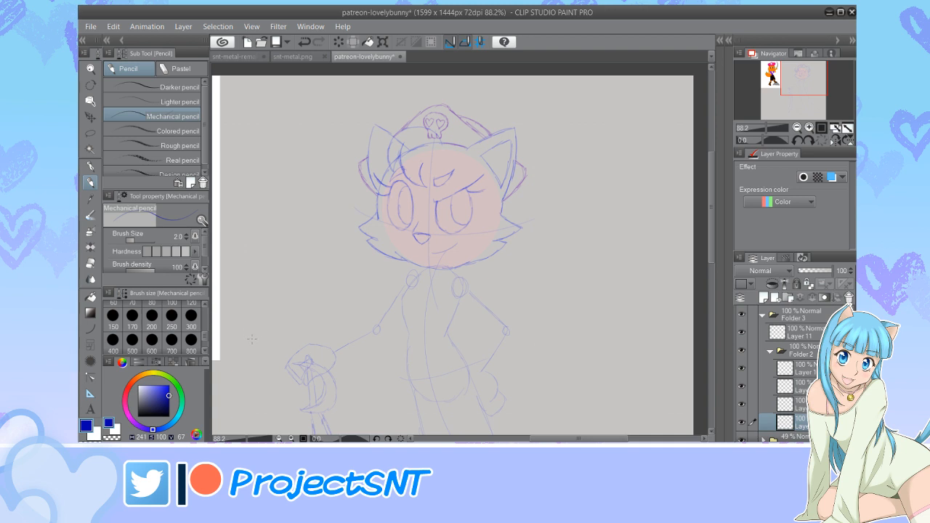
Sketch a curled ponytail with the Mechanical pencil, falling from behind the right ear to just below the chin
{"action": "mouse_move", "coordinate": [711, 189]}
{"action": "left_mouse_down"}
{"action": "mouse_move", "coordinate": [711, 169]}
{"action": "mouse_move", "coordinate": [711, 211]}
{"action": "mouse_move", "coordinate": [710, 190]}
{"action": "left_mouse_up"}
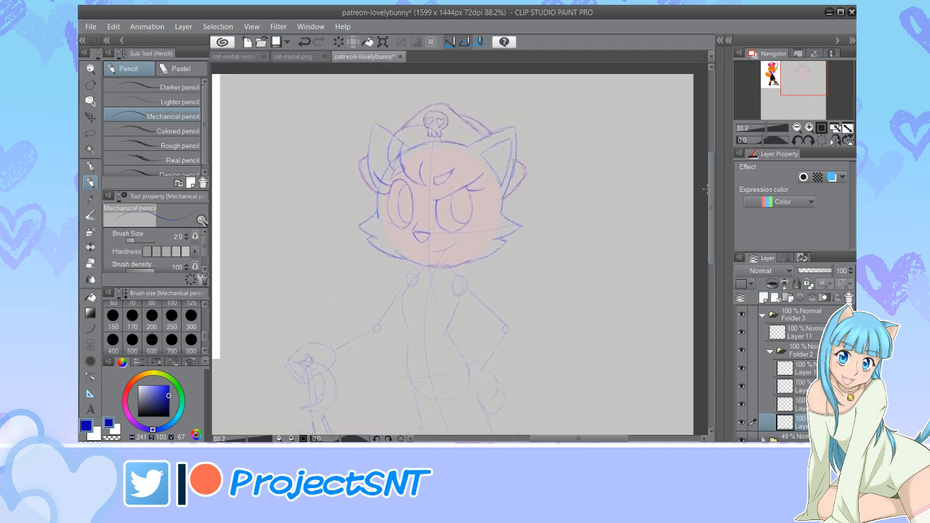
{"action": "key", "text": "ctrl+plus"}
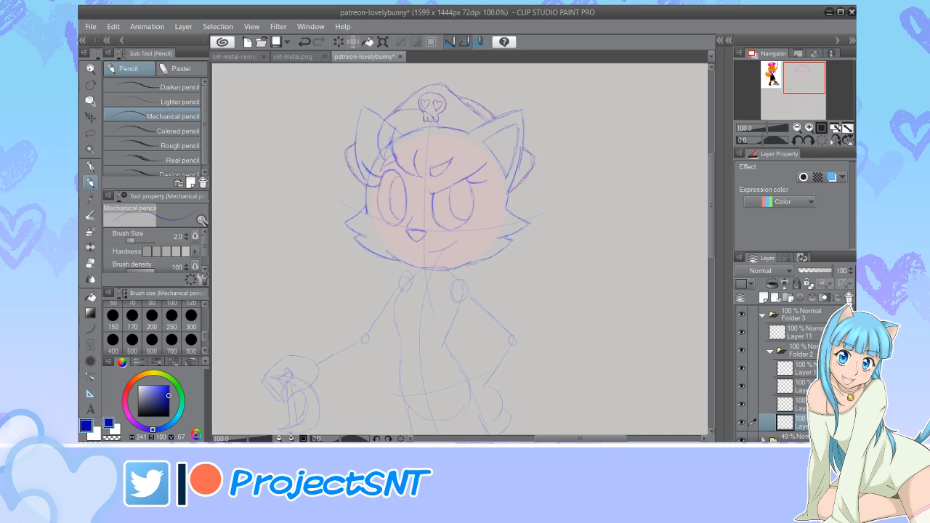
{"action": "left_click_drag", "start_coordinate": [327, 232], "coordinate": [325, 273]}
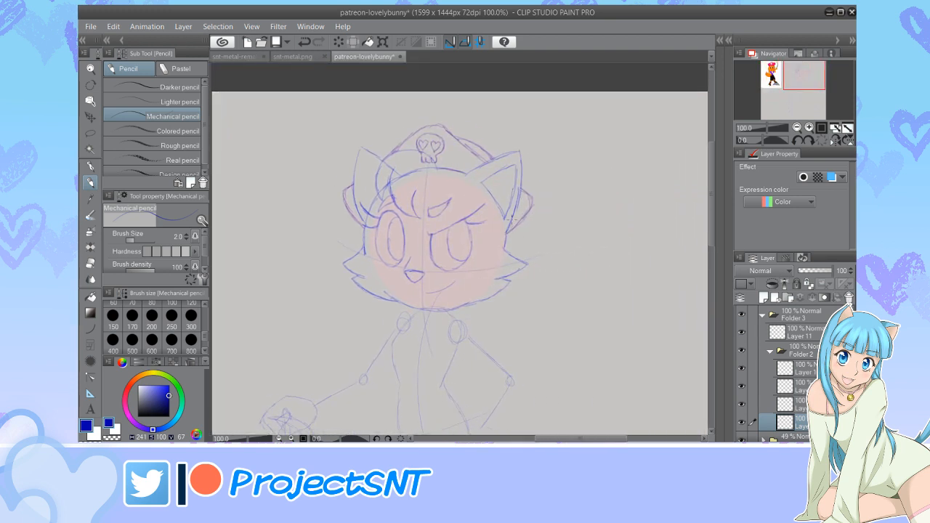
{"action": "left_click_drag", "start_coordinate": [511, 216], "coordinate": [509, 236]}
{"action": "mouse_move", "coordinate": [517, 202]}
{"action": "left_mouse_down"}
{"action": "mouse_move", "coordinate": [554, 229]}
{"action": "mouse_move", "coordinate": [558, 259]}
{"action": "mouse_move", "coordinate": [541, 305]}
{"action": "mouse_move", "coordinate": [524, 298]}
{"action": "mouse_move", "coordinate": [542, 311]}
{"action": "mouse_move", "coordinate": [550, 300]}
{"action": "left_mouse_up"}
{"action": "mouse_move", "coordinate": [491, 299]}
{"action": "left_mouse_down"}
{"action": "mouse_move", "coordinate": [531, 329]}
{"action": "mouse_move", "coordinate": [548, 327]}
{"action": "mouse_move", "coordinate": [524, 303]}
{"action": "mouse_move", "coordinate": [546, 327]}
{"action": "mouse_move", "coordinate": [494, 293]}
{"action": "left_mouse_up"}
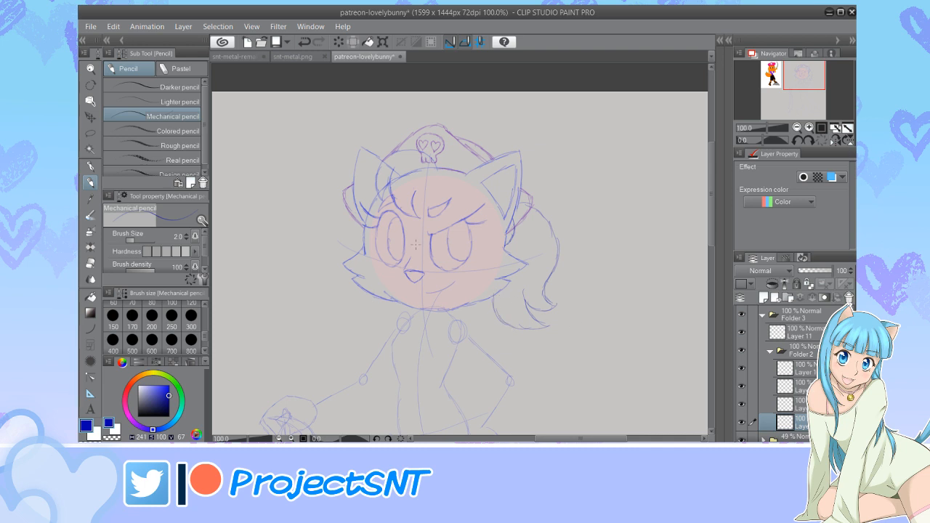
{"action": "mouse_move", "coordinate": [524, 204]}
{"action": "left_mouse_down"}
{"action": "mouse_move", "coordinate": [553, 224]}
{"action": "mouse_move", "coordinate": [558, 251]}
{"action": "mouse_move", "coordinate": [542, 298]}
{"action": "mouse_move", "coordinate": [557, 305]}
{"action": "mouse_move", "coordinate": [536, 311]}
{"action": "mouse_move", "coordinate": [555, 306]}
{"action": "left_mouse_up"}
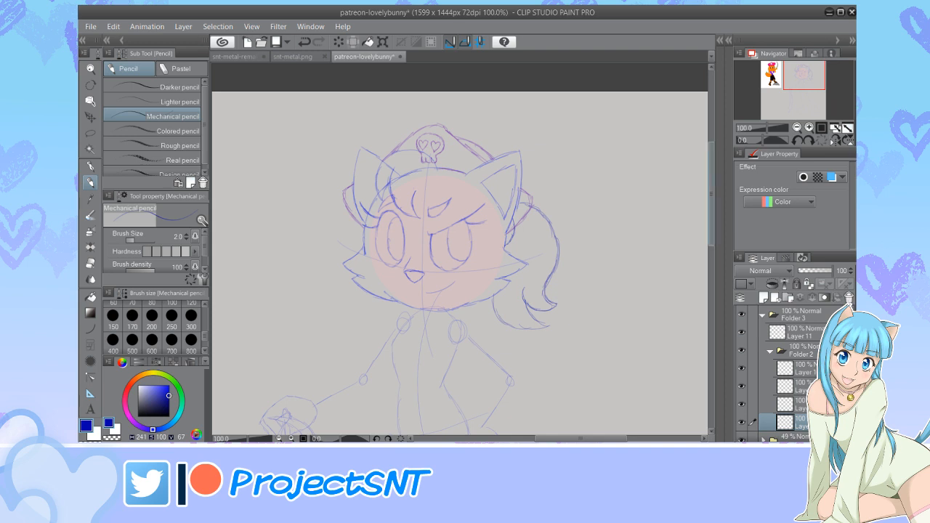
Duplicate the ponytail layer, flip the copy horizontally and place it on the left side of the head
{"action": "mouse_move", "coordinate": [711, 195]}
{"action": "left_mouse_down"}
{"action": "mouse_move", "coordinate": [711, 229]}
{"action": "mouse_move", "coordinate": [711, 205]}
{"action": "left_mouse_up"}
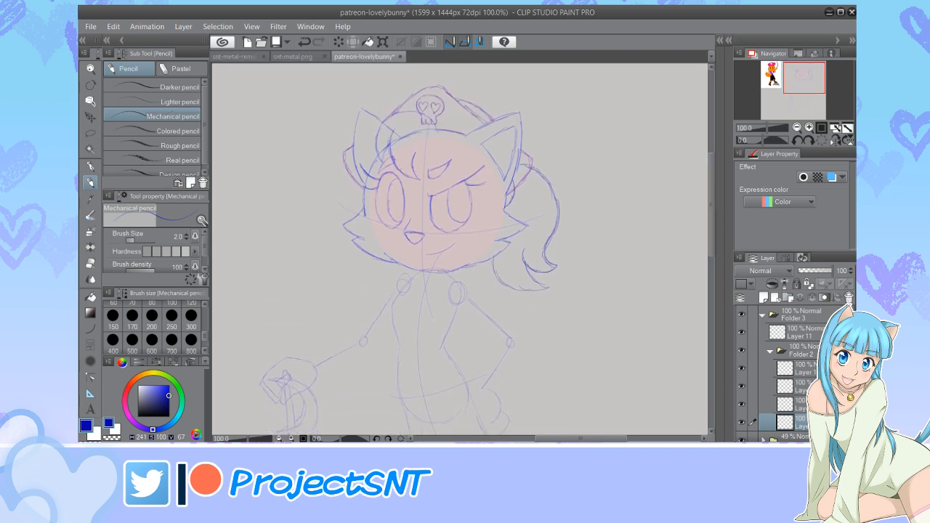
{"action": "key", "text": "ctrl+v"}
{"action": "key", "text": "ctrl+t"}
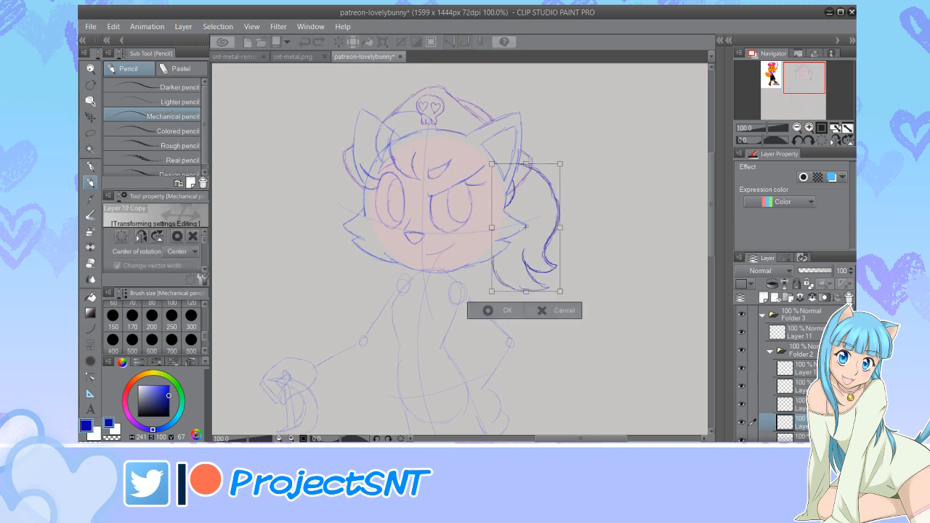
{"action": "left_click", "coordinate": [141, 236]}
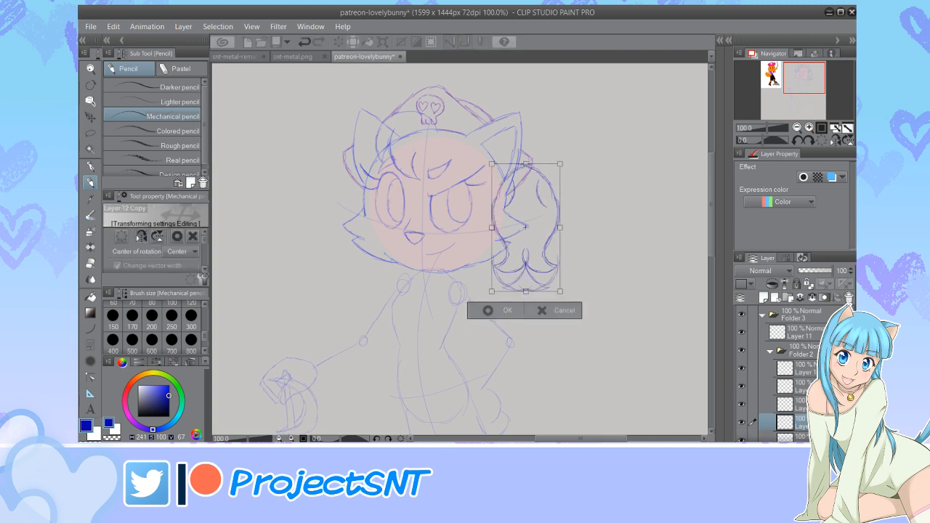
{"action": "left_click_drag", "start_coordinate": [523, 240], "coordinate": [380, 240]}
{"action": "left_click", "coordinate": [348, 311]}
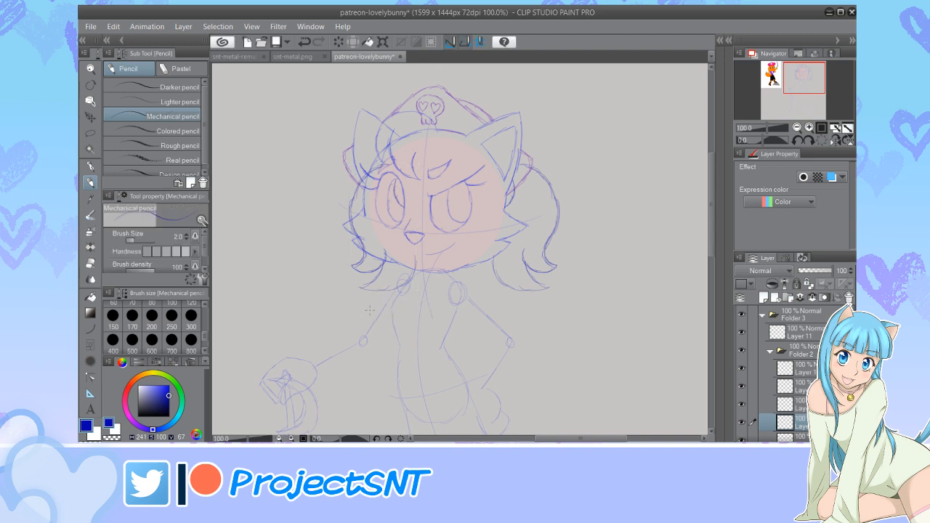
Try to erase the mirrored ponytail's lines that cross the face with the Vector eraser
{"action": "key", "text": "e"}
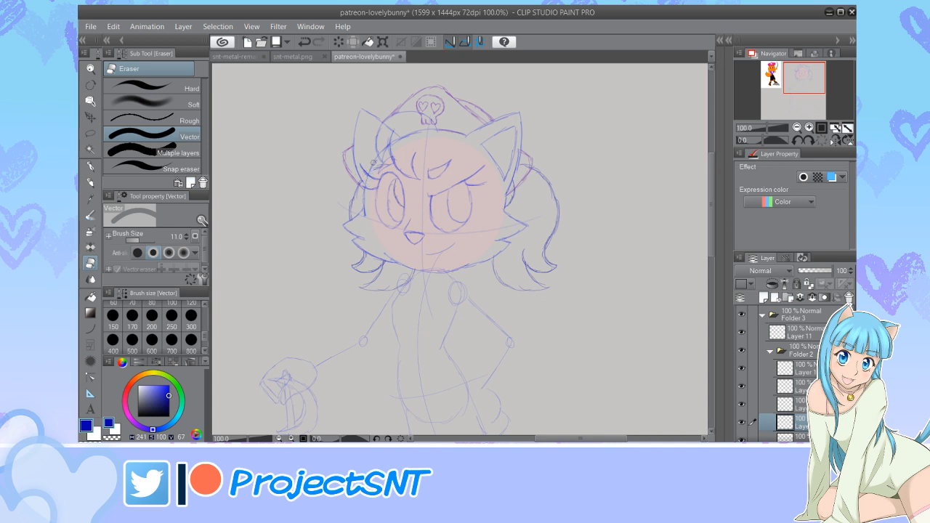
{"action": "left_click_drag", "start_coordinate": [388, 178], "coordinate": [401, 209]}
{"action": "key", "text": "ctrl+minus"}
{"action": "key", "text": "ctrl+minus"}
{"action": "key", "text": "ctrl+plus"}
{"action": "key", "text": "ctrl+plus"}
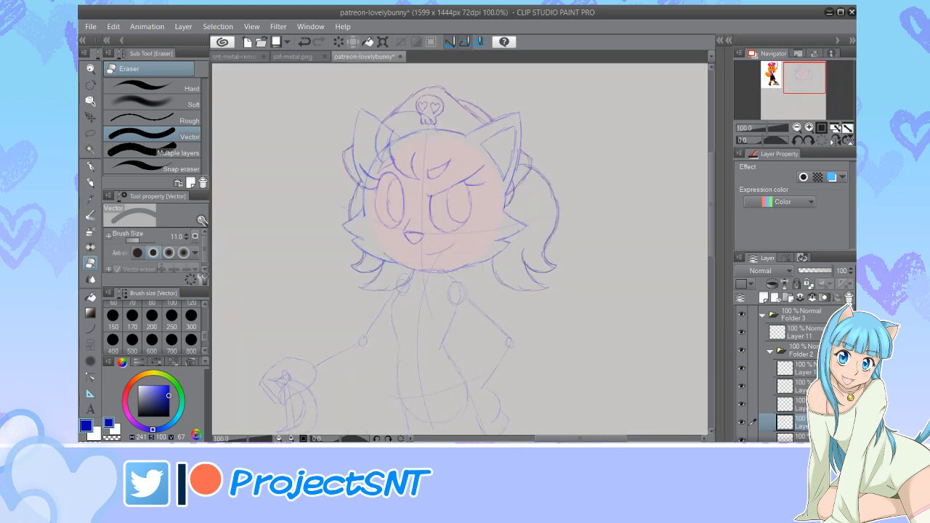
{"action": "key", "text": "ctrl+z"}
{"action": "key", "text": "ctrl+z"}
{"action": "key", "text": "ctrl+z"}
Narrow the mirrored ponytail by pulling its inner edge toward the left side of the head
{"action": "key", "text": "ctrl+t"}
{"action": "left_click_drag", "start_coordinate": [416, 228], "coordinate": [393, 227]}
{"action": "left_click", "coordinate": [339, 310]}
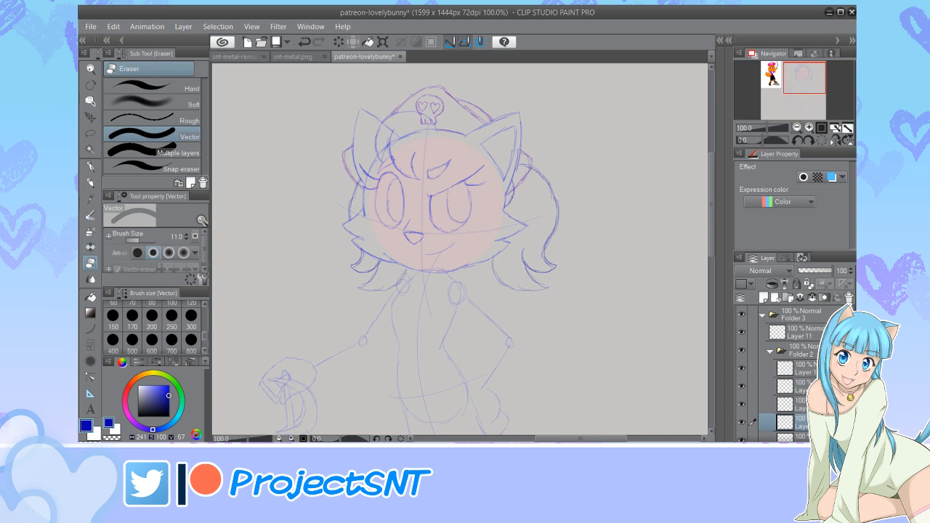
Collapse Folder 2 and compare the head with its new ponytails against the reference character and full pose
{"action": "left_click", "coordinate": [797, 127]}
{"action": "left_click", "coordinate": [797, 127]}
{"action": "left_click", "coordinate": [797, 127]}
{"action": "left_click", "coordinate": [796, 127]}
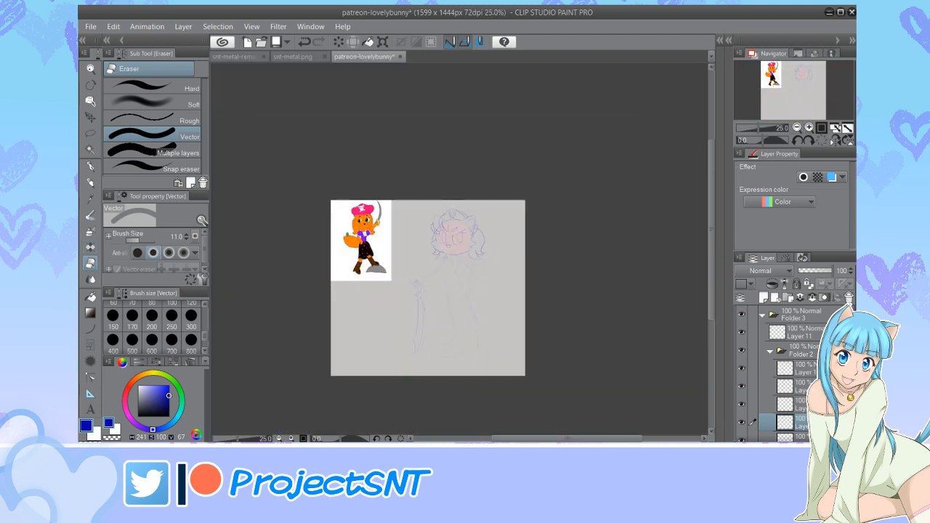
{"action": "key", "text": "ctrl+plus"}
{"action": "key", "text": "ctrl+plus"}
{"action": "key", "text": "ctrl+plus"}
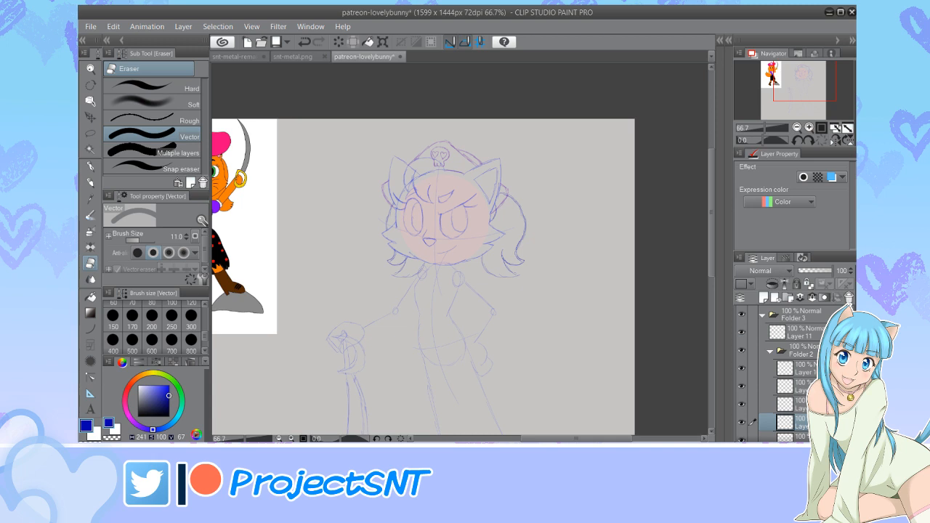
{"action": "left_click", "coordinate": [770, 351]}
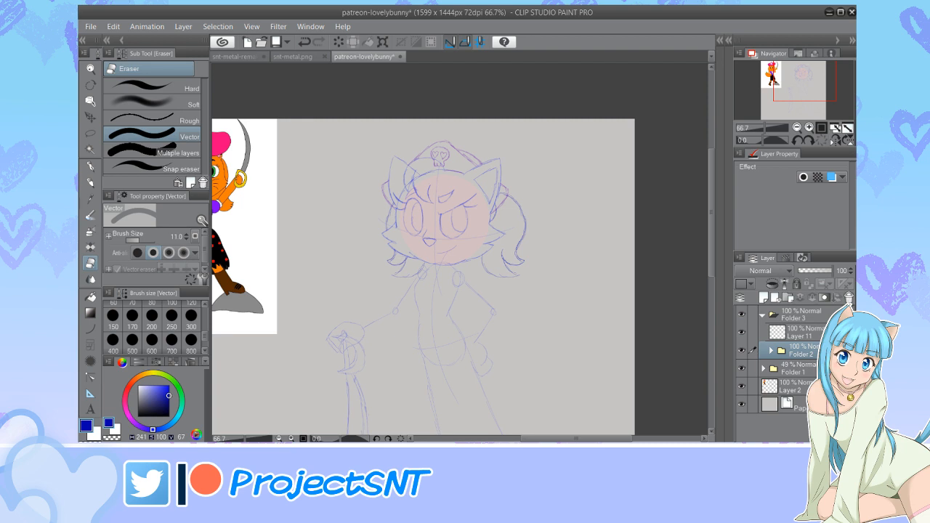
{"action": "double_click", "coordinate": [797, 128]}
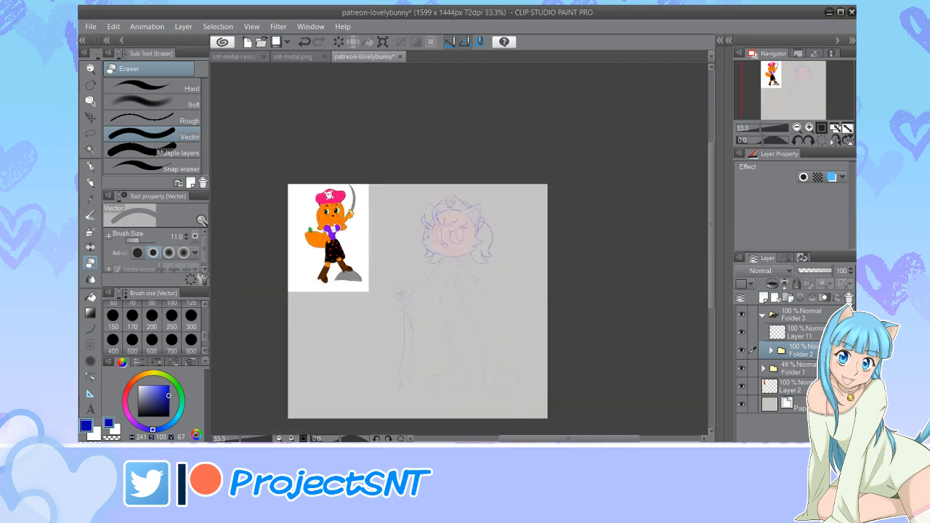
{"action": "double_click", "coordinate": [808, 128]}
{"action": "left_click", "coordinate": [809, 128]}
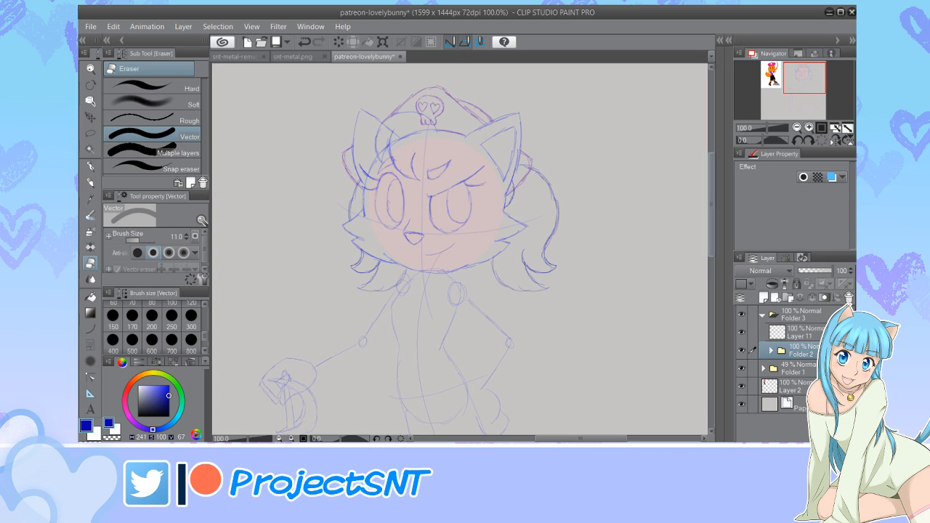
{"action": "mouse_move", "coordinate": [711, 204]}
{"action": "left_mouse_down"}
{"action": "mouse_move", "coordinate": [711, 221]}
{"action": "mouse_move", "coordinate": [712, 209]}
{"action": "left_mouse_up"}
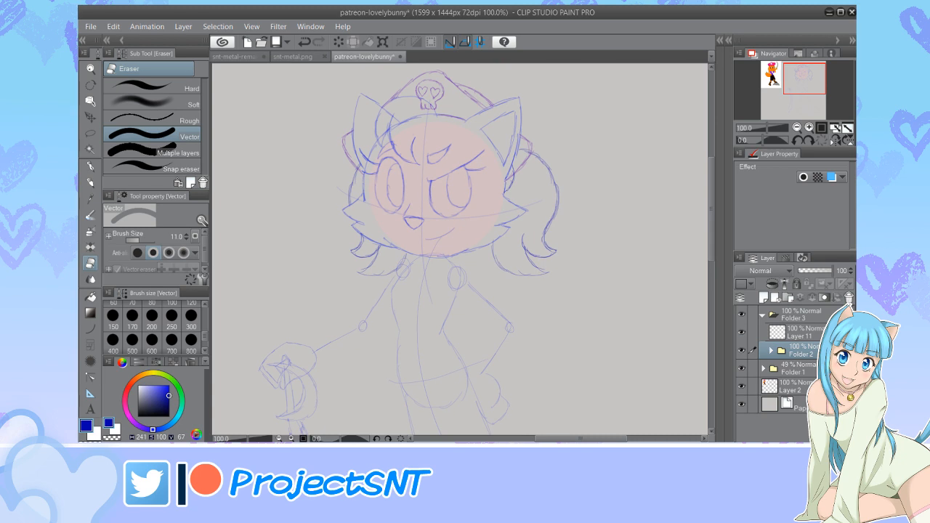
Expand Folder 2, check the hat layer by hiding and showing it, and merge the two ponytail layers
{"action": "left_click", "coordinate": [771, 351]}
{"action": "left_click", "coordinate": [741, 369]}
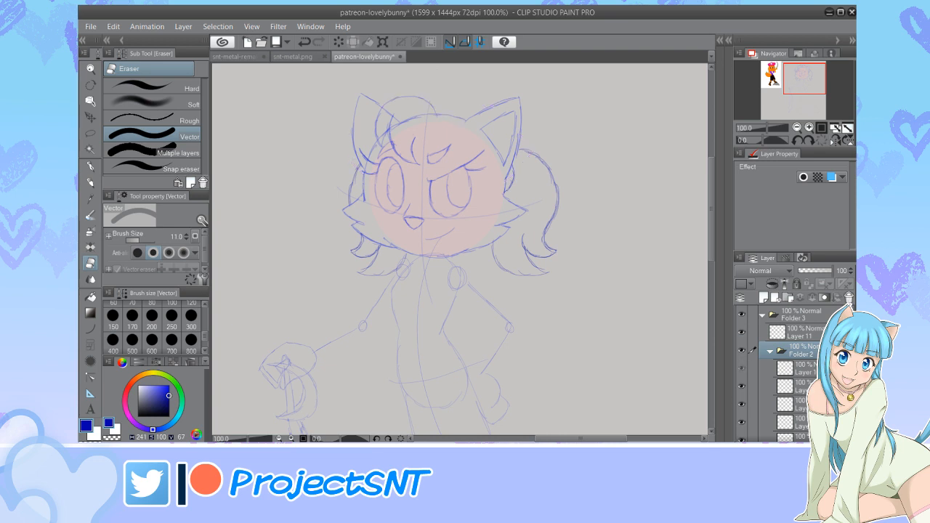
{"action": "left_click", "coordinate": [741, 369]}
{"action": "scroll", "coordinate": [792, 363], "scroll_direction": "down", "scroll_amount": 2}
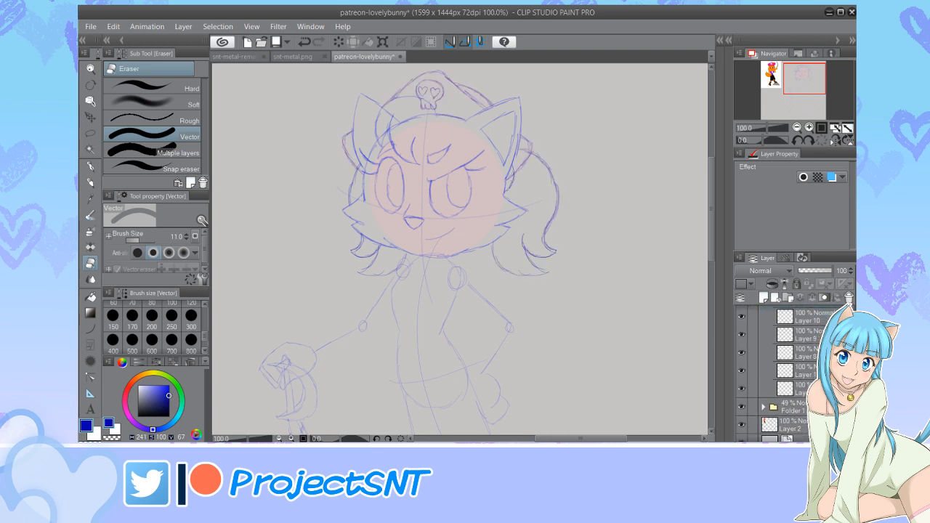
{"action": "left_click", "coordinate": [803, 370]}
{"action": "left_click", "coordinate": [811, 297]}
Shorten both ponytails slightly from their lower ends and touch up the left ponytail's outline beside the cheek
{"action": "key", "text": "ctrl+t"}
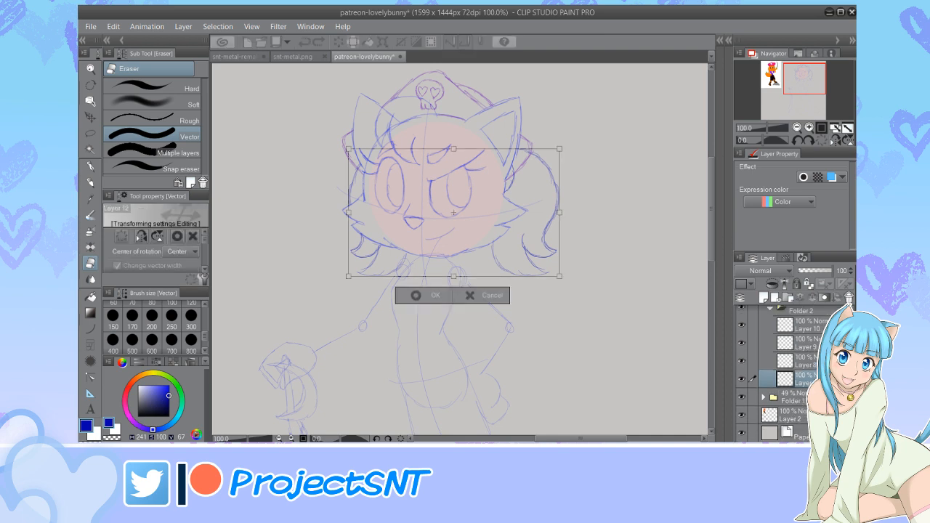
{"action": "left_click_drag", "start_coordinate": [454, 276], "coordinate": [453, 270]}
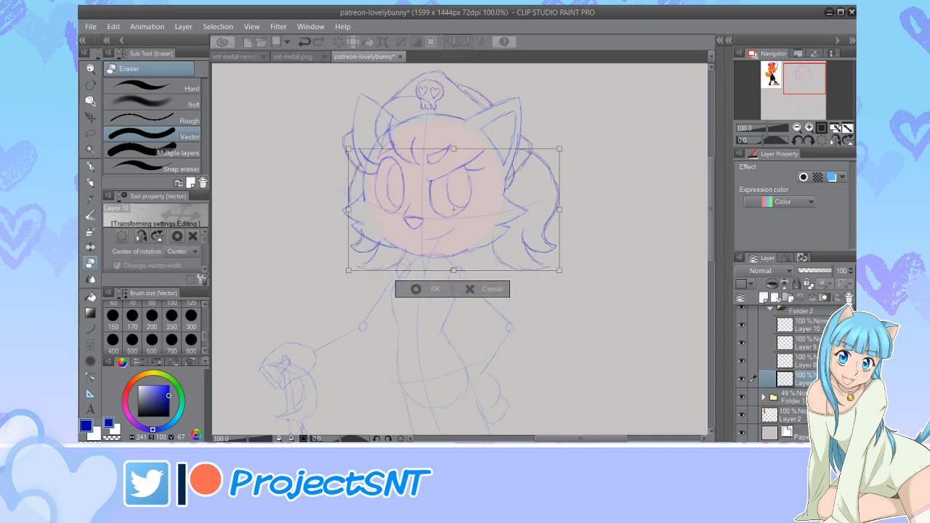
{"action": "left_click", "coordinate": [416, 289]}
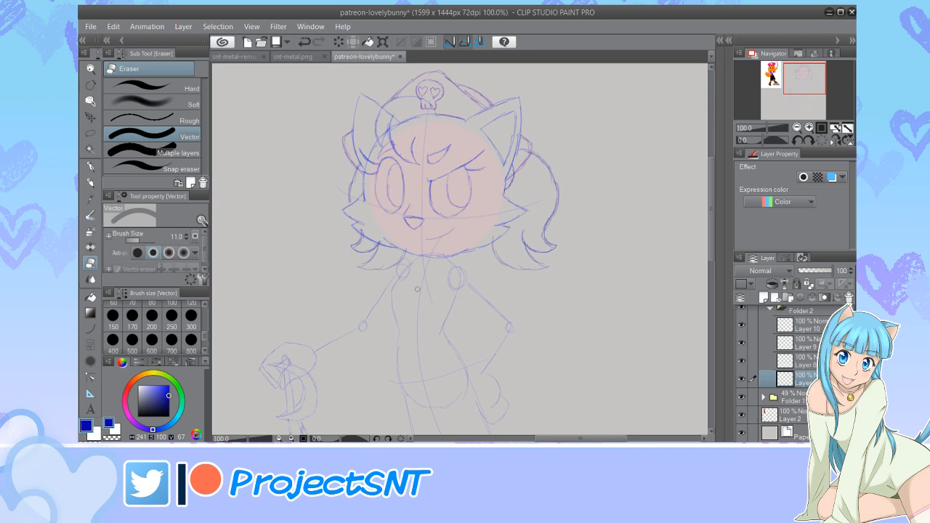
{"action": "key", "text": "p"}
{"action": "mouse_move", "coordinate": [350, 201]}
{"action": "left_mouse_down"}
{"action": "mouse_move", "coordinate": [360, 224]}
{"action": "mouse_move", "coordinate": [353, 213]}
{"action": "left_mouse_up"}
{"action": "key", "text": "e"}
{"action": "left_click", "coordinate": [796, 128]}
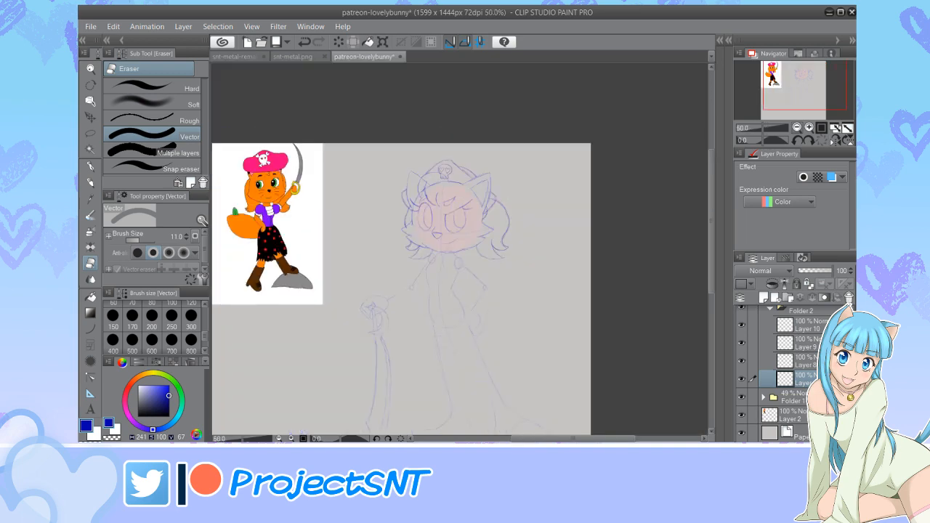
{"action": "left_click", "coordinate": [796, 128]}
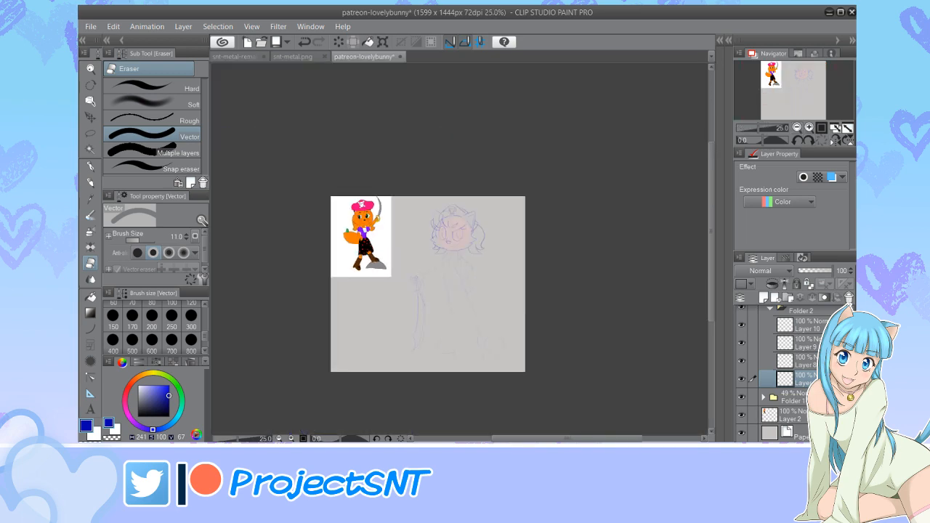
Collapse Folder 2 and place Layer 11 inside a new folder above it to hold the body sketch
{"action": "left_click", "coordinate": [809, 128]}
{"action": "left_click", "coordinate": [809, 127]}
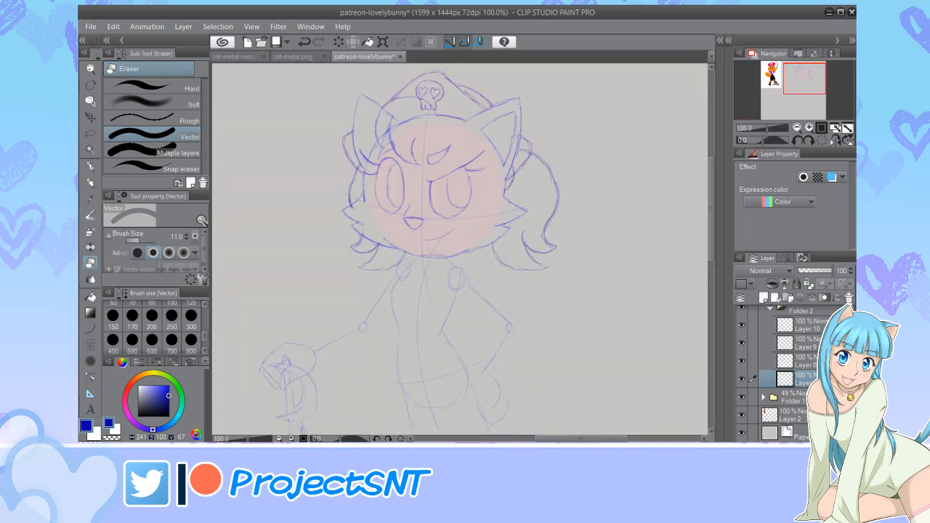
{"action": "scroll", "coordinate": [792, 356], "scroll_direction": "up", "scroll_amount": 2}
{"action": "left_click", "coordinate": [771, 350]}
{"action": "left_click", "coordinate": [799, 333]}
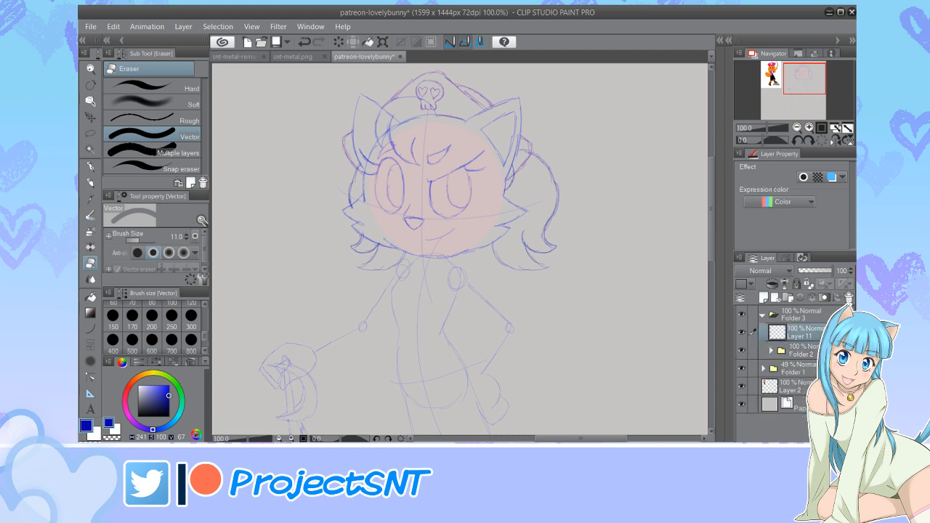
{"action": "key", "text": "p"}
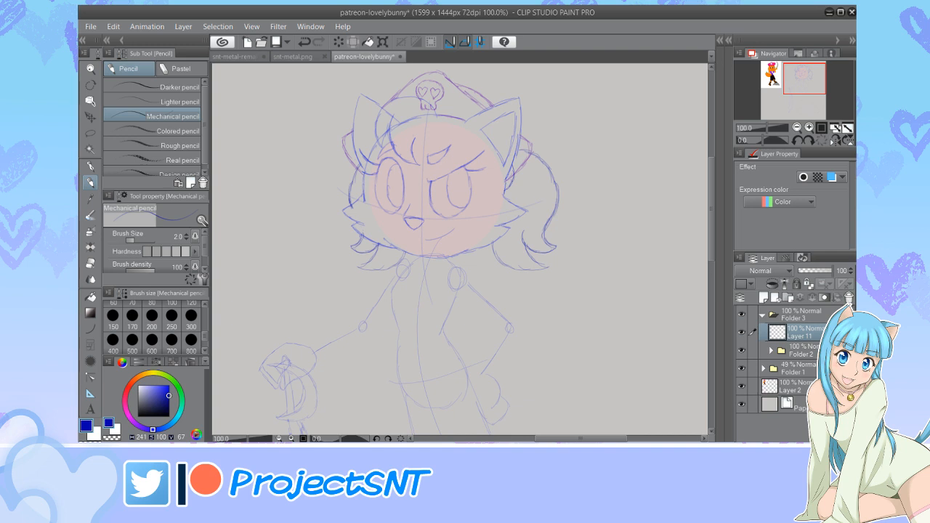
{"action": "scroll", "coordinate": [690, 207], "scroll_direction": "down", "scroll_amount": 3}
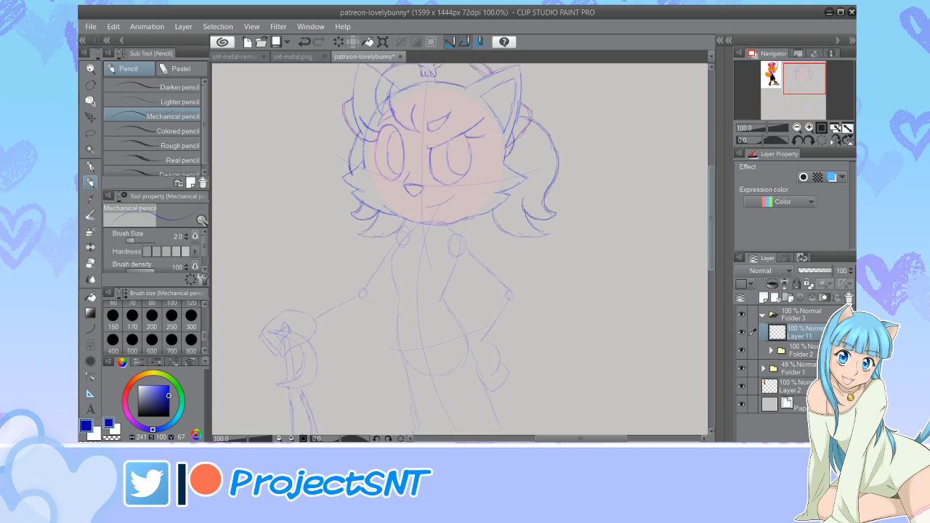
{"action": "mouse_move", "coordinate": [580, 438]}
{"action": "left_mouse_down"}
{"action": "mouse_move", "coordinate": [545, 438]}
{"action": "mouse_move", "coordinate": [580, 438]}
{"action": "left_mouse_up"}
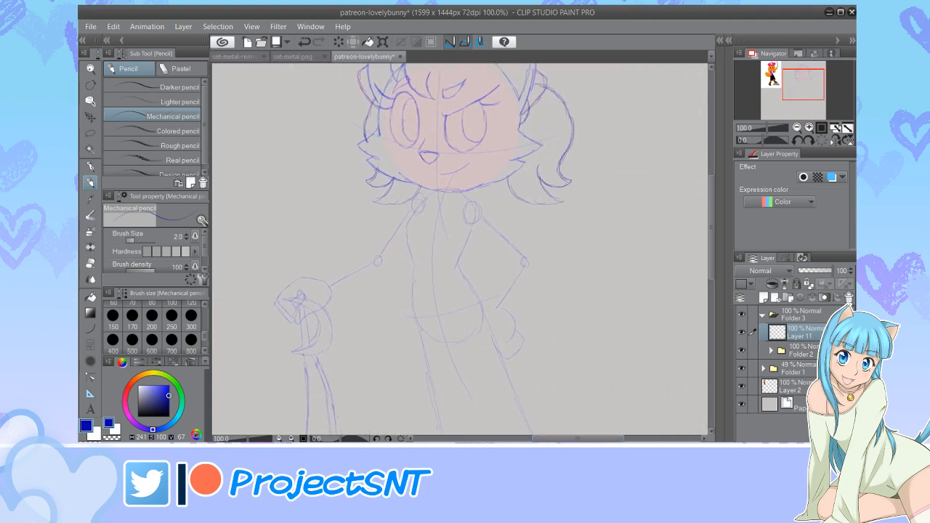
{"action": "left_click", "coordinate": [787, 297]}
{"action": "left_click_drag", "start_coordinate": [801, 352], "coordinate": [801, 342]}
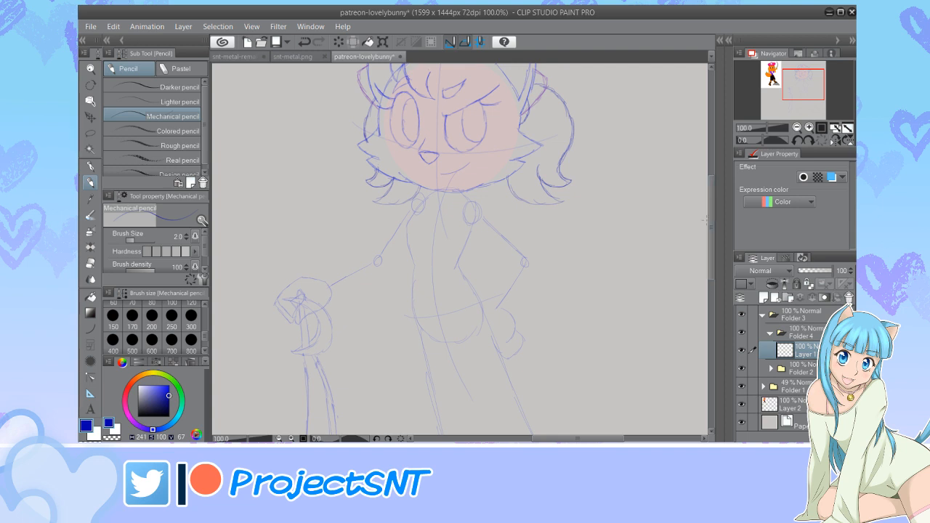
Lower the opacity of the pose sketch's Folder 1 to 25% and reselect Layer 11 for drawing
{"action": "mouse_move", "coordinate": [711, 227]}
{"action": "left_mouse_down"}
{"action": "mouse_move", "coordinate": [712, 204]}
{"action": "mouse_move", "coordinate": [711, 222]}
{"action": "left_mouse_up"}
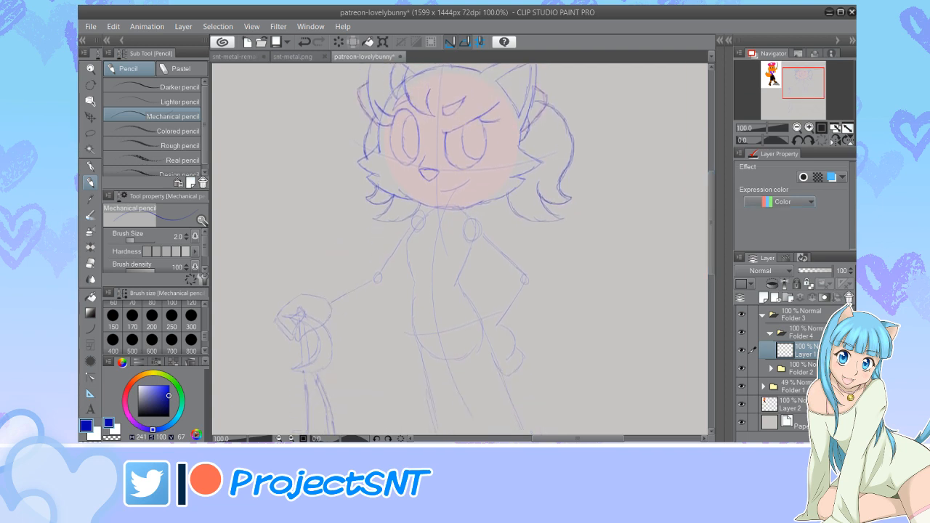
{"action": "left_click", "coordinate": [809, 128]}
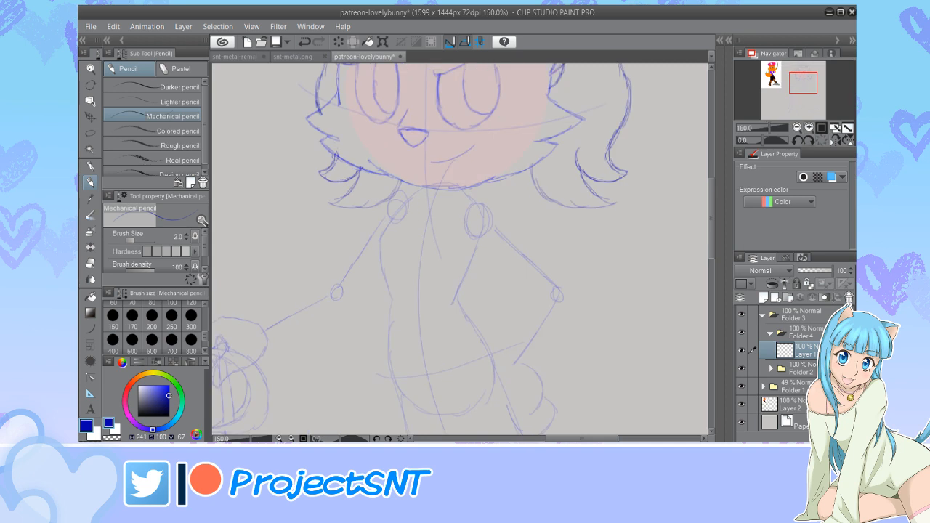
{"action": "left_click_drag", "start_coordinate": [711, 218], "coordinate": [711, 225]}
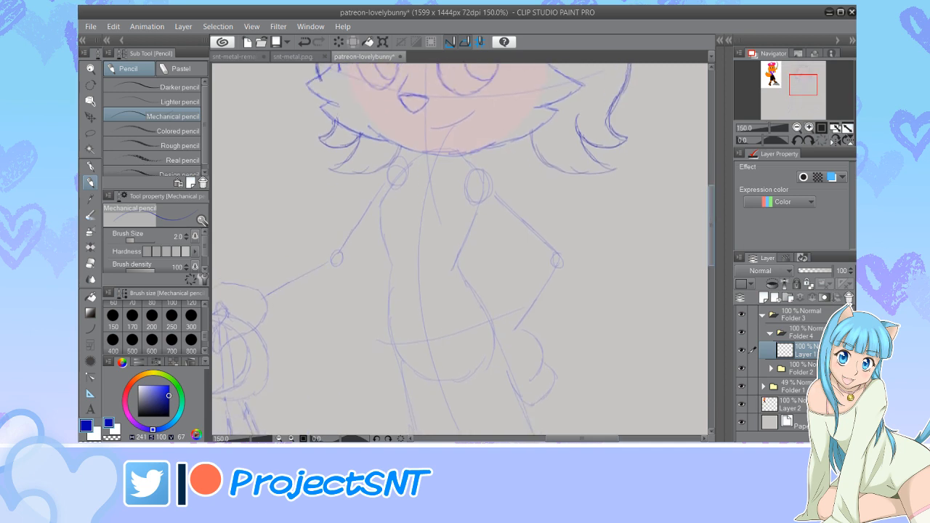
{"action": "left_click", "coordinate": [792, 386]}
{"action": "left_click_drag", "start_coordinate": [814, 271], "coordinate": [806, 271]}
{"action": "left_click", "coordinate": [798, 368]}
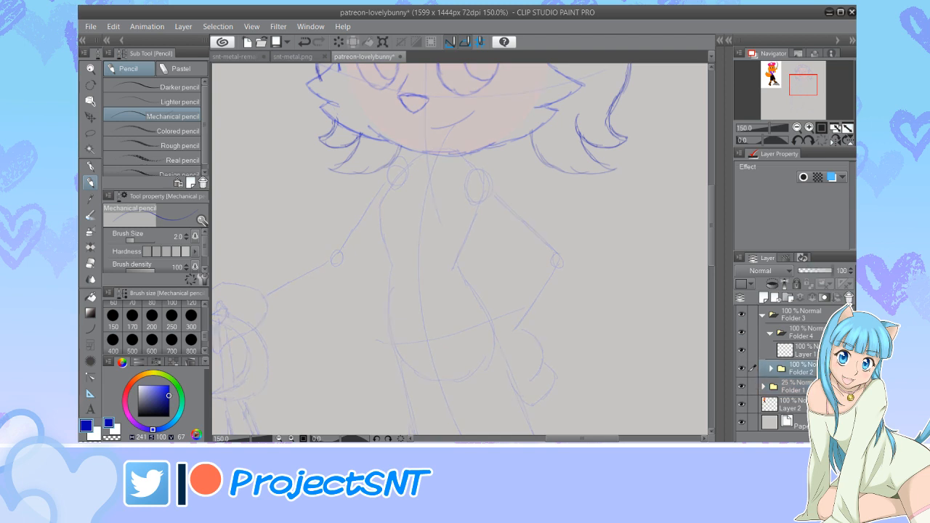
{"action": "left_click", "coordinate": [804, 351]}
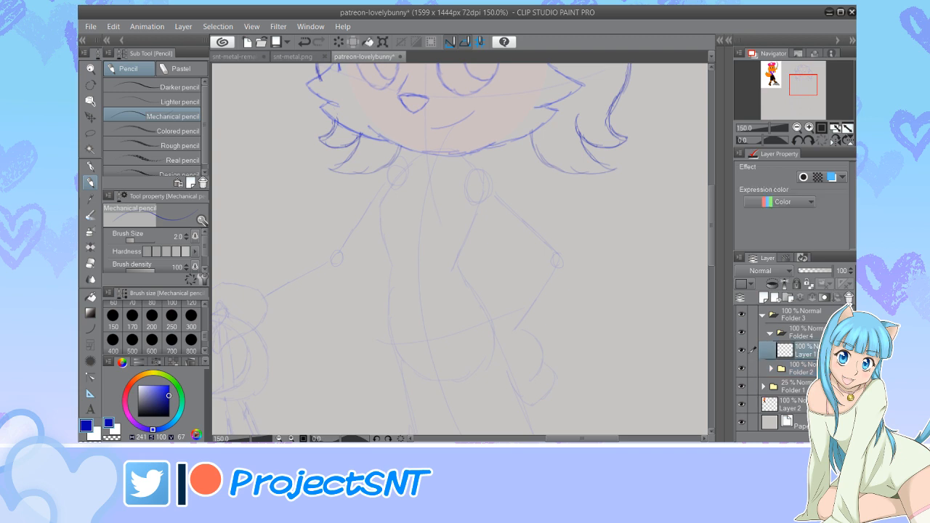
Sketch the neck and both rounded shoulders beneath the head with the Mechanical pencil, undoing unsatisfactory strokes
{"action": "mouse_move", "coordinate": [420, 153]}
{"action": "left_mouse_down"}
{"action": "mouse_move", "coordinate": [418, 163]}
{"action": "mouse_move", "coordinate": [481, 169]}
{"action": "left_mouse_up"}
{"action": "mouse_move", "coordinate": [419, 161]}
{"action": "left_mouse_down"}
{"action": "mouse_move", "coordinate": [390, 186]}
{"action": "mouse_move", "coordinate": [379, 217]}
{"action": "left_mouse_up"}
{"action": "left_click", "coordinate": [304, 41]}
{"action": "left_click", "coordinate": [304, 41]}
{"action": "left_click", "coordinate": [304, 42]}
{"action": "left_click", "coordinate": [304, 41]}
{"action": "mouse_move", "coordinate": [418, 161]}
{"action": "left_mouse_down"}
{"action": "mouse_move", "coordinate": [399, 159]}
{"action": "mouse_move", "coordinate": [375, 186]}
{"action": "left_mouse_up"}
{"action": "left_click_drag", "start_coordinate": [473, 162], "coordinate": [507, 195]}
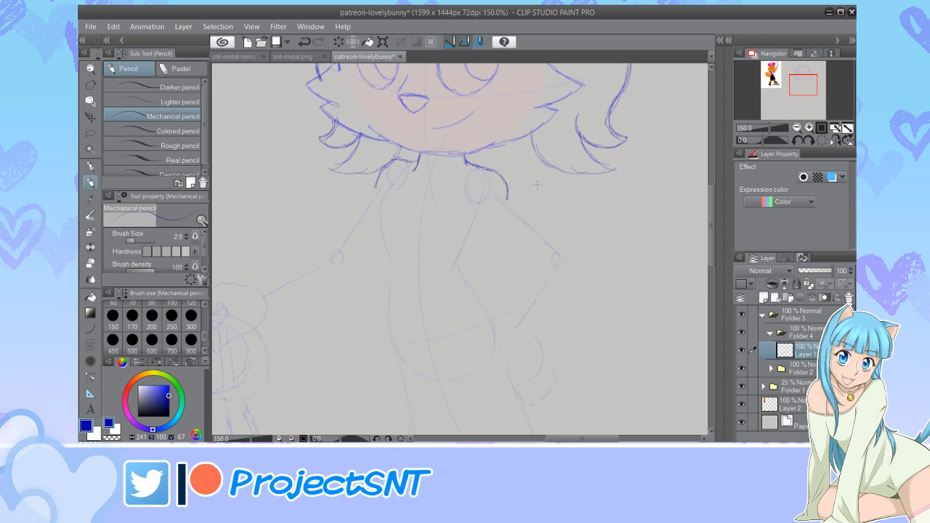
Outline both sides of the torso from the armpits through the waist to the hips, following the pose sketch
{"action": "mouse_move", "coordinate": [397, 173]}
{"action": "left_mouse_down"}
{"action": "mouse_move", "coordinate": [381, 210]}
{"action": "mouse_move", "coordinate": [391, 266]}
{"action": "left_mouse_up"}
{"action": "mouse_move", "coordinate": [481, 202]}
{"action": "left_mouse_down"}
{"action": "mouse_move", "coordinate": [457, 262]}
{"action": "mouse_move", "coordinate": [493, 330]}
{"action": "left_mouse_up"}
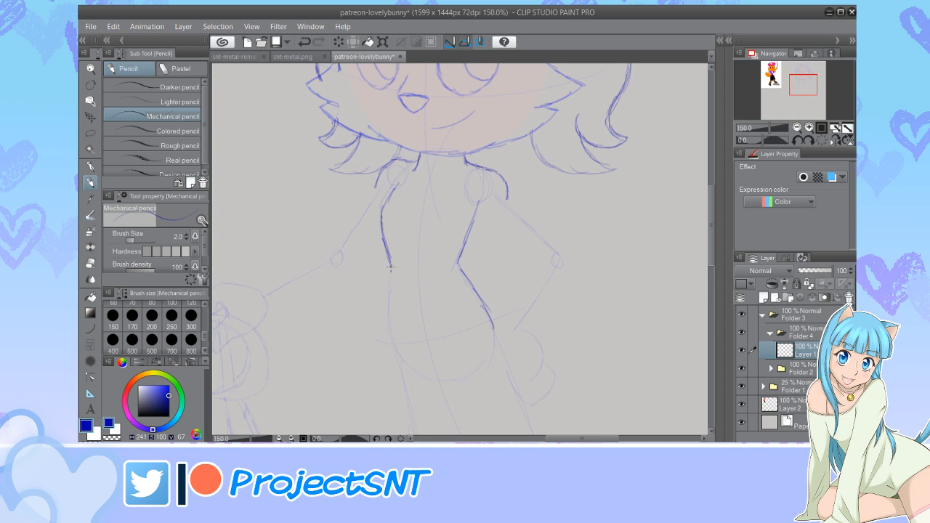
{"action": "mouse_move", "coordinate": [390, 266]}
{"action": "left_mouse_down"}
{"action": "mouse_move", "coordinate": [390, 328]}
{"action": "mouse_move", "coordinate": [393, 352]}
{"action": "left_mouse_up"}
Compare the new torso outline with the reference character, the head and the legs of the pose sketch
{"action": "key", "text": "ctrl+minus"}
{"action": "key", "text": "ctrl+minus"}
{"action": "key", "text": "ctrl+minus"}
{"action": "key", "text": "ctrl+minus"}
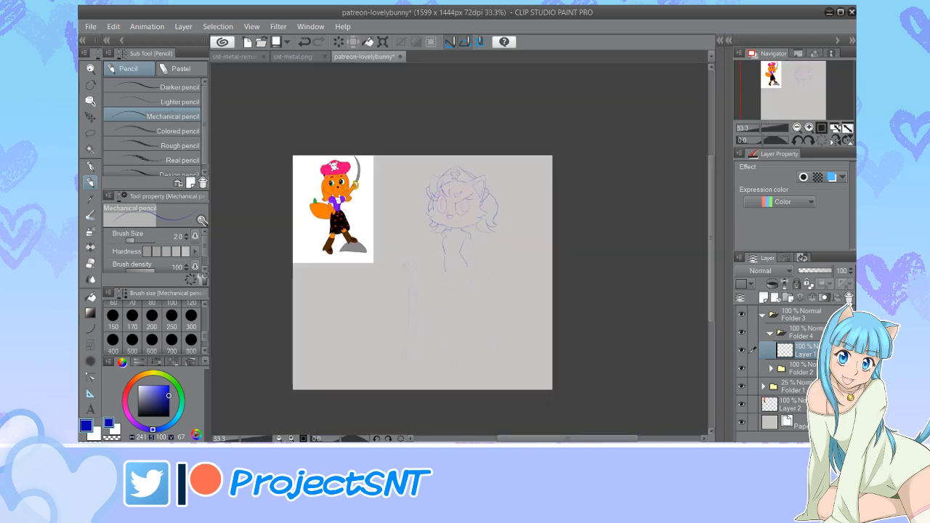
{"action": "key", "text": "ctrl+plus"}
{"action": "key", "text": "ctrl+plus"}
{"action": "key", "text": "ctrl+plus"}
{"action": "key", "text": "ctrl+plus"}
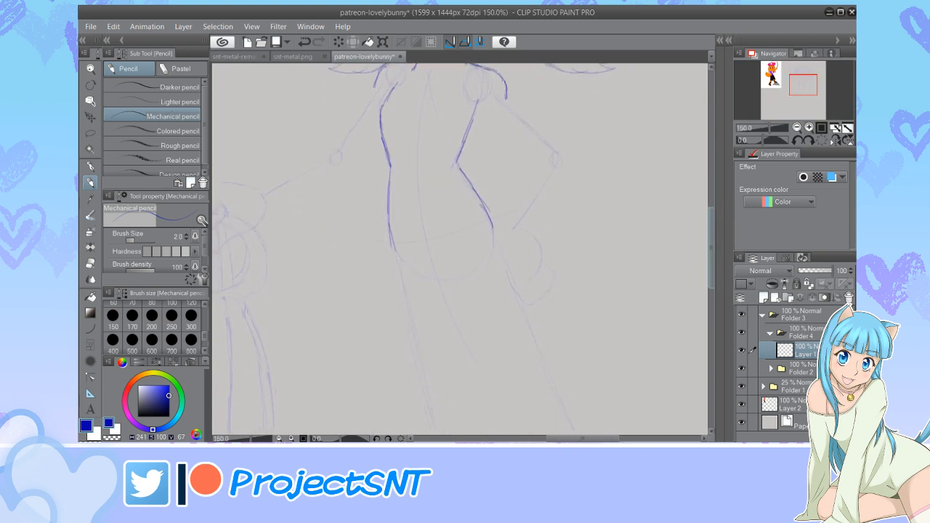
{"action": "scroll", "coordinate": [460, 248], "scroll_direction": "down", "scroll_amount": 10}
{"action": "scroll", "coordinate": [460, 248], "scroll_direction": "up", "scroll_amount": 9}
{"action": "scroll", "coordinate": [460, 248], "scroll_direction": "down", "scroll_amount": 1}
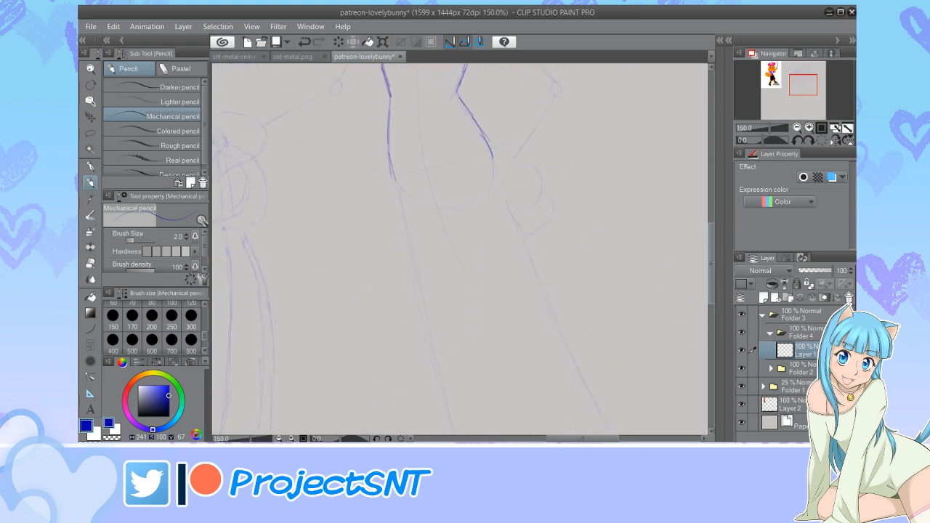
{"action": "key", "text": "ctrl+minus"}
{"action": "key", "text": "ctrl+minus"}
{"action": "key", "text": "ctrl+minus"}
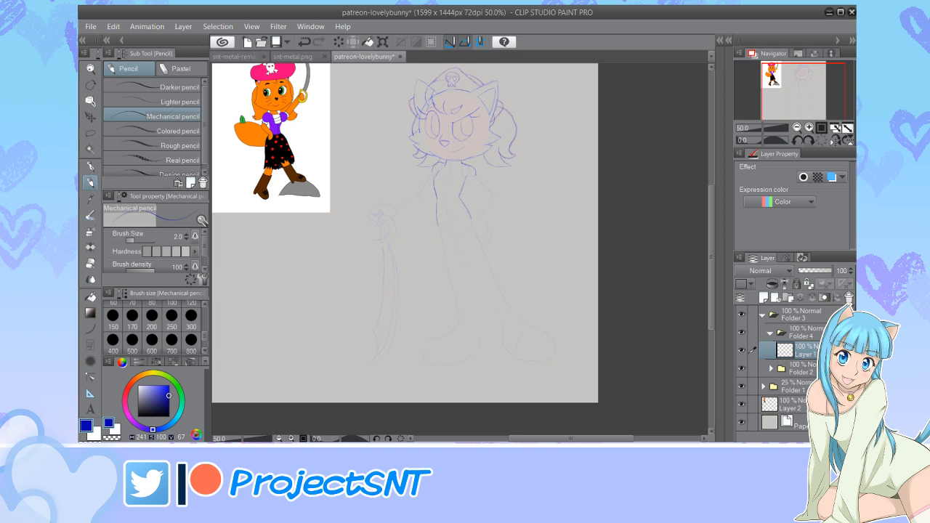
{"action": "key", "text": "ctrl+plus"}
{"action": "key", "text": "ctrl+plus"}
{"action": "key", "text": "ctrl+plus"}
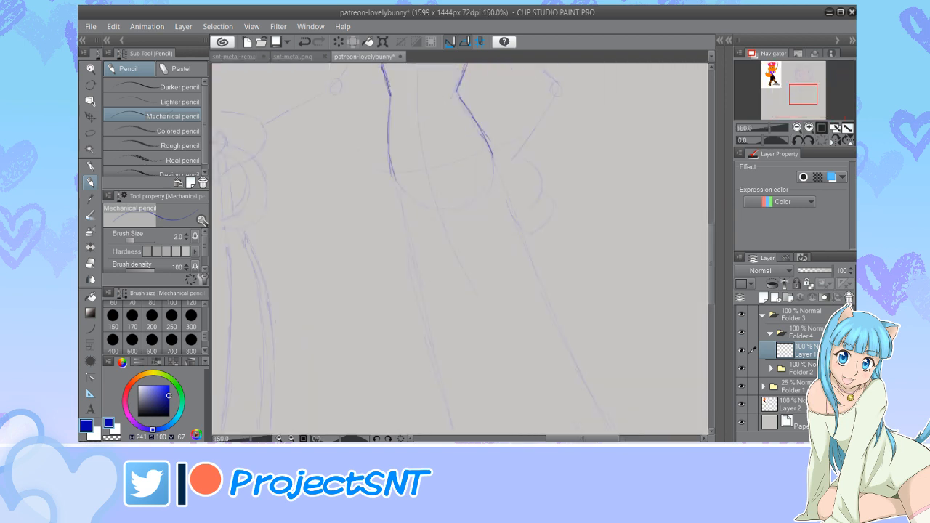
Outline the left boot over the pose sketch, with a rounded toe, flat sole and straight heel, cleaning up its instep
{"action": "scroll", "coordinate": [703, 289], "scroll_direction": "down", "scroll_amount": 5}
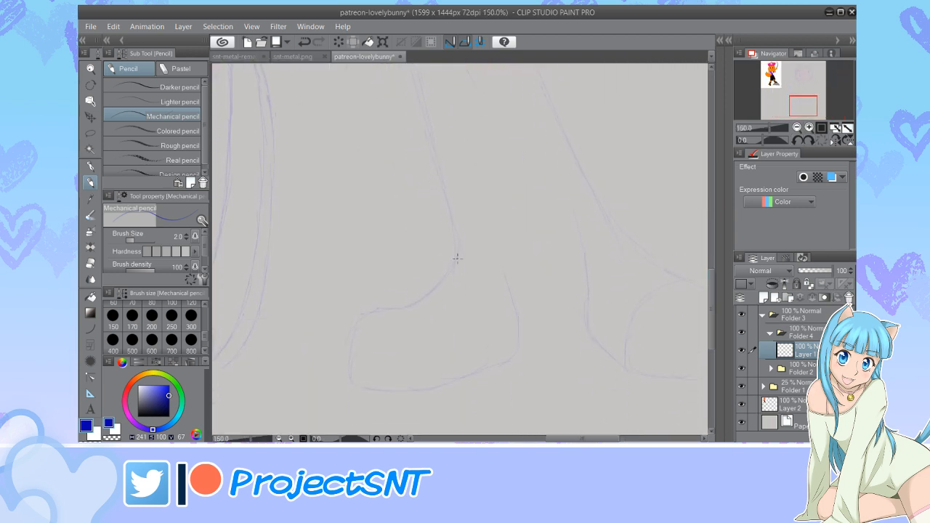
{"action": "mouse_move", "coordinate": [459, 249]}
{"action": "left_mouse_down"}
{"action": "mouse_move", "coordinate": [408, 305]}
{"action": "mouse_move", "coordinate": [371, 298]}
{"action": "mouse_move", "coordinate": [351, 308]}
{"action": "mouse_move", "coordinate": [336, 374]}
{"action": "left_mouse_up"}
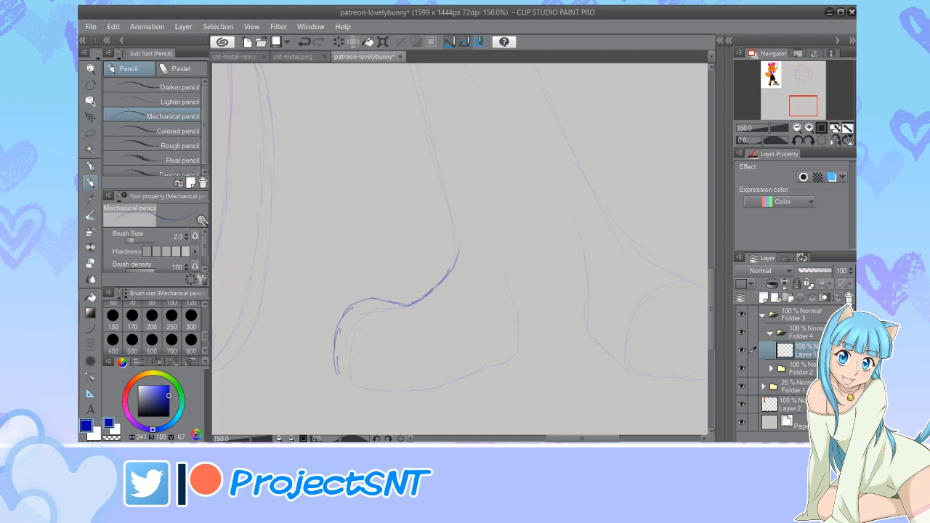
{"action": "key", "text": "e"}
{"action": "left_click_drag", "start_coordinate": [364, 300], "coordinate": [393, 304]}
{"action": "key", "text": "p"}
{"action": "left_click_drag", "start_coordinate": [503, 252], "coordinate": [513, 330]}
{"action": "left_click_drag", "start_coordinate": [510, 294], "coordinate": [513, 349]}
{"action": "mouse_move", "coordinate": [336, 370]}
{"action": "left_mouse_down"}
{"action": "mouse_move", "coordinate": [387, 384]}
{"action": "mouse_move", "coordinate": [485, 374]}
{"action": "mouse_move", "coordinate": [503, 369]}
{"action": "mouse_move", "coordinate": [518, 338]}
{"action": "left_mouse_up"}
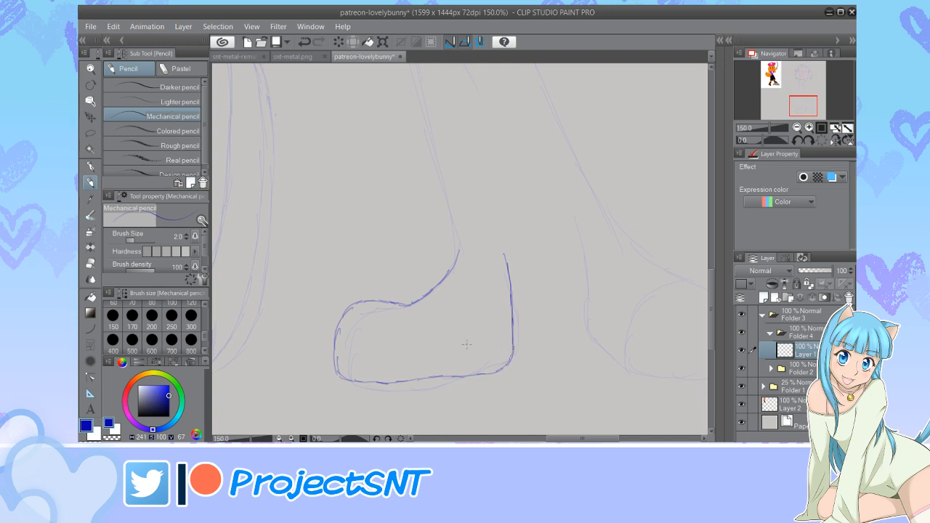
Lasso the left boot outline and narrow it slightly by pulling its heel side toward the toe
{"action": "key", "text": "m"}
{"action": "mouse_move", "coordinate": [444, 230]}
{"action": "left_mouse_down"}
{"action": "mouse_move", "coordinate": [415, 232]}
{"action": "mouse_move", "coordinate": [532, 342]}
{"action": "mouse_move", "coordinate": [429, 230]}
{"action": "left_mouse_up"}
{"action": "key", "text": "ctrl+t"}
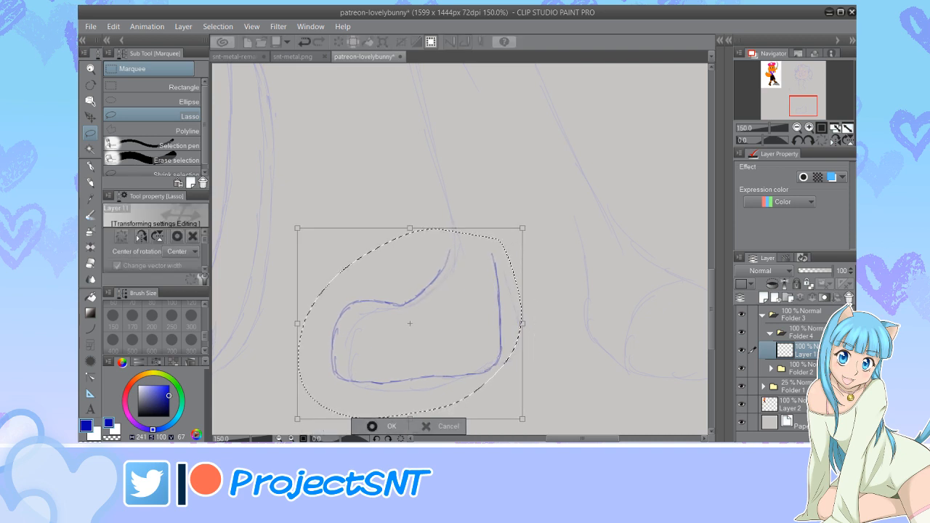
{"action": "left_click", "coordinate": [373, 427]}
{"action": "key", "text": "ctrl+d"}
{"action": "key", "text": "ctrl+minus"}
{"action": "key", "text": "ctrl+minus"}
{"action": "key", "text": "ctrl+minus"}
{"action": "key", "text": "ctrl+minus"}
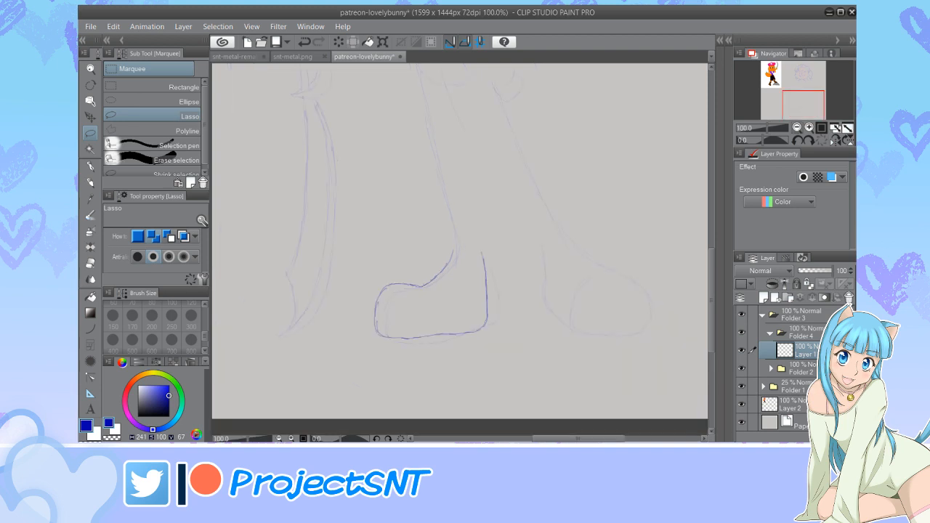
{"action": "key", "text": "ctrl+plus"}
{"action": "key", "text": "ctrl+plus"}
{"action": "key", "text": "ctrl+plus"}
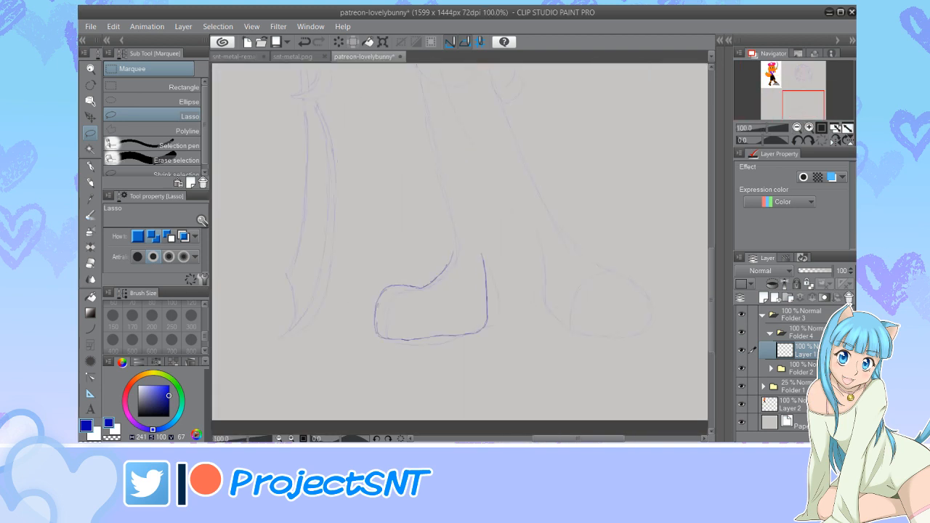
{"action": "left_click_drag", "start_coordinate": [579, 439], "coordinate": [599, 439]}
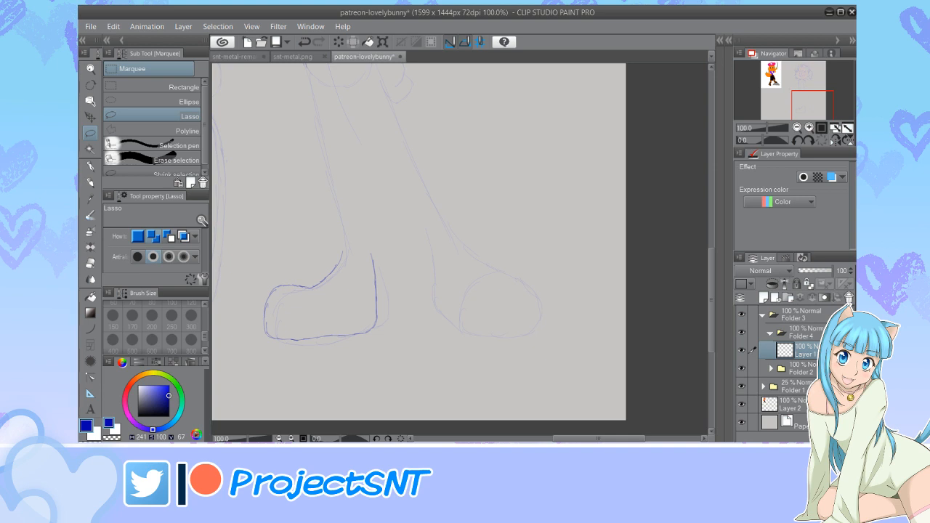
{"action": "key", "text": "p"}
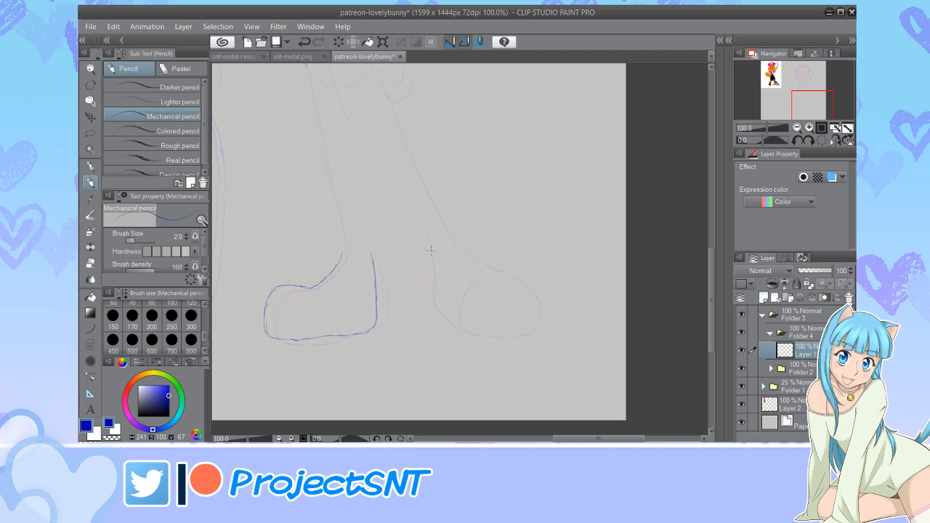
{"action": "left_click_drag", "start_coordinate": [431, 251], "coordinate": [435, 320]}
{"action": "key", "text": "ctrl+z"}
{"action": "key", "text": "ctrl+z"}
{"action": "key", "text": "ctrl+z"}
{"action": "left_click_drag", "start_coordinate": [462, 336], "coordinate": [476, 294]}
{"action": "key", "text": "ctrl+z"}
{"action": "key", "text": "ctrl+z"}
Outline the right boot's rounded toe, sole and ankle, erasing and redrawing the toe's outer curve
{"action": "mouse_move", "coordinate": [460, 335]}
{"action": "left_mouse_down"}
{"action": "mouse_move", "coordinate": [463, 311]}
{"action": "mouse_move", "coordinate": [492, 277]}
{"action": "mouse_move", "coordinate": [513, 273]}
{"action": "mouse_move", "coordinate": [539, 290]}
{"action": "mouse_move", "coordinate": [544, 329]}
{"action": "left_mouse_up"}
{"action": "mouse_move", "coordinate": [460, 333]}
{"action": "left_mouse_down"}
{"action": "mouse_move", "coordinate": [515, 342]}
{"action": "mouse_move", "coordinate": [543, 331]}
{"action": "left_mouse_up"}
{"action": "key", "text": "e"}
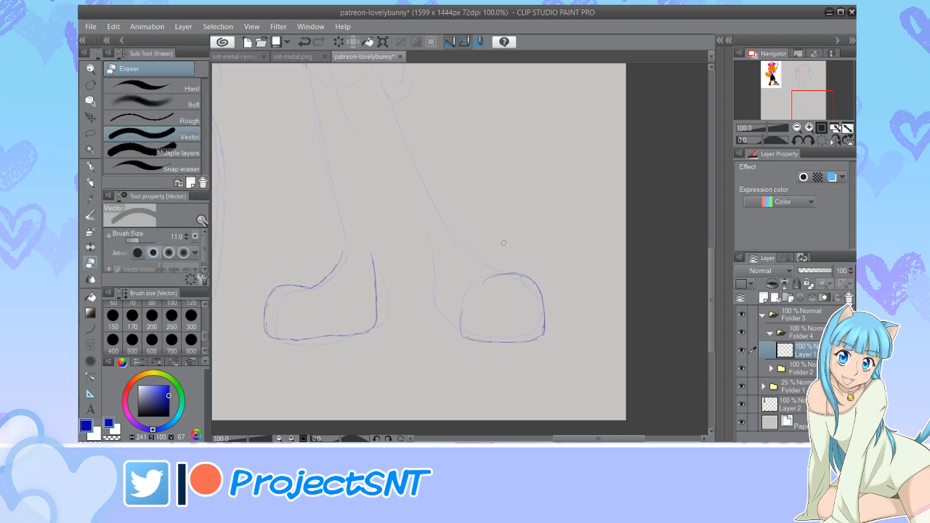
{"action": "mouse_move", "coordinate": [504, 273]}
{"action": "left_mouse_down"}
{"action": "mouse_move", "coordinate": [539, 283]}
{"action": "mouse_move", "coordinate": [544, 334]}
{"action": "left_mouse_up"}
{"action": "key", "text": "p"}
{"action": "mouse_move", "coordinate": [503, 278]}
{"action": "left_mouse_down"}
{"action": "mouse_move", "coordinate": [539, 292]}
{"action": "mouse_move", "coordinate": [542, 337]}
{"action": "left_mouse_up"}
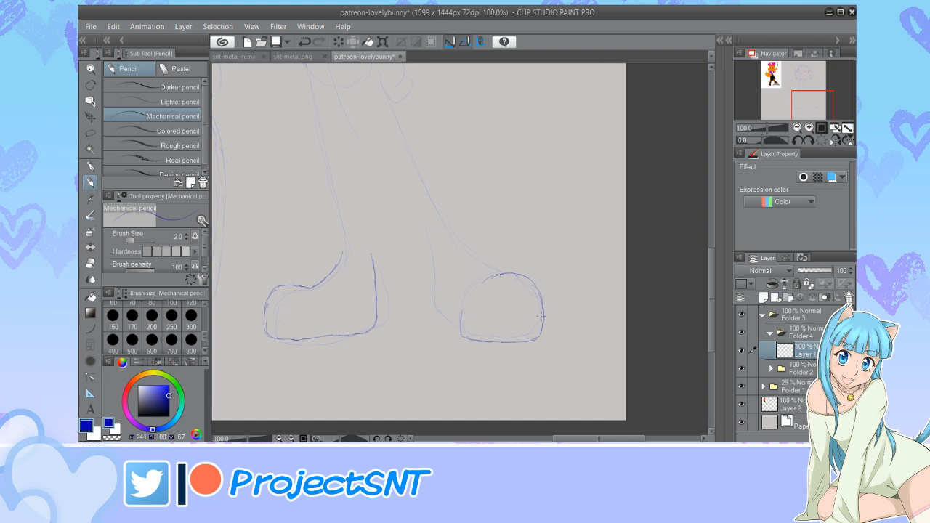
{"action": "mouse_move", "coordinate": [506, 273]}
{"action": "left_mouse_down"}
{"action": "mouse_move", "coordinate": [468, 254]}
{"action": "mouse_move", "coordinate": [463, 240]}
{"action": "mouse_move", "coordinate": [433, 282]}
{"action": "mouse_move", "coordinate": [435, 308]}
{"action": "mouse_move", "coordinate": [459, 333]}
{"action": "left_mouse_up"}
{"action": "left_click", "coordinate": [797, 128]}
{"action": "left_click", "coordinate": [797, 128]}
{"action": "left_click", "coordinate": [797, 128]}
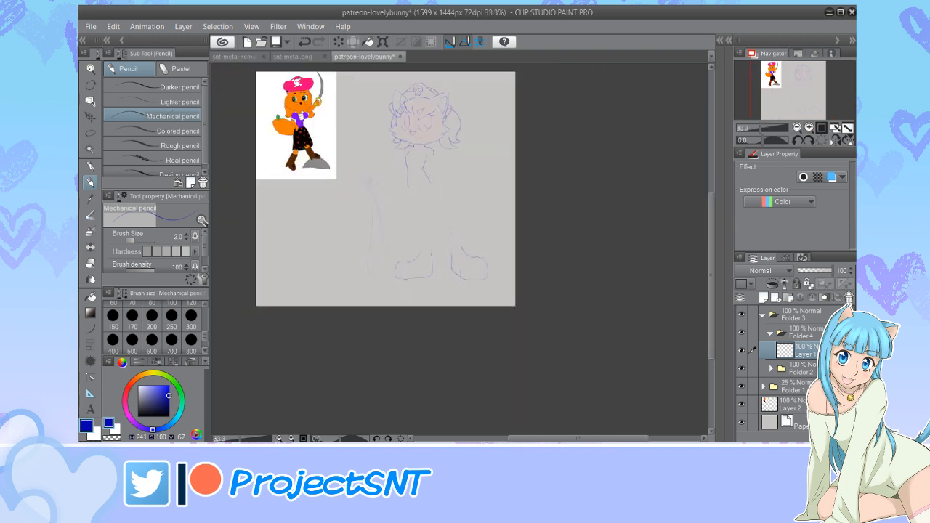
Lasso the right boot outline, scale it down slightly, shift it a little lower and flatten it from its upper edge
{"action": "key", "text": "ctrl+plus"}
{"action": "key", "text": "ctrl+plus"}
{"action": "key", "text": "ctrl+plus"}
{"action": "key", "text": "m"}
{"action": "mouse_move", "coordinate": [433, 201]}
{"action": "left_mouse_down"}
{"action": "mouse_move", "coordinate": [406, 311]}
{"action": "mouse_move", "coordinate": [517, 227]}
{"action": "left_mouse_up"}
{"action": "key", "text": "ctrl+t"}
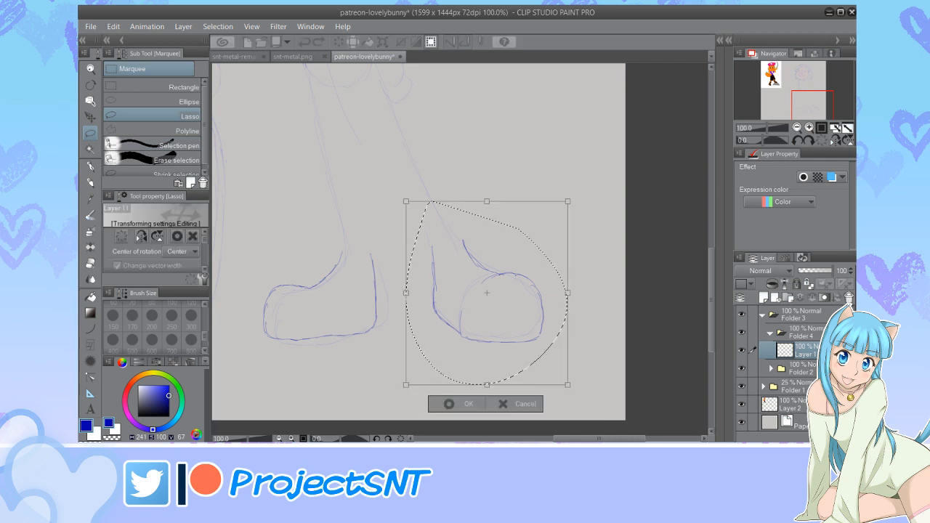
{"action": "left_click_drag", "start_coordinate": [567, 201], "coordinate": [558, 212]}
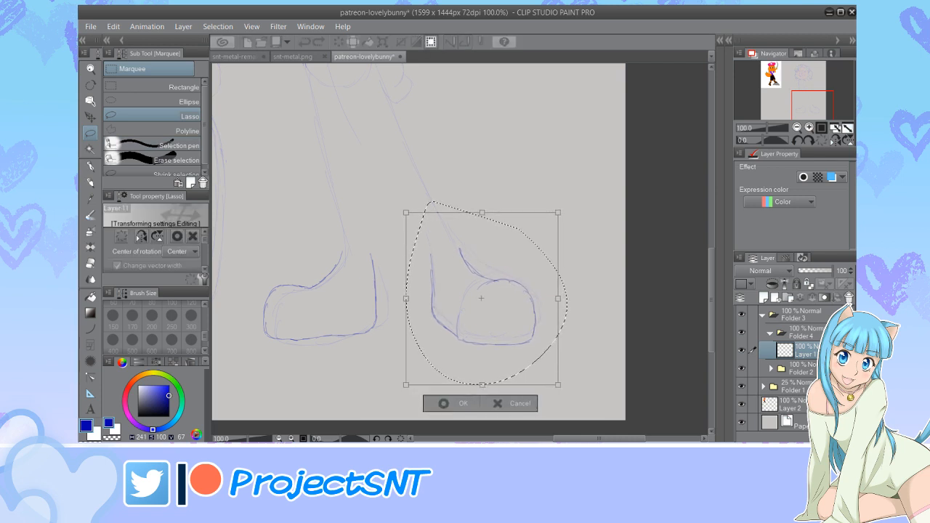
{"action": "left_click_drag", "start_coordinate": [481, 299], "coordinate": [481, 305]}
{"action": "left_click_drag", "start_coordinate": [482, 219], "coordinate": [483, 227]}
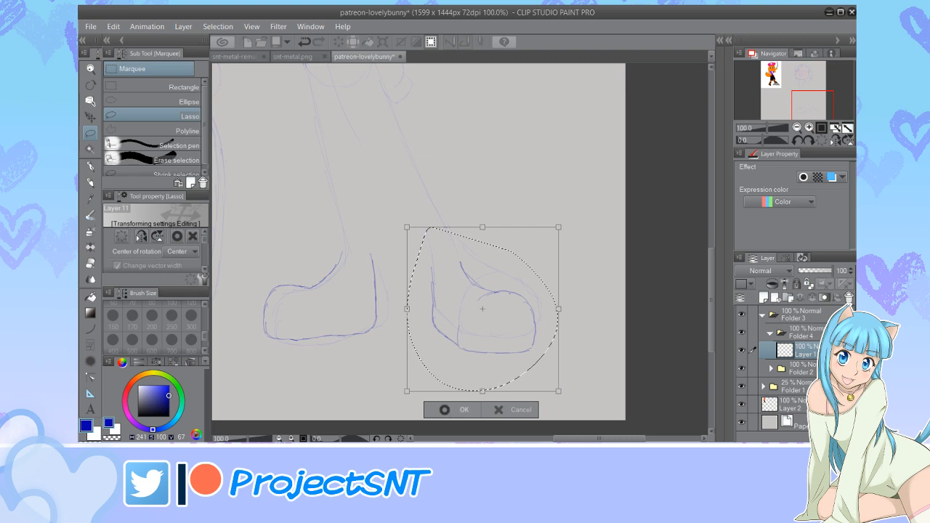
{"action": "key", "text": "Return"}
{"action": "key", "text": "ctrl+d"}
Erase the inner edge of the right boot's toe cap and redraw it slightly closer to the toe's outer side
{"action": "key", "text": "e"}
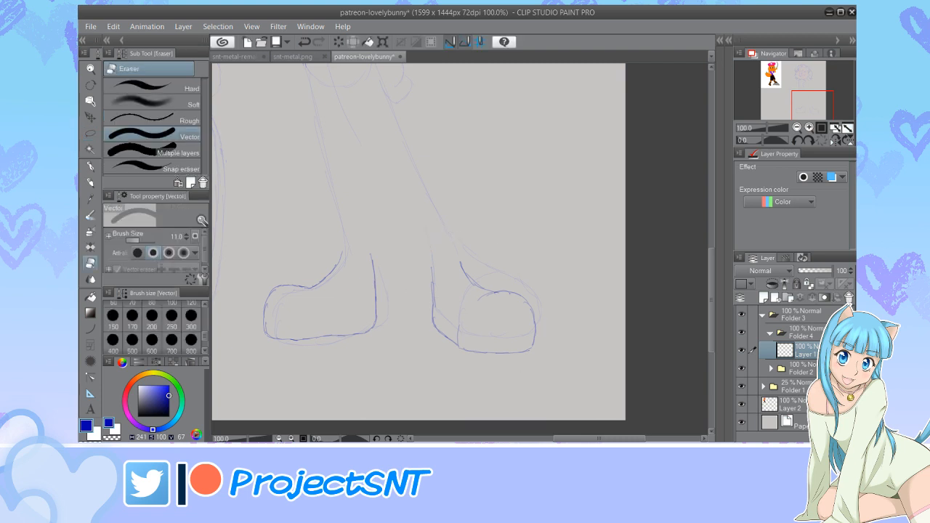
{"action": "left_click", "coordinate": [462, 347]}
{"action": "key", "text": "p"}
{"action": "left_click_drag", "start_coordinate": [485, 295], "coordinate": [466, 348]}
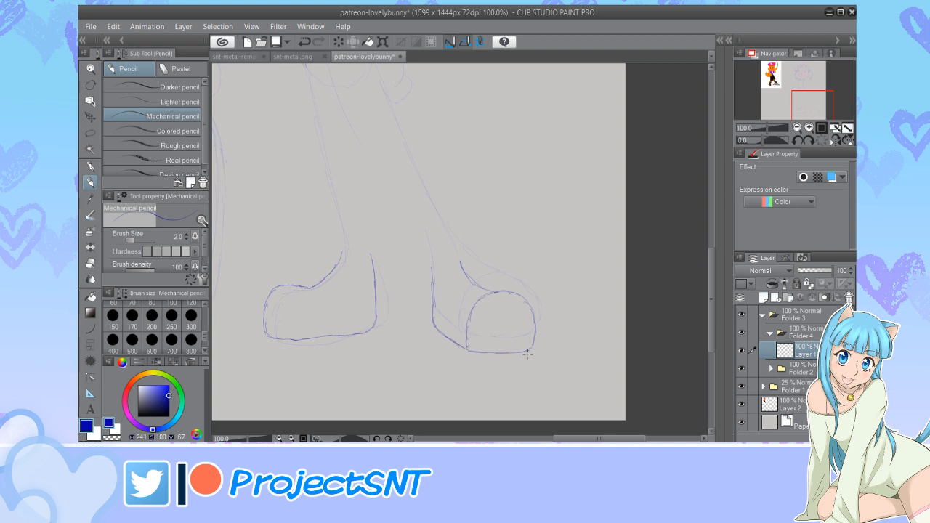
{"action": "mouse_move", "coordinate": [712, 299]}
{"action": "left_mouse_down"}
{"action": "mouse_move", "coordinate": [712, 290]}
{"action": "mouse_move", "coordinate": [712, 298]}
{"action": "left_mouse_up"}
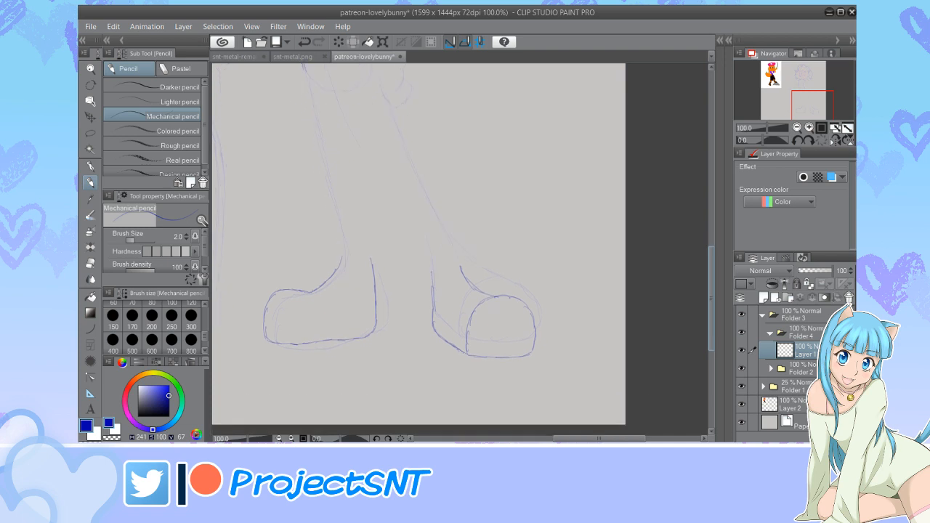
Lasso both boot outlines together, nudge them slightly upward toward the torso and clear the selection
{"action": "left_click", "coordinate": [797, 128]}
{"action": "key", "text": "ctrl+minus"}
{"action": "key", "text": "ctrl+minus"}
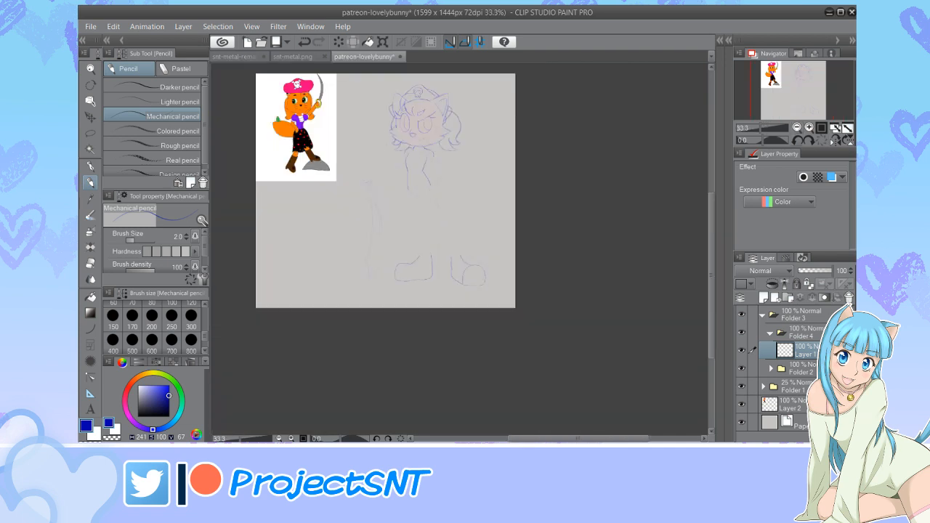
{"action": "left_click_drag", "start_coordinate": [712, 276], "coordinate": [711, 261]}
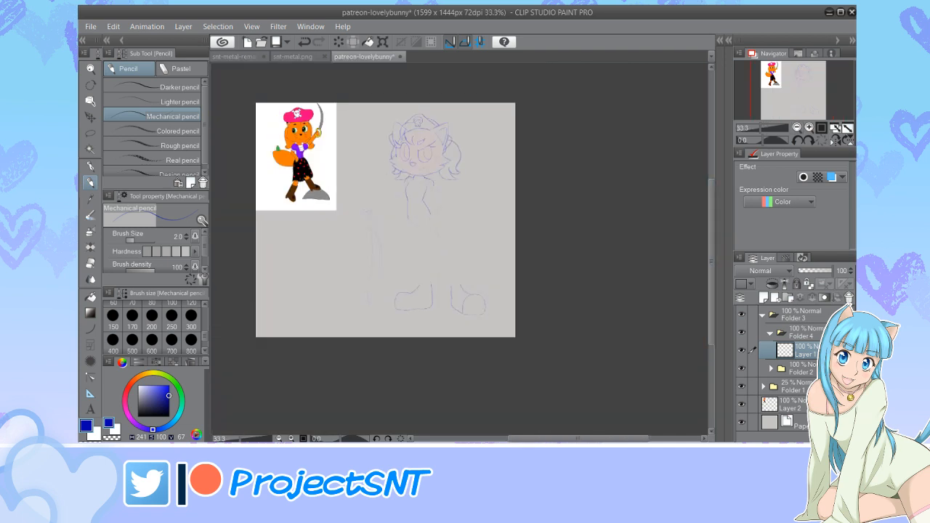
{"action": "key", "text": "m"}
{"action": "mouse_move", "coordinate": [416, 266]}
{"action": "left_mouse_down"}
{"action": "mouse_move", "coordinate": [486, 275]}
{"action": "mouse_move", "coordinate": [470, 268]}
{"action": "left_mouse_up"}
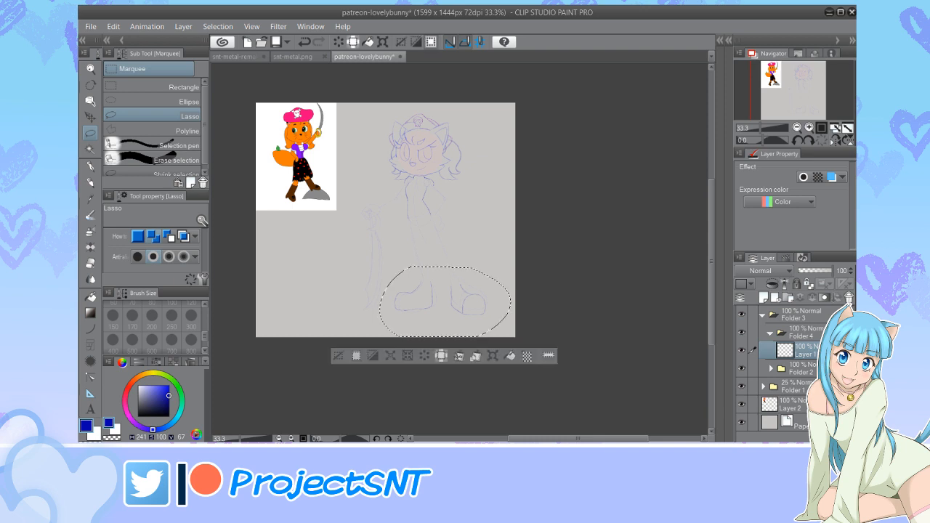
{"action": "key", "text": "ctrl+t"}
{"action": "key", "text": "Up"}
{"action": "key", "text": "Up"}
{"action": "key", "text": "Up"}
{"action": "key", "text": "Up"}
{"action": "key", "text": "Up"}
{"action": "key", "text": "Up"}
{"action": "key", "text": "Up"}
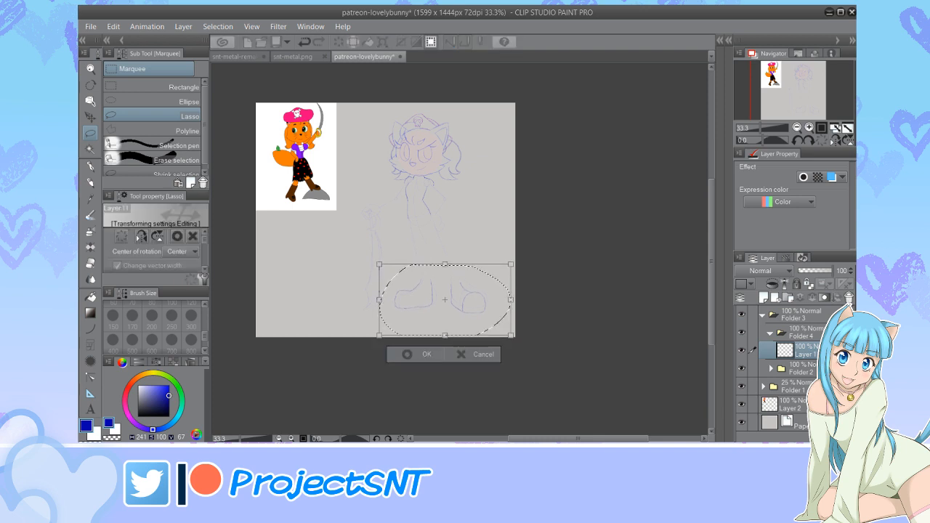
{"action": "key", "text": "Up"}
{"action": "key", "text": "Up"}
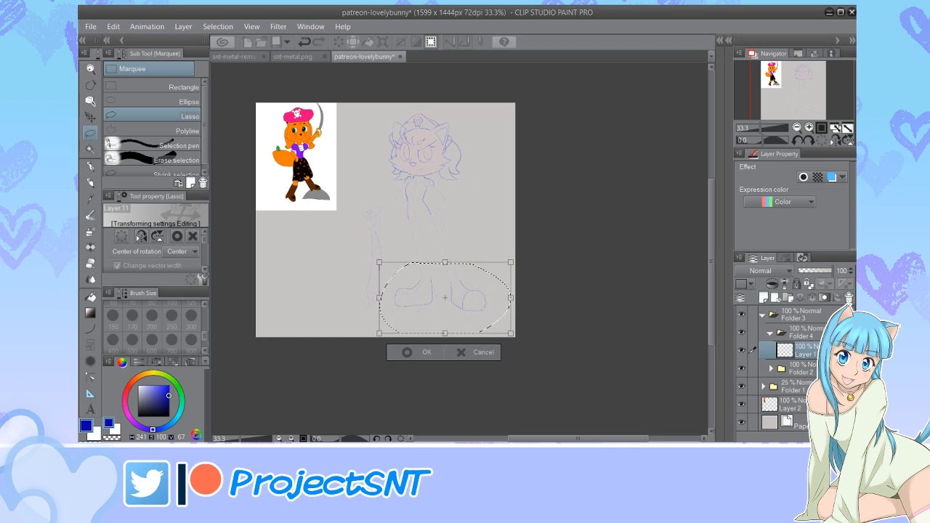
{"action": "key", "text": "Up"}
{"action": "key", "text": "Up"}
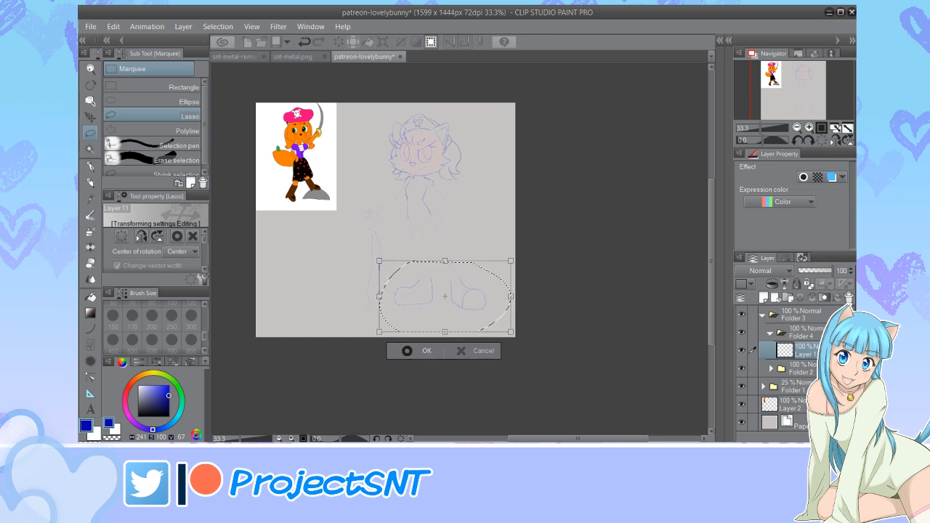
{"action": "key", "text": "Return"}
{"action": "key", "text": "ctrl+d"}
Try to sketch the right leg's inner edge from the crotch to the boot, and erase the attempt
{"action": "key", "text": "ctrl+plus"}
{"action": "key", "text": "ctrl+plus"}
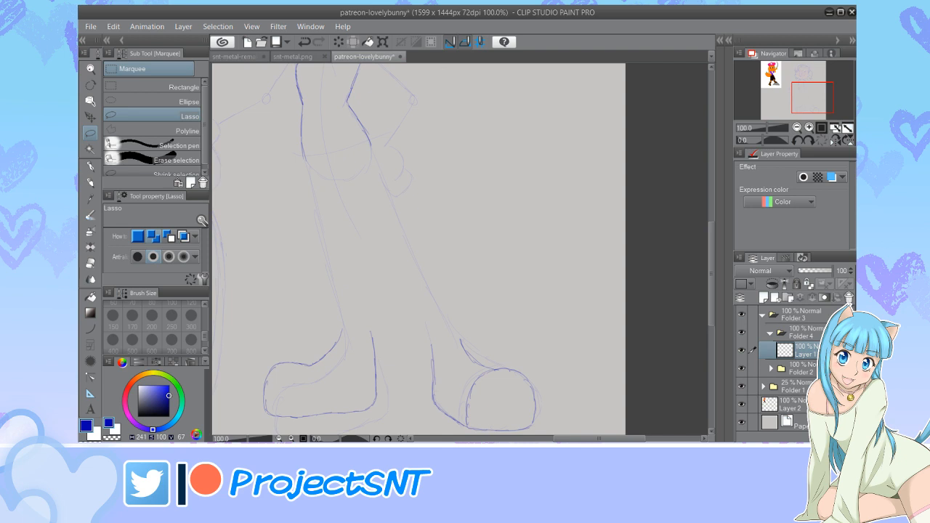
{"action": "key", "text": "p"}
{"action": "mouse_move", "coordinate": [326, 176]}
{"action": "left_mouse_down"}
{"action": "mouse_move", "coordinate": [351, 179]}
{"action": "mouse_move", "coordinate": [412, 310]}
{"action": "mouse_move", "coordinate": [430, 376]}
{"action": "left_mouse_up"}
{"action": "mouse_move", "coordinate": [420, 335]}
{"action": "left_mouse_down"}
{"action": "mouse_move", "coordinate": [429, 359]}
{"action": "mouse_move", "coordinate": [401, 285]}
{"action": "left_mouse_up"}
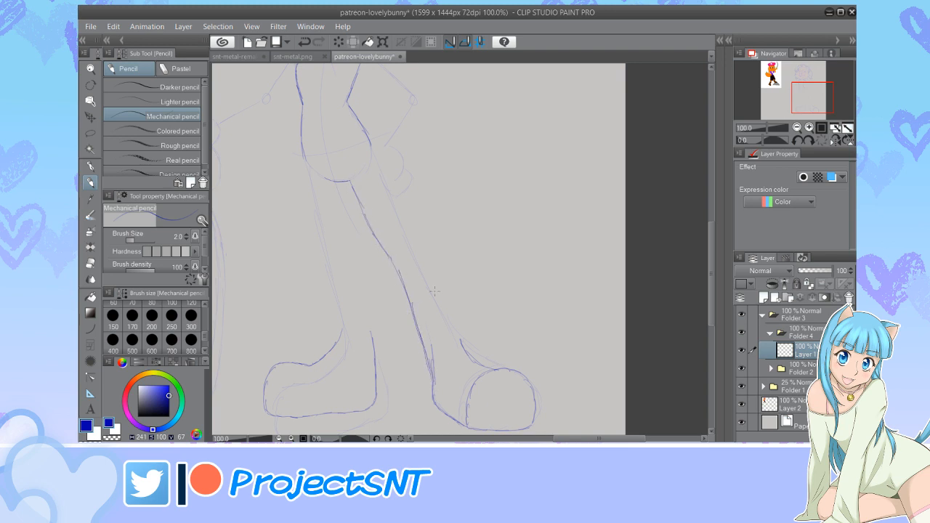
{"action": "key", "text": "e"}
{"action": "mouse_move", "coordinate": [389, 255]}
{"action": "left_mouse_down"}
{"action": "mouse_move", "coordinate": [362, 209]}
{"action": "mouse_move", "coordinate": [401, 280]}
{"action": "left_mouse_up"}
{"action": "mouse_move", "coordinate": [416, 322]}
{"action": "left_mouse_down"}
{"action": "mouse_move", "coordinate": [436, 383]}
{"action": "mouse_move", "coordinate": [438, 373]}
{"action": "left_mouse_up"}
Sketch the right leg's outer edge from the hip to the boot and clean up where it meets the ankle
{"action": "key", "text": "p"}
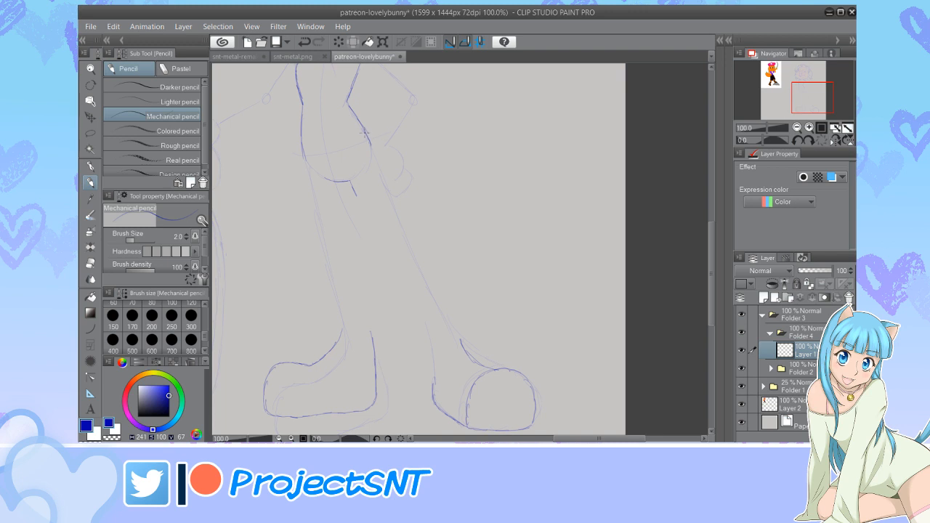
{"action": "mouse_move", "coordinate": [363, 131]}
{"action": "left_mouse_down"}
{"action": "mouse_move", "coordinate": [442, 315]}
{"action": "mouse_move", "coordinate": [487, 372]}
{"action": "left_mouse_up"}
{"action": "key", "text": "e"}
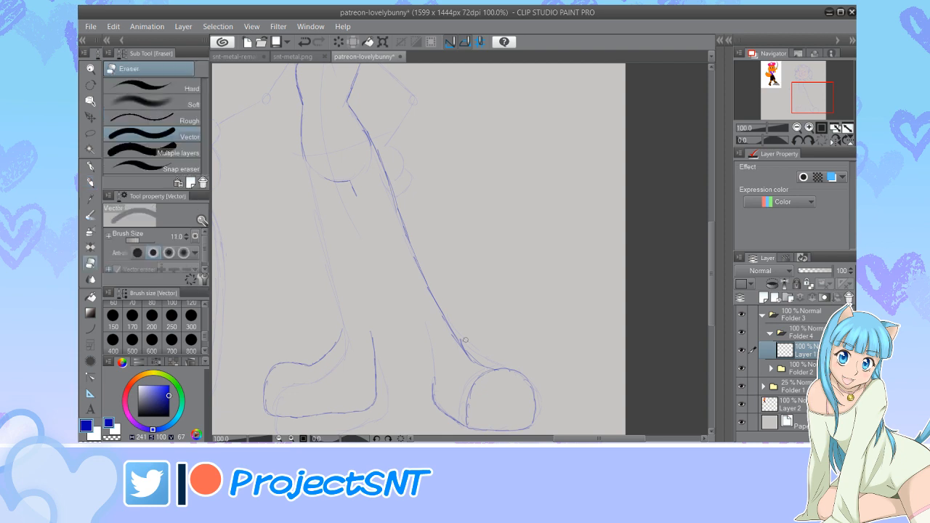
{"action": "key", "text": "p"}
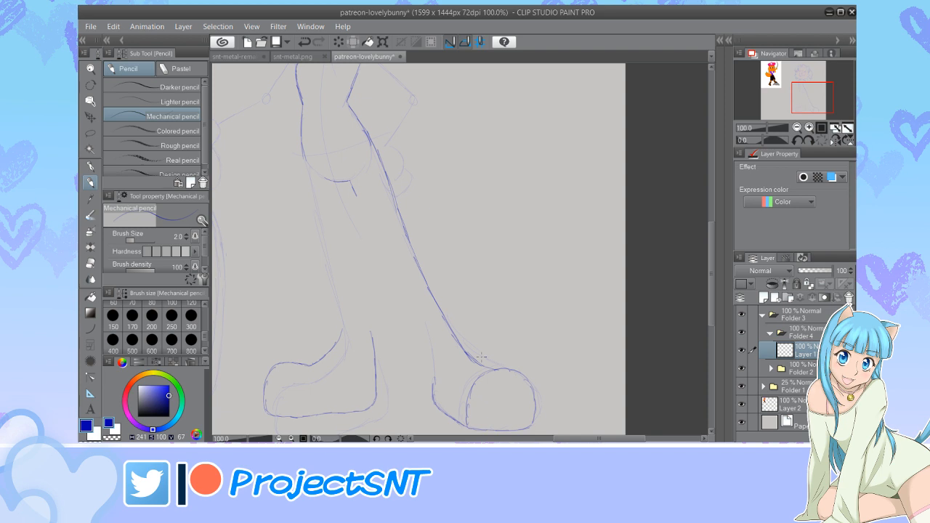
Sketch the right leg's inner edge from the crotch to the boot, erasing and redrawing the thigh section straighter
{"action": "mouse_move", "coordinate": [353, 189]}
{"action": "left_mouse_down"}
{"action": "mouse_move", "coordinate": [402, 270]}
{"action": "mouse_move", "coordinate": [437, 390]}
{"action": "left_mouse_up"}
{"action": "left_click_drag", "start_coordinate": [420, 324], "coordinate": [353, 187]}
{"action": "key", "text": "e"}
{"action": "mouse_move", "coordinate": [397, 273]}
{"action": "left_mouse_down"}
{"action": "mouse_move", "coordinate": [424, 347]}
{"action": "mouse_move", "coordinate": [350, 182]}
{"action": "left_mouse_up"}
{"action": "key", "text": "p"}
{"action": "left_click_drag", "start_coordinate": [351, 183], "coordinate": [393, 256]}
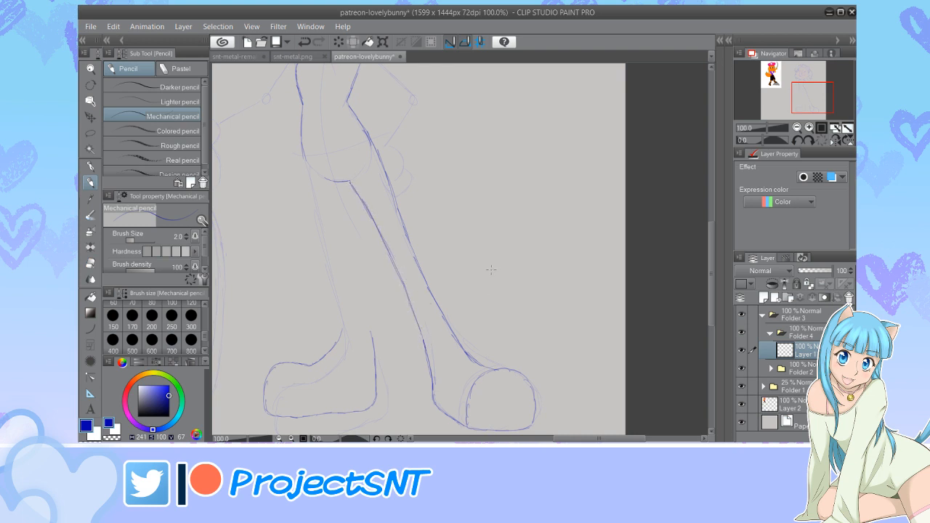
Sketch the left leg's outer and inner edges from the hips to the boot and save the file
{"action": "left_click_drag", "start_coordinate": [300, 139], "coordinate": [342, 337]}
{"action": "mouse_move", "coordinate": [344, 186]}
{"action": "left_mouse_down"}
{"action": "mouse_move", "coordinate": [347, 246]}
{"action": "mouse_move", "coordinate": [374, 346]}
{"action": "left_mouse_up"}
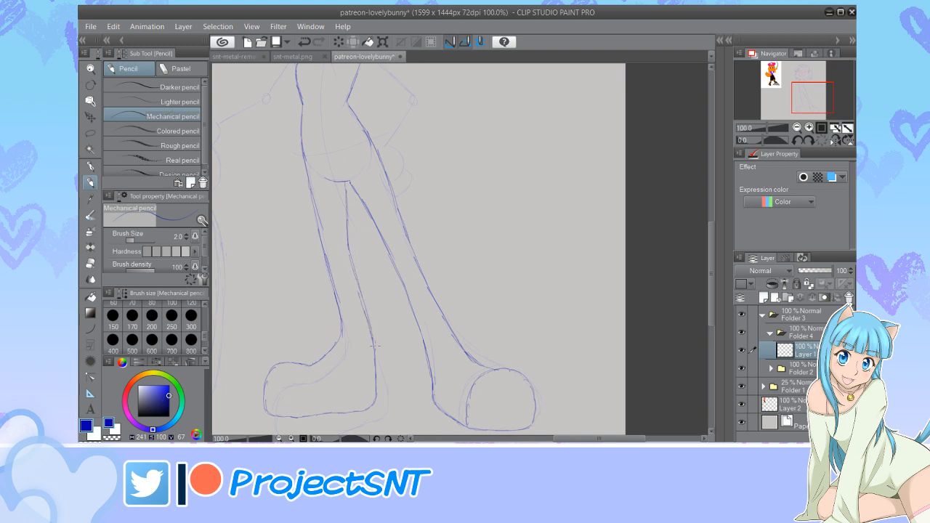
{"action": "left_click", "coordinate": [797, 128]}
{"action": "left_click", "coordinate": [797, 128]}
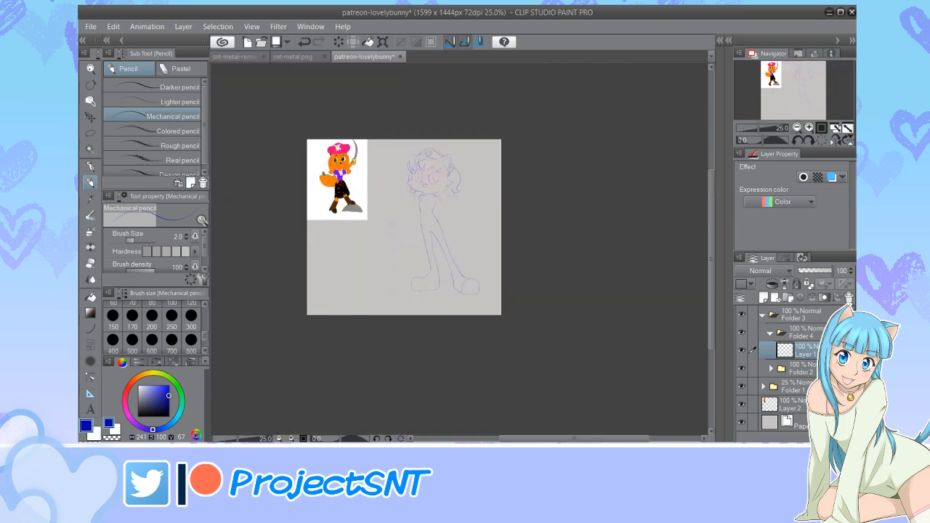
{"action": "key", "text": "ctrl+plus"}
{"action": "key", "text": "ctrl+plus"}
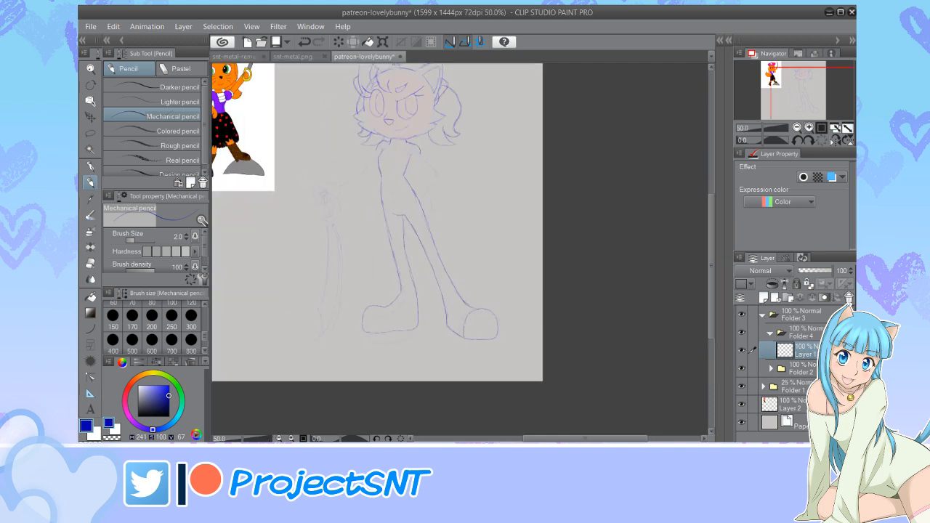
{"action": "key", "text": "ctrl+s"}
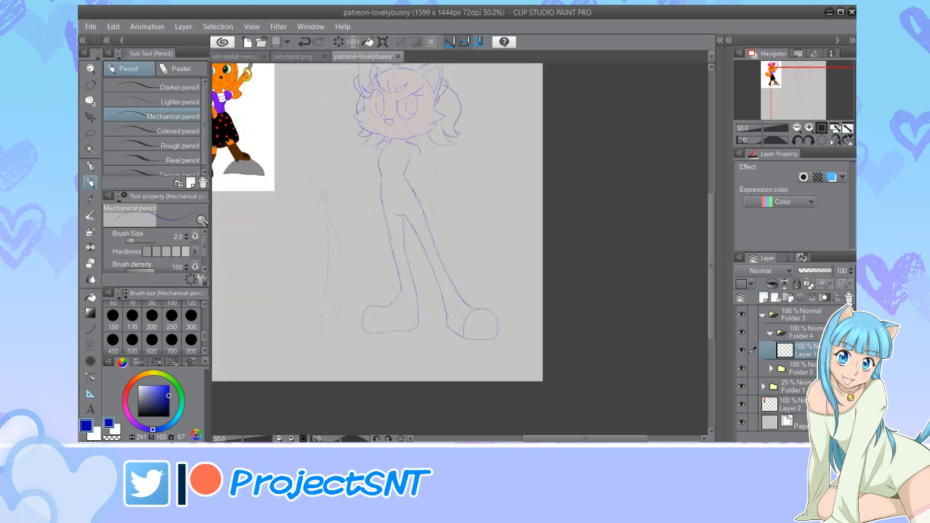
Sketch the curved back and fingers of the hand resting beside the right hip
{"action": "scroll", "coordinate": [685, 276], "scroll_direction": "up", "scroll_amount": 3}
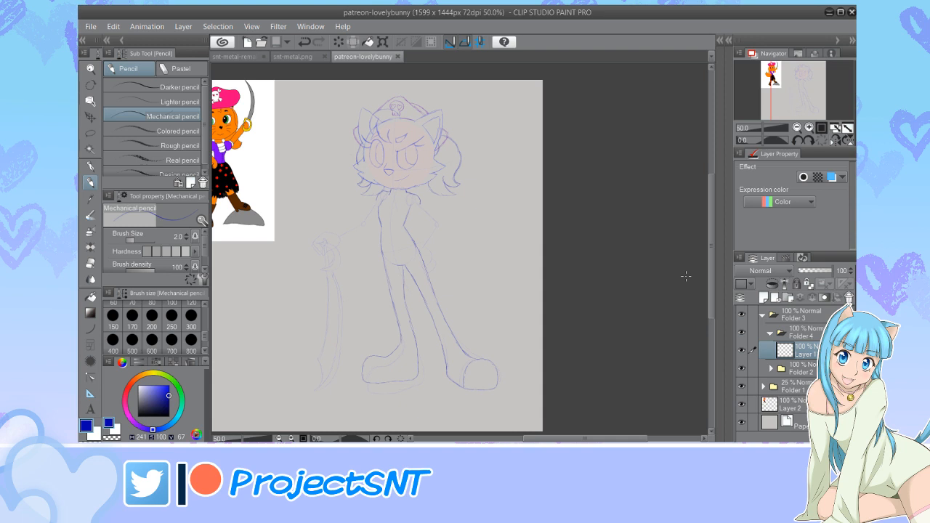
{"action": "left_click_drag", "start_coordinate": [579, 438], "coordinate": [565, 438]}
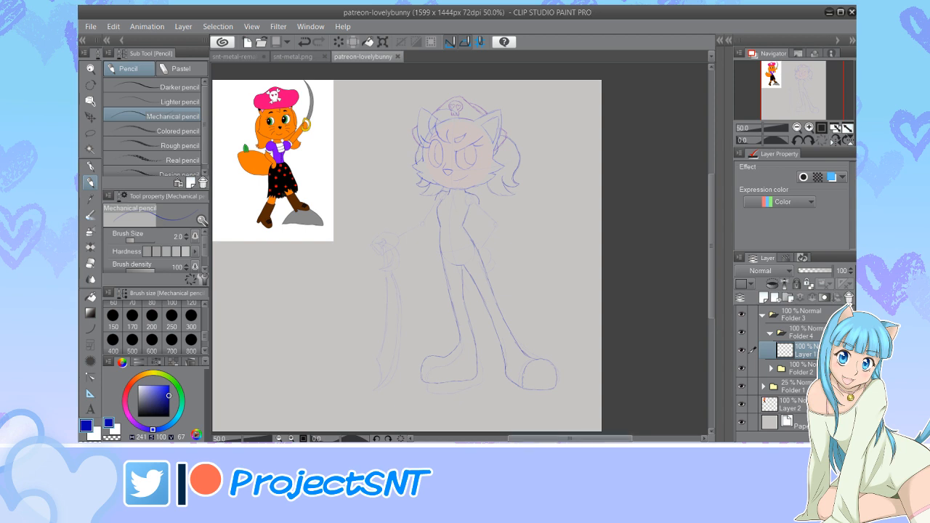
{"action": "left_click_drag", "start_coordinate": [570, 438], "coordinate": [584, 438]}
{"action": "key", "text": "ctrl+plus"}
{"action": "key", "text": "ctrl+plus"}
{"action": "key", "text": "ctrl+plus"}
{"action": "key", "text": "ctrl+plus"}
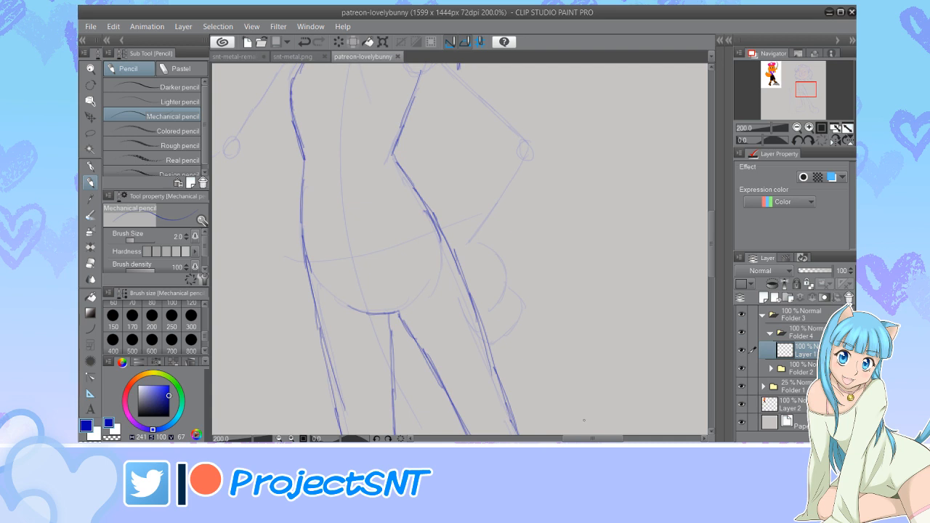
{"action": "mouse_move", "coordinate": [468, 227]}
{"action": "left_mouse_down"}
{"action": "mouse_move", "coordinate": [502, 260]}
{"action": "mouse_move", "coordinate": [504, 287]}
{"action": "mouse_move", "coordinate": [489, 309]}
{"action": "mouse_move", "coordinate": [518, 290]}
{"action": "mouse_move", "coordinate": [488, 325]}
{"action": "mouse_move", "coordinate": [497, 310]}
{"action": "left_mouse_up"}
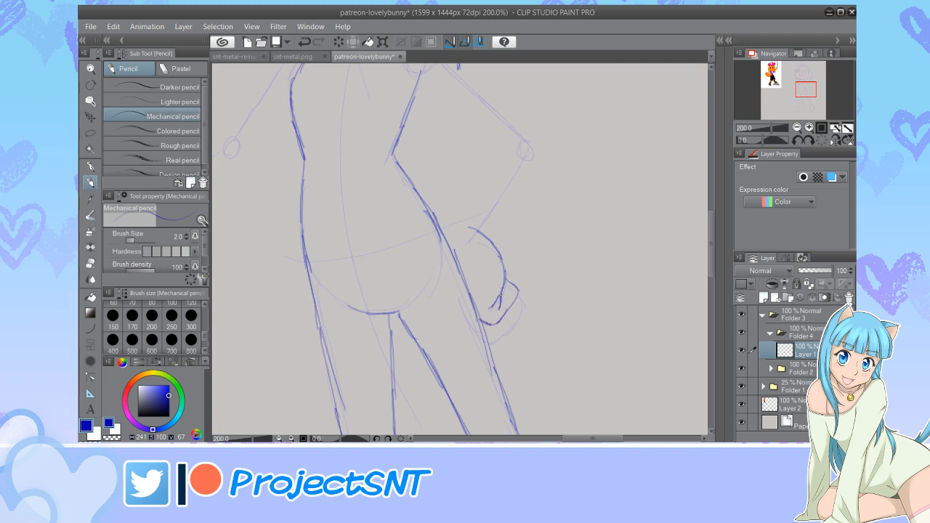
Sketch the bent right arm's outer edge from the shoulder around the elbow to the hand on the hip
{"action": "scroll", "coordinate": [537, 189], "scroll_direction": "up", "scroll_amount": 3}
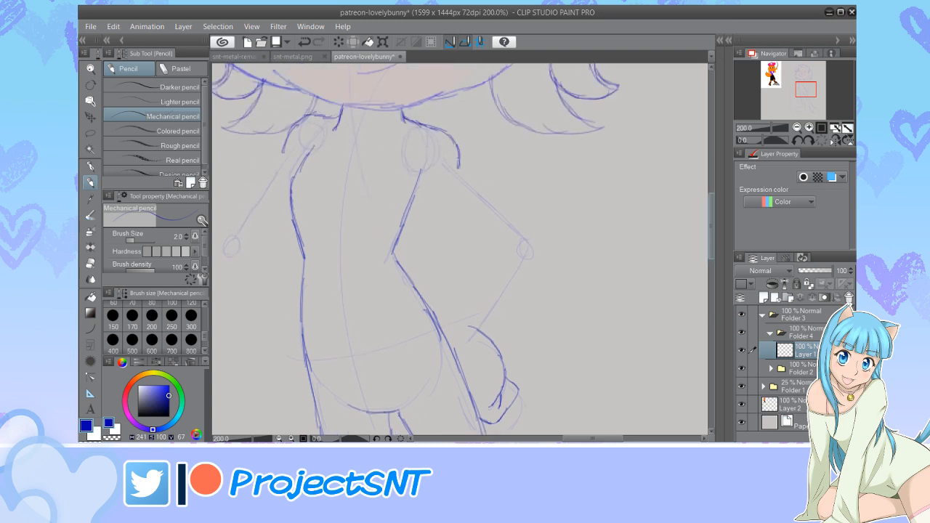
{"action": "key", "text": "e"}
{"action": "mouse_move", "coordinate": [460, 167]}
{"action": "left_mouse_down"}
{"action": "mouse_move", "coordinate": [427, 138]}
{"action": "mouse_move", "coordinate": [449, 145]}
{"action": "mouse_move", "coordinate": [529, 226]}
{"action": "mouse_move", "coordinate": [522, 216]}
{"action": "mouse_move", "coordinate": [530, 265]}
{"action": "left_mouse_up"}
{"action": "key", "text": "p"}
{"action": "left_click_drag", "start_coordinate": [511, 290], "coordinate": [476, 331]}
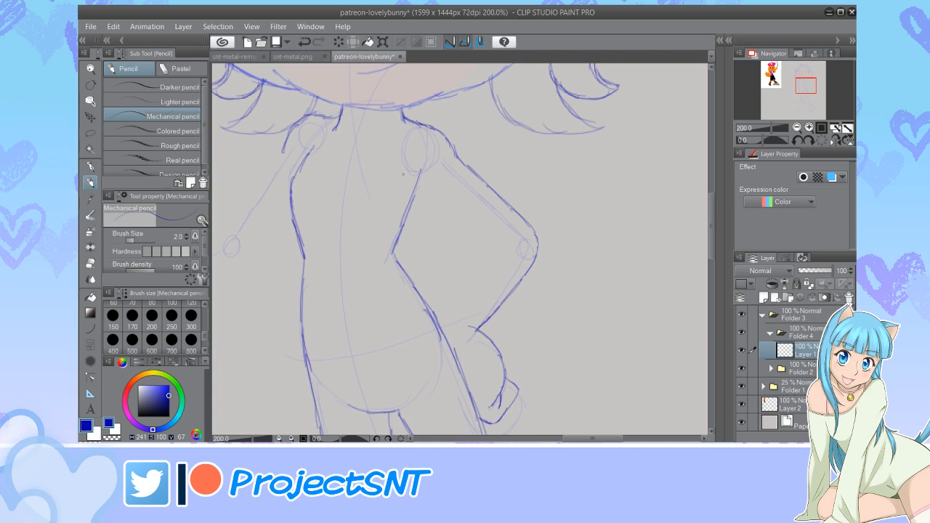
Sketch the right arm's inner edge from armpit to wrist, redoing the forearm line and trimming the armpit end
{"action": "mouse_move", "coordinate": [401, 173]}
{"action": "left_mouse_down"}
{"action": "mouse_move", "coordinate": [513, 248]}
{"action": "mouse_move", "coordinate": [493, 249]}
{"action": "mouse_move", "coordinate": [448, 341]}
{"action": "left_mouse_up"}
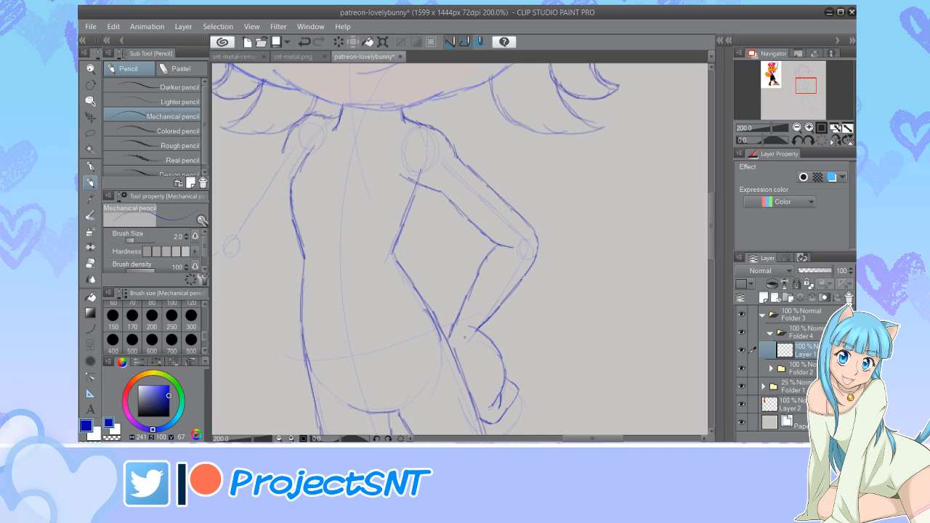
{"action": "key", "text": "ctrl+z"}
{"action": "key", "text": "ctrl+z"}
{"action": "key", "text": "ctrl+z"}
{"action": "key", "text": "ctrl+z"}
{"action": "key", "text": "ctrl+z"}
{"action": "left_click_drag", "start_coordinate": [500, 247], "coordinate": [446, 336]}
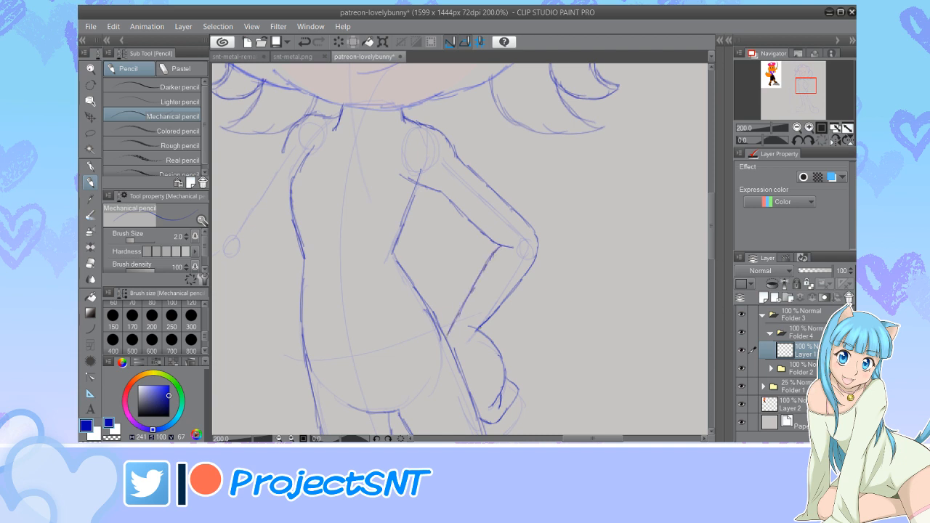
{"action": "key", "text": "e"}
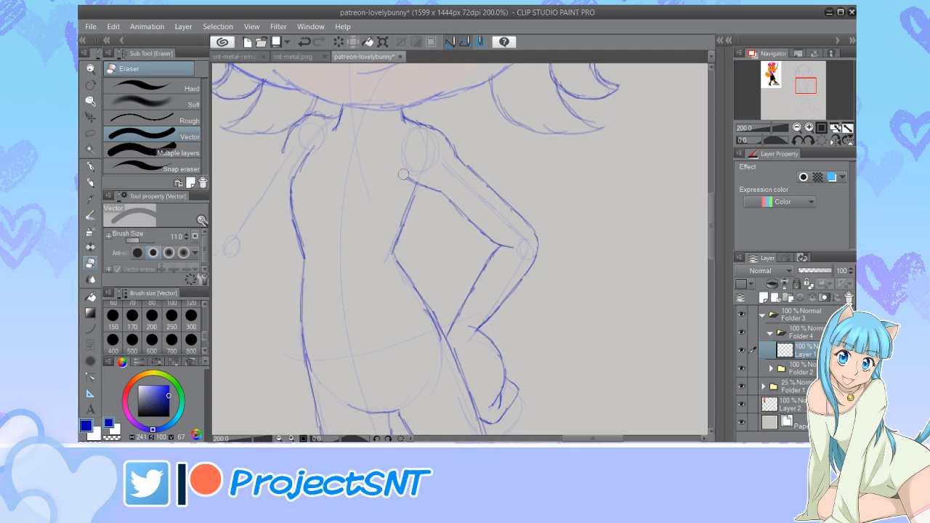
{"action": "key", "text": "p"}
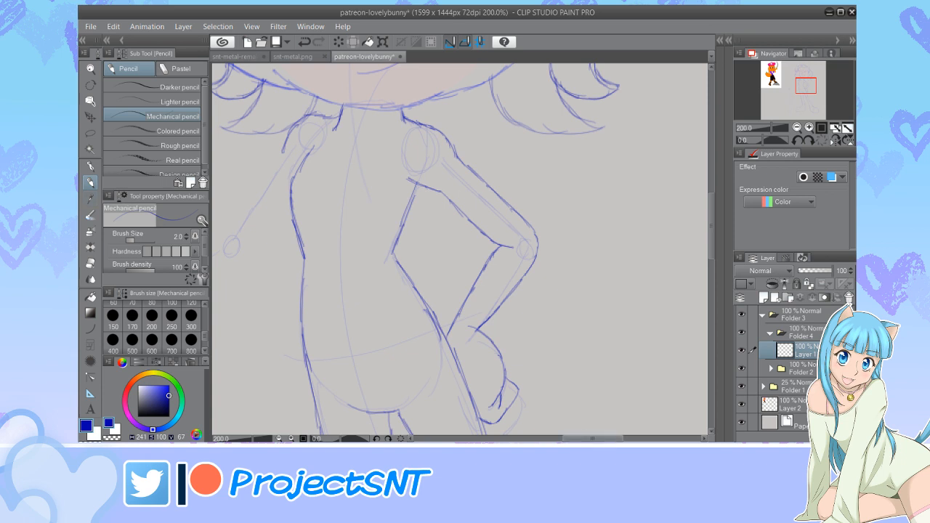
Sketch the thumb of the left hand over the sword hilt, continuing the line along the palm's lower edge
{"action": "left_click_drag", "start_coordinate": [587, 438], "coordinate": [568, 439]}
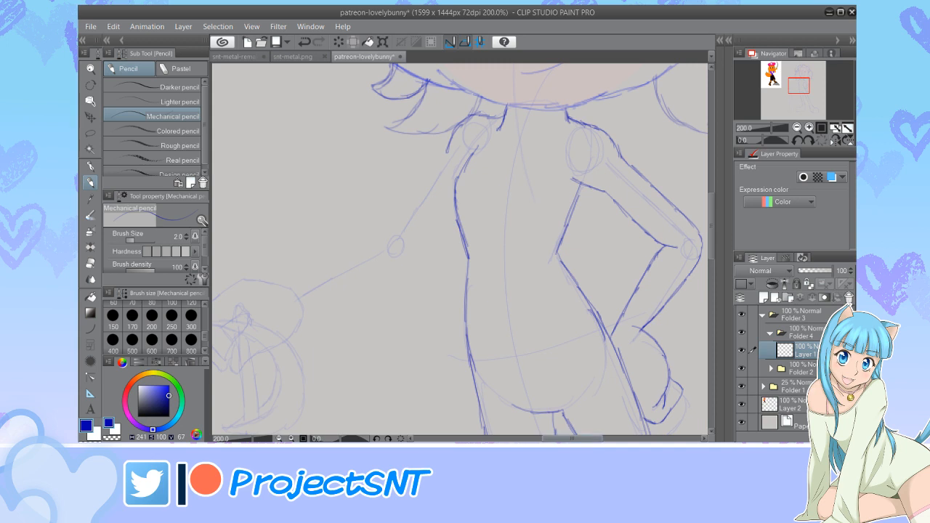
{"action": "left_click_drag", "start_coordinate": [567, 439], "coordinate": [550, 439]}
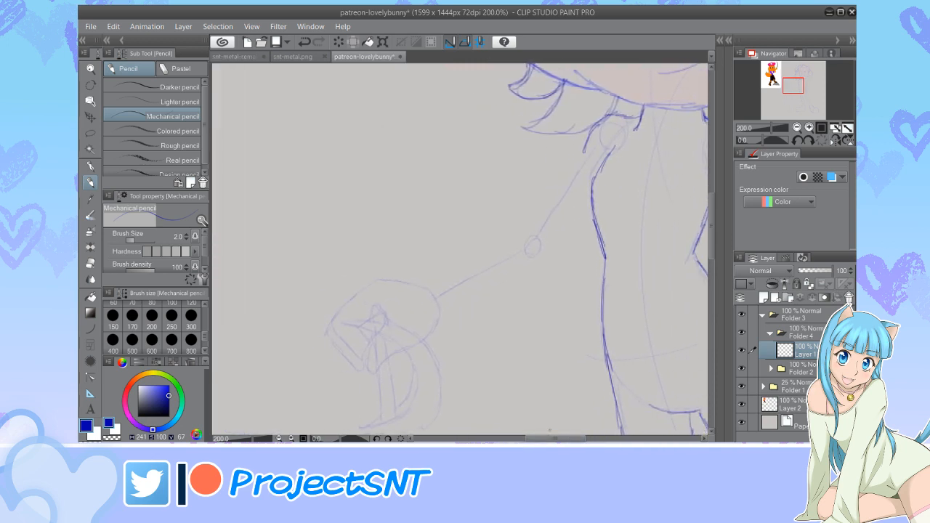
{"action": "left_click_drag", "start_coordinate": [711, 206], "coordinate": [711, 222]}
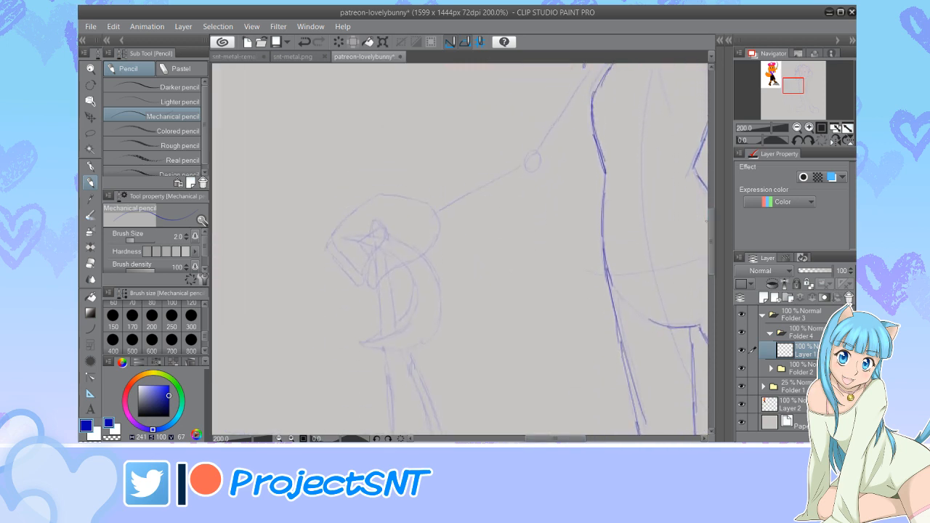
{"action": "key", "text": "ctrl+plus"}
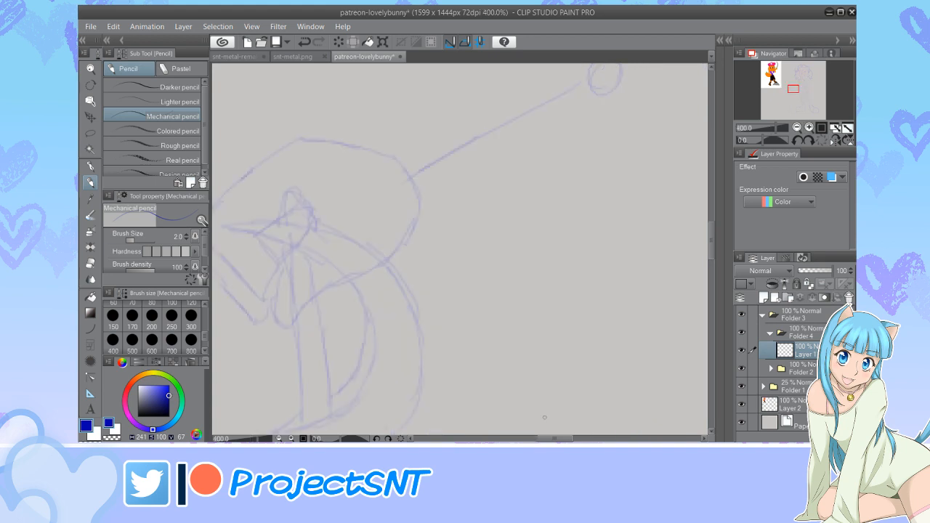
{"action": "left_click_drag", "start_coordinate": [555, 439], "coordinate": [547, 439]}
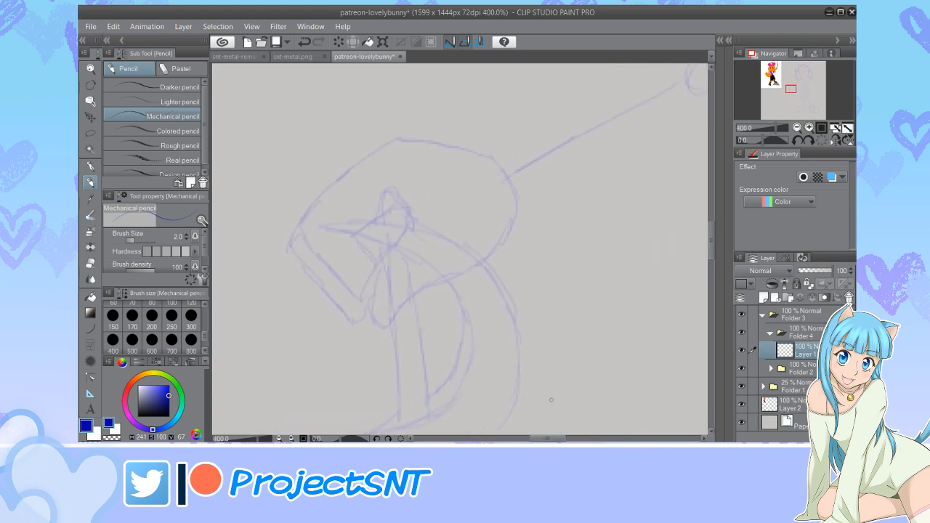
{"action": "mouse_move", "coordinate": [413, 219]}
{"action": "left_mouse_down"}
{"action": "mouse_move", "coordinate": [369, 273]}
{"action": "mouse_move", "coordinate": [359, 324]}
{"action": "mouse_move", "coordinate": [371, 343]}
{"action": "mouse_move", "coordinate": [389, 342]}
{"action": "mouse_move", "coordinate": [420, 293]}
{"action": "mouse_move", "coordinate": [501, 244]}
{"action": "mouse_move", "coordinate": [510, 225]}
{"action": "left_mouse_up"}
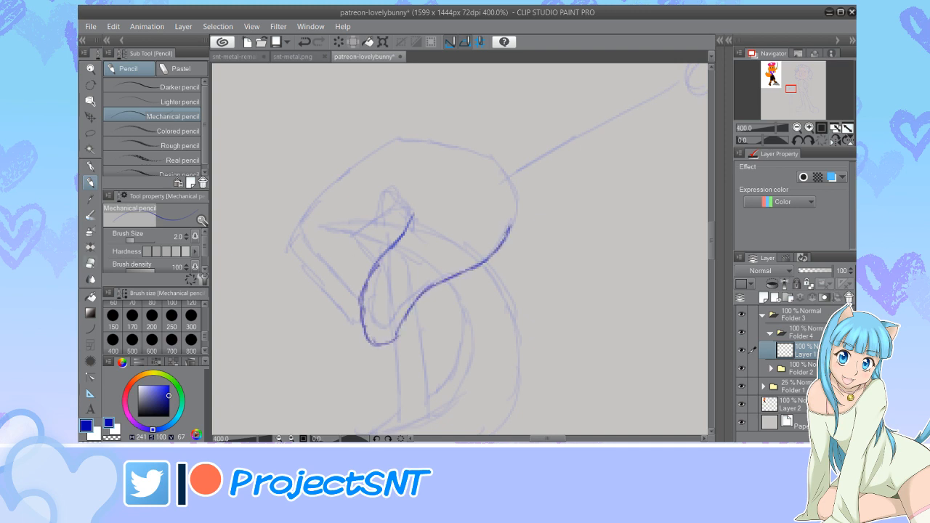
Erase the thumb's tip, redraw it slightly shorter, and refine its upper edge over the sword hilt
{"action": "key", "text": "e"}
{"action": "mouse_move", "coordinate": [404, 320]}
{"action": "left_mouse_down"}
{"action": "mouse_move", "coordinate": [361, 294]}
{"action": "mouse_move", "coordinate": [418, 339]}
{"action": "mouse_move", "coordinate": [410, 336]}
{"action": "mouse_move", "coordinate": [423, 297]}
{"action": "mouse_move", "coordinate": [444, 280]}
{"action": "left_mouse_up"}
{"action": "key", "text": "p"}
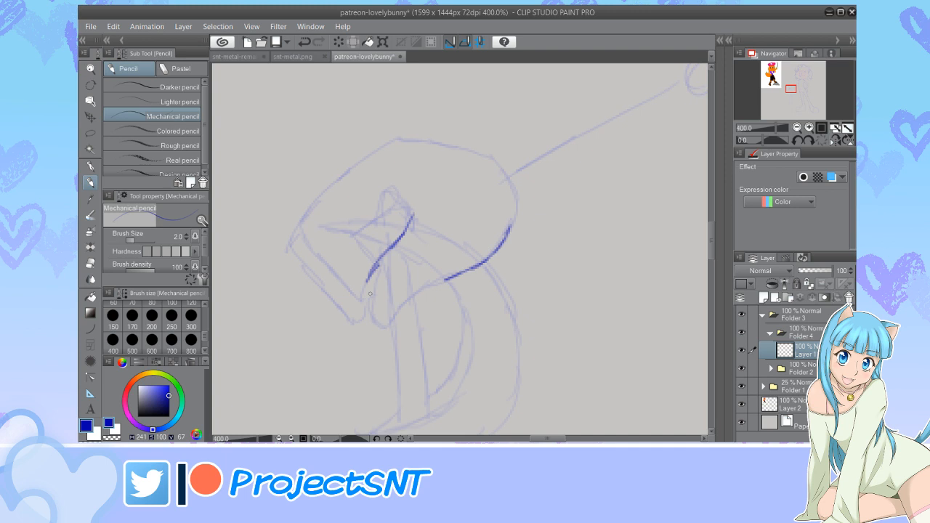
{"action": "mouse_move", "coordinate": [378, 264]}
{"action": "left_mouse_down"}
{"action": "mouse_move", "coordinate": [360, 323]}
{"action": "mouse_move", "coordinate": [375, 335]}
{"action": "mouse_move", "coordinate": [393, 334]}
{"action": "mouse_move", "coordinate": [407, 299]}
{"action": "mouse_move", "coordinate": [468, 266]}
{"action": "left_mouse_up"}
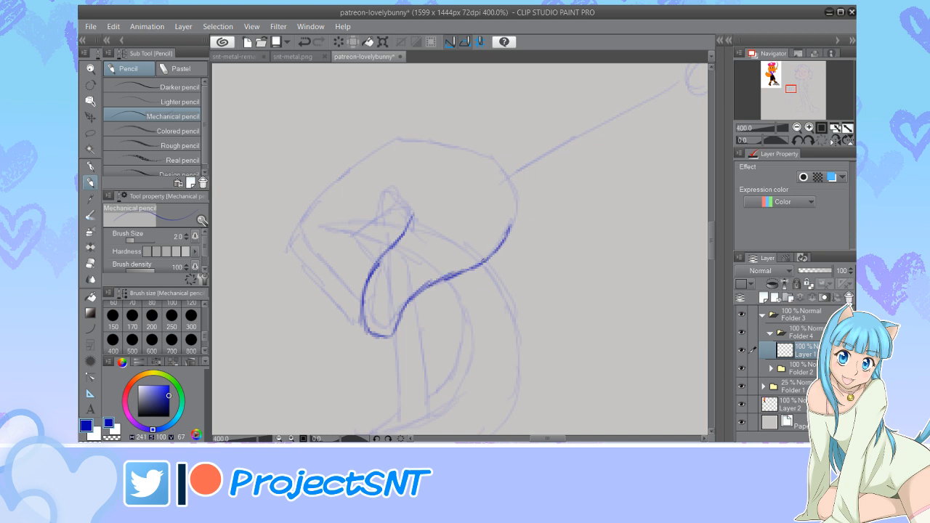
{"action": "left_click_drag", "start_coordinate": [711, 245], "coordinate": [711, 234]}
{"action": "left_click_drag", "start_coordinate": [402, 325], "coordinate": [422, 294]}
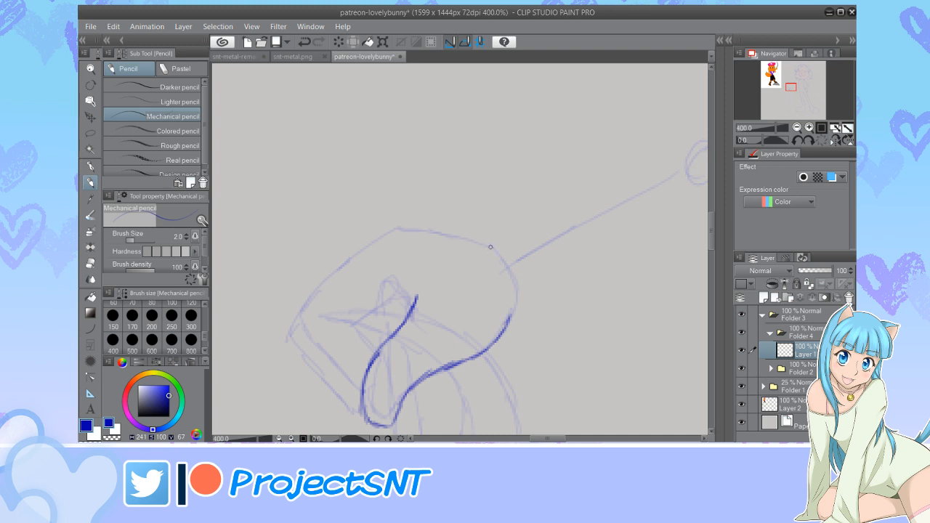
Outline the back and fingers of the left hand around the sword hilt, adding the fold by the thumb and a second finger edge
{"action": "mouse_move", "coordinate": [490, 247]}
{"action": "left_mouse_down"}
{"action": "mouse_move", "coordinate": [431, 232]}
{"action": "mouse_move", "coordinate": [383, 233]}
{"action": "mouse_move", "coordinate": [331, 273]}
{"action": "mouse_move", "coordinate": [300, 309]}
{"action": "mouse_move", "coordinate": [304, 330]}
{"action": "mouse_move", "coordinate": [362, 395]}
{"action": "left_mouse_up"}
{"action": "left_click_drag", "start_coordinate": [340, 319], "coordinate": [379, 350]}
{"action": "mouse_move", "coordinate": [418, 296]}
{"action": "left_mouse_down"}
{"action": "mouse_move", "coordinate": [393, 298]}
{"action": "mouse_move", "coordinate": [356, 328]}
{"action": "left_mouse_up"}
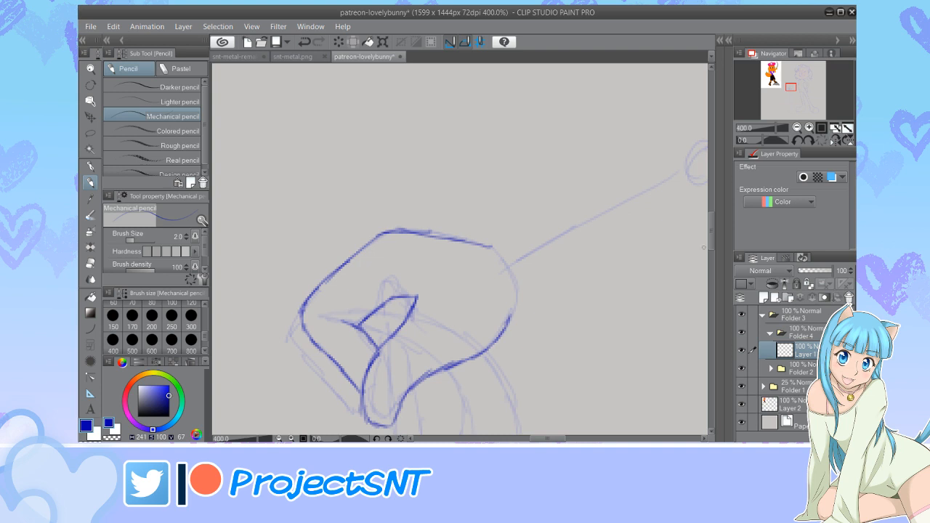
{"action": "scroll", "coordinate": [703, 247], "scroll_direction": "down", "scroll_amount": 3}
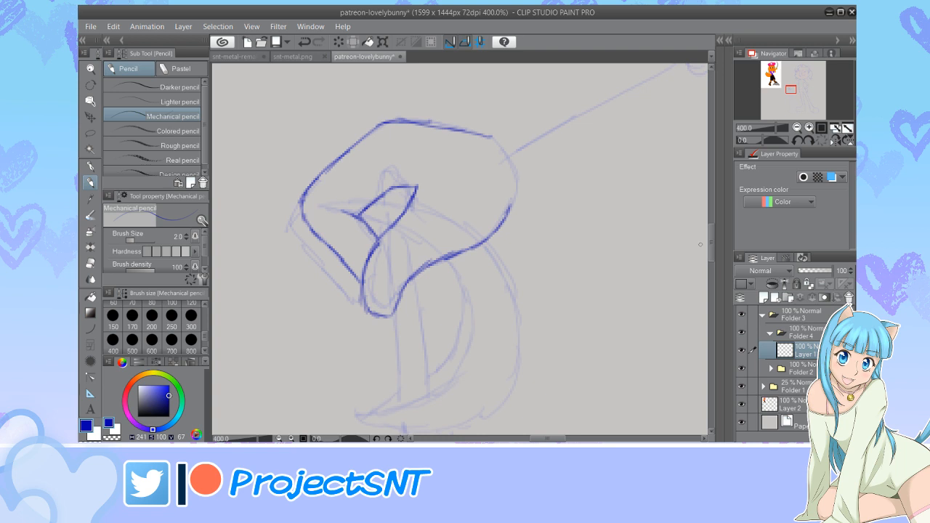
{"action": "mouse_move", "coordinate": [303, 204]}
{"action": "left_mouse_down"}
{"action": "mouse_move", "coordinate": [294, 226]}
{"action": "mouse_move", "coordinate": [305, 247]}
{"action": "mouse_move", "coordinate": [361, 303]}
{"action": "left_mouse_up"}
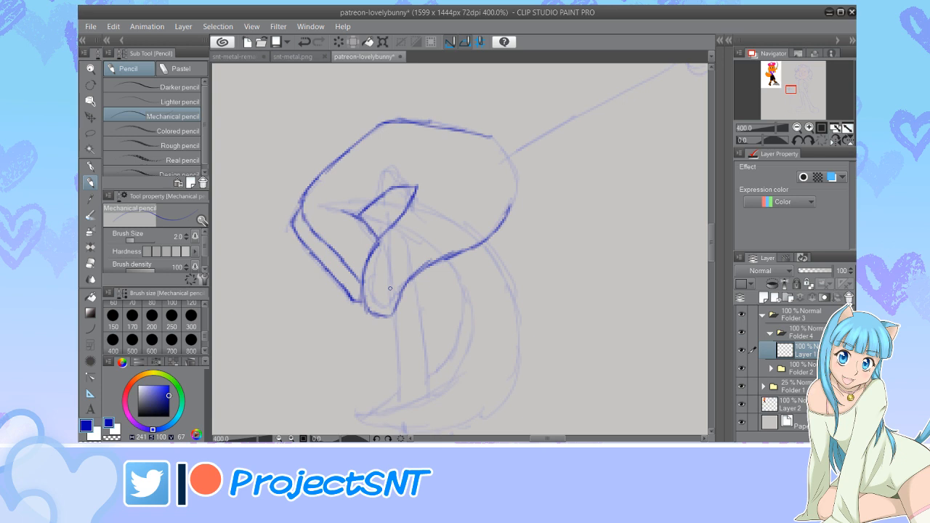
Erase the short line closing the left thumb's base and redraw it slightly farther out
{"action": "key", "text": "e"}
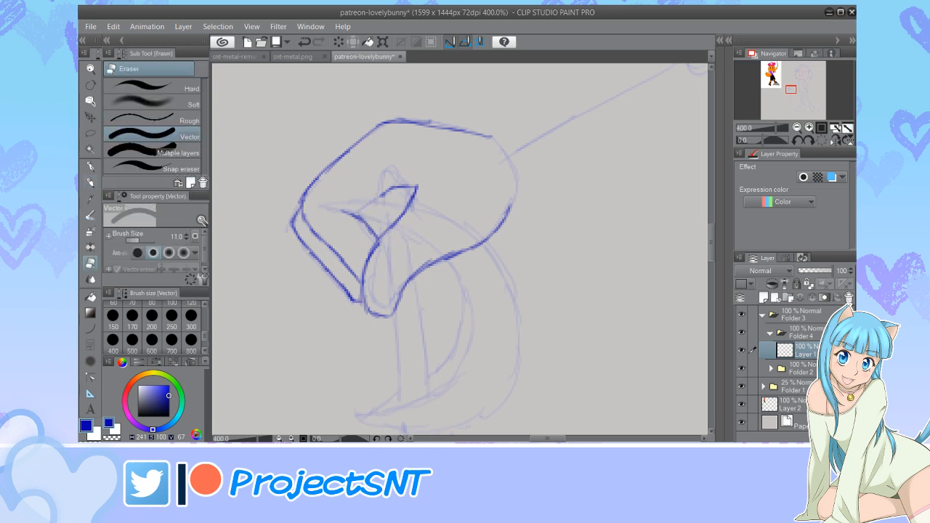
{"action": "key", "text": "p"}
{"action": "mouse_move", "coordinate": [389, 187]}
{"action": "left_mouse_down"}
{"action": "mouse_move", "coordinate": [354, 216]}
{"action": "mouse_move", "coordinate": [359, 210]}
{"action": "left_mouse_up"}
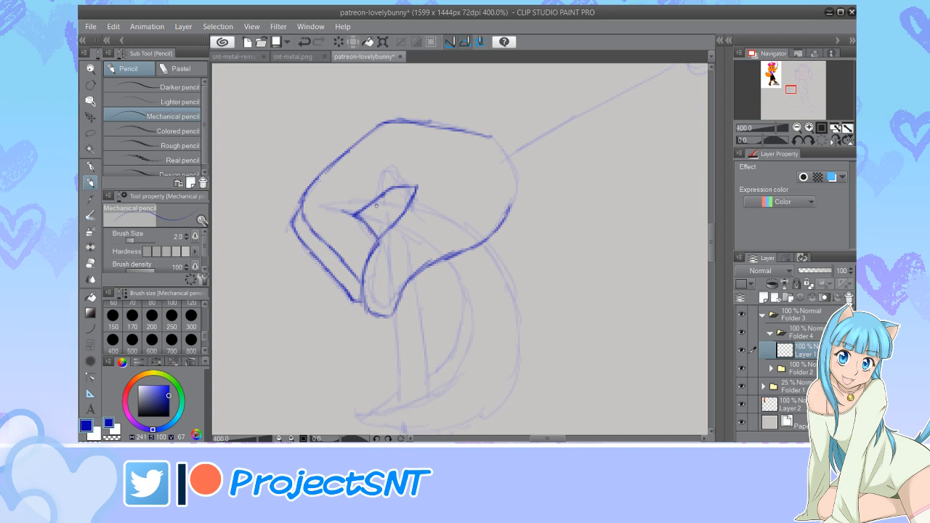
Lasso the left hand on its layer, rotate it slightly counterclockwise, apply the transform and clear the selection
{"action": "key", "text": "ctrl+minus"}
{"action": "key", "text": "ctrl+minus"}
{"action": "key", "text": "ctrl+minus"}
{"action": "key", "text": "ctrl+minus"}
{"action": "key", "text": "ctrl+minus"}
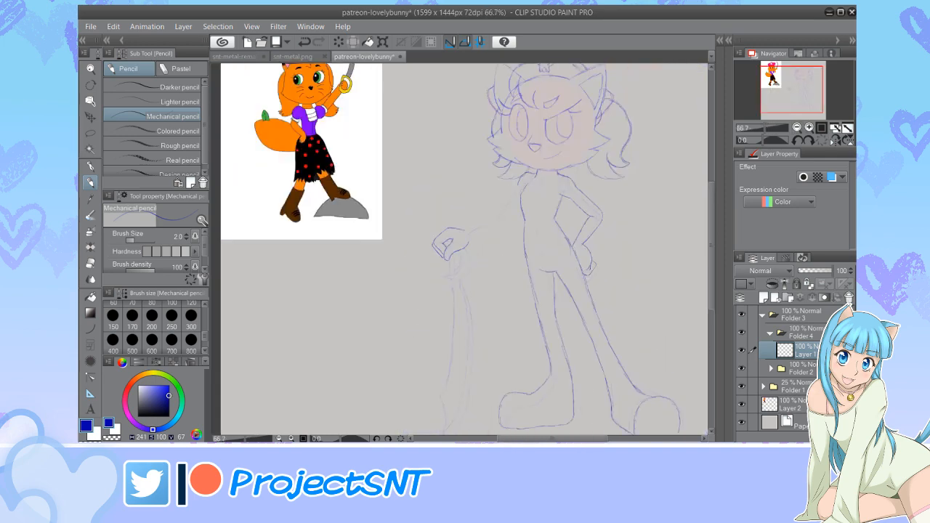
{"action": "key", "text": "ctrl+plus"}
{"action": "key", "text": "ctrl+minus"}
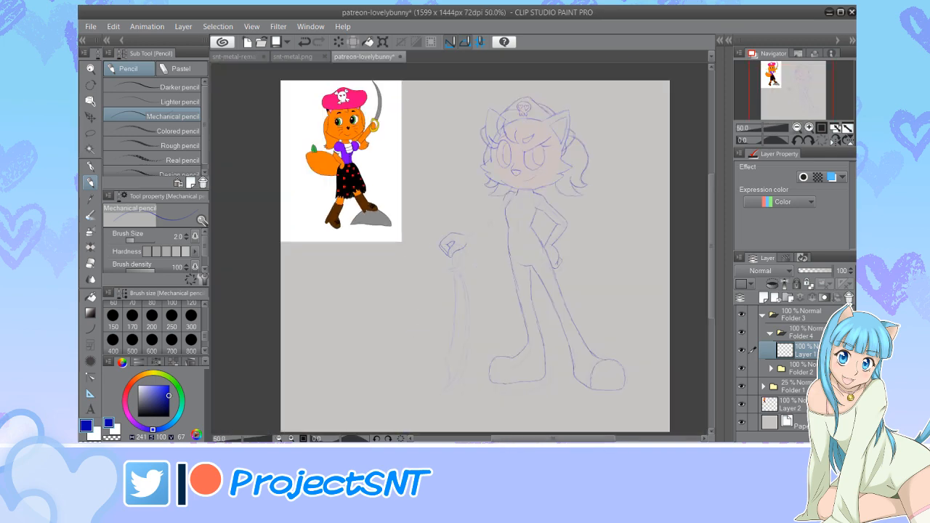
{"action": "key", "text": "ctrl+minus"}
{"action": "key", "text": "ctrl+plus"}
{"action": "key", "text": "ctrl+plus"}
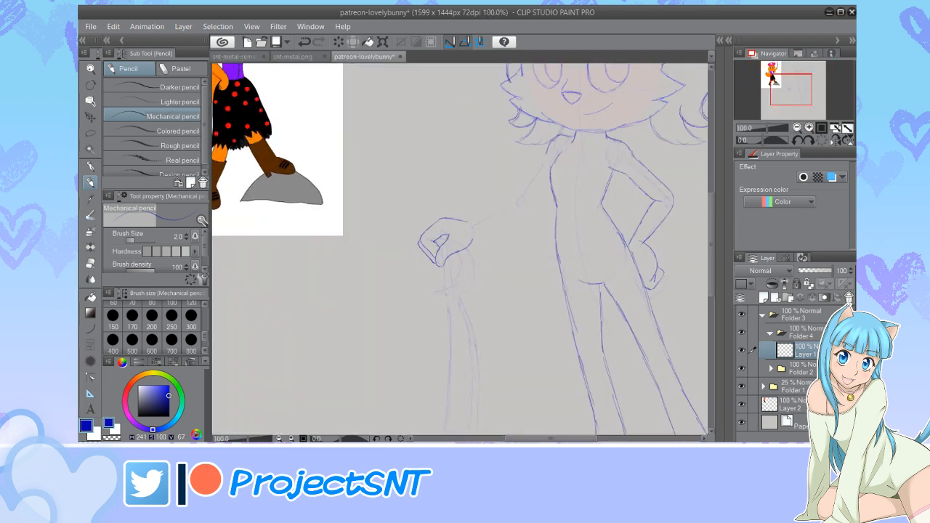
{"action": "key", "text": "m"}
{"action": "mouse_move", "coordinate": [443, 206]}
{"action": "left_mouse_down"}
{"action": "mouse_move", "coordinate": [488, 280]}
{"action": "mouse_move", "coordinate": [468, 208]}
{"action": "mouse_move", "coordinate": [504, 199]}
{"action": "left_mouse_up"}
{"action": "key", "text": "ctrl+t"}
{"action": "left_click_drag", "start_coordinate": [454, 247], "coordinate": [452, 249]}
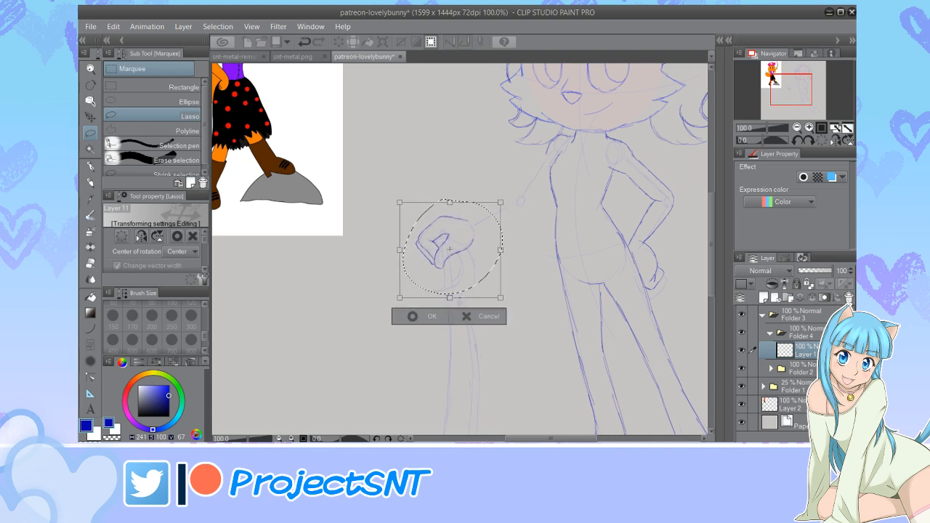
{"action": "left_click_drag", "start_coordinate": [509, 196], "coordinate": [511, 201]}
{"action": "left_click", "coordinate": [416, 319]}
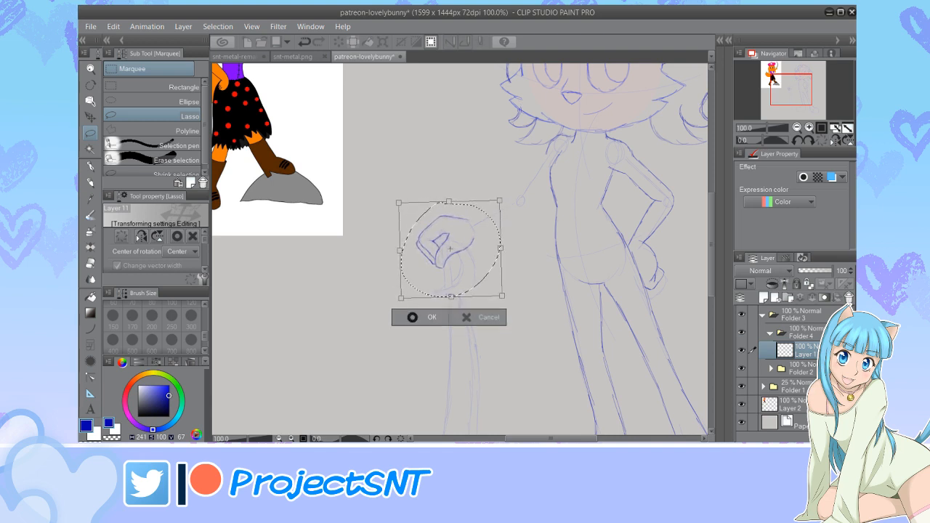
{"action": "key", "text": "ctrl+d"}
Sketch the upper and lower edges of the left arm from the shoulder past the elbow to the wrist
{"action": "left_click_drag", "start_coordinate": [465, 247], "coordinate": [413, 279]}
{"action": "left_click_drag", "start_coordinate": [560, 438], "coordinate": [567, 439]}
{"action": "key", "text": "ctrl+plus"}
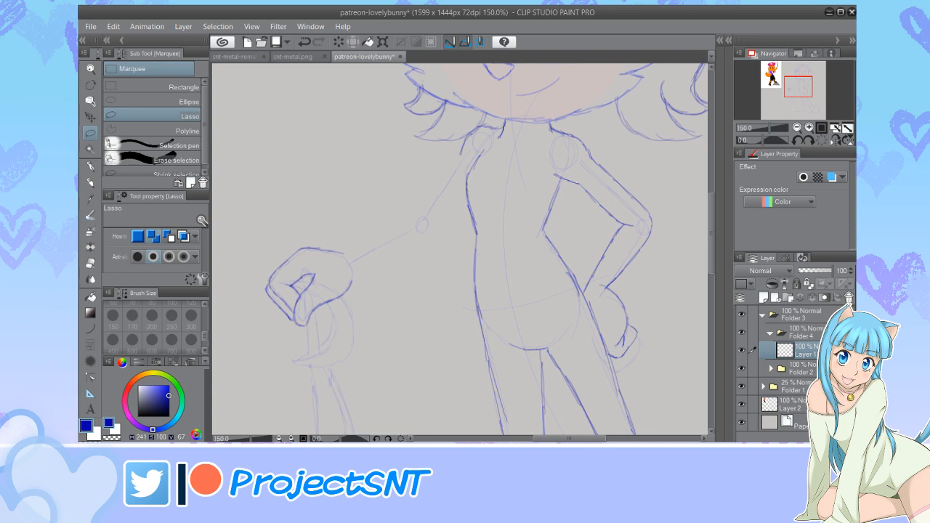
{"action": "key", "text": "p"}
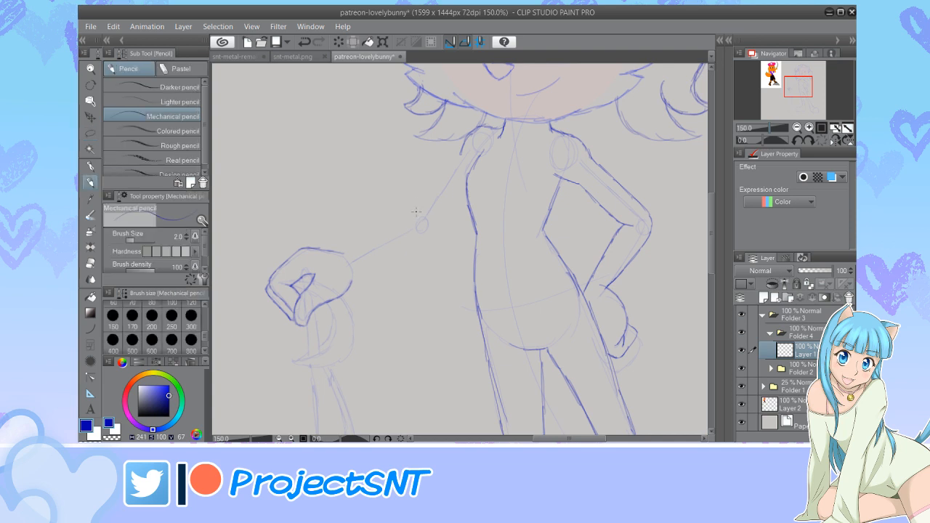
{"action": "left_click_drag", "start_coordinate": [415, 212], "coordinate": [354, 247]}
{"action": "left_click_drag", "start_coordinate": [460, 151], "coordinate": [412, 210]}
{"action": "left_click_drag", "start_coordinate": [353, 273], "coordinate": [427, 238]}
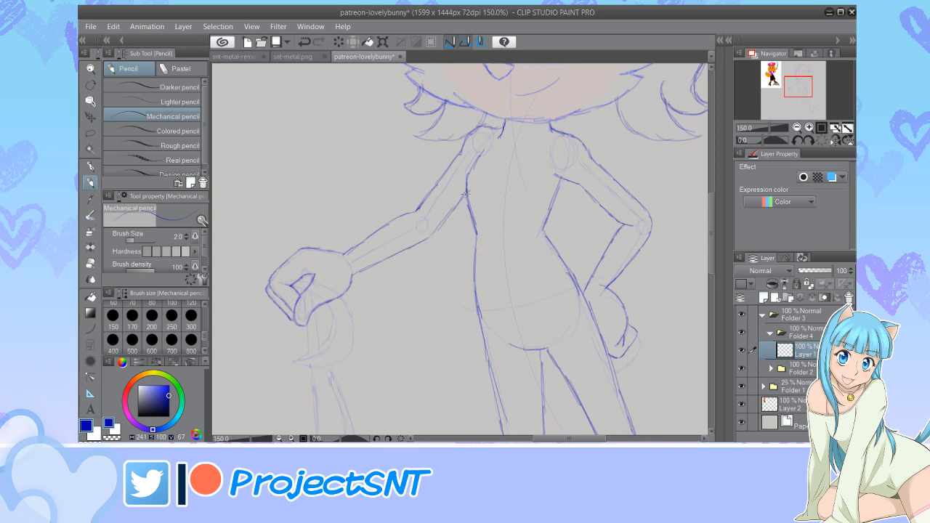
Review the whole figure beside the reference and save the drawing
{"action": "key", "text": "ctrl+minus"}
{"action": "key", "text": "ctrl+minus"}
{"action": "key", "text": "ctrl+minus"}
{"action": "key", "text": "ctrl+minus"}
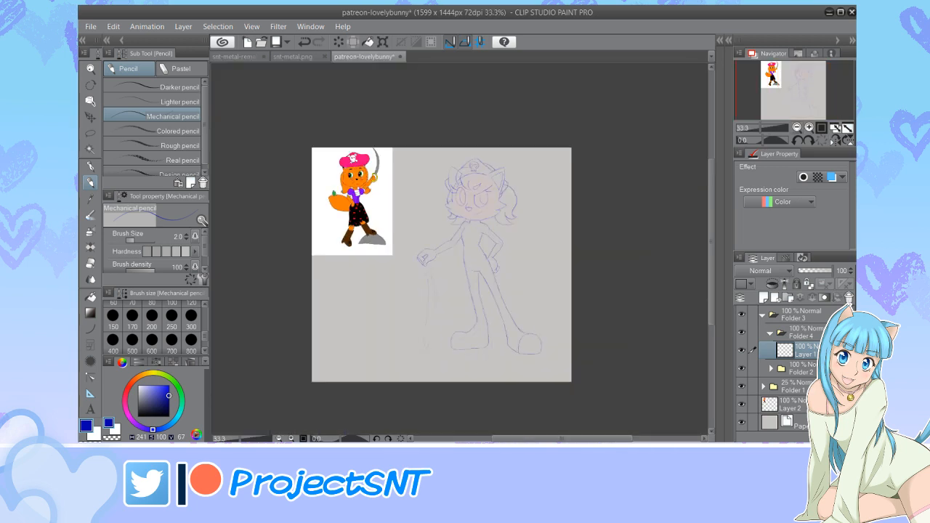
{"action": "key", "text": "ctrl+plus"}
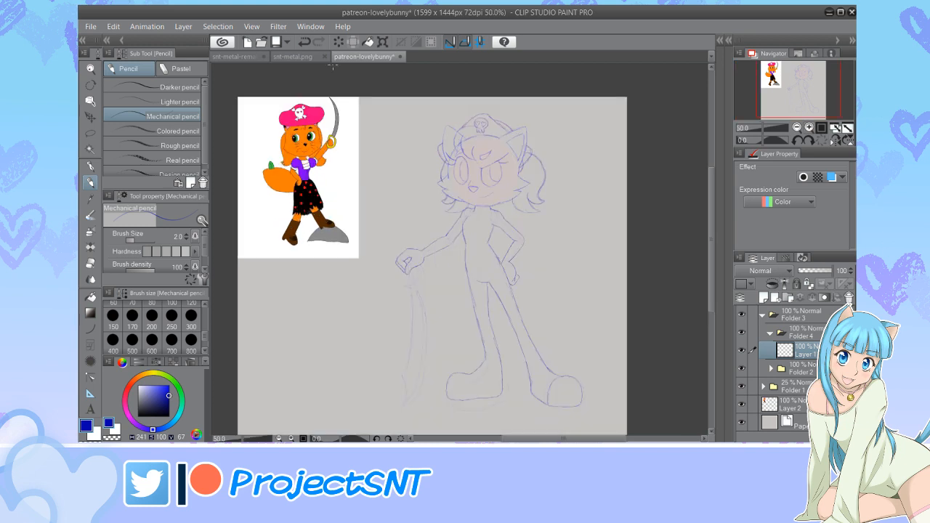
{"action": "key", "text": "ctrl+s"}
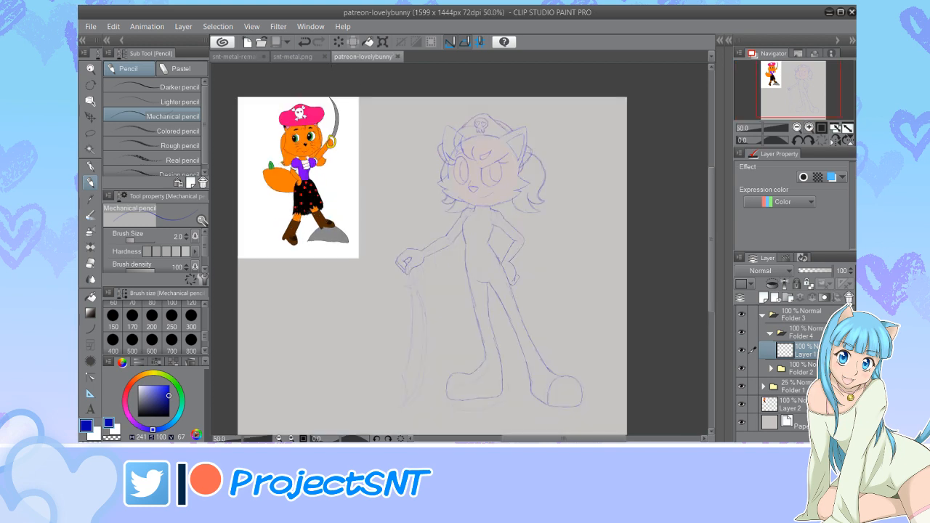
Lower the body sketch layer's opacity to 75%
{"action": "mouse_move", "coordinate": [564, 438]}
{"action": "left_mouse_down"}
{"action": "mouse_move", "coordinate": [590, 438]}
{"action": "mouse_move", "coordinate": [573, 438]}
{"action": "left_mouse_up"}
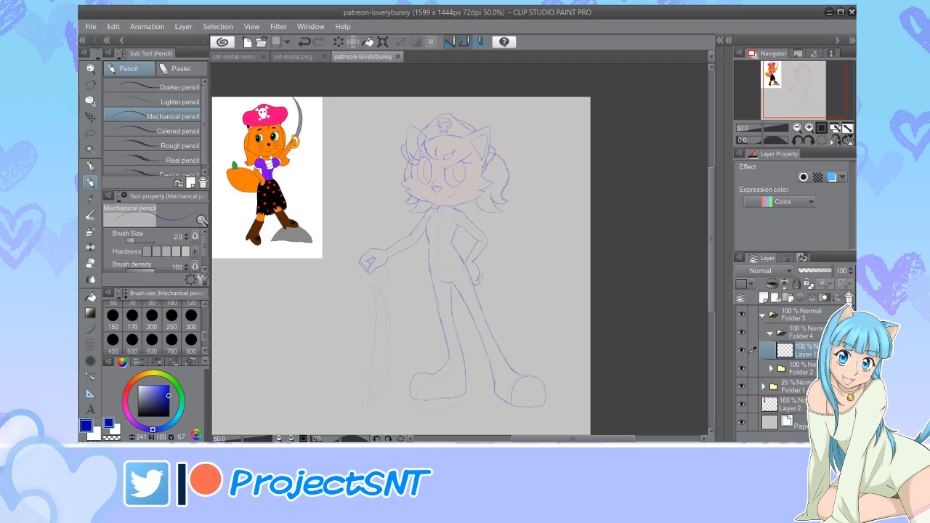
{"action": "mouse_move", "coordinate": [711, 211]}
{"action": "left_mouse_down"}
{"action": "mouse_move", "coordinate": [710, 198]}
{"action": "mouse_move", "coordinate": [709, 210]}
{"action": "left_mouse_up"}
{"action": "left_click_drag", "start_coordinate": [831, 271], "coordinate": [824, 271]}
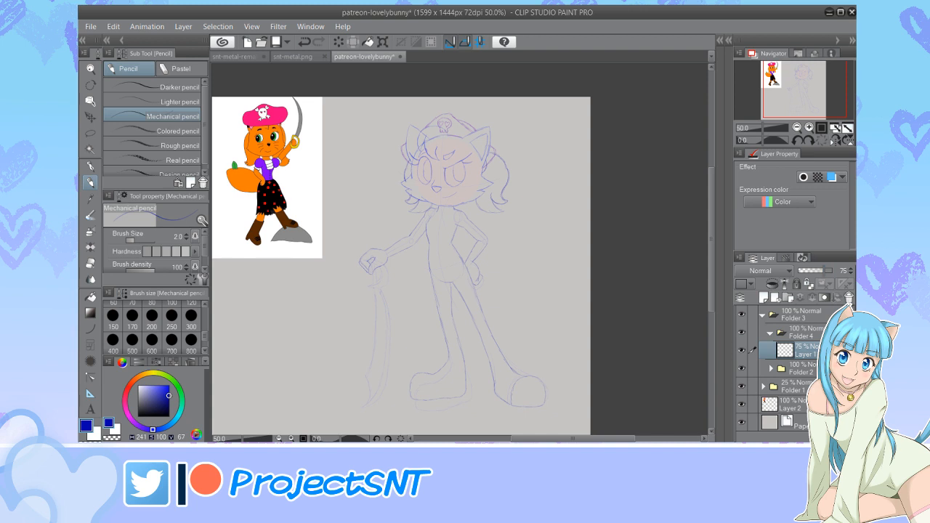
Add a new layer above the body sketch and set the drawing colour to dark purple, hue 270, saturation 100, value 58
{"action": "key", "text": "ctrl+shift+n"}
{"action": "left_click", "coordinate": [139, 426]}
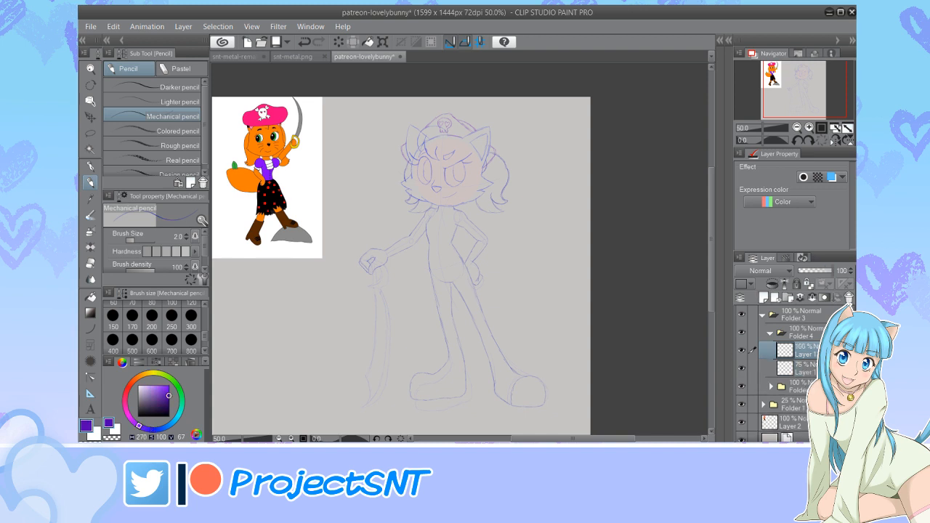
{"action": "left_click_drag", "start_coordinate": [168, 397], "coordinate": [168, 398]}
Move the new layer below the body sketch layer
{"action": "scroll", "coordinate": [295, 264], "scroll_direction": "down", "scroll_amount": 1}
{"action": "scroll", "coordinate": [353, 348], "scroll_direction": "up", "scroll_amount": 2}
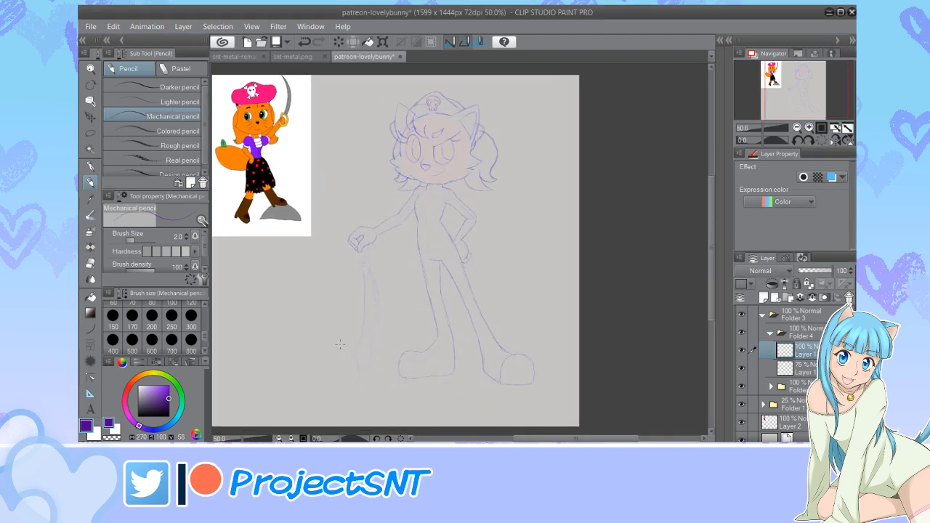
{"action": "left_click_drag", "start_coordinate": [803, 351], "coordinate": [804, 376]}
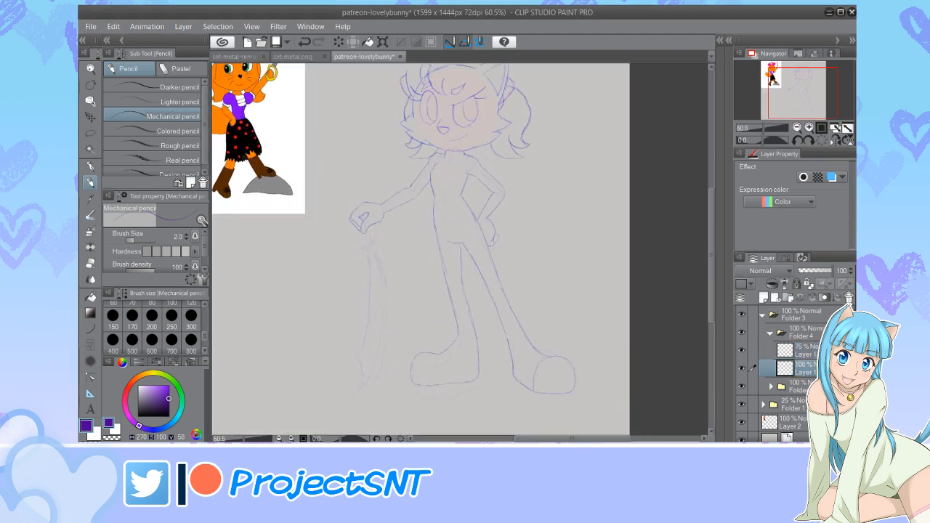
{"action": "scroll", "coordinate": [324, 373], "scroll_direction": "up", "scroll_amount": 2}
{"action": "scroll", "coordinate": [325, 373], "scroll_direction": "up", "scroll_amount": 3}
{"action": "scroll", "coordinate": [353, 312], "scroll_direction": "down", "scroll_amount": 4}
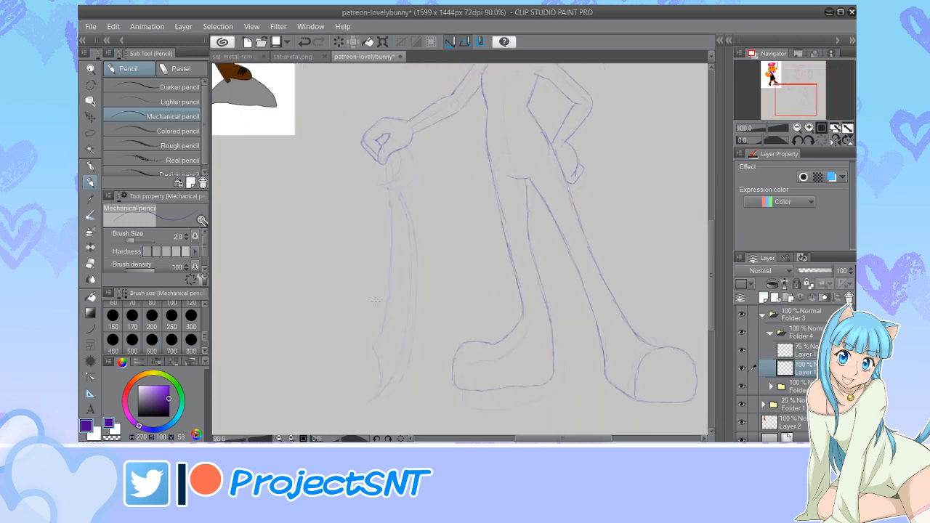
{"action": "scroll", "coordinate": [361, 173], "scroll_direction": "up", "scroll_amount": 1}
{"action": "scroll", "coordinate": [361, 173], "scroll_direction": "up", "scroll_amount": 5}
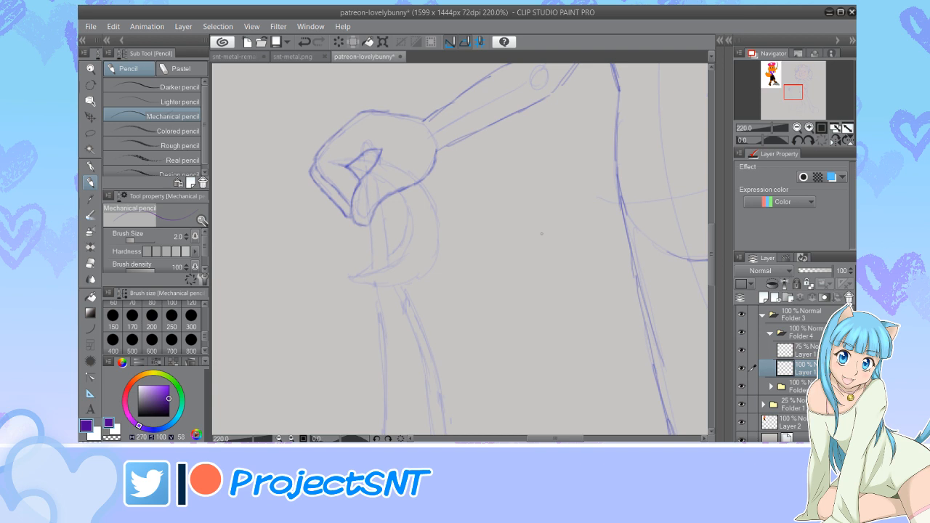
Fade the body sketch layer to 38% opacity and move the new empty layer above it
{"action": "left_click", "coordinate": [804, 350]}
{"action": "left_click", "coordinate": [811, 271]}
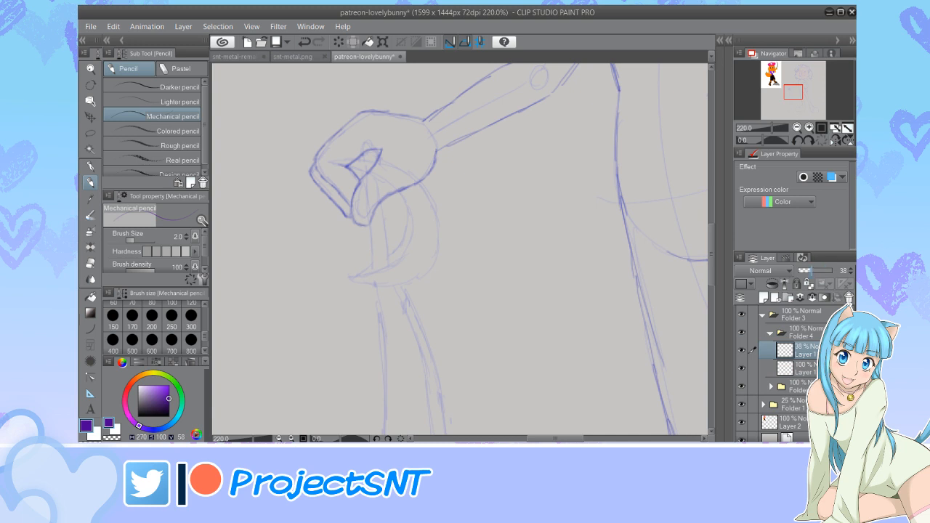
{"action": "left_click", "coordinate": [805, 368]}
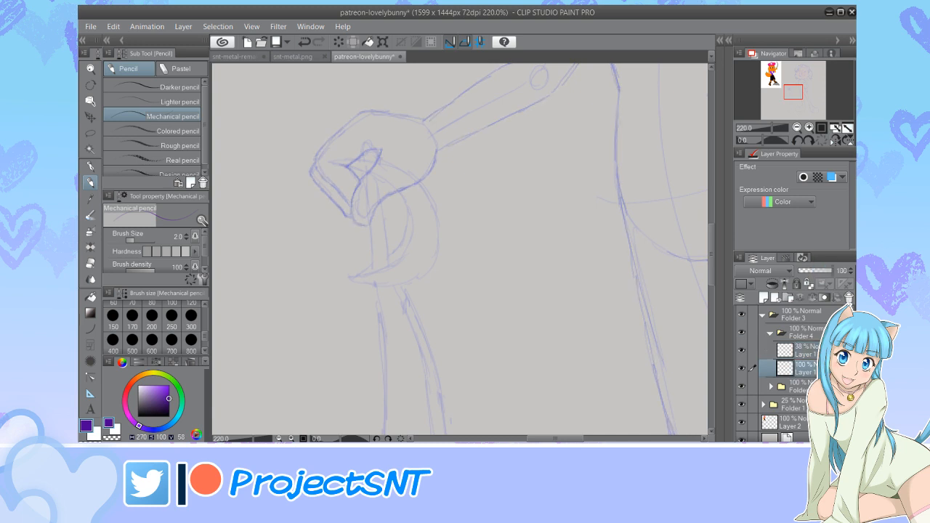
{"action": "left_click", "coordinate": [805, 351]}
{"action": "left_click_drag", "start_coordinate": [805, 368], "coordinate": [805, 342]}
Sketch a small ruffled cuff with fold lines around the left wrist on the new layer
{"action": "mouse_move", "coordinate": [574, 80]}
{"action": "left_mouse_down"}
{"action": "mouse_move", "coordinate": [370, 143]}
{"action": "mouse_move", "coordinate": [343, 435]}
{"action": "mouse_move", "coordinate": [325, 247]}
{"action": "mouse_move", "coordinate": [332, 292]}
{"action": "mouse_move", "coordinate": [321, 282]}
{"action": "mouse_move", "coordinate": [345, 279]}
{"action": "left_mouse_up"}
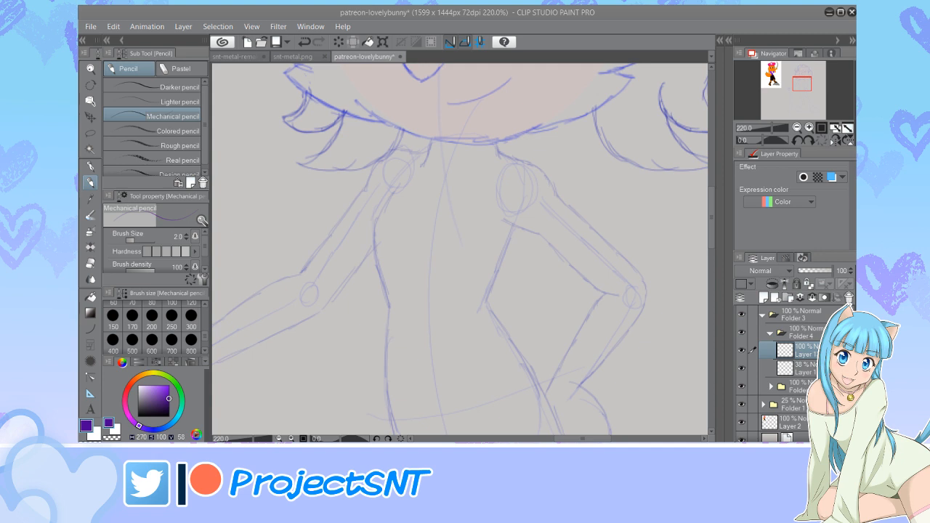
{"action": "scroll", "coordinate": [459, 250], "scroll_direction": "down", "scroll_amount": 3}
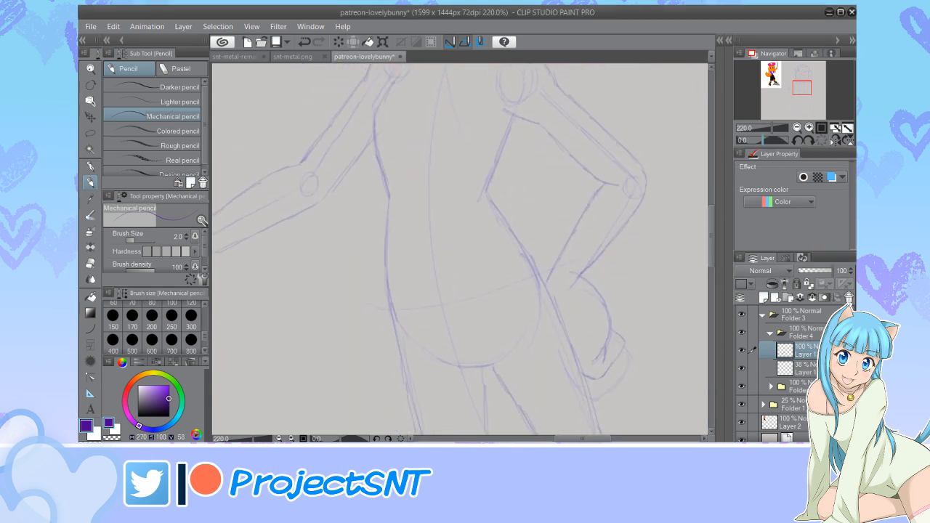
{"action": "mouse_move", "coordinate": [582, 439]}
{"action": "left_mouse_down"}
{"action": "mouse_move", "coordinate": [553, 439]}
{"action": "mouse_move", "coordinate": [570, 438]}
{"action": "left_mouse_up"}
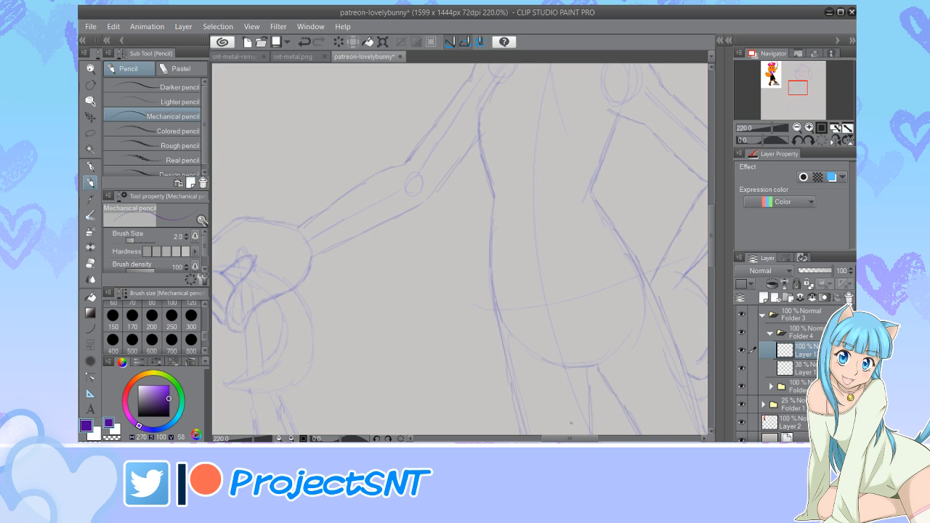
{"action": "left_click_drag", "start_coordinate": [298, 227], "coordinate": [313, 259]}
{"action": "left_click_drag", "start_coordinate": [302, 210], "coordinate": [298, 224]}
{"action": "left_click_drag", "start_coordinate": [314, 256], "coordinate": [337, 258]}
{"action": "mouse_move", "coordinate": [298, 224]}
{"action": "left_mouse_down"}
{"action": "mouse_move", "coordinate": [303, 207]}
{"action": "mouse_move", "coordinate": [314, 212]}
{"action": "left_mouse_up"}
{"action": "mouse_move", "coordinate": [336, 258]}
{"action": "left_mouse_down"}
{"action": "mouse_move", "coordinate": [337, 248]}
{"action": "mouse_move", "coordinate": [313, 229]}
{"action": "mouse_move", "coordinate": [327, 247]}
{"action": "mouse_move", "coordinate": [324, 224]}
{"action": "mouse_move", "coordinate": [335, 234]}
{"action": "left_mouse_up"}
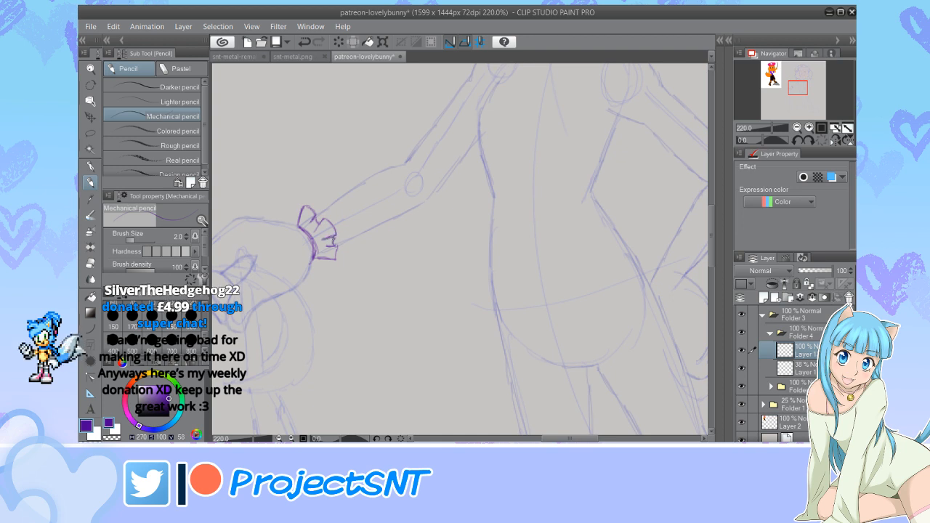
Sketch a curved cuff line across the wrist of the hand resting on the hip
{"action": "key", "text": "ctrl+minus"}
{"action": "key", "text": "ctrl+minus"}
{"action": "key", "text": "ctrl+minus"}
{"action": "key", "text": "ctrl+minus"}
{"action": "key", "text": "ctrl+minus"}
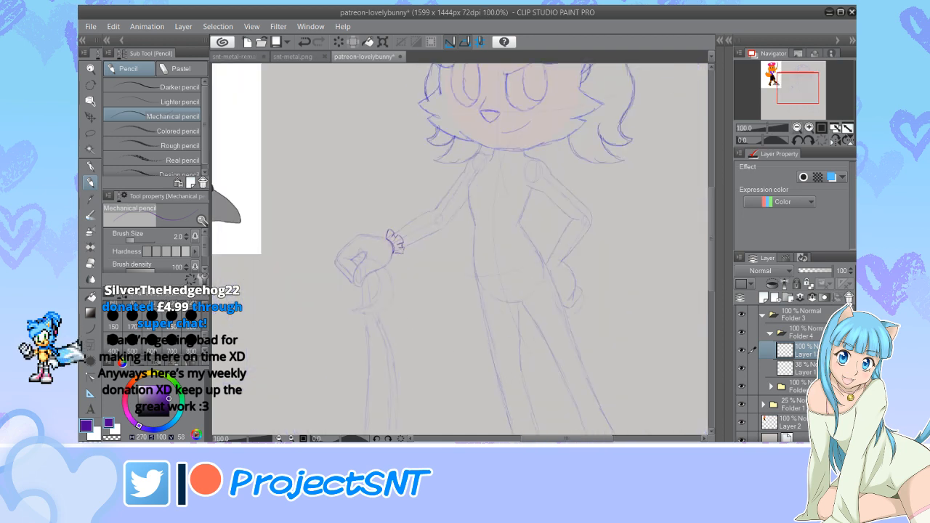
{"action": "left_click_drag", "start_coordinate": [574, 438], "coordinate": [592, 438]}
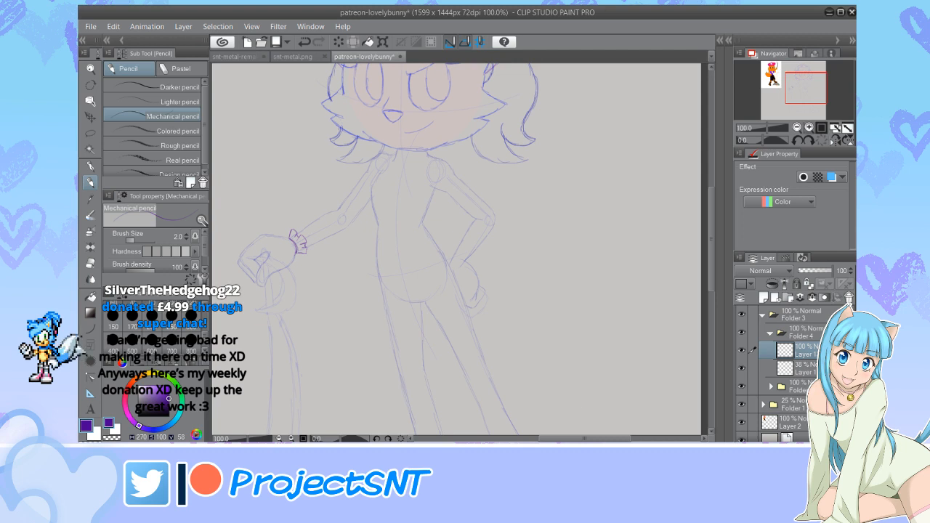
{"action": "left_click", "coordinate": [809, 127]}
{"action": "left_click", "coordinate": [809, 128]}
{"action": "left_click", "coordinate": [809, 128]}
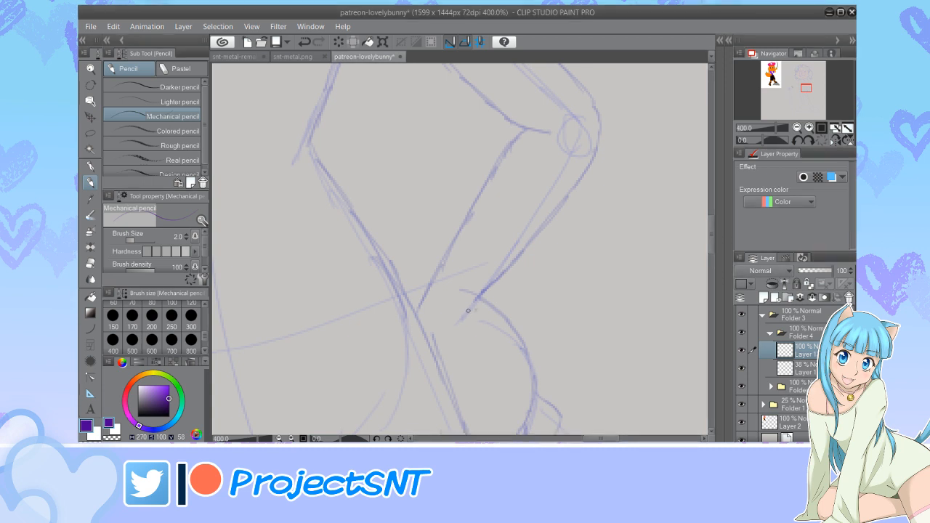
{"action": "left_click_drag", "start_coordinate": [481, 295], "coordinate": [424, 295]}
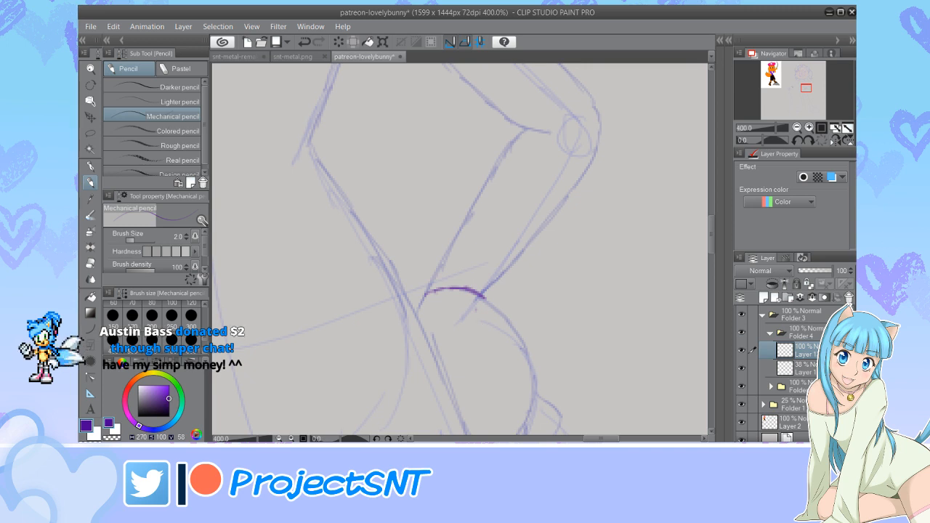
{"action": "scroll", "coordinate": [499, 251], "scroll_direction": "down", "scroll_amount": 1}
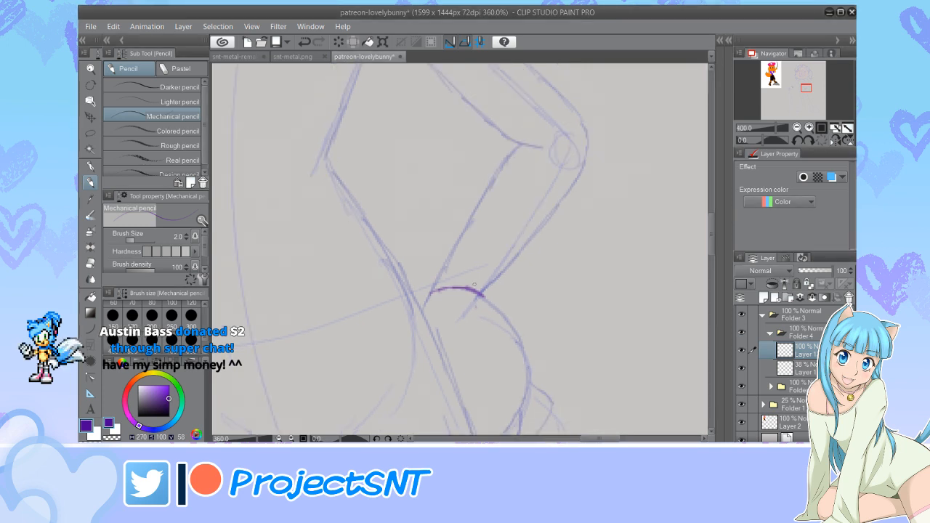
{"action": "scroll", "coordinate": [500, 256], "scroll_direction": "up", "scroll_amount": 1}
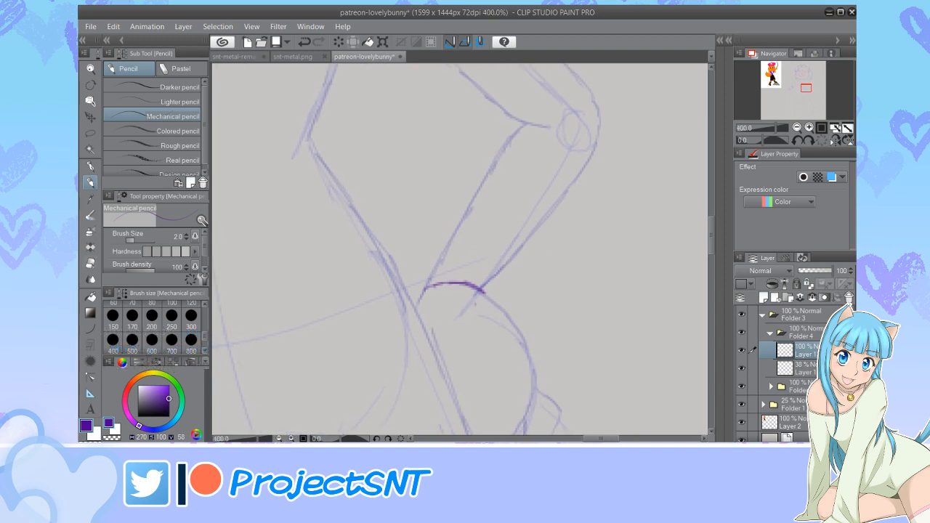
Clean up the hip hand's wrist line and sketch a fanned ruffle with fold lines above it
{"action": "key", "text": "e"}
{"action": "mouse_move", "coordinate": [472, 304]}
{"action": "left_mouse_down"}
{"action": "mouse_move", "coordinate": [465, 287]}
{"action": "mouse_move", "coordinate": [429, 276]}
{"action": "mouse_move", "coordinate": [478, 292]}
{"action": "mouse_move", "coordinate": [443, 284]}
{"action": "mouse_move", "coordinate": [421, 296]}
{"action": "left_mouse_up"}
{"action": "key", "text": "p"}
{"action": "mouse_move", "coordinate": [475, 275]}
{"action": "left_mouse_down"}
{"action": "mouse_move", "coordinate": [494, 256]}
{"action": "mouse_move", "coordinate": [513, 276]}
{"action": "mouse_move", "coordinate": [481, 292]}
{"action": "mouse_move", "coordinate": [507, 279]}
{"action": "left_mouse_up"}
{"action": "mouse_move", "coordinate": [443, 274]}
{"action": "left_mouse_down"}
{"action": "mouse_move", "coordinate": [443, 239]}
{"action": "mouse_move", "coordinate": [466, 241]}
{"action": "mouse_move", "coordinate": [465, 272]}
{"action": "left_mouse_up"}
{"action": "mouse_move", "coordinate": [419, 294]}
{"action": "left_mouse_down"}
{"action": "mouse_move", "coordinate": [408, 261]}
{"action": "mouse_move", "coordinate": [423, 252]}
{"action": "mouse_move", "coordinate": [433, 275]}
{"action": "mouse_move", "coordinate": [431, 256]}
{"action": "mouse_move", "coordinate": [442, 252]}
{"action": "mouse_move", "coordinate": [494, 259]}
{"action": "left_mouse_up"}
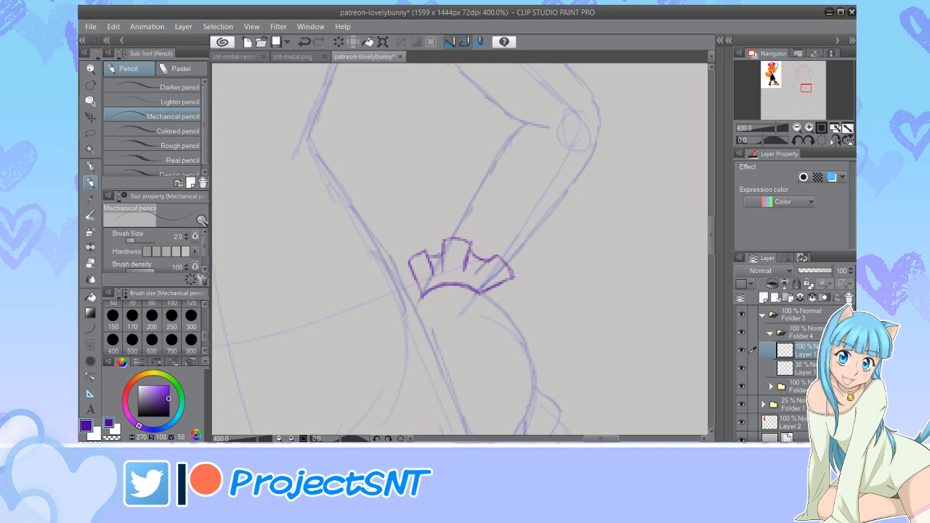
Sketch a flared sleeve cuff with a double upper edge above the ruffle on the bent arm
{"action": "key", "text": "ctrl+minus"}
{"action": "key", "text": "ctrl+minus"}
{"action": "key", "text": "ctrl+minus"}
{"action": "key", "text": "ctrl+minus"}
{"action": "key", "text": "ctrl+minus"}
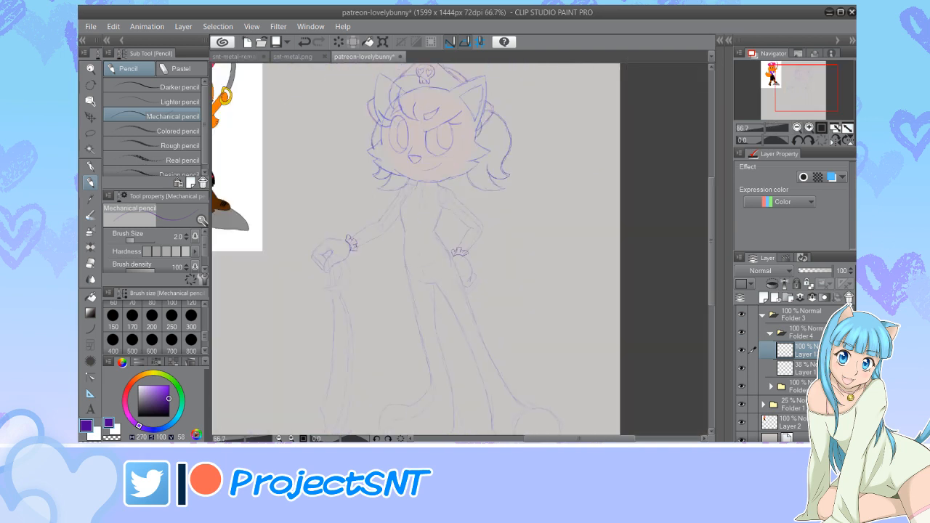
{"action": "key", "text": "ctrl+plus"}
{"action": "key", "text": "ctrl+plus"}
{"action": "key", "text": "ctrl+plus"}
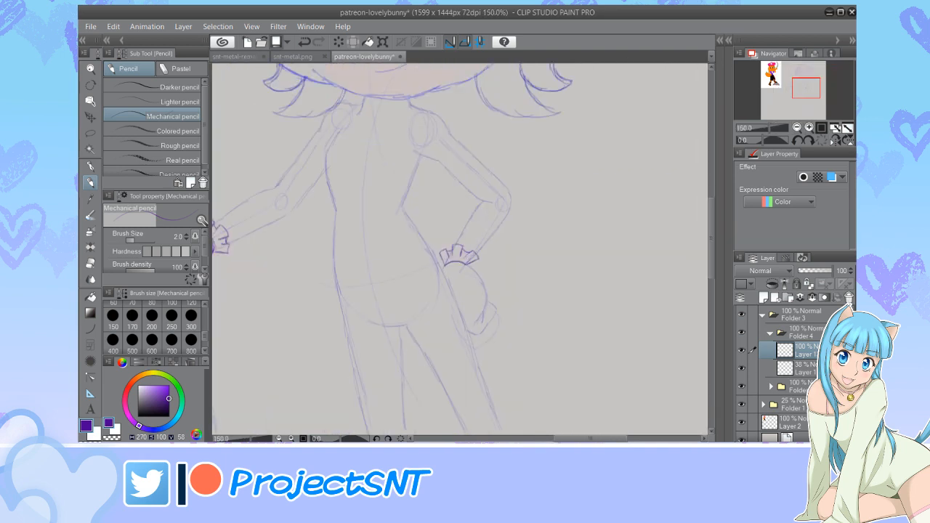
{"action": "key", "text": "ctrl+plus"}
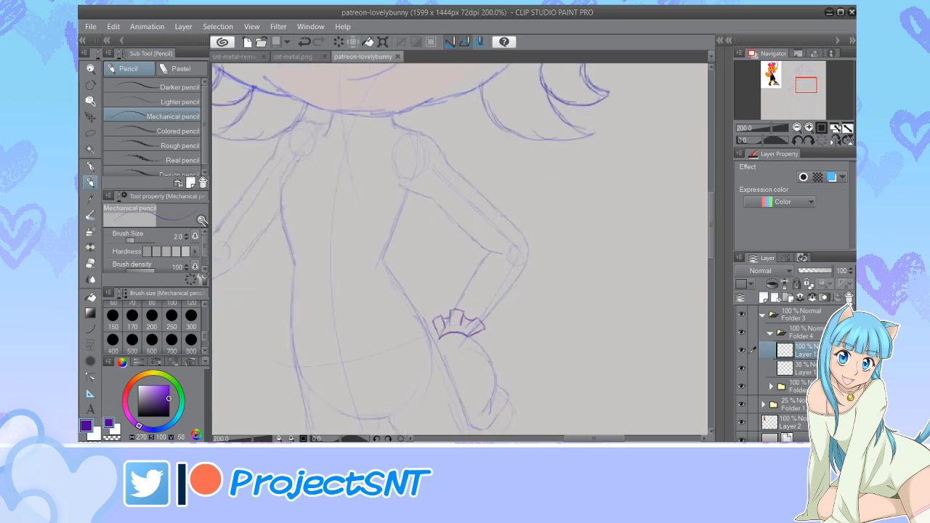
{"action": "mouse_move", "coordinate": [439, 314]}
{"action": "left_mouse_down"}
{"action": "mouse_move", "coordinate": [441, 259]}
{"action": "mouse_move", "coordinate": [462, 256]}
{"action": "mouse_move", "coordinate": [504, 275]}
{"action": "mouse_move", "coordinate": [512, 291]}
{"action": "mouse_move", "coordinate": [483, 321]}
{"action": "left_mouse_up"}
{"action": "mouse_move", "coordinate": [441, 262]}
{"action": "left_mouse_down"}
{"action": "mouse_move", "coordinate": [437, 317]}
{"action": "mouse_move", "coordinate": [462, 263]}
{"action": "mouse_move", "coordinate": [478, 264]}
{"action": "mouse_move", "coordinate": [510, 294]}
{"action": "left_mouse_up"}
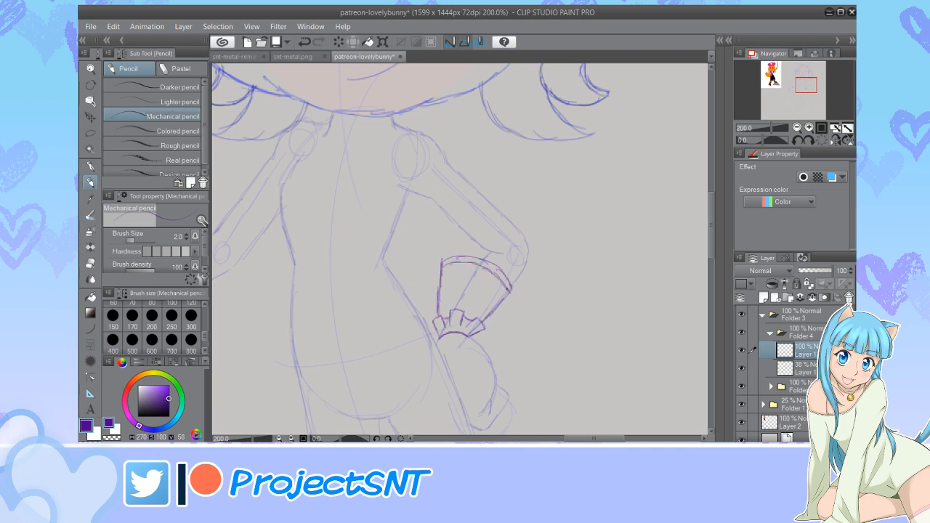
Sketch a matching flared sleeve cuff with a double edge on the forearm of the outstretched arm
{"action": "left_click_drag", "start_coordinate": [594, 439], "coordinate": [570, 439]}
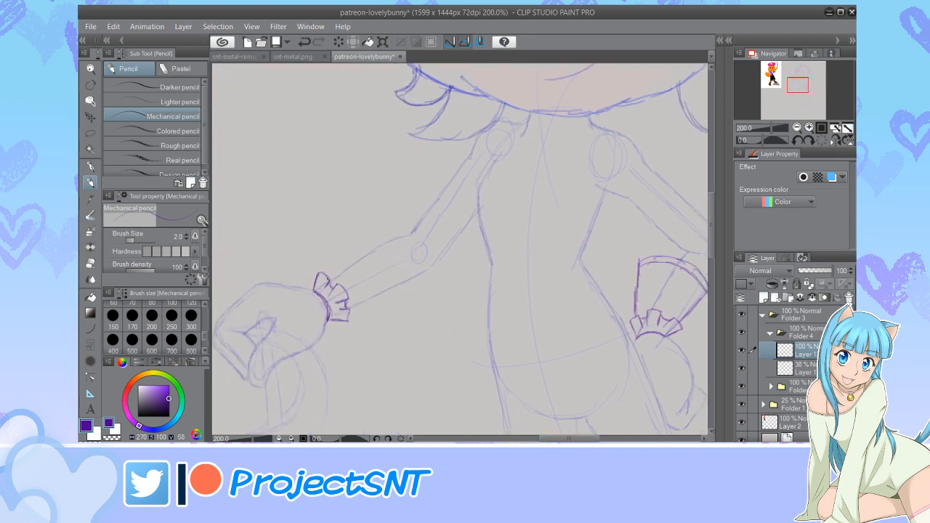
{"action": "mouse_move", "coordinate": [331, 269]}
{"action": "left_mouse_down"}
{"action": "mouse_move", "coordinate": [380, 238]}
{"action": "mouse_move", "coordinate": [404, 303]}
{"action": "left_mouse_up"}
{"action": "left_click_drag", "start_coordinate": [348, 316], "coordinate": [403, 304]}
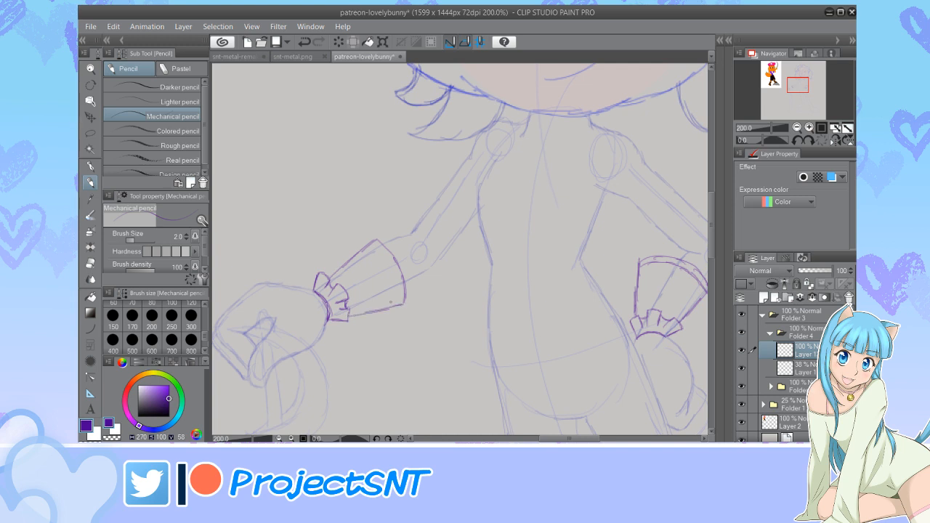
{"action": "left_click_drag", "start_coordinate": [376, 246], "coordinate": [401, 296]}
Trace the outstretched arm's gloved fist in purple, including the thumb, knuckle edge and folded fingers
{"action": "key", "text": "ctrl+minus"}
{"action": "key", "text": "ctrl+minus"}
{"action": "key", "text": "ctrl+minus"}
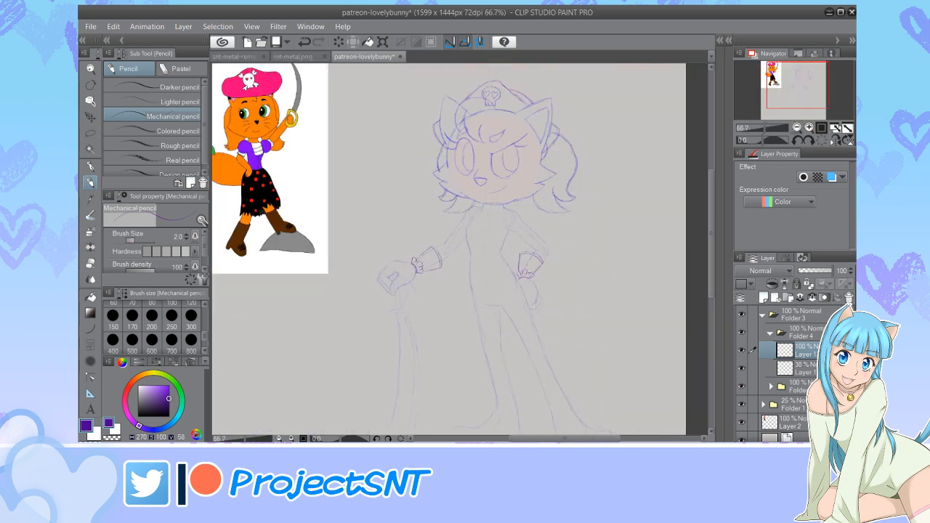
{"action": "key", "text": "ctrl+plus"}
{"action": "key", "text": "ctrl+plus"}
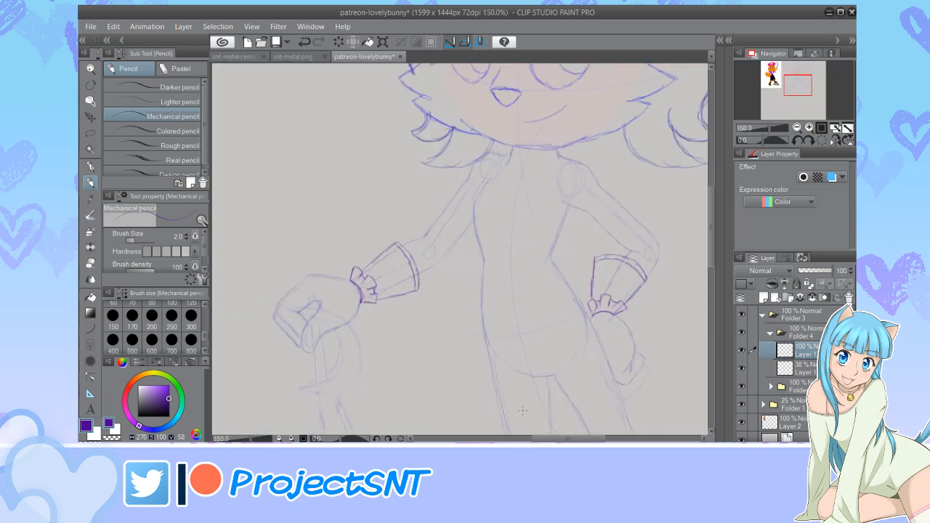
{"action": "left_click_drag", "start_coordinate": [574, 439], "coordinate": [584, 439]}
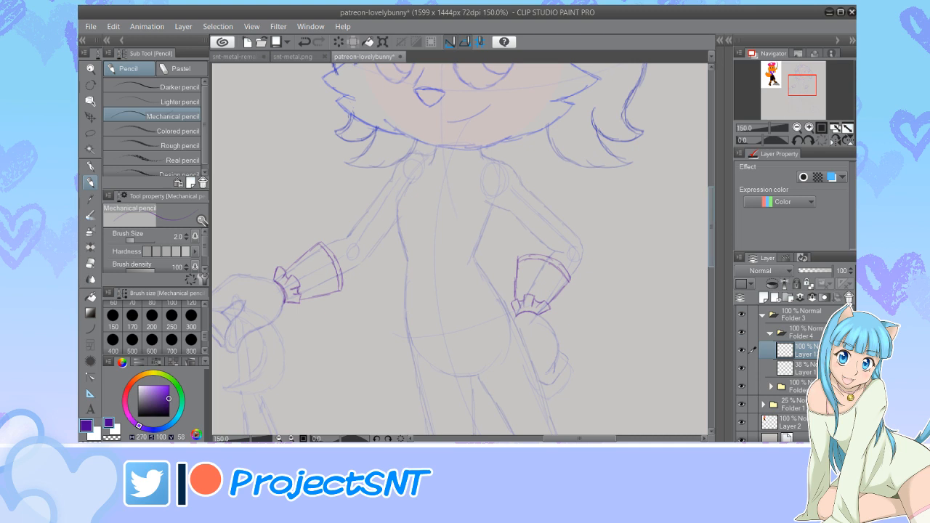
{"action": "left_click_drag", "start_coordinate": [711, 227], "coordinate": [711, 231]}
{"action": "left_click_drag", "start_coordinate": [570, 438], "coordinate": [552, 438]}
{"action": "key", "text": "ctrl+plus"}
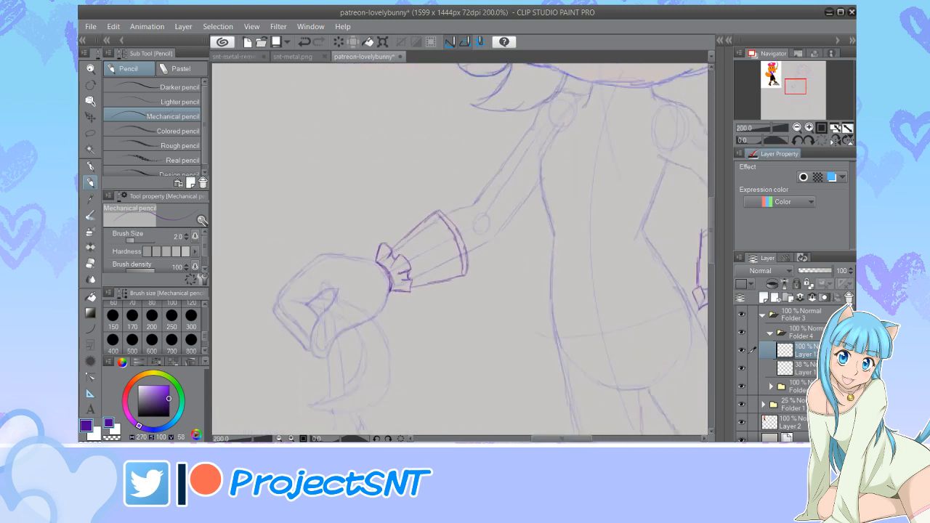
{"action": "scroll", "coordinate": [460, 250], "scroll_direction": "left", "scroll_amount": 3}
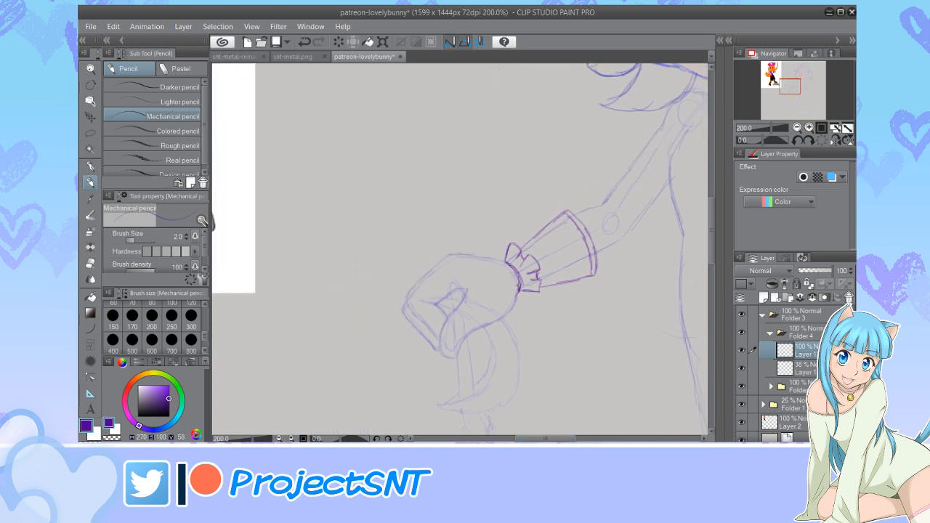
{"action": "mouse_move", "coordinate": [518, 287]}
{"action": "left_mouse_down"}
{"action": "mouse_move", "coordinate": [450, 358]}
{"action": "mouse_move", "coordinate": [442, 326]}
{"action": "mouse_move", "coordinate": [468, 290]}
{"action": "left_mouse_up"}
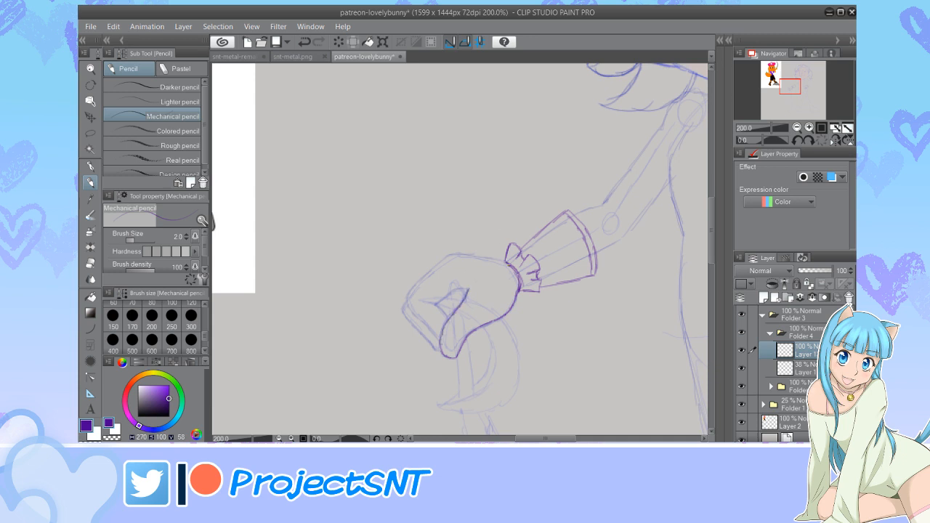
{"action": "mouse_move", "coordinate": [507, 263]}
{"action": "left_mouse_down"}
{"action": "mouse_move", "coordinate": [448, 254]}
{"action": "mouse_move", "coordinate": [425, 275]}
{"action": "mouse_move", "coordinate": [408, 301]}
{"action": "mouse_move", "coordinate": [438, 339]}
{"action": "left_mouse_up"}
{"action": "left_click_drag", "start_coordinate": [429, 303], "coordinate": [451, 320]}
{"action": "mouse_move", "coordinate": [467, 288]}
{"action": "left_mouse_down"}
{"action": "mouse_move", "coordinate": [401, 312]}
{"action": "mouse_move", "coordinate": [433, 349]}
{"action": "left_mouse_up"}
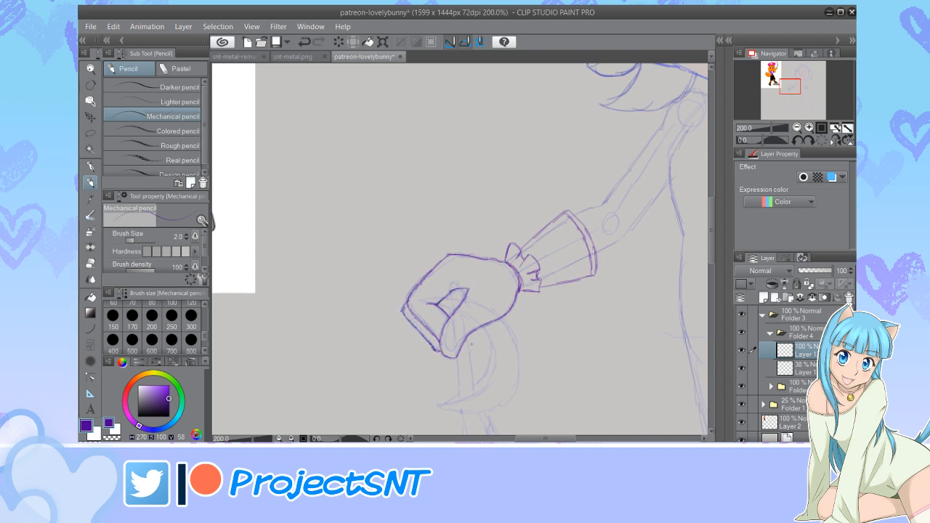
Trace the gloved hand on the hip in purple, refining the curled fingertip outline
{"action": "left_click_drag", "start_coordinate": [531, 439], "coordinate": [585, 438]}
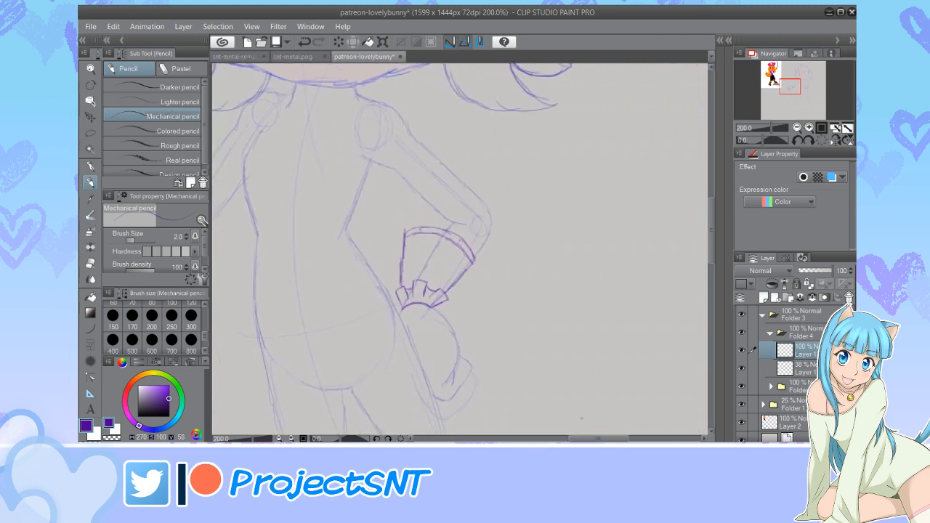
{"action": "mouse_move", "coordinate": [430, 308]}
{"action": "left_mouse_down"}
{"action": "mouse_move", "coordinate": [450, 320]}
{"action": "mouse_move", "coordinate": [458, 353]}
{"action": "mouse_move", "coordinate": [443, 382]}
{"action": "mouse_move", "coordinate": [460, 358]}
{"action": "mouse_move", "coordinate": [469, 366]}
{"action": "mouse_move", "coordinate": [435, 399]}
{"action": "left_mouse_up"}
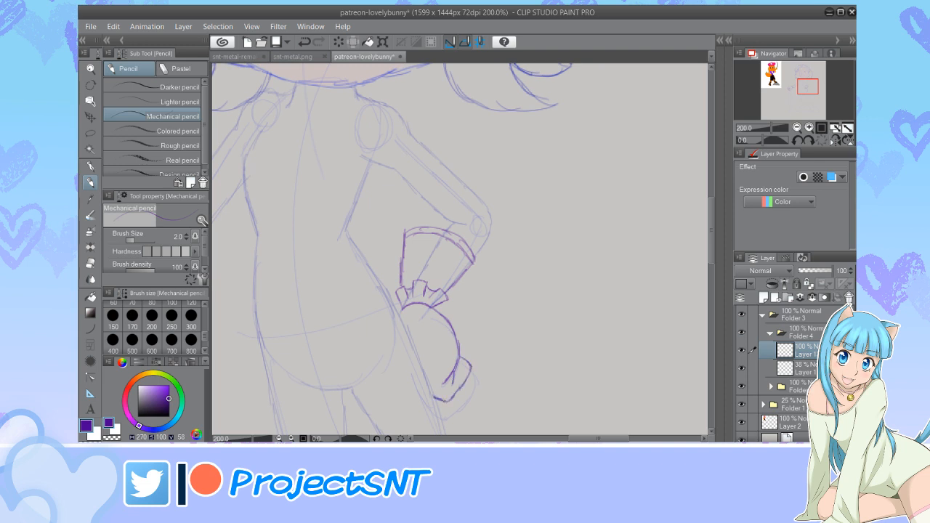
{"action": "key", "text": "e"}
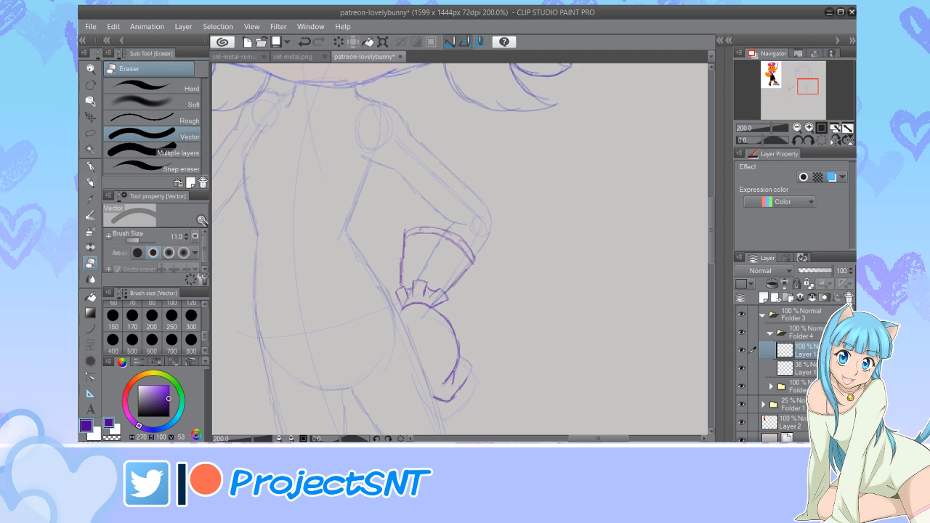
{"action": "key", "text": "p"}
{"action": "mouse_move", "coordinate": [462, 362]}
{"action": "left_mouse_down"}
{"action": "mouse_move", "coordinate": [469, 372]}
{"action": "mouse_move", "coordinate": [460, 386]}
{"action": "left_mouse_up"}
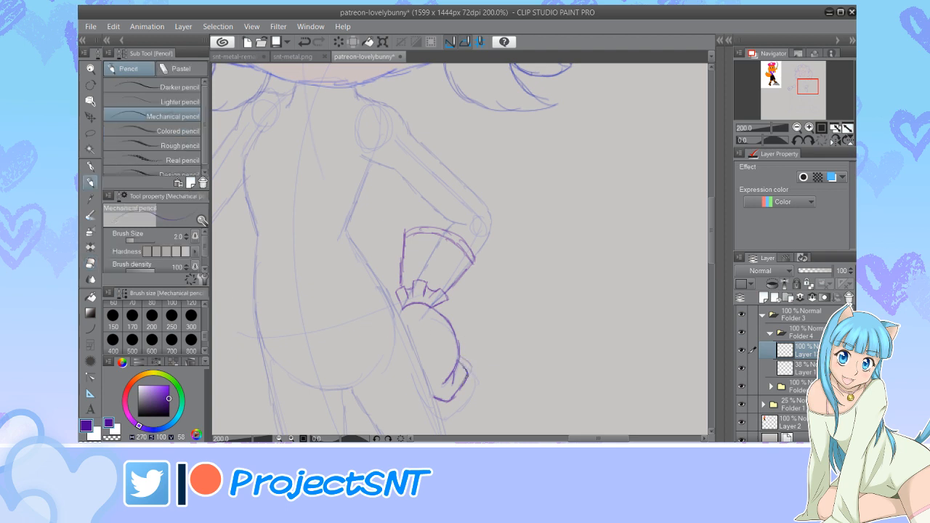
Save the drawing with the finished cuffs and gloves
{"action": "key", "text": "ctrl+minus"}
{"action": "key", "text": "ctrl+minus"}
{"action": "key", "text": "ctrl+minus"}
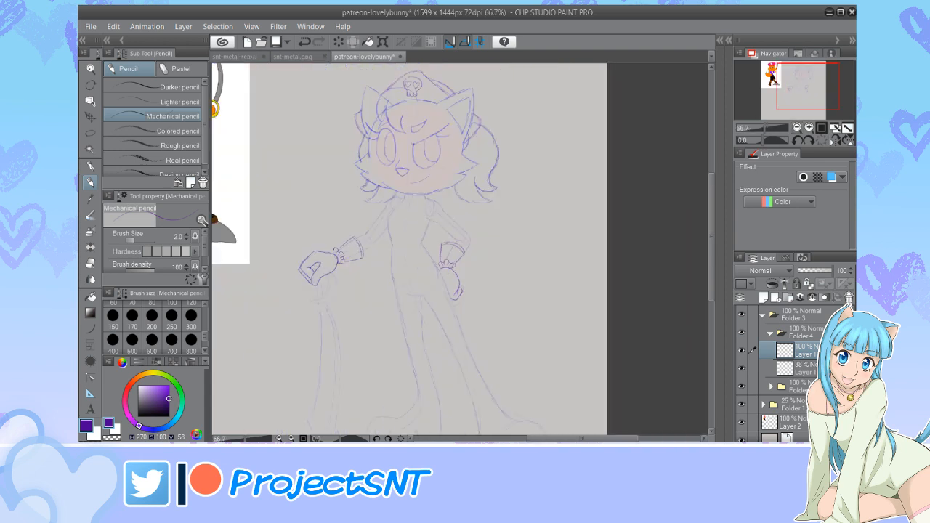
{"action": "left_click_drag", "start_coordinate": [582, 438], "coordinate": [569, 439]}
{"action": "left_click_drag", "start_coordinate": [702, 278], "coordinate": [702, 242]}
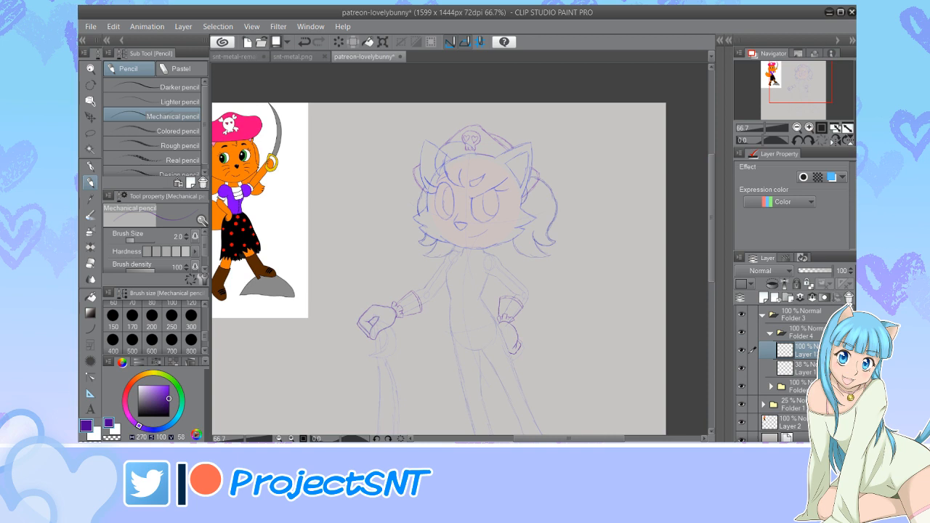
{"action": "key", "text": "ctrl+s"}
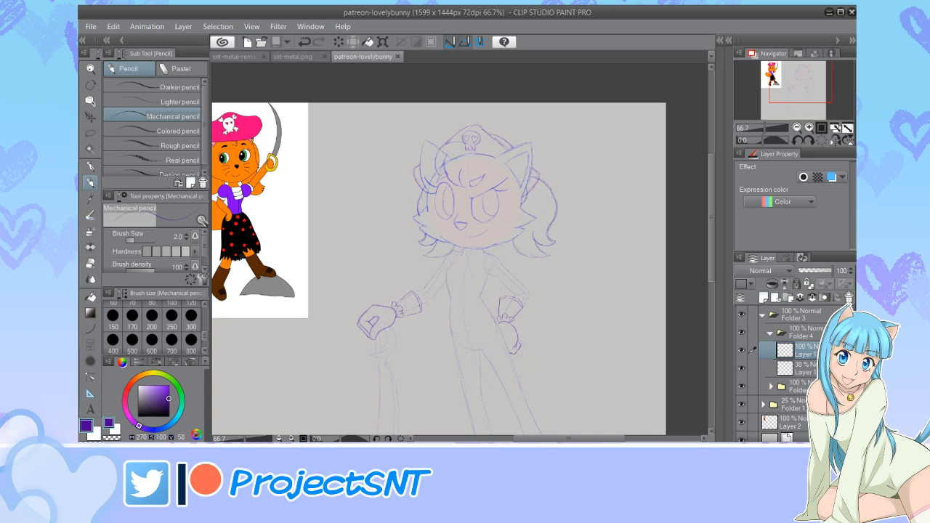
Sketch the bodice in purple with a curved neckline and both side contours narrowing at the waist and continuing over the hips
{"action": "left_click_drag", "start_coordinate": [536, 438], "coordinate": [582, 438]}
{"action": "key", "text": "ctrl+plus"}
{"action": "key", "text": "ctrl+plus"}
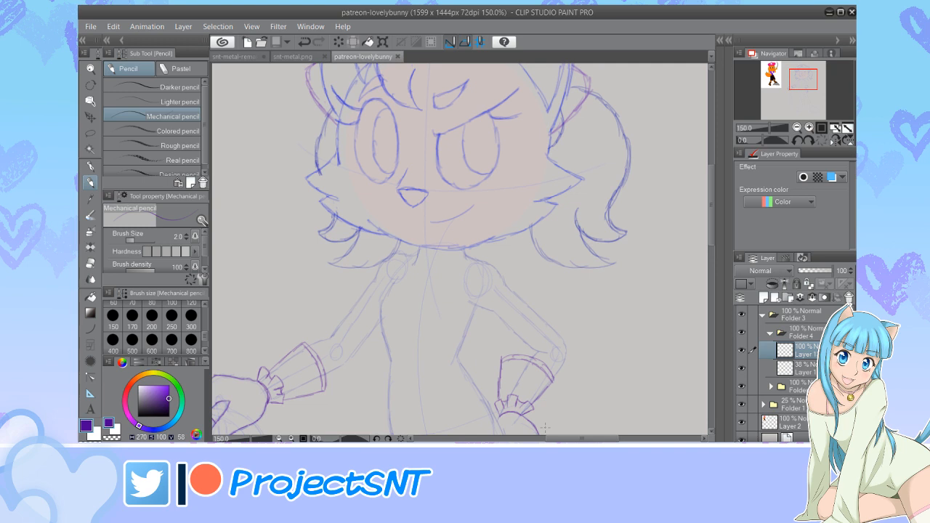
{"action": "scroll", "coordinate": [544, 428], "scroll_direction": "down", "scroll_amount": 4}
{"action": "scroll", "coordinate": [549, 429], "scroll_direction": "up", "scroll_amount": 2}
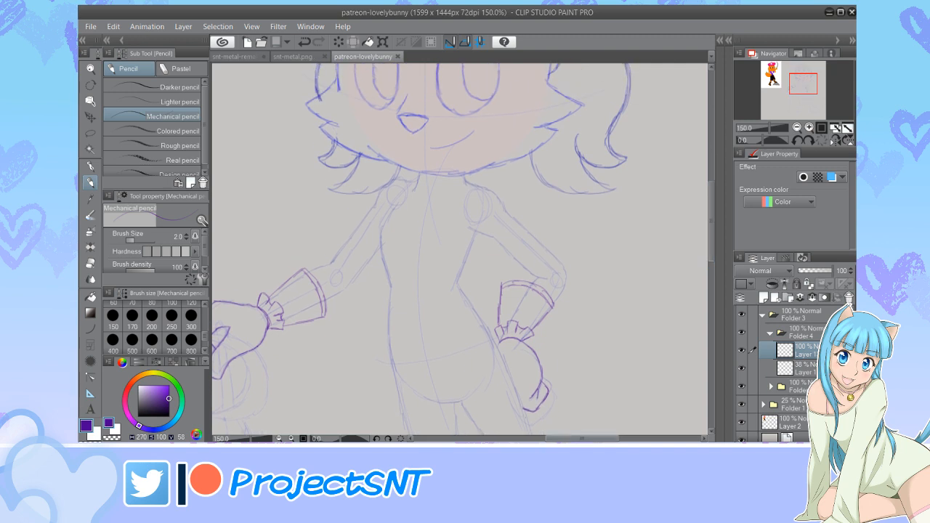
{"action": "scroll", "coordinate": [552, 429], "scroll_direction": "left", "scroll_amount": 3}
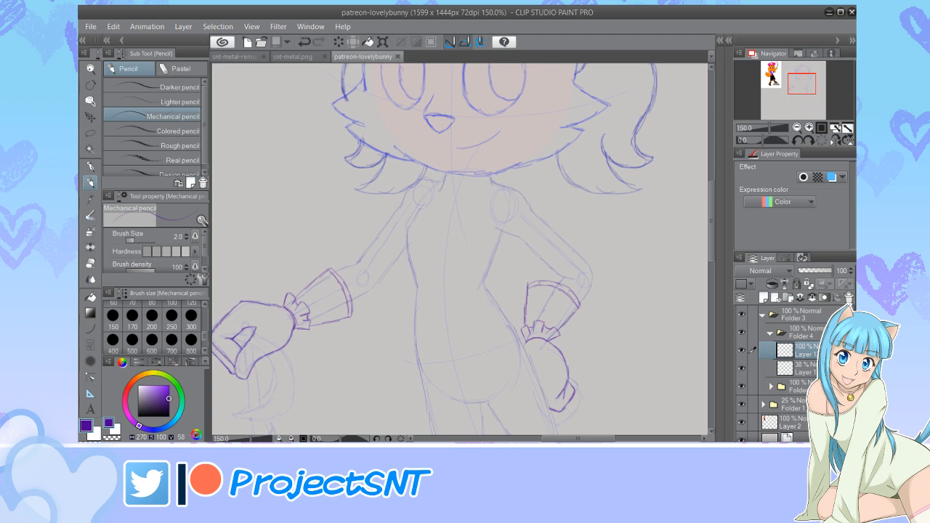
{"action": "key", "text": "ctrl+plus"}
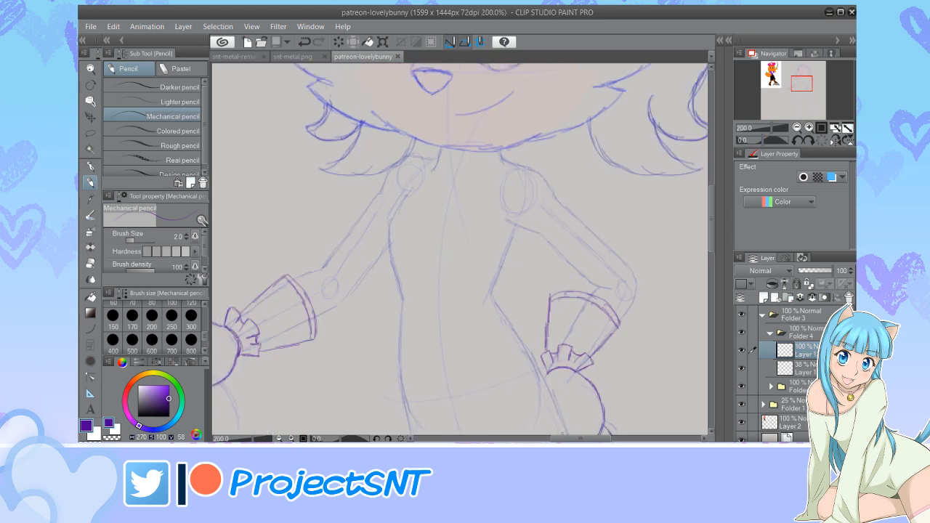
{"action": "mouse_move", "coordinate": [579, 438]}
{"action": "left_mouse_down"}
{"action": "mouse_move", "coordinate": [595, 438]}
{"action": "mouse_move", "coordinate": [579, 439]}
{"action": "left_mouse_up"}
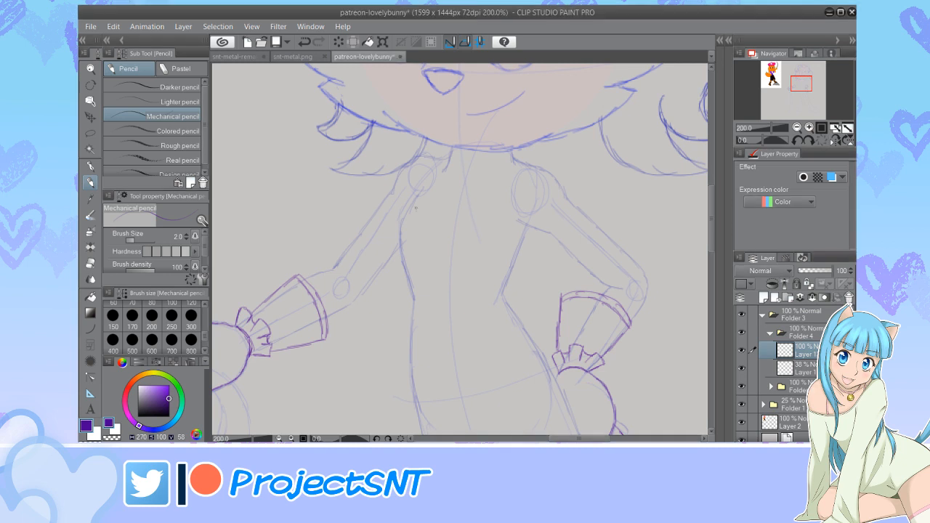
{"action": "mouse_move", "coordinate": [408, 209]}
{"action": "left_mouse_down"}
{"action": "mouse_move", "coordinate": [467, 208]}
{"action": "mouse_move", "coordinate": [509, 225]}
{"action": "mouse_move", "coordinate": [428, 205]}
{"action": "mouse_move", "coordinate": [406, 210]}
{"action": "mouse_move", "coordinate": [399, 266]}
{"action": "mouse_move", "coordinate": [413, 298]}
{"action": "left_mouse_up"}
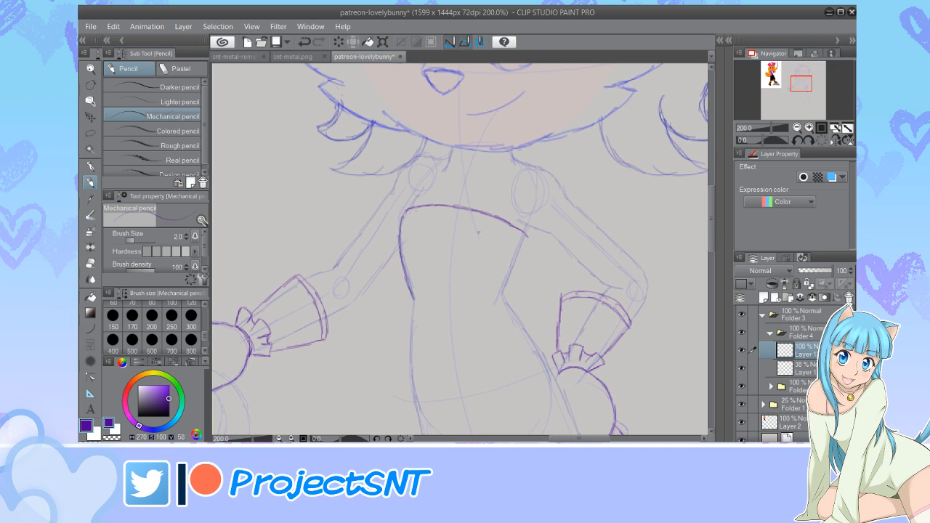
{"action": "mouse_move", "coordinate": [525, 234]}
{"action": "left_mouse_down"}
{"action": "mouse_move", "coordinate": [502, 298]}
{"action": "mouse_move", "coordinate": [525, 326]}
{"action": "left_mouse_up"}
{"action": "left_click_drag", "start_coordinate": [414, 299], "coordinate": [412, 364]}
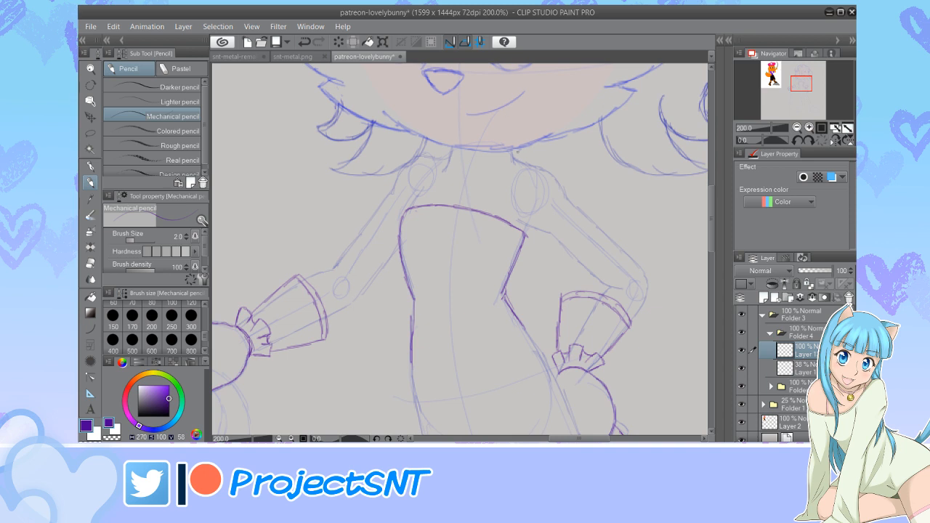
Sketch a curved open-jacket edge from neck to hip, refine the waist contour, and mark the opposite neck and shoulder lines
{"action": "mouse_move", "coordinate": [516, 151]}
{"action": "left_mouse_down"}
{"action": "mouse_move", "coordinate": [517, 177]}
{"action": "mouse_move", "coordinate": [469, 248]}
{"action": "mouse_move", "coordinate": [479, 326]}
{"action": "mouse_move", "coordinate": [494, 358]}
{"action": "mouse_move", "coordinate": [570, 394]}
{"action": "mouse_move", "coordinate": [524, 379]}
{"action": "left_mouse_up"}
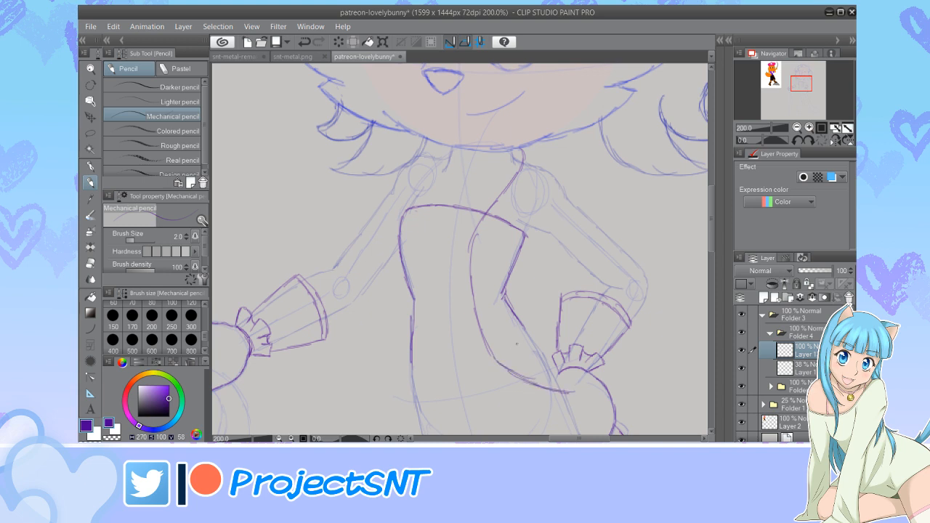
{"action": "key", "text": "e"}
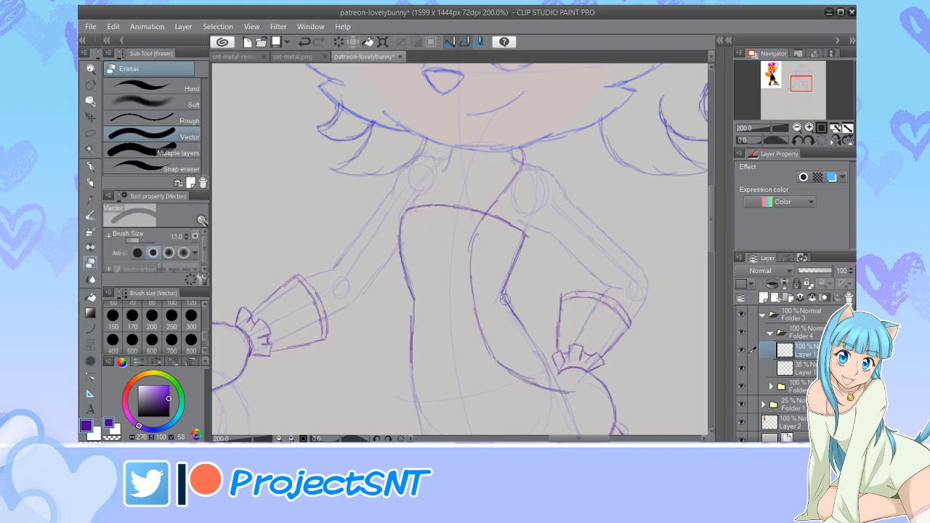
{"action": "key", "text": "p"}
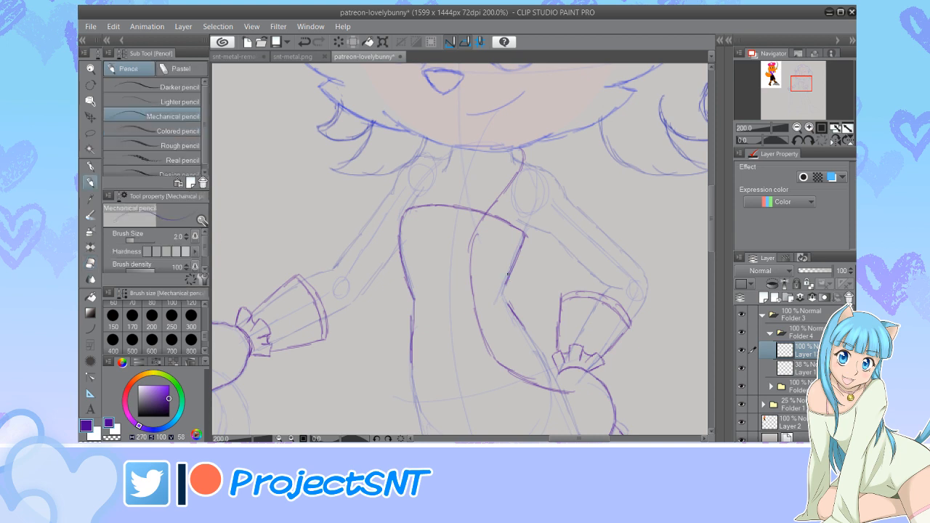
{"action": "mouse_move", "coordinate": [508, 273]}
{"action": "left_mouse_down"}
{"action": "mouse_move", "coordinate": [501, 295]}
{"action": "mouse_move", "coordinate": [509, 307]}
{"action": "left_mouse_up"}
{"action": "left_click_drag", "start_coordinate": [451, 153], "coordinate": [408, 208]}
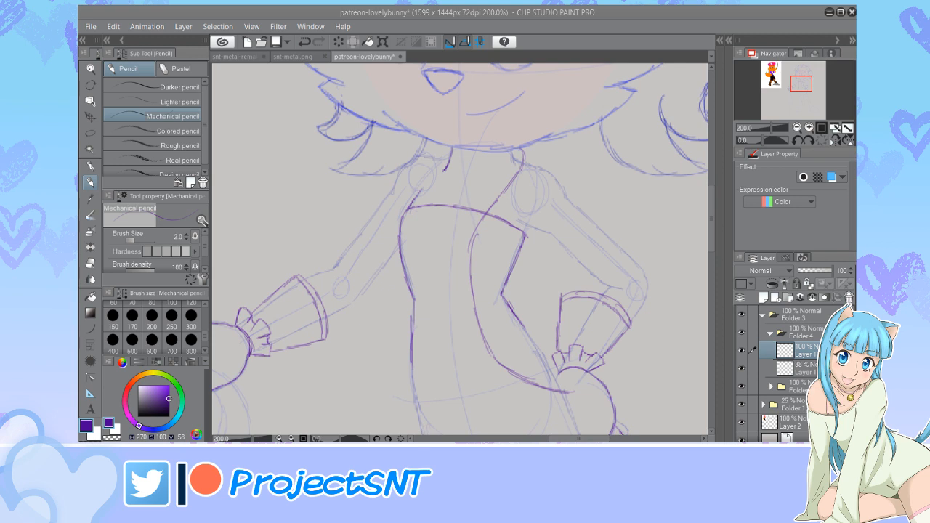
Sketch the hip-resting arm's shoulder line and sleeve notch, and erase the bodice outline beyond the jacket edge
{"action": "left_click_drag", "start_coordinate": [566, 438], "coordinate": [581, 438]}
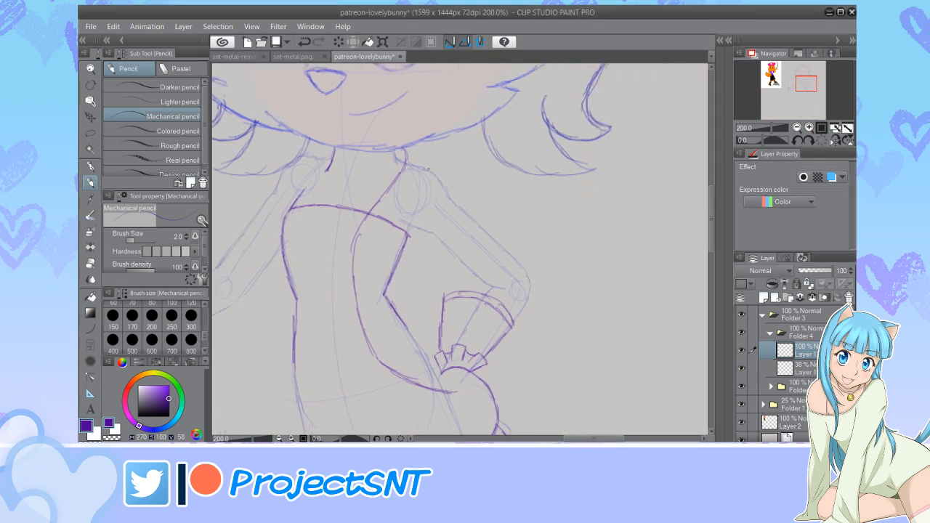
{"action": "mouse_move", "coordinate": [425, 168]}
{"action": "left_mouse_down"}
{"action": "mouse_move", "coordinate": [444, 176]}
{"action": "mouse_move", "coordinate": [455, 206]}
{"action": "left_mouse_up"}
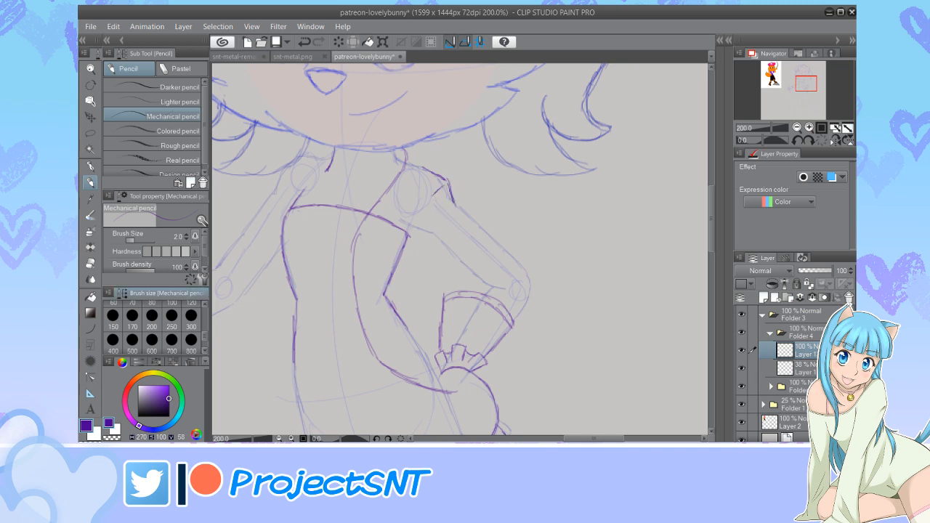
{"action": "key", "text": "e"}
{"action": "mouse_move", "coordinate": [375, 214]}
{"action": "left_mouse_down"}
{"action": "mouse_move", "coordinate": [401, 243]}
{"action": "mouse_move", "coordinate": [384, 291]}
{"action": "left_mouse_up"}
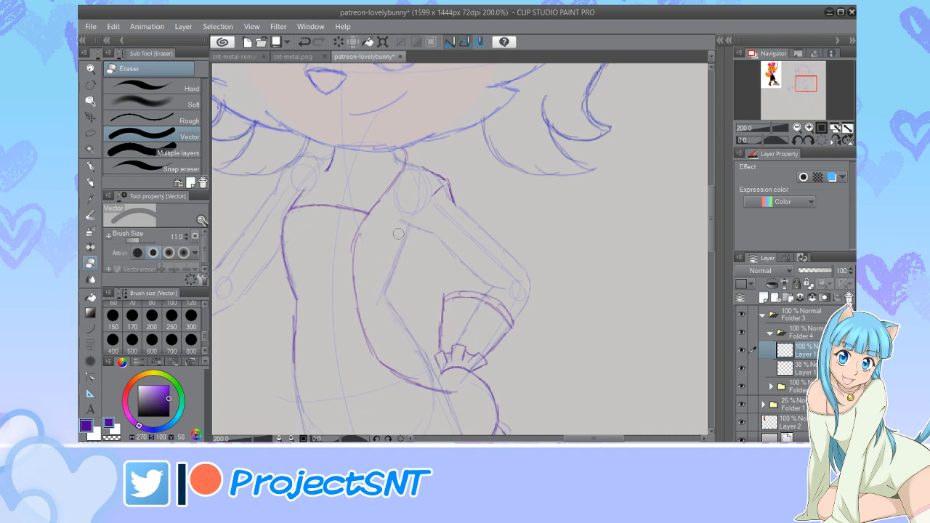
Try a parallel second line along the jacket's front edge and extra collar strokes beside the neck
{"action": "key", "text": "p"}
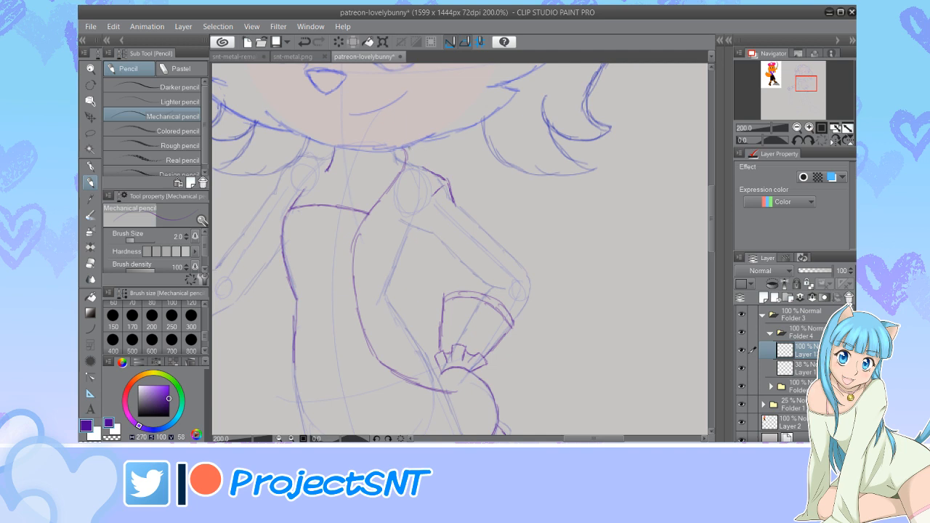
{"action": "mouse_move", "coordinate": [407, 145]}
{"action": "left_mouse_down"}
{"action": "mouse_move", "coordinate": [401, 185]}
{"action": "mouse_move", "coordinate": [362, 242]}
{"action": "mouse_move", "coordinate": [356, 274]}
{"action": "mouse_move", "coordinate": [382, 357]}
{"action": "mouse_move", "coordinate": [456, 393]}
{"action": "left_mouse_up"}
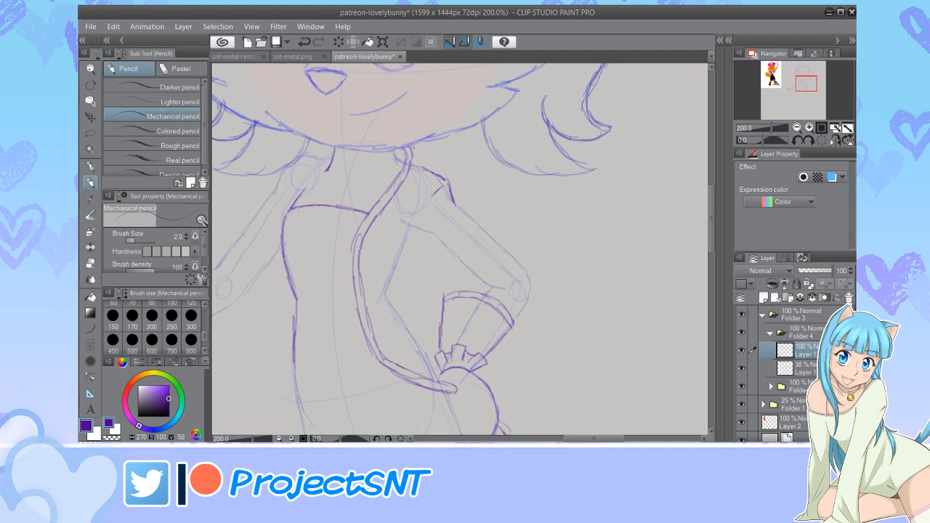
{"action": "left_click_drag", "start_coordinate": [410, 144], "coordinate": [423, 175]}
{"action": "left_click", "coordinate": [304, 42]}
{"action": "left_click", "coordinate": [304, 42]}
{"action": "mouse_move", "coordinate": [408, 144]}
{"action": "left_mouse_down"}
{"action": "mouse_move", "coordinate": [425, 171]}
{"action": "mouse_move", "coordinate": [390, 223]}
{"action": "mouse_move", "coordinate": [422, 157]}
{"action": "mouse_move", "coordinate": [427, 167]}
{"action": "mouse_move", "coordinate": [382, 251]}
{"action": "left_mouse_up"}
{"action": "key", "text": "e"}
{"action": "key", "text": "p"}
{"action": "key", "text": "ctrl+z"}
{"action": "key", "text": "ctrl+z"}
{"action": "key", "text": "ctrl+z"}
{"action": "key", "text": "ctrl+z"}
{"action": "key", "text": "ctrl+z"}
{"action": "key", "text": "ctrl+z"}
Erase the jacket's doubled front edge from the hip up to the neck
{"action": "key", "text": "e"}
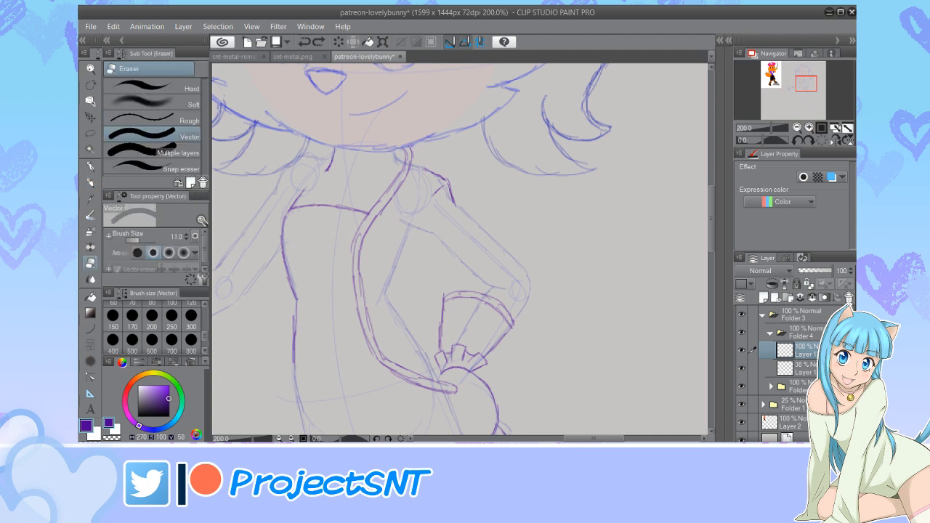
{"action": "mouse_move", "coordinate": [456, 395]}
{"action": "left_mouse_down"}
{"action": "mouse_move", "coordinate": [414, 380]}
{"action": "mouse_move", "coordinate": [434, 379]}
{"action": "mouse_move", "coordinate": [375, 340]}
{"action": "mouse_move", "coordinate": [360, 289]}
{"action": "mouse_move", "coordinate": [353, 244]}
{"action": "mouse_move", "coordinate": [404, 154]}
{"action": "mouse_move", "coordinate": [416, 165]}
{"action": "left_mouse_up"}
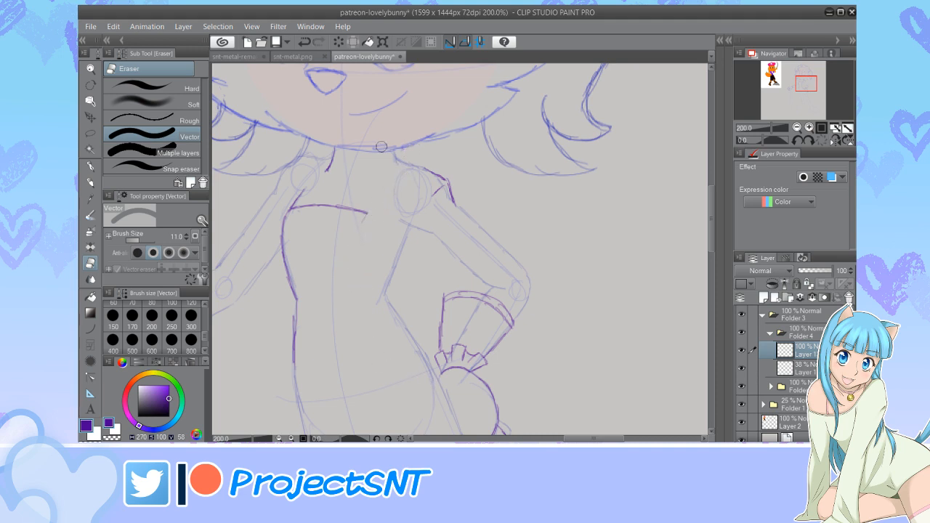
Trace the sleeve of the hip-resting arm from the shoulder to the cuff, including the elbow bend, inner edge and creases
{"action": "key", "text": "p"}
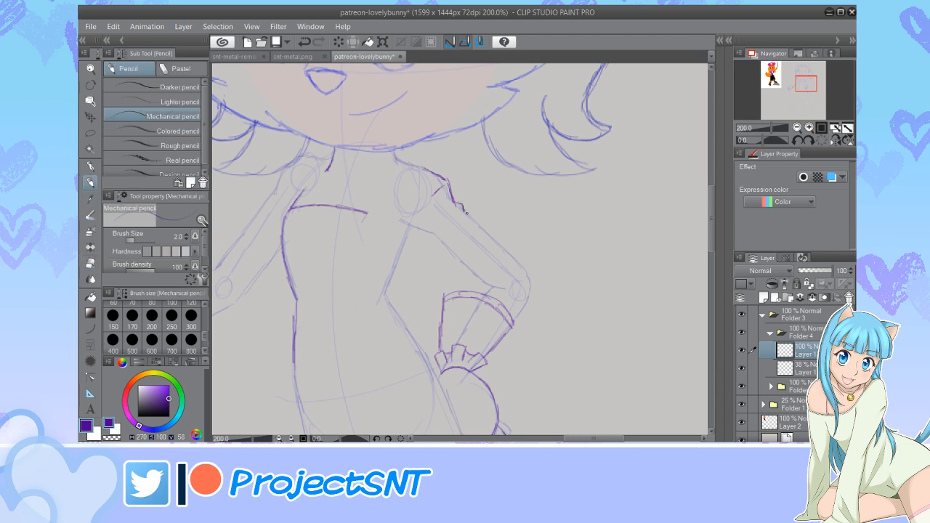
{"action": "left_click_drag", "start_coordinate": [467, 212], "coordinate": [515, 258]}
{"action": "left_click", "coordinate": [305, 42]}
{"action": "left_click", "coordinate": [304, 42]}
{"action": "mouse_move", "coordinate": [476, 221]}
{"action": "left_mouse_down"}
{"action": "mouse_move", "coordinate": [535, 290]}
{"action": "mouse_move", "coordinate": [513, 321]}
{"action": "left_mouse_up"}
{"action": "mouse_move", "coordinate": [488, 289]}
{"action": "left_mouse_down"}
{"action": "mouse_move", "coordinate": [513, 284]}
{"action": "mouse_move", "coordinate": [490, 288]}
{"action": "left_mouse_up"}
{"action": "mouse_move", "coordinate": [402, 222]}
{"action": "left_mouse_down"}
{"action": "mouse_move", "coordinate": [433, 233]}
{"action": "mouse_move", "coordinate": [489, 284]}
{"action": "left_mouse_up"}
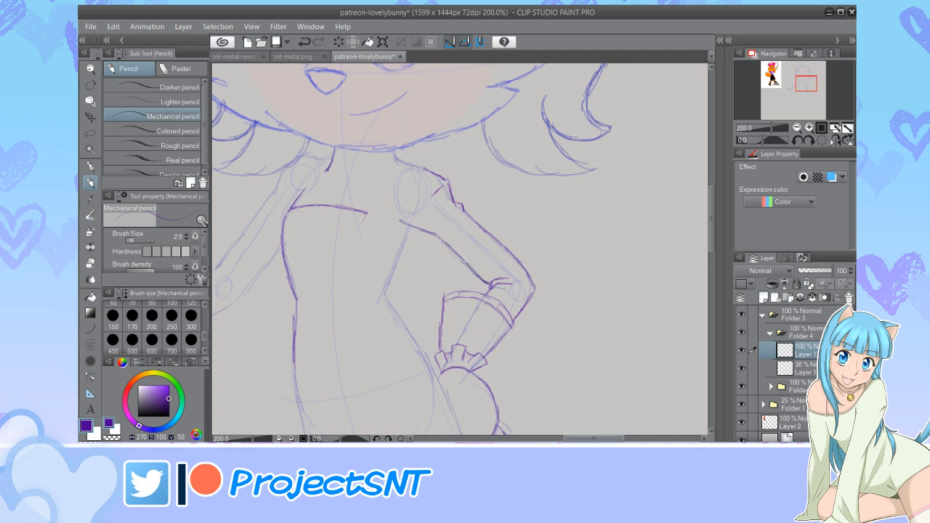
Sketch a long pointed lapel on the hip-hand side, with the jacket's front edge flaring to the hip and its waist contour
{"action": "mouse_move", "coordinate": [593, 439]}
{"action": "left_mouse_down"}
{"action": "mouse_move", "coordinate": [568, 439]}
{"action": "mouse_move", "coordinate": [585, 438]}
{"action": "left_mouse_up"}
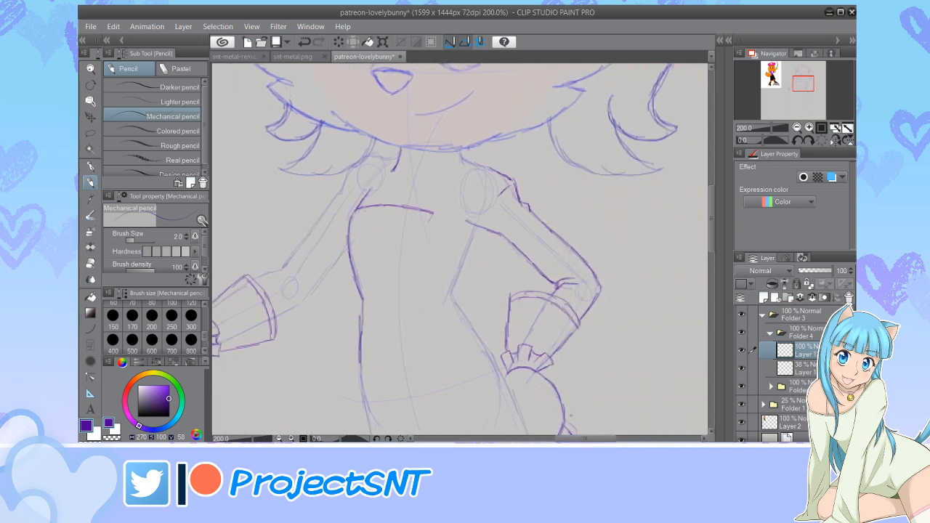
{"action": "key", "text": "e"}
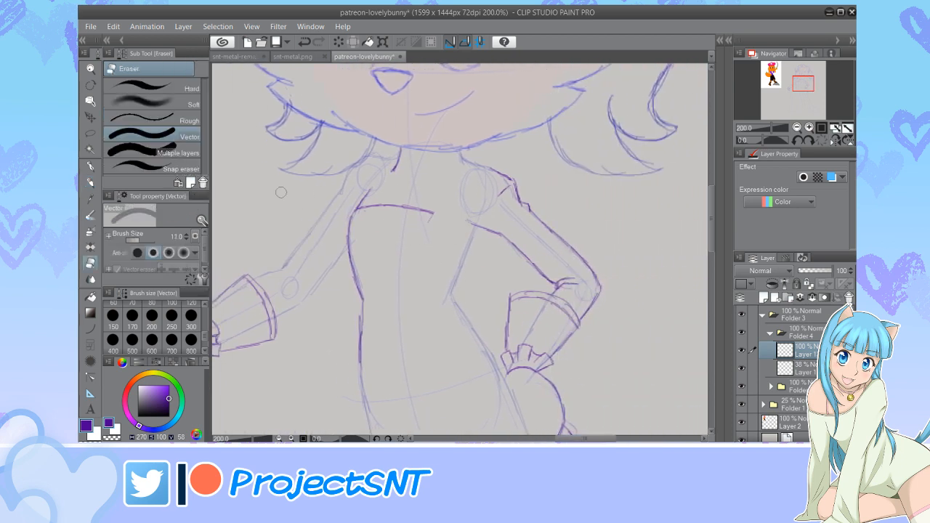
{"action": "key", "text": "p"}
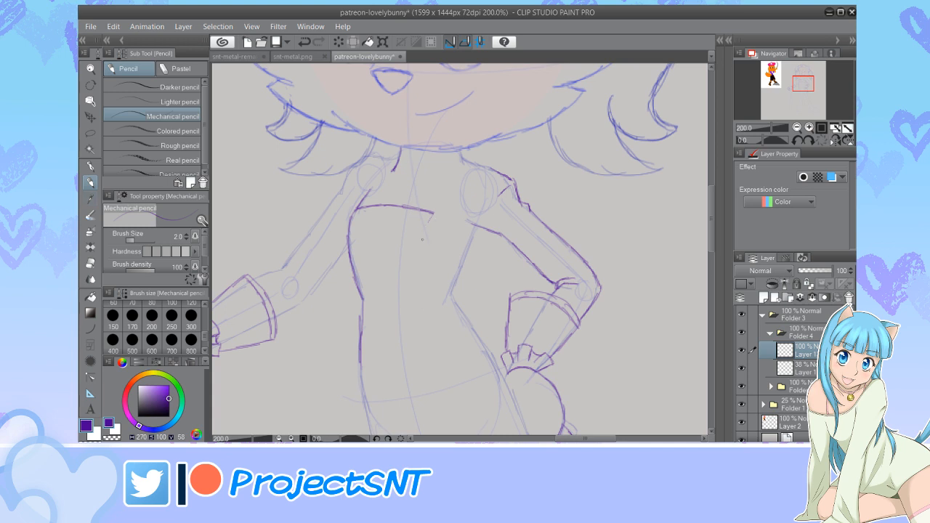
{"action": "mouse_move", "coordinate": [402, 263]}
{"action": "left_mouse_down"}
{"action": "mouse_move", "coordinate": [473, 159]}
{"action": "mouse_move", "coordinate": [461, 152]}
{"action": "mouse_move", "coordinate": [485, 157]}
{"action": "mouse_move", "coordinate": [494, 164]}
{"action": "mouse_move", "coordinate": [486, 180]}
{"action": "mouse_move", "coordinate": [404, 270]}
{"action": "mouse_move", "coordinate": [440, 232]}
{"action": "left_mouse_up"}
{"action": "scroll", "coordinate": [682, 233], "scroll_direction": "down", "scroll_amount": 3}
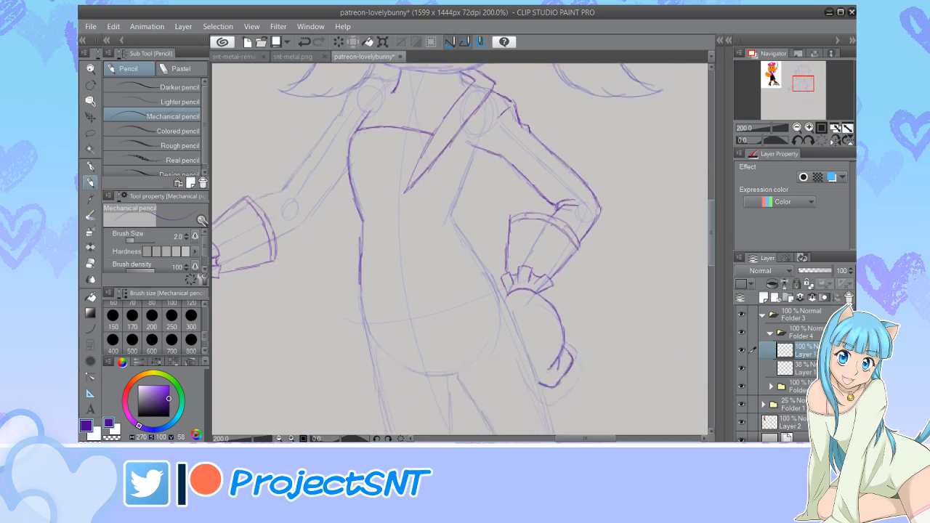
{"action": "mouse_move", "coordinate": [405, 199]}
{"action": "left_mouse_down"}
{"action": "mouse_move", "coordinate": [415, 249]}
{"action": "mouse_move", "coordinate": [518, 315]}
{"action": "left_mouse_up"}
{"action": "left_click_drag", "start_coordinate": [478, 159], "coordinate": [452, 221]}
{"action": "left_click_drag", "start_coordinate": [479, 250], "coordinate": [519, 317]}
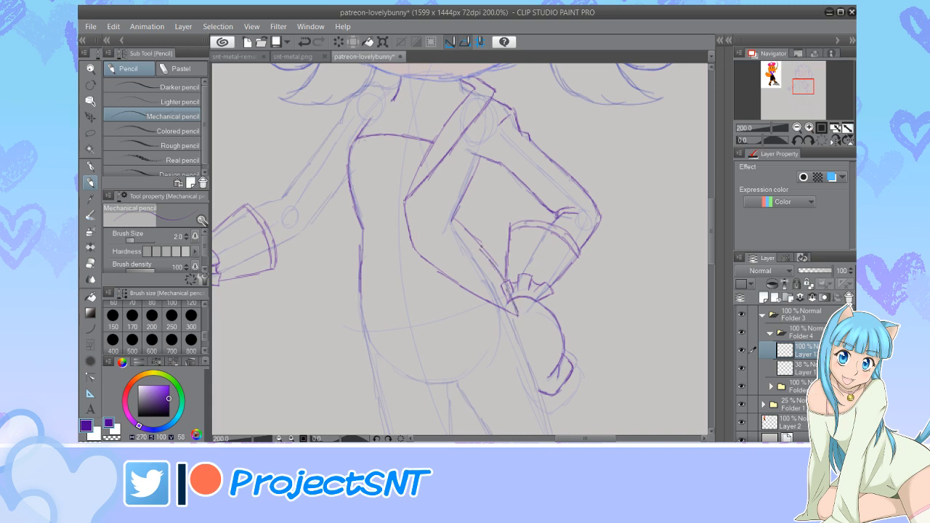
Sketch the matching lapel on the outstretched-arm side and extend its front edge down into a flared jacket tail
{"action": "scroll", "coordinate": [670, 216], "scroll_direction": "up", "scroll_amount": 3}
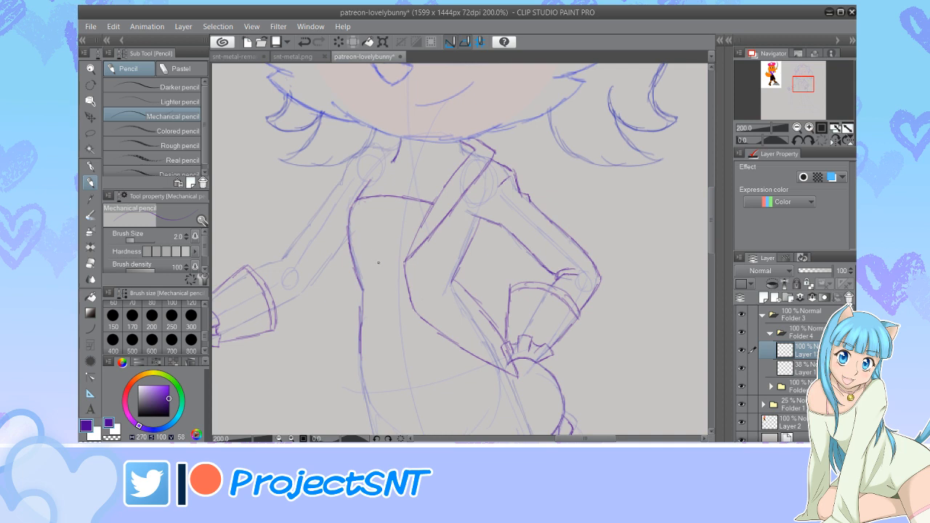
{"action": "mouse_move", "coordinate": [378, 262]}
{"action": "left_mouse_down"}
{"action": "mouse_move", "coordinate": [366, 153]}
{"action": "mouse_move", "coordinate": [392, 136]}
{"action": "mouse_move", "coordinate": [400, 146]}
{"action": "mouse_move", "coordinate": [347, 157]}
{"action": "mouse_move", "coordinate": [379, 264]}
{"action": "mouse_move", "coordinate": [353, 194]}
{"action": "left_mouse_up"}
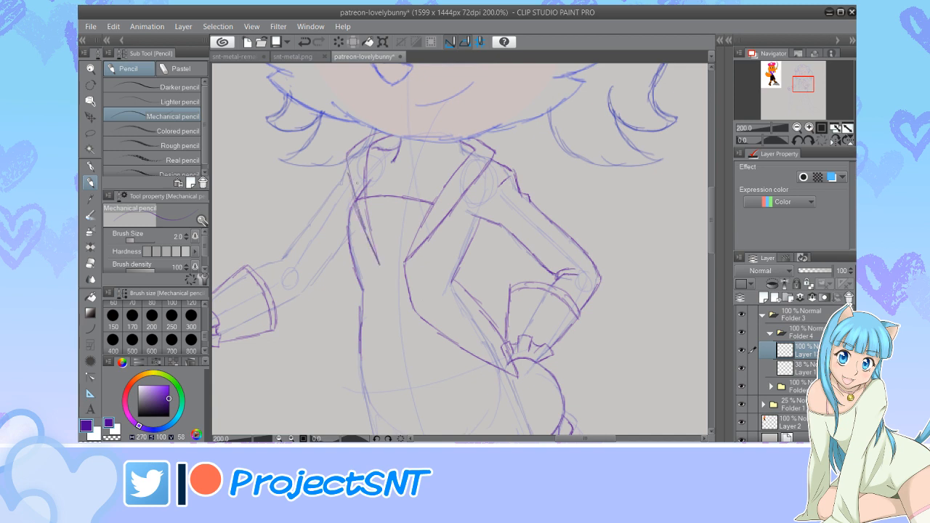
{"action": "scroll", "coordinate": [376, 195], "scroll_direction": "down", "scroll_amount": 3}
{"action": "key", "text": "e"}
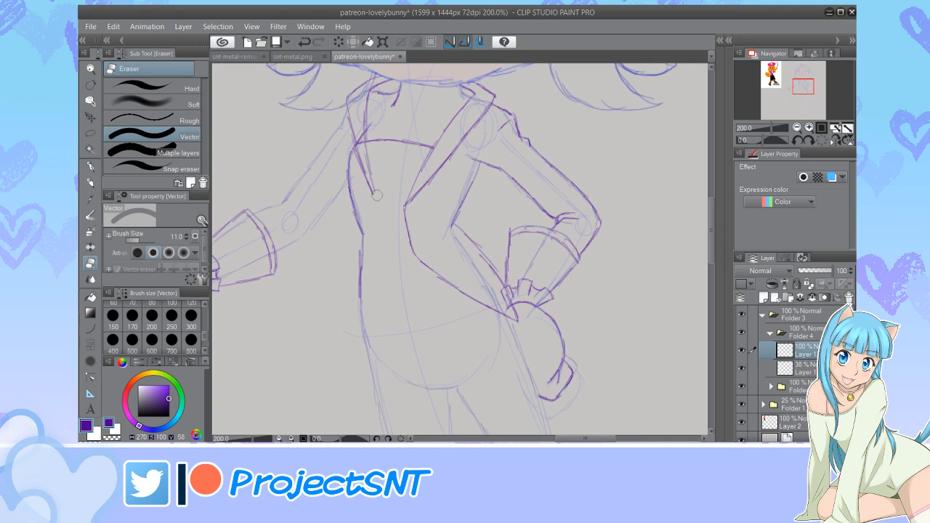
{"action": "key", "text": "p"}
{"action": "mouse_move", "coordinate": [367, 173]}
{"action": "left_mouse_down"}
{"action": "mouse_move", "coordinate": [382, 247]}
{"action": "mouse_move", "coordinate": [333, 331]}
{"action": "left_mouse_up"}
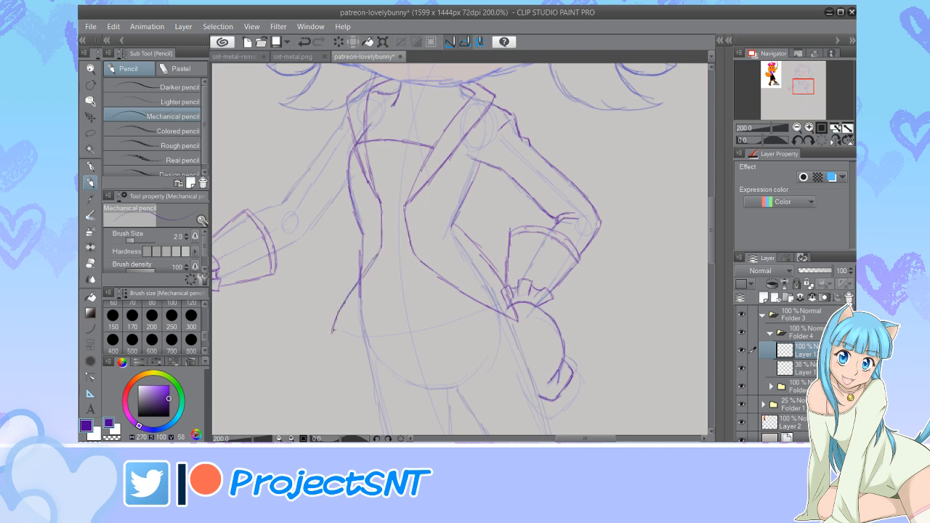
Trace the jacket's outer side down to the tail tip and redraw the front edge with a smoother waist curve
{"action": "scroll", "coordinate": [459, 248], "scroll_direction": "up", "scroll_amount": 3}
{"action": "scroll", "coordinate": [459, 249], "scroll_direction": "down", "scroll_amount": 2}
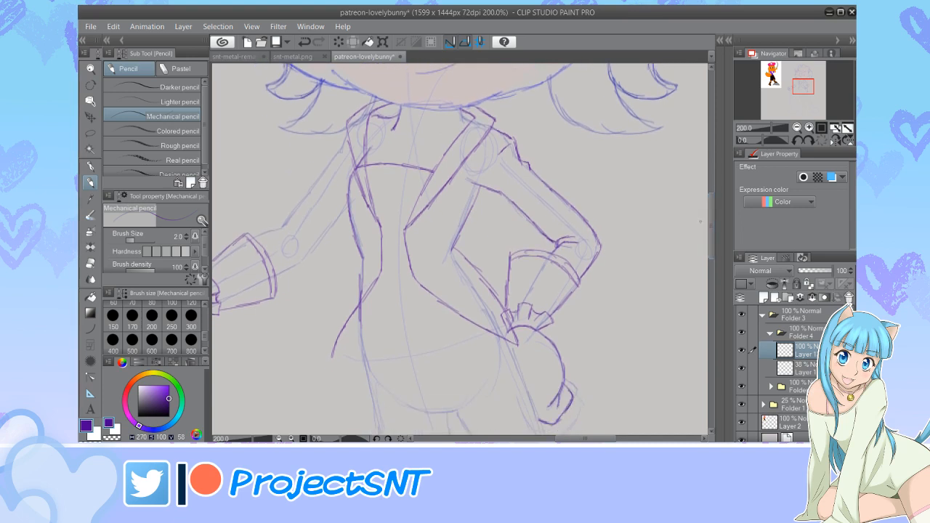
{"action": "mouse_move", "coordinate": [356, 166]}
{"action": "left_mouse_down"}
{"action": "mouse_move", "coordinate": [347, 207]}
{"action": "mouse_move", "coordinate": [363, 260]}
{"action": "mouse_move", "coordinate": [331, 358]}
{"action": "left_mouse_up"}
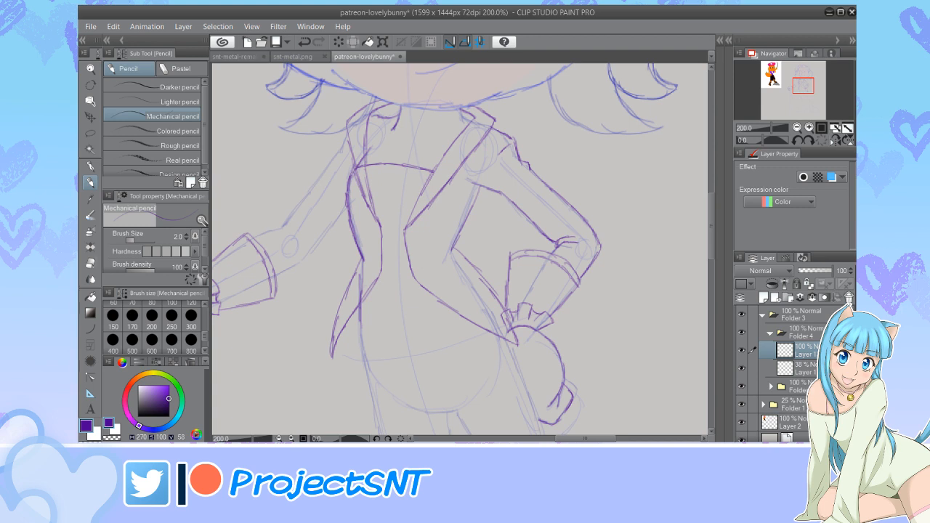
{"action": "key", "text": "e"}
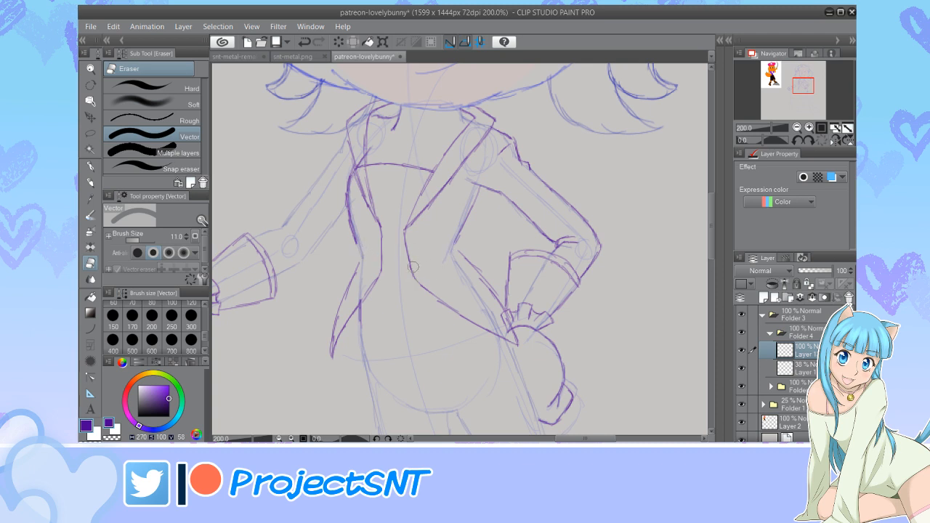
{"action": "left_click_drag", "start_coordinate": [387, 245], "coordinate": [374, 285]}
{"action": "key", "text": "p"}
{"action": "mouse_move", "coordinate": [380, 228]}
{"action": "left_mouse_down"}
{"action": "mouse_move", "coordinate": [381, 287]}
{"action": "mouse_move", "coordinate": [362, 306]}
{"action": "left_mouse_up"}
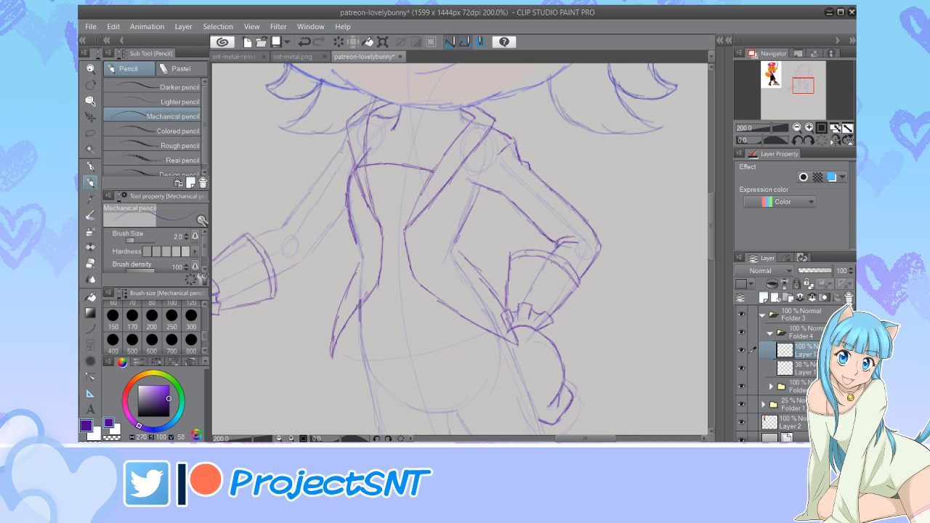
Sketch a belt around the waist with a rectangular buckle, clearing the lines inside it and adding an inner frame
{"action": "mouse_move", "coordinate": [359, 245]}
{"action": "left_mouse_down"}
{"action": "mouse_move", "coordinate": [421, 252]}
{"action": "mouse_move", "coordinate": [458, 236]}
{"action": "mouse_move", "coordinate": [463, 255]}
{"action": "left_mouse_up"}
{"action": "mouse_move", "coordinate": [356, 241]}
{"action": "left_mouse_down"}
{"action": "mouse_move", "coordinate": [358, 265]}
{"action": "mouse_move", "coordinate": [373, 267]}
{"action": "mouse_move", "coordinate": [452, 262]}
{"action": "mouse_move", "coordinate": [408, 273]}
{"action": "left_mouse_up"}
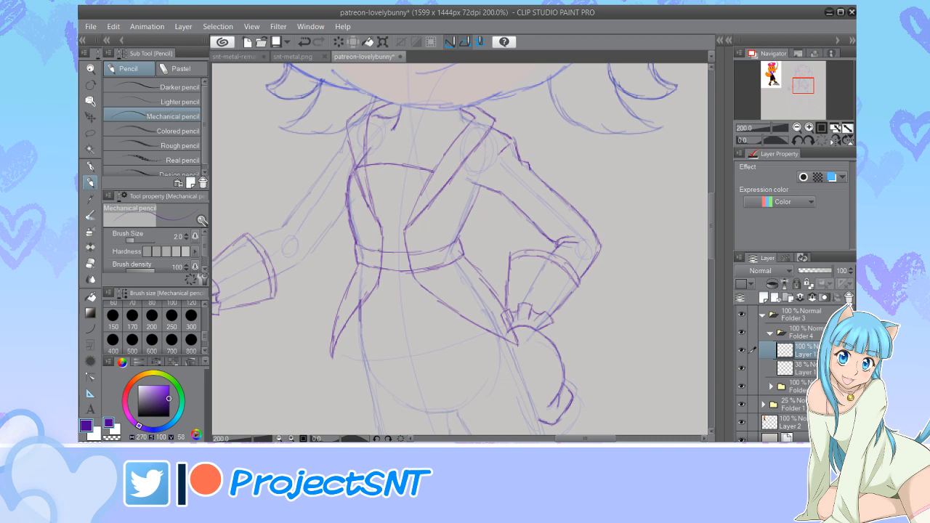
{"action": "mouse_move", "coordinate": [375, 244]}
{"action": "left_mouse_down"}
{"action": "mouse_move", "coordinate": [375, 277]}
{"action": "mouse_move", "coordinate": [422, 277]}
{"action": "mouse_move", "coordinate": [396, 244]}
{"action": "mouse_move", "coordinate": [417, 243]}
{"action": "mouse_move", "coordinate": [419, 275]}
{"action": "left_mouse_up"}
{"action": "key", "text": "e"}
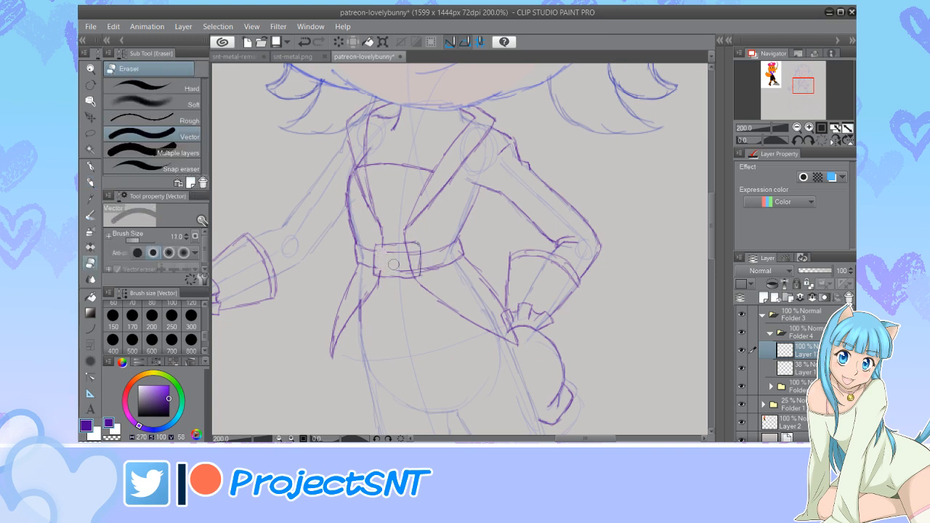
{"action": "mouse_move", "coordinate": [396, 254]}
{"action": "left_mouse_down"}
{"action": "mouse_move", "coordinate": [412, 269]}
{"action": "mouse_move", "coordinate": [408, 252]}
{"action": "mouse_move", "coordinate": [385, 255]}
{"action": "mouse_move", "coordinate": [381, 267]}
{"action": "left_mouse_up"}
{"action": "key", "text": "p"}
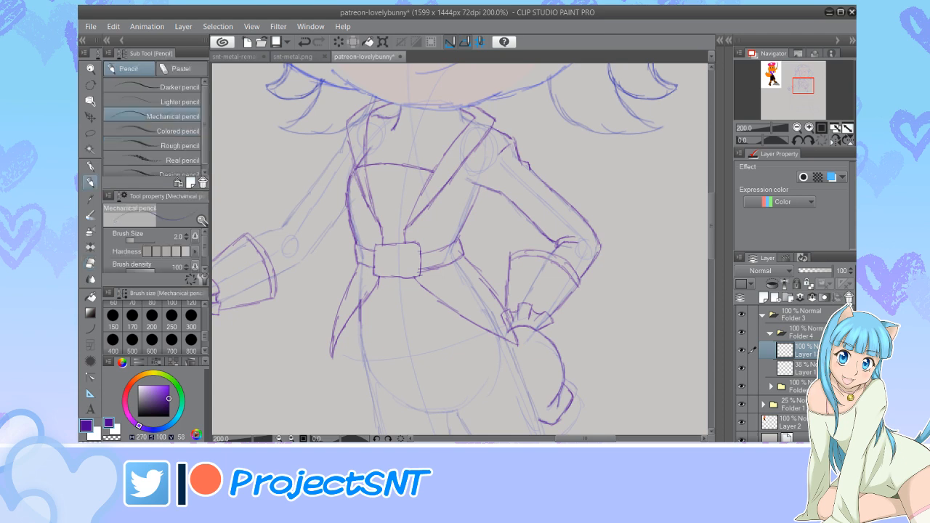
{"action": "mouse_move", "coordinate": [382, 252]}
{"action": "left_mouse_down"}
{"action": "mouse_move", "coordinate": [380, 271]}
{"action": "mouse_move", "coordinate": [412, 270]}
{"action": "mouse_move", "coordinate": [412, 253]}
{"action": "mouse_move", "coordinate": [381, 252]}
{"action": "mouse_move", "coordinate": [410, 251]}
{"action": "left_mouse_up"}
Erase the bodice neckline overlapping the lapel on the outstretched-arm side
{"action": "key", "text": "e"}
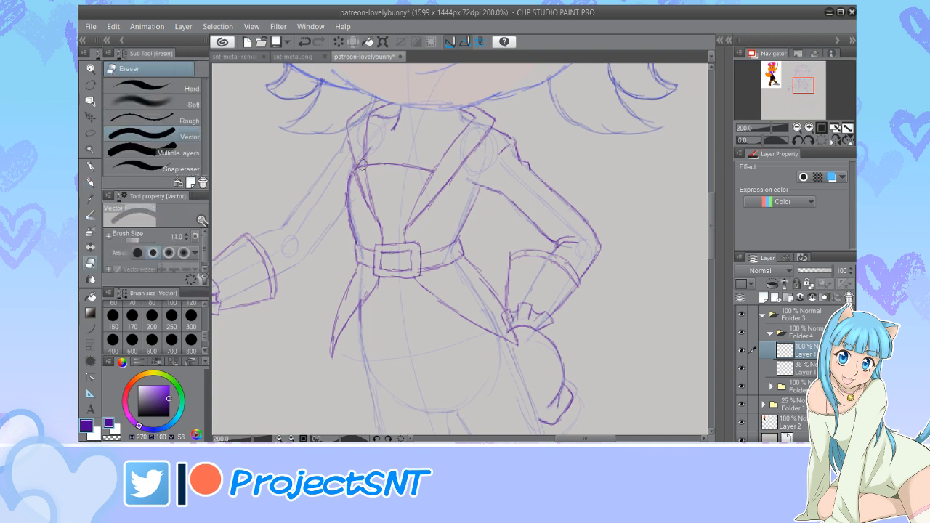
{"action": "key", "text": "p"}
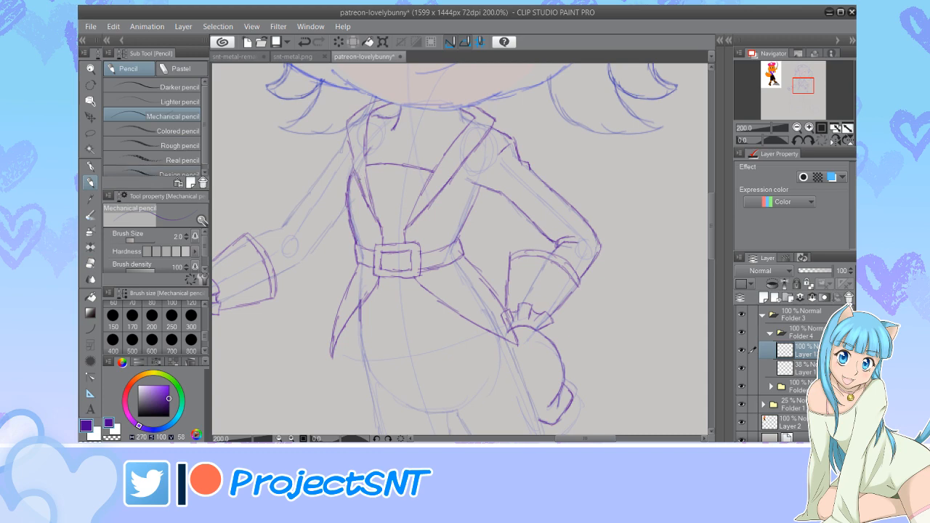
Erase the curved neckline that runs across the chest between the jacket lapels
{"action": "mouse_move", "coordinate": [358, 177]}
{"action": "left_mouse_down"}
{"action": "mouse_move", "coordinate": [352, 146]}
{"action": "mouse_move", "coordinate": [356, 174]}
{"action": "left_mouse_up"}
{"action": "key", "text": "ctrl+minus"}
{"action": "key", "text": "ctrl+minus"}
{"action": "key", "text": "ctrl+minus"}
{"action": "key", "text": "ctrl+minus"}
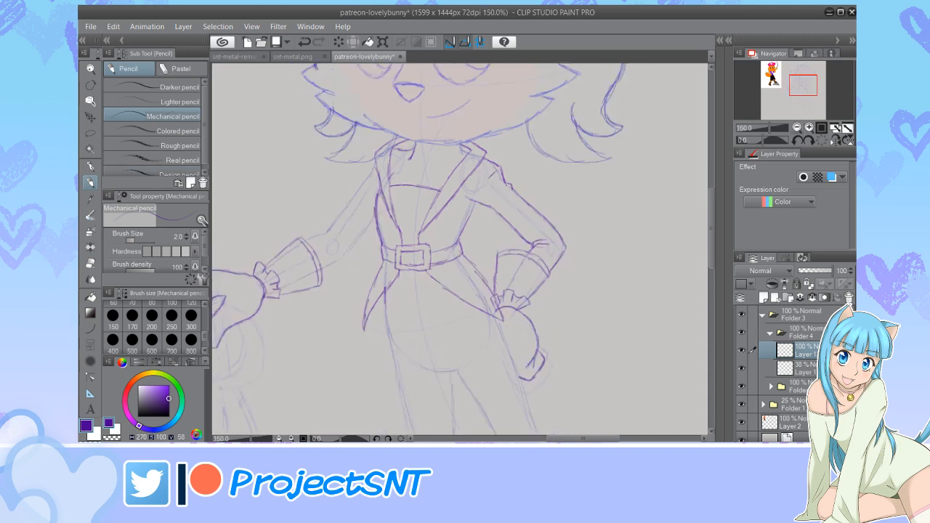
{"action": "key", "text": "ctrl+plus"}
{"action": "key", "text": "ctrl+plus"}
{"action": "key", "text": "ctrl+plus"}
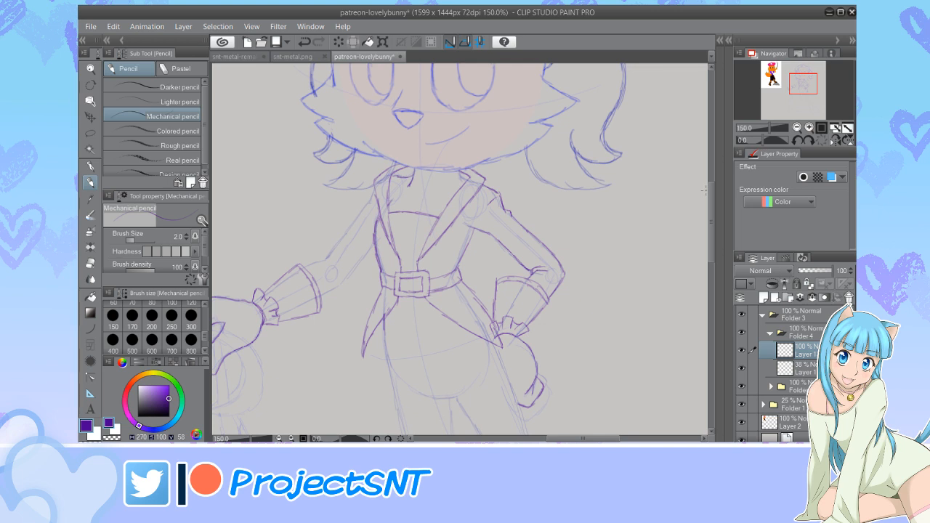
{"action": "key", "text": "e"}
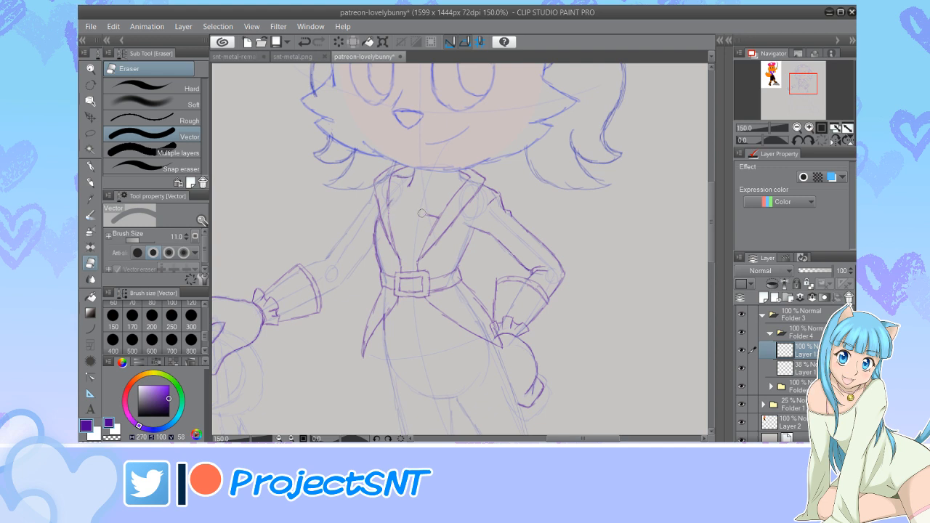
{"action": "key", "text": "p"}
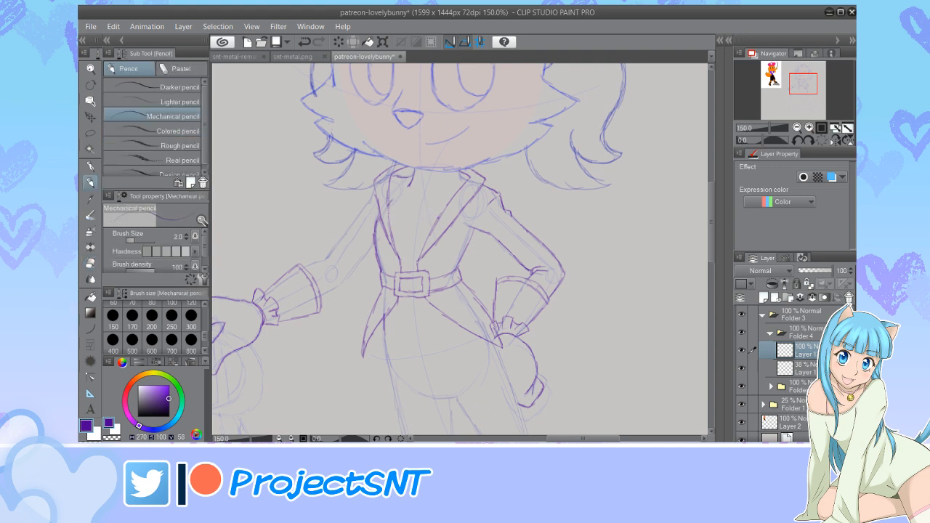
Redraw the neckline as a single curve across the chest from one lapel to the other, undoing unwanted strokes
{"action": "mouse_move", "coordinate": [421, 209]}
{"action": "left_mouse_down"}
{"action": "mouse_move", "coordinate": [458, 176]}
{"action": "mouse_move", "coordinate": [423, 208]}
{"action": "mouse_move", "coordinate": [407, 188]}
{"action": "mouse_move", "coordinate": [421, 208]}
{"action": "left_mouse_up"}
{"action": "left_click", "coordinate": [304, 41]}
{"action": "left_click", "coordinate": [304, 41]}
{"action": "left_click", "coordinate": [304, 42]}
{"action": "left_click", "coordinate": [305, 41]}
{"action": "left_click_drag", "start_coordinate": [388, 215], "coordinate": [439, 213]}
Pencil a ruffled trim along the upper edge of the neckline between the lapels
{"action": "key", "text": "ctrl+plus"}
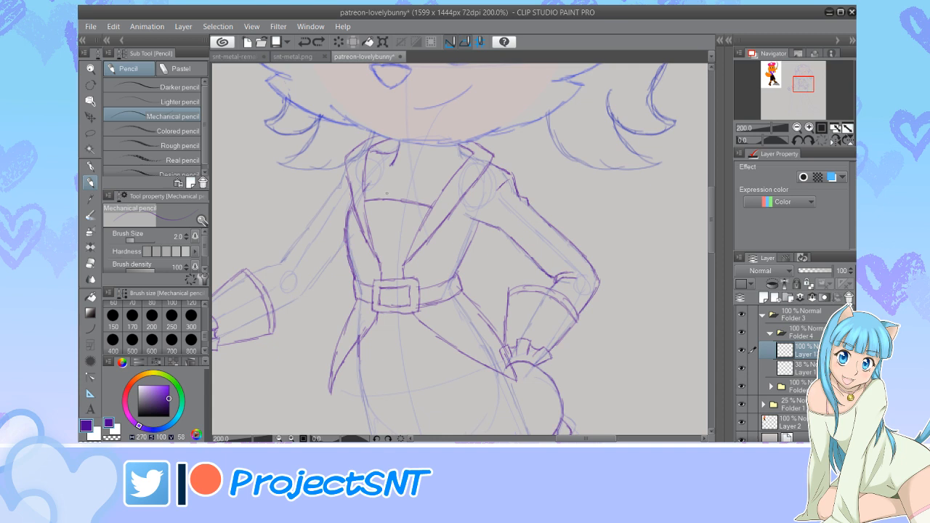
{"action": "mouse_move", "coordinate": [389, 189]}
{"action": "left_mouse_down"}
{"action": "mouse_move", "coordinate": [389, 178]}
{"action": "mouse_move", "coordinate": [408, 180]}
{"action": "mouse_move", "coordinate": [410, 196]}
{"action": "mouse_move", "coordinate": [427, 183]}
{"action": "mouse_move", "coordinate": [439, 190]}
{"action": "left_mouse_up"}
{"action": "mouse_move", "coordinate": [374, 192]}
{"action": "left_mouse_down"}
{"action": "mouse_move", "coordinate": [378, 177]}
{"action": "mouse_move", "coordinate": [427, 188]}
{"action": "left_mouse_up"}
{"action": "left_click", "coordinate": [797, 128]}
{"action": "left_click", "coordinate": [797, 128]}
{"action": "left_click", "coordinate": [797, 128]}
{"action": "left_click", "coordinate": [797, 127]}
{"action": "left_click", "coordinate": [797, 128]}
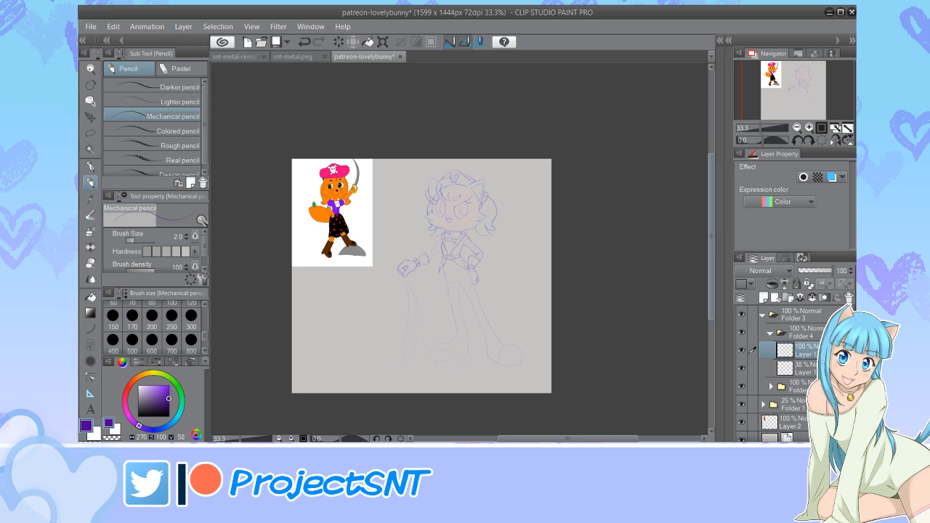
Sketch a wavy, slanting skirt hem below the coat tails, reaching down past the hand resting on the hip
{"action": "left_click_drag", "start_coordinate": [711, 218], "coordinate": [712, 240]}
{"action": "left_click", "coordinate": [809, 128]}
{"action": "left_click", "coordinate": [809, 127]}
{"action": "left_click", "coordinate": [809, 128]}
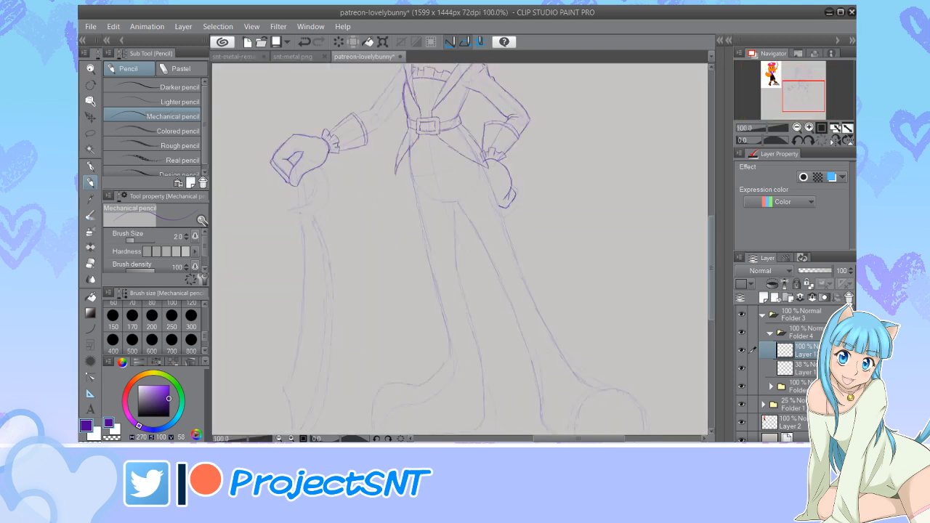
{"action": "scroll", "coordinate": [460, 249], "scroll_direction": "up", "scroll_amount": 2}
{"action": "key", "text": "ctrl+plus"}
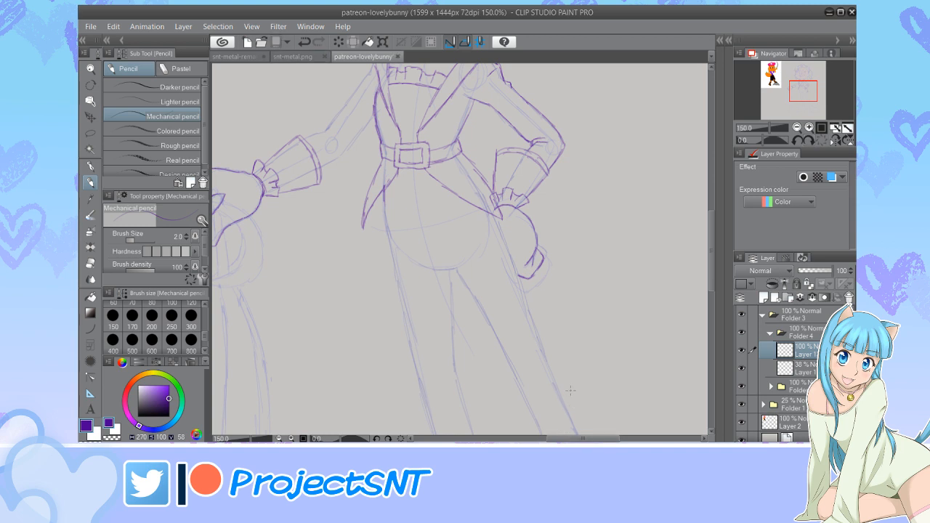
{"action": "mouse_move", "coordinate": [574, 439]}
{"action": "left_mouse_down"}
{"action": "mouse_move", "coordinate": [589, 439]}
{"action": "mouse_move", "coordinate": [580, 438]}
{"action": "left_mouse_up"}
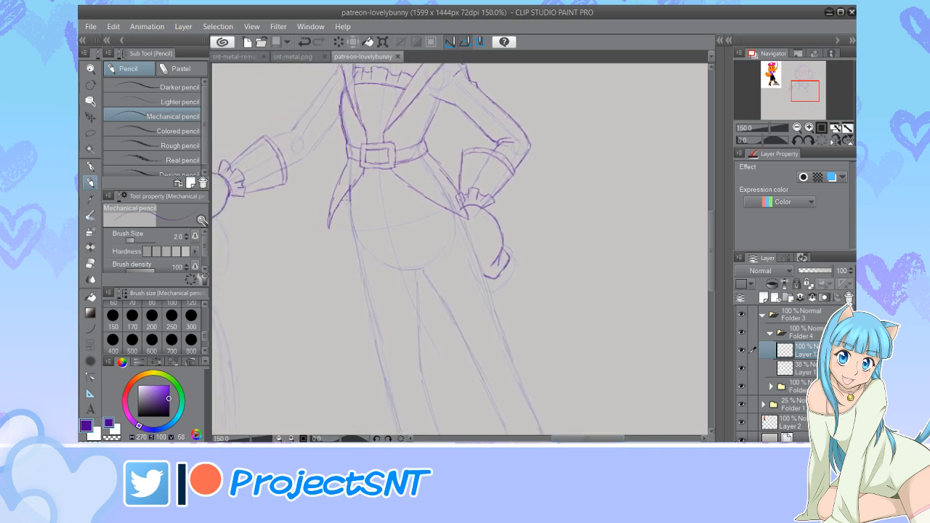
{"action": "key", "text": "e"}
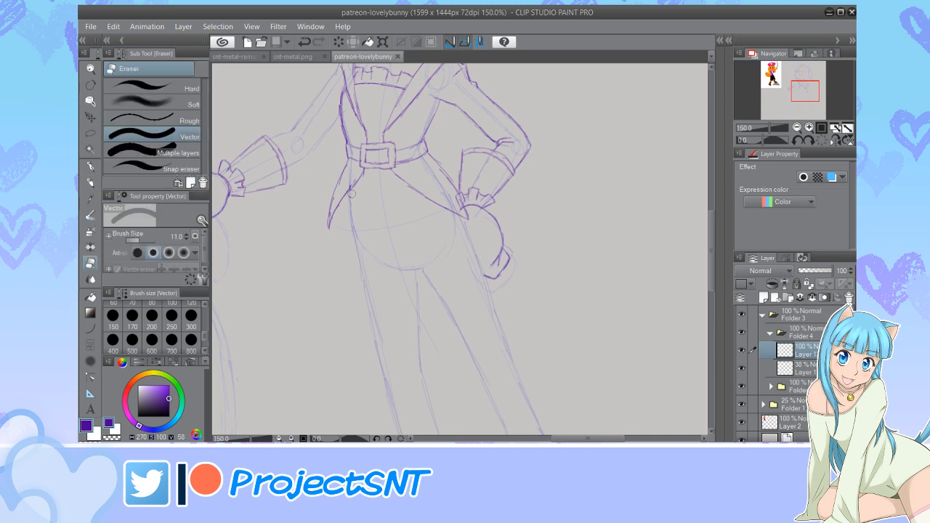
{"action": "key", "text": "p"}
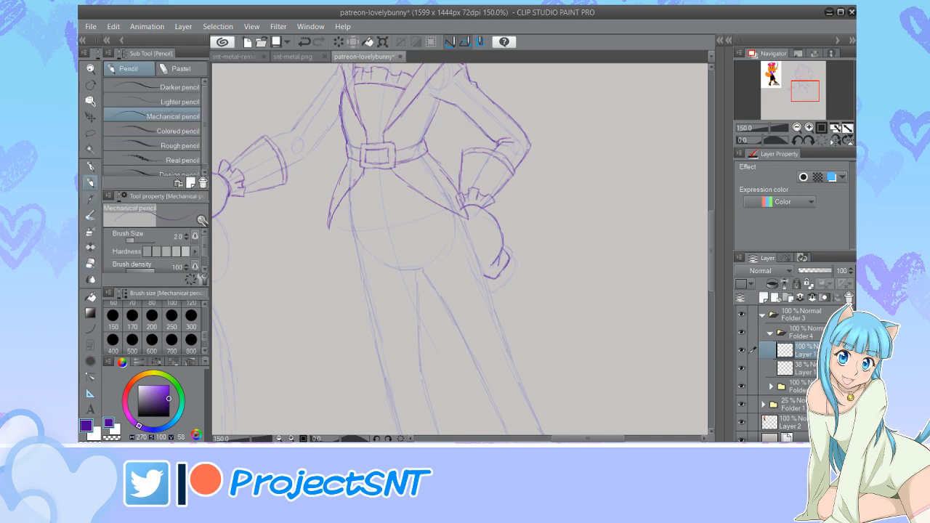
{"action": "mouse_move", "coordinate": [337, 204]}
{"action": "left_mouse_down"}
{"action": "mouse_move", "coordinate": [337, 243]}
{"action": "mouse_move", "coordinate": [399, 274]}
{"action": "mouse_move", "coordinate": [428, 276]}
{"action": "left_mouse_up"}
{"action": "mouse_move", "coordinate": [446, 242]}
{"action": "left_mouse_down"}
{"action": "mouse_move", "coordinate": [461, 286]}
{"action": "mouse_move", "coordinate": [516, 293]}
{"action": "left_mouse_up"}
{"action": "left_click_drag", "start_coordinate": [481, 235], "coordinate": [509, 290]}
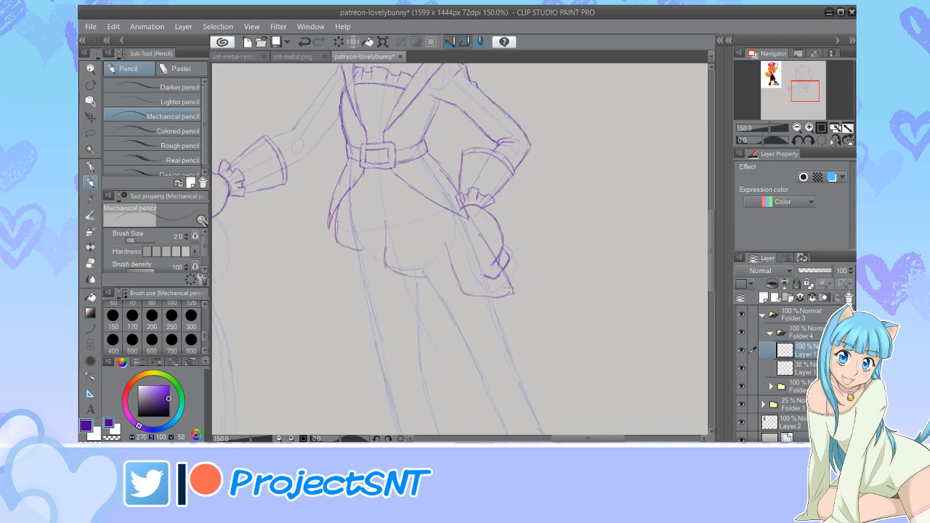
Add fold lines running down the skirt to its hem and undo the last unwanted strokes
{"action": "mouse_move", "coordinate": [425, 231]}
{"action": "left_mouse_down"}
{"action": "mouse_move", "coordinate": [427, 277]}
{"action": "mouse_move", "coordinate": [428, 249]}
{"action": "mouse_move", "coordinate": [445, 268]}
{"action": "left_mouse_up"}
{"action": "mouse_move", "coordinate": [363, 250]}
{"action": "left_mouse_down"}
{"action": "mouse_move", "coordinate": [367, 205]}
{"action": "mouse_move", "coordinate": [383, 249]}
{"action": "left_mouse_up"}
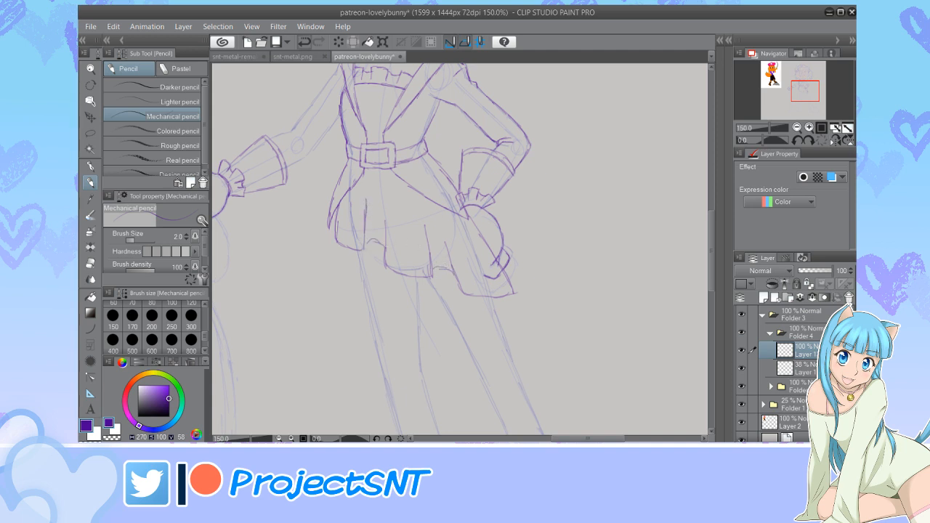
{"action": "left_click", "coordinate": [304, 42]}
{"action": "left_click", "coordinate": [304, 42]}
Sketch the side lines and first two rounded panels of a second skirt tier beneath the wavy hem
{"action": "left_click_drag", "start_coordinate": [342, 248], "coordinate": [341, 295]}
{"action": "left_click_drag", "start_coordinate": [507, 300], "coordinate": [526, 335]}
{"action": "left_click_drag", "start_coordinate": [371, 253], "coordinate": [378, 304]}
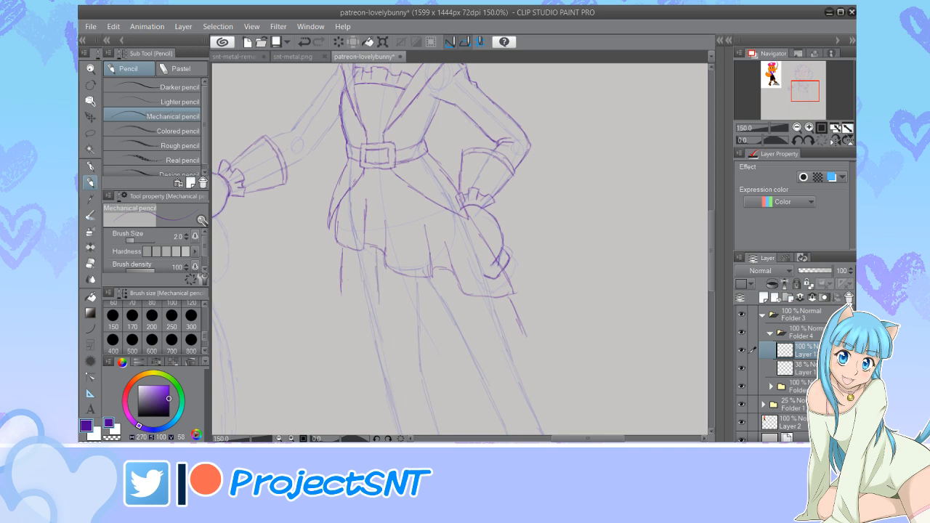
{"action": "key", "text": "e"}
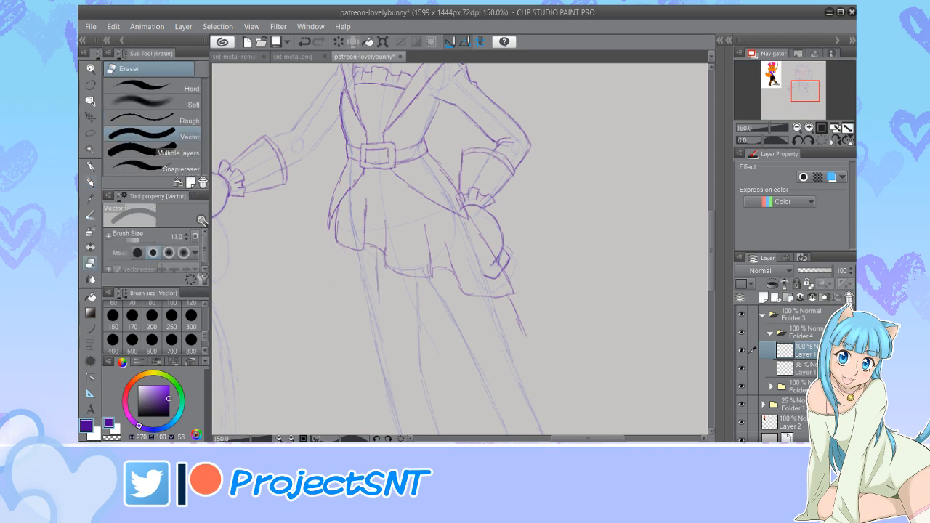
{"action": "key", "text": "p"}
{"action": "mouse_move", "coordinate": [344, 244]}
{"action": "left_mouse_down"}
{"action": "mouse_move", "coordinate": [337, 301]}
{"action": "mouse_move", "coordinate": [374, 306]}
{"action": "mouse_move", "coordinate": [407, 288]}
{"action": "mouse_move", "coordinate": [407, 322]}
{"action": "mouse_move", "coordinate": [444, 333]}
{"action": "left_mouse_up"}
{"action": "left_click_drag", "start_coordinate": [454, 280], "coordinate": [440, 333]}
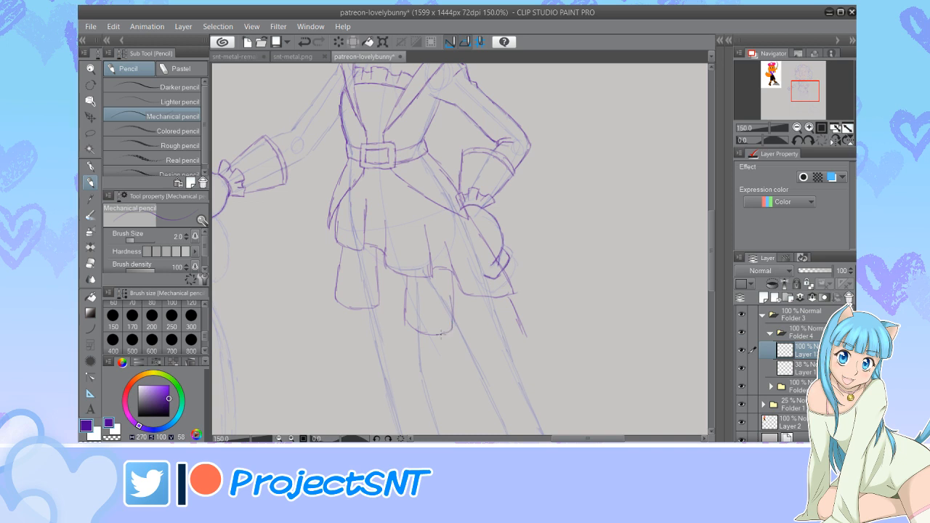
Add the outer panel and the connecting hem lines of the second skirt tier, undoing unwanted strokes
{"action": "mouse_move", "coordinate": [478, 299]}
{"action": "left_mouse_down"}
{"action": "mouse_move", "coordinate": [484, 347]}
{"action": "mouse_move", "coordinate": [505, 353]}
{"action": "mouse_move", "coordinate": [529, 340]}
{"action": "left_mouse_up"}
{"action": "left_click_drag", "start_coordinate": [391, 297], "coordinate": [402, 301]}
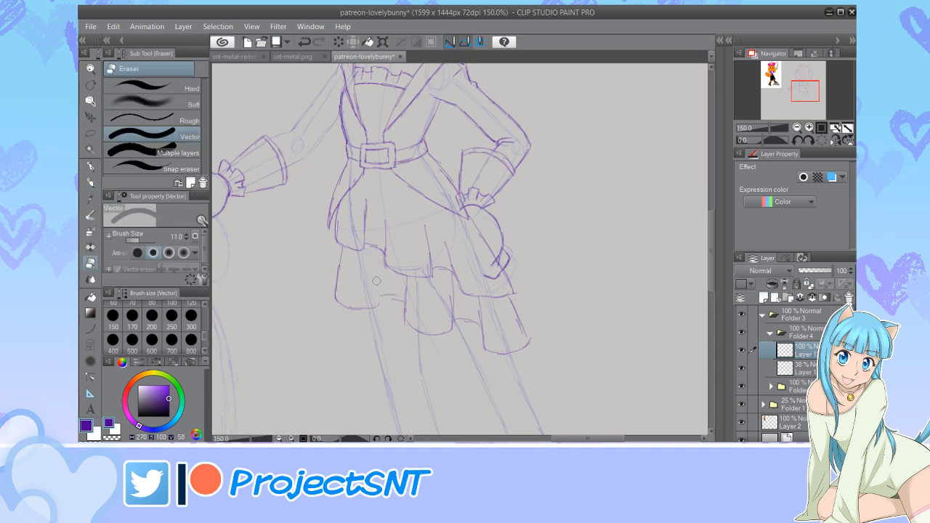
{"action": "left_click_drag", "start_coordinate": [384, 257], "coordinate": [373, 305]}
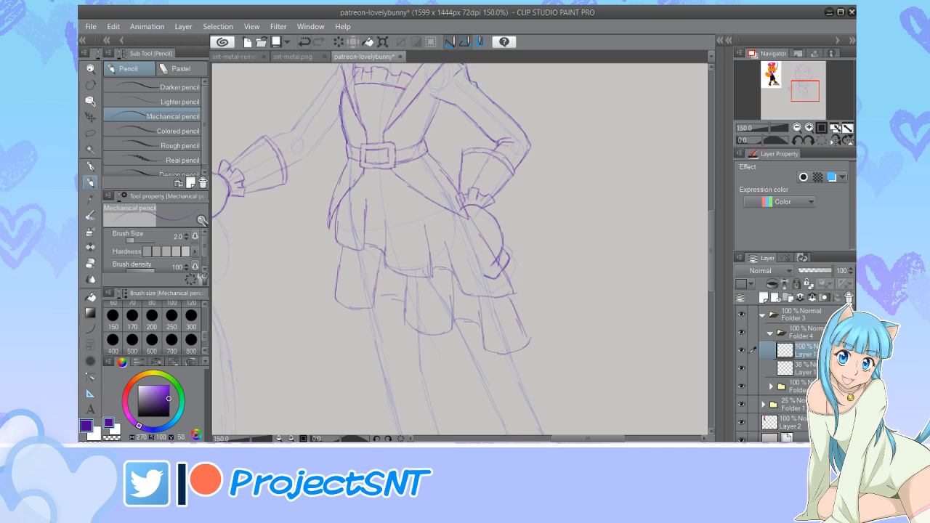
{"action": "key", "text": "ctrl+z"}
{"action": "key", "text": "ctrl+z"}
{"action": "key", "text": "ctrl+z"}
Erase the whole second skirt tier and the smooth outer stretches of the upper hem, keeping the fold lines
{"action": "key", "text": "ctrl+minus"}
{"action": "key", "text": "ctrl+minus"}
{"action": "key", "text": "ctrl+minus"}
{"action": "key", "text": "ctrl+minus"}
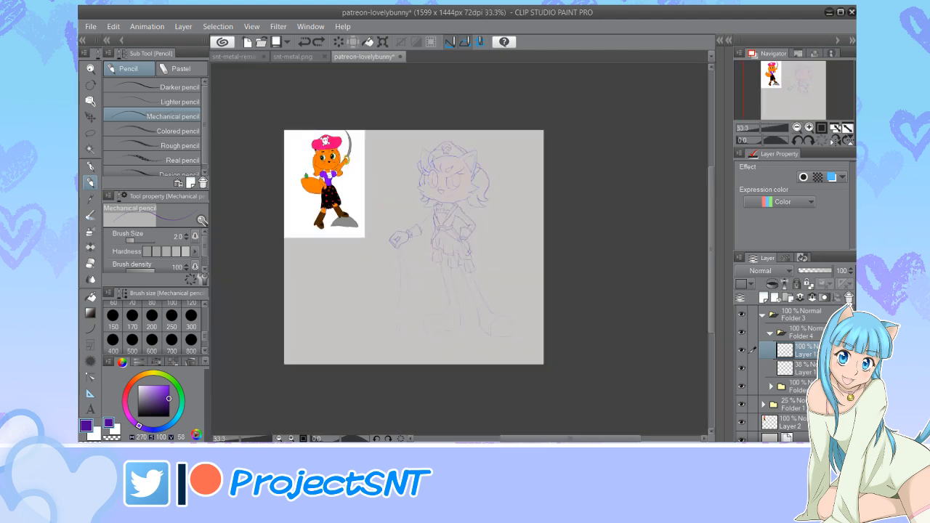
{"action": "key", "text": "ctrl+plus"}
{"action": "key", "text": "ctrl+plus"}
{"action": "key", "text": "ctrl+plus"}
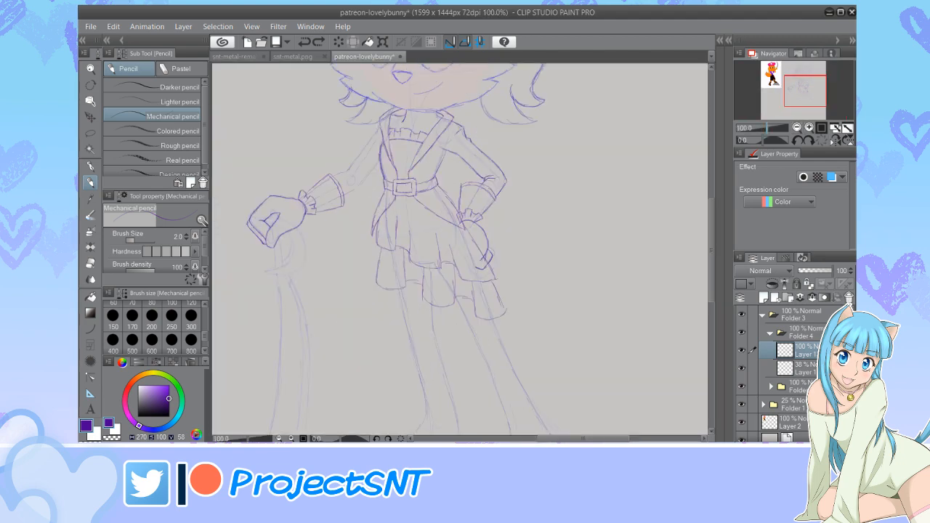
{"action": "key", "text": "ctrl+plus"}
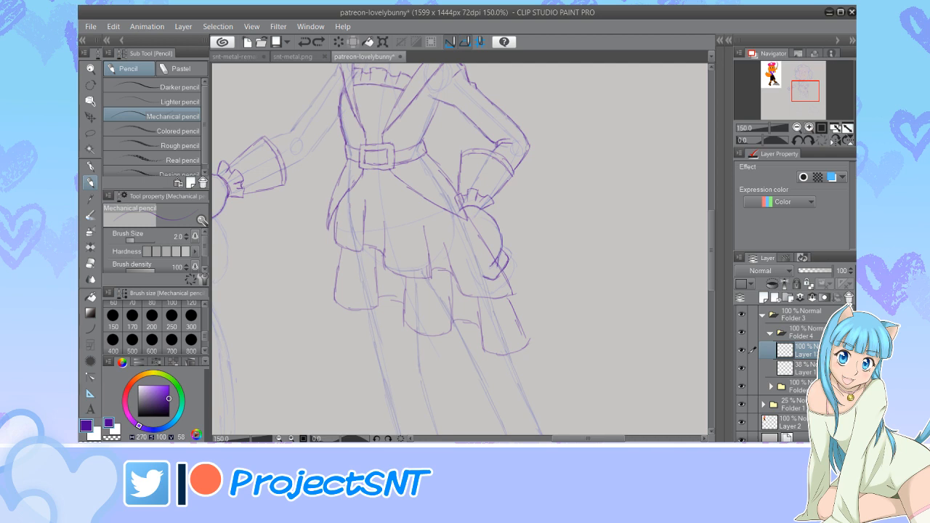
{"action": "key", "text": "e"}
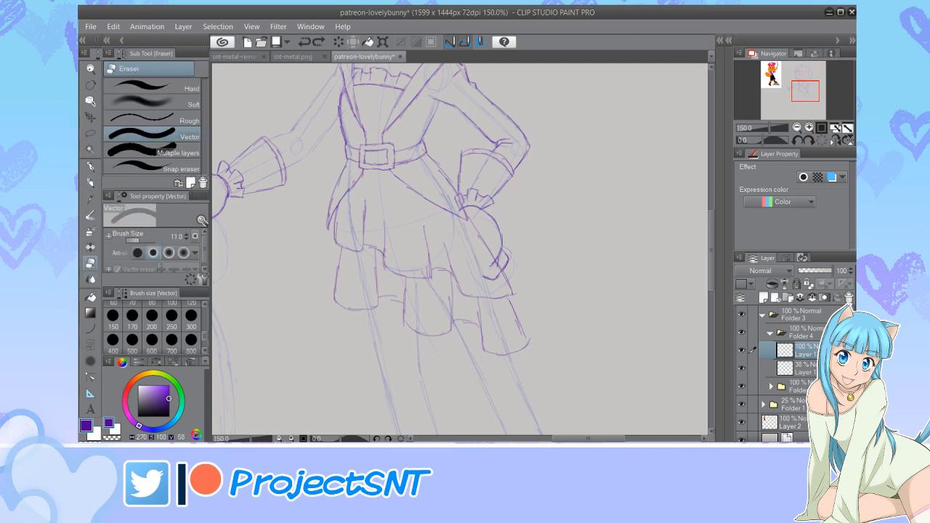
{"action": "mouse_move", "coordinate": [339, 300]}
{"action": "left_mouse_down"}
{"action": "mouse_move", "coordinate": [364, 313]}
{"action": "mouse_move", "coordinate": [374, 257]}
{"action": "left_mouse_up"}
{"action": "mouse_move", "coordinate": [379, 298]}
{"action": "left_mouse_down"}
{"action": "mouse_move", "coordinate": [408, 294]}
{"action": "mouse_move", "coordinate": [404, 283]}
{"action": "mouse_move", "coordinate": [412, 333]}
{"action": "mouse_move", "coordinate": [428, 339]}
{"action": "mouse_move", "coordinate": [452, 313]}
{"action": "mouse_move", "coordinate": [448, 279]}
{"action": "mouse_move", "coordinate": [419, 334]}
{"action": "mouse_move", "coordinate": [484, 329]}
{"action": "mouse_move", "coordinate": [481, 310]}
{"action": "mouse_move", "coordinate": [486, 362]}
{"action": "mouse_move", "coordinate": [487, 347]}
{"action": "mouse_move", "coordinate": [505, 357]}
{"action": "mouse_move", "coordinate": [523, 344]}
{"action": "mouse_move", "coordinate": [512, 293]}
{"action": "mouse_move", "coordinate": [468, 297]}
{"action": "mouse_move", "coordinate": [429, 279]}
{"action": "mouse_move", "coordinate": [336, 288]}
{"action": "mouse_move", "coordinate": [362, 252]}
{"action": "mouse_move", "coordinate": [339, 247]}
{"action": "mouse_move", "coordinate": [408, 277]}
{"action": "left_mouse_up"}
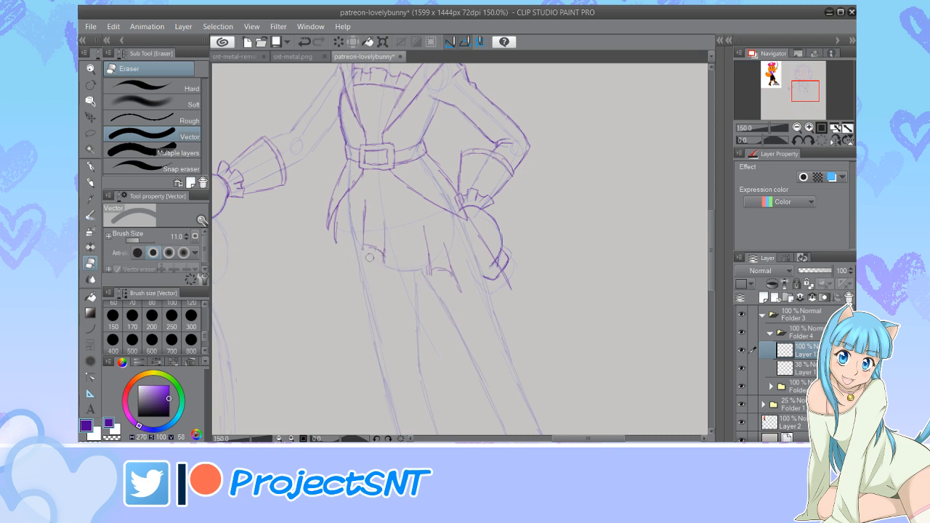
Redraw the skirt hem as a ragged, torn edge with jagged points from one side to the other
{"action": "key", "text": "p"}
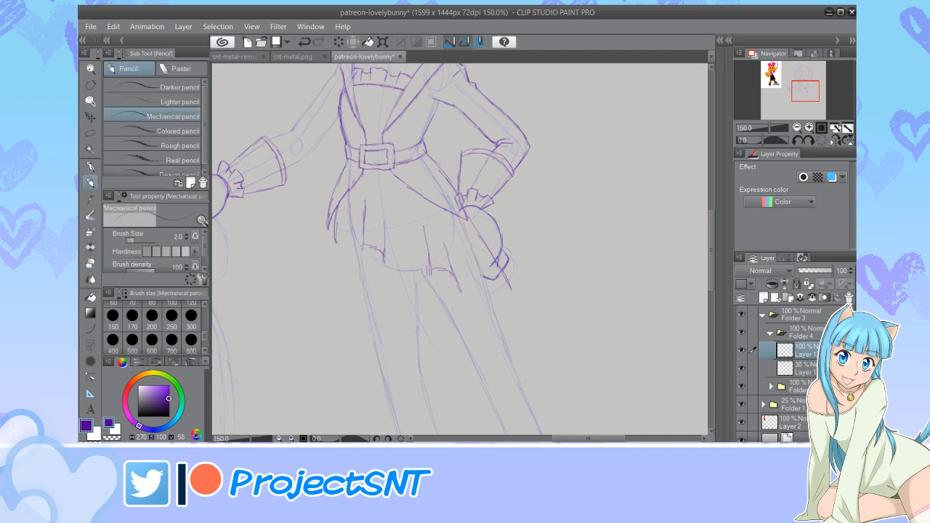
{"action": "mouse_move", "coordinate": [471, 290]}
{"action": "left_mouse_down"}
{"action": "mouse_move", "coordinate": [461, 299]}
{"action": "mouse_move", "coordinate": [516, 301]}
{"action": "mouse_move", "coordinate": [510, 279]}
{"action": "mouse_move", "coordinate": [511, 288]}
{"action": "mouse_move", "coordinate": [469, 289]}
{"action": "mouse_move", "coordinate": [484, 304]}
{"action": "mouse_move", "coordinate": [517, 297]}
{"action": "left_mouse_up"}
{"action": "left_click_drag", "start_coordinate": [407, 262], "coordinate": [411, 276]}
{"action": "mouse_move", "coordinate": [419, 258]}
{"action": "left_mouse_down"}
{"action": "mouse_move", "coordinate": [414, 285]}
{"action": "mouse_move", "coordinate": [427, 293]}
{"action": "mouse_move", "coordinate": [434, 264]}
{"action": "mouse_move", "coordinate": [432, 289]}
{"action": "left_mouse_up"}
{"action": "mouse_move", "coordinate": [381, 250]}
{"action": "left_mouse_down"}
{"action": "mouse_move", "coordinate": [385, 273]}
{"action": "mouse_move", "coordinate": [402, 279]}
{"action": "left_mouse_up"}
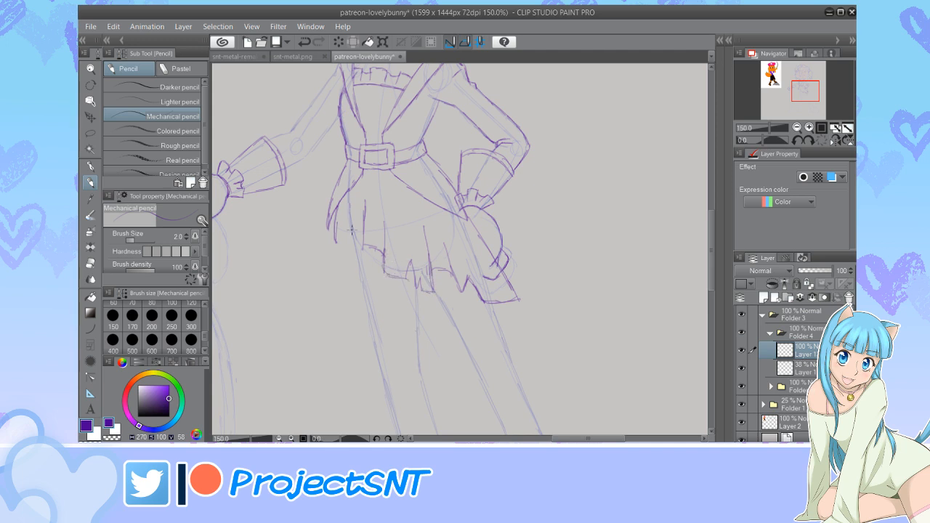
{"action": "mouse_move", "coordinate": [345, 234]}
{"action": "left_mouse_down"}
{"action": "mouse_move", "coordinate": [345, 254]}
{"action": "mouse_move", "coordinate": [363, 259]}
{"action": "left_mouse_up"}
{"action": "mouse_move", "coordinate": [337, 228]}
{"action": "left_mouse_down"}
{"action": "mouse_move", "coordinate": [334, 246]}
{"action": "mouse_move", "coordinate": [348, 252]}
{"action": "left_mouse_up"}
Sketch puffy bloomer legs around both thighs beneath the ragged skirt hem
{"action": "left_click_drag", "start_coordinate": [354, 260], "coordinate": [365, 299]}
{"action": "mouse_move", "coordinate": [417, 279]}
{"action": "left_mouse_down"}
{"action": "mouse_move", "coordinate": [364, 297]}
{"action": "mouse_move", "coordinate": [380, 307]}
{"action": "mouse_move", "coordinate": [488, 303]}
{"action": "left_mouse_up"}
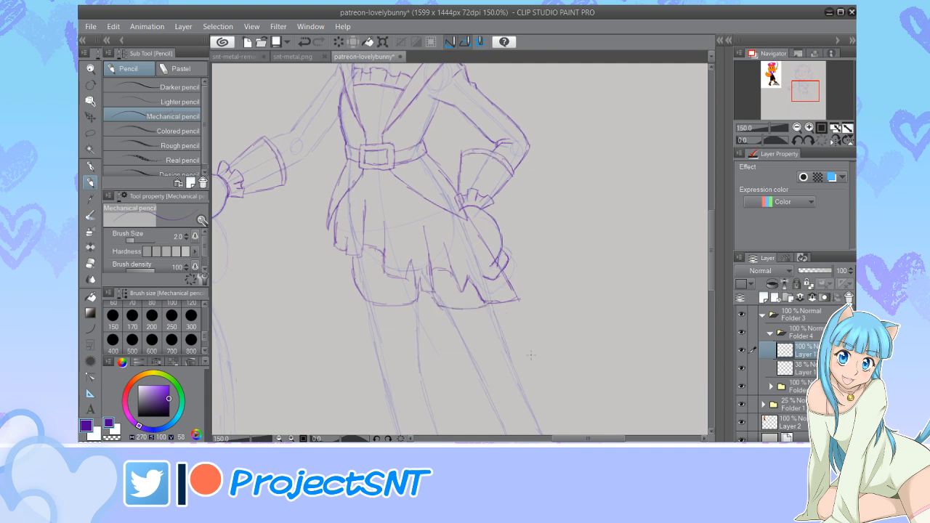
{"action": "key", "text": "ctrl+minus"}
{"action": "key", "text": "ctrl+minus"}
{"action": "key", "text": "ctrl+minus"}
{"action": "key", "text": "ctrl+minus"}
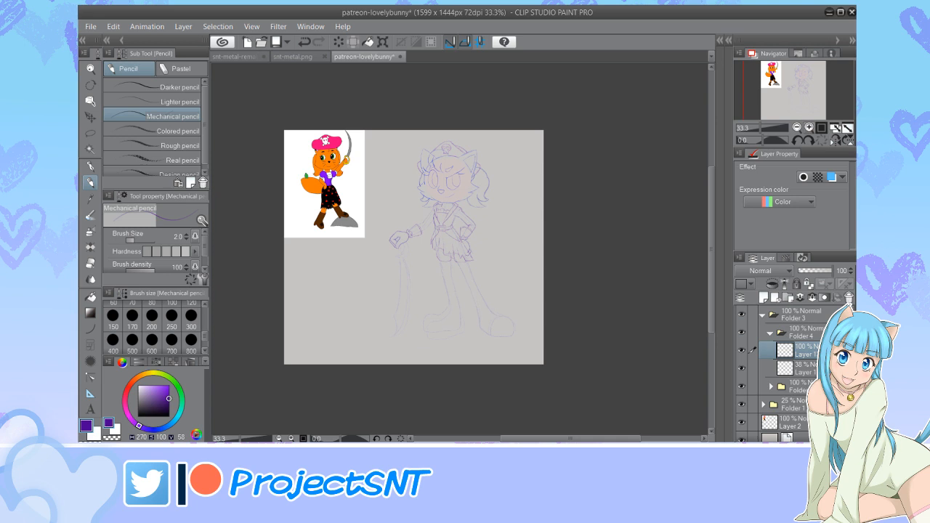
Draw ruffled cuffs along the lower edges of both bloomer legs, erasing stray lines
{"action": "key", "text": "ctrl+plus"}
{"action": "key", "text": "ctrl+plus"}
{"action": "key", "text": "ctrl+plus"}
{"action": "key", "text": "ctrl+plus"}
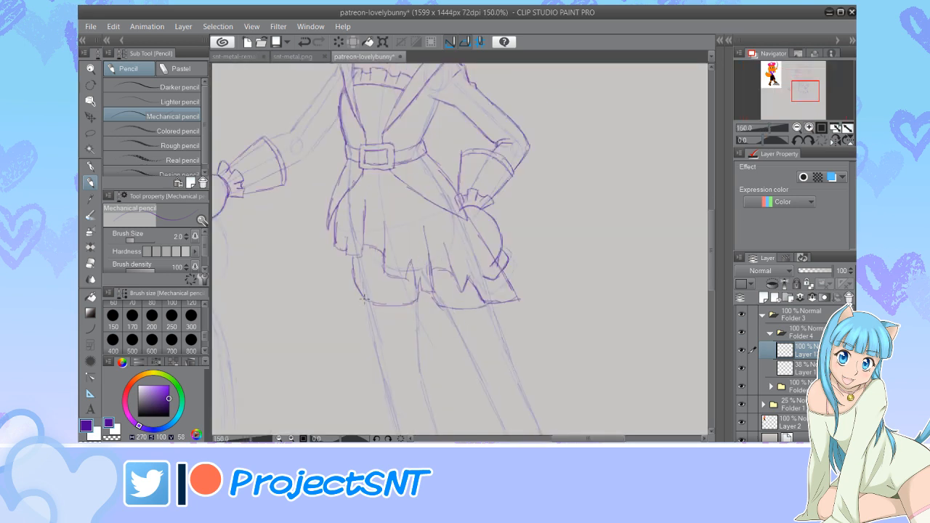
{"action": "left_click_drag", "start_coordinate": [418, 302], "coordinate": [422, 310]}
{"action": "mouse_move", "coordinate": [360, 307]}
{"action": "left_mouse_down"}
{"action": "mouse_move", "coordinate": [358, 316]}
{"action": "mouse_move", "coordinate": [386, 325]}
{"action": "left_mouse_up"}
{"action": "mouse_move", "coordinate": [386, 326]}
{"action": "left_mouse_down"}
{"action": "mouse_move", "coordinate": [406, 322]}
{"action": "mouse_move", "coordinate": [404, 311]}
{"action": "mouse_move", "coordinate": [426, 313]}
{"action": "mouse_move", "coordinate": [407, 321]}
{"action": "left_mouse_up"}
{"action": "key", "text": "e"}
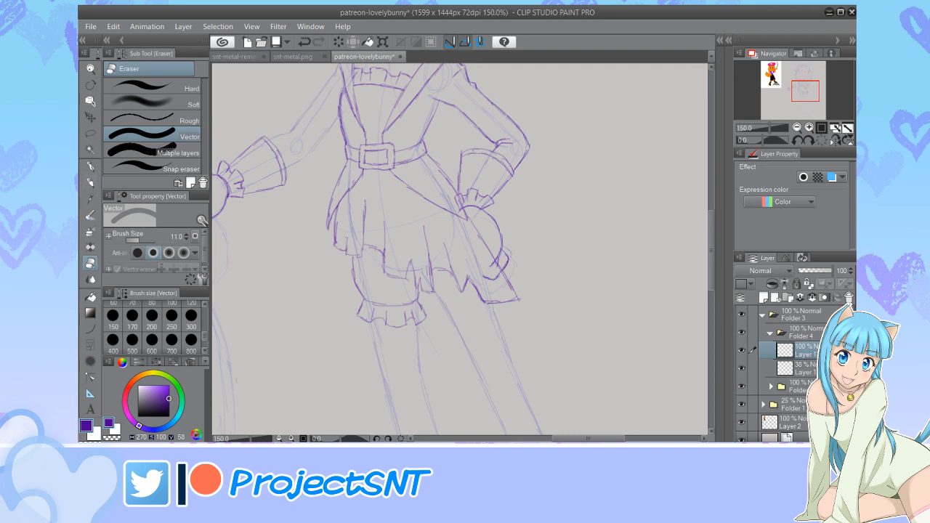
{"action": "key", "text": "p"}
{"action": "mouse_move", "coordinate": [439, 300]}
{"action": "left_mouse_down"}
{"action": "mouse_move", "coordinate": [472, 303]}
{"action": "mouse_move", "coordinate": [441, 300]}
{"action": "mouse_move", "coordinate": [443, 308]}
{"action": "mouse_move", "coordinate": [439, 300]}
{"action": "mouse_move", "coordinate": [437, 314]}
{"action": "mouse_move", "coordinate": [452, 320]}
{"action": "mouse_move", "coordinate": [479, 303]}
{"action": "mouse_move", "coordinate": [467, 310]}
{"action": "mouse_move", "coordinate": [476, 320]}
{"action": "mouse_move", "coordinate": [508, 304]}
{"action": "left_mouse_up"}
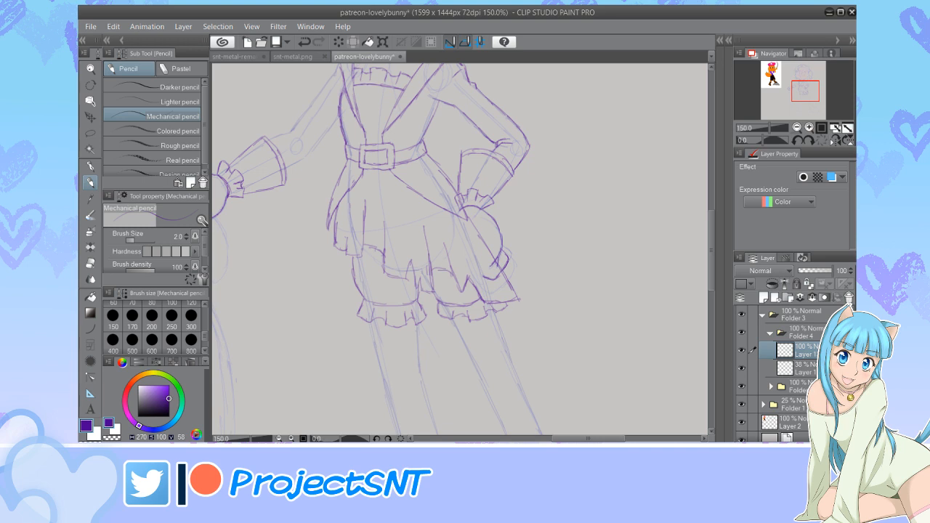
Save the drawing with the whole canvas in view
{"action": "left_click", "coordinate": [797, 127]}
{"action": "left_click", "coordinate": [797, 127]}
{"action": "left_click", "coordinate": [797, 127]}
{"action": "left_click", "coordinate": [797, 127]}
{"action": "left_click_drag", "start_coordinate": [711, 250], "coordinate": [711, 228]}
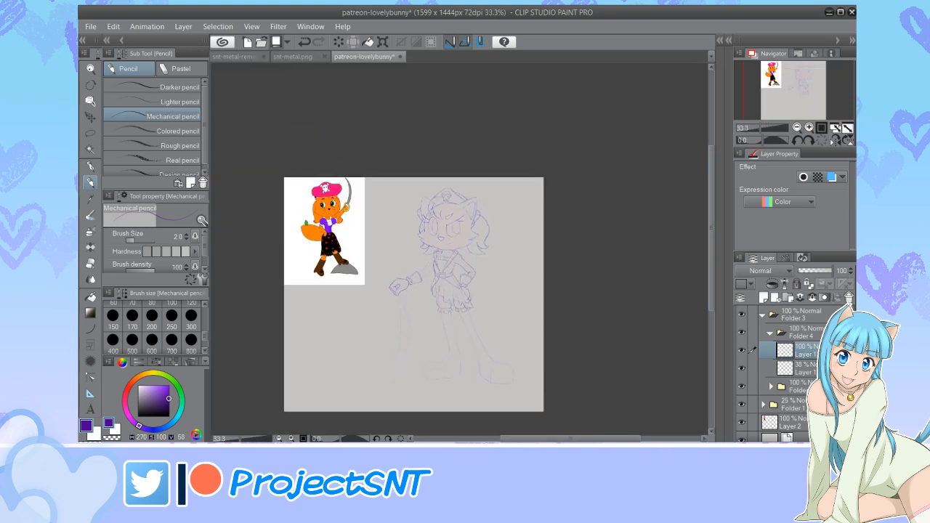
{"action": "key", "text": "ctrl+s"}
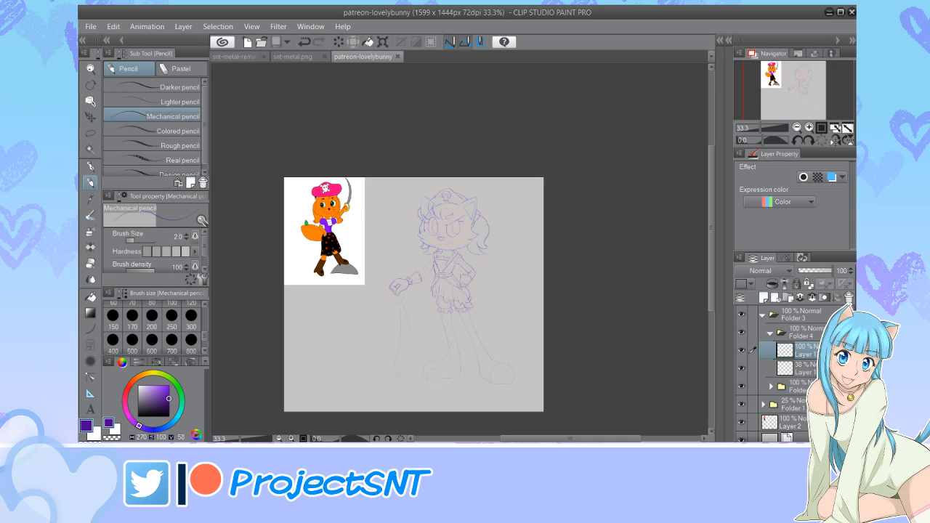
{"action": "key", "text": "ctrl+plus"}
{"action": "key", "text": "ctrl+plus"}
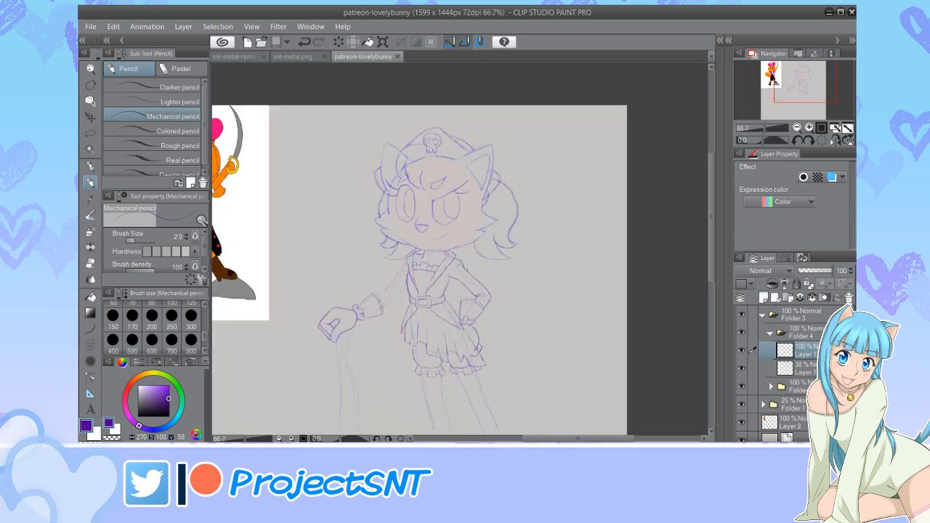
{"action": "scroll", "coordinate": [419, 254], "scroll_direction": "down", "scroll_amount": 2}
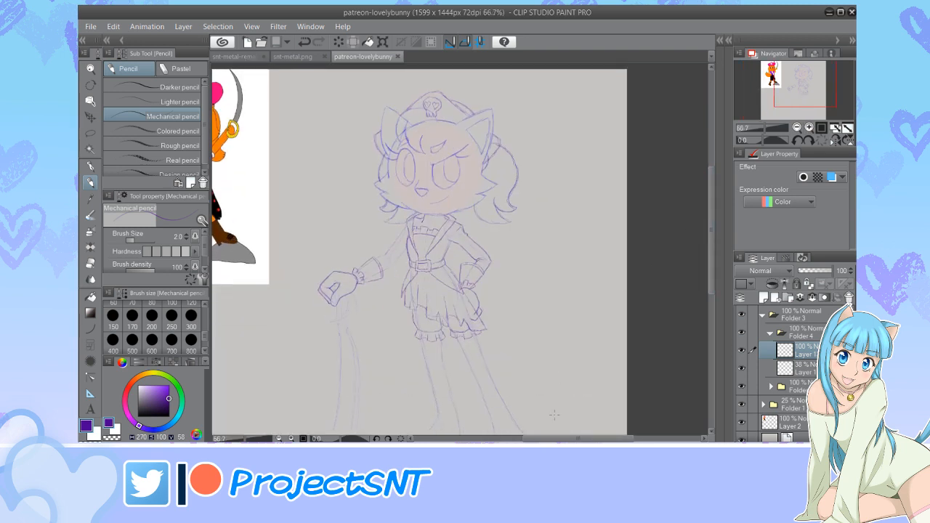
{"action": "left_click_drag", "start_coordinate": [578, 438], "coordinate": [551, 438]}
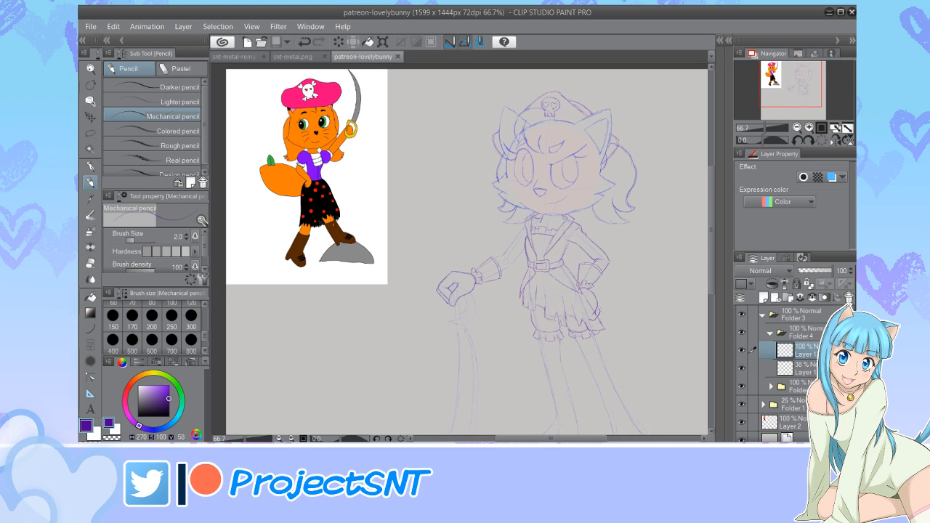
Draw the coat sleeve's edges along the outstretched arm, from the shoulder down to the flared cuff
{"action": "mouse_move", "coordinate": [518, 438]}
{"action": "left_mouse_down"}
{"action": "mouse_move", "coordinate": [543, 438]}
{"action": "mouse_move", "coordinate": [506, 438]}
{"action": "mouse_move", "coordinate": [541, 438]}
{"action": "left_mouse_up"}
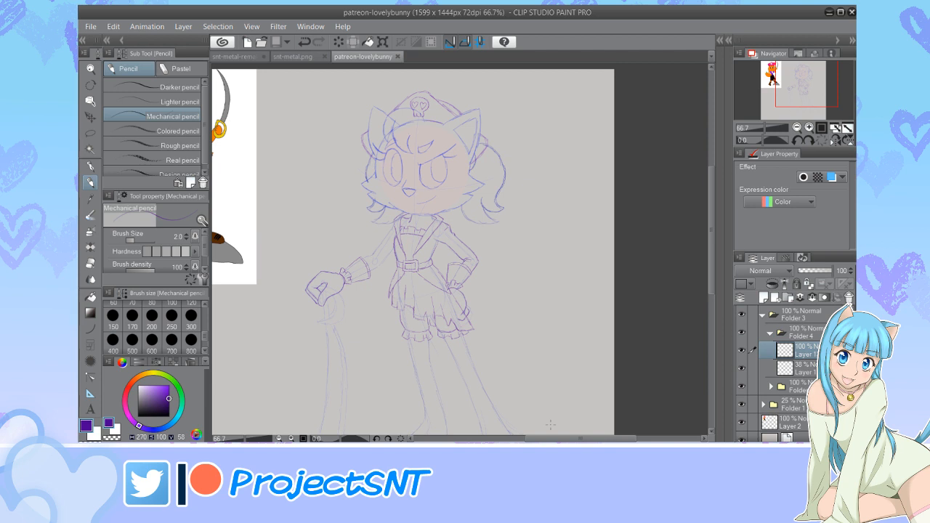
{"action": "key", "text": "ctrl+plus"}
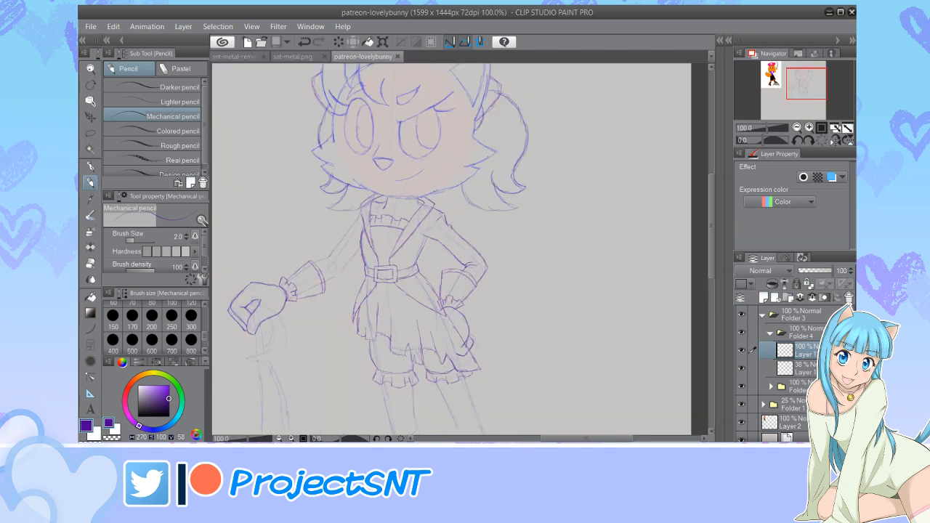
{"action": "key", "text": "ctrl+minus"}
{"action": "key", "text": "ctrl+minus"}
{"action": "key", "text": "ctrl+minus"}
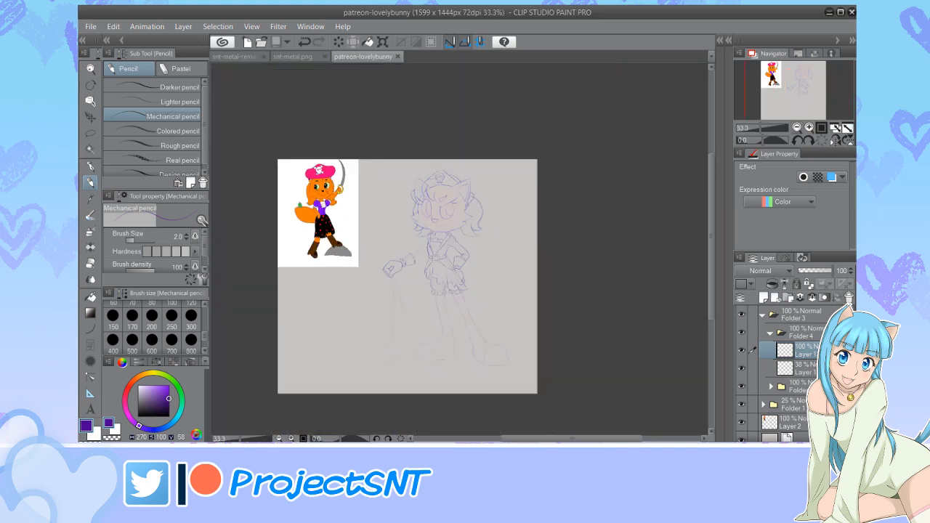
{"action": "key", "text": "ctrl+plus"}
{"action": "key", "text": "ctrl+plus"}
{"action": "key", "text": "ctrl+plus"}
{"action": "key", "text": "ctrl+plus"}
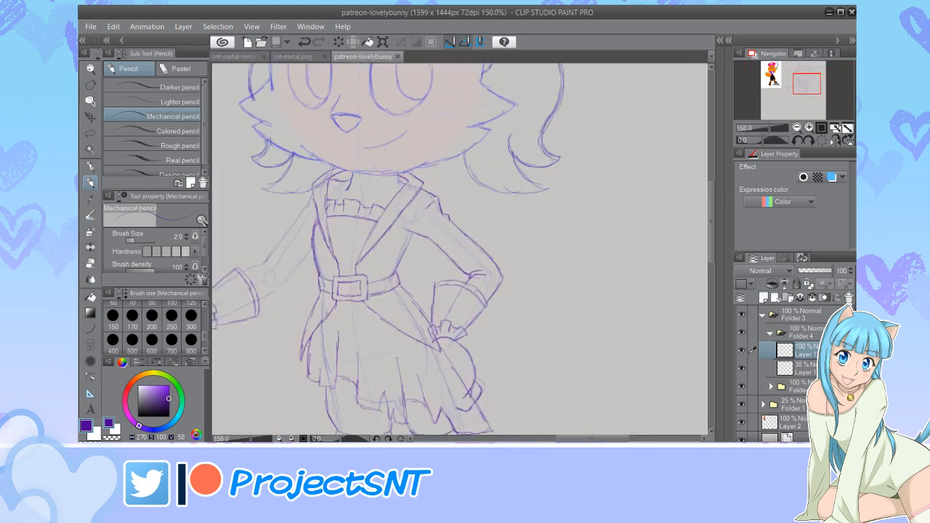
{"action": "left_click_drag", "start_coordinate": [399, 250], "coordinate": [515, 250]}
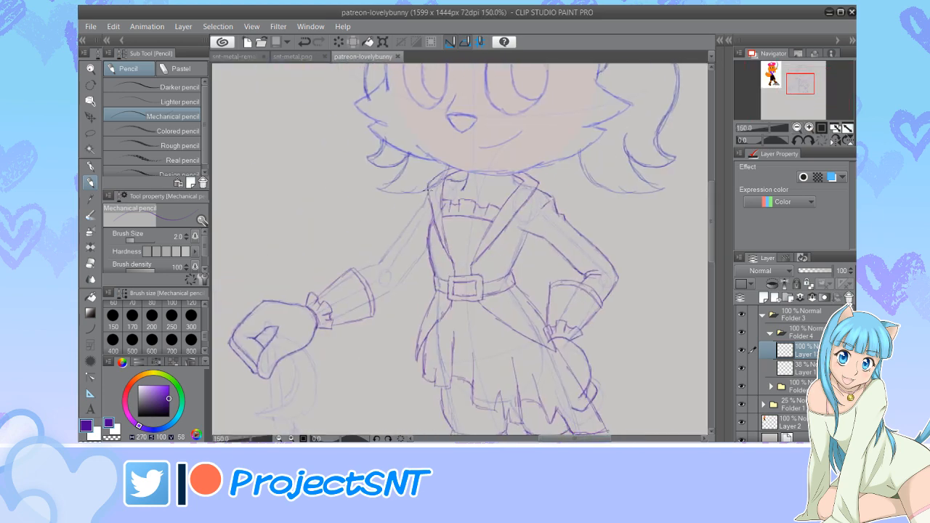
{"action": "mouse_move", "coordinate": [429, 190]}
{"action": "left_mouse_down"}
{"action": "mouse_move", "coordinate": [384, 270]}
{"action": "mouse_move", "coordinate": [358, 273]}
{"action": "left_mouse_up"}
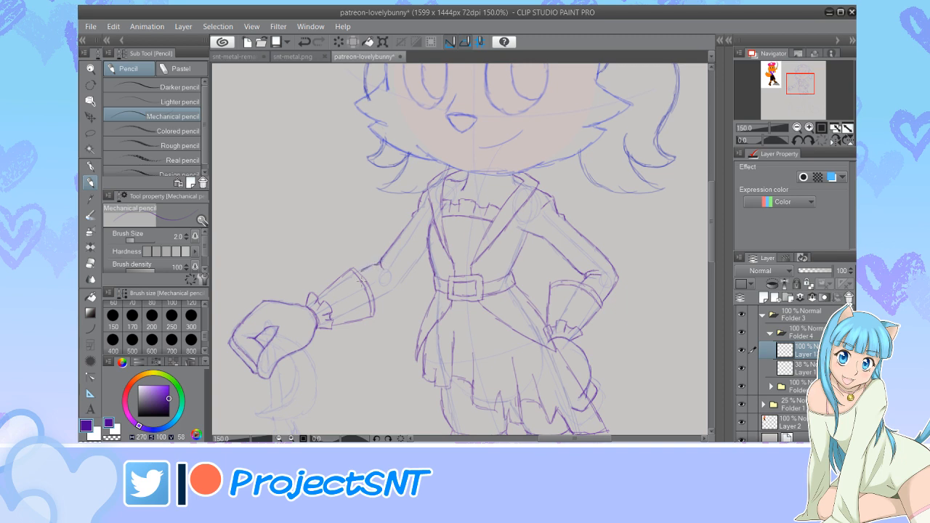
{"action": "mouse_move", "coordinate": [428, 248]}
{"action": "left_mouse_down"}
{"action": "mouse_move", "coordinate": [375, 302]}
{"action": "mouse_move", "coordinate": [399, 291]}
{"action": "left_mouse_up"}
Save the drawing with the full figure in view
{"action": "key", "text": "ctrl+minus"}
{"action": "key", "text": "ctrl+minus"}
{"action": "key", "text": "ctrl+minus"}
{"action": "key", "text": "ctrl+minus"}
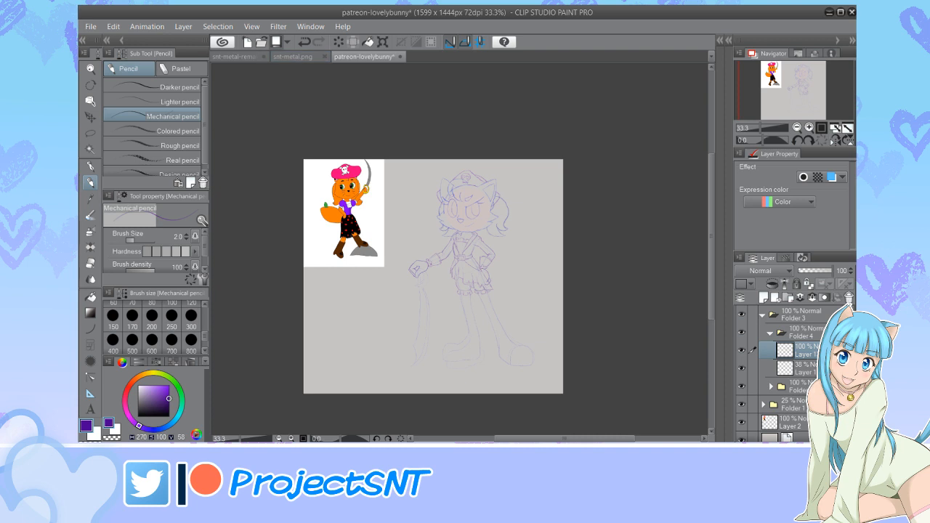
{"action": "key", "text": "ctrl+s"}
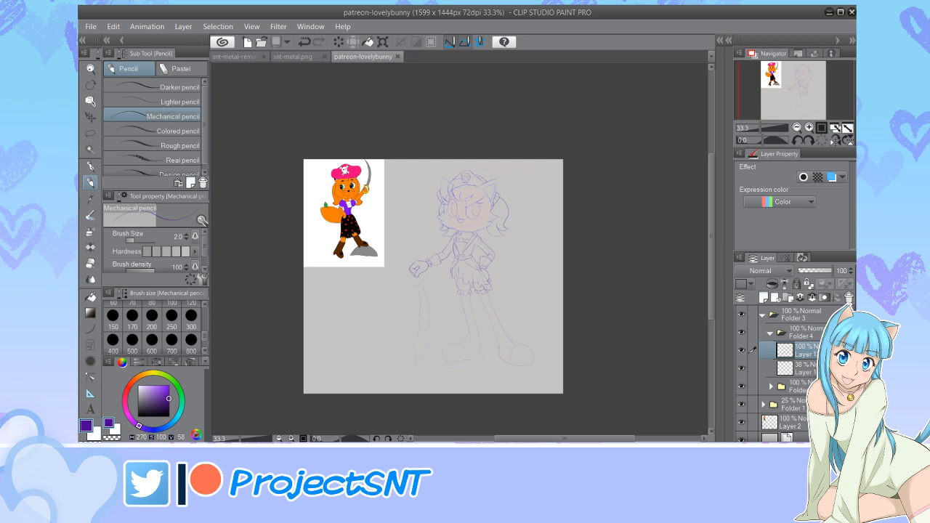
Hide the 25% opacity rough sketch folder and add a new layer above the outfit layer for the footwear
{"action": "left_click_drag", "start_coordinate": [515, 438], "coordinate": [539, 438]}
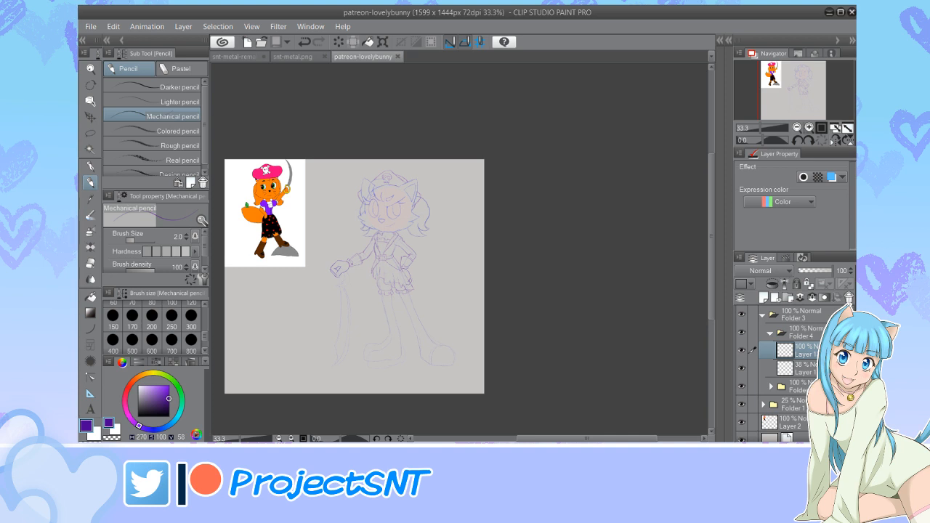
{"action": "key", "text": "ctrl+alt+0"}
{"action": "left_click_drag", "start_coordinate": [712, 225], "coordinate": [712, 280]}
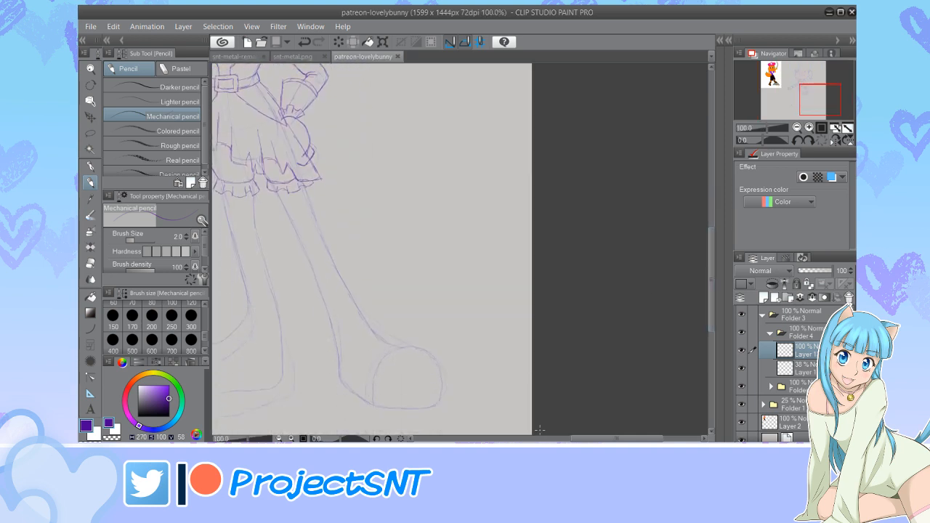
{"action": "left_click_drag", "start_coordinate": [616, 439], "coordinate": [590, 439]}
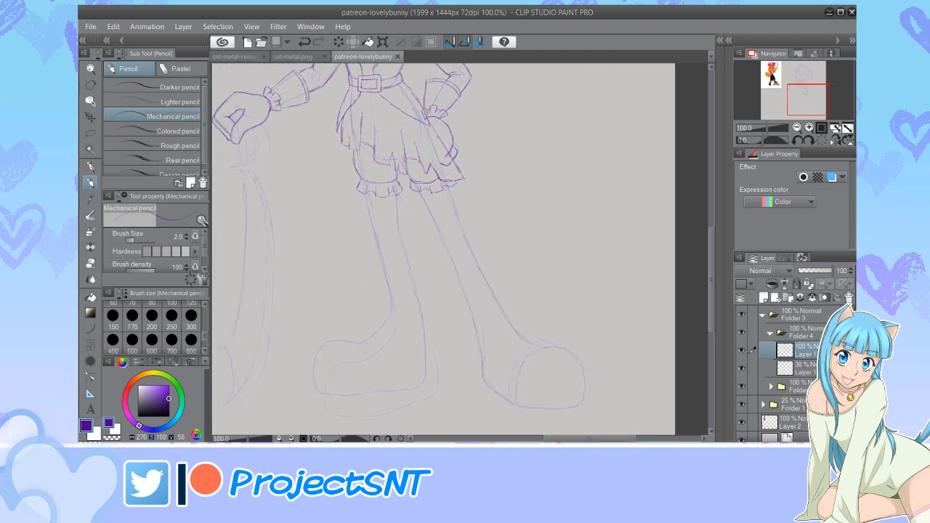
{"action": "left_click", "coordinate": [741, 404]}
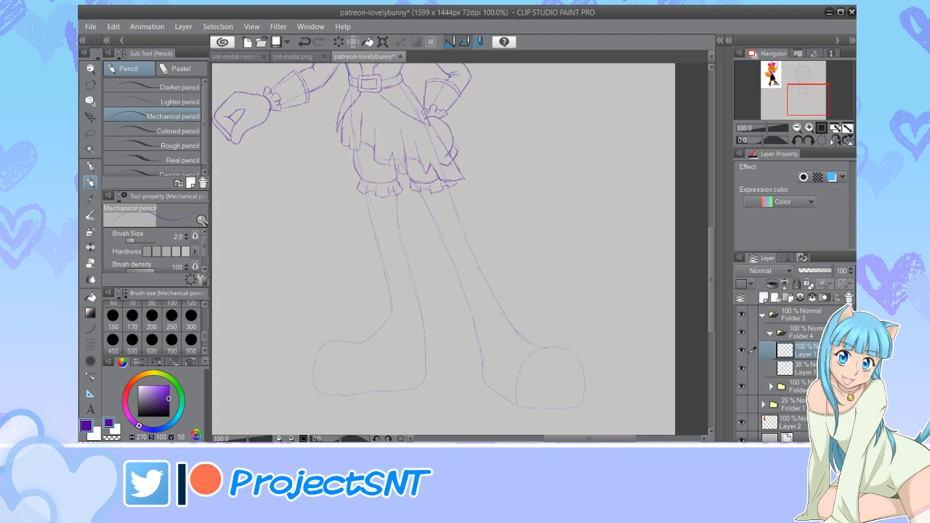
{"action": "left_click", "coordinate": [741, 350]}
{"action": "left_click", "coordinate": [741, 350]}
{"action": "key", "text": "ctrl+shift+n"}
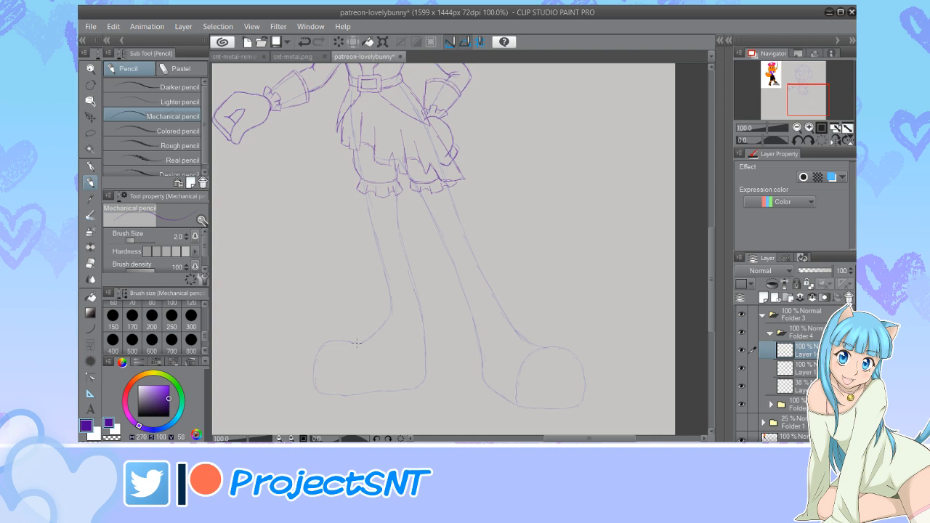
Sketch the rounded toe and instep of the boot on the sideways-pointing foot, with a buckled strap
{"action": "mouse_move", "coordinate": [358, 344]}
{"action": "left_mouse_down"}
{"action": "mouse_move", "coordinate": [324, 345]}
{"action": "mouse_move", "coordinate": [314, 377]}
{"action": "left_mouse_up"}
{"action": "mouse_move", "coordinate": [391, 314]}
{"action": "left_mouse_down"}
{"action": "mouse_move", "coordinate": [366, 342]}
{"action": "mouse_move", "coordinate": [364, 363]}
{"action": "mouse_move", "coordinate": [378, 345]}
{"action": "mouse_move", "coordinate": [360, 378]}
{"action": "mouse_move", "coordinate": [387, 378]}
{"action": "mouse_move", "coordinate": [386, 364]}
{"action": "mouse_move", "coordinate": [367, 376]}
{"action": "left_mouse_up"}
{"action": "mouse_move", "coordinate": [367, 368]}
{"action": "left_mouse_down"}
{"action": "mouse_move", "coordinate": [382, 367]}
{"action": "mouse_move", "coordinate": [365, 376]}
{"action": "left_mouse_up"}
{"action": "left_click_drag", "start_coordinate": [365, 375], "coordinate": [367, 367]}
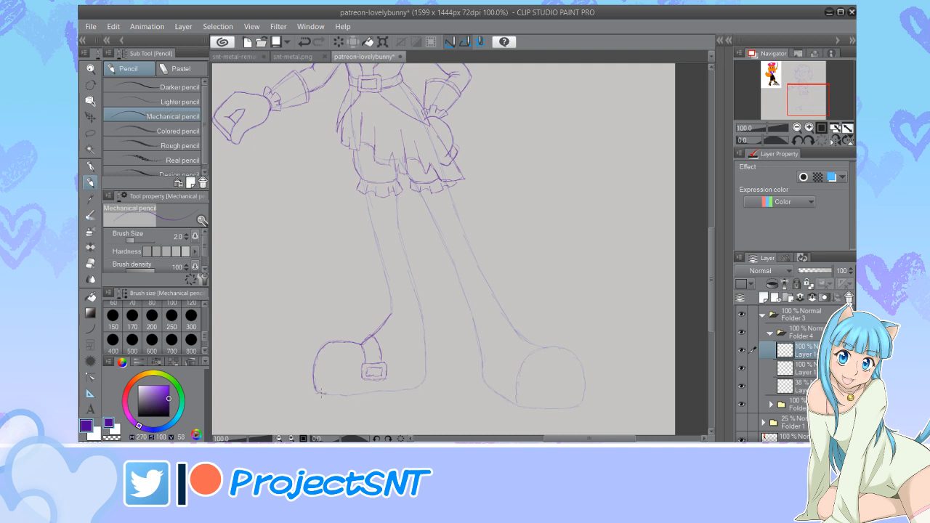
Draw the lower edge of the buckled boot from toe to heel, erasing and redrawing the line
{"action": "mouse_move", "coordinate": [360, 394]}
{"action": "left_mouse_down"}
{"action": "mouse_move", "coordinate": [417, 387]}
{"action": "mouse_move", "coordinate": [425, 377]}
{"action": "left_mouse_up"}
{"action": "left_click_drag", "start_coordinate": [712, 294], "coordinate": [711, 307]}
{"action": "left_click", "coordinate": [809, 128]}
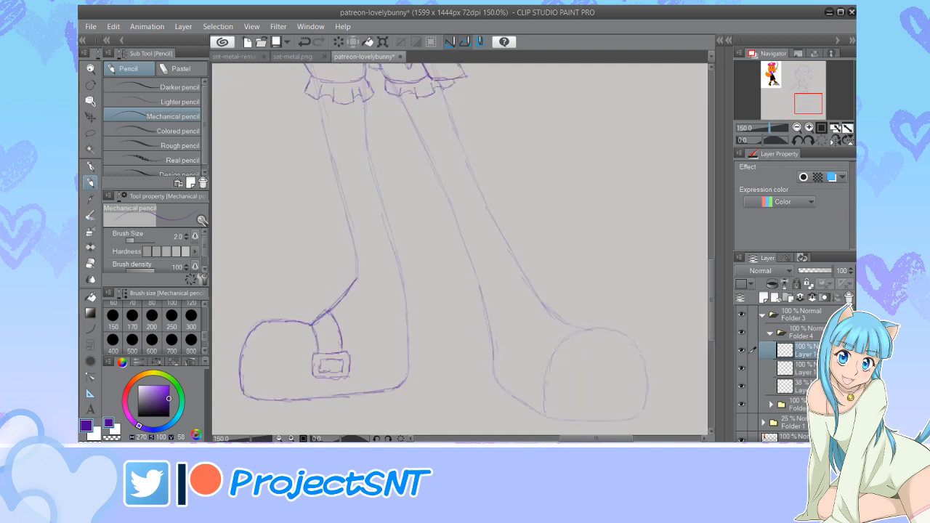
{"action": "key", "text": "e"}
{"action": "mouse_move", "coordinate": [253, 399]}
{"action": "left_mouse_down"}
{"action": "mouse_move", "coordinate": [311, 400]}
{"action": "mouse_move", "coordinate": [409, 374]}
{"action": "mouse_move", "coordinate": [417, 360]}
{"action": "left_mouse_up"}
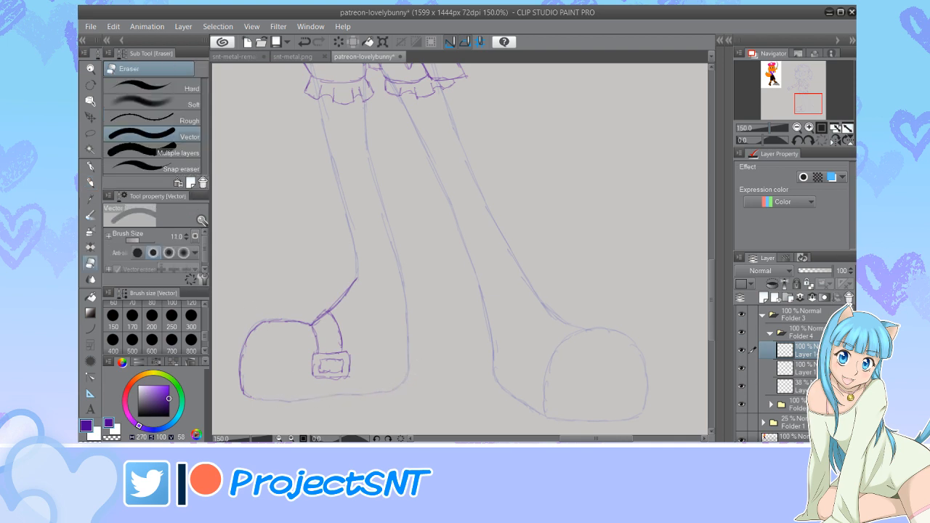
{"action": "key", "text": "p"}
{"action": "mouse_move", "coordinate": [253, 399]}
{"action": "left_mouse_down"}
{"action": "mouse_move", "coordinate": [394, 386]}
{"action": "mouse_move", "coordinate": [410, 366]}
{"action": "mouse_move", "coordinate": [409, 342]}
{"action": "left_mouse_up"}
{"action": "scroll", "coordinate": [460, 251], "scroll_direction": "down", "scroll_amount": 3}
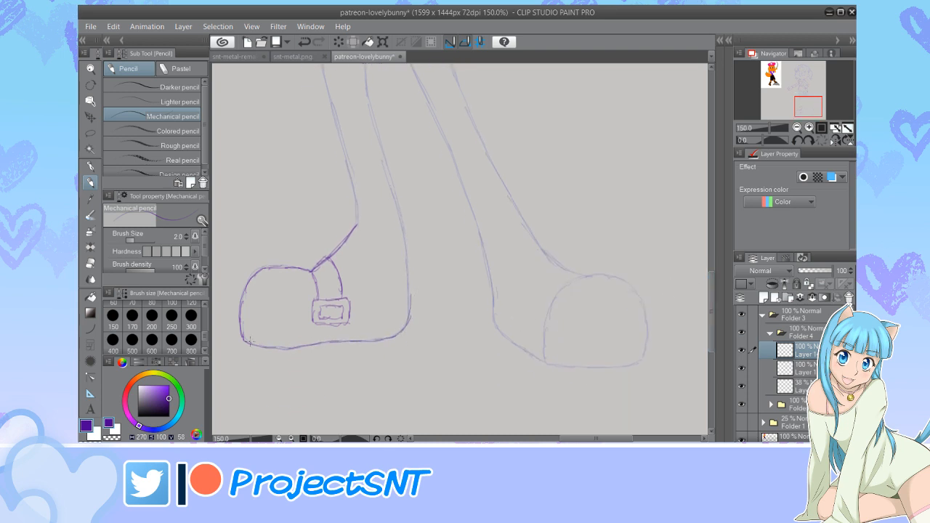
Add a thick sole beneath the buckled boot and reshape its underside into a raised arch with a stepped heel
{"action": "mouse_move", "coordinate": [242, 338]}
{"action": "left_mouse_down"}
{"action": "mouse_move", "coordinate": [244, 358]}
{"action": "mouse_move", "coordinate": [256, 361]}
{"action": "mouse_move", "coordinate": [385, 357]}
{"action": "mouse_move", "coordinate": [411, 347]}
{"action": "left_mouse_up"}
{"action": "left_click_drag", "start_coordinate": [411, 312], "coordinate": [409, 351]}
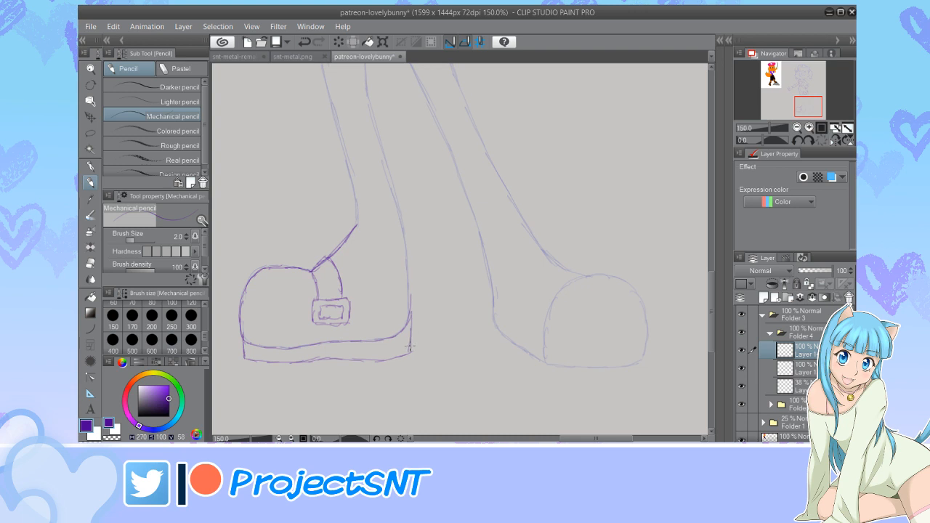
{"action": "key", "text": "e"}
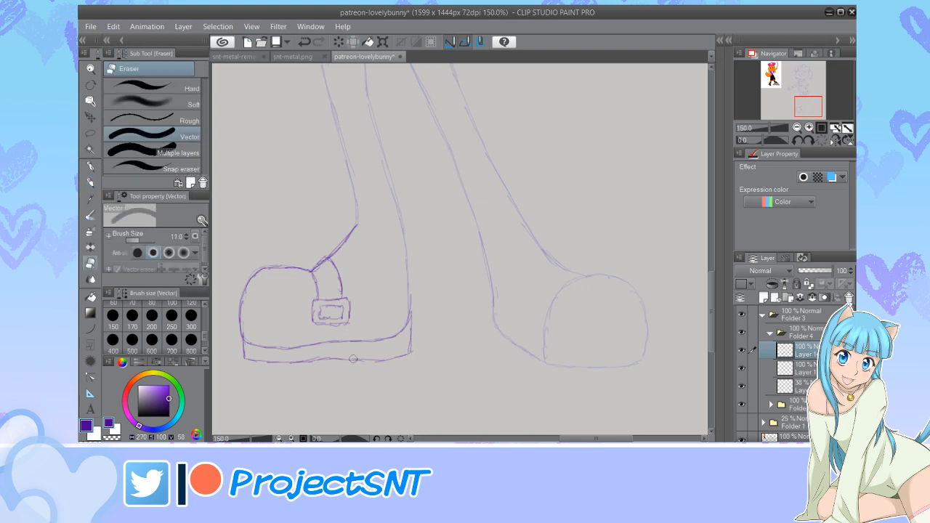
{"action": "left_click_drag", "start_coordinate": [353, 359], "coordinate": [326, 361]}
{"action": "key", "text": "p"}
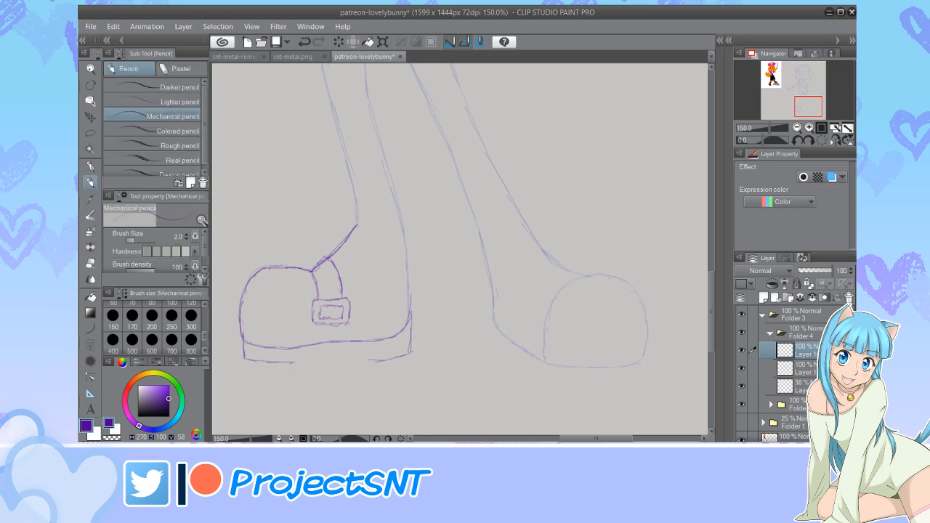
{"action": "mouse_move", "coordinate": [361, 361]}
{"action": "left_mouse_down"}
{"action": "mouse_move", "coordinate": [359, 350]}
{"action": "mouse_move", "coordinate": [286, 362]}
{"action": "left_mouse_up"}
{"action": "key", "text": "e"}
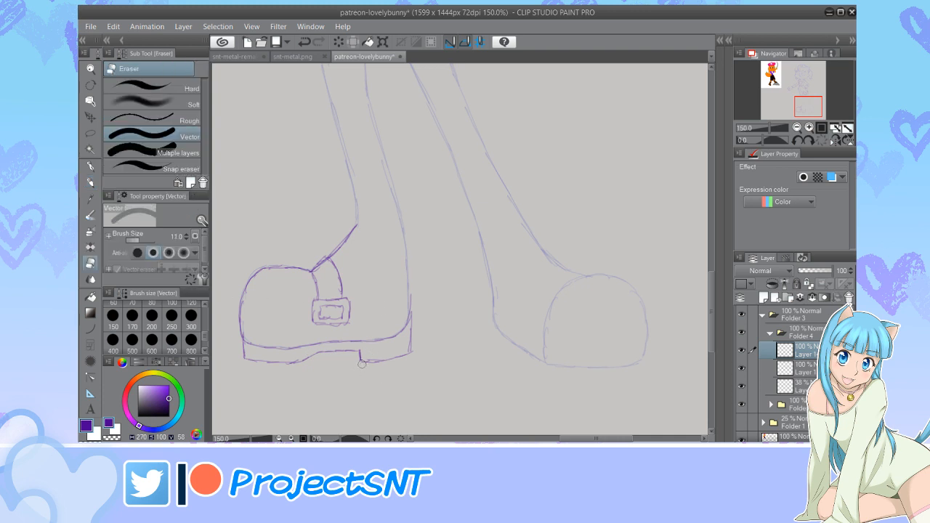
{"action": "mouse_move", "coordinate": [370, 359]}
{"action": "left_mouse_down"}
{"action": "mouse_move", "coordinate": [407, 356]}
{"action": "mouse_move", "coordinate": [414, 350]}
{"action": "mouse_move", "coordinate": [398, 356]}
{"action": "mouse_move", "coordinate": [410, 341]}
{"action": "left_mouse_up"}
{"action": "key", "text": "p"}
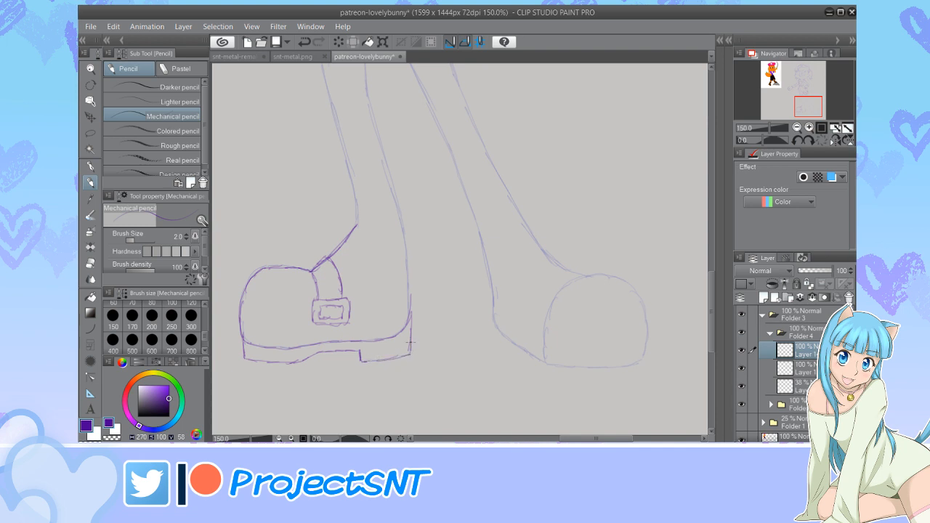
{"action": "left_click_drag", "start_coordinate": [351, 352], "coordinate": [361, 361]}
Sketch the boot's shaft around the lower leg, with a curved top edge and front and back contours
{"action": "scroll", "coordinate": [693, 257], "scroll_direction": "up", "scroll_amount": 3}
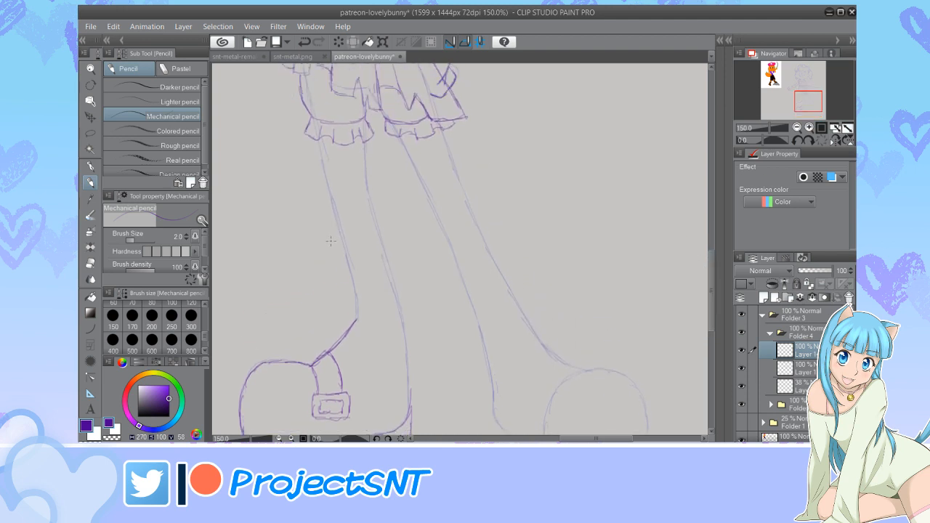
{"action": "mouse_move", "coordinate": [329, 247]}
{"action": "left_mouse_down"}
{"action": "mouse_move", "coordinate": [363, 248]}
{"action": "mouse_move", "coordinate": [382, 233]}
{"action": "left_mouse_up"}
{"action": "key", "text": "e"}
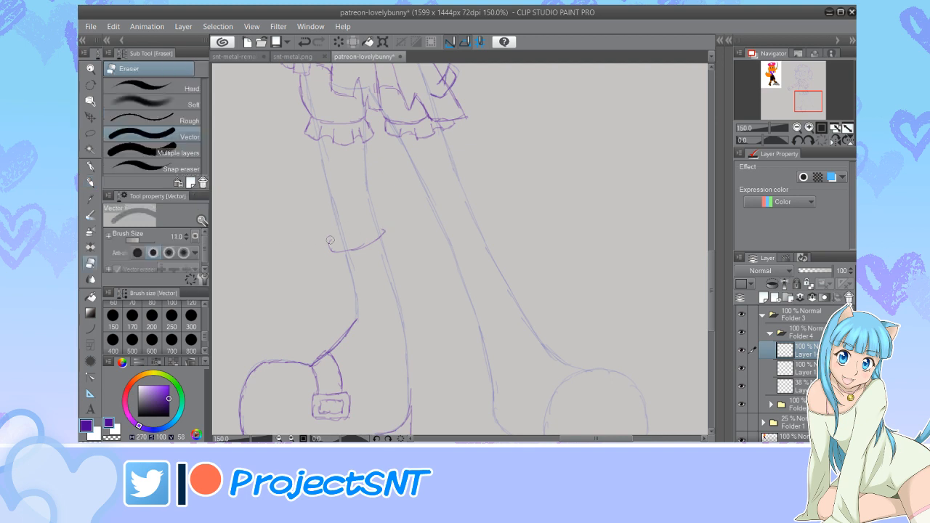
{"action": "key", "text": "p"}
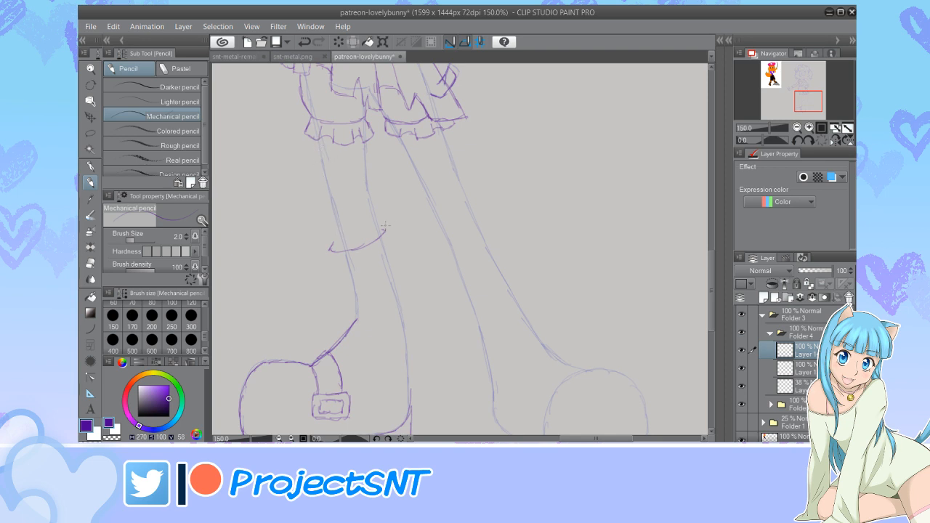
{"action": "mouse_move", "coordinate": [379, 223]}
{"action": "left_mouse_down"}
{"action": "mouse_move", "coordinate": [391, 230]}
{"action": "mouse_move", "coordinate": [410, 382]}
{"action": "left_mouse_up"}
{"action": "left_click_drag", "start_coordinate": [405, 336], "coordinate": [411, 398]}
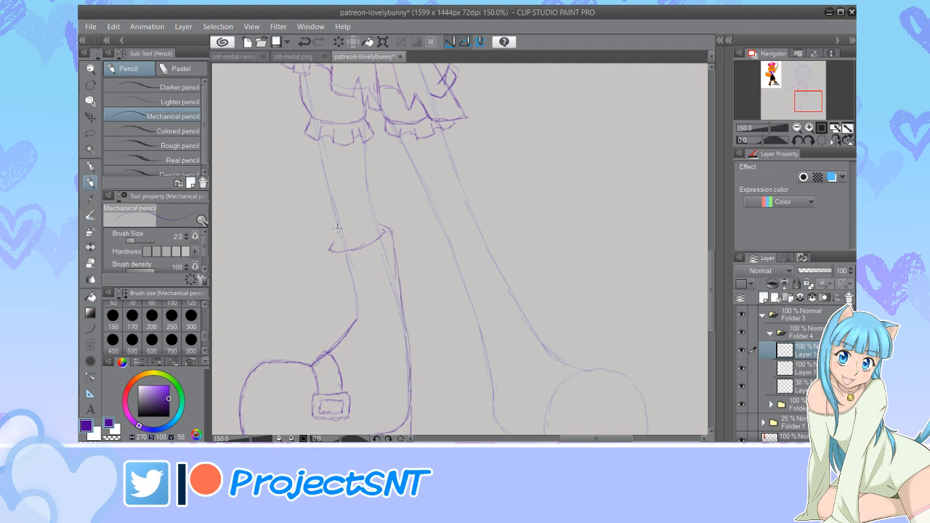
{"action": "mouse_move", "coordinate": [337, 228]}
{"action": "left_mouse_down"}
{"action": "mouse_move", "coordinate": [324, 251]}
{"action": "mouse_move", "coordinate": [357, 324]}
{"action": "left_mouse_up"}
Refine the flared opening at the top of the boot, erasing the part of its back rim that crosses the leg
{"action": "key", "text": "e"}
{"action": "mouse_move", "coordinate": [341, 224]}
{"action": "left_mouse_down"}
{"action": "mouse_move", "coordinate": [322, 248]}
{"action": "mouse_move", "coordinate": [323, 225]}
{"action": "mouse_move", "coordinate": [379, 217]}
{"action": "mouse_move", "coordinate": [393, 225]}
{"action": "mouse_move", "coordinate": [377, 220]}
{"action": "mouse_move", "coordinate": [396, 242]}
{"action": "left_mouse_up"}
{"action": "key", "text": "p"}
{"action": "key", "text": "e"}
{"action": "key", "text": "p"}
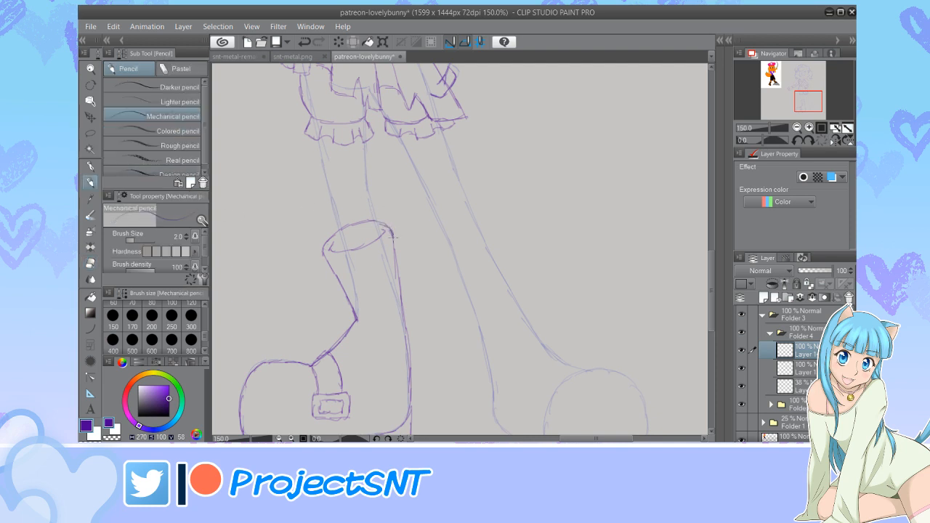
{"action": "key", "text": "e"}
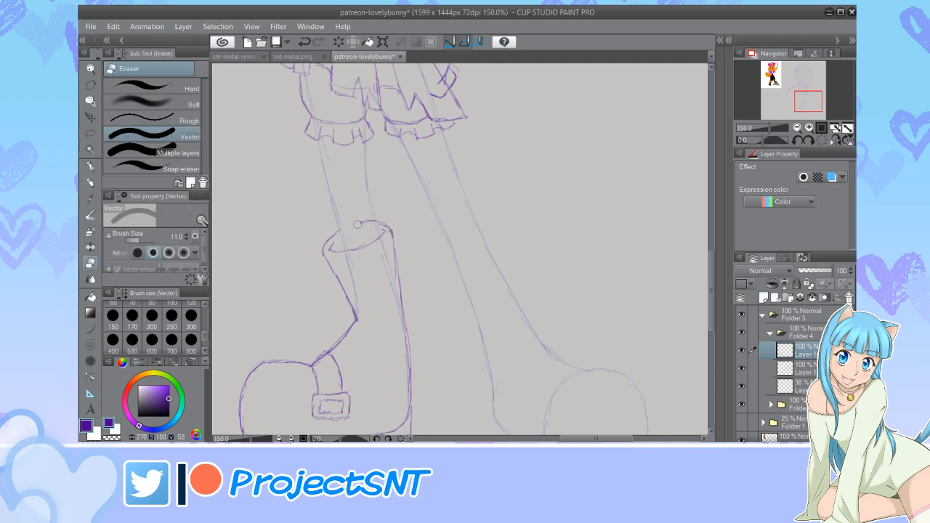
{"action": "mouse_move", "coordinate": [369, 218]}
{"action": "left_mouse_down"}
{"action": "mouse_move", "coordinate": [374, 225]}
{"action": "mouse_move", "coordinate": [344, 232]}
{"action": "left_mouse_up"}
{"action": "key", "text": "p"}
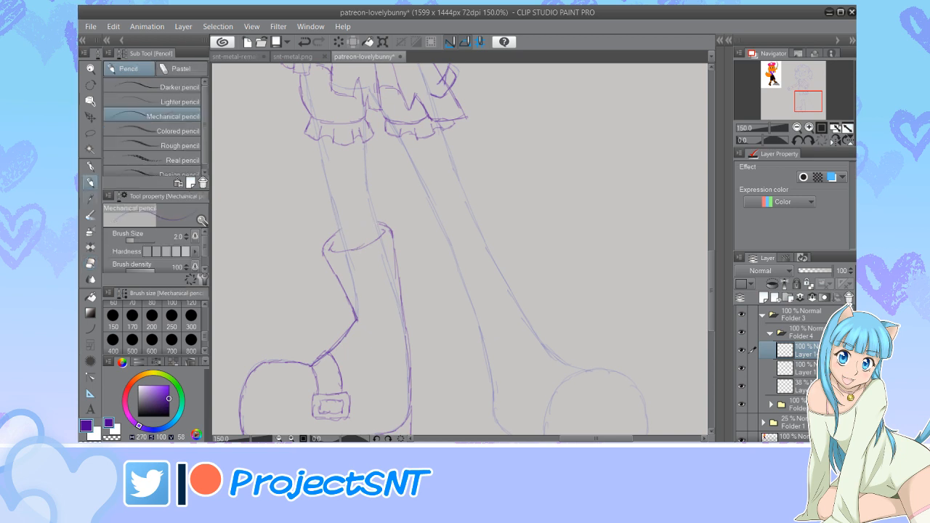
{"action": "scroll", "coordinate": [319, 186], "scroll_direction": "down", "scroll_amount": 3}
{"action": "scroll", "coordinate": [319, 187], "scroll_direction": "up", "scroll_amount": 5}
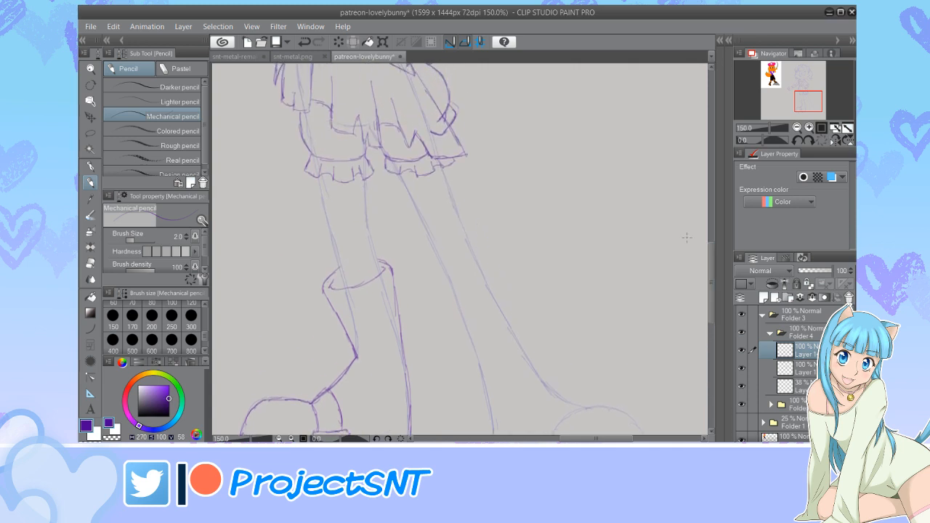
{"action": "left_click_drag", "start_coordinate": [318, 177], "coordinate": [345, 282]}
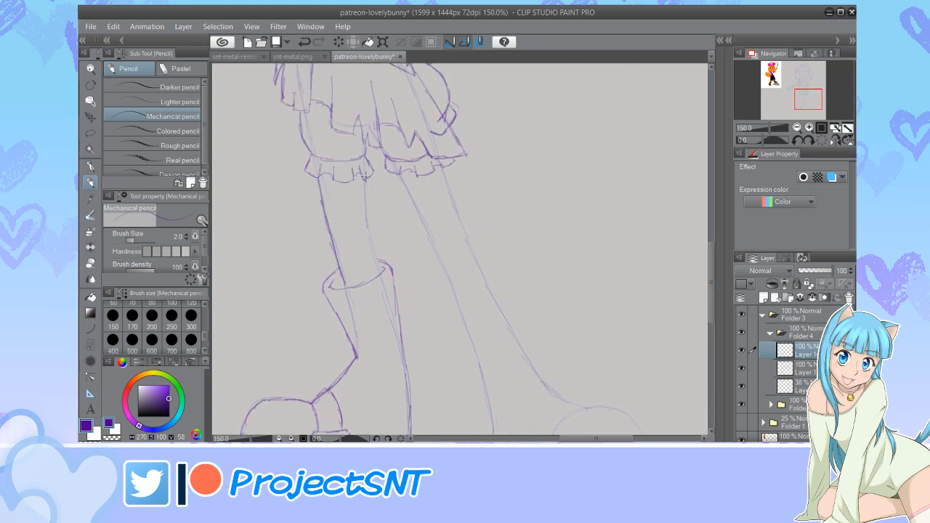
{"action": "left_click_drag", "start_coordinate": [364, 178], "coordinate": [379, 273]}
{"action": "scroll", "coordinate": [380, 299], "scroll_direction": "down", "scroll_amount": 5}
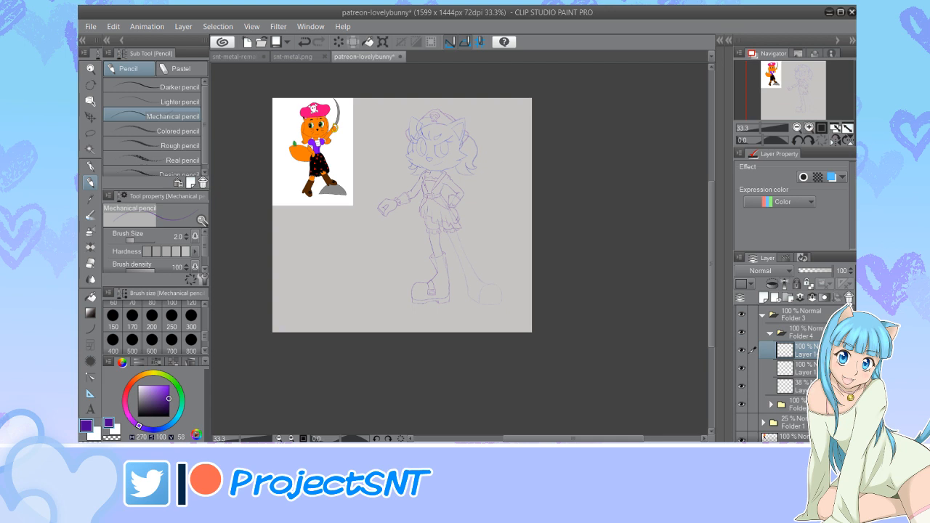
{"action": "scroll", "coordinate": [459, 249], "scroll_direction": "up", "scroll_amount": 5}
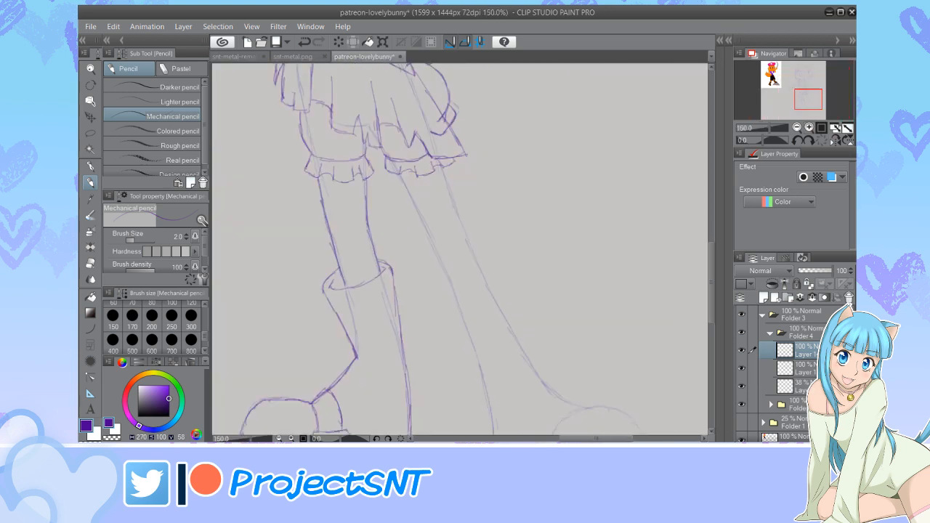
{"action": "key", "text": "e"}
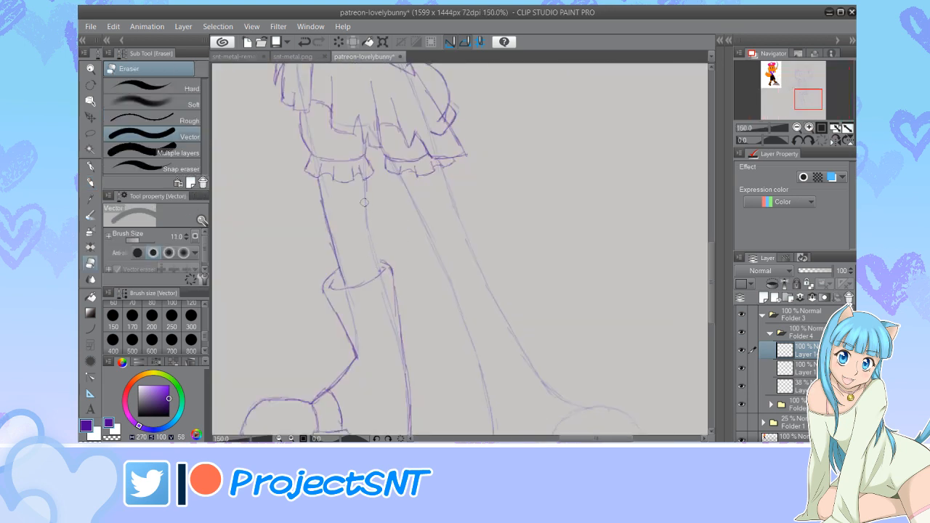
{"action": "left_click_drag", "start_coordinate": [330, 232], "coordinate": [337, 254]}
{"action": "key", "text": "p"}
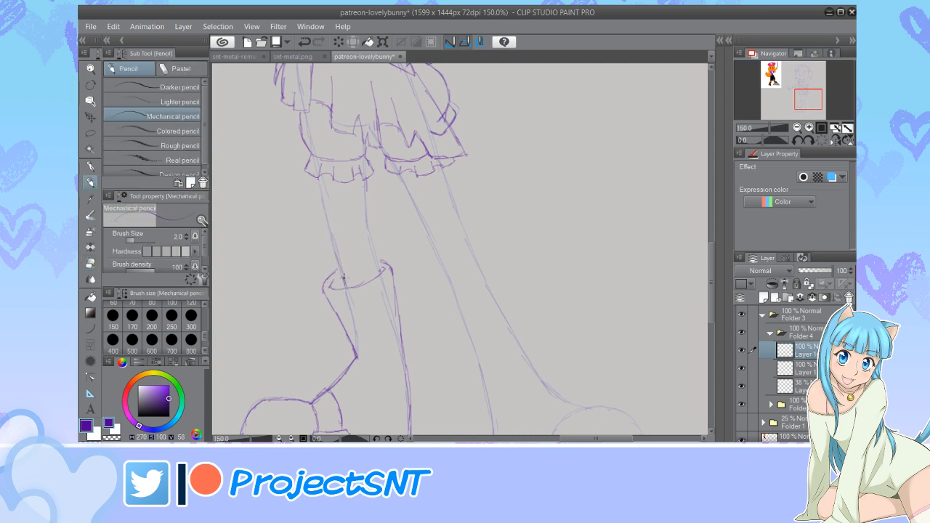
Draw both contours of the bare lower leg between the frilled cuff and the first boot's opening, erasing stray line work
{"action": "mouse_move", "coordinate": [344, 277]}
{"action": "left_mouse_down"}
{"action": "mouse_move", "coordinate": [314, 175]}
{"action": "mouse_move", "coordinate": [371, 206]}
{"action": "mouse_move", "coordinate": [366, 200]}
{"action": "mouse_move", "coordinate": [378, 274]}
{"action": "left_mouse_up"}
{"action": "left_click_drag", "start_coordinate": [375, 242], "coordinate": [369, 212]}
{"action": "key", "text": "e"}
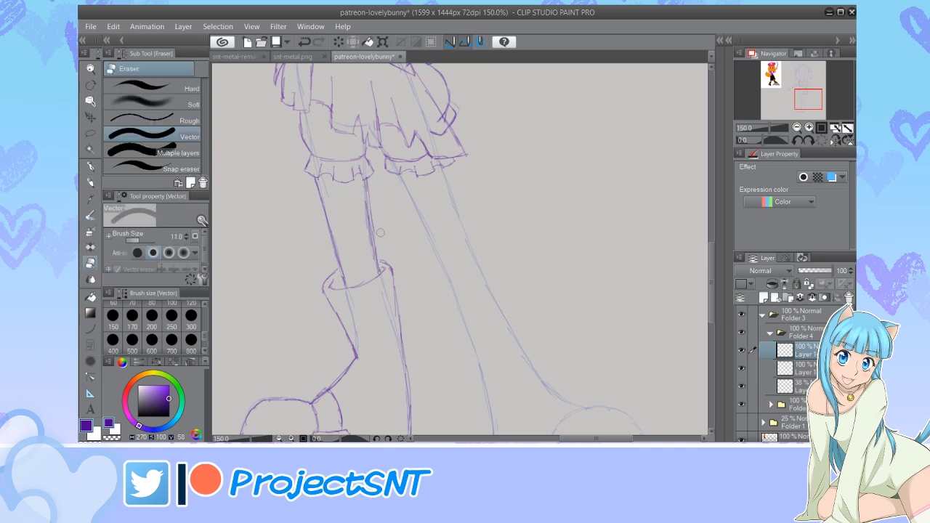
{"action": "key", "text": "p"}
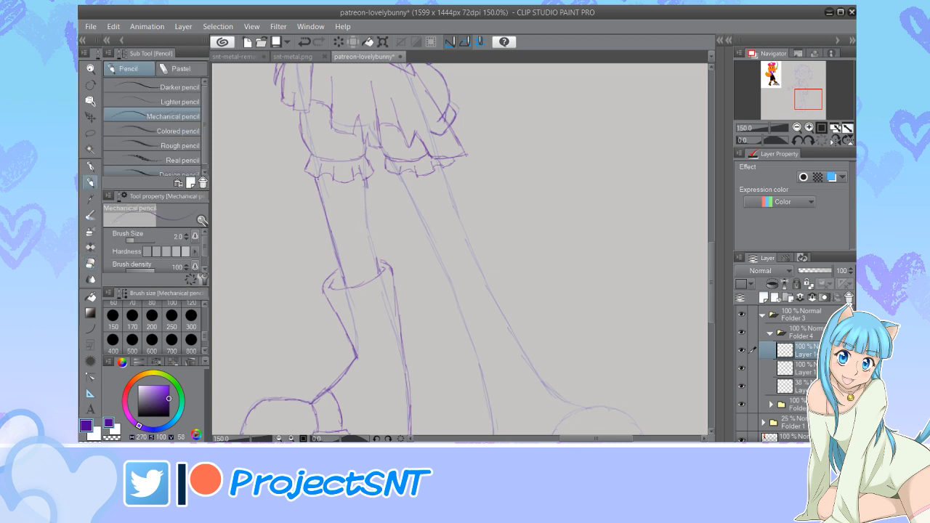
{"action": "left_click_drag", "start_coordinate": [365, 181], "coordinate": [376, 264]}
{"action": "scroll", "coordinate": [373, 272], "scroll_direction": "down", "scroll_amount": 8}
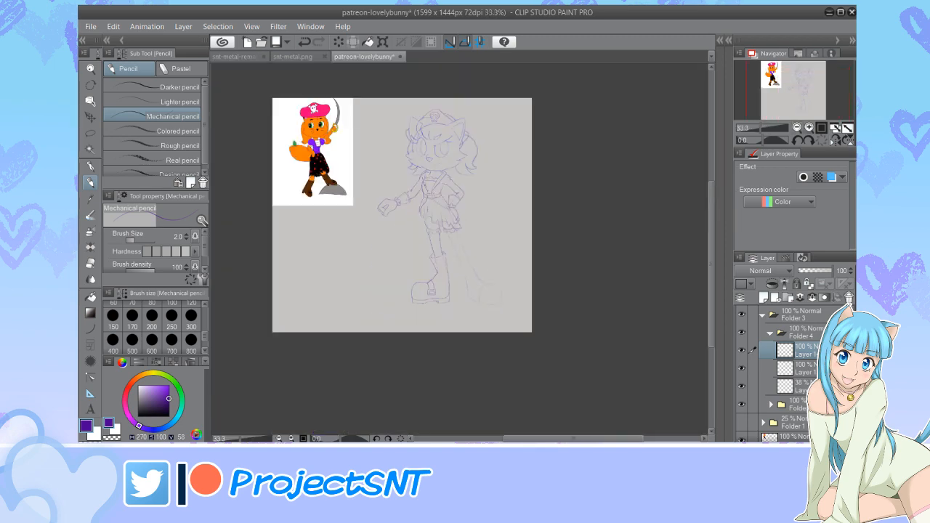
{"action": "scroll", "coordinate": [465, 254], "scroll_direction": "up", "scroll_amount": 8}
{"action": "key", "text": "e"}
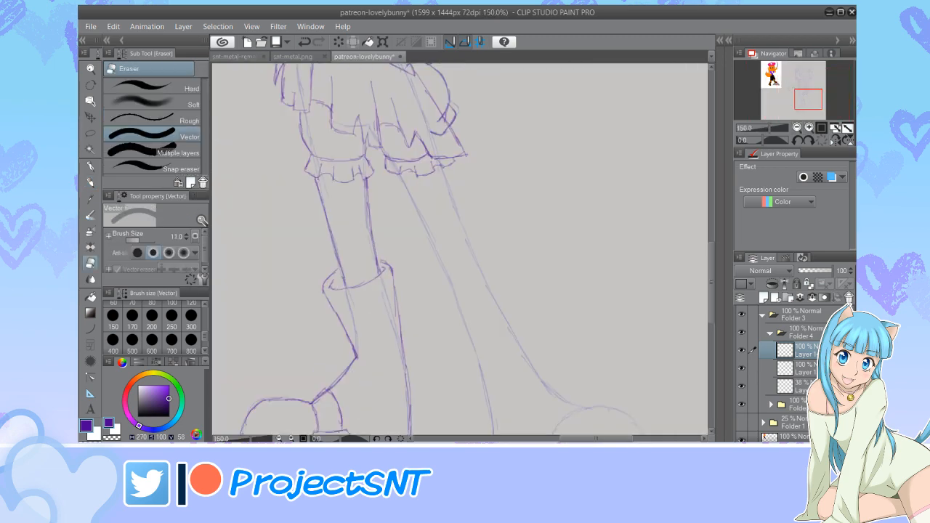
{"action": "mouse_move", "coordinate": [323, 202]}
{"action": "left_mouse_down"}
{"action": "mouse_move", "coordinate": [310, 199]}
{"action": "mouse_move", "coordinate": [330, 231]}
{"action": "left_mouse_up"}
{"action": "key", "text": "p"}
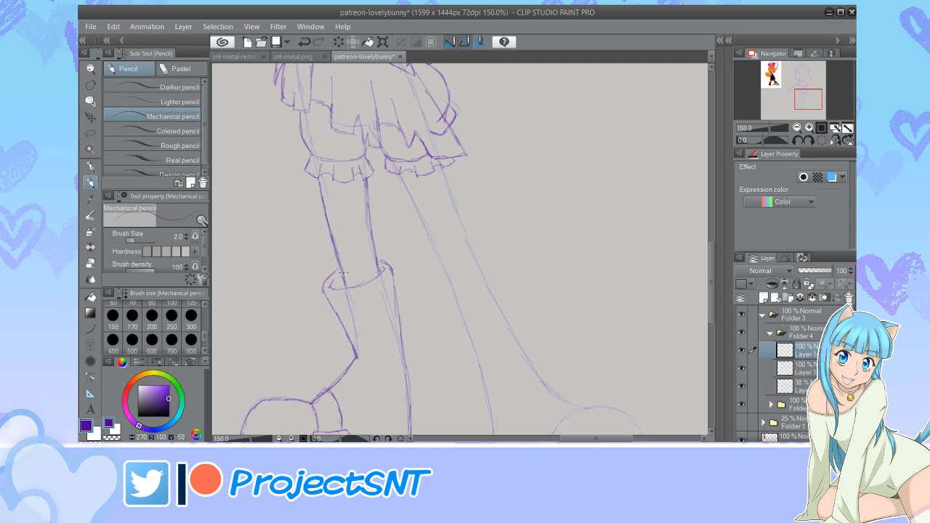
Check the proportions of the whole figure against the reference picture
{"action": "key", "text": "ctrl+minus"}
{"action": "key", "text": "ctrl+minus"}
{"action": "key", "text": "ctrl+minus"}
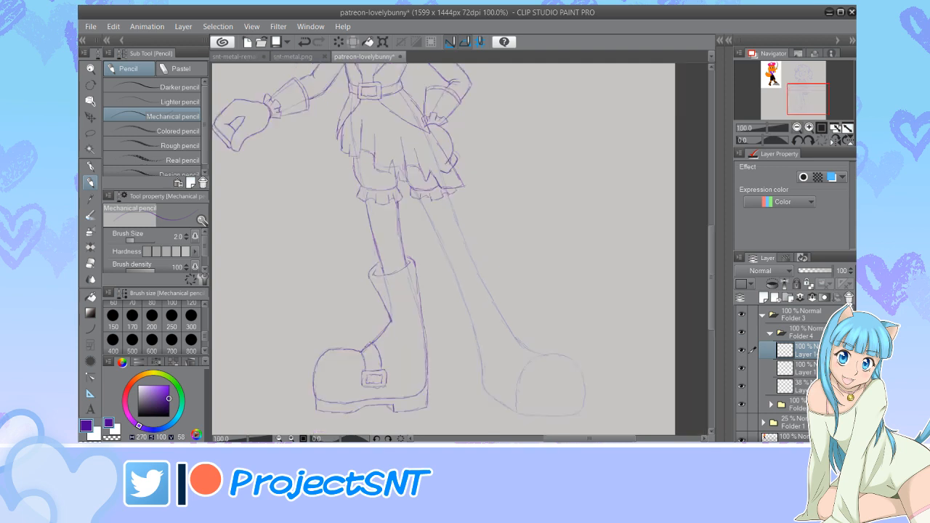
{"action": "key", "text": "ctrl+minus"}
{"action": "key", "text": "ctrl+minus"}
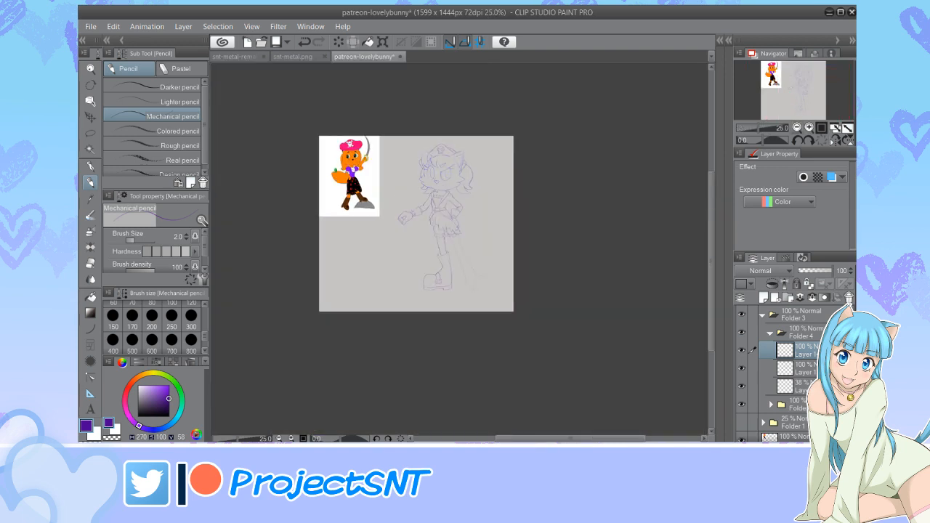
{"action": "key", "text": "ctrl+plus"}
{"action": "key", "text": "ctrl+plus"}
{"action": "key", "text": "ctrl+plus"}
{"action": "key", "text": "ctrl+plus"}
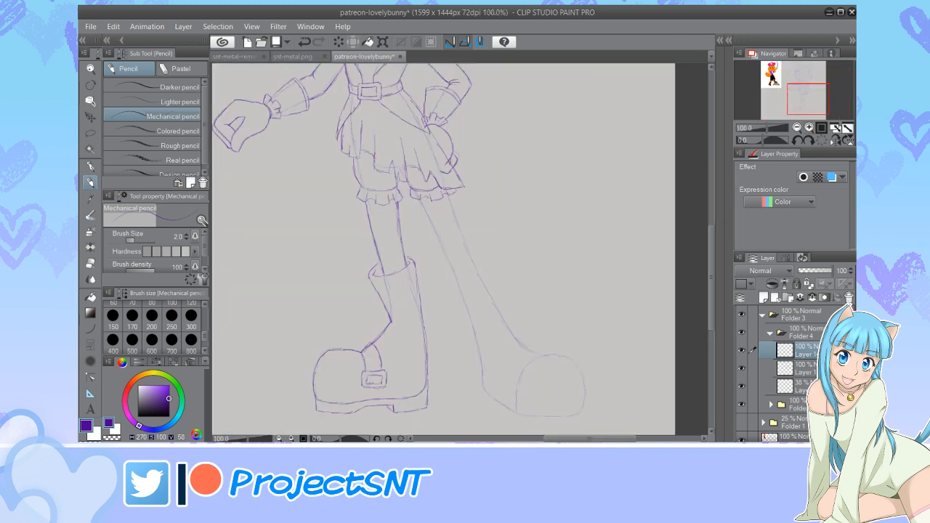
Sketch the curved front rim of the second boot across the other lower leg, undoing the first attempt and redrawing it
{"action": "left_click_drag", "start_coordinate": [589, 438], "coordinate": [609, 438]}
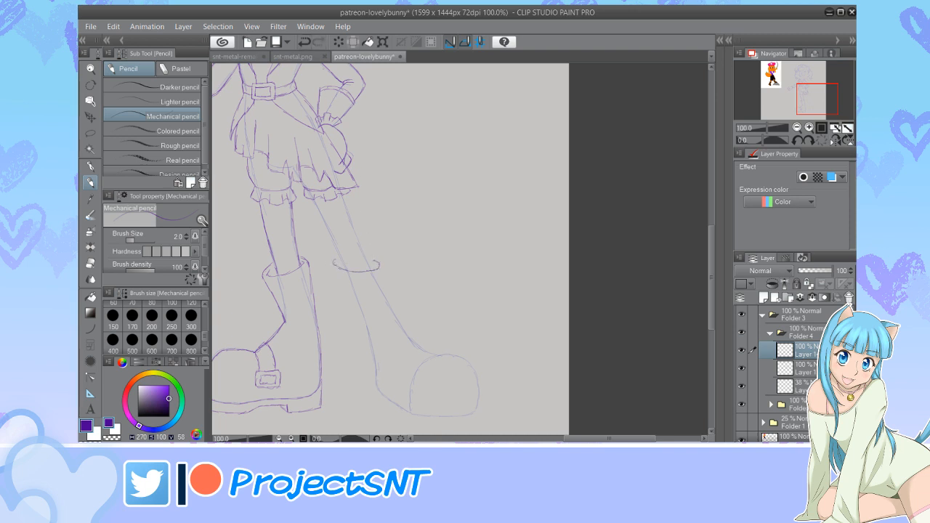
{"action": "key", "text": "ctrl+z"}
{"action": "key", "text": "ctrl+z"}
{"action": "left_click_drag", "start_coordinate": [336, 259], "coordinate": [354, 266]}
Draw the second boot's rounded toe cap, with a curved strap and a small buckle behind it
{"action": "left_click", "coordinate": [809, 128]}
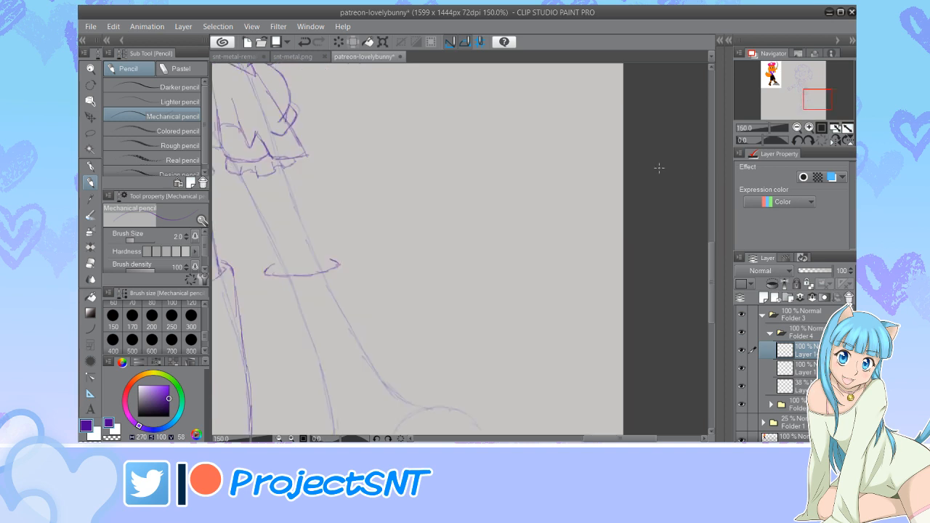
{"action": "left_click_drag", "start_coordinate": [712, 277], "coordinate": [712, 299]}
{"action": "mouse_move", "coordinate": [619, 439]}
{"action": "left_mouse_down"}
{"action": "mouse_move", "coordinate": [595, 438]}
{"action": "mouse_move", "coordinate": [606, 439]}
{"action": "left_mouse_up"}
{"action": "mouse_move", "coordinate": [473, 346]}
{"action": "left_mouse_down"}
{"action": "mouse_move", "coordinate": [483, 323]}
{"action": "mouse_move", "coordinate": [509, 308]}
{"action": "mouse_move", "coordinate": [546, 313]}
{"action": "mouse_move", "coordinate": [576, 345]}
{"action": "mouse_move", "coordinate": [572, 337]}
{"action": "mouse_move", "coordinate": [571, 385]}
{"action": "left_mouse_up"}
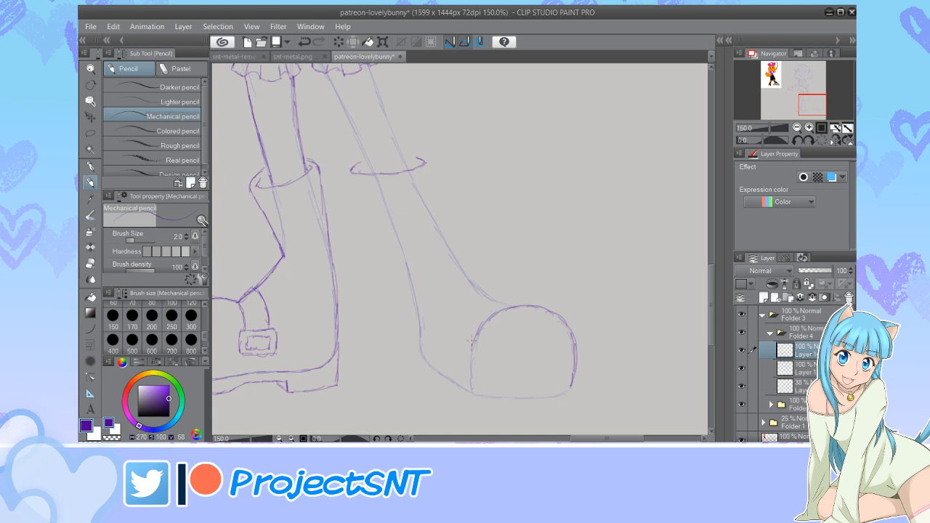
{"action": "mouse_move", "coordinate": [496, 301]}
{"action": "left_mouse_down"}
{"action": "mouse_move", "coordinate": [475, 311]}
{"action": "mouse_move", "coordinate": [452, 342]}
{"action": "mouse_move", "coordinate": [449, 350]}
{"action": "mouse_move", "coordinate": [469, 363]}
{"action": "left_mouse_up"}
{"action": "mouse_move", "coordinate": [474, 341]}
{"action": "left_mouse_down"}
{"action": "mouse_move", "coordinate": [469, 372]}
{"action": "mouse_move", "coordinate": [470, 349]}
{"action": "mouse_move", "coordinate": [455, 357]}
{"action": "mouse_move", "coordinate": [471, 363]}
{"action": "left_mouse_up"}
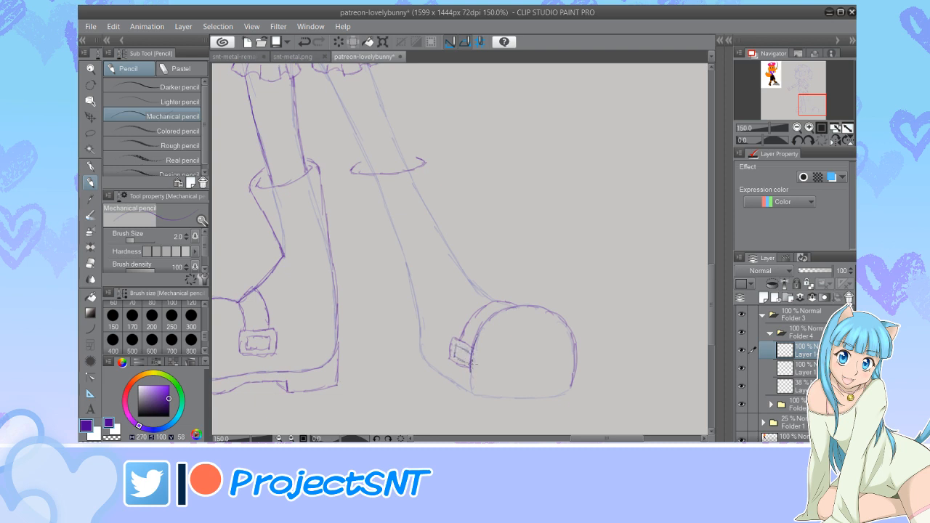
Lasso the first boot's buckle, move it slightly down with a transform, and extend the strap line to meet it
{"action": "key", "text": "m"}
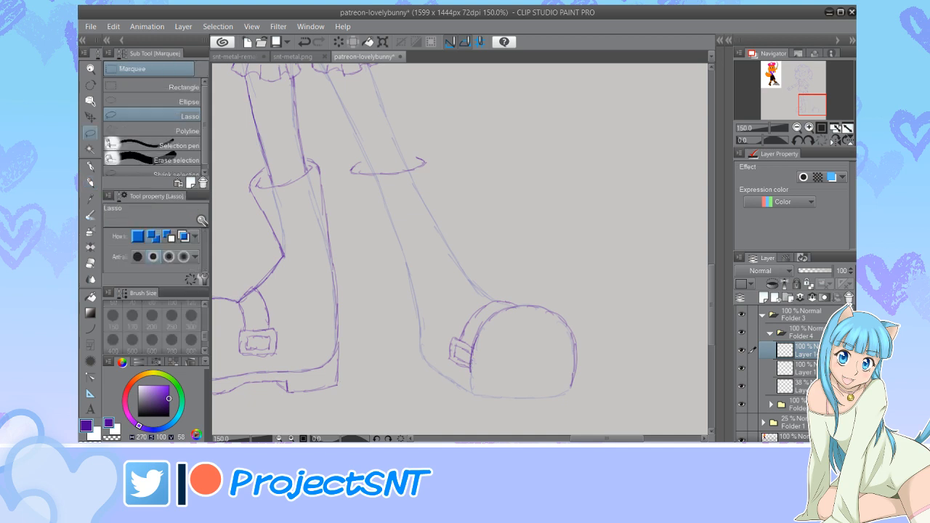
{"action": "mouse_move", "coordinate": [234, 324]}
{"action": "left_mouse_down"}
{"action": "mouse_move", "coordinate": [285, 357]}
{"action": "mouse_move", "coordinate": [227, 341]}
{"action": "left_mouse_up"}
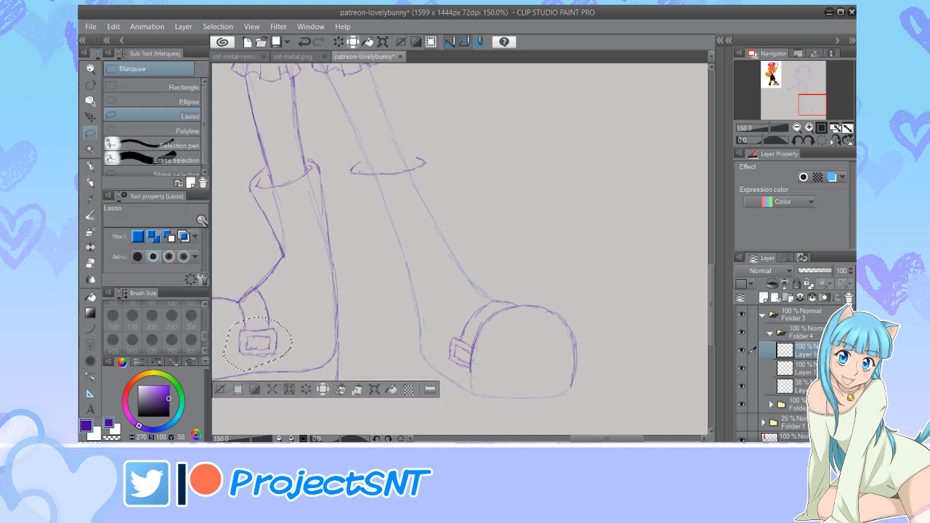
{"action": "key", "text": "ctrl+t"}
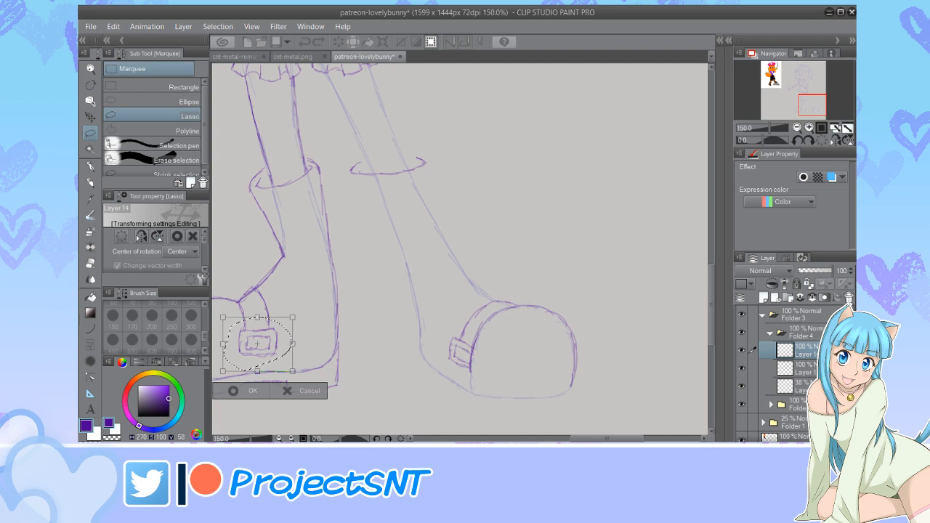
{"action": "key", "text": "Down"}
{"action": "key", "text": "Down"}
{"action": "key", "text": "Down"}
{"action": "key", "text": "Down"}
{"action": "key", "text": "Down"}
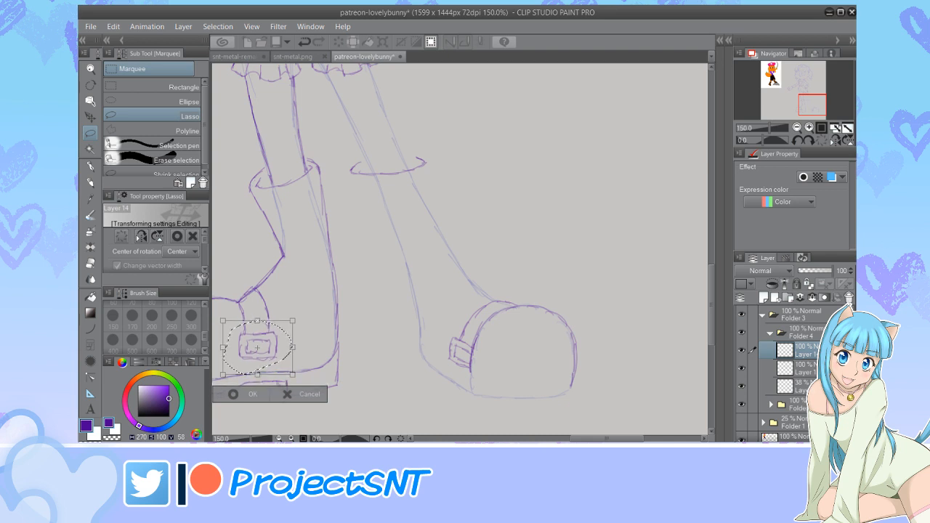
{"action": "key", "text": "Down"}
{"action": "key", "text": "Down"}
{"action": "key", "text": "Down"}
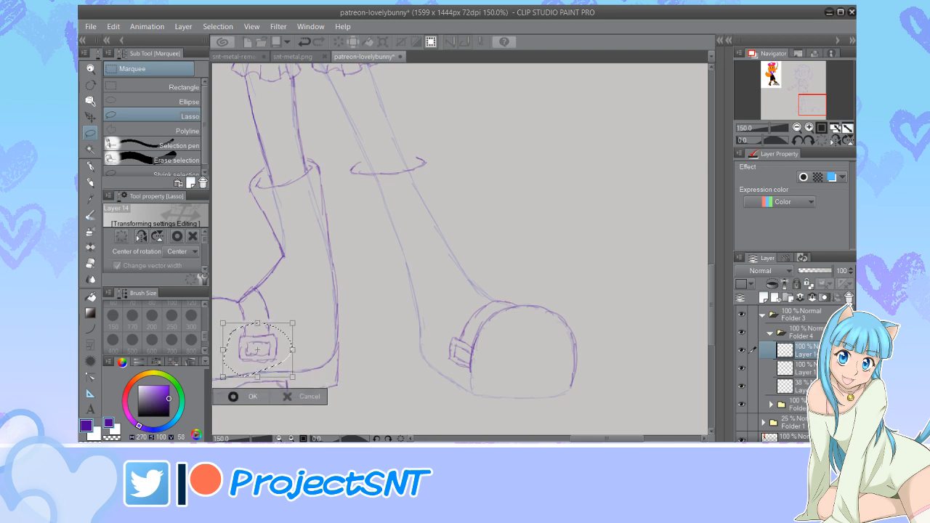
{"action": "key", "text": "Return"}
{"action": "key", "text": "ctrl+d"}
{"action": "key", "text": "p"}
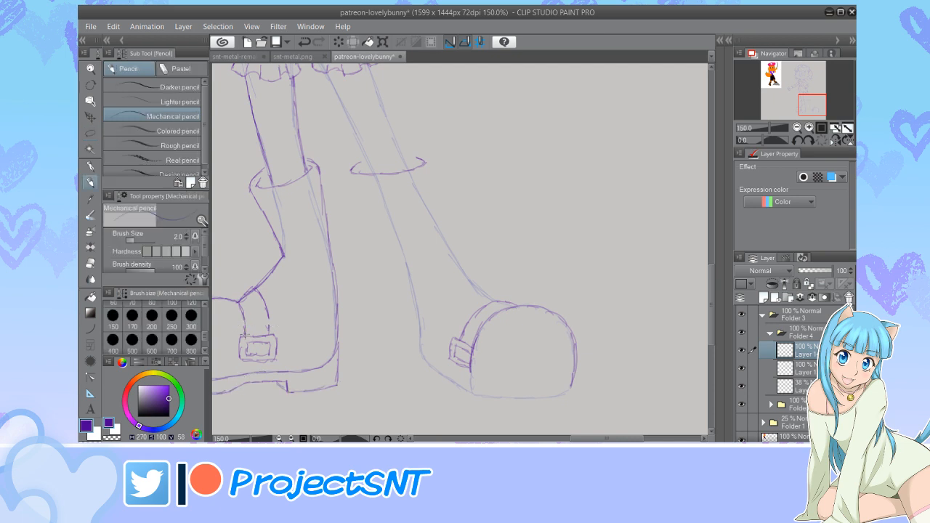
{"action": "left_click_drag", "start_coordinate": [266, 314], "coordinate": [268, 328]}
Add the far rim of the second boot's opening and draw the shaft's back contour down to the heel
{"action": "scroll", "coordinate": [699, 267], "scroll_direction": "down", "scroll_amount": 2}
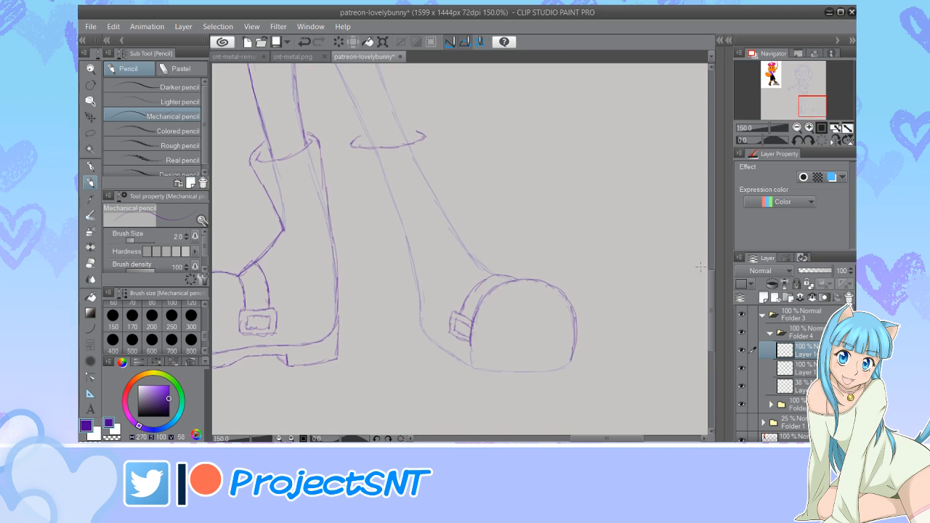
{"action": "mouse_move", "coordinate": [400, 122]}
{"action": "left_mouse_down"}
{"action": "mouse_move", "coordinate": [436, 138]}
{"action": "mouse_move", "coordinate": [446, 211]}
{"action": "mouse_move", "coordinate": [434, 136]}
{"action": "left_mouse_up"}
{"action": "key", "text": "e"}
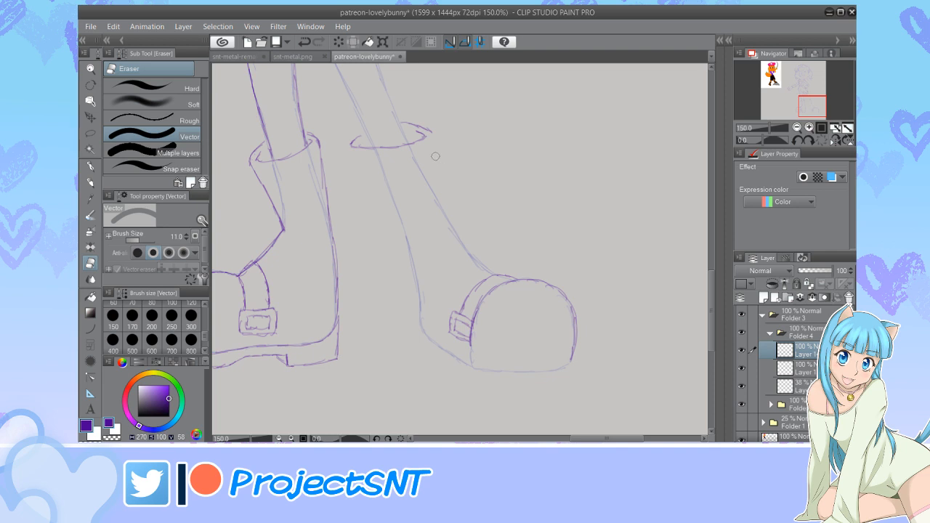
{"action": "key", "text": "p"}
{"action": "mouse_move", "coordinate": [362, 128]}
{"action": "left_mouse_down"}
{"action": "mouse_move", "coordinate": [346, 149]}
{"action": "mouse_move", "coordinate": [406, 234]}
{"action": "mouse_move", "coordinate": [422, 323]}
{"action": "mouse_move", "coordinate": [457, 354]}
{"action": "left_mouse_up"}
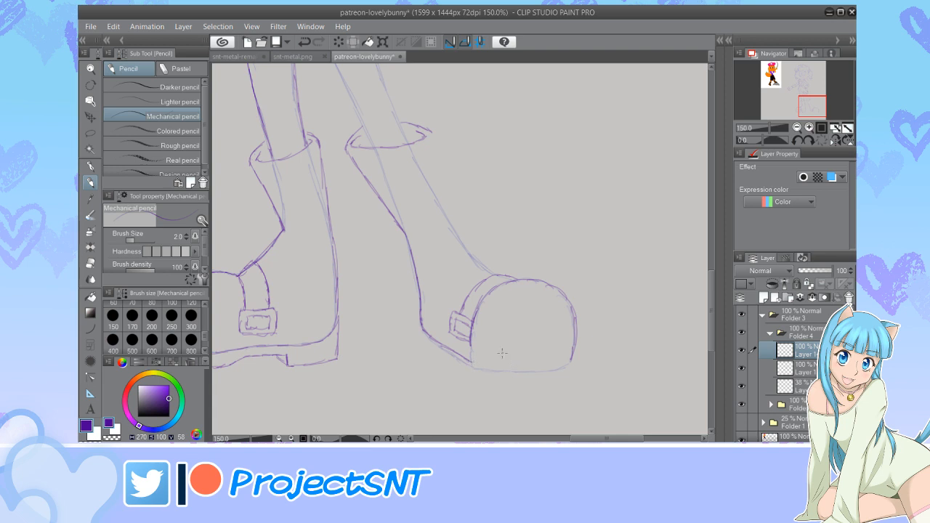
Draw a thick sole beneath the second boot, with a stepped heel and a rounded edge under the toe cap
{"action": "mouse_move", "coordinate": [471, 360]}
{"action": "left_mouse_down"}
{"action": "mouse_move", "coordinate": [556, 368]}
{"action": "mouse_move", "coordinate": [573, 355]}
{"action": "left_mouse_up"}
{"action": "mouse_move", "coordinate": [420, 320]}
{"action": "left_mouse_down"}
{"action": "mouse_move", "coordinate": [418, 351]}
{"action": "mouse_move", "coordinate": [461, 361]}
{"action": "left_mouse_up"}
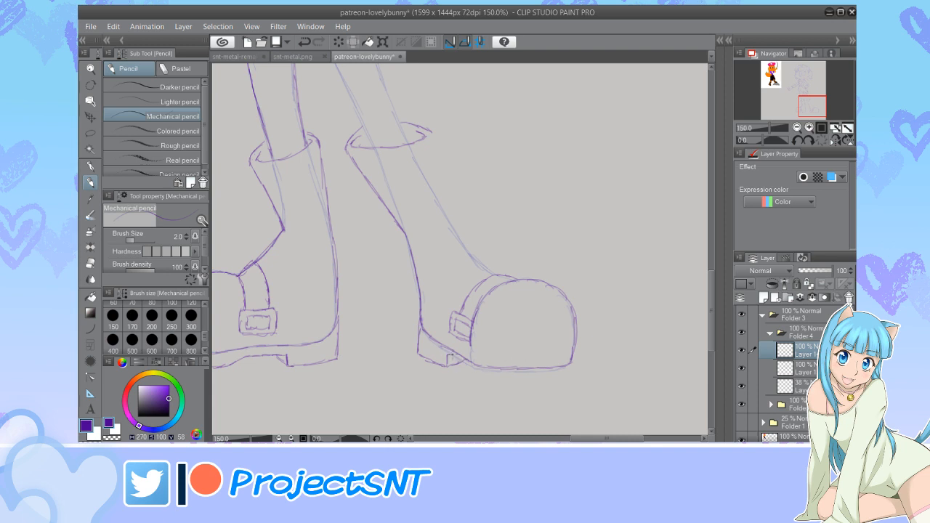
{"action": "mouse_move", "coordinate": [450, 358]}
{"action": "left_mouse_down"}
{"action": "mouse_move", "coordinate": [497, 385]}
{"action": "mouse_move", "coordinate": [569, 379]}
{"action": "left_mouse_up"}
{"action": "key", "text": "e"}
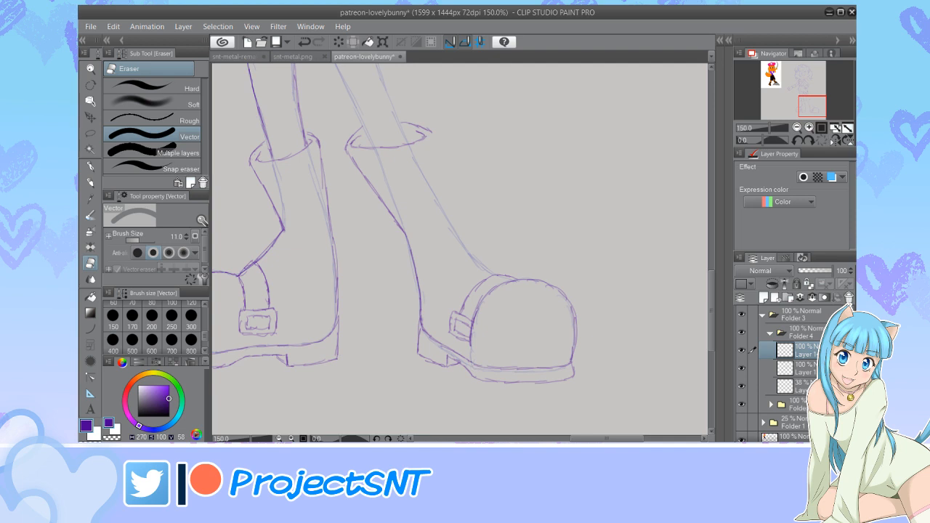
{"action": "key", "text": "p"}
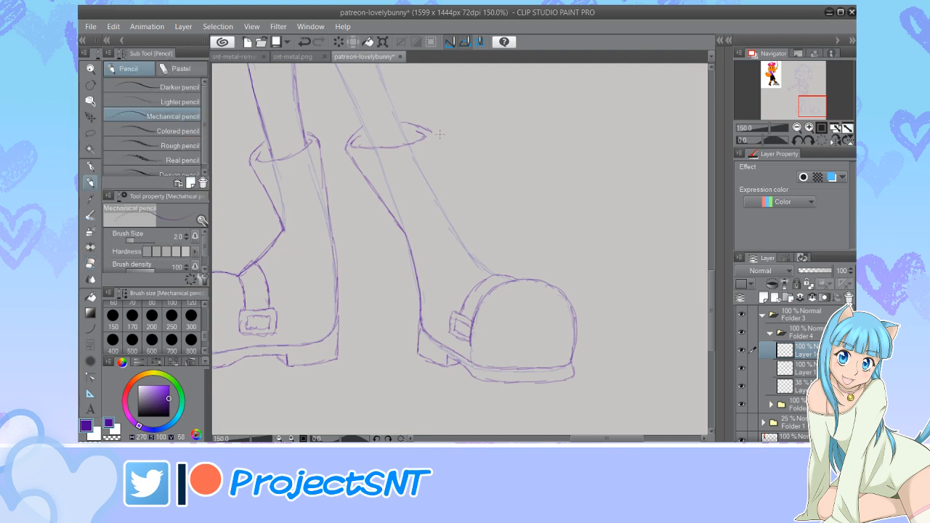
Erase and redraw the second boot's flared opening, and draw the shaft's front contour down to the toe cap
{"action": "left_click_drag", "start_coordinate": [430, 128], "coordinate": [438, 195]}
{"action": "key", "text": "e"}
{"action": "left_click_drag", "start_coordinate": [425, 145], "coordinate": [435, 147]}
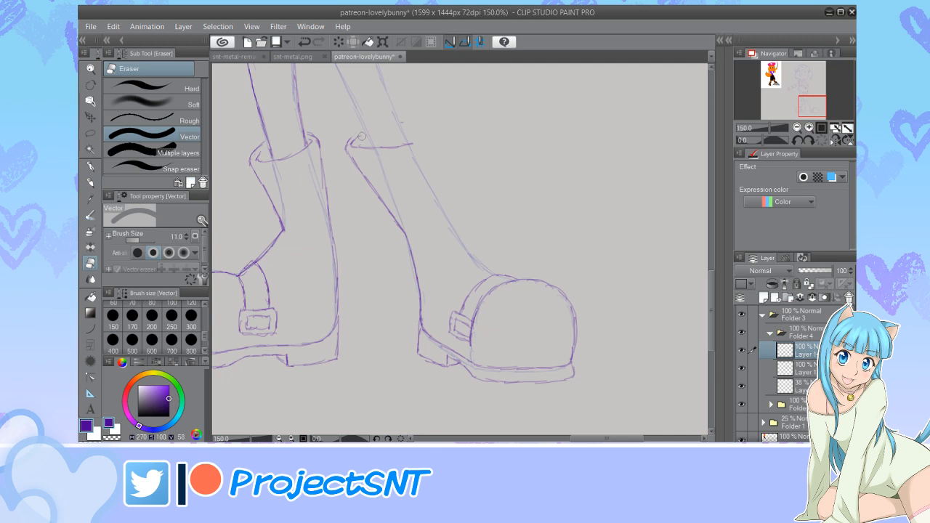
{"action": "key", "text": "p"}
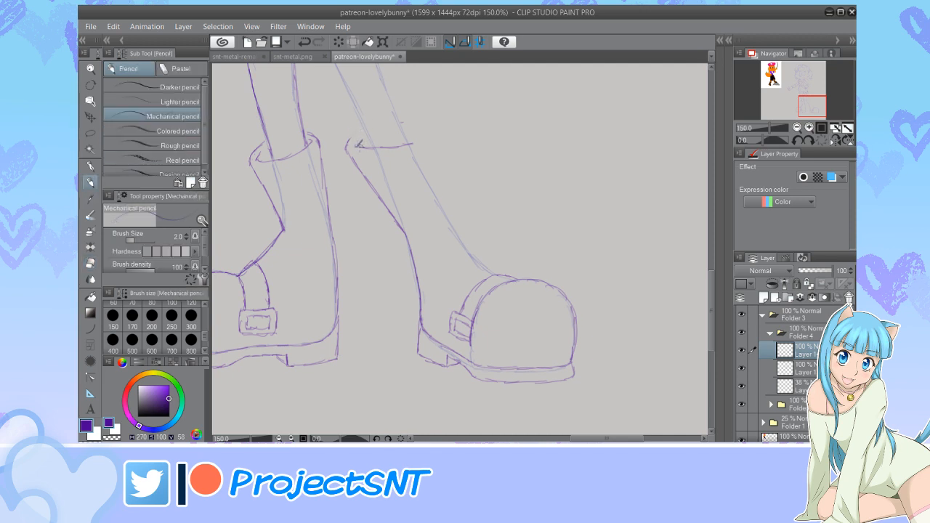
{"action": "mouse_move", "coordinate": [346, 147]}
{"action": "left_mouse_down"}
{"action": "mouse_move", "coordinate": [388, 123]}
{"action": "mouse_move", "coordinate": [380, 126]}
{"action": "mouse_move", "coordinate": [436, 143]}
{"action": "mouse_move", "coordinate": [428, 137]}
{"action": "mouse_move", "coordinate": [430, 185]}
{"action": "mouse_move", "coordinate": [430, 170]}
{"action": "mouse_move", "coordinate": [466, 254]}
{"action": "mouse_move", "coordinate": [489, 271]}
{"action": "left_mouse_up"}
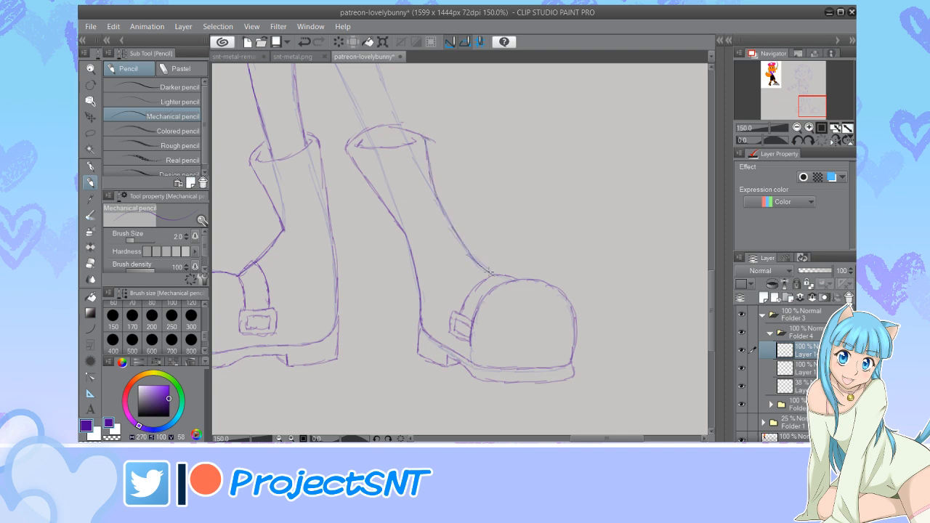
{"action": "key", "text": "e"}
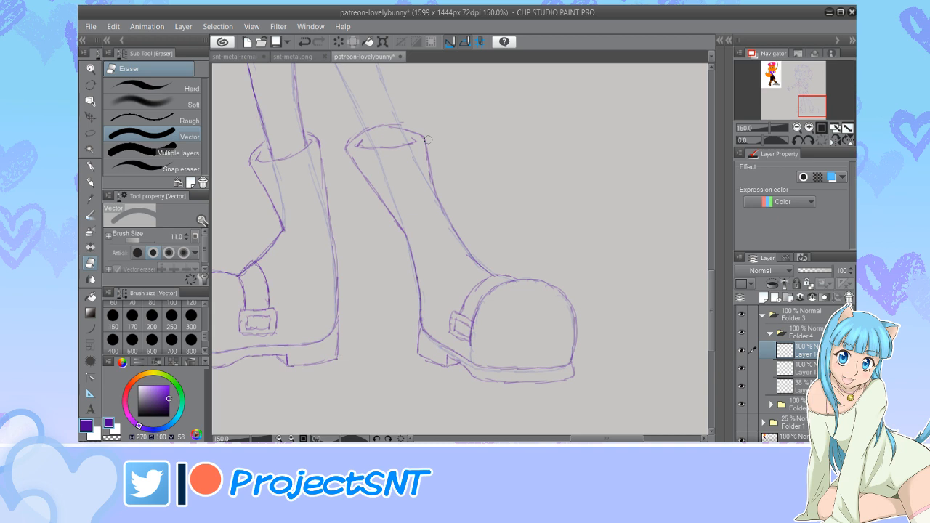
Compare the pair of boots with the rest of the figure and the reference picture
{"action": "key", "text": "ctrl+minus"}
{"action": "key", "text": "ctrl+minus"}
{"action": "key", "text": "ctrl+minus"}
{"action": "key", "text": "ctrl+minus"}
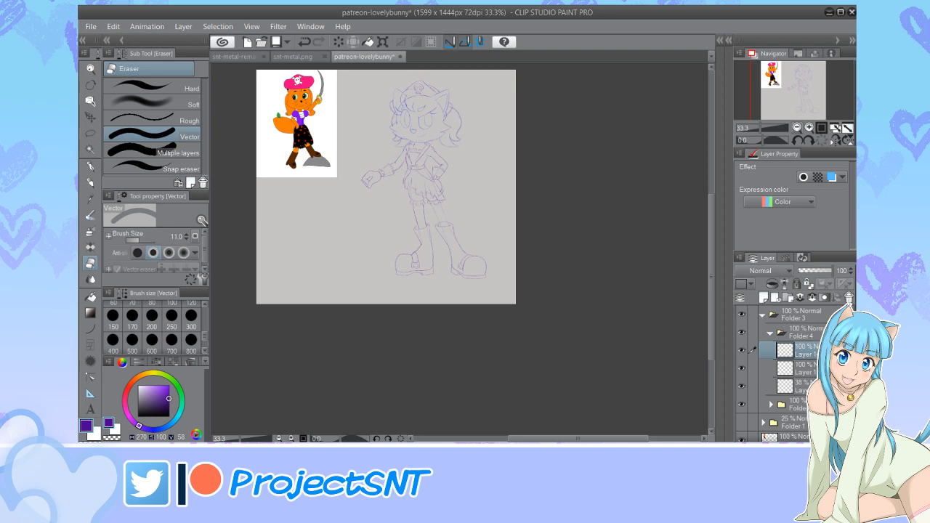
{"action": "key", "text": "ctrl+plus"}
{"action": "key", "text": "ctrl+plus"}
{"action": "key", "text": "ctrl+plus"}
{"action": "key", "text": "ctrl+plus"}
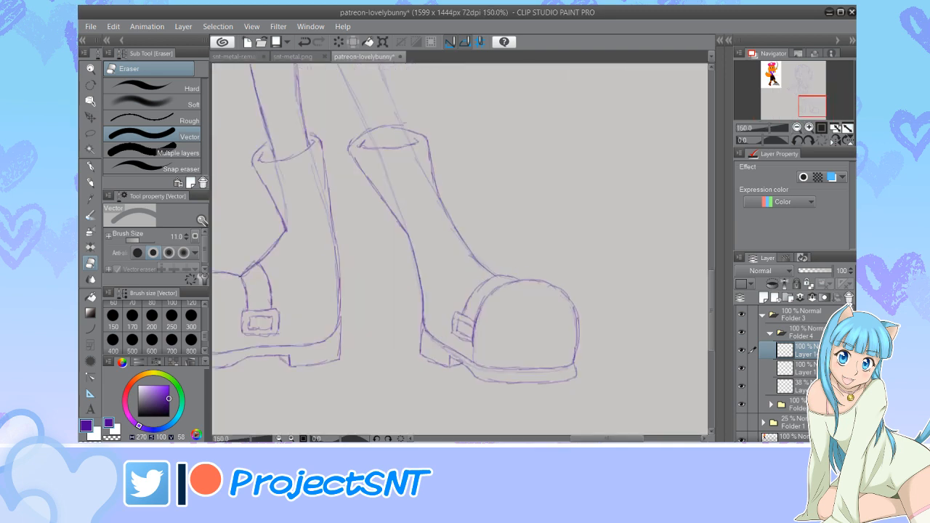
Draw both contours of the second leg from its frilled cuff into the boot, erasing the rim line that crosses the leg
{"action": "scroll", "coordinate": [459, 250], "scroll_direction": "up", "scroll_amount": 3}
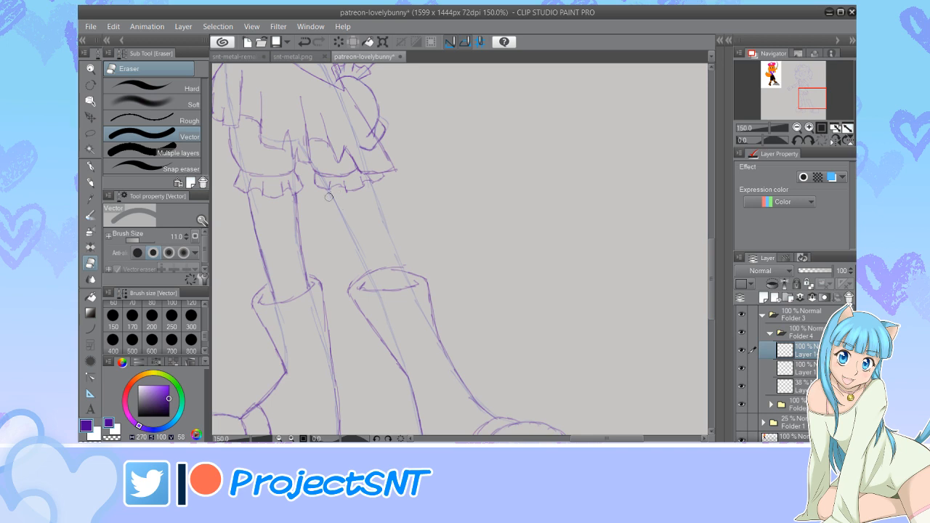
{"action": "key", "text": "p"}
{"action": "left_click_drag", "start_coordinate": [328, 190], "coordinate": [367, 271]}
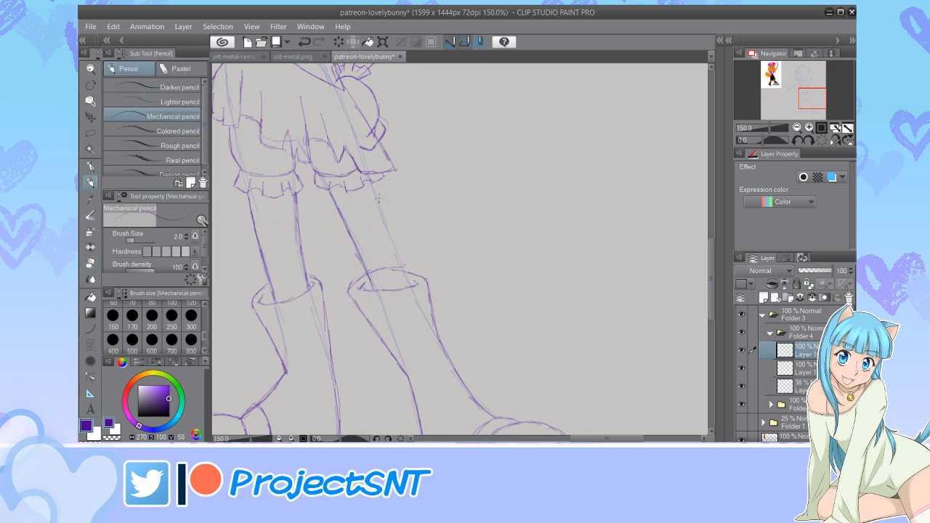
{"action": "left_click_drag", "start_coordinate": [375, 191], "coordinate": [409, 285]}
{"action": "key", "text": "e"}
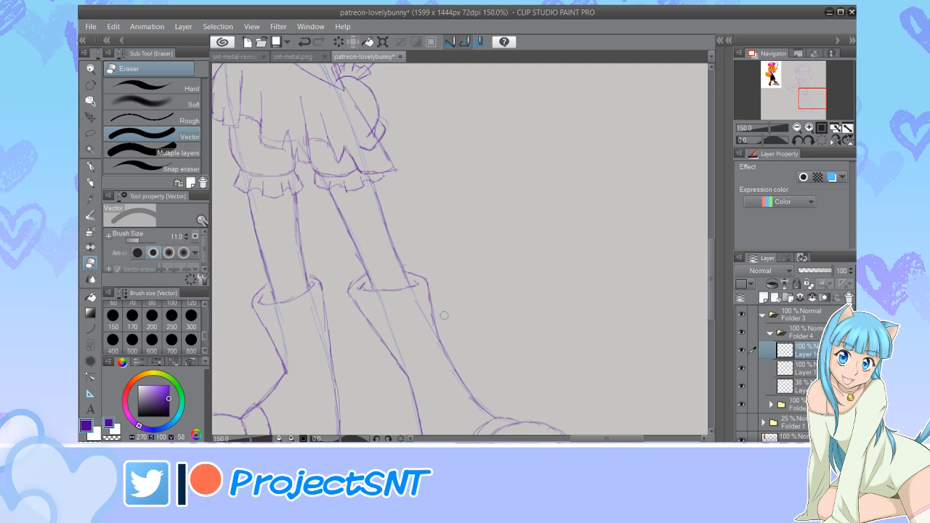
Bring the complete character into view at 50% zoom to review the outfit sketch
{"action": "scroll", "coordinate": [444, 315], "scroll_direction": "down", "scroll_amount": 4}
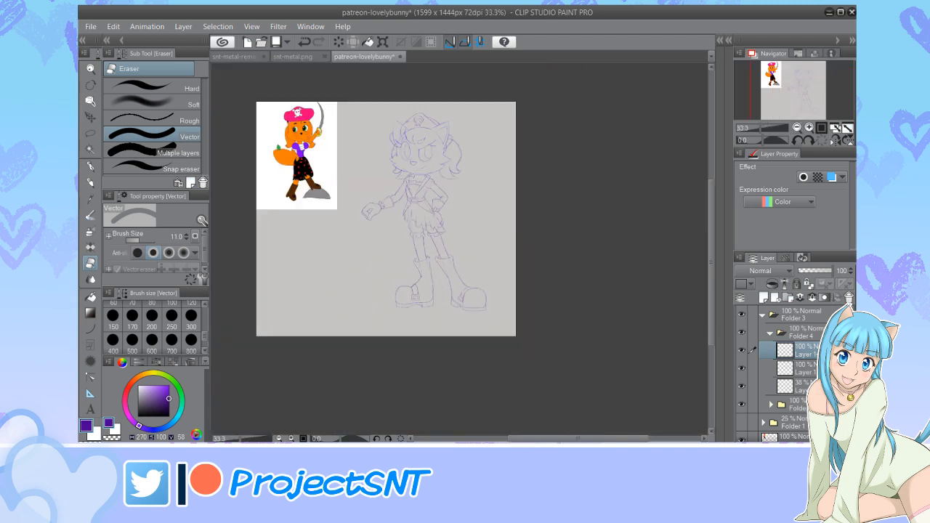
{"action": "scroll", "coordinate": [461, 250], "scroll_direction": "up", "scroll_amount": 1}
{"action": "left_click_drag", "start_coordinate": [711, 277], "coordinate": [711, 249]}
{"action": "mouse_move", "coordinate": [603, 439]}
{"action": "left_mouse_down"}
{"action": "mouse_move", "coordinate": [576, 438]}
{"action": "mouse_move", "coordinate": [598, 439]}
{"action": "left_mouse_up"}
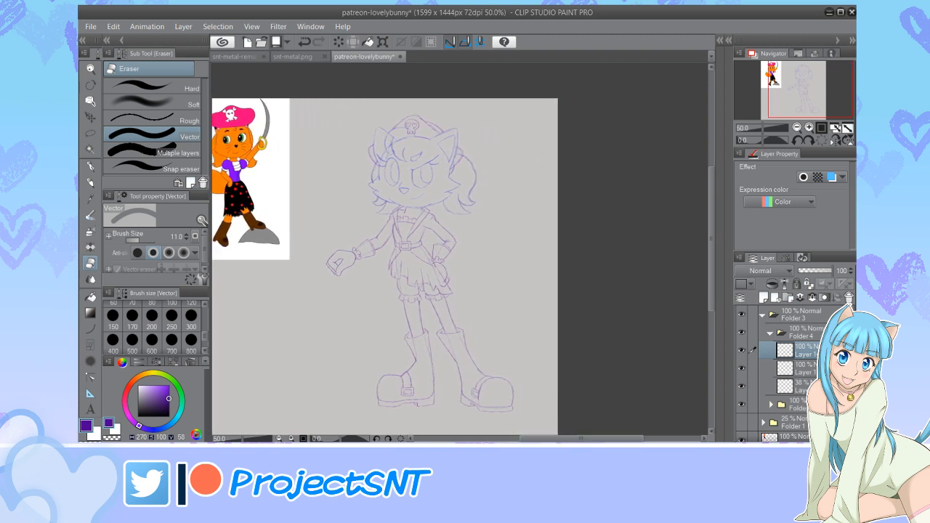
Save the drawing, and set up the sword work by showing its rough sketch folder and adding a new layer
{"action": "key", "text": "ctrl+s"}
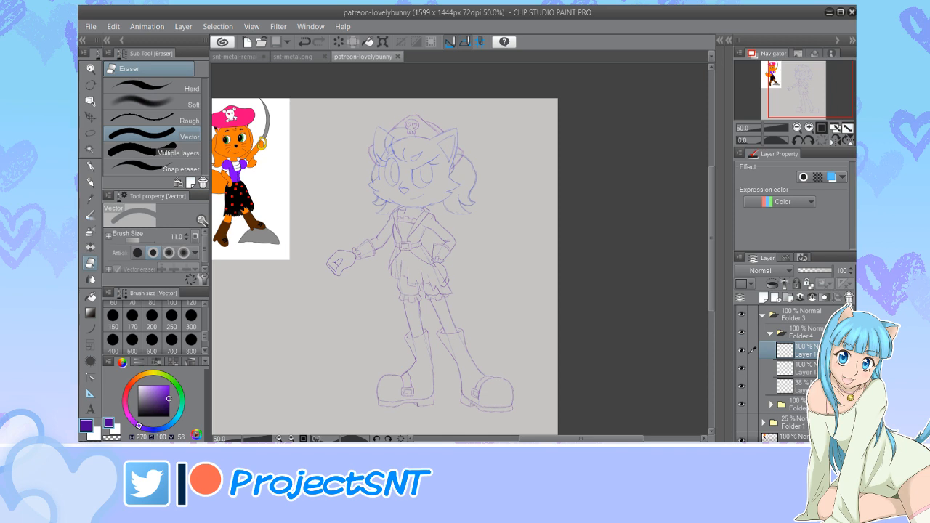
{"action": "left_click", "coordinate": [741, 422]}
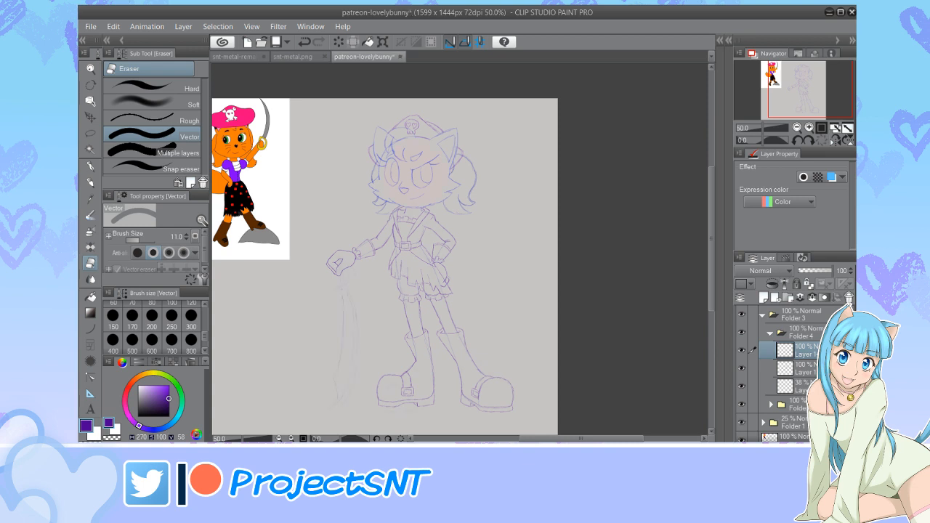
{"action": "left_click_drag", "start_coordinate": [593, 439], "coordinate": [574, 439]}
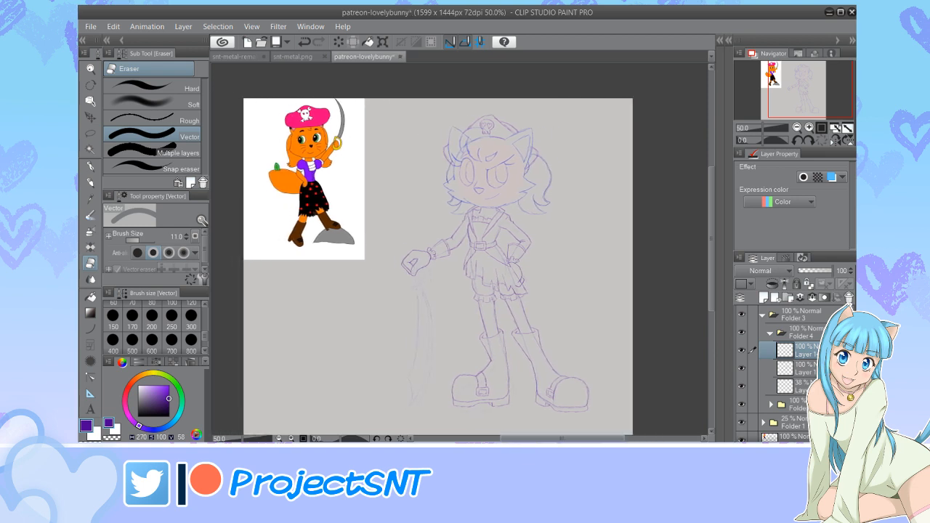
{"action": "left_click", "coordinate": [765, 297]}
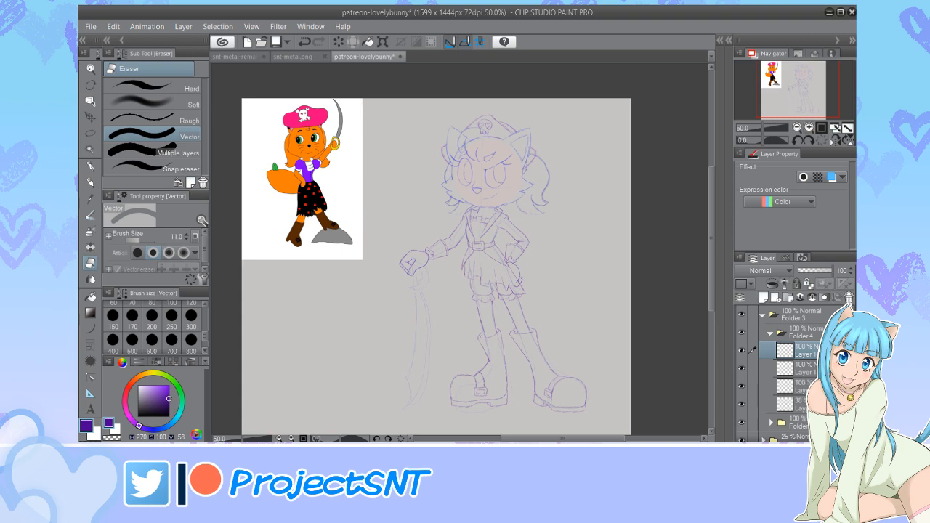
Draw the sword blade's inner edge over the rough sketch with the Mechanical pencil in a darker purple, V 48
{"action": "left_click", "coordinate": [809, 128]}
{"action": "left_click", "coordinate": [808, 128]}
{"action": "left_click", "coordinate": [809, 128]}
{"action": "scroll", "coordinate": [703, 226], "scroll_direction": "down", "scroll_amount": 8}
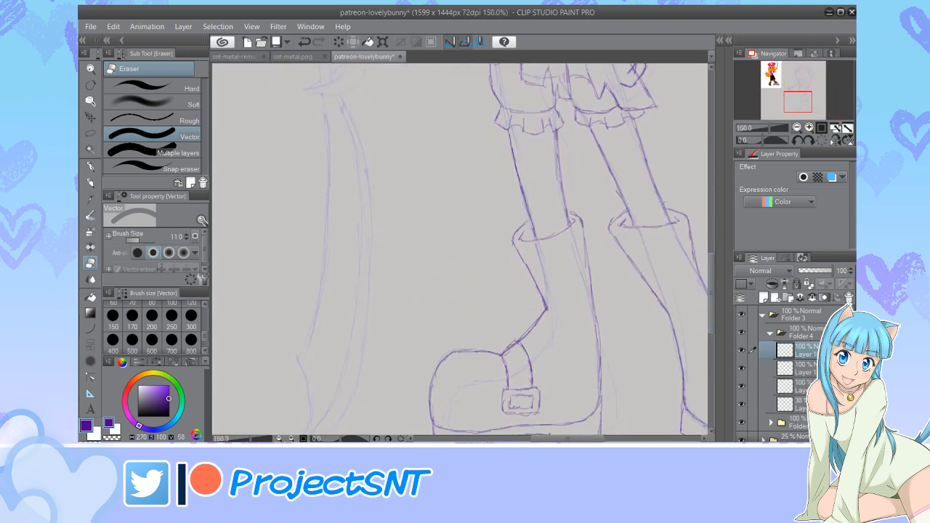
{"action": "left_click", "coordinate": [797, 128]}
{"action": "key", "text": "p"}
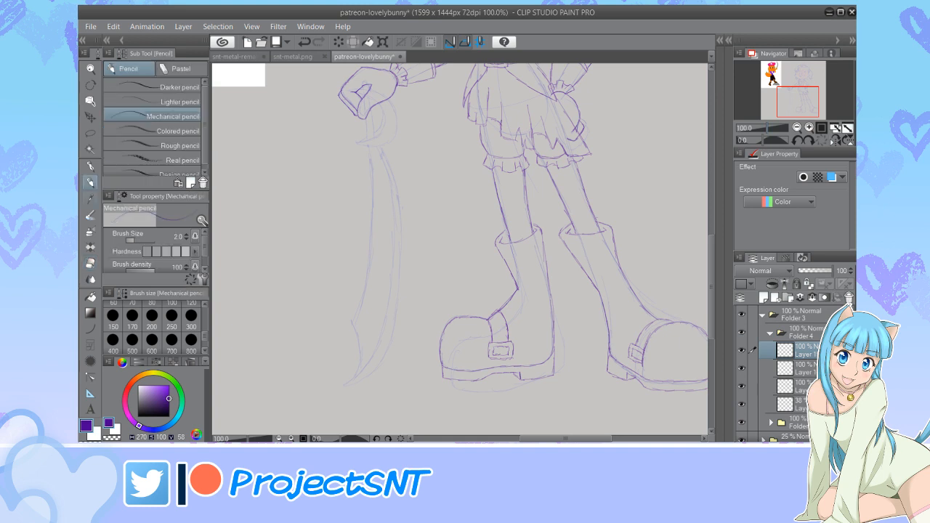
{"action": "left_click_drag", "start_coordinate": [169, 399], "coordinate": [170, 401]}
{"action": "left_click_drag", "start_coordinate": [368, 145], "coordinate": [369, 263]}
{"action": "left_click_drag", "start_coordinate": [373, 206], "coordinate": [340, 357]}
{"action": "key", "text": "ctrl+z"}
{"action": "mouse_move", "coordinate": [371, 237]}
{"action": "left_mouse_down"}
{"action": "mouse_move", "coordinate": [368, 290]}
{"action": "mouse_move", "coordinate": [352, 321]}
{"action": "left_mouse_up"}
{"action": "mouse_move", "coordinate": [364, 285]}
{"action": "left_mouse_down"}
{"action": "mouse_move", "coordinate": [346, 331]}
{"action": "mouse_move", "coordinate": [349, 324]}
{"action": "left_mouse_up"}
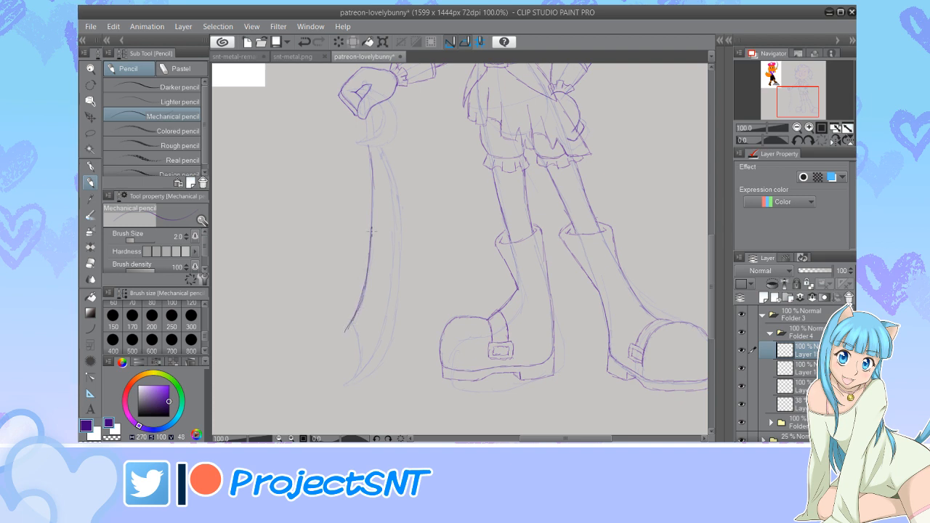
Draw the blade's outer curved edge and the concave cut toward its point, tidying the tip with the eraser
{"action": "mouse_move", "coordinate": [372, 221]}
{"action": "left_mouse_down"}
{"action": "mouse_move", "coordinate": [379, 146]}
{"action": "mouse_move", "coordinate": [401, 260]}
{"action": "mouse_move", "coordinate": [403, 234]}
{"action": "mouse_move", "coordinate": [395, 311]}
{"action": "mouse_move", "coordinate": [399, 304]}
{"action": "mouse_move", "coordinate": [391, 338]}
{"action": "mouse_move", "coordinate": [344, 397]}
{"action": "left_mouse_up"}
{"action": "mouse_move", "coordinate": [366, 381]}
{"action": "left_mouse_down"}
{"action": "mouse_move", "coordinate": [386, 341]}
{"action": "mouse_move", "coordinate": [400, 242]}
{"action": "left_mouse_up"}
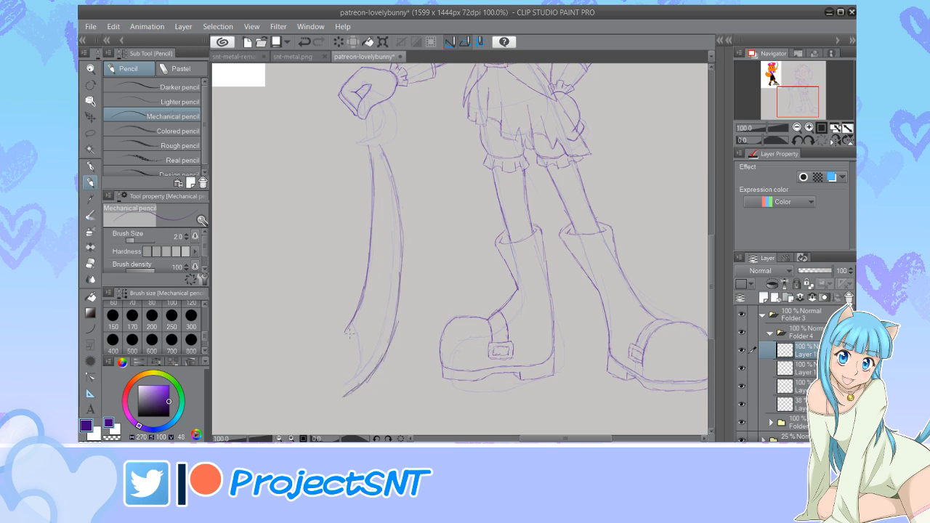
{"action": "mouse_move", "coordinate": [346, 317]}
{"action": "left_mouse_down"}
{"action": "mouse_move", "coordinate": [357, 352]}
{"action": "mouse_move", "coordinate": [346, 404]}
{"action": "mouse_move", "coordinate": [358, 363]}
{"action": "mouse_move", "coordinate": [342, 408]}
{"action": "mouse_move", "coordinate": [349, 318]}
{"action": "left_mouse_up"}
{"action": "key", "text": "e"}
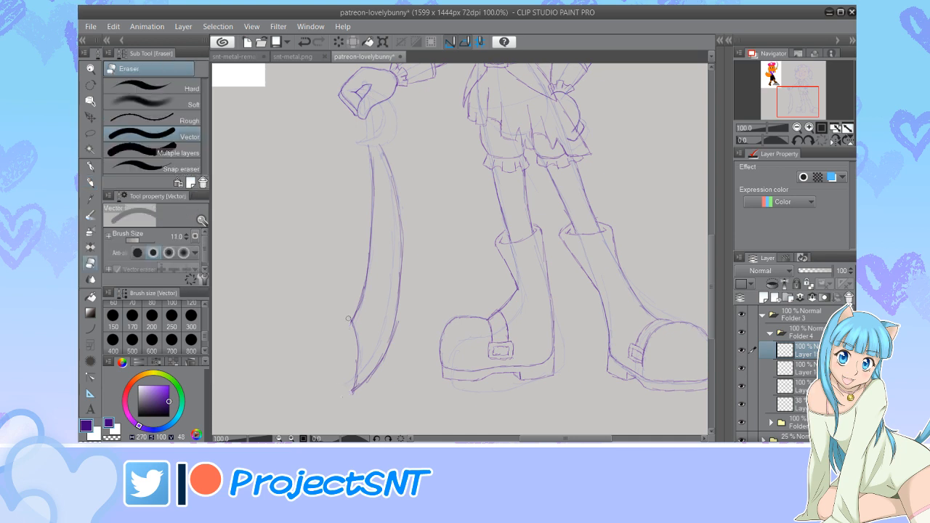
Transform the blade layer to nudge the blade slightly upward toward the hand
{"action": "key", "text": "ctrl+t"}
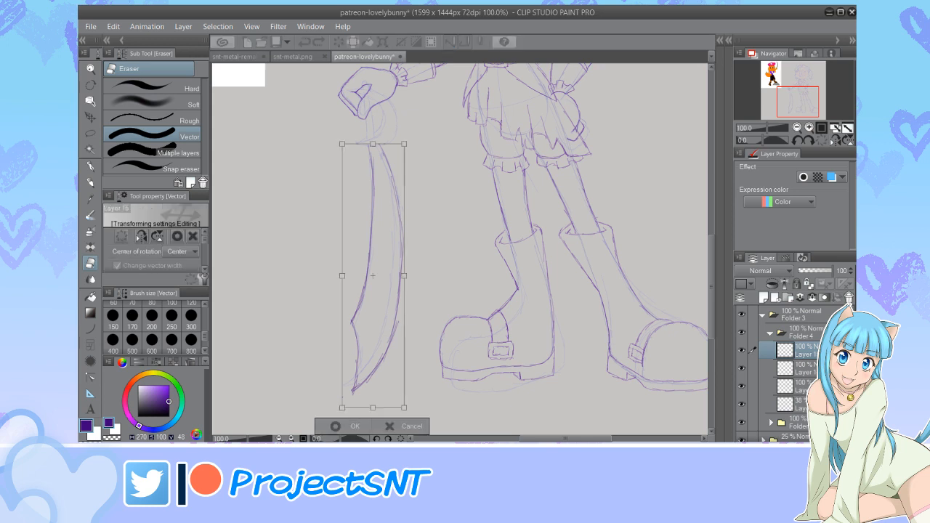
{"action": "key", "text": "Up"}
{"action": "key", "text": "Up"}
{"action": "key", "text": "Up"}
{"action": "key", "text": "Up"}
{"action": "key", "text": "Up"}
{"action": "key", "text": "Up"}
{"action": "key", "text": "Up"}
{"action": "key", "text": "Up"}
{"action": "key", "text": "Up"}
{"action": "key", "text": "Up"}
{"action": "key", "text": "Up"}
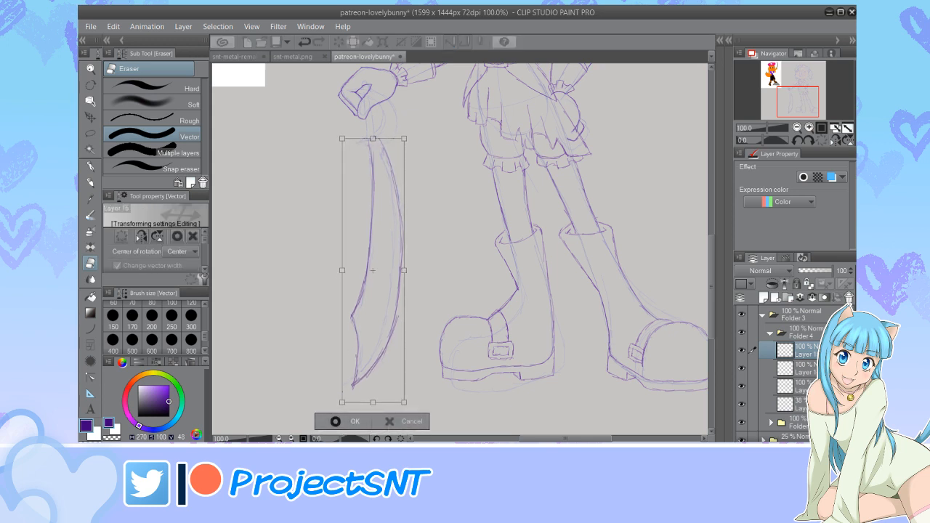
{"action": "left_click", "coordinate": [335, 421]}
Draw the outer and inner arcs of the sword's crescent hand guard below the gloved fist
{"action": "scroll", "coordinate": [459, 247], "scroll_direction": "up", "scroll_amount": 4}
{"action": "left_click", "coordinate": [809, 128]}
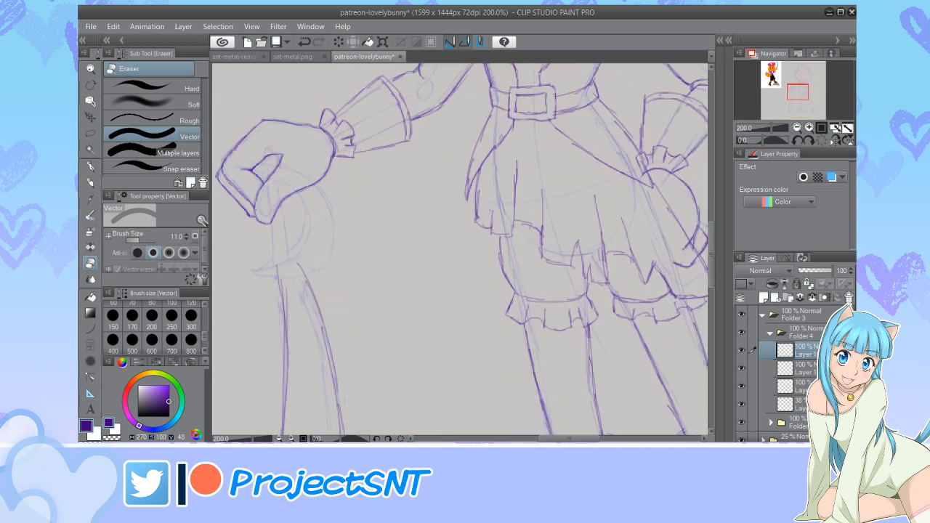
{"action": "left_click_drag", "start_coordinate": [581, 438], "coordinate": [574, 438]}
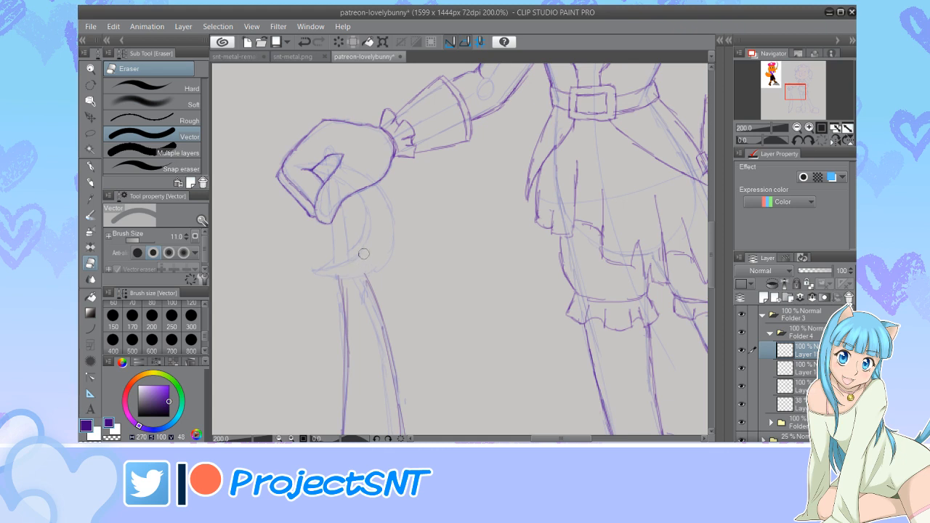
{"action": "key", "text": "p"}
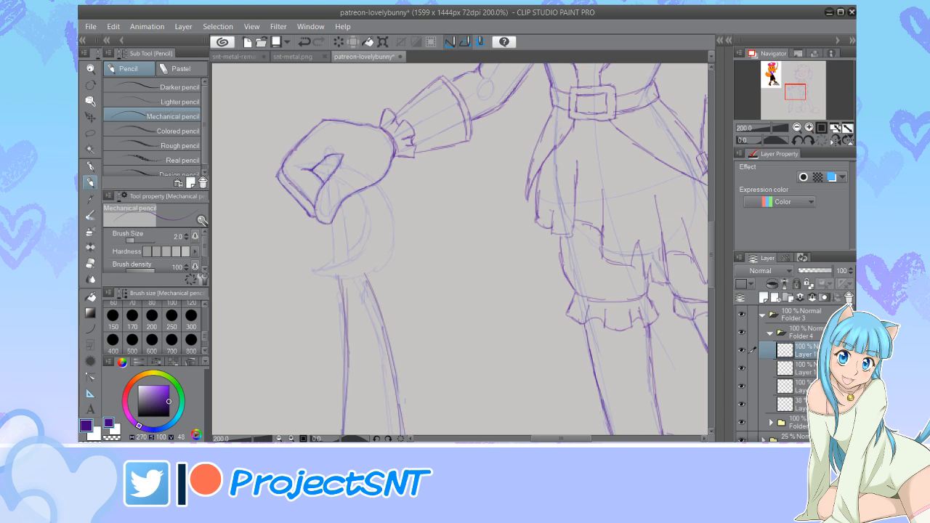
{"action": "mouse_move", "coordinate": [297, 167]}
{"action": "left_mouse_down"}
{"action": "mouse_move", "coordinate": [333, 165]}
{"action": "mouse_move", "coordinate": [380, 189]}
{"action": "mouse_move", "coordinate": [393, 234]}
{"action": "mouse_move", "coordinate": [383, 258]}
{"action": "mouse_move", "coordinate": [358, 276]}
{"action": "mouse_move", "coordinate": [307, 272]}
{"action": "mouse_move", "coordinate": [391, 249]}
{"action": "mouse_move", "coordinate": [394, 235]}
{"action": "mouse_move", "coordinate": [359, 238]}
{"action": "mouse_move", "coordinate": [393, 206]}
{"action": "mouse_move", "coordinate": [367, 273]}
{"action": "left_mouse_up"}
{"action": "key", "text": "e"}
{"action": "key", "text": "p"}
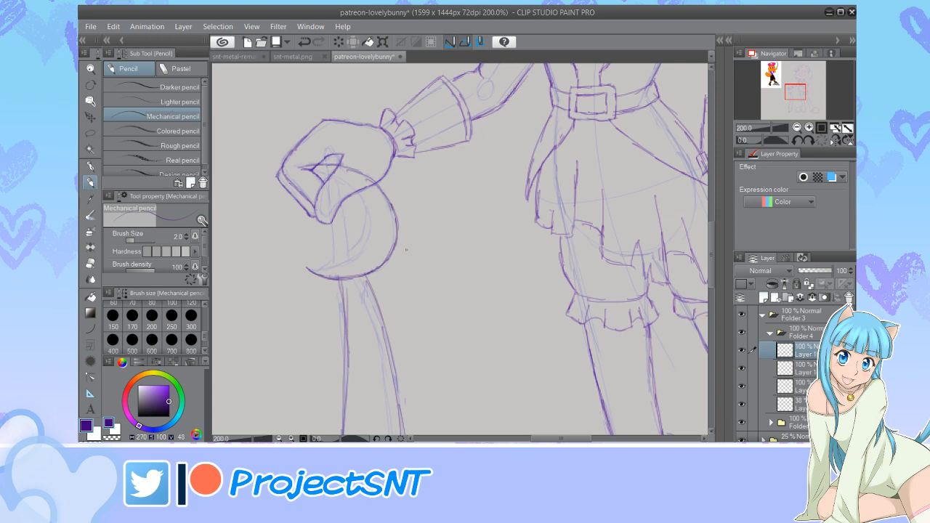
{"action": "mouse_move", "coordinate": [312, 169]}
{"action": "left_mouse_down"}
{"action": "mouse_move", "coordinate": [353, 187]}
{"action": "mouse_move", "coordinate": [368, 237]}
{"action": "mouse_move", "coordinate": [359, 252]}
{"action": "left_mouse_up"}
{"action": "mouse_move", "coordinate": [324, 273]}
{"action": "left_mouse_down"}
{"action": "mouse_move", "coordinate": [304, 265]}
{"action": "mouse_move", "coordinate": [339, 270]}
{"action": "left_mouse_up"}
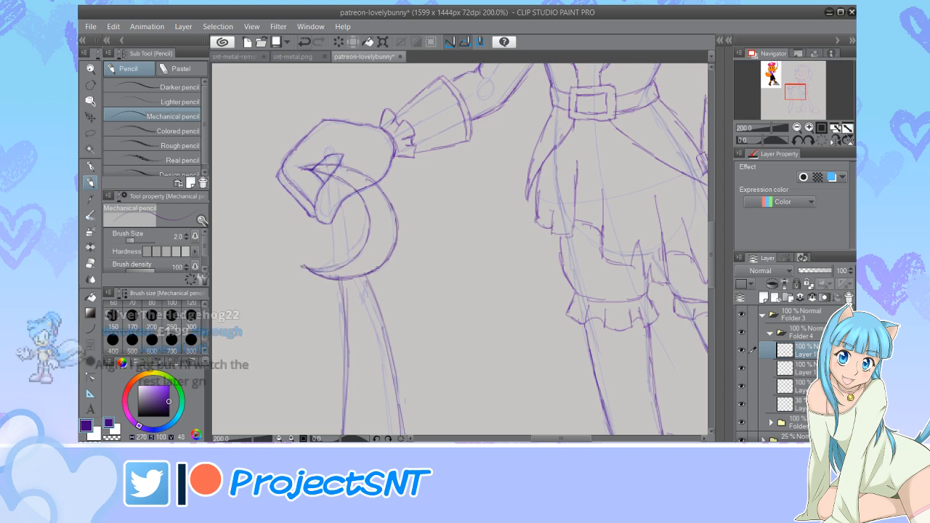
Undo the last guard stroke and redraw the crescent's pointed tip, adding a second line along its inner arc
{"action": "left_click", "coordinate": [305, 42]}
{"action": "mouse_move", "coordinate": [357, 254]}
{"action": "left_mouse_down"}
{"action": "mouse_move", "coordinate": [327, 271]}
{"action": "mouse_move", "coordinate": [306, 267]}
{"action": "left_mouse_up"}
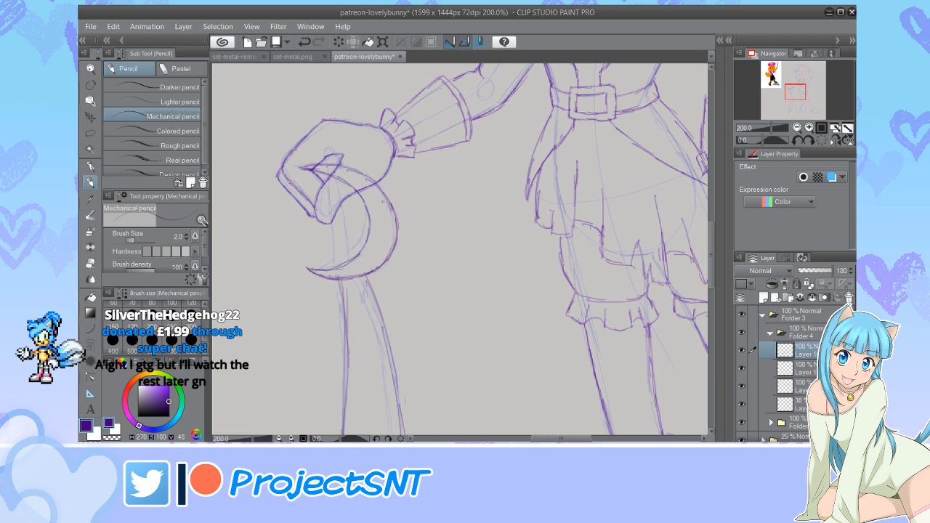
{"action": "mouse_move", "coordinate": [366, 211]}
{"action": "left_mouse_down"}
{"action": "mouse_move", "coordinate": [356, 246]}
{"action": "mouse_move", "coordinate": [313, 266]}
{"action": "mouse_move", "coordinate": [347, 251]}
{"action": "mouse_move", "coordinate": [369, 215]}
{"action": "left_mouse_up"}
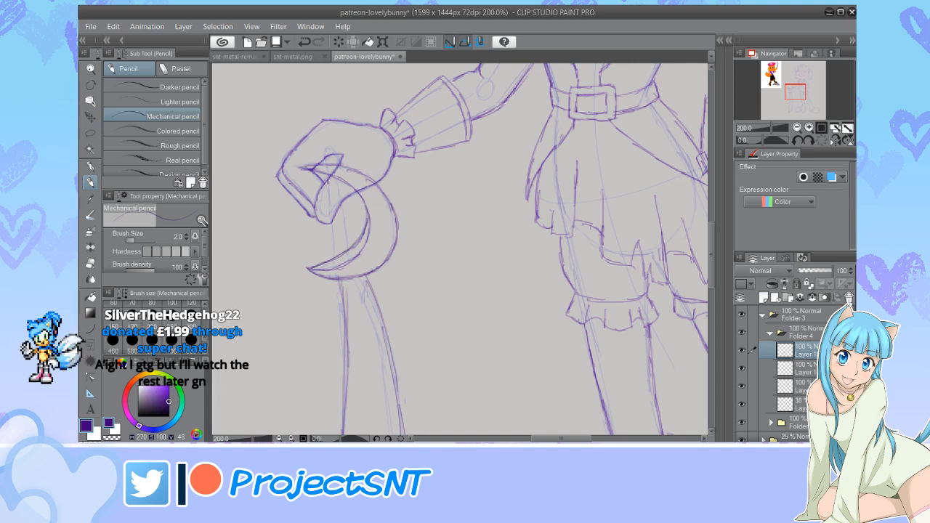
{"action": "mouse_move", "coordinate": [334, 265]}
{"action": "left_mouse_down"}
{"action": "mouse_move", "coordinate": [324, 151]}
{"action": "mouse_move", "coordinate": [337, 155]}
{"action": "mouse_move", "coordinate": [350, 258]}
{"action": "left_mouse_up"}
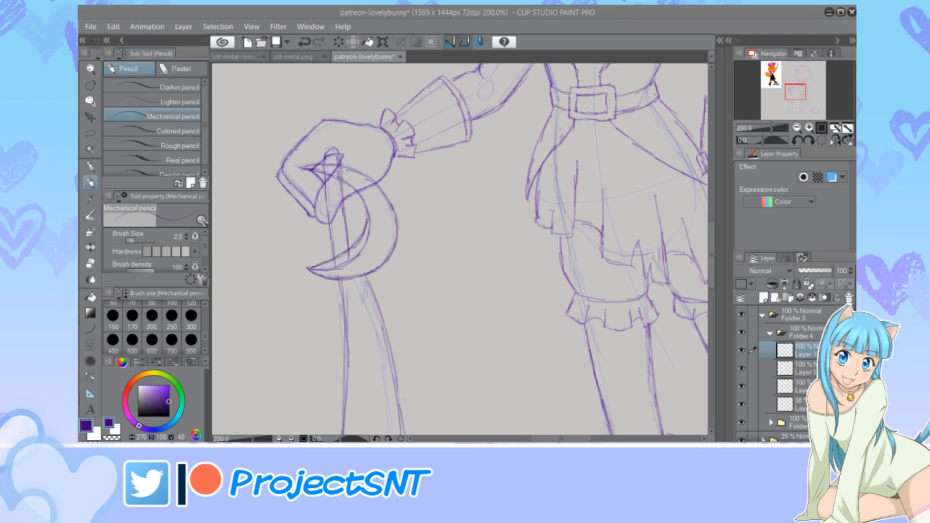
{"action": "key", "text": "ctrl+z"}
{"action": "key", "text": "ctrl+z"}
{"action": "key", "text": "ctrl+z"}
{"action": "key", "text": "ctrl+z"}
{"action": "key", "text": "ctrl+z"}
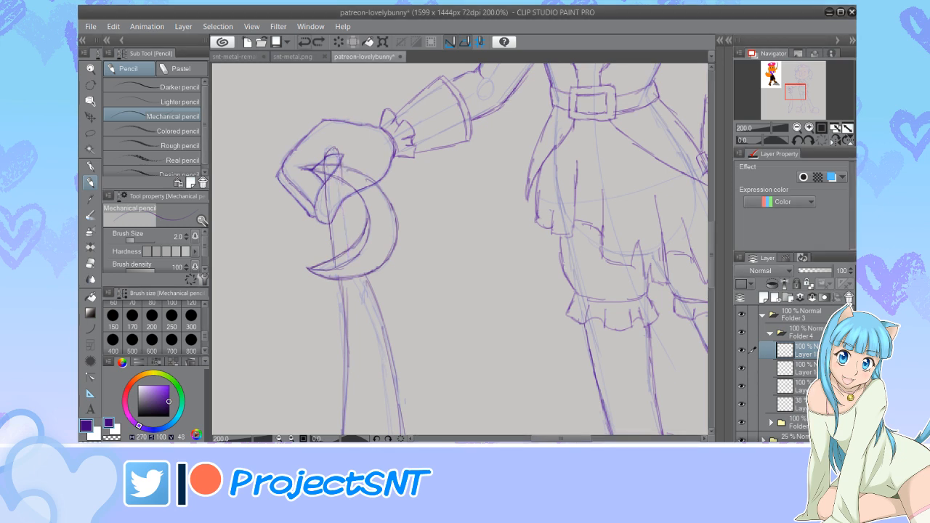
{"action": "key", "text": "ctrl+z"}
Redraw the sword's grip as two slanted lines running from the fist down to the crescent guard, undoing unwanted strokes
{"action": "left_click_drag", "start_coordinate": [338, 266], "coordinate": [317, 170]}
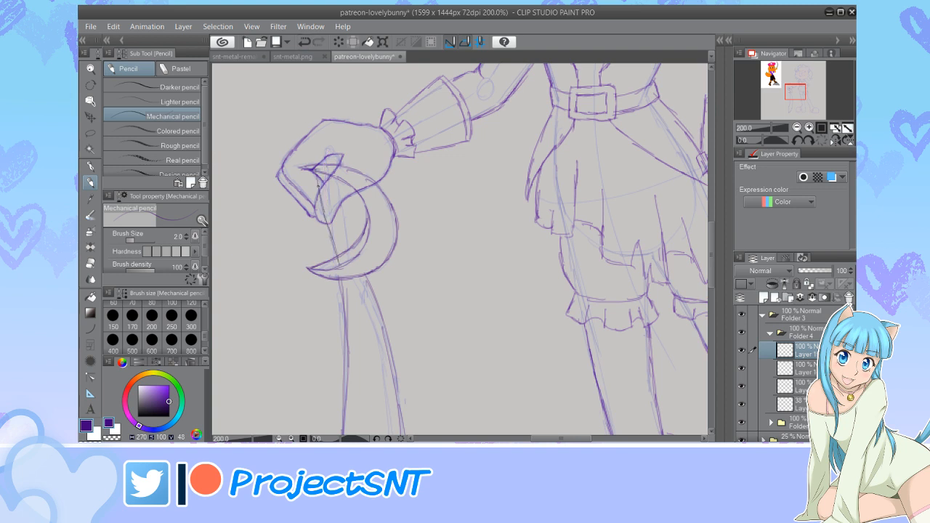
{"action": "left_click", "coordinate": [304, 42]}
{"action": "left_click", "coordinate": [305, 42]}
{"action": "mouse_move", "coordinate": [338, 266]}
{"action": "left_mouse_down"}
{"action": "mouse_move", "coordinate": [323, 207]}
{"action": "mouse_move", "coordinate": [324, 151]}
{"action": "mouse_move", "coordinate": [360, 256]}
{"action": "left_mouse_up"}
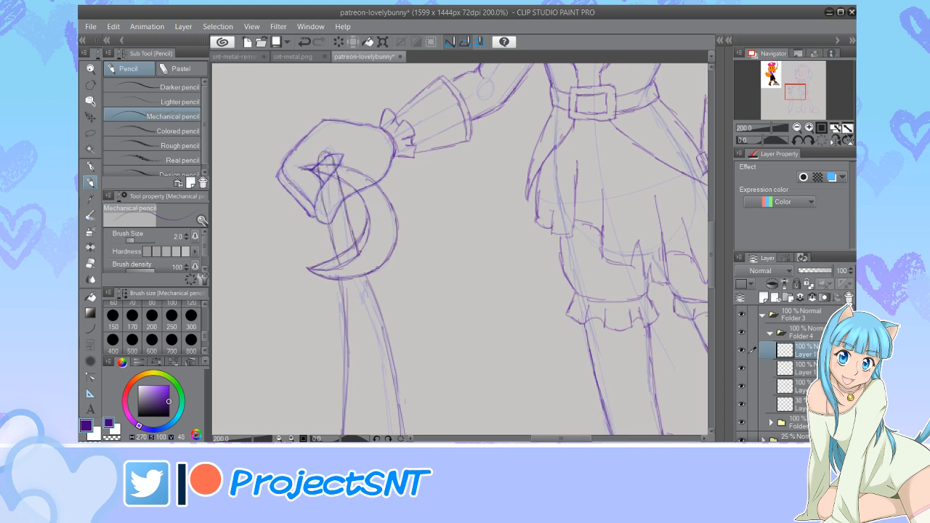
Review the sword's hilt and blade against the whole figure and the reference picture
{"action": "left_click", "coordinate": [797, 128]}
{"action": "left_click", "coordinate": [797, 128]}
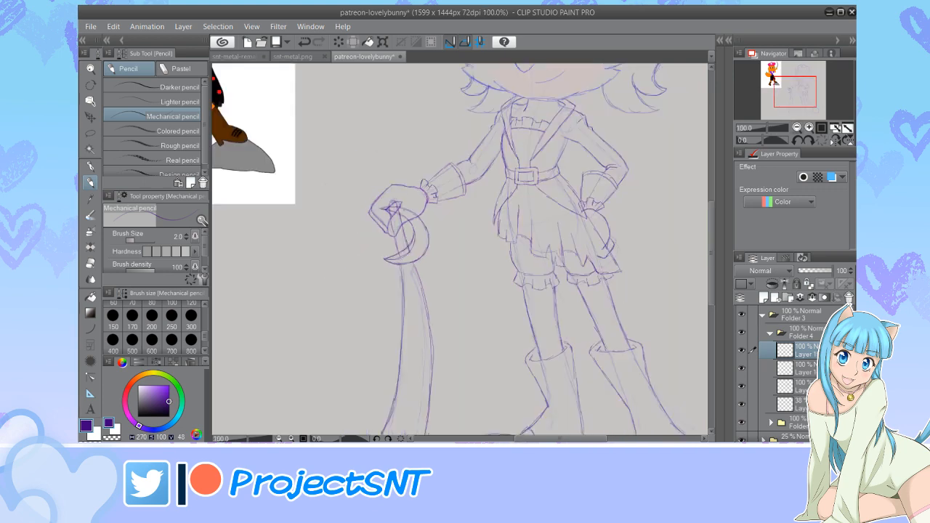
{"action": "left_click", "coordinate": [797, 127]}
{"action": "left_click", "coordinate": [797, 128]}
{"action": "left_click", "coordinate": [797, 128]}
{"action": "key", "text": "ctrl+plus"}
{"action": "key", "text": "ctrl+plus"}
{"action": "key", "text": "ctrl+plus"}
{"action": "key", "text": "ctrl+plus"}
{"action": "key", "text": "ctrl+plus"}
{"action": "key", "text": "ctrl+plus"}
{"action": "key", "text": "ctrl+plus"}
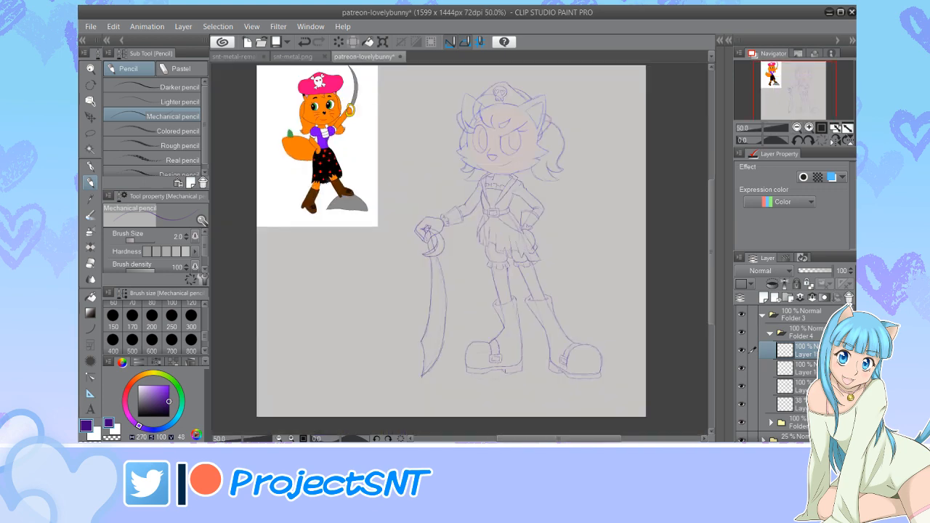
{"action": "left_click", "coordinate": [797, 128]}
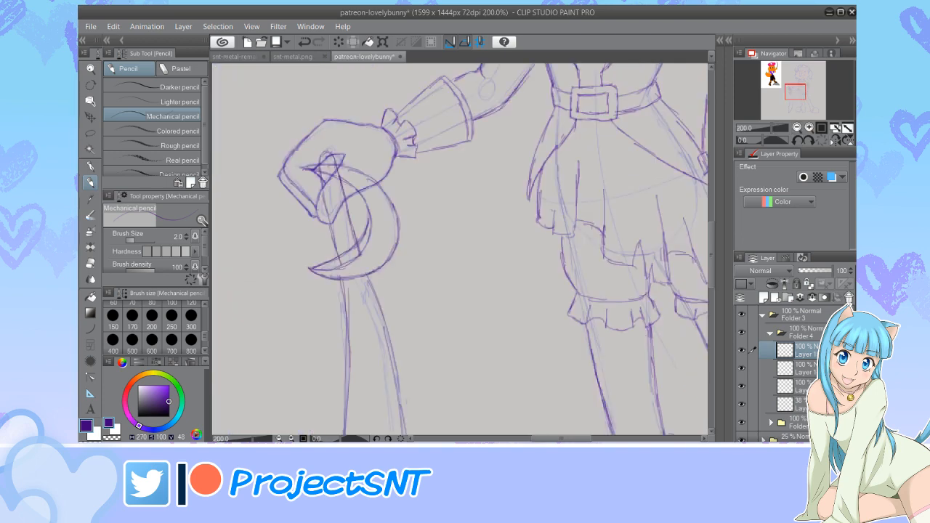
Draw a bevel line inside the blade, following its outer edge from the guard down to the tip
{"action": "scroll", "coordinate": [646, 215], "scroll_direction": "down", "scroll_amount": 6}
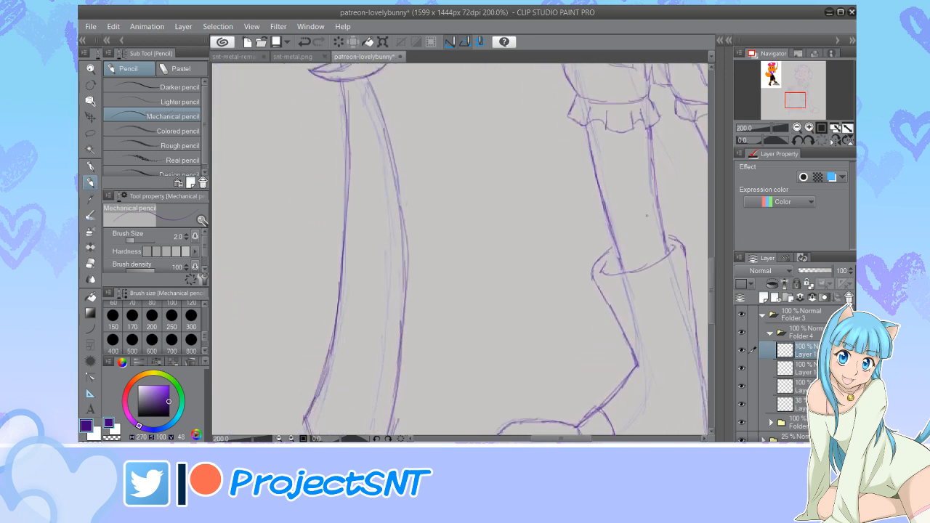
{"action": "key", "text": "ctrl+minus"}
{"action": "key", "text": "ctrl+minus"}
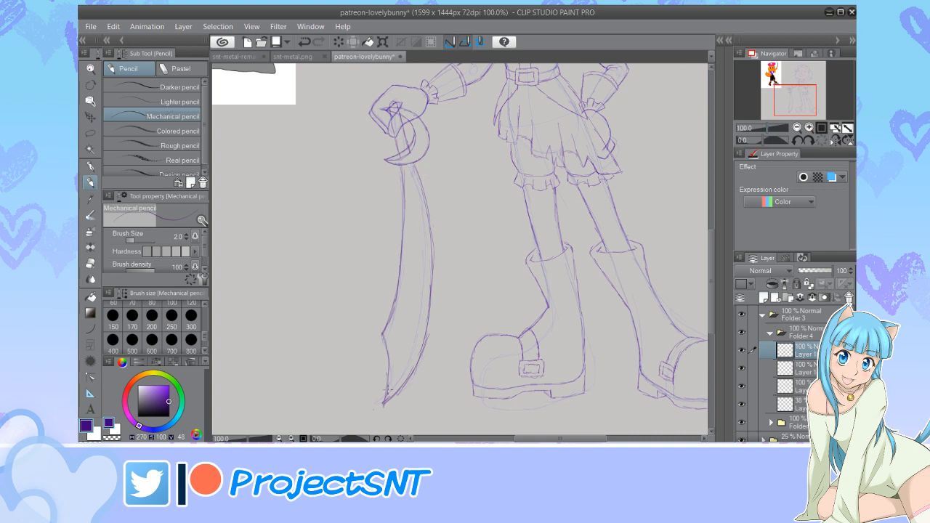
{"action": "mouse_move", "coordinate": [388, 385]}
{"action": "left_mouse_down"}
{"action": "mouse_move", "coordinate": [417, 331]}
{"action": "mouse_move", "coordinate": [427, 255]}
{"action": "mouse_move", "coordinate": [413, 175]}
{"action": "mouse_move", "coordinate": [425, 266]}
{"action": "left_mouse_up"}
{"action": "left_click_drag", "start_coordinate": [413, 341], "coordinate": [396, 379]}
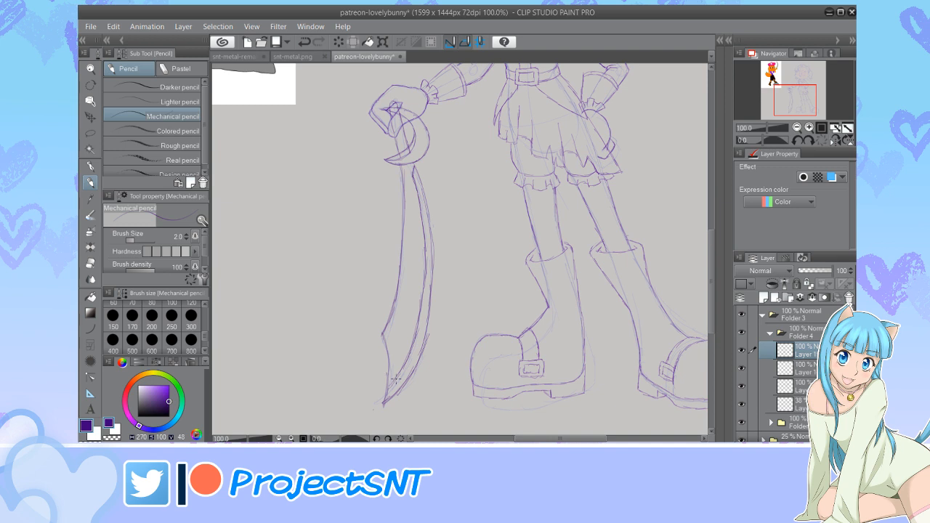
Compare the complete character and sword with the reference picture, and examine the coat and skirt up close
{"action": "key", "text": "ctrl+minus"}
{"action": "key", "text": "ctrl+minus"}
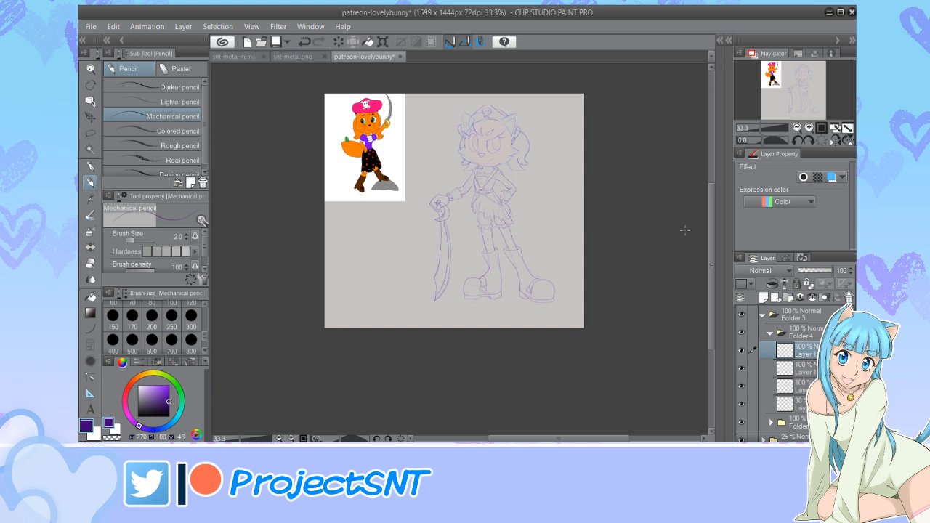
{"action": "left_click_drag", "start_coordinate": [563, 438], "coordinate": [587, 439]}
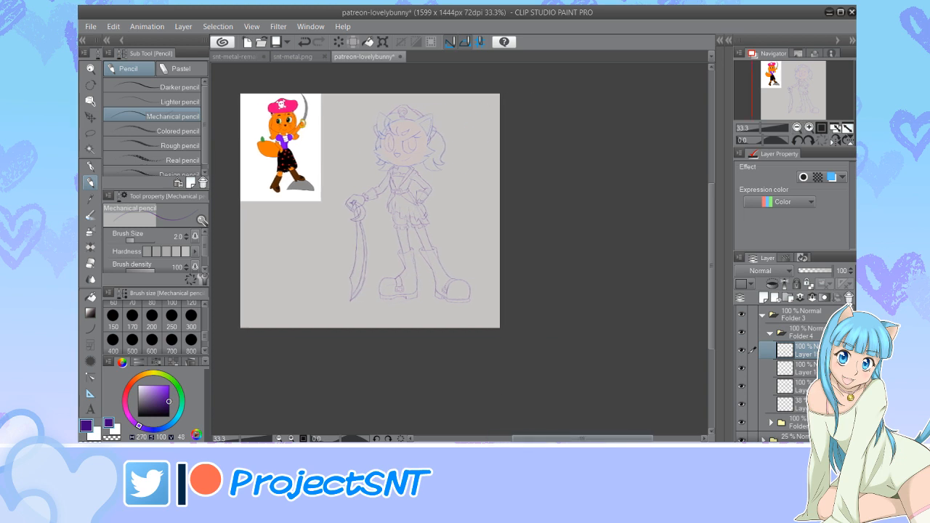
{"action": "left_click_drag", "start_coordinate": [524, 438], "coordinate": [521, 438]}
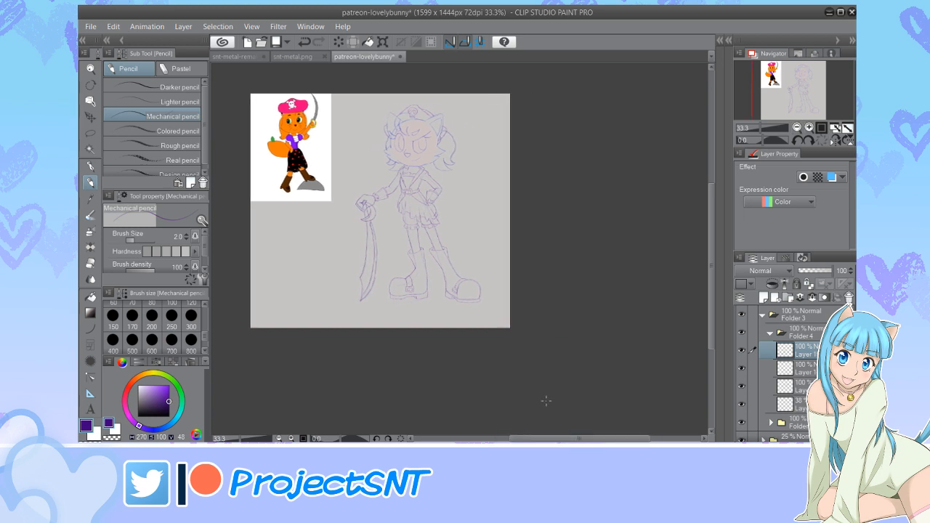
{"action": "left_click_drag", "start_coordinate": [711, 296], "coordinate": [711, 272]}
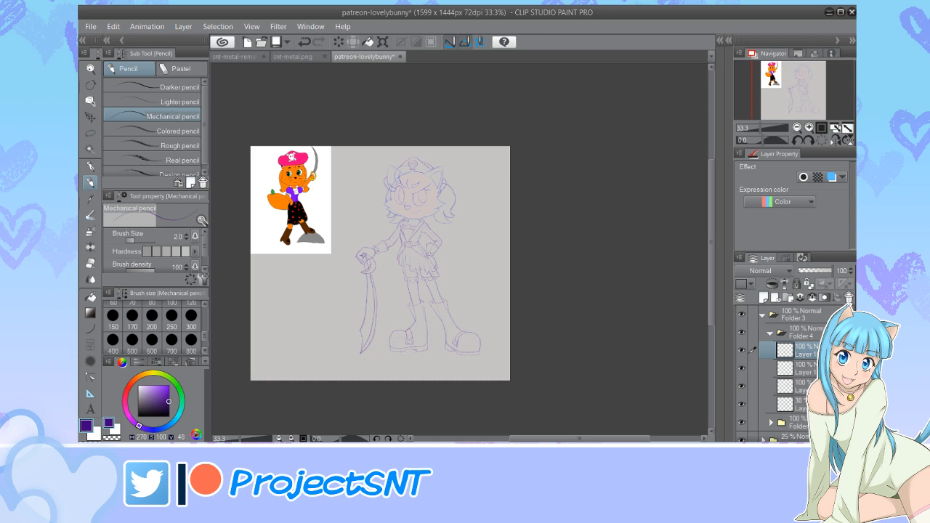
{"action": "key", "text": "ctrl+plus"}
{"action": "key", "text": "ctrl+plus"}
{"action": "key", "text": "ctrl+plus"}
{"action": "key", "text": "ctrl+plus"}
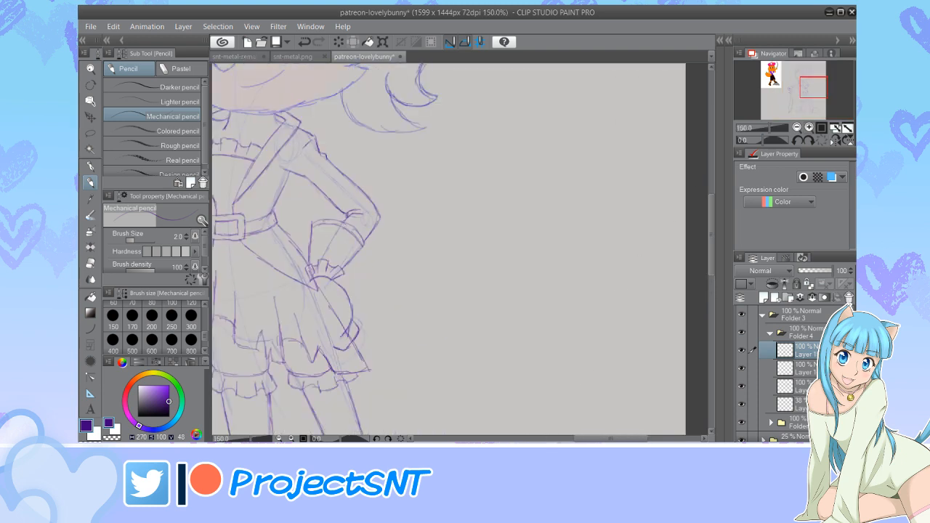
{"action": "left_click_drag", "start_coordinate": [610, 438], "coordinate": [590, 439]}
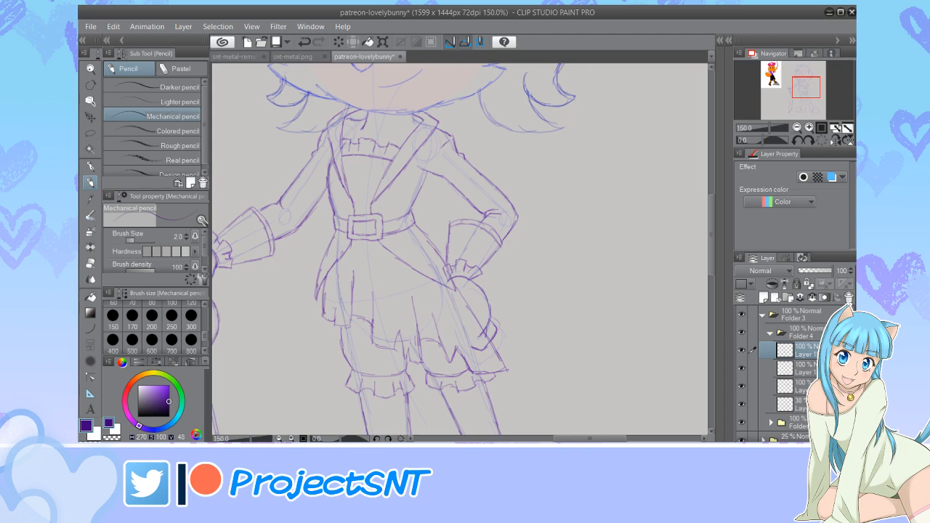
{"action": "key", "text": "ctrl+minus"}
{"action": "key", "text": "ctrl+minus"}
{"action": "key", "text": "ctrl+minus"}
{"action": "key", "text": "ctrl+minus"}
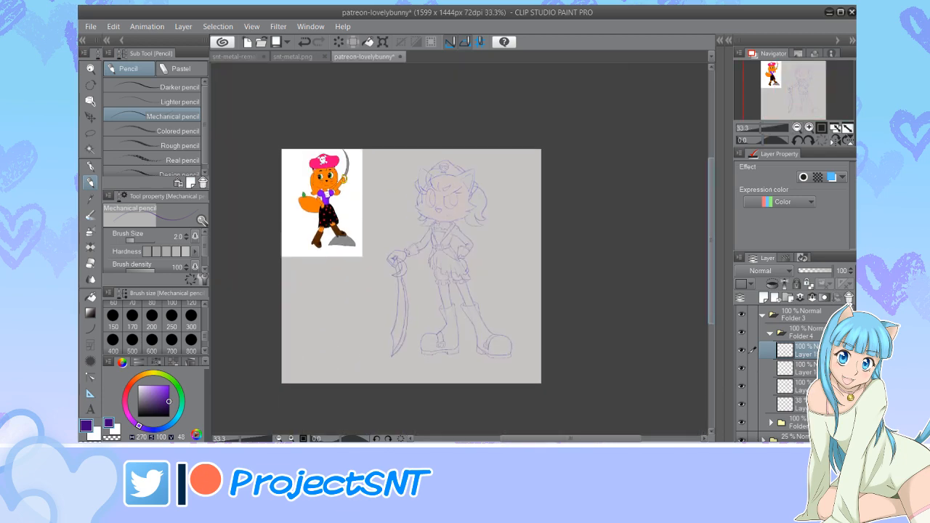
Save the drawing and hide Folder 1, the 25% opacity folder below the character sketch
{"action": "left_click_drag", "start_coordinate": [559, 317], "coordinate": [512, 319]}
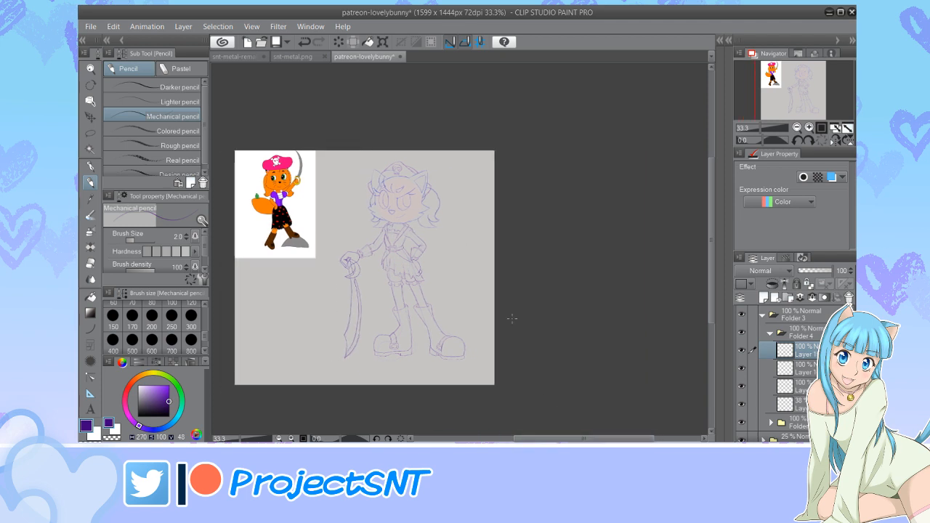
{"action": "key", "text": "ctrl+s"}
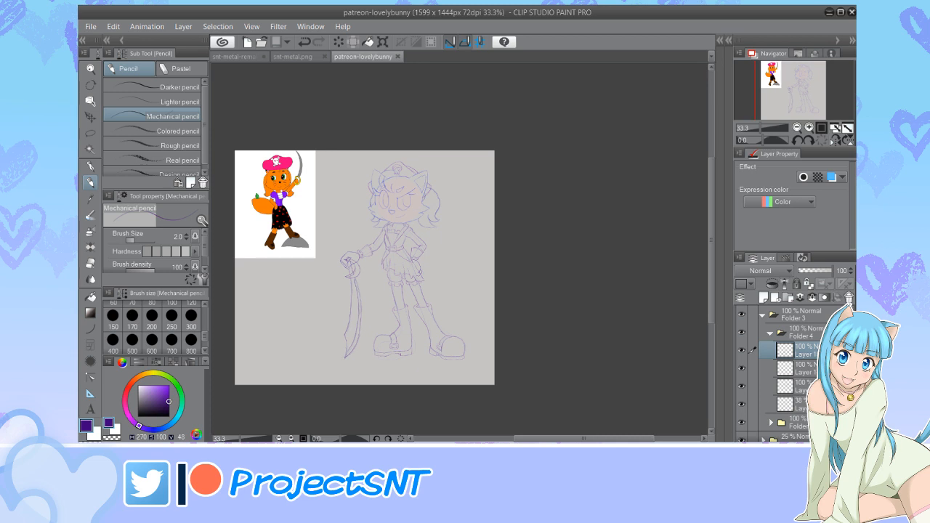
{"action": "scroll", "coordinate": [785, 370], "scroll_direction": "down", "scroll_amount": 2}
{"action": "left_click", "coordinate": [741, 410]}
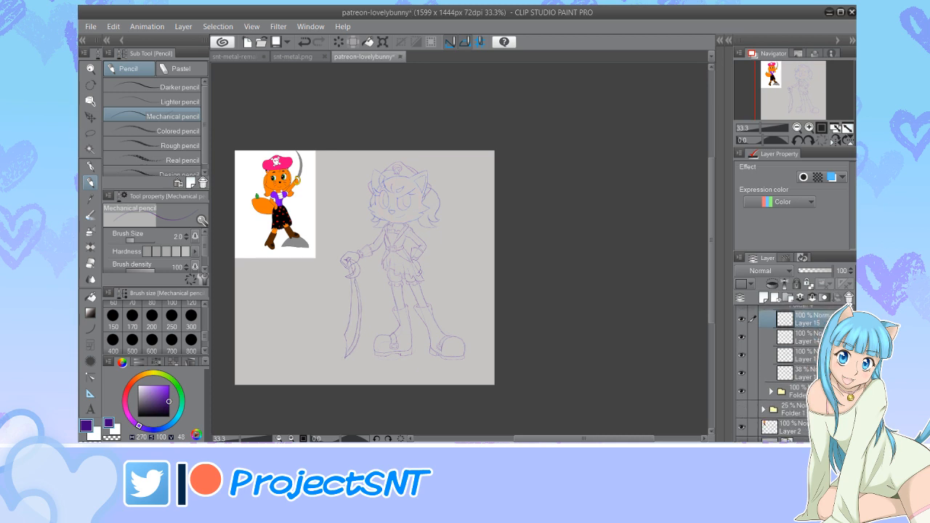
{"action": "scroll", "coordinate": [363, 280], "scroll_direction": "up", "scroll_amount": 1}
{"action": "scroll", "coordinate": [772, 348], "scroll_direction": "up", "scroll_amount": 2}
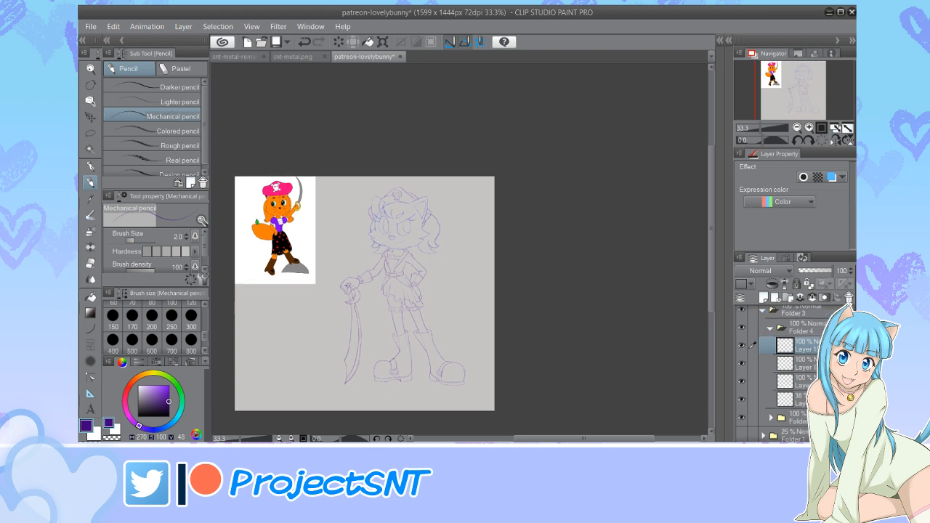
Collapse Folder 4 and Folder 3, and add a new folder above them containing a raster layer and a vector layer
{"action": "left_click", "coordinate": [771, 333]}
{"action": "left_click", "coordinate": [762, 315]}
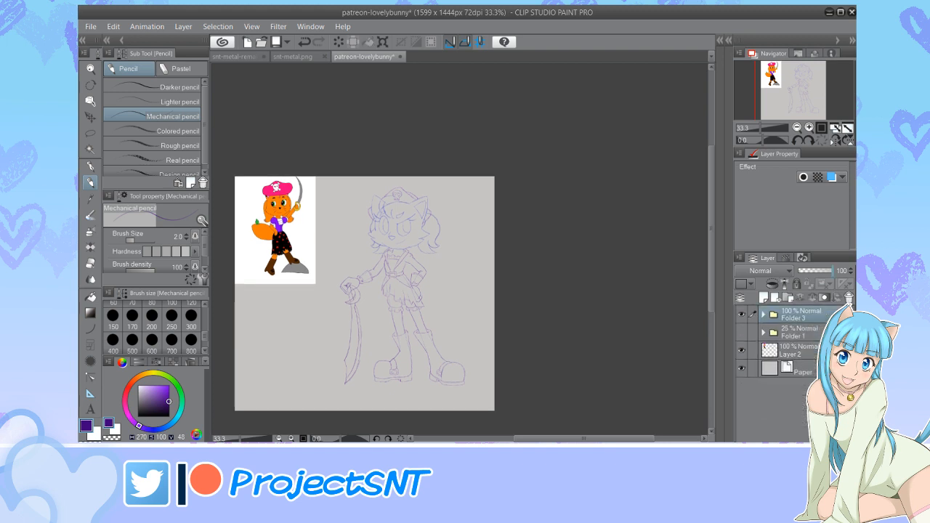
{"action": "left_click", "coordinate": [814, 271]}
{"action": "left_click_drag", "start_coordinate": [814, 271], "coordinate": [832, 271]}
{"action": "left_click", "coordinate": [788, 298]}
{"action": "left_click", "coordinate": [765, 298]}
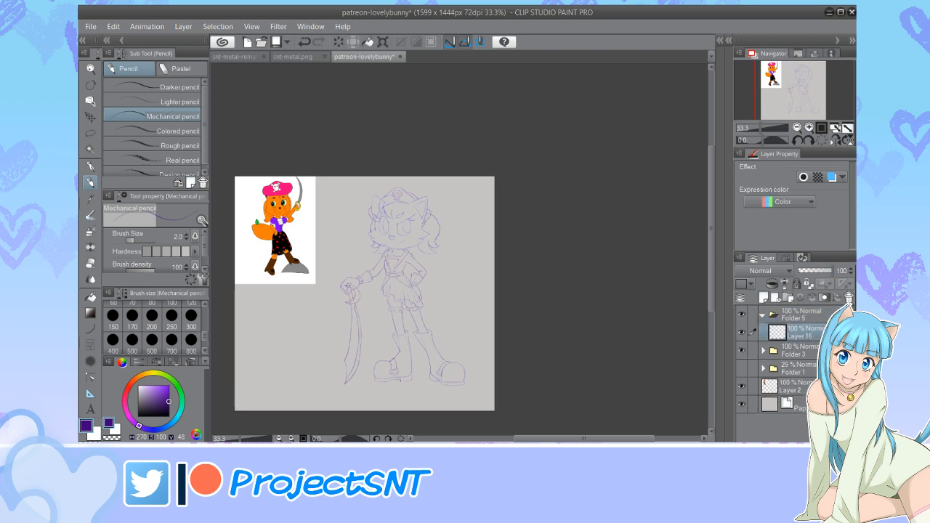
{"action": "left_click", "coordinate": [776, 298]}
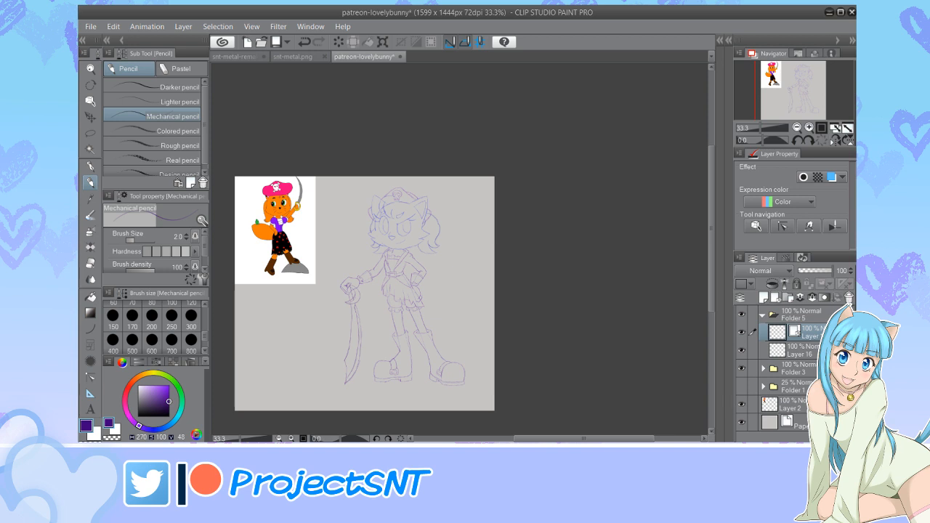
Select the top layer inside Folder 4 and change the pencil colour to dark blue with hue 238
{"action": "left_click", "coordinate": [763, 369]}
{"action": "left_click", "coordinate": [770, 387]}
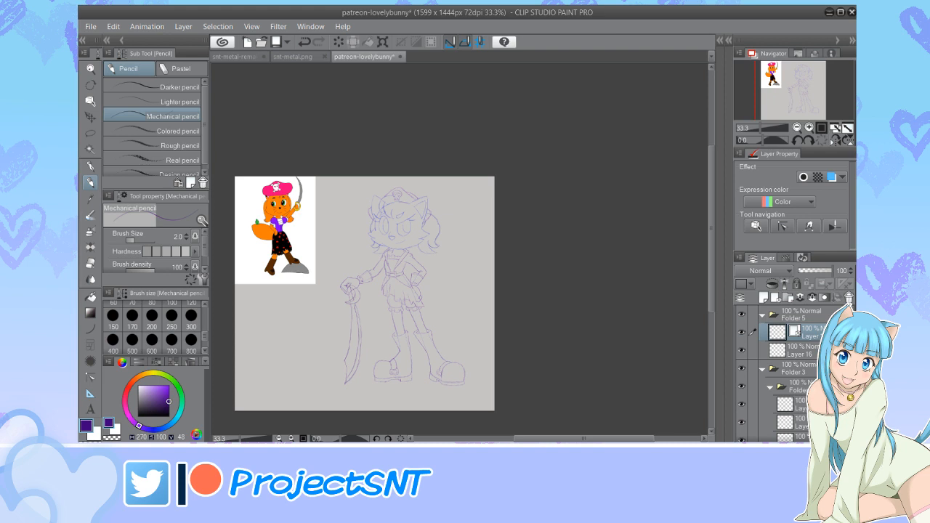
{"action": "left_click", "coordinate": [798, 405]}
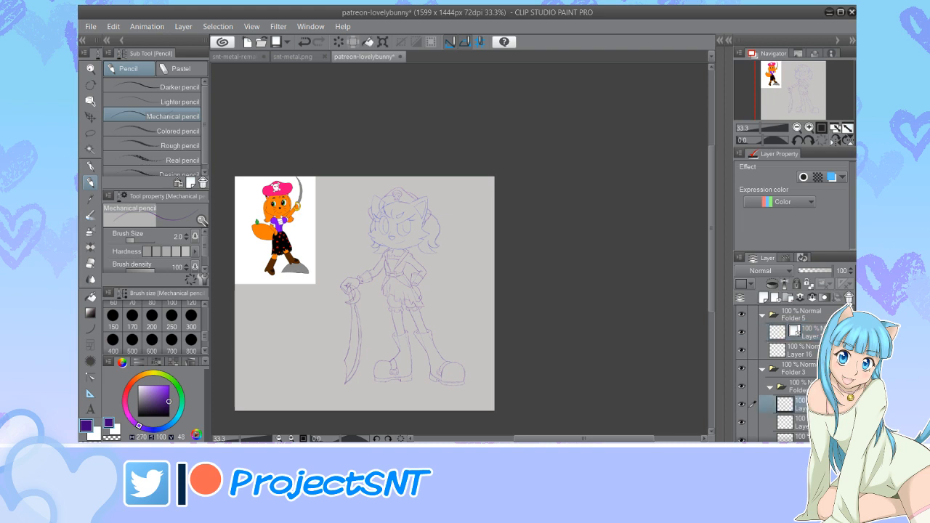
{"action": "left_click", "coordinate": [154, 429]}
{"action": "left_click_drag", "start_coordinate": [169, 401], "coordinate": [168, 401]}
Draw a large bushy tail sweeping out from behind the skirt and curling up to a pointed tip
{"action": "left_click", "coordinate": [808, 128]}
{"action": "left_click", "coordinate": [808, 127]}
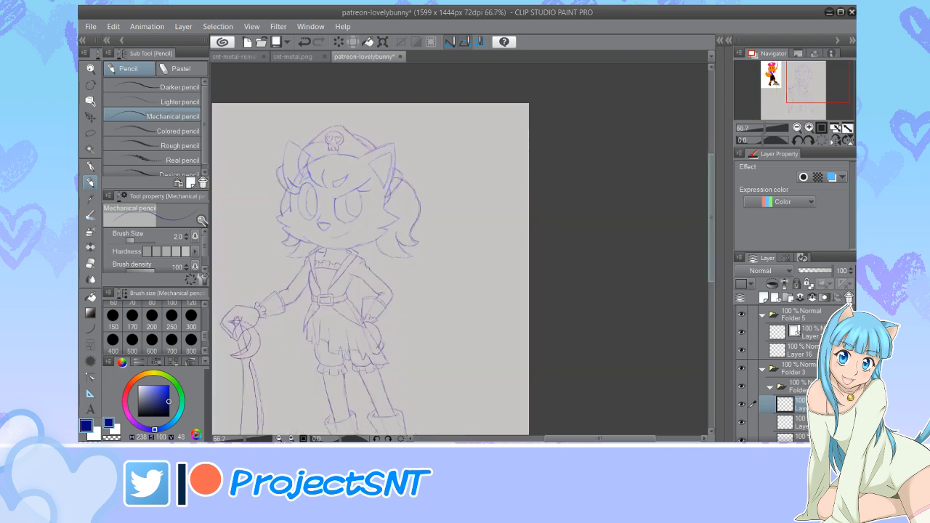
{"action": "left_click_drag", "start_coordinate": [711, 217], "coordinate": [711, 244]}
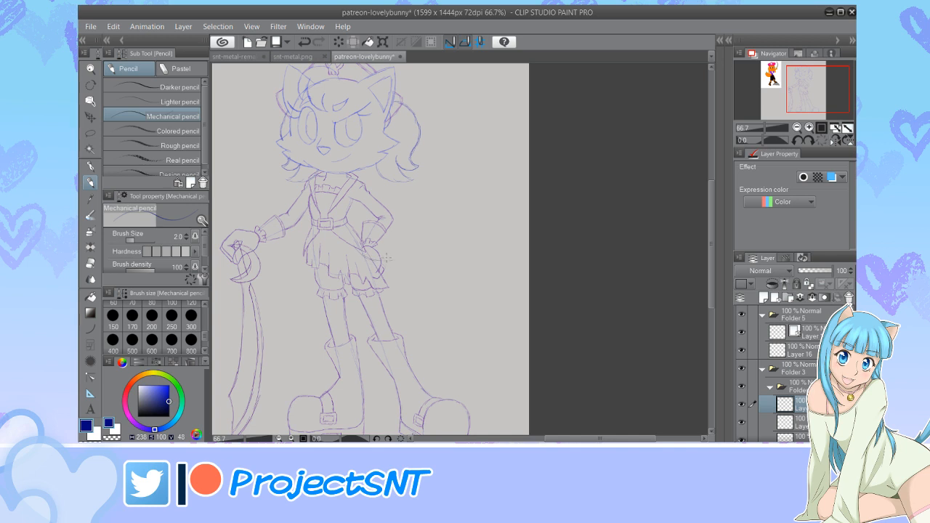
{"action": "mouse_move", "coordinate": [417, 230]}
{"action": "left_mouse_down"}
{"action": "mouse_move", "coordinate": [430, 187]}
{"action": "mouse_move", "coordinate": [494, 178]}
{"action": "mouse_move", "coordinate": [506, 189]}
{"action": "mouse_move", "coordinate": [482, 203]}
{"action": "mouse_move", "coordinate": [469, 273]}
{"action": "mouse_move", "coordinate": [422, 299]}
{"action": "mouse_move", "coordinate": [378, 289]}
{"action": "left_mouse_up"}
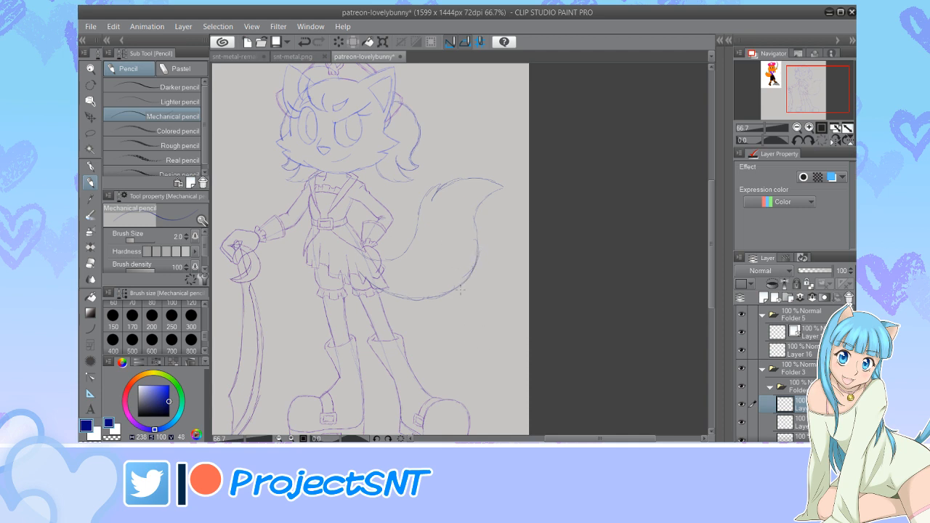
Check the tail against the whole figure and narrow it slightly with a transform, keeping its height
{"action": "key", "text": "ctrl+minus"}
{"action": "key", "text": "ctrl+minus"}
{"action": "key", "text": "ctrl+minus"}
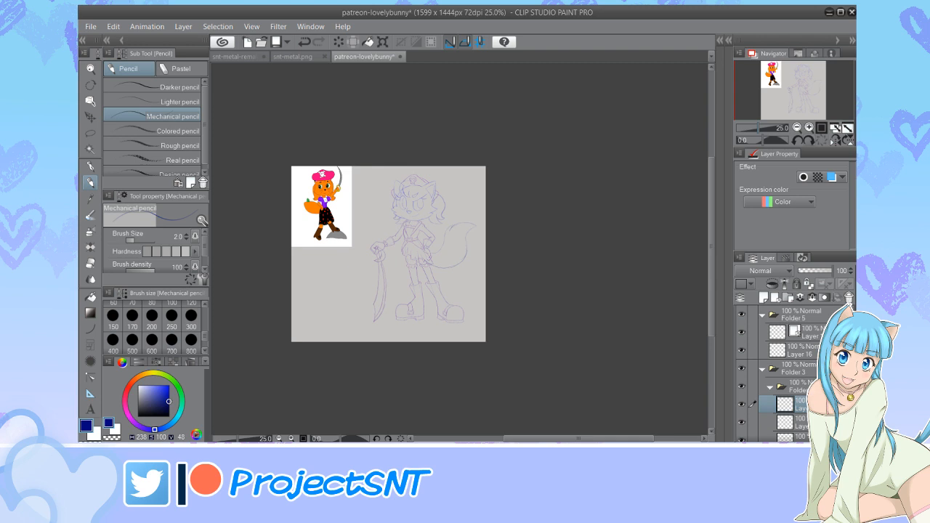
{"action": "key", "text": "ctrl+plus"}
{"action": "key", "text": "ctrl+plus"}
{"action": "key", "text": "ctrl+plus"}
{"action": "key", "text": "ctrl+t"}
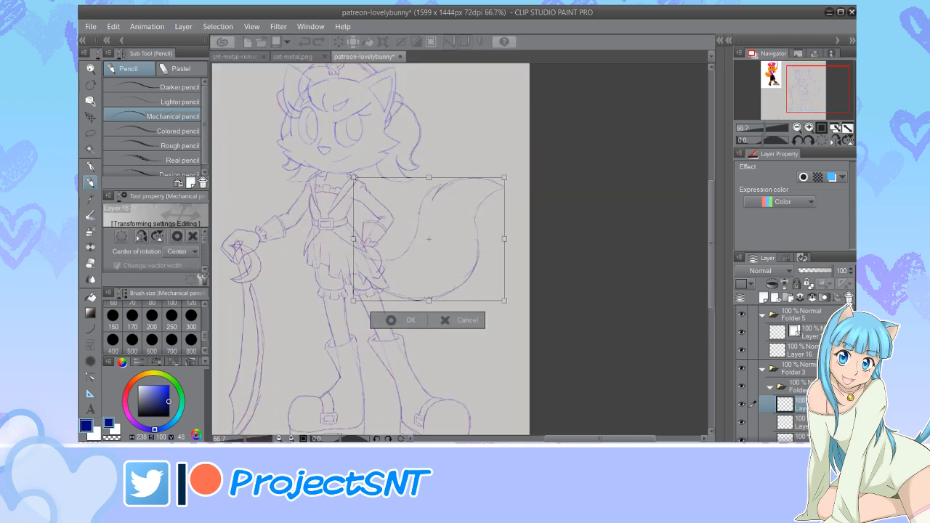
{"action": "left_click_drag", "start_coordinate": [504, 239], "coordinate": [491, 239]}
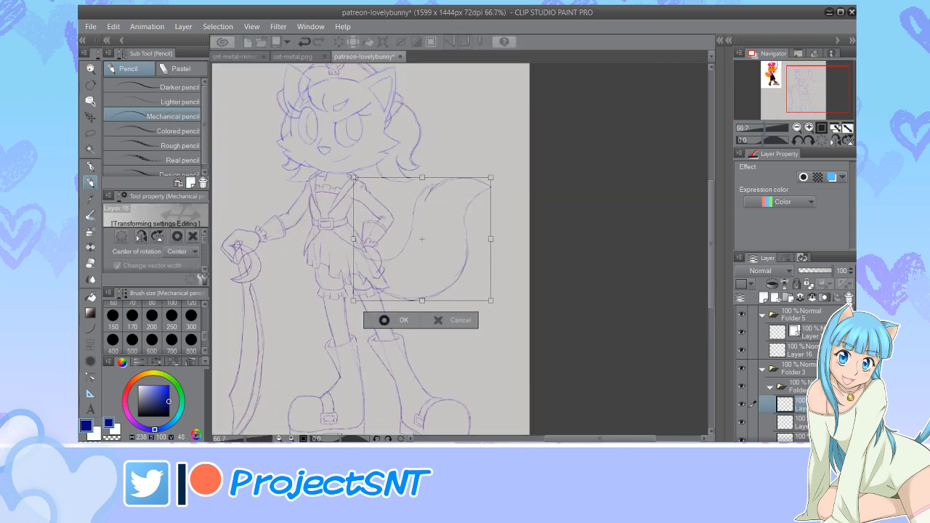
{"action": "left_click", "coordinate": [385, 320]}
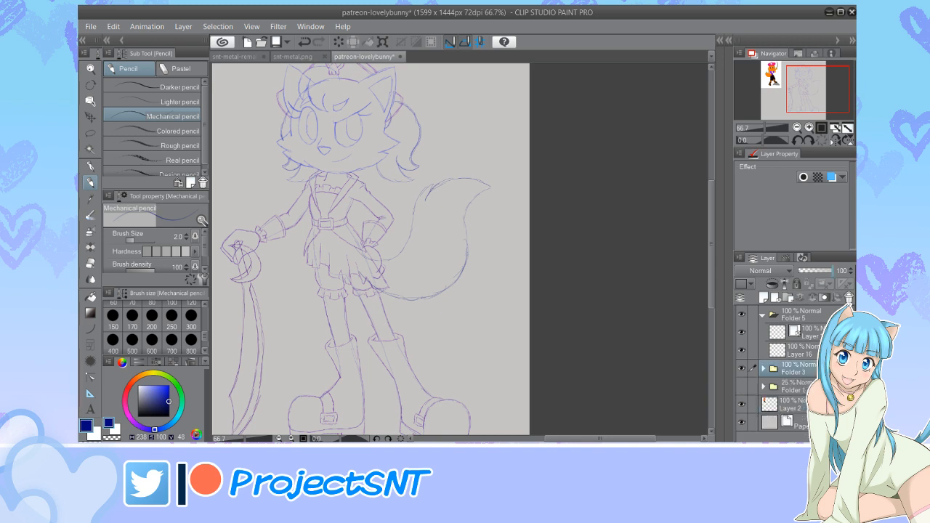
Review the tail and the complete character at several magnifications against the reference picture
{"action": "key", "text": "ctrl+plus"}
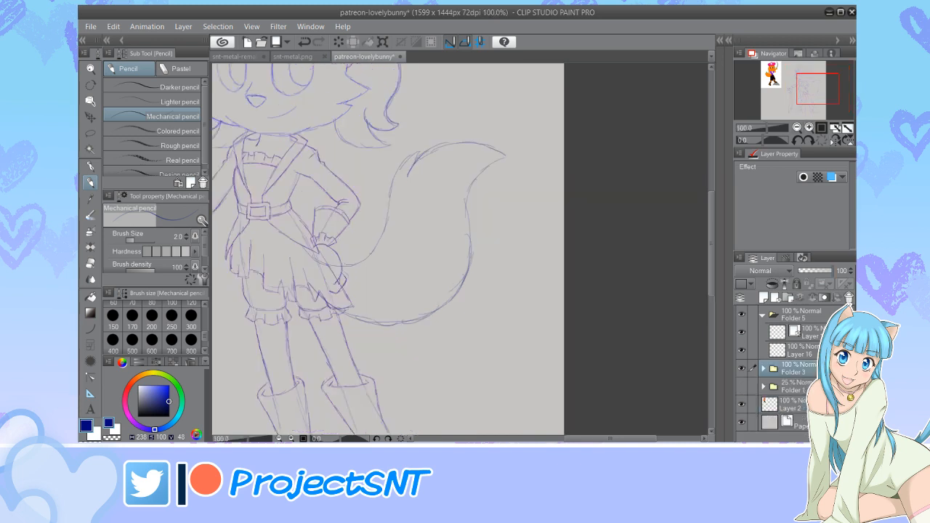
{"action": "key", "text": "ctrl+minus"}
{"action": "key", "text": "ctrl+minus"}
{"action": "left_click_drag", "start_coordinate": [593, 439], "coordinate": [569, 439]}
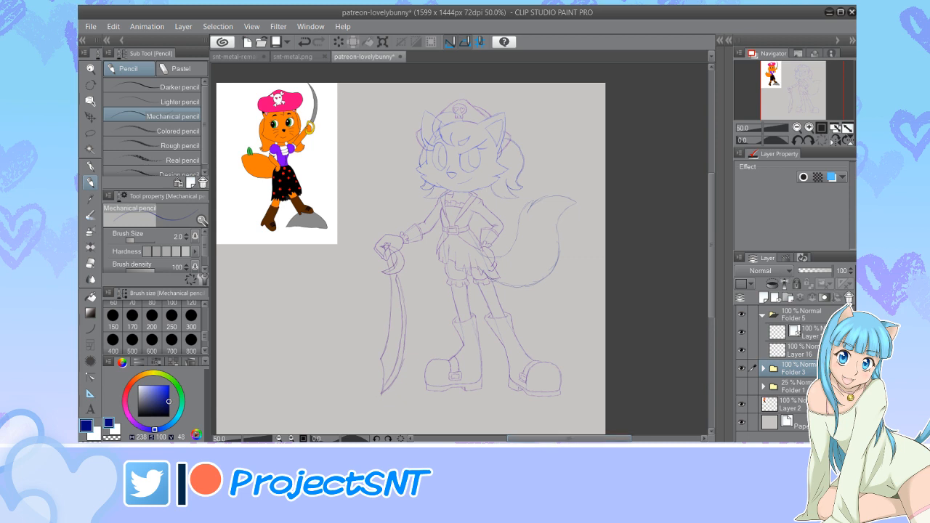
{"action": "scroll", "coordinate": [441, 310], "scroll_direction": "down", "scroll_amount": 3}
{"action": "scroll", "coordinate": [436, 309], "scroll_direction": "up", "scroll_amount": 1}
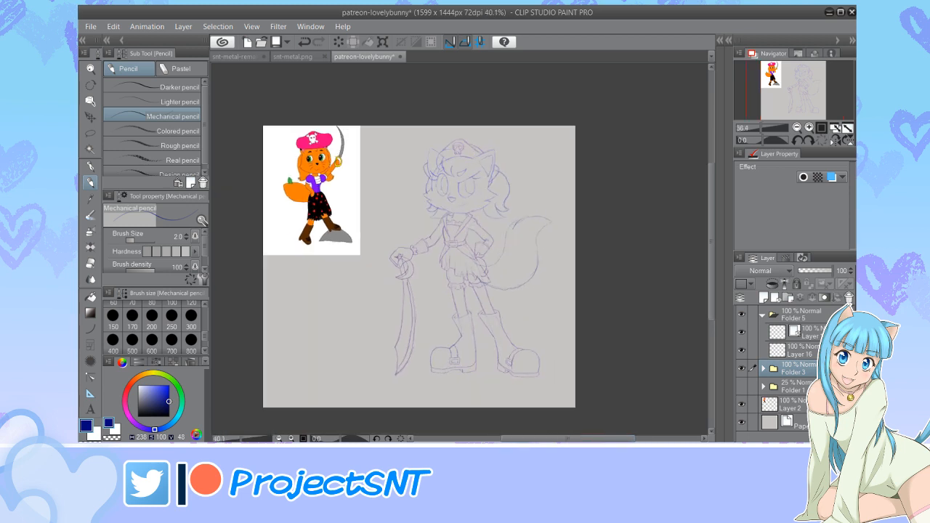
{"action": "scroll", "coordinate": [430, 298], "scroll_direction": "down", "scroll_amount": 3}
{"action": "scroll", "coordinate": [436, 207], "scroll_direction": "up", "scroll_amount": 3}
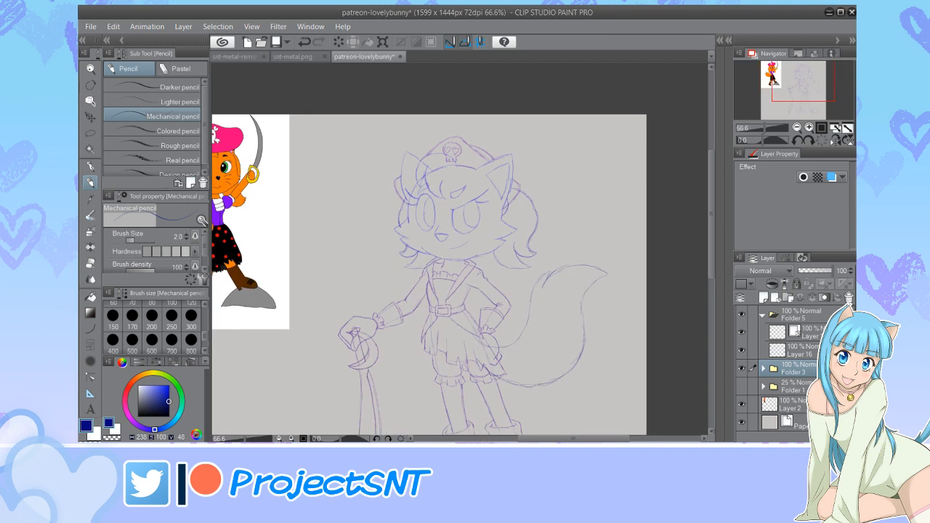
{"action": "scroll", "coordinate": [470, 283], "scroll_direction": "down", "scroll_amount": 3}
{"action": "scroll", "coordinate": [378, 293], "scroll_direction": "down", "scroll_amount": 3}
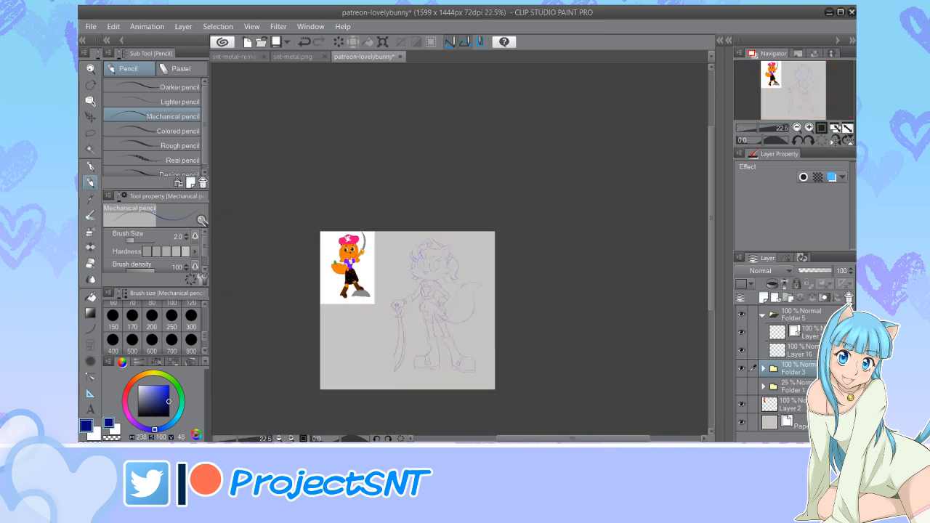
Lower the opacity of Folder 3 to 48% and select the vector layer in Folder 5
{"action": "scroll", "coordinate": [411, 298], "scroll_direction": "up", "scroll_amount": 3}
{"action": "left_click_drag", "start_coordinate": [830, 271], "coordinate": [814, 271]}
{"action": "left_click", "coordinate": [800, 315]}
{"action": "left_click", "coordinate": [741, 332]}
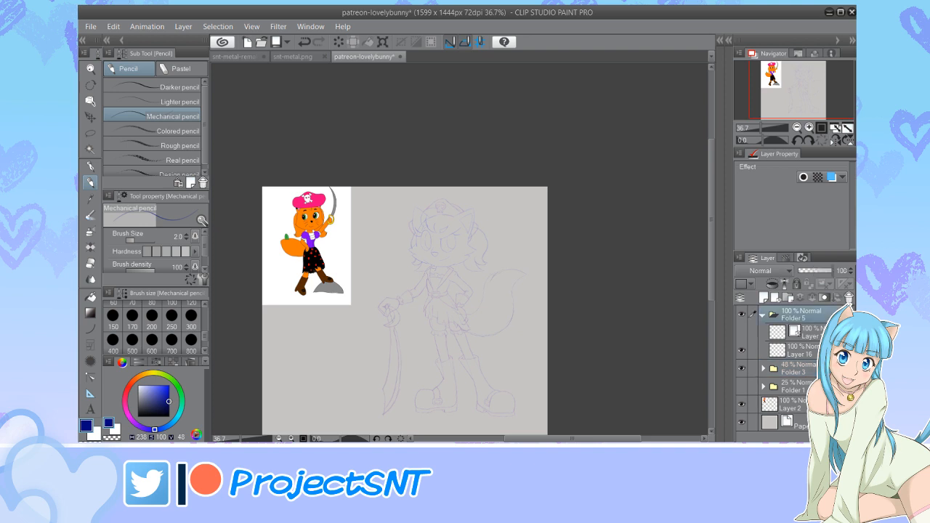
{"action": "left_click", "coordinate": [742, 332]}
{"action": "left_click", "coordinate": [808, 332]}
Set the drawing colour to black and switch to the Curve tool for inking the head
{"action": "scroll", "coordinate": [396, 213], "scroll_direction": "up", "scroll_amount": 3}
{"action": "scroll", "coordinate": [473, 200], "scroll_direction": "up", "scroll_amount": 4}
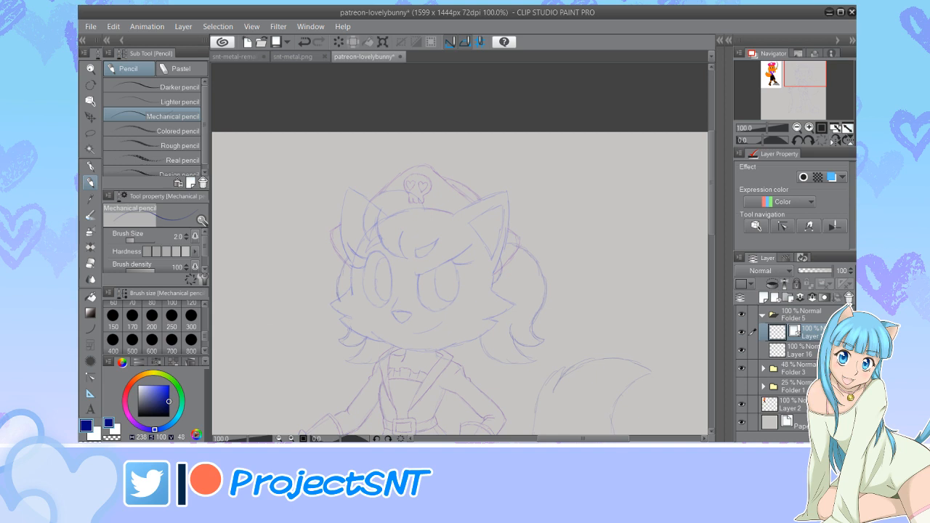
{"action": "left_click_drag", "start_coordinate": [169, 401], "coordinate": [138, 416]}
{"action": "key", "text": "u"}
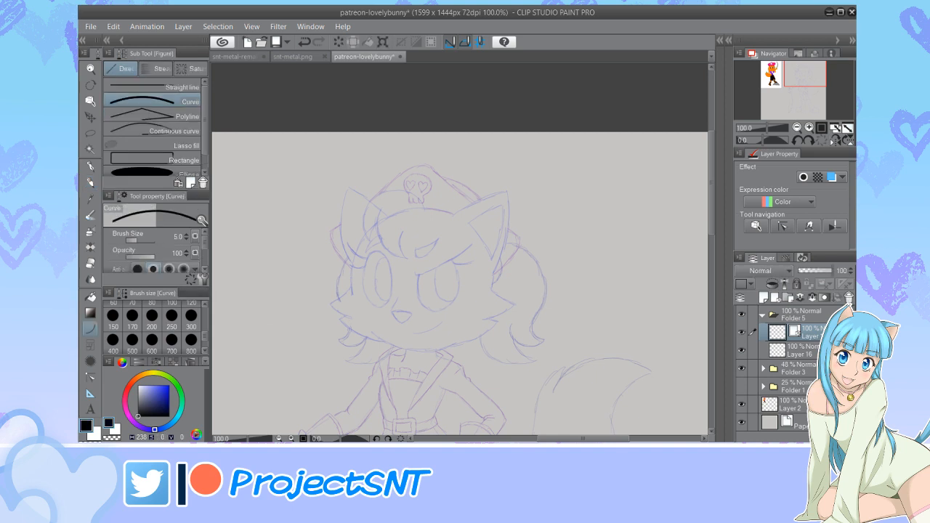
Examine the faded sketch's head and hat up close and compare the figure with the reference picture
{"action": "scroll", "coordinate": [413, 321], "scroll_direction": "down", "scroll_amount": 3}
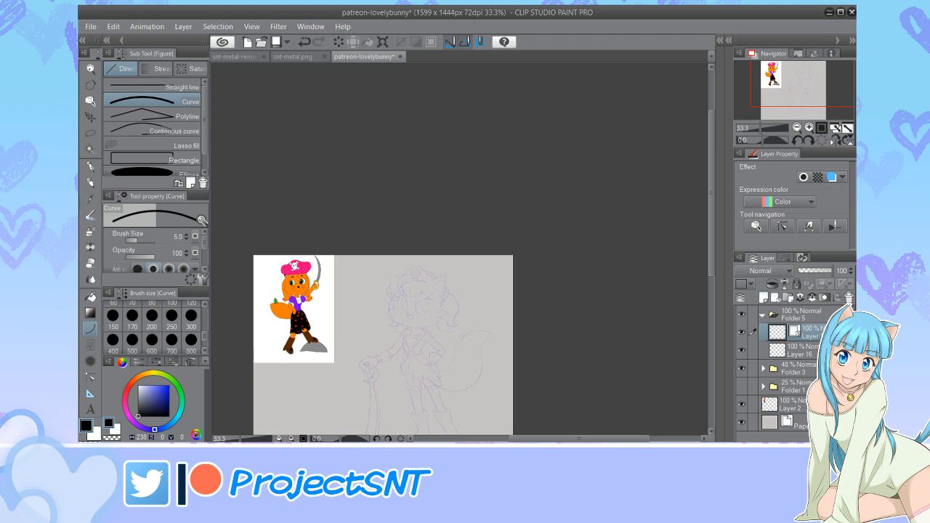
{"action": "scroll", "coordinate": [384, 266], "scroll_direction": "down", "scroll_amount": 6}
{"action": "scroll", "coordinate": [392, 280], "scroll_direction": "up", "scroll_amount": 10}
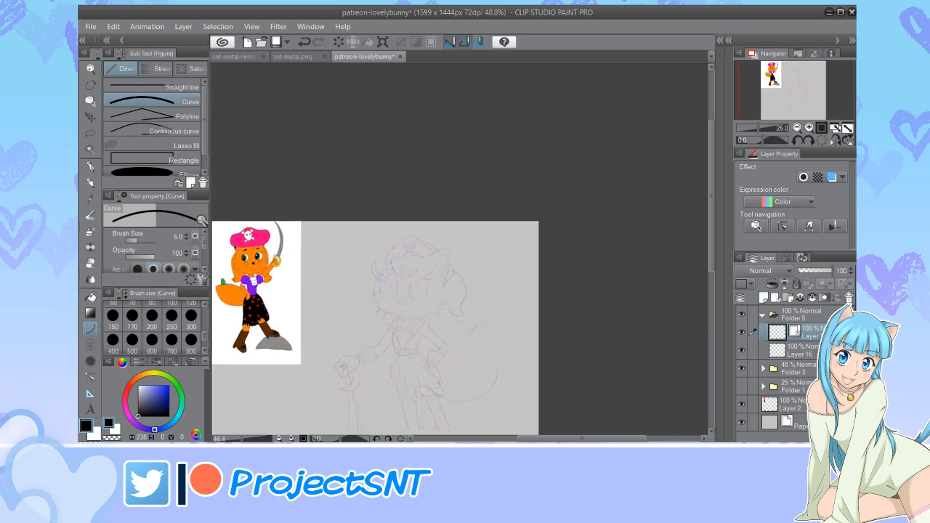
{"action": "scroll", "coordinate": [410, 236], "scroll_direction": "up", "scroll_amount": 4}
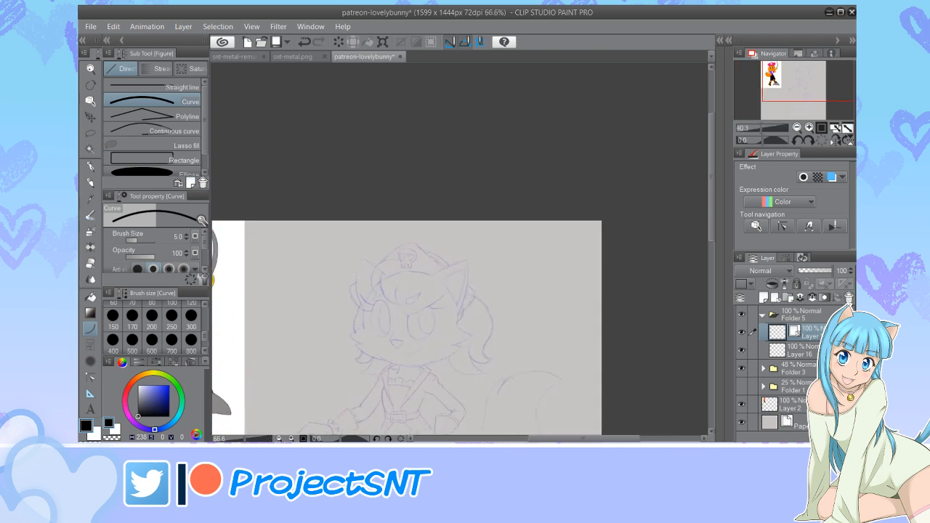
{"action": "scroll", "coordinate": [369, 327], "scroll_direction": "up", "scroll_amount": 2}
{"action": "scroll", "coordinate": [369, 327], "scroll_direction": "down", "scroll_amount": 4}
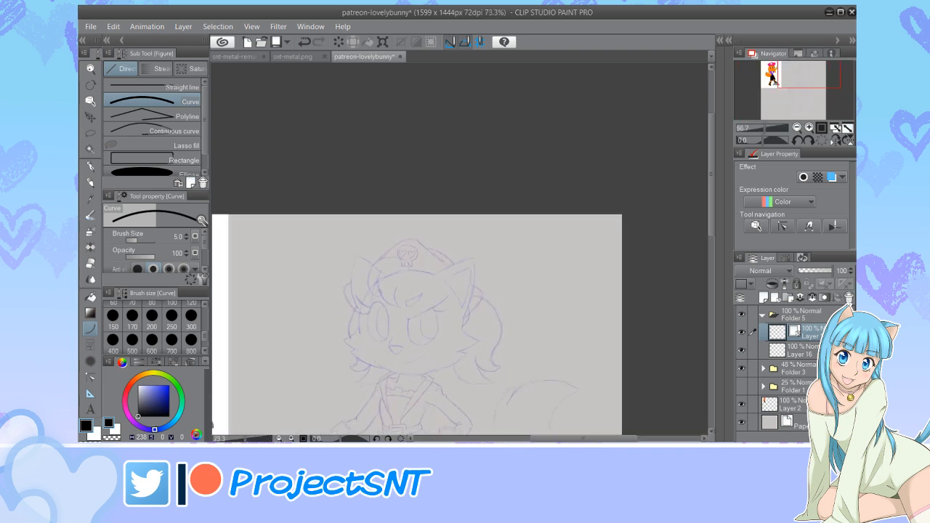
{"action": "scroll", "coordinate": [369, 327], "scroll_direction": "up", "scroll_amount": 3}
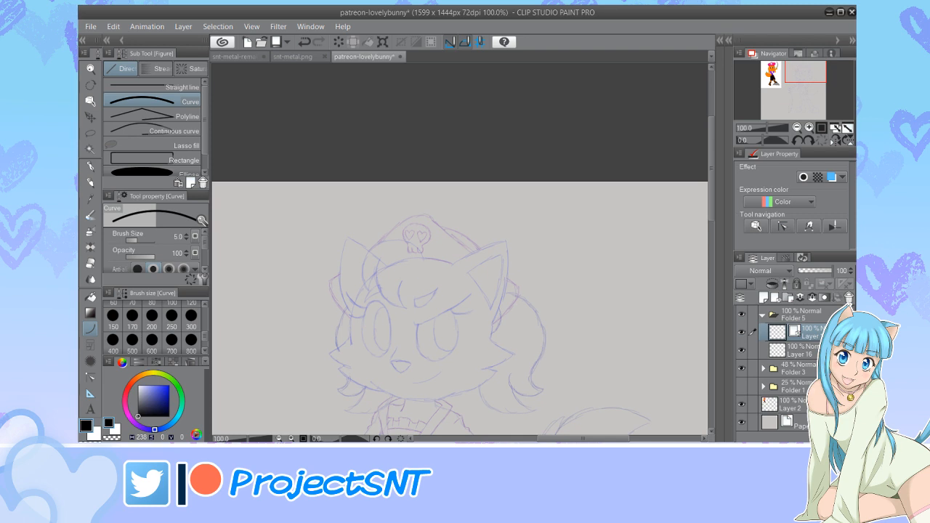
{"action": "scroll", "coordinate": [528, 269], "scroll_direction": "up", "scroll_amount": 5}
{"action": "scroll", "coordinate": [387, 313], "scroll_direction": "down", "scroll_amount": 3}
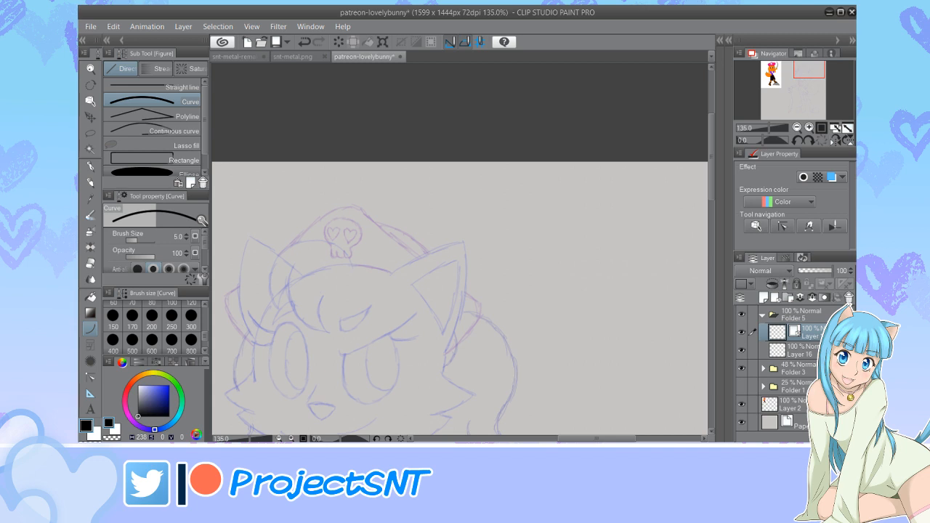
{"action": "scroll", "coordinate": [351, 252], "scroll_direction": "down", "scroll_amount": 2}
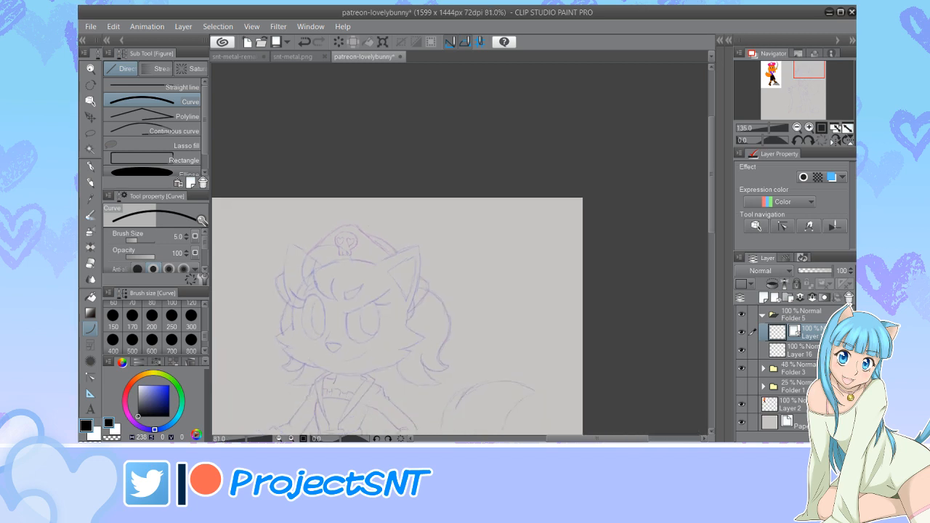
Set the Curve tool's brush size to 4 for inking around the hat and ear
{"action": "left_click_drag", "start_coordinate": [204, 335], "coordinate": [205, 313]}
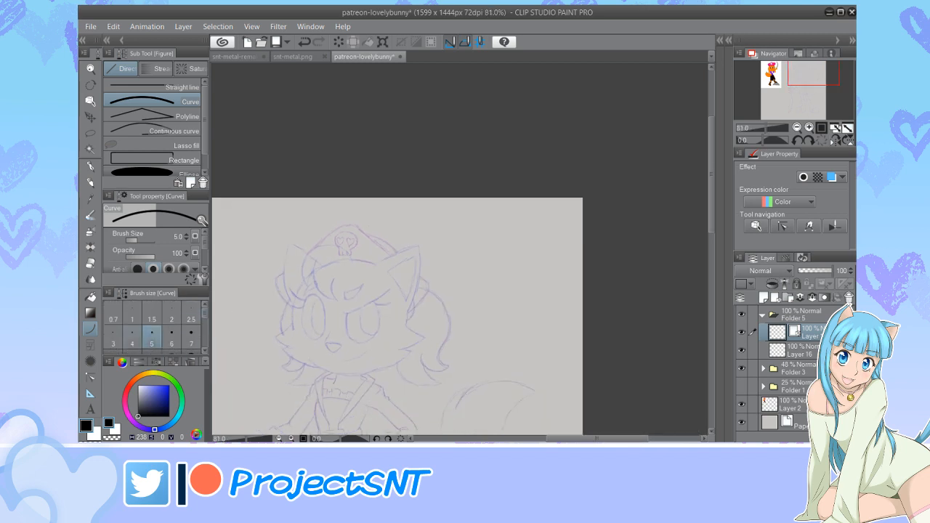
{"action": "left_click", "coordinate": [132, 336]}
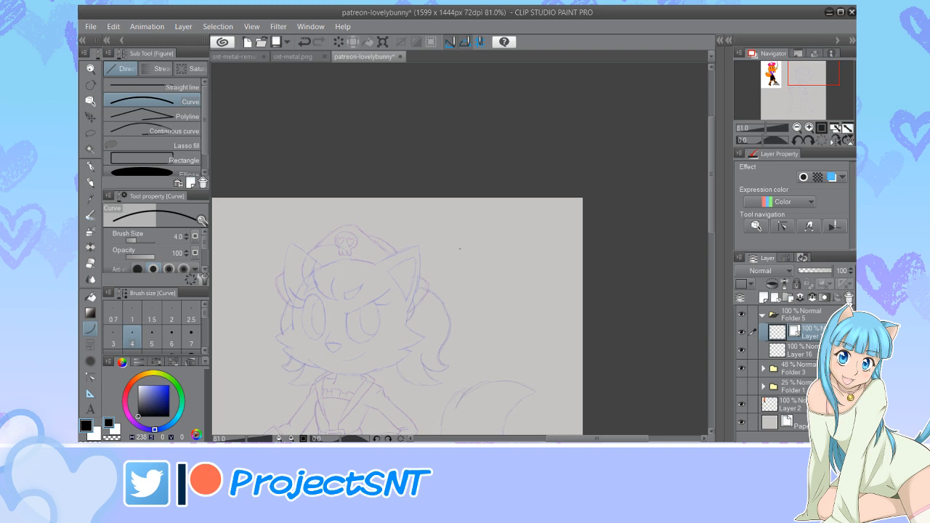
{"action": "scroll", "coordinate": [388, 257], "scroll_direction": "up", "scroll_amount": 4}
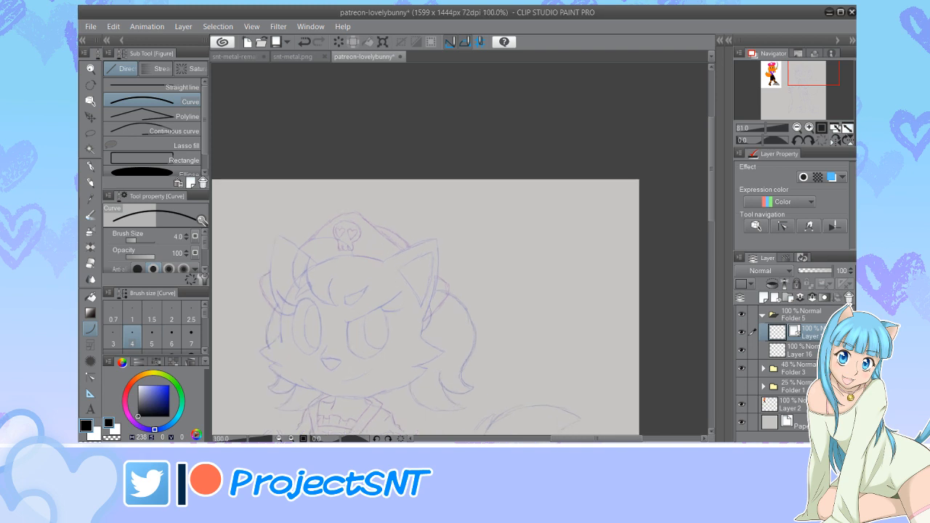
{"action": "scroll", "coordinate": [368, 267], "scroll_direction": "up", "scroll_amount": 2}
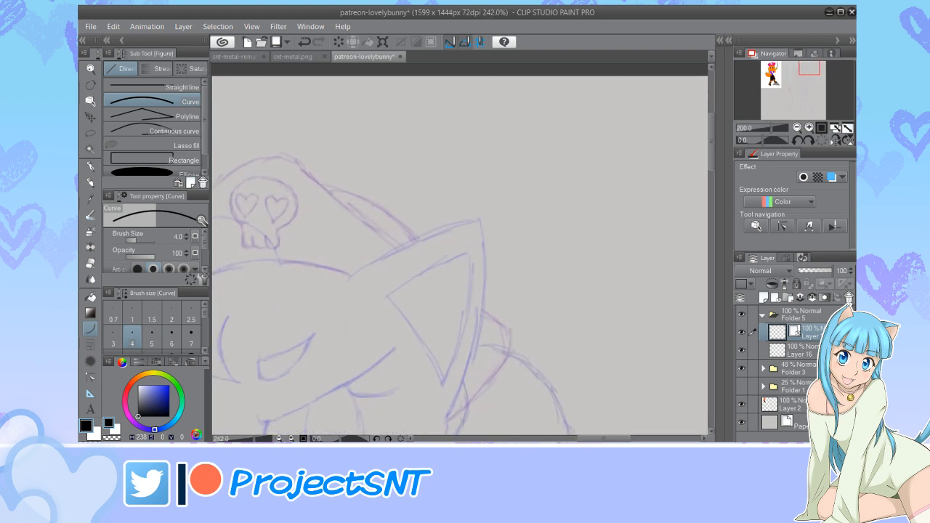
Ink the two outer edges of the ear on the drawing's right side with Curve strokes crossing at the tip
{"action": "left_click_drag", "start_coordinate": [332, 286], "coordinate": [515, 208]}
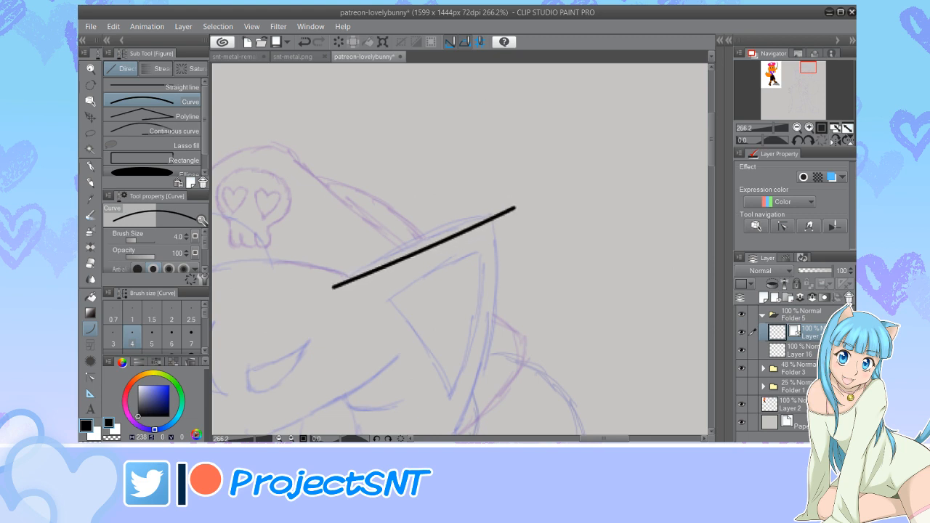
{"action": "scroll", "coordinate": [391, 169], "scroll_direction": "down", "scroll_amount": 2}
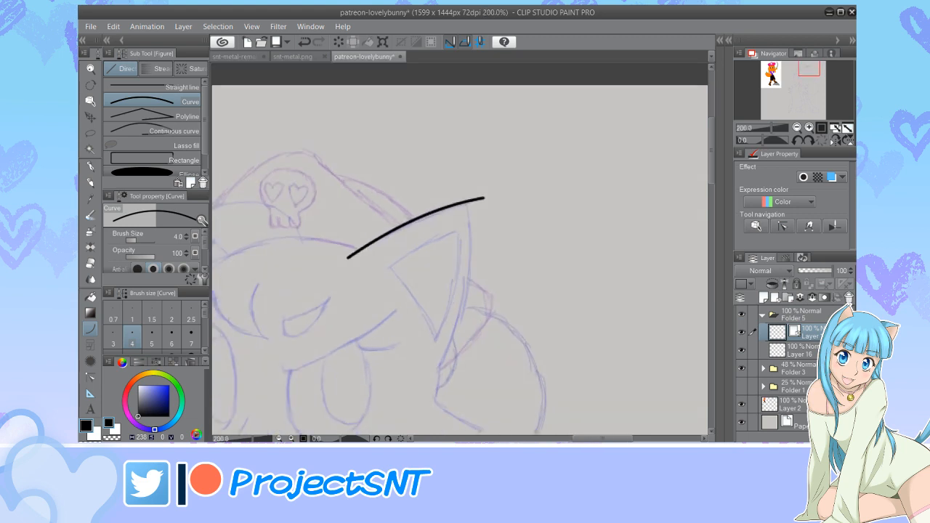
{"action": "left_click_drag", "start_coordinate": [463, 183], "coordinate": [433, 374]}
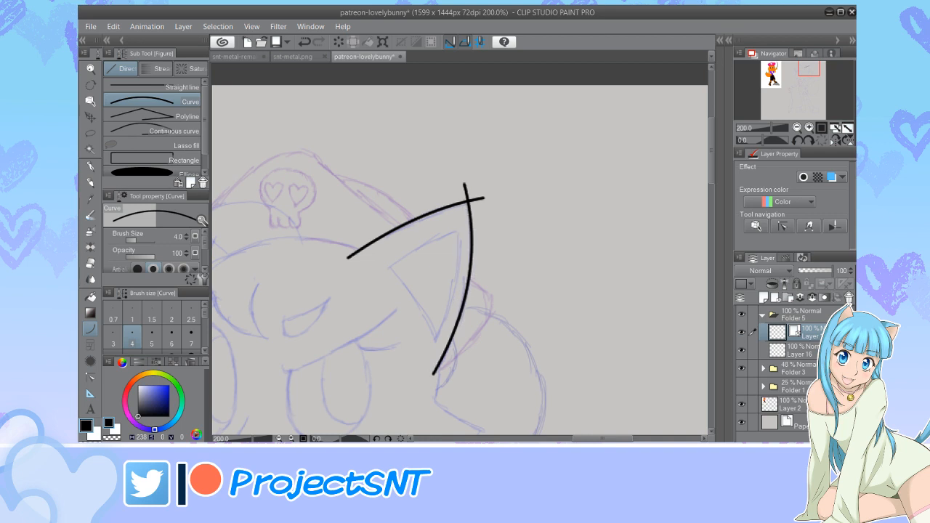
Adjust the control points of the inked ear's upper curve so it follows the sketch up to the tip
{"action": "key", "text": "y"}
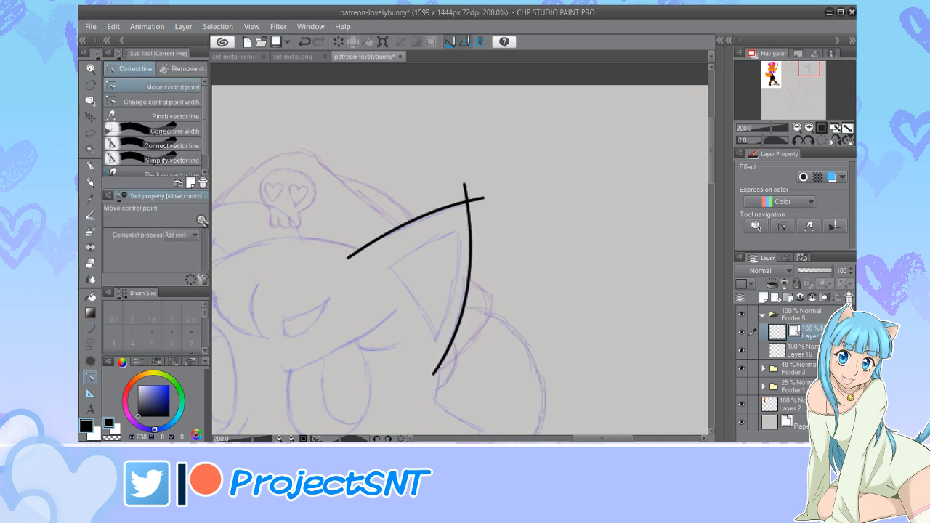
{"action": "scroll", "coordinate": [477, 165], "scroll_direction": "up", "scroll_amount": 2}
{"action": "left_click_drag", "start_coordinate": [486, 208], "coordinate": [494, 218]}
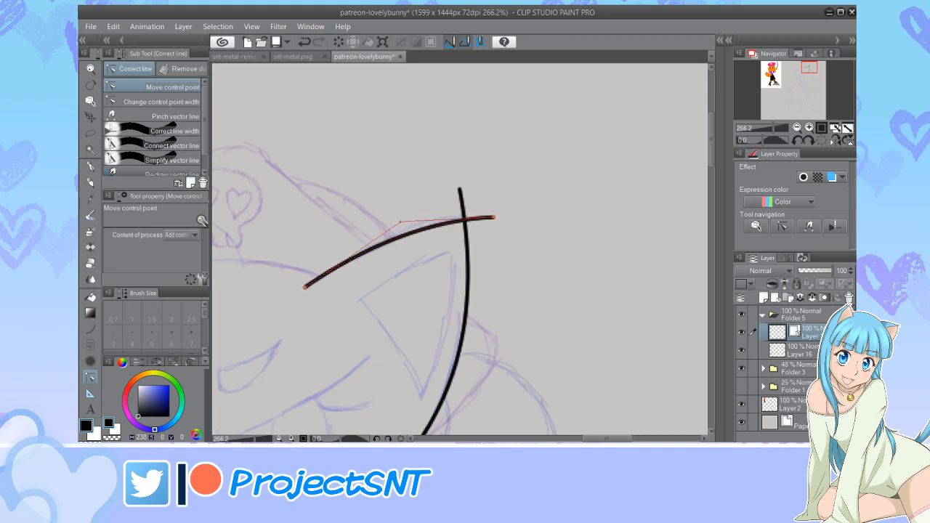
{"action": "scroll", "coordinate": [418, 183], "scroll_direction": "down", "scroll_amount": 1}
{"action": "scroll", "coordinate": [474, 170], "scroll_direction": "down", "scroll_amount": 1}
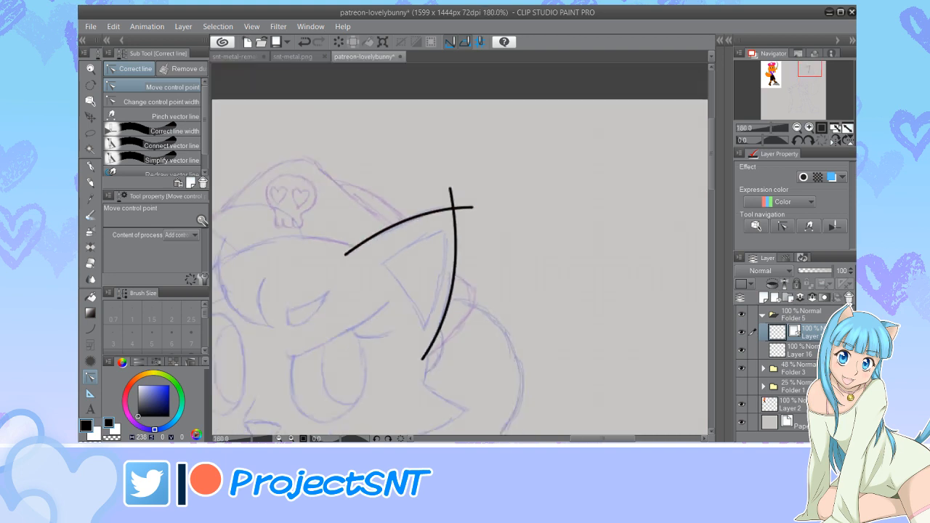
Trim both line ends overshooting the ear tip with the Vector eraser to leave a clean point
{"action": "key", "text": "e"}
{"action": "left_click", "coordinate": [459, 188]}
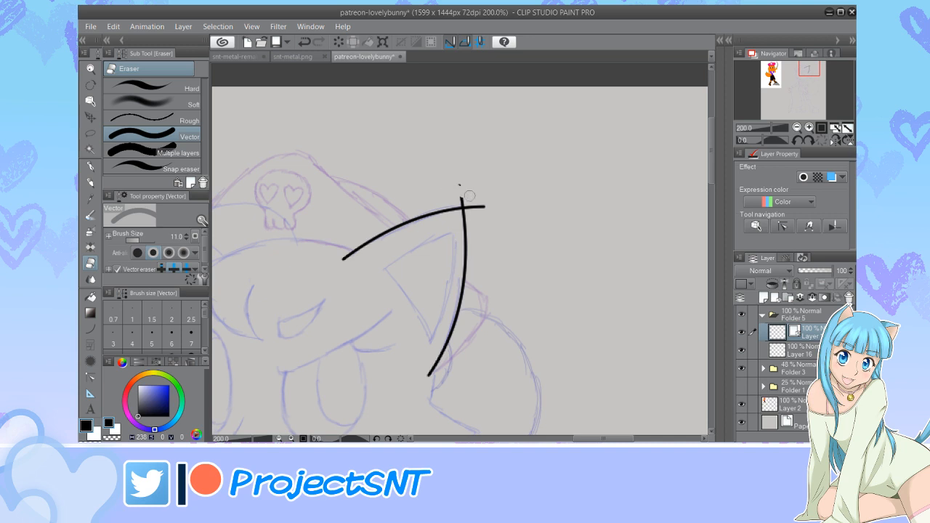
{"action": "left_click", "coordinate": [476, 207]}
{"action": "scroll", "coordinate": [533, 214], "scroll_direction": "down", "scroll_amount": 2}
{"action": "scroll", "coordinate": [533, 214], "scroll_direction": "up", "scroll_amount": 2}
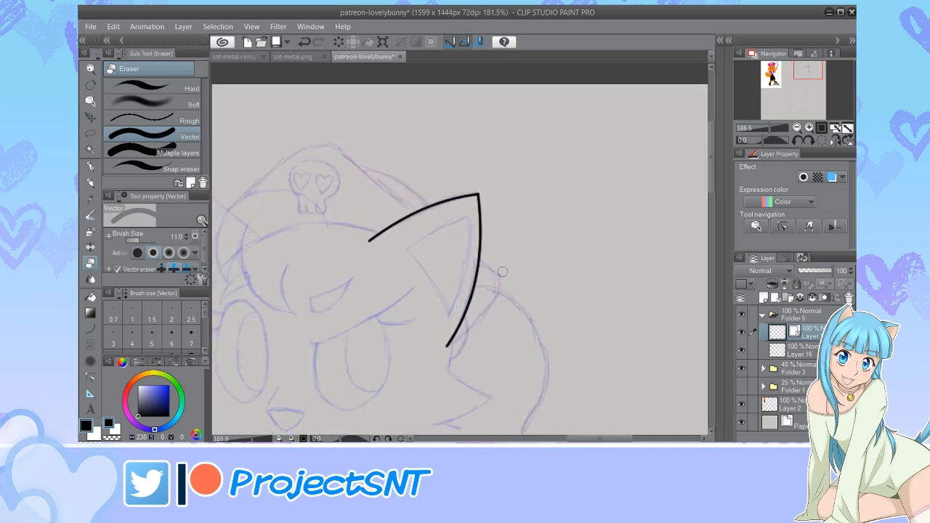
{"action": "scroll", "coordinate": [386, 245], "scroll_direction": "up", "scroll_amount": 3}
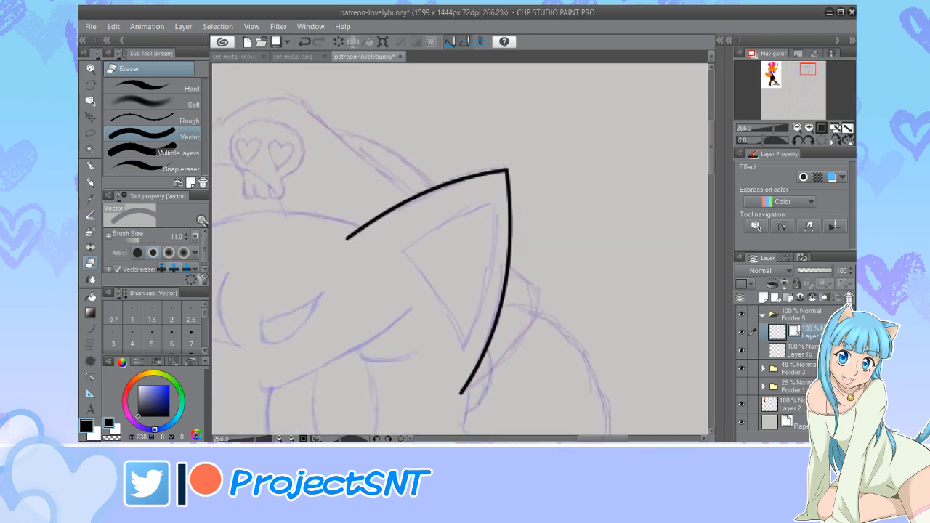
{"action": "scroll", "coordinate": [499, 200], "scroll_direction": "down", "scroll_amount": 1}
{"action": "scroll", "coordinate": [497, 199], "scroll_direction": "down", "scroll_amount": 2}
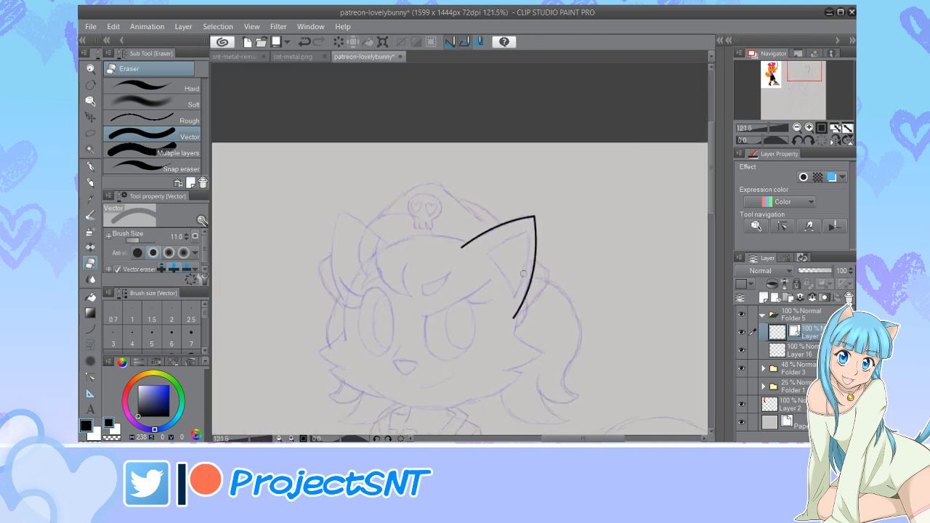
Duplicate the ear line art layer, flip the copy horizontally and move it over the opposite ear in the sketch
{"action": "key", "text": "ctrl+c"}
{"action": "key", "text": "ctrl+v"}
{"action": "key", "text": "ctrl+t"}
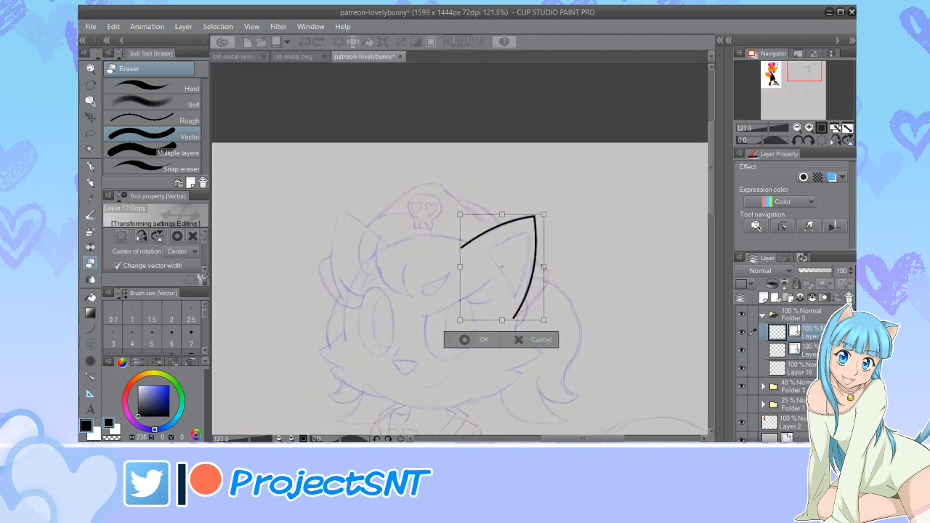
{"action": "left_click", "coordinate": [141, 236]}
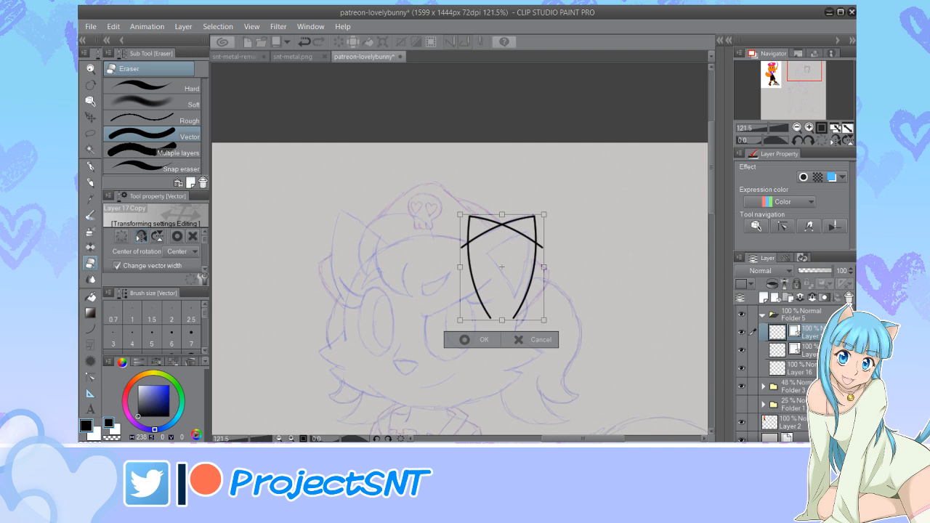
{"action": "mouse_move", "coordinate": [501, 267]}
{"action": "left_mouse_down"}
{"action": "mouse_move", "coordinate": [341, 268]}
{"action": "mouse_move", "coordinate": [360, 267]}
{"action": "left_mouse_up"}
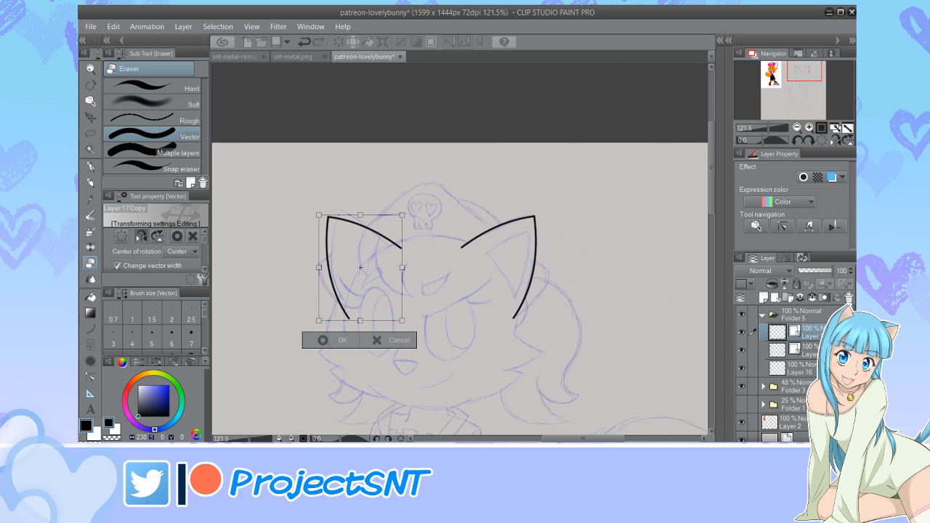
{"action": "scroll", "coordinate": [360, 267], "scroll_direction": "down", "scroll_amount": 4}
{"action": "scroll", "coordinate": [340, 324], "scroll_direction": "up", "scroll_amount": 2}
{"action": "left_click", "coordinate": [332, 318]}
{"action": "scroll", "coordinate": [449, 218], "scroll_direction": "up", "scroll_amount": 4}
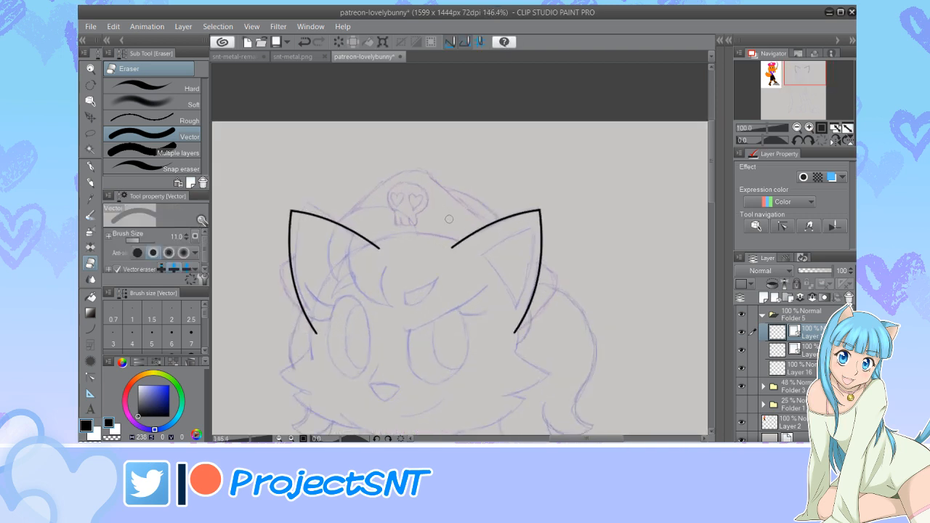
Merge the mirrored ear's layer down into the original ear's vector layer
{"action": "left_click", "coordinate": [812, 297]}
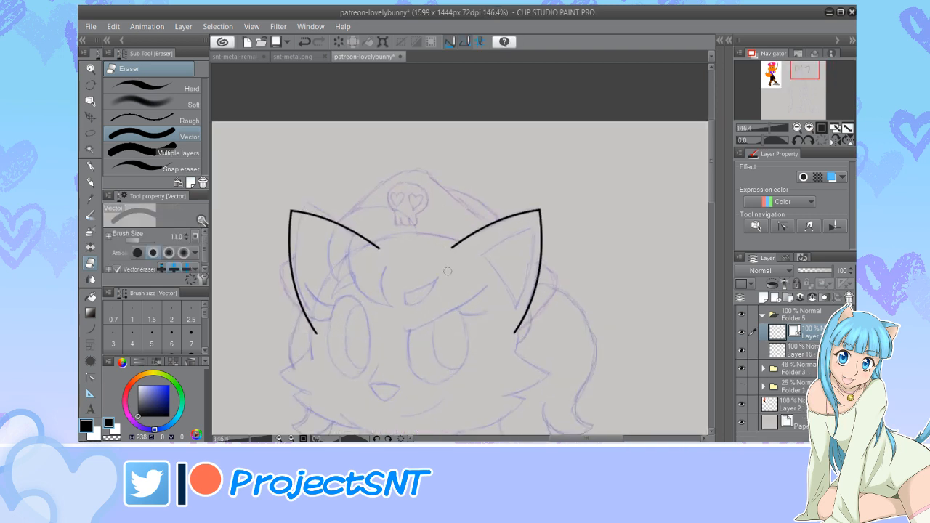
{"action": "scroll", "coordinate": [324, 263], "scroll_direction": "down", "scroll_amount": 2}
{"action": "scroll", "coordinate": [331, 294], "scroll_direction": "up", "scroll_amount": 2}
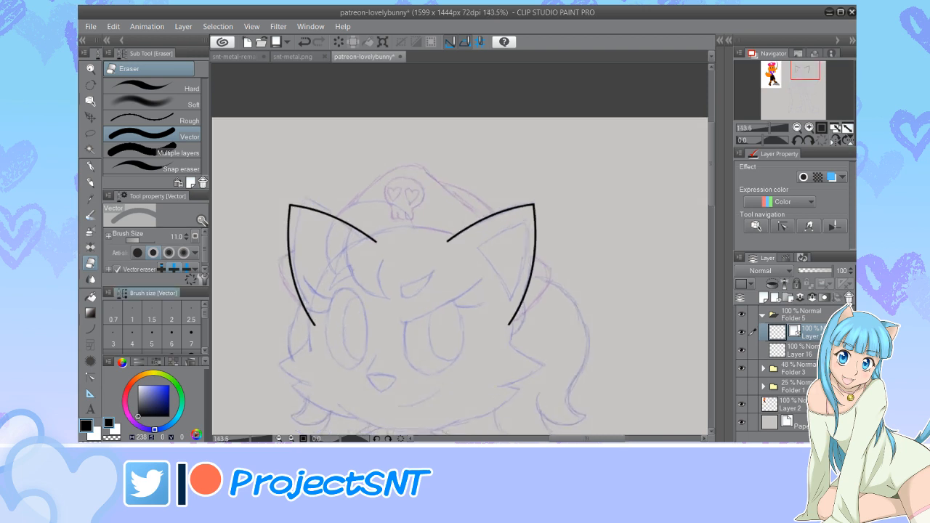
Ink the top of the head between the ears and down the left cheek with a size 4 Continuous curve
{"action": "key", "text": "u"}
{"action": "left_click", "coordinate": [182, 130]}
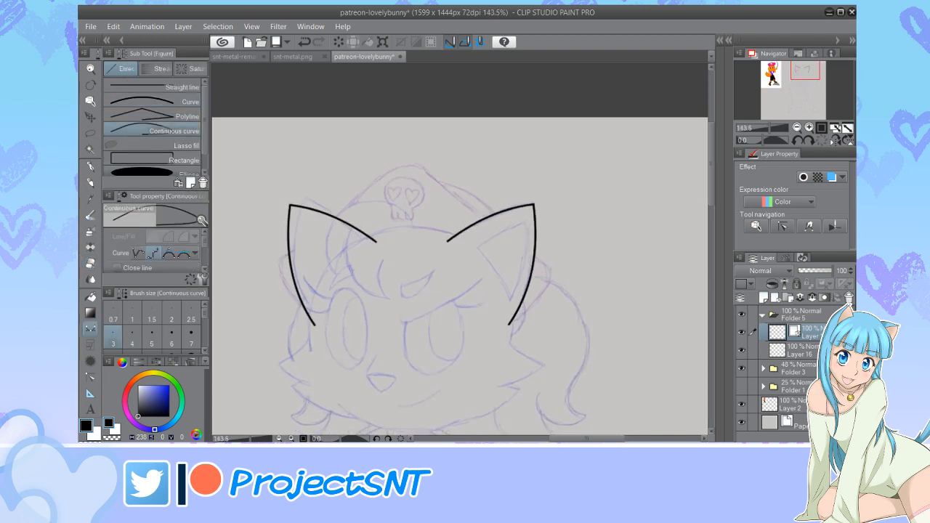
{"action": "left_click", "coordinate": [132, 336]}
{"action": "scroll", "coordinate": [489, 230], "scroll_direction": "up", "scroll_amount": 2}
{"action": "left_click", "coordinate": [452, 239]}
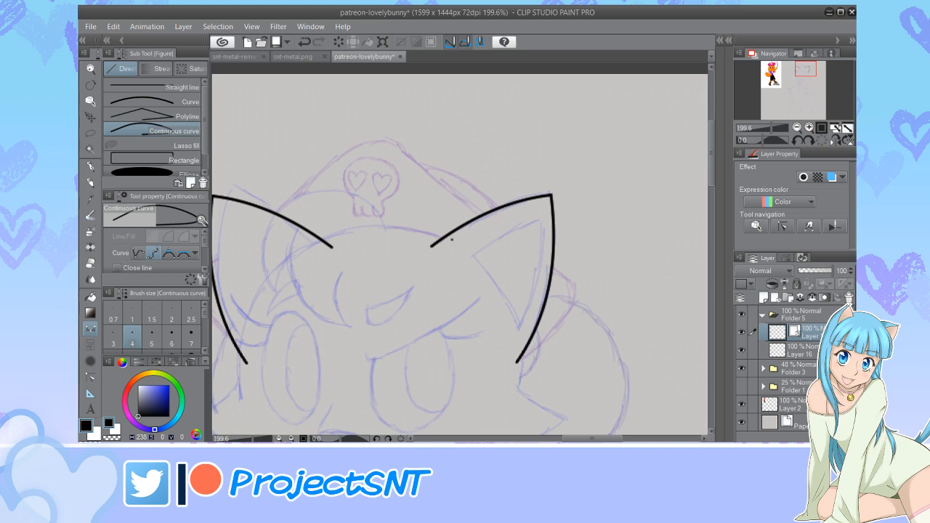
{"action": "left_click", "coordinate": [394, 227]}
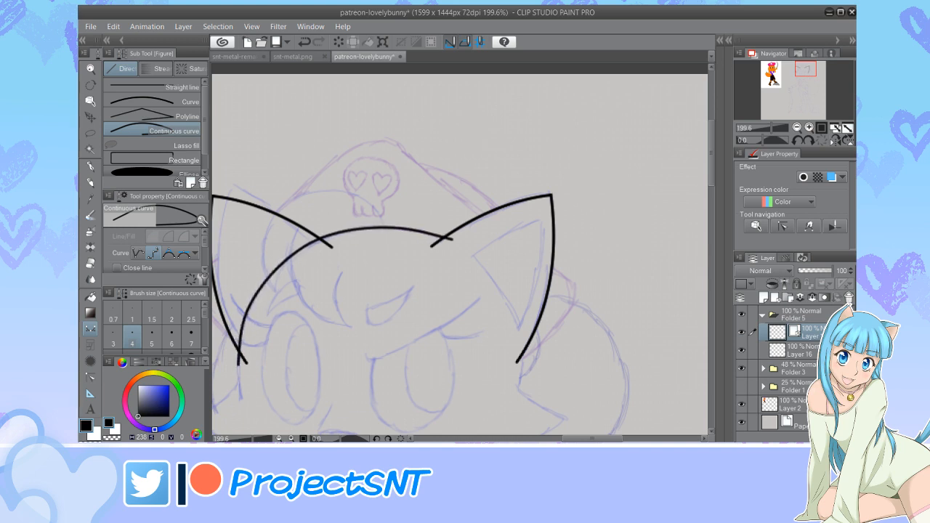
{"action": "scroll", "coordinate": [407, 259], "scroll_direction": "down", "scroll_amount": 3}
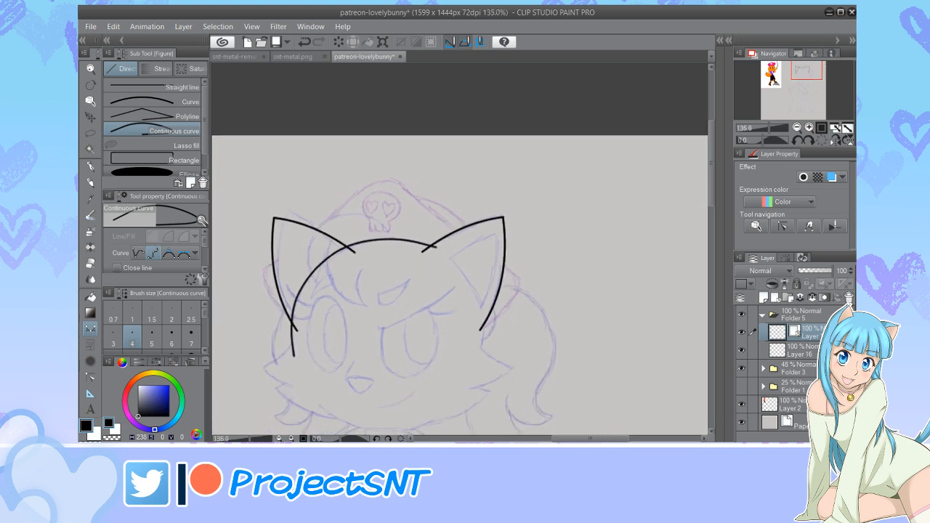
Reposition the control points along the head curve, including its lower end, to smooth the arc over the sketch
{"action": "scroll", "coordinate": [330, 316], "scroll_direction": "up", "scroll_amount": 3}
{"action": "key", "text": "y"}
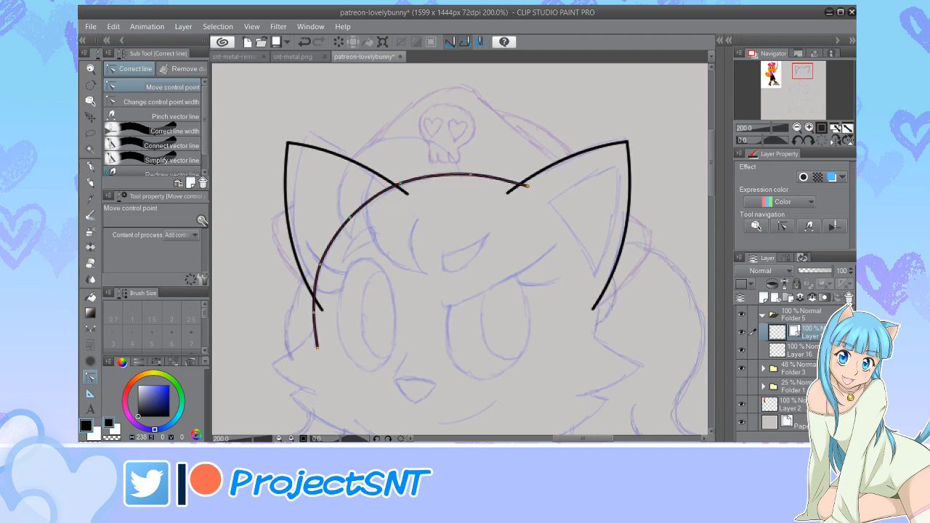
{"action": "scroll", "coordinate": [518, 215], "scroll_direction": "up", "scroll_amount": 1}
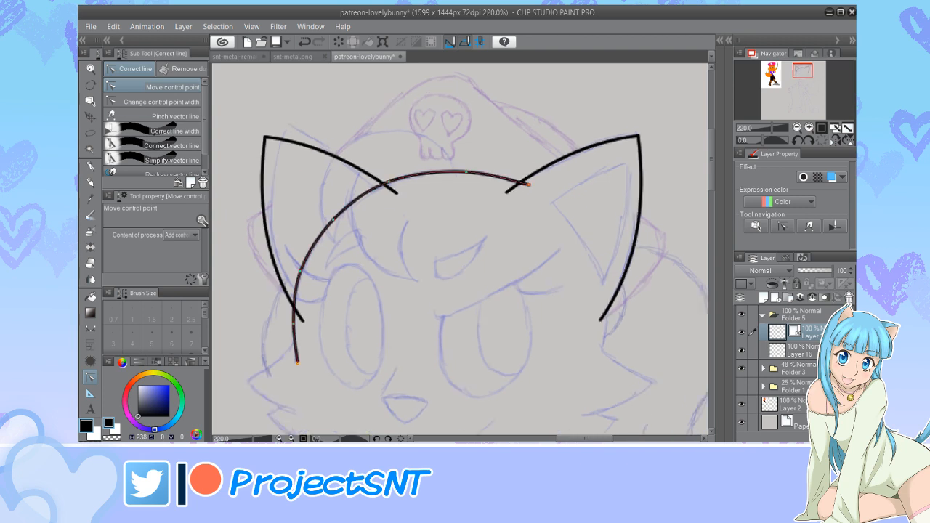
{"action": "left_click_drag", "start_coordinate": [507, 178], "coordinate": [449, 172]}
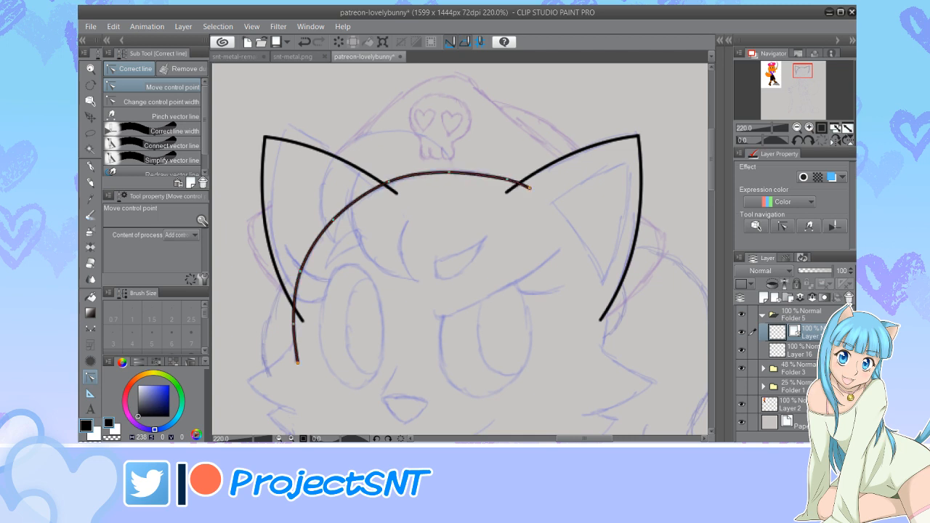
{"action": "left_click_drag", "start_coordinate": [389, 181], "coordinate": [387, 183]}
{"action": "left_click_drag", "start_coordinate": [334, 219], "coordinate": [335, 222]}
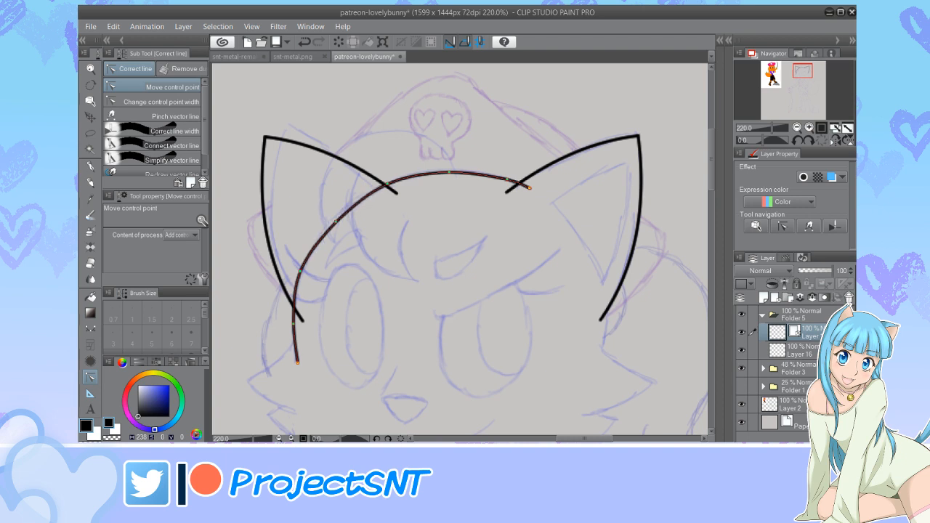
{"action": "left_click_drag", "start_coordinate": [300, 271], "coordinate": [303, 270]}
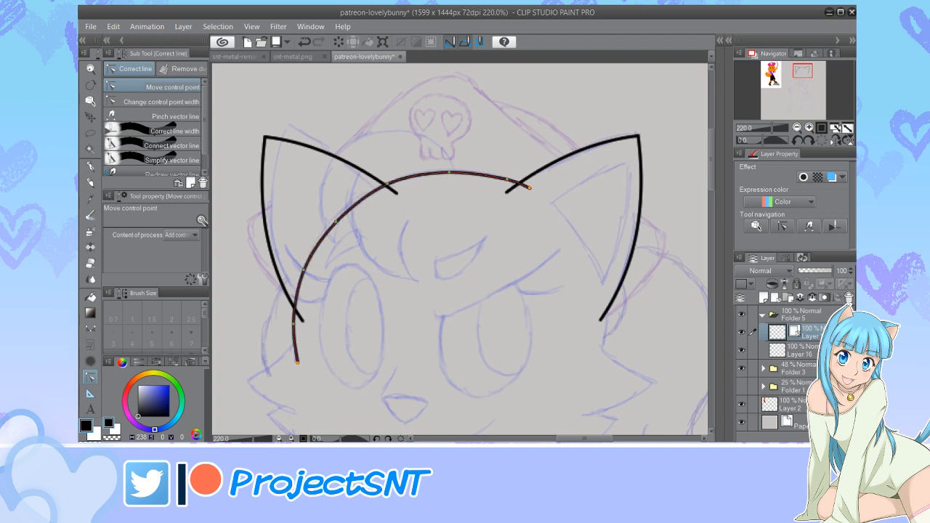
{"action": "left_click_drag", "start_coordinate": [293, 324], "coordinate": [300, 370]}
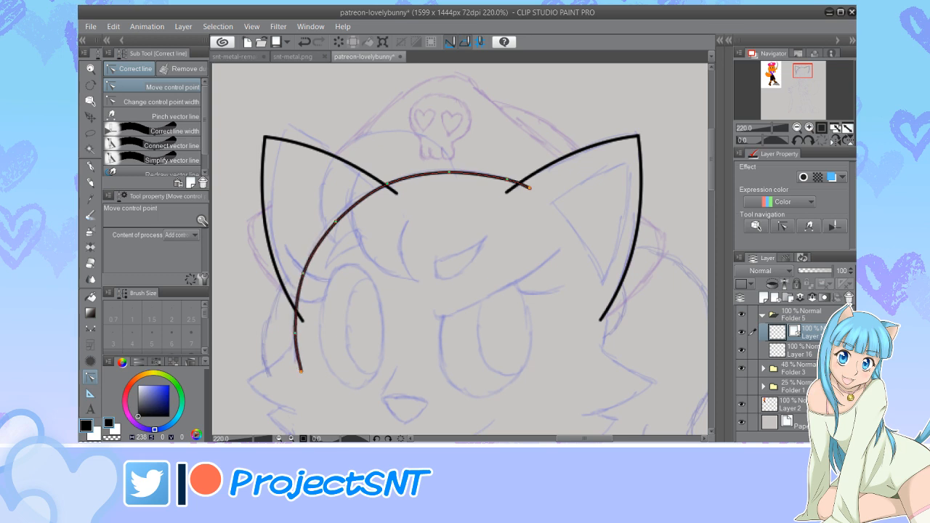
{"action": "scroll", "coordinate": [328, 194], "scroll_direction": "down", "scroll_amount": 1}
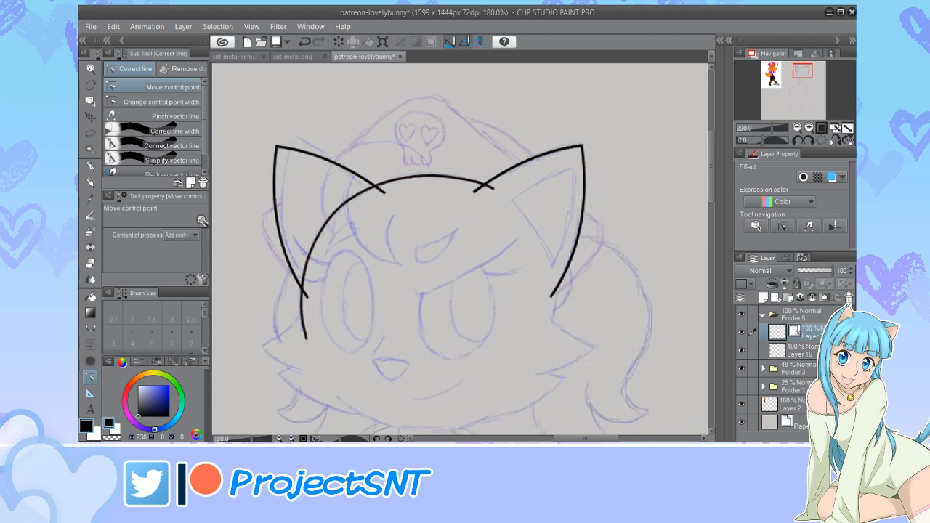
{"action": "scroll", "coordinate": [397, 181], "scroll_direction": "up", "scroll_amount": 2}
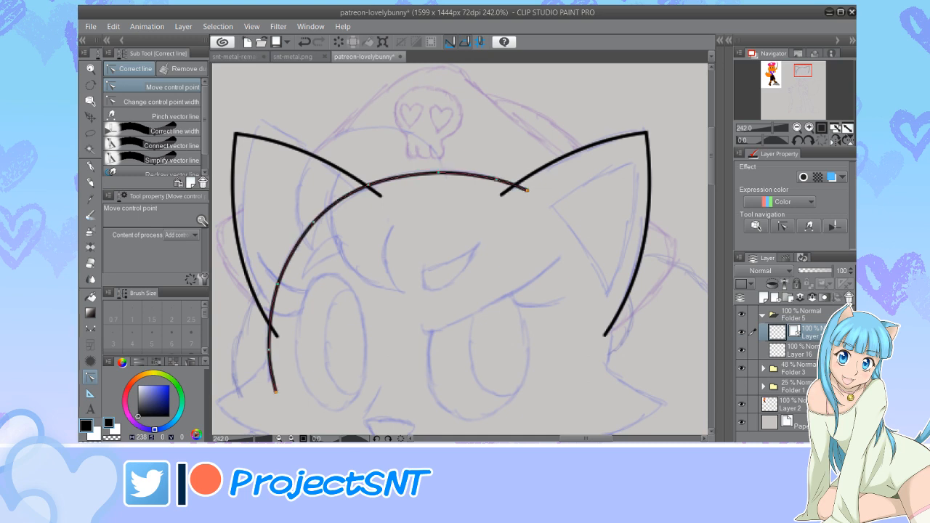
{"action": "left_click_drag", "start_coordinate": [434, 173], "coordinate": [432, 172]}
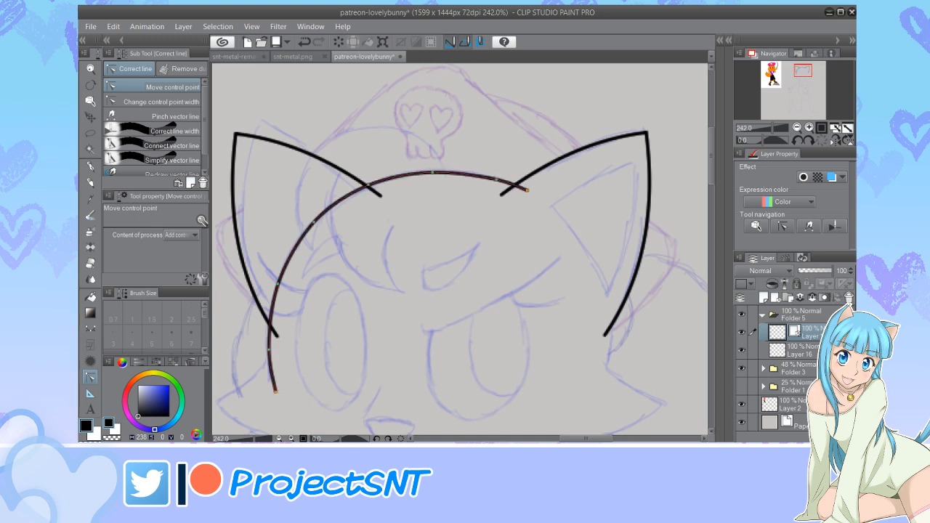
{"action": "scroll", "coordinate": [392, 193], "scroll_direction": "down", "scroll_amount": 5}
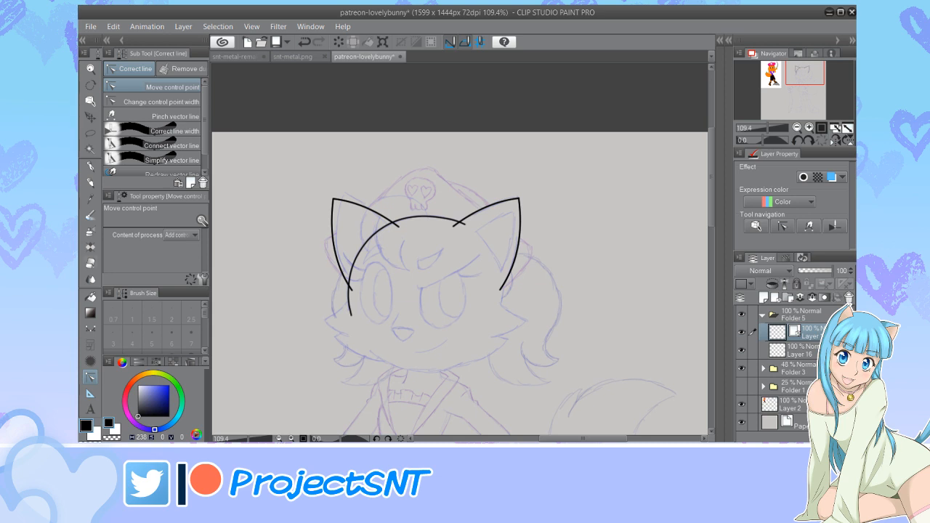
Erase the overlapping line ends where the head curve crosses the ears with the Vector eraser
{"action": "key", "text": "e"}
{"action": "scroll", "coordinate": [374, 281], "scroll_direction": "up", "scroll_amount": 5}
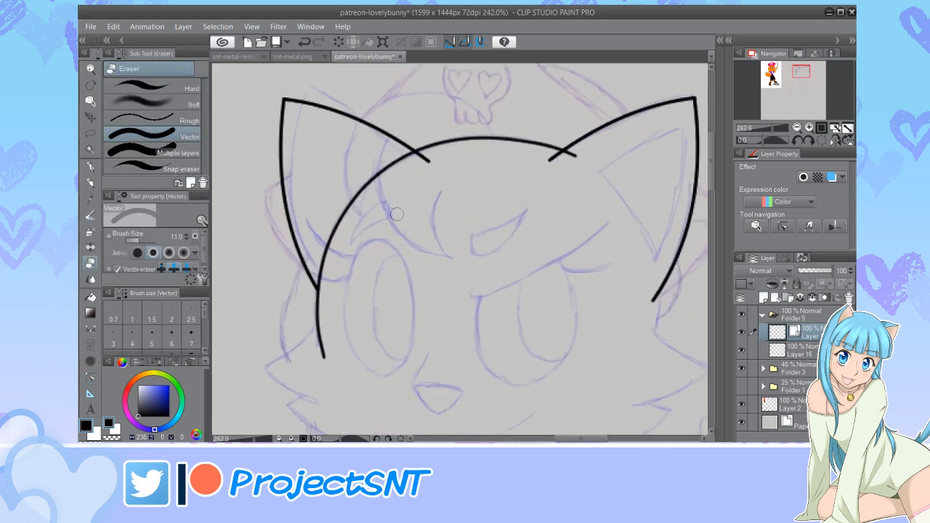
{"action": "left_click_drag", "start_coordinate": [433, 160], "coordinate": [407, 194]}
{"action": "scroll", "coordinate": [465, 168], "scroll_direction": "down", "scroll_amount": 4}
{"action": "scroll", "coordinate": [408, 194], "scroll_direction": "up", "scroll_amount": 3}
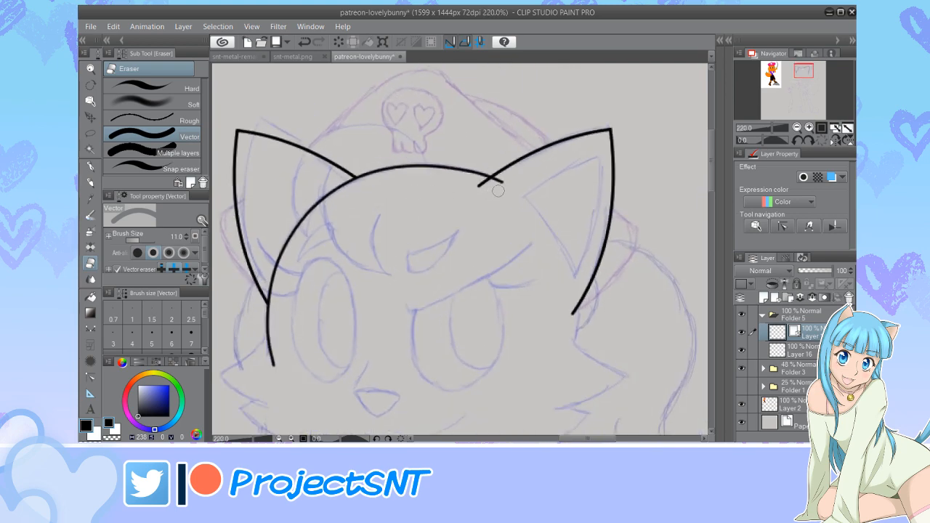
{"action": "scroll", "coordinate": [498, 190], "scroll_direction": "up", "scroll_amount": 1}
{"action": "left_click_drag", "start_coordinate": [499, 183], "coordinate": [497, 177]}
Thin the head curve where it meets the right ear and taper its lower cheek end with Change control point width
{"action": "key", "text": "y"}
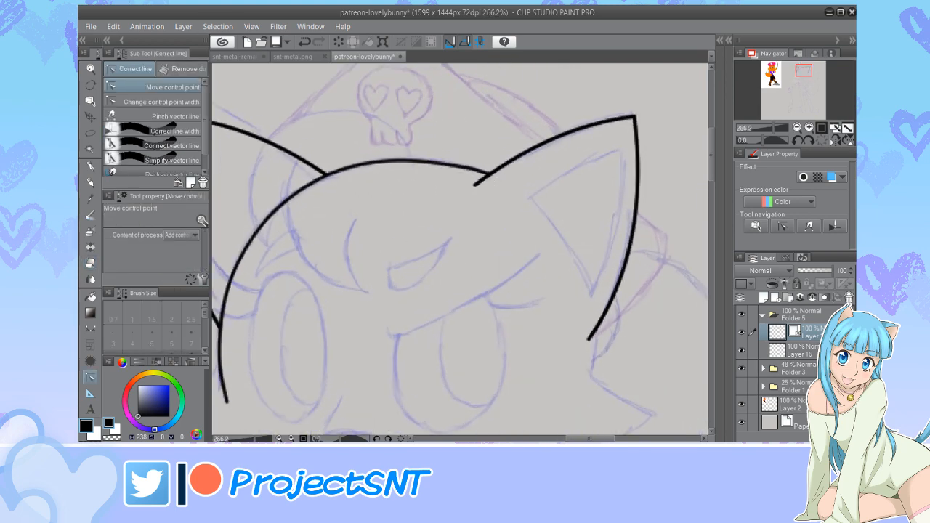
{"action": "scroll", "coordinate": [484, 145], "scroll_direction": "up", "scroll_amount": 1}
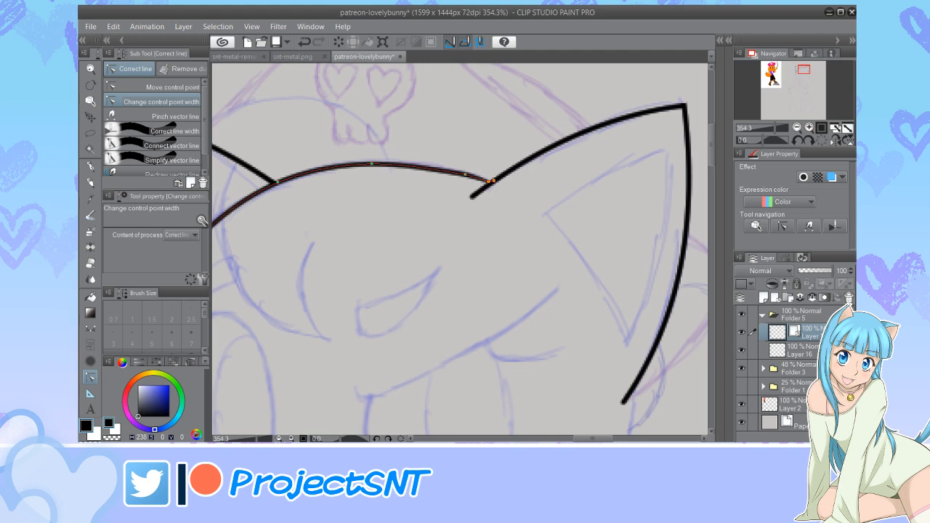
{"action": "left_click_drag", "start_coordinate": [465, 174], "coordinate": [449, 175]}
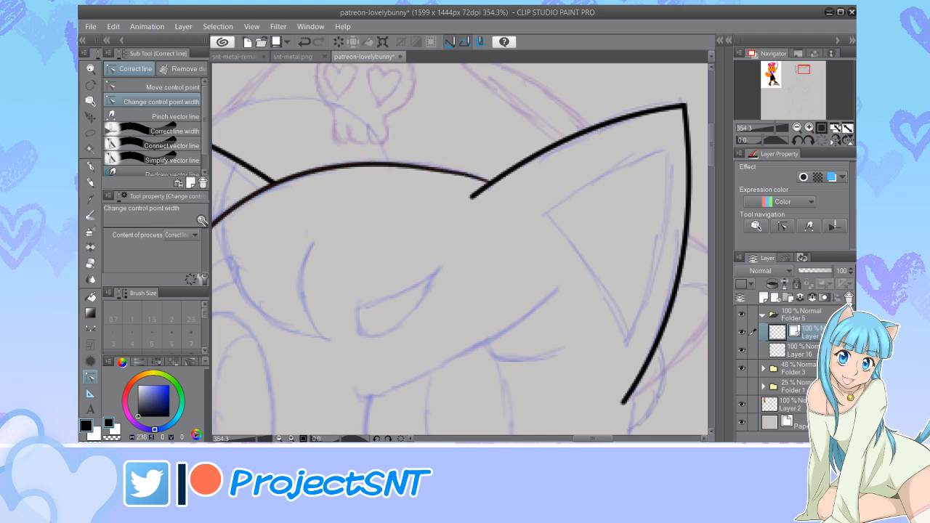
{"action": "scroll", "coordinate": [445, 135], "scroll_direction": "down", "scroll_amount": 7}
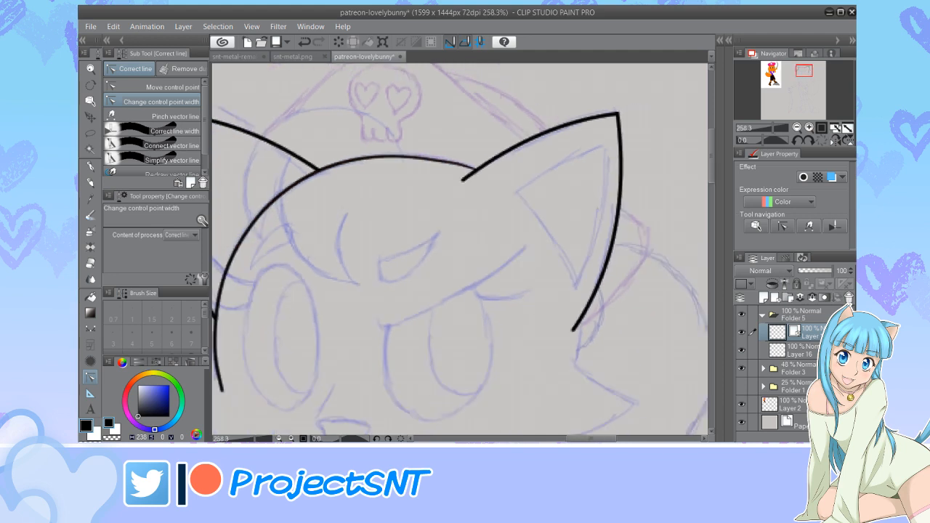
{"action": "scroll", "coordinate": [277, 314], "scroll_direction": "up", "scroll_amount": 8}
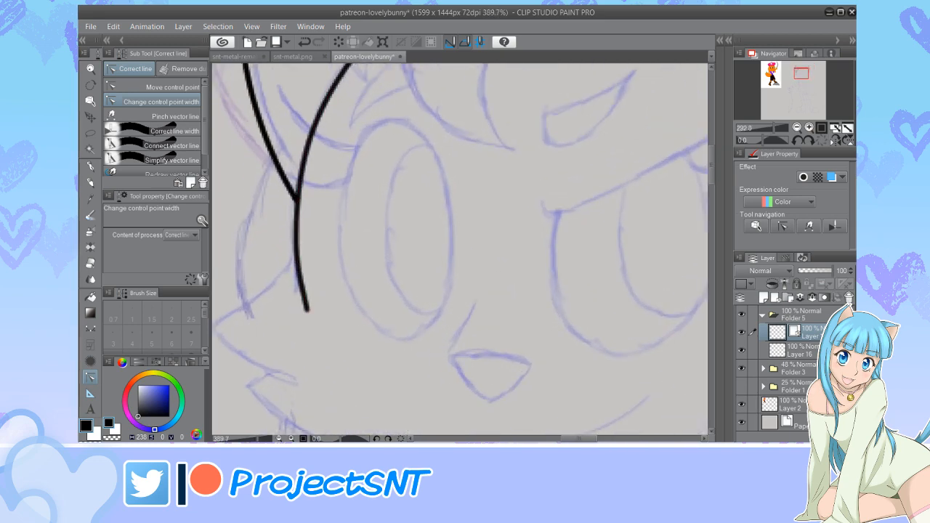
{"action": "left_click_drag", "start_coordinate": [308, 310], "coordinate": [368, 307]}
{"action": "scroll", "coordinate": [460, 247], "scroll_direction": "down", "scroll_amount": 8}
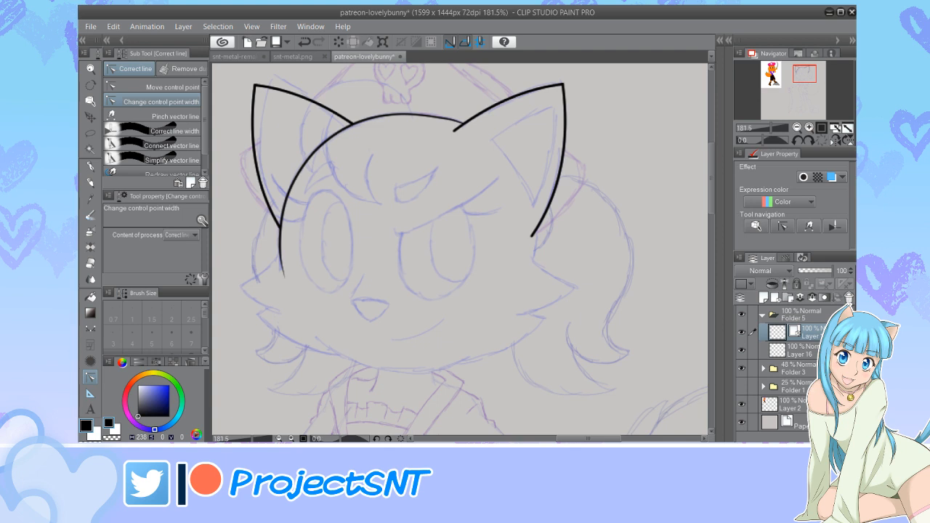
{"action": "scroll", "coordinate": [388, 322], "scroll_direction": "down", "scroll_amount": 6}
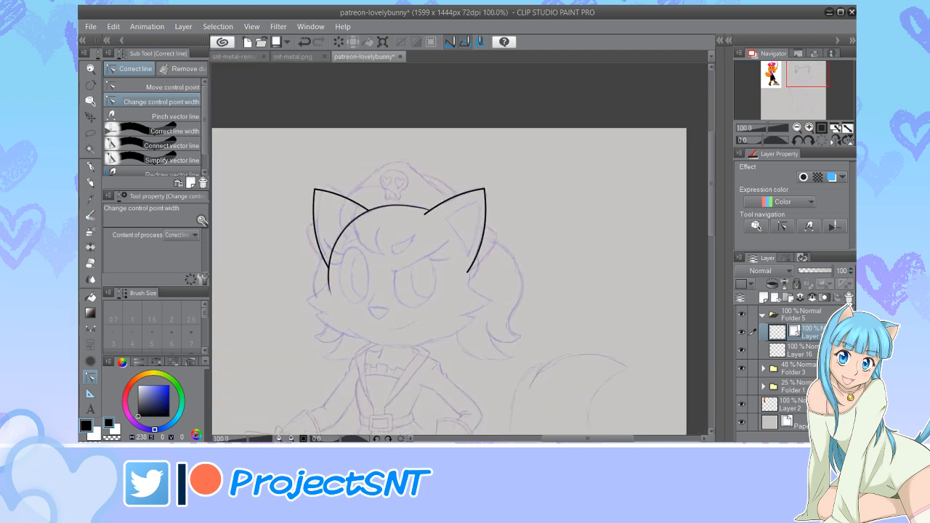
Smooth the head curve beside the right ear by adding a control point and repositioning the neighbouring one
{"action": "scroll", "coordinate": [378, 210], "scroll_direction": "up", "scroll_amount": 7}
{"action": "scroll", "coordinate": [520, 222], "scroll_direction": "up", "scroll_amount": 3}
{"action": "scroll", "coordinate": [502, 213], "scroll_direction": "up", "scroll_amount": 2}
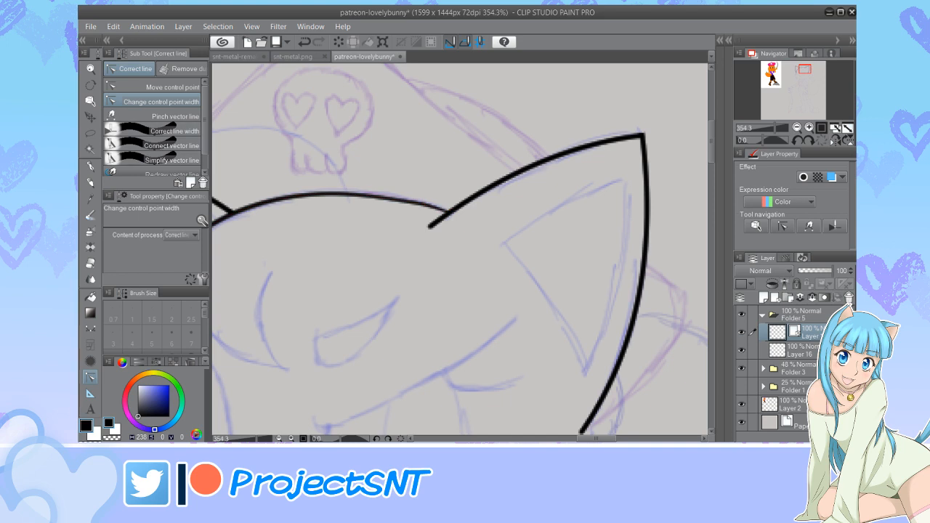
{"action": "scroll", "coordinate": [502, 212], "scroll_direction": "up", "scroll_amount": 3}
{"action": "scroll", "coordinate": [435, 214], "scroll_direction": "up", "scroll_amount": 1}
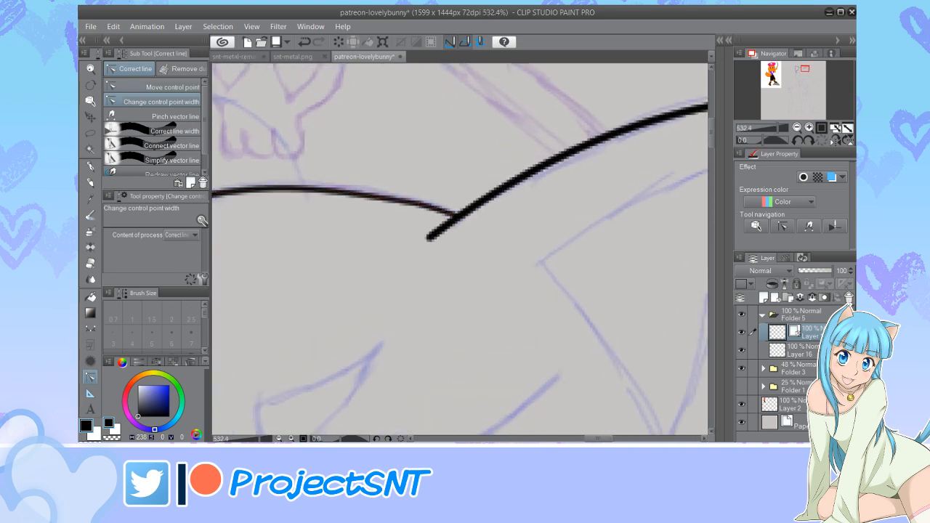
{"action": "left_click", "coordinate": [162, 87]}
{"action": "left_click_drag", "start_coordinate": [409, 204], "coordinate": [409, 201]}
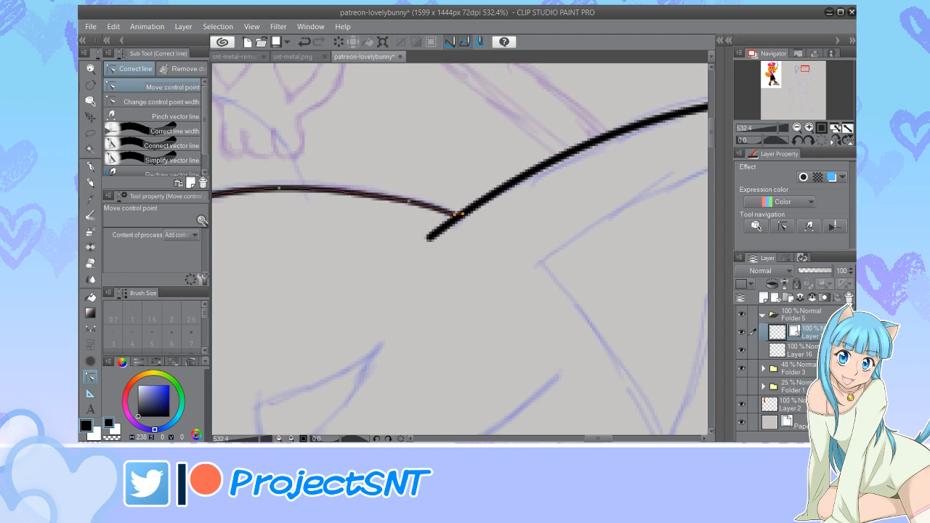
{"action": "scroll", "coordinate": [429, 160], "scroll_direction": "down", "scroll_amount": 8}
{"action": "scroll", "coordinate": [400, 168], "scroll_direction": "up", "scroll_amount": 6}
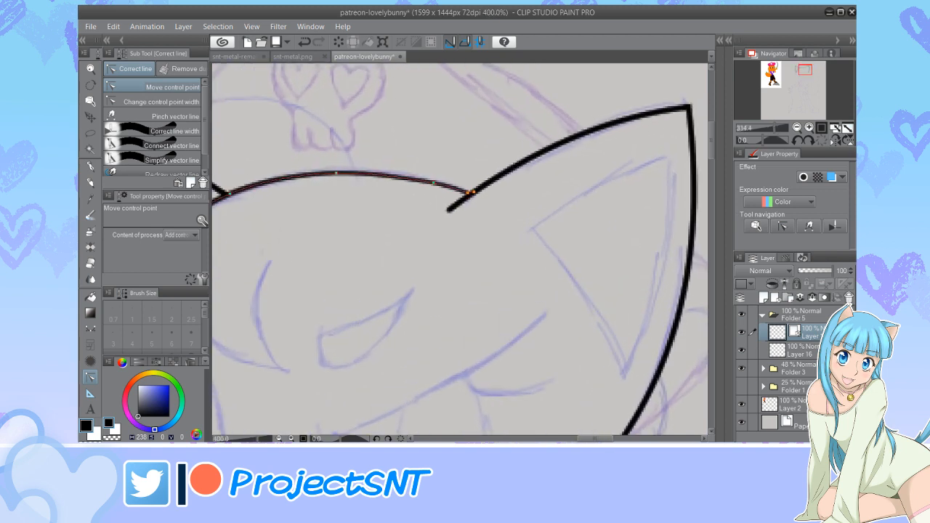
{"action": "left_click", "coordinate": [399, 176]}
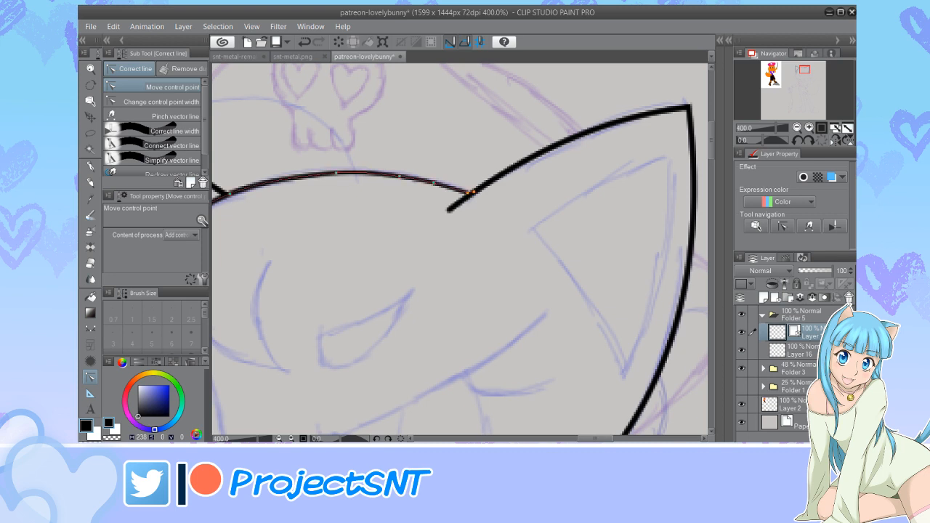
{"action": "left_click_drag", "start_coordinate": [433, 183], "coordinate": [467, 194]}
{"action": "scroll", "coordinate": [467, 204], "scroll_direction": "down", "scroll_amount": 2}
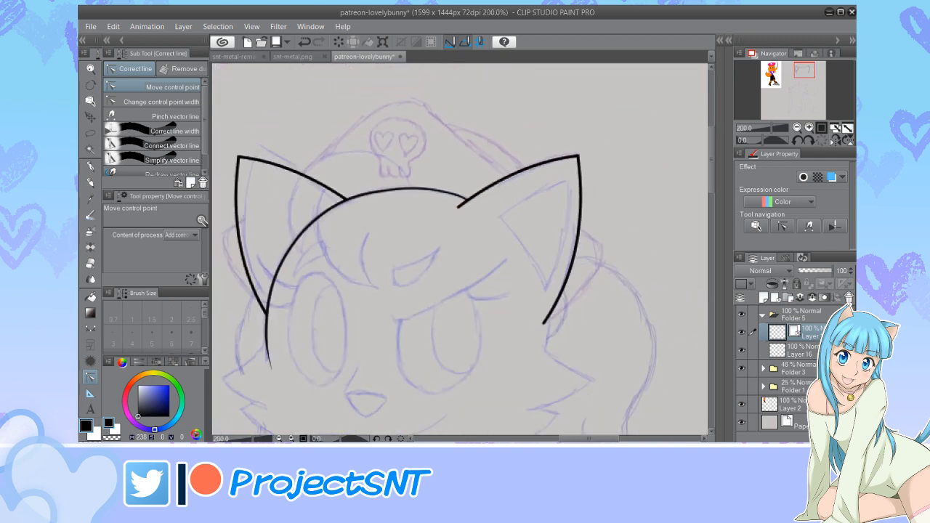
{"action": "scroll", "coordinate": [358, 238], "scroll_direction": "down", "scroll_amount": 4}
{"action": "scroll", "coordinate": [296, 330], "scroll_direction": "up", "scroll_amount": 8}
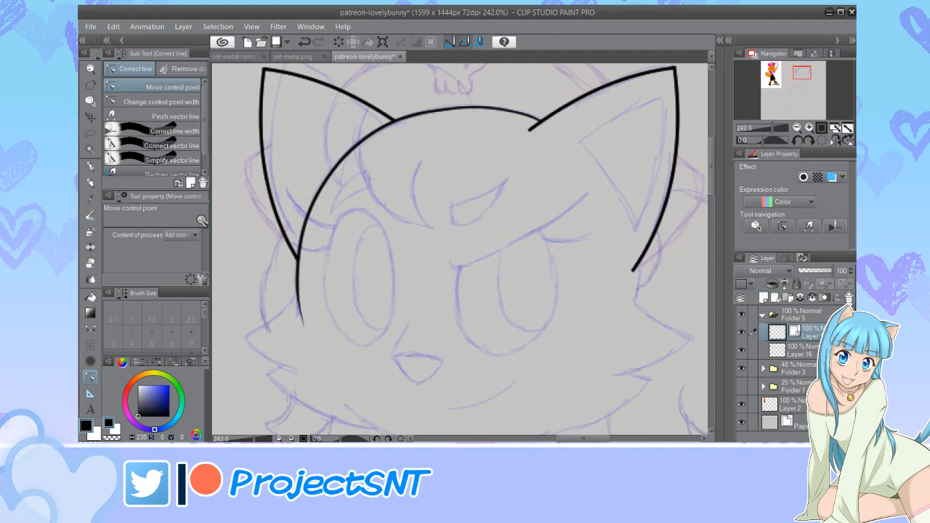
{"action": "scroll", "coordinate": [292, 324], "scroll_direction": "down", "scroll_amount": 5}
{"action": "scroll", "coordinate": [408, 276], "scroll_direction": "down", "scroll_amount": 1}
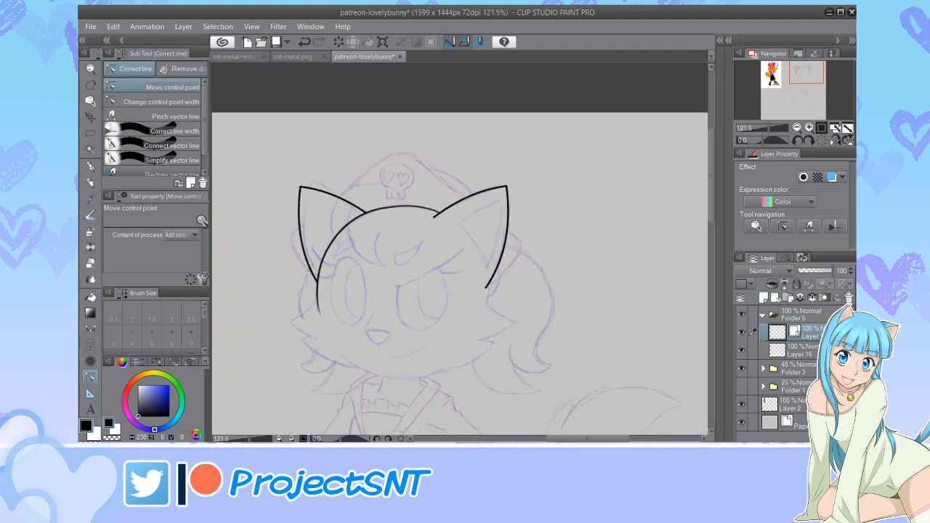
Ink the chin line along the bottom of the face with a size 4 Curve
{"action": "key", "text": "u"}
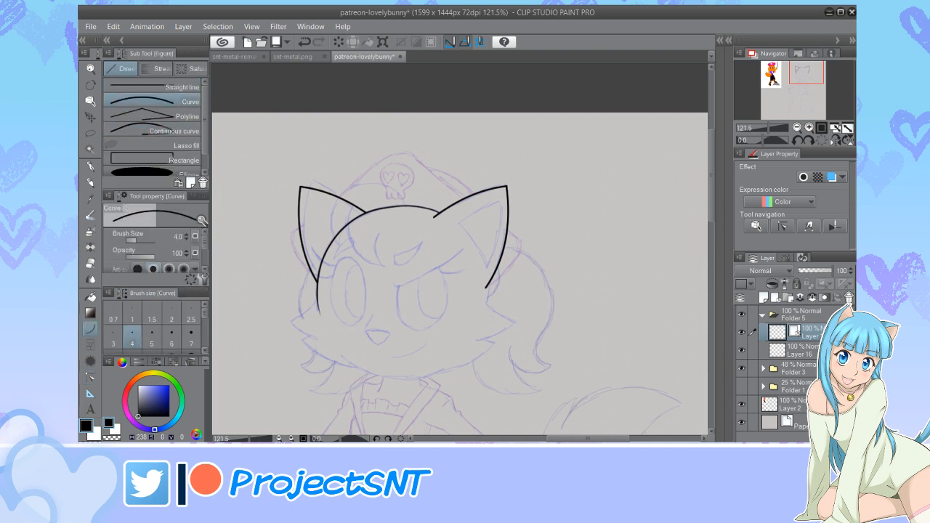
{"action": "scroll", "coordinate": [374, 327], "scroll_direction": "up", "scroll_amount": 6}
{"action": "left_click_drag", "start_coordinate": [270, 295], "coordinate": [545, 332]}
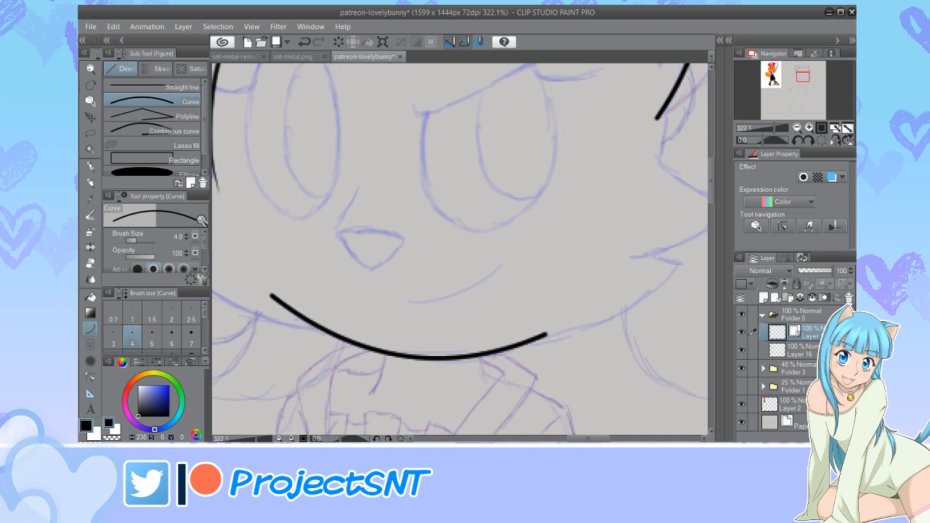
{"action": "scroll", "coordinate": [398, 340], "scroll_direction": "down", "scroll_amount": 4}
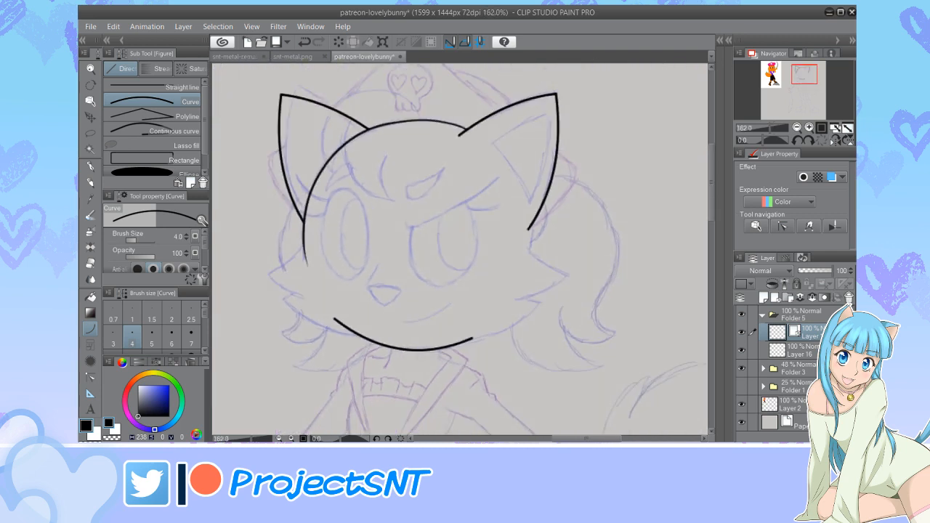
{"action": "scroll", "coordinate": [402, 320], "scroll_direction": "up", "scroll_amount": 2}
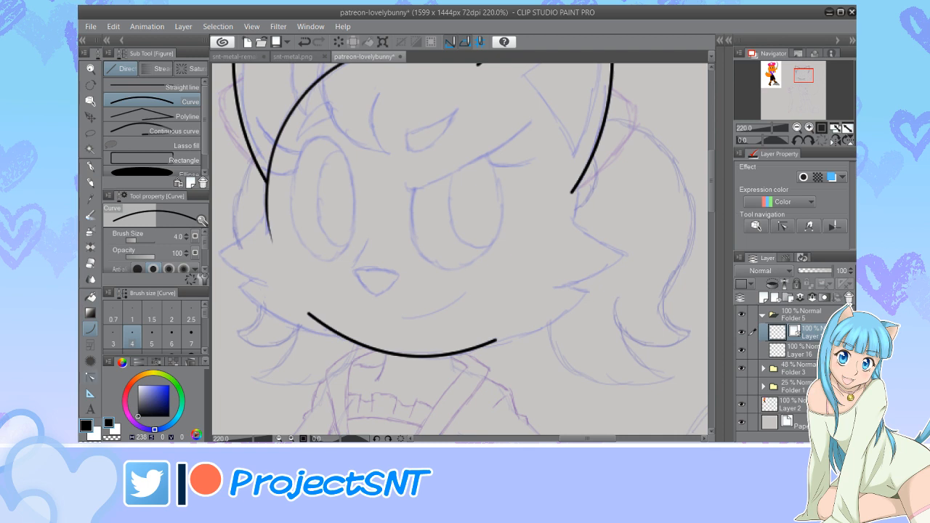
Taper both ends of the chin line by reducing the width of its control points
{"action": "key", "text": "y"}
{"action": "scroll", "coordinate": [313, 341], "scroll_direction": "up", "scroll_amount": 2}
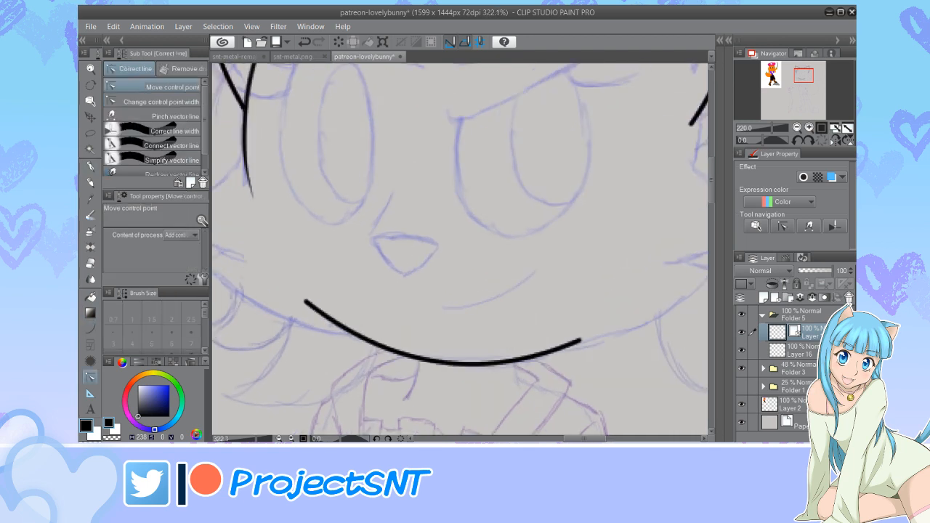
{"action": "scroll", "coordinate": [341, 334], "scroll_direction": "up", "scroll_amount": 1}
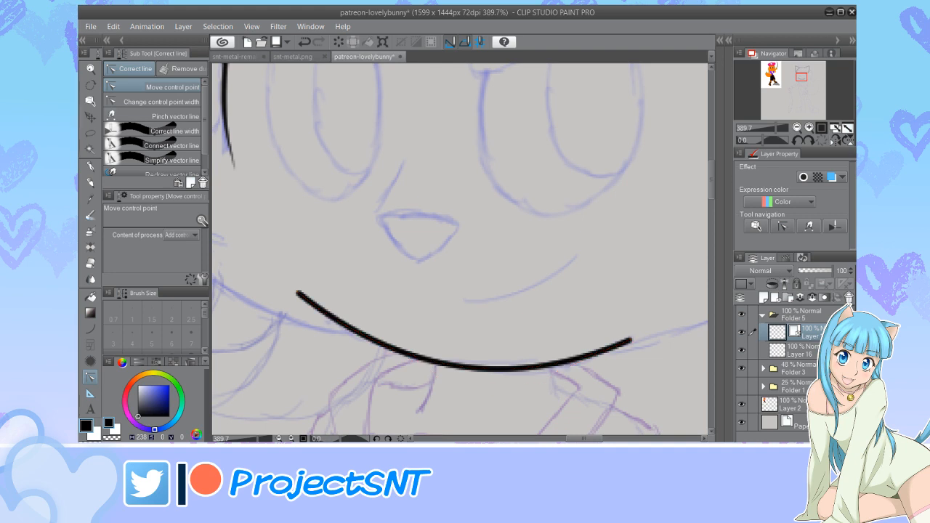
{"action": "left_click", "coordinate": [151, 102]}
{"action": "scroll", "coordinate": [462, 334], "scroll_direction": "down", "scroll_amount": 6}
{"action": "scroll", "coordinate": [534, 340], "scroll_direction": "up", "scroll_amount": 4}
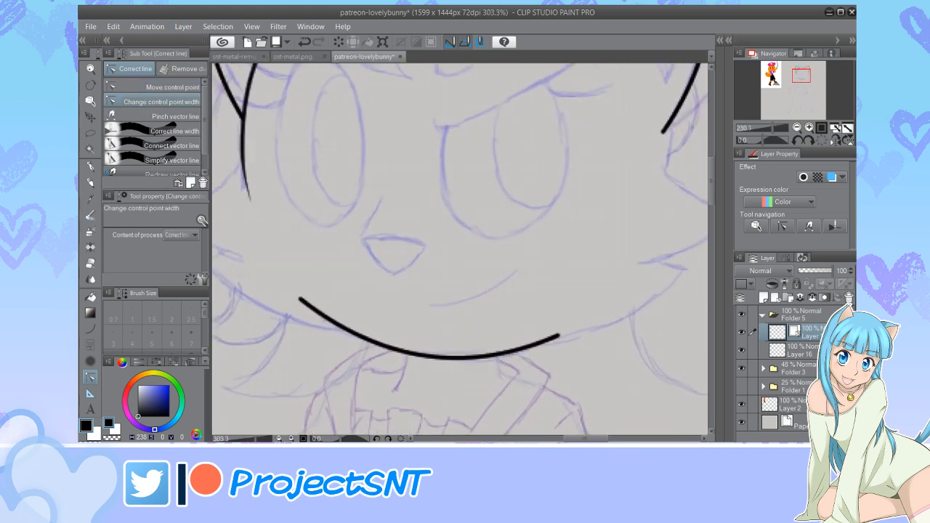
{"action": "scroll", "coordinate": [556, 335], "scroll_direction": "up", "scroll_amount": 2}
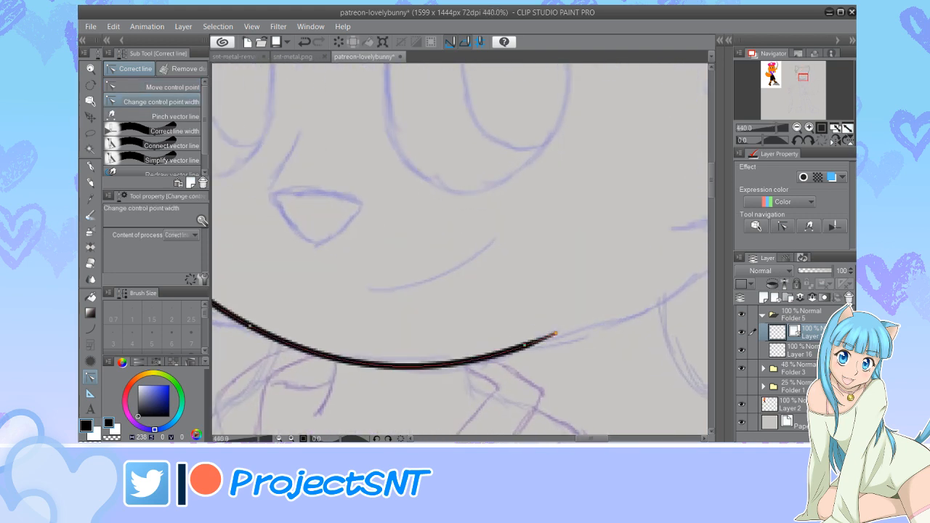
{"action": "left_click_drag", "start_coordinate": [525, 345], "coordinate": [505, 345]}
{"action": "scroll", "coordinate": [563, 349], "scroll_direction": "down", "scroll_amount": 5}
{"action": "scroll", "coordinate": [339, 320], "scroll_direction": "up", "scroll_amount": 4}
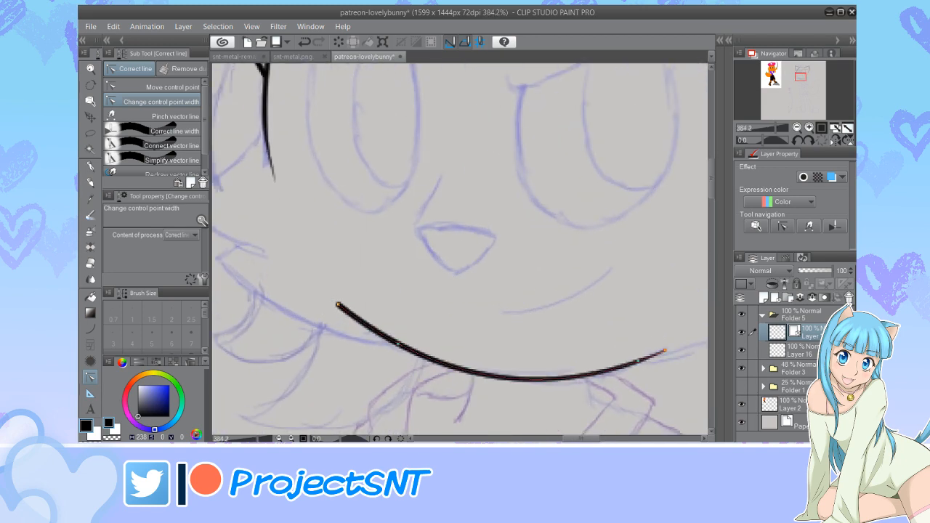
{"action": "left_click_drag", "start_coordinate": [338, 305], "coordinate": [318, 306]}
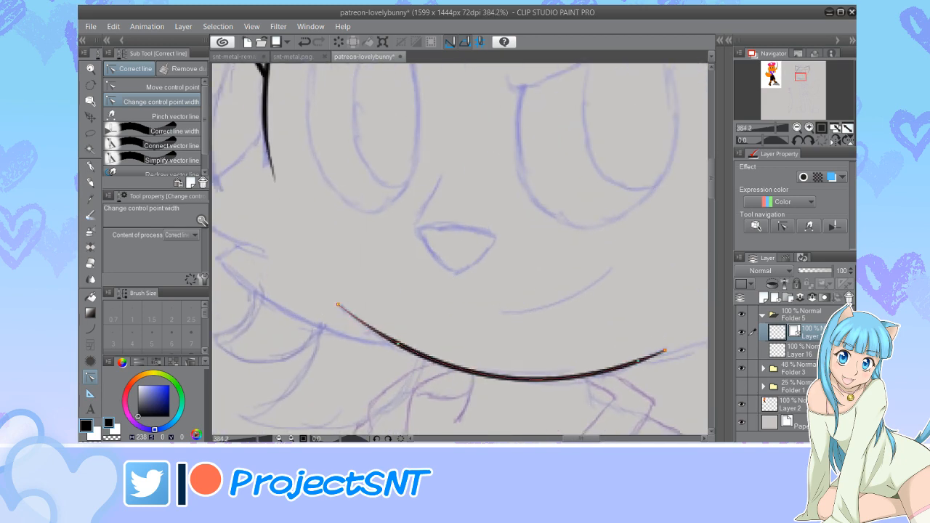
{"action": "scroll", "coordinate": [341, 369], "scroll_direction": "down", "scroll_amount": 5}
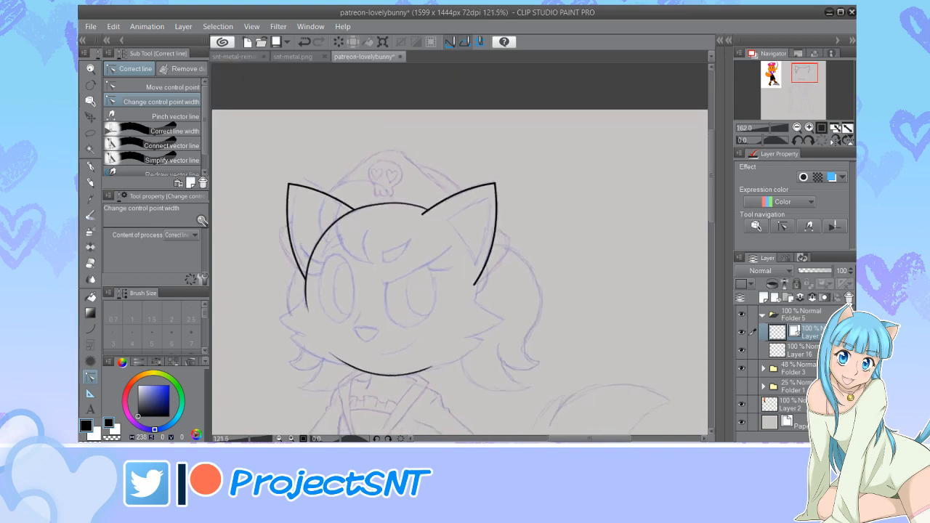
Examine the left ear's outline and control points where it joins the head curve
{"action": "scroll", "coordinate": [529, 238], "scroll_direction": "up", "scroll_amount": 1}
{"action": "scroll", "coordinate": [486, 207], "scroll_direction": "up", "scroll_amount": 2}
{"action": "scroll", "coordinate": [314, 257], "scroll_direction": "down", "scroll_amount": 4}
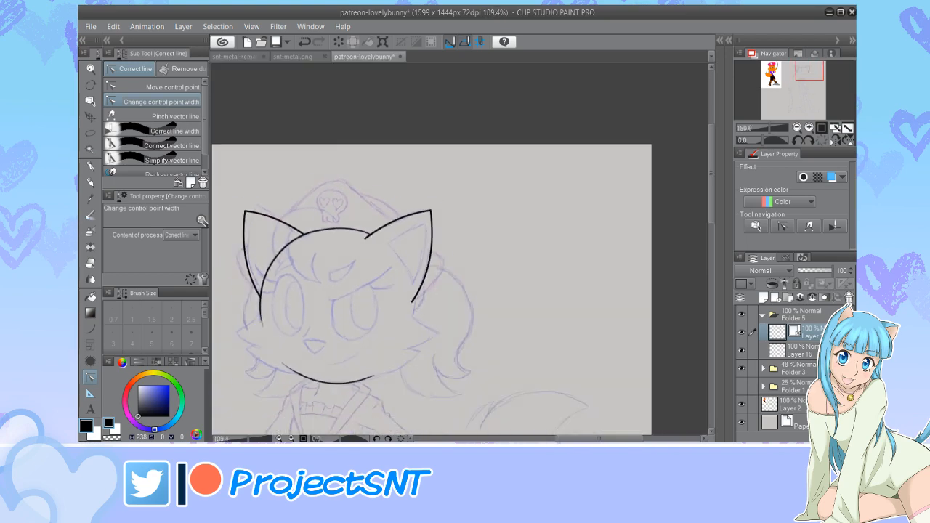
{"action": "scroll", "coordinate": [319, 232], "scroll_direction": "up", "scroll_amount": 1}
{"action": "scroll", "coordinate": [241, 231], "scroll_direction": "up", "scroll_amount": 2}
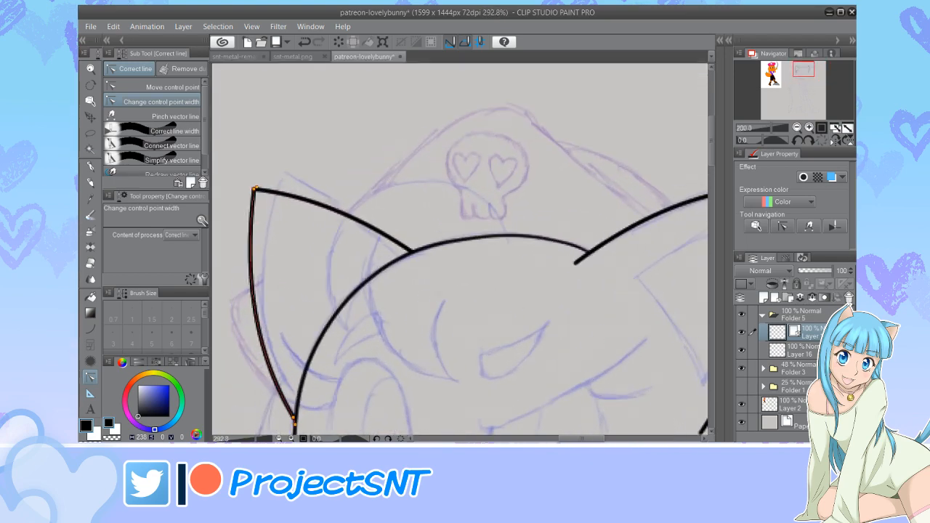
{"action": "scroll", "coordinate": [254, 202], "scroll_direction": "up", "scroll_amount": 2}
{"action": "scroll", "coordinate": [253, 191], "scroll_direction": "up", "scroll_amount": 2}
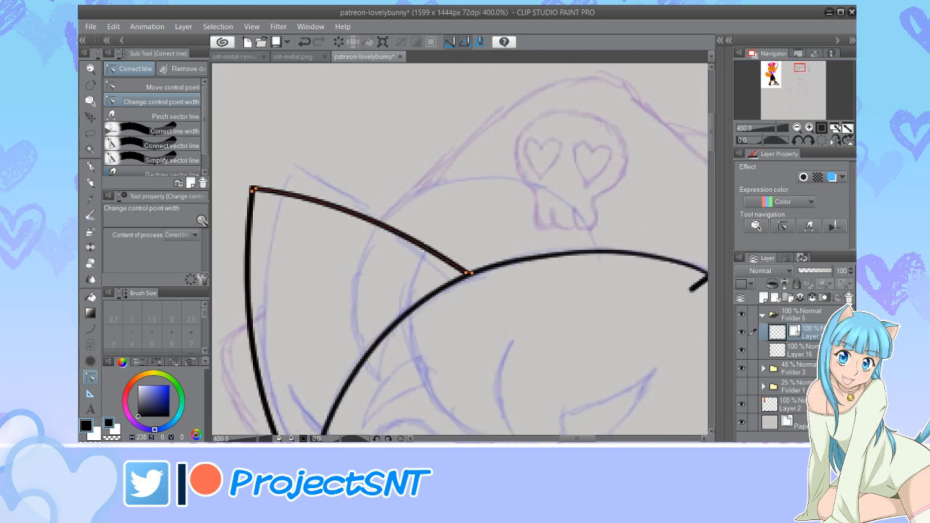
{"action": "scroll", "coordinate": [252, 189], "scroll_direction": "down", "scroll_amount": 3}
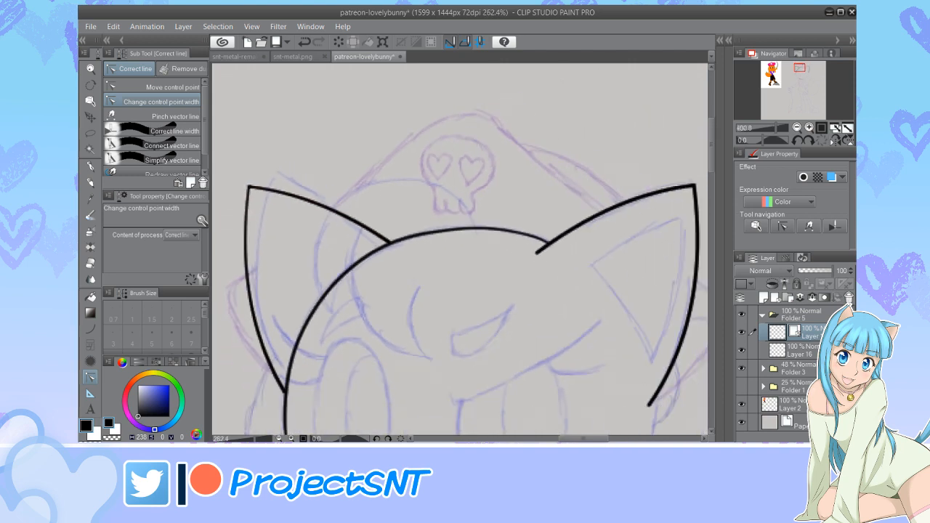
Taper the lower end of the right ear's outer line and the inner end of its upper line
{"action": "scroll", "coordinate": [251, 231], "scroll_direction": "down", "scroll_amount": 4}
{"action": "scroll", "coordinate": [532, 229], "scroll_direction": "up", "scroll_amount": 7}
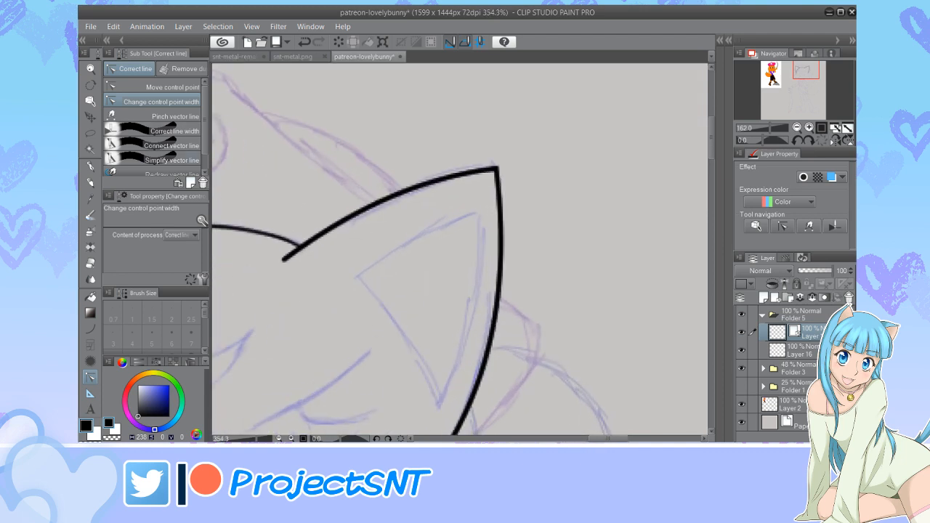
{"action": "left_click", "coordinate": [161, 87]}
{"action": "scroll", "coordinate": [320, 244], "scroll_direction": "up", "scroll_amount": 2}
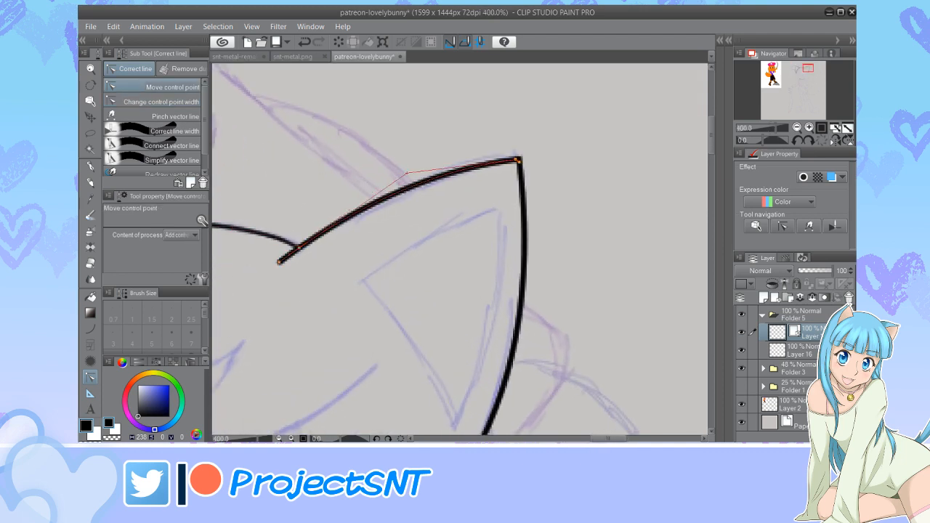
{"action": "scroll", "coordinate": [323, 175], "scroll_direction": "down", "scroll_amount": 3}
{"action": "scroll", "coordinate": [425, 411], "scroll_direction": "up", "scroll_amount": 2}
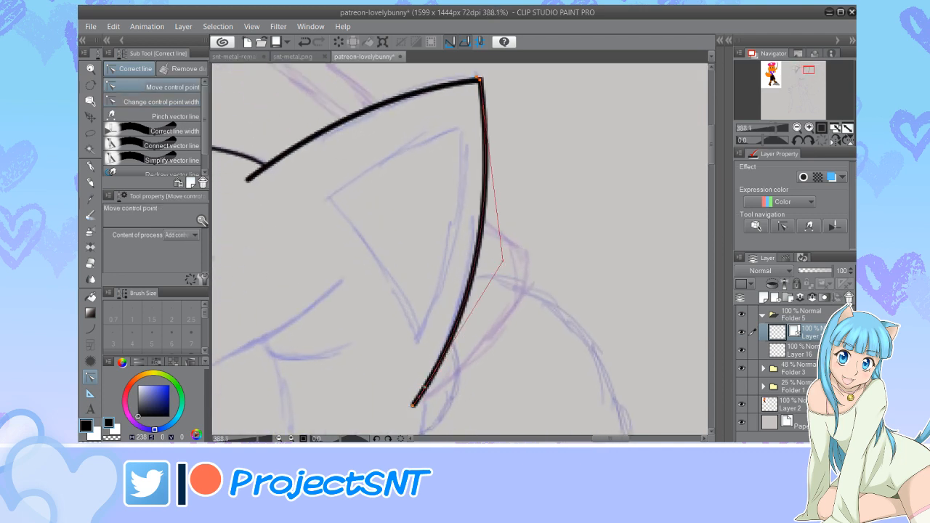
{"action": "left_click", "coordinate": [162, 102]}
{"action": "left_click_drag", "start_coordinate": [415, 404], "coordinate": [396, 403]}
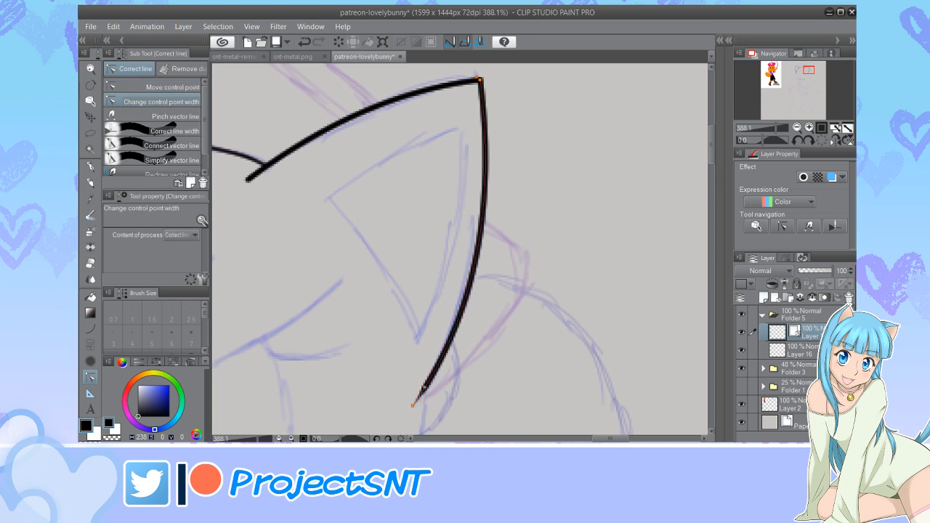
{"action": "left_click_drag", "start_coordinate": [248, 179], "coordinate": [210, 179]}
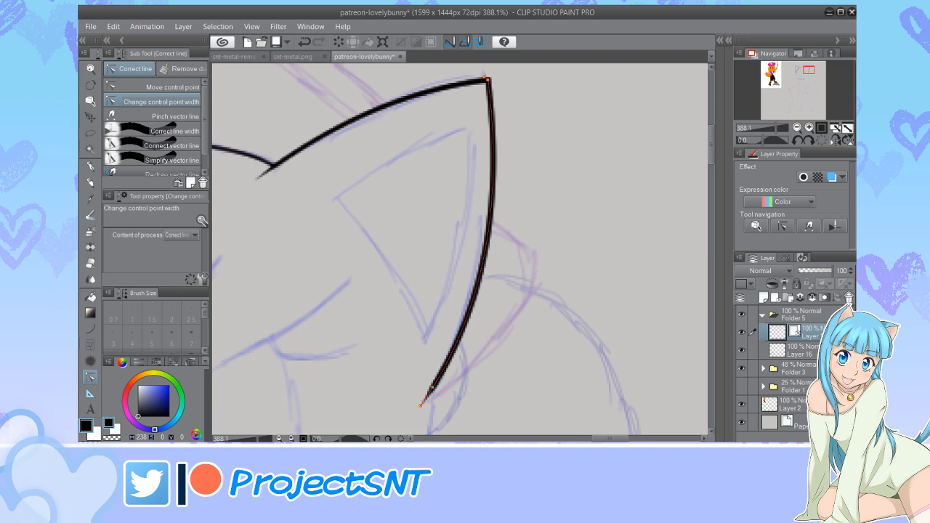
Thin the right ear's upper line at the ear tip by reducing its control point width
{"action": "scroll", "coordinate": [374, 404], "scroll_direction": "down", "scroll_amount": 3}
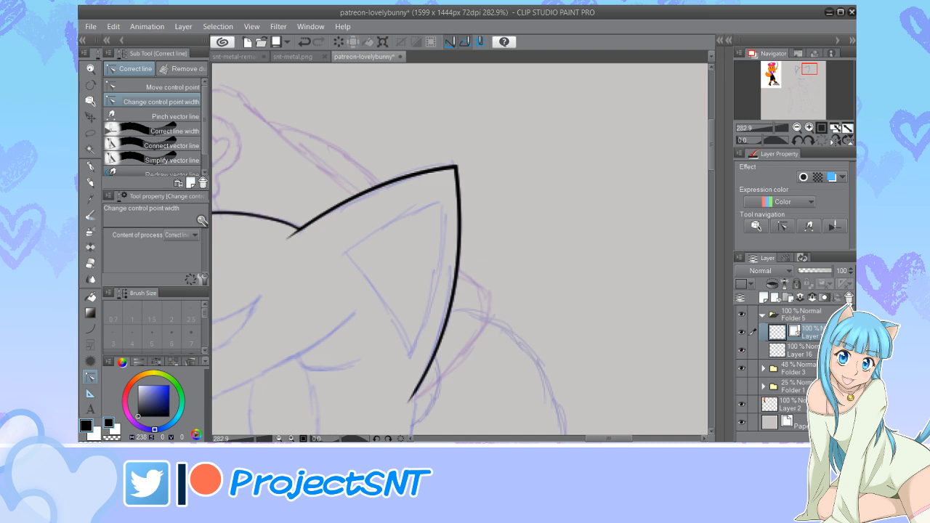
{"action": "scroll", "coordinate": [416, 158], "scroll_direction": "up", "scroll_amount": 1}
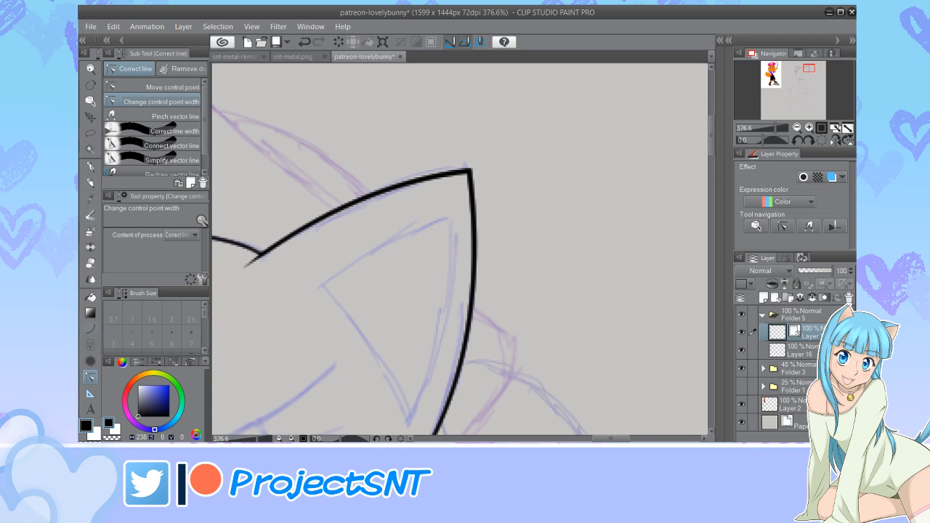
{"action": "scroll", "coordinate": [399, 206], "scroll_direction": "down", "scroll_amount": 5}
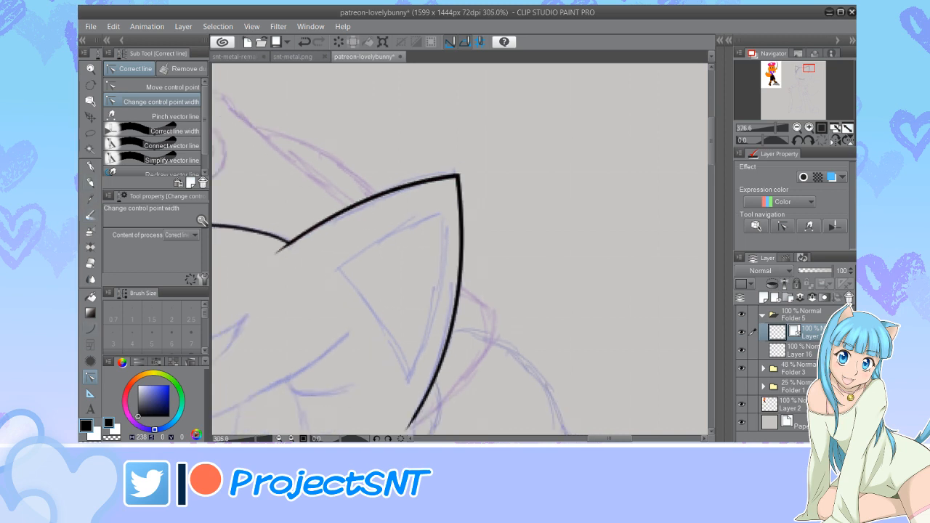
{"action": "scroll", "coordinate": [403, 163], "scroll_direction": "up", "scroll_amount": 5}
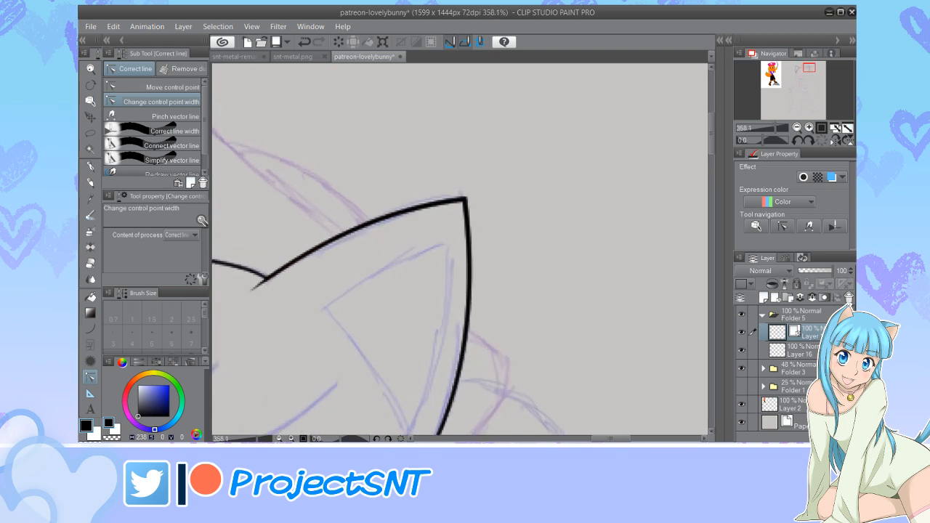
{"action": "left_click", "coordinate": [161, 86]}
{"action": "scroll", "coordinate": [483, 216], "scroll_direction": "up", "scroll_amount": 2}
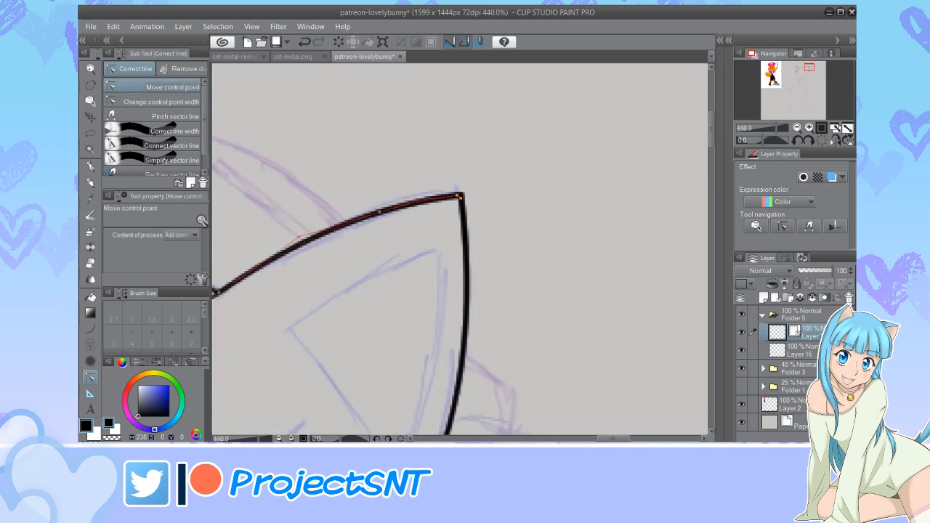
{"action": "left_click", "coordinate": [467, 274]}
{"action": "left_click", "coordinate": [161, 101]}
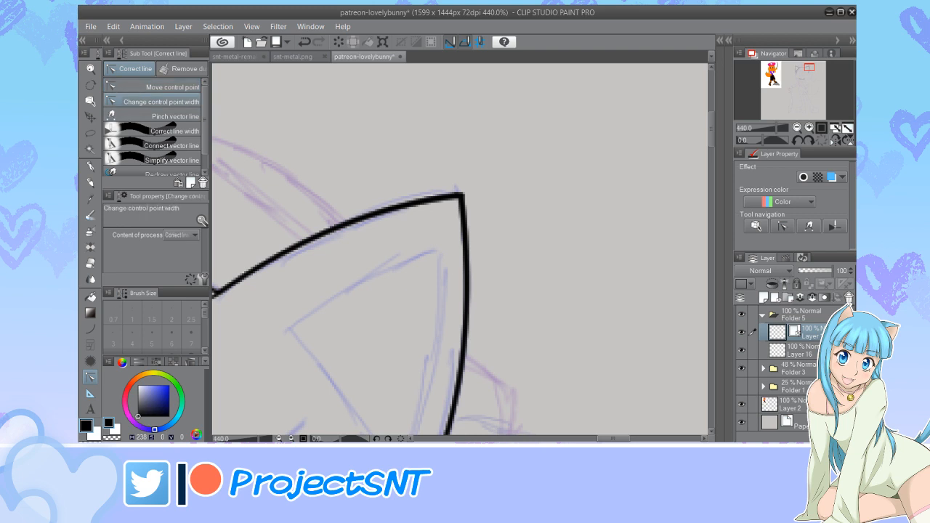
{"action": "scroll", "coordinate": [479, 196], "scroll_direction": "up", "scroll_amount": 3}
{"action": "left_click_drag", "start_coordinate": [451, 194], "coordinate": [439, 198]}
{"action": "scroll", "coordinate": [505, 171], "scroll_direction": "down", "scroll_amount": 5}
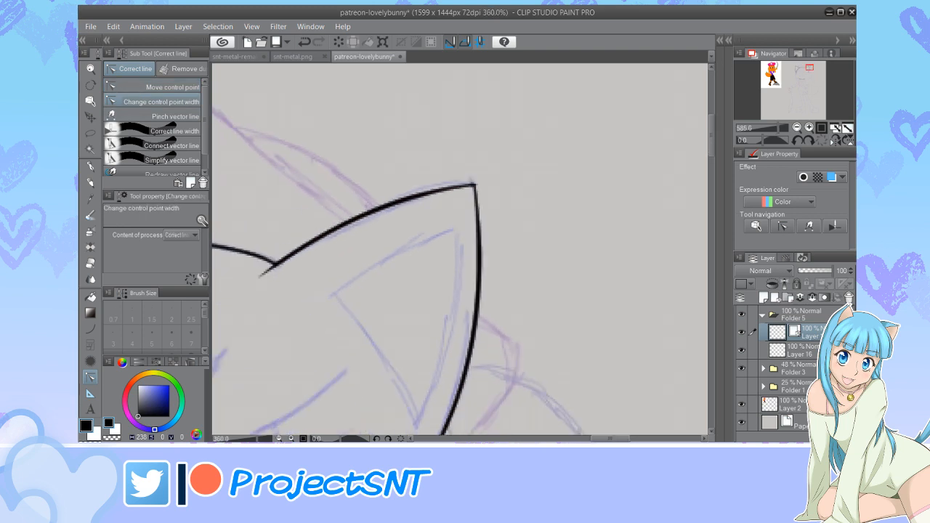
Ink the left cheek's upper fur tuft with two crossing size 4 Curves and adjust the upper curve's outer end point
{"action": "scroll", "coordinate": [471, 208], "scroll_direction": "down", "scroll_amount": 5}
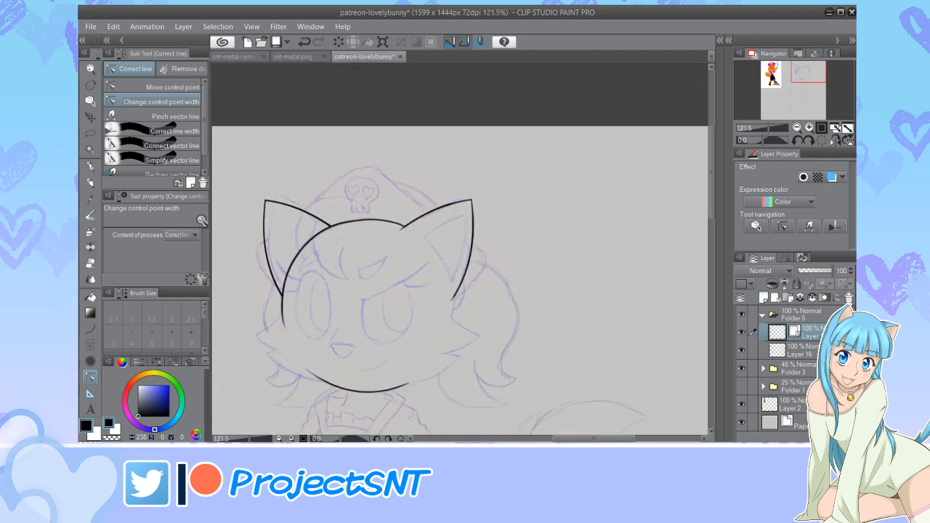
{"action": "scroll", "coordinate": [382, 335], "scroll_direction": "down", "scroll_amount": 3}
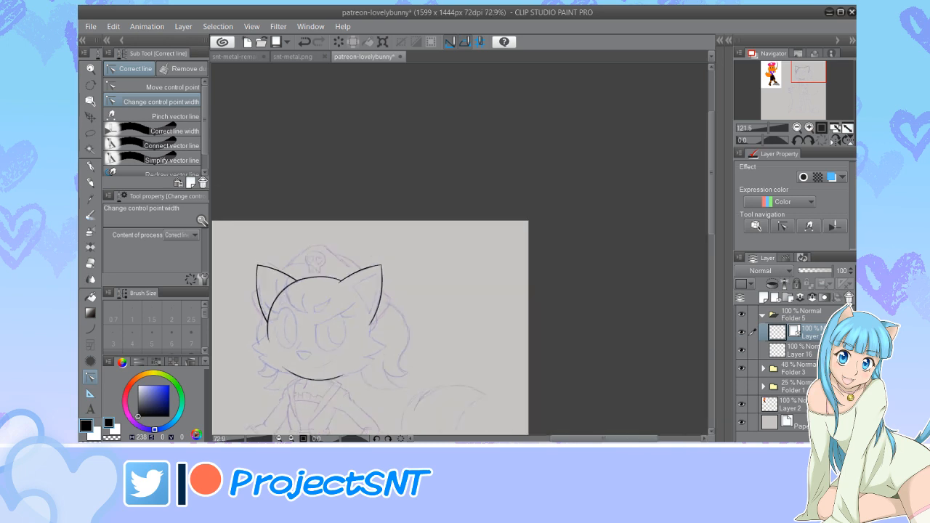
{"action": "scroll", "coordinate": [323, 342], "scroll_direction": "up", "scroll_amount": 5}
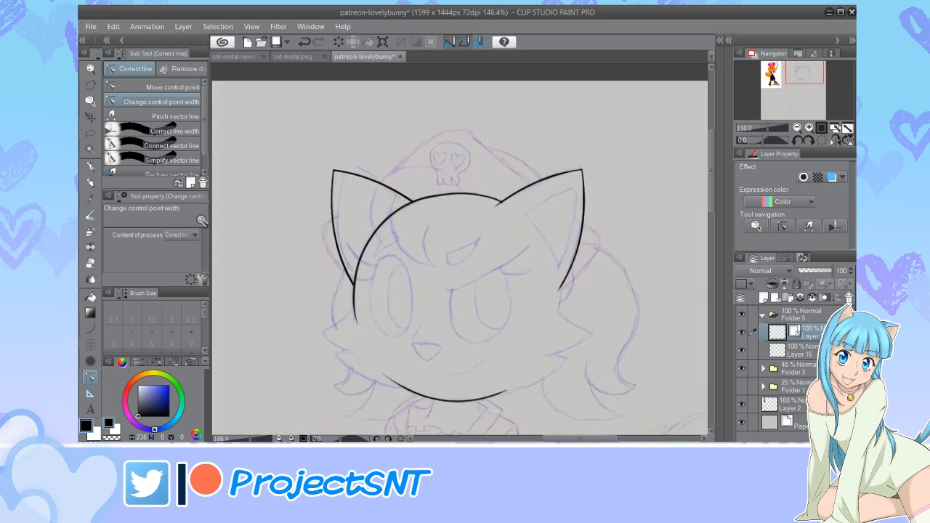
{"action": "key", "text": "u"}
{"action": "scroll", "coordinate": [322, 333], "scroll_direction": "up", "scroll_amount": 2}
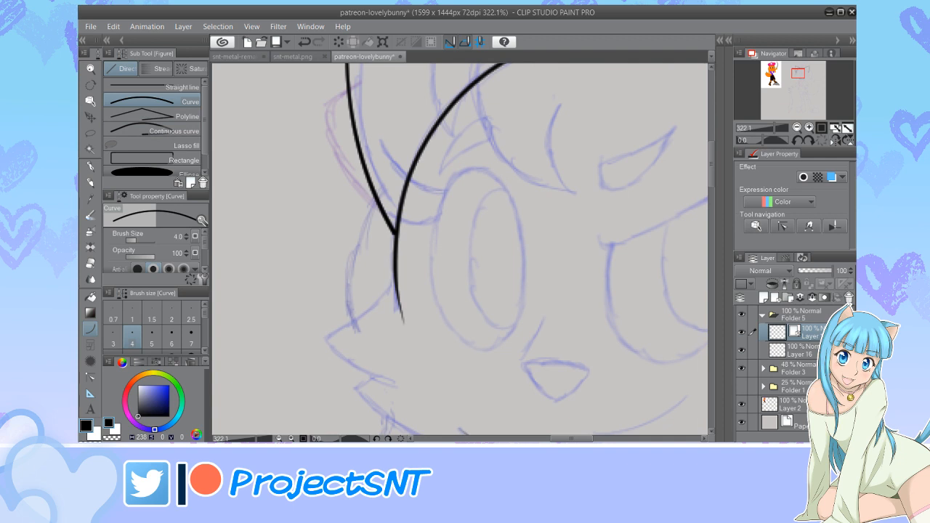
{"action": "left_click_drag", "start_coordinate": [410, 272], "coordinate": [300, 337]}
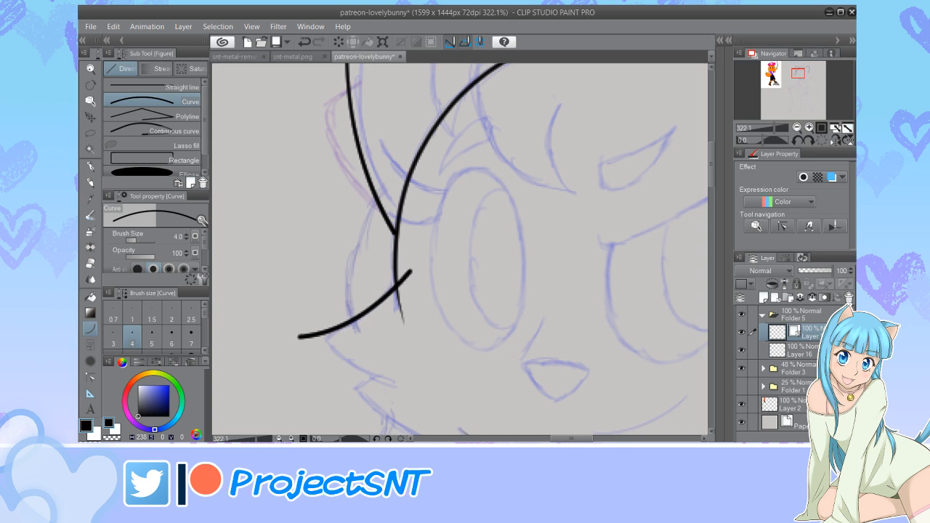
{"action": "scroll", "coordinate": [319, 261], "scroll_direction": "down", "scroll_amount": 2}
{"action": "scroll", "coordinate": [343, 337], "scroll_direction": "up", "scroll_amount": 3}
{"action": "left_click_drag", "start_coordinate": [387, 318], "coordinate": [269, 235]}
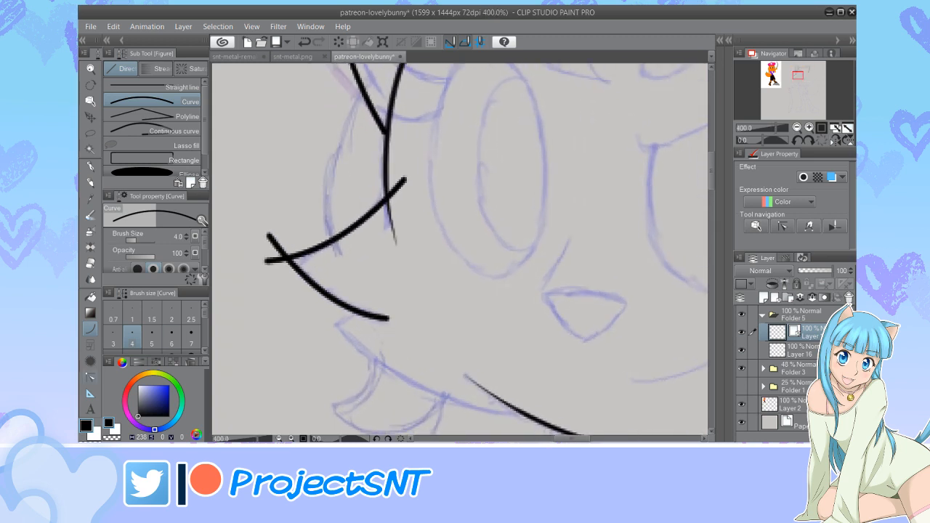
{"action": "left_click", "coordinate": [91, 377]}
{"action": "left_click", "coordinate": [151, 87]}
{"action": "left_click_drag", "start_coordinate": [268, 261], "coordinate": [275, 266]}
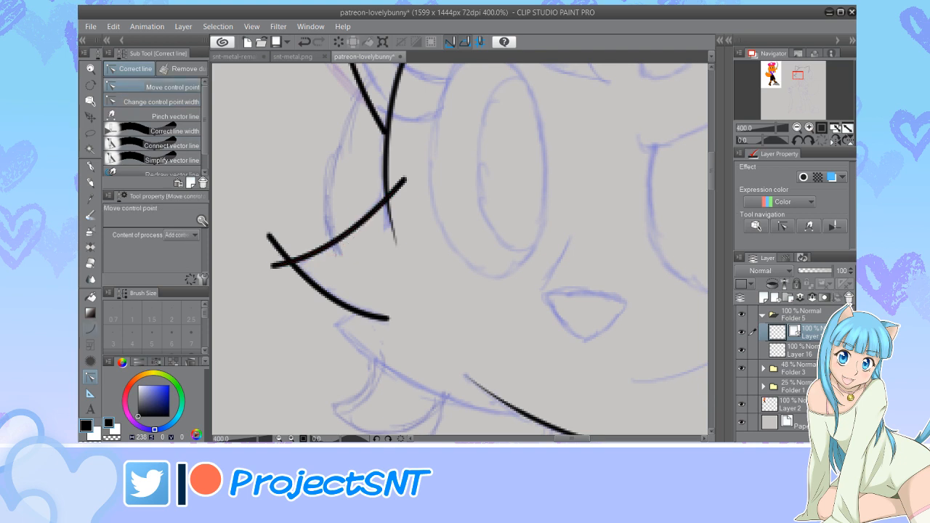
Ink the left cheek's lower fur tuft with a short Curve and a long bowed one running into the chin line
{"action": "key", "text": "u"}
{"action": "scroll", "coordinate": [282, 312], "scroll_direction": "down", "scroll_amount": 5}
{"action": "scroll", "coordinate": [282, 312], "scroll_direction": "up", "scroll_amount": 1}
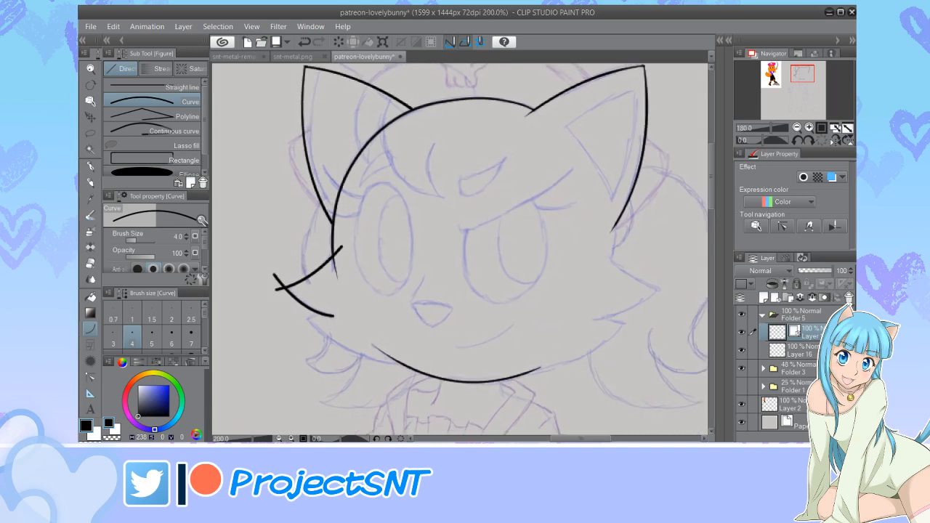
{"action": "scroll", "coordinate": [285, 327], "scroll_direction": "up", "scroll_amount": 4}
{"action": "left_click_drag", "start_coordinate": [348, 294], "coordinate": [305, 321]}
{"action": "left_click_drag", "start_coordinate": [468, 376], "coordinate": [303, 308]}
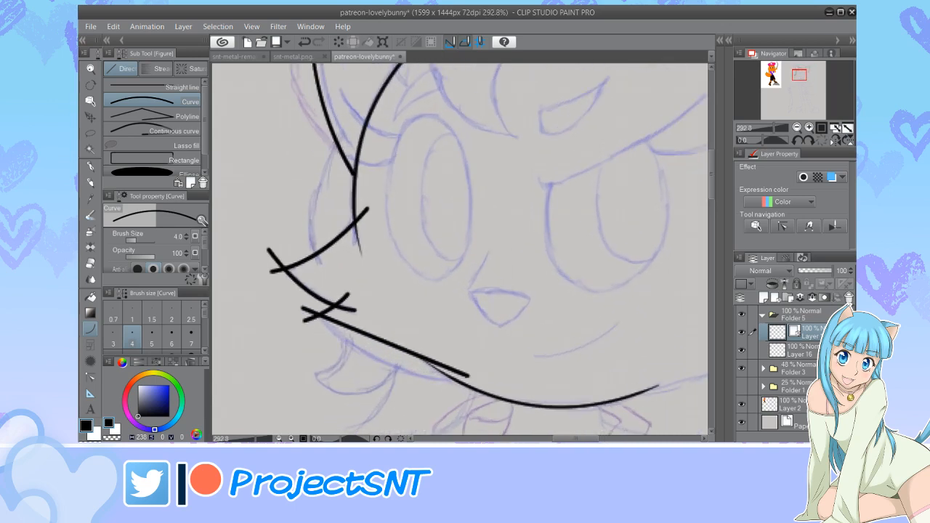
{"action": "left_click", "coordinate": [394, 380]}
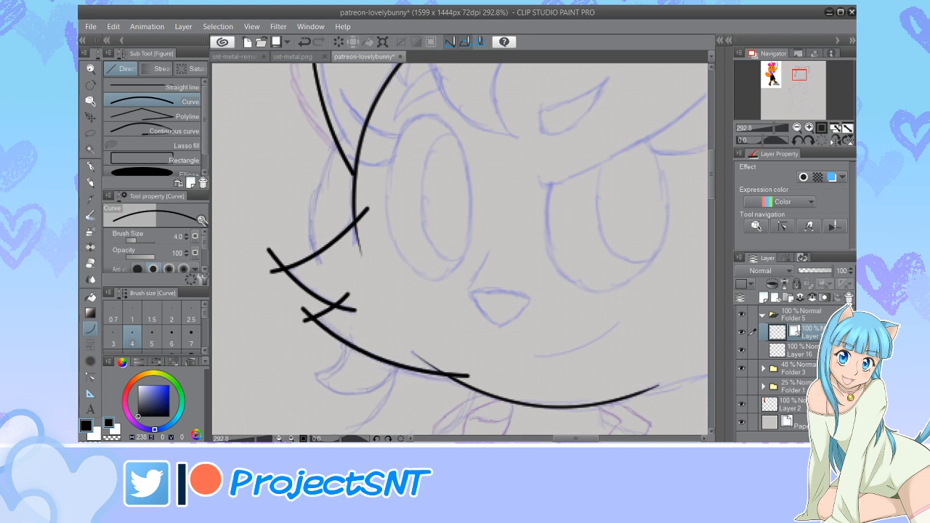
Trim the overshooting line ends around the left cheek tufts and chin junction with the Vector eraser
{"action": "key", "text": "e"}
{"action": "left_click", "coordinate": [369, 209]}
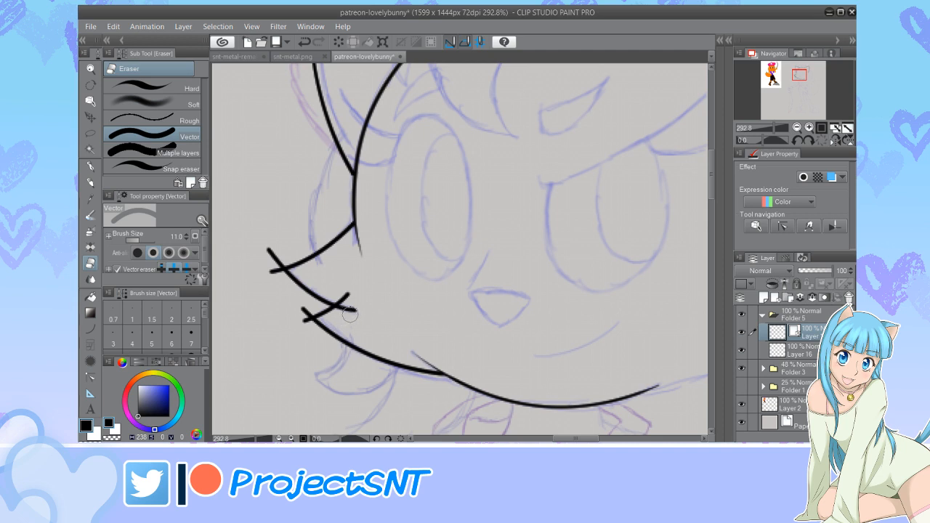
{"action": "mouse_move", "coordinate": [349, 308]}
{"action": "left_mouse_down"}
{"action": "mouse_move", "coordinate": [338, 295]}
{"action": "mouse_move", "coordinate": [307, 308]}
{"action": "mouse_move", "coordinate": [301, 321]}
{"action": "left_mouse_up"}
{"action": "left_click_drag", "start_coordinate": [271, 255], "coordinate": [267, 276]}
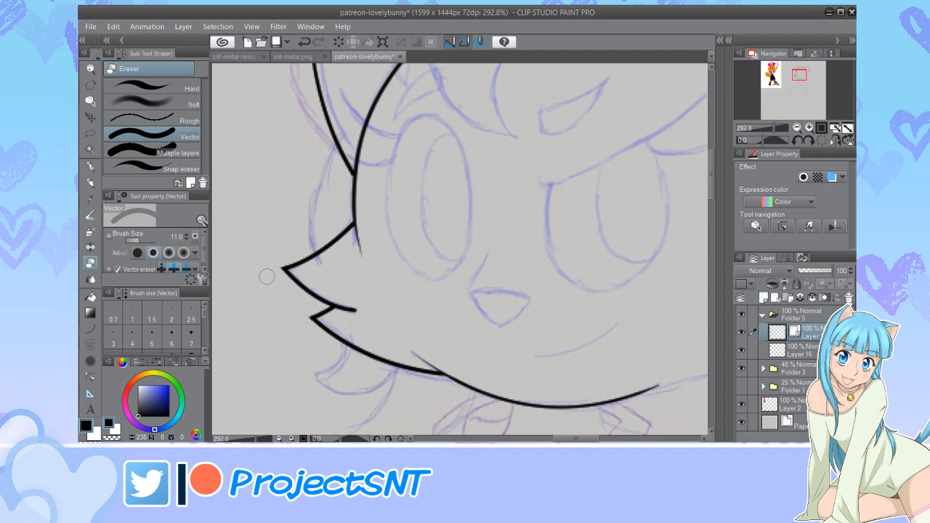
Taper the inner ends of the left cheek's tuft and jaw lines by reducing their control point widths
{"action": "key", "text": "y"}
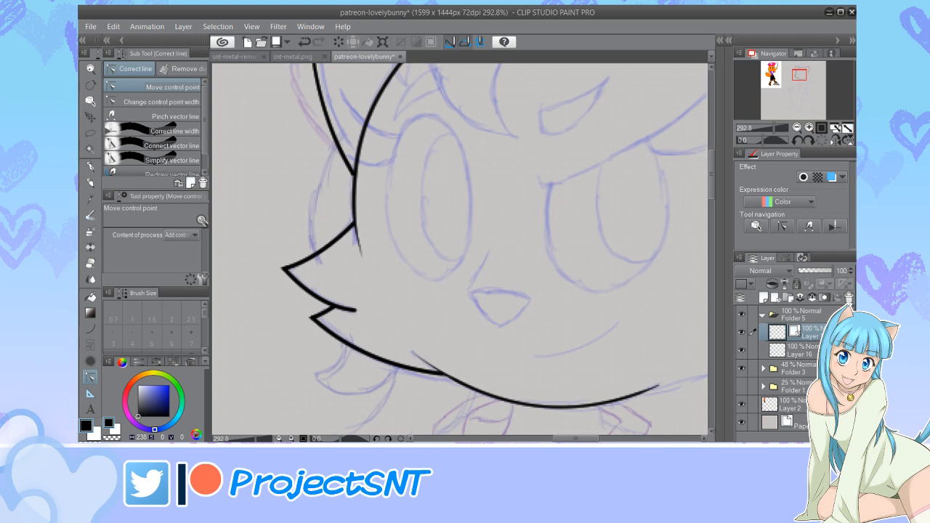
{"action": "scroll", "coordinate": [356, 309], "scroll_direction": "up", "scroll_amount": 2}
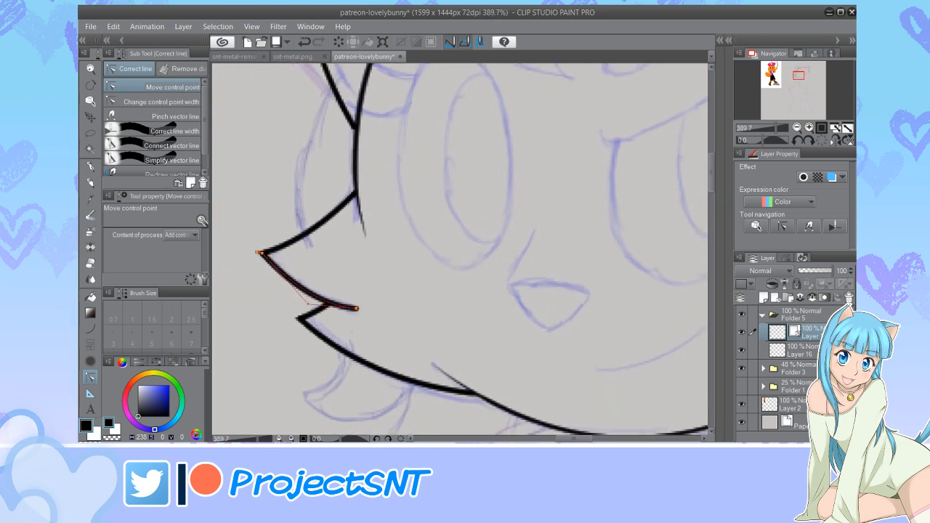
{"action": "left_click", "coordinate": [160, 102]}
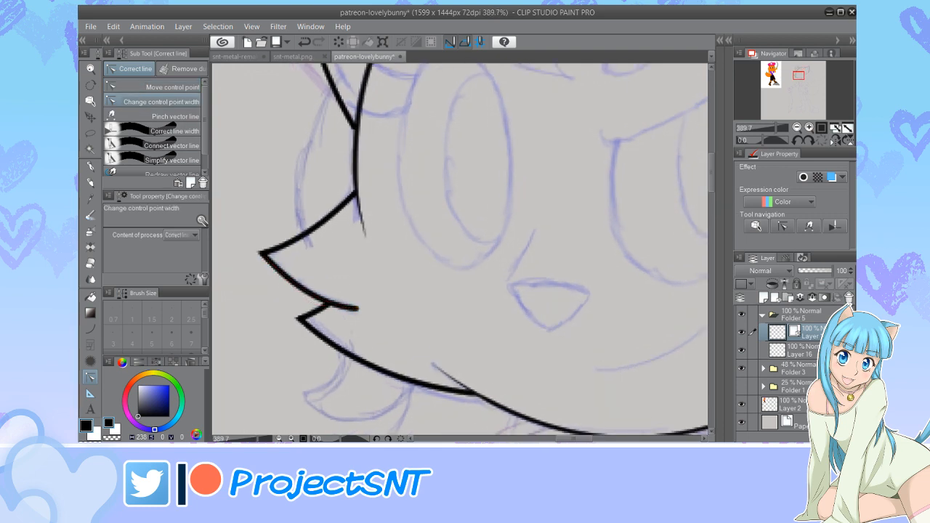
{"action": "left_click_drag", "start_coordinate": [356, 308], "coordinate": [324, 309]}
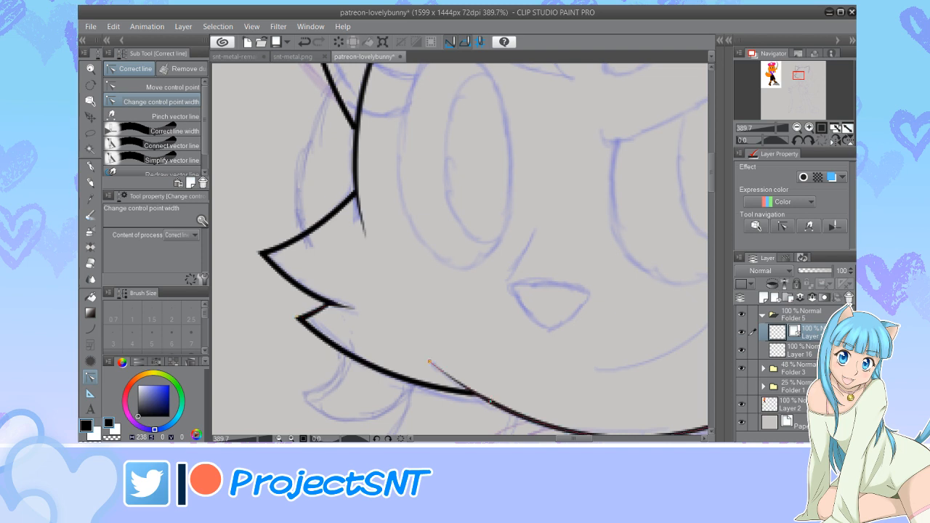
{"action": "left_click_drag", "start_coordinate": [479, 395], "coordinate": [465, 396]}
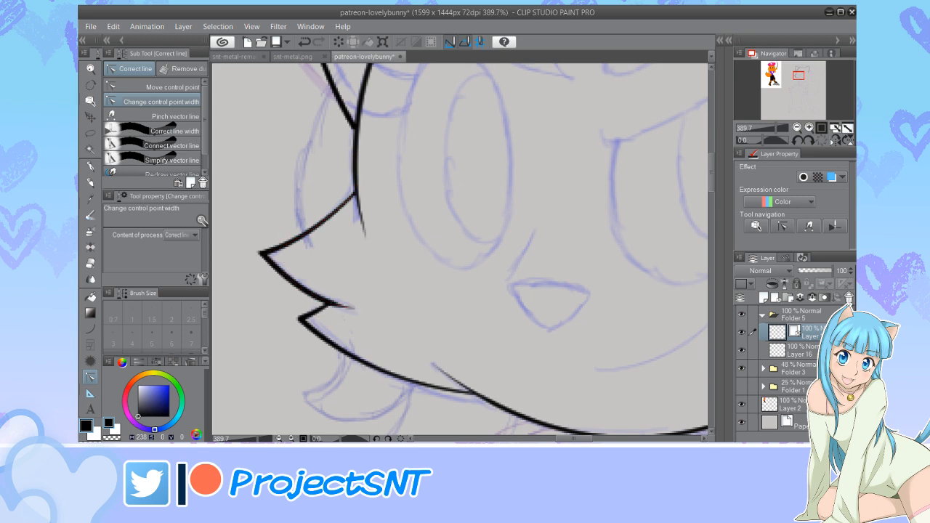
Ink a short size 4 Curve down from the right ear's lower end and erase its overshoot above the ear line
{"action": "scroll", "coordinate": [269, 308], "scroll_direction": "down", "scroll_amount": 6}
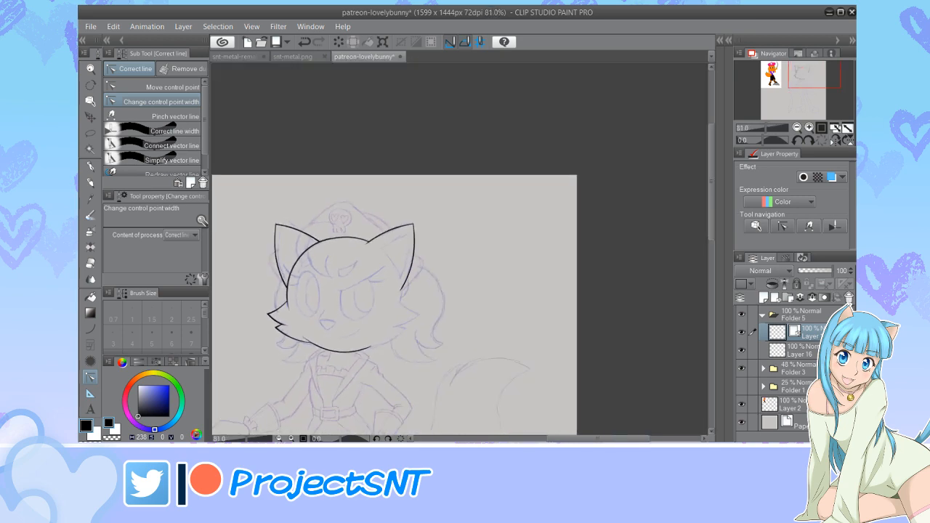
{"action": "scroll", "coordinate": [336, 368], "scroll_direction": "up", "scroll_amount": 6}
{"action": "scroll", "coordinate": [476, 306], "scroll_direction": "down", "scroll_amount": 4}
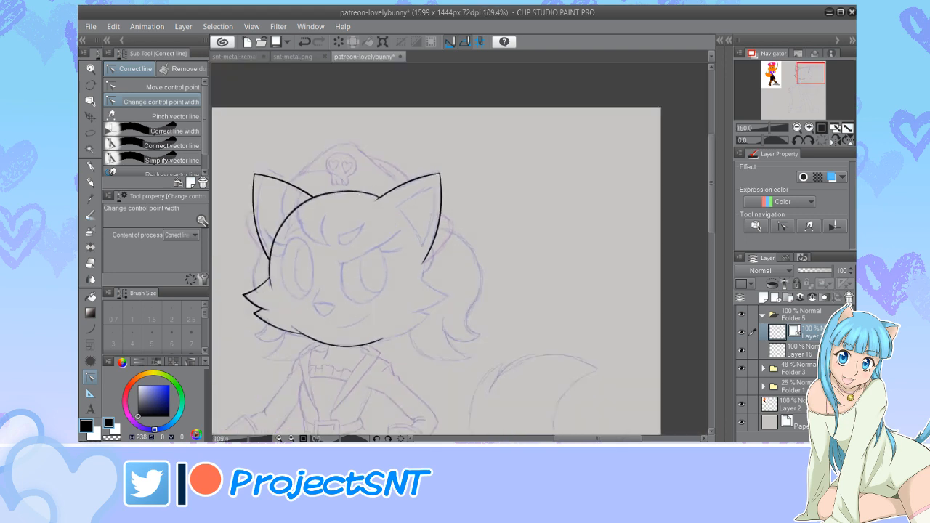
{"action": "scroll", "coordinate": [422, 323], "scroll_direction": "up", "scroll_amount": 3}
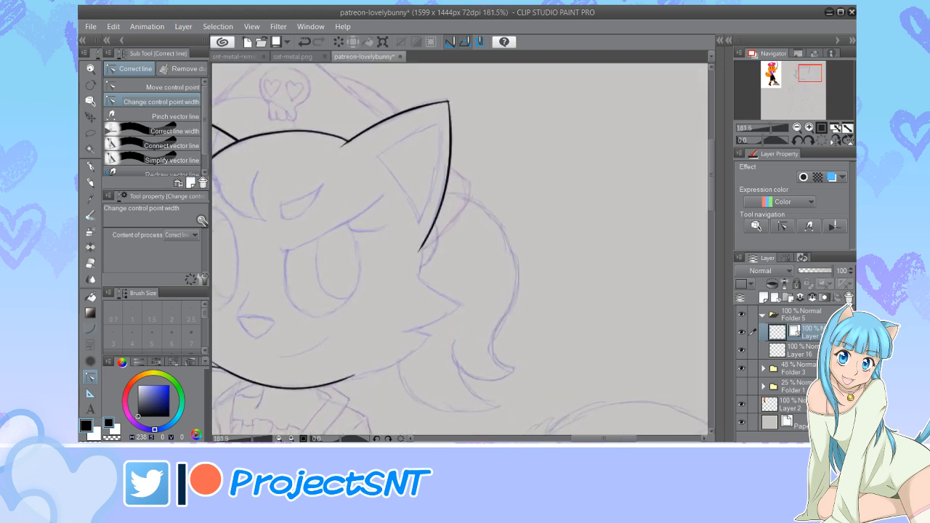
{"action": "key", "text": "u"}
{"action": "scroll", "coordinate": [445, 269], "scroll_direction": "up", "scroll_amount": 3}
{"action": "left_click_drag", "start_coordinate": [409, 192], "coordinate": [387, 296]}
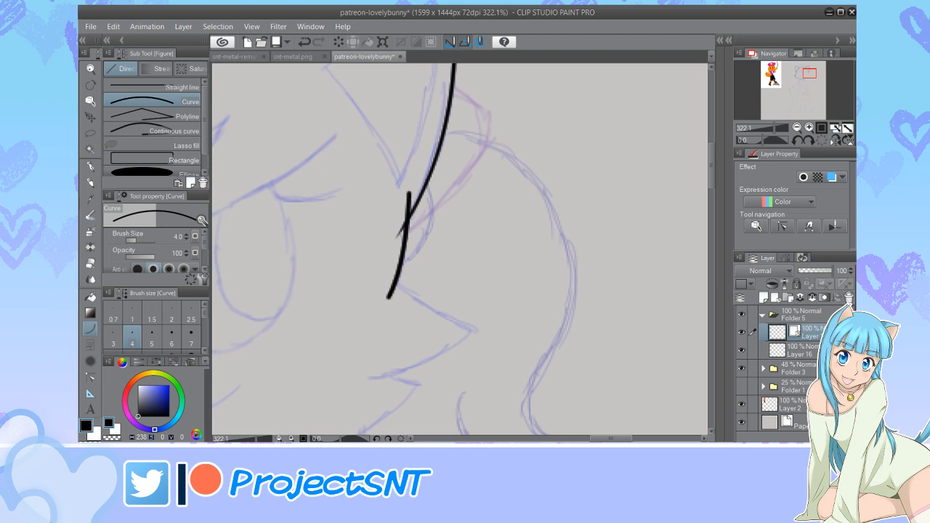
{"action": "key", "text": "e"}
{"action": "left_click_drag", "start_coordinate": [398, 197], "coordinate": [409, 205]}
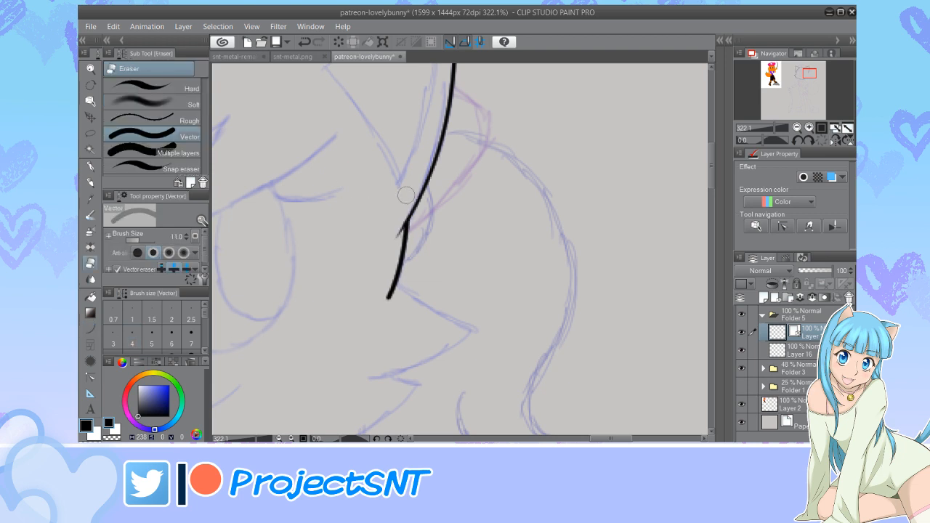
Ink the right cheek's pointed fur tuft with two crossing Curves and the jaw line down to the chin with another
{"action": "key", "text": "u"}
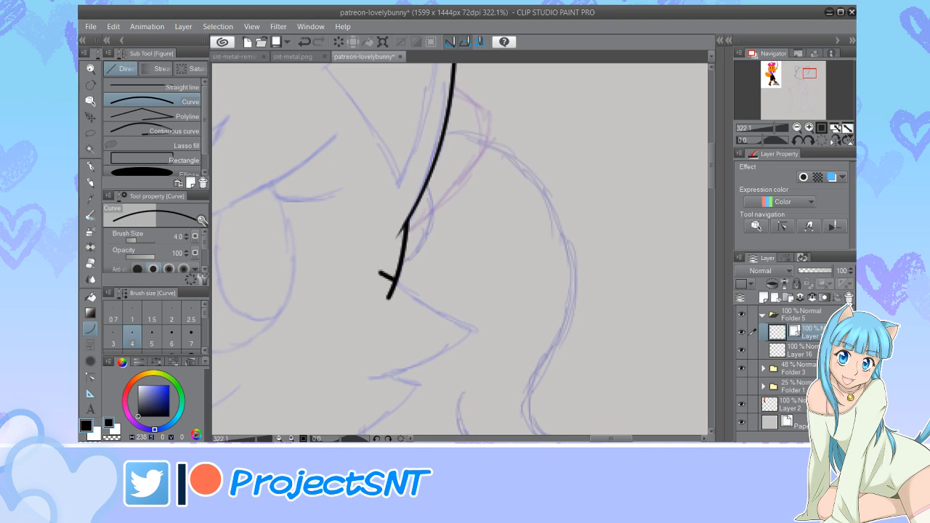
{"action": "left_click_drag", "start_coordinate": [395, 279], "coordinate": [509, 326]}
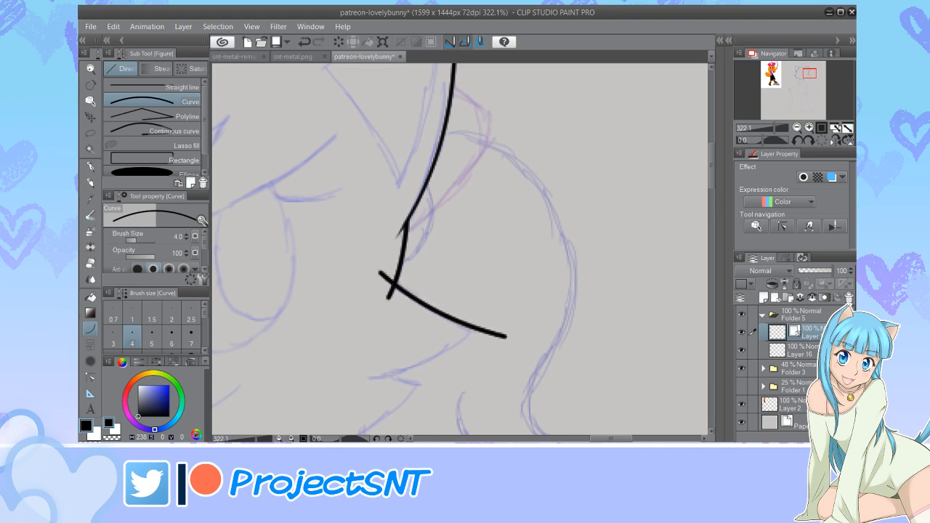
{"action": "scroll", "coordinate": [453, 254], "scroll_direction": "down", "scroll_amount": 12}
{"action": "scroll", "coordinate": [463, 275], "scroll_direction": "up", "scroll_amount": 5}
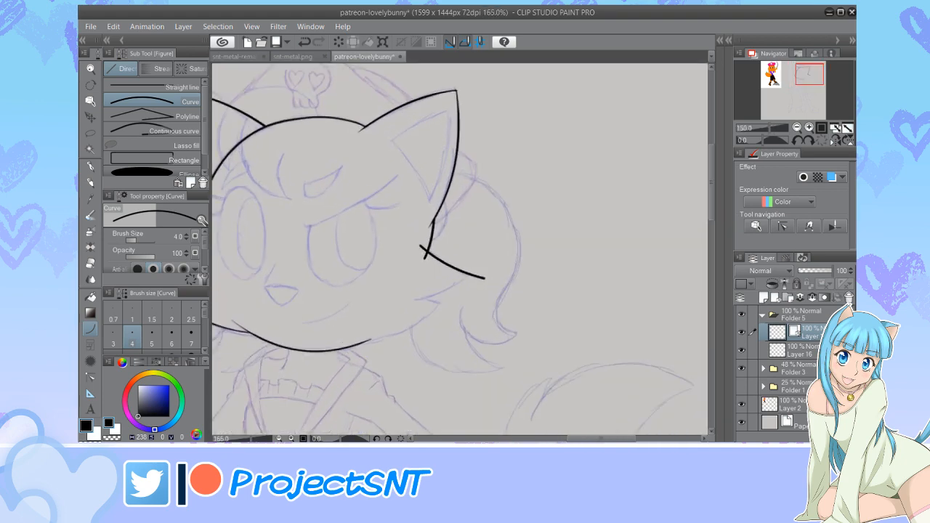
{"action": "scroll", "coordinate": [471, 279], "scroll_direction": "up", "scroll_amount": 3}
{"action": "left_click_drag", "start_coordinate": [481, 265], "coordinate": [393, 309]}
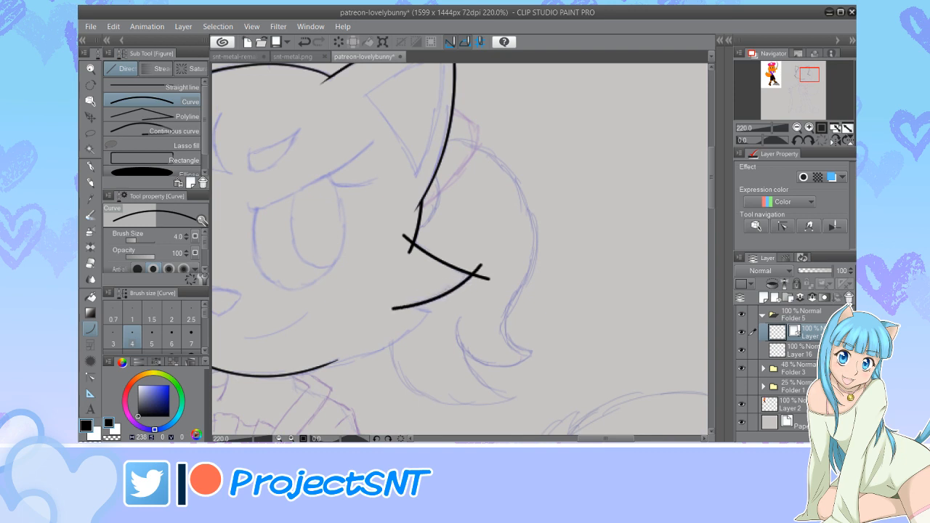
{"action": "scroll", "coordinate": [406, 334], "scroll_direction": "up", "scroll_amount": 1}
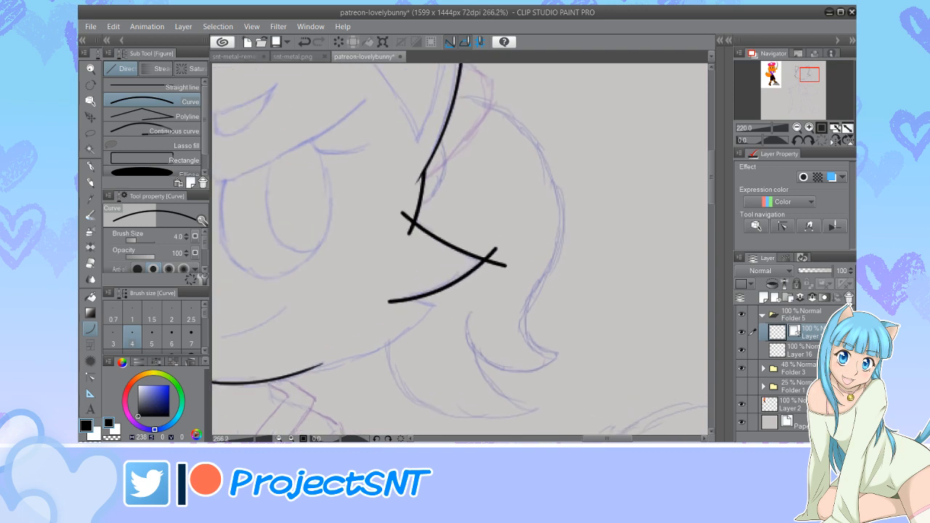
{"action": "scroll", "coordinate": [439, 318], "scroll_direction": "up", "scroll_amount": 1}
{"action": "left_click_drag", "start_coordinate": [444, 298], "coordinate": [268, 378]}
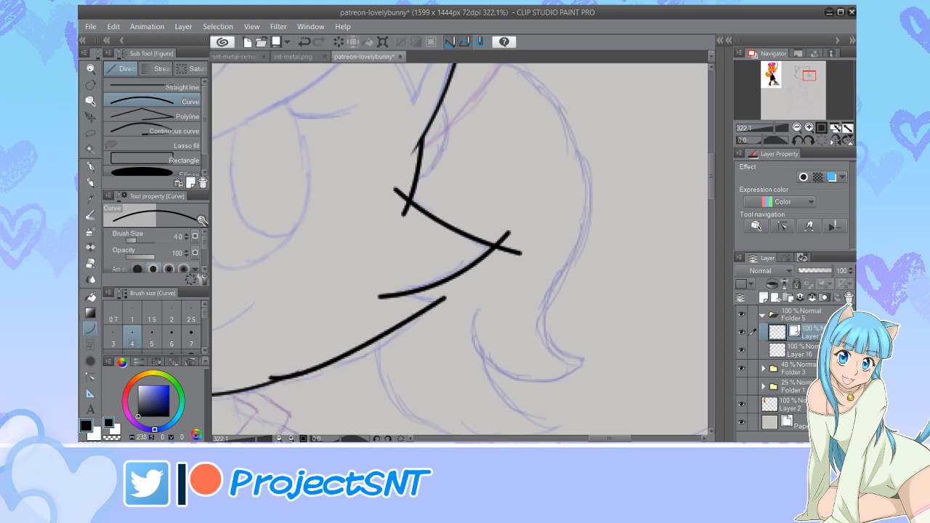
Ink a short size 4 Curve joining the right cheek tuft to the jaw line and adjust the jaw line's upper end point
{"action": "scroll", "coordinate": [413, 314], "scroll_direction": "up", "scroll_amount": 1}
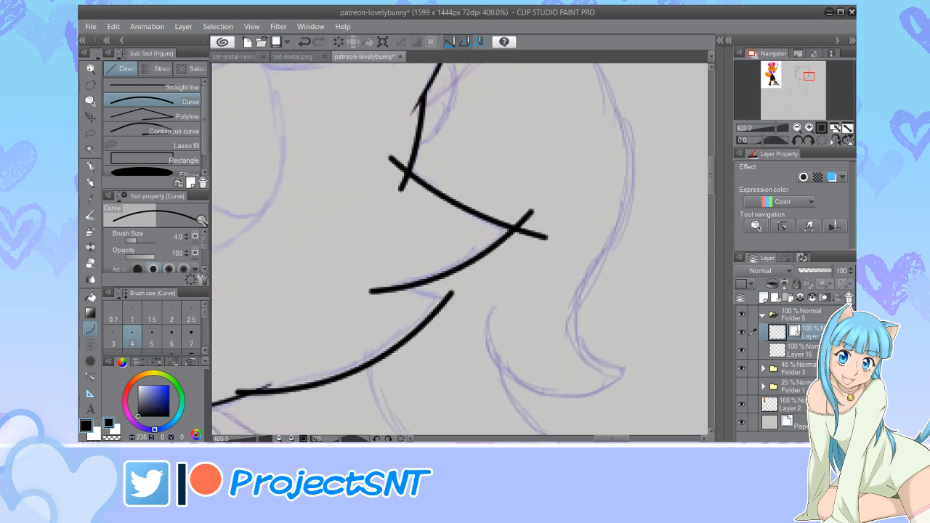
{"action": "left_click_drag", "start_coordinate": [385, 280], "coordinate": [459, 298]}
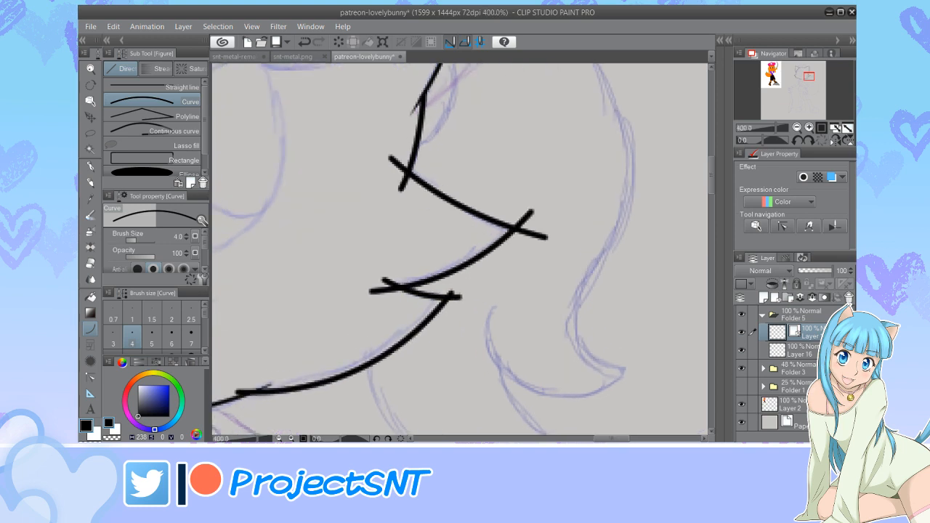
{"action": "scroll", "coordinate": [488, 329], "scroll_direction": "down", "scroll_amount": 5}
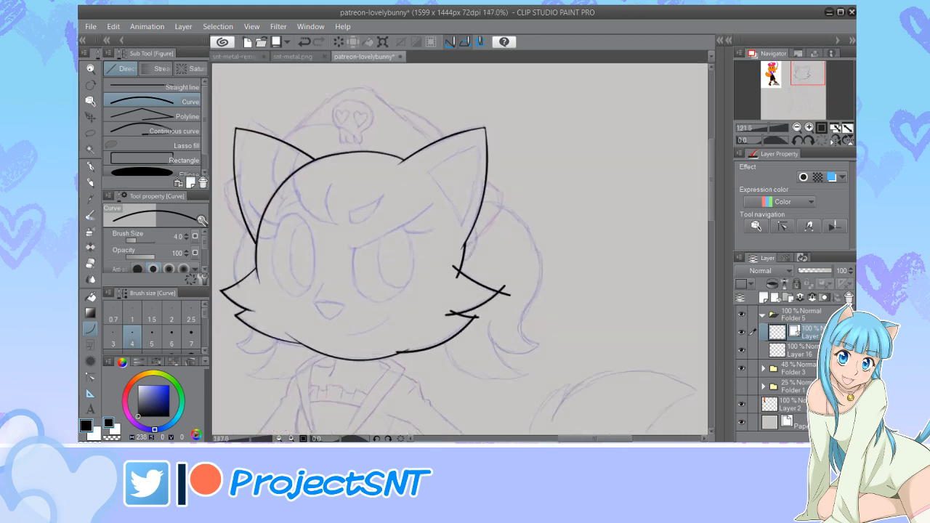
{"action": "scroll", "coordinate": [486, 317], "scroll_direction": "up", "scroll_amount": 3}
{"action": "key", "text": "y"}
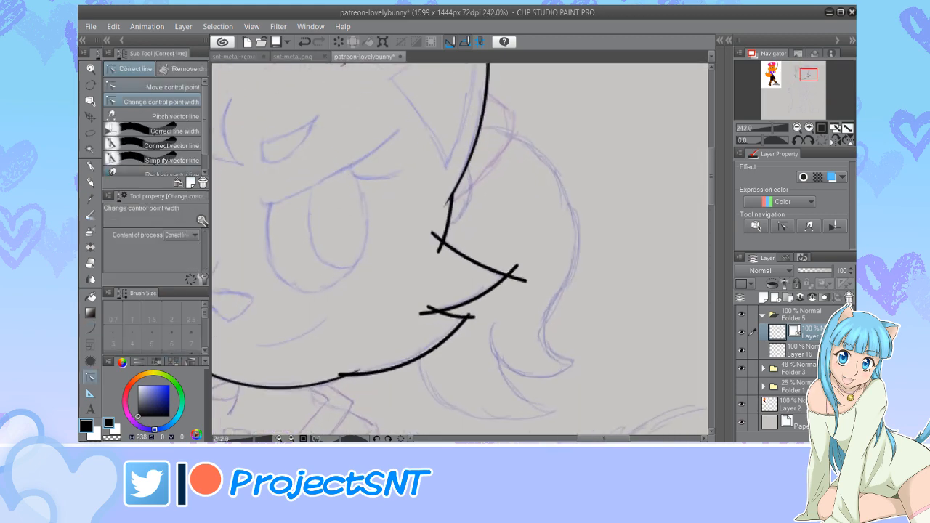
{"action": "key", "text": "y"}
{"action": "scroll", "coordinate": [512, 323], "scroll_direction": "up", "scroll_amount": 5}
{"action": "left_click_drag", "start_coordinate": [433, 311], "coordinate": [434, 305]}
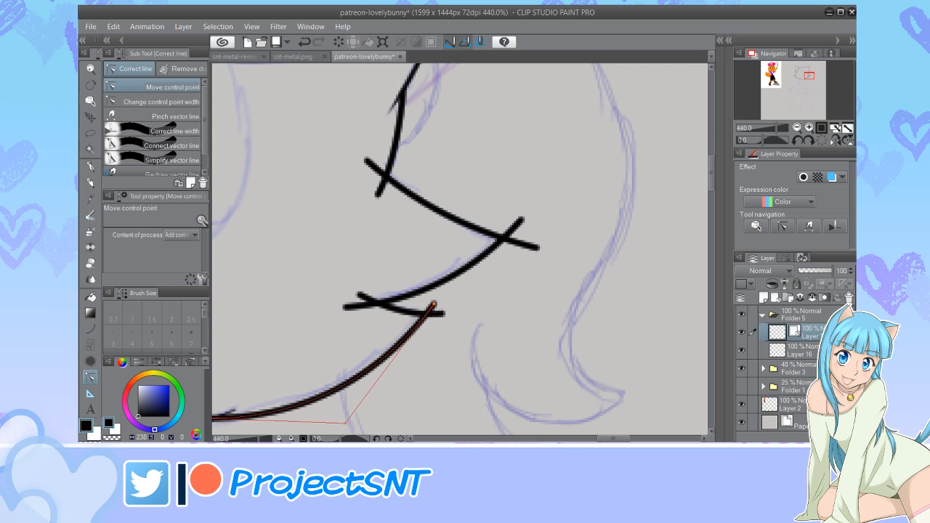
Trim the overshooting line ends around the right cheek tufts and the jaw line's chin end with the Vector eraser
{"action": "key", "text": "e"}
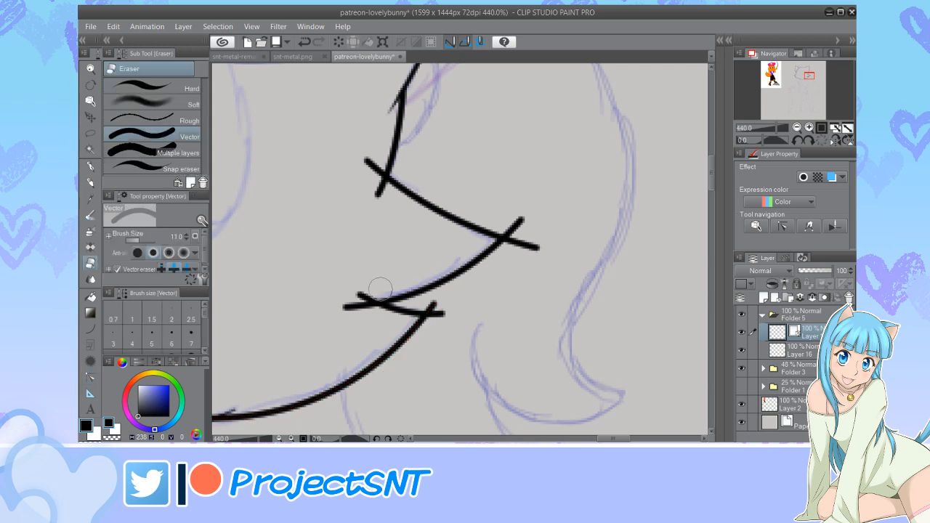
{"action": "left_click", "coordinate": [363, 291]}
{"action": "left_click", "coordinate": [366, 162]}
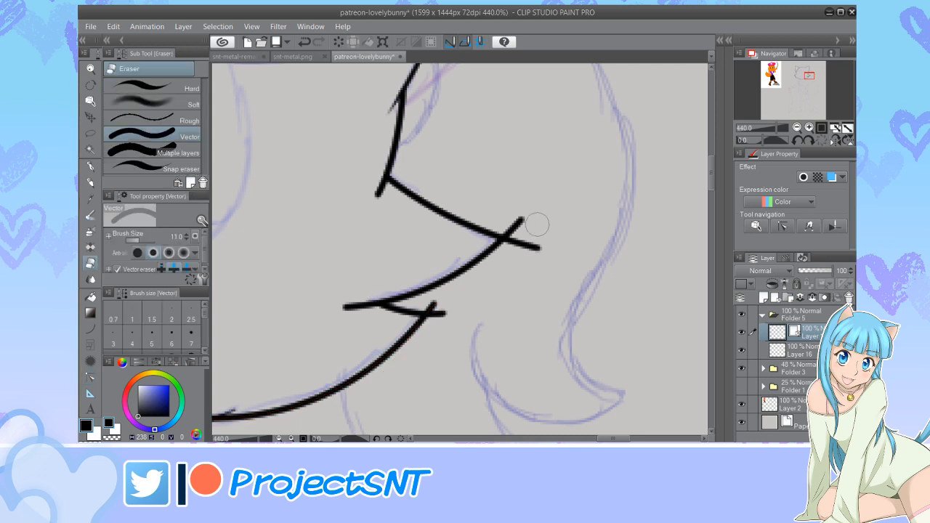
{"action": "left_click", "coordinate": [528, 220]}
{"action": "left_click", "coordinate": [534, 247]}
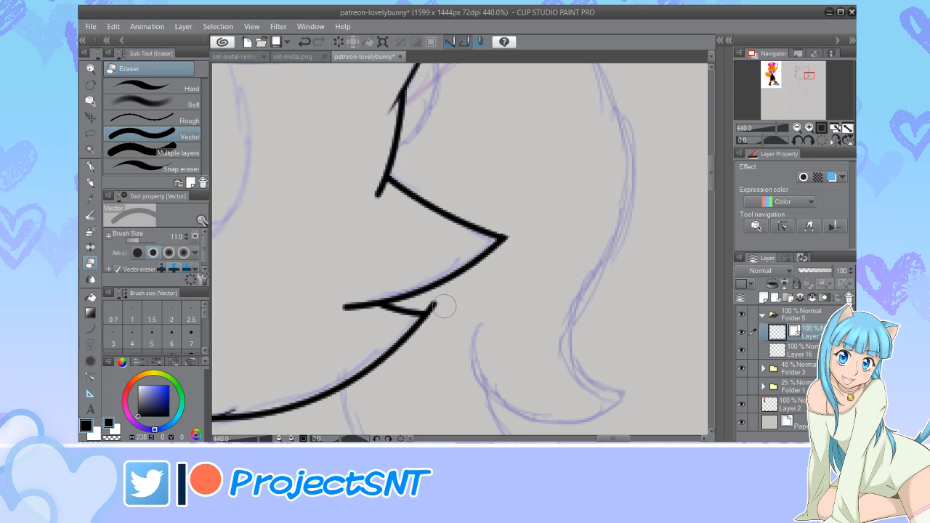
{"action": "scroll", "coordinate": [442, 305], "scroll_direction": "down", "scroll_amount": 3}
{"action": "scroll", "coordinate": [353, 345], "scroll_direction": "up", "scroll_amount": 2}
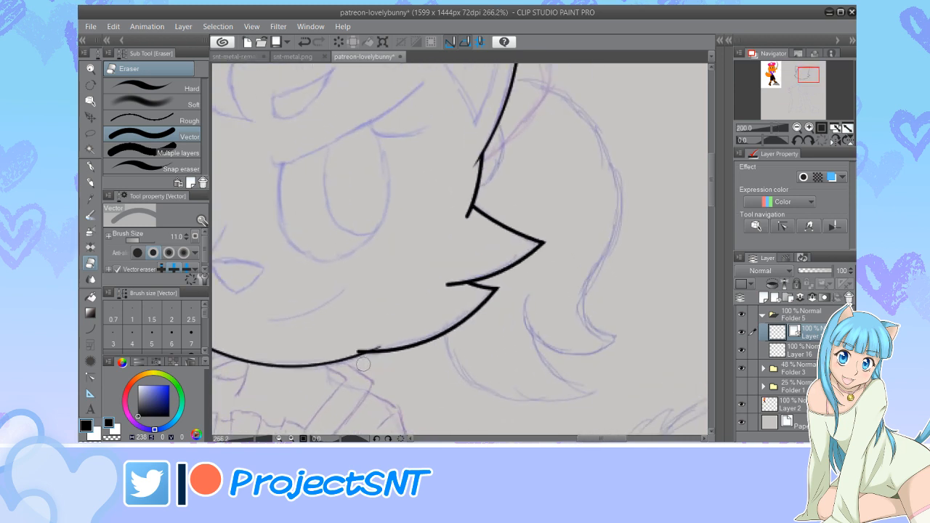
{"action": "left_click", "coordinate": [354, 347]}
{"action": "scroll", "coordinate": [352, 345], "scroll_direction": "down", "scroll_amount": 2}
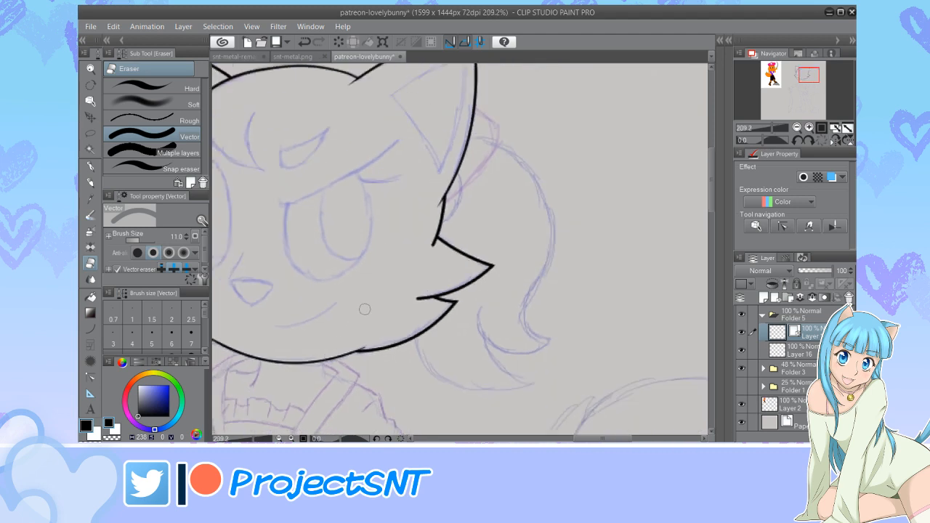
Taper the inner ends of the right cheek's tuft and jaw lines by reducing their control point widths
{"action": "scroll", "coordinate": [418, 284], "scroll_direction": "up", "scroll_amount": 1}
{"action": "key", "text": "y"}
{"action": "scroll", "coordinate": [485, 303], "scroll_direction": "up", "scroll_amount": 2}
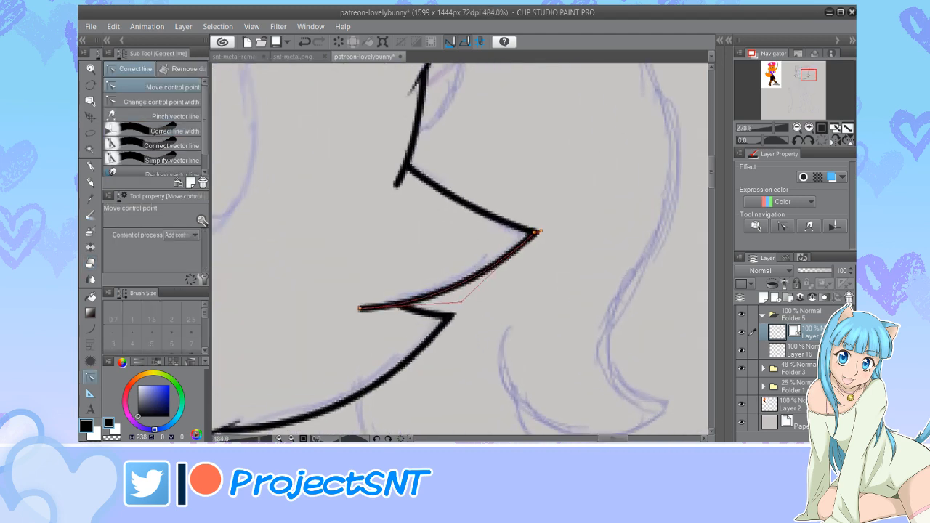
{"action": "left_click", "coordinate": [160, 102]}
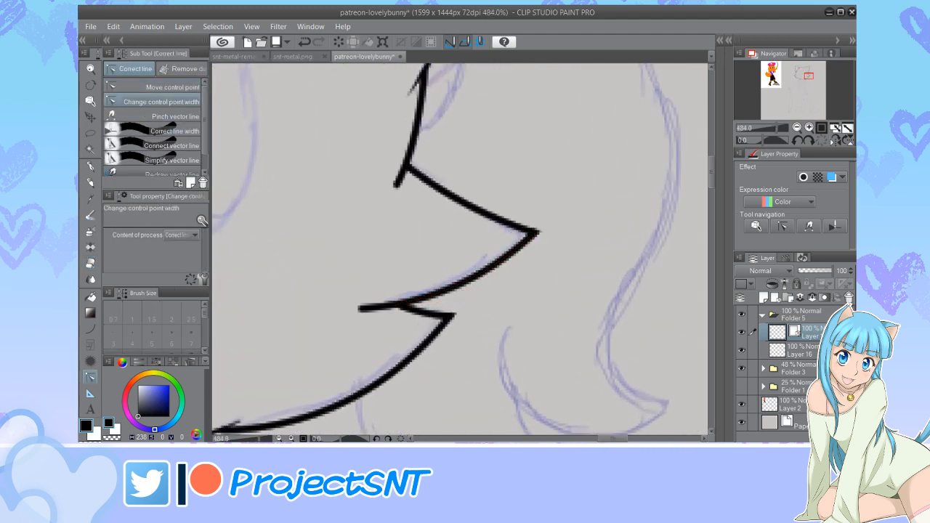
{"action": "left_click_drag", "start_coordinate": [360, 309], "coordinate": [331, 308]}
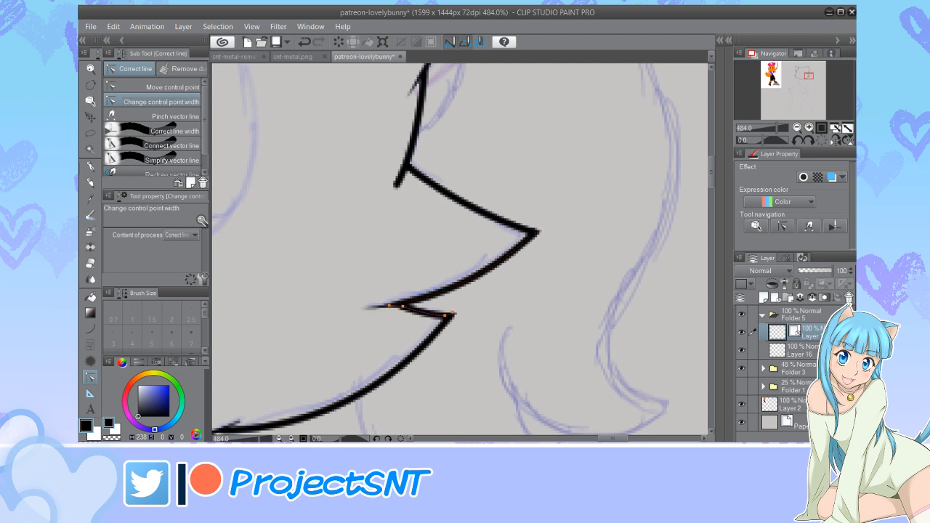
{"action": "left_click_drag", "start_coordinate": [403, 307], "coordinate": [383, 306]}
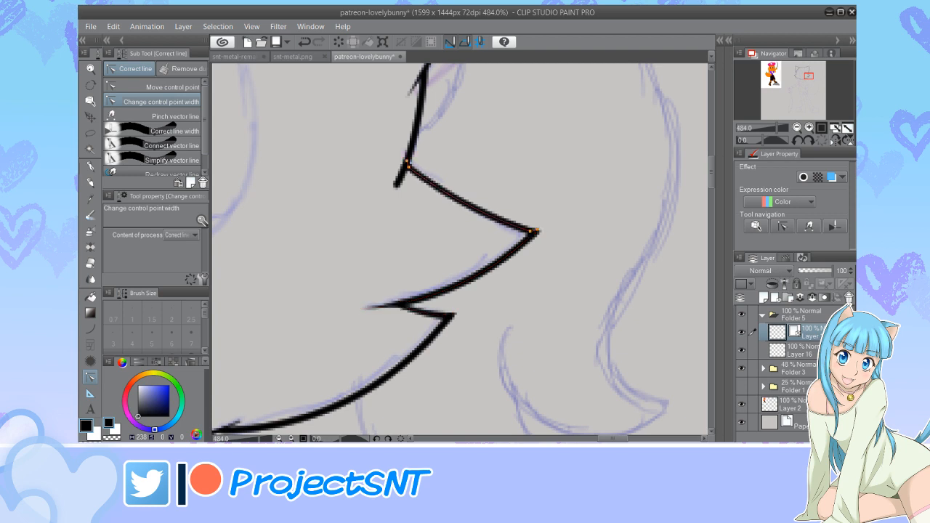
{"action": "scroll", "coordinate": [560, 131], "scroll_direction": "down", "scroll_amount": 1}
{"action": "scroll", "coordinate": [559, 126], "scroll_direction": "down", "scroll_amount": 3}
{"action": "scroll", "coordinate": [352, 327], "scroll_direction": "up", "scroll_amount": 3}
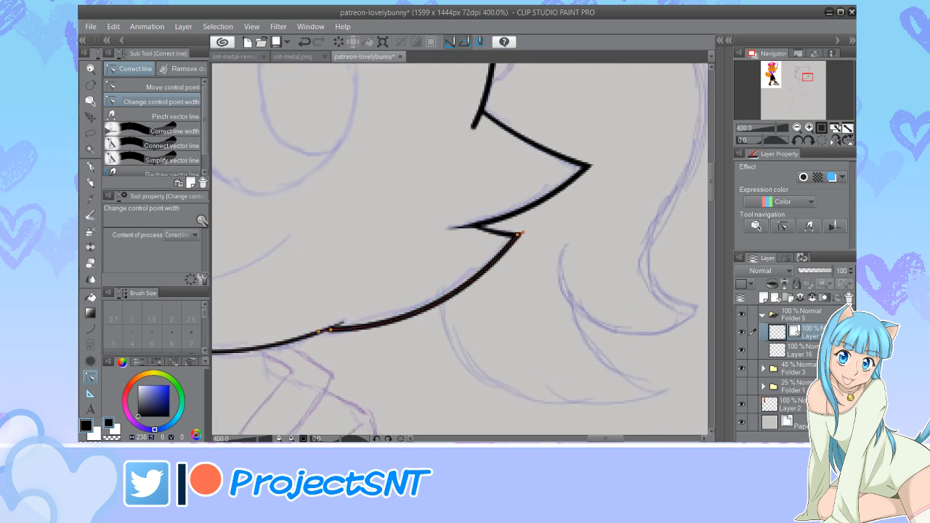
{"action": "left_click_drag", "start_coordinate": [331, 329], "coordinate": [314, 329]}
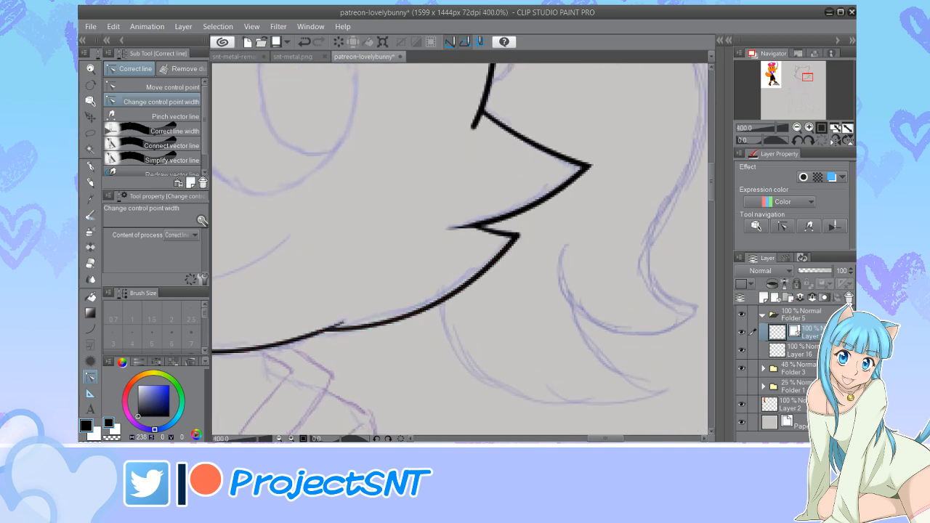
Hide the sketch folders and examine the head's line art on its own
{"action": "scroll", "coordinate": [486, 363], "scroll_direction": "down", "scroll_amount": 12}
{"action": "scroll", "coordinate": [386, 330], "scroll_direction": "down", "scroll_amount": 6}
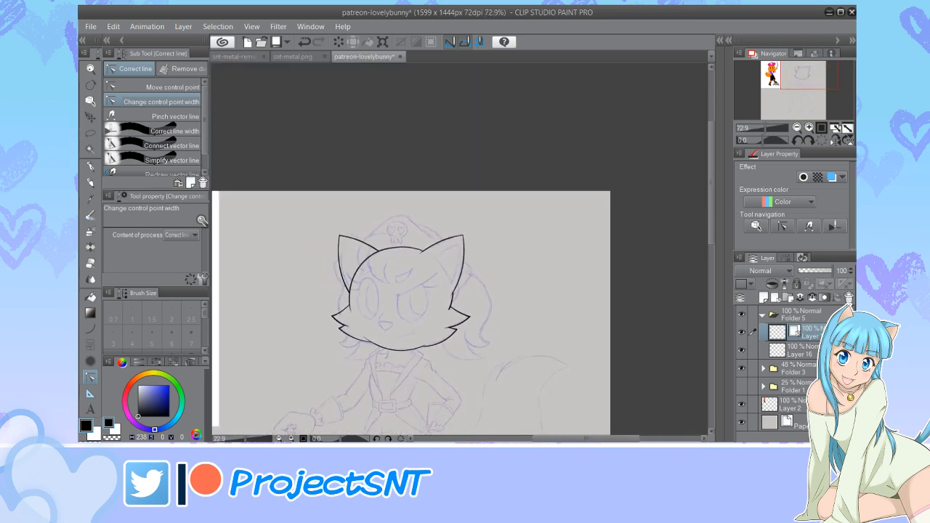
{"action": "scroll", "coordinate": [393, 263], "scroll_direction": "up", "scroll_amount": 5}
{"action": "scroll", "coordinate": [427, 214], "scroll_direction": "up", "scroll_amount": 3}
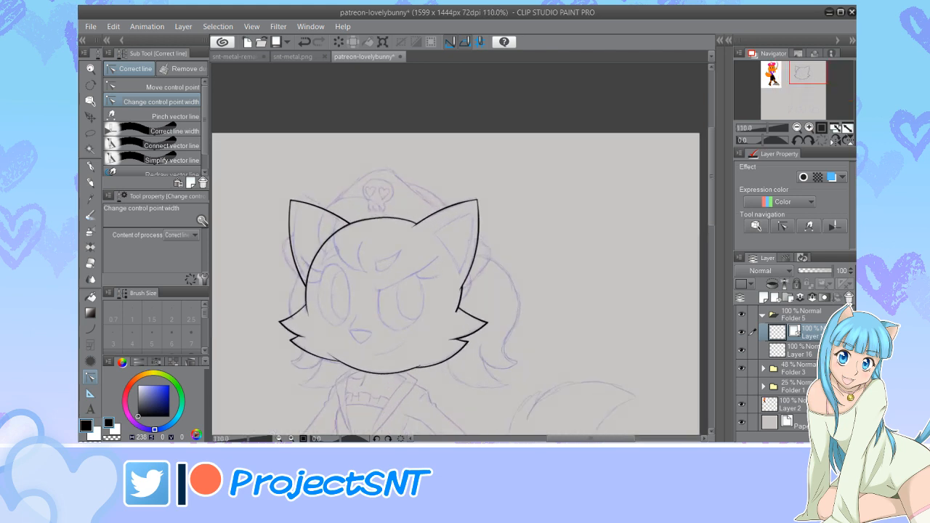
{"action": "left_click", "coordinate": [741, 332]}
{"action": "left_click", "coordinate": [741, 332]}
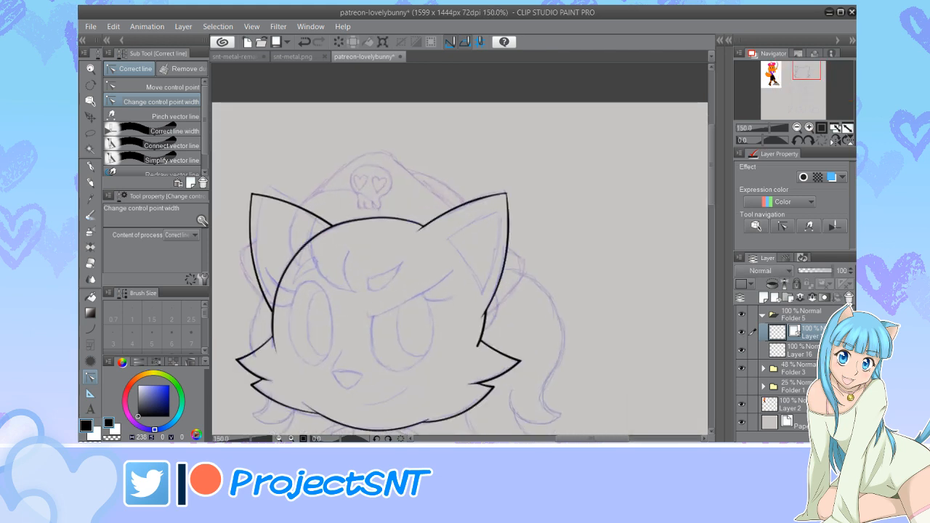
{"action": "left_click", "coordinate": [741, 369]}
{"action": "scroll", "coordinate": [459, 259], "scroll_direction": "down", "scroll_amount": 3}
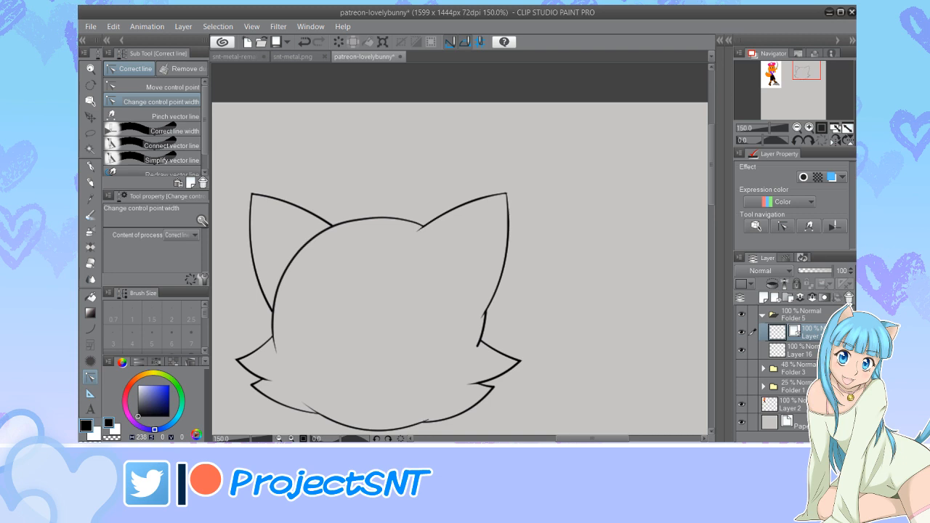
{"action": "scroll", "coordinate": [459, 259], "scroll_direction": "up", "scroll_amount": 2}
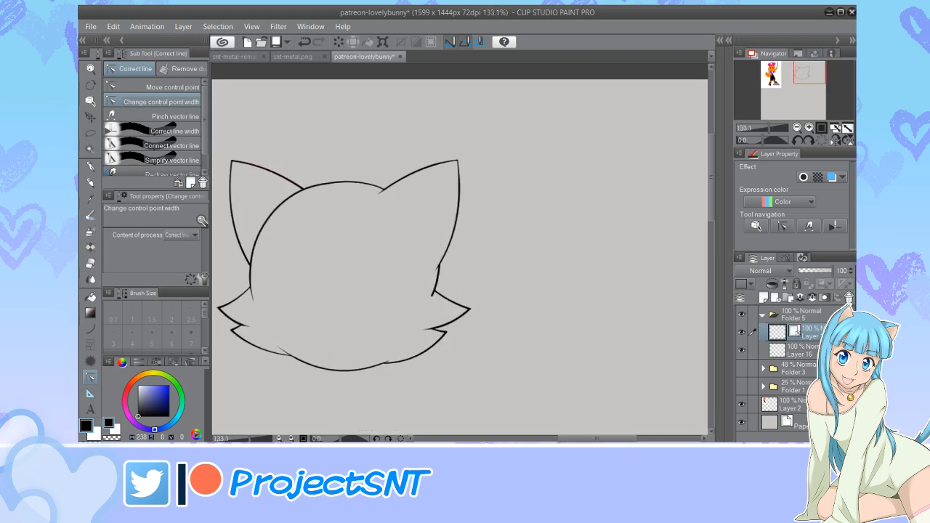
Undo the width tapering and eraser trims on the right cheek's lines
{"action": "left_click", "coordinate": [172, 87]}
{"action": "scroll", "coordinate": [436, 276], "scroll_direction": "up", "scroll_amount": 1}
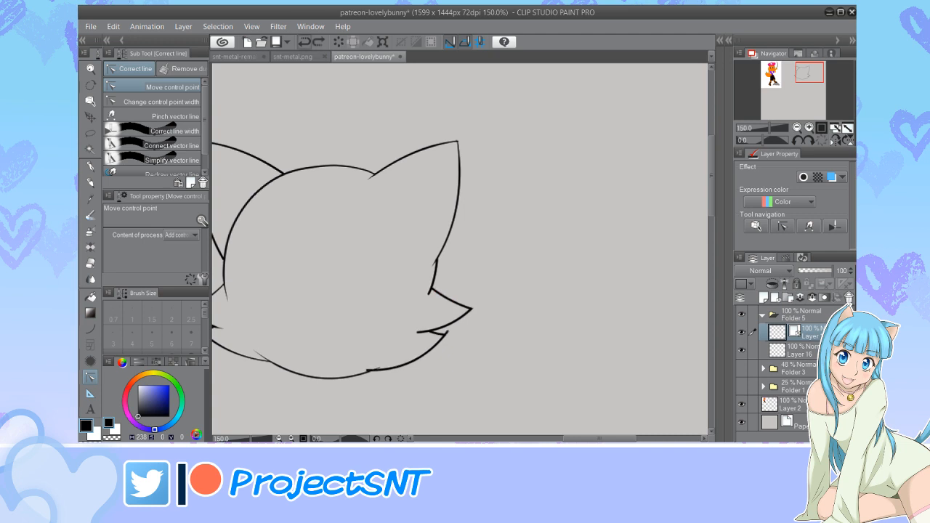
{"action": "left_click", "coordinate": [305, 42]}
{"action": "scroll", "coordinate": [460, 248], "scroll_direction": "down", "scroll_amount": 2}
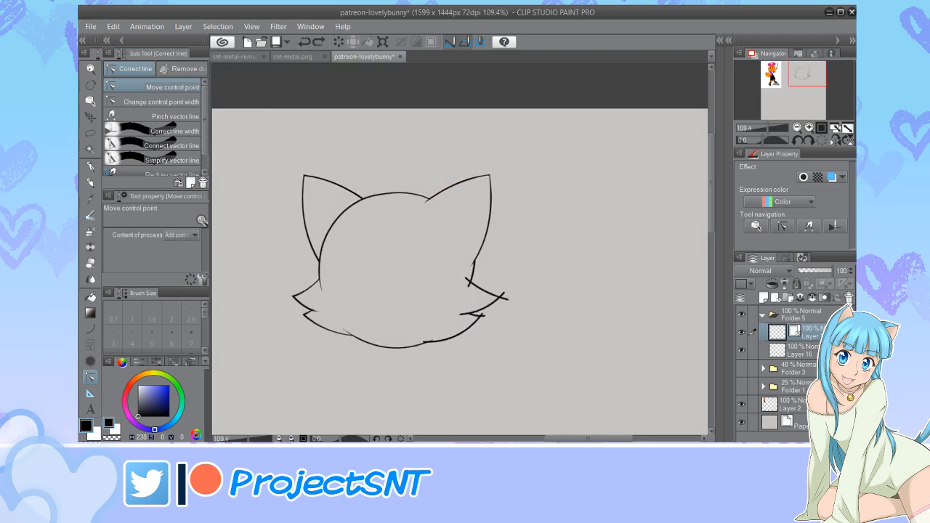
Reshape the right cheek's tuft curves and the jaw line's upper end by moving their control points
{"action": "scroll", "coordinate": [460, 249], "scroll_direction": "up", "scroll_amount": 1}
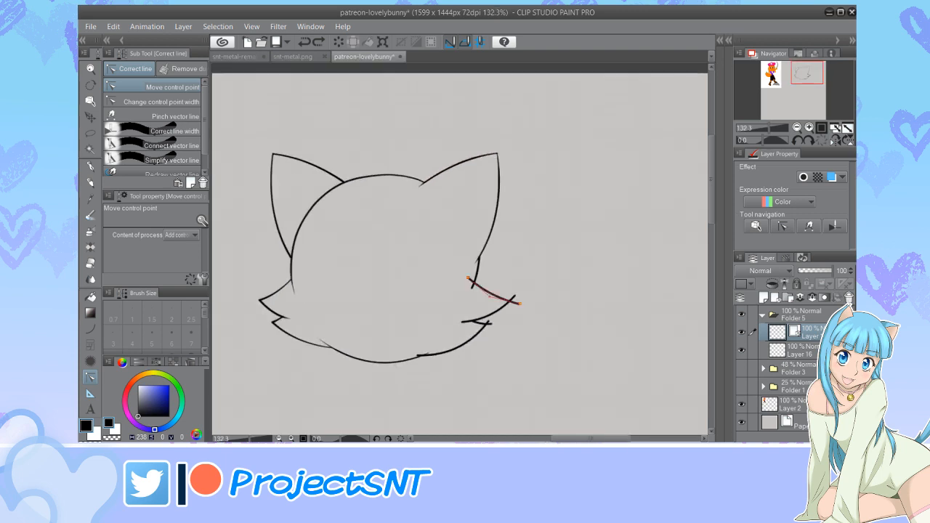
{"action": "left_click_drag", "start_coordinate": [491, 296], "coordinate": [486, 319]}
{"action": "scroll", "coordinate": [520, 320], "scroll_direction": "up", "scroll_amount": 1}
{"action": "scroll", "coordinate": [561, 316], "scroll_direction": "down", "scroll_amount": 4}
{"action": "scroll", "coordinate": [552, 322], "scroll_direction": "up", "scroll_amount": 1}
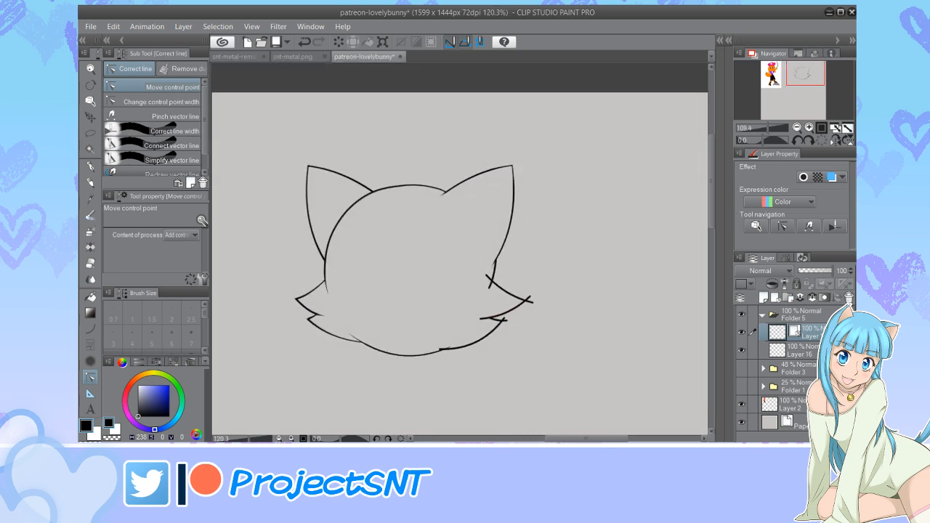
{"action": "scroll", "coordinate": [526, 332], "scroll_direction": "up", "scroll_amount": 3}
{"action": "left_click_drag", "start_coordinate": [499, 311], "coordinate": [500, 312]}
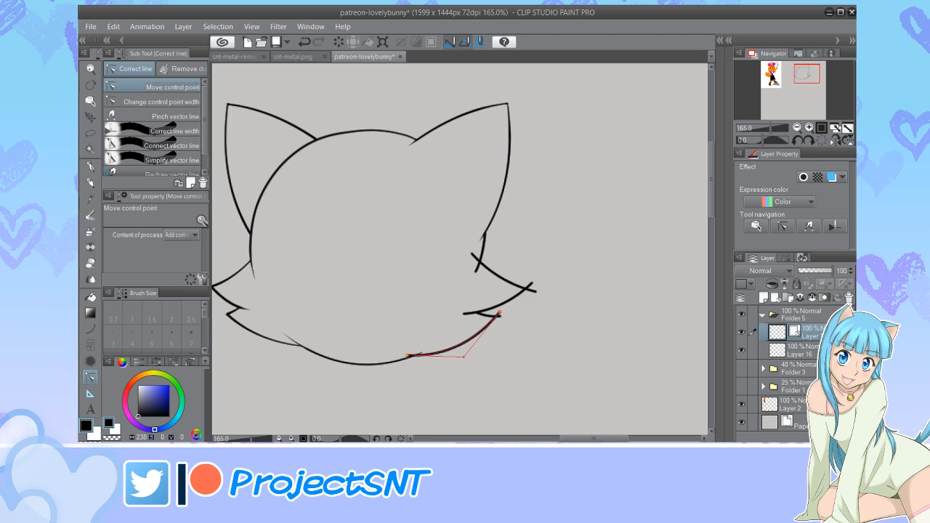
Erase the crossing line ends at the right cheek's tuft tips, tuft base and chin junction with the Vector eraser
{"action": "scroll", "coordinate": [501, 276], "scroll_direction": "up", "scroll_amount": 2}
{"action": "key", "text": "e"}
{"action": "scroll", "coordinate": [465, 251], "scroll_direction": "up", "scroll_amount": 3}
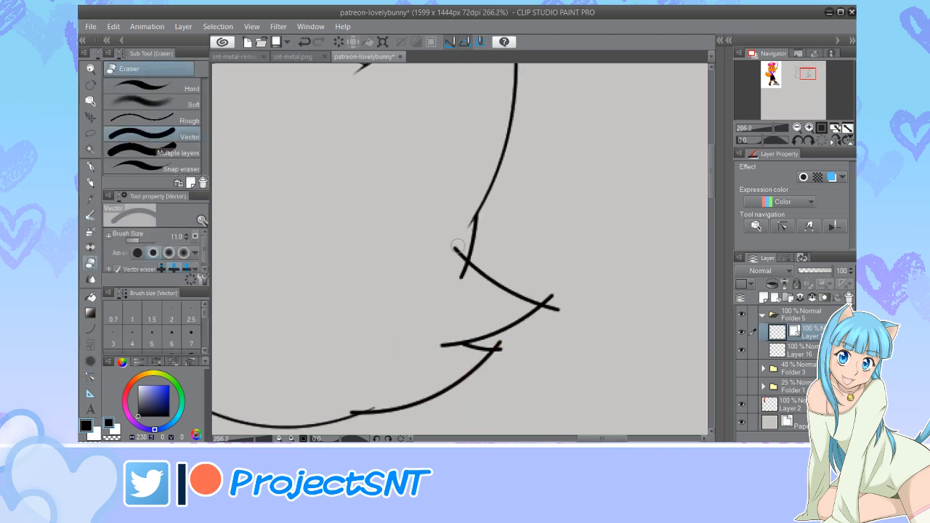
{"action": "left_click_drag", "start_coordinate": [457, 246], "coordinate": [459, 260]}
{"action": "left_click_drag", "start_coordinate": [552, 293], "coordinate": [558, 308]}
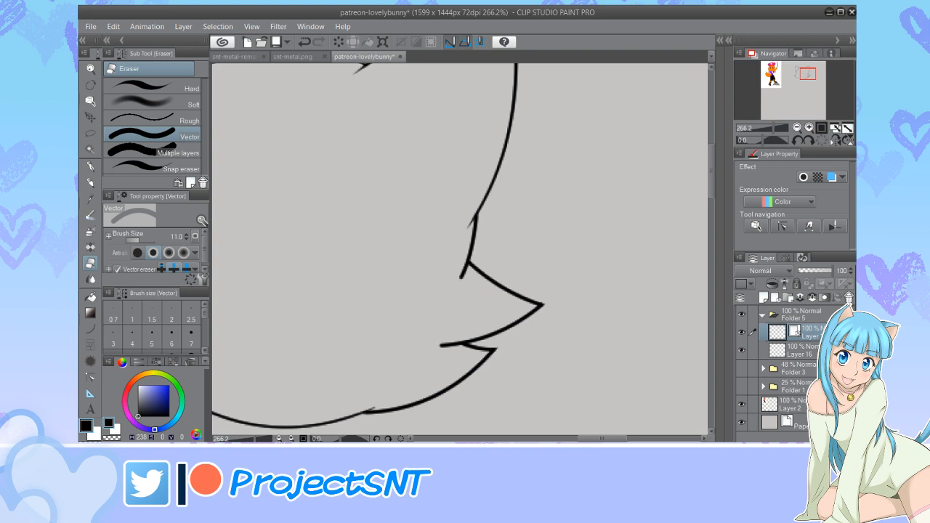
Thin the lower tuft line's inner end and the jaw line's chin end on the right cheek with Change control point width
{"action": "key", "text": "y"}
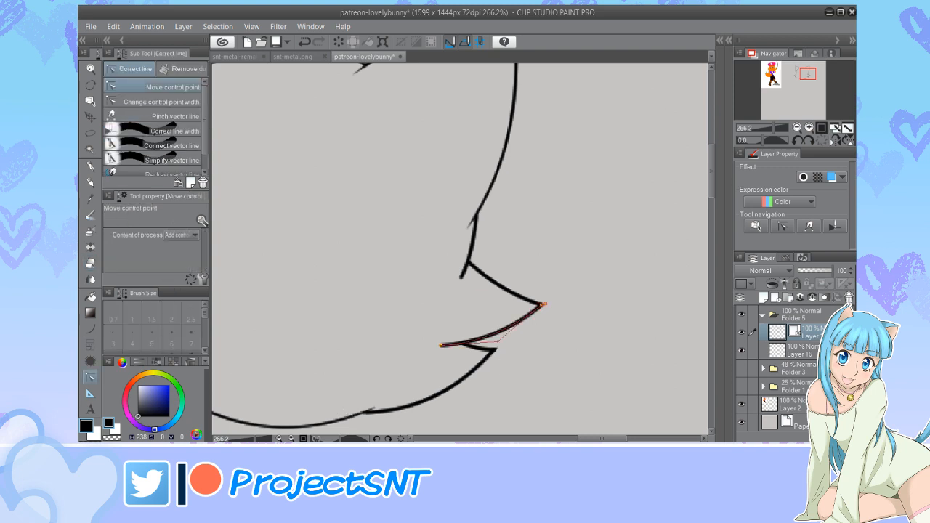
{"action": "left_click", "coordinate": [161, 102]}
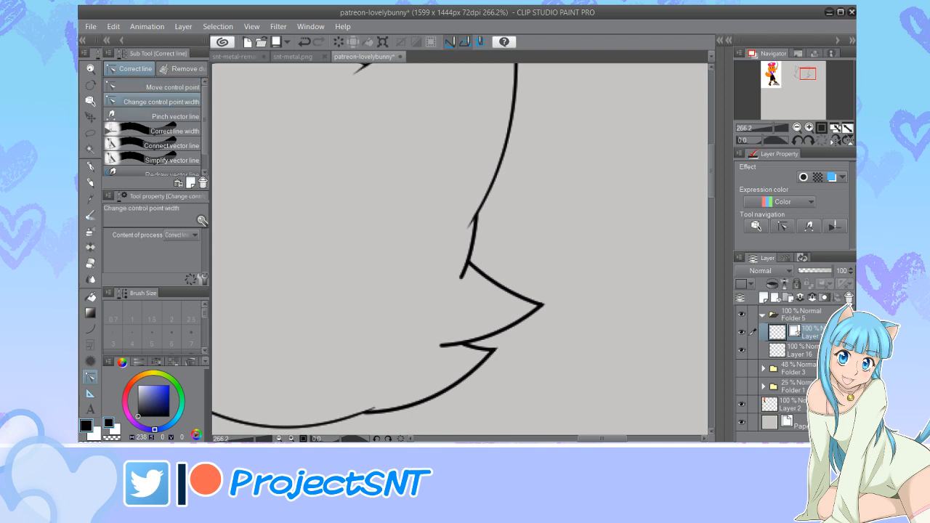
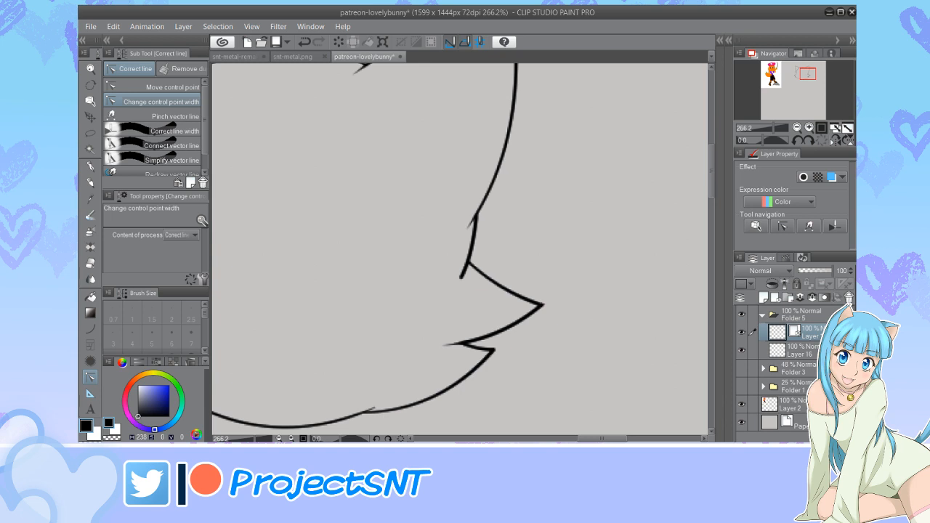
{"action": "scroll", "coordinate": [495, 315], "scroll_direction": "down", "scroll_amount": 13}
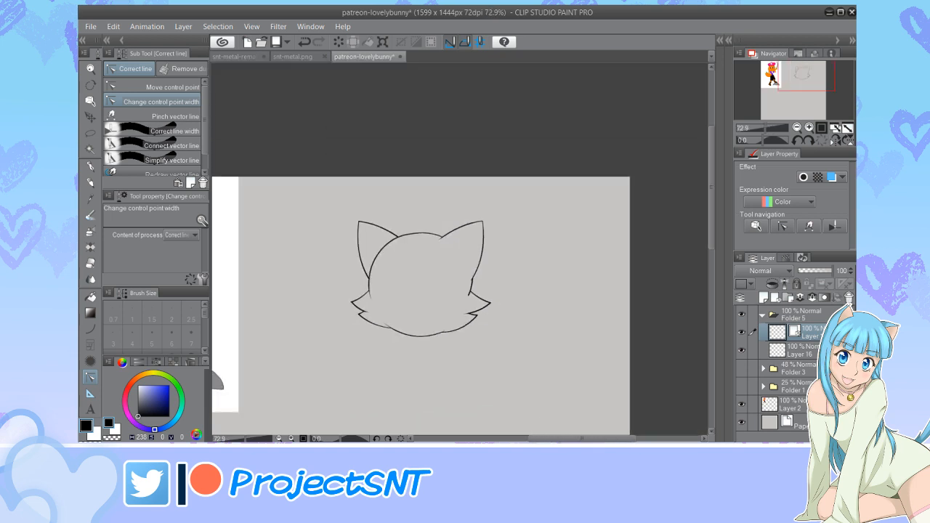
{"action": "scroll", "coordinate": [418, 345], "scroll_direction": "up", "scroll_amount": 3}
{"action": "scroll", "coordinate": [429, 262], "scroll_direction": "up", "scroll_amount": 1}
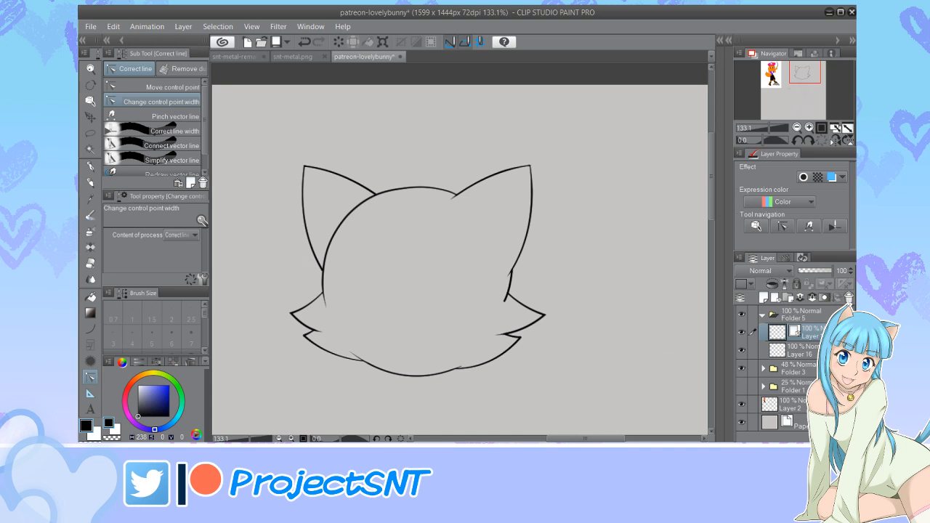
Ink the inner triangle of the right ear over the sketch with three bowed Curve lines that cross at the corners
{"action": "scroll", "coordinate": [538, 200], "scroll_direction": "up", "scroll_amount": 3}
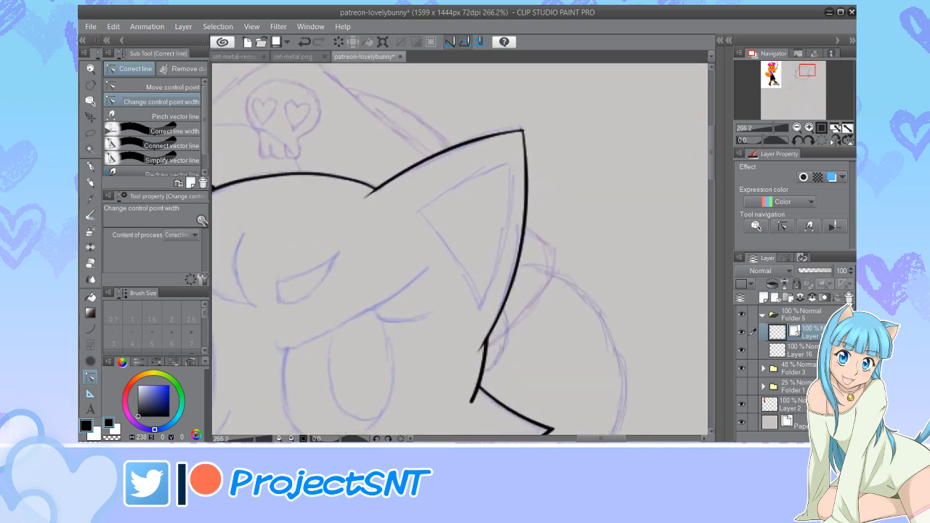
{"action": "key", "text": "u"}
{"action": "left_click", "coordinate": [112, 335]}
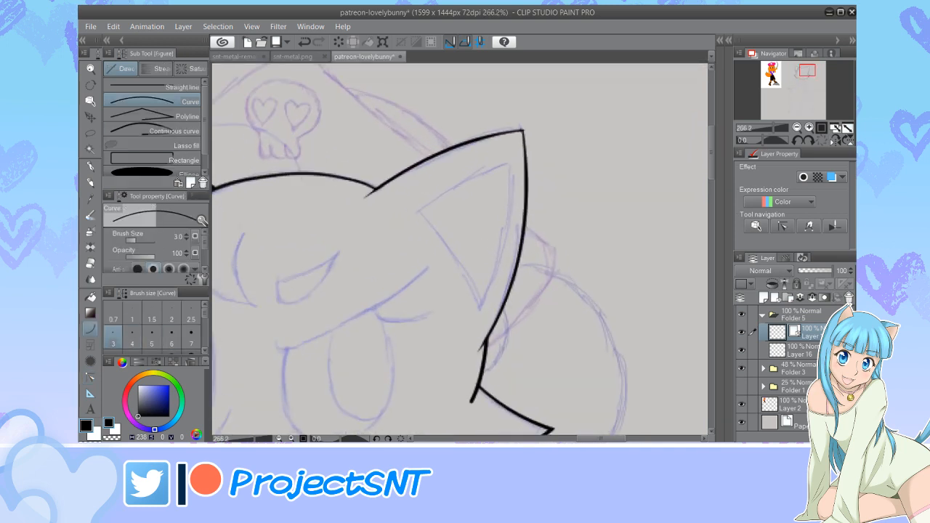
{"action": "scroll", "coordinate": [467, 239], "scroll_direction": "up", "scroll_amount": 1}
{"action": "mouse_move", "coordinate": [393, 200]}
{"action": "left_mouse_down"}
{"action": "mouse_move", "coordinate": [460, 284]}
{"action": "mouse_move", "coordinate": [483, 367]}
{"action": "left_mouse_up"}
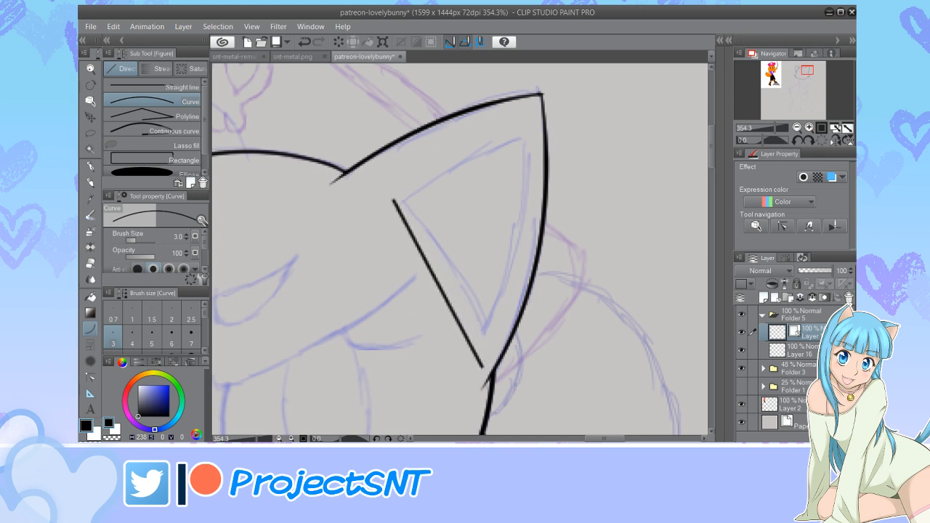
{"action": "left_click_drag", "start_coordinate": [531, 133], "coordinate": [380, 215]}
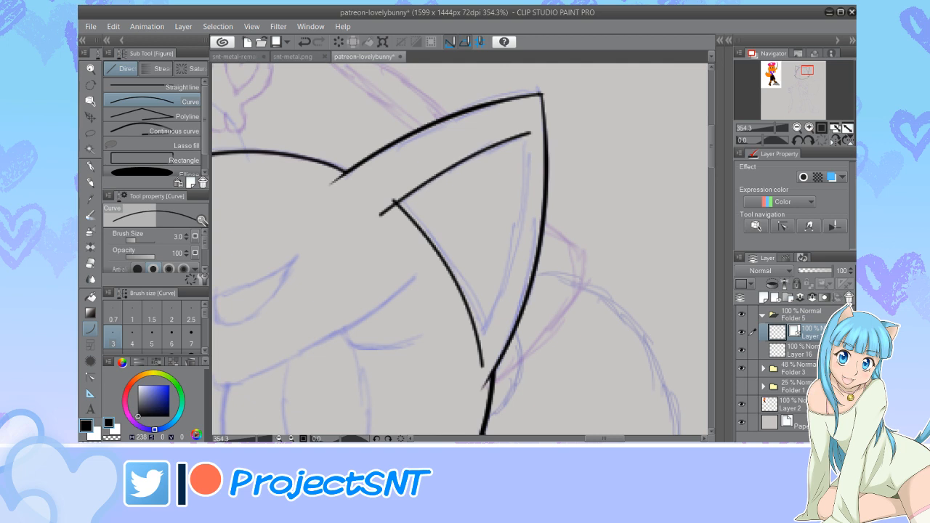
{"action": "left_click_drag", "start_coordinate": [521, 125], "coordinate": [471, 367]}
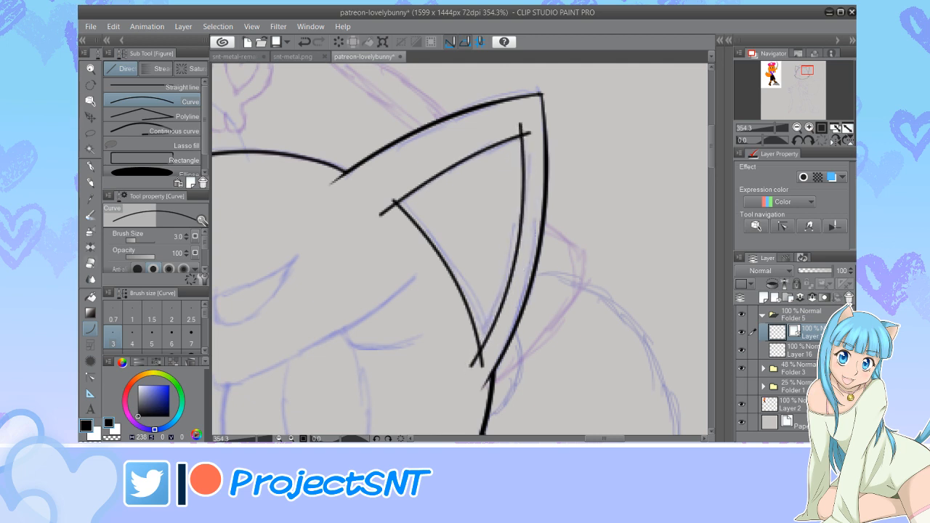
Trim the overshooting line ends at the inner ear triangle's three corners with the Vector eraser
{"action": "key", "text": "e"}
{"action": "left_click_drag", "start_coordinate": [469, 367], "coordinate": [485, 365]}
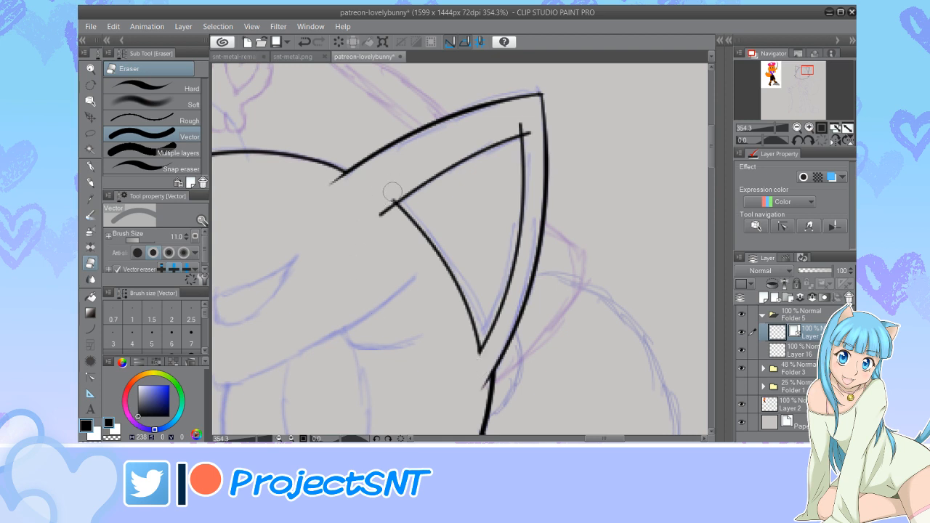
{"action": "left_click_drag", "start_coordinate": [376, 217], "coordinate": [390, 194]}
{"action": "left_click_drag", "start_coordinate": [516, 118], "coordinate": [531, 123]}
{"action": "scroll", "coordinate": [531, 124], "scroll_direction": "down", "scroll_amount": 5}
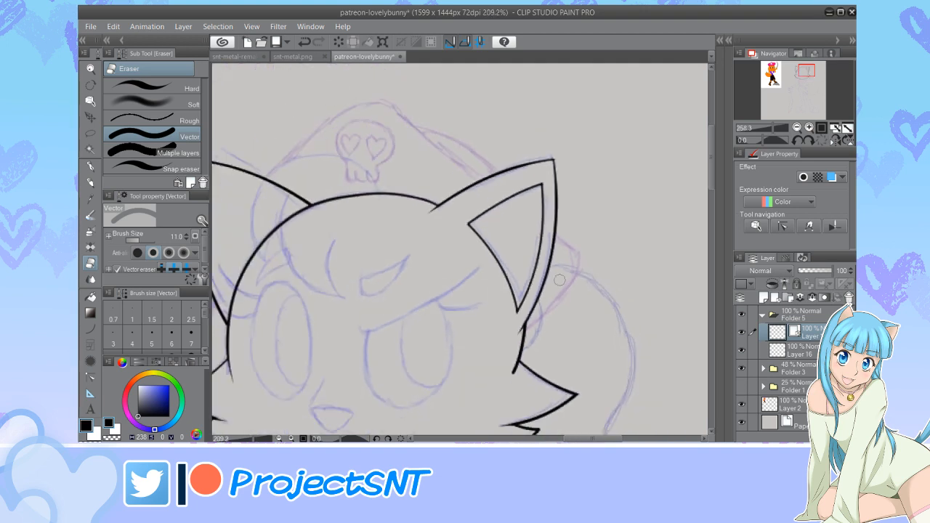
{"action": "scroll", "coordinate": [532, 194], "scroll_direction": "down", "scroll_amount": 3}
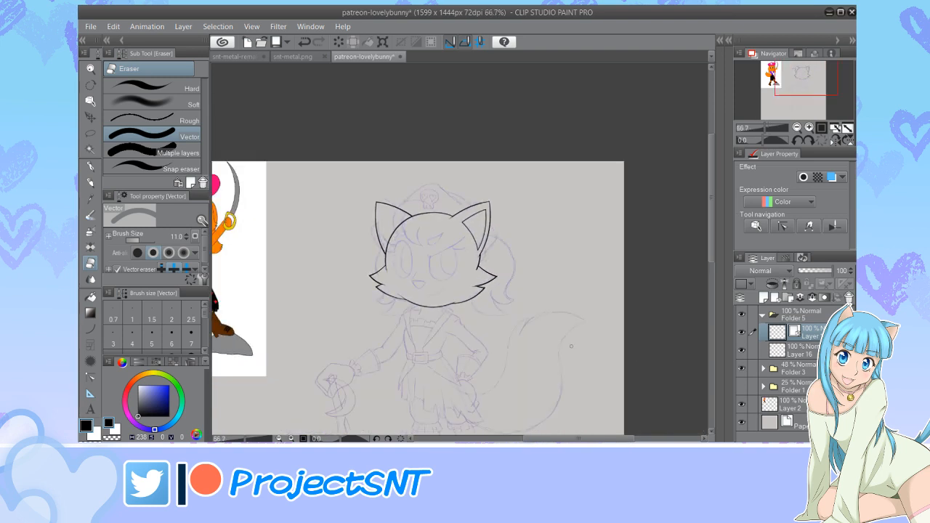
Ink the nose as a rounded, downward-pointing triangle over the sketch with the Continuous curve tool
{"action": "scroll", "coordinate": [455, 329], "scroll_direction": "up", "scroll_amount": 4}
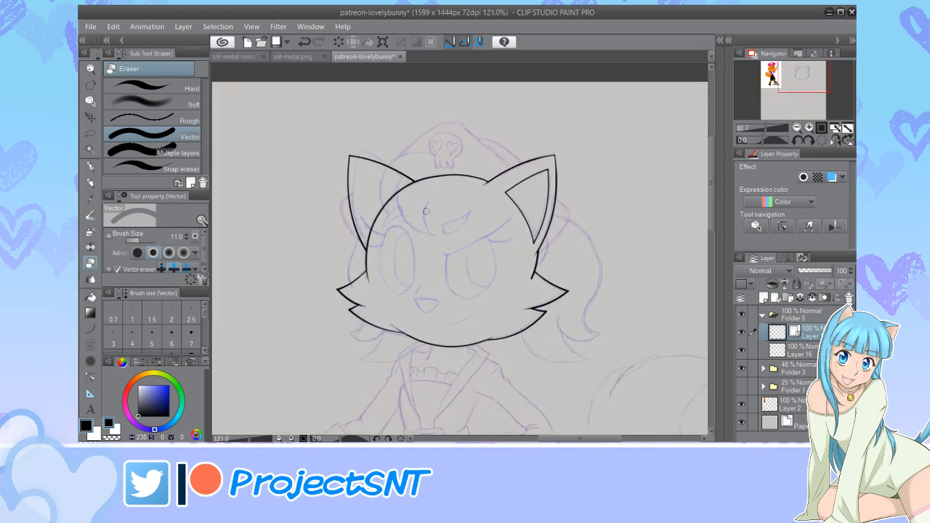
{"action": "scroll", "coordinate": [455, 329], "scroll_direction": "up", "scroll_amount": 5}
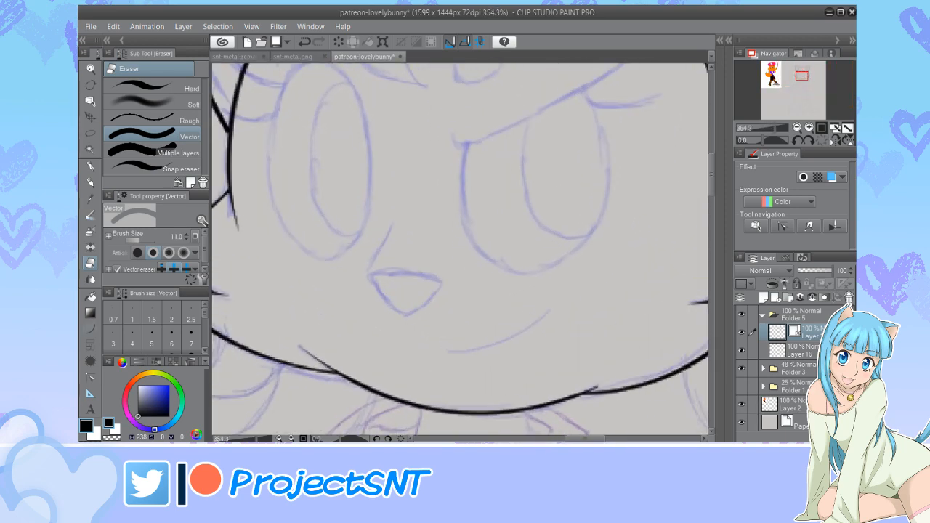
{"action": "key", "text": "u"}
{"action": "key", "text": "u"}
{"action": "key", "text": "["}
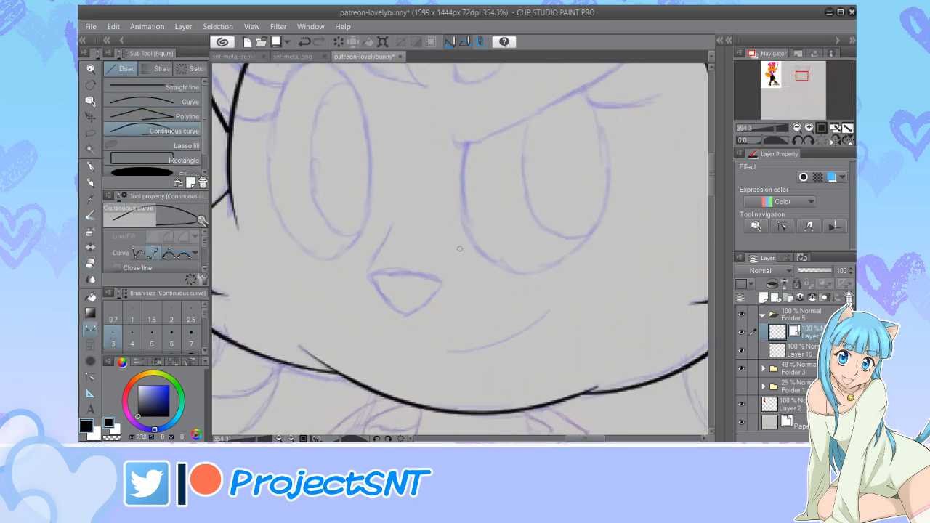
{"action": "scroll", "coordinate": [385, 319], "scroll_direction": "up", "scroll_amount": 1}
{"action": "left_click", "coordinate": [366, 270]}
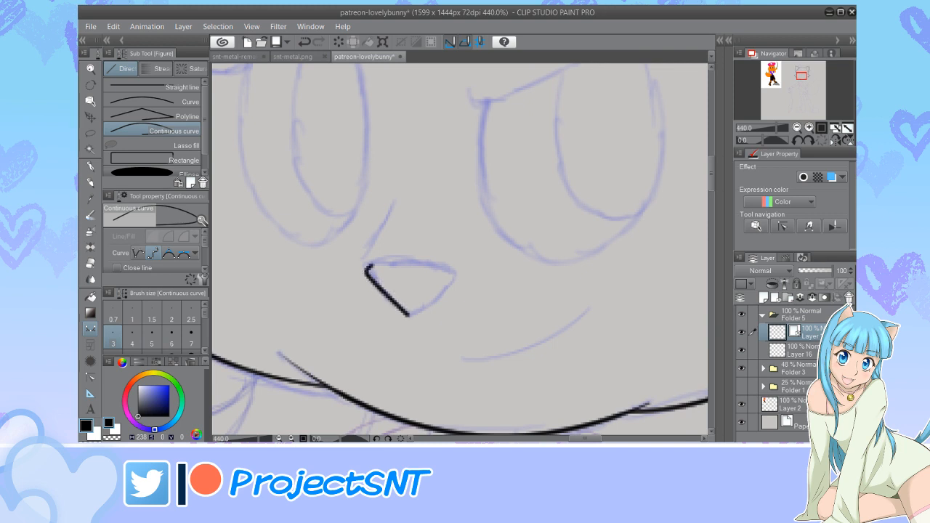
{"action": "left_click", "coordinate": [382, 262]}
{"action": "left_click", "coordinate": [448, 266]}
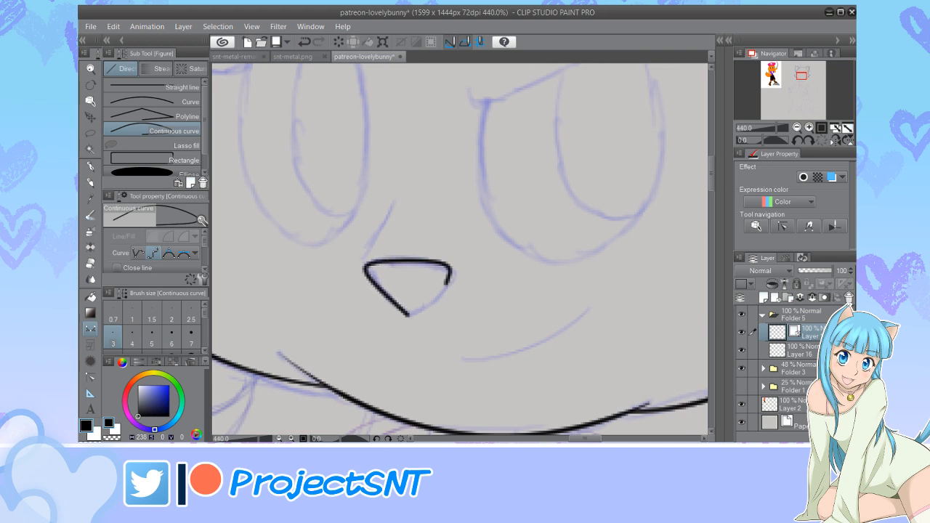
{"action": "left_click", "coordinate": [408, 315]}
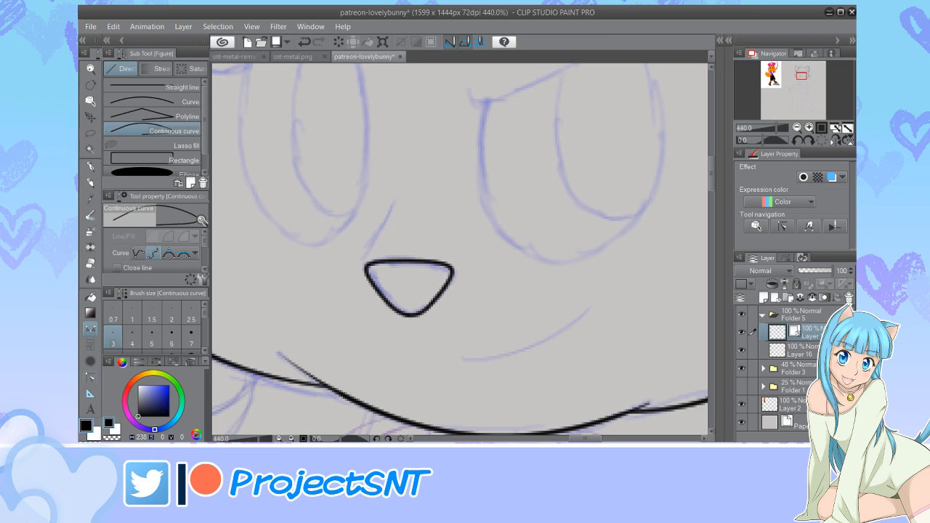
Reshape the nose outline's lower corner by moving its control points
{"action": "key", "text": "y"}
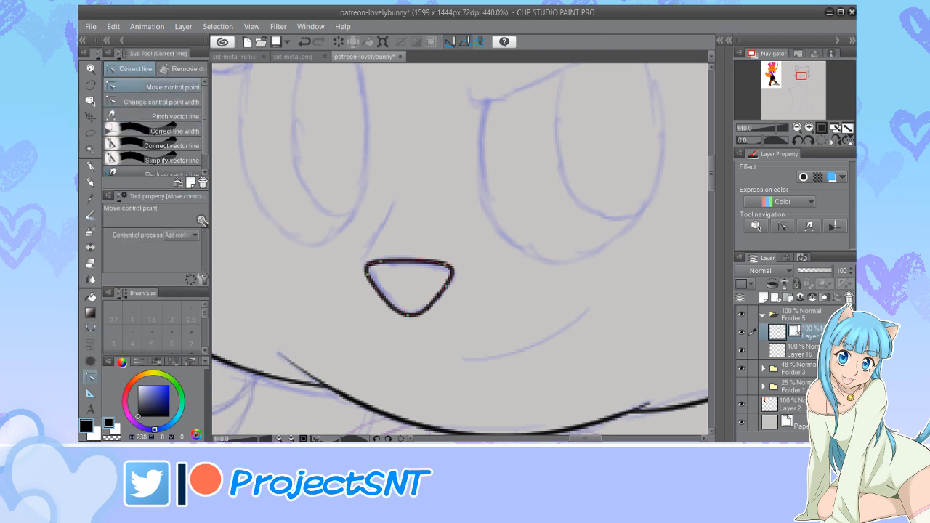
{"action": "left_click_drag", "start_coordinate": [408, 315], "coordinate": [396, 308]}
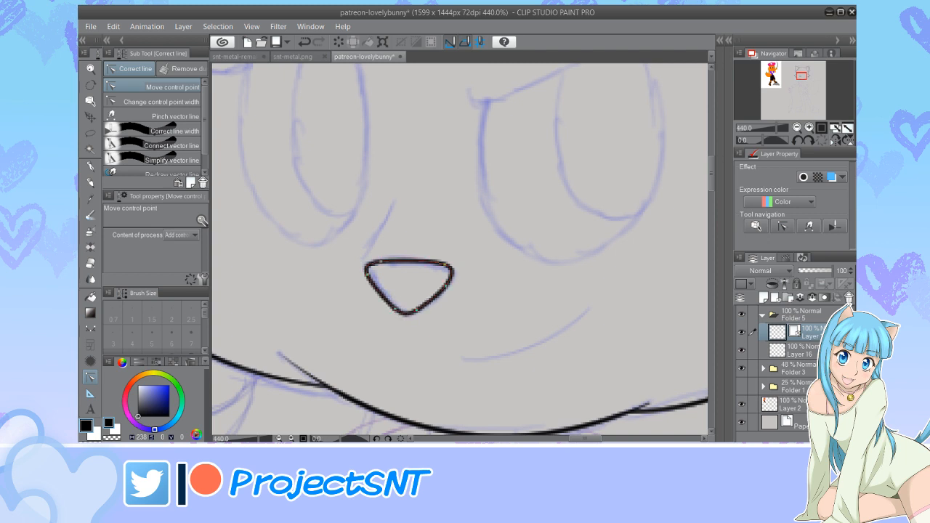
{"action": "scroll", "coordinate": [339, 340], "scroll_direction": "down", "scroll_amount": 3}
{"action": "scroll", "coordinate": [358, 289], "scroll_direction": "down", "scroll_amount": 3}
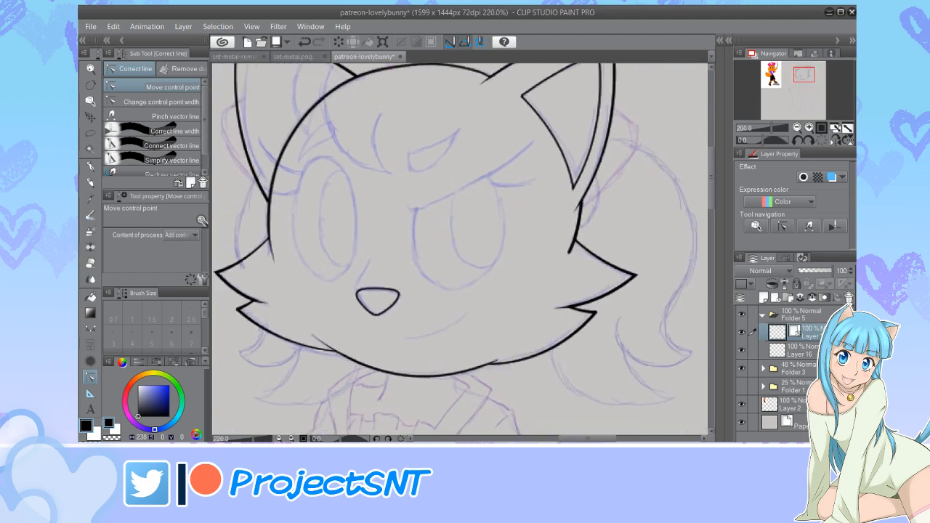
Draw the short curved bridge line above the nose and taper its upper end with Change control point width
{"action": "scroll", "coordinate": [339, 274], "scroll_direction": "up", "scroll_amount": 7}
{"action": "key", "text": "u"}
{"action": "key", "text": "u"}
{"action": "scroll", "coordinate": [384, 300], "scroll_direction": "up", "scroll_amount": 3}
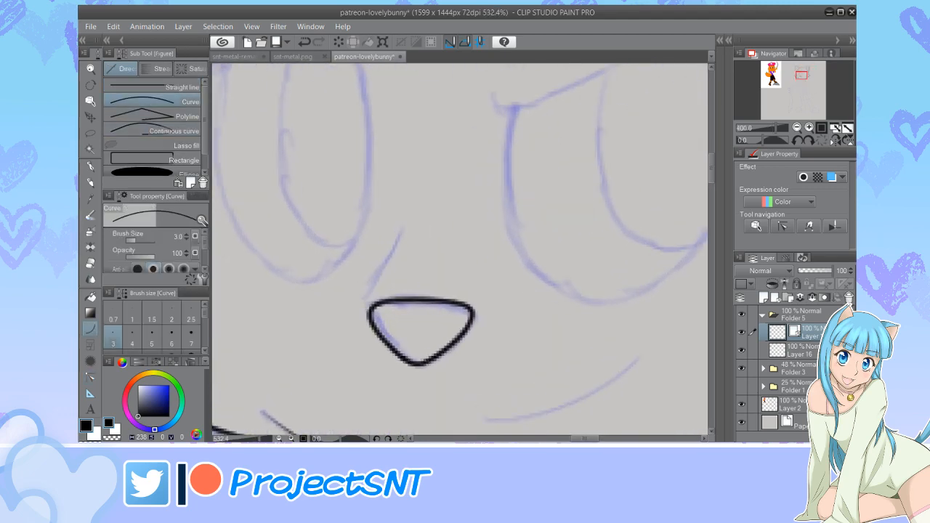
{"action": "left_click_drag", "start_coordinate": [396, 216], "coordinate": [369, 294]}
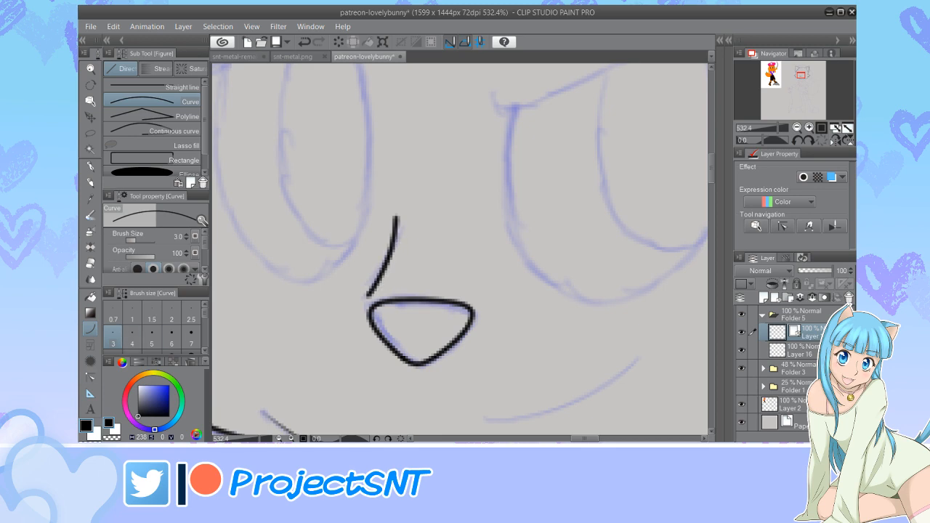
{"action": "key", "text": "y"}
{"action": "left_click_drag", "start_coordinate": [396, 217], "coordinate": [369, 218]}
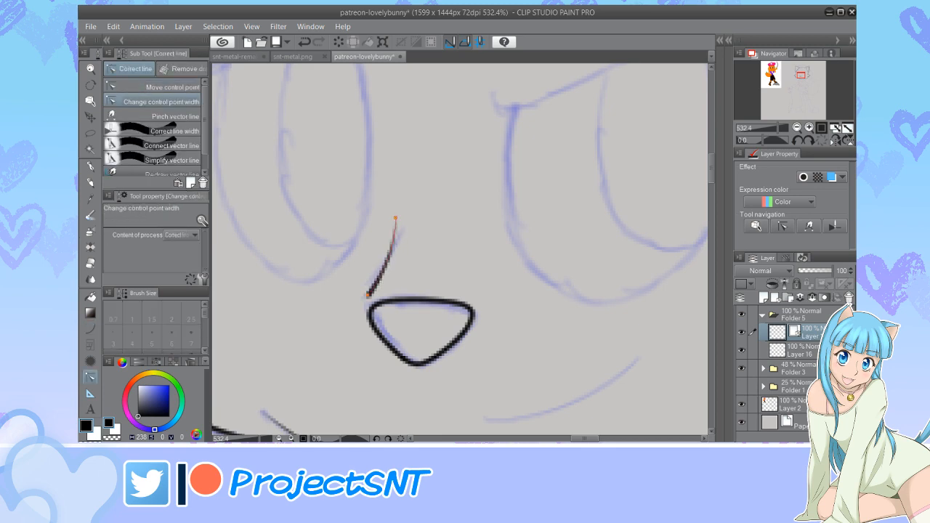
{"action": "scroll", "coordinate": [330, 317], "scroll_direction": "down", "scroll_amount": 3}
{"action": "scroll", "coordinate": [422, 222], "scroll_direction": "down", "scroll_amount": 1}
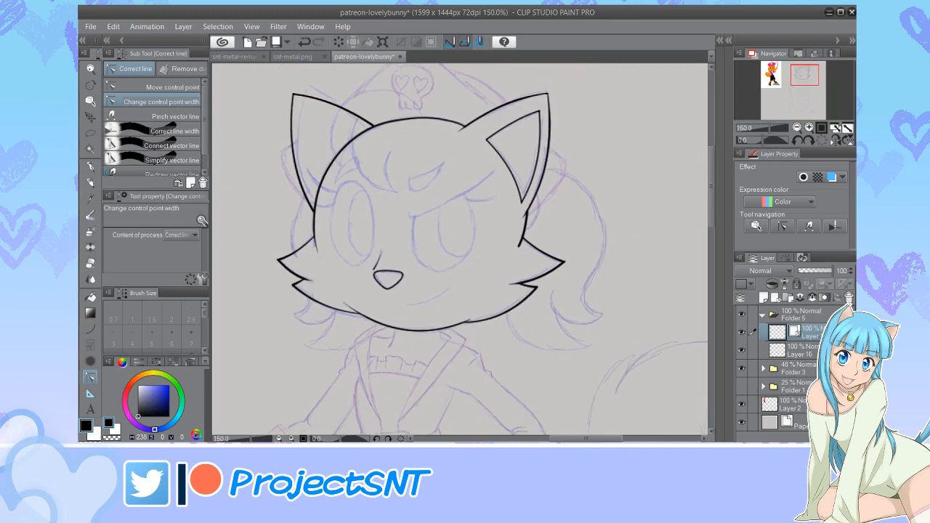
{"action": "left_click", "coordinate": [741, 369]}
{"action": "left_click", "coordinate": [741, 368]}
Ink the smirking mouth below the nose along the sketch with a single upward-bending Curve line
{"action": "scroll", "coordinate": [393, 293], "scroll_direction": "up", "scroll_amount": 8}
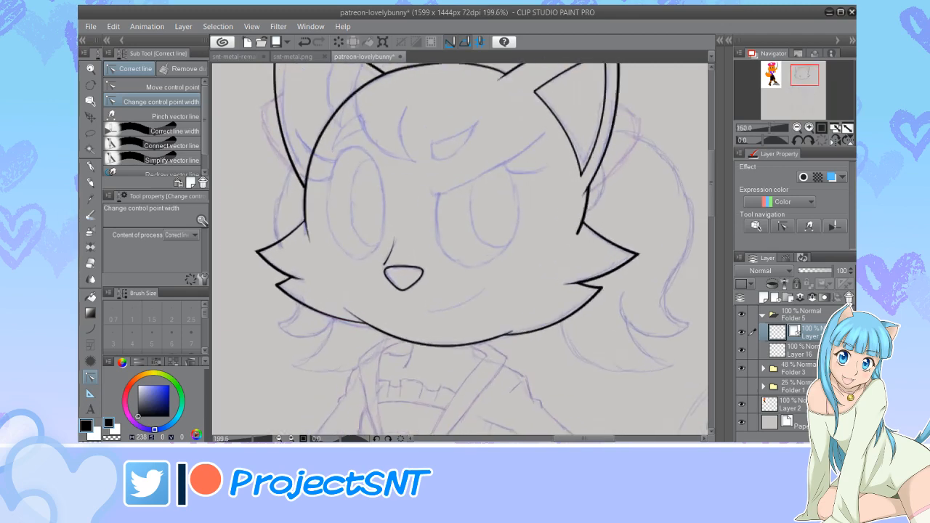
{"action": "key", "text": "u"}
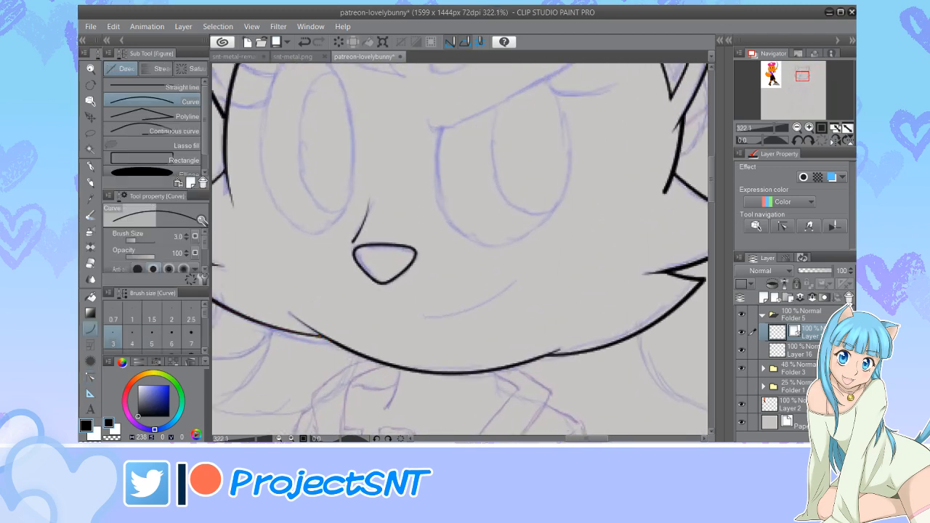
{"action": "left_click_drag", "start_coordinate": [518, 278], "coordinate": [422, 316]}
{"action": "left_click", "coordinate": [485, 323]}
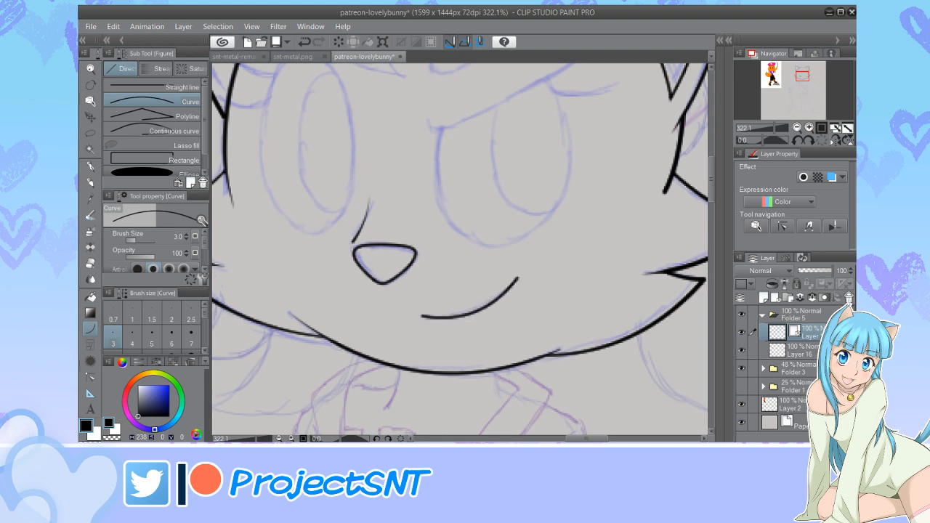
{"action": "scroll", "coordinate": [392, 366], "scroll_direction": "down", "scroll_amount": 9}
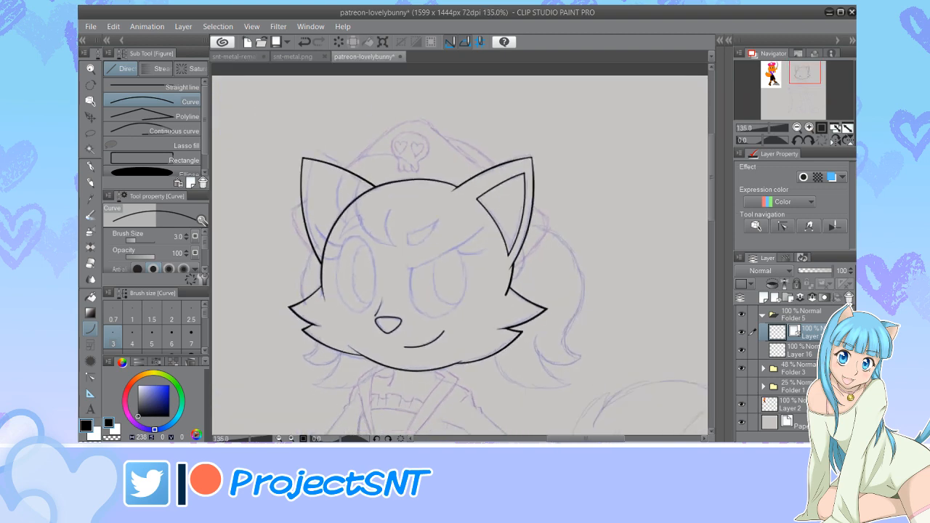
{"action": "scroll", "coordinate": [385, 252], "scroll_direction": "down", "scroll_amount": 2}
Ink the right eye's slanted upper lid with a Continuous curve, from the hooked inner corner to the outer tip
{"action": "scroll", "coordinate": [385, 251], "scroll_direction": "up", "scroll_amount": 5}
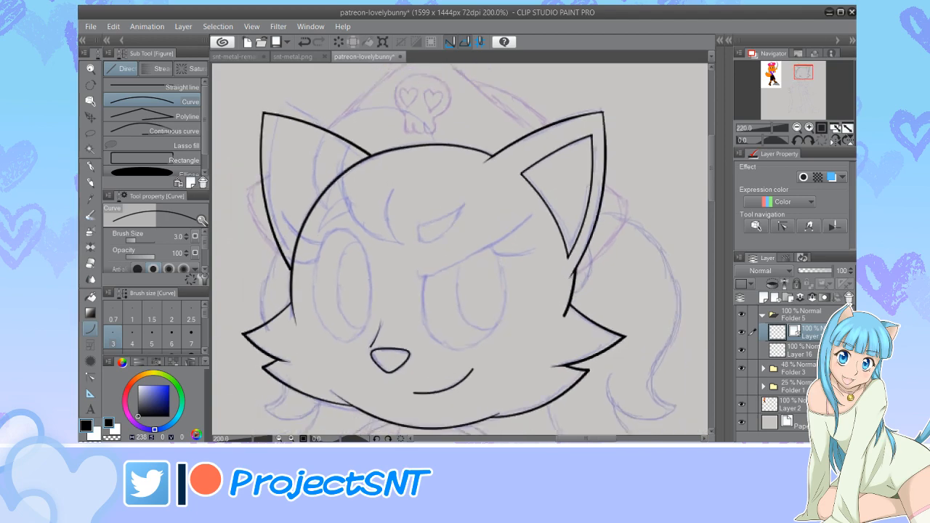
{"action": "scroll", "coordinate": [457, 250], "scroll_direction": "up", "scroll_amount": 1}
{"action": "scroll", "coordinate": [458, 251], "scroll_direction": "down", "scroll_amount": 4}
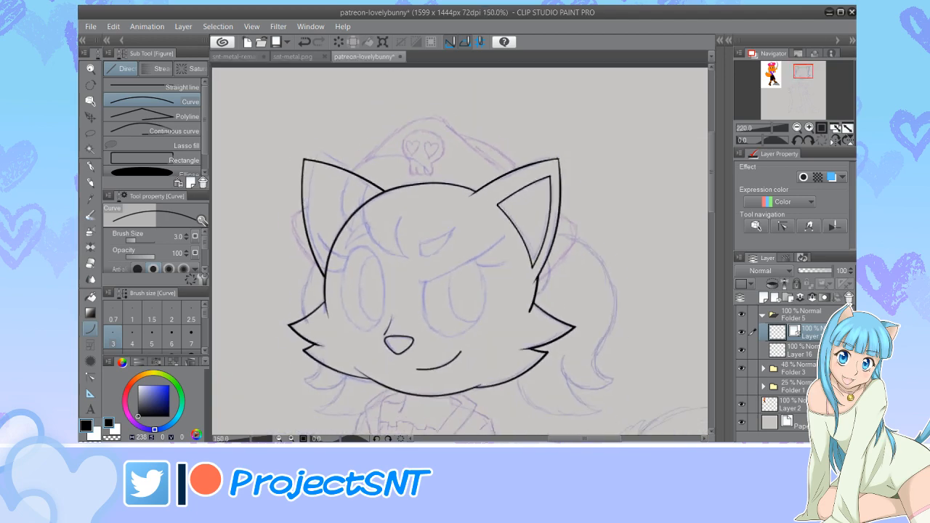
{"action": "scroll", "coordinate": [458, 251], "scroll_direction": "up", "scroll_amount": 2}
{"action": "scroll", "coordinate": [468, 277], "scroll_direction": "up", "scroll_amount": 4}
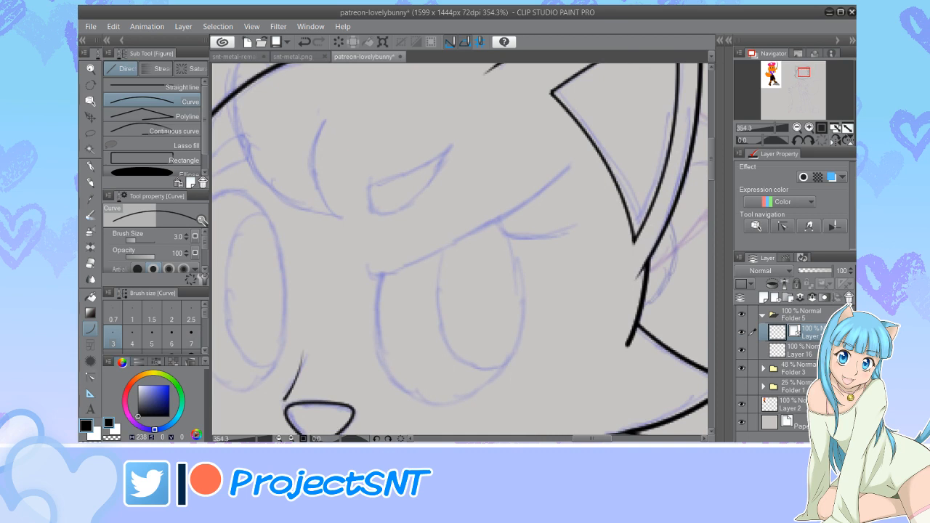
{"action": "scroll", "coordinate": [363, 276], "scroll_direction": "up", "scroll_amount": 1}
{"action": "left_click", "coordinate": [160, 131]}
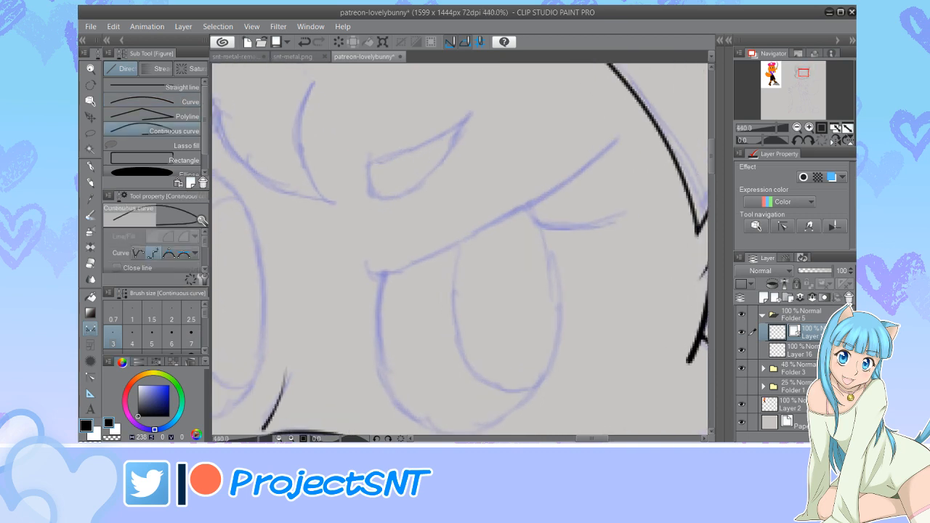
{"action": "mouse_move", "coordinate": [365, 259]}
{"action": "left_mouse_down"}
{"action": "mouse_move", "coordinate": [376, 273]}
{"action": "mouse_move", "coordinate": [418, 266]}
{"action": "mouse_move", "coordinate": [576, 180]}
{"action": "mouse_move", "coordinate": [629, 131]}
{"action": "left_mouse_up"}
{"action": "scroll", "coordinate": [527, 273], "scroll_direction": "down", "scroll_amount": 3}
{"action": "scroll", "coordinate": [570, 237], "scroll_direction": "up", "scroll_amount": 2}
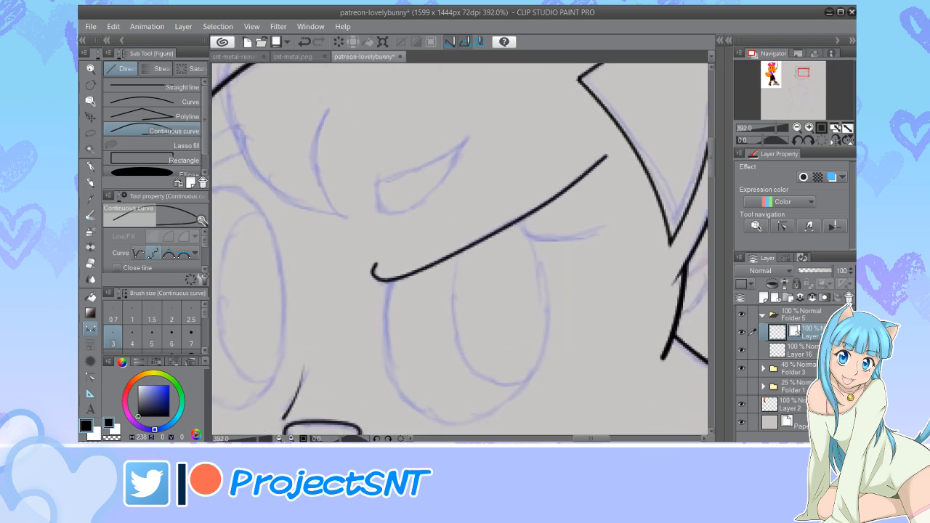
Thicken the right upper lid line along its length and taper its outer tip with Change control point width
{"action": "key", "text": "y"}
{"action": "scroll", "coordinate": [566, 233], "scroll_direction": "up", "scroll_amount": 1}
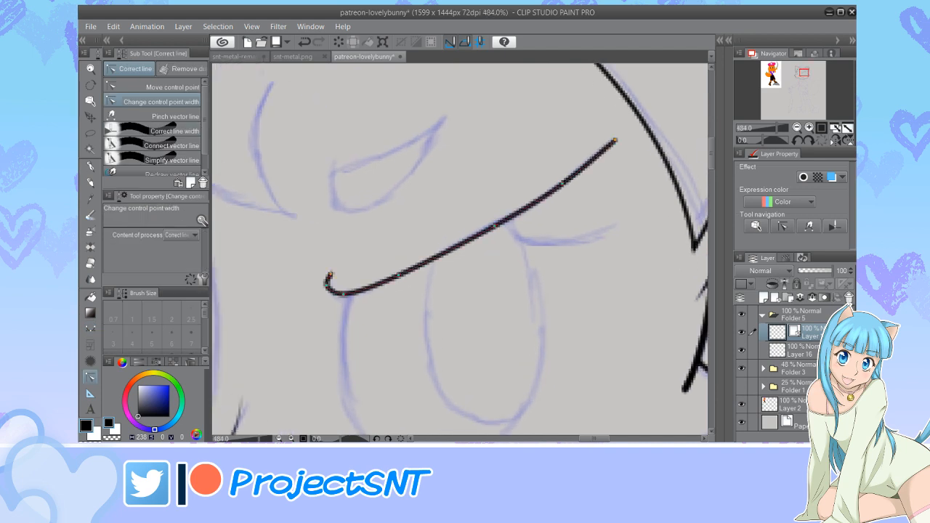
{"action": "left_click_drag", "start_coordinate": [496, 225], "coordinate": [509, 225]}
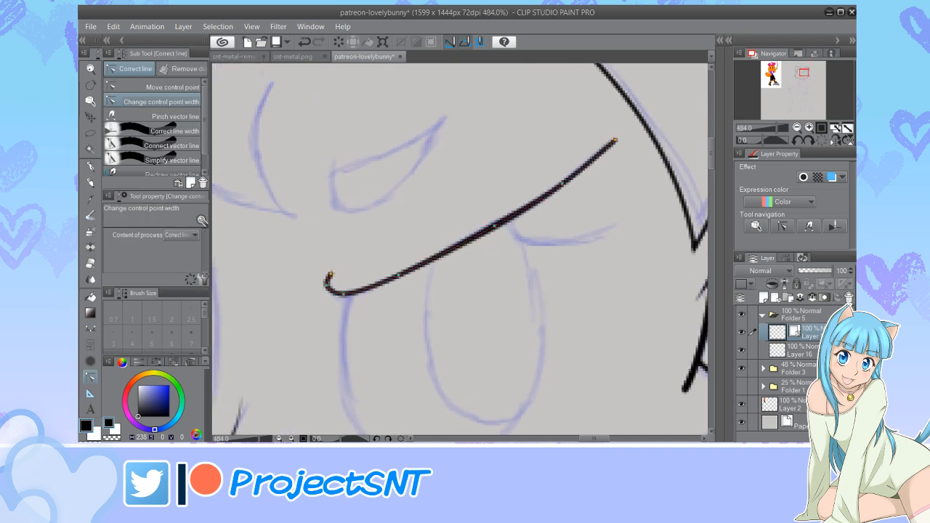
{"action": "left_click_drag", "start_coordinate": [562, 183], "coordinate": [577, 183]}
{"action": "left_click_drag", "start_coordinate": [614, 140], "coordinate": [596, 139]}
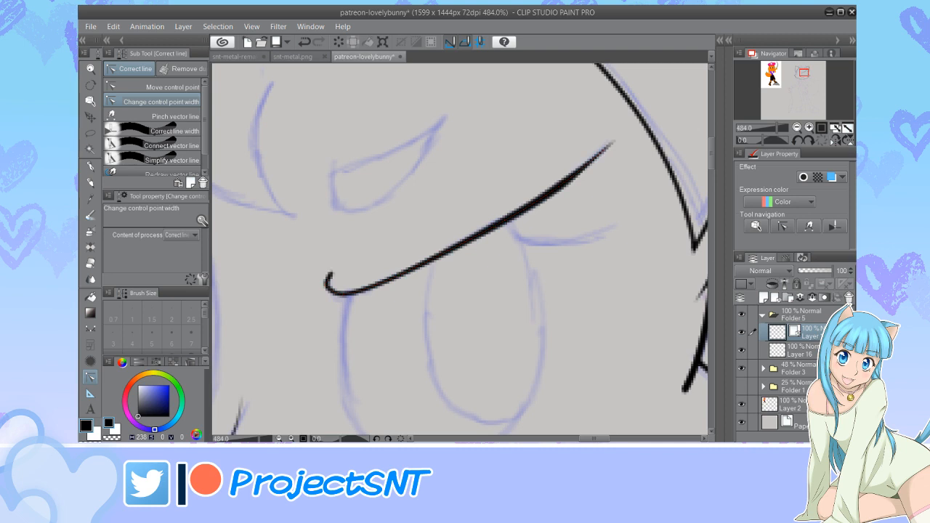
{"action": "left_click_drag", "start_coordinate": [398, 276], "coordinate": [407, 276]}
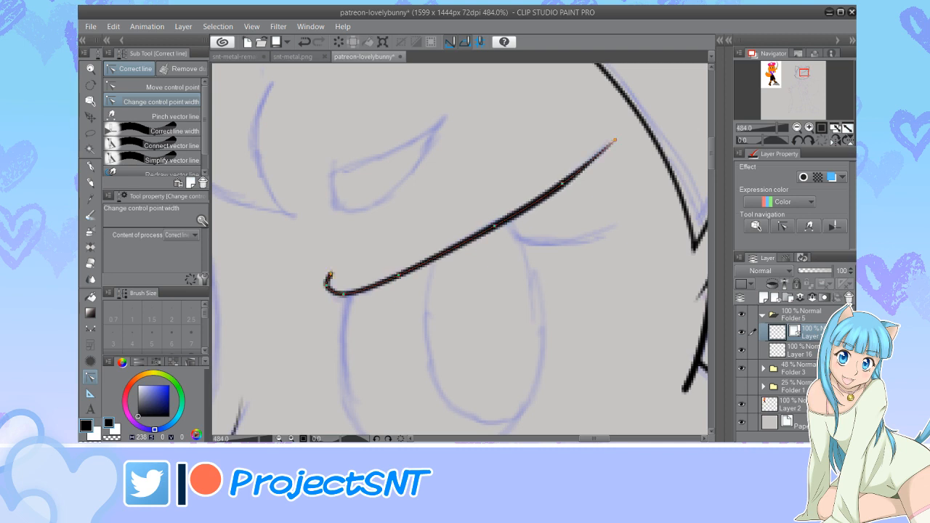
{"action": "left_click_drag", "start_coordinate": [342, 294], "coordinate": [352, 293]}
{"action": "scroll", "coordinate": [501, 267], "scroll_direction": "down", "scroll_amount": 4}
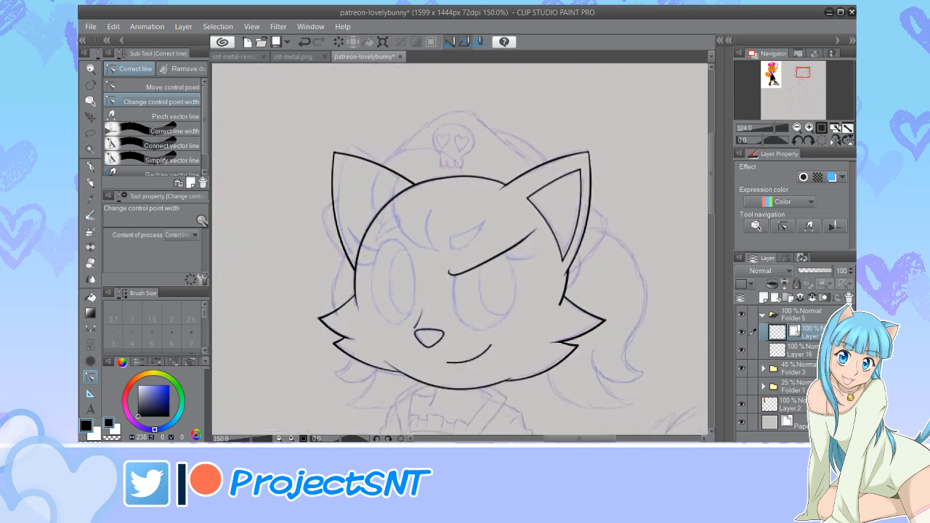
Draw the right eye's outline as an ellipse on a new vector layer and erase the part above the upper lid with the Vector eraser
{"action": "scroll", "coordinate": [426, 315], "scroll_direction": "up", "scroll_amount": 2}
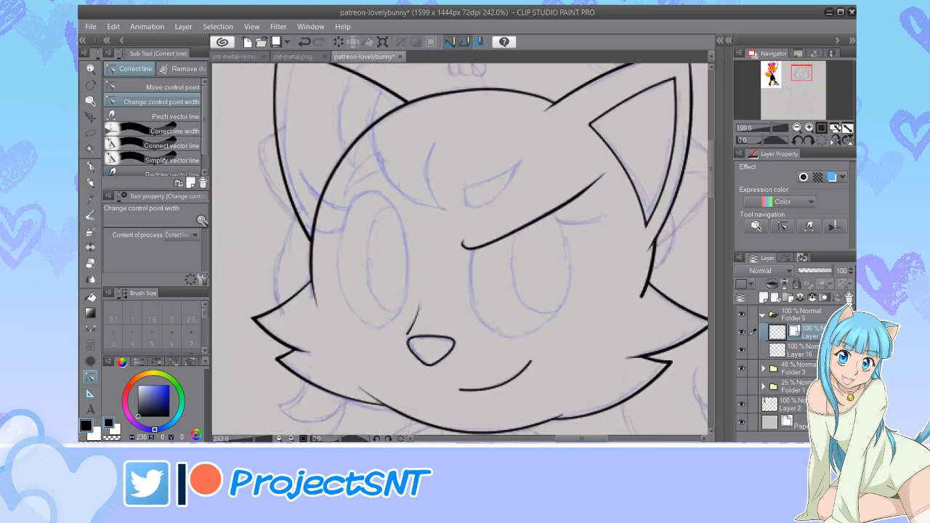
{"action": "left_click", "coordinate": [775, 298]}
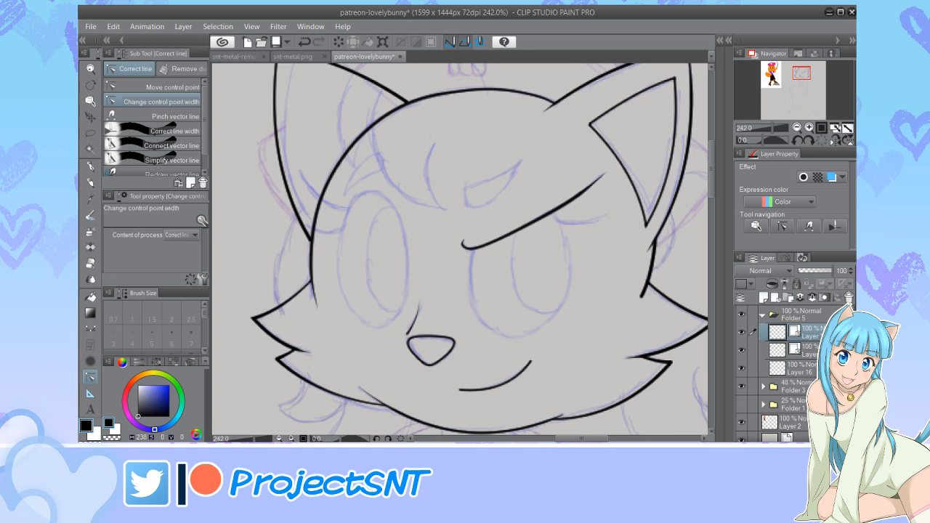
{"action": "key", "text": "u"}
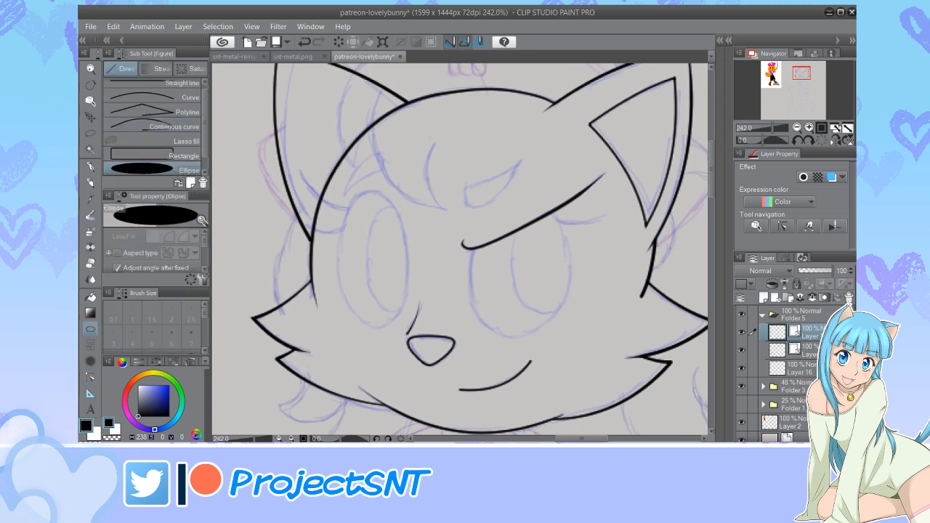
{"action": "mouse_move", "coordinate": [462, 171]}
{"action": "left_mouse_down"}
{"action": "mouse_move", "coordinate": [542, 336]}
{"action": "mouse_move", "coordinate": [582, 338]}
{"action": "mouse_move", "coordinate": [571, 337]}
{"action": "left_mouse_up"}
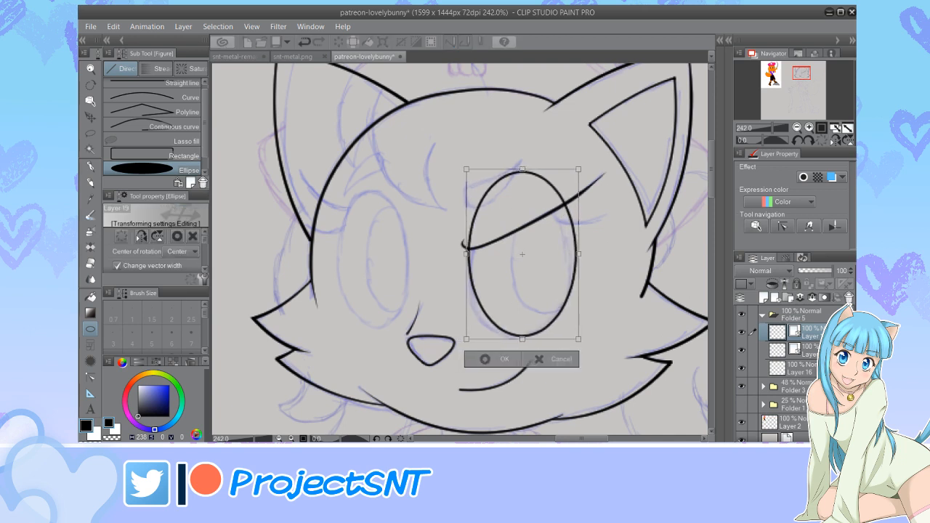
{"action": "left_click_drag", "start_coordinate": [578, 254], "coordinate": [573, 255]}
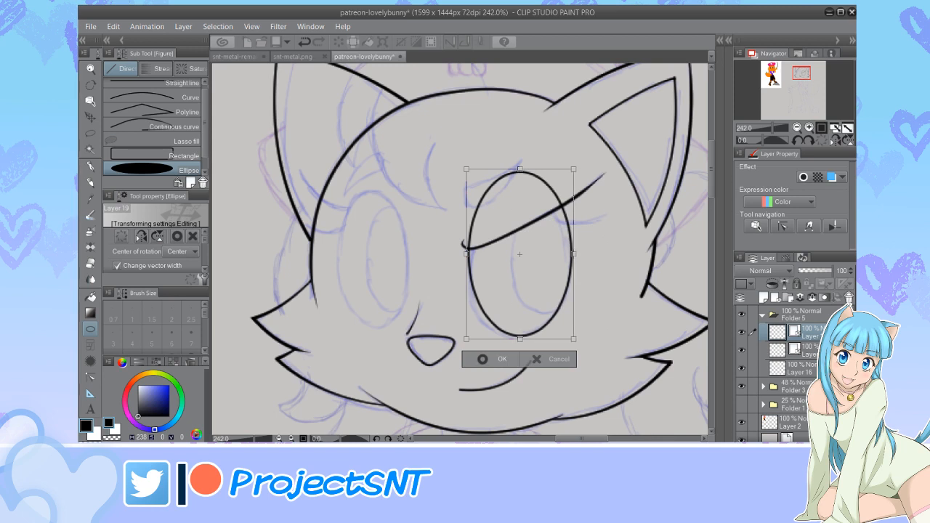
{"action": "key", "text": "Return"}
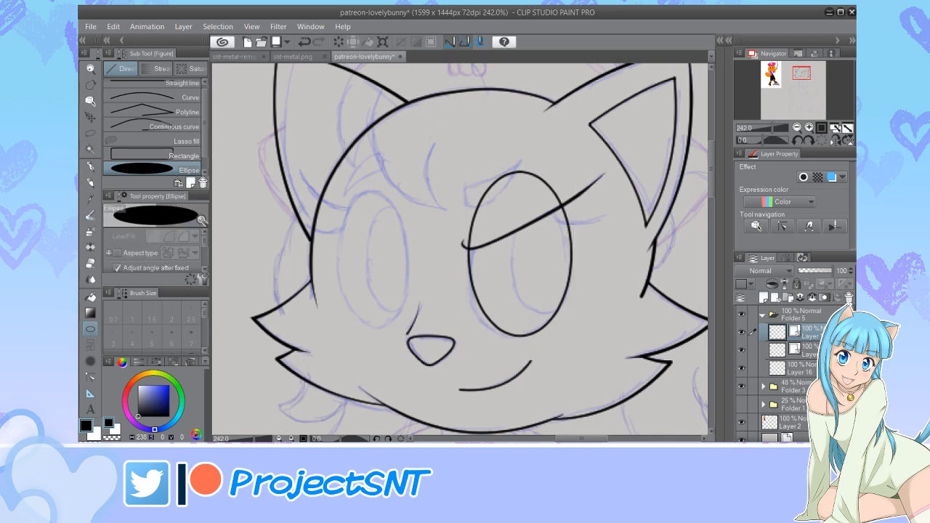
{"action": "key", "text": "e"}
{"action": "left_click", "coordinate": [501, 177]}
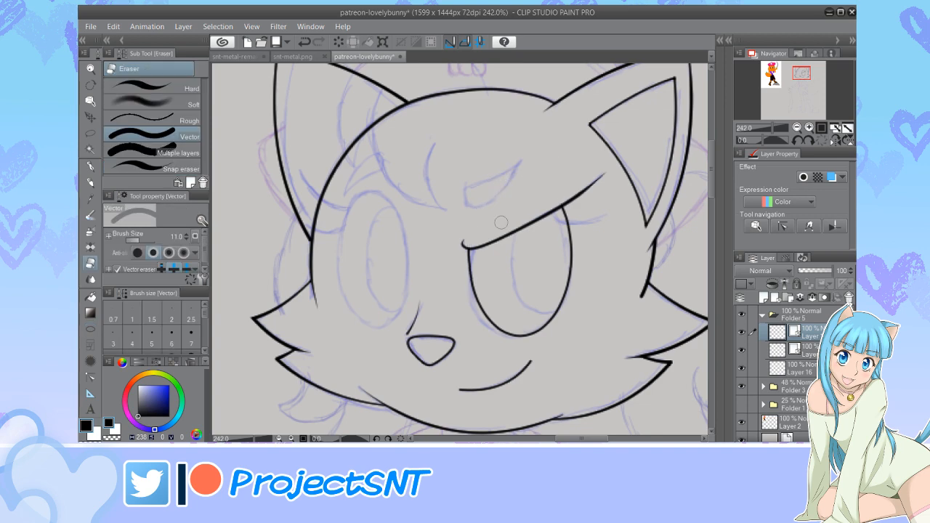
Draw a short curved lash off the right eye's upper outer edge with a size 5 Curve line
{"action": "scroll", "coordinate": [618, 312], "scroll_direction": "up", "scroll_amount": 1}
{"action": "scroll", "coordinate": [601, 207], "scroll_direction": "up", "scroll_amount": 5}
{"action": "scroll", "coordinate": [375, 280], "scroll_direction": "down", "scroll_amount": 8}
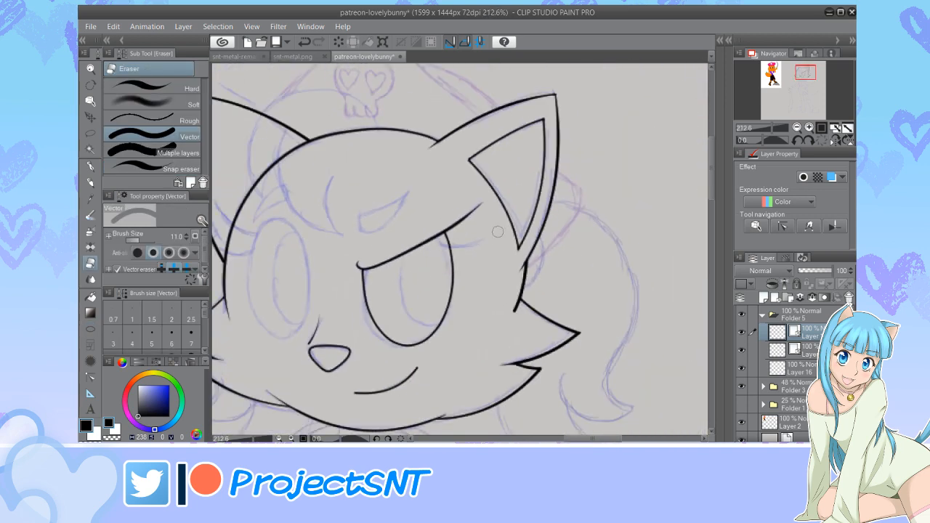
{"action": "scroll", "coordinate": [466, 243], "scroll_direction": "up", "scroll_amount": 6}
{"action": "key", "text": "u"}
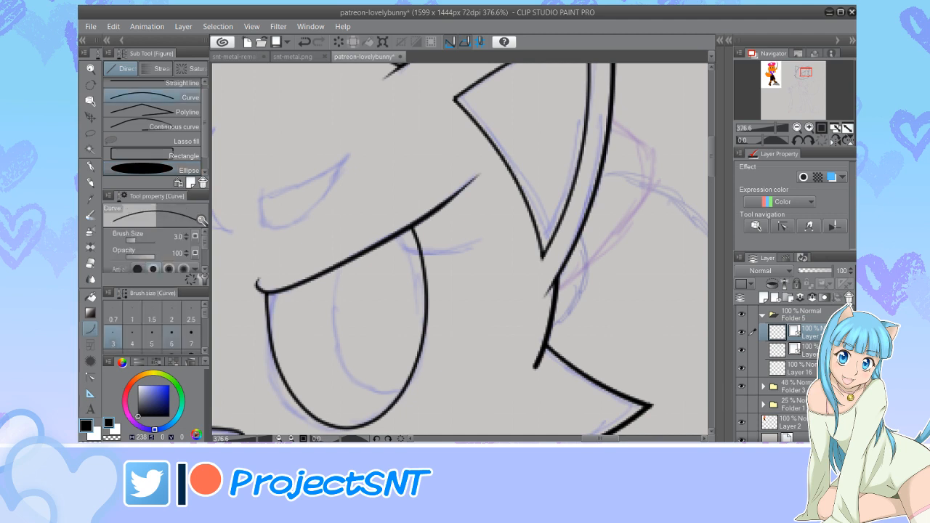
{"action": "key", "text": "bracketright"}
{"action": "key", "text": "bracketright"}
{"action": "left_click_drag", "start_coordinate": [496, 234], "coordinate": [406, 244]}
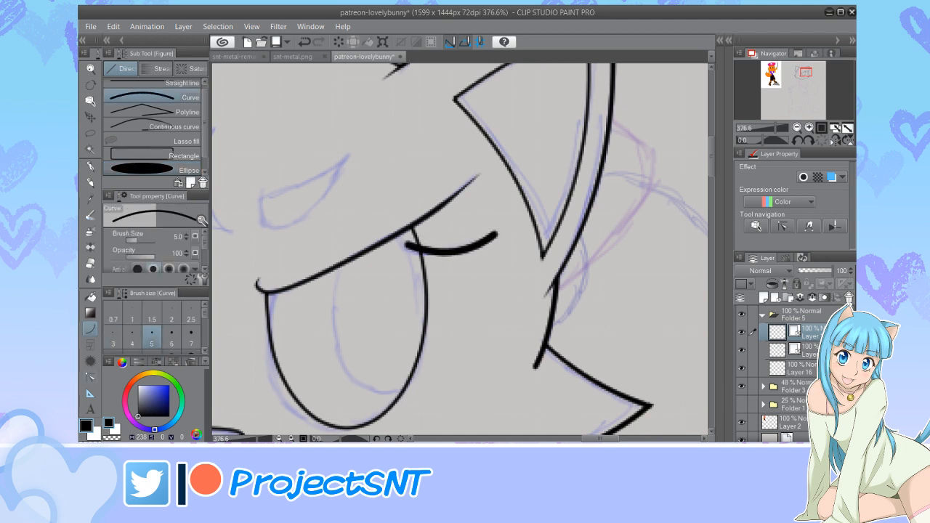
Taper the lash's outer tip with Change control point width and erase its end that crosses inside the eye outline
{"action": "key", "text": "y"}
{"action": "left_click_drag", "start_coordinate": [494, 234], "coordinate": [465, 237]}
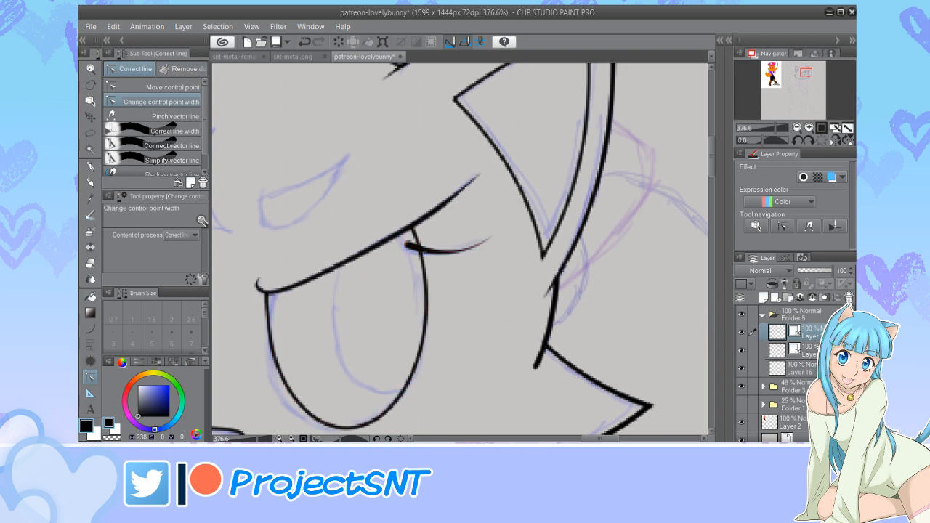
{"action": "key", "text": "e"}
{"action": "scroll", "coordinate": [552, 229], "scroll_direction": "down", "scroll_amount": 2}
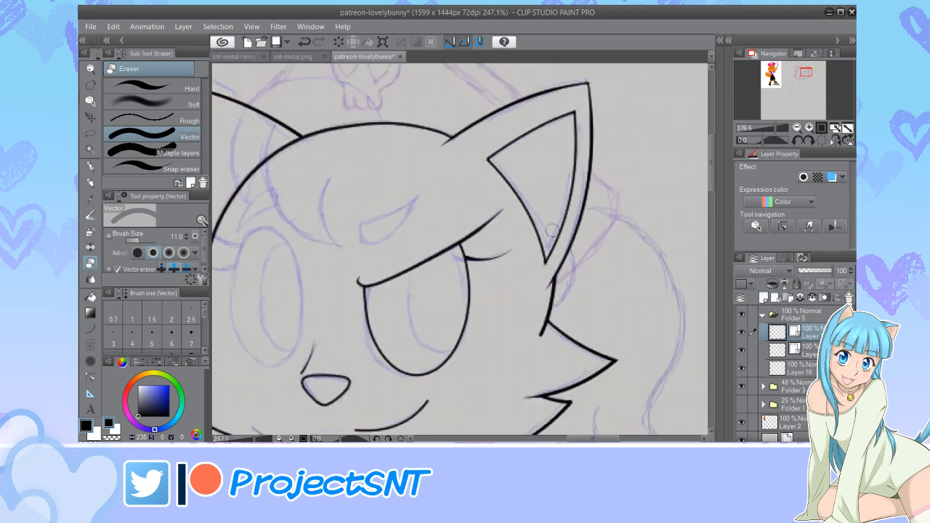
Merge the right eye's layer into the line art layer below and toggle the merged layer's visibility to compare with the sketch
{"action": "scroll", "coordinate": [552, 230], "scroll_direction": "down", "scroll_amount": 8}
{"action": "scroll", "coordinate": [356, 280], "scroll_direction": "up", "scroll_amount": 5}
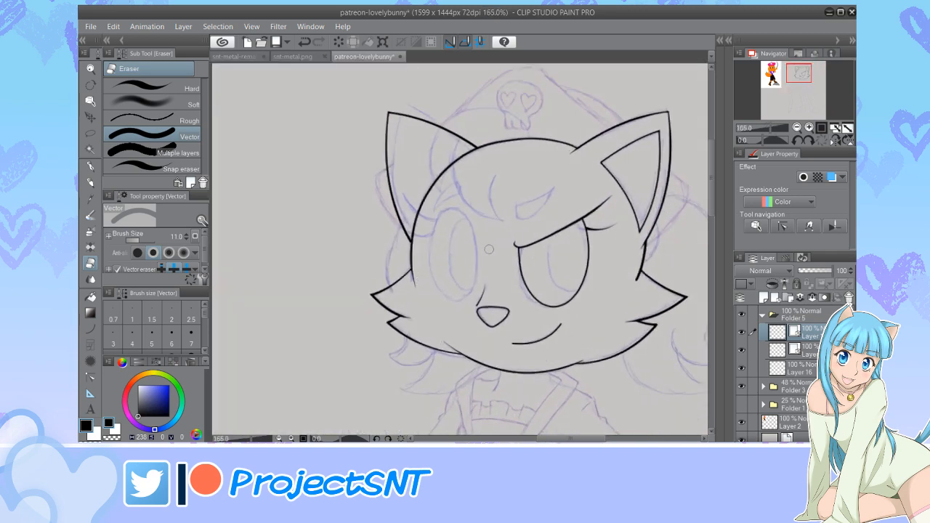
{"action": "scroll", "coordinate": [489, 249], "scroll_direction": "up", "scroll_amount": 1}
{"action": "key", "text": "ctrl+e"}
{"action": "left_click", "coordinate": [741, 332]}
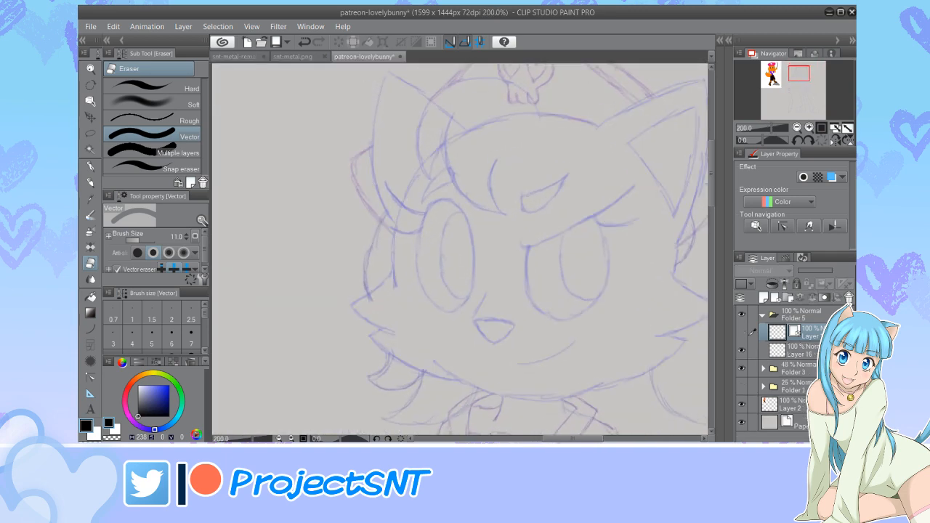
{"action": "left_click", "coordinate": [741, 332]}
Adjust the upper inner end of the right eye's outline beneath the lid with Move control point
{"action": "key", "text": "y"}
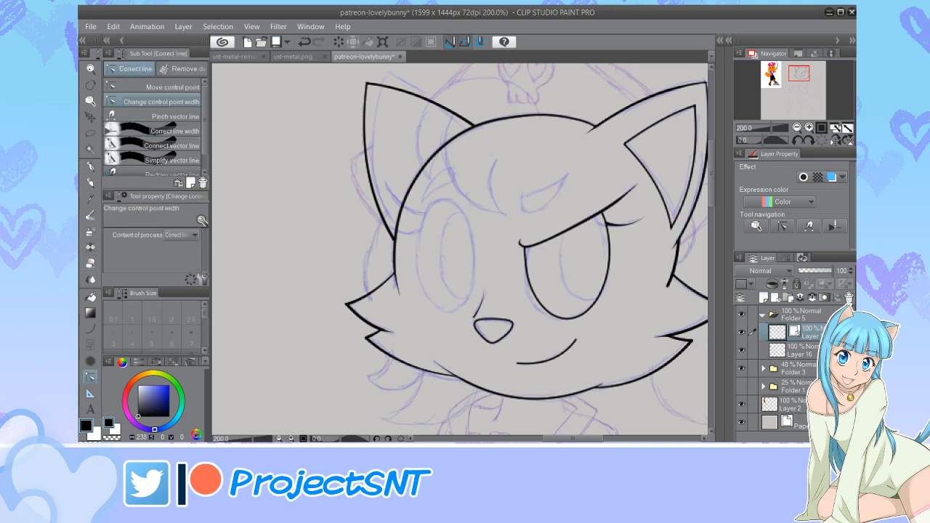
{"action": "left_click", "coordinate": [160, 87]}
{"action": "scroll", "coordinate": [541, 249], "scroll_direction": "up", "scroll_amount": 6}
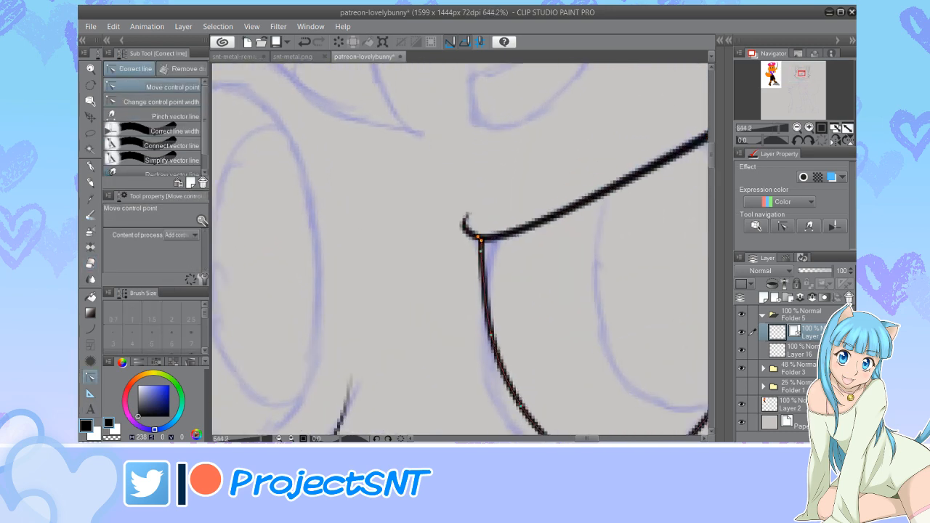
{"action": "left_click_drag", "start_coordinate": [481, 239], "coordinate": [486, 270]}
{"action": "scroll", "coordinate": [429, 300], "scroll_direction": "down", "scroll_amount": 3}
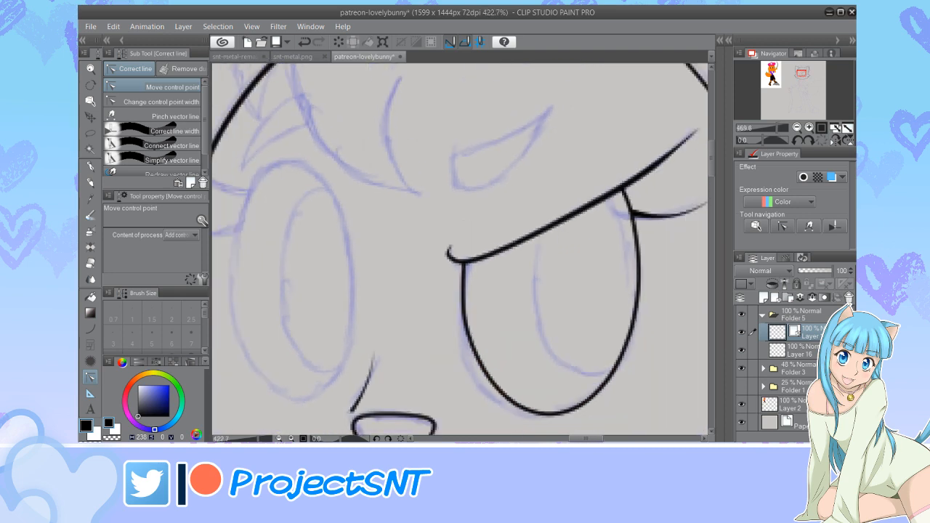
Nudge the lower inner and bottom control points of the right eye's outline closer to the sketched curve
{"action": "scroll", "coordinate": [462, 319], "scroll_direction": "up", "scroll_amount": 2}
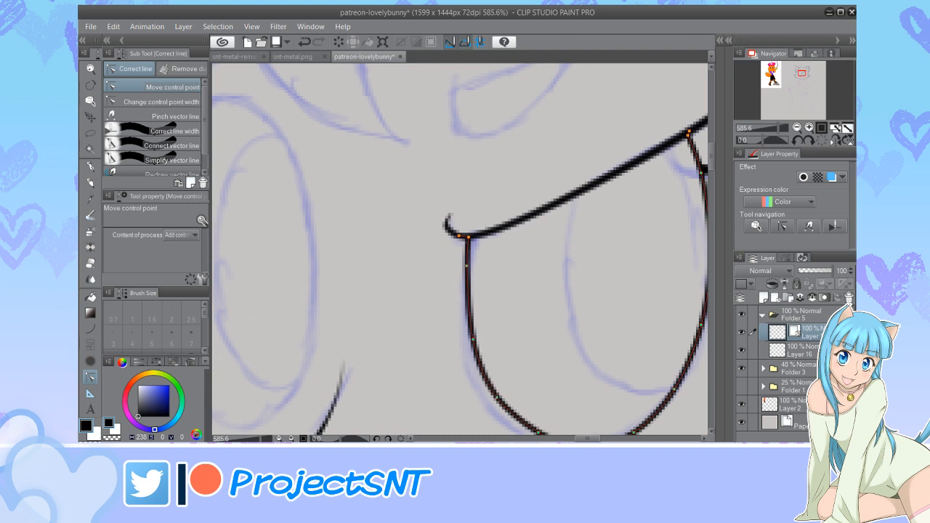
{"action": "scroll", "coordinate": [398, 290], "scroll_direction": "down", "scroll_amount": 2}
{"action": "scroll", "coordinate": [457, 385], "scroll_direction": "up", "scroll_amount": 1}
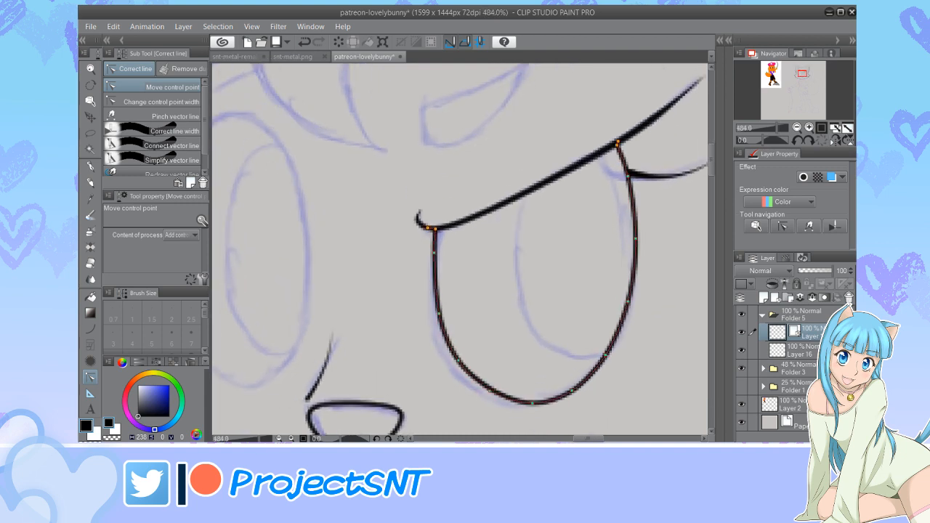
{"action": "left_click", "coordinate": [488, 391]}
{"action": "left_click_drag", "start_coordinate": [458, 361], "coordinate": [456, 361]}
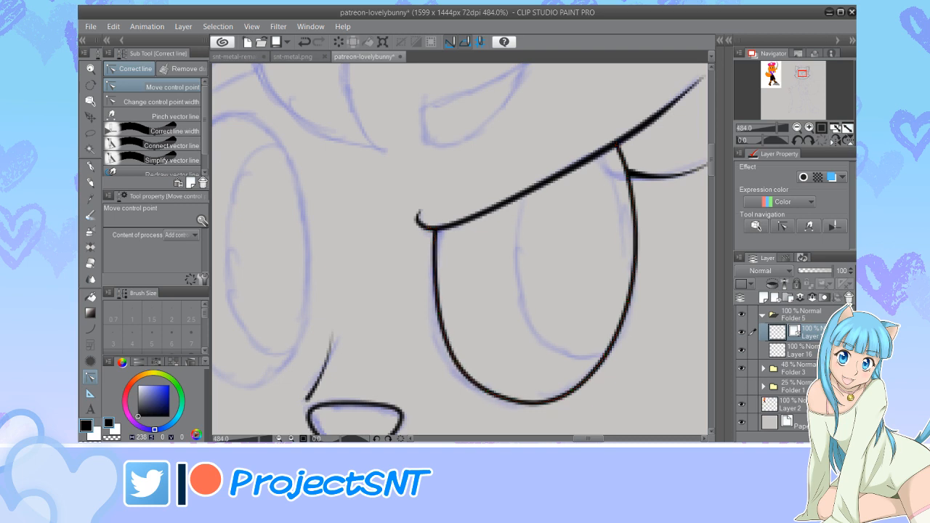
{"action": "left_click_drag", "start_coordinate": [533, 403], "coordinate": [529, 401]}
Draw the left eye's outline as a tall ellipse on a new vector layer and fit it over the sketched eye
{"action": "scroll", "coordinate": [581, 356], "scroll_direction": "down", "scroll_amount": 12}
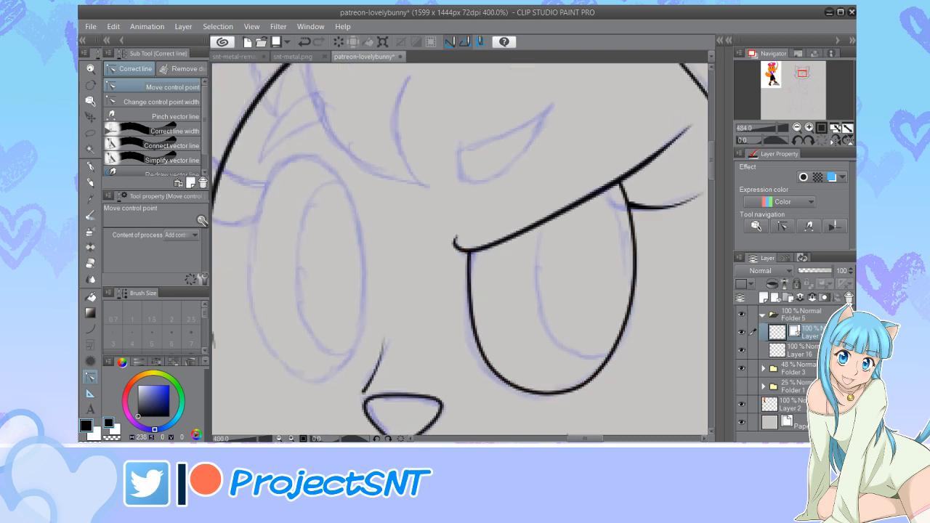
{"action": "scroll", "coordinate": [433, 330], "scroll_direction": "up", "scroll_amount": 5}
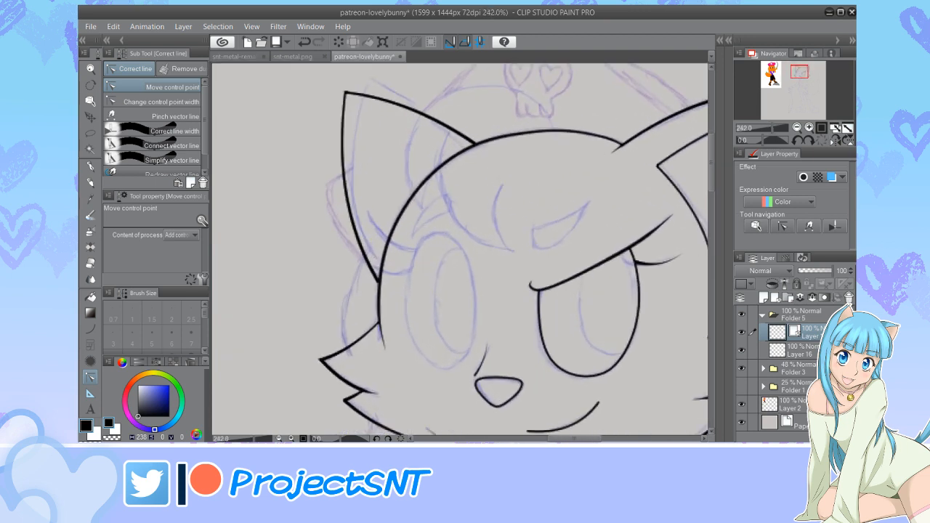
{"action": "left_click", "coordinate": [775, 297]}
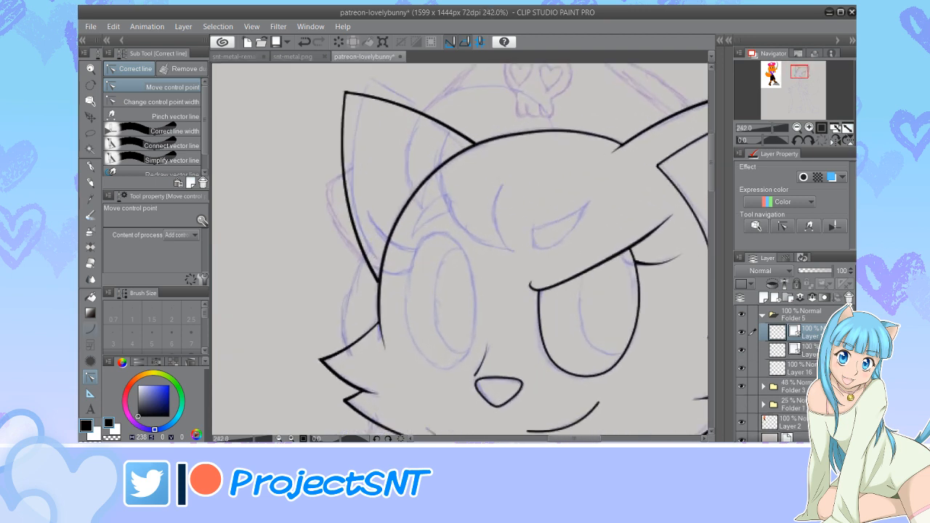
{"action": "key", "text": "u"}
{"action": "left_click_drag", "start_coordinate": [400, 231], "coordinate": [456, 340]}
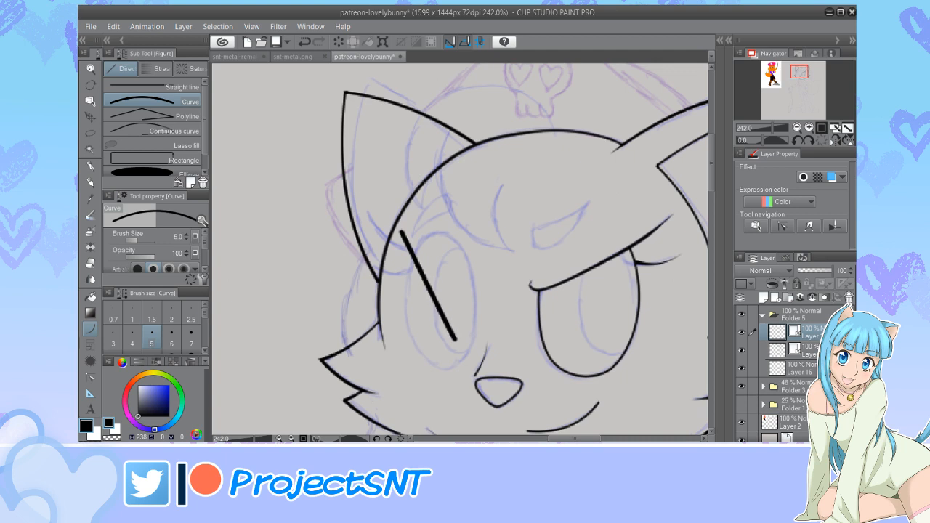
{"action": "key", "text": "Escape"}
{"action": "left_click", "coordinate": [153, 173]}
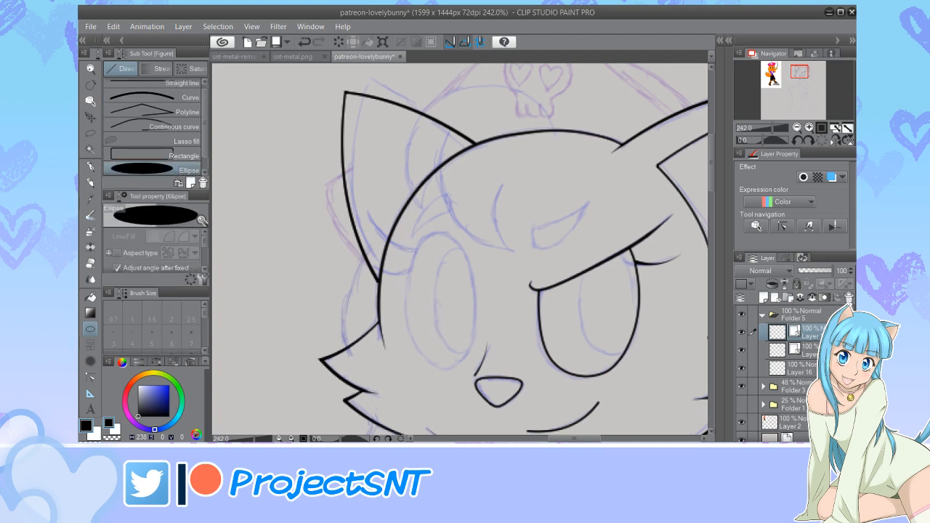
{"action": "left_click_drag", "start_coordinate": [401, 227], "coordinate": [475, 367]}
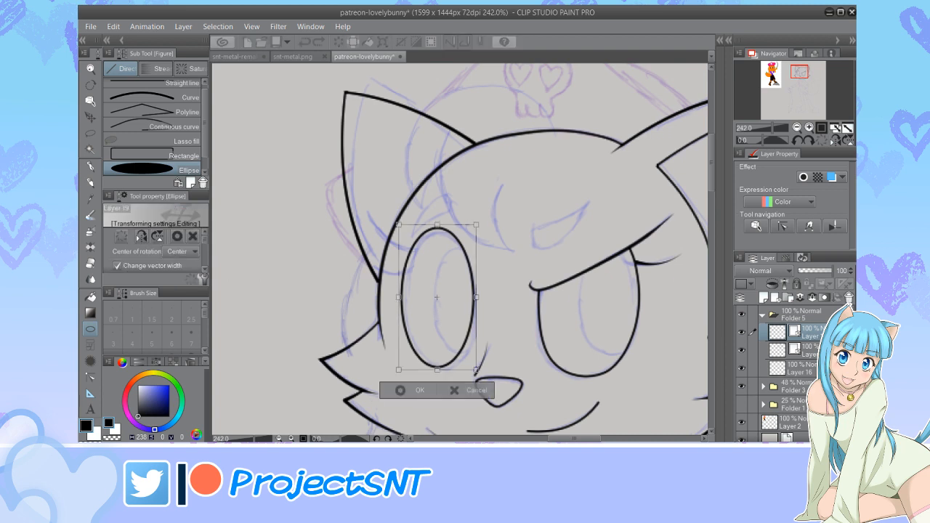
{"action": "left_click_drag", "start_coordinate": [476, 370], "coordinate": [480, 372]}
{"action": "key", "text": "Return"}
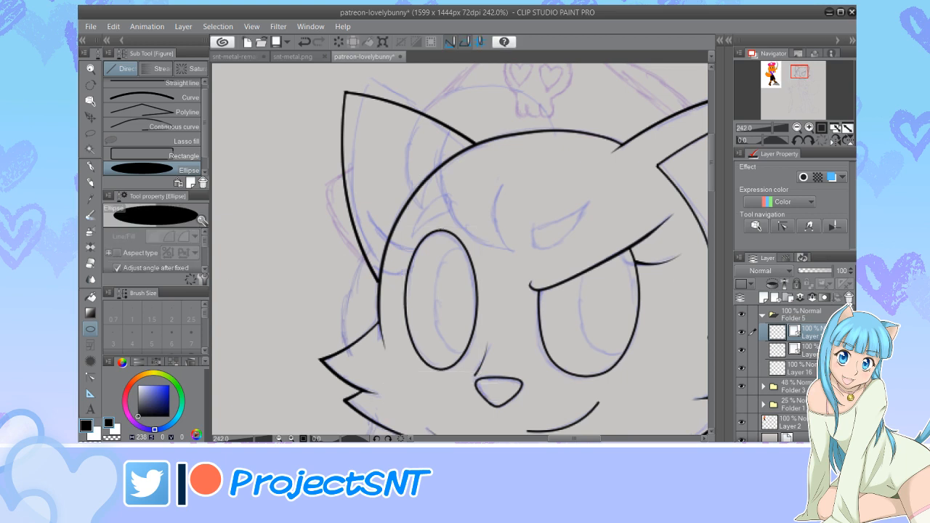
Draw two curved eyelashes at the outer side of the left-hand eye with the Curve tool at brush size 5
{"action": "scroll", "coordinate": [303, 221], "scroll_direction": "up", "scroll_amount": 4}
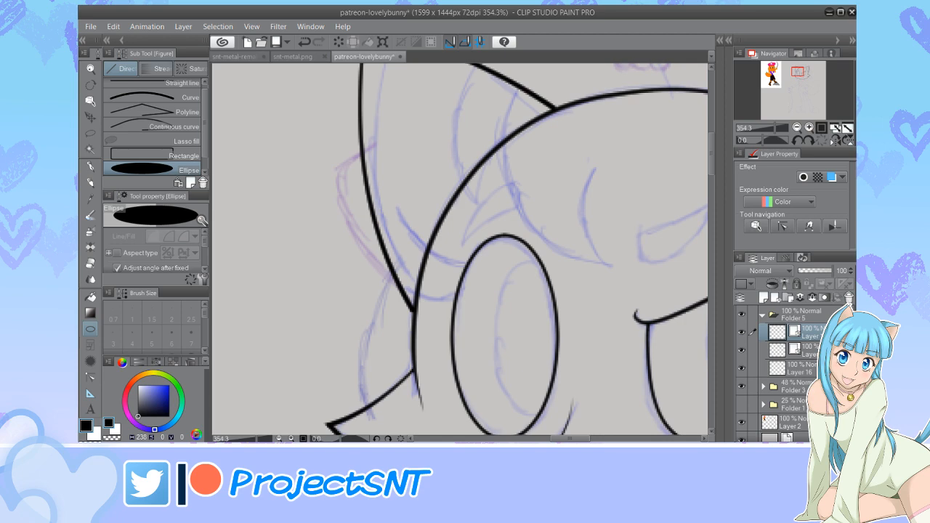
{"action": "left_click", "coordinate": [156, 98]}
{"action": "scroll", "coordinate": [302, 267], "scroll_direction": "down", "scroll_amount": 8}
{"action": "scroll", "coordinate": [373, 281], "scroll_direction": "up", "scroll_amount": 5}
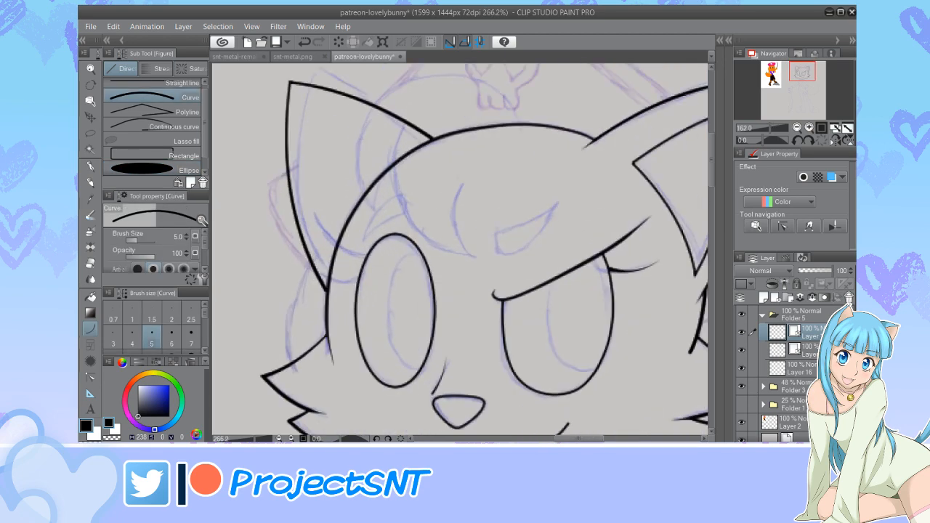
{"action": "scroll", "coordinate": [369, 267], "scroll_direction": "up", "scroll_amount": 3}
{"action": "mouse_move", "coordinate": [294, 195]}
{"action": "left_mouse_down"}
{"action": "mouse_move", "coordinate": [388, 250]}
{"action": "mouse_move", "coordinate": [289, 271]}
{"action": "left_mouse_up"}
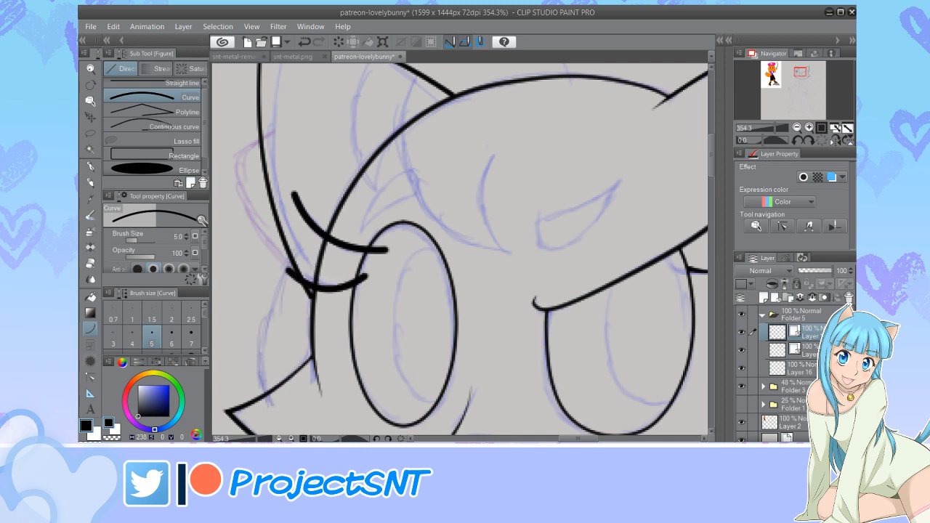
Taper the outer tips of both new eyelashes by reducing the width of their end control points
{"action": "left_click", "coordinate": [90, 377]}
{"action": "left_click", "coordinate": [160, 101]}
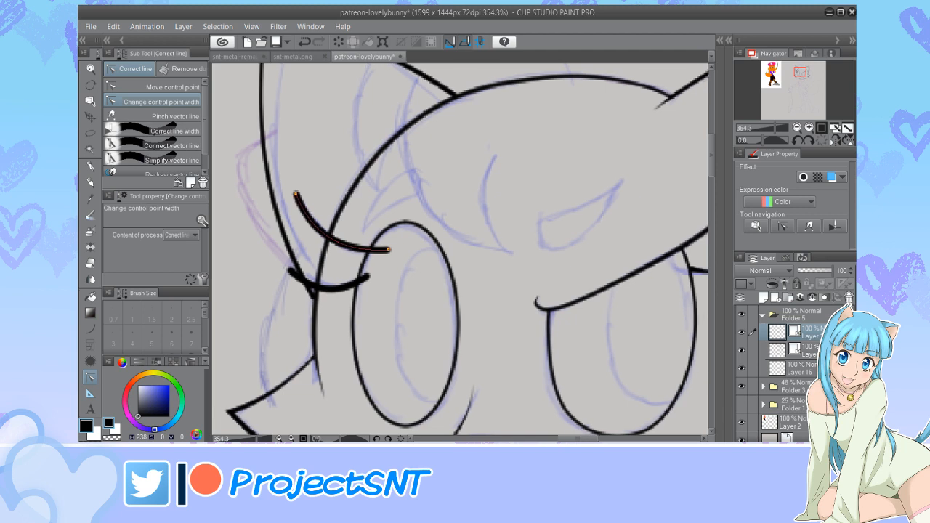
{"action": "left_click_drag", "start_coordinate": [296, 194], "coordinate": [273, 194]}
{"action": "left_click_drag", "start_coordinate": [295, 271], "coordinate": [274, 270]}
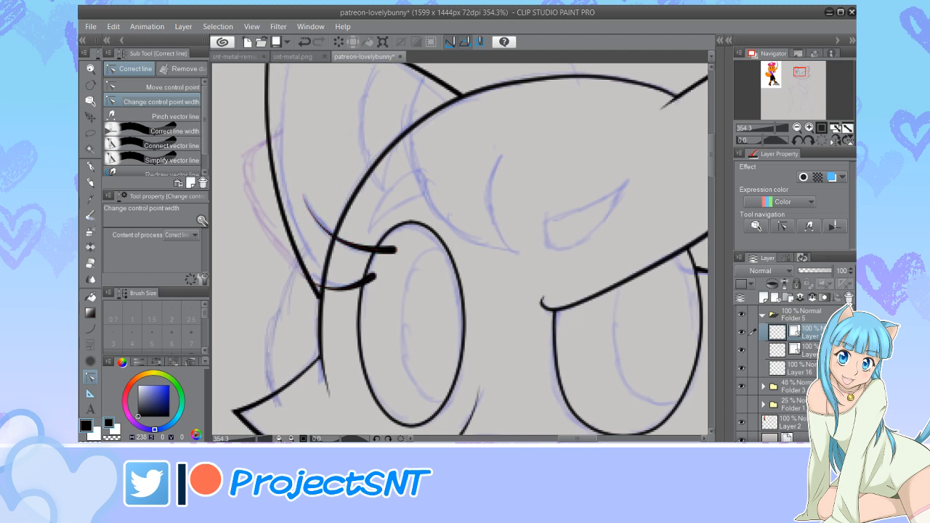
Erase the inner ends of the two eyelashes where they overlap the left-hand eye, using the Vector eraser
{"action": "key", "text": "e"}
{"action": "left_click", "coordinate": [376, 280]}
{"action": "left_click", "coordinate": [402, 249]}
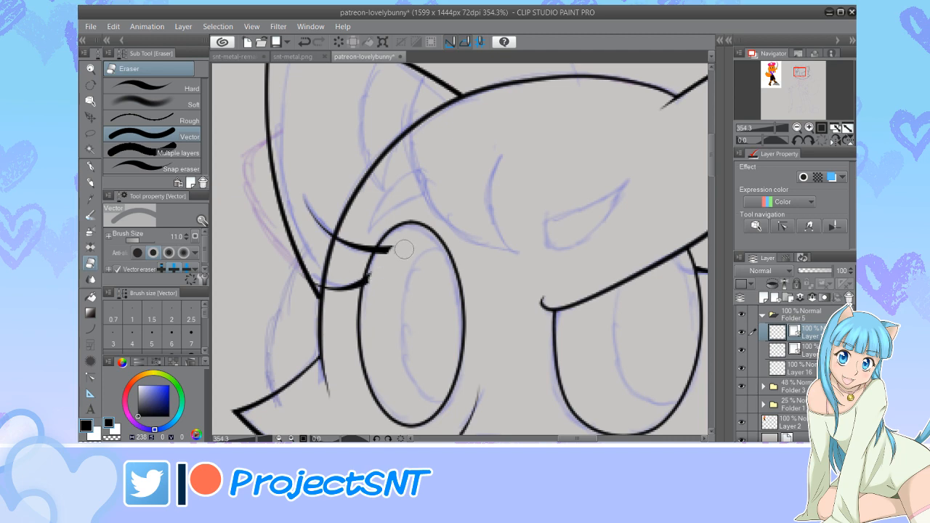
Examine the inked head, ears and facial features against the underlying sketch
{"action": "scroll", "coordinate": [338, 259], "scroll_direction": "down", "scroll_amount": 3}
{"action": "scroll", "coordinate": [338, 259], "scroll_direction": "down", "scroll_amount": 5}
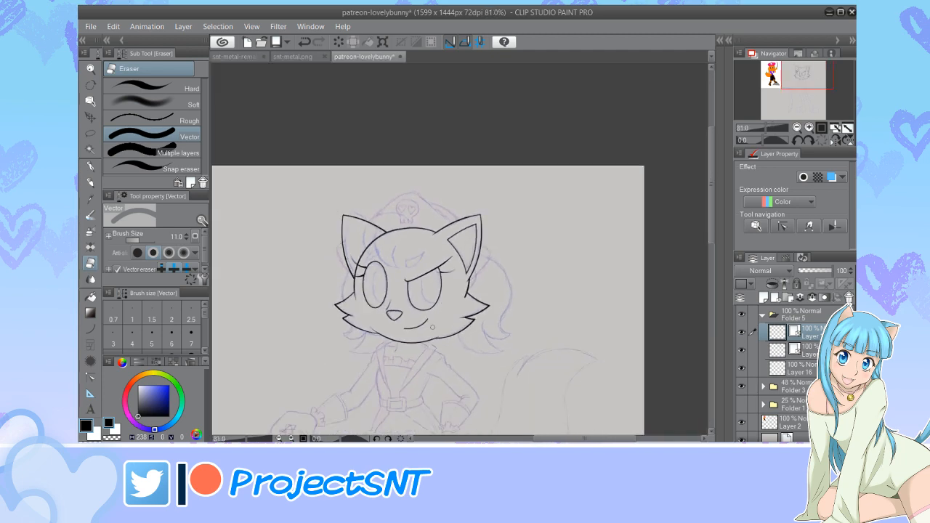
{"action": "scroll", "coordinate": [375, 274], "scroll_direction": "up", "scroll_amount": 1}
{"action": "scroll", "coordinate": [375, 273], "scroll_direction": "up", "scroll_amount": 3}
{"action": "scroll", "coordinate": [385, 262], "scroll_direction": "down", "scroll_amount": 1}
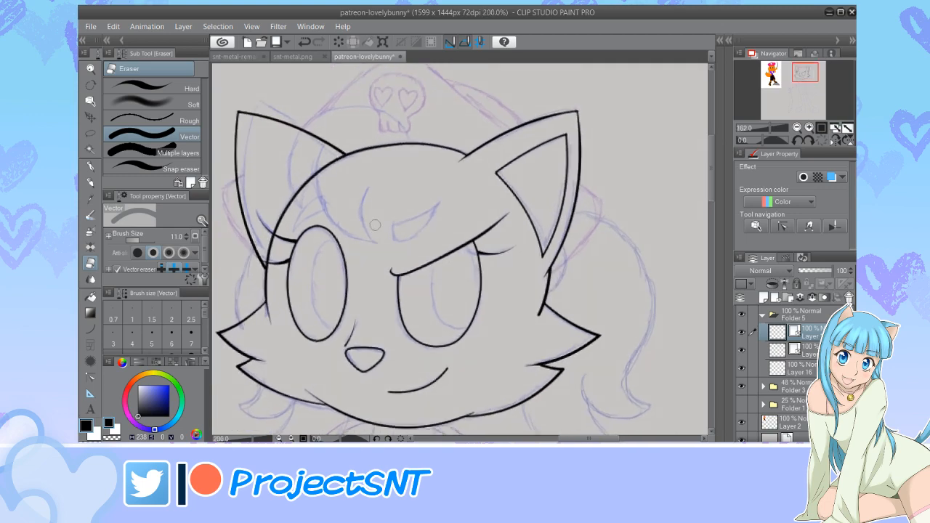
{"action": "scroll", "coordinate": [396, 253], "scroll_direction": "up", "scroll_amount": 3}
{"action": "scroll", "coordinate": [396, 252], "scroll_direction": "down", "scroll_amount": 3}
{"action": "scroll", "coordinate": [396, 258], "scroll_direction": "up", "scroll_amount": 4}
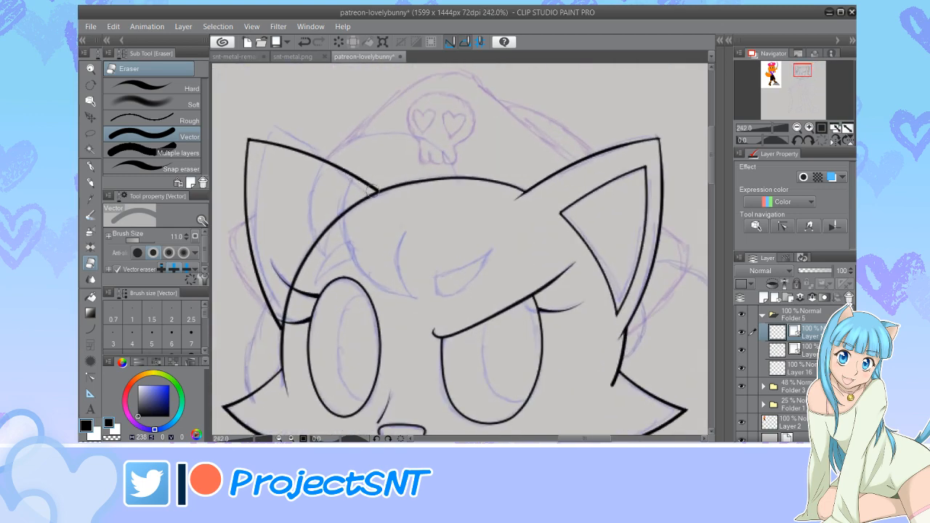
Set the Curve brush size to 4, merge the active line layer with the layer below, and check the merged layer's visibility
{"action": "key", "text": "u"}
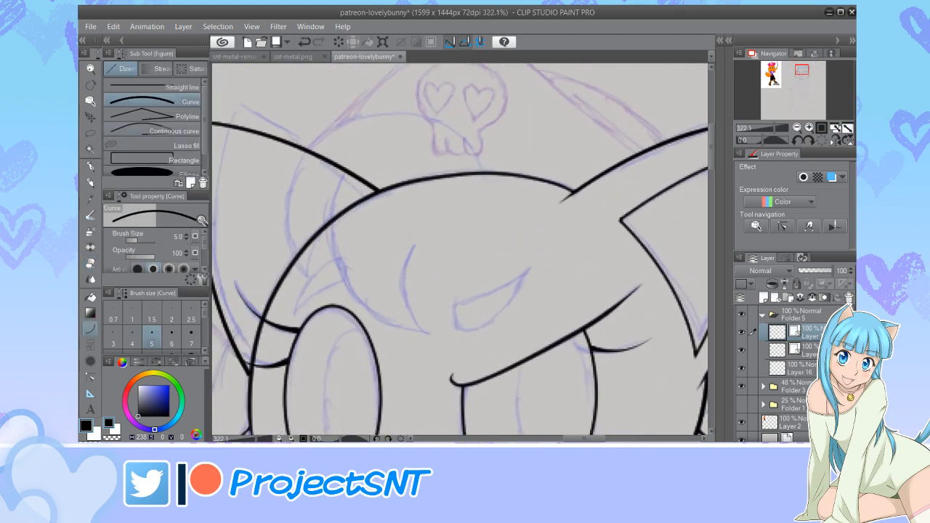
{"action": "key", "text": "bracketleft"}
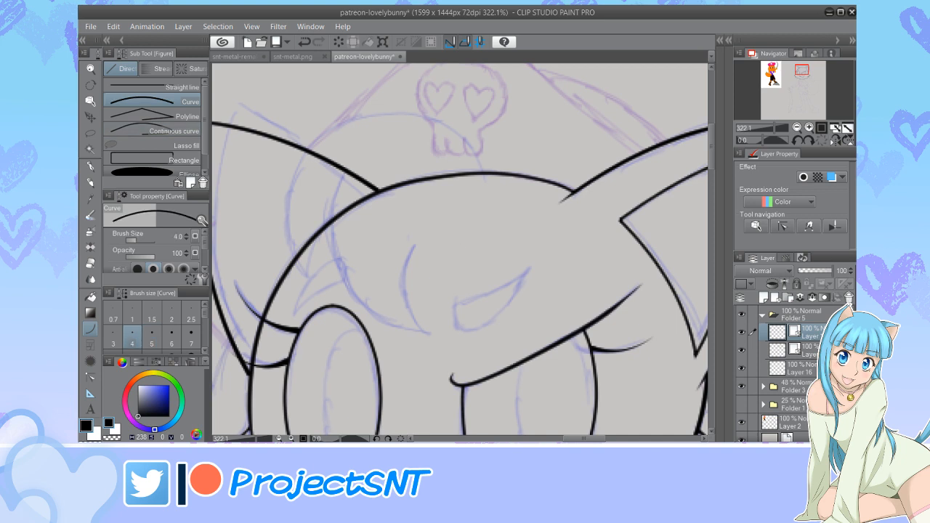
{"action": "left_click", "coordinate": [812, 297]}
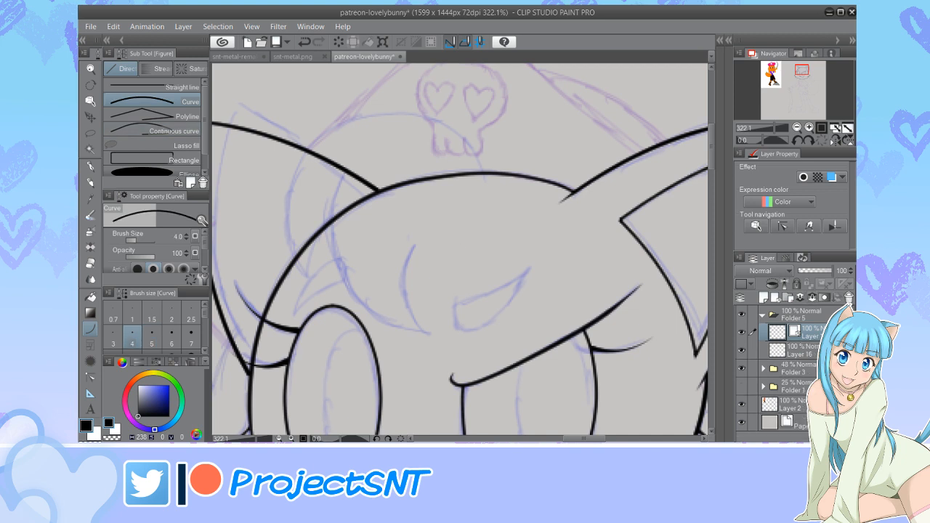
{"action": "left_click", "coordinate": [741, 332]}
{"action": "left_click", "coordinate": [741, 332]}
Try to trace the upper edge of the right-hand eyebrow with a single curve at brush size 4, and undo it
{"action": "scroll", "coordinate": [460, 249], "scroll_direction": "down", "scroll_amount": 1}
{"action": "scroll", "coordinate": [508, 291], "scroll_direction": "up", "scroll_amount": 6}
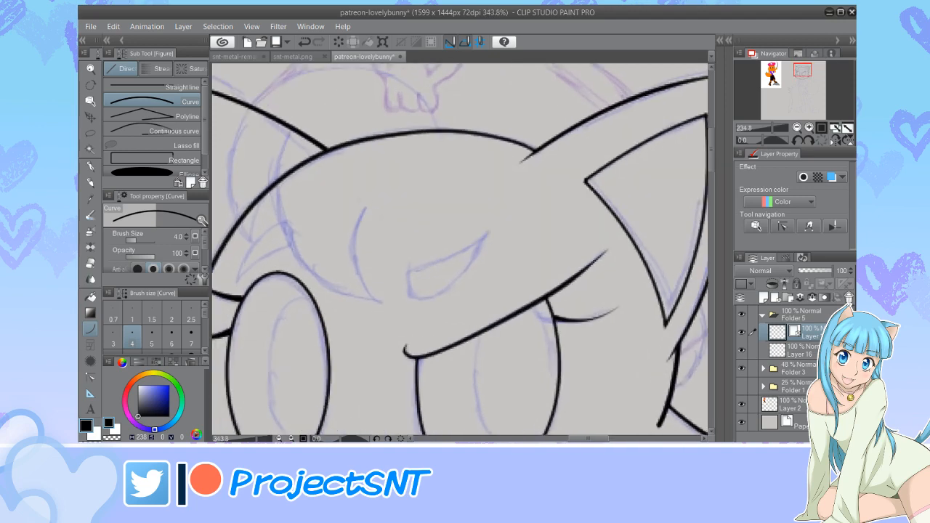
{"action": "left_click", "coordinate": [156, 131]}
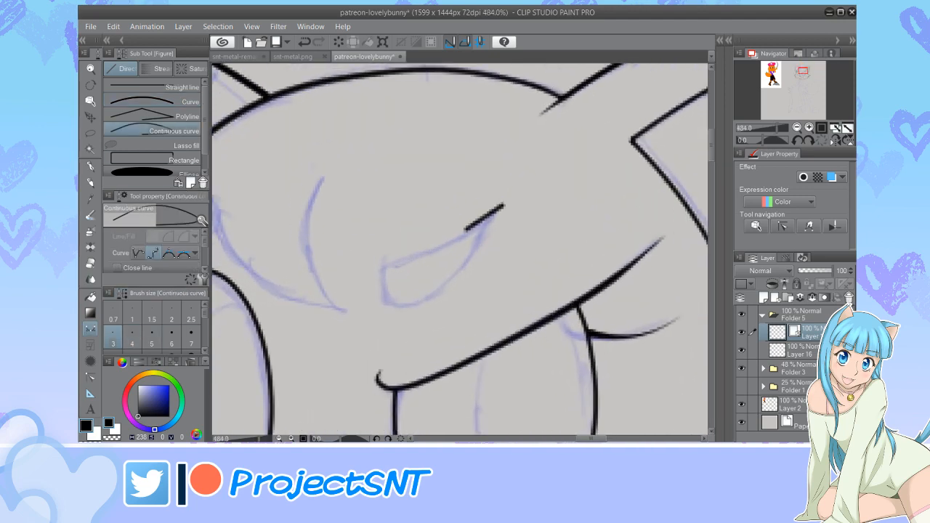
{"action": "left_click", "coordinate": [167, 101]}
{"action": "left_click_drag", "start_coordinate": [507, 204], "coordinate": [377, 262]}
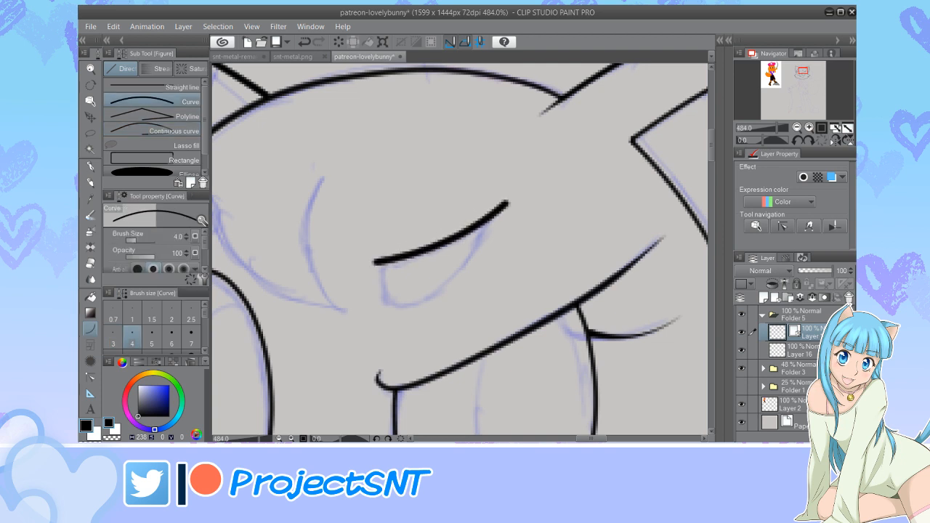
{"action": "left_click", "coordinate": [156, 130]}
{"action": "left_click", "coordinate": [304, 42]}
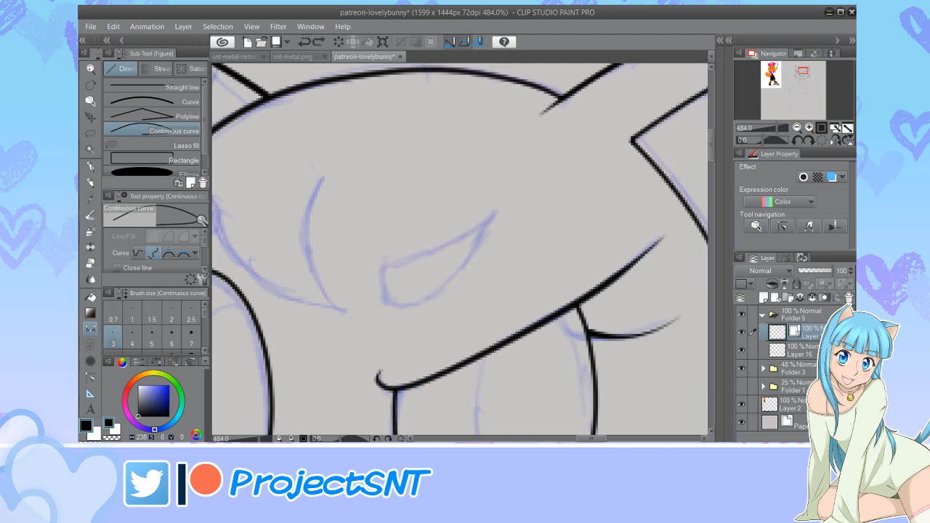
Trace the whole outline of the right-hand eyebrow as a teardrop with the Continuous curve tool at brush size 3
{"action": "left_click", "coordinate": [501, 205]}
{"action": "left_click", "coordinate": [447, 242]}
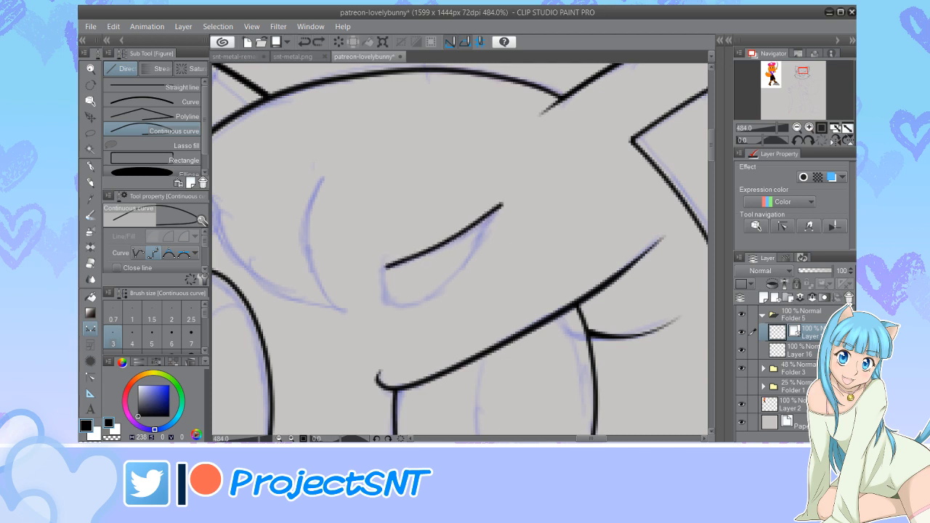
{"action": "left_click", "coordinate": [385, 268]}
{"action": "left_click", "coordinate": [382, 294]}
{"action": "left_click", "coordinate": [405, 306]}
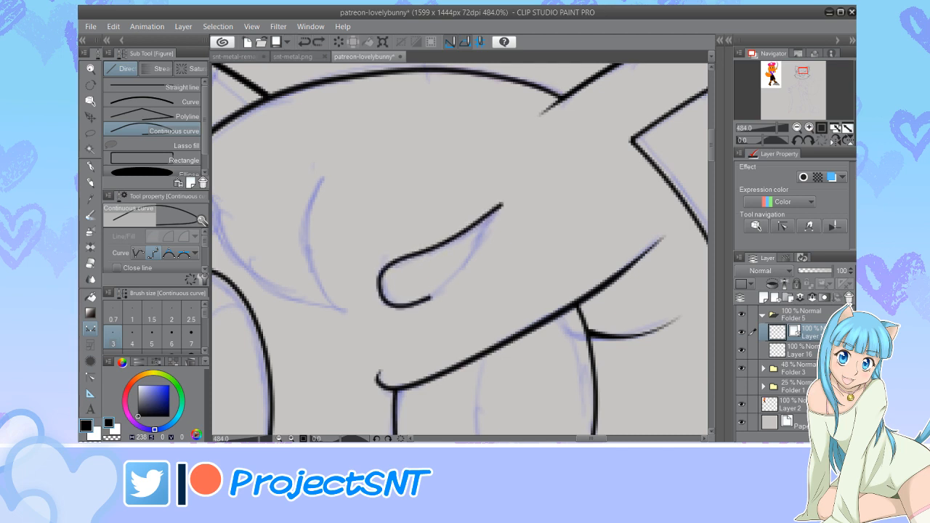
{"action": "left_click", "coordinate": [431, 296]}
{"action": "left_click", "coordinate": [468, 268]}
{"action": "left_click", "coordinate": [499, 205]}
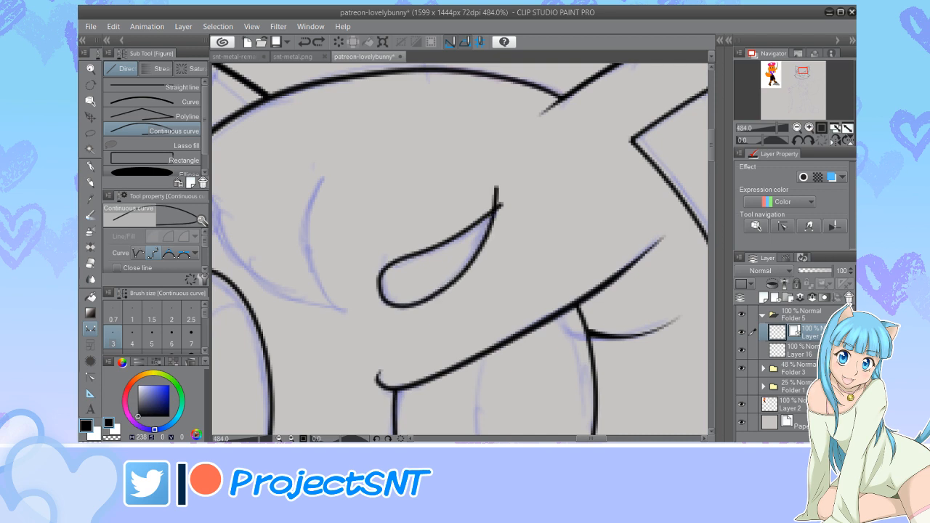
Refine the rounded end of the right-hand eyebrow by moving its control points closer to the sketch
{"action": "left_click", "coordinate": [91, 377]}
{"action": "left_click", "coordinate": [153, 86]}
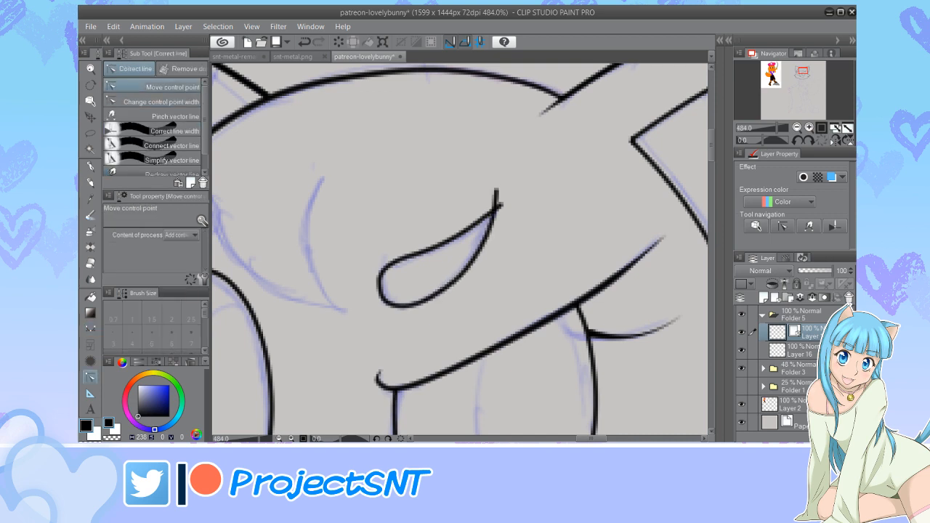
{"action": "scroll", "coordinate": [367, 298], "scroll_direction": "up", "scroll_amount": 3}
{"action": "left_click_drag", "start_coordinate": [387, 298], "coordinate": [412, 311]}
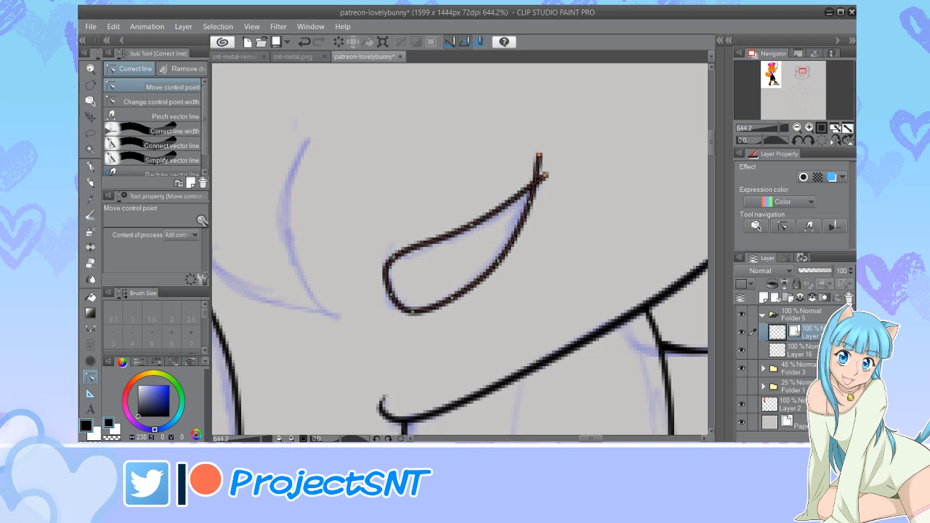
Erase the crossing line ends beyond the pointed tip of the right-hand eyebrow with the Vector eraser
{"action": "key", "text": "e"}
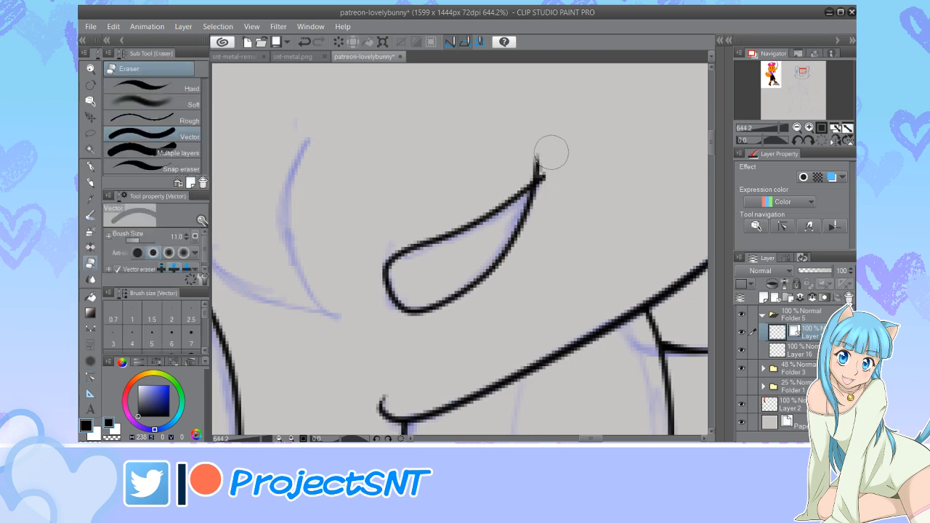
{"action": "left_click_drag", "start_coordinate": [550, 151], "coordinate": [542, 148]}
{"action": "left_click", "coordinate": [555, 170]}
Trace the left-hand eyebrow outline with the Continuous curve tool and adjust the control point at its rounded end
{"action": "scroll", "coordinate": [583, 258], "scroll_direction": "down", "scroll_amount": 6}
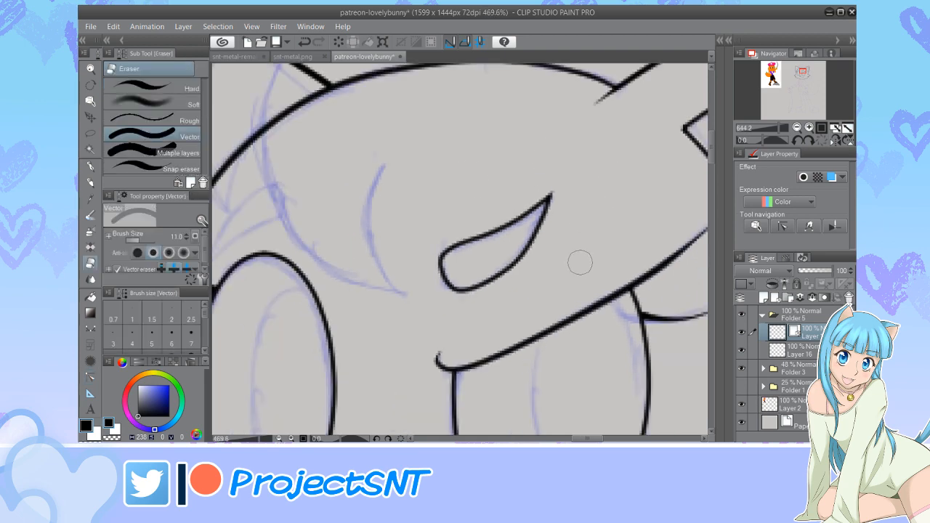
{"action": "scroll", "coordinate": [262, 271], "scroll_direction": "up", "scroll_amount": 2}
{"action": "key", "text": "u"}
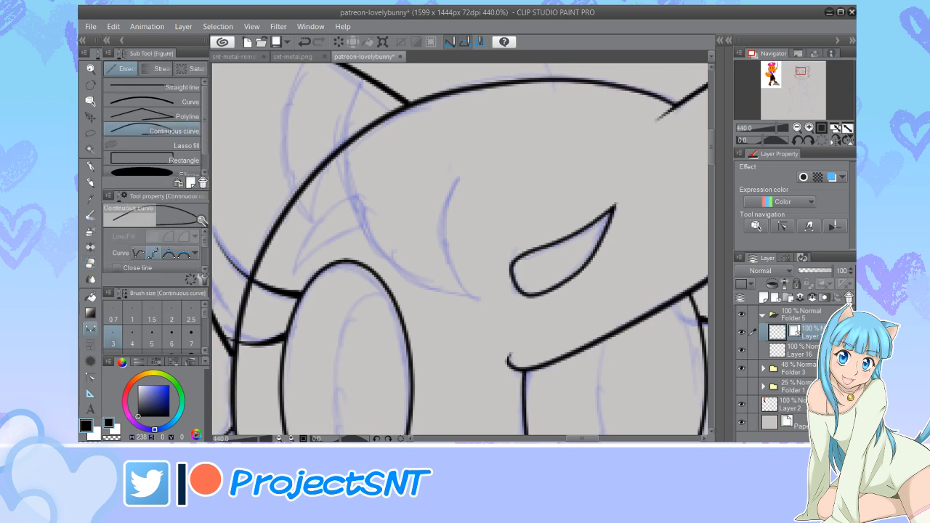
{"action": "scroll", "coordinate": [351, 222], "scroll_direction": "up", "scroll_amount": 2}
{"action": "mouse_move", "coordinate": [260, 314]}
{"action": "left_mouse_down"}
{"action": "mouse_move", "coordinate": [282, 280]}
{"action": "mouse_move", "coordinate": [382, 227]}
{"action": "mouse_move", "coordinate": [385, 191]}
{"action": "mouse_move", "coordinate": [356, 179]}
{"action": "mouse_move", "coordinate": [324, 207]}
{"action": "mouse_move", "coordinate": [284, 254]}
{"action": "mouse_move", "coordinate": [264, 315]}
{"action": "left_mouse_up"}
{"action": "key", "text": "y"}
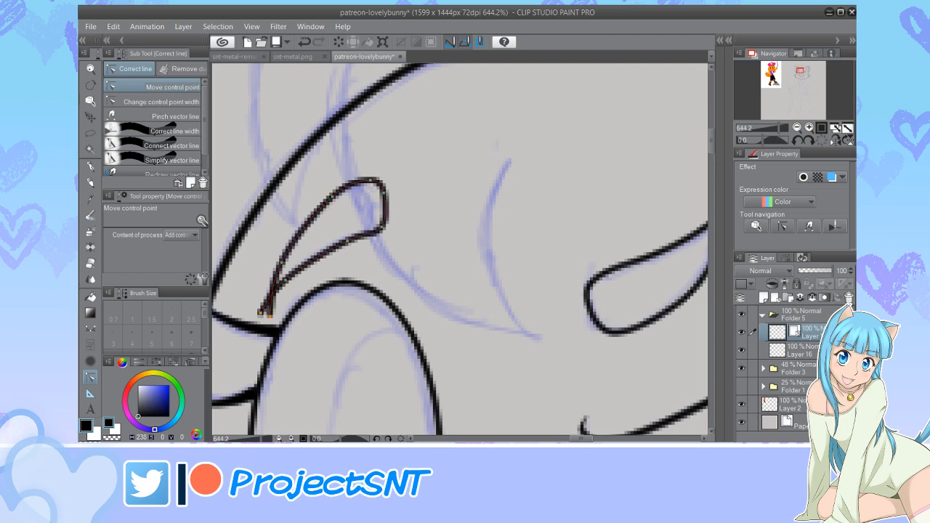
{"action": "left_click_drag", "start_coordinate": [384, 192], "coordinate": [379, 190]}
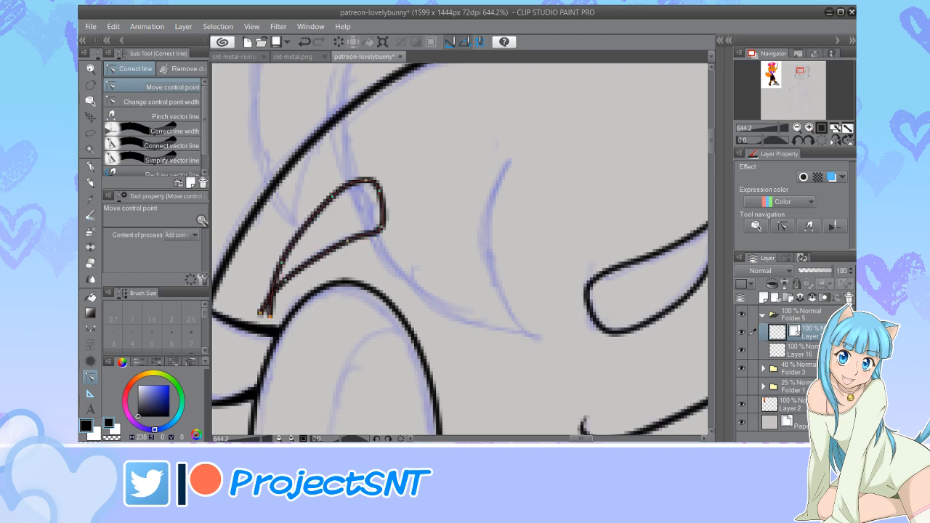
Erase the overshooting line ends at the left-hand eyebrow's pointed tip and reshape the outline near it
{"action": "scroll", "coordinate": [339, 239], "scroll_direction": "down", "scroll_amount": 5}
{"action": "scroll", "coordinate": [353, 260], "scroll_direction": "up", "scroll_amount": 2}
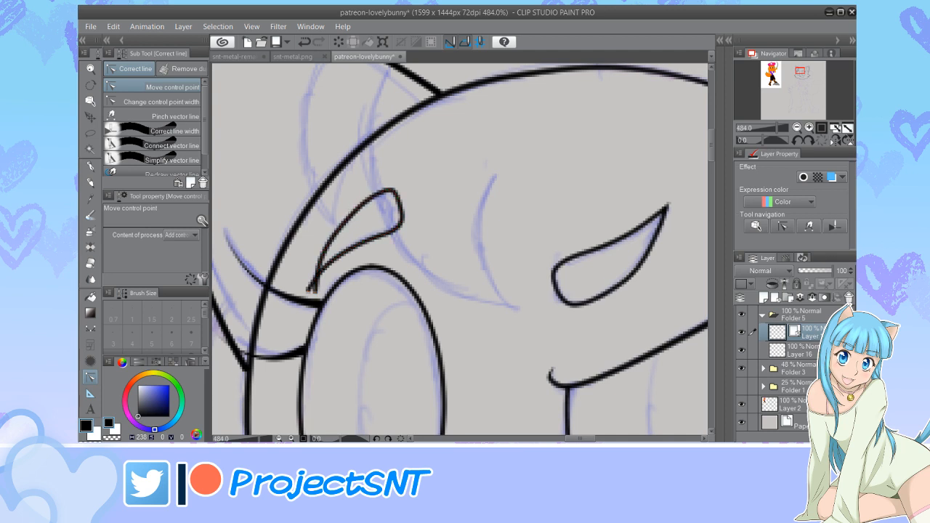
{"action": "key", "text": "e"}
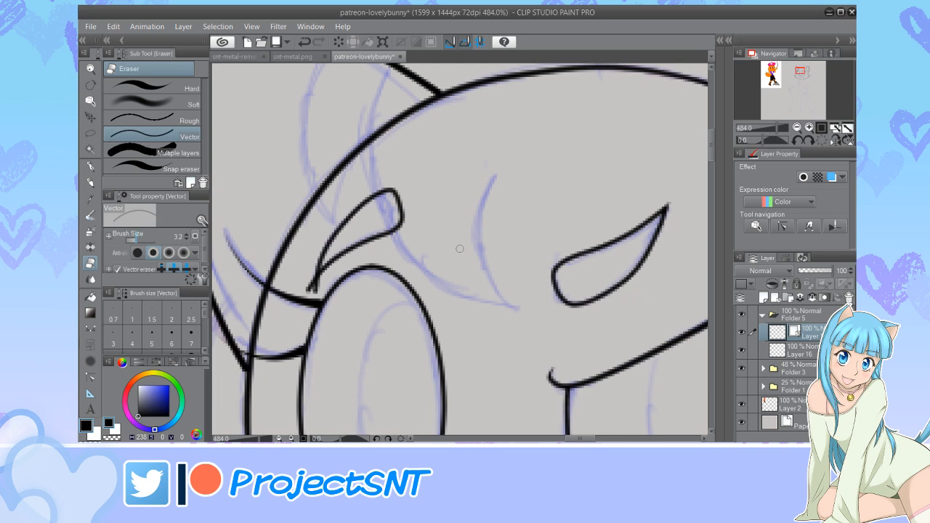
{"action": "left_click", "coordinate": [307, 288]}
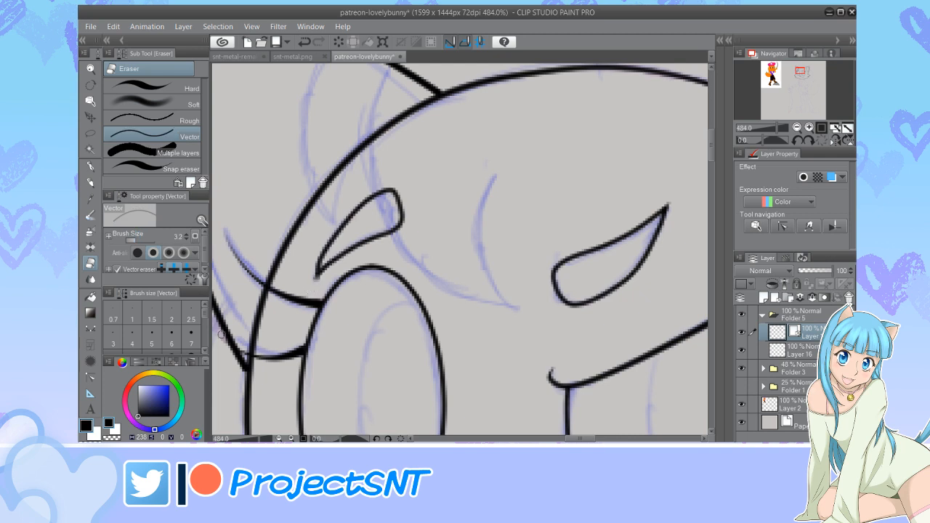
{"action": "key", "text": "y"}
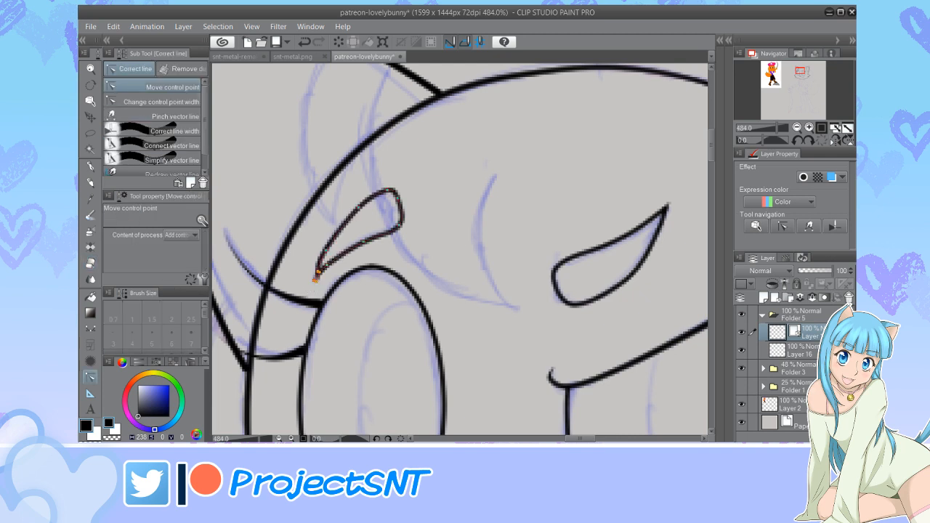
{"action": "left_click_drag", "start_coordinate": [329, 246], "coordinate": [331, 241]}
Save the drawing with the finished eyebrows
{"action": "scroll", "coordinate": [338, 265], "scroll_direction": "down", "scroll_amount": 18}
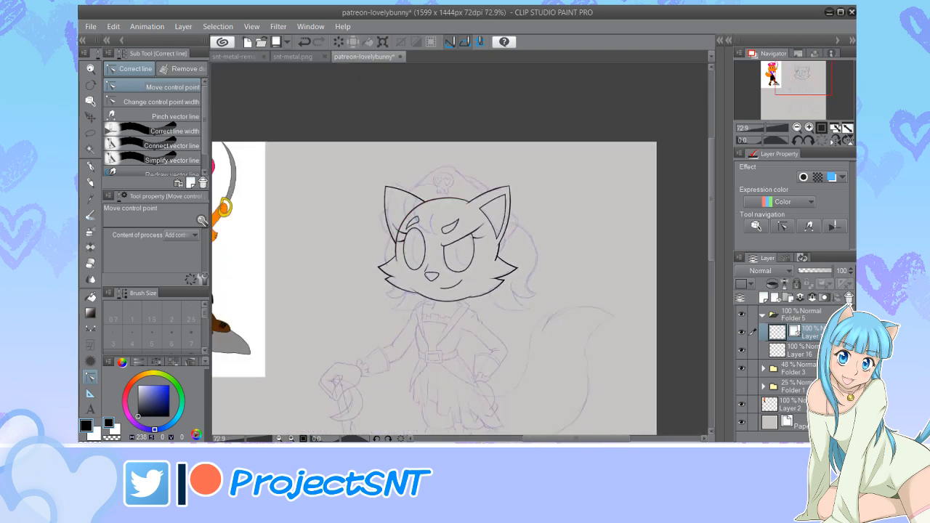
{"action": "key", "text": "ctrl+s"}
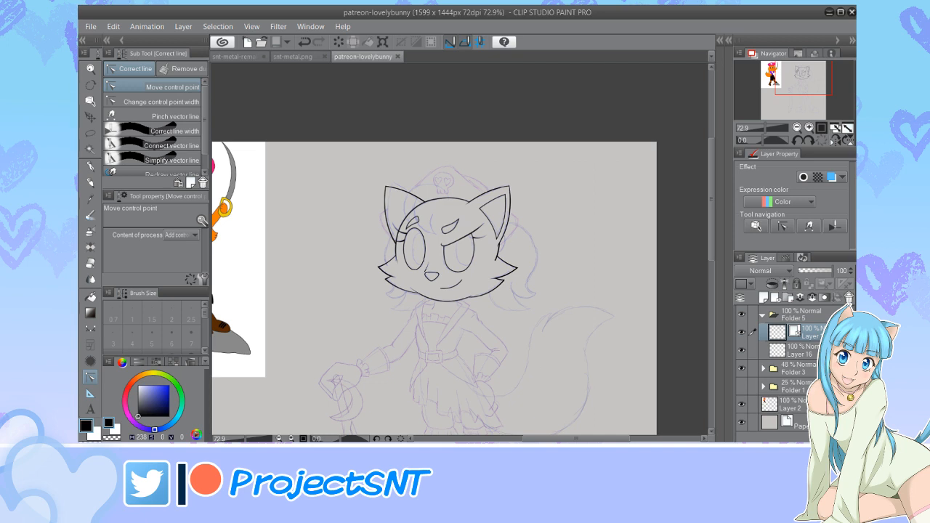
{"action": "scroll", "coordinate": [445, 272], "scroll_direction": "down", "scroll_amount": 3}
{"action": "scroll", "coordinate": [448, 281], "scroll_direction": "up", "scroll_amount": 3}
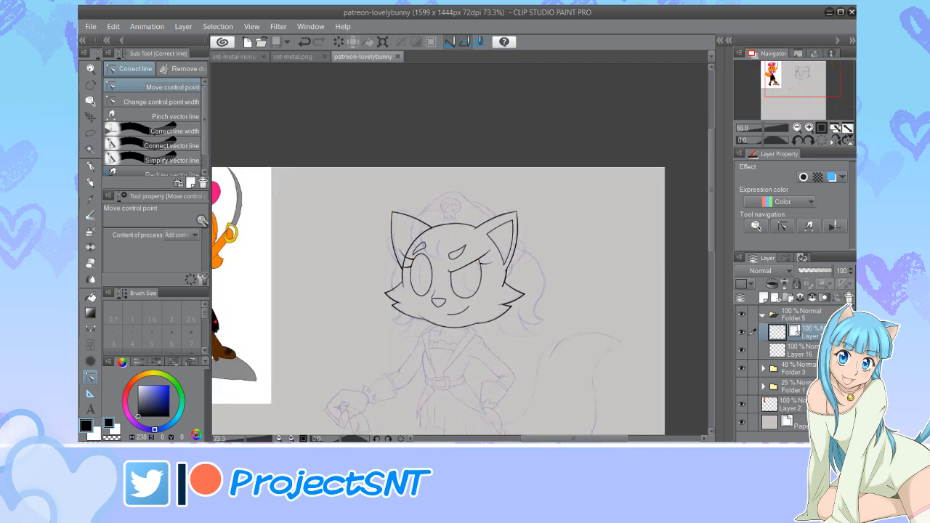
{"action": "scroll", "coordinate": [447, 269], "scroll_direction": "down", "scroll_amount": 5}
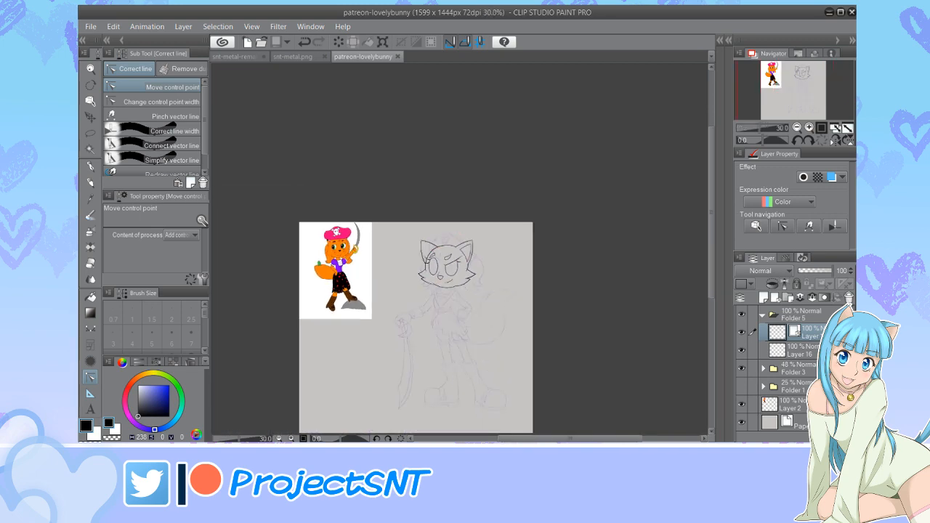
{"action": "scroll", "coordinate": [447, 268], "scroll_direction": "up", "scroll_amount": 3}
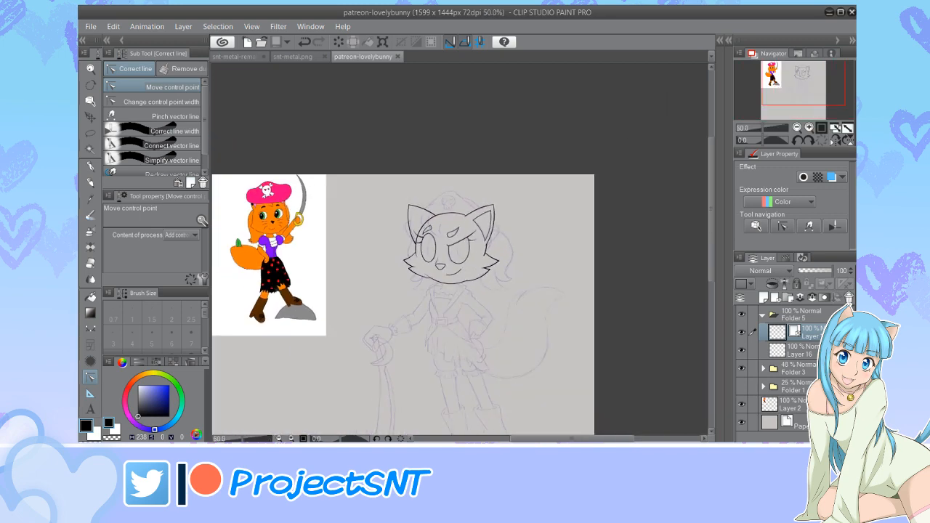
Add a new vector layer for the hair above the face line art and hide the face line-art layer
{"action": "scroll", "coordinate": [448, 269], "scroll_direction": "up", "scroll_amount": 4}
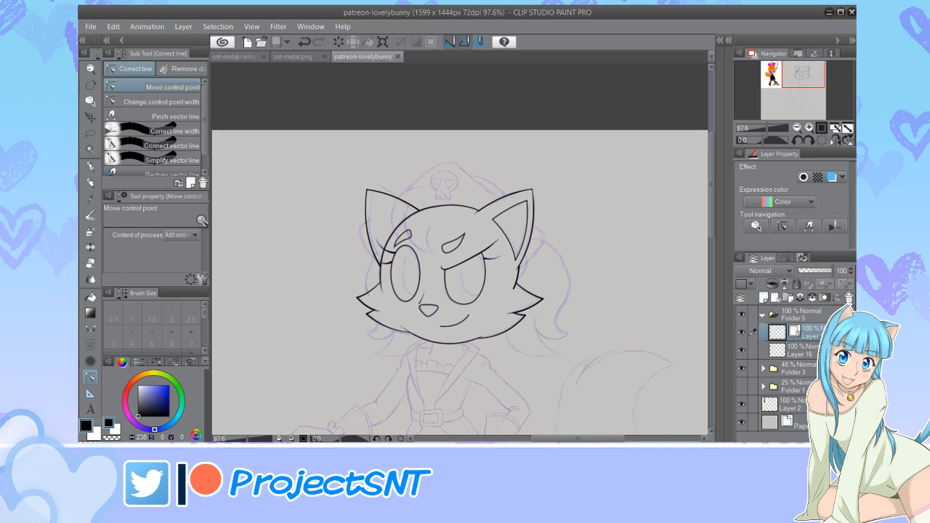
{"action": "scroll", "coordinate": [421, 202], "scroll_direction": "up", "scroll_amount": 4}
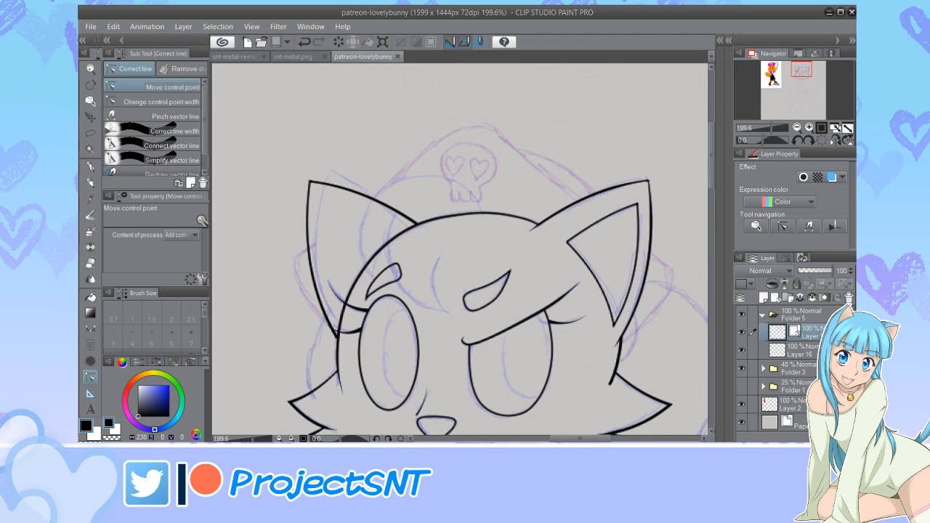
{"action": "scroll", "coordinate": [458, 247], "scroll_direction": "up", "scroll_amount": 1}
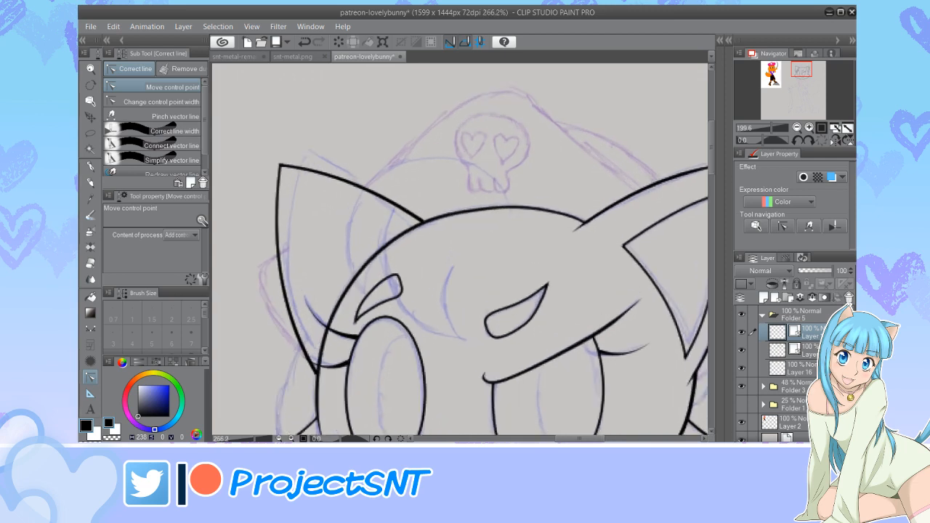
{"action": "key", "text": "u"}
{"action": "left_click", "coordinate": [153, 102]}
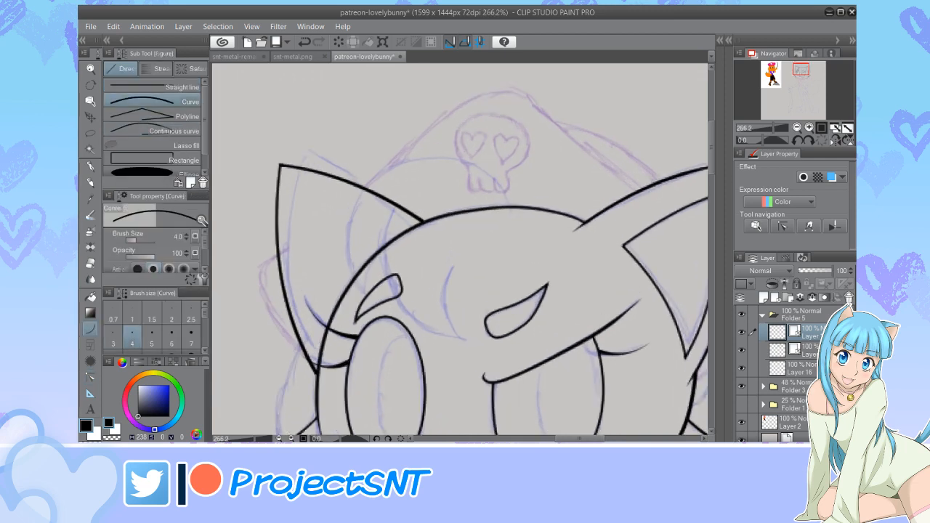
{"action": "scroll", "coordinate": [461, 209], "scroll_direction": "up", "scroll_amount": 2}
{"action": "left_click", "coordinate": [741, 350]}
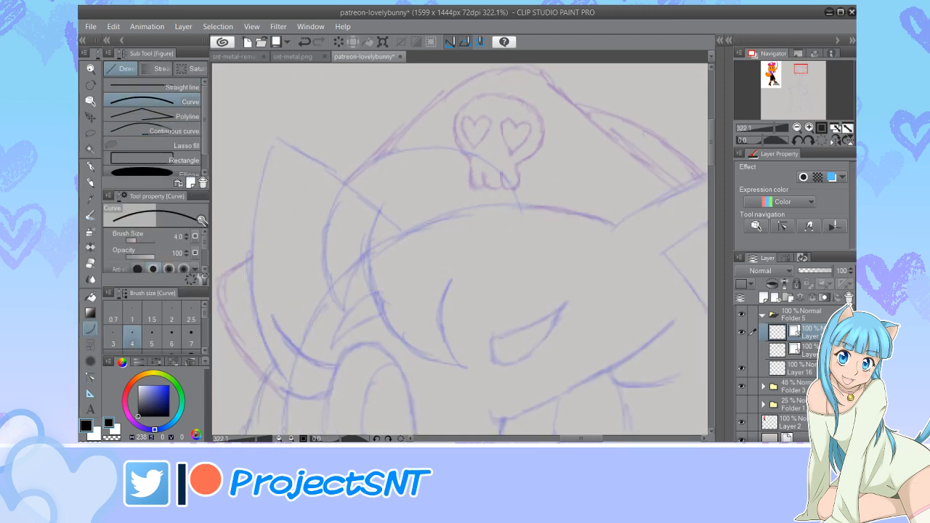
Draw both edges of the large front hair lock with the Curve tool and erase the crossing ends at its tip
{"action": "left_click_drag", "start_coordinate": [382, 203], "coordinate": [480, 377]}
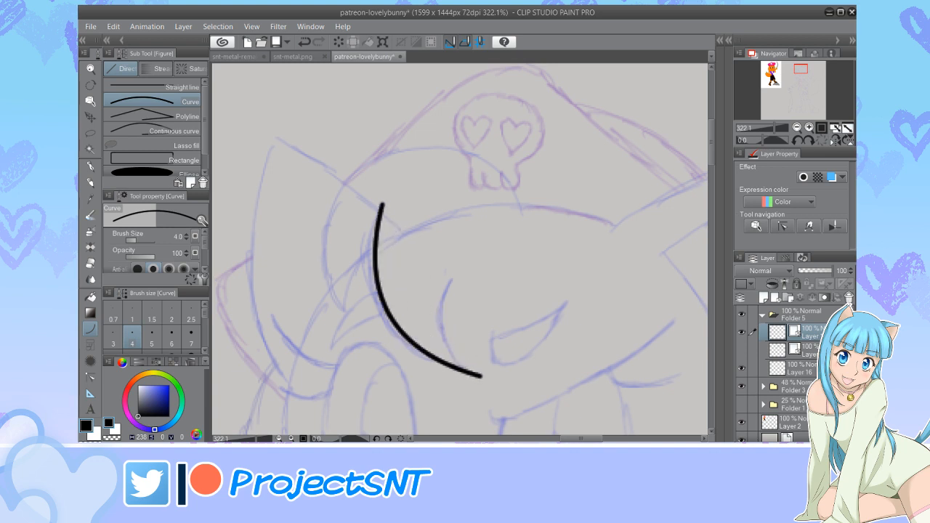
{"action": "mouse_move", "coordinate": [452, 278]}
{"action": "left_mouse_down"}
{"action": "mouse_move", "coordinate": [451, 332]}
{"action": "mouse_move", "coordinate": [476, 381]}
{"action": "left_mouse_up"}
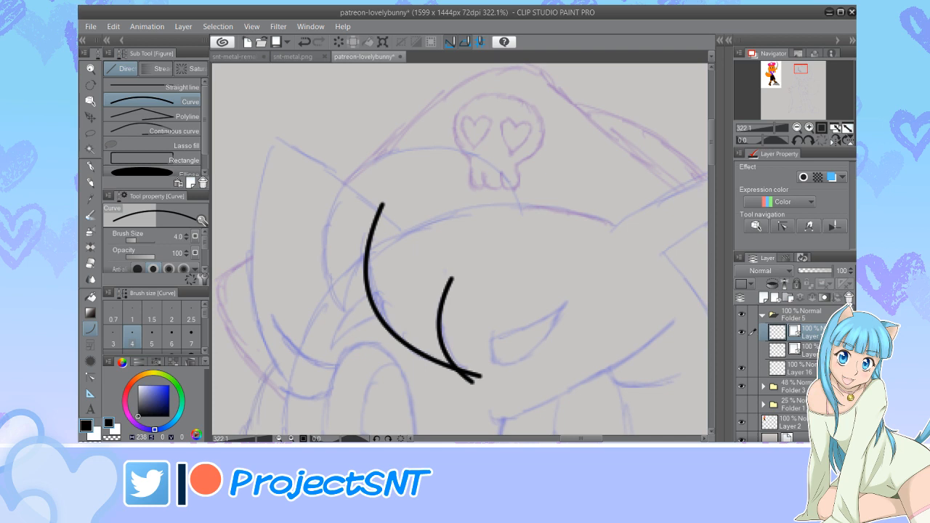
{"action": "key", "text": "e"}
{"action": "left_click", "coordinate": [470, 377]}
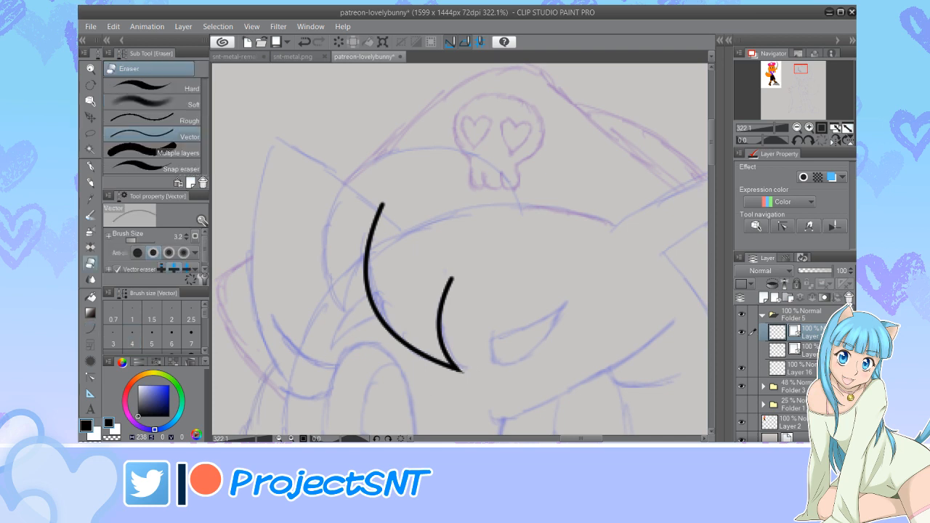
Draw the smaller lock's inner edge with the Curve tool and the rounded outer hair outline with the Continuous curve tool at size 4
{"action": "key", "text": "u"}
{"action": "left_click_drag", "start_coordinate": [377, 243], "coordinate": [347, 327]}
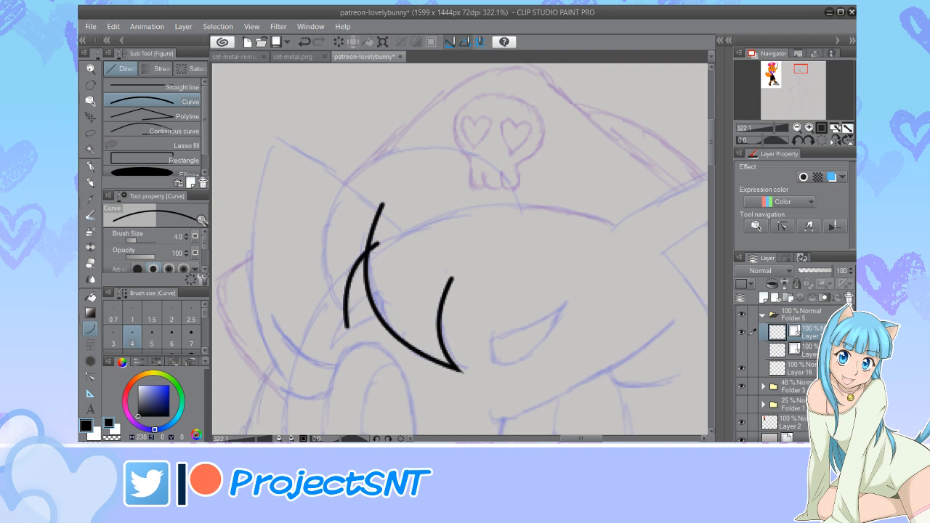
{"action": "left_click", "coordinate": [154, 131]}
{"action": "left_click", "coordinate": [132, 336]}
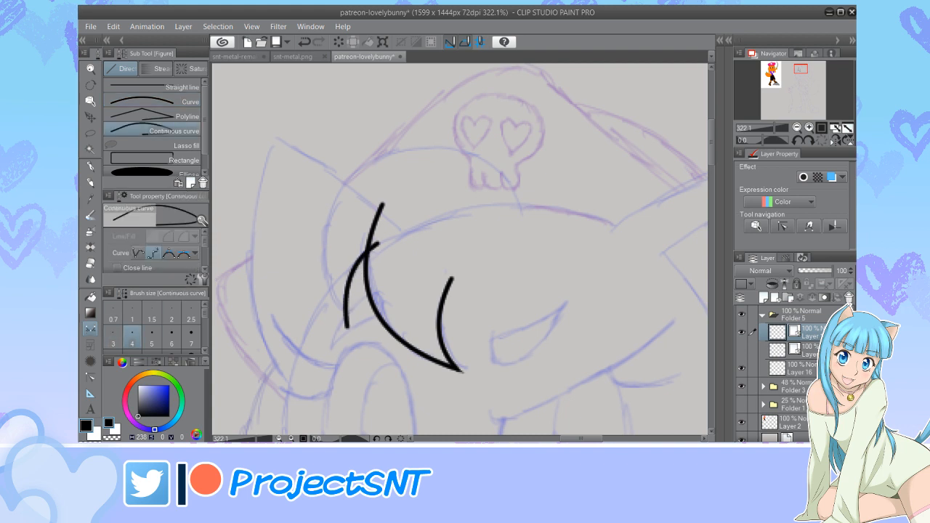
{"action": "mouse_move", "coordinate": [502, 217]}
{"action": "left_mouse_down"}
{"action": "mouse_move", "coordinate": [474, 160]}
{"action": "mouse_move", "coordinate": [432, 146]}
{"action": "mouse_move", "coordinate": [363, 160]}
{"action": "mouse_move", "coordinate": [325, 217]}
{"action": "mouse_move", "coordinate": [320, 274]}
{"action": "mouse_move", "coordinate": [345, 327]}
{"action": "left_mouse_up"}
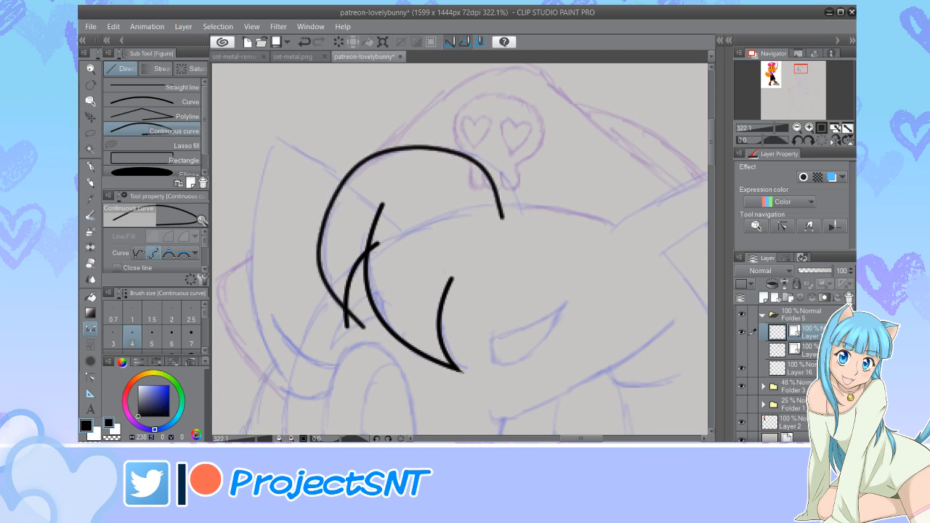
Move the control points along the left side of the rounded hair outline slightly outward to smooth its arc
{"action": "key", "text": "y"}
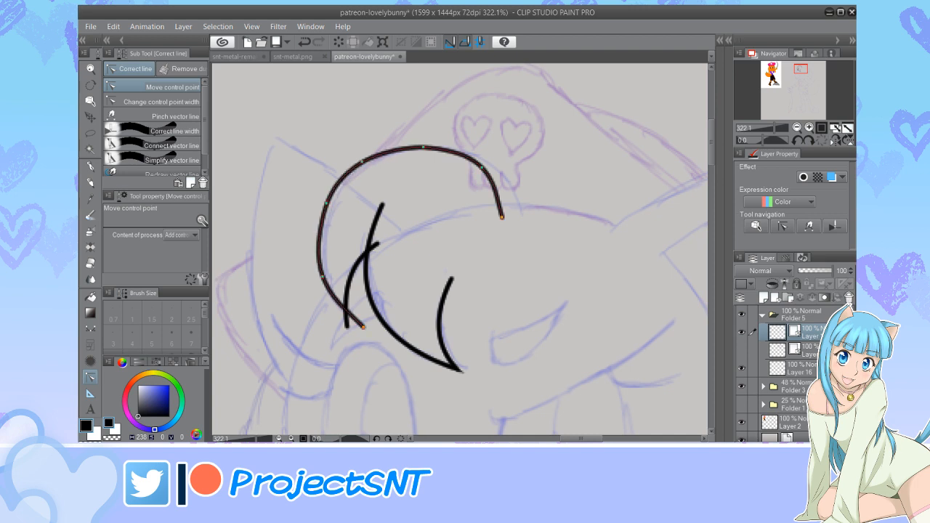
{"action": "left_click_drag", "start_coordinate": [323, 277], "coordinate": [319, 272]}
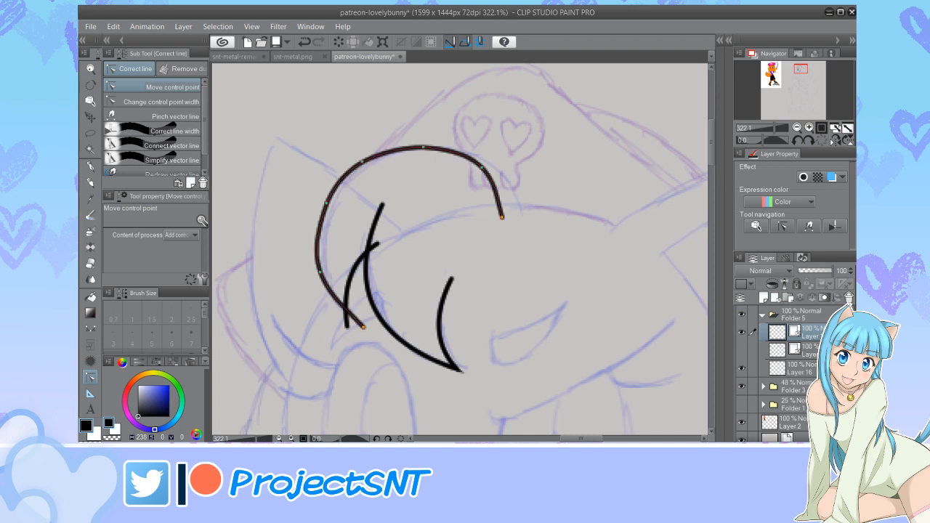
{"action": "left_click_drag", "start_coordinate": [326, 203], "coordinate": [326, 199]}
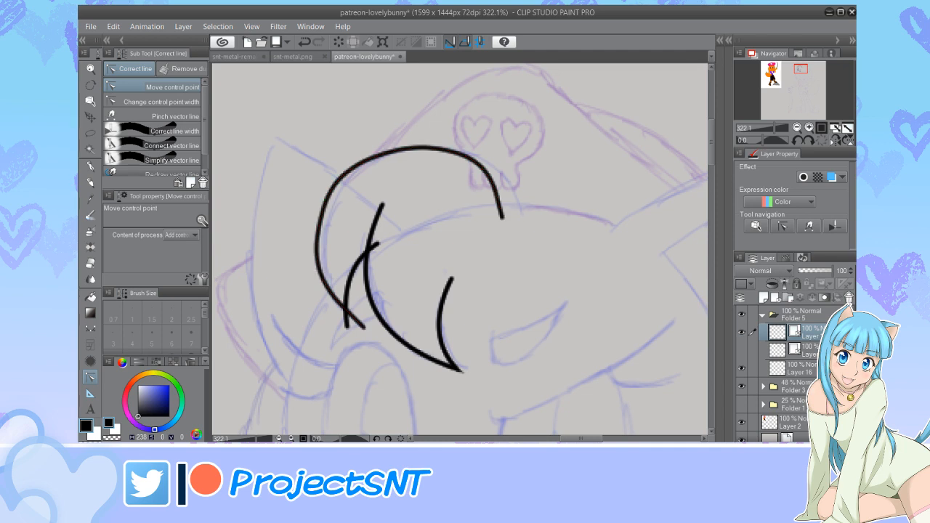
{"action": "left_click_drag", "start_coordinate": [362, 162], "coordinate": [366, 156]}
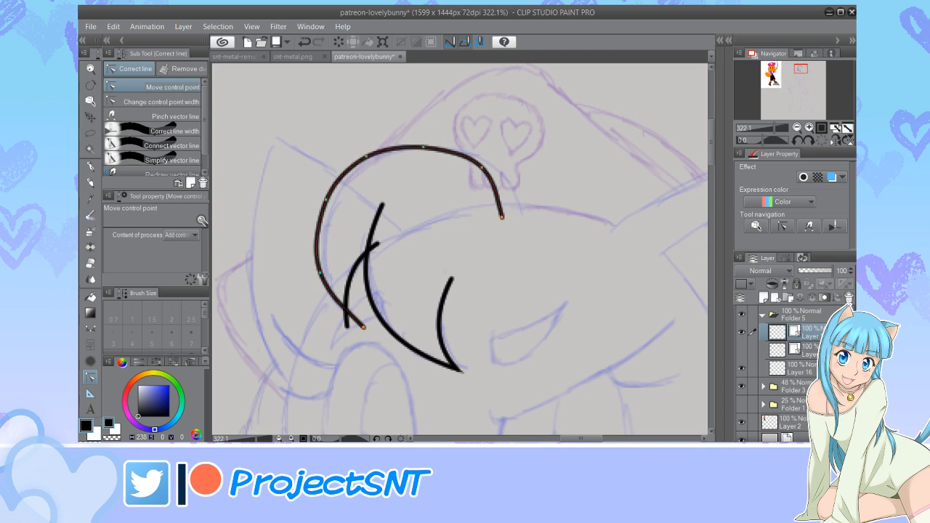
Reshape the right end of the rounded hair outline by adding and moving control points so it curves inward and down
{"action": "left_click_drag", "start_coordinate": [486, 167], "coordinate": [475, 171]}
{"action": "mouse_move", "coordinate": [501, 217]}
{"action": "left_mouse_down"}
{"action": "mouse_move", "coordinate": [493, 226]}
{"action": "mouse_move", "coordinate": [489, 206]}
{"action": "left_mouse_up"}
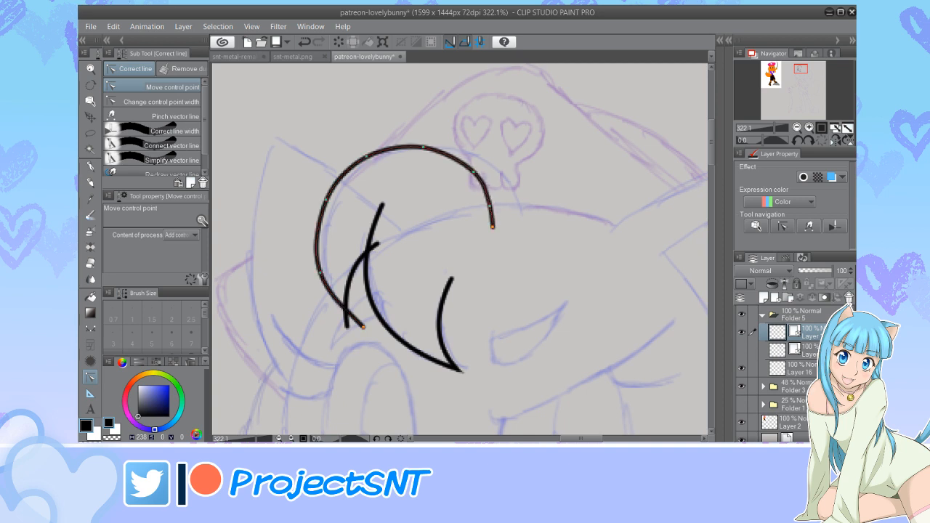
{"action": "left_click_drag", "start_coordinate": [473, 171], "coordinate": [471, 167]}
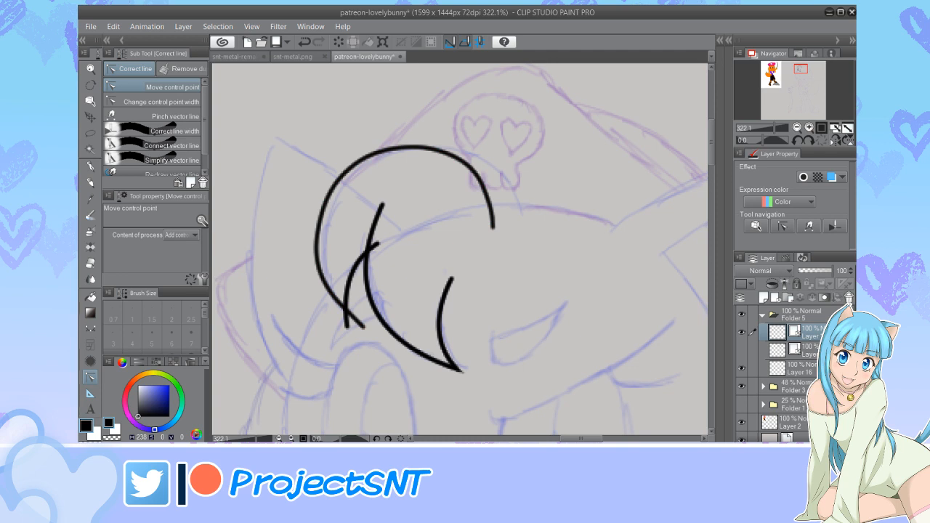
{"action": "scroll", "coordinate": [422, 178], "scroll_direction": "down", "scroll_amount": 4}
{"action": "scroll", "coordinate": [429, 203], "scroll_direction": "up", "scroll_amount": 4}
{"action": "left_click_drag", "start_coordinate": [485, 211], "coordinate": [481, 216]}
{"action": "left_click_drag", "start_coordinate": [464, 154], "coordinate": [465, 152]}
{"action": "left_click_drag", "start_coordinate": [482, 191], "coordinate": [483, 190]}
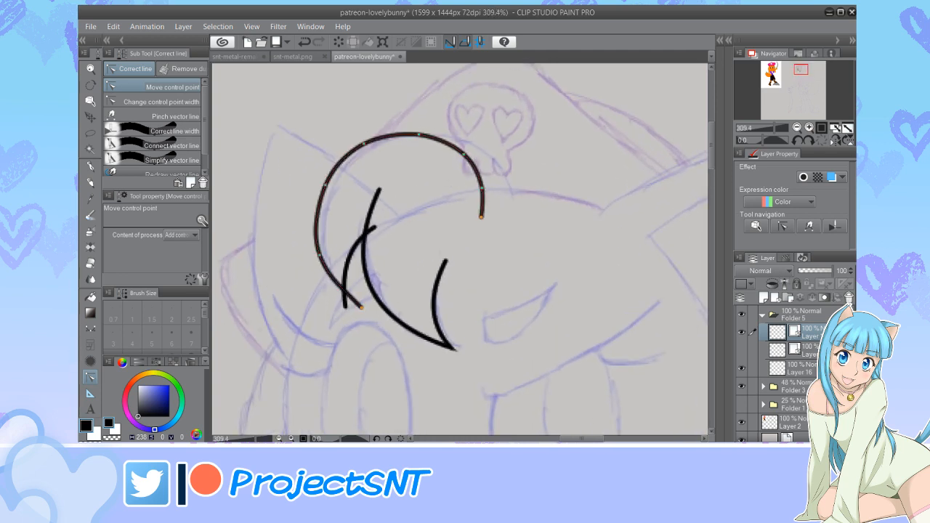
Trim the smaller lock's overshooting ends with the Vector eraser and smooth the left side of the outer hair outline
{"action": "key", "text": "e"}
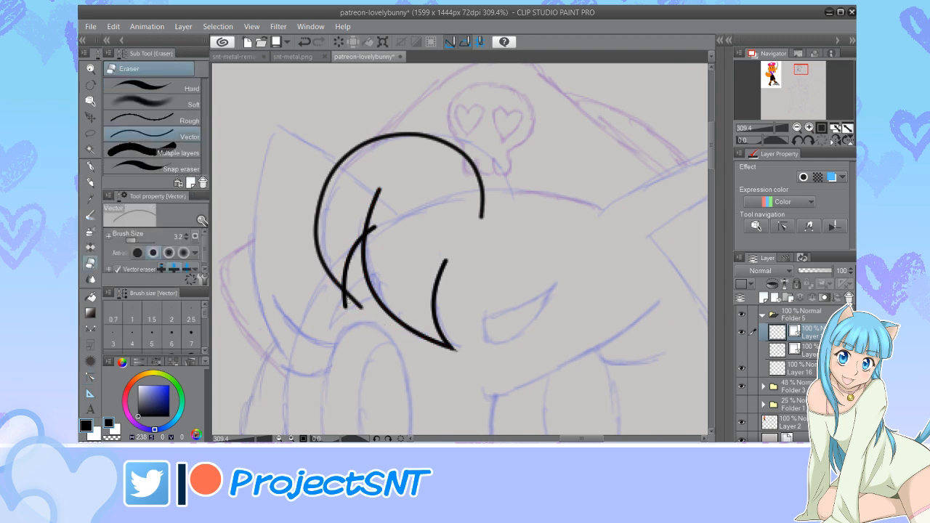
{"action": "left_click_drag", "start_coordinate": [358, 294], "coordinate": [335, 306]}
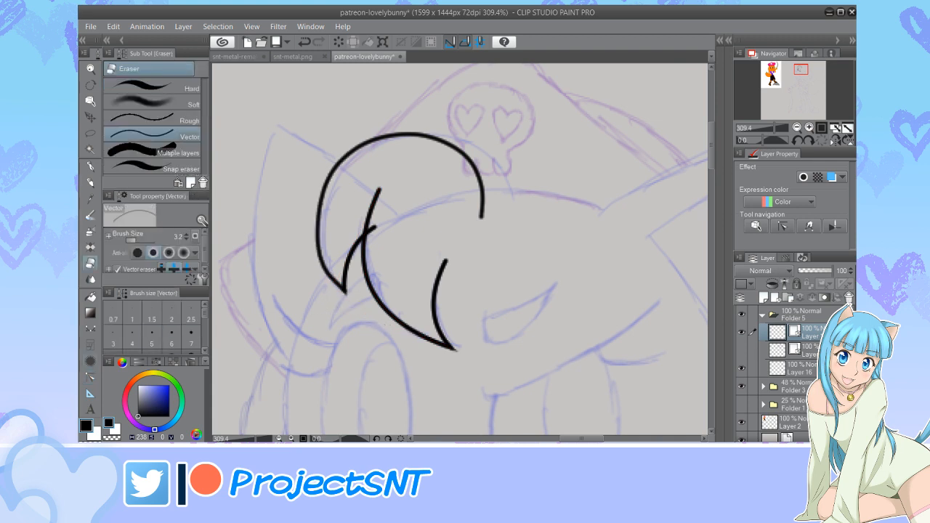
{"action": "key", "text": "y"}
{"action": "left_click_drag", "start_coordinate": [318, 255], "coordinate": [318, 244]}
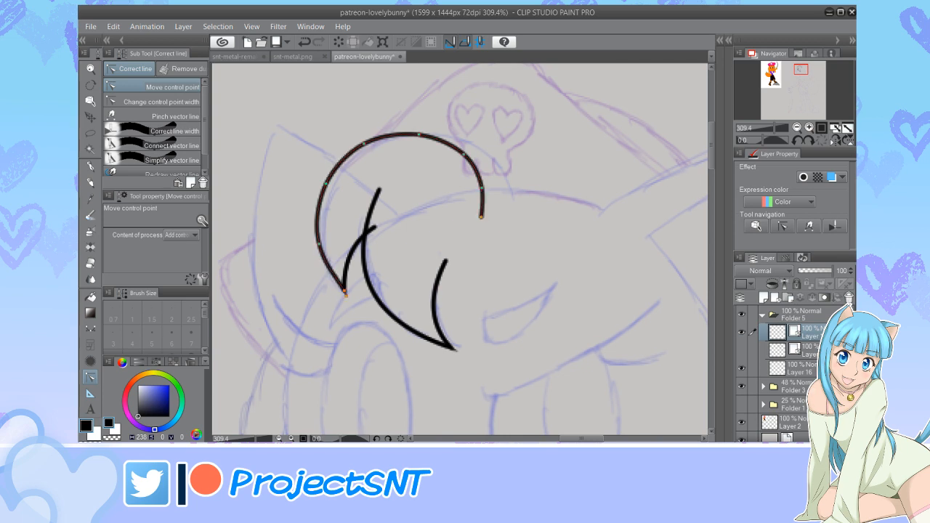
{"action": "left_click_drag", "start_coordinate": [326, 183], "coordinate": [326, 183]}
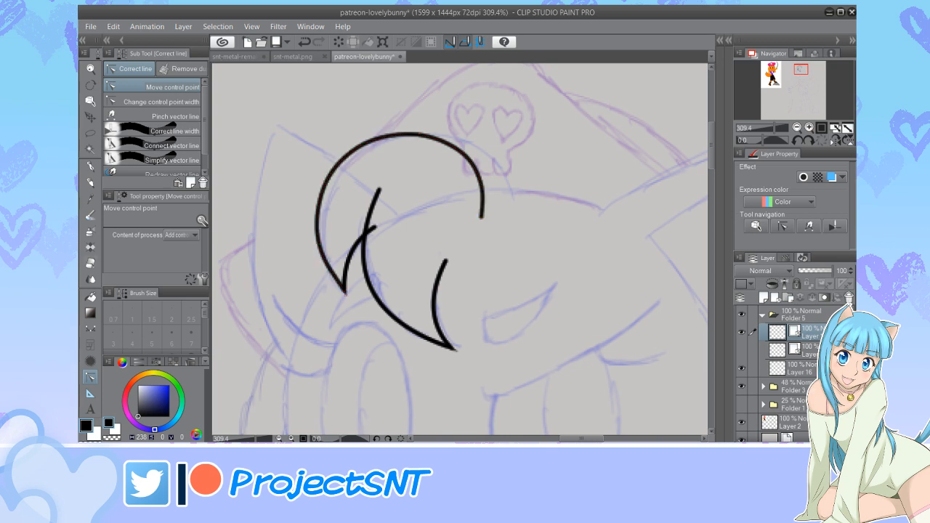
{"action": "key", "text": "e"}
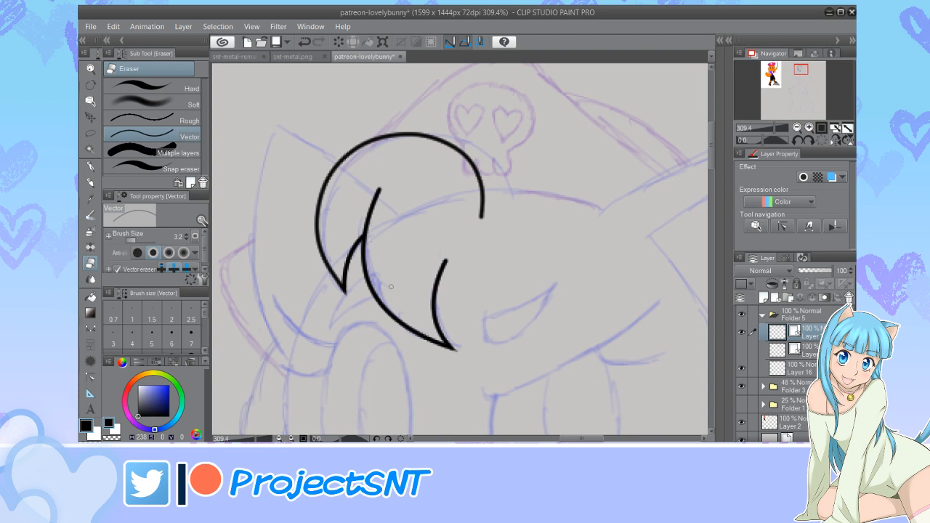
Add a control point on the large lock's left edge, tapering its upper end and the rounded outline's free right end
{"action": "key", "text": "y"}
{"action": "scroll", "coordinate": [383, 235], "scroll_direction": "up", "scroll_amount": 1}
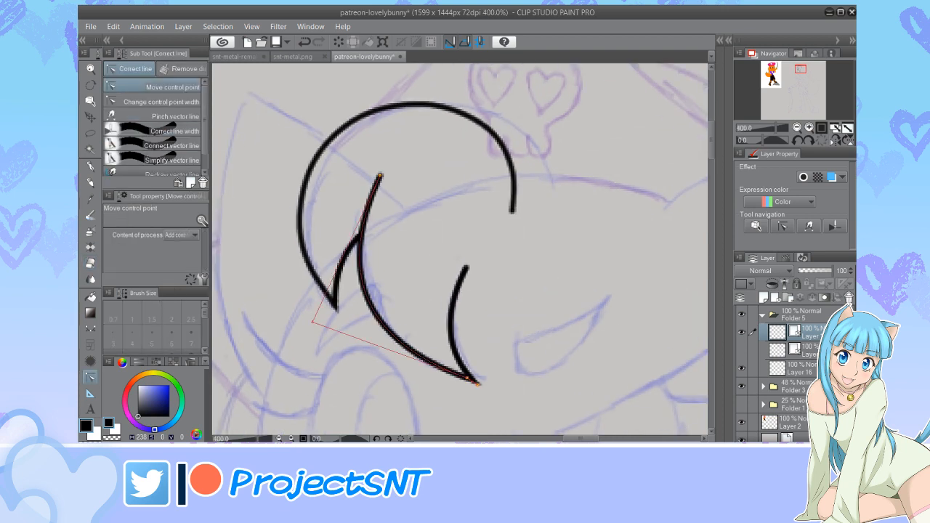
{"action": "left_click", "coordinate": [362, 229]}
{"action": "left_click", "coordinate": [156, 102]}
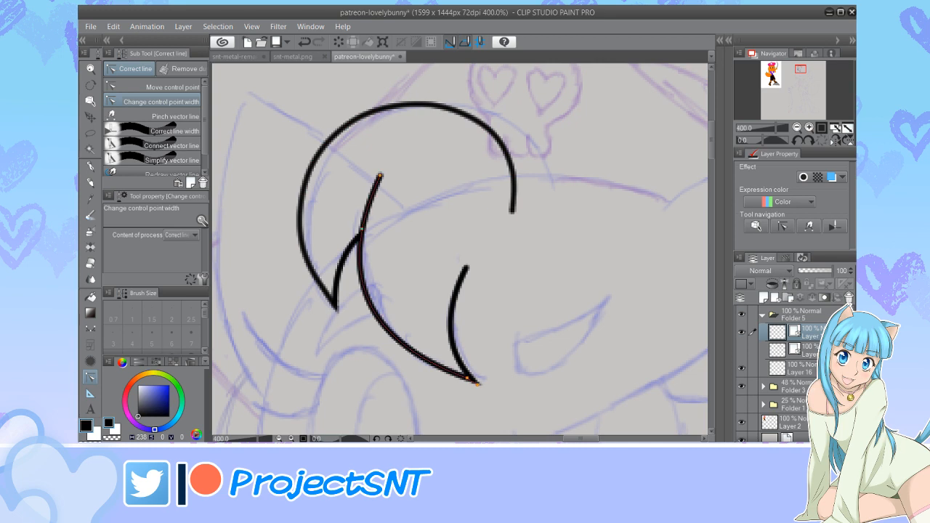
{"action": "left_click_drag", "start_coordinate": [380, 175], "coordinate": [352, 177]}
{"action": "left_click_drag", "start_coordinate": [513, 212], "coordinate": [485, 212]}
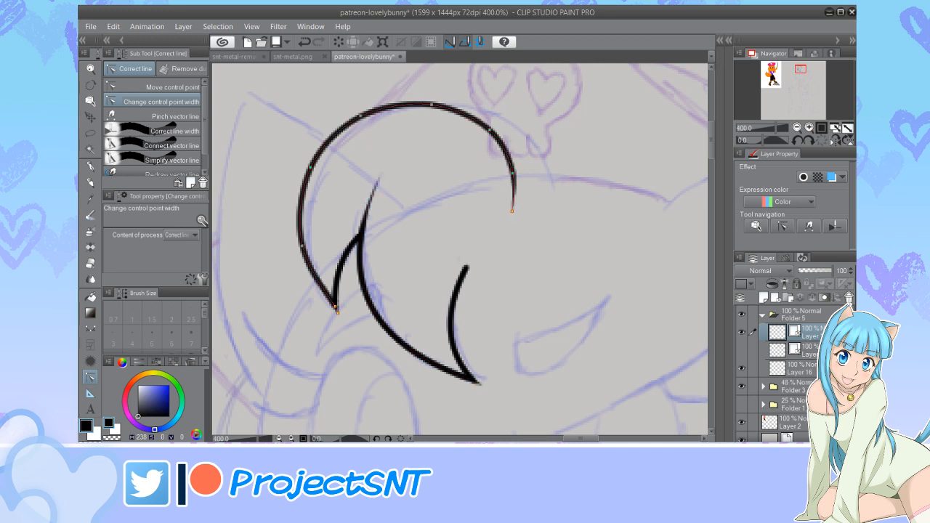
Add a control point midway along the large lock's short right edge and taper its upper end to a thin point
{"action": "left_click", "coordinate": [155, 87]}
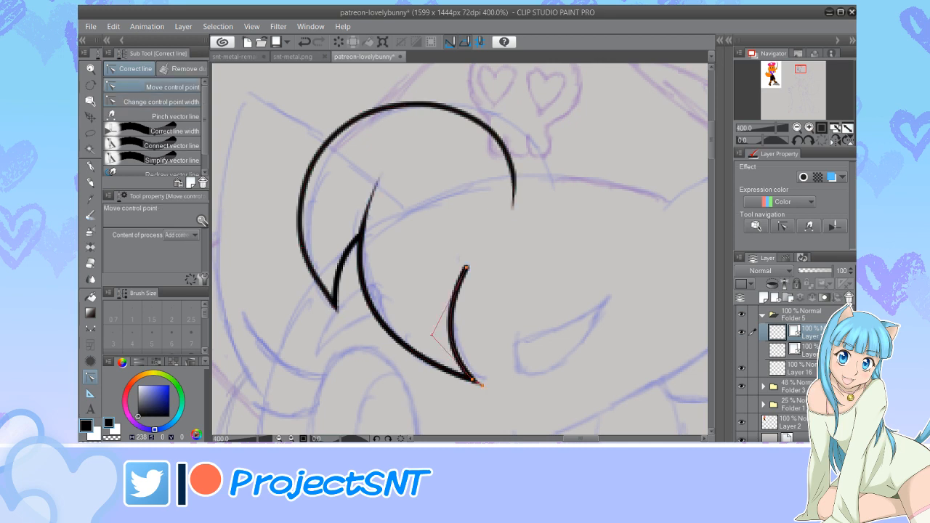
{"action": "left_click", "coordinate": [450, 333]}
{"action": "left_click", "coordinate": [155, 102]}
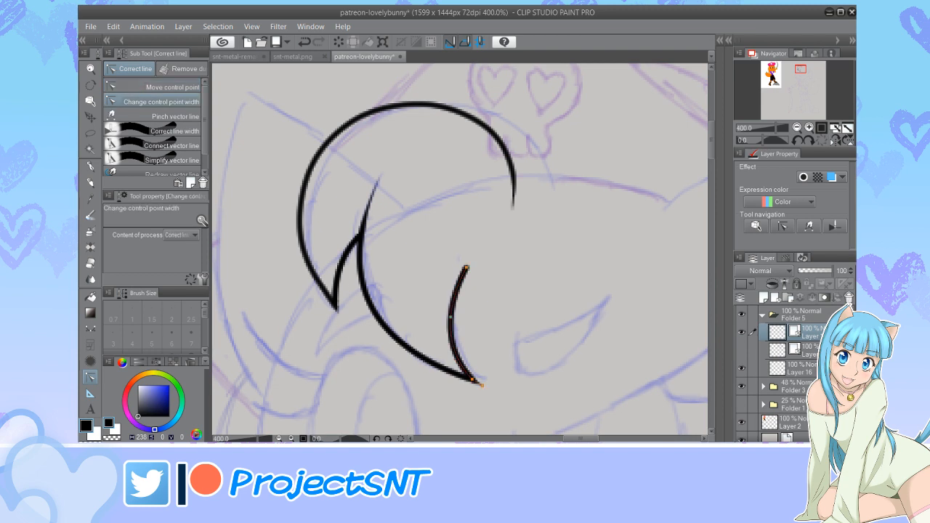
{"action": "left_click_drag", "start_coordinate": [467, 267], "coordinate": [440, 268]}
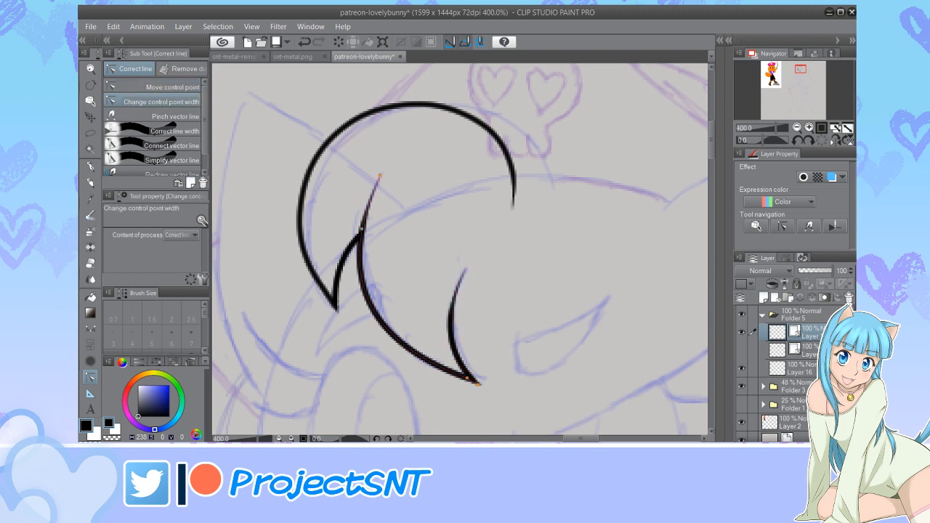
Show the face line-art layer again beneath the hair lines
{"action": "scroll", "coordinate": [348, 244], "scroll_direction": "down", "scroll_amount": 3}
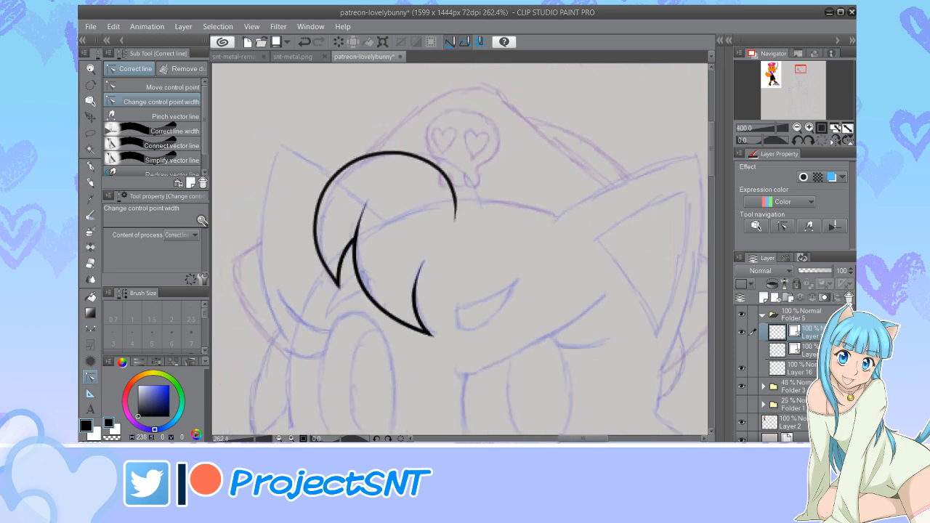
{"action": "scroll", "coordinate": [364, 208], "scroll_direction": "down", "scroll_amount": 2}
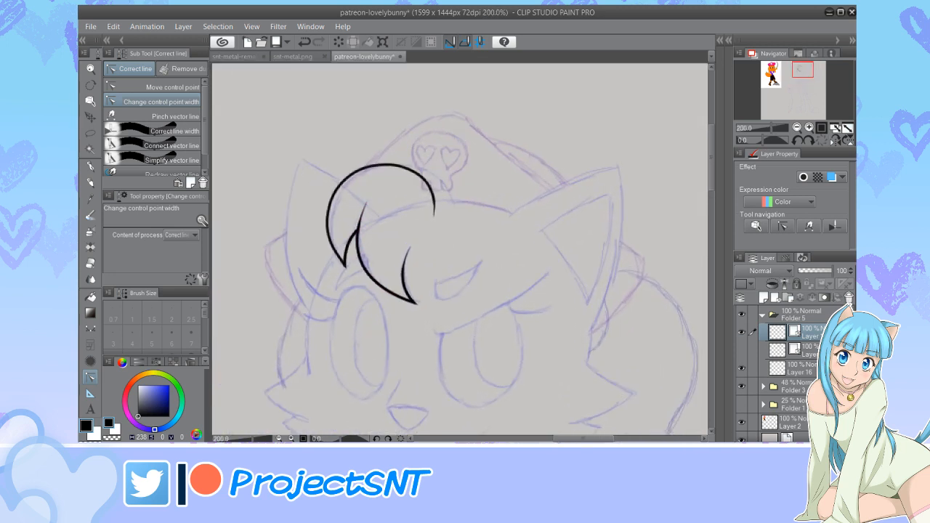
{"action": "left_click", "coordinate": [741, 350]}
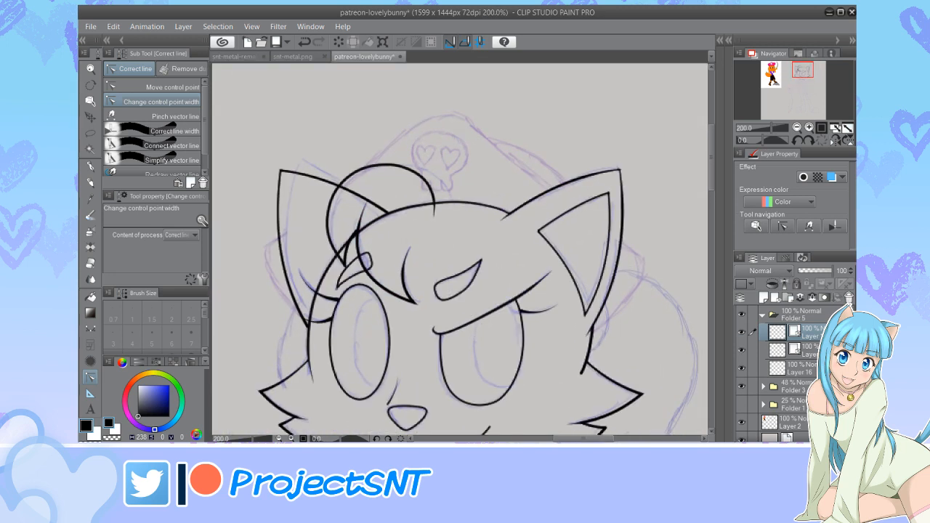
Transform the front hair line layer and nudge its locks slightly downward over the forehead
{"action": "scroll", "coordinate": [360, 211], "scroll_direction": "up", "scroll_amount": 2}
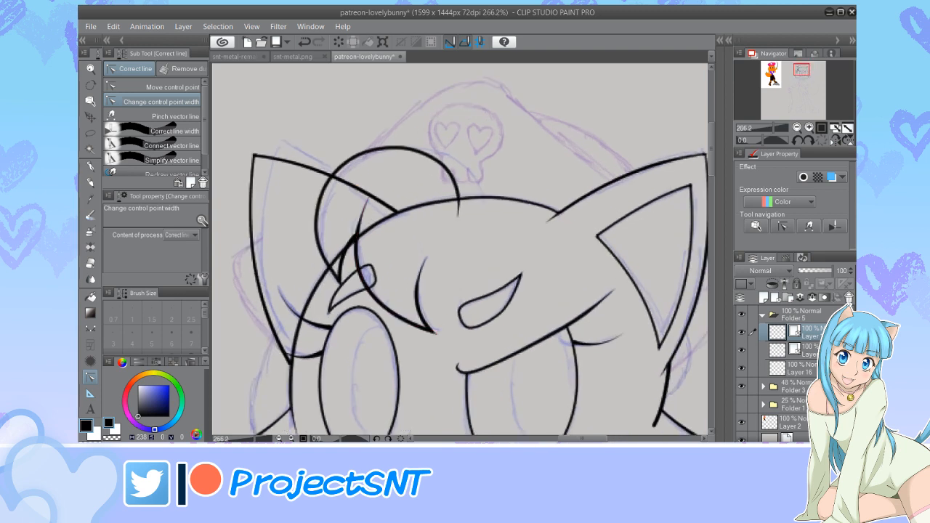
{"action": "key", "text": "ctrl+t"}
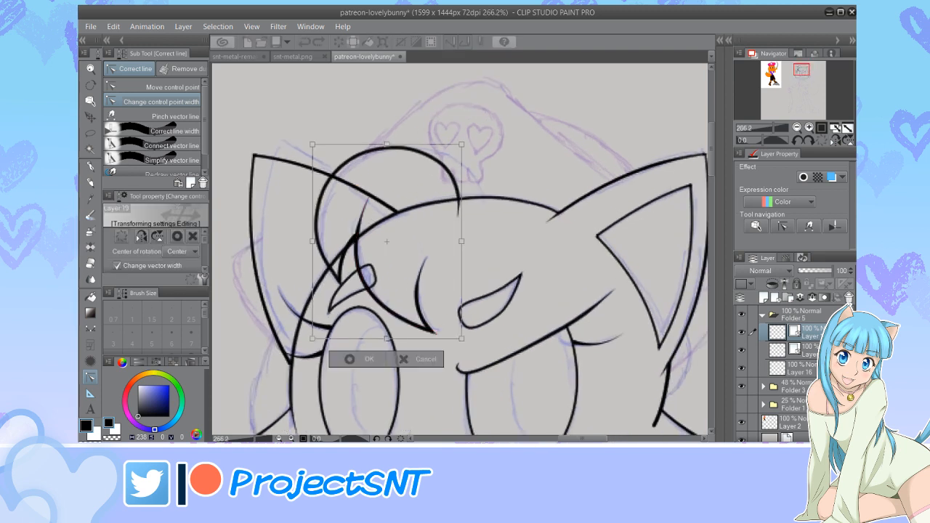
{"action": "key", "text": "Down"}
{"action": "key", "text": "Down"}
{"action": "key", "text": "Down"}
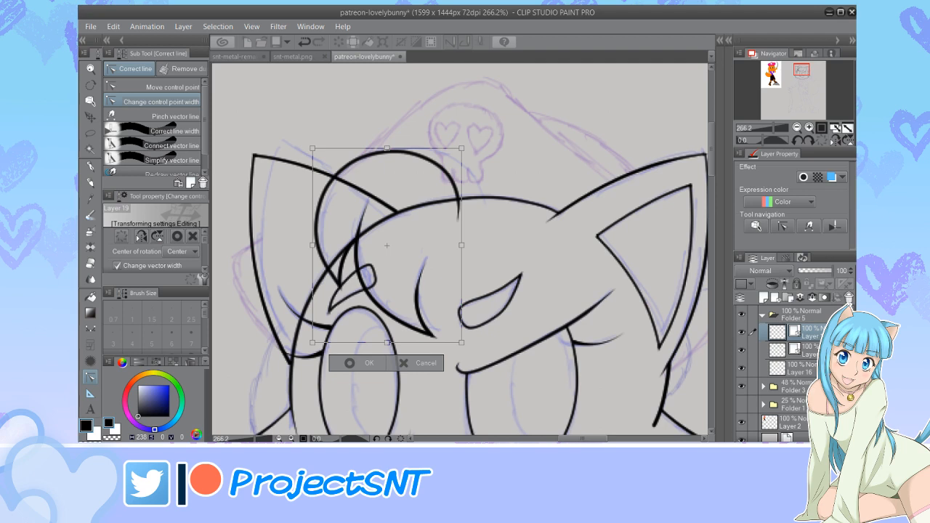
{"action": "key", "text": "Up"}
{"action": "key", "text": "Up"}
{"action": "key", "text": "Up"}
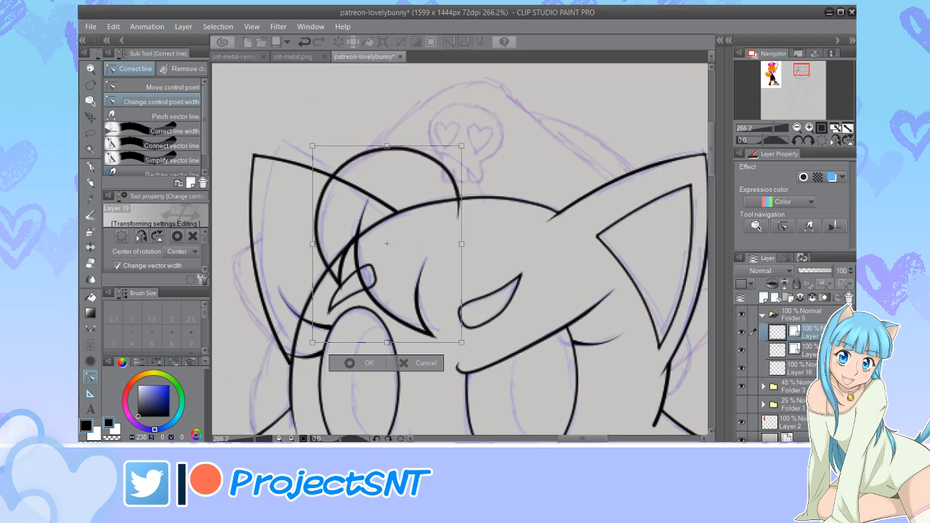
{"action": "key", "text": "Return"}
{"action": "scroll", "coordinate": [403, 182], "scroll_direction": "down", "scroll_amount": 2}
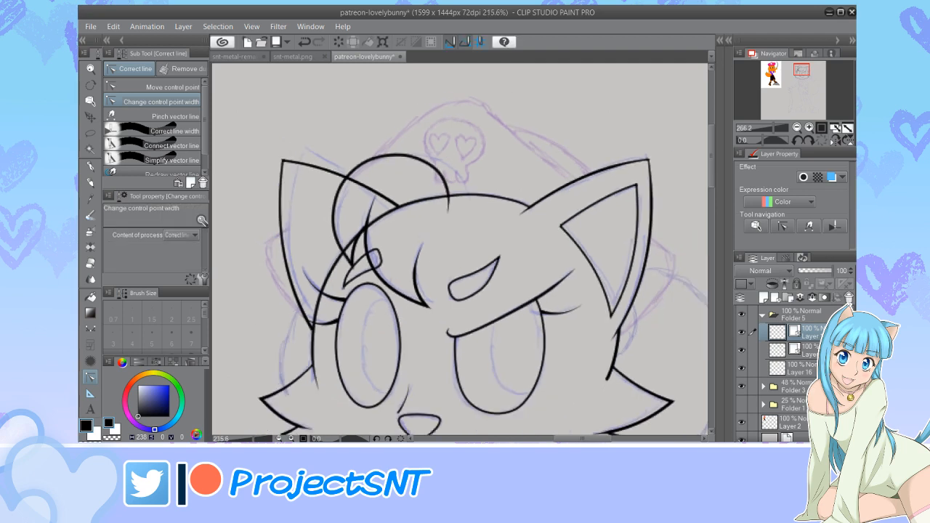
{"action": "scroll", "coordinate": [404, 182], "scroll_direction": "down", "scroll_amount": 2}
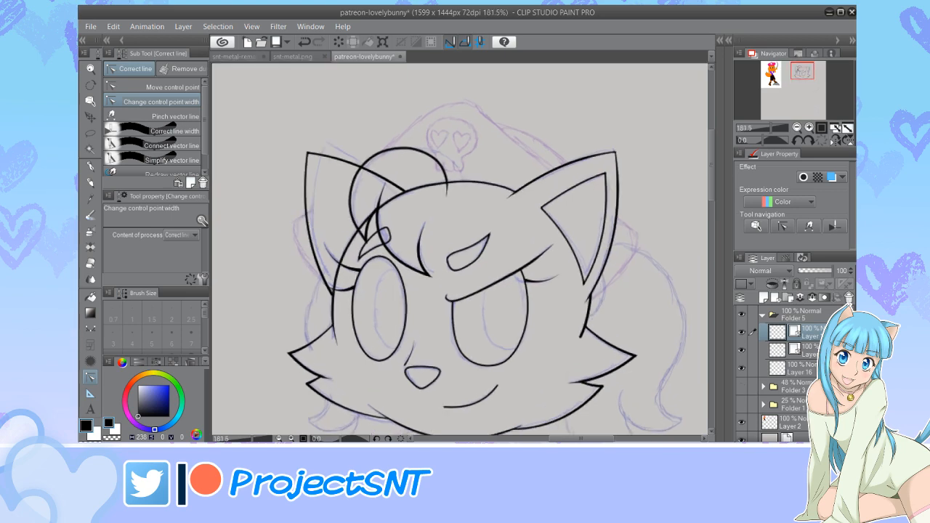
Erase the ear and head outline segments inside the front hair locks on the face layer with the Vector eraser
{"action": "left_click", "coordinate": [741, 386]}
{"action": "scroll", "coordinate": [396, 194], "scroll_direction": "up", "scroll_amount": 6}
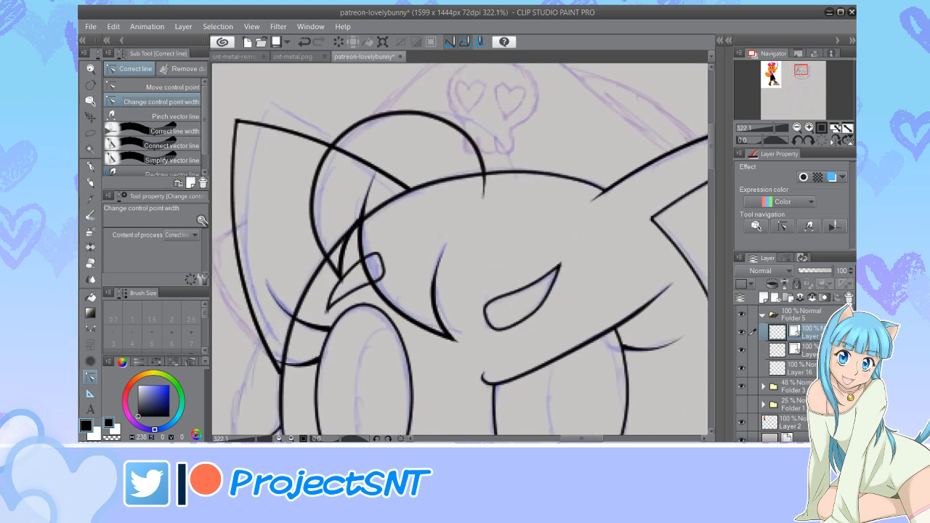
{"action": "left_click", "coordinate": [809, 350]}
{"action": "key", "text": "e"}
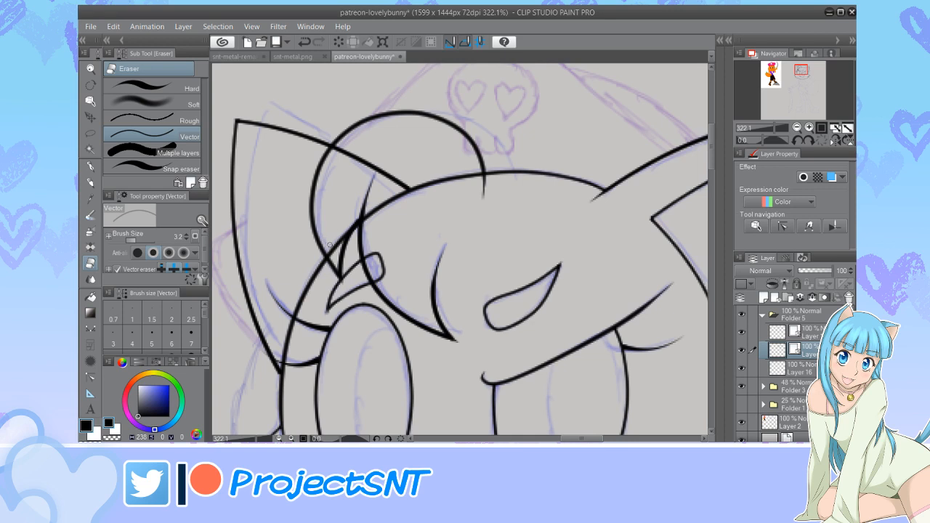
{"action": "mouse_move", "coordinate": [372, 216]}
{"action": "left_mouse_down"}
{"action": "mouse_move", "coordinate": [384, 202]}
{"action": "mouse_move", "coordinate": [356, 159]}
{"action": "mouse_move", "coordinate": [390, 243]}
{"action": "mouse_move", "coordinate": [373, 171]}
{"action": "left_mouse_up"}
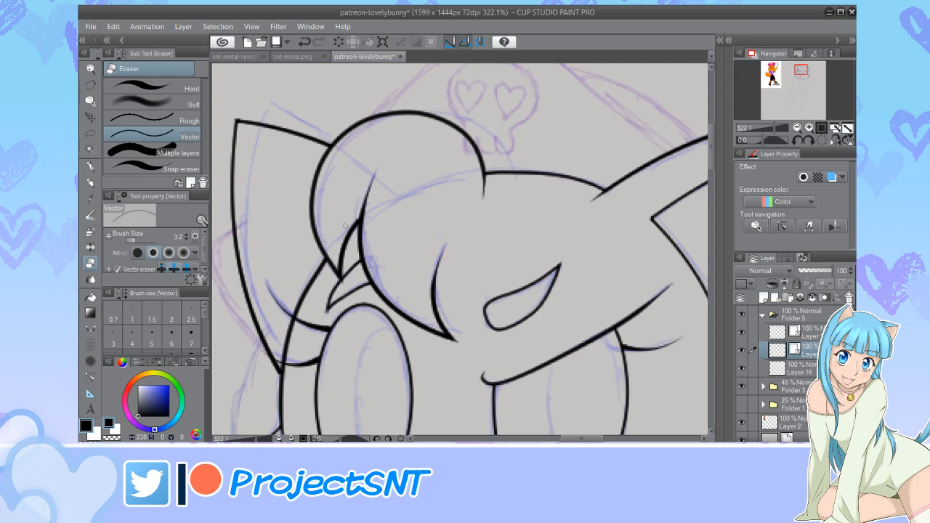
{"action": "scroll", "coordinate": [345, 226], "scroll_direction": "down", "scroll_amount": 5}
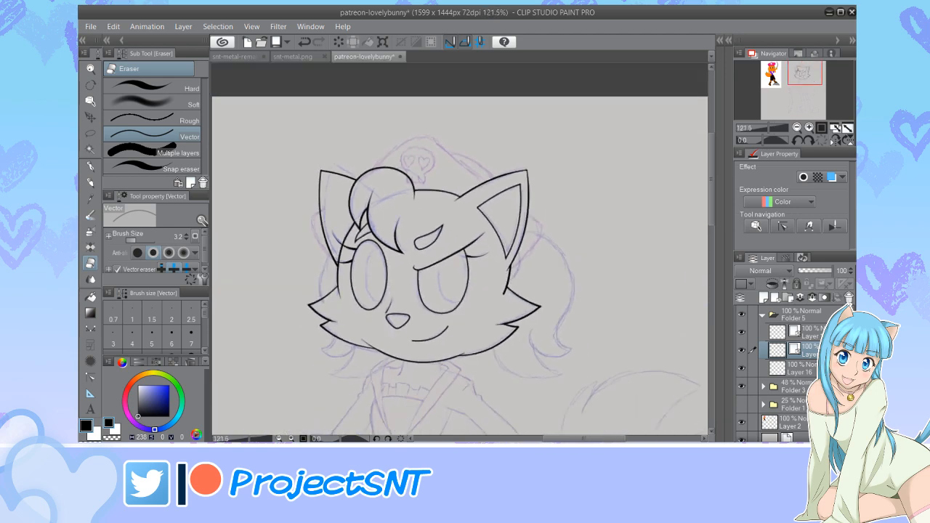
{"action": "left_click", "coordinate": [742, 333]}
{"action": "left_click", "coordinate": [741, 333]}
Inspect the head outline's upper end where it meets the front hair lock, with the Move control point tool
{"action": "scroll", "coordinate": [352, 214], "scroll_direction": "up", "scroll_amount": 4}
{"action": "key", "text": "u"}
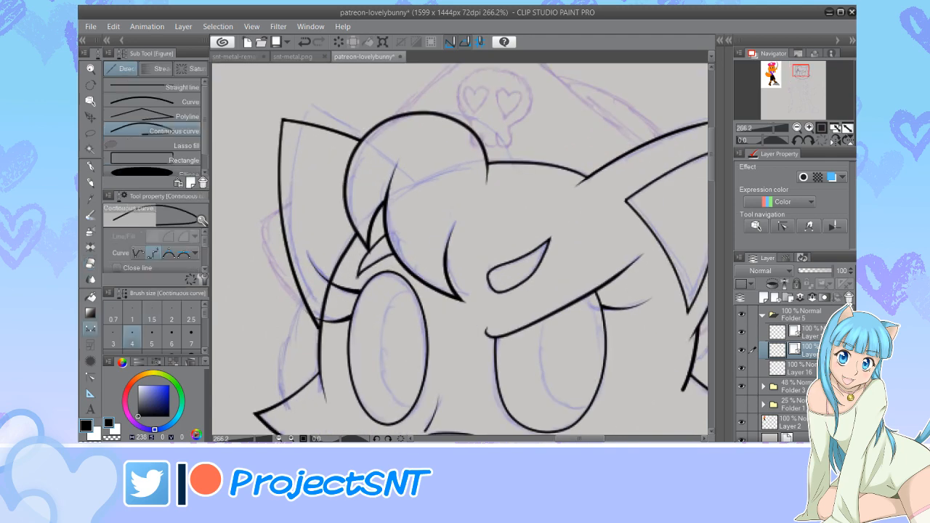
{"action": "key", "text": "y"}
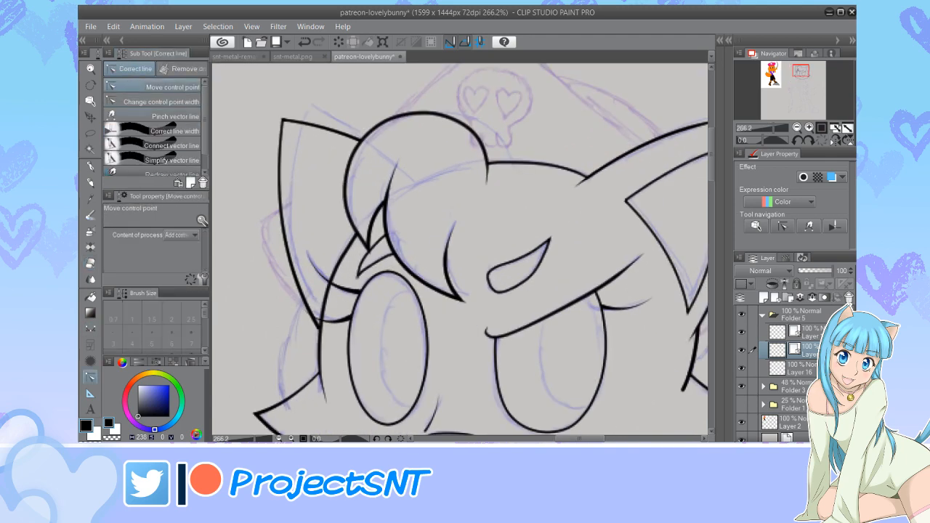
{"action": "scroll", "coordinate": [365, 269], "scroll_direction": "up", "scroll_amount": 2}
{"action": "scroll", "coordinate": [382, 258], "scroll_direction": "up", "scroll_amount": 1}
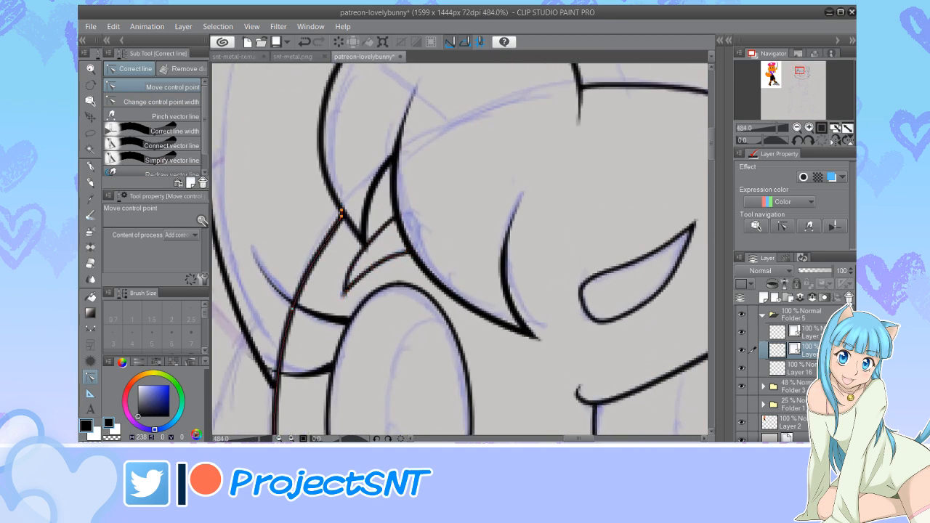
Review the inked head, ears and front hair against the sketch at several zoom levels
{"action": "scroll", "coordinate": [382, 258], "scroll_direction": "down", "scroll_amount": 4}
{"action": "scroll", "coordinate": [417, 262], "scroll_direction": "down", "scroll_amount": 3}
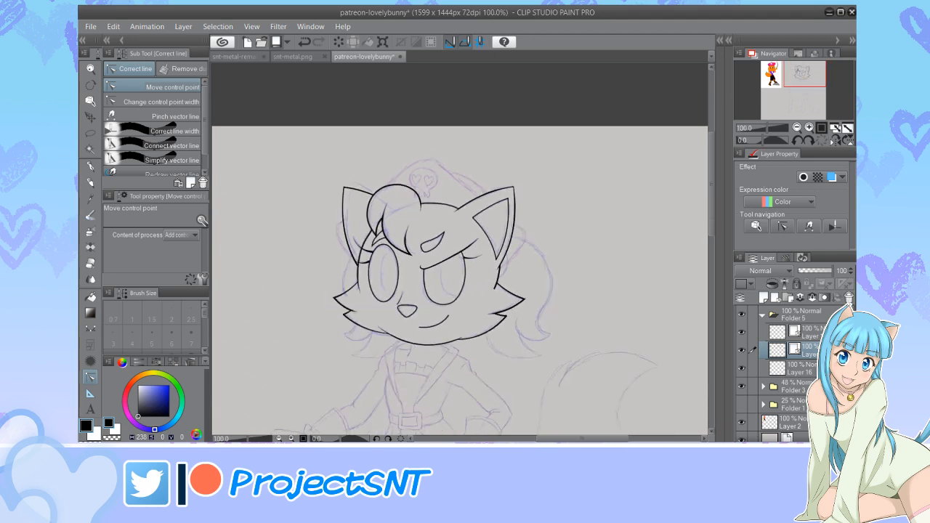
{"action": "scroll", "coordinate": [367, 211], "scroll_direction": "down", "scroll_amount": 1}
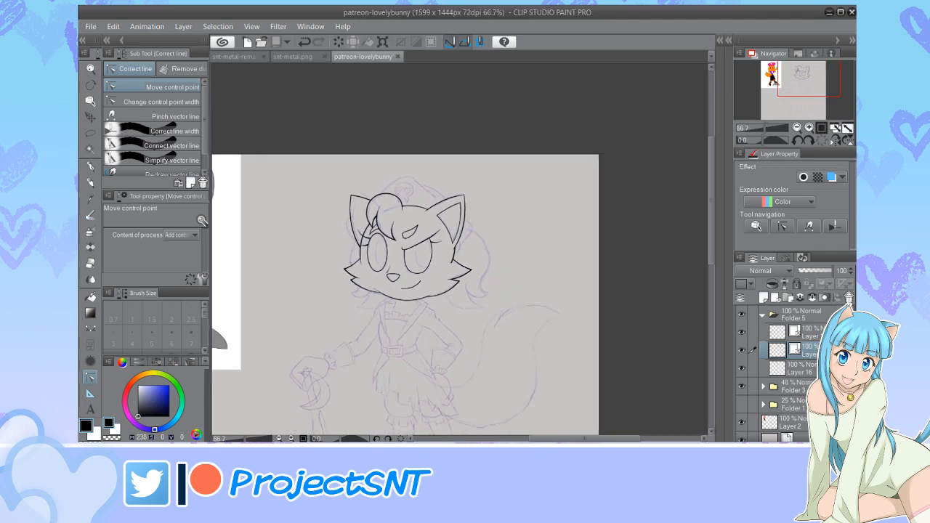
{"action": "scroll", "coordinate": [400, 186], "scroll_direction": "up", "scroll_amount": 2}
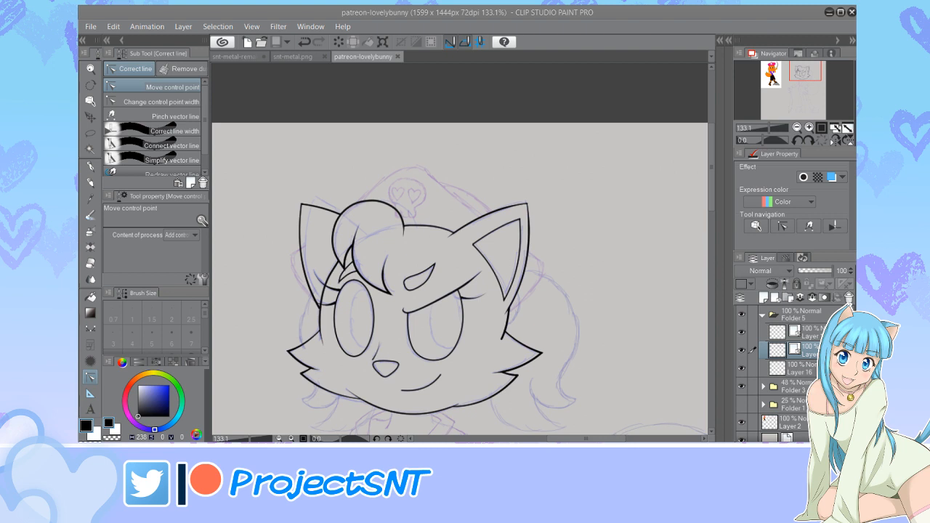
{"action": "scroll", "coordinate": [393, 204], "scroll_direction": "down", "scroll_amount": 7}
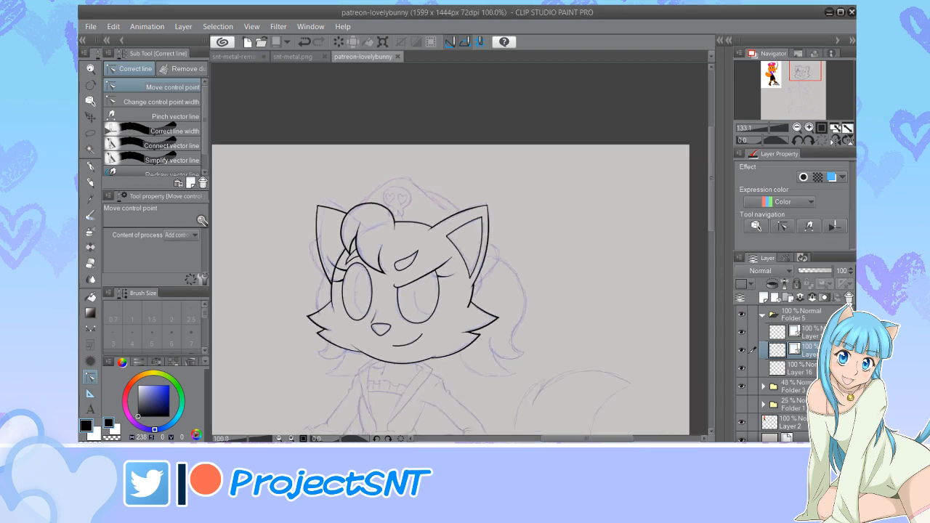
{"action": "scroll", "coordinate": [369, 239], "scroll_direction": "up", "scroll_amount": 4}
{"action": "scroll", "coordinate": [366, 218], "scroll_direction": "up", "scroll_amount": 1}
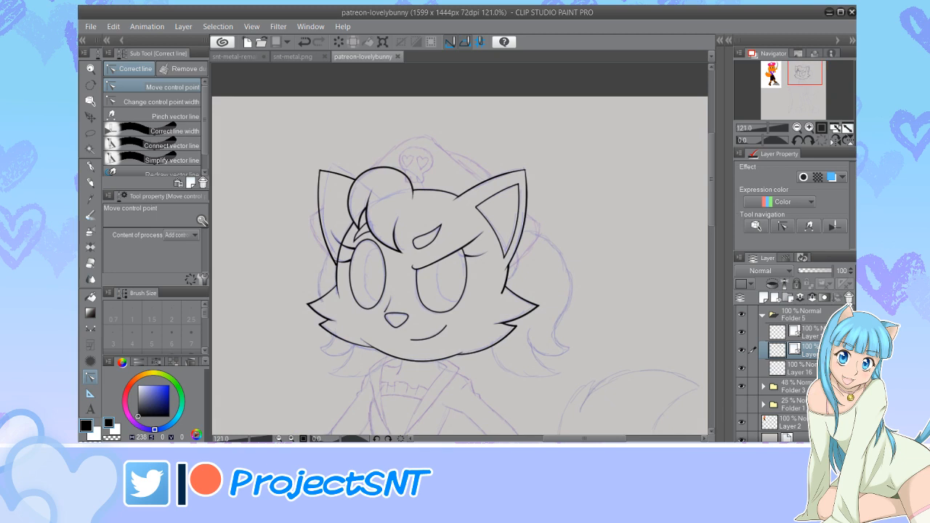
{"action": "scroll", "coordinate": [443, 274], "scroll_direction": "up", "scroll_amount": 1}
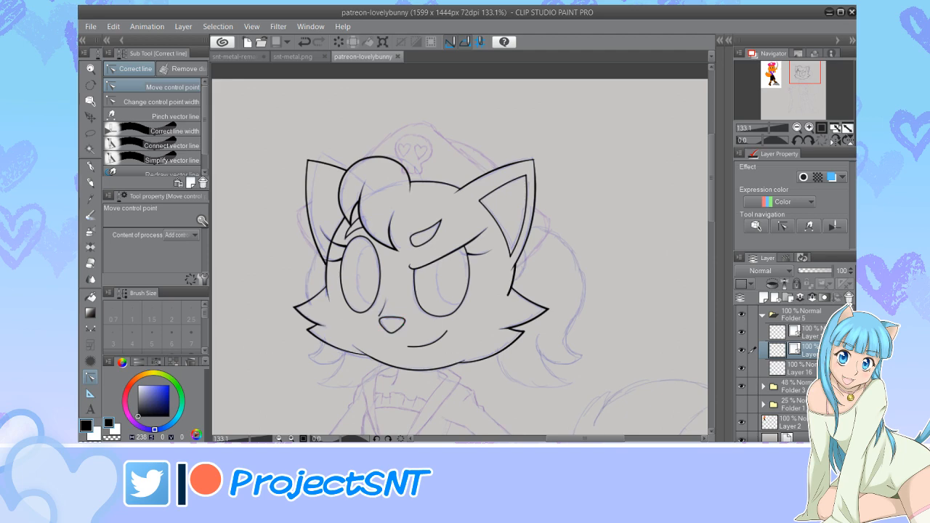
{"action": "scroll", "coordinate": [328, 201], "scroll_direction": "down", "scroll_amount": 4}
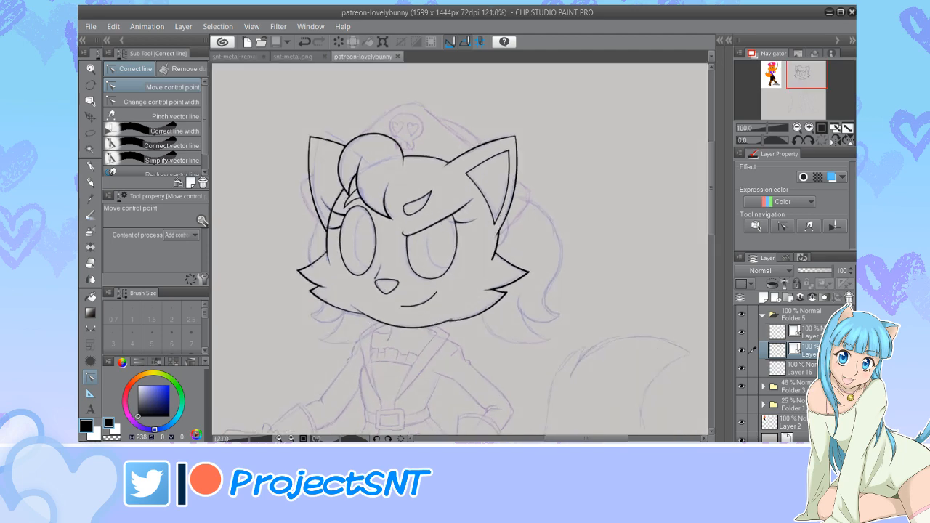
{"action": "scroll", "coordinate": [346, 163], "scroll_direction": "up", "scroll_amount": 4}
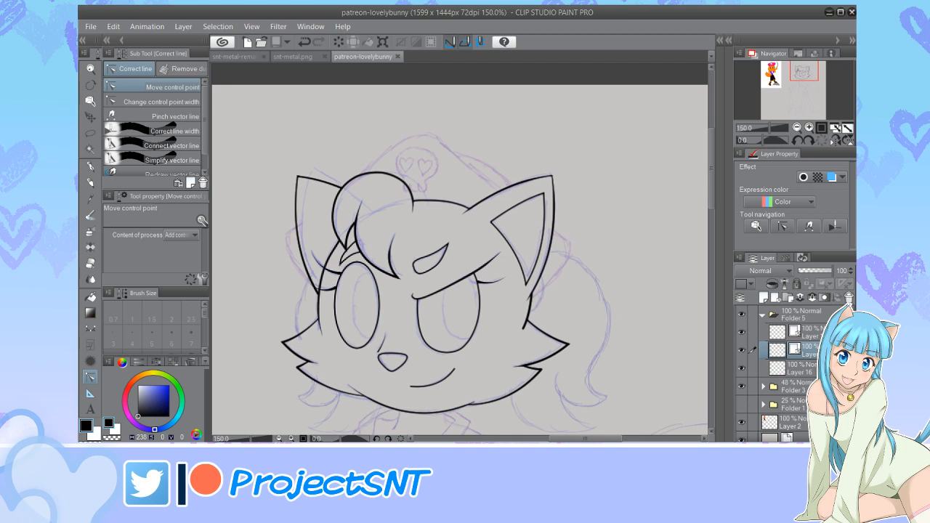
{"action": "scroll", "coordinate": [409, 154], "scroll_direction": "down", "scroll_amount": 2}
{"action": "scroll", "coordinate": [408, 154], "scroll_direction": "up", "scroll_amount": 2}
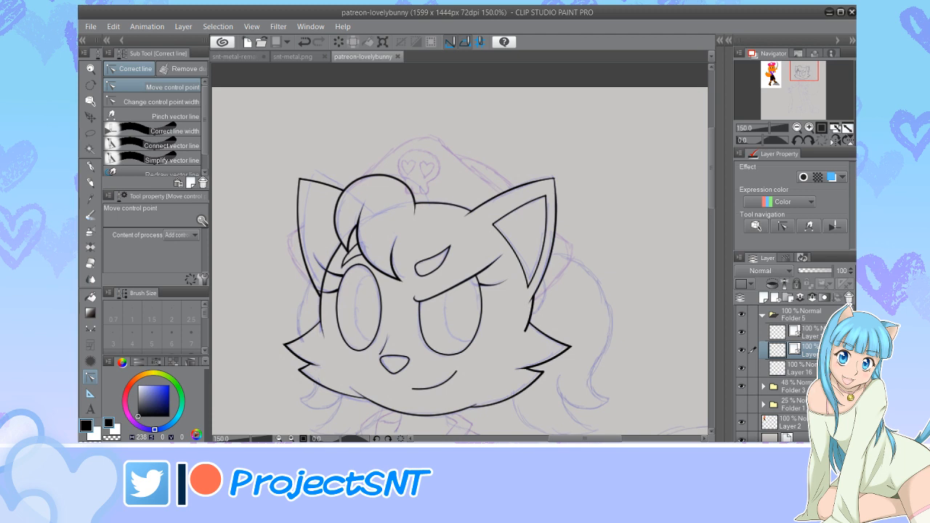
{"action": "scroll", "coordinate": [347, 172], "scroll_direction": "down", "scroll_amount": 3}
{"action": "scroll", "coordinate": [352, 187], "scroll_direction": "up", "scroll_amount": 3}
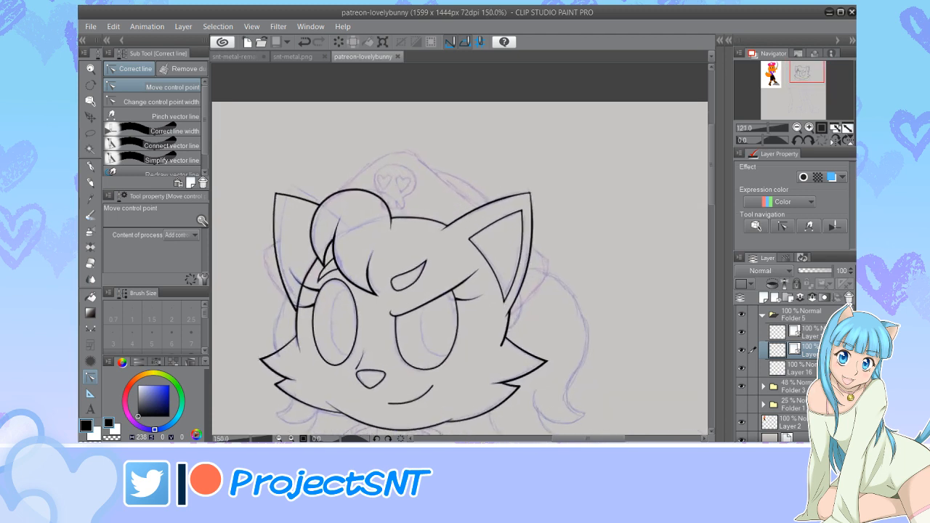
{"action": "scroll", "coordinate": [329, 224], "scroll_direction": "up", "scroll_amount": 1}
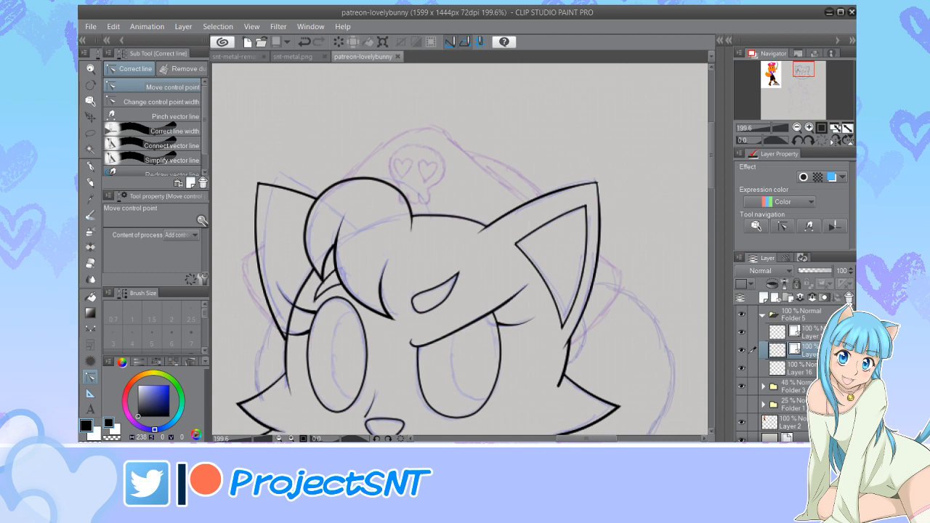
{"action": "scroll", "coordinate": [396, 220], "scroll_direction": "down", "scroll_amount": 4}
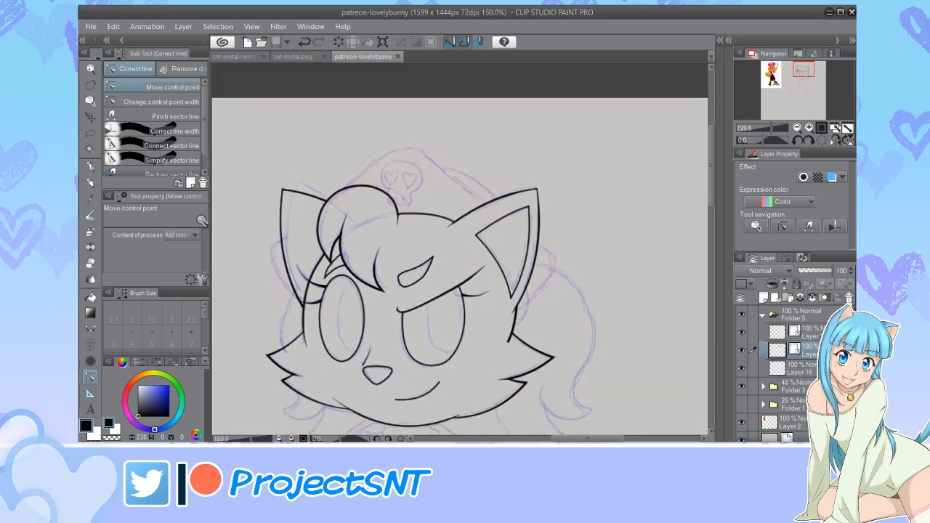
{"action": "scroll", "coordinate": [416, 232], "scroll_direction": "up", "scroll_amount": 3}
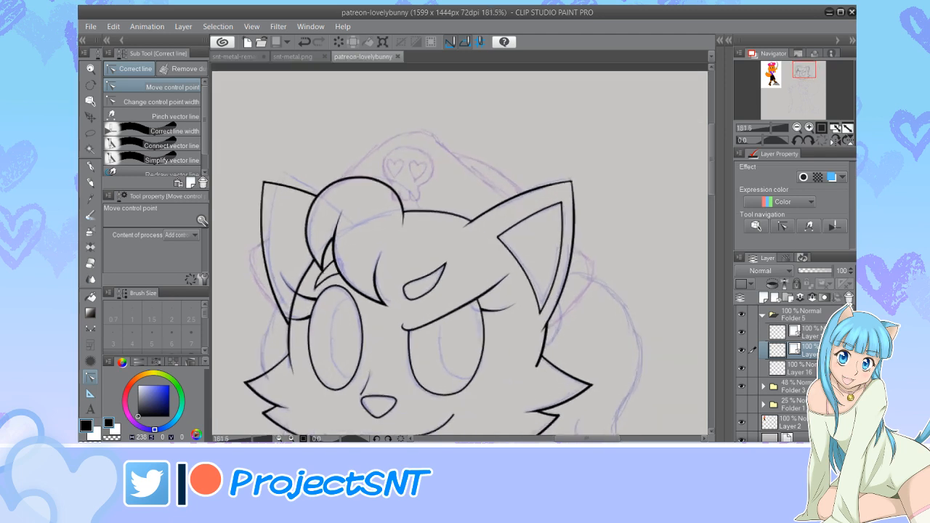
{"action": "scroll", "coordinate": [369, 178], "scroll_direction": "down", "scroll_amount": 5}
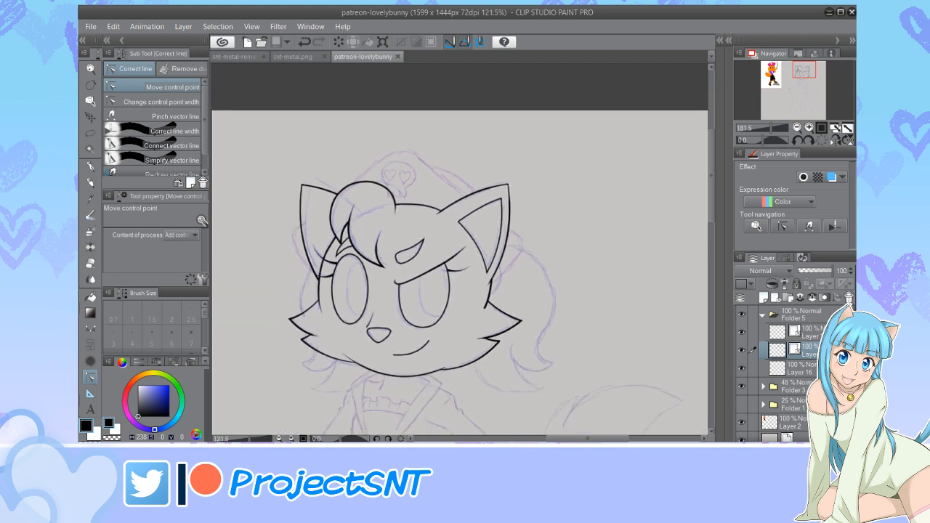
{"action": "scroll", "coordinate": [369, 175], "scroll_direction": "up", "scroll_amount": 6}
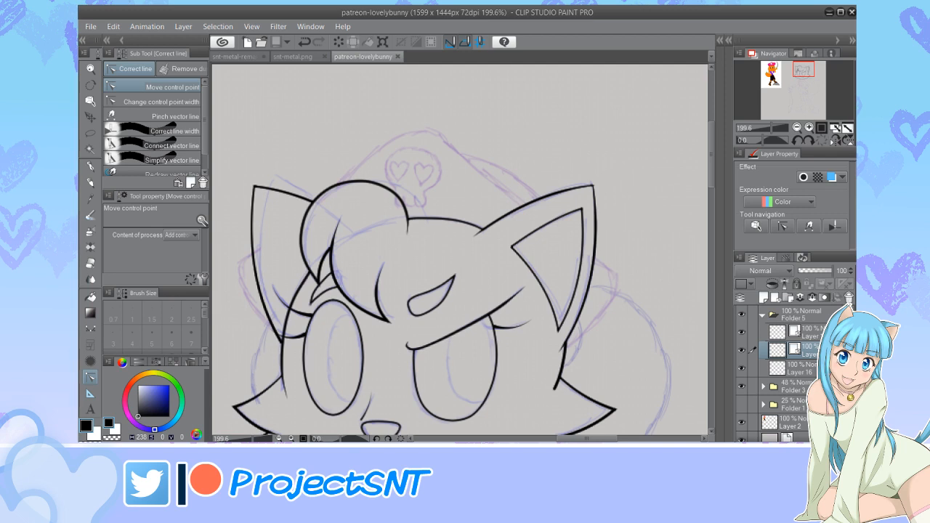
{"action": "scroll", "coordinate": [359, 174], "scroll_direction": "down", "scroll_amount": 3}
{"action": "scroll", "coordinate": [359, 174], "scroll_direction": "up", "scroll_amount": 2}
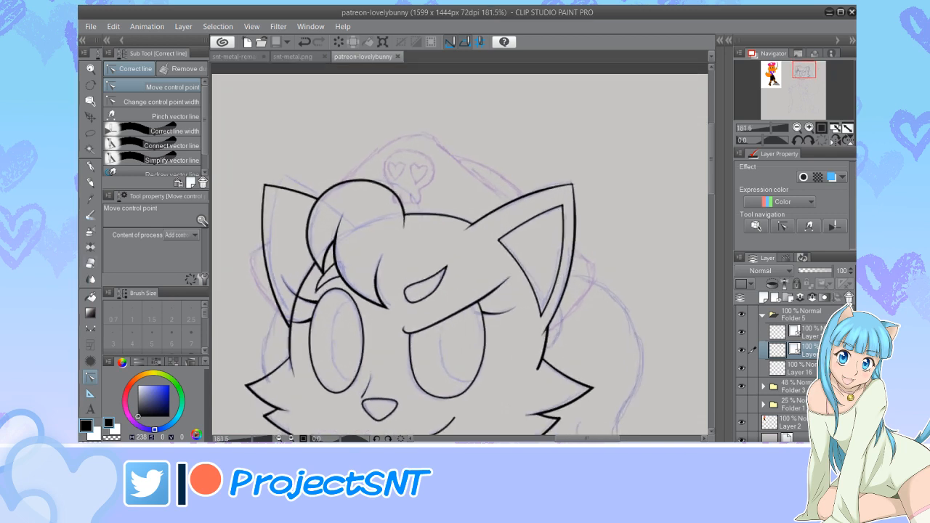
{"action": "scroll", "coordinate": [459, 254], "scroll_direction": "down", "scroll_amount": 3}
{"action": "scroll", "coordinate": [459, 254], "scroll_direction": "up", "scroll_amount": 2}
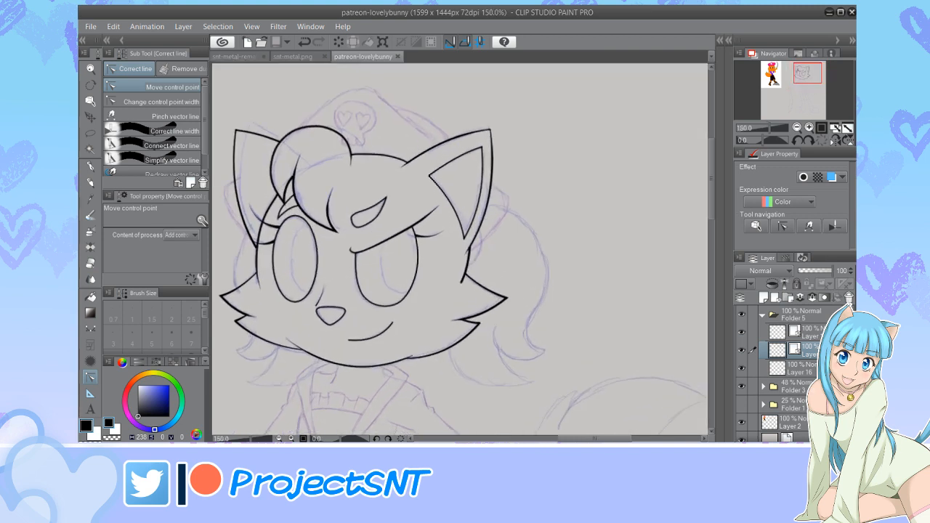
Draw a small outward-bulging curve from the right ear's outer edge to the head's side outline with the Curve tool at brush size 3
{"action": "scroll", "coordinate": [477, 265], "scroll_direction": "up", "scroll_amount": 2}
{"action": "key", "text": "u"}
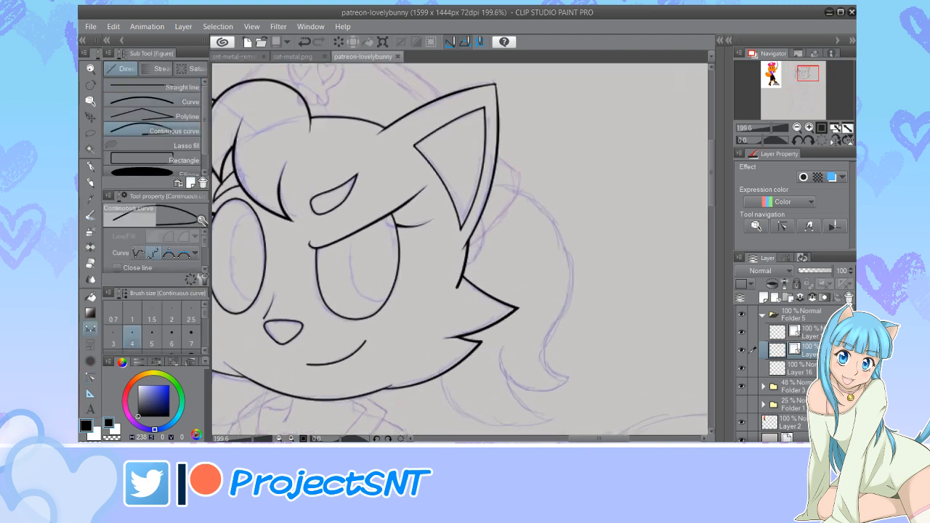
{"action": "left_click", "coordinate": [152, 102]}
{"action": "left_click", "coordinate": [113, 337]}
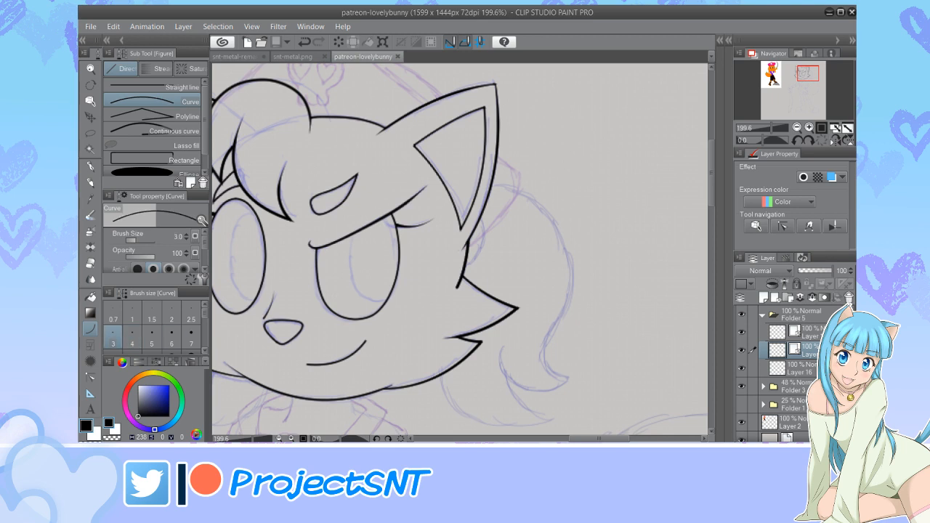
{"action": "scroll", "coordinate": [494, 237], "scroll_direction": "up", "scroll_amount": 9}
{"action": "mouse_move", "coordinate": [463, 190]}
{"action": "left_mouse_down"}
{"action": "mouse_move", "coordinate": [438, 309]}
{"action": "mouse_move", "coordinate": [427, 308]}
{"action": "left_mouse_up"}
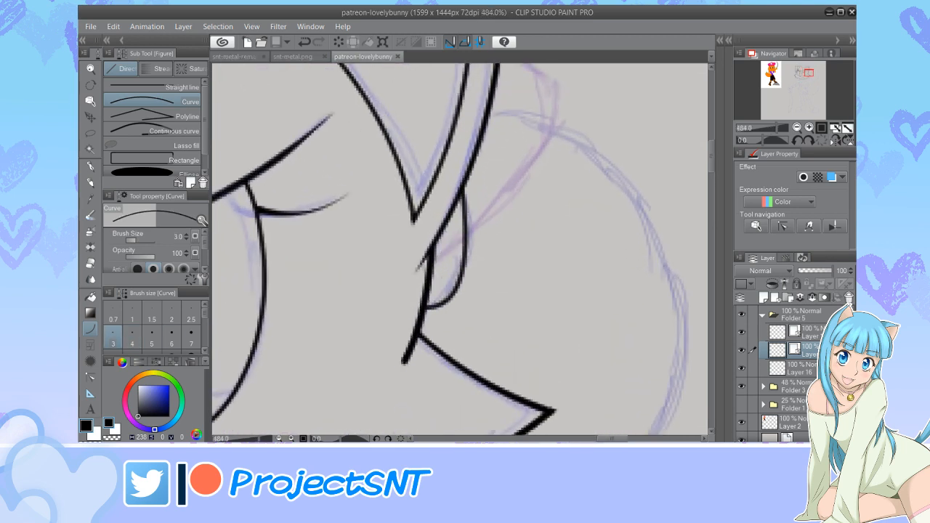
{"action": "left_click", "coordinate": [481, 296]}
{"action": "scroll", "coordinate": [451, 275], "scroll_direction": "down", "scroll_amount": 6}
{"action": "scroll", "coordinate": [400, 218], "scroll_direction": "down", "scroll_amount": 4}
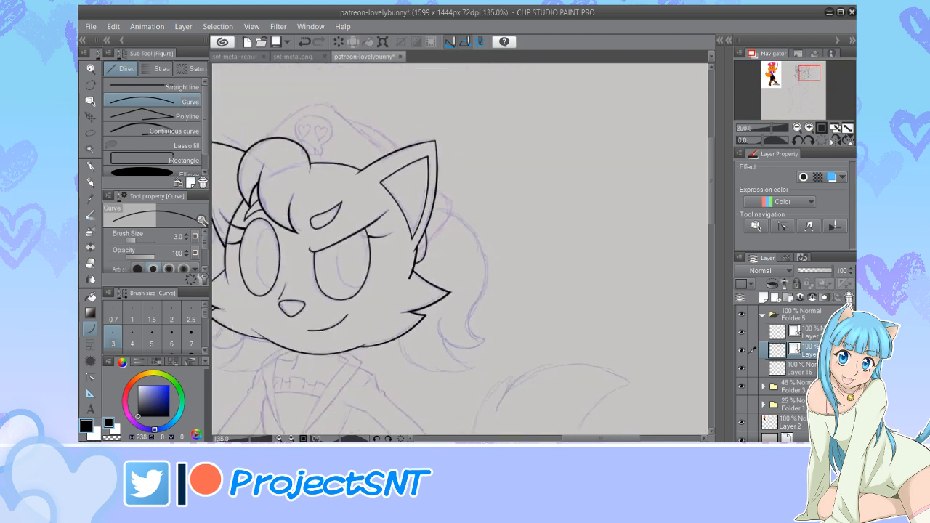
{"action": "scroll", "coordinate": [450, 334], "scroll_direction": "up", "scroll_amount": 4}
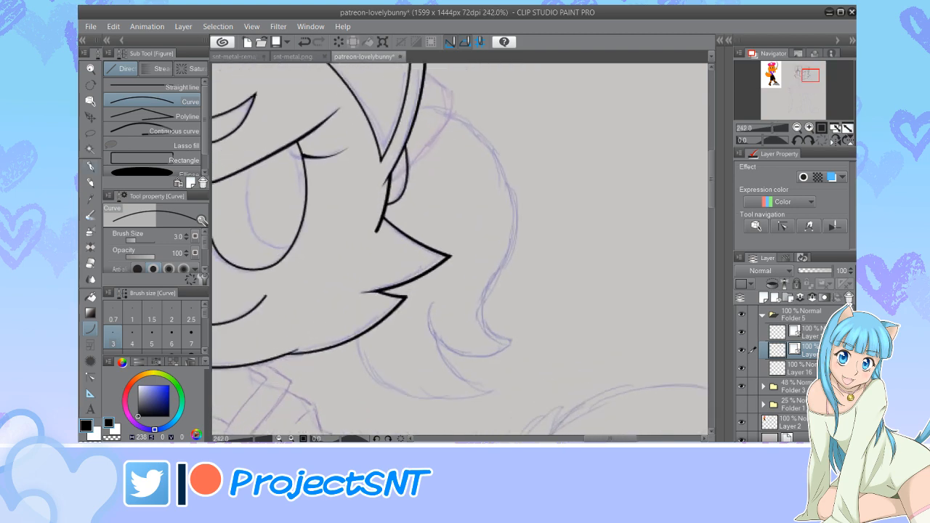
Ink the curved underside of the side hair's upper lock, right of the cheek fur, with the Continuous curve tool at brush size 4
{"action": "key", "text": "bracketright"}
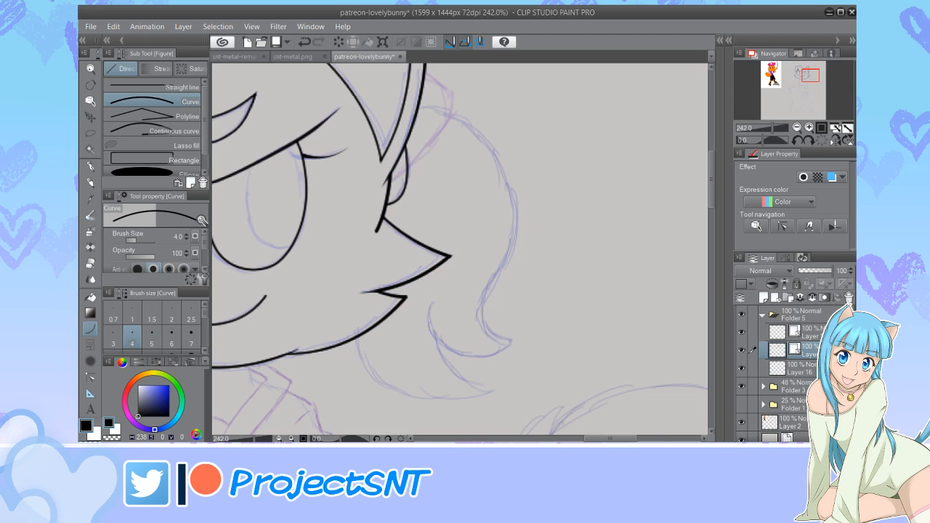
{"action": "scroll", "coordinate": [502, 348], "scroll_direction": "up", "scroll_amount": 1}
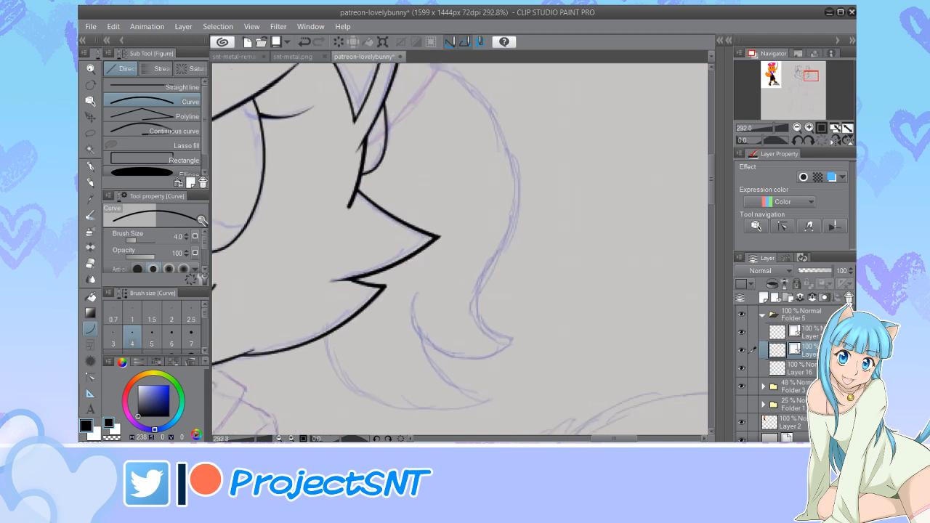
{"action": "left_click_drag", "start_coordinate": [416, 293], "coordinate": [524, 338]}
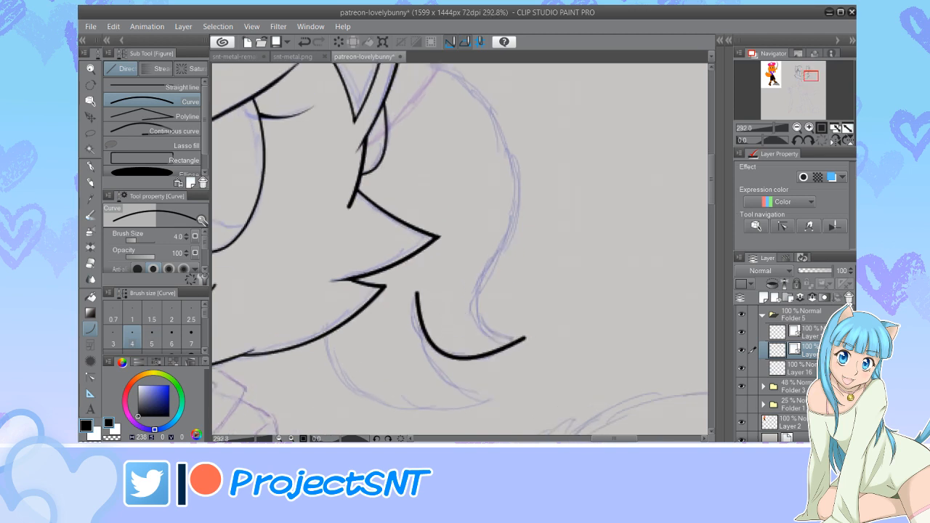
{"action": "key", "text": "ctrl+z"}
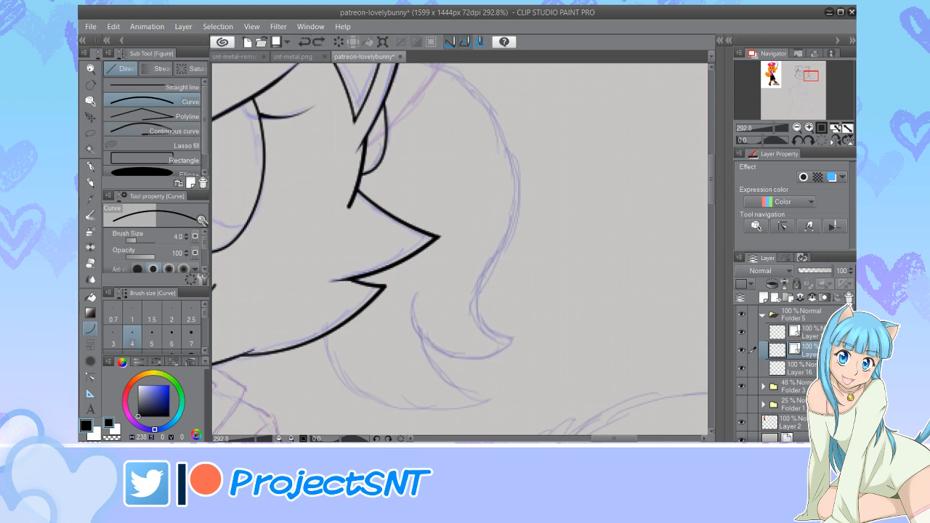
{"action": "left_click", "coordinate": [174, 131]}
{"action": "scroll", "coordinate": [509, 399], "scroll_direction": "up", "scroll_amount": 1}
{"action": "mouse_move", "coordinate": [386, 253]}
{"action": "left_mouse_down"}
{"action": "mouse_move", "coordinate": [378, 280]}
{"action": "mouse_move", "coordinate": [398, 320]}
{"action": "mouse_move", "coordinate": [438, 343]}
{"action": "left_mouse_up"}
{"action": "mouse_move", "coordinate": [475, 342]}
{"action": "left_mouse_down"}
{"action": "mouse_move", "coordinate": [514, 326]}
{"action": "mouse_move", "coordinate": [545, 296]}
{"action": "left_mouse_up"}
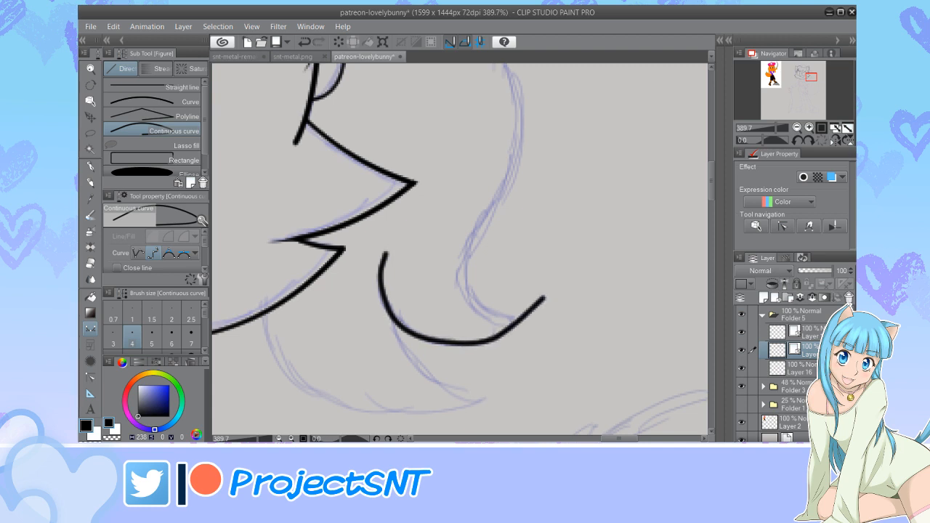
{"action": "key", "text": "y"}
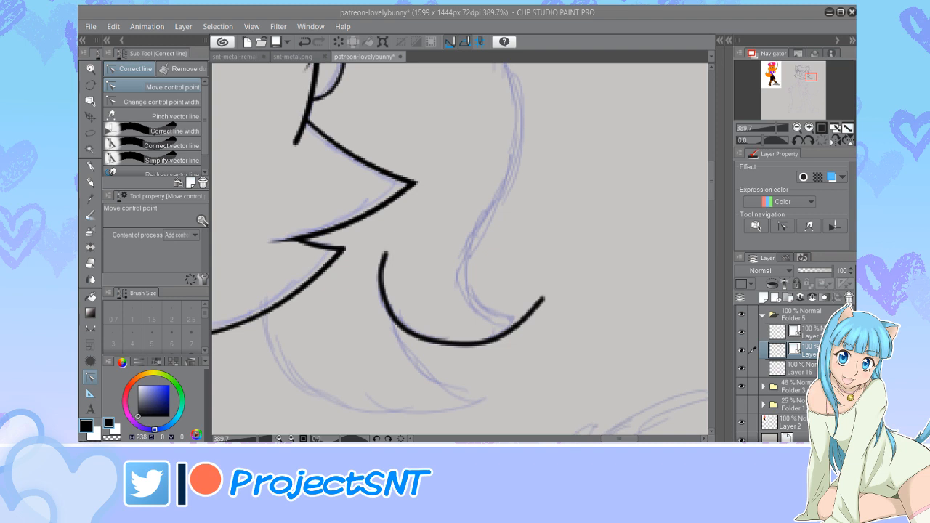
{"action": "scroll", "coordinate": [463, 289], "scroll_direction": "down", "scroll_amount": 3}
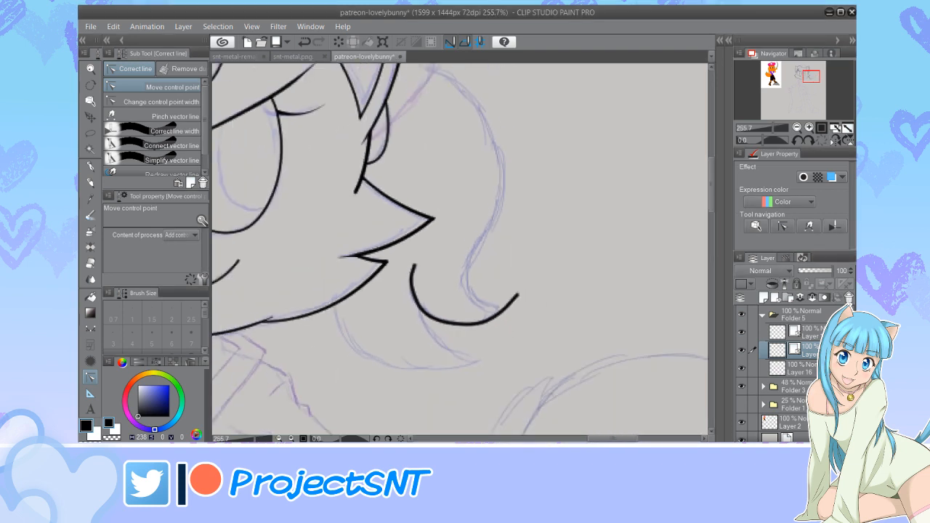
Draw a curve from the upper lock's underside down to the lower lock's tip with the Curve tool and align its upper end to the lock
{"action": "scroll", "coordinate": [366, 381], "scroll_direction": "up", "scroll_amount": 2}
{"action": "key", "text": "u"}
{"action": "left_click", "coordinate": [152, 102]}
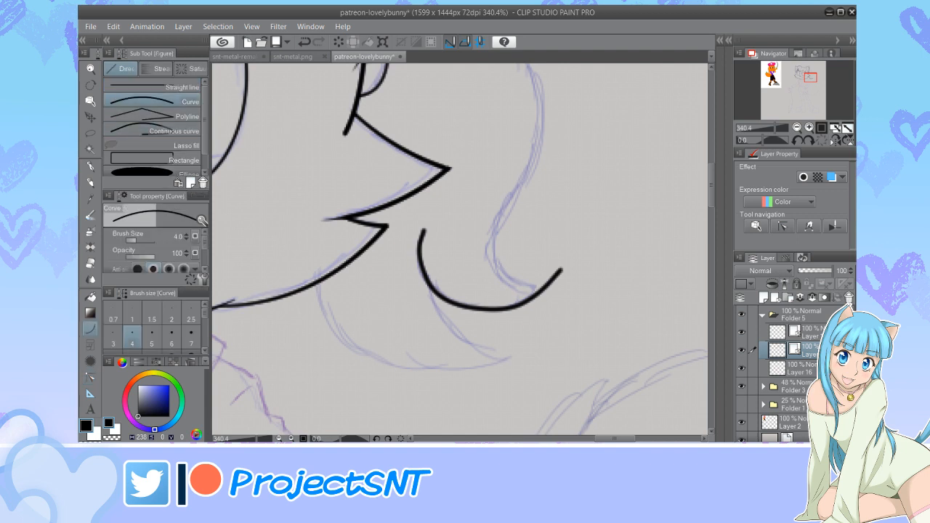
{"action": "scroll", "coordinate": [448, 313], "scroll_direction": "up", "scroll_amount": 2}
{"action": "left_click_drag", "start_coordinate": [427, 279], "coordinate": [560, 377]}
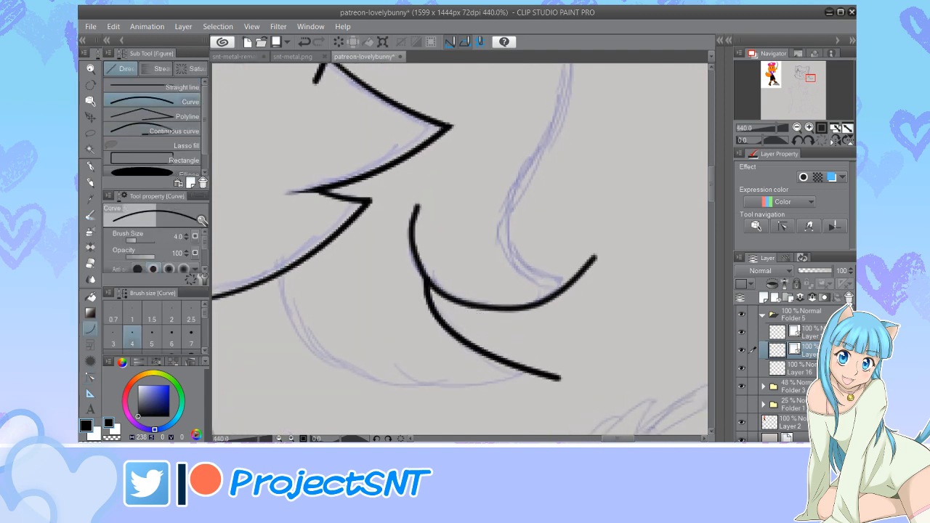
{"action": "left_click", "coordinate": [438, 376]}
{"action": "key", "text": "y"}
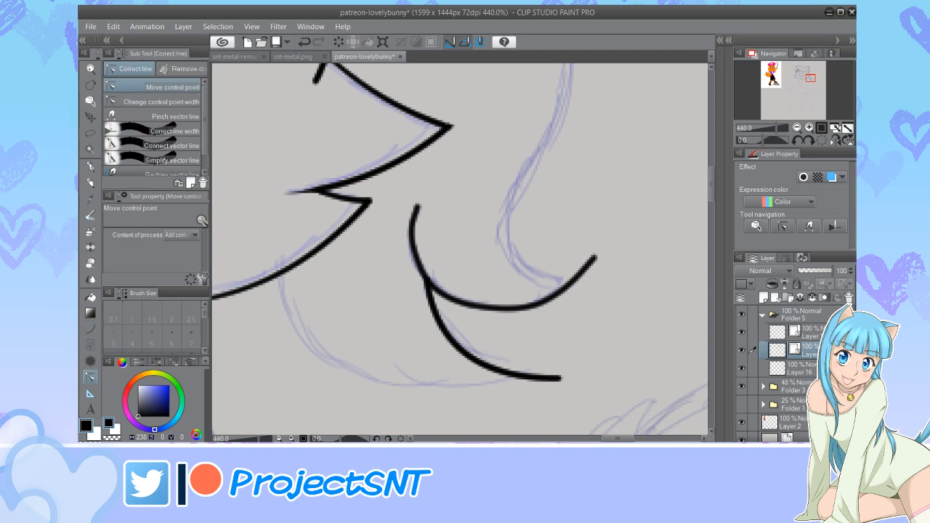
{"action": "scroll", "coordinate": [469, 290], "scroll_direction": "up", "scroll_amount": 2}
{"action": "left_click_drag", "start_coordinate": [419, 275], "coordinate": [416, 279]}
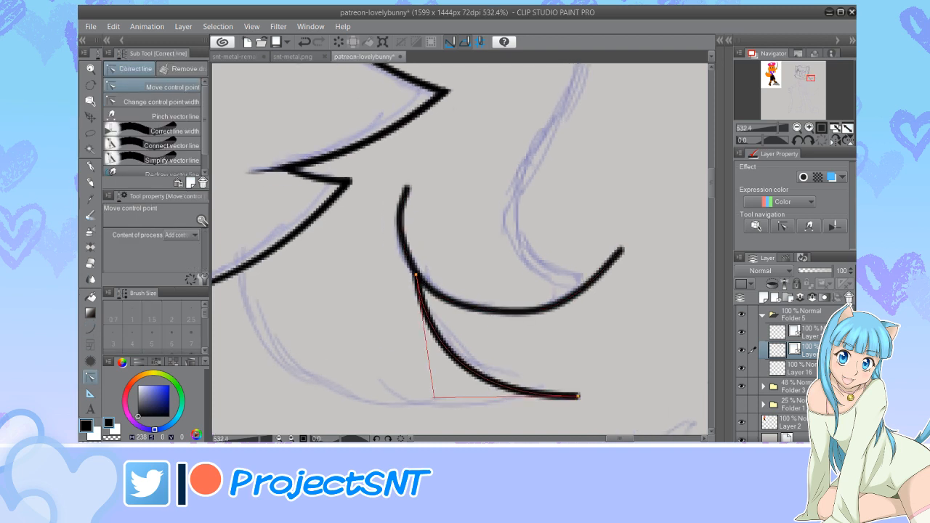
Draw the lower lock's outer curve from its tip up across the jaw outline, and adjust the curve ends to cross at the tip
{"action": "scroll", "coordinate": [459, 250], "scroll_direction": "down", "scroll_amount": 4}
{"action": "key", "text": "u"}
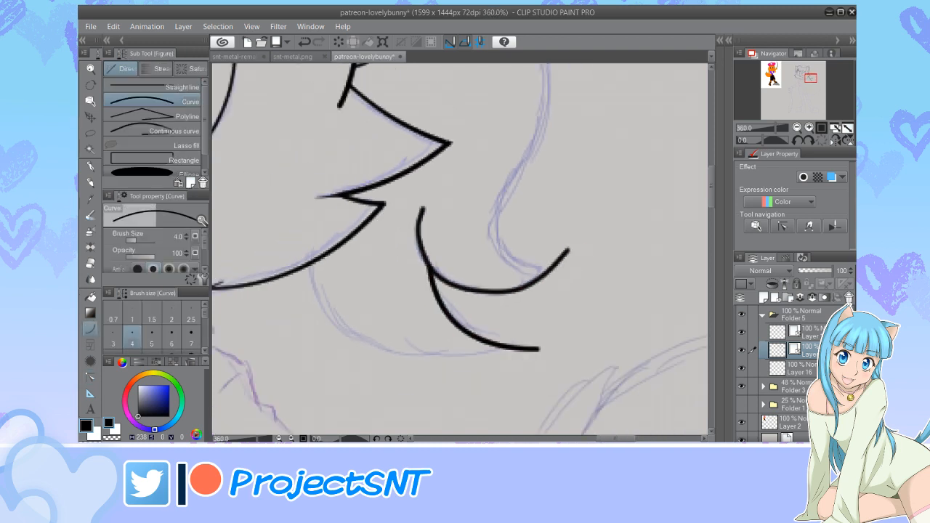
{"action": "left_click_drag", "start_coordinate": [516, 338], "coordinate": [275, 235]}
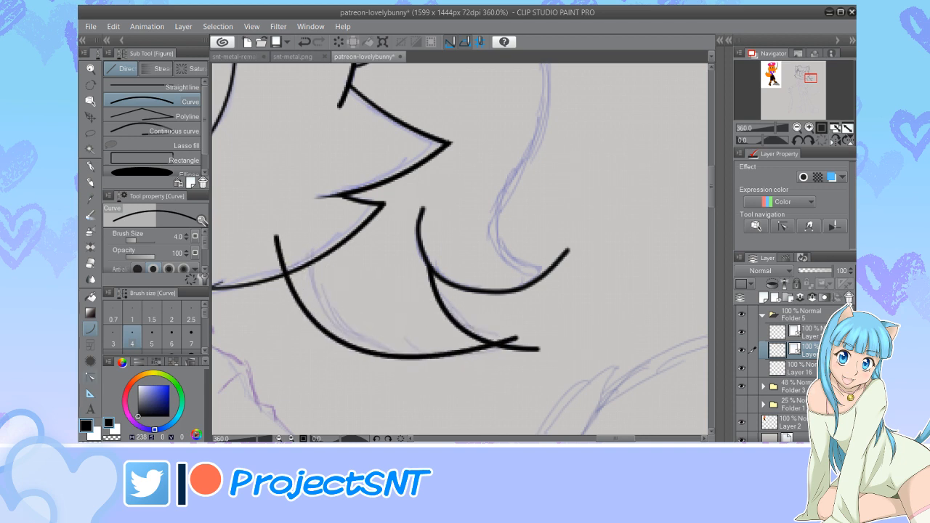
{"action": "key", "text": "y"}
{"action": "left_click_drag", "start_coordinate": [275, 235], "coordinate": [292, 238]}
{"action": "scroll", "coordinate": [408, 335], "scroll_direction": "down", "scroll_amount": 4}
{"action": "scroll", "coordinate": [418, 320], "scroll_direction": "up", "scroll_amount": 6}
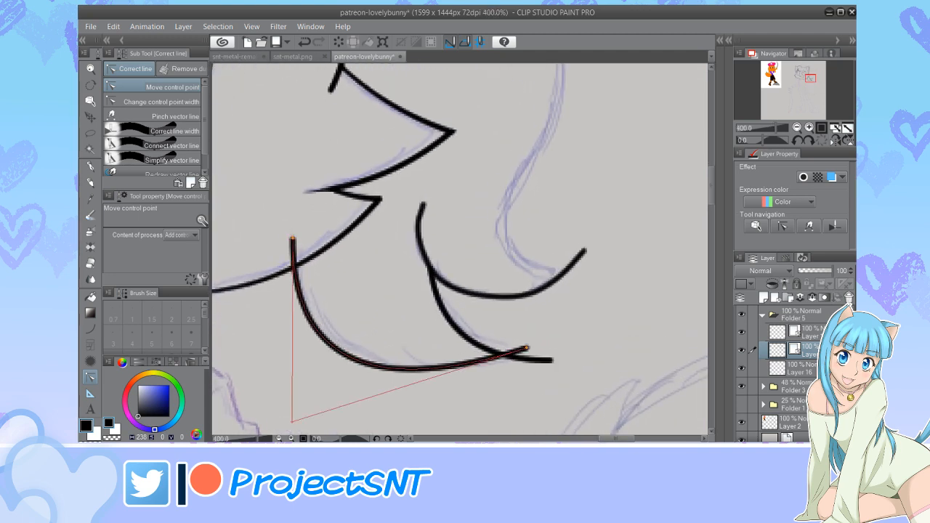
{"action": "mouse_move", "coordinate": [526, 348]}
{"action": "left_mouse_down"}
{"action": "mouse_move", "coordinate": [525, 339]}
{"action": "mouse_move", "coordinate": [540, 355]}
{"action": "left_mouse_up"}
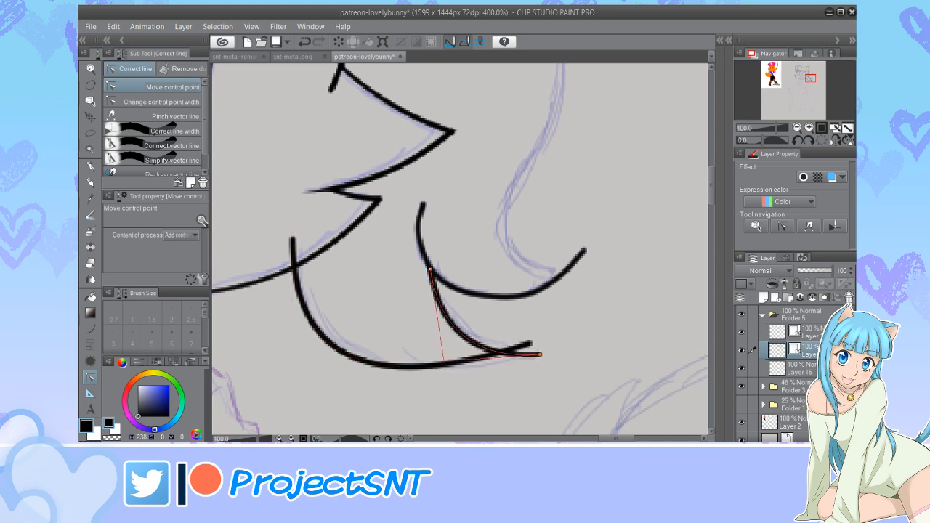
Erase the lower lock's line ends overshooting the jaw outline and the pointed tip with the Vector eraser
{"action": "key", "text": "e"}
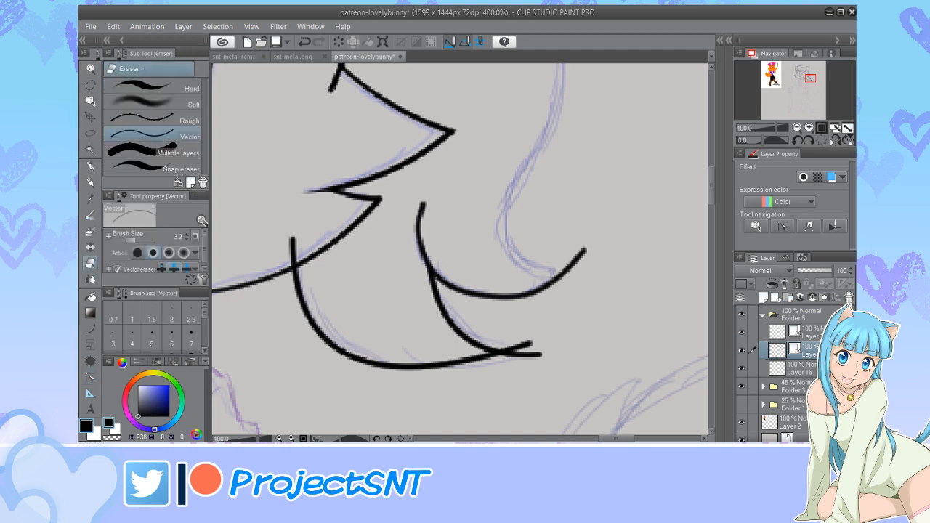
{"action": "left_click", "coordinate": [292, 246]}
{"action": "left_click_drag", "start_coordinate": [528, 345], "coordinate": [536, 354]}
{"action": "scroll", "coordinate": [452, 375], "scroll_direction": "down", "scroll_amount": 2}
{"action": "scroll", "coordinate": [401, 363], "scroll_direction": "down", "scroll_amount": 3}
{"action": "scroll", "coordinate": [397, 358], "scroll_direction": "up", "scroll_amount": 3}
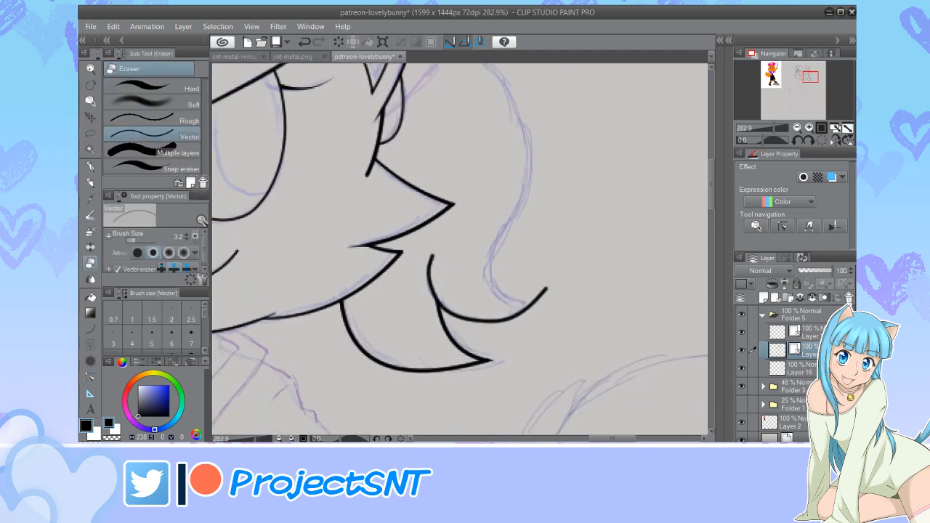
Taper the upper end of the upper lock's underside line to a thin point with the Change control point width tool
{"action": "key", "text": "y"}
{"action": "left_click", "coordinate": [160, 102]}
{"action": "scroll", "coordinate": [441, 254], "scroll_direction": "up", "scroll_amount": 3}
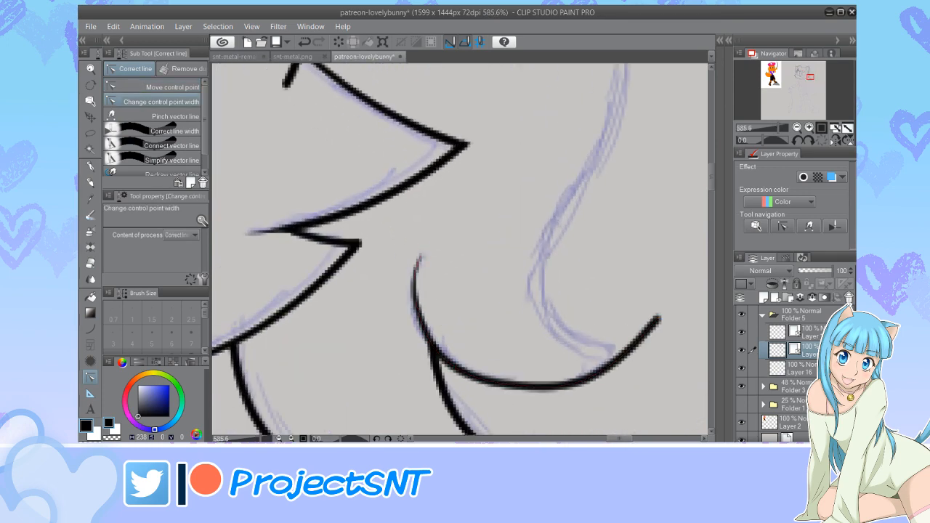
{"action": "scroll", "coordinate": [353, 268], "scroll_direction": "down", "scroll_amount": 4}
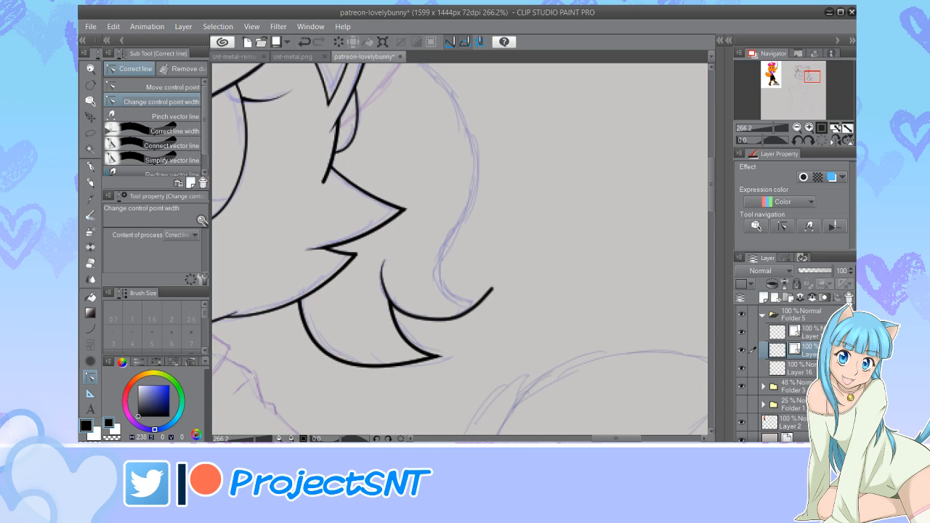
{"action": "scroll", "coordinate": [342, 386], "scroll_direction": "down", "scroll_amount": 4}
{"action": "scroll", "coordinate": [372, 160], "scroll_direction": "up", "scroll_amount": 1}
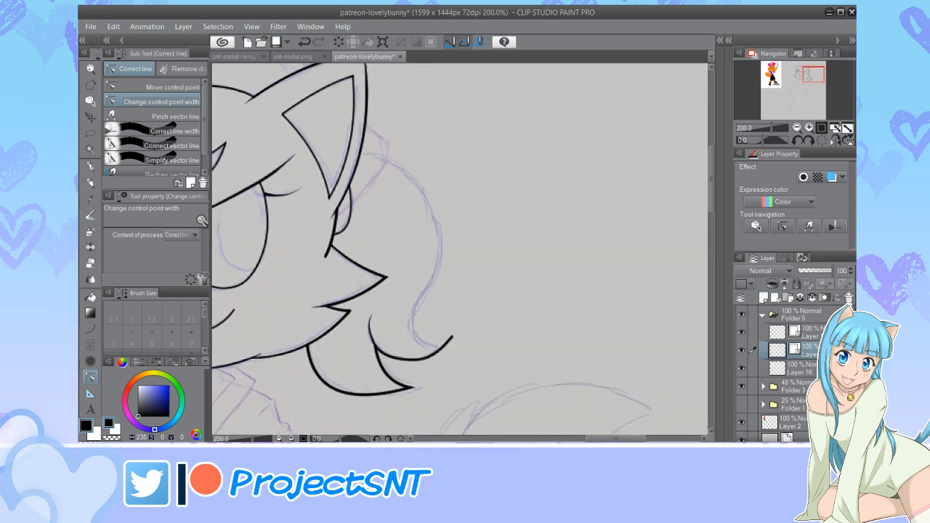
Ink the side hair's outer contour from the right ear's edge down past the upper lock's tip with the Continuous curve tool
{"action": "key", "text": "u"}
{"action": "left_click", "coordinate": [153, 131]}
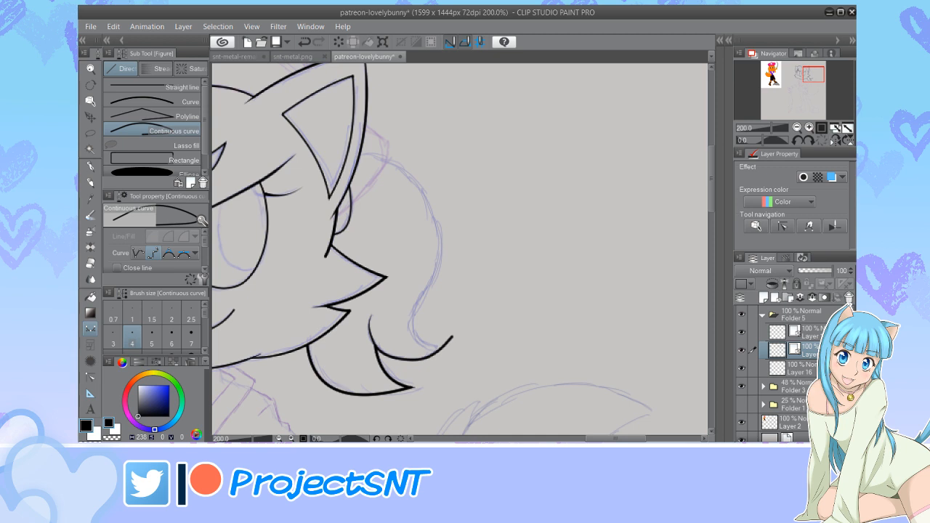
{"action": "scroll", "coordinate": [393, 200], "scroll_direction": "up", "scroll_amount": 4}
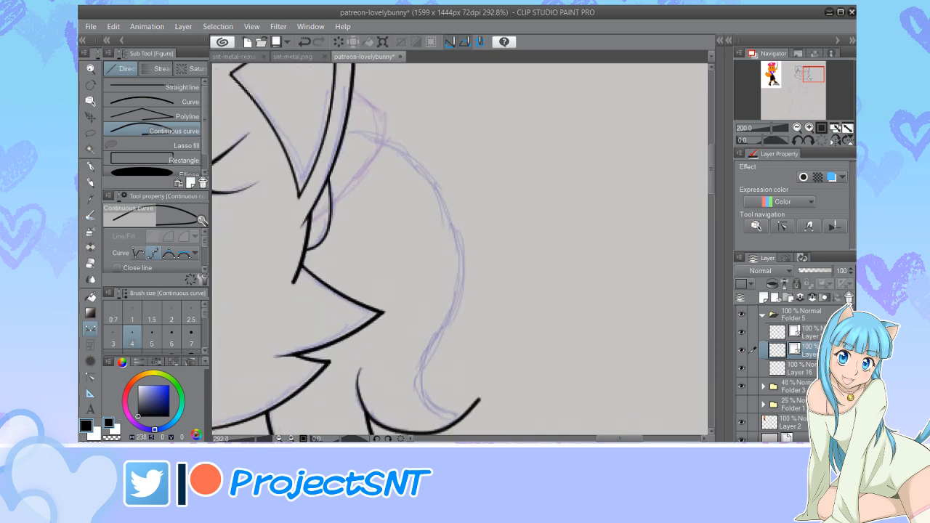
{"action": "mouse_move", "coordinate": [335, 131]}
{"action": "left_mouse_down"}
{"action": "mouse_move", "coordinate": [374, 140]}
{"action": "mouse_move", "coordinate": [420, 173]}
{"action": "mouse_move", "coordinate": [445, 210]}
{"action": "mouse_move", "coordinate": [454, 256]}
{"action": "left_mouse_up"}
{"action": "left_click", "coordinate": [446, 304]}
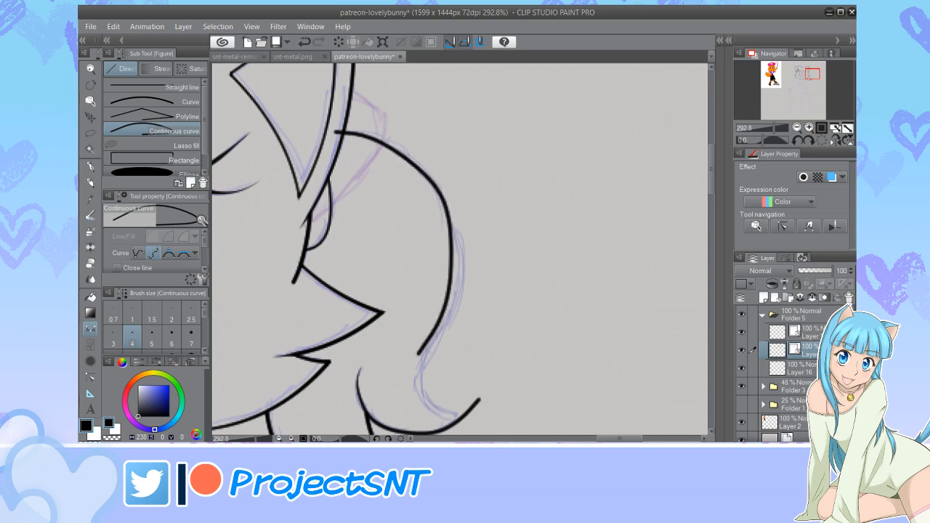
{"action": "left_click", "coordinate": [419, 355]}
{"action": "scroll", "coordinate": [404, 354], "scroll_direction": "down", "scroll_amount": 4}
{"action": "scroll", "coordinate": [401, 408], "scroll_direction": "up", "scroll_amount": 5}
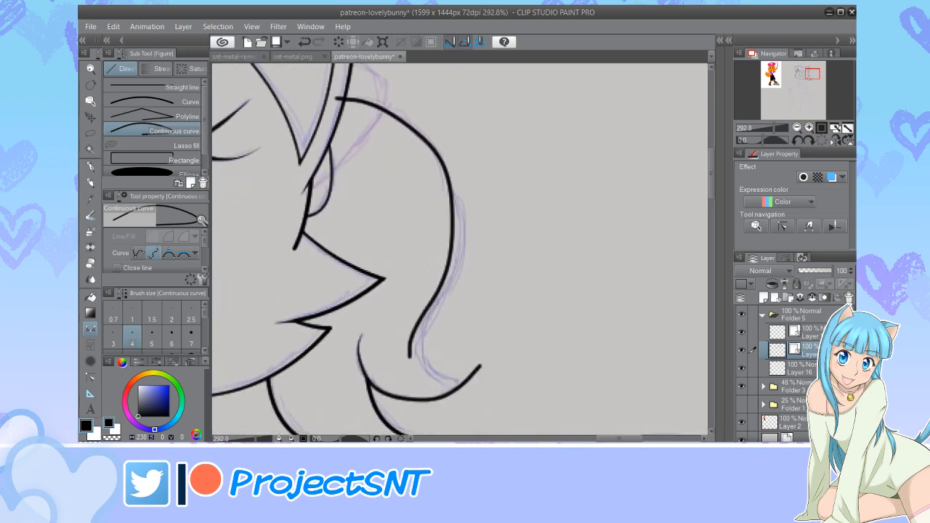
{"action": "left_click", "coordinate": [438, 374]}
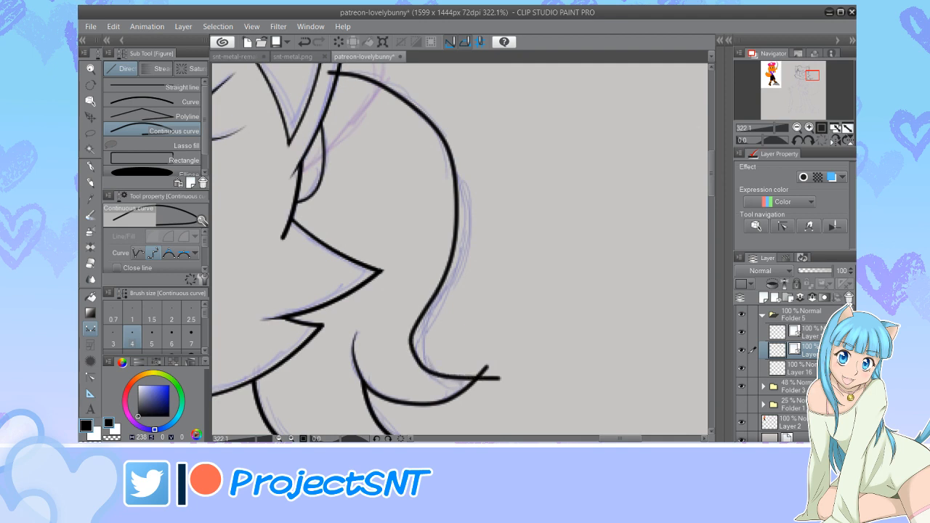
Move control points to lift the crossing line ends at the upper lock's tip and refine the contour's inward bend above it
{"action": "key", "text": "y"}
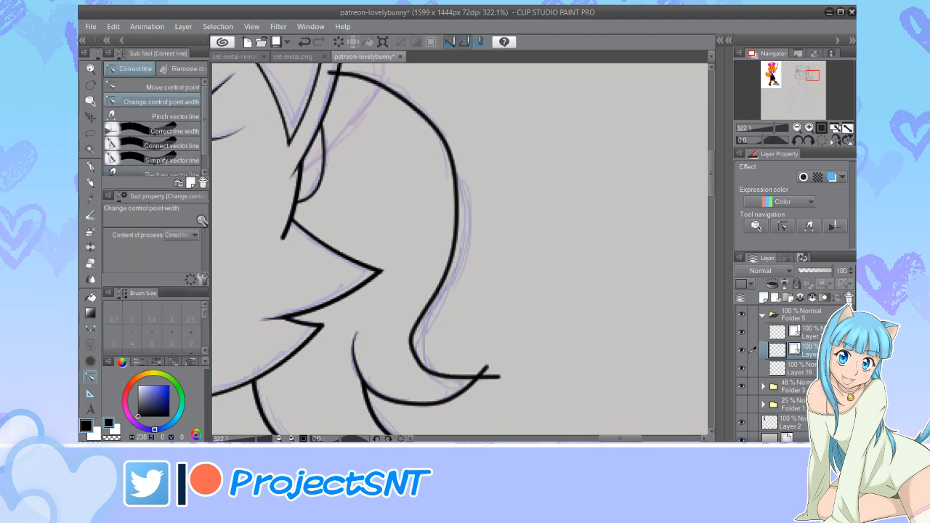
{"action": "left_click", "coordinate": [172, 87]}
{"action": "scroll", "coordinate": [403, 318], "scroll_direction": "up", "scroll_amount": 2}
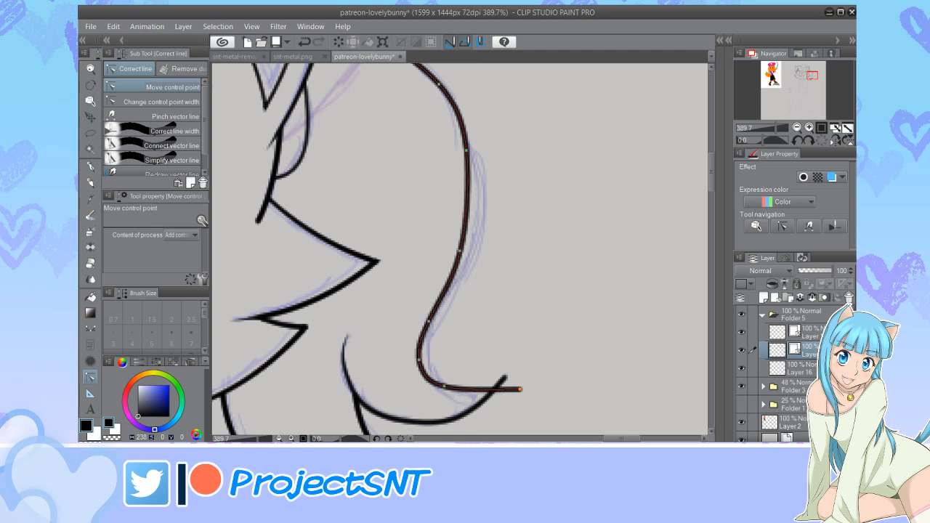
{"action": "mouse_move", "coordinate": [505, 377]}
{"action": "left_mouse_down"}
{"action": "mouse_move", "coordinate": [500, 371]}
{"action": "mouse_move", "coordinate": [516, 382]}
{"action": "left_mouse_up"}
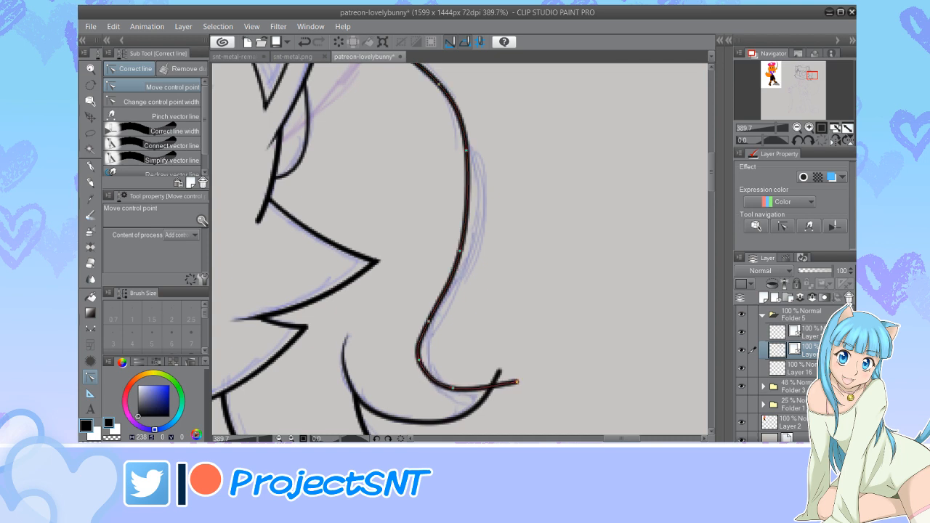
{"action": "left_click_drag", "start_coordinate": [418, 353], "coordinate": [422, 352]}
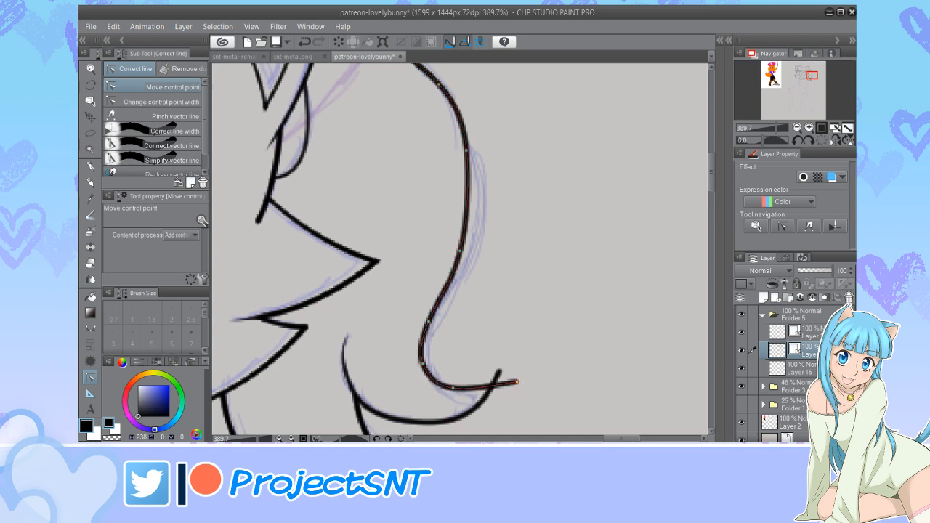
Reshape the upper and middle parts of the side hair's outer contour toward the sketch by moving its control points
{"action": "scroll", "coordinate": [389, 332], "scroll_direction": "down", "scroll_amount": 4}
{"action": "scroll", "coordinate": [429, 170], "scroll_direction": "up", "scroll_amount": 6}
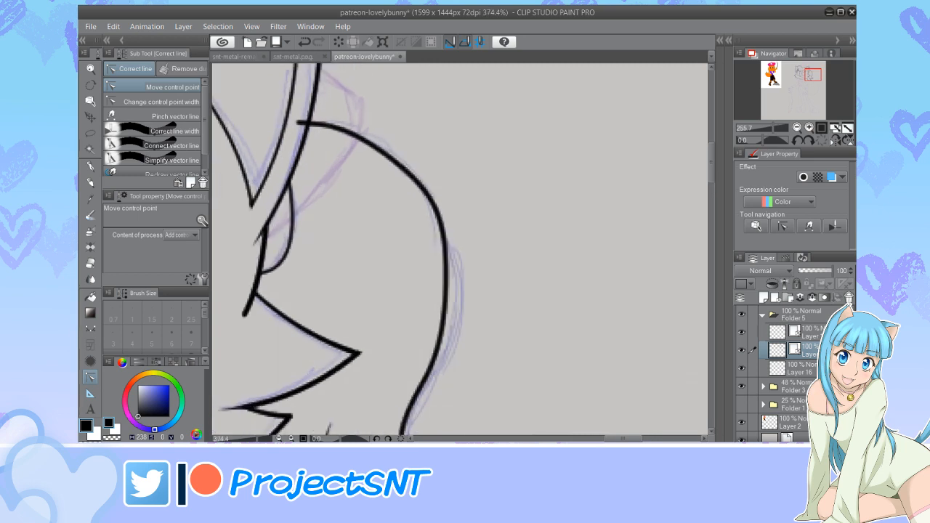
{"action": "left_click_drag", "start_coordinate": [412, 180], "coordinate": [439, 162]}
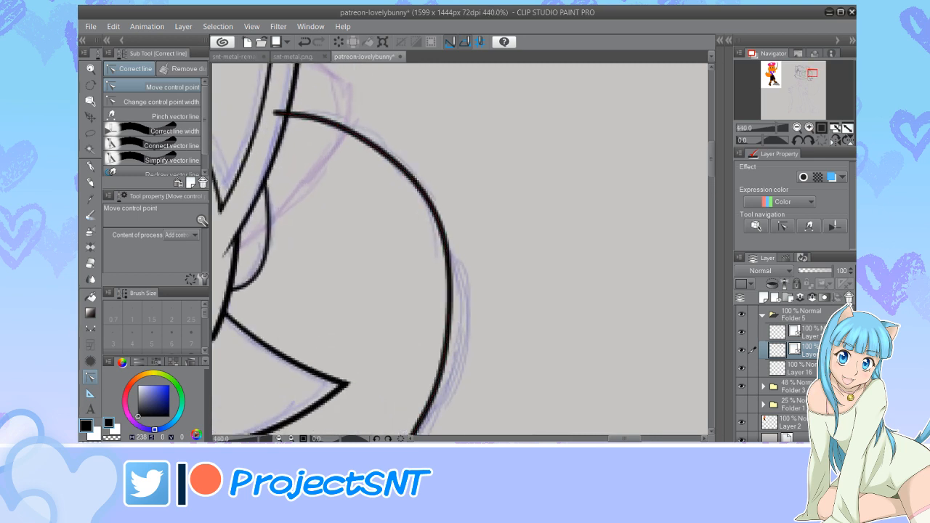
{"action": "scroll", "coordinate": [442, 157], "scroll_direction": "down", "scroll_amount": 2}
{"action": "scroll", "coordinate": [427, 356], "scroll_direction": "up", "scroll_amount": 2}
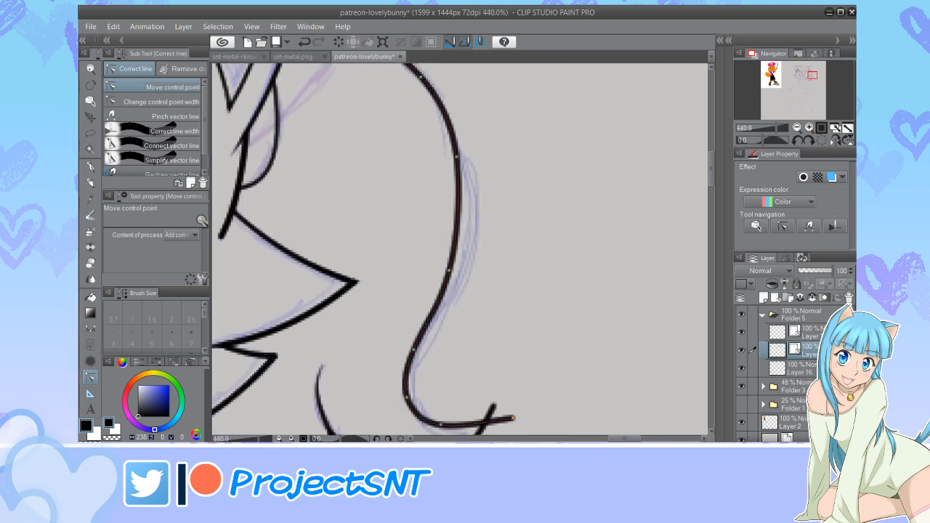
{"action": "left_click_drag", "start_coordinate": [413, 349], "coordinate": [417, 345]}
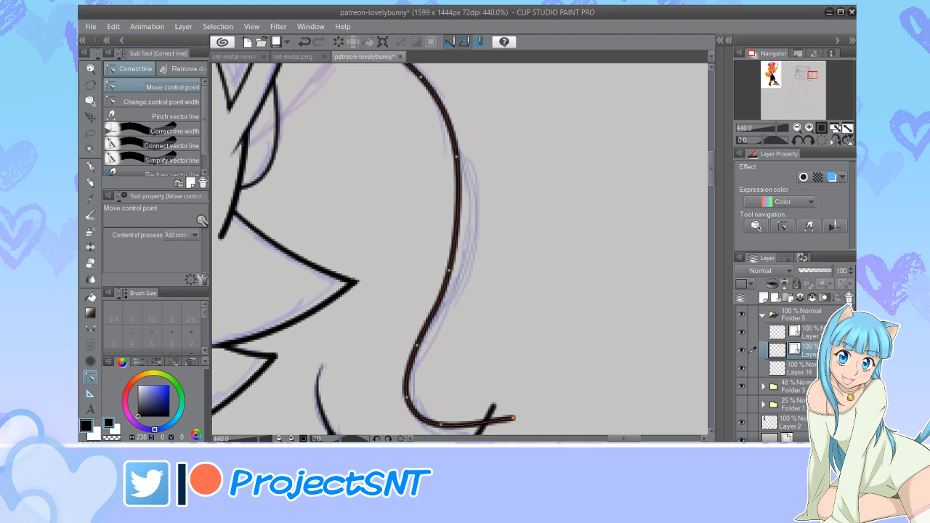
{"action": "left_click_drag", "start_coordinate": [449, 270], "coordinate": [452, 270]}
{"action": "mouse_move", "coordinate": [457, 157]}
{"action": "left_mouse_down"}
{"action": "mouse_move", "coordinate": [446, 150]}
{"action": "mouse_move", "coordinate": [461, 171]}
{"action": "left_mouse_up"}
Erase the hair contour's stub inside the right ear's outline with the Vector eraser
{"action": "scroll", "coordinate": [501, 287], "scroll_direction": "down", "scroll_amount": 4}
{"action": "scroll", "coordinate": [456, 152], "scroll_direction": "up", "scroll_amount": 4}
{"action": "key", "text": "e"}
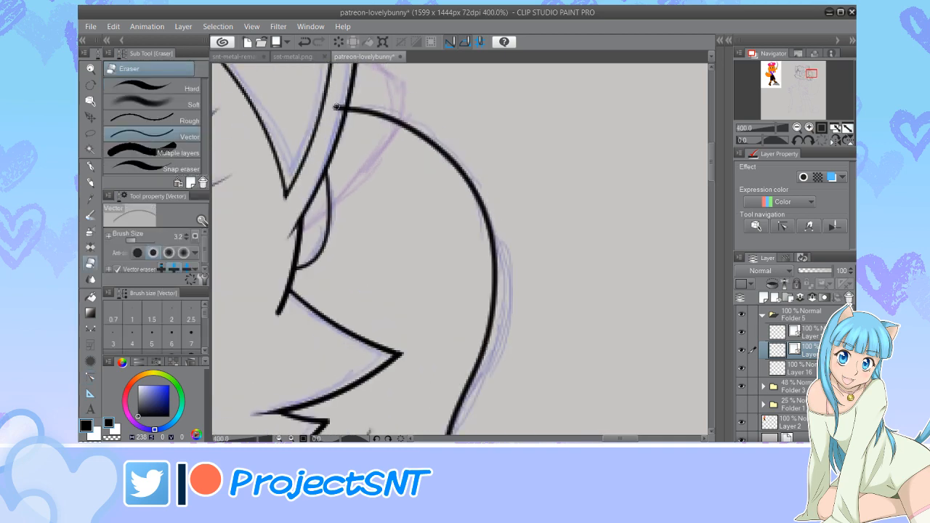
{"action": "scroll", "coordinate": [335, 107], "scroll_direction": "down", "scroll_amount": 3}
{"action": "key", "text": "y"}
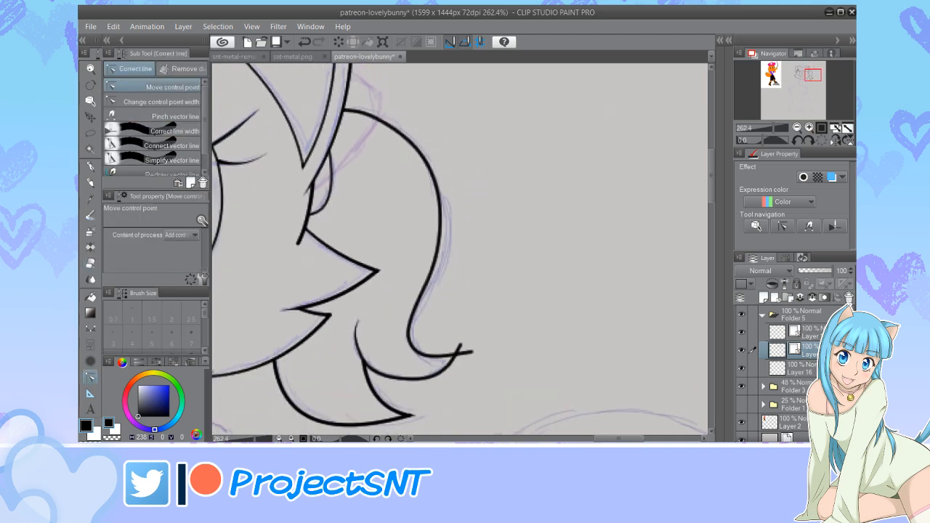
Move a control point on the upper hair lock's underside to make its curve bulge slightly lower
{"action": "scroll", "coordinate": [403, 123], "scroll_direction": "up", "scroll_amount": 2}
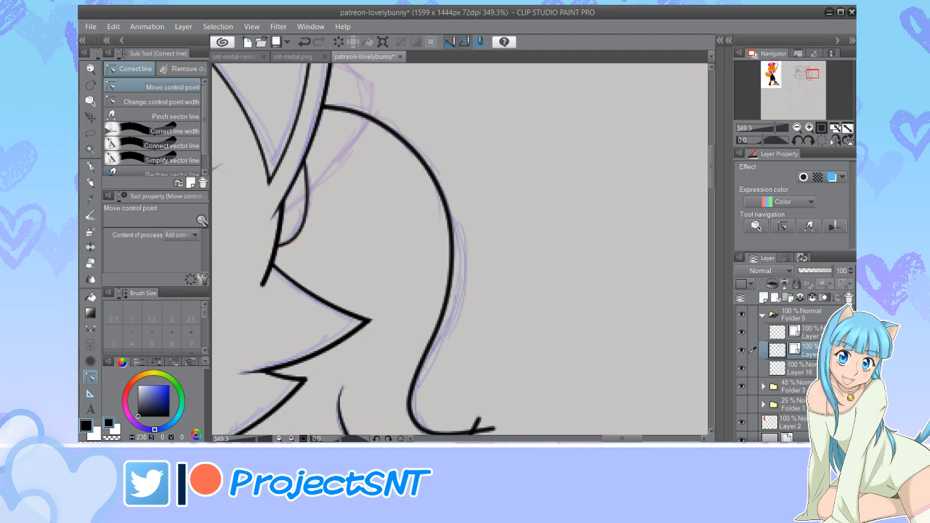
{"action": "scroll", "coordinate": [405, 230], "scroll_direction": "down", "scroll_amount": 3}
{"action": "scroll", "coordinate": [418, 331], "scroll_direction": "up", "scroll_amount": 3}
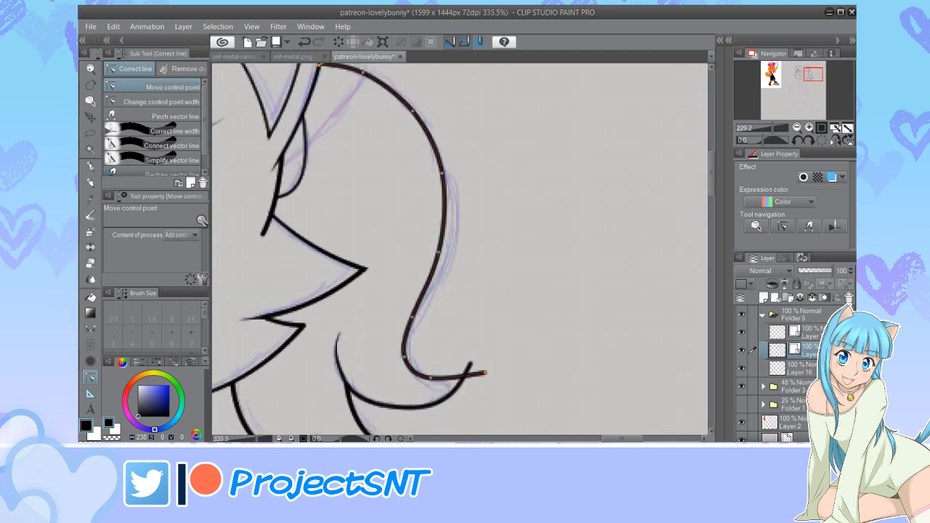
{"action": "scroll", "coordinate": [383, 258], "scroll_direction": "down", "scroll_amount": 3}
{"action": "scroll", "coordinate": [407, 327], "scroll_direction": "up", "scroll_amount": 2}
{"action": "scroll", "coordinate": [398, 334], "scroll_direction": "up", "scroll_amount": 1}
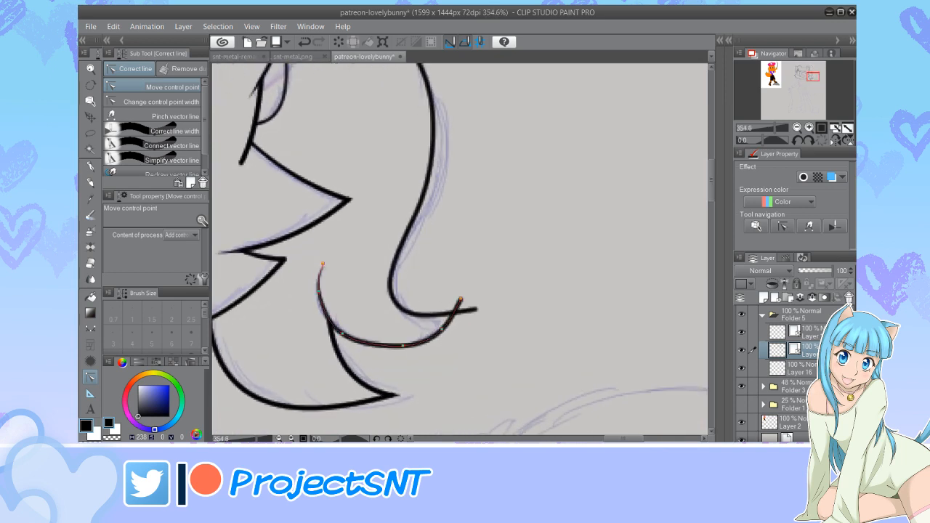
{"action": "left_click_drag", "start_coordinate": [402, 346], "coordinate": [397, 351]}
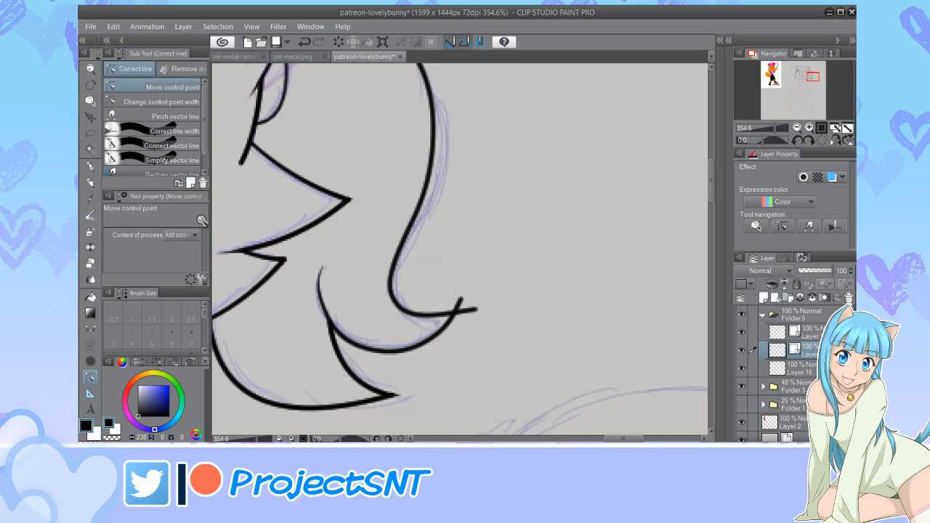
Erase the crossing line ends at the upper lock's tip with the Vector eraser
{"action": "key", "text": "e"}
{"action": "left_click", "coordinate": [470, 310]}
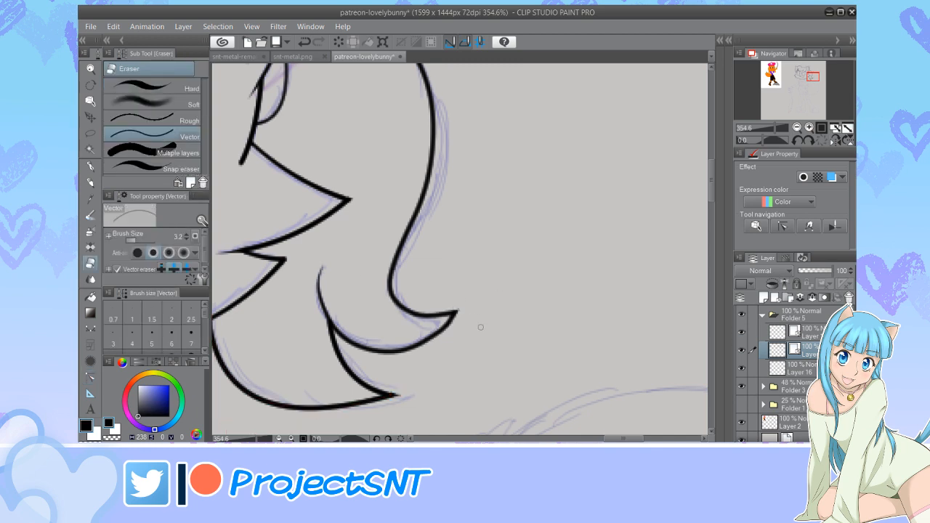
{"action": "scroll", "coordinate": [480, 327], "scroll_direction": "down", "scroll_amount": 3}
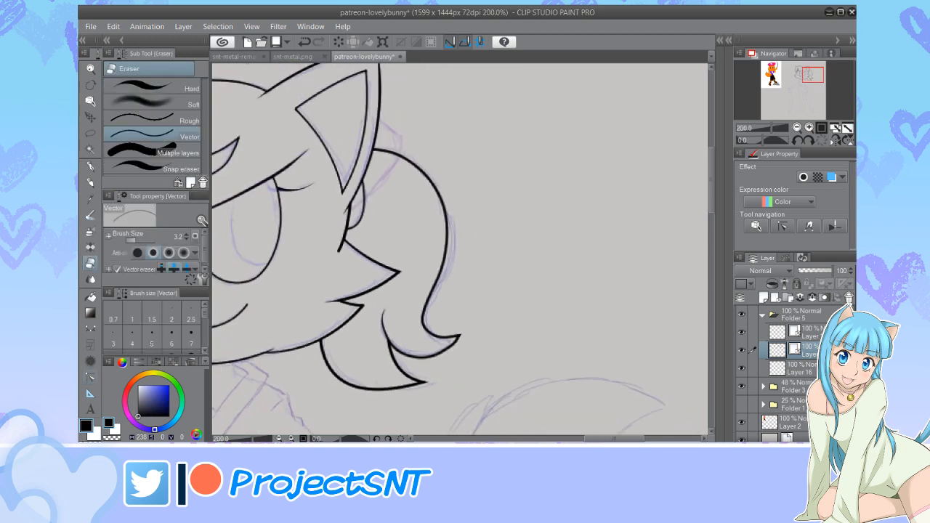
Move the control point near the upper lock's tip to round its underside slightly outward
{"action": "key", "text": "y"}
{"action": "scroll", "coordinate": [446, 325], "scroll_direction": "up", "scroll_amount": 3}
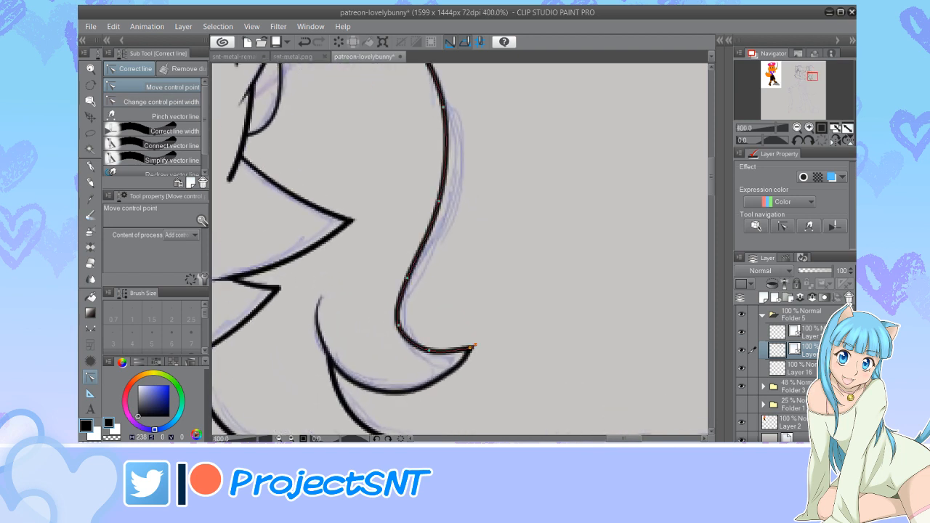
{"action": "left_click_drag", "start_coordinate": [448, 372], "coordinate": [450, 375]}
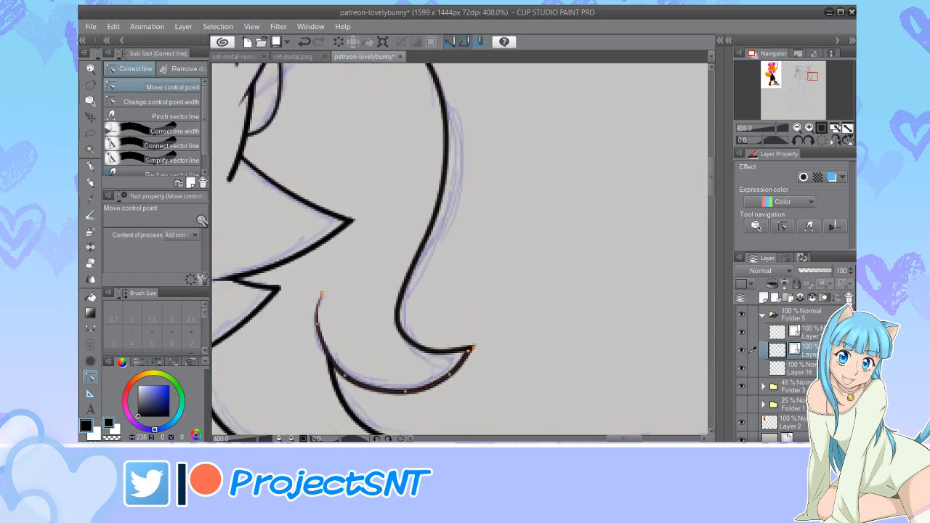
{"action": "scroll", "coordinate": [507, 317], "scroll_direction": "down", "scroll_amount": 2}
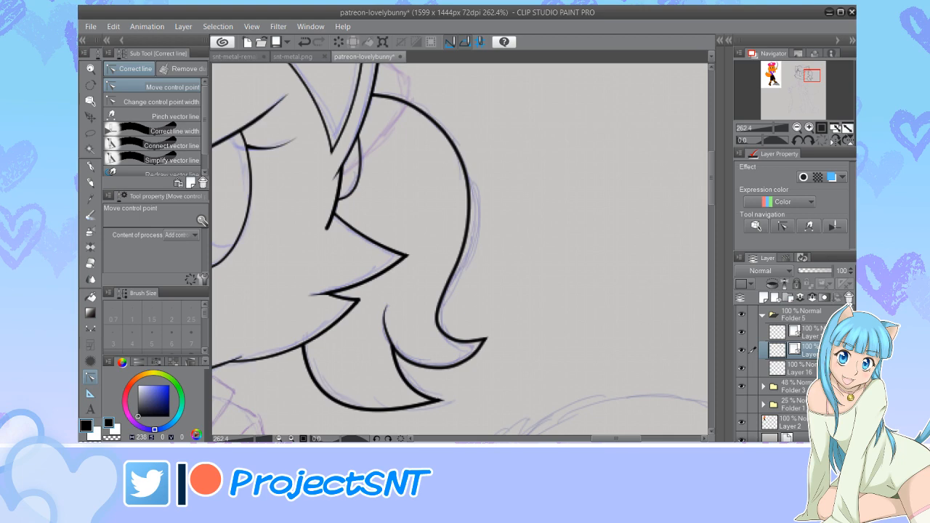
{"action": "scroll", "coordinate": [448, 312], "scroll_direction": "up", "scroll_amount": 1}
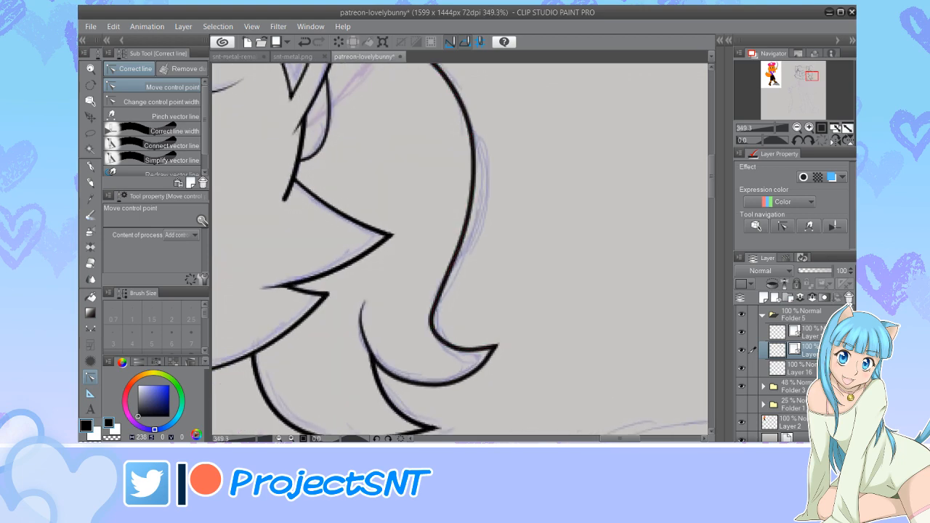
Adjust the line width at the lower lock's inner edge, at its top and near its tip, with Change control point width
{"action": "scroll", "coordinate": [534, 336], "scroll_direction": "down", "scroll_amount": 4}
{"action": "left_click", "coordinate": [160, 102]}
{"action": "scroll", "coordinate": [512, 364], "scroll_direction": "up", "scroll_amount": 1}
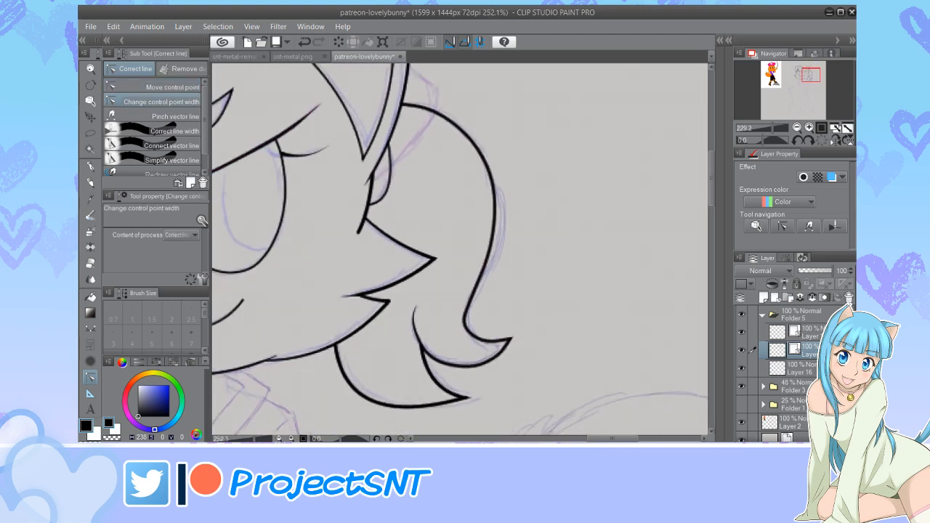
{"action": "scroll", "coordinate": [474, 340], "scroll_direction": "up", "scroll_amount": 3}
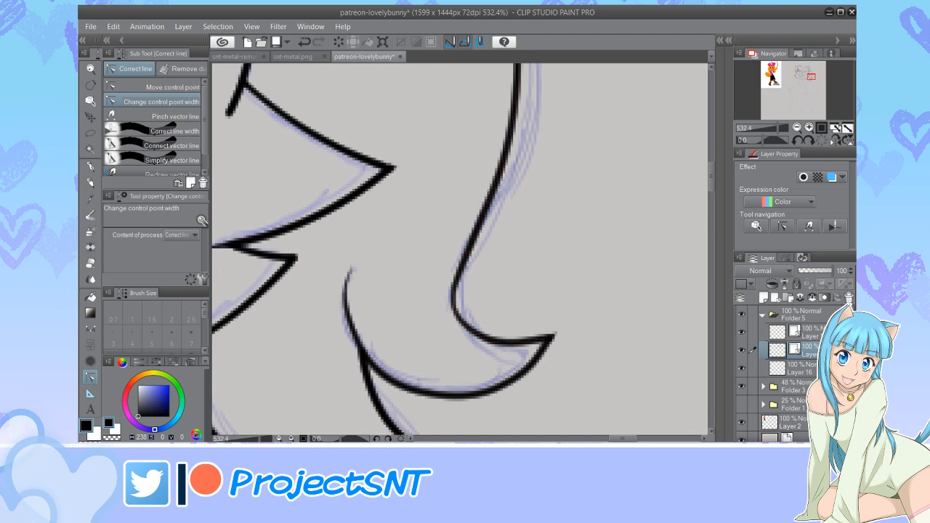
{"action": "scroll", "coordinate": [419, 349], "scroll_direction": "down", "scroll_amount": 1}
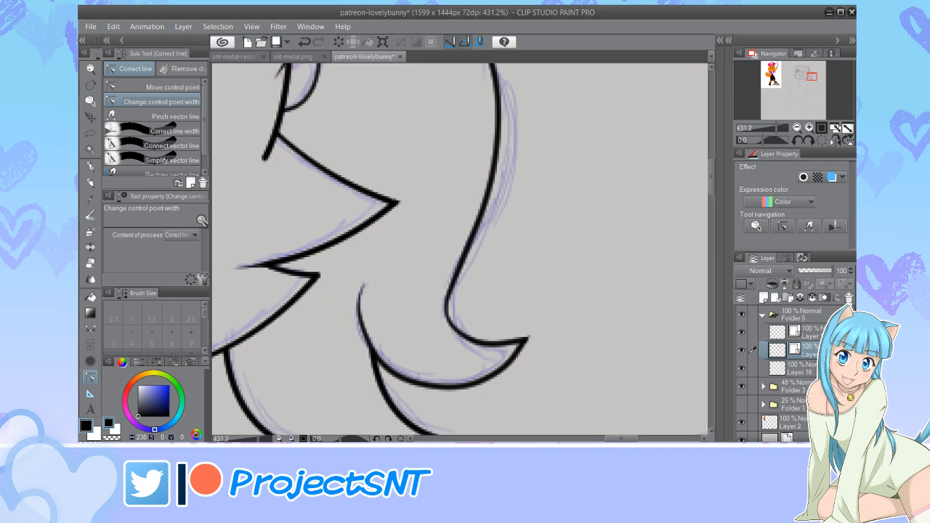
{"action": "scroll", "coordinate": [398, 279], "scroll_direction": "down", "scroll_amount": 4}
{"action": "scroll", "coordinate": [398, 279], "scroll_direction": "up", "scroll_amount": 5}
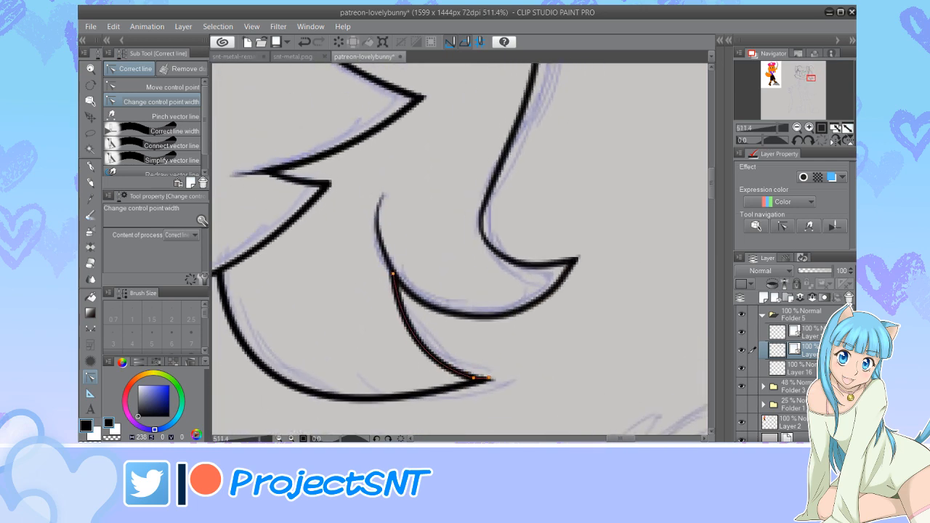
{"action": "left_click_drag", "start_coordinate": [393, 274], "coordinate": [365, 278]}
{"action": "scroll", "coordinate": [361, 331], "scroll_direction": "down", "scroll_amount": 3}
{"action": "scroll", "coordinate": [448, 368], "scroll_direction": "up", "scroll_amount": 3}
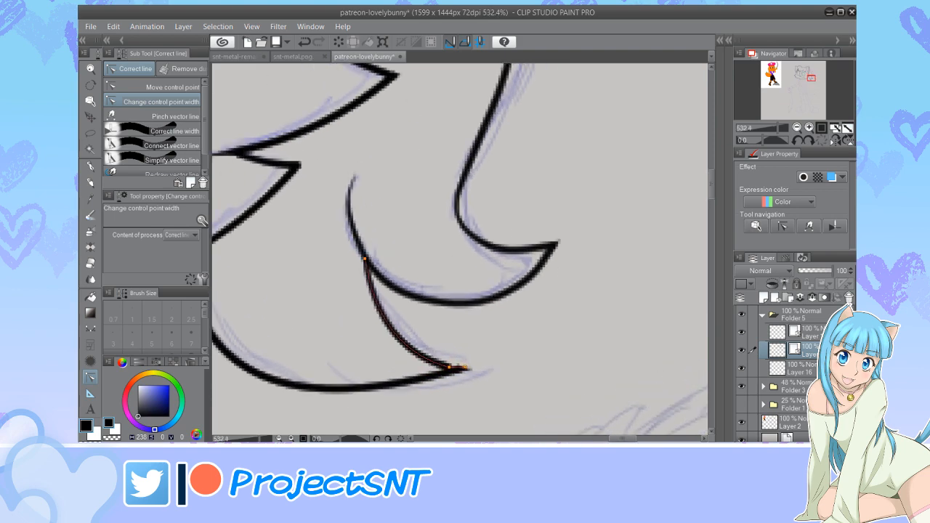
{"action": "left_click_drag", "start_coordinate": [448, 367], "coordinate": [435, 369]}
{"action": "scroll", "coordinate": [434, 369], "scroll_direction": "down", "scroll_amount": 10}
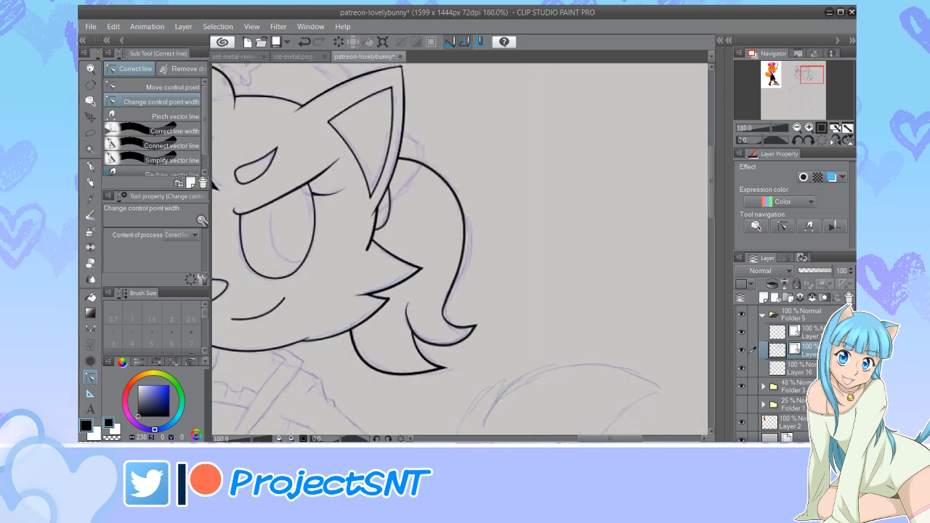
Inspect the side hair's contour and lock tips up close and against the whole head
{"action": "scroll", "coordinate": [349, 368], "scroll_direction": "up", "scroll_amount": 1}
{"action": "scroll", "coordinate": [348, 369], "scroll_direction": "down", "scroll_amount": 2}
{"action": "scroll", "coordinate": [393, 181], "scroll_direction": "up", "scroll_amount": 5}
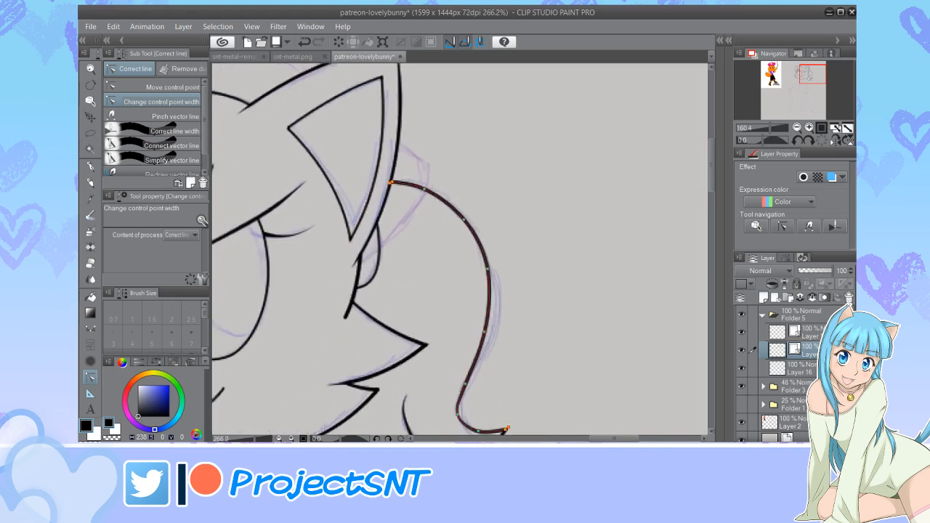
{"action": "scroll", "coordinate": [390, 182], "scroll_direction": "up", "scroll_amount": 2}
{"action": "scroll", "coordinate": [390, 182], "scroll_direction": "down", "scroll_amount": 3}
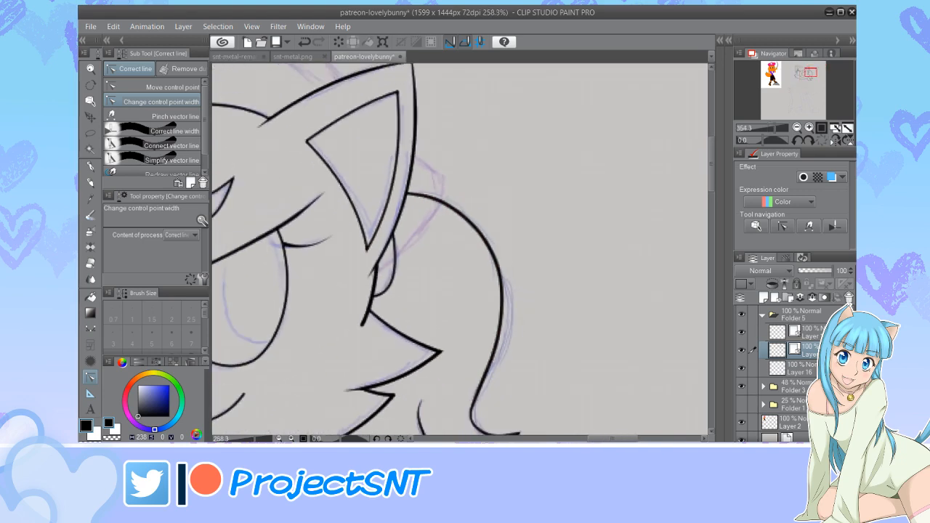
{"action": "scroll", "coordinate": [491, 285], "scroll_direction": "down", "scroll_amount": 3}
{"action": "scroll", "coordinate": [451, 385], "scroll_direction": "up", "scroll_amount": 10}
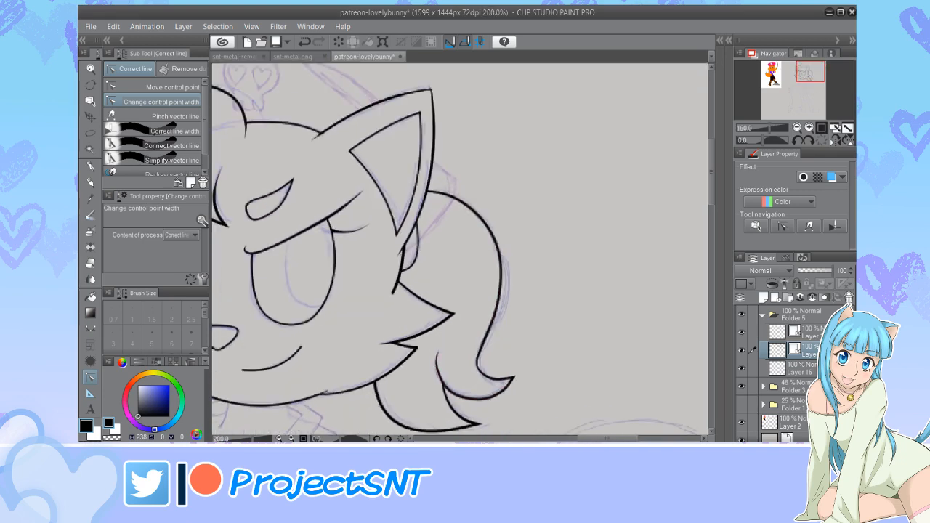
{"action": "key", "text": "y"}
{"action": "scroll", "coordinate": [428, 349], "scroll_direction": "up", "scroll_amount": 2}
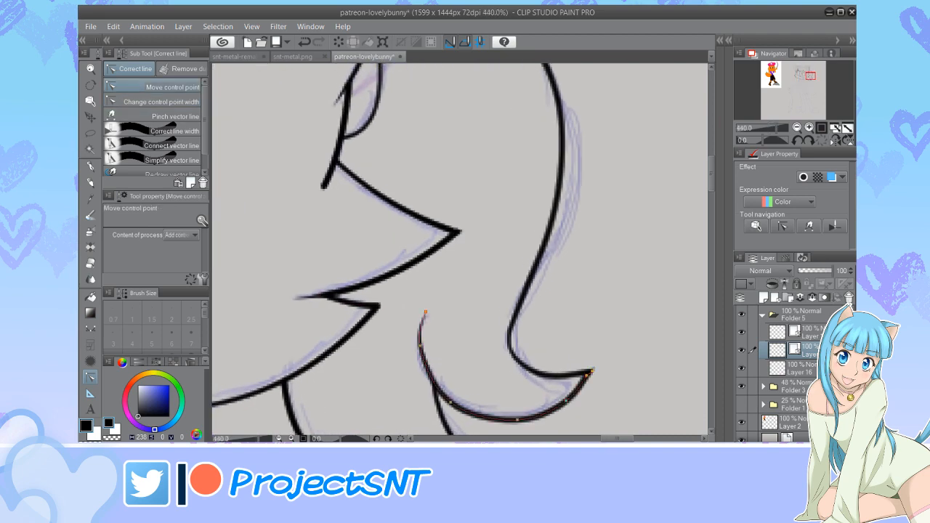
{"action": "scroll", "coordinate": [557, 358], "scroll_direction": "down", "scroll_amount": 7}
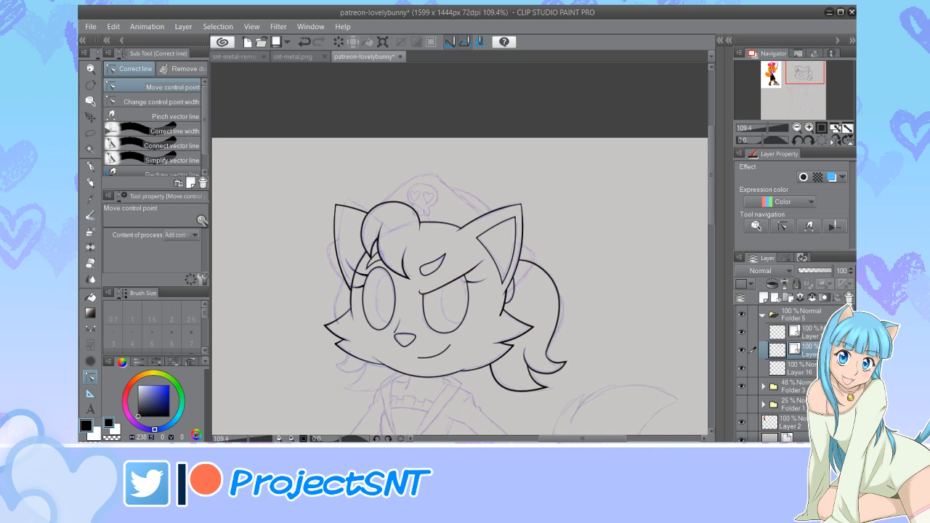
{"action": "scroll", "coordinate": [429, 269], "scroll_direction": "down", "scroll_amount": 3}
{"action": "scroll", "coordinate": [507, 312], "scroll_direction": "up", "scroll_amount": 4}
Identify the line layers by toggling their visibility and merge the forelock layer into the head line layer below
{"action": "left_click", "coordinate": [741, 350]}
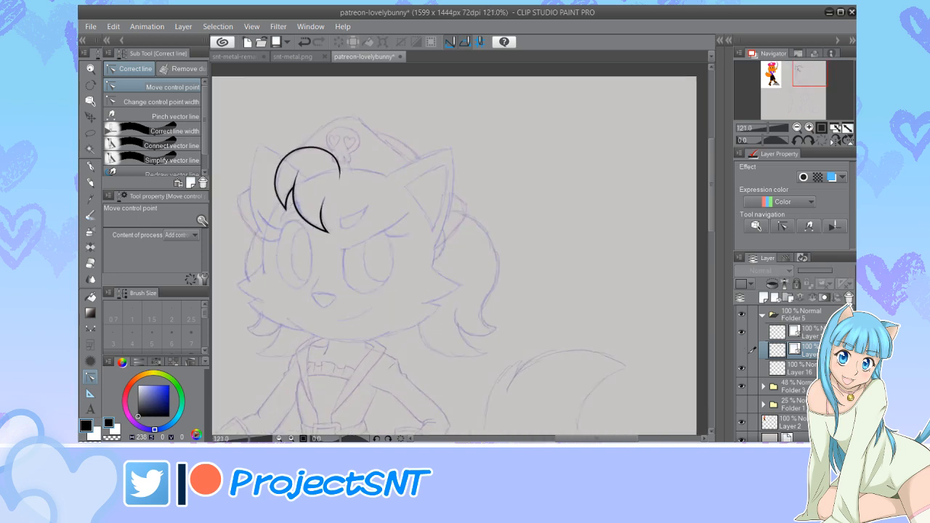
{"action": "left_click", "coordinate": [741, 350]}
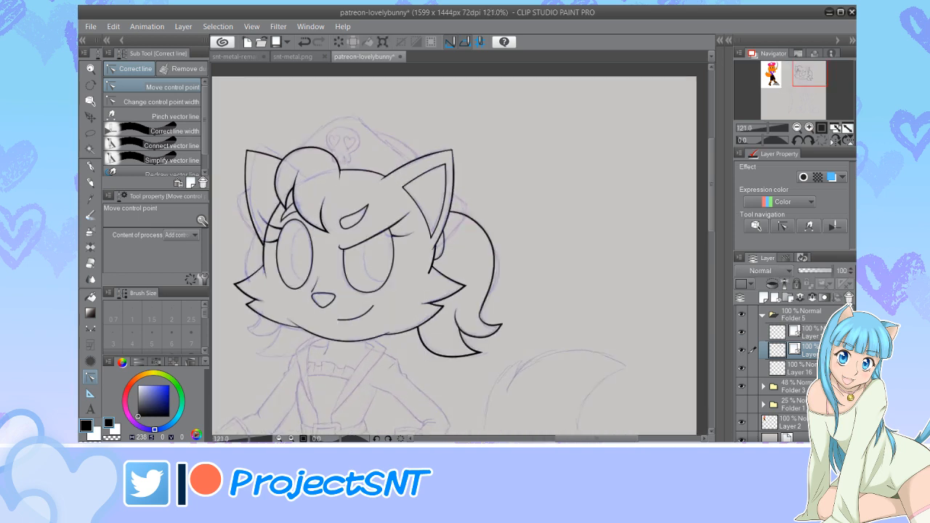
{"action": "left_click", "coordinate": [741, 332]}
{"action": "left_click", "coordinate": [741, 332]}
{"action": "left_click", "coordinate": [800, 332]}
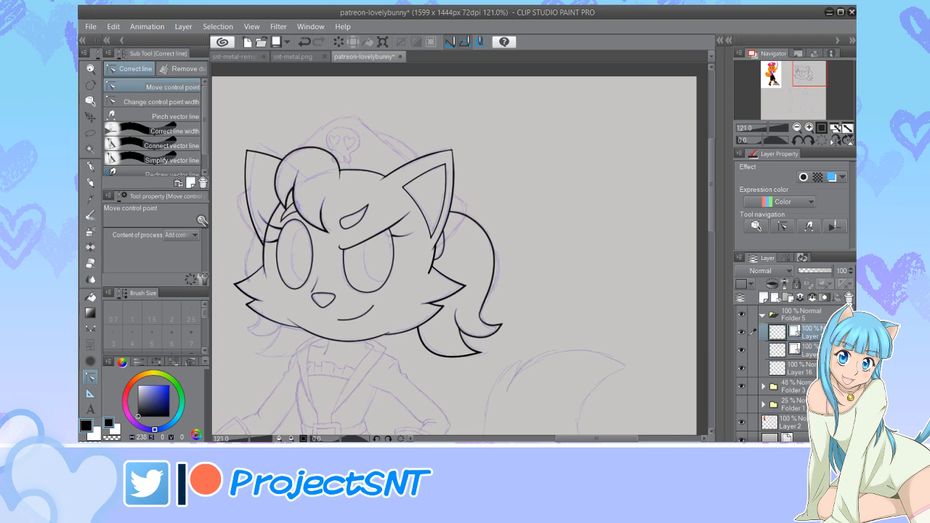
{"action": "key", "text": "ctrl+e"}
{"action": "left_click", "coordinate": [741, 332]}
{"action": "left_click", "coordinate": [741, 332]}
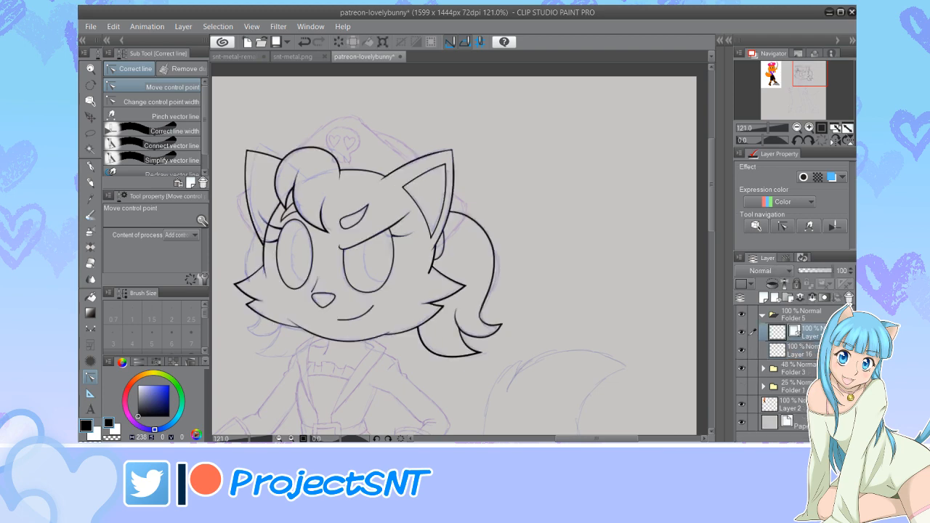
Ink the hair edge beside the left cheek with the Curve tool, from the left ear's base down to the cheek fur
{"action": "scroll", "coordinate": [568, 299], "scroll_direction": "down", "scroll_amount": 4}
{"action": "scroll", "coordinate": [335, 299], "scroll_direction": "up", "scroll_amount": 2}
{"action": "scroll", "coordinate": [440, 280], "scroll_direction": "up", "scroll_amount": 5}
{"action": "scroll", "coordinate": [441, 280], "scroll_direction": "down", "scroll_amount": 1}
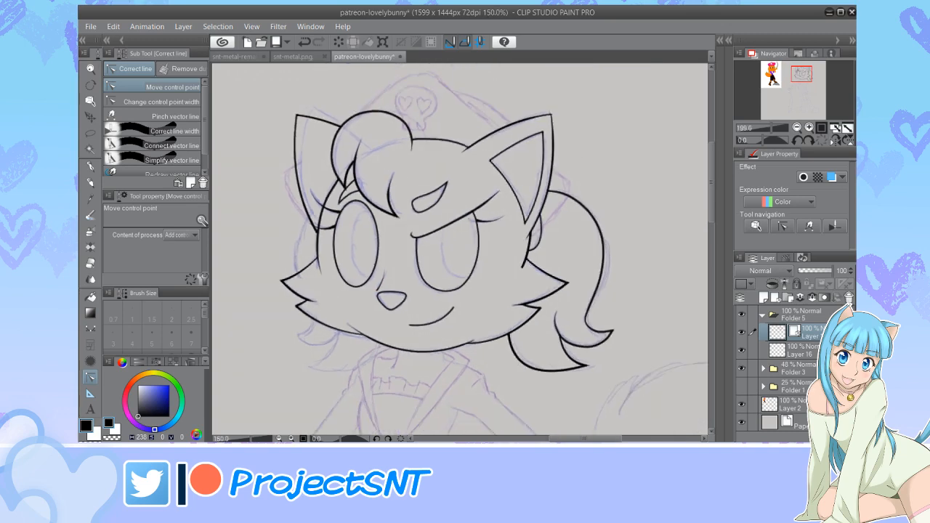
{"action": "scroll", "coordinate": [440, 279], "scroll_direction": "up", "scroll_amount": 1}
{"action": "key", "text": "u"}
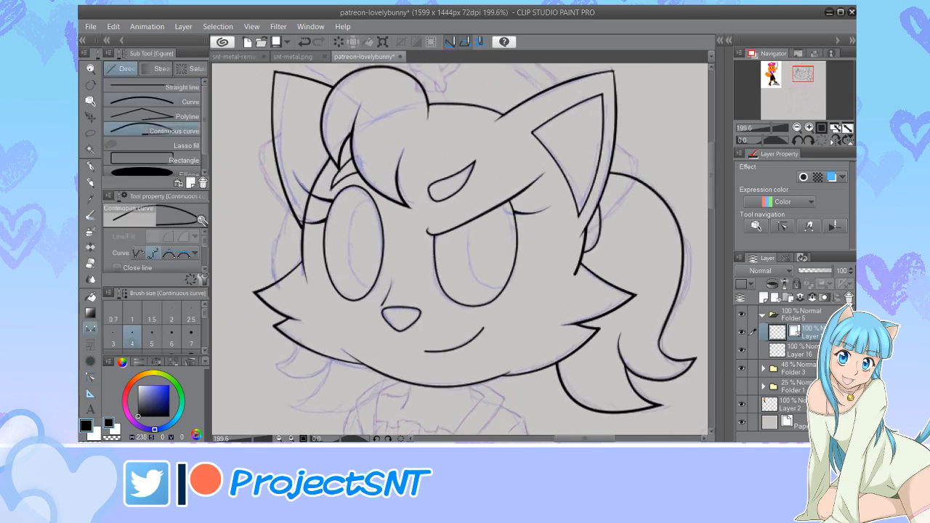
{"action": "left_click", "coordinate": [154, 102]}
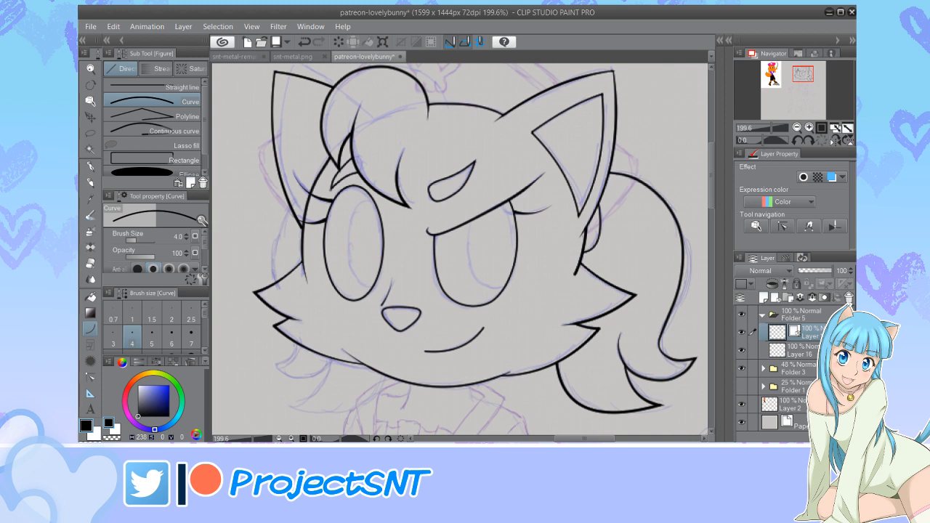
{"action": "scroll", "coordinate": [279, 266], "scroll_direction": "up", "scroll_amount": 1}
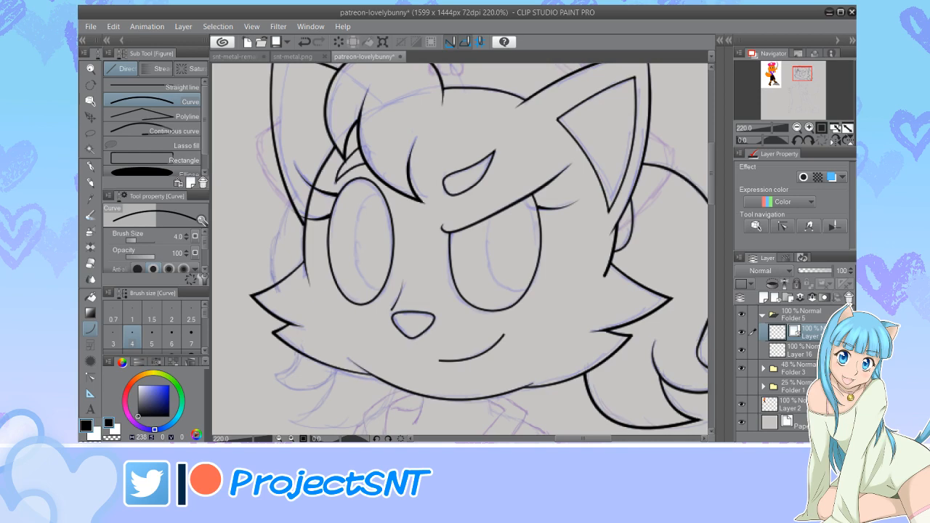
{"action": "left_click_drag", "start_coordinate": [296, 185], "coordinate": [295, 294]}
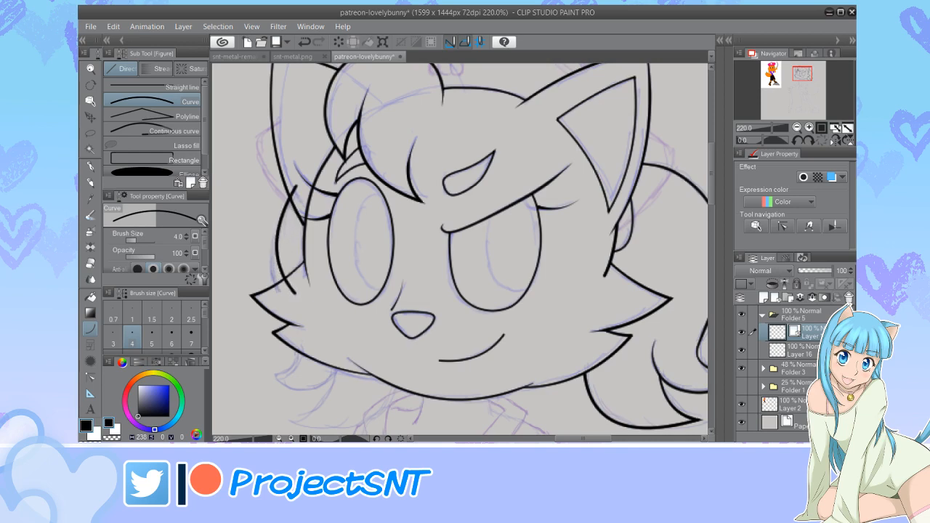
Move the lower end of the left hair edge slightly outward with Move control point
{"action": "key", "text": "y"}
{"action": "scroll", "coordinate": [300, 290], "scroll_direction": "up", "scroll_amount": 5}
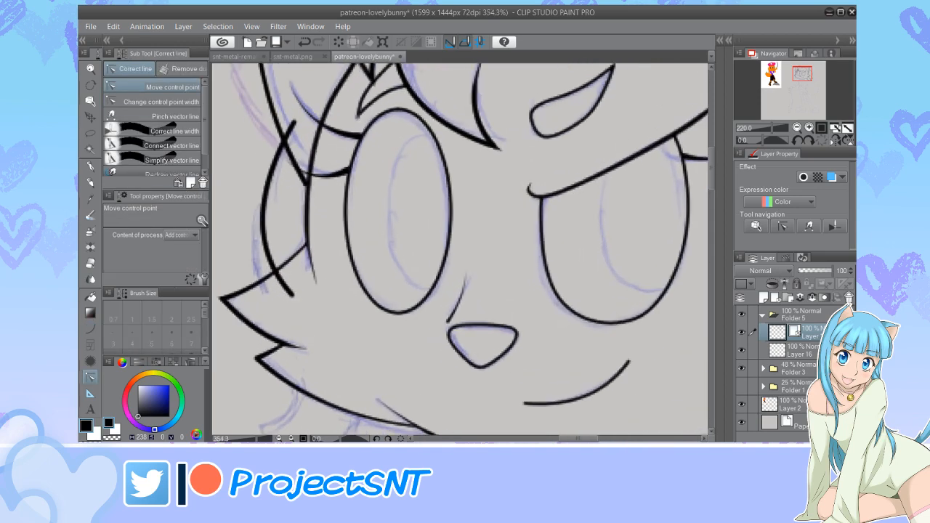
{"action": "mouse_move", "coordinate": [292, 295]}
{"action": "left_mouse_down"}
{"action": "mouse_move", "coordinate": [292, 282]}
{"action": "mouse_move", "coordinate": [284, 297]}
{"action": "left_mouse_up"}
{"action": "scroll", "coordinate": [289, 204], "scroll_direction": "down", "scroll_amount": 3}
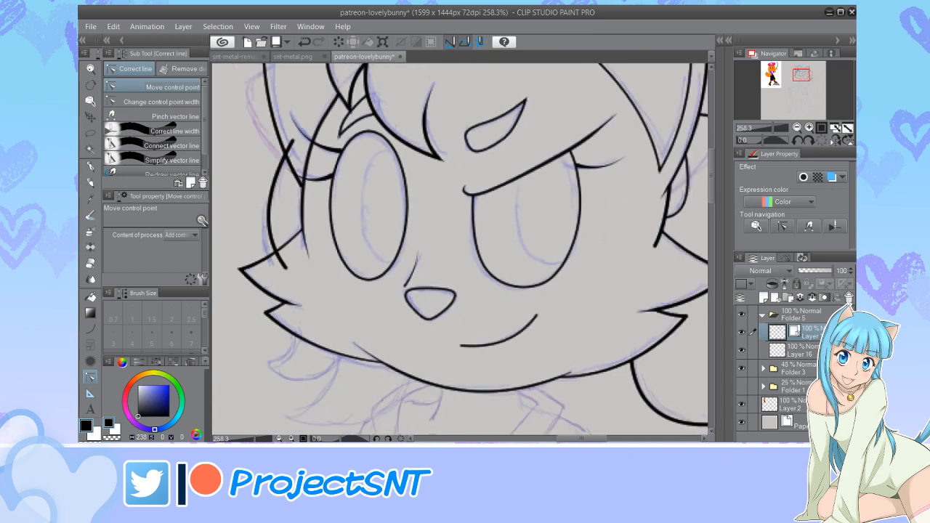
Erase the left hair edge's overshooting ends inside the ear and the cheek fur with the Vector eraser
{"action": "key", "text": "e"}
{"action": "left_click_drag", "start_coordinate": [290, 142], "coordinate": [289, 193]}
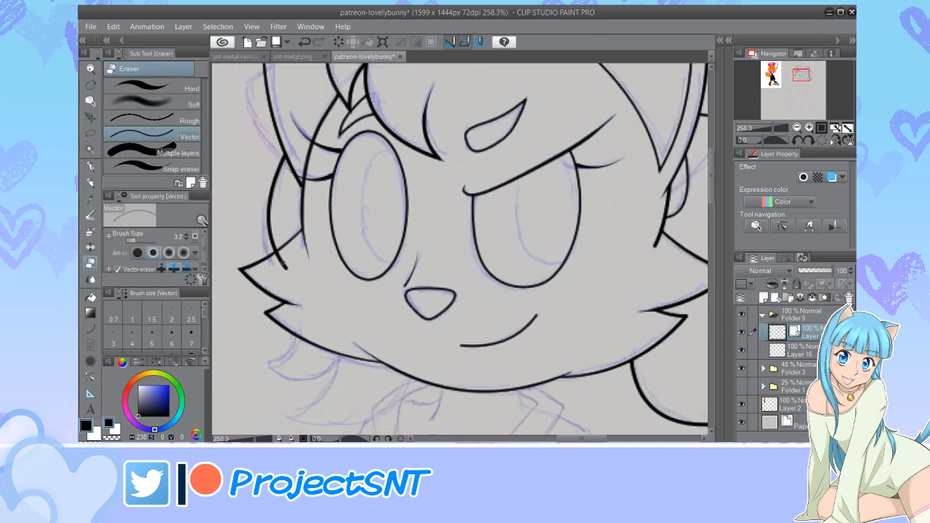
{"action": "left_click_drag", "start_coordinate": [287, 261], "coordinate": [282, 265]}
{"action": "scroll", "coordinate": [312, 149], "scroll_direction": "down", "scroll_amount": 4}
{"action": "scroll", "coordinate": [291, 305], "scroll_direction": "up", "scroll_amount": 5}
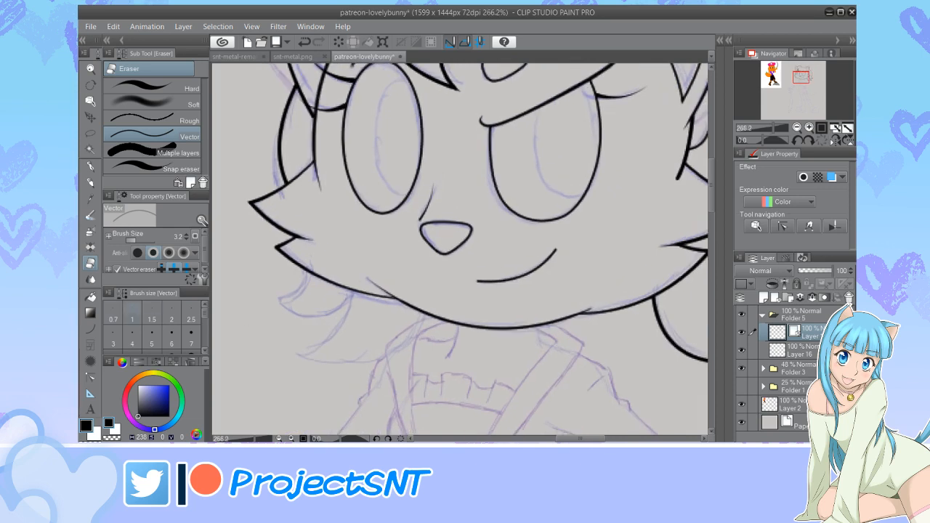
Ink the upper edge of the left hair lock with the Curve tool, from inside the lower cheek out to the lock's tip
{"action": "key", "text": "u"}
{"action": "scroll", "coordinate": [315, 298], "scroll_direction": "up", "scroll_amount": 3}
{"action": "mouse_move", "coordinate": [317, 236]}
{"action": "left_mouse_down"}
{"action": "mouse_move", "coordinate": [279, 284]}
{"action": "mouse_move", "coordinate": [251, 292]}
{"action": "left_mouse_up"}
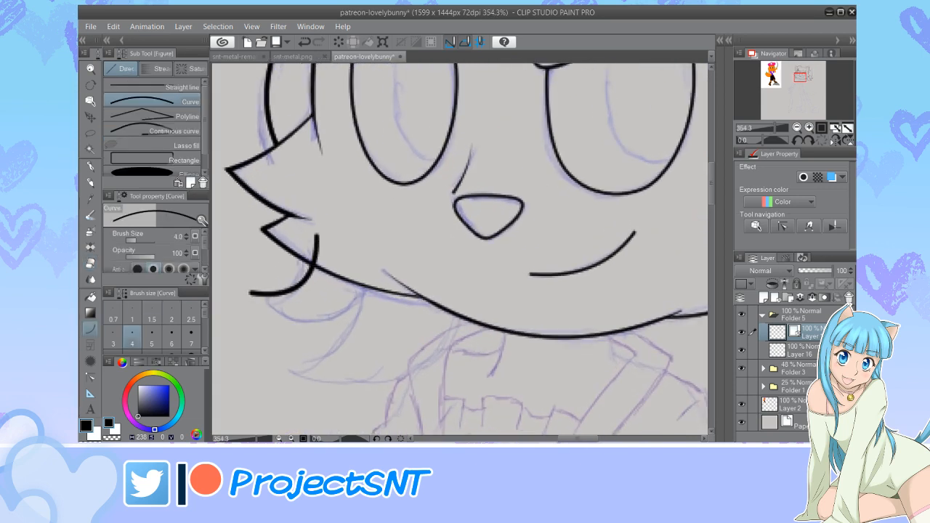
Ink the lower edge of the left hair lock with the Curve tool and adjust its outer end at the lock's tip
{"action": "left_click", "coordinate": [316, 296]}
{"action": "left_click_drag", "start_coordinate": [375, 280], "coordinate": [258, 287]}
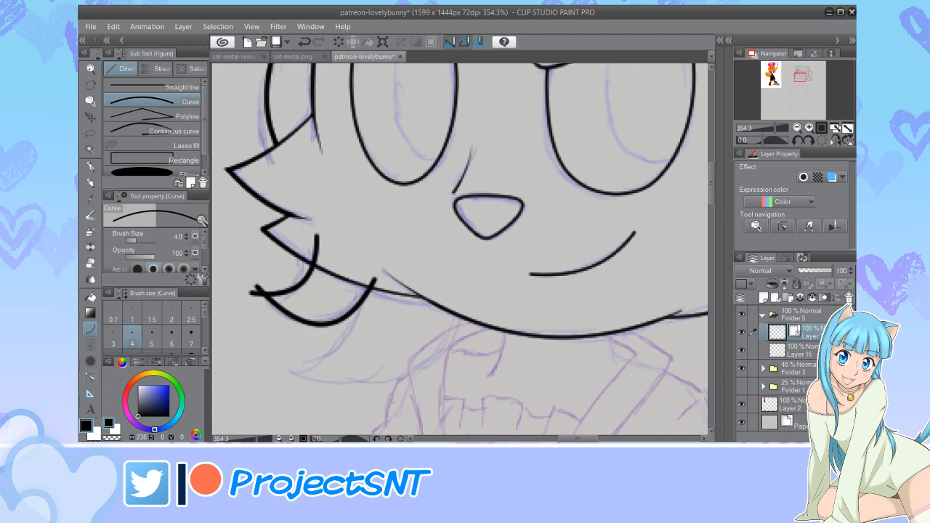
{"action": "key", "text": "y"}
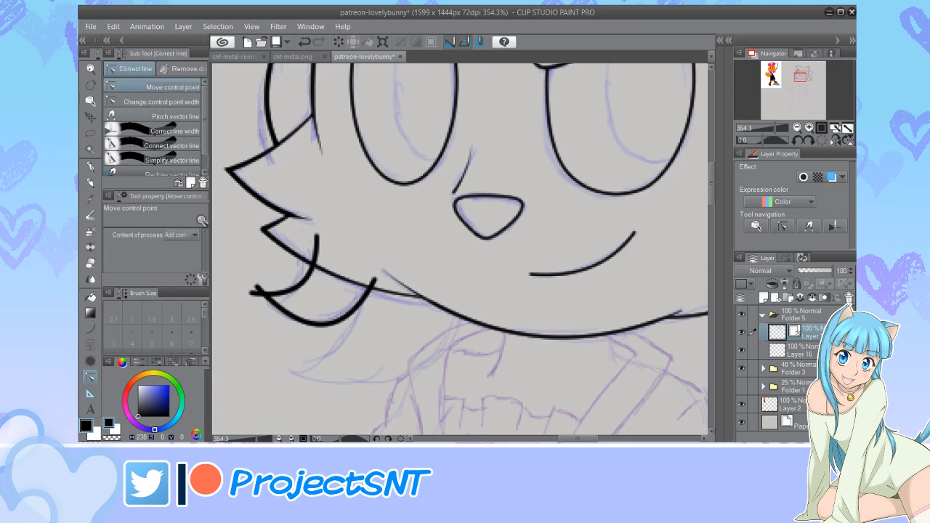
{"action": "left_click_drag", "start_coordinate": [258, 287], "coordinate": [252, 285]}
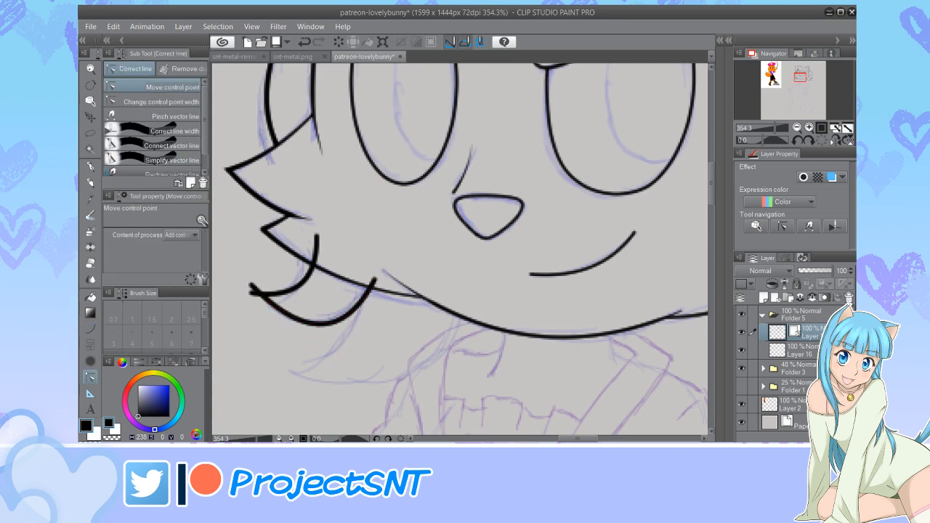
Erase the left hair lock's overshooting ends at its tip and inside the cheek with the Vector eraser
{"action": "scroll", "coordinate": [459, 249], "scroll_direction": "down", "scroll_amount": 2}
{"action": "scroll", "coordinate": [460, 250], "scroll_direction": "up", "scroll_amount": 2}
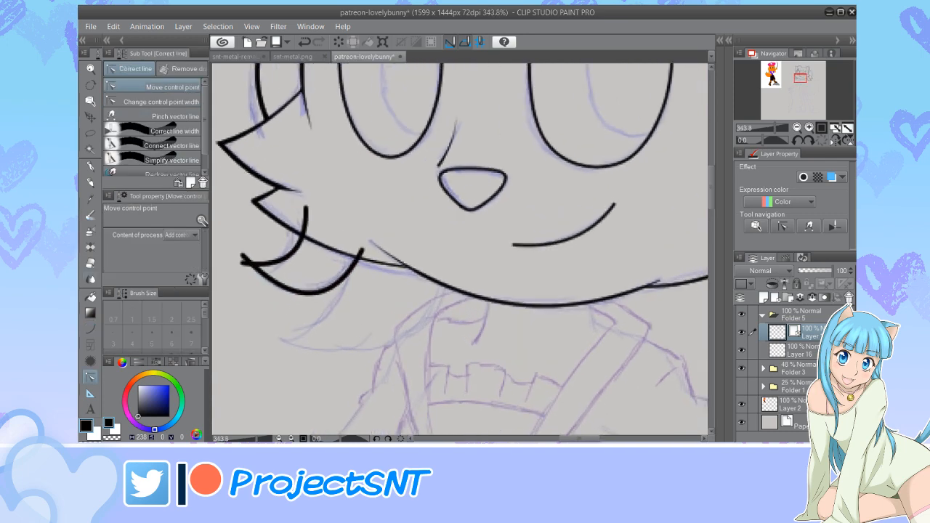
{"action": "key", "text": "e"}
{"action": "scroll", "coordinate": [247, 258], "scroll_direction": "up", "scroll_amount": 1}
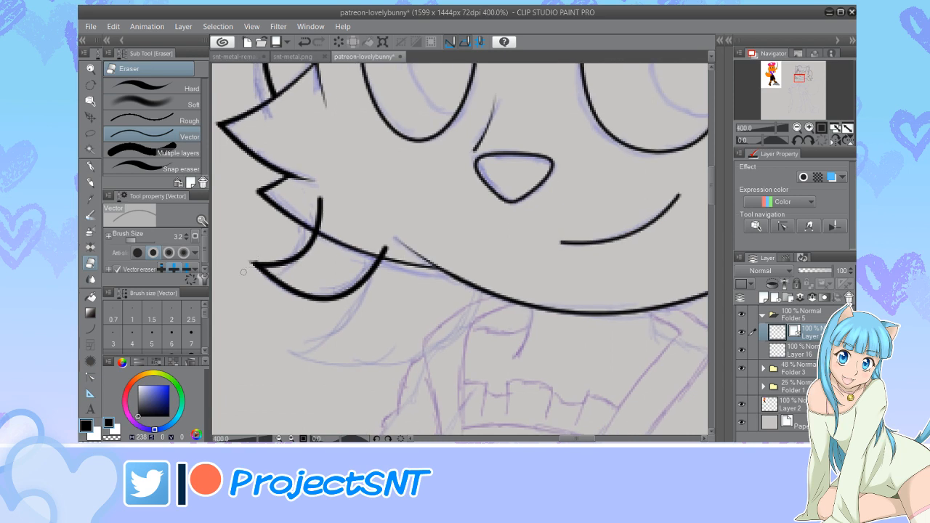
{"action": "left_click_drag", "start_coordinate": [311, 211], "coordinate": [399, 254]}
Thin both edges of the left hair lock where they meet the cheek with Change control point width
{"action": "key", "text": "y"}
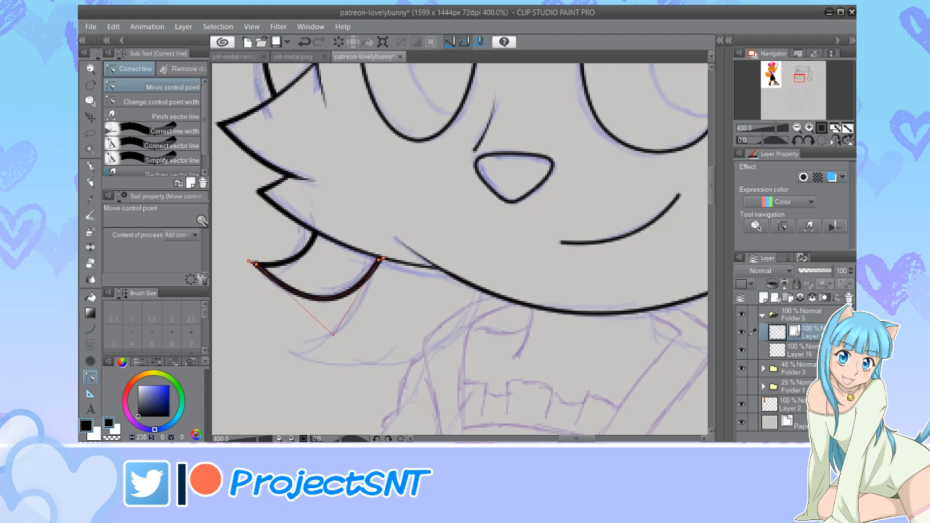
{"action": "left_click", "coordinate": [152, 101]}
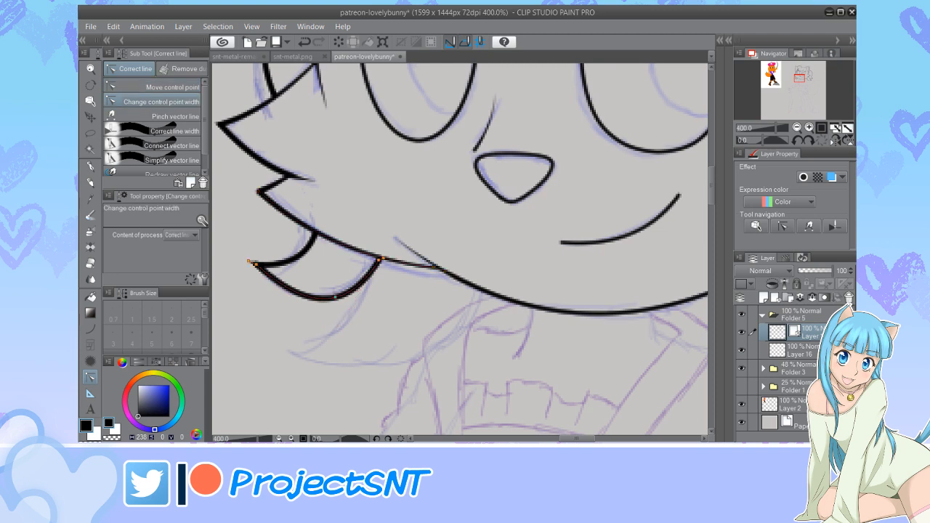
{"action": "left_click_drag", "start_coordinate": [379, 259], "coordinate": [360, 260]}
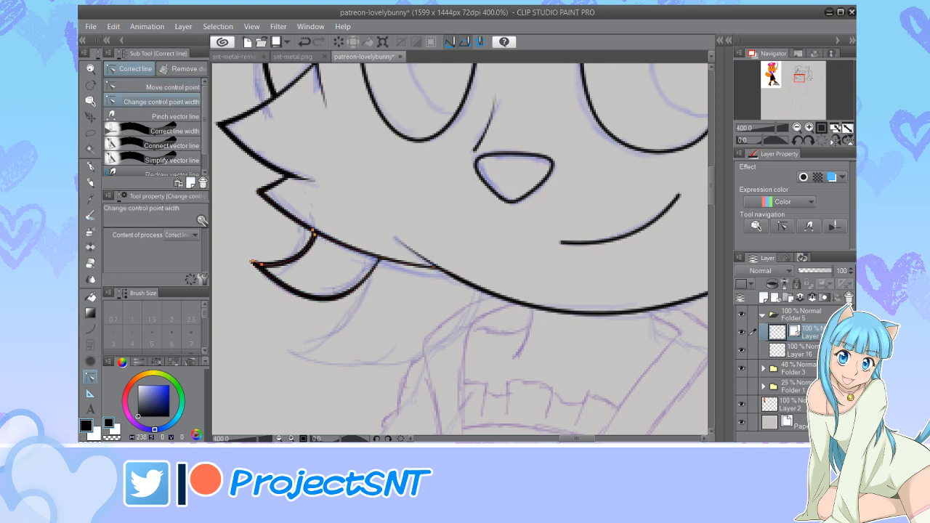
{"action": "left_click_drag", "start_coordinate": [314, 232], "coordinate": [294, 234]}
{"action": "scroll", "coordinate": [256, 251], "scroll_direction": "down", "scroll_amount": 4}
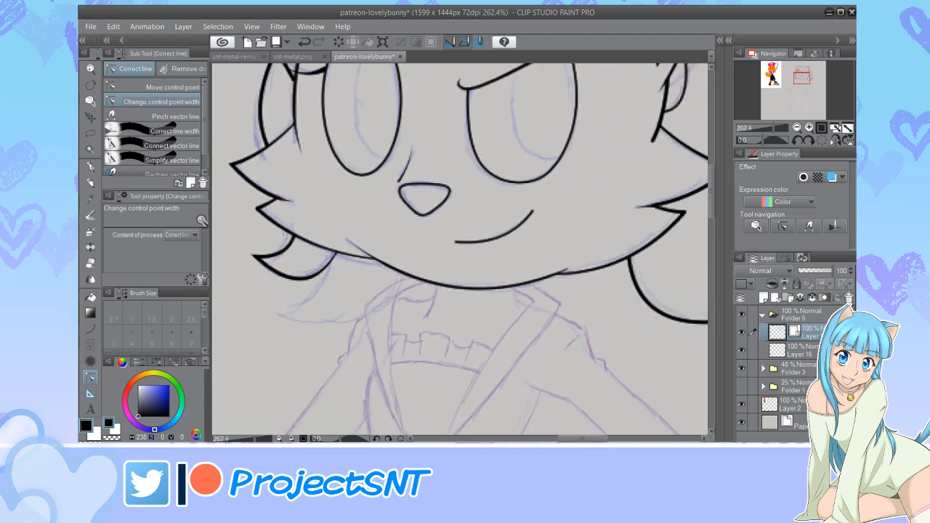
Ink both edges of a second, lower left hair lock with the Curve tool, from the jaw out to its tip and back below the chin
{"action": "scroll", "coordinate": [311, 359], "scroll_direction": "up", "scroll_amount": 3}
{"action": "scroll", "coordinate": [313, 286], "scroll_direction": "up", "scroll_amount": 1}
{"action": "key", "text": "u"}
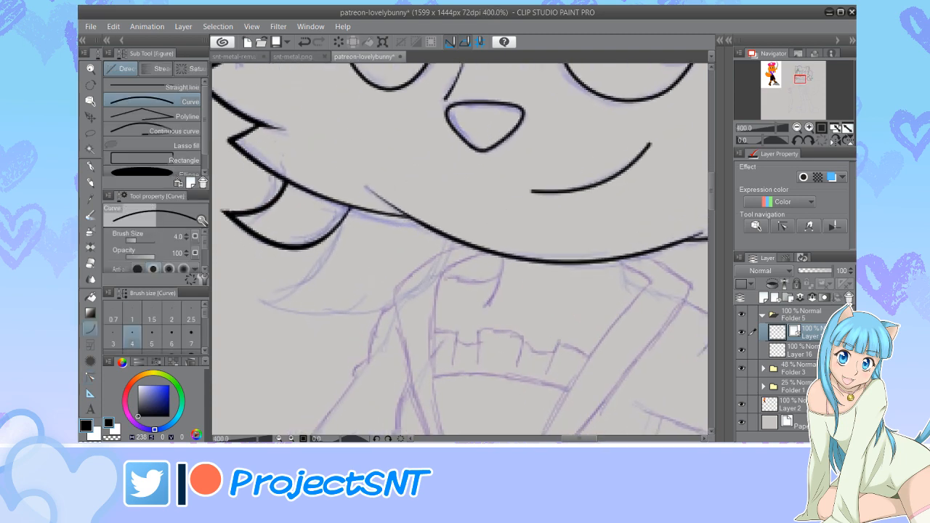
{"action": "left_click_drag", "start_coordinate": [351, 208], "coordinate": [441, 283]}
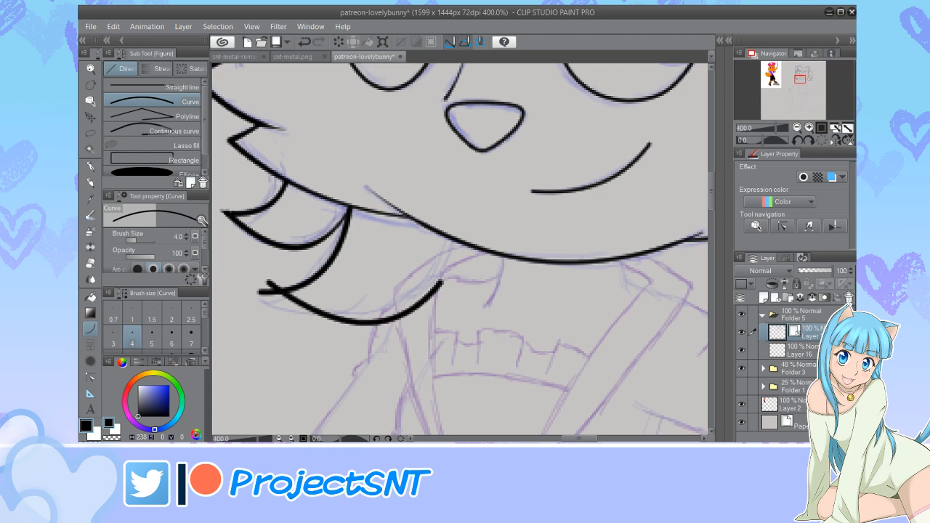
Erase the two overshooting line ends at the lower left hair lock's tip with the Vector eraser
{"action": "key", "text": "e"}
{"action": "left_click", "coordinate": [262, 291]}
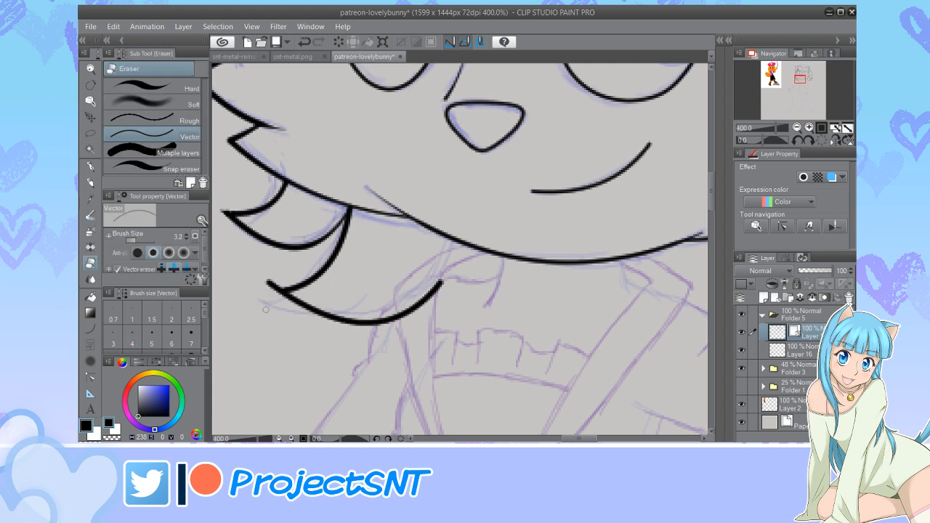
{"action": "left_click", "coordinate": [270, 282]}
Thin the lower left hair lock's upper edge at the jaw and its line at the tip with Change control point width
{"action": "key", "text": "y"}
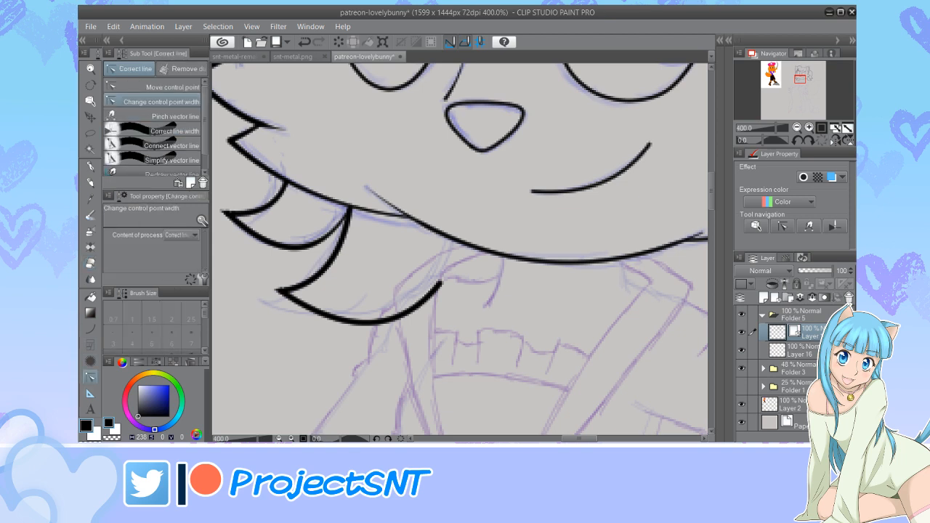
{"action": "scroll", "coordinate": [348, 214], "scroll_direction": "up", "scroll_amount": 3}
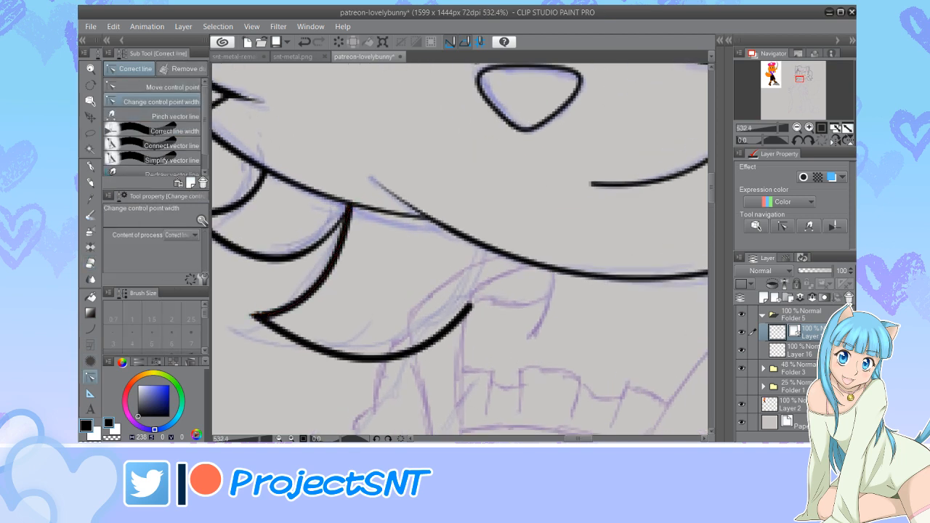
{"action": "left_click_drag", "start_coordinate": [348, 205], "coordinate": [330, 206]}
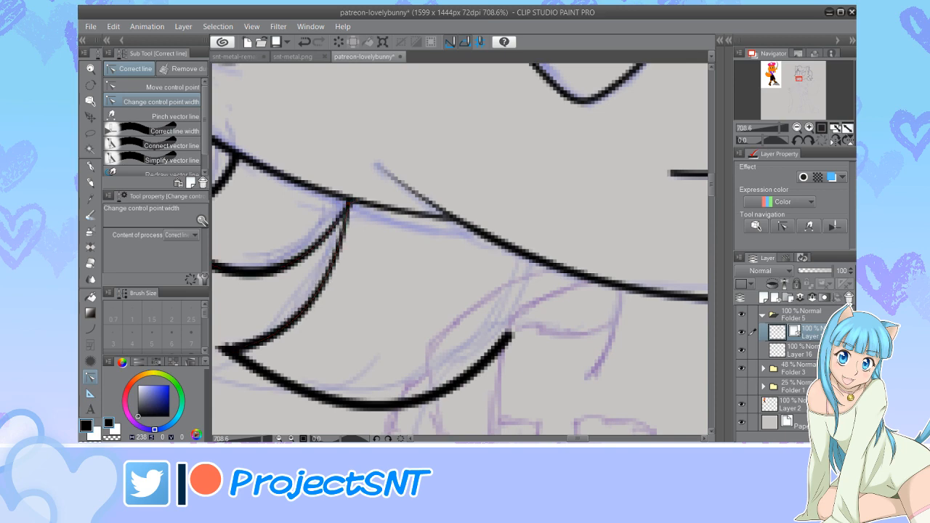
{"action": "scroll", "coordinate": [368, 278], "scroll_direction": "down", "scroll_amount": 3}
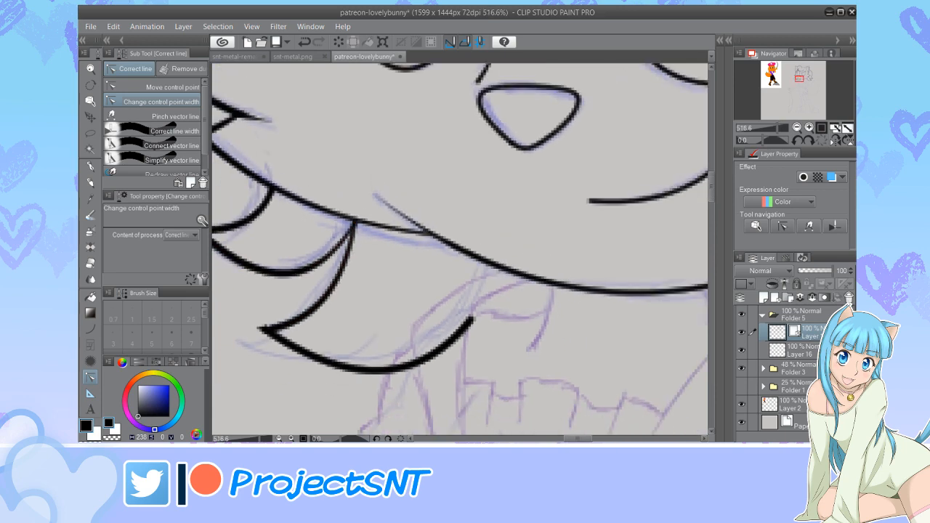
{"action": "scroll", "coordinate": [296, 319], "scroll_direction": "up", "scroll_amount": 4}
{"action": "left_click_drag", "start_coordinate": [297, 311], "coordinate": [254, 299]}
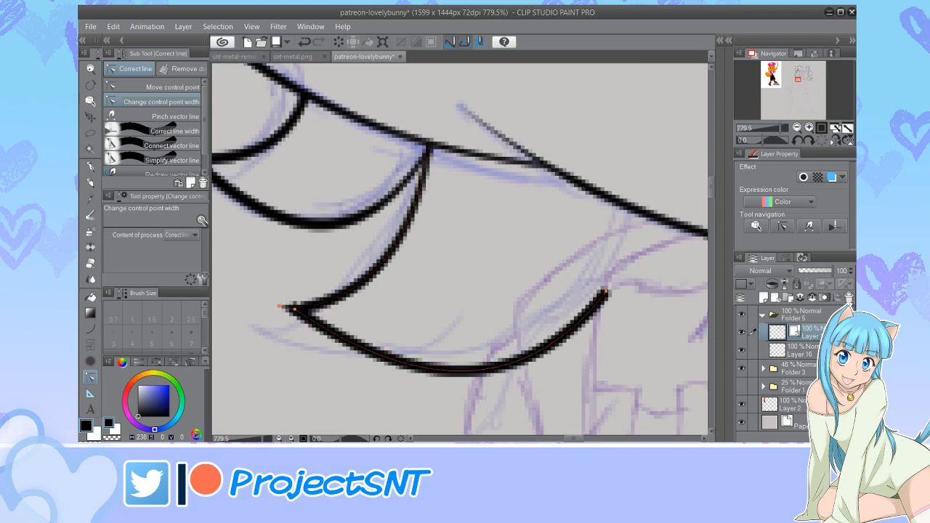
Move the upper end of the lower left hair lock onto the upper lock's lower edge with Move control point
{"action": "scroll", "coordinate": [255, 300], "scroll_direction": "down", "scroll_amount": 3}
{"action": "scroll", "coordinate": [327, 291], "scroll_direction": "down", "scroll_amount": 5}
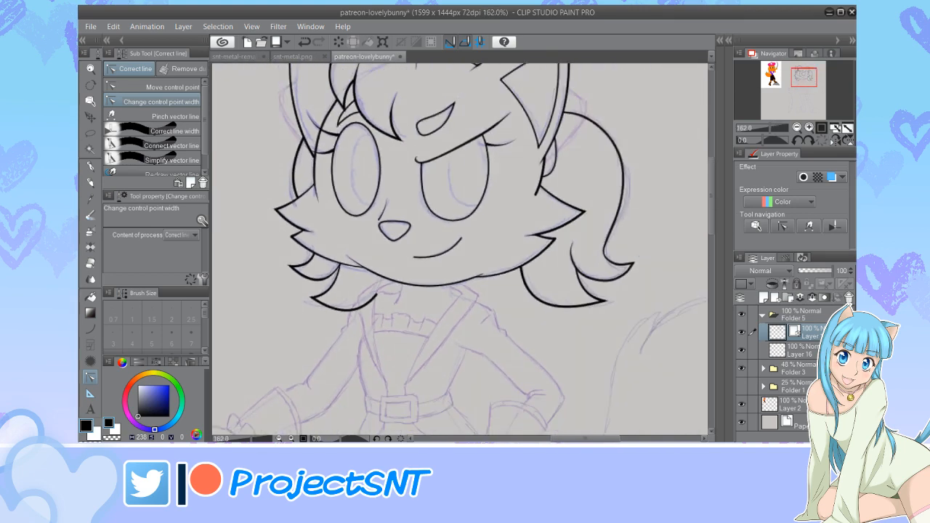
{"action": "scroll", "coordinate": [391, 286], "scroll_direction": "down", "scroll_amount": 3}
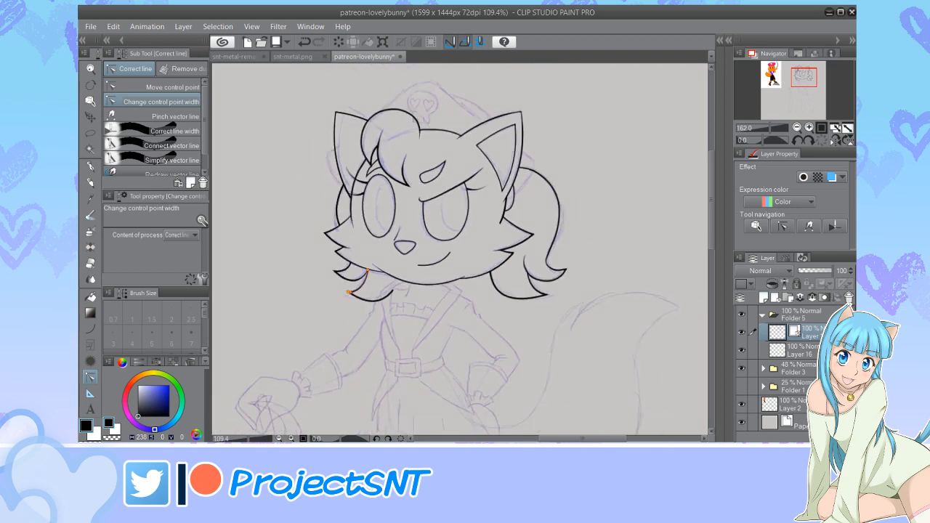
{"action": "scroll", "coordinate": [406, 323], "scroll_direction": "down", "scroll_amount": 2}
{"action": "scroll", "coordinate": [396, 299], "scroll_direction": "up", "scroll_amount": 4}
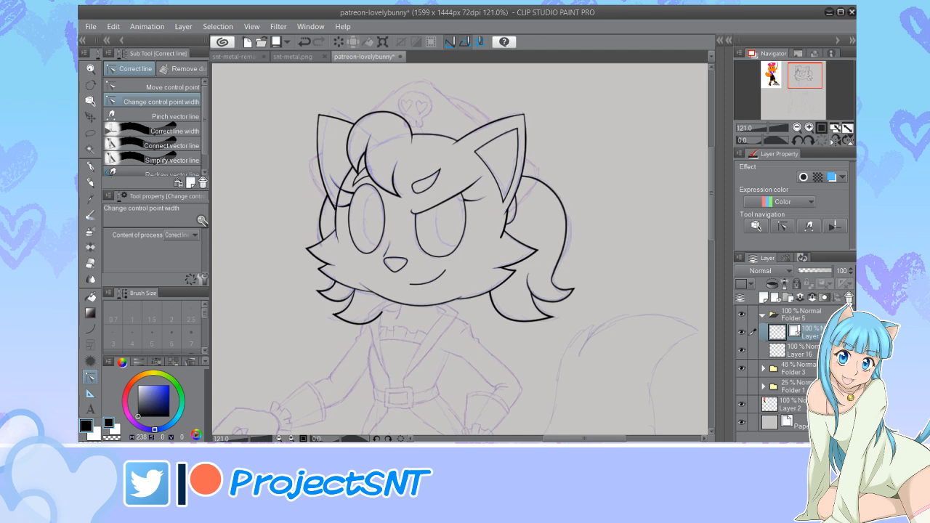
{"action": "left_click", "coordinate": [166, 88]}
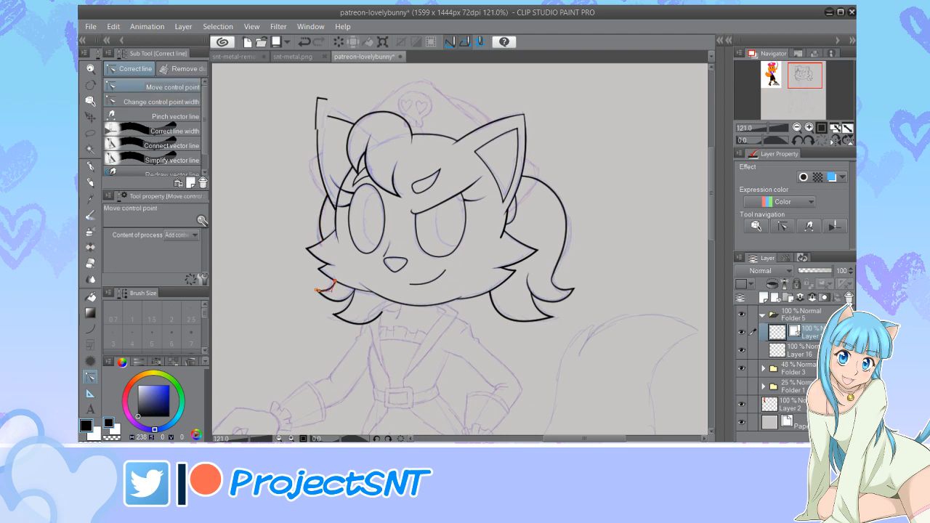
{"action": "scroll", "coordinate": [351, 291], "scroll_direction": "up", "scroll_amount": 6}
{"action": "left_click_drag", "start_coordinate": [359, 283], "coordinate": [351, 287]}
Trim the lower hair lock's upper end where it crosses the upper lock's edge with the Vector eraser
{"action": "key", "text": "e"}
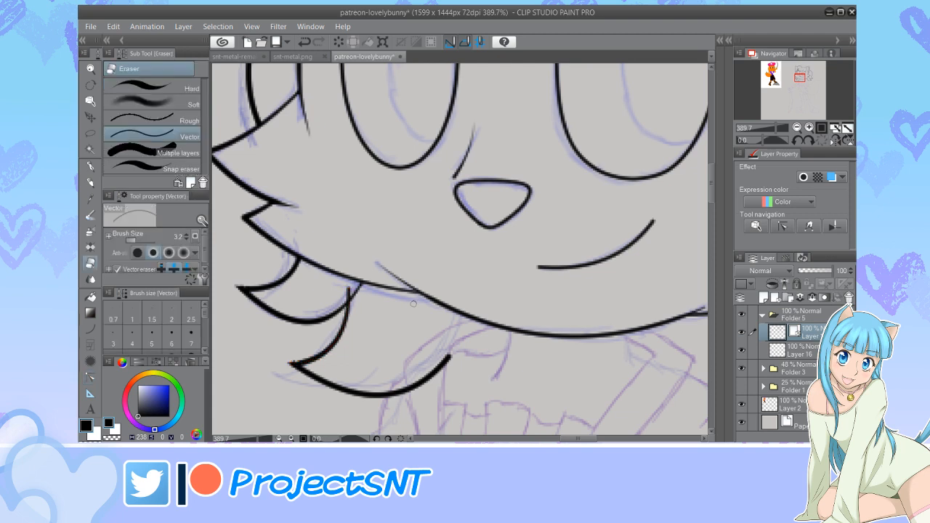
{"action": "scroll", "coordinate": [436, 313], "scroll_direction": "up", "scroll_amount": 2}
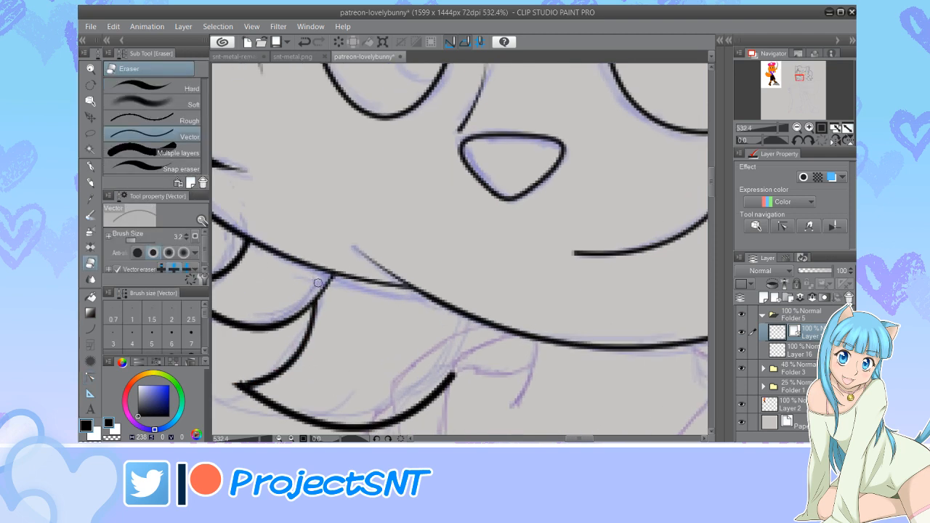
{"action": "scroll", "coordinate": [315, 289], "scroll_direction": "down", "scroll_amount": 4}
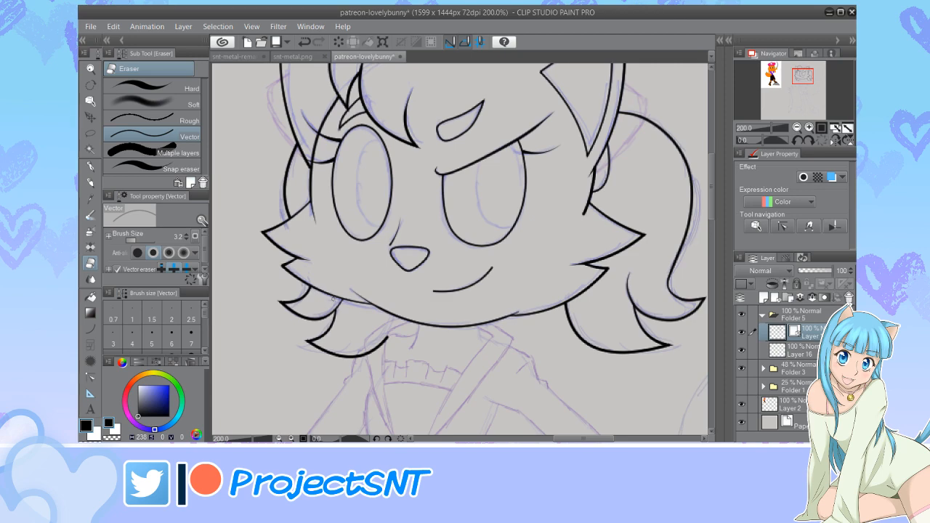
Toggle the head line art layer's visibility to check it, and add a new vector layer above it
{"action": "scroll", "coordinate": [334, 299], "scroll_direction": "down", "scroll_amount": 4}
{"action": "scroll", "coordinate": [337, 314], "scroll_direction": "up", "scroll_amount": 3}
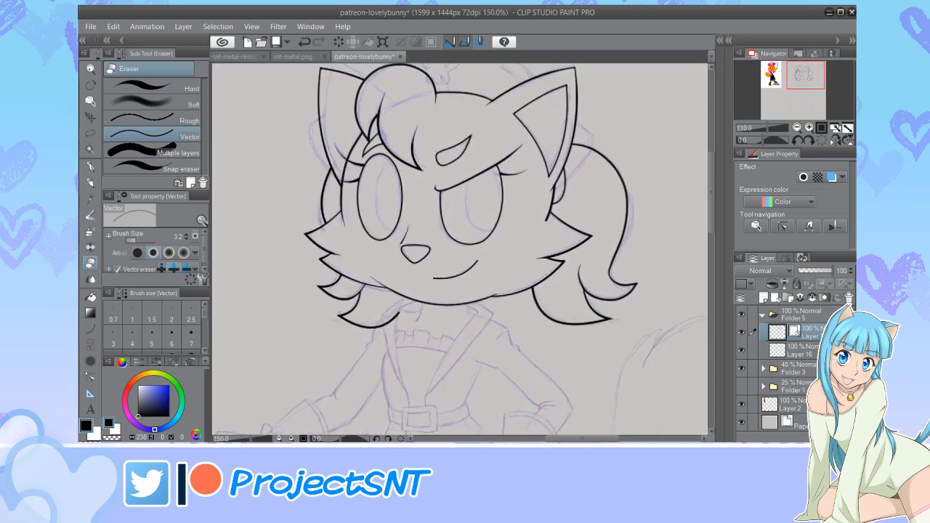
{"action": "scroll", "coordinate": [277, 284], "scroll_direction": "up", "scroll_amount": 3}
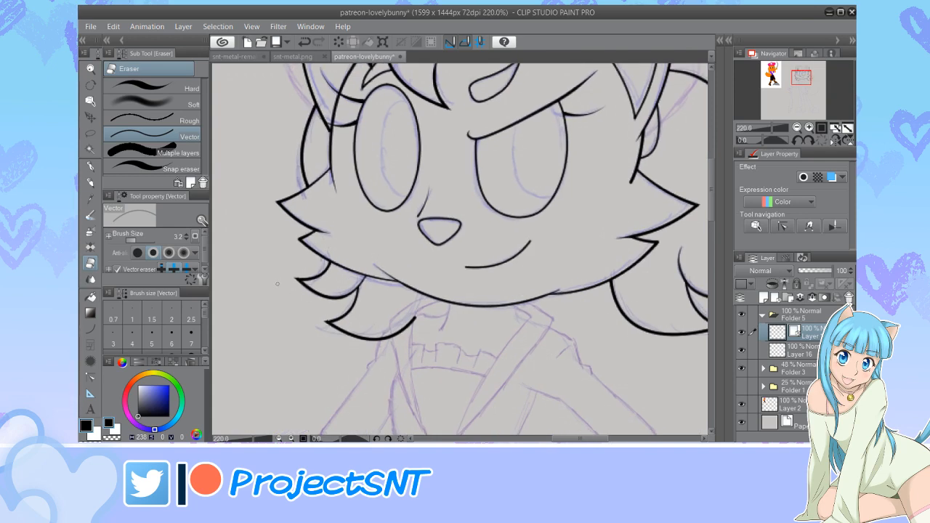
{"action": "scroll", "coordinate": [275, 281], "scroll_direction": "down", "scroll_amount": 3}
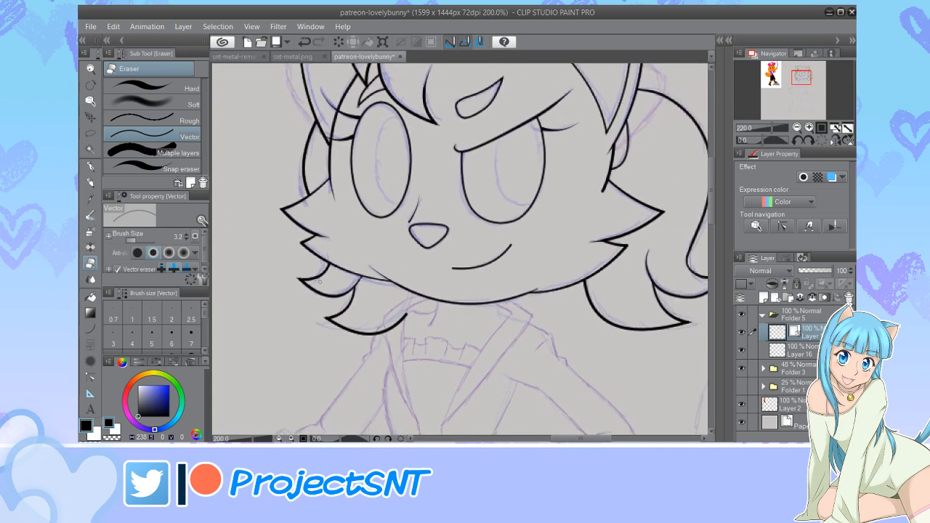
{"action": "scroll", "coordinate": [324, 340], "scroll_direction": "down", "scroll_amount": 3}
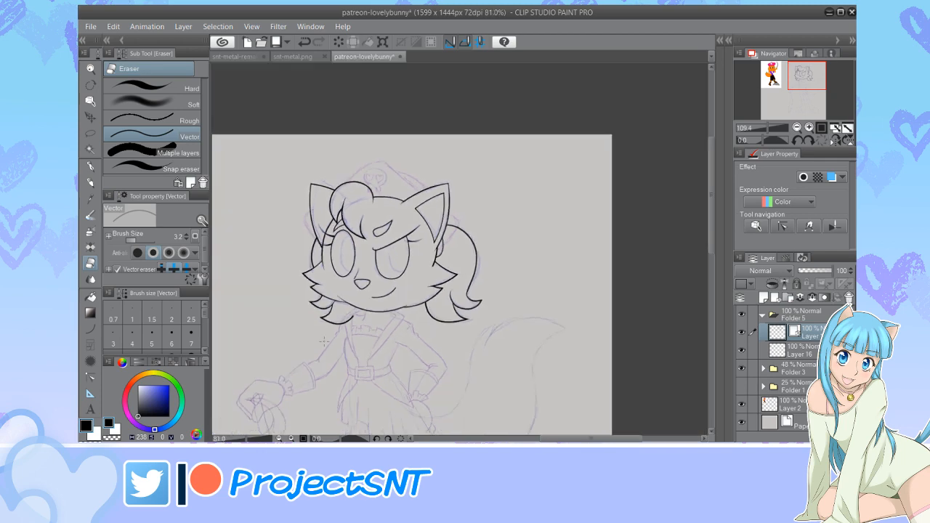
{"action": "scroll", "coordinate": [331, 233], "scroll_direction": "up", "scroll_amount": 5}
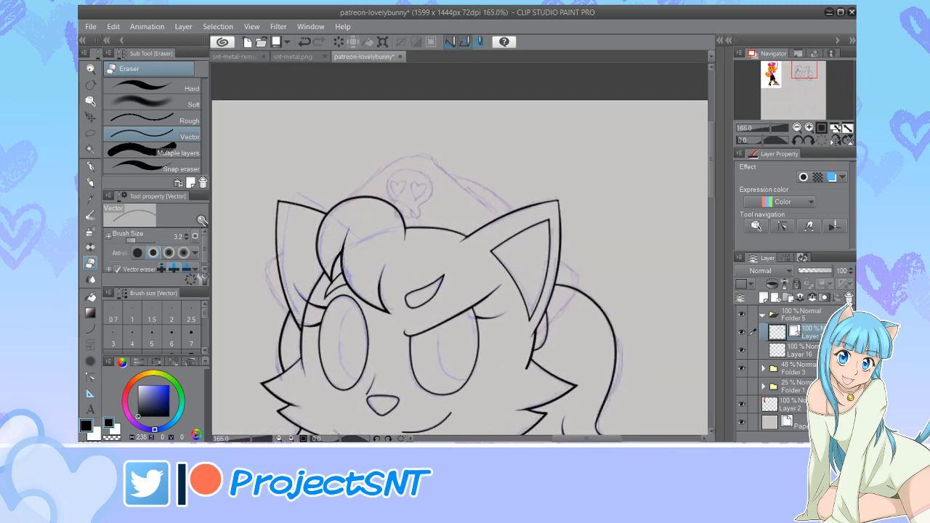
{"action": "left_click", "coordinate": [742, 332]}
{"action": "left_click", "coordinate": [742, 332]}
{"action": "left_click", "coordinate": [775, 298]}
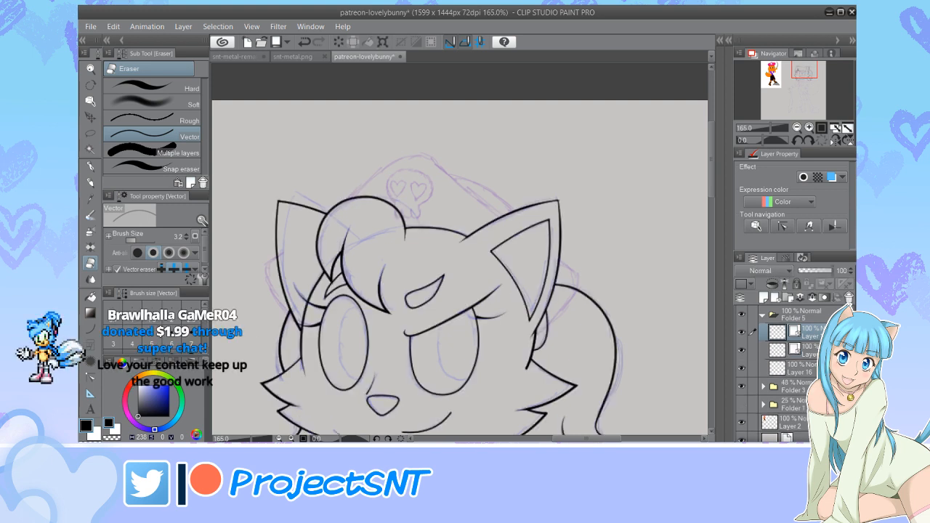
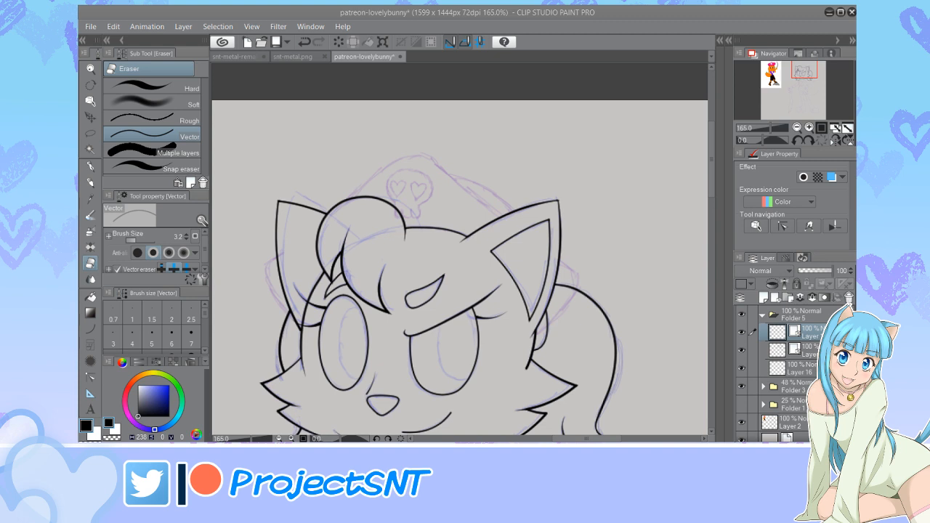
{"action": "scroll", "coordinate": [317, 334], "scroll_direction": "down", "scroll_amount": 4}
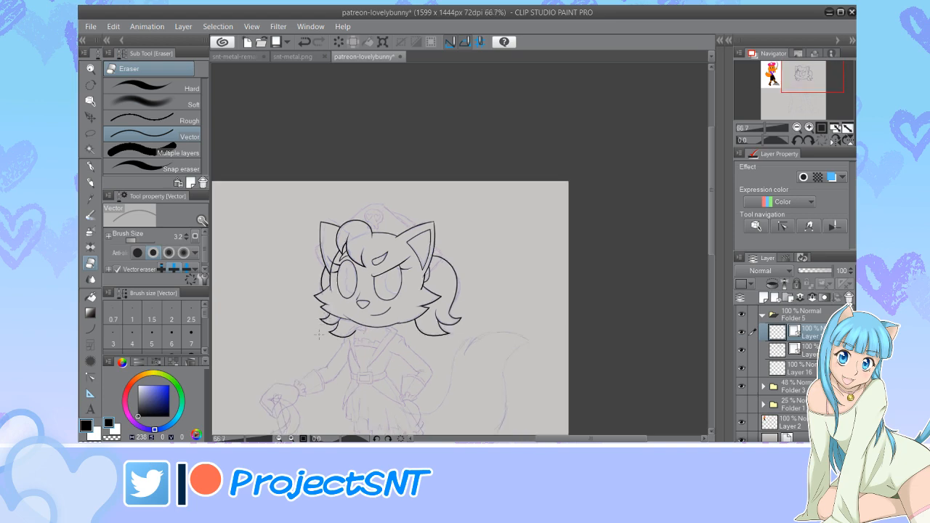
{"action": "scroll", "coordinate": [317, 334], "scroll_direction": "up", "scroll_amount": 3}
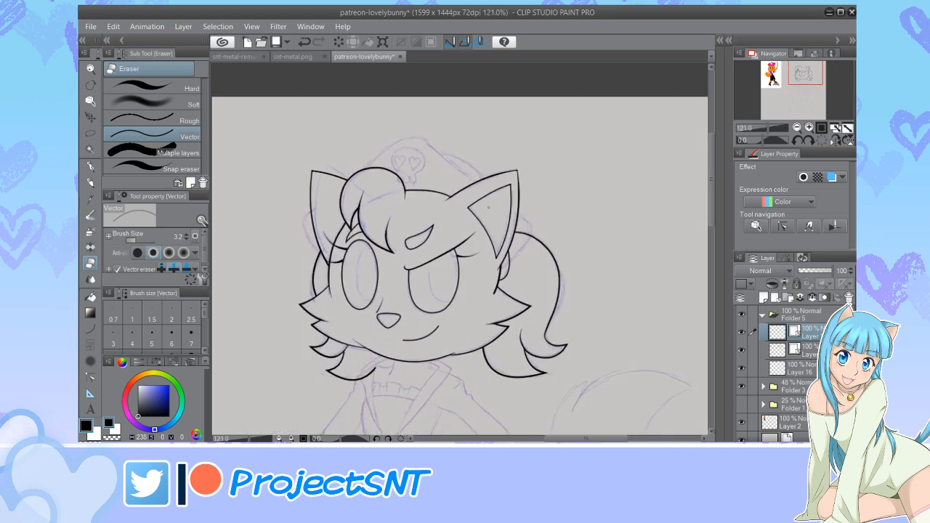
{"action": "scroll", "coordinate": [431, 205], "scroll_direction": "up", "scroll_amount": 1}
{"action": "scroll", "coordinate": [430, 210], "scroll_direction": "down", "scroll_amount": 4}
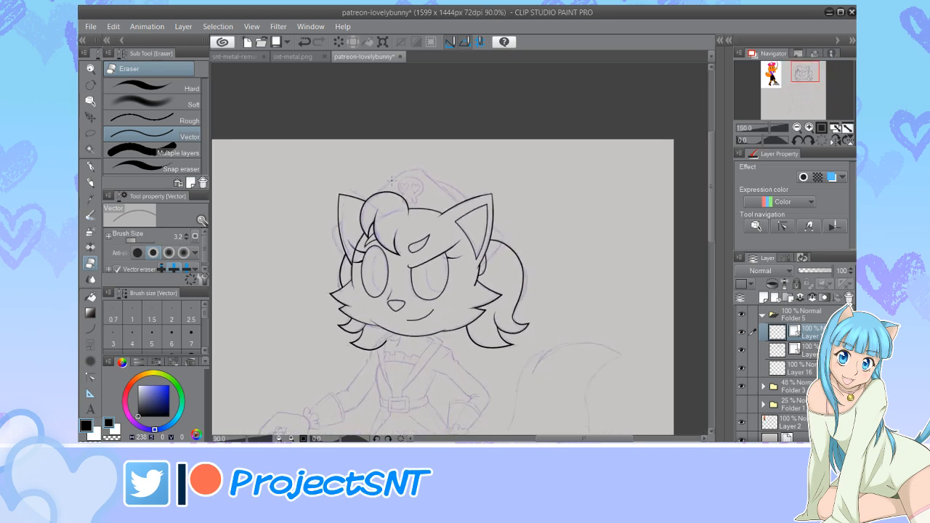
{"action": "scroll", "coordinate": [400, 179], "scroll_direction": "up", "scroll_amount": 4}
{"action": "scroll", "coordinate": [398, 178], "scroll_direction": "up", "scroll_amount": 1}
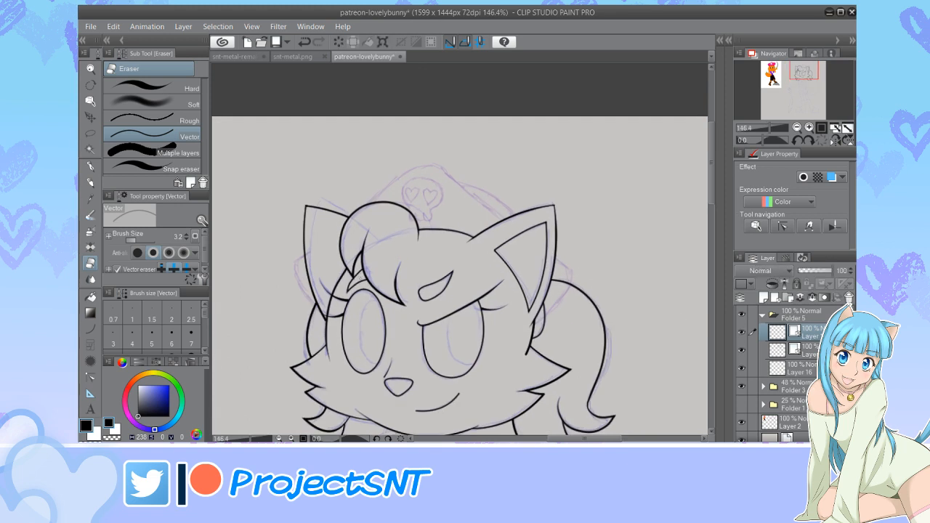
Ink the hat's outline with a size 3 Continuous curve from the left ear's base, over the peak, to behind the right ear
{"action": "scroll", "coordinate": [376, 295], "scroll_direction": "up", "scroll_amount": 2}
{"action": "key", "text": "u"}
{"action": "key", "text": "u"}
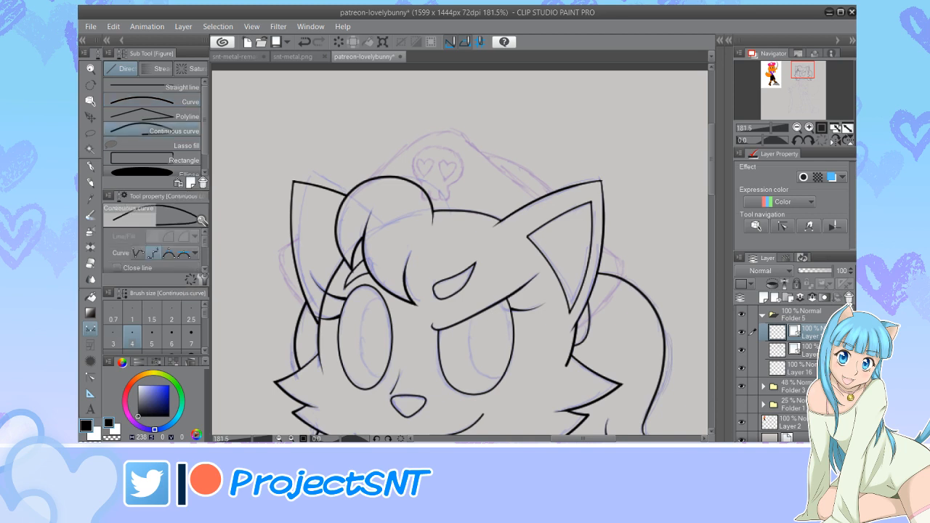
{"action": "scroll", "coordinate": [263, 269], "scroll_direction": "down", "scroll_amount": 3}
{"action": "scroll", "coordinate": [263, 268], "scroll_direction": "up", "scroll_amount": 1}
{"action": "key", "text": "["}
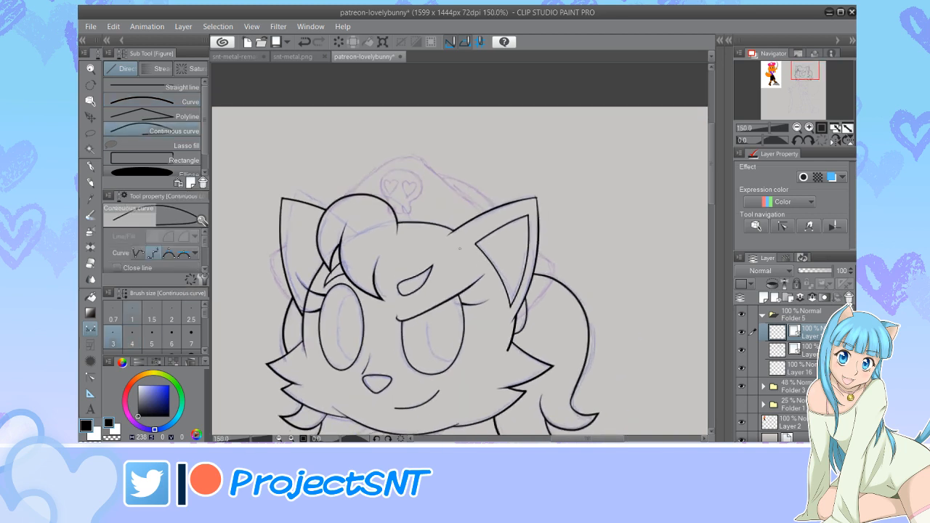
{"action": "scroll", "coordinate": [326, 248], "scroll_direction": "up", "scroll_amount": 3}
{"action": "scroll", "coordinate": [299, 299], "scroll_direction": "up", "scroll_amount": 1}
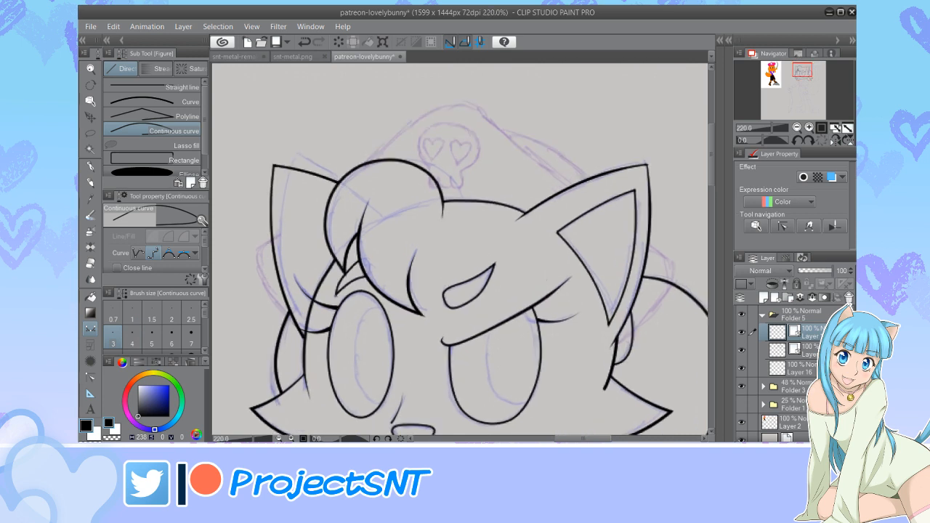
{"action": "left_click", "coordinate": [295, 326]}
{"action": "left_click", "coordinate": [273, 301]}
{"action": "left_click", "coordinate": [258, 267]}
{"action": "left_click", "coordinate": [273, 238]}
{"action": "left_click", "coordinate": [312, 218]}
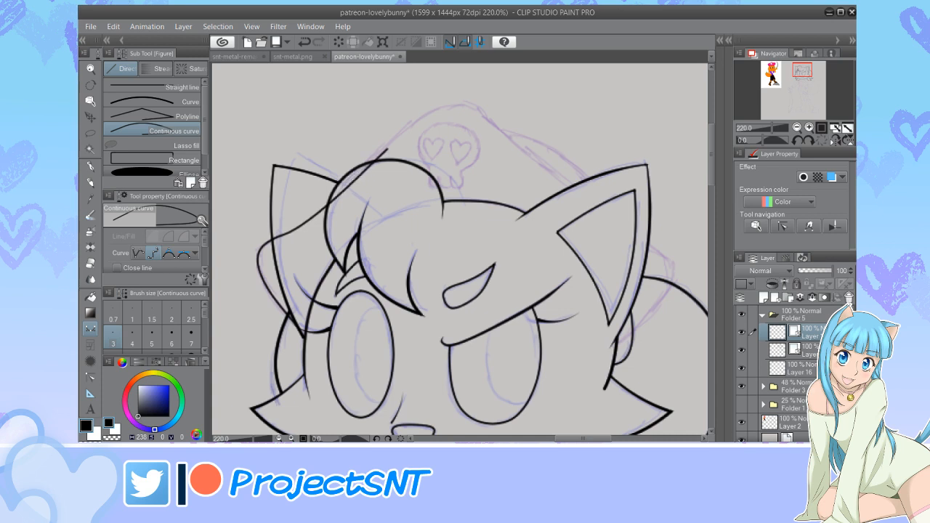
{"action": "left_click", "coordinate": [386, 150]}
{"action": "left_click", "coordinate": [440, 106]}
{"action": "left_click", "coordinate": [489, 118]}
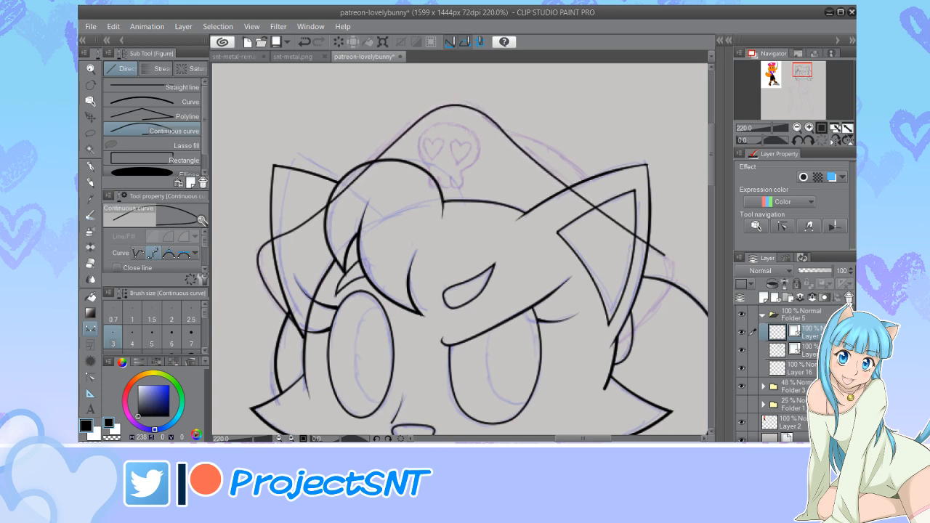
{"action": "left_click", "coordinate": [667, 256]}
{"action": "left_click", "coordinate": [670, 284]}
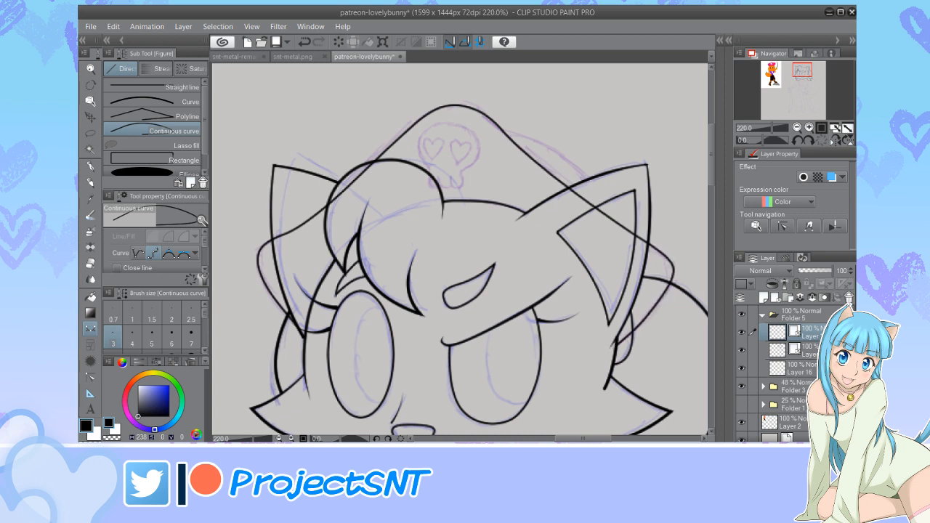
Nudge the hat outline's points along the left slope and beside the peak with Move control point
{"action": "scroll", "coordinate": [256, 250], "scroll_direction": "down", "scroll_amount": 3}
{"action": "scroll", "coordinate": [256, 250], "scroll_direction": "up", "scroll_amount": 2}
{"action": "key", "text": "y"}
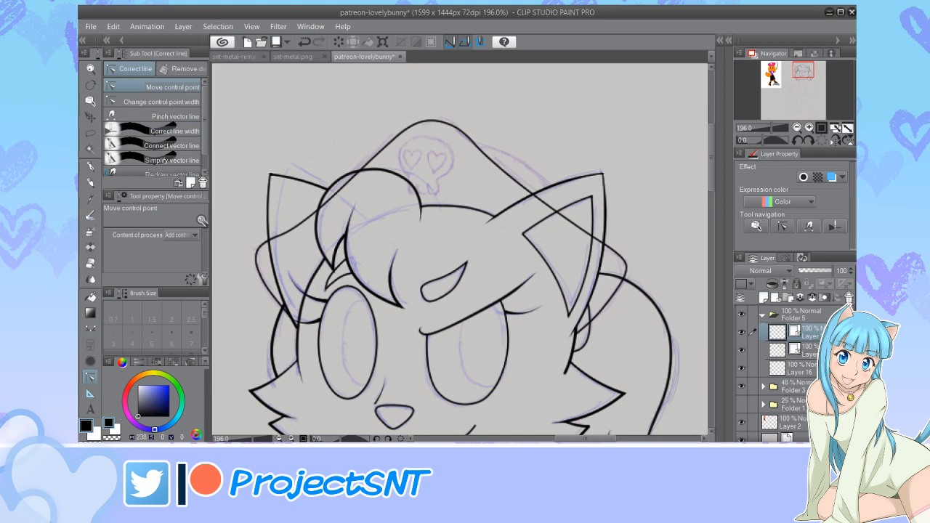
{"action": "scroll", "coordinate": [265, 262], "scroll_direction": "up", "scroll_amount": 2}
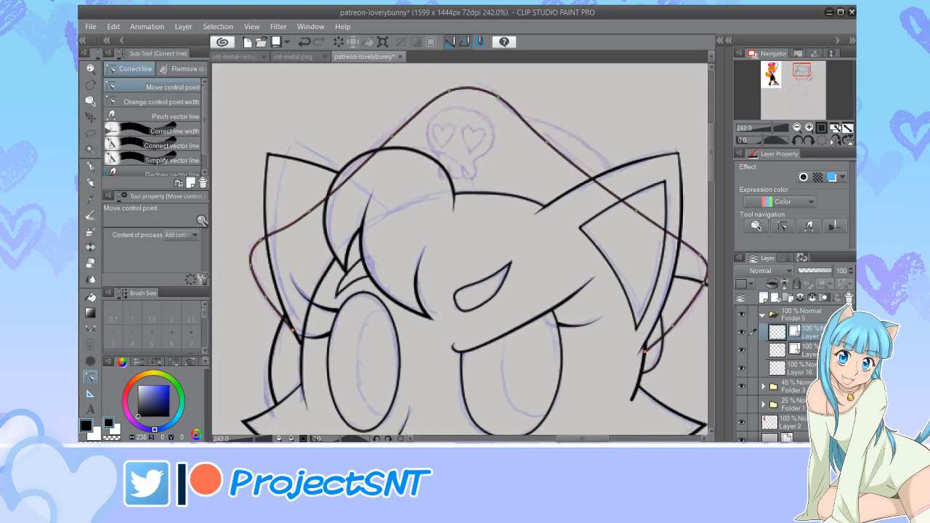
{"action": "left_click_drag", "start_coordinate": [310, 210], "coordinate": [314, 208]}
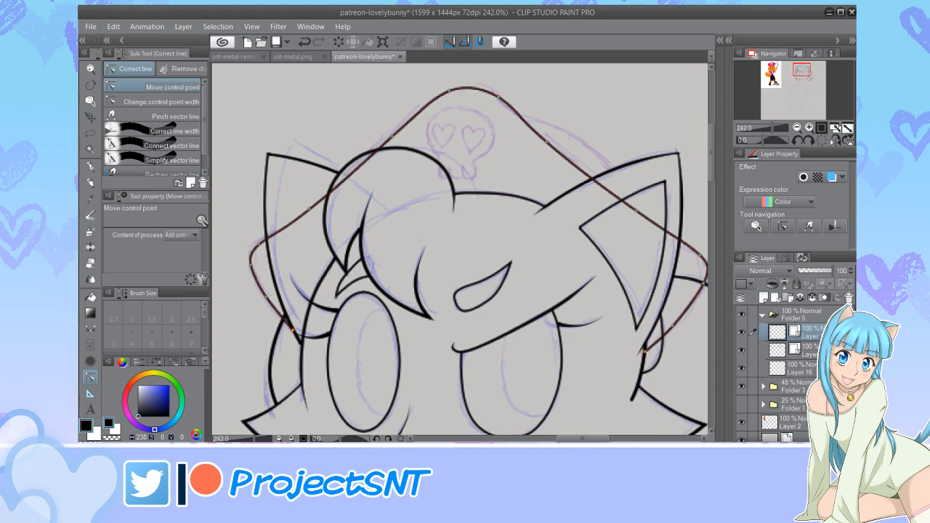
{"action": "left_click_drag", "start_coordinate": [392, 134], "coordinate": [394, 136]}
{"action": "left_click_drag", "start_coordinate": [498, 97], "coordinate": [496, 99]}
{"action": "scroll", "coordinate": [354, 279], "scroll_direction": "down", "scroll_amount": 2}
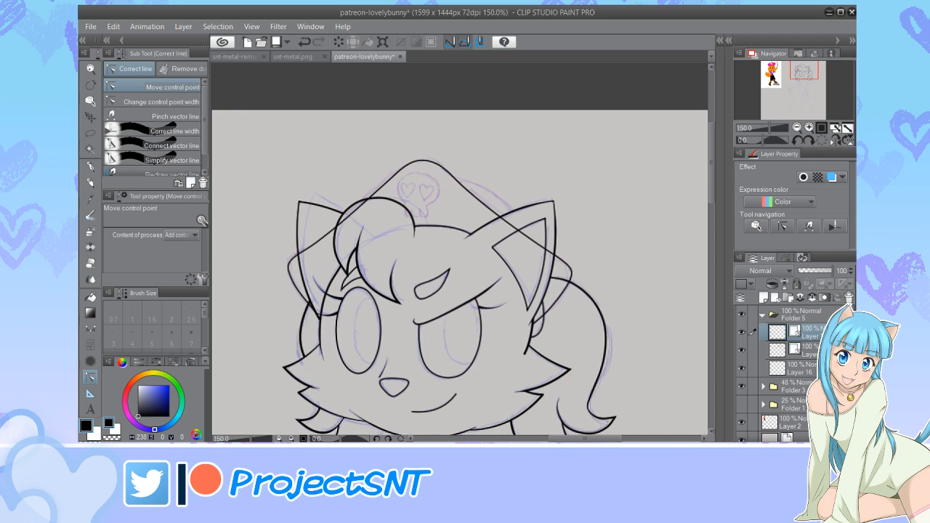
Thicken the hat's slopes and both side corners with Redraw vector line width at brush size 4.0
{"action": "scroll", "coordinate": [439, 291], "scroll_direction": "up", "scroll_amount": 3}
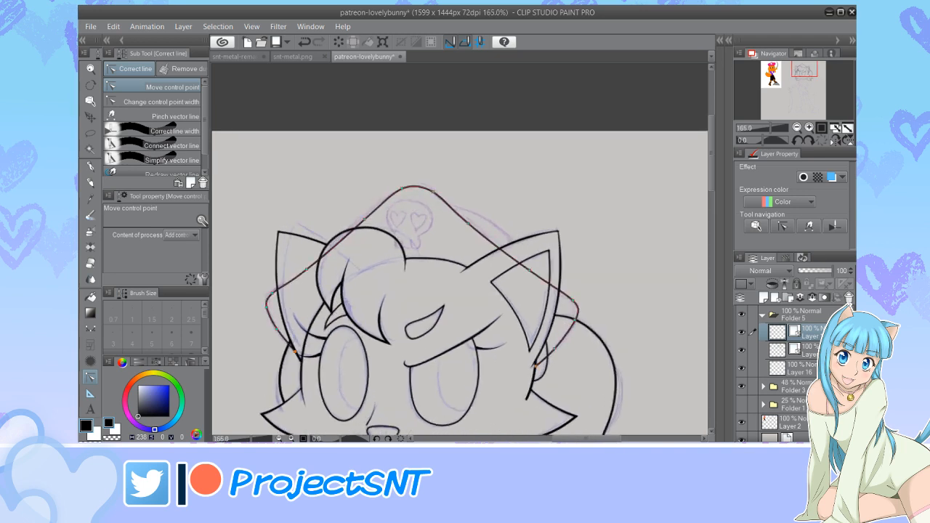
{"action": "left_click_drag", "start_coordinate": [205, 122], "coordinate": [205, 140]}
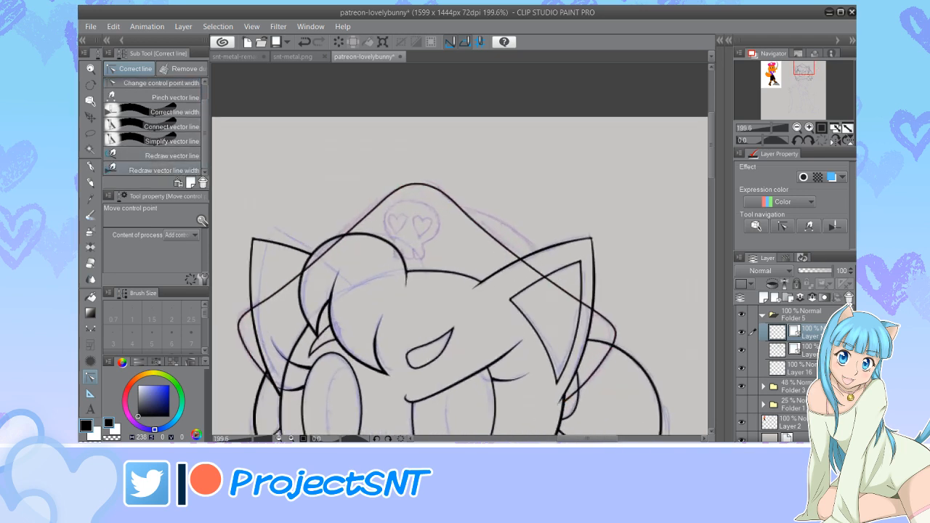
{"action": "left_click", "coordinate": [162, 170]}
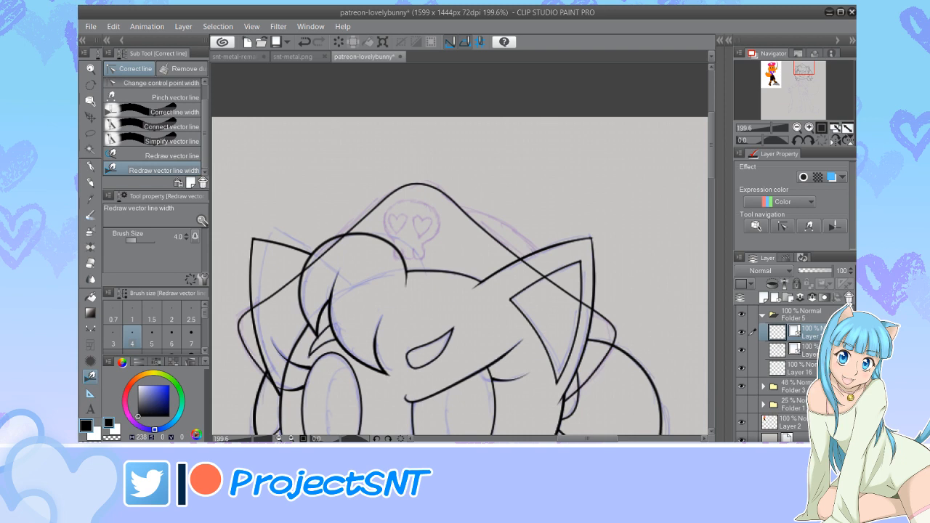
{"action": "mouse_move", "coordinate": [373, 210]}
{"action": "left_mouse_down"}
{"action": "mouse_move", "coordinate": [427, 185]}
{"action": "mouse_move", "coordinate": [513, 253]}
{"action": "left_mouse_up"}
{"action": "mouse_move", "coordinate": [596, 312]}
{"action": "left_mouse_down"}
{"action": "mouse_move", "coordinate": [614, 342]}
{"action": "mouse_move", "coordinate": [569, 397]}
{"action": "left_mouse_up"}
{"action": "mouse_move", "coordinate": [245, 311]}
{"action": "left_mouse_down"}
{"action": "mouse_move", "coordinate": [236, 332]}
{"action": "mouse_move", "coordinate": [261, 374]}
{"action": "left_mouse_up"}
{"action": "scroll", "coordinate": [298, 242], "scroll_direction": "down", "scroll_amount": 1}
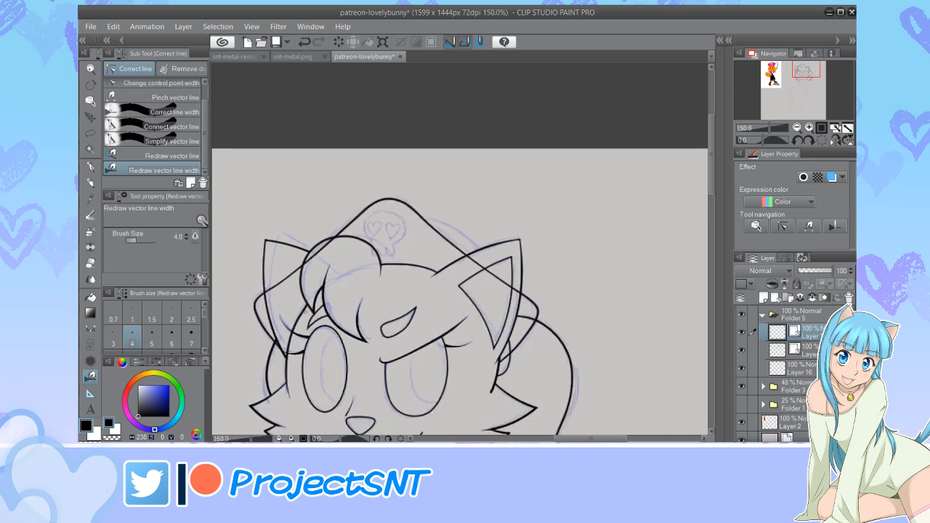
Shift the control point just right of the hat's peak slightly outward with Move control point
{"action": "scroll", "coordinate": [276, 269], "scroll_direction": "up", "scroll_amount": 1}
{"action": "scroll", "coordinate": [153, 127], "scroll_direction": "up", "scroll_amount": 1}
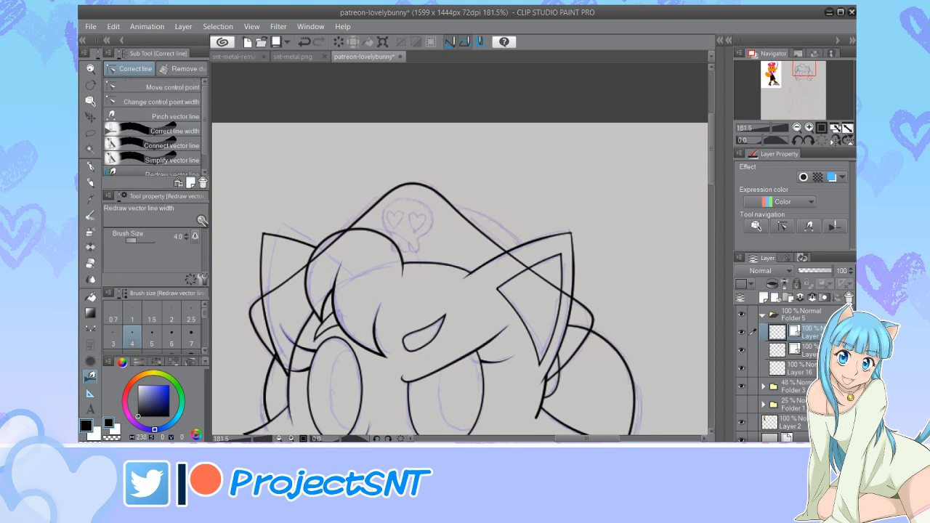
{"action": "left_click", "coordinate": [172, 87]}
{"action": "scroll", "coordinate": [422, 178], "scroll_direction": "up", "scroll_amount": 1}
{"action": "left_click_drag", "start_coordinate": [434, 192], "coordinate": [438, 192]}
{"action": "scroll", "coordinate": [421, 189], "scroll_direction": "up", "scroll_amount": 1}
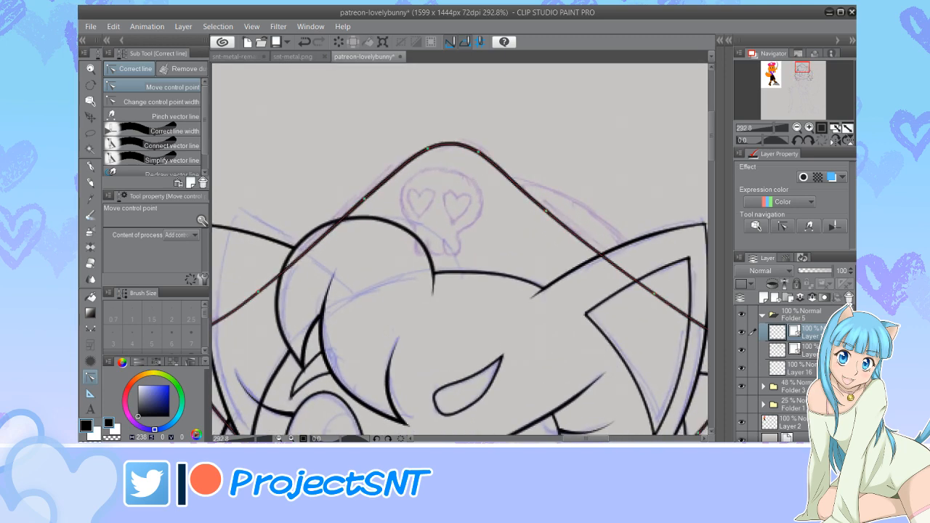
{"action": "scroll", "coordinate": [392, 152], "scroll_direction": "down", "scroll_amount": 3}
{"action": "scroll", "coordinate": [338, 236], "scroll_direction": "up", "scroll_amount": 3}
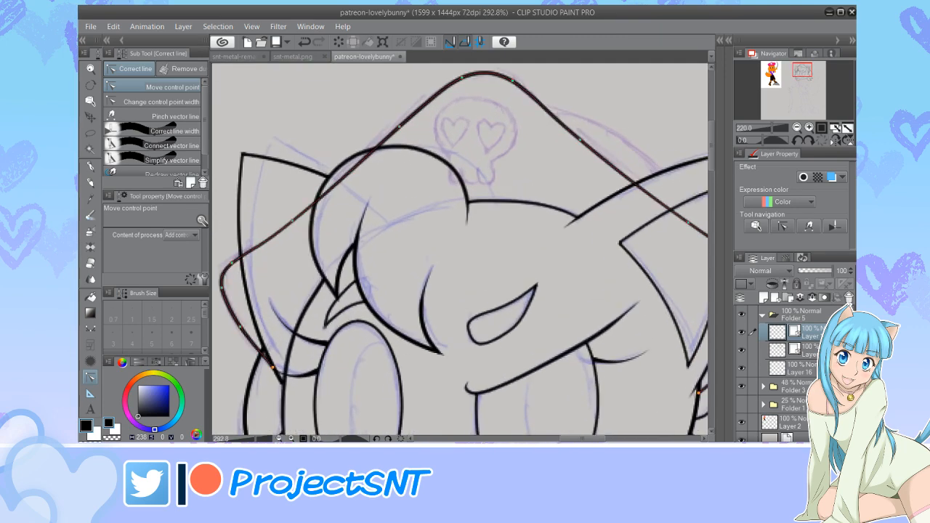
Trim the hat outline where it crosses the left ear and the curled forelock with the Vector eraser
{"action": "key", "text": "e"}
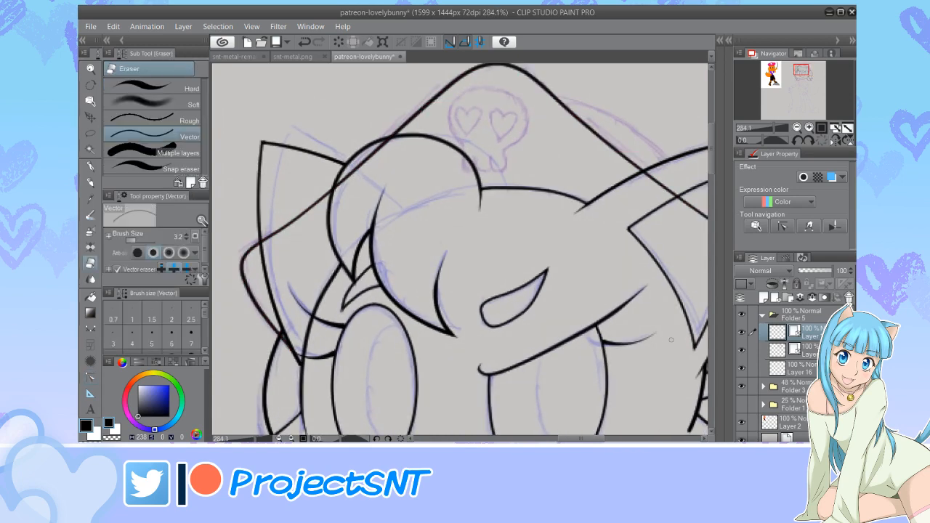
{"action": "scroll", "coordinate": [282, 328], "scroll_direction": "up", "scroll_amount": 2}
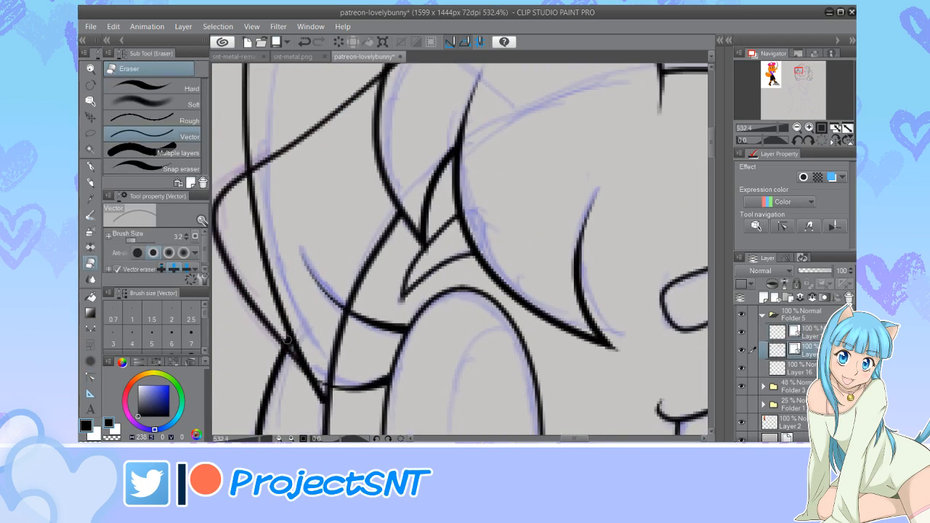
{"action": "scroll", "coordinate": [288, 339], "scroll_direction": "down", "scroll_amount": 4}
{"action": "scroll", "coordinate": [295, 321], "scroll_direction": "up", "scroll_amount": 3}
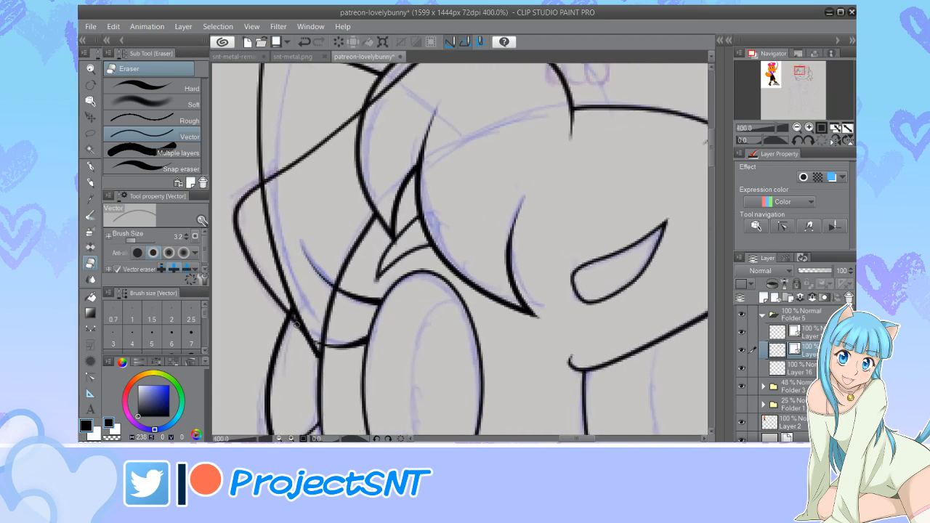
{"action": "key", "text": "alt+bracketright"}
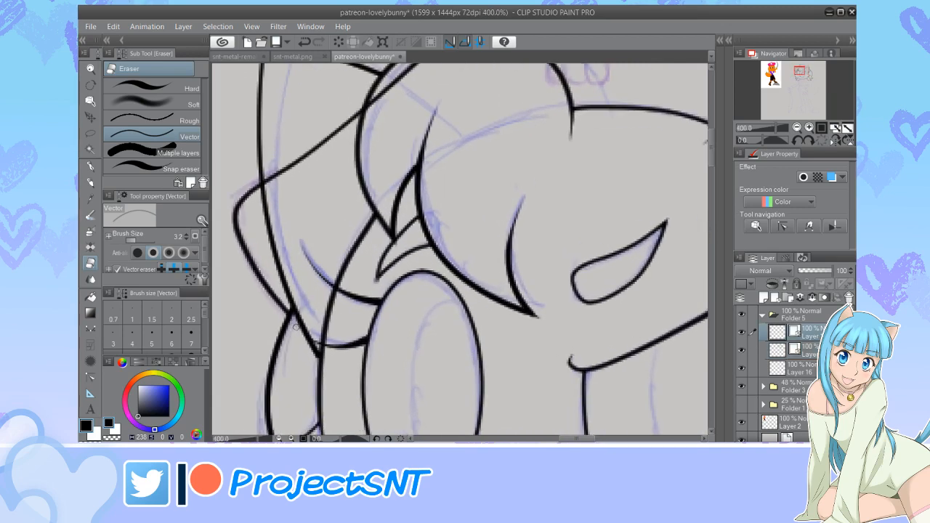
{"action": "scroll", "coordinate": [262, 338], "scroll_direction": "down", "scroll_amount": 2}
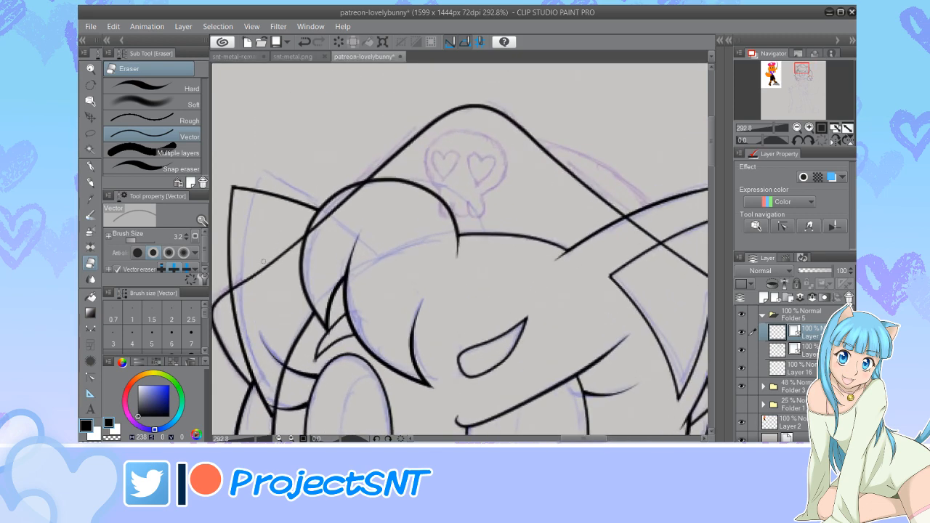
{"action": "left_click_drag", "start_coordinate": [335, 213], "coordinate": [341, 200]}
Trim the hat outline where it crosses the right ear and below the brim corner over the hair with the Vector eraser
{"action": "scroll", "coordinate": [310, 176], "scroll_direction": "down", "scroll_amount": 4}
{"action": "scroll", "coordinate": [539, 234], "scroll_direction": "up", "scroll_amount": 3}
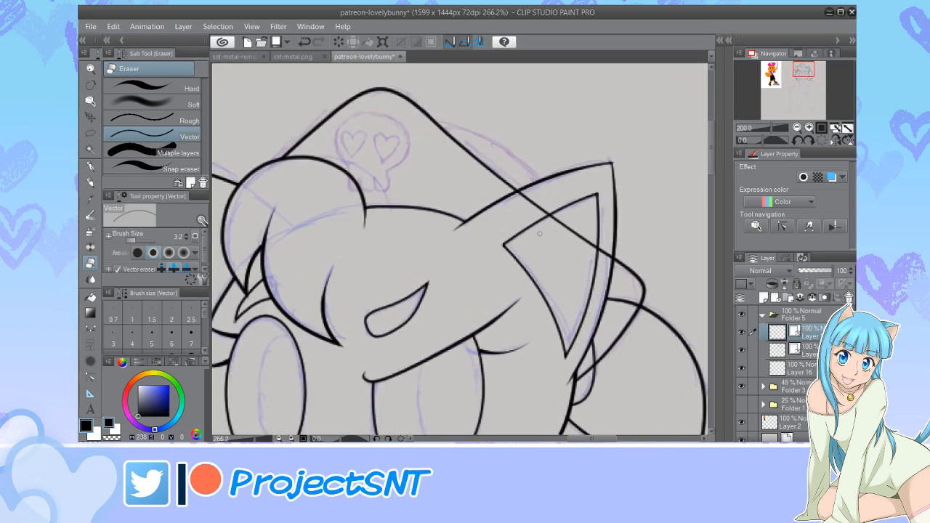
{"action": "mouse_move", "coordinate": [535, 208]}
{"action": "left_mouse_down"}
{"action": "mouse_move", "coordinate": [557, 210]}
{"action": "mouse_move", "coordinate": [602, 250]}
{"action": "mouse_move", "coordinate": [602, 286]}
{"action": "left_mouse_up"}
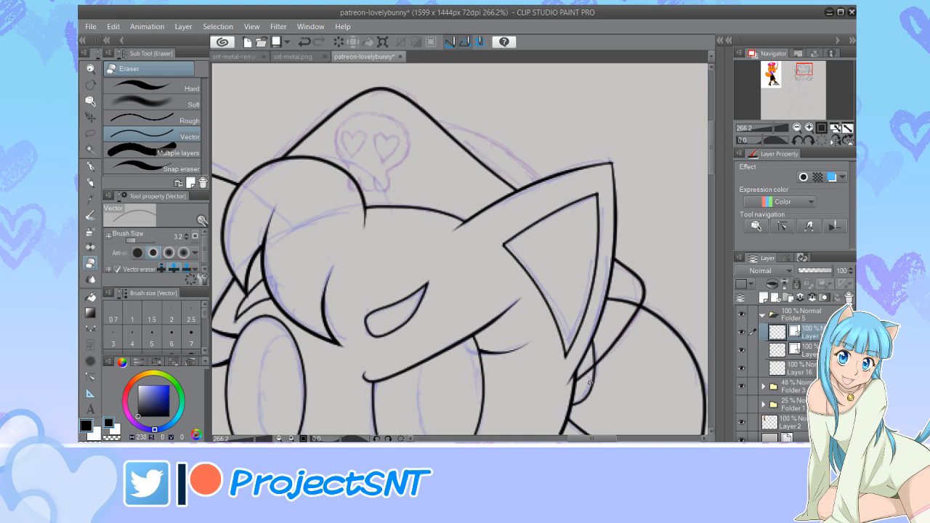
{"action": "left_click_drag", "start_coordinate": [590, 381], "coordinate": [622, 323]}
{"action": "scroll", "coordinate": [518, 275], "scroll_direction": "down", "scroll_amount": 3}
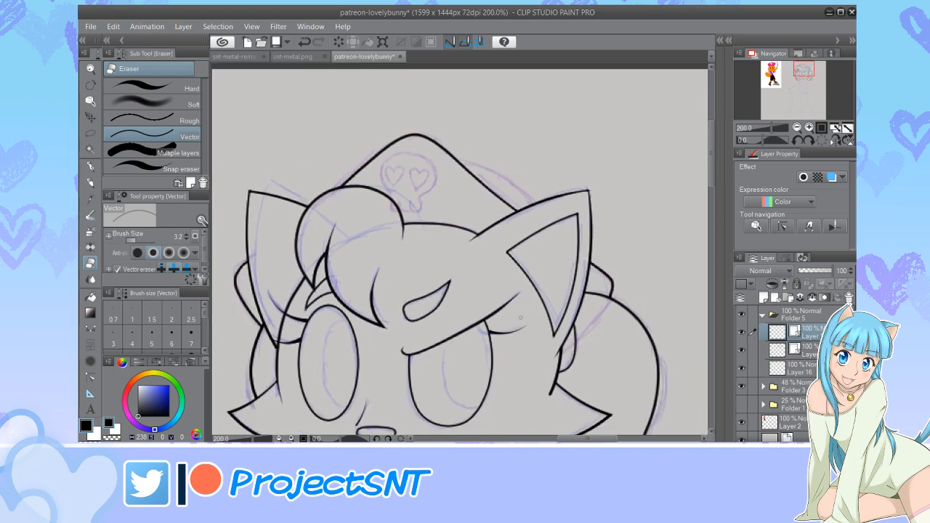
{"action": "scroll", "coordinate": [520, 316], "scroll_direction": "down", "scroll_amount": 2}
{"action": "scroll", "coordinate": [520, 317], "scroll_direction": "up", "scroll_amount": 1}
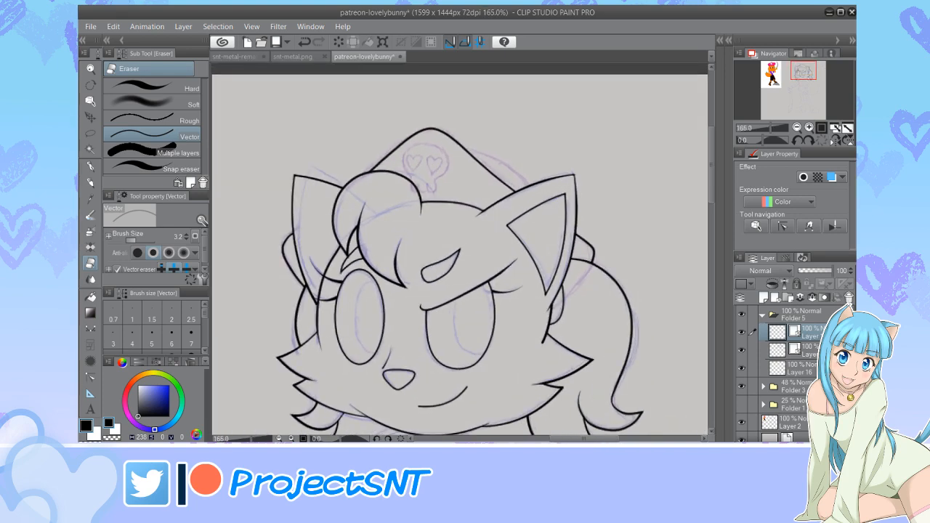
Inspect the hat brim's end behind the right ear with Move control point, and save the drawing
{"action": "key", "text": "y"}
{"action": "scroll", "coordinate": [595, 238], "scroll_direction": "up", "scroll_amount": 2}
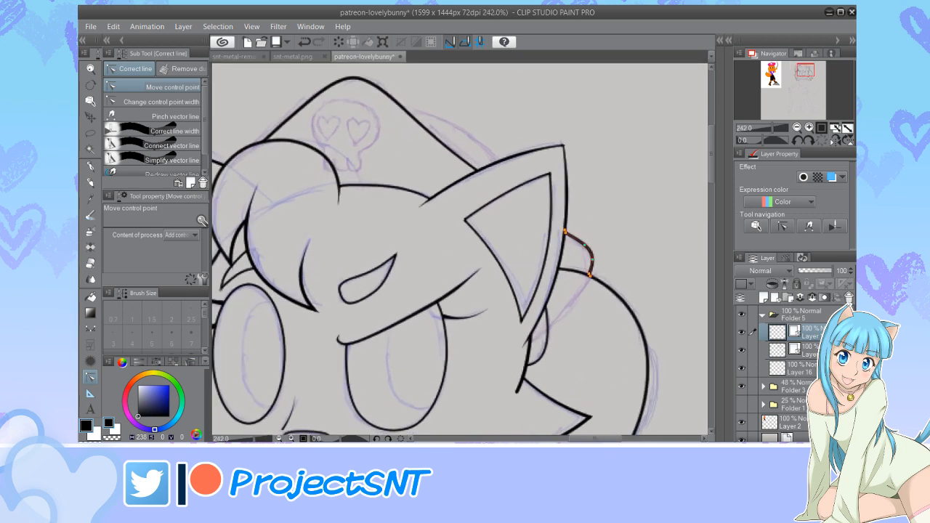
{"action": "scroll", "coordinate": [578, 251], "scroll_direction": "down", "scroll_amount": 4}
{"action": "scroll", "coordinate": [487, 289], "scroll_direction": "down", "scroll_amount": 2}
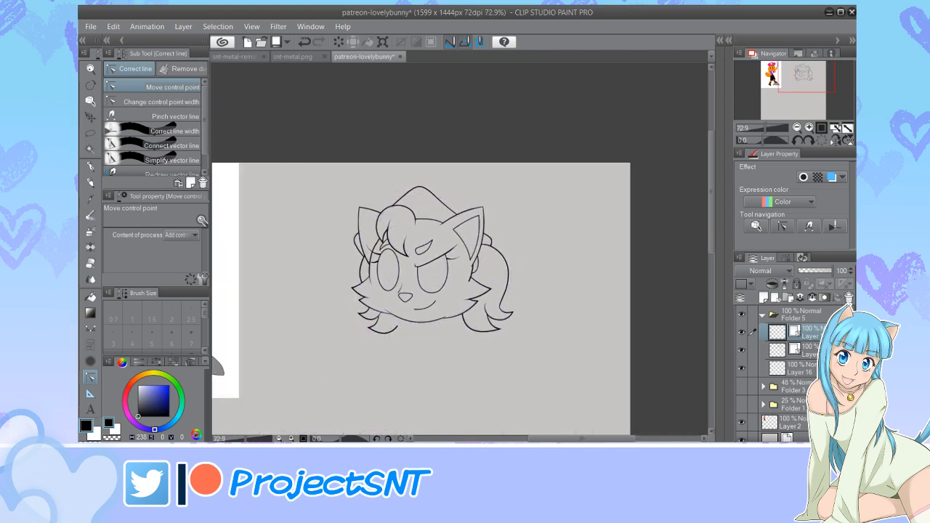
{"action": "scroll", "coordinate": [408, 226], "scroll_direction": "up", "scroll_amount": 3}
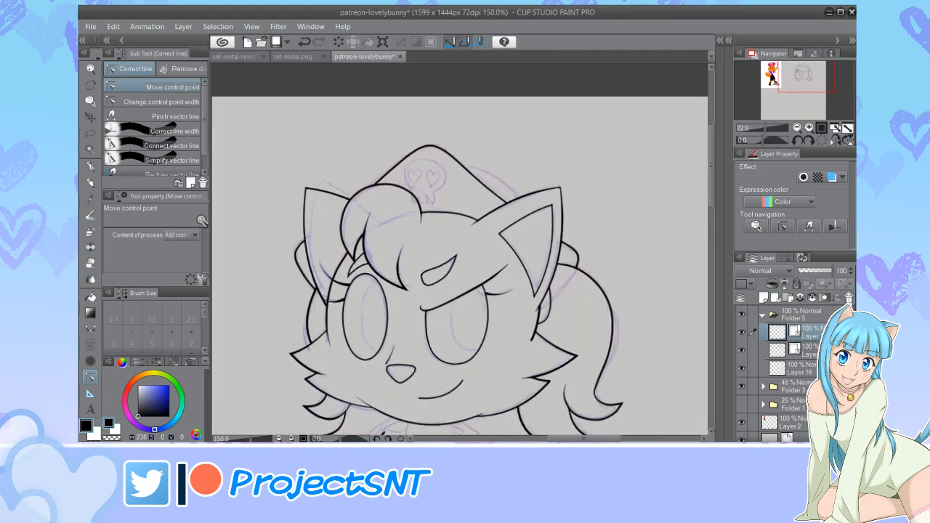
{"action": "key", "text": "ctrl+s"}
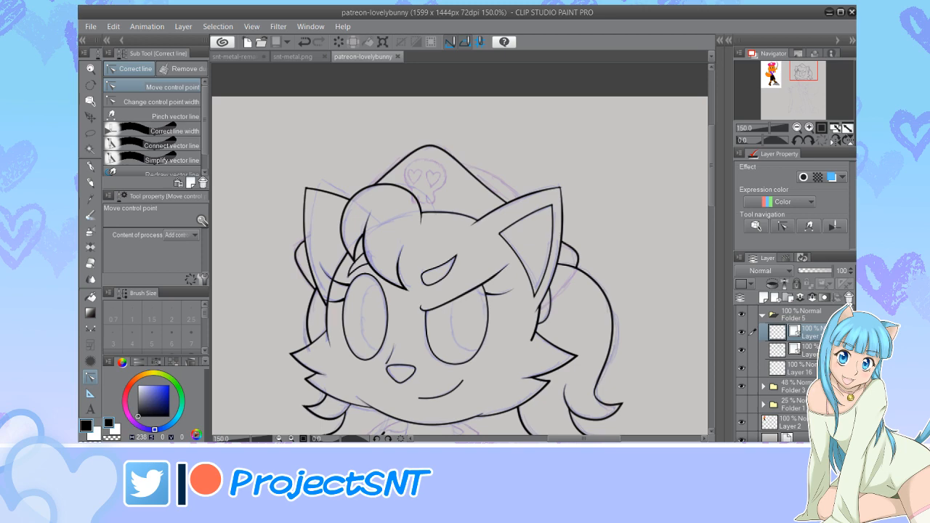
Ink the skull emblem's outline over the sketch with Continuous curve, from the cheek by the forelock around the cranium to the first tooth
{"action": "scroll", "coordinate": [433, 179], "scroll_direction": "up", "scroll_amount": 8}
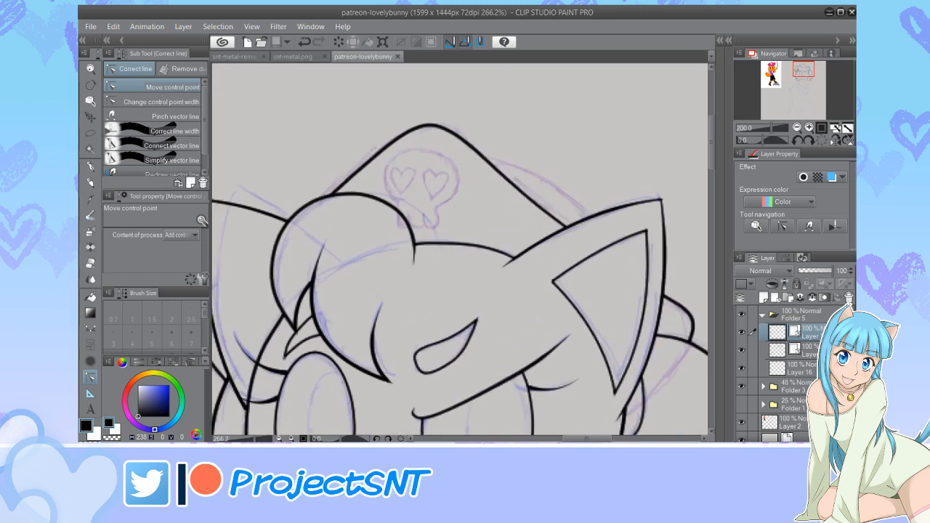
{"action": "key", "text": "u"}
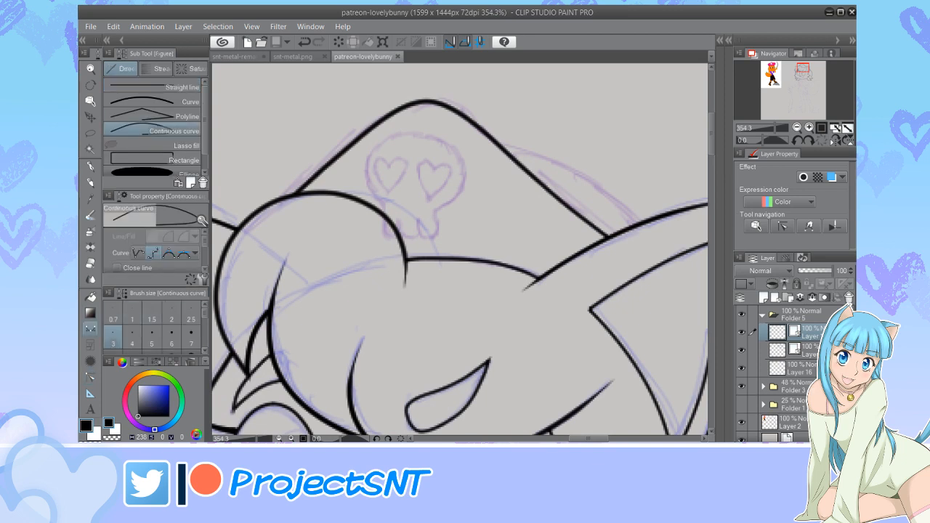
{"action": "scroll", "coordinate": [430, 185], "scroll_direction": "up", "scroll_amount": 1}
{"action": "left_click", "coordinate": [372, 210]}
{"action": "left_click", "coordinate": [348, 186]}
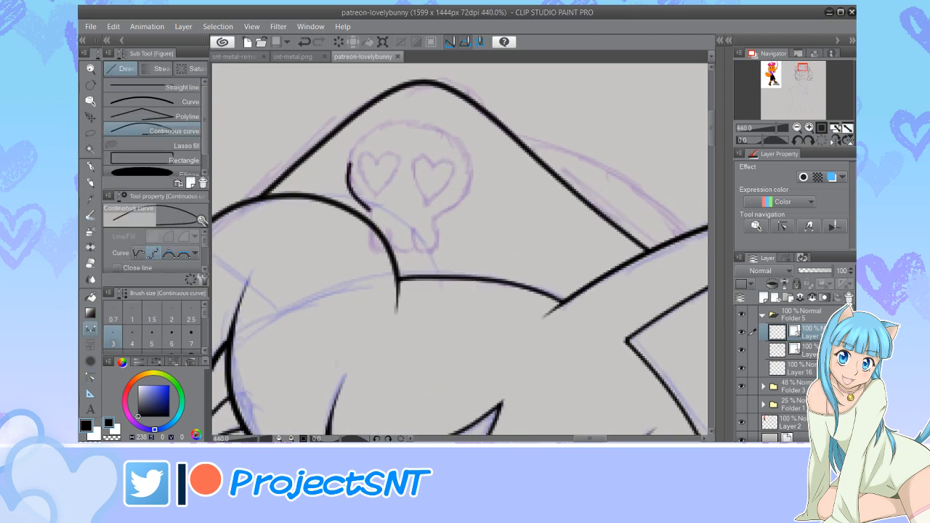
{"action": "left_click", "coordinate": [370, 131]}
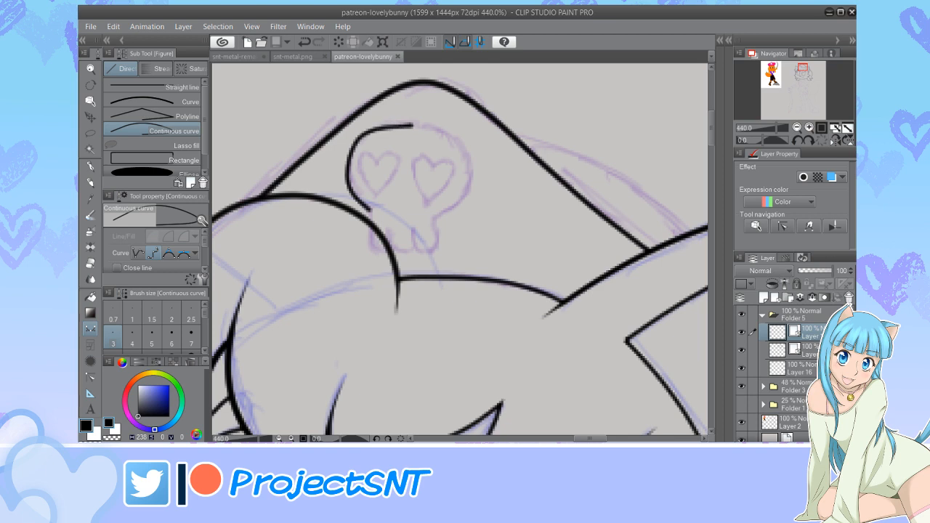
{"action": "left_click", "coordinate": [411, 125]}
{"action": "left_click", "coordinate": [459, 141]}
{"action": "left_click", "coordinate": [474, 176]}
{"action": "left_click", "coordinate": [452, 207]}
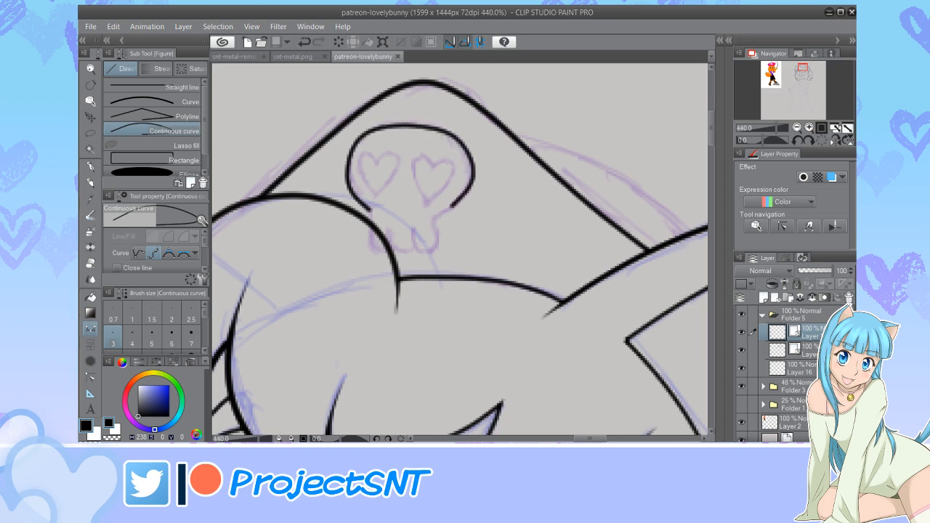
{"action": "left_click", "coordinate": [433, 220]}
{"action": "left_click", "coordinate": [440, 238]}
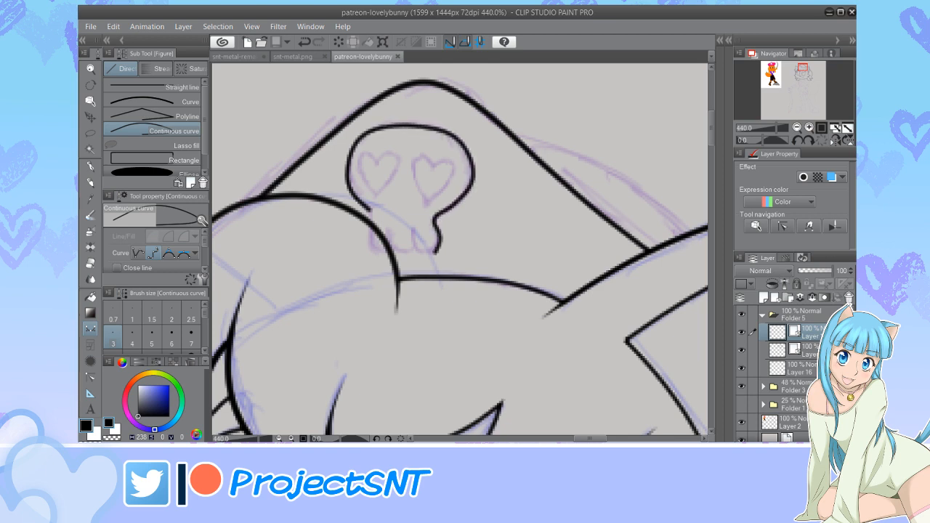
{"action": "left_click", "coordinate": [434, 253]}
{"action": "left_click", "coordinate": [420, 251]}
{"action": "double_click", "coordinate": [414, 229]}
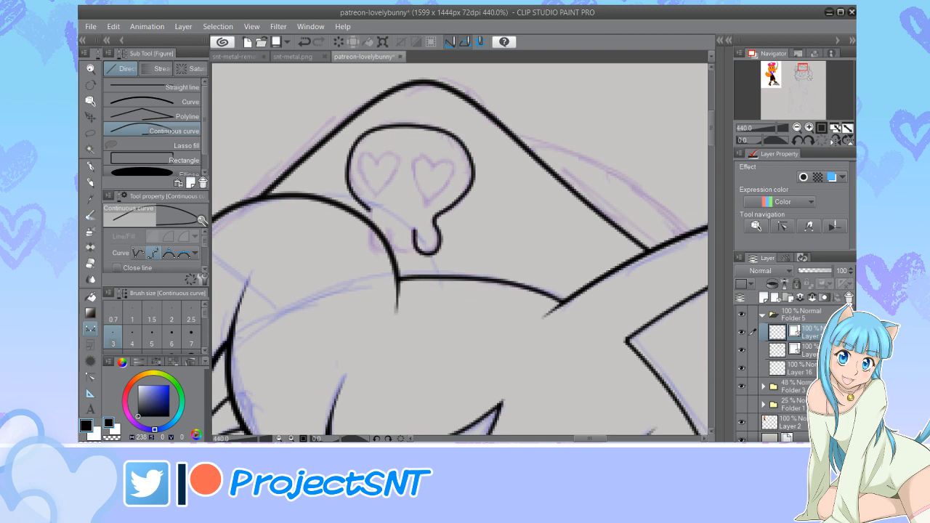
Draw the skull's second tooth as a small U-shaped continuous curve joining the first tooth
{"action": "left_click", "coordinate": [392, 230]}
{"action": "left_click", "coordinate": [392, 247]}
{"action": "left_click", "coordinate": [399, 254]}
{"action": "double_click", "coordinate": [415, 251]}
Reshape both sides of the skull's cranium with Move control point
{"action": "key", "text": "y"}
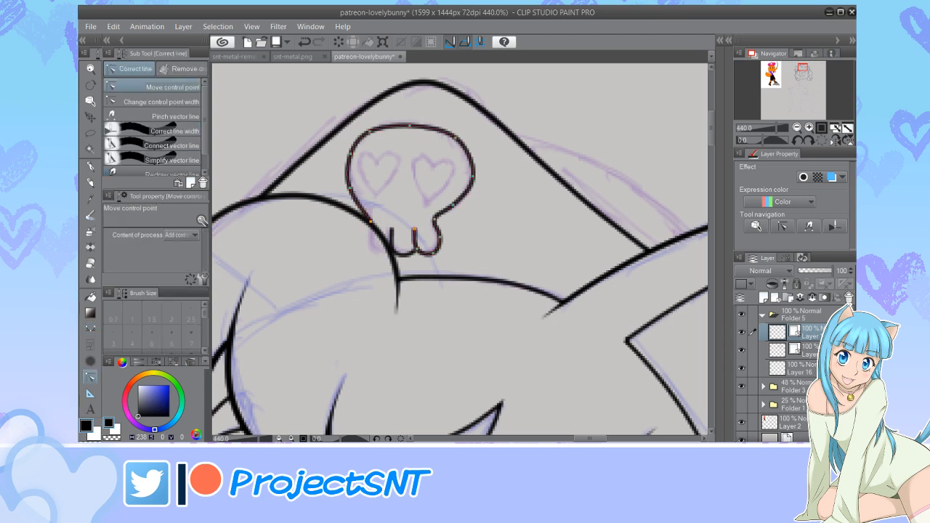
{"action": "left_click_drag", "start_coordinate": [363, 211], "coordinate": [350, 149]}
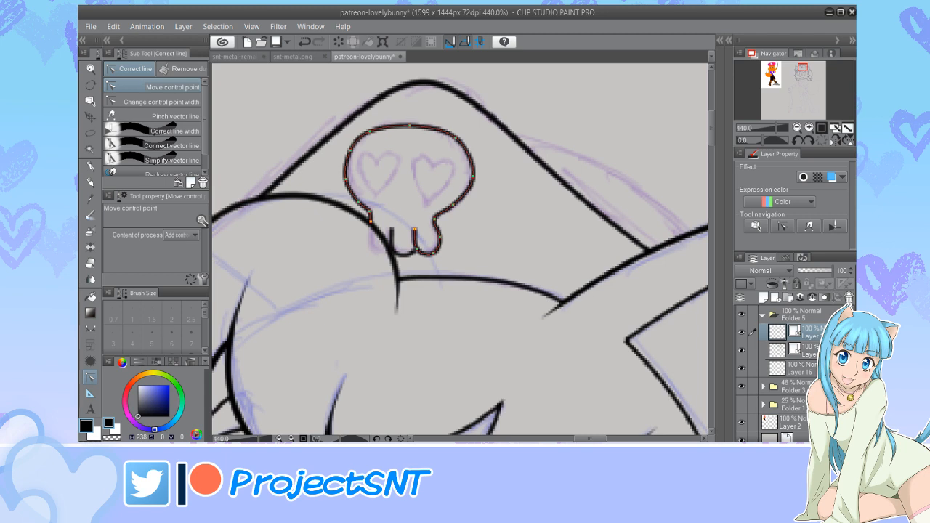
{"action": "left_click_drag", "start_coordinate": [473, 175], "coordinate": [470, 174]}
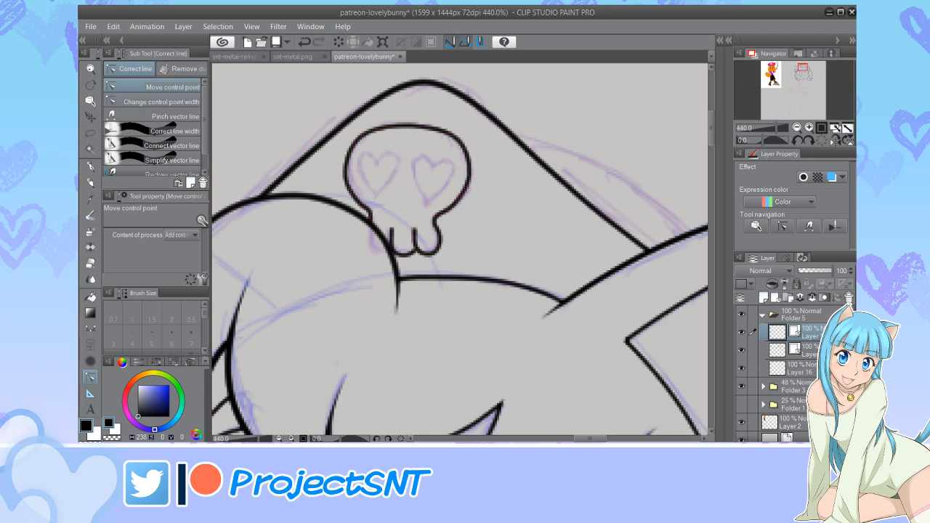
Thin the inner ends of the skull's tooth lines with Change control point width
{"action": "left_click", "coordinate": [153, 101]}
{"action": "left_click_drag", "start_coordinate": [415, 230], "coordinate": [374, 230]}
{"action": "scroll", "coordinate": [364, 232], "scroll_direction": "down", "scroll_amount": 2}
{"action": "scroll", "coordinate": [428, 218], "scroll_direction": "up", "scroll_amount": 2}
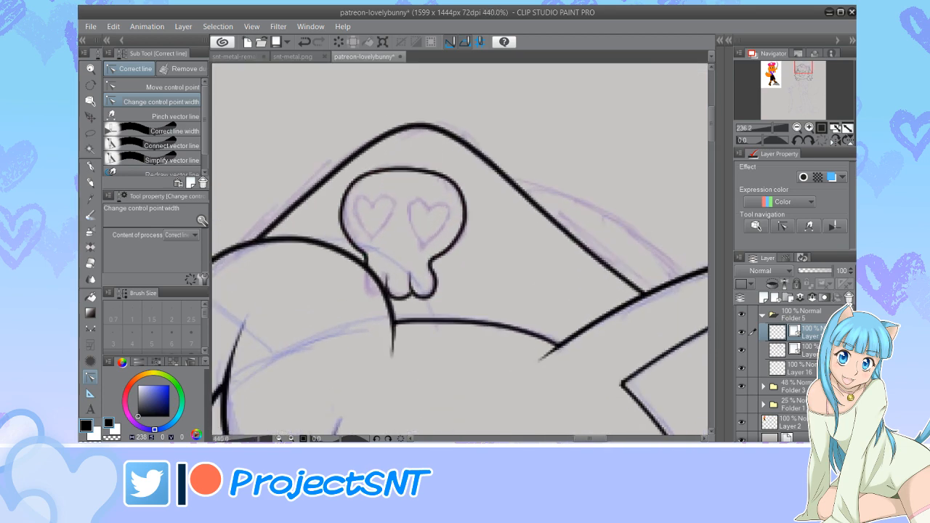
Nudge the control point on the right side of the skull outline slightly downward with Move control point
{"action": "scroll", "coordinate": [385, 194], "scroll_direction": "up", "scroll_amount": 2}
{"action": "left_click", "coordinate": [153, 87]}
{"action": "scroll", "coordinate": [473, 186], "scroll_direction": "up", "scroll_amount": 2}
{"action": "left_click_drag", "start_coordinate": [461, 171], "coordinate": [461, 174]}
Draw the skull's left heart-shaped eye as a closed outline over the sketch with Continuous curve
{"action": "key", "text": "u"}
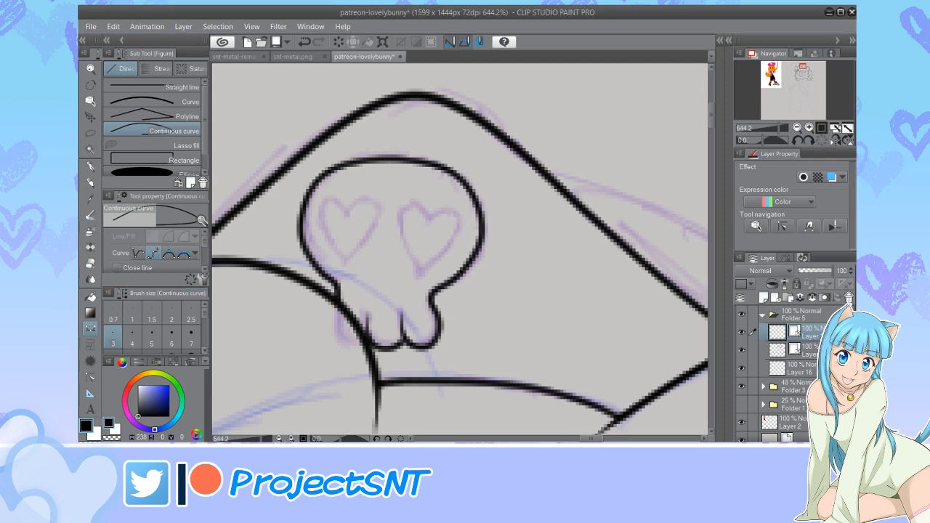
{"action": "scroll", "coordinate": [340, 229], "scroll_direction": "up", "scroll_amount": 1}
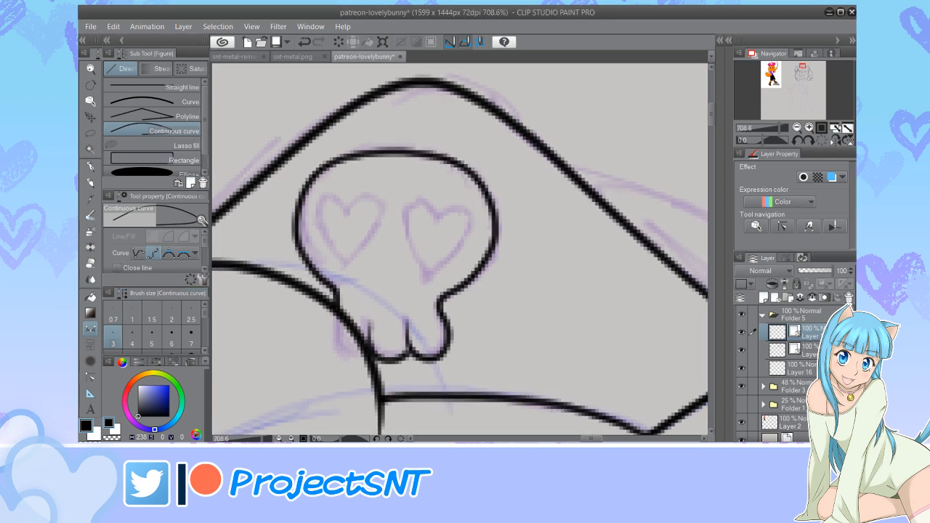
{"action": "left_click", "coordinate": [345, 266]}
{"action": "left_click", "coordinate": [320, 239]}
{"action": "left_click", "coordinate": [315, 213]}
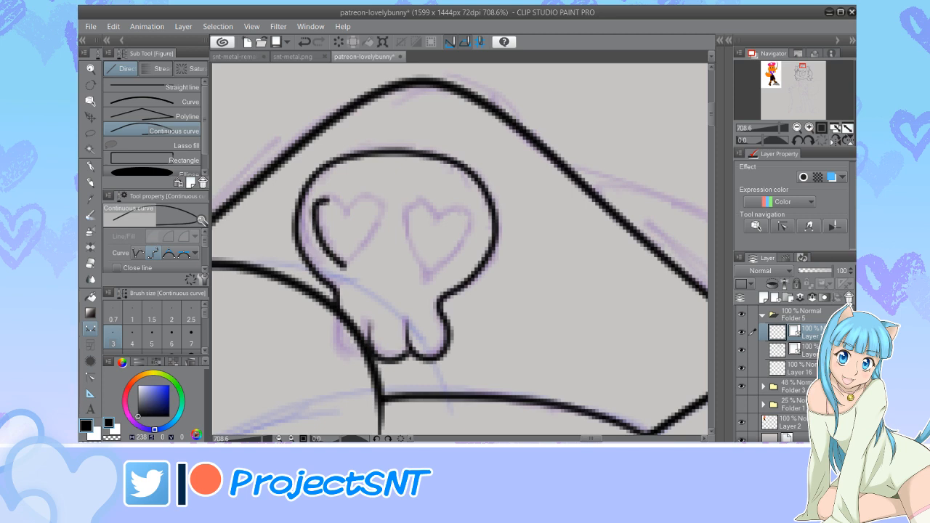
{"action": "left_click", "coordinate": [331, 197]}
{"action": "left_click", "coordinate": [345, 210]}
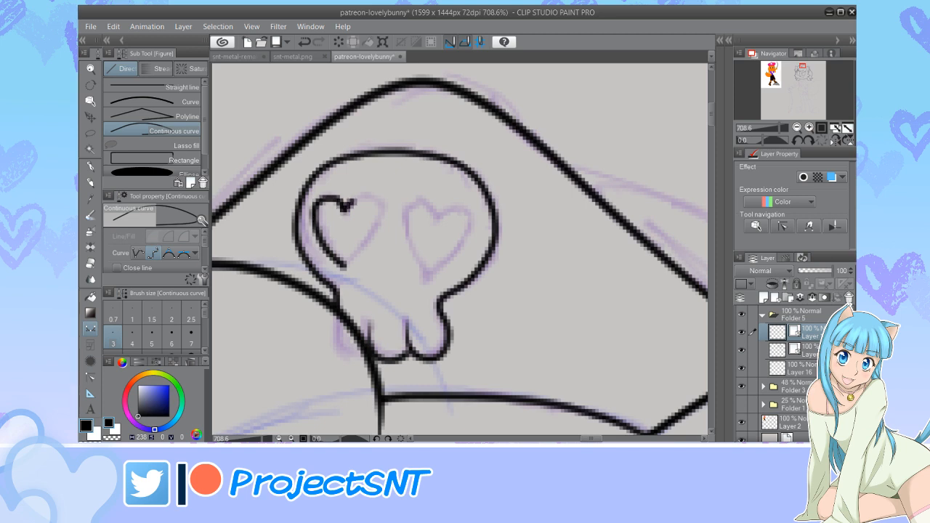
{"action": "left_click", "coordinate": [361, 195]}
{"action": "left_click", "coordinate": [382, 211]}
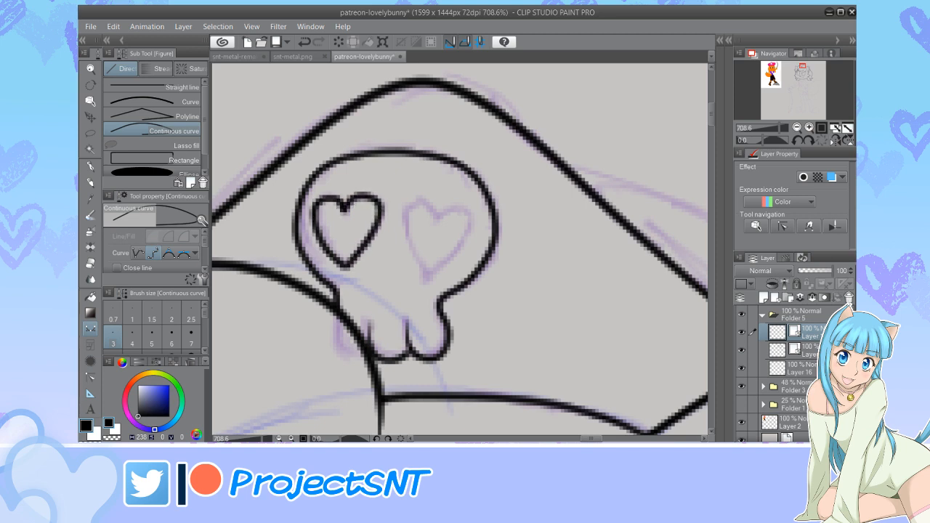
{"action": "double_click", "coordinate": [345, 266]}
Refine the left lobe and lower left side of the heart eye with Move control point
{"action": "key", "text": "y"}
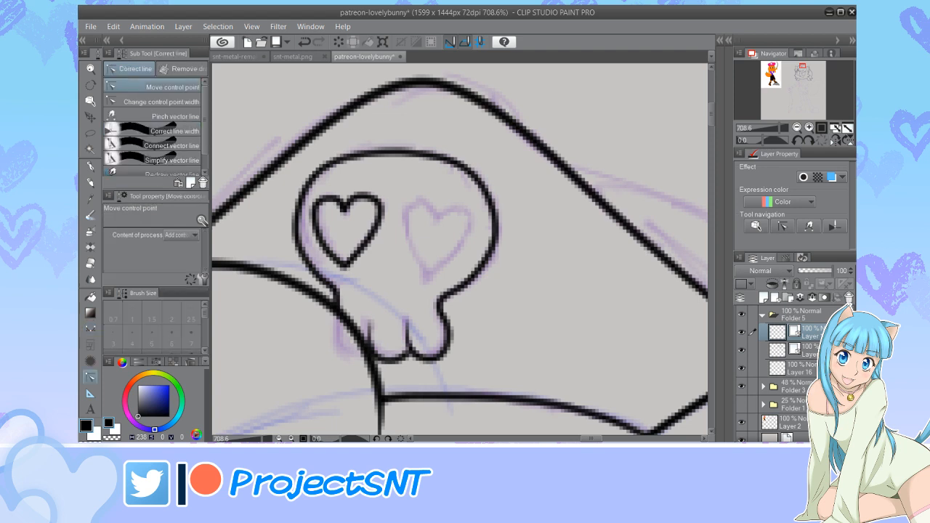
{"action": "left_click_drag", "start_coordinate": [329, 198], "coordinate": [313, 206]}
{"action": "left_click_drag", "start_coordinate": [323, 242], "coordinate": [320, 245]}
{"action": "scroll", "coordinate": [345, 241], "scroll_direction": "down", "scroll_amount": 4}
{"action": "scroll", "coordinate": [377, 183], "scroll_direction": "up", "scroll_amount": 3}
{"action": "scroll", "coordinate": [365, 226], "scroll_direction": "up", "scroll_amount": 1}
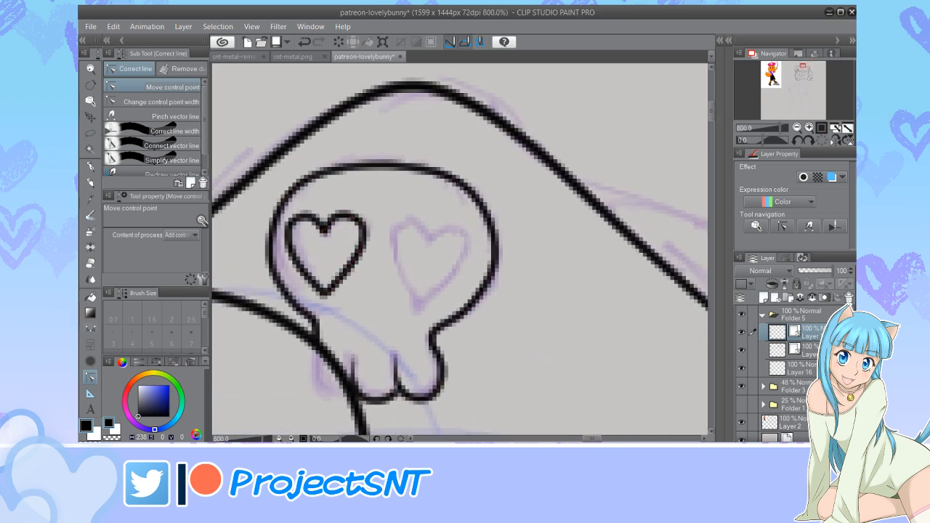
Select the left heart eye with the Lasso and duplicate it onto a new layer
{"action": "key", "text": "u"}
{"action": "key", "text": "m"}
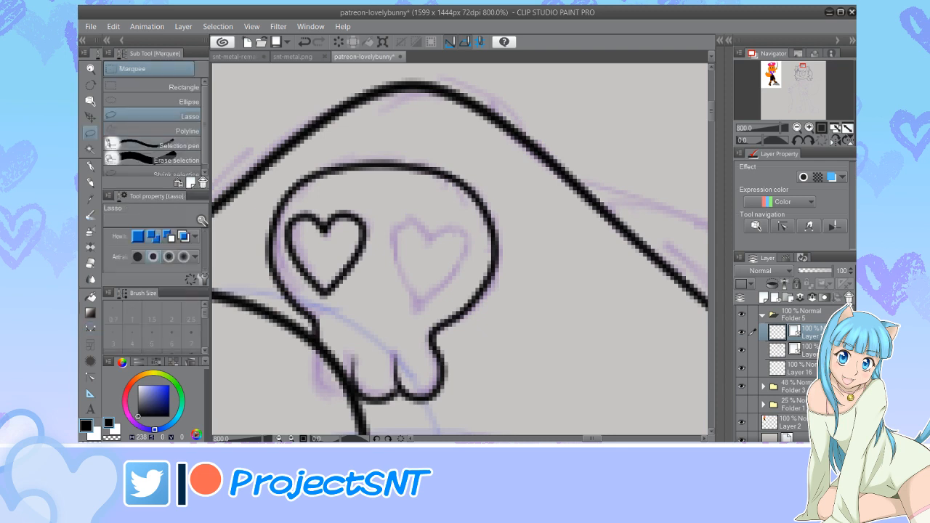
{"action": "left_click_drag", "start_coordinate": [279, 250], "coordinate": [286, 275]}
{"action": "mouse_move", "coordinate": [280, 231]}
{"action": "left_mouse_down"}
{"action": "mouse_move", "coordinate": [313, 199]}
{"action": "mouse_move", "coordinate": [369, 203]}
{"action": "mouse_move", "coordinate": [377, 261]}
{"action": "mouse_move", "coordinate": [313, 303]}
{"action": "left_mouse_up"}
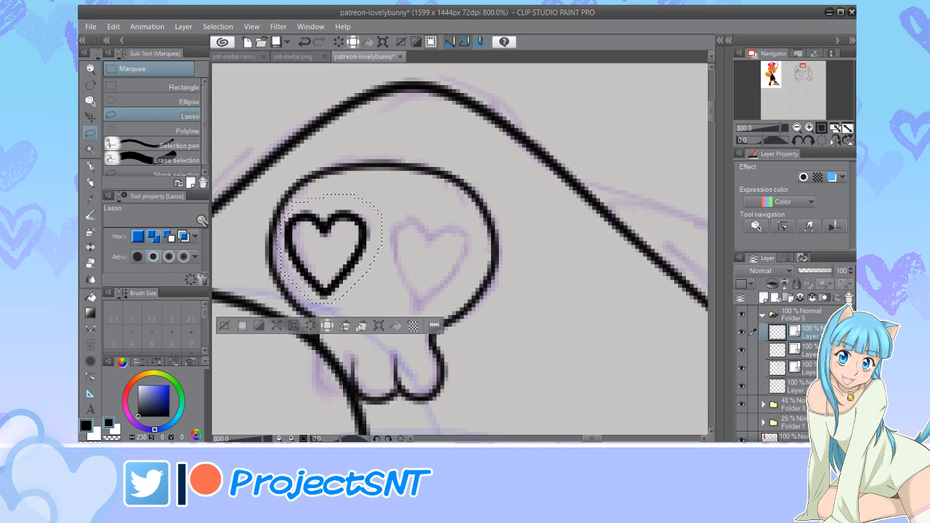
Move the copied heart onto the skull's right eye, rotate it slightly clockwise, and deselect it
{"action": "key", "text": "ctrl+t"}
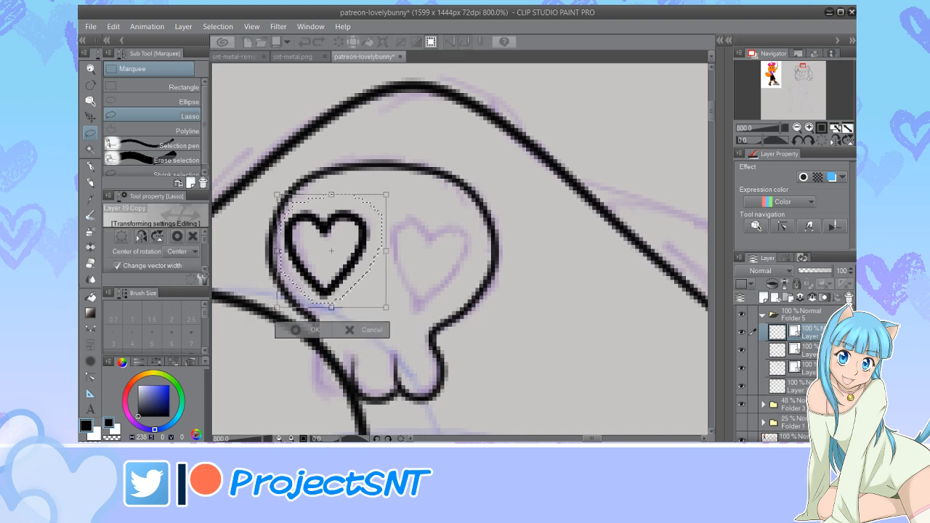
{"action": "left_click_drag", "start_coordinate": [331, 250], "coordinate": [437, 251]}
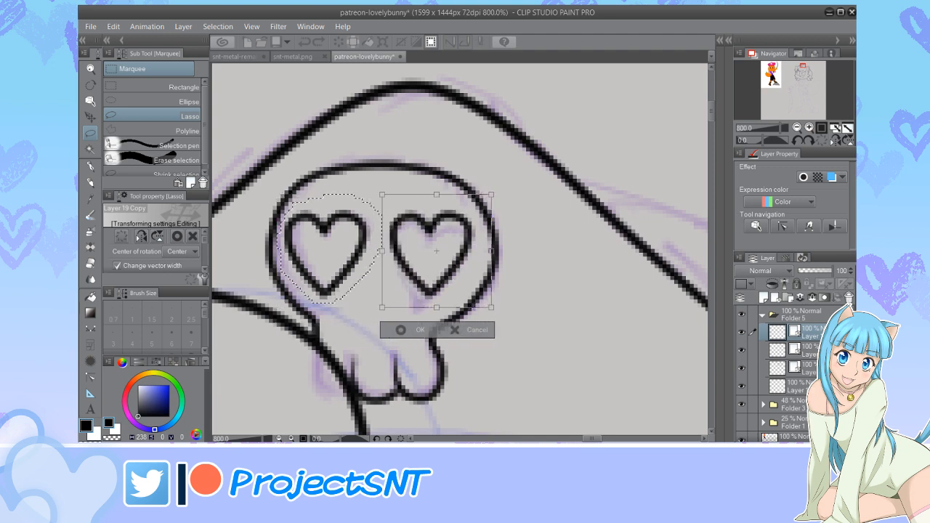
{"action": "left_click_drag", "start_coordinate": [503, 186], "coordinate": [505, 189]}
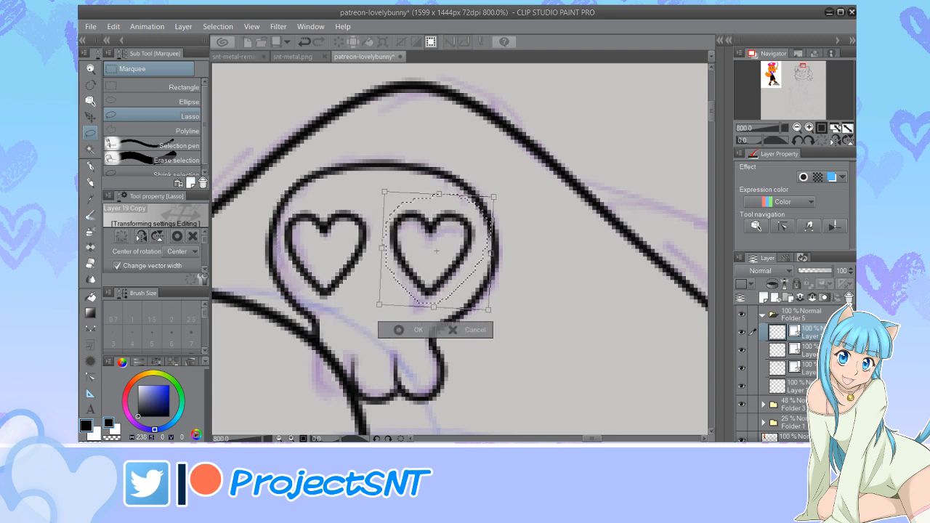
{"action": "left_click_drag", "start_coordinate": [437, 252], "coordinate": [433, 251]}
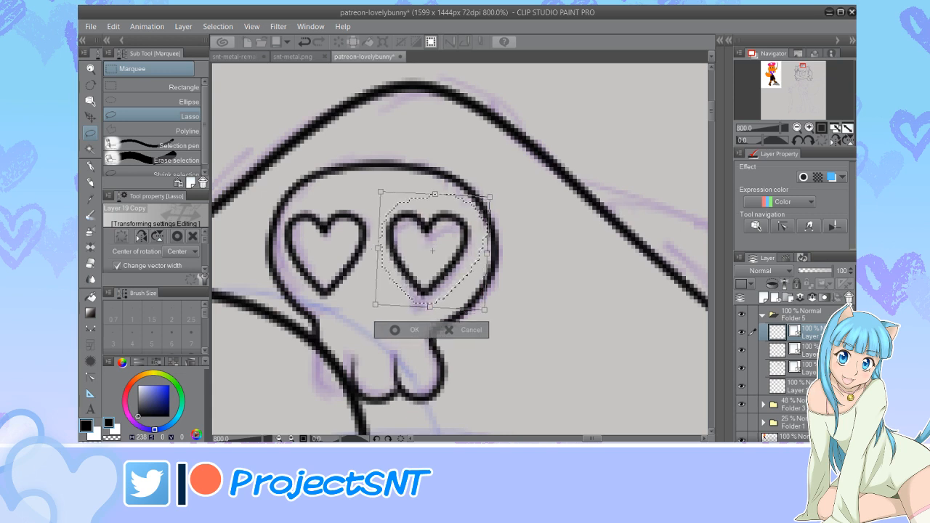
{"action": "left_click", "coordinate": [398, 330]}
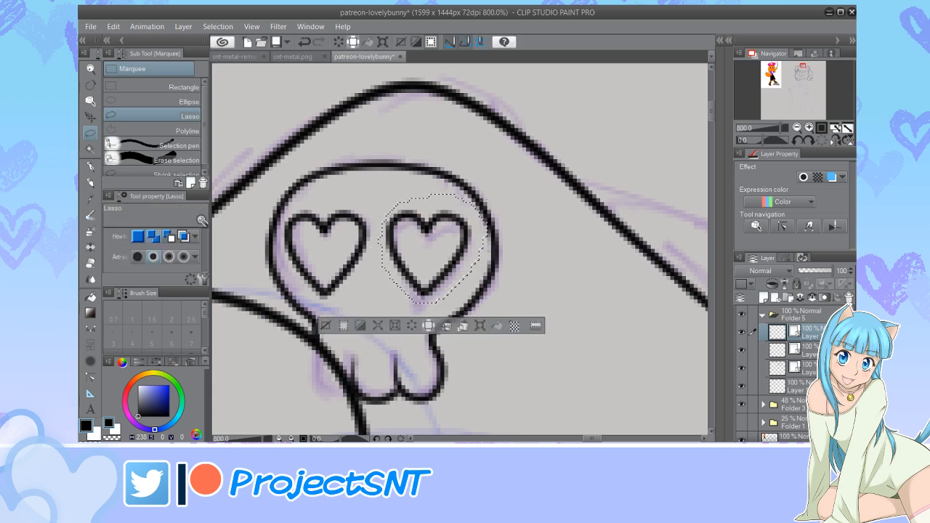
{"action": "key", "text": "ctrl+d"}
Pull the bottom tip of the right heart eye slightly down and refine its sides with Move control point
{"action": "key", "text": "y"}
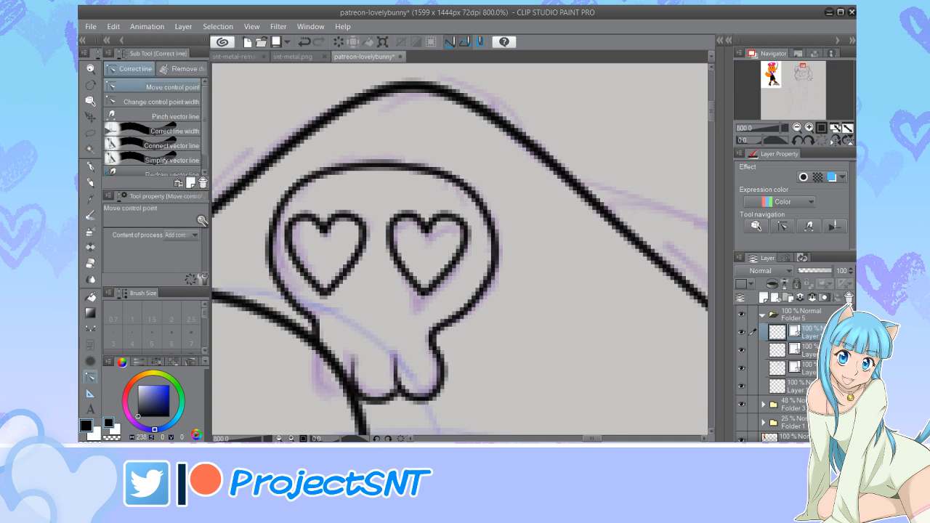
{"action": "scroll", "coordinate": [436, 294], "scroll_direction": "up", "scroll_amount": 1}
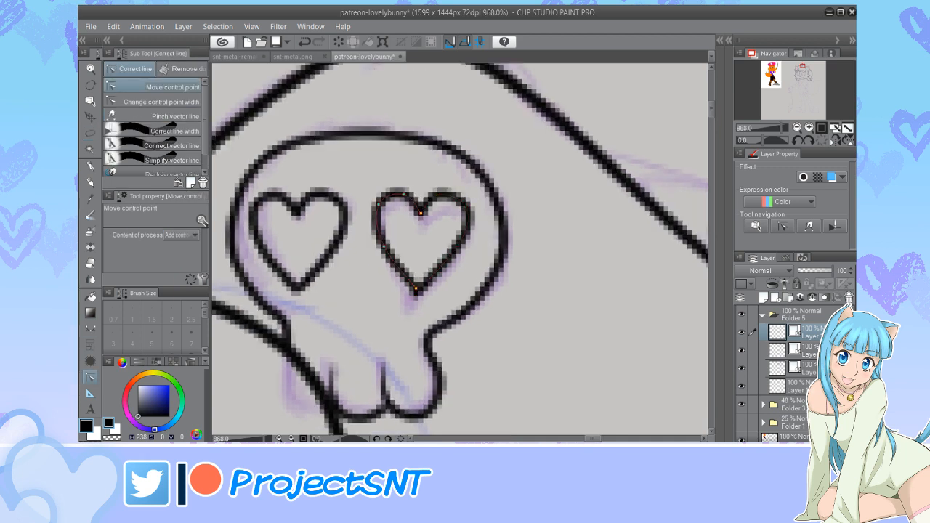
{"action": "left_click_drag", "start_coordinate": [416, 289], "coordinate": [416, 293]}
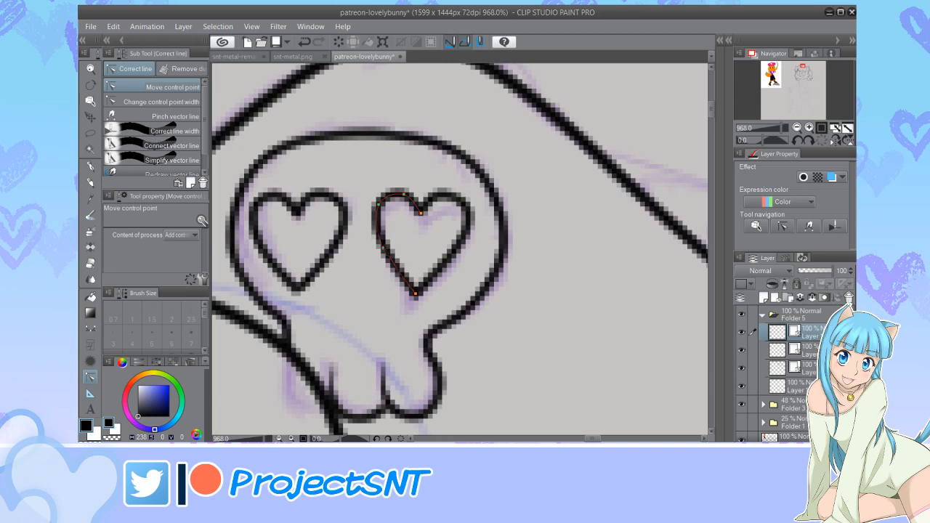
{"action": "left_click_drag", "start_coordinate": [385, 248], "coordinate": [385, 248]}
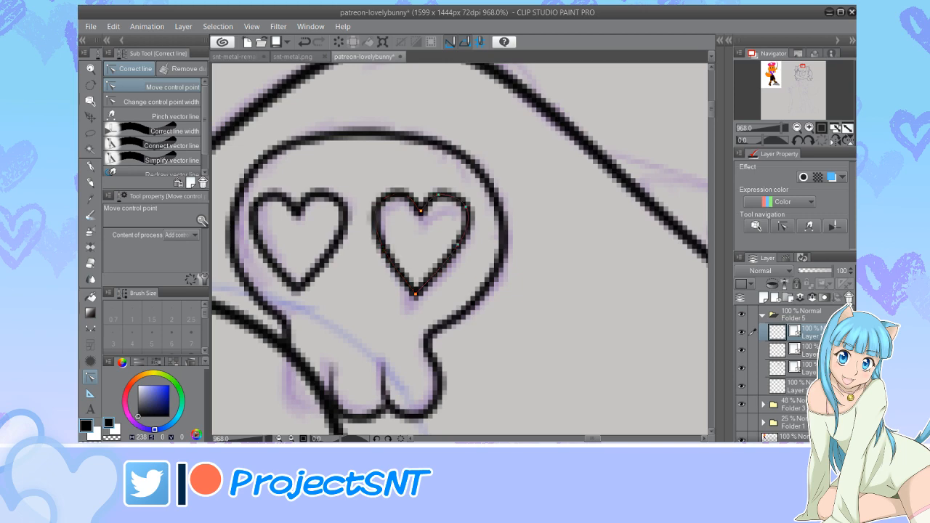
Merge the copied heart's layer into the hat layer below and toggle the merged layer's visibility to check it
{"action": "scroll", "coordinate": [396, 296], "scroll_direction": "down", "scroll_amount": 1}
{"action": "scroll", "coordinate": [396, 296], "scroll_direction": "down", "scroll_amount": 2}
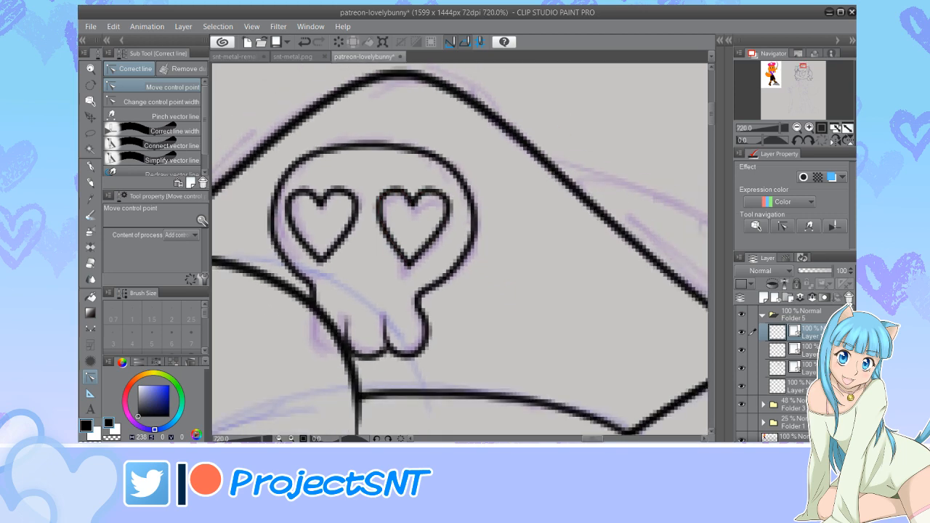
{"action": "scroll", "coordinate": [442, 299], "scroll_direction": "down", "scroll_amount": 3}
{"action": "scroll", "coordinate": [440, 302], "scroll_direction": "up", "scroll_amount": 2}
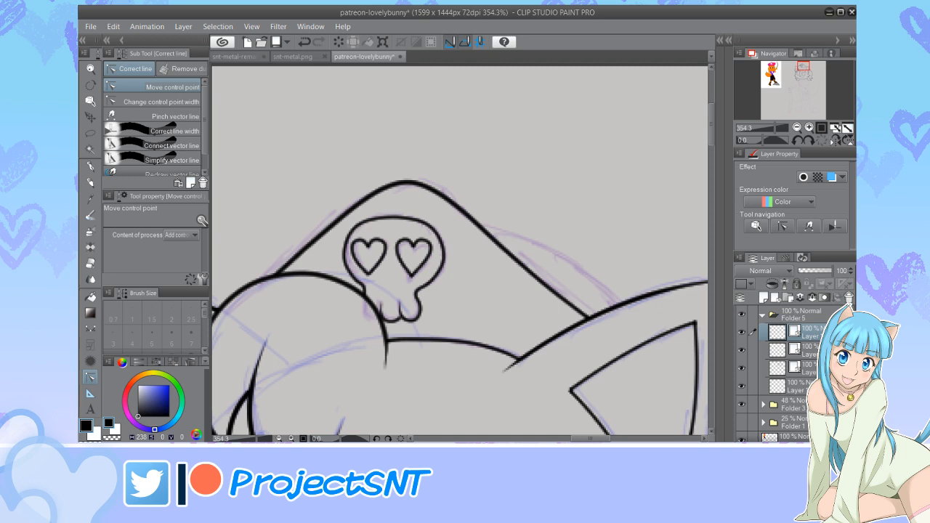
{"action": "scroll", "coordinate": [407, 232], "scroll_direction": "up", "scroll_amount": 2}
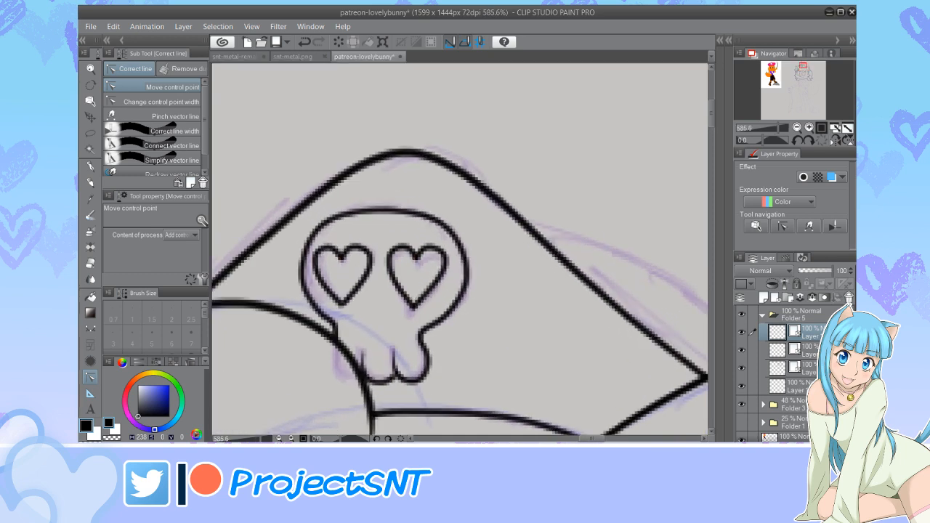
{"action": "left_click", "coordinate": [812, 297]}
{"action": "left_click", "coordinate": [742, 332]}
{"action": "left_click", "coordinate": [741, 332]}
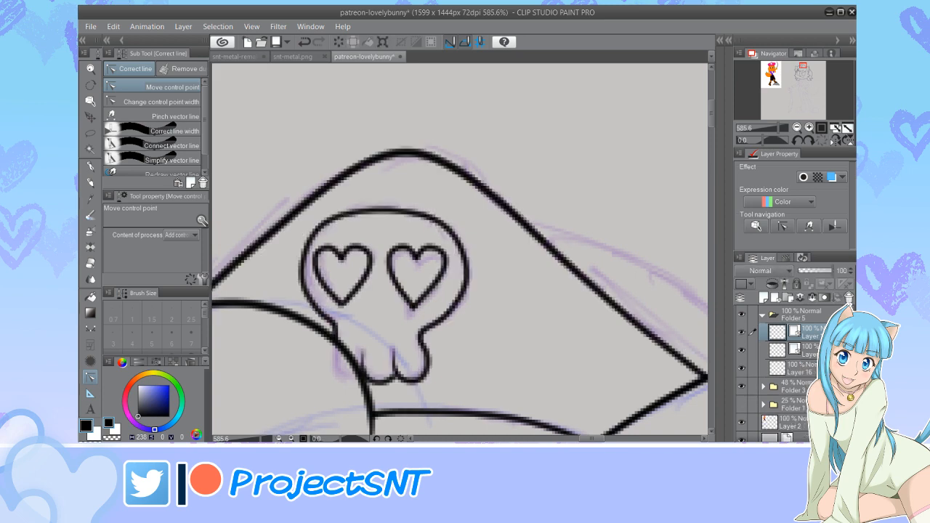
Shift the control point left of the hat's peak slightly down and outward with Move control point
{"action": "scroll", "coordinate": [372, 164], "scroll_direction": "down", "scroll_amount": 5}
{"action": "scroll", "coordinate": [373, 170], "scroll_direction": "up", "scroll_amount": 4}
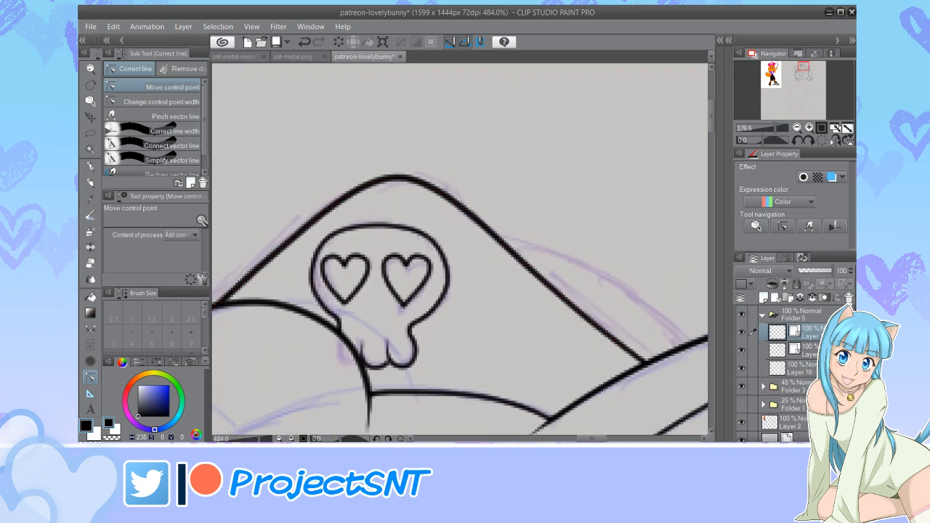
{"action": "left_click_drag", "start_coordinate": [359, 186], "coordinate": [350, 193]}
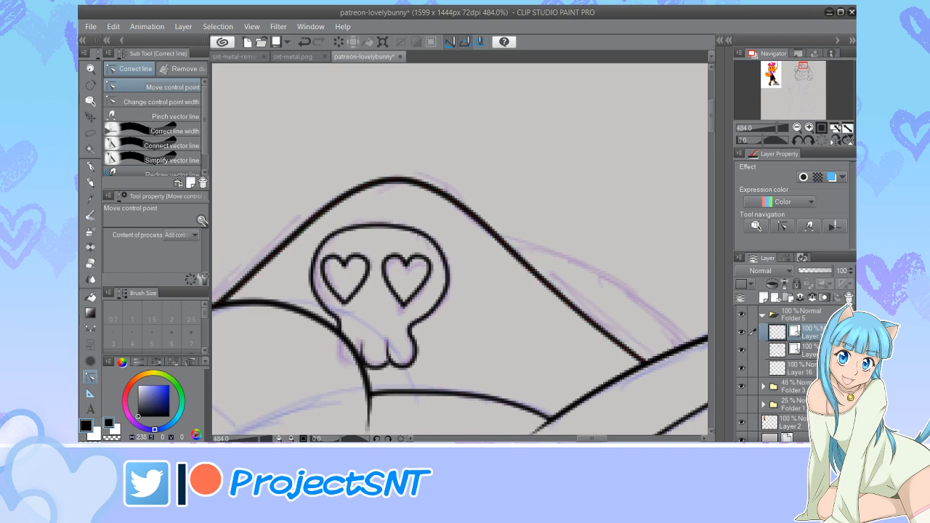
Save the illustration and toggle the sketch folder's visibility to check the inked head and hat
{"action": "scroll", "coordinate": [383, 116], "scroll_direction": "down", "scroll_amount": 5}
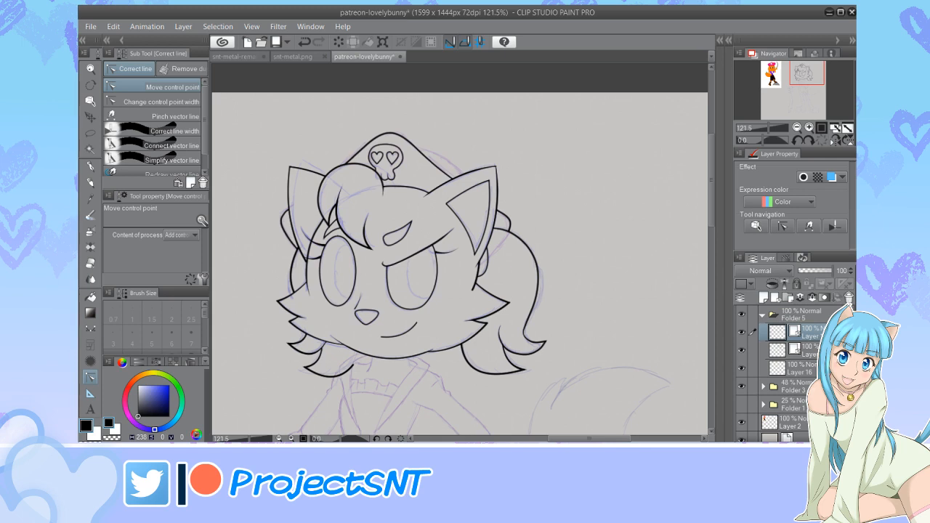
{"action": "scroll", "coordinate": [387, 245], "scroll_direction": "down", "scroll_amount": 4}
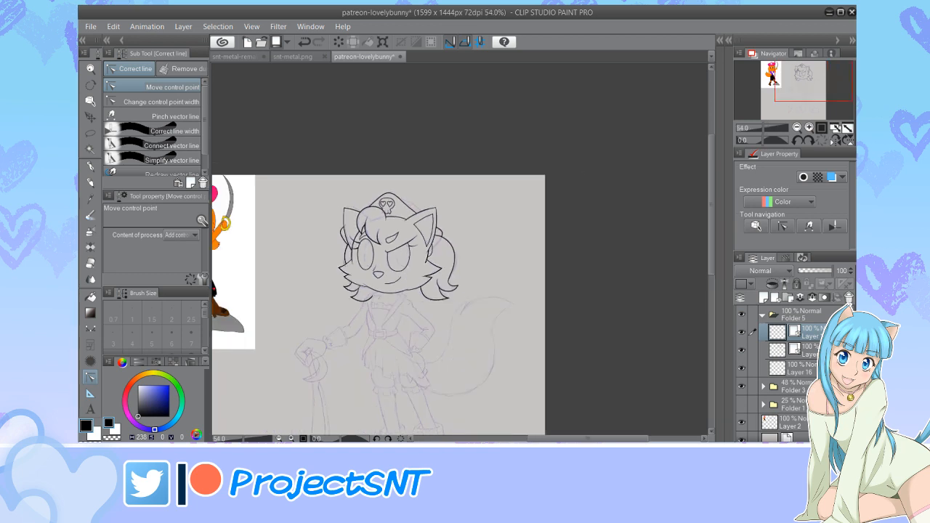
{"action": "key", "text": "ctrl+s"}
{"action": "scroll", "coordinate": [386, 247], "scroll_direction": "up", "scroll_amount": 2}
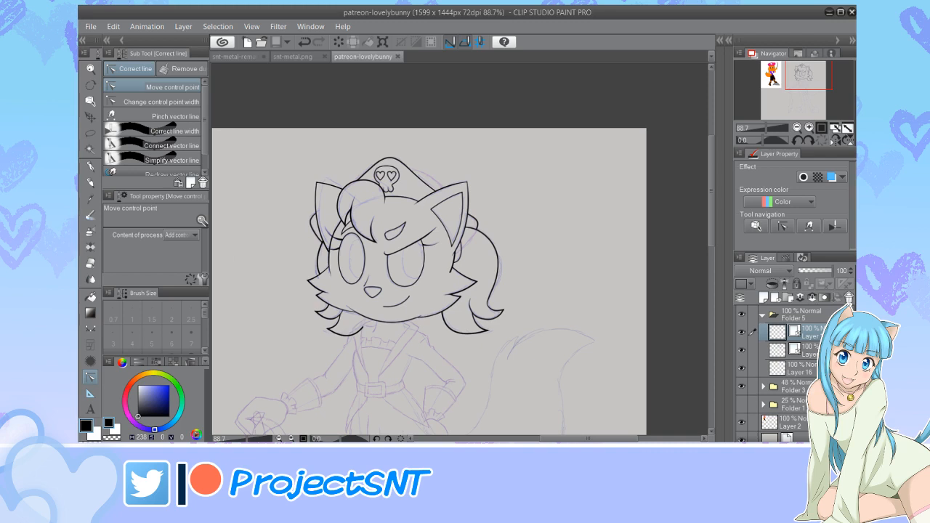
{"action": "left_click", "coordinate": [741, 385]}
{"action": "left_click", "coordinate": [741, 385]}
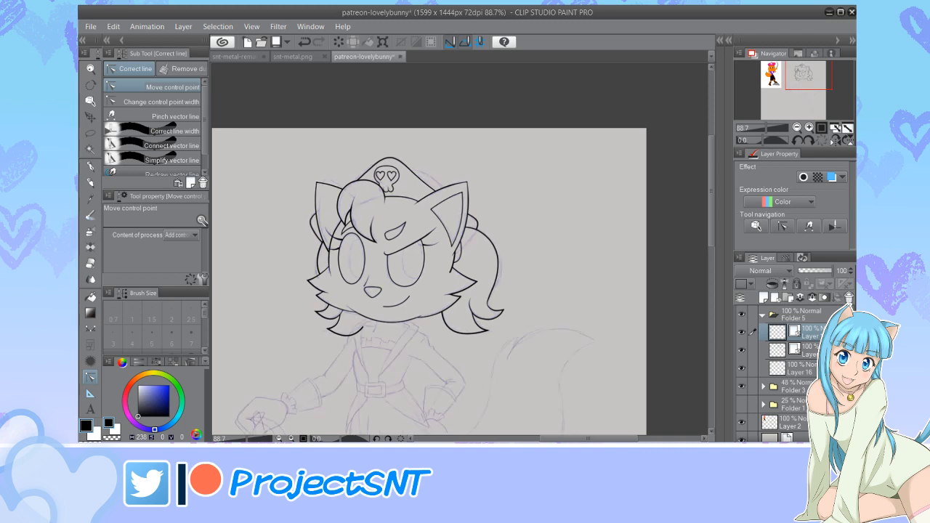
Examine the sketched collar, torso, arms and skirt below the inked head
{"action": "scroll", "coordinate": [345, 215], "scroll_direction": "down", "scroll_amount": 1}
{"action": "scroll", "coordinate": [356, 331], "scroll_direction": "up", "scroll_amount": 3}
{"action": "scroll", "coordinate": [306, 211], "scroll_direction": "down", "scroll_amount": 2}
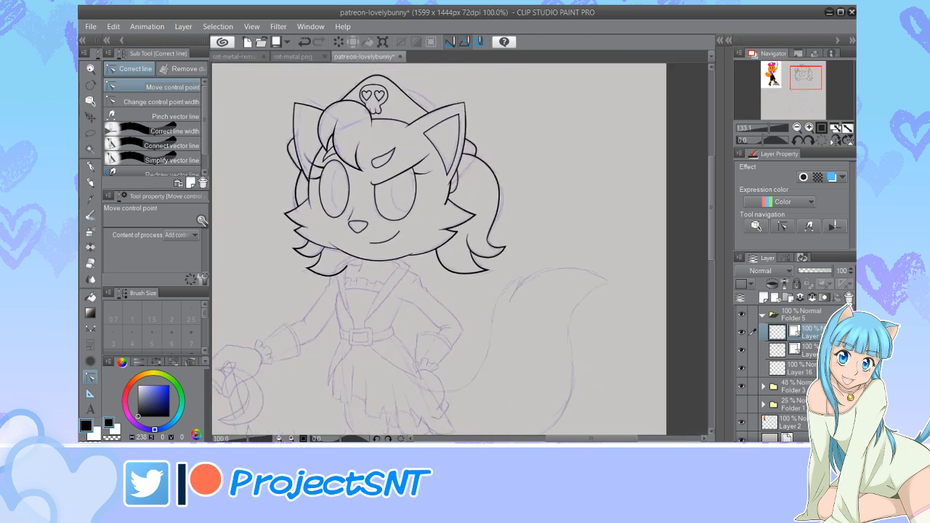
{"action": "scroll", "coordinate": [408, 288], "scroll_direction": "down", "scroll_amount": 3}
{"action": "scroll", "coordinate": [385, 294], "scroll_direction": "up", "scroll_amount": 5}
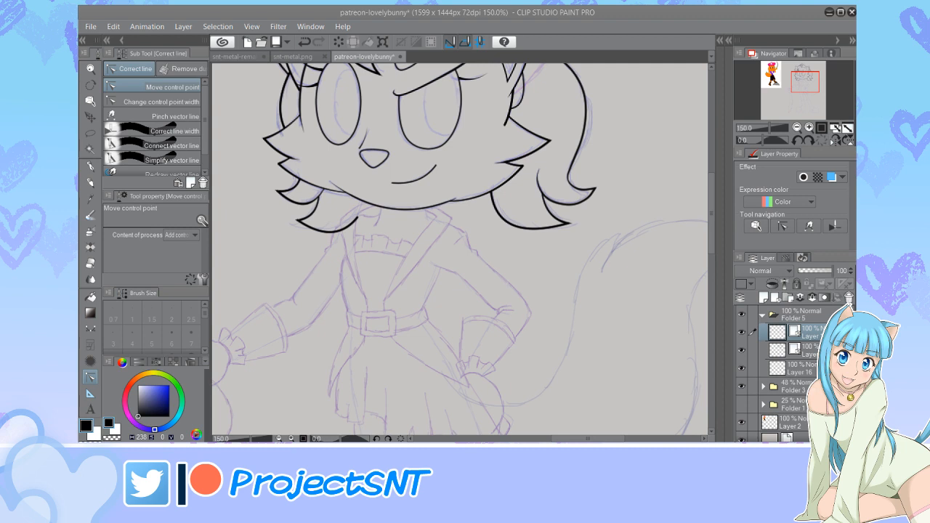
{"action": "scroll", "coordinate": [396, 306], "scroll_direction": "down", "scroll_amount": 8}
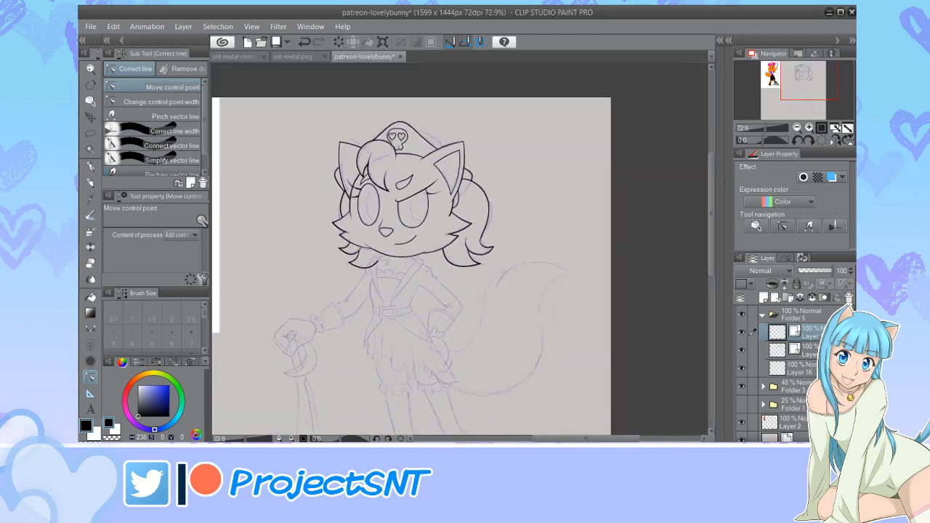
{"action": "scroll", "coordinate": [393, 272], "scroll_direction": "up", "scroll_amount": 5}
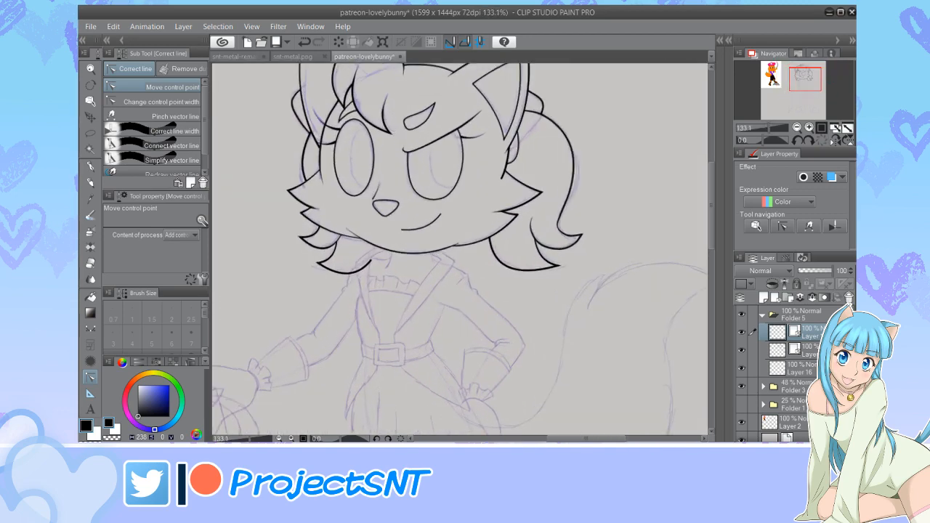
{"action": "scroll", "coordinate": [361, 253], "scroll_direction": "up", "scroll_amount": 1}
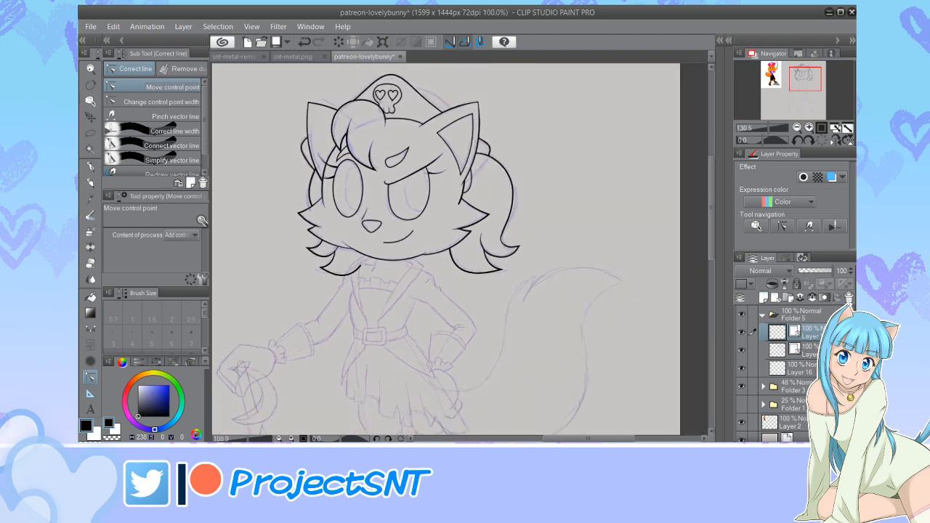
{"action": "scroll", "coordinate": [369, 287], "scroll_direction": "up", "scroll_amount": 1}
{"action": "scroll", "coordinate": [340, 268], "scroll_direction": "down", "scroll_amount": 3}
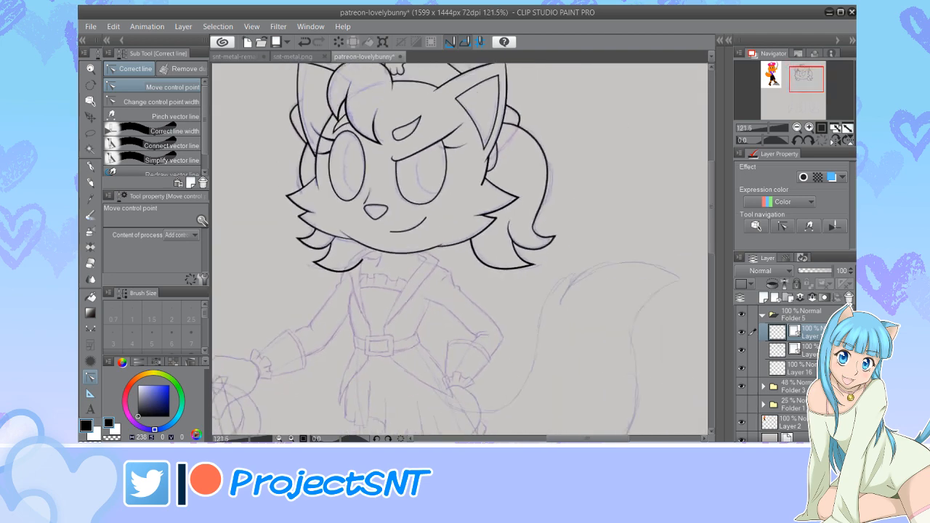
{"action": "scroll", "coordinate": [376, 284], "scroll_direction": "up", "scroll_amount": 2}
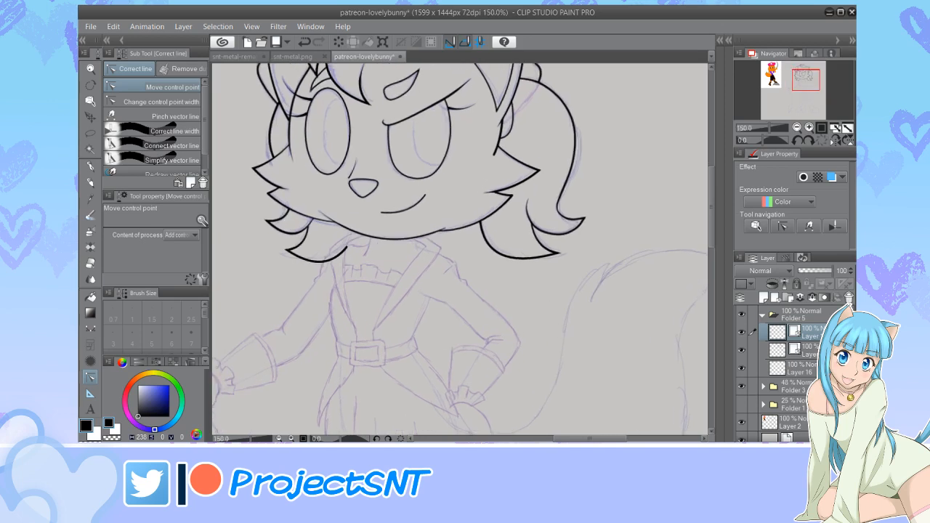
{"action": "scroll", "coordinate": [400, 243], "scroll_direction": "down", "scroll_amount": 3}
{"action": "scroll", "coordinate": [384, 275], "scroll_direction": "up", "scroll_amount": 5}
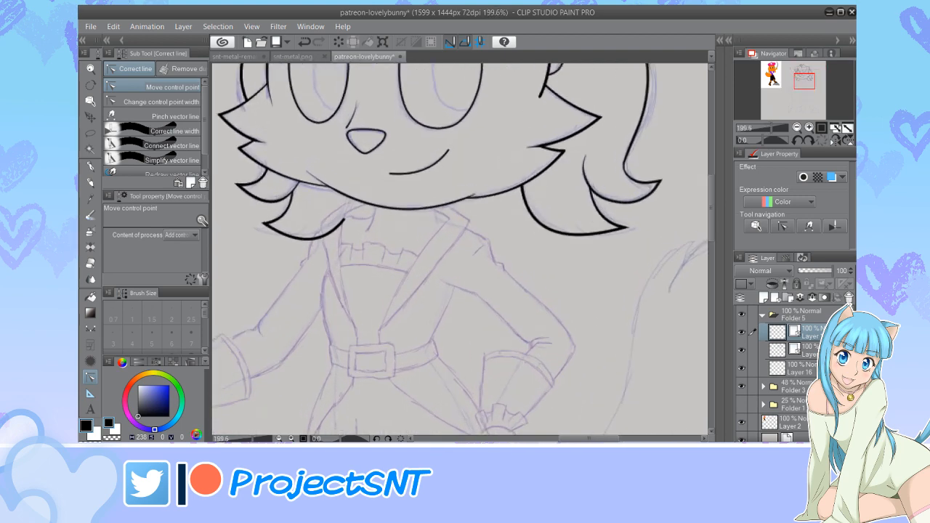
Ink the left side of the neck below the chin with the Curve tool at brush size 3
{"action": "key", "text": "u"}
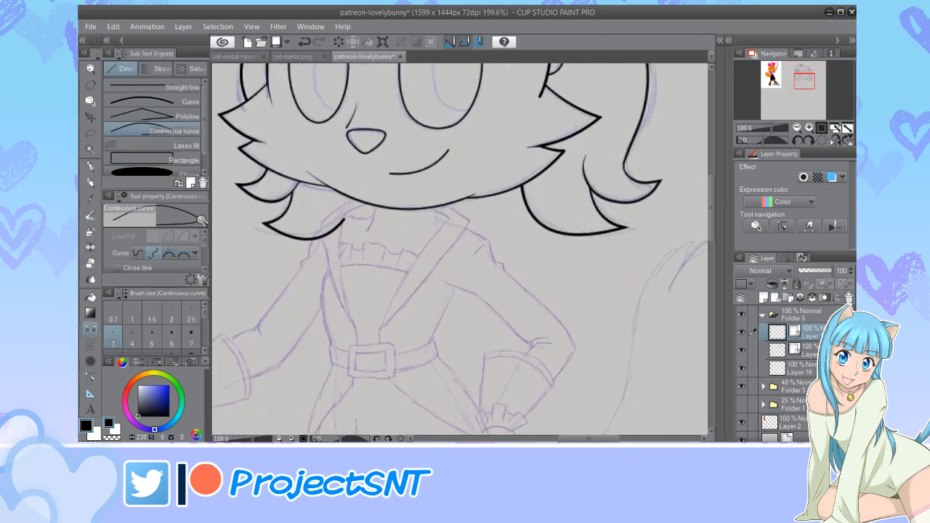
{"action": "scroll", "coordinate": [460, 249], "scroll_direction": "up", "scroll_amount": 4}
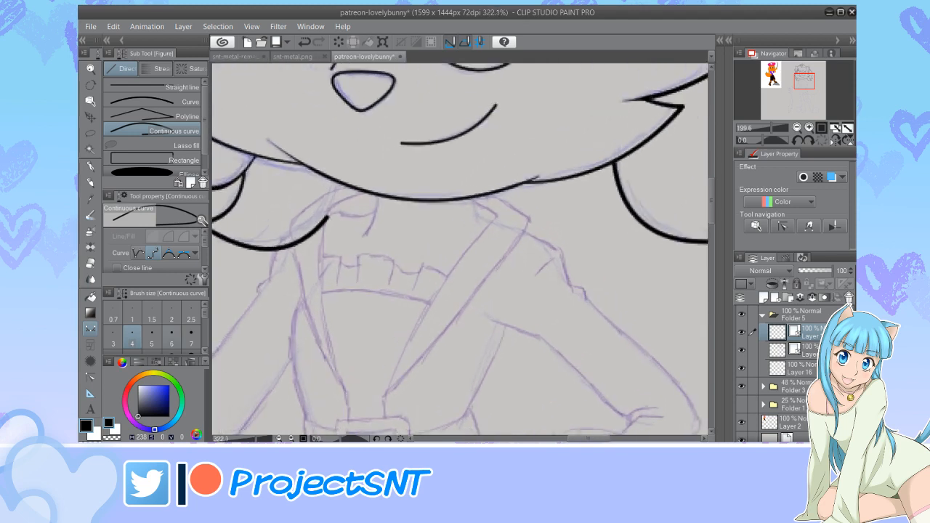
{"action": "key", "text": "u"}
{"action": "key", "text": "["}
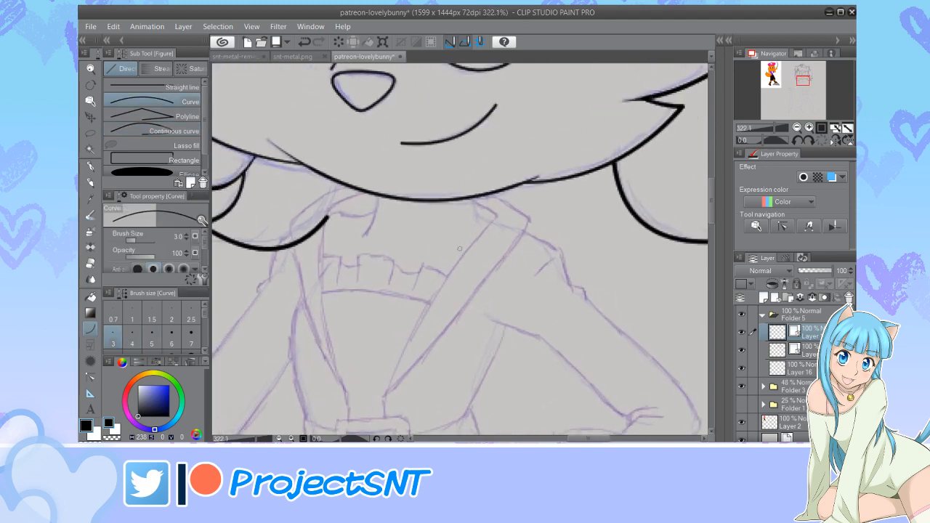
{"action": "scroll", "coordinate": [356, 183], "scroll_direction": "up", "scroll_amount": 2}
{"action": "left_click_drag", "start_coordinate": [382, 197], "coordinate": [359, 250]}
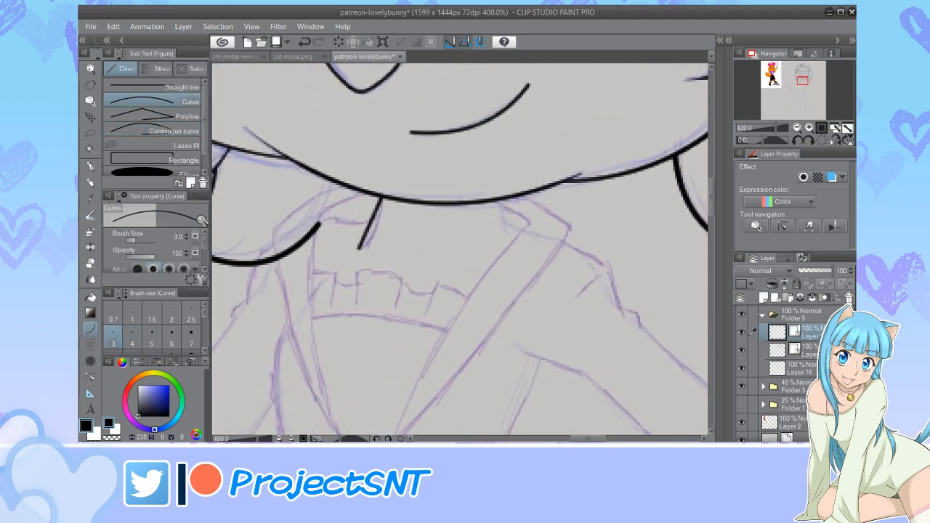
Thicken the top of the left neck line and taper its lower end with Change control point width
{"action": "key", "text": "y"}
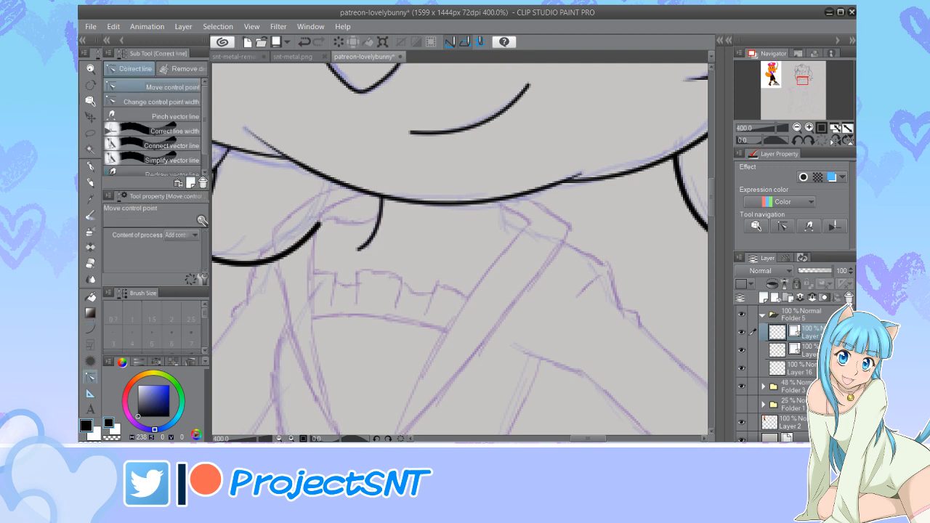
{"action": "key", "text": "."}
{"action": "left_click_drag", "start_coordinate": [382, 197], "coordinate": [391, 197]}
{"action": "left_click_drag", "start_coordinate": [358, 249], "coordinate": [347, 249]}
{"action": "scroll", "coordinate": [324, 334], "scroll_direction": "down", "scroll_amount": 5}
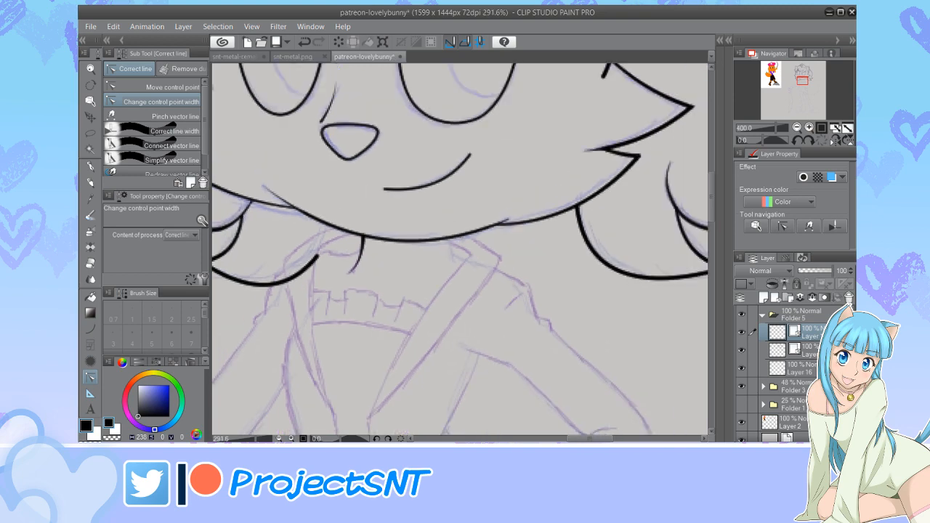
{"action": "scroll", "coordinate": [319, 282], "scroll_direction": "up", "scroll_amount": 5}
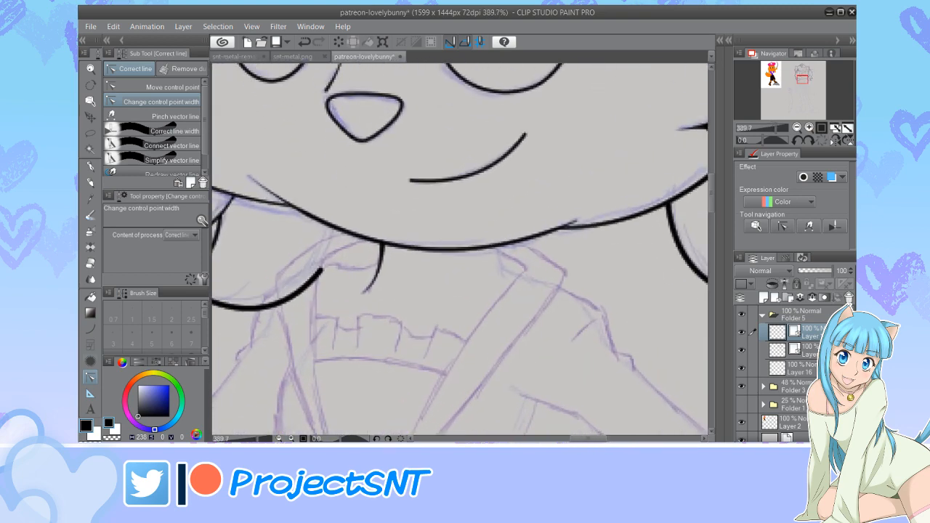
Ink the short collar curve left of the neck and the neck's right side, widening the right line's top
{"action": "key", "text": "u"}
{"action": "left_click_drag", "start_coordinate": [380, 261], "coordinate": [326, 267]}
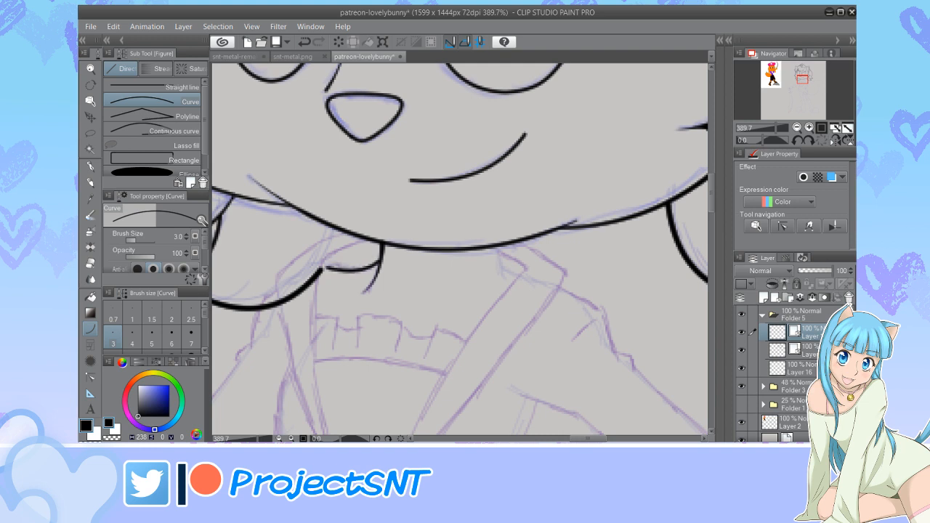
{"action": "left_click_drag", "start_coordinate": [499, 247], "coordinate": [507, 281]}
{"action": "key", "text": "y"}
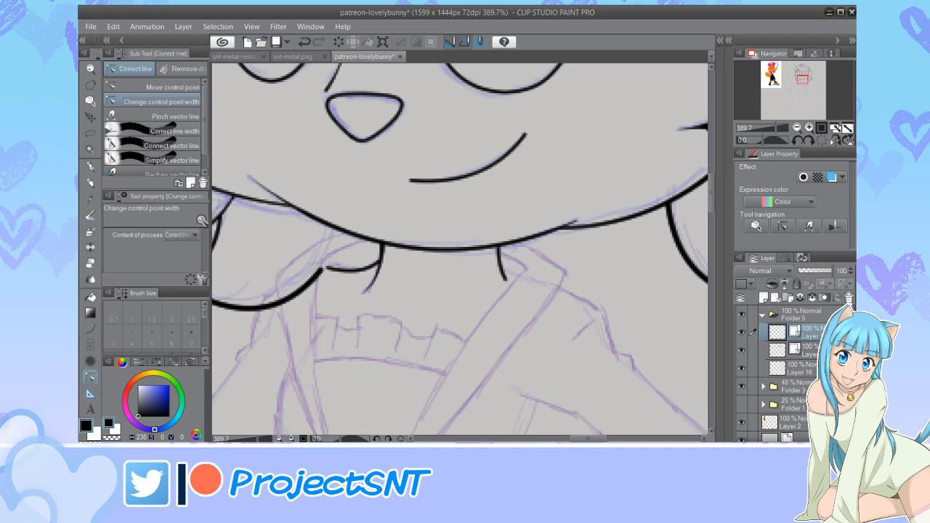
{"action": "left_click_drag", "start_coordinate": [498, 248], "coordinate": [509, 248]}
Outline the coat's right lapel from the chin down to its point and back up with Continuous curve at brush size 4
{"action": "scroll", "coordinate": [422, 216], "scroll_direction": "down", "scroll_amount": 5}
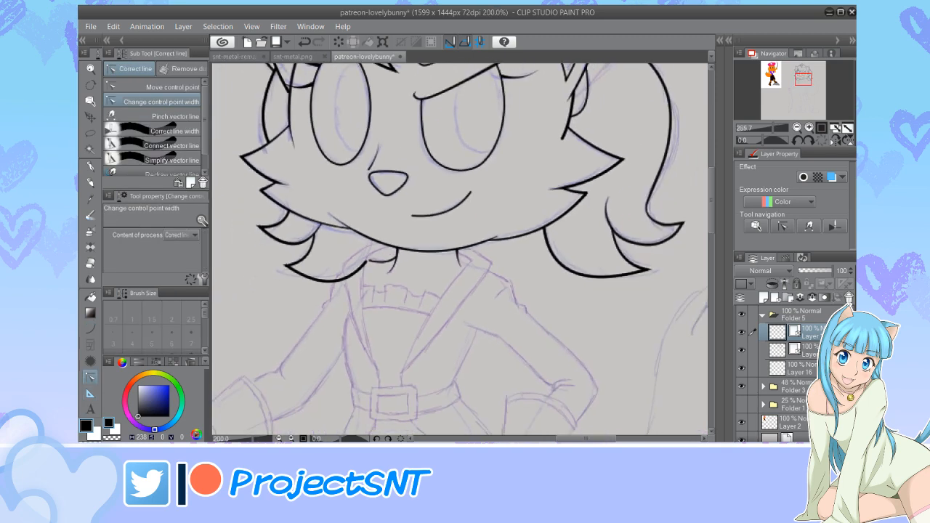
{"action": "scroll", "coordinate": [419, 219], "scroll_direction": "down", "scroll_amount": 7}
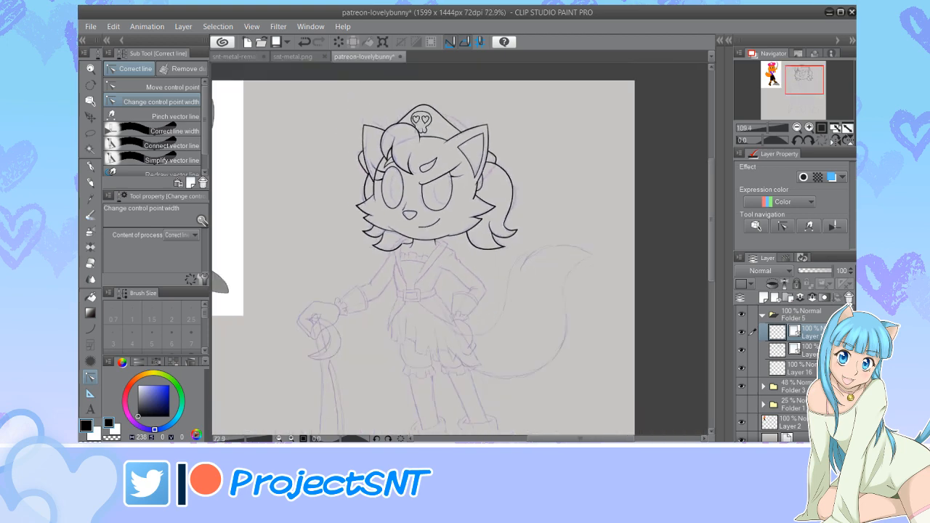
{"action": "scroll", "coordinate": [402, 292], "scroll_direction": "up", "scroll_amount": 6}
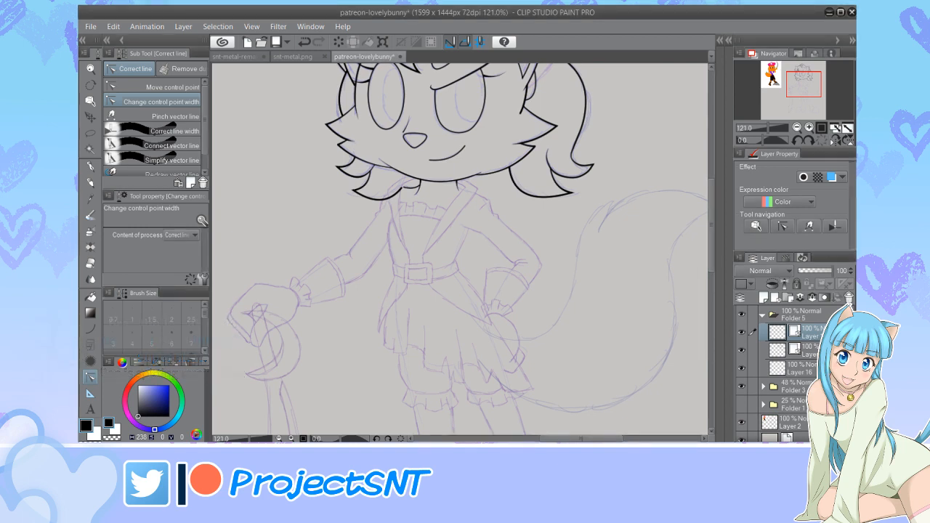
{"action": "scroll", "coordinate": [464, 183], "scroll_direction": "up", "scroll_amount": 6}
{"action": "key", "text": "u"}
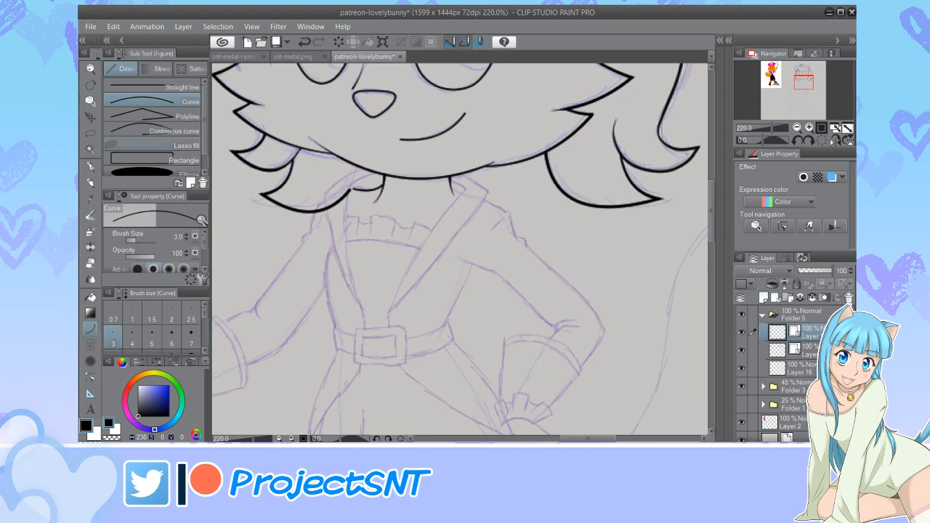
{"action": "key", "text": "bracketright"}
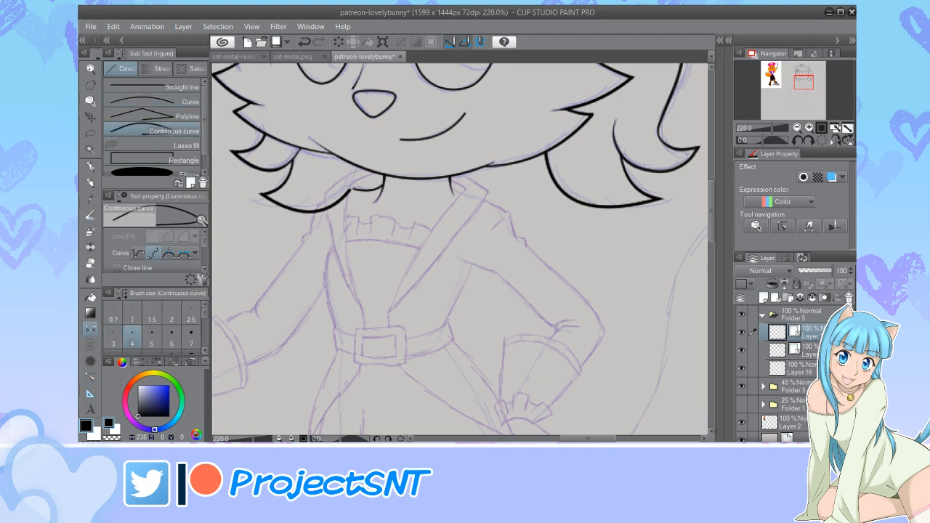
{"action": "scroll", "coordinate": [492, 185], "scroll_direction": "up", "scroll_amount": 5}
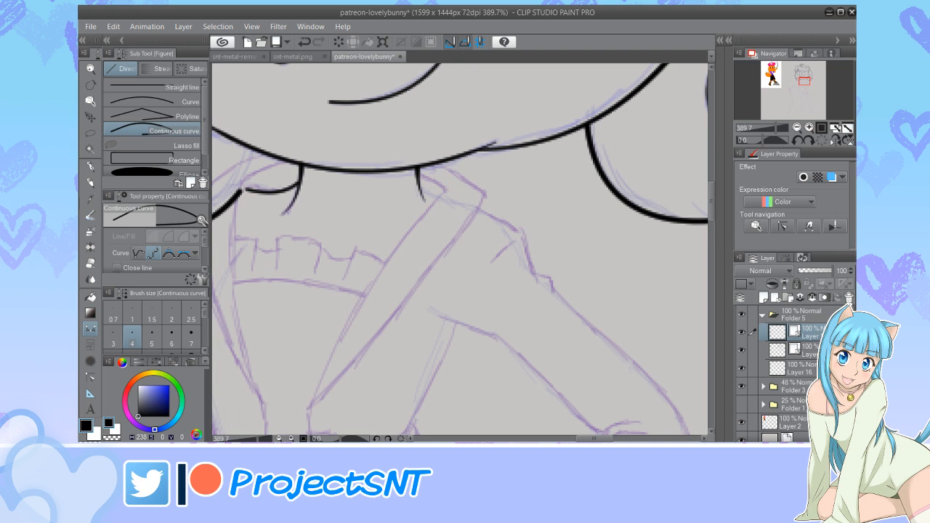
{"action": "left_click", "coordinate": [424, 167]}
{"action": "left_click", "coordinate": [480, 188]}
{"action": "left_click", "coordinate": [485, 195]}
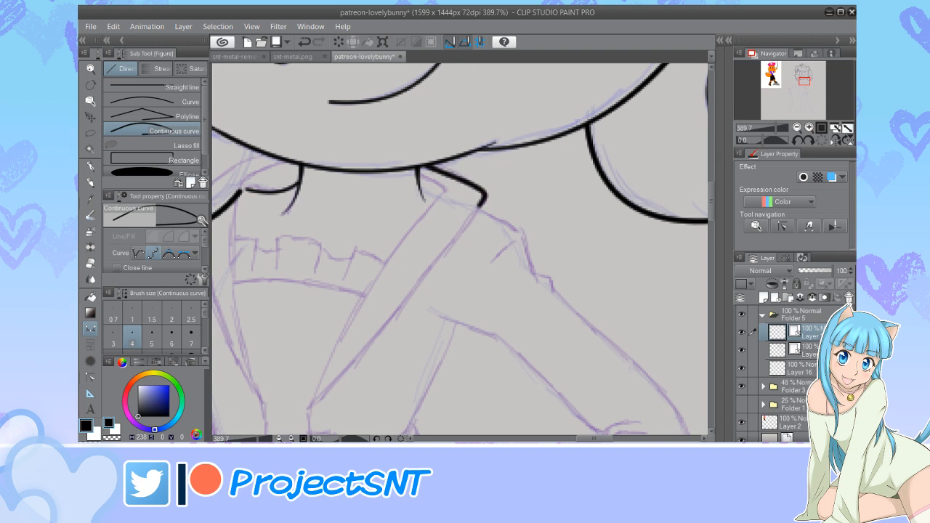
{"action": "left_click", "coordinate": [480, 208]}
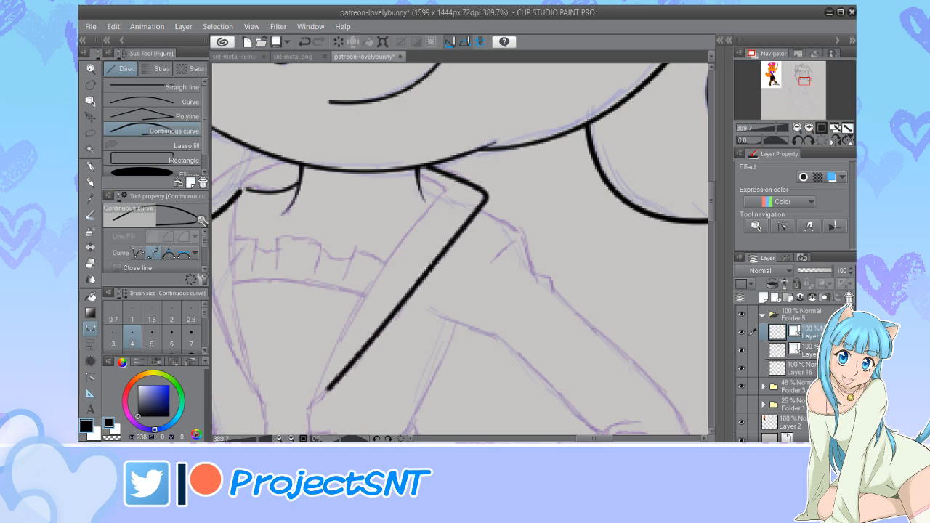
{"action": "left_click", "coordinate": [306, 410]}
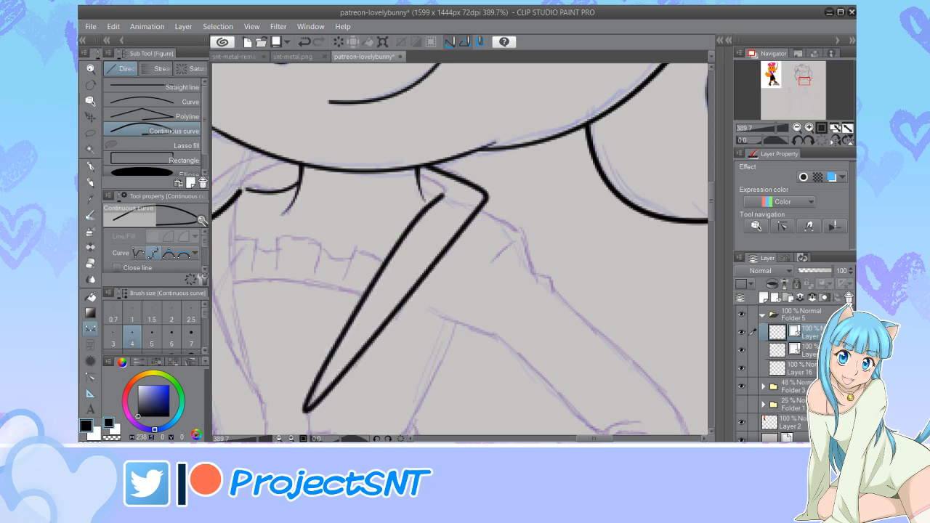
{"action": "left_click", "coordinate": [446, 192]}
Shift the control point on the right lapel's inner edge slightly down and left with Move control point
{"action": "scroll", "coordinate": [396, 271], "scroll_direction": "down", "scroll_amount": 2}
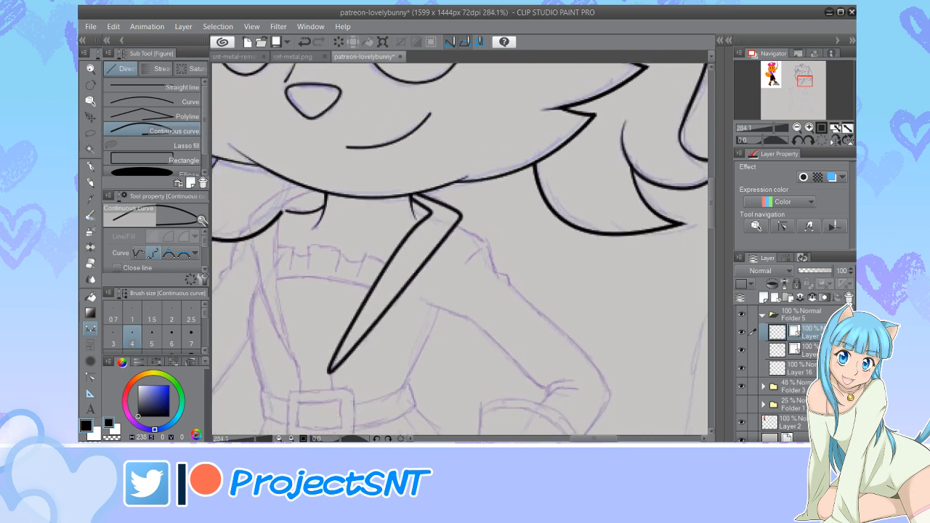
{"action": "key", "text": "y"}
{"action": "left_click", "coordinate": [154, 87]}
{"action": "scroll", "coordinate": [387, 270], "scroll_direction": "up", "scroll_amount": 2}
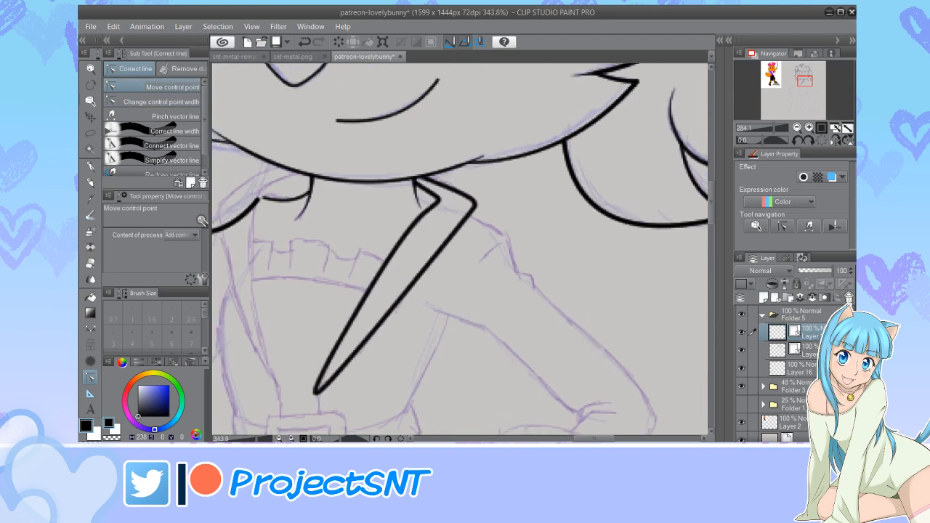
{"action": "left_click_drag", "start_coordinate": [401, 240], "coordinate": [396, 255]}
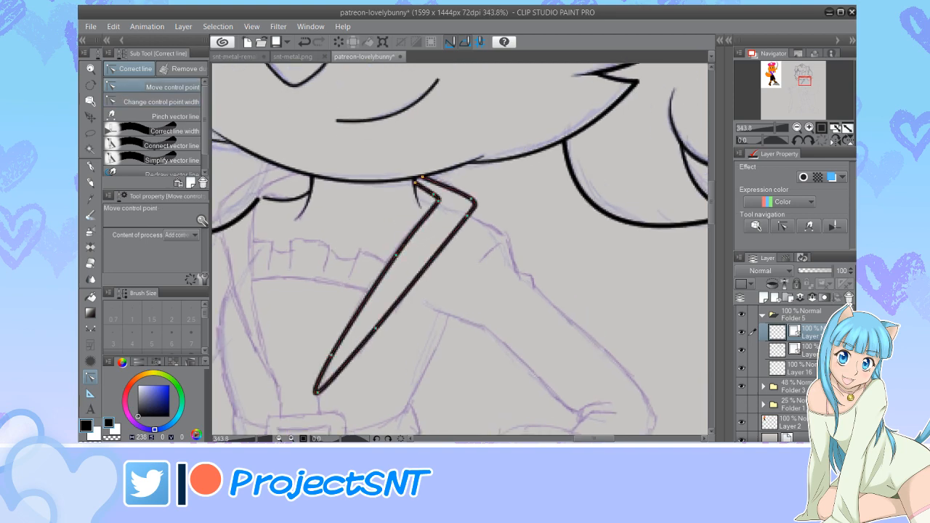
Thin the right lapel's outline with Change control point width, starting from its end under the chin
{"action": "left_click", "coordinate": [160, 102]}
{"action": "scroll", "coordinate": [396, 157], "scroll_direction": "up", "scroll_amount": 3}
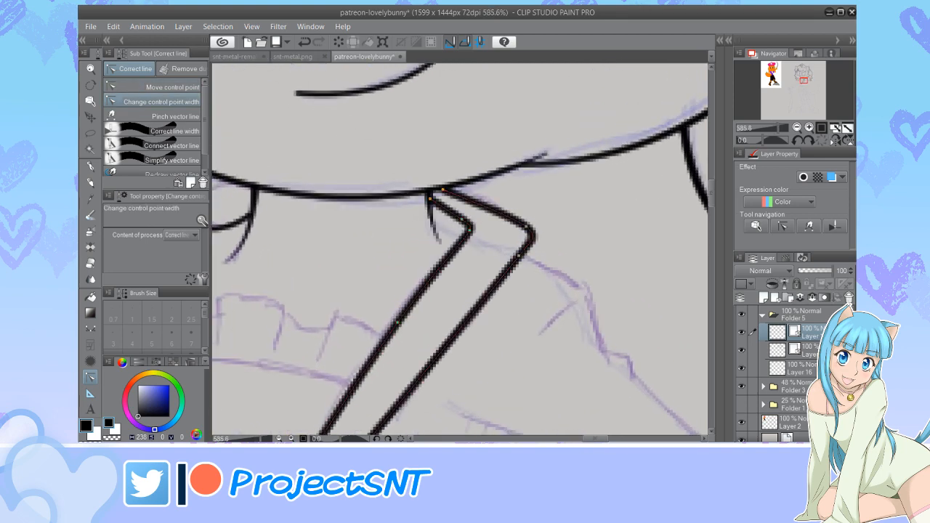
{"action": "left_click_drag", "start_coordinate": [442, 190], "coordinate": [413, 198]}
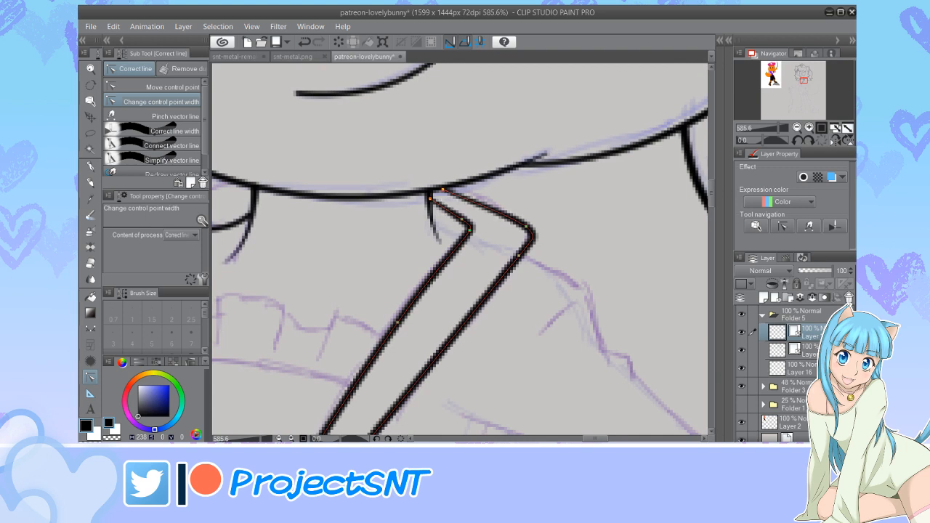
Thin the right lapel's outline near the neck and at its lower tip with Change control point width
{"action": "scroll", "coordinate": [470, 157], "scroll_direction": "down", "scroll_amount": 3}
{"action": "scroll", "coordinate": [468, 217], "scroll_direction": "up", "scroll_amount": 1}
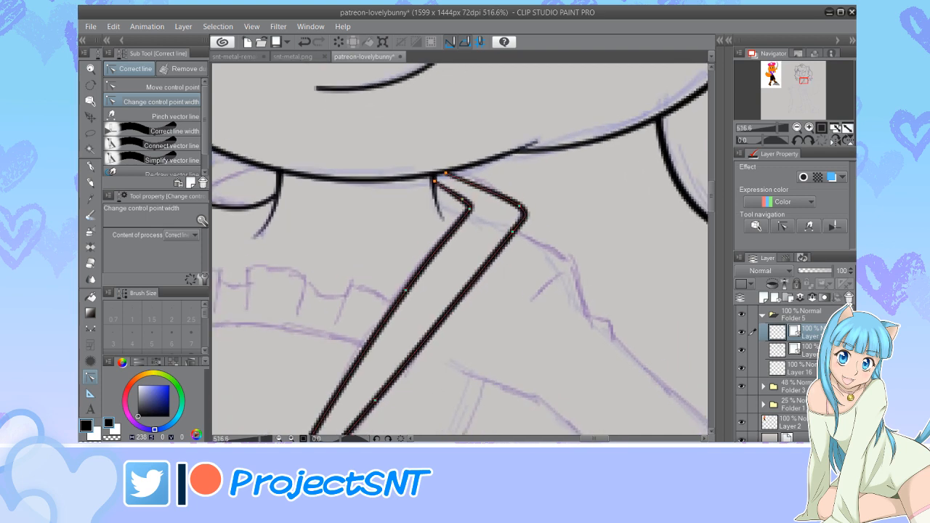
{"action": "left_click_drag", "start_coordinate": [434, 177], "coordinate": [446, 177]}
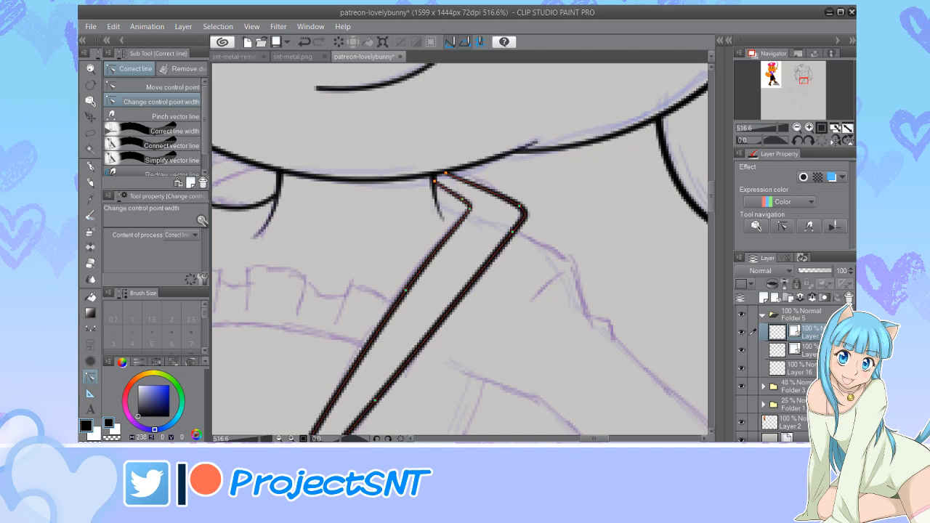
{"action": "scroll", "coordinate": [524, 167], "scroll_direction": "down", "scroll_amount": 6}
{"action": "scroll", "coordinate": [374, 392], "scroll_direction": "up", "scroll_amount": 3}
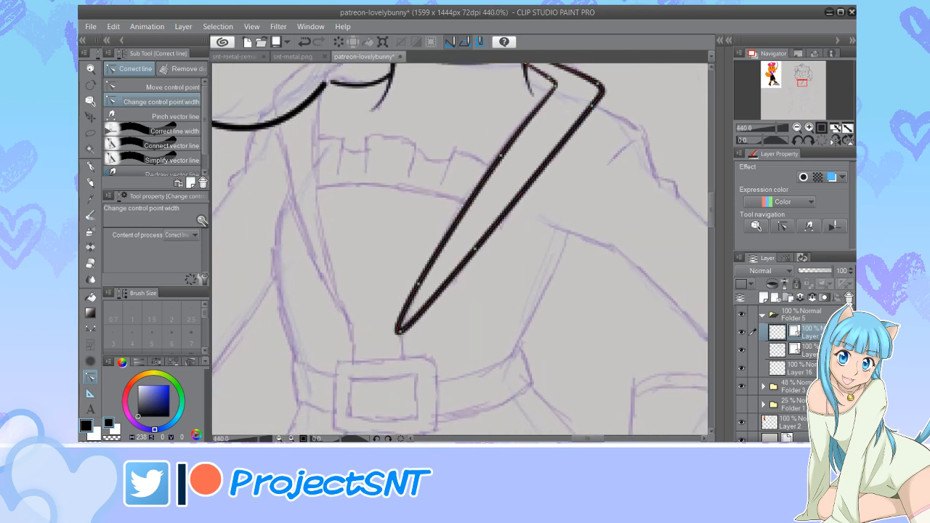
{"action": "left_click_drag", "start_coordinate": [399, 332], "coordinate": [382, 329]}
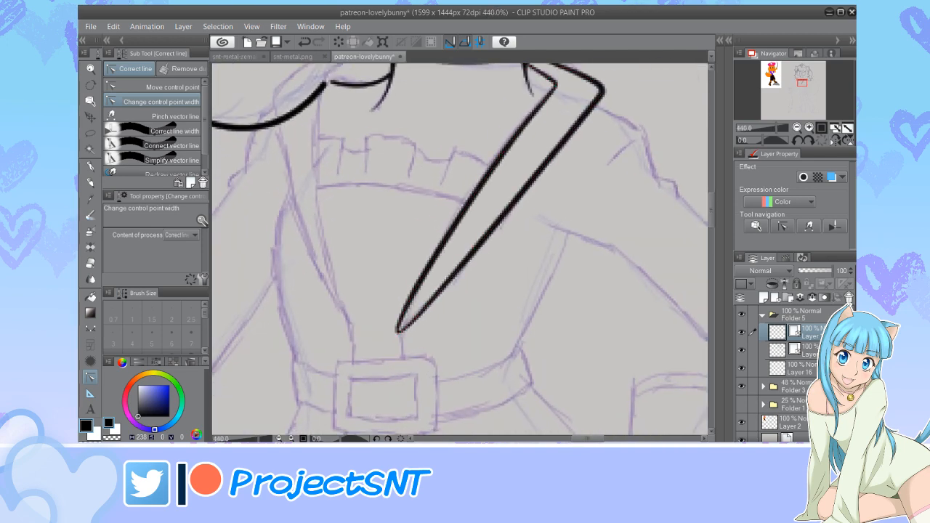
Hide the head's line art layer so the sketched collar beneath the chin is exposed
{"action": "scroll", "coordinate": [369, 296], "scroll_direction": "down", "scroll_amount": 3}
{"action": "scroll", "coordinate": [370, 290], "scroll_direction": "down", "scroll_amount": 6}
{"action": "scroll", "coordinate": [393, 206], "scroll_direction": "up", "scroll_amount": 6}
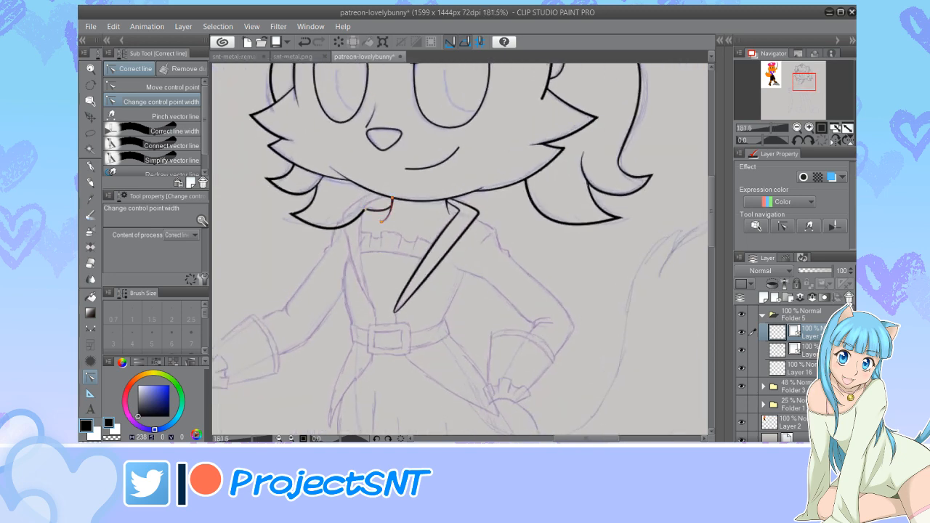
{"action": "scroll", "coordinate": [381, 252], "scroll_direction": "down", "scroll_amount": 5}
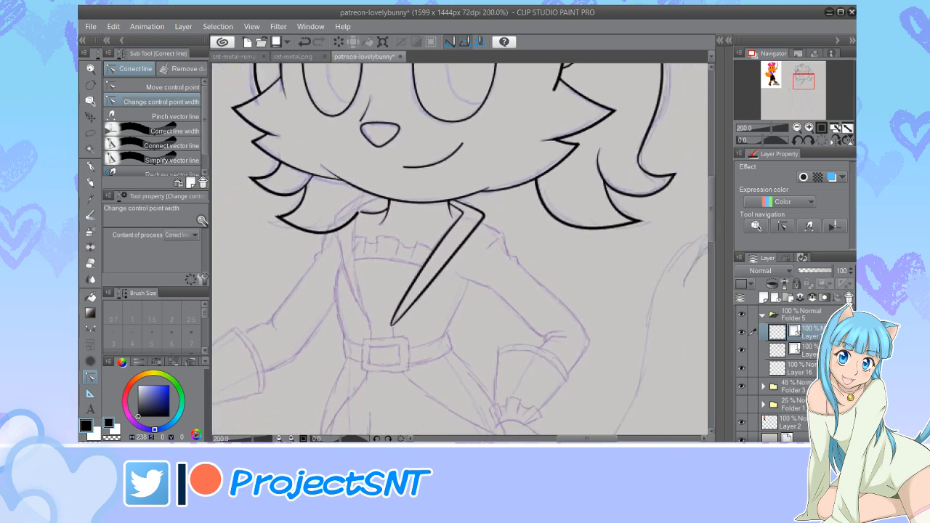
{"action": "scroll", "coordinate": [458, 313], "scroll_direction": "down", "scroll_amount": 2}
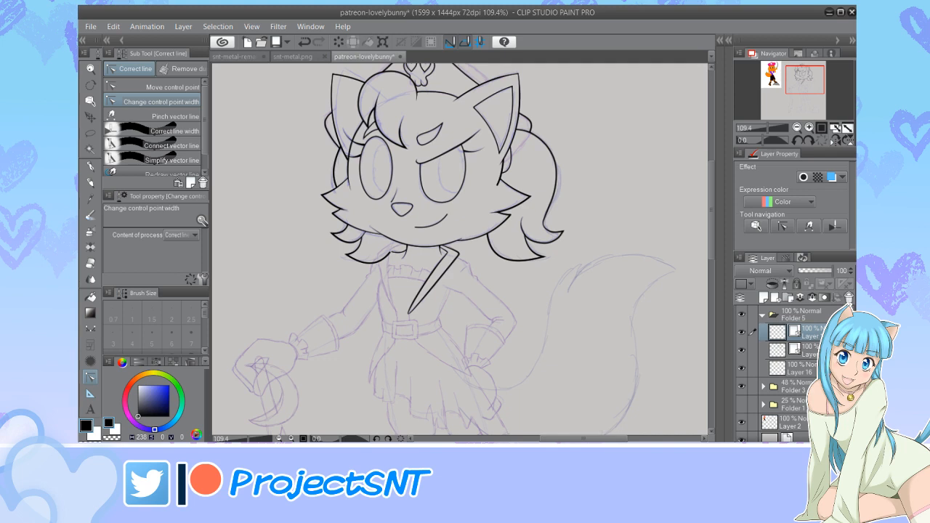
{"action": "left_click", "coordinate": [741, 350]}
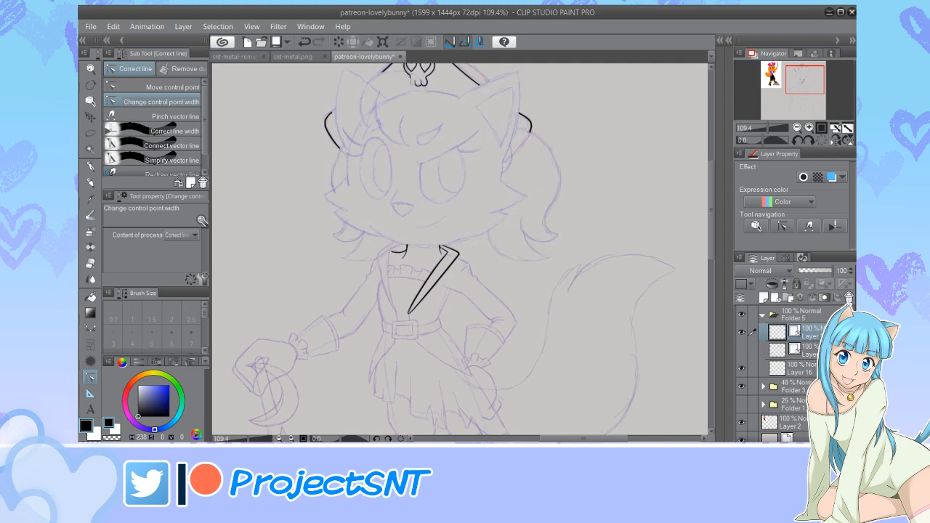
{"action": "left_click", "coordinate": [741, 350]}
{"action": "left_click", "coordinate": [741, 350]}
{"action": "scroll", "coordinate": [403, 276], "scroll_direction": "up", "scroll_amount": 4}
{"action": "scroll", "coordinate": [432, 284], "scroll_direction": "up", "scroll_amount": 1}
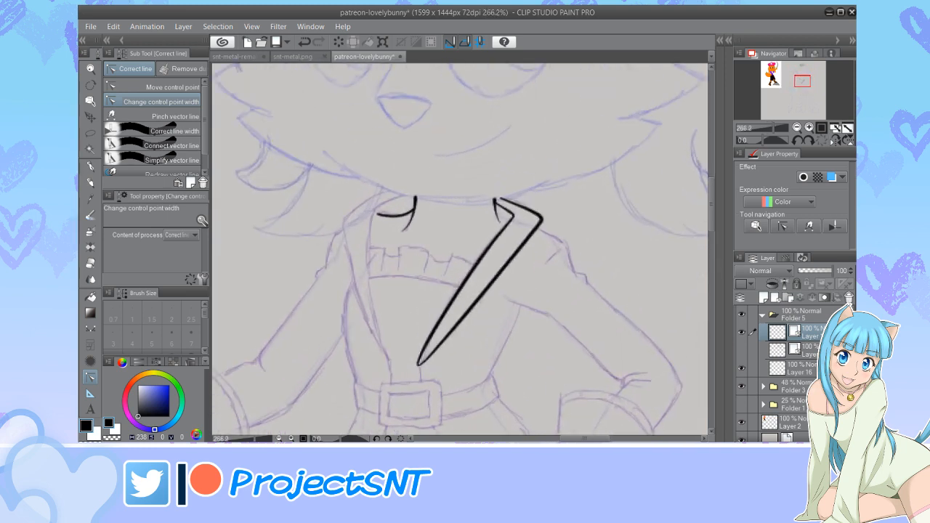
Outline the coat's left lapel from the chin down to its point and back up with Continuous curve at brush size 4
{"action": "key", "text": "u"}
{"action": "scroll", "coordinate": [403, 225], "scroll_direction": "up", "scroll_amount": 1}
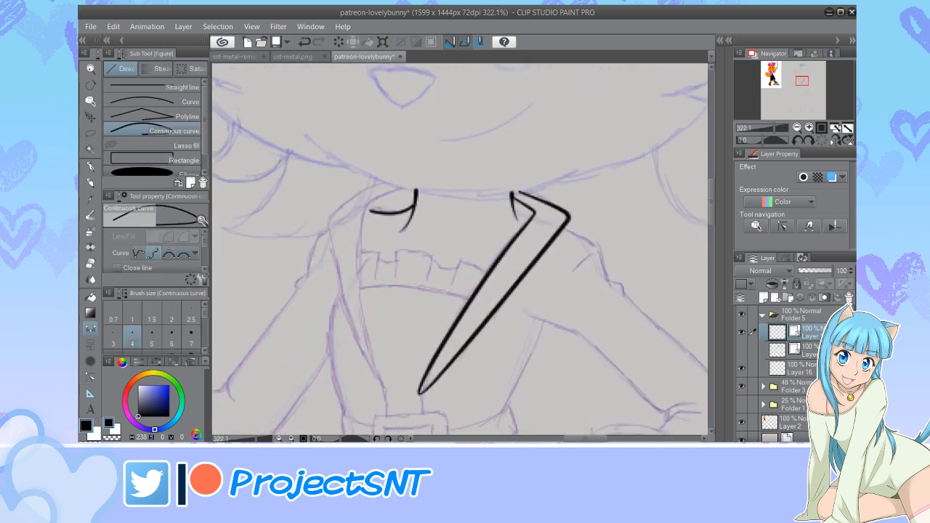
{"action": "left_click", "coordinate": [405, 189]}
{"action": "left_click", "coordinate": [364, 210]}
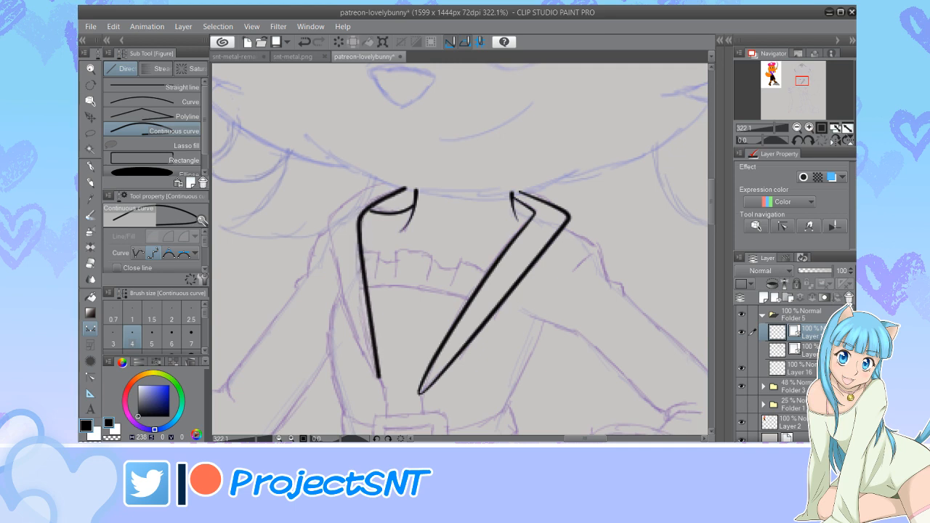
{"action": "left_click", "coordinate": [383, 385]}
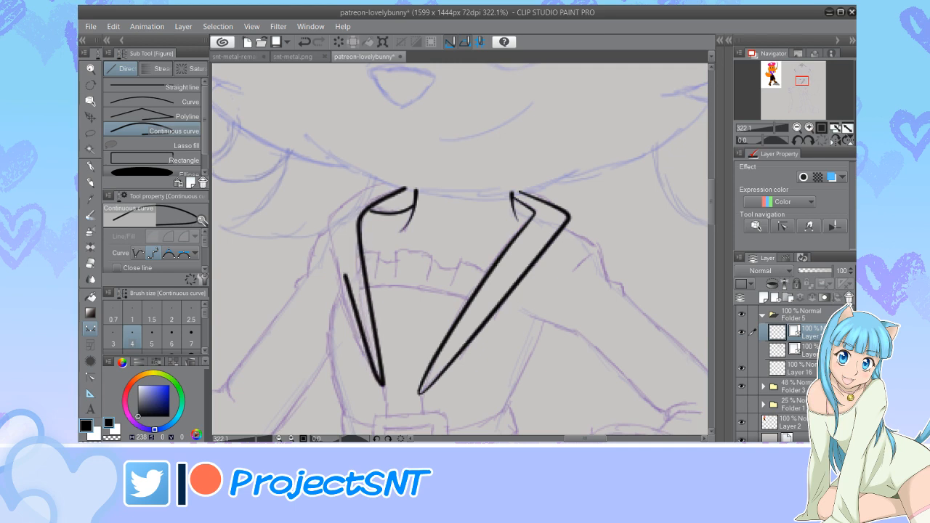
{"action": "left_click", "coordinate": [328, 222]}
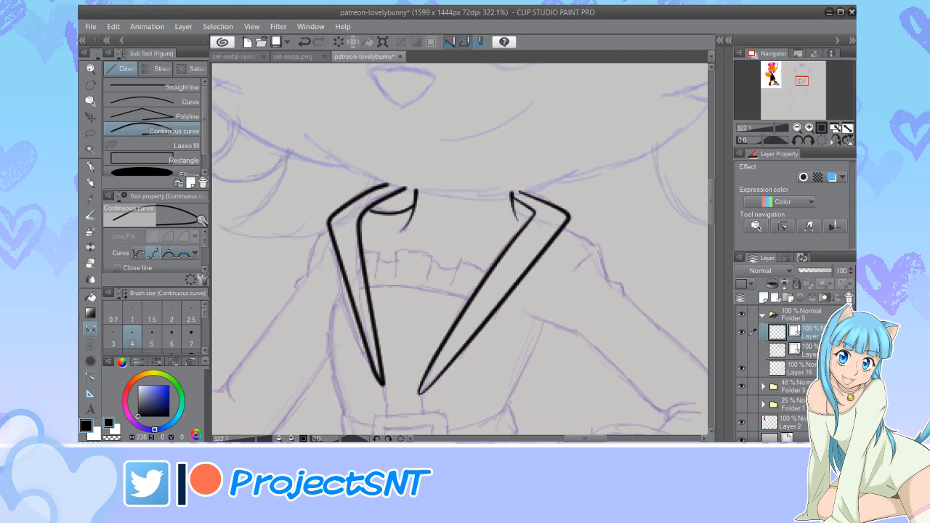
Taper the left lapel's upper ends, show the head line layer again, and shift the outer edge's end point toward the chin line
{"action": "key", "text": "y"}
{"action": "scroll", "coordinate": [364, 221], "scroll_direction": "up", "scroll_amount": 3}
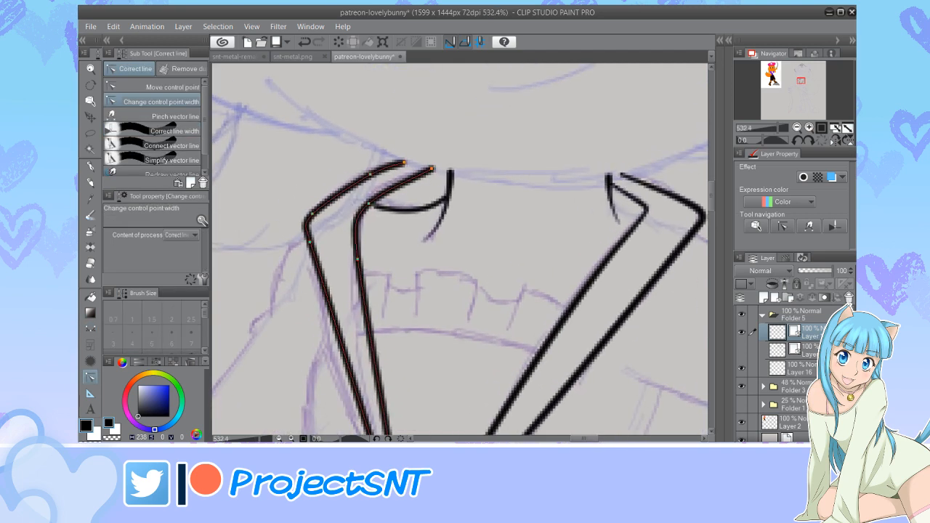
{"action": "left_click_drag", "start_coordinate": [431, 169], "coordinate": [387, 162]}
{"action": "left_click", "coordinate": [741, 350]}
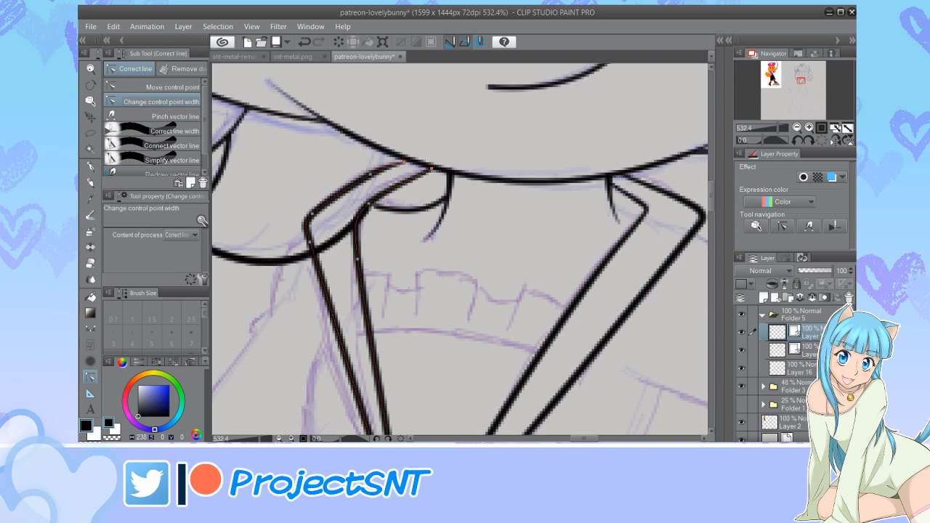
{"action": "left_click", "coordinate": [156, 87]}
{"action": "left_click_drag", "start_coordinate": [404, 162], "coordinate": [414, 162]}
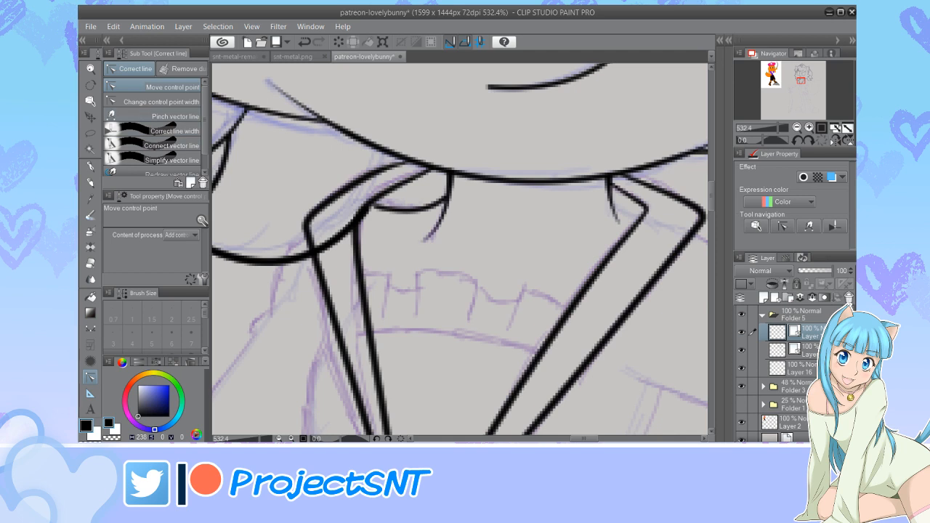
Erase the hair line crossing the left lapel on the head line layer with the Vector eraser
{"action": "left_click", "coordinate": [807, 350]}
{"action": "key", "text": "e"}
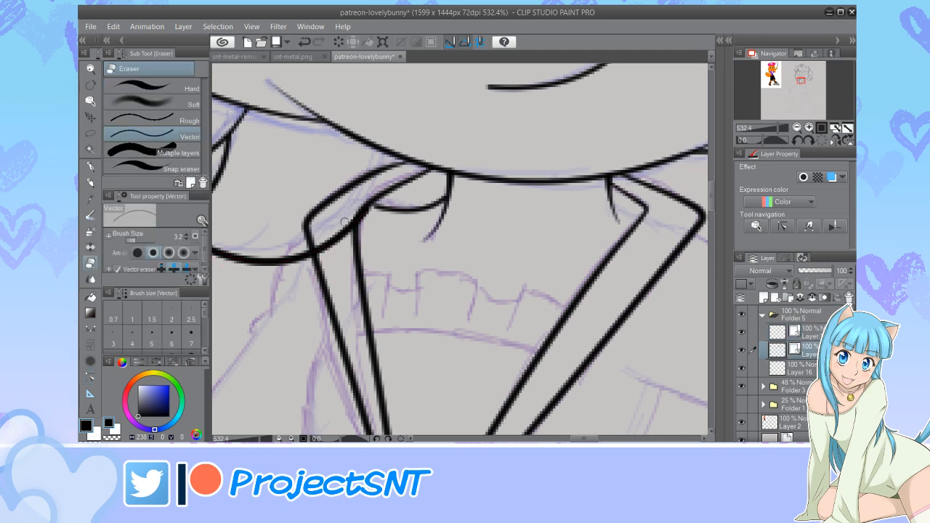
{"action": "mouse_move", "coordinate": [363, 212]}
{"action": "left_mouse_down"}
{"action": "mouse_move", "coordinate": [333, 241]}
{"action": "mouse_move", "coordinate": [328, 226]}
{"action": "left_mouse_up"}
{"action": "scroll", "coordinate": [327, 227], "scroll_direction": "down", "scroll_amount": 1}
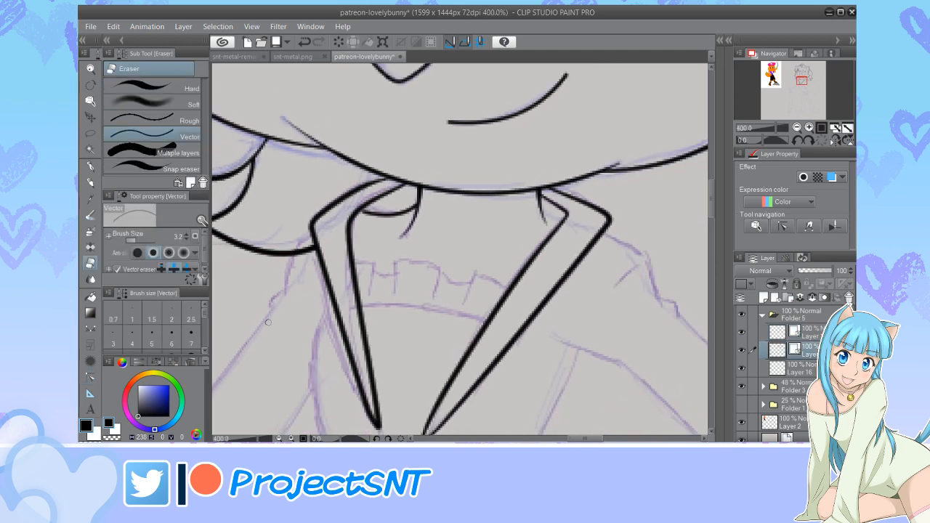
Adjust the short collar curve left of the neck with Move control point so its end meets the left lapel's inner edge
{"action": "key", "text": "y"}
{"action": "left_click", "coordinate": [807, 332]}
{"action": "scroll", "coordinate": [348, 212], "scroll_direction": "up", "scroll_amount": 3}
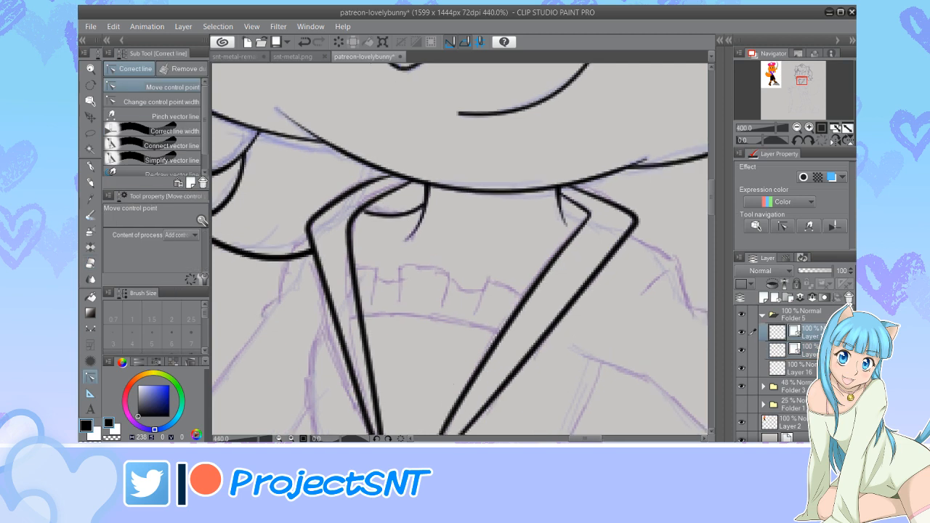
{"action": "left_click_drag", "start_coordinate": [367, 210], "coordinate": [362, 210]}
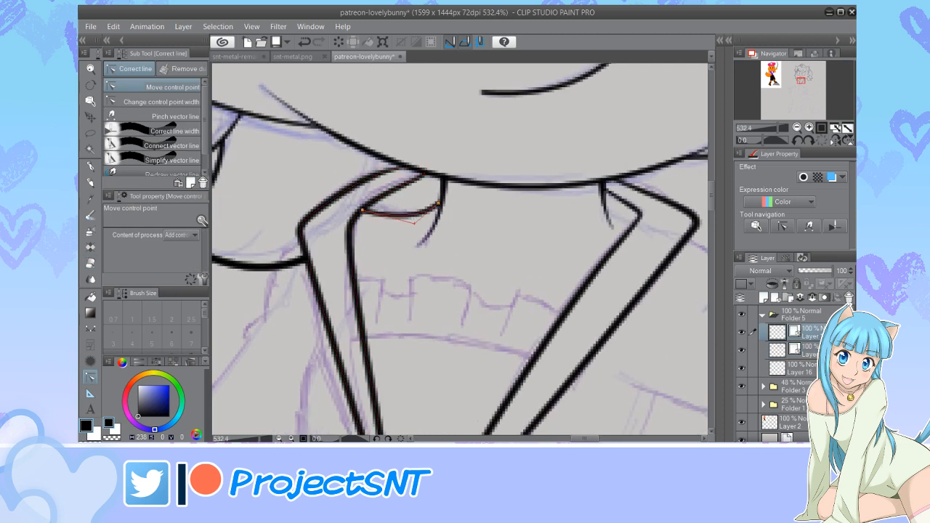
{"action": "left_click_drag", "start_coordinate": [414, 223], "coordinate": [447, 203]}
{"action": "left_click", "coordinate": [151, 102]}
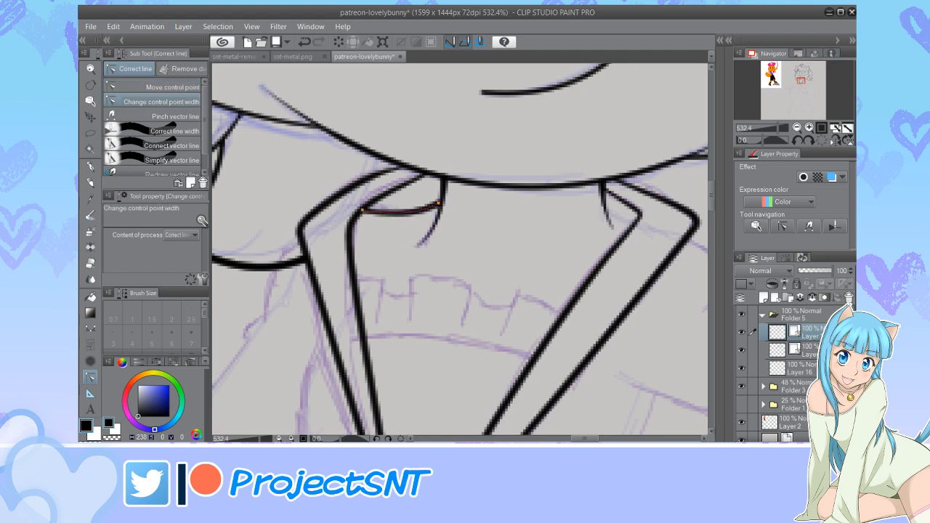
Draw a short collar curve between the neck's right side and the right lapel with the Curve tool at brush size 3
{"action": "left_click", "coordinate": [90, 328]}
{"action": "left_click", "coordinate": [151, 102]}
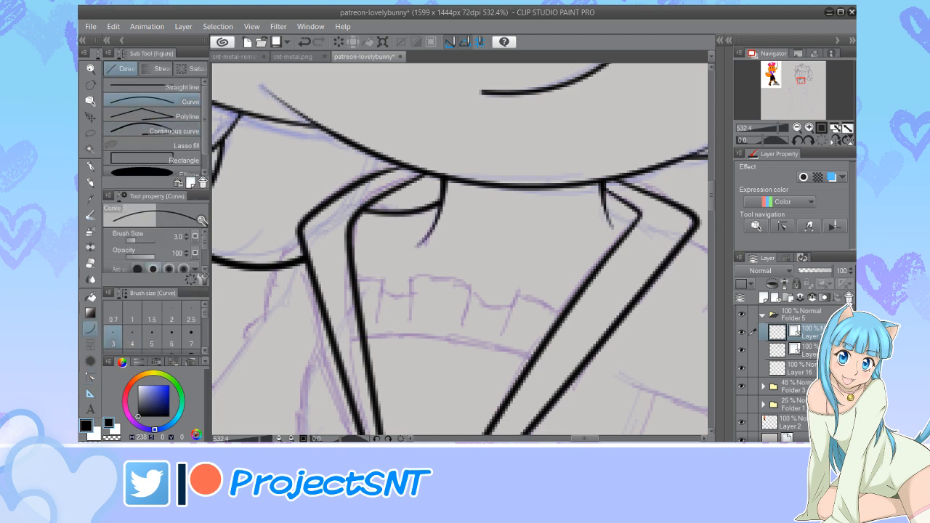
{"action": "mouse_move", "coordinate": [606, 205]}
{"action": "left_mouse_down"}
{"action": "mouse_move", "coordinate": [646, 220]}
{"action": "mouse_move", "coordinate": [637, 219]}
{"action": "left_mouse_up"}
{"action": "key", "text": "y"}
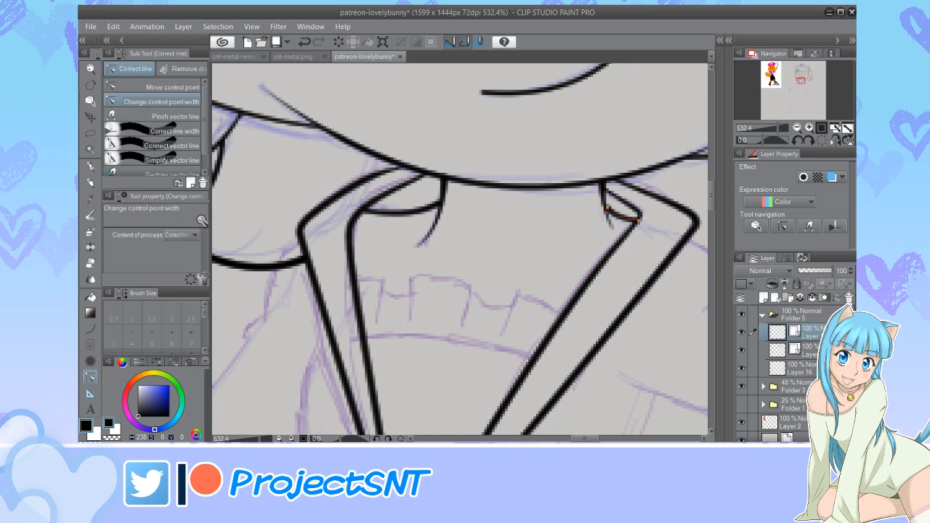
Refine the left lapel's outline near its lower tip with Move control point
{"action": "scroll", "coordinate": [435, 218], "scroll_direction": "down", "scroll_amount": 1}
{"action": "scroll", "coordinate": [436, 211], "scroll_direction": "down", "scroll_amount": 5}
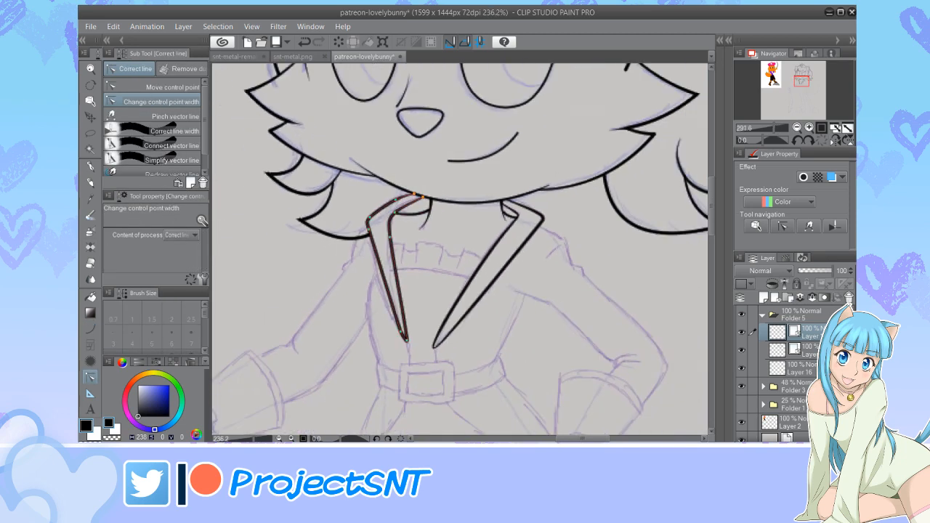
{"action": "scroll", "coordinate": [399, 267], "scroll_direction": "up", "scroll_amount": 3}
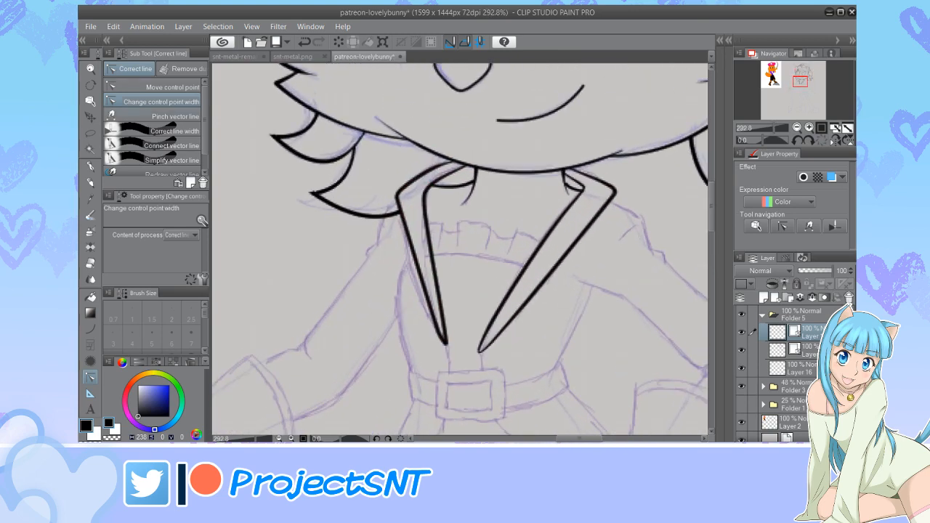
{"action": "left_click", "coordinate": [160, 87]}
{"action": "scroll", "coordinate": [408, 356], "scroll_direction": "up", "scroll_amount": 3}
{"action": "mouse_move", "coordinate": [458, 340]}
{"action": "left_mouse_down"}
{"action": "mouse_move", "coordinate": [461, 348]}
{"action": "mouse_move", "coordinate": [444, 327]}
{"action": "left_mouse_up"}
{"action": "left_click", "coordinate": [160, 101]}
{"action": "scroll", "coordinate": [393, 272], "scroll_direction": "down", "scroll_amount": 5}
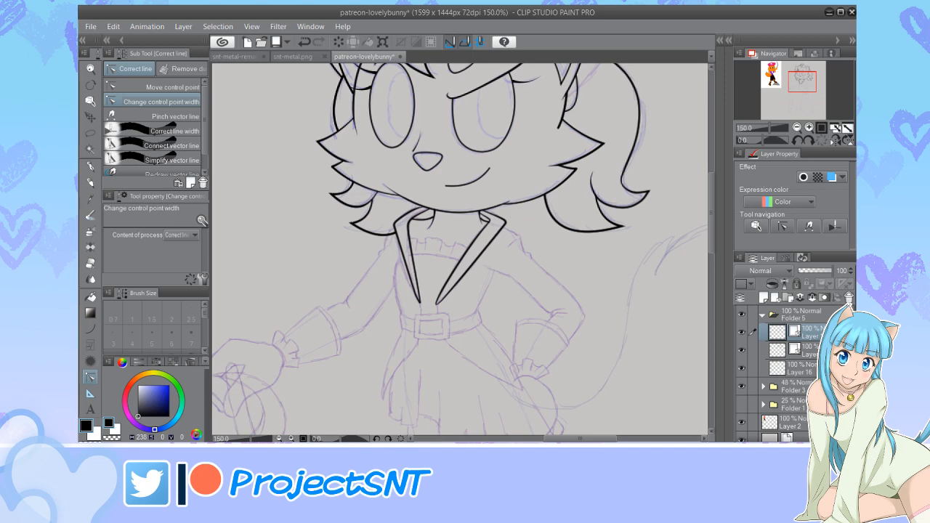
Ink the torso's left side from the left lapel down to the belt with Continuous curve at brush size 4
{"action": "scroll", "coordinate": [329, 260], "scroll_direction": "down", "scroll_amount": 6}
{"action": "scroll", "coordinate": [337, 276], "scroll_direction": "up", "scroll_amount": 2}
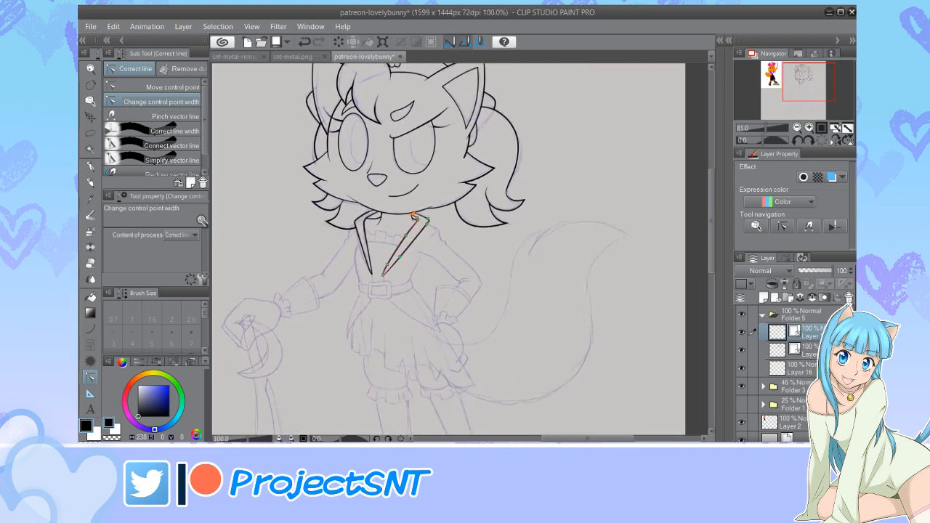
{"action": "scroll", "coordinate": [371, 260], "scroll_direction": "up", "scroll_amount": 2}
{"action": "scroll", "coordinate": [371, 260], "scroll_direction": "up", "scroll_amount": 3}
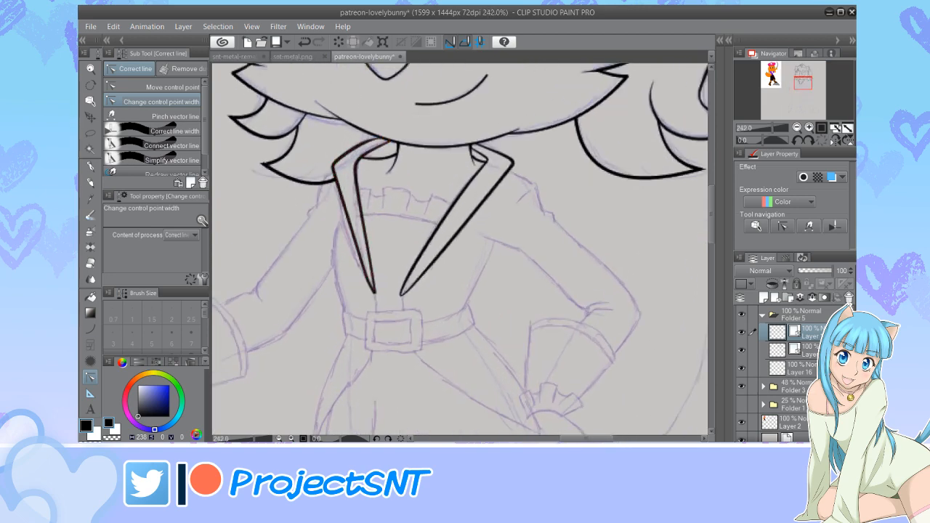
{"action": "key", "text": "p"}
{"action": "key", "text": "u"}
{"action": "scroll", "coordinate": [440, 285], "scroll_direction": "up", "scroll_amount": 2}
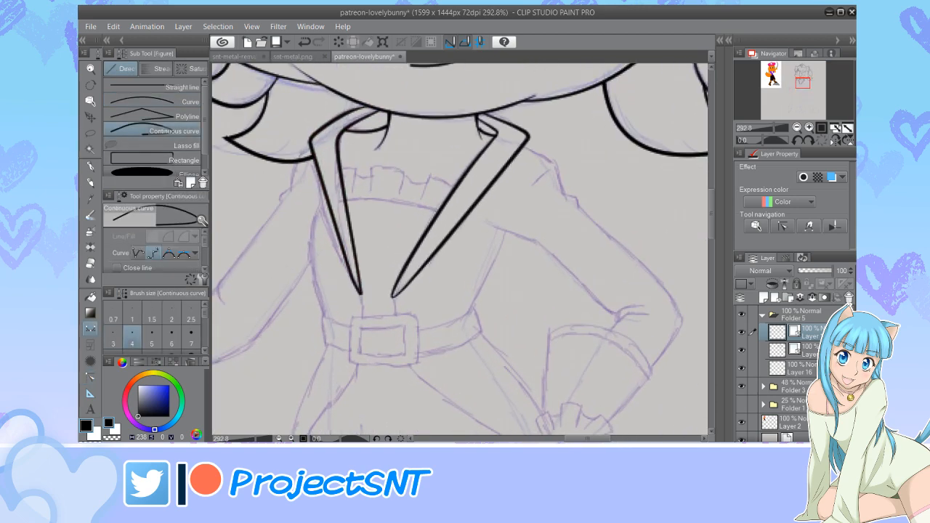
{"action": "scroll", "coordinate": [336, 198], "scroll_direction": "up", "scroll_amount": 1}
{"action": "mouse_move", "coordinate": [324, 191]}
{"action": "left_mouse_down"}
{"action": "mouse_move", "coordinate": [311, 295]}
{"action": "mouse_move", "coordinate": [326, 328]}
{"action": "left_mouse_up"}
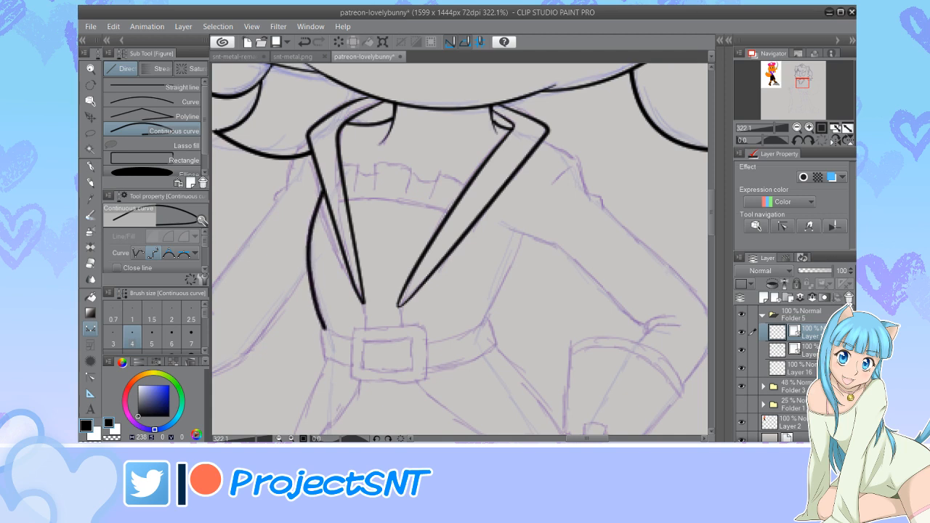
Taper the lower end of the torso's left line at the belt with Change control point width
{"action": "key", "text": "y"}
{"action": "scroll", "coordinate": [319, 330], "scroll_direction": "up", "scroll_amount": 1}
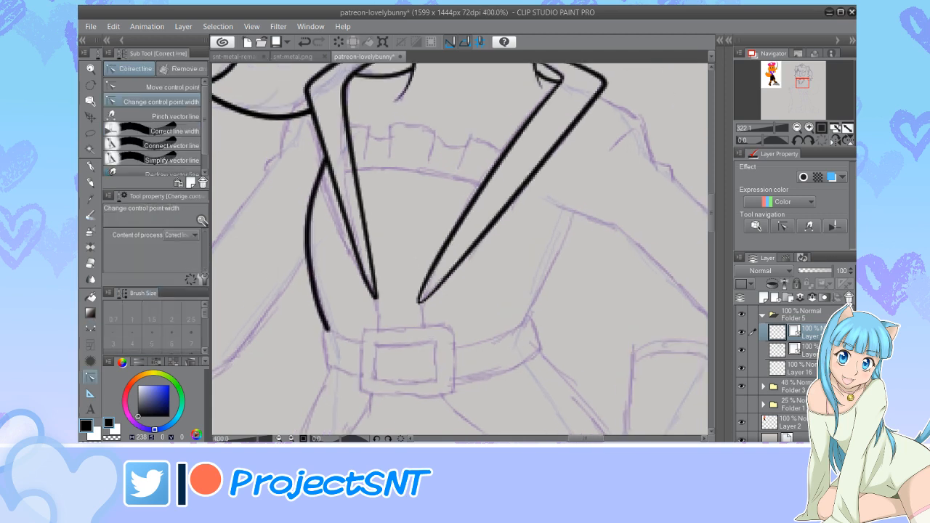
{"action": "scroll", "coordinate": [319, 331], "scroll_direction": "up", "scroll_amount": 1}
{"action": "left_click_drag", "start_coordinate": [324, 328], "coordinate": [313, 327]}
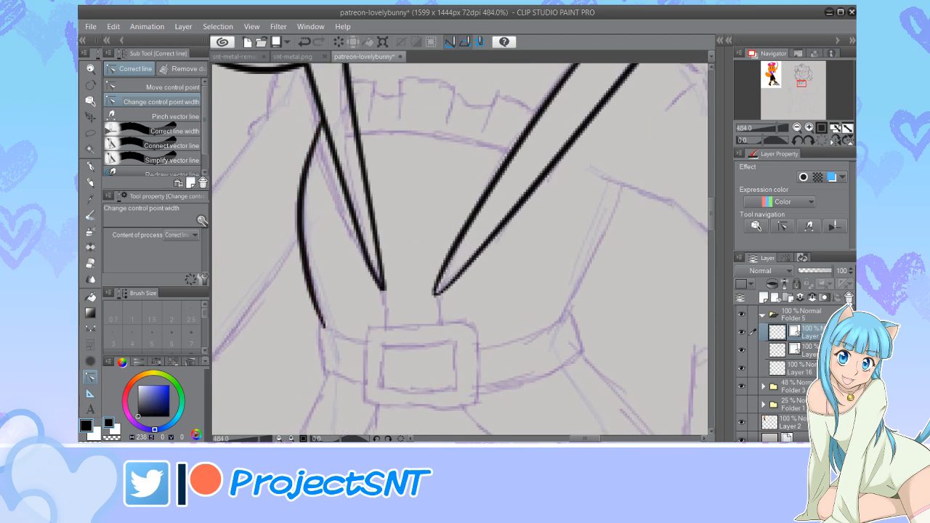
{"action": "scroll", "coordinate": [311, 257], "scroll_direction": "down", "scroll_amount": 3}
{"action": "scroll", "coordinate": [276, 277], "scroll_direction": "up", "scroll_amount": 2}
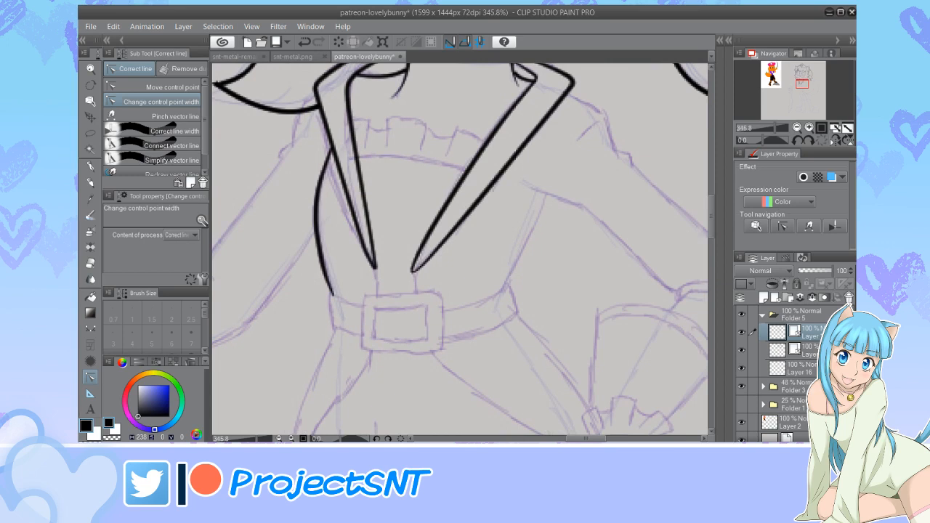
Shift the lower control point of the torso's left line slightly inward with Move control point
{"action": "left_click", "coordinate": [153, 87]}
{"action": "scroll", "coordinate": [350, 295], "scroll_direction": "up", "scroll_amount": 2}
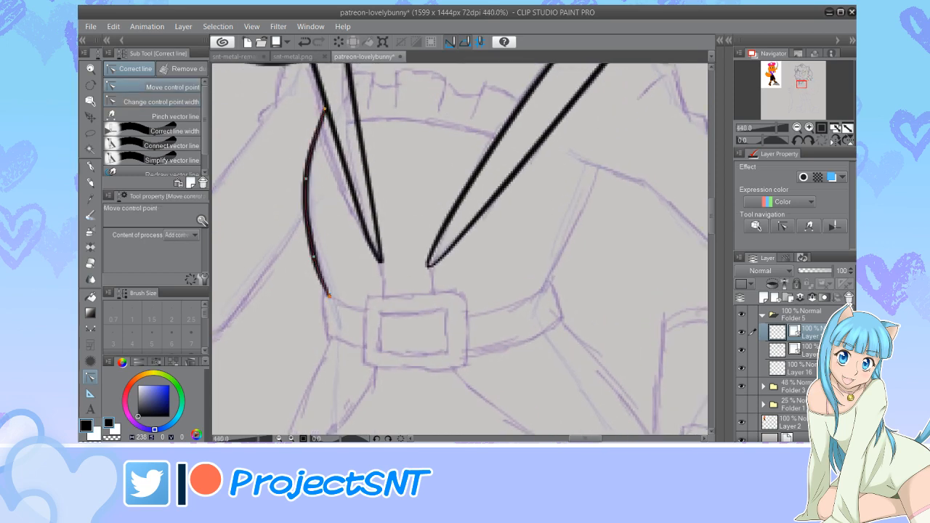
{"action": "left_click_drag", "start_coordinate": [313, 256], "coordinate": [317, 265]}
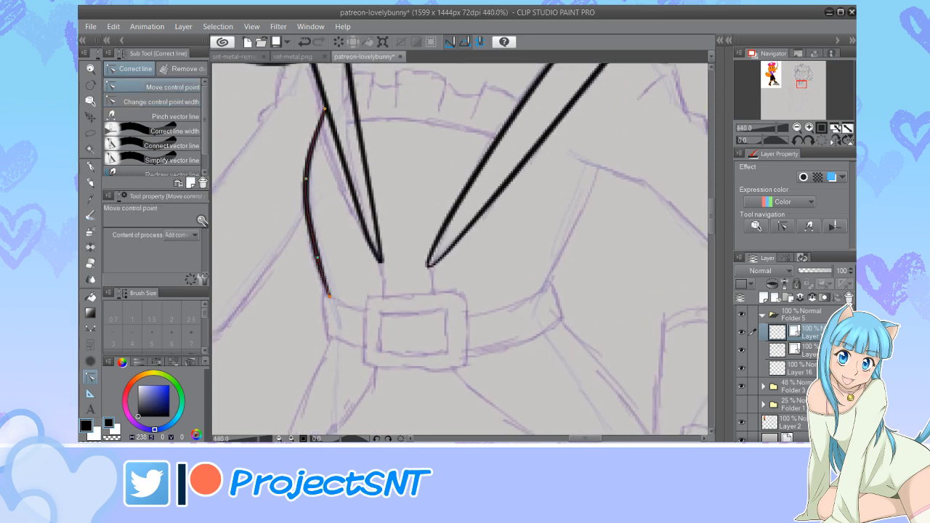
Ink the belt buckle as two nested rectangles with rounded corners, using the Rectangle tool at brush size 3
{"action": "scroll", "coordinate": [266, 246], "scroll_direction": "down", "scroll_amount": 4}
{"action": "scroll", "coordinate": [459, 251], "scroll_direction": "down", "scroll_amount": 3}
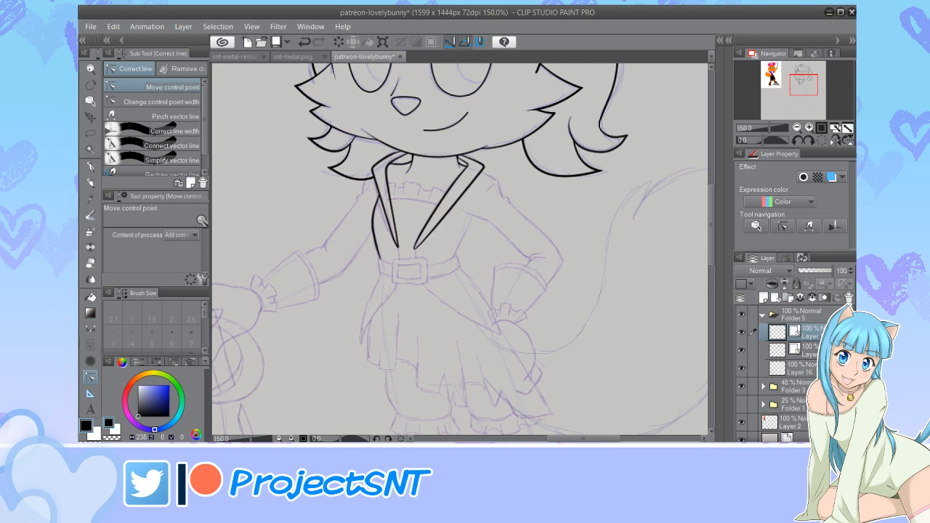
{"action": "scroll", "coordinate": [412, 276], "scroll_direction": "up", "scroll_amount": 4}
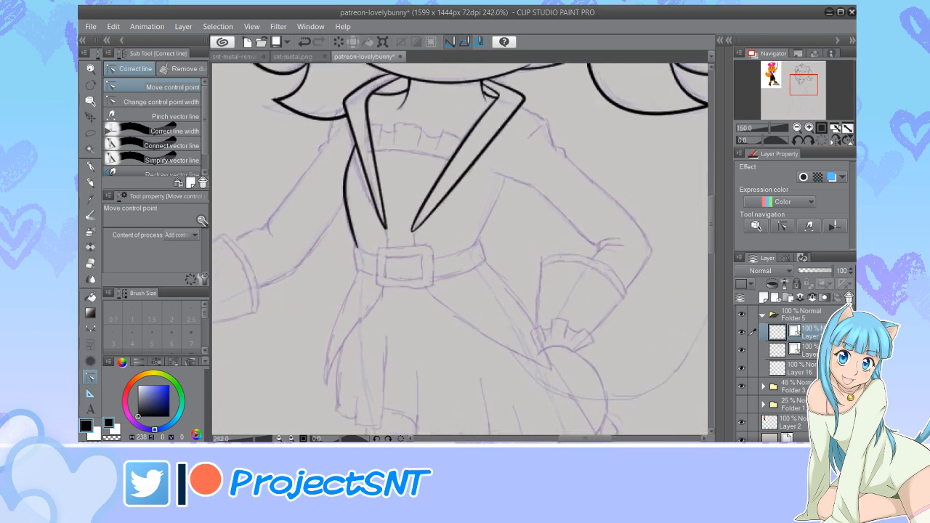
{"action": "key", "text": "u"}
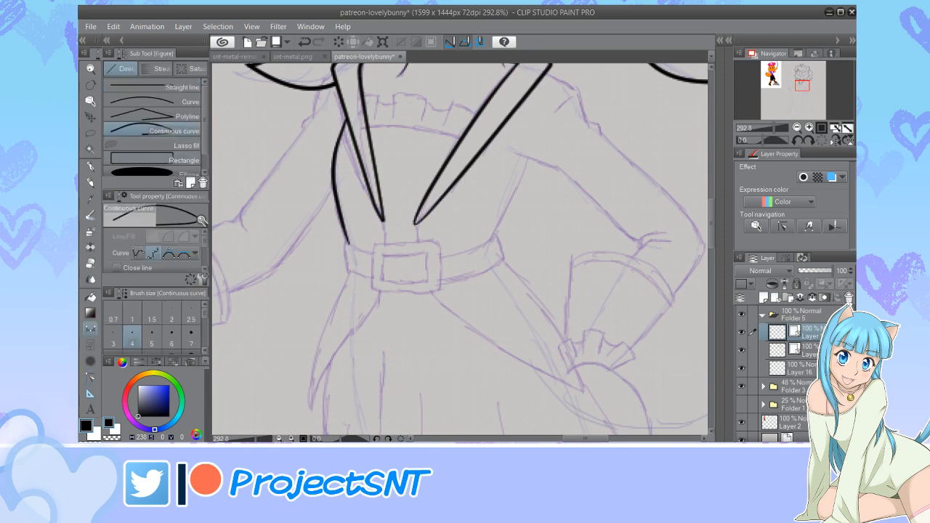
{"action": "left_click", "coordinate": [154, 160]}
{"action": "mouse_move", "coordinate": [205, 241]}
{"action": "left_mouse_down"}
{"action": "mouse_move", "coordinate": [205, 251]}
{"action": "mouse_move", "coordinate": [205, 240]}
{"action": "left_mouse_up"}
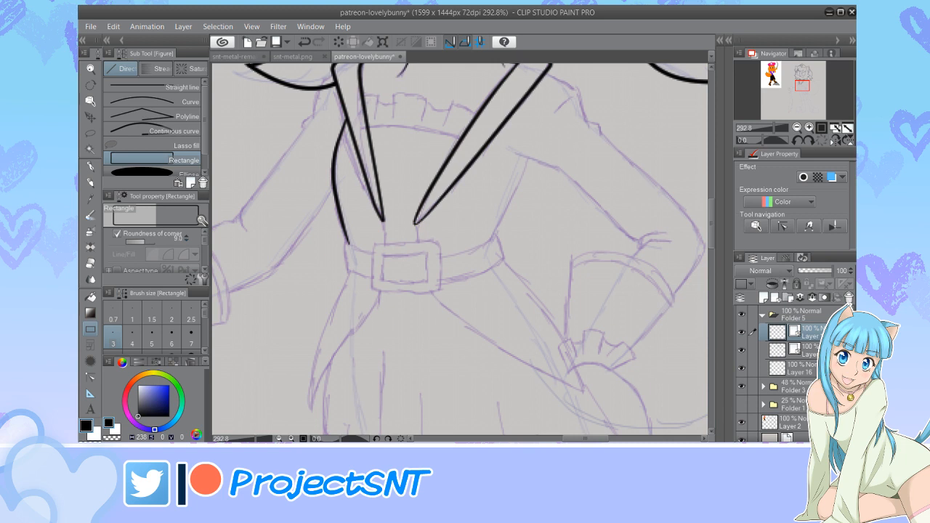
{"action": "scroll", "coordinate": [374, 250], "scroll_direction": "up", "scroll_amount": 1}
{"action": "left_click_drag", "start_coordinate": [367, 232], "coordinate": [453, 299]}
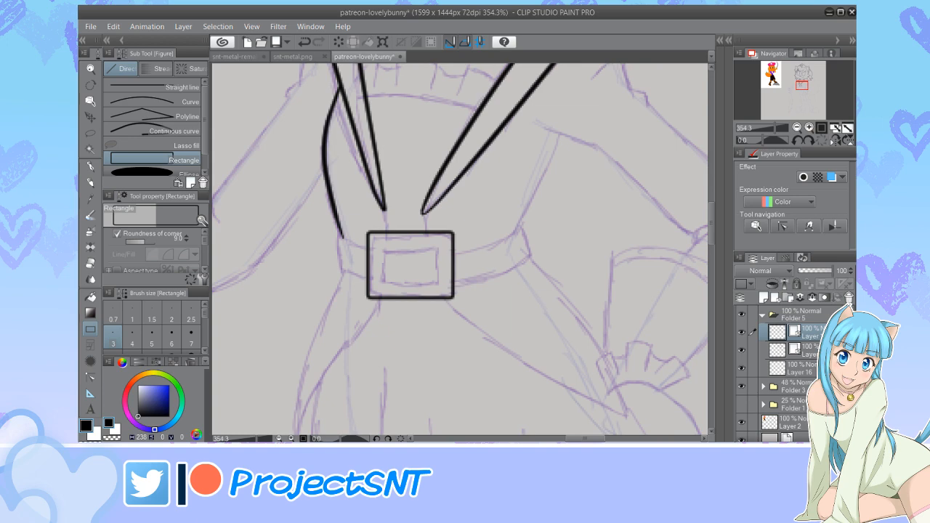
{"action": "left_click_drag", "start_coordinate": [377, 244], "coordinate": [441, 286]}
{"action": "scroll", "coordinate": [329, 323], "scroll_direction": "down", "scroll_amount": 8}
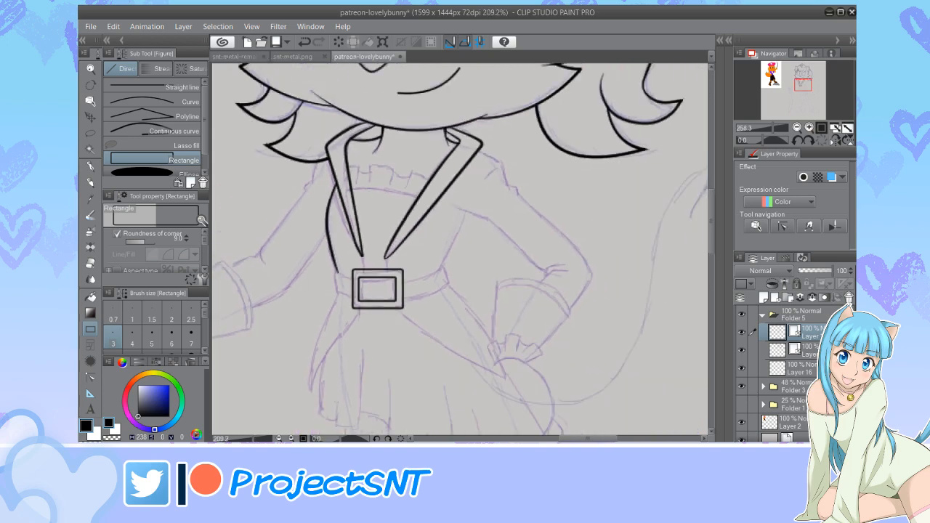
Round off the buckle's outer corners more strongly by shifting their control points with Move control point
{"action": "scroll", "coordinate": [369, 284], "scroll_direction": "up", "scroll_amount": 9}
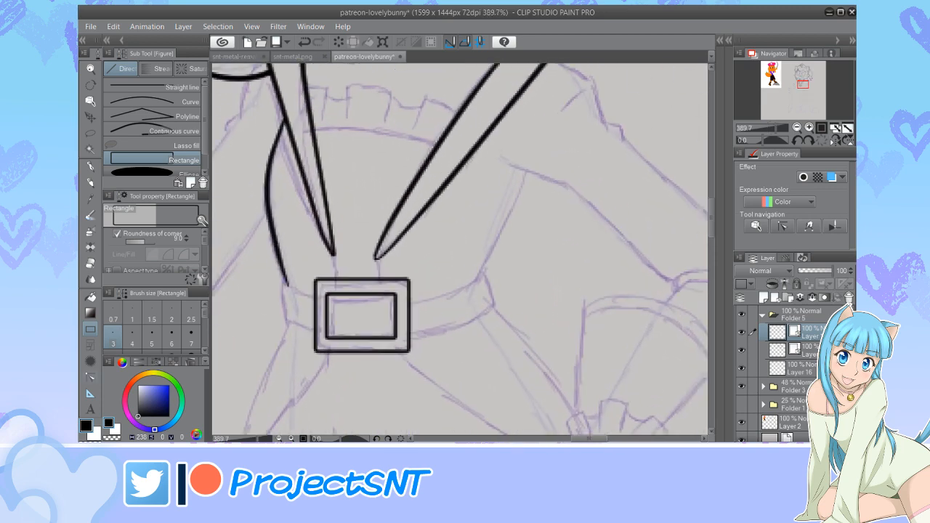
{"action": "key", "text": "y"}
{"action": "scroll", "coordinate": [310, 298], "scroll_direction": "up", "scroll_amount": 4}
{"action": "mouse_move", "coordinate": [317, 277]}
{"action": "left_mouse_down"}
{"action": "mouse_move", "coordinate": [315, 287]}
{"action": "mouse_move", "coordinate": [326, 273]}
{"action": "left_mouse_up"}
{"action": "left_click_drag", "start_coordinate": [439, 272], "coordinate": [427, 271]}
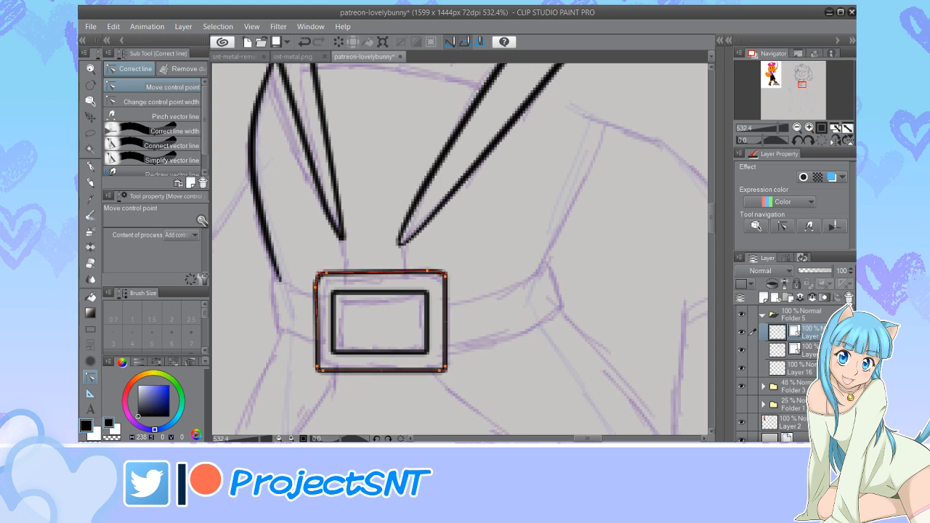
{"action": "key", "text": "ctrl+z"}
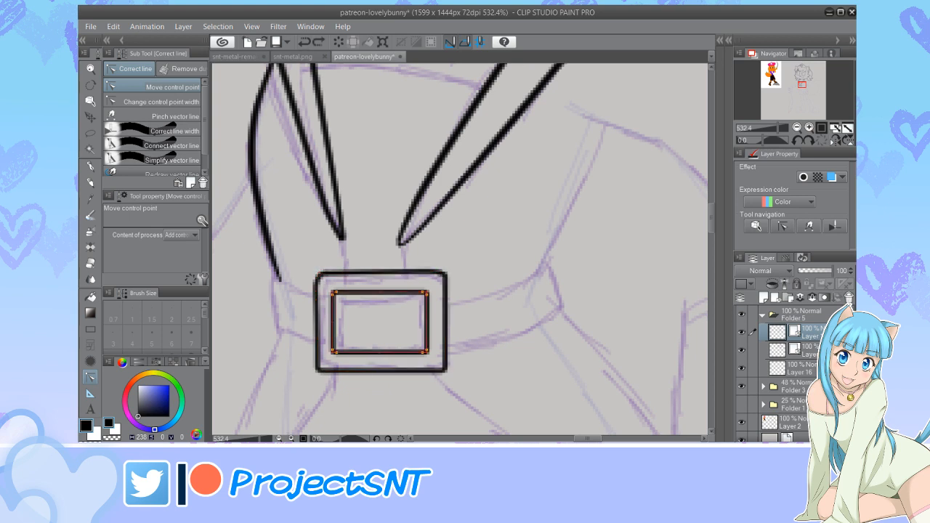
{"action": "left_click_drag", "start_coordinate": [445, 277], "coordinate": [446, 287]}
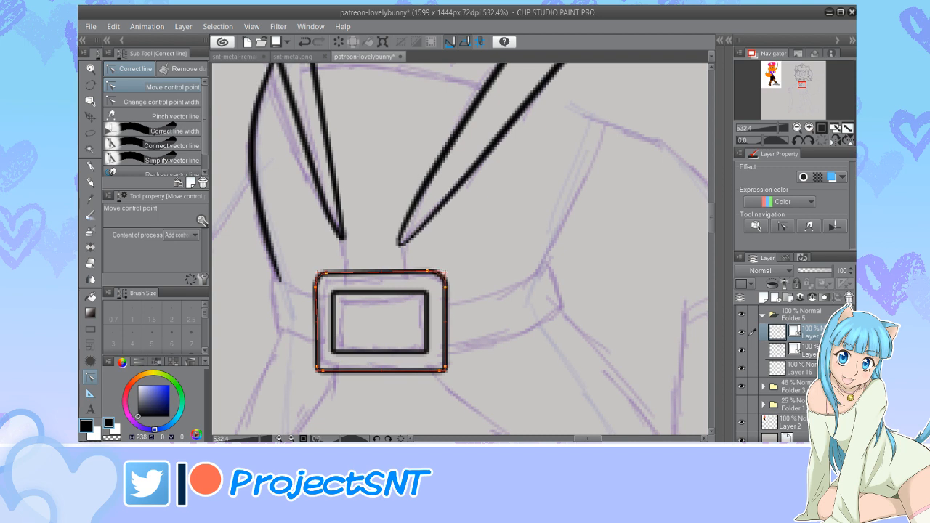
{"action": "left_click_drag", "start_coordinate": [445, 366], "coordinate": [426, 372]}
{"action": "mouse_move", "coordinate": [323, 370]}
{"action": "left_mouse_down"}
{"action": "mouse_move", "coordinate": [335, 371]}
{"action": "mouse_move", "coordinate": [316, 357]}
{"action": "left_mouse_up"}
{"action": "scroll", "coordinate": [319, 249], "scroll_direction": "down", "scroll_amount": 7}
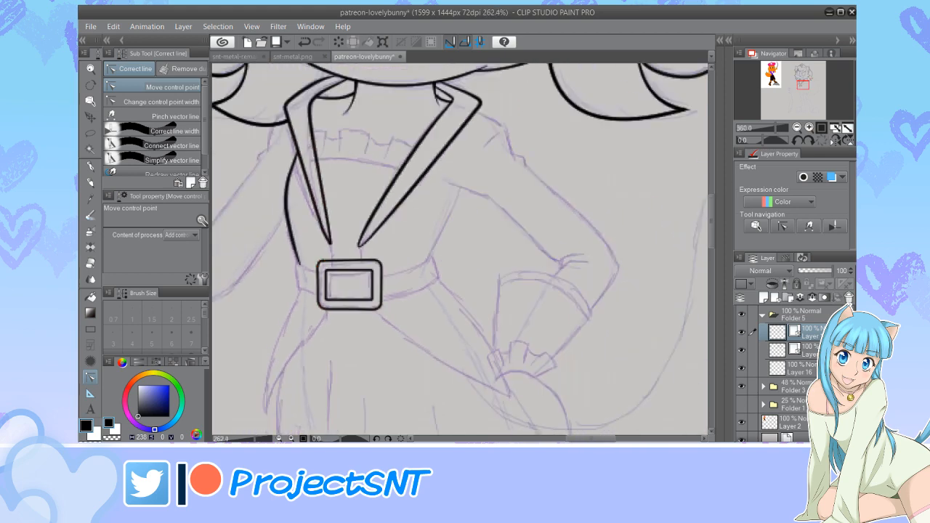
{"action": "scroll", "coordinate": [348, 291], "scroll_direction": "down", "scroll_amount": 3}
{"action": "scroll", "coordinate": [349, 290], "scroll_direction": "up", "scroll_amount": 10}
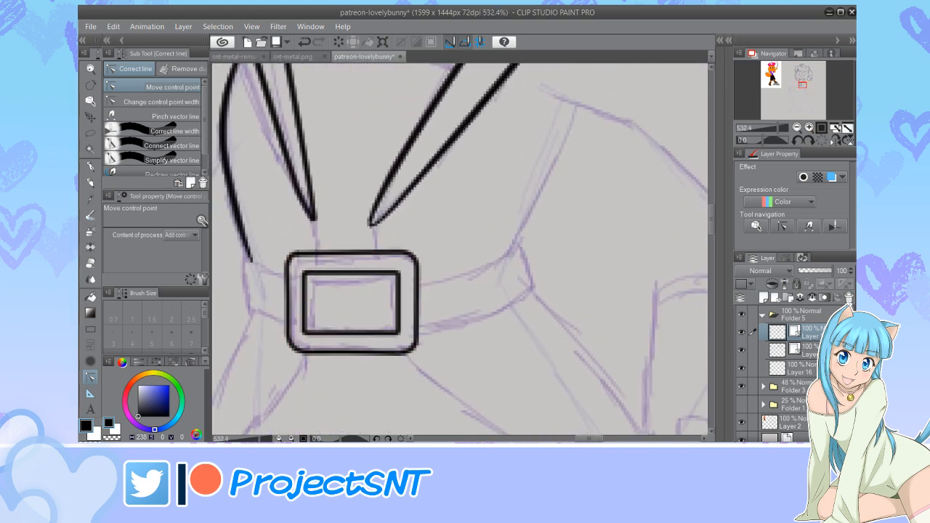
{"action": "scroll", "coordinate": [439, 254], "scroll_direction": "down", "scroll_amount": 9}
{"action": "scroll", "coordinate": [385, 314], "scroll_direction": "up", "scroll_amount": 3}
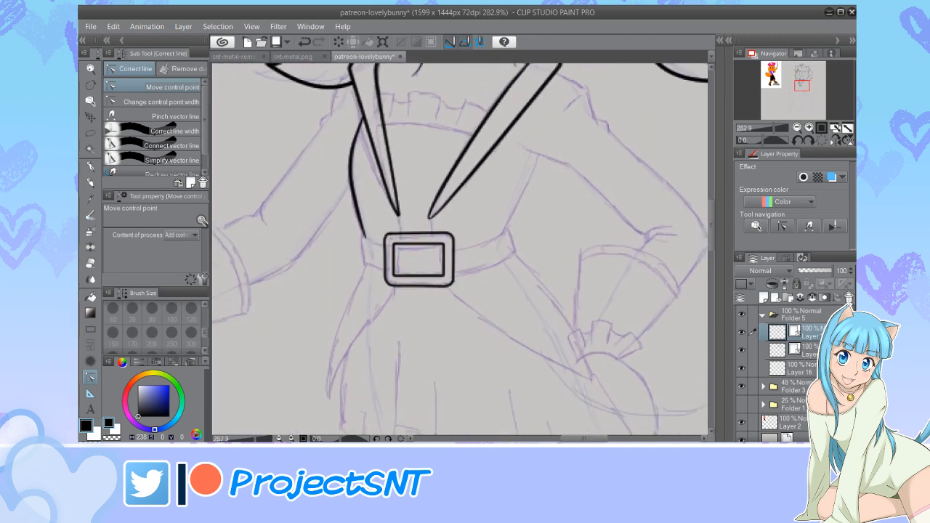
Add a new vector layer directly beneath the layer holding the buckle and lapels
{"action": "left_click", "coordinate": [741, 332]}
{"action": "left_click", "coordinate": [808, 351]}
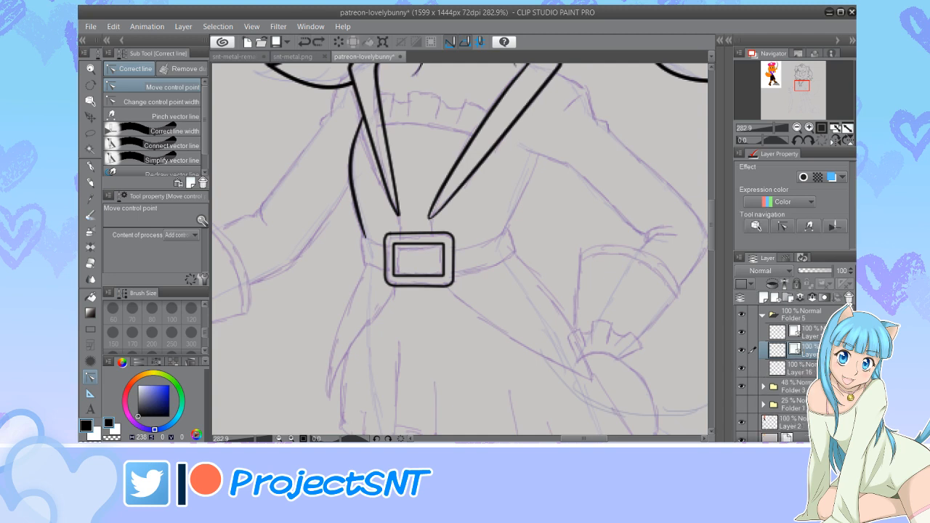
{"action": "left_click", "coordinate": [775, 298]}
Ink the coat's left front edge from the left lapel tip through the buckle and down over the skirt with Continuous curve at brush size 3
{"action": "key", "text": "u"}
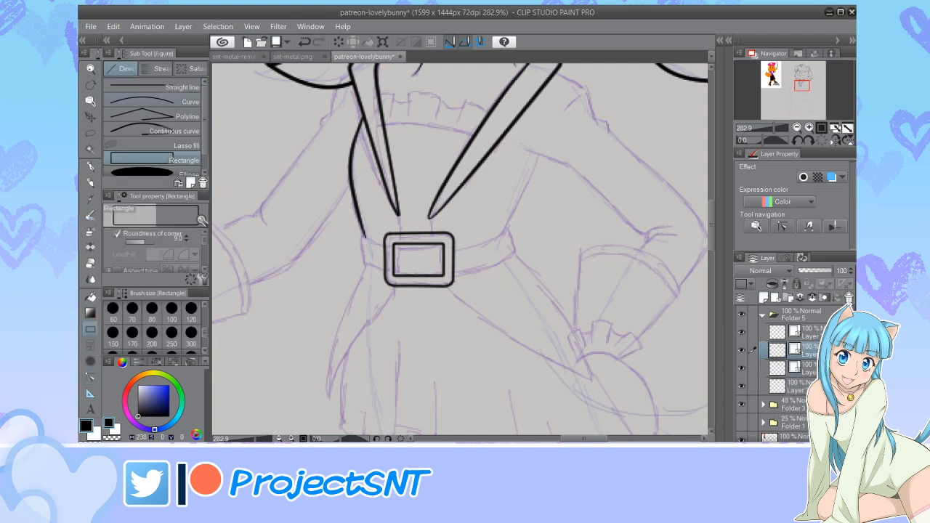
{"action": "left_click", "coordinate": [154, 131]}
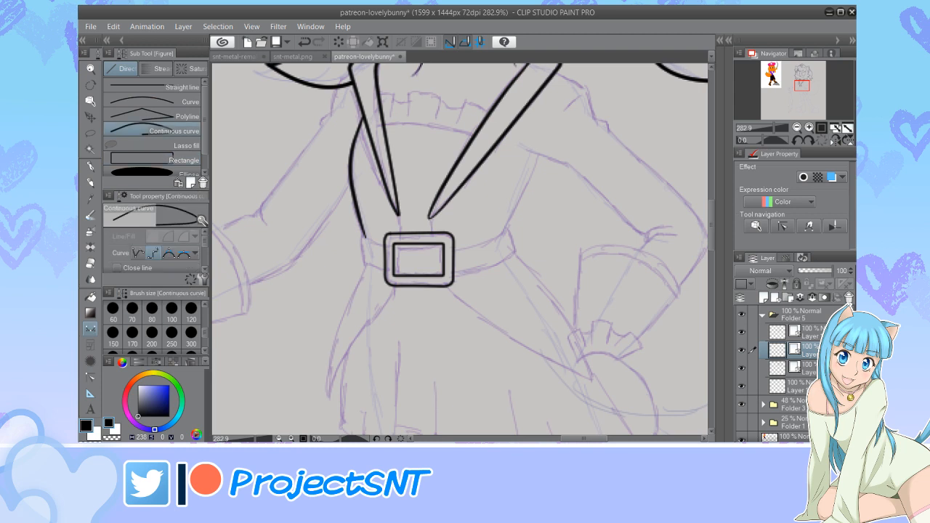
{"action": "left_click_drag", "start_coordinate": [204, 332], "coordinate": [205, 313]}
{"action": "left_click", "coordinate": [113, 335]}
{"action": "scroll", "coordinate": [513, 226], "scroll_direction": "up", "scroll_amount": 1}
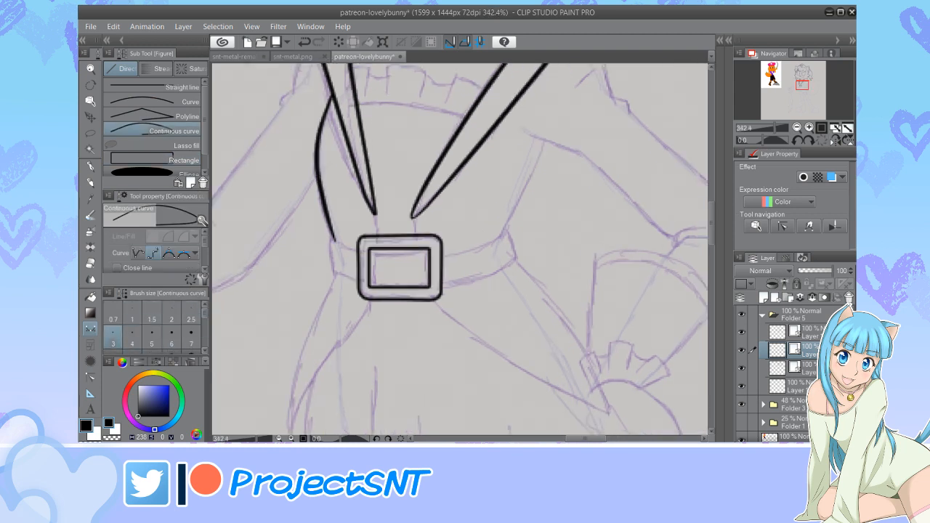
{"action": "left_click_drag", "start_coordinate": [374, 215], "coordinate": [371, 298]}
{"action": "key", "text": "ctrl+z"}
{"action": "mouse_move", "coordinate": [373, 215]}
{"action": "left_mouse_down"}
{"action": "mouse_move", "coordinate": [372, 273]}
{"action": "mouse_move", "coordinate": [380, 278]}
{"action": "mouse_move", "coordinate": [363, 315]}
{"action": "mouse_move", "coordinate": [318, 370]}
{"action": "left_mouse_up"}
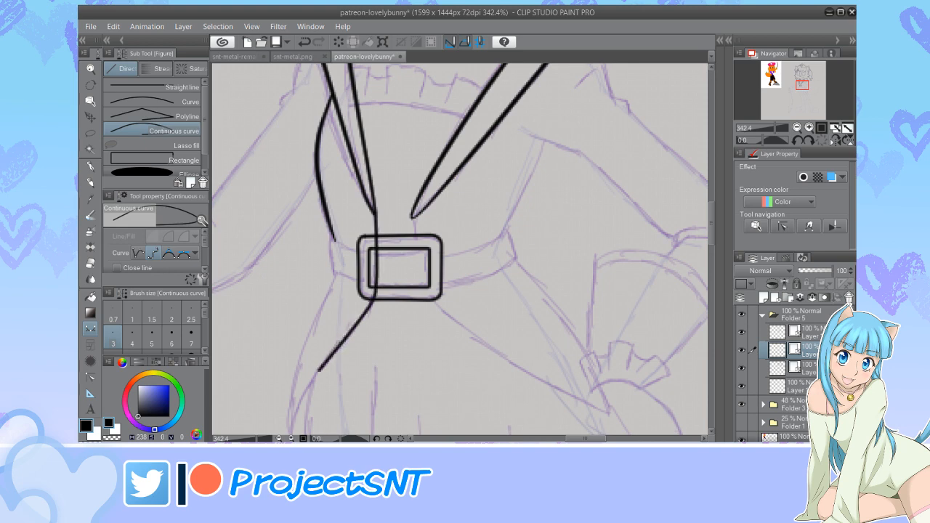
{"action": "left_click", "coordinate": [319, 372]}
{"action": "scroll", "coordinate": [316, 266], "scroll_direction": "down", "scroll_amount": 4}
{"action": "scroll", "coordinate": [304, 340], "scroll_direction": "up", "scroll_amount": 3}
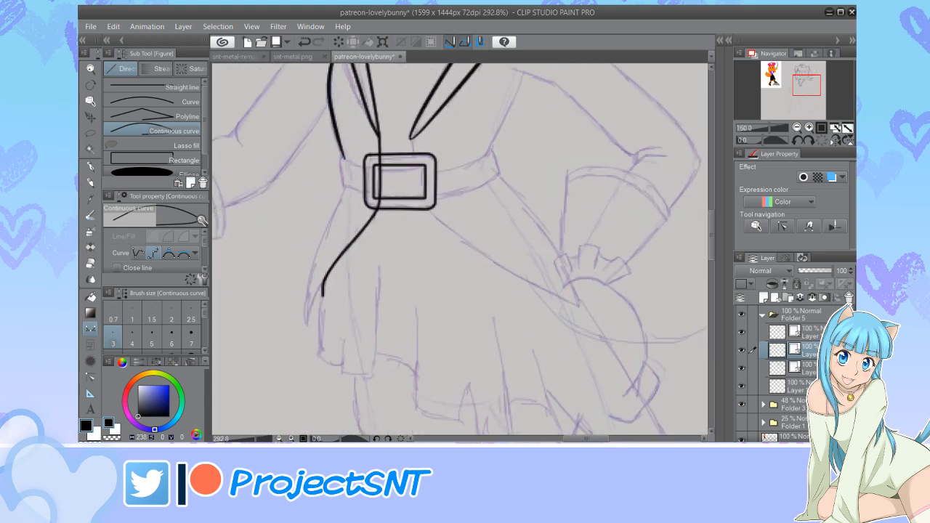
{"action": "scroll", "coordinate": [321, 293], "scroll_direction": "up", "scroll_amount": 2}
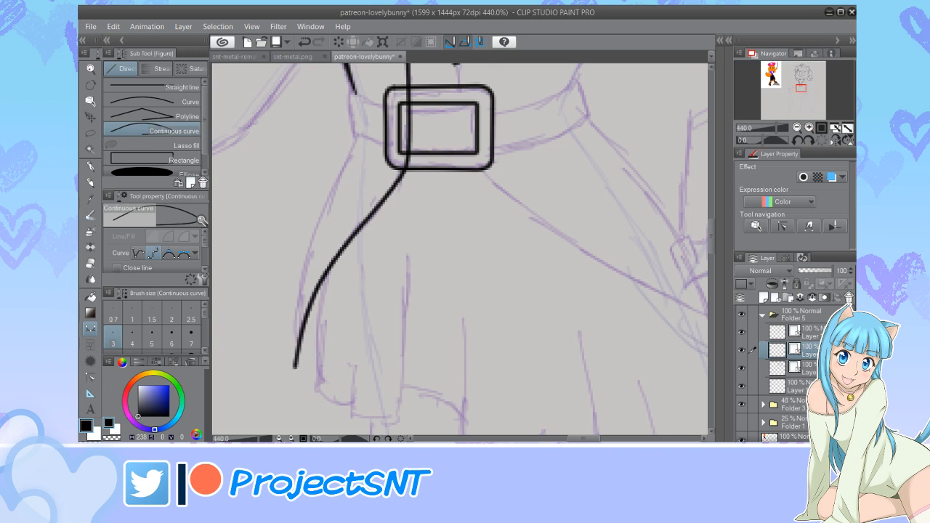
{"action": "scroll", "coordinate": [294, 367], "scroll_direction": "down", "scroll_amount": 2}
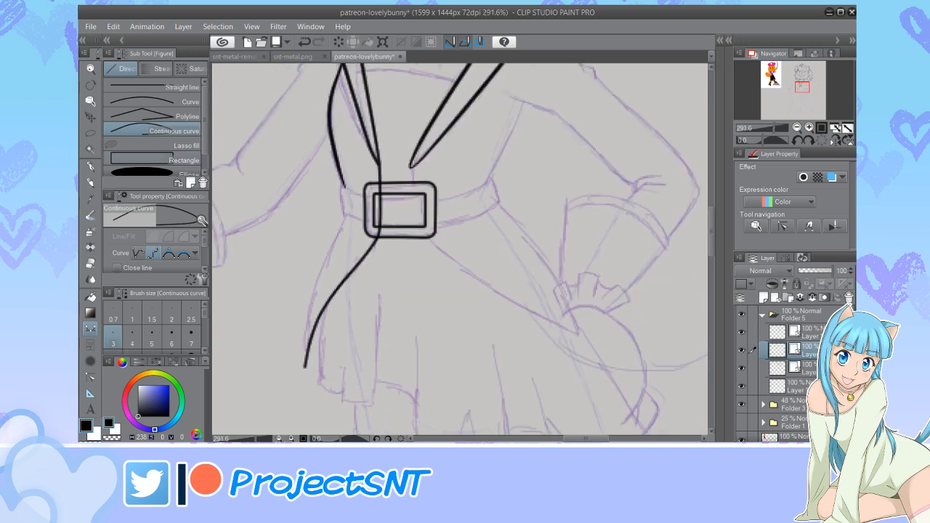
Ink the coat's right front edge from the right lapel tip through the buckle and outward toward the hand on the hip
{"action": "left_click_drag", "start_coordinate": [204, 147], "coordinate": [205, 167]}
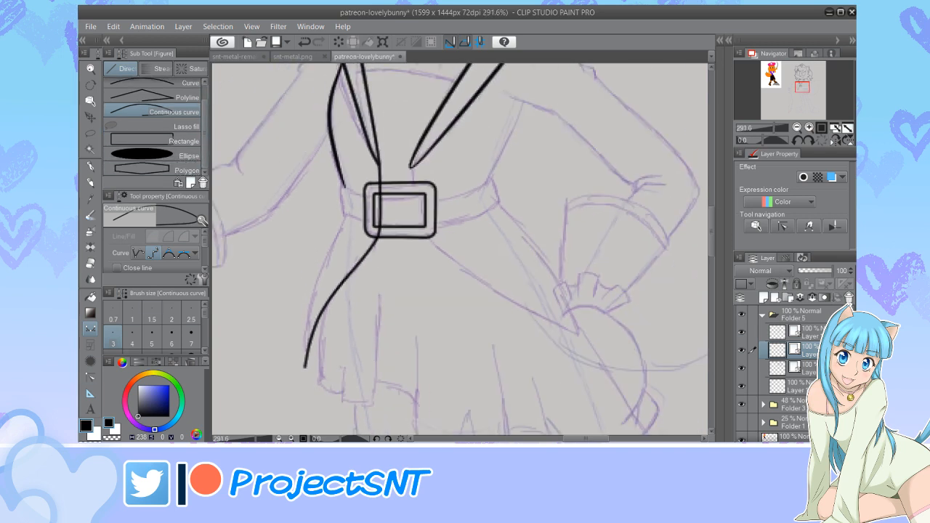
{"action": "left_click", "coordinate": [411, 167]}
{"action": "left_click", "coordinate": [420, 220]}
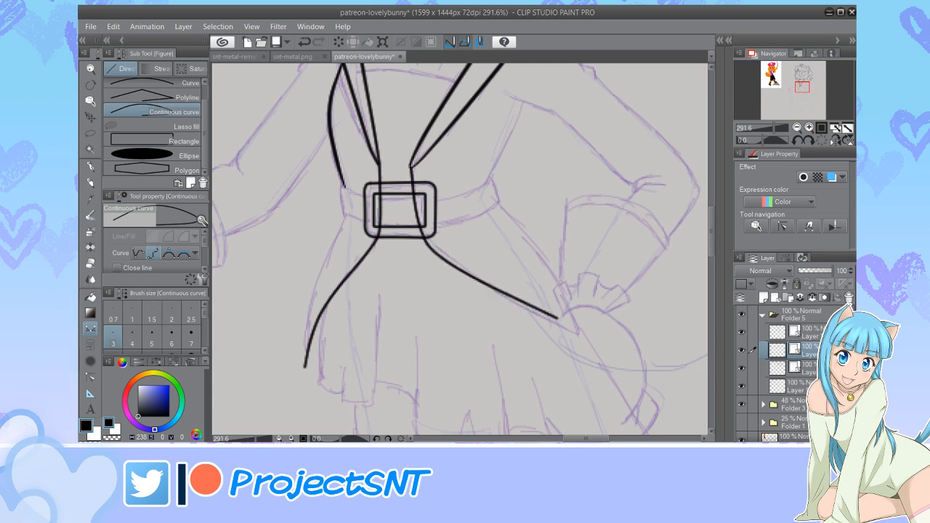
{"action": "scroll", "coordinate": [429, 332], "scroll_direction": "down", "scroll_amount": 7}
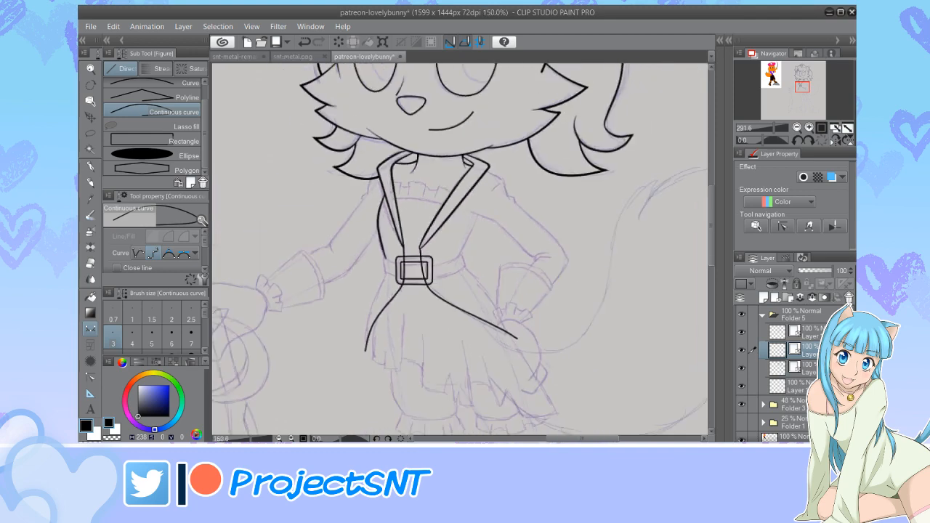
Thicken both front edges of the coat with Redraw vector line width at brush size 4
{"action": "scroll", "coordinate": [454, 251], "scroll_direction": "up", "scroll_amount": 2}
{"action": "left_click", "coordinate": [90, 377]}
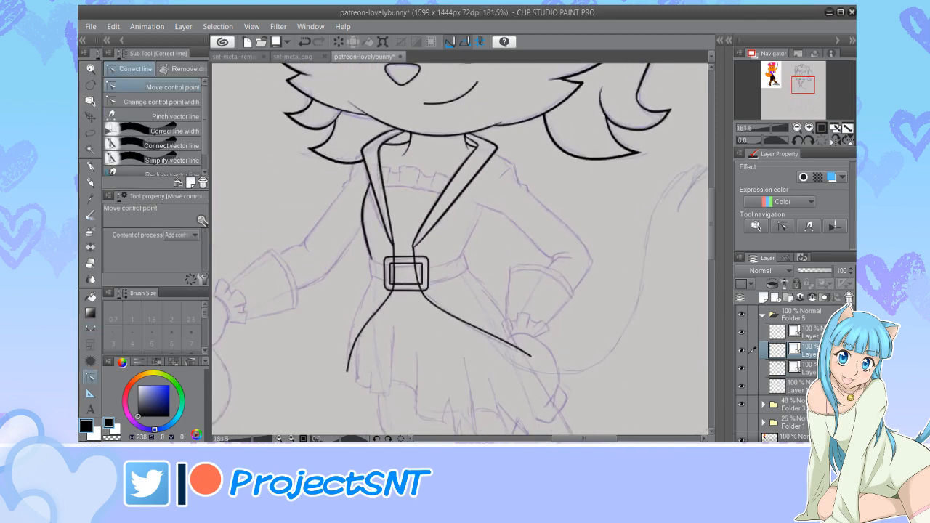
{"action": "left_click_drag", "start_coordinate": [205, 120], "coordinate": [205, 135]}
{"action": "left_click", "coordinate": [157, 170]}
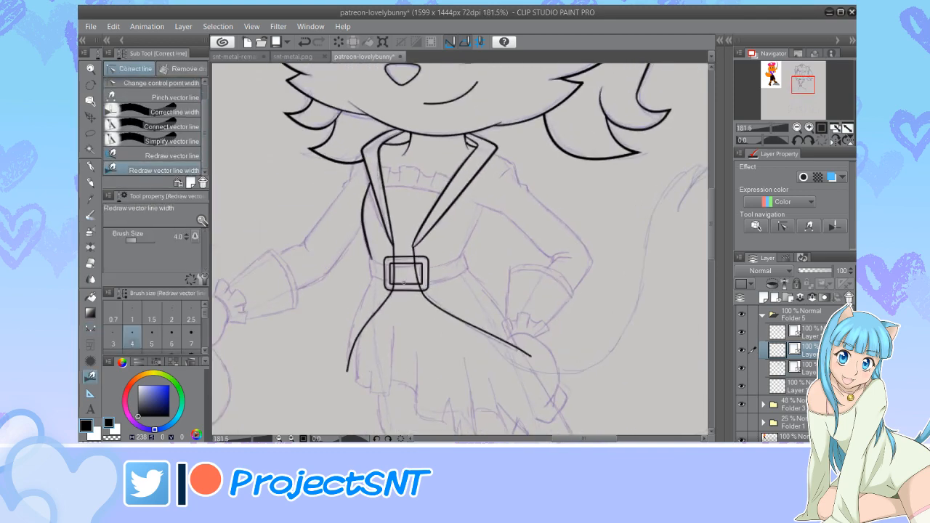
{"action": "scroll", "coordinate": [405, 280], "scroll_direction": "up", "scroll_amount": 2}
{"action": "mouse_move", "coordinate": [394, 243]}
{"action": "left_mouse_down"}
{"action": "mouse_move", "coordinate": [395, 281]}
{"action": "mouse_move", "coordinate": [345, 380]}
{"action": "left_mouse_up"}
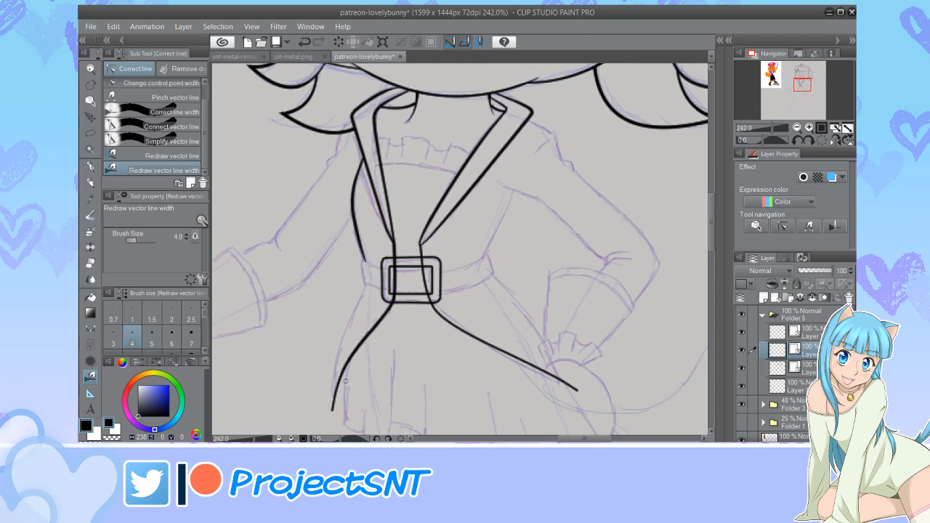
{"action": "mouse_move", "coordinate": [420, 250]}
{"action": "left_mouse_down"}
{"action": "mouse_move", "coordinate": [439, 316]}
{"action": "mouse_move", "coordinate": [522, 363]}
{"action": "left_mouse_up"}
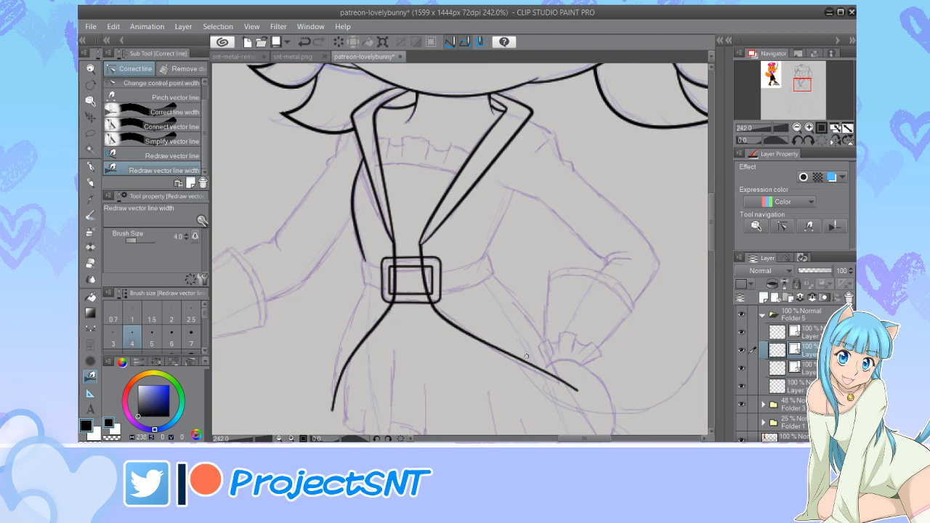
Adjust the line thickness of the coat's left front edge near the lapel tip with Change control point width
{"action": "scroll", "coordinate": [154, 124], "scroll_direction": "up", "scroll_amount": 1}
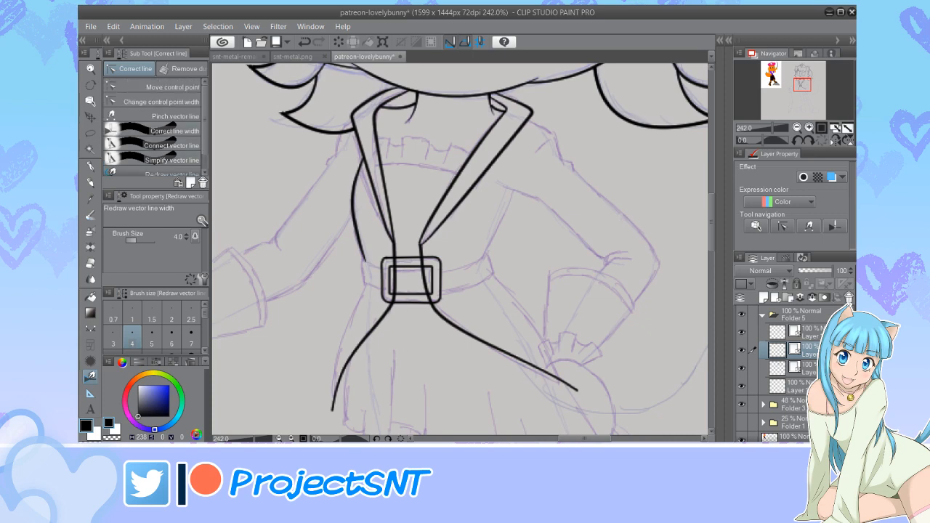
{"action": "left_click", "coordinate": [154, 102]}
{"action": "scroll", "coordinate": [412, 249], "scroll_direction": "up", "scroll_amount": 5}
{"action": "scroll", "coordinate": [392, 240], "scroll_direction": "up", "scroll_amount": 1}
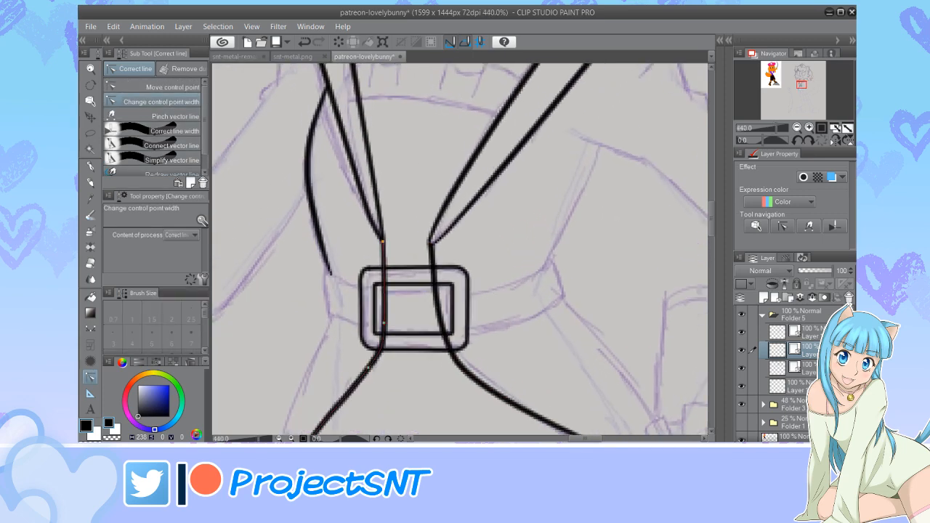
Thin the upper end of the coat's right front line and erase both front lines where they cross the belt buckle
{"action": "left_click_drag", "start_coordinate": [431, 245], "coordinate": [424, 246]}
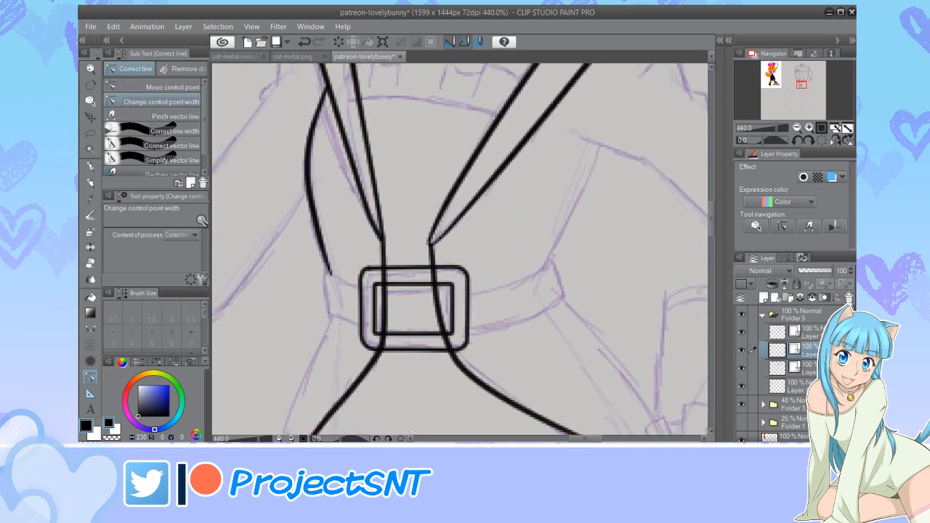
{"action": "left_click", "coordinate": [91, 263]}
{"action": "left_click_drag", "start_coordinate": [383, 276], "coordinate": [381, 343]}
{"action": "left_click_drag", "start_coordinate": [431, 276], "coordinate": [449, 343]}
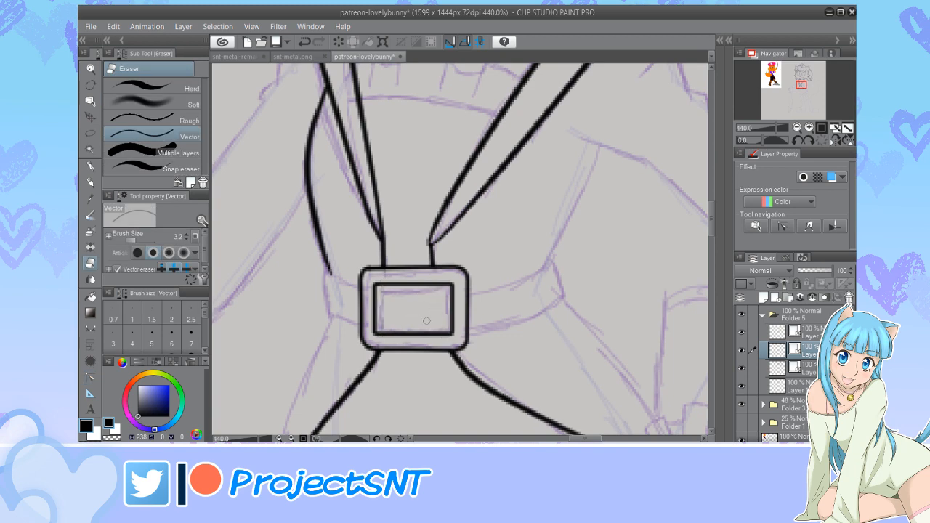
Ink the belt section right of the buckle with a continuous curve, following the sketch around its outer end and back to the buckle
{"action": "scroll", "coordinate": [377, 298], "scroll_direction": "down", "scroll_amount": 2}
{"action": "scroll", "coordinate": [367, 289], "scroll_direction": "down", "scroll_amount": 5}
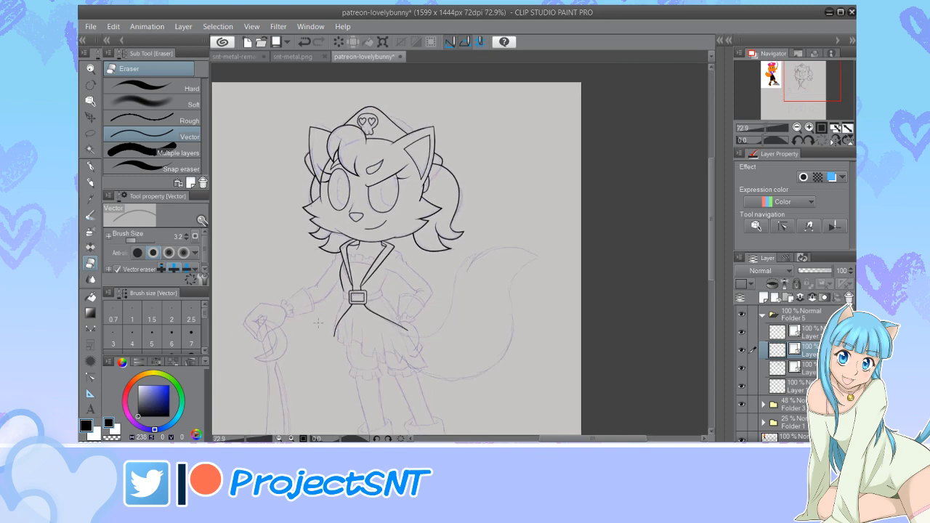
{"action": "scroll", "coordinate": [337, 292], "scroll_direction": "up", "scroll_amount": 2}
{"action": "scroll", "coordinate": [337, 293], "scroll_direction": "up", "scroll_amount": 4}
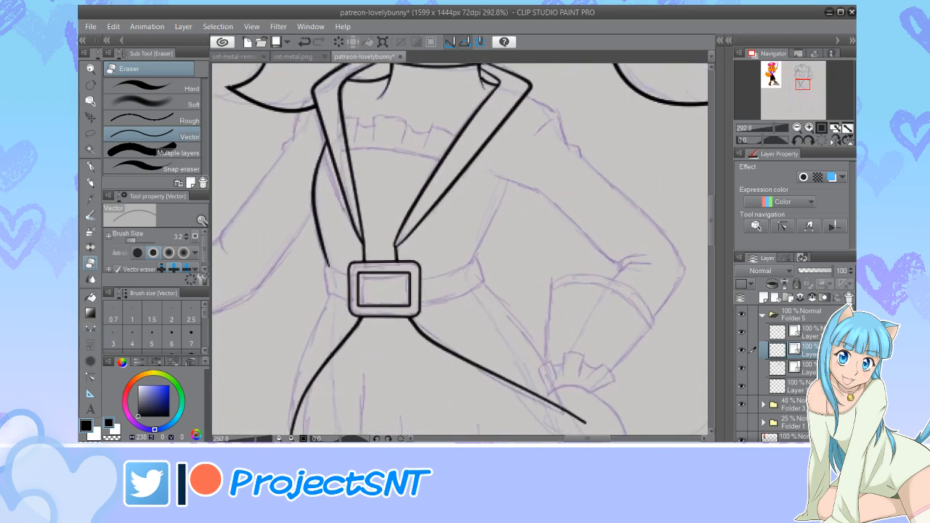
{"action": "key", "text": "u"}
{"action": "scroll", "coordinate": [460, 298], "scroll_direction": "up", "scroll_amount": 3}
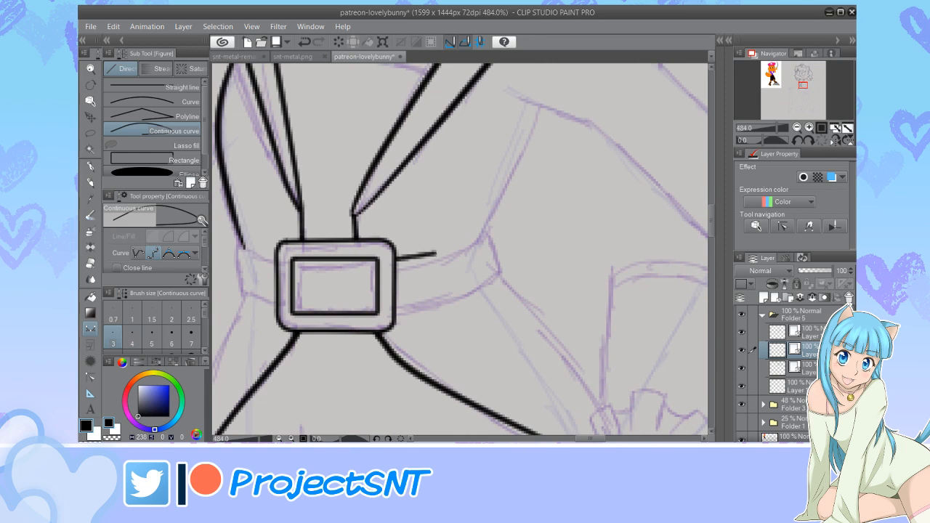
{"action": "left_click", "coordinate": [445, 250]}
{"action": "left_click", "coordinate": [487, 224]}
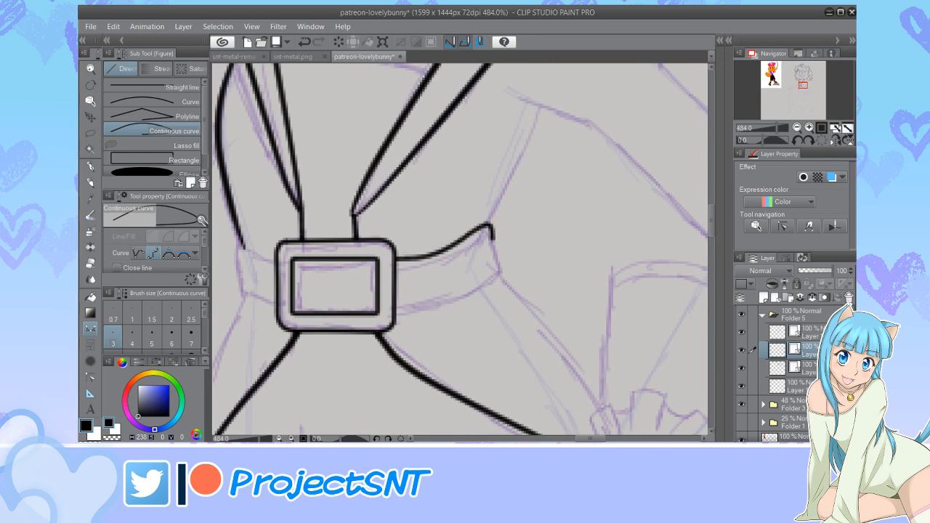
{"action": "left_click", "coordinate": [494, 244]}
{"action": "left_click", "coordinate": [504, 264]}
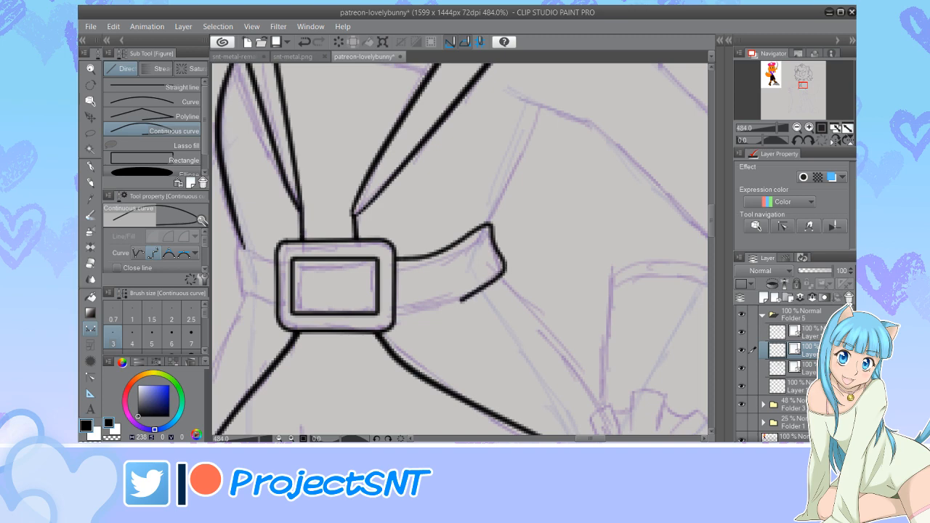
{"action": "left_click", "coordinate": [444, 308]}
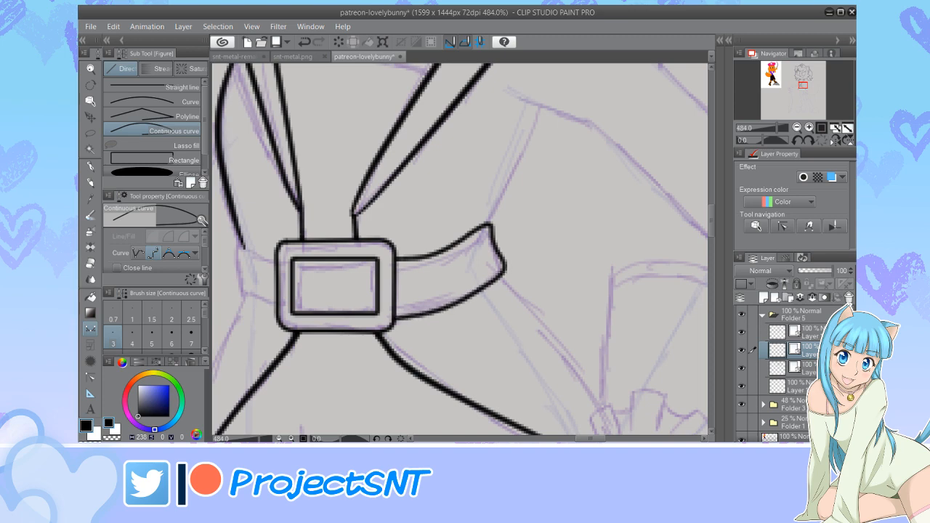
Ink the short belt section left of the buckle with a continuous curve running around the waist side and back to the buckle
{"action": "scroll", "coordinate": [383, 276], "scroll_direction": "down", "scroll_amount": 3}
{"action": "scroll", "coordinate": [289, 261], "scroll_direction": "up", "scroll_amount": 4}
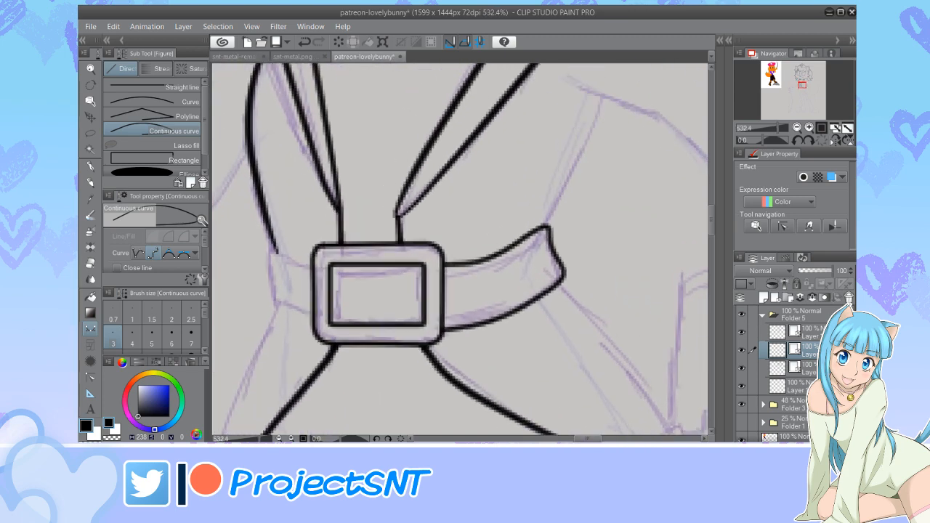
{"action": "left_click", "coordinate": [313, 259]}
{"action": "left_click", "coordinate": [272, 250]}
{"action": "left_click", "coordinate": [268, 246]}
{"action": "left_click", "coordinate": [272, 269]}
{"action": "left_click", "coordinate": [269, 299]}
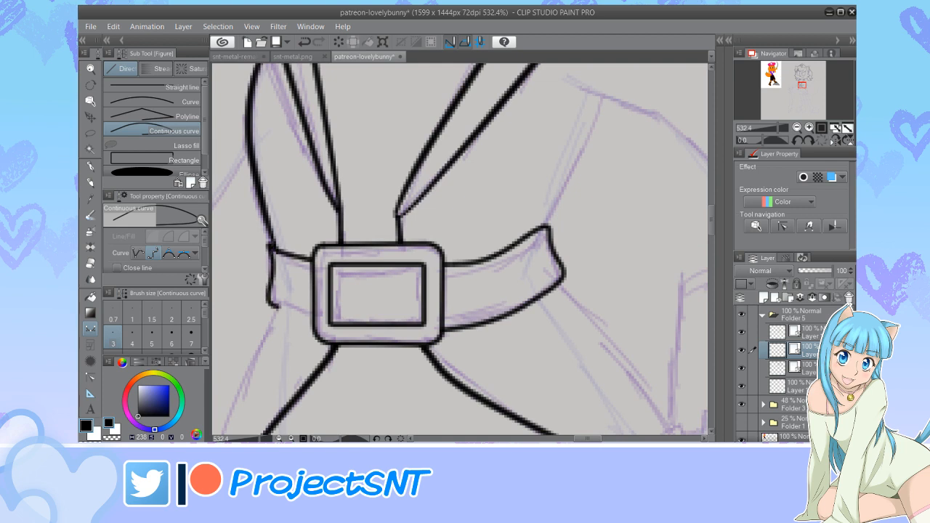
{"action": "left_click", "coordinate": [291, 319]}
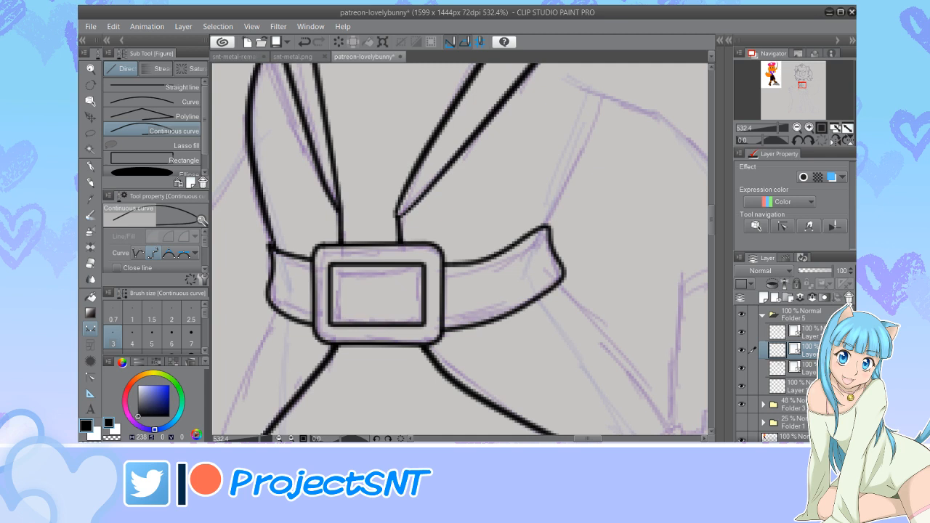
Move the control points on the left belt section's outer edge to smooth its shape
{"action": "key", "text": "y"}
{"action": "key", "text": "comma"}
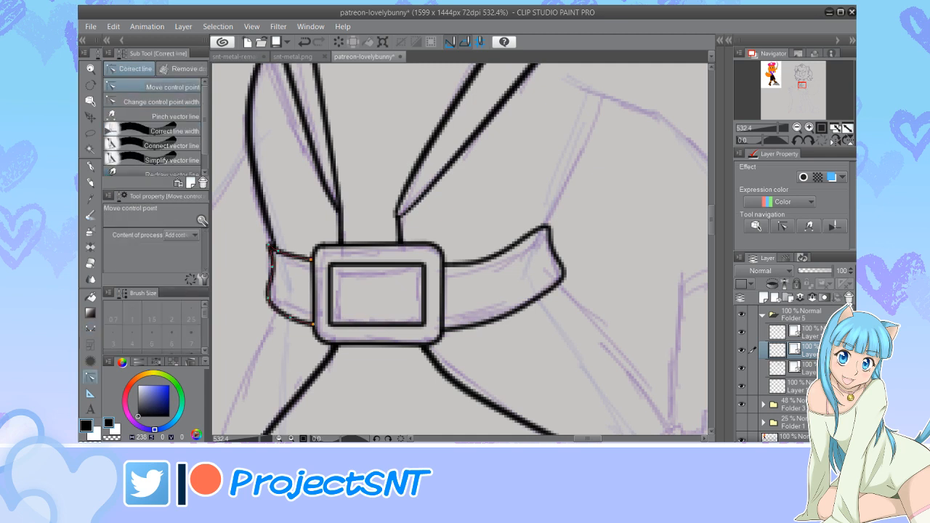
{"action": "left_click_drag", "start_coordinate": [269, 298], "coordinate": [269, 302]}
{"action": "mouse_move", "coordinate": [271, 267]}
{"action": "left_mouse_down"}
{"action": "mouse_move", "coordinate": [277, 249]}
{"action": "mouse_move", "coordinate": [270, 269]}
{"action": "left_mouse_up"}
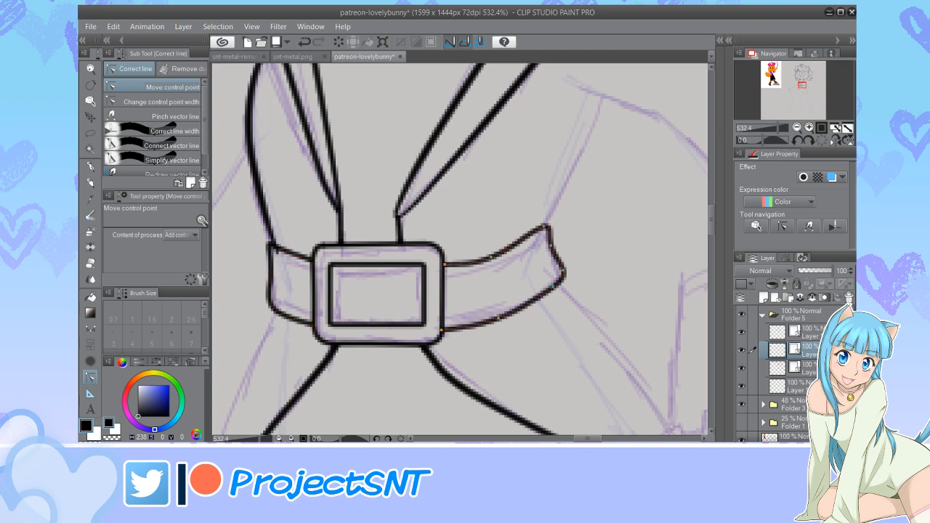
Make the top line-art layer in Folder 5 active and save the drawing
{"action": "left_click", "coordinate": [809, 333]}
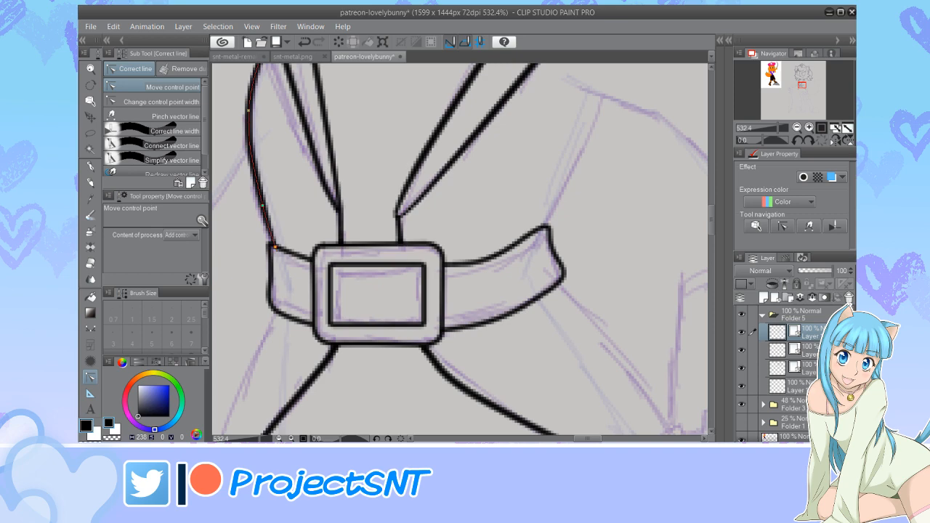
{"action": "scroll", "coordinate": [381, 291], "scroll_direction": "down", "scroll_amount": 8}
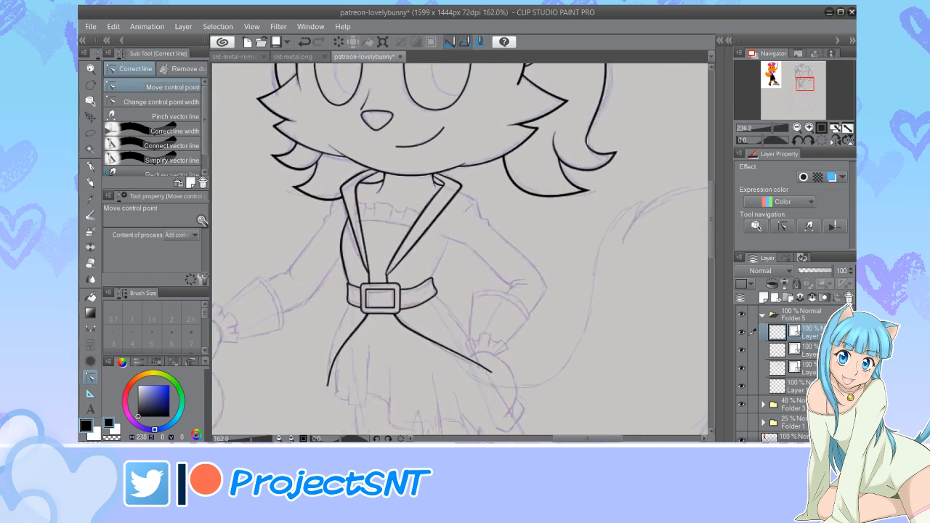
{"action": "scroll", "coordinate": [436, 280], "scroll_direction": "up", "scroll_amount": 2}
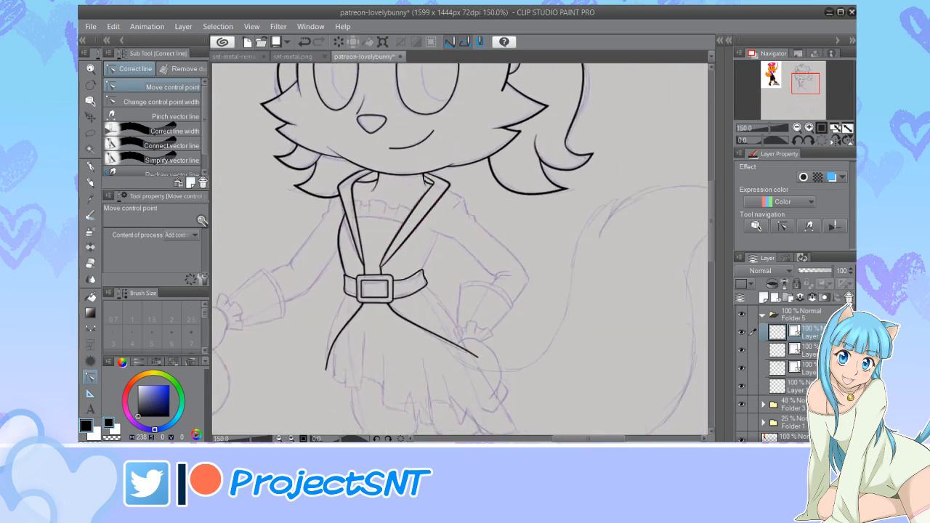
{"action": "key", "text": "ctrl+s"}
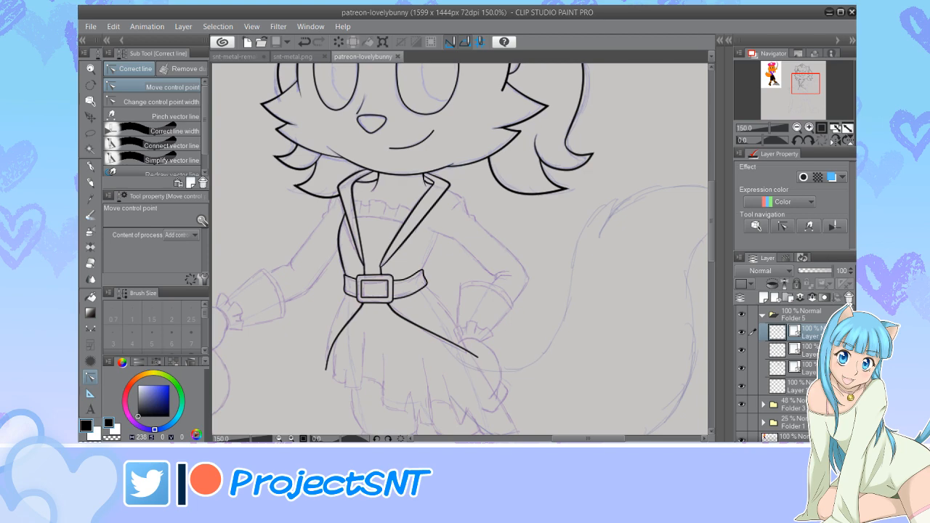
Draw the right coat flap's outer edge with the Curve tool at brush size 4, bowing outward from the belt's end past the flap tip
{"action": "scroll", "coordinate": [376, 289], "scroll_direction": "up", "scroll_amount": 2}
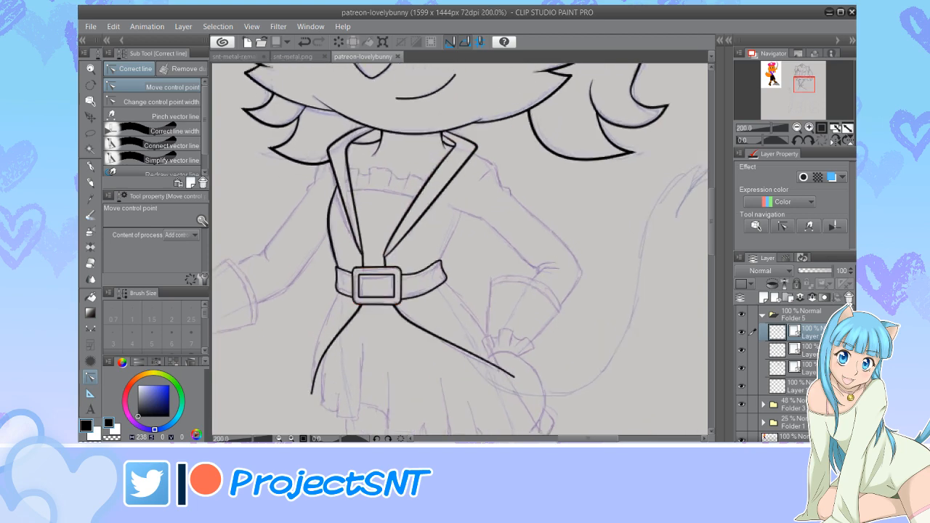
{"action": "scroll", "coordinate": [334, 218], "scroll_direction": "down", "scroll_amount": 2}
{"action": "scroll", "coordinate": [440, 318], "scroll_direction": "up", "scroll_amount": 4}
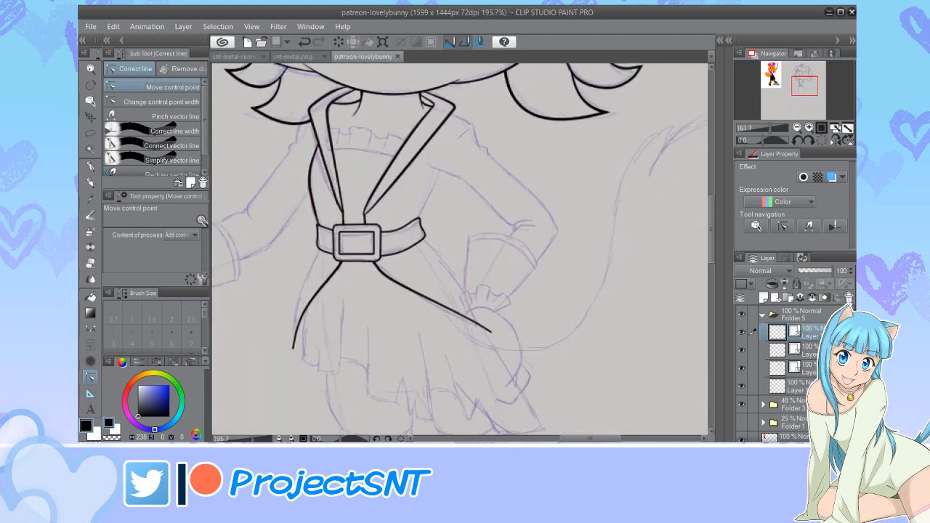
{"action": "key", "text": "u"}
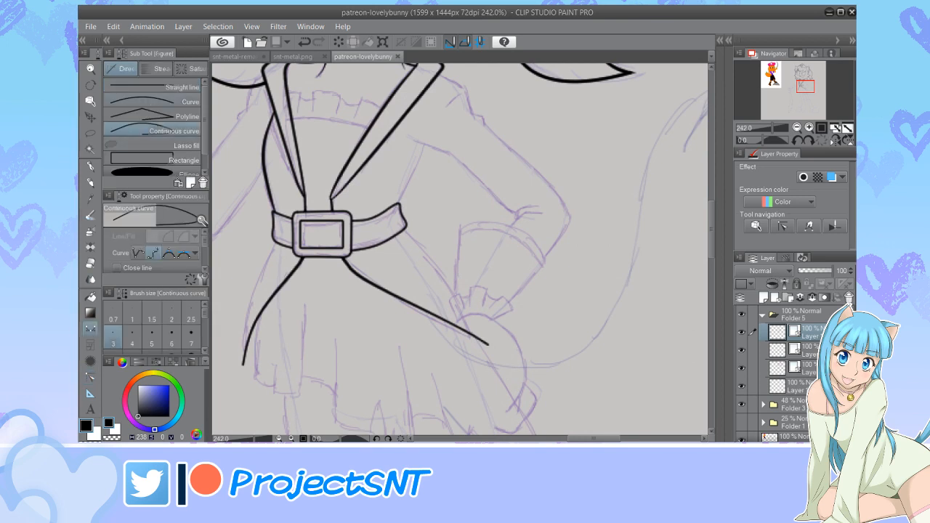
{"action": "left_click", "coordinate": [152, 101]}
{"action": "left_click", "coordinate": [132, 335]}
{"action": "scroll", "coordinate": [479, 286], "scroll_direction": "up", "scroll_amount": 5}
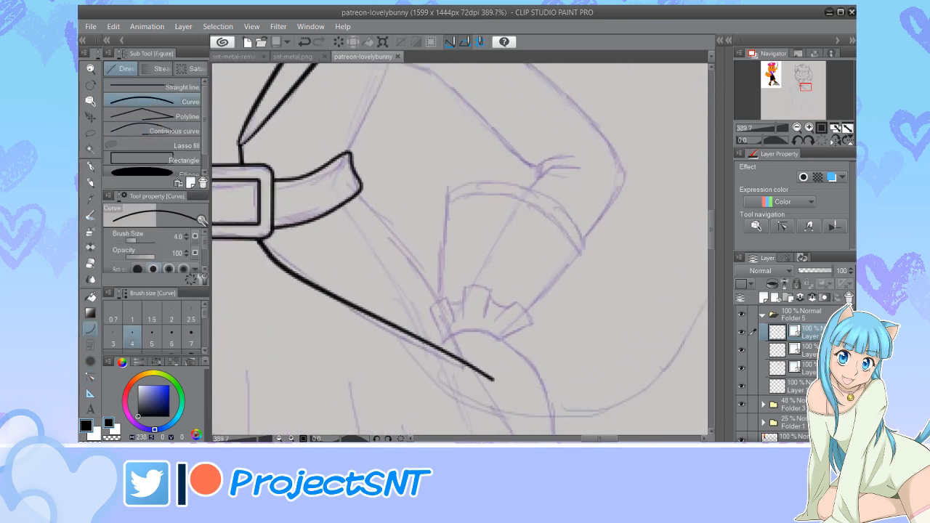
{"action": "left_click_drag", "start_coordinate": [359, 192], "coordinate": [487, 379]}
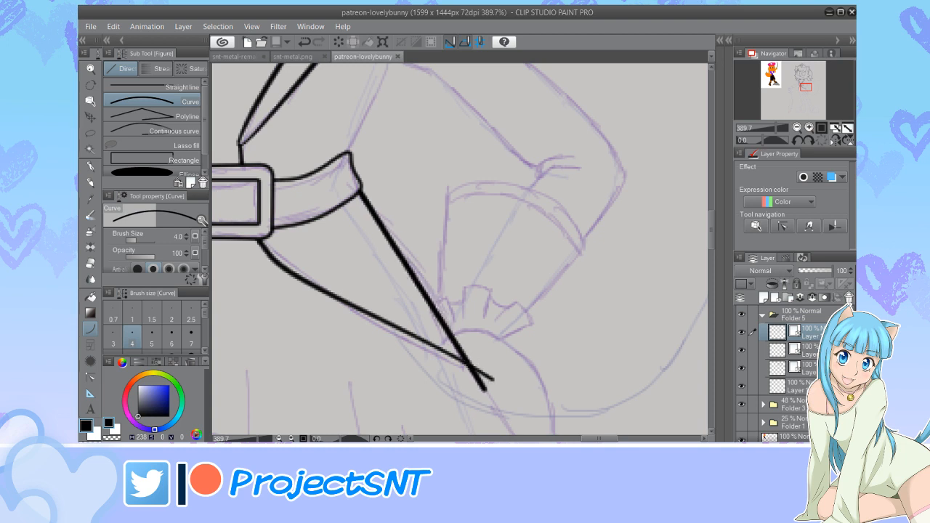
{"action": "left_click", "coordinate": [463, 286]}
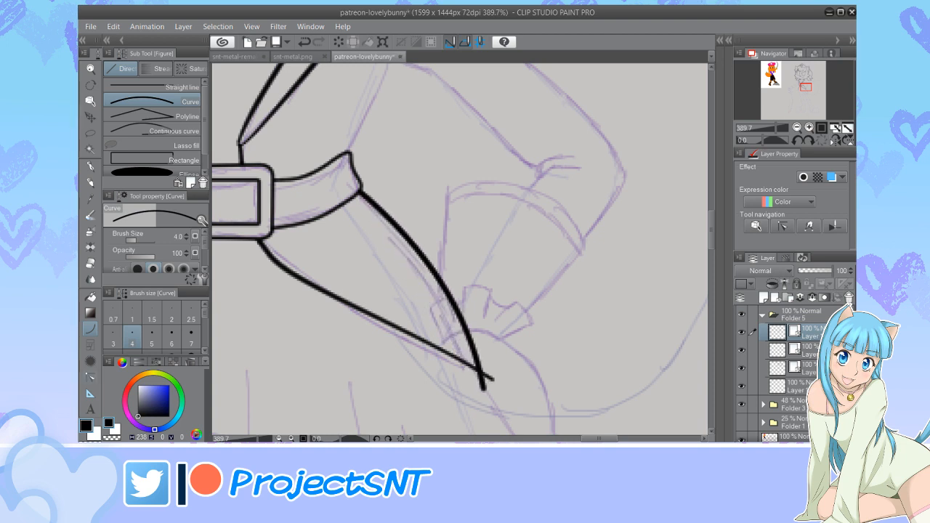
Reduce the control point width of the right flap's outer curve at its ends so the line becomes thinner
{"action": "key", "text": "y"}
{"action": "left_click", "coordinate": [153, 101]}
{"action": "scroll", "coordinate": [365, 179], "scroll_direction": "up", "scroll_amount": 1}
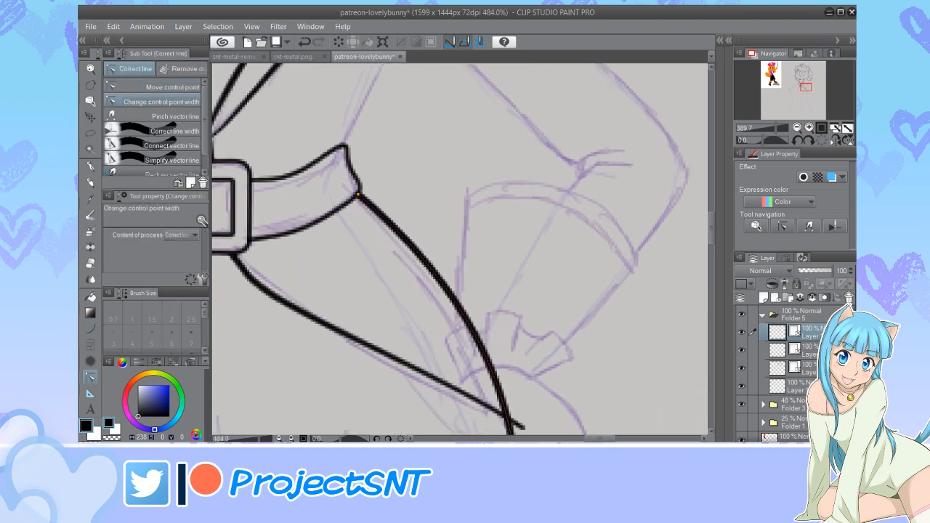
{"action": "scroll", "coordinate": [377, 171], "scroll_direction": "down", "scroll_amount": 2}
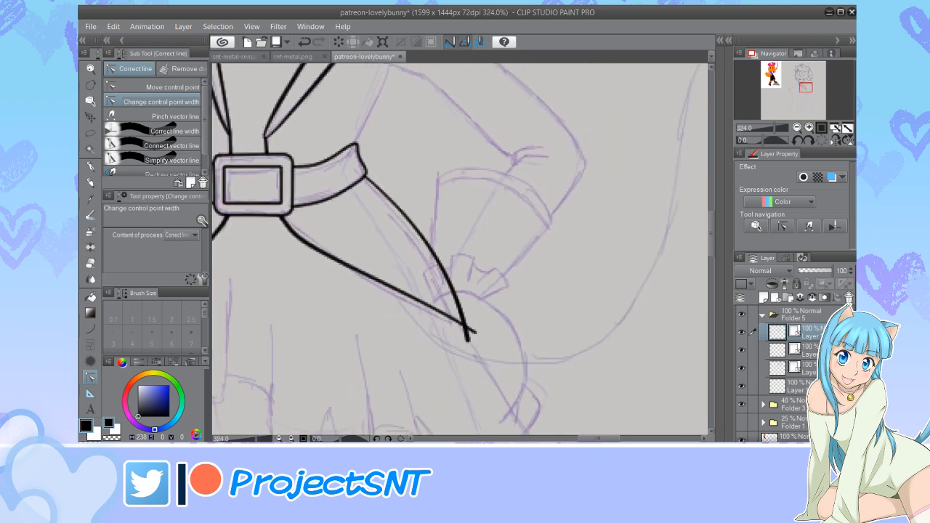
{"action": "scroll", "coordinate": [481, 331], "scroll_direction": "up", "scroll_amount": 2}
{"action": "left_click_drag", "start_coordinate": [455, 341], "coordinate": [430, 341]}
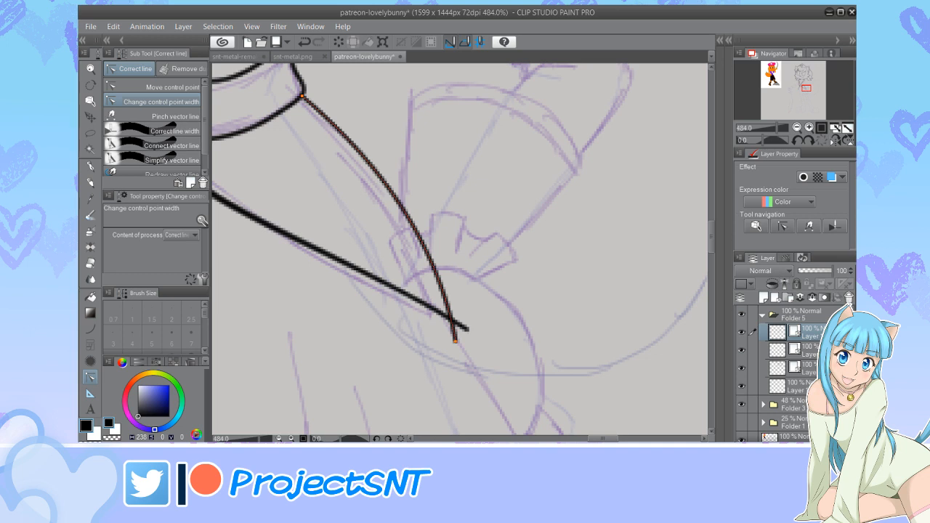
Merge the active line layer with the layer below and erase the line ends overshooting the right flap's tip with the Vector eraser
{"action": "key", "text": "e"}
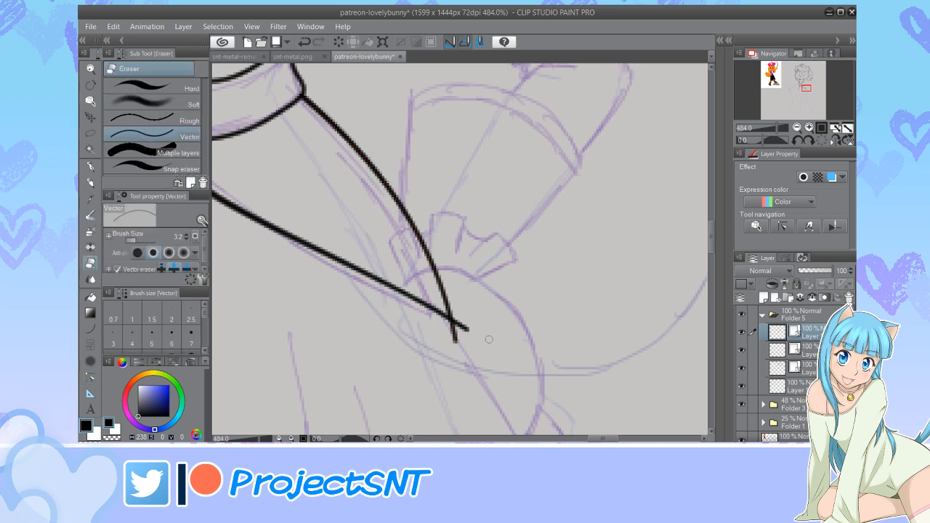
{"action": "left_click", "coordinate": [456, 336]}
{"action": "left_click", "coordinate": [812, 298]}
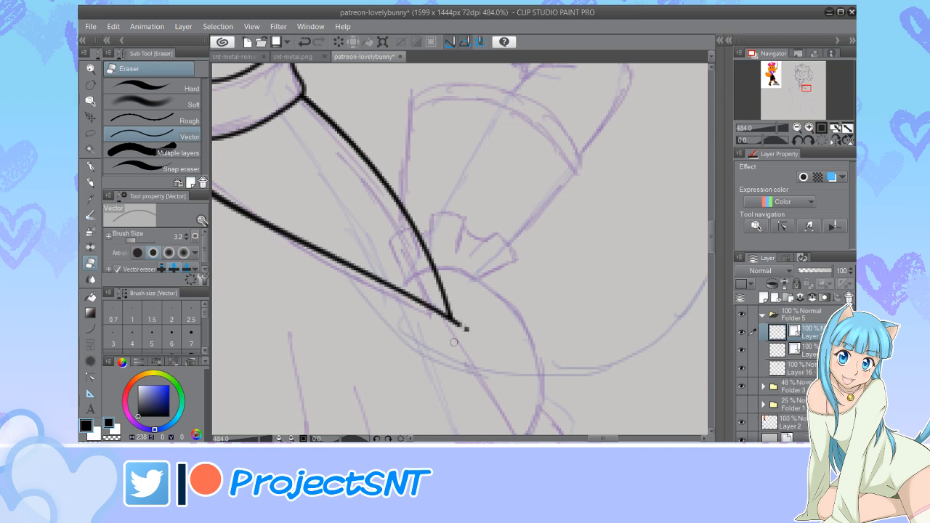
{"action": "left_click", "coordinate": [462, 327]}
{"action": "scroll", "coordinate": [505, 357], "scroll_direction": "down", "scroll_amount": 5}
{"action": "scroll", "coordinate": [436, 175], "scroll_direction": "up", "scroll_amount": 3}
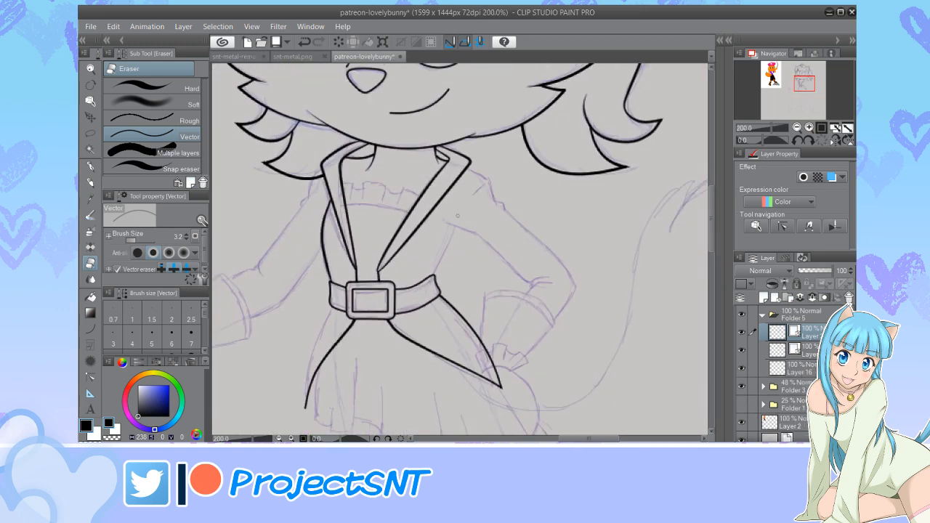
Draw the left coat flap's outer edge with the Curve tool at brush size 3, from the belt's left end down to the flap tip
{"action": "scroll", "coordinate": [456, 234], "scroll_direction": "down", "scroll_amount": 3}
{"action": "scroll", "coordinate": [392, 352], "scroll_direction": "up", "scroll_amount": 8}
{"action": "scroll", "coordinate": [374, 348], "scroll_direction": "up", "scroll_amount": 1}
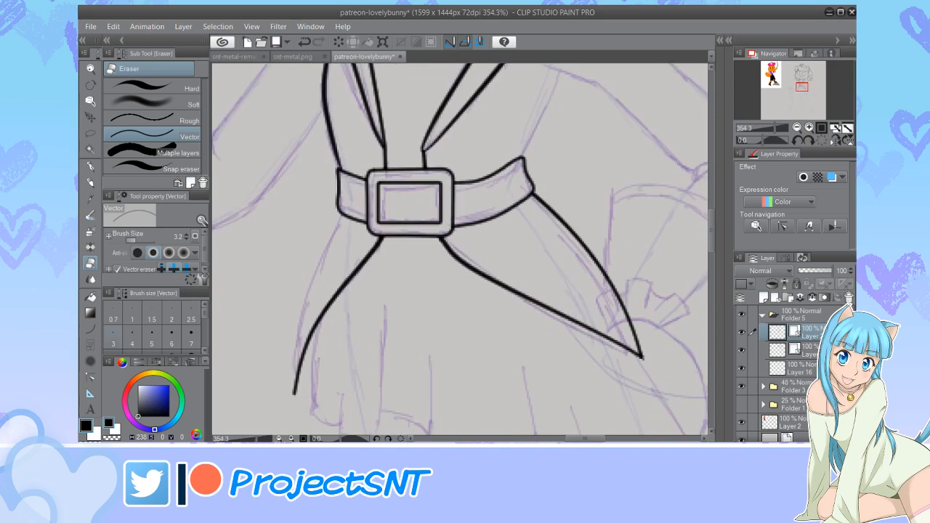
{"action": "key", "text": "u"}
{"action": "scroll", "coordinate": [335, 175], "scroll_direction": "down", "scroll_amount": 3}
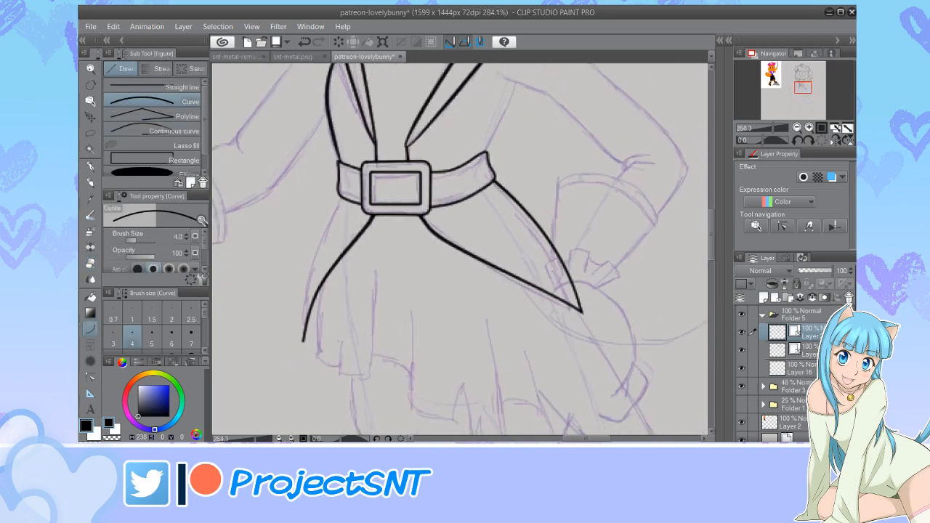
{"action": "scroll", "coordinate": [324, 286], "scroll_direction": "up", "scroll_amount": 4}
{"action": "key", "text": "["}
{"action": "scroll", "coordinate": [319, 215], "scroll_direction": "up", "scroll_amount": 1}
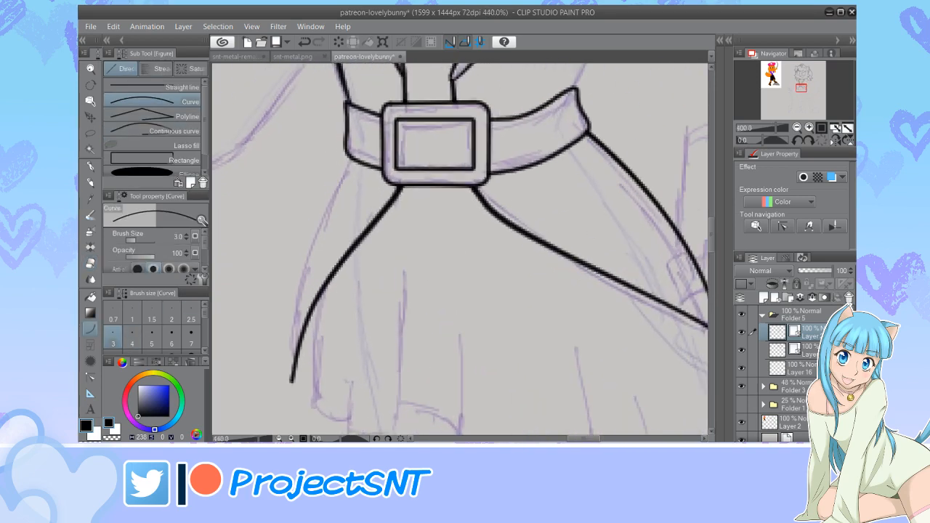
{"action": "left_click_drag", "start_coordinate": [350, 159], "coordinate": [296, 378]}
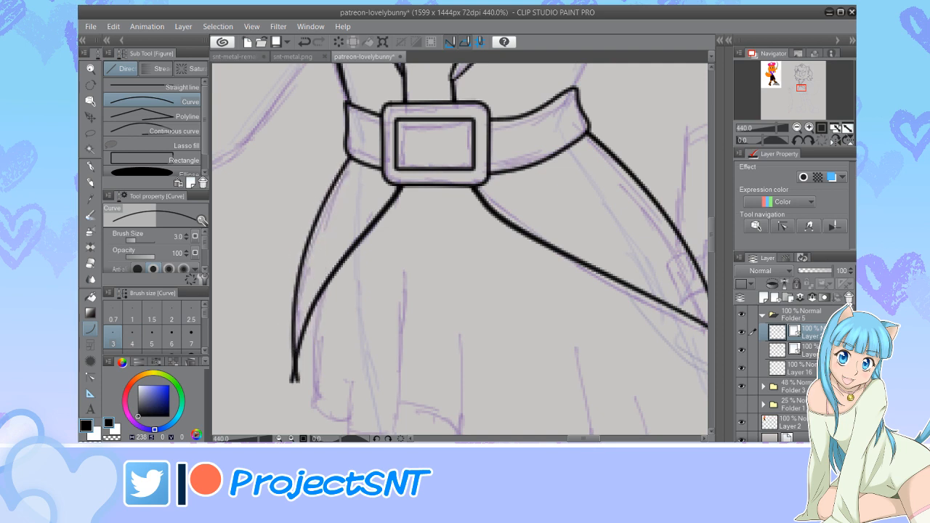
Erase the overshooting line ends at the left coat flap's tip with the Vector eraser
{"action": "key", "text": "b"}
{"action": "key", "text": "e"}
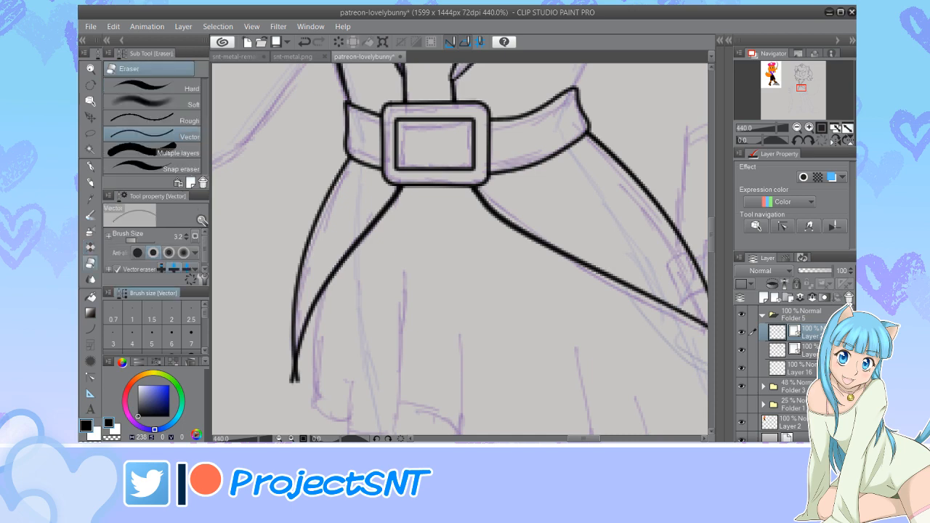
{"action": "scroll", "coordinate": [269, 385], "scroll_direction": "down", "scroll_amount": 2}
{"action": "scroll", "coordinate": [270, 385], "scroll_direction": "down", "scroll_amount": 5}
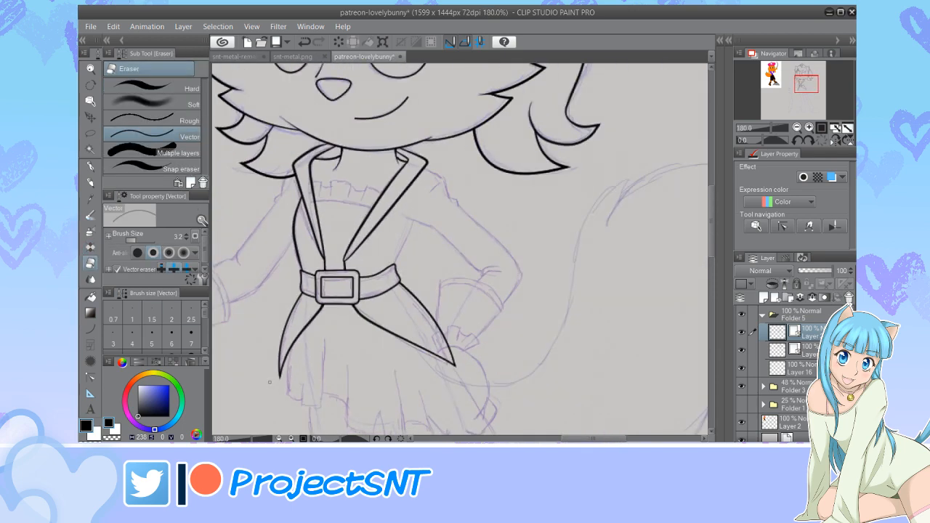
Draw the coat's right waist line with the Curve tool at brush size 3, curving from under the arm down to the belt's right end
{"action": "scroll", "coordinate": [313, 301], "scroll_direction": "up", "scroll_amount": 6}
{"action": "scroll", "coordinate": [300, 275], "scroll_direction": "down", "scroll_amount": 3}
{"action": "scroll", "coordinate": [466, 204], "scroll_direction": "up", "scroll_amount": 7}
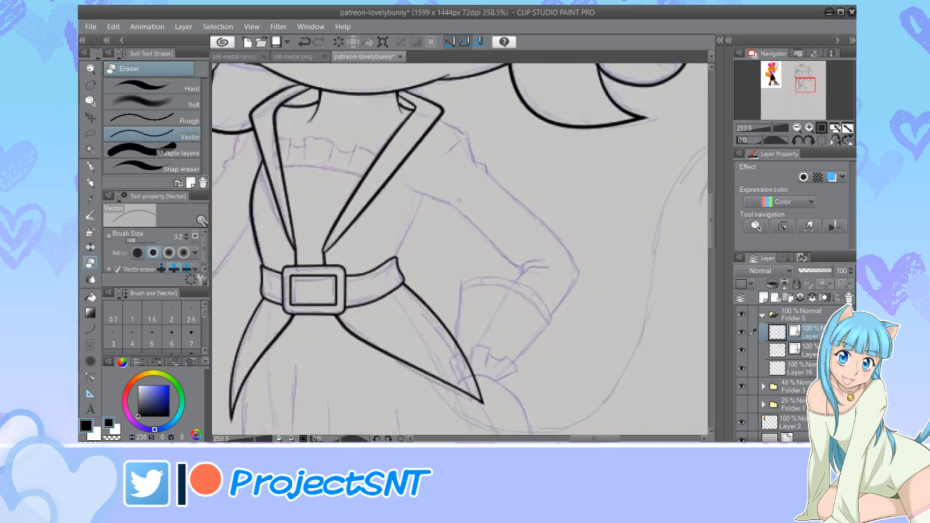
{"action": "key", "text": "u"}
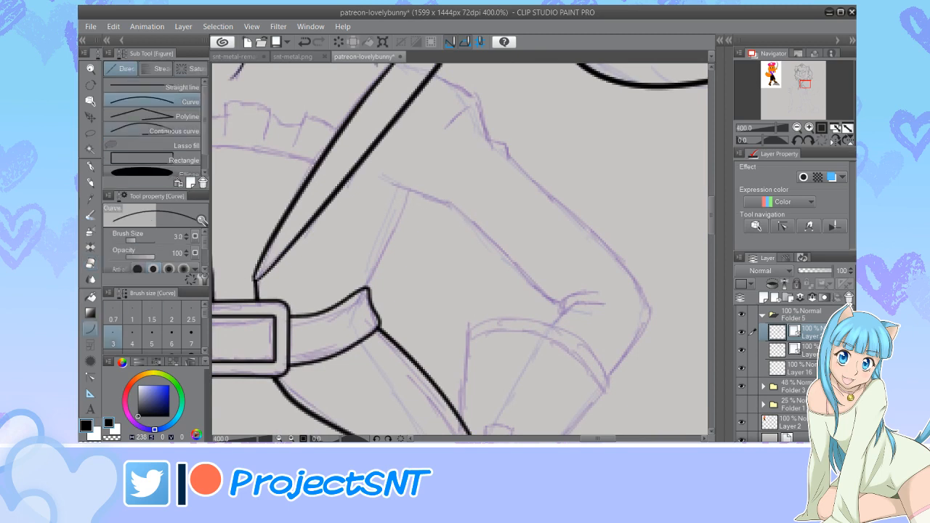
{"action": "left_click_drag", "start_coordinate": [414, 178], "coordinate": [365, 287]}
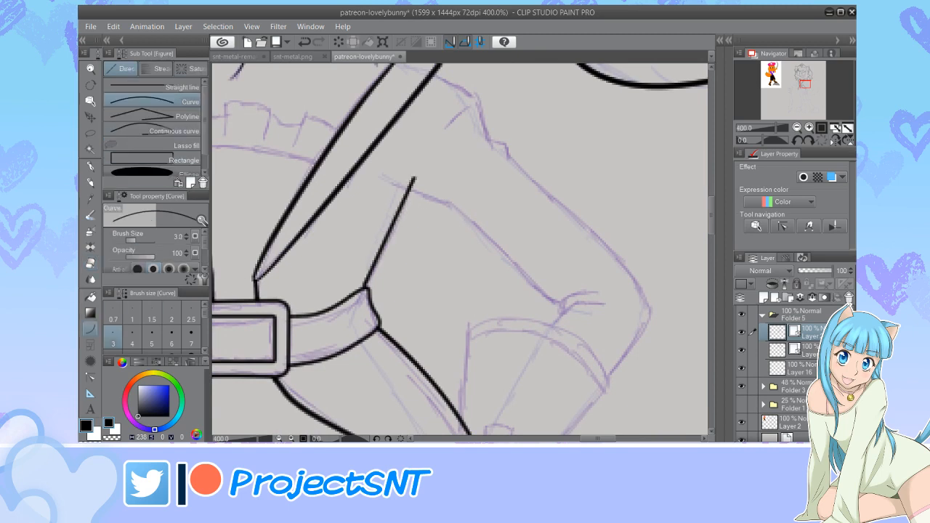
{"action": "left_click", "coordinate": [401, 238]}
Adjust the control point widths of the right waist line, thickening its belt end and tapering its upper end
{"action": "key", "text": "y"}
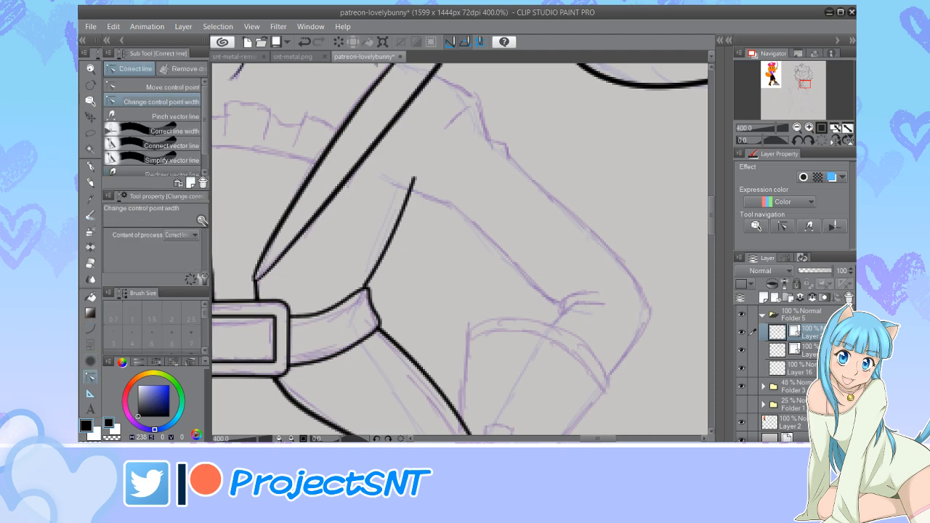
{"action": "left_click_drag", "start_coordinate": [365, 287], "coordinate": [377, 286]}
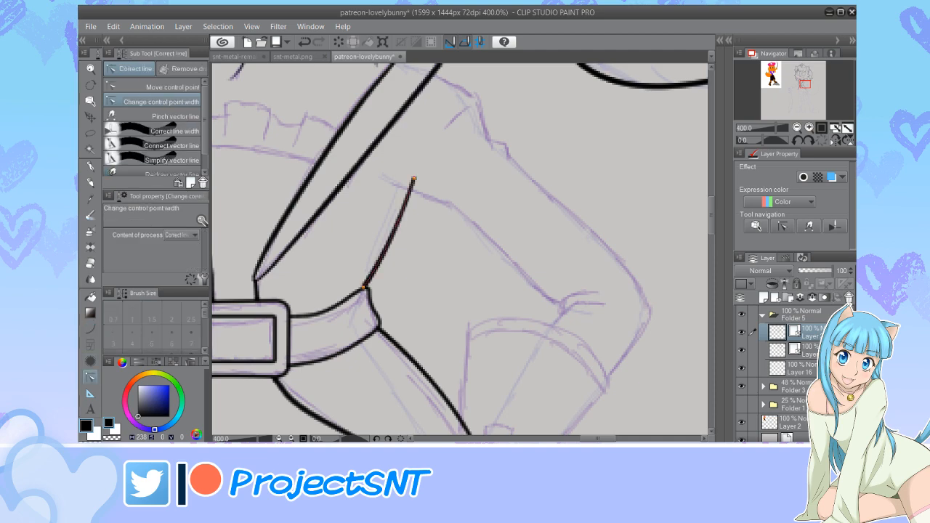
{"action": "left_click_drag", "start_coordinate": [413, 180], "coordinate": [399, 180]}
{"action": "scroll", "coordinate": [370, 291], "scroll_direction": "down", "scroll_amount": 8}
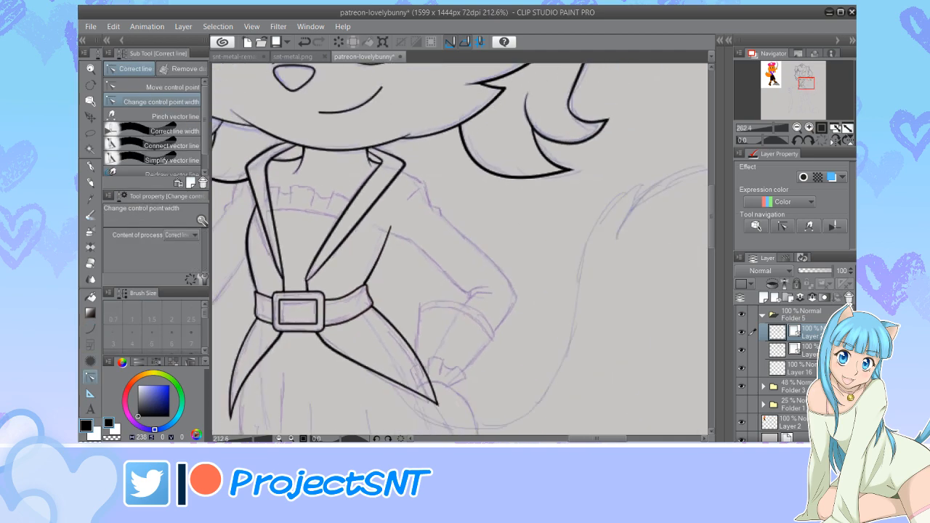
{"action": "scroll", "coordinate": [345, 226], "scroll_direction": "down", "scroll_amount": 4}
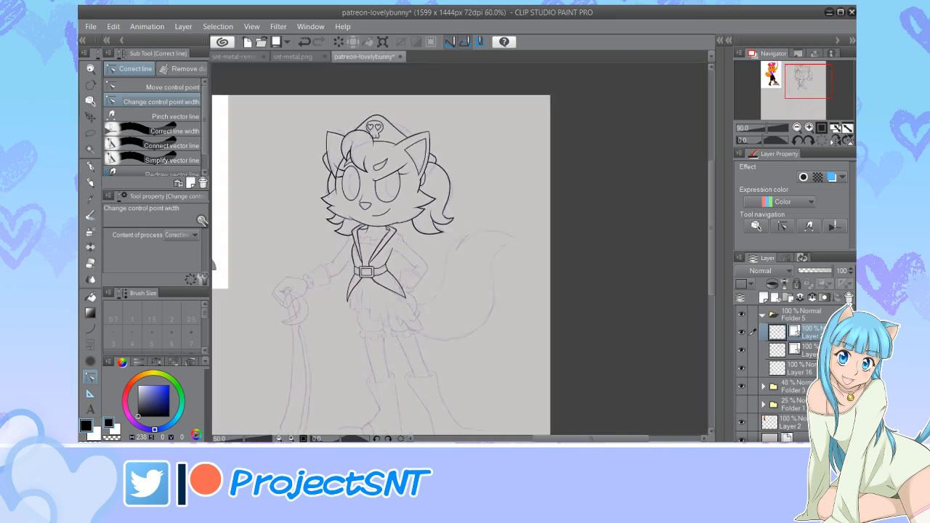
Draw the left fold line and lower hem curve of the skirt's middle section with the Curve tool at brush size 4
{"action": "scroll", "coordinate": [423, 267], "scroll_direction": "up", "scroll_amount": 9}
{"action": "scroll", "coordinate": [399, 217], "scroll_direction": "up", "scroll_amount": 7}
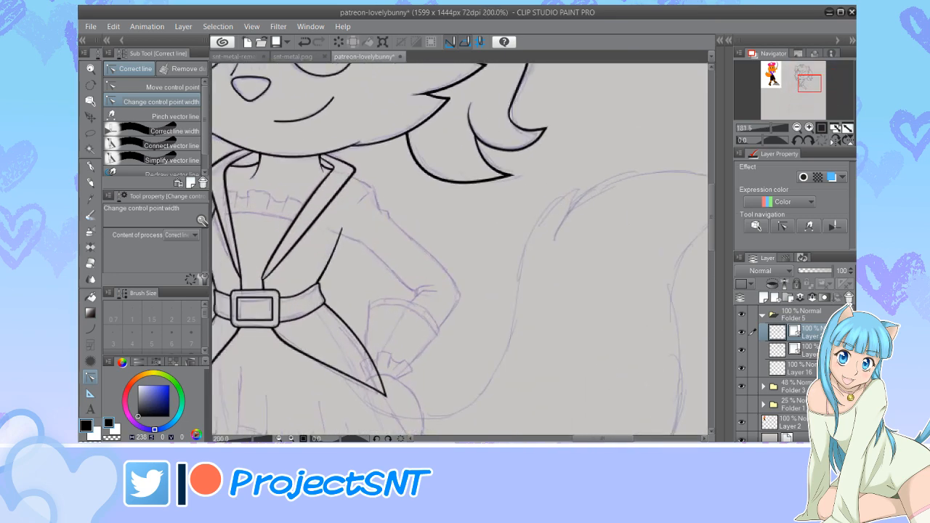
{"action": "scroll", "coordinate": [349, 211], "scroll_direction": "down", "scroll_amount": 4}
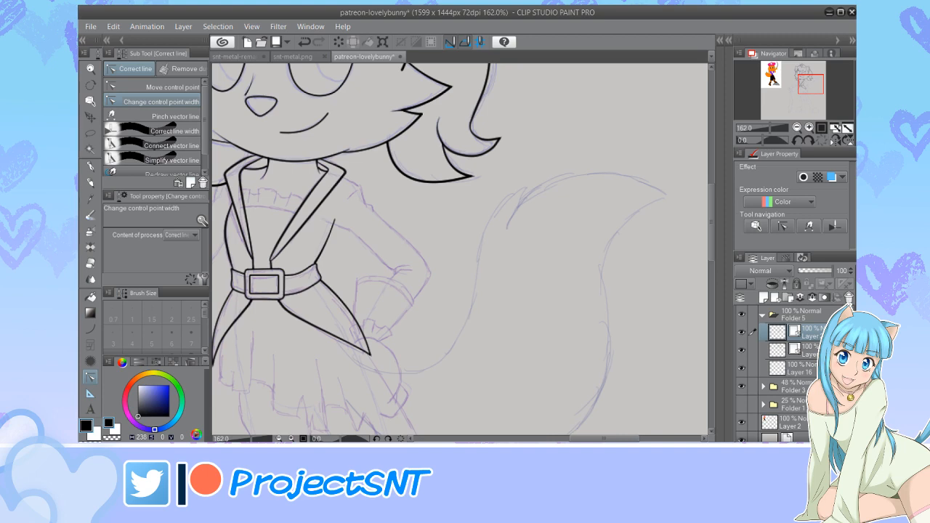
{"action": "scroll", "coordinate": [363, 246], "scroll_direction": "down", "scroll_amount": 6}
{"action": "scroll", "coordinate": [297, 335], "scroll_direction": "up", "scroll_amount": 8}
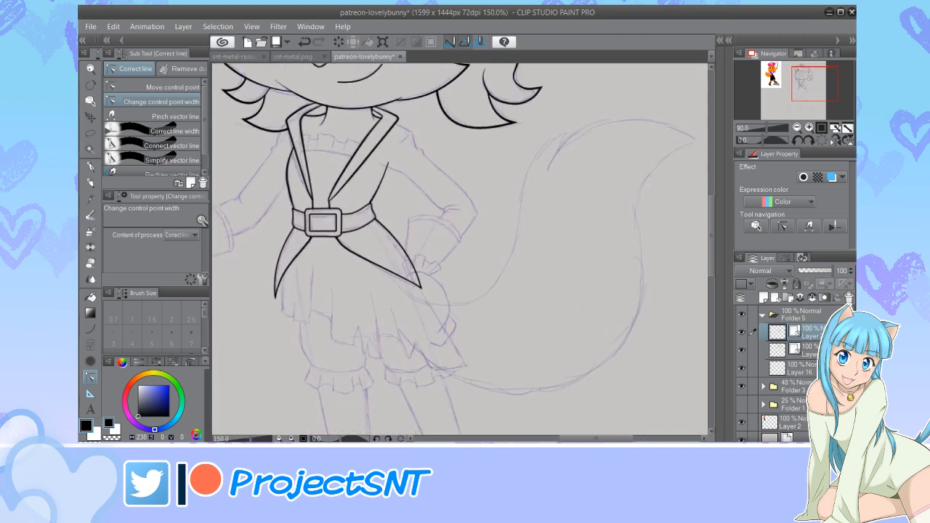
{"action": "scroll", "coordinate": [278, 311], "scroll_direction": "up", "scroll_amount": 5}
{"action": "key", "text": "u"}
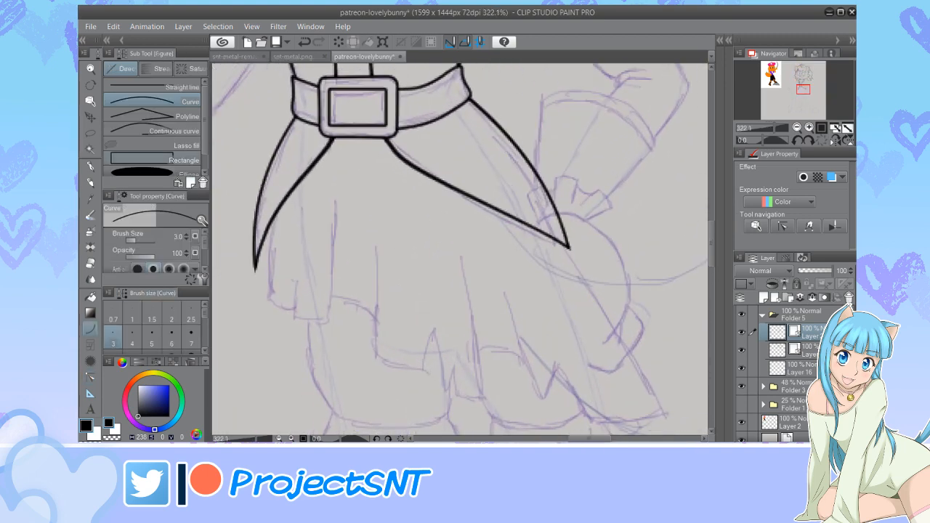
{"action": "key", "text": "]"}
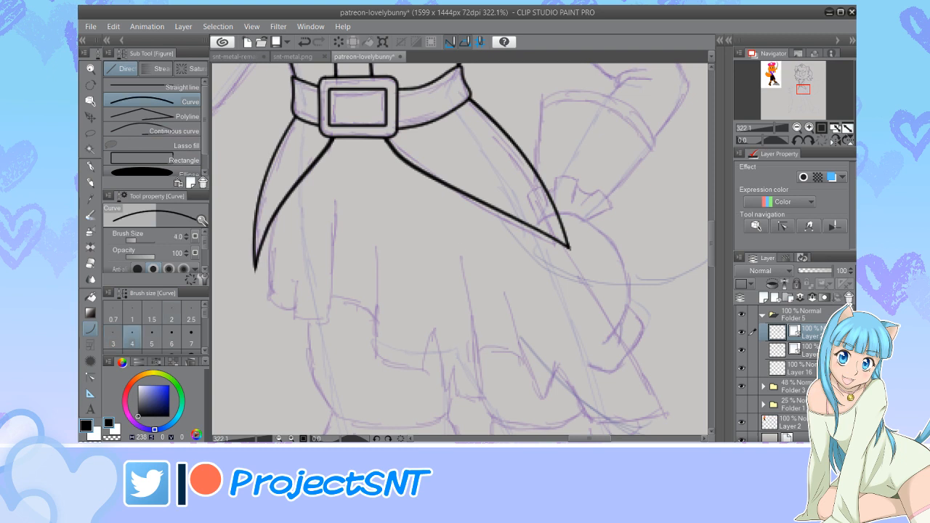
{"action": "left_click_drag", "start_coordinate": [375, 242], "coordinate": [364, 376]}
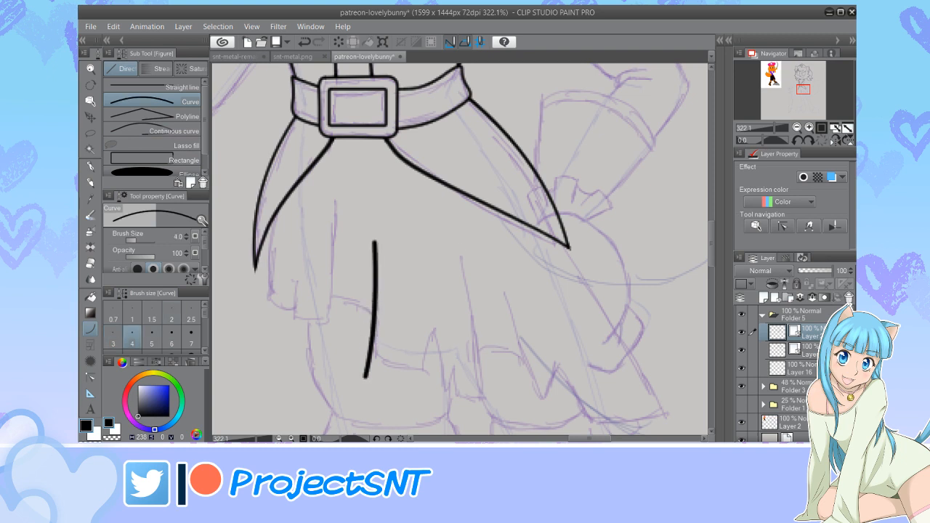
{"action": "left_click_drag", "start_coordinate": [362, 339], "coordinate": [430, 369]}
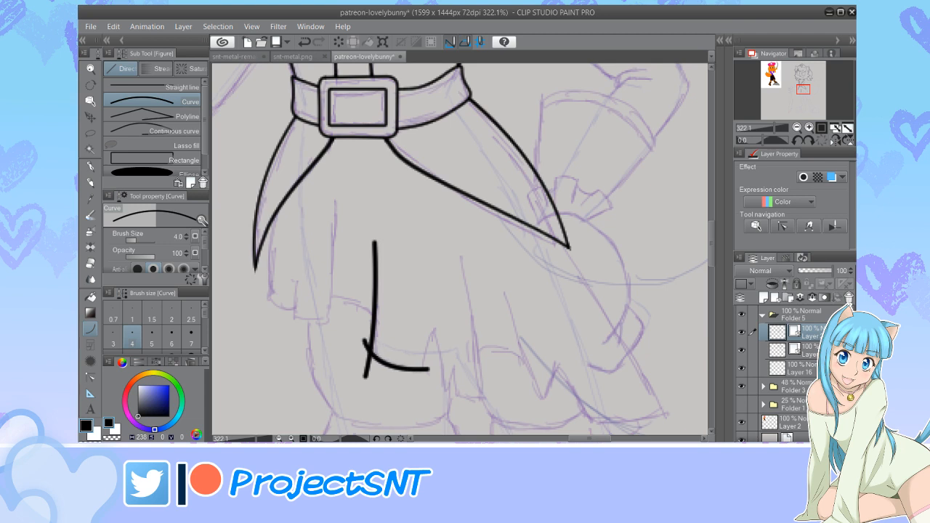
Draw the jagged tears in the middle skirt section's hem and the long fold line along its right side
{"action": "left_click_drag", "start_coordinate": [433, 325], "coordinate": [440, 402]}
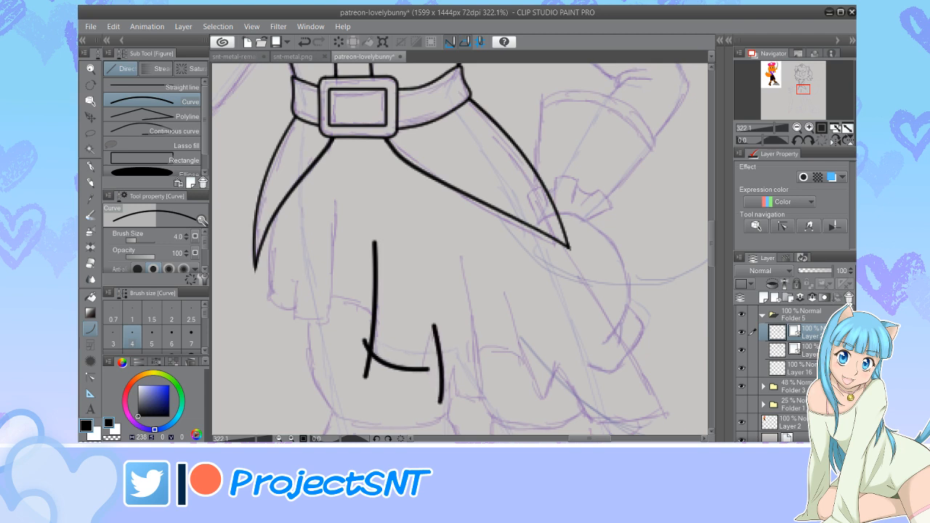
{"action": "left_click_drag", "start_coordinate": [456, 358], "coordinate": [429, 398]}
{"action": "mouse_move", "coordinate": [458, 358]}
{"action": "left_mouse_down"}
{"action": "mouse_move", "coordinate": [459, 404]}
{"action": "mouse_move", "coordinate": [491, 395]}
{"action": "left_mouse_up"}
{"action": "left_click_drag", "start_coordinate": [456, 248], "coordinate": [481, 415]}
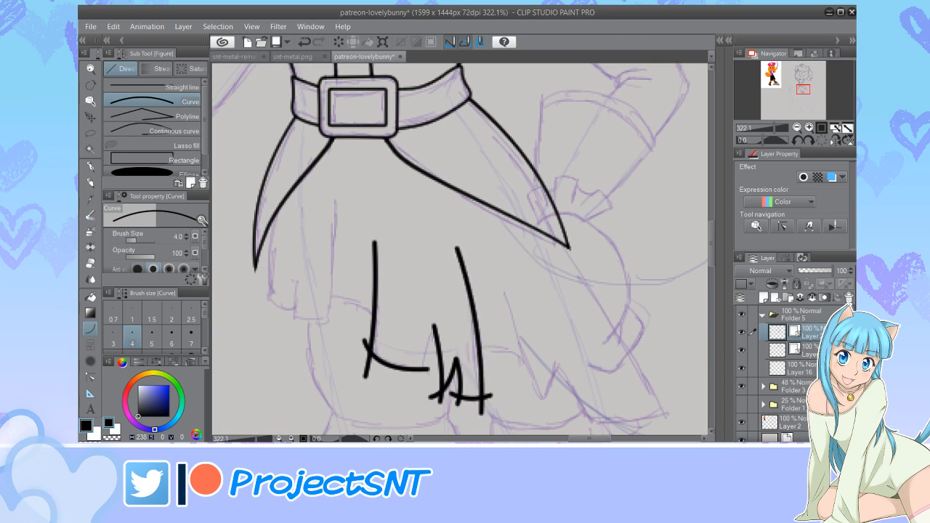
{"action": "left_click_drag", "start_coordinate": [433, 324], "coordinate": [423, 387]}
{"action": "left_click", "coordinate": [417, 350]}
Erase the overshooting line ends along the middle skirt section's torn hem with the Vector eraser
{"action": "key", "text": "e"}
{"action": "left_click_drag", "start_coordinate": [365, 333], "coordinate": [368, 378]}
{"action": "mouse_move", "coordinate": [427, 364]}
{"action": "left_mouse_down"}
{"action": "mouse_move", "coordinate": [413, 392]}
{"action": "mouse_move", "coordinate": [478, 407]}
{"action": "mouse_move", "coordinate": [491, 393]}
{"action": "mouse_move", "coordinate": [469, 417]}
{"action": "left_mouse_up"}
Add a control point midway on both long fold lines of the middle skirt section and taper their upper ends by reducing the point width
{"action": "key", "text": "y"}
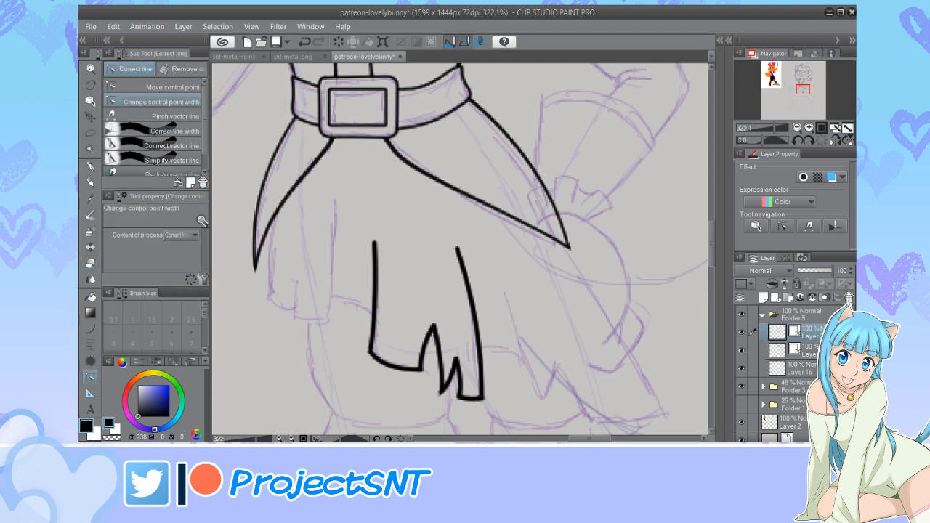
{"action": "scroll", "coordinate": [434, 317], "scroll_direction": "up", "scroll_amount": 1}
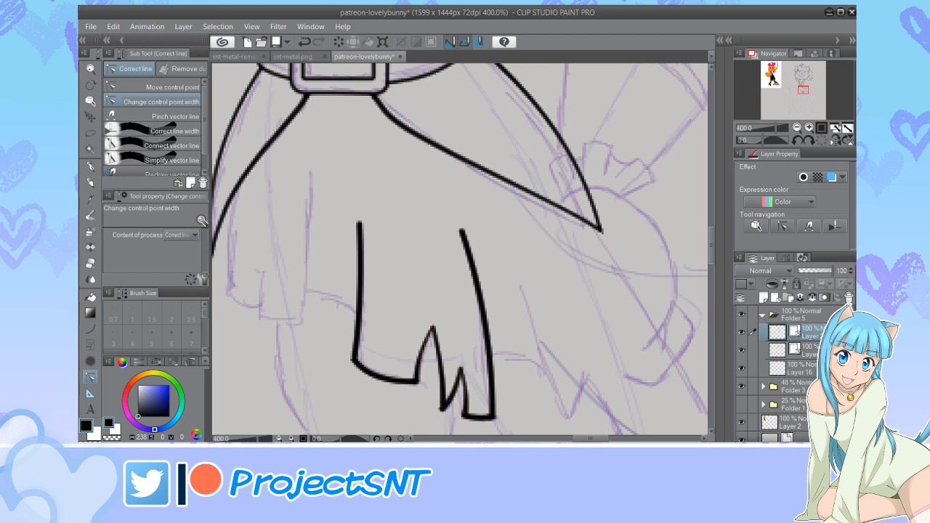
{"action": "left_click", "coordinate": [152, 87]}
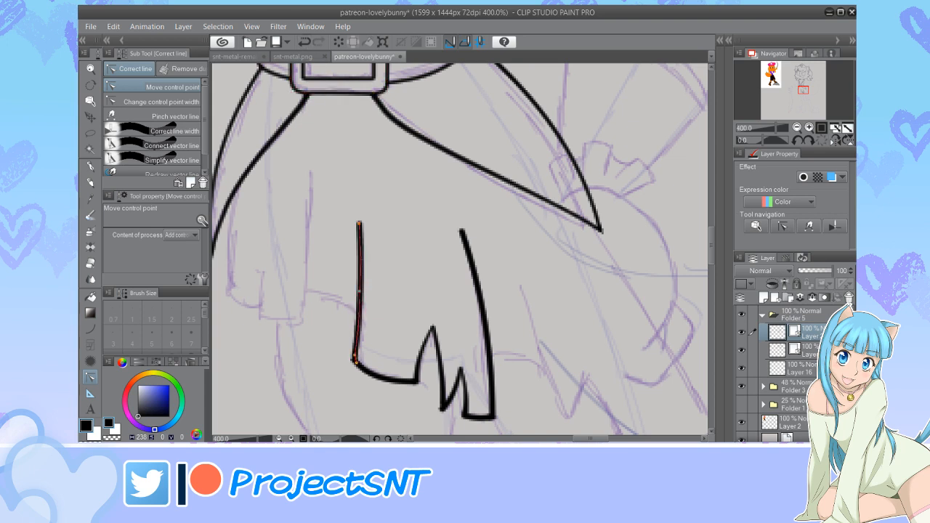
{"action": "left_click", "coordinate": [485, 318]}
{"action": "left_click", "coordinate": [148, 102]}
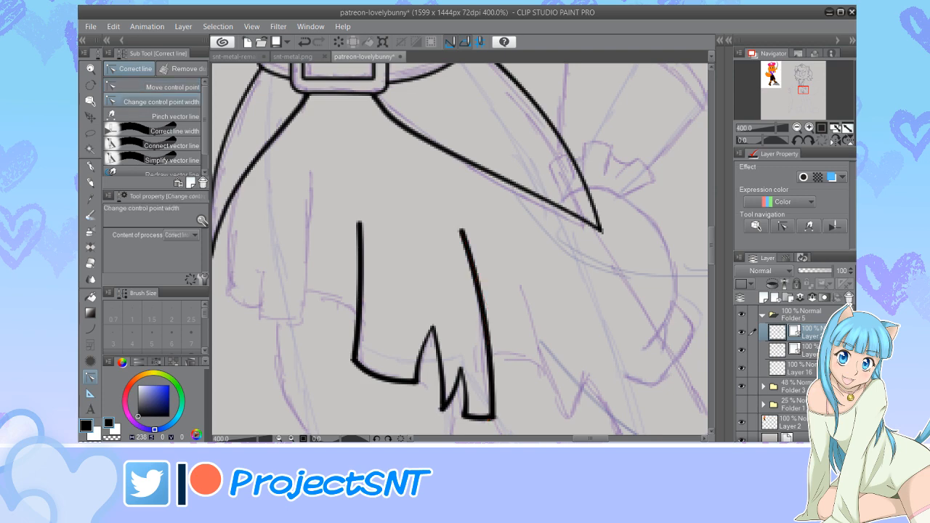
{"action": "left_click_drag", "start_coordinate": [360, 224], "coordinate": [334, 224]}
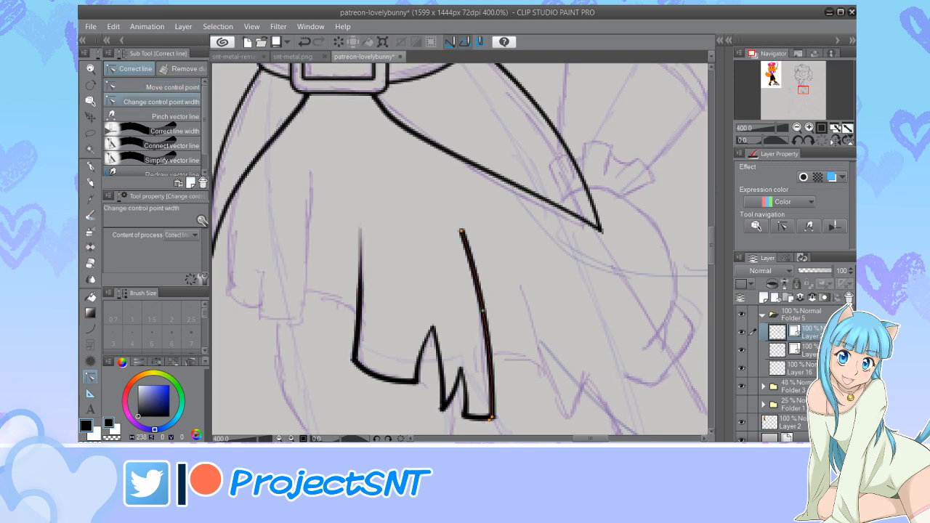
{"action": "left_click_drag", "start_coordinate": [461, 231], "coordinate": [430, 233]}
{"action": "scroll", "coordinate": [405, 287], "scroll_direction": "down", "scroll_amount": 5}
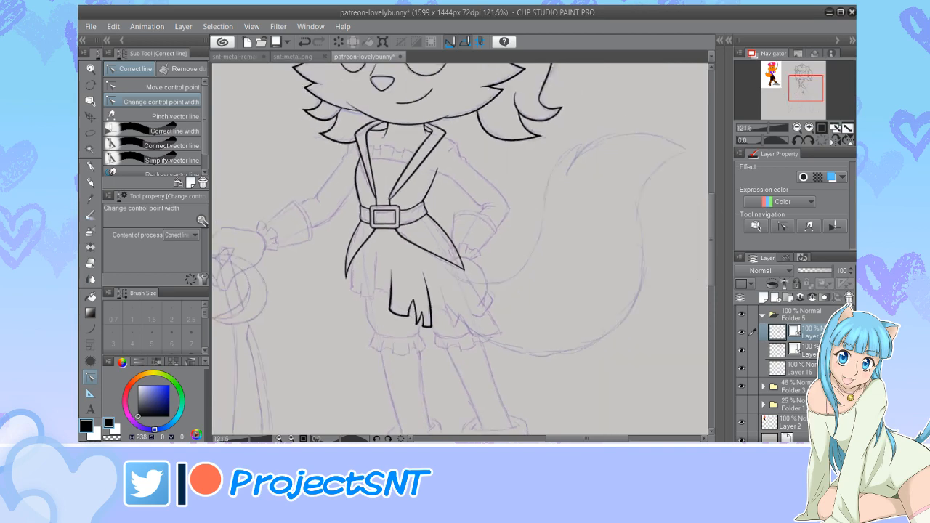
Draw the left skirt section with the Curve tool at brush size 4: three vertical fold lines and two stepped hem curves below the left flap
{"action": "scroll", "coordinate": [350, 277], "scroll_direction": "up", "scroll_amount": 4}
{"action": "key", "text": "u"}
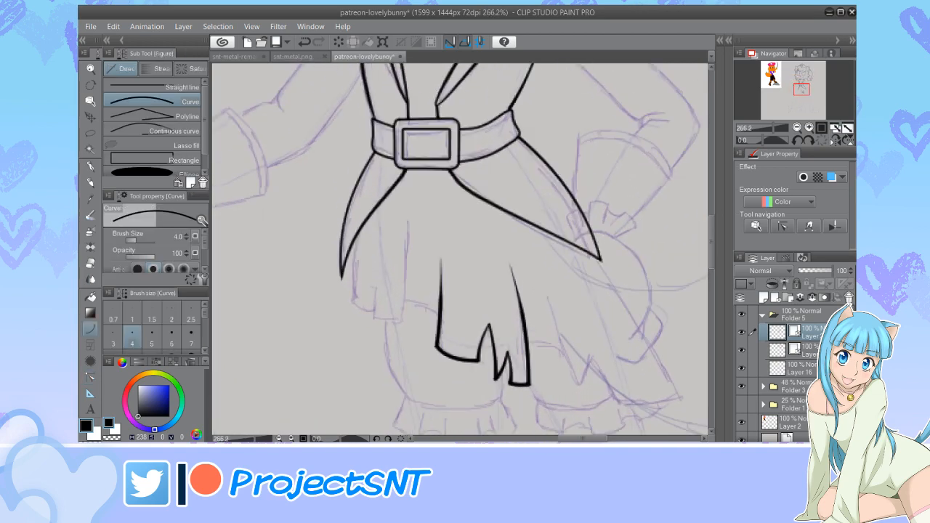
{"action": "scroll", "coordinate": [428, 254], "scroll_direction": "up", "scroll_amount": 3}
{"action": "left_click_drag", "start_coordinate": [401, 205], "coordinate": [395, 374]}
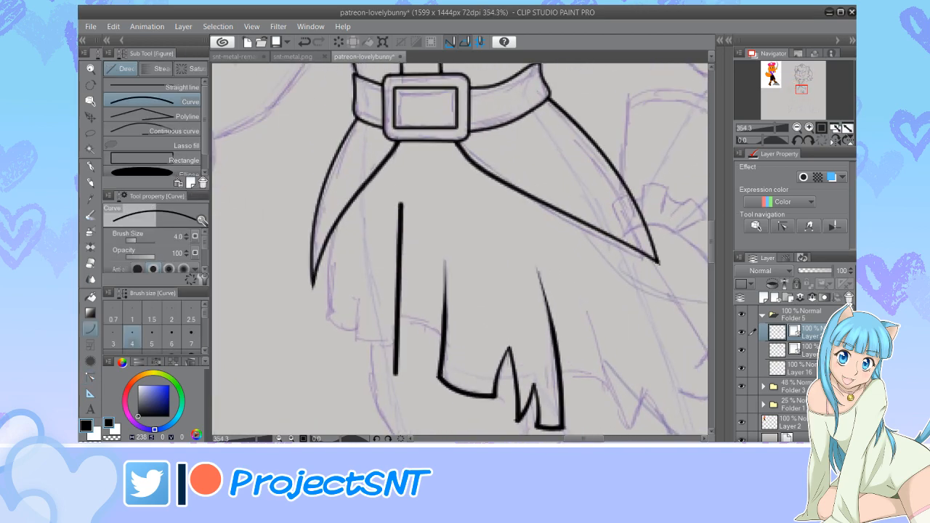
{"action": "left_click_drag", "start_coordinate": [364, 265], "coordinate": [355, 371]}
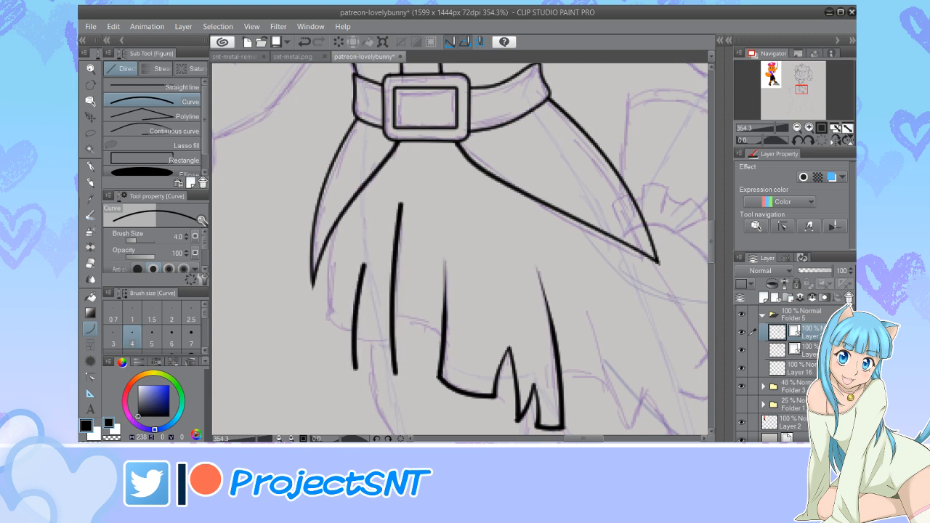
{"action": "left_click_drag", "start_coordinate": [341, 338], "coordinate": [419, 354]}
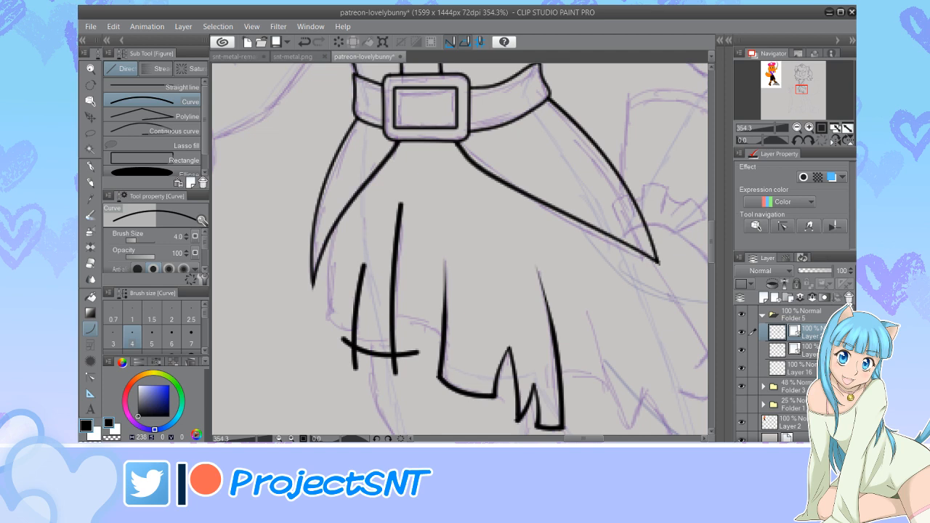
{"action": "left_click_drag", "start_coordinate": [344, 215], "coordinate": [323, 331]}
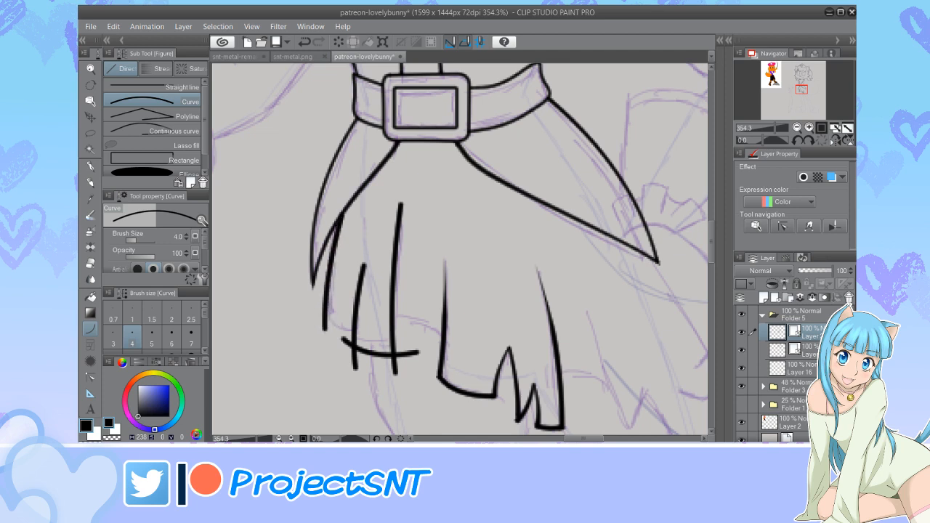
{"action": "mouse_move", "coordinate": [315, 298]}
{"action": "left_mouse_down"}
{"action": "mouse_move", "coordinate": [367, 329]}
{"action": "mouse_move", "coordinate": [377, 324]}
{"action": "mouse_move", "coordinate": [345, 342]}
{"action": "mouse_move", "coordinate": [364, 369]}
{"action": "mouse_move", "coordinate": [411, 344]}
{"action": "mouse_move", "coordinate": [382, 374]}
{"action": "left_mouse_up"}
{"action": "left_click", "coordinate": [336, 331]}
Erase the overshooting line ends along the left skirt section's stepped hem with the Vector eraser
{"action": "key", "text": "e"}
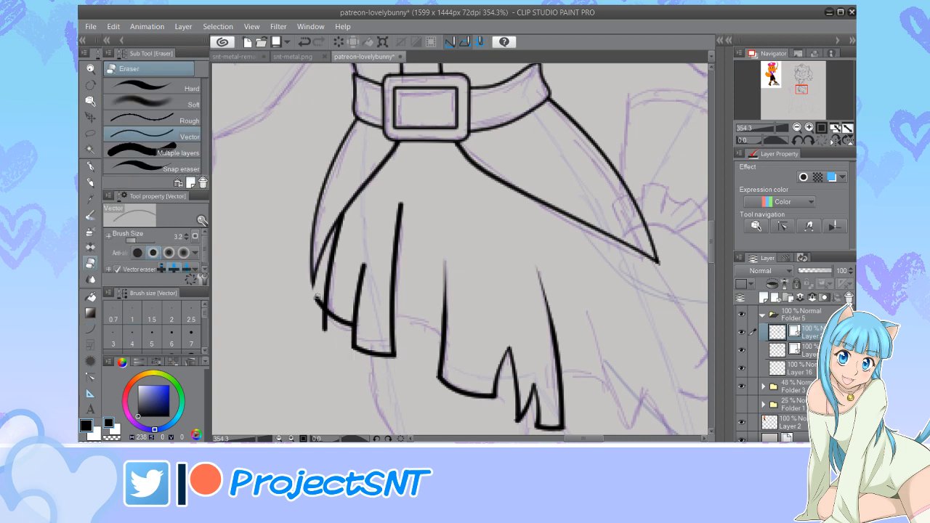
{"action": "mouse_move", "coordinate": [317, 299]}
{"action": "left_mouse_down"}
{"action": "mouse_move", "coordinate": [325, 320]}
{"action": "mouse_move", "coordinate": [317, 343]}
{"action": "left_mouse_up"}
{"action": "key", "text": "u"}
Add a control point midway on the left skirt section's long fold line and taper the upper ends of its fold lines
{"action": "key", "text": "y"}
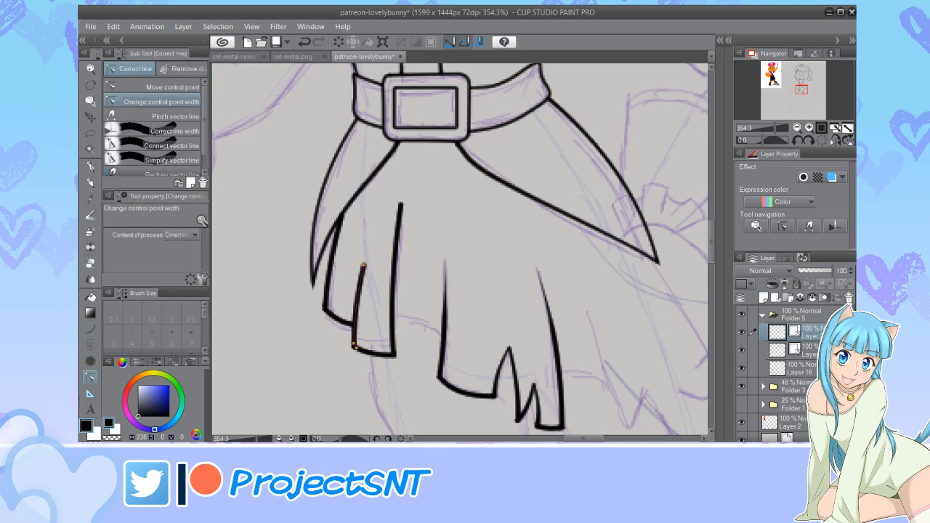
{"action": "left_click", "coordinate": [172, 86]}
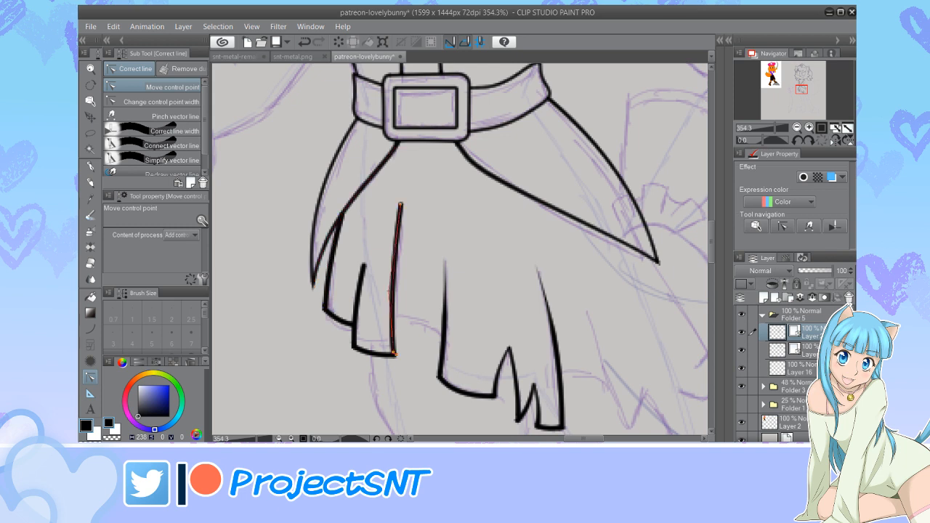
{"action": "left_click", "coordinate": [161, 102]}
{"action": "left_click_drag", "start_coordinate": [401, 206], "coordinate": [379, 206]}
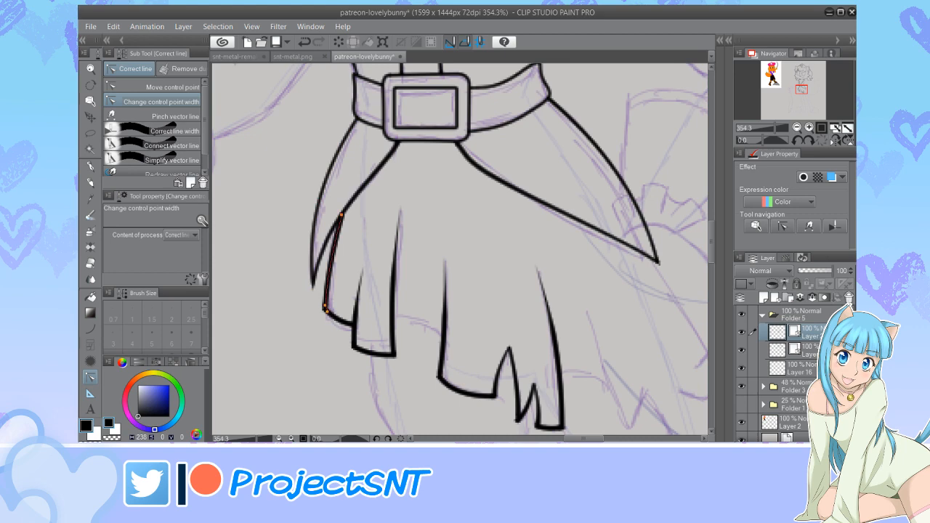
{"action": "scroll", "coordinate": [292, 281], "scroll_direction": "down", "scroll_amount": 5}
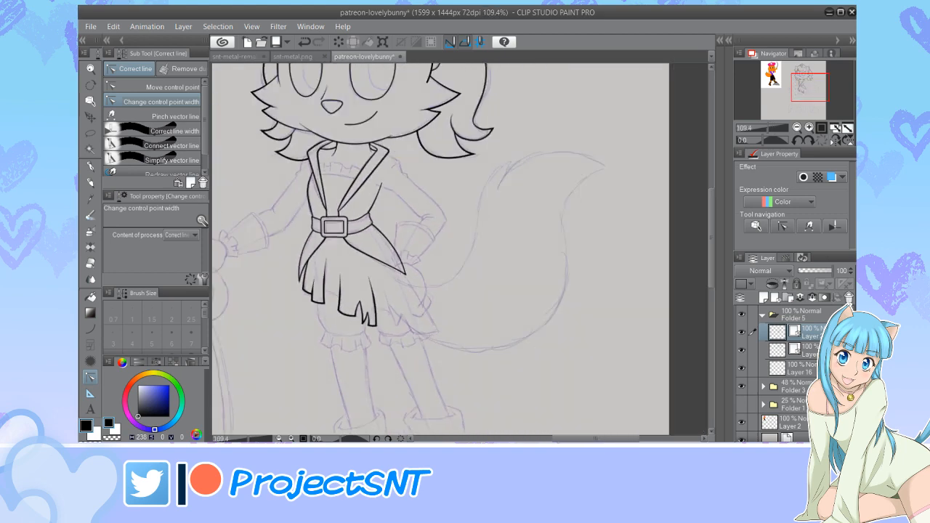
Draw a fold line in the right skirt section and its outer edge curving down from the right flap's tip, at brush size 4
{"action": "scroll", "coordinate": [395, 327], "scroll_direction": "up", "scroll_amount": 4}
{"action": "key", "text": "u"}
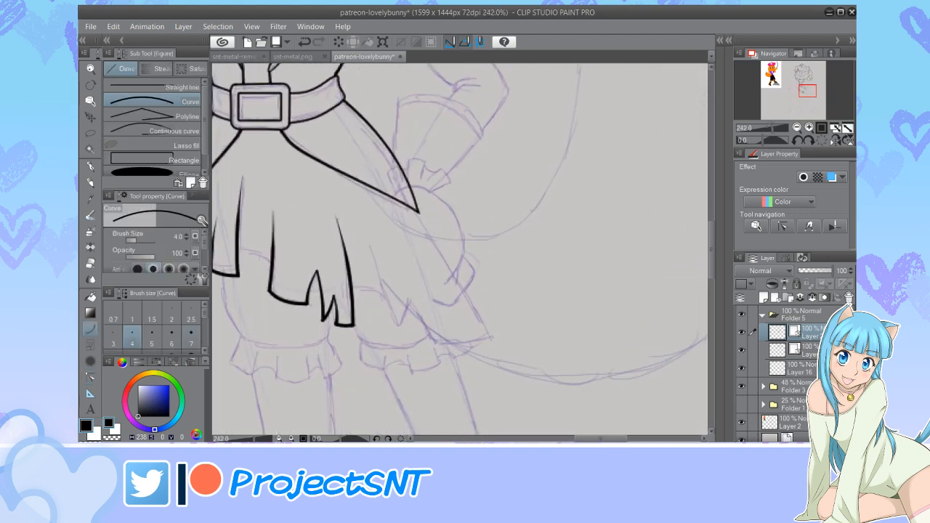
{"action": "scroll", "coordinate": [378, 323], "scroll_direction": "up", "scroll_amount": 1}
{"action": "left_click_drag", "start_coordinate": [366, 226], "coordinate": [405, 344]}
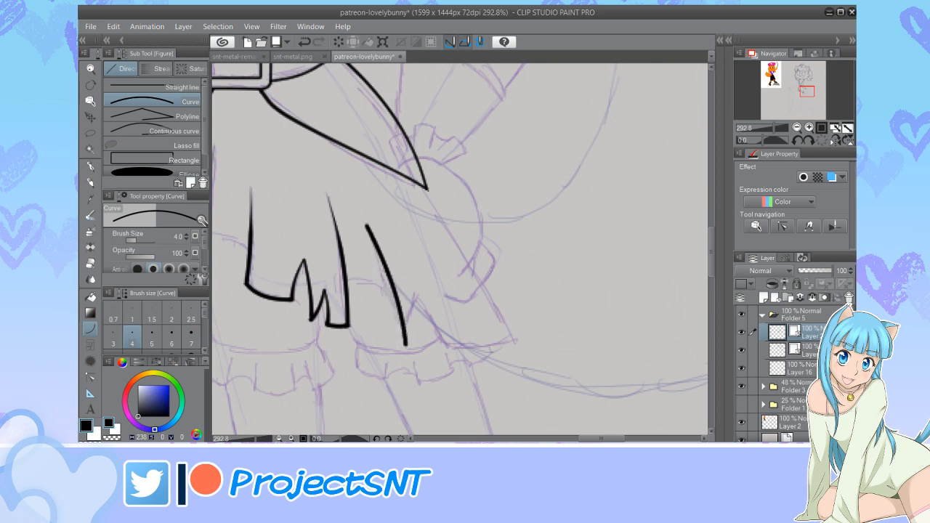
{"action": "left_click_drag", "start_coordinate": [426, 188], "coordinate": [520, 359]}
{"action": "left_click", "coordinate": [473, 272]}
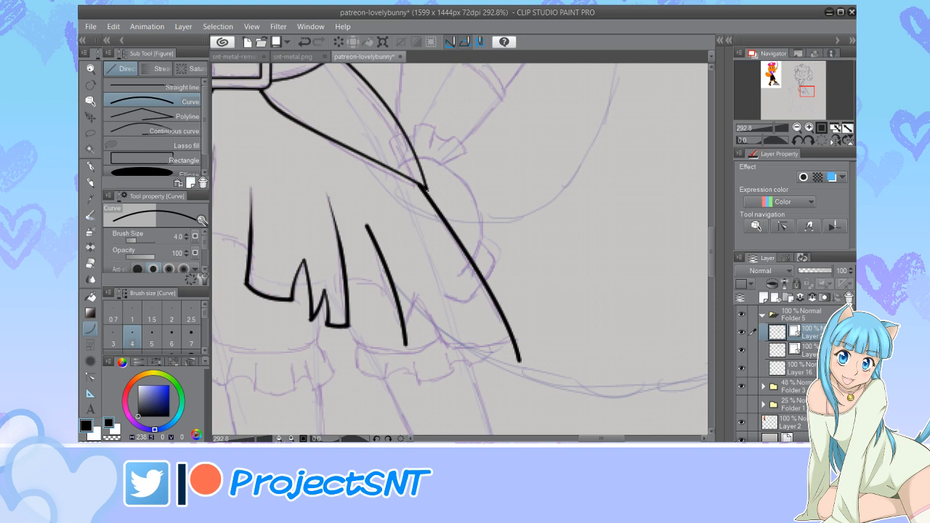
Draw the right skirt section's bottom hem curve and the two lines of a pointed tear at brush size 4
{"action": "left_click_drag", "start_coordinate": [434, 347], "coordinate": [524, 336]}
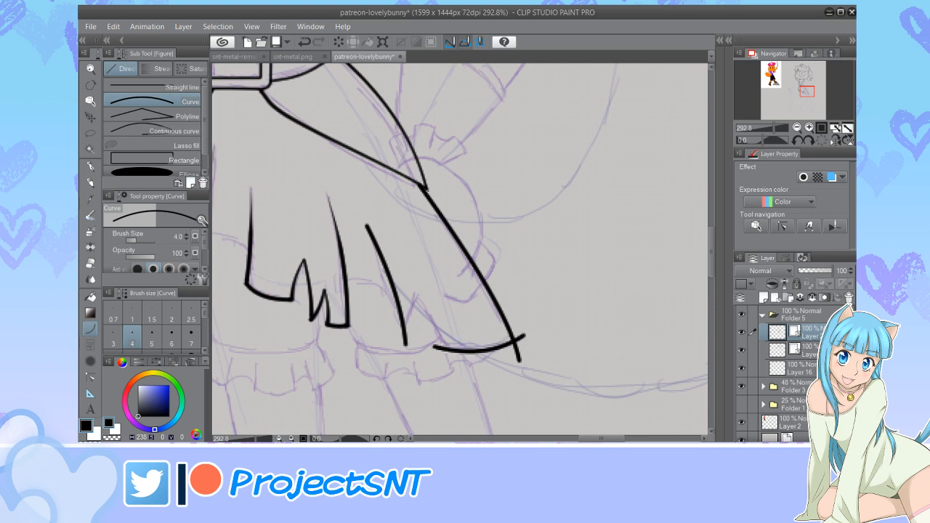
{"action": "left_click_drag", "start_coordinate": [413, 284], "coordinate": [450, 374]}
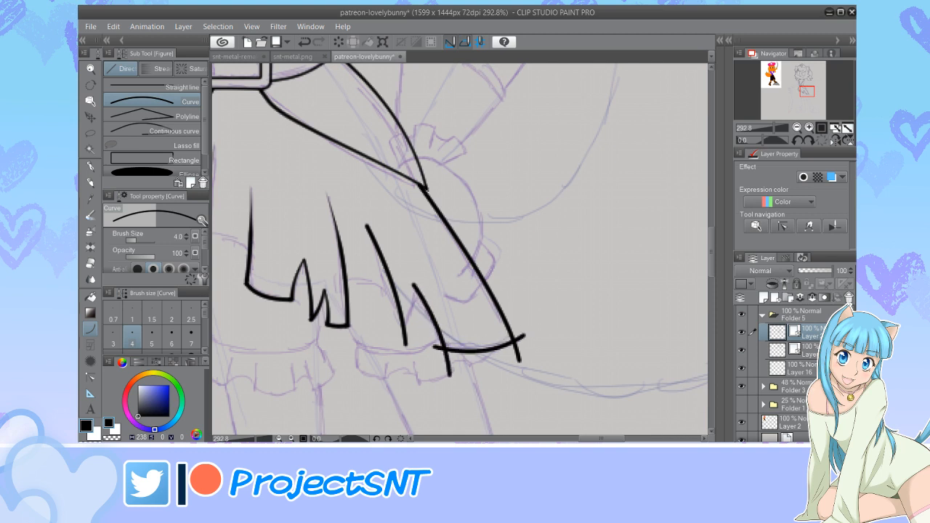
{"action": "left_click_drag", "start_coordinate": [413, 286], "coordinate": [393, 365]}
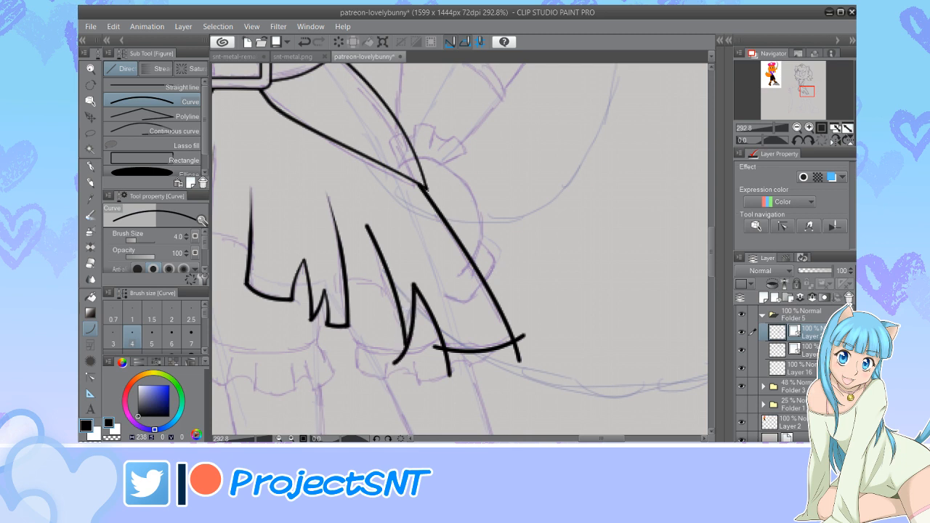
Erase the overshooting line ends at the right skirt section's tear and hem corners with the Vector eraser
{"action": "key", "text": "e"}
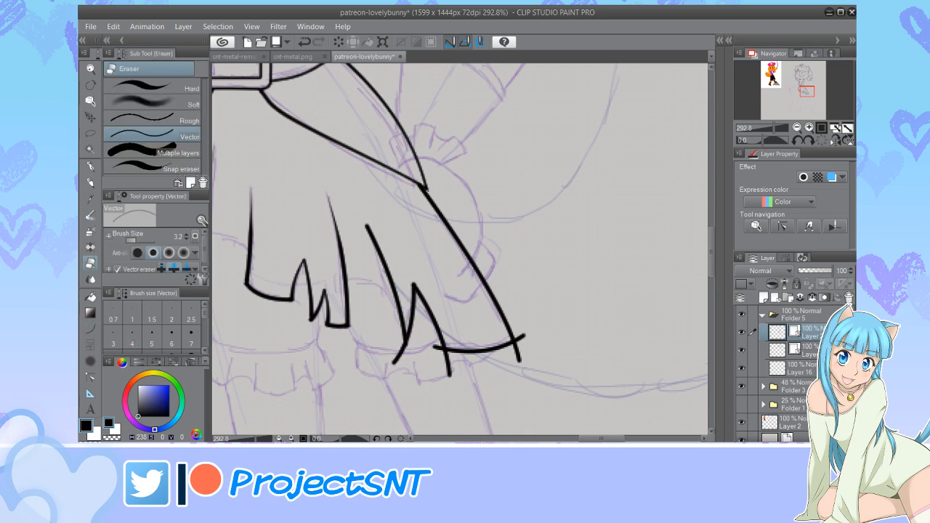
{"action": "left_click", "coordinate": [398, 356]}
{"action": "left_click_drag", "start_coordinate": [436, 347], "coordinate": [451, 372]}
{"action": "left_click_drag", "start_coordinate": [524, 329], "coordinate": [509, 370]}
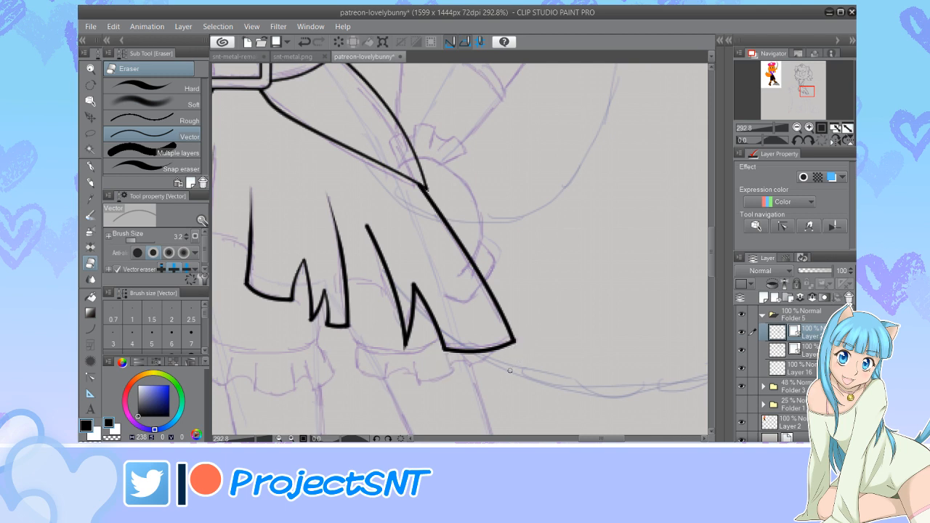
Add a control point midway on the right skirt section's fold line and taper the line's upper end
{"action": "key", "text": "y"}
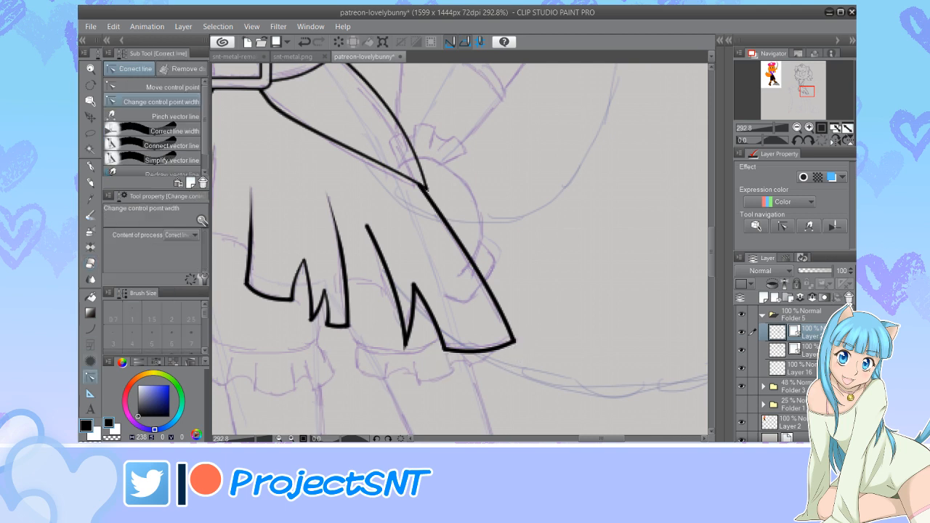
{"action": "left_click_drag", "start_coordinate": [403, 294], "coordinate": [397, 294]}
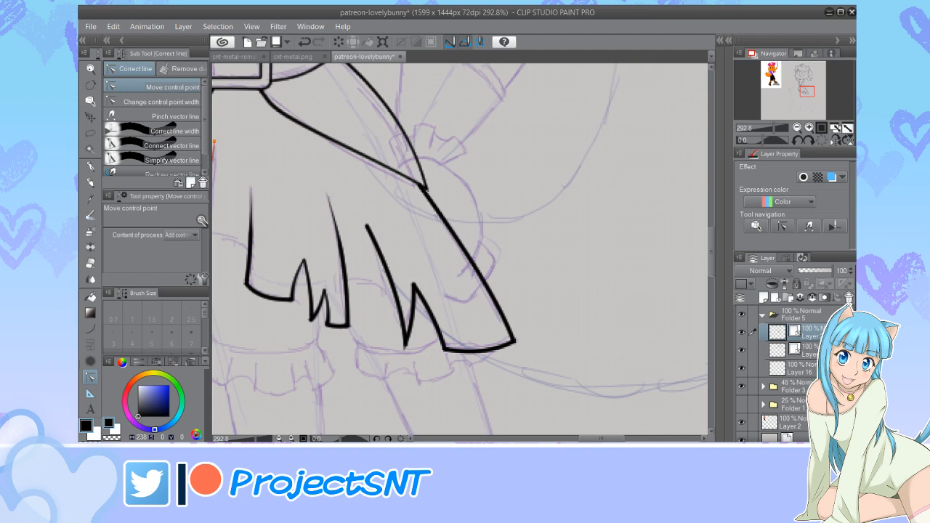
{"action": "left_click", "coordinate": [149, 101]}
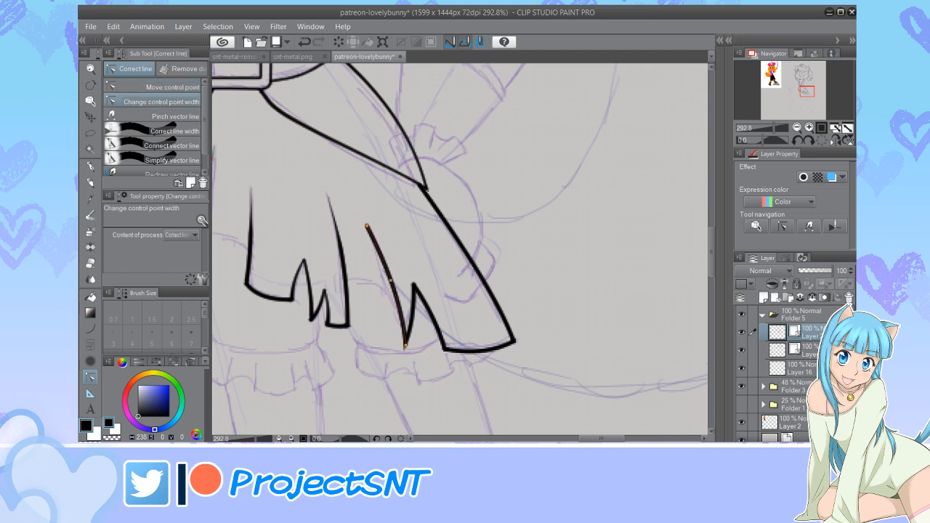
{"action": "scroll", "coordinate": [434, 314], "scroll_direction": "up", "scroll_amount": 2}
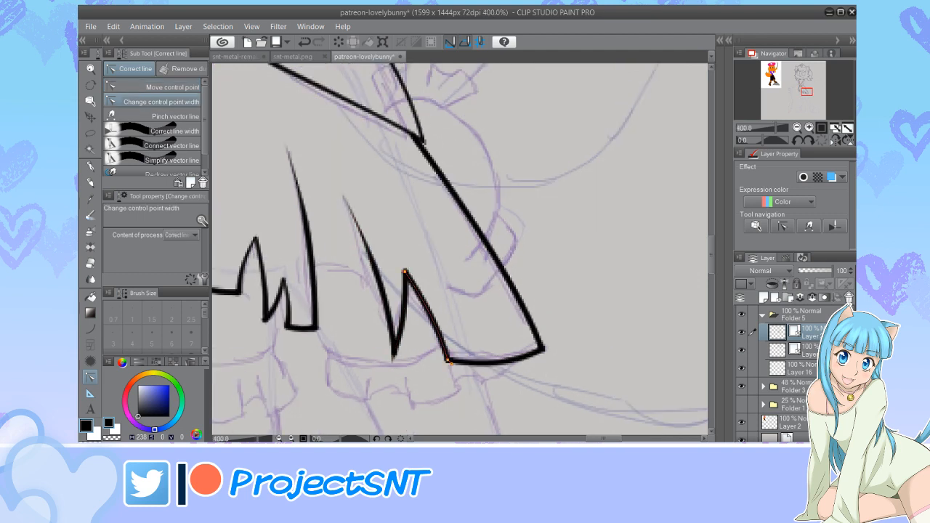
{"action": "left_click_drag", "start_coordinate": [451, 363], "coordinate": [385, 359]}
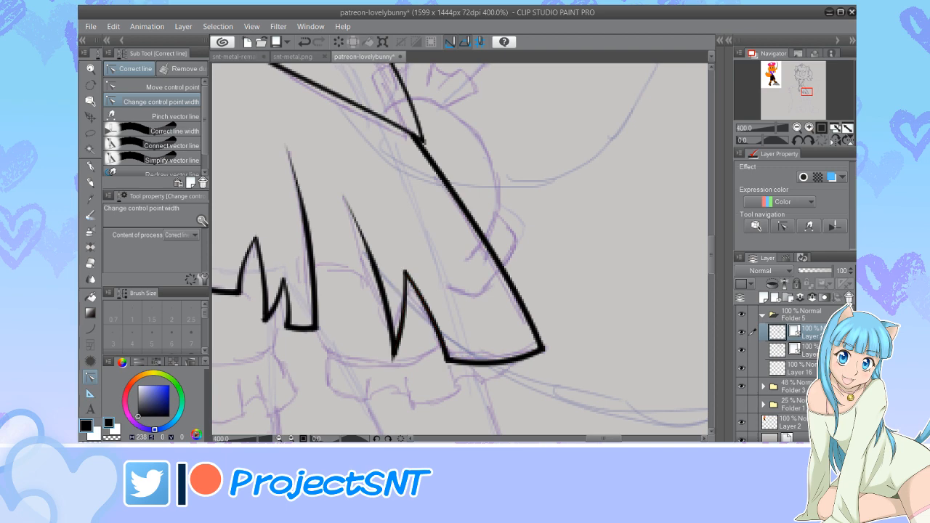
Draw two short arched hem curves joining the skirt sections with the Curve tool at brush size 4, and save the drawing
{"action": "scroll", "coordinate": [391, 361], "scroll_direction": "down", "scroll_amount": 4}
{"action": "scroll", "coordinate": [475, 297], "scroll_direction": "up", "scroll_amount": 3}
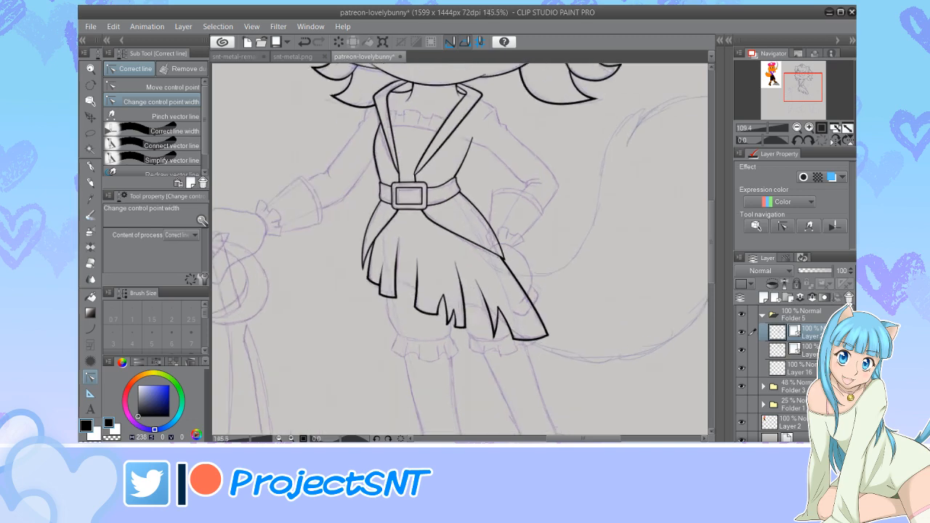
{"action": "key", "text": "u"}
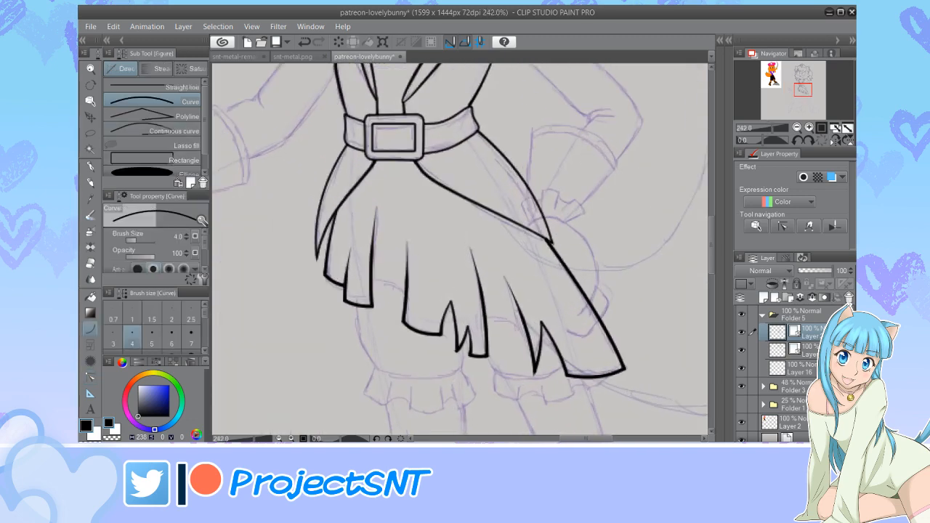
{"action": "scroll", "coordinate": [414, 283], "scroll_direction": "up", "scroll_amount": 1}
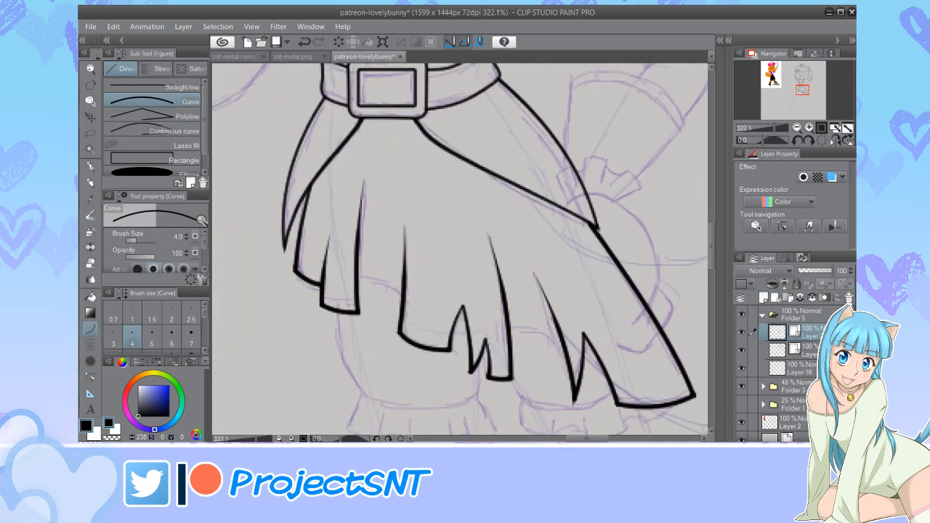
{"action": "left_click_drag", "start_coordinate": [358, 279], "coordinate": [402, 291]}
{"action": "left_click", "coordinate": [379, 267]}
{"action": "left_click_drag", "start_coordinate": [510, 330], "coordinate": [561, 340]}
{"action": "left_click", "coordinate": [530, 317]}
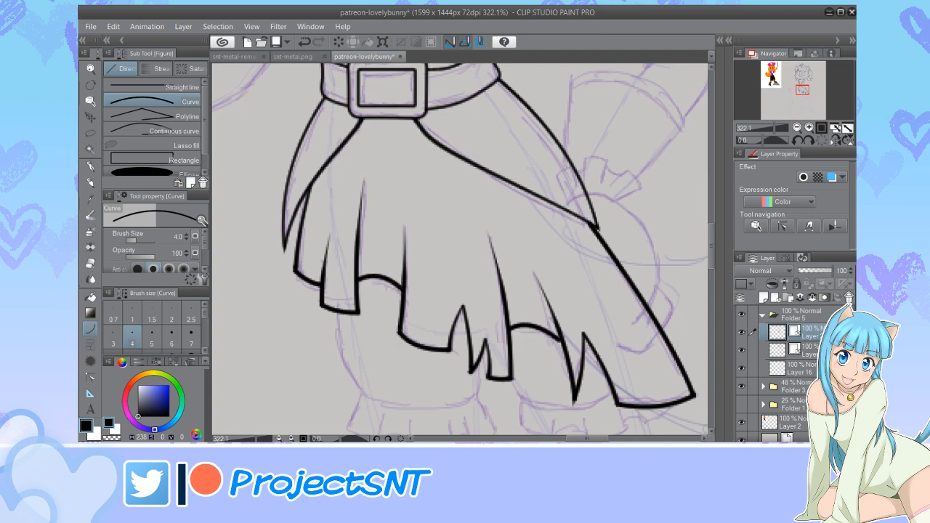
{"action": "scroll", "coordinate": [459, 250], "scroll_direction": "down", "scroll_amount": 10}
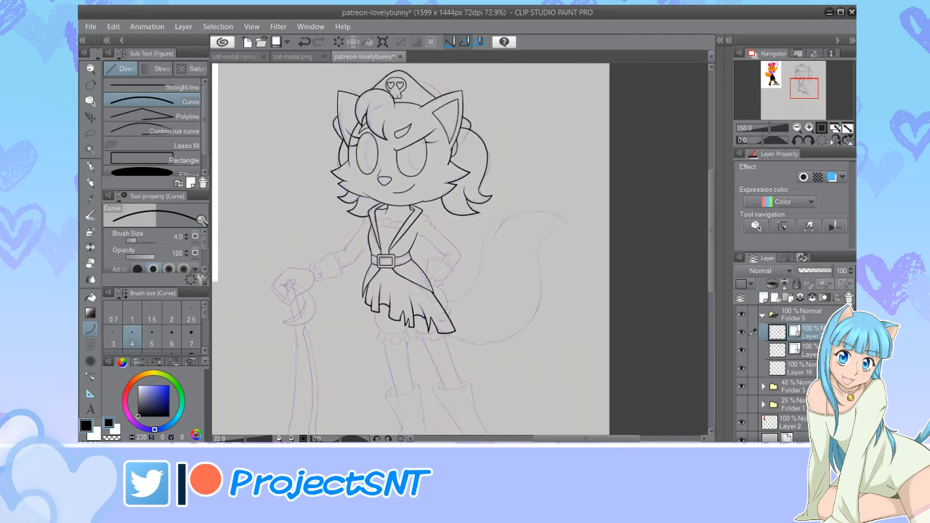
{"action": "scroll", "coordinate": [375, 300], "scroll_direction": "up", "scroll_amount": 4}
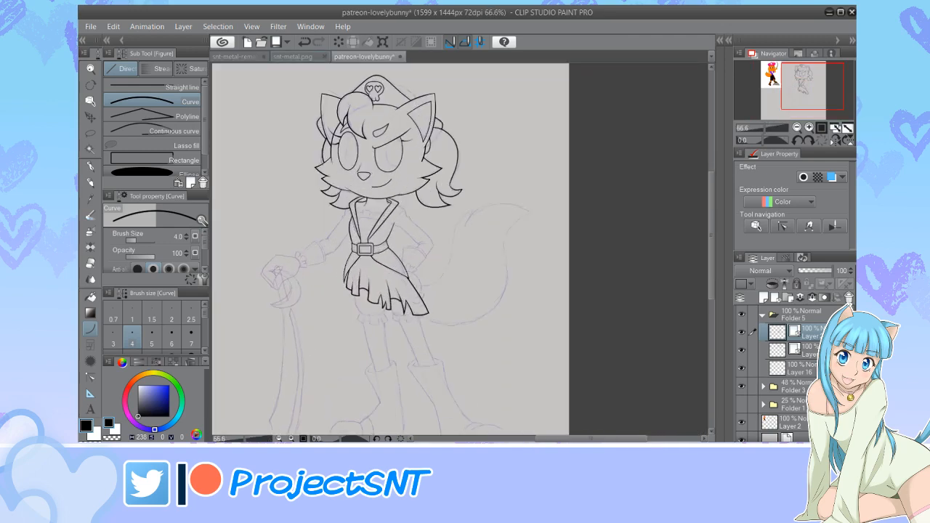
{"action": "key", "text": "ctrl+s"}
Draw the outer curve of the hand on the hip down to the skirt edge with the Curve tool at brush size 3
{"action": "scroll", "coordinate": [403, 335], "scroll_direction": "up", "scroll_amount": 1}
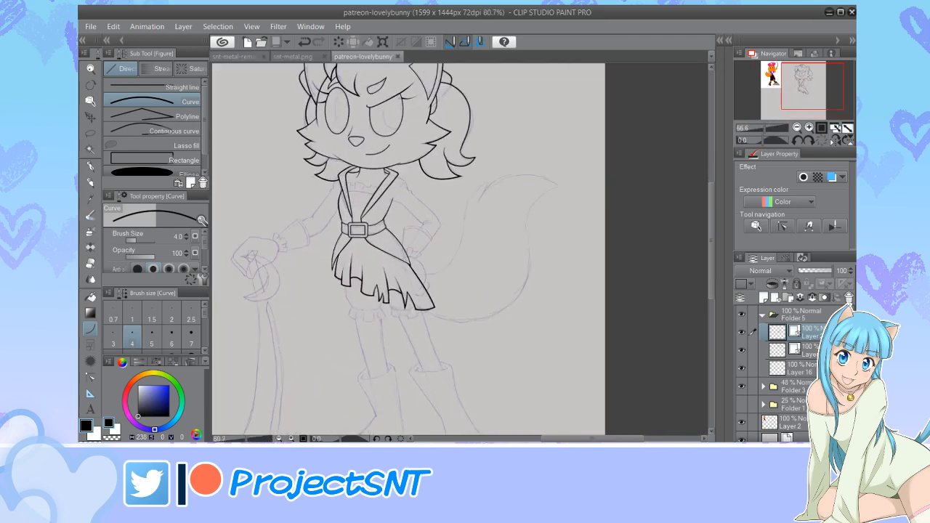
{"action": "scroll", "coordinate": [341, 330], "scroll_direction": "down", "scroll_amount": 1}
{"action": "scroll", "coordinate": [407, 225], "scroll_direction": "up", "scroll_amount": 2}
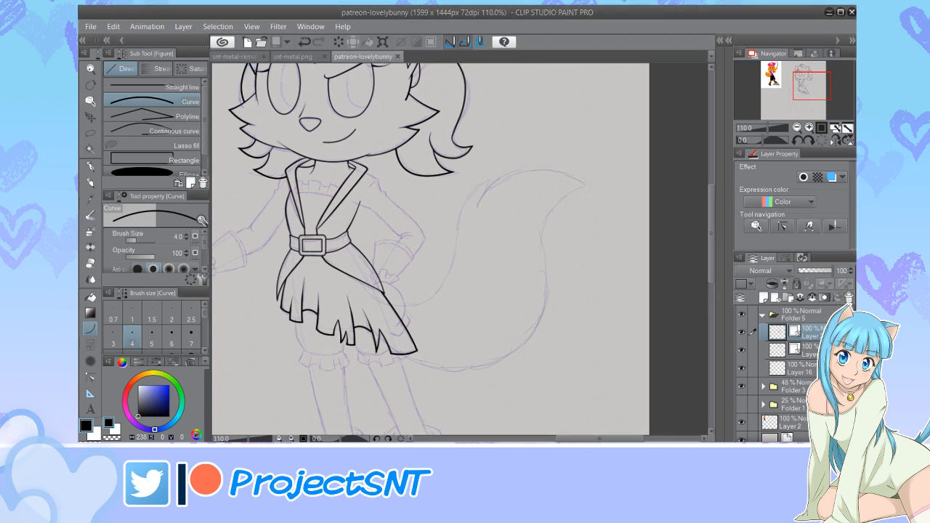
{"action": "scroll", "coordinate": [510, 265], "scroll_direction": "down", "scroll_amount": 6}
{"action": "scroll", "coordinate": [373, 237], "scroll_direction": "up", "scroll_amount": 5}
{"action": "scroll", "coordinate": [306, 207], "scroll_direction": "down", "scroll_amount": 2}
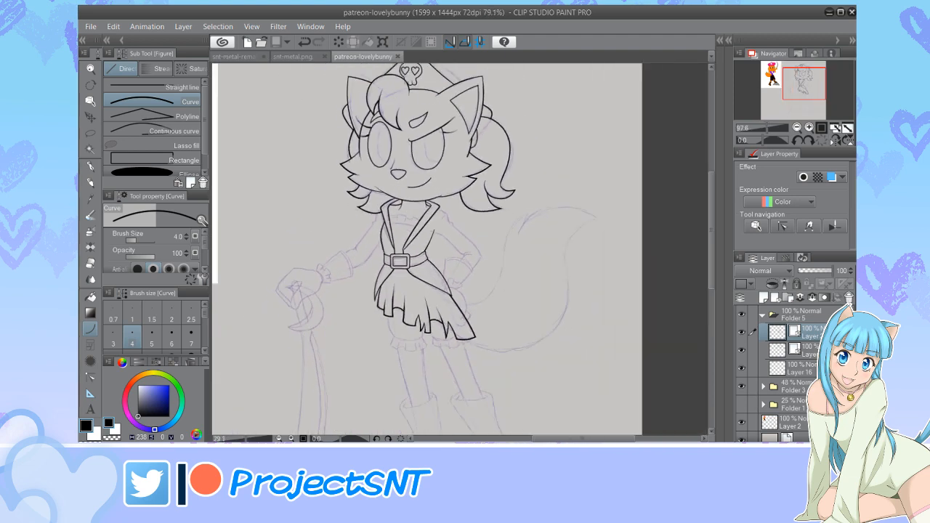
{"action": "scroll", "coordinate": [490, 297], "scroll_direction": "up", "scroll_amount": 6}
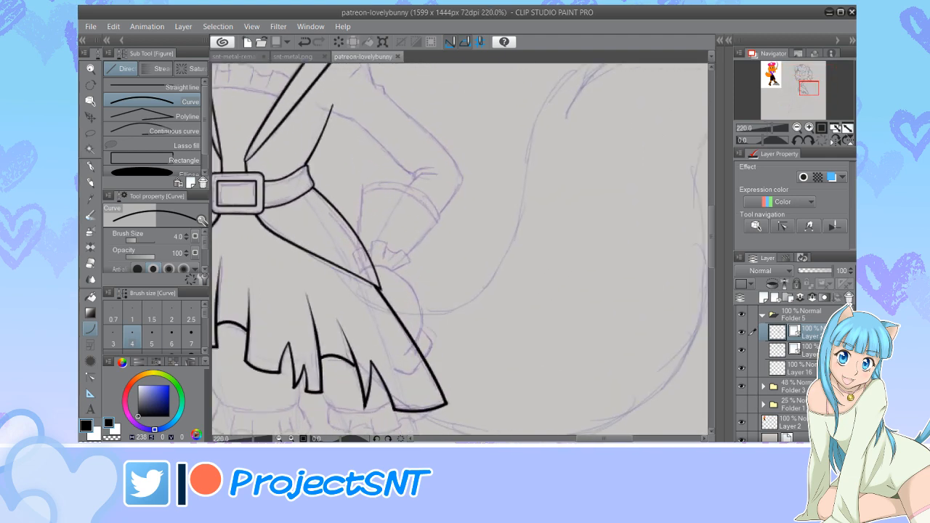
{"action": "left_click", "coordinate": [154, 130]}
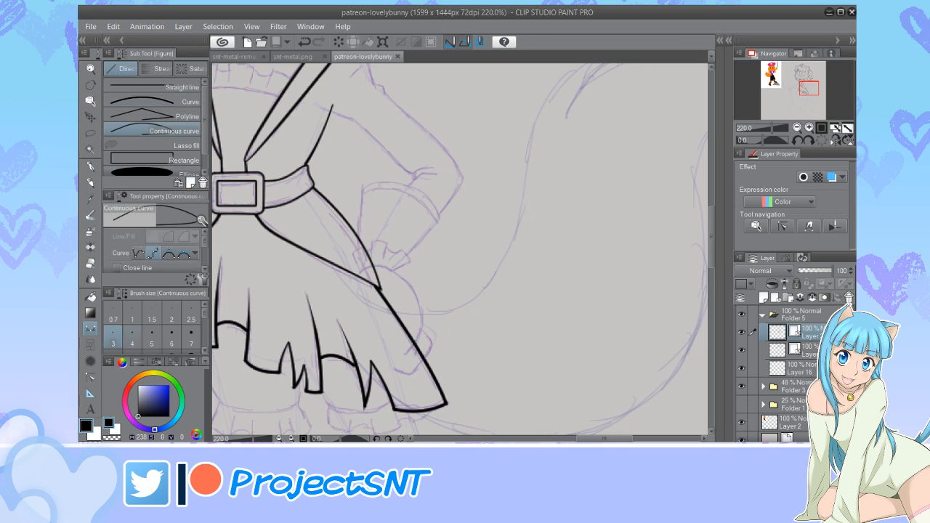
{"action": "left_click", "coordinate": [132, 337]}
{"action": "scroll", "coordinate": [495, 360], "scroll_direction": "up", "scroll_amount": 6}
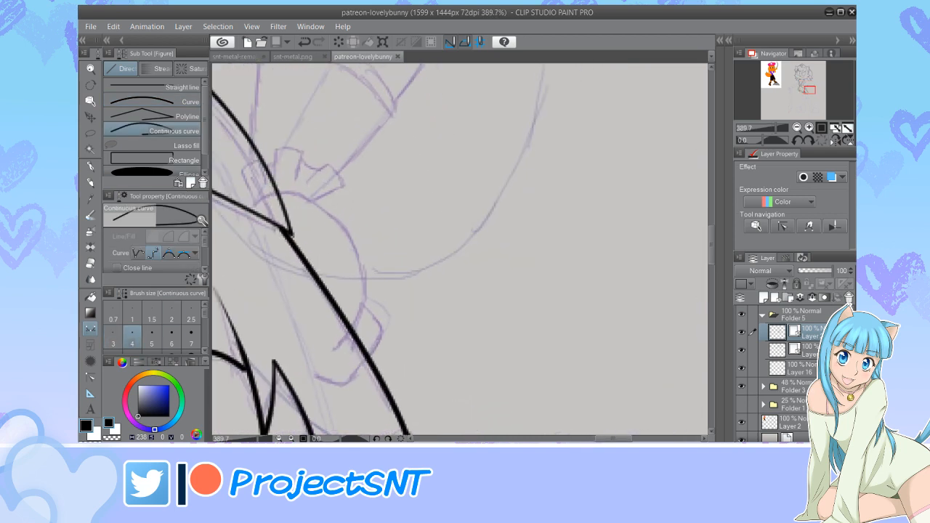
{"action": "left_click", "coordinate": [154, 102]}
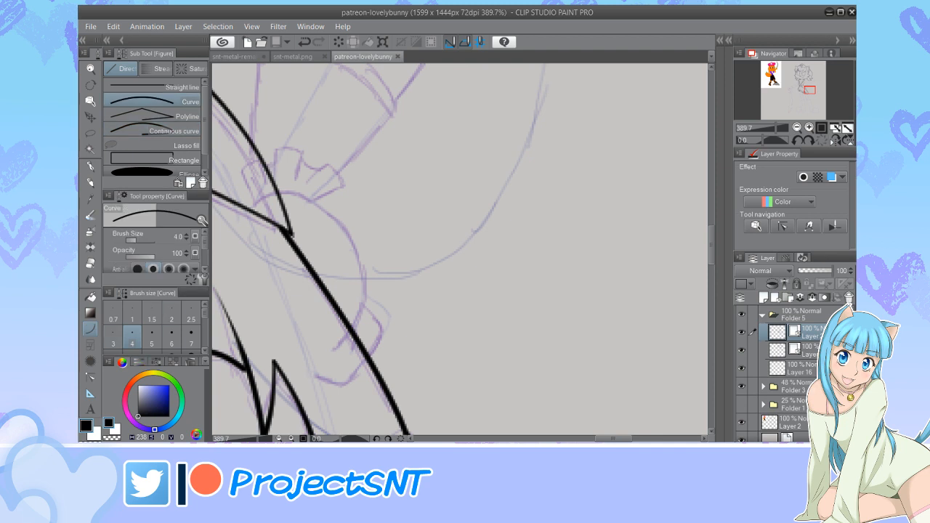
{"action": "key", "text": "["}
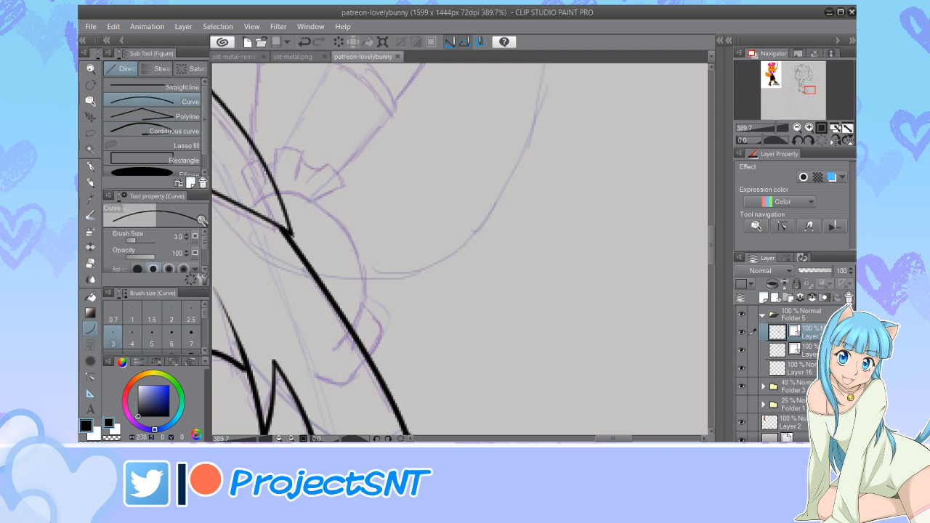
{"action": "left_click_drag", "start_coordinate": [310, 201], "coordinate": [351, 325]}
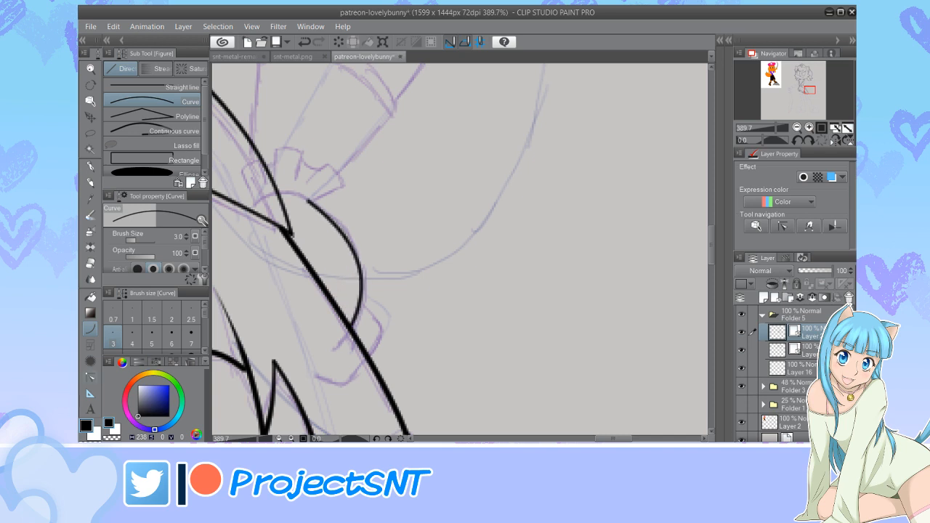
Draw the small bent finger below the hip hand's outer curve with the Continuous curve tool at brush size 3
{"action": "key", "text": "y"}
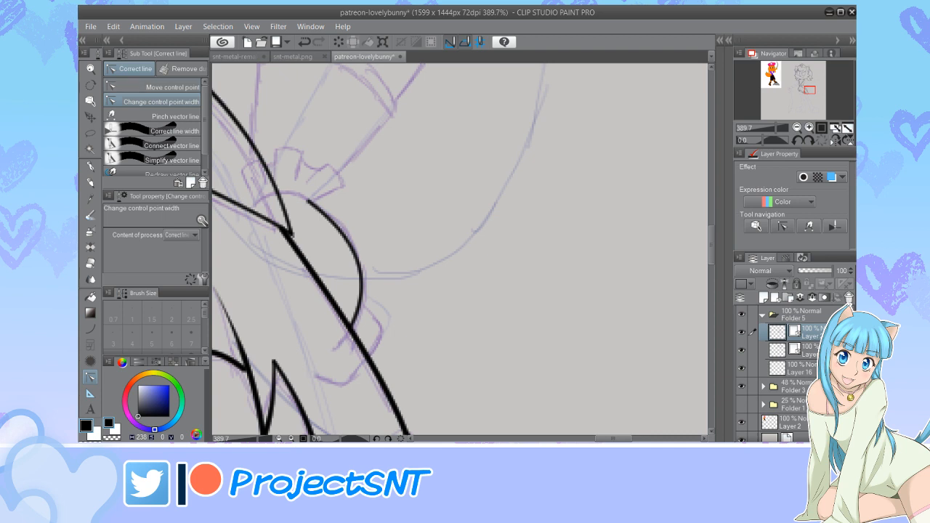
{"action": "key", "text": "u"}
{"action": "left_click", "coordinate": [152, 131]}
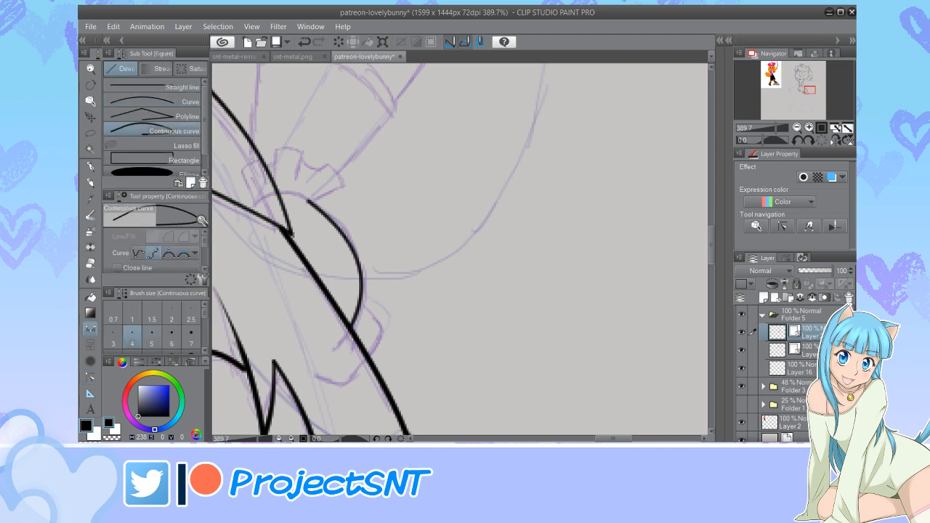
{"action": "key", "text": "bracketleft"}
{"action": "scroll", "coordinate": [363, 336], "scroll_direction": "up", "scroll_amount": 2}
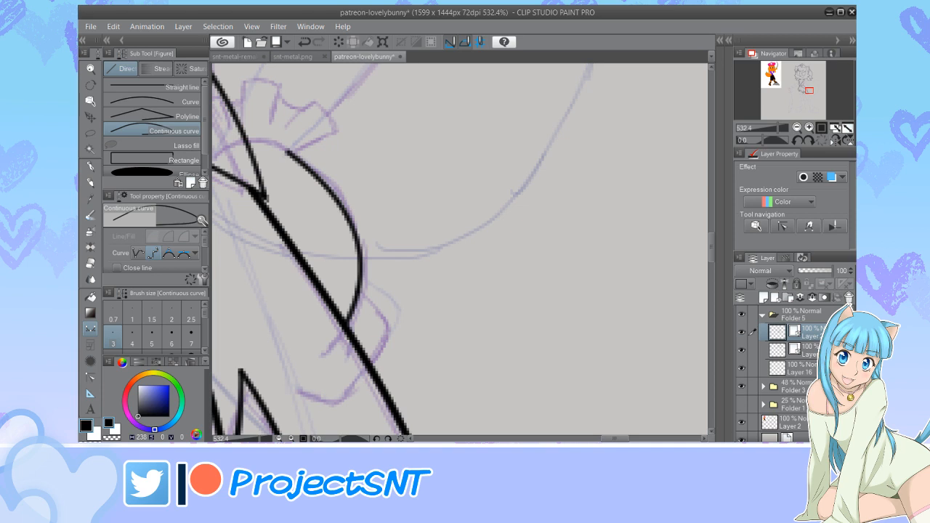
{"action": "left_click", "coordinate": [359, 294]}
{"action": "left_click", "coordinate": [384, 320]}
{"action": "left_click", "coordinate": [382, 343]}
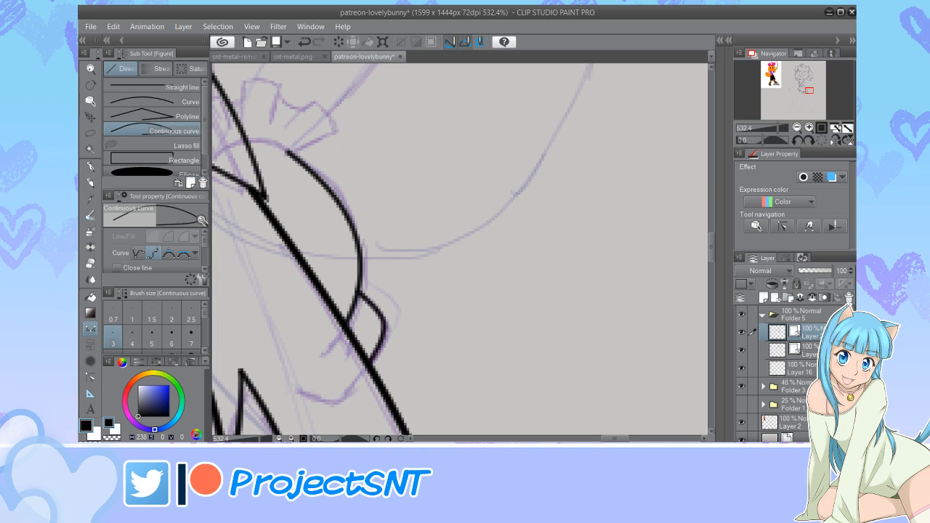
{"action": "key", "text": "y"}
{"action": "left_click", "coordinate": [152, 88]}
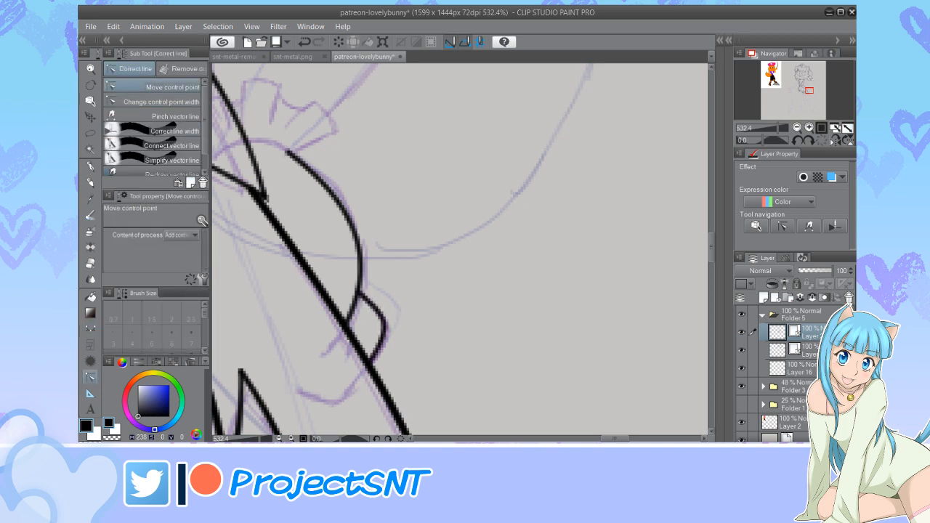
{"action": "scroll", "coordinate": [418, 309], "scroll_direction": "up", "scroll_amount": 4}
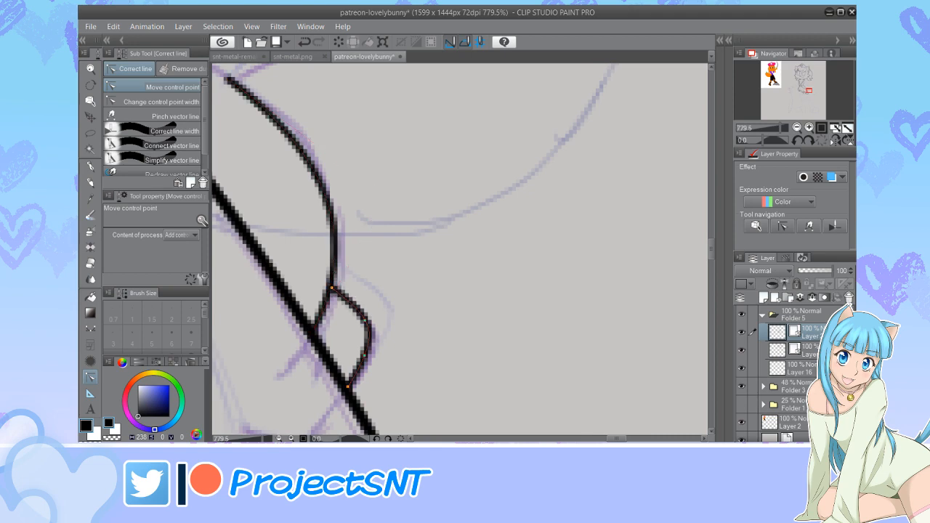
{"action": "scroll", "coordinate": [458, 356], "scroll_direction": "down", "scroll_amount": 3}
{"action": "scroll", "coordinate": [497, 357], "scroll_direction": "down", "scroll_amount": 6}
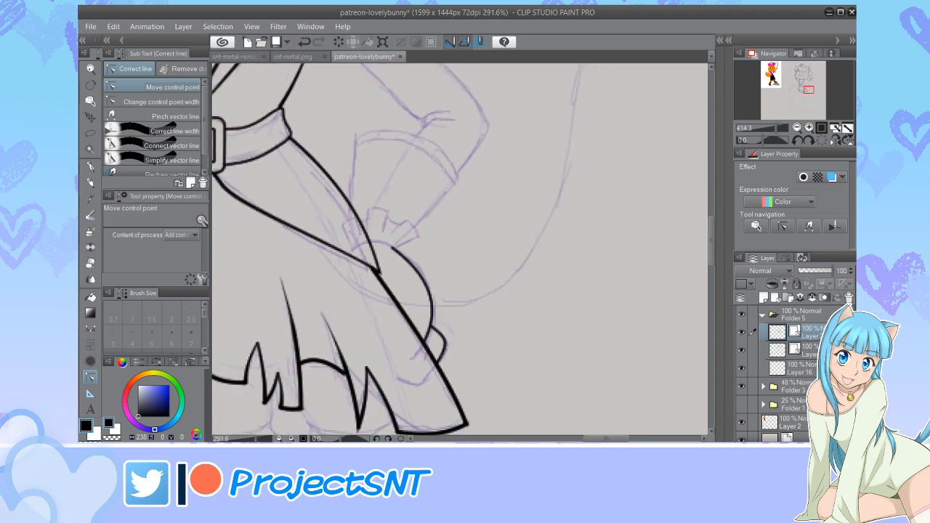
{"action": "scroll", "coordinate": [378, 219], "scroll_direction": "up", "scroll_amount": 1}
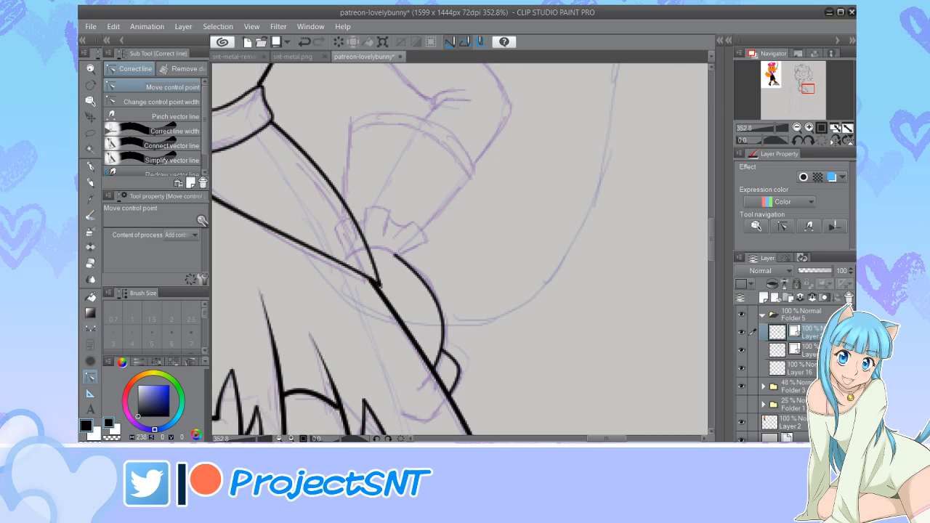
Draw the top of the hip hand with the Curve tool at brush size 3, from its outer curve to the coat flap's edge
{"action": "key", "text": "u"}
{"action": "scroll", "coordinate": [411, 248], "scroll_direction": "up", "scroll_amount": 5}
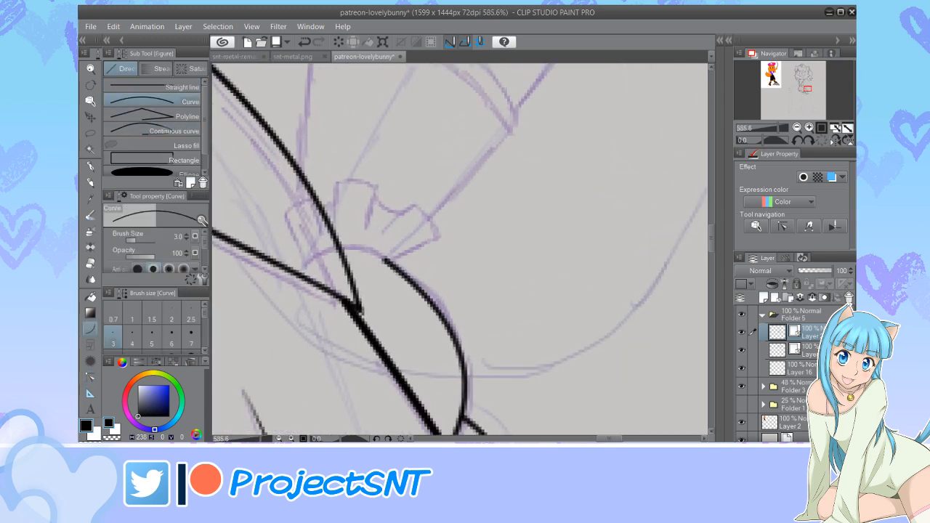
{"action": "left_click_drag", "start_coordinate": [387, 260], "coordinate": [352, 260]}
{"action": "scroll", "coordinate": [394, 349], "scroll_direction": "down", "scroll_amount": 4}
{"action": "scroll", "coordinate": [407, 276], "scroll_direction": "up", "scroll_amount": 5}
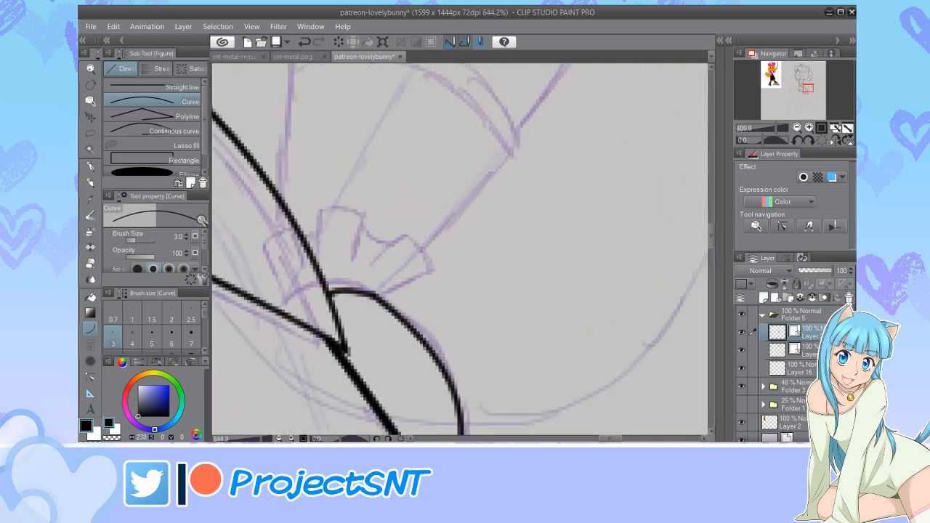
Draw the fold lines and curved outer edges of the wrist ruffle above the hip hand with the Curve tool at brush size 3
{"action": "left_click_drag", "start_coordinate": [376, 295], "coordinate": [452, 274]}
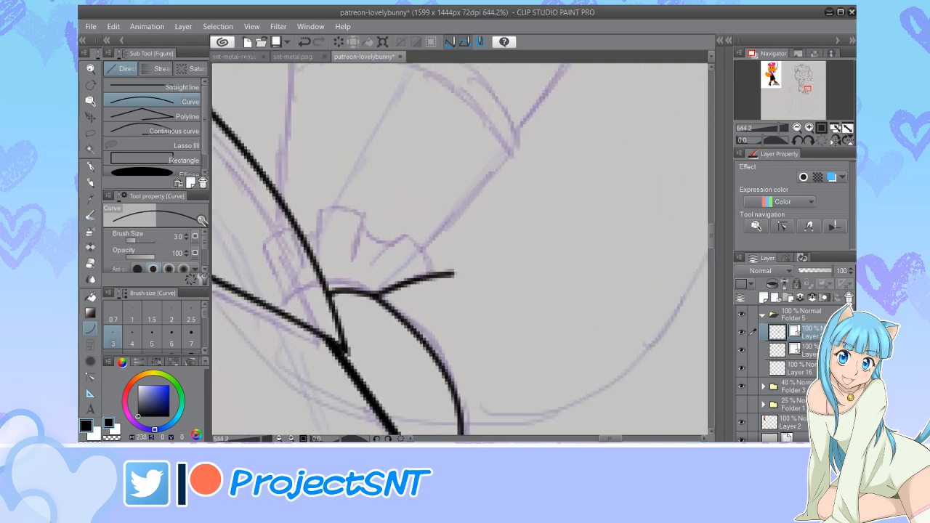
{"action": "left_click_drag", "start_coordinate": [368, 266], "coordinate": [430, 225]}
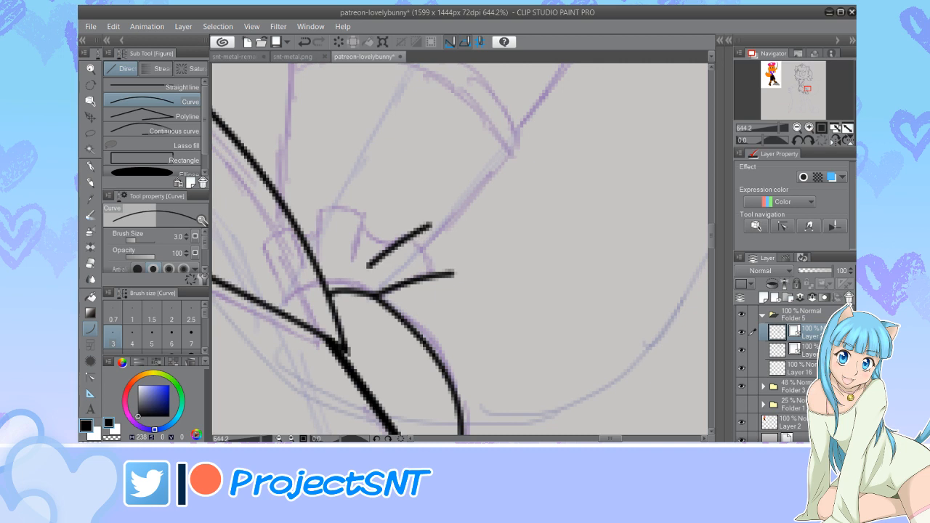
{"action": "left_click_drag", "start_coordinate": [350, 260], "coordinate": [378, 184]}
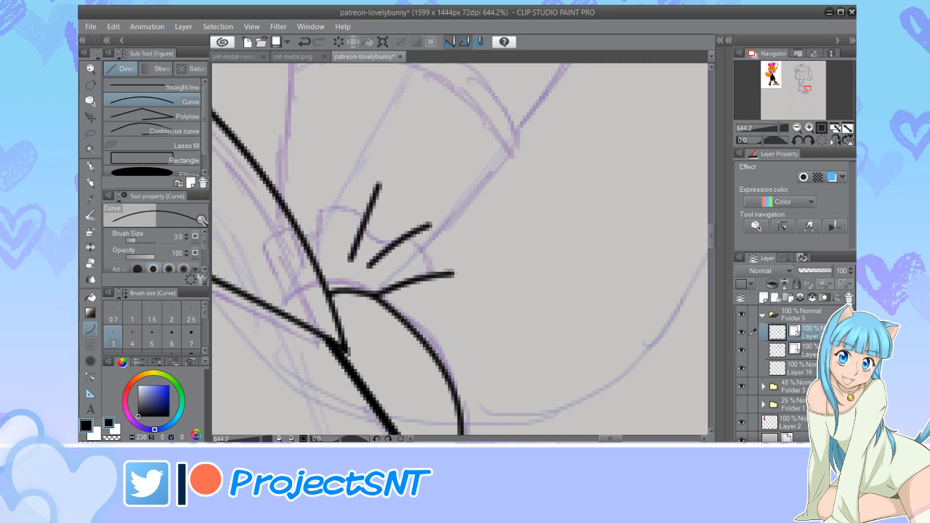
{"action": "mouse_move", "coordinate": [319, 255]}
{"action": "left_mouse_down"}
{"action": "mouse_move", "coordinate": [318, 180]}
{"action": "mouse_move", "coordinate": [382, 215]}
{"action": "mouse_move", "coordinate": [437, 295]}
{"action": "left_mouse_up"}
{"action": "left_click", "coordinate": [432, 245]}
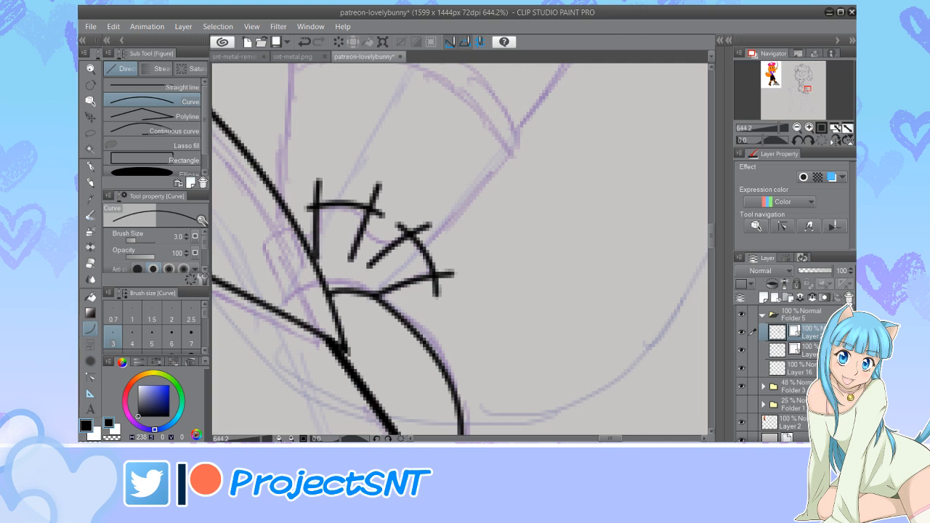
Trim the overshooting line ends at the corners of the wrist ruffle with the Vector eraser
{"action": "key", "text": "e"}
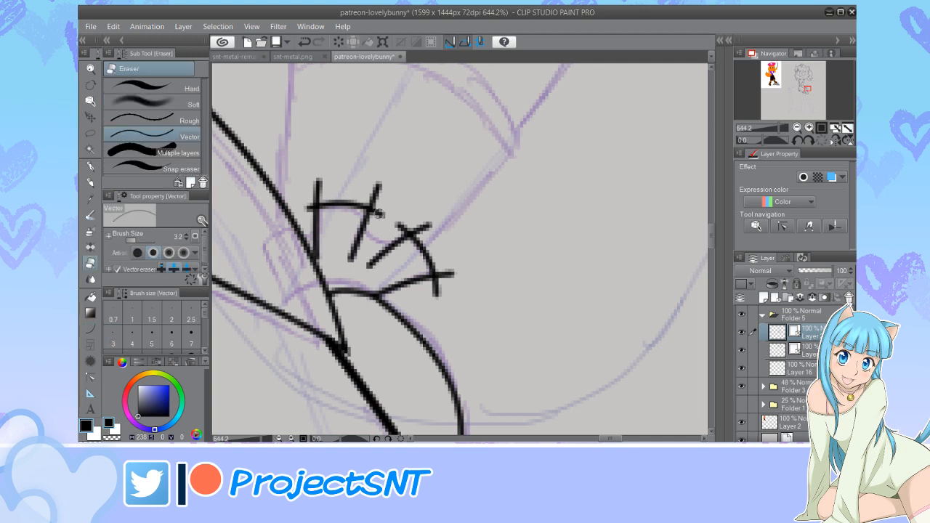
{"action": "left_click_drag", "start_coordinate": [378, 213], "coordinate": [378, 218]}
{"action": "mouse_move", "coordinate": [380, 196]}
{"action": "left_mouse_down"}
{"action": "mouse_move", "coordinate": [360, 186]}
{"action": "mouse_move", "coordinate": [303, 194]}
{"action": "mouse_move", "coordinate": [316, 189]}
{"action": "left_mouse_up"}
{"action": "mouse_move", "coordinate": [399, 225]}
{"action": "left_mouse_down"}
{"action": "mouse_move", "coordinate": [441, 253]}
{"action": "mouse_move", "coordinate": [444, 284]}
{"action": "mouse_move", "coordinate": [431, 291]}
{"action": "left_mouse_up"}
Draw short curves joining the ruffle's two folds and linking the ruffle to the coat flap with the Curve tool at brush size 3
{"action": "scroll", "coordinate": [477, 310], "scroll_direction": "down", "scroll_amount": 3}
{"action": "scroll", "coordinate": [439, 299], "scroll_direction": "up", "scroll_amount": 1}
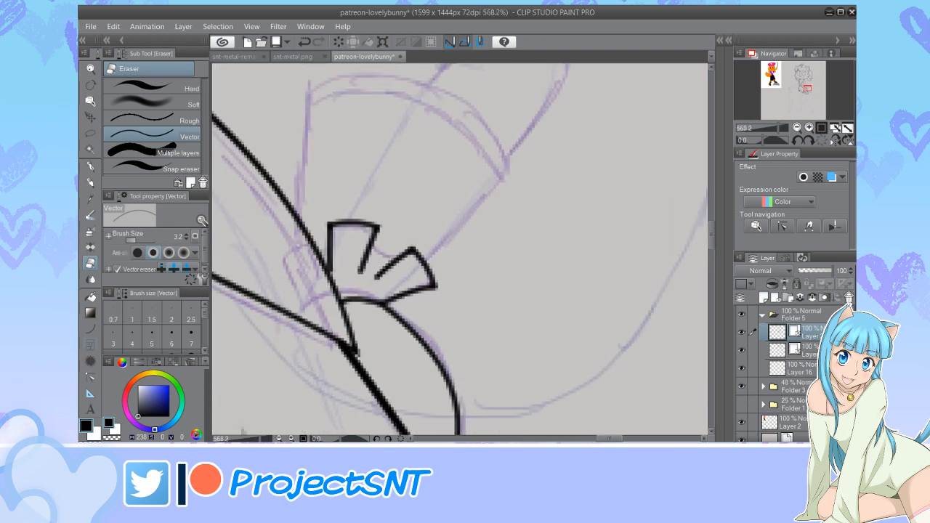
{"action": "key", "text": "u"}
{"action": "scroll", "coordinate": [404, 251], "scroll_direction": "up", "scroll_amount": 1}
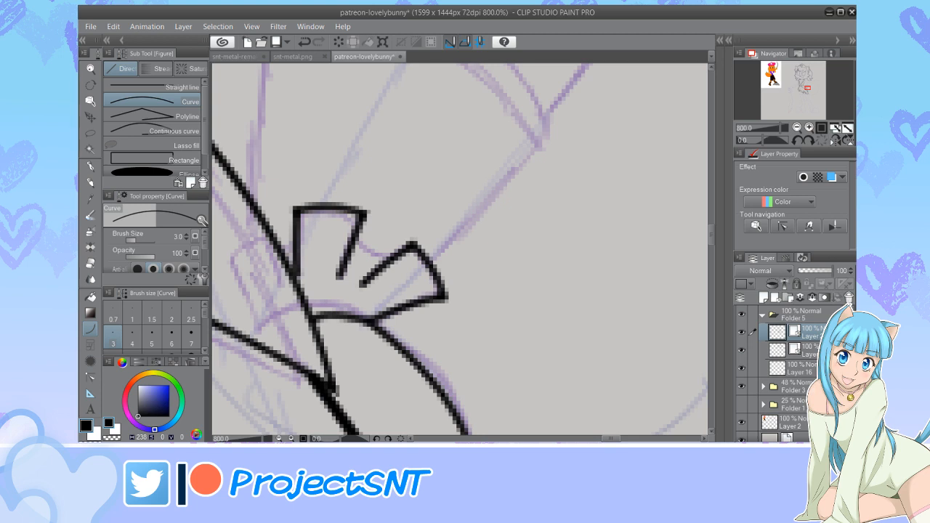
{"action": "left_click_drag", "start_coordinate": [357, 239], "coordinate": [395, 256]}
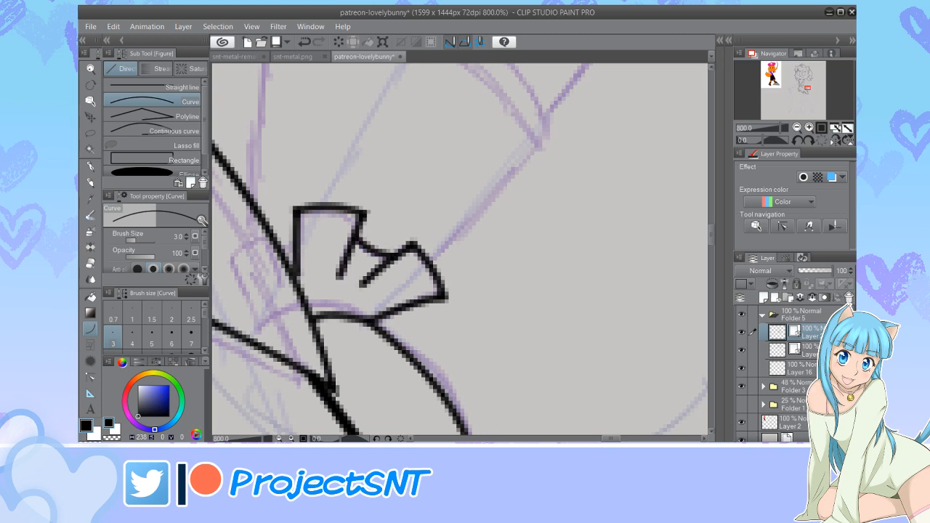
{"action": "left_click_drag", "start_coordinate": [295, 236], "coordinate": [277, 240]}
{"action": "left_click", "coordinate": [287, 245]}
Bend the ruffle's diagonal fold line by its control points and taper the inner ends of the fold lines
{"action": "key", "text": "y"}
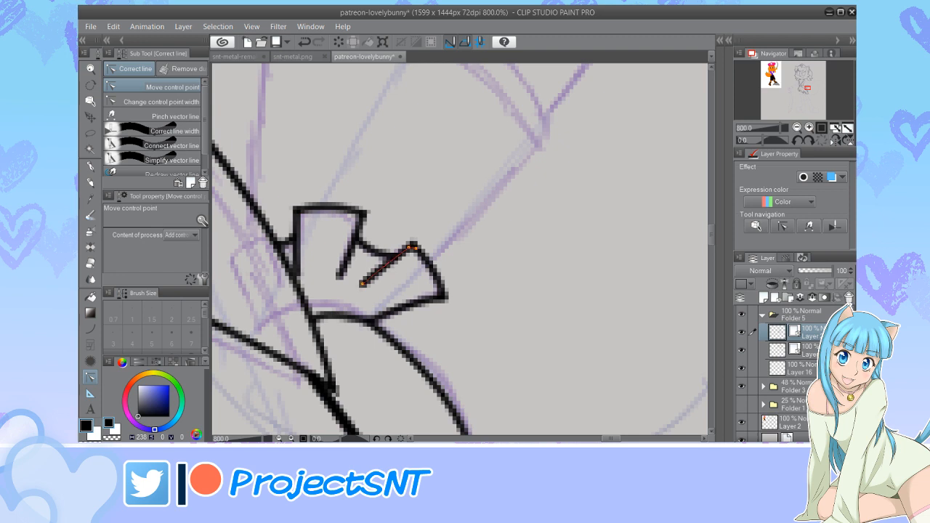
{"action": "left_click_drag", "start_coordinate": [384, 266], "coordinate": [381, 264]}
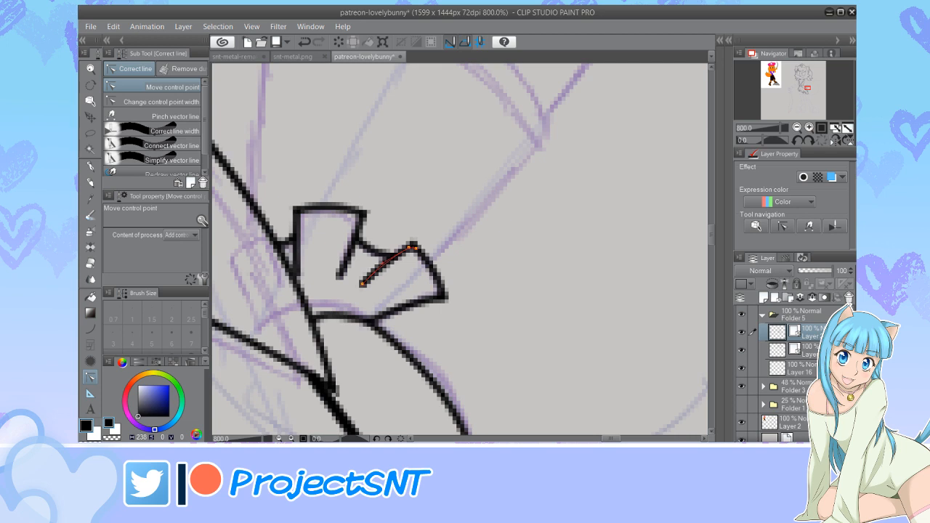
{"action": "left_click", "coordinate": [153, 102]}
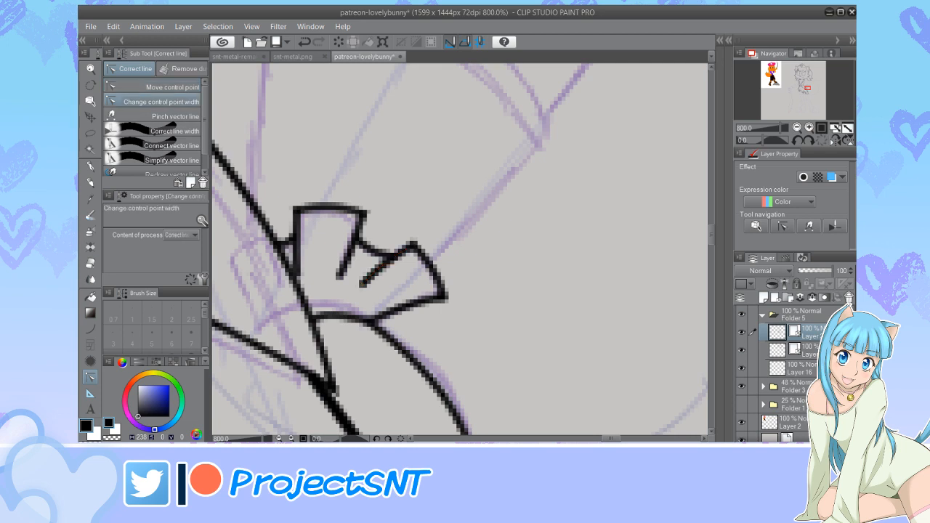
{"action": "left_click_drag", "start_coordinate": [362, 283], "coordinate": [274, 275]}
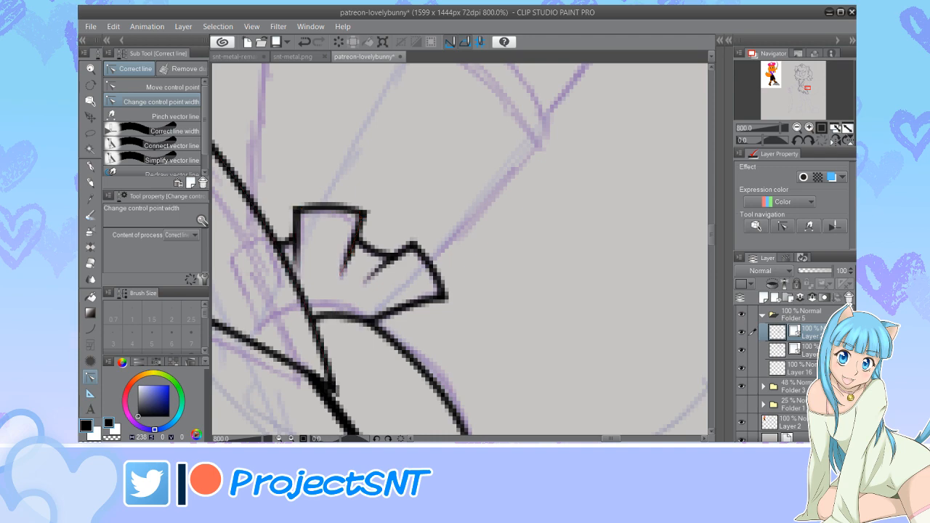
Hide the 48% opacity sketch folder to check the line art alone, and show it again
{"action": "scroll", "coordinate": [488, 287], "scroll_direction": "down", "scroll_amount": 7}
{"action": "scroll", "coordinate": [566, 249], "scroll_direction": "down", "scroll_amount": 1}
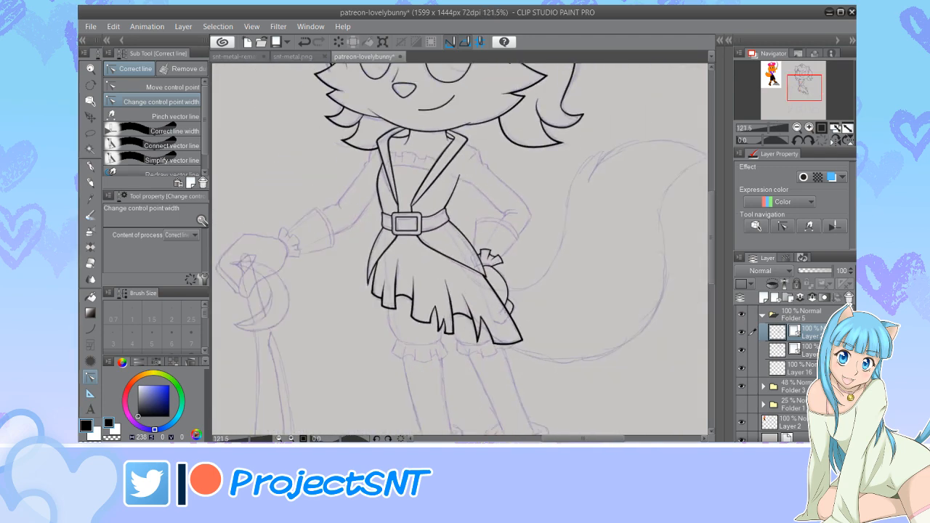
{"action": "left_click", "coordinate": [741, 386]}
{"action": "scroll", "coordinate": [459, 251], "scroll_direction": "down", "scroll_amount": 1}
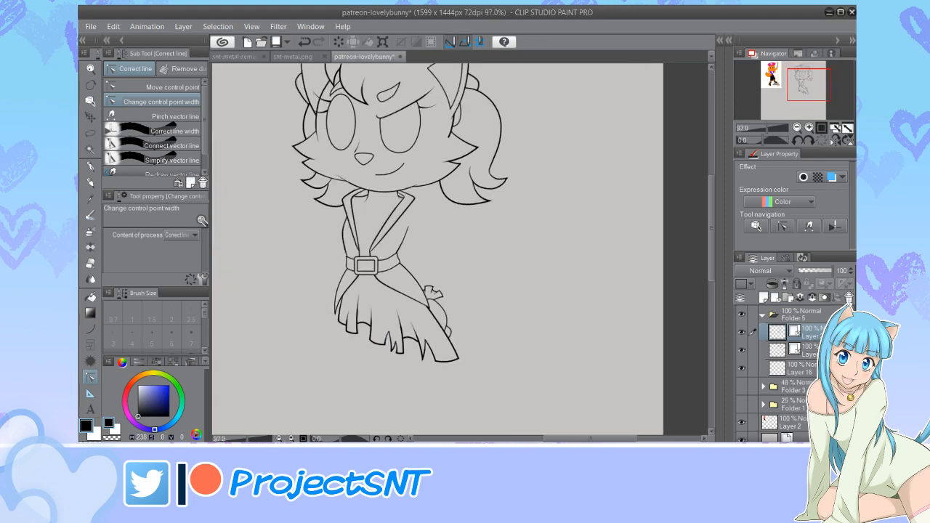
{"action": "left_click", "coordinate": [741, 386]}
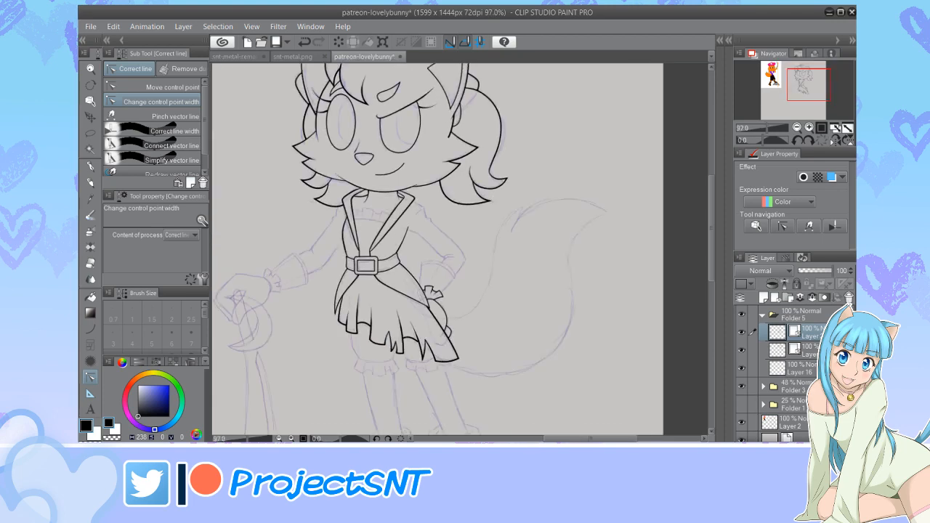
Draw the arched top edge and both sides of the sleeve cuff above the ruffle with the Curve tool at brush size 3
{"action": "scroll", "coordinate": [470, 260], "scroll_direction": "up", "scroll_amount": 3}
{"action": "key", "text": "u"}
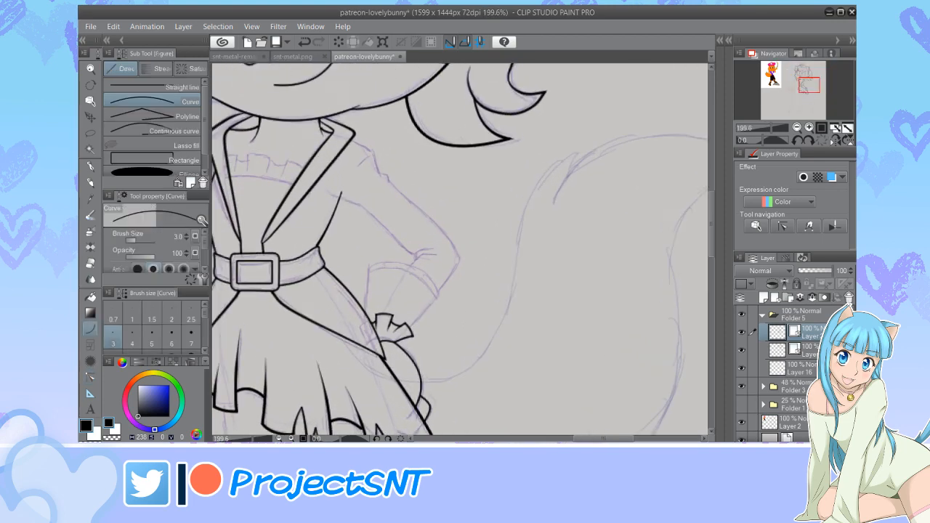
{"action": "scroll", "coordinate": [381, 289], "scroll_direction": "up", "scroll_amount": 3}
{"action": "mouse_move", "coordinate": [336, 251]}
{"action": "left_mouse_down"}
{"action": "mouse_move", "coordinate": [367, 254]}
{"action": "mouse_move", "coordinate": [508, 322]}
{"action": "left_mouse_up"}
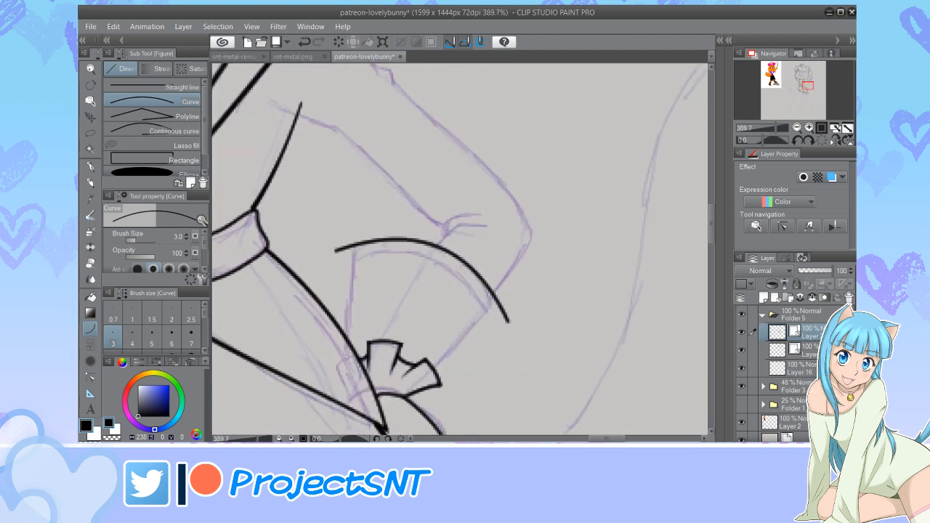
{"action": "left_click_drag", "start_coordinate": [347, 339], "coordinate": [367, 204]}
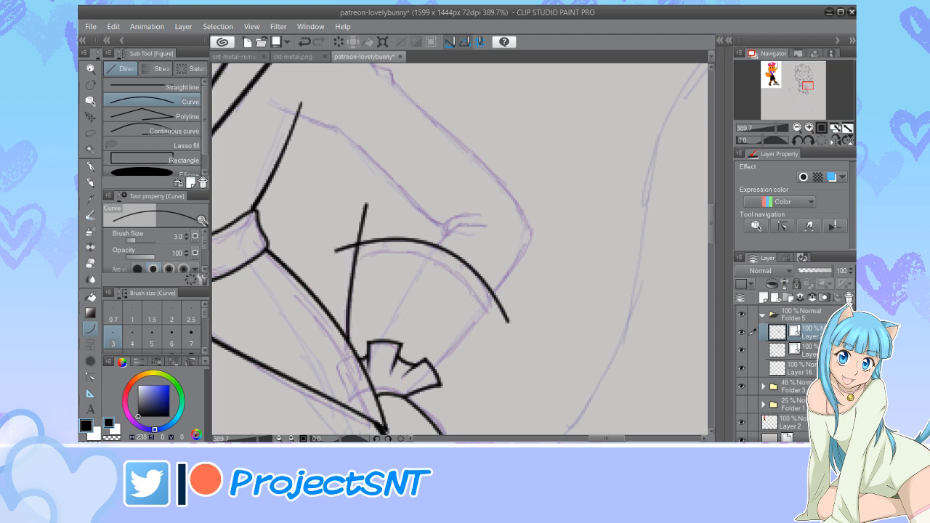
{"action": "left_click_drag", "start_coordinate": [430, 366], "coordinate": [512, 277]}
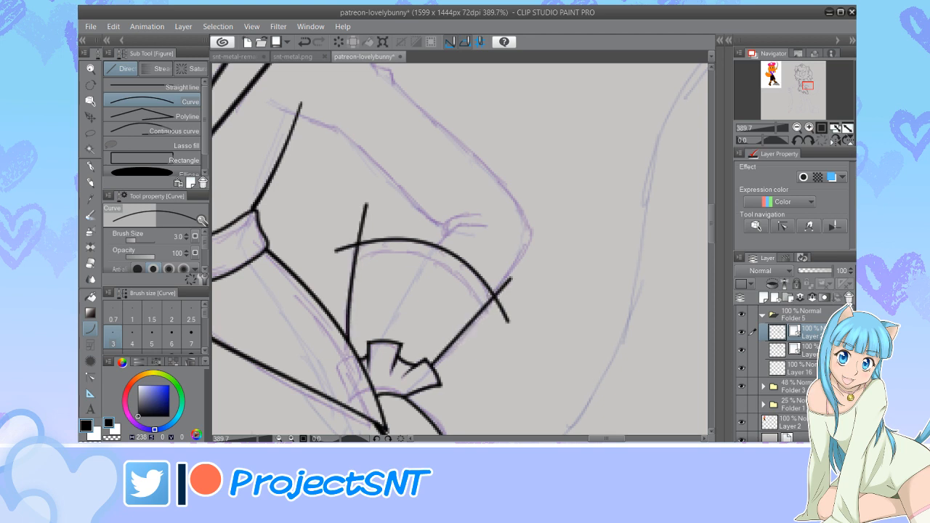
Trim the overshooting lines at both upper corners of the sleeve cuff with the Vector eraser
{"action": "key", "text": "e"}
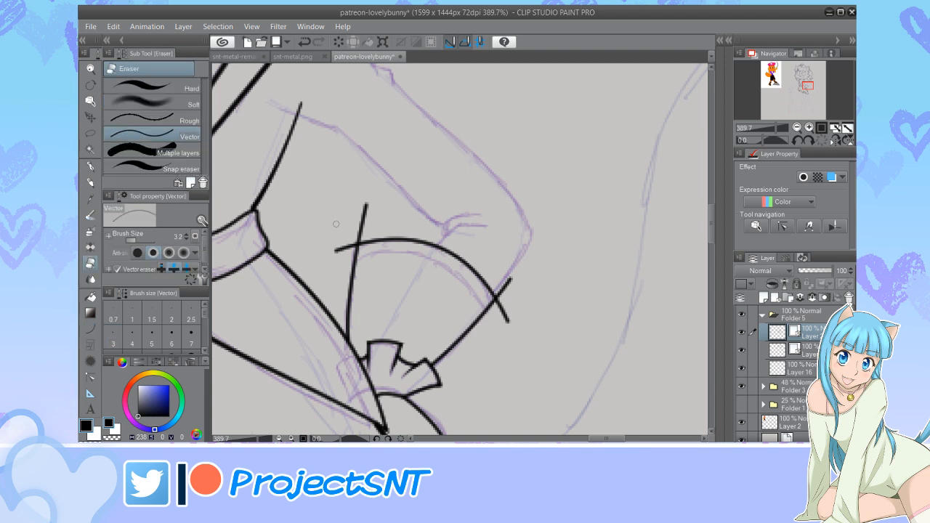
{"action": "mouse_move", "coordinate": [348, 235]}
{"action": "left_mouse_down"}
{"action": "mouse_move", "coordinate": [339, 261]}
{"action": "mouse_move", "coordinate": [387, 292]}
{"action": "left_mouse_up"}
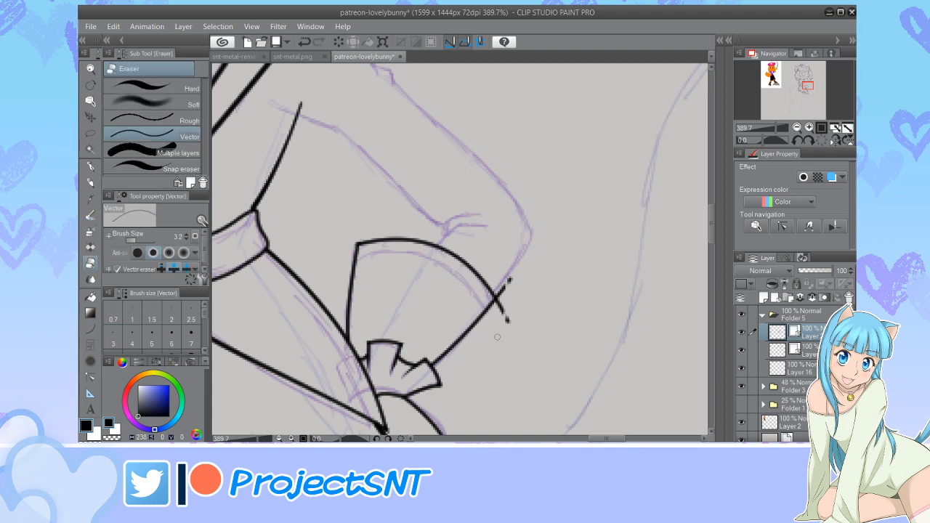
{"action": "left_click_drag", "start_coordinate": [508, 280], "coordinate": [506, 318]}
Adjust the line width at the sleeve cuff's outer corner with Change control point width
{"action": "key", "text": "y"}
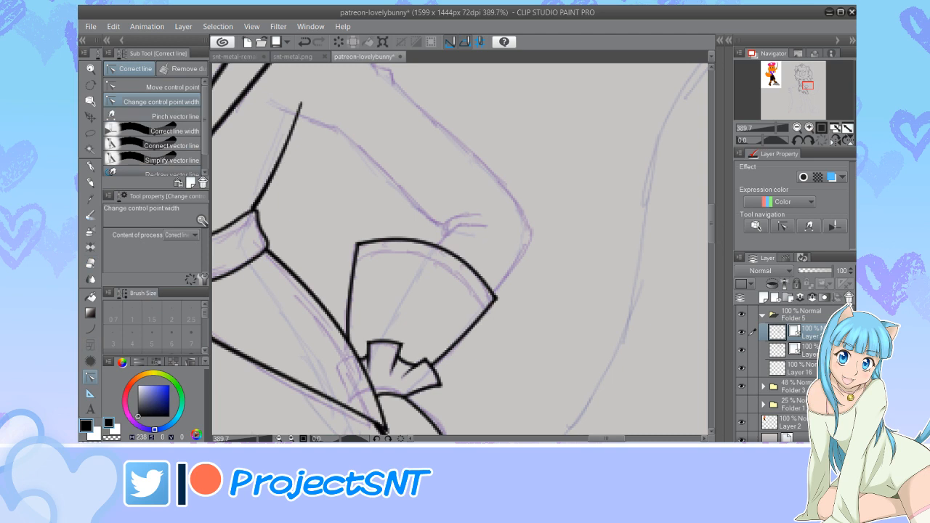
{"action": "scroll", "coordinate": [330, 227], "scroll_direction": "up", "scroll_amount": 2}
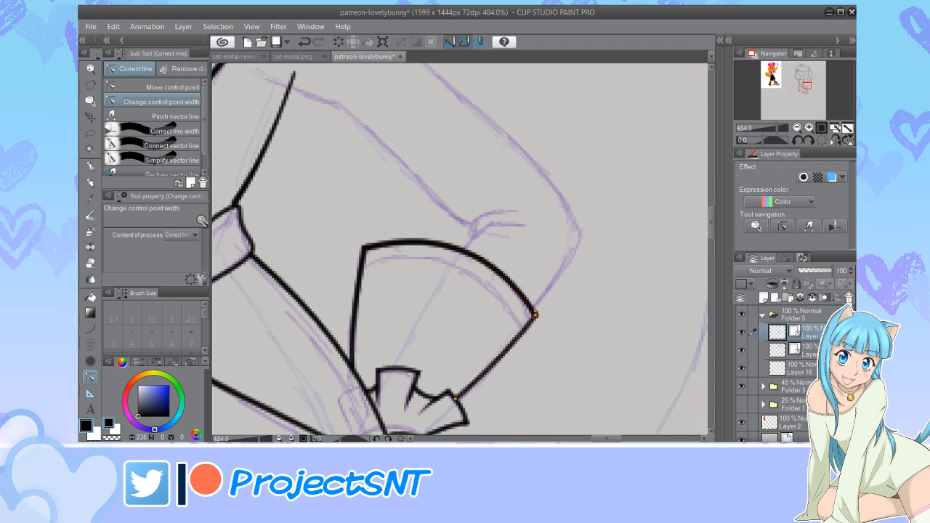
{"action": "left_click_drag", "start_coordinate": [534, 314], "coordinate": [547, 316]}
Draw a second curve just inside the cuff's arched top edge with the Curve tool at brush size 3 to form the trim band
{"action": "scroll", "coordinate": [434, 284], "scroll_direction": "down", "scroll_amount": 4}
{"action": "scroll", "coordinate": [465, 265], "scroll_direction": "up", "scroll_amount": 2}
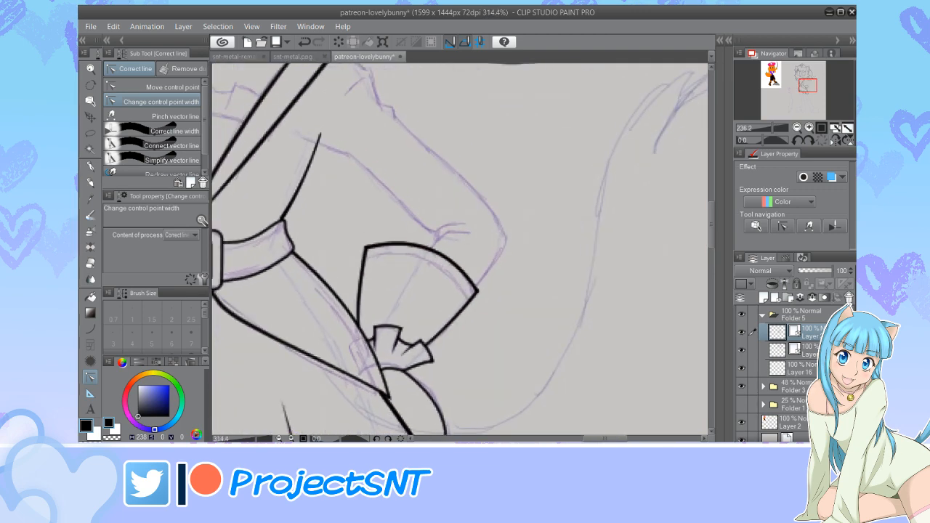
{"action": "scroll", "coordinate": [478, 236], "scroll_direction": "up", "scroll_amount": 1}
{"action": "key", "text": "u"}
{"action": "scroll", "coordinate": [355, 274], "scroll_direction": "up", "scroll_amount": 2}
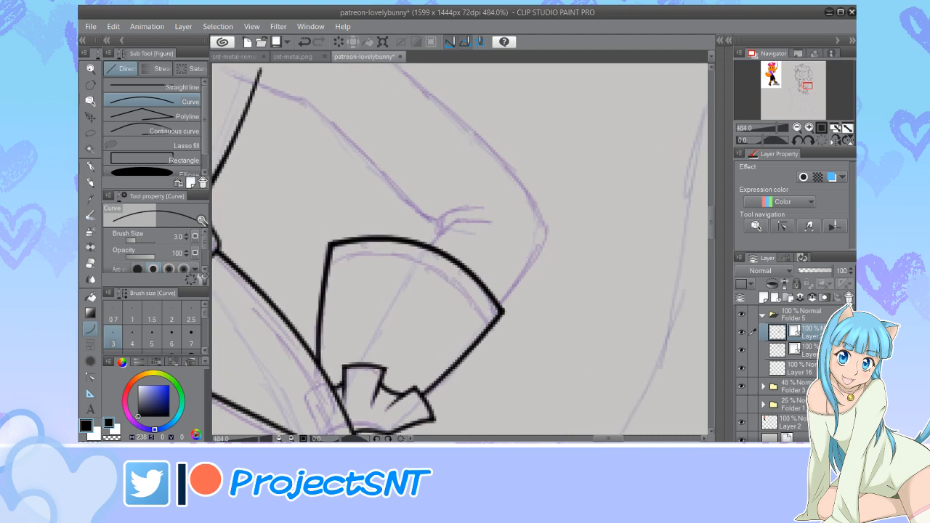
{"action": "left_click_drag", "start_coordinate": [331, 263], "coordinate": [491, 324]}
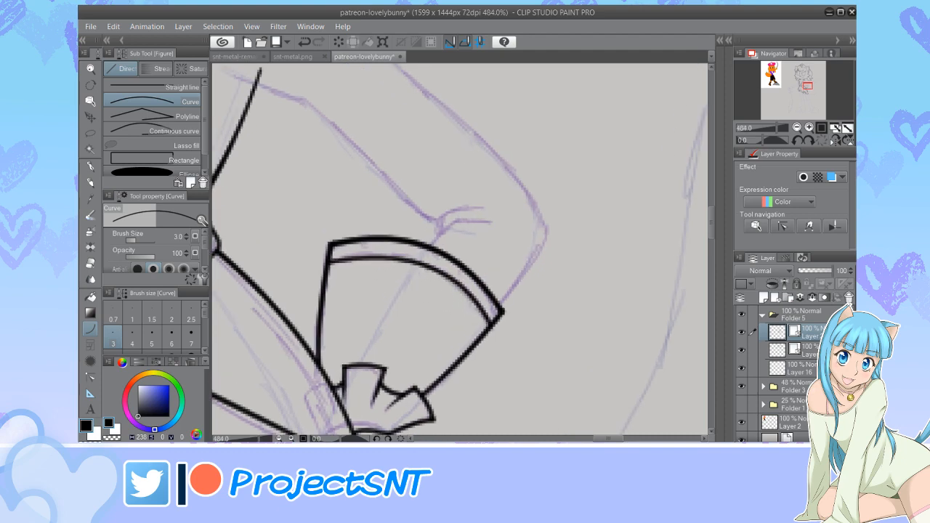
Outline the shoulder from the coat collar down through the small sleeve notch with the Continuous curve tool at brush size 4
{"action": "scroll", "coordinate": [519, 234], "scroll_direction": "down", "scroll_amount": 3}
{"action": "scroll", "coordinate": [400, 294], "scroll_direction": "down", "scroll_amount": 5}
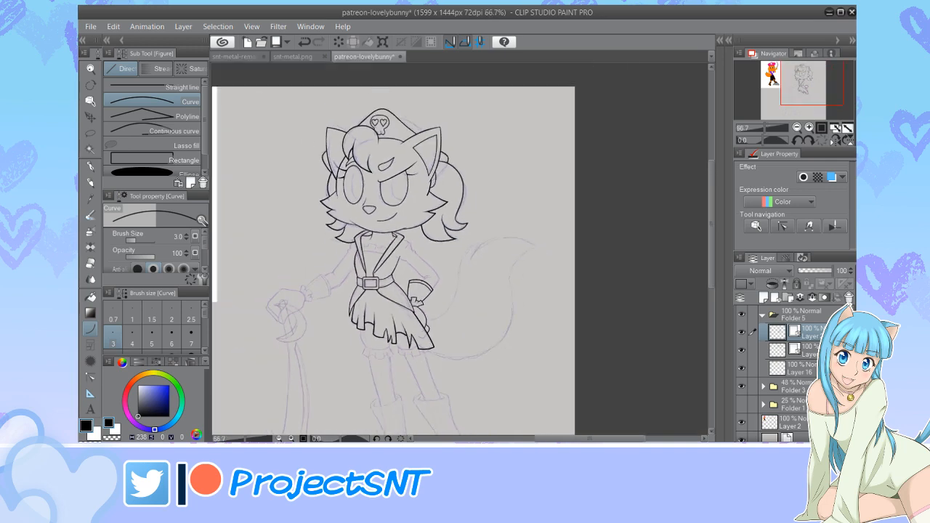
{"action": "scroll", "coordinate": [471, 314], "scroll_direction": "up", "scroll_amount": 1}
{"action": "scroll", "coordinate": [412, 244], "scroll_direction": "up", "scroll_amount": 5}
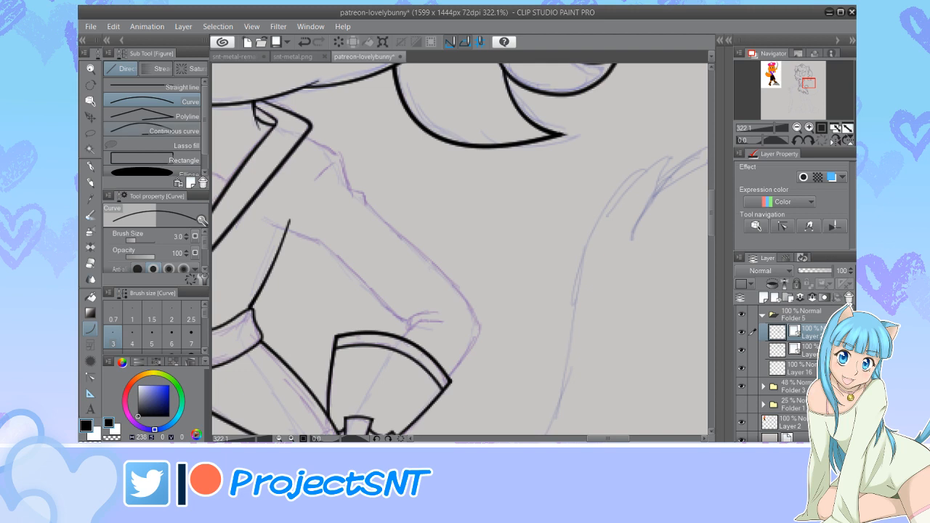
{"action": "left_click", "coordinate": [153, 130]}
{"action": "scroll", "coordinate": [424, 348], "scroll_direction": "up", "scroll_amount": 1}
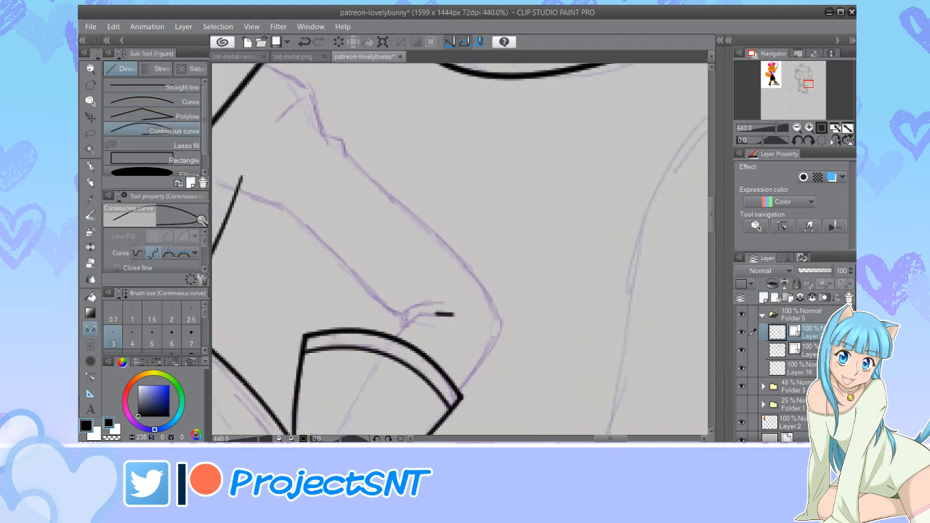
{"action": "key", "text": "Escape"}
{"action": "key", "text": "]"}
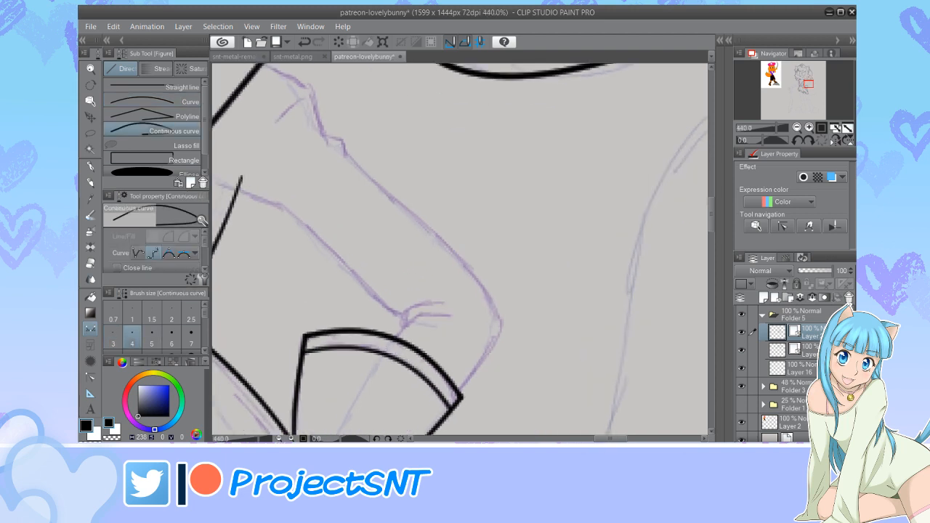
{"action": "scroll", "coordinate": [302, 363], "scroll_direction": "down", "scroll_amount": 4}
{"action": "scroll", "coordinate": [274, 179], "scroll_direction": "up", "scroll_amount": 4}
{"action": "left_click", "coordinate": [282, 157]}
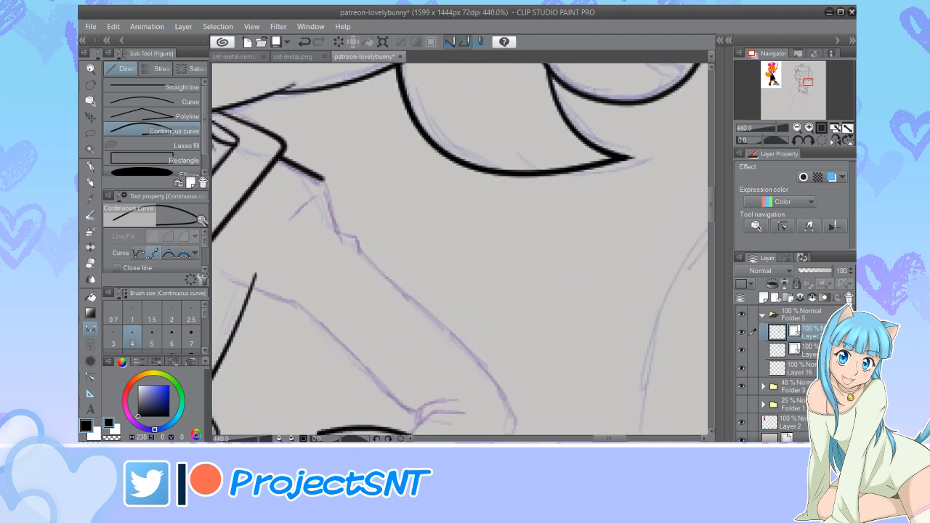
{"action": "left_click", "coordinate": [322, 180]}
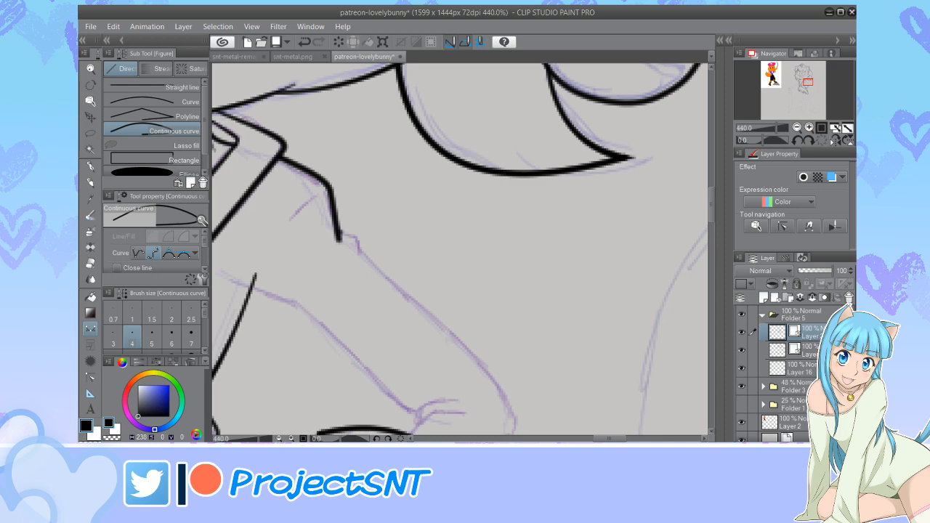
{"action": "left_click", "coordinate": [338, 239]}
{"action": "left_click", "coordinate": [357, 233]}
{"action": "left_click", "coordinate": [363, 253]}
Continue the shoulder curve along the outer arm and around the elbow to the cuff's outer corner
{"action": "scroll", "coordinate": [365, 219], "scroll_direction": "down", "scroll_amount": 3}
{"action": "scroll", "coordinate": [401, 283], "scroll_direction": "up", "scroll_amount": 3}
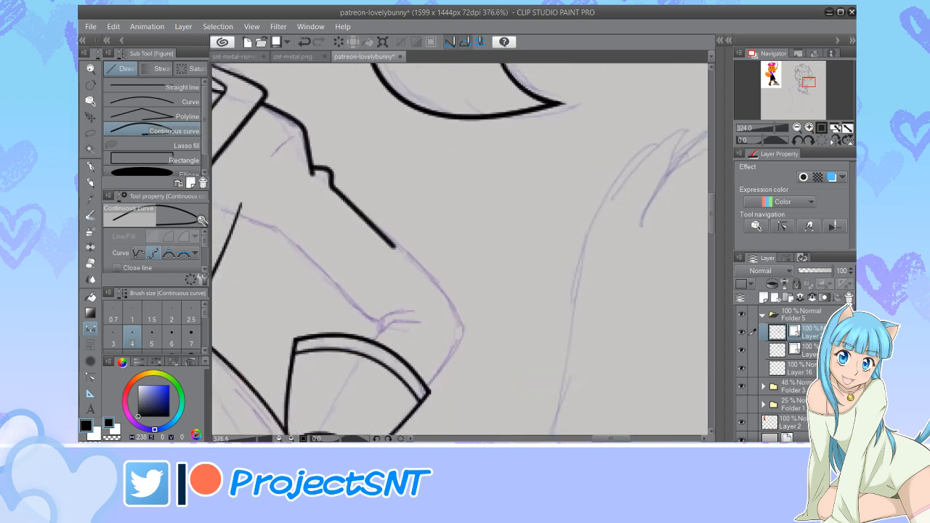
{"action": "left_click", "coordinate": [465, 331]}
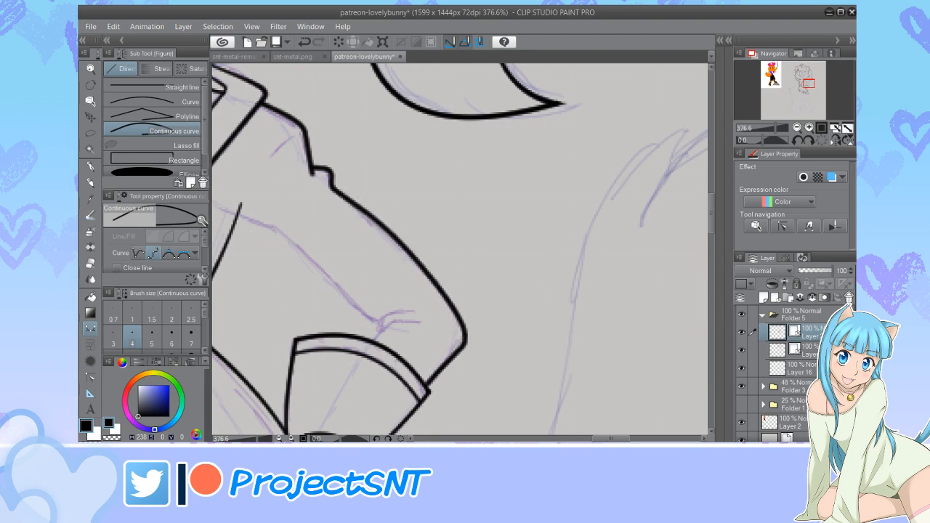
Smooth the outer arm line around the elbow bend by adjusting its points with Move control point
{"action": "key", "text": "y"}
{"action": "key", "text": "y"}
{"action": "scroll", "coordinate": [496, 357], "scroll_direction": "up", "scroll_amount": 3}
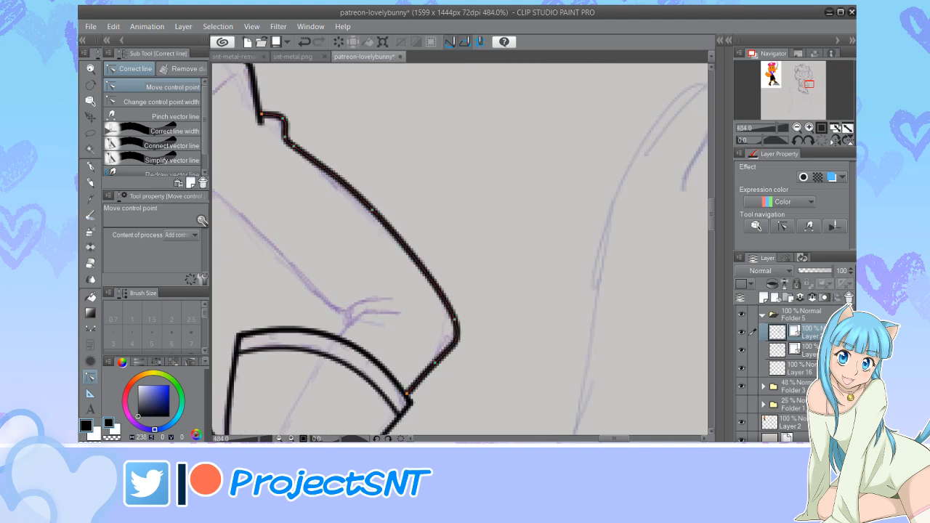
{"action": "left_click", "coordinate": [371, 210]}
{"action": "left_click", "coordinate": [457, 320]}
{"action": "left_click_drag", "start_coordinate": [457, 330], "coordinate": [452, 317]}
{"action": "scroll", "coordinate": [494, 334], "scroll_direction": "down", "scroll_amount": 5}
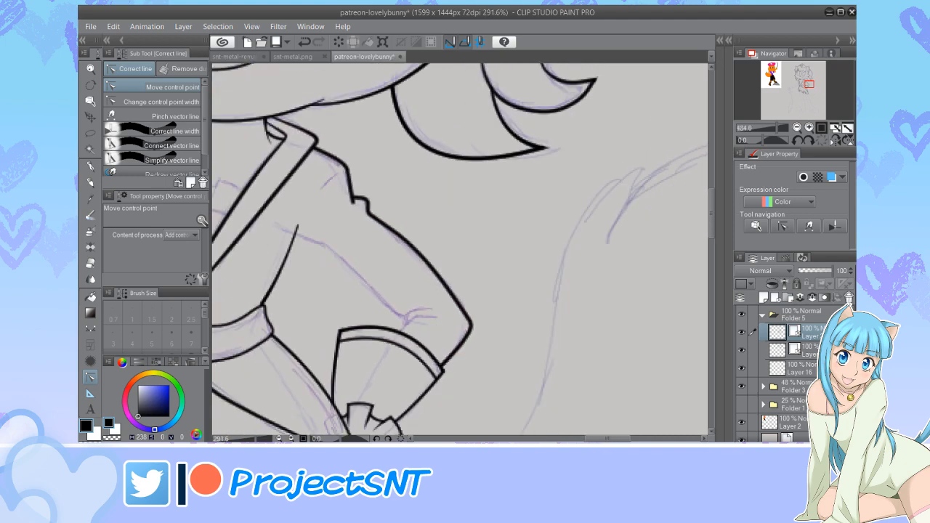
Thin the shoulder line at the sleeve notch and adjust the outer arm line's thickness with Change control point width
{"action": "scroll", "coordinate": [280, 232], "scroll_direction": "up", "scroll_amount": 1}
{"action": "scroll", "coordinate": [292, 190], "scroll_direction": "up", "scroll_amount": 2}
{"action": "left_click", "coordinate": [152, 101]}
{"action": "scroll", "coordinate": [333, 206], "scroll_direction": "up", "scroll_amount": 4}
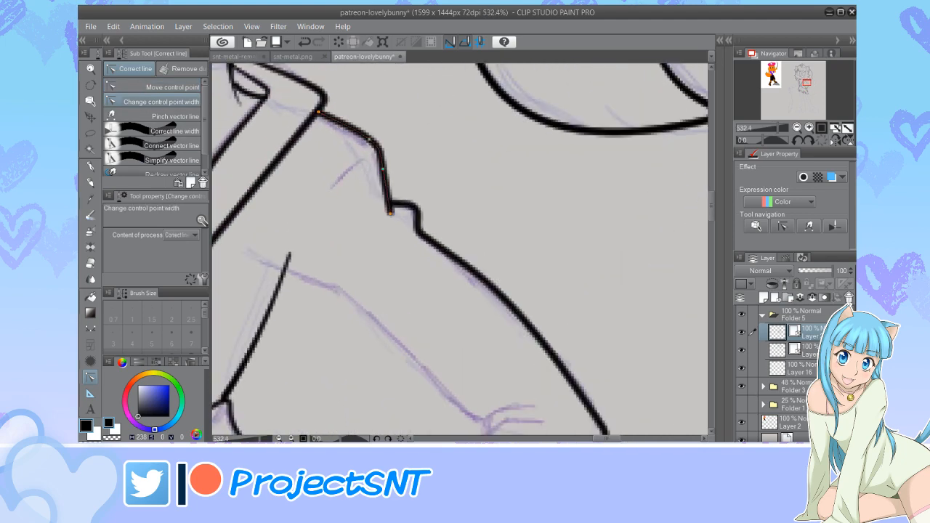
{"action": "left_click_drag", "start_coordinate": [392, 202], "coordinate": [384, 203]}
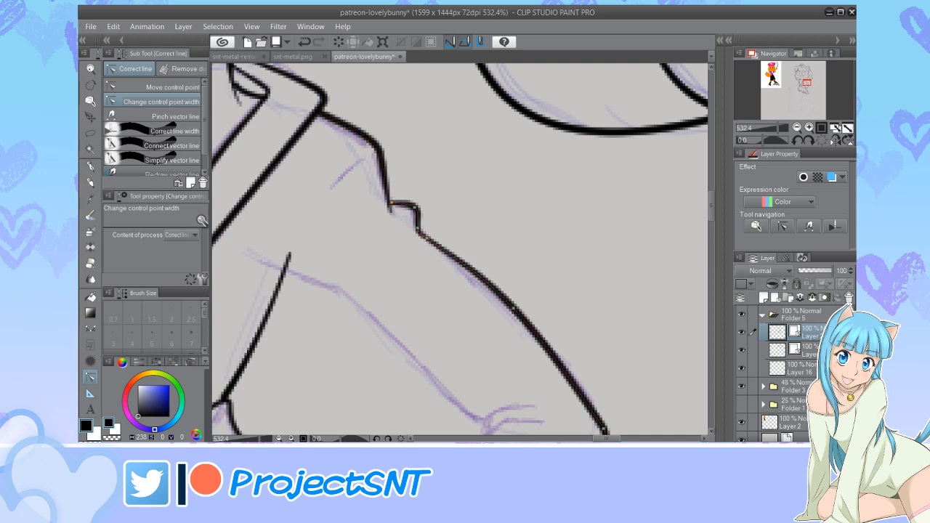
{"action": "scroll", "coordinate": [411, 201], "scroll_direction": "down", "scroll_amount": 2}
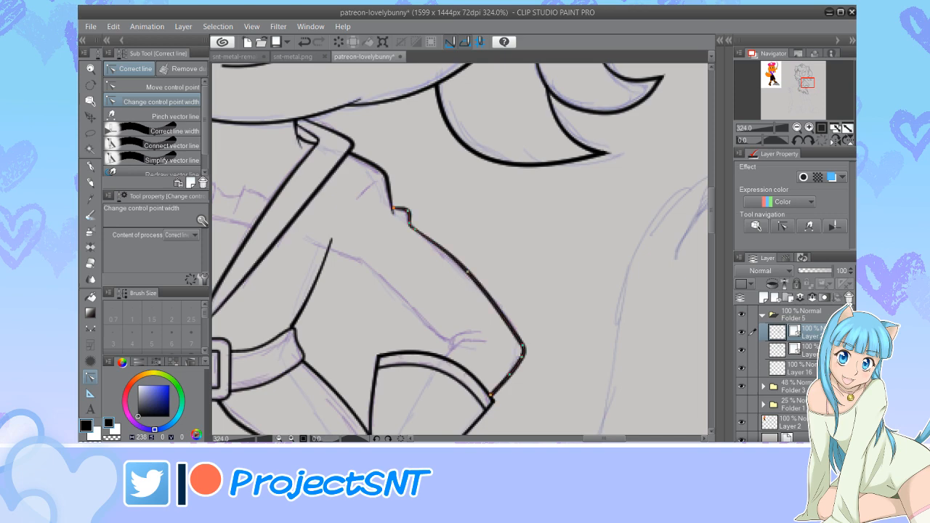
{"action": "scroll", "coordinate": [337, 163], "scroll_direction": "up", "scroll_amount": 3}
{"action": "scroll", "coordinate": [369, 128], "scroll_direction": "down", "scroll_amount": 4}
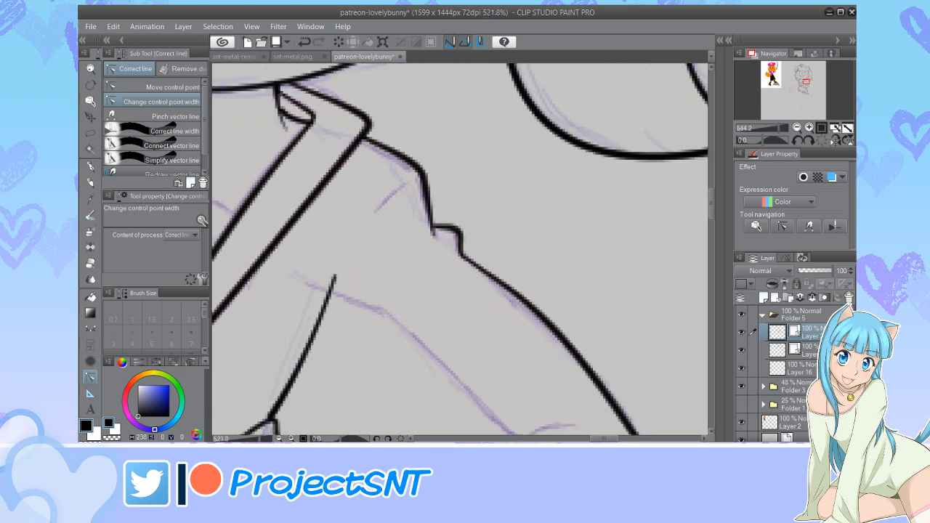
{"action": "scroll", "coordinate": [482, 336], "scroll_direction": "up", "scroll_amount": 2}
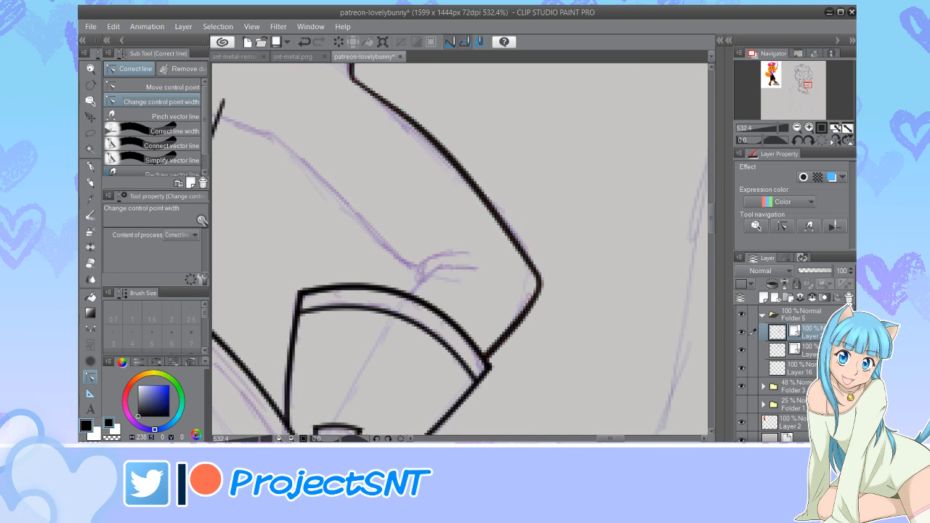
{"action": "scroll", "coordinate": [445, 338], "scroll_direction": "down", "scroll_amount": 3}
{"action": "scroll", "coordinate": [340, 327], "scroll_direction": "up", "scroll_amount": 1}
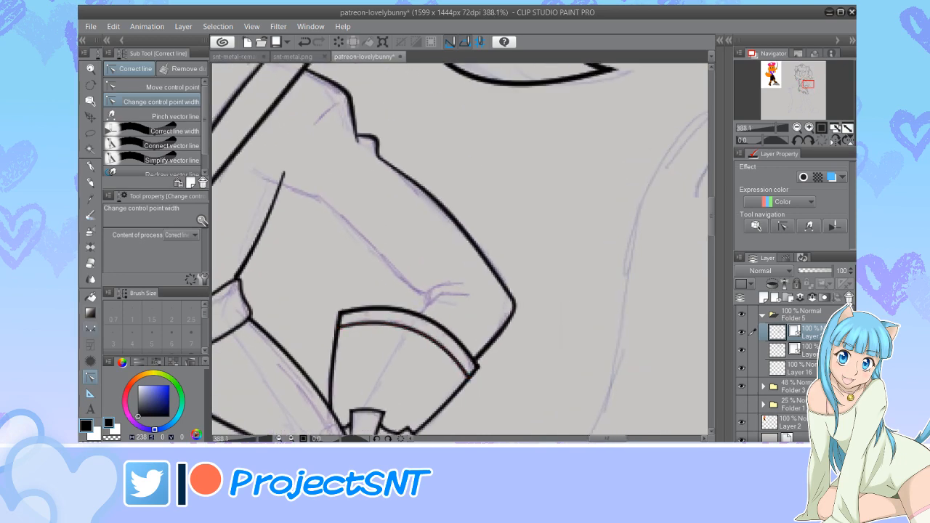
Draw two short elbow folds above the cuff with the Continuous curve tool at brush size 4 and taper their outer ends
{"action": "key", "text": "u"}
{"action": "scroll", "coordinate": [460, 310], "scroll_direction": "up", "scroll_amount": 1}
{"action": "mouse_move", "coordinate": [478, 290]}
{"action": "left_mouse_down"}
{"action": "mouse_move", "coordinate": [412, 295]}
{"action": "mouse_move", "coordinate": [397, 317]}
{"action": "left_mouse_up"}
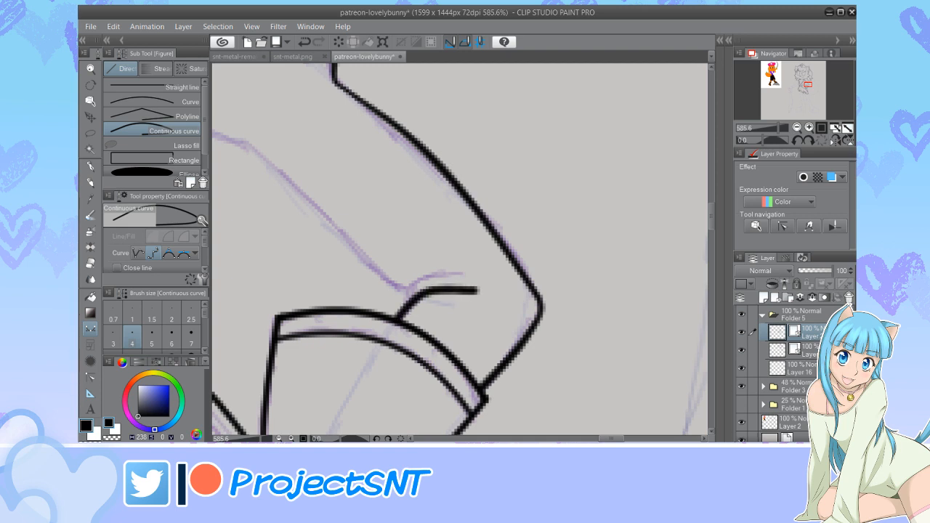
{"action": "mouse_move", "coordinate": [467, 270]}
{"action": "left_mouse_down"}
{"action": "mouse_move", "coordinate": [407, 281]}
{"action": "mouse_move", "coordinate": [402, 308]}
{"action": "left_mouse_up"}
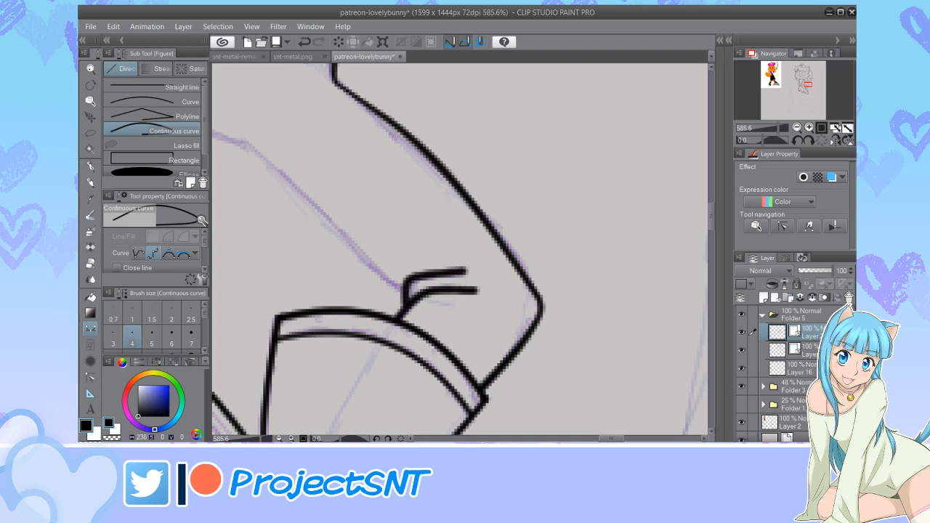
{"action": "key", "text": "y"}
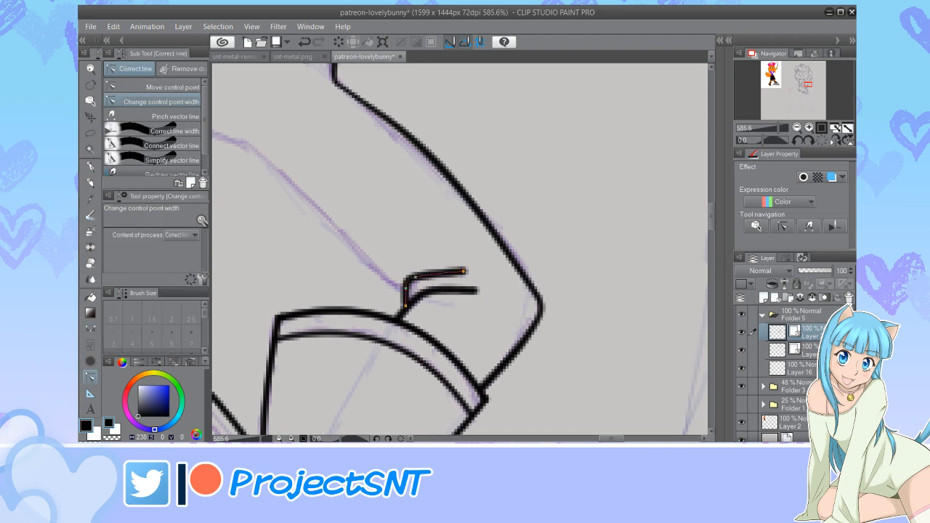
{"action": "mouse_move", "coordinate": [465, 271]}
{"action": "left_mouse_down"}
{"action": "mouse_move", "coordinate": [441, 273]}
{"action": "mouse_move", "coordinate": [449, 291]}
{"action": "left_mouse_up"}
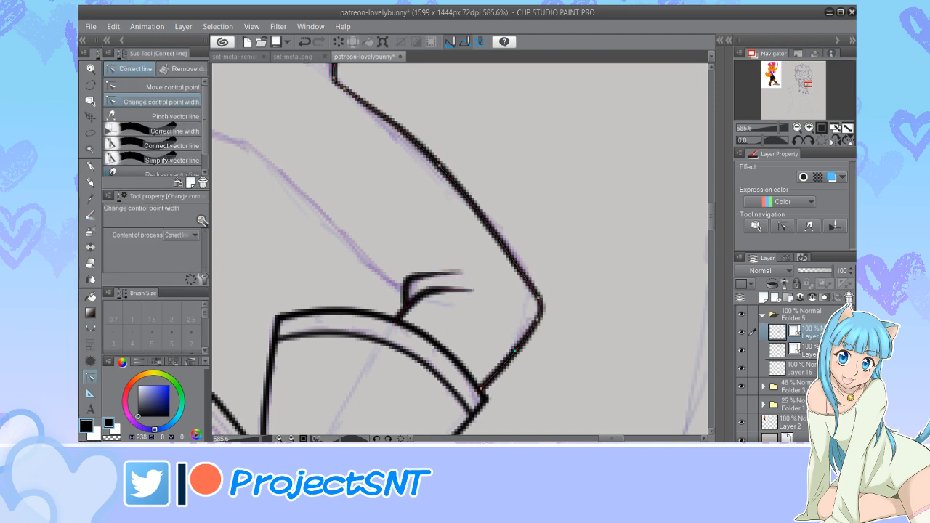
{"action": "scroll", "coordinate": [519, 361], "scroll_direction": "down", "scroll_amount": 5}
{"action": "scroll", "coordinate": [254, 226], "scroll_direction": "up", "scroll_amount": 2}
Draw the inner arm line from the armpit down to the elbow folds with the Continuous curve tool at brush size 4
{"action": "key", "text": "u"}
{"action": "scroll", "coordinate": [318, 212], "scroll_direction": "up", "scroll_amount": 2}
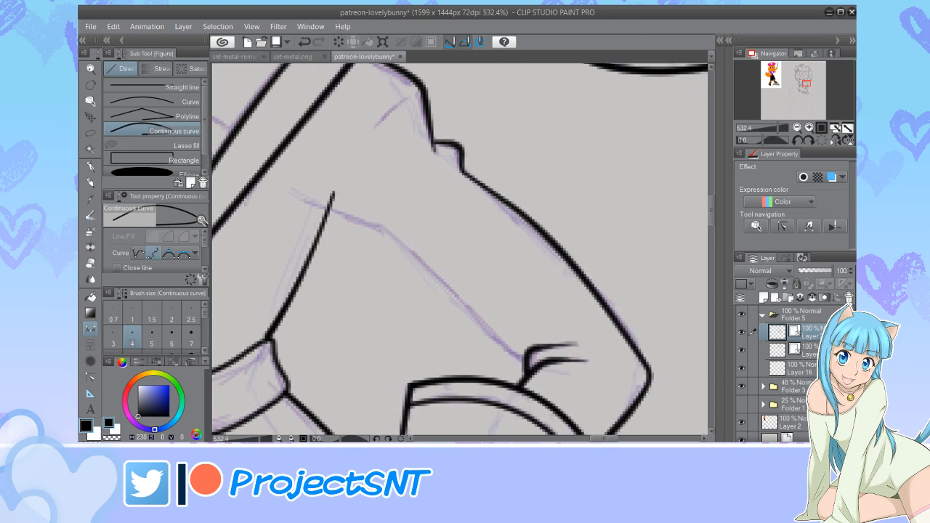
{"action": "left_click", "coordinate": [297, 199]}
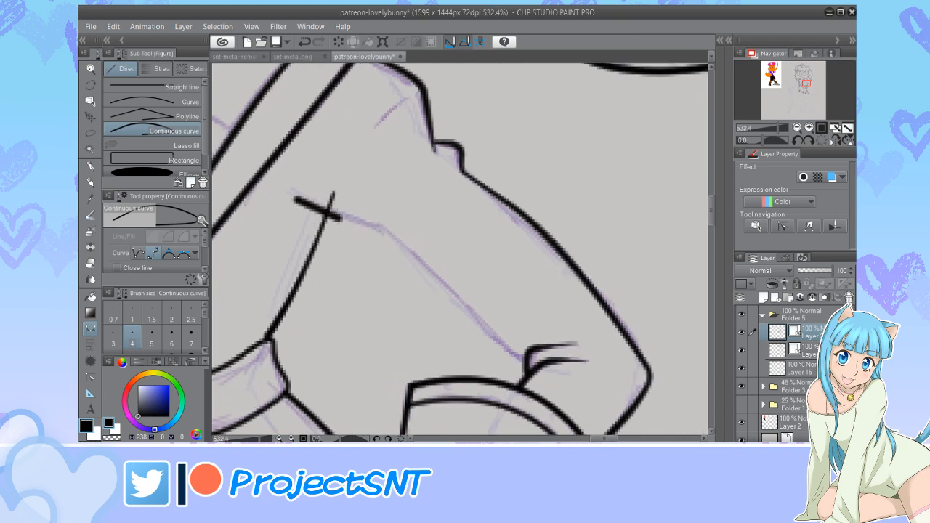
{"action": "left_click", "coordinate": [337, 217]}
{"action": "left_click", "coordinate": [383, 231]}
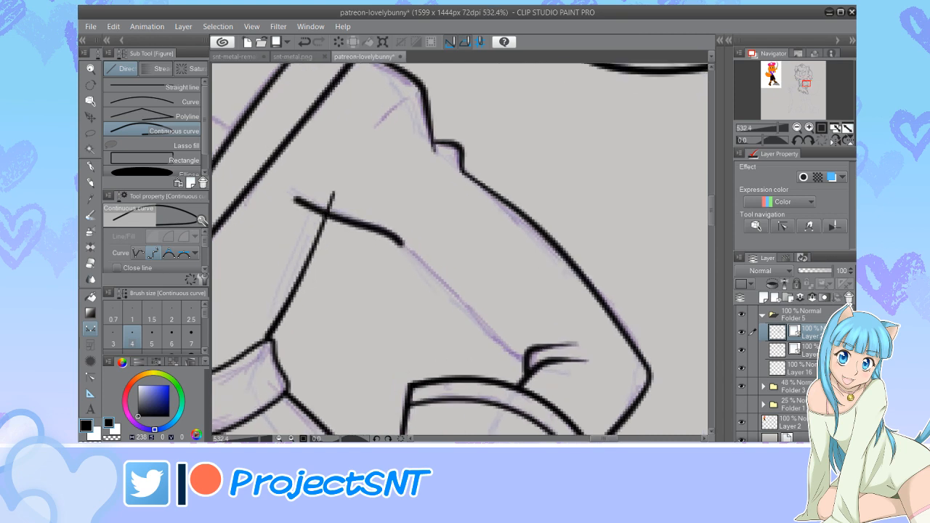
{"action": "left_click", "coordinate": [398, 240]}
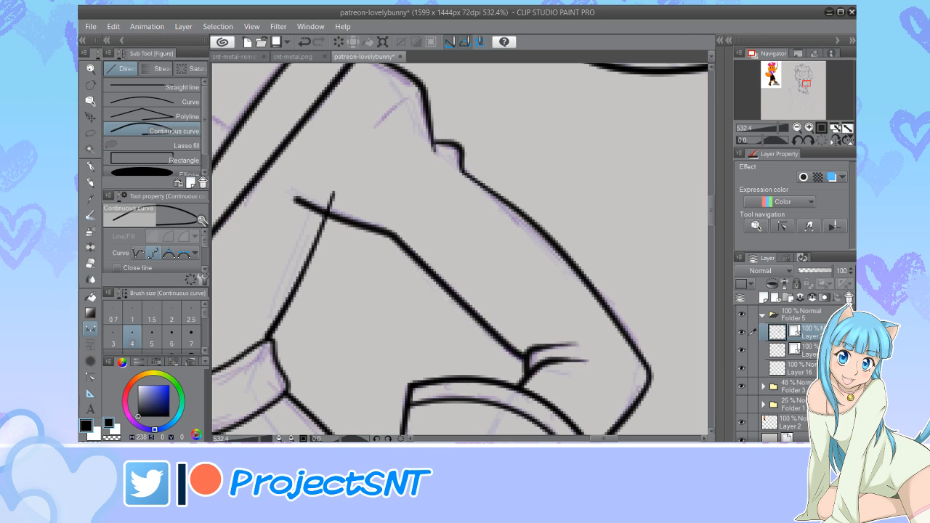
Taper the inner arm line at the armpit and thin it toward the elbow with Change control point width
{"action": "key", "text": "y"}
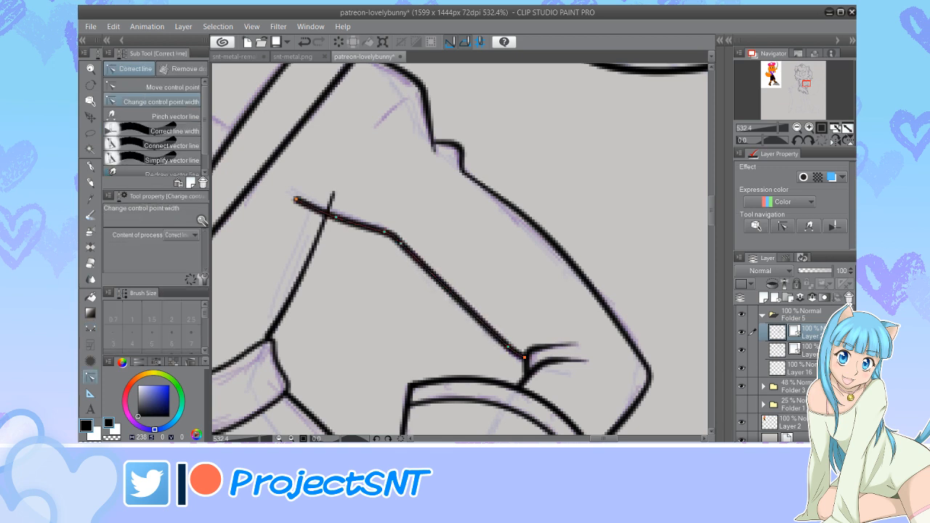
{"action": "left_click_drag", "start_coordinate": [297, 199], "coordinate": [278, 201]}
{"action": "left_click_drag", "start_coordinate": [336, 217], "coordinate": [325, 217]}
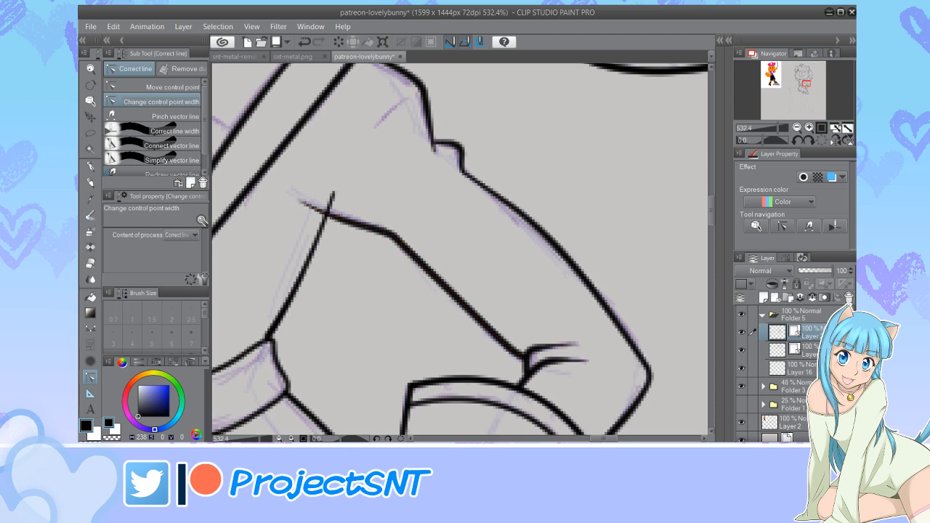
{"action": "left_click_drag", "start_coordinate": [400, 243], "coordinate": [391, 243]}
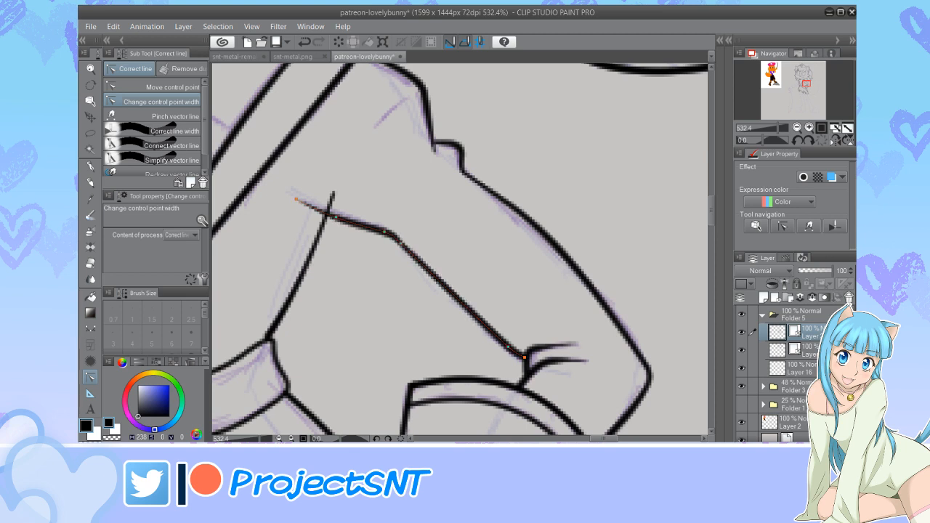
{"action": "left_click_drag", "start_coordinate": [524, 357], "coordinate": [514, 357]}
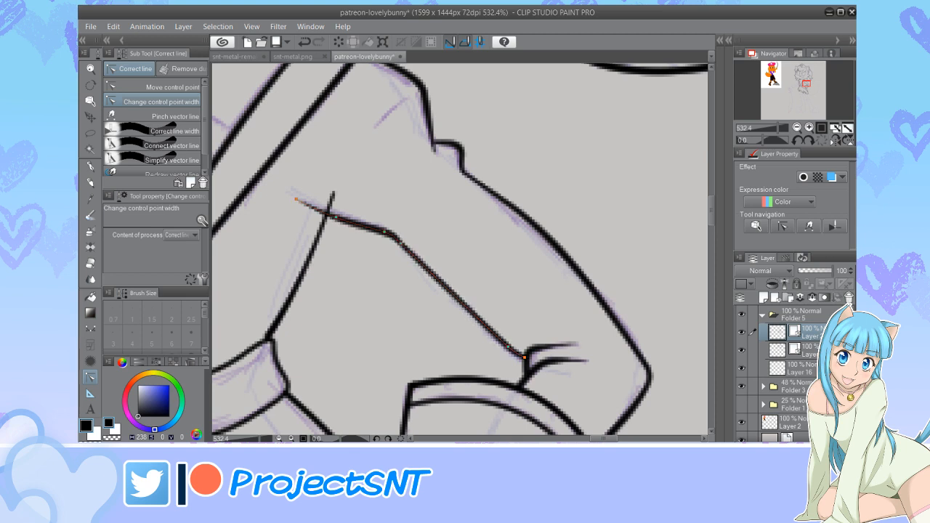
{"action": "scroll", "coordinate": [540, 310], "scroll_direction": "down", "scroll_amount": 4}
Erase the torso line's overshoot above the inner arm line with the Vector eraser and check the line art by toggling the sketch folder
{"action": "key", "text": "e"}
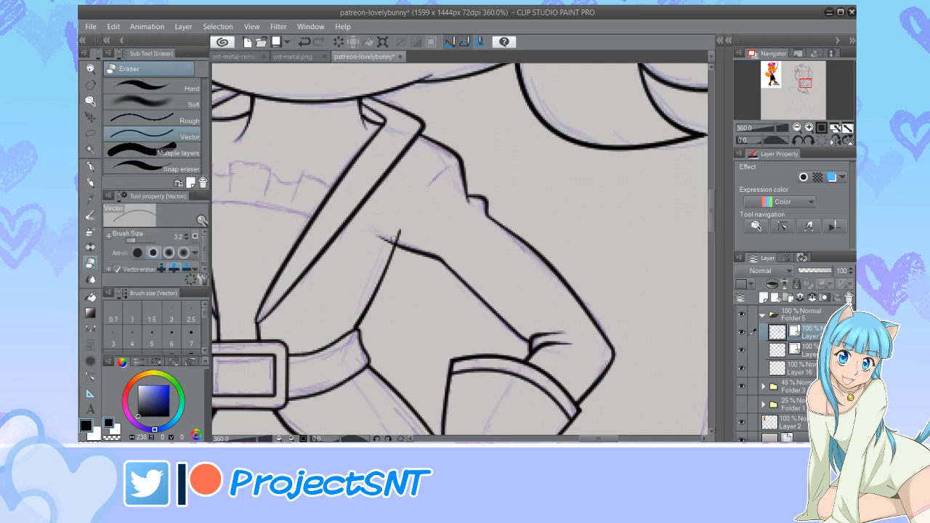
{"action": "scroll", "coordinate": [411, 244], "scroll_direction": "down", "scroll_amount": 6}
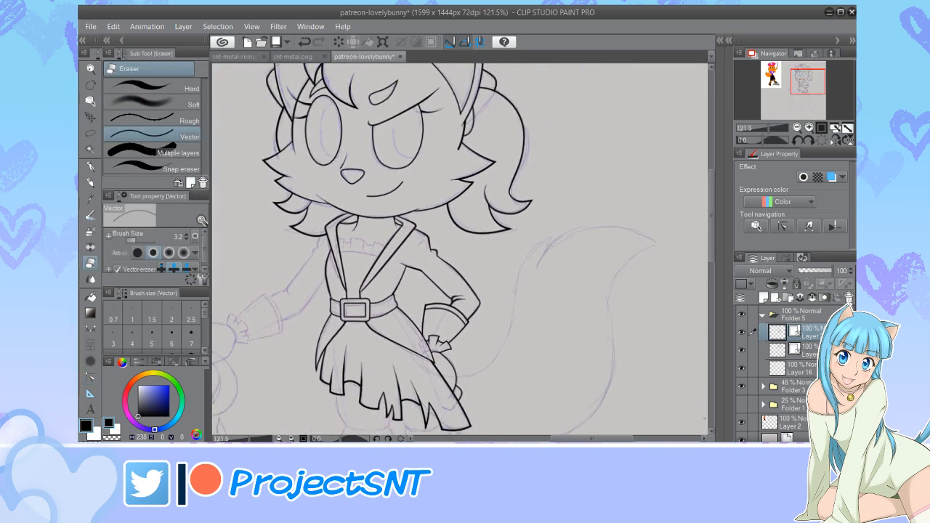
{"action": "left_click", "coordinate": [741, 386]}
{"action": "left_click", "coordinate": [741, 387]}
{"action": "scroll", "coordinate": [403, 248], "scroll_direction": "up", "scroll_amount": 10}
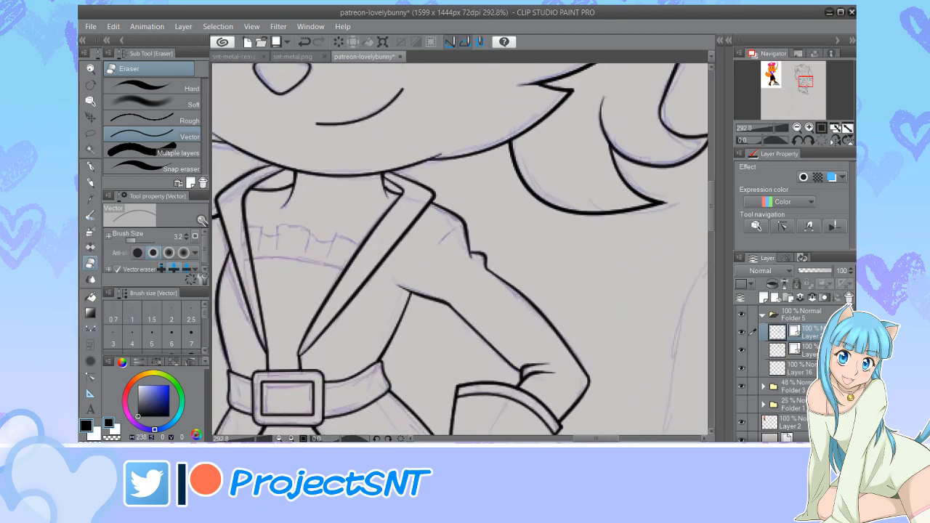
Draw a short crease inside the shoulder with the Curve tool at brush size 3 and taper its lower end
{"action": "key", "text": "u"}
{"action": "scroll", "coordinate": [455, 249], "scroll_direction": "up", "scroll_amount": 7}
{"action": "mouse_move", "coordinate": [464, 204]}
{"action": "left_mouse_down"}
{"action": "mouse_move", "coordinate": [419, 235]}
{"action": "mouse_move", "coordinate": [427, 244]}
{"action": "mouse_move", "coordinate": [419, 236]}
{"action": "left_mouse_up"}
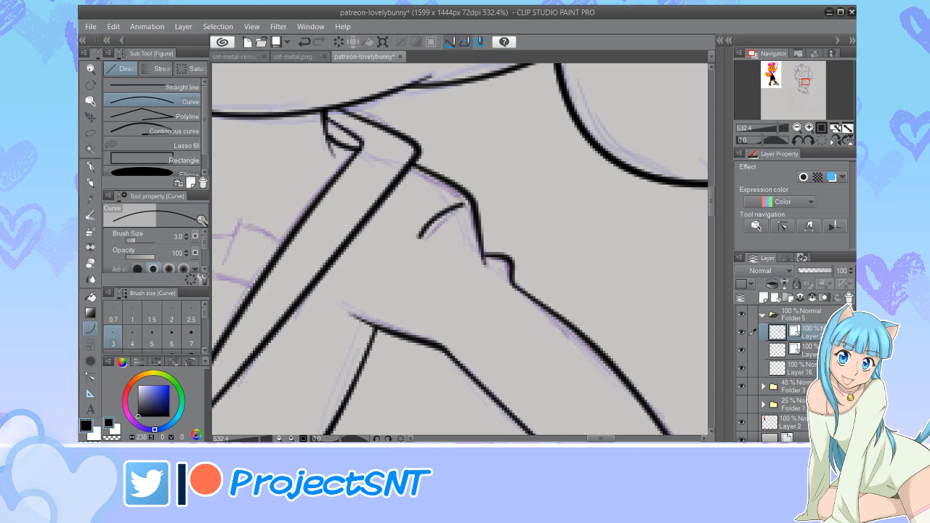
{"action": "key", "text": "y"}
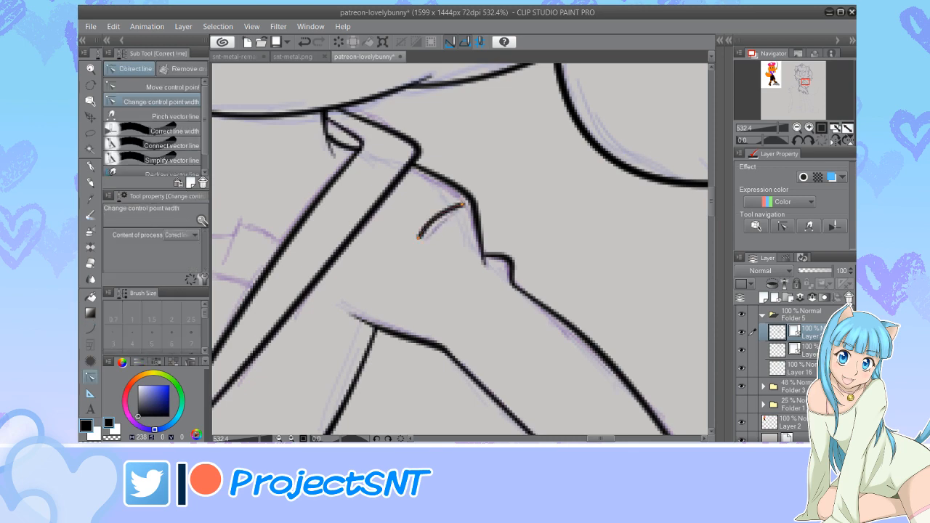
{"action": "left_click_drag", "start_coordinate": [419, 237], "coordinate": [404, 237]}
{"action": "scroll", "coordinate": [563, 226], "scroll_direction": "down", "scroll_amount": 12}
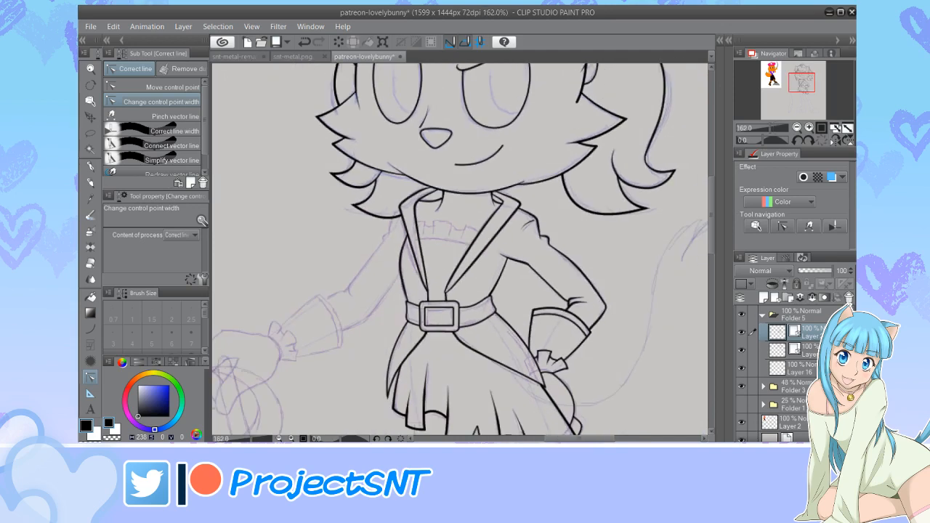
Toggle the two sketch folders' visibility to check the line art and save the file
{"action": "left_click_drag", "start_coordinate": [741, 387], "coordinate": [741, 404]}
{"action": "key", "text": "ctrl+s"}
{"action": "scroll", "coordinate": [360, 251], "scroll_direction": "down", "scroll_amount": 3}
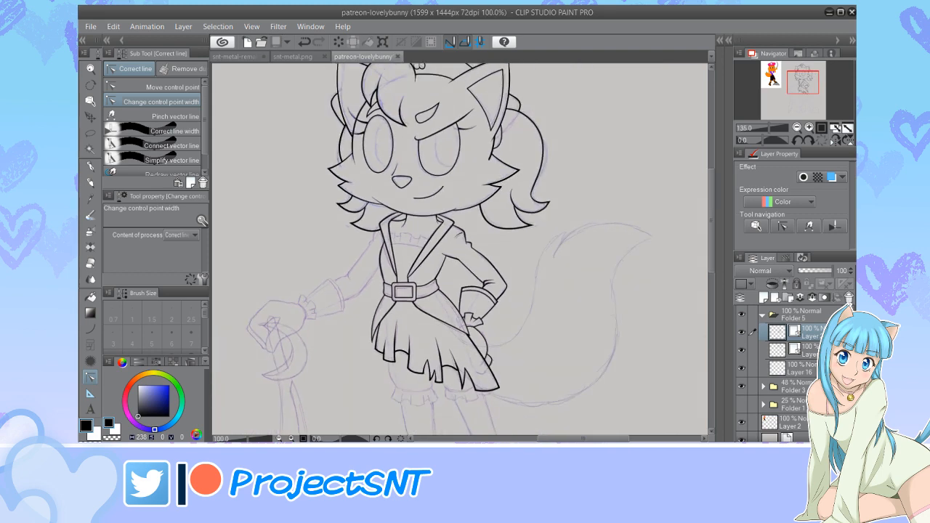
Draw a shallow arched neckline across the chest between the coat lapels with the Curve tool at brush size 3
{"action": "scroll", "coordinate": [388, 221], "scroll_direction": "up", "scroll_amount": 2}
{"action": "scroll", "coordinate": [400, 263], "scroll_direction": "up", "scroll_amount": 6}
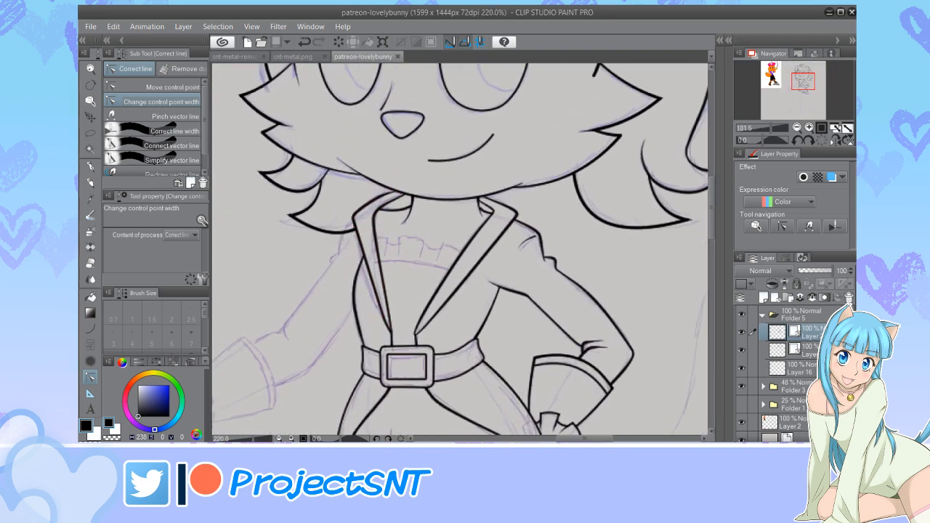
{"action": "key", "text": "u"}
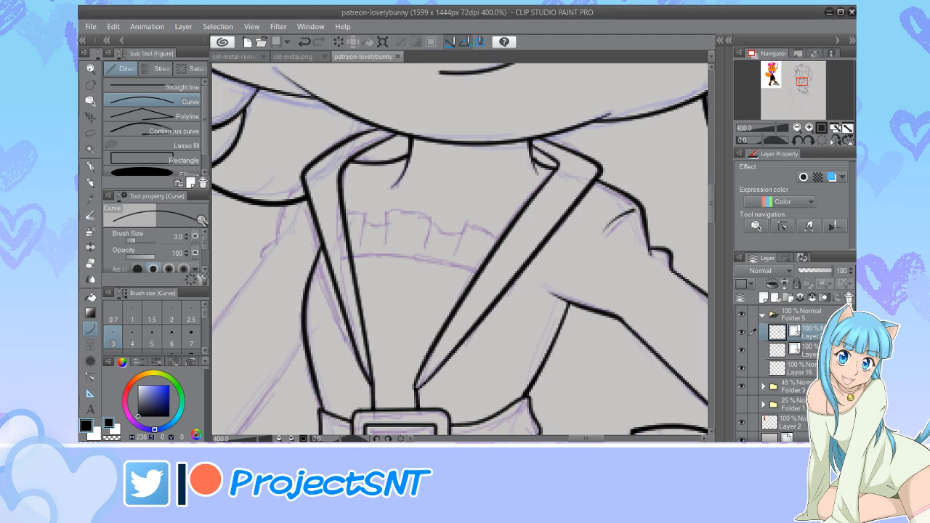
{"action": "scroll", "coordinate": [405, 279], "scroll_direction": "up", "scroll_amount": 2}
{"action": "left_click_drag", "start_coordinate": [334, 254], "coordinate": [507, 269]}
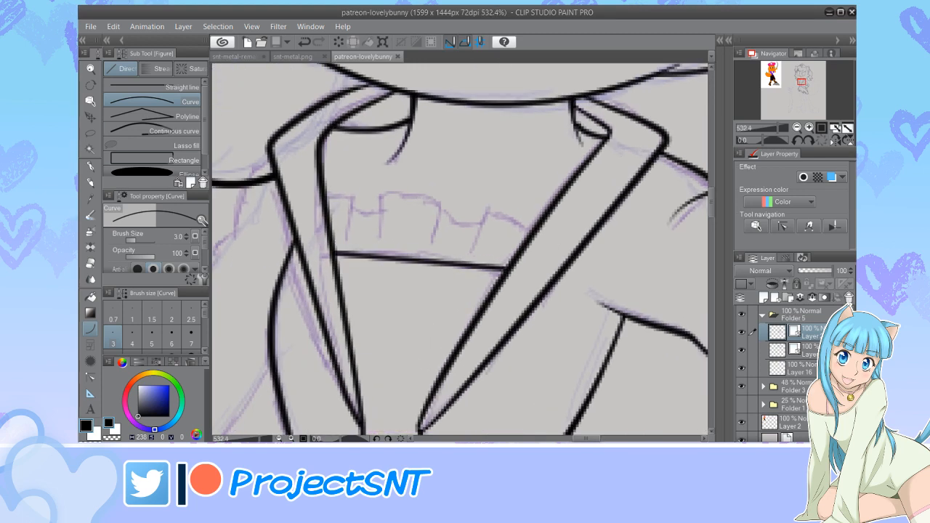
{"action": "left_click", "coordinate": [411, 242]}
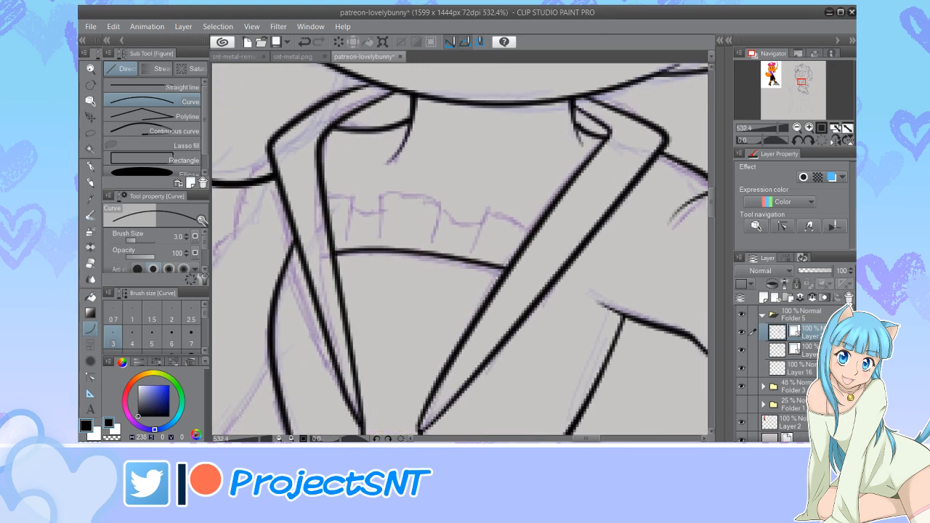
Lower the neckline's end point slightly where it meets the lapel on the hip-hand side with Move control point
{"action": "key", "text": "y"}
{"action": "left_click", "coordinate": [151, 87]}
{"action": "scroll", "coordinate": [500, 260], "scroll_direction": "up", "scroll_amount": 2}
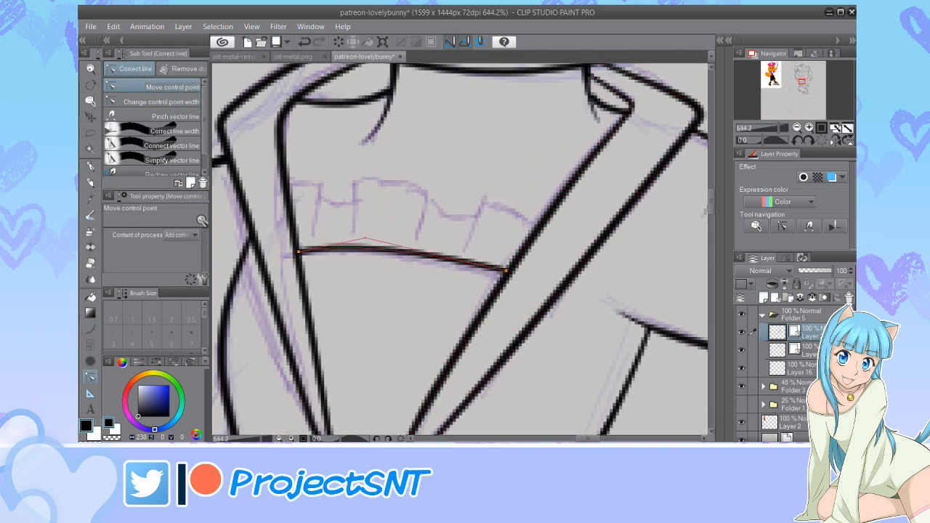
{"action": "left_click_drag", "start_coordinate": [506, 269], "coordinate": [505, 273]}
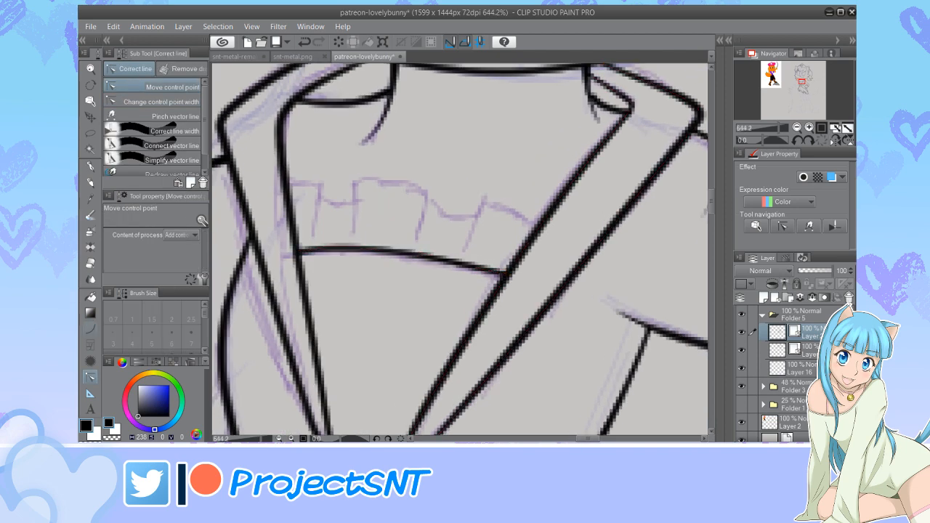
Draw four near-vertical fold lines across the chest ruffle, following the sketch, with the Curve tool at brush size 3
{"action": "key", "text": "u"}
{"action": "scroll", "coordinate": [430, 205], "scroll_direction": "up", "scroll_amount": 1}
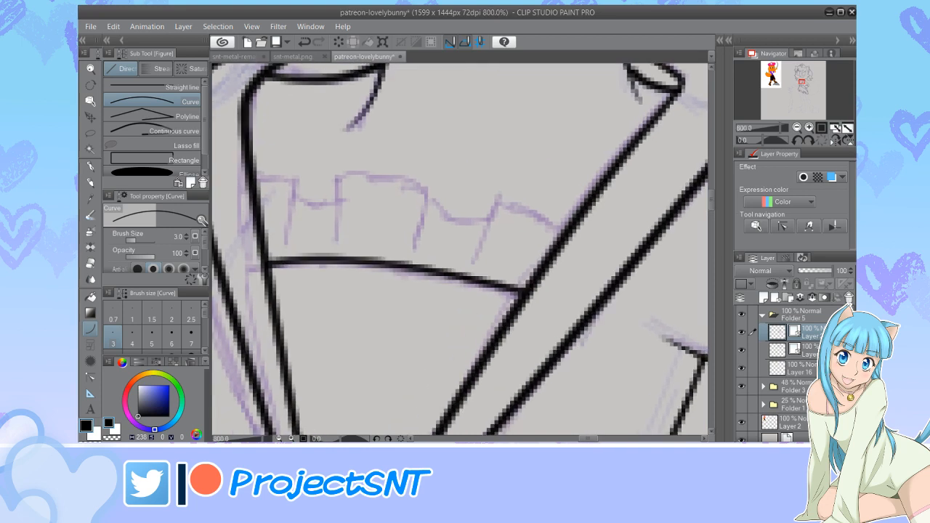
{"action": "left_click_drag", "start_coordinate": [475, 259], "coordinate": [514, 162]}
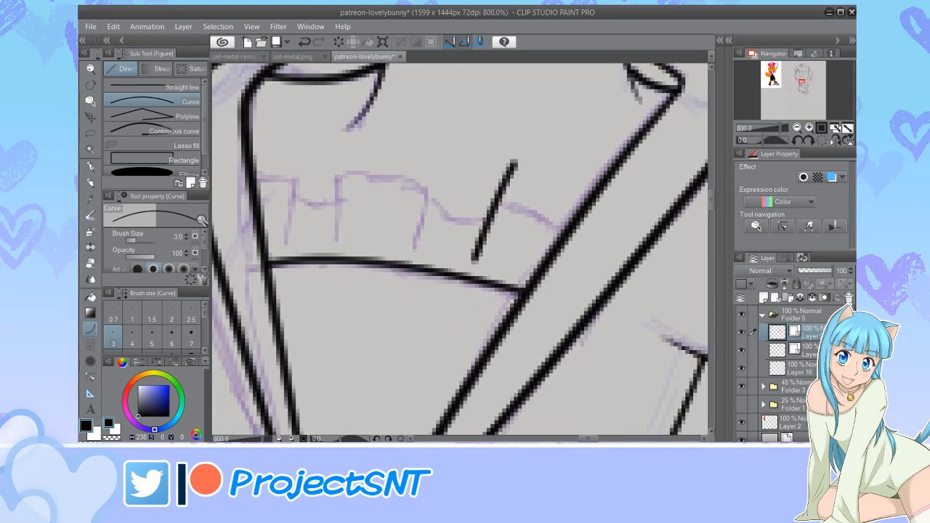
{"action": "left_click_drag", "start_coordinate": [340, 238], "coordinate": [330, 151]}
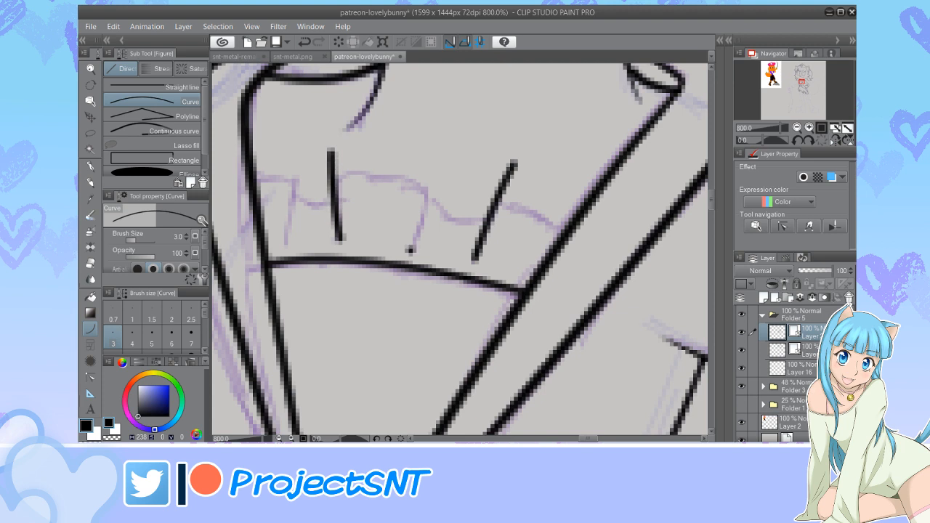
{"action": "left_click_drag", "start_coordinate": [410, 250], "coordinate": [437, 151]}
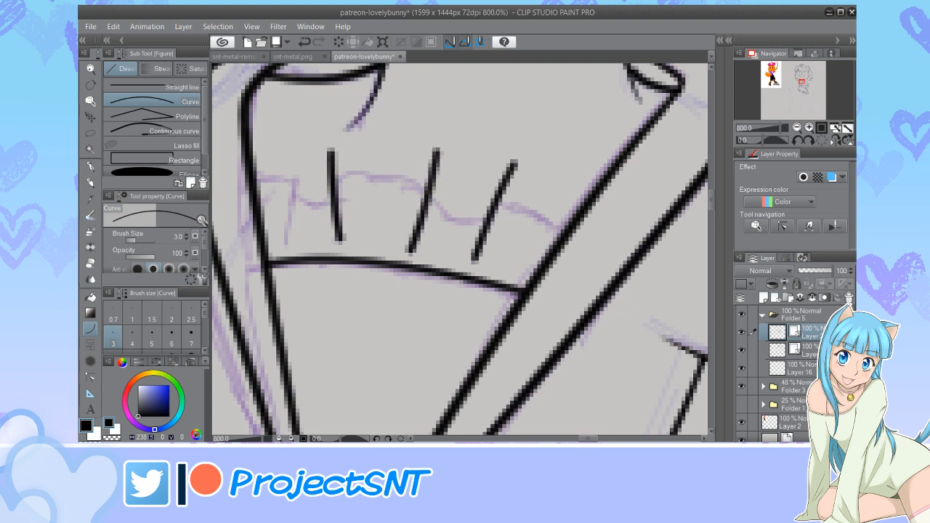
{"action": "left_click_drag", "start_coordinate": [284, 242], "coordinate": [299, 134]}
{"action": "left_click", "coordinate": [300, 189]}
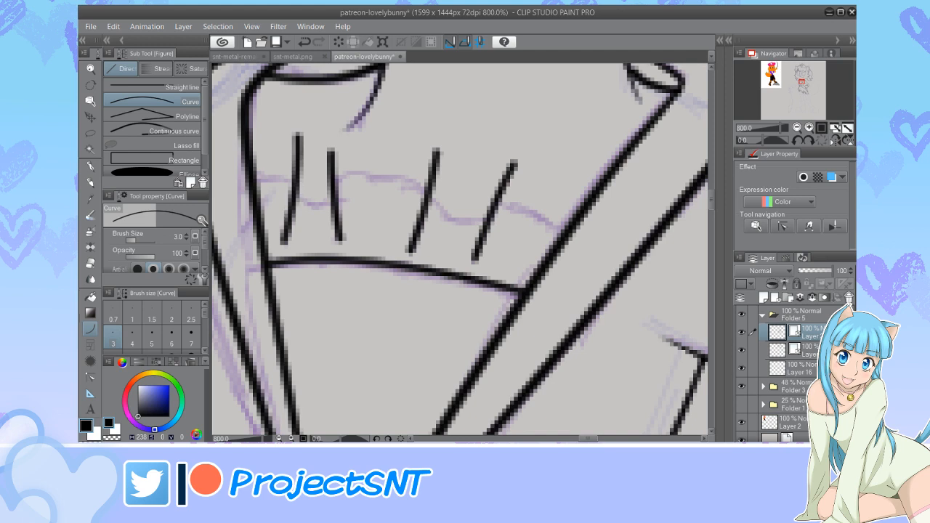
Draw the three raised top edges of the chest ruffle and trim the overshooting line ends with the Vector eraser
{"action": "left_click_drag", "start_coordinate": [311, 180], "coordinate": [255, 179]}
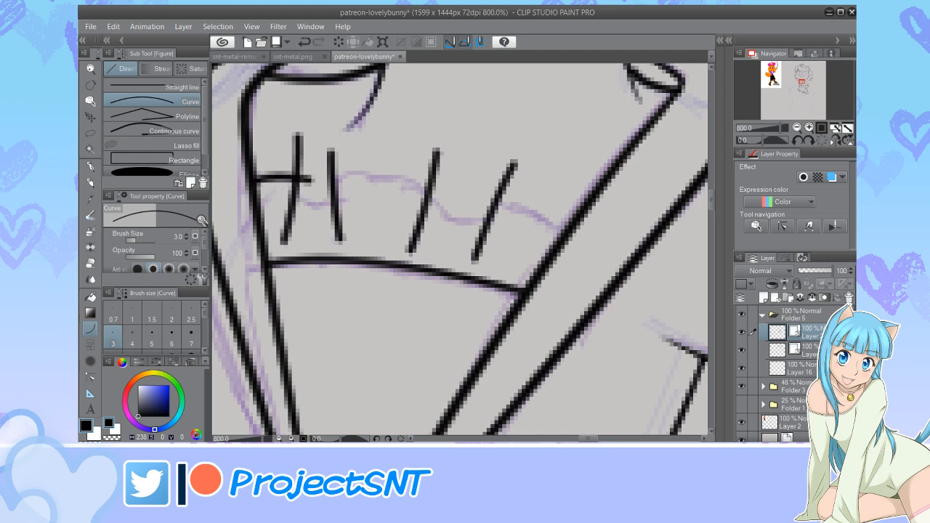
{"action": "left_click_drag", "start_coordinate": [335, 179], "coordinate": [427, 190]}
{"action": "left_click", "coordinate": [381, 161]}
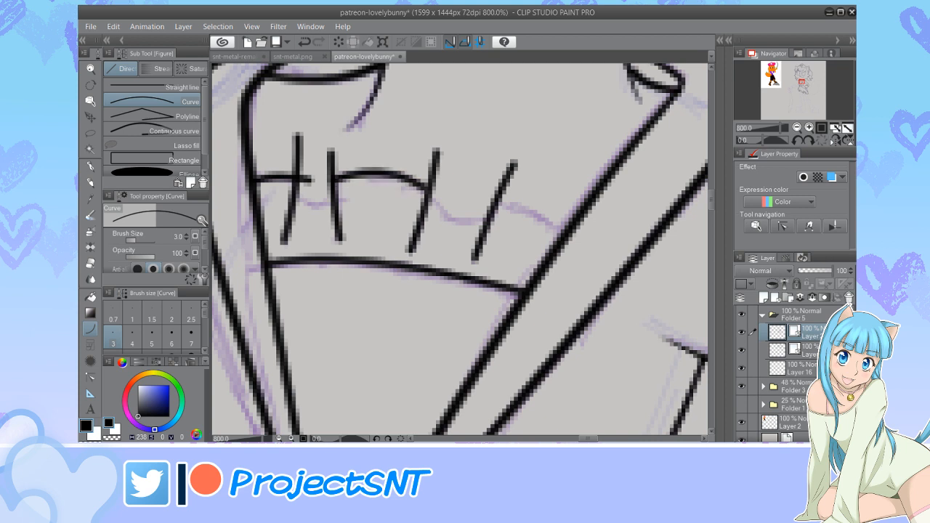
{"action": "mouse_move", "coordinate": [497, 206]}
{"action": "left_mouse_down"}
{"action": "mouse_move", "coordinate": [557, 209]}
{"action": "mouse_move", "coordinate": [568, 226]}
{"action": "left_mouse_up"}
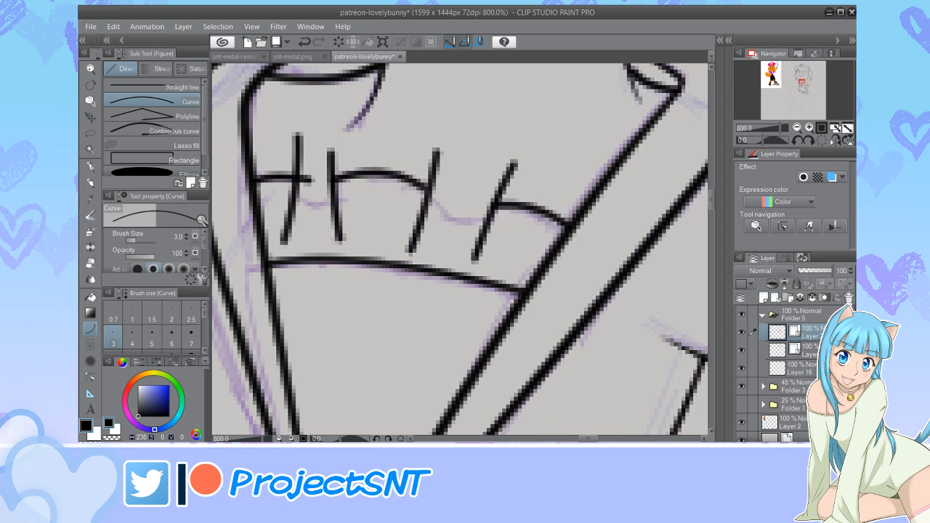
{"action": "key", "text": "e"}
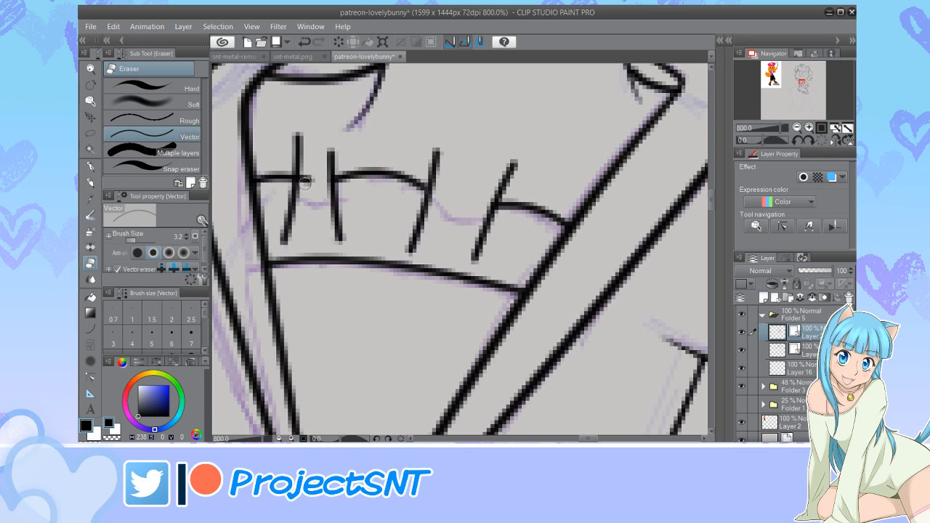
{"action": "mouse_move", "coordinate": [305, 183]}
{"action": "left_mouse_down"}
{"action": "mouse_move", "coordinate": [301, 157]}
{"action": "mouse_move", "coordinate": [521, 182]}
{"action": "mouse_move", "coordinate": [511, 192]}
{"action": "mouse_move", "coordinate": [419, 192]}
{"action": "left_mouse_up"}
Draw the two sagging edges that join the raised sections of the chest ruffle with the Curve tool at brush size 3
{"action": "key", "text": "u"}
{"action": "scroll", "coordinate": [457, 250], "scroll_direction": "up", "scroll_amount": 3}
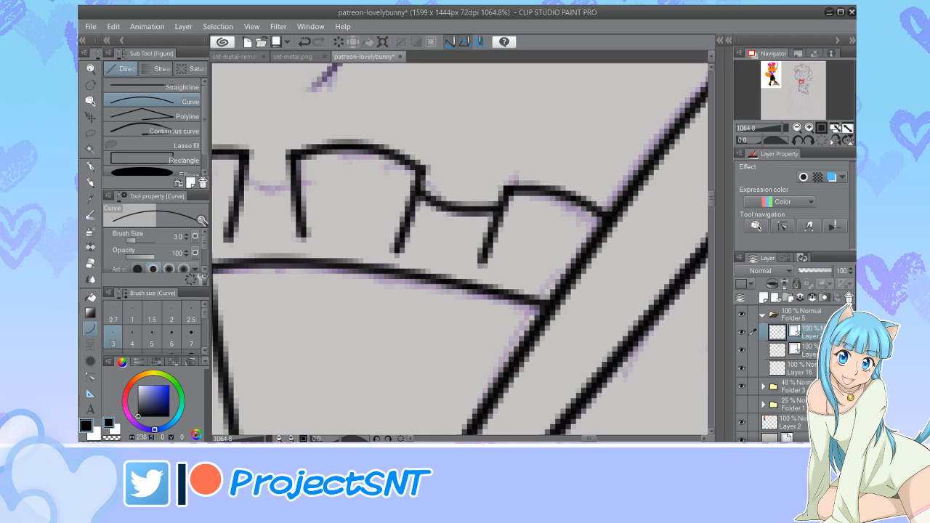
{"action": "left_click", "coordinate": [450, 218]}
{"action": "left_click_drag", "start_coordinate": [293, 179], "coordinate": [243, 180]}
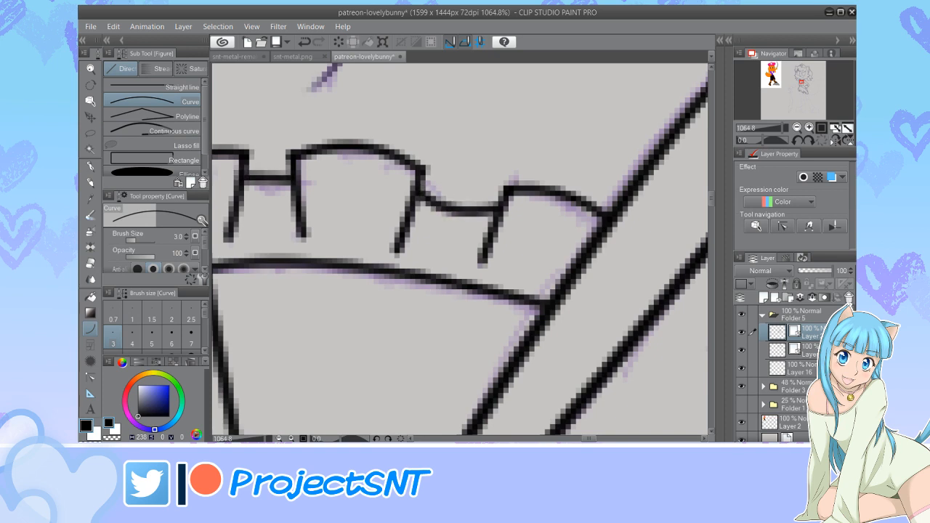
{"action": "left_click", "coordinate": [268, 198]}
{"action": "scroll", "coordinate": [509, 312], "scroll_direction": "down", "scroll_amount": 3}
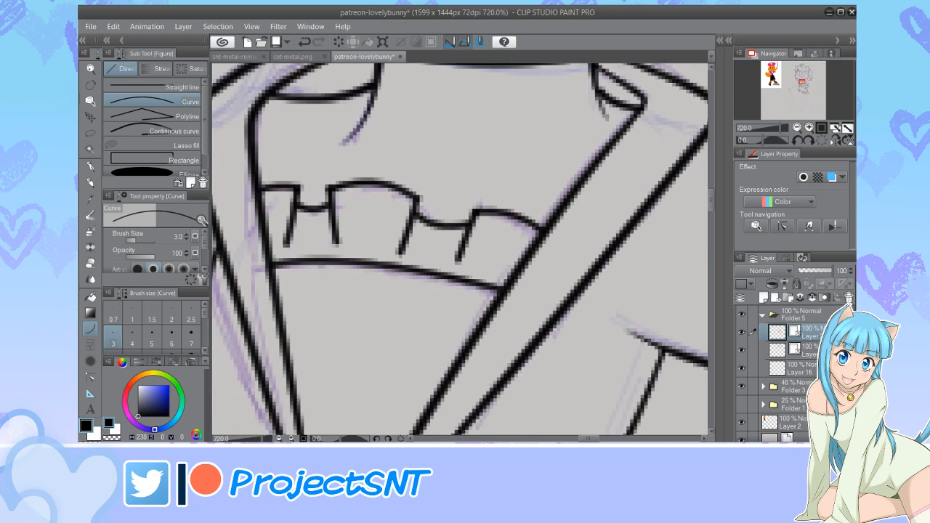
Taper the lower ends of the chest ruffle's fold lines with Change control point width and save the file
{"action": "key", "text": "y"}
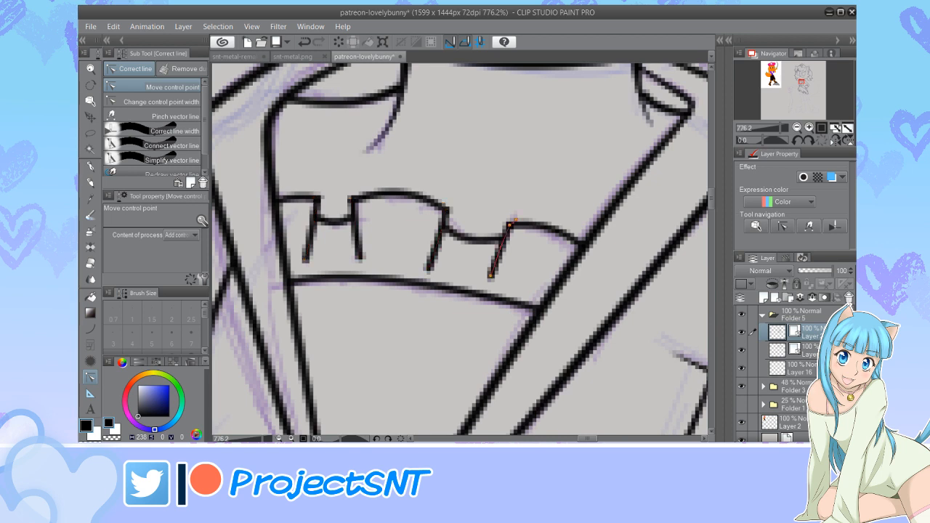
{"action": "left_click", "coordinate": [152, 102]}
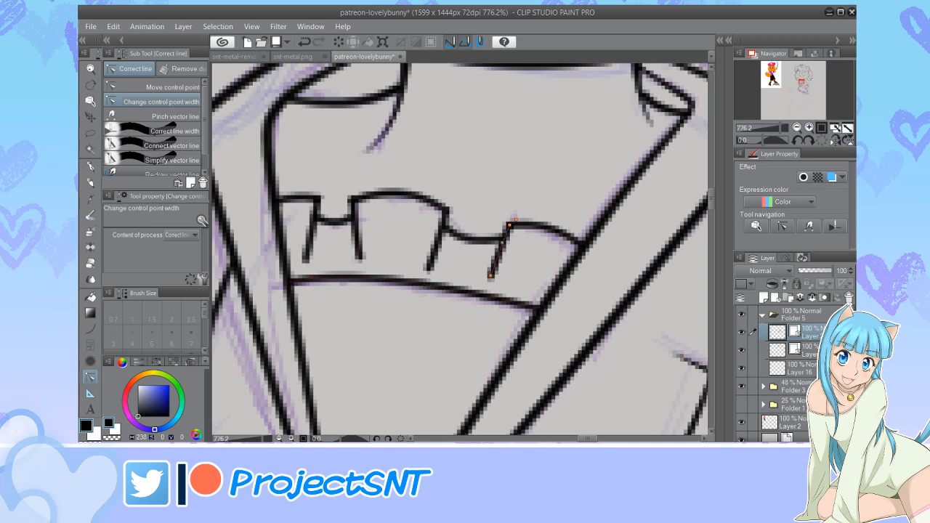
{"action": "left_click_drag", "start_coordinate": [491, 276], "coordinate": [277, 261]}
{"action": "scroll", "coordinate": [407, 252], "scroll_direction": "down", "scroll_amount": 13}
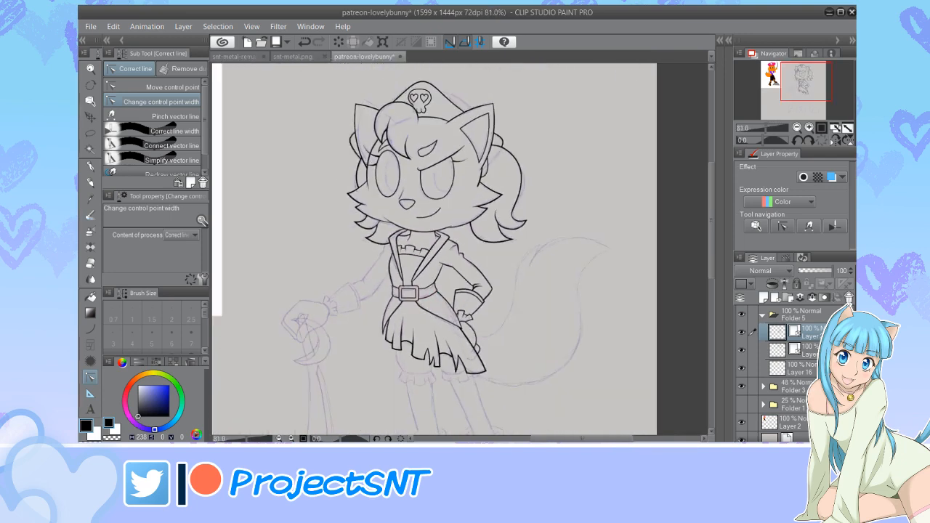
{"action": "scroll", "coordinate": [356, 256], "scroll_direction": "down", "scroll_amount": 1}
{"action": "scroll", "coordinate": [418, 314], "scroll_direction": "up", "scroll_amount": 1}
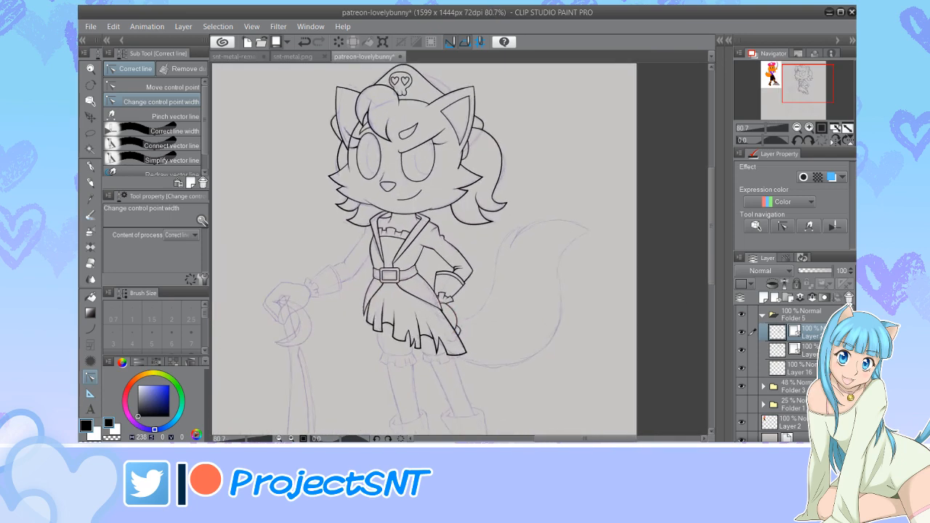
{"action": "scroll", "coordinate": [380, 250], "scroll_direction": "down", "scroll_amount": 1}
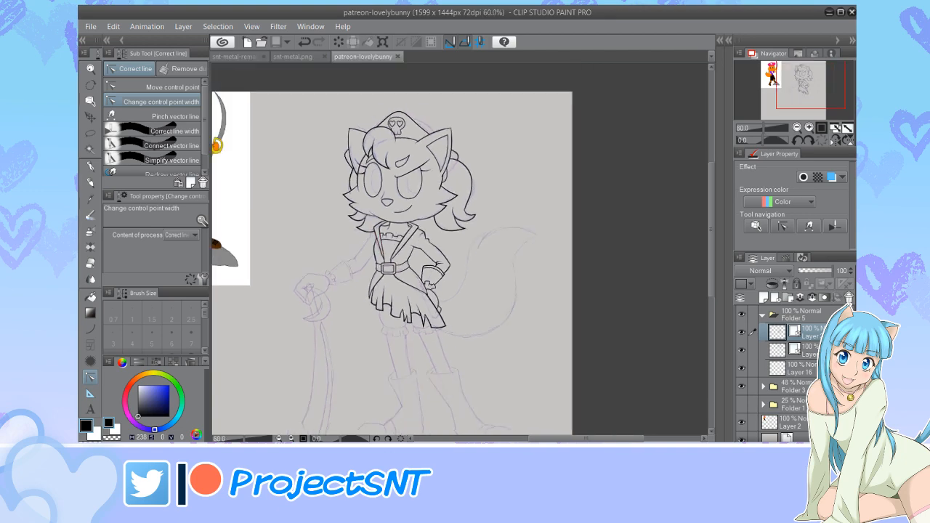
{"action": "scroll", "coordinate": [286, 258], "scroll_direction": "up", "scroll_amount": 3}
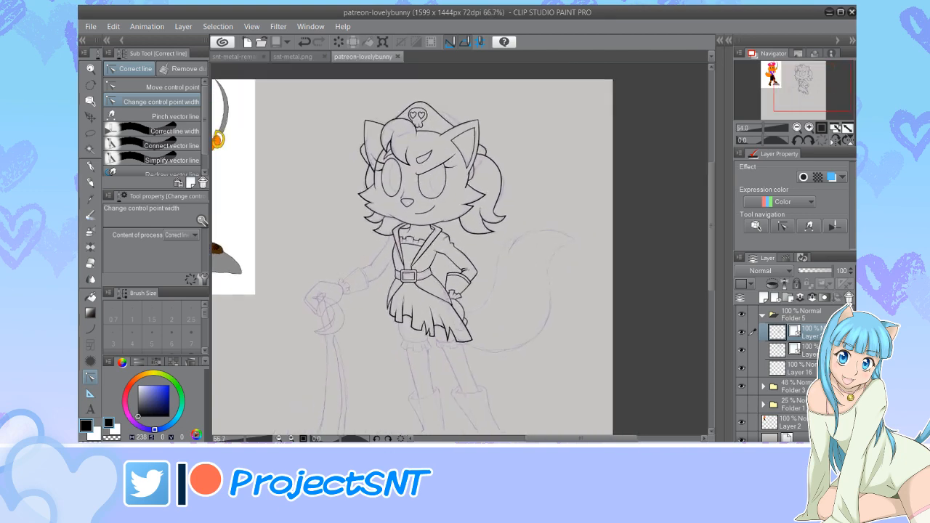
Ink the outer contour and thumb of the hand resting on the sword with the Continuous curve tool at brush size 3
{"action": "scroll", "coordinate": [394, 271], "scroll_direction": "up", "scroll_amount": 1}
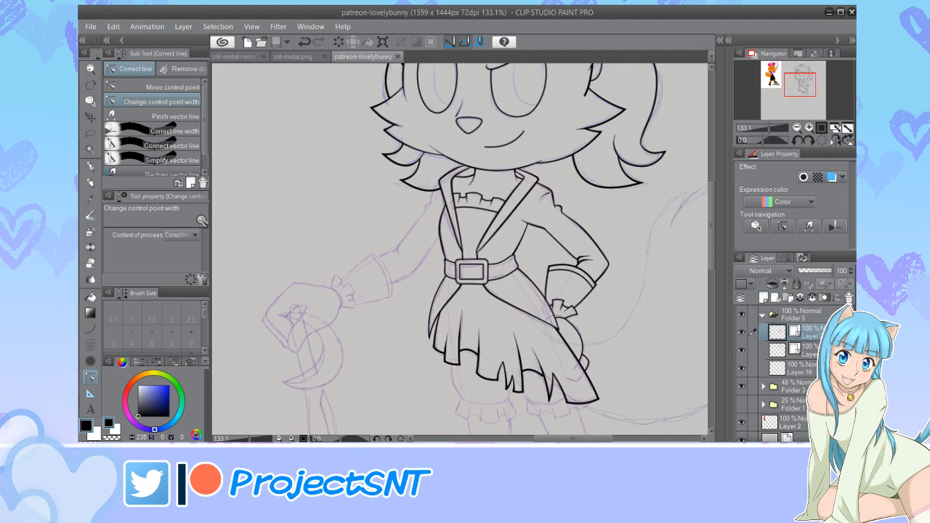
{"action": "scroll", "coordinate": [278, 334], "scroll_direction": "up", "scroll_amount": 4}
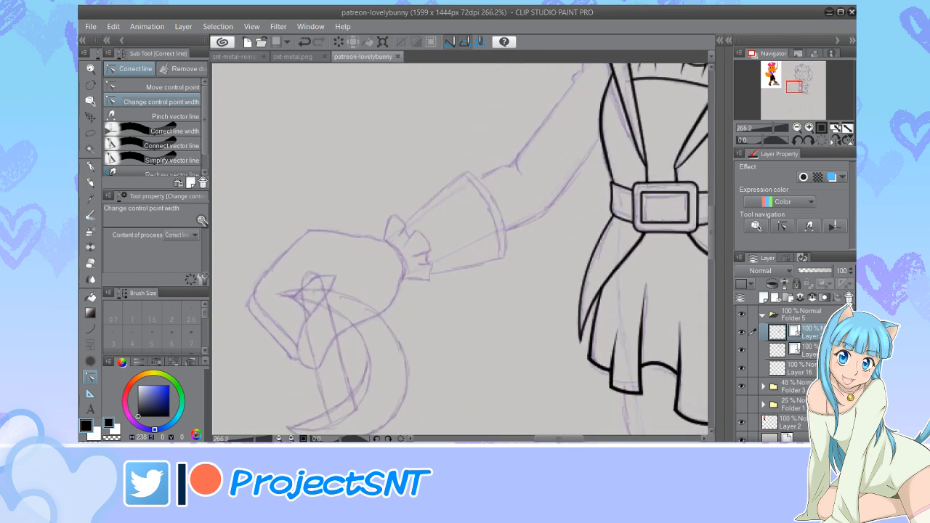
{"action": "key", "text": "u"}
{"action": "left_click", "coordinate": [152, 131]}
{"action": "scroll", "coordinate": [278, 345], "scroll_direction": "up", "scroll_amount": 6}
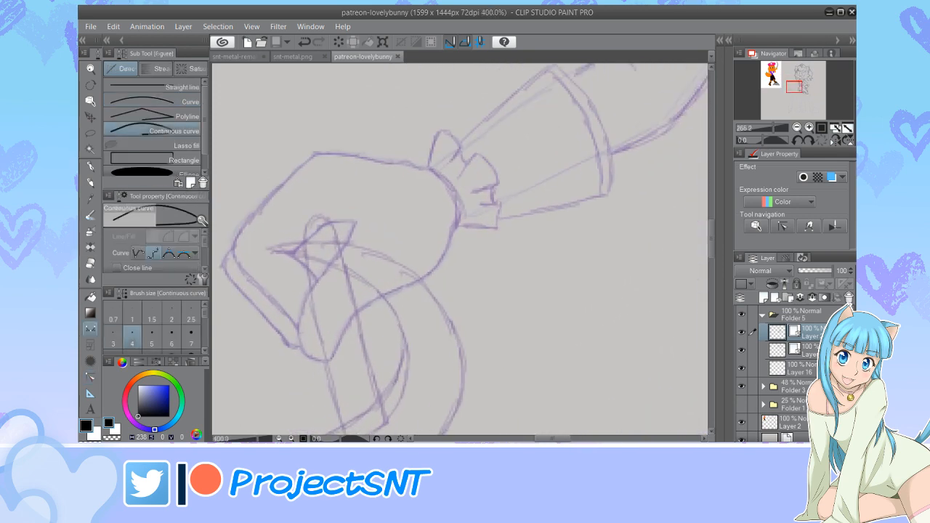
{"action": "scroll", "coordinate": [291, 278], "scroll_direction": "down", "scroll_amount": 13}
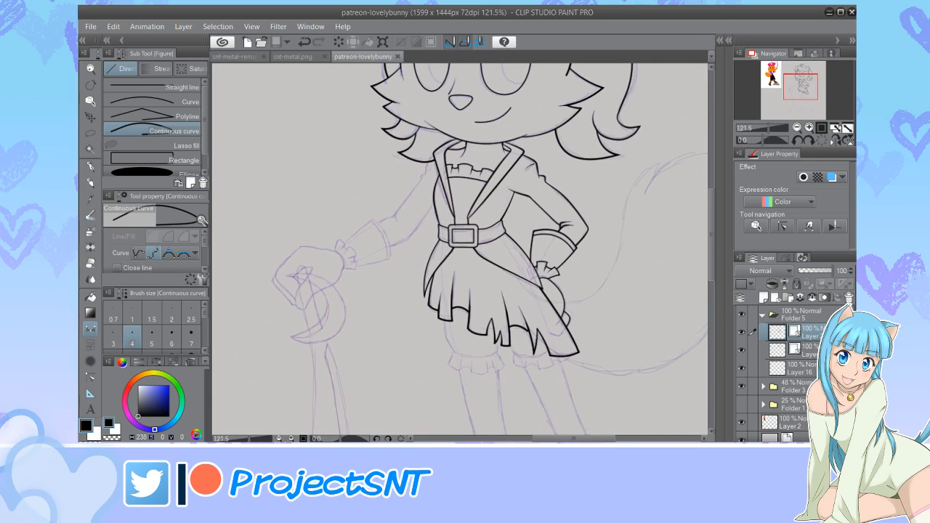
{"action": "scroll", "coordinate": [300, 277], "scroll_direction": "up", "scroll_amount": 10}
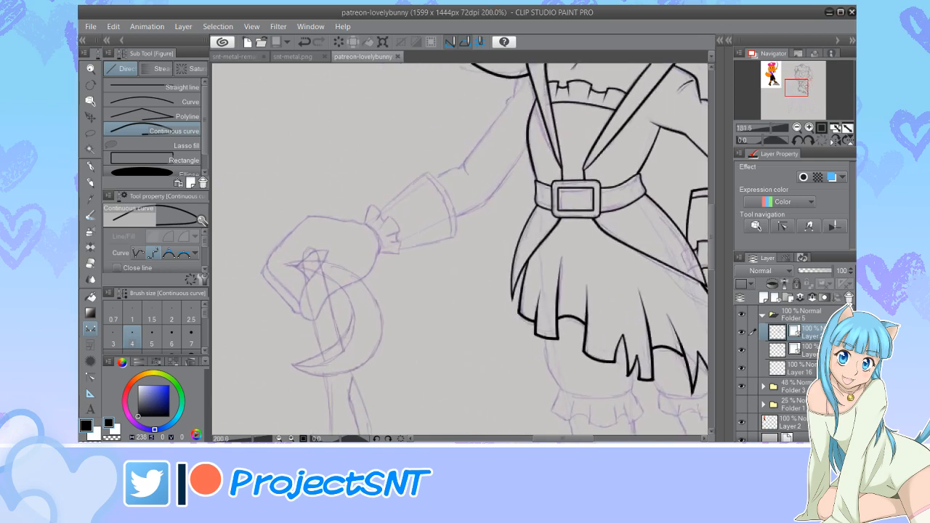
{"action": "scroll", "coordinate": [337, 267], "scroll_direction": "up", "scroll_amount": 3}
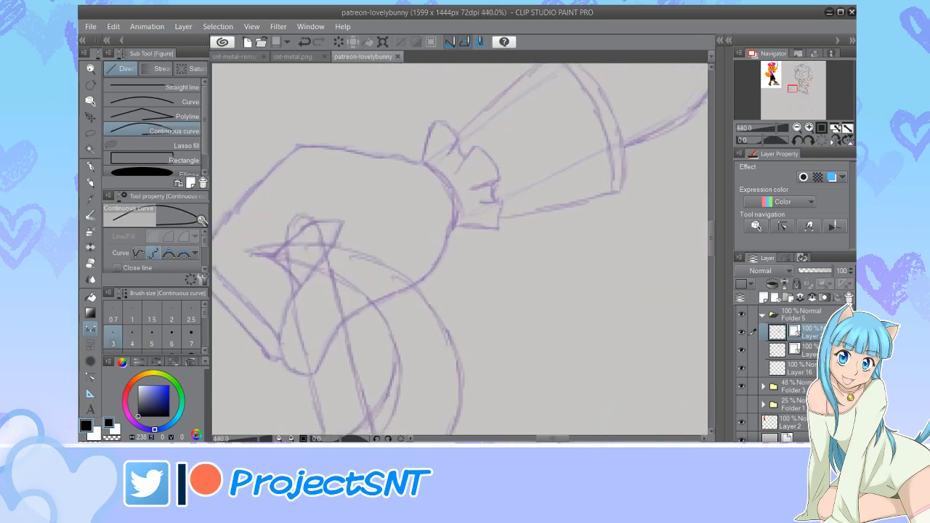
{"action": "mouse_move", "coordinate": [344, 222]}
{"action": "left_mouse_down"}
{"action": "mouse_move", "coordinate": [313, 267]}
{"action": "mouse_move", "coordinate": [287, 337]}
{"action": "mouse_move", "coordinate": [287, 355]}
{"action": "mouse_move", "coordinate": [310, 372]}
{"action": "mouse_move", "coordinate": [350, 315]}
{"action": "mouse_move", "coordinate": [423, 278]}
{"action": "mouse_move", "coordinate": [454, 215]}
{"action": "mouse_move", "coordinate": [442, 175]}
{"action": "mouse_move", "coordinate": [311, 148]}
{"action": "left_mouse_up"}
{"action": "left_click", "coordinate": [297, 147]}
{"action": "scroll", "coordinate": [236, 240], "scroll_direction": "down", "scroll_amount": 5}
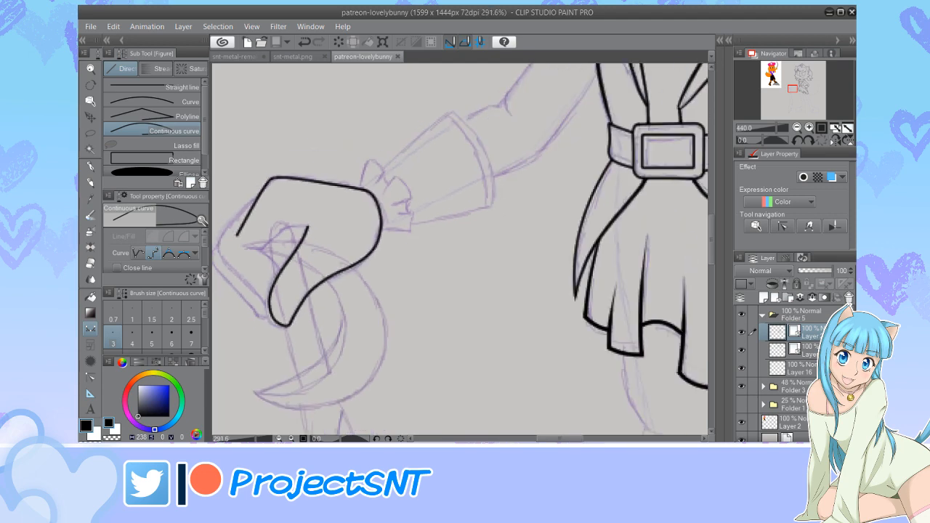
Continue the sword hand with the front finger edge, a short curved crease and the angular gap beside the thumb
{"action": "scroll", "coordinate": [222, 248], "scroll_direction": "up", "scroll_amount": 5}
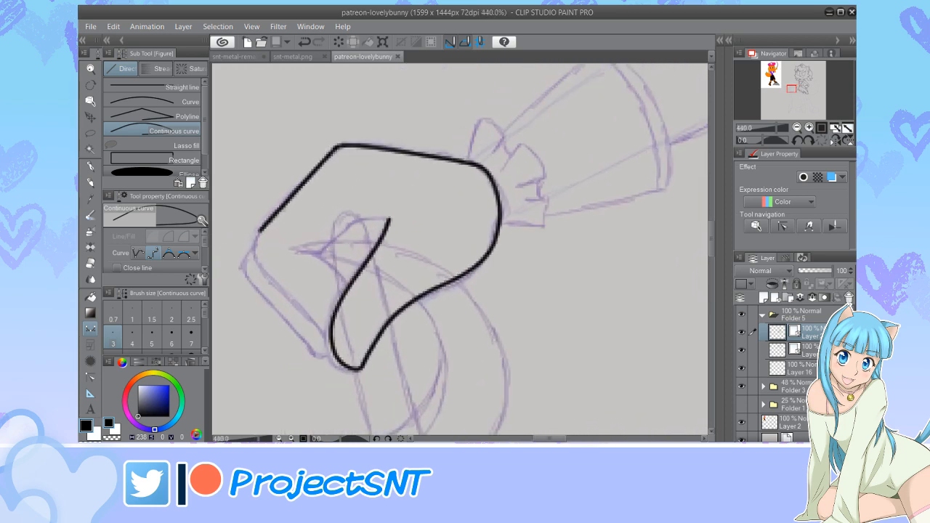
{"action": "left_click", "coordinate": [252, 254]}
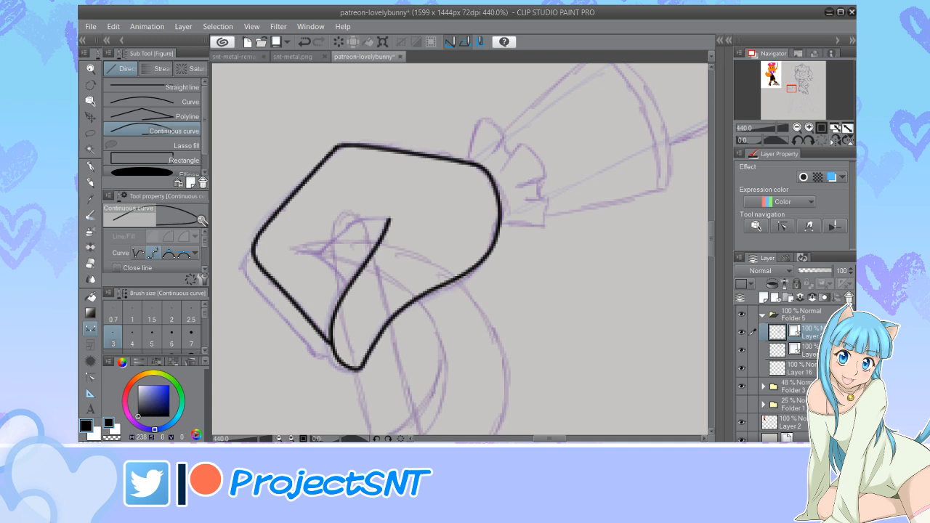
{"action": "scroll", "coordinate": [307, 281], "scroll_direction": "up", "scroll_amount": 2}
{"action": "mouse_move", "coordinate": [285, 242]}
{"action": "left_mouse_down"}
{"action": "mouse_move", "coordinate": [335, 257]}
{"action": "mouse_move", "coordinate": [360, 287]}
{"action": "left_mouse_up"}
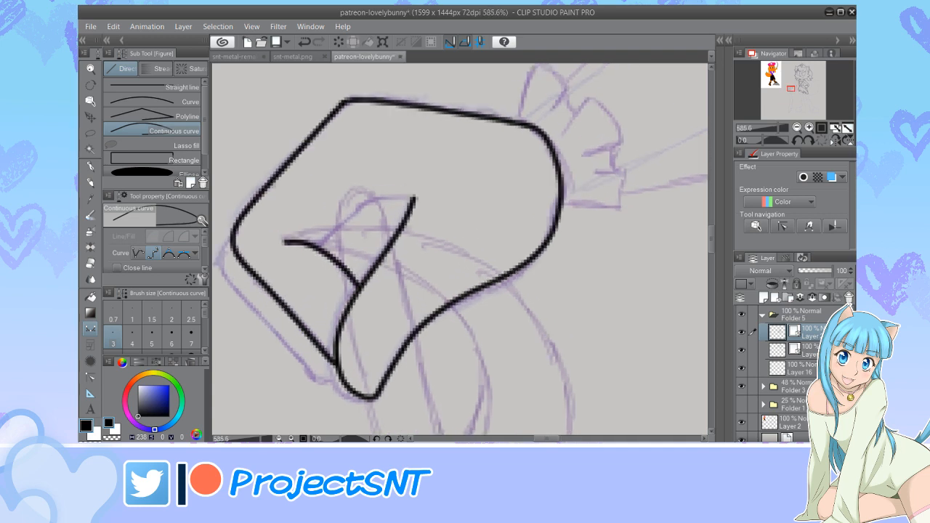
{"action": "mouse_move", "coordinate": [415, 196]}
{"action": "left_mouse_down"}
{"action": "mouse_move", "coordinate": [369, 197]}
{"action": "mouse_move", "coordinate": [313, 241]}
{"action": "left_mouse_up"}
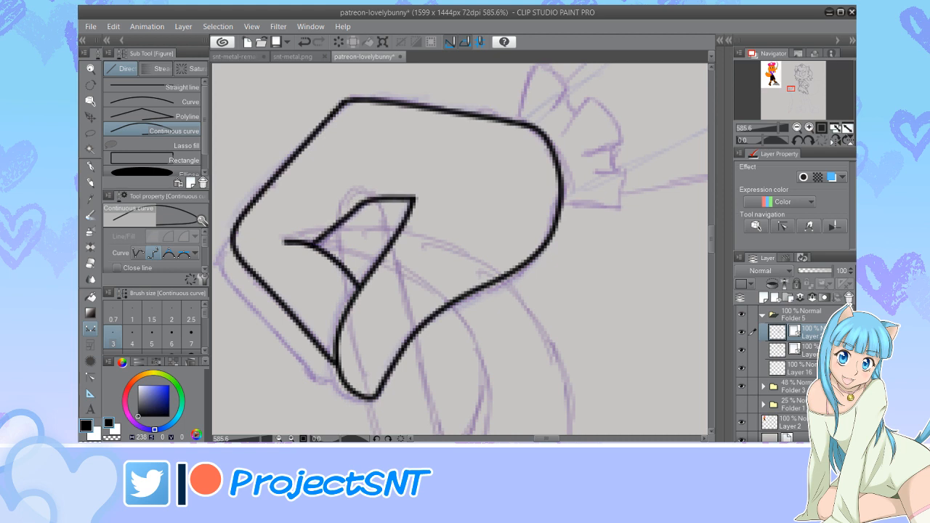
Draw a second finger edge along the outside of the sword hand and nudge its line slightly with Move control point
{"action": "scroll", "coordinate": [418, 257], "scroll_direction": "down", "scroll_amount": 3}
{"action": "scroll", "coordinate": [320, 290], "scroll_direction": "up", "scroll_amount": 3}
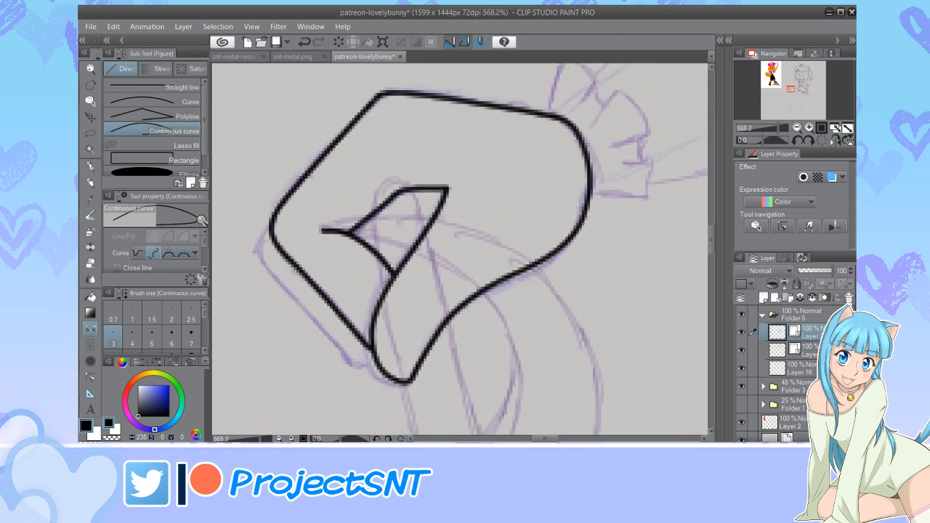
{"action": "mouse_move", "coordinate": [267, 231]}
{"action": "left_mouse_down"}
{"action": "mouse_move", "coordinate": [274, 279]}
{"action": "mouse_move", "coordinate": [333, 331]}
{"action": "mouse_move", "coordinate": [353, 364]}
{"action": "left_mouse_up"}
{"action": "left_click", "coordinate": [366, 365]}
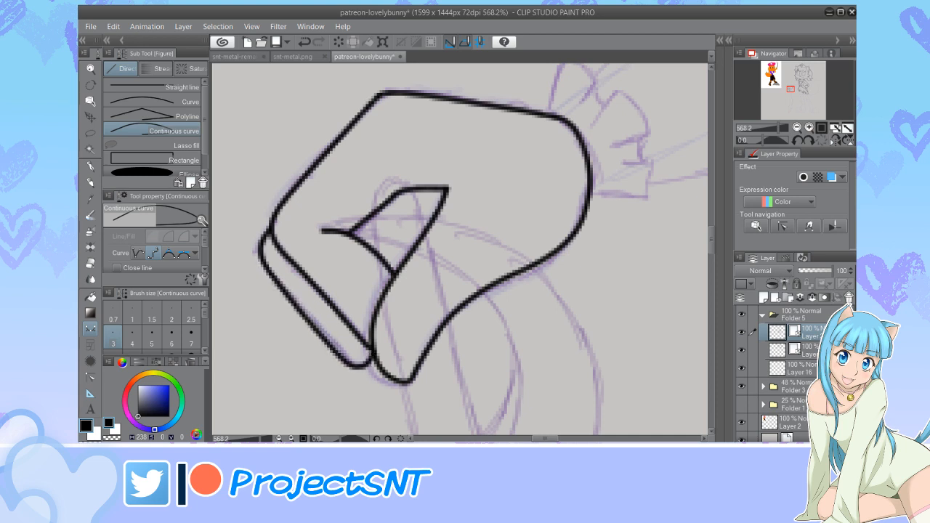
{"action": "left_click", "coordinate": [90, 377]}
{"action": "left_click", "coordinate": [155, 86]}
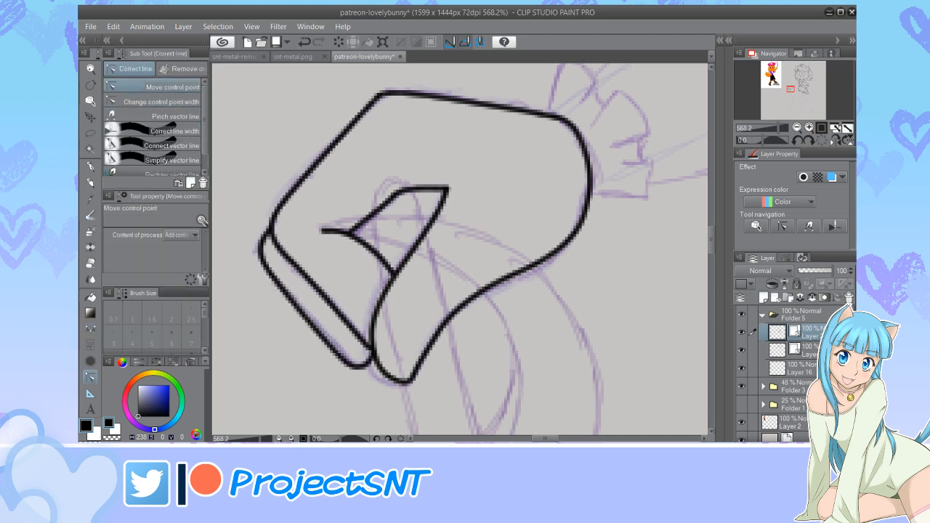
{"action": "left_click_drag", "start_coordinate": [310, 323], "coordinate": [314, 322]}
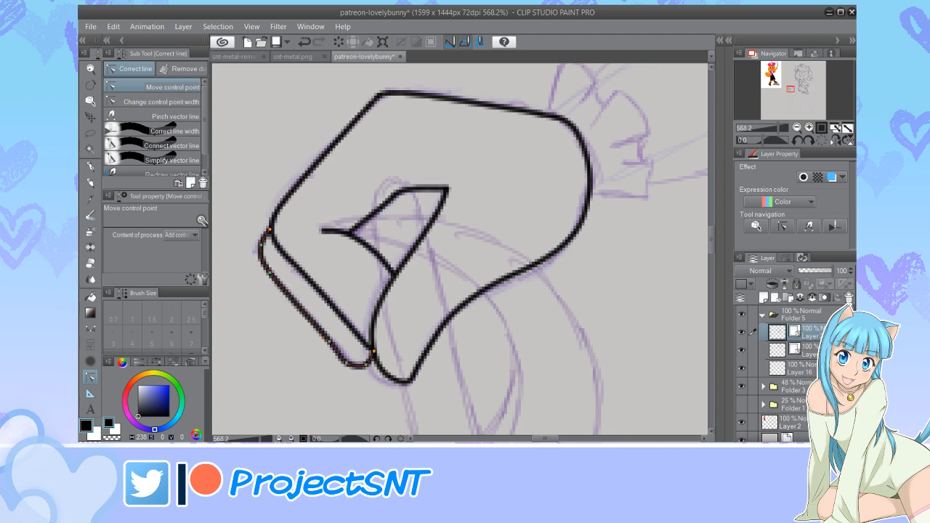
{"action": "scroll", "coordinate": [298, 340], "scroll_direction": "down", "scroll_amount": 4}
Taper line ends on the sword hand, including the short curved crease, with Change control point width
{"action": "scroll", "coordinate": [356, 295], "scroll_direction": "up", "scroll_amount": 3}
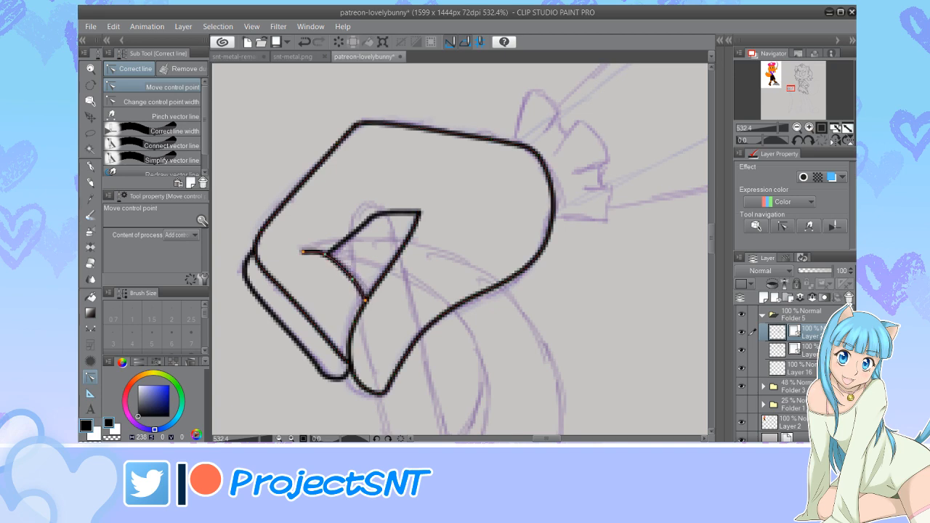
{"action": "scroll", "coordinate": [302, 328], "scroll_direction": "down", "scroll_amount": 2}
{"action": "scroll", "coordinate": [385, 298], "scroll_direction": "down", "scroll_amount": 4}
{"action": "scroll", "coordinate": [275, 238], "scroll_direction": "up", "scroll_amount": 3}
{"action": "left_click", "coordinate": [152, 102]}
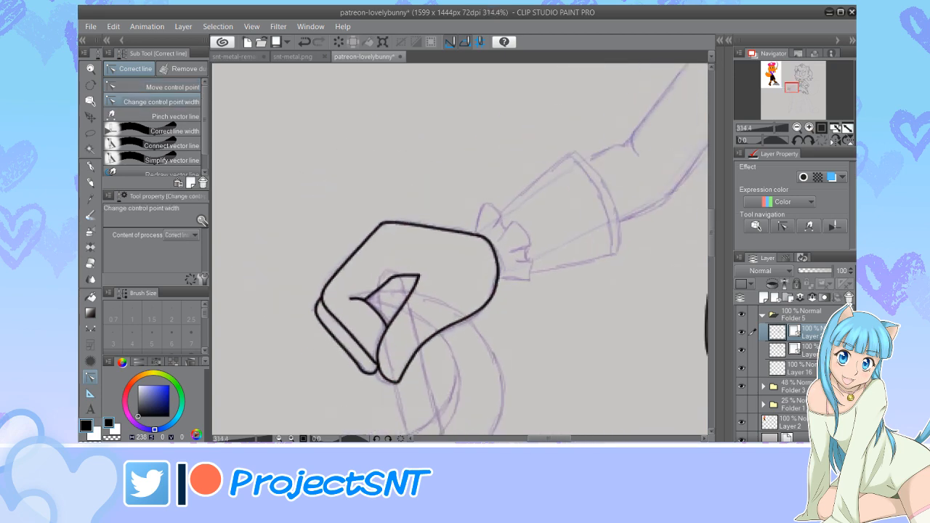
{"action": "scroll", "coordinate": [345, 329], "scroll_direction": "up", "scroll_amount": 4}
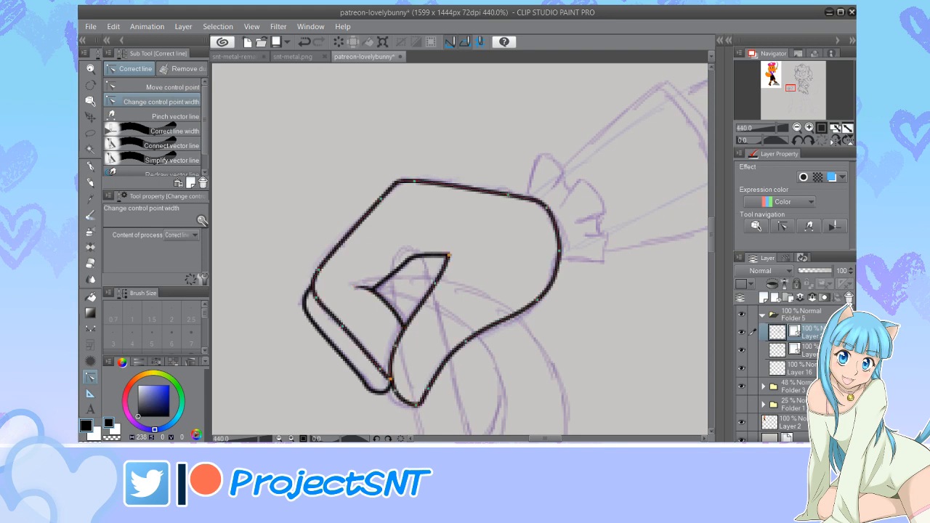
{"action": "left_click_drag", "start_coordinate": [416, 405], "coordinate": [406, 404]}
{"action": "scroll", "coordinate": [325, 269], "scroll_direction": "down", "scroll_amount": 14}
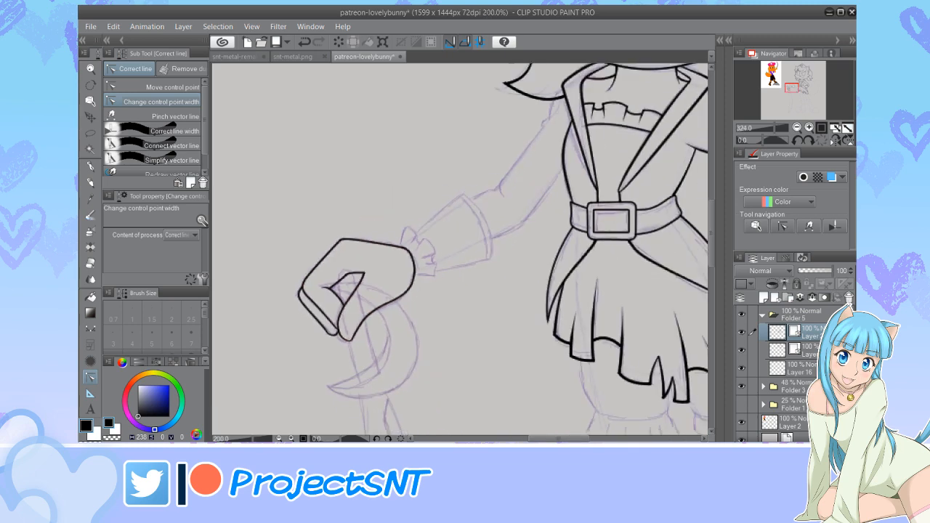
{"action": "scroll", "coordinate": [361, 255], "scroll_direction": "up", "scroll_amount": 6}
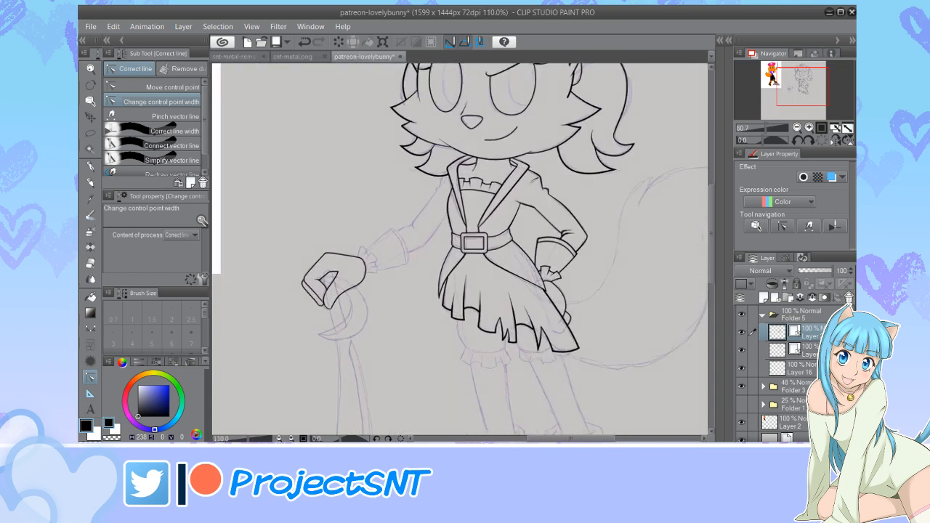
{"action": "scroll", "coordinate": [400, 270], "scroll_direction": "up", "scroll_amount": 2}
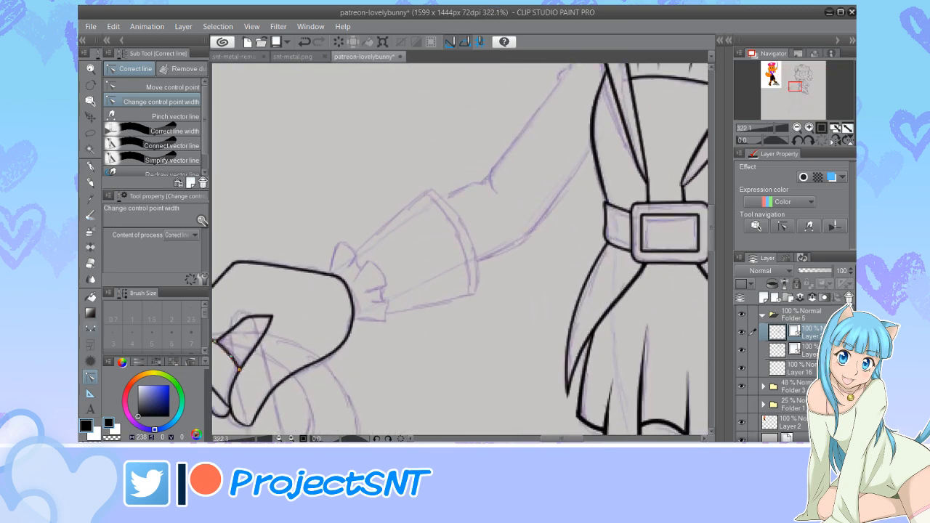
Draw five fold lines radiating from the sword hand's wrist for the ruffle with the Curve tool at brush size 3
{"action": "key", "text": "u"}
{"action": "scroll", "coordinate": [362, 261], "scroll_direction": "up", "scroll_amount": 3}
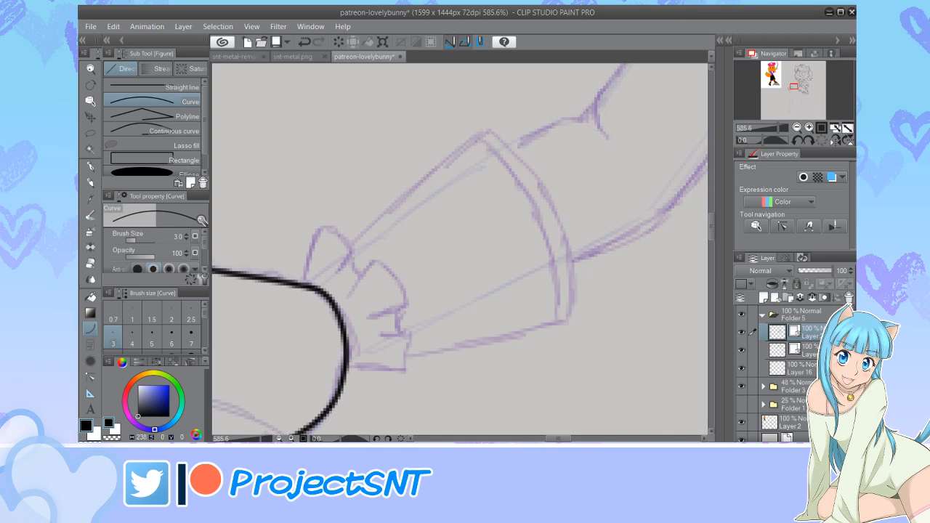
{"action": "left_click_drag", "start_coordinate": [302, 283], "coordinate": [331, 199]}
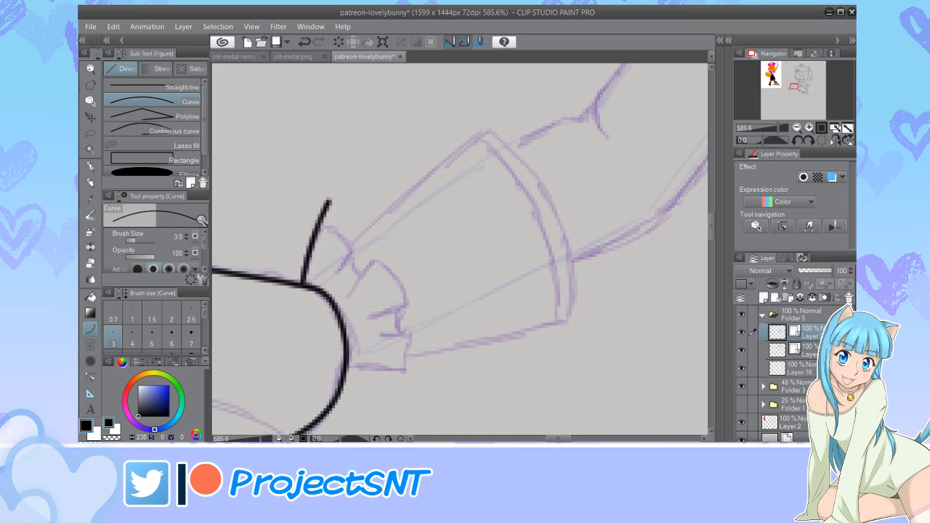
{"action": "left_click_drag", "start_coordinate": [347, 295], "coordinate": [395, 234]}
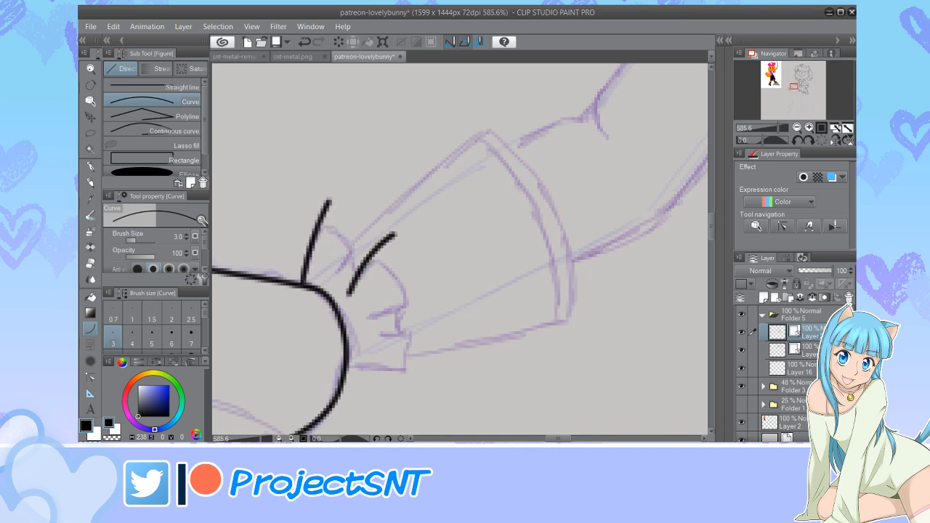
{"action": "left_click_drag", "start_coordinate": [364, 318], "coordinate": [432, 293]}
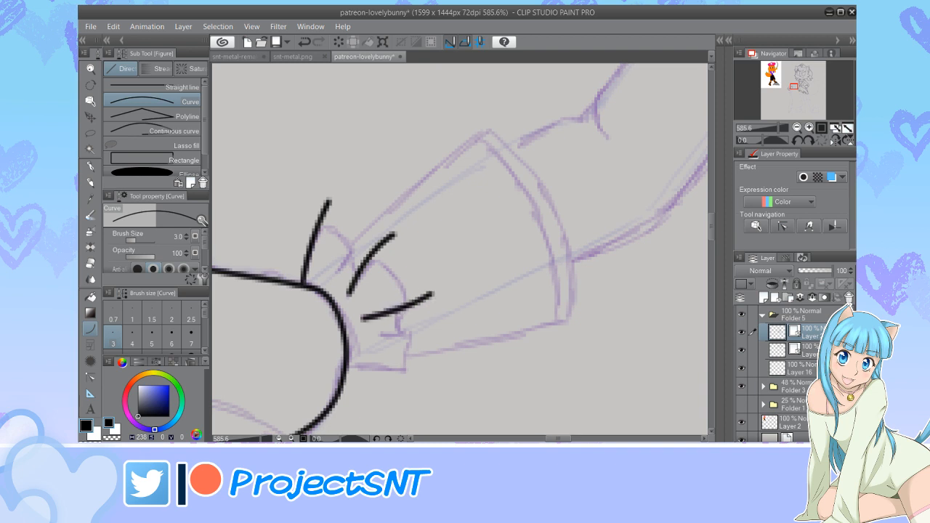
{"action": "left_click_drag", "start_coordinate": [379, 335], "coordinate": [438, 334]}
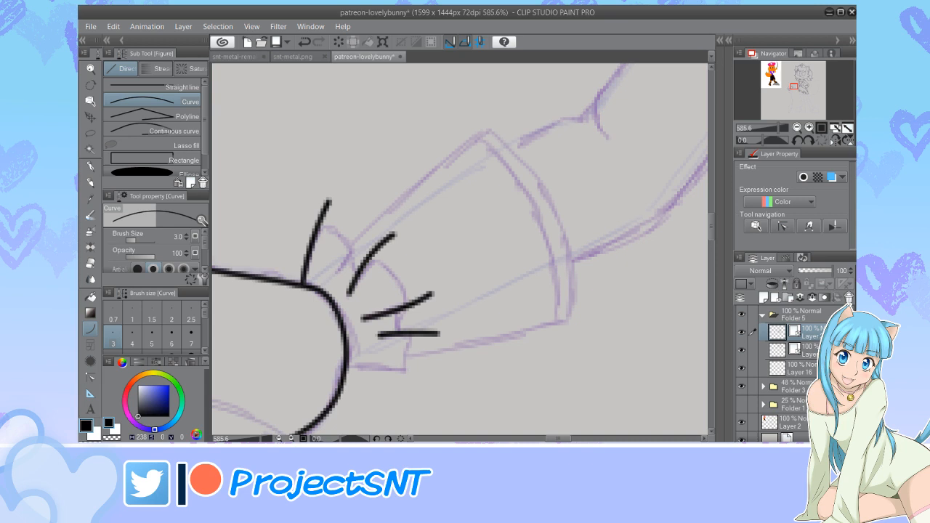
{"action": "left_click_drag", "start_coordinate": [347, 366], "coordinate": [437, 377]}
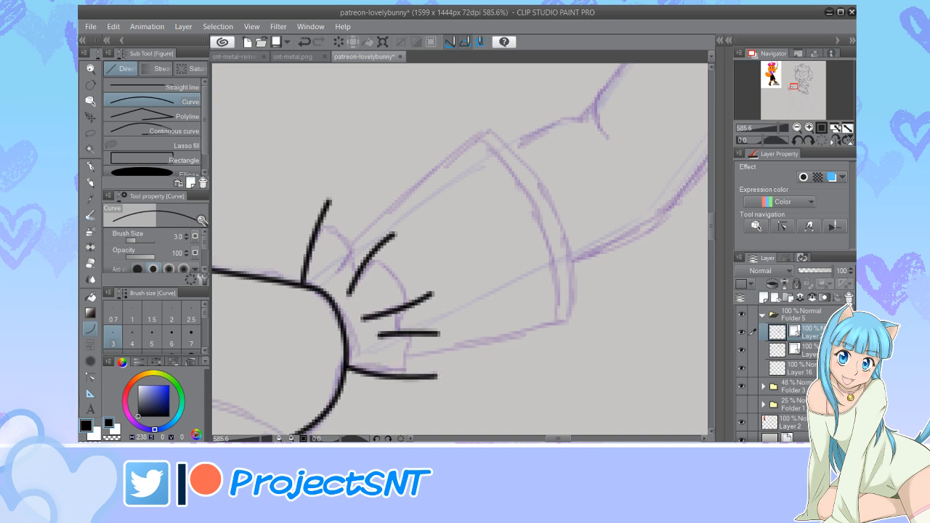
Add the three curved outer edges and one more fold line to the wrist ruffle, then nudge the middle edge with Move control point
{"action": "left_click_drag", "start_coordinate": [412, 335], "coordinate": [401, 391]}
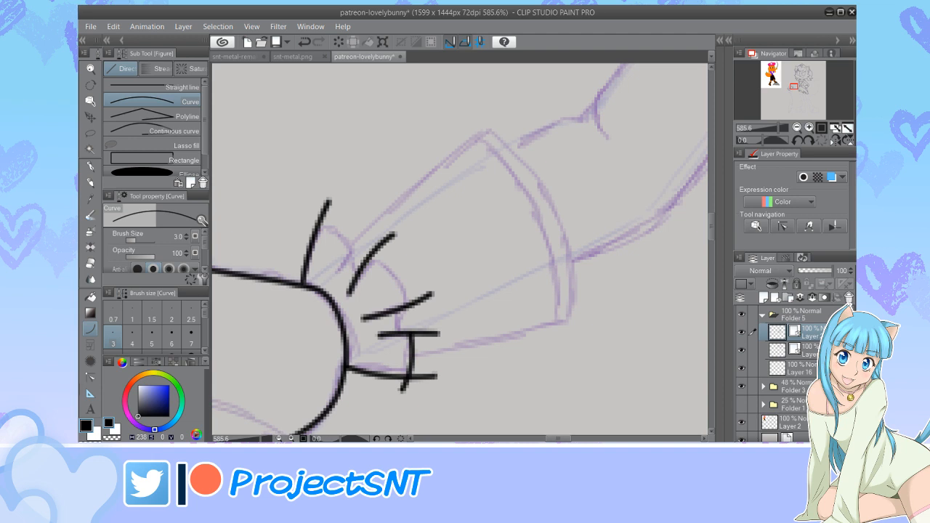
{"action": "left_click_drag", "start_coordinate": [371, 252], "coordinate": [410, 305]}
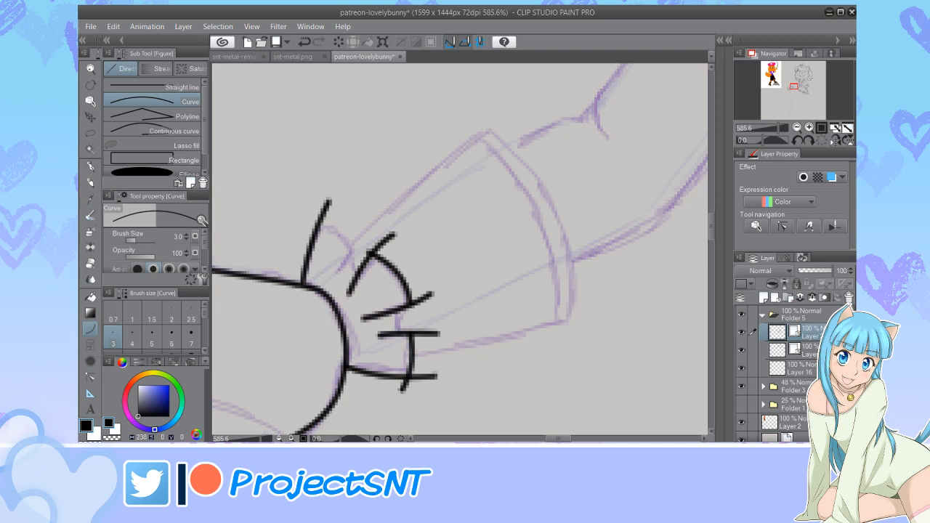
{"action": "mouse_move", "coordinate": [333, 273]}
{"action": "left_mouse_down"}
{"action": "mouse_move", "coordinate": [366, 214]}
{"action": "mouse_move", "coordinate": [308, 226]}
{"action": "left_mouse_up"}
{"action": "left_click", "coordinate": [336, 224]}
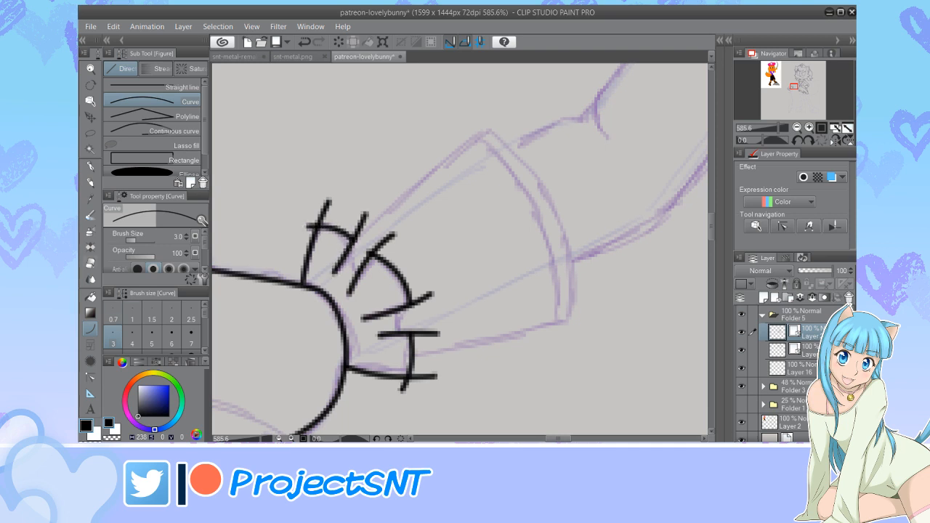
{"action": "key", "text": "y"}
{"action": "key", "text": "y"}
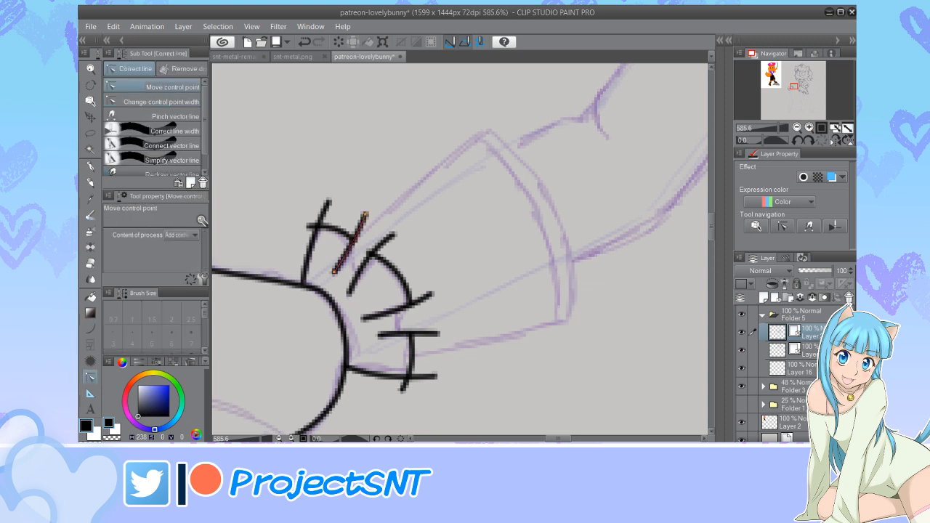
{"action": "scroll", "coordinate": [353, 228], "scroll_direction": "up", "scroll_amount": 2}
{"action": "left_click_drag", "start_coordinate": [372, 256], "coordinate": [375, 259]}
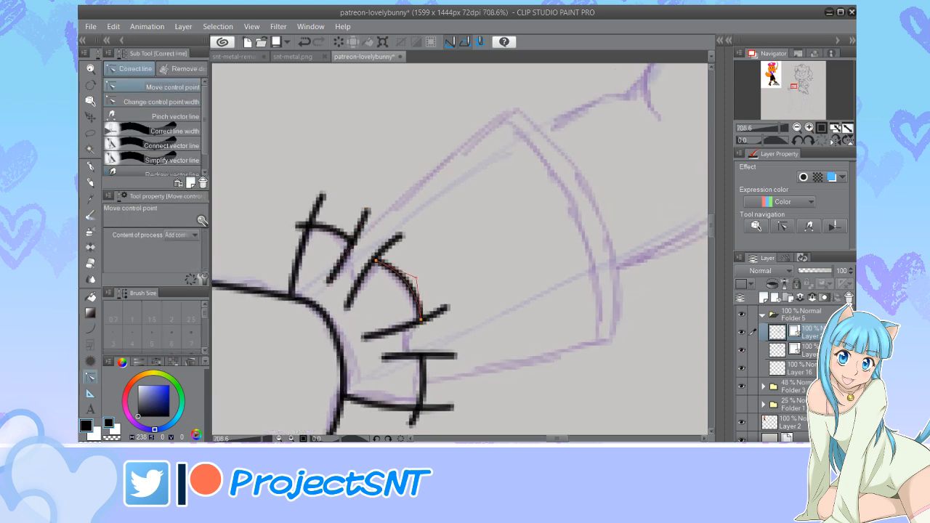
Erase the fold and edge lines that overshoot the wrist ruffle's outline with the Vector eraser
{"action": "key", "text": "e"}
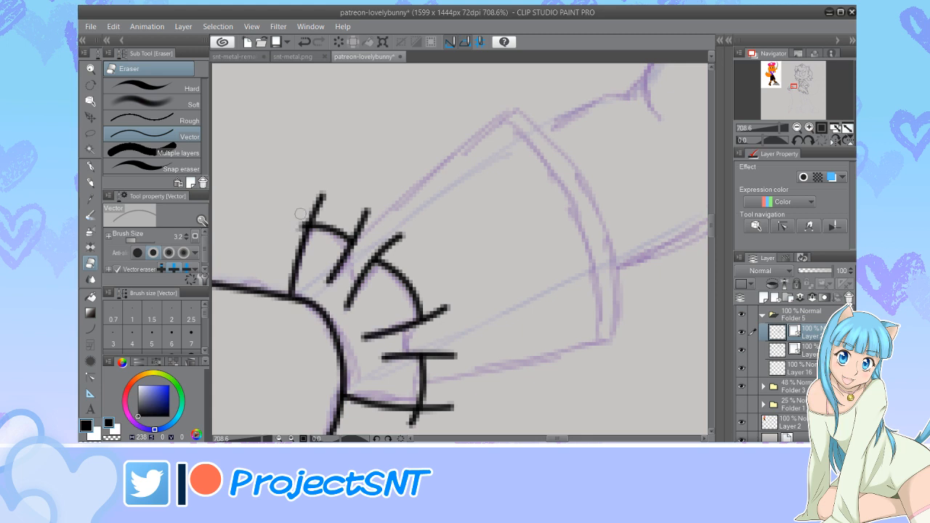
{"action": "left_click", "coordinate": [318, 203]}
{"action": "left_click", "coordinate": [363, 216]}
{"action": "left_click", "coordinate": [395, 239]}
{"action": "left_click", "coordinate": [439, 312]}
{"action": "left_click", "coordinate": [443, 356]}
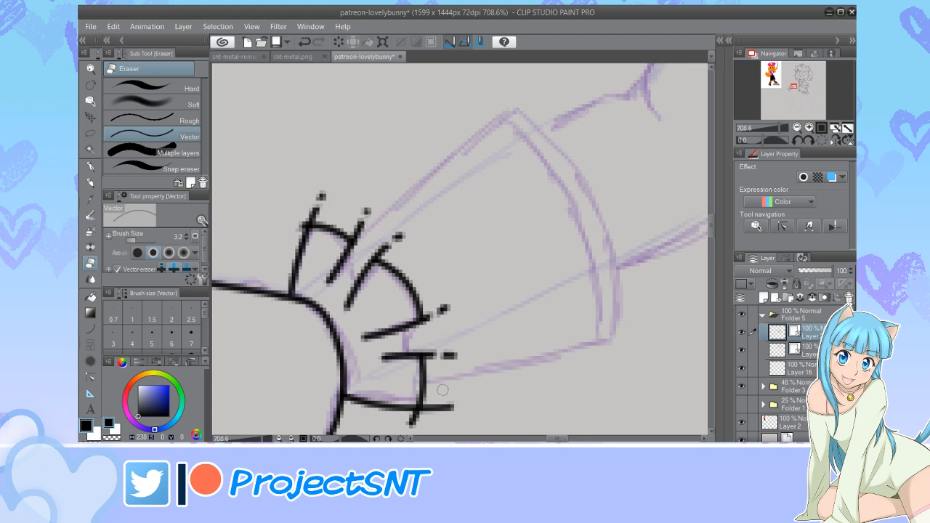
{"action": "mouse_move", "coordinate": [443, 391]}
{"action": "left_mouse_down"}
{"action": "mouse_move", "coordinate": [435, 412]}
{"action": "mouse_move", "coordinate": [393, 425]}
{"action": "left_mouse_up"}
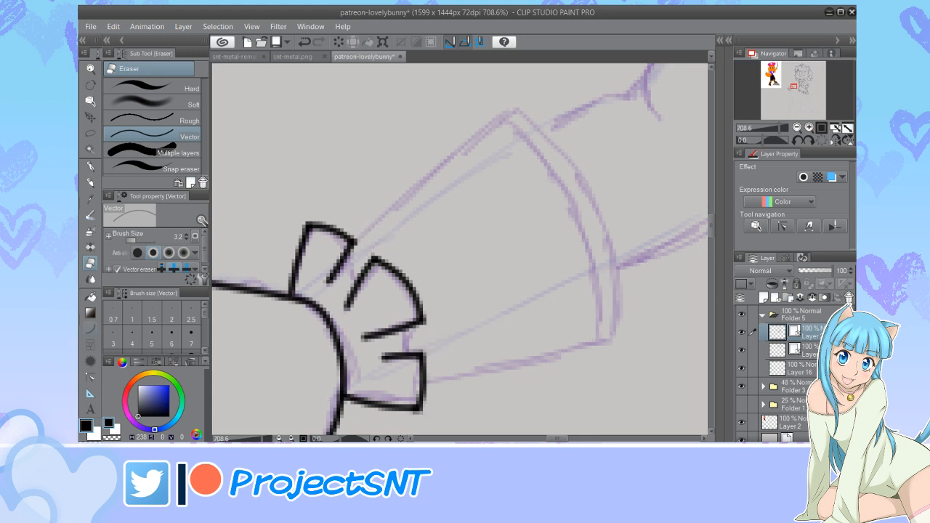
Connect the wrist ruffle's sections with two short curves and extend the lowest inner fold line toward the hand
{"action": "key", "text": "u"}
{"action": "left_click_drag", "start_coordinate": [344, 260], "coordinate": [365, 270]}
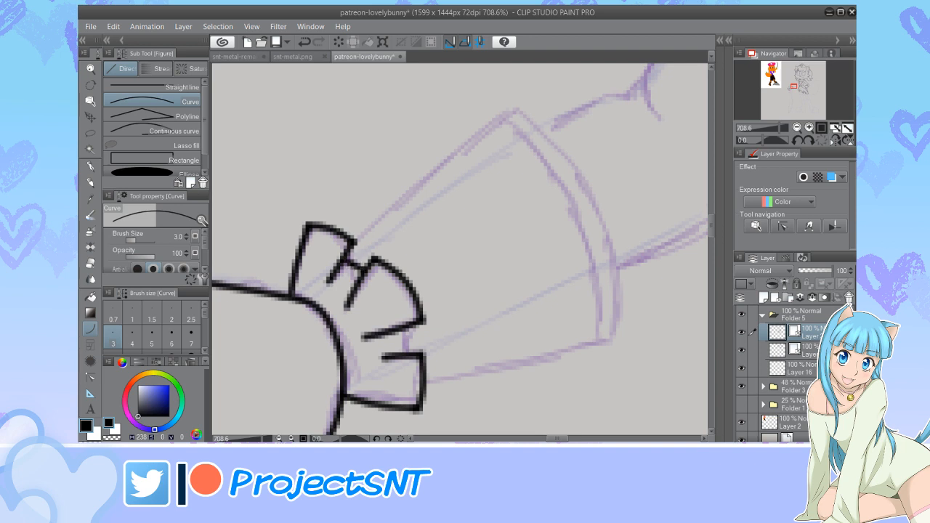
{"action": "left_click_drag", "start_coordinate": [407, 326], "coordinate": [407, 354]}
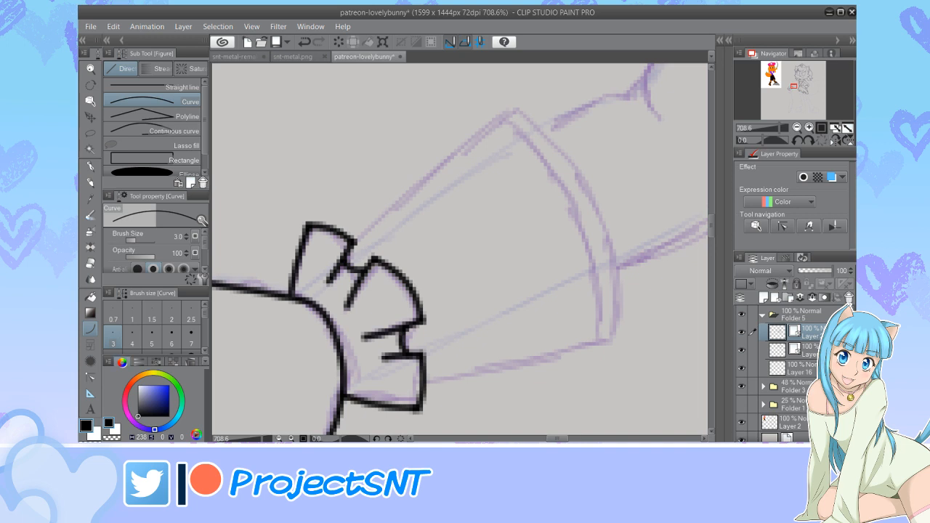
{"action": "key", "text": "y"}
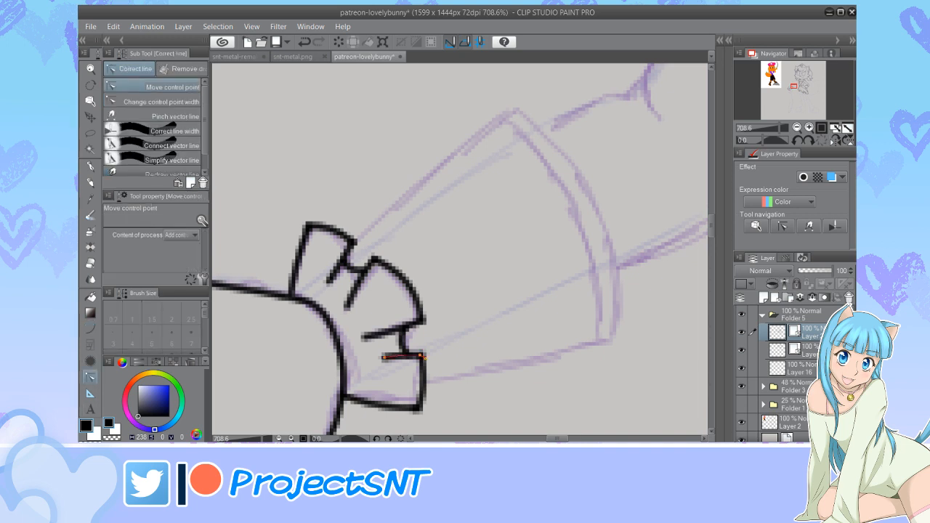
{"action": "left_click_drag", "start_coordinate": [385, 357], "coordinate": [366, 359]}
Taper the inner ends of the wrist ruffle's fold lines with Change control point width
{"action": "left_click", "coordinate": [161, 102]}
{"action": "left_click_drag", "start_coordinate": [329, 280], "coordinate": [314, 281]}
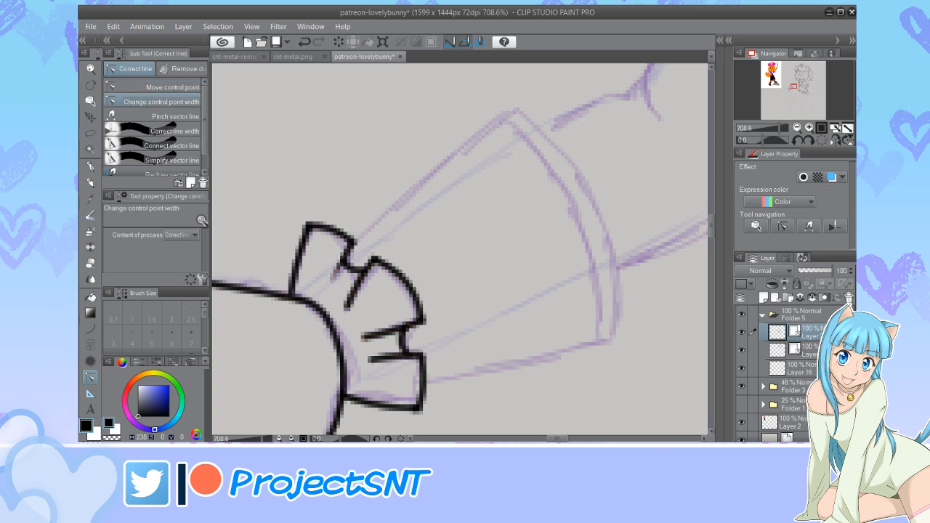
{"action": "left_click_drag", "start_coordinate": [348, 307], "coordinate": [334, 307]}
{"action": "mouse_move", "coordinate": [365, 337]}
{"action": "left_mouse_down"}
{"action": "mouse_move", "coordinate": [350, 336]}
{"action": "mouse_move", "coordinate": [356, 359]}
{"action": "left_mouse_up"}
{"action": "scroll", "coordinate": [447, 249], "scroll_direction": "down", "scroll_amount": 6}
{"action": "scroll", "coordinate": [447, 250], "scroll_direction": "down", "scroll_amount": 4}
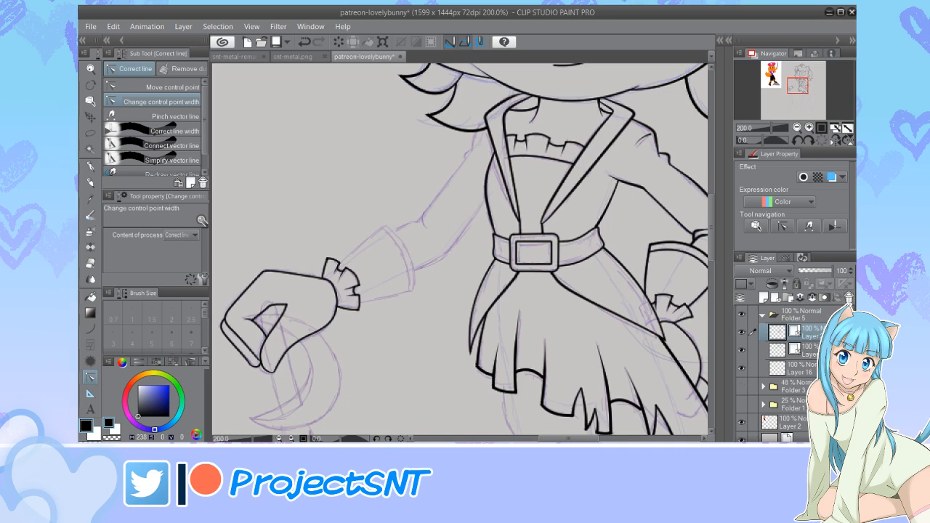
Draw the sleeve cuff's two side edges and its curved wide end with the Curve tool at brush size 4
{"action": "left_click", "coordinate": [741, 387]}
{"action": "scroll", "coordinate": [417, 243], "scroll_direction": "up", "scroll_amount": 5}
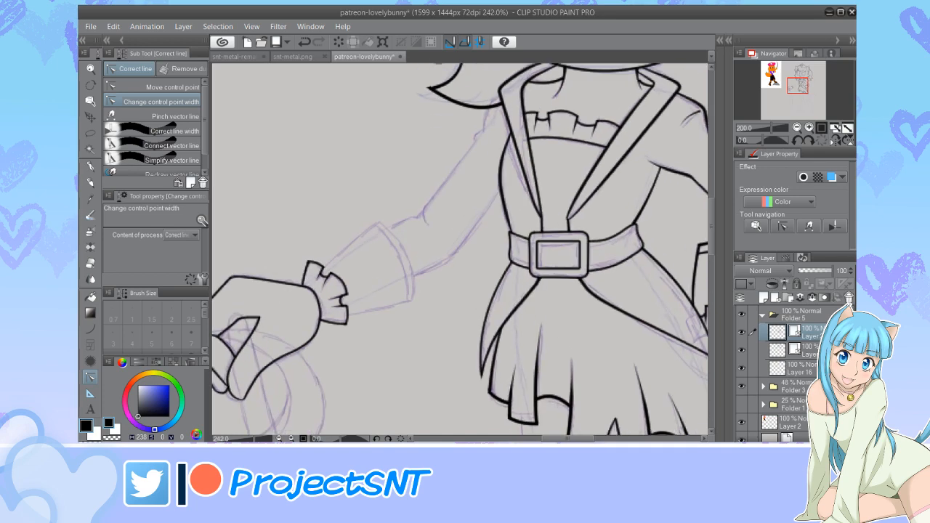
{"action": "key", "text": "u"}
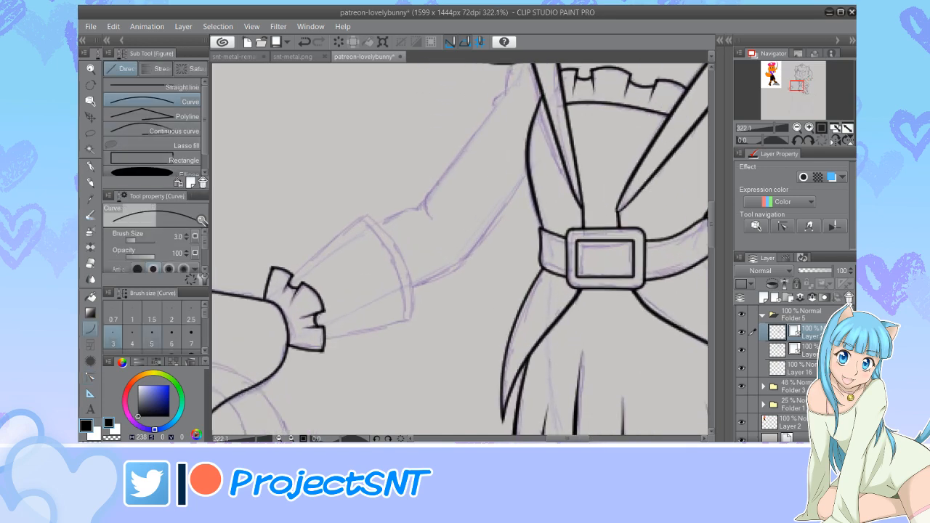
{"action": "left_click", "coordinate": [132, 337]}
{"action": "scroll", "coordinate": [304, 268], "scroll_direction": "up", "scroll_amount": 3}
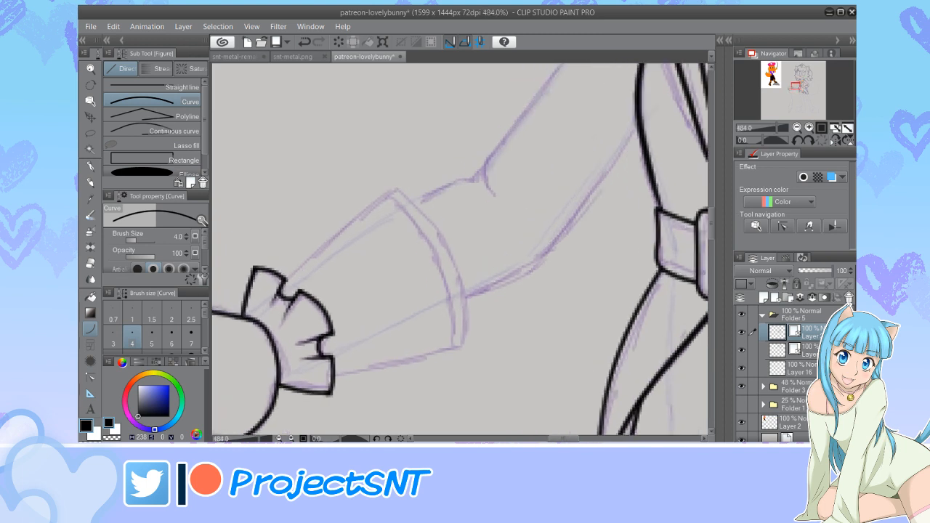
{"action": "left_click_drag", "start_coordinate": [285, 280], "coordinate": [418, 171]}
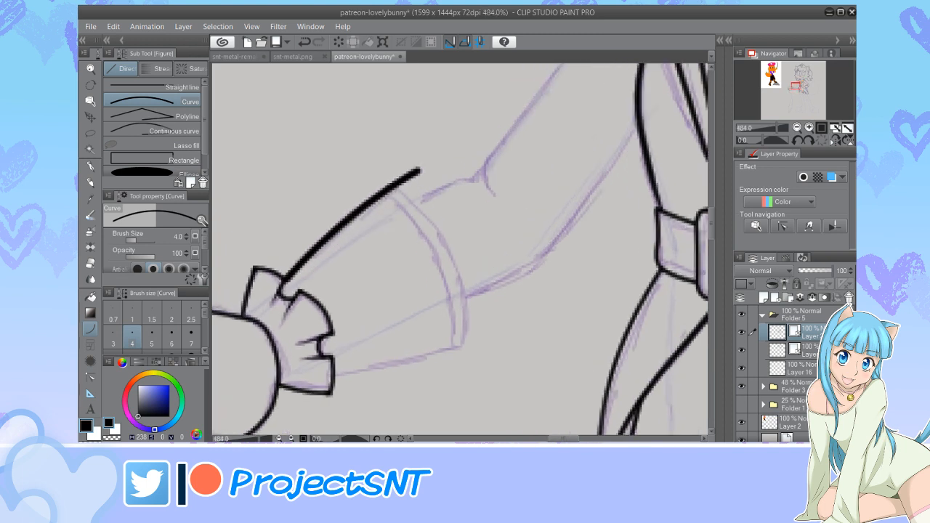
{"action": "left_click_drag", "start_coordinate": [333, 376], "coordinate": [502, 334]}
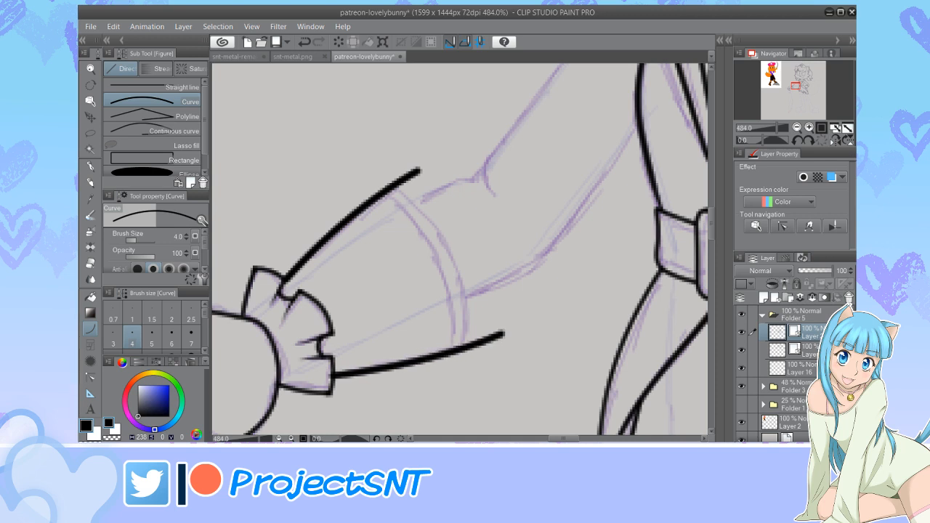
{"action": "left_click", "coordinate": [416, 367]}
{"action": "mouse_move", "coordinate": [379, 166]}
{"action": "left_mouse_down"}
{"action": "mouse_move", "coordinate": [460, 295]}
{"action": "mouse_move", "coordinate": [480, 378]}
{"action": "left_mouse_up"}
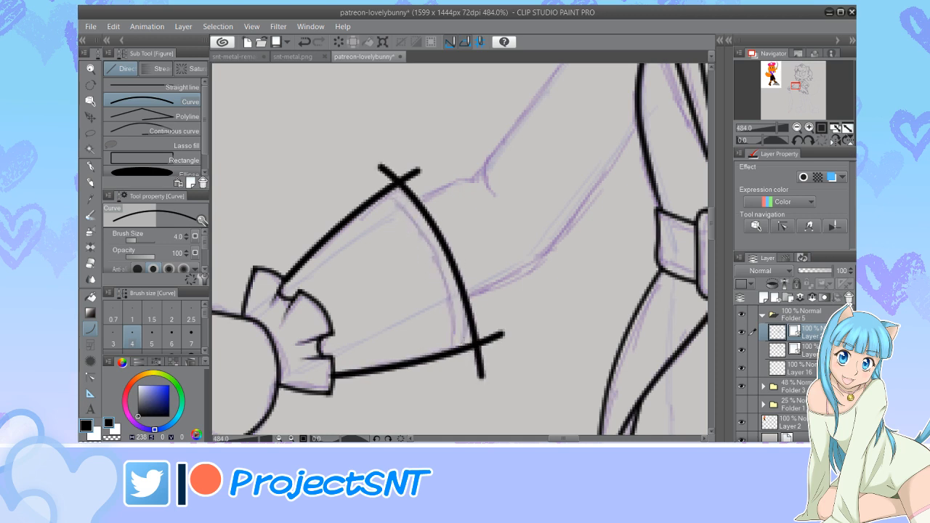
Thin the wrist ends of the cuff's upper and lower side lines with Change control point width
{"action": "key", "text": "t"}
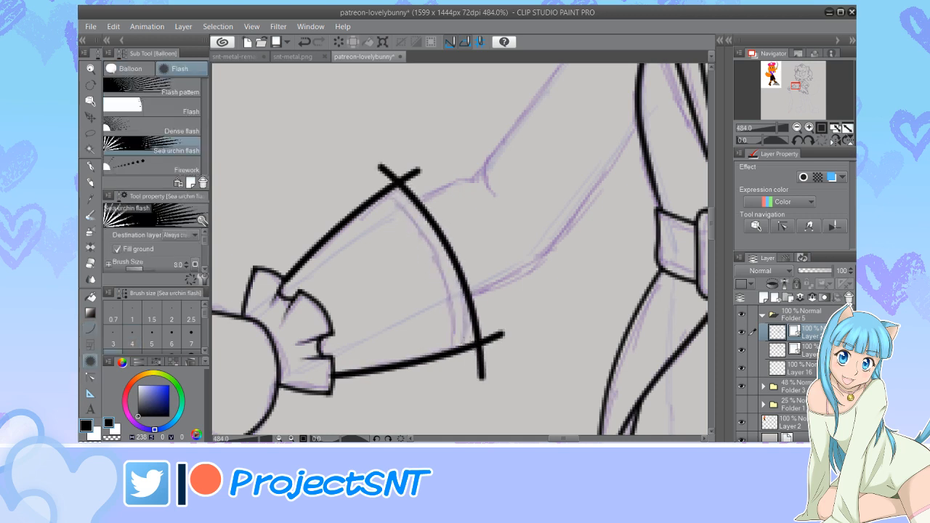
{"action": "key", "text": "y"}
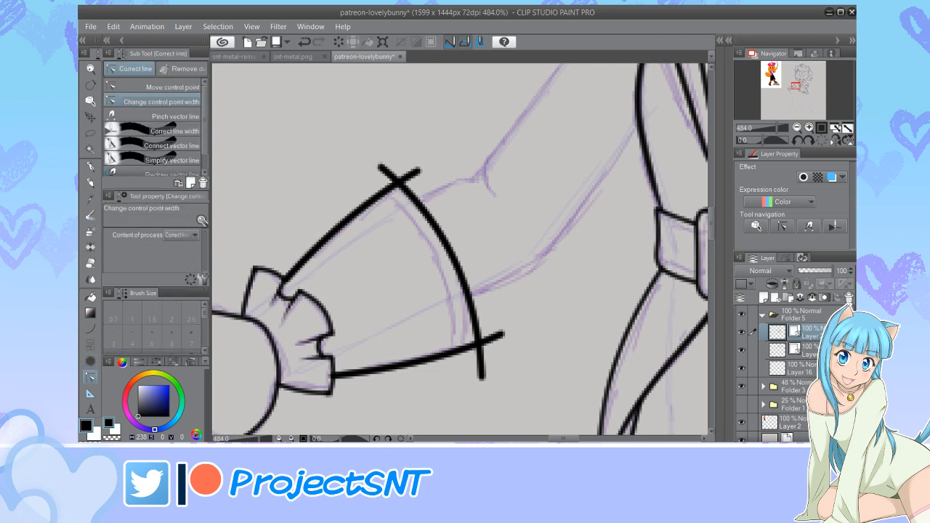
{"action": "mouse_move", "coordinate": [285, 280]}
{"action": "left_mouse_down"}
{"action": "mouse_move", "coordinate": [268, 279]}
{"action": "mouse_move", "coordinate": [294, 280]}
{"action": "left_mouse_up"}
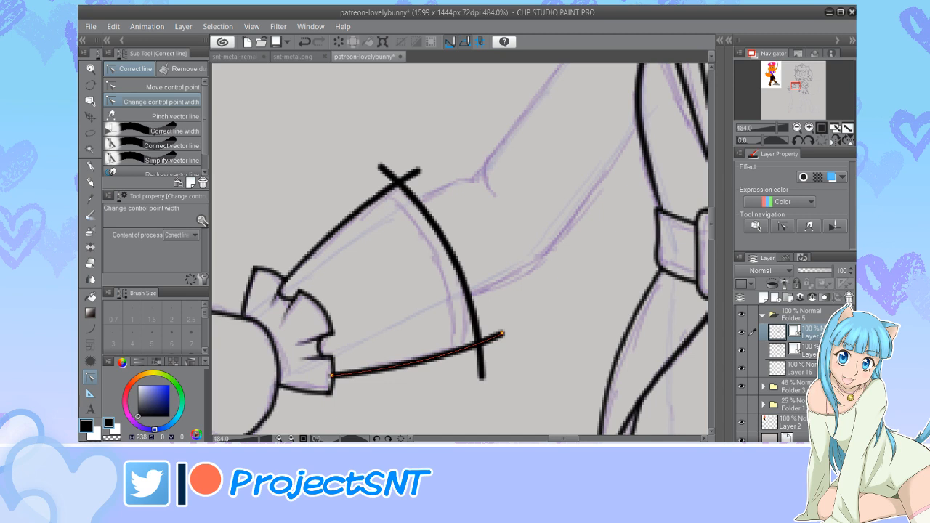
{"action": "left_click_drag", "start_coordinate": [332, 376], "coordinate": [319, 375]}
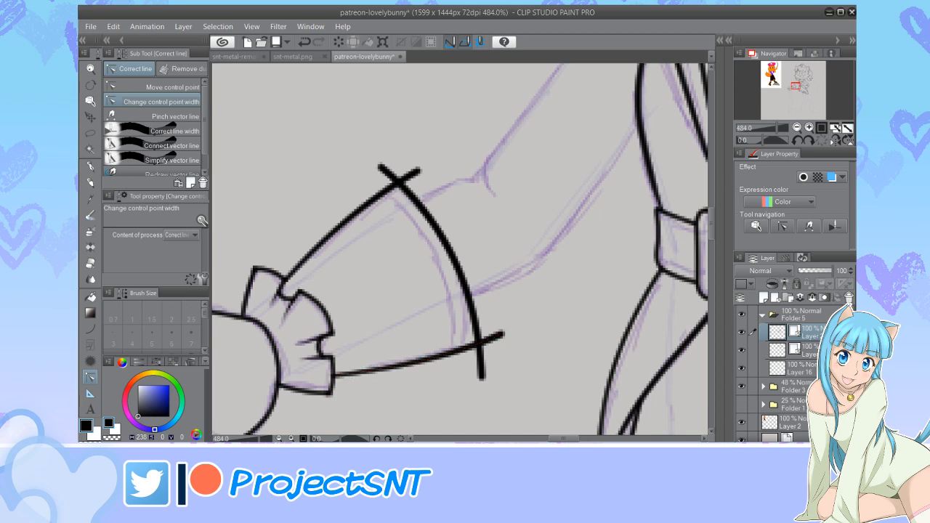
Erase the four overshooting line ends at the sleeve cuff's wide corners with the Vector eraser
{"action": "key", "text": "e"}
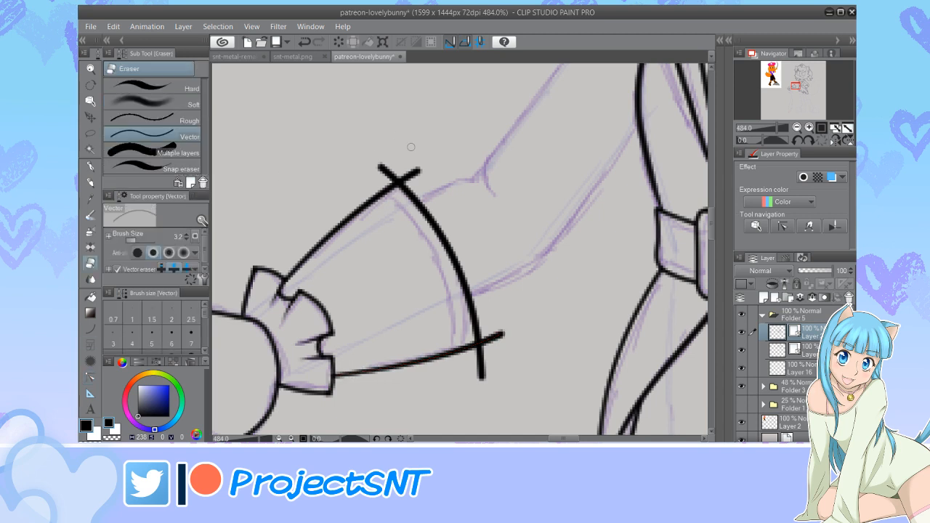
{"action": "left_click", "coordinate": [382, 172]}
{"action": "left_click", "coordinate": [415, 173]}
{"action": "left_click", "coordinate": [498, 335]}
{"action": "left_click", "coordinate": [480, 369]}
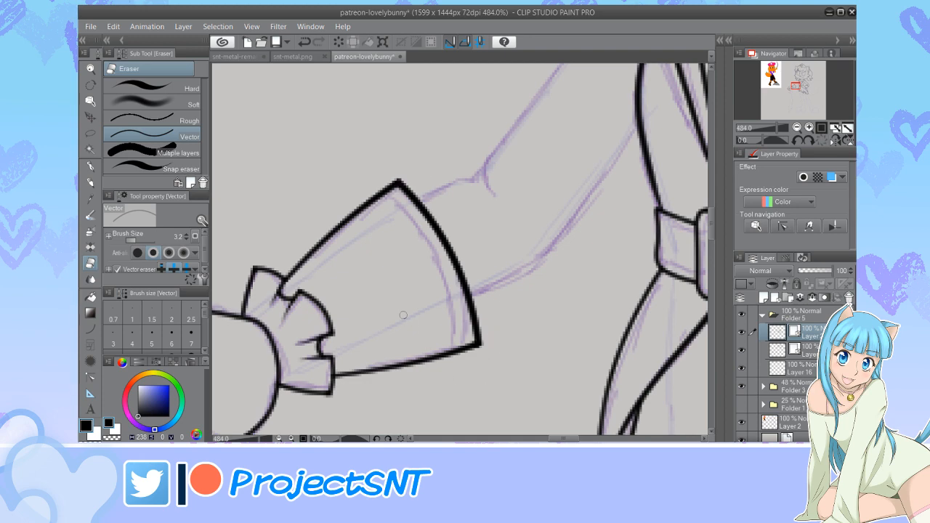
{"action": "scroll", "coordinate": [331, 229], "scroll_direction": "down", "scroll_amount": 12}
{"action": "scroll", "coordinate": [331, 233], "scroll_direction": "up", "scroll_amount": 2}
{"action": "scroll", "coordinate": [333, 236], "scroll_direction": "up", "scroll_amount": 5}
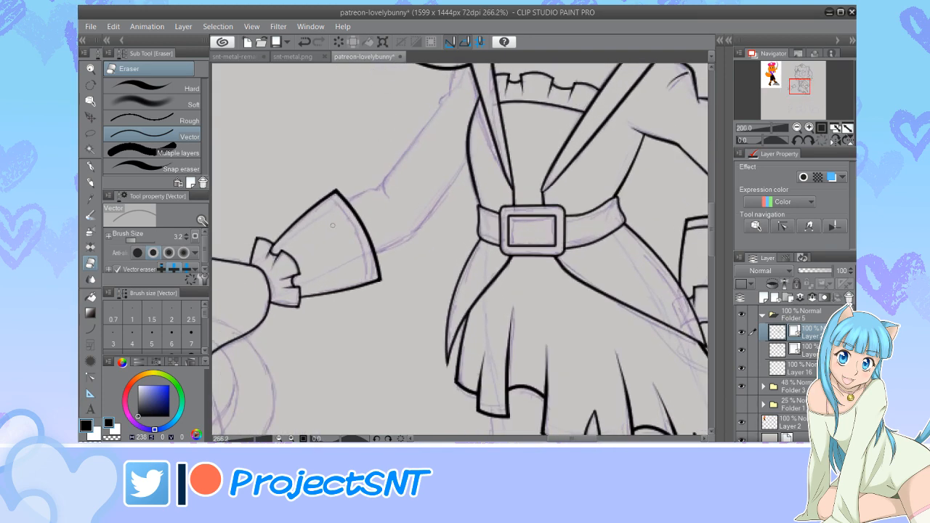
Adjust the bulge of the cuff's curved wide end with Move control point
{"action": "key", "text": "y"}
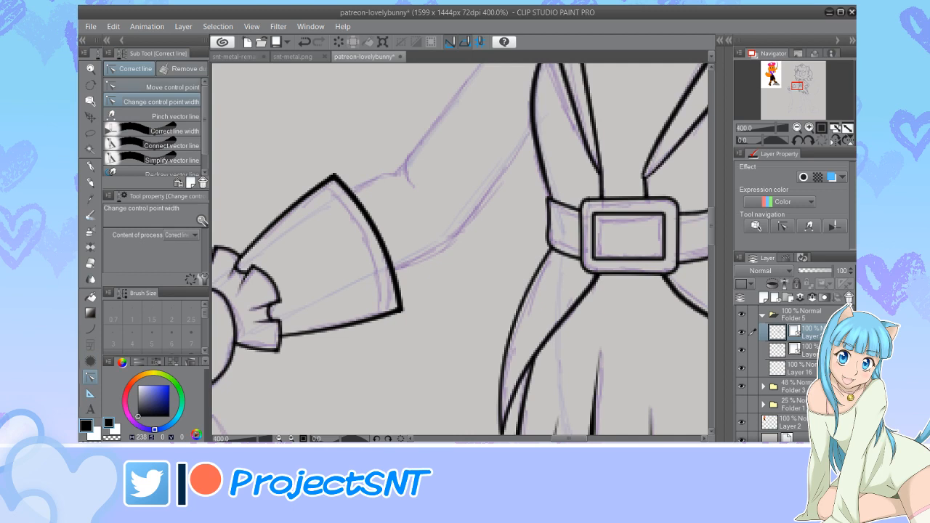
{"action": "left_click", "coordinate": [161, 87]}
{"action": "scroll", "coordinate": [439, 267], "scroll_direction": "up", "scroll_amount": 1}
{"action": "left_click_drag", "start_coordinate": [380, 220], "coordinate": [388, 215]}
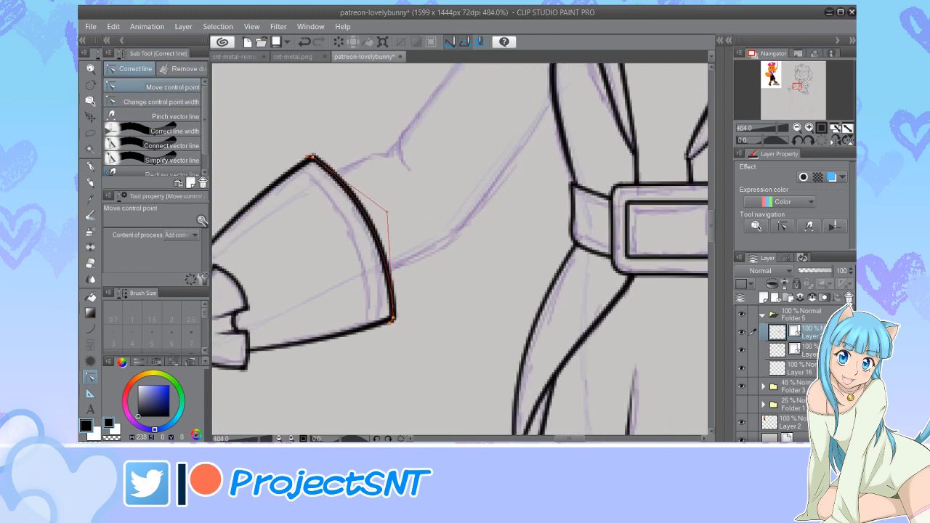
Draw an inner trim curve parallel to the cuff's wide end with the Curve tool at brush size 3
{"action": "left_click", "coordinate": [90, 329]}
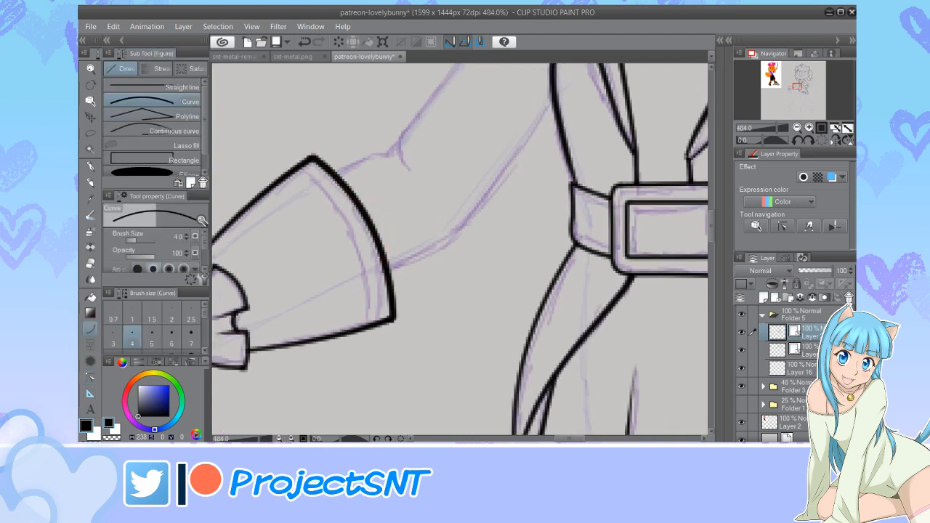
{"action": "left_click", "coordinate": [113, 337]}
{"action": "scroll", "coordinate": [344, 188], "scroll_direction": "up", "scroll_amount": 2}
{"action": "left_click_drag", "start_coordinate": [286, 160], "coordinate": [386, 383]}
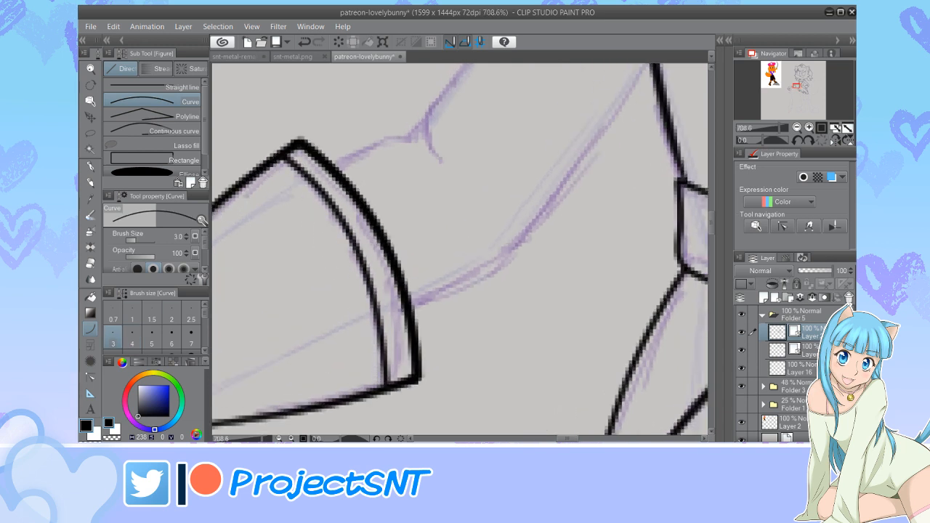
{"action": "scroll", "coordinate": [374, 282], "scroll_direction": "down", "scroll_amount": 8}
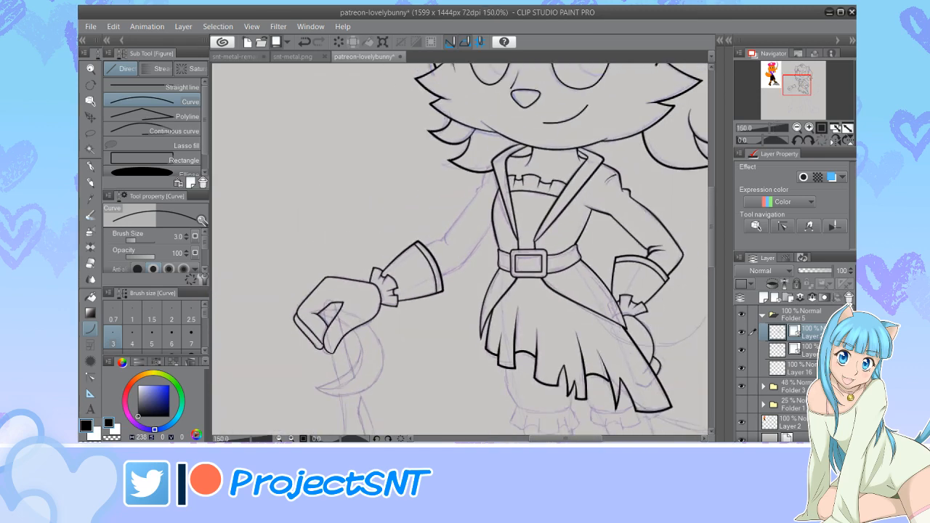
{"action": "scroll", "coordinate": [326, 290], "scroll_direction": "down", "scroll_amount": 2}
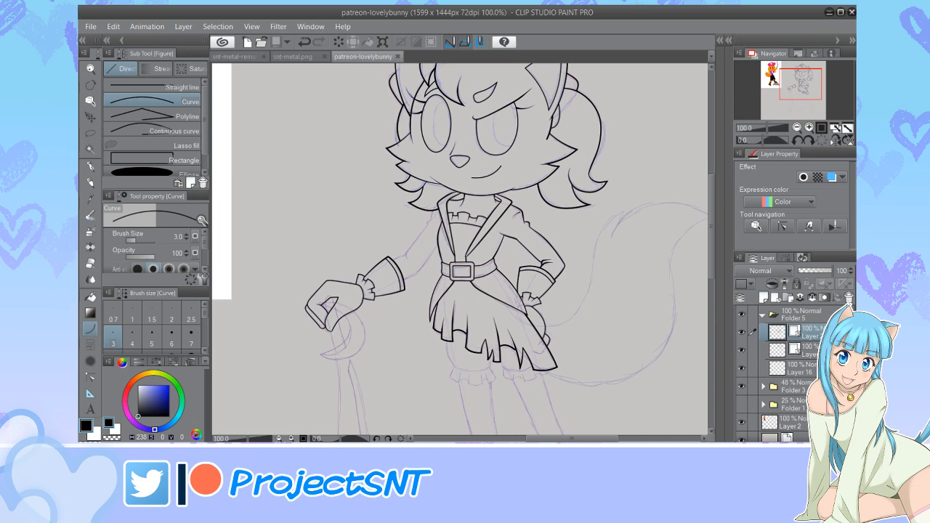
Draw the sword arm's shoulder line from the collar edge down to the sleeve fold with Continuous curve at brush size 4
{"action": "scroll", "coordinate": [440, 212], "scroll_direction": "up", "scroll_amount": 5}
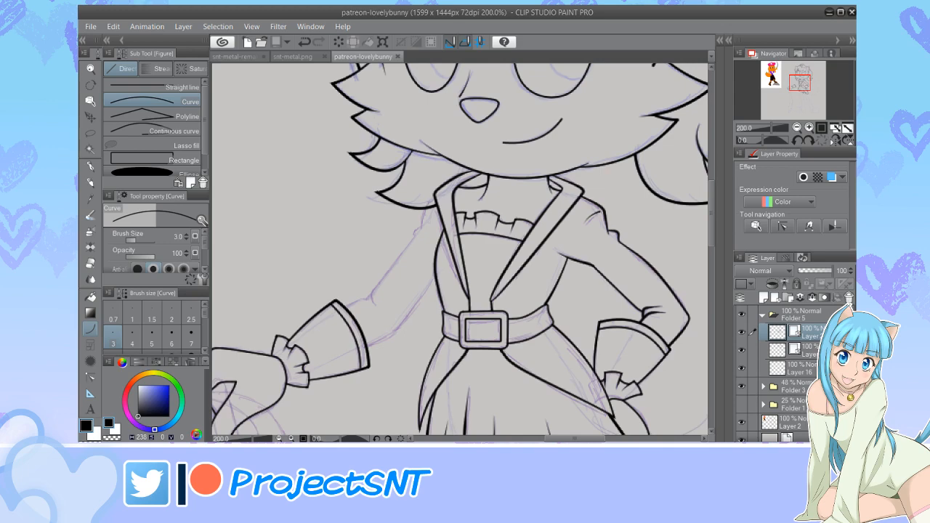
{"action": "scroll", "coordinate": [420, 218], "scroll_direction": "up", "scroll_amount": 4}
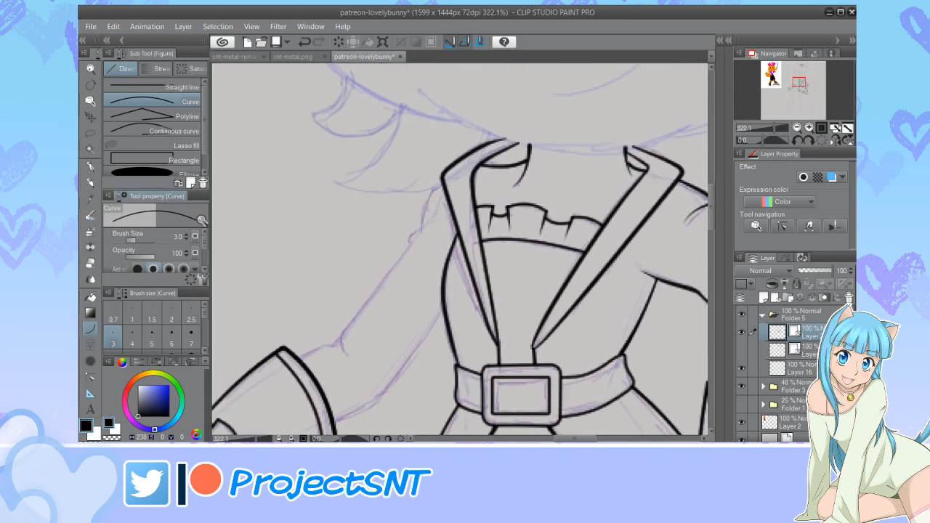
{"action": "left_click", "coordinate": [161, 132]}
{"action": "left_click", "coordinate": [132, 336]}
{"action": "scroll", "coordinate": [438, 189], "scroll_direction": "up", "scroll_amount": 1}
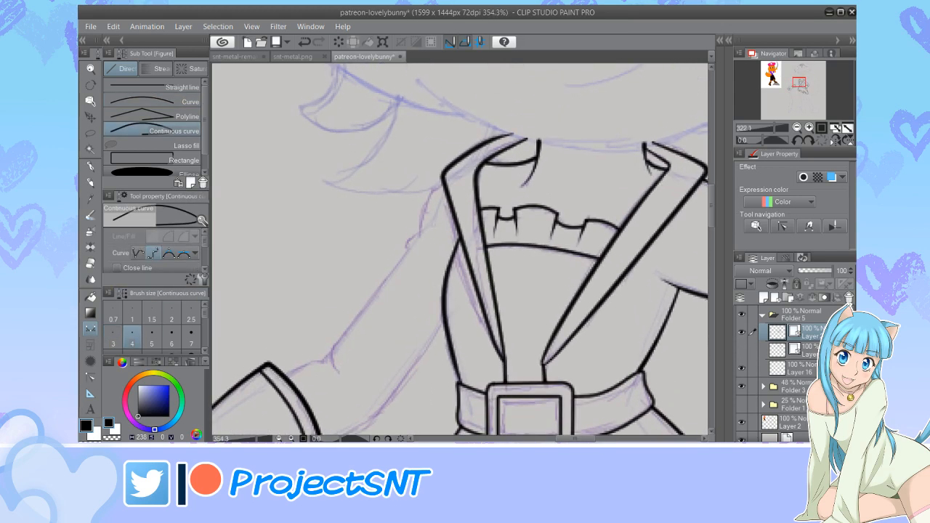
{"action": "left_click", "coordinate": [442, 181]}
{"action": "left_click", "coordinate": [427, 190]}
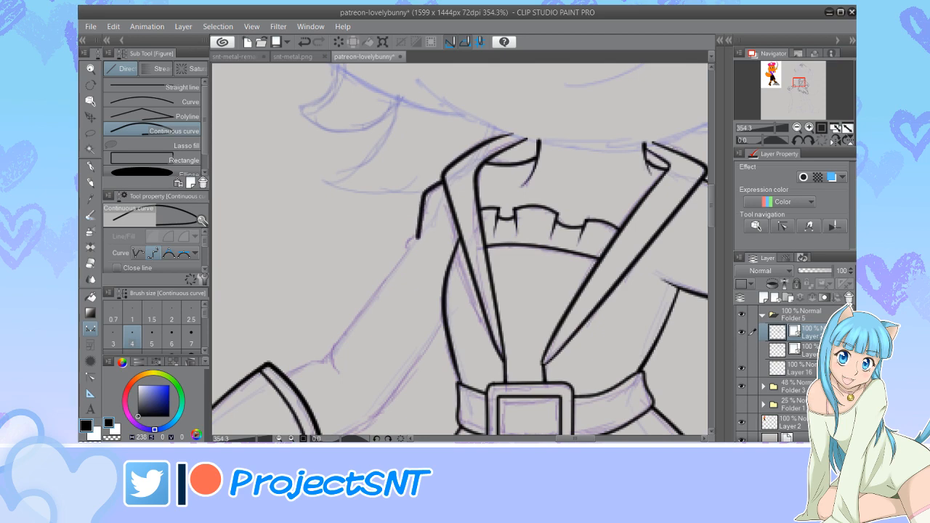
{"action": "double_click", "coordinate": [417, 242]}
Draw the sword arm's upper outline from the sleeve fold down to a short crease at the elbow
{"action": "scroll", "coordinate": [406, 158], "scroll_direction": "down", "scroll_amount": 3}
{"action": "scroll", "coordinate": [460, 253], "scroll_direction": "down", "scroll_amount": 2}
{"action": "scroll", "coordinate": [460, 254], "scroll_direction": "up", "scroll_amount": 3}
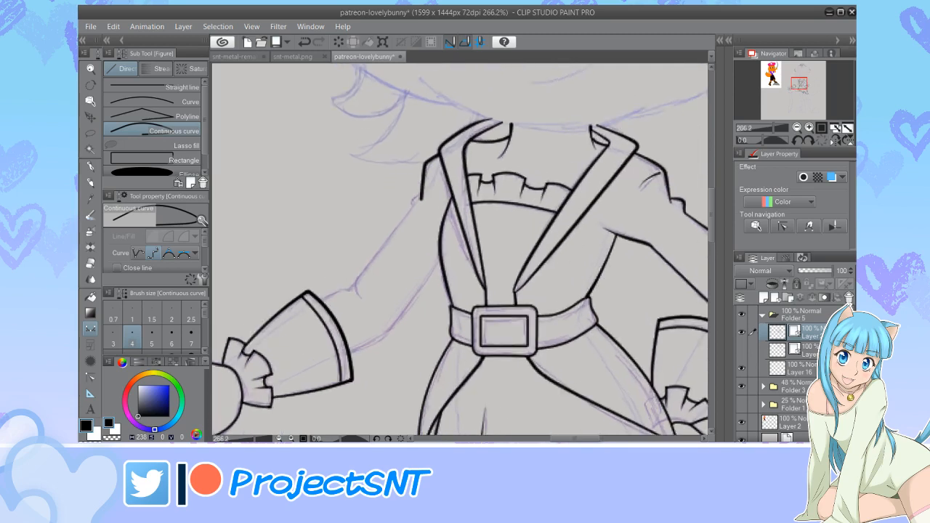
{"action": "left_click", "coordinate": [421, 199]}
{"action": "left_click", "coordinate": [412, 195]}
{"action": "left_click", "coordinate": [411, 210]}
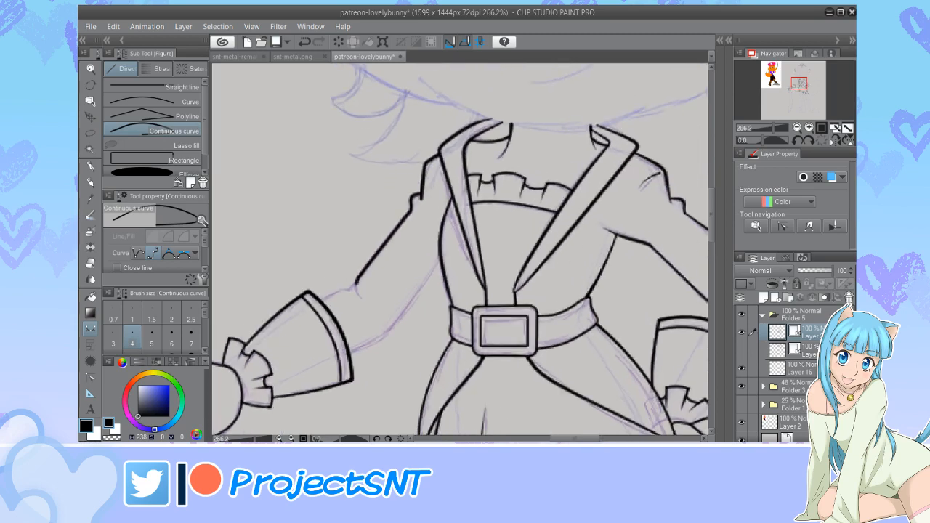
{"action": "left_click", "coordinate": [356, 284]}
Draw the bump at the elbow and continue the forearm's upper line to the cuff
{"action": "scroll", "coordinate": [356, 305], "scroll_direction": "up", "scroll_amount": 3}
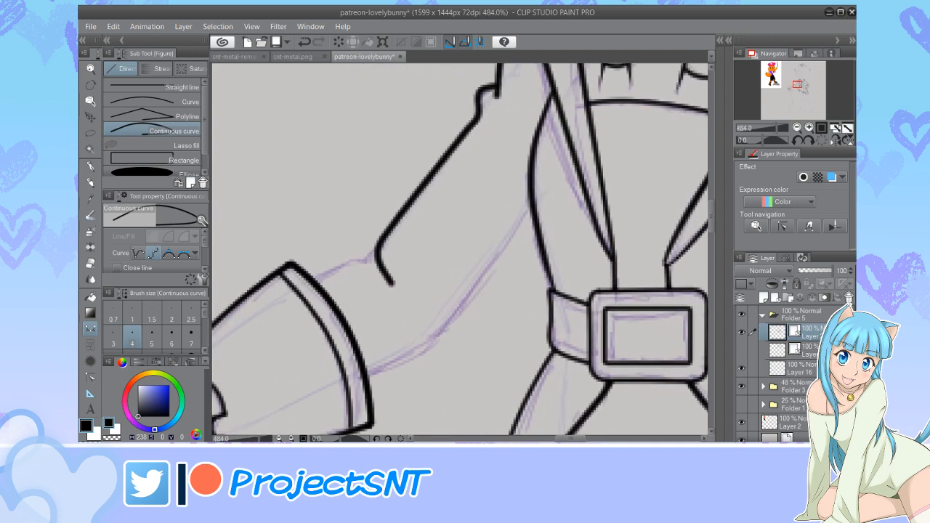
{"action": "left_click", "coordinate": [376, 251]}
{"action": "left_click", "coordinate": [364, 252]}
{"action": "left_click", "coordinate": [361, 262]}
{"action": "double_click", "coordinate": [316, 281]}
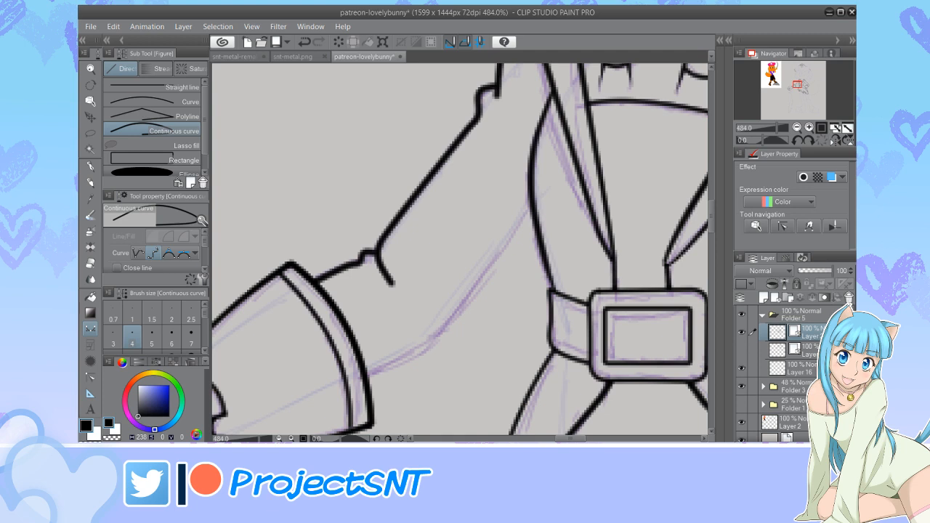
Draw the sword arm's underside from the torso around the elbow to the cuff with Continuous curve
{"action": "left_click", "coordinate": [531, 204]}
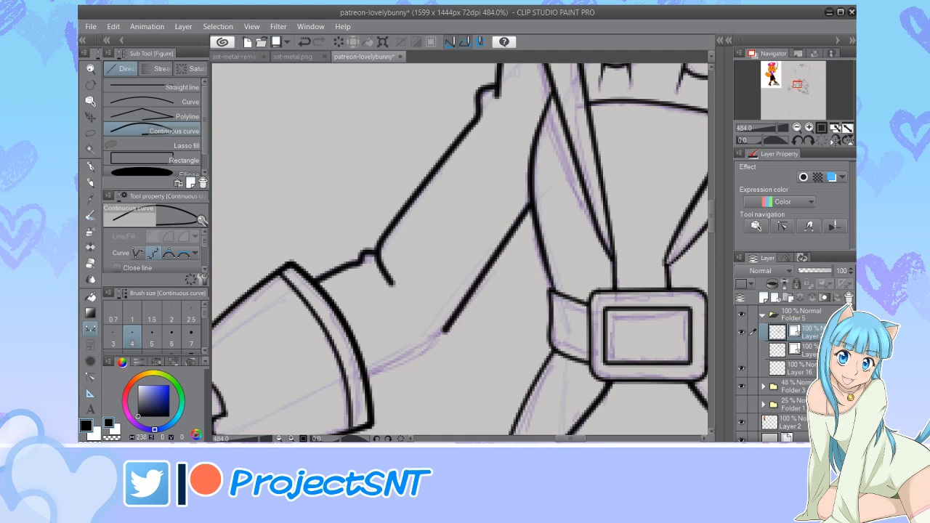
{"action": "left_click", "coordinate": [444, 331]}
{"action": "left_click", "coordinate": [429, 345]}
{"action": "double_click", "coordinate": [364, 372]}
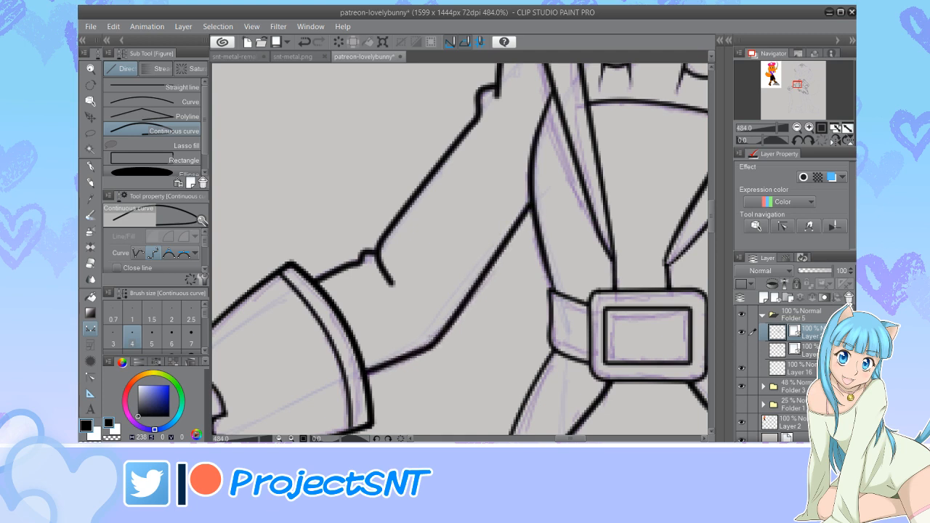
{"action": "scroll", "coordinate": [378, 342], "scroll_direction": "down", "scroll_amount": 3}
Taper the elbow crease's tip and the shoulder line's lower end with Change control point width
{"action": "left_click", "coordinate": [90, 377]}
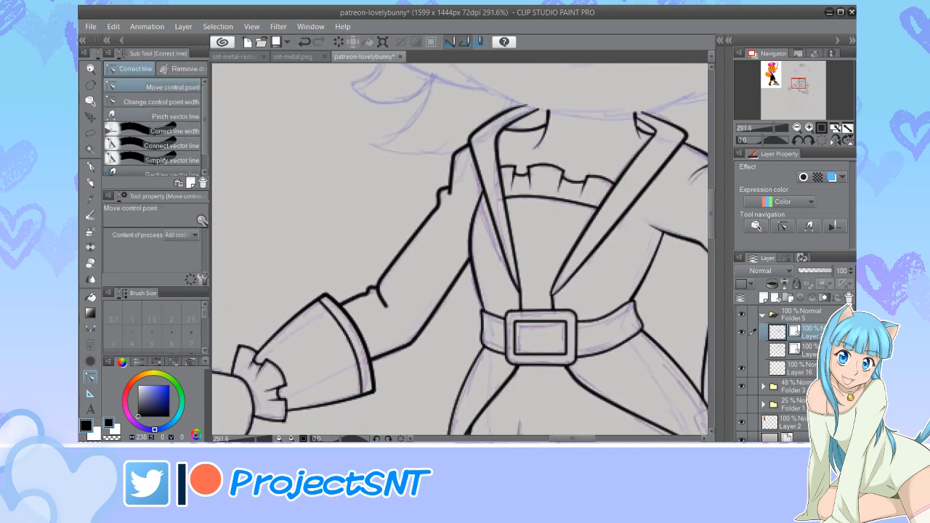
{"action": "left_click", "coordinate": [153, 102]}
{"action": "scroll", "coordinate": [364, 299], "scroll_direction": "up", "scroll_amount": 1}
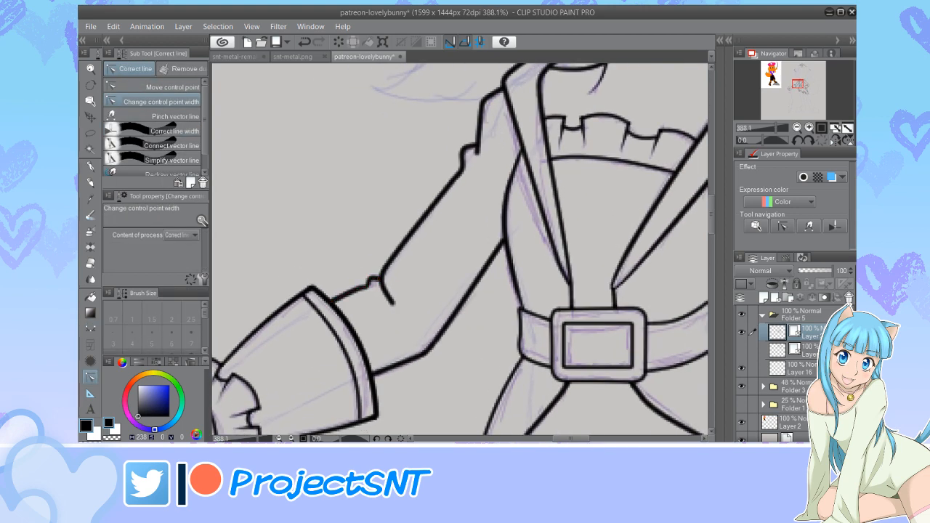
{"action": "left_click_drag", "start_coordinate": [392, 304], "coordinate": [375, 303]}
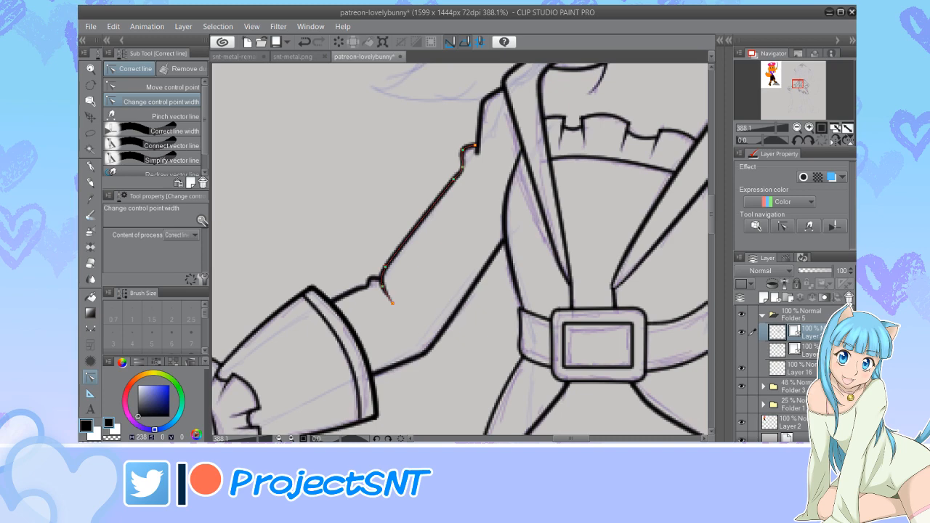
{"action": "left_click_drag", "start_coordinate": [476, 153], "coordinate": [461, 153]}
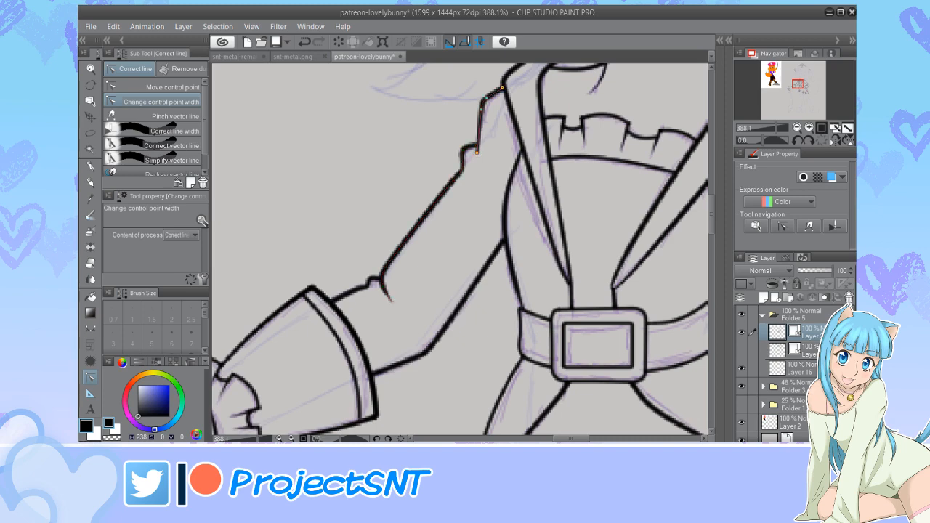
{"action": "scroll", "coordinate": [374, 276], "scroll_direction": "down", "scroll_amount": 2}
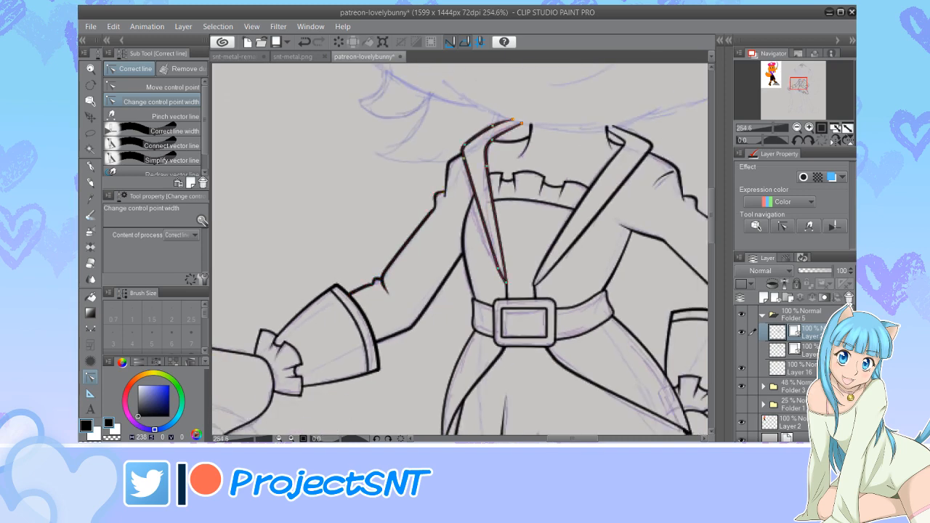
{"action": "scroll", "coordinate": [381, 310], "scroll_direction": "down", "scroll_amount": 3}
{"action": "scroll", "coordinate": [412, 316], "scroll_direction": "up", "scroll_amount": 5}
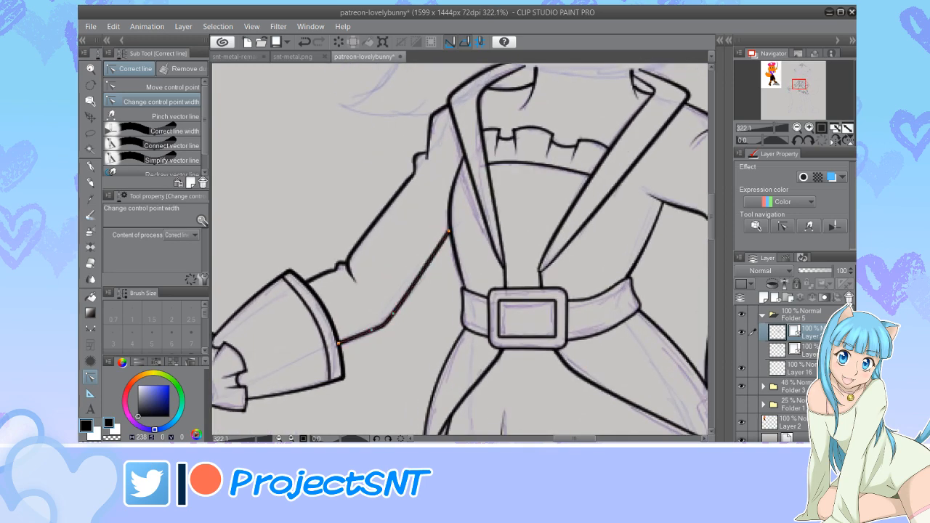
{"action": "scroll", "coordinate": [391, 300], "scroll_direction": "up", "scroll_amount": 1}
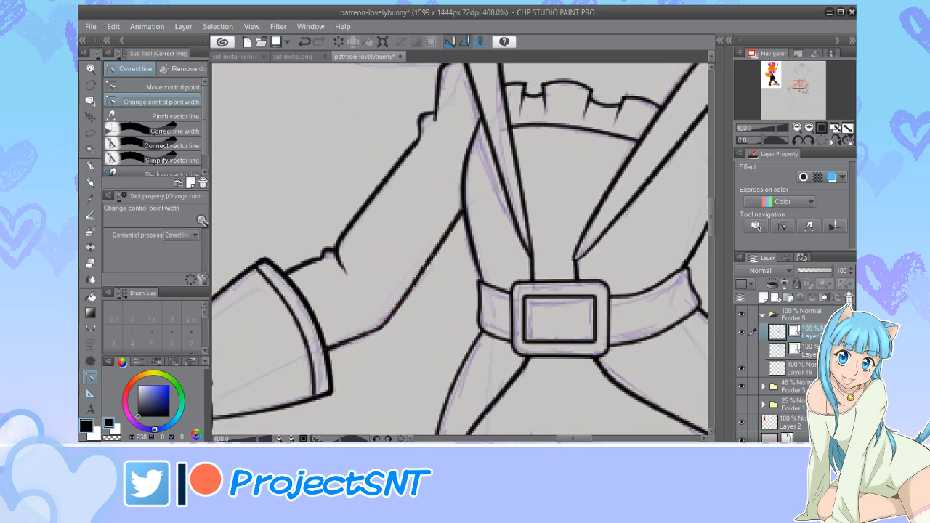
{"action": "scroll", "coordinate": [436, 291], "scroll_direction": "down", "scroll_amount": 2}
{"action": "scroll", "coordinate": [436, 291], "scroll_direction": "up", "scroll_amount": 2}
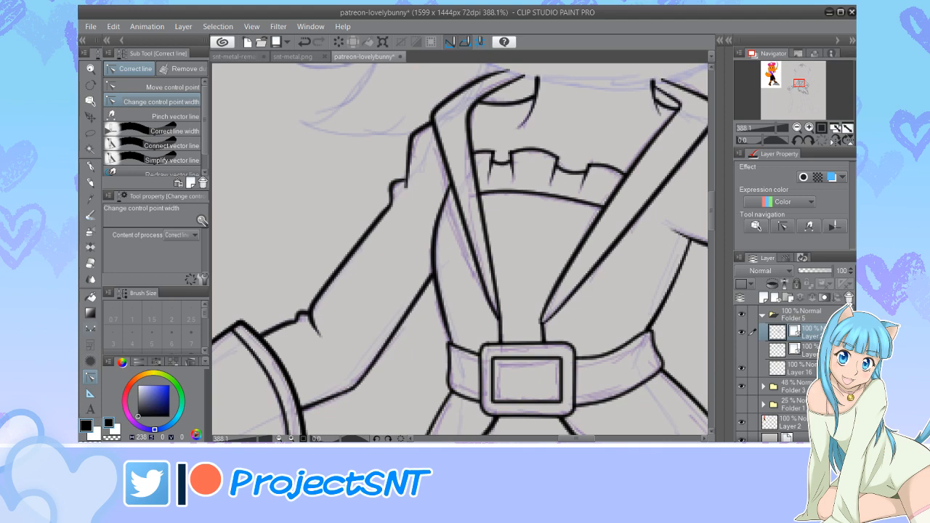
Draw a short fold curve inside the sword arm's shoulder at brush size 3 and taper it with Change control point width
{"action": "left_click", "coordinate": [90, 328]}
{"action": "left_click", "coordinate": [153, 101]}
{"action": "scroll", "coordinate": [442, 172], "scroll_direction": "up", "scroll_amount": 1}
{"action": "left_click_drag", "start_coordinate": [413, 131], "coordinate": [438, 159]}
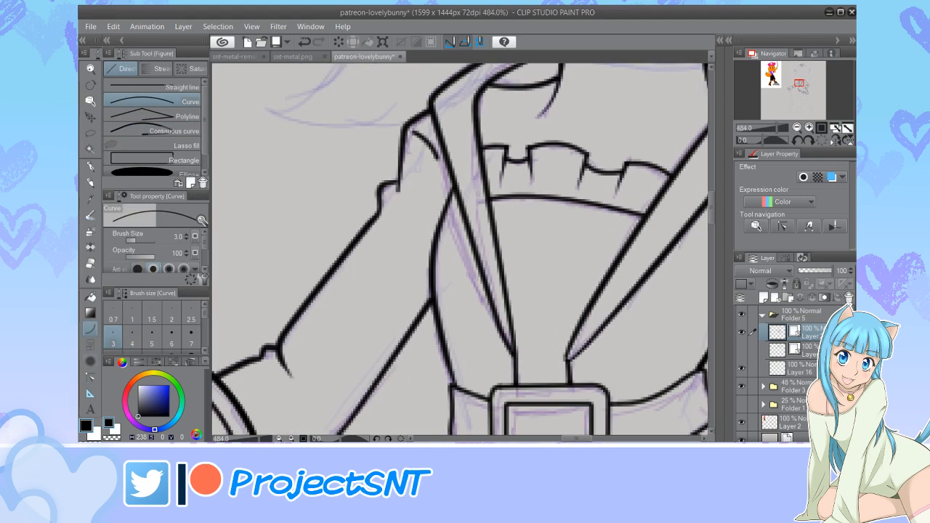
{"action": "key", "text": "y"}
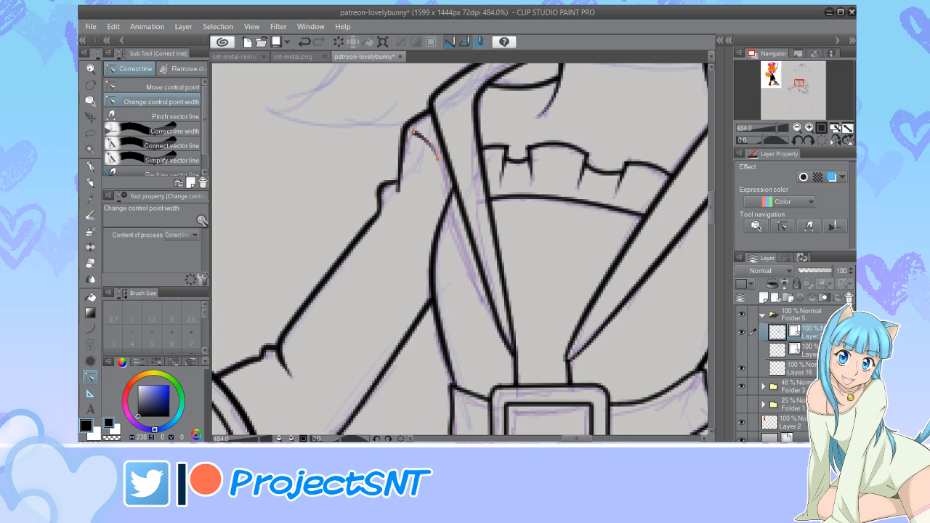
Select and show the hair line art layer, and erase the hair stroke overlapping the shoulder with the Vector eraser
{"action": "left_click", "coordinate": [805, 351]}
{"action": "left_click", "coordinate": [742, 350]}
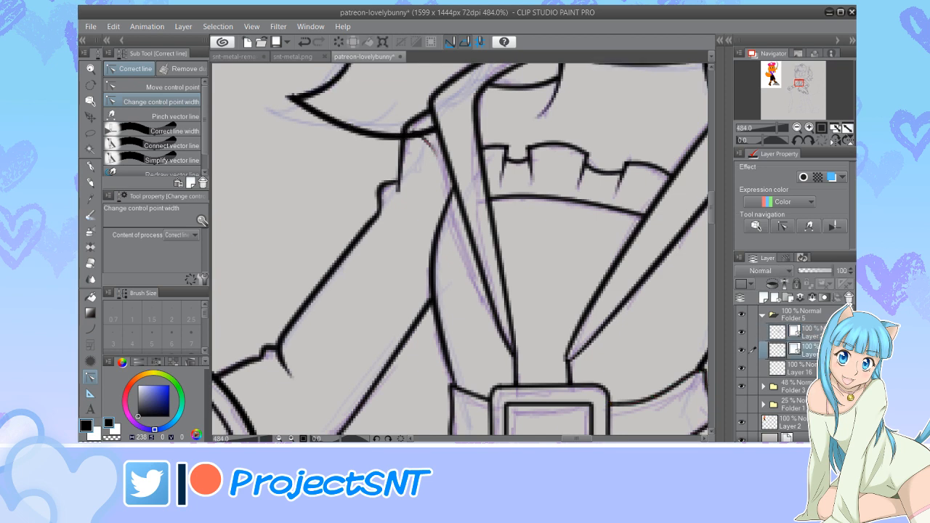
{"action": "key", "text": "e"}
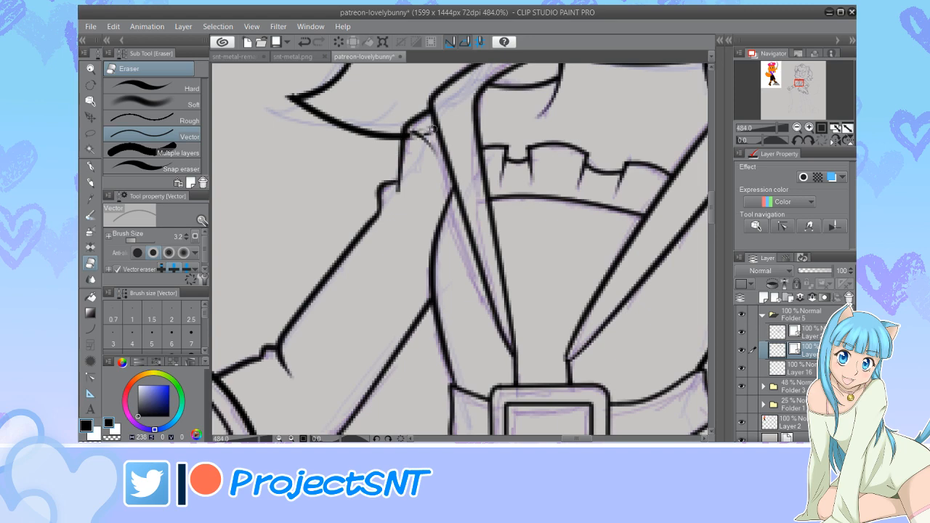
Save the drawing
{"action": "scroll", "coordinate": [347, 275], "scroll_direction": "down", "scroll_amount": 10}
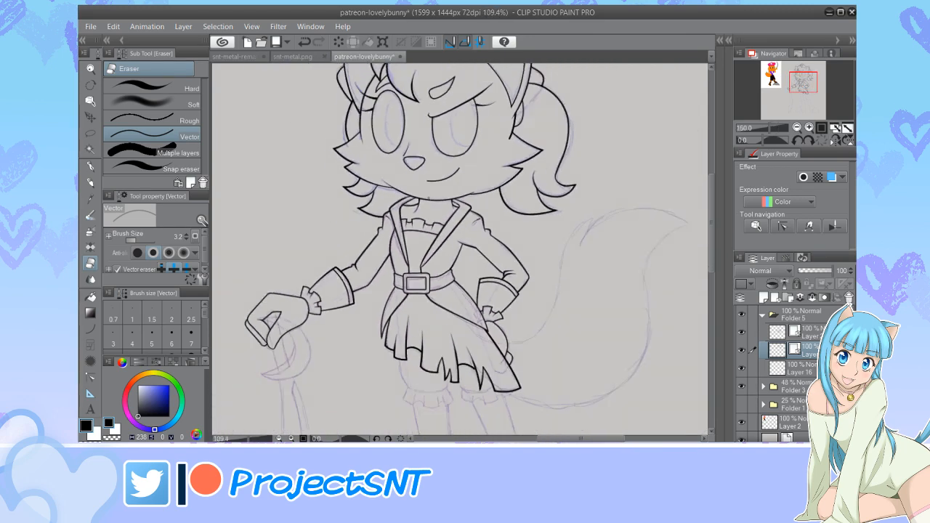
{"action": "scroll", "coordinate": [398, 279], "scroll_direction": "down", "scroll_amount": 2}
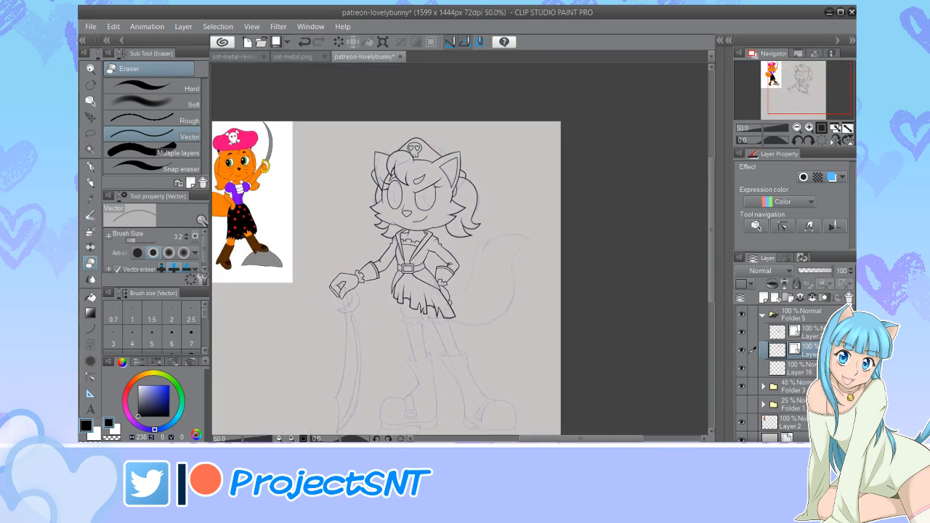
{"action": "key", "text": "ctrl+s"}
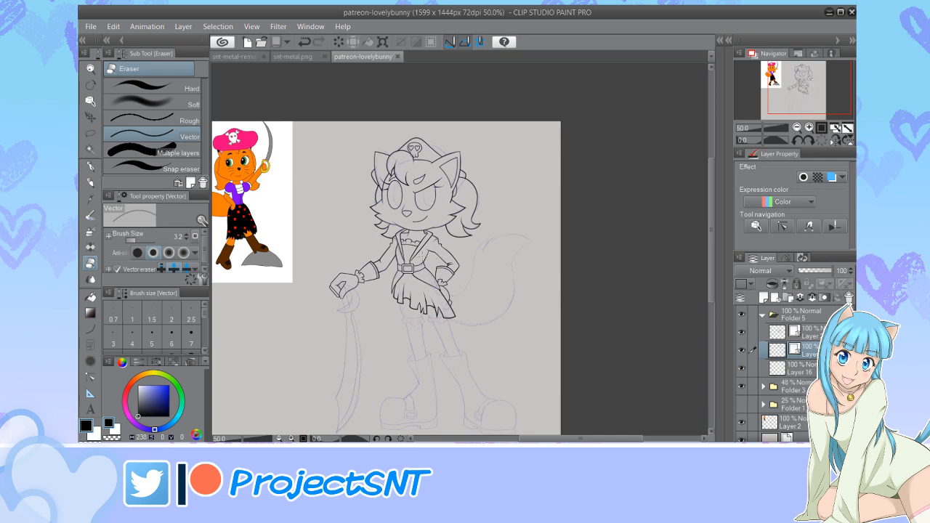
{"action": "scroll", "coordinate": [383, 279], "scroll_direction": "up", "scroll_amount": 2}
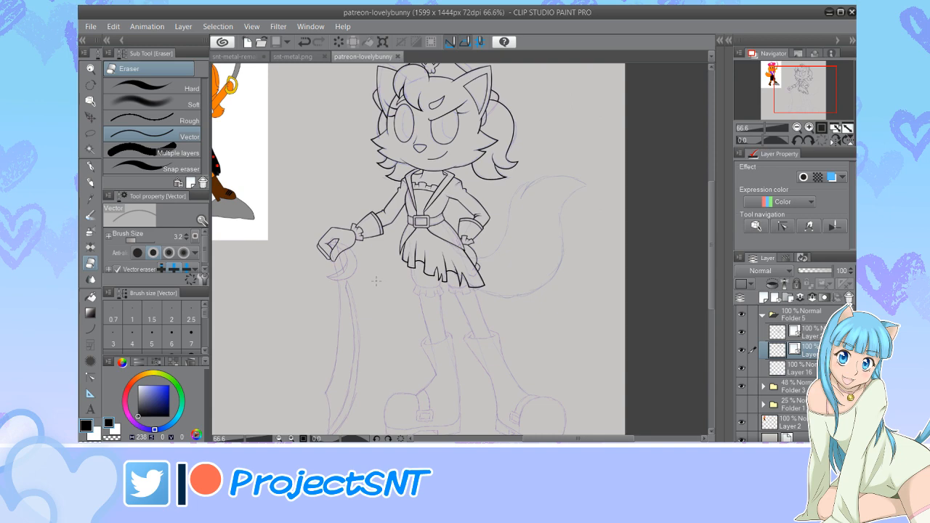
{"action": "scroll", "coordinate": [386, 247], "scroll_direction": "up", "scroll_amount": 4}
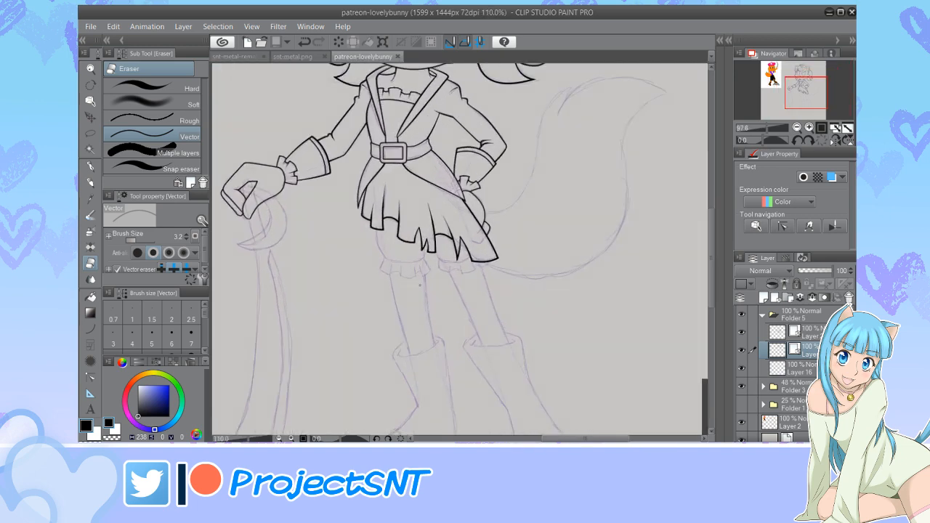
{"action": "scroll", "coordinate": [364, 245], "scroll_direction": "up", "scroll_amount": 3}
{"action": "key", "text": "u"}
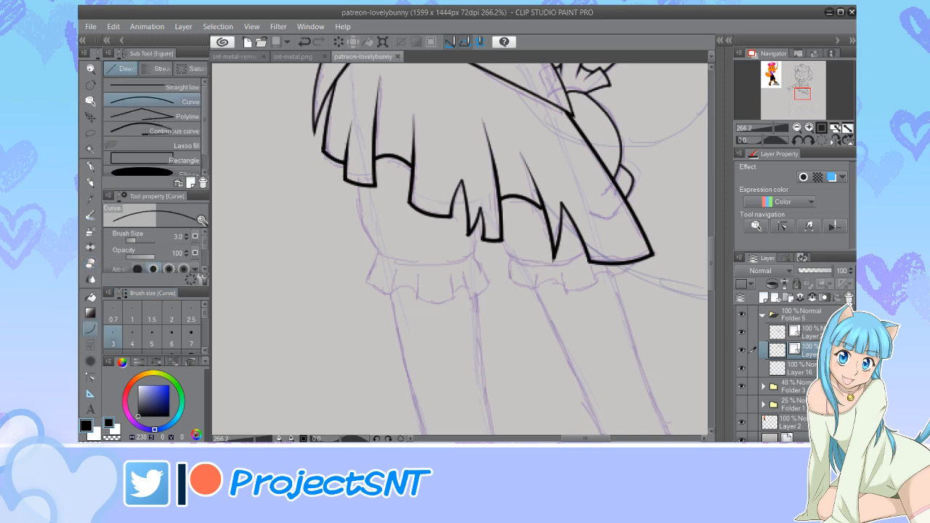
{"action": "left_click", "coordinate": [154, 132]}
{"action": "scroll", "coordinate": [393, 187], "scroll_direction": "up", "scroll_amount": 3}
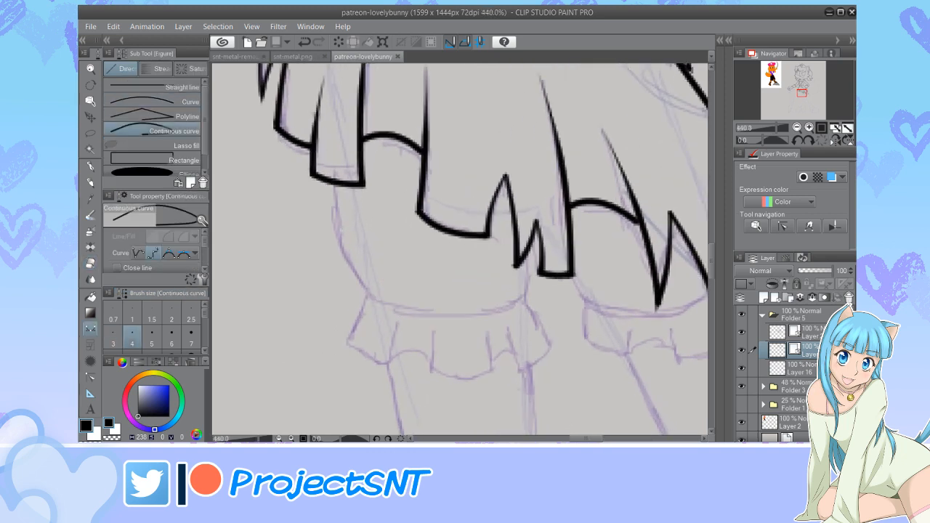
{"action": "left_click", "coordinate": [337, 187]}
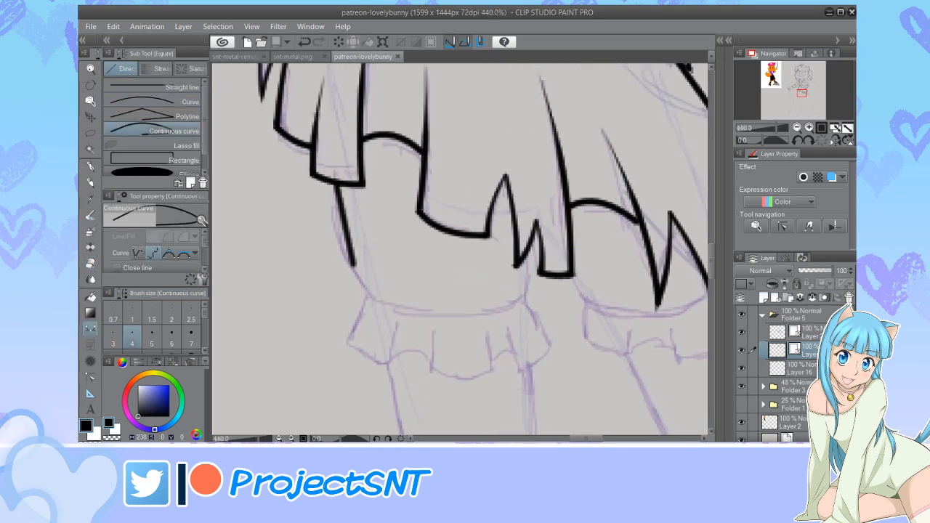
{"action": "key", "text": "Escape"}
Ink the side curves of the bloomers below the skirt on both legs with the Curve tool at brush size 4
{"action": "left_click", "coordinate": [154, 101]}
{"action": "left_click", "coordinate": [133, 337]}
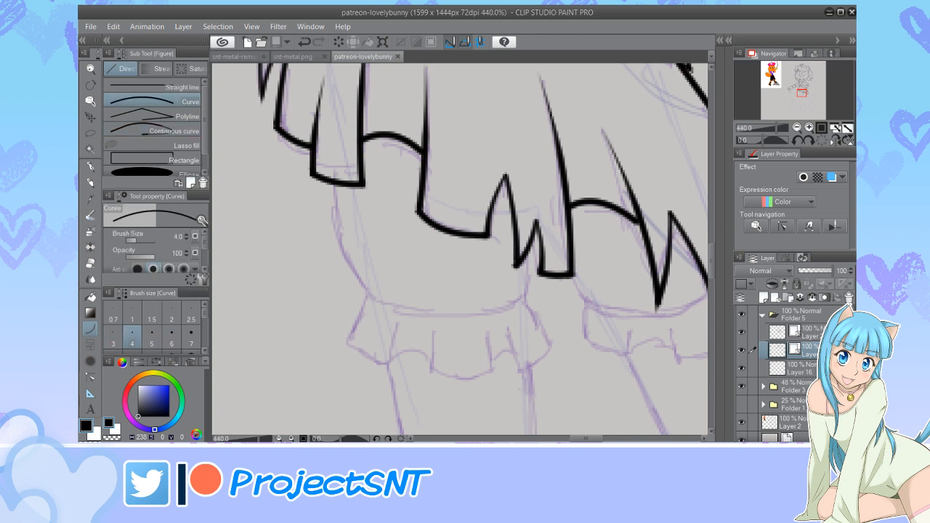
{"action": "left_click_drag", "start_coordinate": [335, 186], "coordinate": [373, 299]}
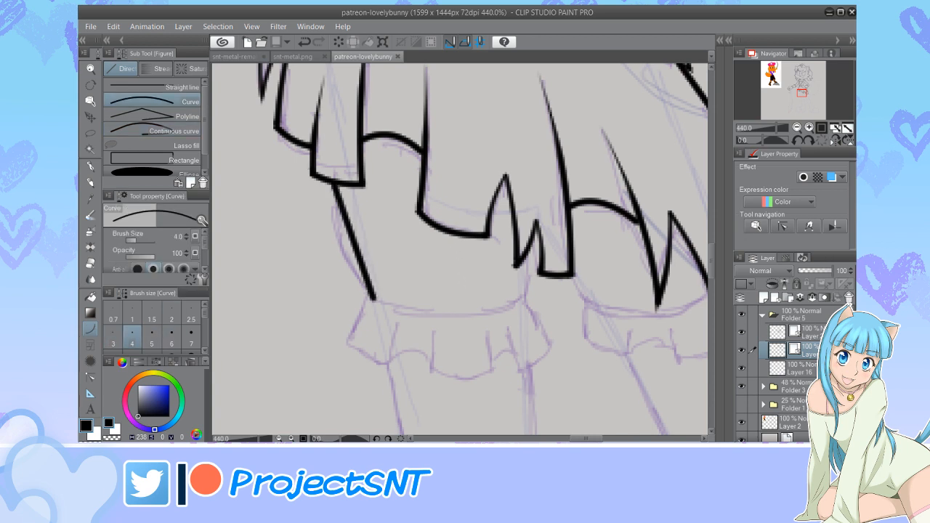
{"action": "left_click", "coordinate": [324, 245]}
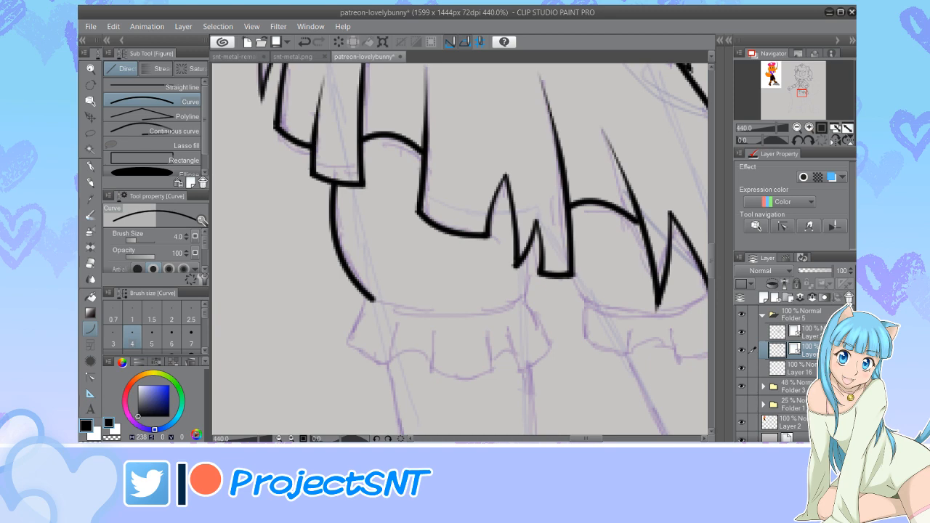
{"action": "left_click_drag", "start_coordinate": [533, 244], "coordinate": [522, 299]}
{"action": "left_click", "coordinate": [535, 278]}
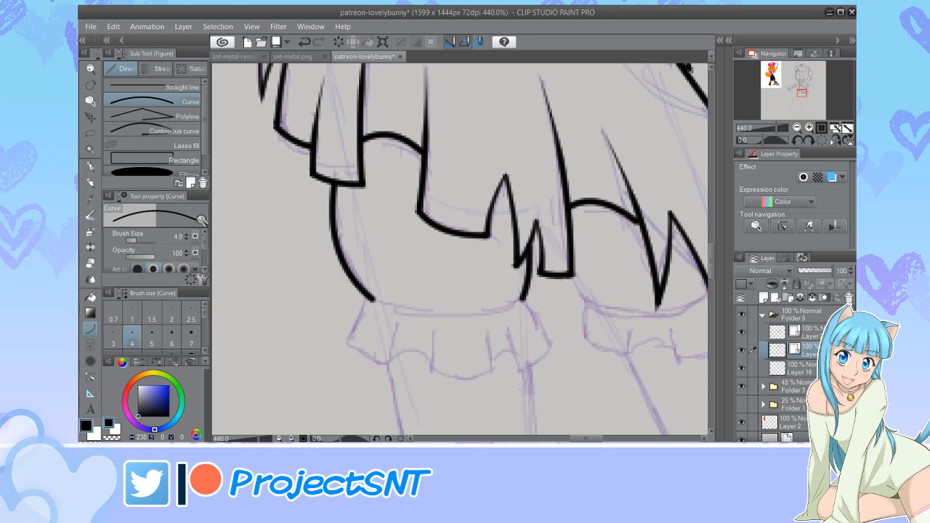
{"action": "scroll", "coordinate": [429, 284], "scroll_direction": "down", "scroll_amount": 3}
{"action": "scroll", "coordinate": [523, 294], "scroll_direction": "up", "scroll_amount": 2}
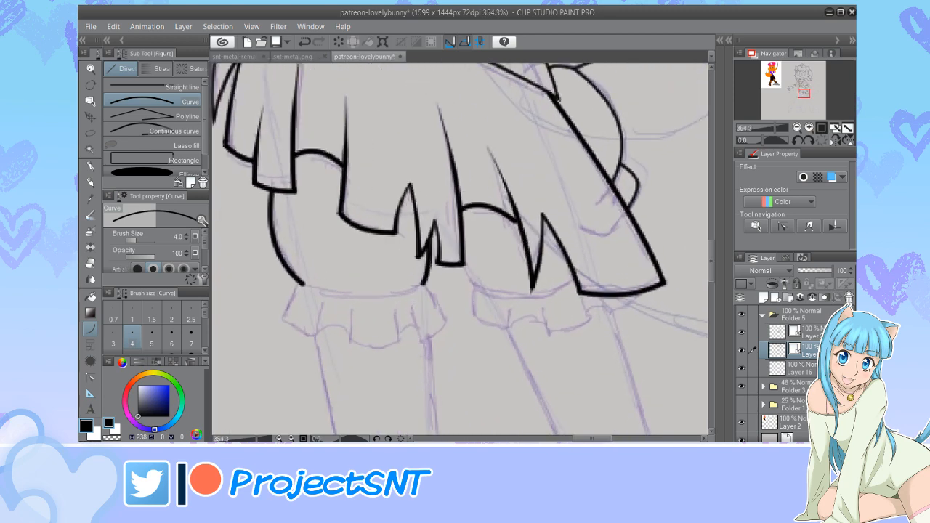
{"action": "left_click_drag", "start_coordinate": [458, 267], "coordinate": [478, 289]}
{"action": "left_click", "coordinate": [464, 280]}
Draw a downward-bowed hem curve across the bottom of each bloomer leg, joining the side lines
{"action": "scroll", "coordinate": [329, 289], "scroll_direction": "up", "scroll_amount": 2}
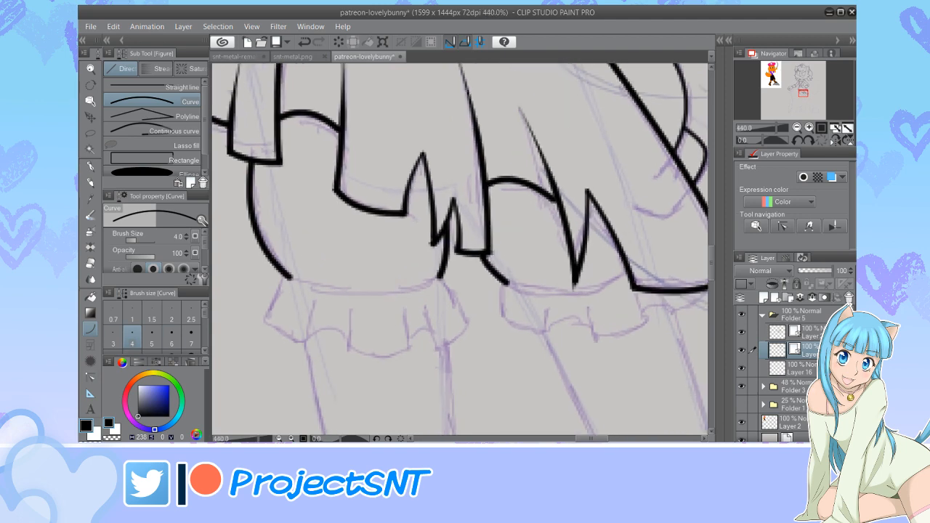
{"action": "left_click_drag", "start_coordinate": [284, 279], "coordinate": [487, 278]}
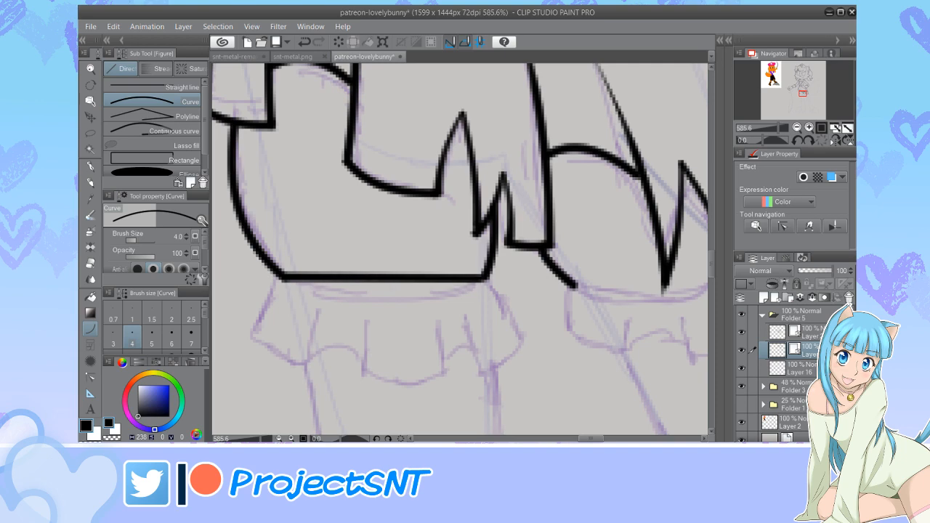
{"action": "left_click", "coordinate": [365, 314]}
{"action": "scroll", "coordinate": [324, 305], "scroll_direction": "down", "scroll_amount": 1}
{"action": "scroll", "coordinate": [580, 315], "scroll_direction": "up", "scroll_amount": 1}
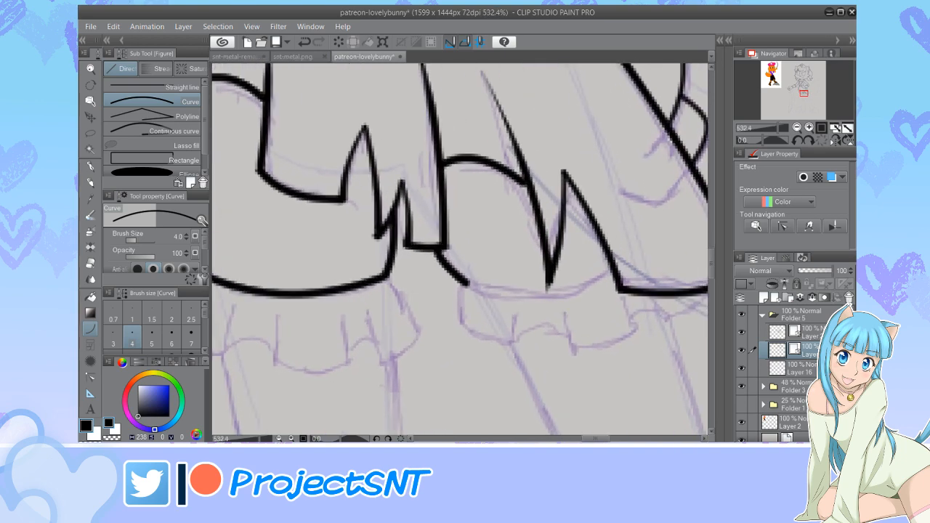
{"action": "left_click_drag", "start_coordinate": [466, 282], "coordinate": [617, 280]}
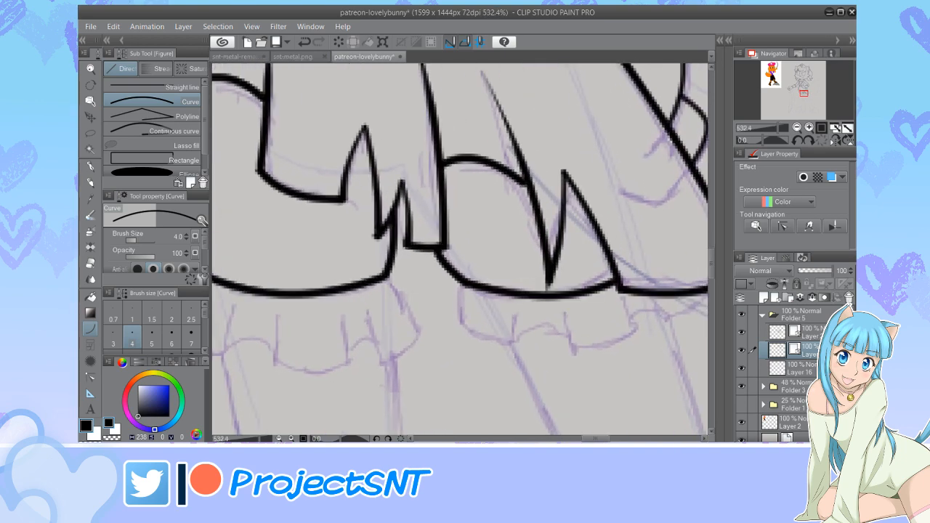
{"action": "left_click", "coordinate": [539, 312]}
Thin the sword-side bloomer hem's inner end with Change control point width and align its outer corner with Move control point
{"action": "scroll", "coordinate": [522, 308], "scroll_direction": "down", "scroll_amount": 2}
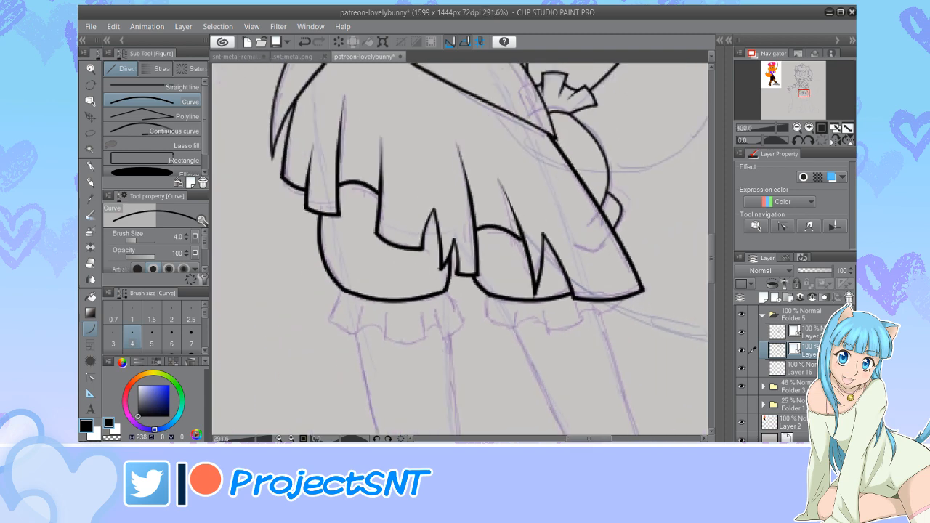
{"action": "key", "text": "y"}
{"action": "scroll", "coordinate": [341, 277], "scroll_direction": "up", "scroll_amount": 3}
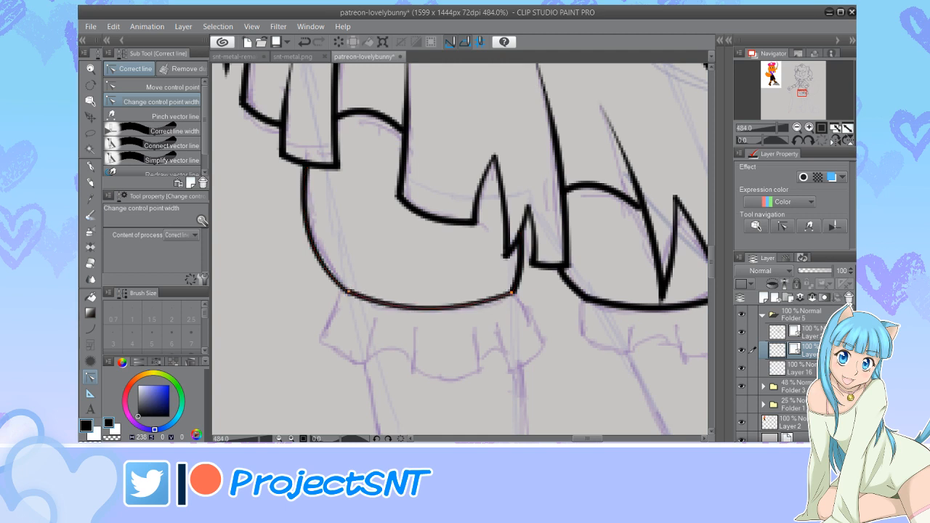
{"action": "left_click_drag", "start_coordinate": [512, 292], "coordinate": [503, 292]}
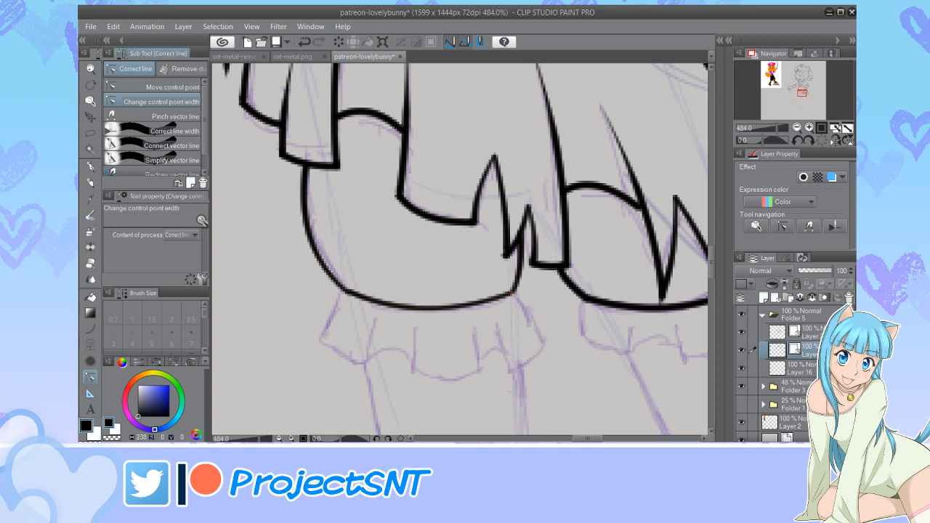
{"action": "left_click", "coordinate": [161, 87]}
{"action": "scroll", "coordinate": [332, 310], "scroll_direction": "up", "scroll_amount": 3}
{"action": "left_click_drag", "start_coordinate": [351, 284], "coordinate": [356, 288]}
{"action": "scroll", "coordinate": [273, 306], "scroll_direction": "down", "scroll_amount": 2}
Thin the lower end of the other bloomer leg's inner side curve with Change control point width
{"action": "scroll", "coordinate": [459, 249], "scroll_direction": "down", "scroll_amount": 1}
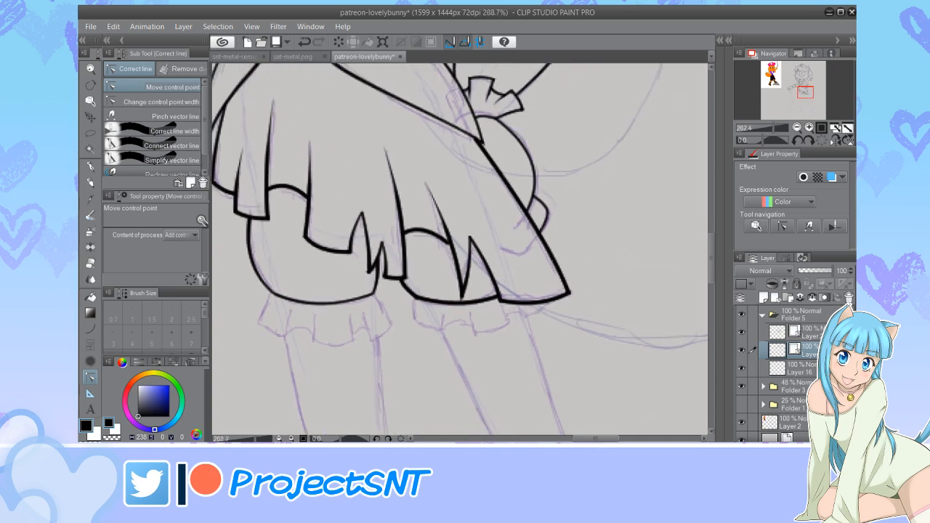
{"action": "scroll", "coordinate": [424, 333], "scroll_direction": "up", "scroll_amount": 2}
{"action": "key", "text": "period"}
{"action": "scroll", "coordinate": [386, 263], "scroll_direction": "up", "scroll_amount": 1}
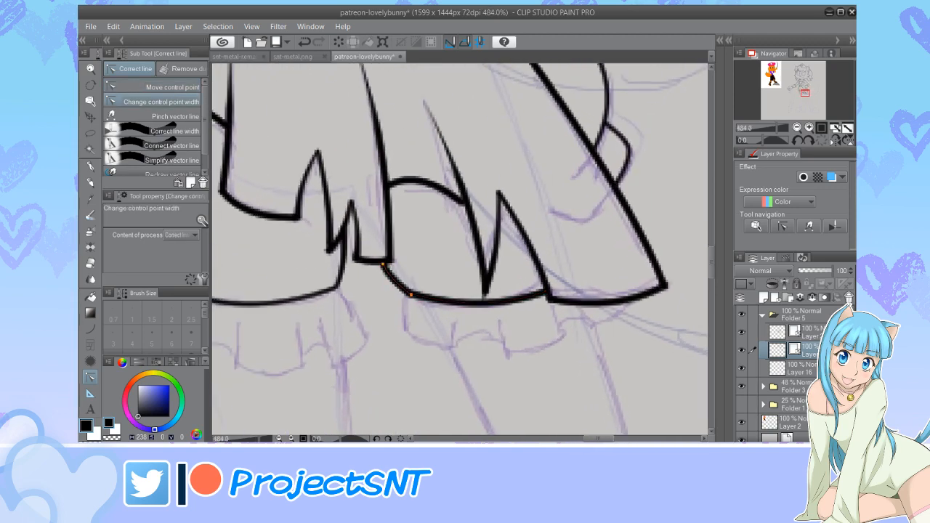
{"action": "left_click_drag", "start_coordinate": [411, 295], "coordinate": [398, 294]}
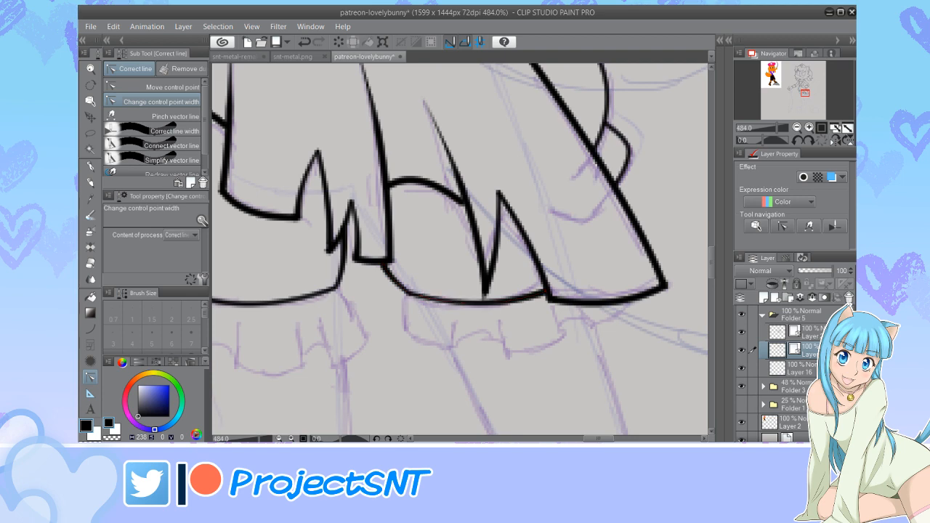
{"action": "scroll", "coordinate": [398, 294], "scroll_direction": "down", "scroll_amount": 1}
Return to the Curve tool and save the drawing
{"action": "scroll", "coordinate": [398, 293], "scroll_direction": "down", "scroll_amount": 8}
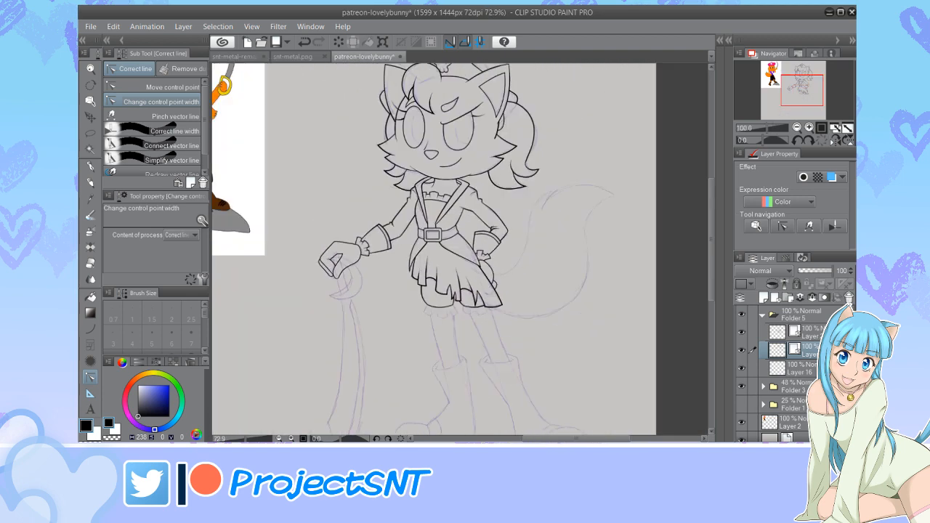
{"action": "scroll", "coordinate": [438, 318], "scroll_direction": "up", "scroll_amount": 8}
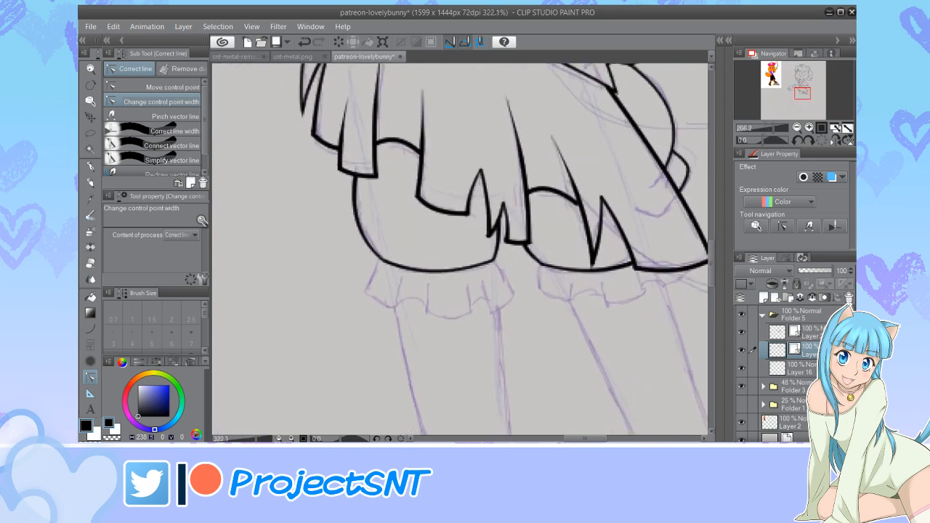
{"action": "key", "text": "u"}
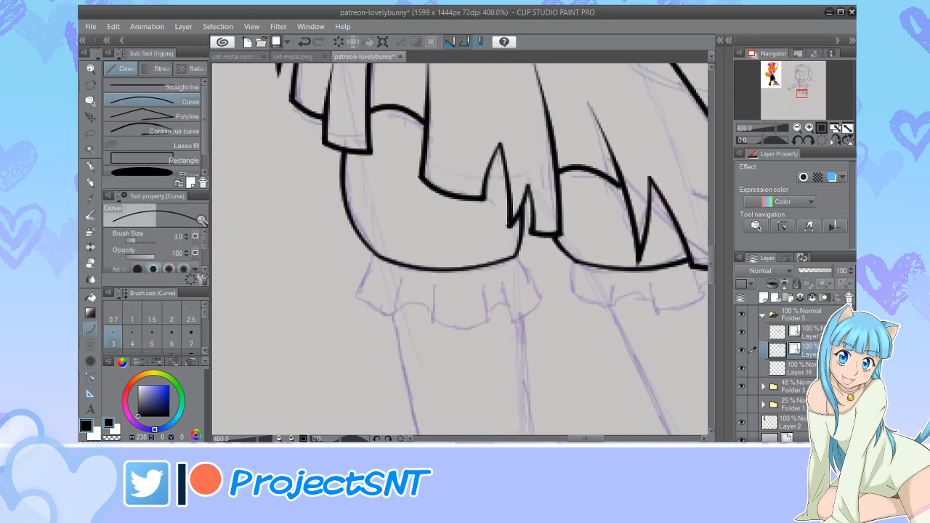
{"action": "key", "text": "ctrl+s"}
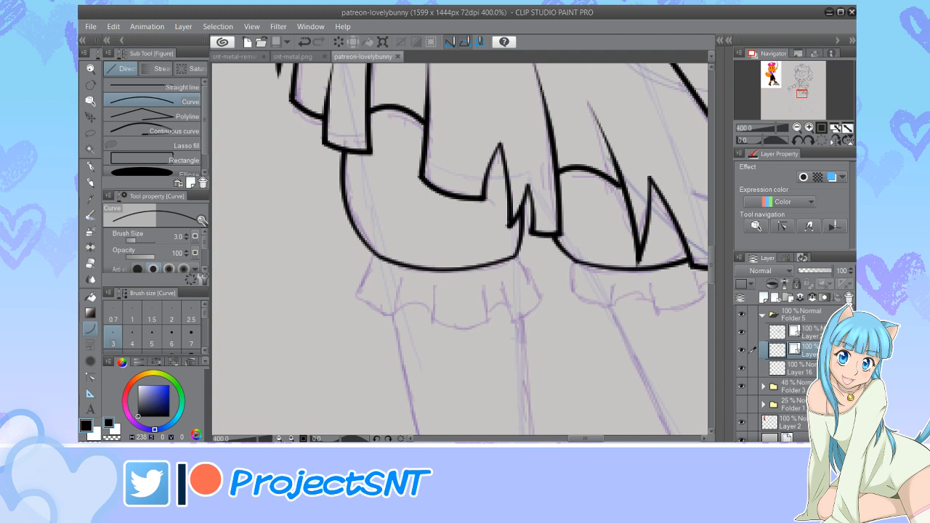
Draw the two flared outer edges of the frill under the sword-side bloomer leg at brush size 3
{"action": "scroll", "coordinate": [466, 359], "scroll_direction": "up", "scroll_amount": 2}
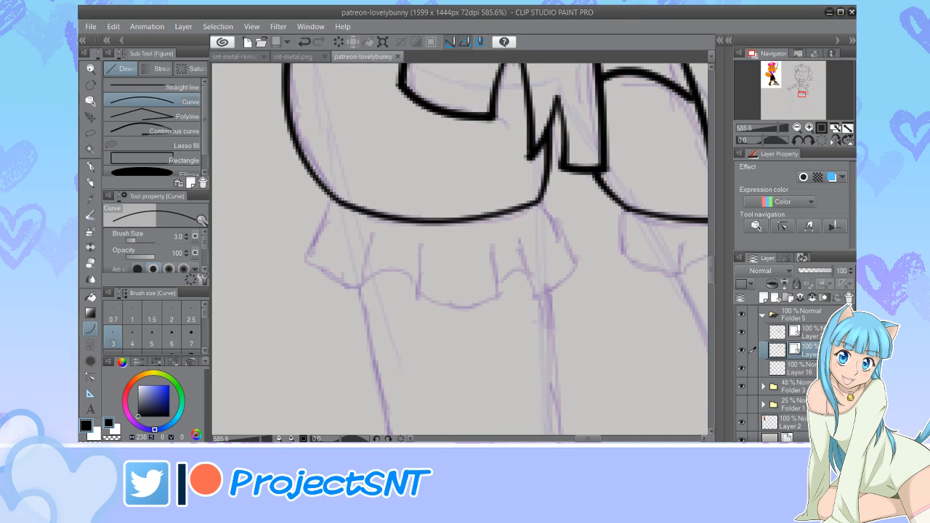
{"action": "left_click_drag", "start_coordinate": [335, 198], "coordinate": [299, 287]}
{"action": "left_click", "coordinate": [306, 233]}
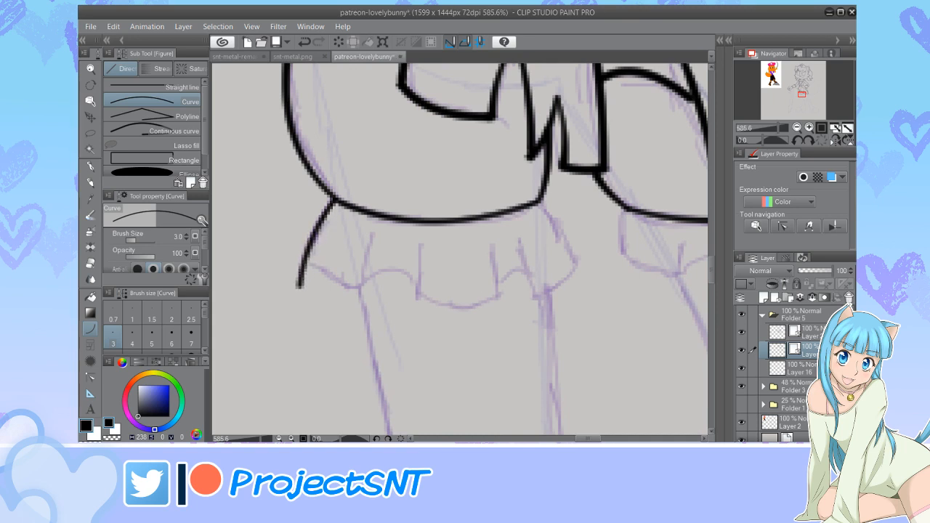
{"action": "left_click_drag", "start_coordinate": [540, 201], "coordinate": [595, 283]}
{"action": "left_click", "coordinate": [578, 233]}
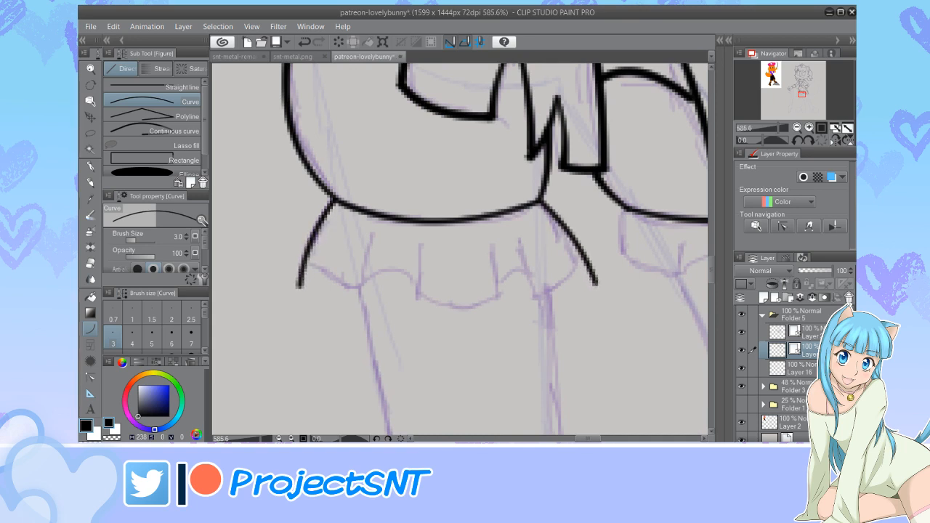
Draw four curved fold lines inside the sword-side leg's frill, running past its lower edge
{"action": "left_click_drag", "start_coordinate": [372, 231], "coordinate": [353, 313]}
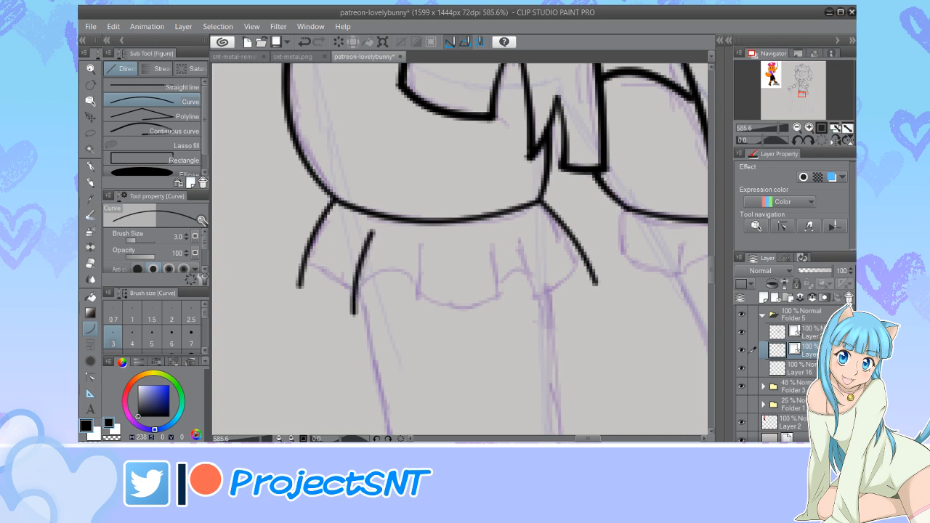
{"action": "left_click_drag", "start_coordinate": [420, 242], "coordinate": [424, 324]}
{"action": "left_click", "coordinate": [408, 285]}
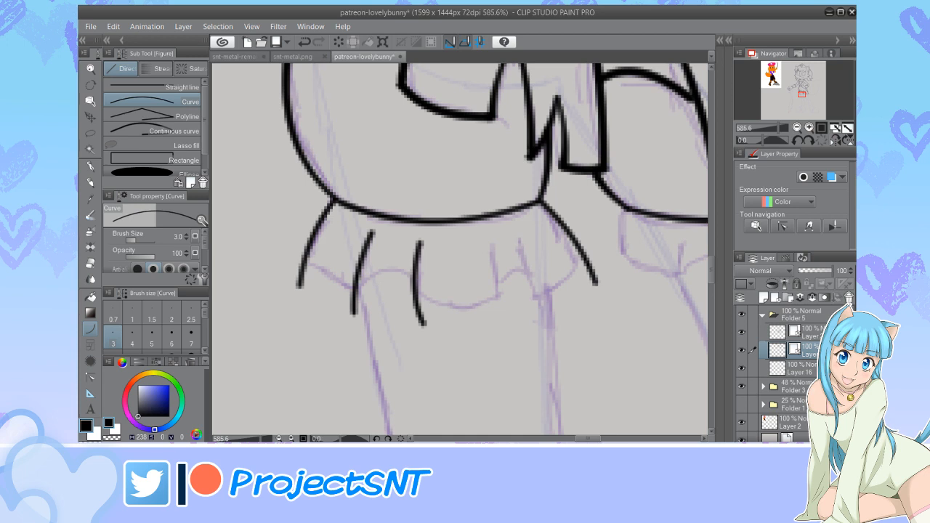
{"action": "left_click_drag", "start_coordinate": [478, 243], "coordinate": [501, 324]}
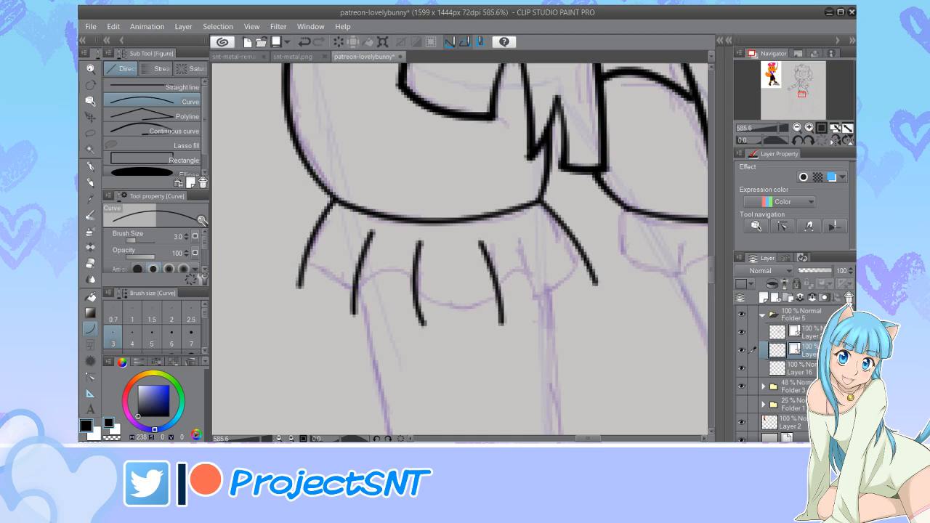
{"action": "left_click_drag", "start_coordinate": [519, 240], "coordinate": [551, 319]}
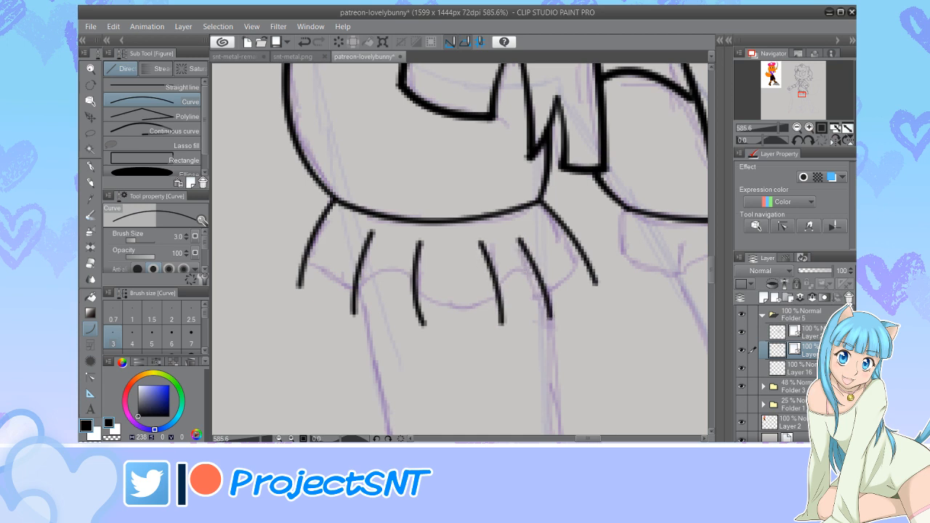
{"action": "left_click", "coordinate": [546, 266]}
Draw three scalloped bottom-edge curves between the frill's fold lines, crossing them at the ends
{"action": "scroll", "coordinate": [369, 284], "scroll_direction": "up", "scroll_amount": 1}
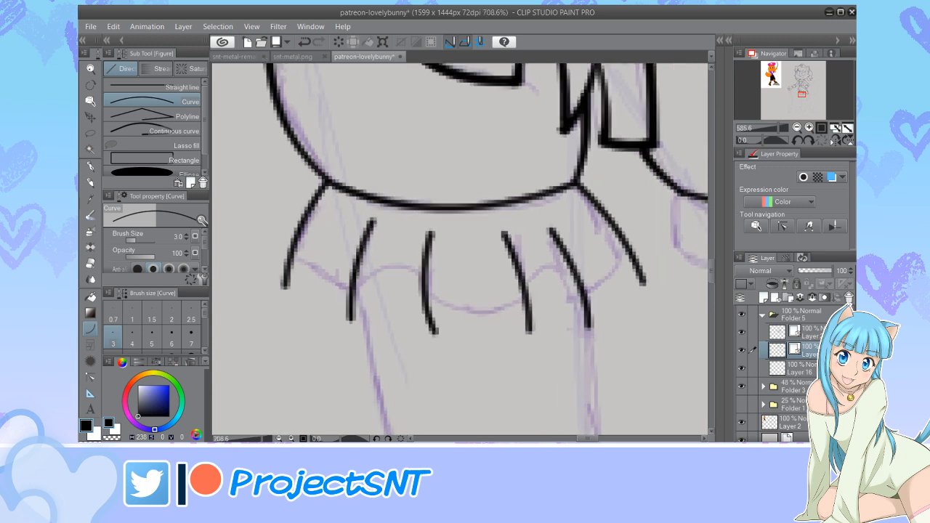
{"action": "left_click_drag", "start_coordinate": [370, 295], "coordinate": [274, 247]}
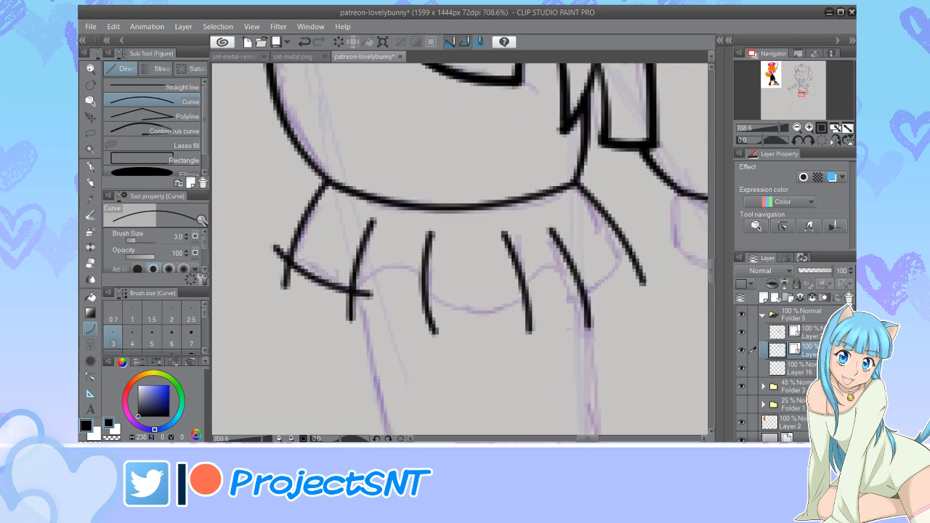
{"action": "left_click", "coordinate": [307, 284]}
{"action": "mouse_move", "coordinate": [412, 296]}
{"action": "left_mouse_down"}
{"action": "mouse_move", "coordinate": [539, 289]}
{"action": "mouse_move", "coordinate": [653, 234]}
{"action": "left_mouse_up"}
{"action": "left_click", "coordinate": [473, 315]}
{"action": "left_click", "coordinate": [624, 281]}
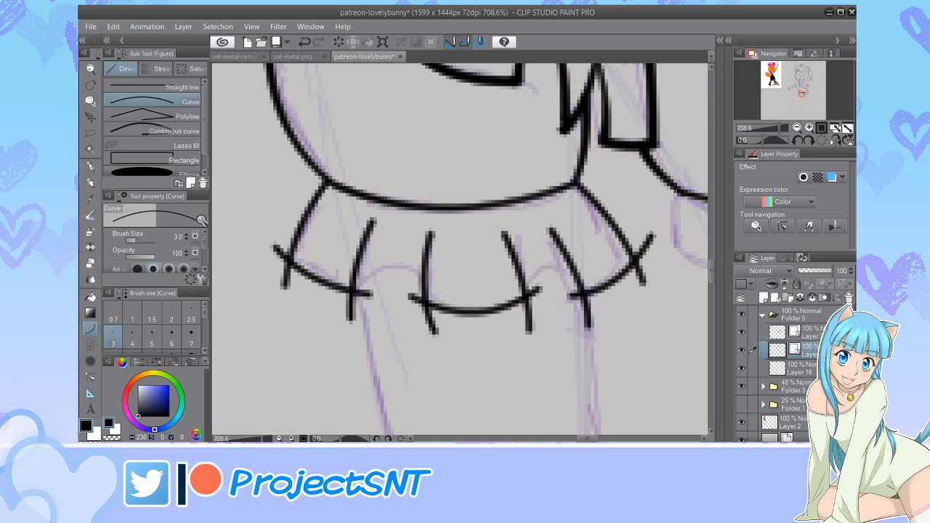
Trim the overshooting ends of the sword-side frill's fold, side and bottom-edge lines with the Vector eraser
{"action": "key", "text": "e"}
{"action": "left_click", "coordinate": [276, 249]}
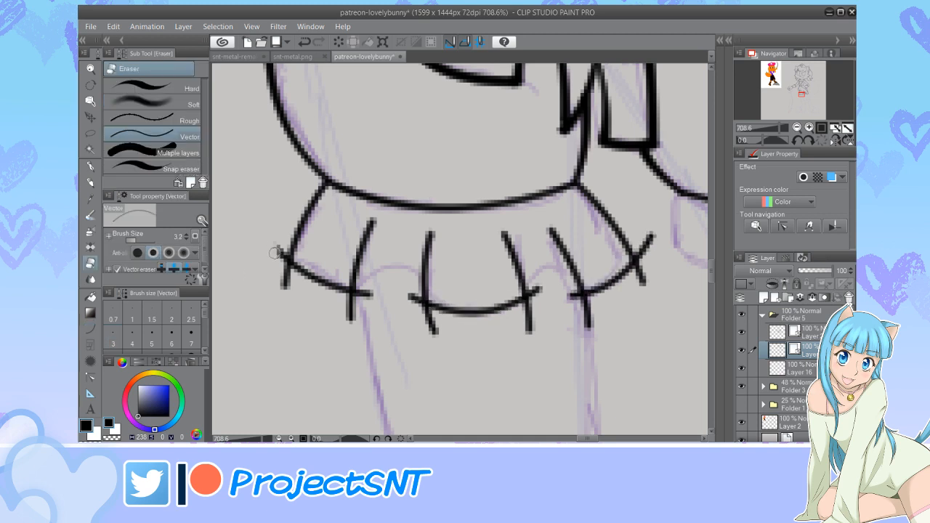
{"action": "left_click", "coordinate": [285, 282]}
{"action": "left_click", "coordinate": [368, 294]}
{"action": "left_click", "coordinate": [350, 311]}
{"action": "left_click", "coordinate": [414, 296]}
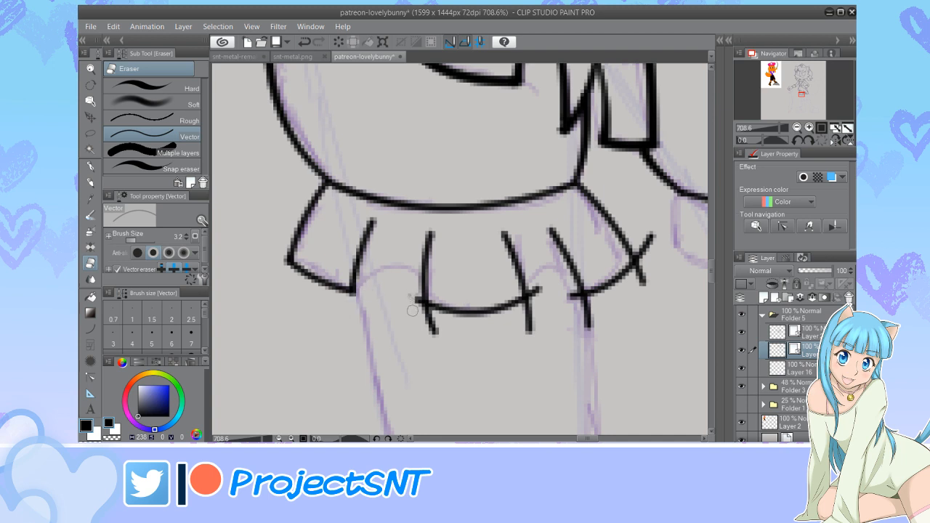
{"action": "left_click", "coordinate": [431, 324]}
{"action": "left_click", "coordinate": [536, 293]}
{"action": "left_click", "coordinate": [528, 320]}
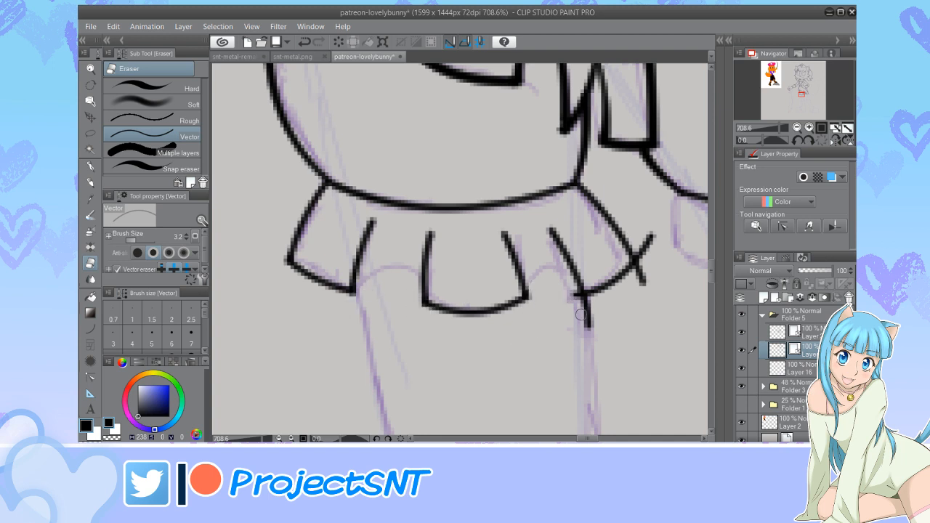
{"action": "left_click", "coordinate": [585, 317]}
{"action": "left_click", "coordinate": [641, 279]}
{"action": "left_click", "coordinate": [647, 240]}
{"action": "left_click", "coordinate": [571, 292]}
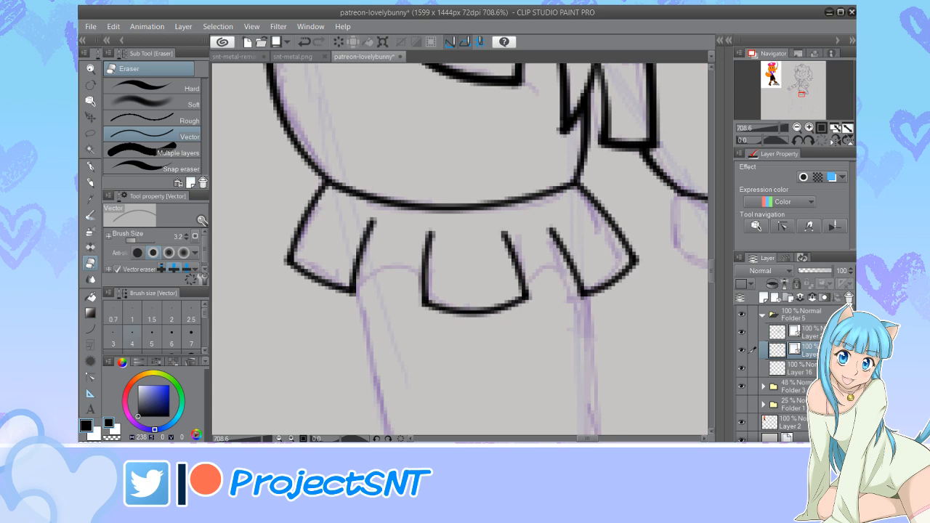
Draw two arched curves joining the sword-side frill's three scallops across the gaps between the fold lines
{"action": "left_click", "coordinate": [90, 328]}
{"action": "scroll", "coordinate": [378, 275], "scroll_direction": "up", "scroll_amount": 1}
{"action": "left_click_drag", "start_coordinate": [435, 271], "coordinate": [351, 274]}
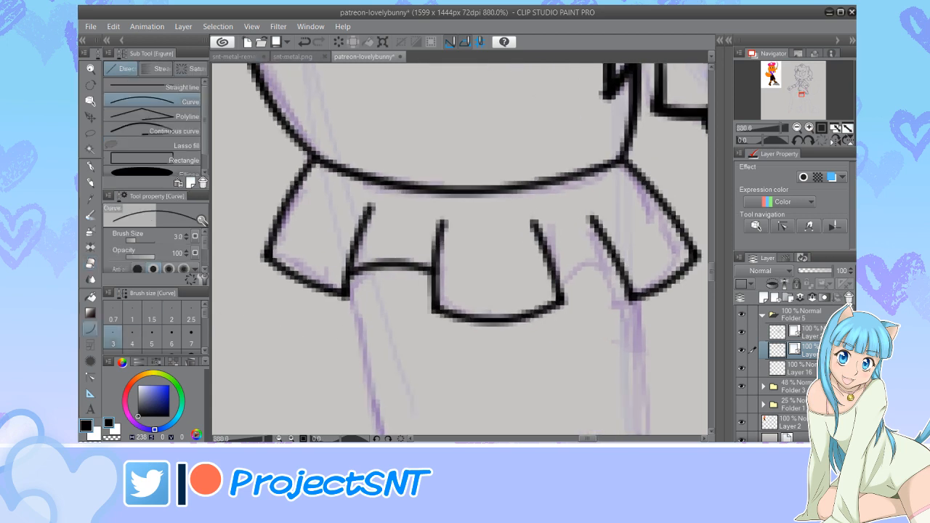
{"action": "left_click_drag", "start_coordinate": [557, 276], "coordinate": [618, 262]}
{"action": "left_click", "coordinate": [583, 256]}
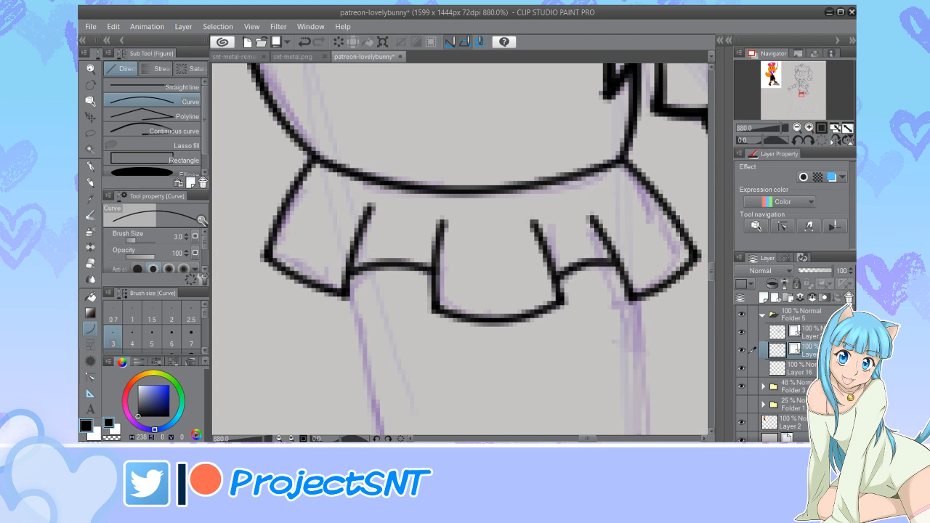
Taper the upper ends of the sword-side frill's fold lines with Change control point width
{"action": "left_click", "coordinate": [90, 377]}
{"action": "left_click", "coordinate": [167, 88]}
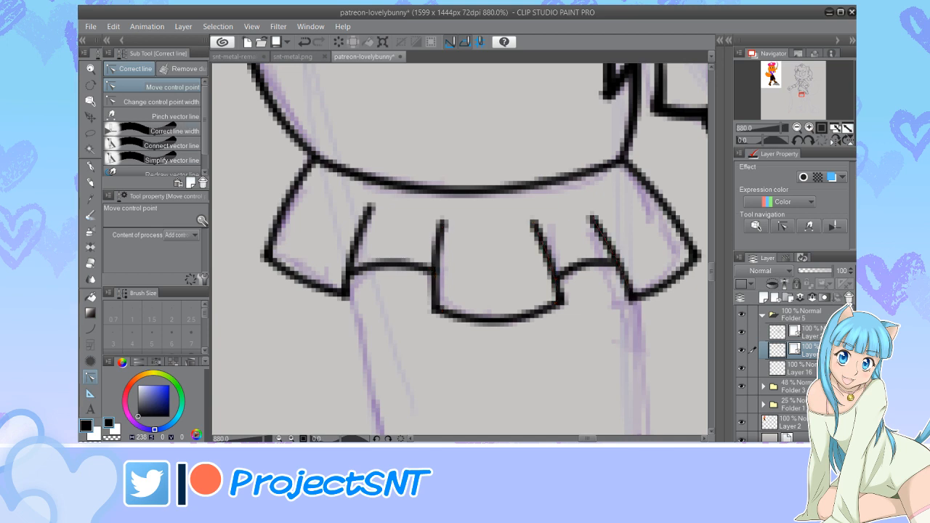
{"action": "left_click", "coordinate": [161, 102]}
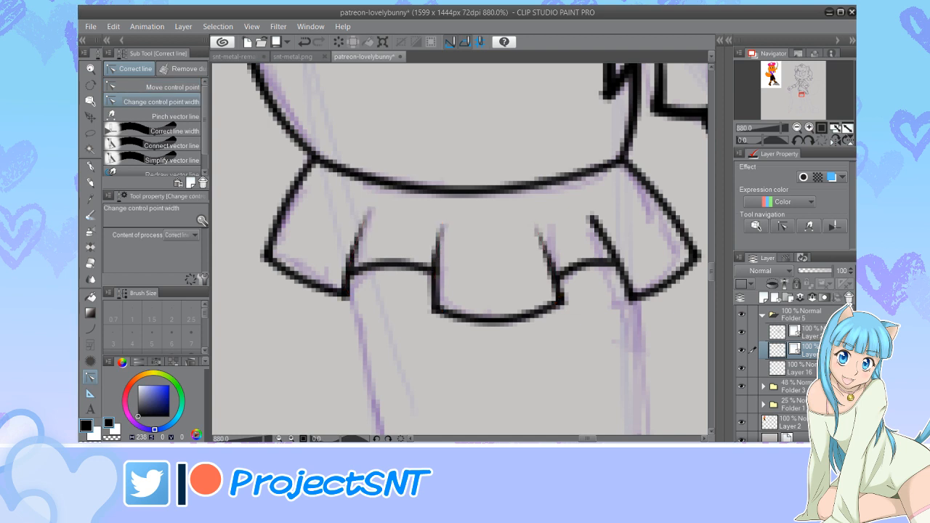
{"action": "scroll", "coordinate": [265, 322], "scroll_direction": "down", "scroll_amount": 2}
{"action": "scroll", "coordinate": [265, 323], "scroll_direction": "down", "scroll_amount": 6}
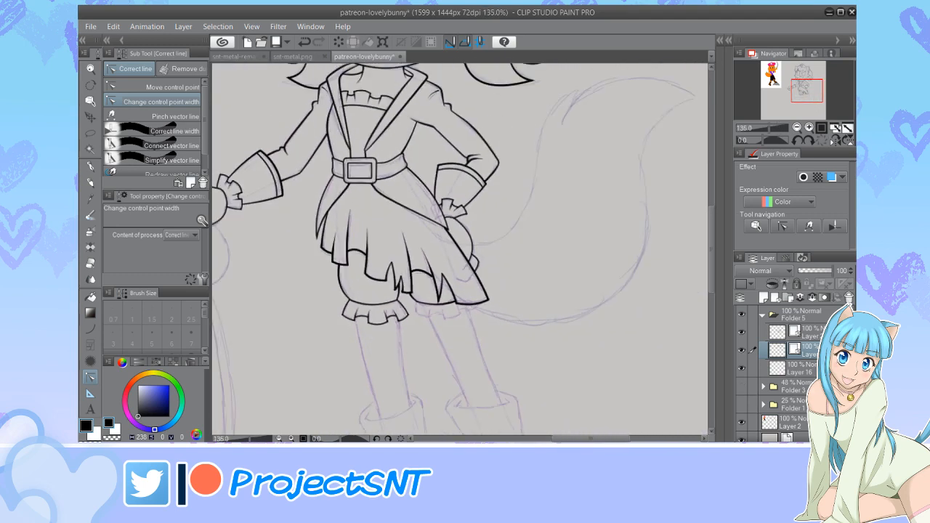
{"action": "scroll", "coordinate": [375, 320], "scroll_direction": "down", "scroll_amount": 1}
{"action": "scroll", "coordinate": [425, 327], "scroll_direction": "down", "scroll_amount": 5}
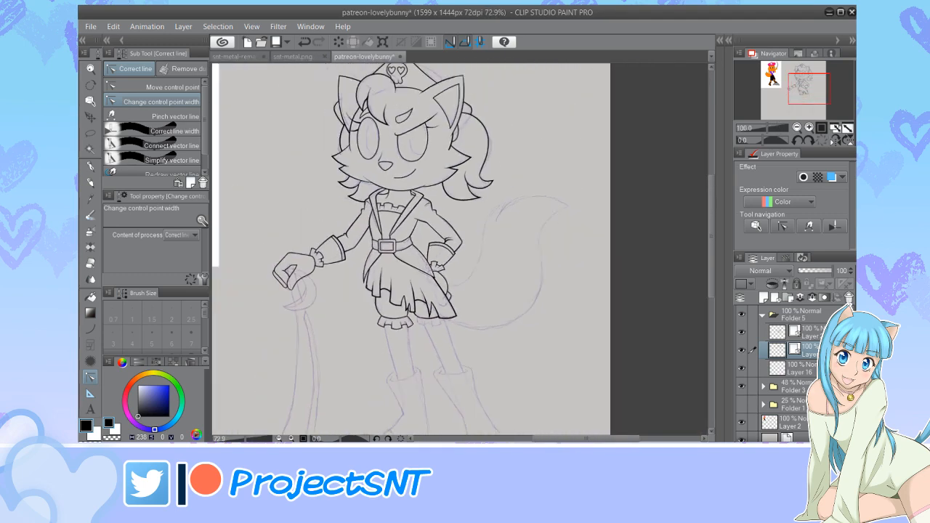
Draw the outer edges and three inner fold lines of the other bloomer leg's frill with the Curve tool at brush size 3
{"action": "scroll", "coordinate": [426, 320], "scroll_direction": "up", "scroll_amount": 12}
{"action": "scroll", "coordinate": [468, 328], "scroll_direction": "up", "scroll_amount": 3}
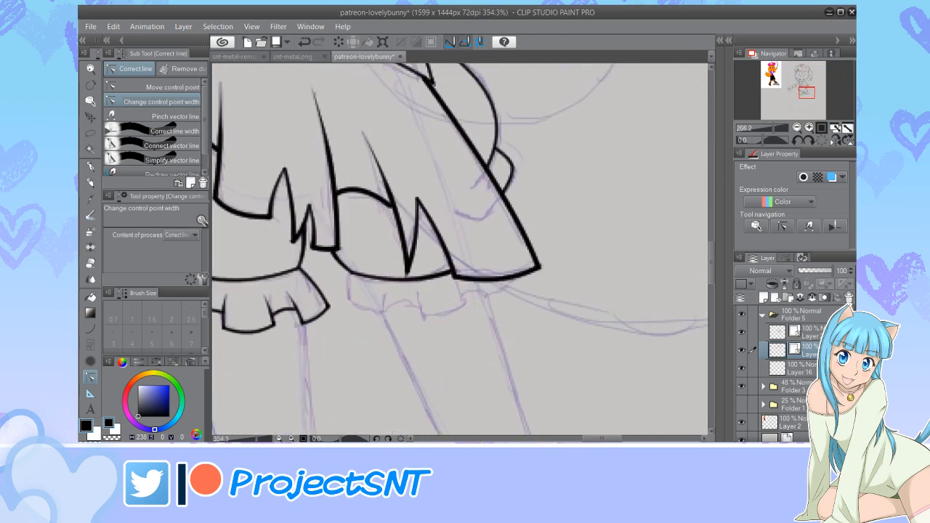
{"action": "key", "text": "u"}
{"action": "scroll", "coordinate": [385, 356], "scroll_direction": "up", "scroll_amount": 1}
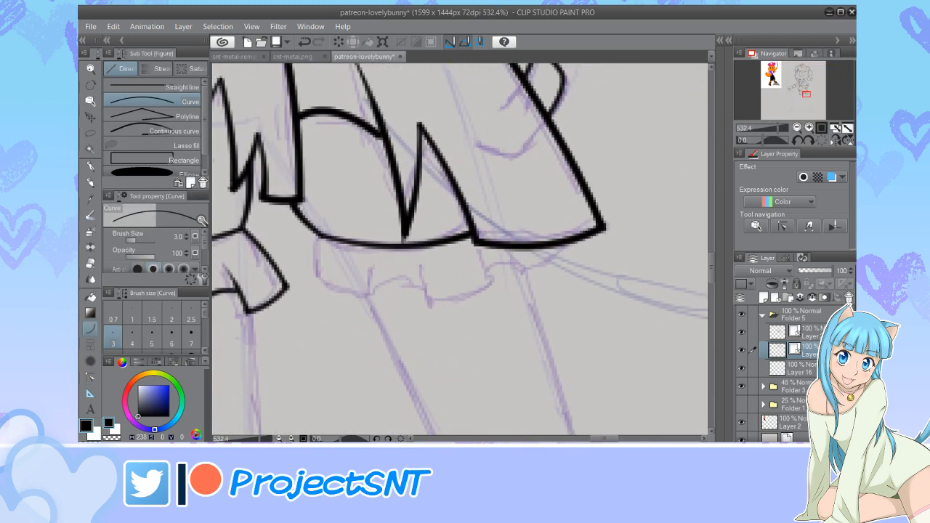
{"action": "left_click_drag", "start_coordinate": [321, 237], "coordinate": [316, 321]}
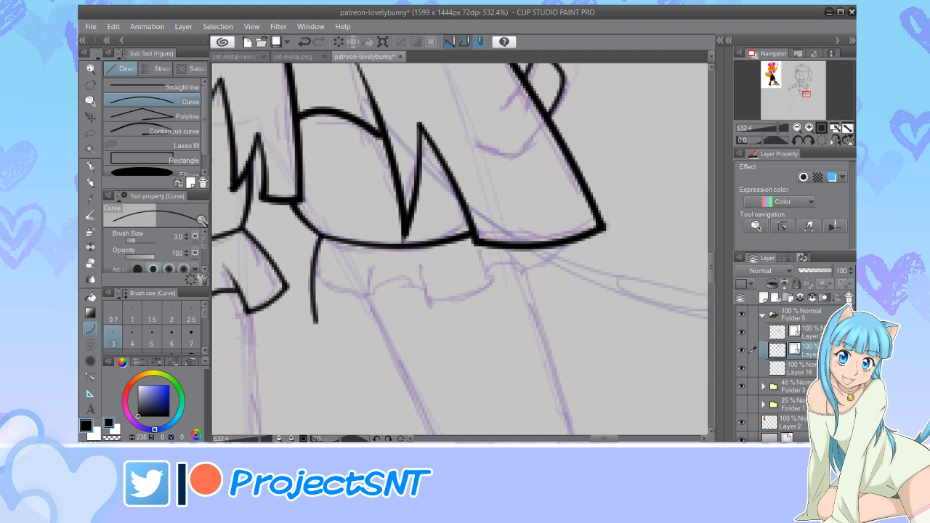
{"action": "left_click_drag", "start_coordinate": [424, 255], "coordinate": [432, 335]}
{"action": "left_click_drag", "start_coordinate": [477, 251], "coordinate": [518, 331]}
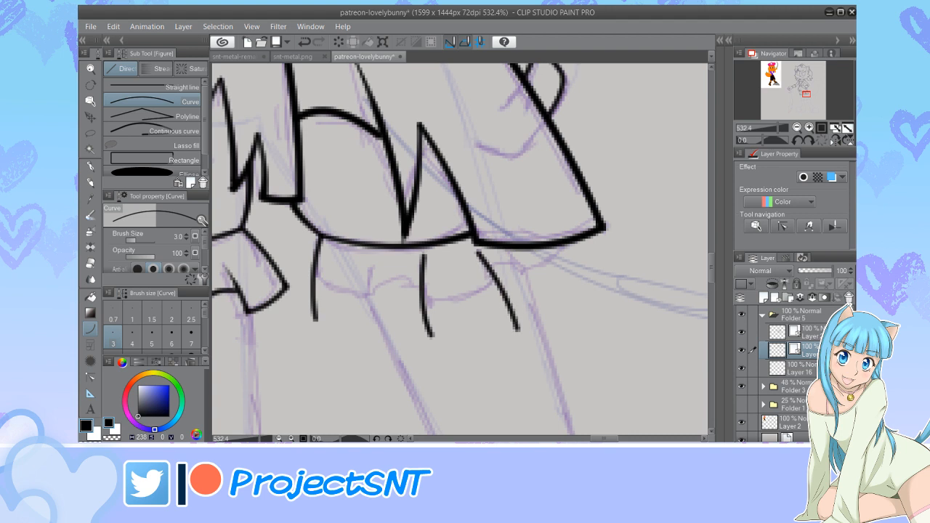
{"action": "mouse_move", "coordinate": [507, 250]}
{"action": "left_mouse_down"}
{"action": "mouse_move", "coordinate": [537, 275]}
{"action": "mouse_move", "coordinate": [553, 306]}
{"action": "left_mouse_up"}
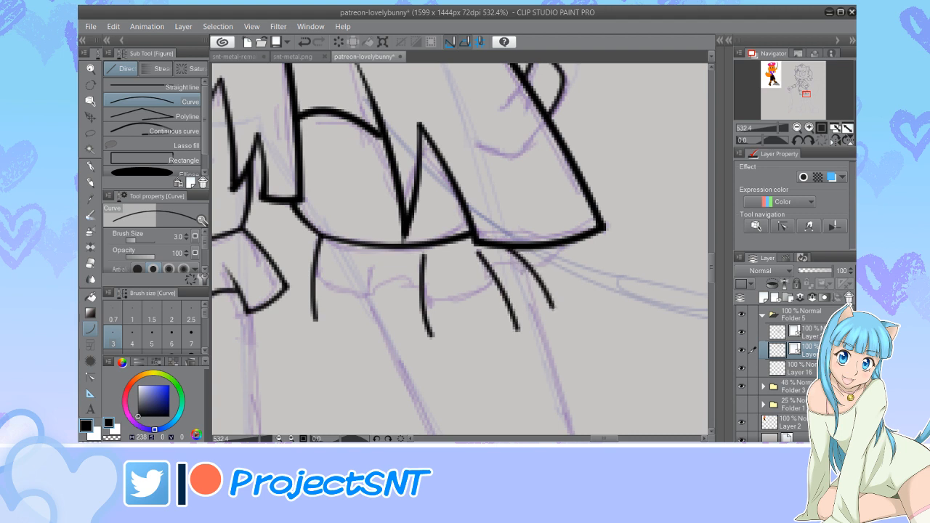
{"action": "left_click_drag", "start_coordinate": [370, 262], "coordinate": [373, 331]}
{"action": "left_click", "coordinate": [360, 295]}
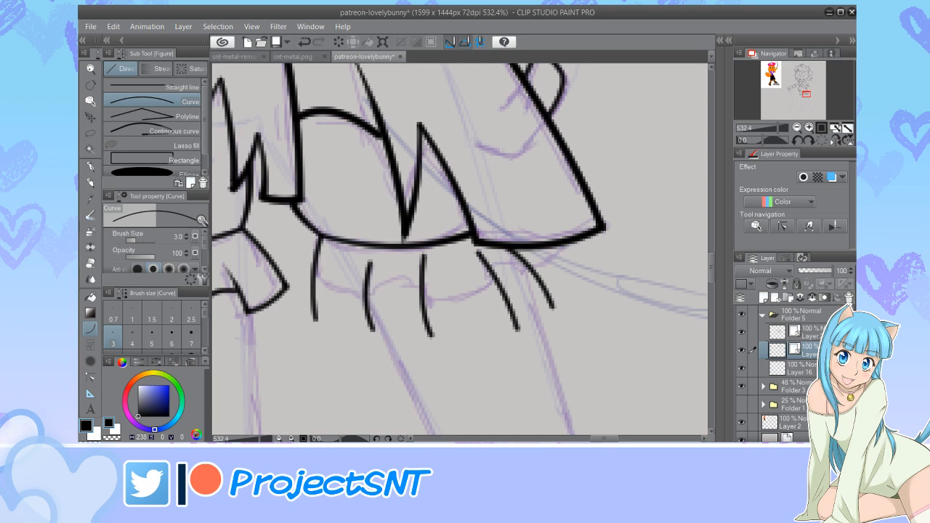
Draw three scalloped bottom-edge curves across the fold lines of the second frill, ending at the skirt hem
{"action": "mouse_move", "coordinate": [352, 293]}
{"action": "left_mouse_down"}
{"action": "mouse_move", "coordinate": [381, 294]}
{"action": "mouse_move", "coordinate": [299, 268]}
{"action": "left_mouse_up"}
{"action": "left_click", "coordinate": [329, 313]}
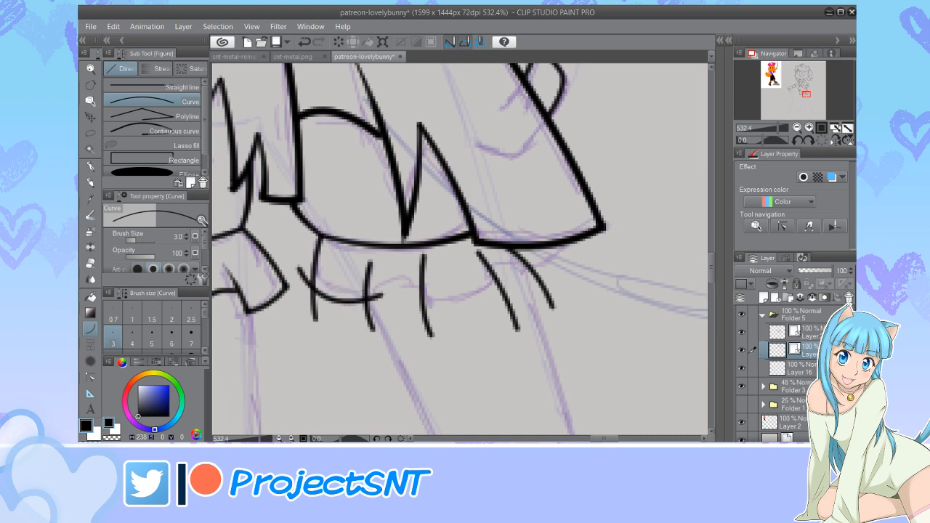
{"action": "left_click_drag", "start_coordinate": [412, 302], "coordinate": [573, 244]}
{"action": "left_click", "coordinate": [475, 316]}
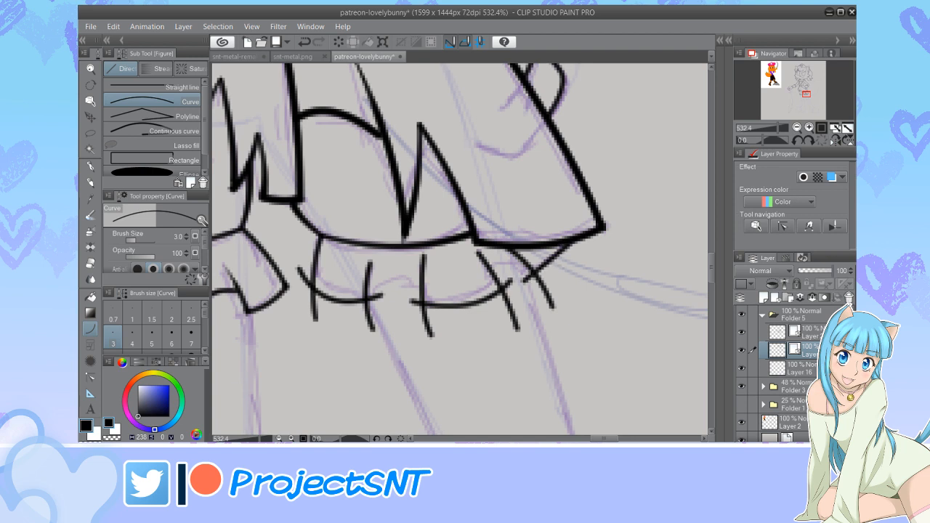
{"action": "left_click", "coordinate": [563, 278]}
Trim the overshooting line ends along the second frill's lower edge with the Vector eraser
{"action": "key", "text": "e"}
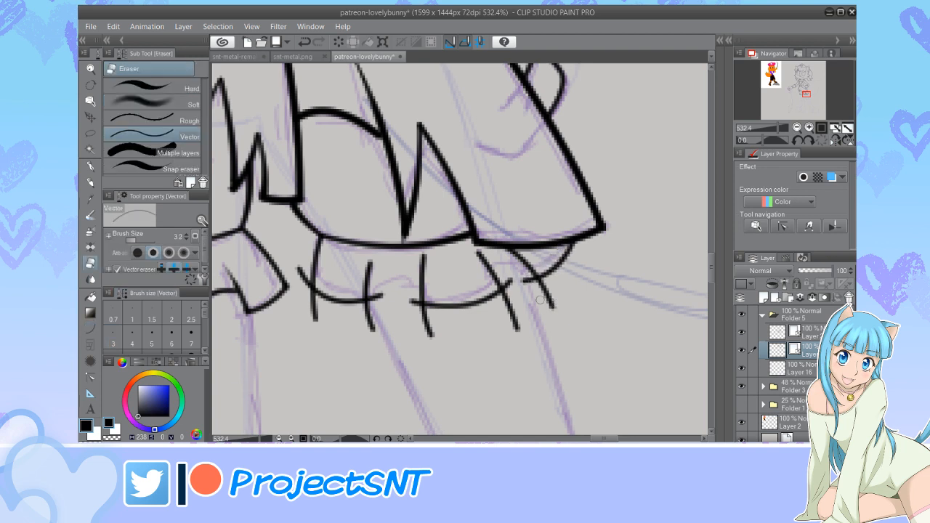
{"action": "left_click_drag", "start_coordinate": [529, 280], "coordinate": [565, 309]}
{"action": "mouse_move", "coordinate": [509, 291]}
{"action": "left_mouse_down"}
{"action": "mouse_move", "coordinate": [505, 322]}
{"action": "mouse_move", "coordinate": [478, 328]}
{"action": "left_mouse_up"}
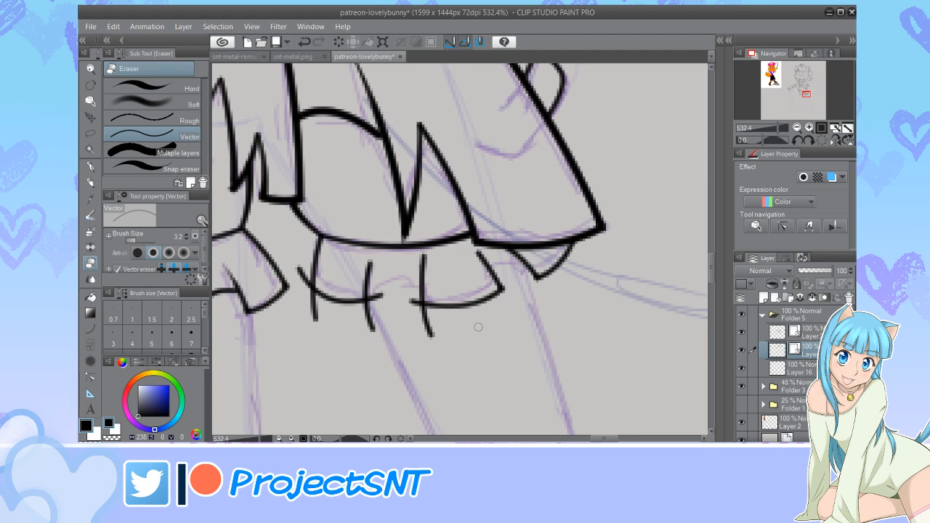
{"action": "mouse_move", "coordinate": [411, 300]}
{"action": "left_mouse_down"}
{"action": "mouse_move", "coordinate": [441, 332]}
{"action": "mouse_move", "coordinate": [381, 307]}
{"action": "mouse_move", "coordinate": [376, 290]}
{"action": "mouse_move", "coordinate": [356, 327]}
{"action": "mouse_move", "coordinate": [314, 309]}
{"action": "mouse_move", "coordinate": [299, 270]}
{"action": "left_mouse_up"}
Draw two arched curves bridging the gaps between the second frill's scallops
{"action": "key", "text": "u"}
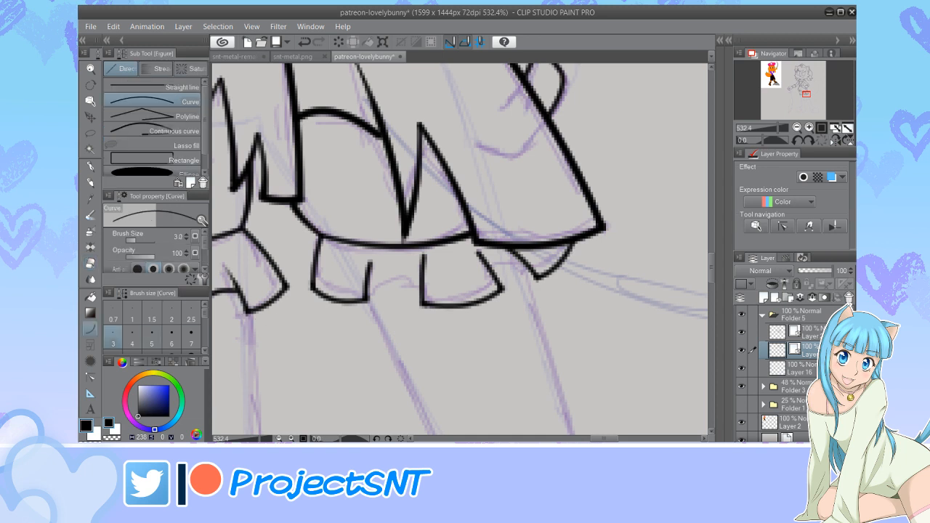
{"action": "scroll", "coordinate": [428, 288], "scroll_direction": "up", "scroll_amount": 1}
{"action": "left_click_drag", "start_coordinate": [355, 284], "coordinate": [419, 282]}
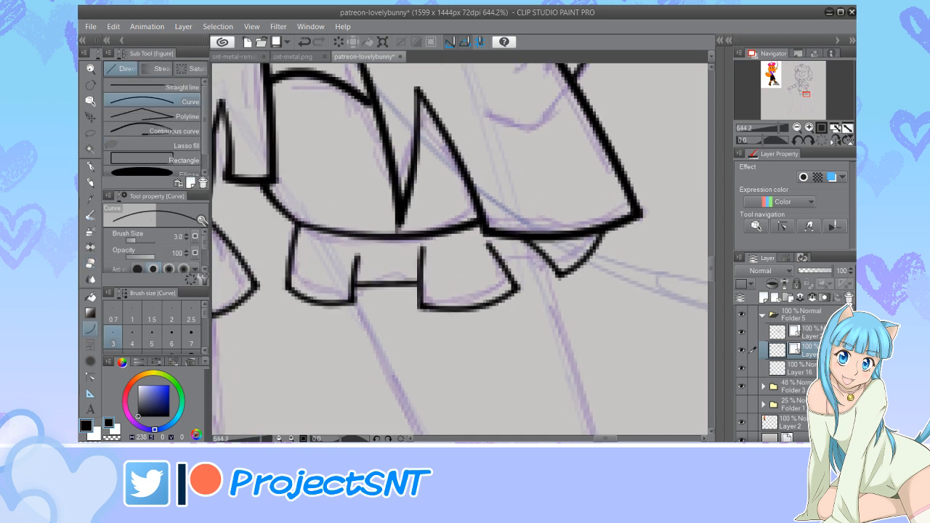
{"action": "left_click", "coordinate": [388, 268]}
{"action": "left_click_drag", "start_coordinate": [505, 267], "coordinate": [538, 252]}
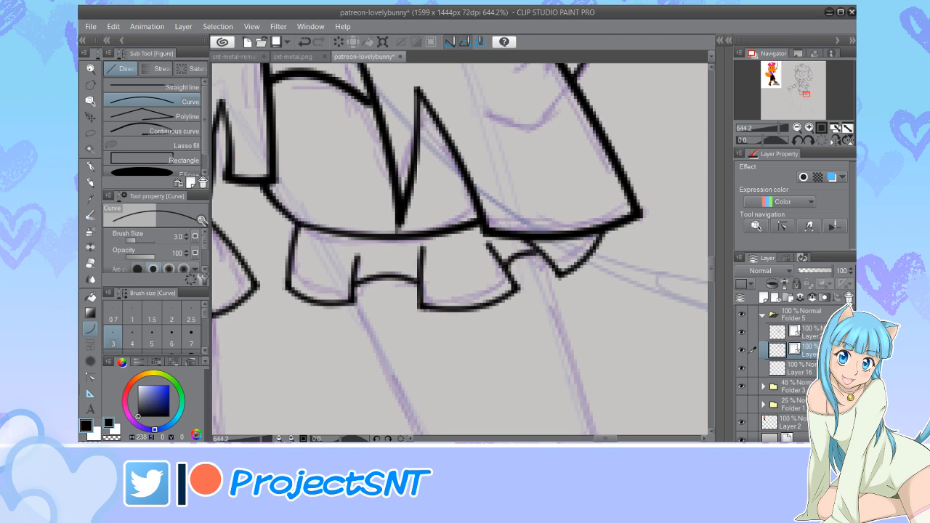
Bend the second frill's first inner fold line slightly outward with Move control point
{"action": "key", "text": "y"}
{"action": "key", "text": "y"}
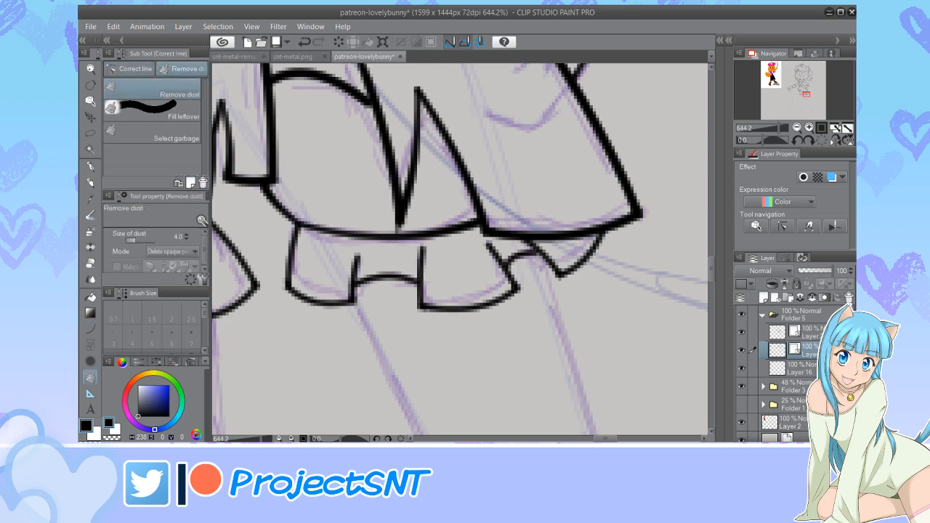
{"action": "key", "text": "y"}
{"action": "left_click", "coordinate": [154, 86]}
{"action": "scroll", "coordinate": [350, 280], "scroll_direction": "up", "scroll_amount": 1}
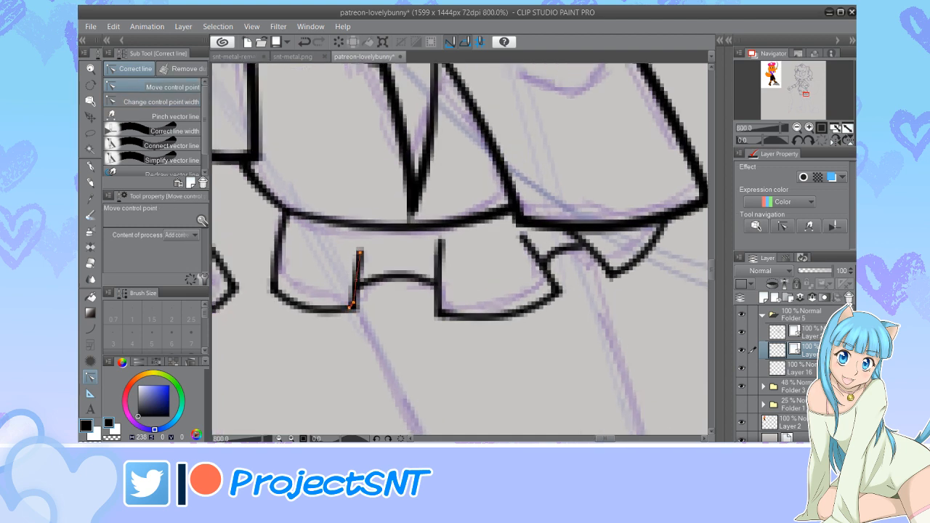
{"action": "left_click_drag", "start_coordinate": [356, 281], "coordinate": [353, 282]}
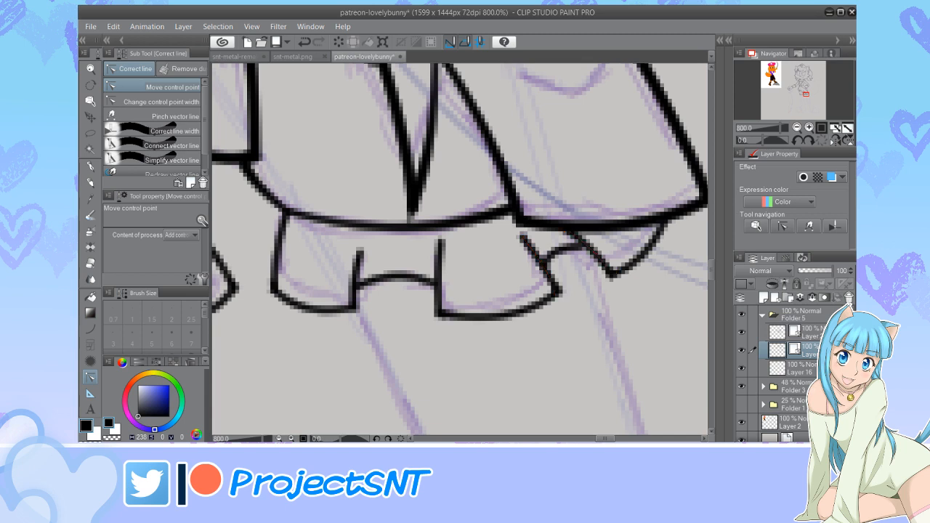
Taper the upper ends of the second frill's fold lines with Change control point width and save the drawing
{"action": "left_click", "coordinate": [151, 101]}
{"action": "left_click_drag", "start_coordinate": [567, 231], "coordinate": [500, 236]}
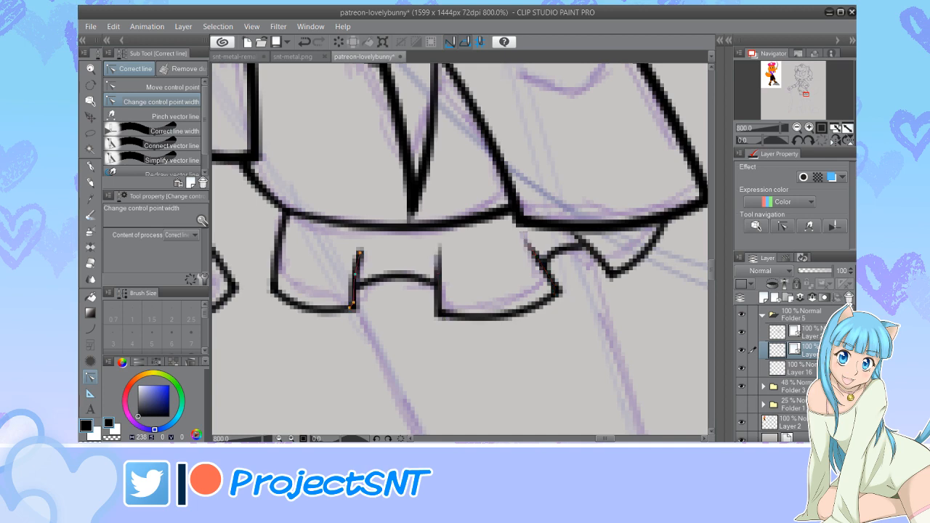
{"action": "scroll", "coordinate": [407, 316], "scroll_direction": "down", "scroll_amount": 2}
{"action": "scroll", "coordinate": [408, 316], "scroll_direction": "down", "scroll_amount": 10}
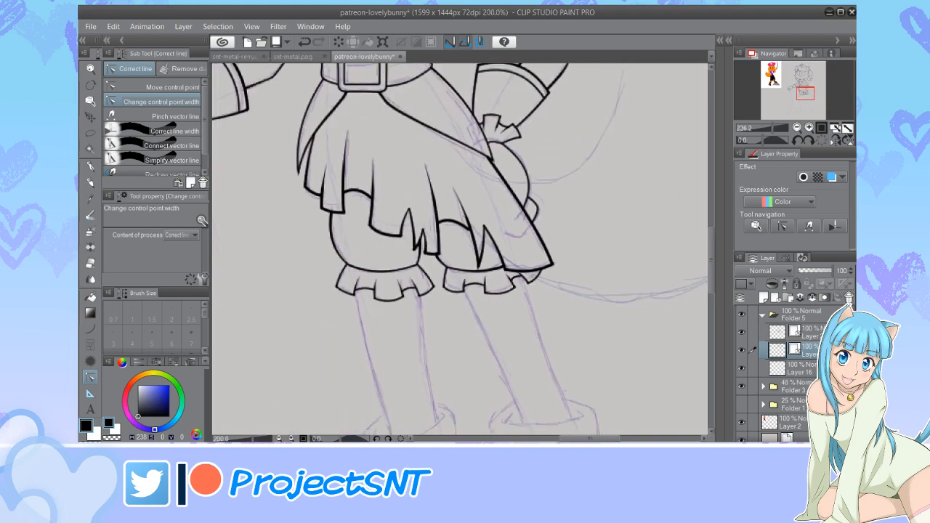
{"action": "scroll", "coordinate": [407, 316], "scroll_direction": "down", "scroll_amount": 2}
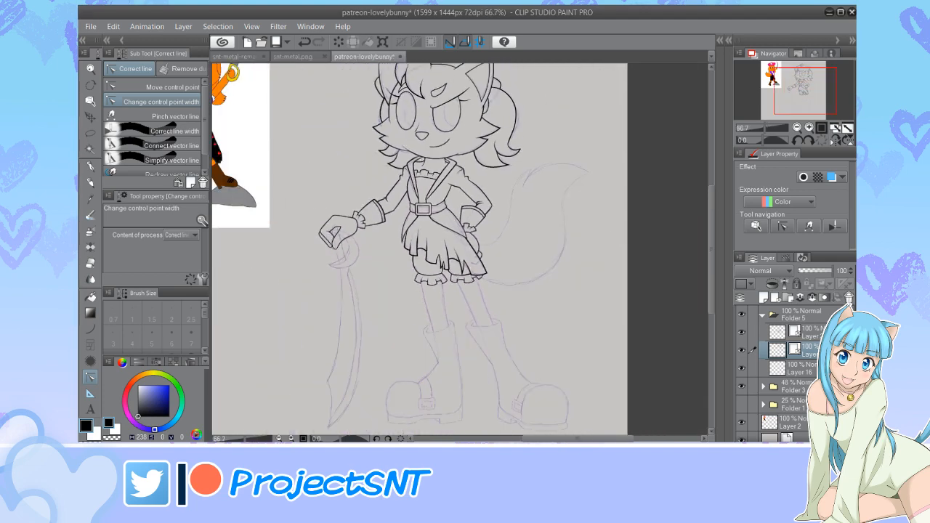
{"action": "key", "text": "ctrl+s"}
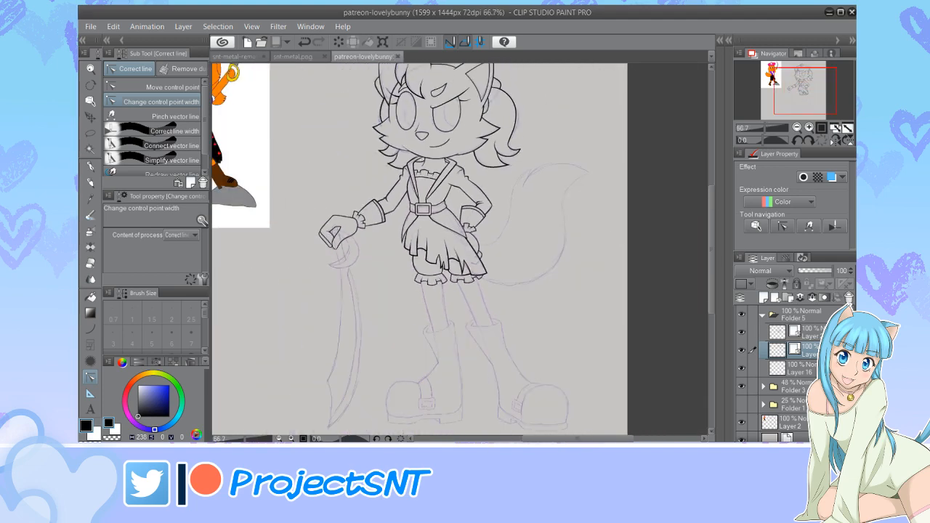
{"action": "scroll", "coordinate": [421, 305], "scroll_direction": "down", "scroll_amount": 3}
{"action": "scroll", "coordinate": [411, 331], "scroll_direction": "up", "scroll_amount": 3}
{"action": "left_click_drag", "start_coordinate": [741, 386], "coordinate": [741, 404]}
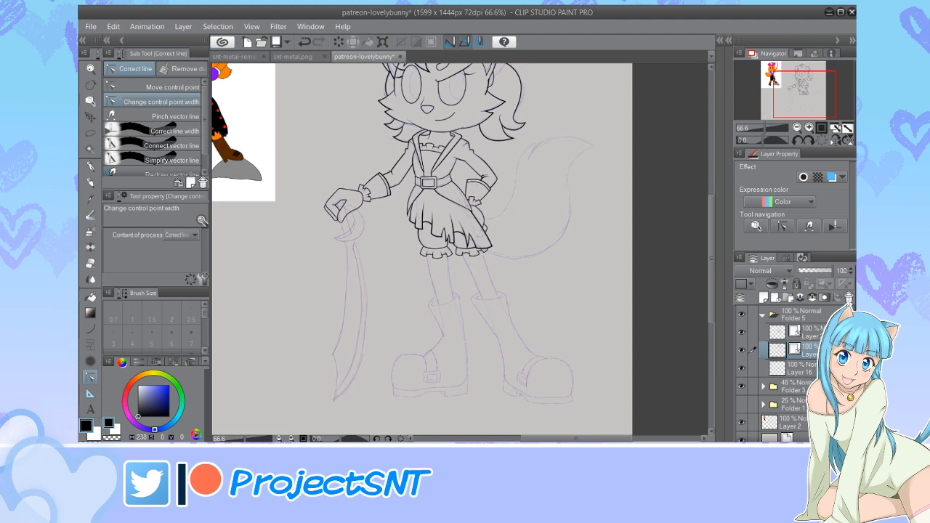
Return to the Curve tool, hide and reshow the bloomers layer to check its contents, and select the vector layer above it
{"action": "scroll", "coordinate": [357, 281], "scroll_direction": "down", "scroll_amount": 4}
{"action": "scroll", "coordinate": [407, 290], "scroll_direction": "up", "scroll_amount": 10}
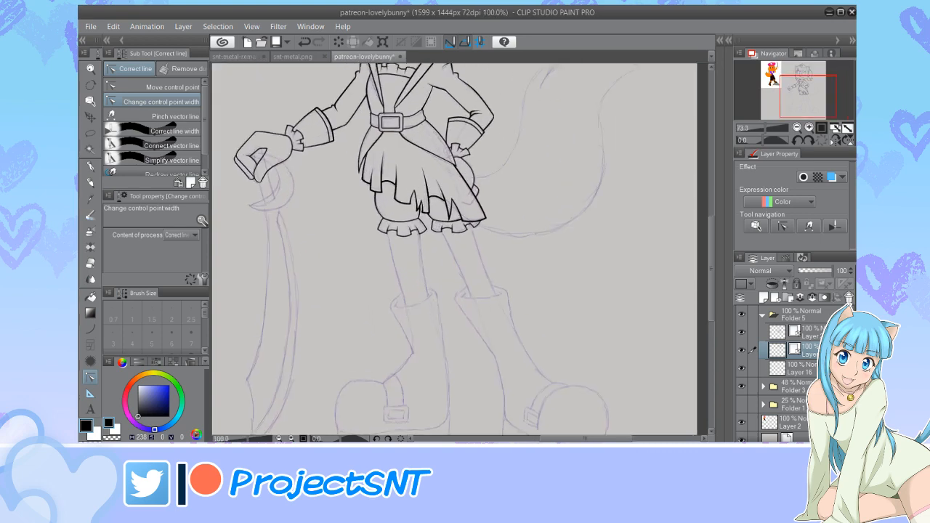
{"action": "scroll", "coordinate": [411, 228], "scroll_direction": "up", "scroll_amount": 1}
{"action": "key", "text": "u"}
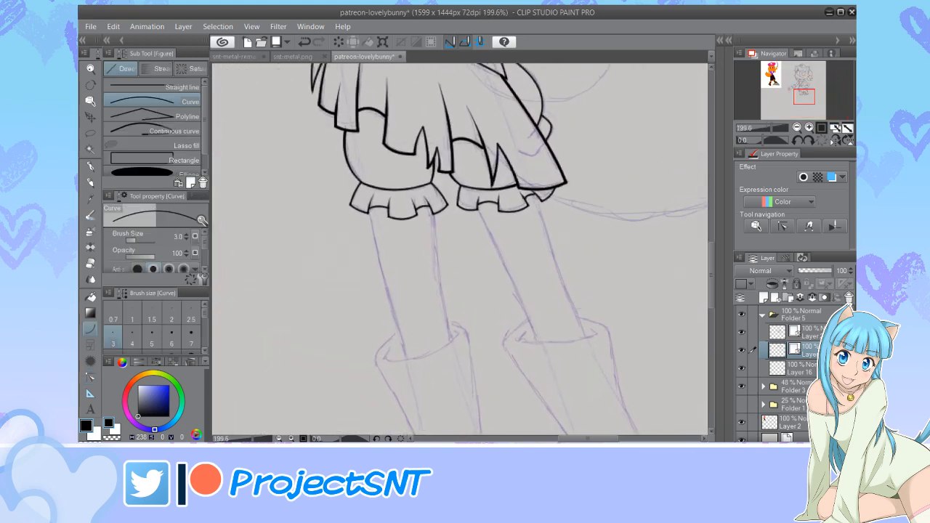
{"action": "scroll", "coordinate": [420, 318], "scroll_direction": "up", "scroll_amount": 1}
{"action": "left_click", "coordinate": [741, 350]}
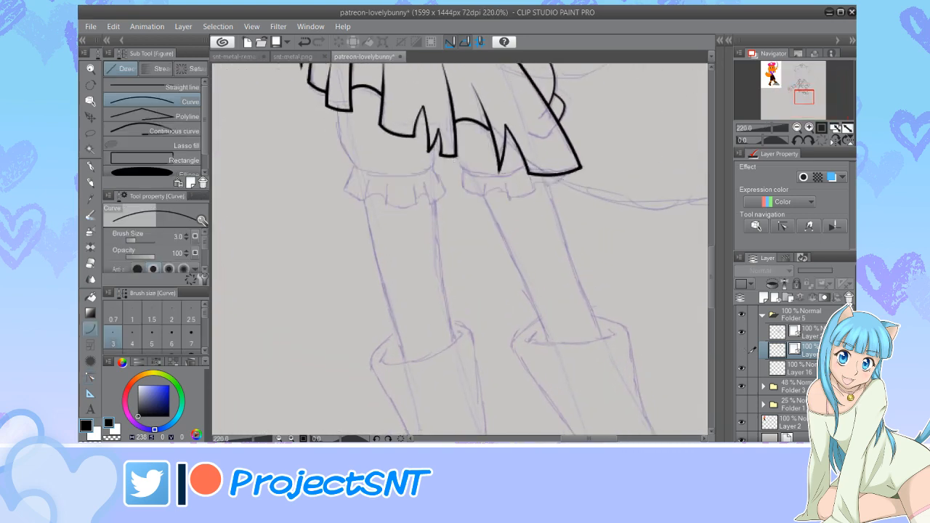
{"action": "left_click", "coordinate": [741, 350]}
{"action": "left_click", "coordinate": [808, 333]}
{"action": "scroll", "coordinate": [444, 338], "scroll_direction": "down", "scroll_amount": 12}
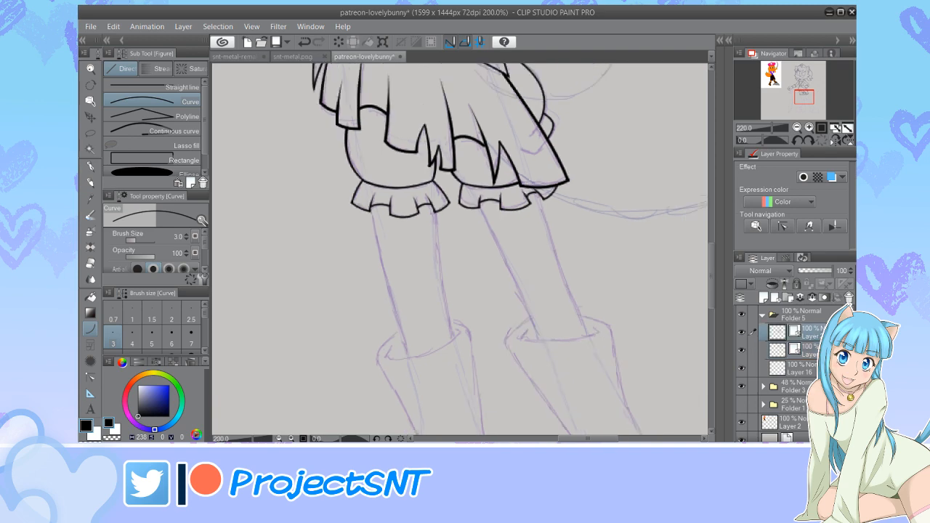
Select the vector layer below and draw the first leg's two side lines from the frill into the boot opening
{"action": "scroll", "coordinate": [415, 336], "scroll_direction": "down", "scroll_amount": 7}
{"action": "scroll", "coordinate": [438, 338], "scroll_direction": "up", "scroll_amount": 11}
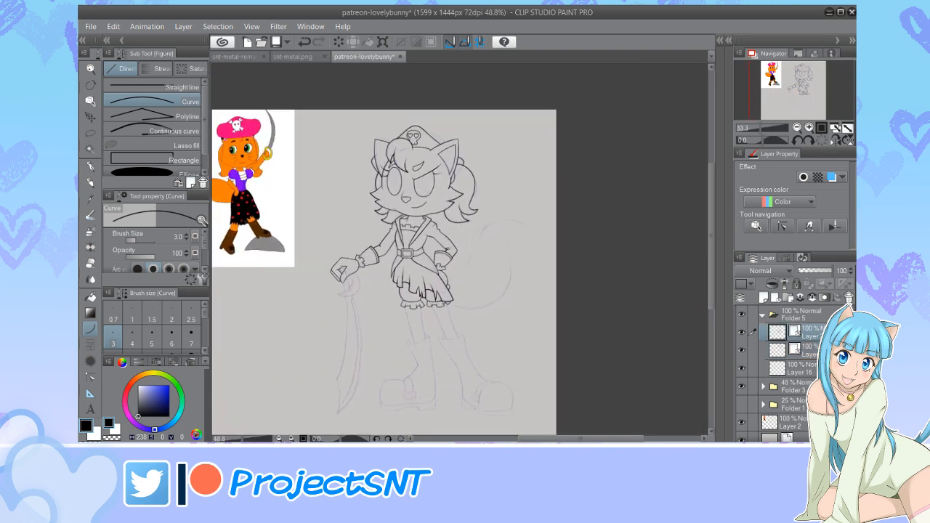
{"action": "scroll", "coordinate": [442, 318], "scroll_direction": "up", "scroll_amount": 3}
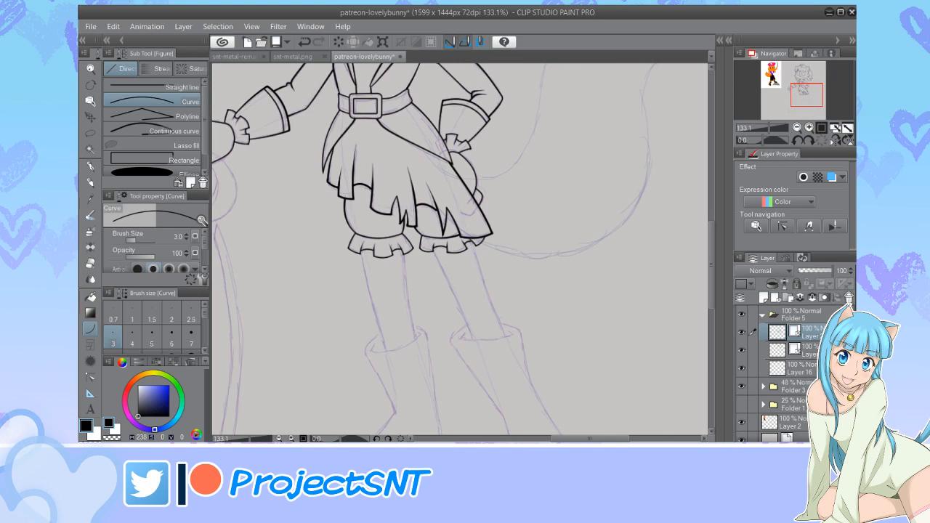
{"action": "scroll", "coordinate": [413, 326], "scroll_direction": "up", "scroll_amount": 3}
{"action": "left_click", "coordinate": [808, 350]}
{"action": "scroll", "coordinate": [434, 272], "scroll_direction": "up", "scroll_amount": 1}
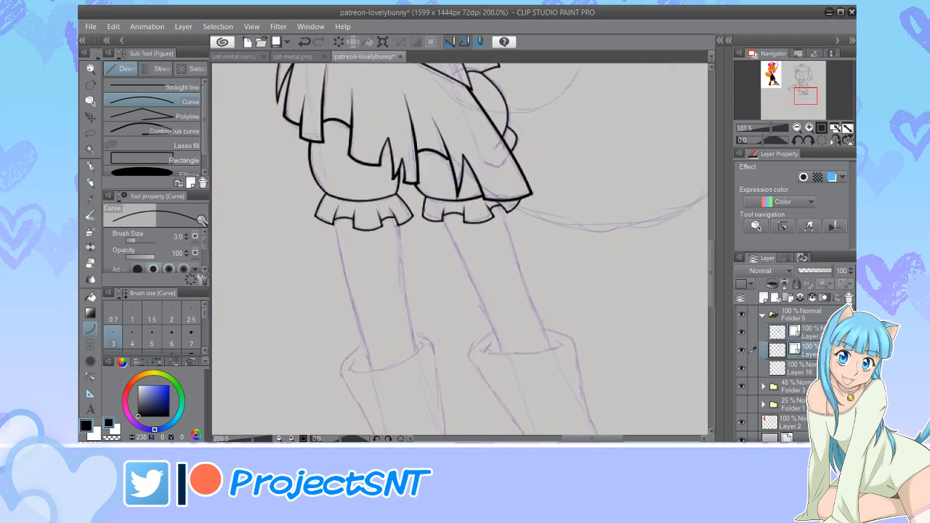
{"action": "scroll", "coordinate": [396, 360], "scroll_direction": "up", "scroll_amount": 4}
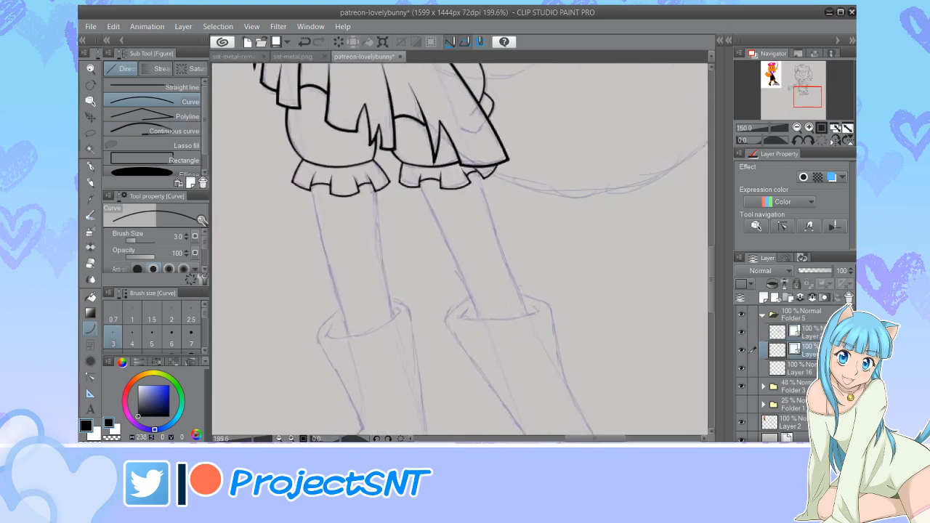
{"action": "mouse_move", "coordinate": [306, 156]}
{"action": "left_mouse_down"}
{"action": "mouse_move", "coordinate": [355, 380]}
{"action": "mouse_move", "coordinate": [367, 397]}
{"action": "left_mouse_up"}
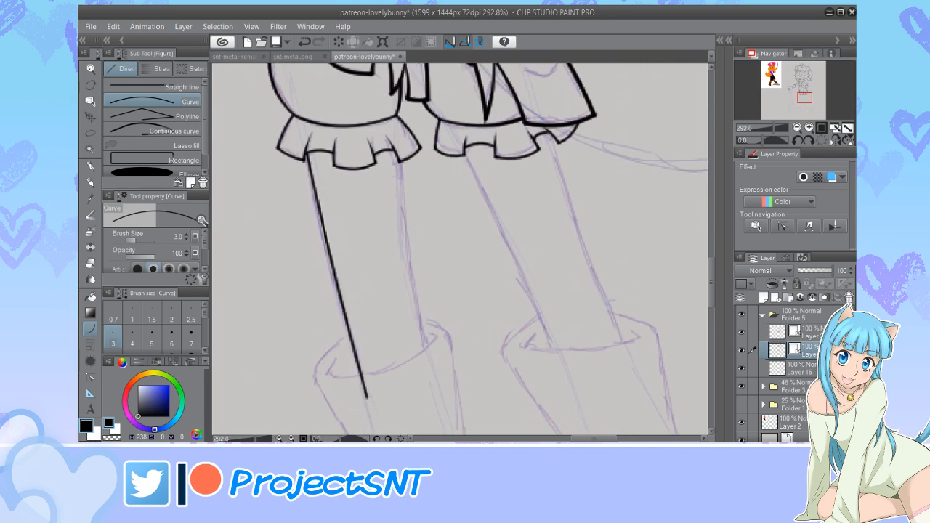
{"action": "left_click_drag", "start_coordinate": [403, 161], "coordinate": [432, 377]}
{"action": "left_click", "coordinate": [407, 268]}
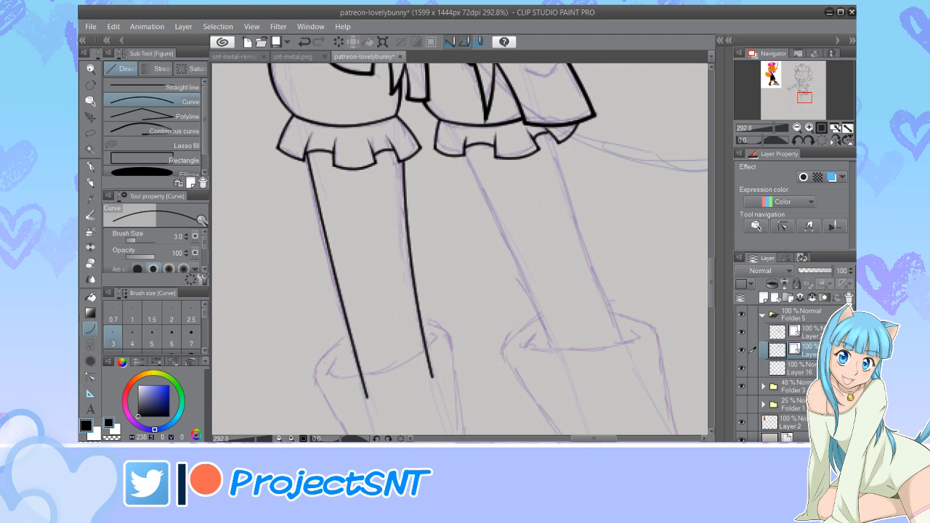
{"action": "scroll", "coordinate": [370, 276], "scroll_direction": "down", "scroll_amount": 1}
{"action": "key", "text": "y"}
{"action": "key", "text": "y"}
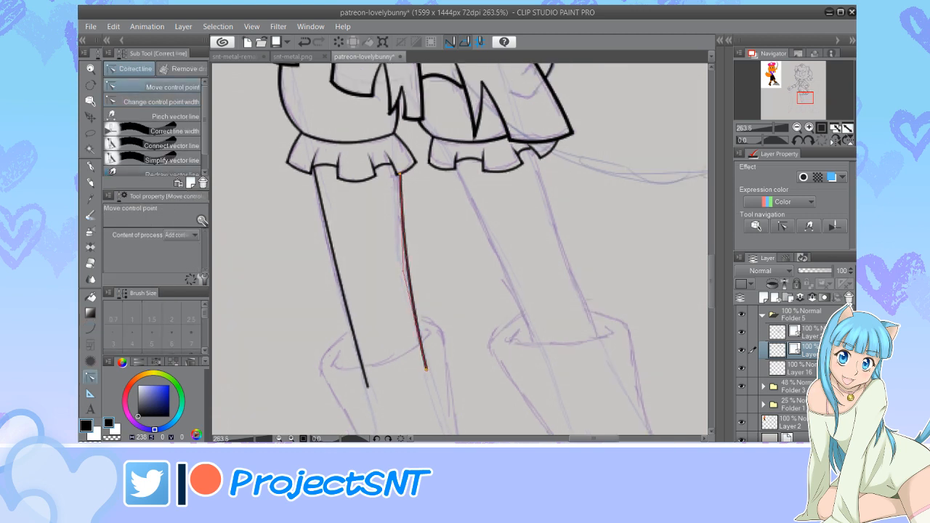
{"action": "scroll", "coordinate": [403, 192], "scroll_direction": "up", "scroll_amount": 6}
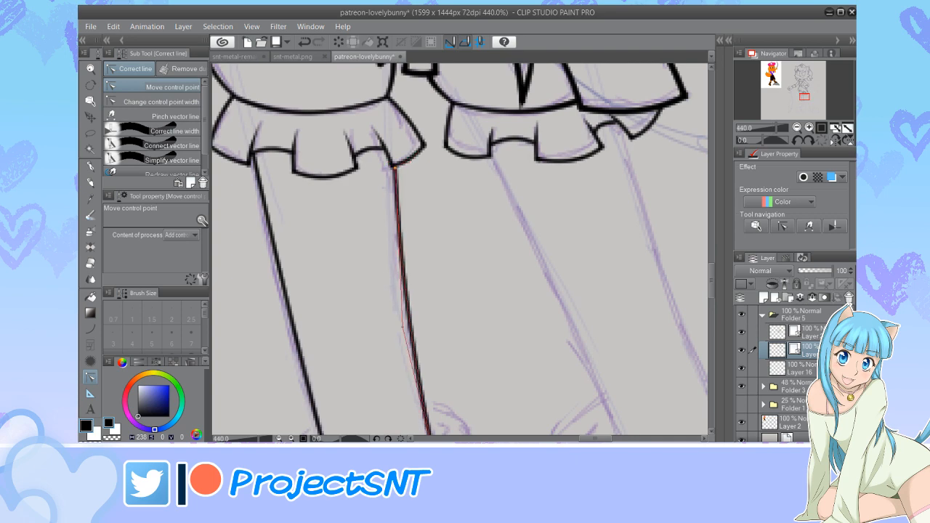
{"action": "scroll", "coordinate": [406, 218], "scroll_direction": "down", "scroll_amount": 7}
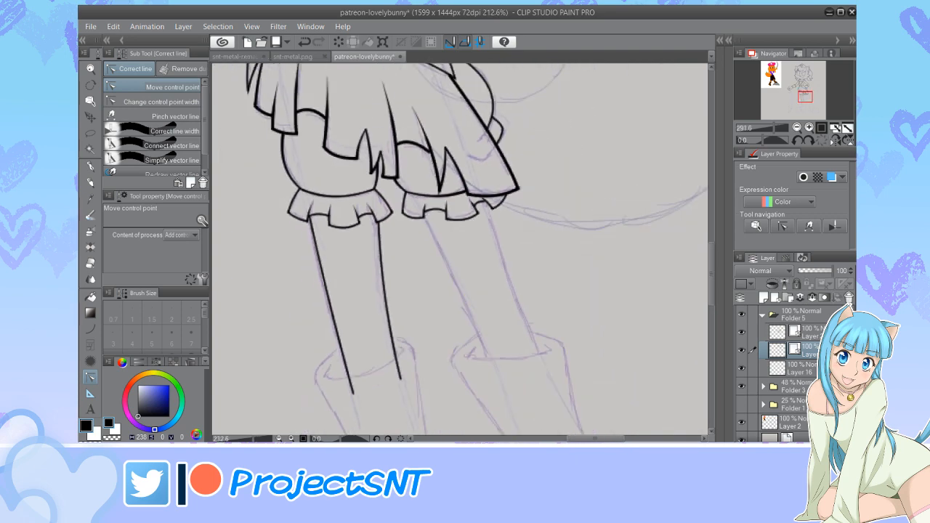
{"action": "scroll", "coordinate": [483, 280], "scroll_direction": "up", "scroll_amount": 4}
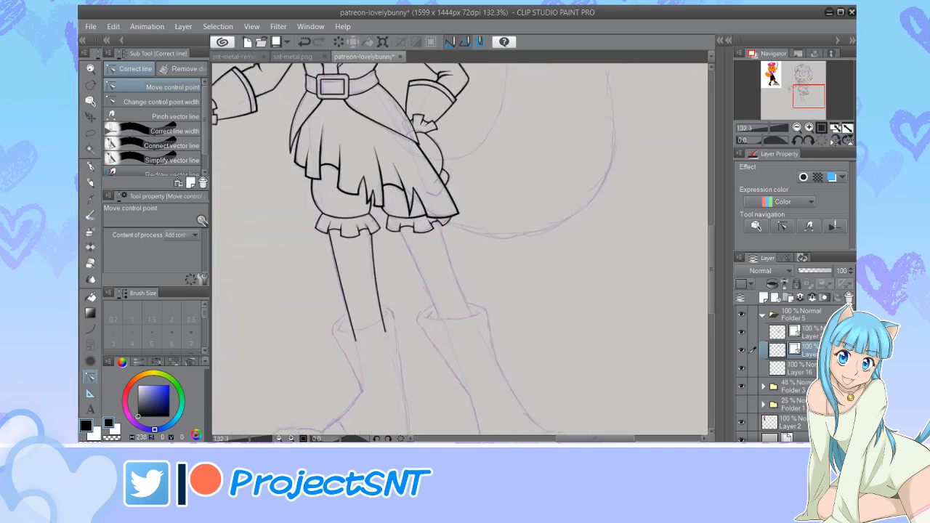
Draw the second leg's two side lines from the frill into the boot opening with the Curve tool
{"action": "key", "text": "u"}
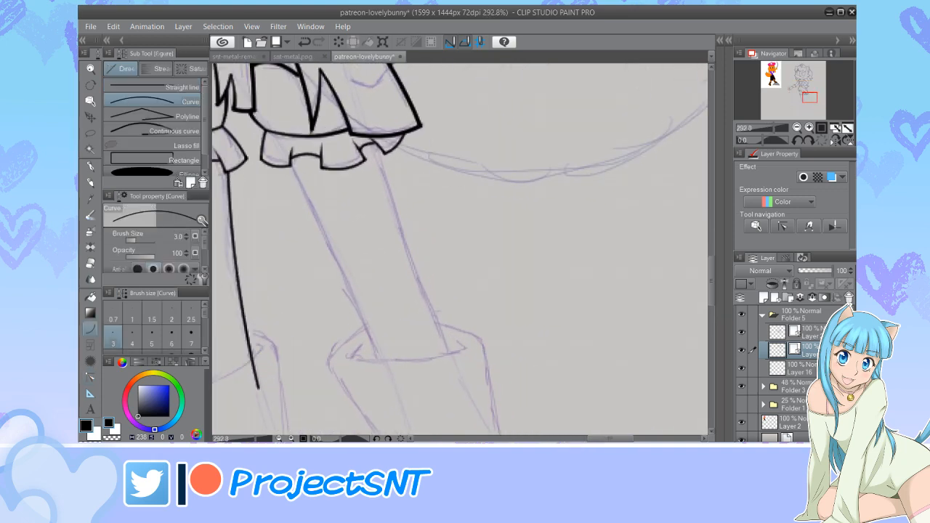
{"action": "scroll", "coordinate": [459, 248], "scroll_direction": "up", "scroll_amount": 2}
{"action": "mouse_move", "coordinate": [262, 157]}
{"action": "left_mouse_down"}
{"action": "mouse_move", "coordinate": [388, 434]}
{"action": "mouse_move", "coordinate": [392, 414]}
{"action": "left_mouse_up"}
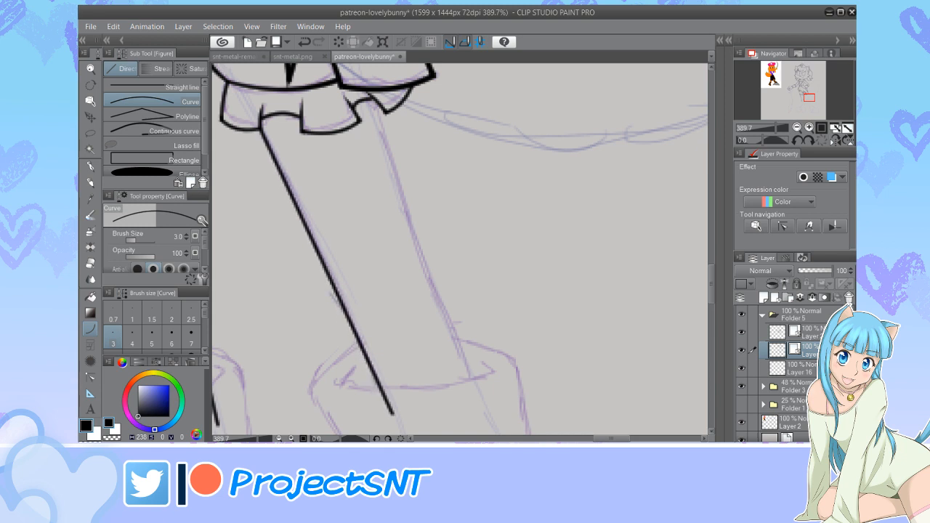
{"action": "mouse_move", "coordinate": [375, 106]}
{"action": "left_mouse_down"}
{"action": "mouse_move", "coordinate": [436, 374]}
{"action": "mouse_move", "coordinate": [486, 408]}
{"action": "left_mouse_up"}
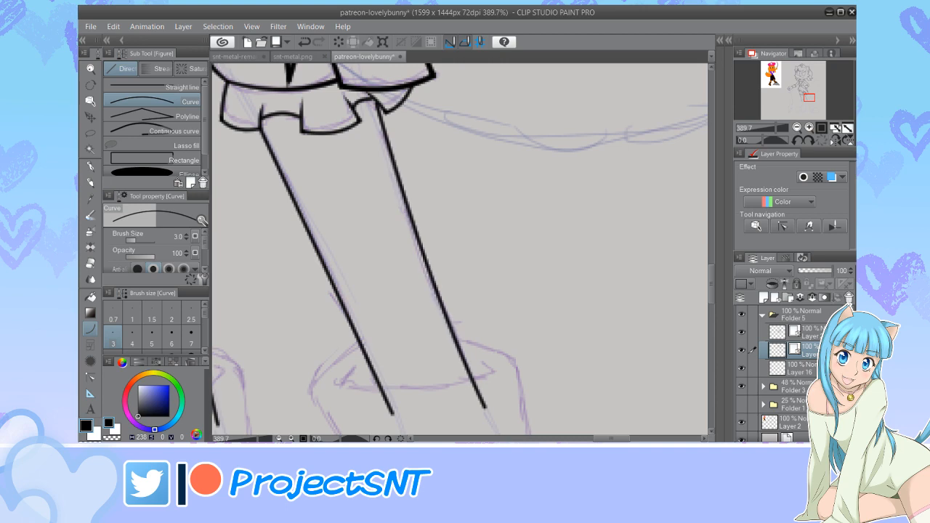
Set the brush size to 4 and trace the first boot's front rim, including its hooked ends, with Continuous curve
{"action": "scroll", "coordinate": [436, 327], "scroll_direction": "down", "scroll_amount": 9}
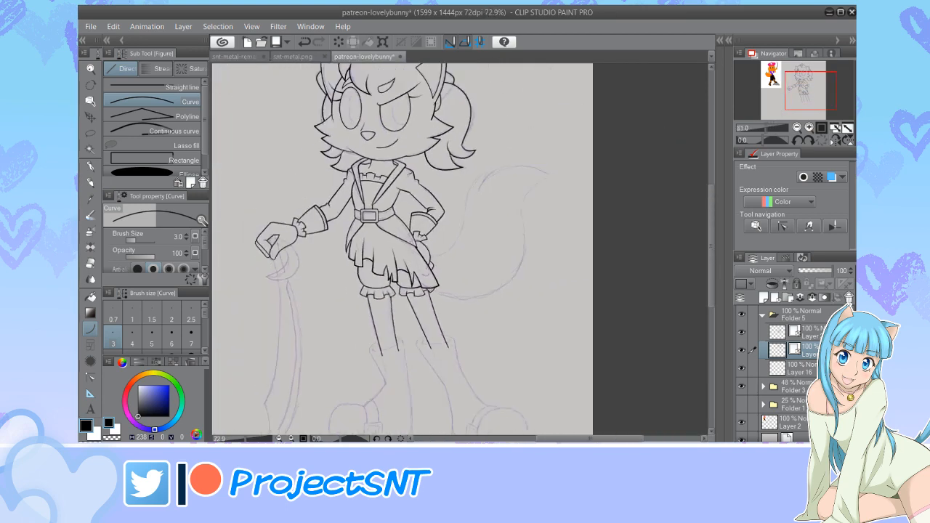
{"action": "scroll", "coordinate": [421, 298], "scroll_direction": "down", "scroll_amount": 3}
{"action": "scroll", "coordinate": [421, 298], "scroll_direction": "up", "scroll_amount": 8}
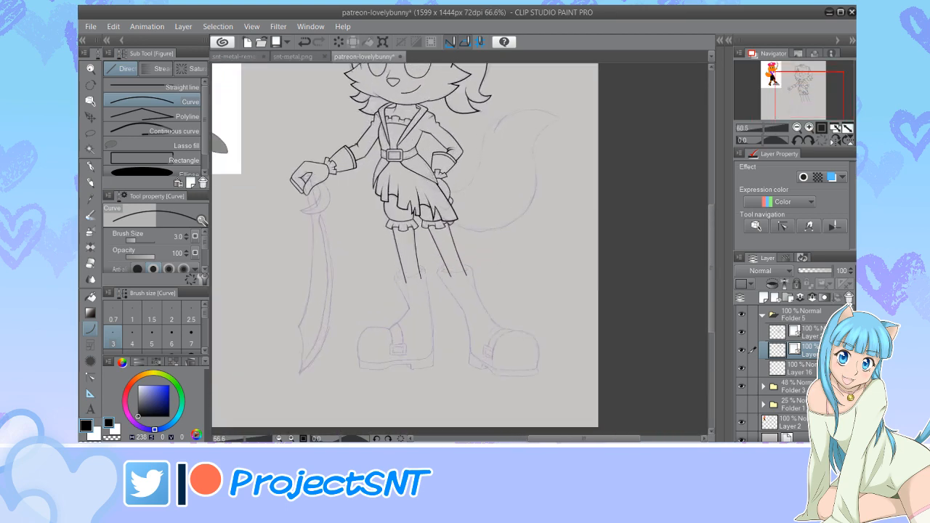
{"action": "scroll", "coordinate": [416, 274], "scroll_direction": "up", "scroll_amount": 7}
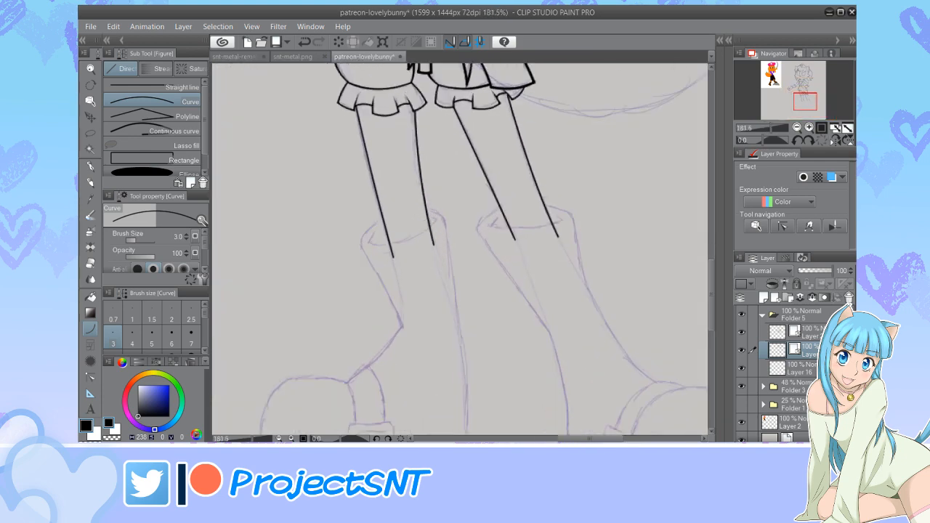
{"action": "key", "text": "bracketright"}
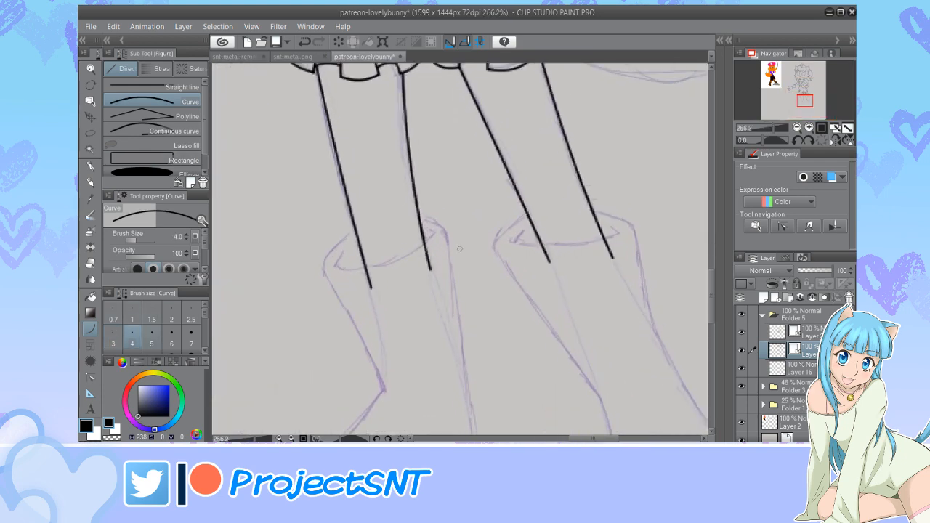
{"action": "scroll", "coordinate": [373, 282], "scroll_direction": "up", "scroll_amount": 3}
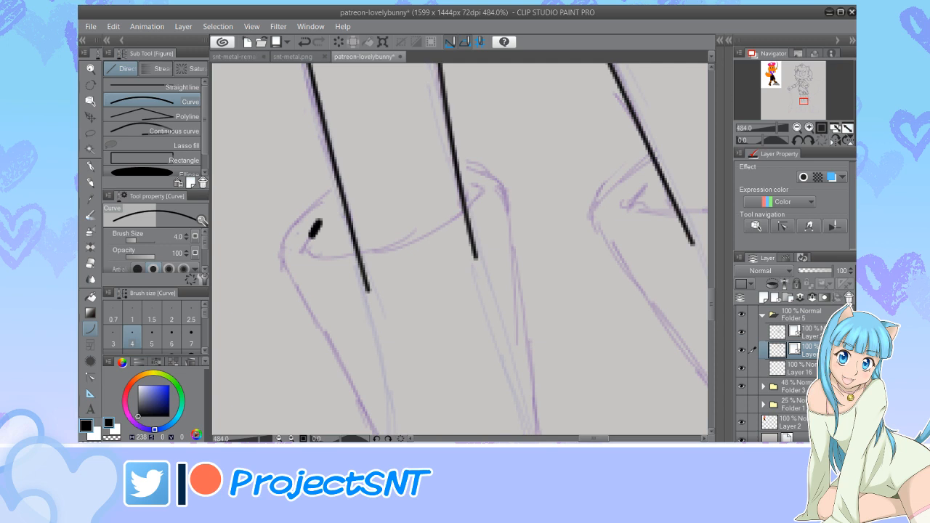
{"action": "left_click", "coordinate": [164, 131]}
{"action": "left_click", "coordinate": [318, 226]}
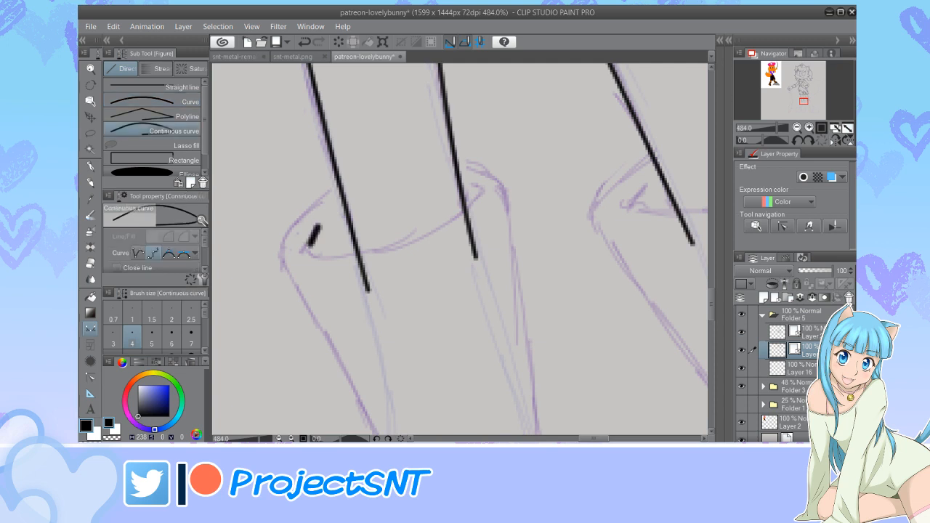
{"action": "left_click", "coordinate": [307, 250]}
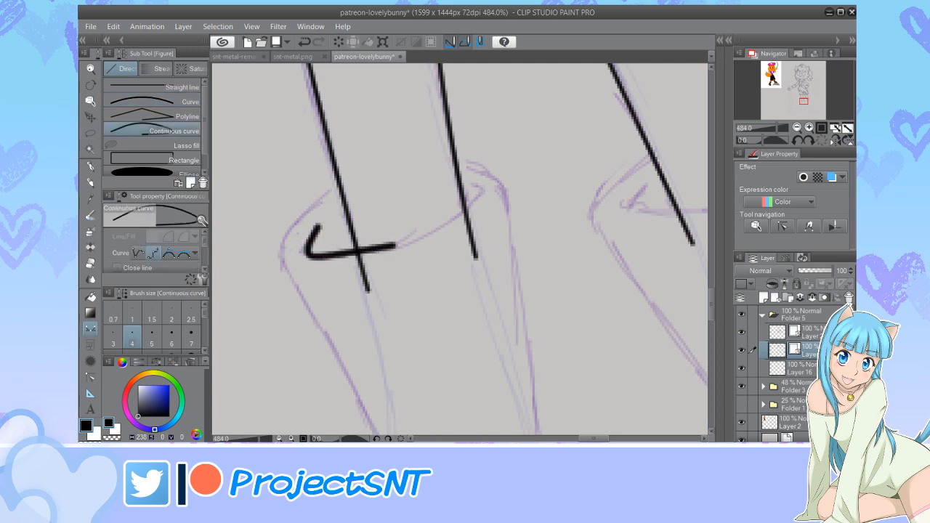
{"action": "left_click", "coordinate": [488, 190]}
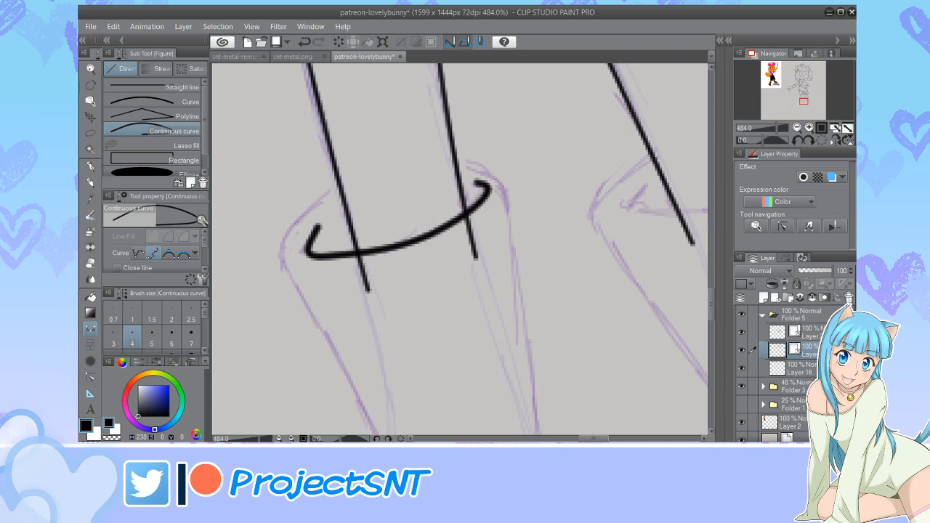
Taper both hooked ends of the first boot's rim line with Change control point width
{"action": "left_click", "coordinate": [91, 361]}
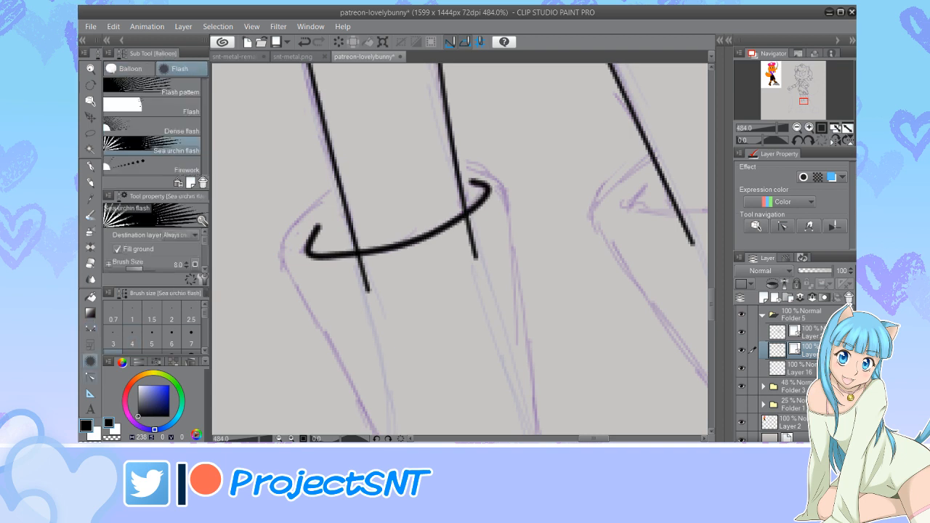
{"action": "left_click", "coordinate": [90, 377]}
{"action": "left_click", "coordinate": [131, 102]}
{"action": "left_click_drag", "start_coordinate": [318, 227], "coordinate": [292, 228]}
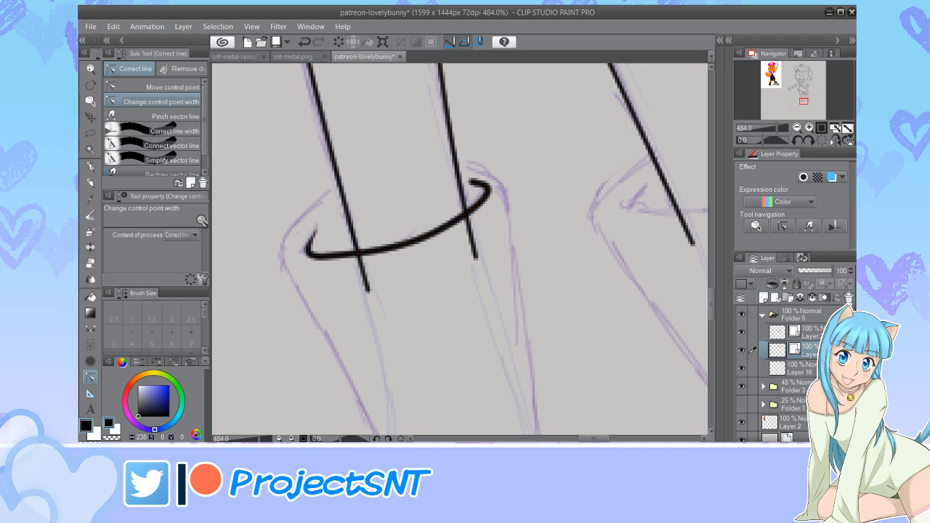
{"action": "left_click_drag", "start_coordinate": [470, 181], "coordinate": [444, 182]}
Trim the first leg's line ends that extend below the boot rim with the Vector eraser
{"action": "scroll", "coordinate": [343, 277], "scroll_direction": "down", "scroll_amount": 2}
{"action": "key", "text": "e"}
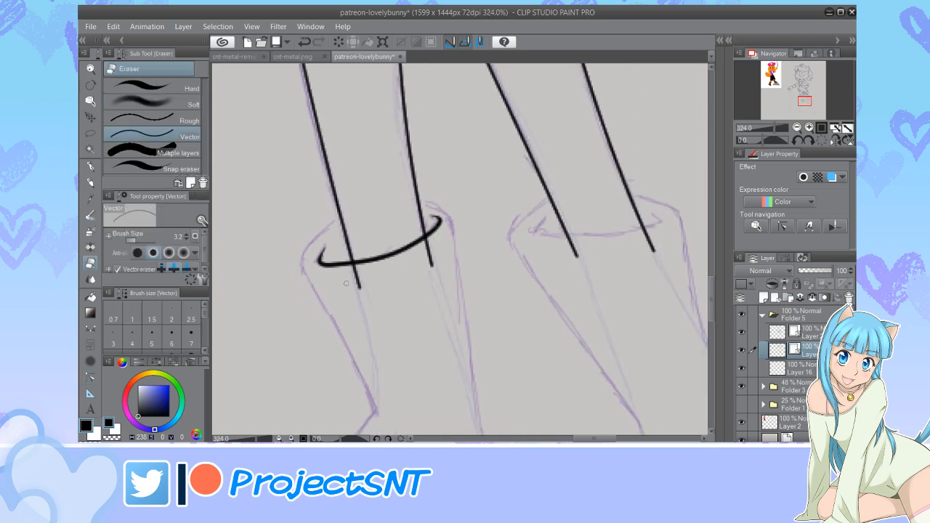
{"action": "left_click_drag", "start_coordinate": [407, 263], "coordinate": [449, 245]}
{"action": "scroll", "coordinate": [267, 270], "scroll_direction": "down", "scroll_amount": 6}
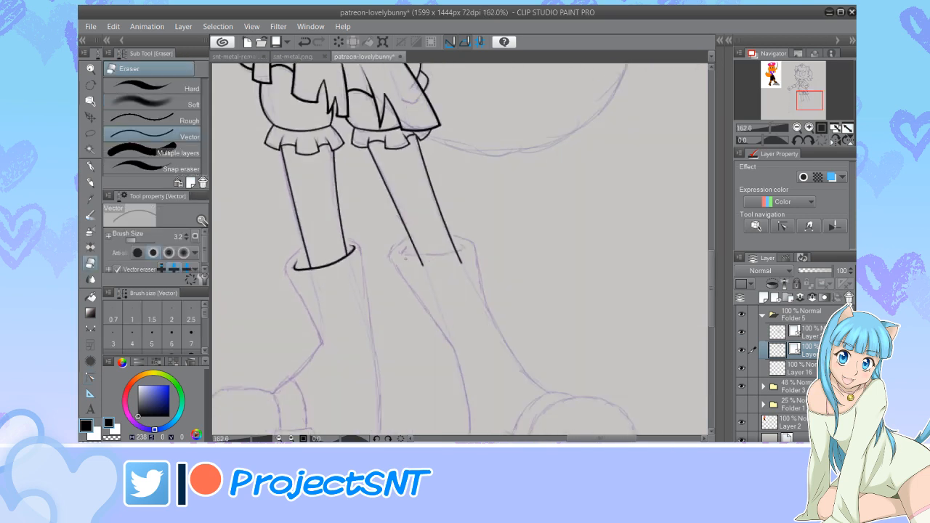
Trace the second boot's front rim, including its hooked ends, with Continuous curve
{"action": "scroll", "coordinate": [465, 247], "scroll_direction": "up", "scroll_amount": 4}
{"action": "scroll", "coordinate": [378, 236], "scroll_direction": "up", "scroll_amount": 2}
{"action": "key", "text": "u"}
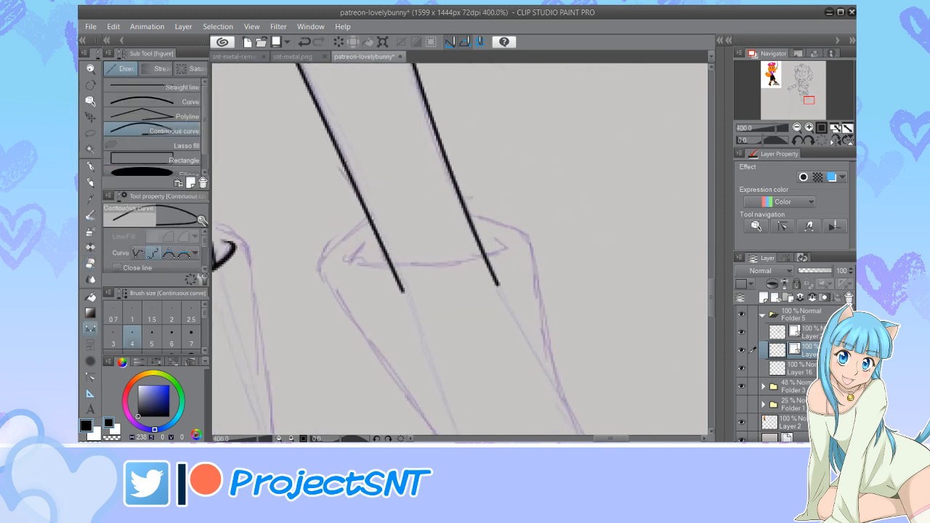
{"action": "left_click", "coordinate": [365, 244]}
{"action": "left_click", "coordinate": [343, 263]}
{"action": "left_click", "coordinate": [351, 268]}
{"action": "left_click", "coordinate": [483, 265]}
{"action": "left_click", "coordinate": [512, 252]}
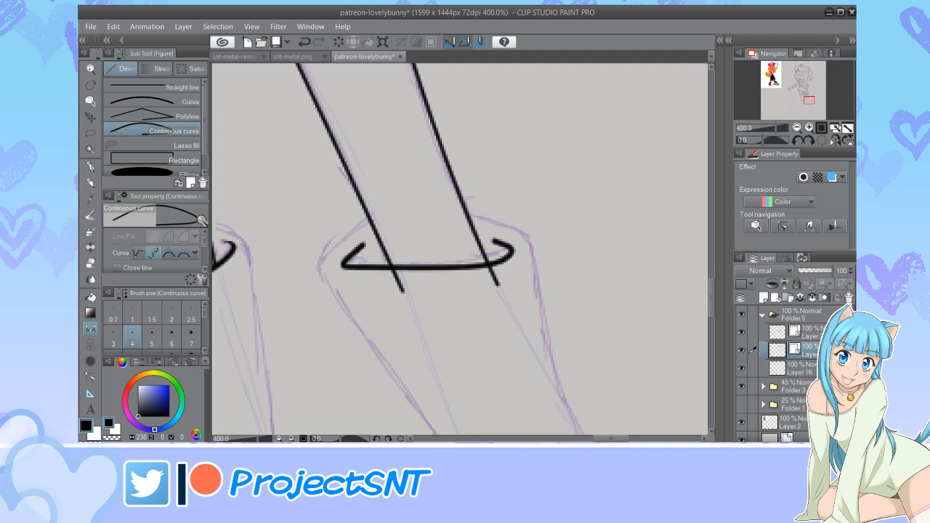
Smooth the second boot's rim curve with Move control point and taper its hooked ends with Change control point width
{"action": "key", "text": "y"}
{"action": "left_click", "coordinate": [154, 87]}
{"action": "left_click_drag", "start_coordinate": [482, 265], "coordinate": [437, 267]}
{"action": "key", "text": "ctrl+z"}
{"action": "left_click_drag", "start_coordinate": [356, 268], "coordinate": [351, 247]}
{"action": "left_click", "coordinate": [156, 102]}
{"action": "left_click_drag", "start_coordinate": [494, 241], "coordinate": [482, 241]}
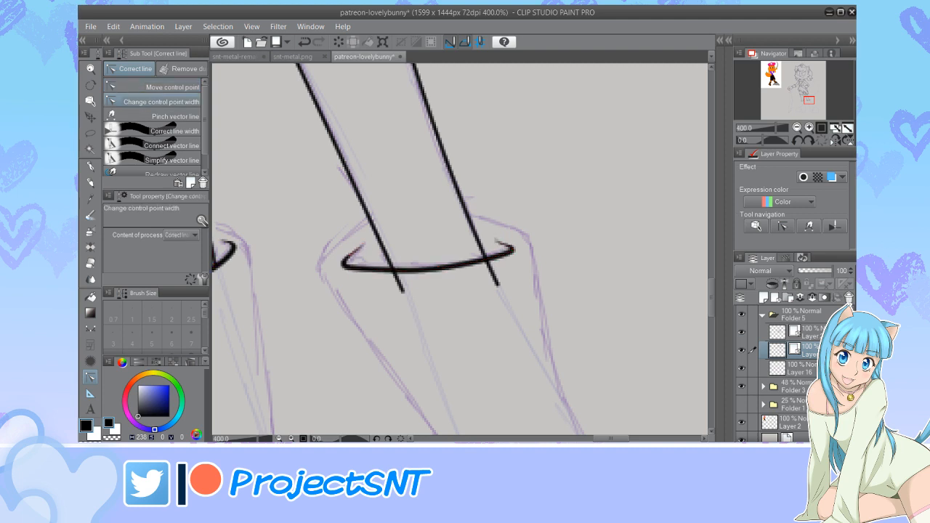
Trim the second leg's line ends that extend below the boot rim with the Vector eraser
{"action": "scroll", "coordinate": [507, 238], "scroll_direction": "down", "scroll_amount": 6}
{"action": "scroll", "coordinate": [407, 249], "scroll_direction": "up", "scroll_amount": 3}
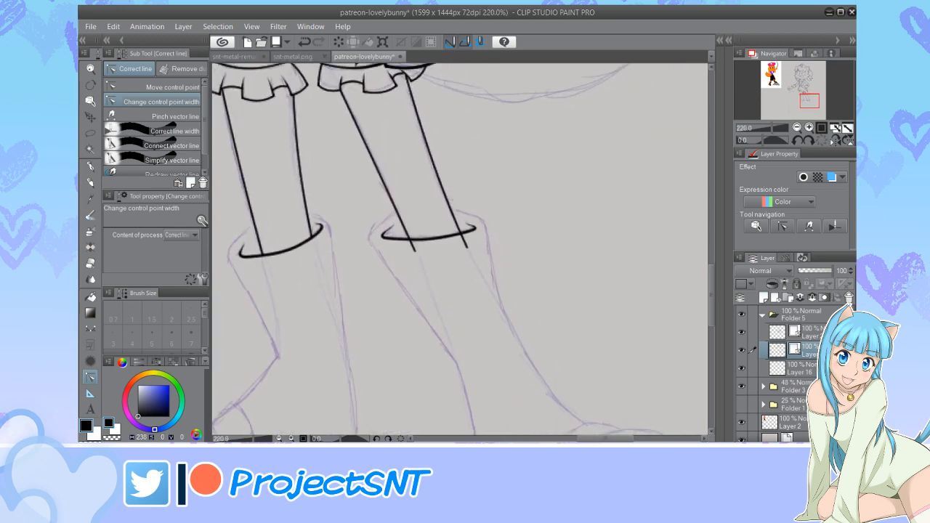
{"action": "key", "text": "e"}
{"action": "scroll", "coordinate": [407, 248], "scroll_direction": "up", "scroll_amount": 1}
{"action": "scroll", "coordinate": [408, 248], "scroll_direction": "up", "scroll_amount": 1}
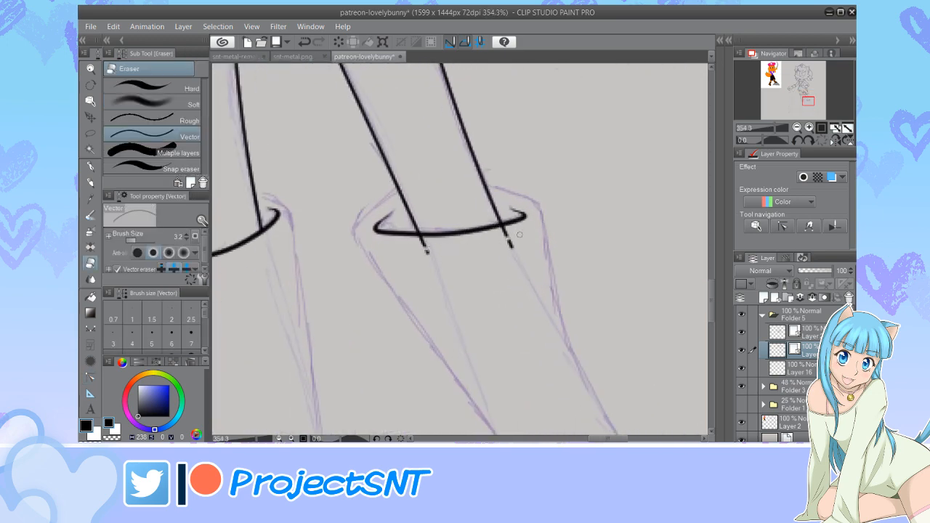
Erase the leg line ends that overshoot the opening of the right-hand boot with the Vector eraser
{"action": "left_click_drag", "start_coordinate": [519, 235], "coordinate": [425, 251]}
{"action": "scroll", "coordinate": [503, 261], "scroll_direction": "down", "scroll_amount": 1}
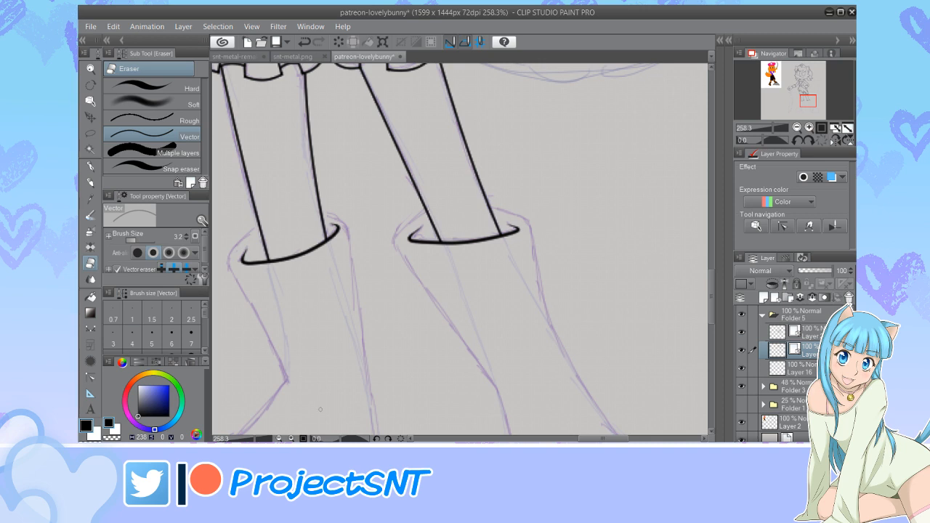
{"action": "scroll", "coordinate": [532, 227], "scroll_direction": "down", "scroll_amount": 5}
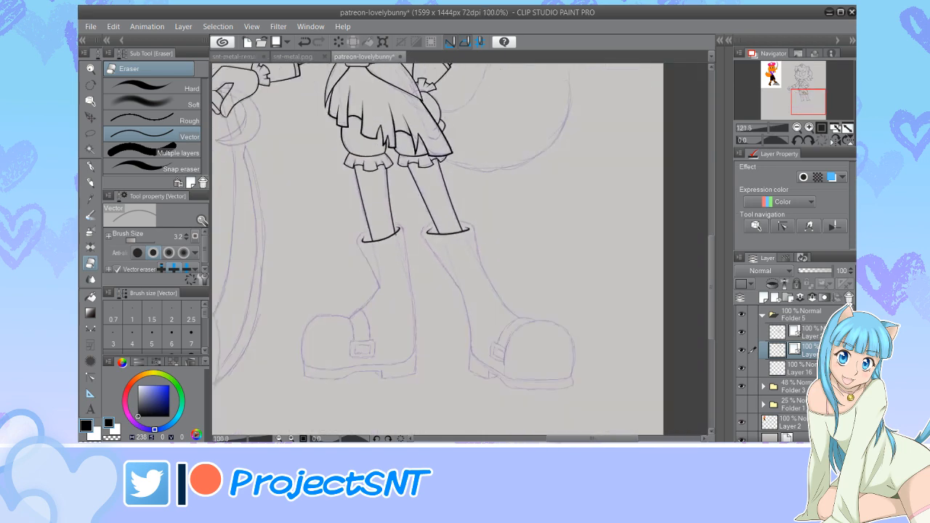
Draw a rectangle with brush size 3 over the sketched outer buckle of the left-hand boot
{"action": "scroll", "coordinate": [377, 281], "scroll_direction": "up", "scroll_amount": 4}
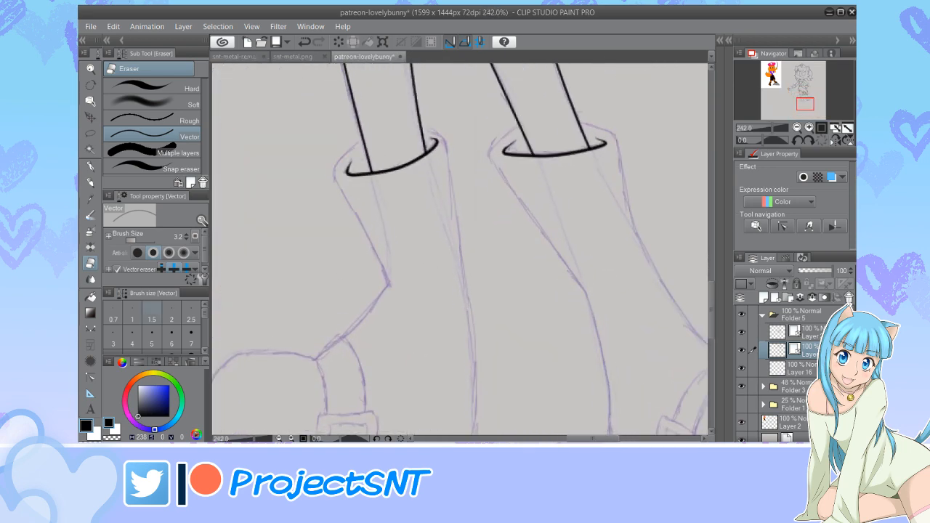
{"action": "key", "text": "u"}
{"action": "scroll", "coordinate": [382, 251], "scroll_direction": "down", "scroll_amount": 3}
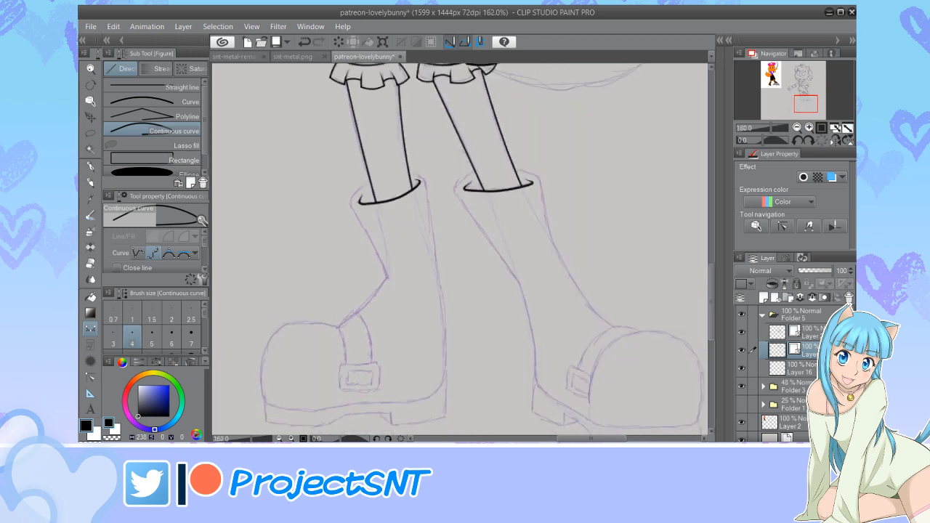
{"action": "scroll", "coordinate": [367, 367], "scroll_direction": "up", "scroll_amount": 4}
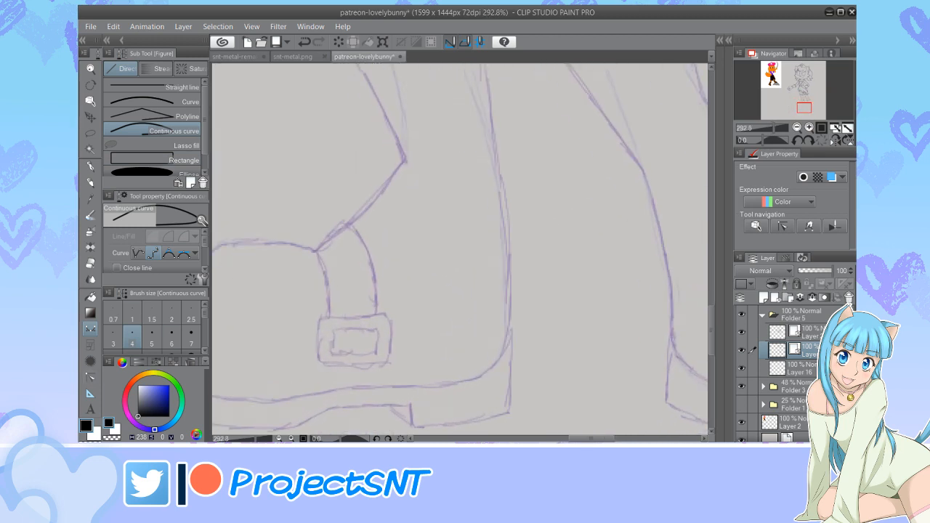
{"action": "left_click", "coordinate": [154, 160]}
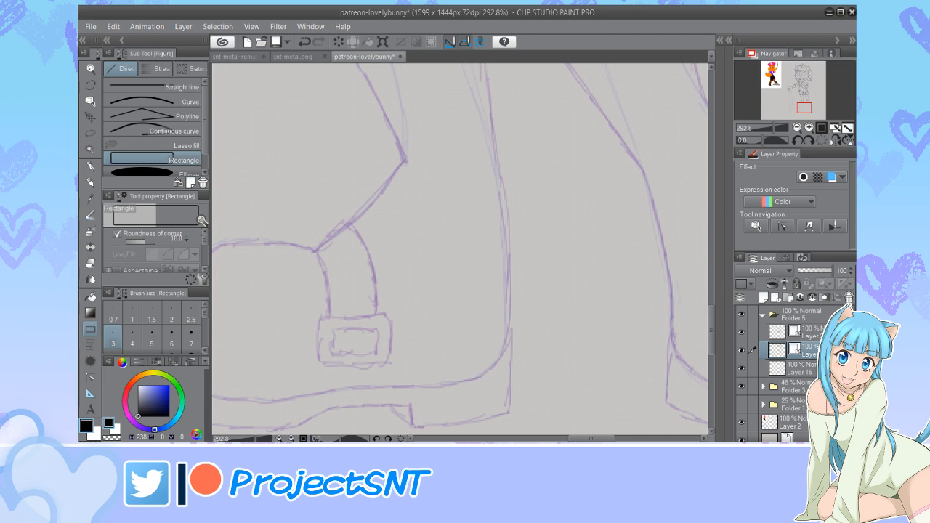
{"action": "scroll", "coordinate": [344, 359], "scroll_direction": "up", "scroll_amount": 3}
{"action": "mouse_move", "coordinate": [298, 288]}
{"action": "left_mouse_down"}
{"action": "mouse_move", "coordinate": [353, 353]}
{"action": "mouse_move", "coordinate": [426, 374]}
{"action": "left_mouse_up"}
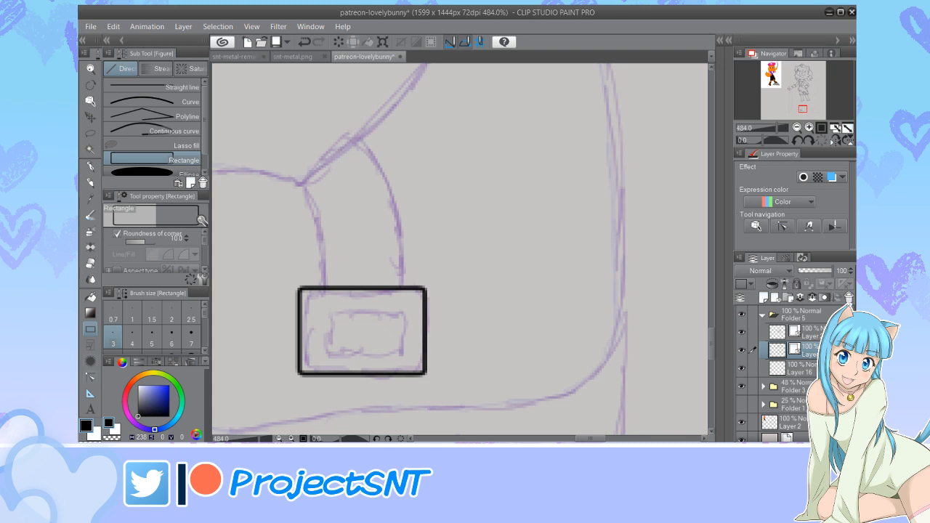
Round the four corners of the outer buckle rectangle by moving its vector control points
{"action": "key", "text": "y"}
{"action": "left_click", "coordinate": [152, 86]}
{"action": "scroll", "coordinate": [322, 270], "scroll_direction": "up", "scroll_amount": 1}
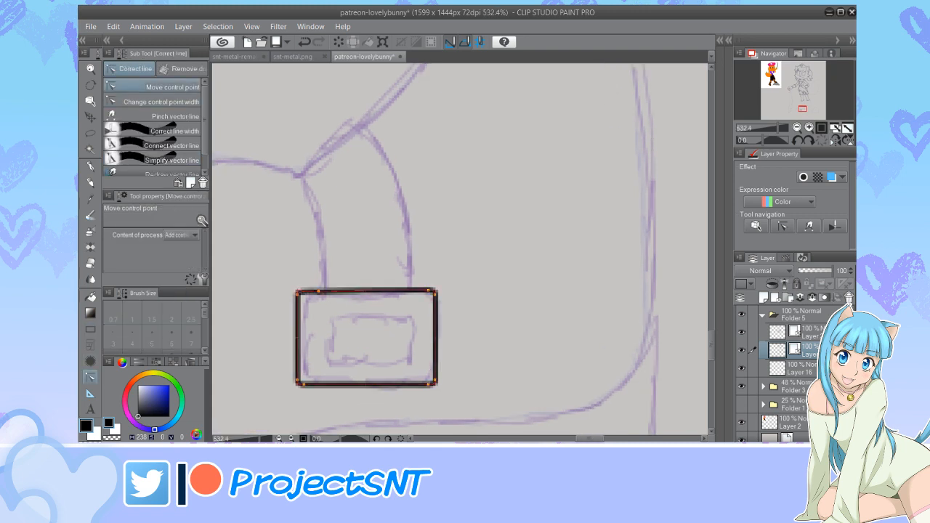
{"action": "mouse_move", "coordinate": [318, 292]}
{"action": "left_mouse_down"}
{"action": "mouse_move", "coordinate": [296, 307]}
{"action": "mouse_move", "coordinate": [317, 290]}
{"action": "left_mouse_up"}
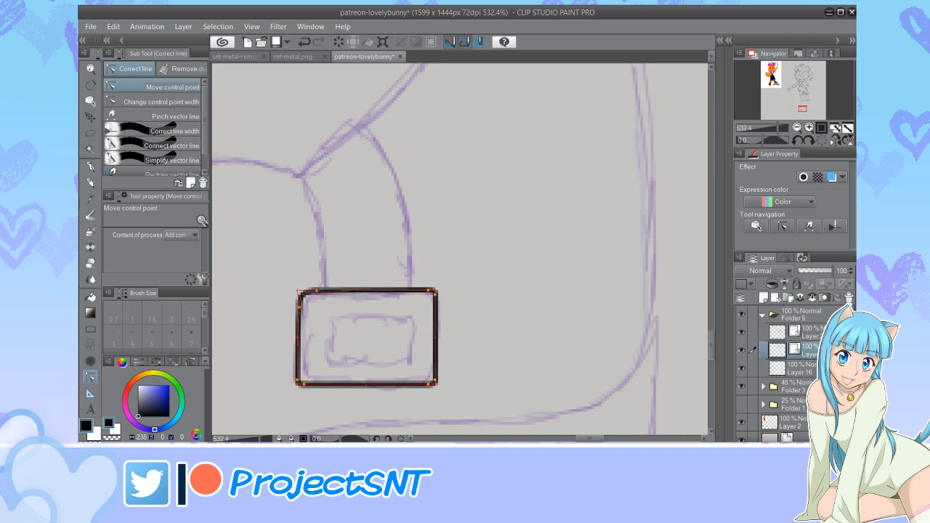
{"action": "mouse_move", "coordinate": [428, 291]}
{"action": "left_mouse_down"}
{"action": "mouse_move", "coordinate": [413, 289]}
{"action": "mouse_move", "coordinate": [435, 303]}
{"action": "left_mouse_up"}
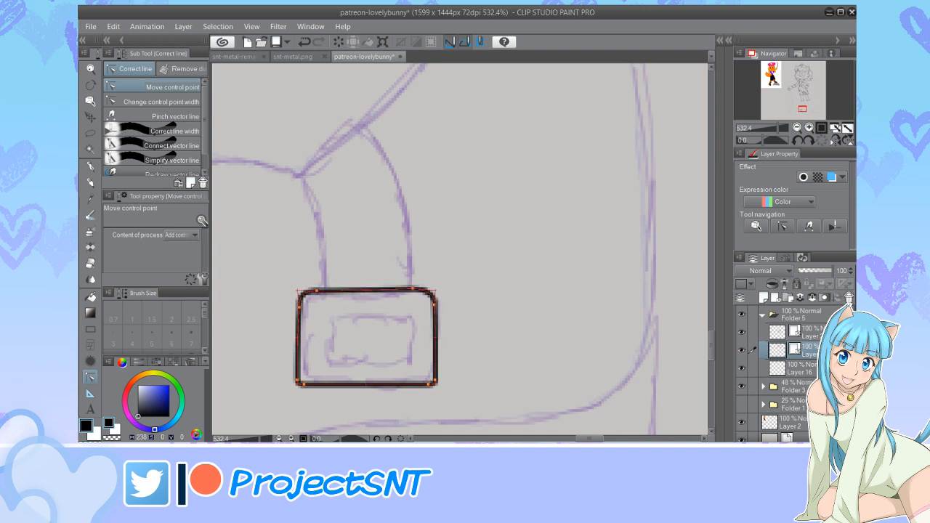
{"action": "left_click_drag", "start_coordinate": [304, 384], "coordinate": [298, 363]}
{"action": "left_click_drag", "start_coordinate": [435, 380], "coordinate": [414, 385]}
{"action": "scroll", "coordinate": [482, 324], "scroll_direction": "down", "scroll_amount": 4}
{"action": "scroll", "coordinate": [372, 342], "scroll_direction": "down", "scroll_amount": 6}
{"action": "scroll", "coordinate": [420, 345], "scroll_direction": "up", "scroll_amount": 7}
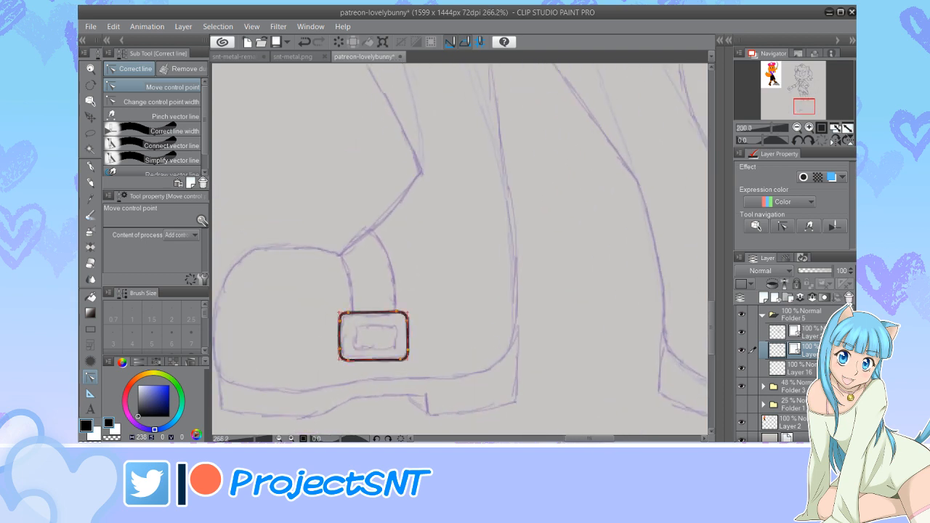
Draw a smaller rectangle with brush size 3 inside the buckle outline as its inner frame
{"action": "key", "text": "u"}
{"action": "key", "text": "bracketright"}
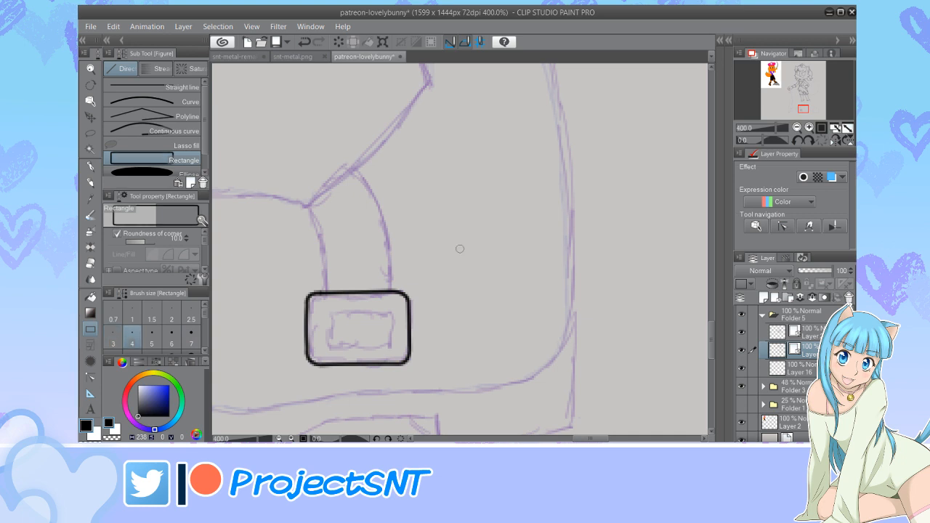
{"action": "scroll", "coordinate": [390, 361], "scroll_direction": "up", "scroll_amount": 3}
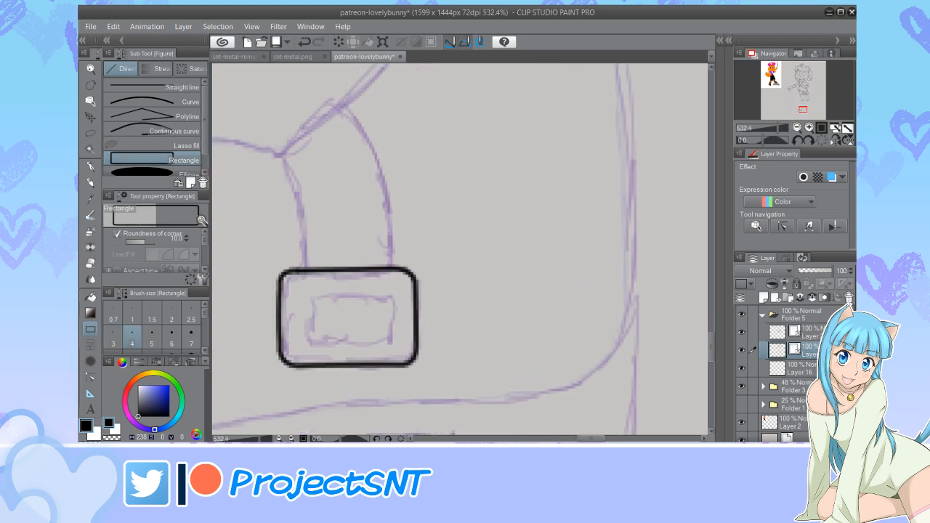
{"action": "key", "text": "bracketleft"}
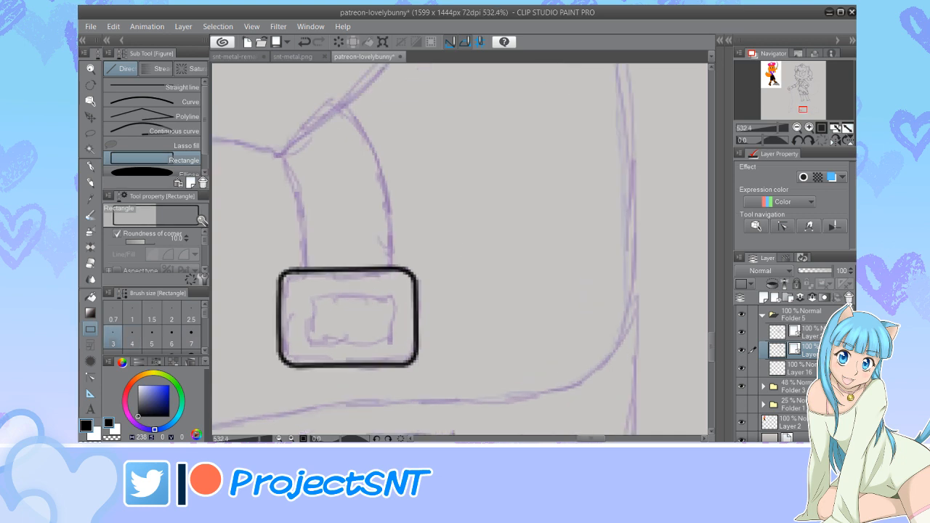
{"action": "left_click_drag", "start_coordinate": [299, 286], "coordinate": [395, 350]}
{"action": "scroll", "coordinate": [440, 320], "scroll_direction": "down", "scroll_amount": 10}
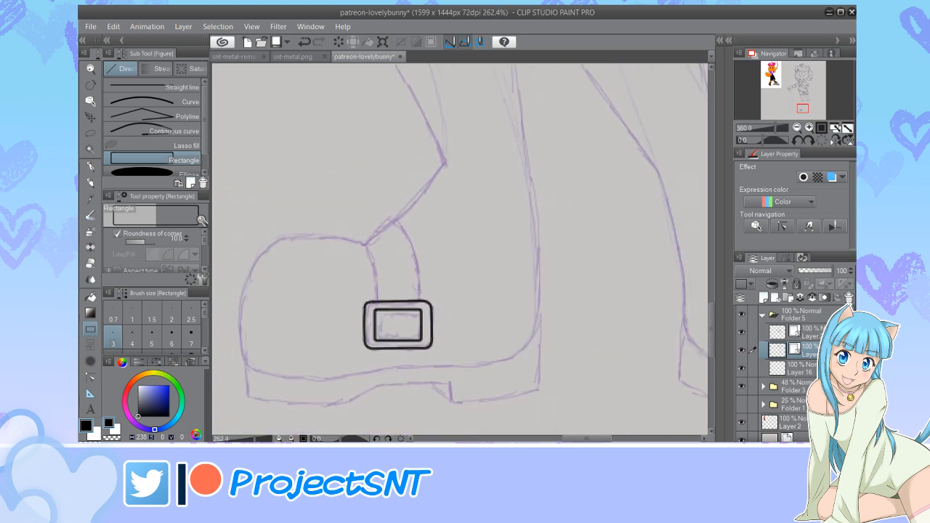
Lasso the whole buckle, rotate it slightly counterclockwise, nudge it under the sketched strap, apply the transform and deselect
{"action": "scroll", "coordinate": [349, 356], "scroll_direction": "down", "scroll_amount": 8}
{"action": "scroll", "coordinate": [350, 347], "scroll_direction": "up", "scroll_amount": 3}
{"action": "scroll", "coordinate": [396, 343], "scroll_direction": "up", "scroll_amount": 3}
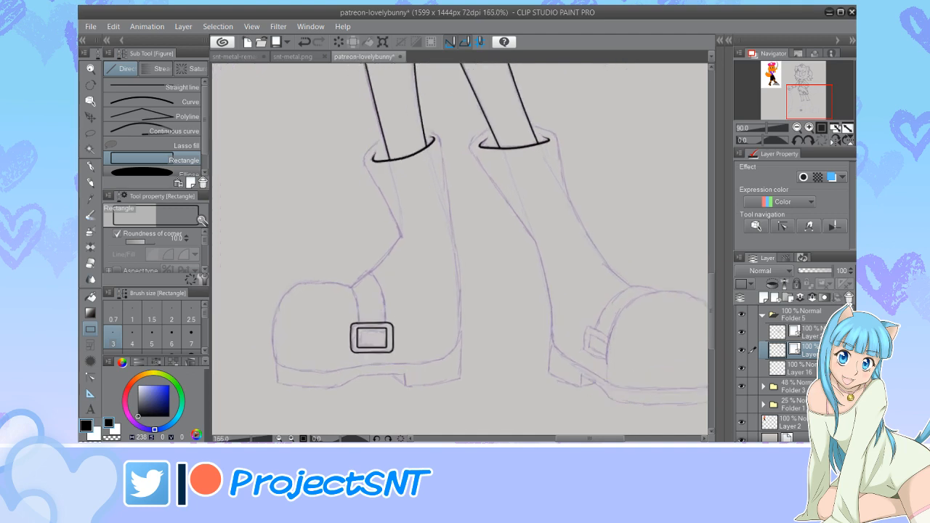
{"action": "key", "text": "m"}
{"action": "scroll", "coordinate": [348, 343], "scroll_direction": "up", "scroll_amount": 3}
{"action": "mouse_move", "coordinate": [364, 292]}
{"action": "left_mouse_down"}
{"action": "mouse_move", "coordinate": [434, 380]}
{"action": "mouse_move", "coordinate": [365, 293]}
{"action": "left_mouse_up"}
{"action": "key", "text": "ctrl+t"}
{"action": "left_click_drag", "start_coordinate": [465, 291], "coordinate": [459, 282]}
{"action": "key", "text": "Right"}
{"action": "key", "text": "Right"}
{"action": "key", "text": "Right"}
{"action": "key", "text": "Right"}
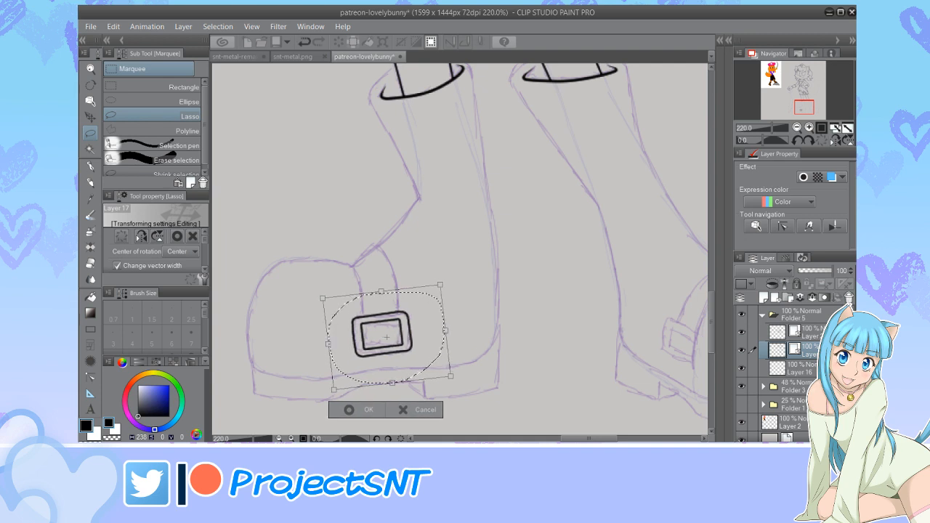
{"action": "key", "text": "Left"}
{"action": "key", "text": "Left"}
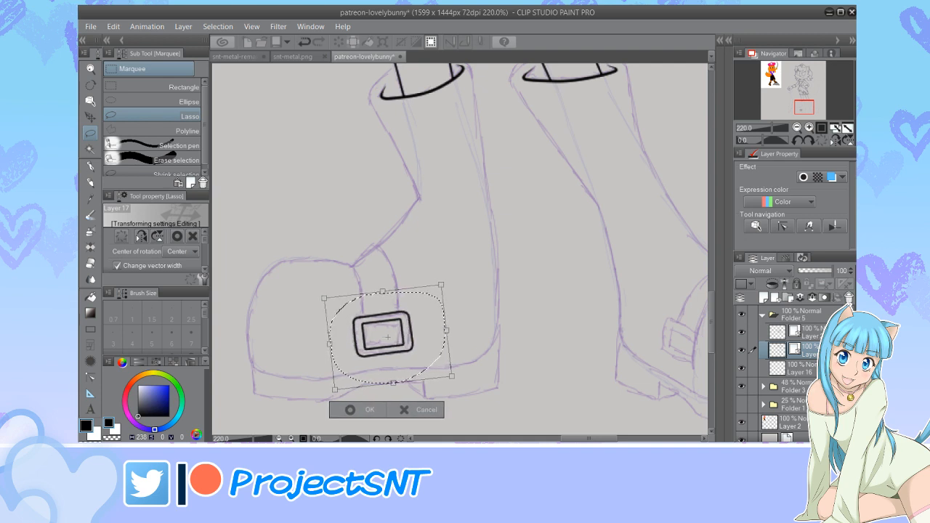
{"action": "key", "text": "Return"}
{"action": "key", "text": "ctrl+d"}
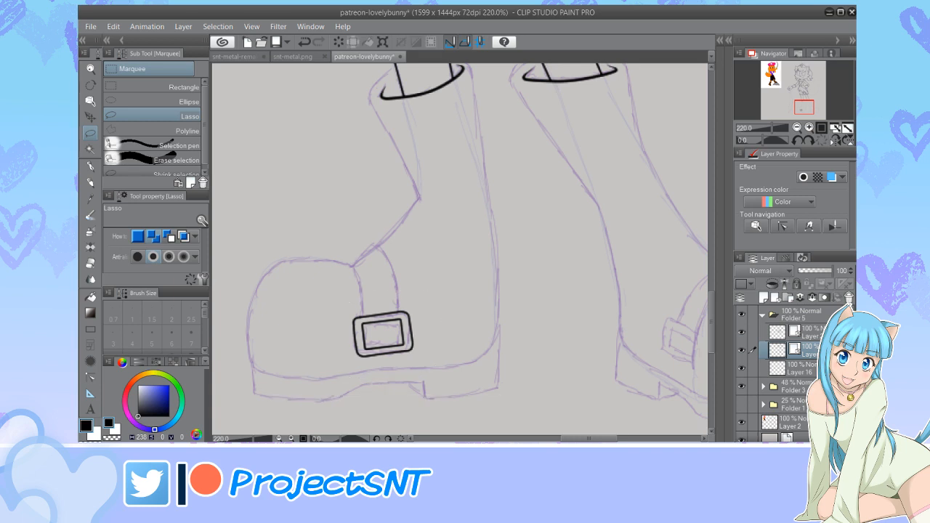
Ink the strap above the left-hand boot's buckle with a Continuous curve at brush size 3, following the sketch
{"action": "scroll", "coordinate": [317, 278], "scroll_direction": "up", "scroll_amount": 3}
{"action": "key", "text": "u"}
{"action": "left_click", "coordinate": [154, 131]}
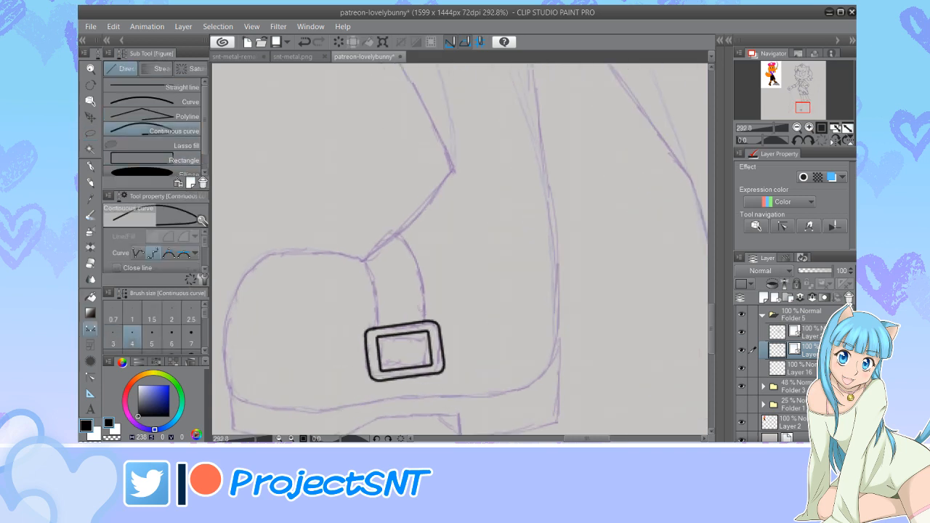
{"action": "key", "text": "["}
{"action": "scroll", "coordinate": [367, 319], "scroll_direction": "up", "scroll_amount": 6}
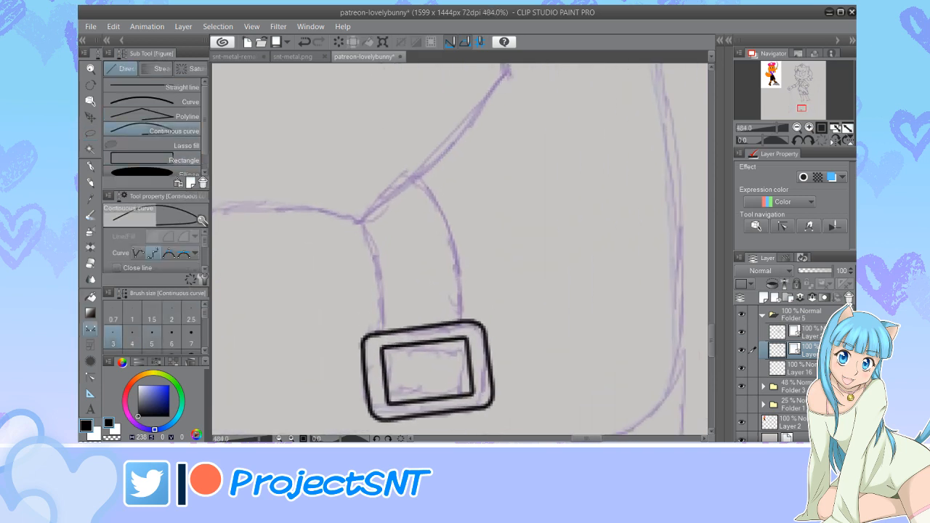
{"action": "mouse_move", "coordinate": [382, 328]}
{"action": "left_mouse_down"}
{"action": "mouse_move", "coordinate": [359, 219]}
{"action": "mouse_move", "coordinate": [396, 172]}
{"action": "mouse_move", "coordinate": [428, 188]}
{"action": "mouse_move", "coordinate": [452, 232]}
{"action": "mouse_move", "coordinate": [462, 320]}
{"action": "left_mouse_up"}
{"action": "scroll", "coordinate": [320, 331], "scroll_direction": "down", "scroll_amount": 6}
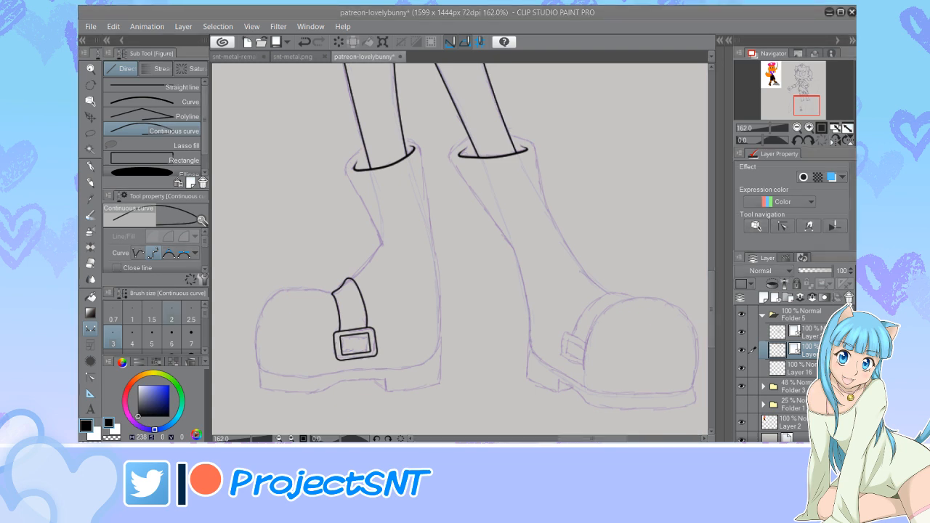
Refine the curve of the left-hand boot's strap by moving its vector control points
{"action": "scroll", "coordinate": [358, 293], "scroll_direction": "up", "scroll_amount": 4}
{"action": "key", "text": "y"}
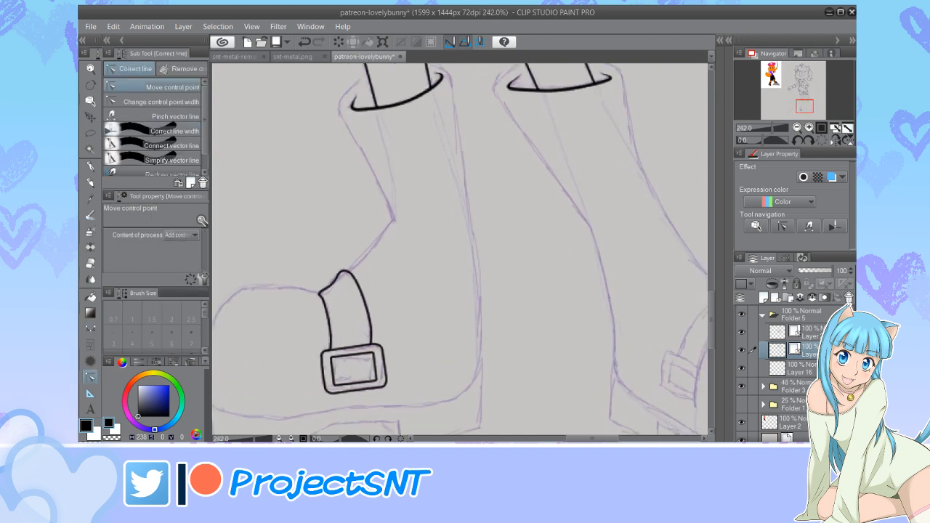
{"action": "scroll", "coordinate": [389, 318], "scroll_direction": "up", "scroll_amount": 5}
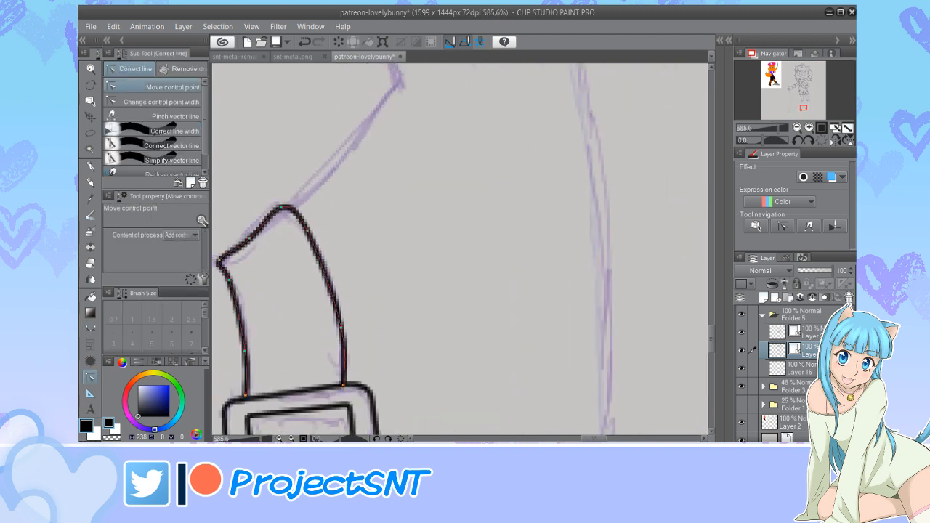
{"action": "scroll", "coordinate": [368, 251], "scroll_direction": "down", "scroll_amount": 3}
{"action": "scroll", "coordinate": [345, 304], "scroll_direction": "up", "scroll_amount": 2}
{"action": "left_click_drag", "start_coordinate": [359, 283], "coordinate": [351, 273]}
{"action": "scroll", "coordinate": [378, 260], "scroll_direction": "down", "scroll_amount": 5}
{"action": "scroll", "coordinate": [308, 317], "scroll_direction": "up", "scroll_amount": 4}
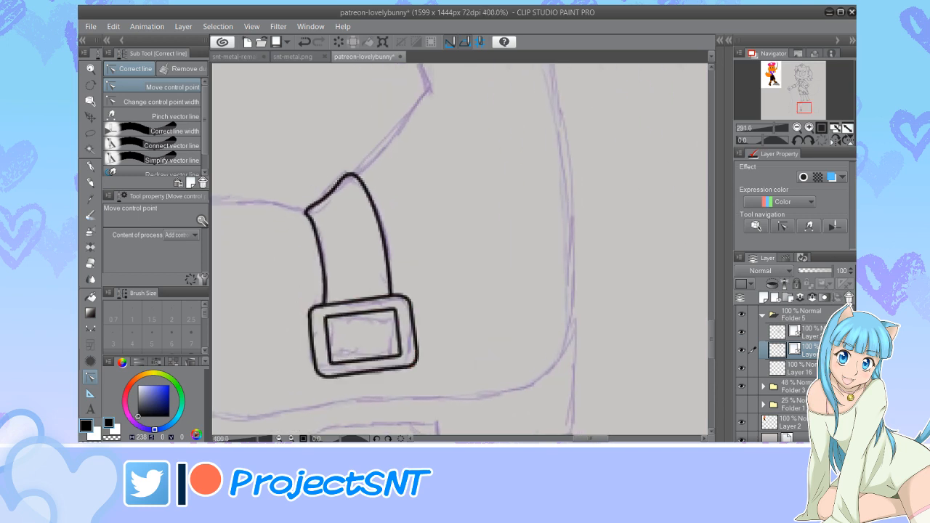
{"action": "scroll", "coordinate": [326, 306], "scroll_direction": "up", "scroll_amount": 1}
{"action": "left_click", "coordinate": [325, 304]}
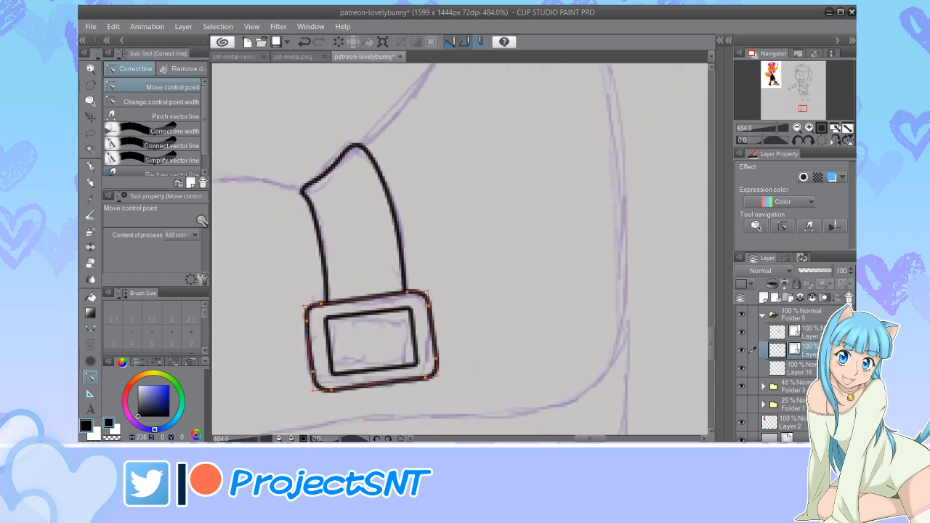
{"action": "scroll", "coordinate": [396, 338], "scroll_direction": "down", "scroll_amount": 6}
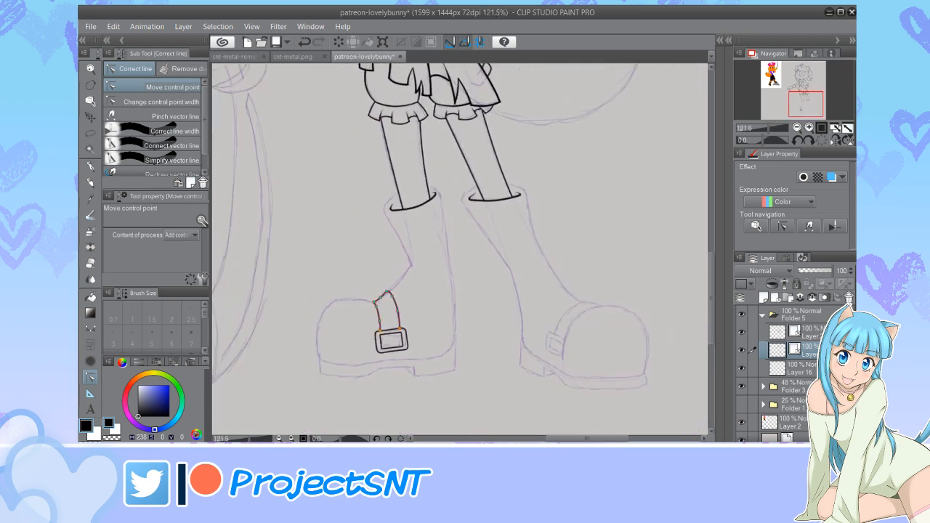
Ink the left-hand boot's shaft with a Continuous curve at brush size 4, from the front ankle around the cuff and down the back
{"action": "scroll", "coordinate": [410, 230], "scroll_direction": "up", "scroll_amount": 6}
{"action": "key", "text": "u"}
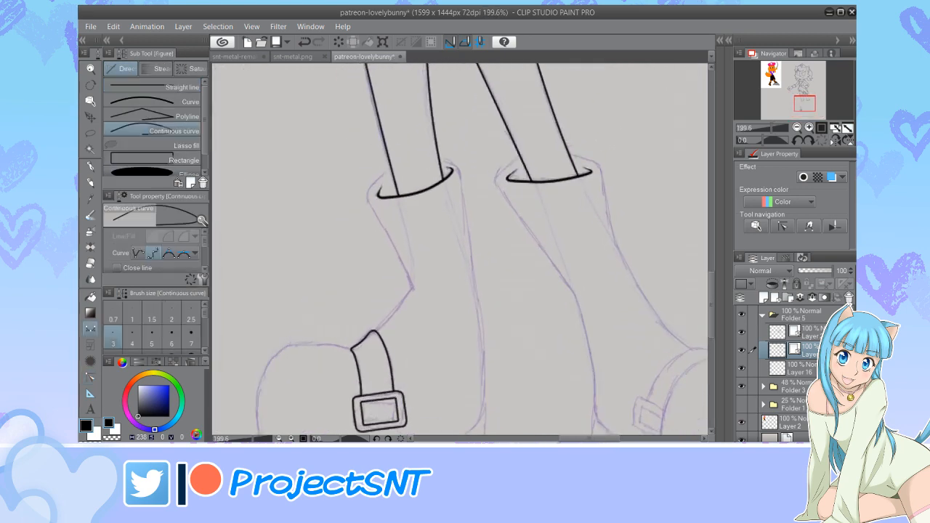
{"action": "key", "text": "bracketright"}
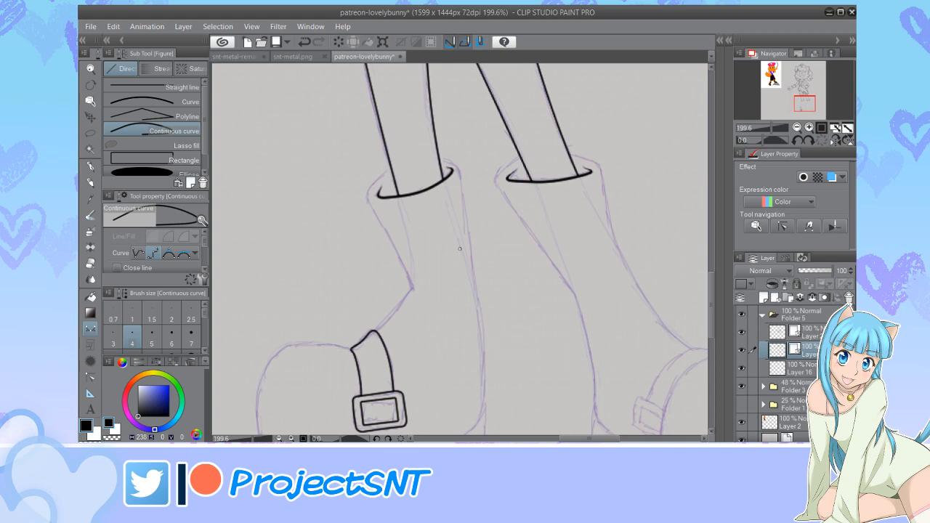
{"action": "scroll", "coordinate": [397, 262], "scroll_direction": "down", "scroll_amount": 4}
{"action": "scroll", "coordinate": [400, 263], "scroll_direction": "up", "scroll_amount": 3}
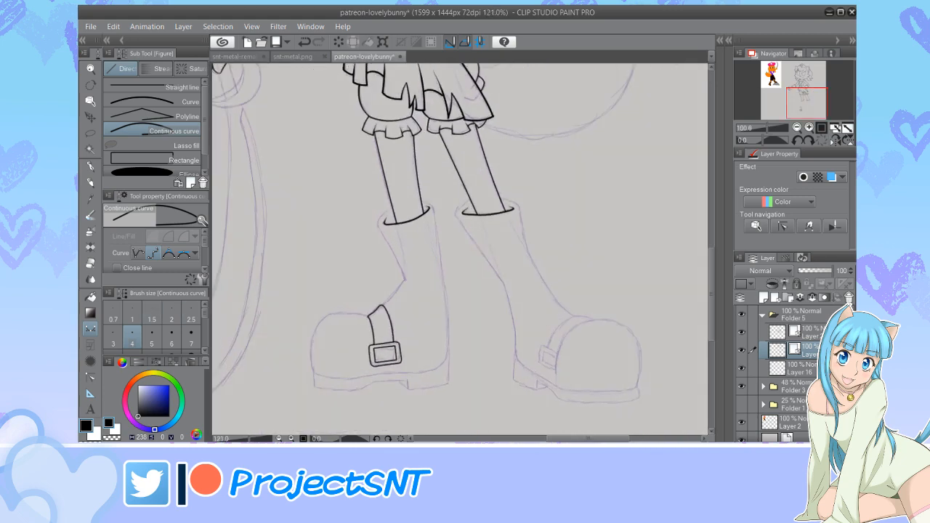
{"action": "scroll", "coordinate": [407, 211], "scroll_direction": "up", "scroll_amount": 3}
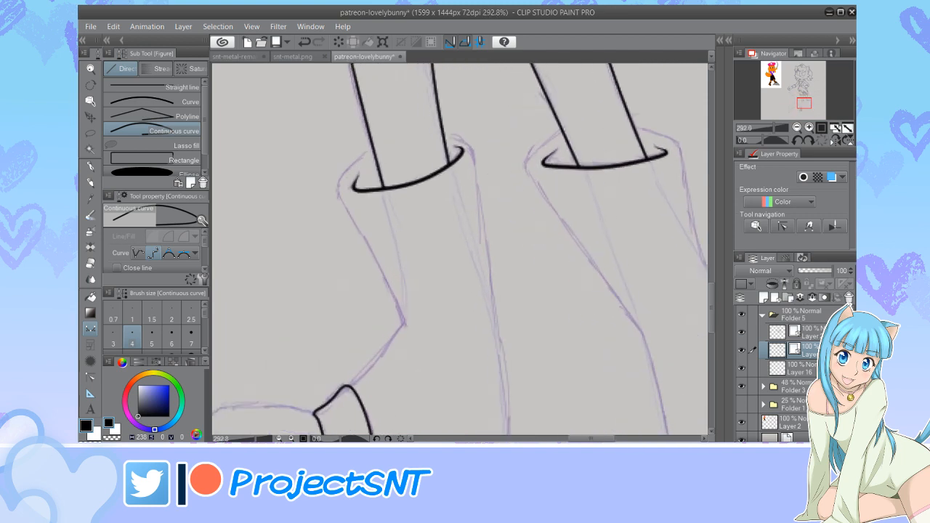
{"action": "scroll", "coordinate": [403, 188], "scroll_direction": "down", "scroll_amount": 4}
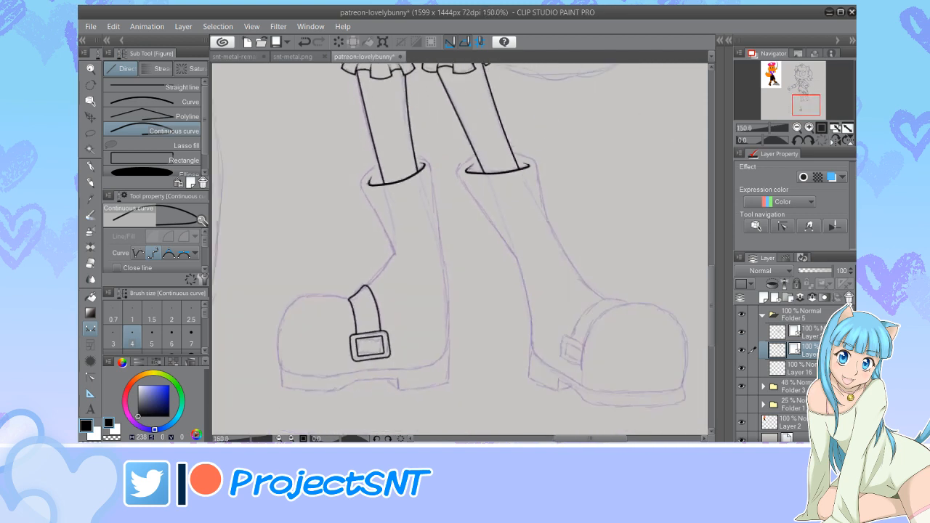
{"action": "scroll", "coordinate": [394, 239], "scroll_direction": "up", "scroll_amount": 3}
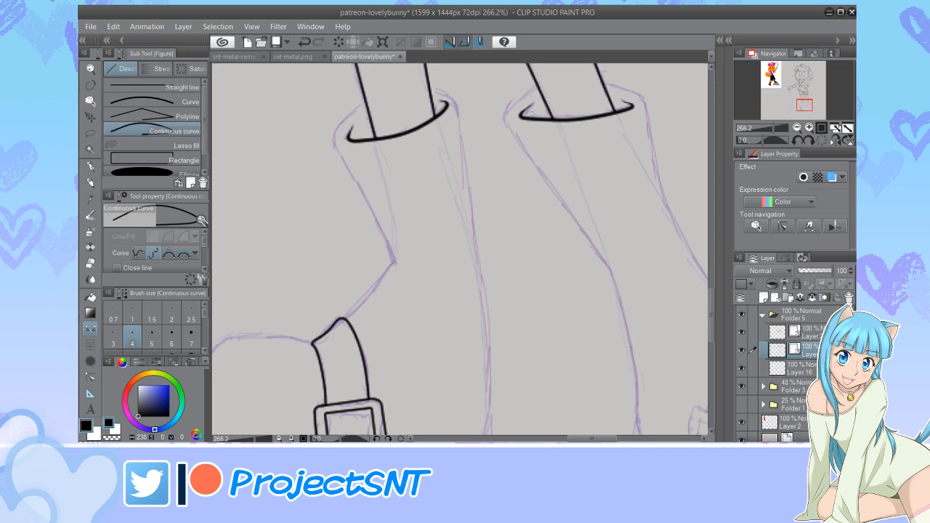
{"action": "mouse_move", "coordinate": [395, 262]}
{"action": "left_mouse_down"}
{"action": "mouse_move", "coordinate": [334, 135]}
{"action": "mouse_move", "coordinate": [356, 108]}
{"action": "mouse_move", "coordinate": [411, 89]}
{"action": "mouse_move", "coordinate": [448, 95]}
{"action": "mouse_move", "coordinate": [469, 175]}
{"action": "mouse_move", "coordinate": [489, 388]}
{"action": "left_mouse_up"}
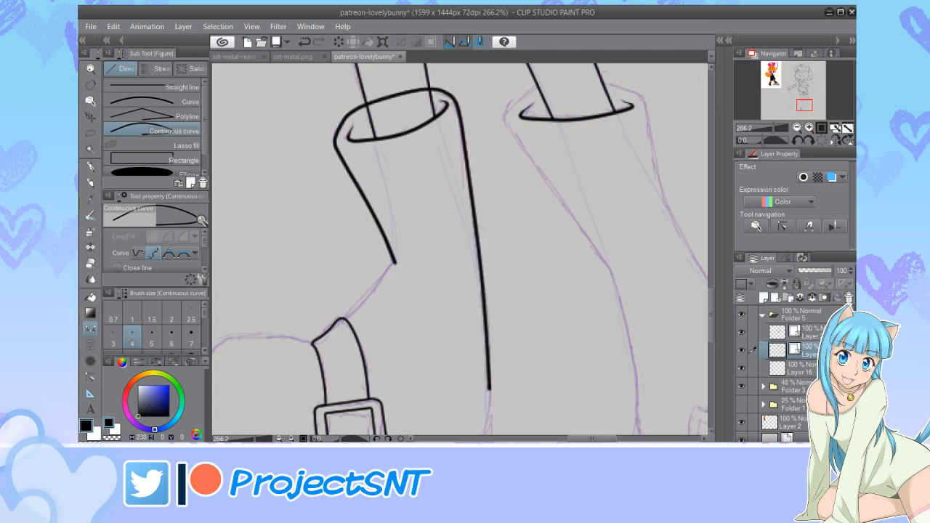
{"action": "left_click", "coordinate": [489, 388]}
{"action": "scroll", "coordinate": [463, 266], "scroll_direction": "down", "scroll_amount": 10}
{"action": "scroll", "coordinate": [474, 322], "scroll_direction": "up", "scroll_amount": 9}
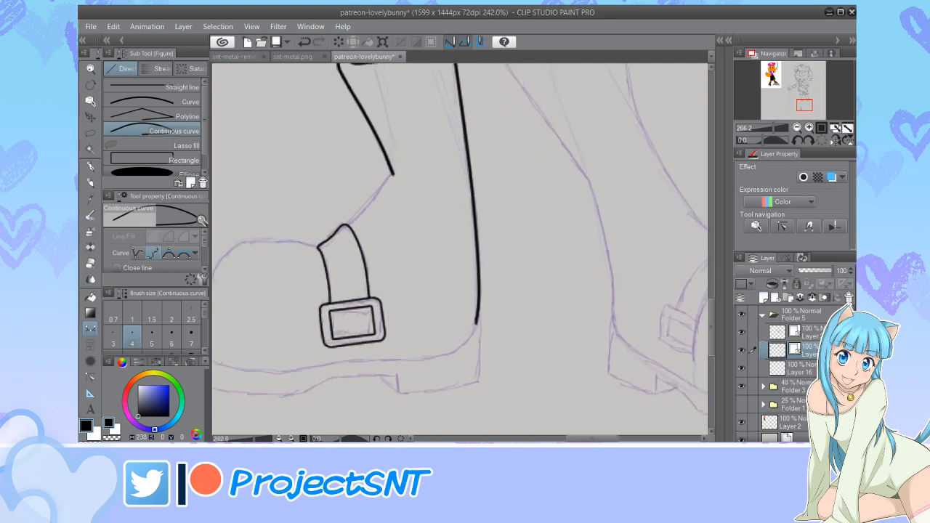
Continue the left-hand boot's outline around the heel, along the sole edge and over the toe to the strap, finishing the Continuous curve
{"action": "left_click", "coordinate": [476, 329]}
{"action": "left_click", "coordinate": [448, 354]}
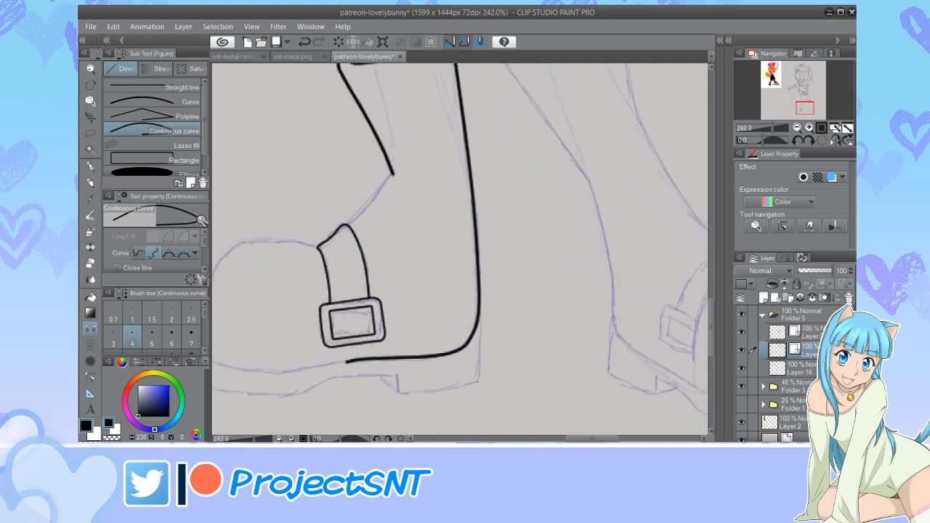
{"action": "left_click", "coordinate": [286, 371]}
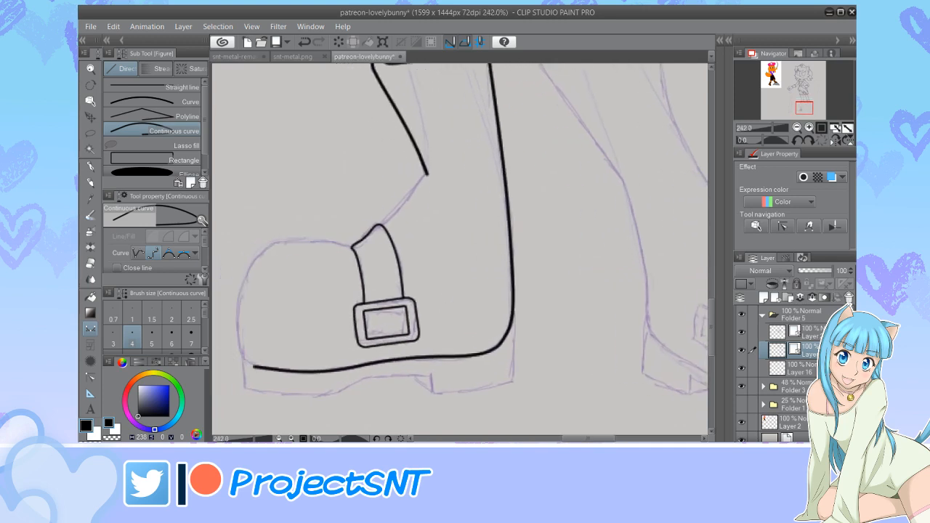
{"action": "left_click", "coordinate": [249, 364]}
{"action": "left_click", "coordinate": [238, 347]}
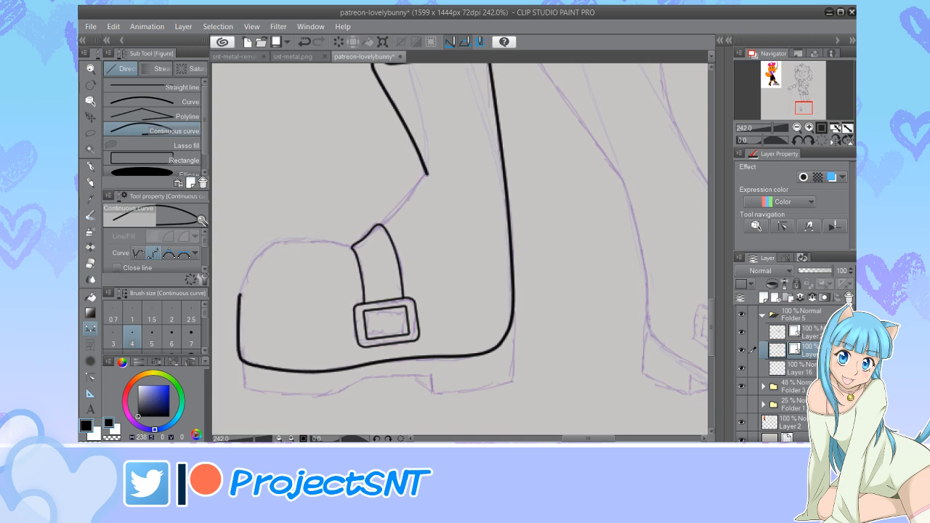
{"action": "left_click", "coordinate": [241, 293]}
{"action": "left_click", "coordinate": [260, 255]}
{"action": "left_click", "coordinate": [281, 242]}
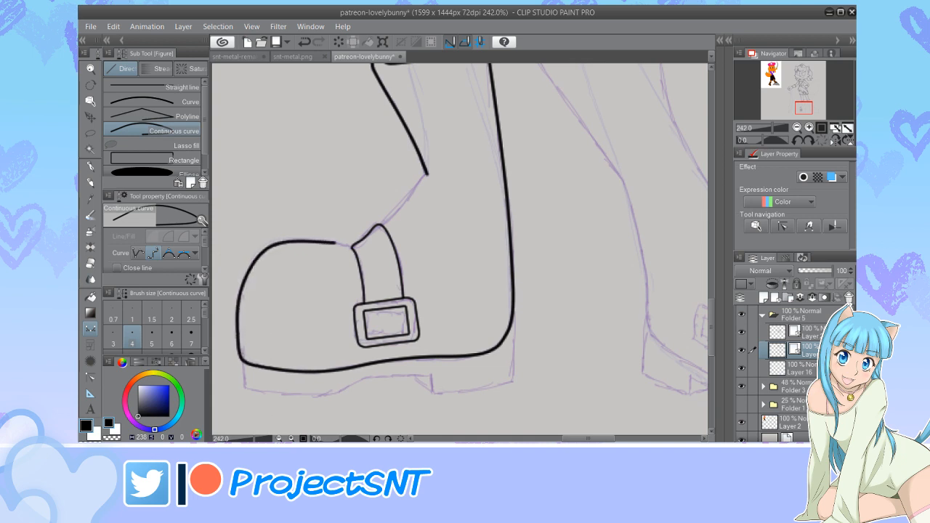
{"action": "scroll", "coordinate": [370, 337], "scroll_direction": "down", "scroll_amount": 2}
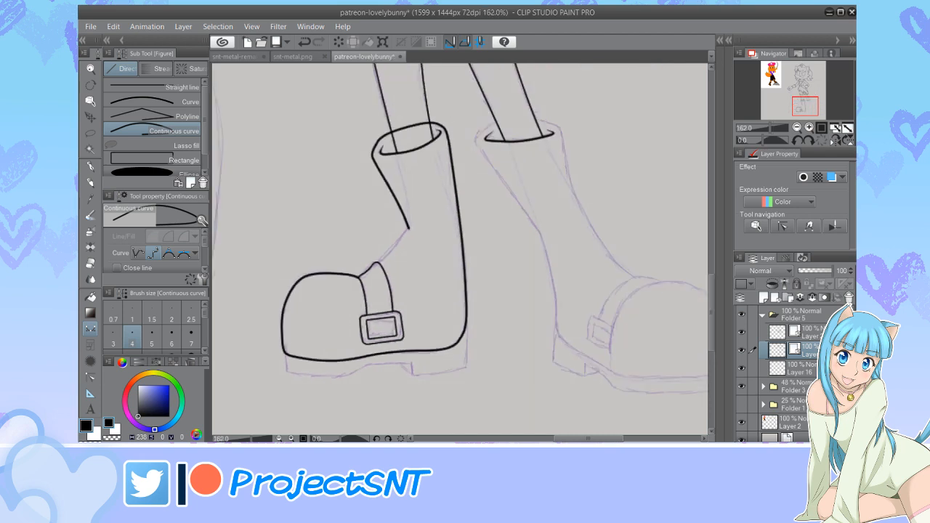
Refine the left-hand boot's outline by moving its vector control points around the toe, shaft and cuff
{"action": "key", "text": "y"}
{"action": "scroll", "coordinate": [291, 305], "scroll_direction": "up", "scroll_amount": 3}
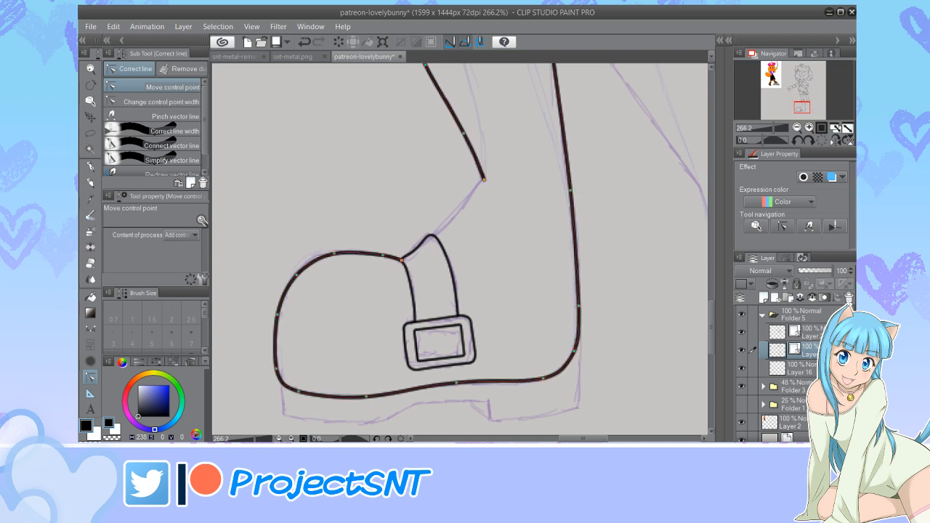
{"action": "scroll", "coordinate": [382, 362], "scroll_direction": "down", "scroll_amount": 2}
{"action": "scroll", "coordinate": [456, 116], "scroll_direction": "up", "scroll_amount": 3}
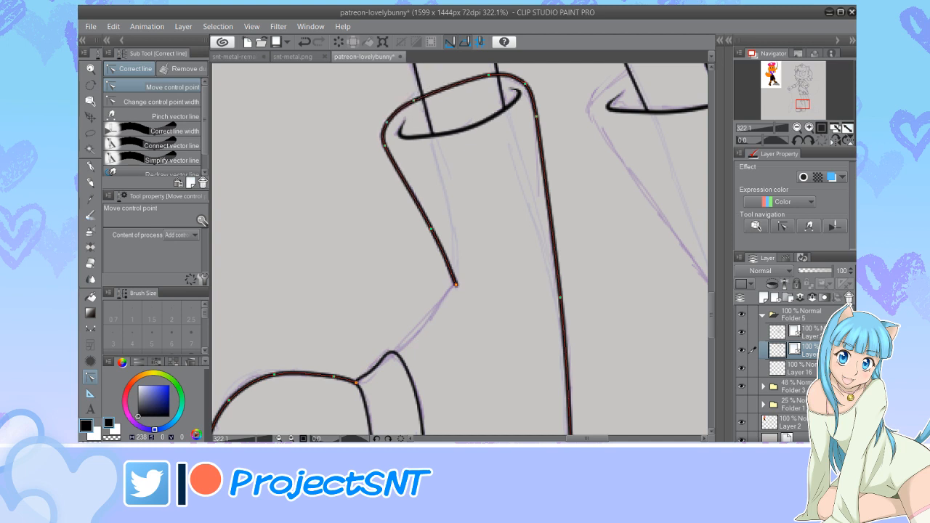
{"action": "scroll", "coordinate": [363, 134], "scroll_direction": "down", "scroll_amount": 2}
{"action": "scroll", "coordinate": [465, 103], "scroll_direction": "up", "scroll_amount": 2}
{"action": "left_click_drag", "start_coordinate": [480, 97], "coordinate": [486, 101]}
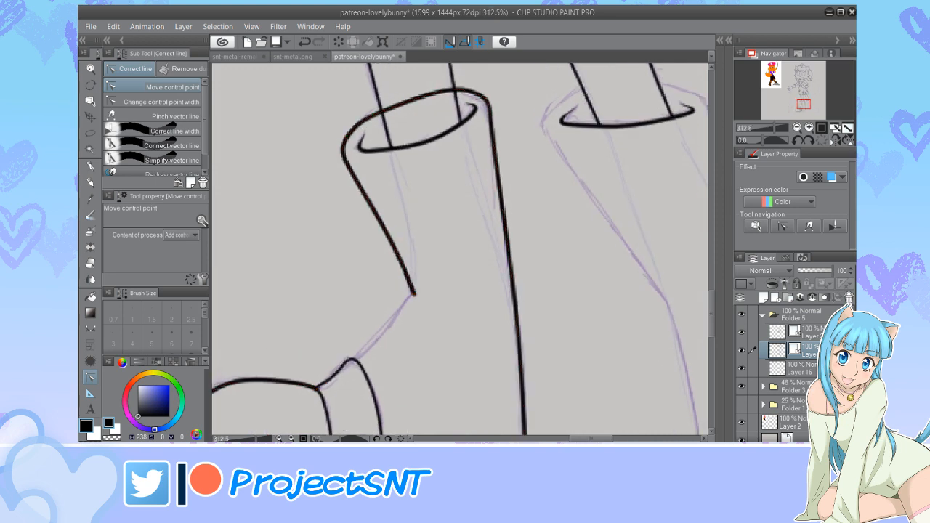
Adjust the line thickness along the left-hand boot's outline with Change control point width
{"action": "left_click", "coordinate": [161, 102]}
{"action": "scroll", "coordinate": [475, 325], "scroll_direction": "up", "scroll_amount": 1}
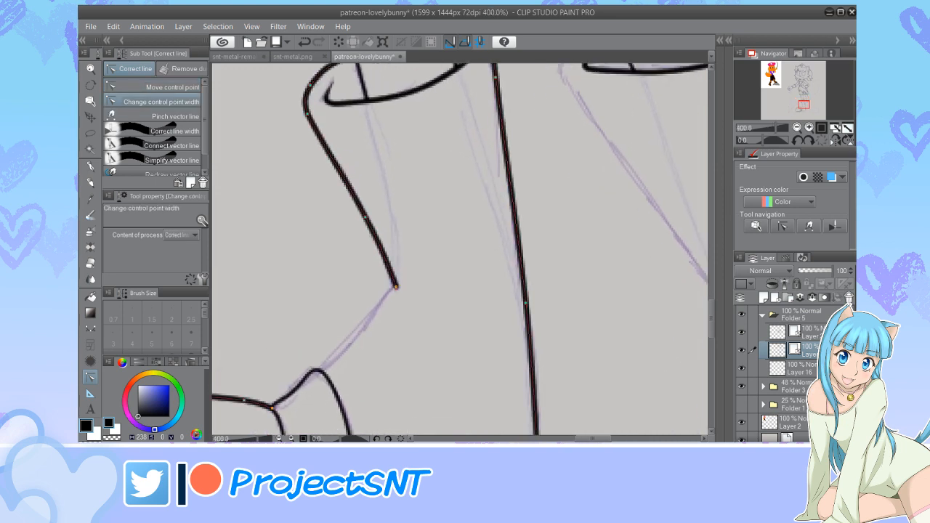
{"action": "scroll", "coordinate": [396, 287], "scroll_direction": "down", "scroll_amount": 2}
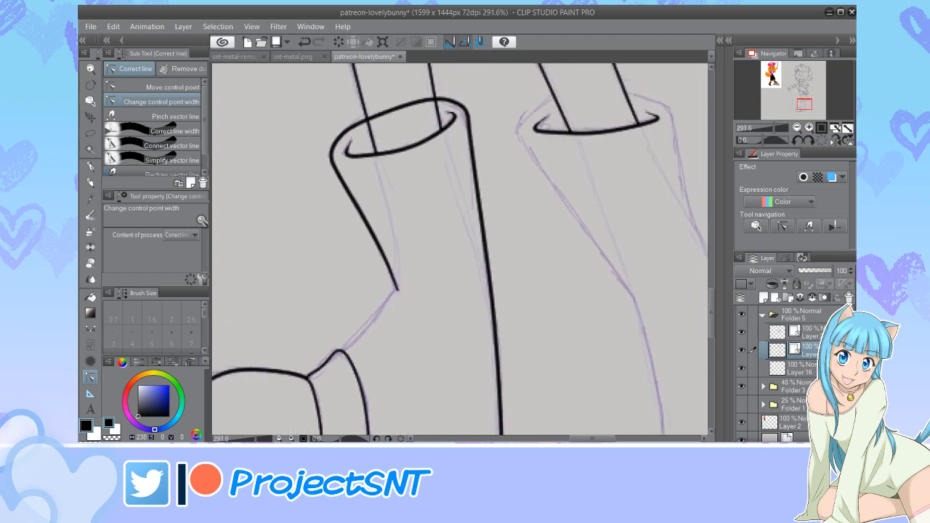
{"action": "scroll", "coordinate": [441, 265], "scroll_direction": "down", "scroll_amount": 3}
{"action": "scroll", "coordinate": [347, 333], "scroll_direction": "up", "scroll_amount": 9}
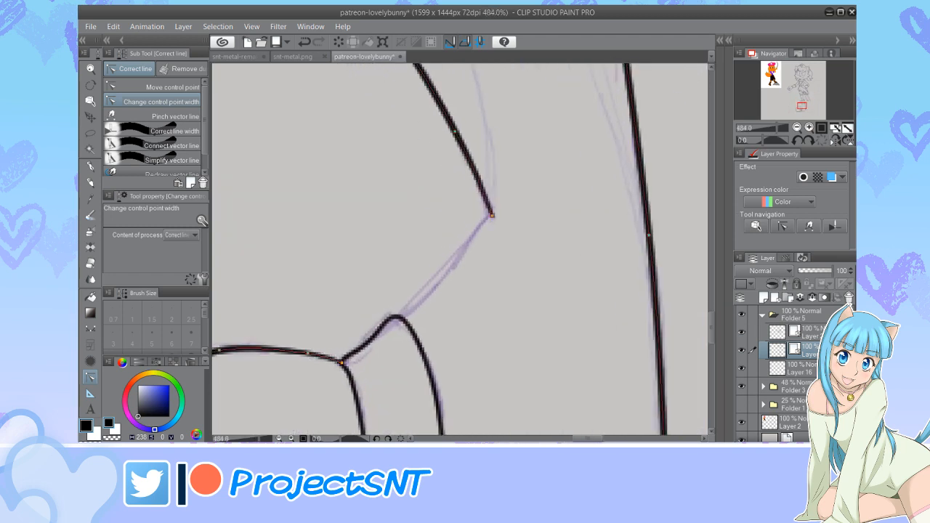
{"action": "scroll", "coordinate": [379, 181], "scroll_direction": "down", "scroll_amount": 5}
{"action": "scroll", "coordinate": [395, 396], "scroll_direction": "up", "scroll_amount": 3}
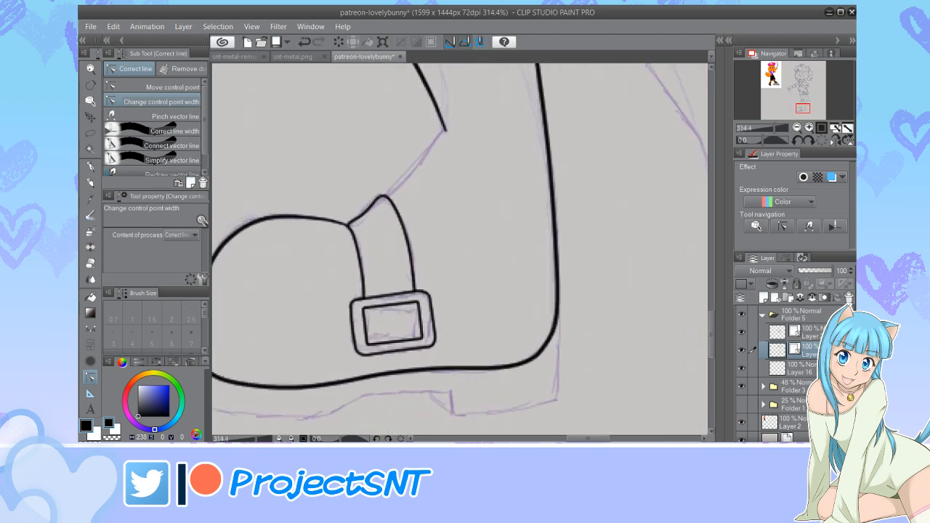
{"action": "left_click_drag", "start_coordinate": [412, 373], "coordinate": [379, 387]}
{"action": "scroll", "coordinate": [378, 389], "scroll_direction": "down", "scroll_amount": 3}
{"action": "scroll", "coordinate": [428, 201], "scroll_direction": "up", "scroll_amount": 3}
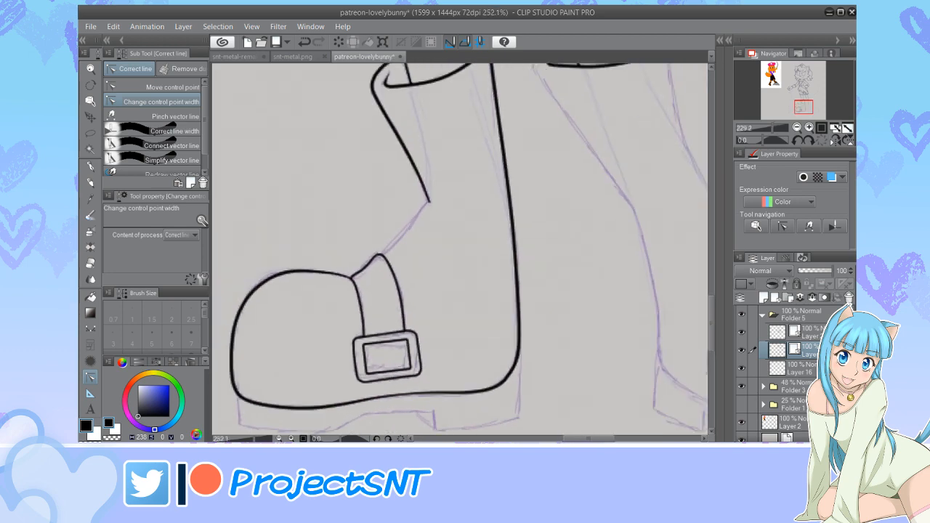
Ink the instep line from the left-hand boot's front ankle to the top of the strap with the Curve tool at brush size 4
{"action": "key", "text": "u"}
{"action": "left_click", "coordinate": [152, 101]}
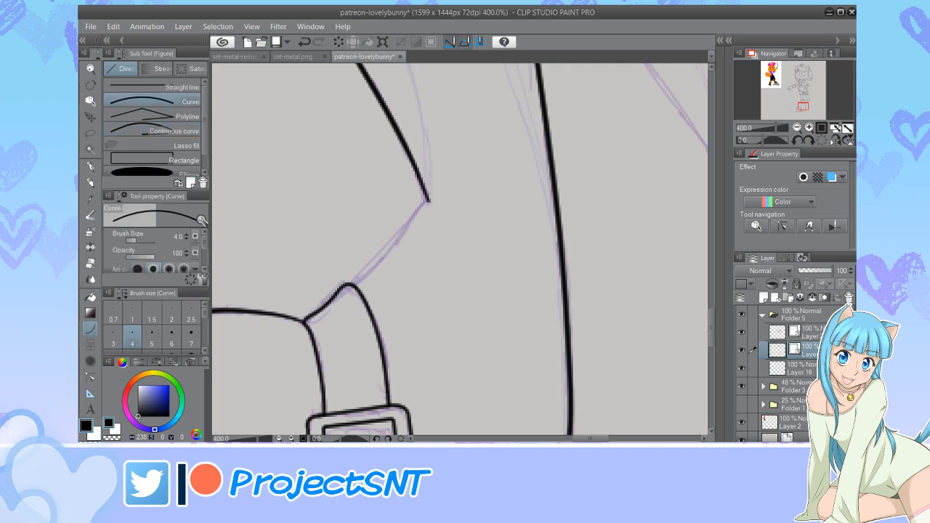
{"action": "scroll", "coordinate": [360, 234], "scroll_direction": "up", "scroll_amount": 1}
{"action": "left_click_drag", "start_coordinate": [448, 186], "coordinate": [353, 303]}
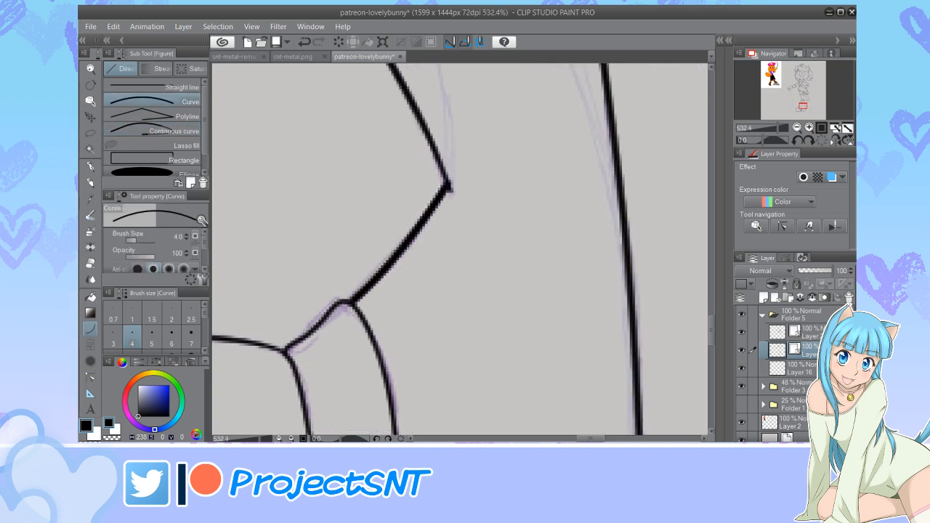
Thin the instep line above the strap by reducing the width of its vector control points
{"action": "key", "text": "y"}
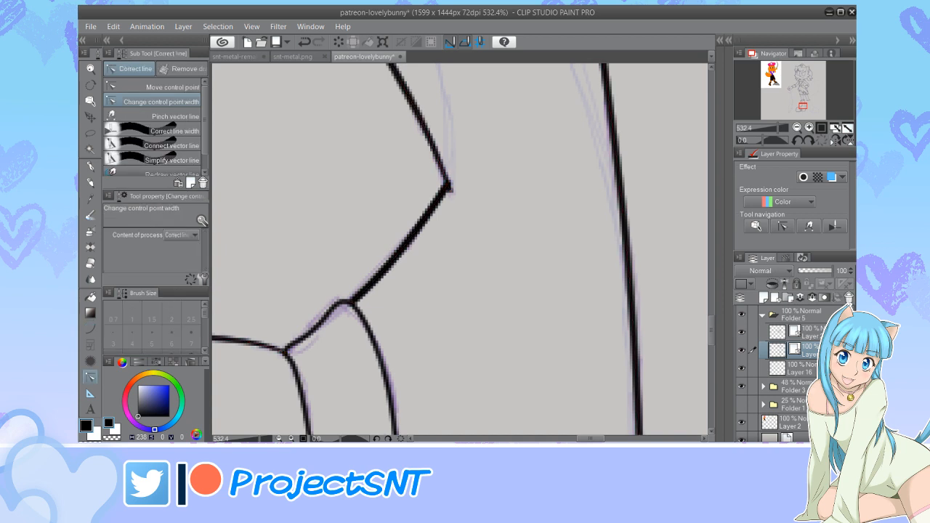
{"action": "left_click", "coordinate": [154, 87]}
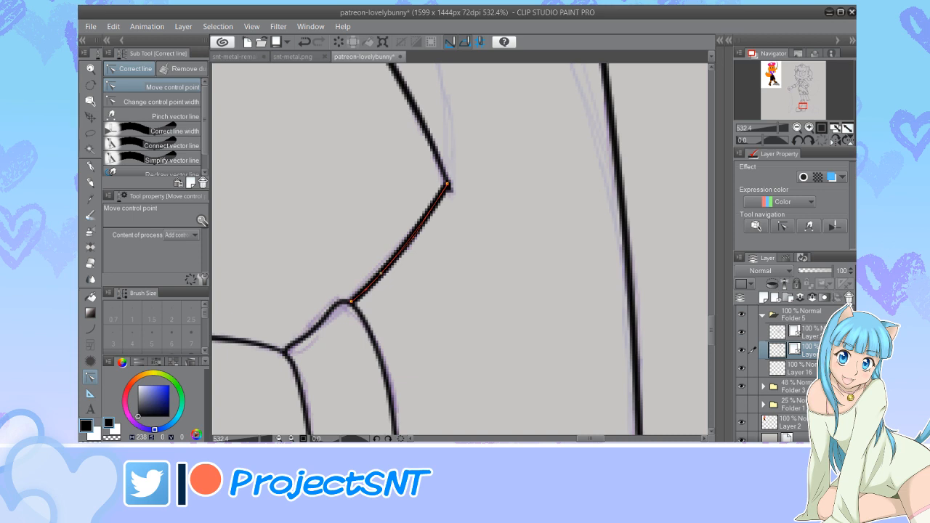
{"action": "left_click", "coordinate": [154, 102]}
{"action": "left_click_drag", "start_coordinate": [447, 184], "coordinate": [439, 186]}
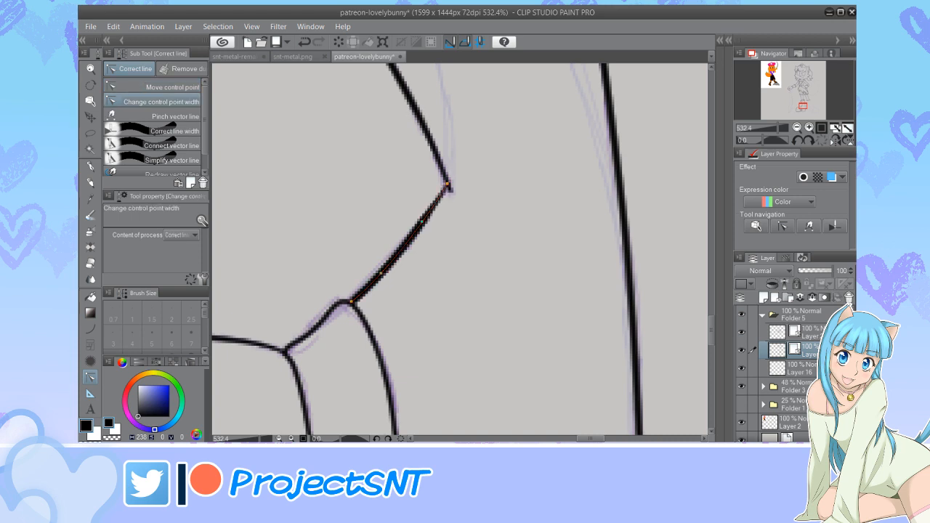
{"action": "left_click_drag", "start_coordinate": [422, 222], "coordinate": [414, 221]}
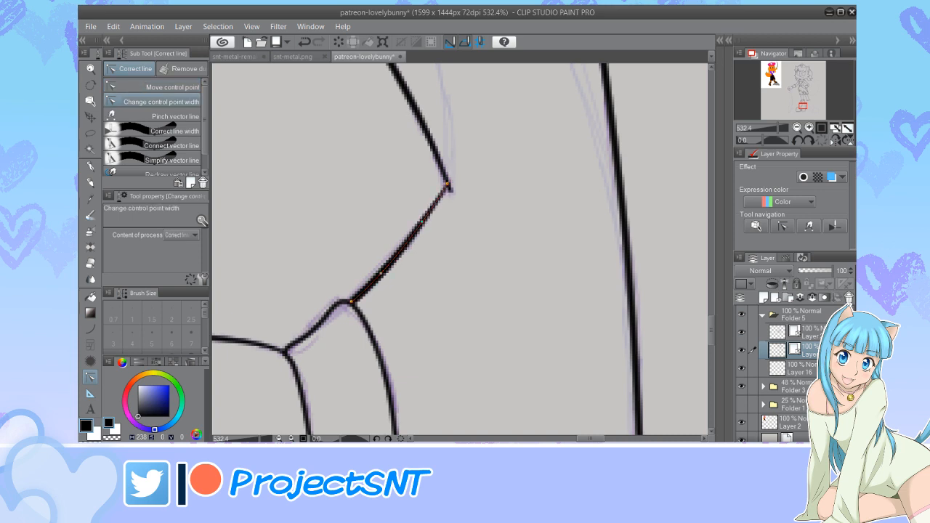
{"action": "left_click_drag", "start_coordinate": [351, 301], "coordinate": [344, 301]}
{"action": "left_click_drag", "start_coordinate": [381, 273], "coordinate": [373, 273]}
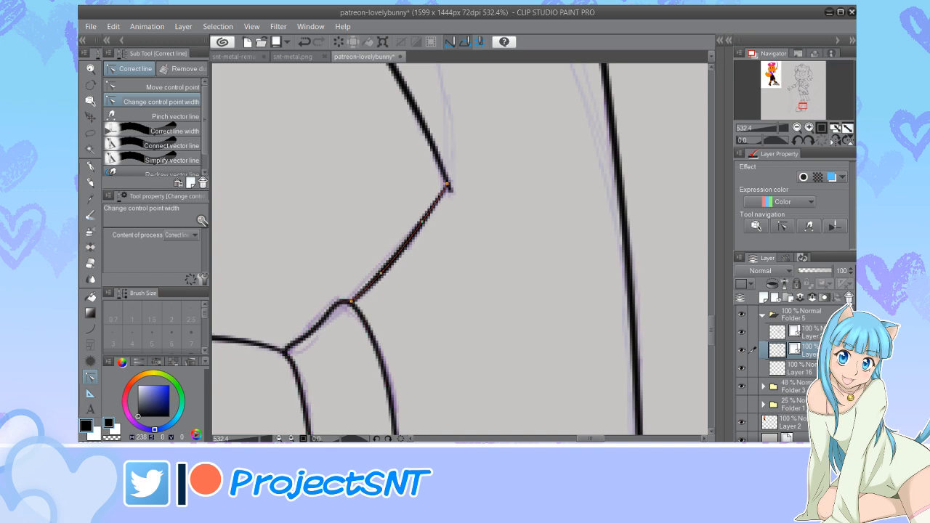
Erase the overlapping line segments where the leg enters the left-hand boot's cuff with the Vector eraser
{"action": "scroll", "coordinate": [344, 310], "scroll_direction": "down", "scroll_amount": 15}
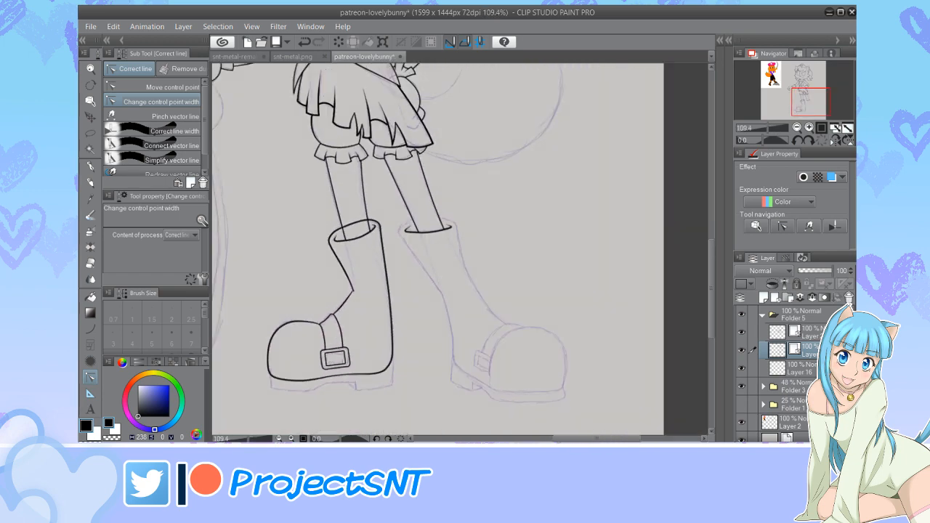
{"action": "scroll", "coordinate": [347, 292], "scroll_direction": "down", "scroll_amount": 4}
{"action": "scroll", "coordinate": [340, 246], "scroll_direction": "up", "scroll_amount": 6}
{"action": "key", "text": "e"}
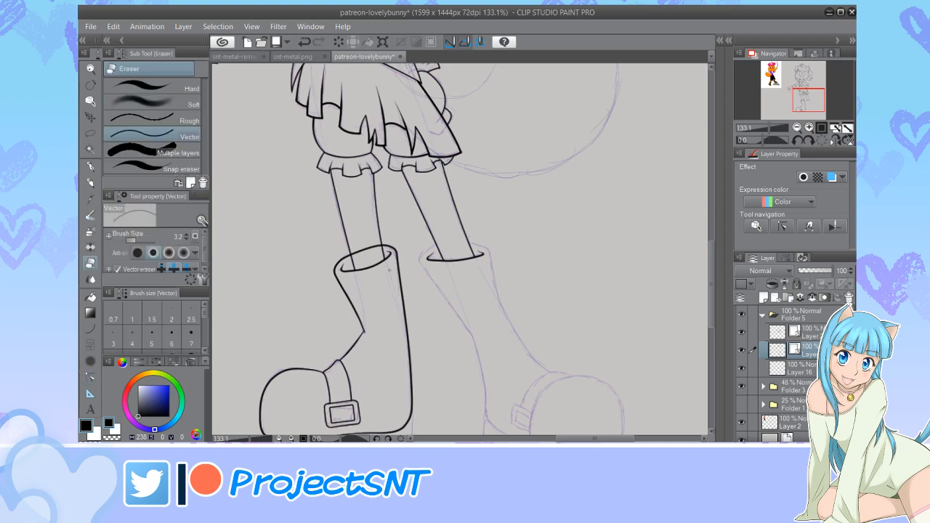
{"action": "scroll", "coordinate": [390, 270], "scroll_direction": "down", "scroll_amount": 1}
{"action": "scroll", "coordinate": [378, 306], "scroll_direction": "down", "scroll_amount": 3}
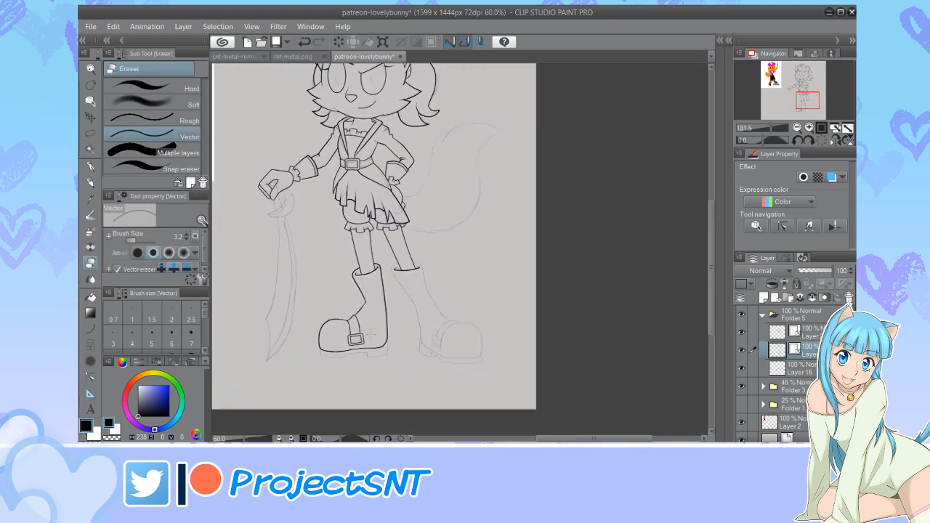
{"action": "scroll", "coordinate": [369, 332], "scroll_direction": "up", "scroll_amount": 1}
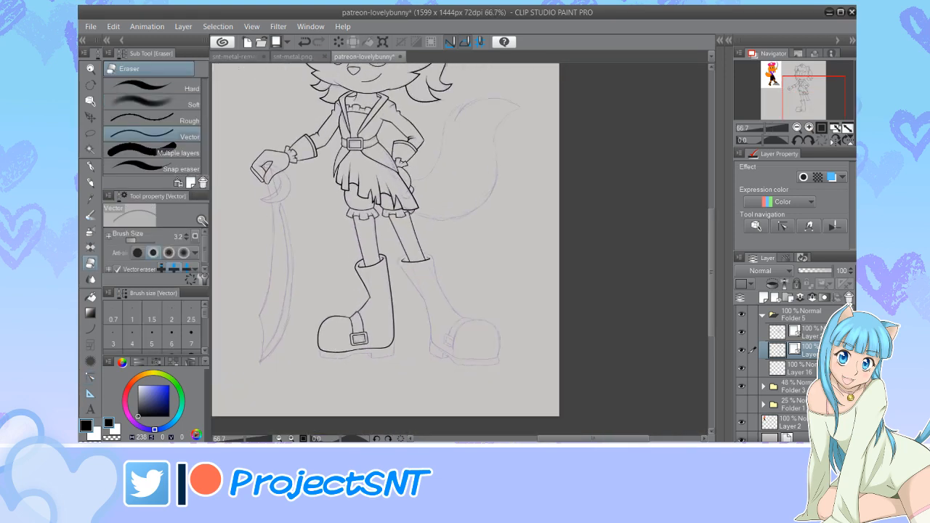
Save the drawing and briefly hide the sketch folder to check the inked lines on their own, restoring its visibility
{"action": "key", "text": "ctrl+s"}
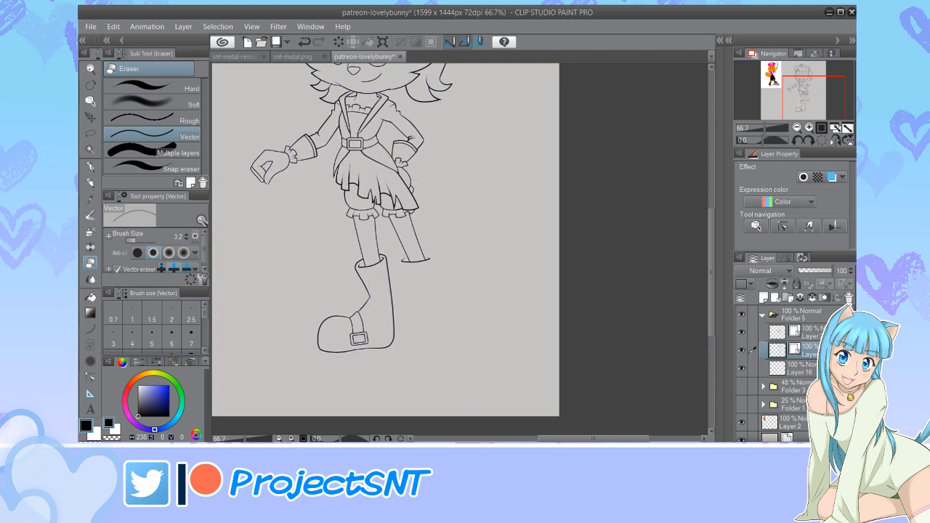
{"action": "left_click", "coordinate": [741, 386]}
{"action": "scroll", "coordinate": [435, 329], "scroll_direction": "down", "scroll_amount": 5}
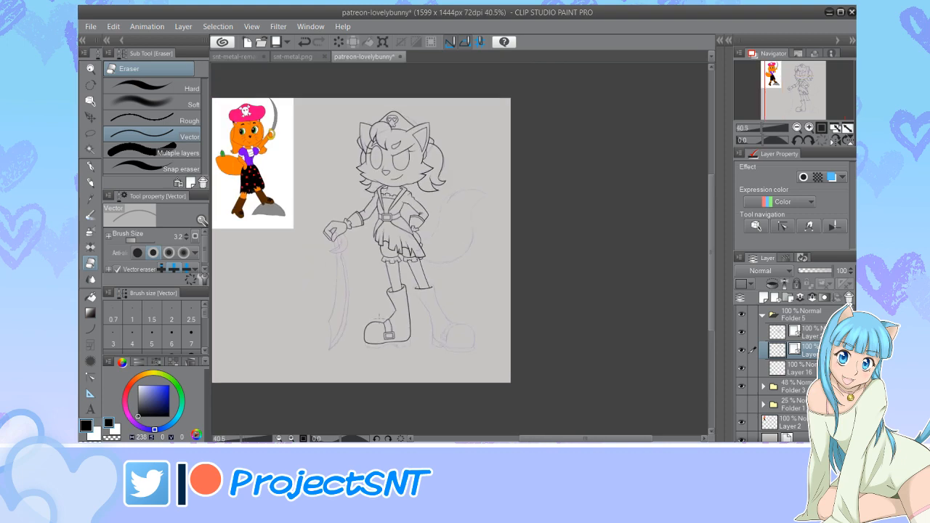
Ink the left-hand boot's sole from the toe along the arch and heel up to the back, with a Continuous curve at brush size 3
{"action": "scroll", "coordinate": [382, 354], "scroll_direction": "up", "scroll_amount": 6}
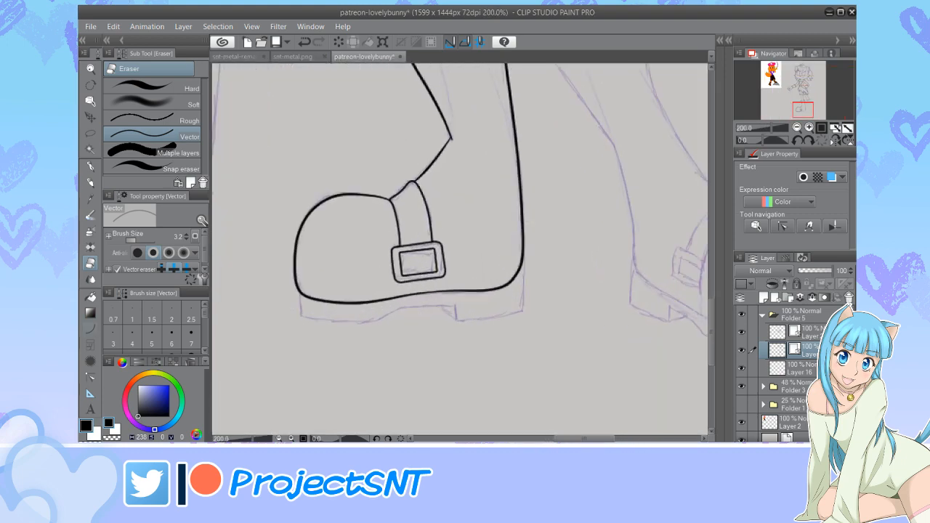
{"action": "key", "text": "u"}
{"action": "left_click", "coordinate": [164, 131]}
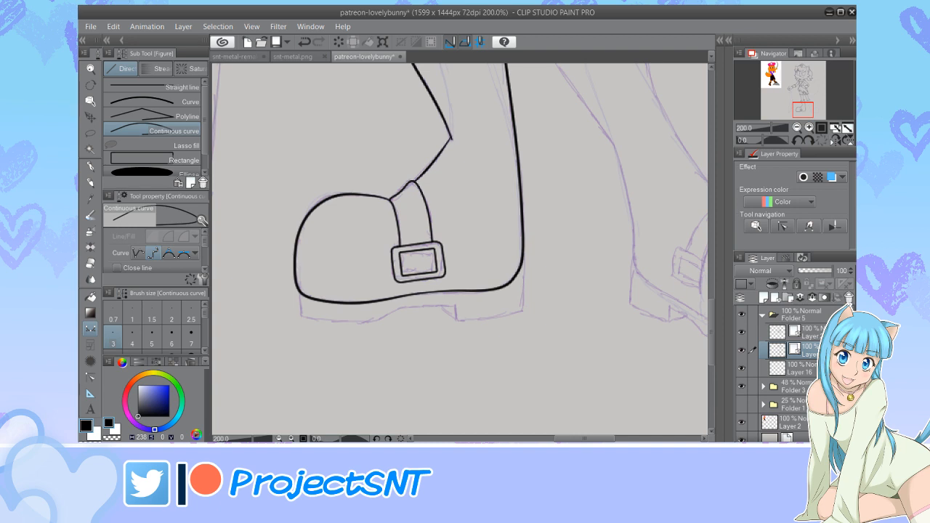
{"action": "scroll", "coordinate": [329, 351], "scroll_direction": "up", "scroll_amount": 5}
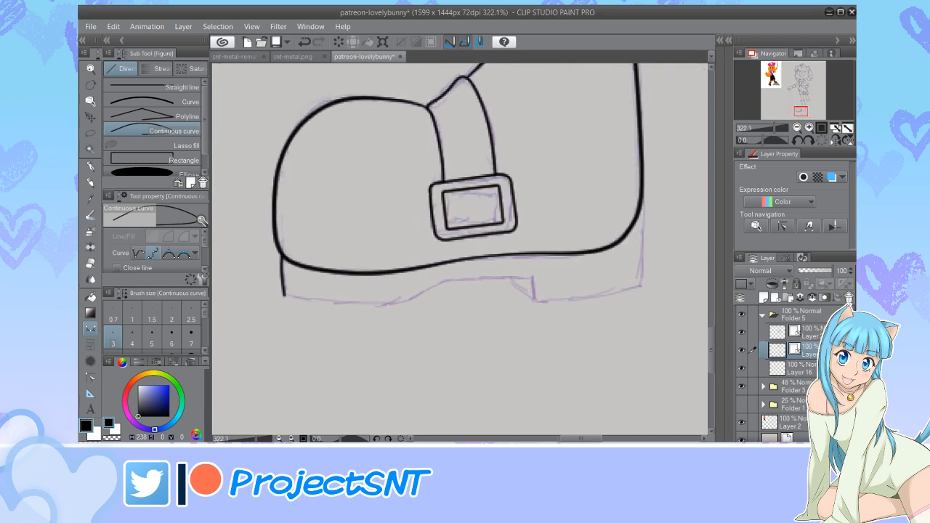
{"action": "mouse_move", "coordinate": [289, 297]}
{"action": "left_mouse_down"}
{"action": "mouse_move", "coordinate": [388, 308]}
{"action": "mouse_move", "coordinate": [456, 282]}
{"action": "mouse_move", "coordinate": [510, 277]}
{"action": "mouse_move", "coordinate": [529, 278]}
{"action": "mouse_move", "coordinate": [536, 302]}
{"action": "mouse_move", "coordinate": [623, 292]}
{"action": "mouse_move", "coordinate": [639, 285]}
{"action": "mouse_move", "coordinate": [644, 230]}
{"action": "left_mouse_up"}
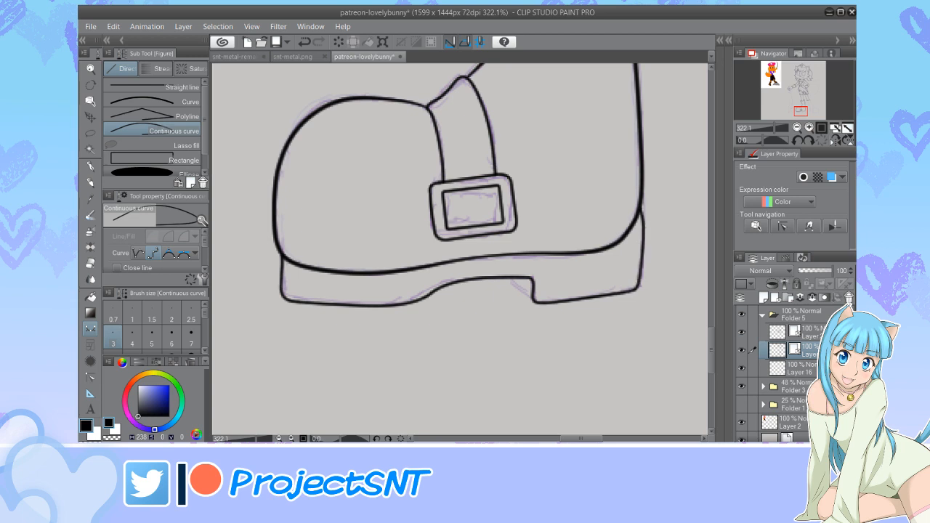
{"action": "scroll", "coordinate": [411, 338], "scroll_direction": "down", "scroll_amount": 4}
Ink the short diagonal line from the heel's front bottom corner up to the sole's arch at brush size 3
{"action": "scroll", "coordinate": [507, 311], "scroll_direction": "up", "scroll_amount": 9}
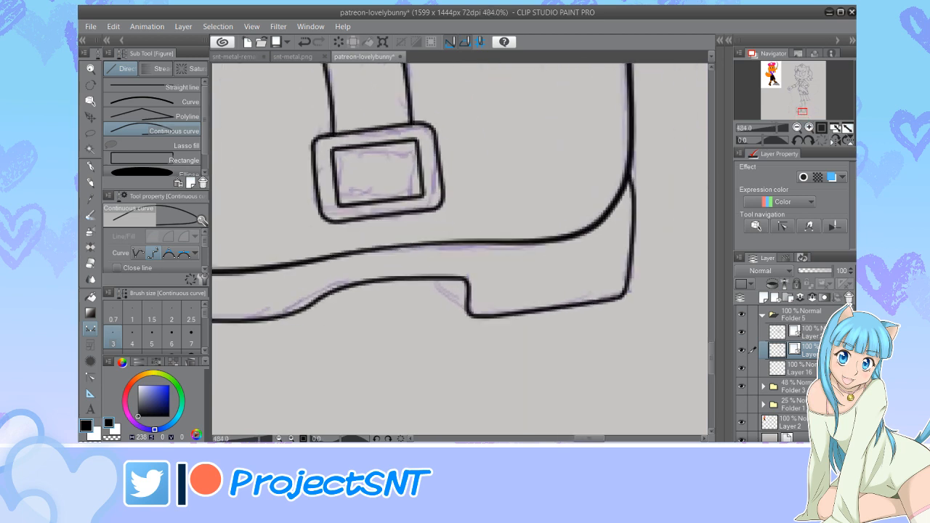
{"action": "left_click_drag", "start_coordinate": [467, 314], "coordinate": [423, 278]}
{"action": "scroll", "coordinate": [466, 372], "scroll_direction": "down", "scroll_amount": 5}
{"action": "scroll", "coordinate": [277, 351], "scroll_direction": "up", "scroll_amount": 2}
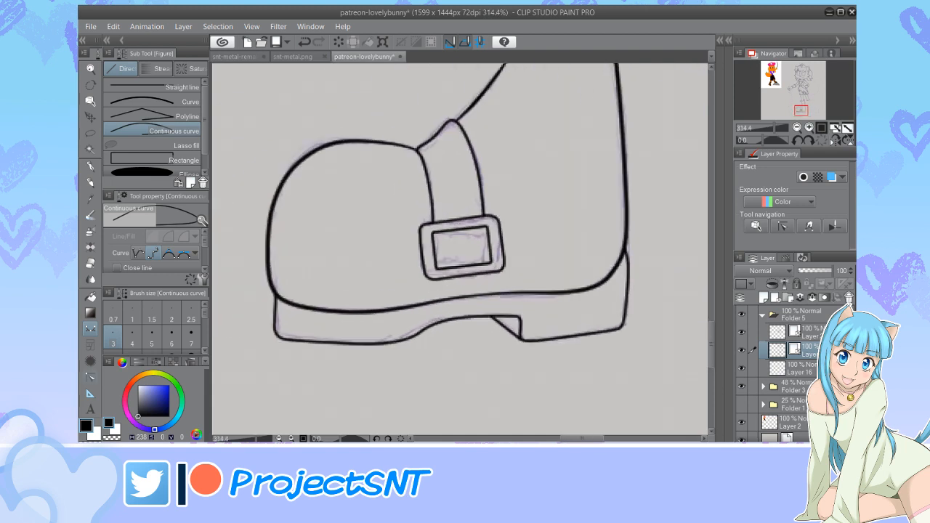
{"action": "key", "text": "y"}
{"action": "key", "text": "y"}
{"action": "scroll", "coordinate": [275, 294], "scroll_direction": "up", "scroll_amount": 4}
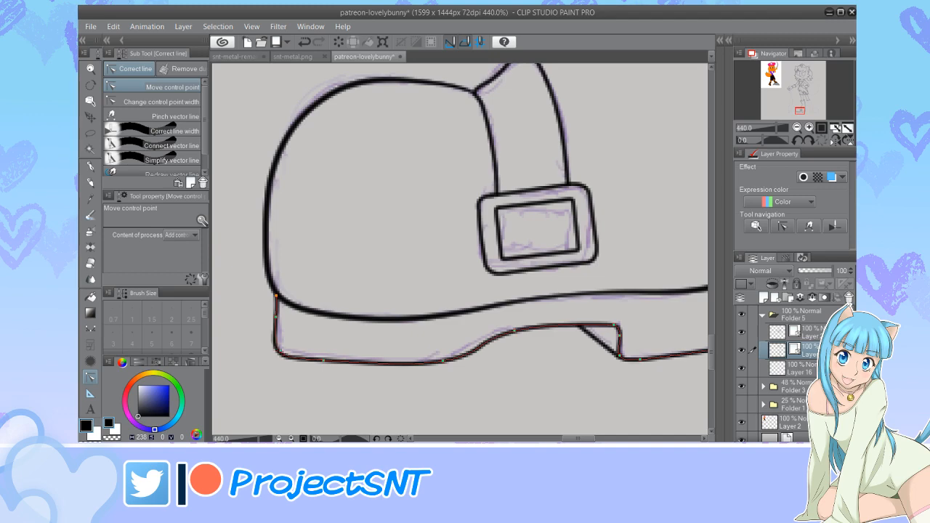
{"action": "scroll", "coordinate": [258, 354], "scroll_direction": "down", "scroll_amount": 3}
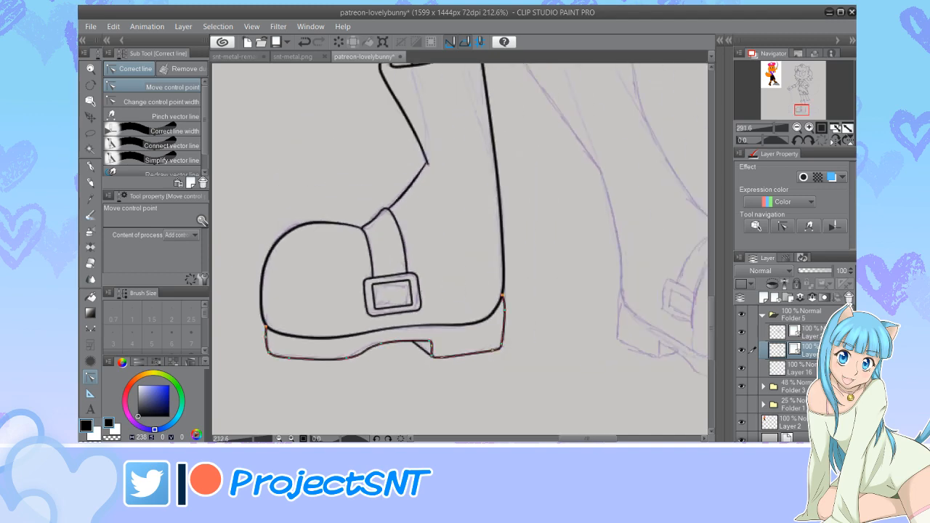
{"action": "scroll", "coordinate": [415, 346], "scroll_direction": "down", "scroll_amount": 6}
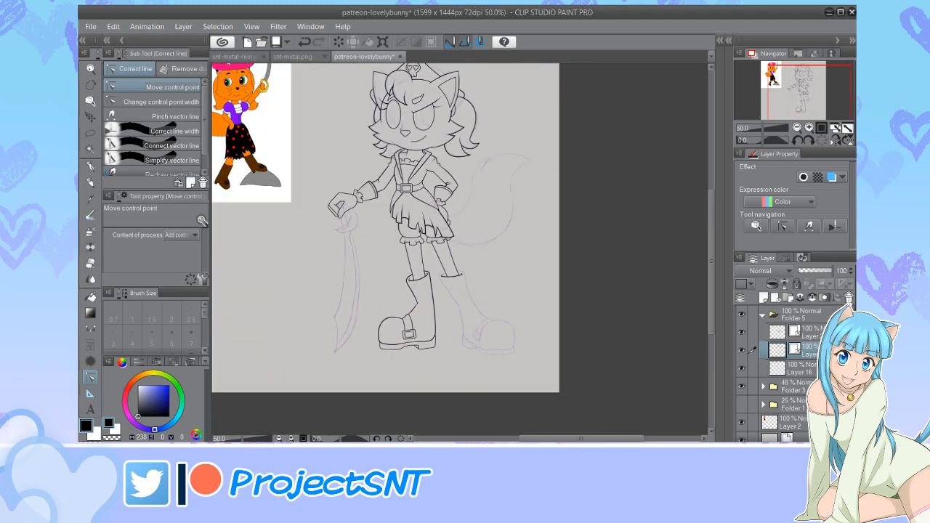
Ink the right-hand boot's toe cap, lower edge and back up to mid-shaft as one Continuous curve at brush size 4
{"action": "left_click", "coordinate": [741, 386]}
{"action": "scroll", "coordinate": [369, 358], "scroll_direction": "down", "scroll_amount": 2}
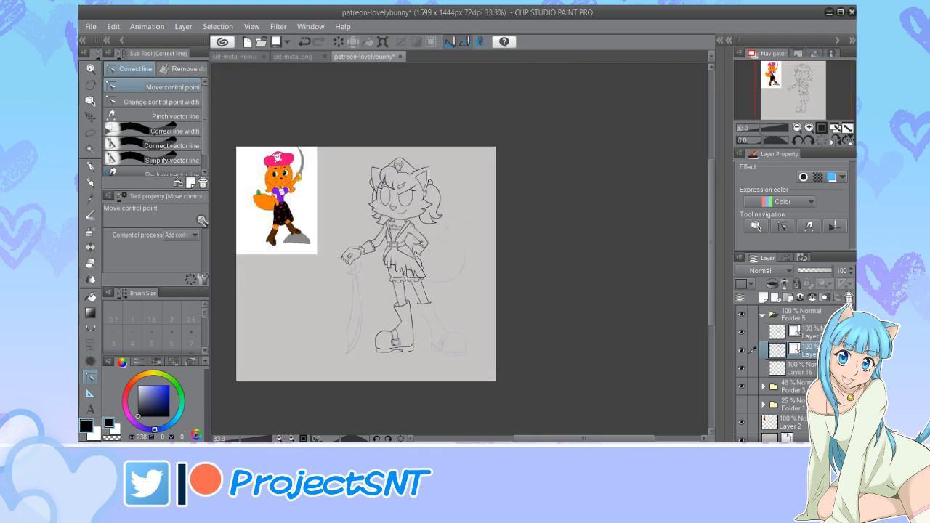
{"action": "scroll", "coordinate": [441, 346], "scroll_direction": "up", "scroll_amount": 5}
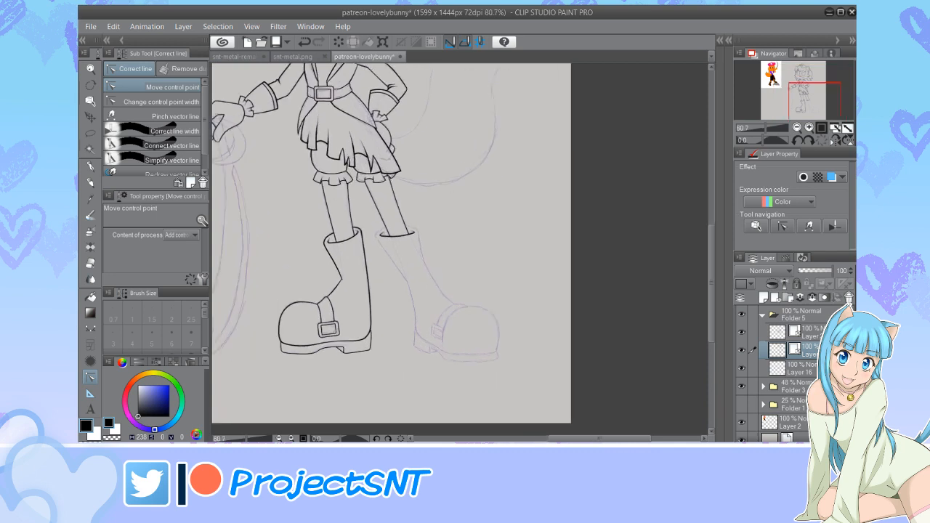
{"action": "scroll", "coordinate": [454, 318], "scroll_direction": "up", "scroll_amount": 1}
{"action": "key", "text": "u"}
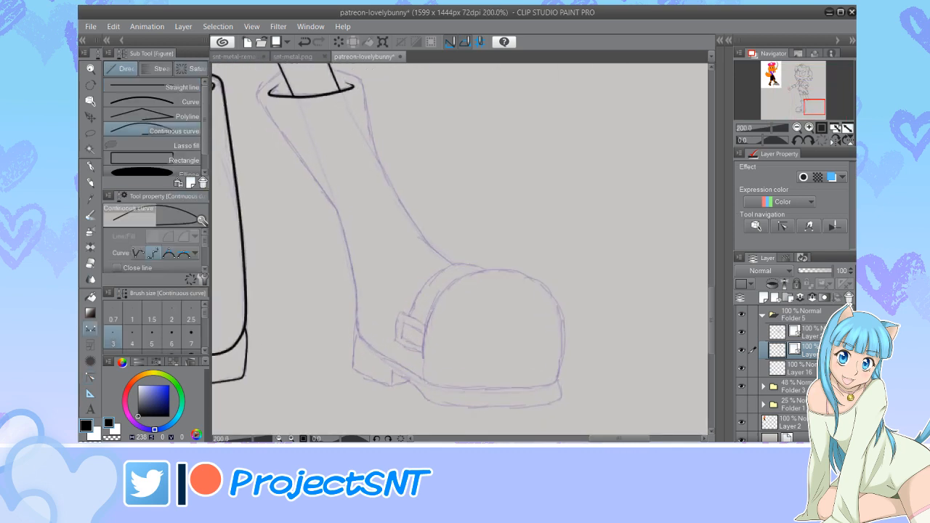
{"action": "left_click", "coordinate": [132, 337]}
{"action": "scroll", "coordinate": [609, 311], "scroll_direction": "down", "scroll_amount": 2}
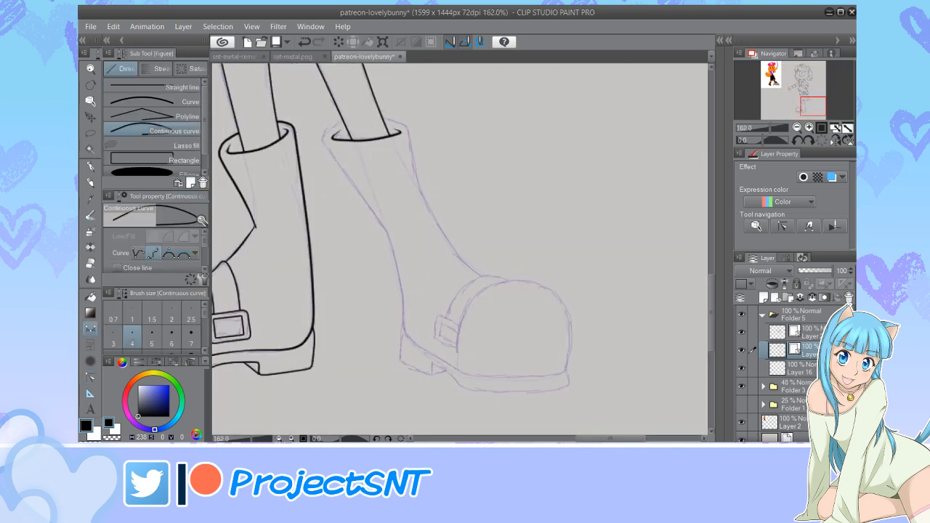
{"action": "scroll", "coordinate": [597, 302], "scroll_direction": "up", "scroll_amount": 4}
{"action": "scroll", "coordinate": [589, 337], "scroll_direction": "up", "scroll_amount": 1}
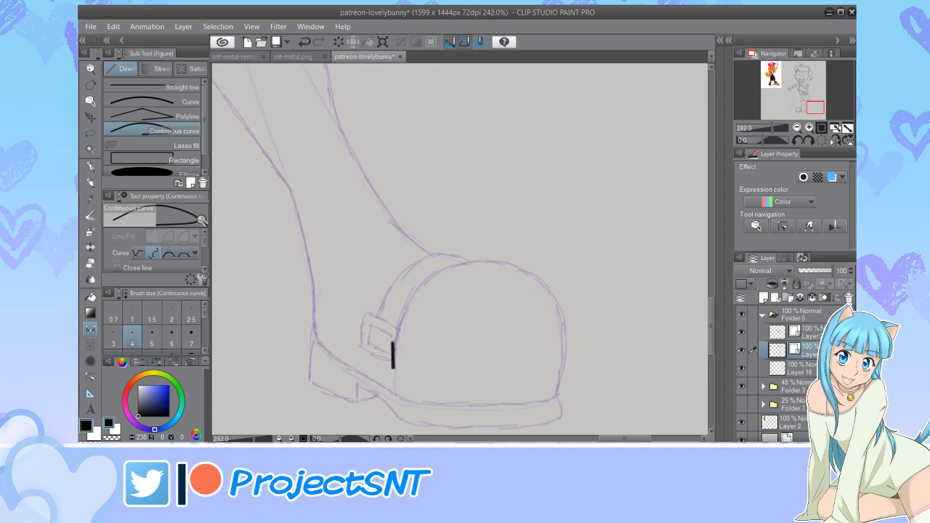
{"action": "mouse_move", "coordinate": [392, 342]}
{"action": "left_mouse_down"}
{"action": "mouse_move", "coordinate": [418, 285]}
{"action": "mouse_move", "coordinate": [462, 265]}
{"action": "mouse_move", "coordinate": [501, 263]}
{"action": "mouse_move", "coordinate": [537, 276]}
{"action": "mouse_move", "coordinate": [558, 300]}
{"action": "mouse_move", "coordinate": [561, 379]}
{"action": "mouse_move", "coordinate": [554, 400]}
{"action": "mouse_move", "coordinate": [426, 401]}
{"action": "mouse_move", "coordinate": [395, 397]}
{"action": "mouse_move", "coordinate": [335, 358]}
{"action": "mouse_move", "coordinate": [313, 325]}
{"action": "mouse_move", "coordinate": [291, 190]}
{"action": "left_mouse_up"}
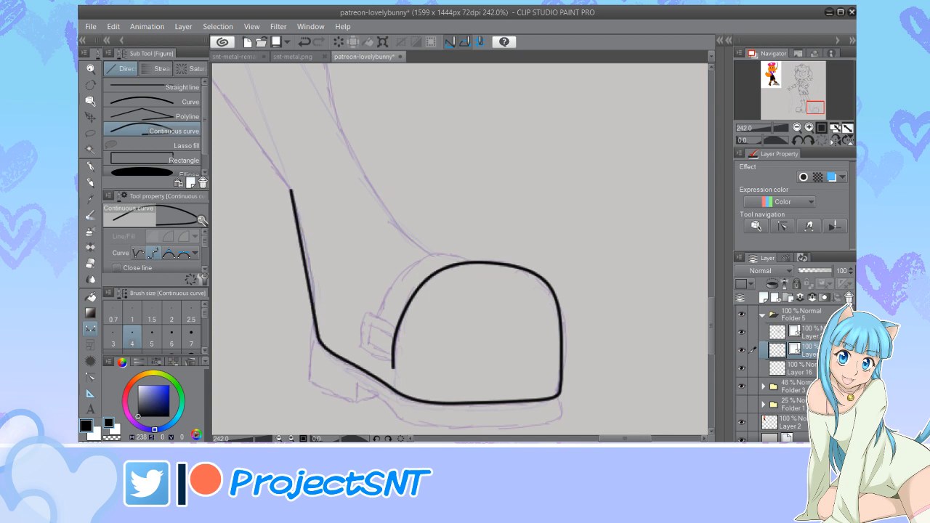
Refine the right-hand boot's back line by adding a control point midway and shifting its upper end toward the sketch
{"action": "scroll", "coordinate": [477, 390], "scroll_direction": "down", "scroll_amount": 4}
{"action": "scroll", "coordinate": [326, 318], "scroll_direction": "up", "scroll_amount": 3}
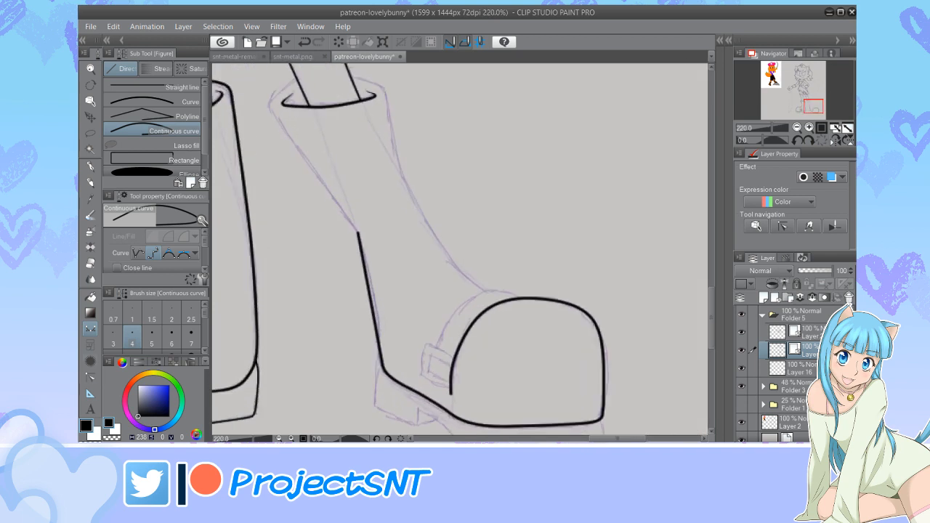
{"action": "key", "text": "y"}
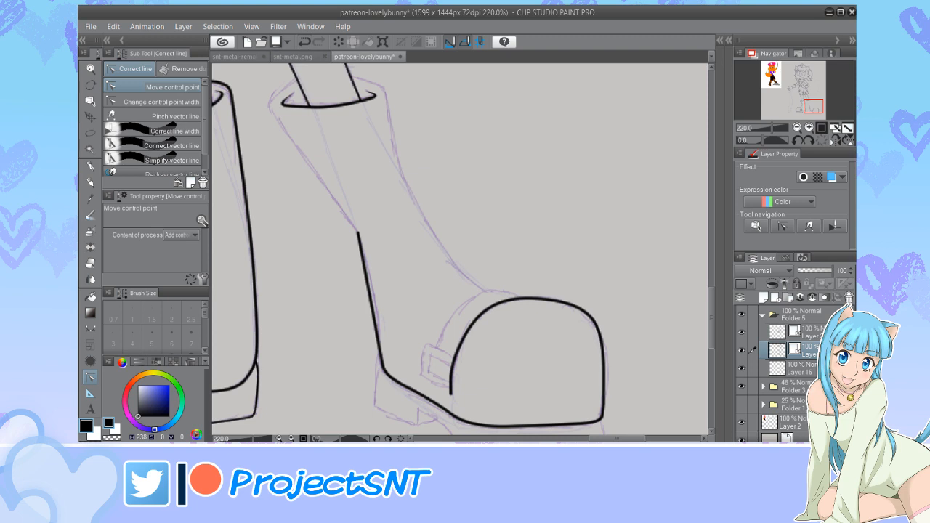
{"action": "scroll", "coordinate": [424, 361], "scroll_direction": "up", "scroll_amount": 2}
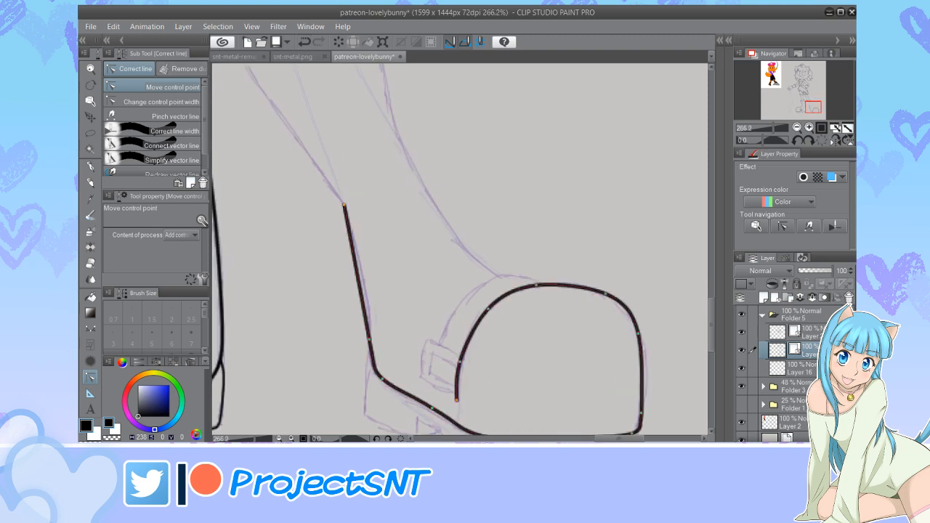
{"action": "left_click", "coordinate": [360, 292]}
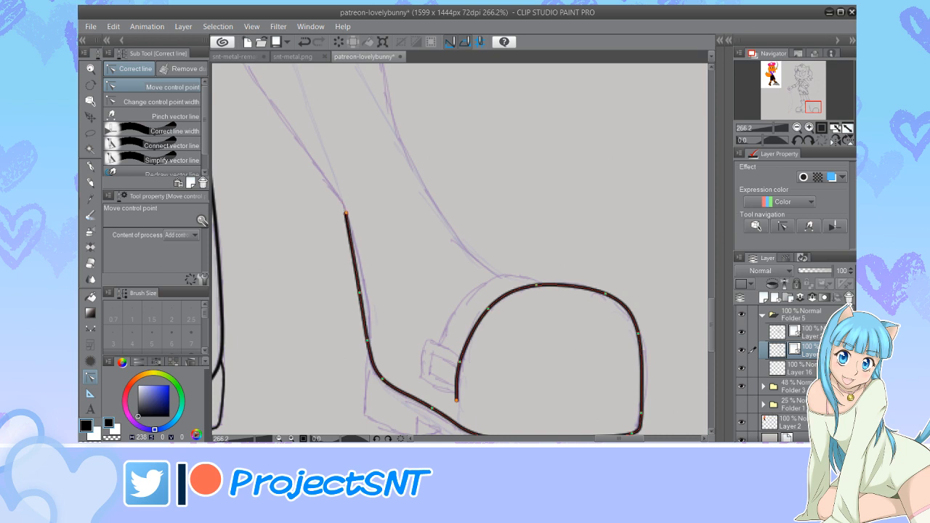
{"action": "left_click_drag", "start_coordinate": [346, 213], "coordinate": [344, 208]}
{"action": "scroll", "coordinate": [374, 250], "scroll_direction": "down", "scroll_amount": 5}
{"action": "scroll", "coordinate": [441, 385], "scroll_direction": "up", "scroll_amount": 2}
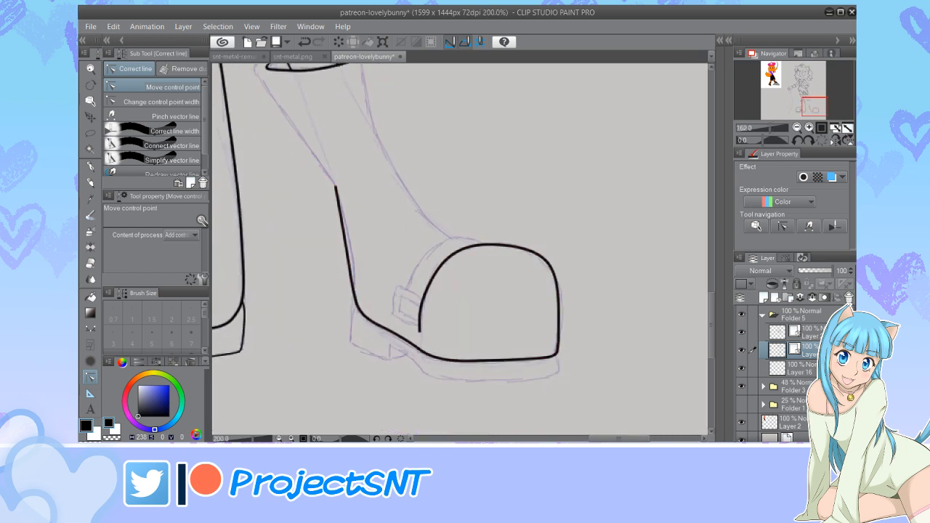
Taper the inner end of the toe cap line beside the buckle by reducing its control point width
{"action": "scroll", "coordinate": [531, 237], "scroll_direction": "up", "scroll_amount": 3}
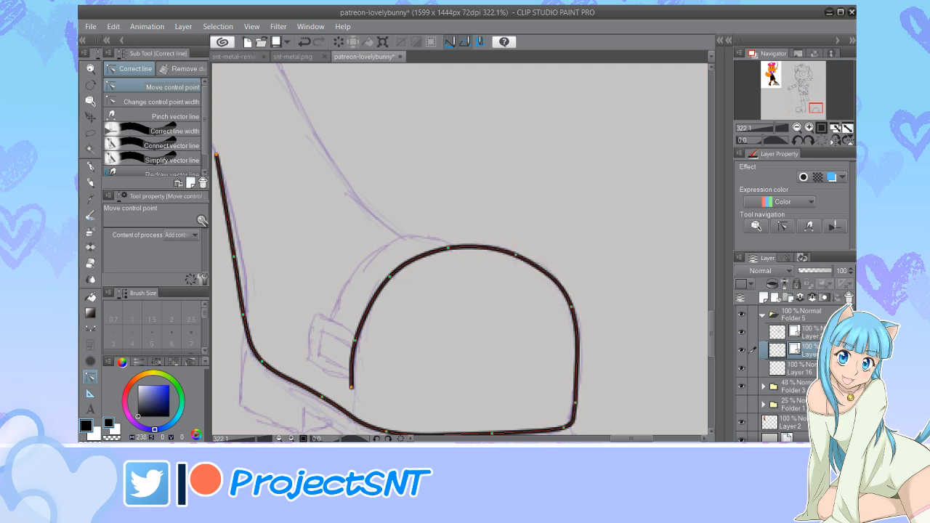
{"action": "scroll", "coordinate": [535, 249], "scroll_direction": "down", "scroll_amount": 1}
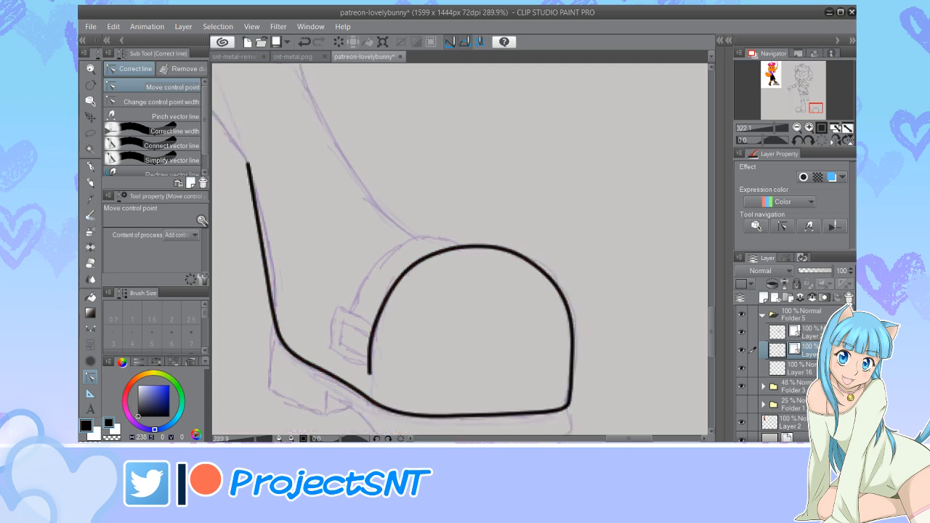
{"action": "scroll", "coordinate": [535, 248], "scroll_direction": "down", "scroll_amount": 2}
{"action": "scroll", "coordinate": [382, 355], "scroll_direction": "up", "scroll_amount": 4}
{"action": "left_click", "coordinate": [166, 101]}
{"action": "scroll", "coordinate": [436, 320], "scroll_direction": "up", "scroll_amount": 2}
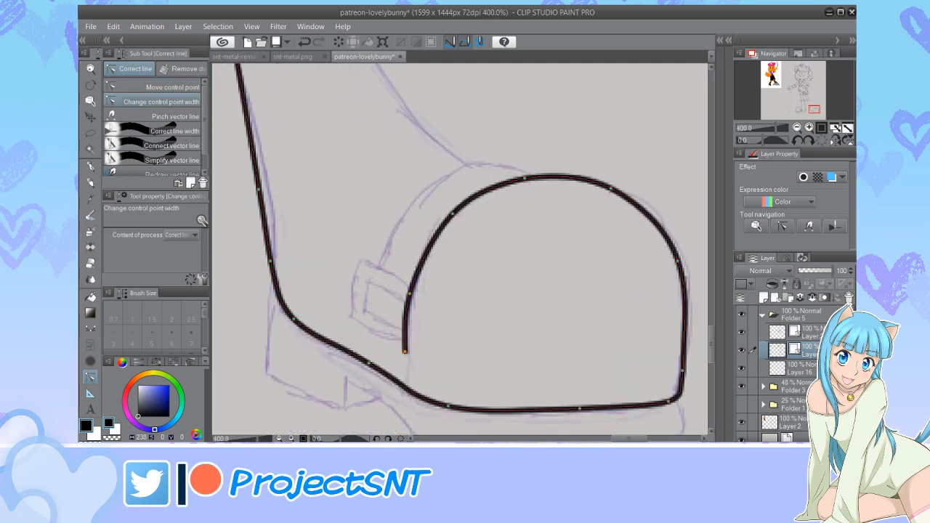
{"action": "left_click_drag", "start_coordinate": [405, 351], "coordinate": [383, 352]}
{"action": "scroll", "coordinate": [437, 321], "scroll_direction": "down", "scroll_amount": 4}
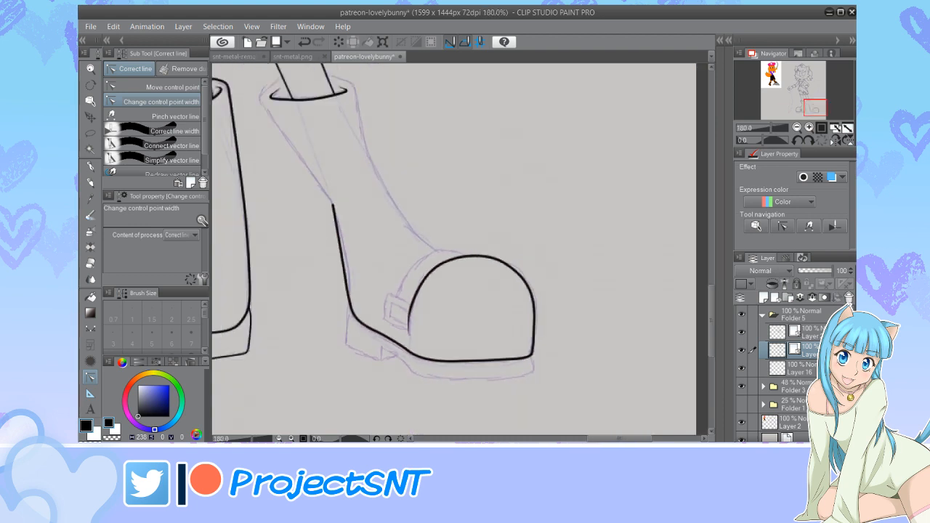
Move the control point at the toe cap's front bottom corner slightly inward to round the corner
{"action": "scroll", "coordinate": [508, 374], "scroll_direction": "up", "scroll_amount": 3}
{"action": "left_click", "coordinate": [167, 86]}
{"action": "scroll", "coordinate": [517, 345], "scroll_direction": "up", "scroll_amount": 3}
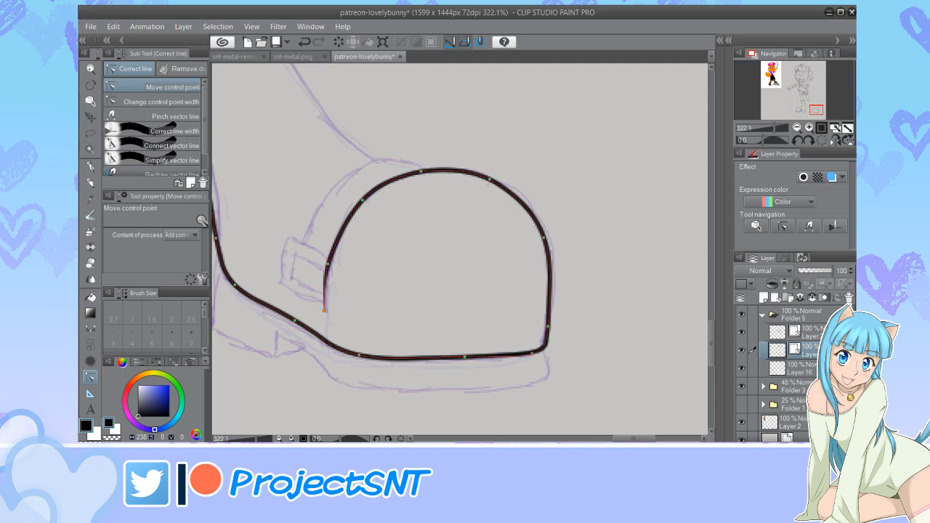
{"action": "left_click_drag", "start_coordinate": [532, 354], "coordinate": [526, 352]}
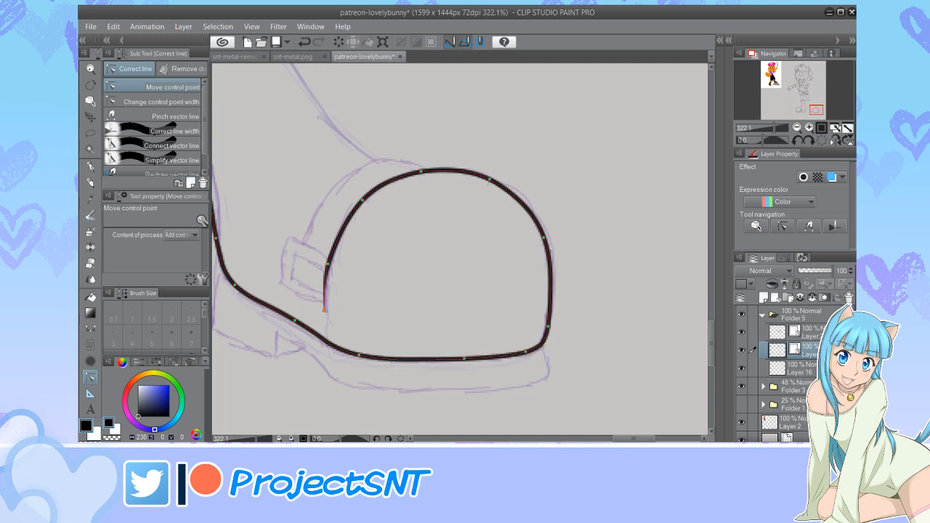
{"action": "scroll", "coordinate": [514, 348], "scroll_direction": "down", "scroll_amount": 3}
{"action": "scroll", "coordinate": [412, 361], "scroll_direction": "up", "scroll_amount": 4}
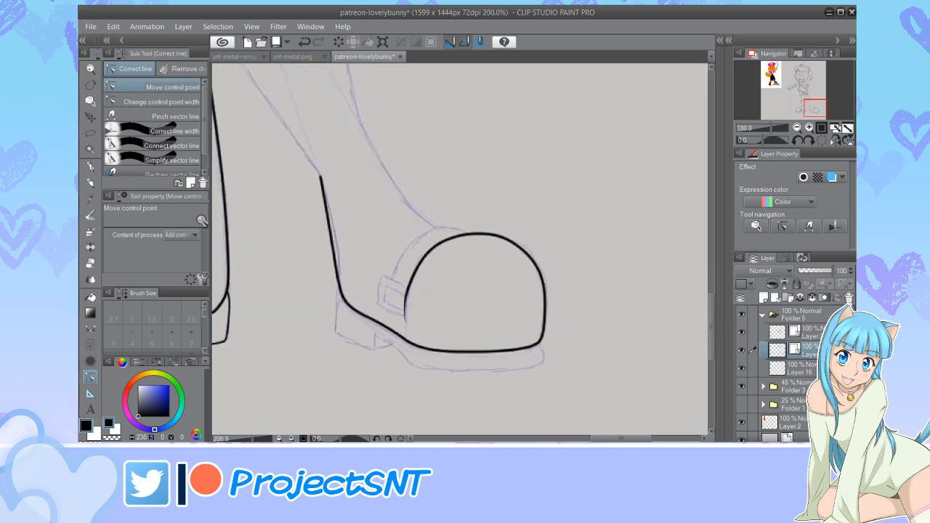
Adjust the line width at the control point on the boot's lower edge between the heel and the toe cap
{"action": "left_click", "coordinate": [161, 101]}
{"action": "scroll", "coordinate": [406, 317], "scroll_direction": "up", "scroll_amount": 2}
{"action": "left_click_drag", "start_coordinate": [375, 318], "coordinate": [363, 318]}
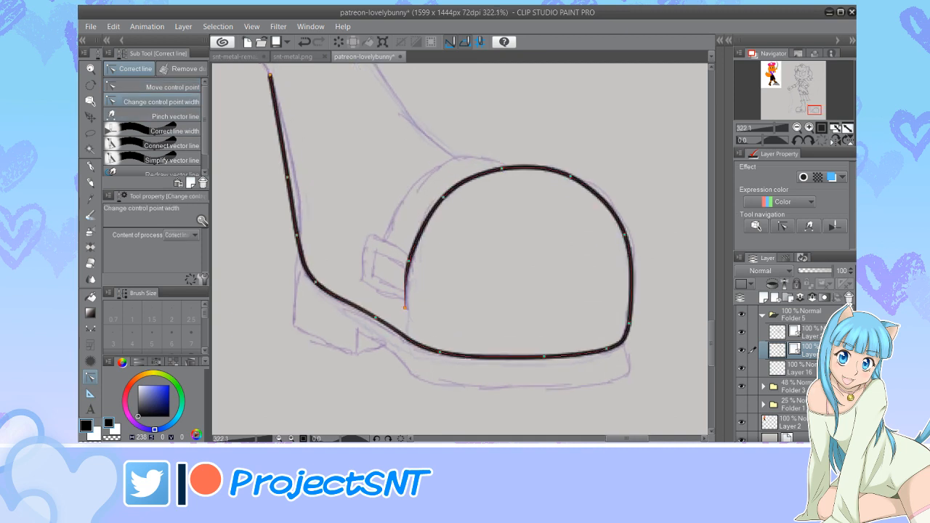
Ink the right-hand boot's sole from the back of the heel along the arch to the toe, with a Continuous curve at brush size 3
{"action": "key", "text": "u"}
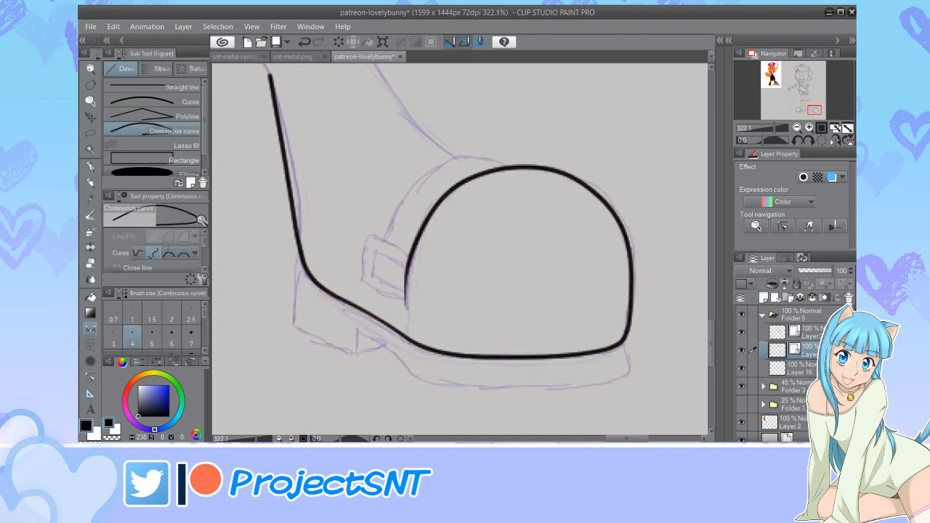
{"action": "key", "text": "bracketleft"}
{"action": "scroll", "coordinate": [294, 304], "scroll_direction": "up", "scroll_amount": 2}
{"action": "left_click_drag", "start_coordinate": [301, 245], "coordinate": [300, 332]}
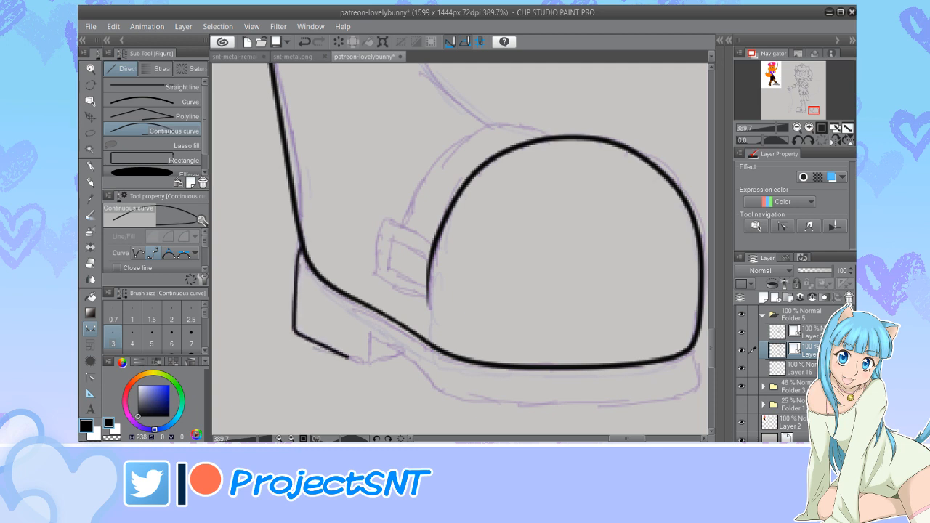
{"action": "left_click", "coordinate": [361, 360]}
{"action": "left_click", "coordinate": [364, 334]}
{"action": "left_click", "coordinate": [440, 392]}
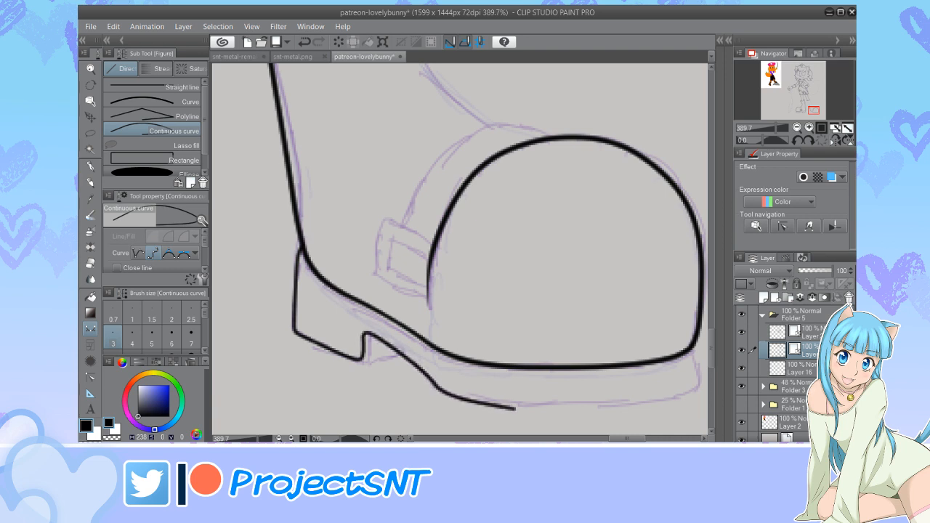
{"action": "left_click", "coordinate": [689, 395]}
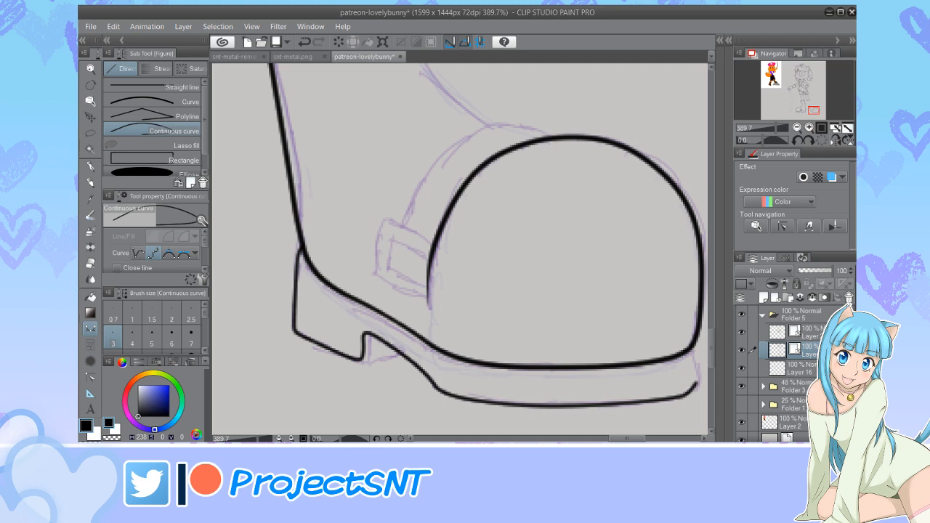
{"action": "scroll", "coordinate": [404, 303], "scroll_direction": "down", "scroll_amount": 2}
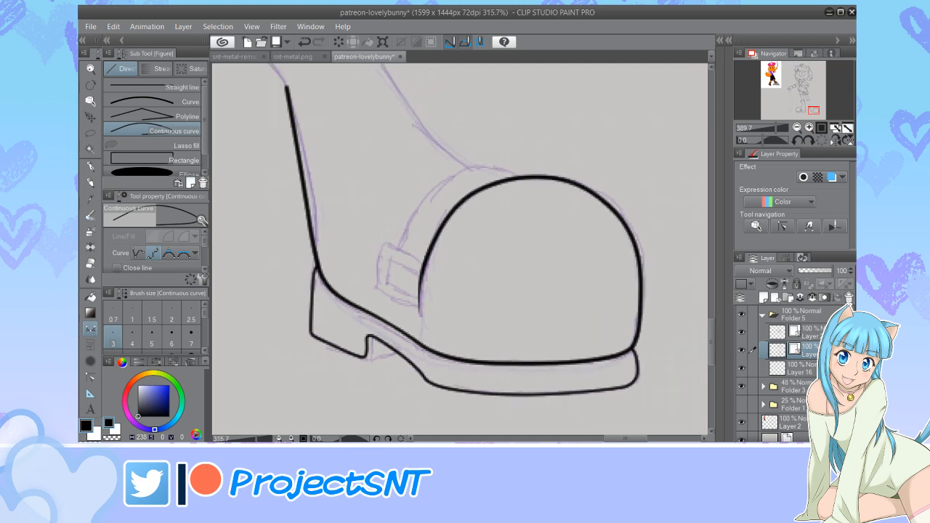
{"action": "scroll", "coordinate": [403, 303], "scroll_direction": "up", "scroll_amount": 1}
{"action": "key", "text": "y"}
{"action": "left_click", "coordinate": [152, 87]}
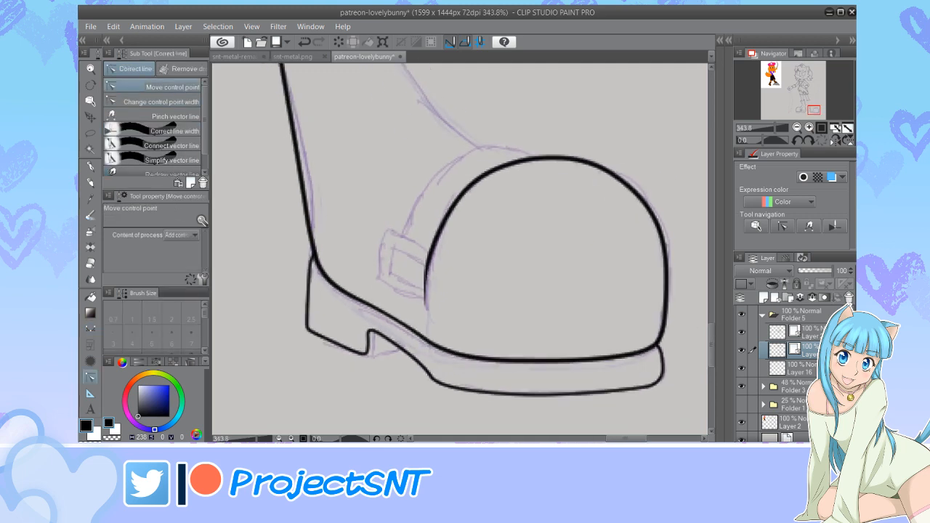
{"action": "scroll", "coordinate": [481, 378], "scroll_direction": "down", "scroll_amount": 3}
{"action": "scroll", "coordinate": [478, 381], "scroll_direction": "up", "scroll_amount": 4}
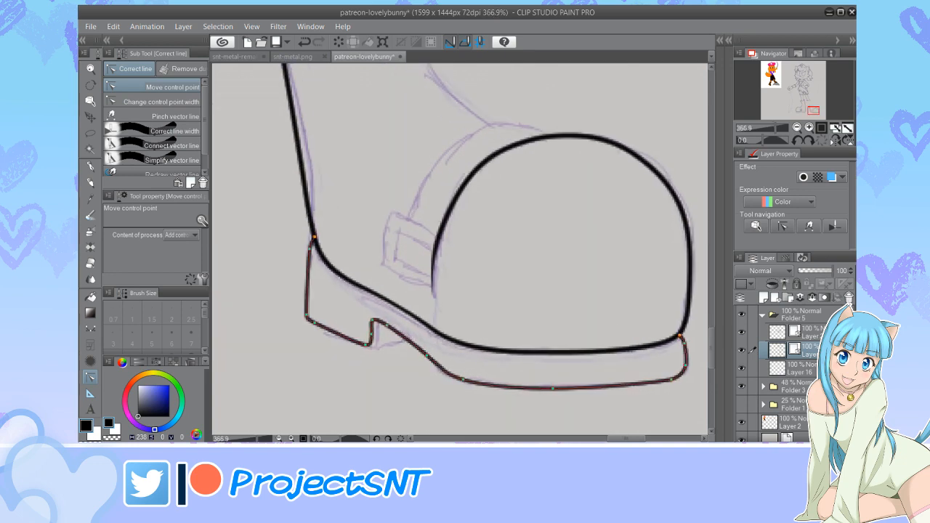
{"action": "scroll", "coordinate": [469, 372], "scroll_direction": "down", "scroll_amount": 4}
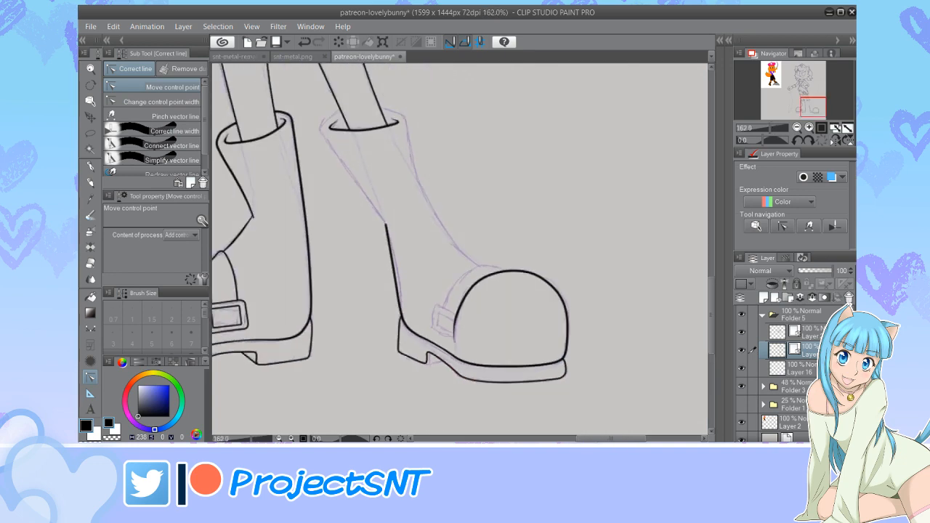
{"action": "scroll", "coordinate": [436, 371], "scroll_direction": "up", "scroll_amount": 5}
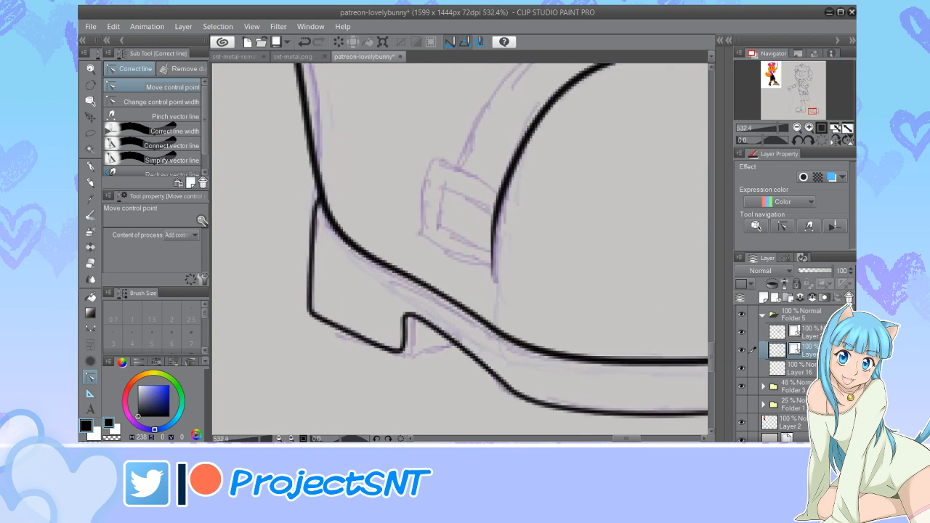
Ink the short curve from the heel's front bottom corner to the right-hand boot's arch with the Curve tool at brush size 3
{"action": "key", "text": "u"}
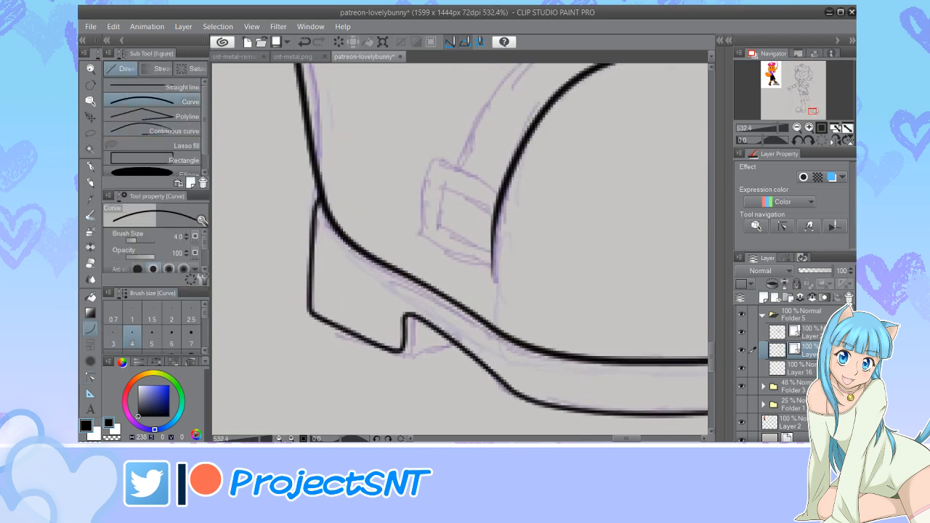
{"action": "scroll", "coordinate": [459, 249], "scroll_direction": "up", "scroll_amount": 1}
{"action": "left_click_drag", "start_coordinate": [398, 349], "coordinate": [472, 334]}
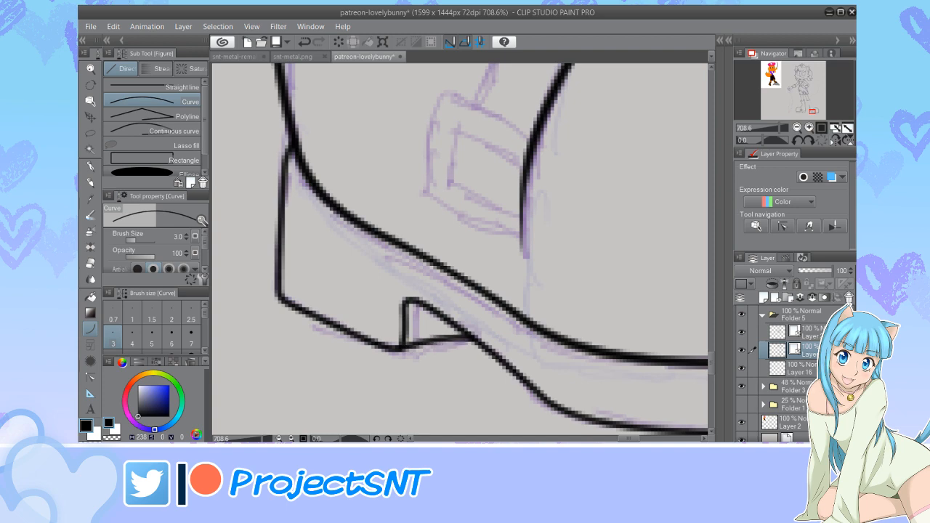
{"action": "scroll", "coordinate": [459, 291], "scroll_direction": "down", "scroll_amount": 6}
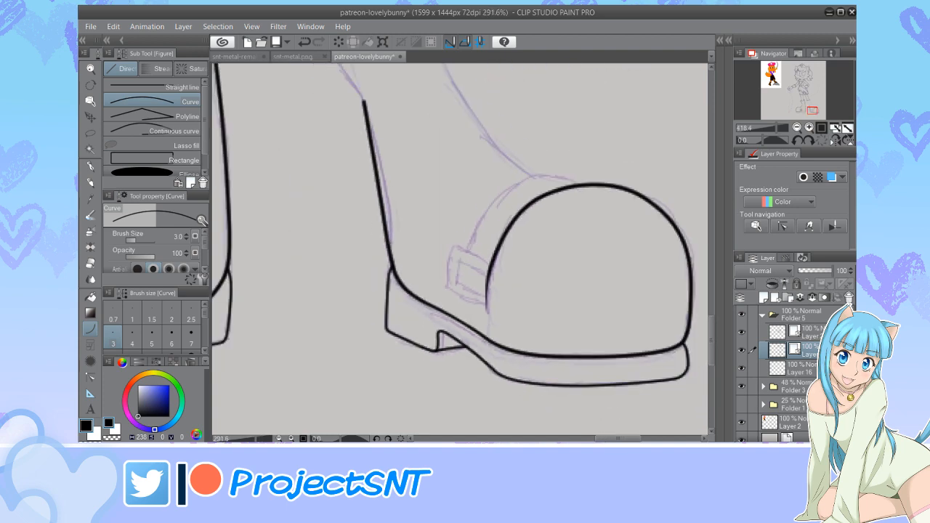
{"action": "scroll", "coordinate": [436, 359], "scroll_direction": "down", "scroll_amount": 2}
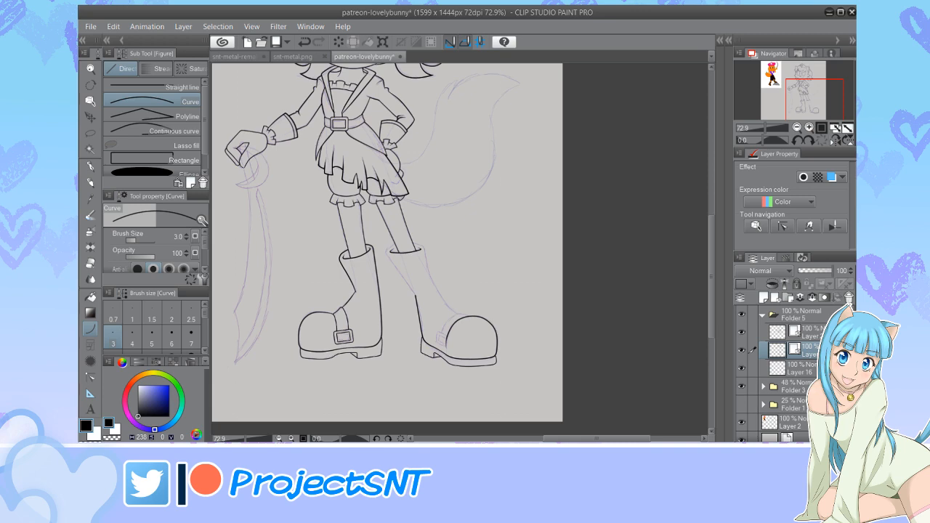
Ink the outer frame of the right-hand boot's buckle beside the toe cap, with a Continuous curve at brush size 3
{"action": "scroll", "coordinate": [453, 324], "scroll_direction": "up", "scroll_amount": 4}
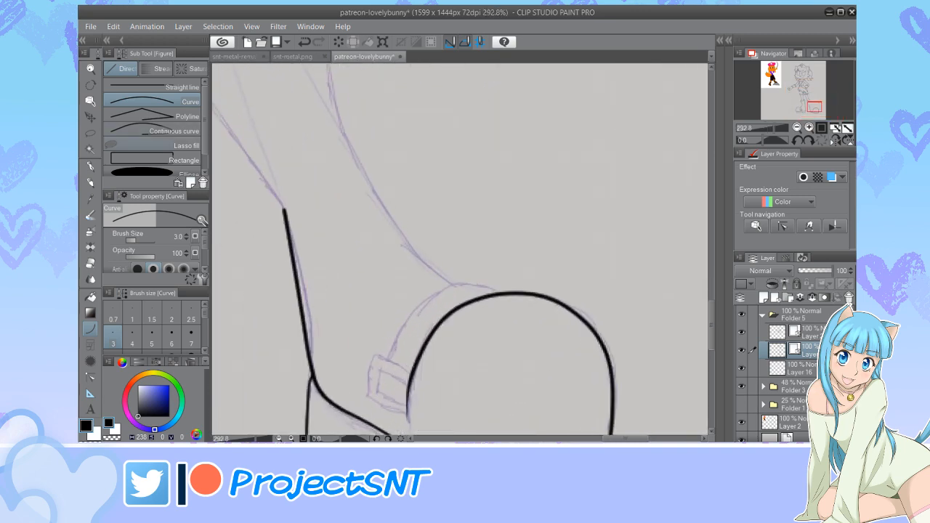
{"action": "left_click", "coordinate": [154, 131]}
{"action": "scroll", "coordinate": [469, 279], "scroll_direction": "down", "scroll_amount": 6}
{"action": "scroll", "coordinate": [491, 349], "scroll_direction": "up", "scroll_amount": 3}
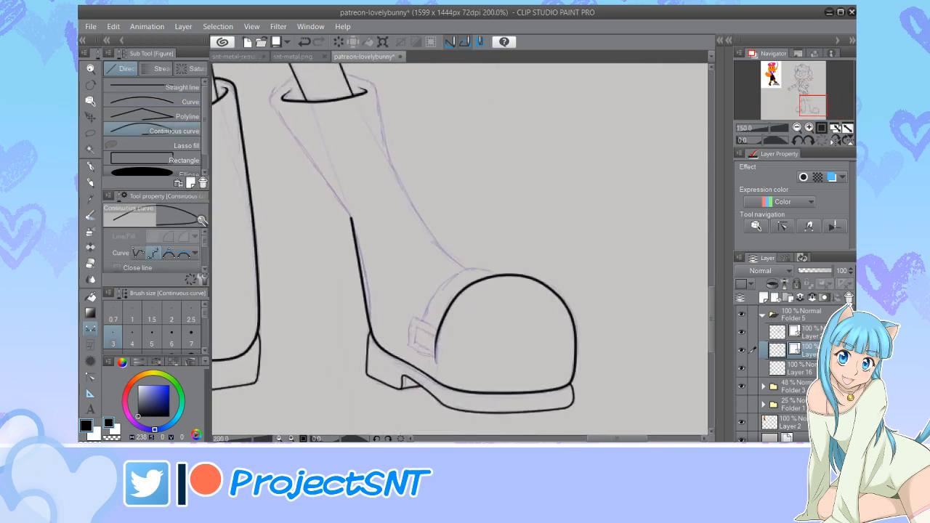
{"action": "scroll", "coordinate": [432, 330], "scroll_direction": "up", "scroll_amount": 3}
{"action": "left_click_drag", "start_coordinate": [399, 306], "coordinate": [433, 325]}
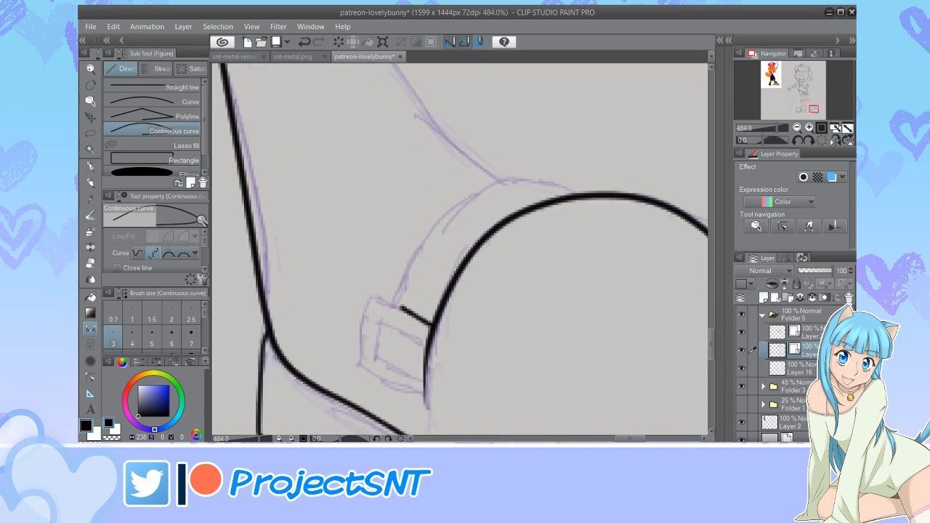
{"action": "left_click", "coordinate": [376, 293]}
{"action": "left_click", "coordinate": [369, 298]}
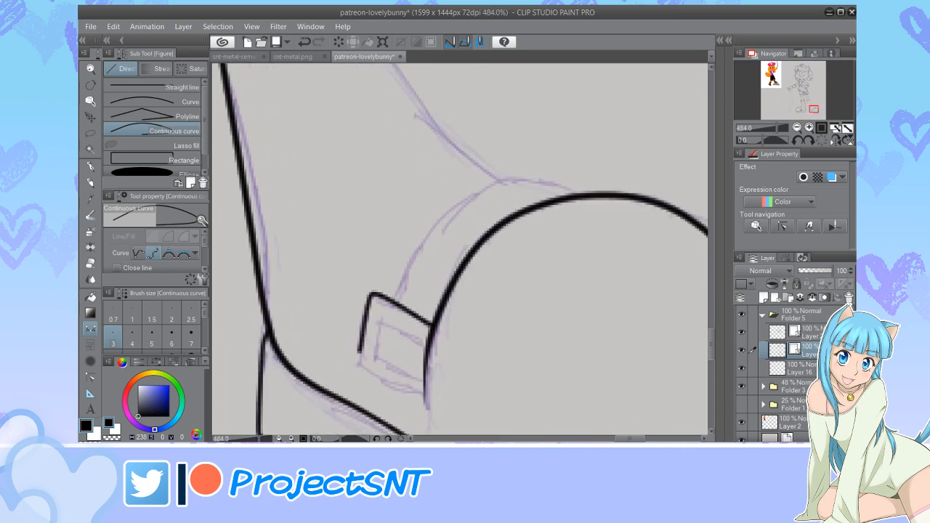
{"action": "left_click", "coordinate": [361, 360]}
{"action": "left_click", "coordinate": [369, 372]}
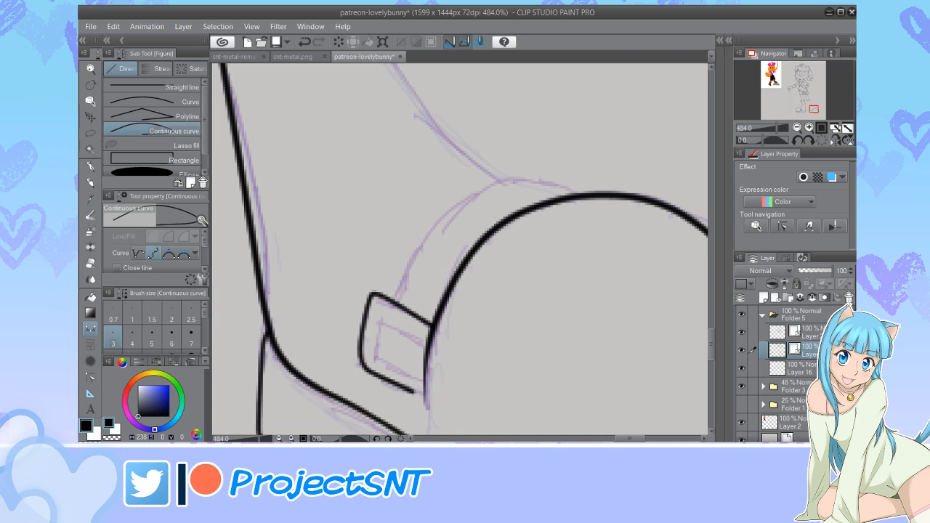
{"action": "double_click", "coordinate": [423, 396]}
Move the outer buckle frame's upper end point up along the toe cap line and its upper back corner slightly down
{"action": "key", "text": "y"}
{"action": "left_click_drag", "start_coordinate": [432, 325], "coordinate": [434, 320]}
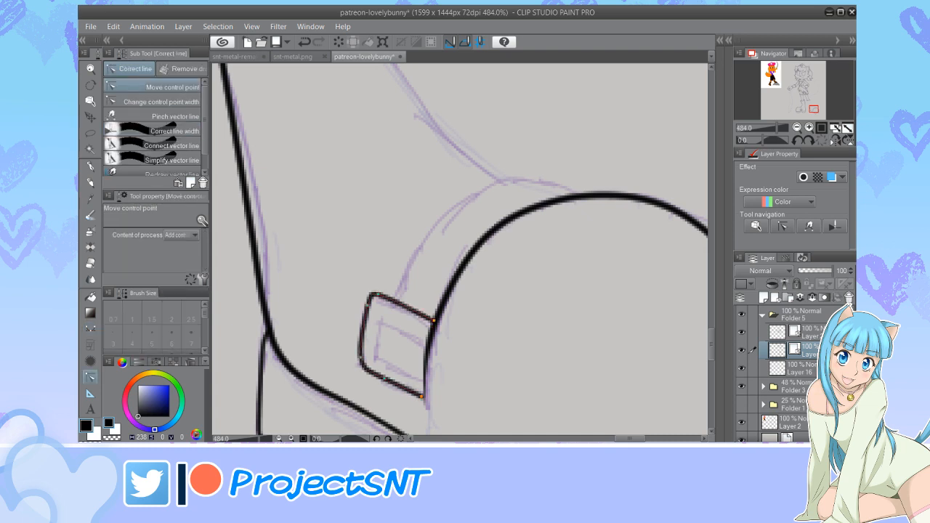
{"action": "left_click_drag", "start_coordinate": [376, 293], "coordinate": [375, 297]}
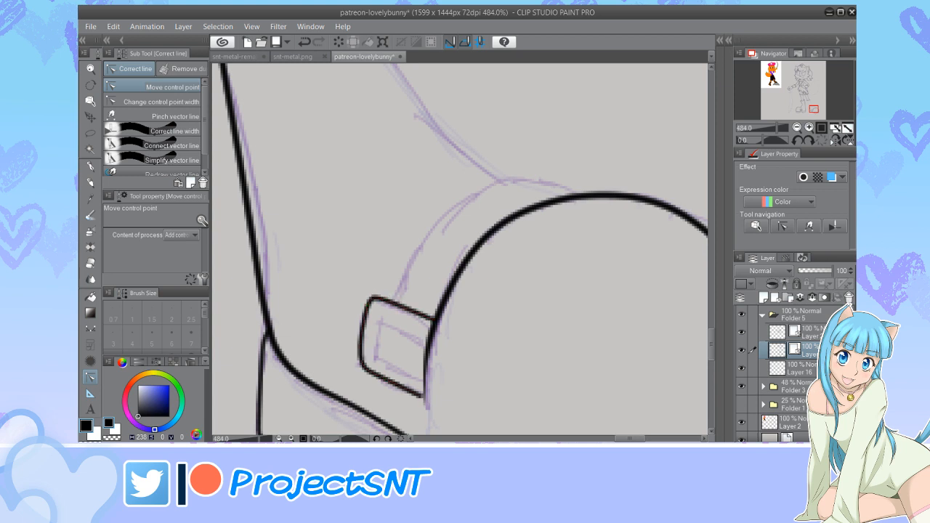
Ink the inner frame of the right-hand boot's buckle with a Continuous curve at brush size 3
{"action": "key", "text": "u"}
{"action": "left_click", "coordinate": [429, 331]}
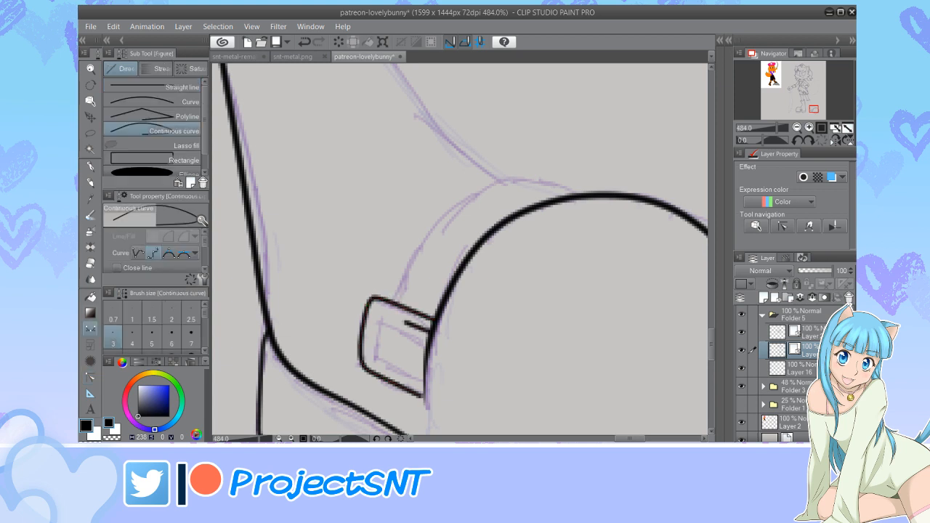
{"action": "left_click", "coordinate": [380, 316]}
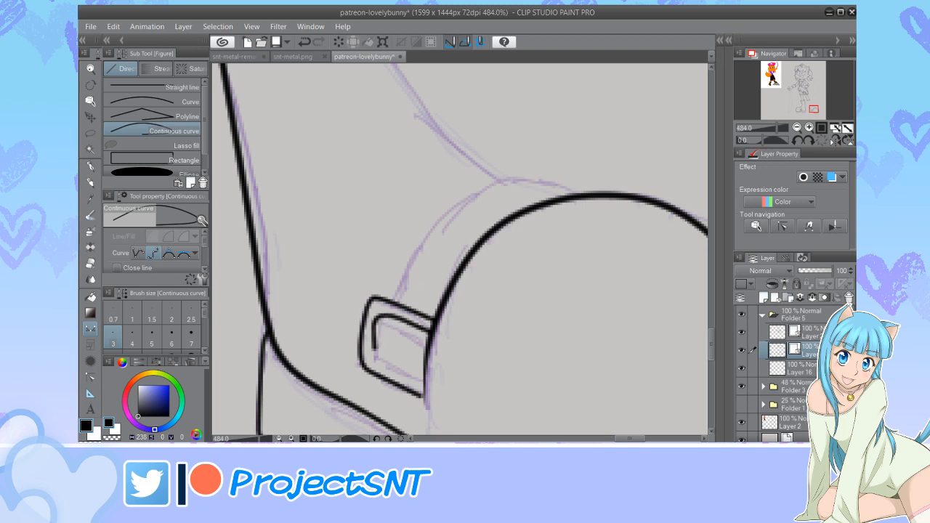
{"action": "left_click", "coordinate": [376, 322]}
{"action": "left_click", "coordinate": [377, 361]}
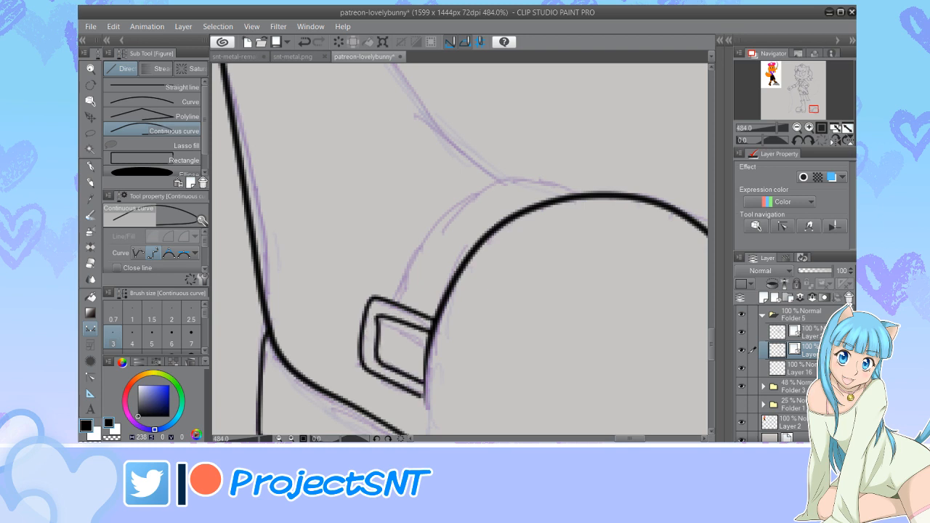
Move the control points of the inner buckle frame to reshape its upper edge and meet the toe cap line
{"action": "key", "text": "y"}
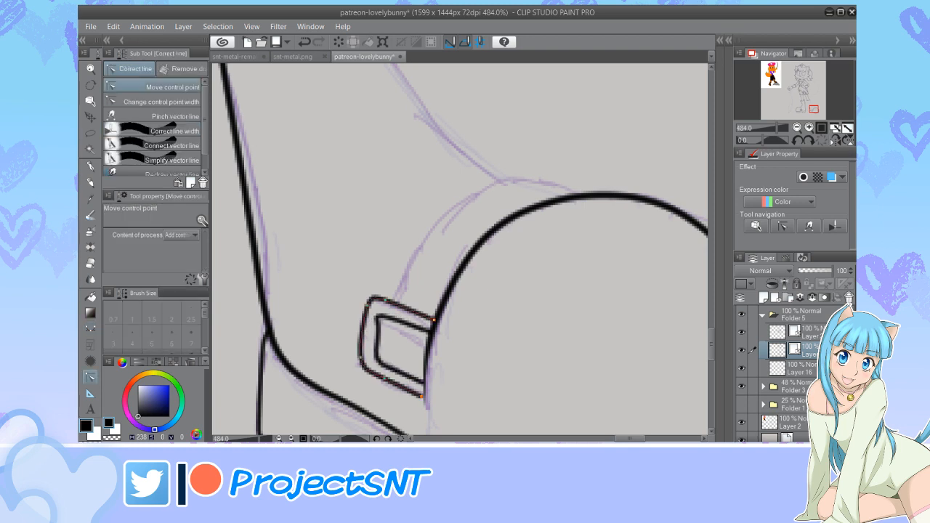
{"action": "left_click_drag", "start_coordinate": [389, 319], "coordinate": [429, 336]}
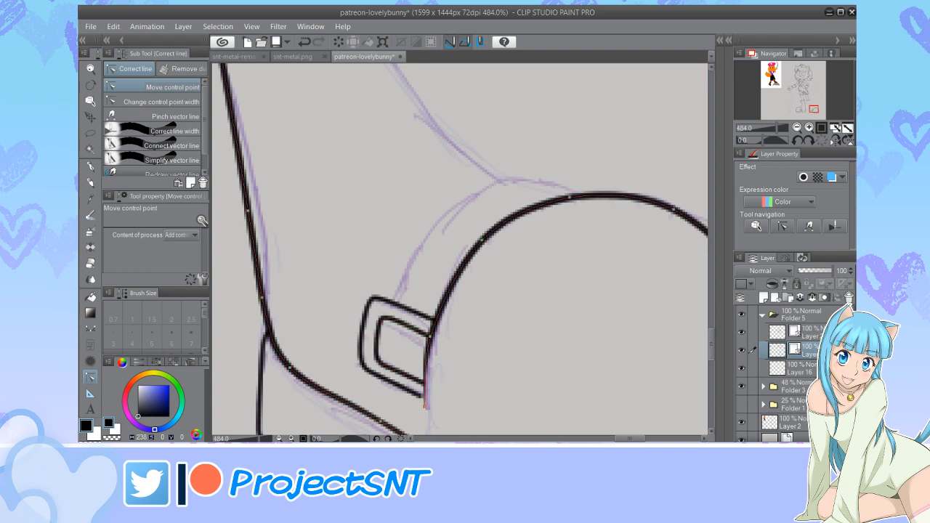
{"action": "scroll", "coordinate": [465, 337], "scroll_direction": "down", "scroll_amount": 7}
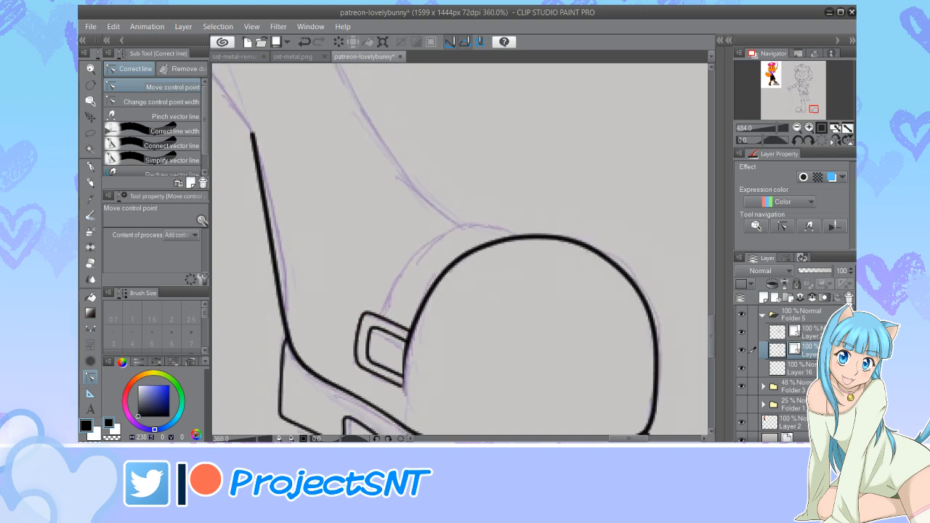
Ink the right-hand boot's strap from the buckle over the instep to the top of the toe cap, using a Continuous curve at brush size 3
{"action": "scroll", "coordinate": [530, 299], "scroll_direction": "up", "scroll_amount": 5}
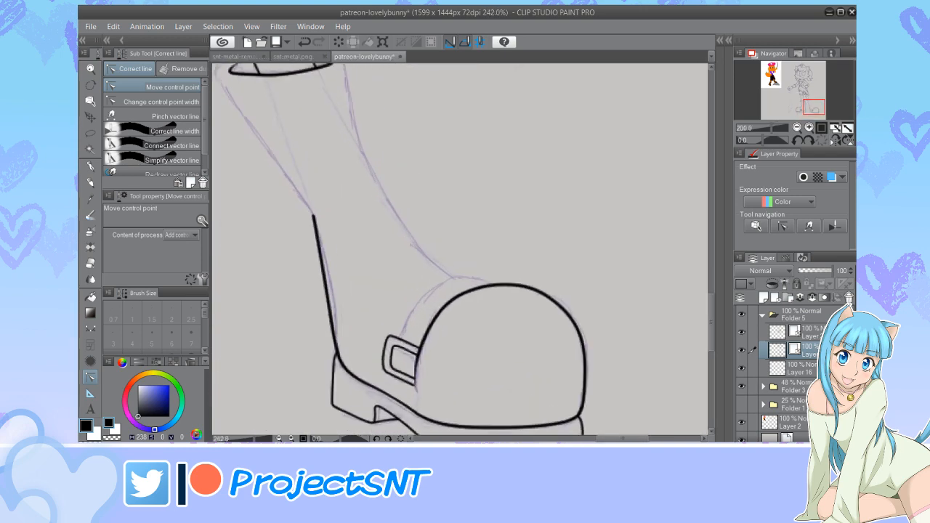
{"action": "key", "text": "u"}
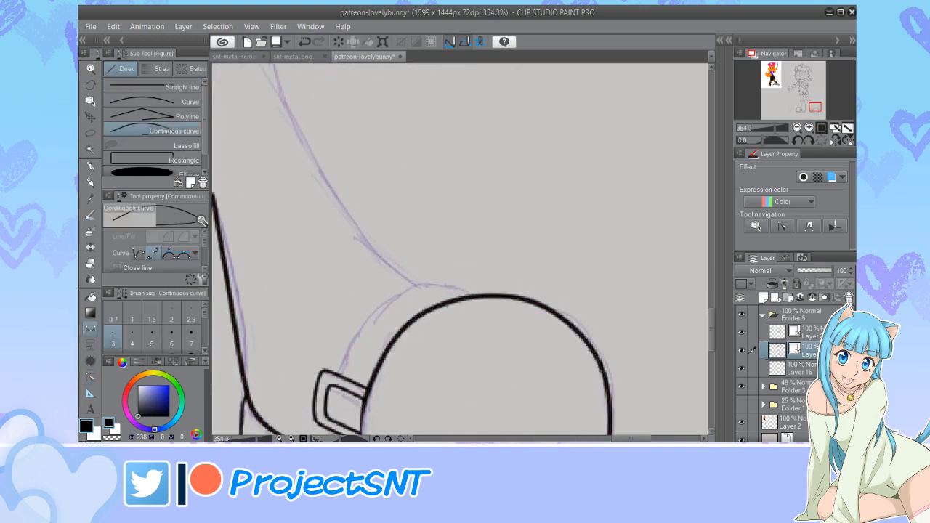
{"action": "scroll", "coordinate": [349, 334], "scroll_direction": "up", "scroll_amount": 1}
{"action": "mouse_move", "coordinate": [335, 372]}
{"action": "left_mouse_down"}
{"action": "mouse_move", "coordinate": [354, 326]}
{"action": "mouse_move", "coordinate": [408, 282]}
{"action": "mouse_move", "coordinate": [485, 289]}
{"action": "left_mouse_up"}
{"action": "scroll", "coordinate": [550, 303], "scroll_direction": "down", "scroll_amount": 2}
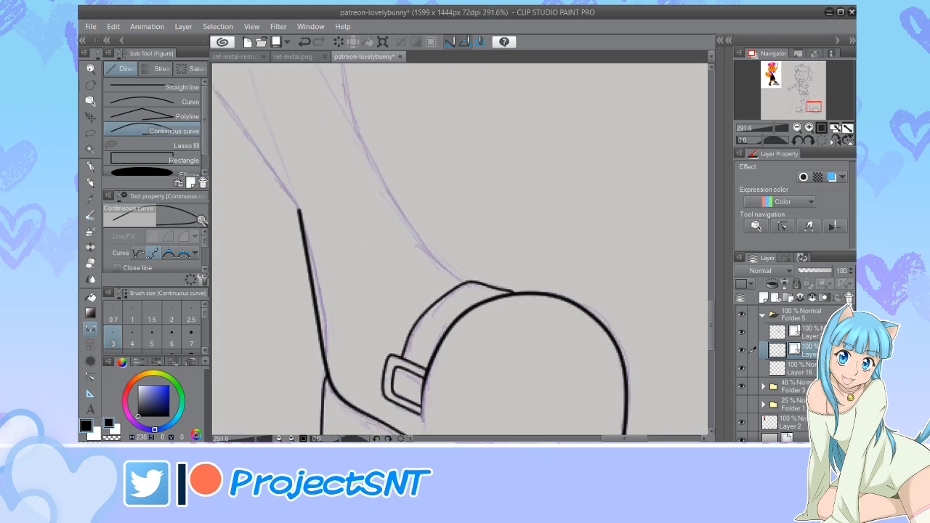
Adjust the control points of the strap line to smooth its curve between the buckle and the toe cap
{"action": "key", "text": "y"}
{"action": "scroll", "coordinate": [400, 349], "scroll_direction": "up", "scroll_amount": 3}
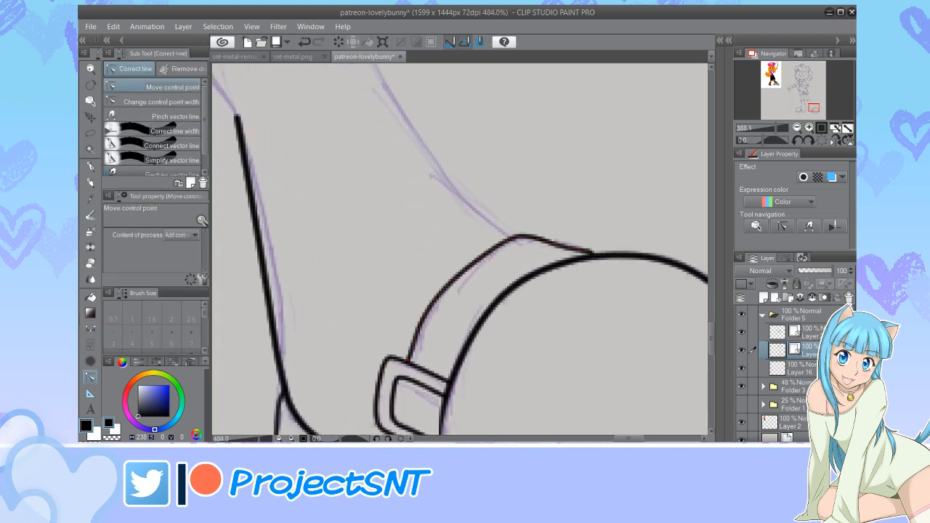
{"action": "scroll", "coordinate": [423, 371], "scroll_direction": "down", "scroll_amount": 5}
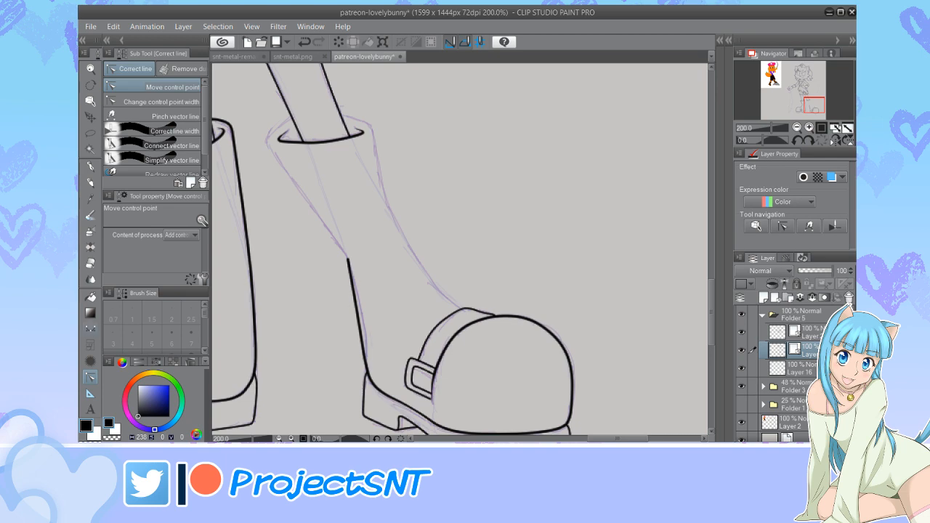
Ink the right-hand boot's shaft from the back ankle corner around the top rim and down to the strap, with a Continuous curve at brush size 4
{"action": "key", "text": "u"}
{"action": "scroll", "coordinate": [480, 327], "scroll_direction": "down", "scroll_amount": 3}
{"action": "scroll", "coordinate": [374, 204], "scroll_direction": "up", "scroll_amount": 3}
{"action": "scroll", "coordinate": [377, 320], "scroll_direction": "down", "scroll_amount": 1}
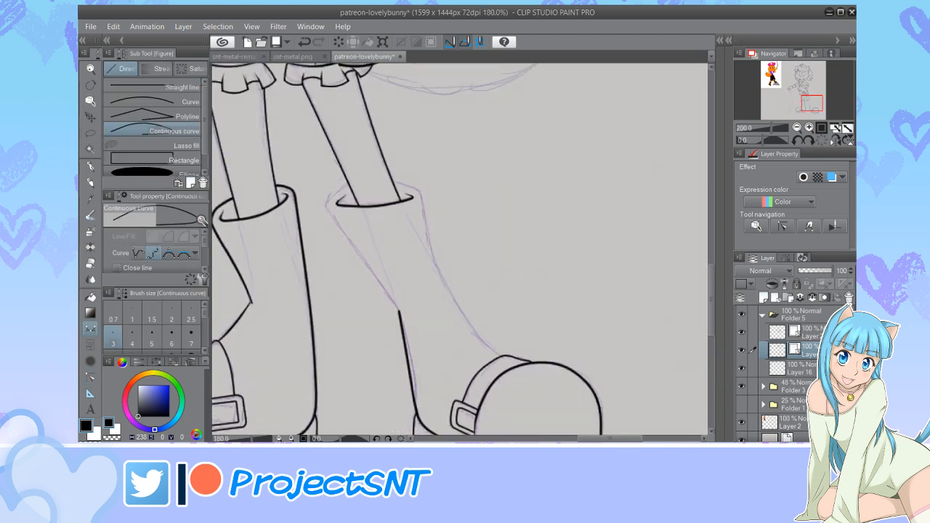
{"action": "scroll", "coordinate": [392, 193], "scroll_direction": "up", "scroll_amount": 2}
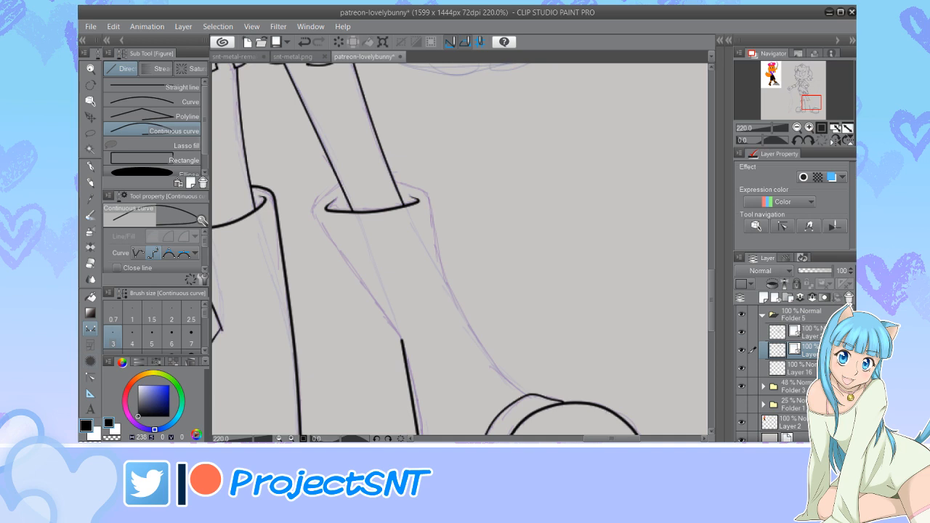
{"action": "scroll", "coordinate": [378, 323], "scroll_direction": "up", "scroll_amount": 1}
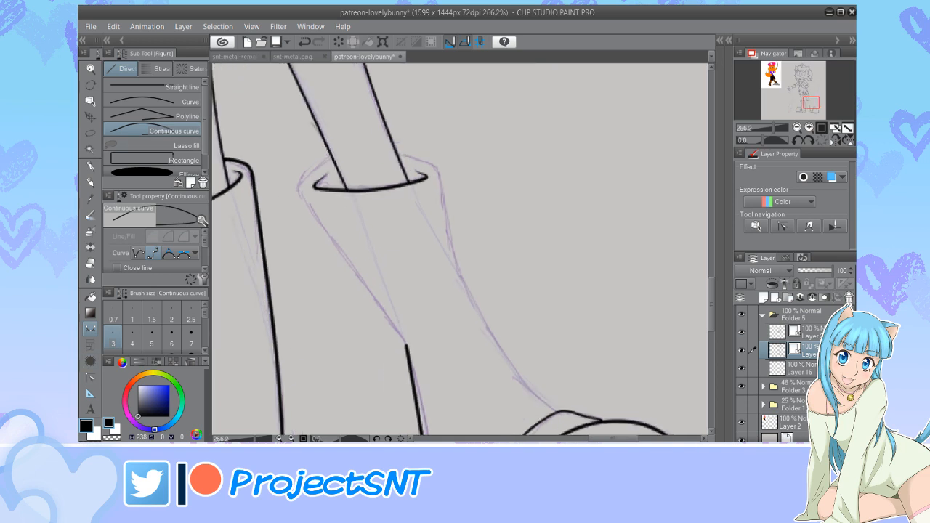
{"action": "left_click", "coordinate": [132, 337]}
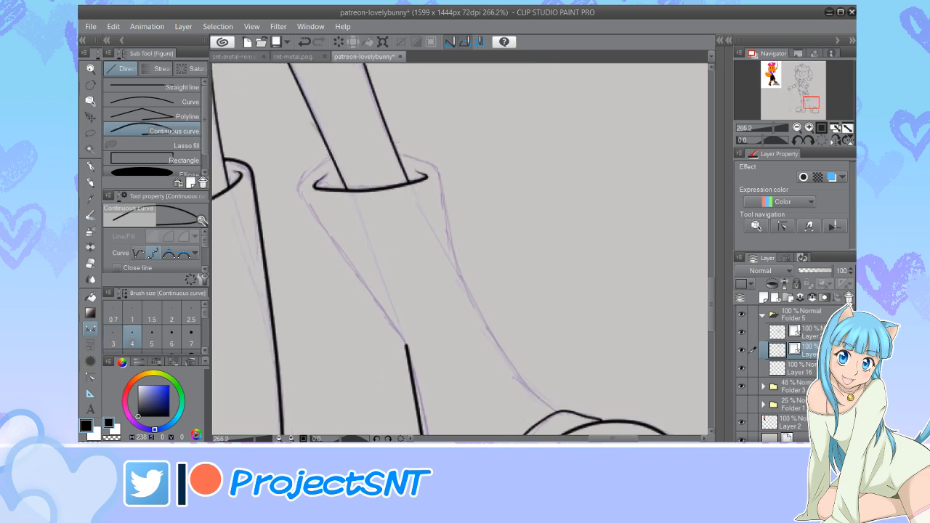
{"action": "scroll", "coordinate": [420, 326], "scroll_direction": "up", "scroll_amount": 2}
{"action": "mouse_move", "coordinate": [403, 348]}
{"action": "left_mouse_down"}
{"action": "mouse_move", "coordinate": [379, 327]}
{"action": "mouse_move", "coordinate": [318, 215]}
{"action": "mouse_move", "coordinate": [292, 187]}
{"action": "mouse_move", "coordinate": [279, 158]}
{"action": "mouse_move", "coordinate": [285, 136]}
{"action": "mouse_move", "coordinate": [378, 114]}
{"action": "mouse_move", "coordinate": [440, 141]}
{"action": "mouse_move", "coordinate": [485, 308]}
{"action": "mouse_move", "coordinate": [535, 392]}
{"action": "mouse_move", "coordinate": [585, 429]}
{"action": "left_mouse_up"}
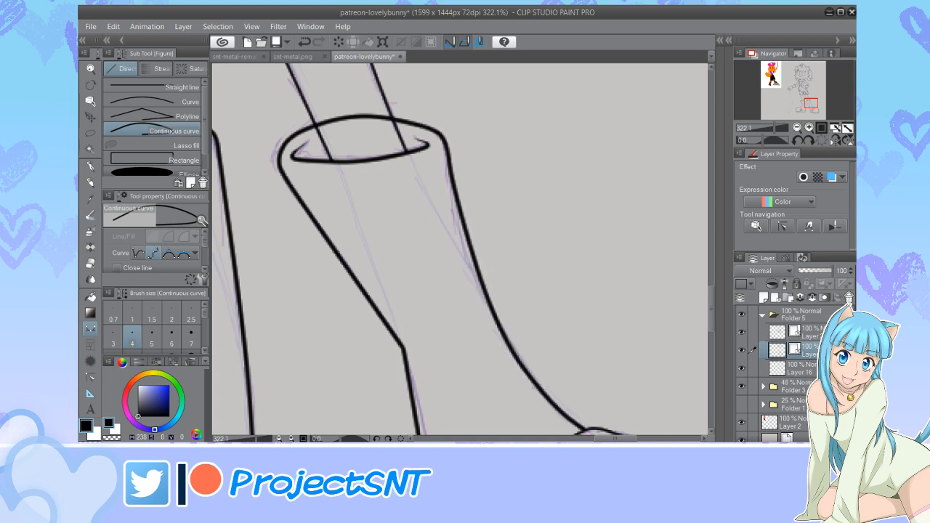
Erase the boot's rim line where it crosses the leg with the Vector eraser, and adjust the rim's control points beside the leg
{"action": "scroll", "coordinate": [438, 288], "scroll_direction": "down", "scroll_amount": 2}
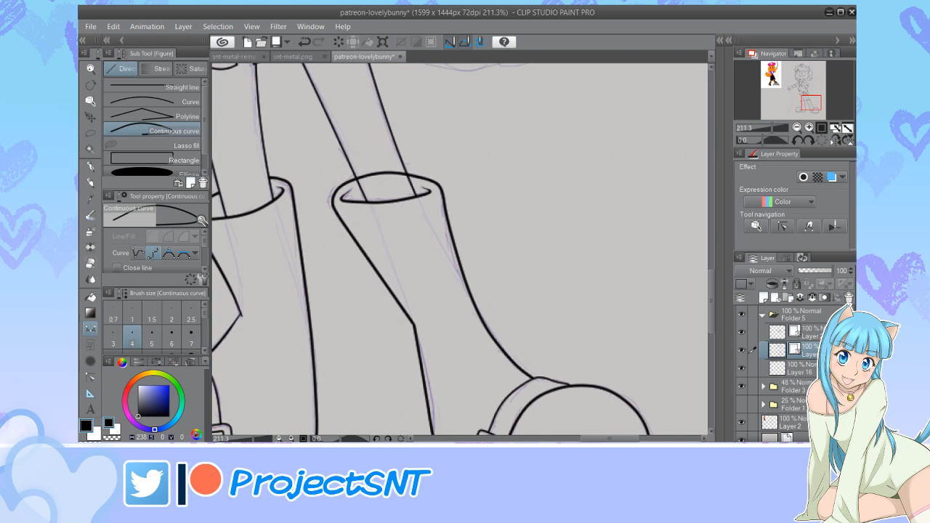
{"action": "key", "text": "e"}
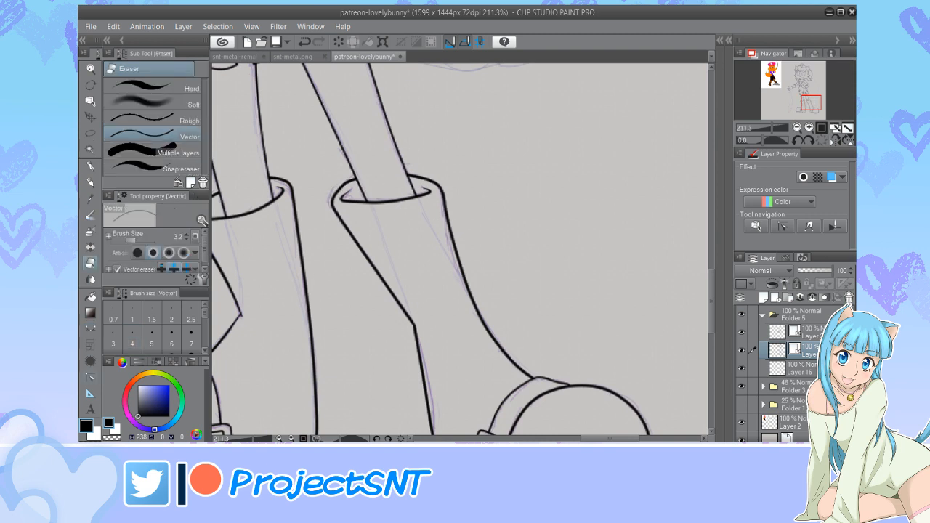
{"action": "key", "text": "y"}
{"action": "scroll", "coordinate": [342, 174], "scroll_direction": "up", "scroll_amount": 3}
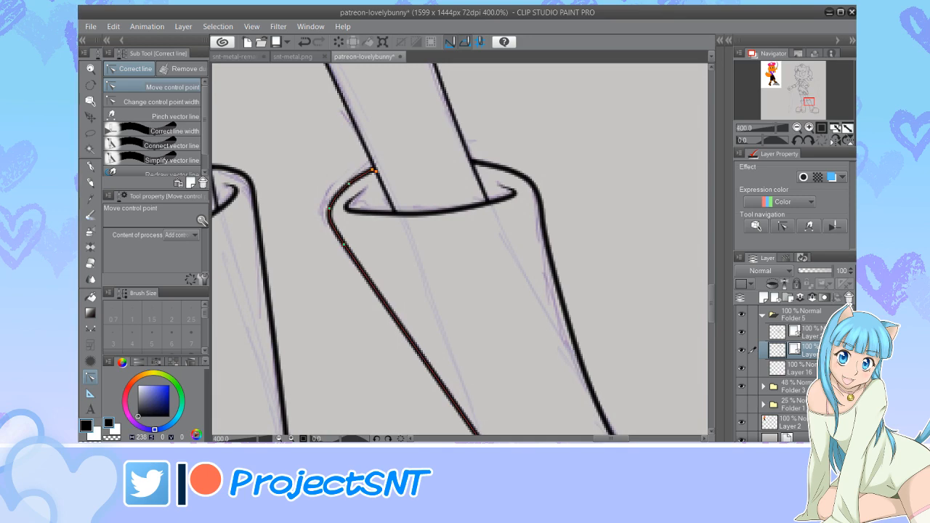
{"action": "scroll", "coordinate": [338, 223], "scroll_direction": "down", "scroll_amount": 4}
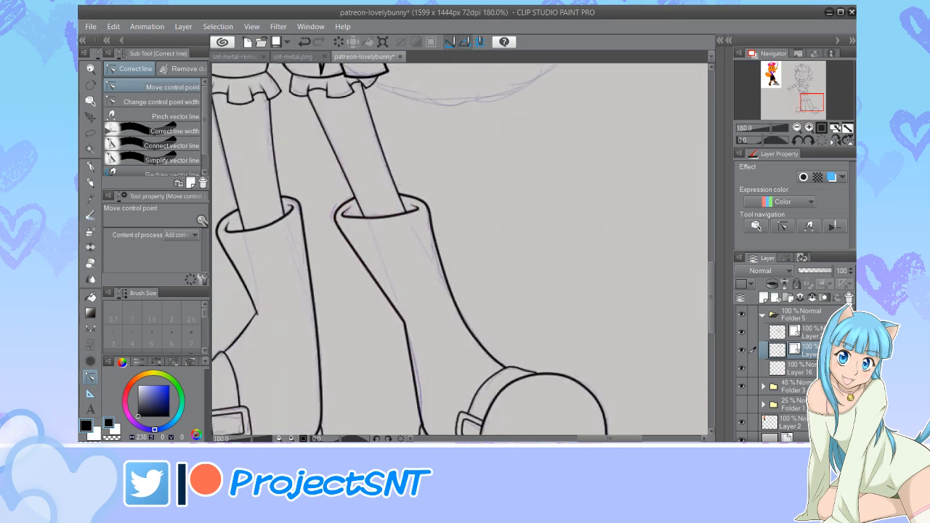
Adjust the line width at the control points around the right-hand boot's back ankle corner
{"action": "scroll", "coordinate": [417, 281], "scroll_direction": "down", "scroll_amount": 3}
{"action": "scroll", "coordinate": [422, 320], "scroll_direction": "up", "scroll_amount": 4}
{"action": "left_click", "coordinate": [154, 101]}
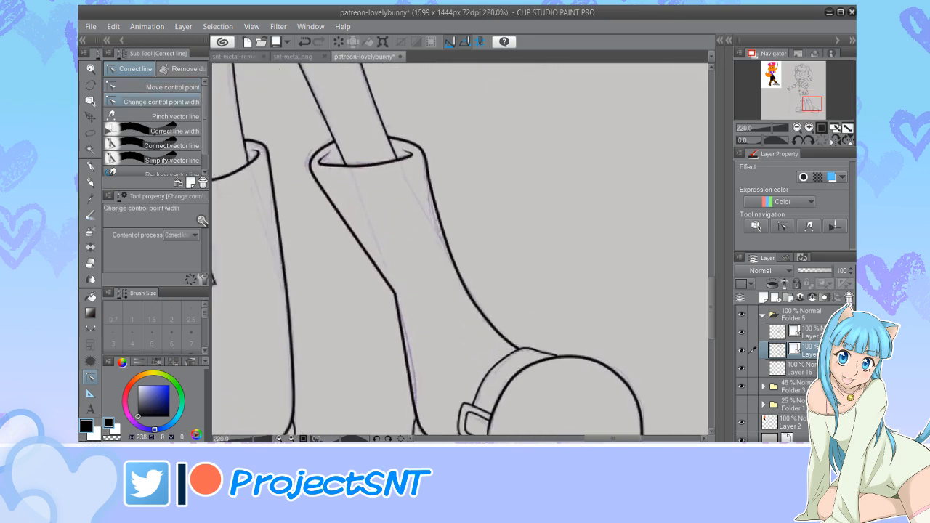
{"action": "scroll", "coordinate": [419, 320], "scroll_direction": "up", "scroll_amount": 3}
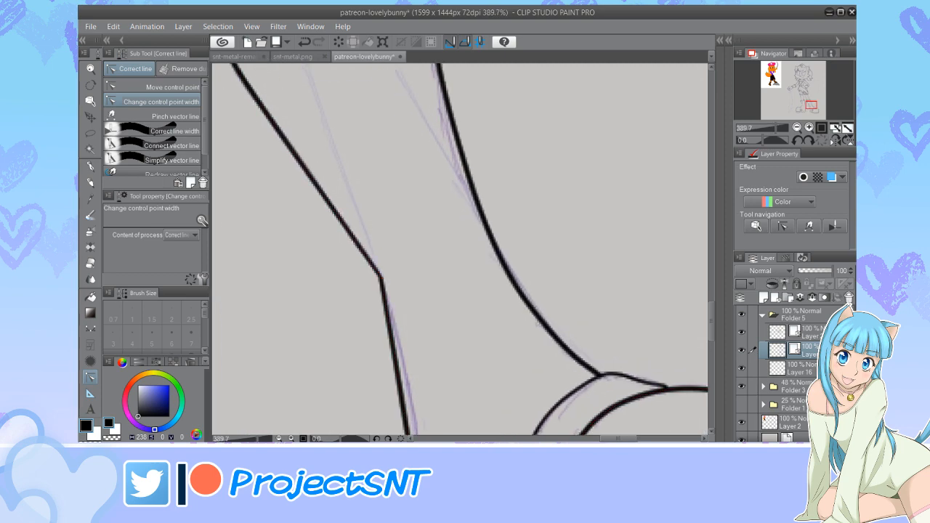
{"action": "scroll", "coordinate": [379, 275], "scroll_direction": "down", "scroll_amount": 3}
Examine the whole inked figure against the reference picture and look closely at the tail sketch
{"action": "scroll", "coordinate": [379, 274], "scroll_direction": "down", "scroll_amount": 6}
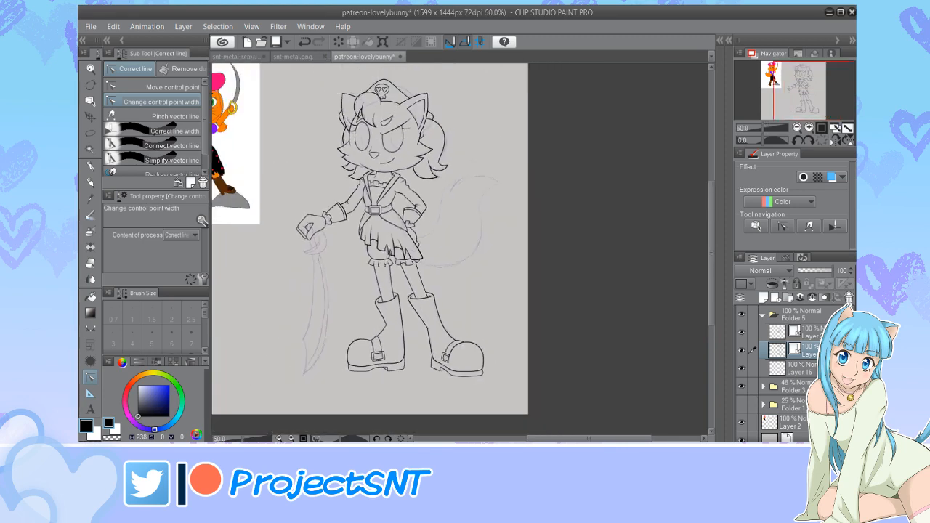
{"action": "scroll", "coordinate": [433, 393], "scroll_direction": "up", "scroll_amount": 2}
{"action": "scroll", "coordinate": [434, 313], "scroll_direction": "down", "scroll_amount": 3}
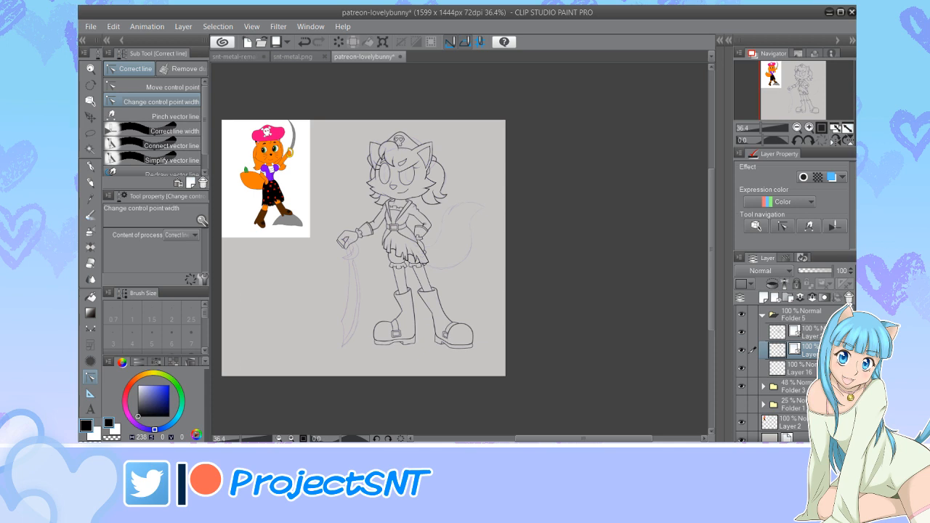
{"action": "scroll", "coordinate": [358, 345], "scroll_direction": "down", "scroll_amount": 3}
{"action": "scroll", "coordinate": [372, 278], "scroll_direction": "up", "scroll_amount": 6}
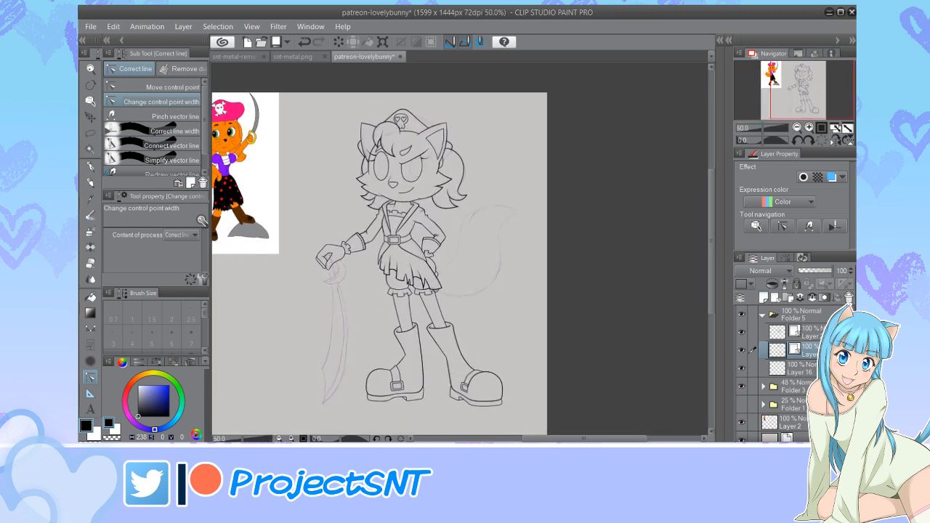
{"action": "scroll", "coordinate": [371, 298], "scroll_direction": "down", "scroll_amount": 2}
{"action": "scroll", "coordinate": [452, 294], "scroll_direction": "up", "scroll_amount": 4}
{"action": "scroll", "coordinate": [452, 294], "scroll_direction": "down", "scroll_amount": 4}
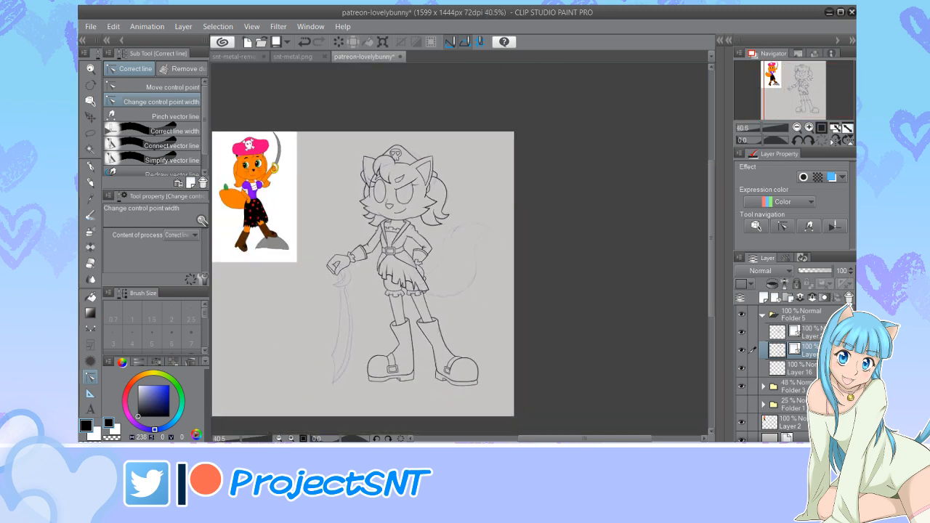
{"action": "scroll", "coordinate": [321, 331], "scroll_direction": "down", "scroll_amount": 2}
{"action": "scroll", "coordinate": [398, 197], "scroll_direction": "up", "scroll_amount": 4}
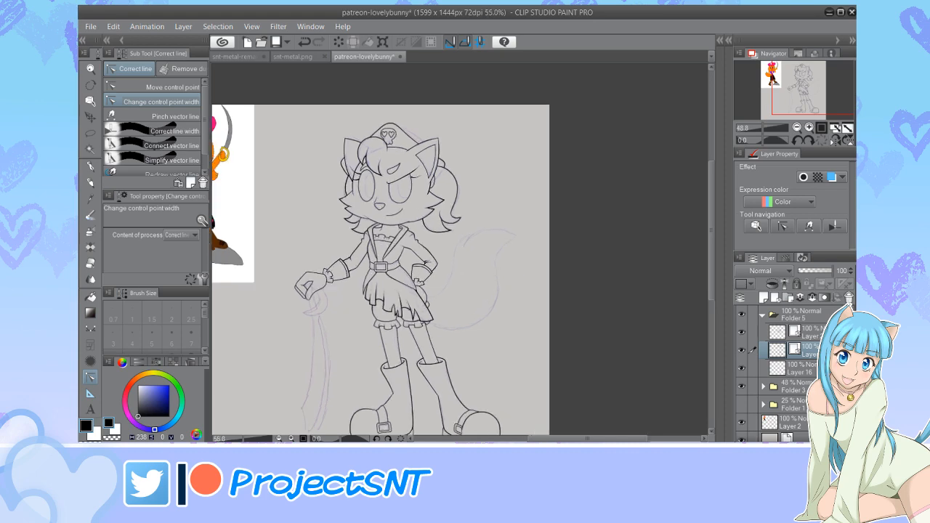
{"action": "scroll", "coordinate": [473, 286], "scroll_direction": "up", "scroll_amount": 5}
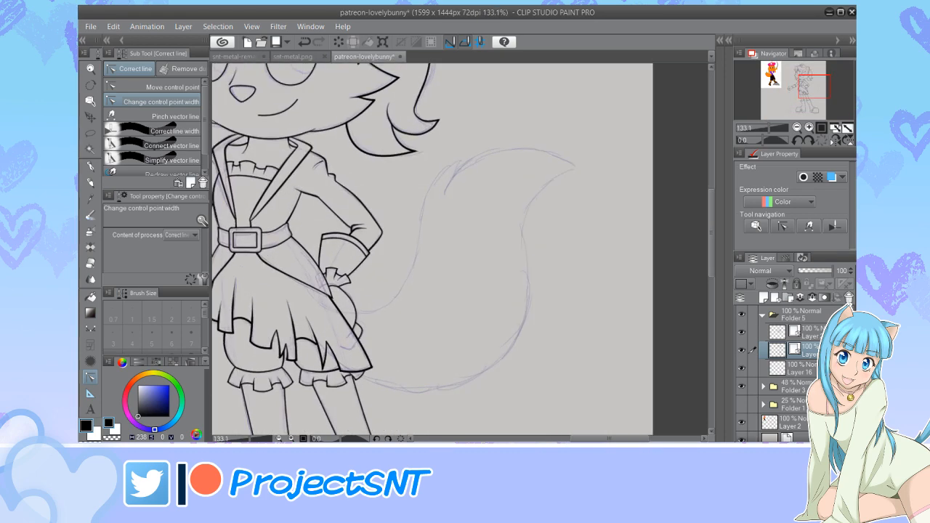
Try inking the tail's inner edge with the Turnip pen at brush size 4 on a new vector layer, undo it and merge the layer down
{"action": "left_click", "coordinate": [774, 298]}
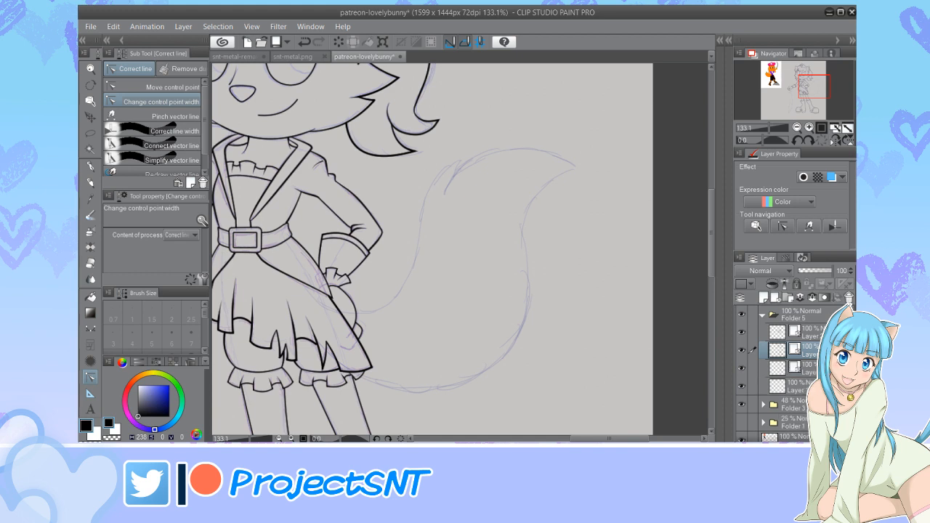
{"action": "key", "text": "u"}
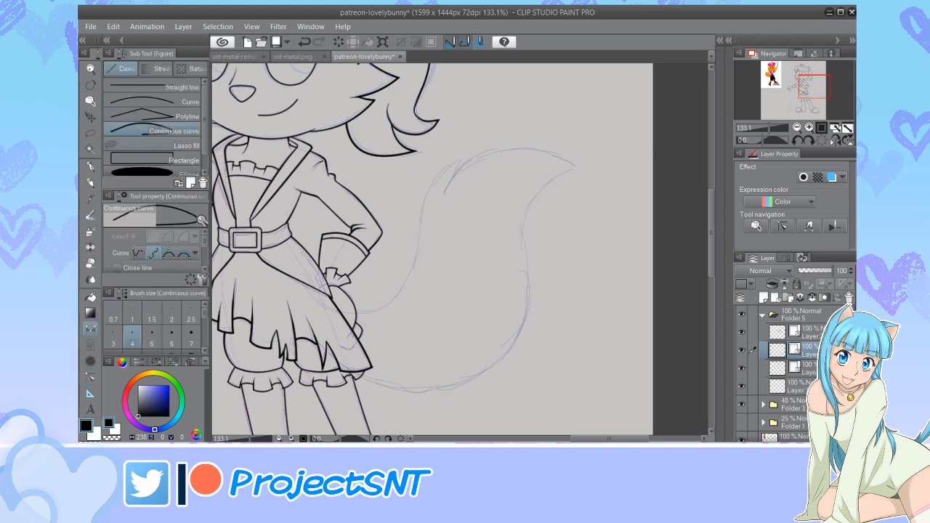
{"action": "key", "text": "p"}
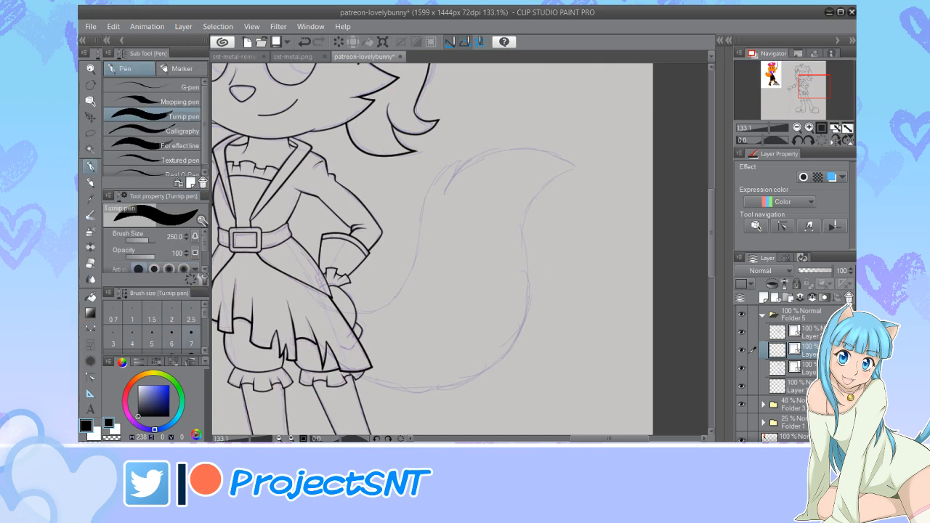
{"action": "left_click", "coordinate": [132, 336]}
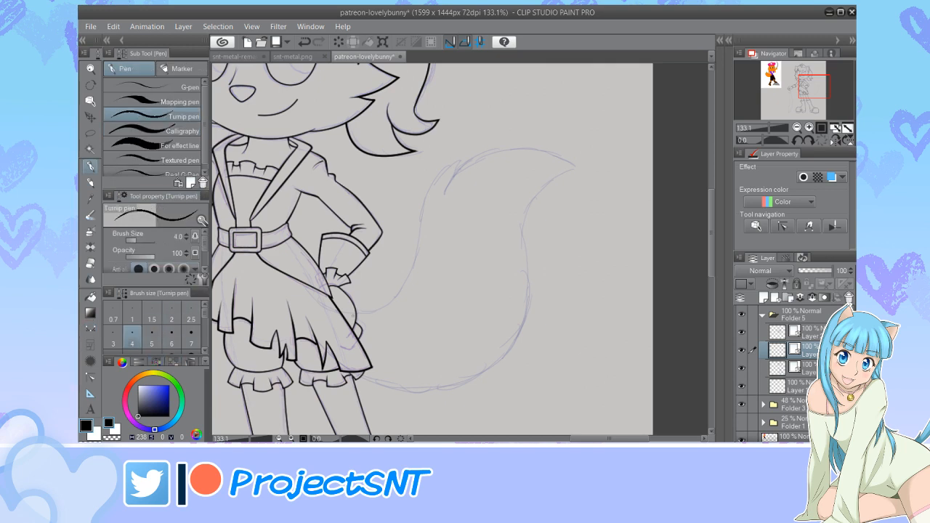
{"action": "mouse_move", "coordinate": [347, 314]}
{"action": "left_mouse_down"}
{"action": "mouse_move", "coordinate": [399, 293]}
{"action": "mouse_move", "coordinate": [423, 196]}
{"action": "mouse_move", "coordinate": [489, 144]}
{"action": "left_mouse_up"}
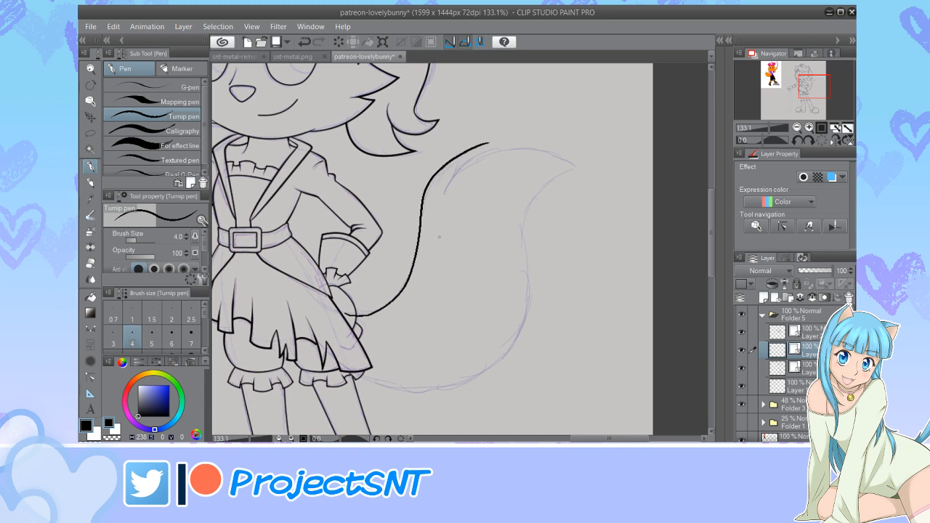
{"action": "key", "text": "ctrl+z"}
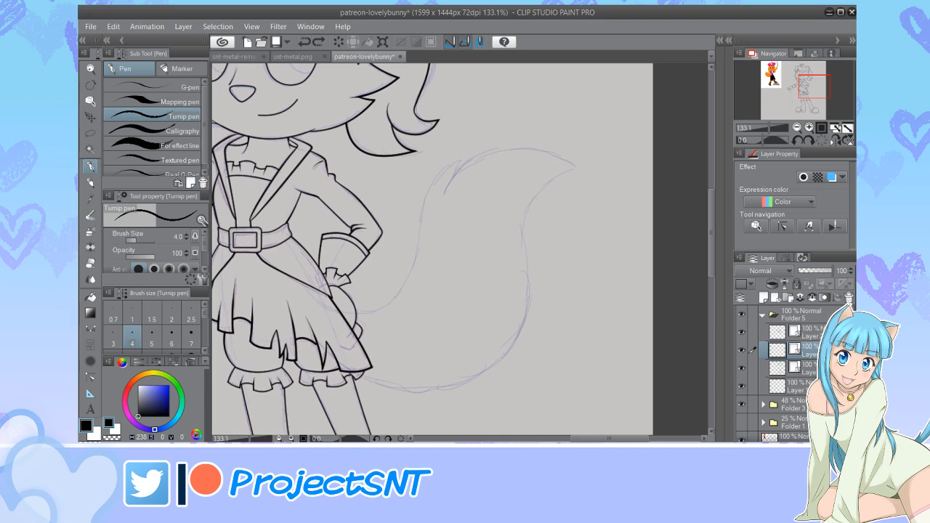
{"action": "key", "text": "ctrl+e"}
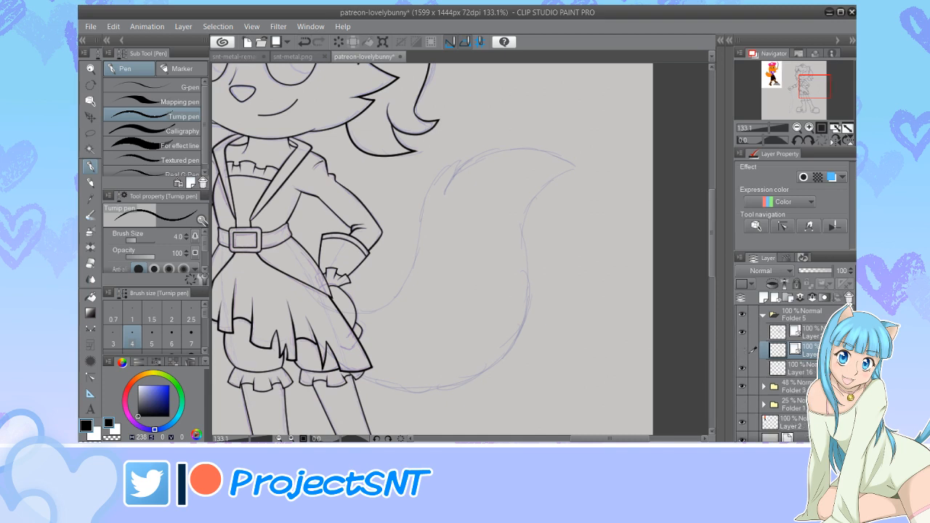
Check the contents of the two vector line art layers by toggling their visibility and merge the upper one into the lower
{"action": "left_click", "coordinate": [741, 350]}
{"action": "left_click", "coordinate": [741, 350]}
{"action": "scroll", "coordinate": [455, 289], "scroll_direction": "down", "scroll_amount": 7}
{"action": "scroll", "coordinate": [421, 276], "scroll_direction": "down", "scroll_amount": 3}
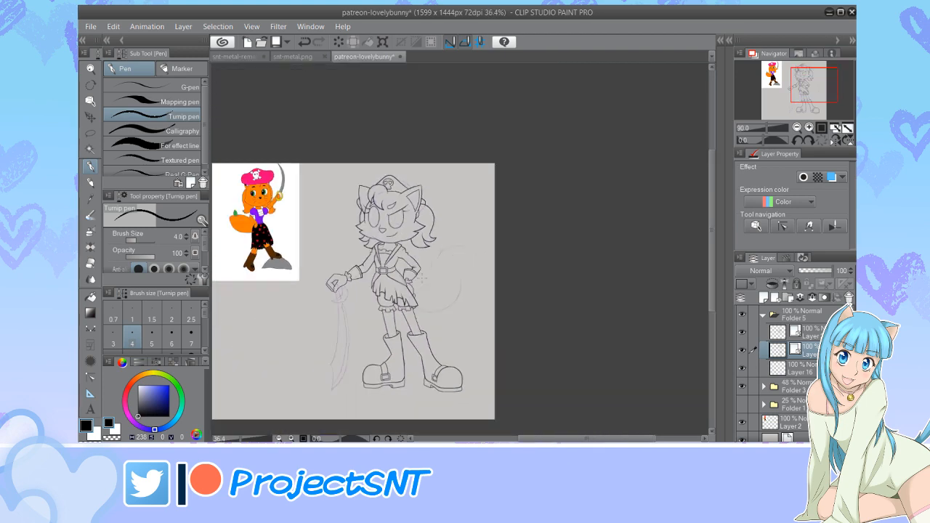
{"action": "left_click", "coordinate": [741, 351]}
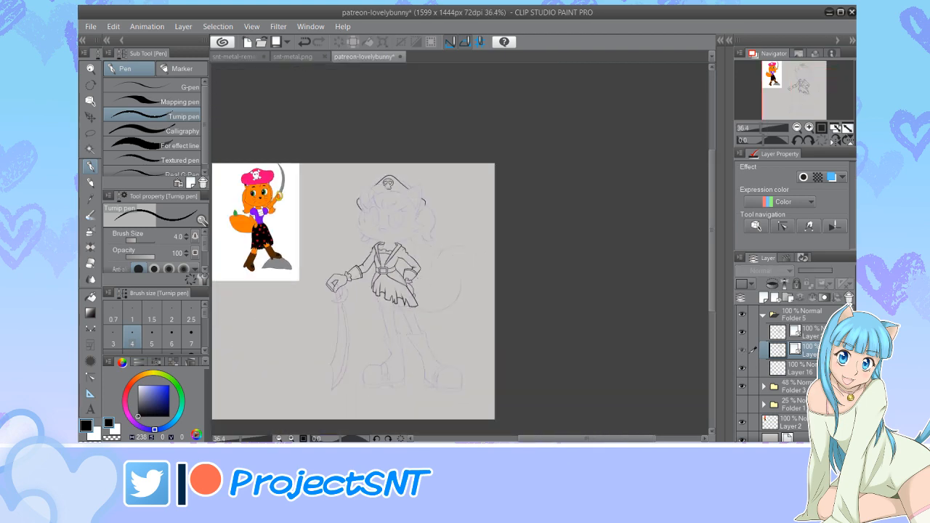
{"action": "left_click", "coordinate": [741, 350]}
{"action": "left_click", "coordinate": [808, 333]}
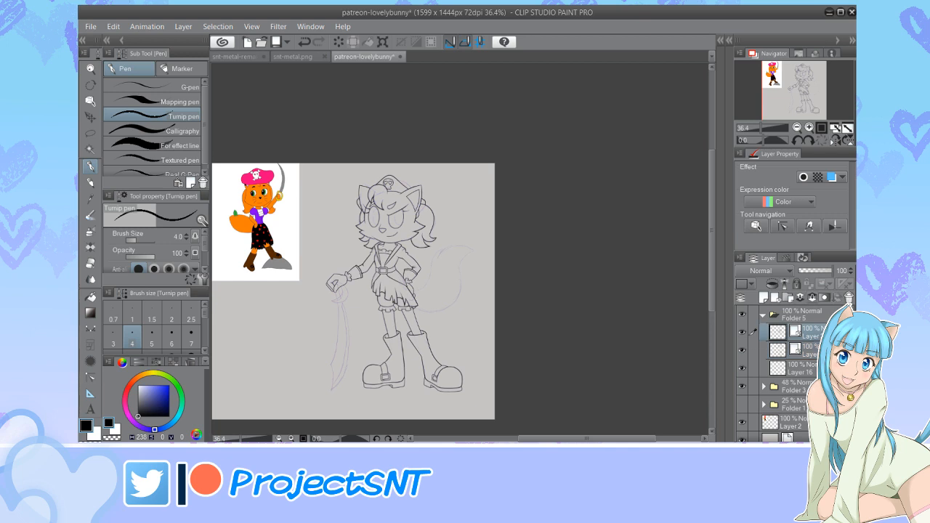
{"action": "key", "text": "ctrl+e"}
{"action": "left_click", "coordinate": [741, 332]}
{"action": "left_click", "coordinate": [741, 332]}
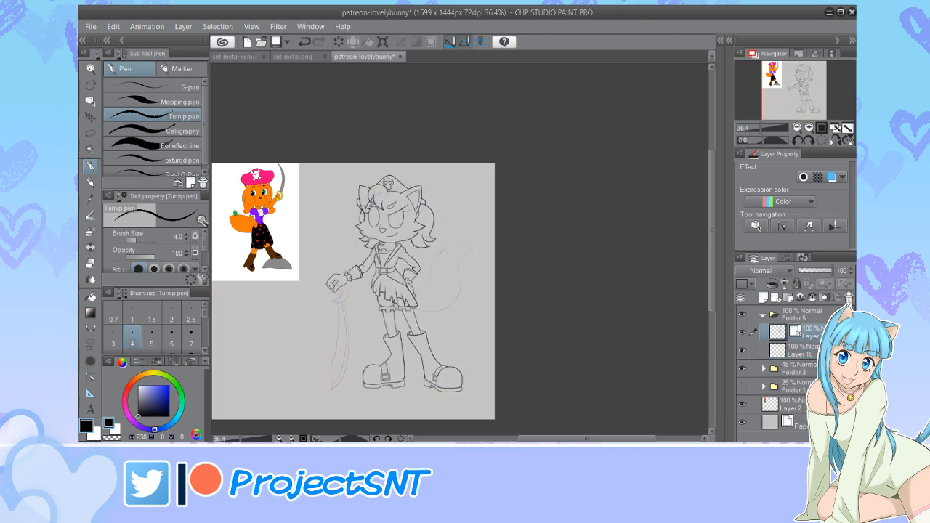
Add a vector layer directly beneath the merged line art and ink the tail's inner edge with a Continuous curve at brush size 4
{"action": "left_click", "coordinate": [801, 351]}
{"action": "left_click", "coordinate": [775, 297]}
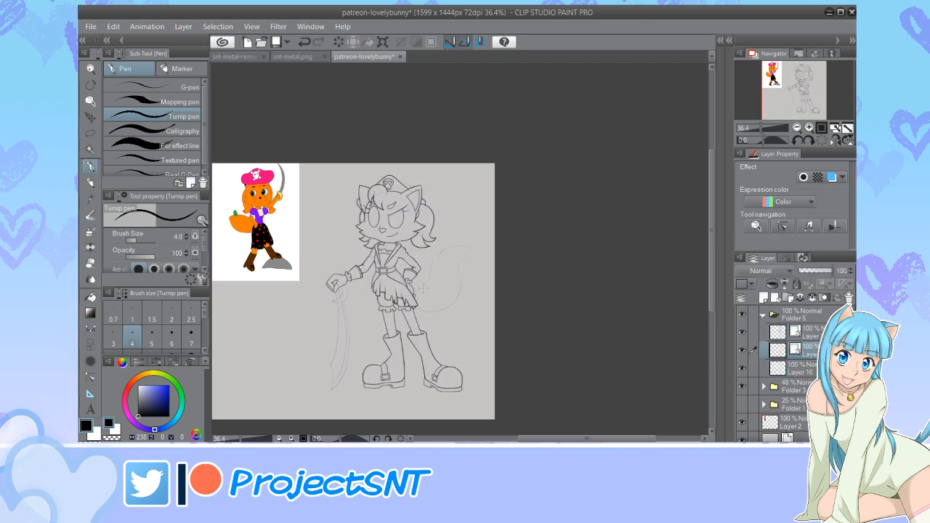
{"action": "scroll", "coordinate": [434, 299], "scroll_direction": "up", "scroll_amount": 4}
{"action": "scroll", "coordinate": [440, 289], "scroll_direction": "up", "scroll_amount": 3}
{"action": "scroll", "coordinate": [439, 289], "scroll_direction": "down", "scroll_amount": 2}
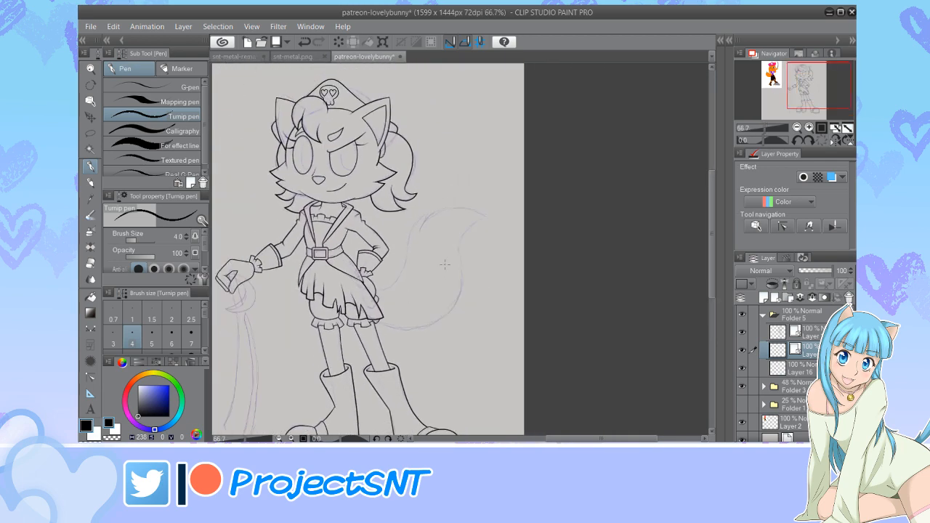
{"action": "scroll", "coordinate": [439, 289], "scroll_direction": "up", "scroll_amount": 3}
{"action": "key", "text": "u"}
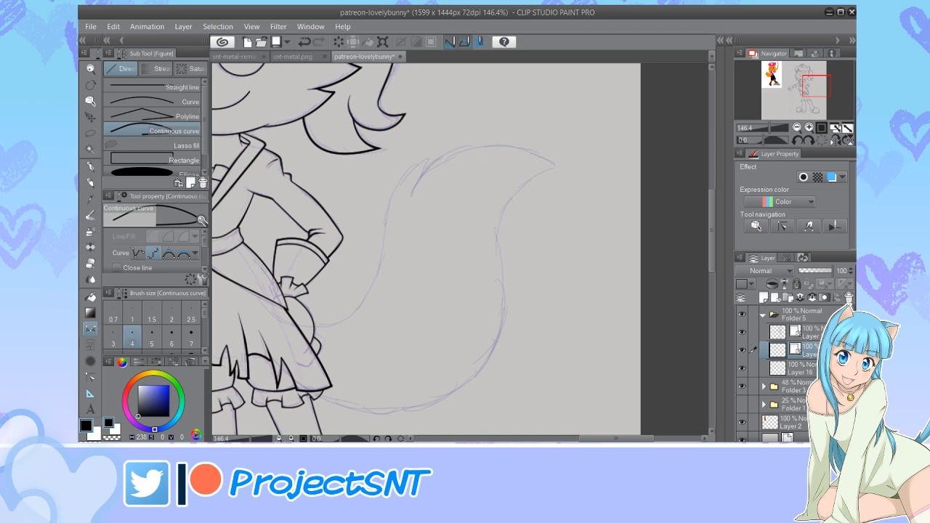
{"action": "mouse_move", "coordinate": [436, 151]}
{"action": "left_mouse_down"}
{"action": "mouse_move", "coordinate": [403, 172]}
{"action": "mouse_move", "coordinate": [384, 218]}
{"action": "mouse_move", "coordinate": [385, 270]}
{"action": "mouse_move", "coordinate": [360, 311]}
{"action": "mouse_move", "coordinate": [303, 327]}
{"action": "left_mouse_up"}
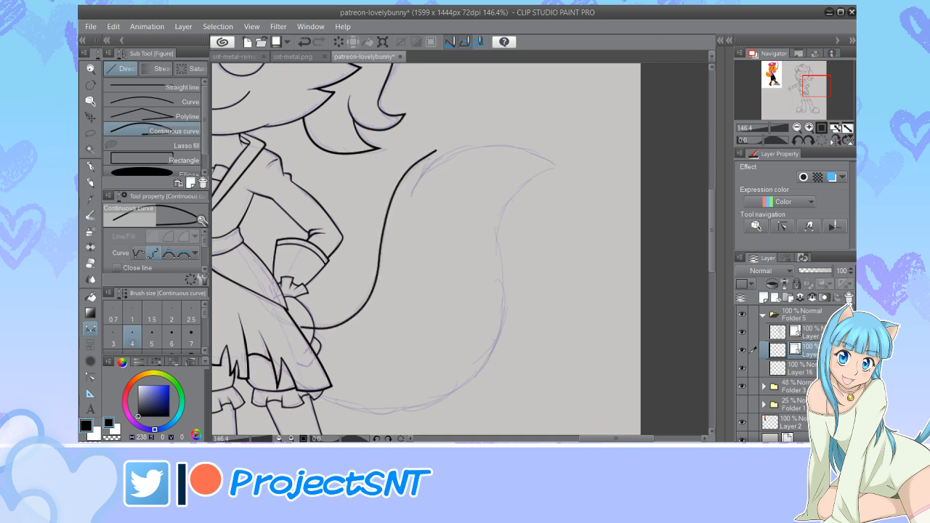
Adjust the control points of the tail's inner edge near the hip and at its upper end to follow the sketch
{"action": "key", "text": "y"}
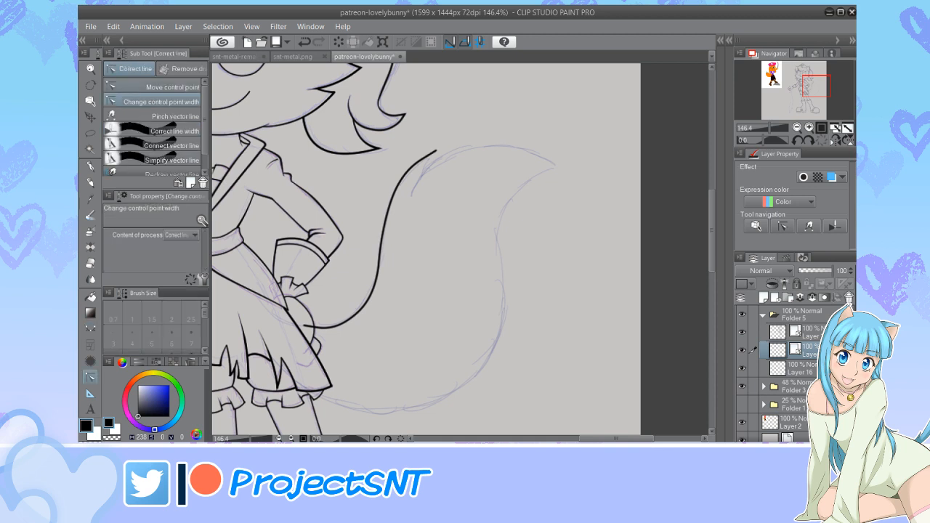
{"action": "left_click", "coordinate": [154, 87]}
{"action": "scroll", "coordinate": [352, 340], "scroll_direction": "up", "scroll_amount": 1}
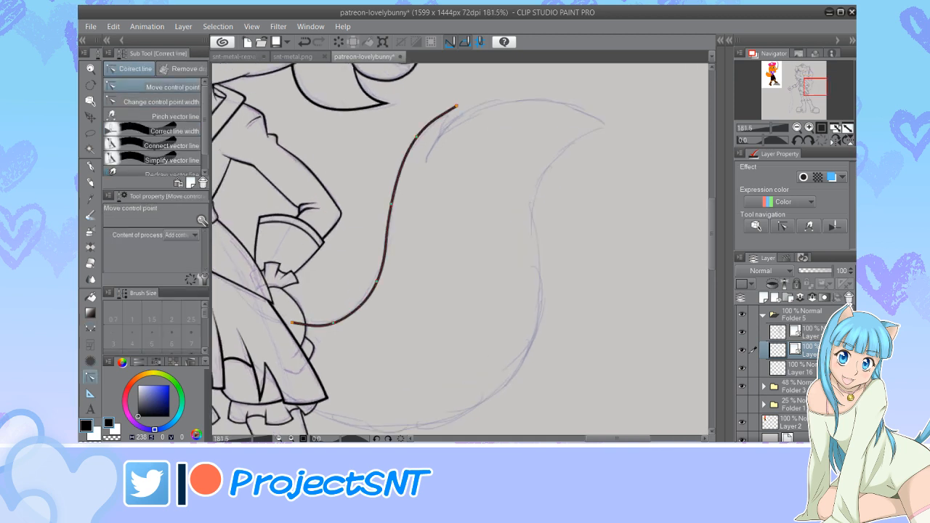
{"action": "left_click_drag", "start_coordinate": [339, 317], "coordinate": [338, 321]}
{"action": "scroll", "coordinate": [306, 324], "scroll_direction": "down", "scroll_amount": 3}
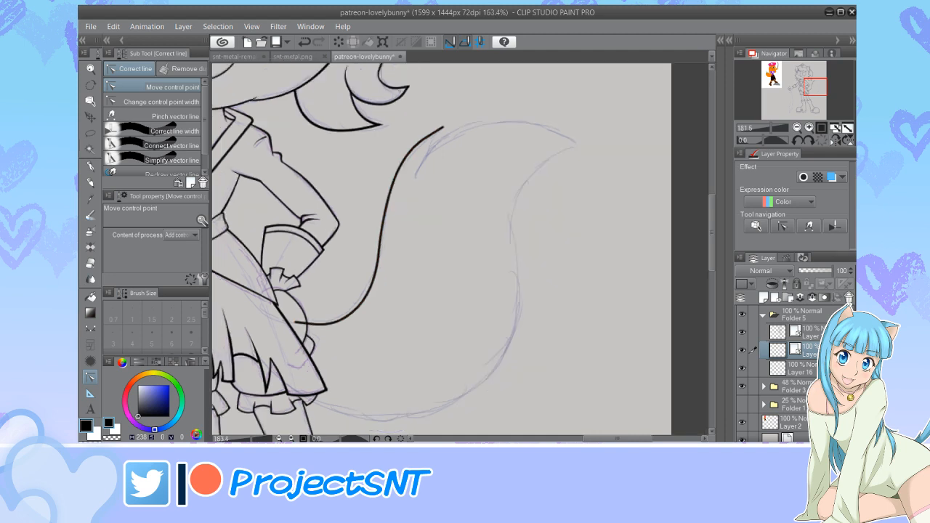
{"action": "scroll", "coordinate": [408, 166], "scroll_direction": "up", "scroll_amount": 4}
{"action": "left_click_drag", "start_coordinate": [424, 156], "coordinate": [433, 154]}
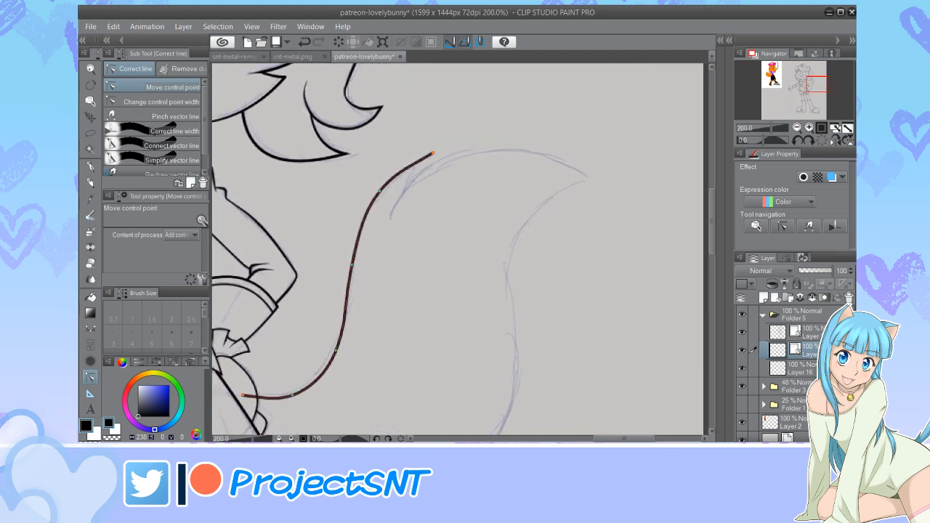
{"action": "left_click", "coordinate": [410, 164]}
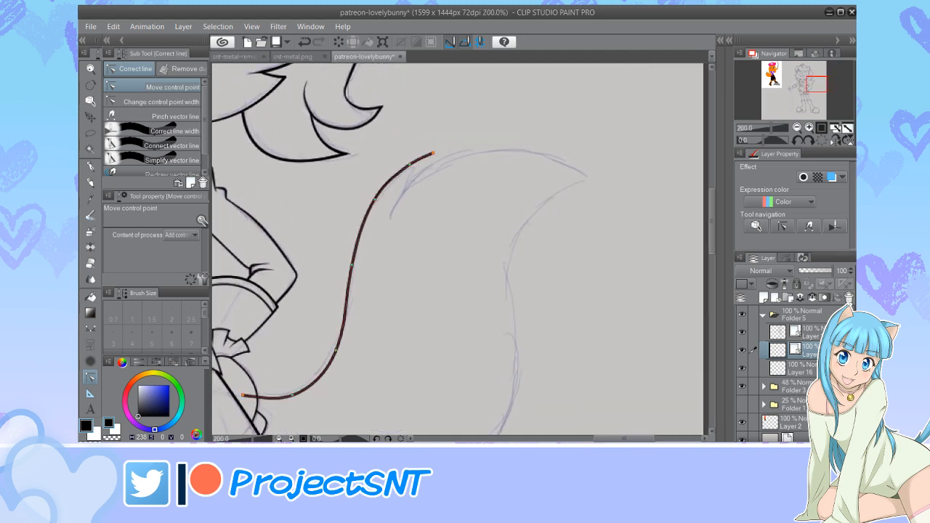
{"action": "scroll", "coordinate": [385, 146], "scroll_direction": "down", "scroll_amount": 1}
{"action": "scroll", "coordinate": [384, 146], "scroll_direction": "down", "scroll_amount": 2}
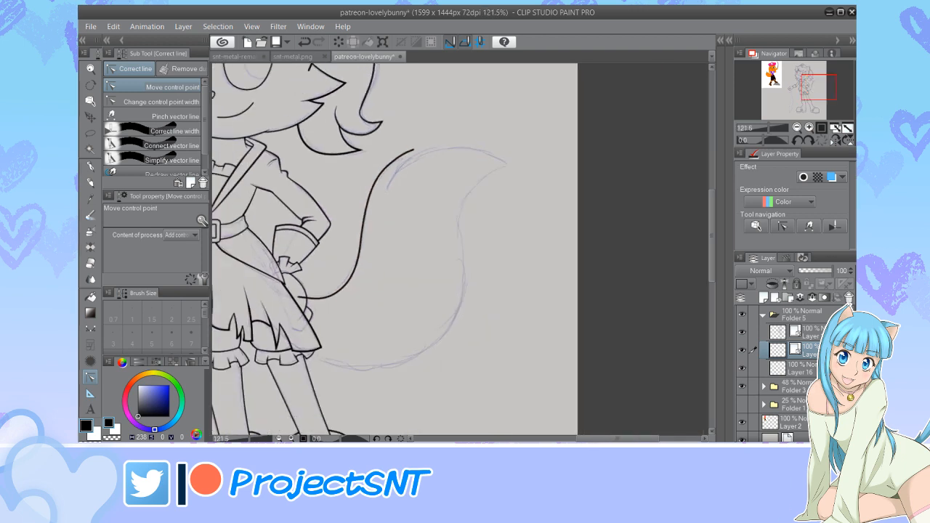
Ink the tail's upper curve from inside the bend over the top and slightly past the tip with a Continuous curve
{"action": "key", "text": "u"}
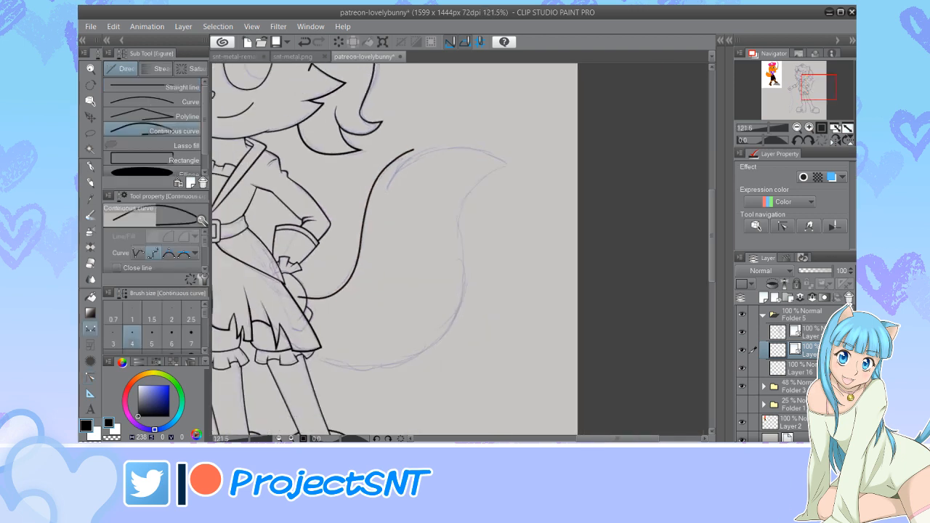
{"action": "scroll", "coordinate": [483, 161], "scroll_direction": "up", "scroll_amount": 2}
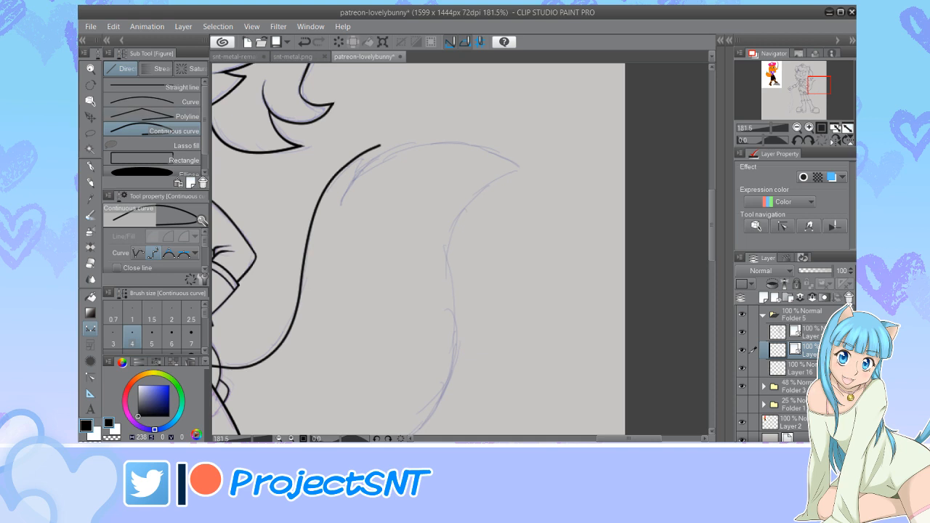
{"action": "scroll", "coordinate": [468, 145], "scroll_direction": "up", "scroll_amount": 1}
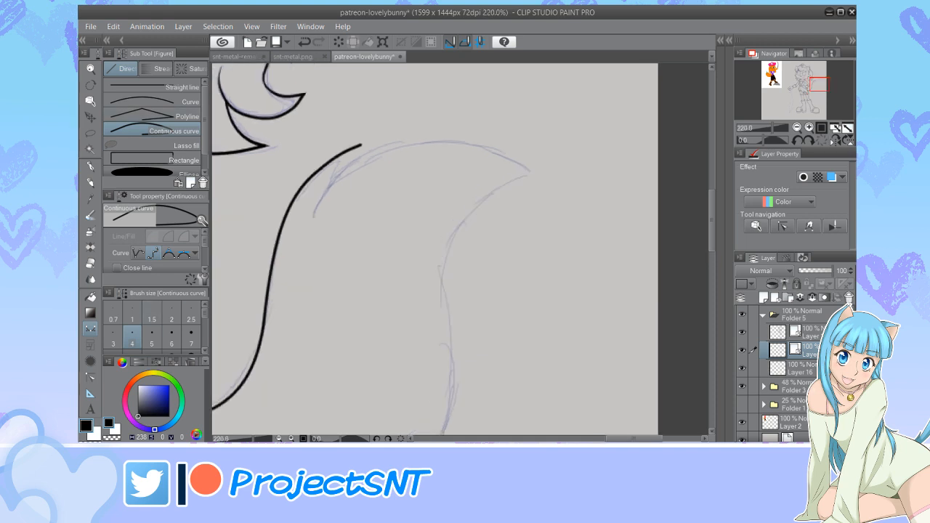
{"action": "left_click", "coordinate": [334, 183]}
{"action": "left_click", "coordinate": [385, 152]}
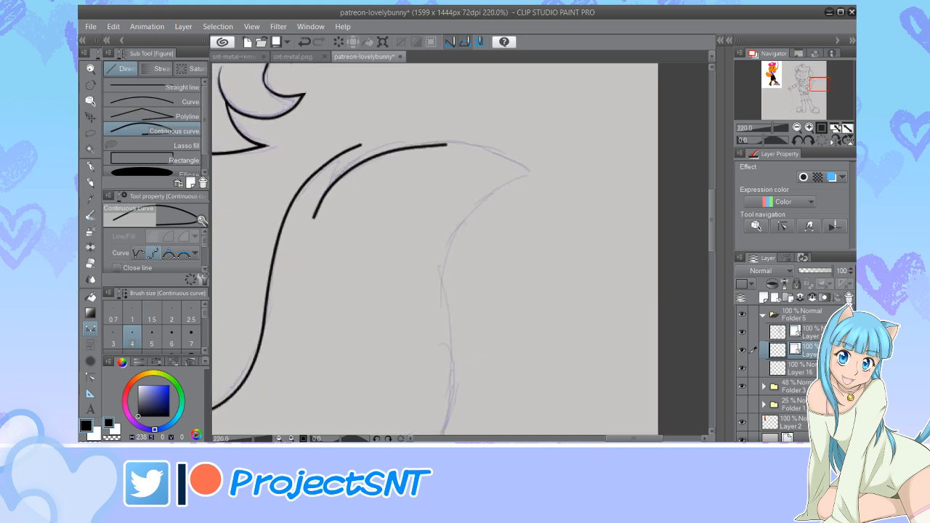
{"action": "left_click", "coordinate": [447, 144]}
{"action": "left_click", "coordinate": [529, 173]}
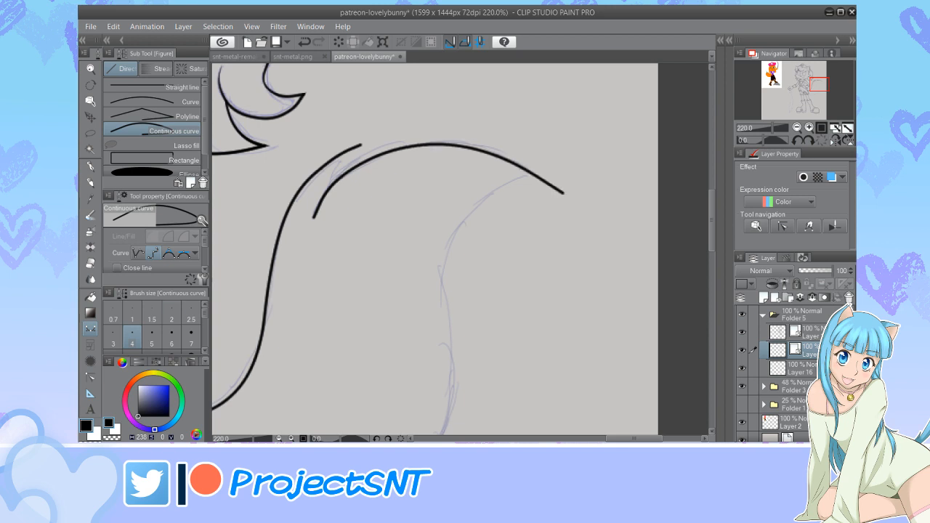
Ink the tail's outer edge from the skirt hem around the lower bend and up across the tip with a Continuous curve
{"action": "key", "text": "y"}
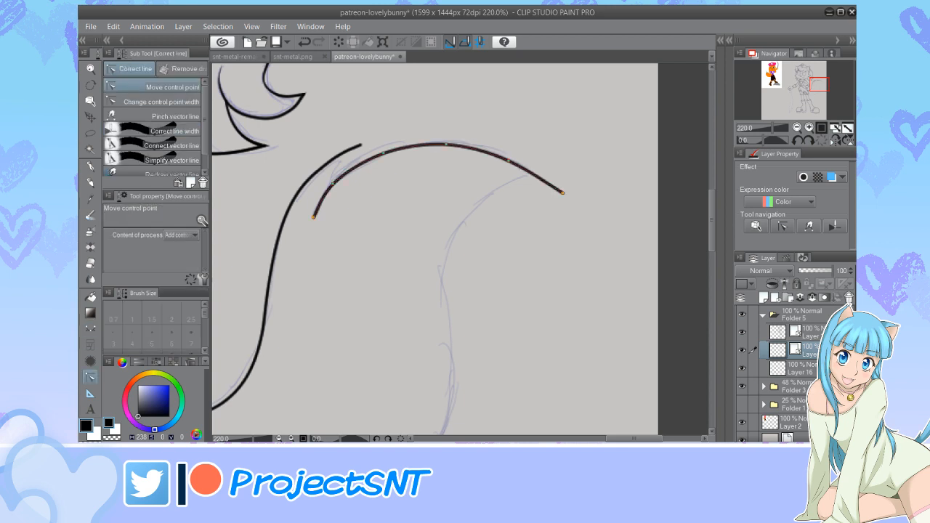
{"action": "scroll", "coordinate": [537, 257], "scroll_direction": "down", "scroll_amount": 8}
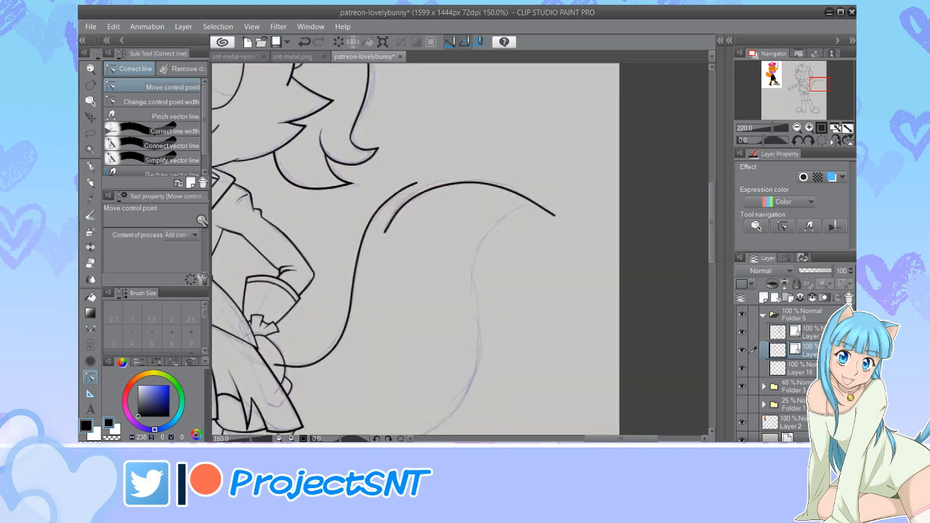
{"action": "scroll", "coordinate": [393, 262], "scroll_direction": "down", "scroll_amount": 1}
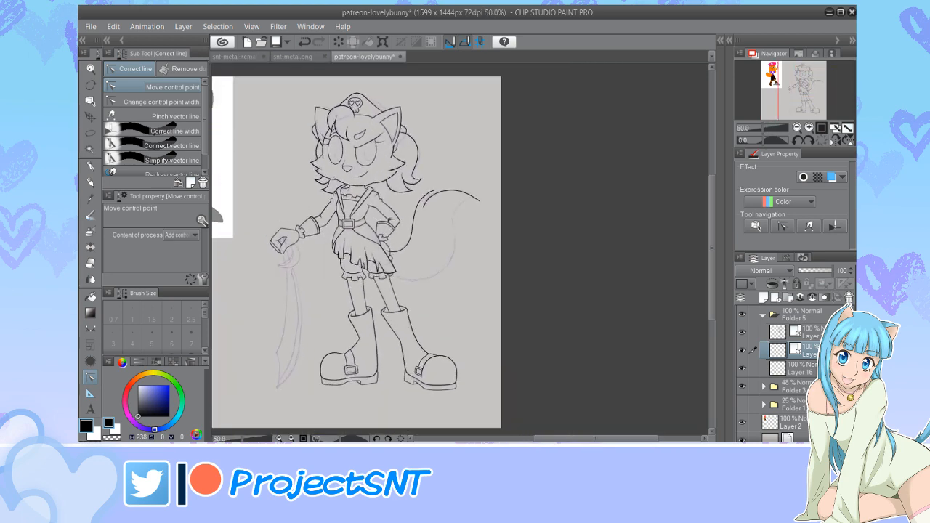
{"action": "scroll", "coordinate": [454, 236], "scroll_direction": "up", "scroll_amount": 4}
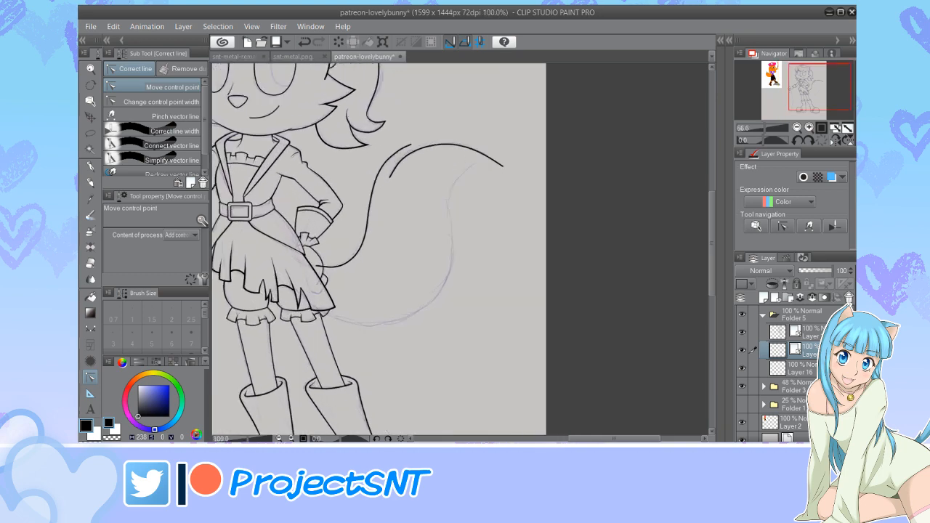
{"action": "key", "text": "u"}
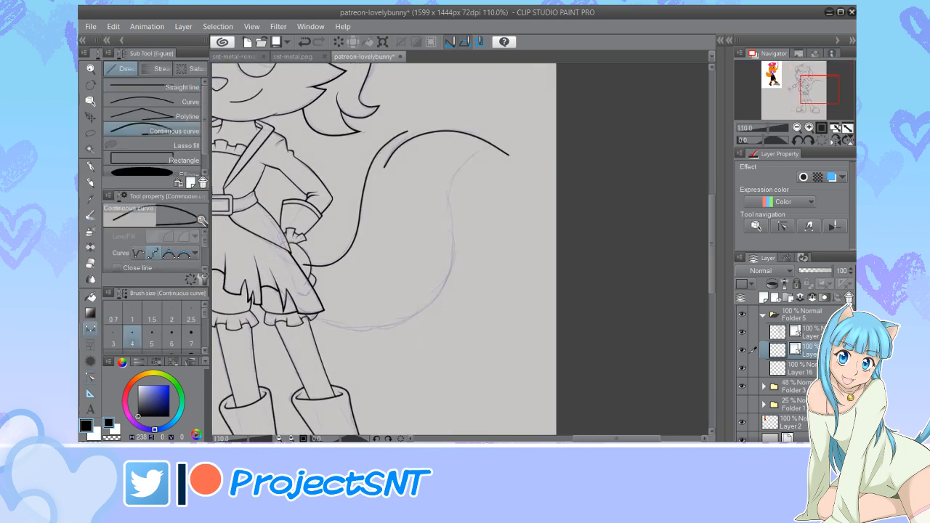
{"action": "scroll", "coordinate": [323, 295], "scroll_direction": "up", "scroll_amount": 2}
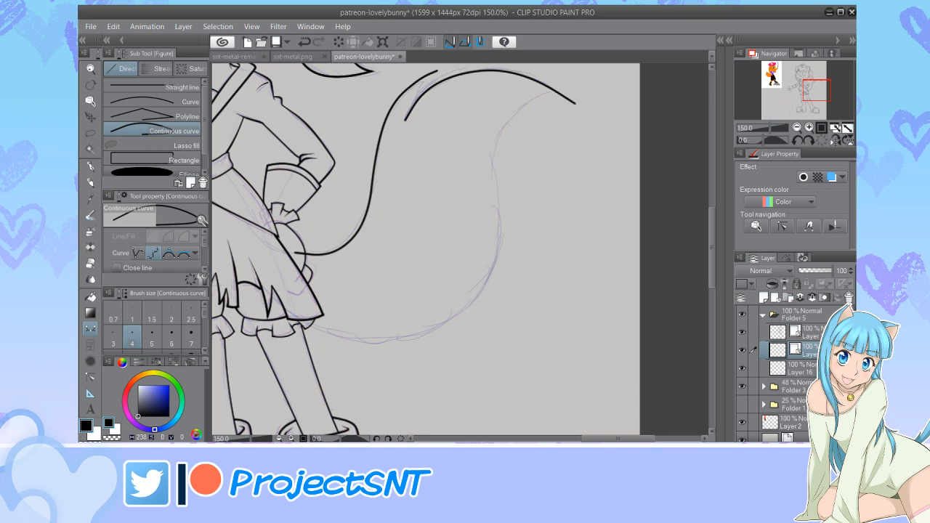
{"action": "left_click", "coordinate": [390, 339]}
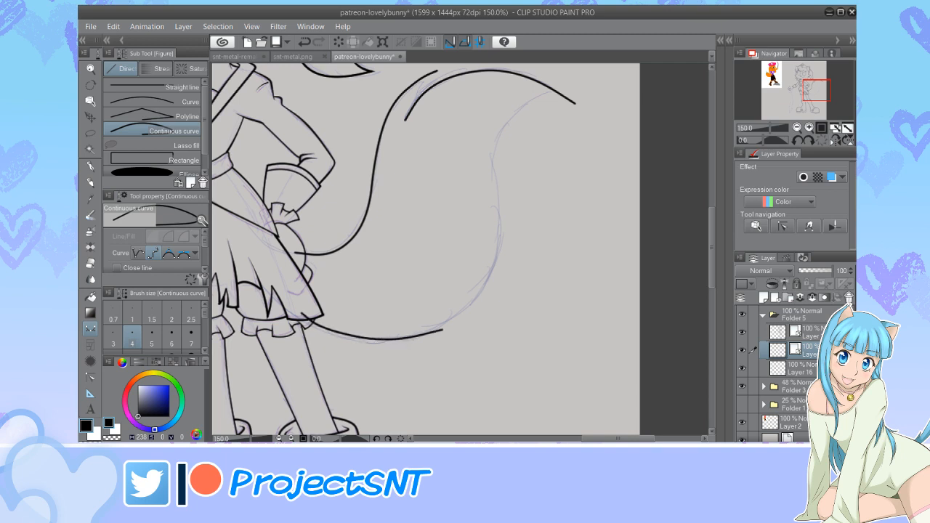
{"action": "left_click", "coordinate": [444, 323]}
{"action": "left_click", "coordinate": [480, 292]}
{"action": "left_click", "coordinate": [499, 209]}
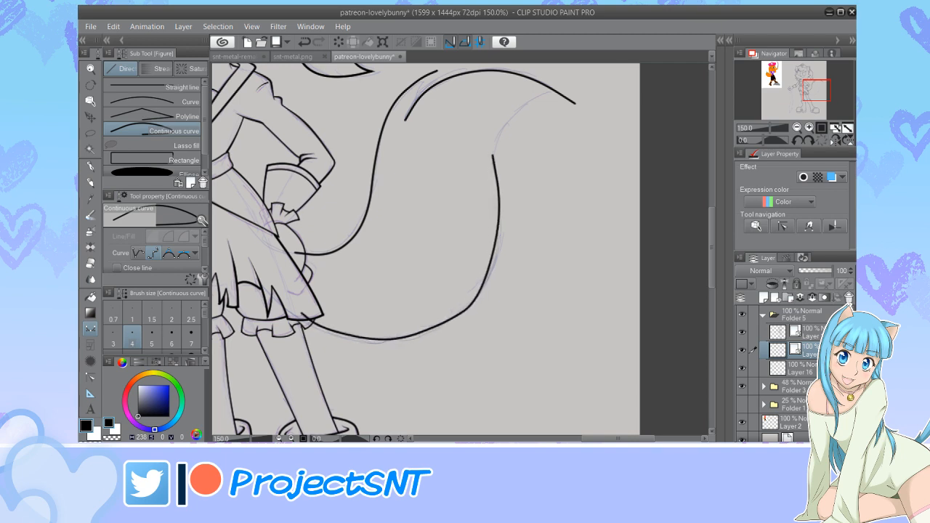
{"action": "left_click", "coordinate": [492, 151]}
{"action": "left_click", "coordinate": [518, 106]}
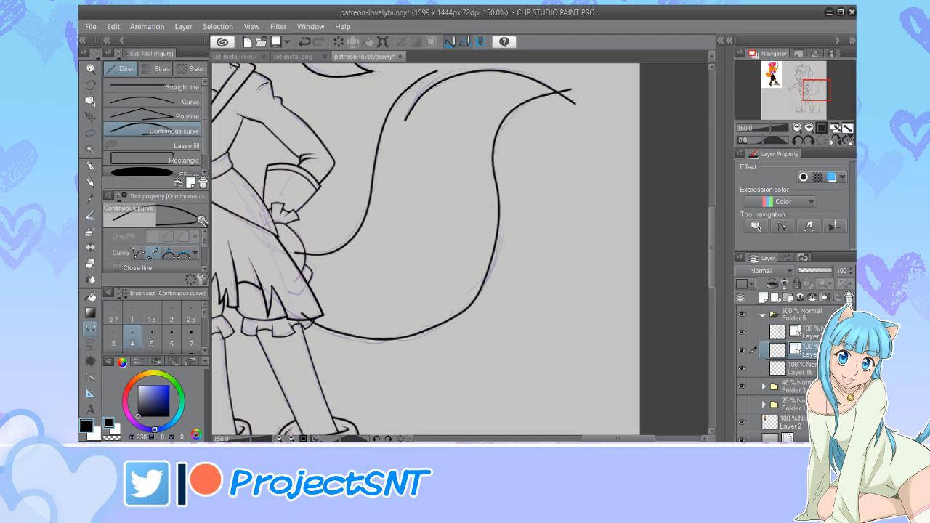
Adjust the control points of the tail's outer edge around the lower bend and along the upper side to follow the sketch
{"action": "key", "text": "y"}
{"action": "scroll", "coordinate": [483, 327], "scroll_direction": "up", "scroll_amount": 2}
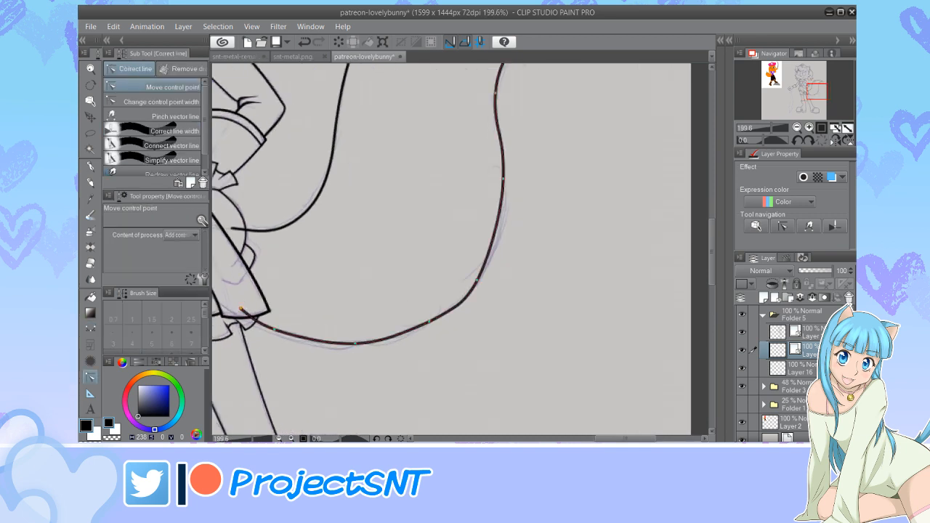
{"action": "scroll", "coordinate": [412, 375], "scroll_direction": "down", "scroll_amount": 1}
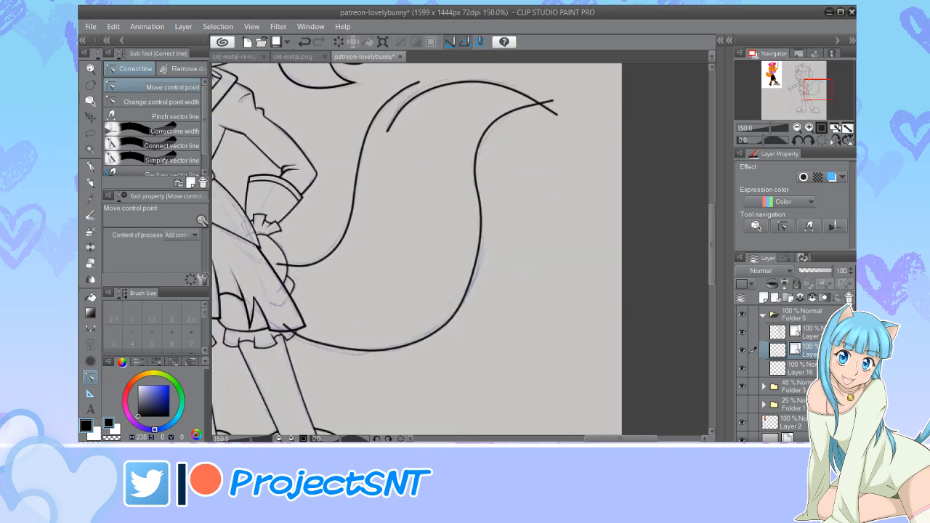
{"action": "scroll", "coordinate": [481, 246], "scroll_direction": "up", "scroll_amount": 1}
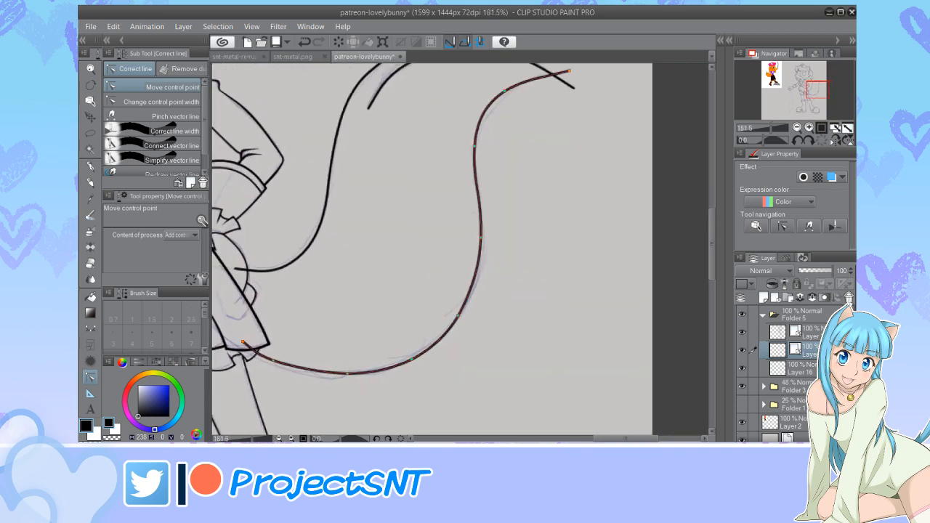
{"action": "scroll", "coordinate": [450, 374], "scroll_direction": "down", "scroll_amount": 3}
{"action": "scroll", "coordinate": [306, 366], "scroll_direction": "up", "scroll_amount": 4}
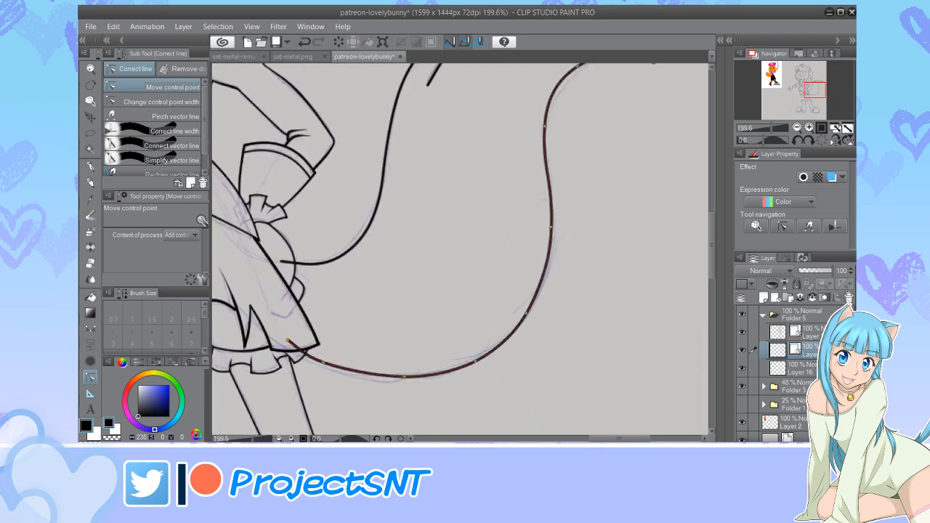
{"action": "scroll", "coordinate": [365, 374], "scroll_direction": "down", "scroll_amount": 3}
{"action": "scroll", "coordinate": [451, 364], "scroll_direction": "up", "scroll_amount": 4}
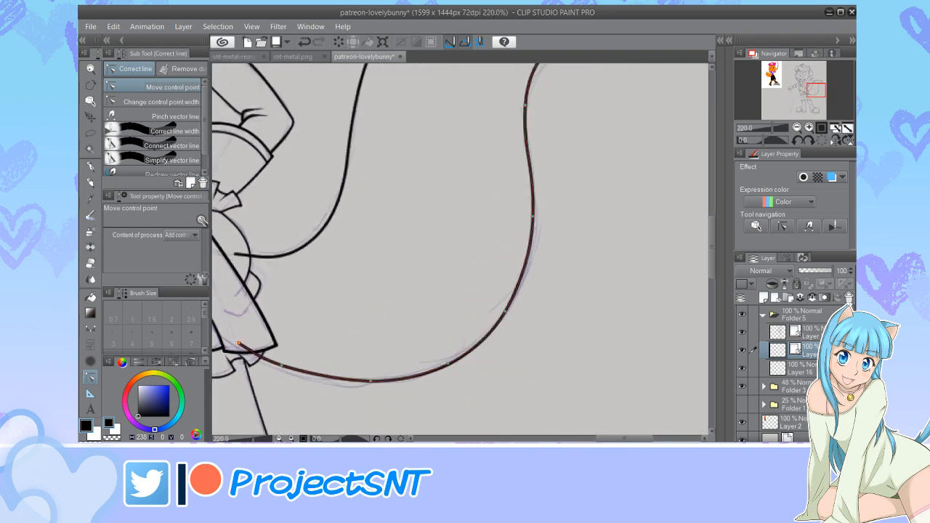
{"action": "scroll", "coordinate": [448, 361], "scroll_direction": "down", "scroll_amount": 3}
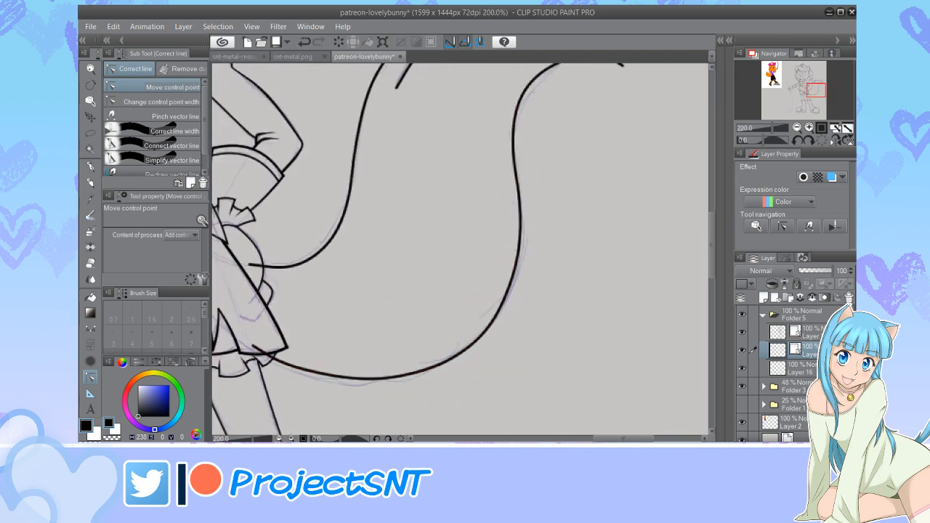
{"action": "scroll", "coordinate": [459, 102], "scroll_direction": "up", "scroll_amount": 2}
{"action": "scroll", "coordinate": [378, 288], "scroll_direction": "down", "scroll_amount": 3}
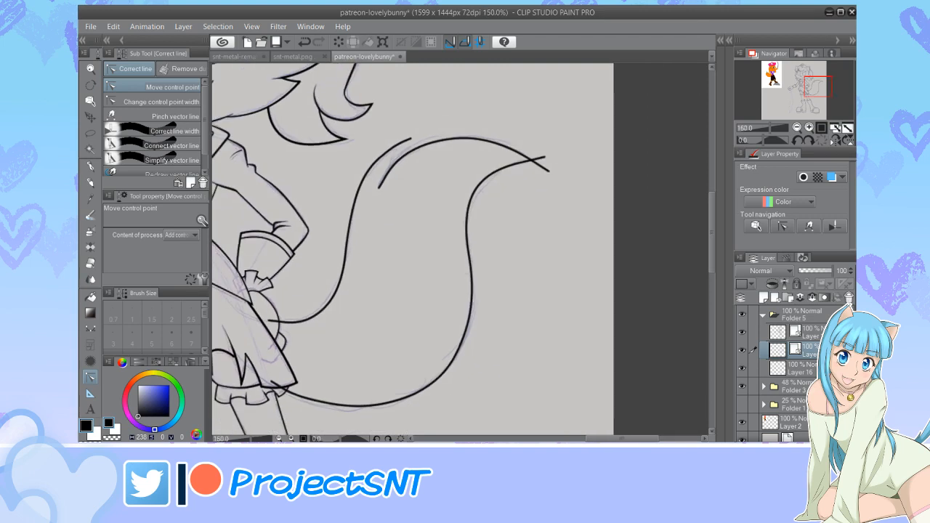
Ink a short Curve at brush size 4 joining the tail's inner edge and upper curve to form a fur notch
{"action": "scroll", "coordinate": [412, 103], "scroll_direction": "up", "scroll_amount": 3}
{"action": "key", "text": "u"}
{"action": "left_click", "coordinate": [167, 103]}
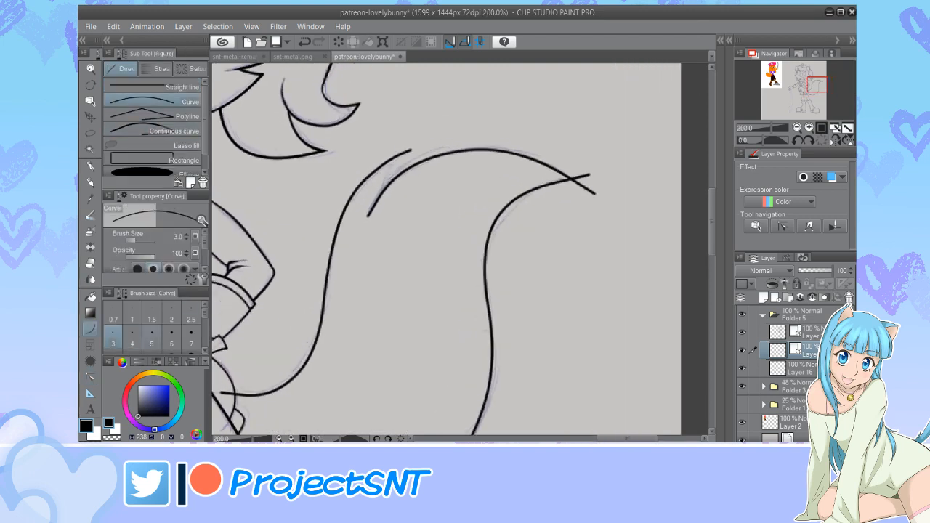
{"action": "left_click", "coordinate": [132, 332]}
{"action": "scroll", "coordinate": [425, 161], "scroll_direction": "up", "scroll_amount": 1}
{"action": "left_click_drag", "start_coordinate": [393, 140], "coordinate": [369, 227]}
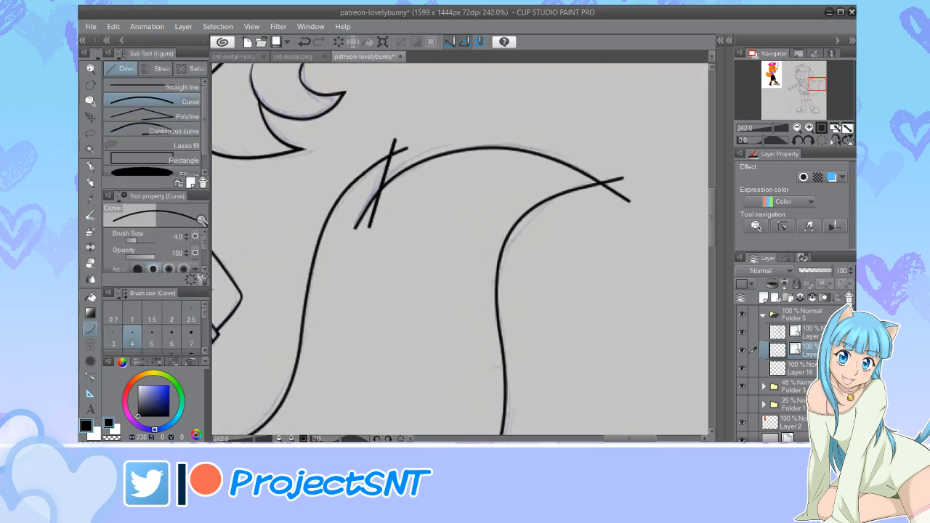
Trim the overshooting line ends at the tail's fur notch and tip with the Vector eraser
{"action": "key", "text": "e"}
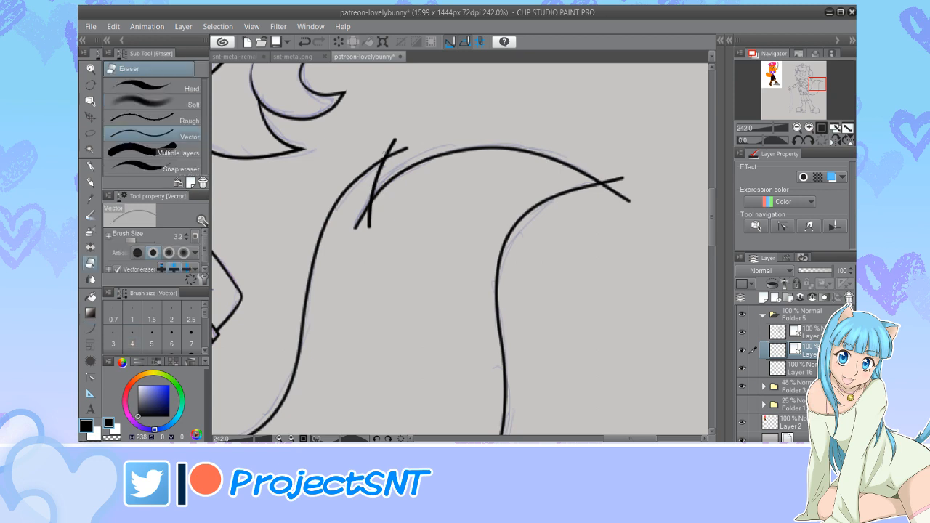
{"action": "left_click_drag", "start_coordinate": [393, 140], "coordinate": [381, 212]}
{"action": "left_click", "coordinate": [372, 219]}
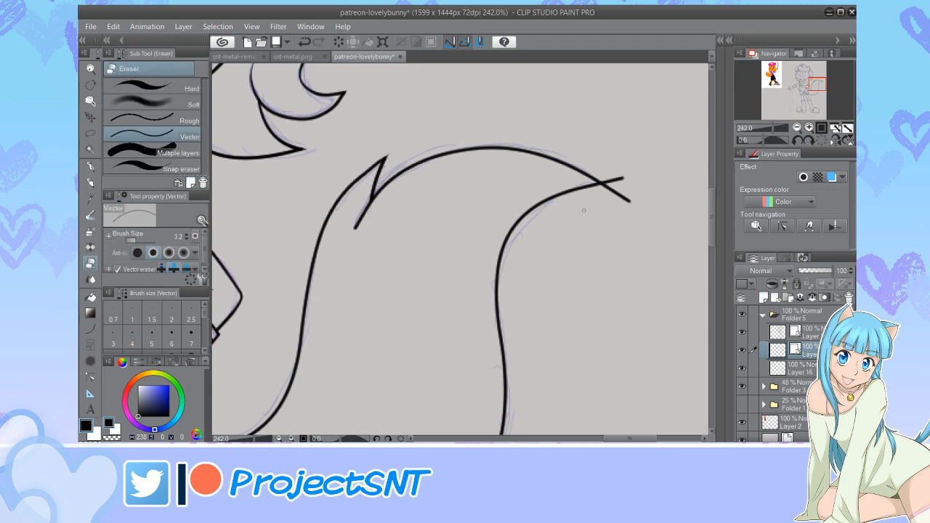
{"action": "left_click_drag", "start_coordinate": [618, 179], "coordinate": [615, 163]}
{"action": "scroll", "coordinate": [614, 156], "scroll_direction": "down", "scroll_amount": 7}
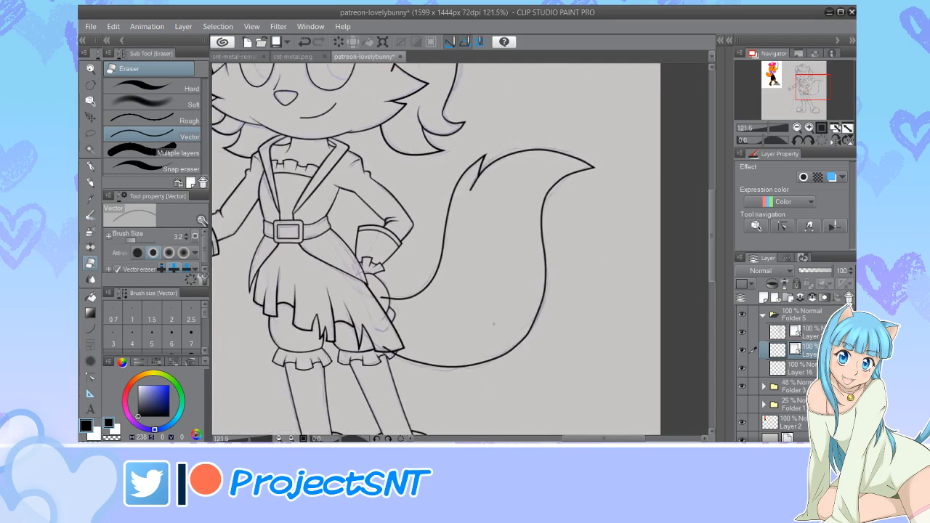
Trim the tail's line ends that overlap the skirt hem and the hip with the Vector eraser
{"action": "scroll", "coordinate": [465, 315], "scroll_direction": "up", "scroll_amount": 3}
{"action": "scroll", "coordinate": [414, 374], "scroll_direction": "up", "scroll_amount": 3}
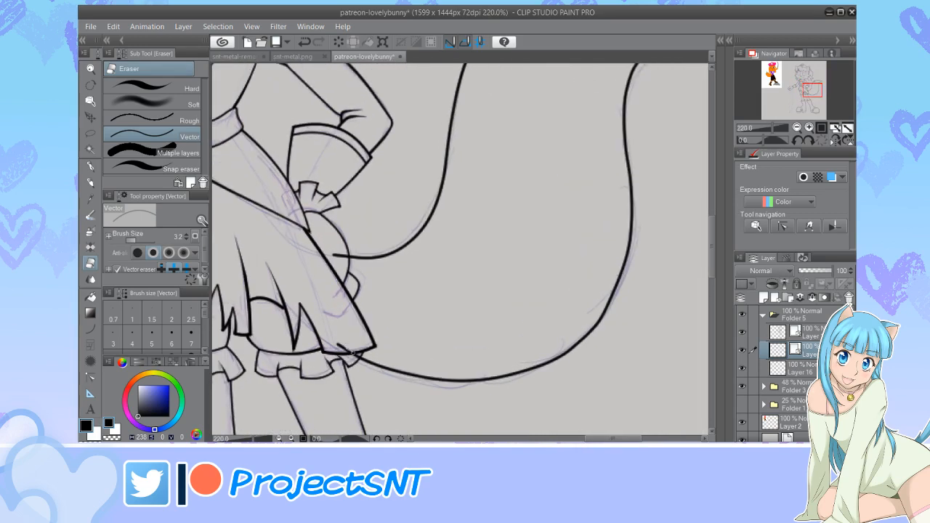
{"action": "left_click", "coordinate": [355, 356]}
{"action": "left_click", "coordinate": [339, 256]}
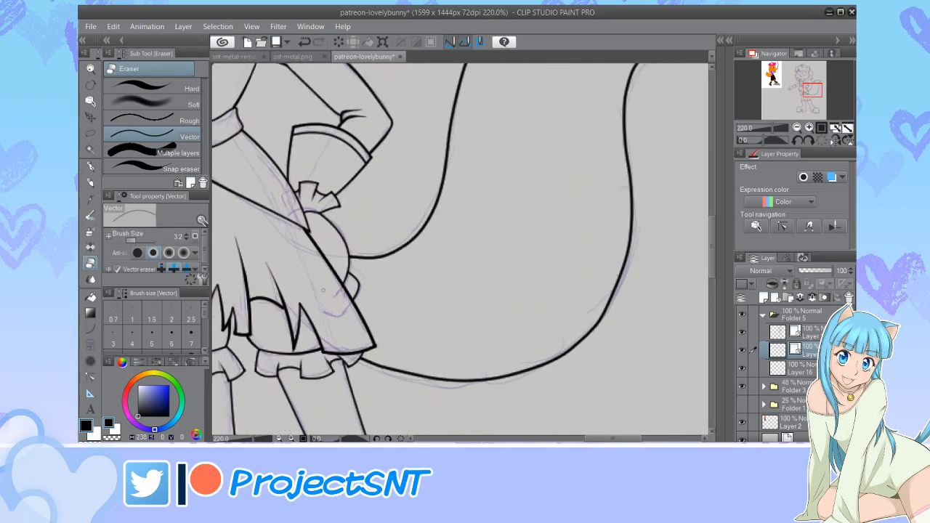
Refine the control points of the tail's outer edge near the skirt hem and around the lower bend
{"action": "key", "text": "y"}
{"action": "scroll", "coordinate": [424, 361], "scroll_direction": "up", "scroll_amount": 3}
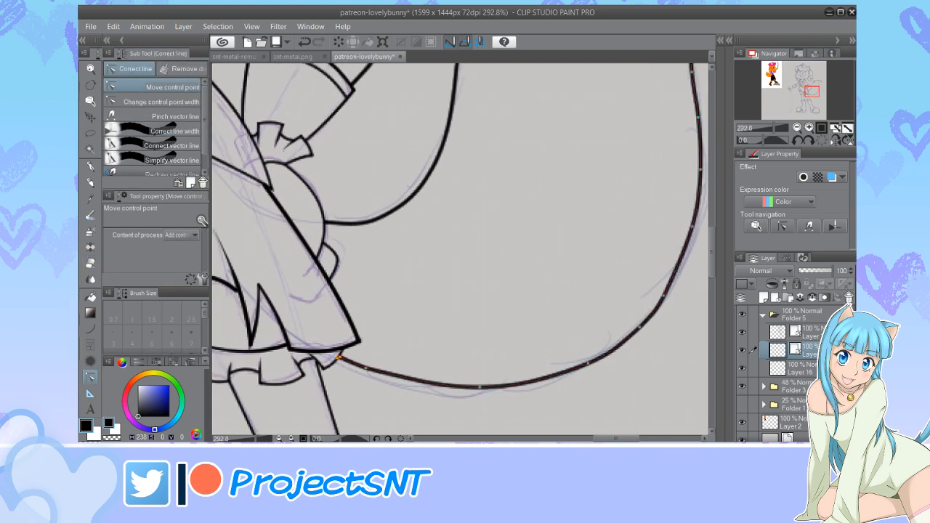
{"action": "left_click_drag", "start_coordinate": [390, 375], "coordinate": [390, 377]}
{"action": "scroll", "coordinate": [321, 392], "scroll_direction": "down", "scroll_amount": 5}
{"action": "scroll", "coordinate": [501, 383], "scroll_direction": "up", "scroll_amount": 3}
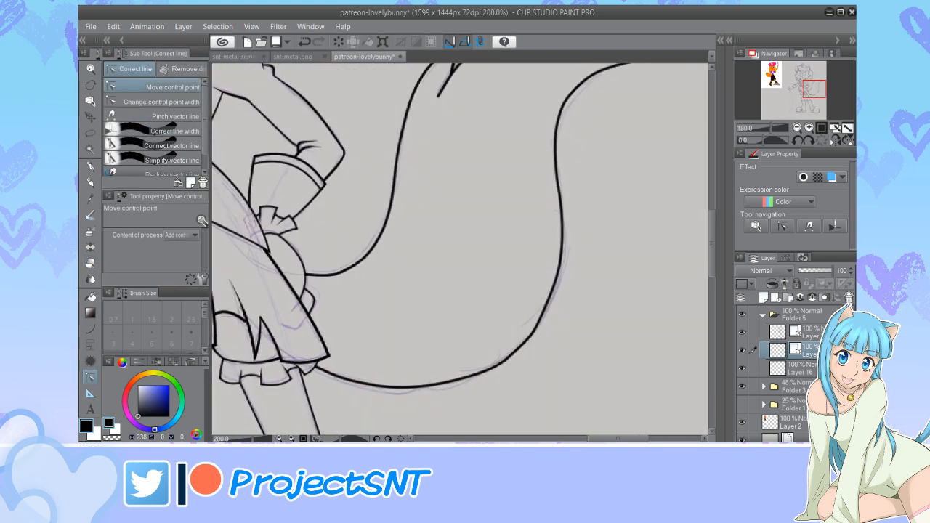
{"action": "left_click_drag", "start_coordinate": [543, 316], "coordinate": [549, 300]}
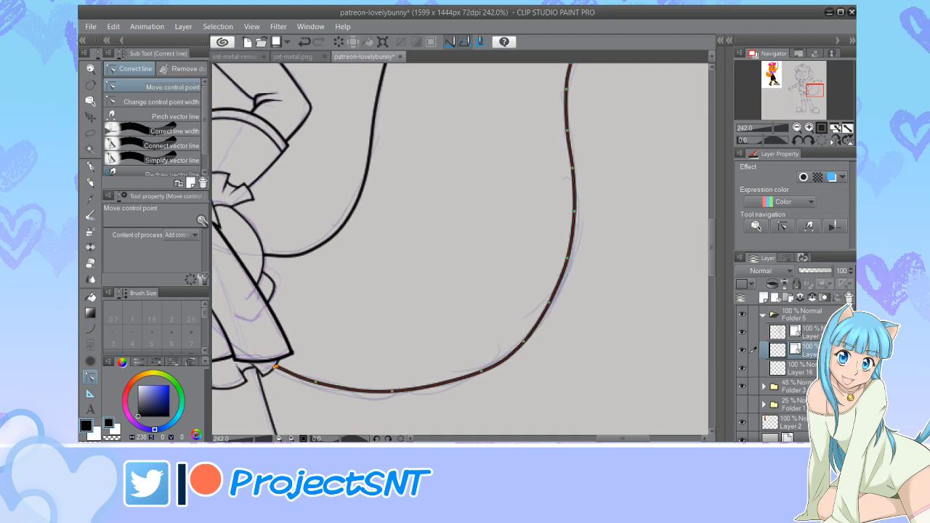
{"action": "scroll", "coordinate": [501, 327], "scroll_direction": "down", "scroll_amount": 3}
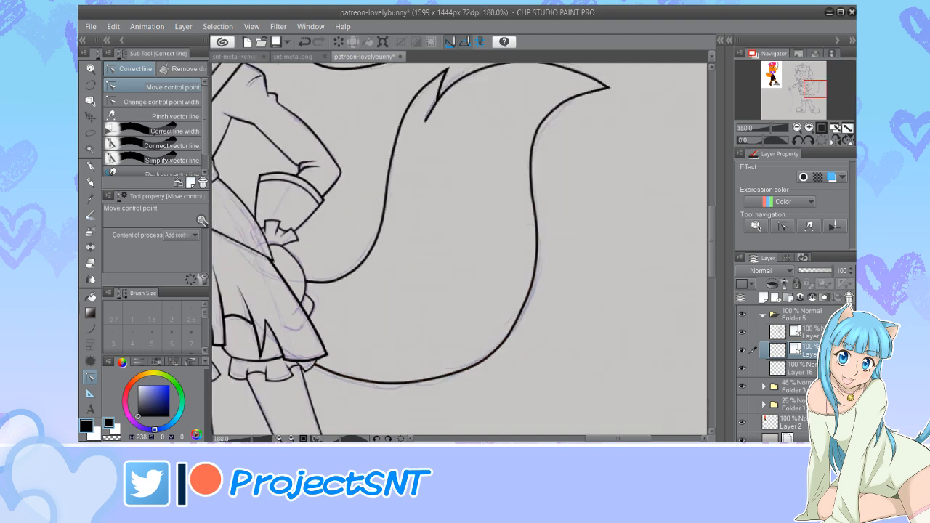
Smooth the tail's outer edge up toward the tip and its inner edge near the hip by moving control points
{"action": "scroll", "coordinate": [502, 327], "scroll_direction": "up", "scroll_amount": 3}
{"action": "scroll", "coordinate": [501, 327], "scroll_direction": "down", "scroll_amount": 3}
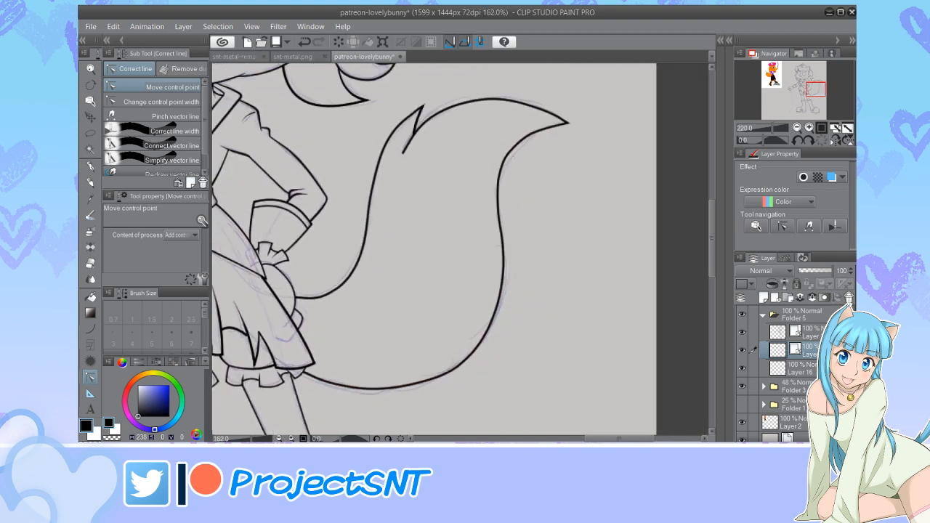
{"action": "scroll", "coordinate": [559, 137], "scroll_direction": "up", "scroll_amount": 3}
{"action": "scroll", "coordinate": [571, 137], "scroll_direction": "up", "scroll_amount": 1}
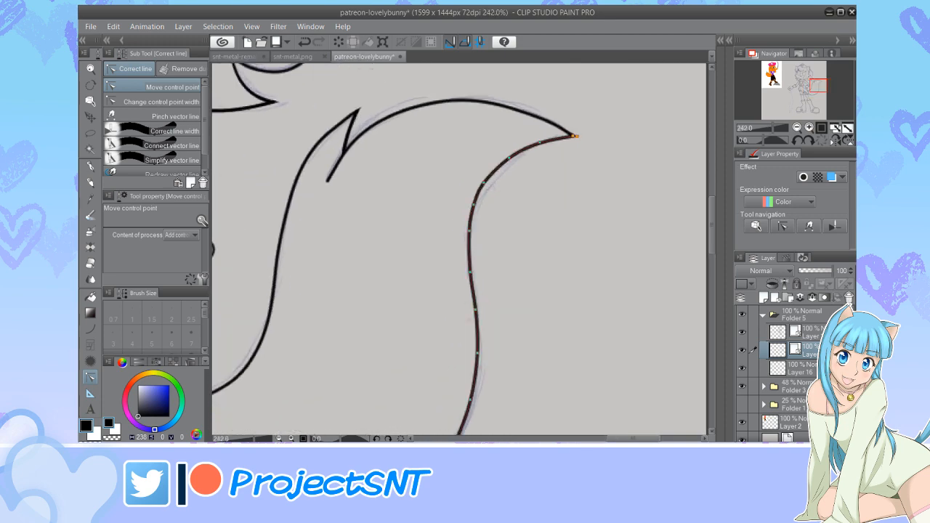
{"action": "scroll", "coordinate": [574, 136], "scroll_direction": "down", "scroll_amount": 2}
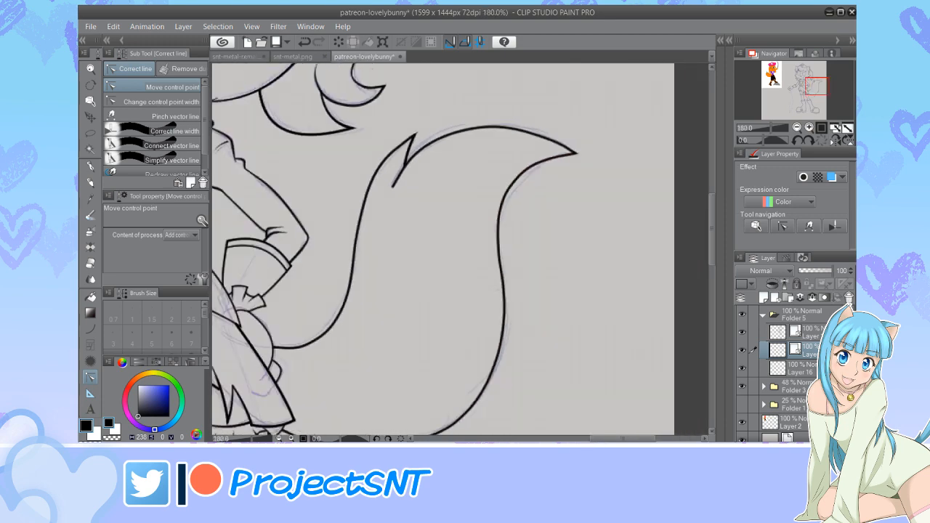
{"action": "scroll", "coordinate": [312, 341], "scroll_direction": "up", "scroll_amount": 2}
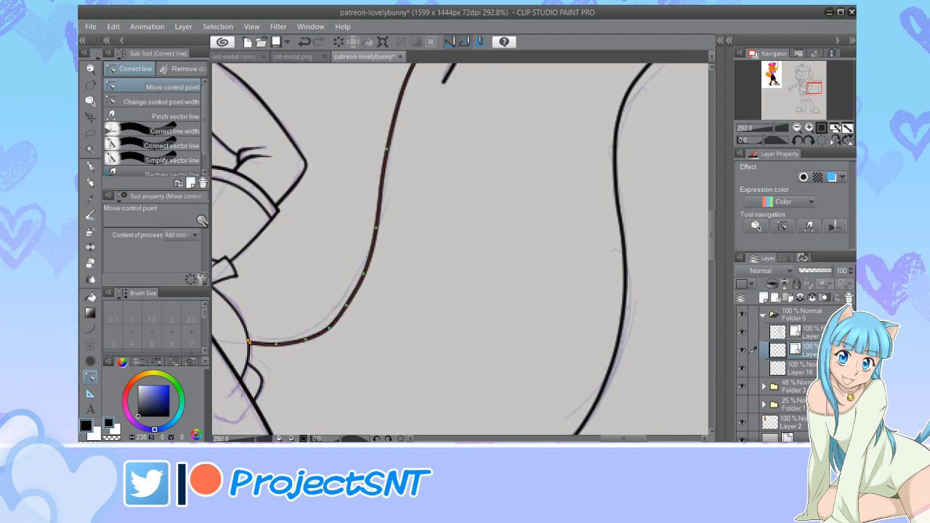
Taper the loose end of the tail's upper curve below the fur notch to a thin point by changing its control point width
{"action": "scroll", "coordinate": [327, 324], "scroll_direction": "down", "scroll_amount": 4}
{"action": "scroll", "coordinate": [382, 165], "scroll_direction": "up", "scroll_amount": 3}
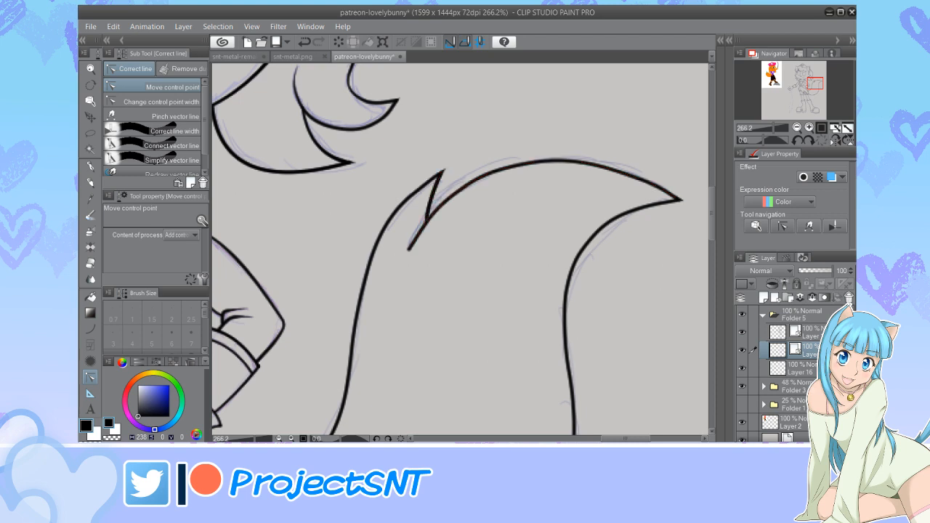
{"action": "left_click", "coordinate": [153, 102]}
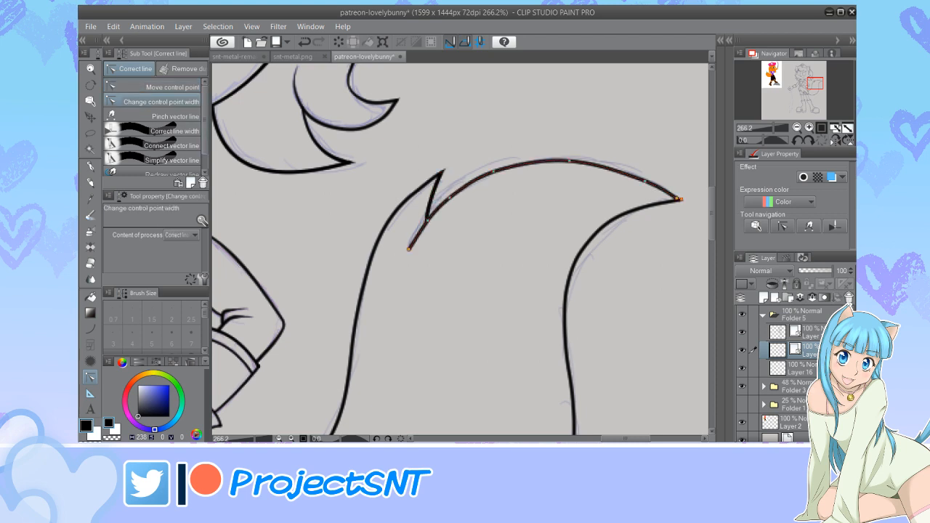
{"action": "left_click", "coordinate": [172, 88]}
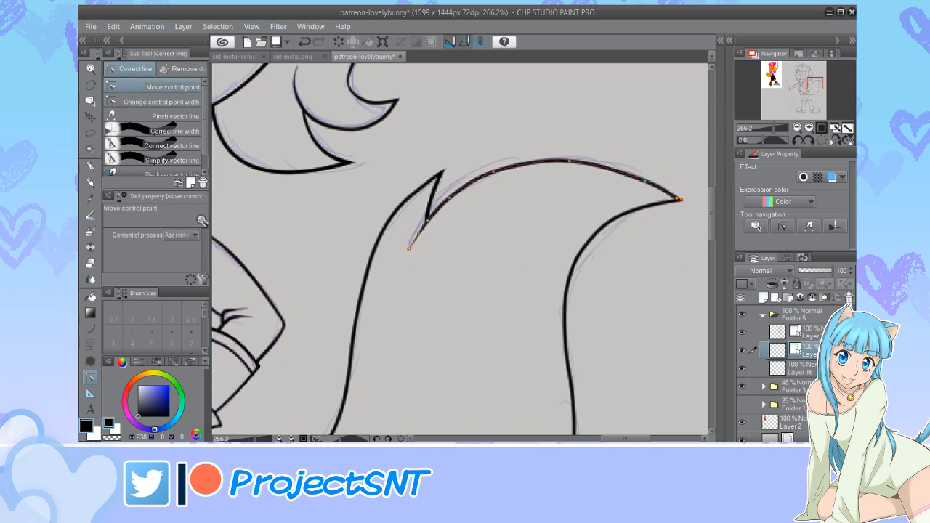
{"action": "scroll", "coordinate": [367, 295], "scroll_direction": "down", "scroll_amount": 7}
{"action": "scroll", "coordinate": [596, 210], "scroll_direction": "up", "scroll_amount": 3}
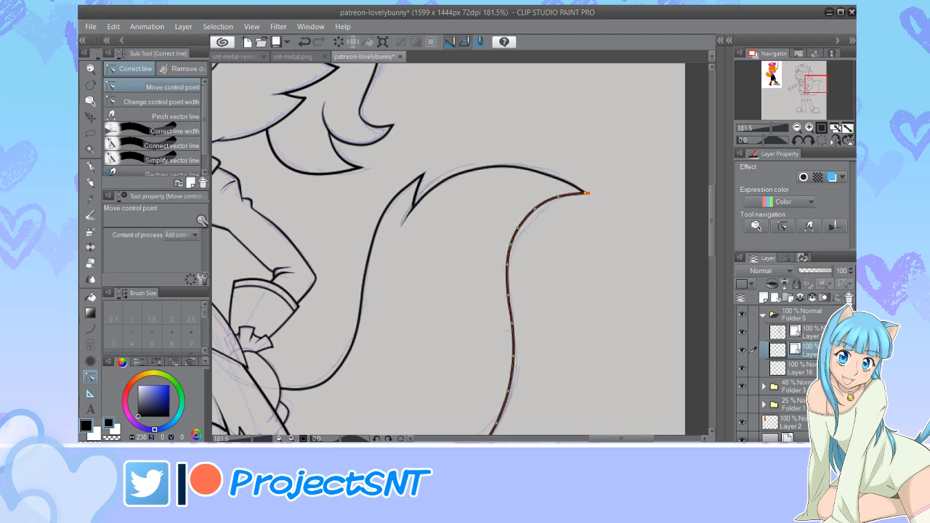
Ink the sword blade's concave edge from below the guard to just past the notch near the tip with a Curve at brush size 3
{"action": "scroll", "coordinate": [587, 193], "scroll_direction": "down", "scroll_amount": 8}
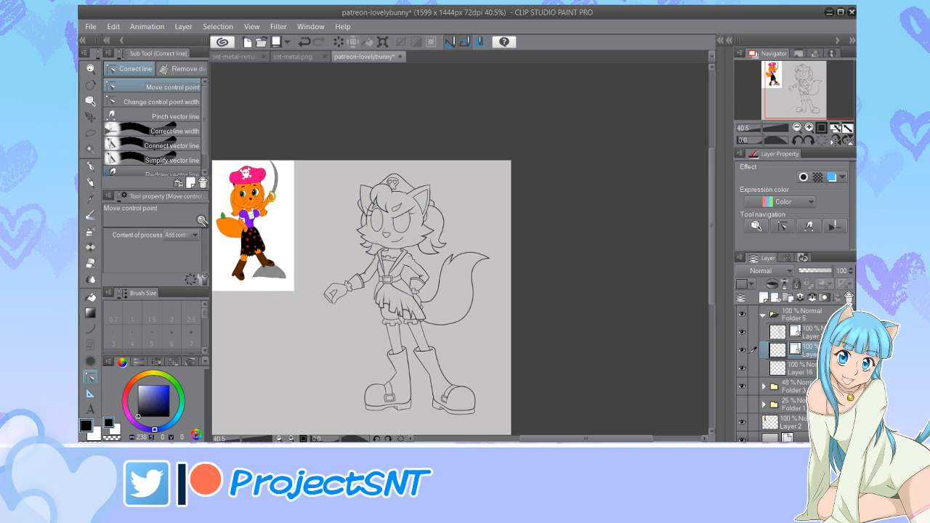
{"action": "scroll", "coordinate": [435, 254], "scroll_direction": "down", "scroll_amount": 3}
{"action": "scroll", "coordinate": [399, 313], "scroll_direction": "up", "scroll_amount": 4}
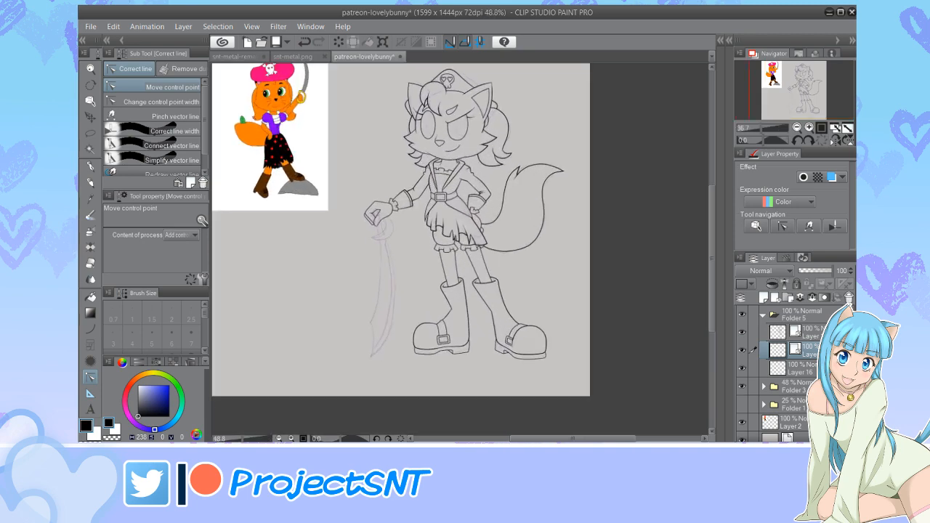
{"action": "scroll", "coordinate": [363, 294], "scroll_direction": "down", "scroll_amount": 2}
{"action": "scroll", "coordinate": [330, 325], "scroll_direction": "up", "scroll_amount": 2}
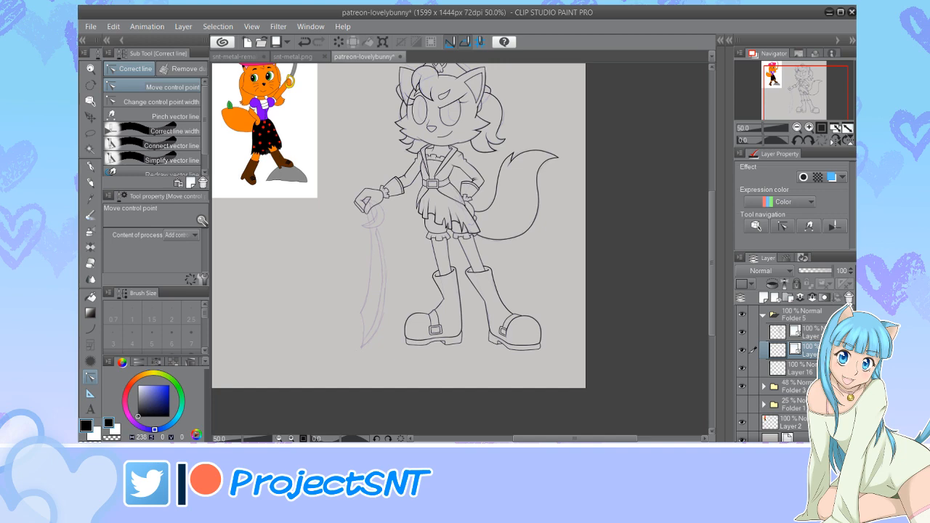
{"action": "scroll", "coordinate": [389, 299], "scroll_direction": "up", "scroll_amount": 3}
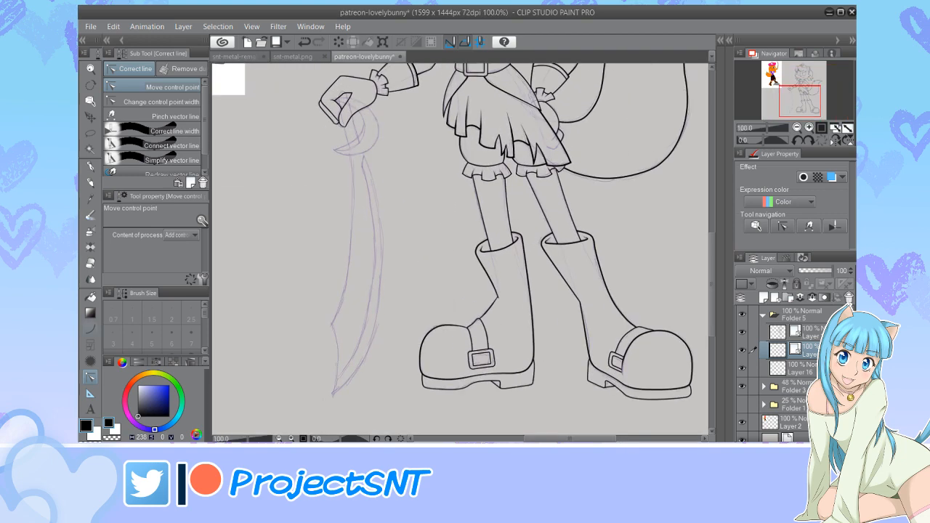
{"action": "key", "text": "u"}
{"action": "key", "text": "["}
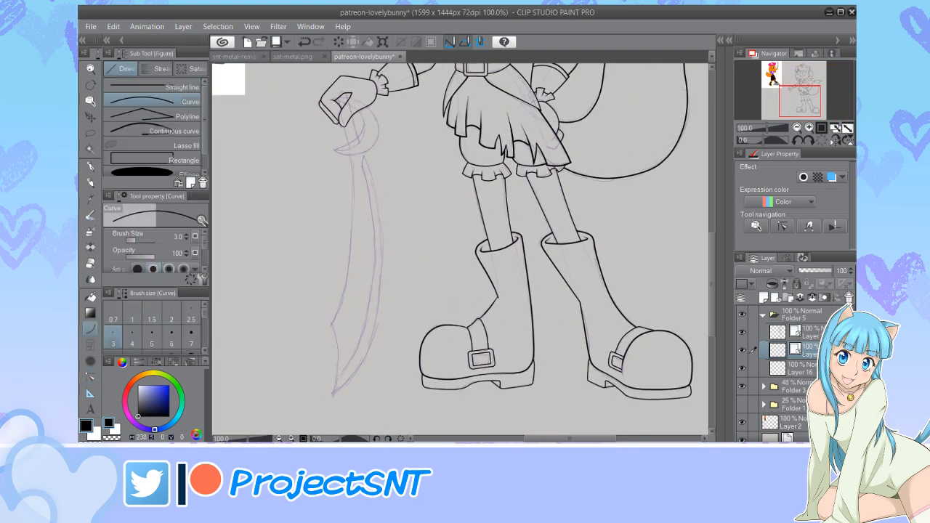
{"action": "scroll", "coordinate": [298, 337], "scroll_direction": "up", "scroll_amount": 3}
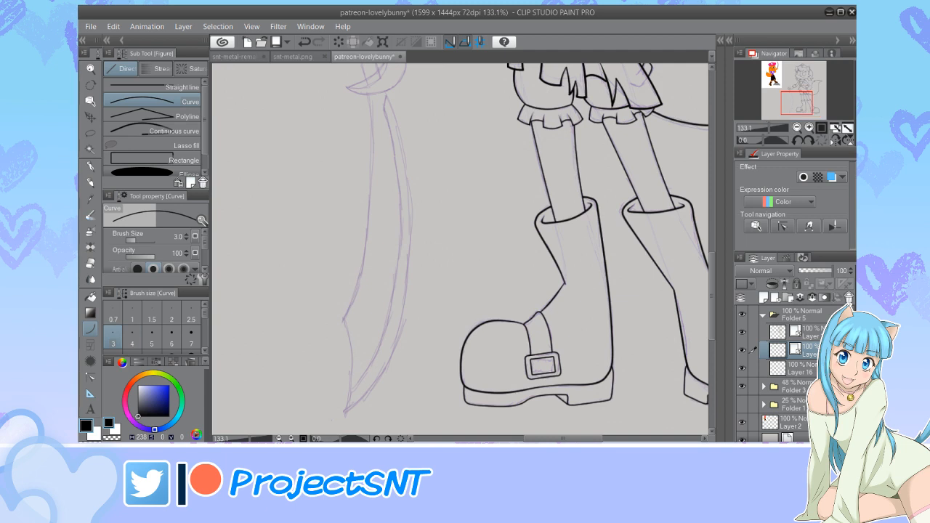
{"action": "left_click_drag", "start_coordinate": [367, 89], "coordinate": [332, 352]}
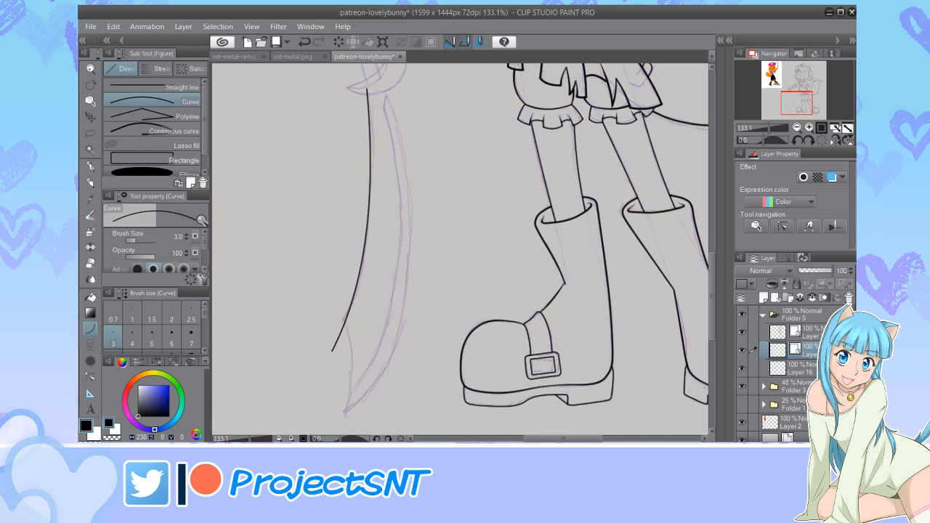
Move the control point at the lower end of the blade's concave edge slightly upward to match the sketch
{"action": "key", "text": "y"}
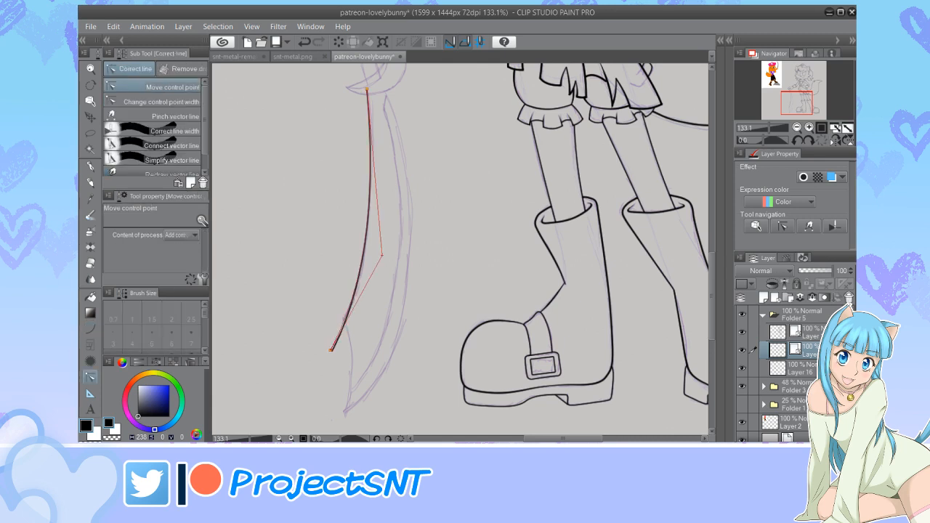
{"action": "left_click_drag", "start_coordinate": [332, 352], "coordinate": [333, 337]}
{"action": "scroll", "coordinate": [265, 350], "scroll_direction": "down", "scroll_amount": 1}
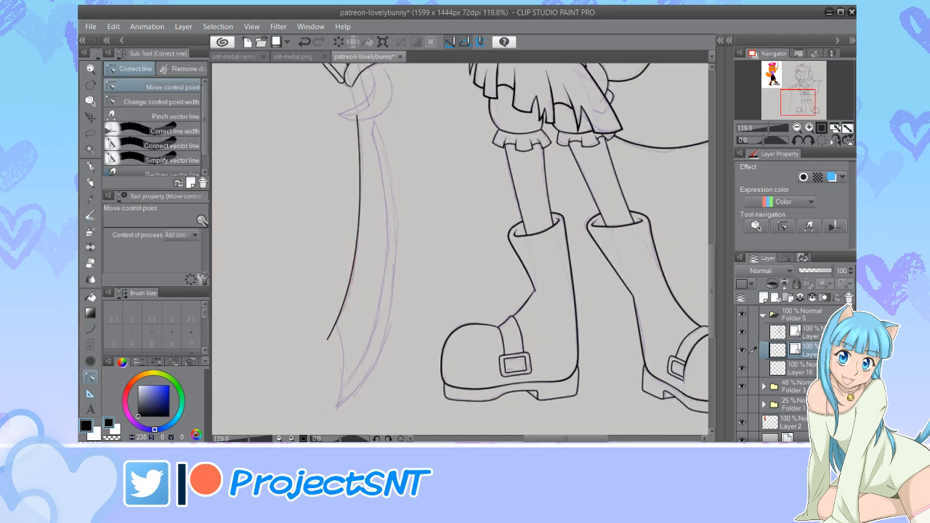
Ink the sword blade's convex edge from the guard to the tip with a Curve, and refine its control points
{"action": "key", "text": "u"}
{"action": "scroll", "coordinate": [353, 253], "scroll_direction": "down", "scroll_amount": 1}
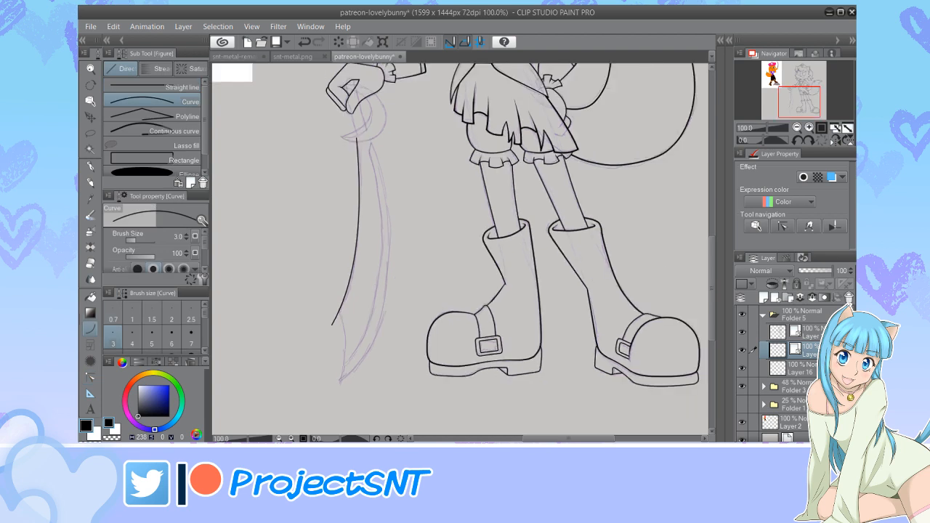
{"action": "mouse_move", "coordinate": [367, 135]}
{"action": "left_mouse_down"}
{"action": "mouse_move", "coordinate": [322, 349]}
{"action": "mouse_move", "coordinate": [326, 395]}
{"action": "mouse_move", "coordinate": [336, 398]}
{"action": "left_mouse_up"}
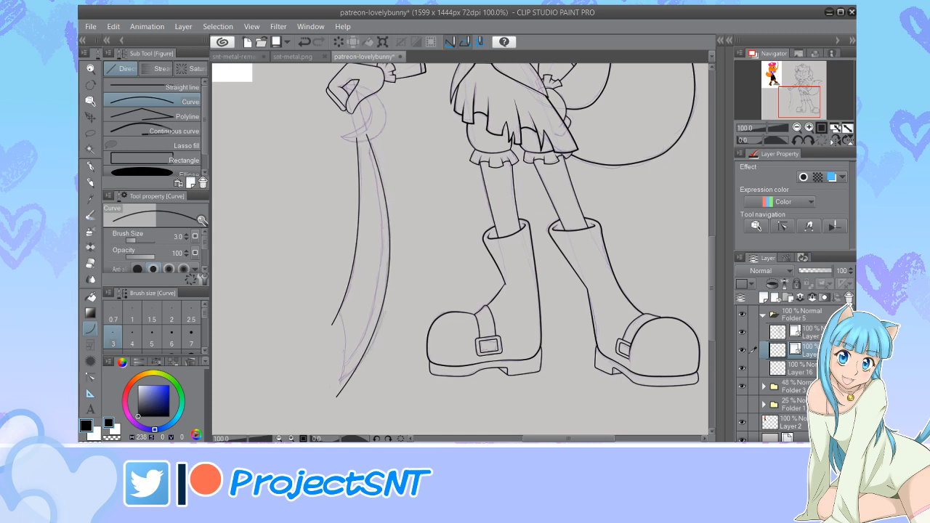
{"action": "key", "text": "y"}
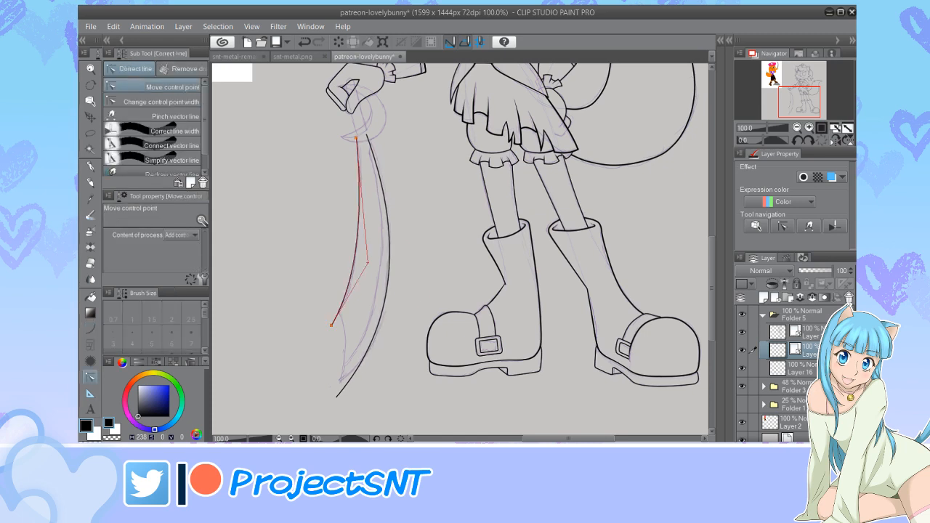
{"action": "left_click_drag", "start_coordinate": [367, 135], "coordinate": [368, 134]}
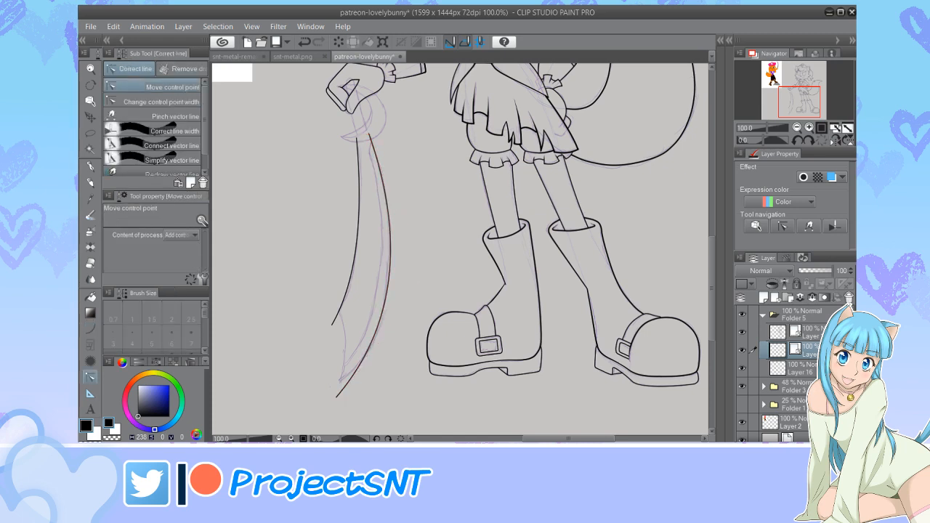
{"action": "left_click_drag", "start_coordinate": [336, 398], "coordinate": [336, 389]}
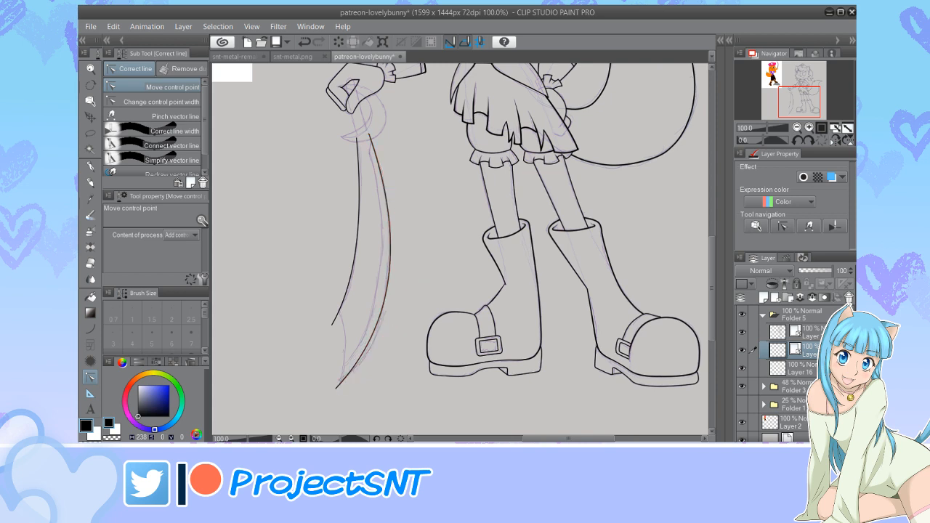
{"action": "left_click_drag", "start_coordinate": [425, 294], "coordinate": [427, 311]}
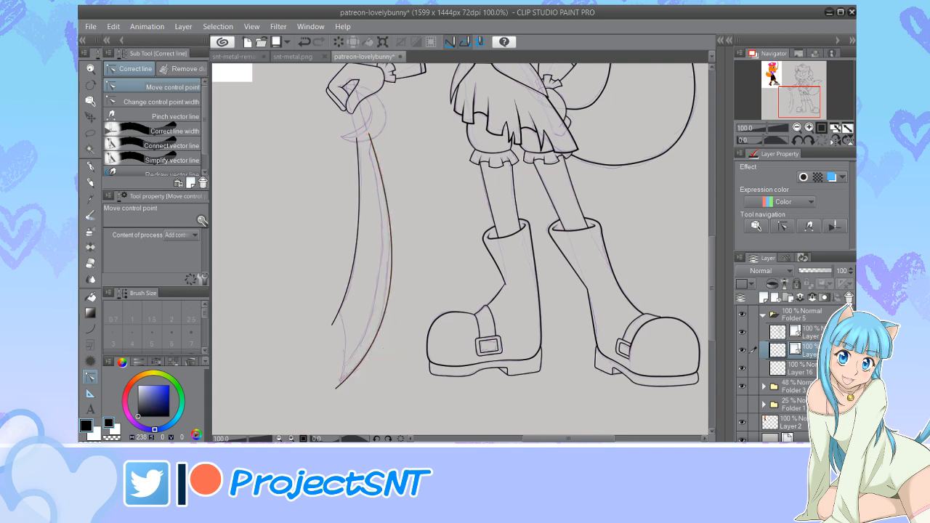
Ink the short curved edge from the blade's notch past the tip with a Curve, and move its control points to fit the sketch
{"action": "scroll", "coordinate": [363, 399], "scroll_direction": "up", "scroll_amount": 5}
{"action": "key", "text": "u"}
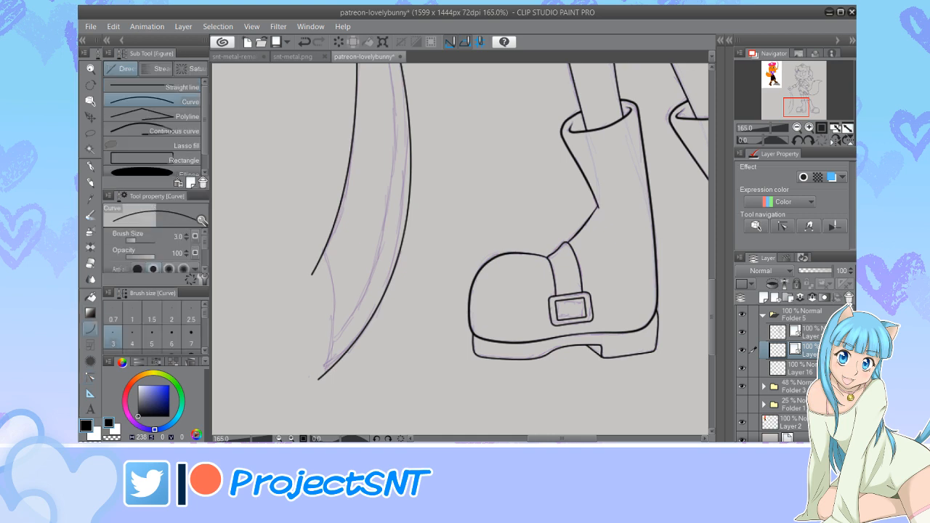
{"action": "left_click_drag", "start_coordinate": [327, 251], "coordinate": [322, 398]}
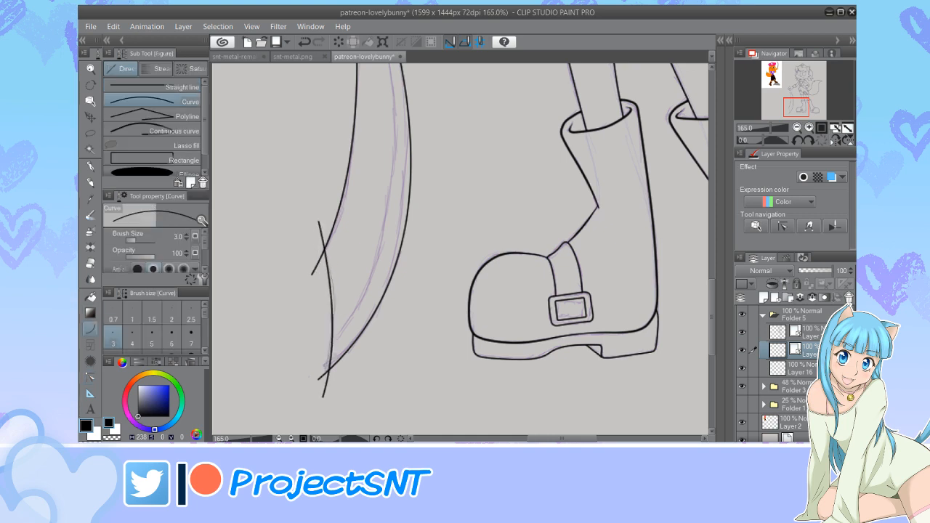
{"action": "key", "text": "y"}
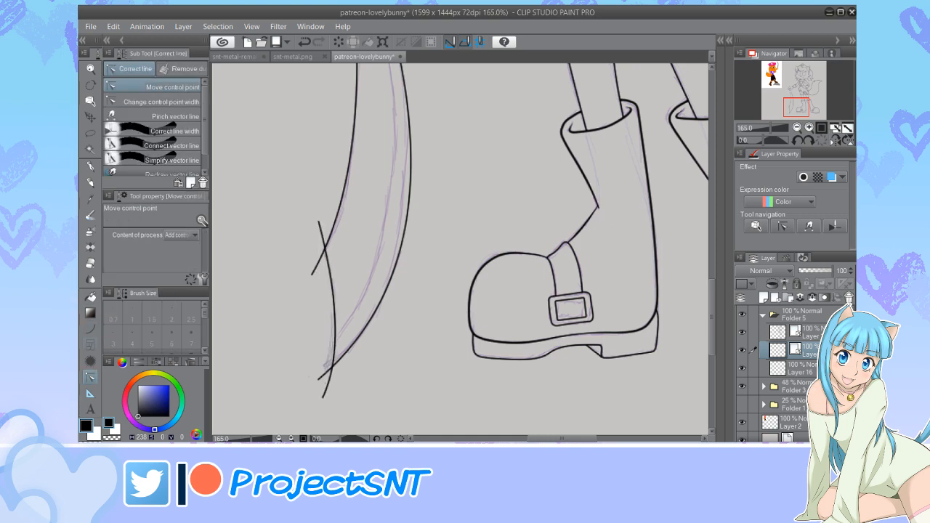
{"action": "left_click_drag", "start_coordinate": [323, 398], "coordinate": [316, 398]}
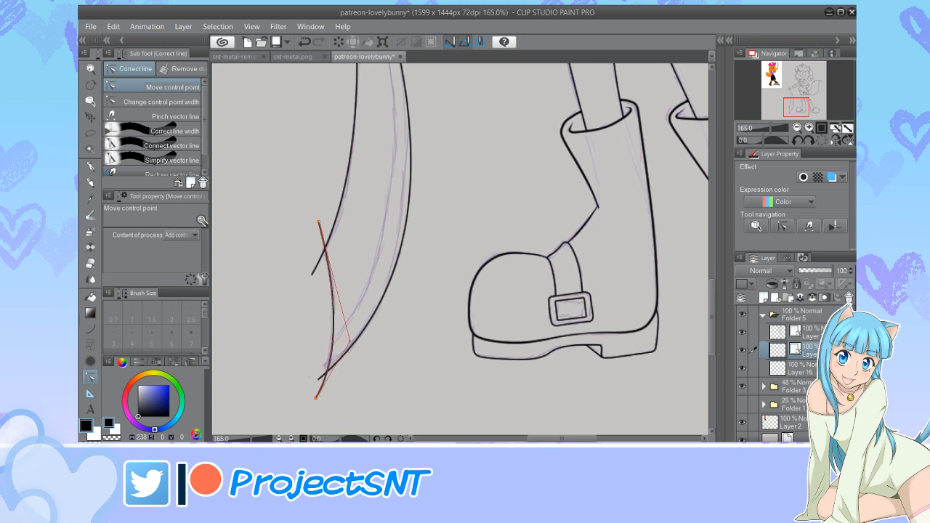
{"action": "left_click_drag", "start_coordinate": [318, 221], "coordinate": [316, 228]}
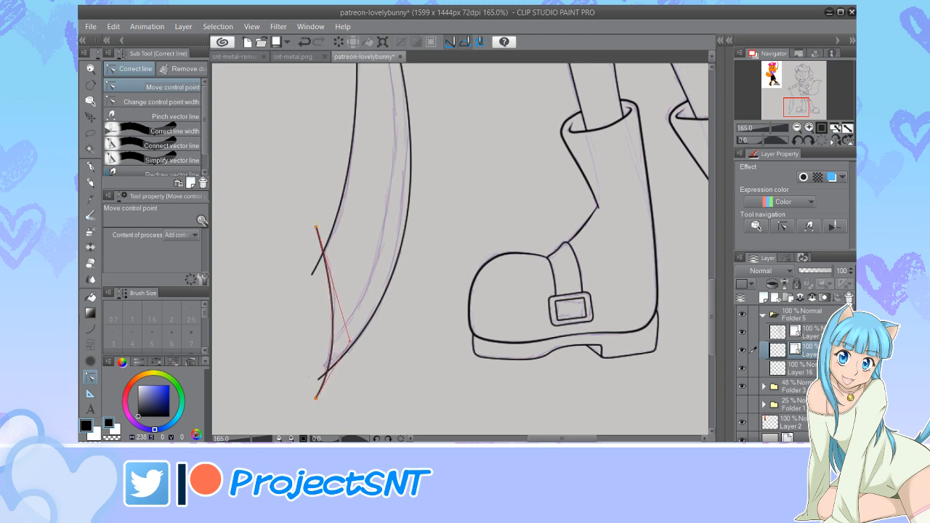
{"action": "left_click_drag", "start_coordinate": [350, 341], "coordinate": [350, 314]}
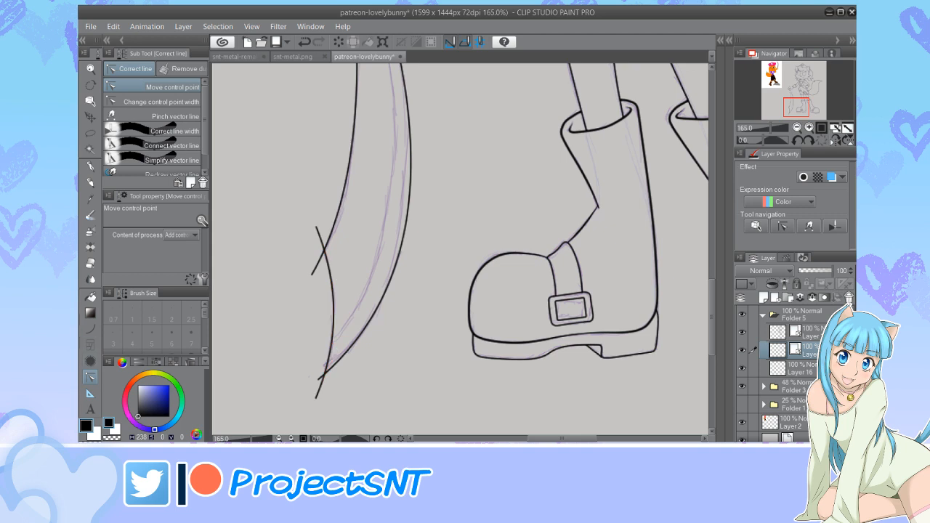
Trim the overlapping line ends at the blade's notch and tip with the Vector eraser
{"action": "key", "text": "e"}
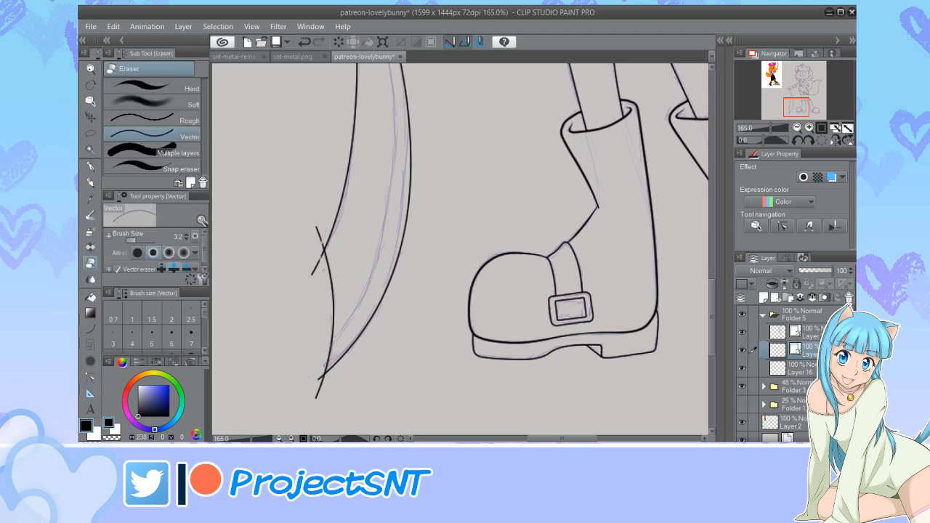
{"action": "left_click_drag", "start_coordinate": [323, 270], "coordinate": [319, 236]}
{"action": "scroll", "coordinate": [321, 401], "scroll_direction": "down", "scroll_amount": 4}
{"action": "scroll", "coordinate": [321, 401], "scroll_direction": "up", "scroll_amount": 3}
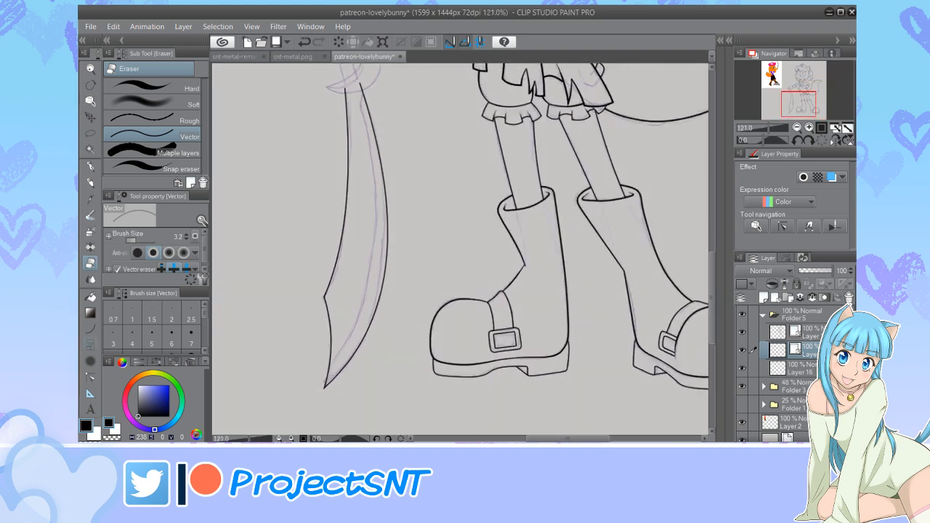
Adjust the line width at the blade's notch and tip by changing the control point widths
{"action": "key", "text": "y"}
{"action": "left_click", "coordinate": [160, 101]}
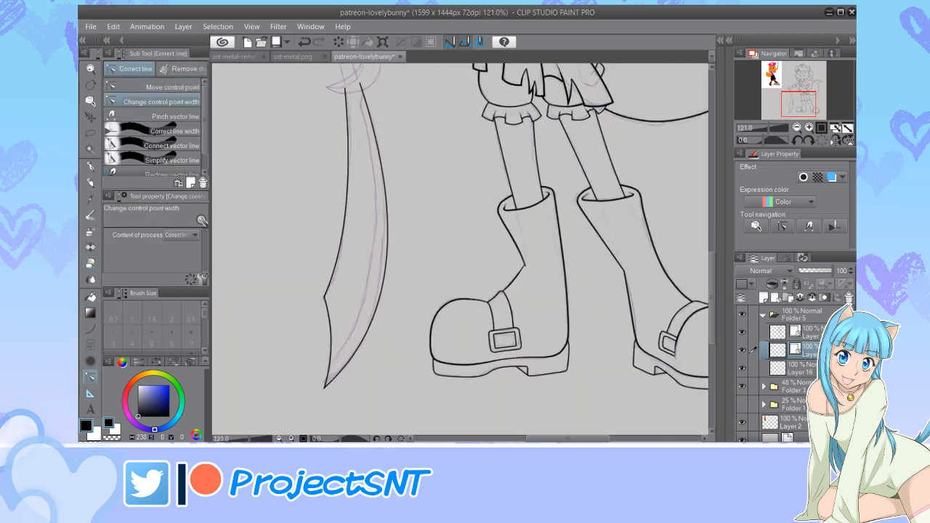
{"action": "scroll", "coordinate": [320, 287], "scroll_direction": "up", "scroll_amount": 5}
{"action": "mouse_move", "coordinate": [304, 272]}
{"action": "left_mouse_down"}
{"action": "mouse_move", "coordinate": [323, 271]}
{"action": "mouse_move", "coordinate": [313, 270]}
{"action": "left_mouse_up"}
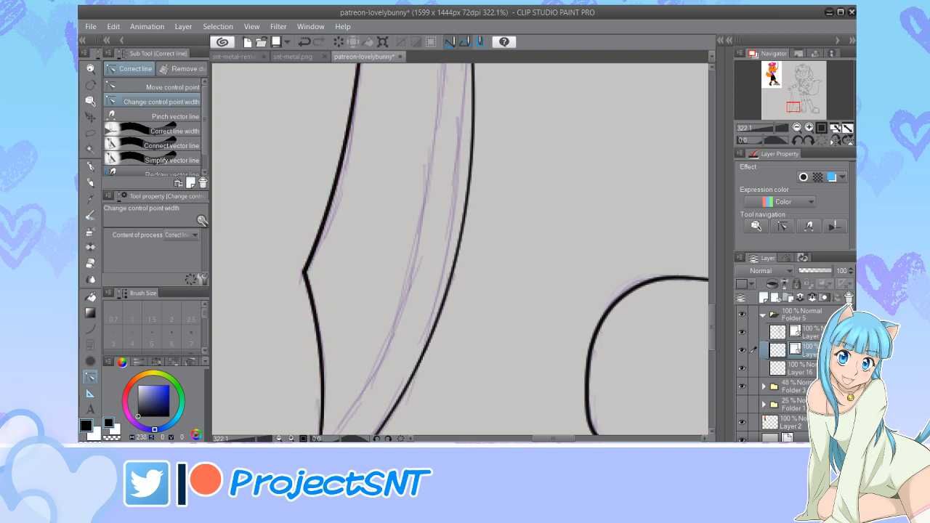
{"action": "scroll", "coordinate": [313, 206], "scroll_direction": "down", "scroll_amount": 3}
{"action": "scroll", "coordinate": [316, 268], "scroll_direction": "down", "scroll_amount": 4}
{"action": "scroll", "coordinate": [311, 383], "scroll_direction": "up", "scroll_amount": 6}
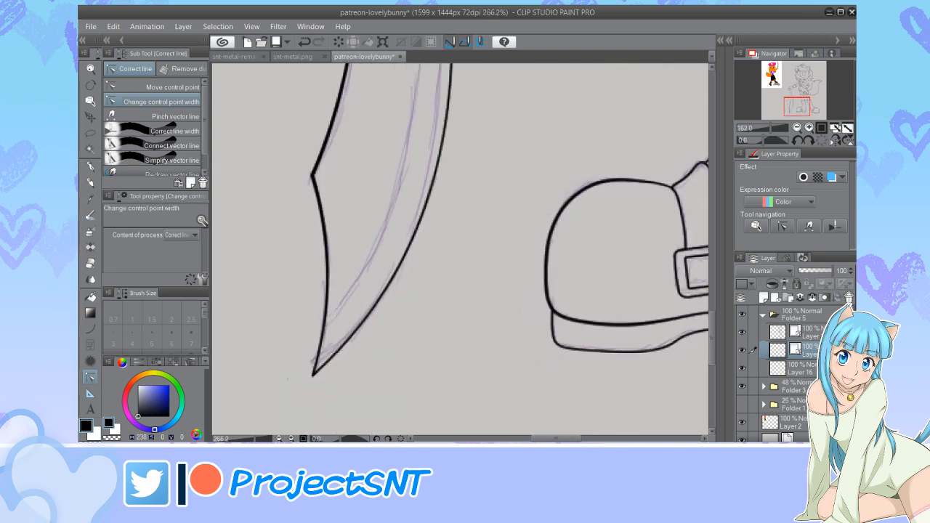
{"action": "left_click_drag", "start_coordinate": [312, 376], "coordinate": [311, 378]}
{"action": "scroll", "coordinate": [311, 379], "scroll_direction": "down", "scroll_amount": 8}
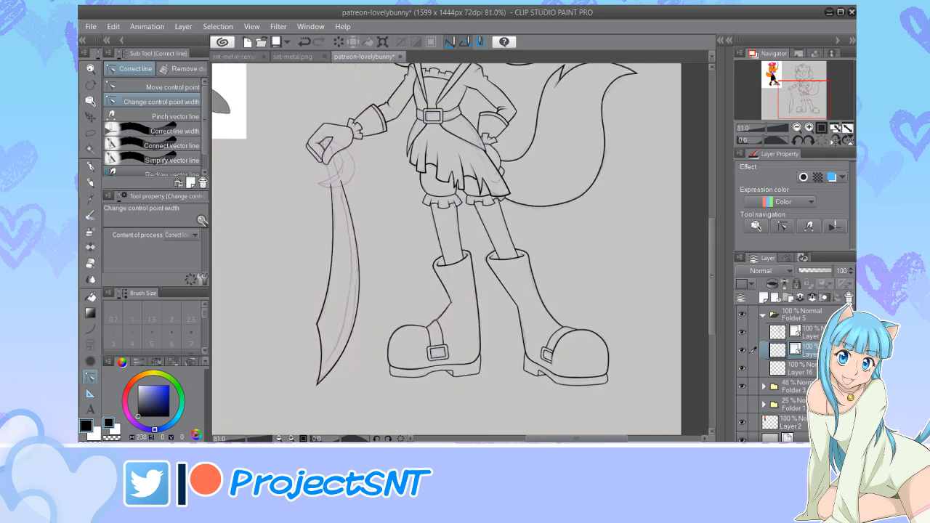
{"action": "scroll", "coordinate": [317, 379], "scroll_direction": "down", "scroll_amount": 2}
{"action": "scroll", "coordinate": [294, 296], "scroll_direction": "up", "scroll_amount": 1}
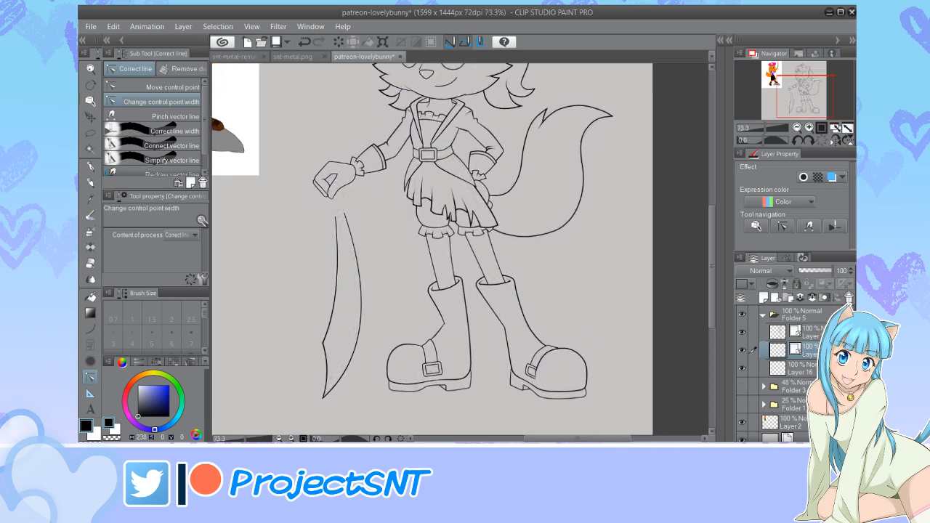
{"action": "scroll", "coordinate": [345, 384], "scroll_direction": "up", "scroll_amount": 3}
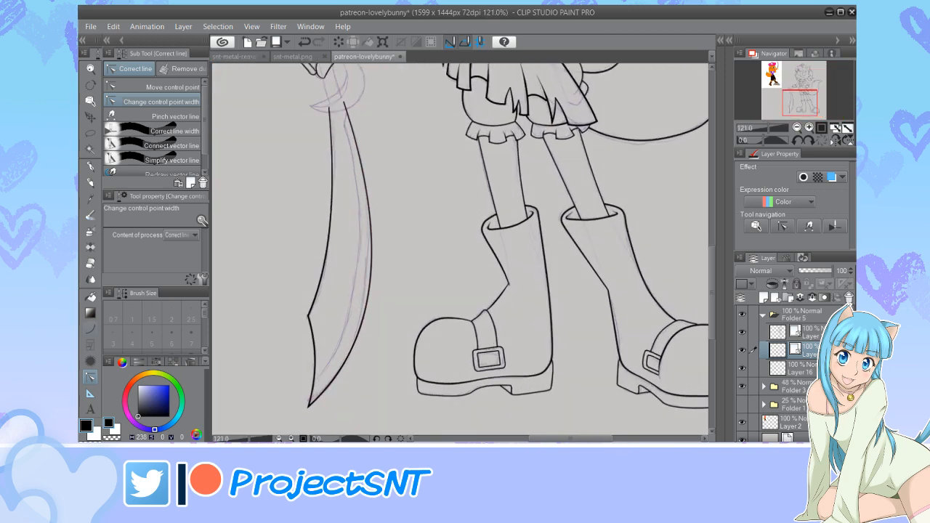
Ink the inner line along the blade's convex edge, from near the guard past the tip, with a Continuous curve at brush size 3
{"action": "key", "text": "u"}
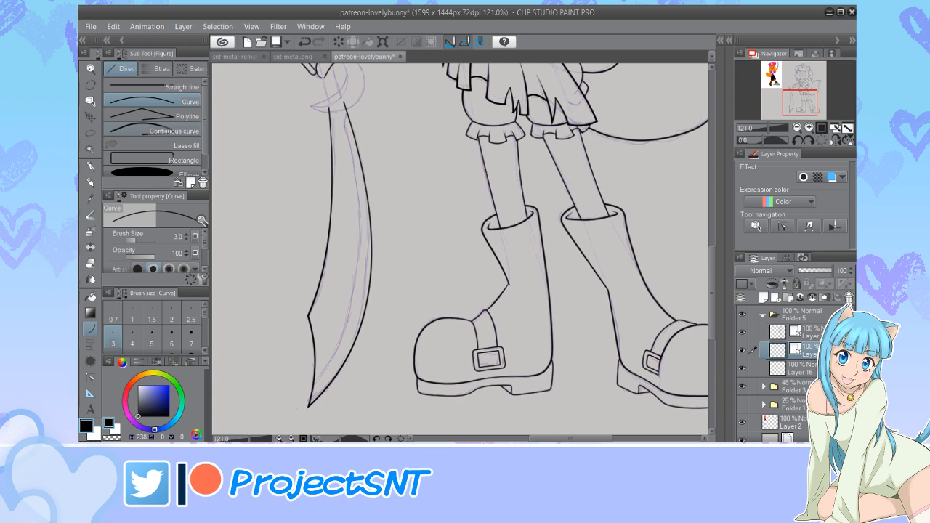
{"action": "left_click", "coordinate": [154, 131]}
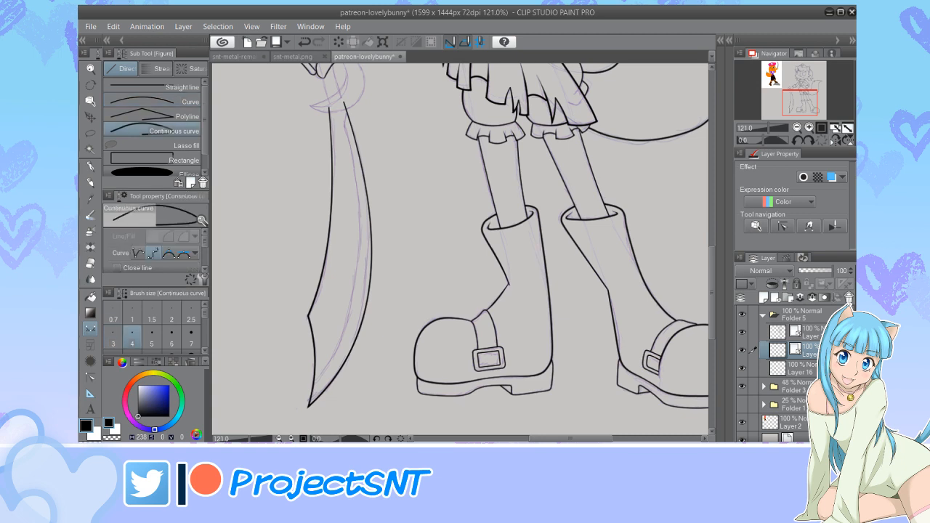
{"action": "left_click", "coordinate": [113, 336]}
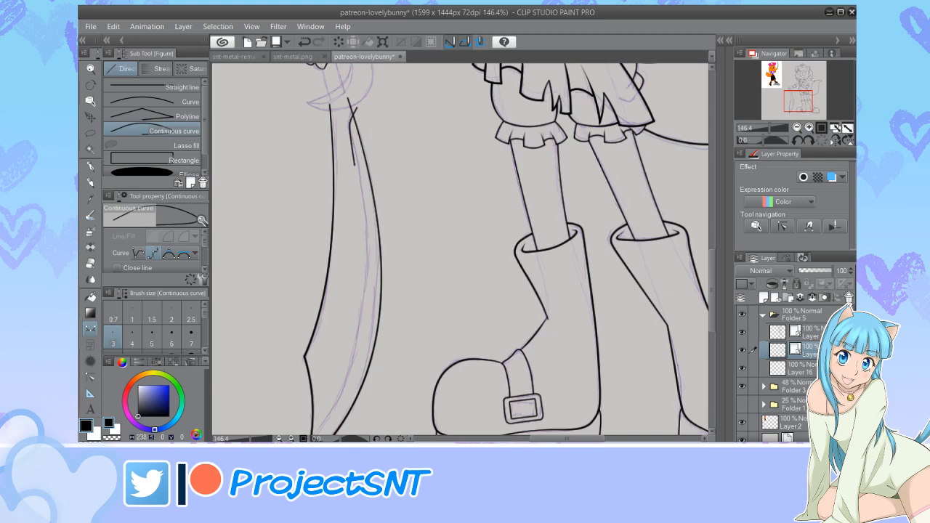
{"action": "left_click", "coordinate": [366, 213]}
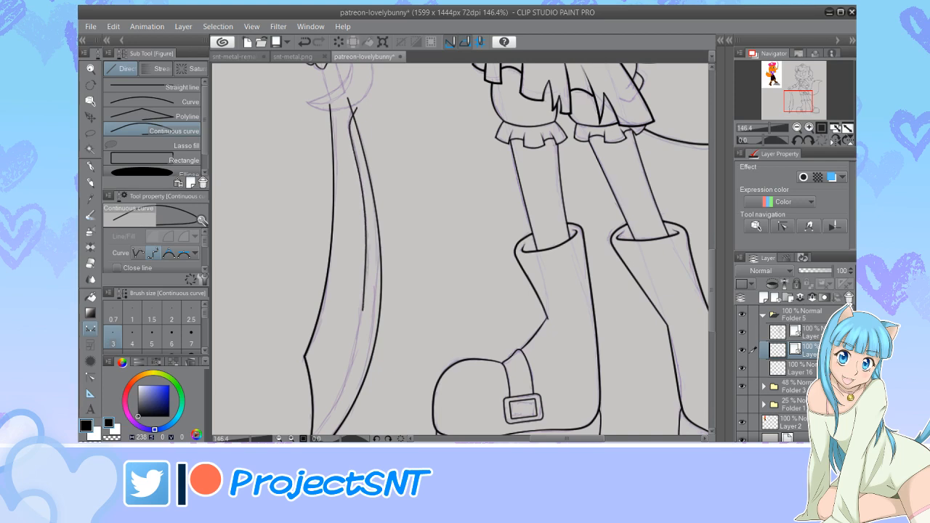
{"action": "left_click", "coordinate": [348, 386]}
{"action": "scroll", "coordinate": [368, 238], "scroll_direction": "down", "scroll_amount": 1}
{"action": "scroll", "coordinate": [337, 349], "scroll_direction": "up", "scroll_amount": 1}
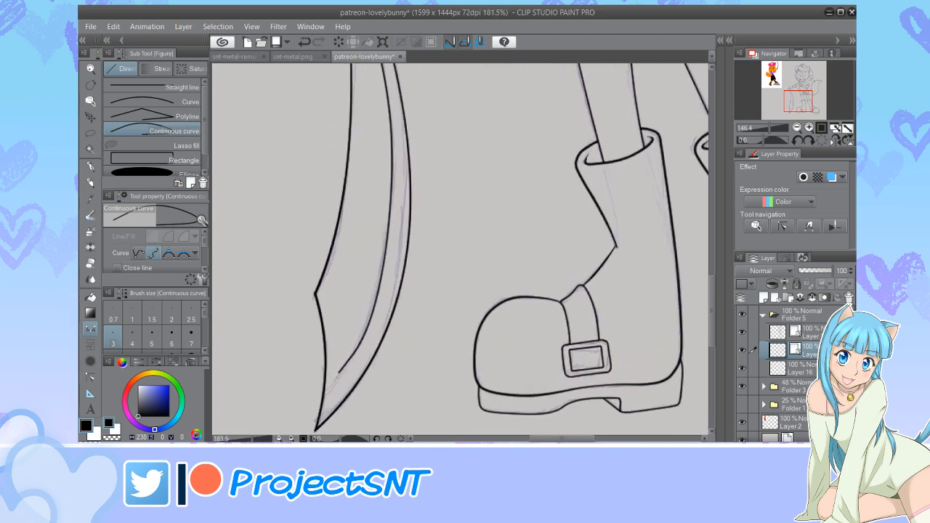
{"action": "scroll", "coordinate": [292, 336], "scroll_direction": "down", "scroll_amount": 1}
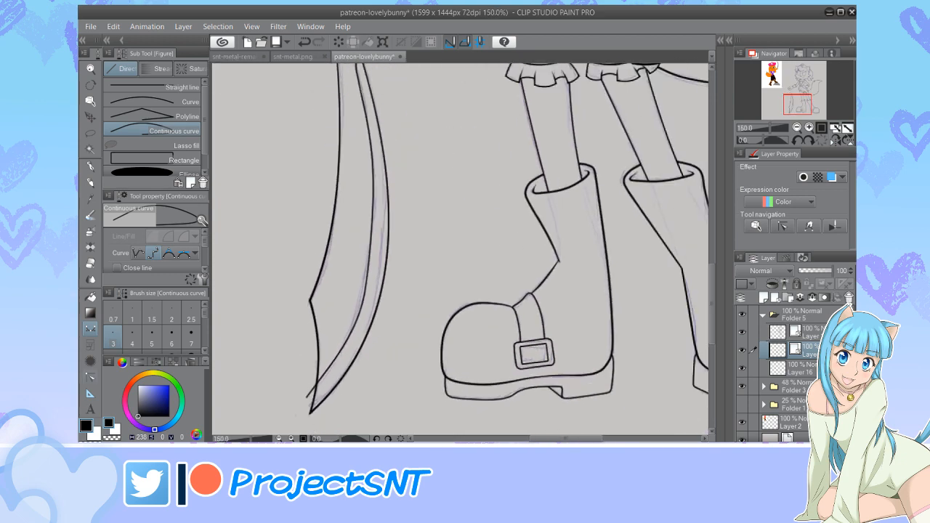
Correct the blade's inner line with Move control point so that it follows the convex edge smoothly
{"action": "key", "text": "y"}
{"action": "left_click", "coordinate": [152, 87]}
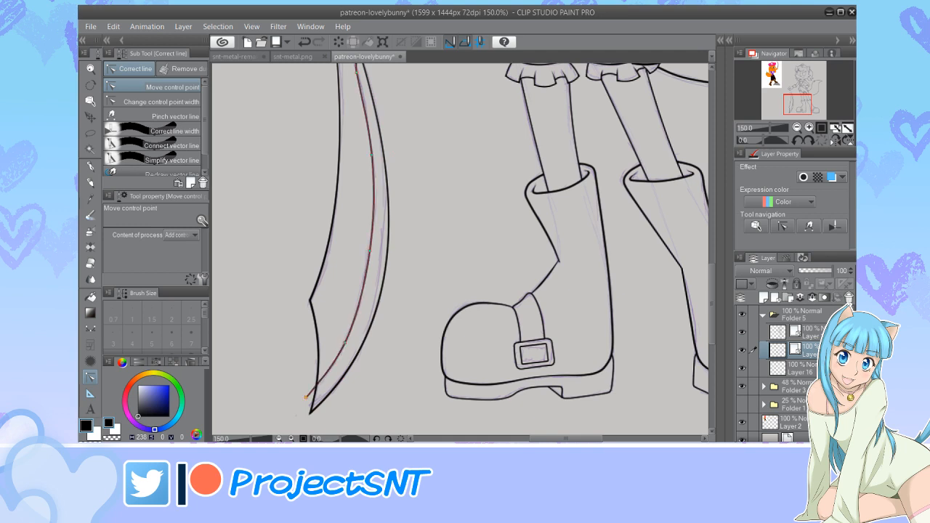
{"action": "scroll", "coordinate": [378, 352], "scroll_direction": "down", "scroll_amount": 2}
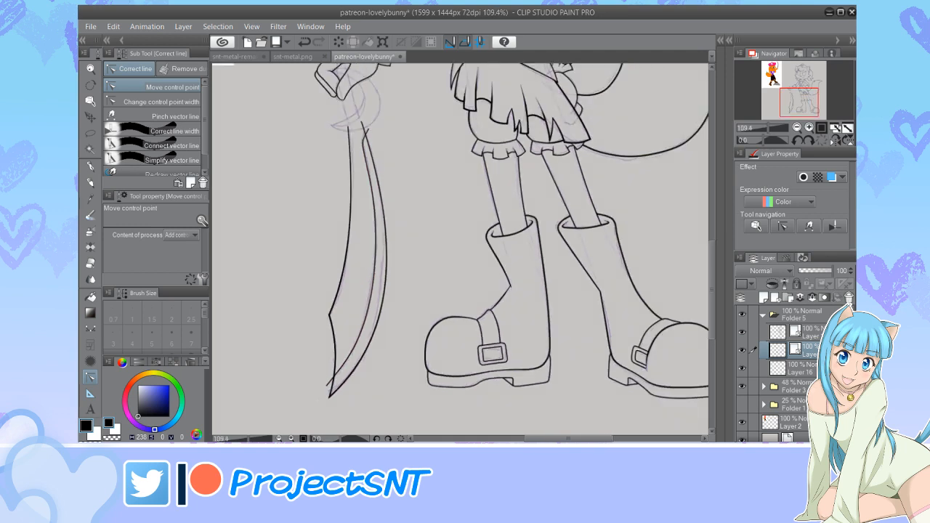
{"action": "scroll", "coordinate": [306, 403], "scroll_direction": "down", "scroll_amount": 2}
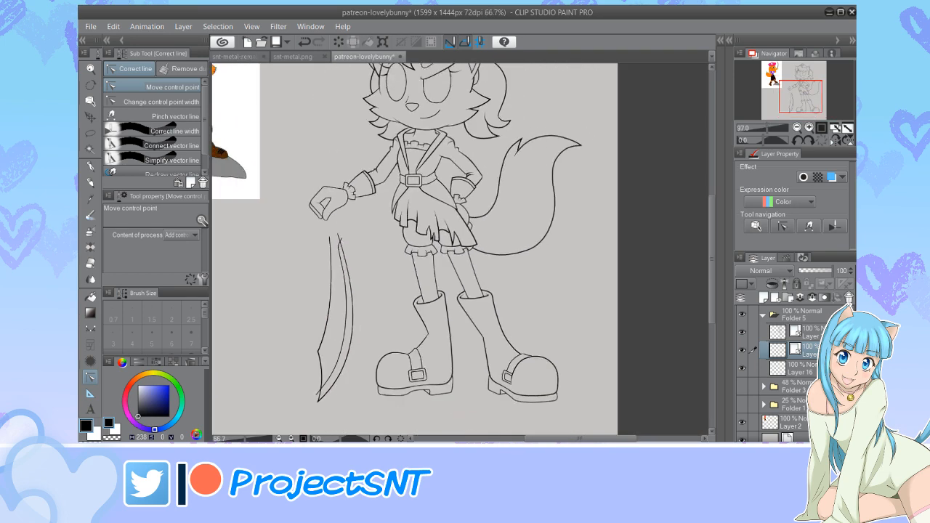
Erase the end of the inner line that overshoots the blade's tip with the Vector eraser
{"action": "key", "text": "e"}
{"action": "scroll", "coordinate": [317, 392], "scroll_direction": "up", "scroll_amount": 2}
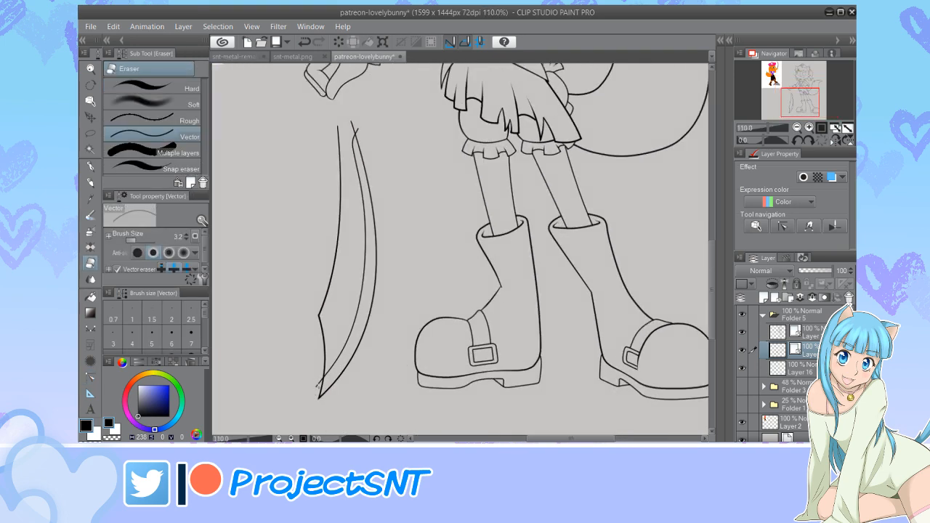
{"action": "left_click", "coordinate": [317, 387]}
{"action": "scroll", "coordinate": [388, 385], "scroll_direction": "down", "scroll_amount": 4}
{"action": "scroll", "coordinate": [389, 385], "scroll_direction": "up", "scroll_amount": 4}
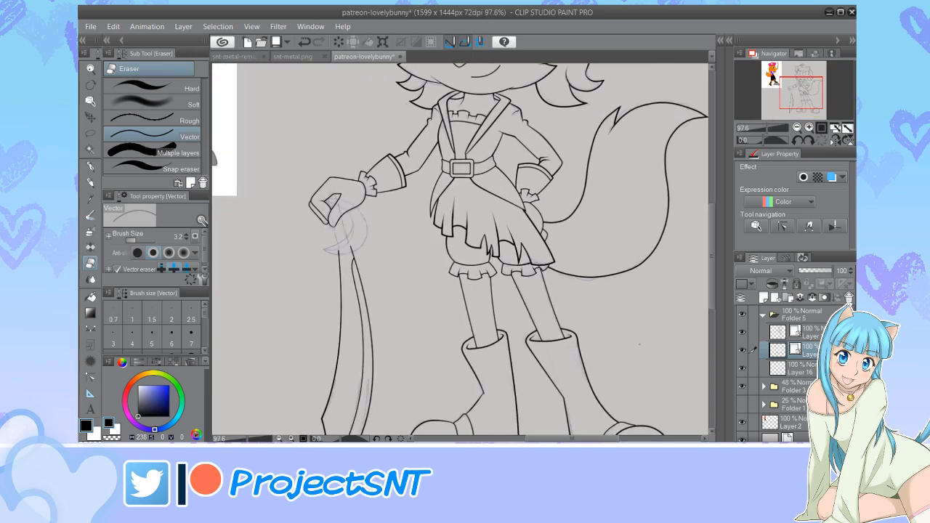
Hide the body line art and ink the sword's crescent-shaped guard over the sketch with a Continuous curve at brush size 4
{"action": "scroll", "coordinate": [320, 243], "scroll_direction": "up", "scroll_amount": 3}
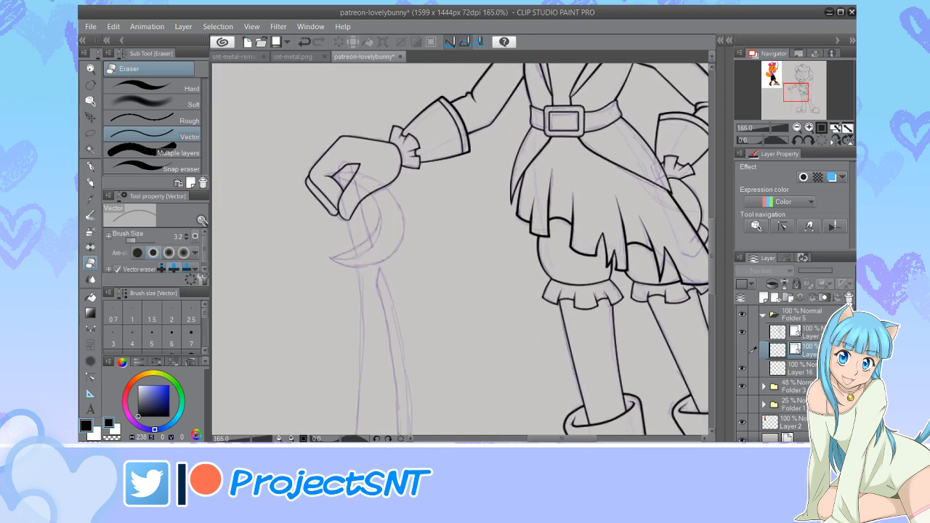
{"action": "scroll", "coordinate": [347, 256], "scroll_direction": "up", "scroll_amount": 3}
{"action": "key", "text": "u"}
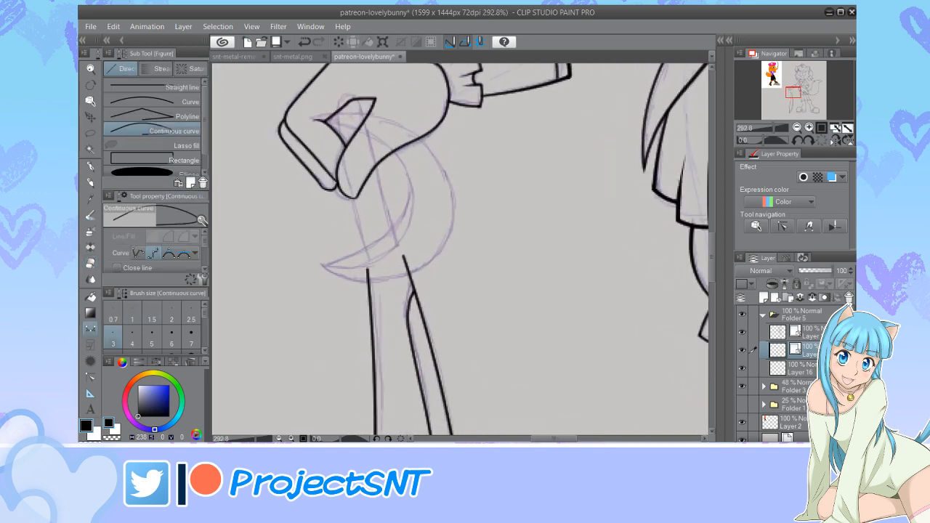
{"action": "key", "text": "bracketright"}
{"action": "scroll", "coordinate": [383, 165], "scroll_direction": "up", "scroll_amount": 1}
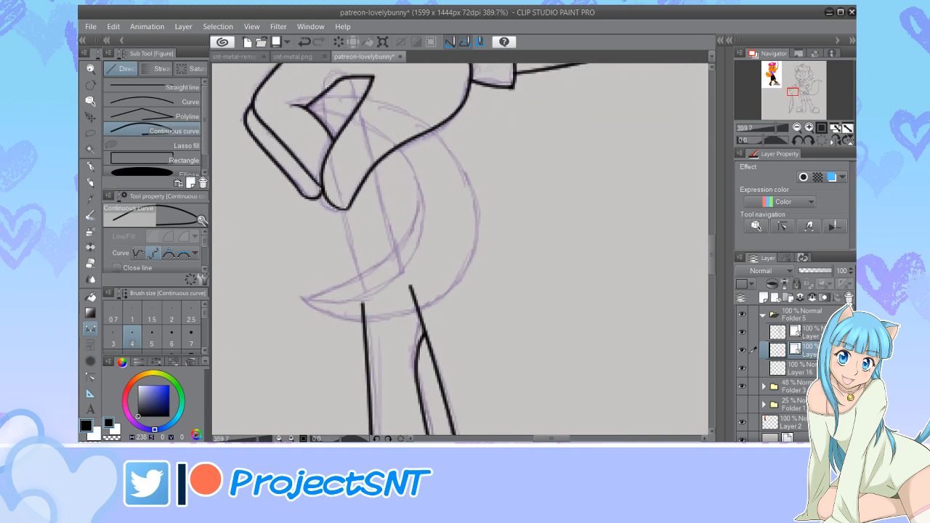
{"action": "key", "text": "ctrl+z"}
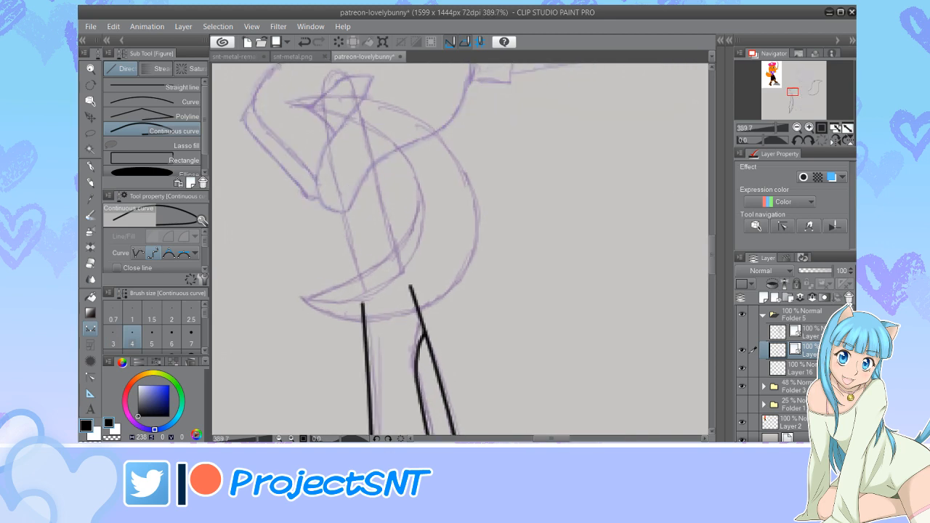
{"action": "mouse_move", "coordinate": [287, 102]}
{"action": "left_mouse_down"}
{"action": "mouse_move", "coordinate": [349, 117]}
{"action": "mouse_move", "coordinate": [399, 147]}
{"action": "mouse_move", "coordinate": [424, 232]}
{"action": "mouse_move", "coordinate": [399, 282]}
{"action": "mouse_move", "coordinate": [340, 299]}
{"action": "mouse_move", "coordinate": [298, 297]}
{"action": "mouse_move", "coordinate": [355, 320]}
{"action": "mouse_move", "coordinate": [448, 301]}
{"action": "mouse_move", "coordinate": [476, 251]}
{"action": "mouse_move", "coordinate": [482, 197]}
{"action": "mouse_move", "coordinate": [459, 150]}
{"action": "mouse_move", "coordinate": [422, 110]}
{"action": "mouse_move", "coordinate": [320, 94]}
{"action": "mouse_move", "coordinate": [287, 104]}
{"action": "left_mouse_up"}
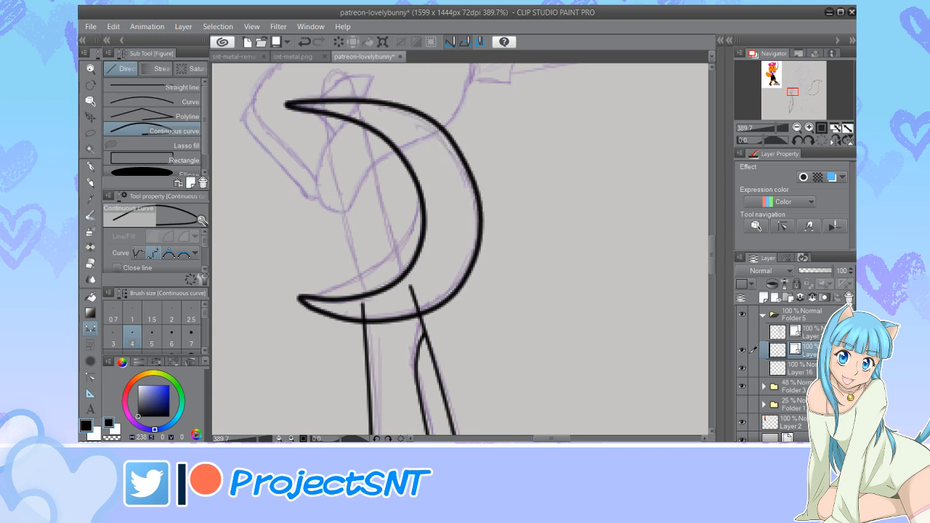
Smooth the crescent guard's outer and inner curves with Move control point, rounding the upper outer edge and evening the inner arc
{"action": "key", "text": "y"}
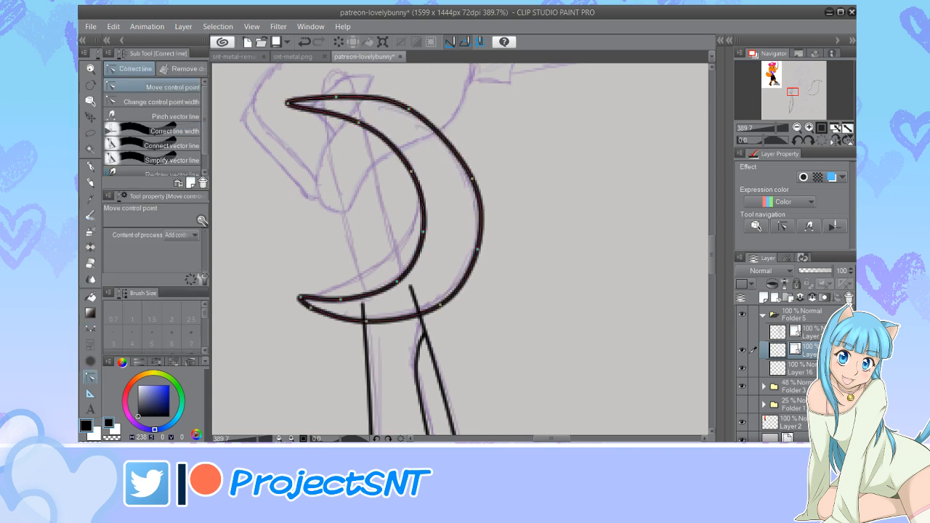
{"action": "left_click_drag", "start_coordinate": [409, 109], "coordinate": [421, 118]}
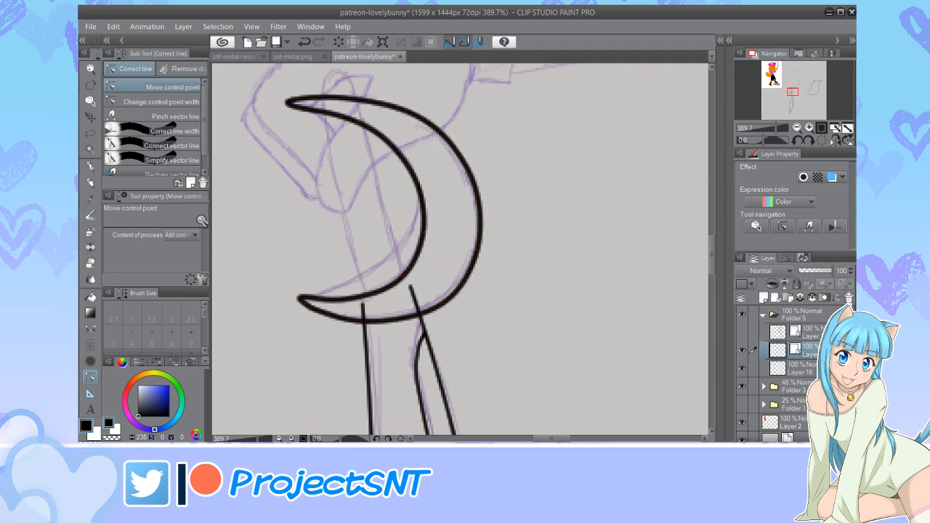
{"action": "left_click", "coordinate": [314, 108]}
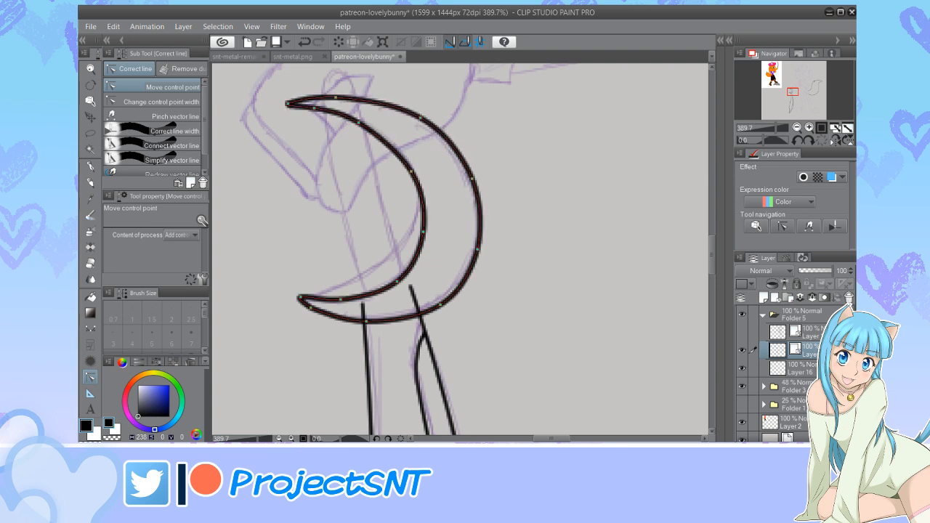
{"action": "left_click_drag", "start_coordinate": [359, 122], "coordinate": [366, 126]}
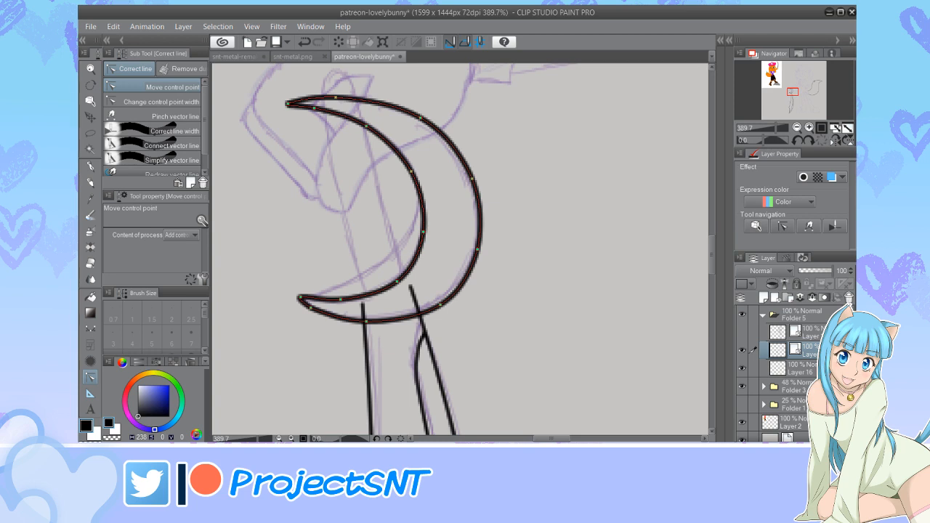
{"action": "left_click_drag", "start_coordinate": [422, 230], "coordinate": [422, 214]}
{"action": "left_click_drag", "start_coordinate": [411, 171], "coordinate": [409, 160]}
{"action": "left_click_drag", "start_coordinate": [397, 281], "coordinate": [399, 276]}
{"action": "left_click_drag", "start_coordinate": [422, 216], "coordinate": [424, 216]}
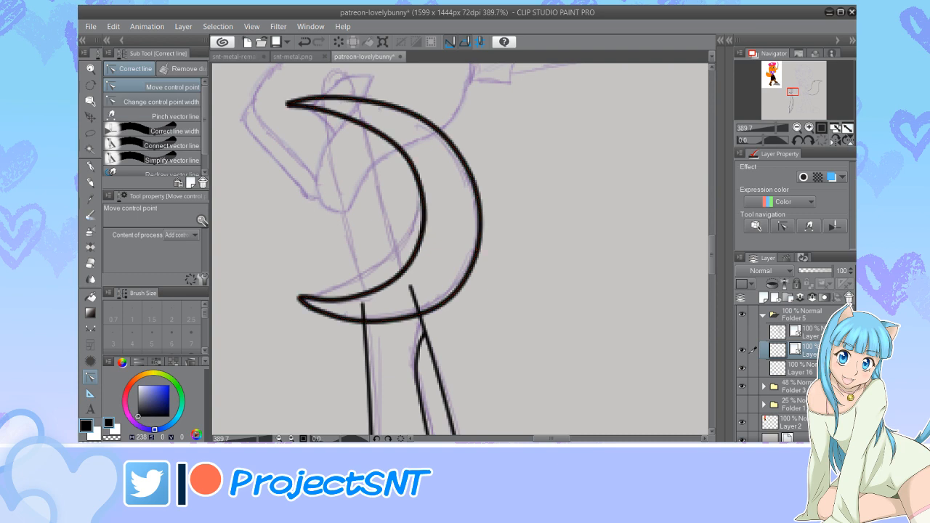
Thin the crescent guard's line at both tips, along its inner arc and on its lower edge by changing the control point widths
{"action": "left_click", "coordinate": [160, 102]}
{"action": "scroll", "coordinate": [297, 295], "scroll_direction": "up", "scroll_amount": 2}
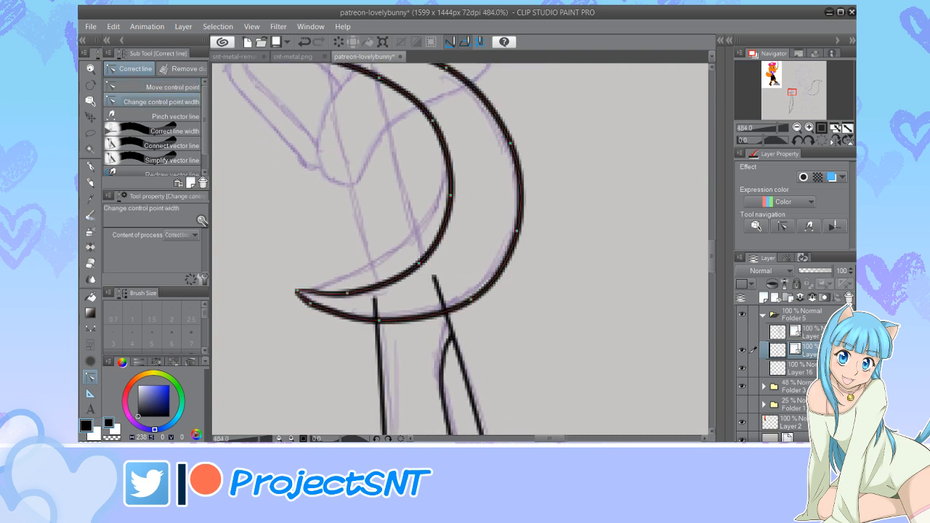
{"action": "left_click_drag", "start_coordinate": [347, 293], "coordinate": [303, 304]}
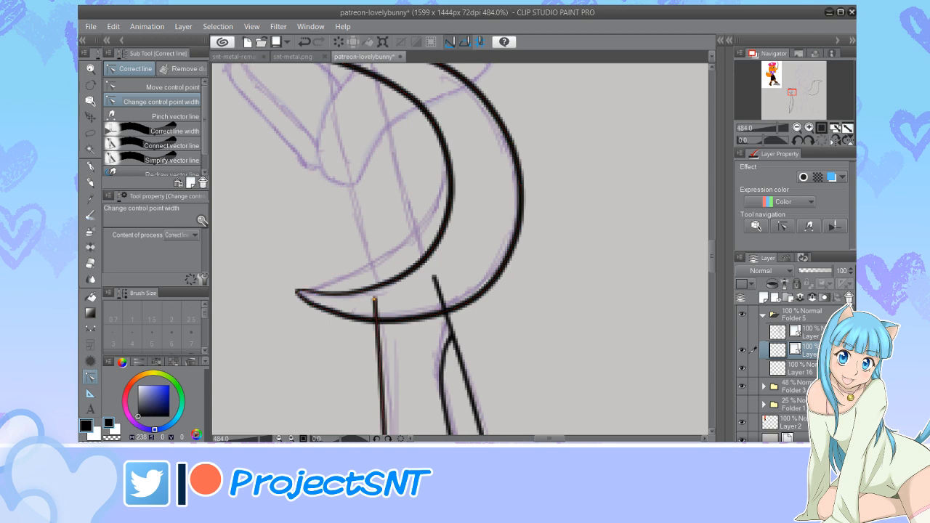
{"action": "left_click_drag", "start_coordinate": [378, 320], "coordinate": [372, 320]}
{"action": "scroll", "coordinate": [398, 364], "scroll_direction": "down", "scroll_amount": 2}
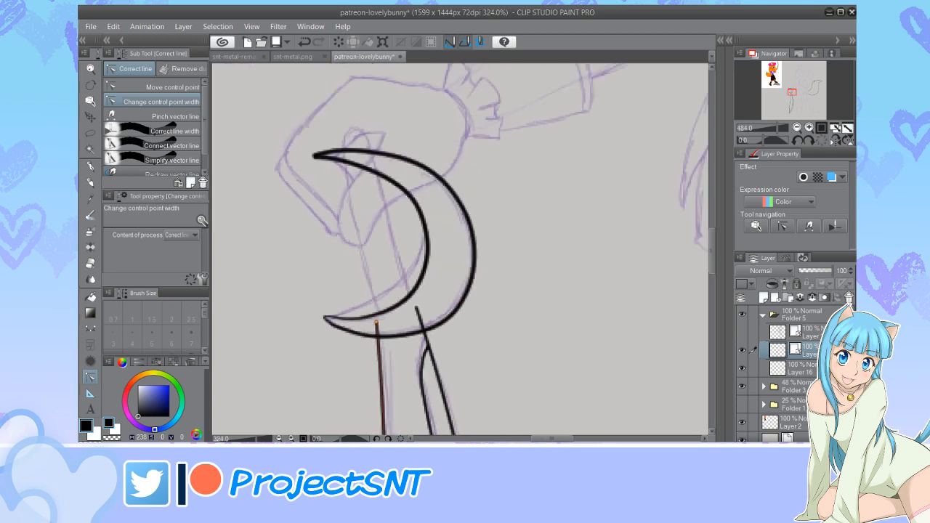
{"action": "scroll", "coordinate": [341, 168], "scroll_direction": "up", "scroll_amount": 1}
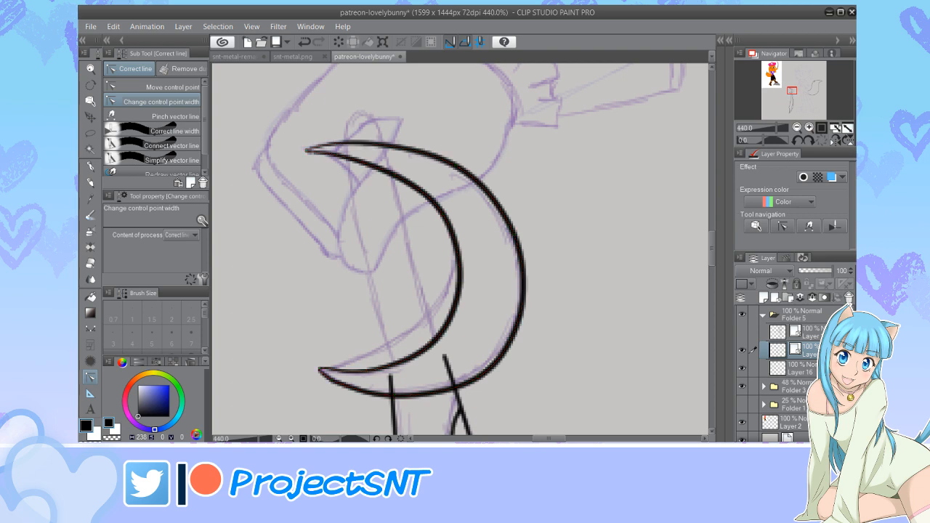
{"action": "left_click_drag", "start_coordinate": [394, 396], "coordinate": [389, 395]}
{"action": "left_click_drag", "start_coordinate": [459, 281], "coordinate": [453, 281]}
{"action": "left_click_drag", "start_coordinate": [443, 214], "coordinate": [437, 214]}
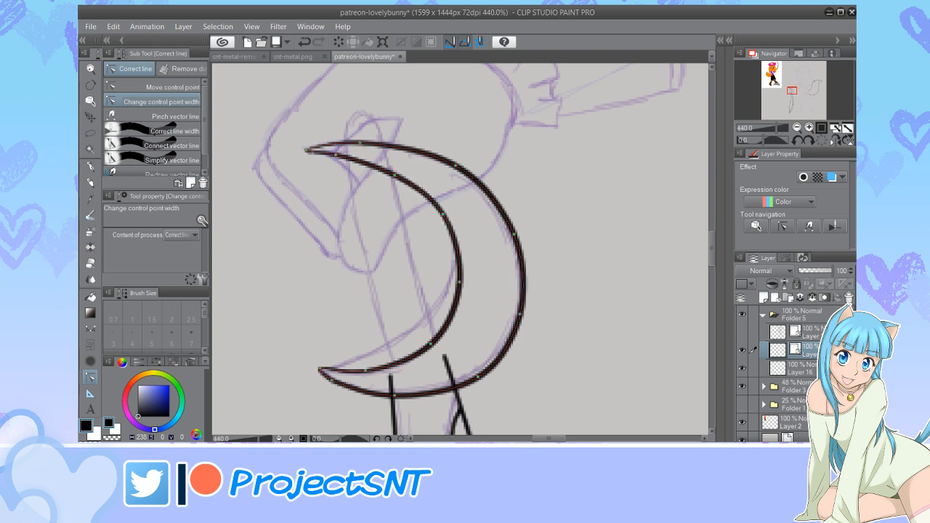
{"action": "left_click_drag", "start_coordinate": [459, 282], "coordinate": [454, 281]}
{"action": "left_click_drag", "start_coordinate": [431, 343], "coordinate": [425, 342]}
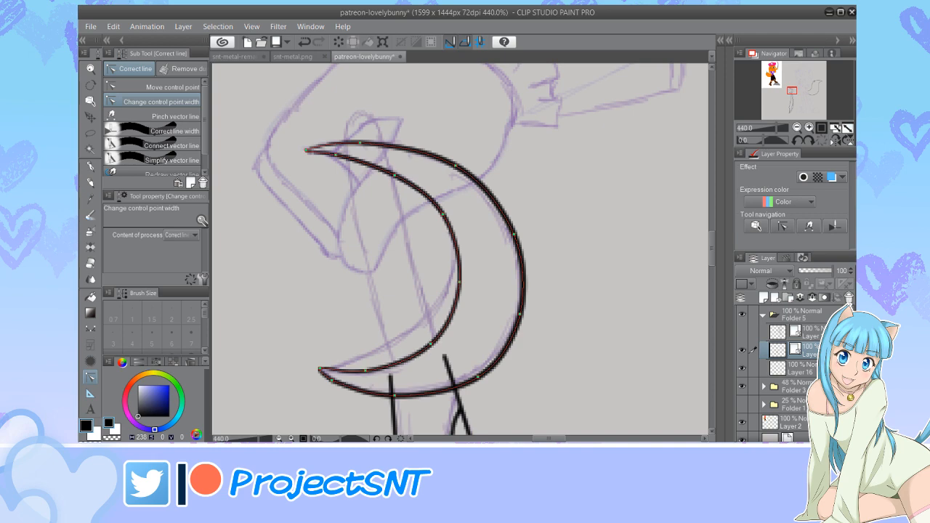
Ink a second inner edge from the middle of the guard's inner arc to its lower tip with the Curve tool at brush size 3
{"action": "scroll", "coordinate": [313, 254], "scroll_direction": "down", "scroll_amount": 4}
{"action": "scroll", "coordinate": [349, 324], "scroll_direction": "up", "scroll_amount": 5}
{"action": "key", "text": "u"}
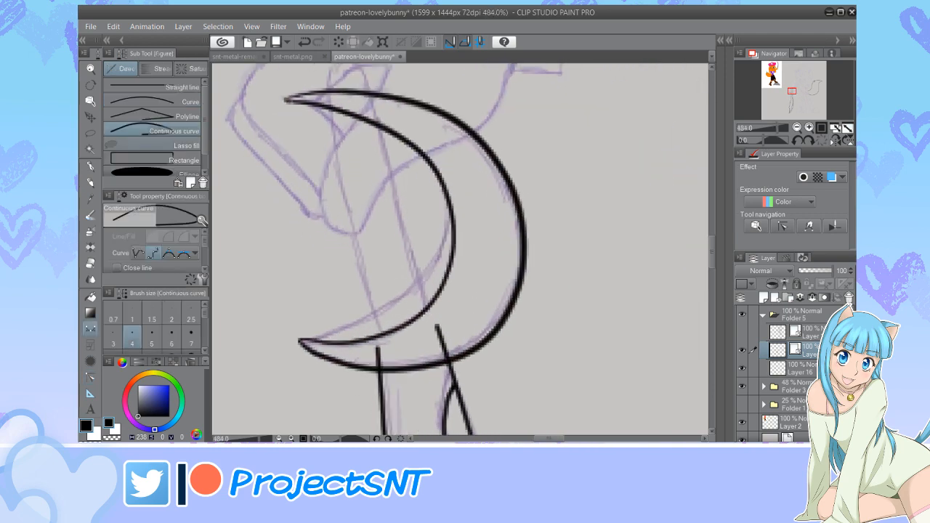
{"action": "scroll", "coordinate": [399, 306], "scroll_direction": "up", "scroll_amount": 2}
{"action": "left_click_drag", "start_coordinate": [468, 184], "coordinate": [269, 347]}
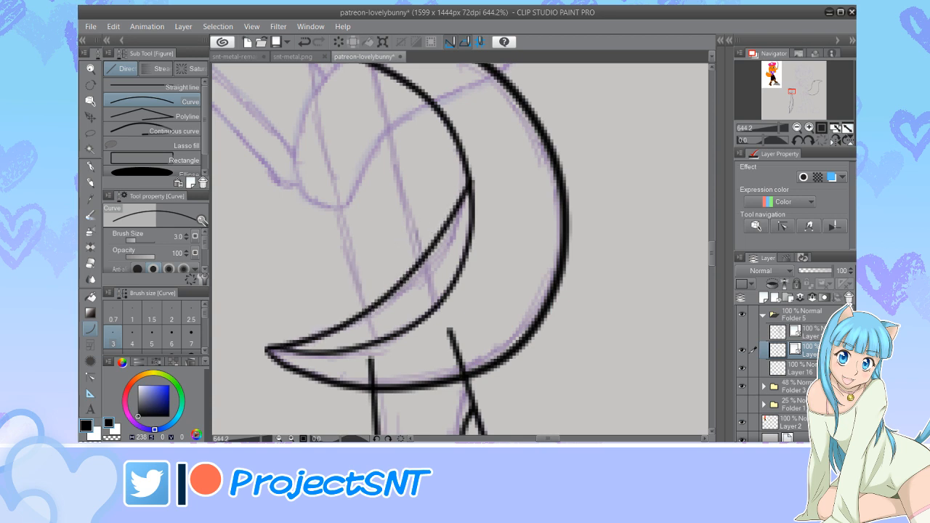
{"action": "scroll", "coordinate": [371, 319], "scroll_direction": "down", "scroll_amount": 4}
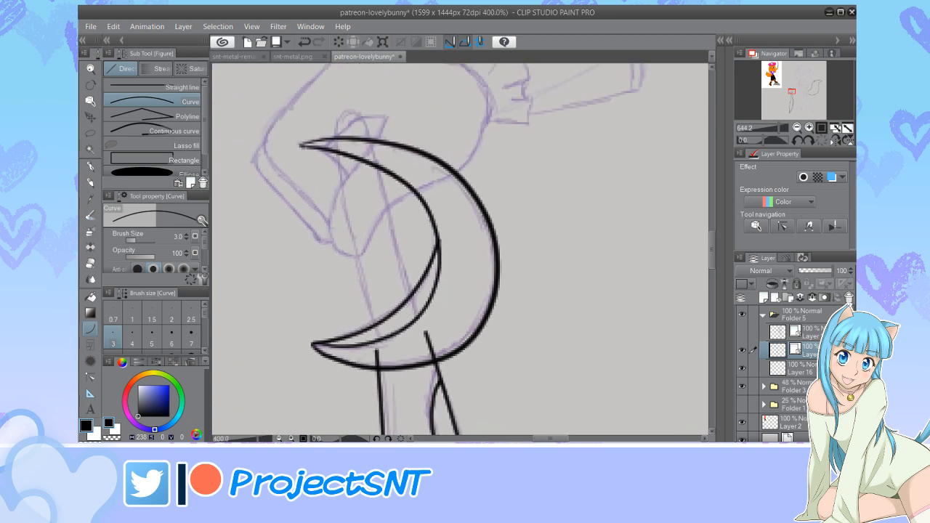
Erase the ends of the blade lines that overlap the crescent guard with the Vector eraser
{"action": "key", "text": "e"}
{"action": "scroll", "coordinate": [417, 345], "scroll_direction": "up", "scroll_amount": 3}
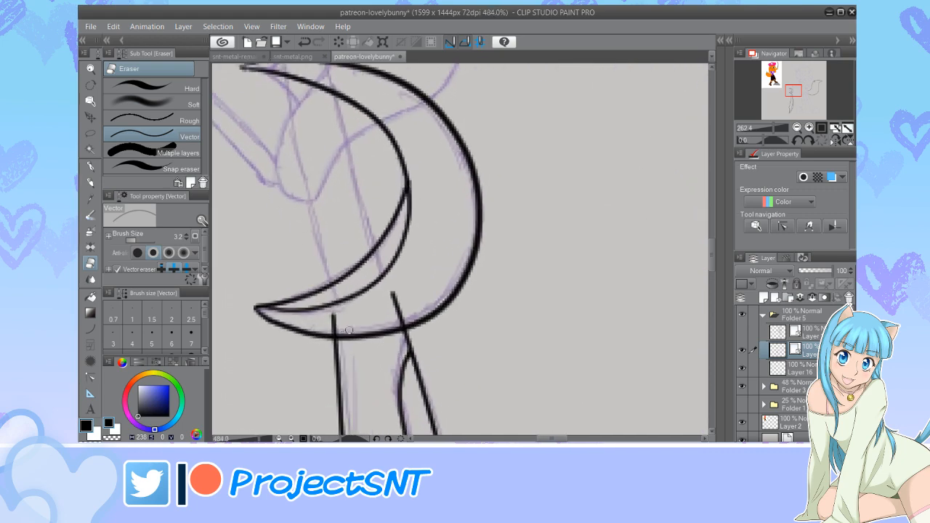
{"action": "scroll", "coordinate": [434, 341], "scroll_direction": "down", "scroll_amount": 7}
{"action": "scroll", "coordinate": [388, 279], "scroll_direction": "up", "scroll_amount": 6}
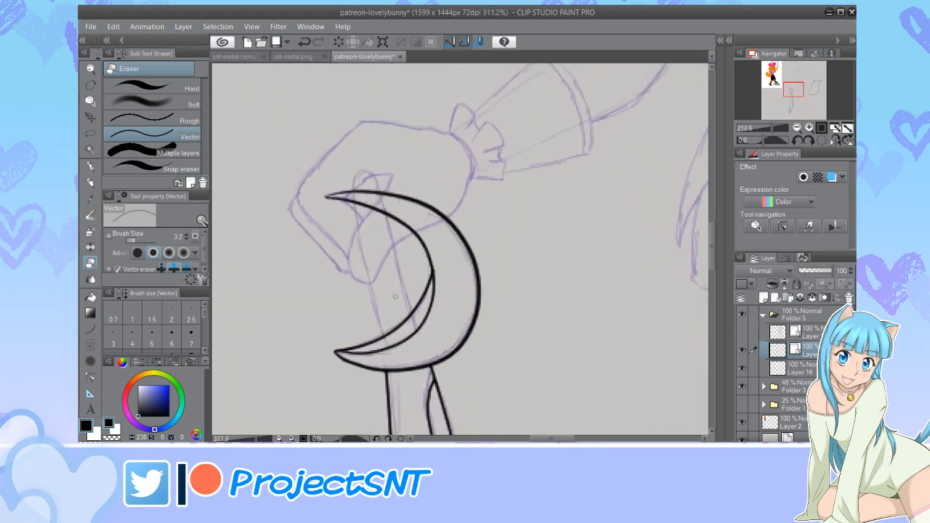
Ink the sword's handle as a narrow open-bottomed outline rising from the guard's lower inner edge, using a Polyline at brush size 3
{"action": "key", "text": "u"}
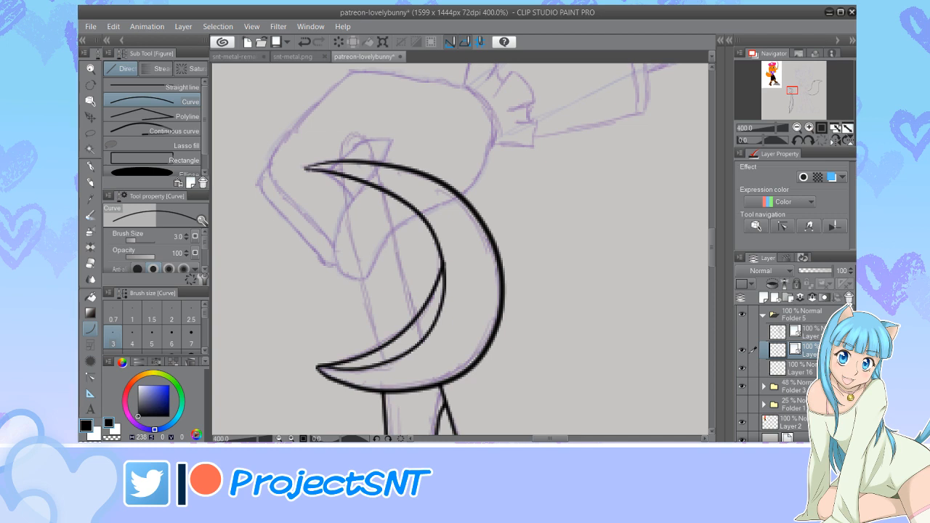
{"action": "scroll", "coordinate": [359, 251], "scroll_direction": "down", "scroll_amount": 3}
{"action": "scroll", "coordinate": [360, 251], "scroll_direction": "up", "scroll_amount": 3}
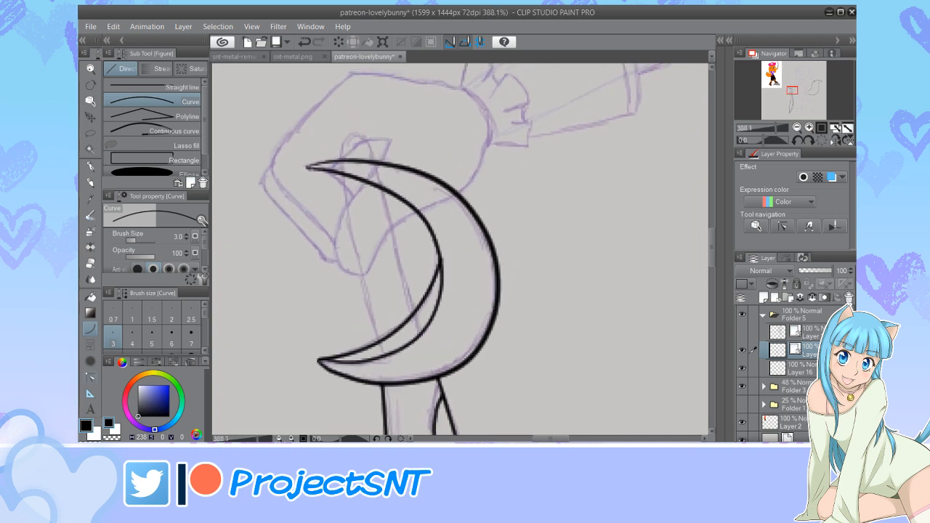
{"action": "left_click", "coordinate": [152, 131]}
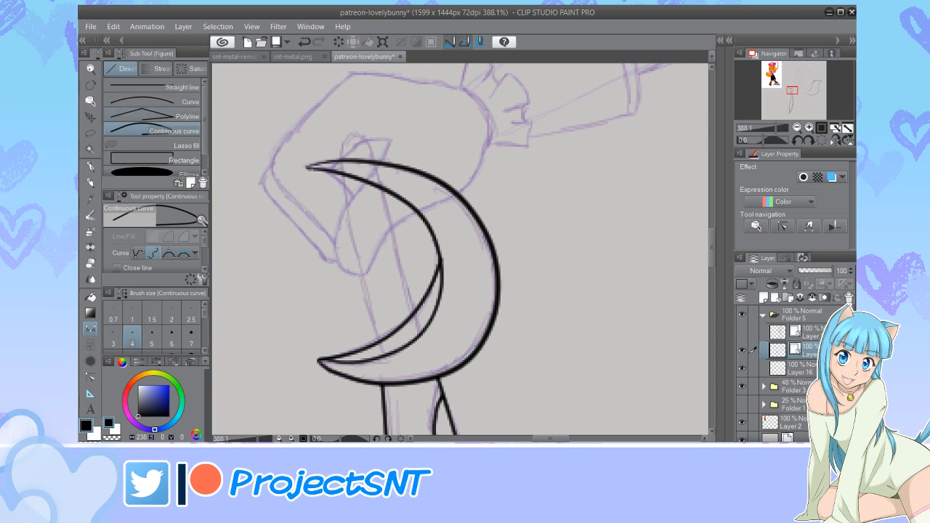
{"action": "left_click", "coordinate": [151, 116]}
{"action": "left_click", "coordinate": [384, 353]}
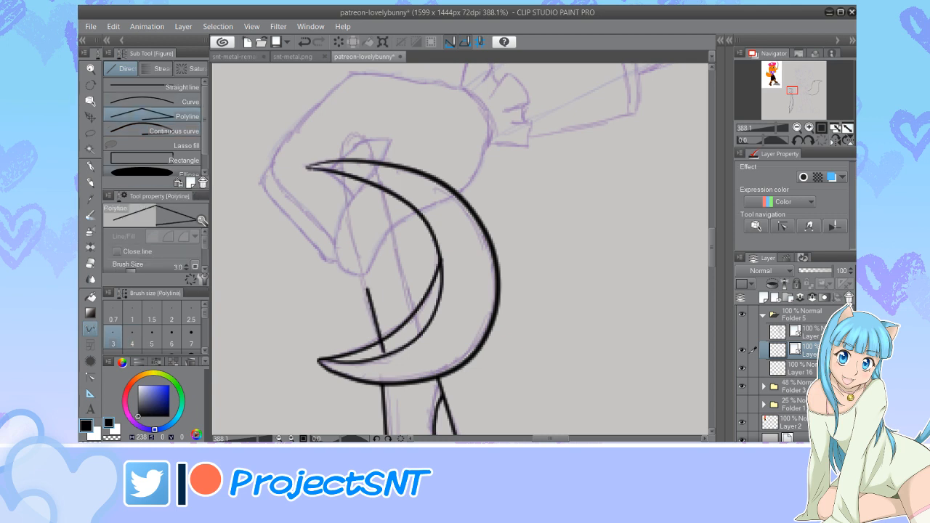
{"action": "left_click", "coordinate": [334, 134]}
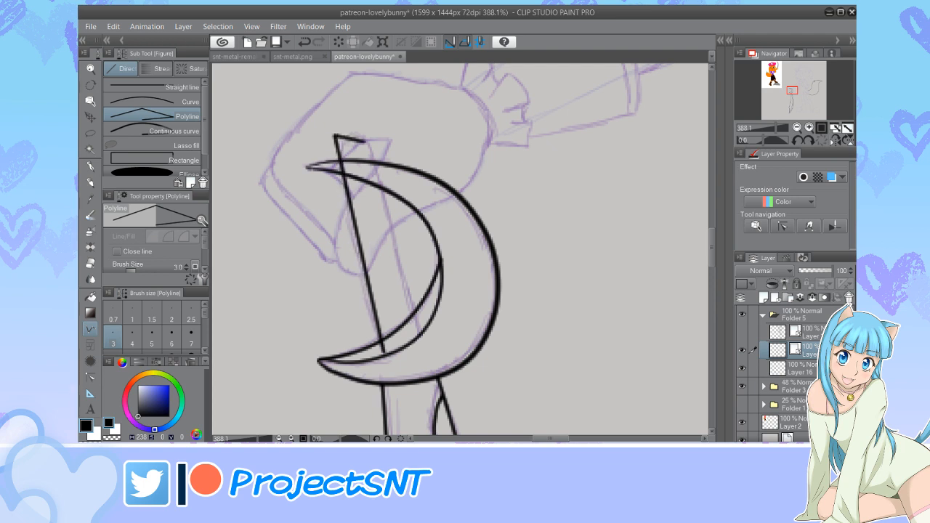
{"action": "left_click", "coordinate": [370, 149]}
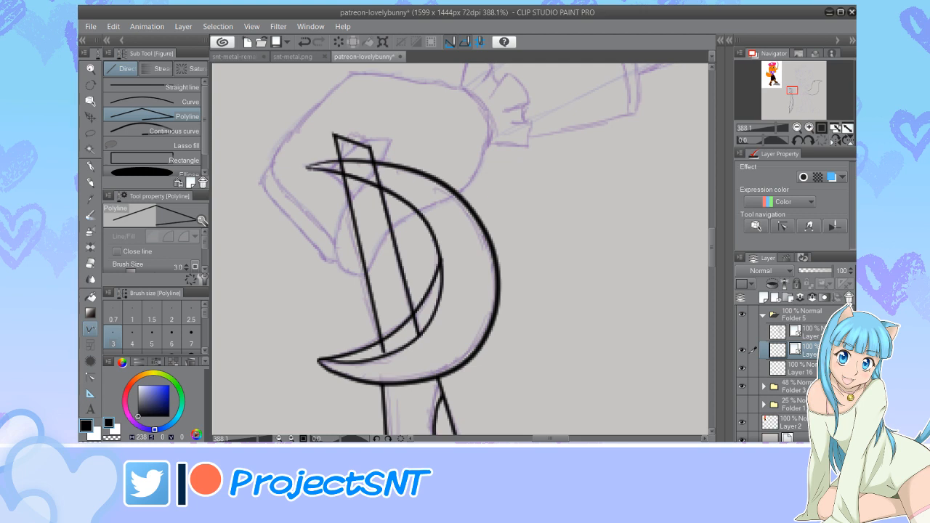
Fit the handle's lower ends to the guard's inner edge with Move control point and thicken the handle outline with Change control point width
{"action": "key", "text": "y"}
{"action": "scroll", "coordinate": [375, 358], "scroll_direction": "up", "scroll_amount": 1}
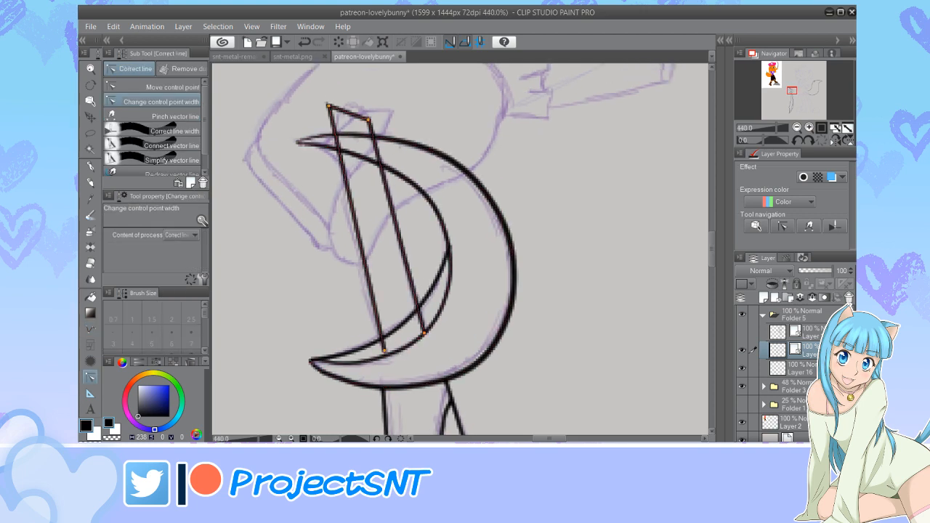
{"action": "left_click", "coordinate": [167, 87]}
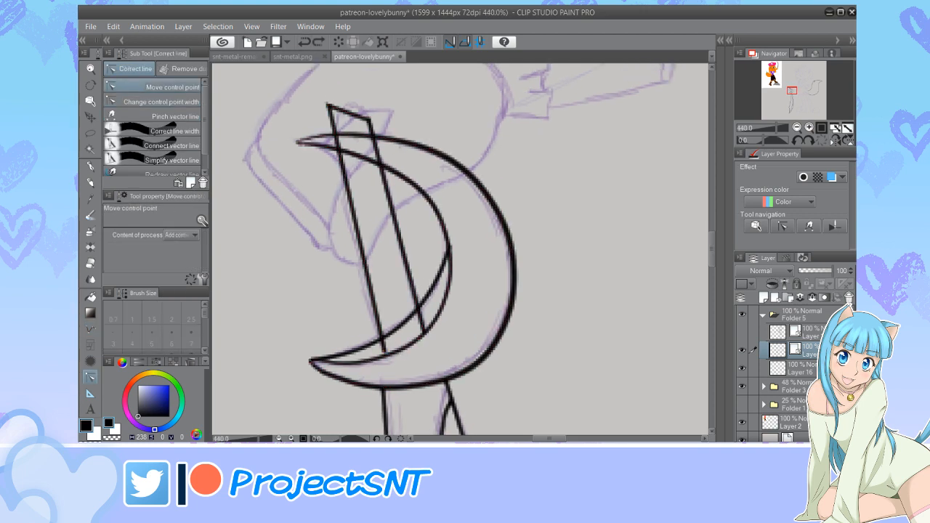
{"action": "left_click_drag", "start_coordinate": [384, 351], "coordinate": [432, 333]}
{"action": "left_click", "coordinate": [161, 102]}
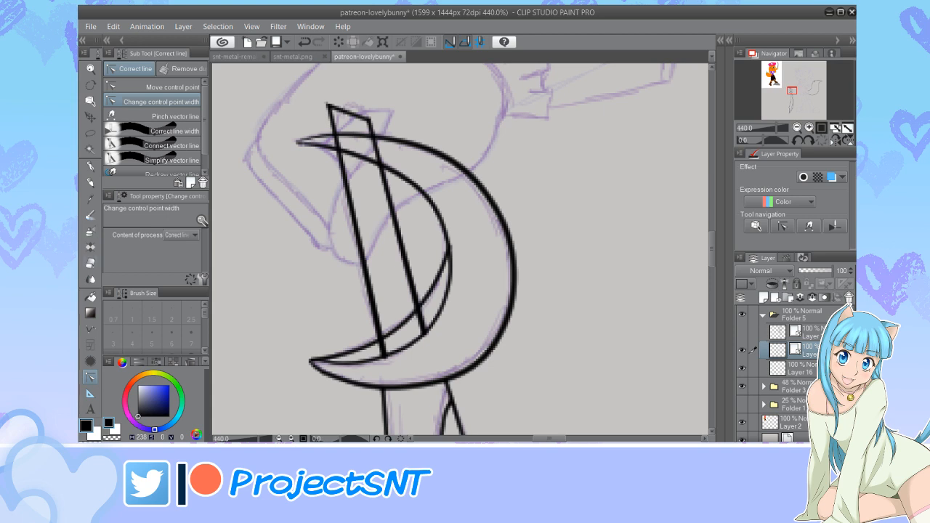
Erase the guard curve inside the handle and the handle lines crossing the guard's upper horn with the Vector eraser
{"action": "key", "text": "e"}
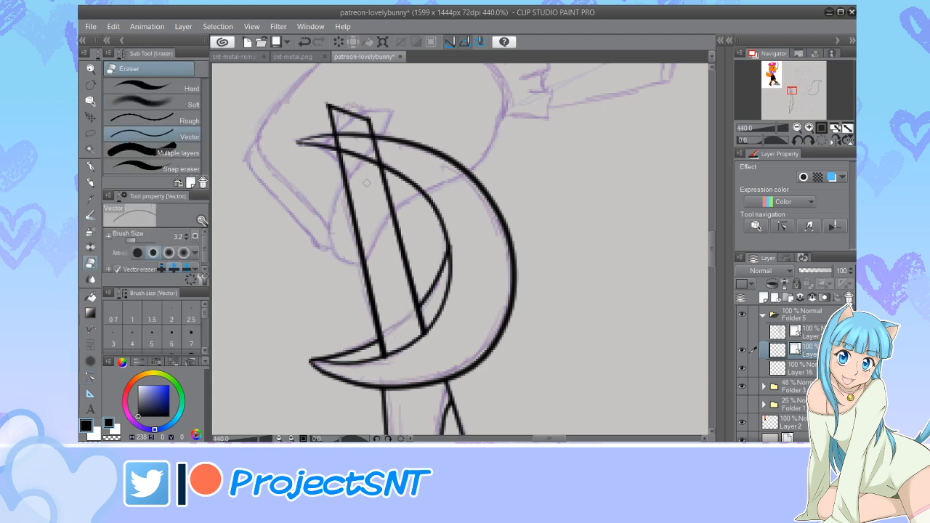
{"action": "left_click_drag", "start_coordinate": [327, 138], "coordinate": [399, 151]}
{"action": "scroll", "coordinate": [305, 247], "scroll_direction": "down", "scroll_amount": 6}
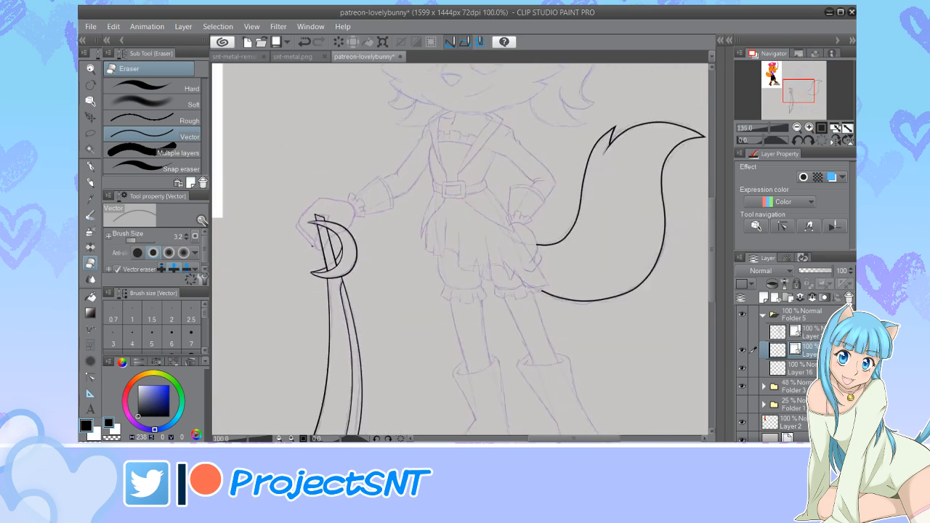
{"action": "scroll", "coordinate": [314, 219], "scroll_direction": "up", "scroll_amount": 4}
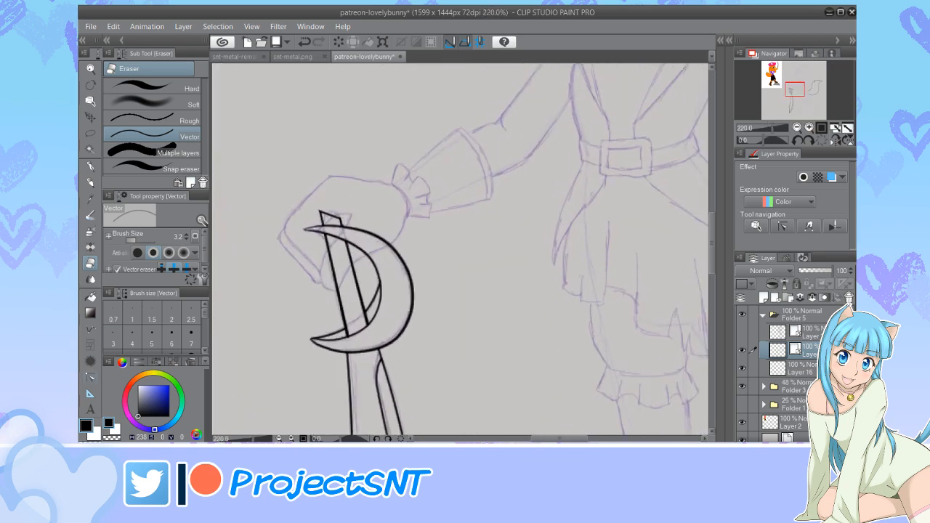
Reshape the handle's top end above the guard's upper horn with Move control point to give it a more rounded outline
{"action": "key", "text": "y"}
{"action": "left_click", "coordinate": [159, 87]}
{"action": "scroll", "coordinate": [326, 218], "scroll_direction": "up", "scroll_amount": 4}
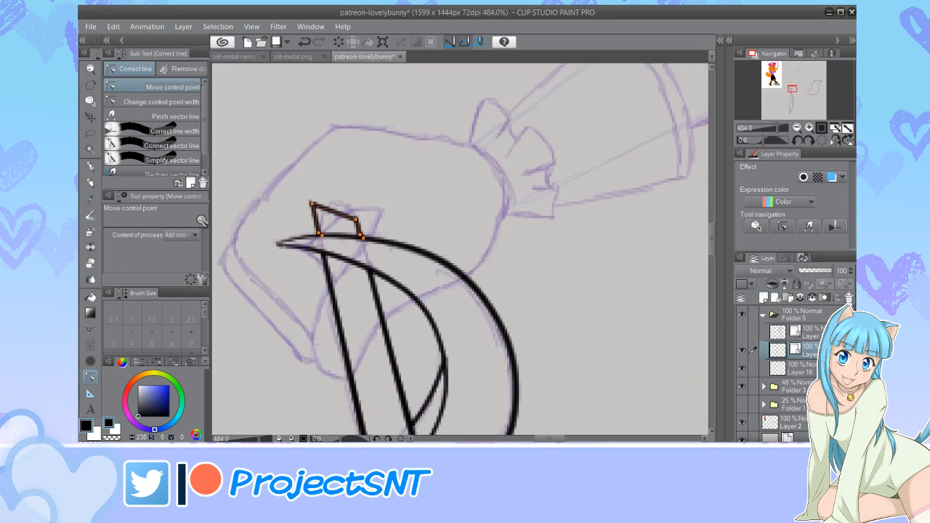
{"action": "mouse_move", "coordinate": [335, 211]}
{"action": "left_mouse_down"}
{"action": "mouse_move", "coordinate": [334, 203]}
{"action": "mouse_move", "coordinate": [349, 207]}
{"action": "left_mouse_up"}
{"action": "scroll", "coordinate": [310, 200], "scroll_direction": "down", "scroll_amount": 7}
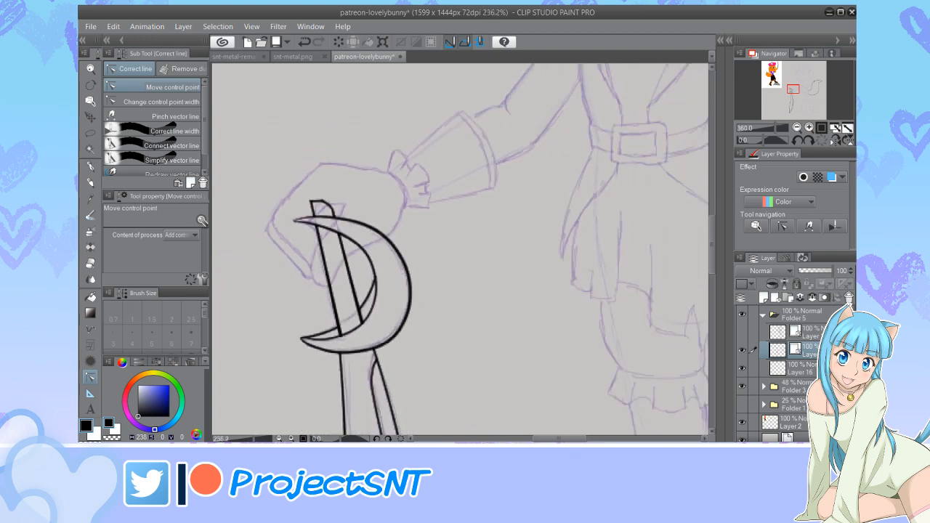
Erase the sword handle and guard lines crossing the gloved hand with the Vector eraser, leaving only the parts outside the grip
{"action": "scroll", "coordinate": [311, 200], "scroll_direction": "down", "scroll_amount": 6}
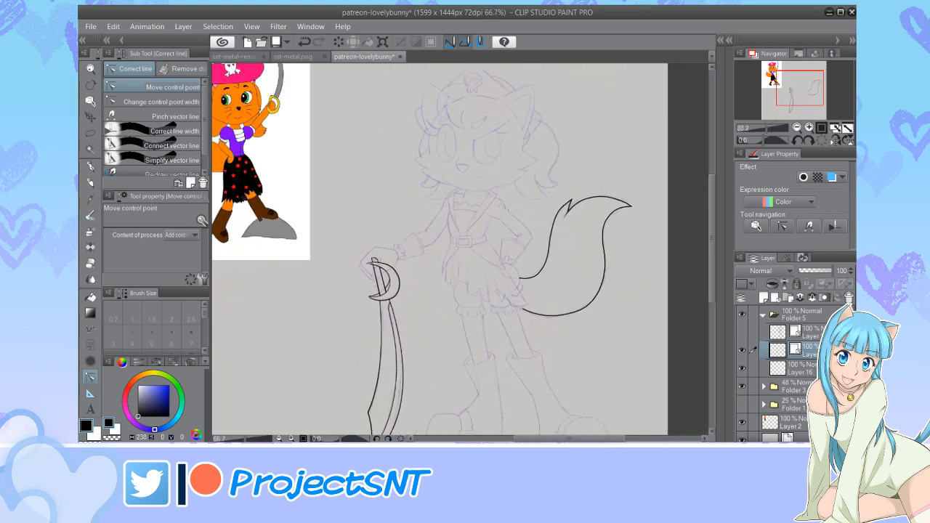
{"action": "scroll", "coordinate": [383, 256], "scroll_direction": "up", "scroll_amount": 4}
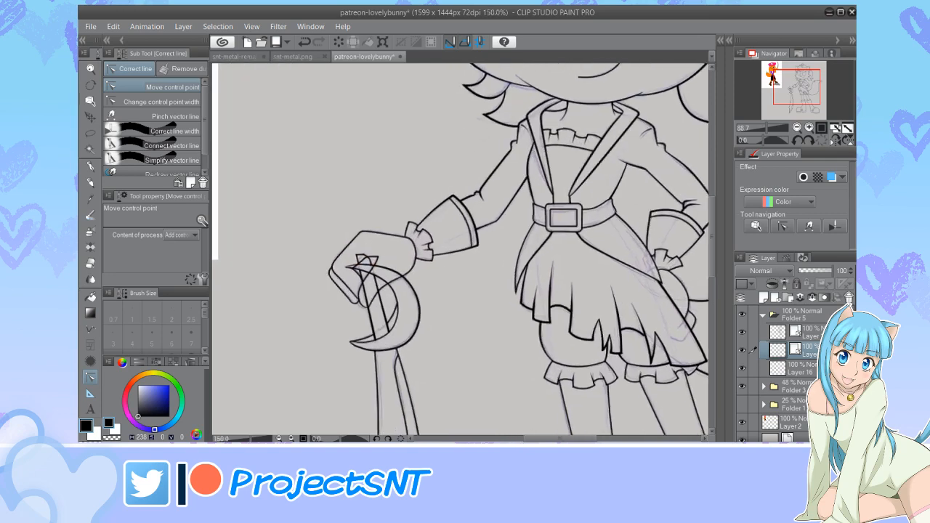
{"action": "scroll", "coordinate": [382, 270], "scroll_direction": "up", "scroll_amount": 2}
{"action": "key", "text": "e"}
{"action": "scroll", "coordinate": [383, 269], "scroll_direction": "up", "scroll_amount": 3}
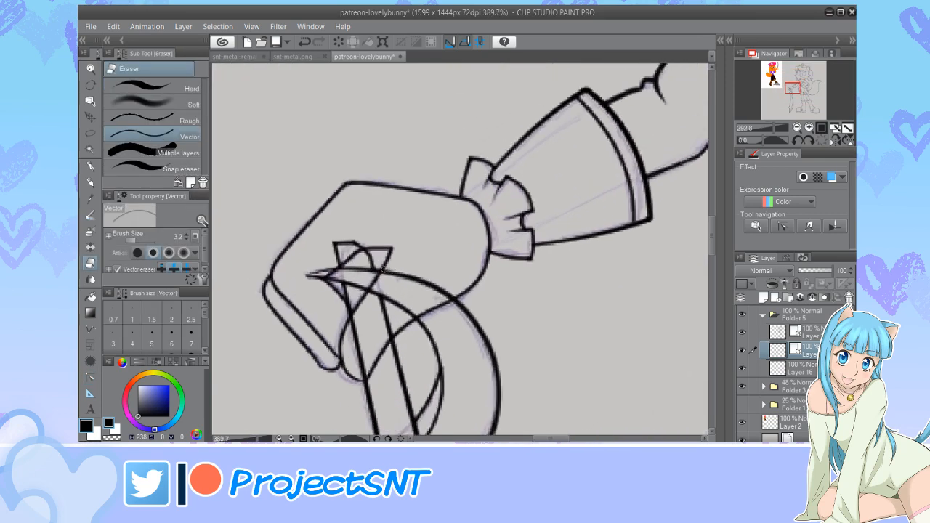
{"action": "scroll", "coordinate": [383, 269], "scroll_direction": "up", "scroll_amount": 1}
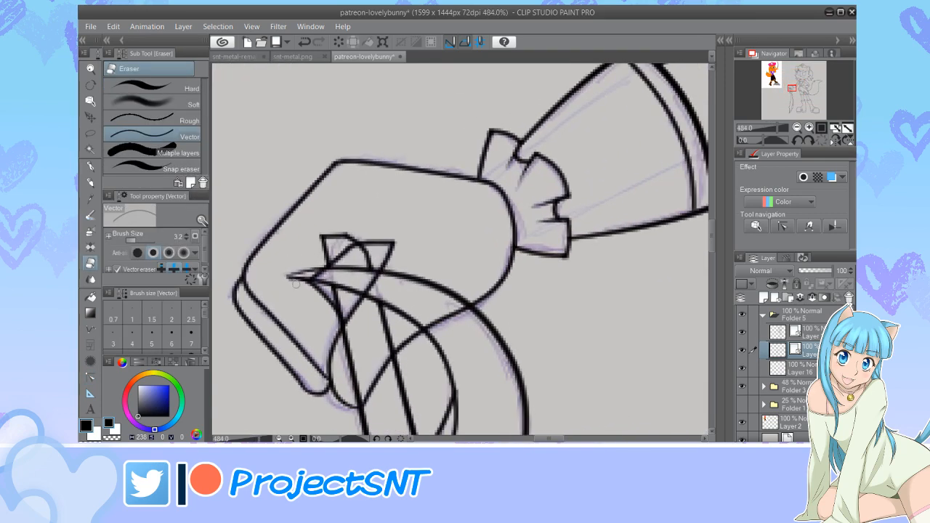
{"action": "mouse_move", "coordinate": [296, 284]}
{"action": "left_mouse_down"}
{"action": "mouse_move", "coordinate": [367, 229]}
{"action": "mouse_move", "coordinate": [381, 315]}
{"action": "mouse_move", "coordinate": [348, 357]}
{"action": "mouse_move", "coordinate": [372, 343]}
{"action": "mouse_move", "coordinate": [438, 259]}
{"action": "left_mouse_up"}
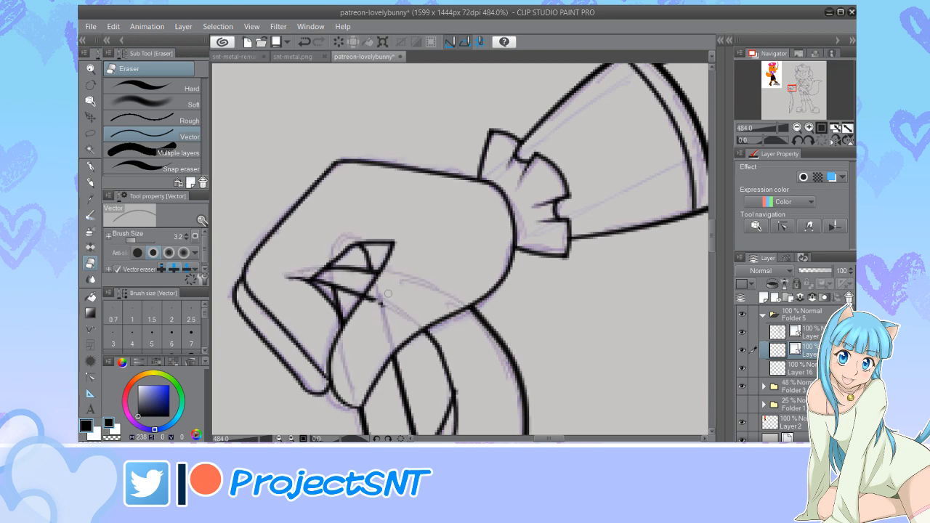
{"action": "scroll", "coordinate": [393, 286], "scroll_direction": "down", "scroll_amount": 4}
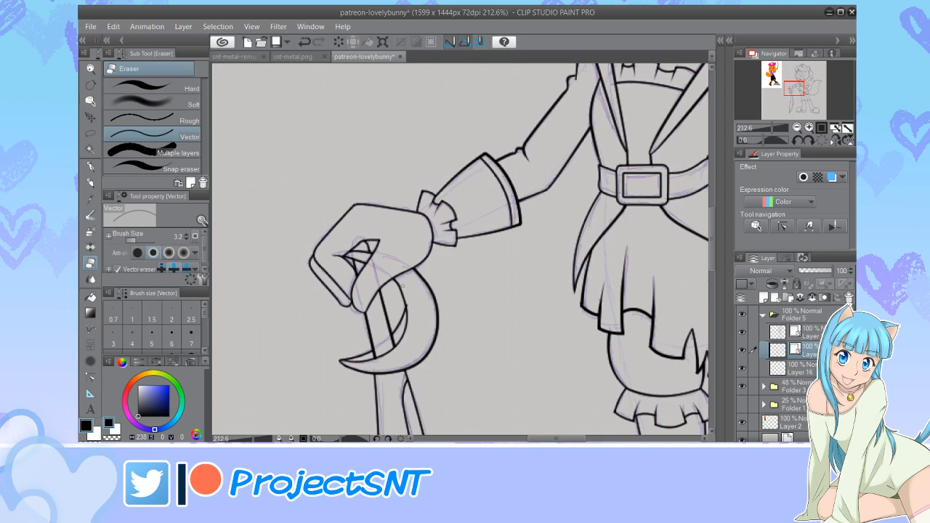
{"action": "scroll", "coordinate": [440, 319], "scroll_direction": "up", "scroll_amount": 3}
{"action": "key", "text": "y"}
{"action": "scroll", "coordinate": [394, 313], "scroll_direction": "up", "scroll_amount": 5}
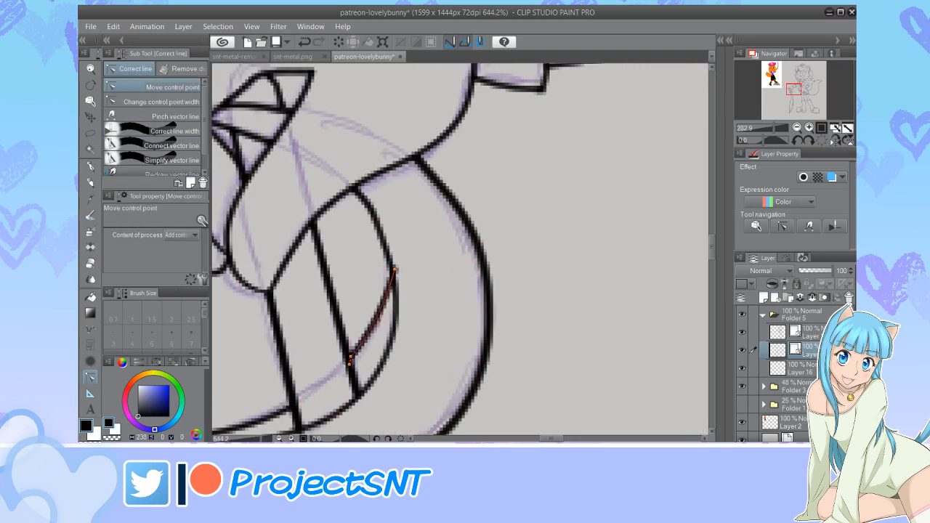
{"action": "scroll", "coordinate": [392, 313], "scroll_direction": "down", "scroll_amount": 8}
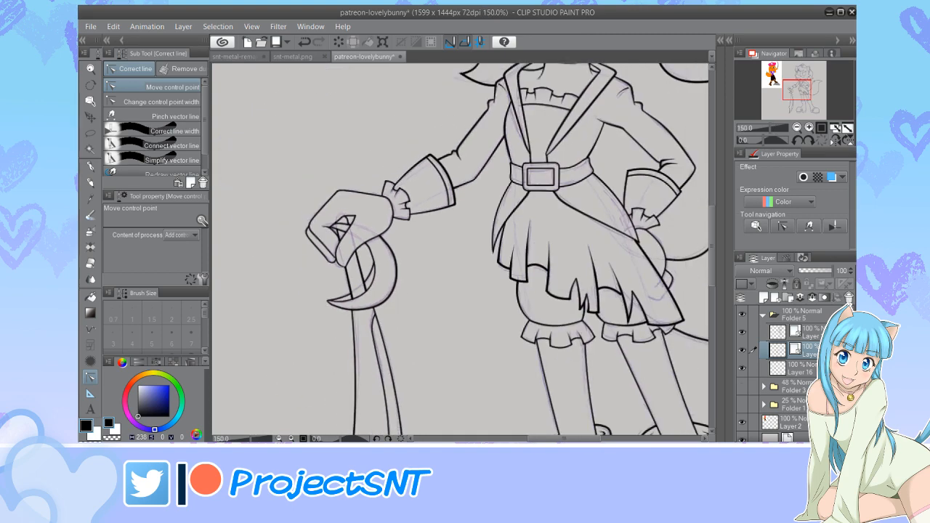
Merge the character's line art layer into the vector layer below it that holds the sword and tail
{"action": "scroll", "coordinate": [360, 269], "scroll_direction": "down", "scroll_amount": 6}
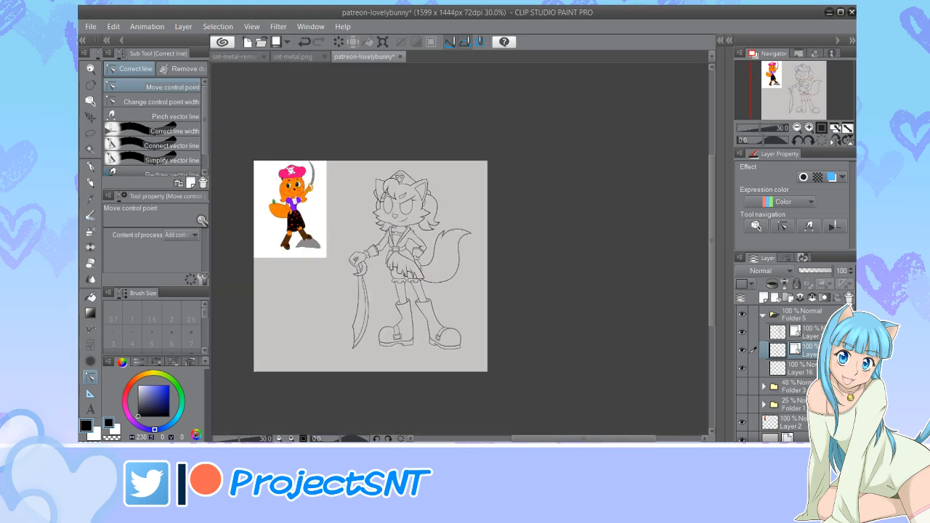
{"action": "left_click", "coordinate": [809, 333]}
{"action": "left_click", "coordinate": [812, 297]}
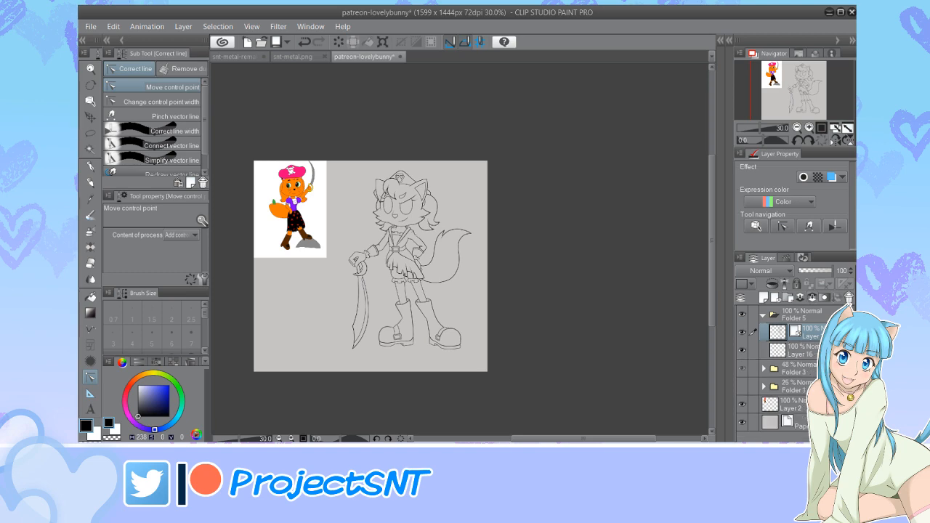
Create a layer folder above the merged line art with a new vector layer inside, and choose the Ellipse figure tool
{"action": "scroll", "coordinate": [376, 197], "scroll_direction": "up", "scroll_amount": 5}
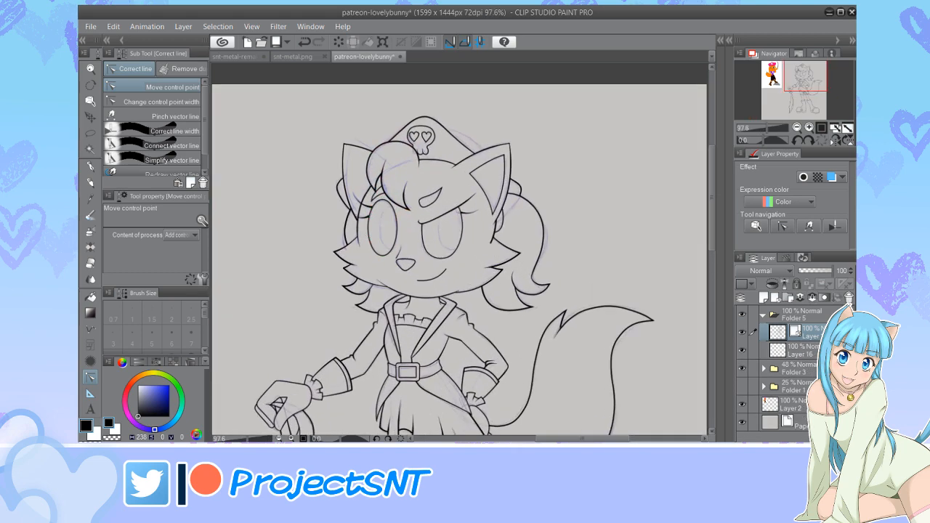
{"action": "key", "text": "ctrl+g"}
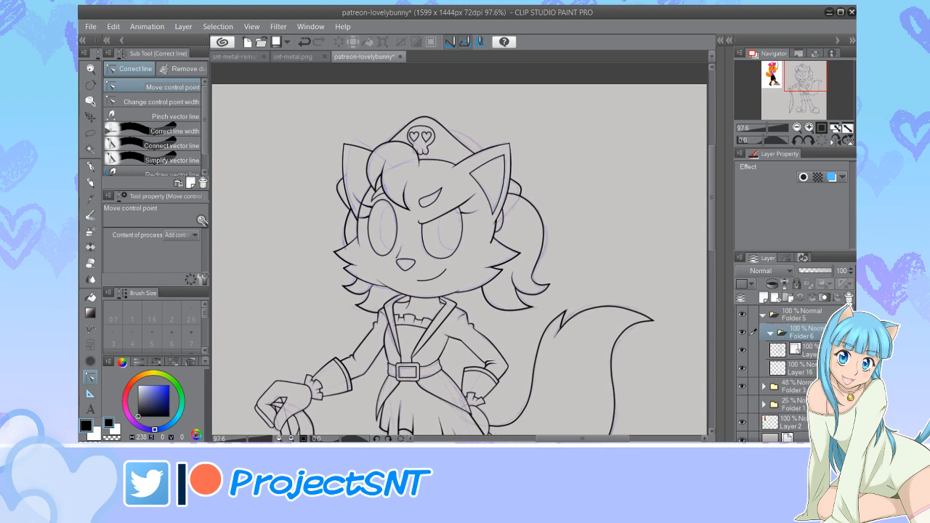
{"action": "left_click", "coordinate": [775, 298]}
{"action": "scroll", "coordinate": [370, 201], "scroll_direction": "up", "scroll_amount": 2}
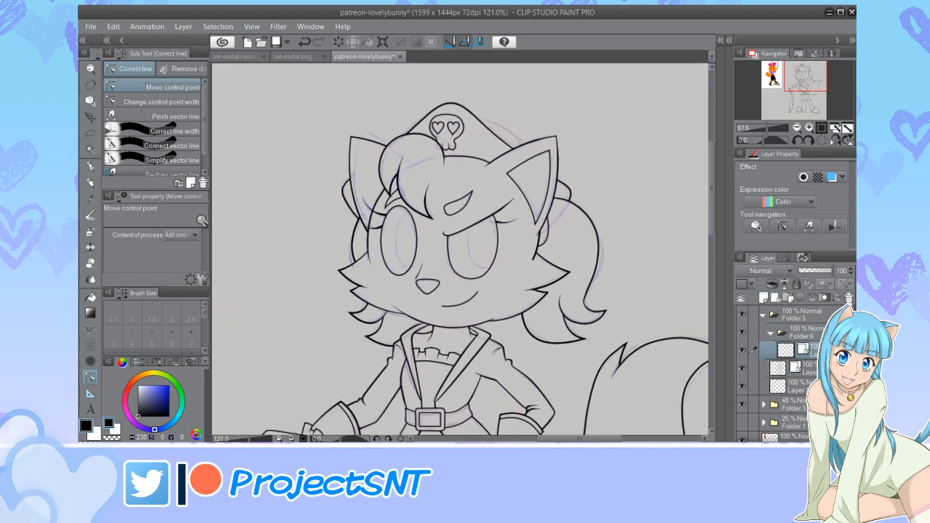
{"action": "key", "text": "u"}
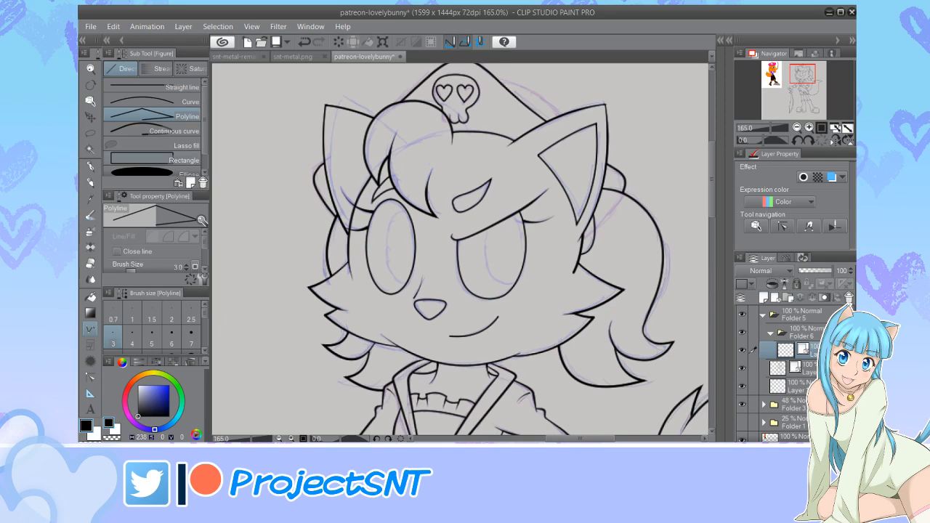
{"action": "left_click", "coordinate": [152, 173]}
{"action": "scroll", "coordinate": [398, 261], "scroll_direction": "up", "scroll_amount": 3}
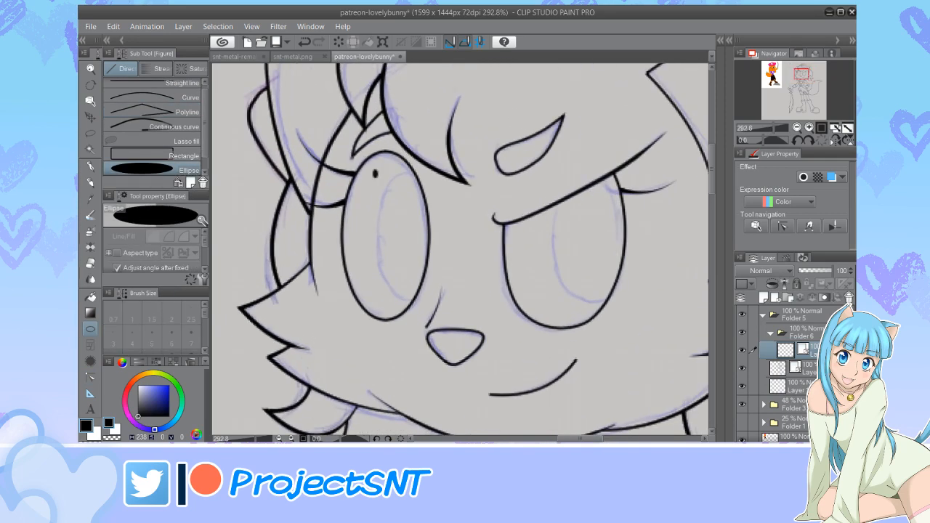
{"action": "left_click_drag", "start_coordinate": [374, 170], "coordinate": [440, 304]}
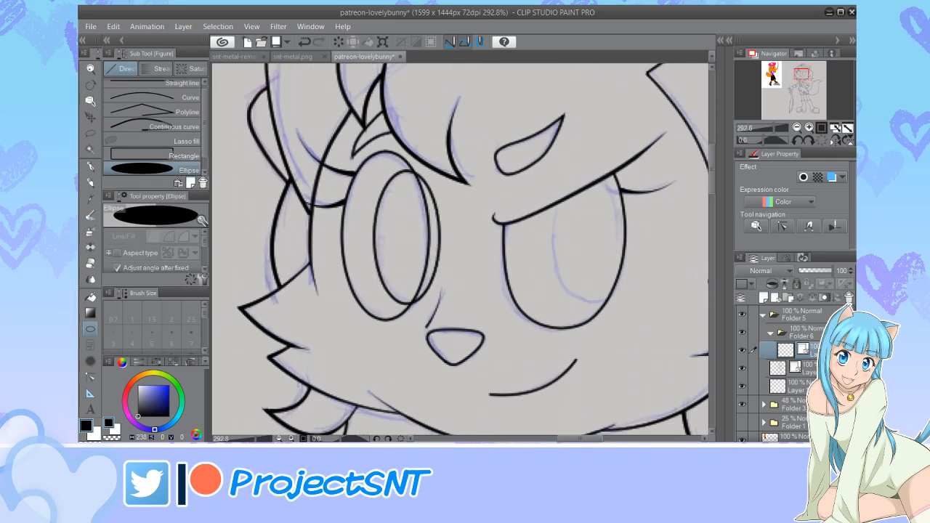
{"action": "key", "text": "ctrl+v"}
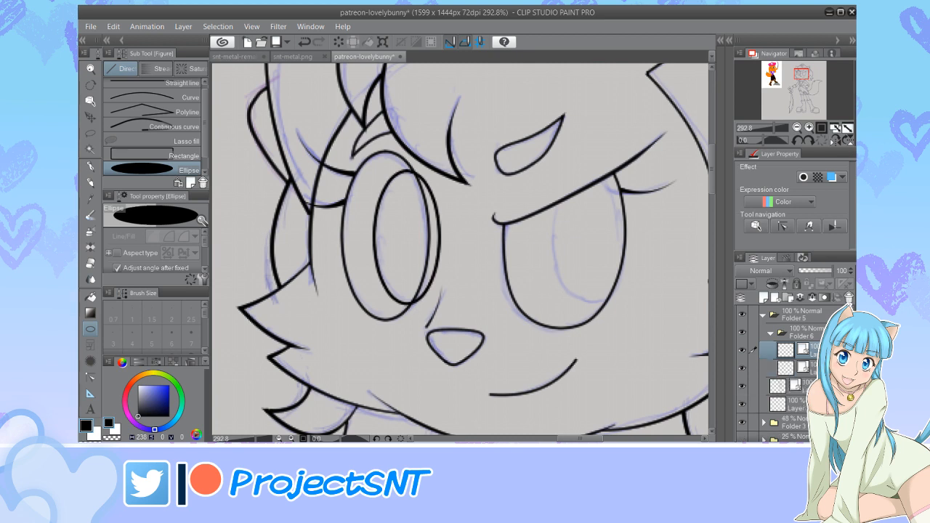
{"action": "key", "text": "ctrl+t"}
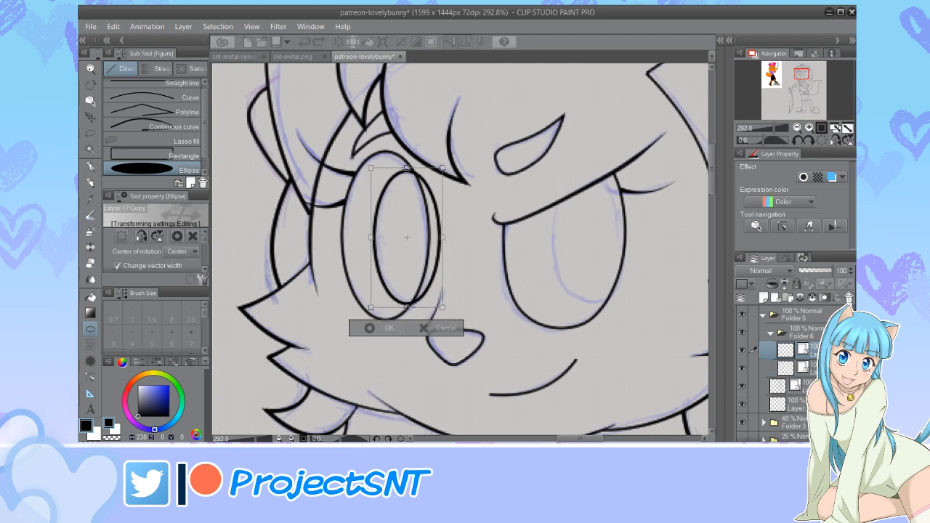
{"action": "left_click_drag", "start_coordinate": [406, 237], "coordinate": [642, 237]}
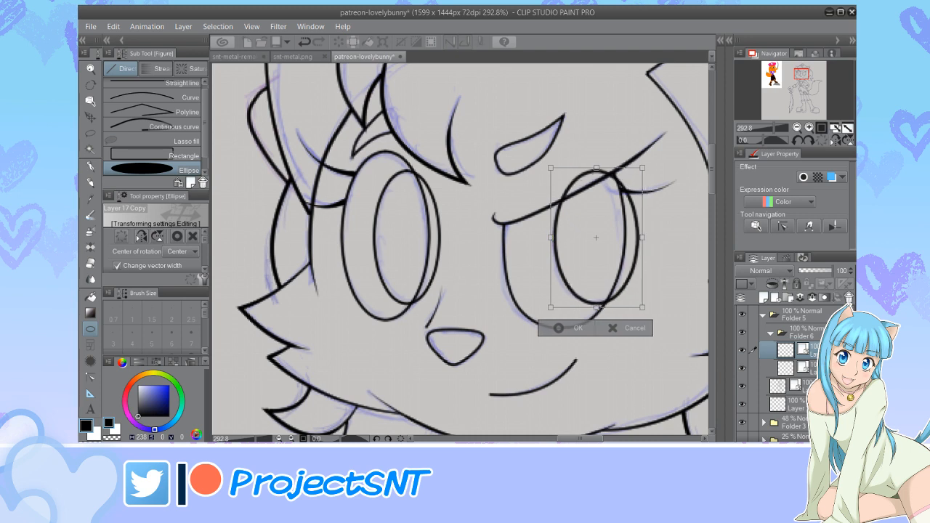
{"action": "left_click", "coordinate": [613, 328]}
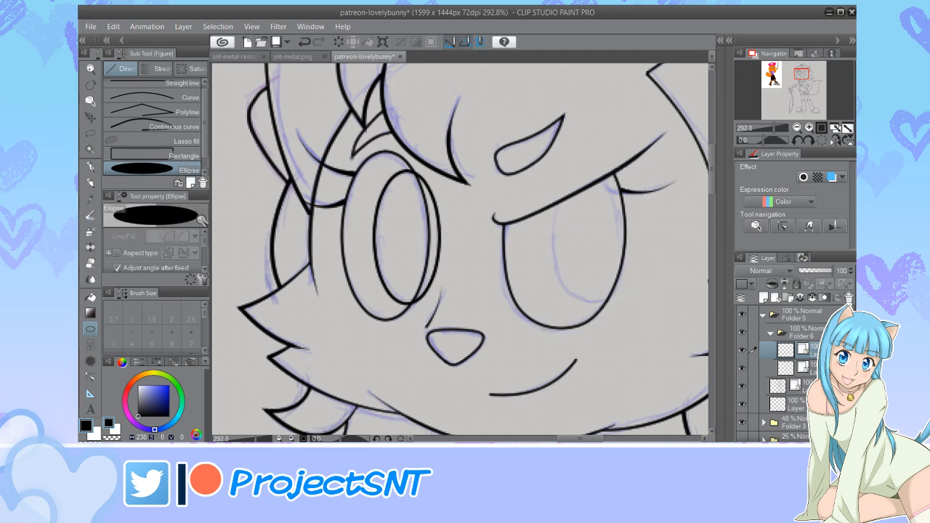
{"action": "left_click", "coordinate": [305, 42]}
{"action": "left_click", "coordinate": [304, 42]}
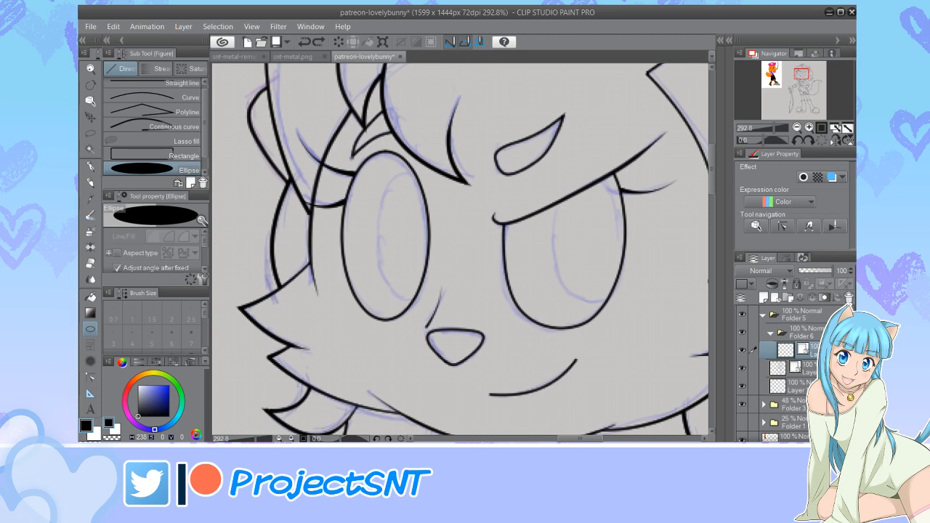
Draw a tall upright ellipse as the iris of the eye under the lowered brow and nudge it slightly inward over the sketch
{"action": "left_click_drag", "start_coordinate": [555, 151], "coordinate": [645, 309]}
{"action": "left_click", "coordinate": [645, 308]}
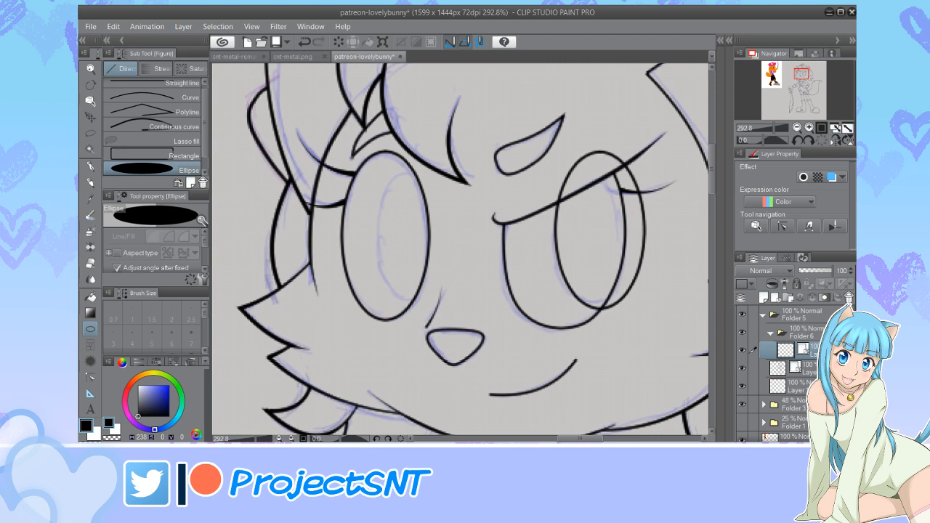
{"action": "key", "text": "Left"}
{"action": "key", "text": "Left"}
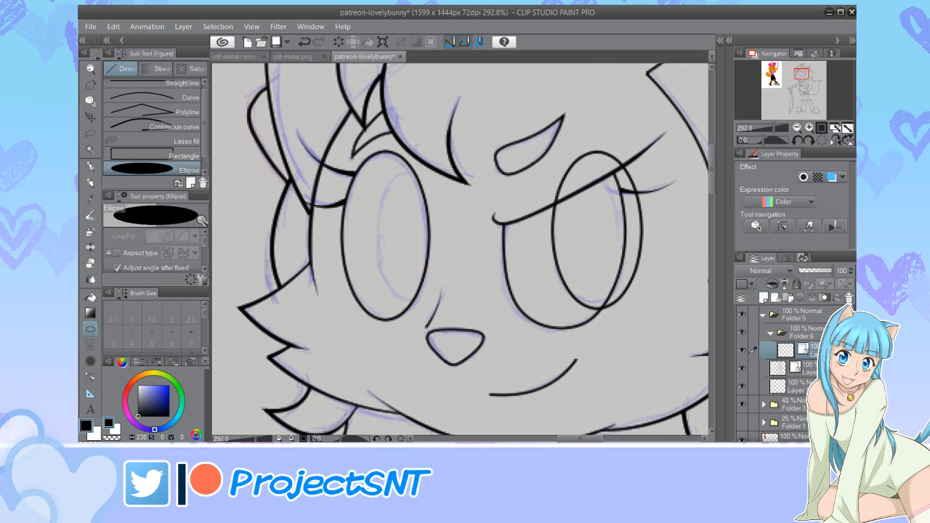
Duplicate the iris ellipse, fit a narrower copy over the other eye, and merge both ellipses onto one layer
{"action": "key", "text": "ctrl+v"}
{"action": "key", "text": "ctrl+t"}
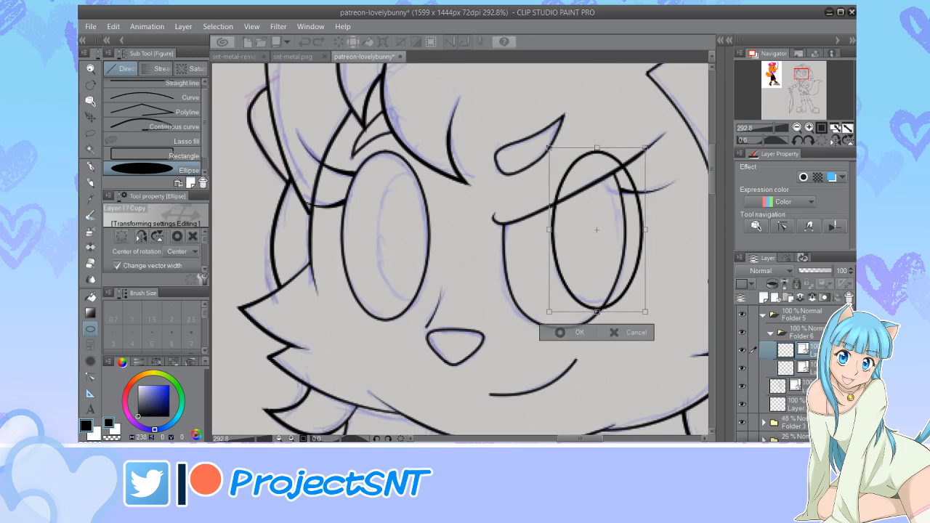
{"action": "left_click_drag", "start_coordinate": [596, 230], "coordinate": [448, 229]}
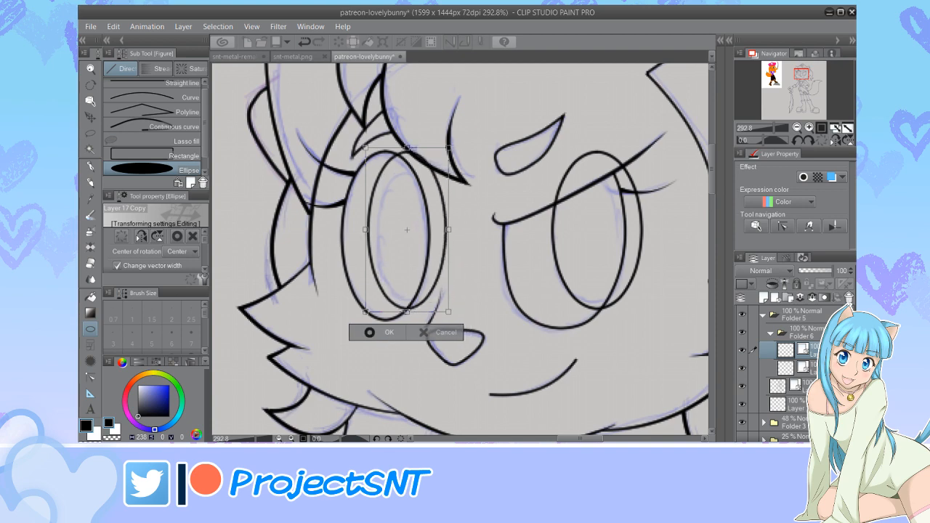
{"action": "key", "text": "Return"}
{"action": "key", "text": "ctrl+minus"}
{"action": "key", "text": "ctrl+minus"}
{"action": "key", "text": "ctrl+e"}
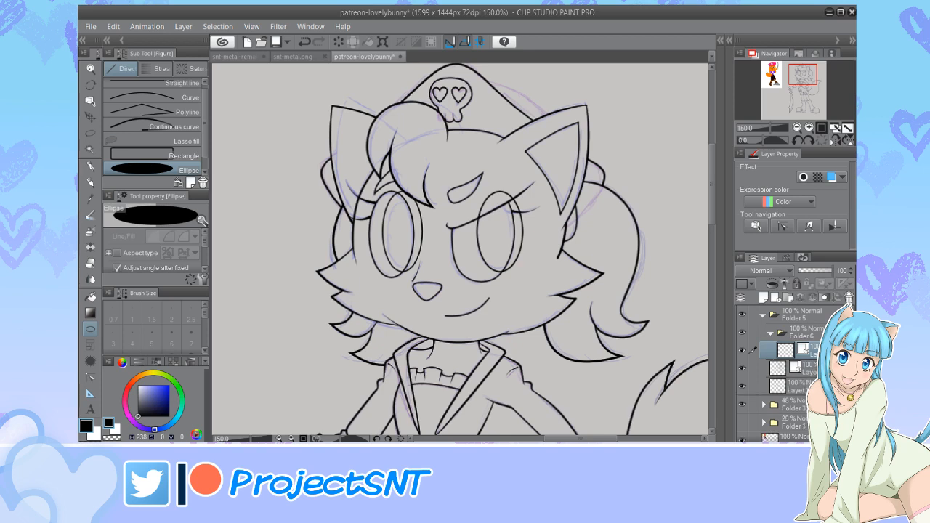
Collapse the iris folder and toggle its visibility to compare the whole figure with and without the iris ellipses
{"action": "left_click", "coordinate": [771, 333]}
{"action": "left_click", "coordinate": [742, 332]}
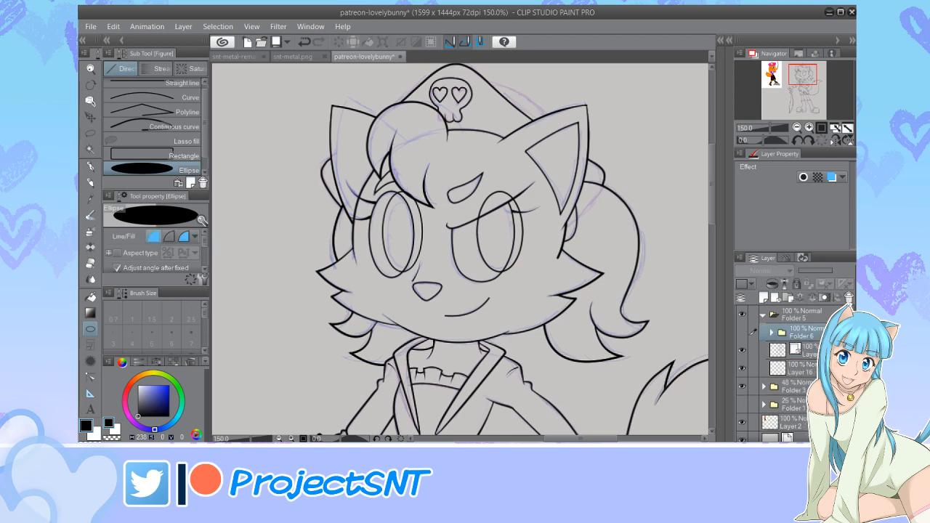
{"action": "left_click", "coordinate": [742, 333]}
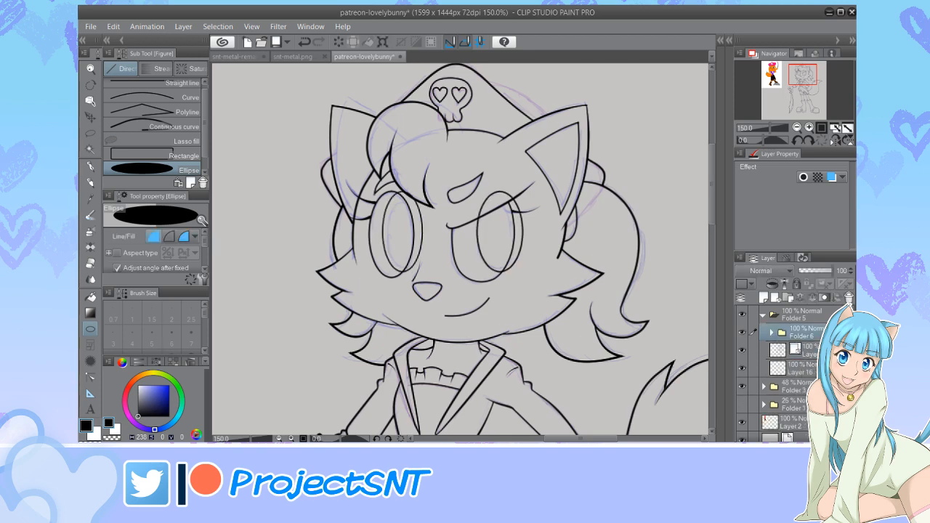
{"action": "left_click", "coordinate": [741, 333]}
{"action": "scroll", "coordinate": [421, 201], "scroll_direction": "down", "scroll_amount": 6}
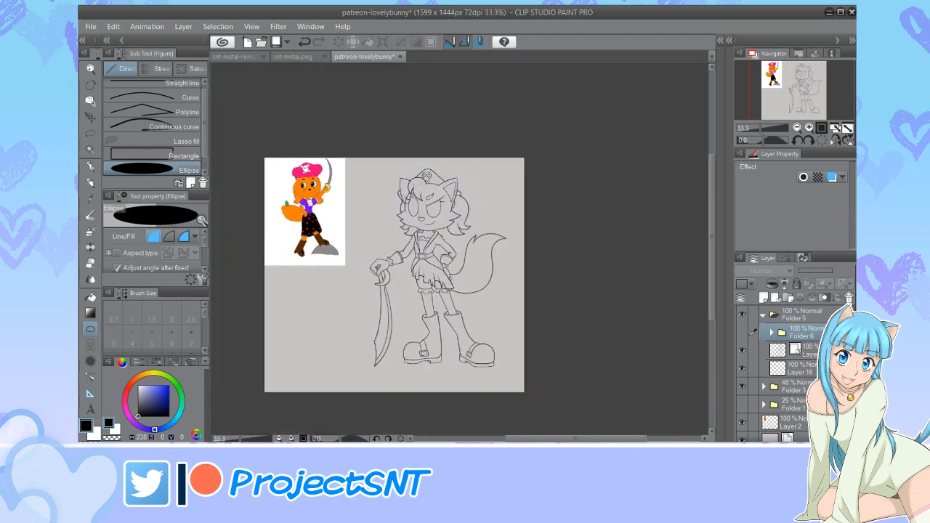
{"action": "scroll", "coordinate": [483, 274], "scroll_direction": "up", "scroll_amount": 2}
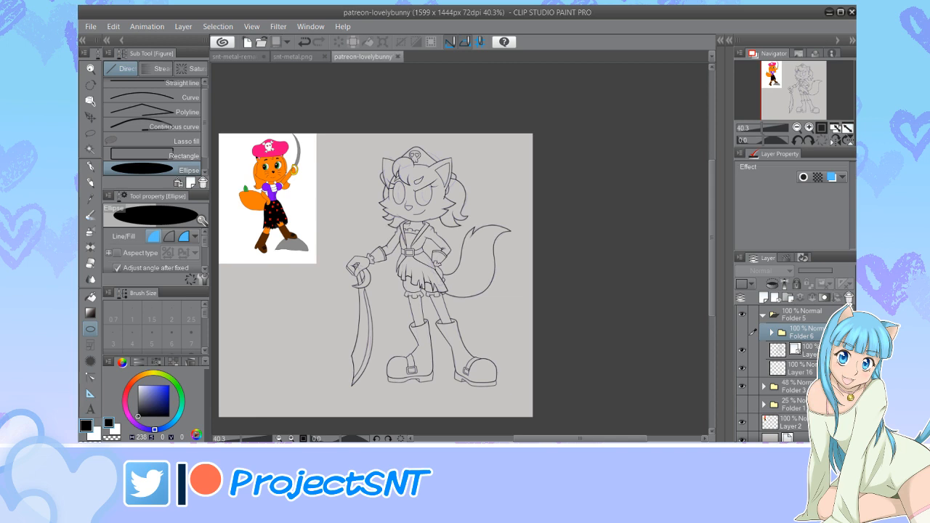
{"action": "scroll", "coordinate": [414, 252], "scroll_direction": "down", "scroll_amount": 2}
{"action": "left_click", "coordinate": [742, 333]}
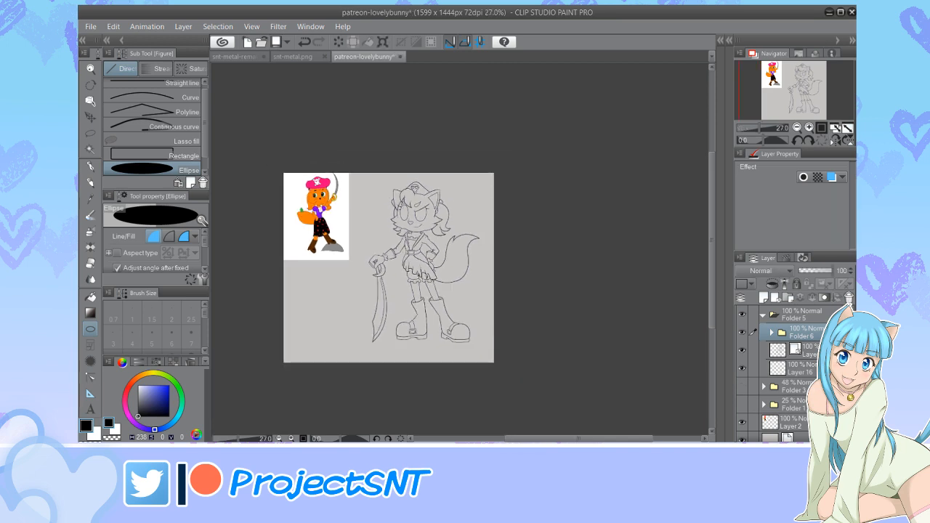
{"action": "scroll", "coordinate": [419, 282], "scroll_direction": "down", "scroll_amount": 4}
{"action": "scroll", "coordinate": [416, 244], "scroll_direction": "up", "scroll_amount": 7}
{"action": "scroll", "coordinate": [416, 298], "scroll_direction": "down", "scroll_amount": 1}
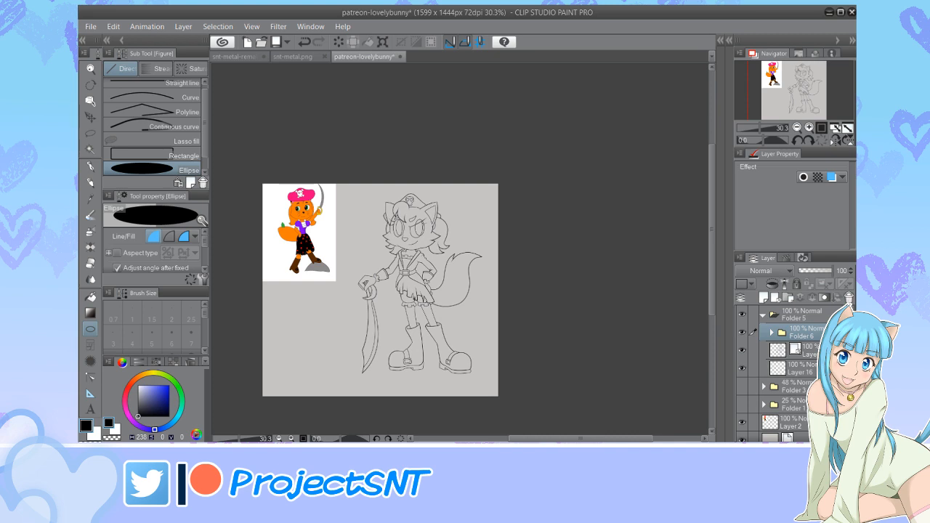
Rename the iris folder as eyes and move it below Layer 16 inside Folder 5
{"action": "type", "text": "eyes"}
{"action": "key", "text": "Return"}
{"action": "left_click_drag", "start_coordinate": [798, 333], "coordinate": [798, 358]}
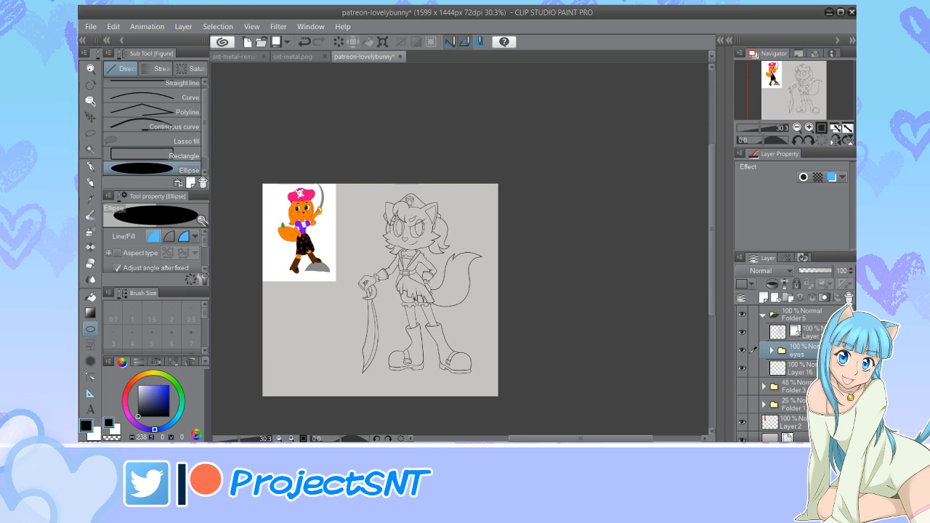
{"action": "left_click_drag", "start_coordinate": [797, 375], "coordinate": [798, 377]}
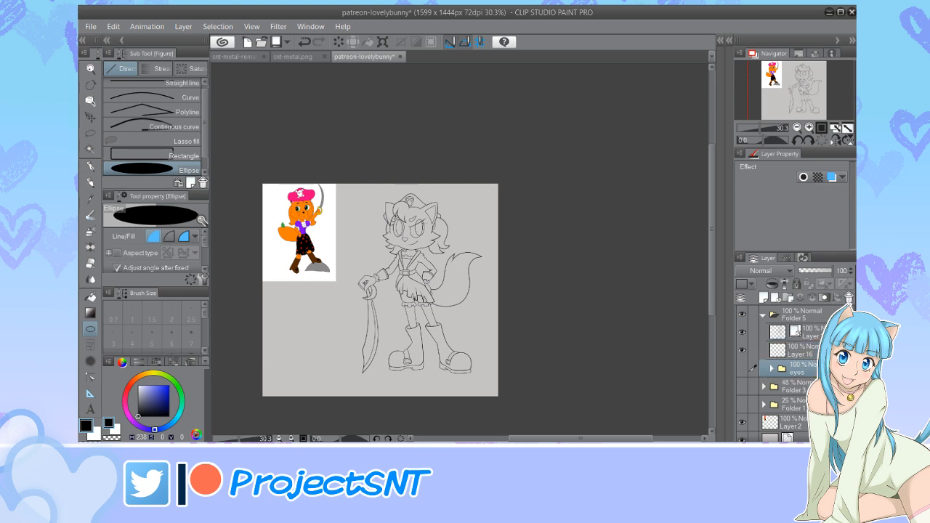
Switch the drawing color to white, choose the Auto select tool, and make Layer 16 the active layer
{"action": "key", "text": "x"}
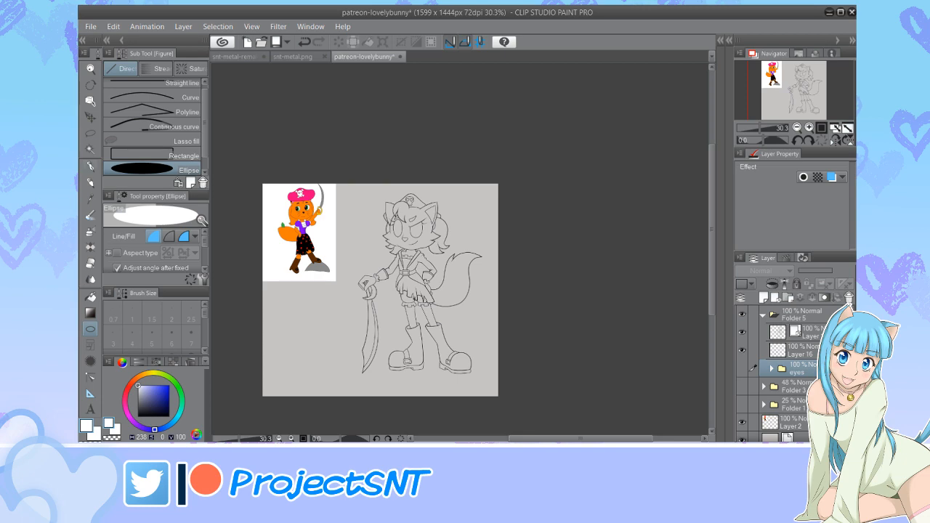
{"action": "key", "text": "w"}
{"action": "scroll", "coordinate": [344, 215], "scroll_direction": "up", "scroll_amount": 3}
{"action": "scroll", "coordinate": [433, 261], "scroll_direction": "up", "scroll_amount": 4}
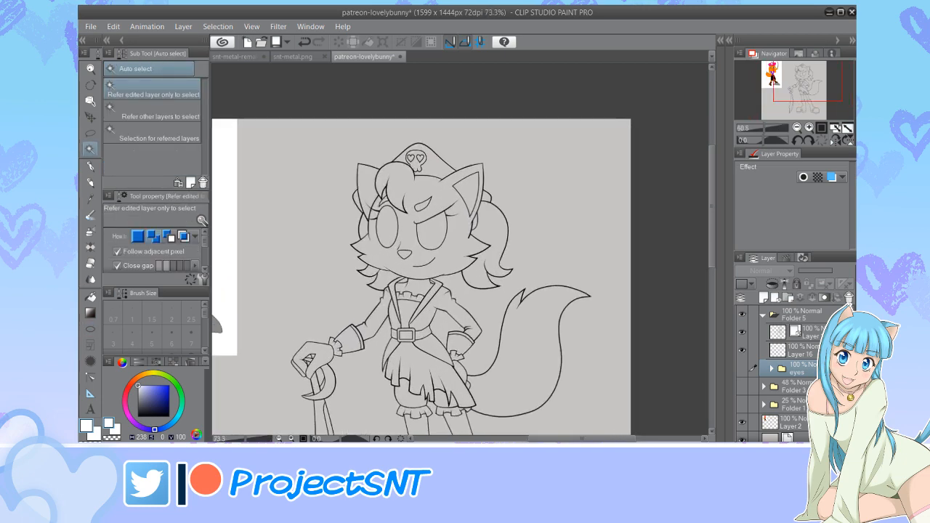
{"action": "left_click", "coordinate": [801, 351]}
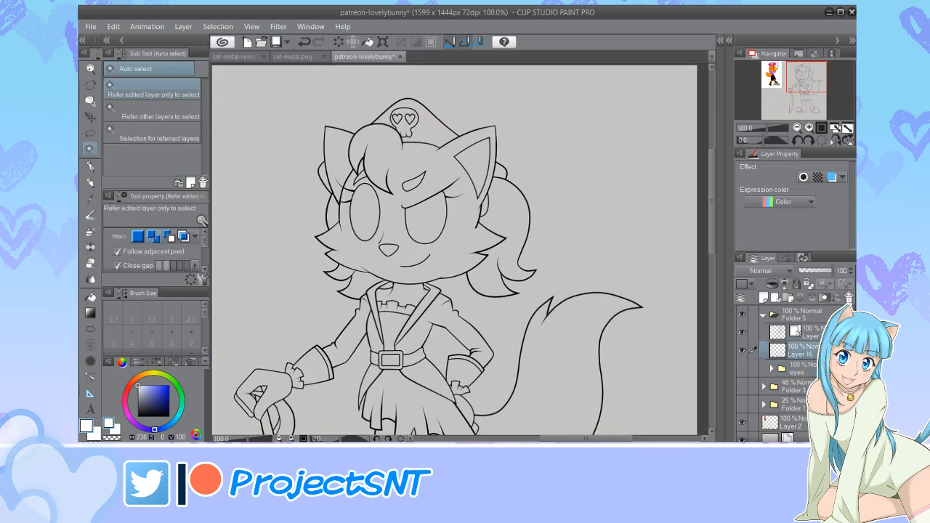
{"action": "key", "text": "ctrl+a"}
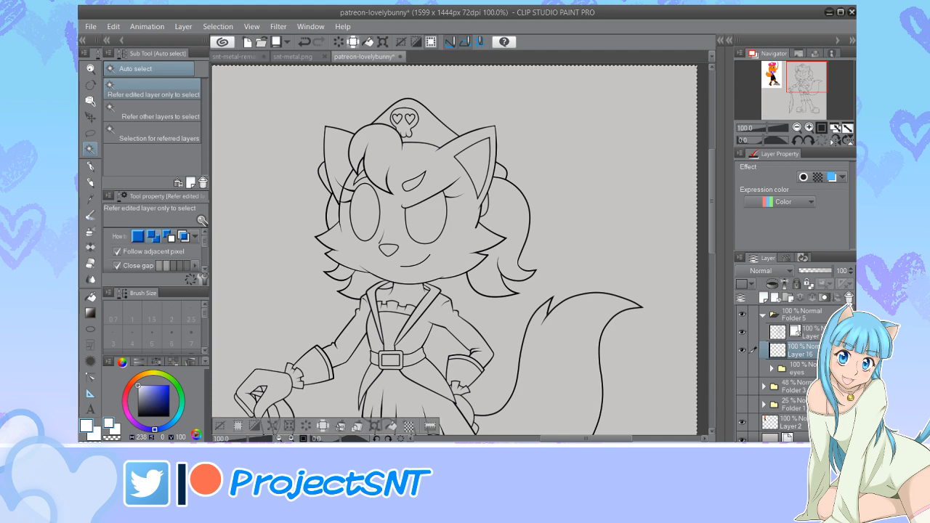
{"action": "key", "text": "ctrl+d"}
{"action": "left_click", "coordinate": [796, 331]}
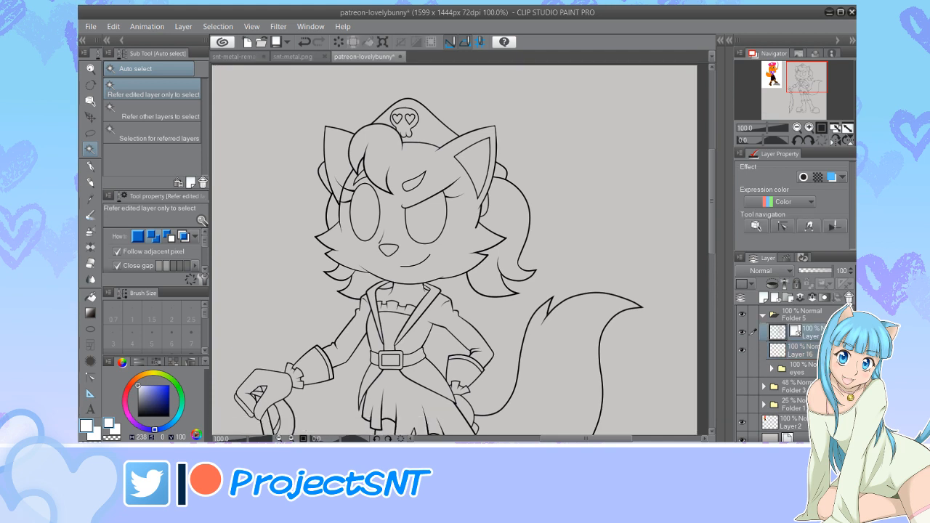
{"action": "left_click", "coordinate": [426, 215]}
{"action": "left_click", "coordinate": [365, 213], "text": "shift"}
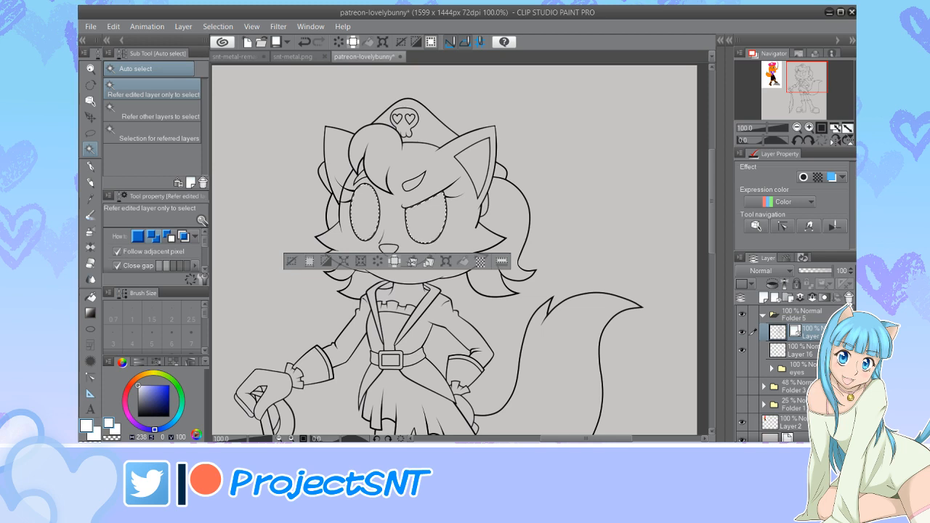
{"action": "left_click", "coordinate": [292, 262]}
Select the insides of both eyes with Selection for referred layers and fill them with white on Layer 16
{"action": "left_click", "coordinate": [152, 133]}
{"action": "scroll", "coordinate": [391, 202], "scroll_direction": "up", "scroll_amount": 2}
{"action": "left_click", "coordinate": [361, 215]}
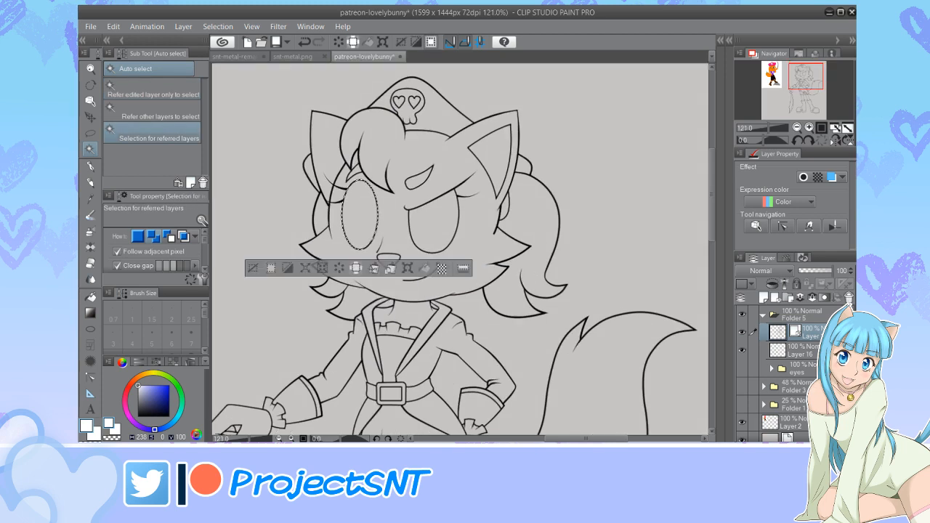
{"action": "left_click", "coordinate": [433, 218], "text": "shift"}
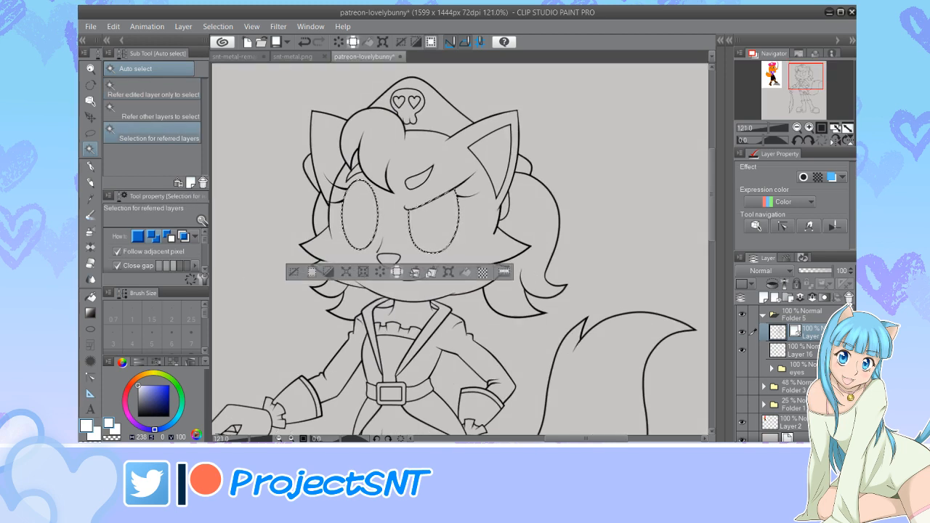
{"action": "left_click", "coordinate": [800, 351]}
{"action": "key", "text": "alt+Delete"}
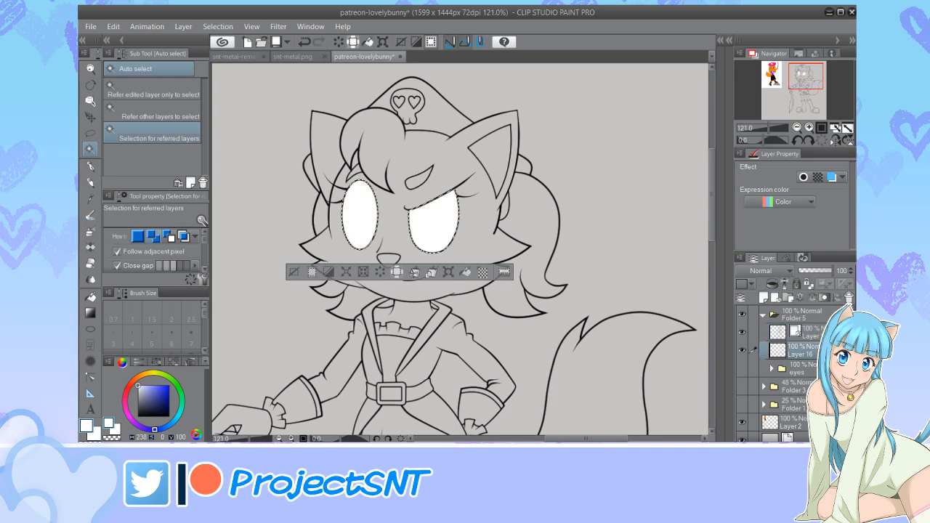
{"action": "key", "text": "ctrl+d"}
Select the ruffles at both wrist cuffs and along the shirt's neckline with the Selection for referred layers tool
{"action": "scroll", "coordinate": [438, 185], "scroll_direction": "down", "scroll_amount": 3}
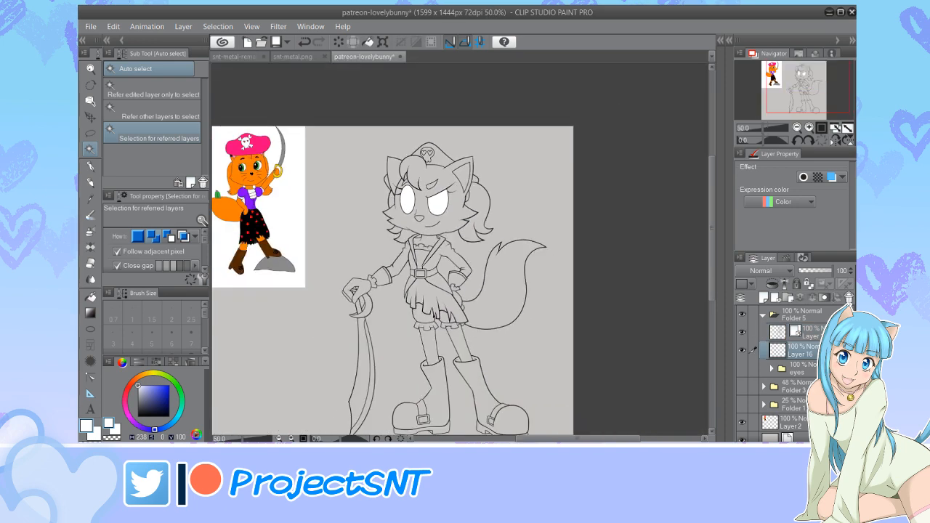
{"action": "scroll", "coordinate": [461, 192], "scroll_direction": "down", "scroll_amount": 2}
{"action": "scroll", "coordinate": [416, 218], "scroll_direction": "up", "scroll_amount": 4}
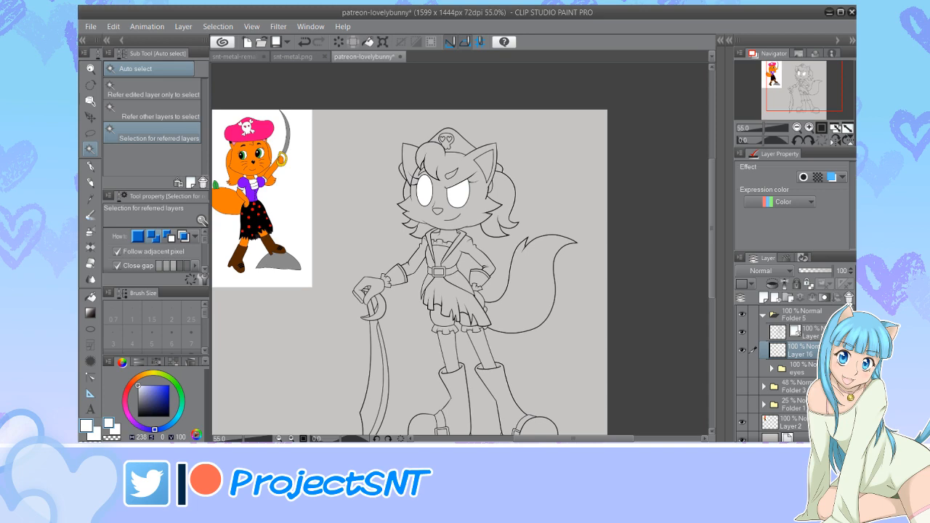
{"action": "scroll", "coordinate": [385, 280], "scroll_direction": "up", "scroll_amount": 5}
{"action": "left_click", "coordinate": [372, 270]}
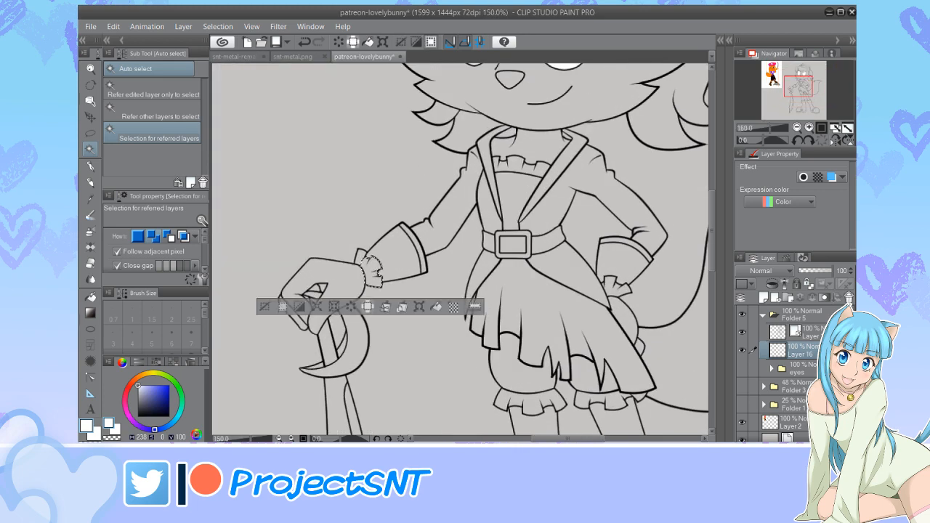
{"action": "left_click", "coordinate": [362, 257], "text": "shift"}
{"action": "left_click", "coordinate": [515, 163], "text": "shift"}
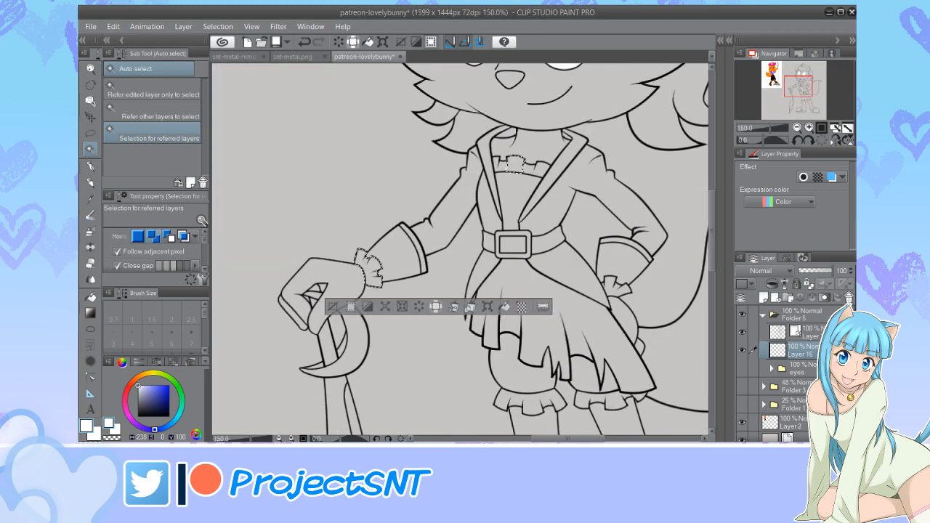
{"action": "left_click", "coordinate": [536, 169], "text": "shift"}
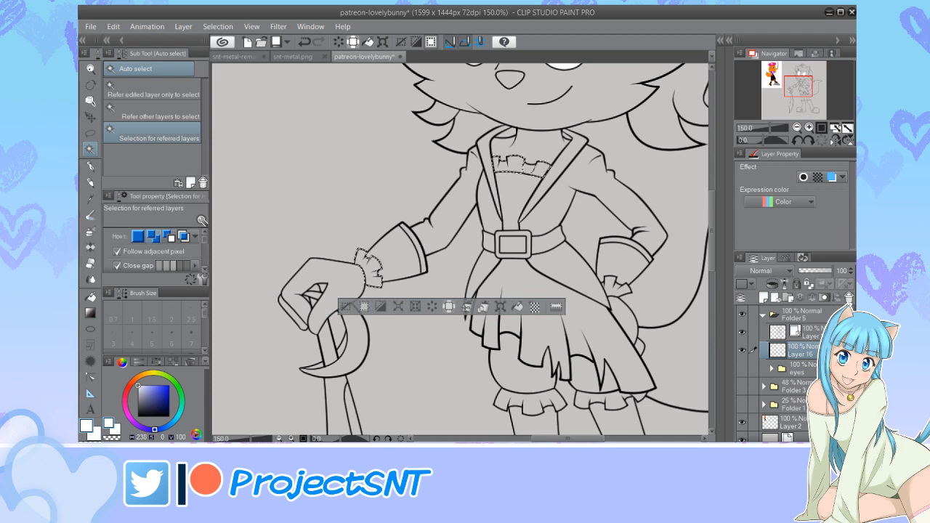
{"action": "left_click", "coordinate": [614, 290], "text": "shift"}
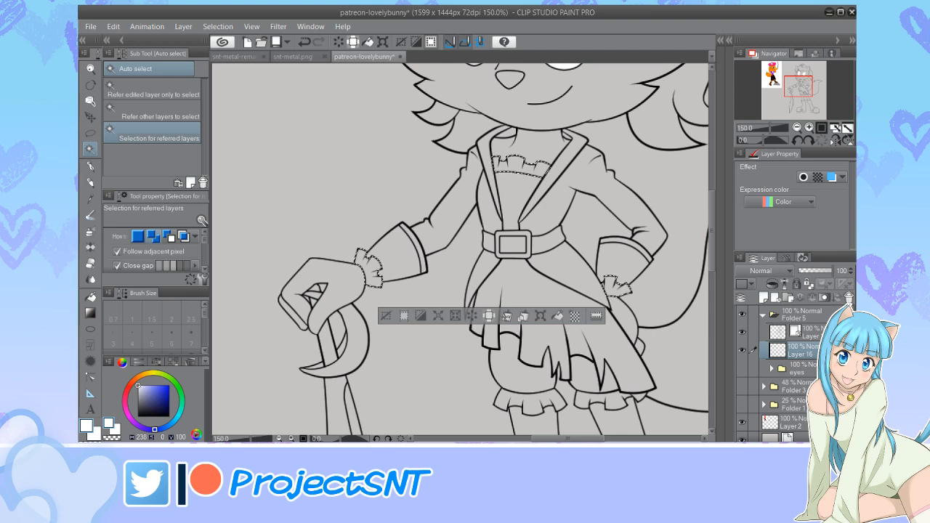
Add the bloomer ruffles on both legs to the selection, undoing the stray pick of the background
{"action": "left_click", "coordinate": [531, 403], "text": "shift"}
{"action": "left_click", "coordinate": [605, 402], "text": "shift"}
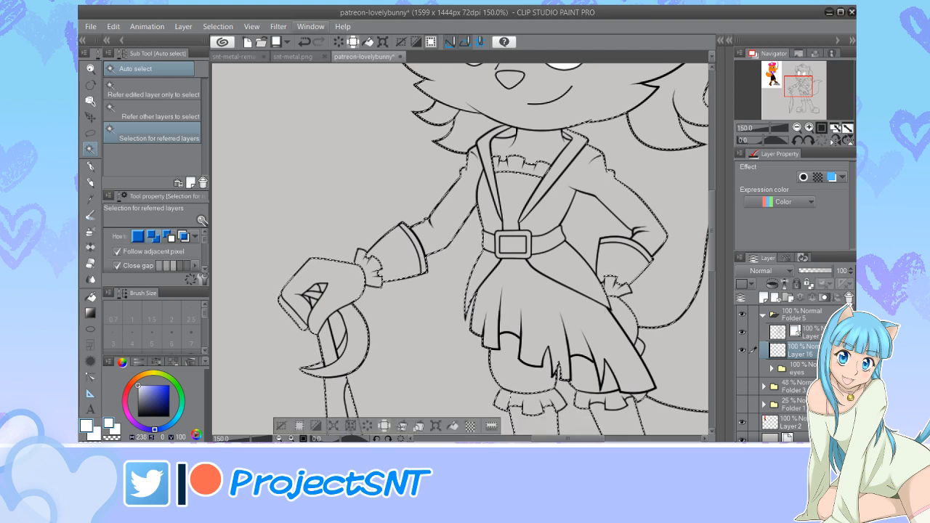
{"action": "key", "text": "ctrl+z"}
{"action": "left_click", "coordinate": [502, 402], "text": "shift"}
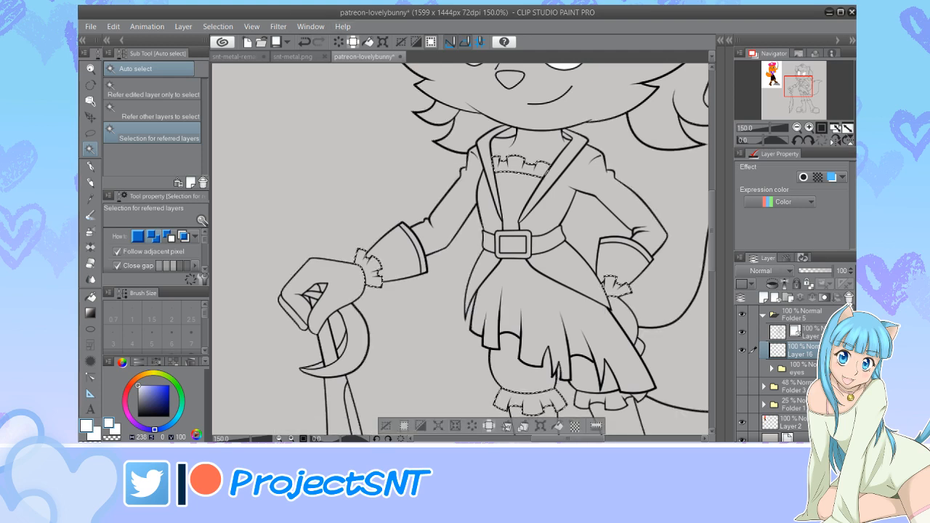
{"action": "left_click", "coordinate": [612, 400], "text": "shift"}
{"action": "left_click", "coordinate": [579, 400], "text": "shift"}
Add the hat's skull to the selection, fill all selected ruffles and the skull with white, and deselect
{"action": "key", "text": "ctrl+minus"}
{"action": "key", "text": "ctrl+minus"}
{"action": "scroll", "coordinate": [487, 396], "scroll_direction": "down", "scroll_amount": 1}
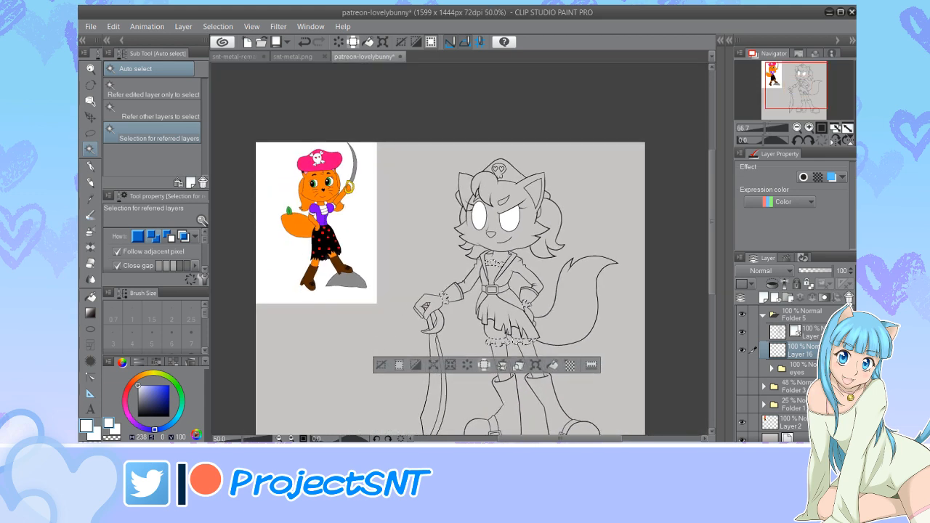
{"action": "scroll", "coordinate": [509, 164], "scroll_direction": "up", "scroll_amount": 2}
{"action": "scroll", "coordinate": [494, 186], "scroll_direction": "up", "scroll_amount": 3}
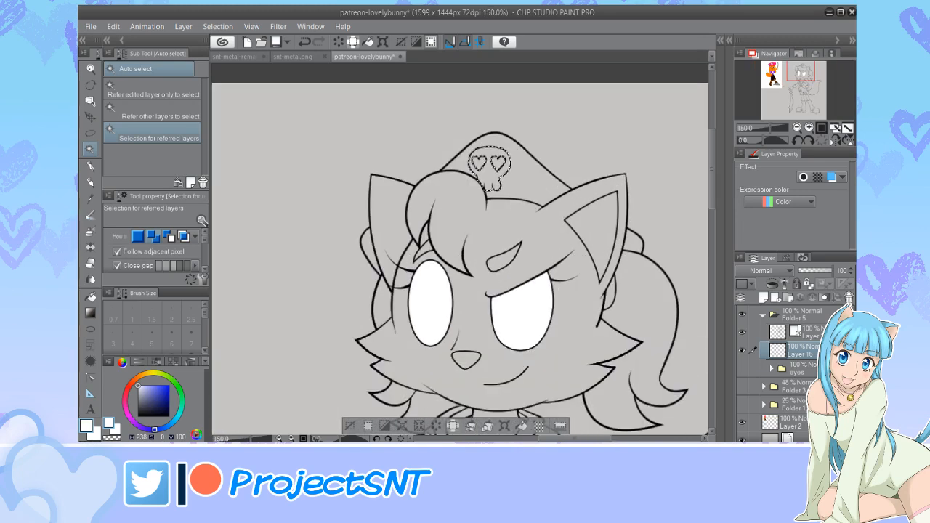
{"action": "scroll", "coordinate": [543, 181], "scroll_direction": "down", "scroll_amount": 4}
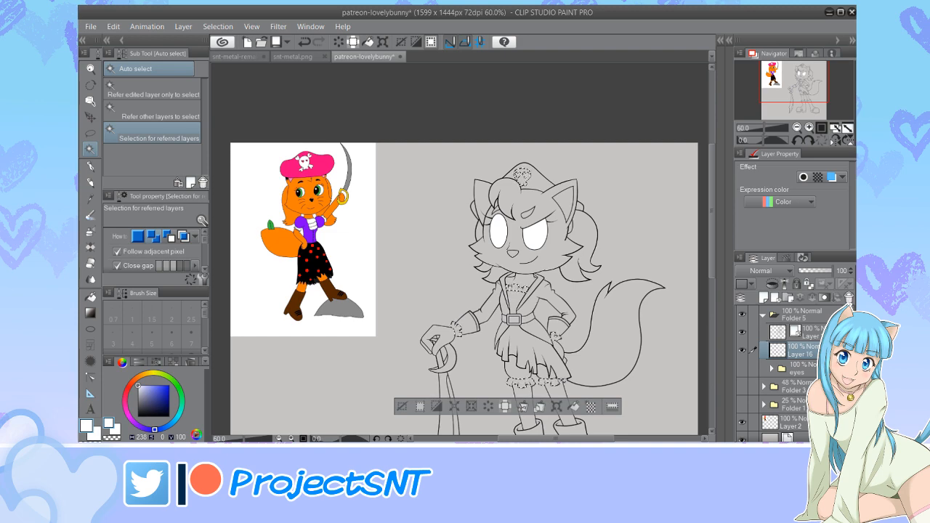
{"action": "scroll", "coordinate": [473, 288], "scroll_direction": "down", "scroll_amount": 2}
{"action": "scroll", "coordinate": [516, 336], "scroll_direction": "up", "scroll_amount": 1}
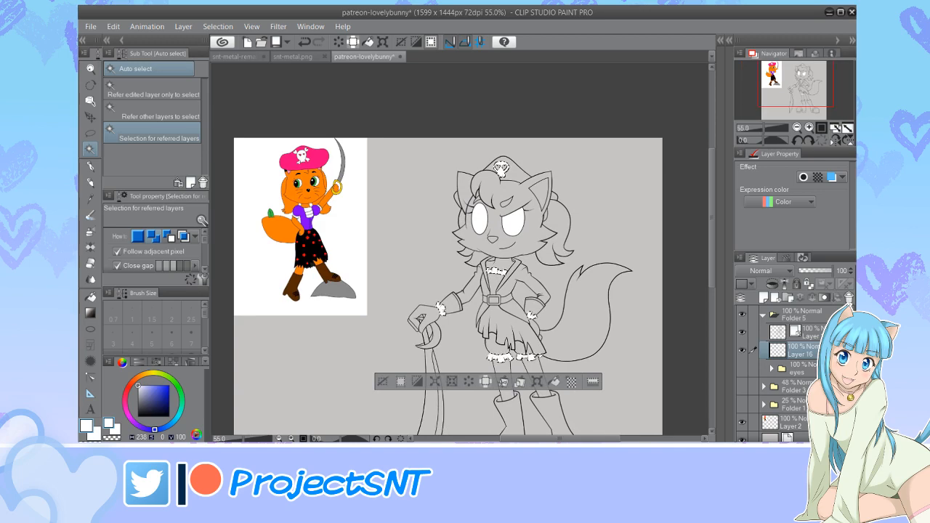
{"action": "left_click", "coordinate": [382, 382]}
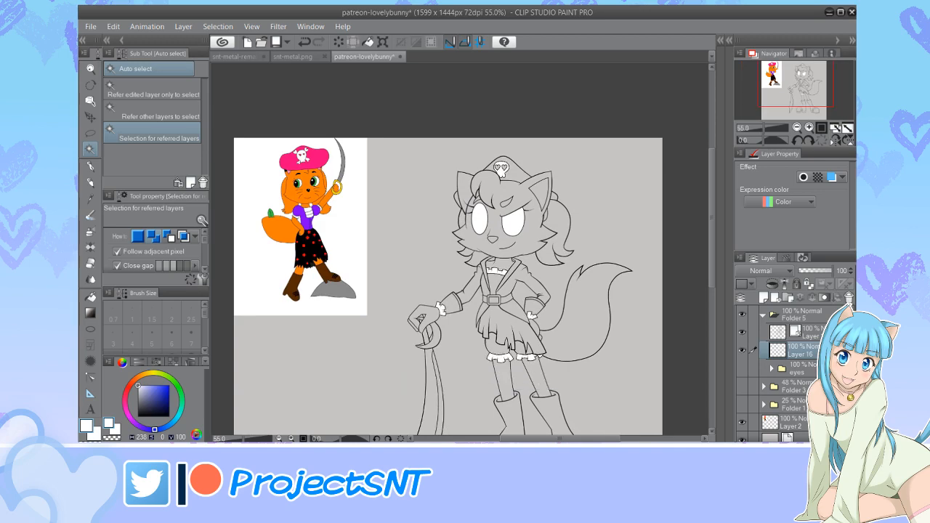
Sample the light pink of the reference cat's inner ear as the drawing color
{"action": "scroll", "coordinate": [436, 216], "scroll_direction": "down", "scroll_amount": 2}
{"action": "scroll", "coordinate": [436, 217], "scroll_direction": "up", "scroll_amount": 1}
{"action": "scroll", "coordinate": [436, 216], "scroll_direction": "up", "scroll_amount": 2}
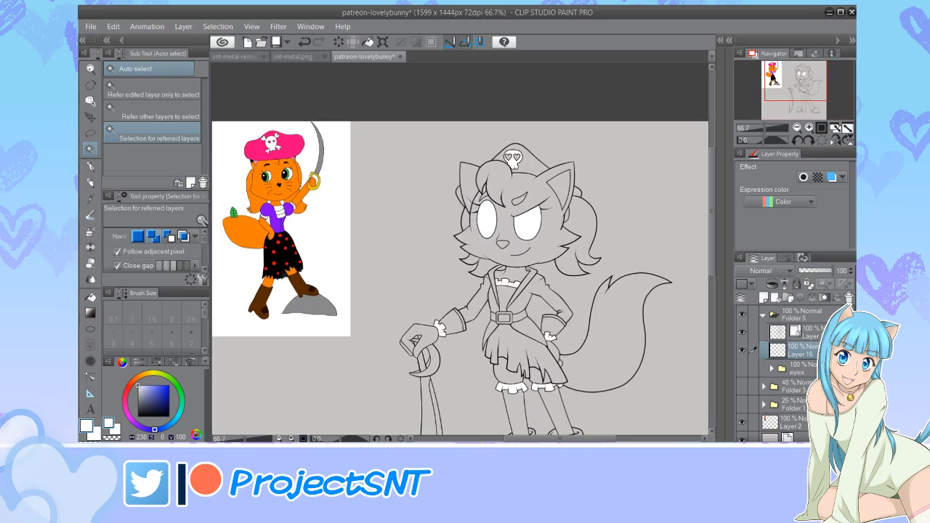
{"action": "scroll", "coordinate": [436, 217], "scroll_direction": "down", "scroll_amount": 1}
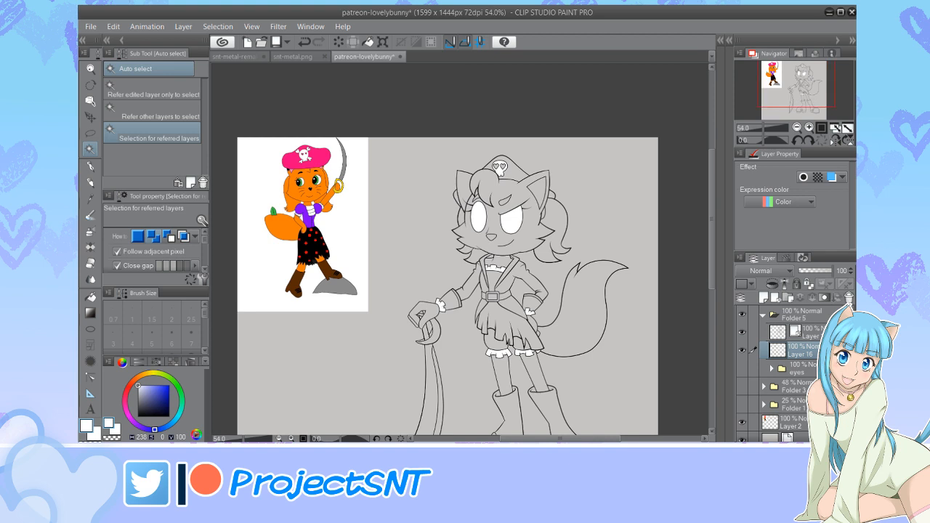
{"action": "scroll", "coordinate": [435, 216], "scroll_direction": "down", "scroll_amount": 1}
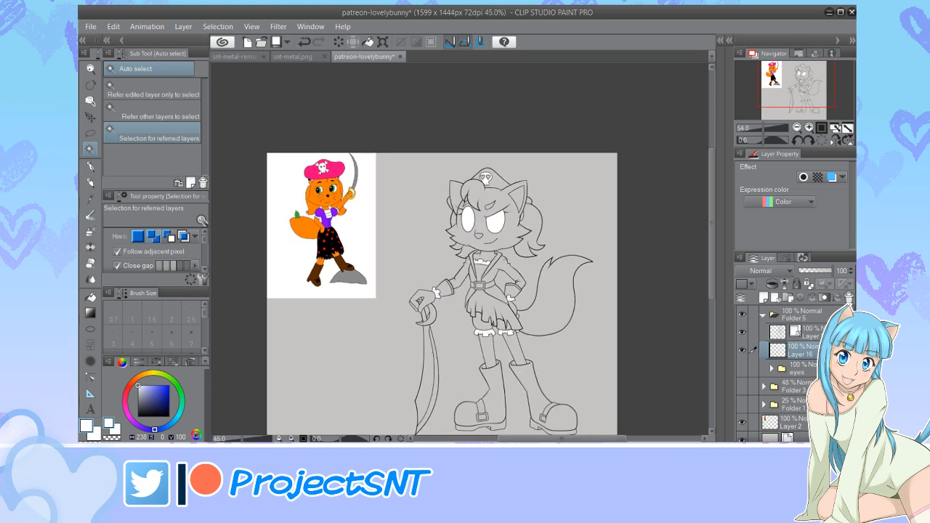
{"action": "scroll", "coordinate": [436, 216], "scroll_direction": "up", "scroll_amount": 1}
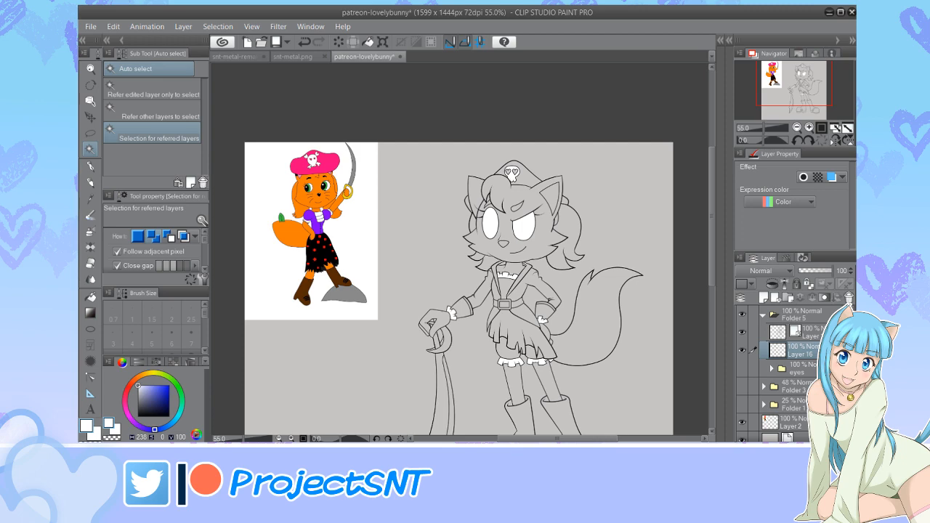
{"action": "scroll", "coordinate": [290, 181], "scroll_direction": "up", "scroll_amount": 2}
{"action": "key", "text": "i"}
{"action": "scroll", "coordinate": [290, 181], "scroll_direction": "up", "scroll_amount": 3}
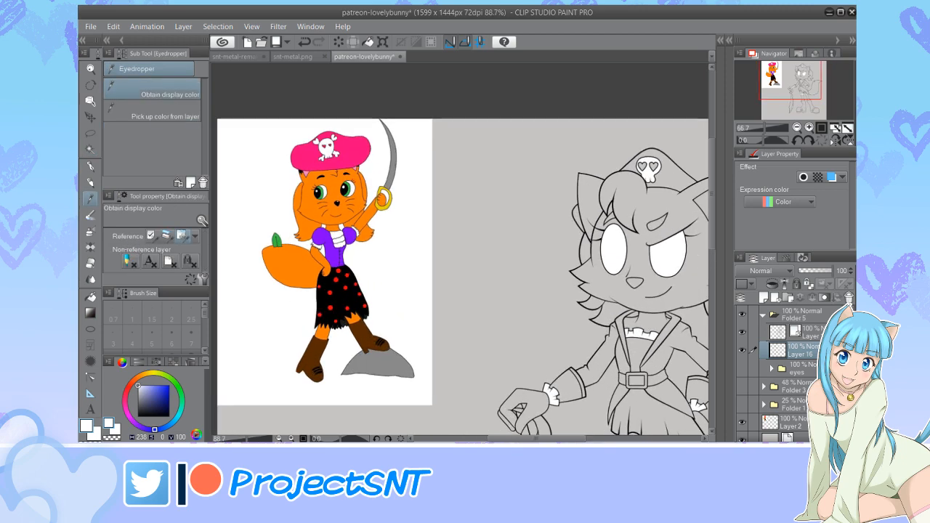
{"action": "left_click", "coordinate": [304, 174]}
{"action": "scroll", "coordinate": [271, 213], "scroll_direction": "down", "scroll_amount": 4}
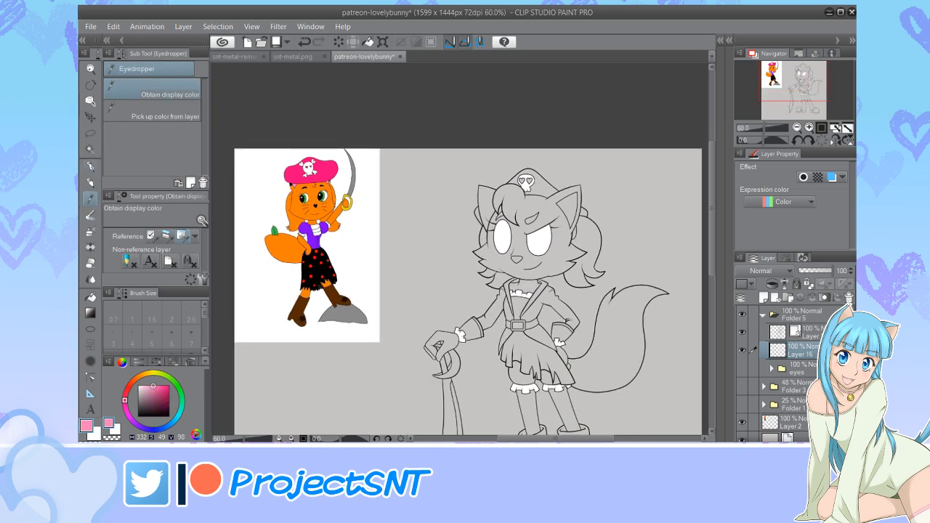
Collapse Folder 5 and make Layer 2, the reference picture's layer, active
{"action": "key", "text": "w"}
{"action": "left_click", "coordinate": [763, 314]}
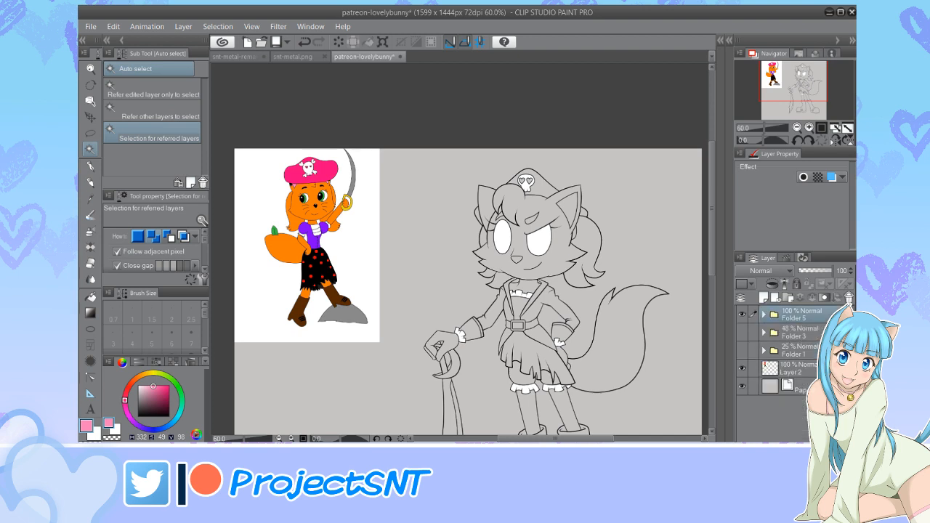
{"action": "left_click", "coordinate": [797, 369]}
Set the Turnip pen's brush size to 44.9 and dab a light pink swatch on the gray canvas beside the reference picture
{"action": "key", "text": "p"}
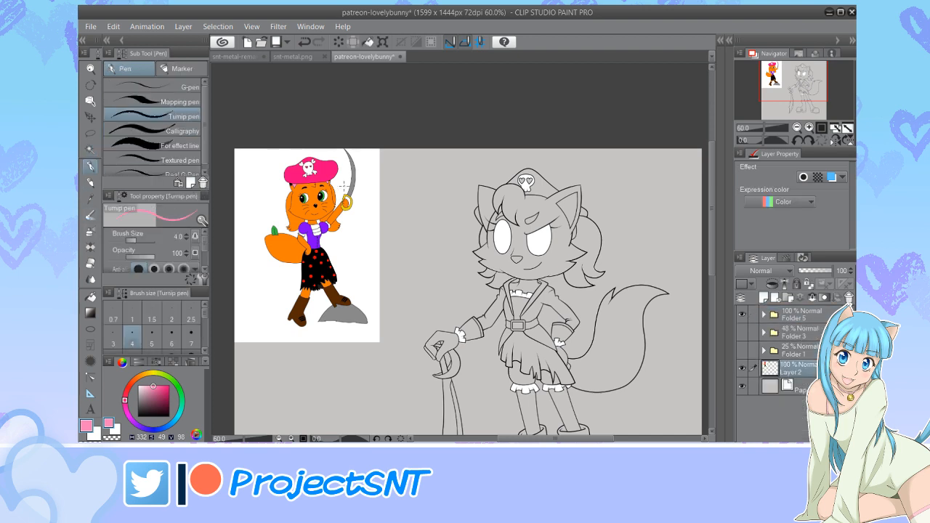
{"action": "scroll", "coordinate": [300, 195], "scroll_direction": "up", "scroll_amount": 3}
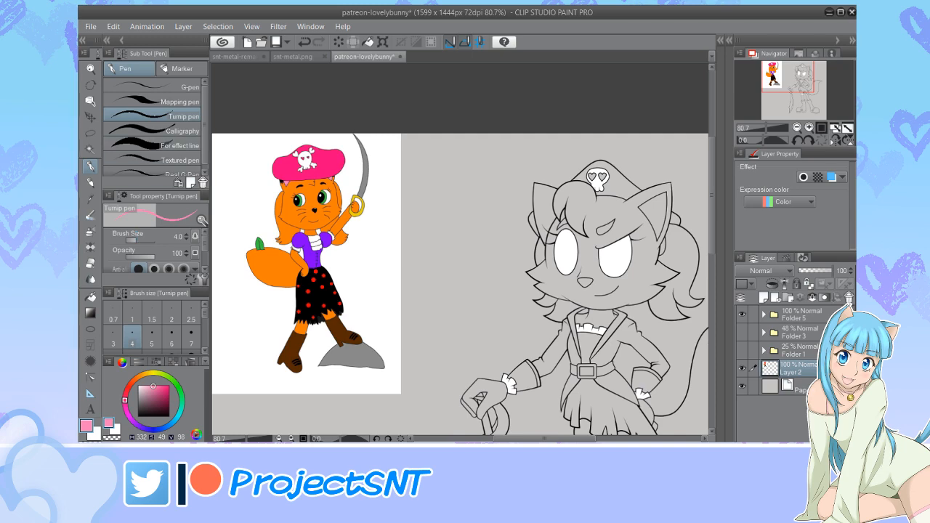
{"action": "left_click", "coordinate": [154, 269]}
{"action": "left_click", "coordinate": [144, 240]}
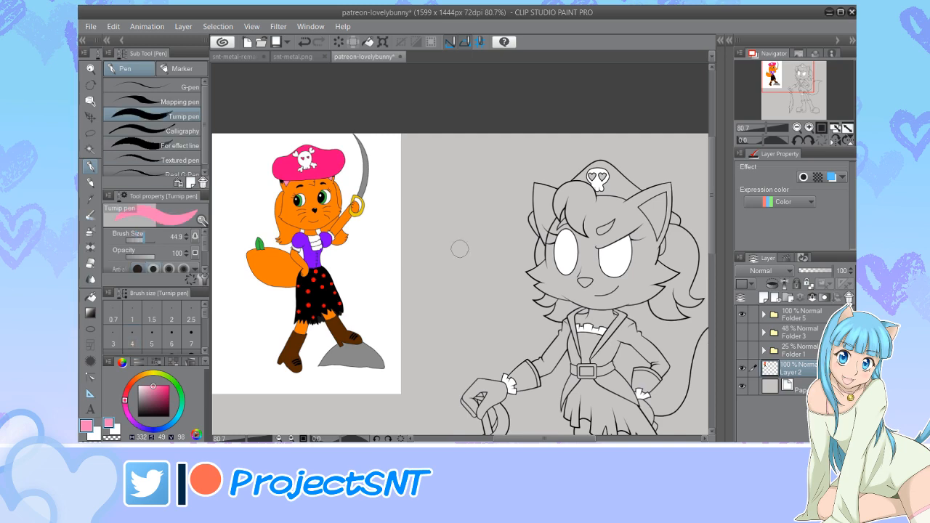
{"action": "scroll", "coordinate": [370, 170], "scroll_direction": "up", "scroll_amount": 7}
{"action": "left_click", "coordinate": [467, 151]}
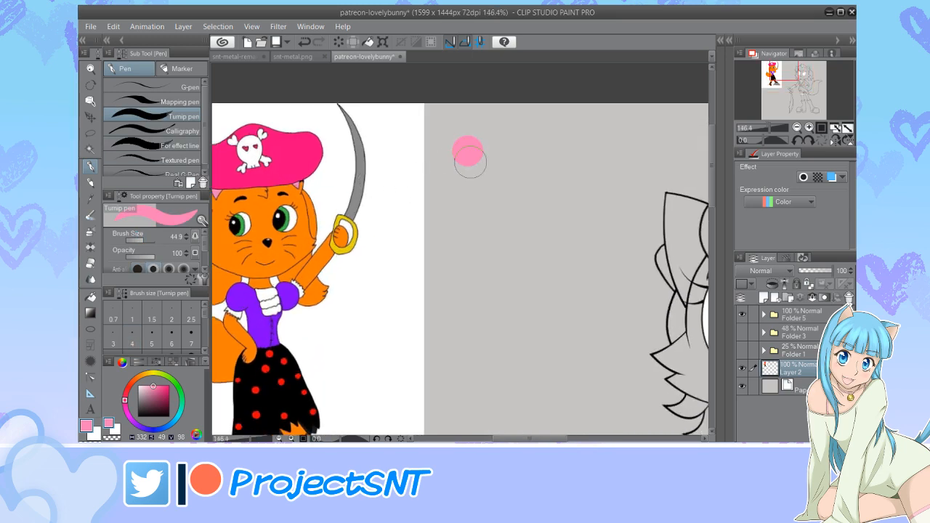
Sample the hot pink of the reference cat's hat and dab a swatch of it beside the light pink one
{"action": "scroll", "coordinate": [519, 209], "scroll_direction": "down", "scroll_amount": 4}
{"action": "key", "text": "i"}
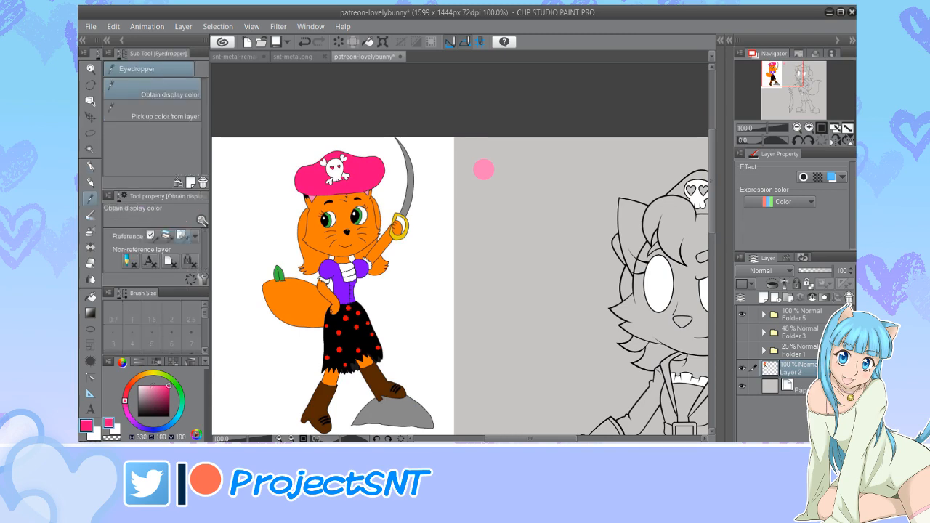
{"action": "key", "text": "p"}
{"action": "scroll", "coordinate": [490, 182], "scroll_direction": "up", "scroll_amount": 3}
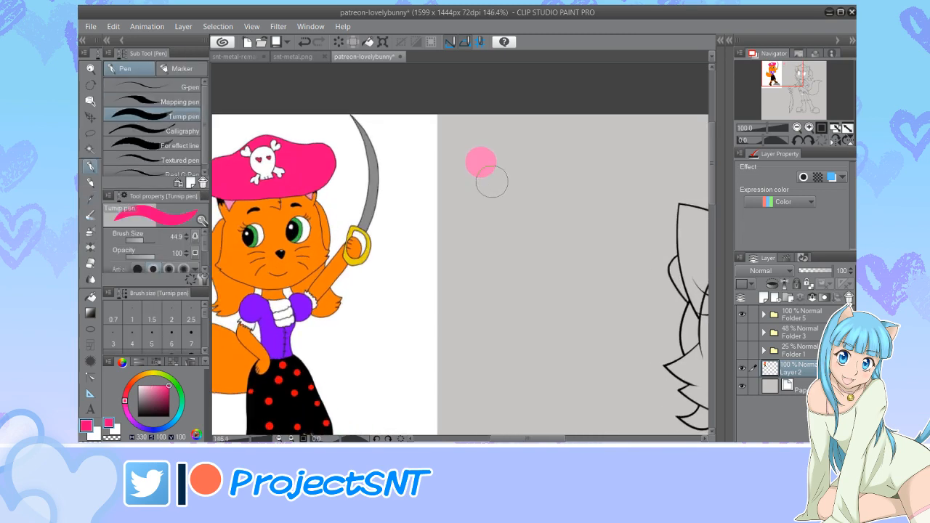
{"action": "left_click", "coordinate": [501, 172]}
Sample the orange of the reference cat's fur and dab a swatch of it below the pink swatches
{"action": "scroll", "coordinate": [500, 172], "scroll_direction": "down", "scroll_amount": 3}
{"action": "key", "text": "i"}
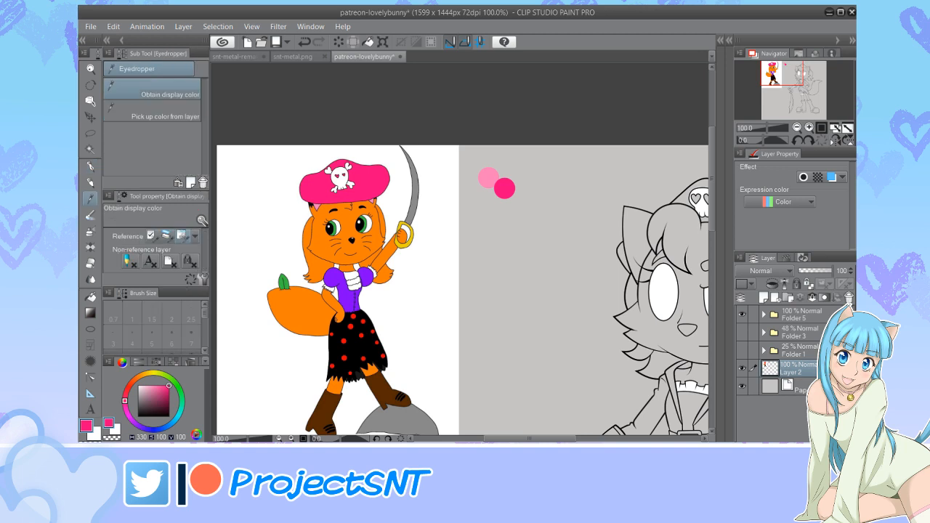
{"action": "left_click", "coordinate": [305, 304]}
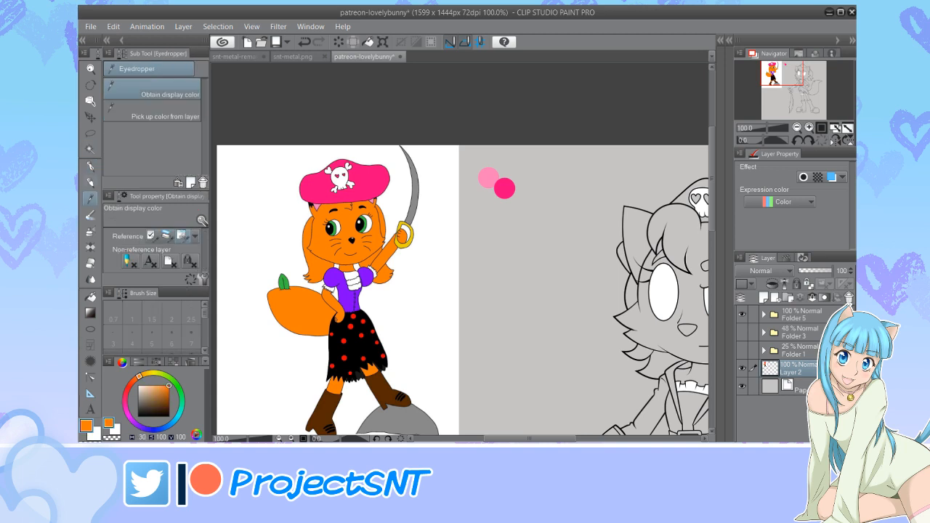
{"action": "key", "text": "p"}
{"action": "left_click", "coordinate": [470, 215]}
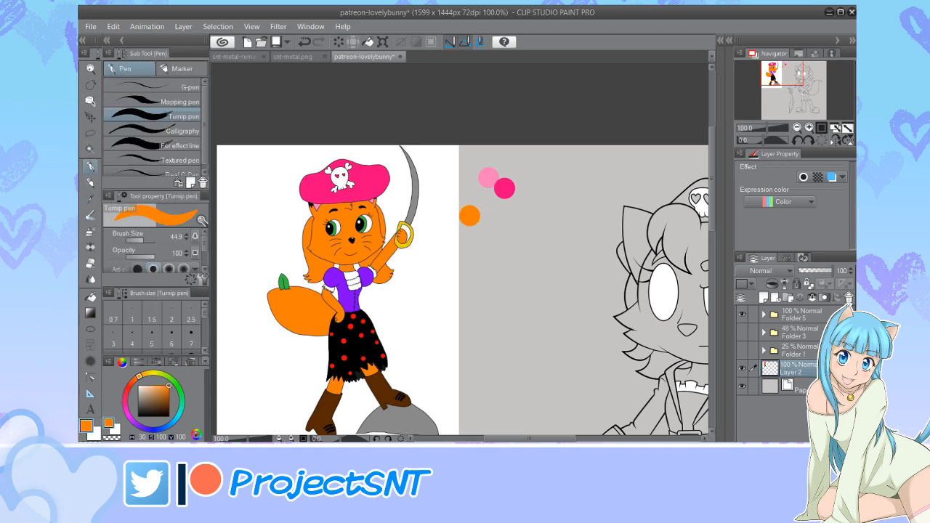
Sample the purple of the reference cat's bodice and dab a swatch of it just below the orange one
{"action": "key", "text": "i"}
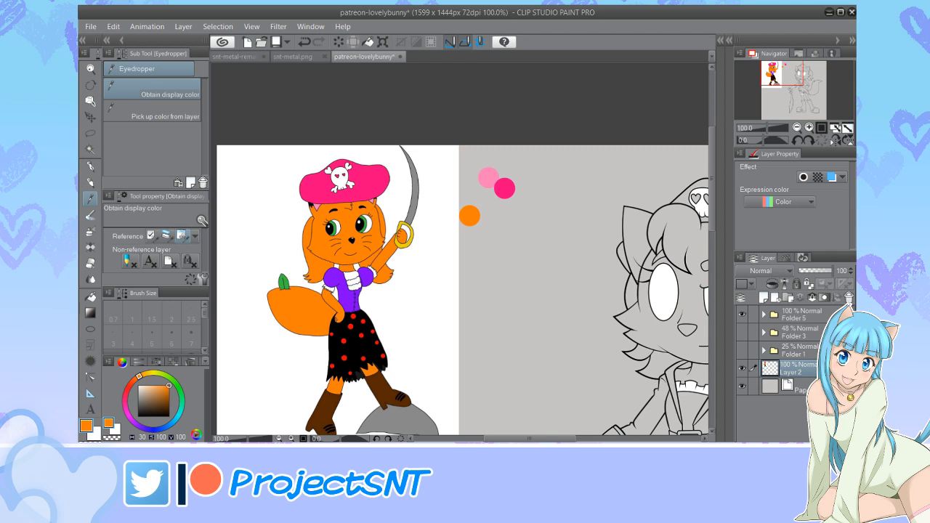
{"action": "left_click", "coordinate": [345, 292]}
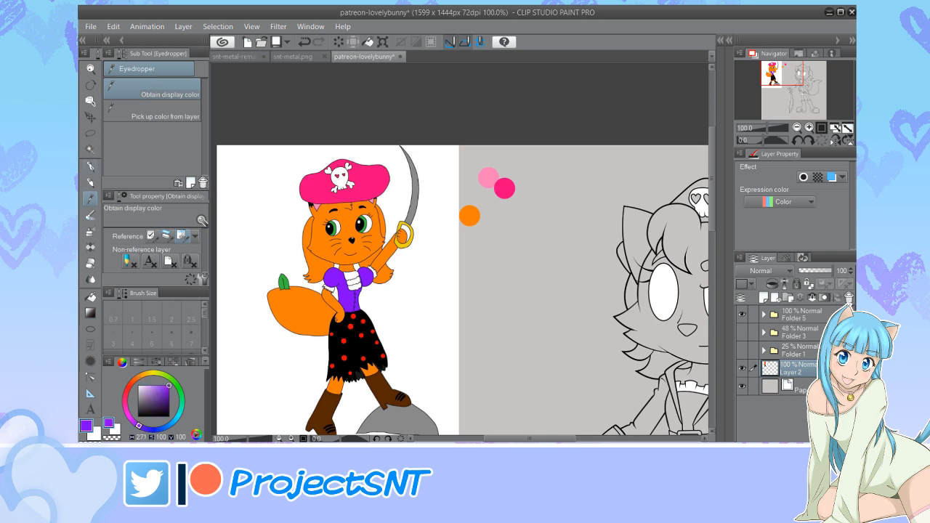
{"action": "key", "text": "p"}
{"action": "left_click", "coordinate": [488, 237]}
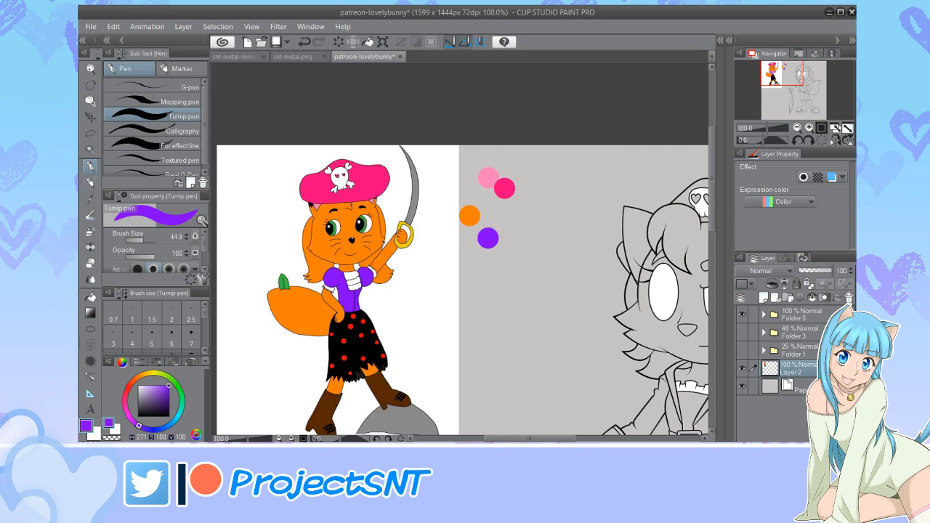
Sample the red of the skirt's polka dots and dab a swatch of it below the purple one
{"action": "key", "text": "i"}
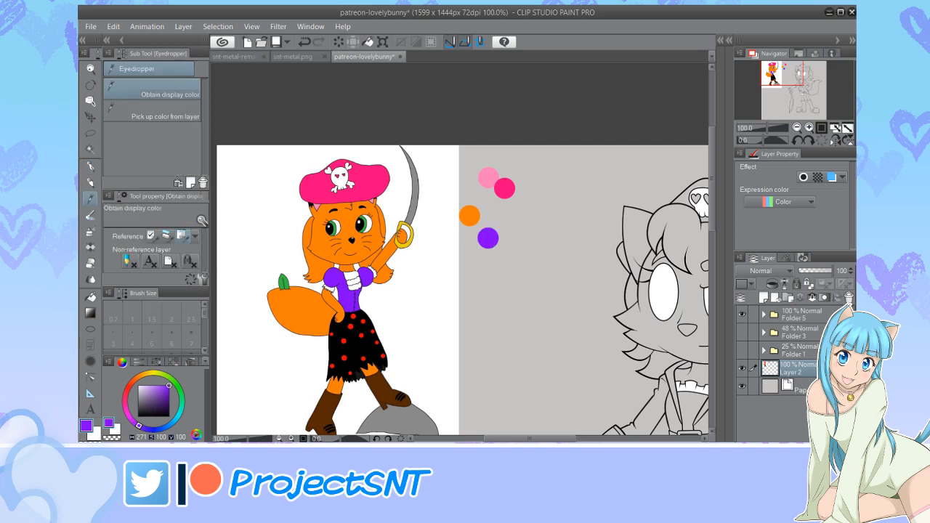
{"action": "left_click", "coordinate": [361, 335]}
{"action": "key", "text": "w"}
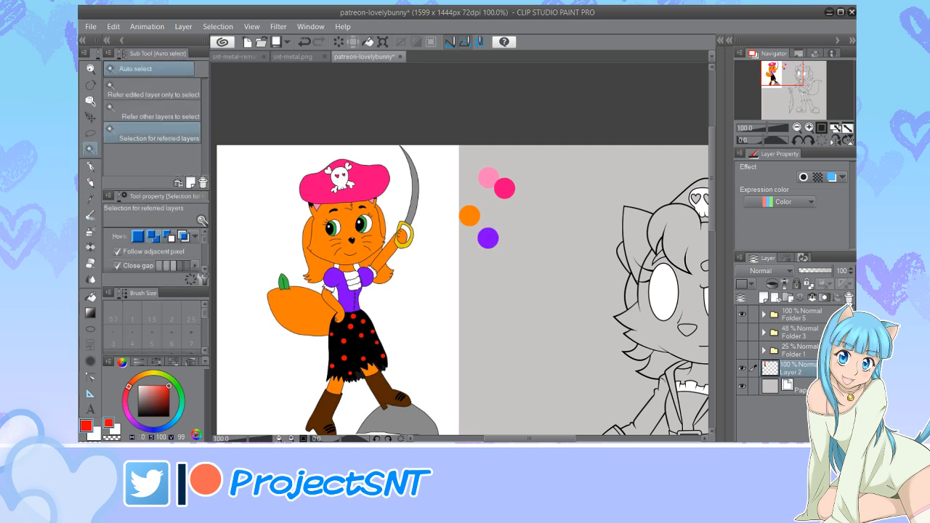
{"action": "key", "text": "p"}
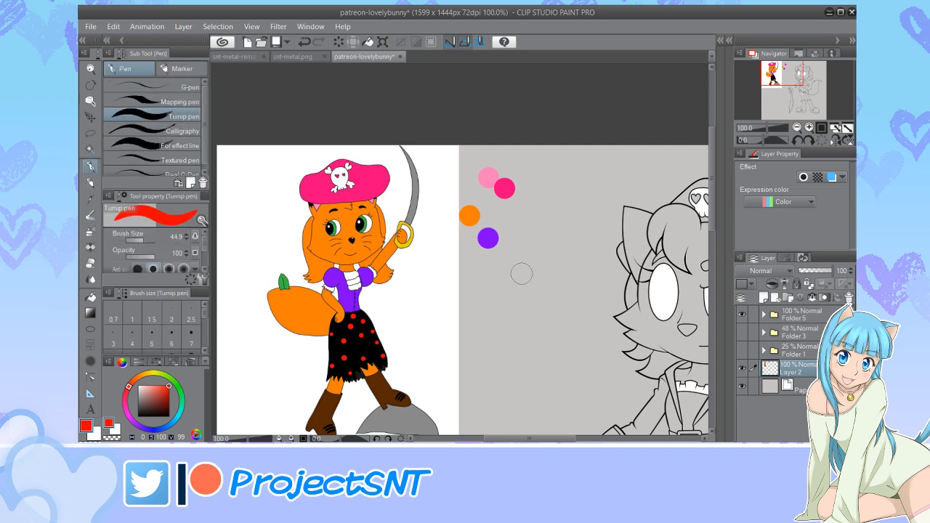
{"action": "left_click", "coordinate": [478, 263]}
Sample the dark brown of the reference cat's boot and dab a swatch of it beside the orange one
{"action": "key", "text": "i"}
{"action": "scroll", "coordinate": [317, 207], "scroll_direction": "down", "scroll_amount": 4}
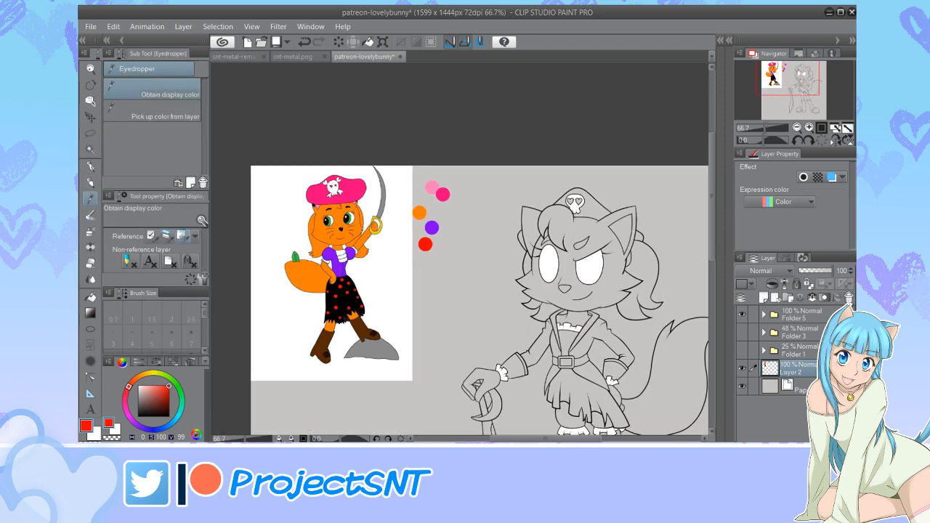
{"action": "scroll", "coordinate": [321, 327], "scroll_direction": "up", "scroll_amount": 6}
{"action": "left_click", "coordinate": [326, 356]}
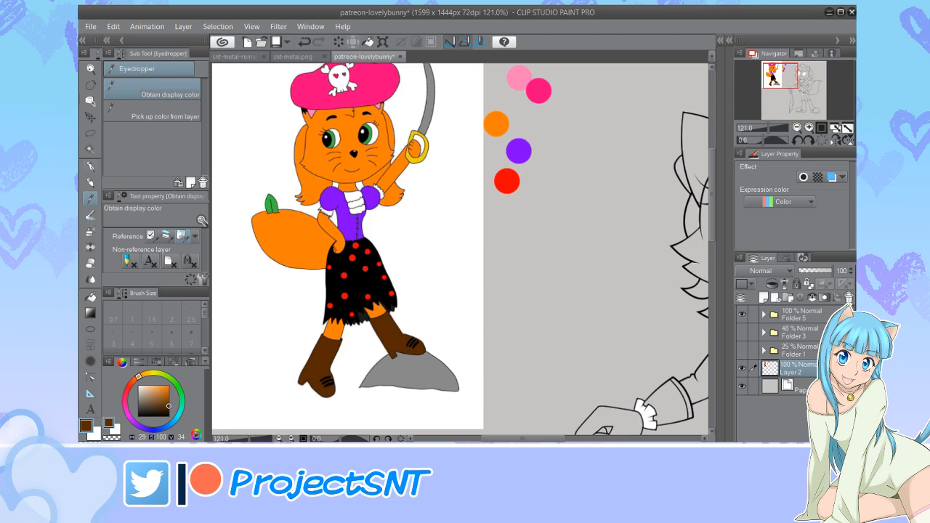
{"action": "key", "text": "p"}
{"action": "left_click", "coordinate": [528, 124]}
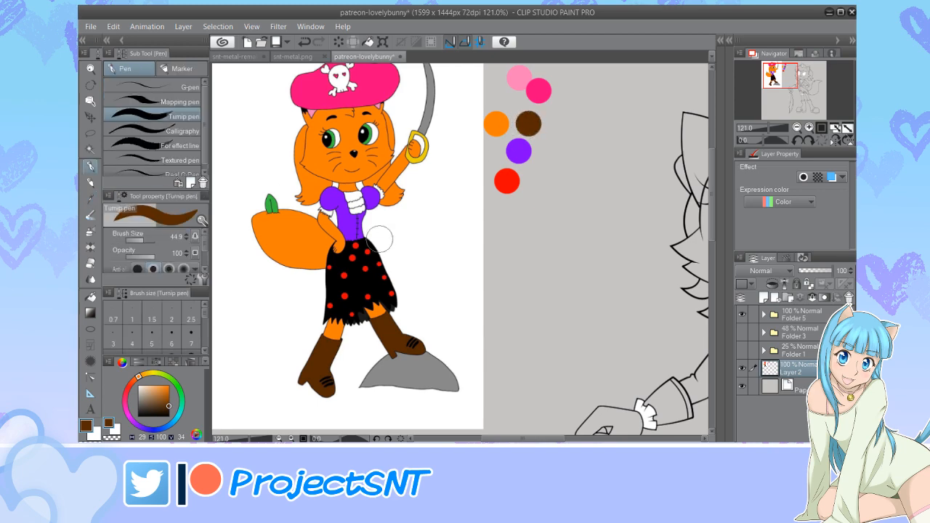
Sample the green of the leaf on the reference cat's tail and dab a swatch of it beside the red one
{"action": "scroll", "coordinate": [291, 270], "scroll_direction": "down", "scroll_amount": 3}
{"action": "scroll", "coordinate": [394, 201], "scroll_direction": "up", "scroll_amount": 2}
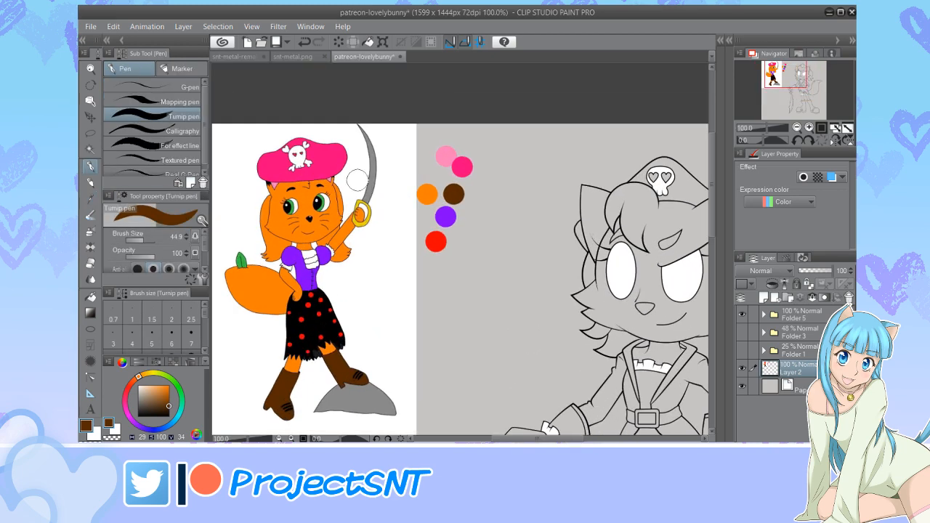
{"action": "scroll", "coordinate": [357, 180], "scroll_direction": "down", "scroll_amount": 2}
{"action": "scroll", "coordinate": [356, 180], "scroll_direction": "up", "scroll_amount": 1}
{"action": "scroll", "coordinate": [357, 180], "scroll_direction": "down", "scroll_amount": 1}
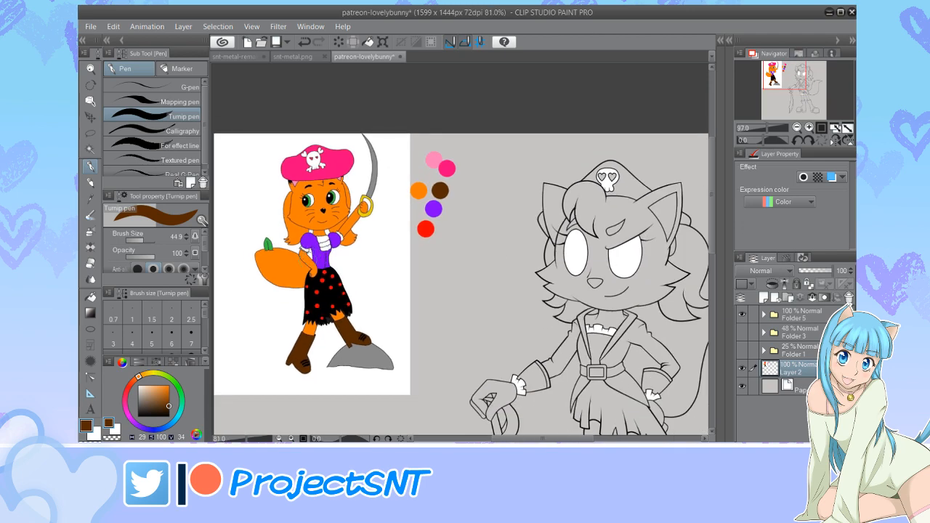
{"action": "scroll", "coordinate": [305, 313], "scroll_direction": "down", "scroll_amount": 2}
{"action": "scroll", "coordinate": [305, 312], "scroll_direction": "up", "scroll_amount": 1}
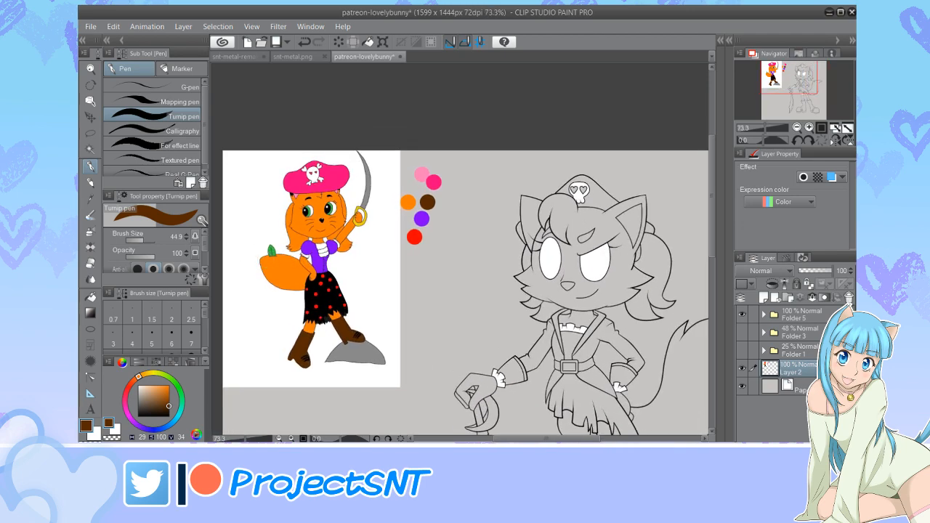
{"action": "key", "text": "i"}
{"action": "scroll", "coordinate": [332, 278], "scroll_direction": "up", "scroll_amount": 3}
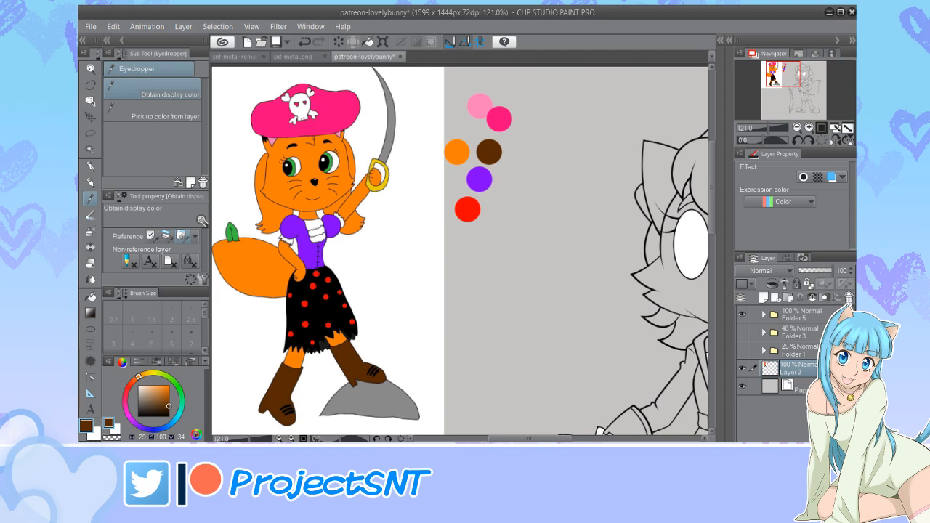
{"action": "left_click", "coordinate": [232, 233]}
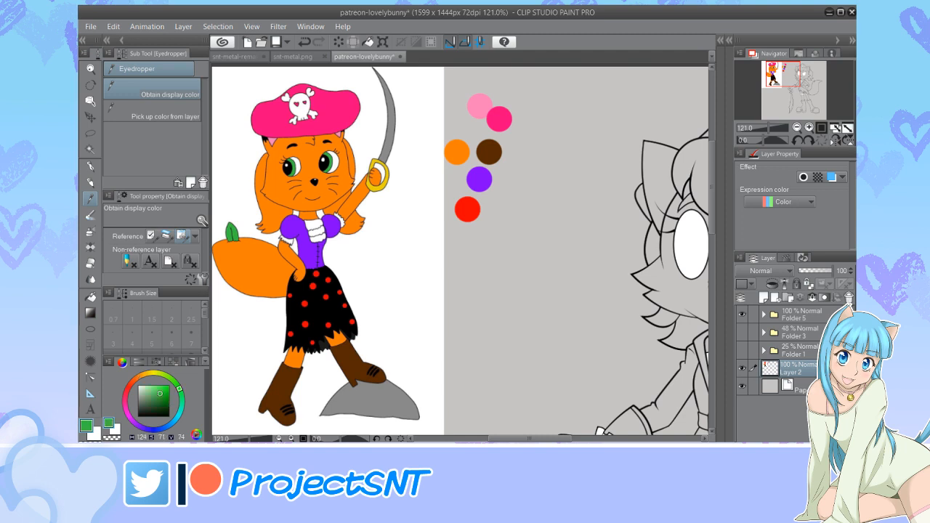
{"action": "key", "text": "w"}
{"action": "key", "text": "p"}
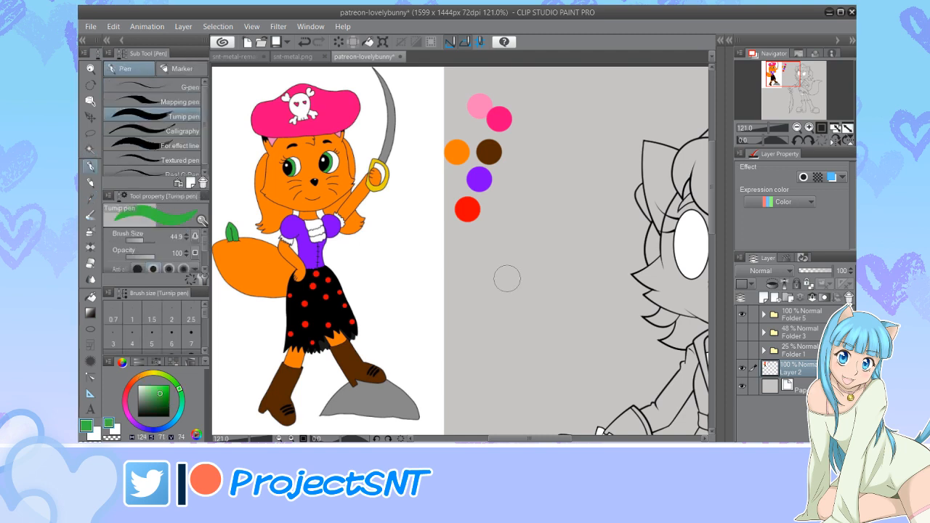
{"action": "left_click", "coordinate": [507, 209]}
Sample the light pink swatch from the palette as the drawing color
{"action": "scroll", "coordinate": [376, 226], "scroll_direction": "down", "scroll_amount": 2}
{"action": "scroll", "coordinate": [376, 226], "scroll_direction": "down", "scroll_amount": 2}
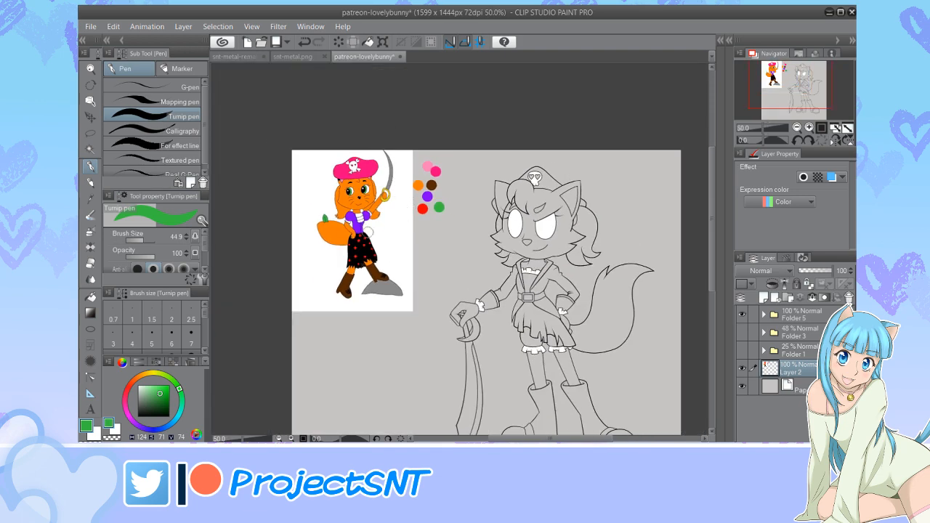
{"action": "scroll", "coordinate": [294, 255], "scroll_direction": "down", "scroll_amount": 1}
{"action": "scroll", "coordinate": [288, 248], "scroll_direction": "down", "scroll_amount": 1}
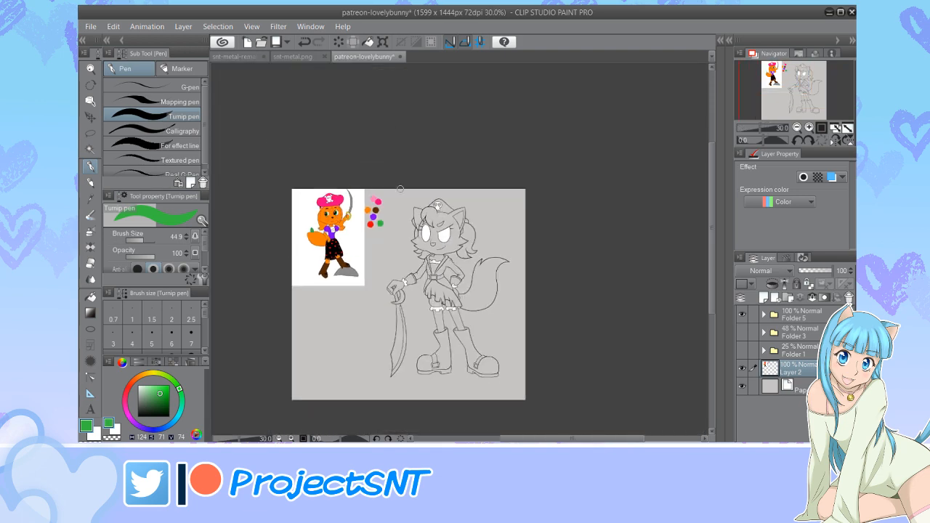
{"action": "scroll", "coordinate": [361, 208], "scroll_direction": "up", "scroll_amount": 3}
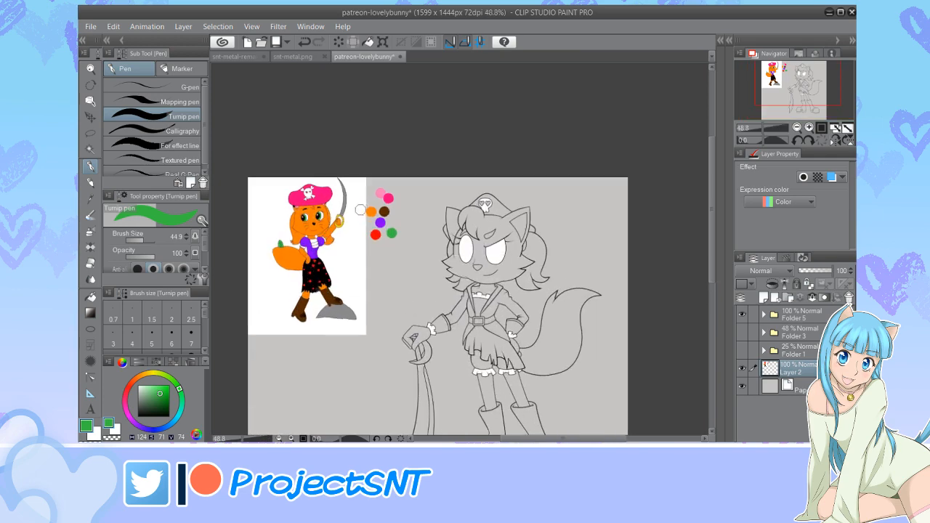
{"action": "key", "text": "i"}
{"action": "scroll", "coordinate": [368, 196], "scroll_direction": "up", "scroll_amount": 3}
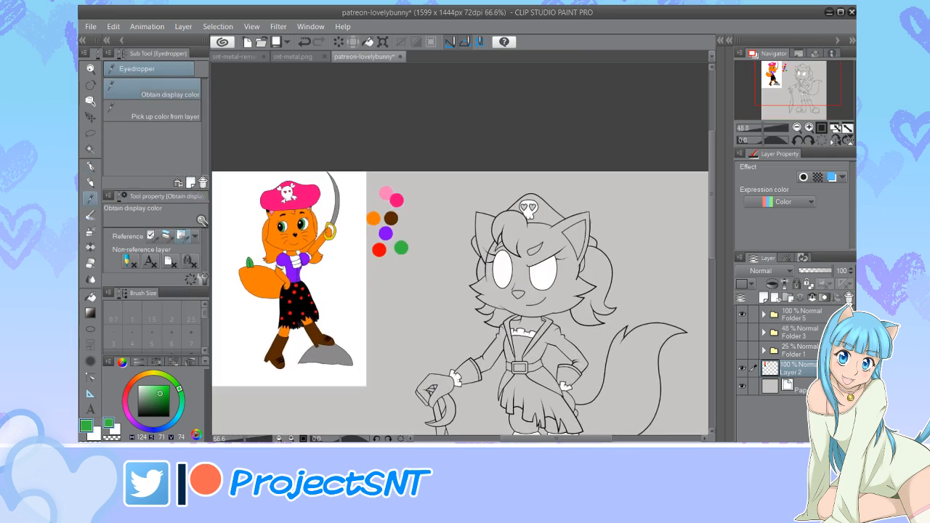
{"action": "left_click", "coordinate": [389, 190]}
Switch to the Auto select tool, expand Folder 5 and make Layer 16 active
{"action": "key", "text": "w"}
{"action": "scroll", "coordinate": [401, 229], "scroll_direction": "down", "scroll_amount": 5}
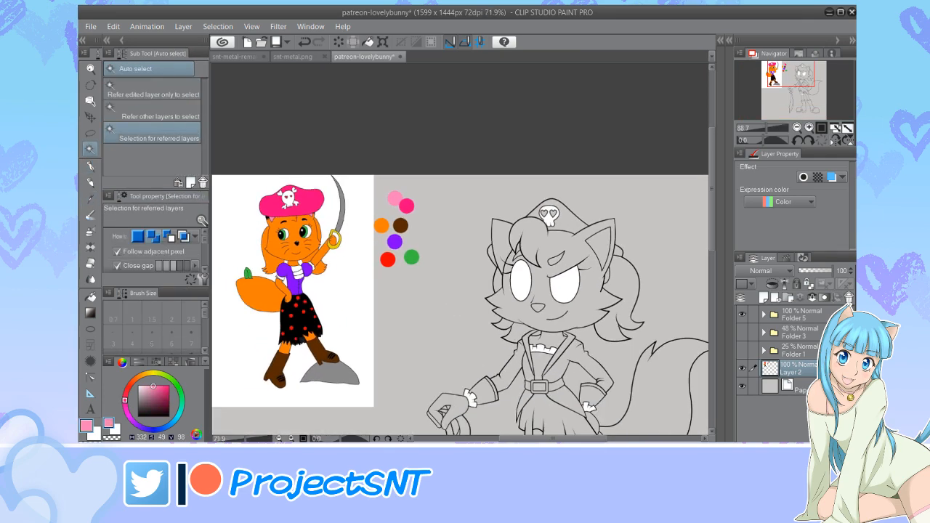
{"action": "scroll", "coordinate": [483, 239], "scroll_direction": "up", "scroll_amount": 5}
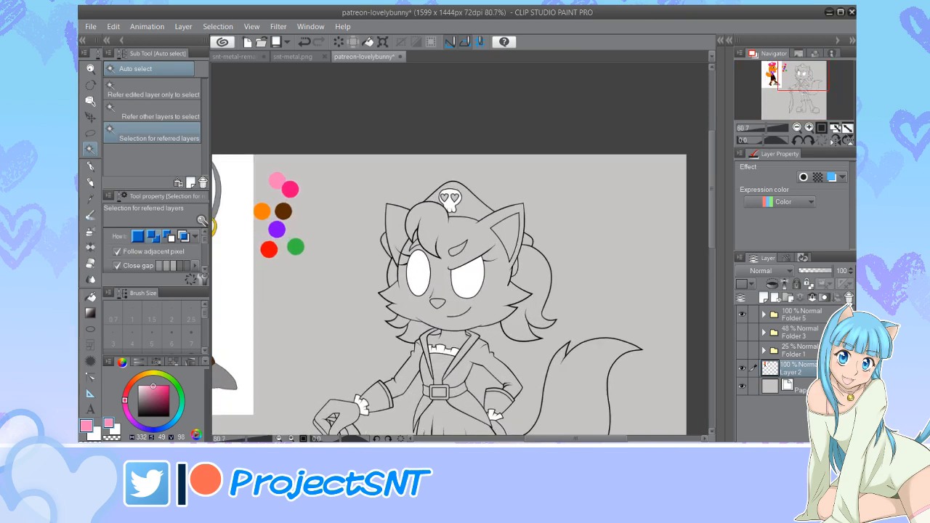
{"action": "left_click", "coordinate": [763, 314]}
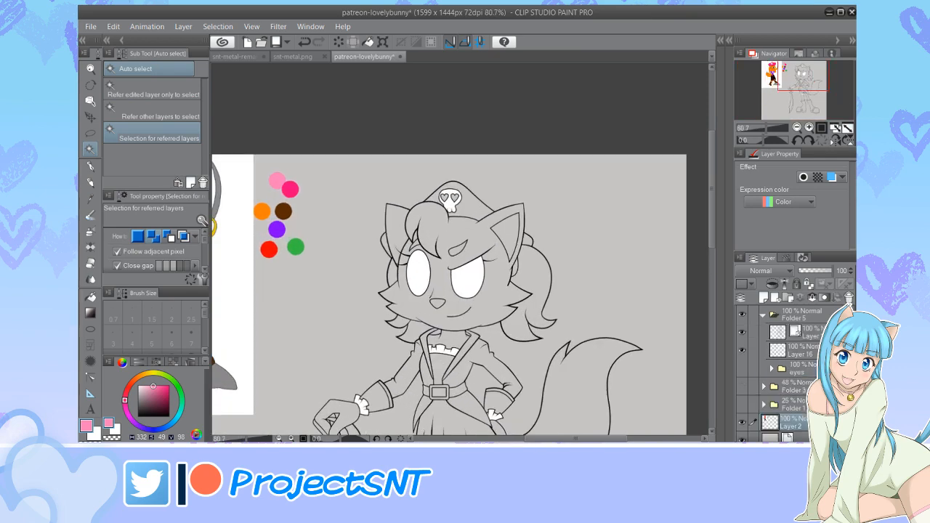
{"action": "left_click", "coordinate": [799, 350]}
Select the line art's pirate hat around the skull, adding the small areas behind both ears to the selection
{"action": "scroll", "coordinate": [517, 279], "scroll_direction": "down", "scroll_amount": 4}
{"action": "scroll", "coordinate": [509, 277], "scroll_direction": "up", "scroll_amount": 1}
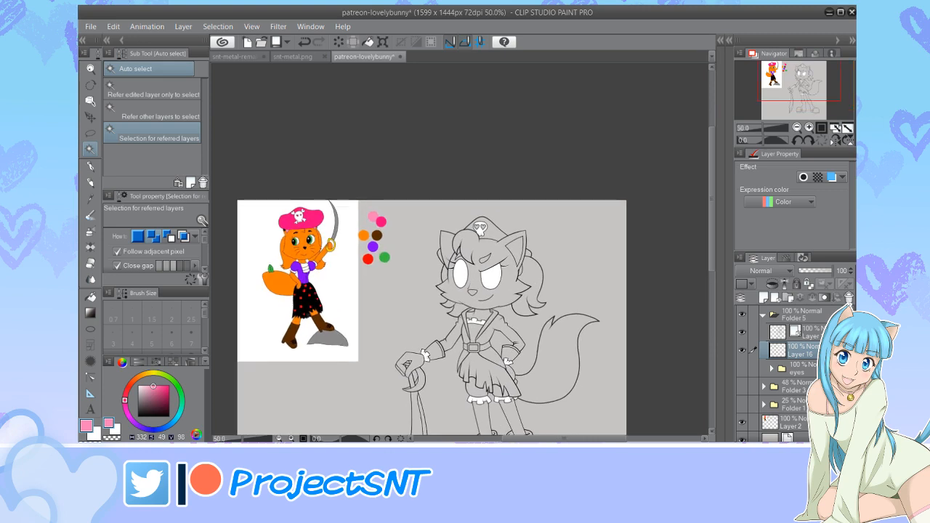
{"action": "scroll", "coordinate": [502, 265], "scroll_direction": "up", "scroll_amount": 3}
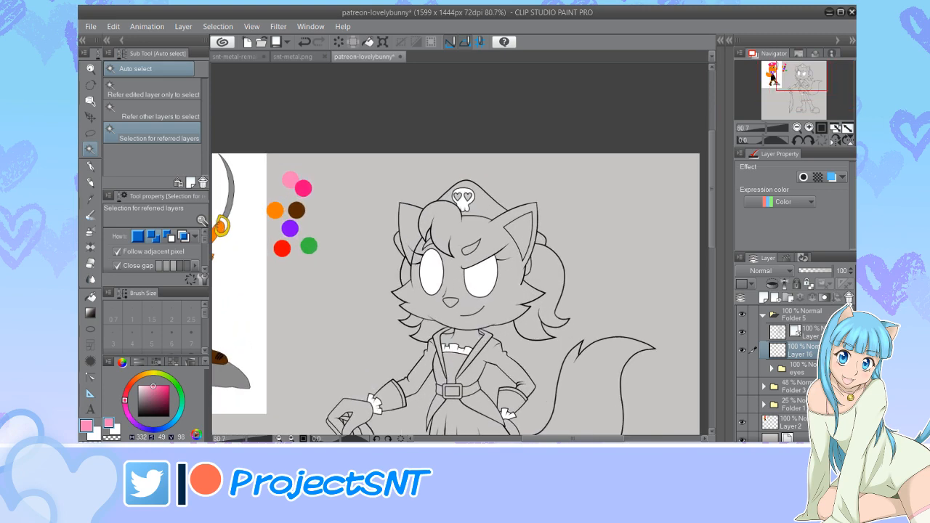
{"action": "left_click", "coordinate": [485, 202]}
{"action": "scroll", "coordinate": [475, 182], "scroll_direction": "up", "scroll_amount": 1}
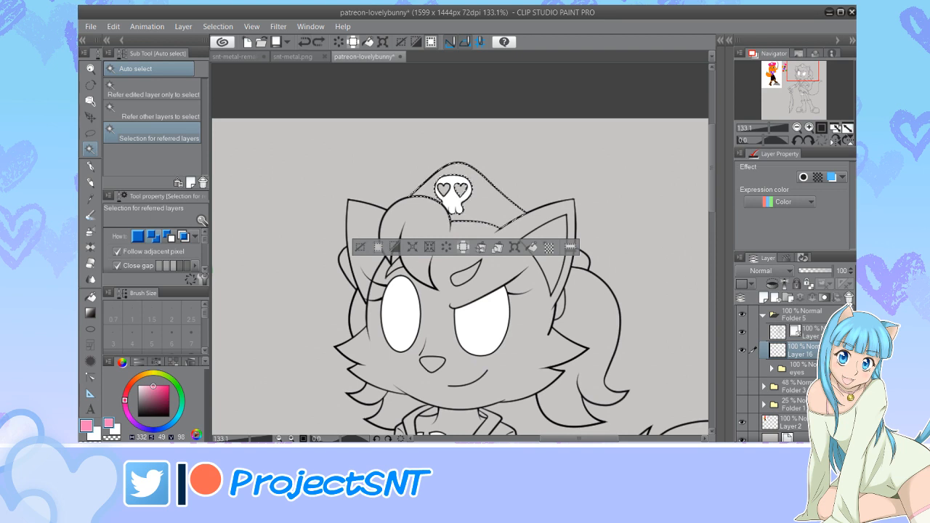
{"action": "left_click", "coordinate": [344, 263], "text": "shift"}
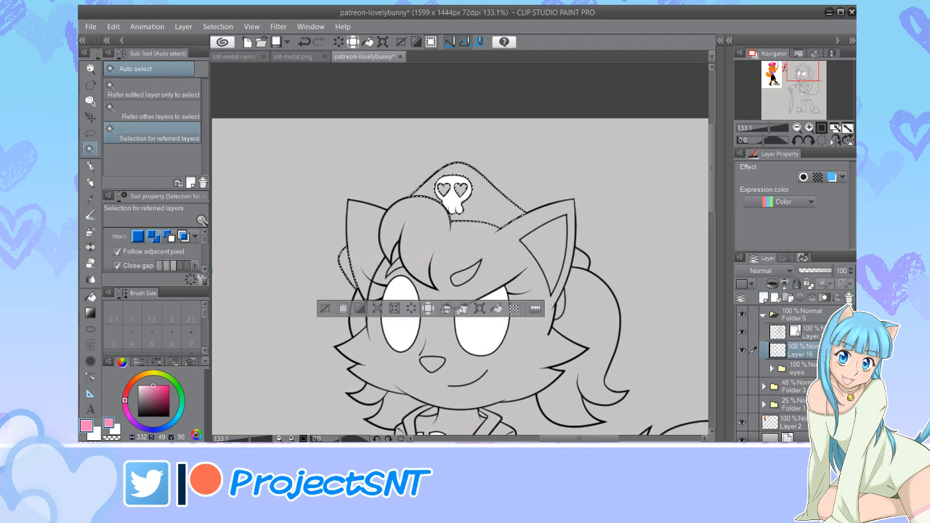
{"action": "left_click", "coordinate": [582, 260], "text": "shift"}
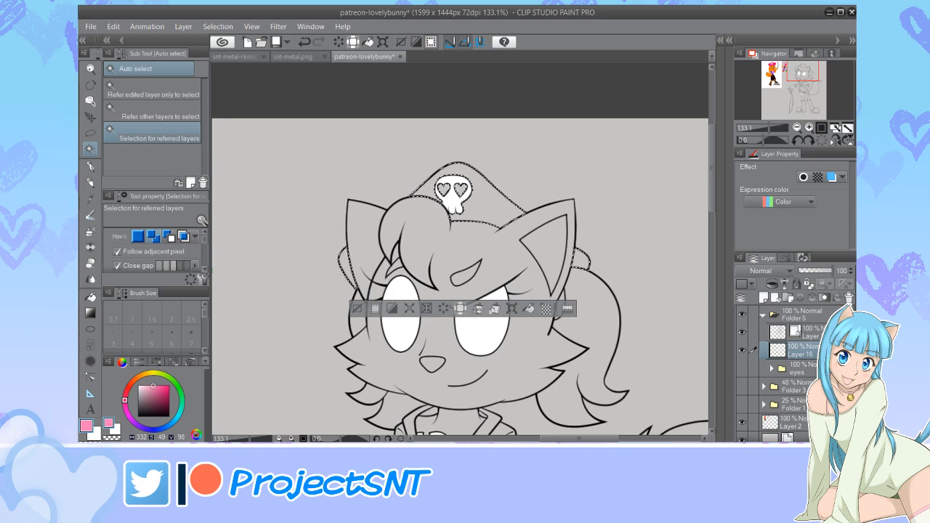
Finish selecting the pirate hat with its side pieces behind the ears and fill it with light pink
{"action": "left_click", "coordinate": [559, 295], "text": "shift"}
{"action": "scroll", "coordinate": [501, 259], "scroll_direction": "down", "scroll_amount": 5}
{"action": "scroll", "coordinate": [512, 262], "scroll_direction": "up", "scroll_amount": 2}
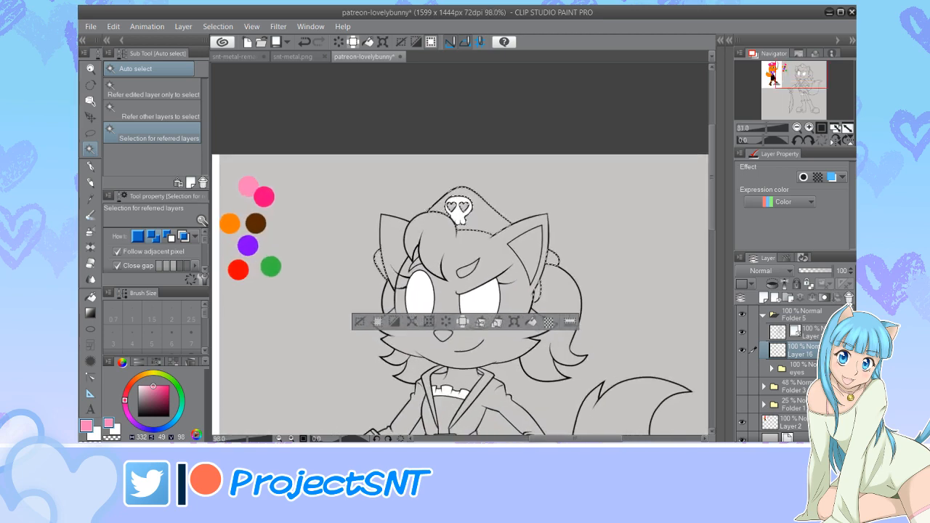
{"action": "key", "text": "alt+Delete"}
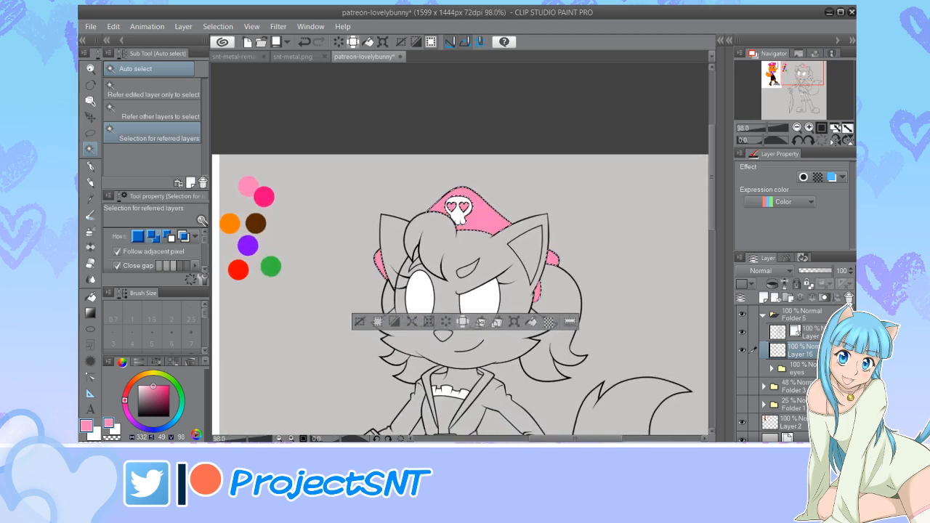
{"action": "key", "text": "ctrl+d"}
{"action": "scroll", "coordinate": [535, 210], "scroll_direction": "down", "scroll_amount": 7}
{"action": "scroll", "coordinate": [538, 267], "scroll_direction": "down", "scroll_amount": 3}
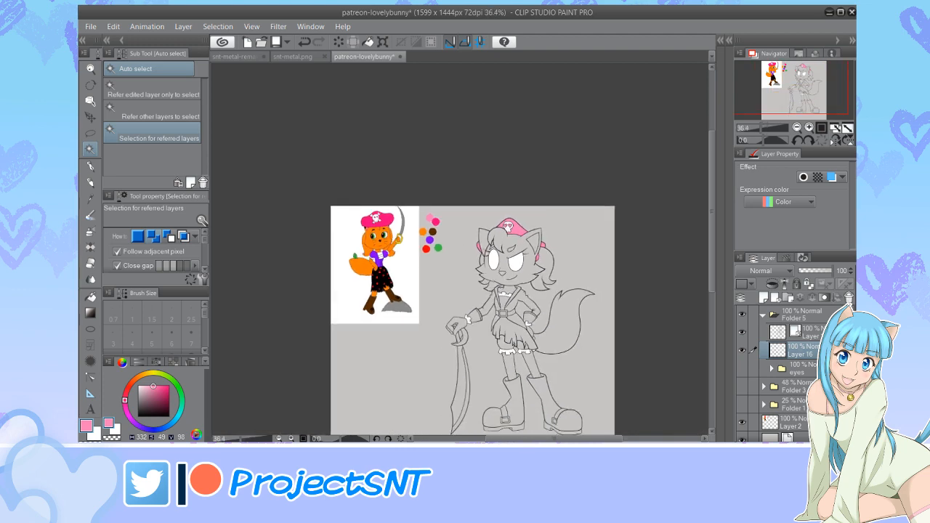
Fill the inner area of the large front-facing ear with the same light pink and clear the selection
{"action": "scroll", "coordinate": [513, 292], "scroll_direction": "up", "scroll_amount": 6}
{"action": "left_click", "coordinate": [553, 201]}
{"action": "key", "text": "alt+Delete"}
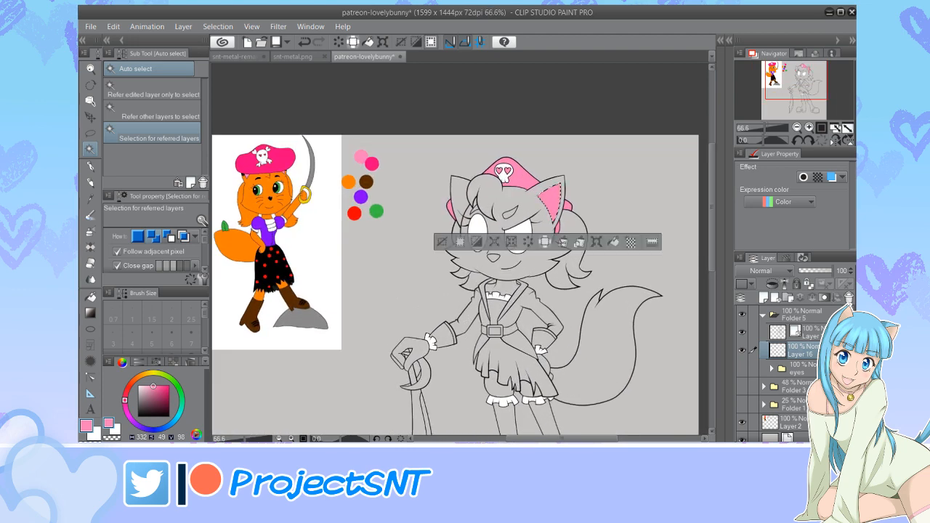
{"action": "key", "text": "ctrl+d"}
{"action": "scroll", "coordinate": [441, 201], "scroll_direction": "down", "scroll_amount": 3}
{"action": "scroll", "coordinate": [441, 201], "scroll_direction": "up", "scroll_amount": 2}
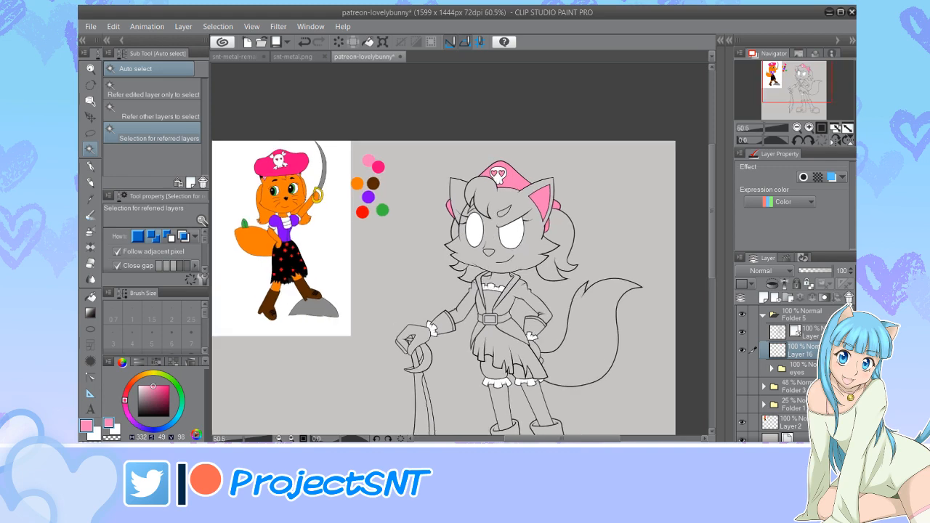
Fill the dress's bodice and ragged skirt with the light pink and clear the selection
{"action": "scroll", "coordinate": [441, 200], "scroll_direction": "down", "scroll_amount": 2}
{"action": "scroll", "coordinate": [477, 196], "scroll_direction": "up", "scroll_amount": 1}
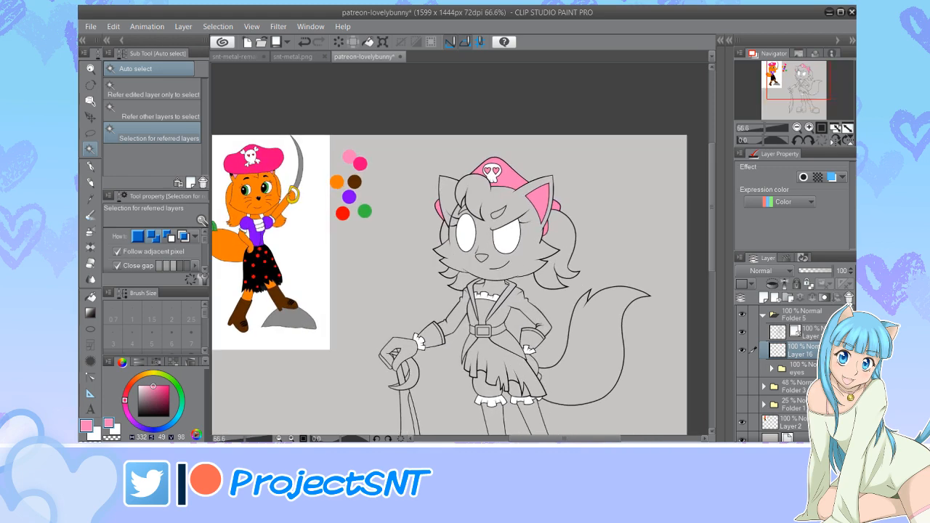
{"action": "scroll", "coordinate": [477, 197], "scroll_direction": "down", "scroll_amount": 1}
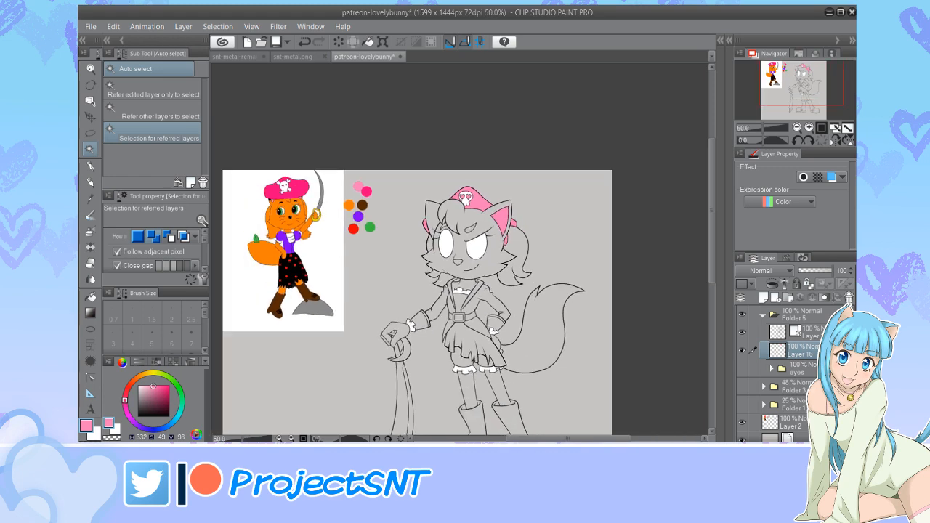
{"action": "scroll", "coordinate": [380, 305], "scroll_direction": "down", "scroll_amount": 1}
{"action": "scroll", "coordinate": [410, 340], "scroll_direction": "up", "scroll_amount": 1}
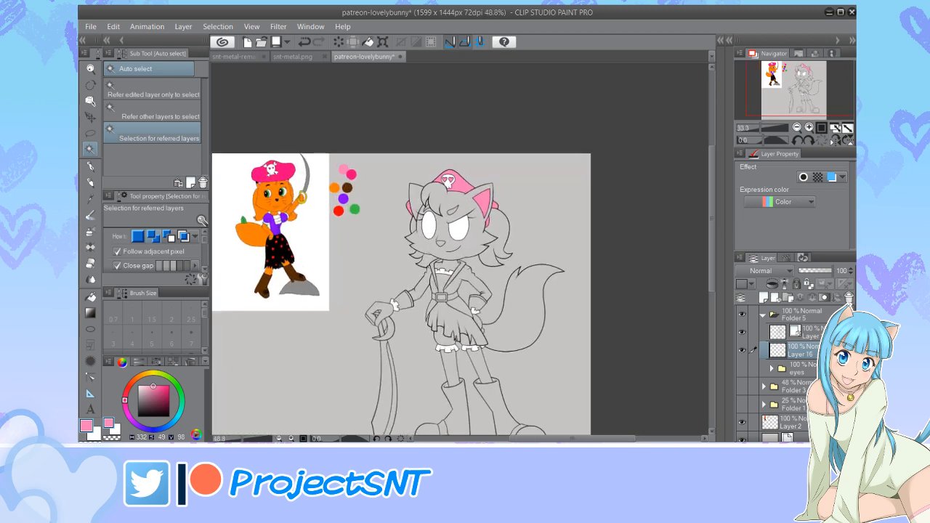
{"action": "scroll", "coordinate": [426, 311], "scroll_direction": "up", "scroll_amount": 3}
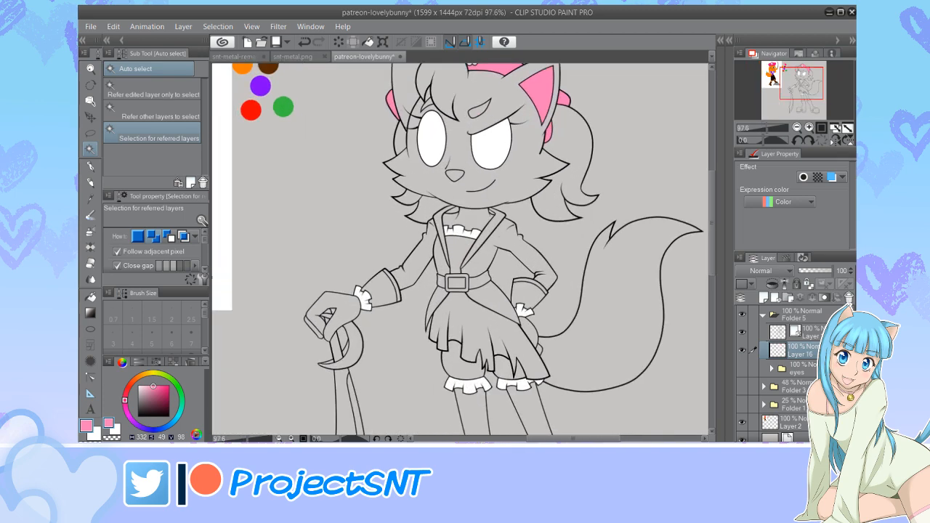
{"action": "left_click", "coordinate": [465, 323]}
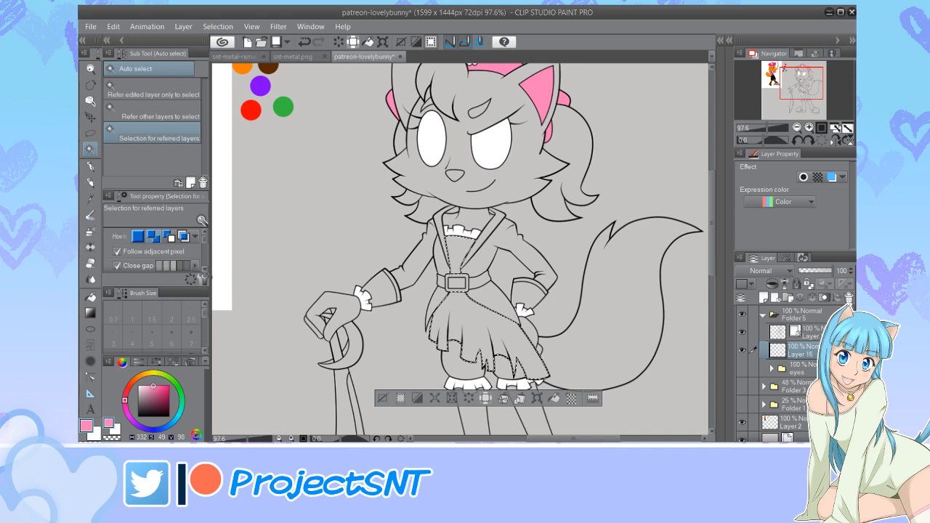
{"action": "key", "text": "alt+BackSpace"}
{"action": "key", "text": "ctrl+d"}
{"action": "key", "text": "ctrl+minus"}
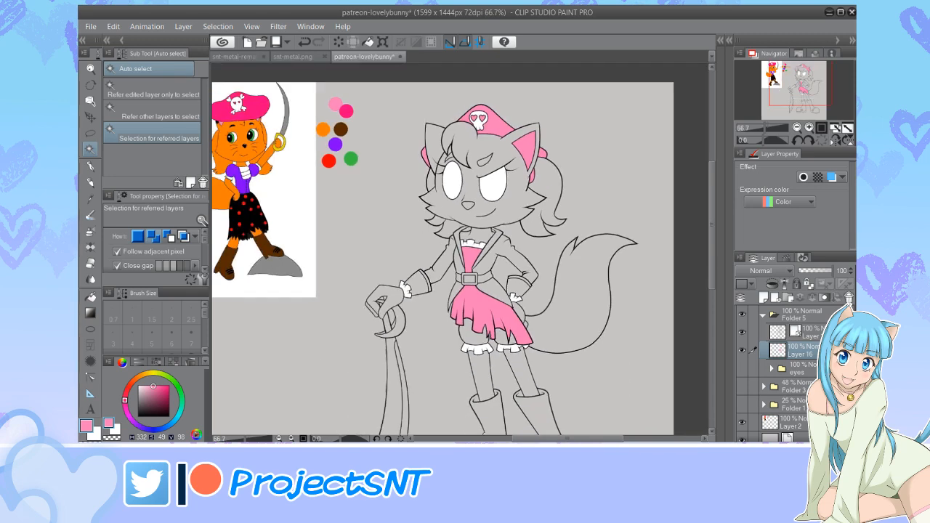
Sample the purple palette swatch and soften it to hue 271, saturation 52, value 80
{"action": "key", "text": "i"}
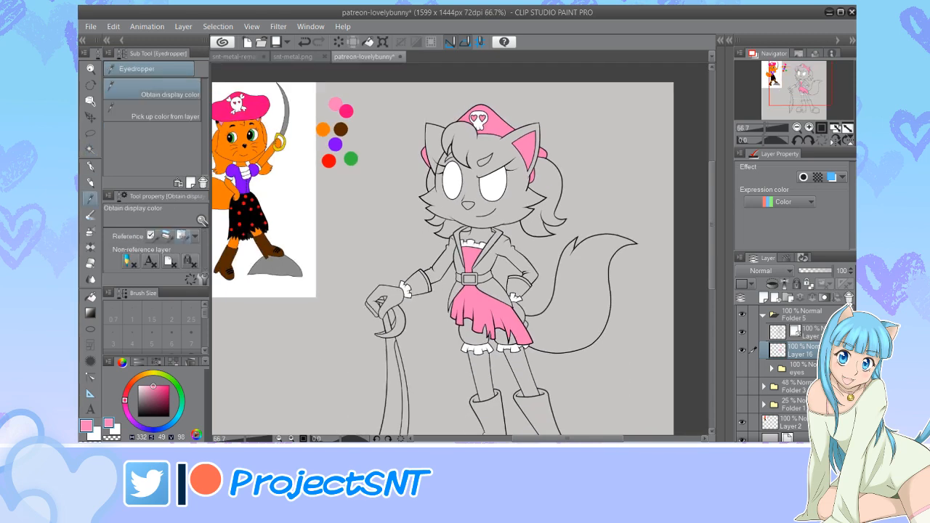
{"action": "left_click", "coordinate": [335, 144]}
{"action": "mouse_move", "coordinate": [168, 386]}
{"action": "left_mouse_down"}
{"action": "mouse_move", "coordinate": [147, 386]}
{"action": "mouse_move", "coordinate": [153, 391]}
{"action": "left_mouse_up"}
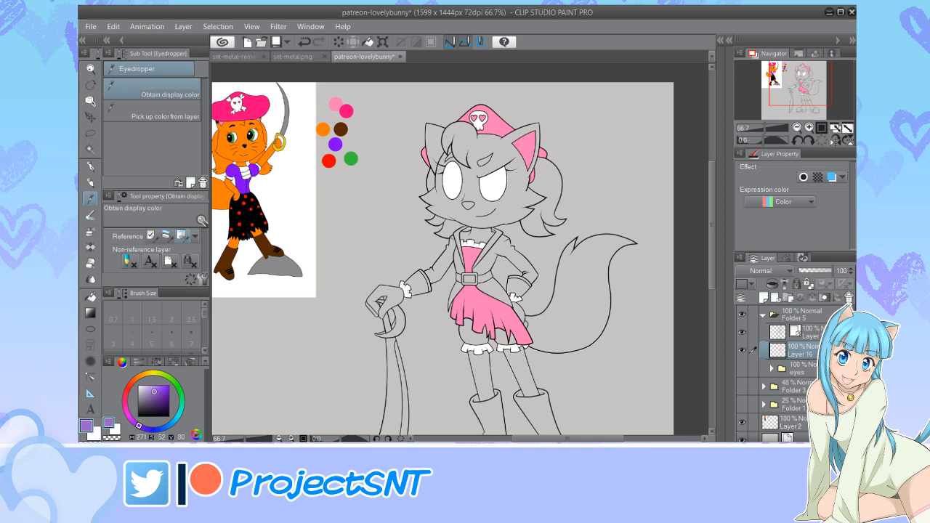
Auto-select the jacket's body, sleeves and cuffs, fill them with the soft purple and clear the selection
{"action": "key", "text": "w"}
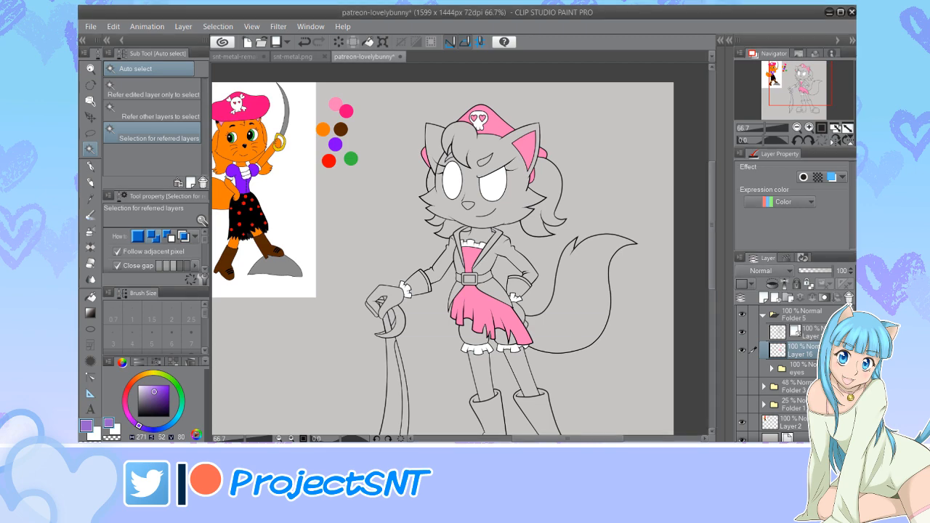
{"action": "left_click", "coordinate": [496, 291]}
{"action": "left_click", "coordinate": [518, 263], "text": "shift"}
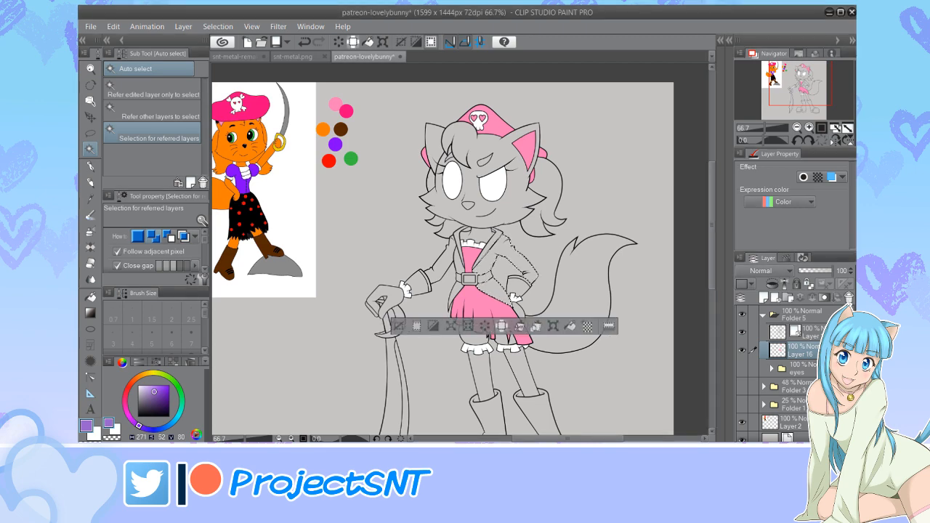
{"action": "scroll", "coordinate": [481, 283], "scroll_direction": "up", "scroll_amount": 2}
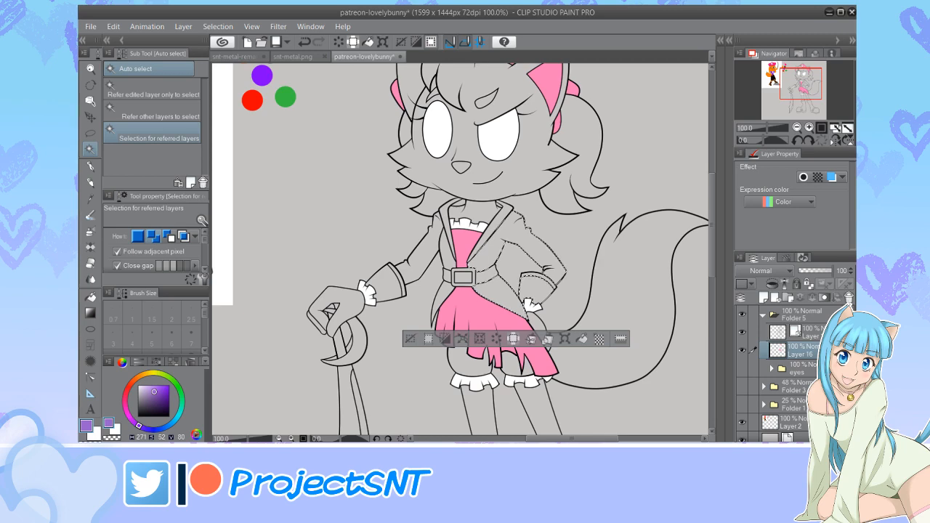
{"action": "left_click", "coordinate": [443, 299], "text": "shift"}
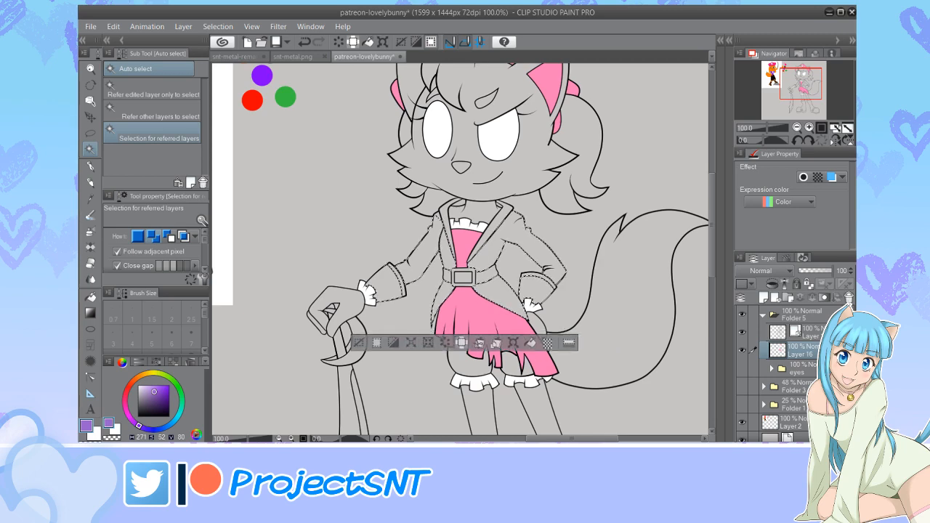
{"action": "scroll", "coordinate": [574, 305], "scroll_direction": "down", "scroll_amount": 3}
{"action": "scroll", "coordinate": [571, 305], "scroll_direction": "down", "scroll_amount": 1}
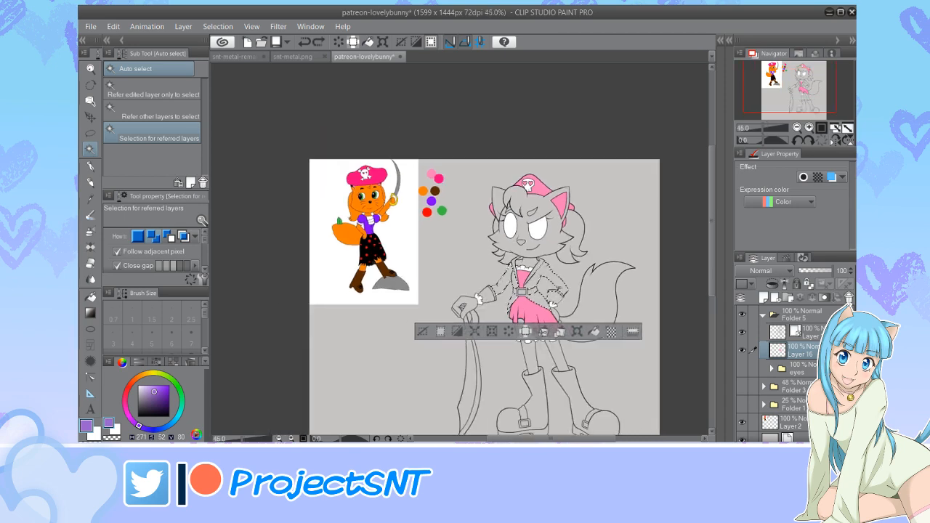
{"action": "scroll", "coordinate": [551, 295], "scroll_direction": "up", "scroll_amount": 2}
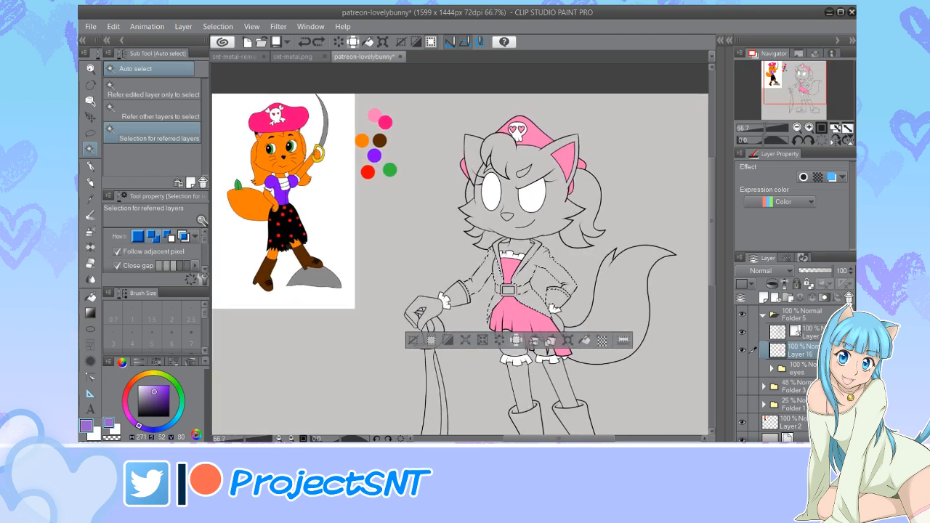
{"action": "key", "text": "alt+Delete"}
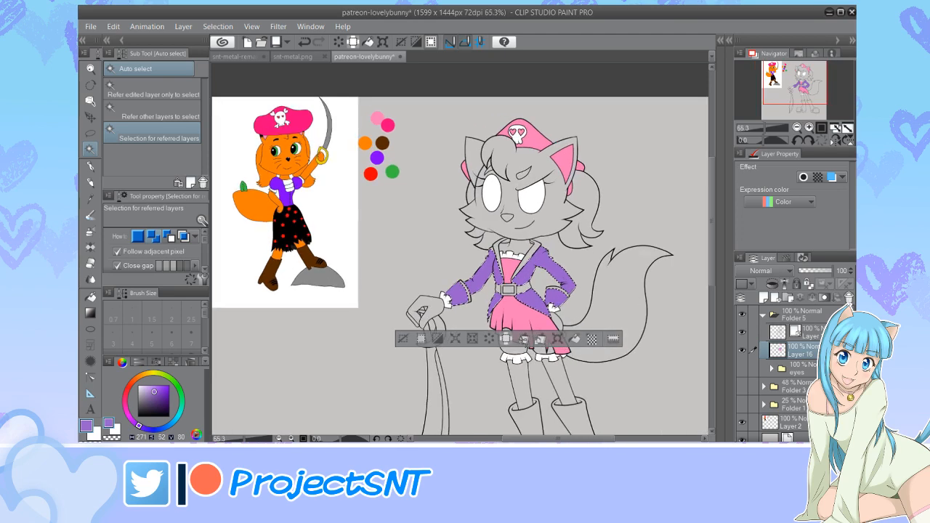
{"action": "scroll", "coordinate": [492, 252], "scroll_direction": "up", "scroll_amount": 4}
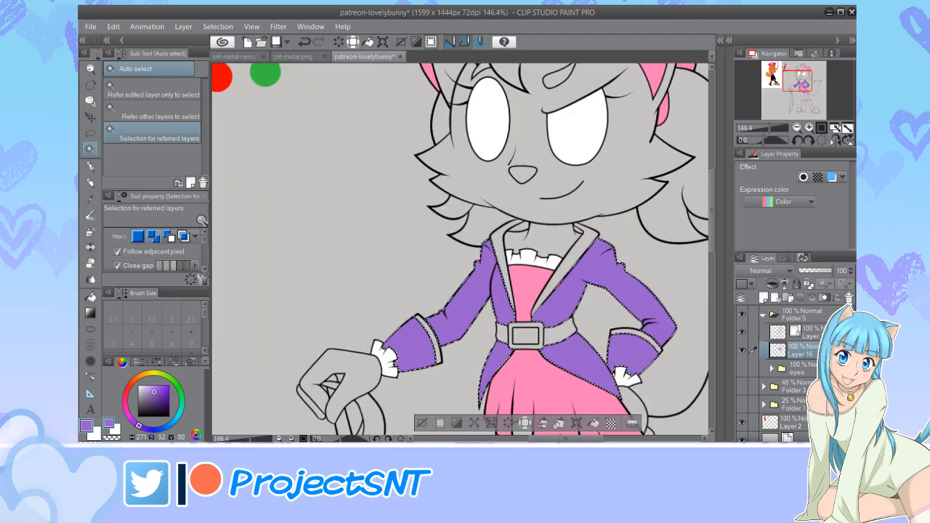
{"action": "scroll", "coordinate": [533, 265], "scroll_direction": "down", "scroll_amount": 10}
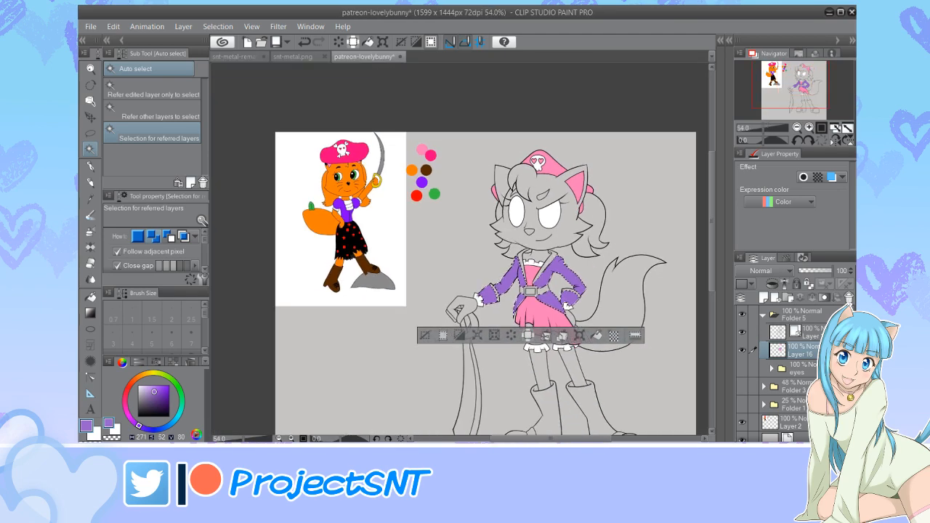
{"action": "scroll", "coordinate": [555, 308], "scroll_direction": "up", "scroll_amount": 2}
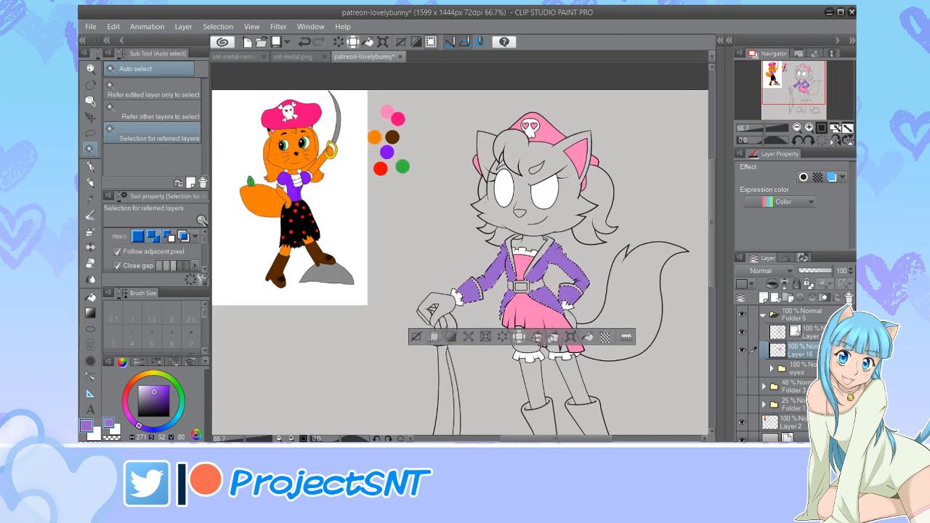
{"action": "left_click", "coordinate": [415, 336]}
Darken the purple to saturation 77, value 47 and fill the belt, buckle centre, collar lapels and cuff trims with it
{"action": "scroll", "coordinate": [546, 310], "scroll_direction": "up", "scroll_amount": 2}
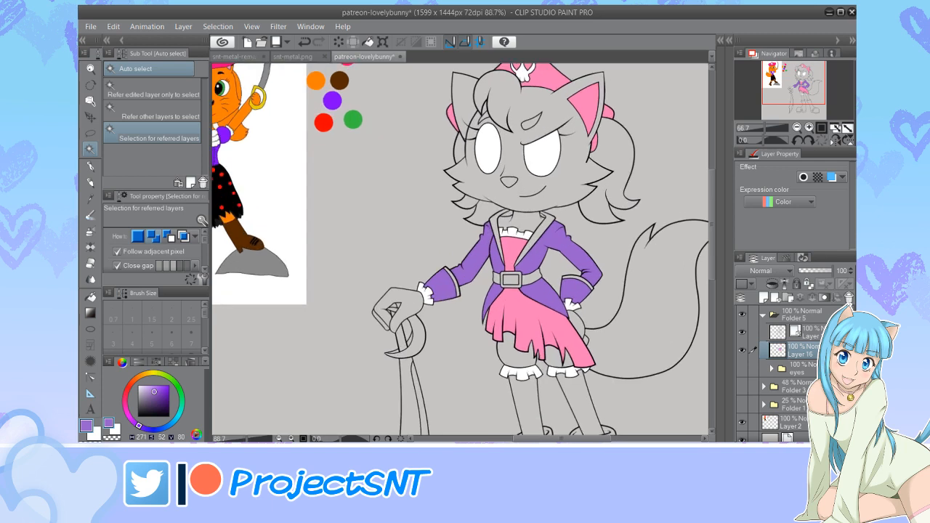
{"action": "mouse_move", "coordinate": [154, 392]}
{"action": "left_mouse_down"}
{"action": "mouse_move", "coordinate": [156, 404]}
{"action": "mouse_move", "coordinate": [162, 400]}
{"action": "left_mouse_up"}
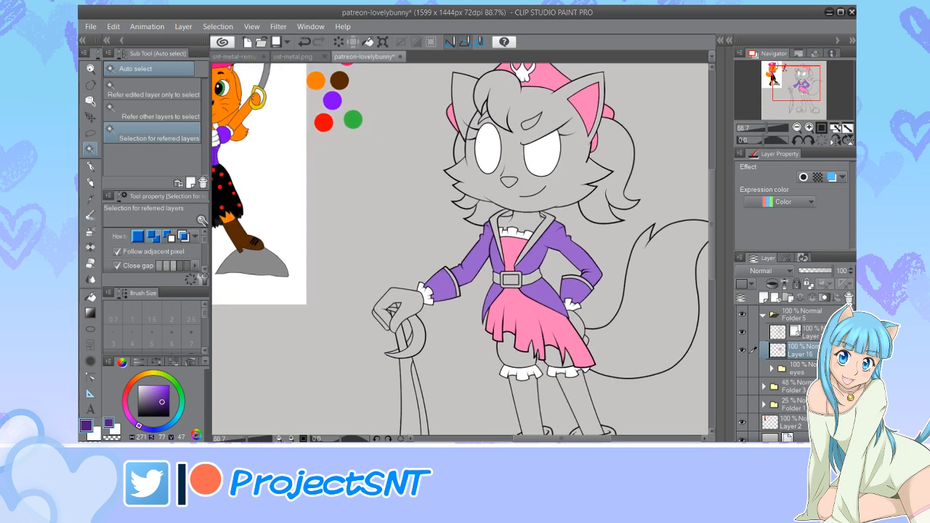
{"action": "scroll", "coordinate": [535, 278], "scroll_direction": "up", "scroll_amount": 5}
{"action": "left_click", "coordinate": [481, 280]}
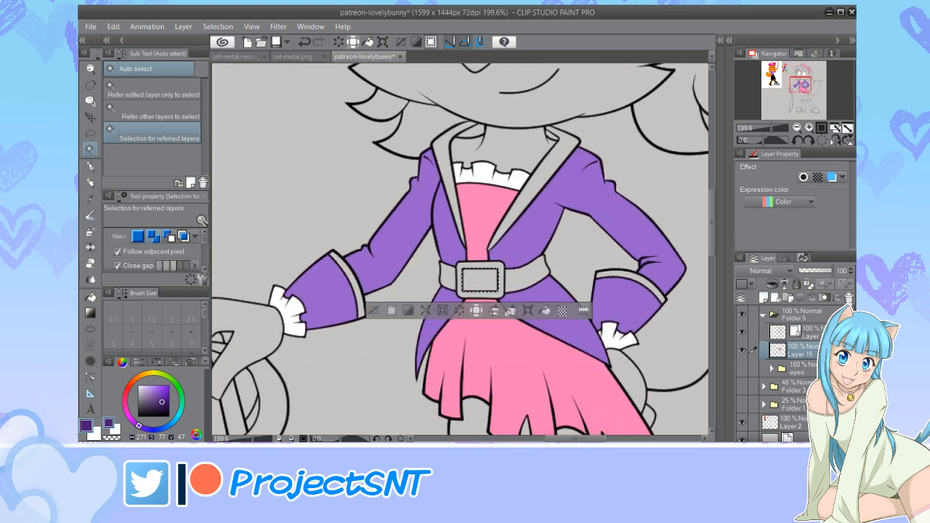
{"action": "left_click", "coordinate": [526, 277], "text": "shift"}
{"action": "left_click", "coordinate": [448, 279], "text": "shift"}
{"action": "left_click", "coordinate": [446, 169], "text": "shift"}
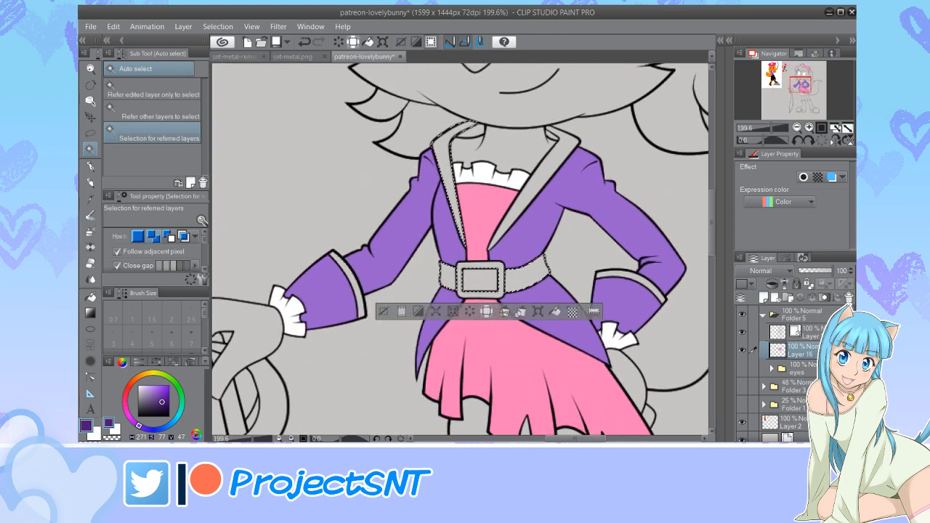
{"action": "left_click", "coordinate": [532, 185], "text": "shift"}
{"action": "left_click", "coordinate": [351, 280], "text": "shift"}
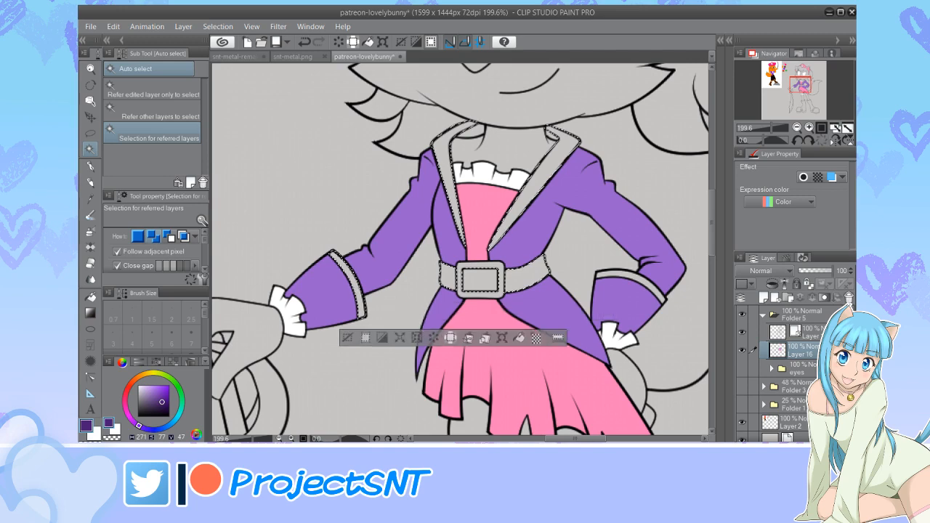
{"action": "left_click", "coordinate": [631, 276], "text": "shift"}
{"action": "key", "text": "alt+Delete"}
{"action": "scroll", "coordinate": [549, 247], "scroll_direction": "down", "scroll_amount": 5}
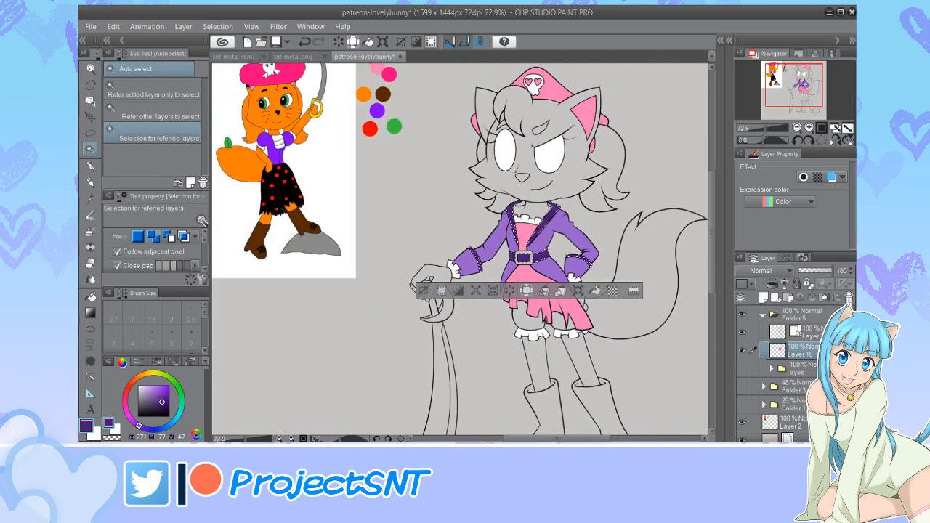
{"action": "key", "text": "ctrl+d"}
{"action": "scroll", "coordinate": [372, 268], "scroll_direction": "down", "scroll_amount": 9}
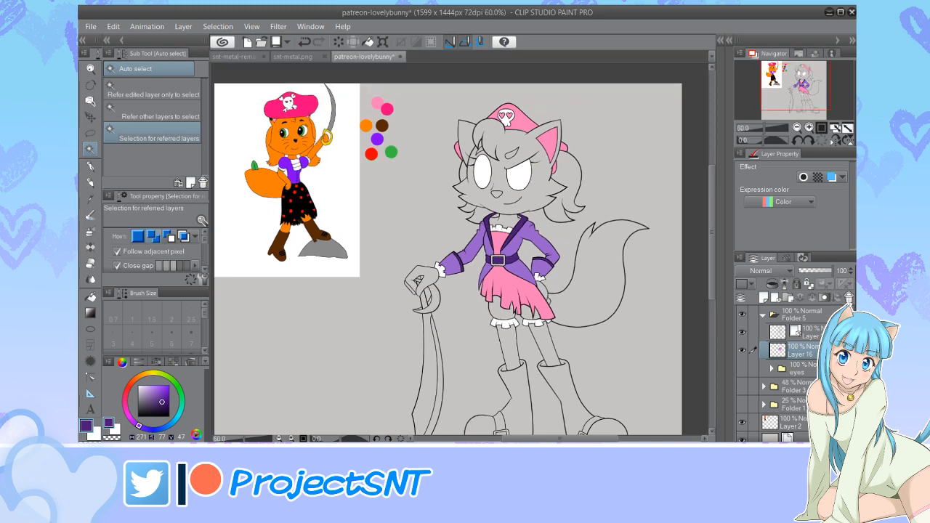
{"action": "scroll", "coordinate": [476, 263], "scroll_direction": "up", "scroll_amount": 7}
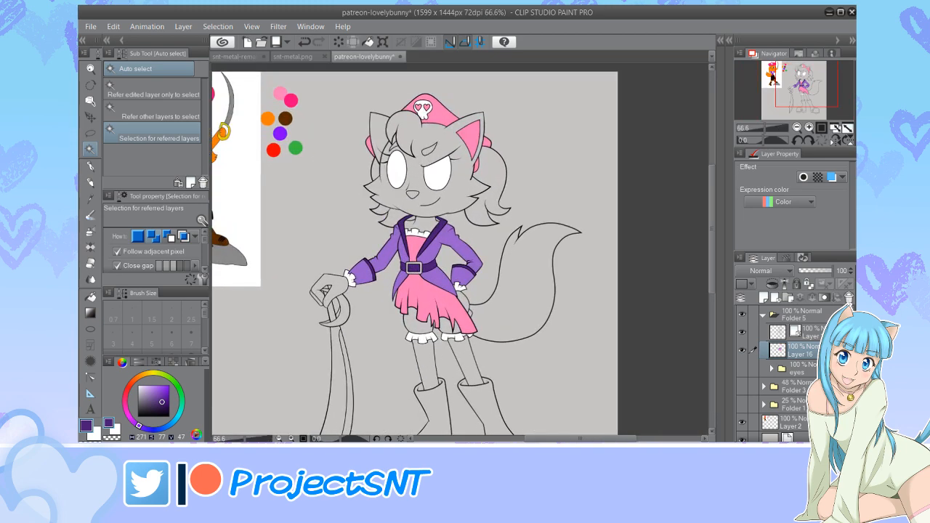
{"action": "scroll", "coordinate": [503, 308], "scroll_direction": "down", "scroll_amount": 3}
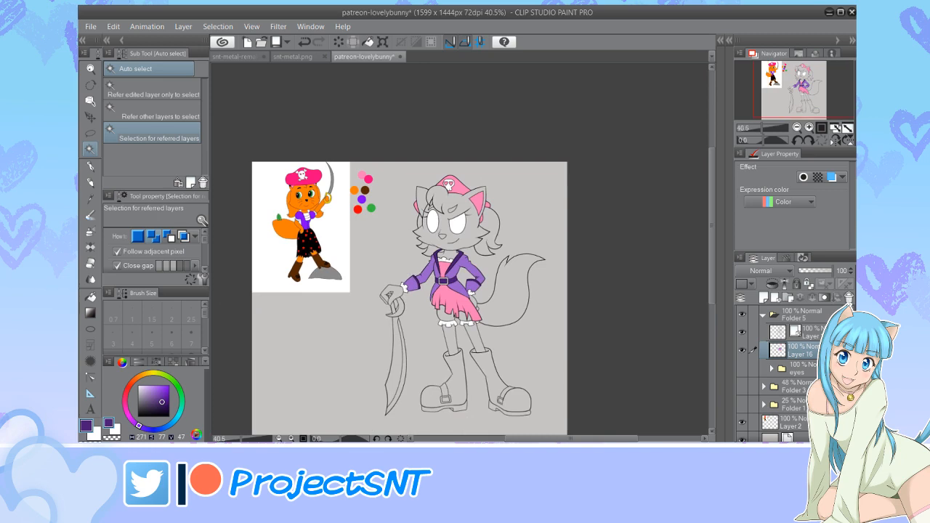
{"action": "scroll", "coordinate": [453, 308], "scroll_direction": "up", "scroll_amount": 2}
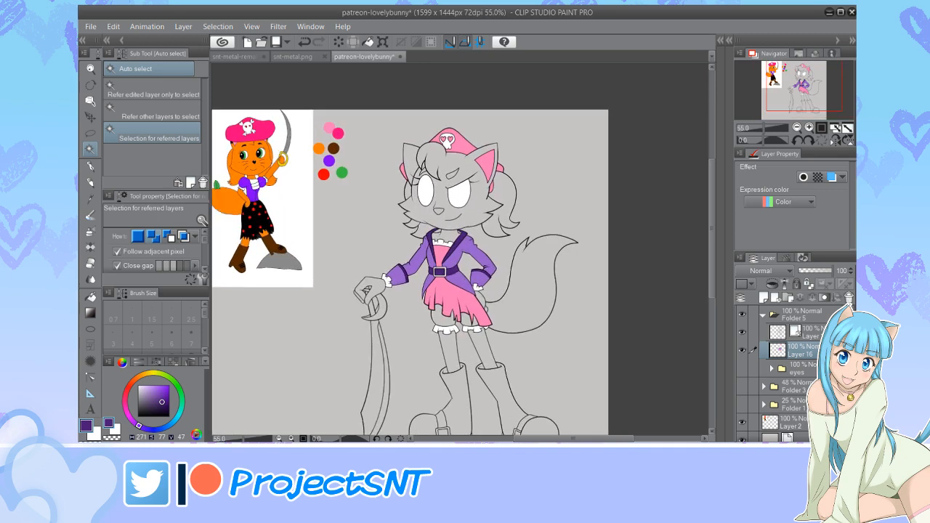
{"action": "scroll", "coordinate": [401, 265], "scroll_direction": "down", "scroll_amount": 2}
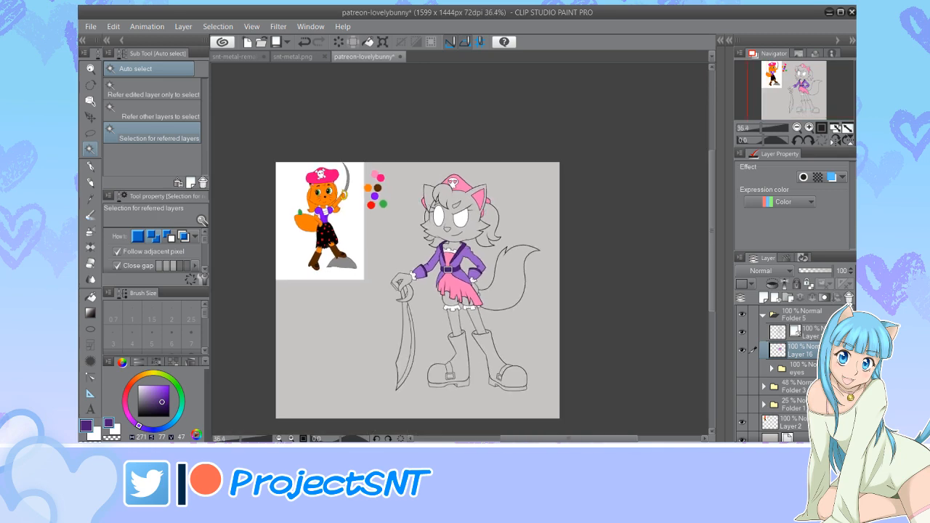
{"action": "scroll", "coordinate": [404, 350], "scroll_direction": "up", "scroll_amount": 1}
{"action": "scroll", "coordinate": [428, 323], "scroll_direction": "up", "scroll_amount": 1}
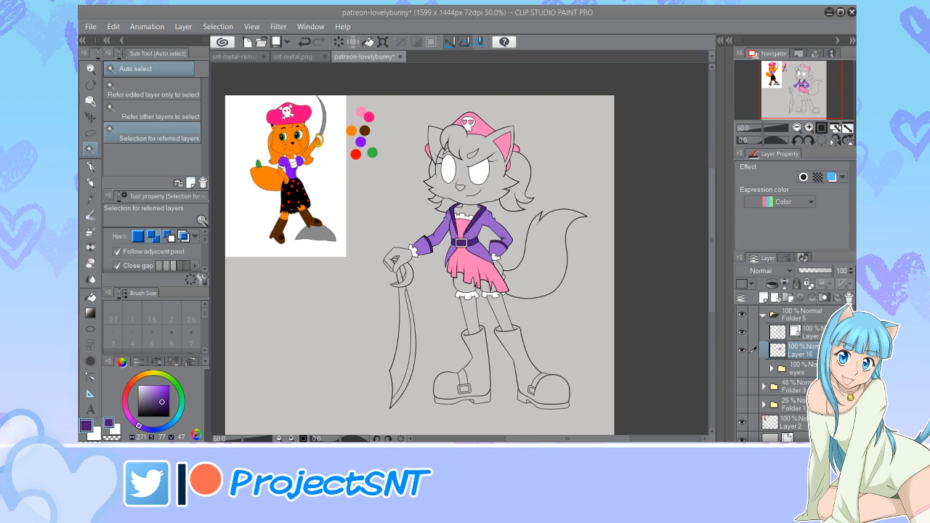
Sample the orange palette swatch as the fill colour for the cat's fur
{"action": "key", "text": "ctrl+minus"}
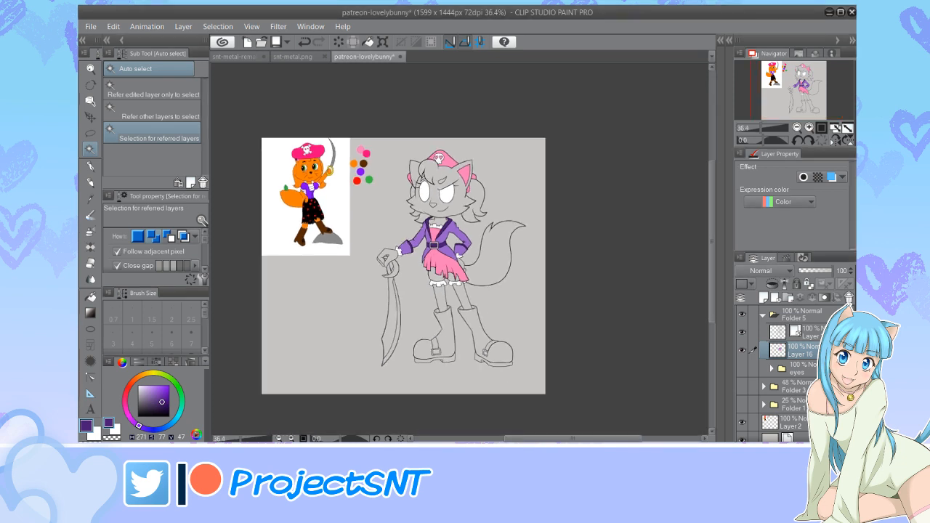
{"action": "key", "text": "ctrl+plus"}
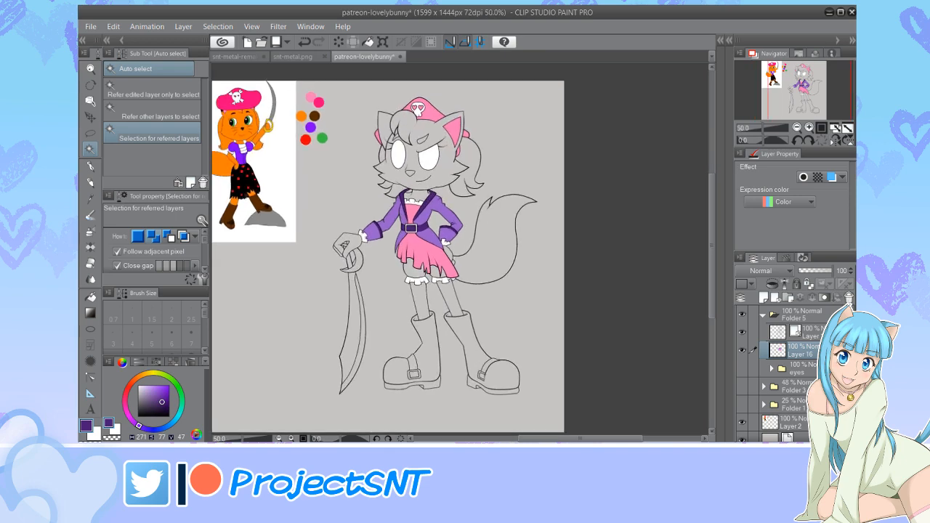
{"action": "key", "text": "ctrl+plus"}
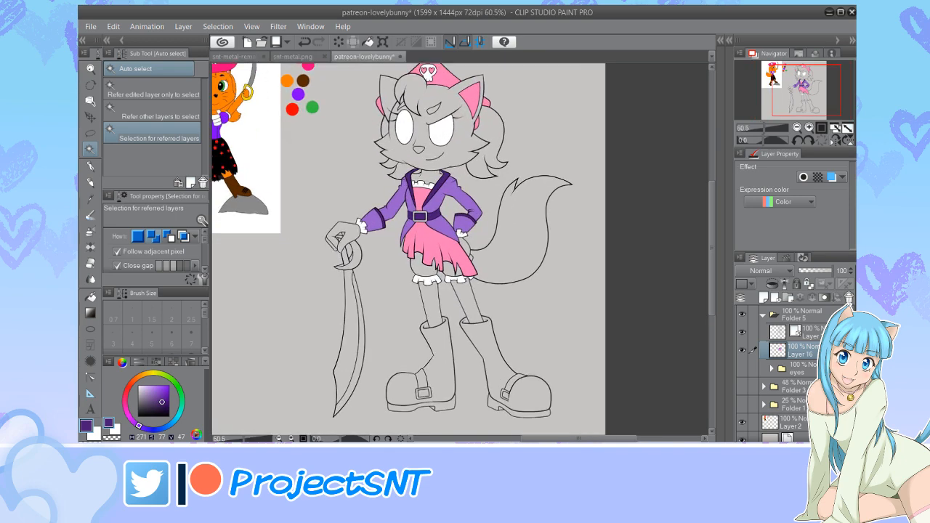
{"action": "scroll", "coordinate": [397, 275], "scroll_direction": "down", "scroll_amount": 4}
{"action": "scroll", "coordinate": [337, 181], "scroll_direction": "up", "scroll_amount": 3}
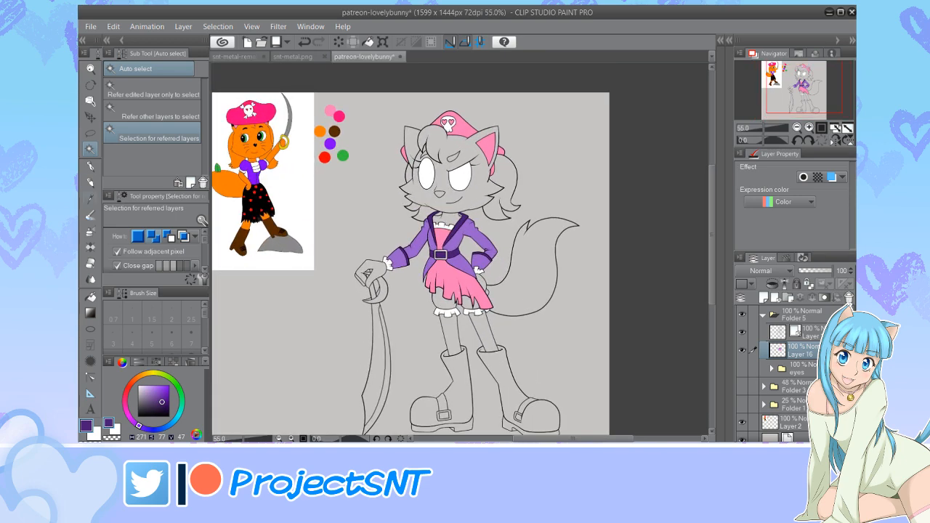
{"action": "key", "text": "i"}
{"action": "left_click", "coordinate": [319, 132]}
{"action": "key", "text": "w"}
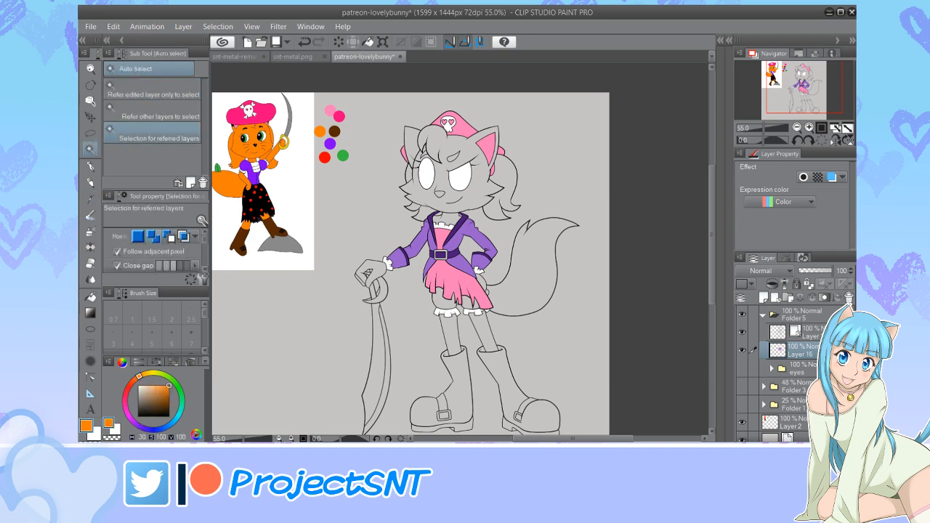
Auto-select the cat's tail, the hand on the hip, both bare legs and the hand holding the sword
{"action": "scroll", "coordinate": [347, 265], "scroll_direction": "down", "scroll_amount": 4}
{"action": "scroll", "coordinate": [459, 262], "scroll_direction": "up", "scroll_amount": 3}
{"action": "scroll", "coordinate": [455, 270], "scroll_direction": "up", "scroll_amount": 3}
{"action": "left_click", "coordinate": [461, 285]}
{"action": "scroll", "coordinate": [418, 298], "scroll_direction": "up", "scroll_amount": 3}
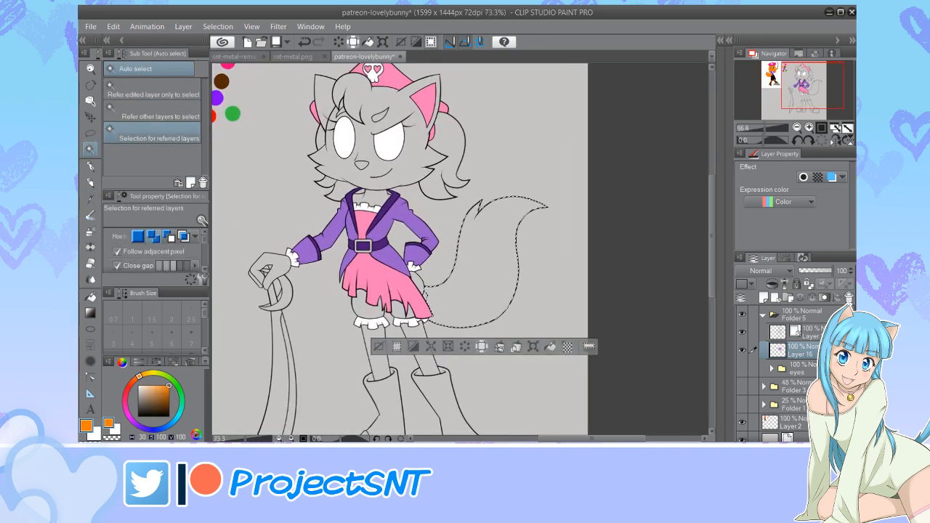
{"action": "left_click", "coordinate": [417, 281], "text": "shift"}
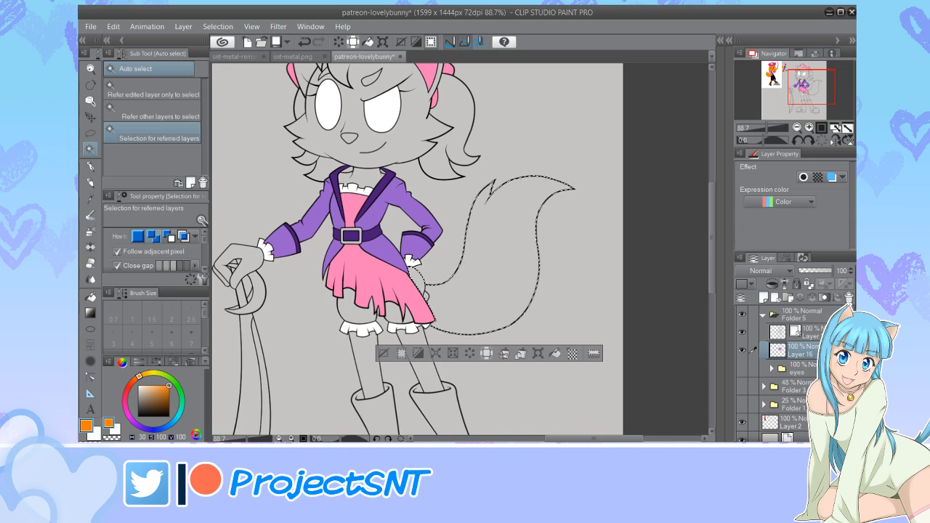
{"action": "left_click", "coordinate": [423, 369], "text": "shift"}
{"action": "left_click", "coordinate": [368, 367], "text": "shift"}
{"action": "left_click", "coordinate": [249, 261], "text": "shift"}
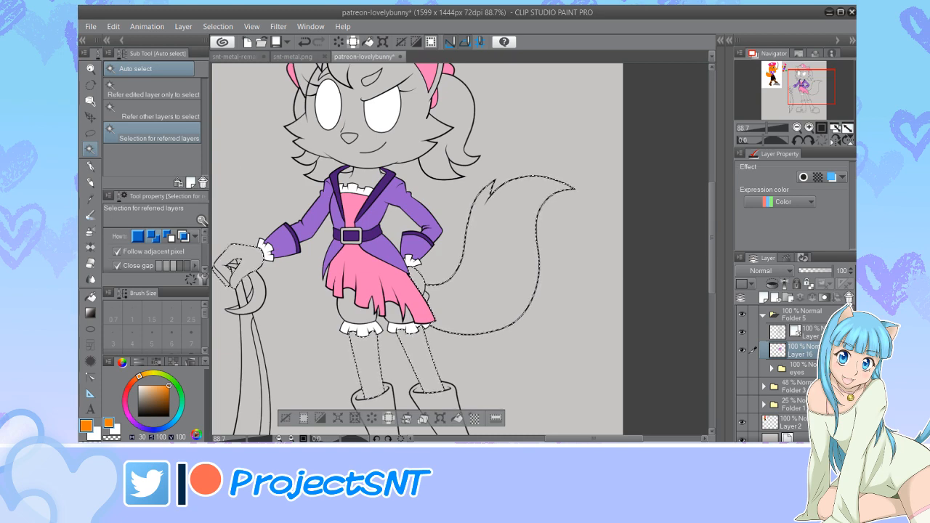
Add the neck, face, ears, hair and ponytail to the selection and fill all the fur areas with the orange
{"action": "scroll", "coordinate": [390, 271], "scroll_direction": "down", "scroll_amount": 1}
{"action": "scroll", "coordinate": [362, 183], "scroll_direction": "up", "scroll_amount": 1}
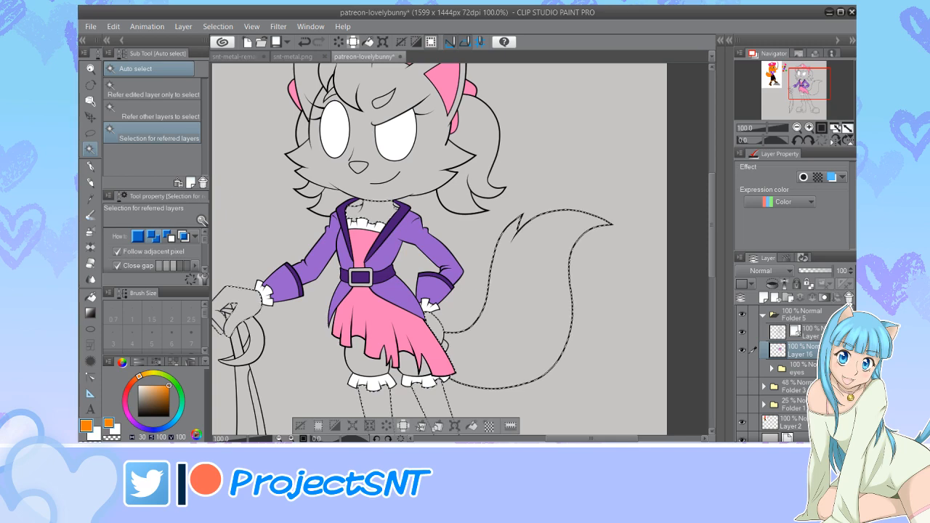
{"action": "left_click", "coordinate": [324, 164], "text": "shift"}
{"action": "scroll", "coordinate": [324, 161], "scroll_direction": "down", "scroll_amount": 5}
{"action": "scroll", "coordinate": [320, 96], "scroll_direction": "up", "scroll_amount": 7}
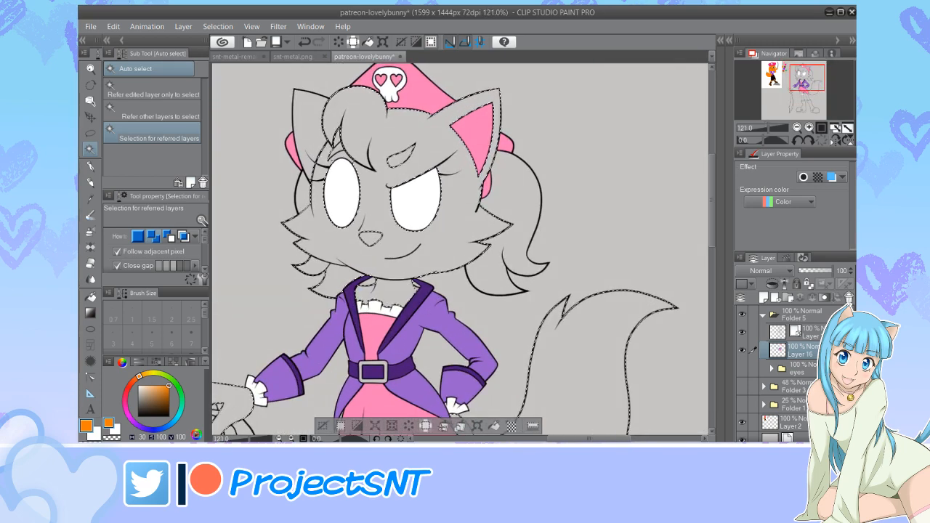
{"action": "left_click", "coordinate": [517, 205], "text": "shift"}
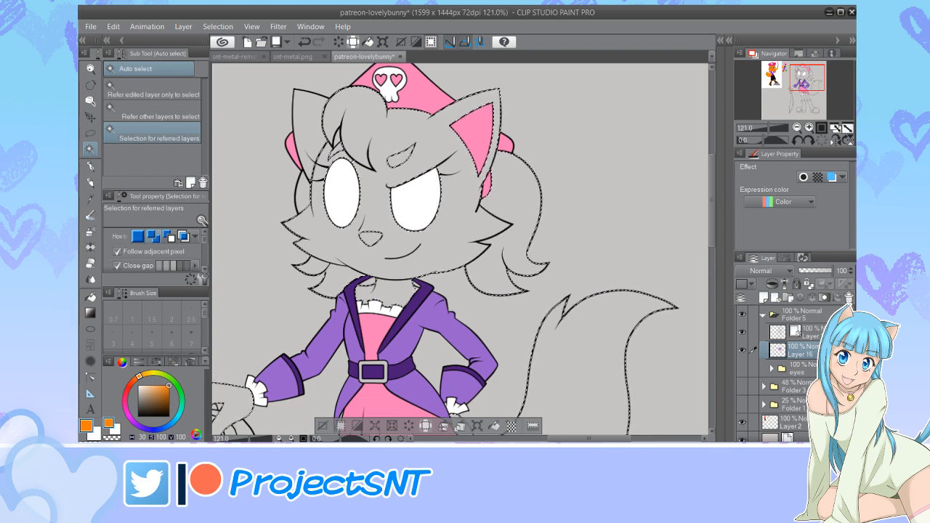
{"action": "scroll", "coordinate": [441, 120], "scroll_direction": "down", "scroll_amount": 2}
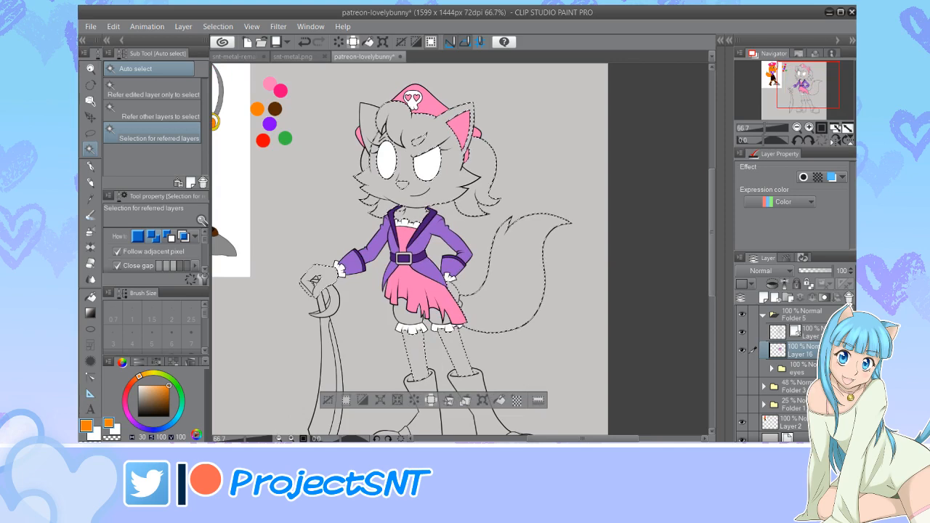
{"action": "scroll", "coordinate": [444, 185], "scroll_direction": "down", "scroll_amount": 1}
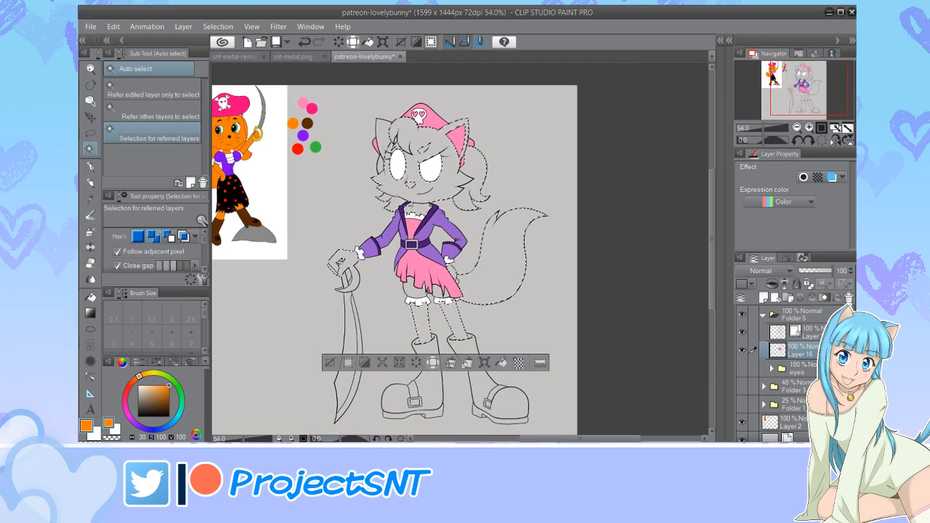
{"action": "key", "text": "alt+BackSpace"}
{"action": "scroll", "coordinate": [387, 138], "scroll_direction": "up", "scroll_amount": 2}
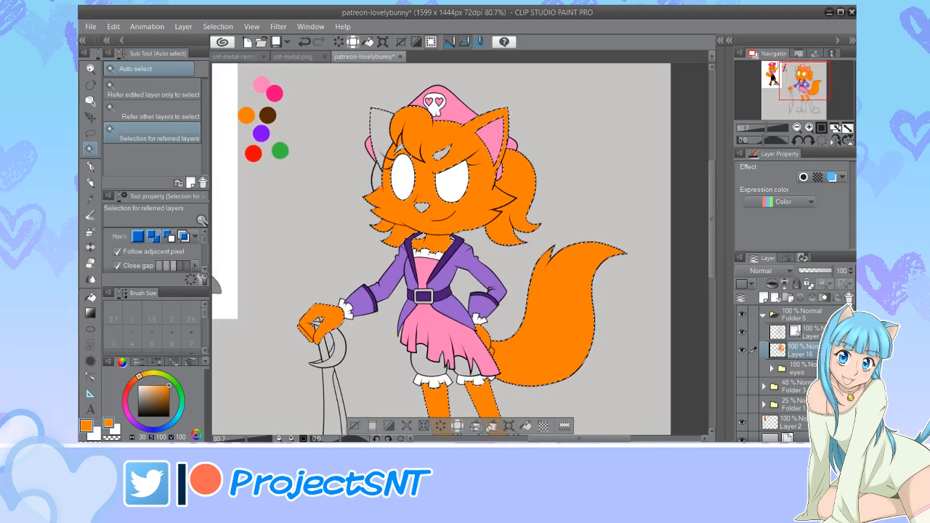
Soften the orange to hue 30, saturation 79, value 91, refill the fur and hair with it and clear the selection
{"action": "scroll", "coordinate": [428, 218], "scroll_direction": "down", "scroll_amount": 3}
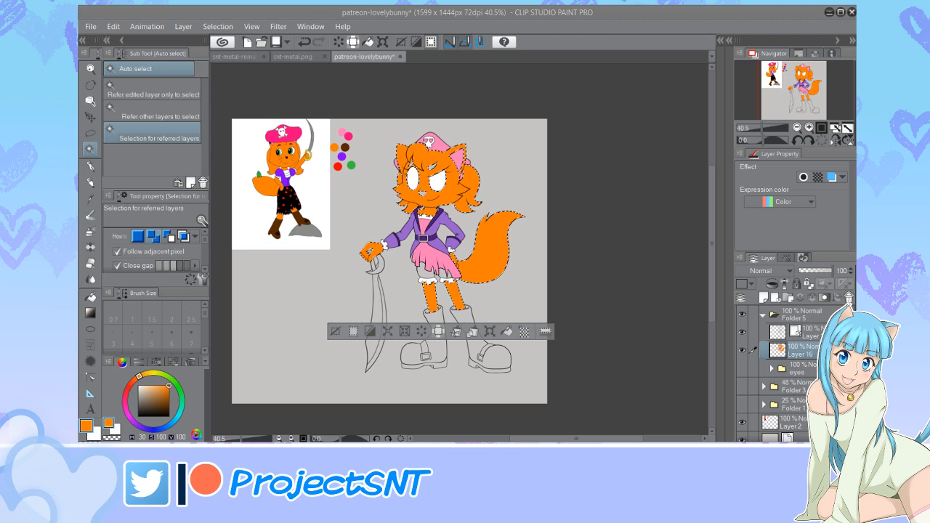
{"action": "left_click_drag", "start_coordinate": [168, 387], "coordinate": [160, 392]}
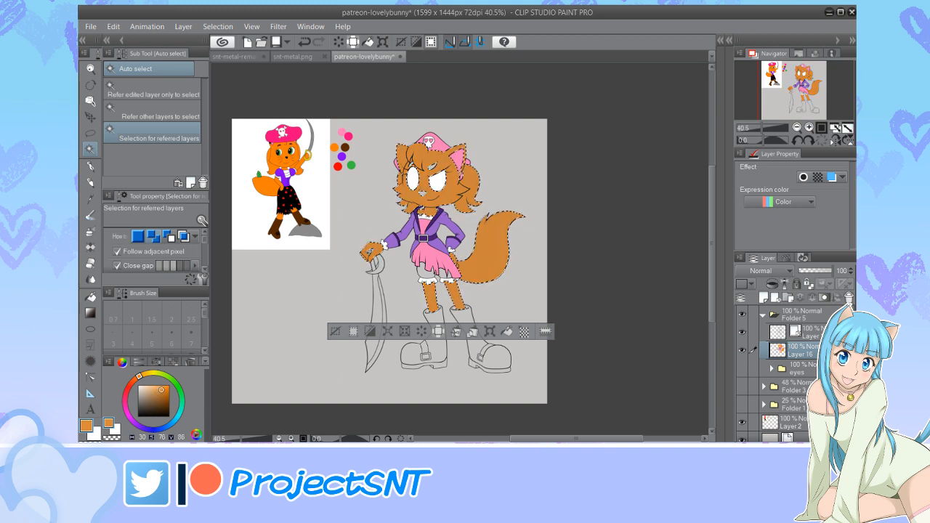
{"action": "key", "text": "alt+Delete"}
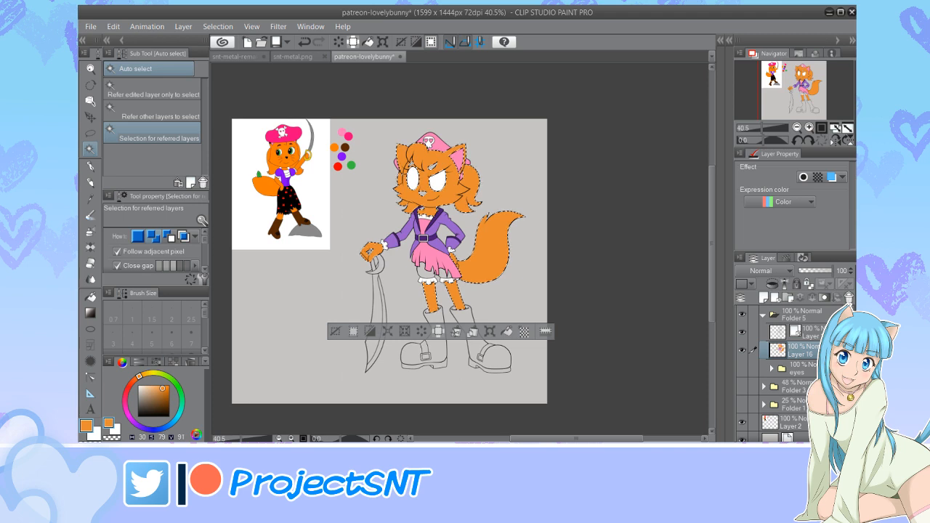
{"action": "scroll", "coordinate": [291, 287], "scroll_direction": "down", "scroll_amount": 3}
{"action": "scroll", "coordinate": [339, 272], "scroll_direction": "up", "scroll_amount": 2}
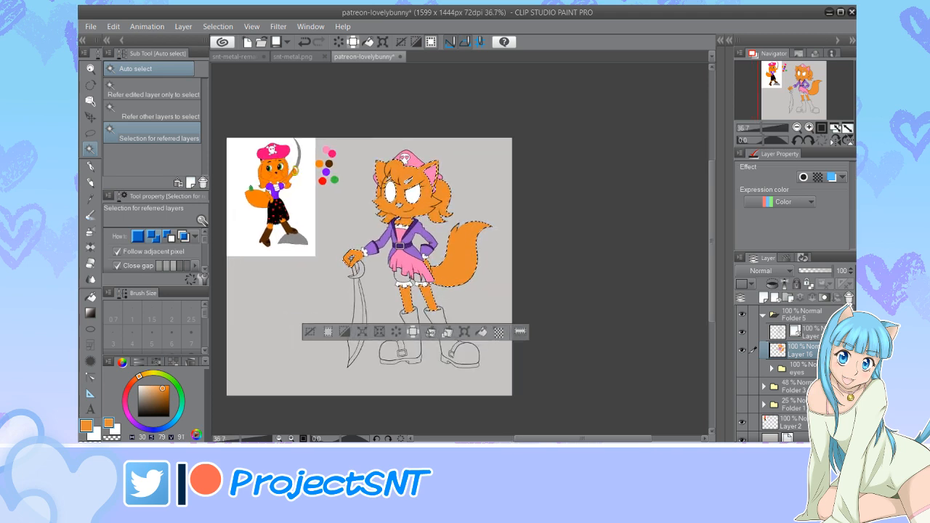
{"action": "left_click", "coordinate": [309, 331]}
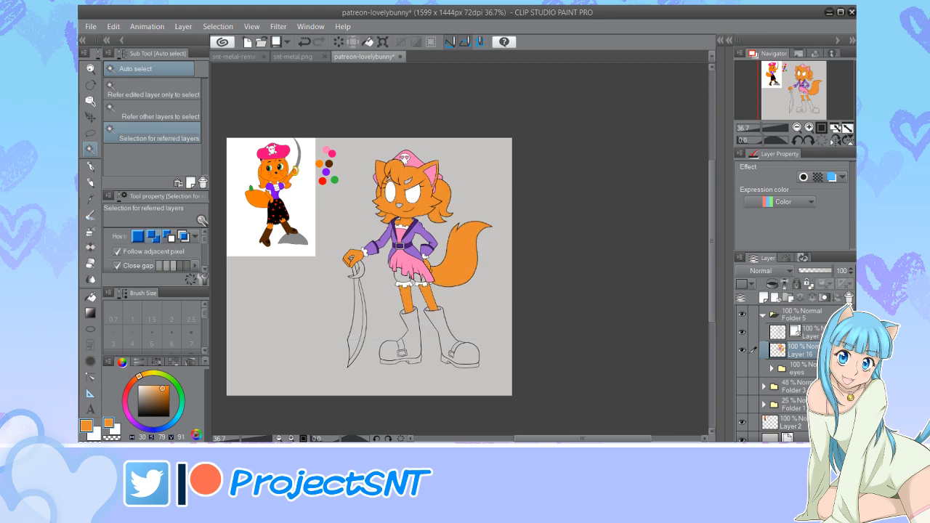
Sample the dark brown palette swatch beside the reference picture
{"action": "scroll", "coordinate": [380, 166], "scroll_direction": "up", "scroll_amount": 3}
{"action": "key", "text": "i"}
{"action": "scroll", "coordinate": [274, 173], "scroll_direction": "down", "scroll_amount": 4}
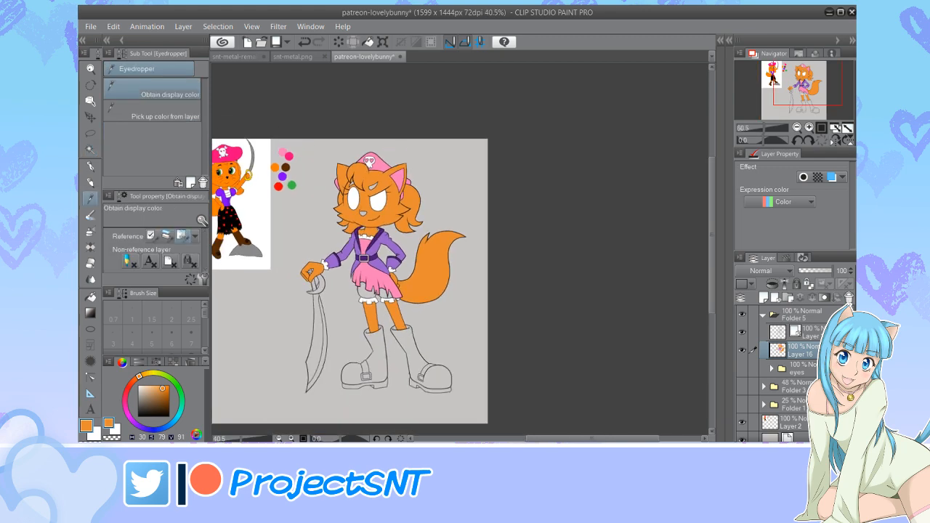
{"action": "scroll", "coordinate": [226, 168], "scroll_direction": "up", "scroll_amount": 7}
{"action": "scroll", "coordinate": [240, 168], "scroll_direction": "up", "scroll_amount": 4}
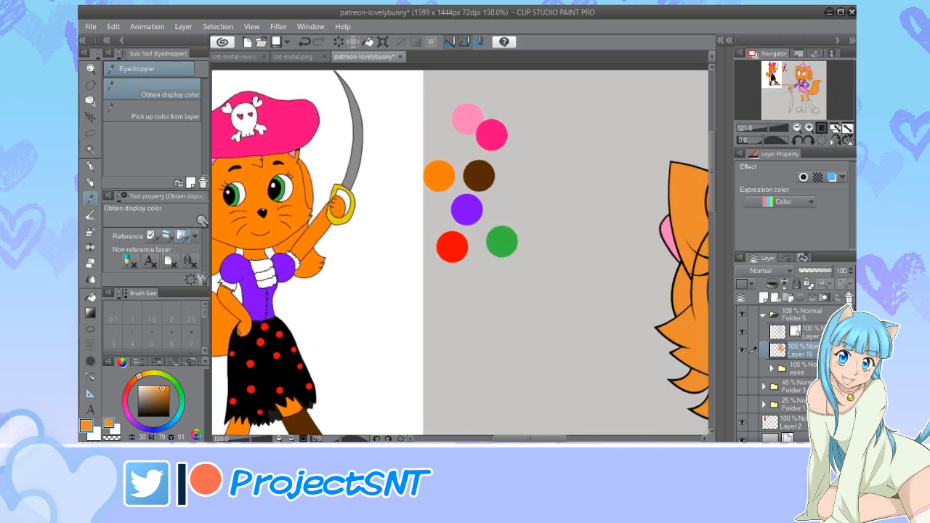
{"action": "left_click", "coordinate": [529, 177]}
{"action": "scroll", "coordinate": [313, 244], "scroll_direction": "down", "scroll_amount": 7}
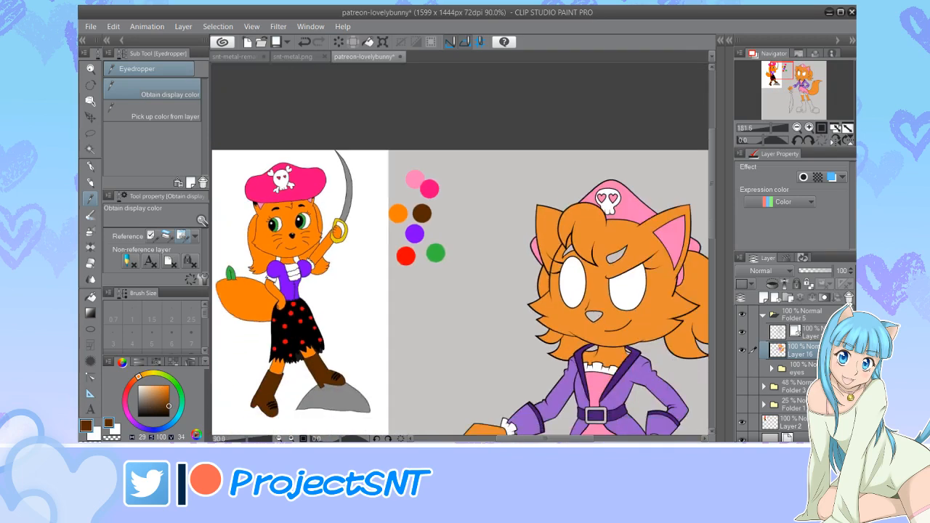
Auto-select both eyebrows and the nose and fill them with the dark brown
{"action": "key", "text": "w"}
{"action": "scroll", "coordinate": [465, 252], "scroll_direction": "up", "scroll_amount": 4}
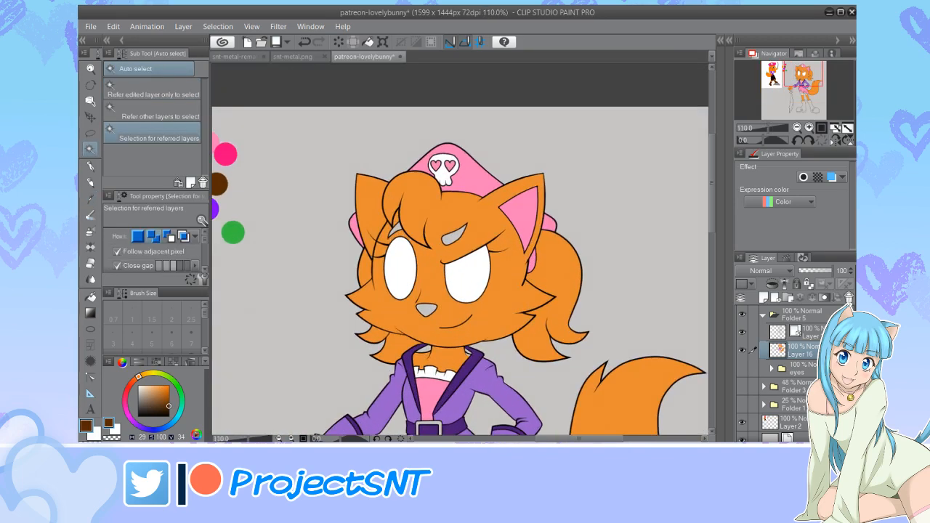
{"action": "left_click", "coordinate": [454, 234]}
{"action": "left_click", "coordinate": [394, 231], "text": "shift"}
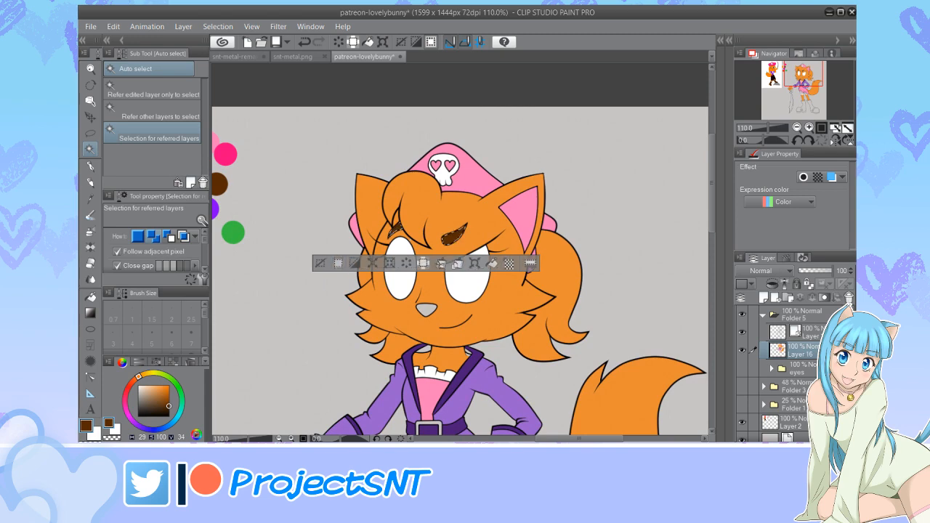
{"action": "key", "text": "ctrl+d"}
{"action": "scroll", "coordinate": [427, 310], "scroll_direction": "up", "scroll_amount": 3}
{"action": "left_click", "coordinate": [430, 310]}
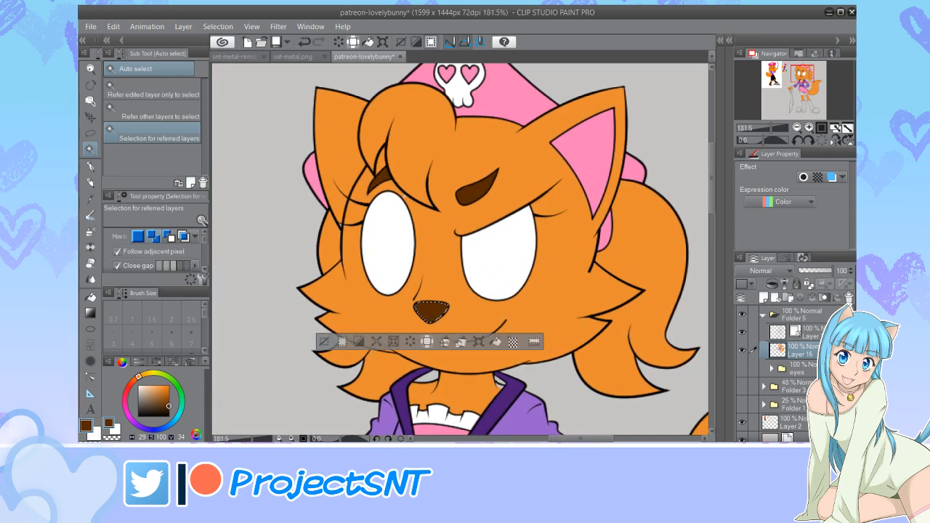
Lighten the brown to a pale peach and paint a Turnip pen highlight along the nose's upper edge, clearing the selection
{"action": "left_click", "coordinate": [139, 386]}
{"action": "left_click_drag", "start_coordinate": [139, 385], "coordinate": [147, 385]}
{"action": "key", "text": "p"}
{"action": "scroll", "coordinate": [438, 272], "scroll_direction": "up", "scroll_amount": 2}
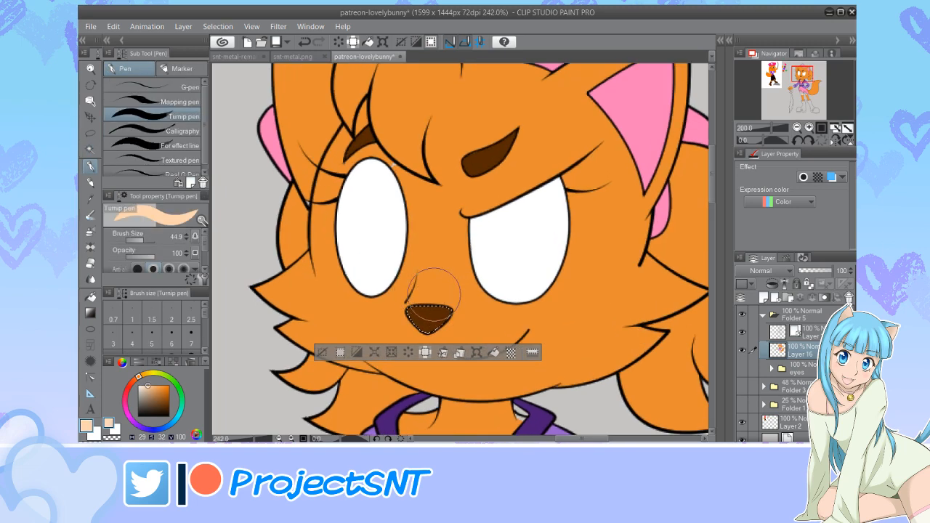
{"action": "left_click_drag", "start_coordinate": [417, 306], "coordinate": [443, 306]}
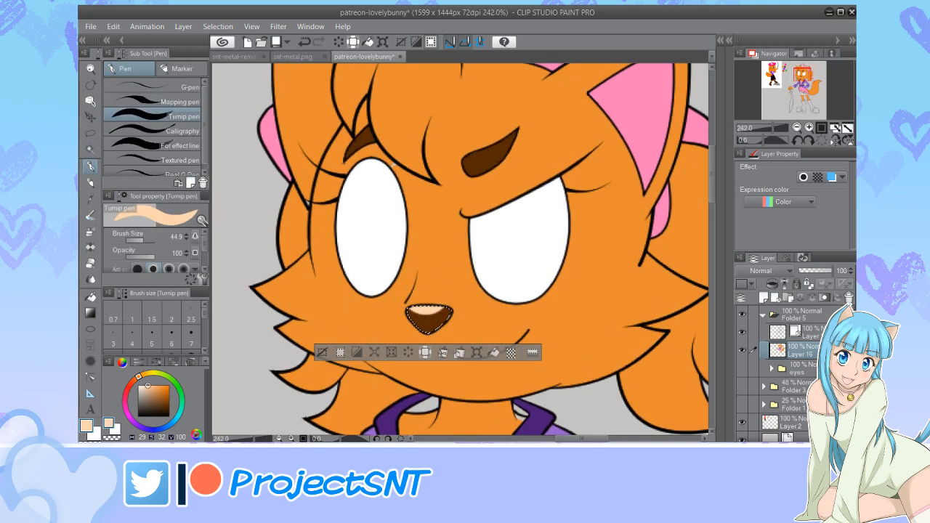
{"action": "key", "text": "ctrl+d"}
{"action": "scroll", "coordinate": [372, 239], "scroll_direction": "down", "scroll_amount": 5}
{"action": "scroll", "coordinate": [367, 214], "scroll_direction": "up", "scroll_amount": 4}
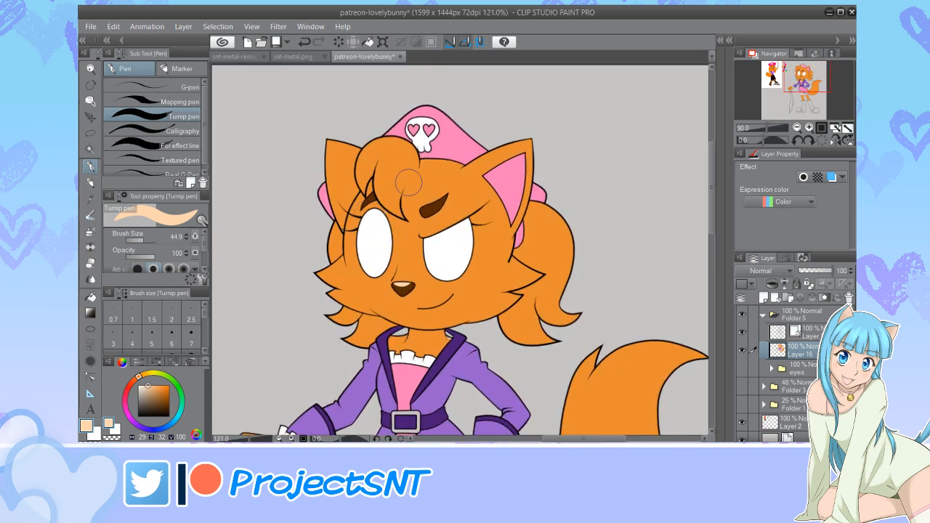
Sample the orange of the fur and reduce the Turnip pen's brush size to 6.2 for touch-ups around the eyes
{"action": "key", "text": "i"}
{"action": "left_click", "coordinate": [377, 208]}
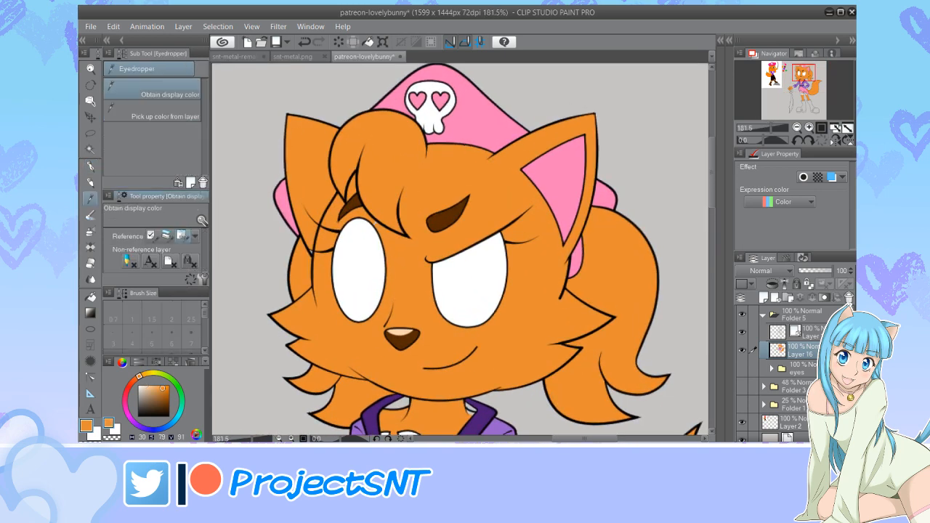
{"action": "key", "text": "p"}
{"action": "scroll", "coordinate": [377, 208], "scroll_direction": "up", "scroll_amount": 3}
{"action": "left_click_drag", "start_coordinate": [460, 249], "coordinate": [432, 248]}
{"action": "scroll", "coordinate": [349, 216], "scroll_direction": "up", "scroll_amount": 5}
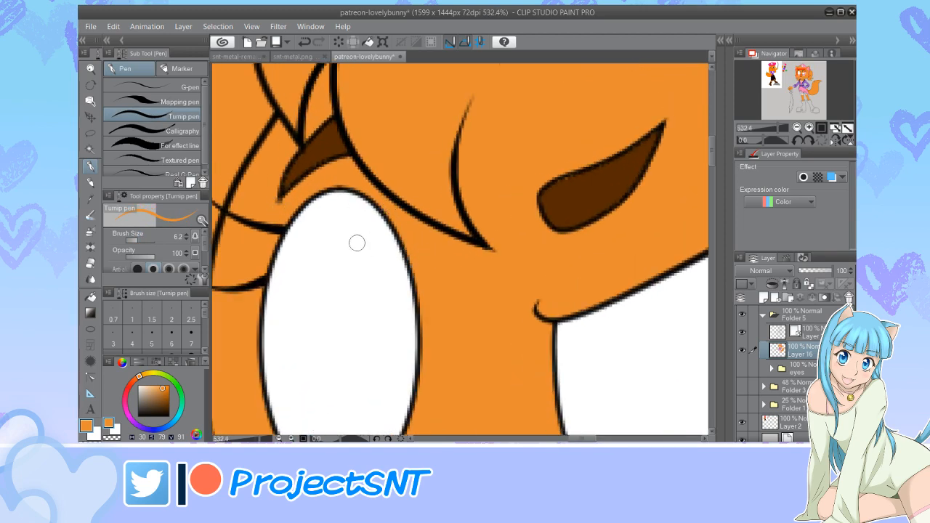
Sample the eyebrow's dark brown for the Turnip pen and inspect the eyebrow's edges up close
{"action": "scroll", "coordinate": [339, 255], "scroll_direction": "down", "scroll_amount": 5}
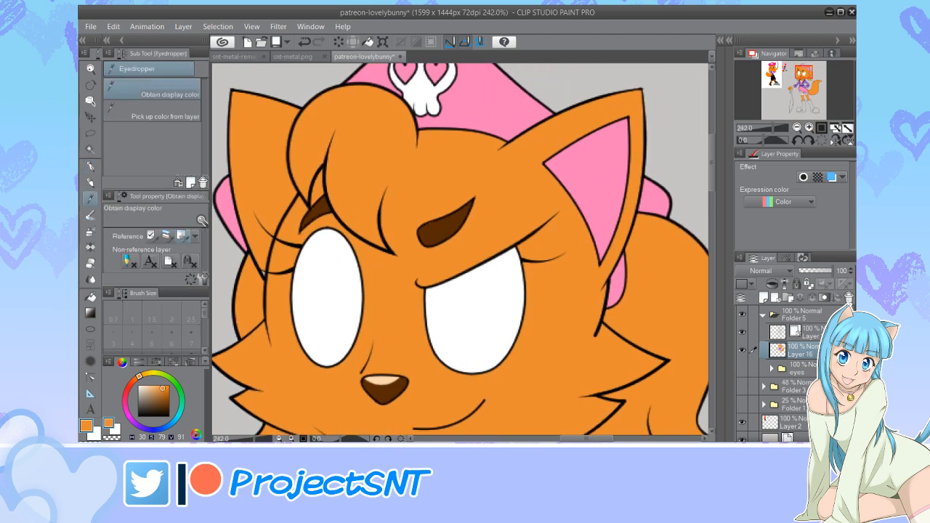
{"action": "left_click", "coordinate": [445, 225], "text": "alt"}
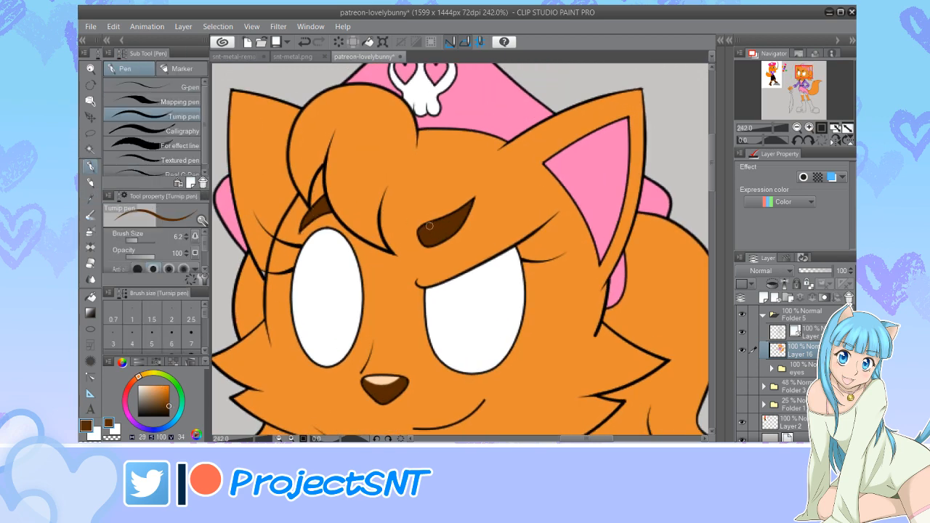
{"action": "scroll", "coordinate": [425, 222], "scroll_direction": "up", "scroll_amount": 6}
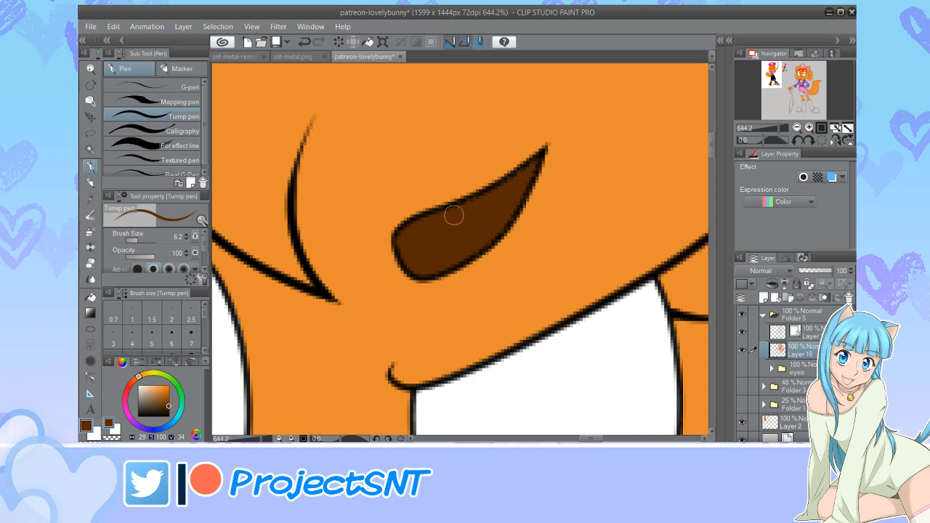
{"action": "scroll", "coordinate": [443, 218], "scroll_direction": "down", "scroll_amount": 8}
{"action": "scroll", "coordinate": [369, 214], "scroll_direction": "up", "scroll_amount": 1}
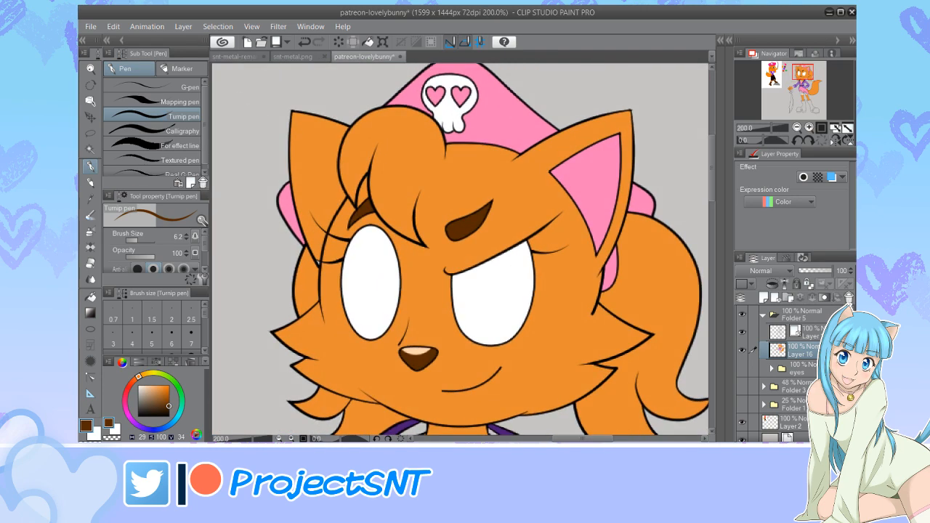
Sample the fur's orange and touch up the line near the lashes beside the narrower eye with the Turnip pen
{"action": "key", "text": "i"}
{"action": "scroll", "coordinate": [273, 272], "scroll_direction": "up", "scroll_amount": 6}
{"action": "left_click", "coordinate": [338, 271]}
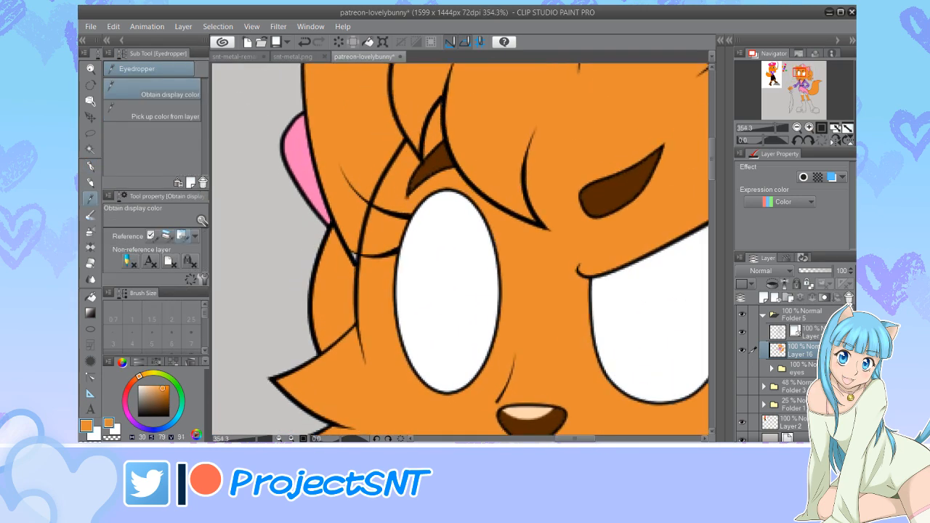
{"action": "key", "text": "p"}
{"action": "scroll", "coordinate": [339, 255], "scroll_direction": "up", "scroll_amount": 4}
{"action": "left_click_drag", "start_coordinate": [364, 263], "coordinate": [361, 256]}
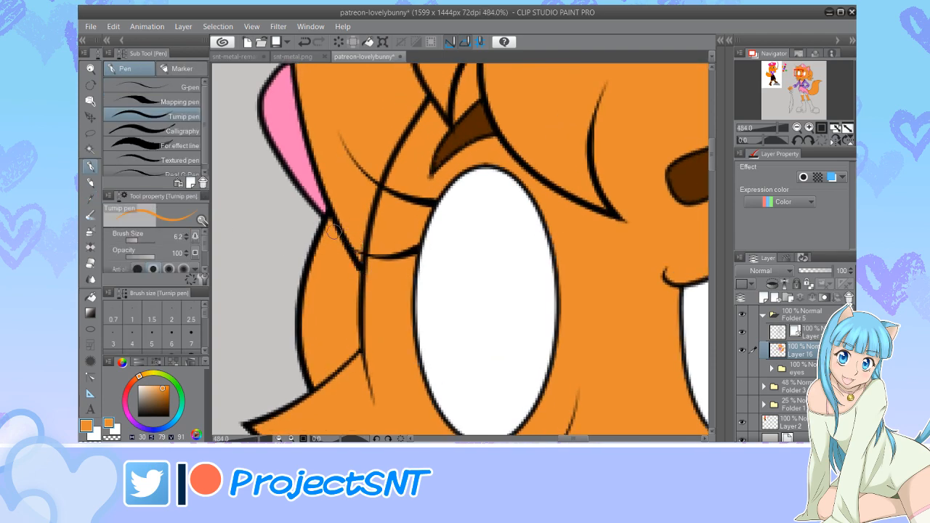
{"action": "scroll", "coordinate": [349, 298], "scroll_direction": "down", "scroll_amount": 3}
{"action": "scroll", "coordinate": [289, 284], "scroll_direction": "down", "scroll_amount": 12}
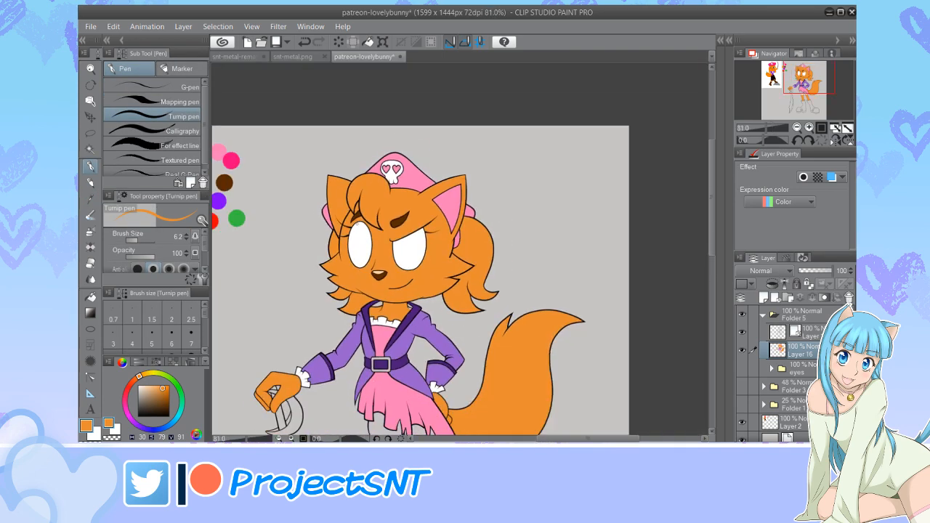
Sample the eyebrow's dark brown and compare the character's head with the reference picture
{"action": "scroll", "coordinate": [362, 206], "scroll_direction": "up", "scroll_amount": 3}
{"action": "scroll", "coordinate": [362, 206], "scroll_direction": "up", "scroll_amount": 2}
{"action": "key", "text": "i"}
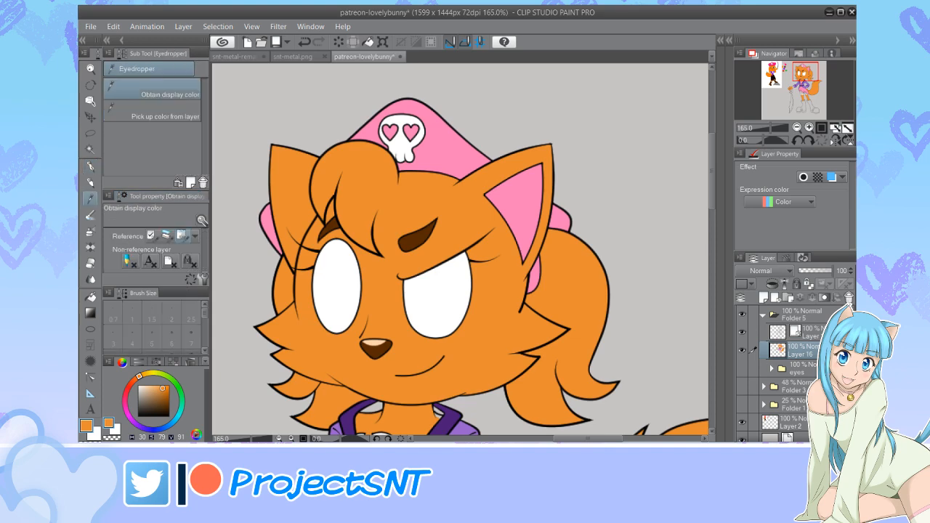
{"action": "left_click", "coordinate": [416, 236]}
{"action": "scroll", "coordinate": [595, 219], "scroll_direction": "down", "scroll_amount": 10}
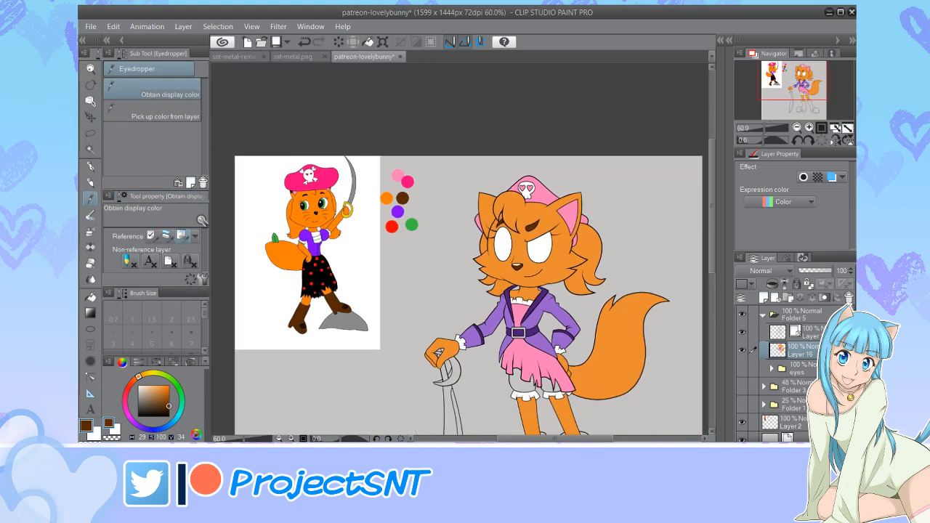
{"action": "scroll", "coordinate": [294, 195], "scroll_direction": "up", "scroll_amount": 5}
{"action": "scroll", "coordinate": [292, 182], "scroll_direction": "up", "scroll_amount": 4}
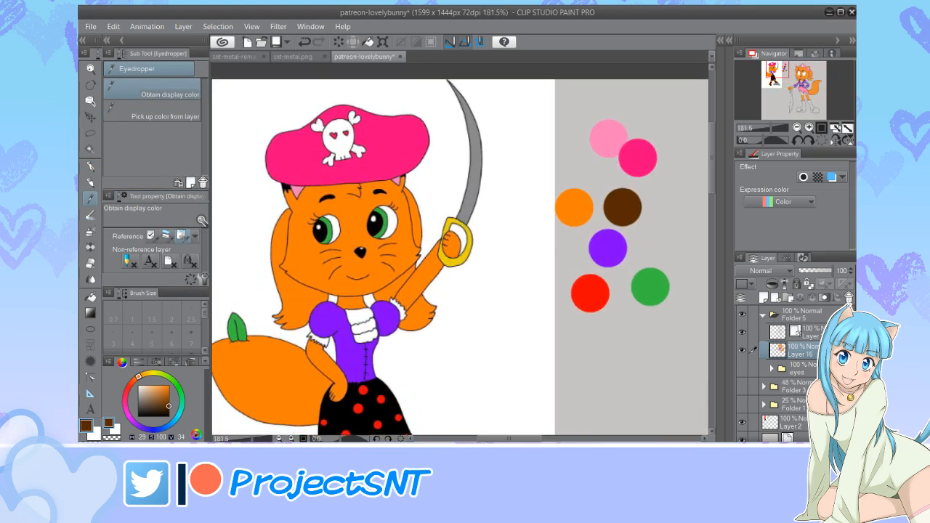
{"action": "scroll", "coordinate": [508, 255], "scroll_direction": "down", "scroll_amount": 4}
{"action": "scroll", "coordinate": [537, 290], "scroll_direction": "up", "scroll_amount": 3}
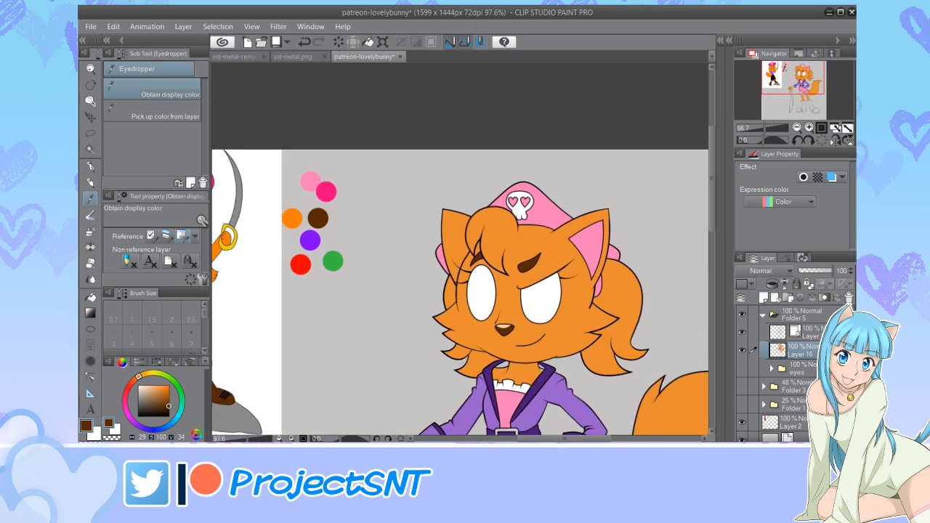
{"action": "scroll", "coordinate": [650, 240], "scroll_direction": "up", "scroll_amount": 1}
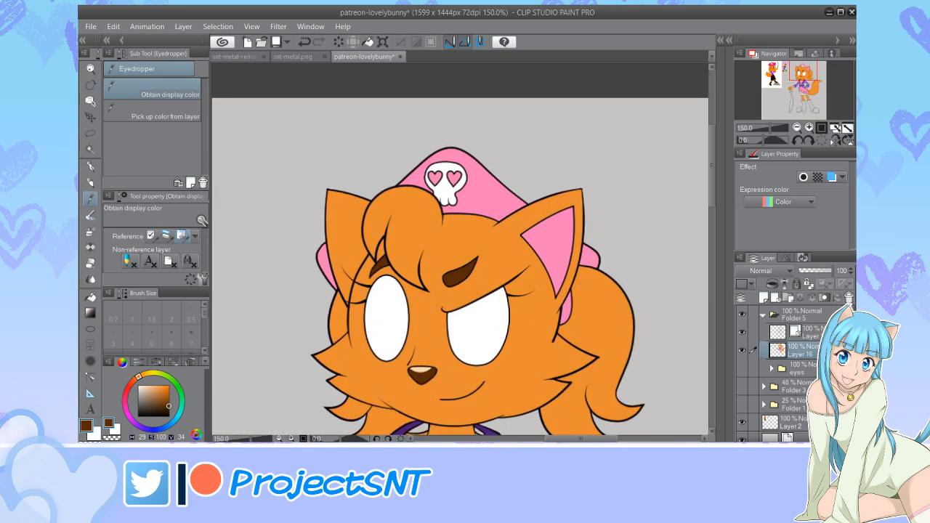
On a new layer, draw zigzag fur lines across both sides of the pink-lined ear with the Curve tool at size 3.0
{"action": "key", "text": "ctrl+shift+n"}
{"action": "scroll", "coordinate": [583, 214], "scroll_direction": "up", "scroll_amount": 3}
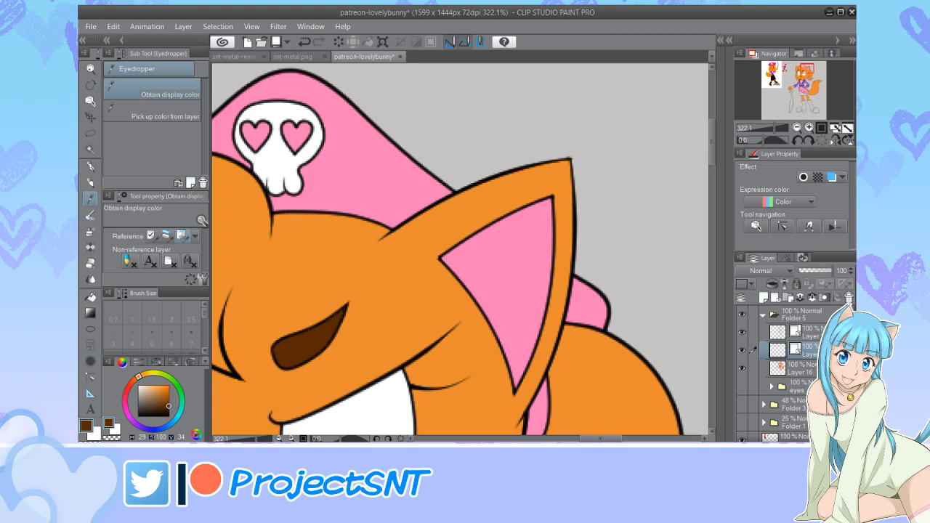
{"action": "key", "text": "u"}
{"action": "key", "text": "u"}
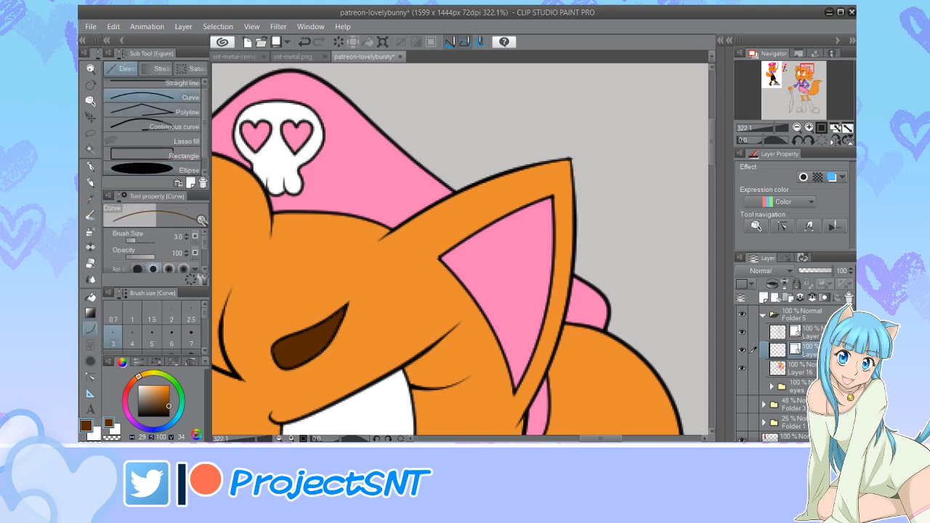
{"action": "scroll", "coordinate": [552, 207], "scroll_direction": "up", "scroll_amount": 4}
{"action": "mouse_move", "coordinate": [423, 192]}
{"action": "left_mouse_down"}
{"action": "mouse_move", "coordinate": [466, 173]}
{"action": "mouse_move", "coordinate": [414, 207]}
{"action": "mouse_move", "coordinate": [467, 198]}
{"action": "mouse_move", "coordinate": [449, 241]}
{"action": "left_mouse_up"}
{"action": "left_click", "coordinate": [434, 187]}
{"action": "left_click", "coordinate": [441, 204]}
{"action": "left_click", "coordinate": [456, 221]}
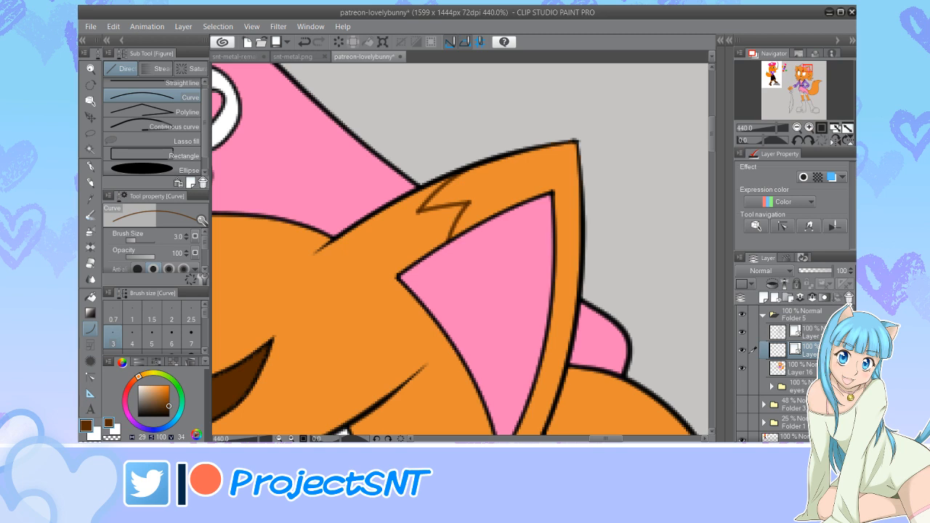
{"action": "mouse_move", "coordinate": [555, 270]}
{"action": "left_mouse_down"}
{"action": "mouse_move", "coordinate": [560, 320]}
{"action": "mouse_move", "coordinate": [578, 289]}
{"action": "left_mouse_up"}
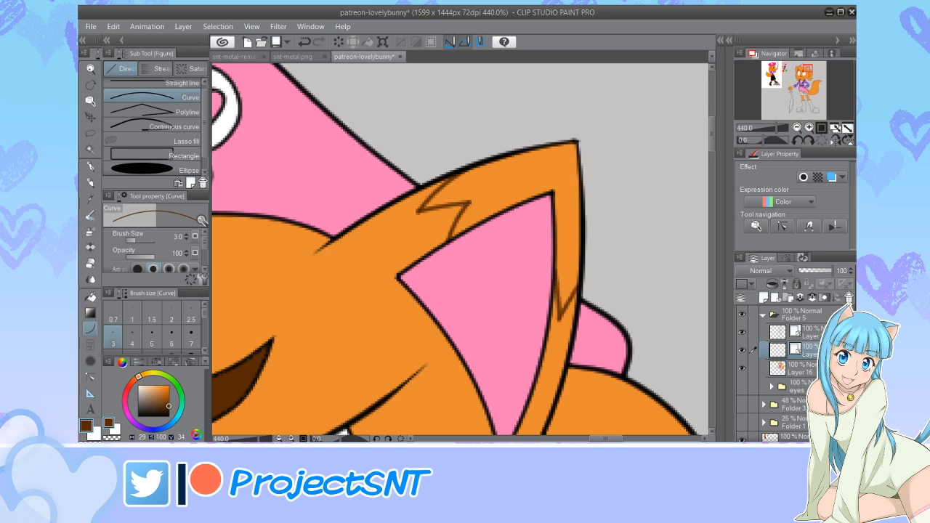
{"action": "left_click", "coordinate": [571, 305]}
{"action": "scroll", "coordinate": [624, 270], "scroll_direction": "down", "scroll_amount": 8}
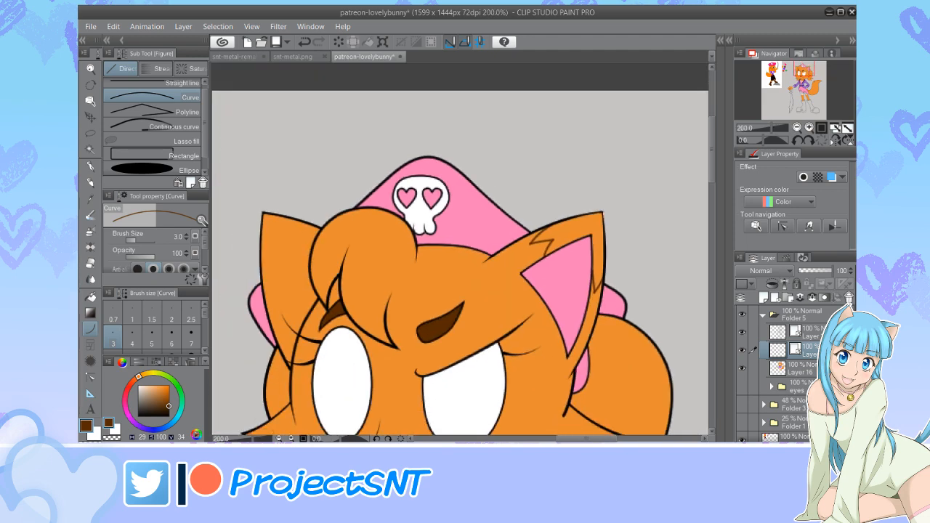
Draw a matching zigzag fur line across the full width of the other ear with the Curve tool
{"action": "scroll", "coordinate": [255, 272], "scroll_direction": "up", "scroll_amount": 5}
{"action": "left_click_drag", "start_coordinate": [284, 245], "coordinate": [340, 244]}
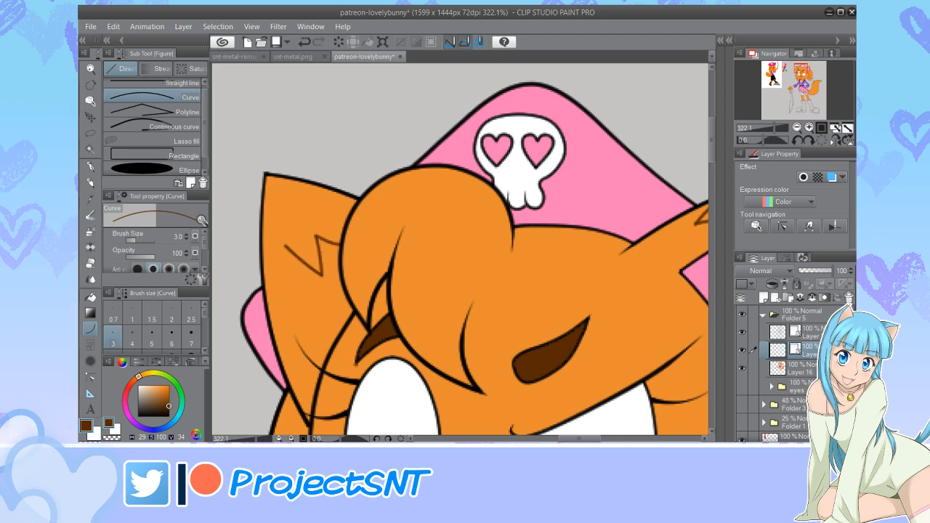
{"action": "scroll", "coordinate": [304, 252], "scroll_direction": "up", "scroll_amount": 3}
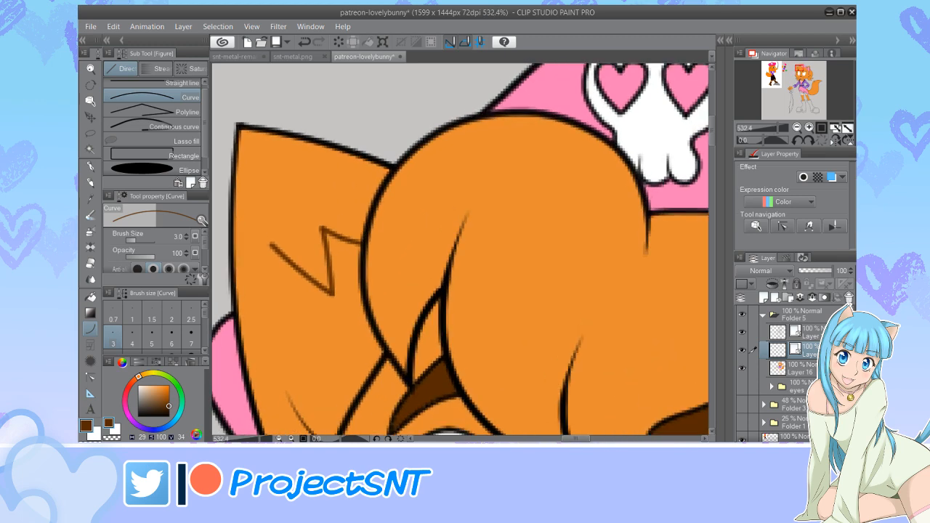
{"action": "left_click_drag", "start_coordinate": [272, 245], "coordinate": [234, 271]}
{"action": "left_click", "coordinate": [271, 286]}
{"action": "left_click", "coordinate": [248, 300]}
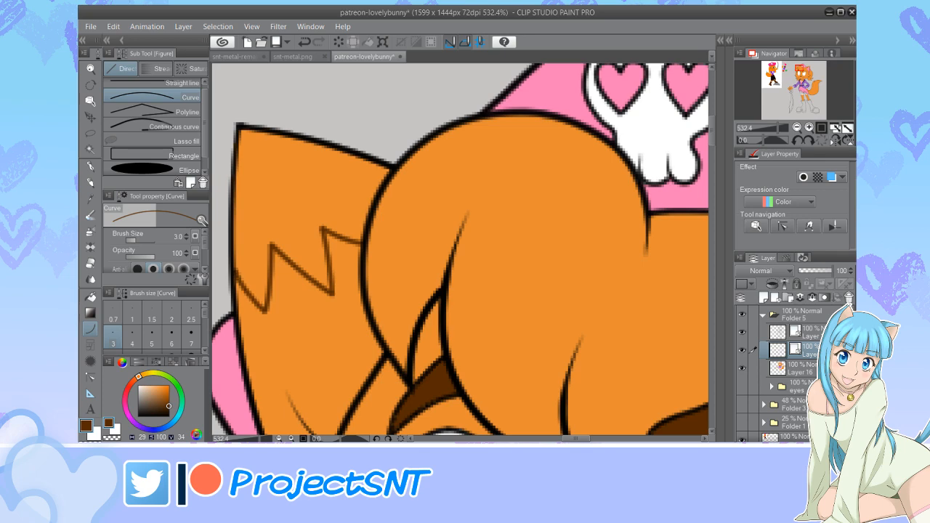
{"action": "scroll", "coordinate": [459, 251], "scroll_direction": "down", "scroll_amount": 3}
{"action": "scroll", "coordinate": [459, 251], "scroll_direction": "down", "scroll_amount": 3}
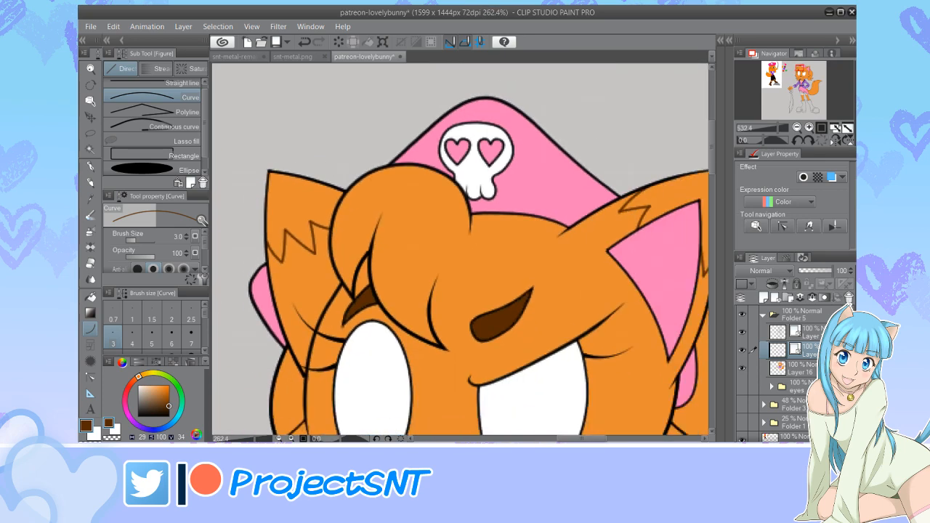
Auto-select both ear tips above the zigzags, fill them with dark brown on Layer 16, and clear the selection
{"action": "key", "text": "w"}
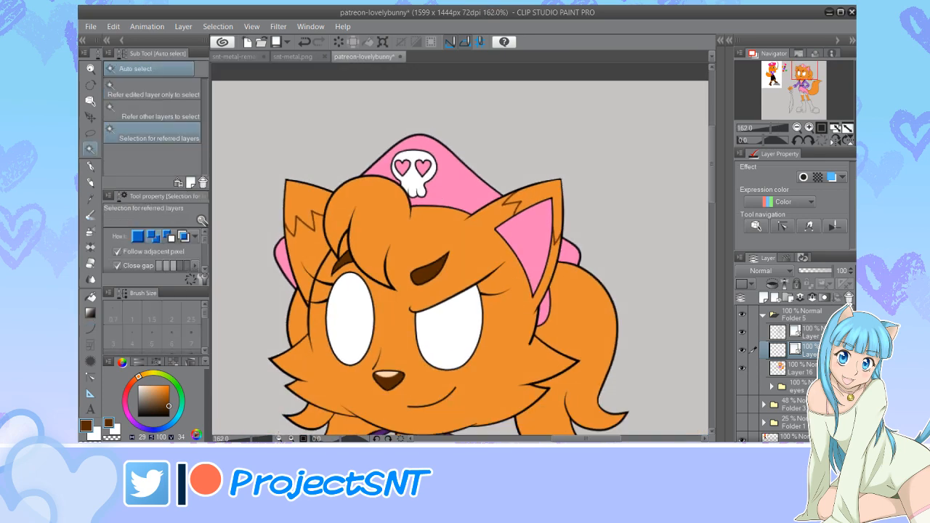
{"action": "left_click", "coordinate": [302, 201]}
{"action": "left_click", "coordinate": [543, 191], "text": "shift"}
{"action": "left_click", "coordinate": [800, 369]}
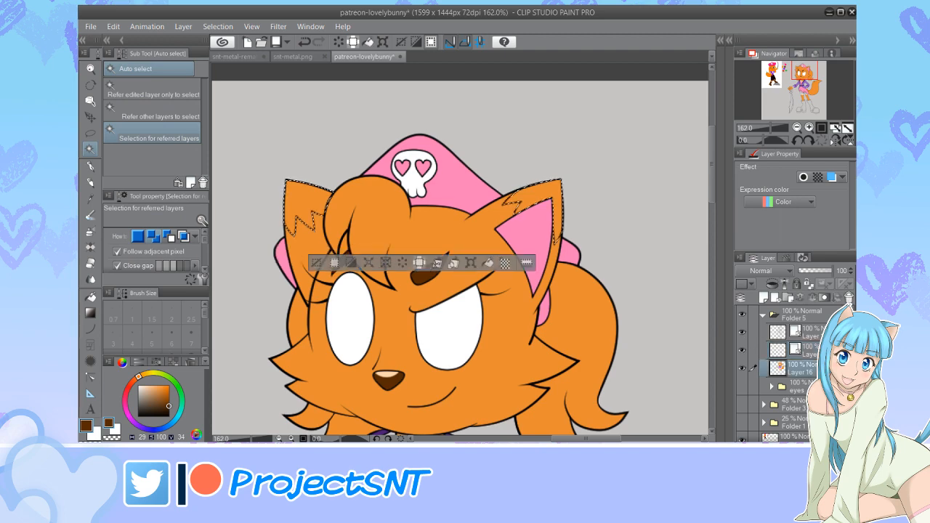
{"action": "key", "text": "alt+Delete"}
{"action": "key", "text": "ctrl+d"}
{"action": "scroll", "coordinate": [459, 269], "scroll_direction": "down", "scroll_amount": 1}
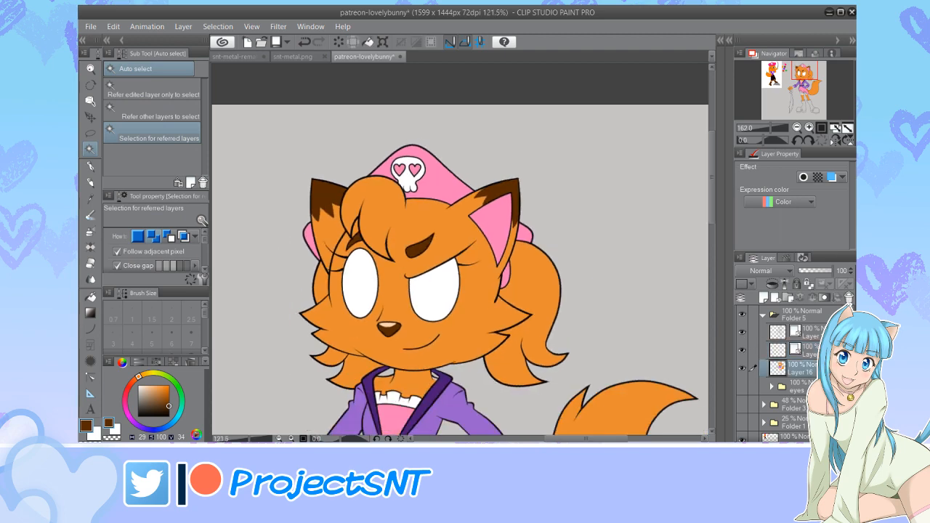
Auto-select the leather areas of both boots, leaving out straps and soles, and fill them with the dark brown
{"action": "scroll", "coordinate": [459, 269], "scroll_direction": "down", "scroll_amount": 5}
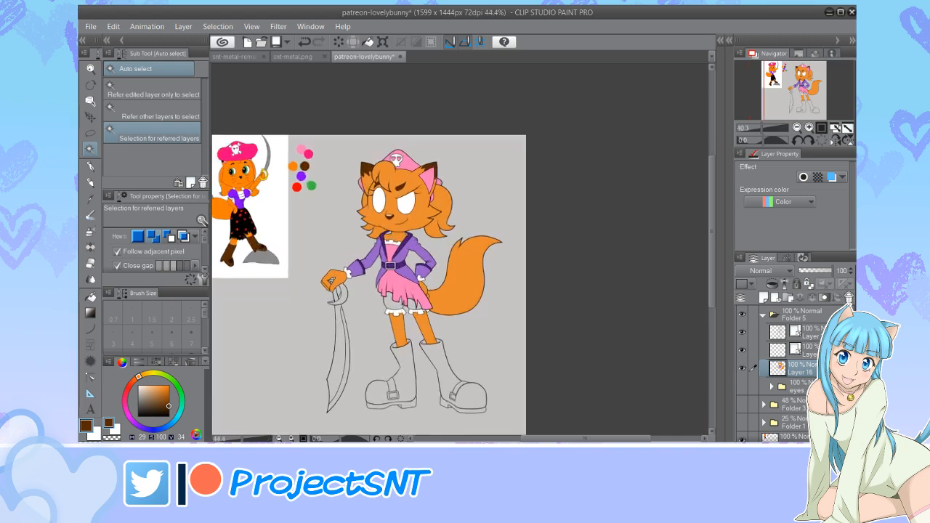
{"action": "scroll", "coordinate": [429, 249], "scroll_direction": "up", "scroll_amount": 1}
{"action": "scroll", "coordinate": [424, 236], "scroll_direction": "down", "scroll_amount": 3}
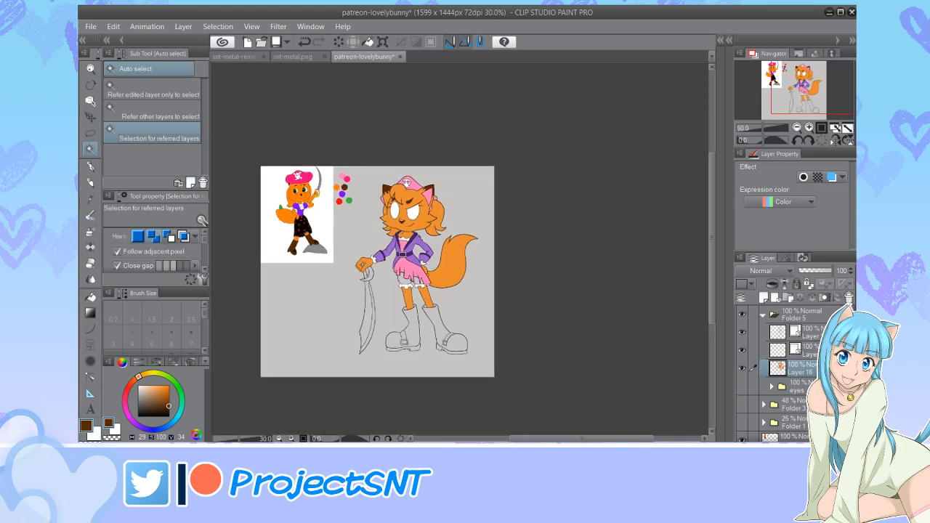
{"action": "scroll", "coordinate": [406, 265], "scroll_direction": "up", "scroll_amount": 2}
{"action": "scroll", "coordinate": [435, 385], "scroll_direction": "up", "scroll_amount": 3}
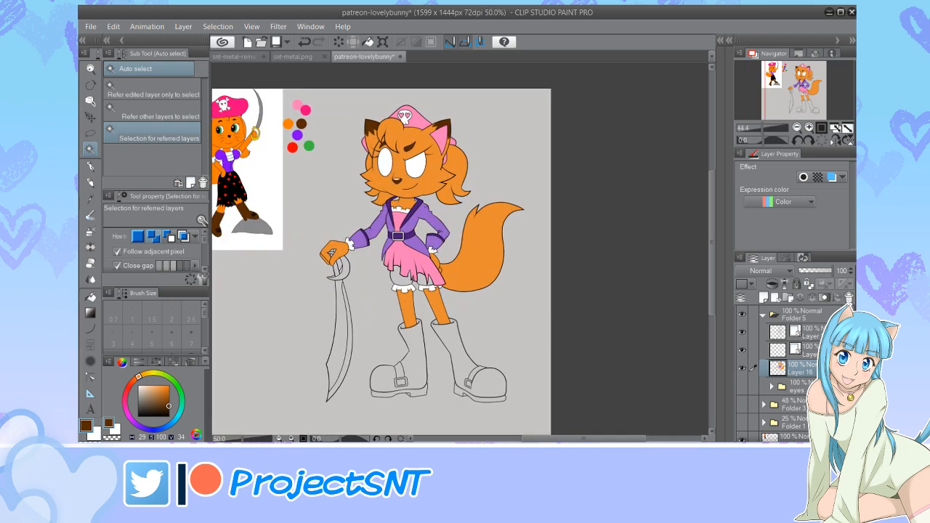
{"action": "left_click", "coordinate": [405, 348]}
{"action": "scroll", "coordinate": [391, 307], "scroll_direction": "up", "scroll_amount": 2}
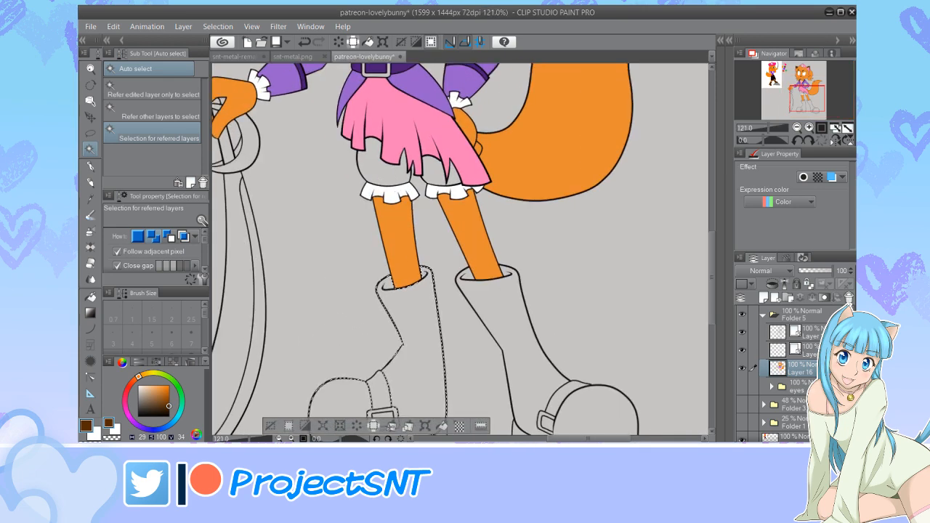
{"action": "left_click", "coordinate": [520, 347], "text": "shift"}
{"action": "scroll", "coordinate": [468, 244], "scroll_direction": "down", "scroll_amount": 1}
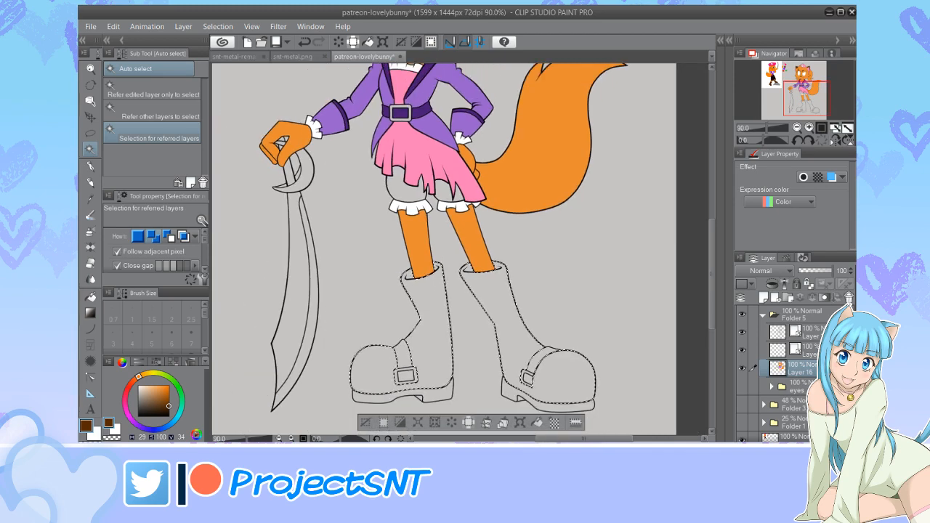
{"action": "scroll", "coordinate": [389, 372], "scroll_direction": "up", "scroll_amount": 1}
{"action": "key", "text": "alt+Delete"}
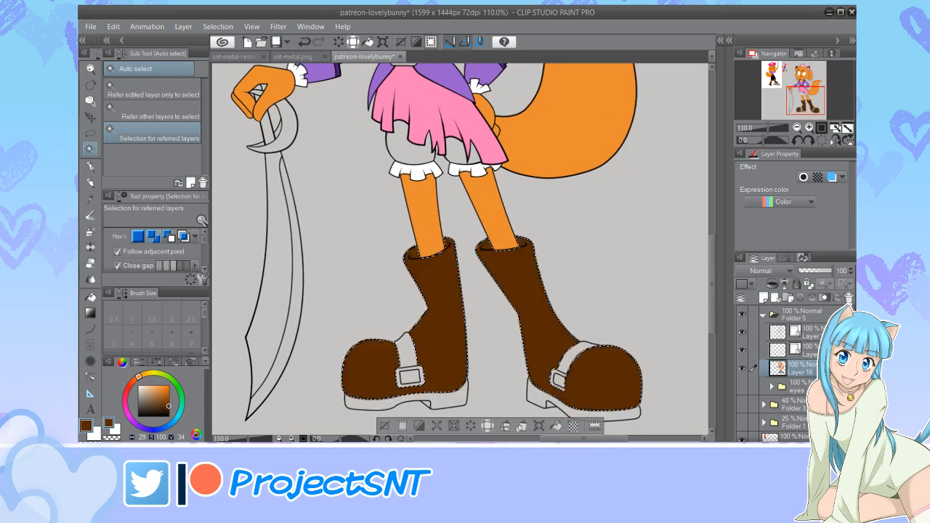
Lighten the brown to H 29, S 84, V 50, refill the boots with it, and clear the selection
{"action": "scroll", "coordinate": [457, 247], "scroll_direction": "down", "scroll_amount": 4}
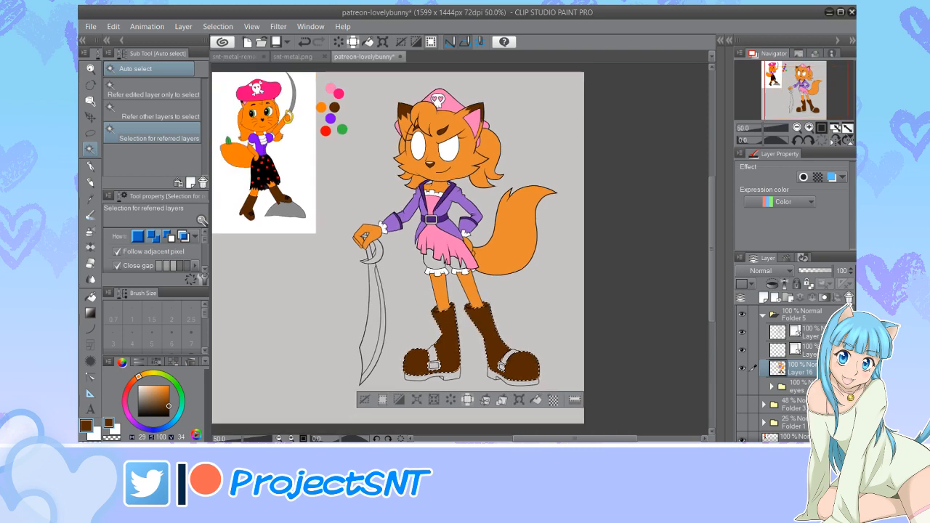
{"action": "left_click", "coordinate": [164, 403]}
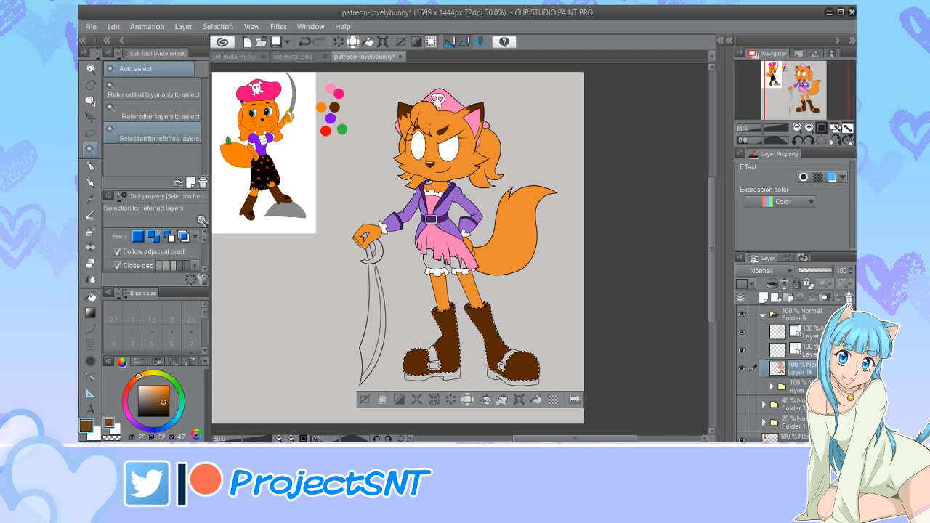
{"action": "key", "text": "alt+Delete"}
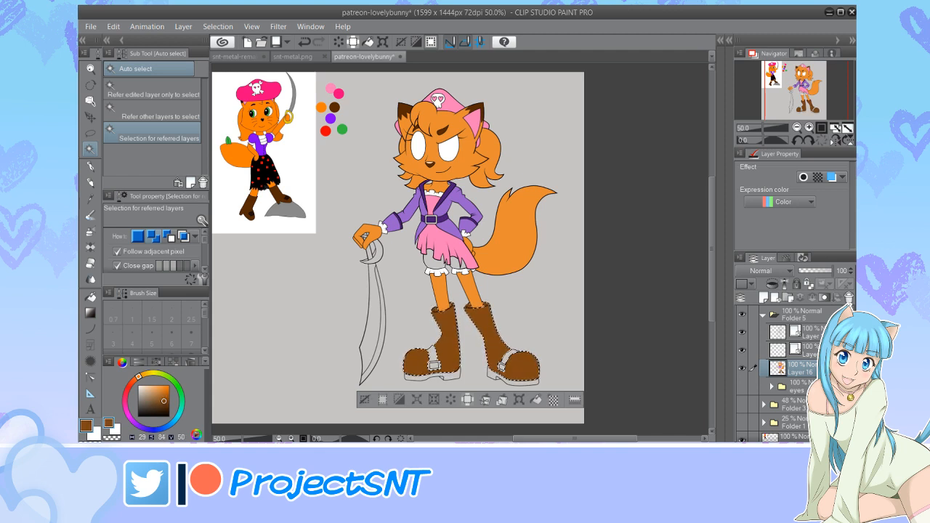
{"action": "key", "text": "ctrl+d"}
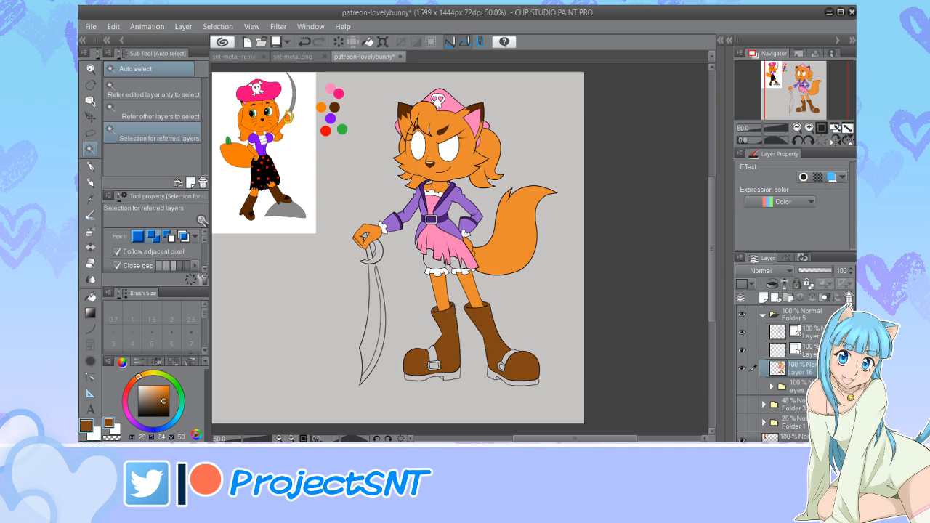
Auto-select both eyebrows and both ear tips, refill them with the lighter brown, and clear the selection
{"action": "scroll", "coordinate": [446, 120], "scroll_direction": "up", "scroll_amount": 8}
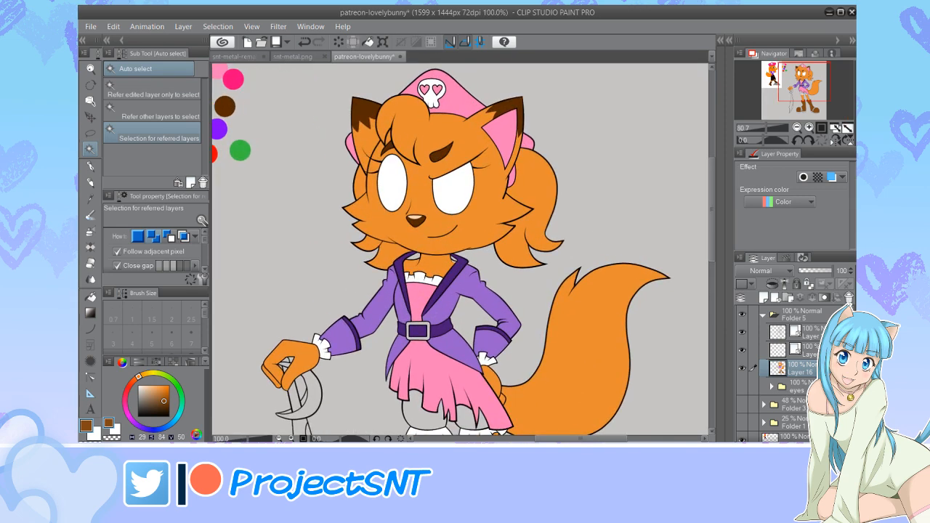
{"action": "left_click", "coordinate": [431, 165]}
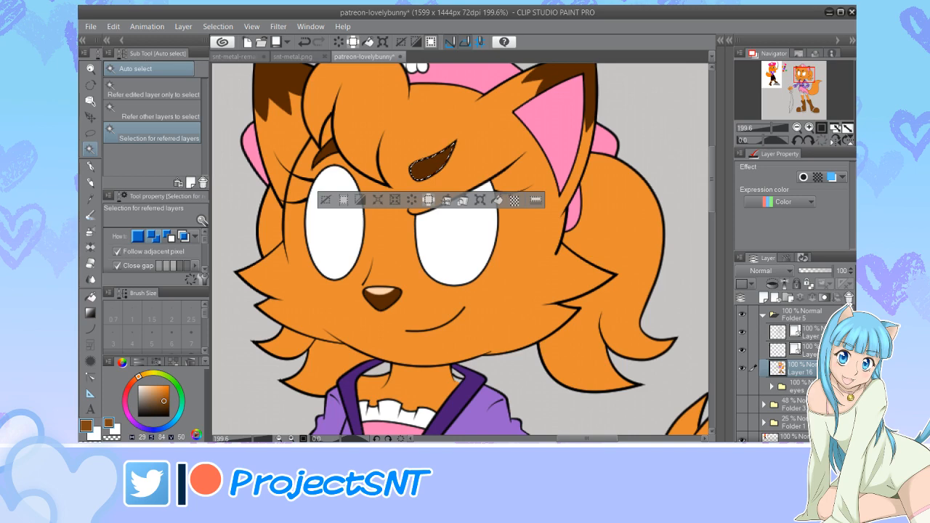
{"action": "left_click", "coordinate": [326, 153], "text": "shift"}
{"action": "left_click", "coordinate": [275, 92], "text": "shift"}
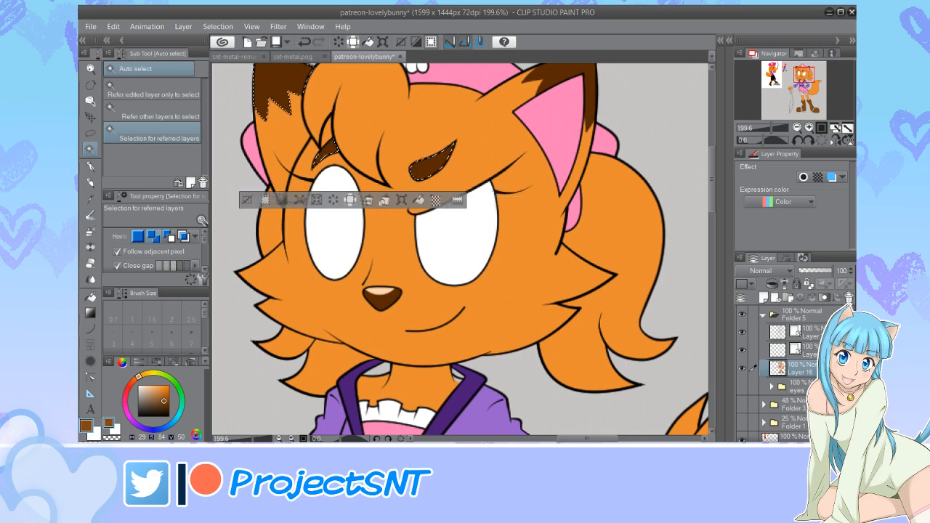
{"action": "left_click", "coordinate": [564, 74], "text": "shift"}
{"action": "key", "text": "alt+Delete"}
{"action": "left_click", "coordinate": [318, 199]}
{"action": "scroll", "coordinate": [396, 223], "scroll_direction": "down", "scroll_amount": 5}
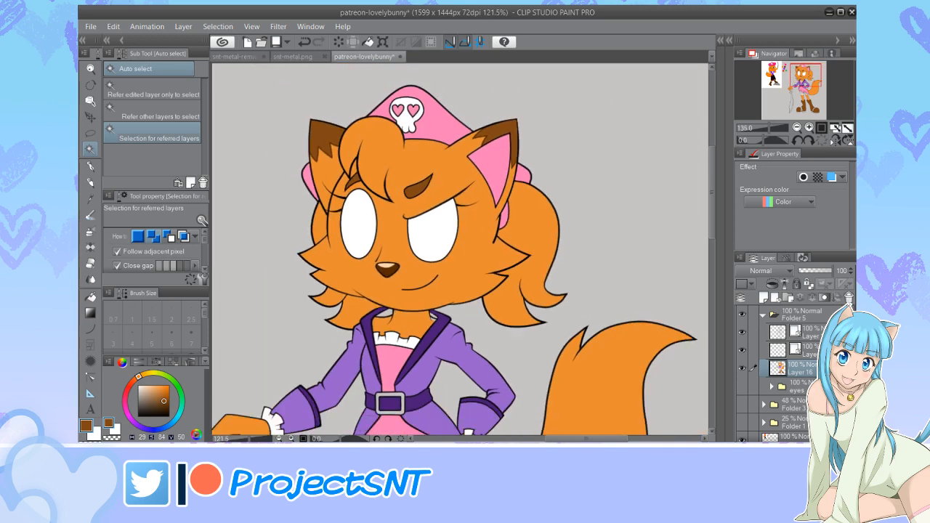
Examine the coloured figure as a whole against the reference picture and its colour swatches
{"action": "scroll", "coordinate": [411, 164], "scroll_direction": "down", "scroll_amount": 6}
{"action": "left_click", "coordinate": [808, 351]}
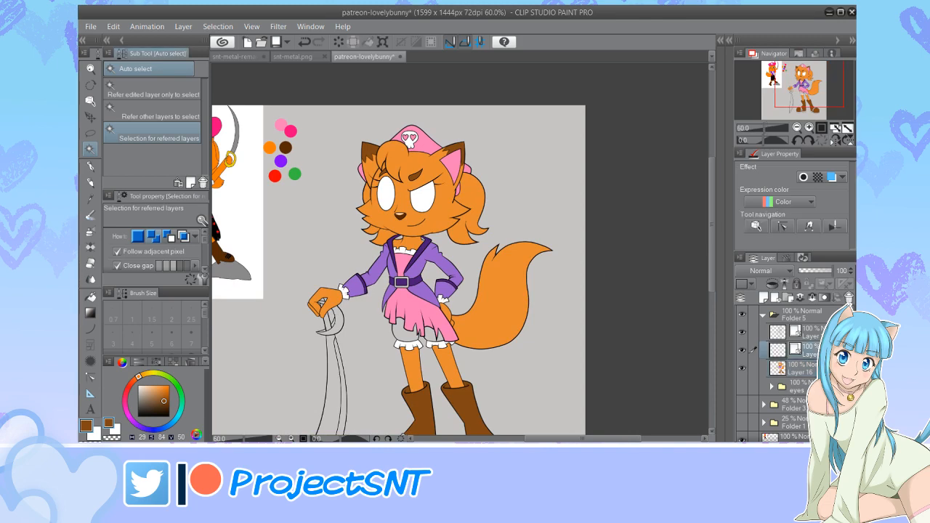
{"action": "scroll", "coordinate": [373, 139], "scroll_direction": "up", "scroll_amount": 3}
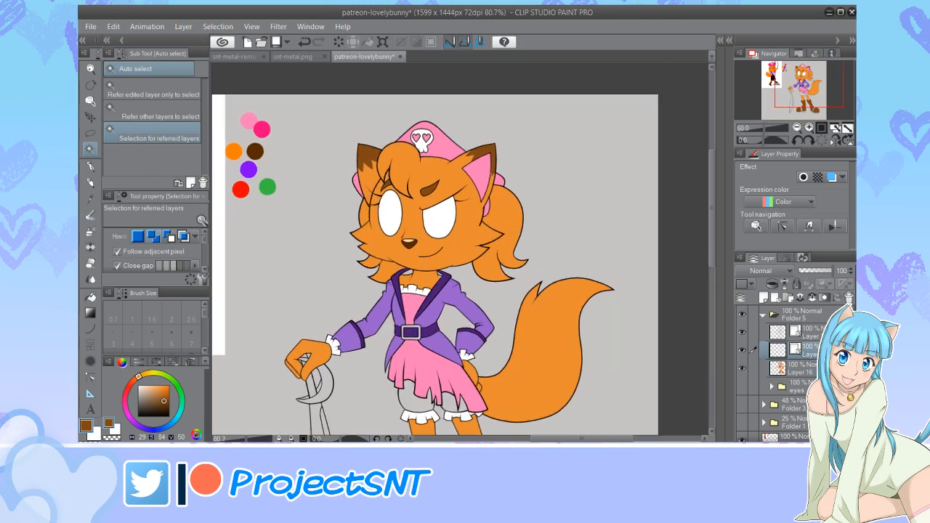
{"action": "scroll", "coordinate": [470, 162], "scroll_direction": "down", "scroll_amount": 4}
{"action": "scroll", "coordinate": [396, 145], "scroll_direction": "down", "scroll_amount": 2}
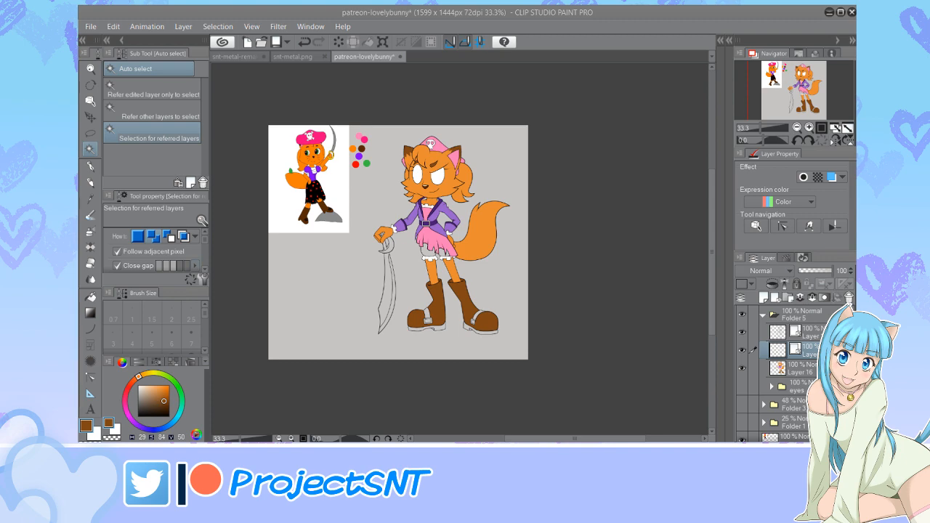
{"action": "scroll", "coordinate": [378, 279], "scroll_direction": "down", "scroll_amount": 2}
{"action": "scroll", "coordinate": [378, 280], "scroll_direction": "up", "scroll_amount": 3}
{"action": "scroll", "coordinate": [385, 282], "scroll_direction": "down", "scroll_amount": 2}
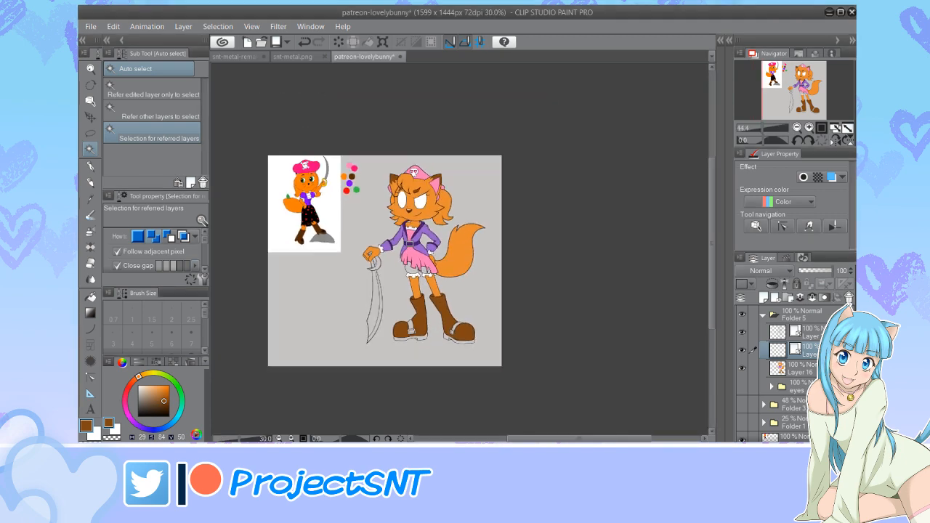
{"action": "scroll", "coordinate": [385, 294], "scroll_direction": "up", "scroll_amount": 6}
{"action": "scroll", "coordinate": [407, 320], "scroll_direction": "down", "scroll_amount": 4}
{"action": "scroll", "coordinate": [381, 258], "scroll_direction": "up", "scroll_amount": 4}
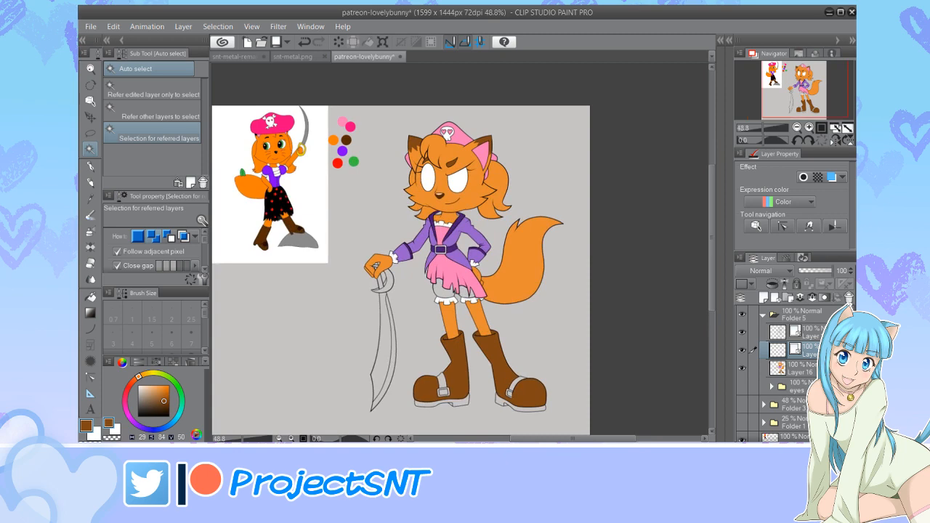
{"action": "scroll", "coordinate": [371, 278], "scroll_direction": "down", "scroll_amount": 2}
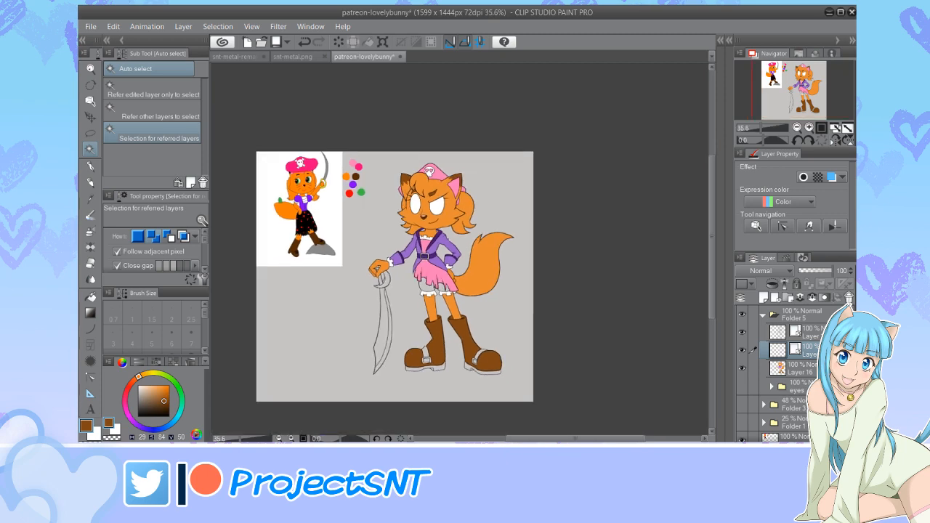
Sample the belt's dark purple, auto-select both boots' straps and buckle centres, fill them on Layer 16, and clear the selection
{"action": "key", "text": "i"}
{"action": "scroll", "coordinate": [471, 304], "scroll_direction": "up", "scroll_amount": 3}
{"action": "scroll", "coordinate": [403, 244], "scroll_direction": "up", "scroll_amount": 4}
{"action": "left_click", "coordinate": [411, 218]}
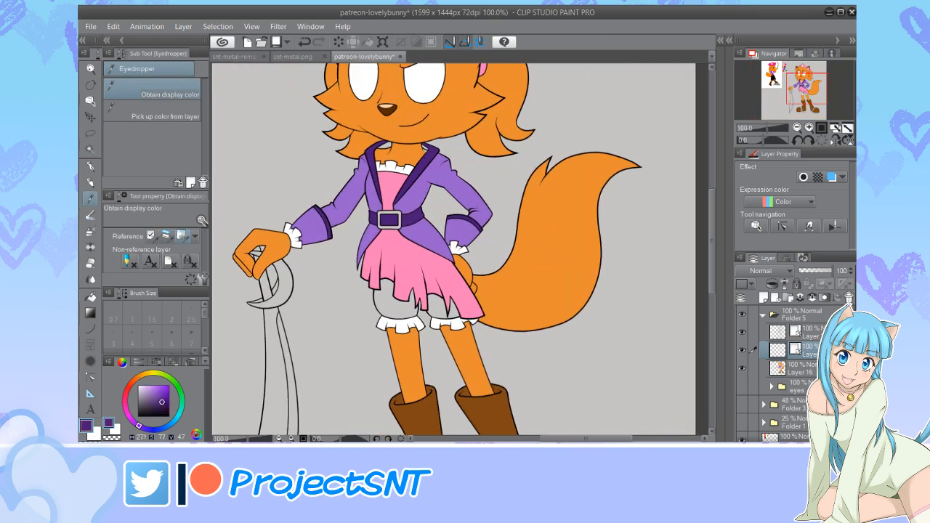
{"action": "key", "text": "w"}
{"action": "scroll", "coordinate": [381, 208], "scroll_direction": "down", "scroll_amount": 3}
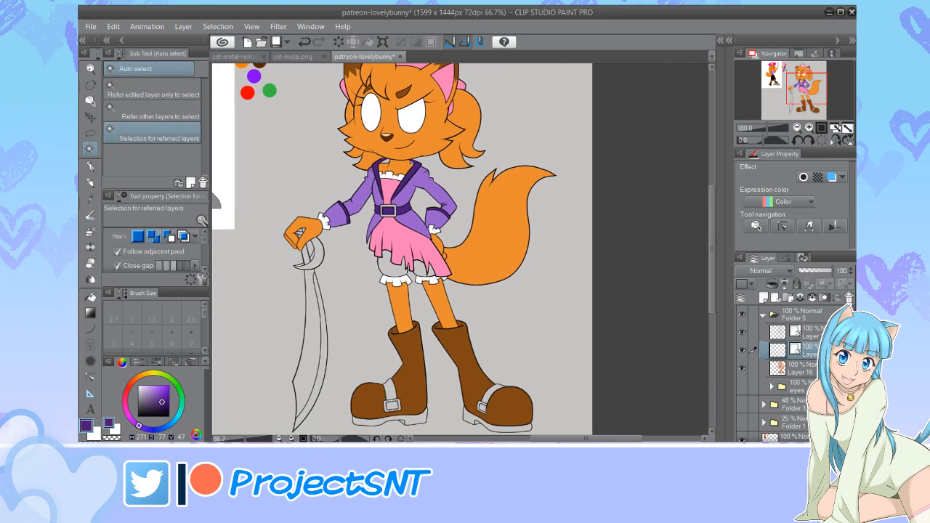
{"action": "scroll", "coordinate": [382, 381], "scroll_direction": "up", "scroll_amount": 2}
{"action": "scroll", "coordinate": [382, 349], "scroll_direction": "down", "scroll_amount": 2}
{"action": "scroll", "coordinate": [380, 388], "scroll_direction": "up", "scroll_amount": 3}
{"action": "scroll", "coordinate": [405, 396], "scroll_direction": "up", "scroll_amount": 2}
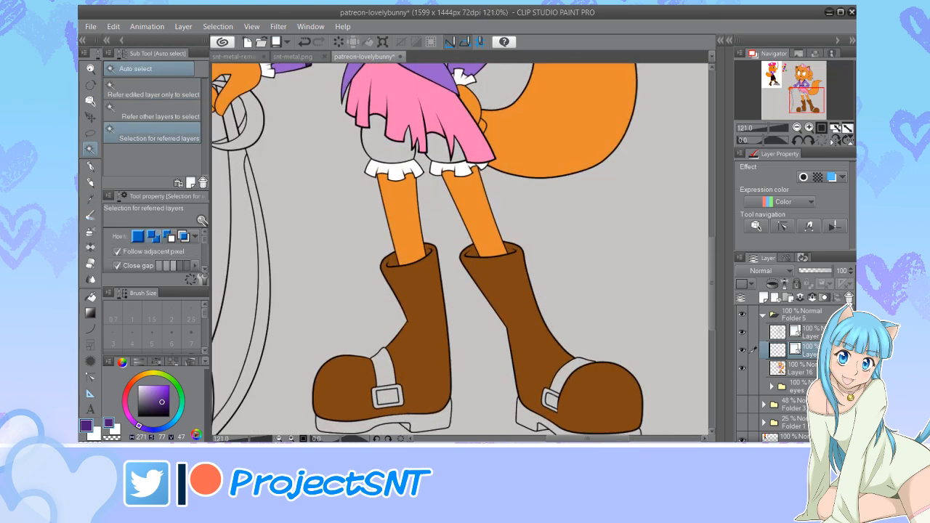
{"action": "left_click", "coordinate": [388, 398]}
{"action": "left_click", "coordinate": [386, 369], "text": "shift"}
{"action": "left_click", "coordinate": [552, 401], "text": "shift"}
{"action": "left_click", "coordinate": [569, 374], "text": "shift"}
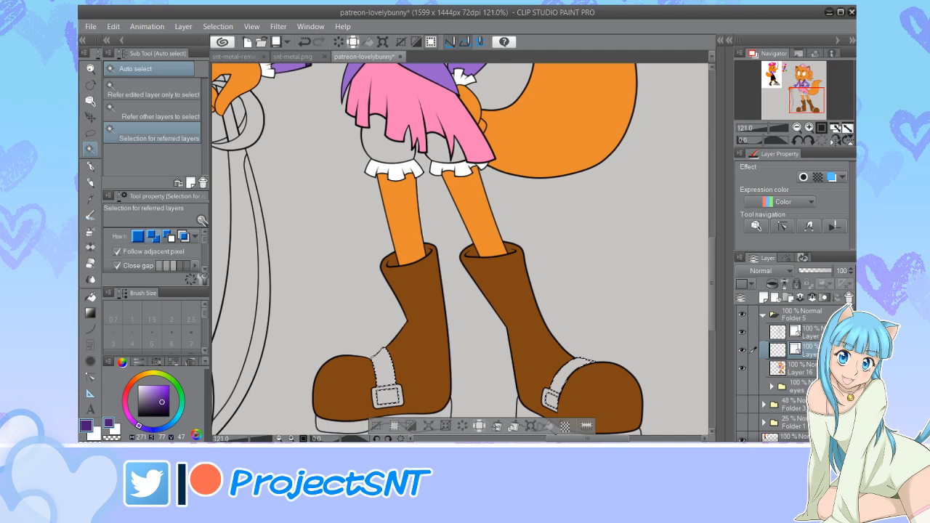
{"action": "left_click", "coordinate": [800, 369]}
{"action": "key", "text": "alt+Delete"}
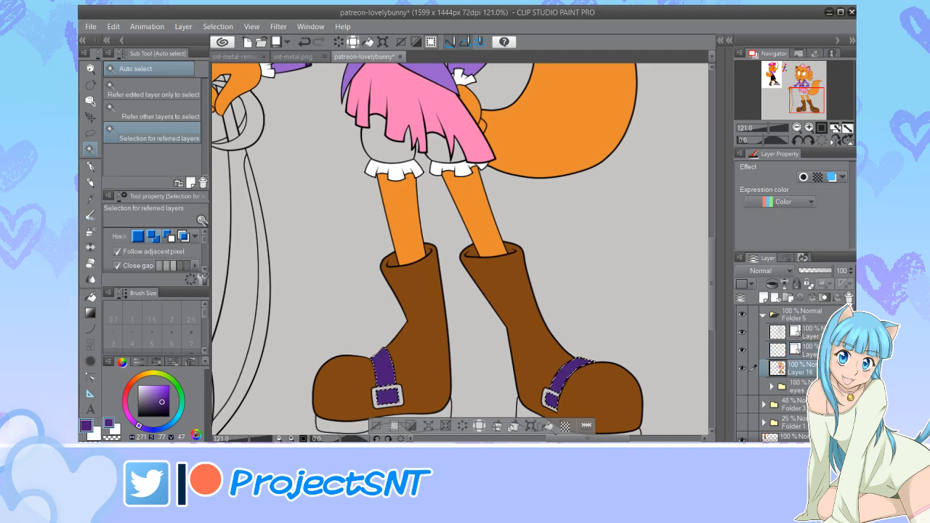
{"action": "key", "text": "ctrl+d"}
Review the boots and the remaining uncoloured parts of the figure beside the reference picture
{"action": "scroll", "coordinate": [417, 372], "scroll_direction": "down", "scroll_amount": 4}
{"action": "scroll", "coordinate": [396, 383], "scroll_direction": "down", "scroll_amount": 3}
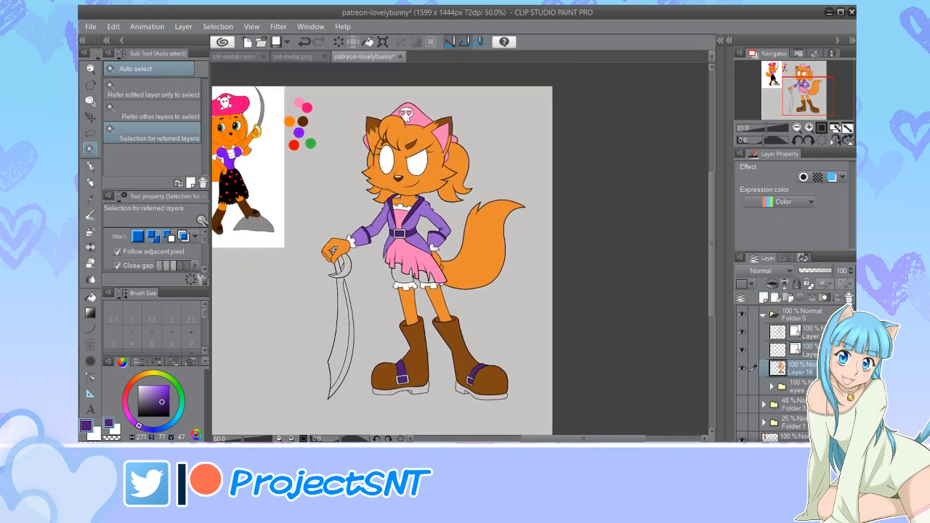
{"action": "scroll", "coordinate": [395, 383], "scroll_direction": "up", "scroll_amount": 2}
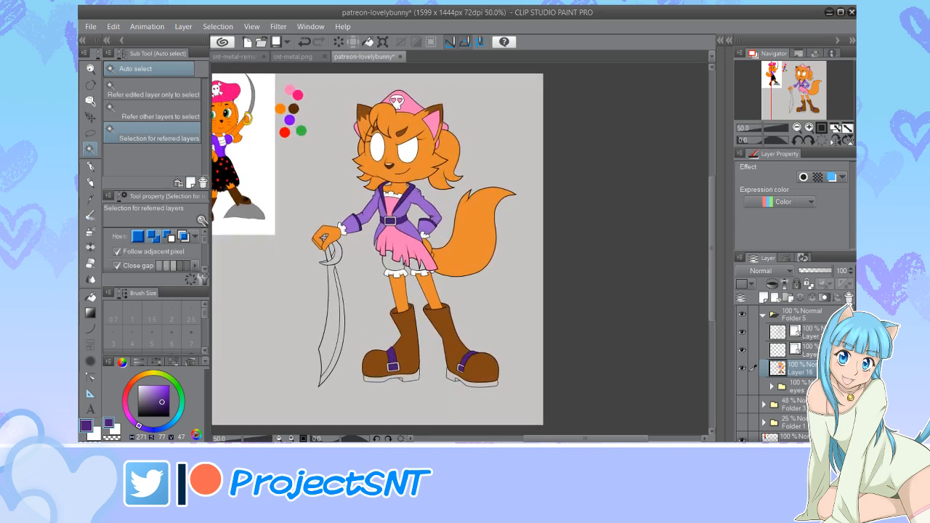
{"action": "scroll", "coordinate": [436, 262], "scroll_direction": "down", "scroll_amount": 3}
{"action": "scroll", "coordinate": [417, 258], "scroll_direction": "up", "scroll_amount": 5}
{"action": "scroll", "coordinate": [414, 258], "scroll_direction": "down", "scroll_amount": 4}
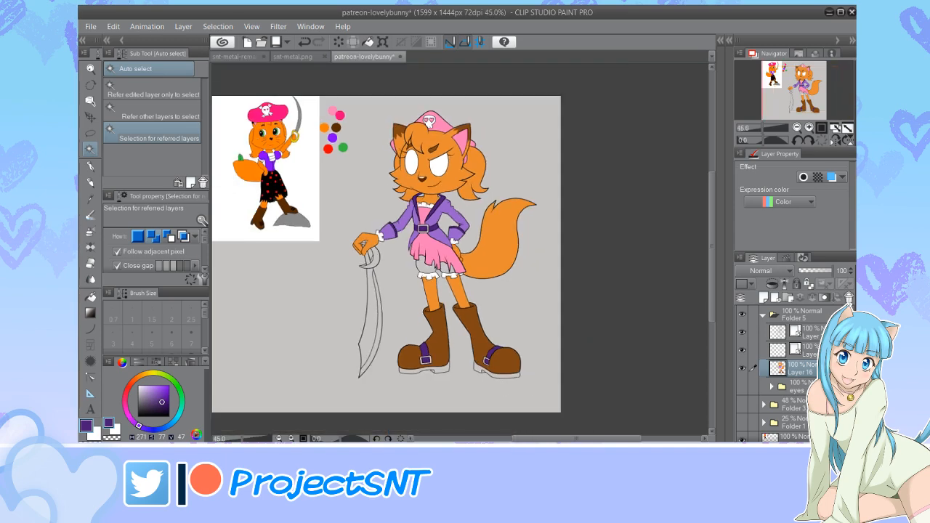
{"action": "scroll", "coordinate": [385, 254], "scroll_direction": "down", "scroll_amount": 2}
{"action": "scroll", "coordinate": [385, 255], "scroll_direction": "up", "scroll_amount": 3}
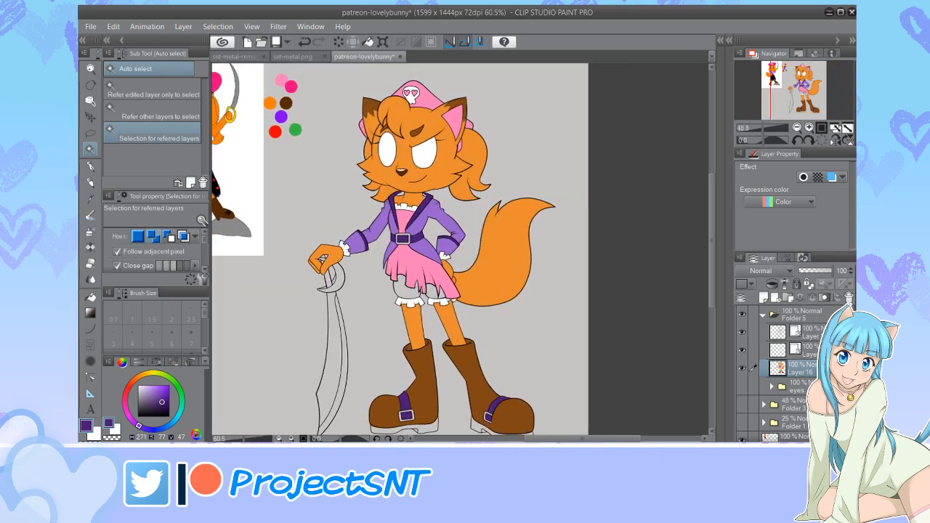
{"action": "scroll", "coordinate": [385, 255], "scroll_direction": "down", "scroll_amount": 3}
{"action": "scroll", "coordinate": [339, 209], "scroll_direction": "up", "scroll_amount": 3}
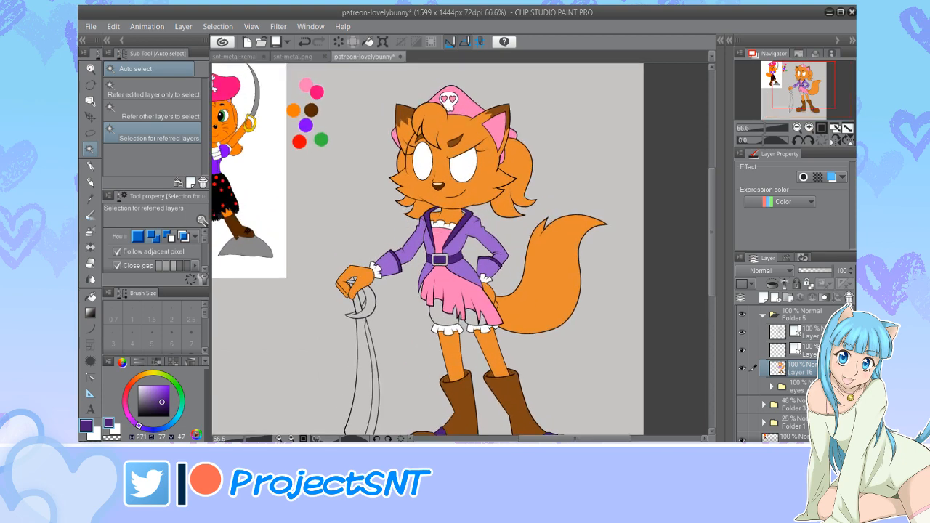
{"action": "scroll", "coordinate": [407, 254], "scroll_direction": "down", "scroll_amount": 2}
{"action": "scroll", "coordinate": [407, 255], "scroll_direction": "up", "scroll_amount": 4}
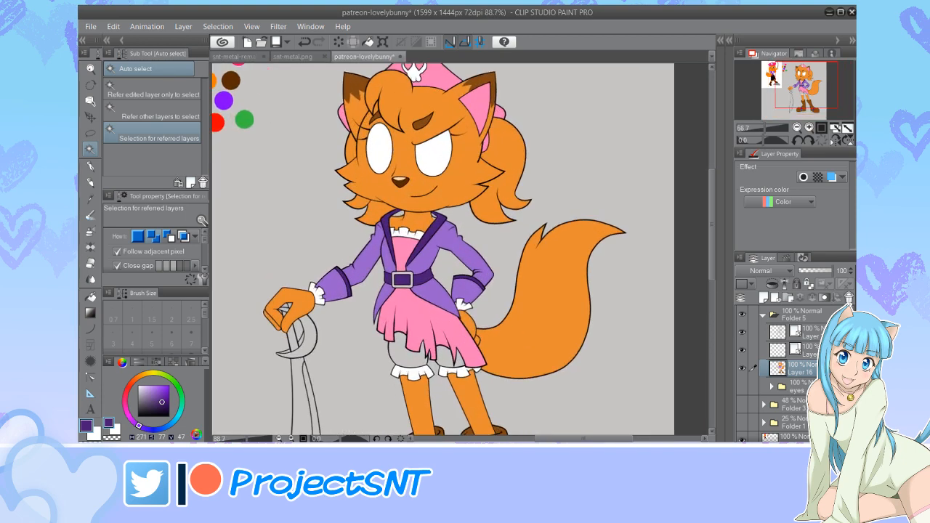
{"action": "scroll", "coordinate": [447, 199], "scroll_direction": "up", "scroll_amount": 3}
{"action": "key", "text": "i"}
{"action": "left_click", "coordinate": [446, 199]}
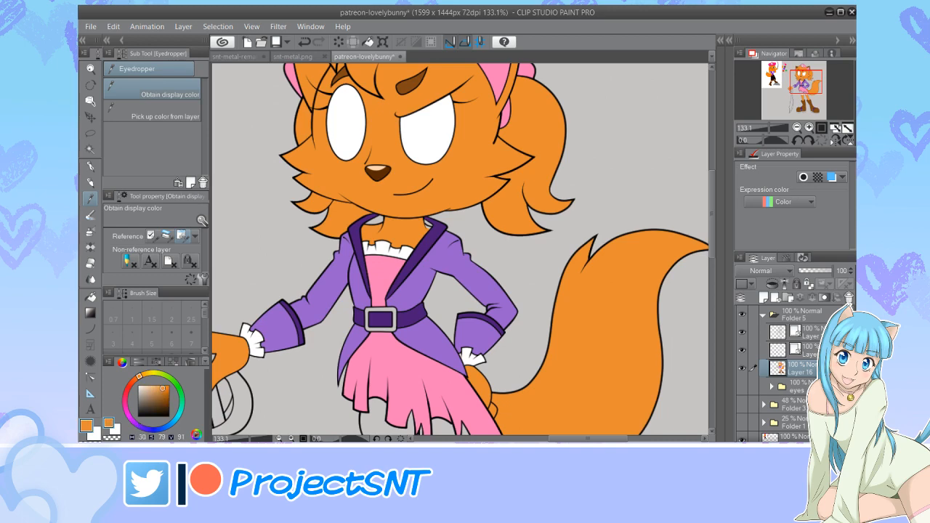
{"action": "scroll", "coordinate": [455, 226], "scroll_direction": "up", "scroll_amount": 3}
{"action": "key", "text": "p"}
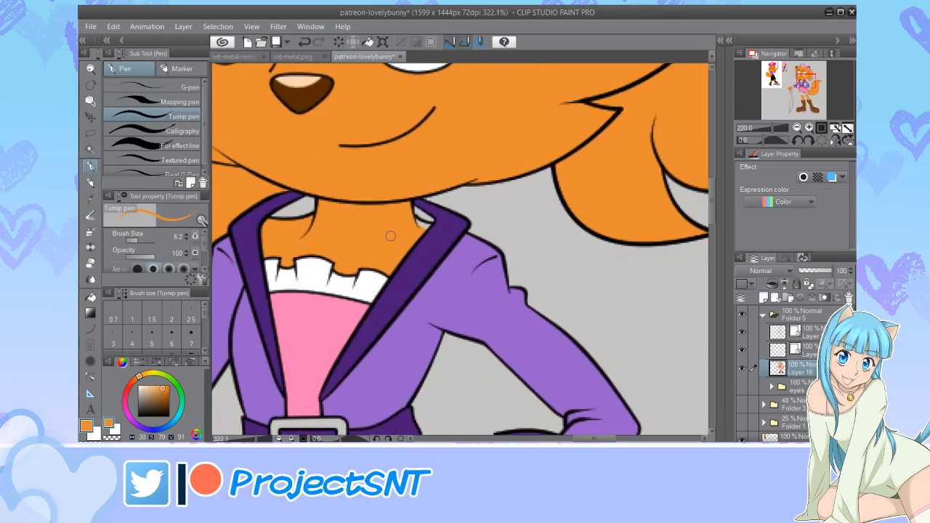
{"action": "scroll", "coordinate": [410, 218], "scroll_direction": "up", "scroll_amount": 4}
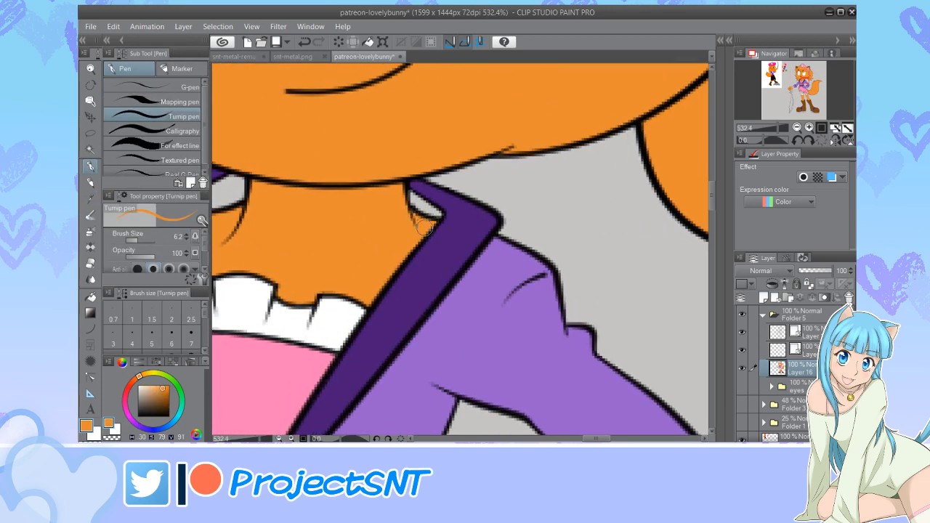
{"action": "scroll", "coordinate": [488, 228], "scroll_direction": "down", "scroll_amount": 1}
{"action": "scroll", "coordinate": [488, 229], "scroll_direction": "down", "scroll_amount": 1}
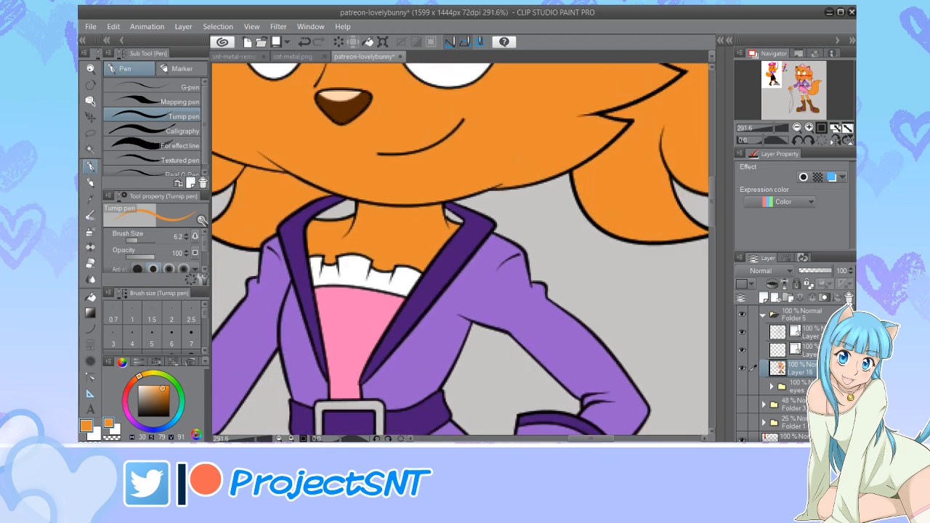
Sample the collar's purple, darken it to V 36, fill the auto-selected collar gaps on both sides of the neck, and clear the selection
{"action": "key", "text": "i"}
{"action": "left_click", "coordinate": [488, 229]}
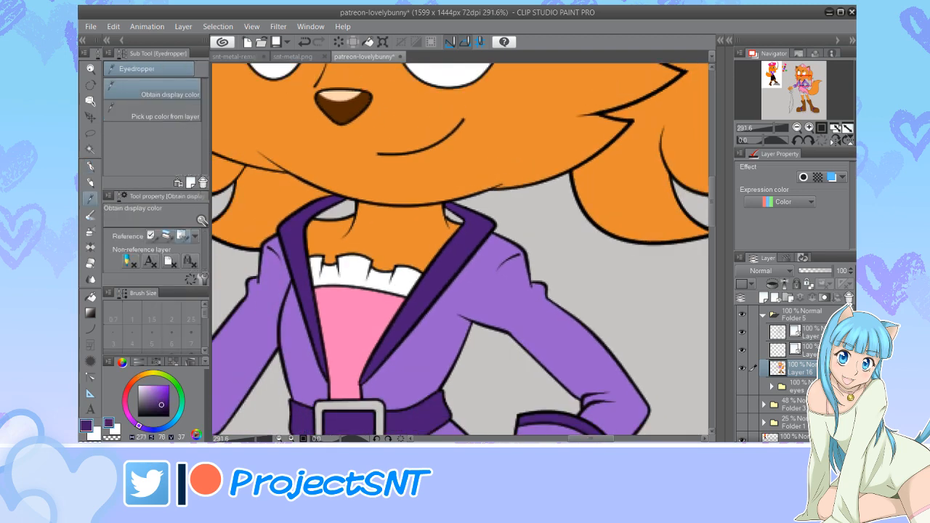
{"action": "key", "text": "w"}
{"action": "left_click", "coordinate": [340, 211]}
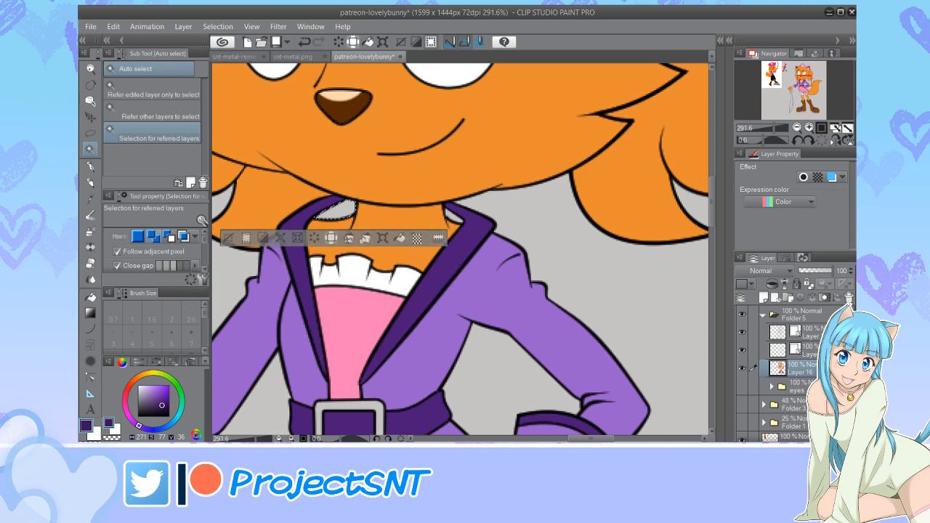
{"action": "left_click", "coordinate": [453, 216], "text": "shift"}
{"action": "key", "text": "alt+BackSpace"}
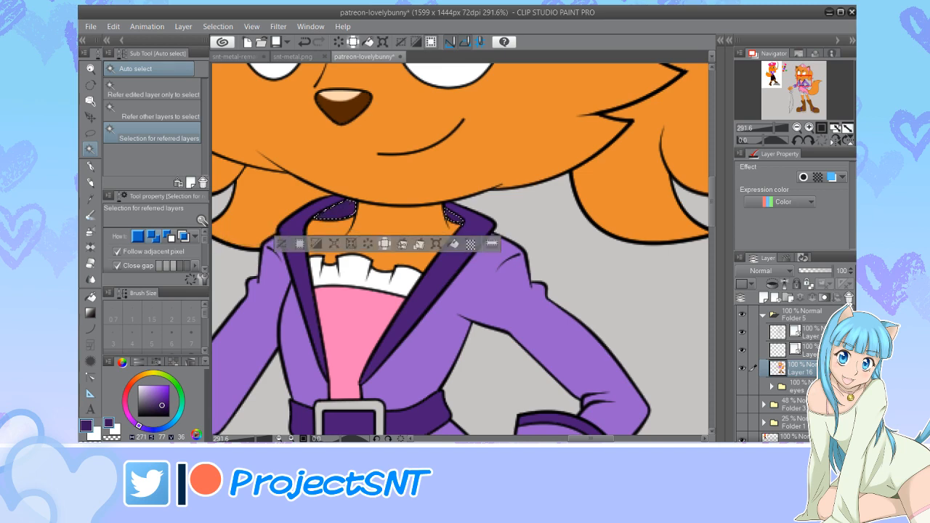
{"action": "key", "text": "ctrl+d"}
{"action": "scroll", "coordinate": [494, 232], "scroll_direction": "down", "scroll_amount": 4}
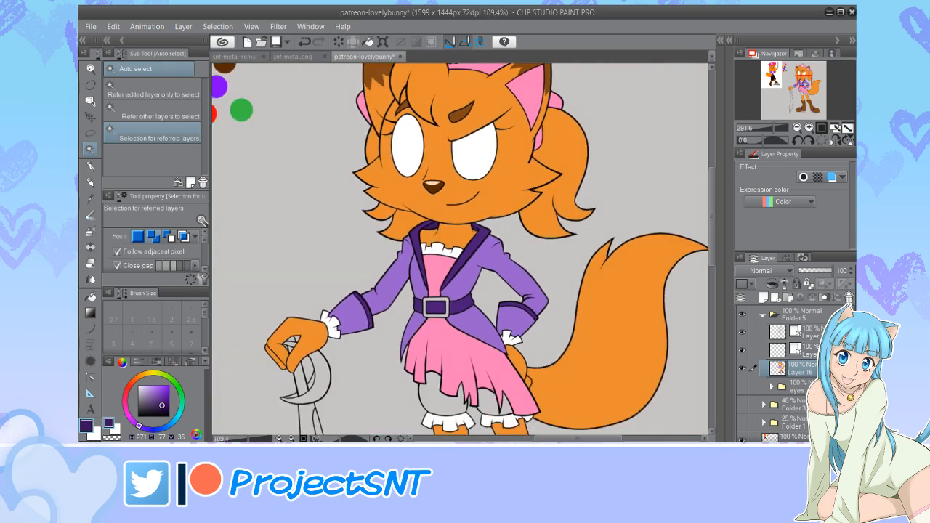
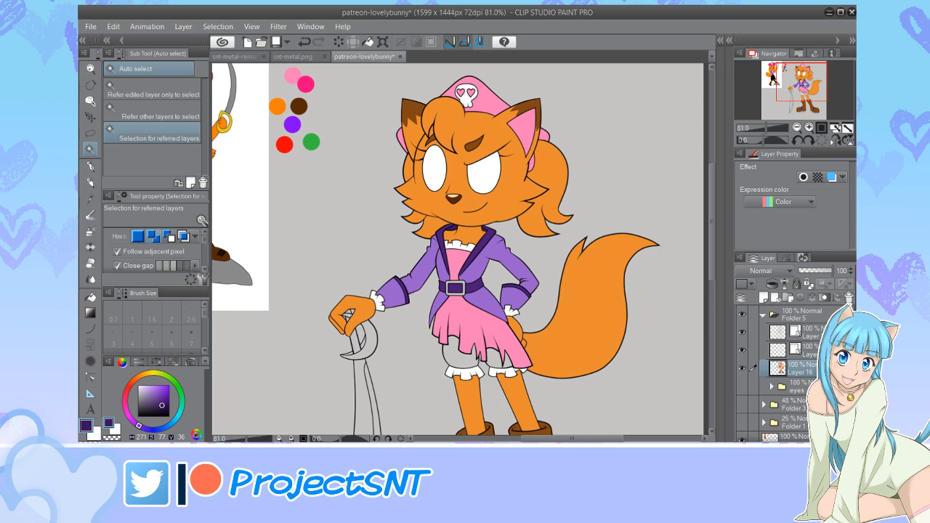
Sample the dark brown swatch beside the reference picture, auto-select both boot soles, fill them, and clear the selection
{"action": "scroll", "coordinate": [446, 175], "scroll_direction": "down", "scroll_amount": 5}
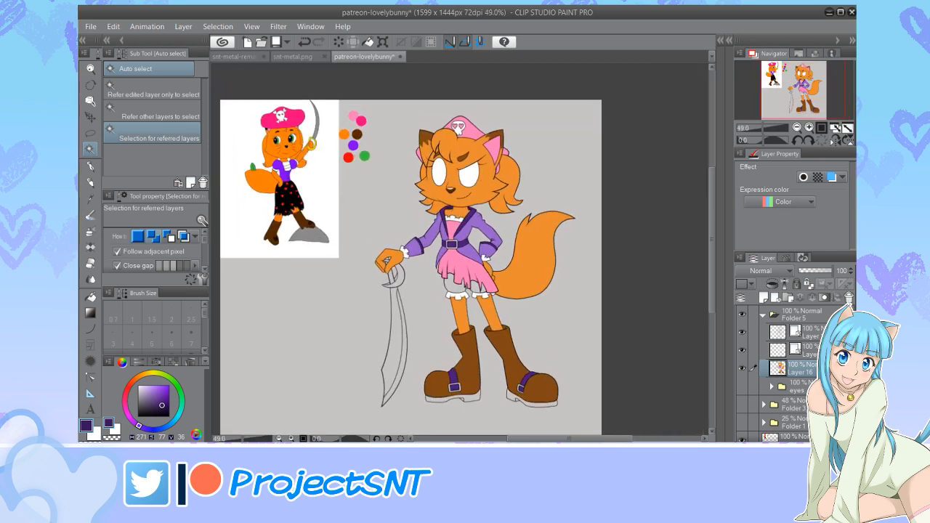
{"action": "scroll", "coordinate": [390, 207], "scroll_direction": "up", "scroll_amount": 1}
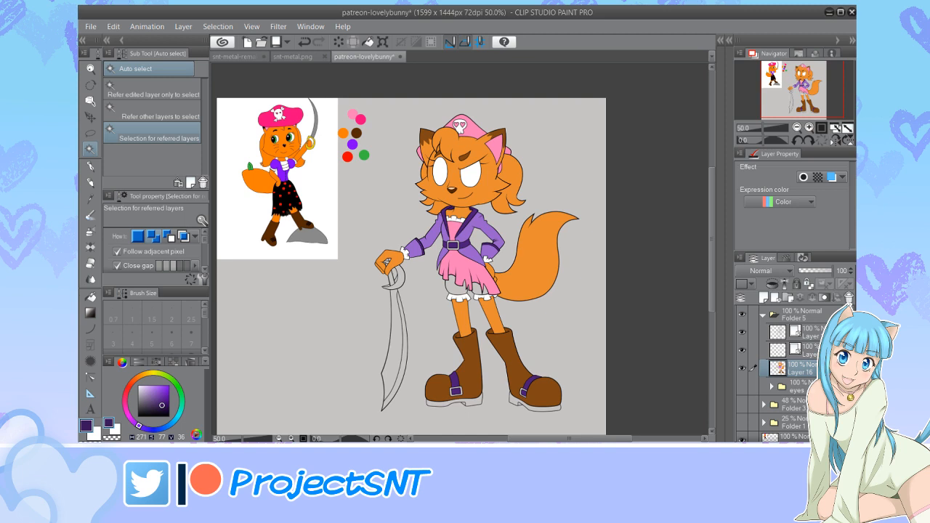
{"action": "scroll", "coordinate": [413, 235], "scroll_direction": "down", "scroll_amount": 1}
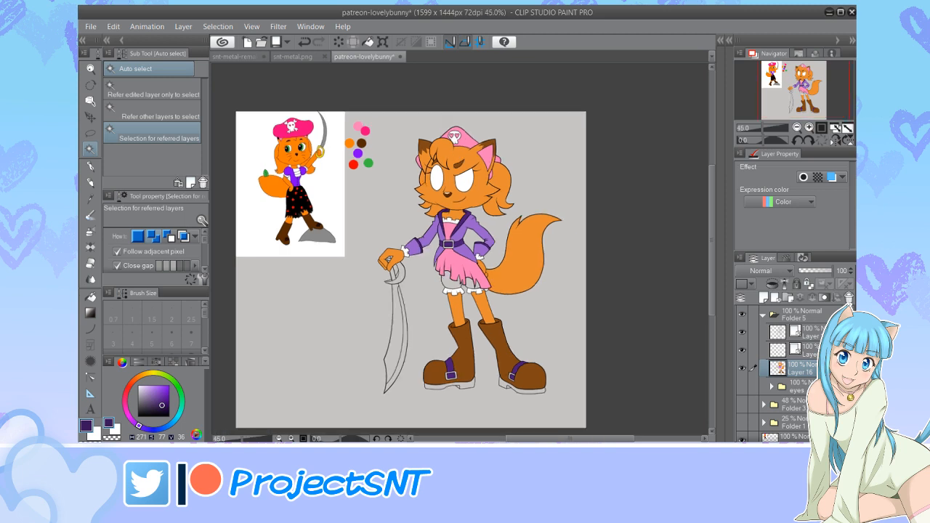
{"action": "key", "text": "i"}
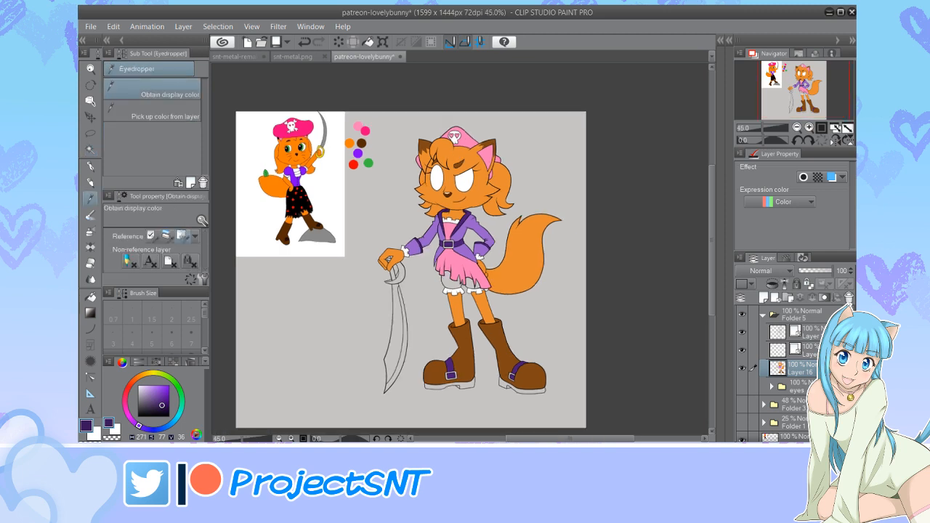
{"action": "left_click", "coordinate": [361, 144]}
{"action": "key", "text": "w"}
{"action": "scroll", "coordinate": [471, 385], "scroll_direction": "up", "scroll_amount": 5}
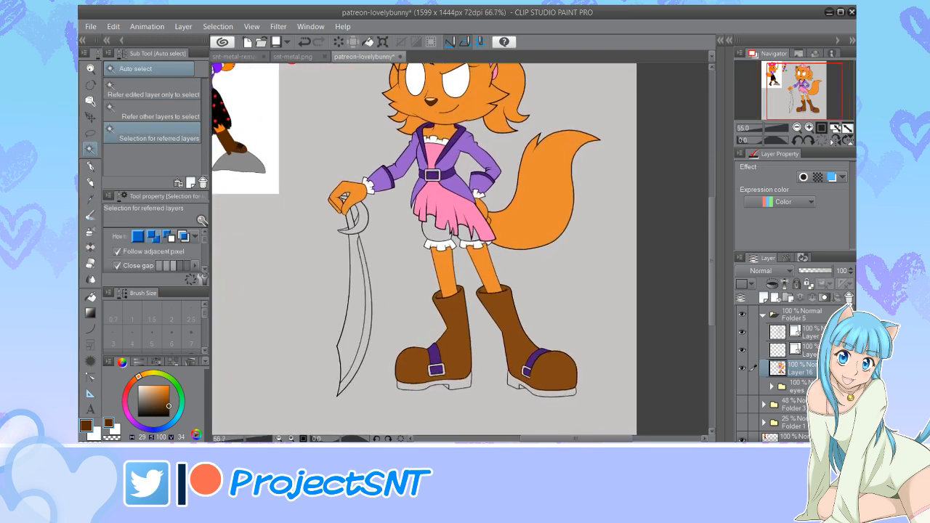
{"action": "left_click", "coordinate": [425, 383]}
{"action": "left_click", "coordinate": [579, 393], "text": "shift"}
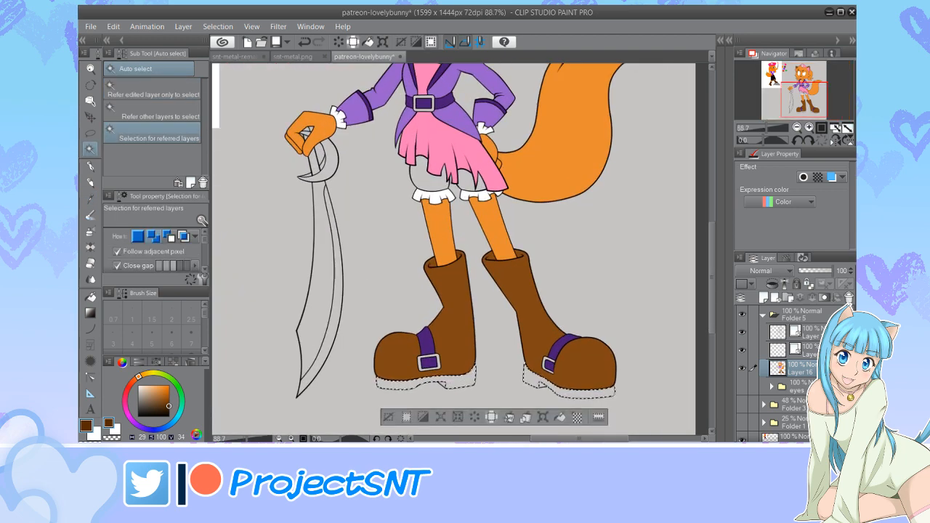
{"action": "key", "text": "alt+Delete"}
{"action": "key", "text": "ctrl+d"}
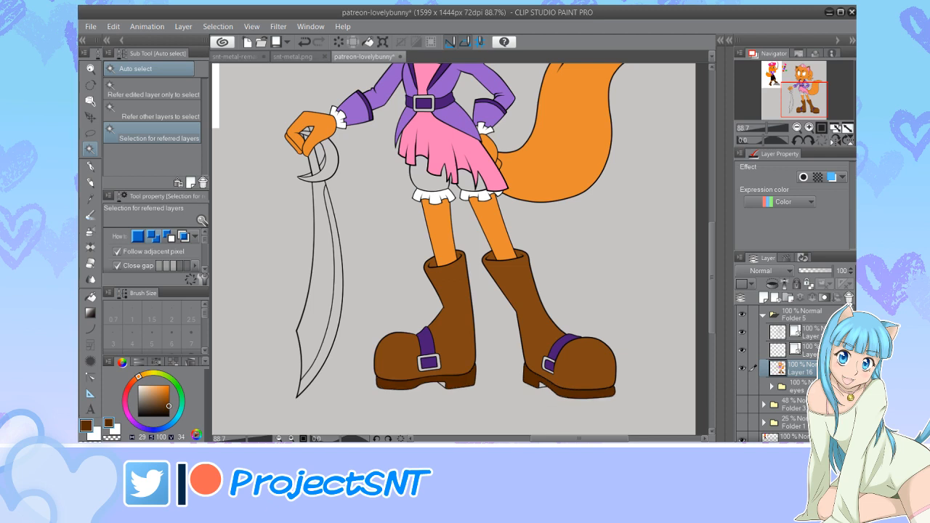
Auto-select the gaps under both boots' heels, darken the brown to V 27, fill them, and clear the selection
{"action": "scroll", "coordinate": [539, 396], "scroll_direction": "up", "scroll_amount": 3}
{"action": "left_click", "coordinate": [543, 377]}
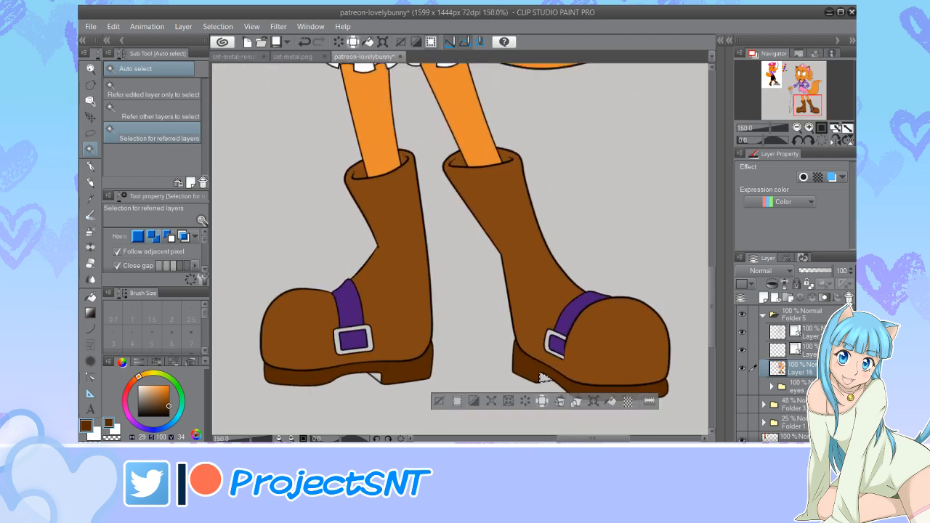
{"action": "left_click", "coordinate": [374, 376], "text": "shift"}
{"action": "left_click", "coordinate": [168, 408]}
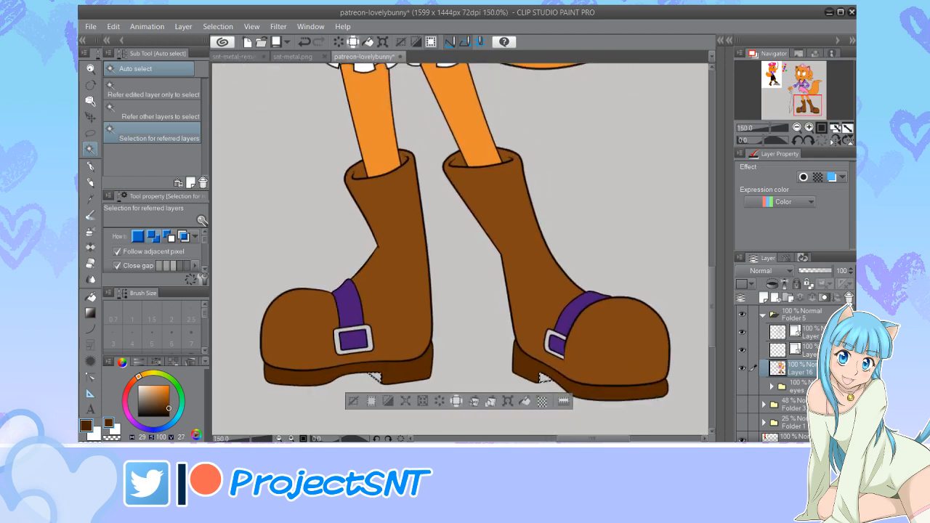
{"action": "left_click", "coordinate": [525, 401]}
{"action": "left_click", "coordinate": [353, 401]}
{"action": "scroll", "coordinate": [434, 323], "scroll_direction": "down", "scroll_amount": 3}
{"action": "scroll", "coordinate": [419, 372], "scroll_direction": "down", "scroll_amount": 2}
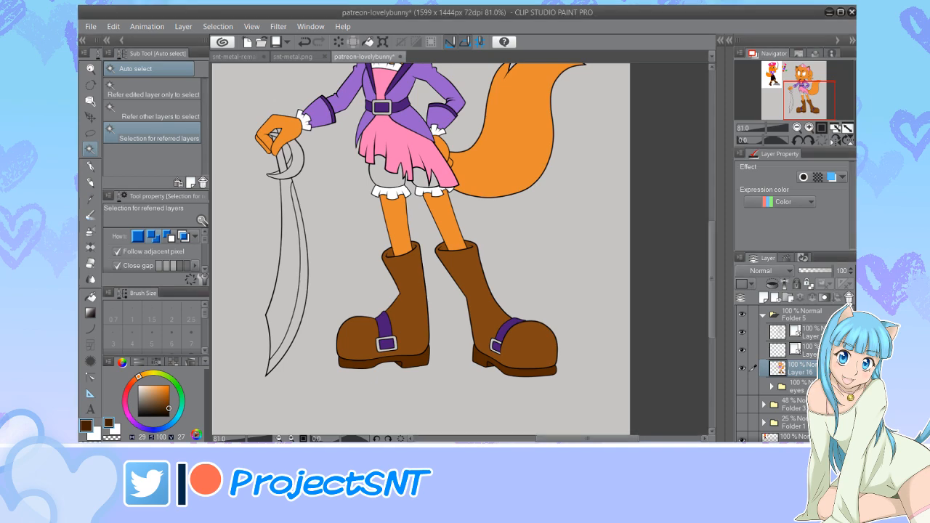
Check the whole figure beside the reference picture and save the drawing
{"action": "scroll", "coordinate": [421, 251], "scroll_direction": "down", "scroll_amount": 3}
{"action": "scroll", "coordinate": [494, 263], "scroll_direction": "up", "scroll_amount": 1}
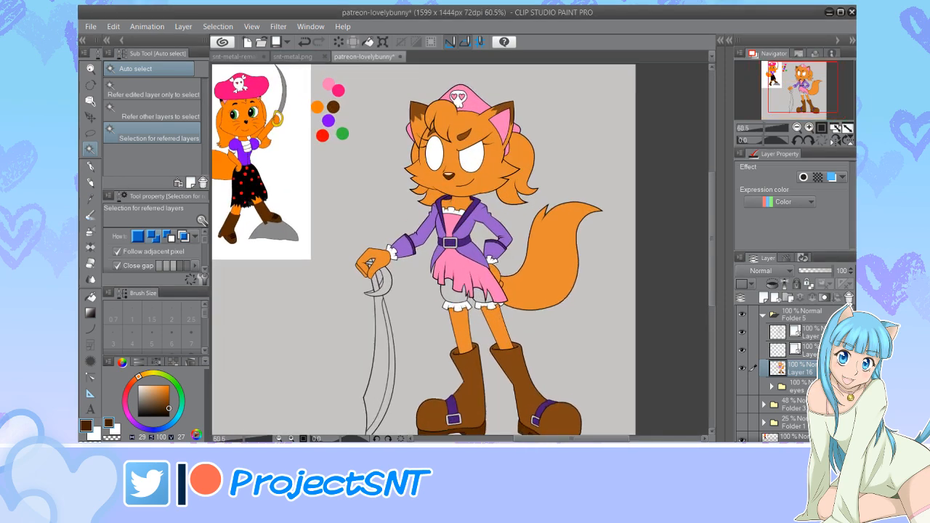
{"action": "scroll", "coordinate": [371, 239], "scroll_direction": "down", "scroll_amount": 2}
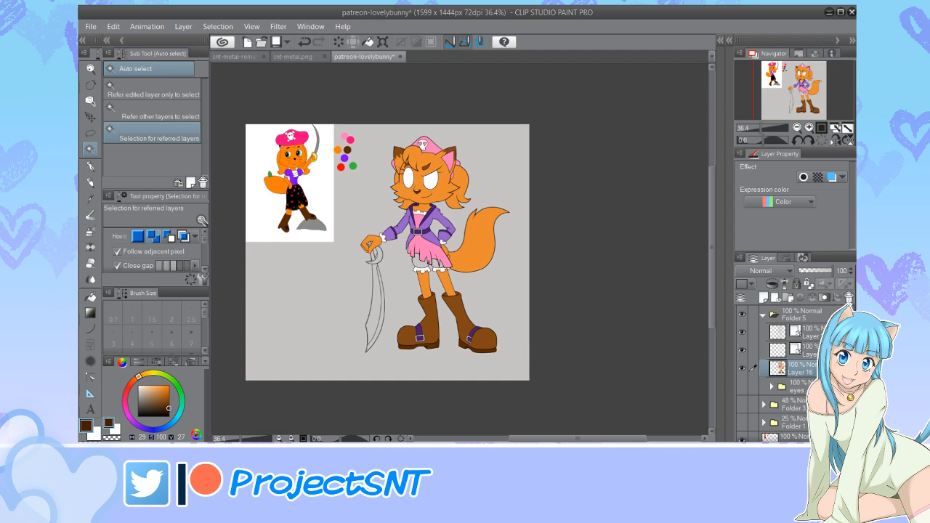
{"action": "scroll", "coordinate": [335, 198], "scroll_direction": "up", "scroll_amount": 3}
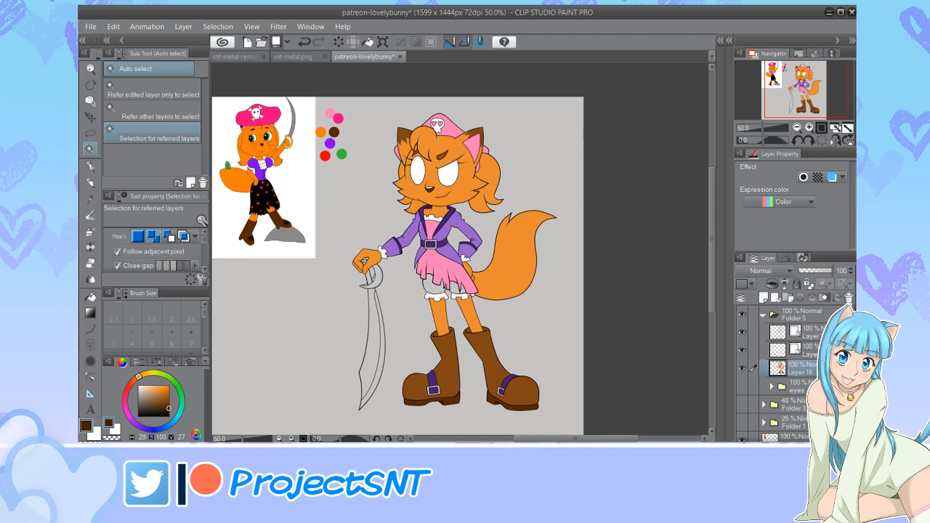
{"action": "key", "text": "ctrl+s"}
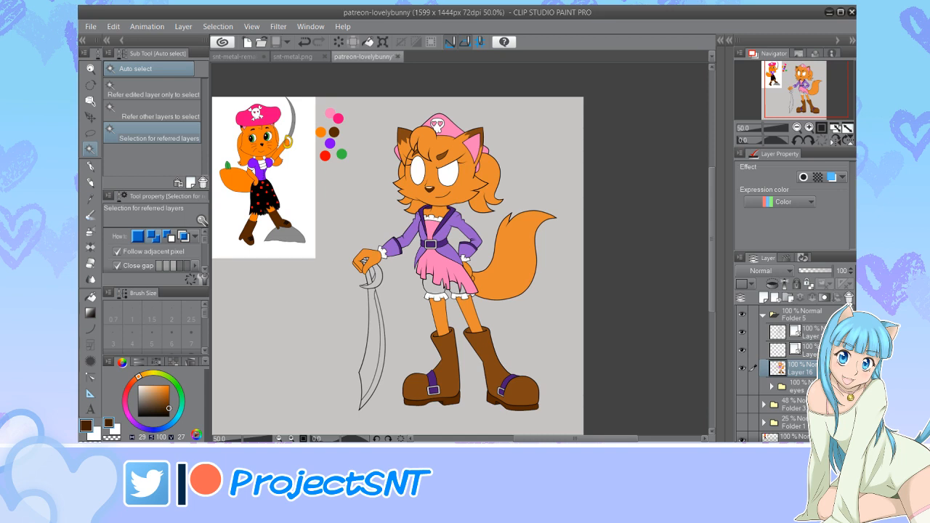
{"action": "scroll", "coordinate": [320, 267], "scroll_direction": "down", "scroll_amount": 2}
{"action": "scroll", "coordinate": [361, 293], "scroll_direction": "up", "scroll_amount": 2}
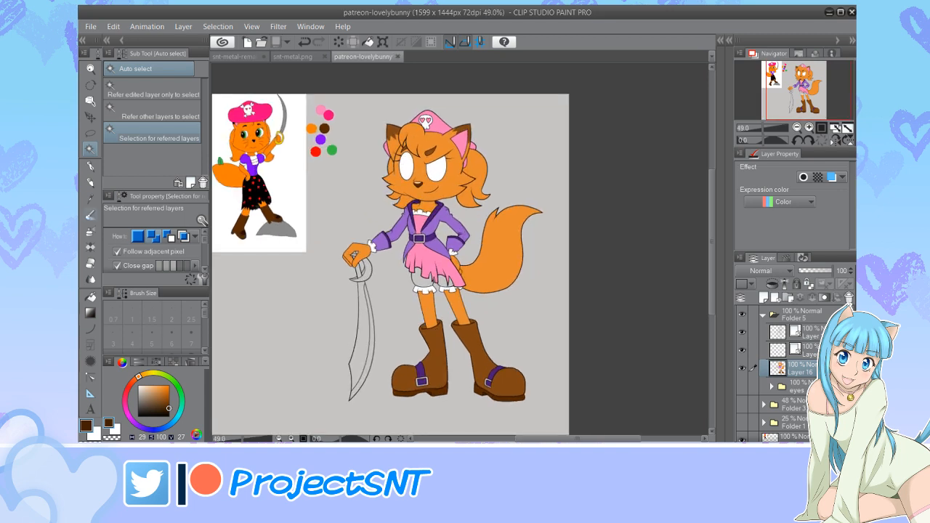
Sample the grey from the reference picture's sword and fill the auto-selected broad section of the cat's sword blade
{"action": "key", "text": "i"}
{"action": "left_click", "coordinate": [284, 117]}
{"action": "key", "text": "w"}
{"action": "scroll", "coordinate": [354, 256], "scroll_direction": "up", "scroll_amount": 2}
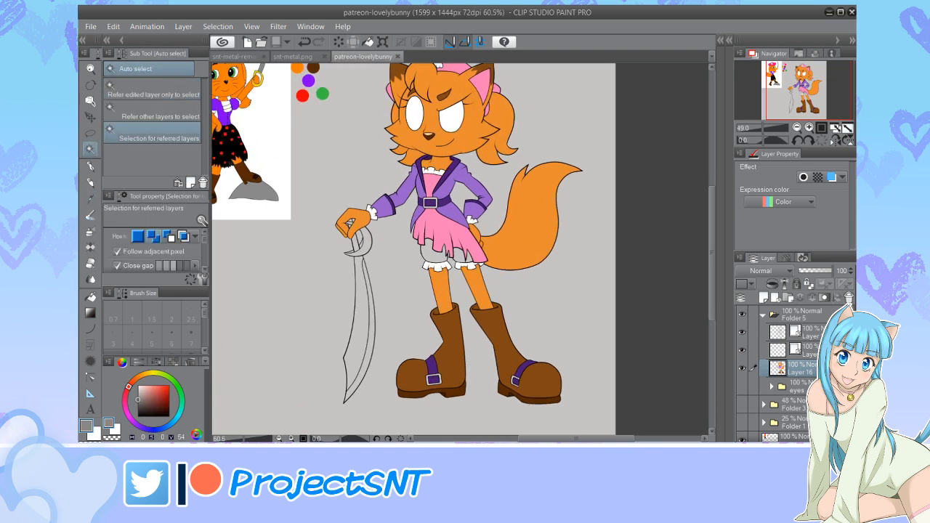
{"action": "left_click", "coordinate": [356, 305]}
{"action": "key", "text": "alt+Delete"}
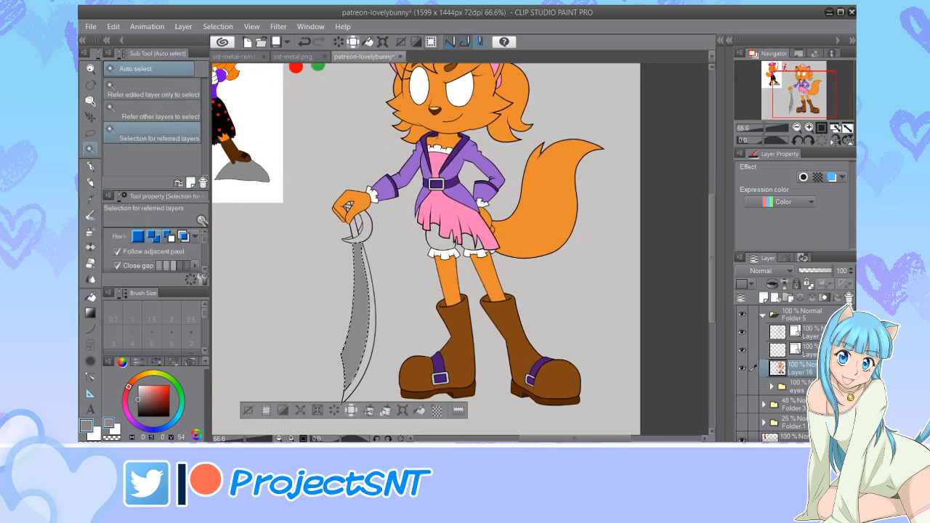
Lighten the grey to V 75, fill the auto-selected curved edge strip of the sword blade, and clear the selection
{"action": "left_click", "coordinate": [138, 396]}
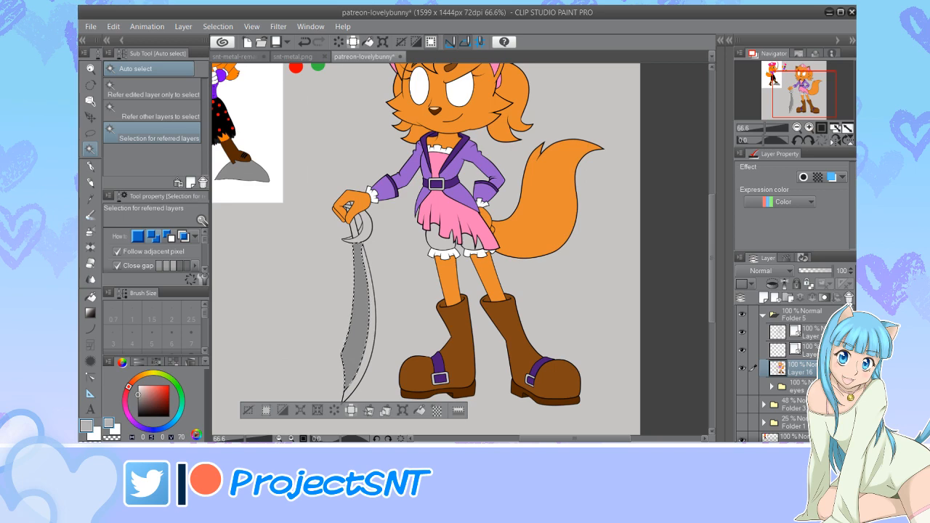
{"action": "left_click", "coordinate": [138, 393]}
{"action": "key", "text": "ctrl+d"}
{"action": "left_click", "coordinate": [372, 302]}
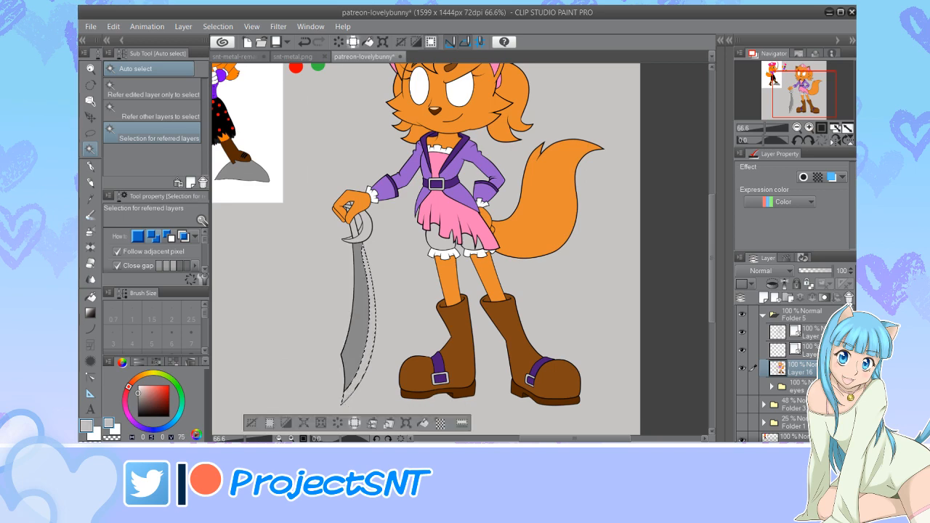
{"action": "key", "text": "alt+Delete"}
{"action": "left_click", "coordinate": [252, 423]}
Compare the figure and its sword blade with the reference picture
{"action": "scroll", "coordinate": [323, 319], "scroll_direction": "down", "scroll_amount": 2}
{"action": "scroll", "coordinate": [375, 322], "scroll_direction": "down", "scroll_amount": 8}
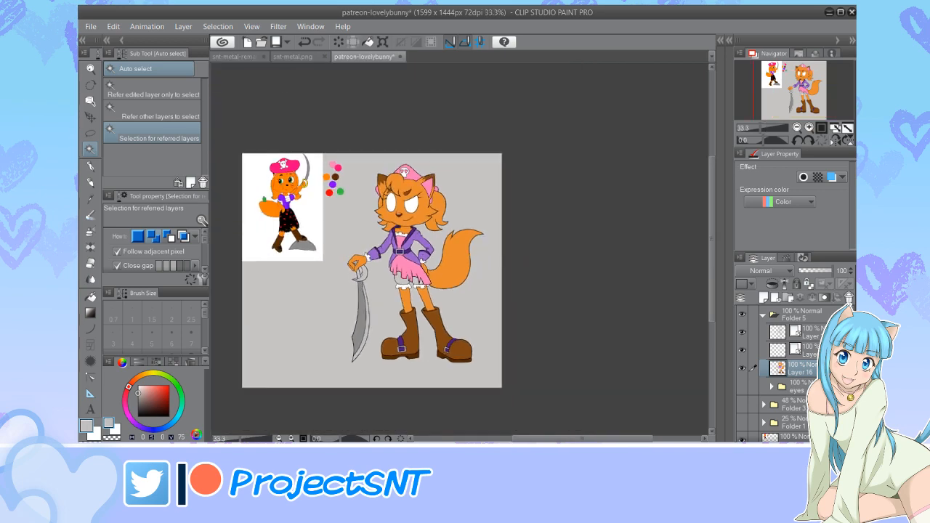
{"action": "scroll", "coordinate": [375, 351], "scroll_direction": "up", "scroll_amount": 4}
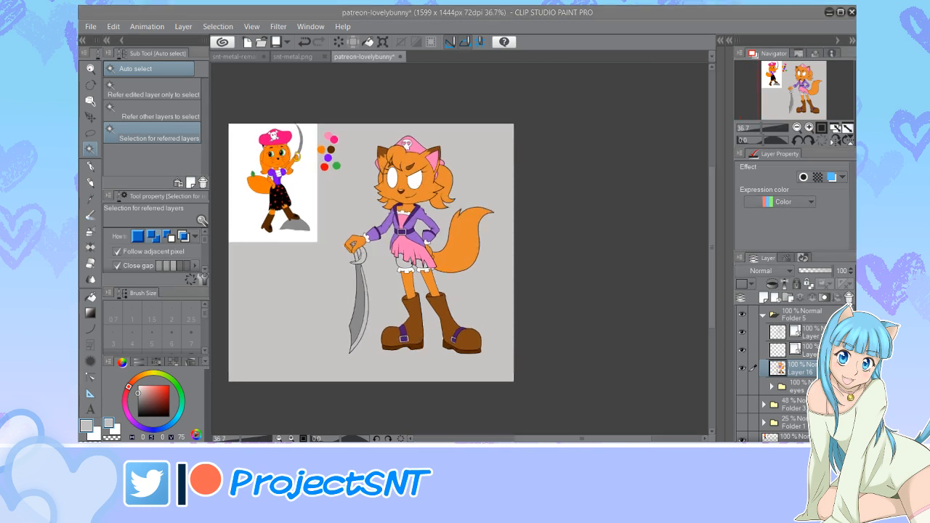
{"action": "scroll", "coordinate": [333, 292], "scroll_direction": "up", "scroll_amount": 5}
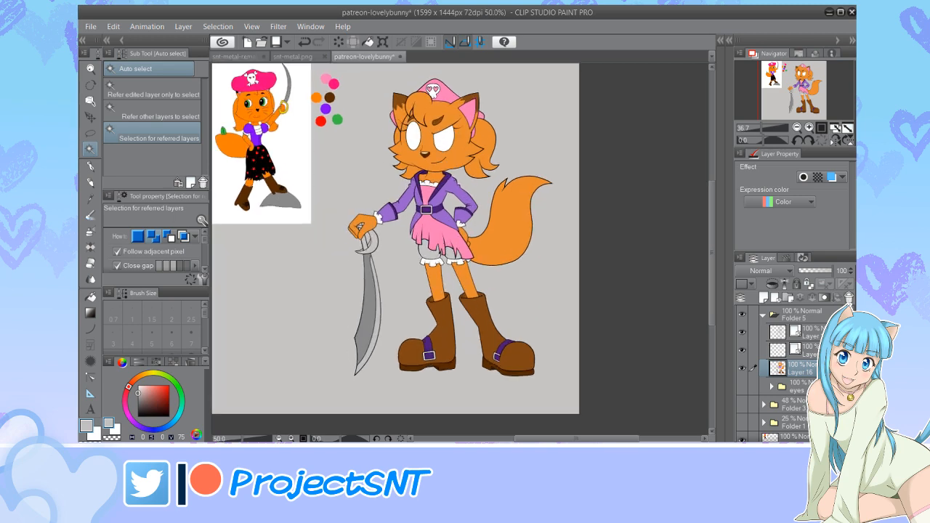
{"action": "scroll", "coordinate": [359, 330], "scroll_direction": "down", "scroll_amount": 3}
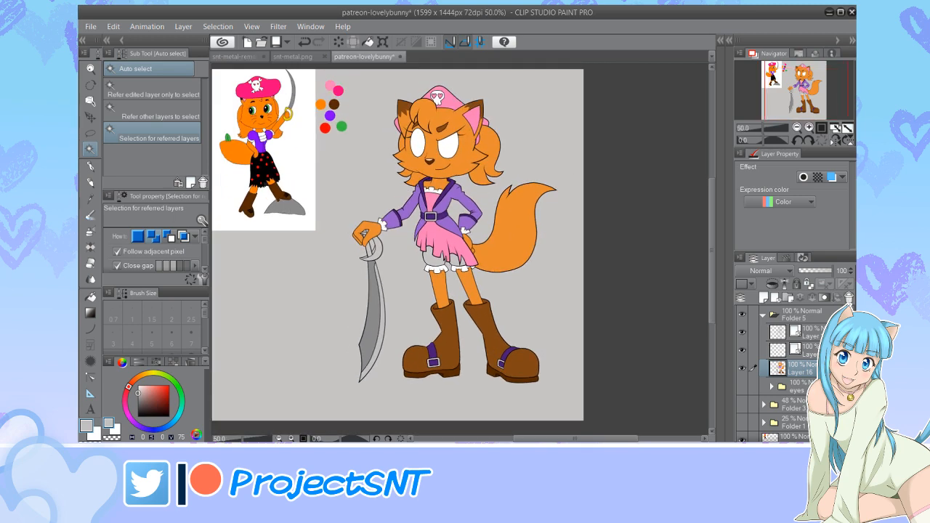
{"action": "scroll", "coordinate": [359, 221], "scroll_direction": "up", "scroll_amount": 3}
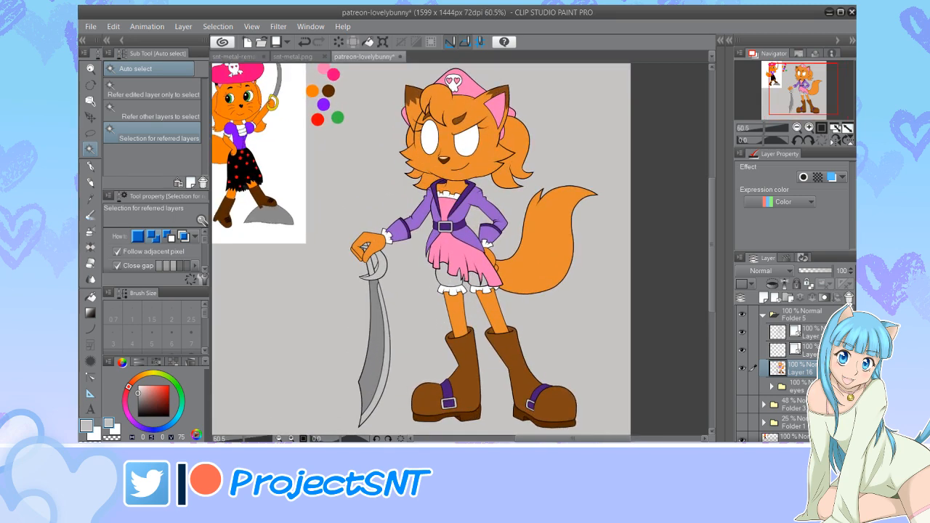
{"action": "scroll", "coordinate": [385, 250], "scroll_direction": "down", "scroll_amount": 2}
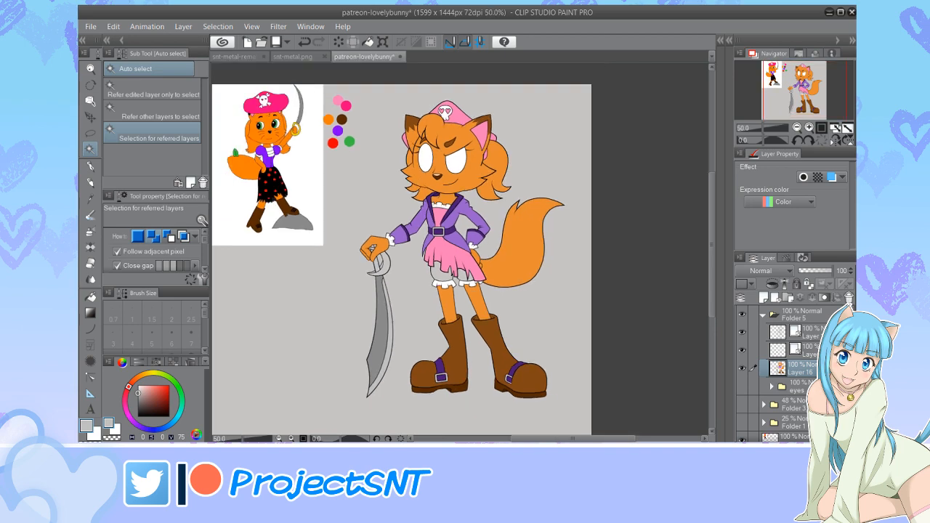
Sample the yellow of the reference sword's guard and adjust it to a golden H 47, S 95, V 100
{"action": "scroll", "coordinate": [326, 153], "scroll_direction": "up", "scroll_amount": 3}
{"action": "key", "text": "i"}
{"action": "scroll", "coordinate": [271, 116], "scroll_direction": "up", "scroll_amount": 6}
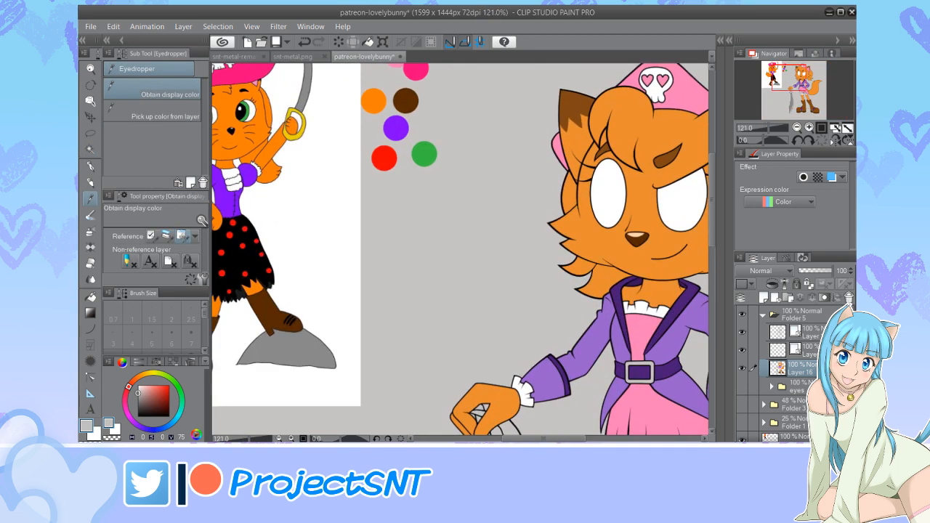
{"action": "left_click", "coordinate": [300, 126]}
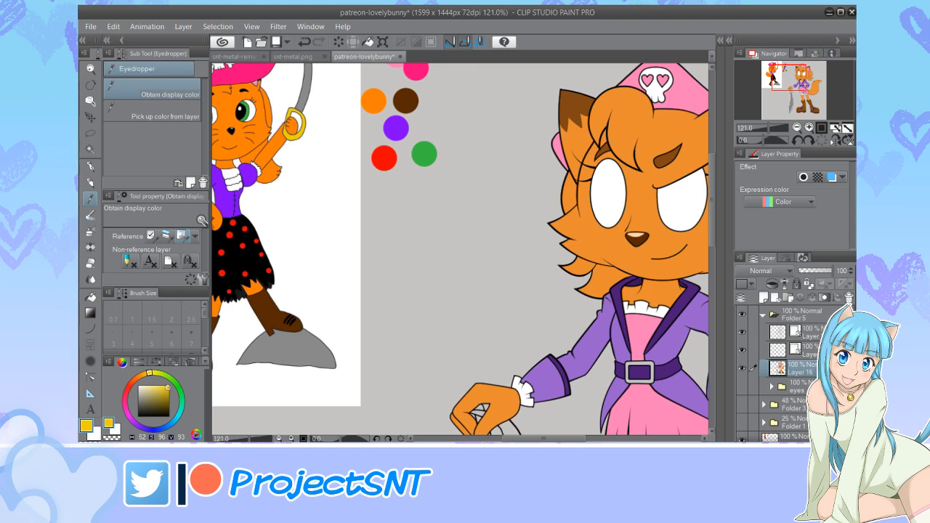
{"action": "left_click_drag", "start_coordinate": [168, 386], "coordinate": [147, 373]}
Auto-select the frames of the belt buckle and both boot buckles, and fill them with the golden yellow
{"action": "key", "text": "w"}
{"action": "scroll", "coordinate": [321, 184], "scroll_direction": "down", "scroll_amount": 7}
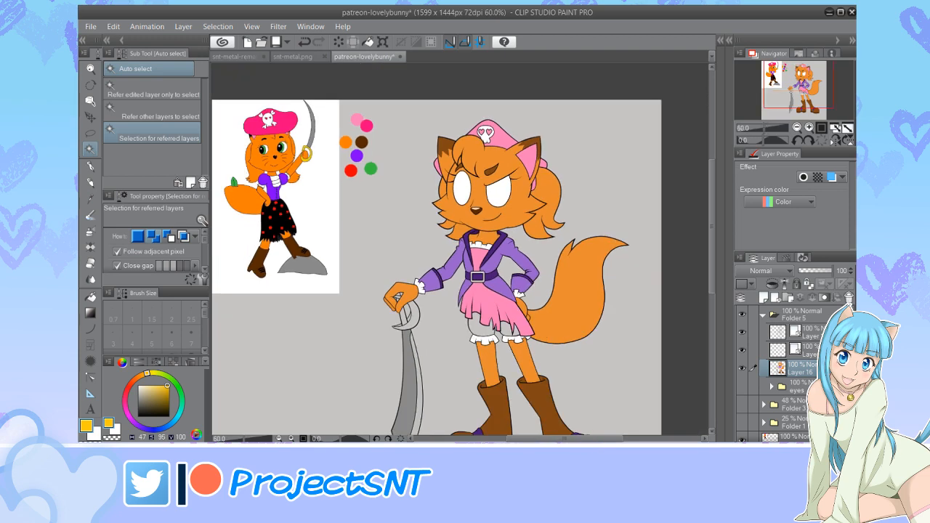
{"action": "scroll", "coordinate": [487, 280], "scroll_direction": "up", "scroll_amount": 10}
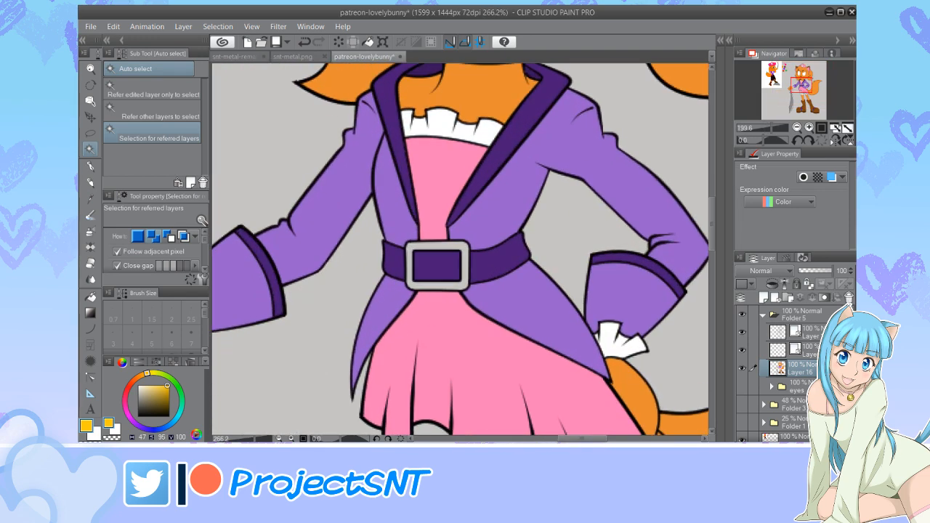
{"action": "left_click", "coordinate": [465, 266]}
{"action": "left_click", "coordinate": [452, 285], "text": "shift"}
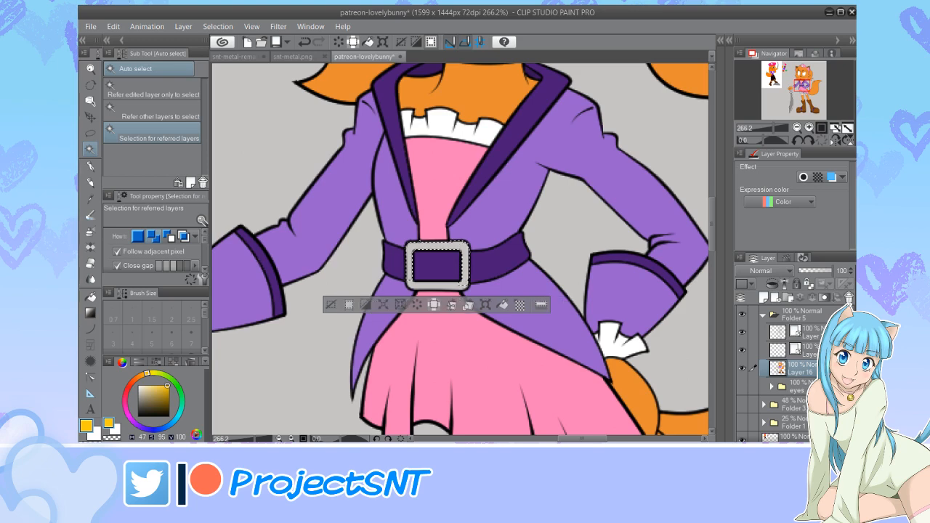
{"action": "scroll", "coordinate": [457, 196], "scroll_direction": "down", "scroll_amount": 5}
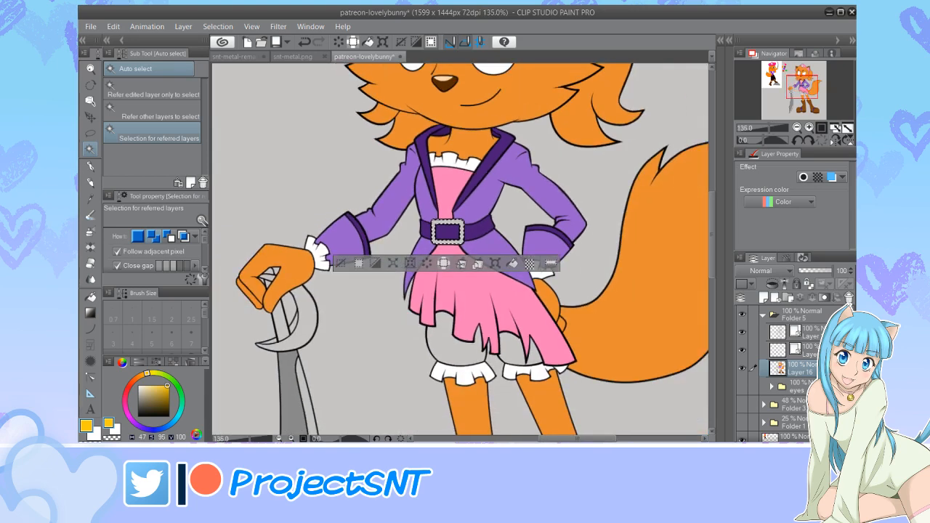
{"action": "left_click_drag", "start_coordinate": [711, 236], "coordinate": [712, 310]}
{"action": "scroll", "coordinate": [484, 331], "scroll_direction": "up", "scroll_amount": 2}
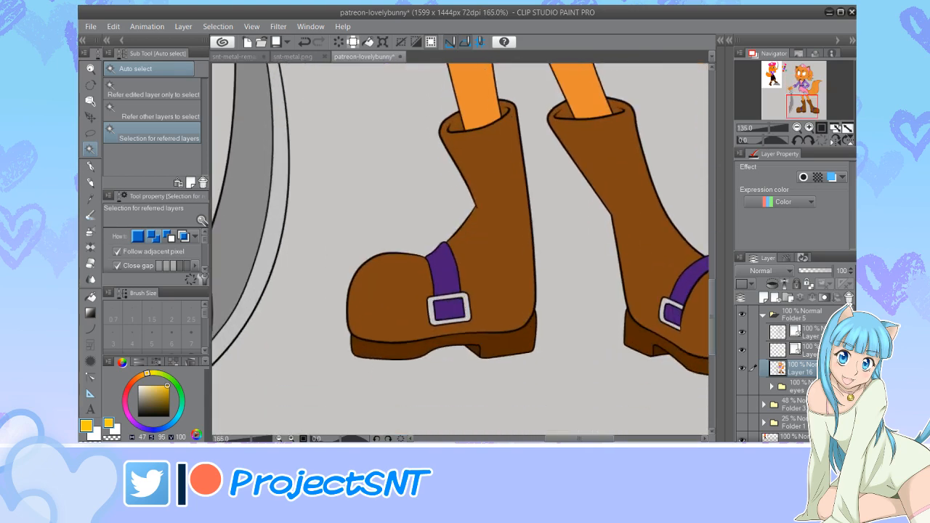
{"action": "scroll", "coordinate": [449, 309], "scroll_direction": "up", "scroll_amount": 1}
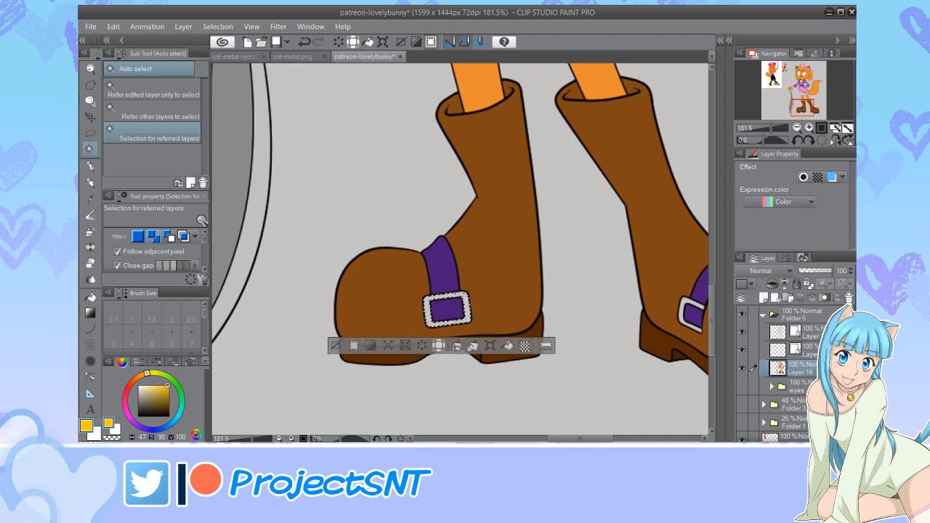
{"action": "left_click", "coordinate": [682, 313], "text": "shift"}
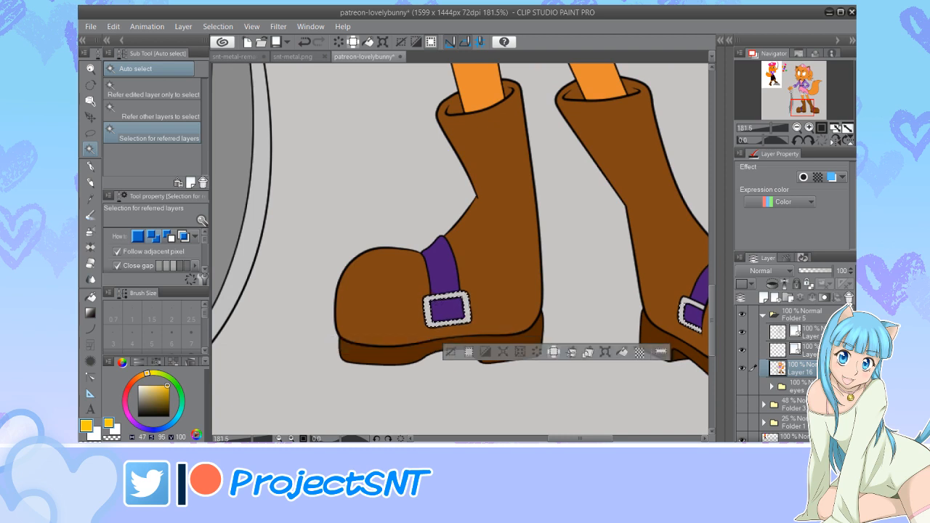
{"action": "left_click", "coordinate": [702, 306], "text": "shift"}
{"action": "key", "text": "alt+Delete"}
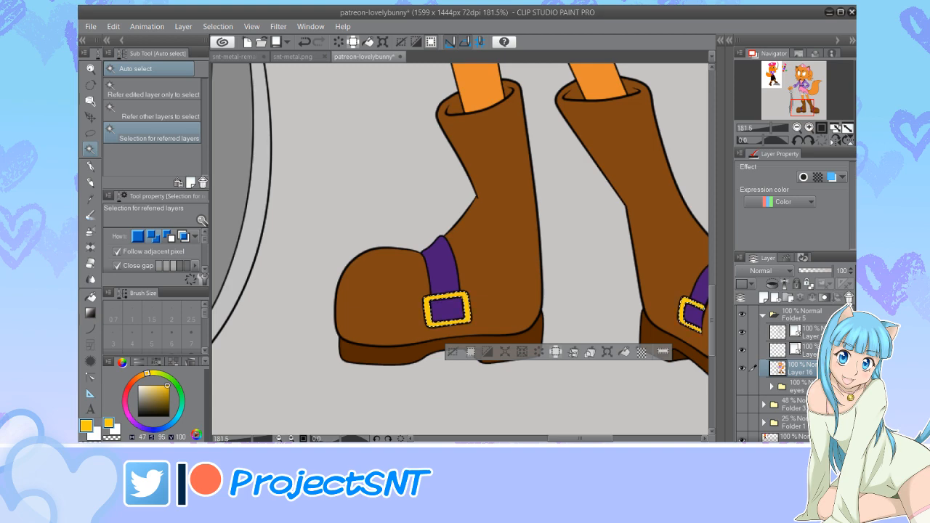
{"action": "scroll", "coordinate": [458, 305], "scroll_direction": "down", "scroll_amount": 5}
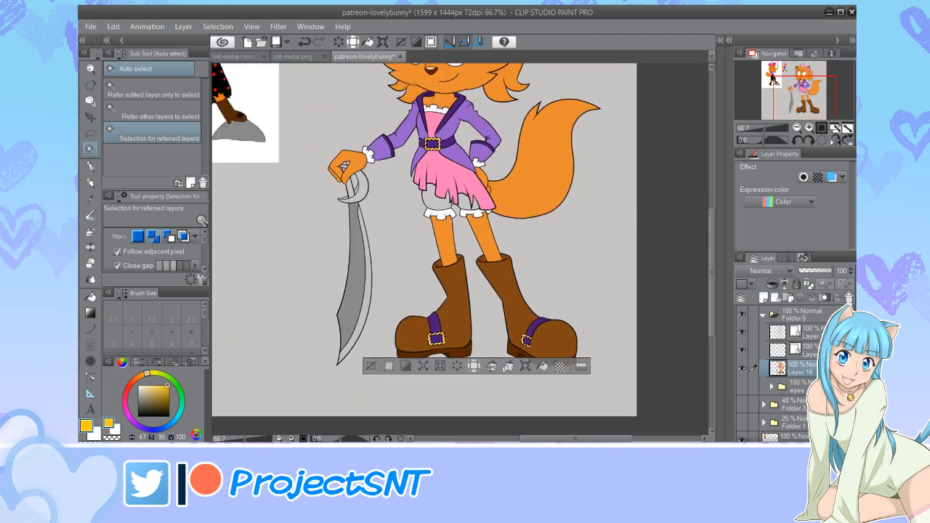
Auto-select the sword's curved guard and grip, fill them with the golden yellow, and clear the selection
{"action": "scroll", "coordinate": [338, 181], "scroll_direction": "up", "scroll_amount": 3}
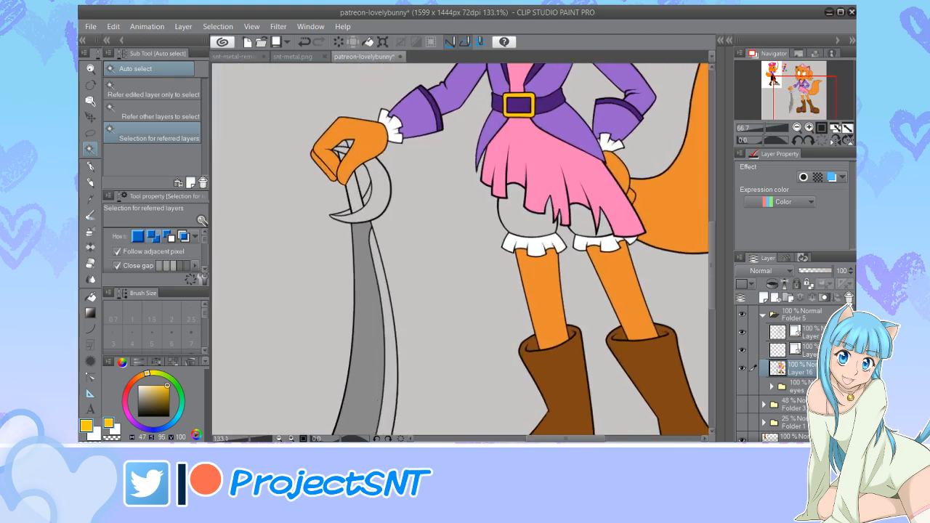
{"action": "scroll", "coordinate": [378, 179], "scroll_direction": "up", "scroll_amount": 1}
{"action": "left_click", "coordinate": [381, 184]}
{"action": "left_click", "coordinate": [352, 197], "text": "shift"}
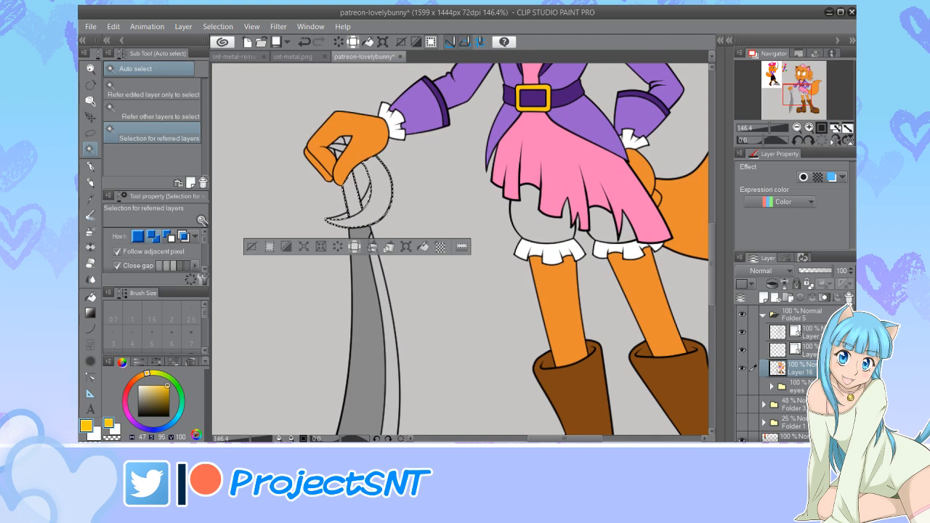
{"action": "key", "text": "alt+Delete"}
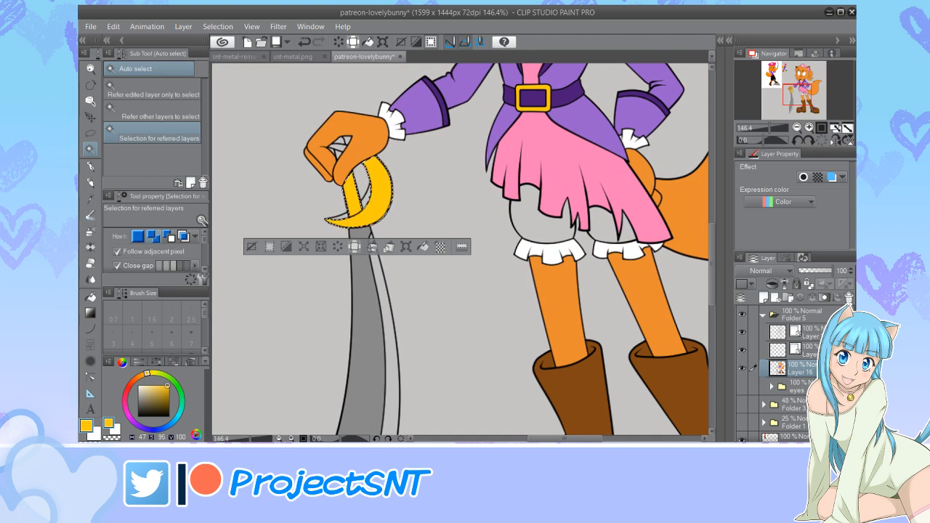
{"action": "key", "text": "ctrl+d"}
Darken the gold to S 88, V 78, fill the guard's inner side and the hilt pieces between the fingers, and clear the selection
{"action": "left_click_drag", "start_coordinate": [168, 386], "coordinate": [165, 392]}
{"action": "scroll", "coordinate": [342, 212], "scroll_direction": "up", "scroll_amount": 5}
{"action": "left_click", "coordinate": [343, 217]}
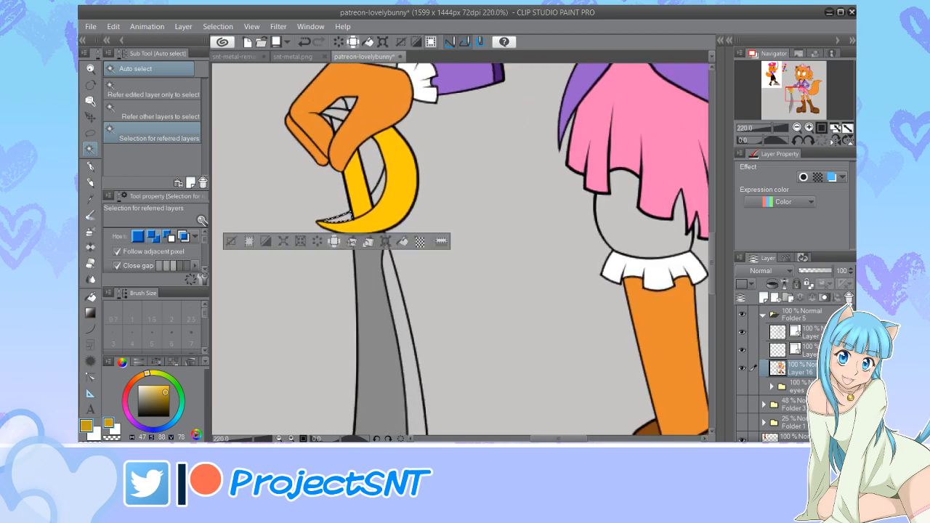
{"action": "left_click", "coordinate": [378, 190], "text": "shift"}
{"action": "left_click", "coordinate": [337, 125], "text": "shift"}
{"action": "left_click", "coordinate": [335, 114], "text": "shift"}
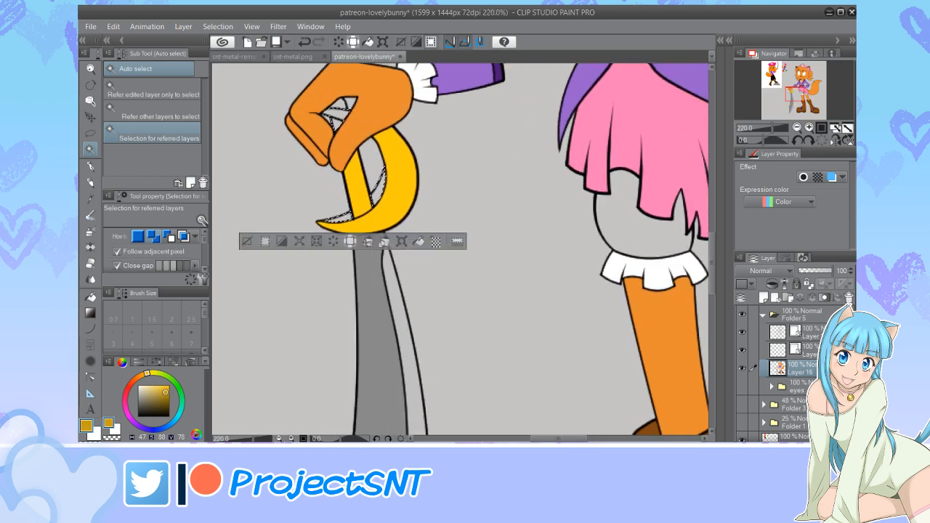
{"action": "left_click", "coordinate": [340, 104], "text": "shift"}
{"action": "key", "text": "alt+Delete"}
{"action": "left_click", "coordinate": [246, 241]}
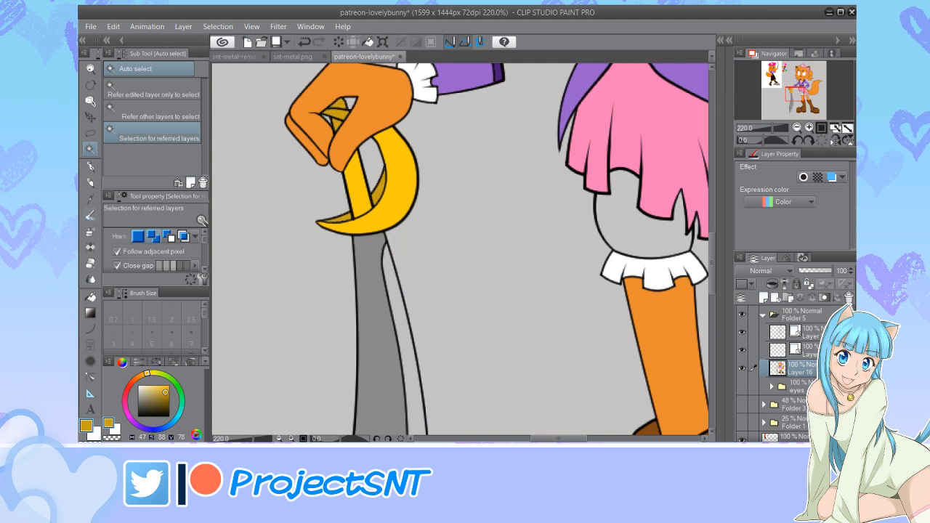
Sample the orange of the leg, darken it to V 72, fill the inner finger areas around the sword hilt, and clear the selection
{"action": "key", "text": "i"}
{"action": "left_click", "coordinate": [657, 312]}
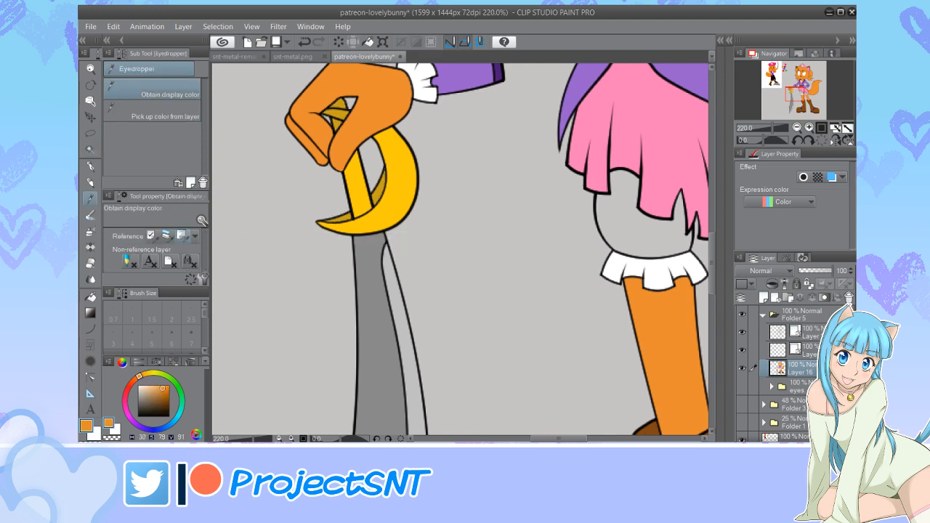
{"action": "left_click", "coordinate": [162, 394]}
{"action": "key", "text": "w"}
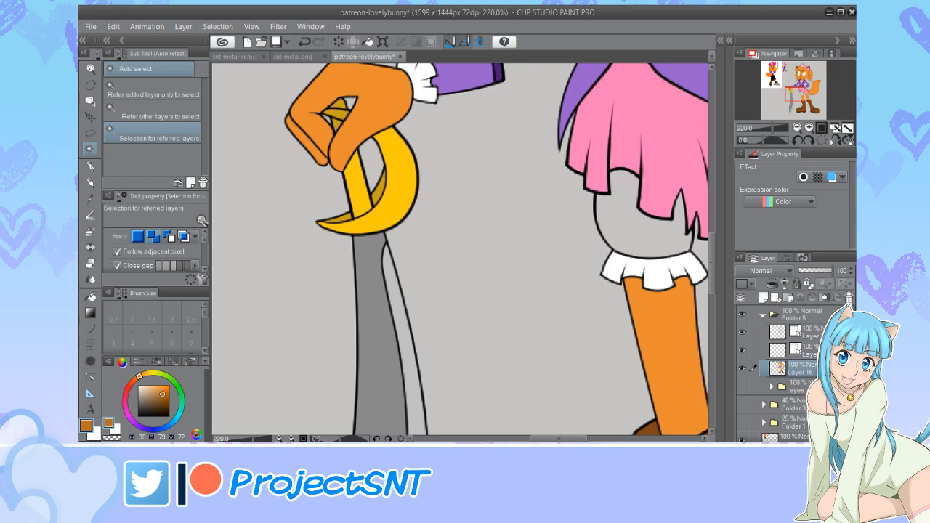
{"action": "left_click", "coordinate": [326, 116]}
{"action": "left_click", "coordinate": [350, 102], "text": "shift"}
{"action": "key", "text": "alt+Delete"}
{"action": "key", "text": "ctrl+d"}
Sample the white of the leg ruffle, auto-select all areas of the bloomers under the skirt, fill them white, and clear the selection
{"action": "scroll", "coordinate": [340, 255], "scroll_direction": "down", "scroll_amount": 8}
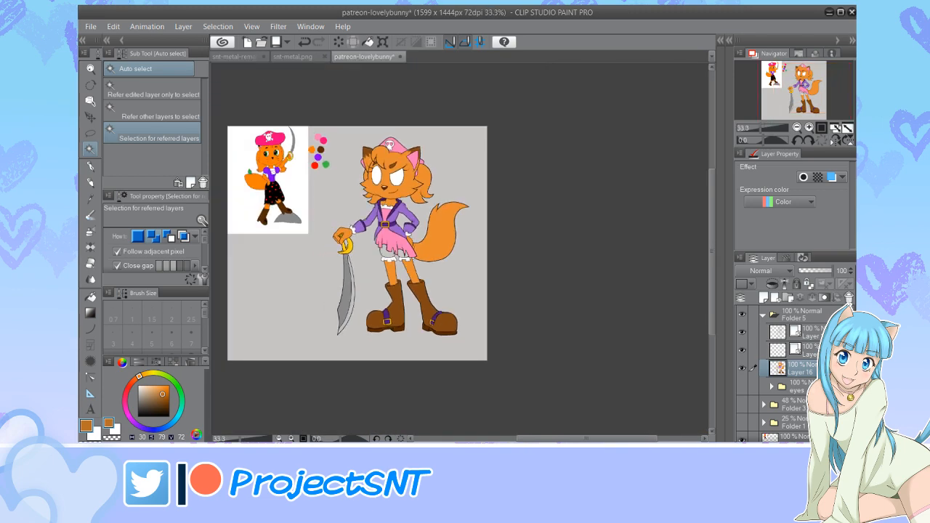
{"action": "scroll", "coordinate": [357, 244], "scroll_direction": "down", "scroll_amount": 1}
{"action": "scroll", "coordinate": [393, 249], "scroll_direction": "up", "scroll_amount": 1}
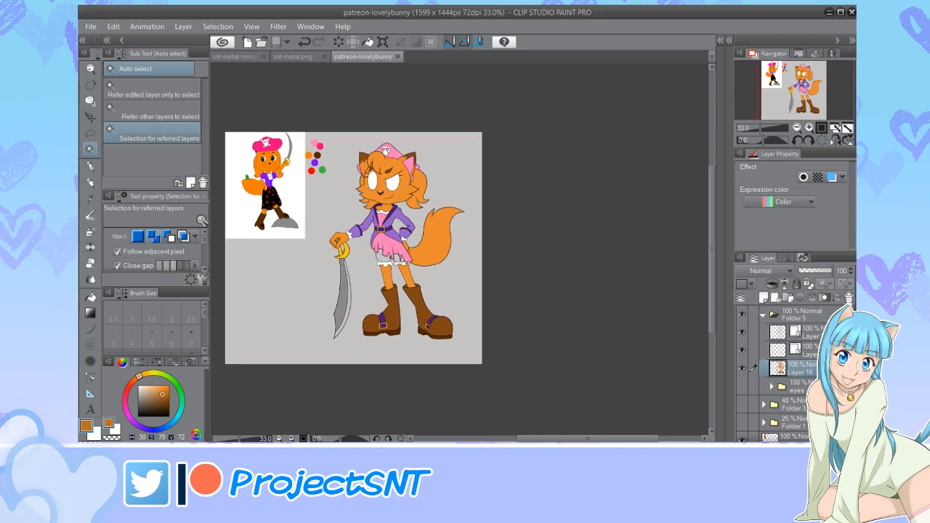
{"action": "scroll", "coordinate": [386, 247], "scroll_direction": "up", "scroll_amount": 5}
{"action": "scroll", "coordinate": [369, 258], "scroll_direction": "up", "scroll_amount": 1}
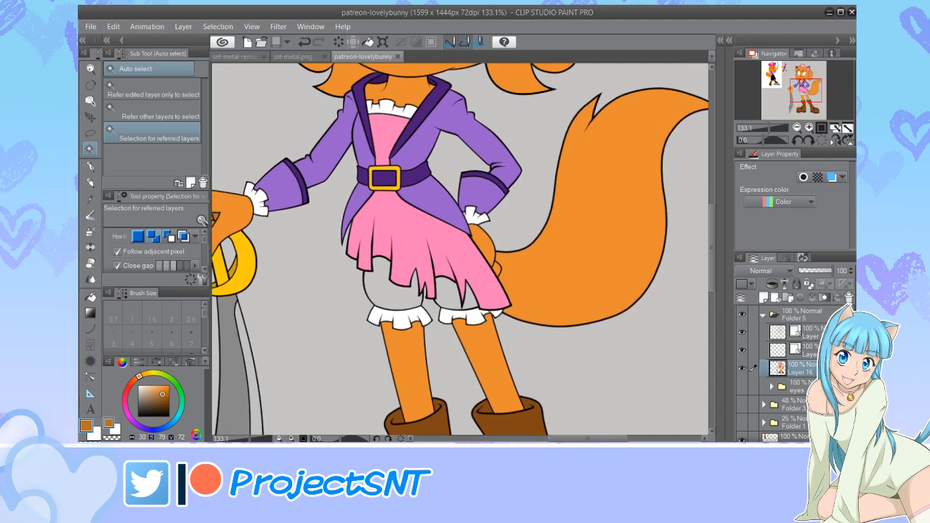
{"action": "key", "text": "i"}
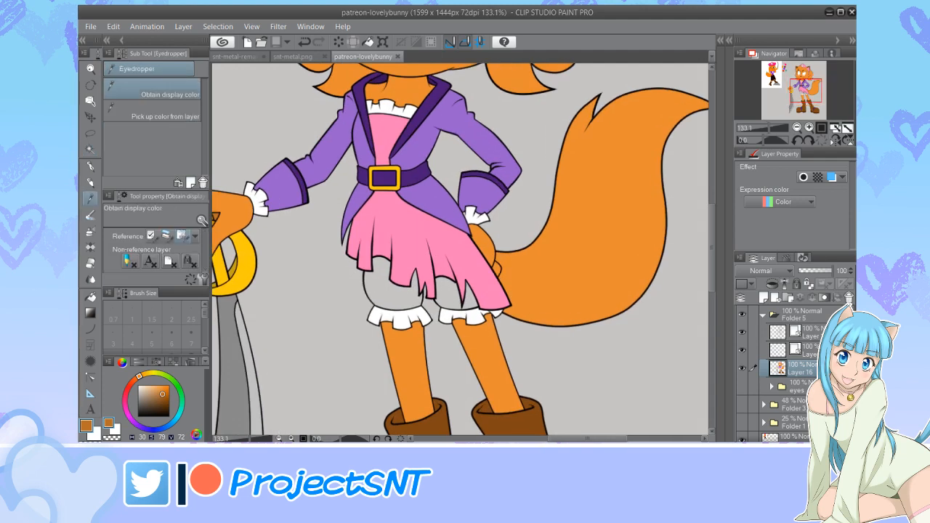
{"action": "left_click", "coordinate": [398, 318]}
{"action": "key", "text": "w"}
{"action": "left_click", "coordinate": [393, 292]}
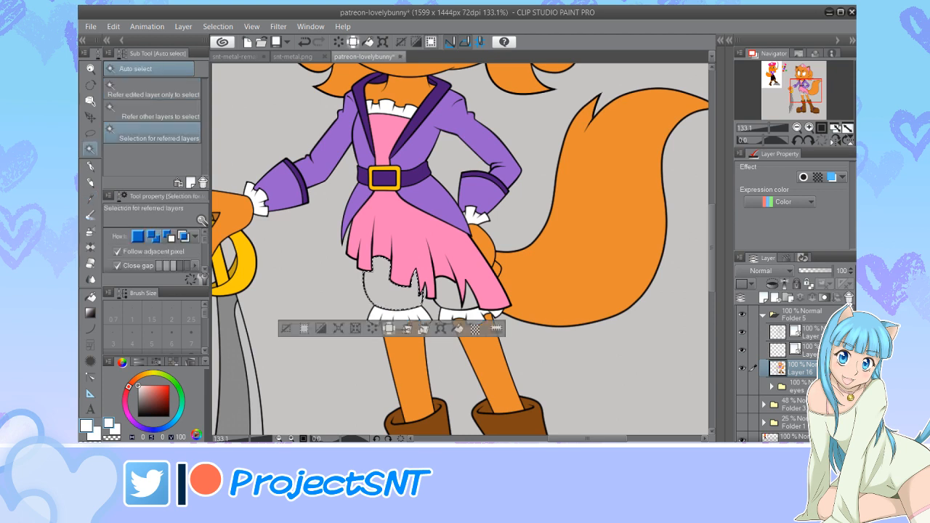
{"action": "left_click", "coordinate": [446, 293], "text": "shift"}
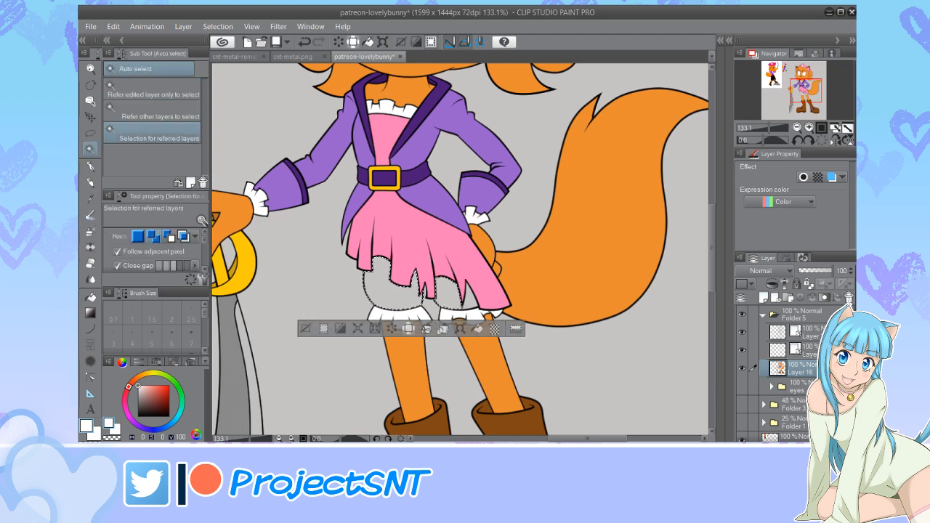
{"action": "left_click", "coordinate": [469, 298], "text": "shift"}
{"action": "key", "text": "alt+Delete"}
{"action": "key", "text": "ctrl+d"}
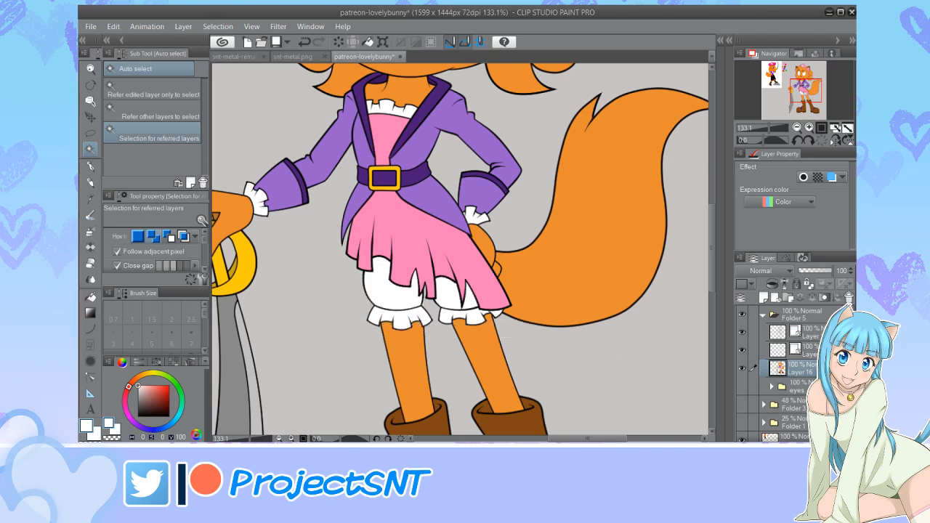
Examine the whole coloured character beside the reference picture for unfilled areas and overall colour balance
{"action": "scroll", "coordinate": [396, 285], "scroll_direction": "down", "scroll_amount": 13}
{"action": "scroll", "coordinate": [481, 293], "scroll_direction": "down", "scroll_amount": 3}
{"action": "scroll", "coordinate": [398, 299], "scroll_direction": "up", "scroll_amount": 7}
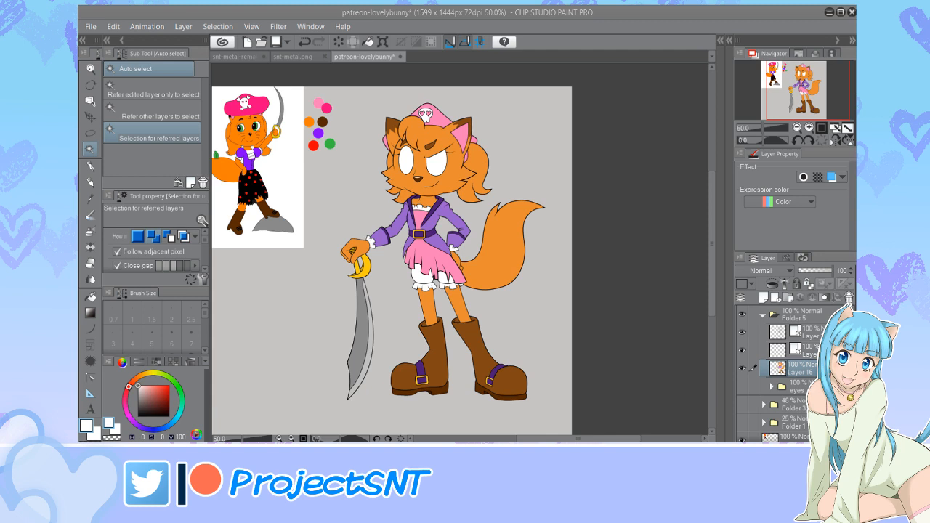
{"action": "scroll", "coordinate": [377, 169], "scroll_direction": "down", "scroll_amount": 3}
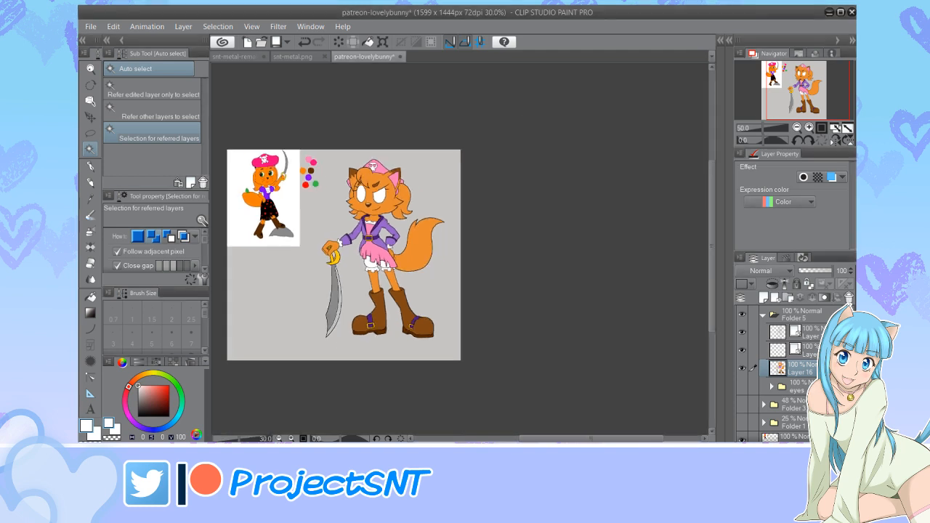
{"action": "scroll", "coordinate": [378, 169], "scroll_direction": "up", "scroll_amount": 1}
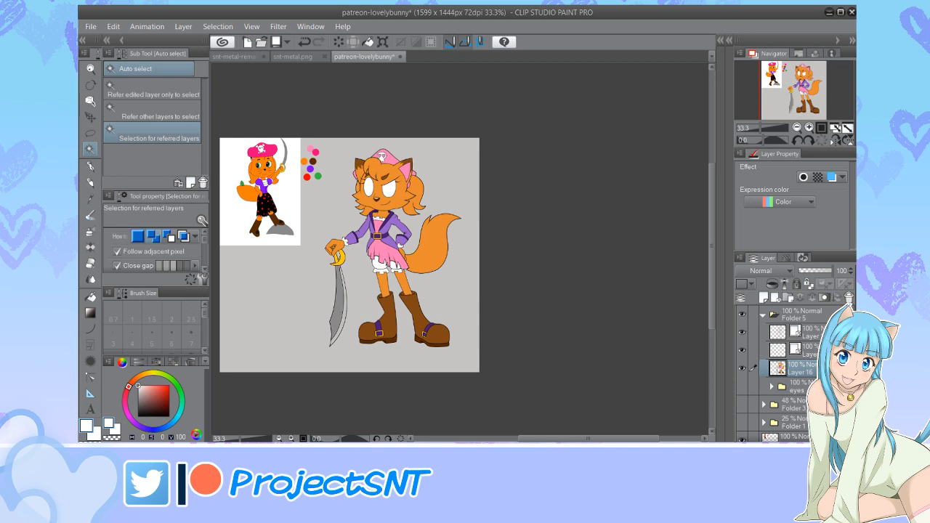
{"action": "scroll", "coordinate": [315, 312], "scroll_direction": "down", "scroll_amount": 4}
{"action": "scroll", "coordinate": [365, 314], "scroll_direction": "up", "scroll_amount": 4}
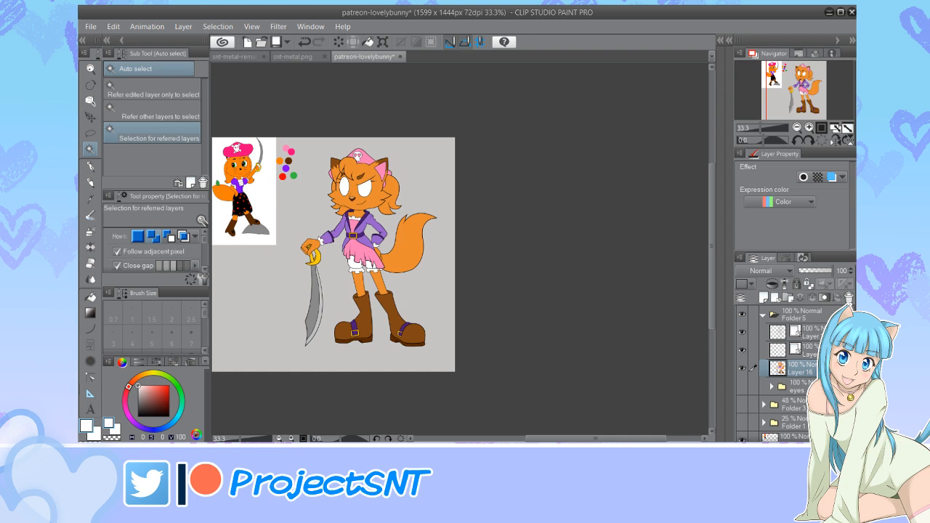
{"action": "scroll", "coordinate": [342, 241], "scroll_direction": "up", "scroll_amount": 1}
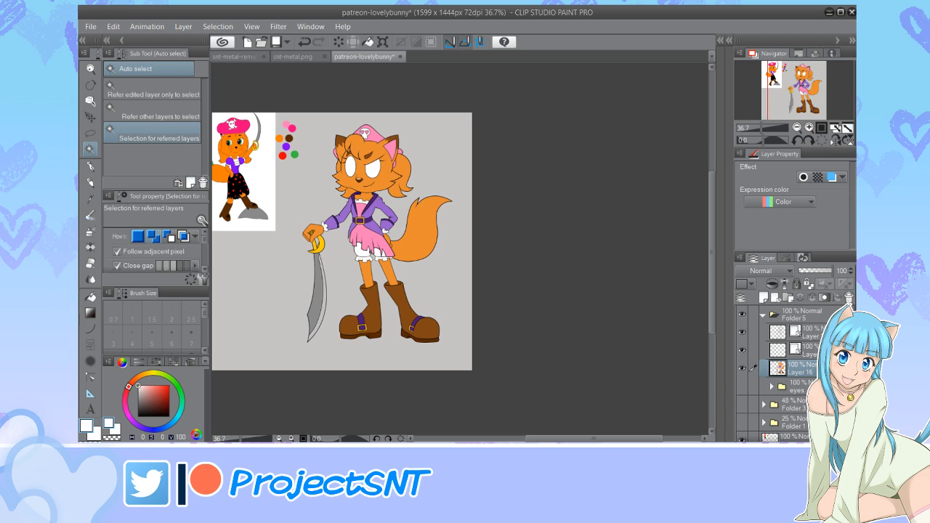
{"action": "scroll", "coordinate": [358, 372], "scroll_direction": "down", "scroll_amount": 3}
{"action": "scroll", "coordinate": [324, 270], "scroll_direction": "up", "scroll_amount": 4}
{"action": "scroll", "coordinate": [370, 346], "scroll_direction": "down", "scroll_amount": 2}
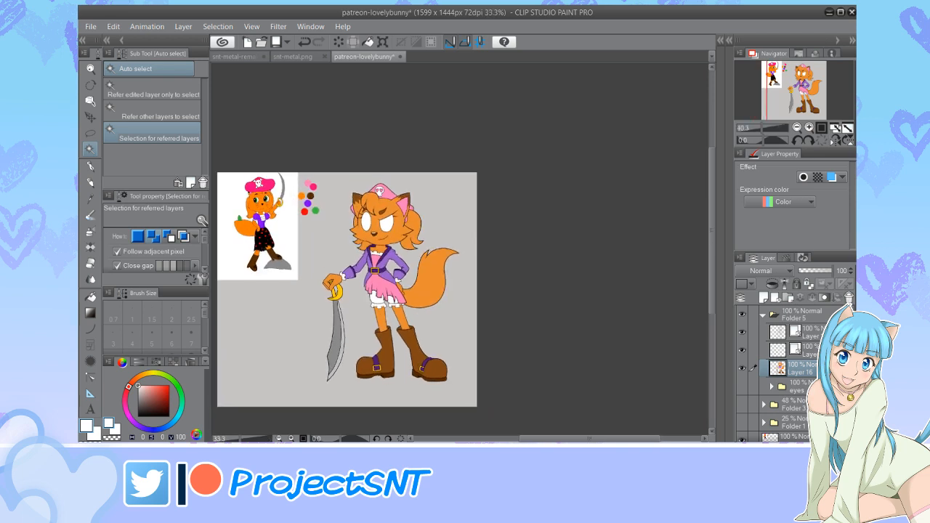
{"action": "scroll", "coordinate": [373, 344], "scroll_direction": "up", "scroll_amount": 4}
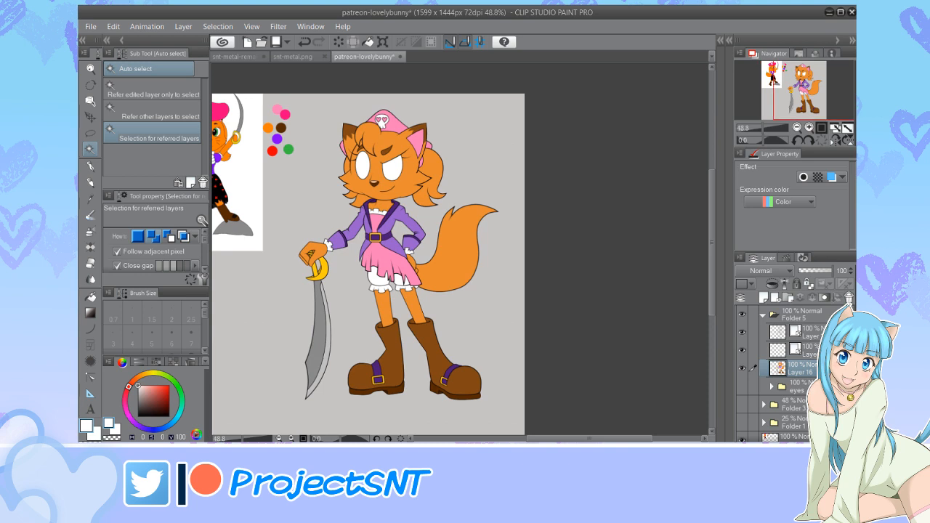
{"action": "scroll", "coordinate": [387, 313], "scroll_direction": "down", "scroll_amount": 1}
{"action": "scroll", "coordinate": [387, 313], "scroll_direction": "up", "scroll_amount": 1}
{"action": "scroll", "coordinate": [387, 313], "scroll_direction": "down", "scroll_amount": 1}
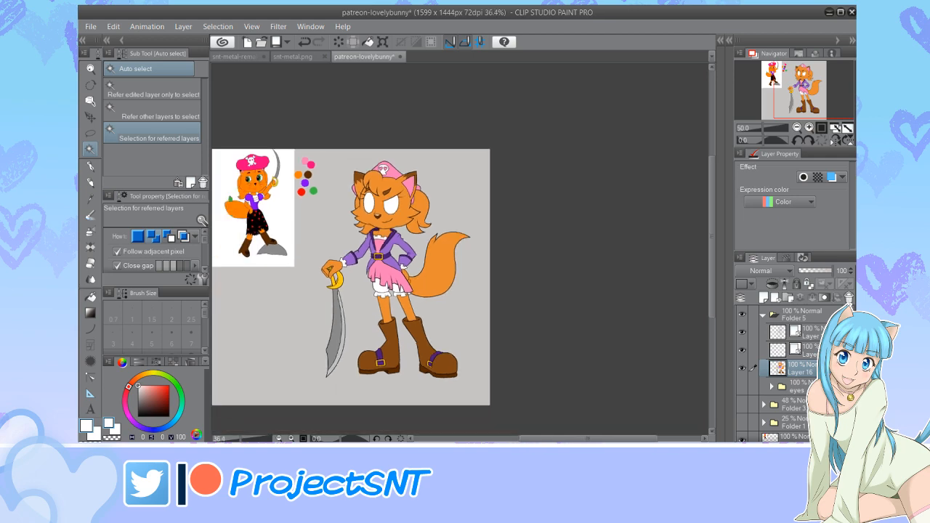
{"action": "scroll", "coordinate": [286, 147], "scroll_direction": "up", "scroll_amount": 2}
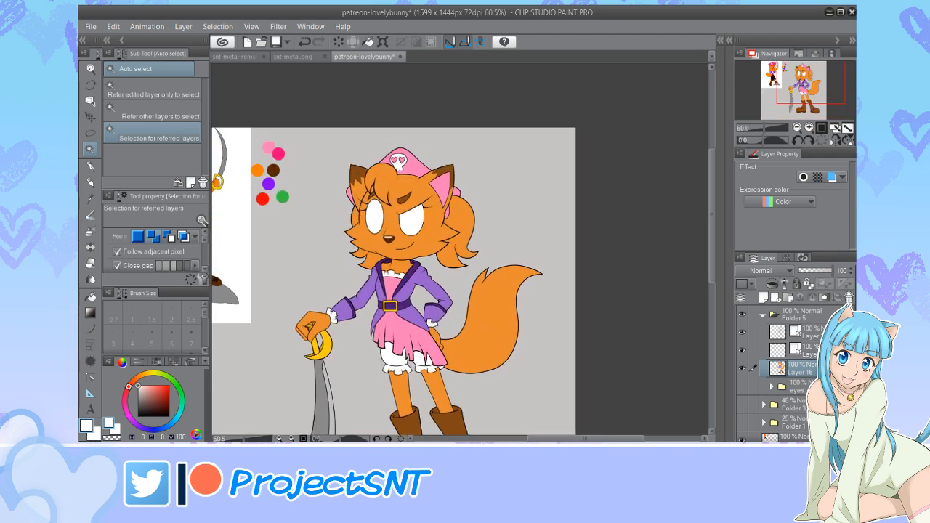
{"action": "scroll", "coordinate": [286, 147], "scroll_direction": "down", "scroll_amount": 2}
{"action": "scroll", "coordinate": [287, 147], "scroll_direction": "up", "scroll_amount": 1}
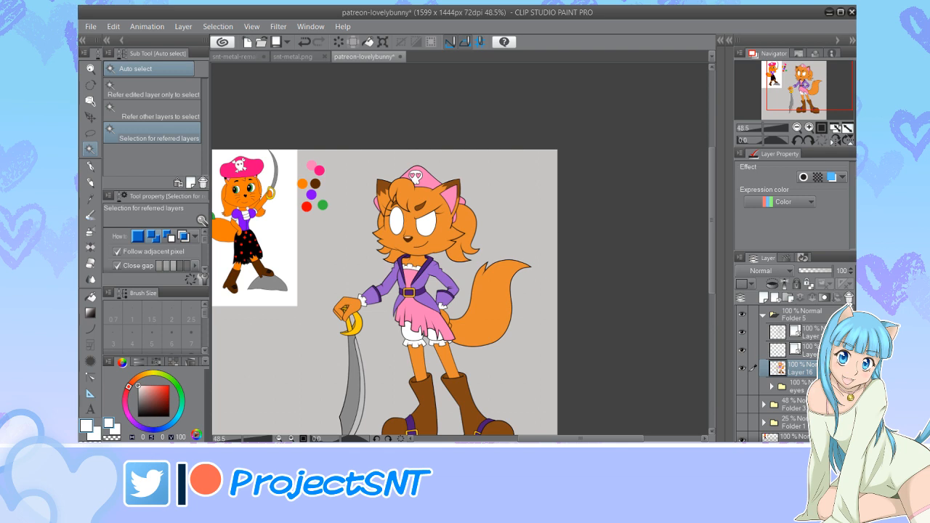
{"action": "scroll", "coordinate": [351, 225], "scroll_direction": "up", "scroll_amount": 1}
Sample the vivid pink swatch beside the reference picture, expand the eyes folder, and select the eye outline layer inside it
{"action": "key", "text": "i"}
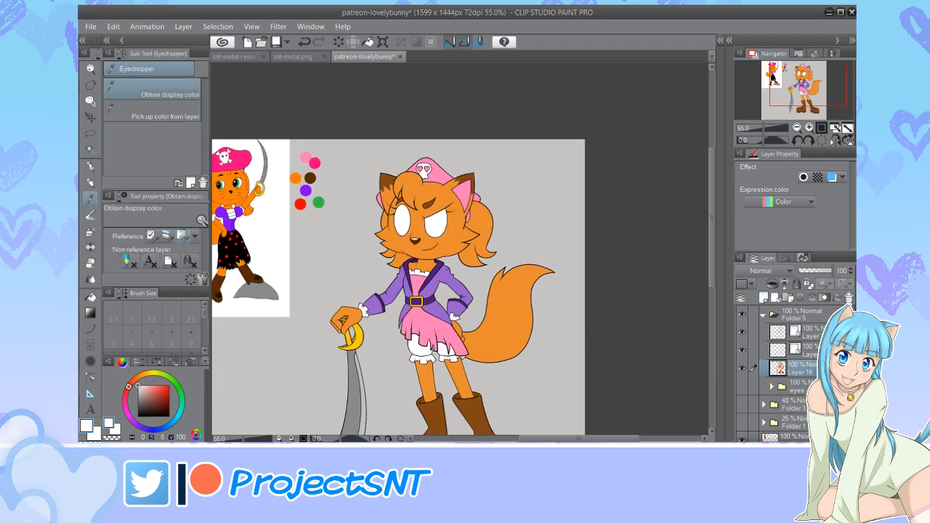
{"action": "left_click", "coordinate": [315, 163]}
{"action": "key", "text": "w"}
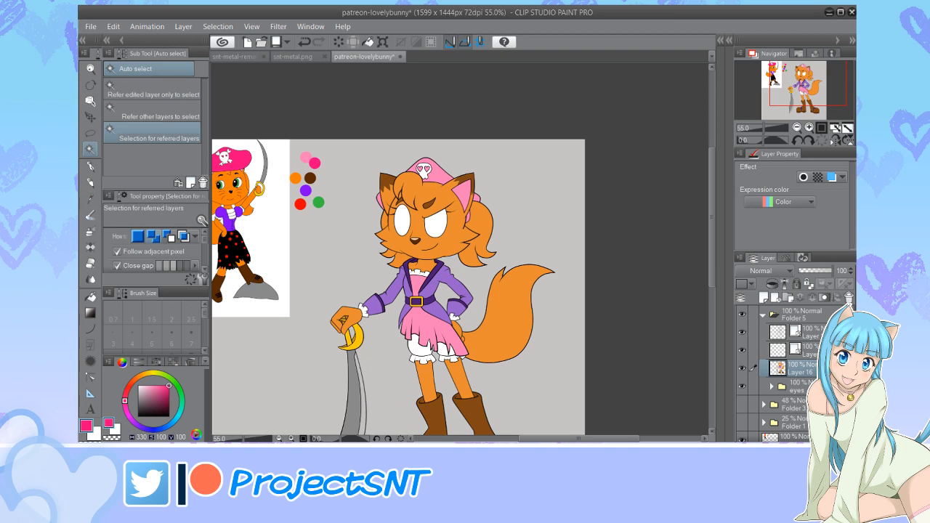
{"action": "left_click", "coordinate": [772, 386]}
{"action": "scroll", "coordinate": [772, 387], "scroll_direction": "down", "scroll_amount": 1}
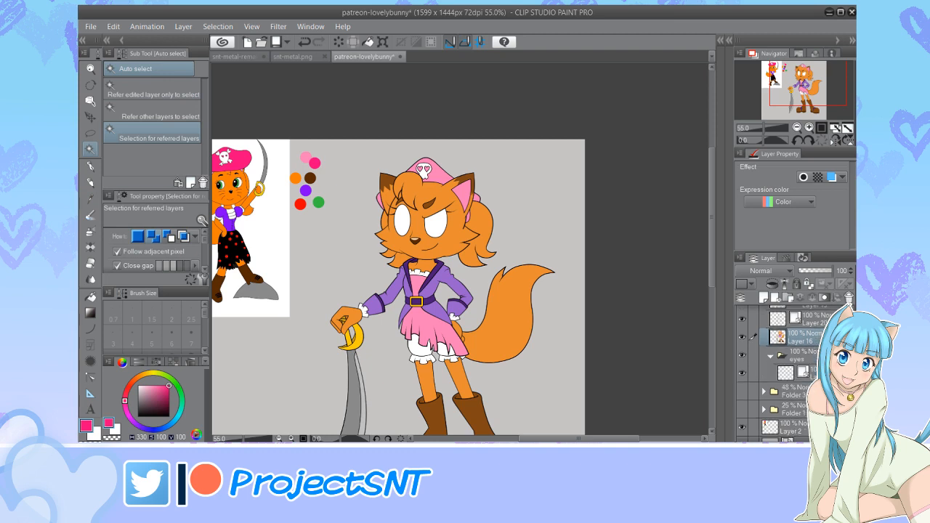
{"action": "left_click", "coordinate": [788, 372]}
Try the eyes folder above Layer 16 in the layer stack, and put Layer 16 back on top
{"action": "scroll", "coordinate": [788, 349], "scroll_direction": "up", "scroll_amount": 1}
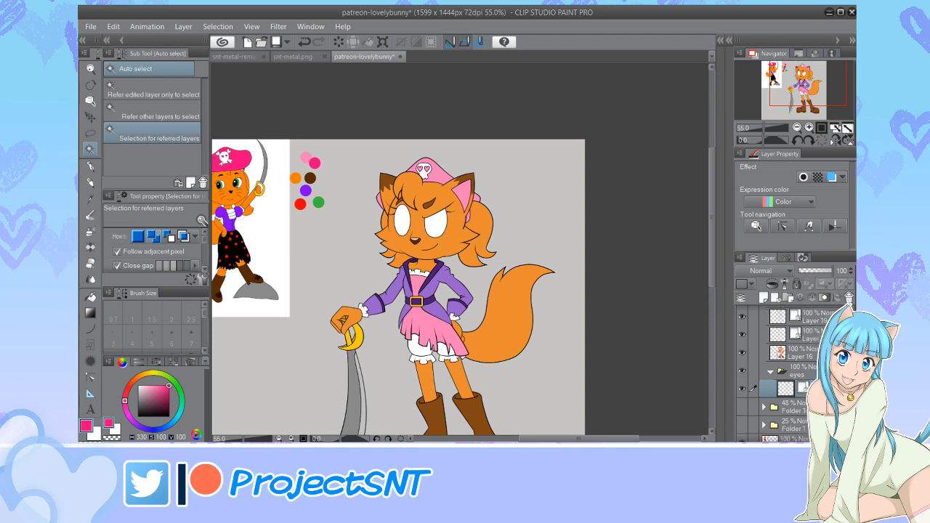
{"action": "left_click_drag", "start_coordinate": [797, 372], "coordinate": [797, 345]}
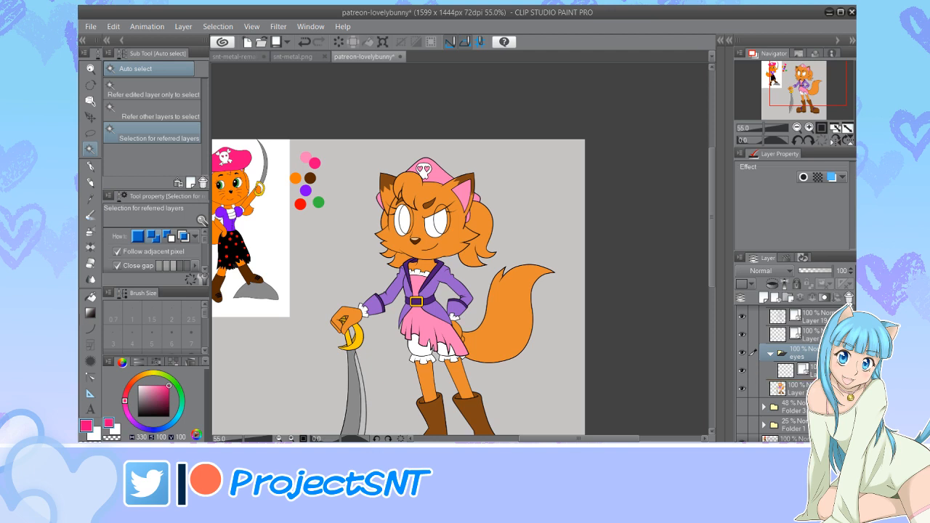
{"action": "left_click_drag", "start_coordinate": [798, 388], "coordinate": [798, 346]}
Auto-select the whites and irises of both eyes on Layer 16, erase their white fill, and clear the selection
{"action": "scroll", "coordinate": [417, 223], "scroll_direction": "up", "scroll_amount": 9}
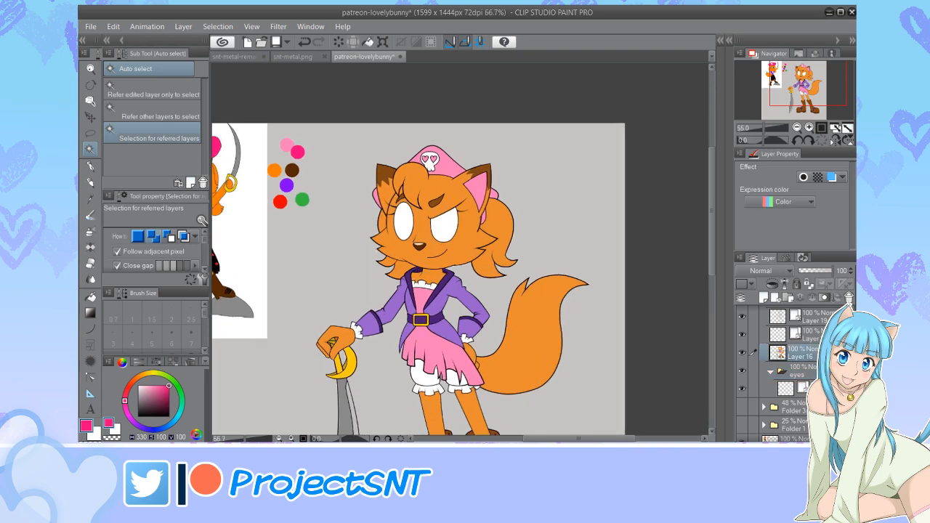
{"action": "left_click", "coordinate": [391, 217]}
{"action": "left_click", "coordinate": [468, 219], "text": "shift"}
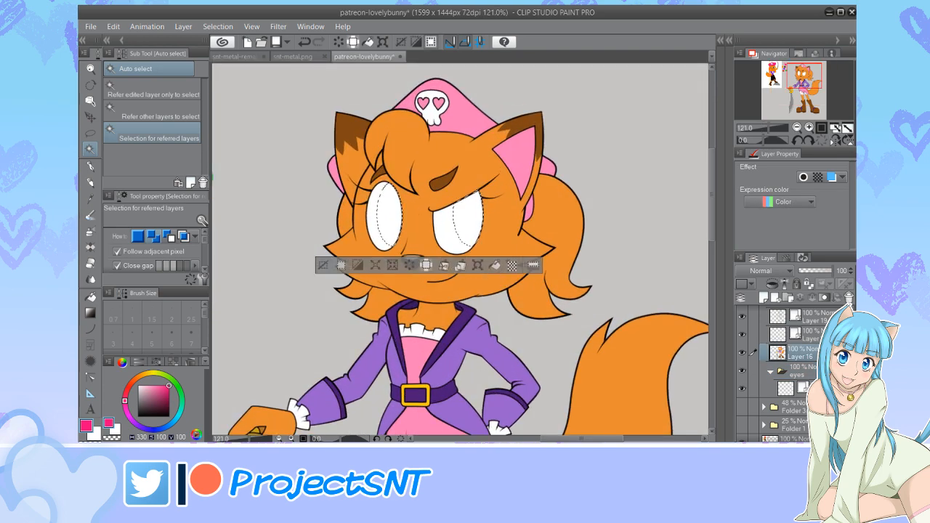
{"action": "left_click", "coordinate": [444, 226], "text": "shift"}
{"action": "left_click", "coordinate": [371, 218], "text": "shift"}
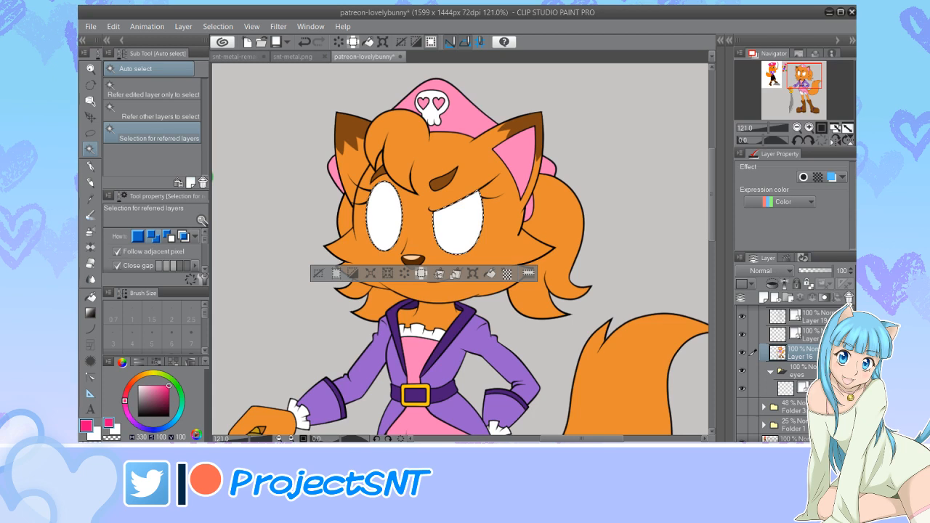
{"action": "key", "text": "alt+BackSpace"}
{"action": "key", "text": "ctrl+d"}
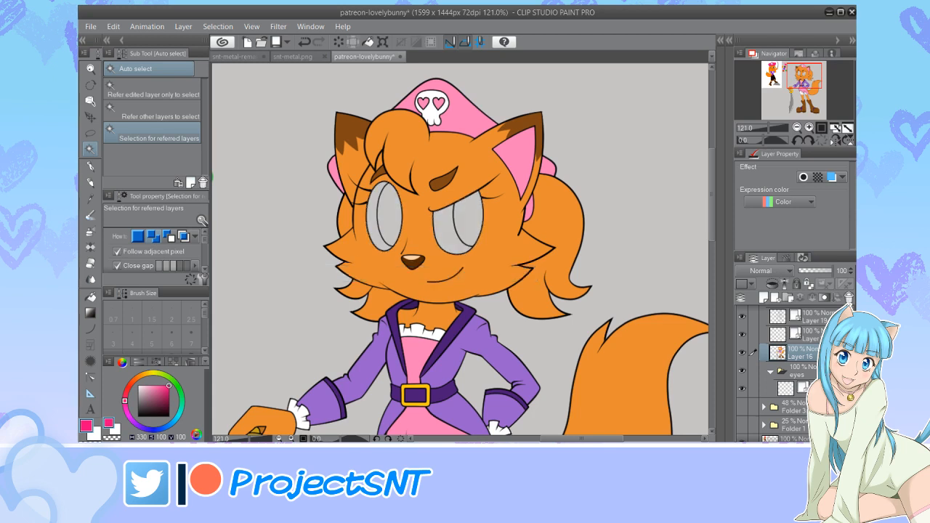
Add a new raster layer in the eyes folder, move it below the eye outline layer, and hide the outlines
{"action": "left_click", "coordinate": [808, 390]}
{"action": "left_click", "coordinate": [763, 297]}
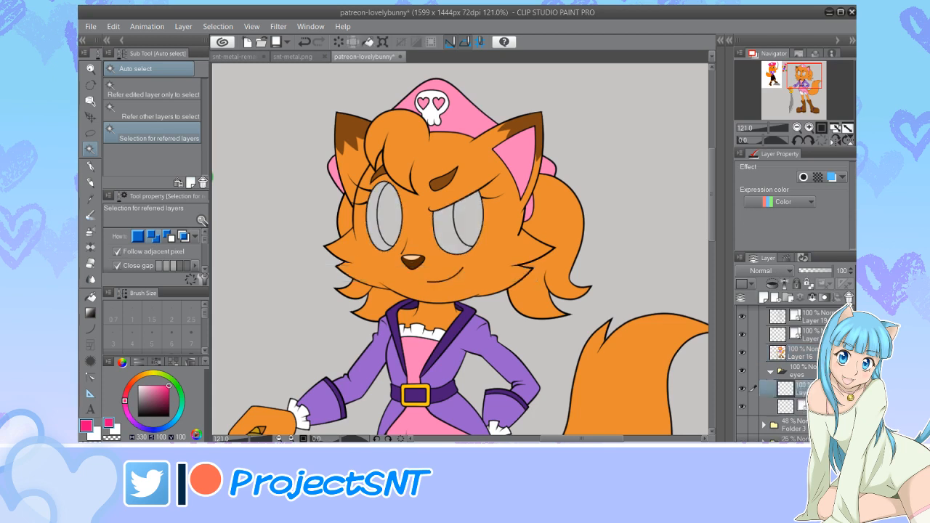
{"action": "left_click_drag", "start_coordinate": [806, 390], "coordinate": [806, 414]}
{"action": "left_click", "coordinate": [741, 388]}
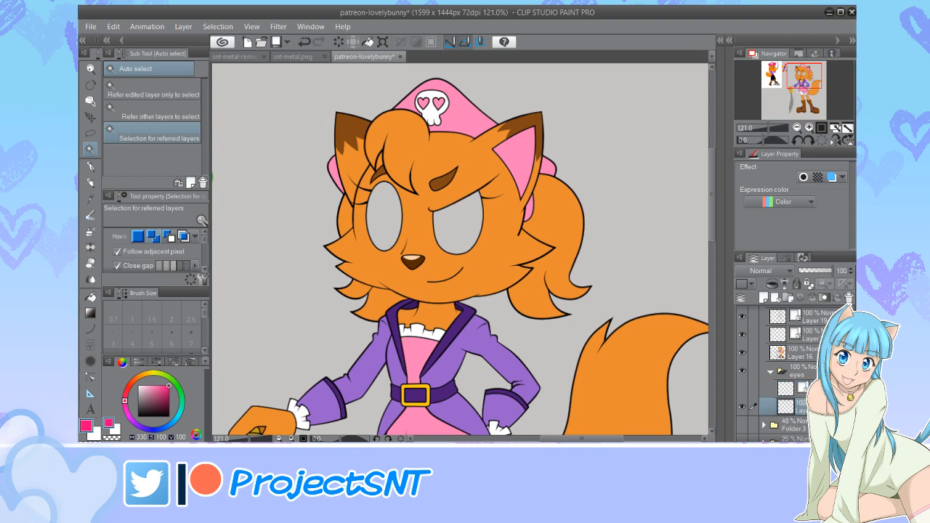
Auto-select both eye shapes, fill them with pure white on the new layer, clear the selection, and show the eye outlines again
{"action": "left_click", "coordinate": [384, 218]}
{"action": "left_click", "coordinate": [456, 223], "text": "shift"}
{"action": "left_click", "coordinate": [154, 403]}
{"action": "left_click_drag", "start_coordinate": [153, 404], "coordinate": [124, 363]}
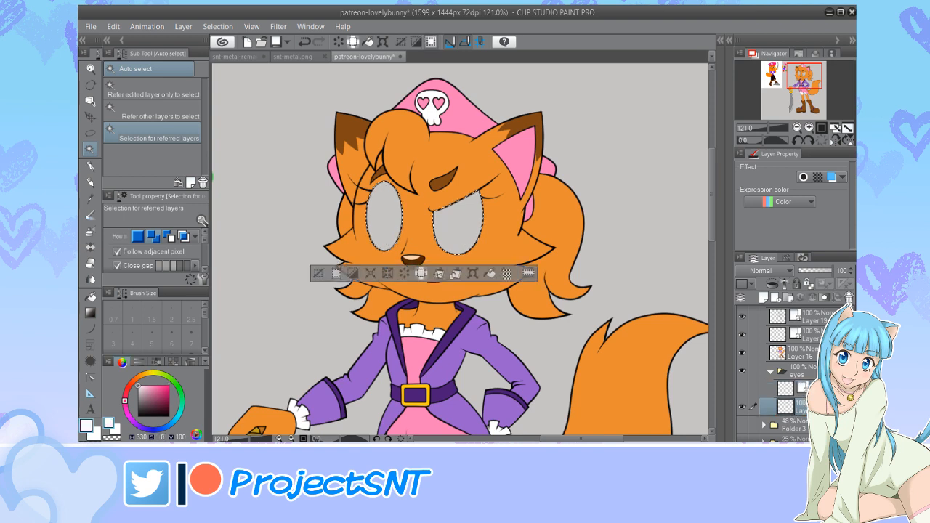
{"action": "key", "text": "alt+BackSpace"}
{"action": "left_click", "coordinate": [318, 273]}
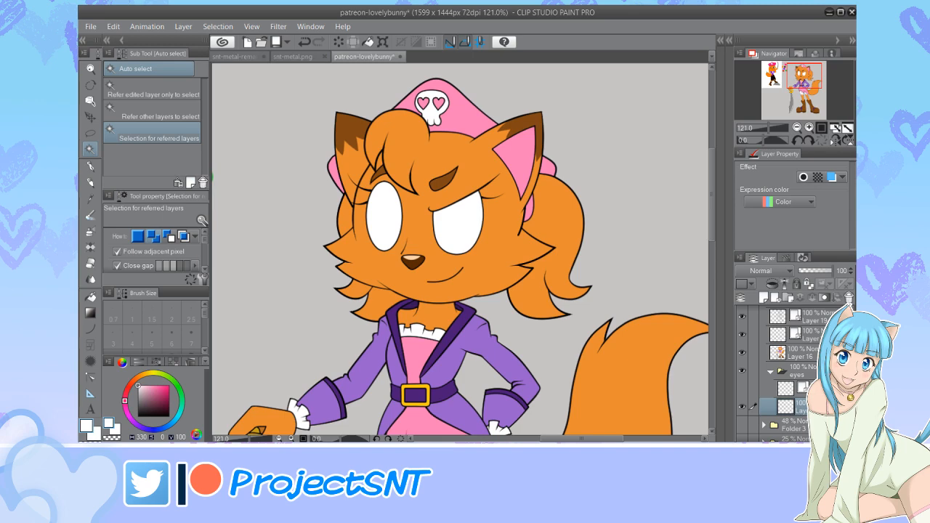
{"action": "left_click", "coordinate": [742, 389]}
Sample the hot pink palette swatch, auto-select both irises, and fill them with it on a new layer below the eye outlines
{"action": "left_click", "coordinate": [807, 390]}
{"action": "scroll", "coordinate": [536, 294], "scroll_direction": "down", "scroll_amount": 7}
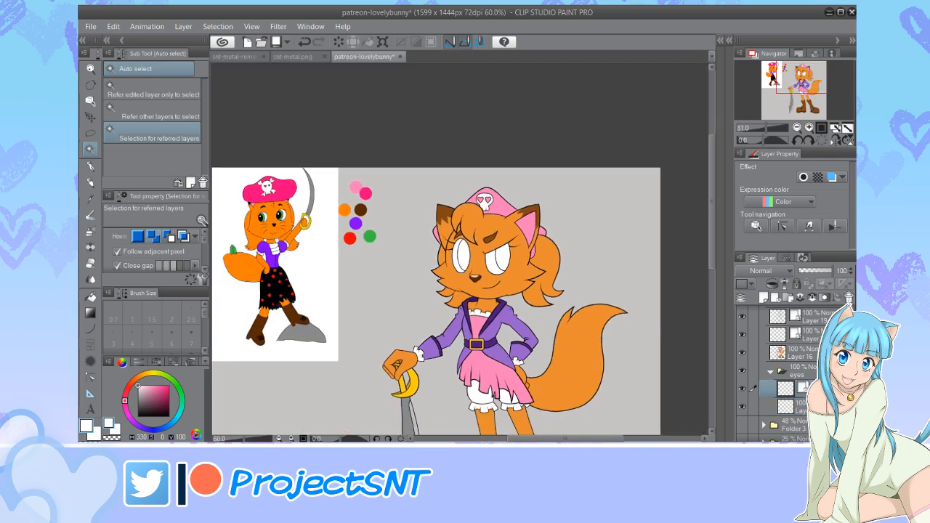
{"action": "scroll", "coordinate": [382, 199], "scroll_direction": "up", "scroll_amount": 5}
{"action": "key", "text": "i"}
{"action": "left_click", "coordinate": [354, 190]}
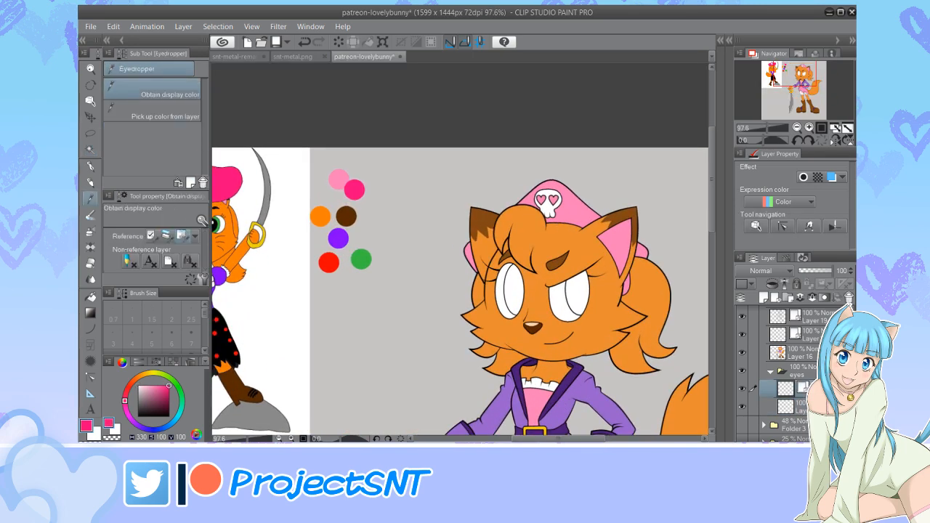
{"action": "key", "text": "w"}
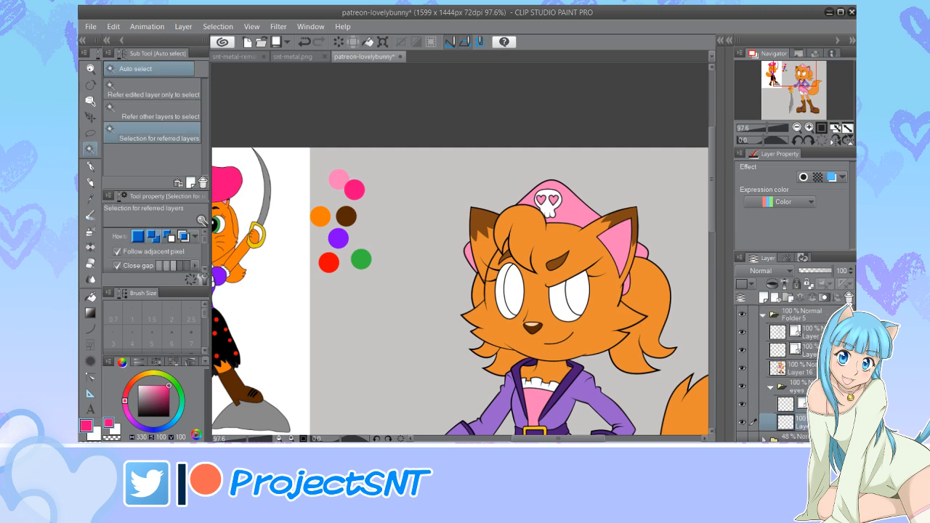
{"action": "scroll", "coordinate": [630, 307], "scroll_direction": "up", "scroll_amount": 2}
{"action": "left_click", "coordinate": [486, 285]}
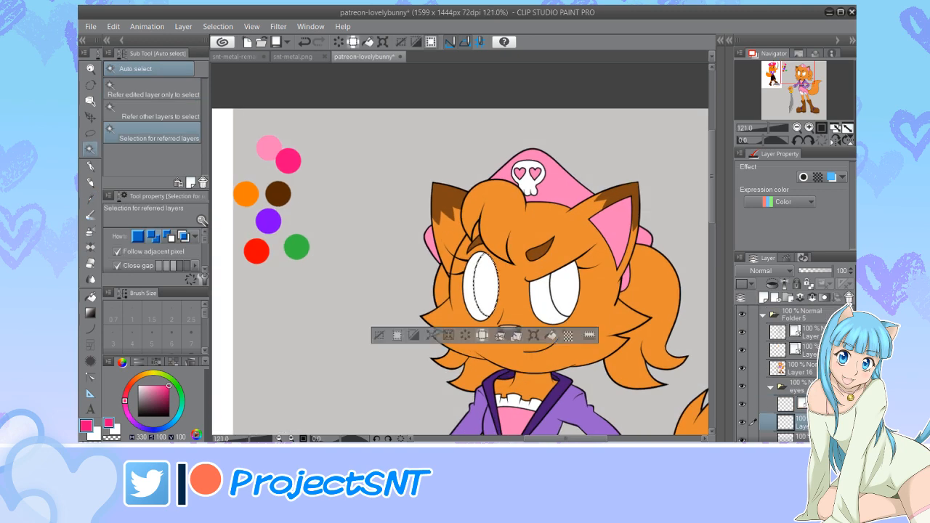
{"action": "left_click", "coordinate": [565, 289], "text": "shift"}
{"action": "key", "text": "alt+Delete"}
{"action": "scroll", "coordinate": [450, 243], "scroll_direction": "down", "scroll_amount": 5}
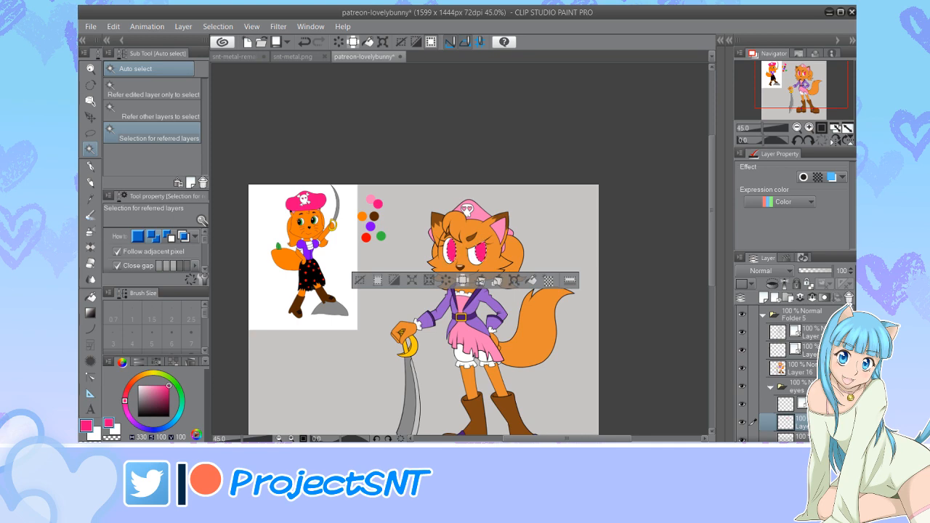
Sample the light pink swatch, shade both selected irises with the Soft airbrush at size 43, and clear the selection
{"action": "scroll", "coordinate": [436, 251], "scroll_direction": "up", "scroll_amount": 4}
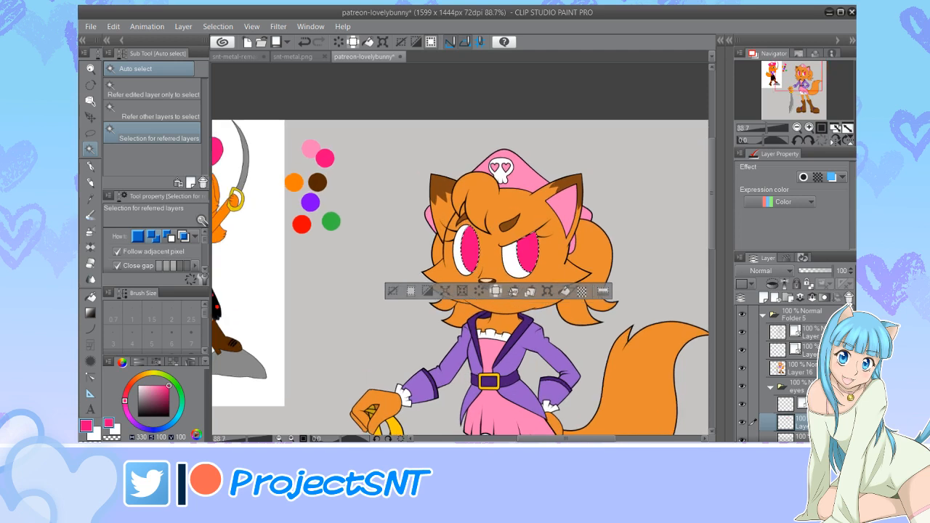
{"action": "key", "text": "i"}
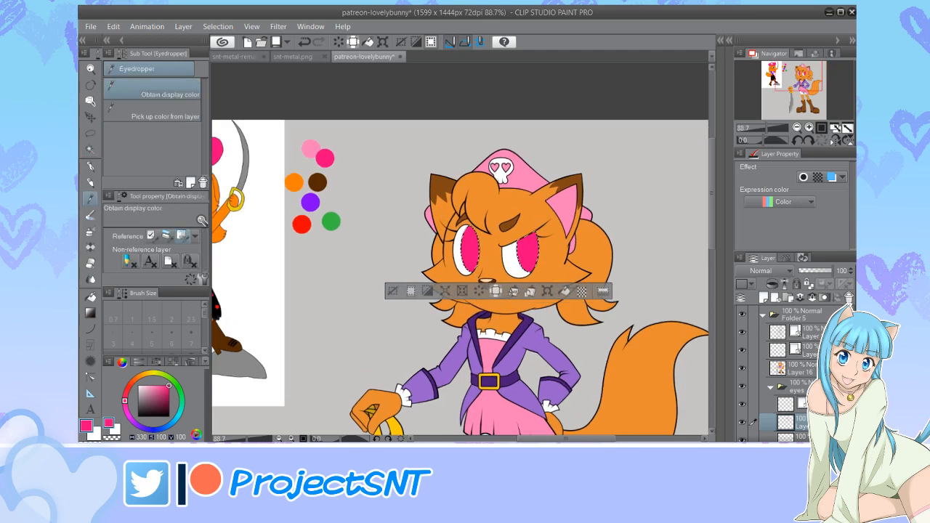
{"action": "left_click", "coordinate": [308, 148]}
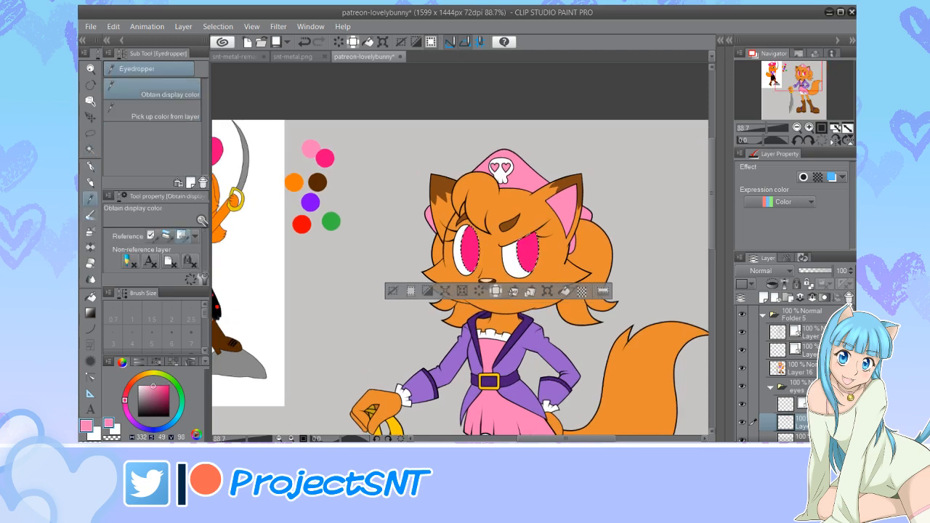
{"action": "key", "text": "b"}
{"action": "scroll", "coordinate": [545, 257], "scroll_direction": "up", "scroll_amount": 3}
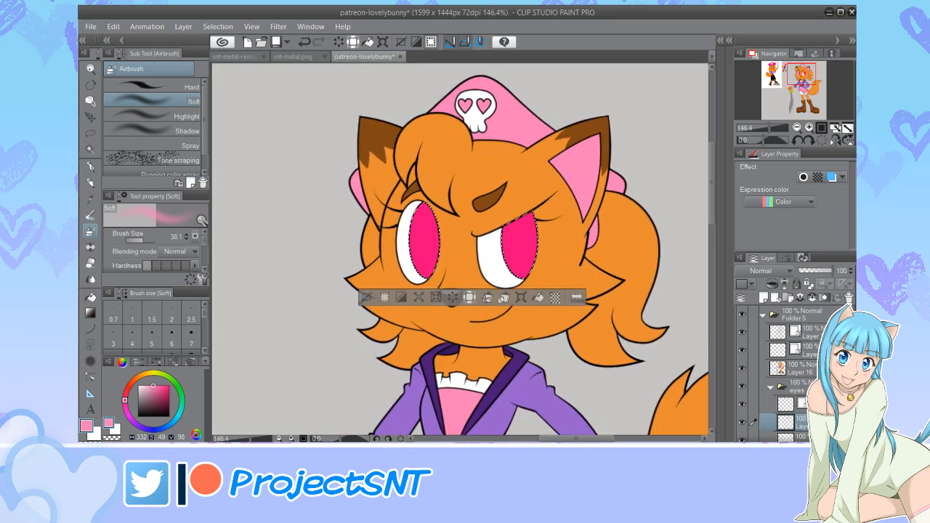
{"action": "scroll", "coordinate": [459, 249], "scroll_direction": "up", "scroll_amount": 1}
{"action": "key", "text": "bracketright"}
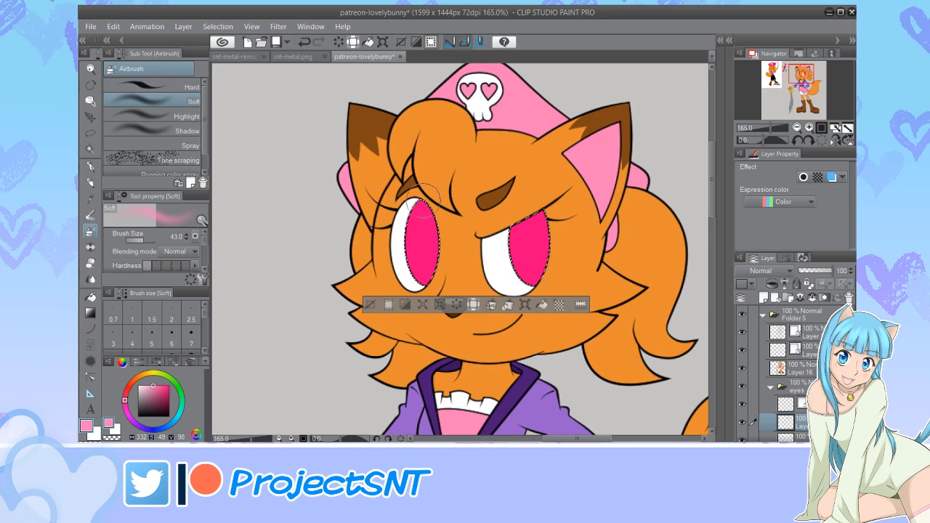
{"action": "left_click_drag", "start_coordinate": [413, 209], "coordinate": [419, 216]}
{"action": "mouse_move", "coordinate": [419, 253]}
{"action": "left_mouse_down"}
{"action": "mouse_move", "coordinate": [431, 244]}
{"action": "mouse_move", "coordinate": [427, 268]}
{"action": "mouse_move", "coordinate": [446, 218]}
{"action": "mouse_move", "coordinate": [421, 209]}
{"action": "mouse_move", "coordinate": [435, 272]}
{"action": "mouse_move", "coordinate": [444, 218]}
{"action": "left_mouse_up"}
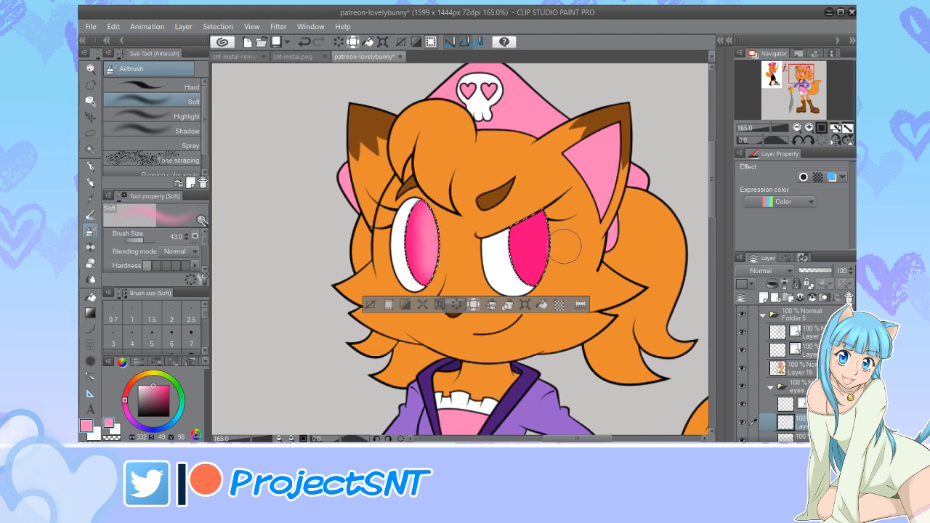
{"action": "mouse_move", "coordinate": [537, 210]}
{"action": "left_mouse_down"}
{"action": "mouse_move", "coordinate": [531, 236]}
{"action": "mouse_move", "coordinate": [540, 258]}
{"action": "mouse_move", "coordinate": [536, 207]}
{"action": "left_mouse_up"}
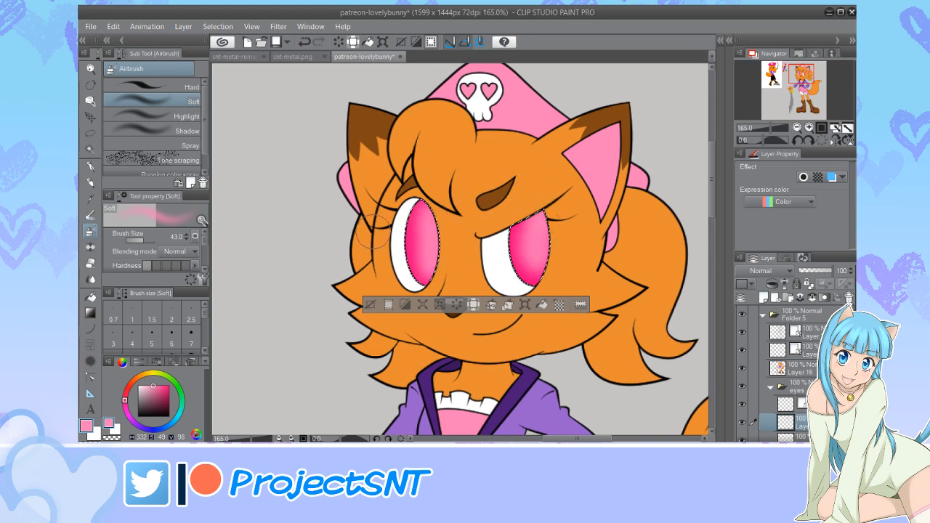
{"action": "scroll", "coordinate": [375, 242], "scroll_direction": "down", "scroll_amount": 3}
{"action": "scroll", "coordinate": [472, 255], "scroll_direction": "up", "scroll_amount": 1}
{"action": "scroll", "coordinate": [385, 262], "scroll_direction": "up", "scroll_amount": 2}
{"action": "left_click", "coordinate": [322, 290]}
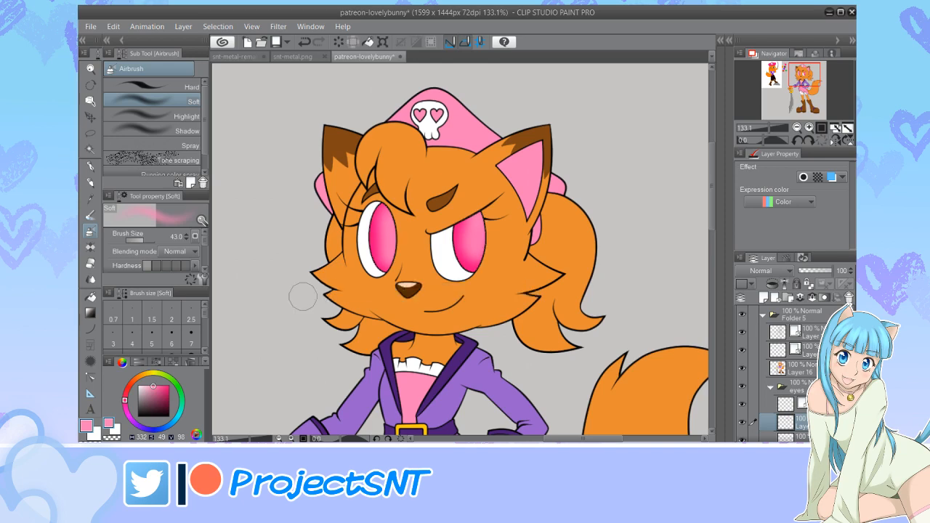
Draw a tall filled black ellipse as the pupil in the iris of the eye on the image's left
{"action": "left_click", "coordinate": [139, 416]}
{"action": "scroll", "coordinate": [457, 200], "scroll_direction": "down", "scroll_amount": 5}
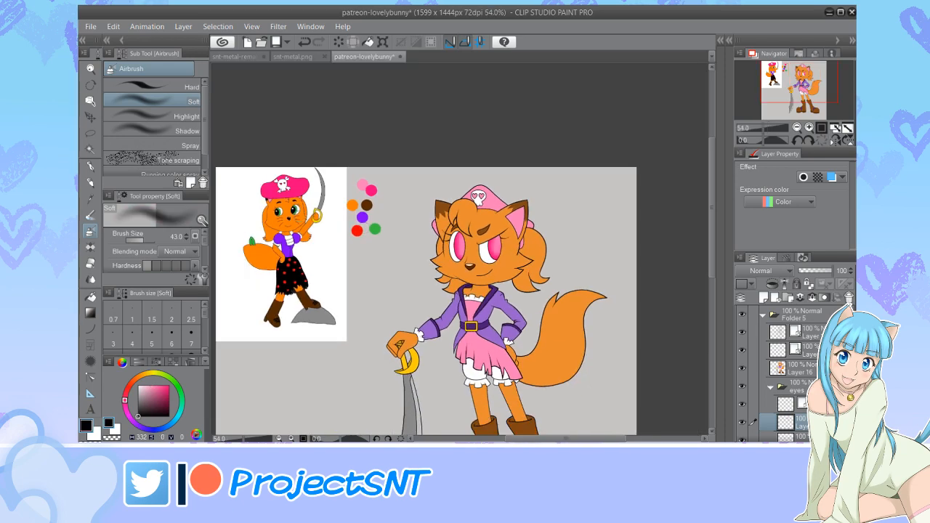
{"action": "scroll", "coordinate": [290, 218], "scroll_direction": "up", "scroll_amount": 5}
{"action": "scroll", "coordinate": [436, 276], "scroll_direction": "down", "scroll_amount": 4}
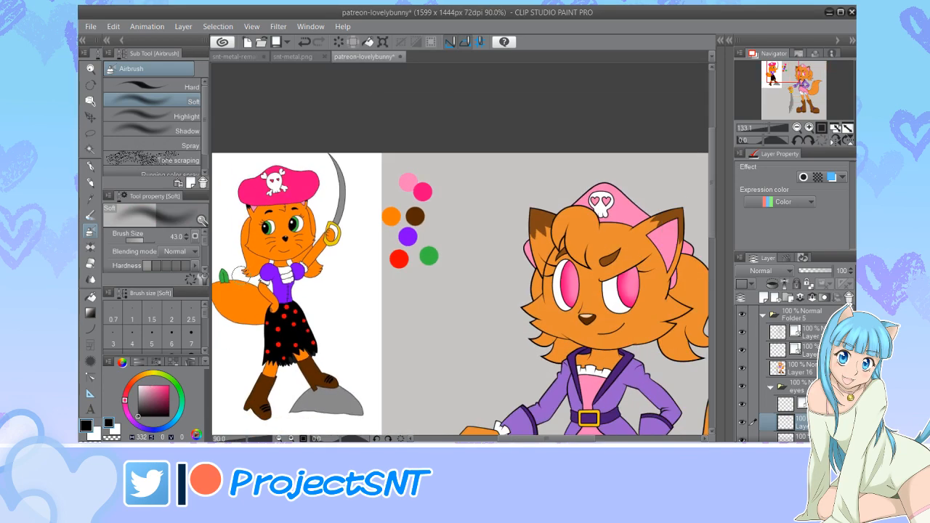
{"action": "scroll", "coordinate": [592, 314], "scroll_direction": "up", "scroll_amount": 2}
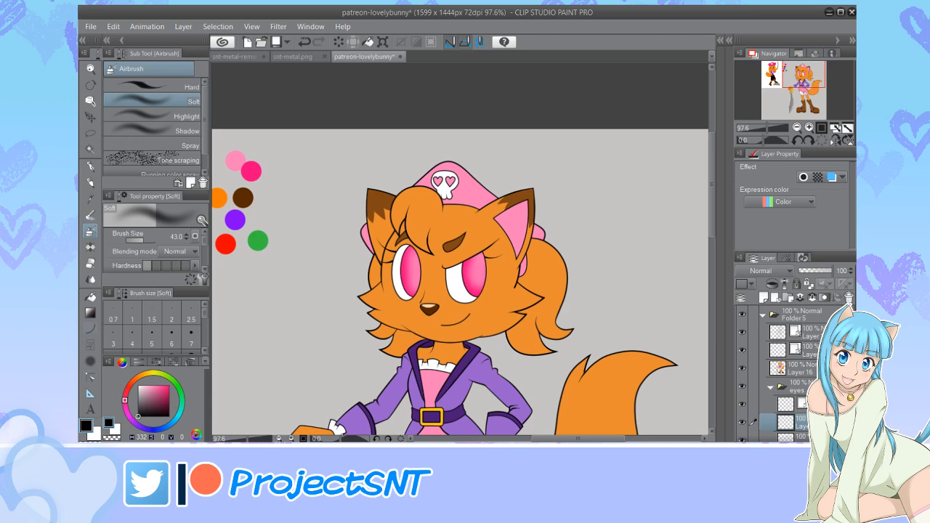
{"action": "key", "text": "u"}
{"action": "left_click", "coordinate": [153, 173]}
{"action": "scroll", "coordinate": [415, 272], "scroll_direction": "up", "scroll_amount": 8}
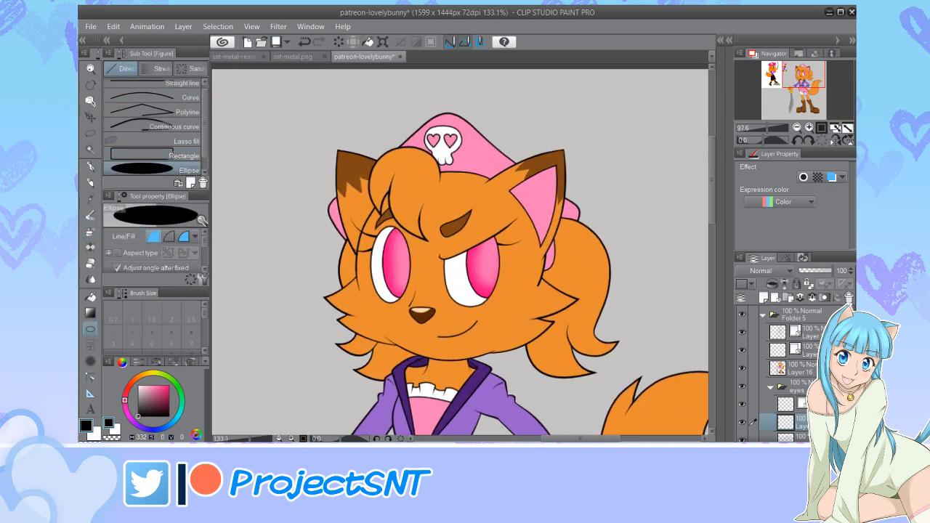
{"action": "left_click_drag", "start_coordinate": [393, 211], "coordinate": [432, 324]}
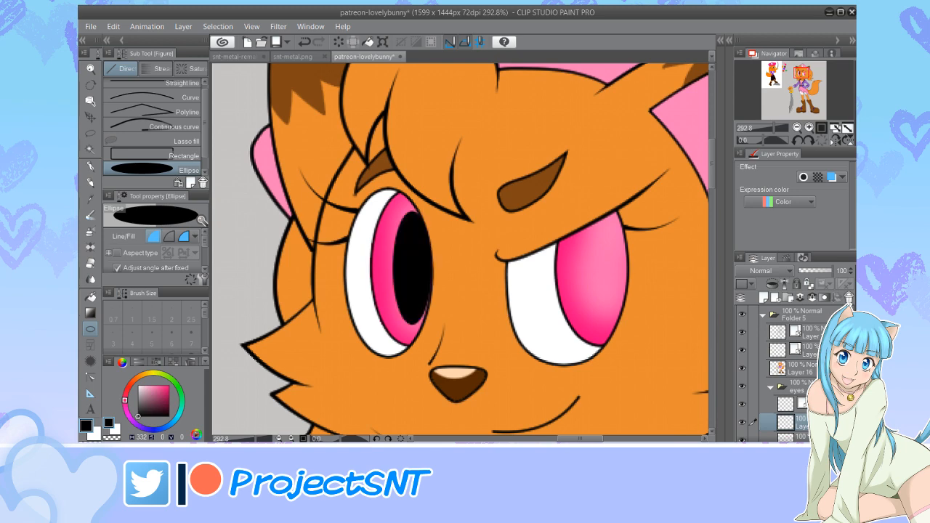
Duplicate the black pupil, move the copy onto the iris of the other eye, and merge both pupils into one layer
{"action": "scroll", "coordinate": [432, 324], "scroll_direction": "down", "scroll_amount": 2}
{"action": "key", "text": "ctrl+t"}
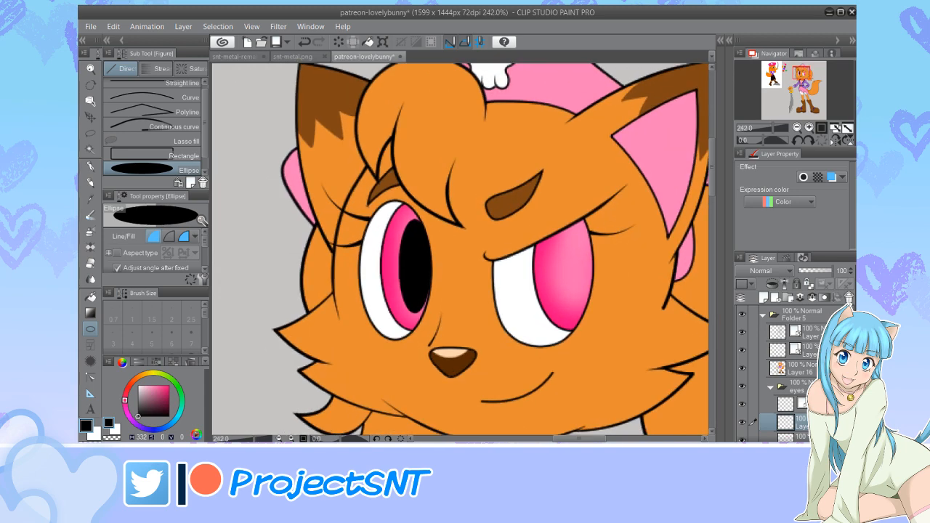
{"action": "left_click_drag", "start_coordinate": [415, 266], "coordinate": [570, 265]}
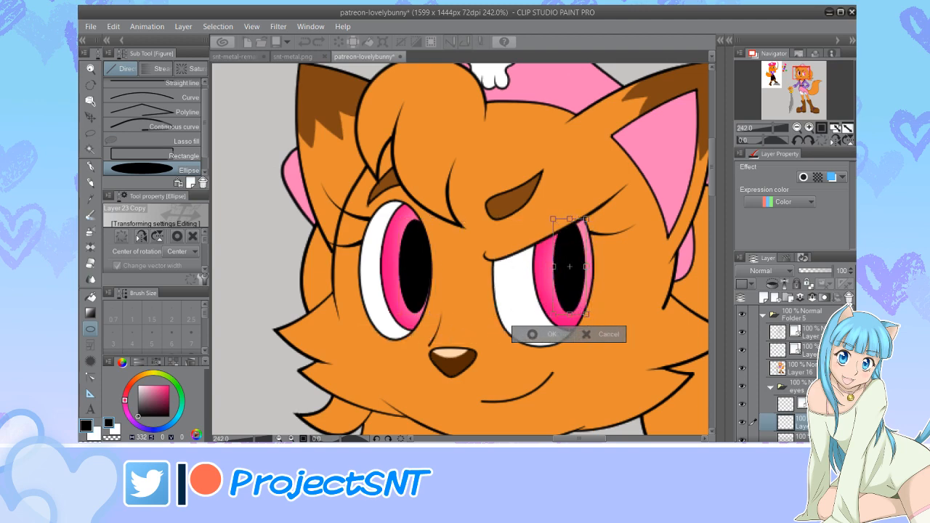
{"action": "left_click", "coordinate": [532, 334]}
{"action": "scroll", "coordinate": [421, 236], "scroll_direction": "down", "scroll_amount": 7}
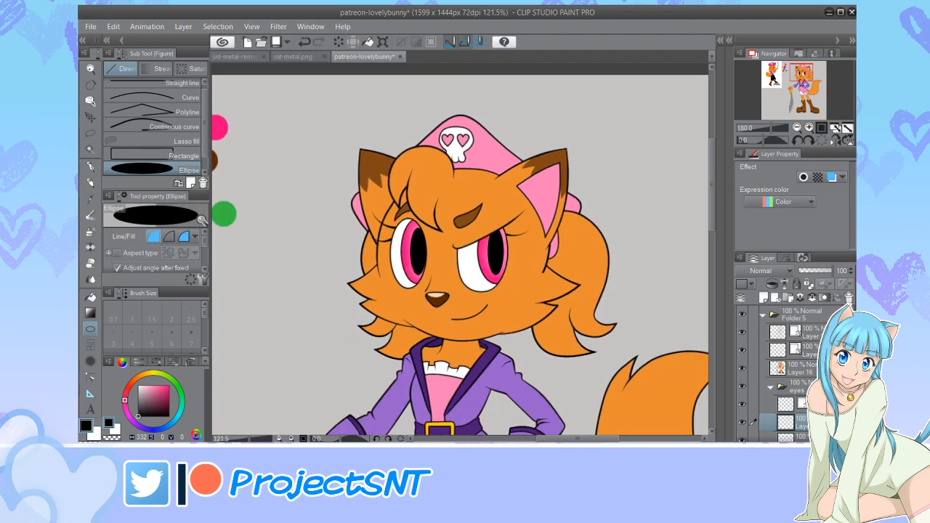
{"action": "scroll", "coordinate": [410, 218], "scroll_direction": "down", "scroll_amount": 2}
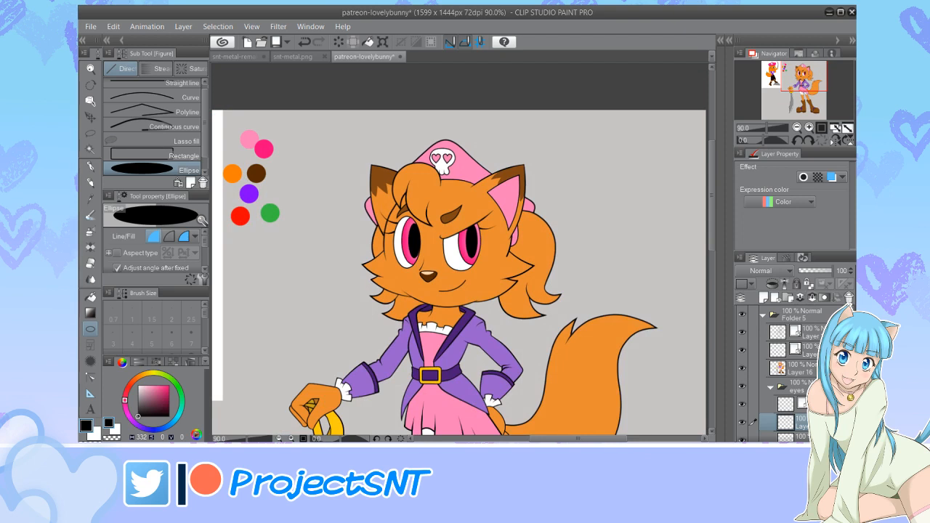
Hide the pupil and iris layers, auto-select both iris shapes, and show the two layers again
{"action": "scroll", "coordinate": [789, 371], "scroll_direction": "down", "scroll_amount": 4}
{"action": "left_click", "coordinate": [742, 344]}
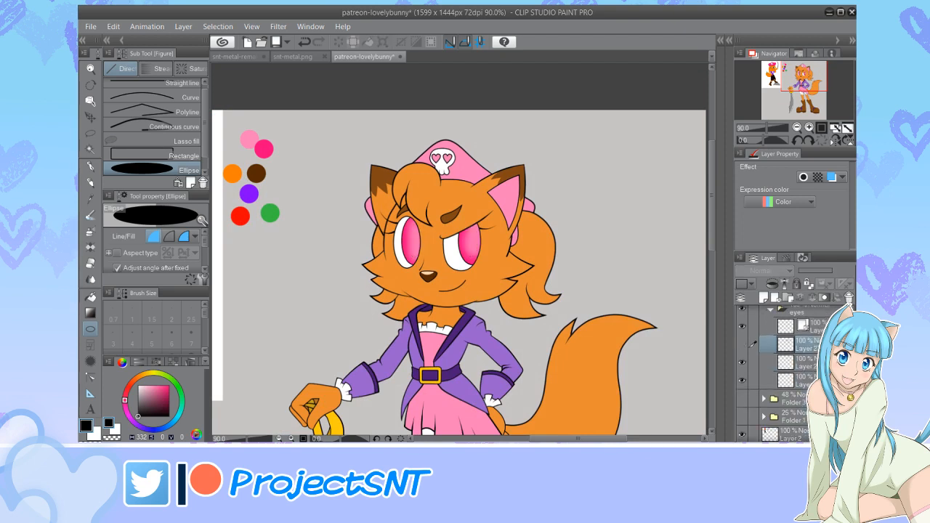
{"action": "left_click", "coordinate": [741, 362]}
{"action": "key", "text": "w"}
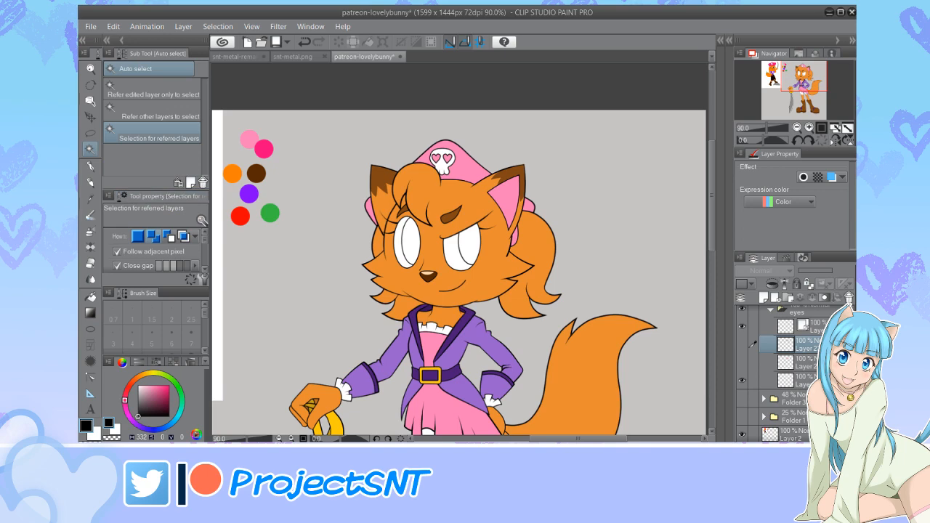
{"action": "left_click", "coordinate": [411, 242]}
{"action": "left_click", "coordinate": [470, 244], "text": "shift"}
{"action": "left_click", "coordinate": [742, 361]}
{"action": "left_click", "coordinate": [741, 344]}
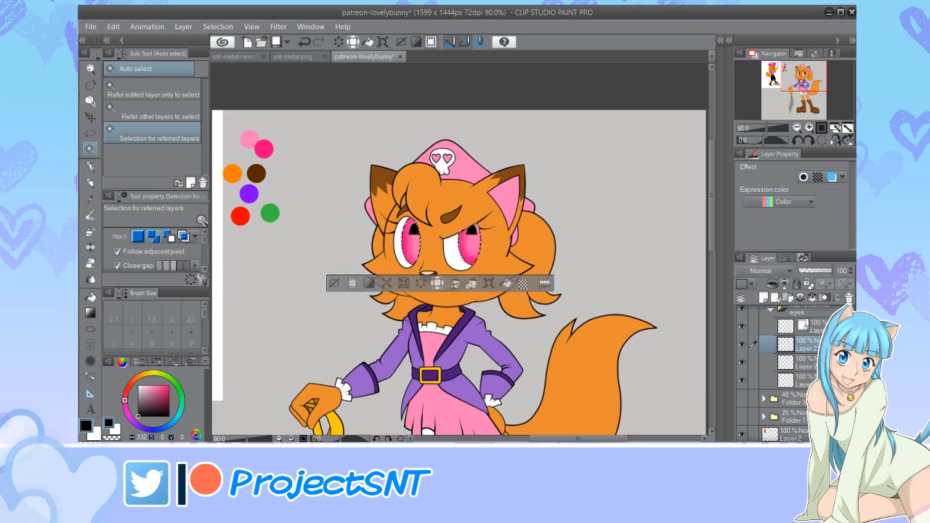
{"action": "scroll", "coordinate": [494, 334], "scroll_direction": "down", "scroll_amount": 3}
{"action": "scroll", "coordinate": [469, 268], "scroll_direction": "up", "scroll_amount": 6}
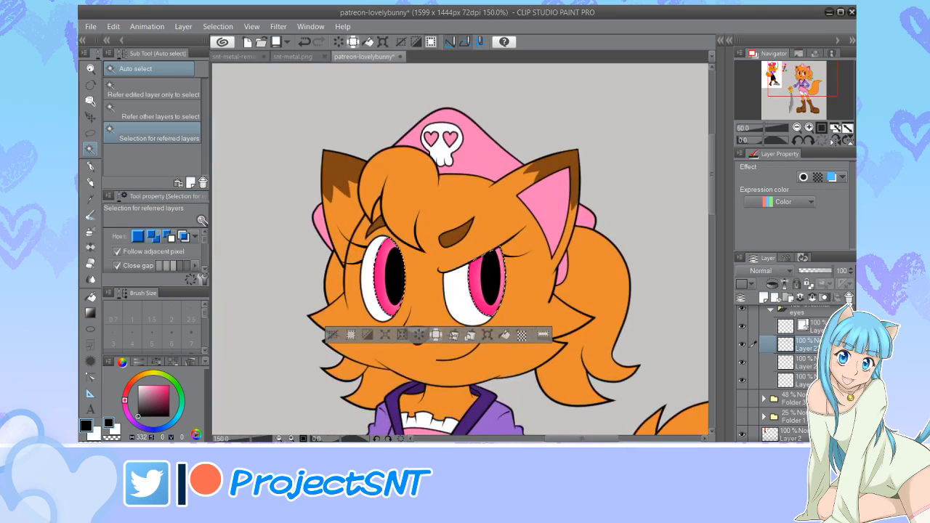
Clear the selection and draw a small white ellipse highlight over the first eye's pupil on a new layer
{"action": "key", "text": "x"}
{"action": "key", "text": "u"}
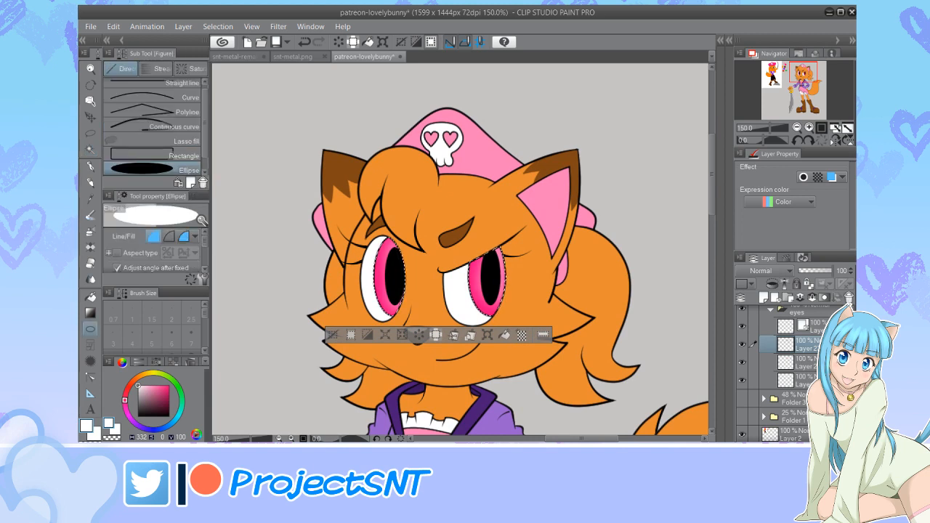
{"action": "left_click", "coordinate": [742, 345]}
{"action": "left_click", "coordinate": [742, 345]}
{"action": "key", "text": "ctrl+shift+n"}
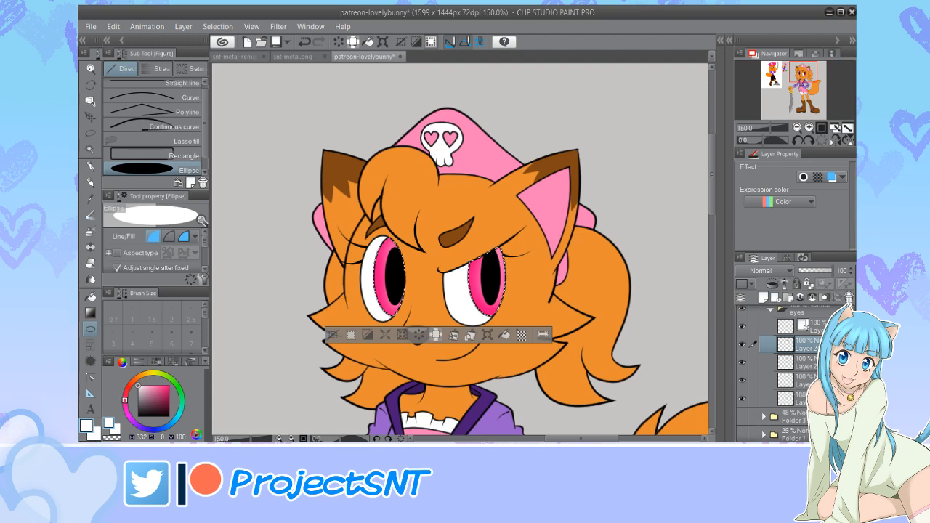
{"action": "scroll", "coordinate": [399, 269], "scroll_direction": "up", "scroll_amount": 1}
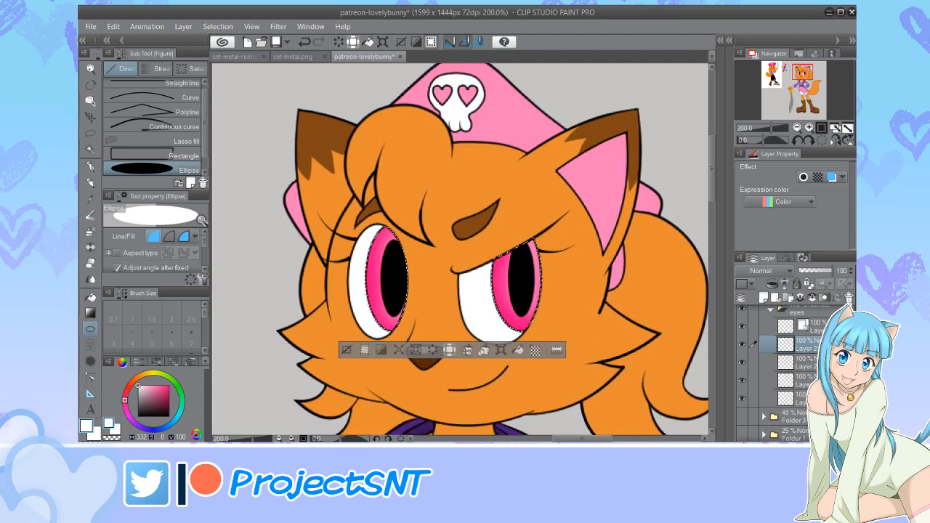
{"action": "key", "text": "ctrl+d"}
{"action": "scroll", "coordinate": [400, 243], "scroll_direction": "up", "scroll_amount": 1}
{"action": "left_click_drag", "start_coordinate": [393, 231], "coordinate": [413, 287]}
{"action": "scroll", "coordinate": [436, 280], "scroll_direction": "down", "scroll_amount": 3}
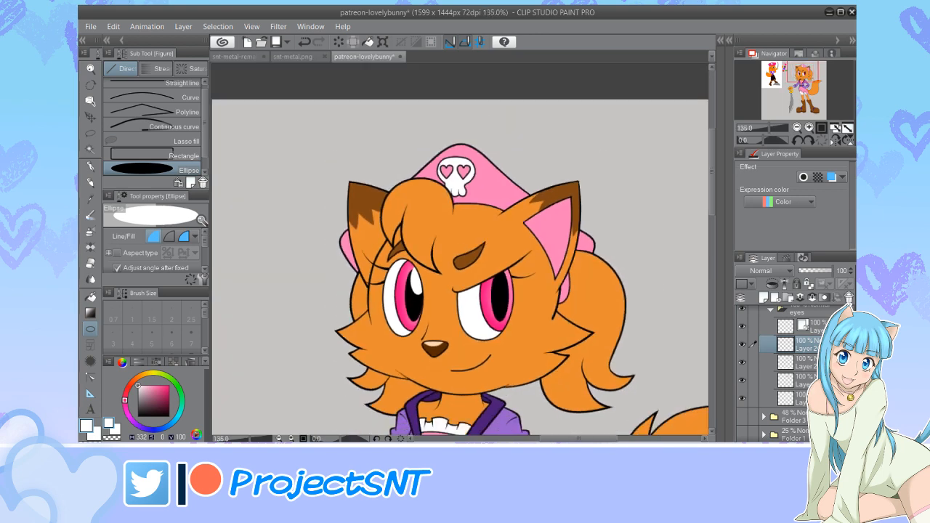
Duplicate the white highlight, move the copy onto the other eye's pupil, and merge the two highlight layers
{"action": "key", "text": "ctrl+c"}
{"action": "key", "text": "ctrl+v"}
{"action": "key", "text": "ctrl+t"}
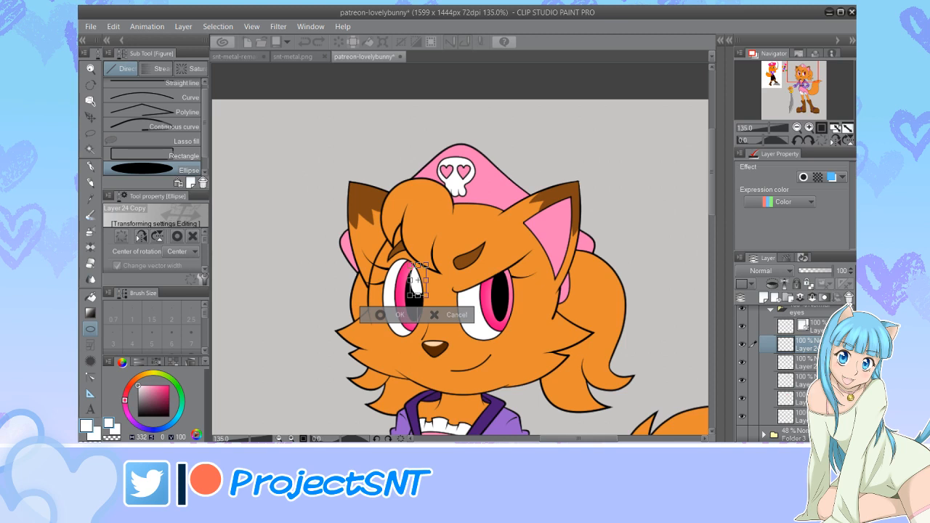
{"action": "left_click_drag", "start_coordinate": [416, 280], "coordinate": [502, 279]}
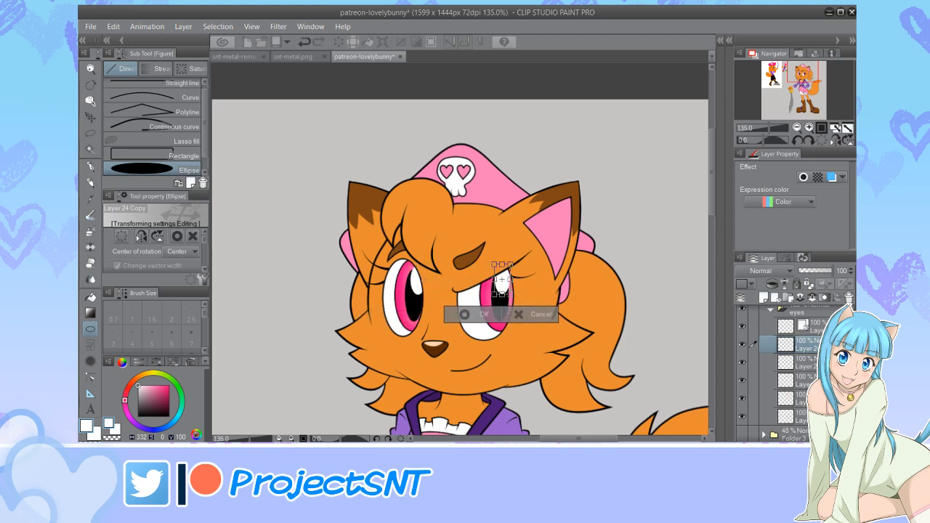
{"action": "left_click", "coordinate": [465, 314]}
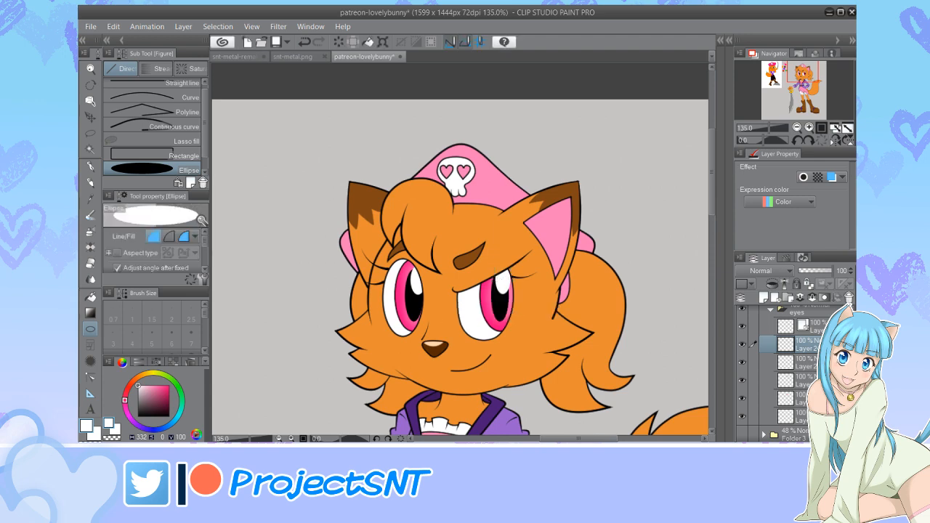
{"action": "scroll", "coordinate": [487, 233], "scroll_direction": "down", "scroll_amount": 4}
{"action": "scroll", "coordinate": [460, 301], "scroll_direction": "up", "scroll_amount": 3}
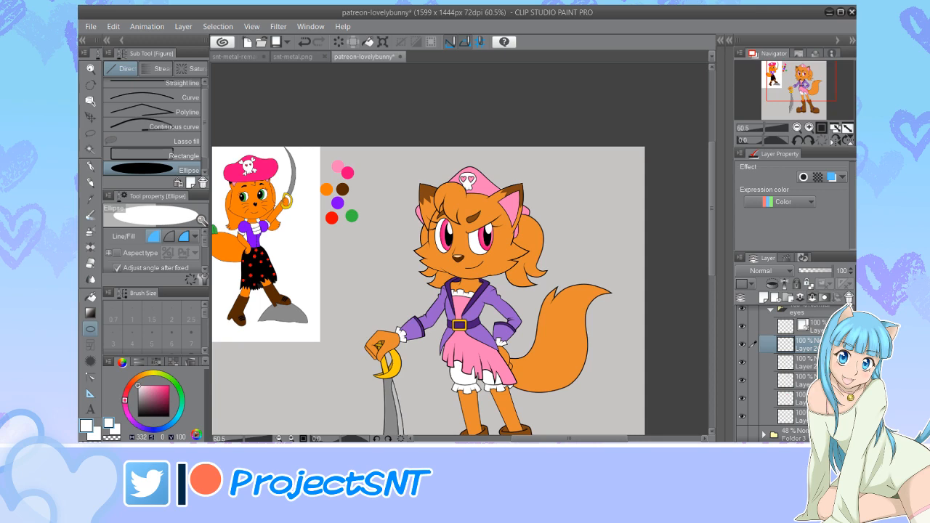
{"action": "scroll", "coordinate": [353, 271], "scroll_direction": "down", "scroll_amount": 3}
{"action": "scroll", "coordinate": [441, 262], "scroll_direction": "down", "scroll_amount": 1}
{"action": "scroll", "coordinate": [441, 261], "scroll_direction": "up", "scroll_amount": 2}
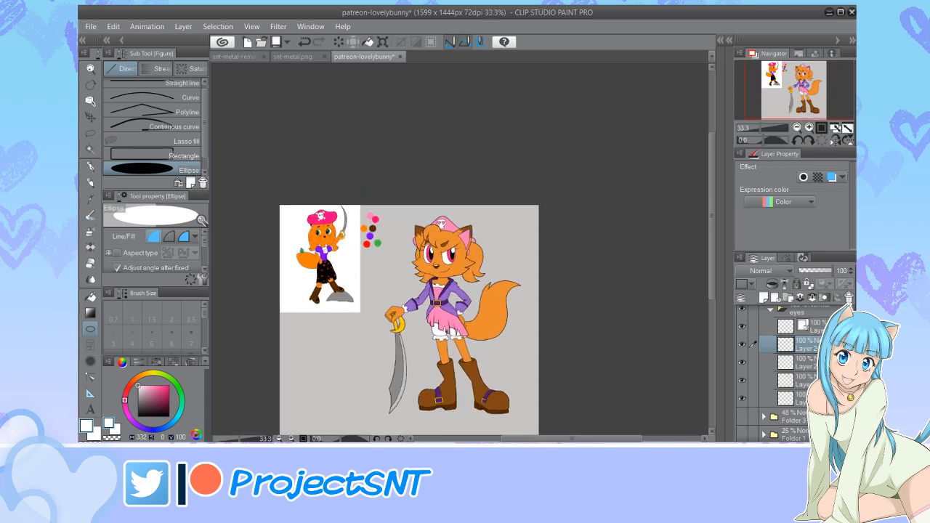
Tone down the saturation of the pink irises on their layer with a Hue/Saturation/Luminosity correction
{"action": "scroll", "coordinate": [386, 232], "scroll_direction": "down", "scroll_amount": 2}
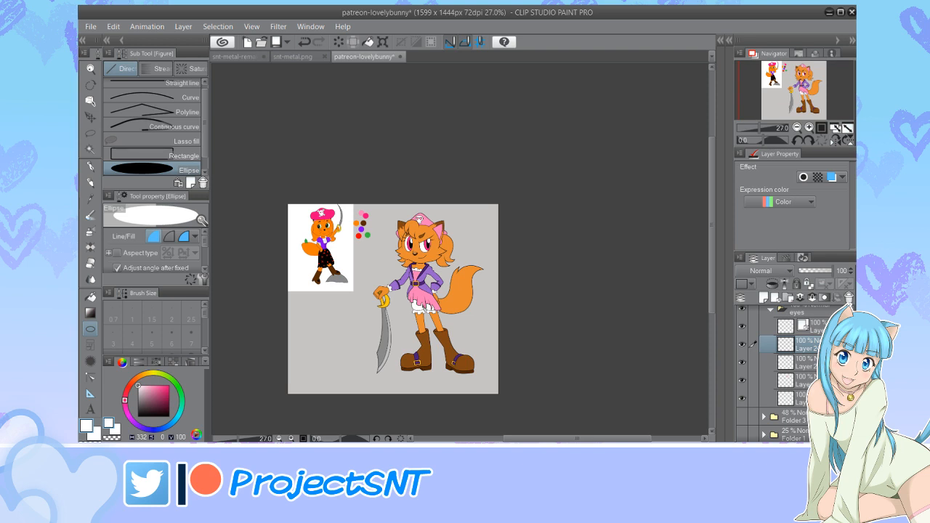
{"action": "scroll", "coordinate": [329, 279], "scroll_direction": "down", "scroll_amount": 3}
{"action": "scroll", "coordinate": [370, 260], "scroll_direction": "up", "scroll_amount": 7}
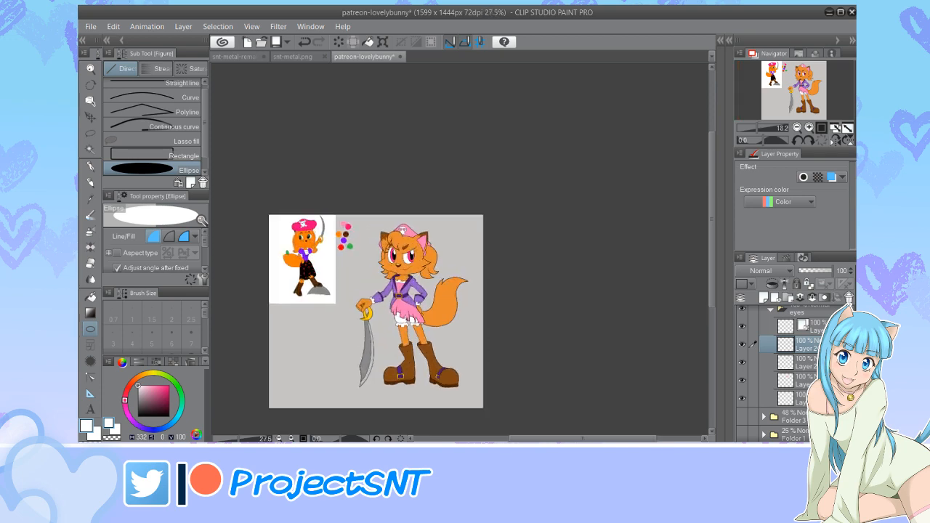
{"action": "scroll", "coordinate": [436, 240], "scroll_direction": "down", "scroll_amount": 2}
{"action": "scroll", "coordinate": [383, 253], "scroll_direction": "up", "scroll_amount": 6}
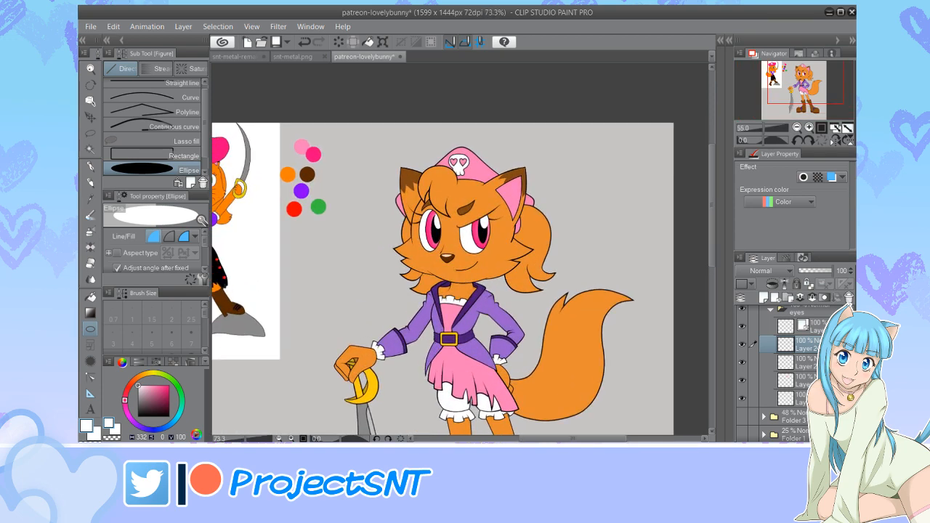
{"action": "scroll", "coordinate": [433, 260], "scroll_direction": "down", "scroll_amount": 5}
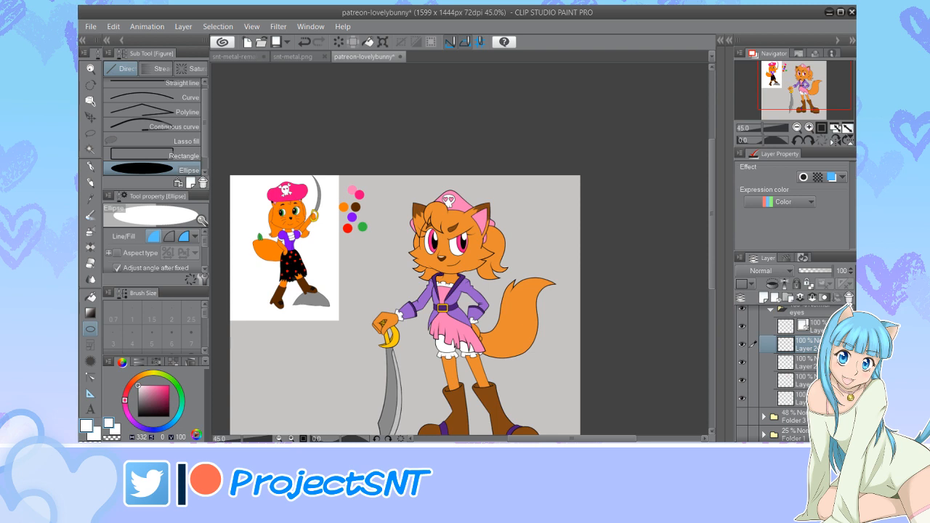
{"action": "scroll", "coordinate": [409, 241], "scroll_direction": "up", "scroll_amount": 1}
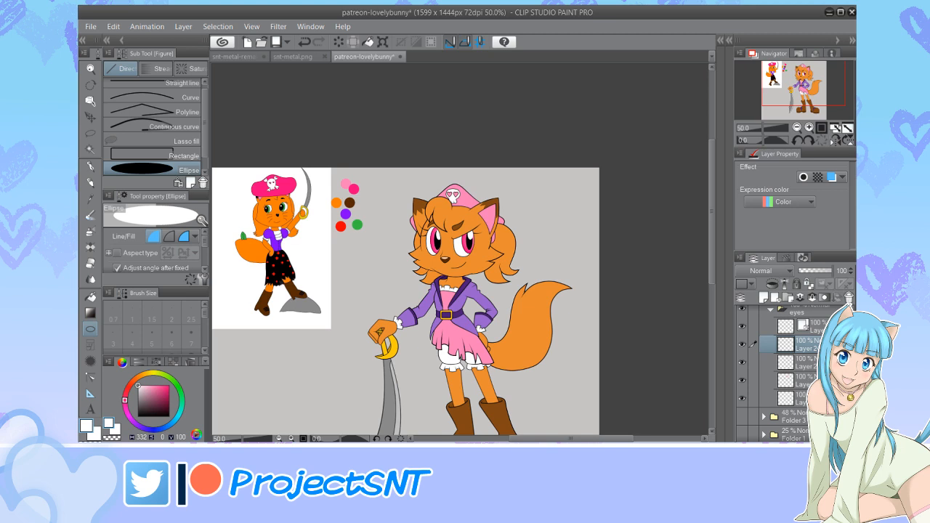
{"action": "left_click", "coordinate": [789, 380]}
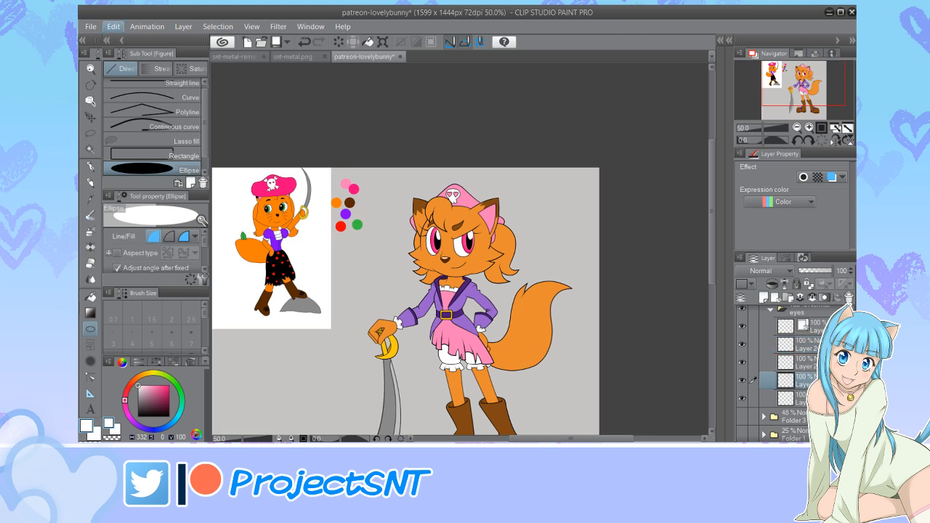
{"action": "key", "text": "ctrl+u"}
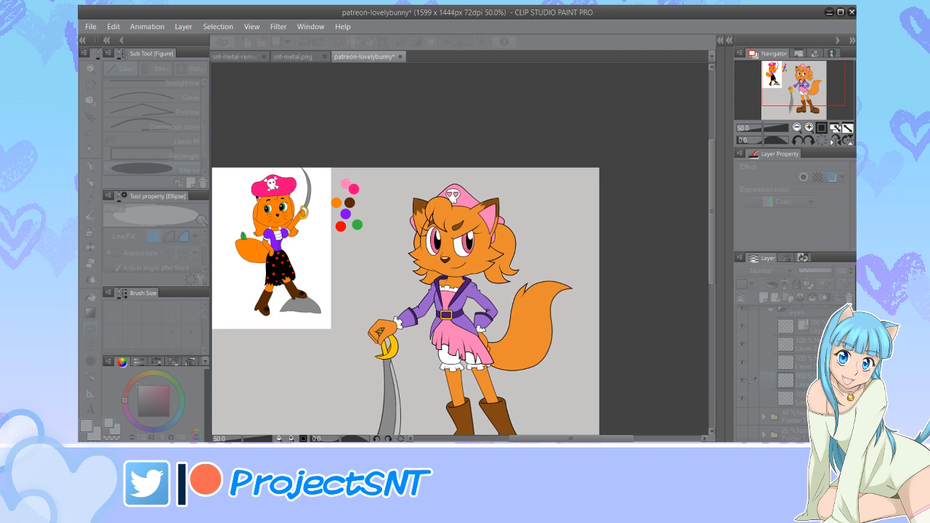
{"action": "key", "text": "Return"}
Save the patreon-lovelybunny illustration with the adjusted eye colour
{"action": "scroll", "coordinate": [407, 233], "scroll_direction": "down", "scroll_amount": 3}
{"action": "scroll", "coordinate": [464, 323], "scroll_direction": "up", "scroll_amount": 1}
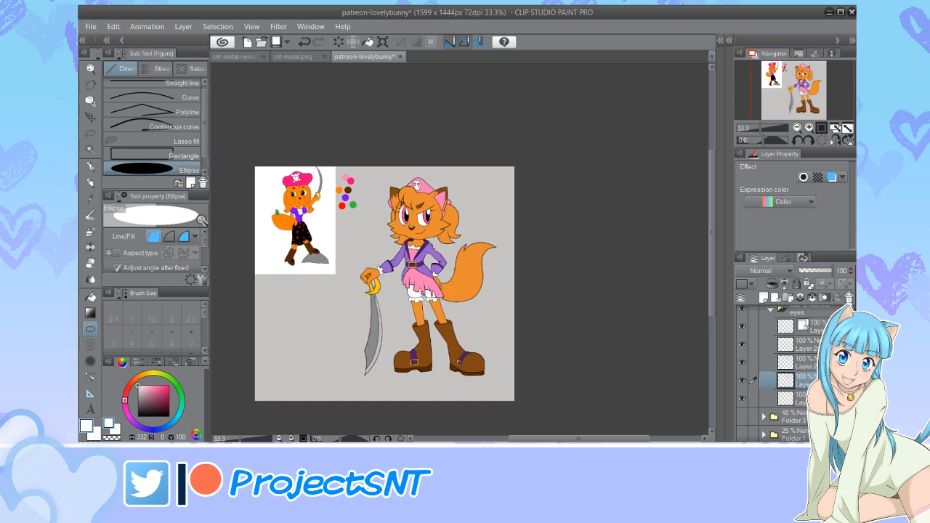
{"action": "scroll", "coordinate": [391, 238], "scroll_direction": "up", "scroll_amount": 2}
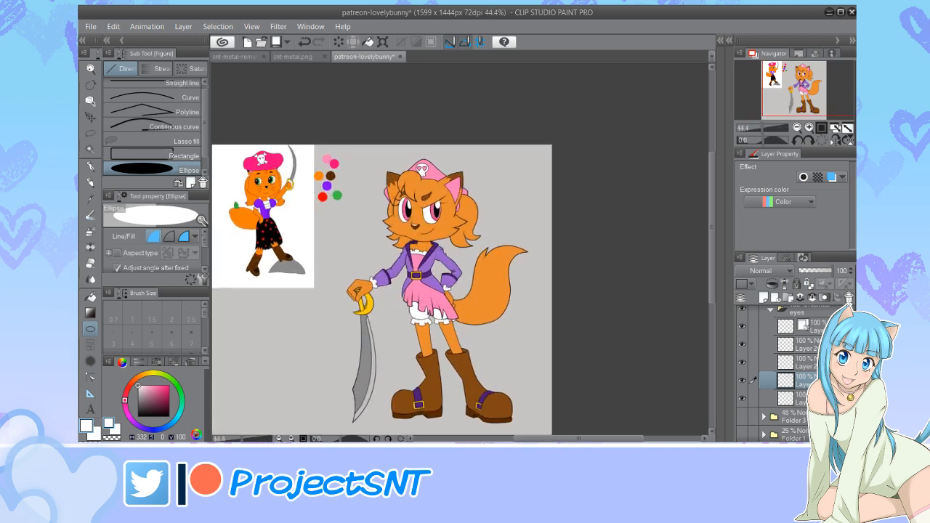
{"action": "key", "text": "ctrl+s"}
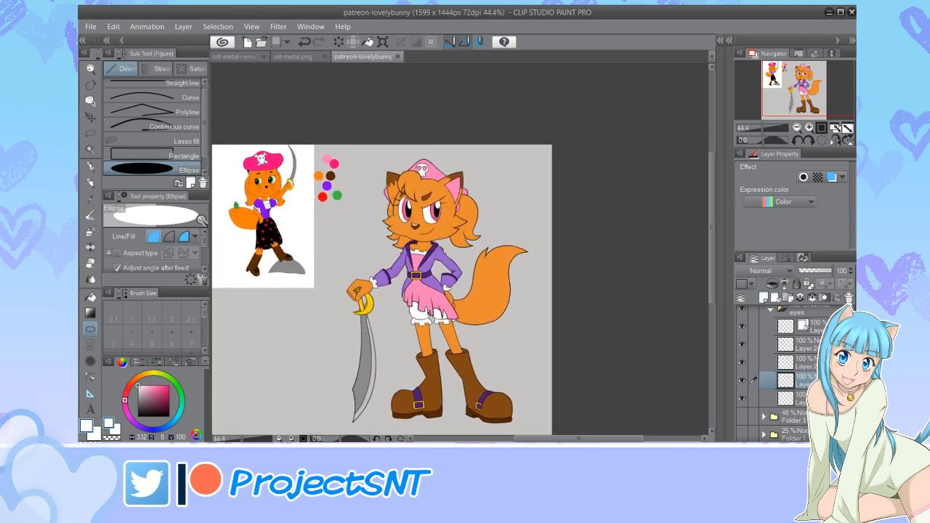
Examine the coloured character up close and as a whole beside the reference picture
{"action": "scroll", "coordinate": [366, 262], "scroll_direction": "down", "scroll_amount": 3}
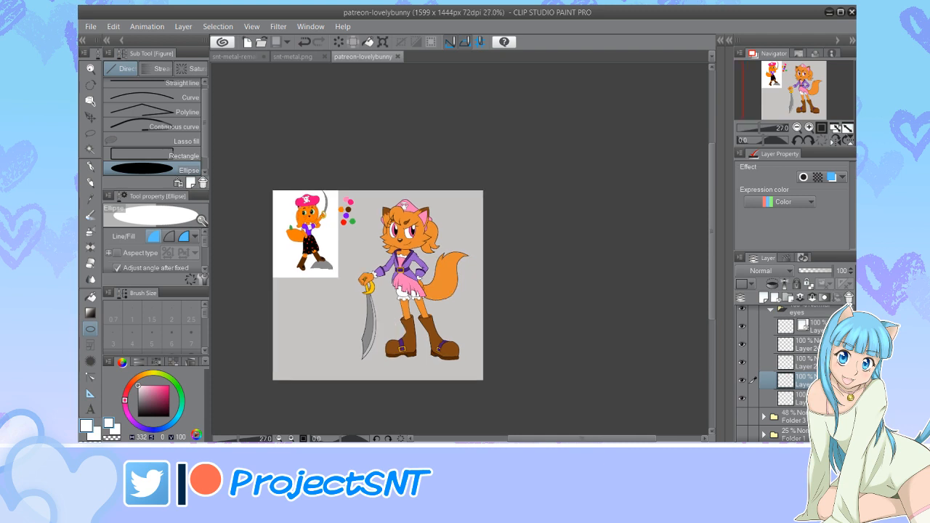
{"action": "scroll", "coordinate": [354, 305], "scroll_direction": "down", "scroll_amount": 2}
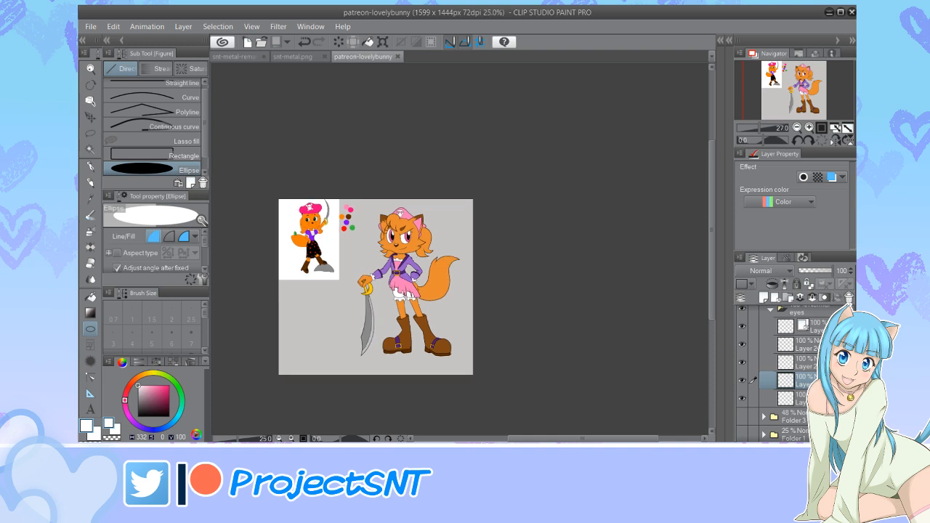
{"action": "scroll", "coordinate": [356, 305], "scroll_direction": "up", "scroll_amount": 6}
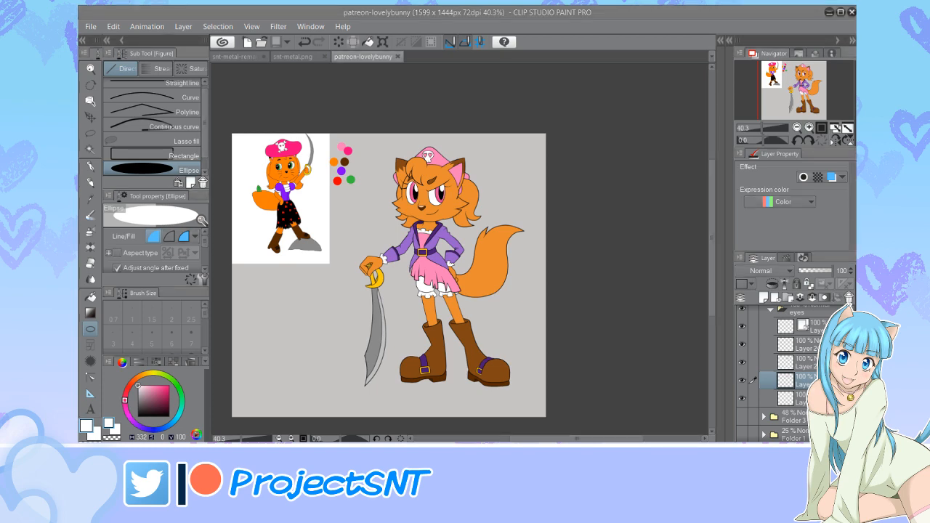
{"action": "scroll", "coordinate": [542, 251], "scroll_direction": "down", "scroll_amount": 2}
{"action": "scroll", "coordinate": [465, 218], "scroll_direction": "up", "scroll_amount": 4}
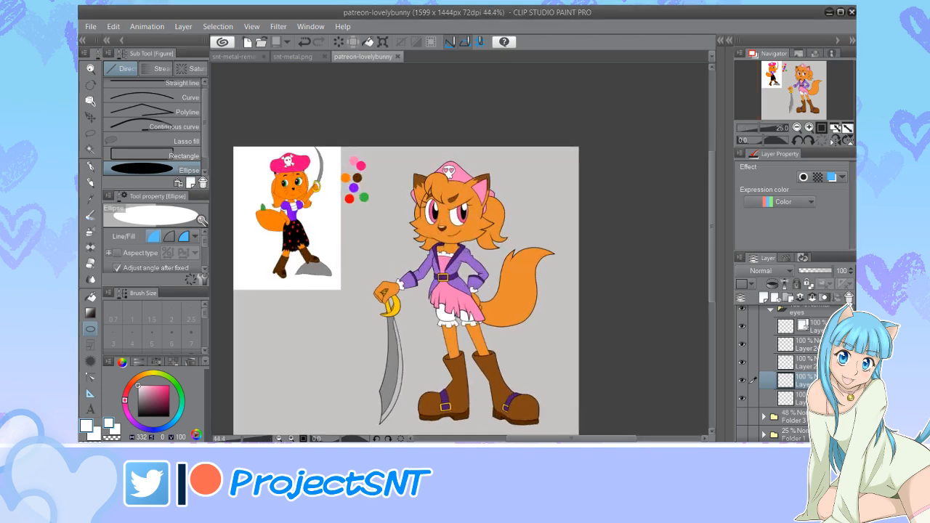
{"action": "scroll", "coordinate": [385, 232], "scroll_direction": "up", "scroll_amount": 1}
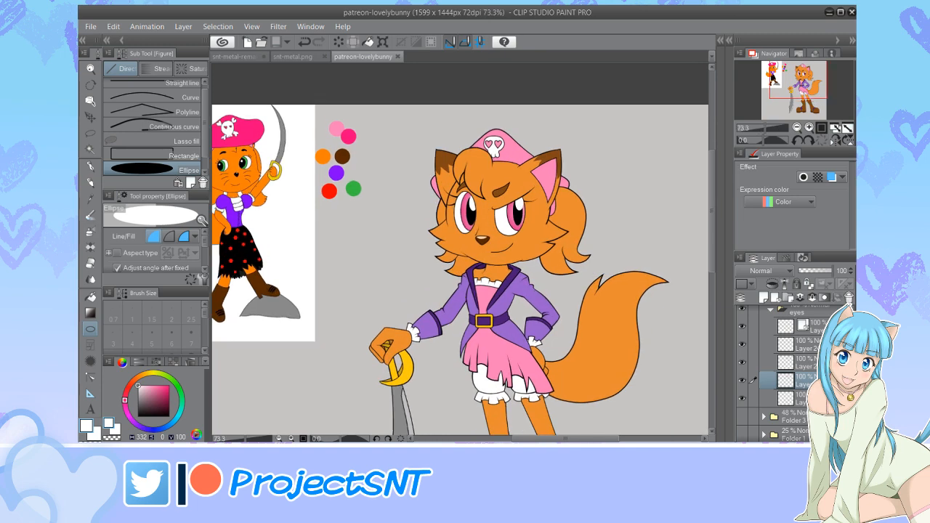
{"action": "scroll", "coordinate": [459, 273], "scroll_direction": "down", "scroll_amount": 4}
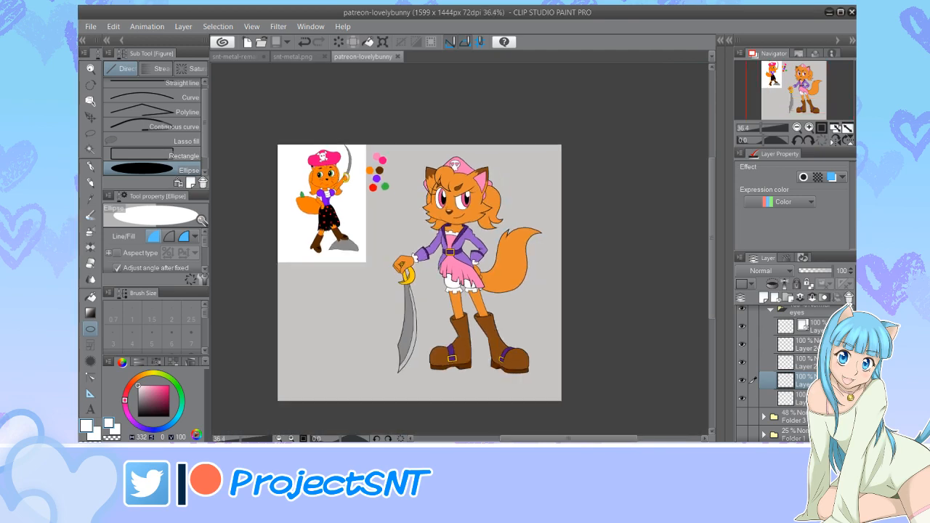
{"action": "scroll", "coordinate": [464, 172], "scroll_direction": "up", "scroll_amount": 3}
Pick the muted pink of the iris as the drawing colour and make Layer 16 active for auto-selecting
{"action": "key", "text": "i"}
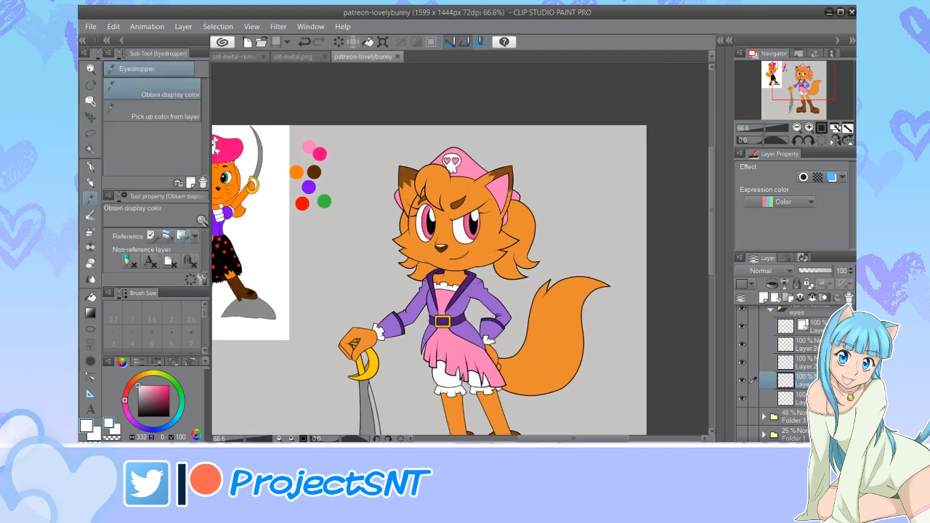
{"action": "scroll", "coordinate": [436, 283], "scroll_direction": "down", "scroll_amount": 2}
{"action": "scroll", "coordinate": [436, 283], "scroll_direction": "up", "scroll_amount": 1}
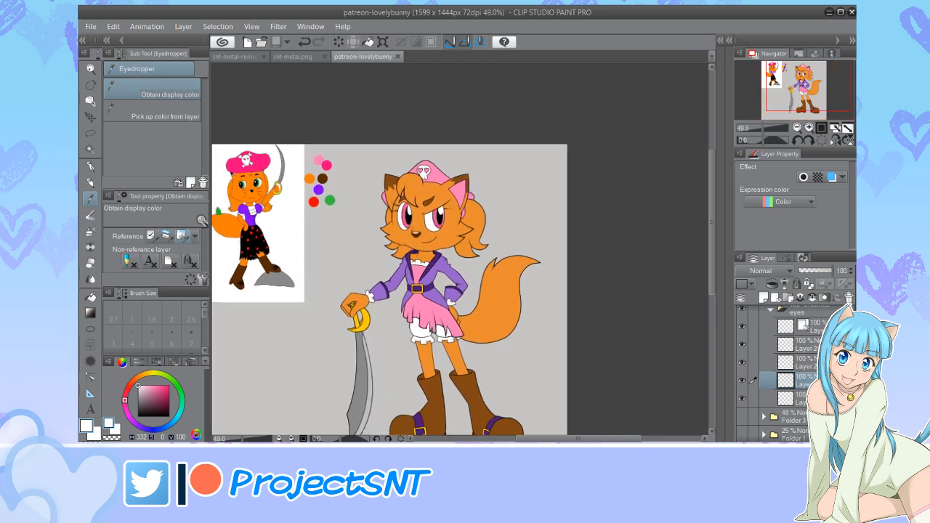
{"action": "scroll", "coordinate": [361, 220], "scroll_direction": "down", "scroll_amount": 1}
{"action": "scroll", "coordinate": [369, 210], "scroll_direction": "down", "scroll_amount": 1}
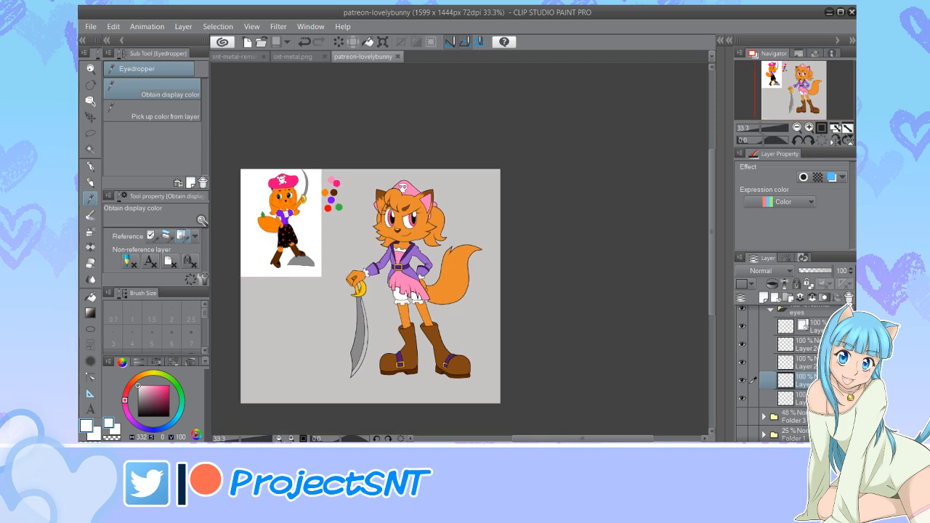
{"action": "scroll", "coordinate": [370, 211], "scroll_direction": "up", "scroll_amount": 3}
{"action": "scroll", "coordinate": [409, 221], "scroll_direction": "up", "scroll_amount": 10}
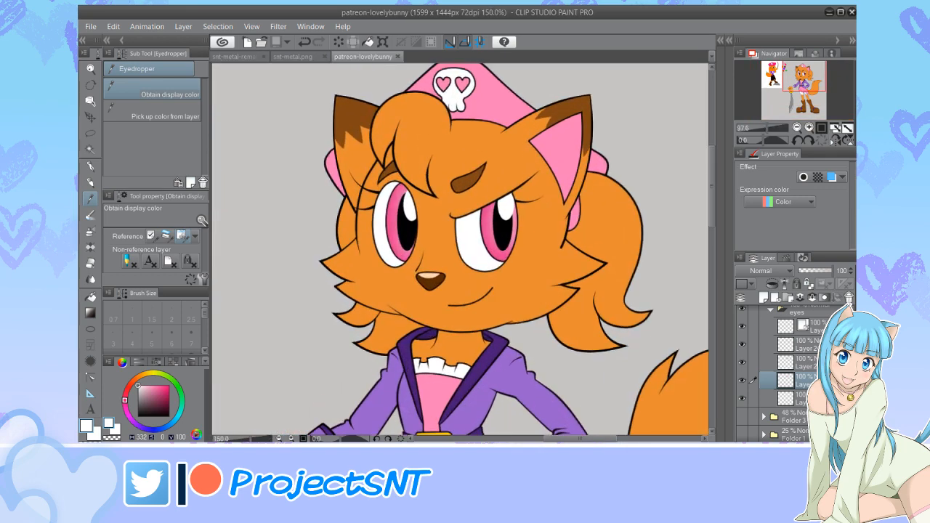
{"action": "left_click", "coordinate": [396, 223]}
{"action": "key", "text": "w"}
{"action": "scroll", "coordinate": [506, 274], "scroll_direction": "down", "scroll_amount": 2}
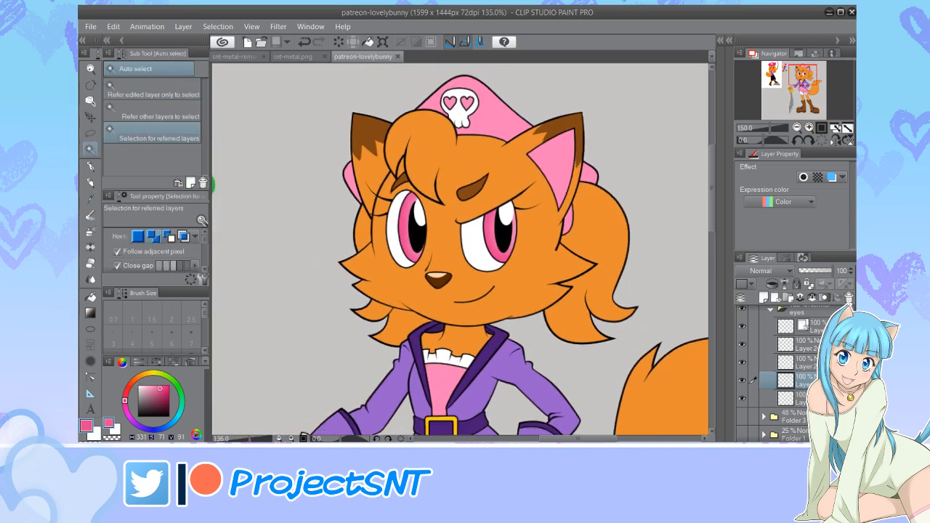
{"action": "scroll", "coordinate": [788, 363], "scroll_direction": "up", "scroll_amount": 2}
{"action": "left_click", "coordinate": [799, 368]}
{"action": "scroll", "coordinate": [501, 172], "scroll_direction": "up", "scroll_amount": 6}
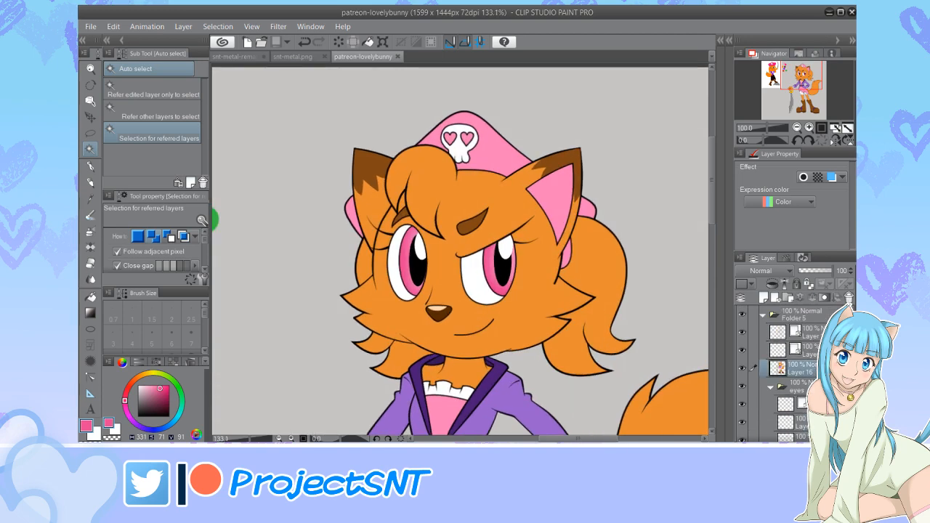
Try recolouring the pirate hat and its side pieces with the iris pink, undo the fill, and clear the selection
{"action": "left_click", "coordinate": [501, 166]}
{"action": "left_click", "coordinate": [612, 221], "text": "shift"}
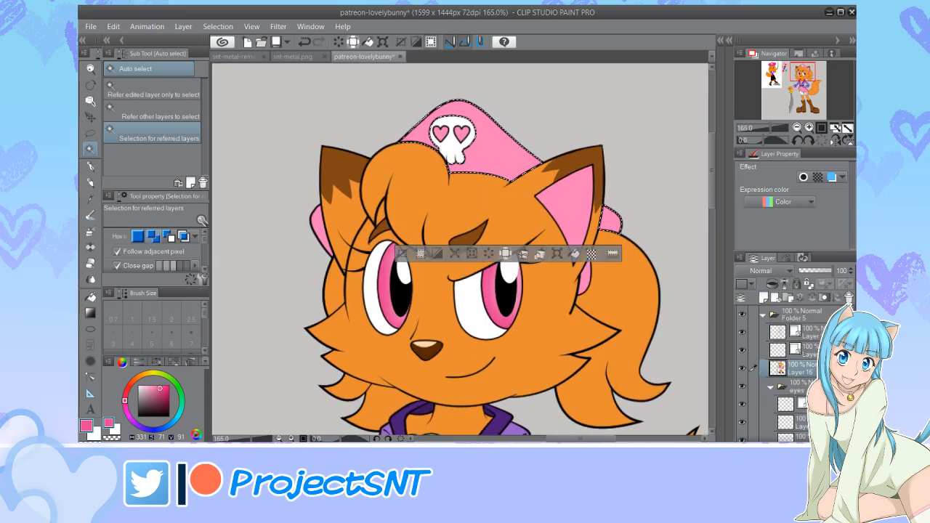
{"action": "left_click", "coordinate": [317, 225], "text": "shift"}
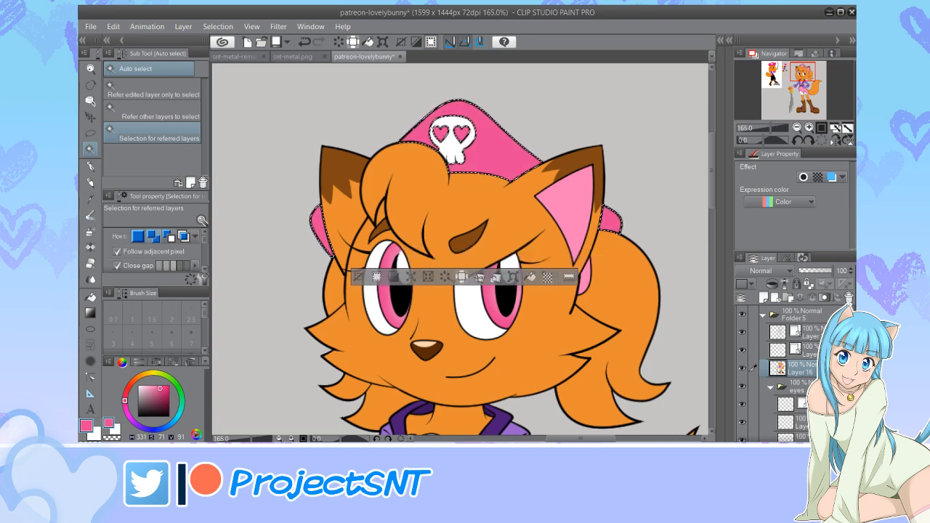
{"action": "key", "text": "ctrl+d"}
{"action": "scroll", "coordinate": [459, 145], "scroll_direction": "down", "scroll_amount": 8}
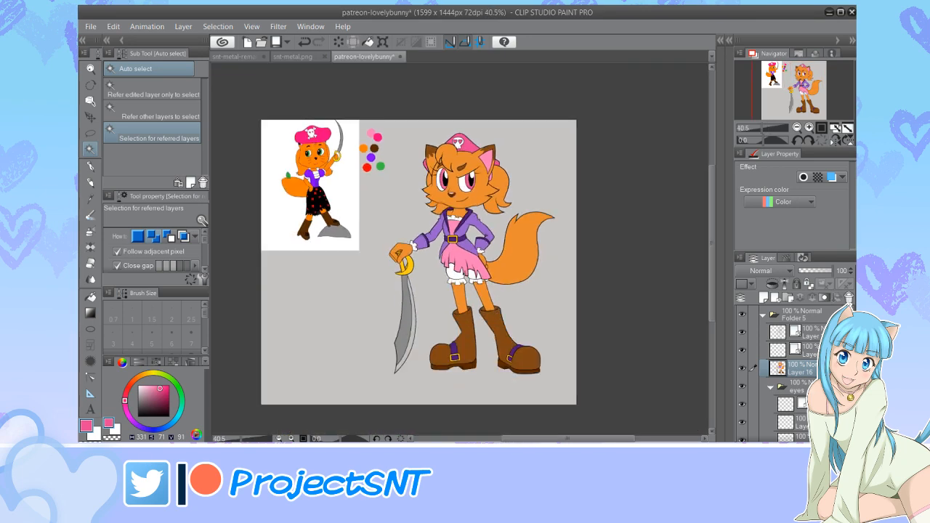
{"action": "left_click", "coordinate": [304, 42]}
{"action": "left_click", "coordinate": [304, 42]}
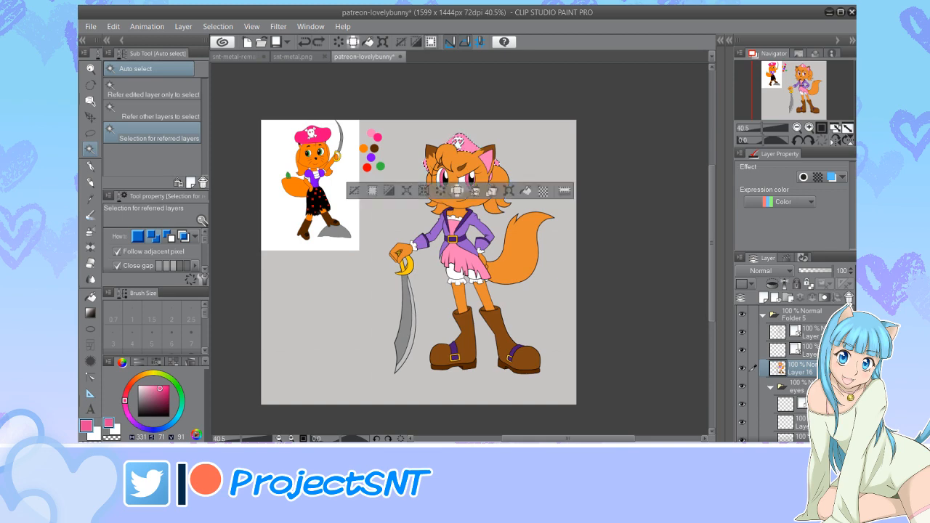
{"action": "left_click", "coordinate": [354, 191]}
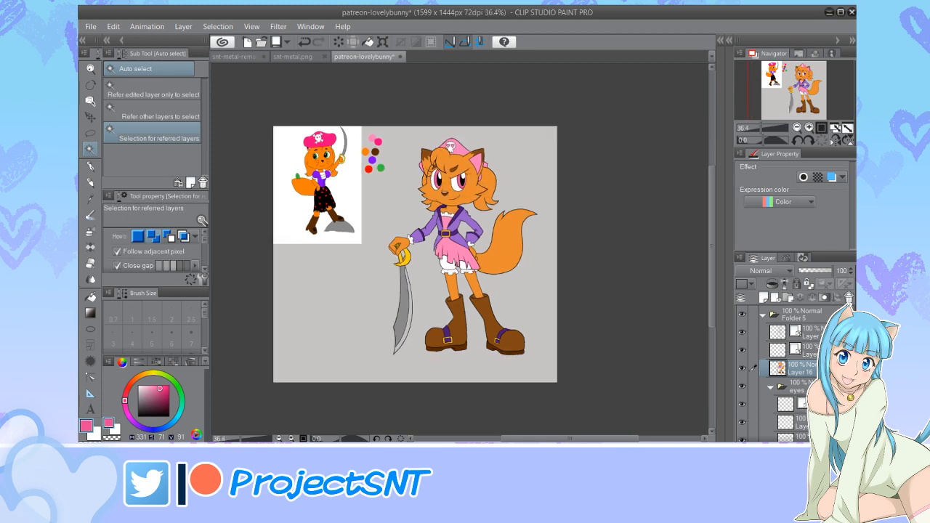
Try filling the inner ear on the ponytail side with the iris pink, and undo the fill
{"action": "scroll", "coordinate": [490, 156], "scroll_direction": "up", "scroll_amount": 4}
{"action": "left_click", "coordinate": [481, 164]}
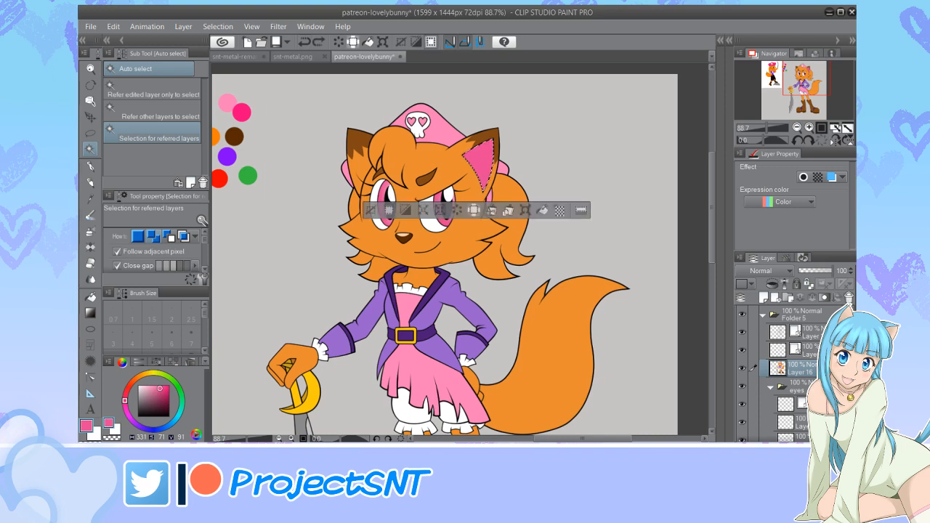
{"action": "left_click", "coordinate": [371, 210]}
{"action": "left_click", "coordinate": [305, 42]}
{"action": "left_click", "coordinate": [305, 42]}
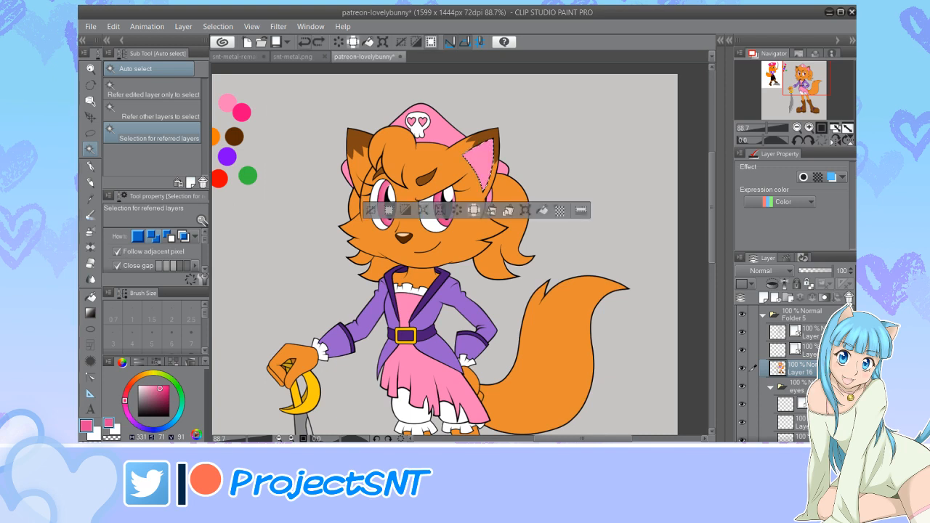
{"action": "left_click", "coordinate": [304, 42]}
Fill the small pink piece between the ear and ponytail with the iris pink, clear the selection, and save the file
{"action": "left_click", "coordinate": [488, 199]}
{"action": "key", "text": "alt+Delete"}
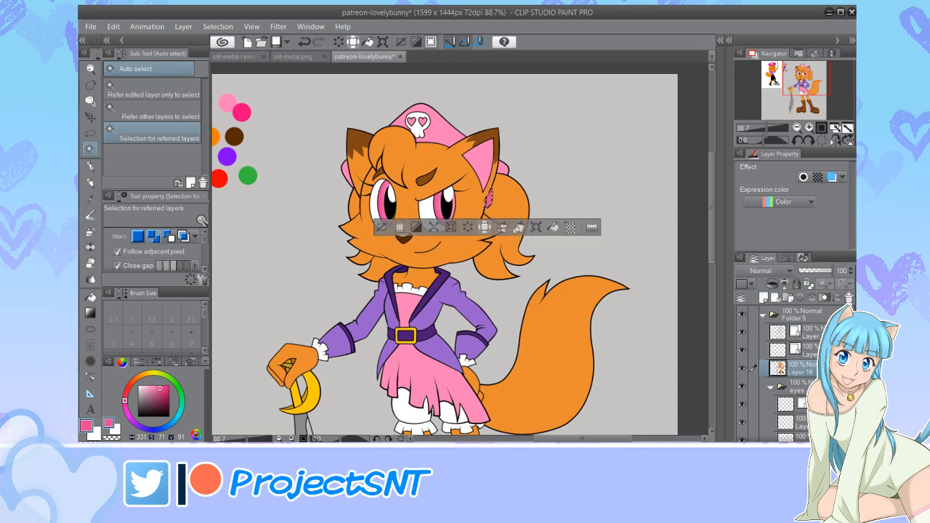
{"action": "left_click", "coordinate": [381, 227]}
{"action": "scroll", "coordinate": [469, 202], "scroll_direction": "down", "scroll_amount": 1}
{"action": "scroll", "coordinate": [468, 202], "scroll_direction": "down", "scroll_amount": 5}
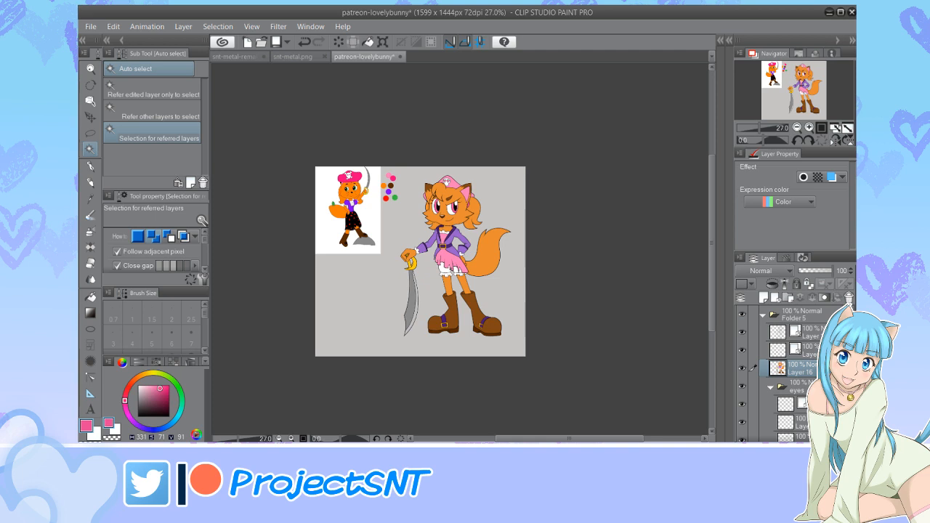
{"action": "scroll", "coordinate": [466, 215], "scroll_direction": "up", "scroll_amount": 2}
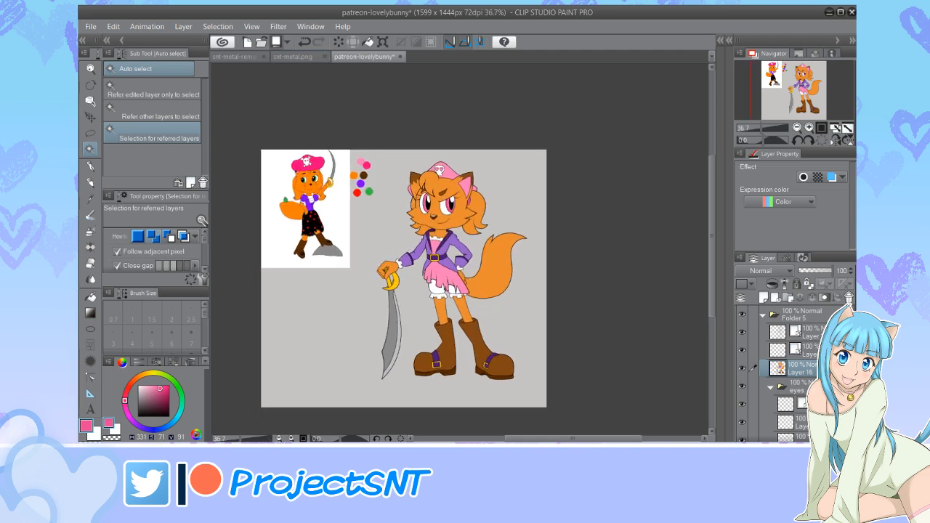
{"action": "key", "text": "ctrl+s"}
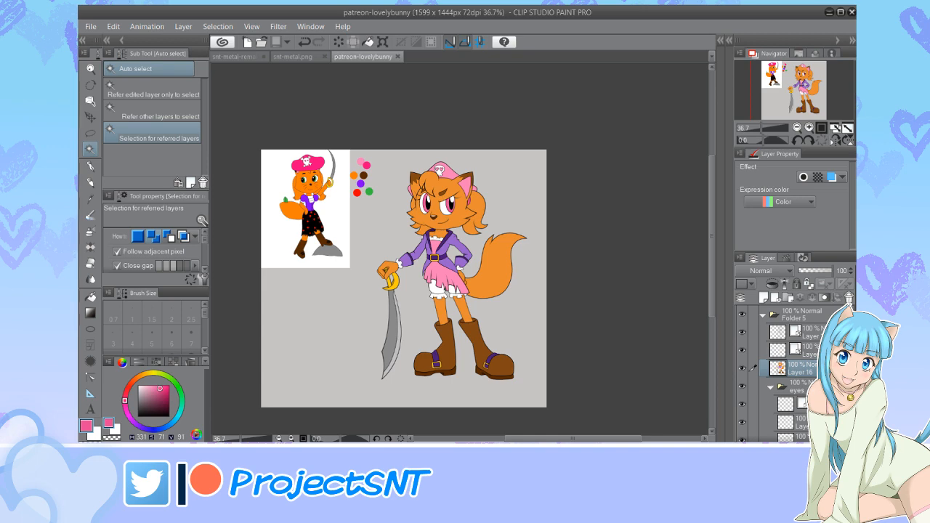
{"action": "scroll", "coordinate": [410, 234], "scroll_direction": "down", "scroll_amount": 4}
{"action": "scroll", "coordinate": [428, 291], "scroll_direction": "up", "scroll_amount": 9}
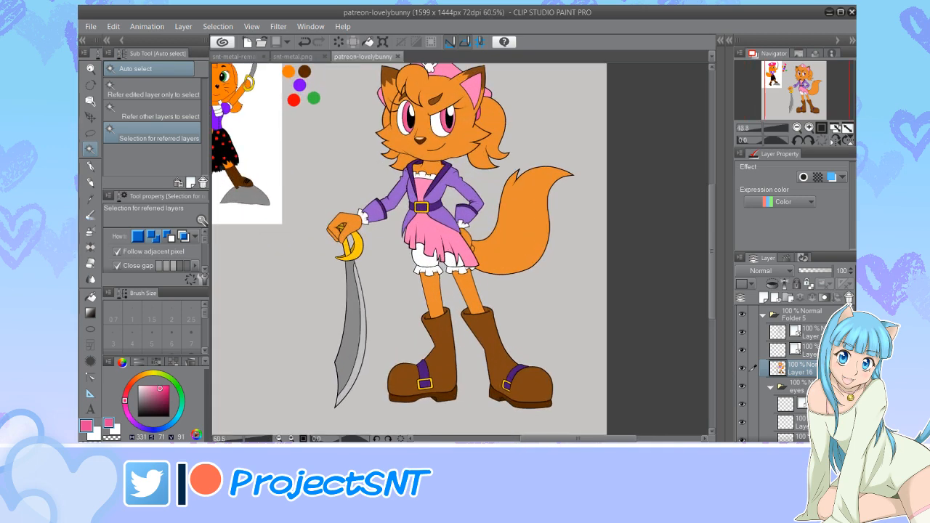
{"action": "scroll", "coordinate": [409, 249], "scroll_direction": "down", "scroll_amount": 4}
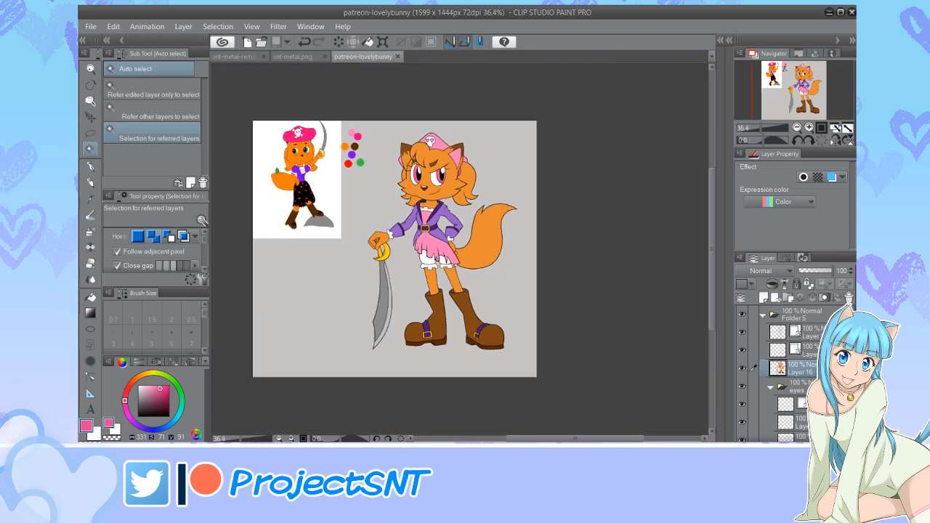
Hide the reference picture on Layer 2 and crop the canvas's empty side beside the sword to a width of 1163 px
{"action": "left_click", "coordinate": [763, 314]}
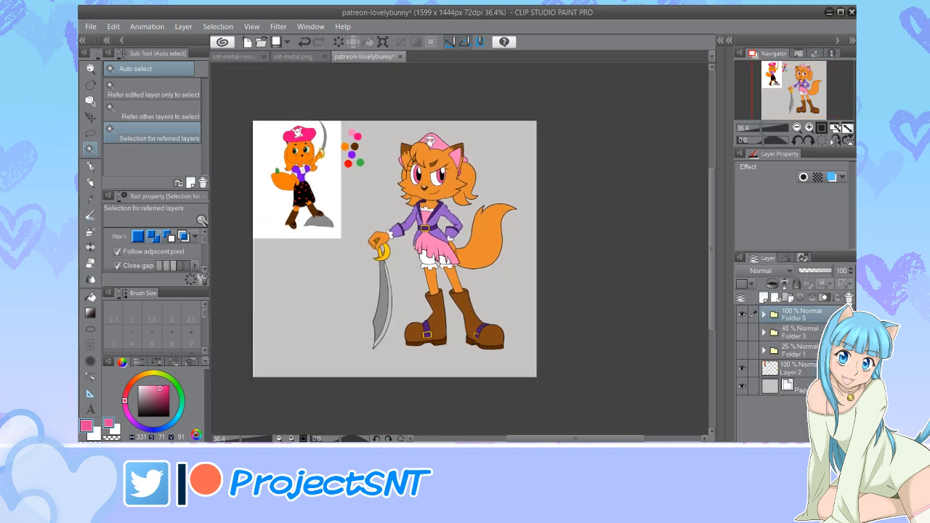
{"action": "left_click", "coordinate": [742, 368]}
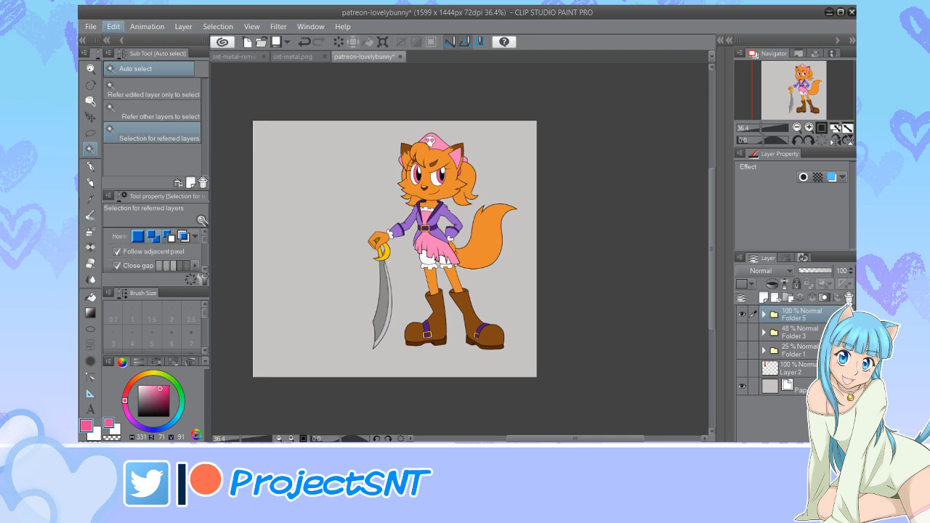
{"action": "left_click", "coordinate": [157, 140]}
{"action": "left_click", "coordinate": [304, 42]}
{"action": "left_click", "coordinate": [113, 27]}
{"action": "left_click", "coordinate": [160, 256]}
{"action": "left_click_drag", "start_coordinate": [253, 249], "coordinate": [330, 250]}
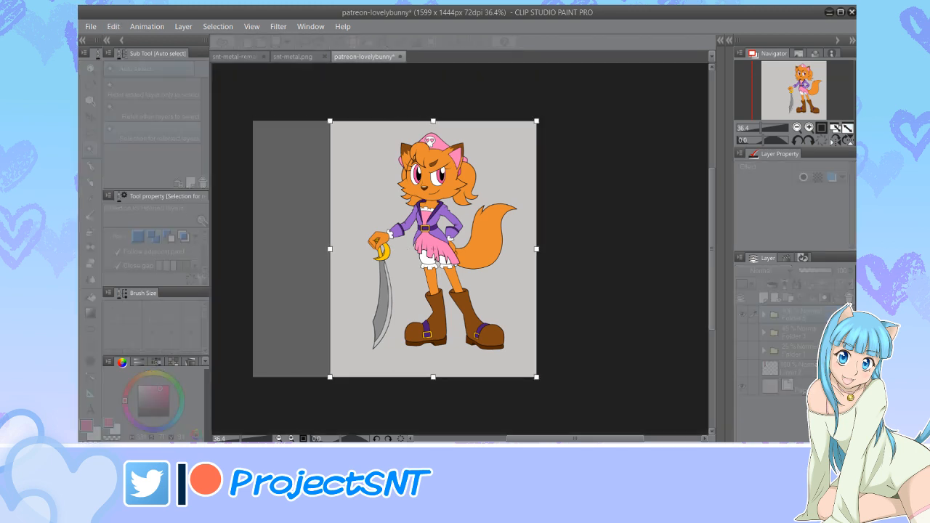
{"action": "key", "text": "Return"}
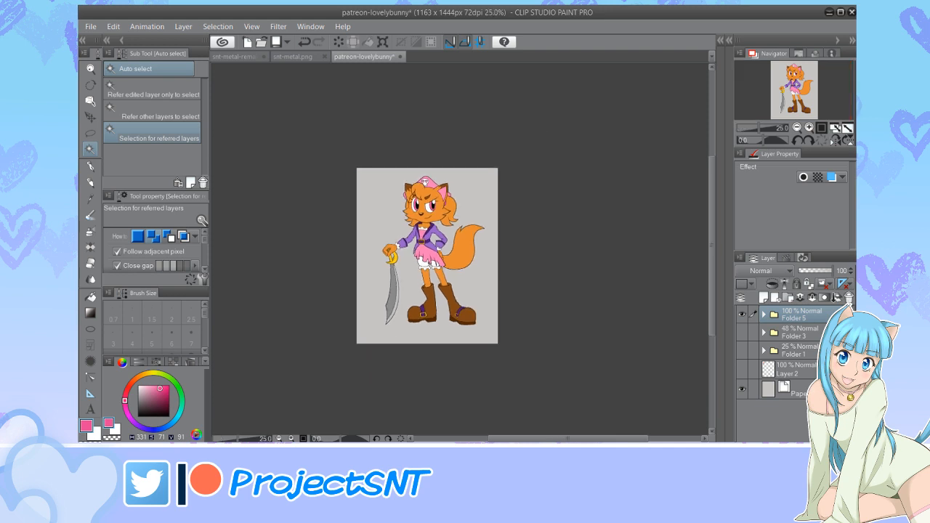
Nudge the whole character in Folder 5 left and slightly down to centre it on the cropped canvas
{"action": "key", "text": "ctrl+t"}
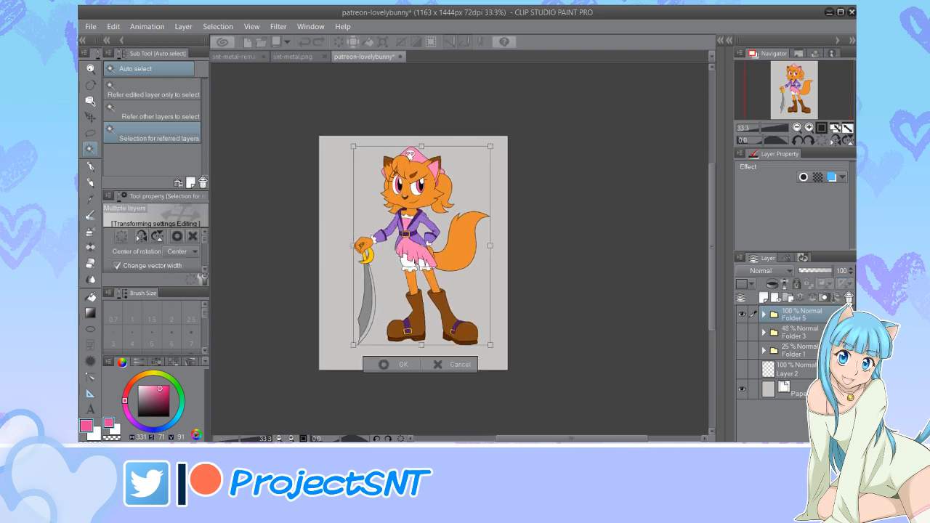
{"action": "key", "text": "Left"}
{"action": "key", "text": "Left"}
{"action": "key", "text": "Left"}
{"action": "key", "text": "Left"}
{"action": "key", "text": "Left"}
{"action": "key", "text": "Left"}
{"action": "key", "text": "Left"}
{"action": "key", "text": "Left"}
{"action": "key", "text": "Left"}
{"action": "key", "text": "Left"}
{"action": "key", "text": "Left"}
{"action": "key", "text": "Left"}
{"action": "key", "text": "Left"}
{"action": "key", "text": "Left"}
{"action": "key", "text": "Left"}
{"action": "key", "text": "Left"}
{"action": "key", "text": "Left"}
{"action": "key", "text": "Left"}
{"action": "key", "text": "Left"}
{"action": "key", "text": "Left"}
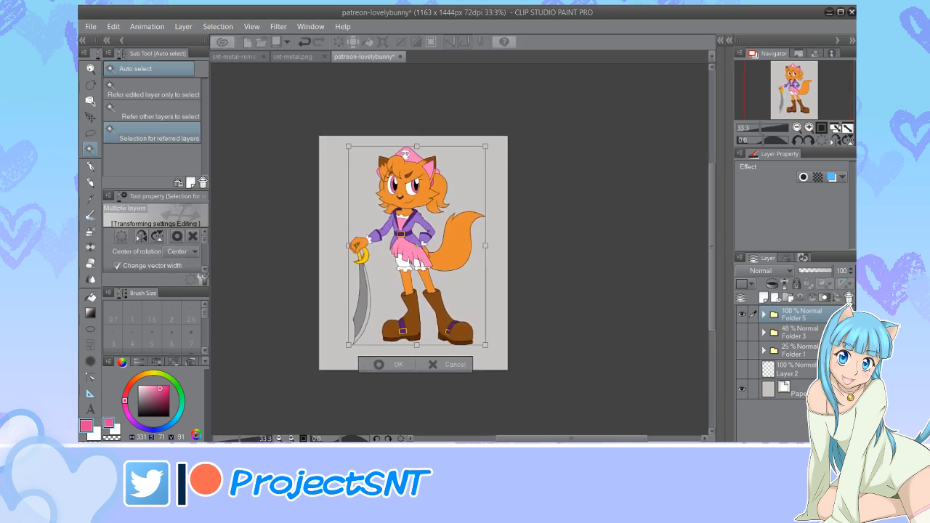
{"action": "key", "text": "Left"}
{"action": "key", "text": "Left"}
{"action": "key", "text": "Left"}
{"action": "key", "text": "Left"}
{"action": "key", "text": "Left"}
{"action": "key", "text": "Left"}
{"action": "key", "text": "Left"}
{"action": "key", "text": "Left"}
{"action": "key", "text": "Left"}
{"action": "key", "text": "Left"}
{"action": "key", "text": "Left"}
{"action": "key", "text": "Left"}
{"action": "key", "text": "Left"}
{"action": "key", "text": "Left"}
{"action": "key", "text": "Left"}
{"action": "key", "text": "Down"}
{"action": "key", "text": "Down"}
{"action": "key", "text": "Down"}
{"action": "key", "text": "Down"}
{"action": "key", "text": "Down"}
{"action": "key", "text": "Down"}
{"action": "key", "text": "Down"}
{"action": "key", "text": "Down"}
{"action": "key", "text": "Down"}
{"action": "key", "text": "Down"}
{"action": "key", "text": "Down"}
{"action": "key", "text": "Down"}
{"action": "key", "text": "Down"}
{"action": "key", "text": "Down"}
{"action": "key", "text": "Down"}
{"action": "key", "text": "Down"}
{"action": "key", "text": "Down"}
{"action": "key", "text": "Down"}
{"action": "key", "text": "Down"}
{"action": "key", "text": "Down"}
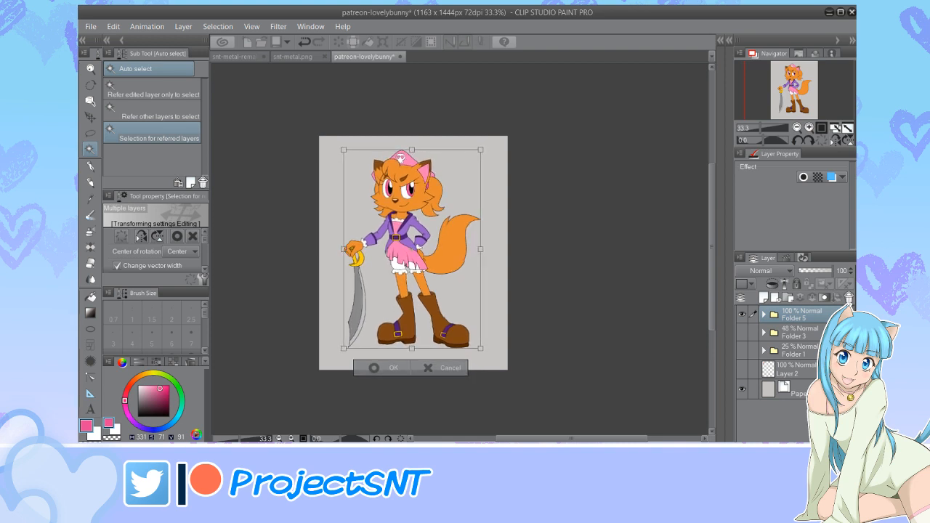
{"action": "key", "text": "Return"}
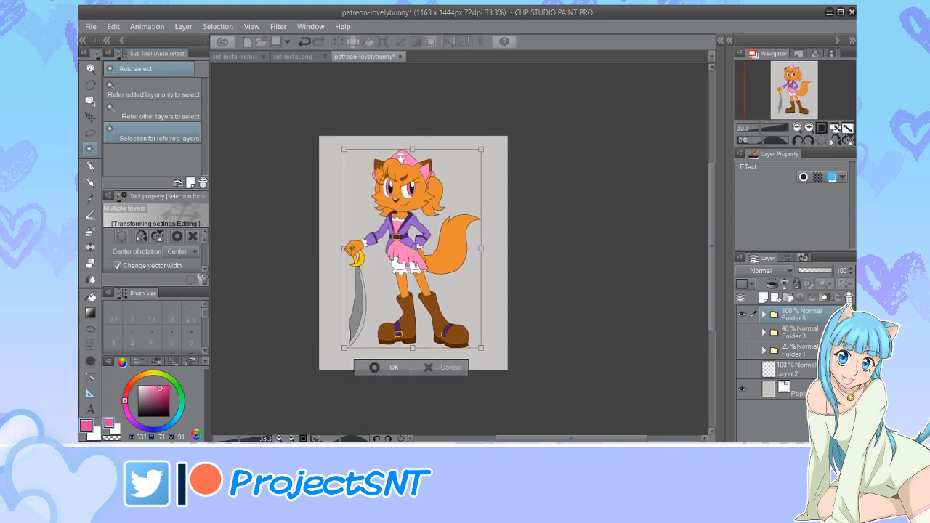
Apply a black border effect with an edge thickness of 3.0 to Folder 5, outlining the whole character
{"action": "left_click", "coordinate": [802, 177]}
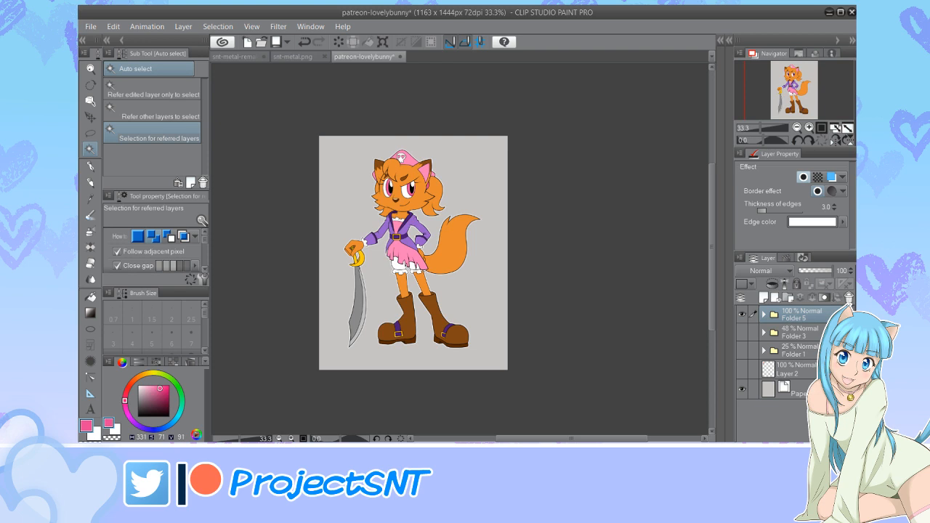
{"action": "left_click", "coordinate": [138, 416]}
{"action": "left_click", "coordinate": [843, 221]}
{"action": "scroll", "coordinate": [364, 337], "scroll_direction": "down", "scroll_amount": 1}
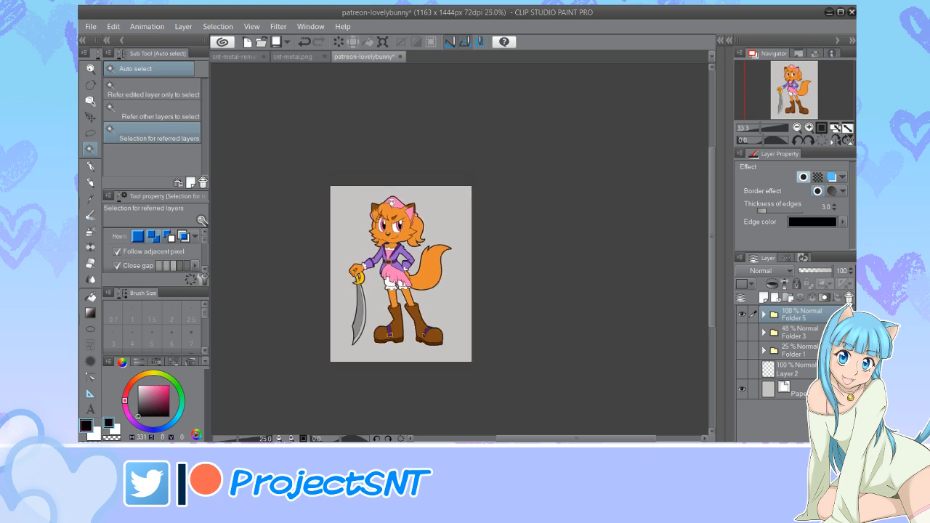
{"action": "scroll", "coordinate": [366, 337], "scroll_direction": "down", "scroll_amount": 3}
{"action": "scroll", "coordinate": [378, 338], "scroll_direction": "up", "scroll_amount": 10}
{"action": "scroll", "coordinate": [324, 318], "scroll_direction": "down", "scroll_amount": 4}
{"action": "scroll", "coordinate": [367, 268], "scroll_direction": "up", "scroll_amount": 4}
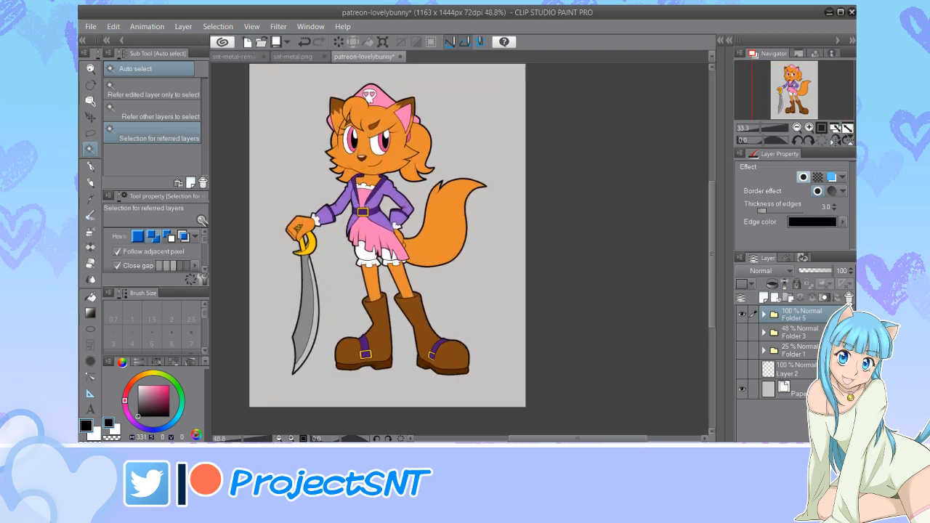
{"action": "scroll", "coordinate": [478, 343], "scroll_direction": "up", "scroll_amount": 5}
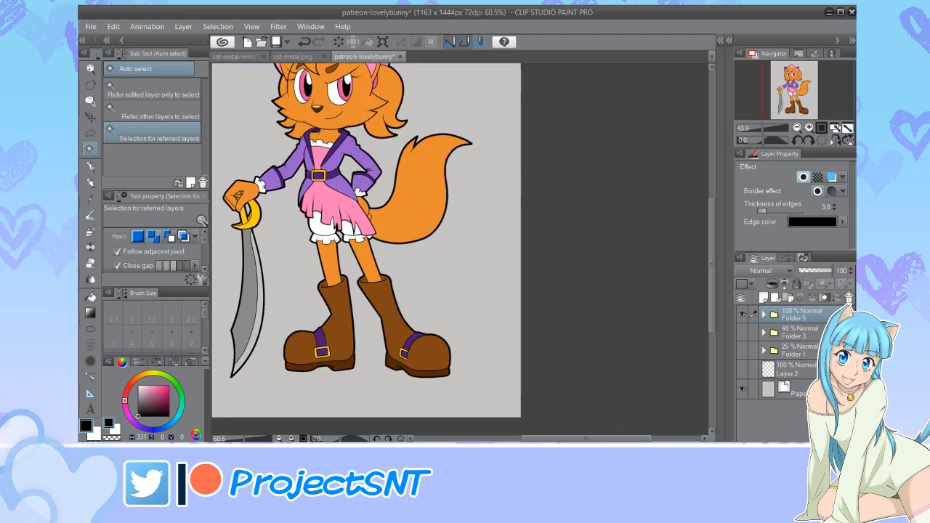
{"action": "scroll", "coordinate": [433, 321], "scroll_direction": "up", "scroll_amount": 1}
Draw a black artist signature with SNT above the tail-side boot's toe, on a new layer with a size 5 Turnip pen
{"action": "key", "text": "p"}
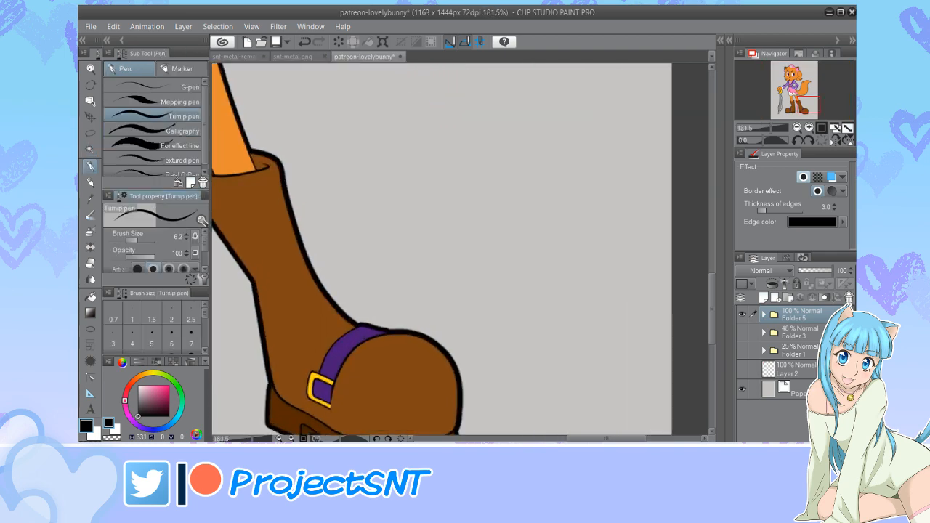
{"action": "key", "text": "ctrl+shift+n"}
{"action": "scroll", "coordinate": [407, 314], "scroll_direction": "up", "scroll_amount": 3}
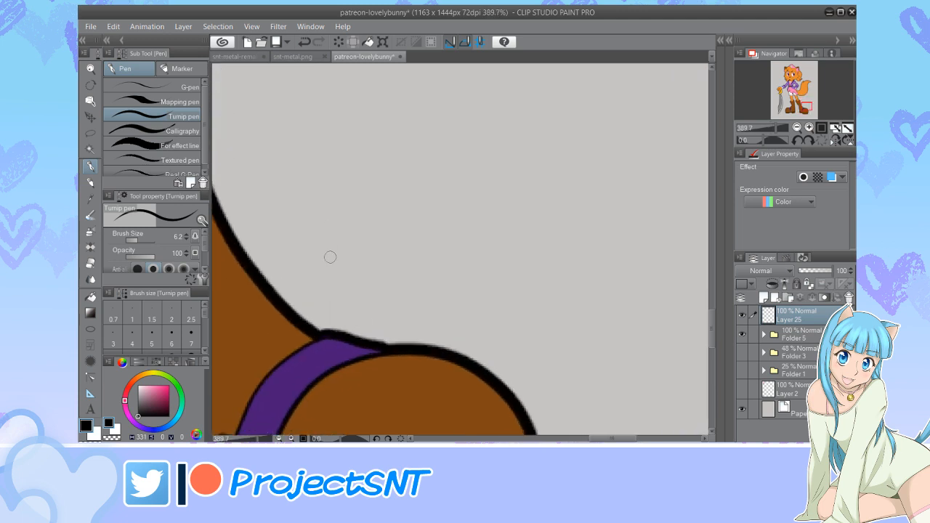
{"action": "key", "text": "bracketleft"}
{"action": "key", "text": "bracketleft"}
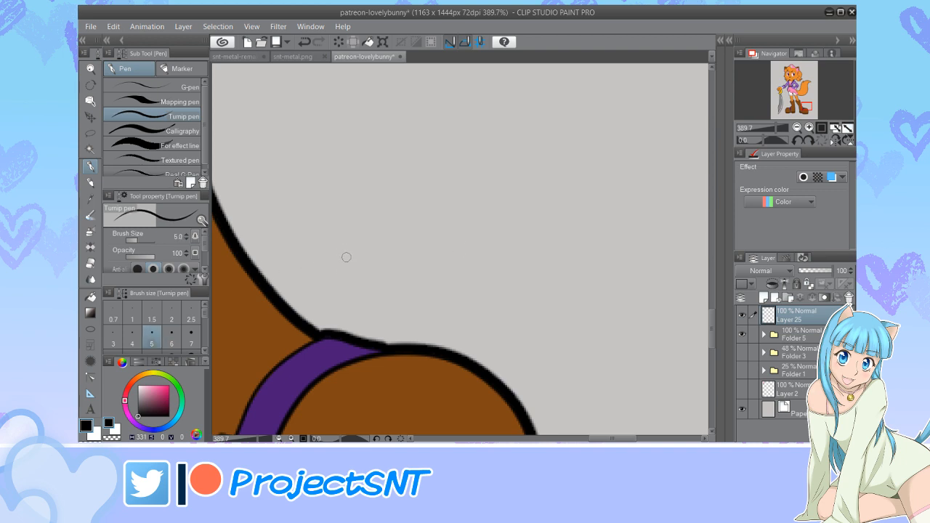
{"action": "mouse_move", "coordinate": [346, 254]}
{"action": "left_mouse_down"}
{"action": "mouse_move", "coordinate": [334, 294]}
{"action": "mouse_move", "coordinate": [379, 310]}
{"action": "mouse_move", "coordinate": [443, 255]}
{"action": "left_mouse_up"}
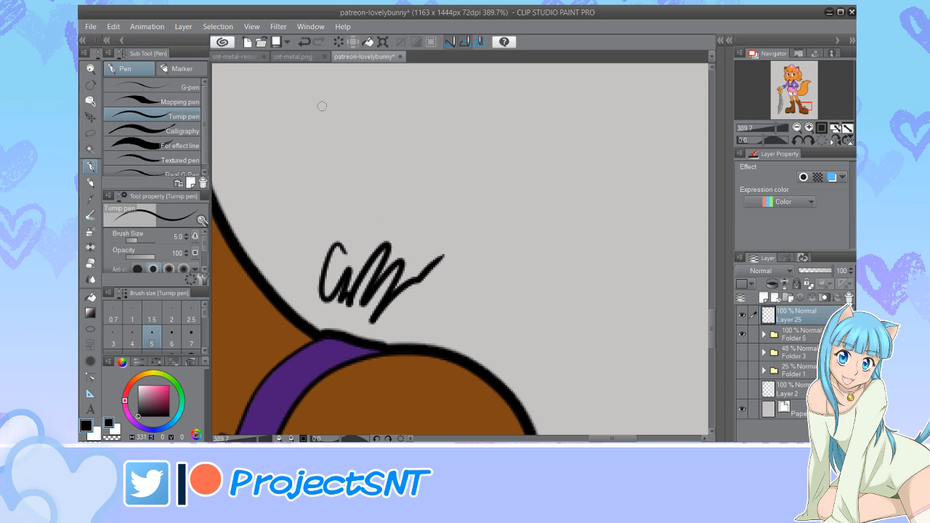
{"action": "key", "text": "ctrl+z"}
{"action": "mouse_move", "coordinate": [348, 254]}
{"action": "left_mouse_down"}
{"action": "mouse_move", "coordinate": [357, 306]}
{"action": "mouse_move", "coordinate": [405, 268]}
{"action": "mouse_move", "coordinate": [450, 284]}
{"action": "mouse_move", "coordinate": [422, 279]}
{"action": "mouse_move", "coordinate": [417, 320]}
{"action": "mouse_move", "coordinate": [479, 311]}
{"action": "mouse_move", "coordinate": [506, 312]}
{"action": "left_mouse_up"}
{"action": "left_click_drag", "start_coordinate": [485, 315], "coordinate": [480, 336]}
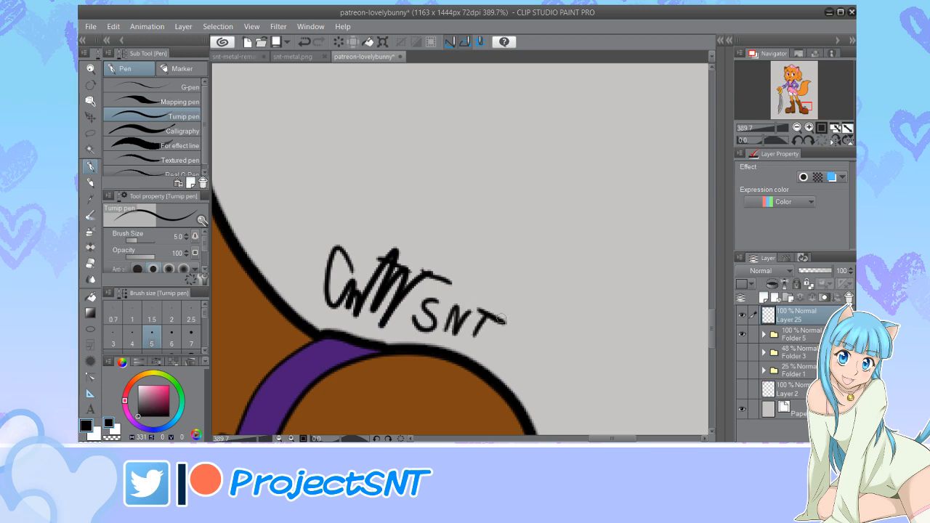
{"action": "scroll", "coordinate": [530, 279], "scroll_direction": "down", "scroll_amount": 8}
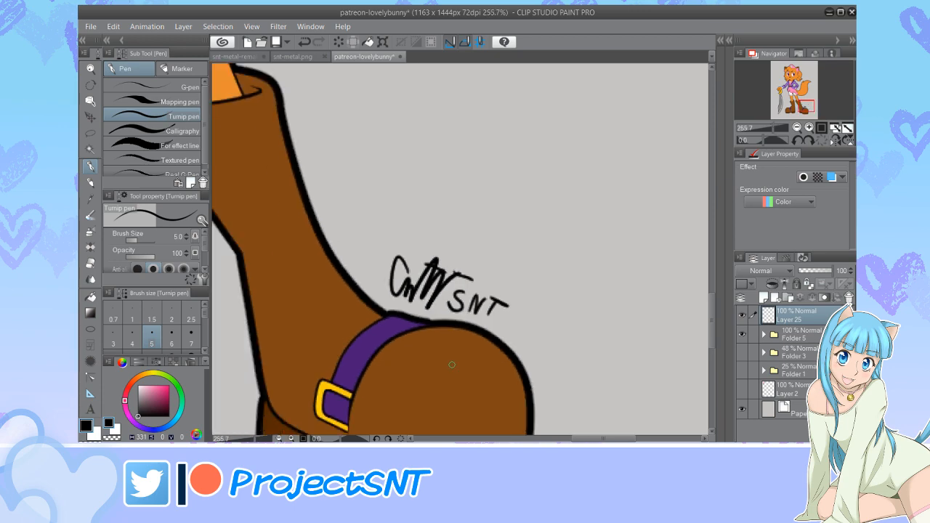
{"action": "scroll", "coordinate": [484, 365], "scroll_direction": "down", "scroll_amount": 4}
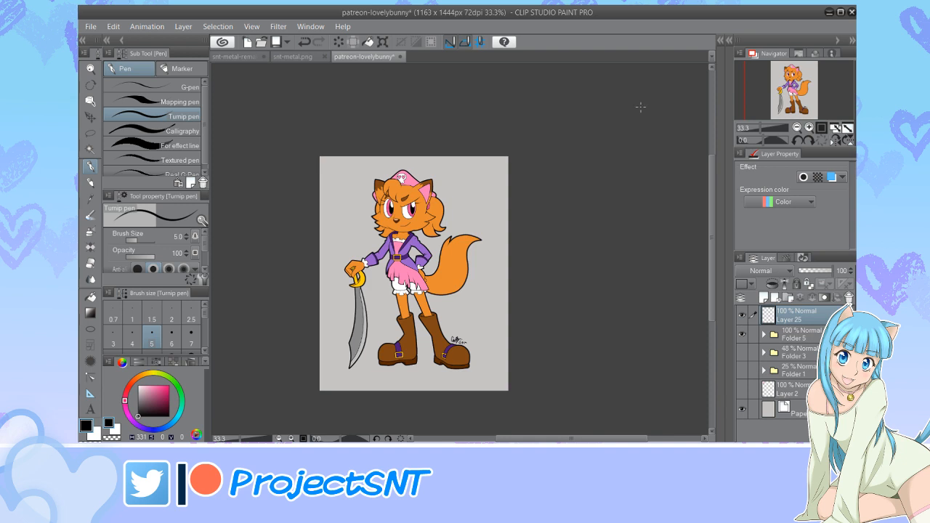
Examine the signed character at several zoom levels, both on the grey paper and against transparency
{"action": "scroll", "coordinate": [365, 272], "scroll_direction": "up", "scroll_amount": 3}
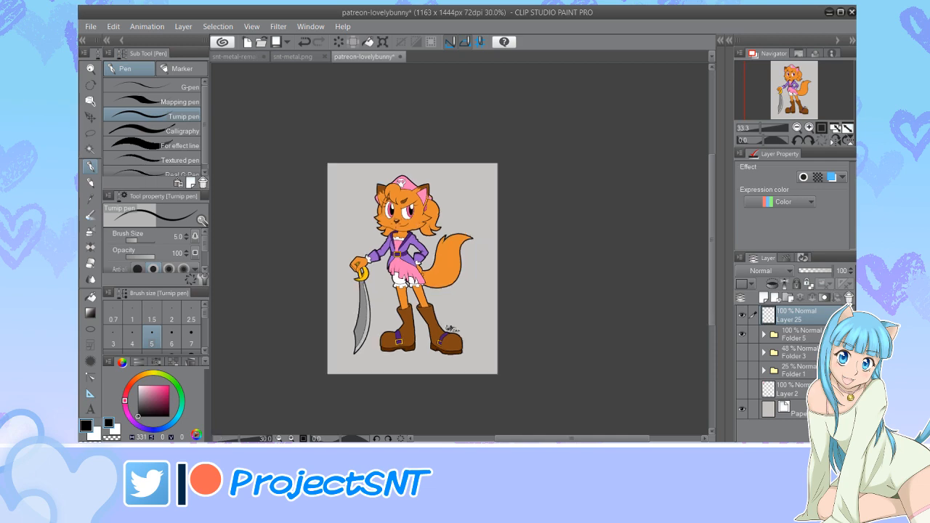
{"action": "scroll", "coordinate": [363, 272], "scroll_direction": "up", "scroll_amount": 4}
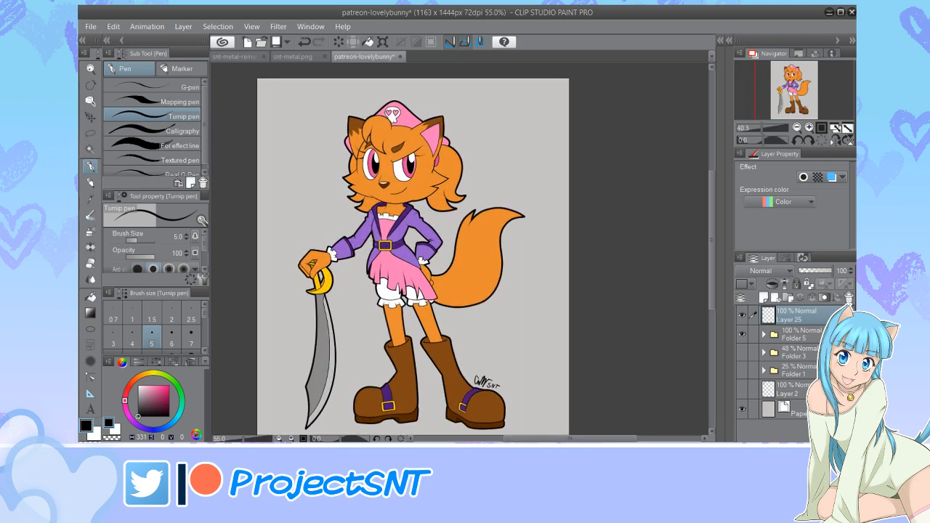
{"action": "scroll", "coordinate": [358, 300], "scroll_direction": "down", "scroll_amount": 2}
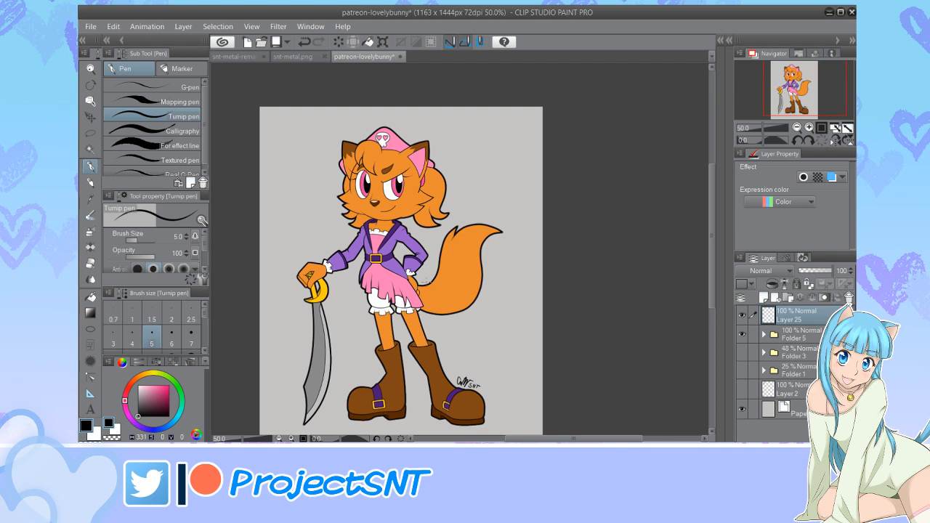
{"action": "scroll", "coordinate": [404, 273], "scroll_direction": "down", "scroll_amount": 5}
{"action": "scroll", "coordinate": [366, 305], "scroll_direction": "up", "scroll_amount": 4}
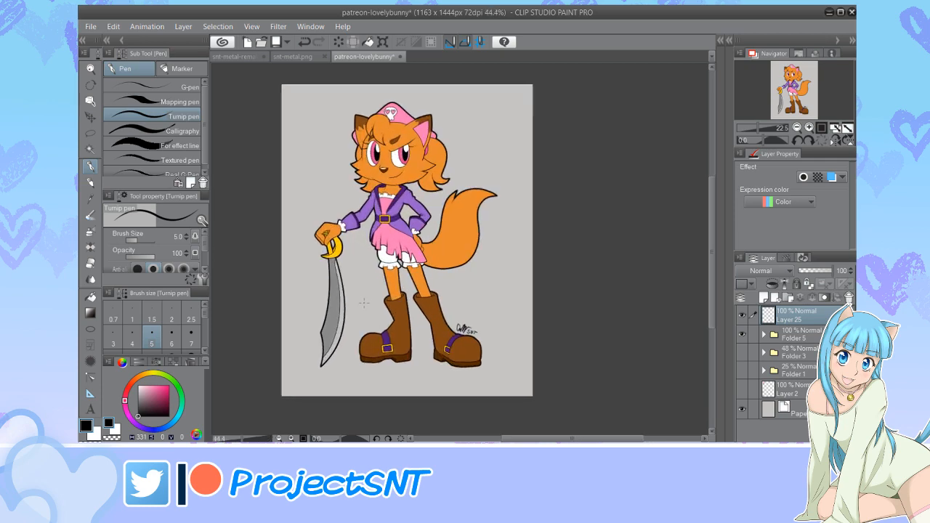
{"action": "left_click", "coordinate": [742, 409]}
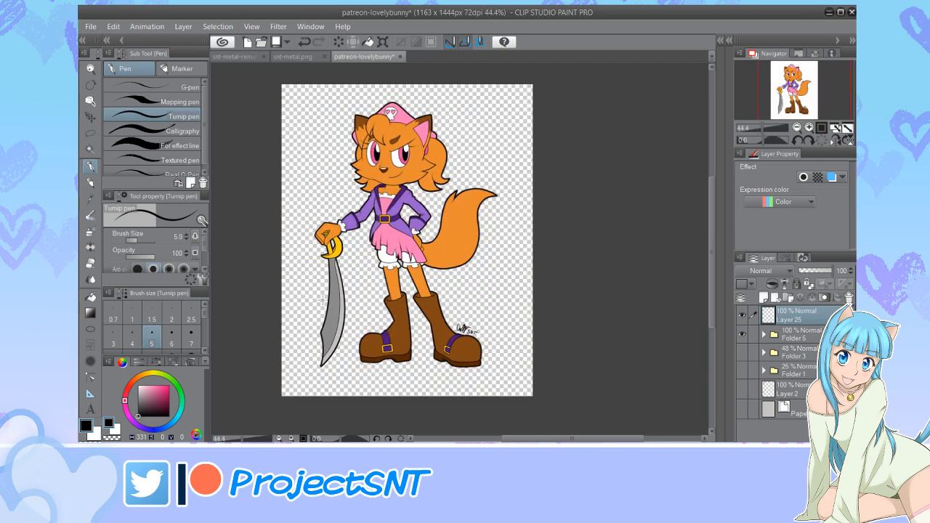
{"action": "scroll", "coordinate": [322, 300], "scroll_direction": "down", "scroll_amount": 2}
{"action": "scroll", "coordinate": [349, 312], "scroll_direction": "up", "scroll_amount": 1}
{"action": "left_click", "coordinate": [742, 409]}
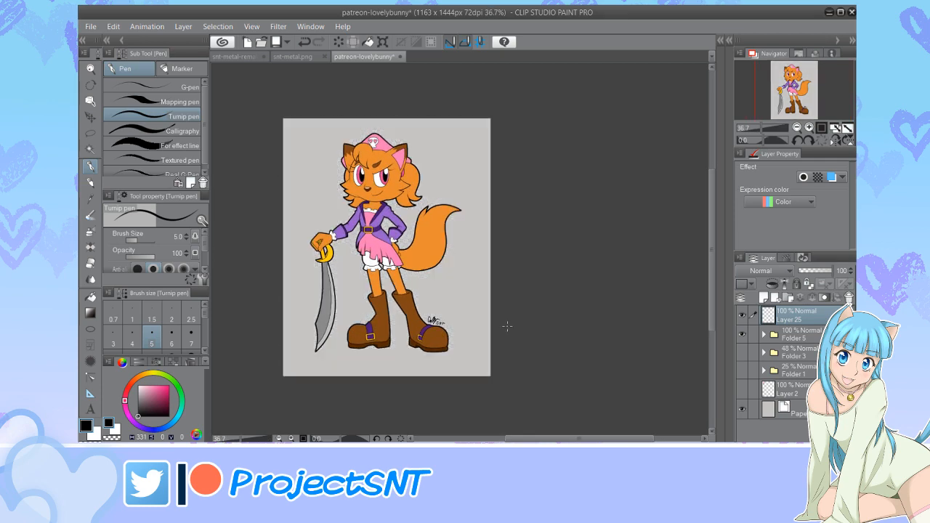
{"action": "scroll", "coordinate": [381, 274], "scroll_direction": "down", "scroll_amount": 3}
{"action": "scroll", "coordinate": [325, 267], "scroll_direction": "up", "scroll_amount": 6}
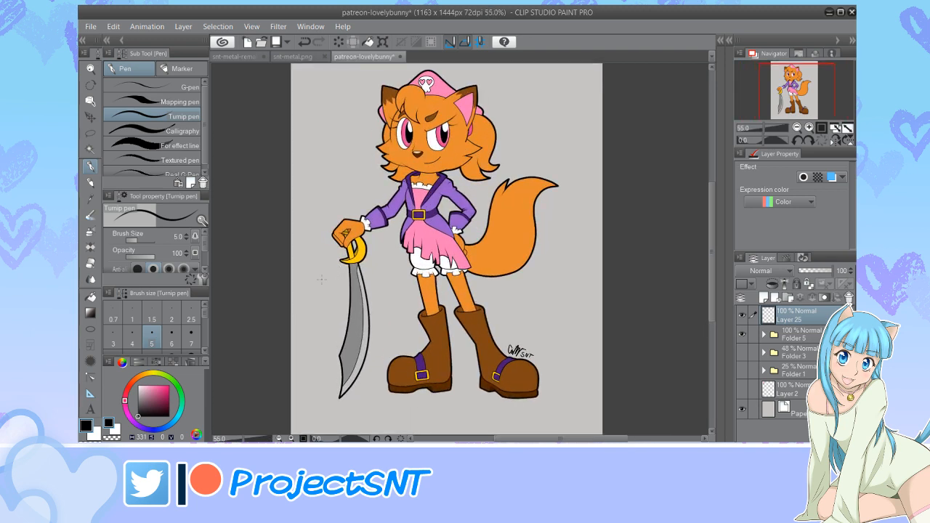
{"action": "scroll", "coordinate": [322, 280], "scroll_direction": "down", "scroll_amount": 1}
{"action": "scroll", "coordinate": [346, 331], "scroll_direction": "up", "scroll_amount": 1}
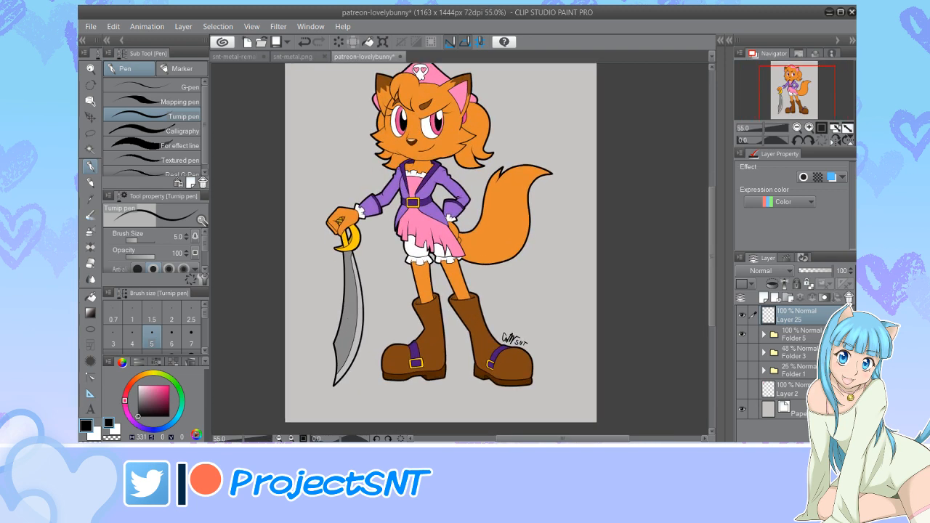
Select the grey inner area of the sword blade on Layer 16 and set the drawing colour to white
{"action": "left_click", "coordinate": [763, 334]}
{"action": "scroll", "coordinate": [793, 374], "scroll_direction": "down", "scroll_amount": 1}
{"action": "left_click", "coordinate": [797, 378]}
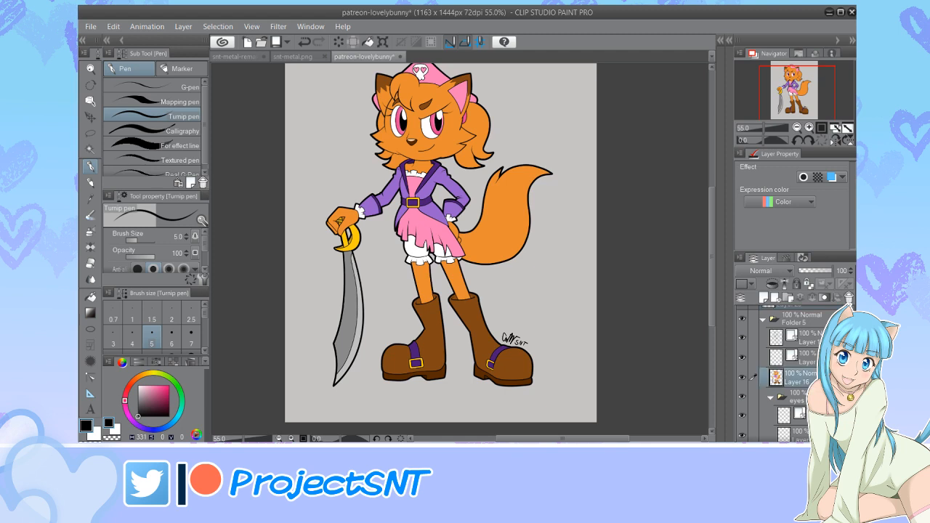
{"action": "key", "text": "w"}
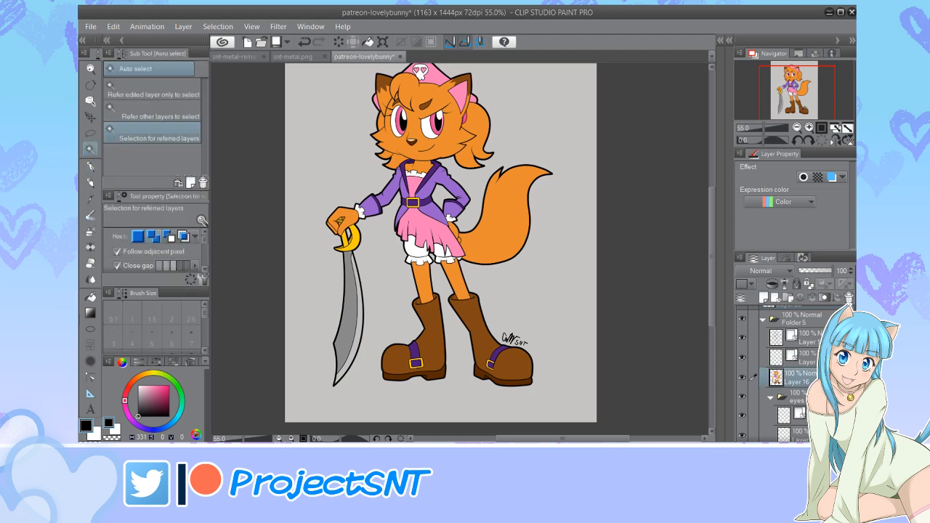
{"action": "left_click", "coordinate": [351, 305]}
{"action": "left_click_drag", "start_coordinate": [143, 398], "coordinate": [138, 385]}
Paint diagonal white shine streaks across the sword blade with the size 43 Soft airbrush, and clear the selection
{"action": "key", "text": "p"}
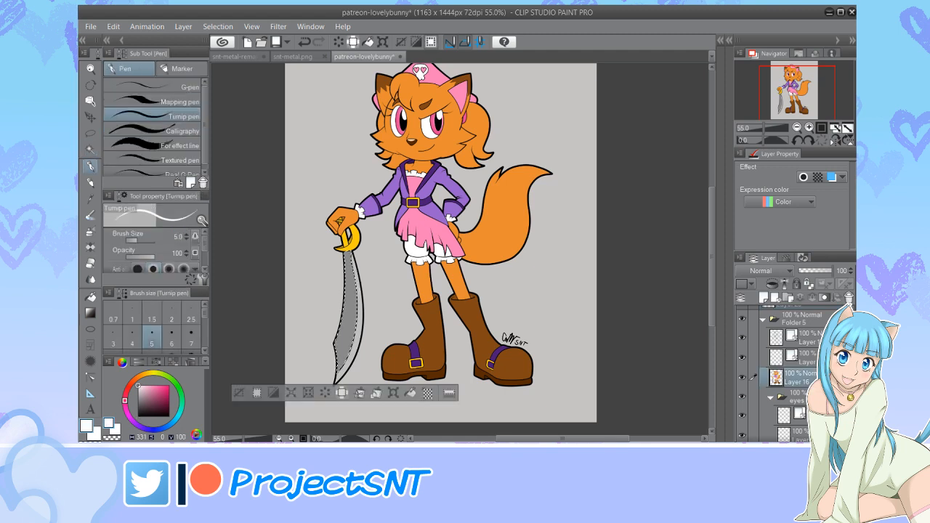
{"action": "scroll", "coordinate": [342, 319], "scroll_direction": "up", "scroll_amount": 1}
{"action": "key", "text": "b"}
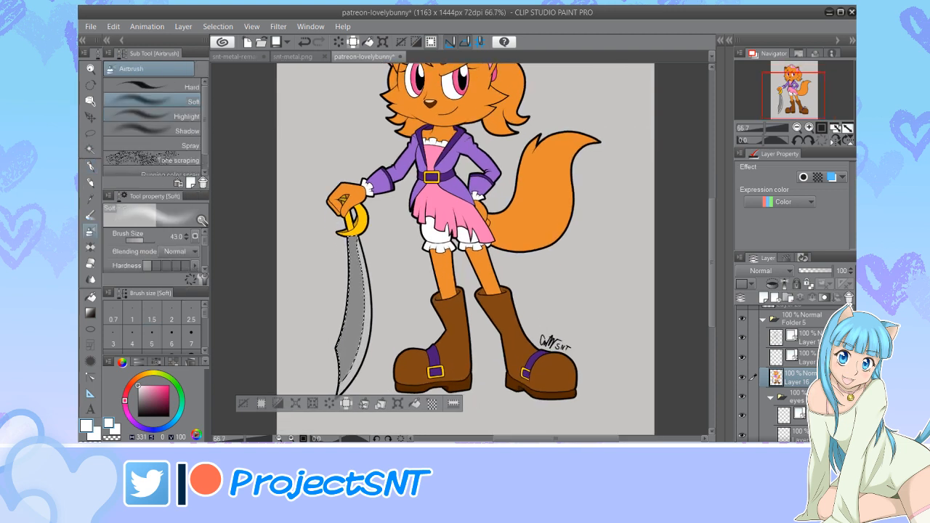
{"action": "left_click_drag", "start_coordinate": [338, 292], "coordinate": [374, 347]}
{"action": "left_click_drag", "start_coordinate": [342, 263], "coordinate": [379, 325]}
{"action": "left_click", "coordinate": [244, 403]}
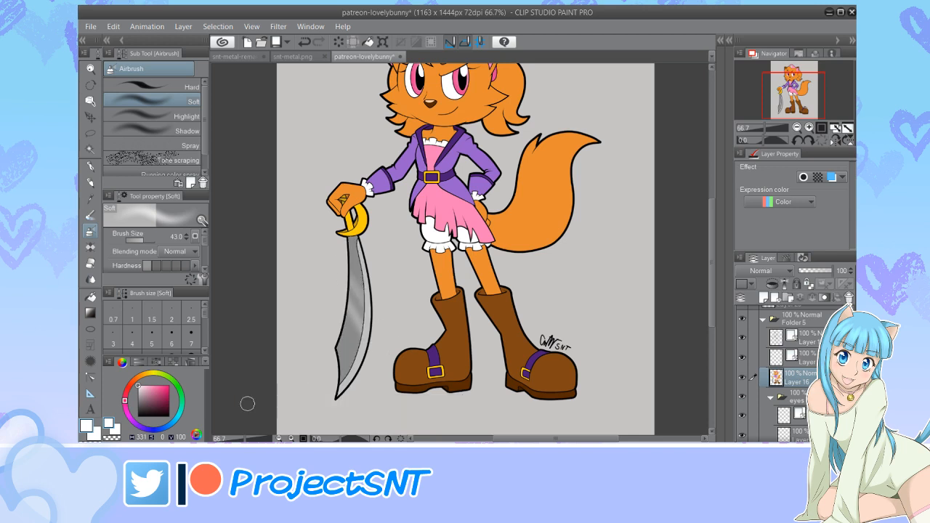
{"action": "scroll", "coordinate": [393, 298], "scroll_direction": "down", "scroll_amount": 3}
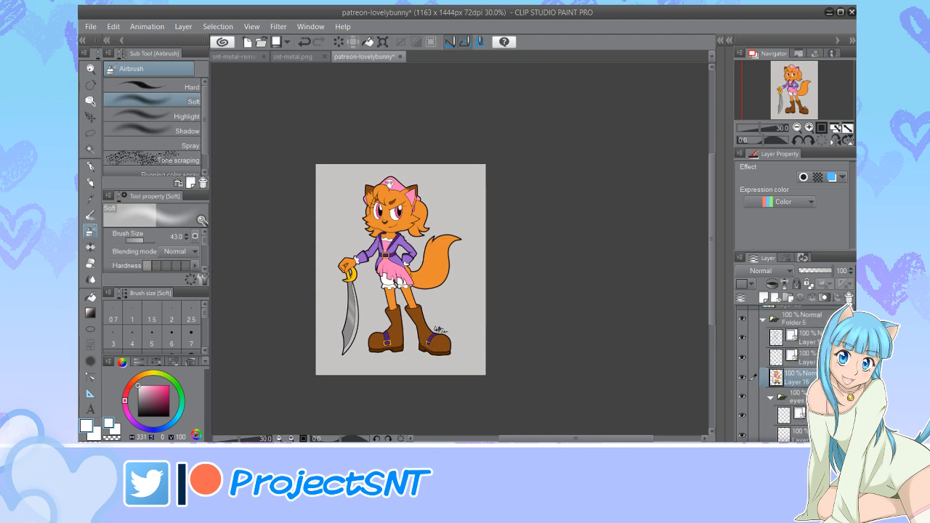
Collapse the eyes folder and hide the Paper layer to leave the character on a transparent background
{"action": "left_click", "coordinate": [771, 398]}
{"action": "scroll", "coordinate": [792, 371], "scroll_direction": "down", "scroll_amount": 2}
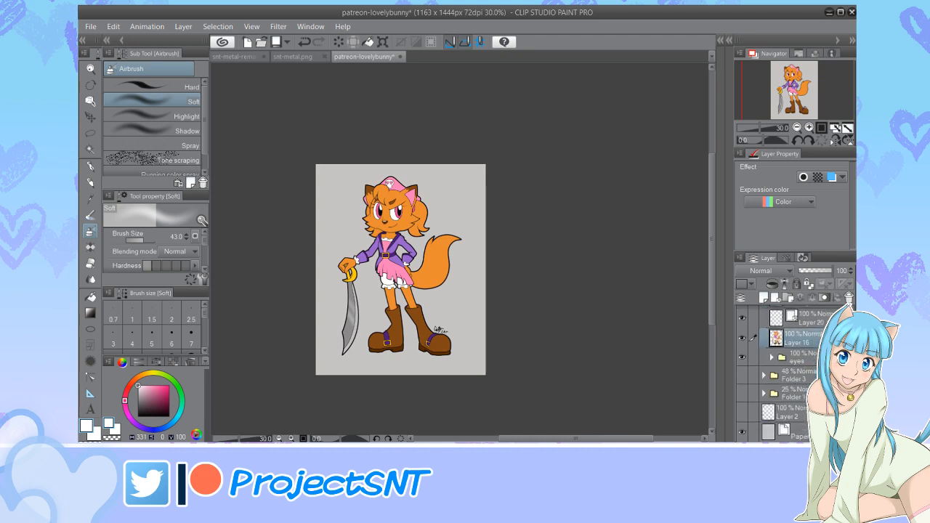
{"action": "left_click", "coordinate": [742, 431]}
{"action": "scroll", "coordinate": [300, 303], "scroll_direction": "down", "scroll_amount": 1}
{"action": "scroll", "coordinate": [300, 303], "scroll_direction": "up", "scroll_amount": 2}
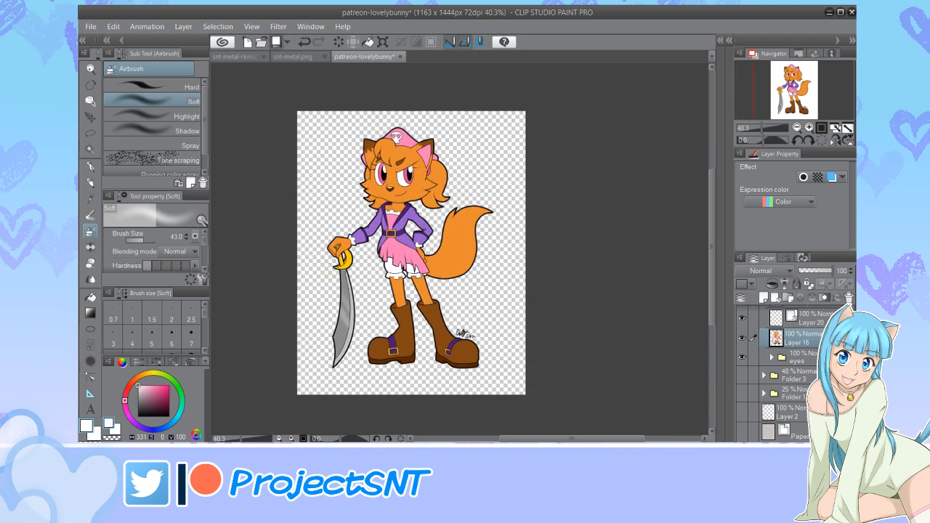
Save the illustration and examine the finished character against transparency at several zoom levels
{"action": "key", "text": "ctrl+s"}
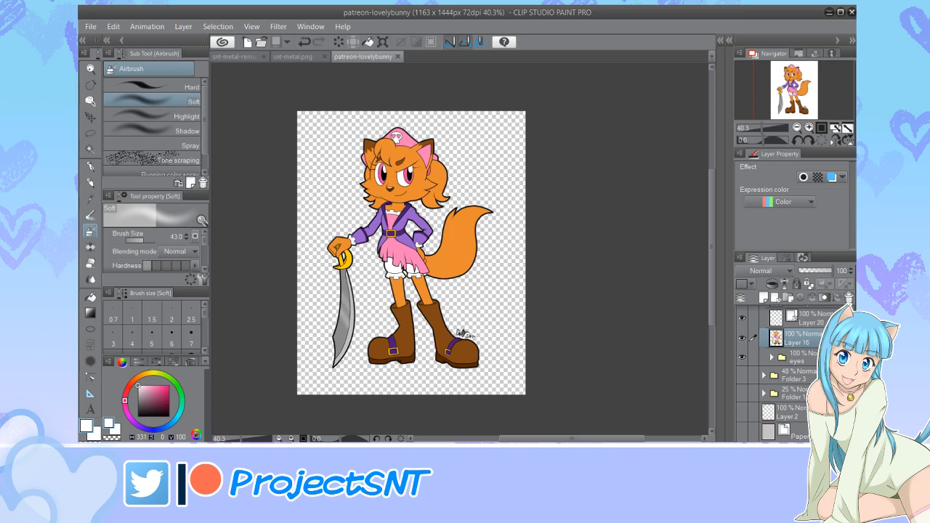
{"action": "scroll", "coordinate": [333, 260], "scroll_direction": "up", "scroll_amount": 2}
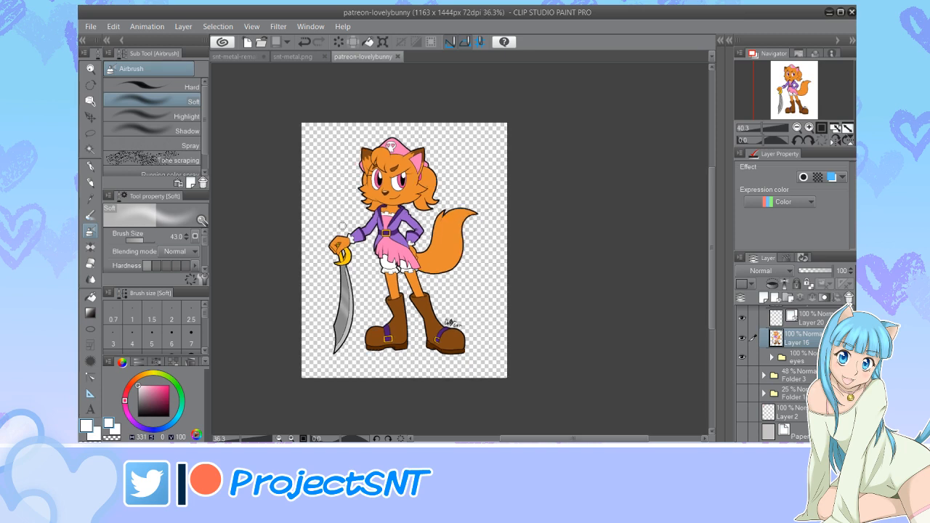
{"action": "scroll", "coordinate": [334, 260], "scroll_direction": "down", "scroll_amount": 2}
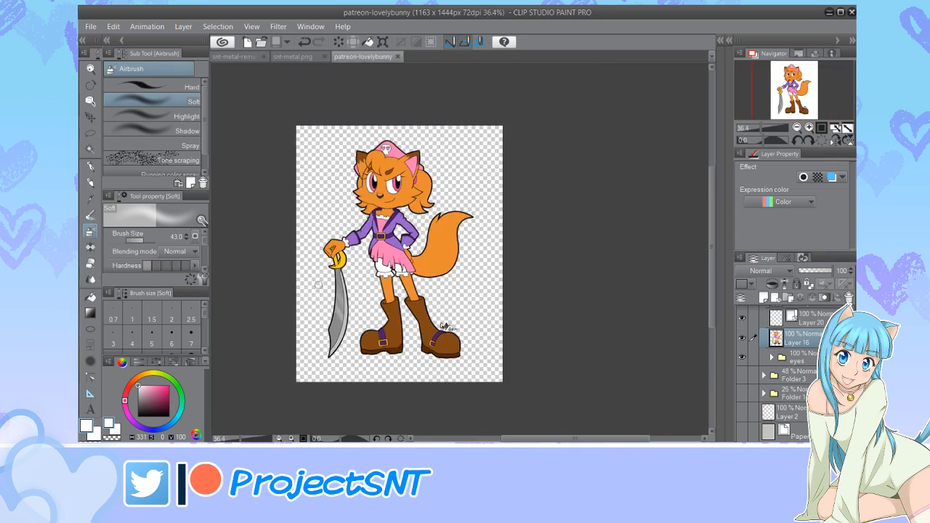
{"action": "scroll", "coordinate": [328, 270], "scroll_direction": "up", "scroll_amount": 1}
{"action": "scroll", "coordinate": [377, 318], "scroll_direction": "down", "scroll_amount": 2}
{"action": "scroll", "coordinate": [378, 318], "scroll_direction": "up", "scroll_amount": 1}
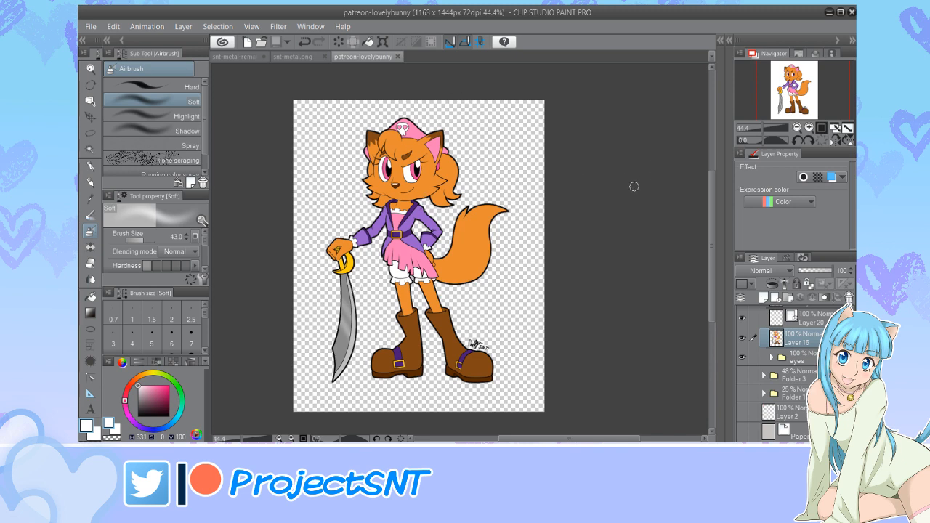
{"action": "scroll", "coordinate": [344, 265], "scroll_direction": "down", "scroll_amount": 2}
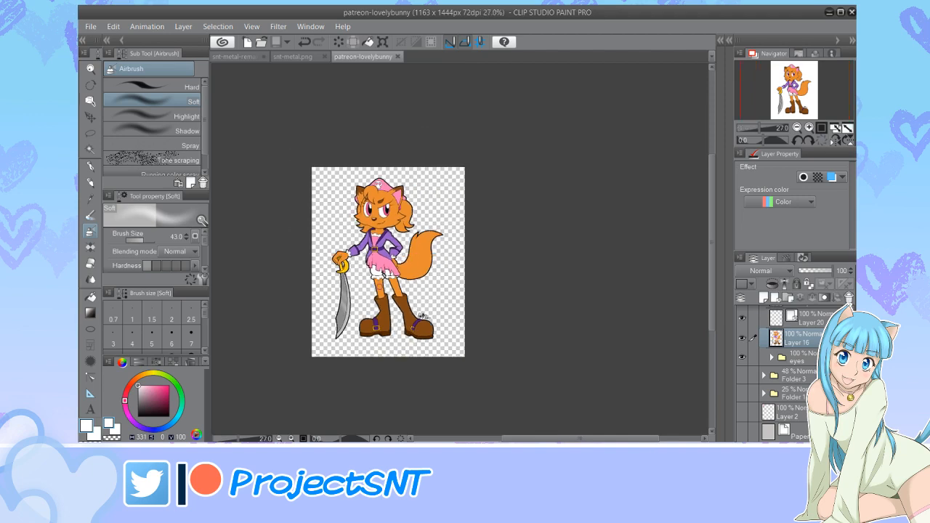
{"action": "scroll", "coordinate": [347, 266], "scroll_direction": "up", "scroll_amount": 1}
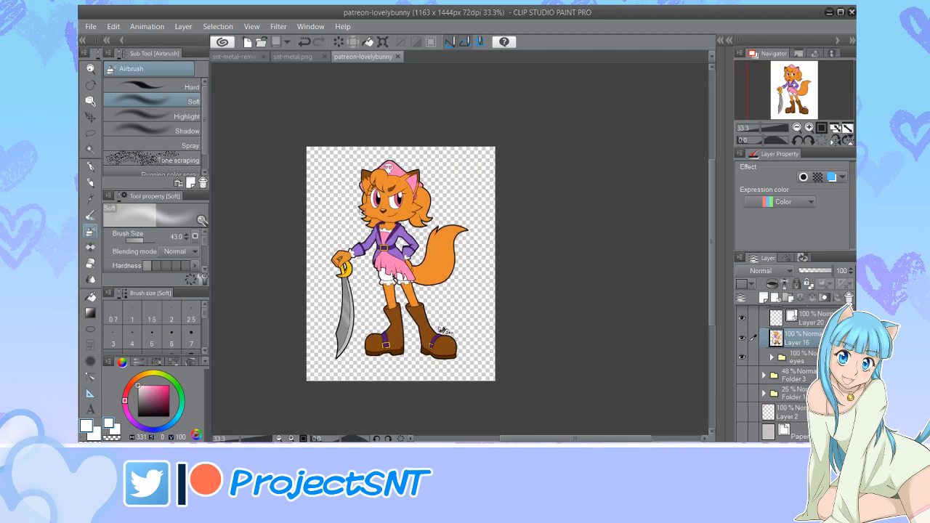
{"action": "scroll", "coordinate": [362, 212], "scroll_direction": "up", "scroll_amount": 1}
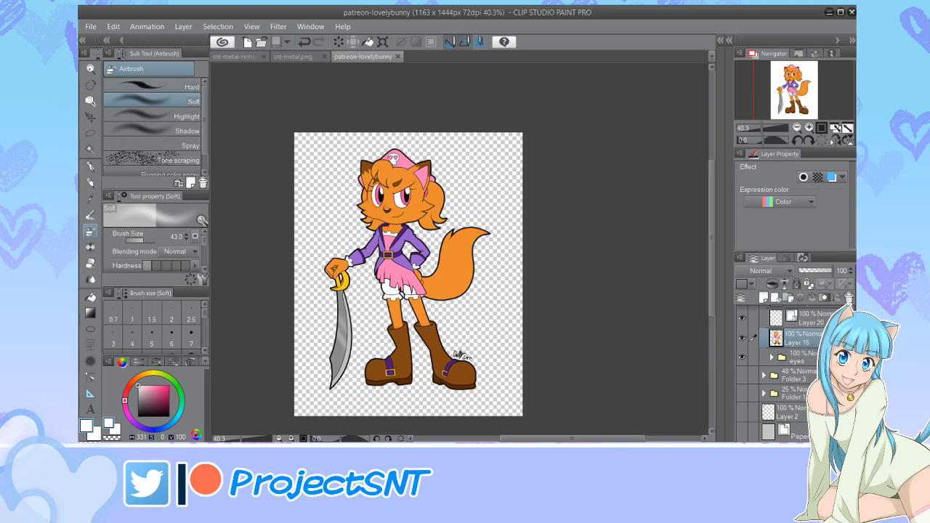
Try a long stroke of the popcorn decoration brush at size 168.2 across the character on Layer 16
{"action": "key", "text": "b"}
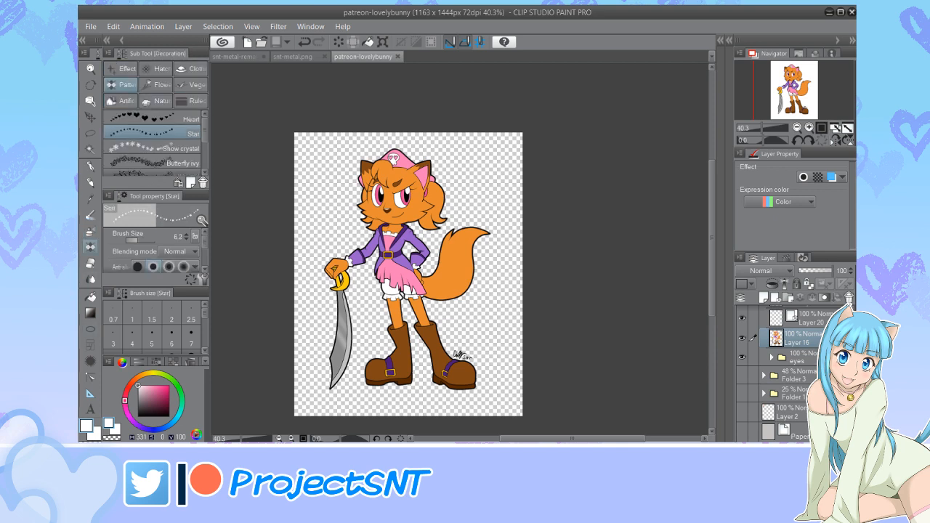
{"action": "scroll", "coordinate": [153, 145], "scroll_direction": "down", "scroll_amount": 5}
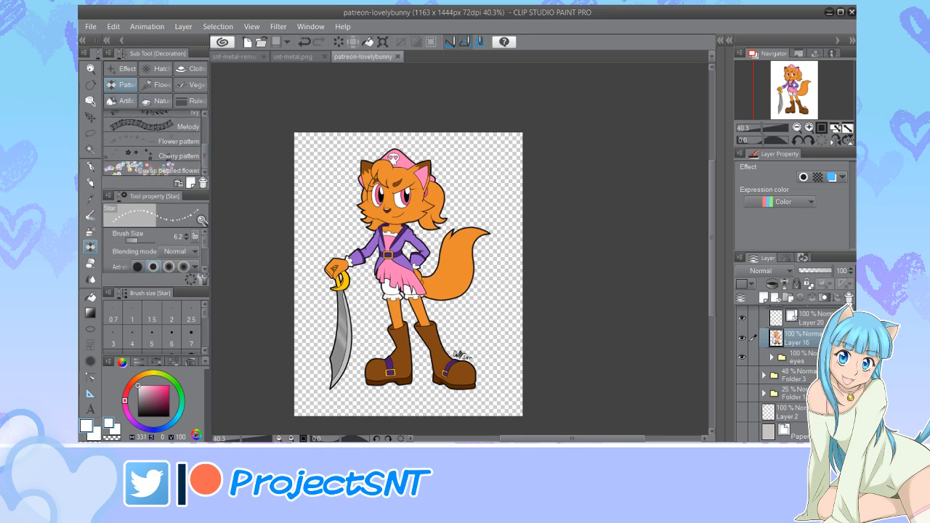
{"action": "left_click", "coordinate": [121, 101]}
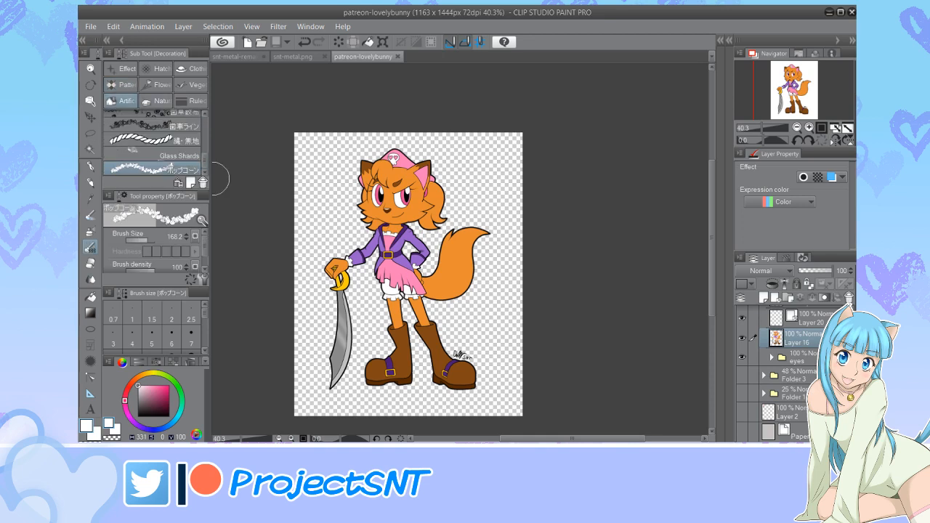
{"action": "scroll", "coordinate": [348, 214], "scroll_direction": "up", "scroll_amount": 3}
{"action": "mouse_move", "coordinate": [328, 173]}
{"action": "left_mouse_down"}
{"action": "mouse_move", "coordinate": [342, 210]}
{"action": "mouse_move", "coordinate": [244, 360]}
{"action": "left_mouse_up"}
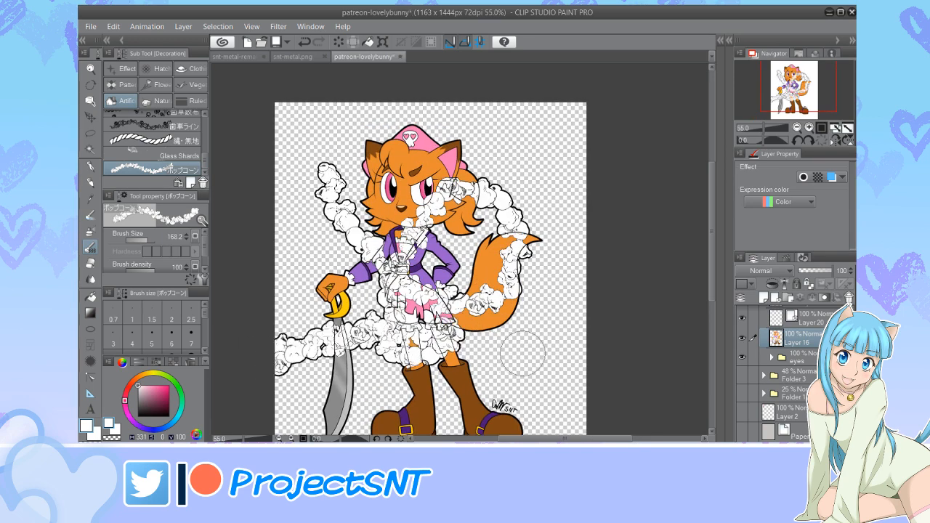
{"action": "left_click", "coordinate": [304, 41]}
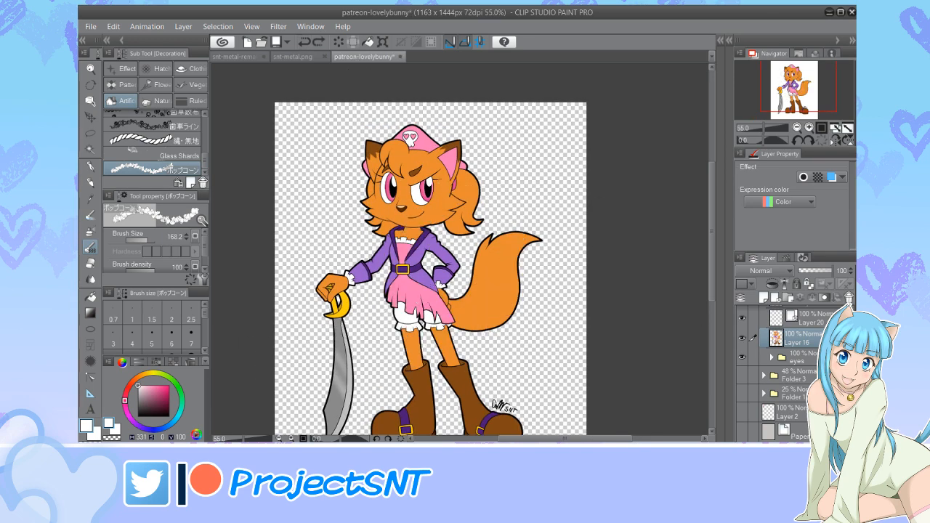
Collapse Folder 5 and add two new empty layers above it
{"action": "scroll", "coordinate": [781, 374], "scroll_direction": "up", "scroll_amount": 2}
{"action": "left_click", "coordinate": [763, 335]}
{"action": "left_click", "coordinate": [797, 315]}
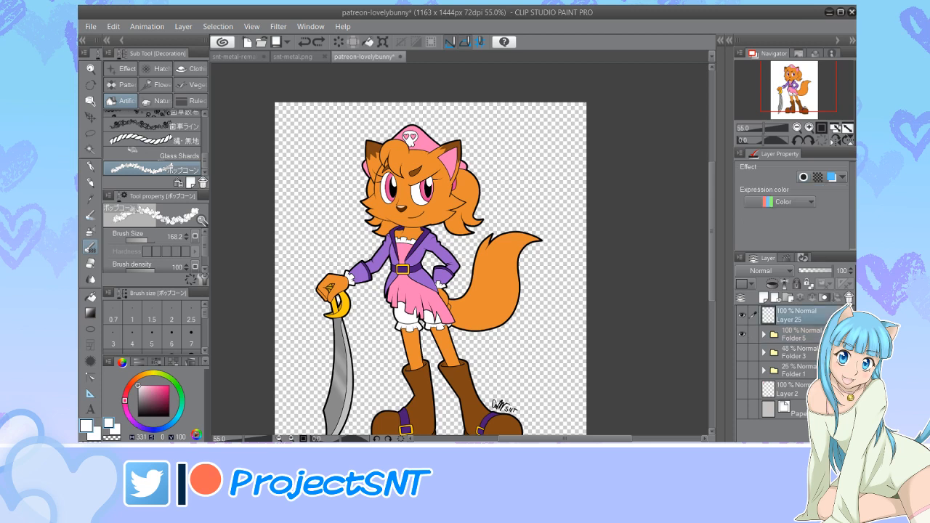
{"action": "key", "text": "ctrl+shift+n"}
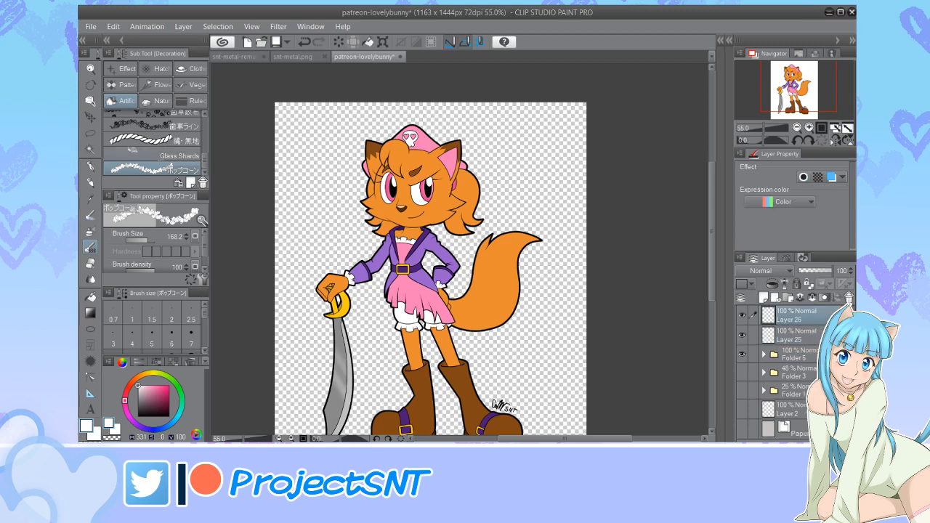
Try sweeping the size 20 rope decoration brush around the character on the uppermost layer, in white and in black
{"action": "left_click", "coordinate": [152, 140]}
{"action": "mouse_move", "coordinate": [321, 180]}
{"action": "left_mouse_down"}
{"action": "mouse_move", "coordinate": [496, 202]}
{"action": "mouse_move", "coordinate": [427, 261]}
{"action": "mouse_move", "coordinate": [331, 291]}
{"action": "left_mouse_up"}
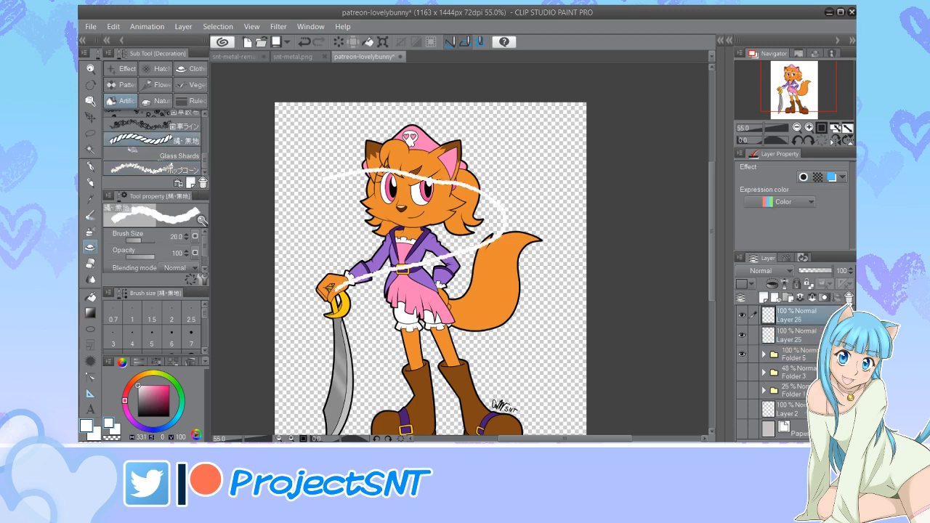
{"action": "key", "text": "ctrl+z"}
{"action": "key", "text": "x"}
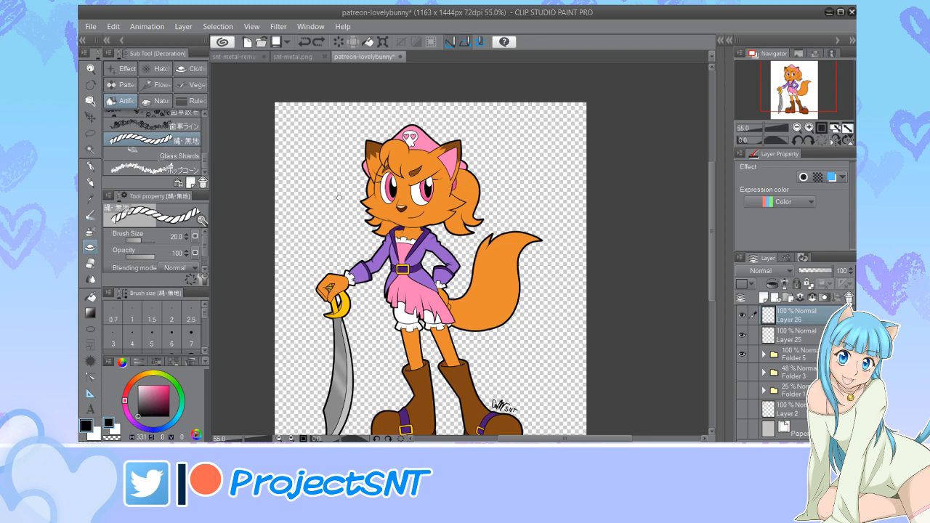
{"action": "mouse_move", "coordinate": [303, 210]}
{"action": "left_mouse_down"}
{"action": "mouse_move", "coordinate": [336, 188]}
{"action": "mouse_move", "coordinate": [465, 166]}
{"action": "mouse_move", "coordinate": [486, 206]}
{"action": "mouse_move", "coordinate": [379, 240]}
{"action": "mouse_move", "coordinate": [539, 341]}
{"action": "mouse_move", "coordinate": [523, 377]}
{"action": "left_mouse_up"}
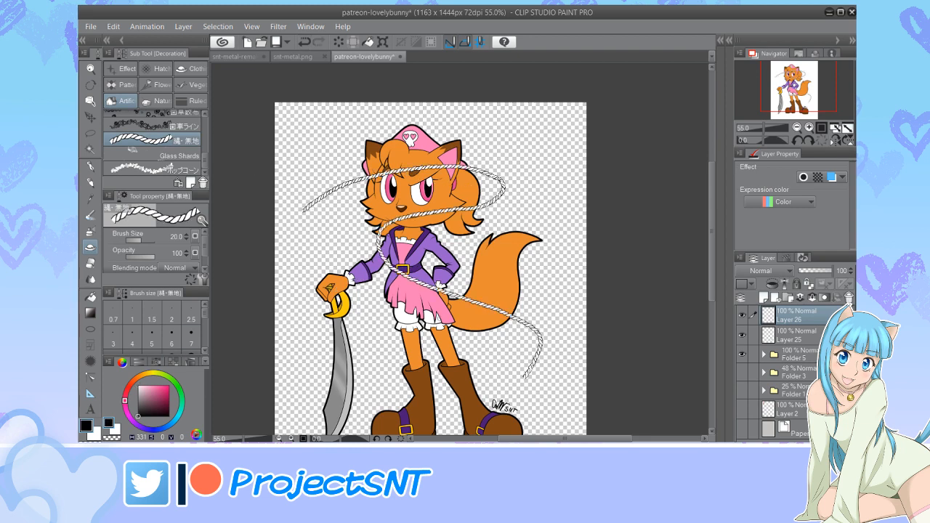
{"action": "left_click", "coordinate": [305, 42]}
Try the gear scatter decoration brush across the character on the uppermost layer
{"action": "scroll", "coordinate": [171, 139], "scroll_direction": "up", "scroll_amount": 1}
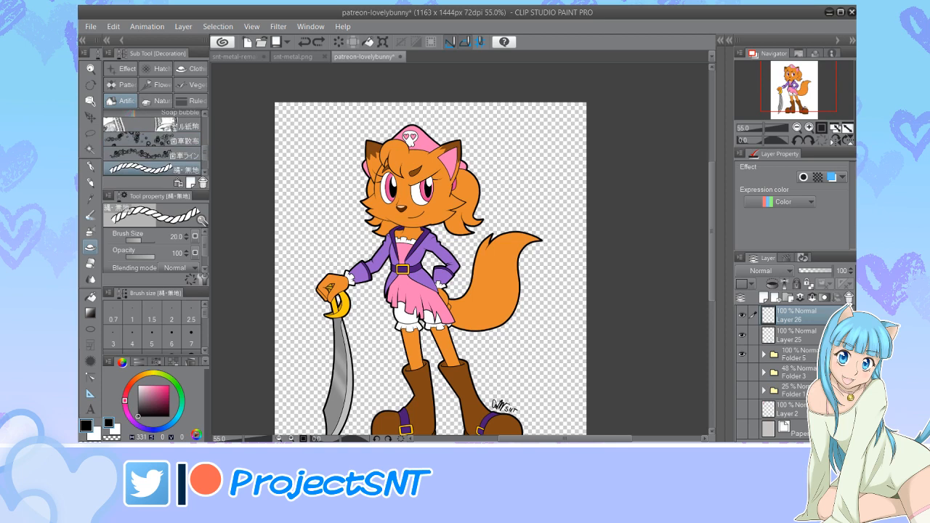
{"action": "left_click", "coordinate": [153, 139]}
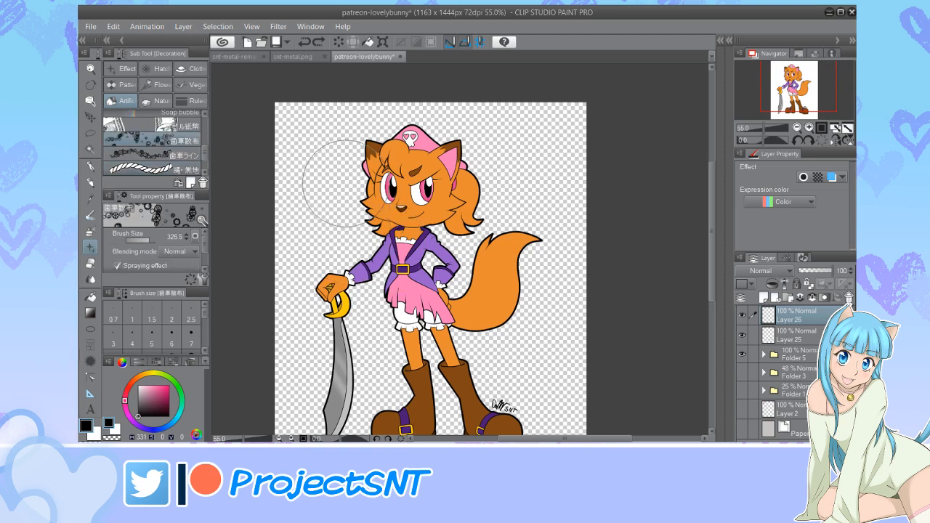
{"action": "mouse_move", "coordinate": [311, 193]}
{"action": "left_mouse_down"}
{"action": "mouse_move", "coordinate": [464, 349]}
{"action": "mouse_move", "coordinate": [443, 378]}
{"action": "left_mouse_up"}
{"action": "left_click", "coordinate": [304, 42]}
Try scattering dollar bills over the character with the banknote decoration brush at size 41.1
{"action": "scroll", "coordinate": [170, 140], "scroll_direction": "up", "scroll_amount": 2}
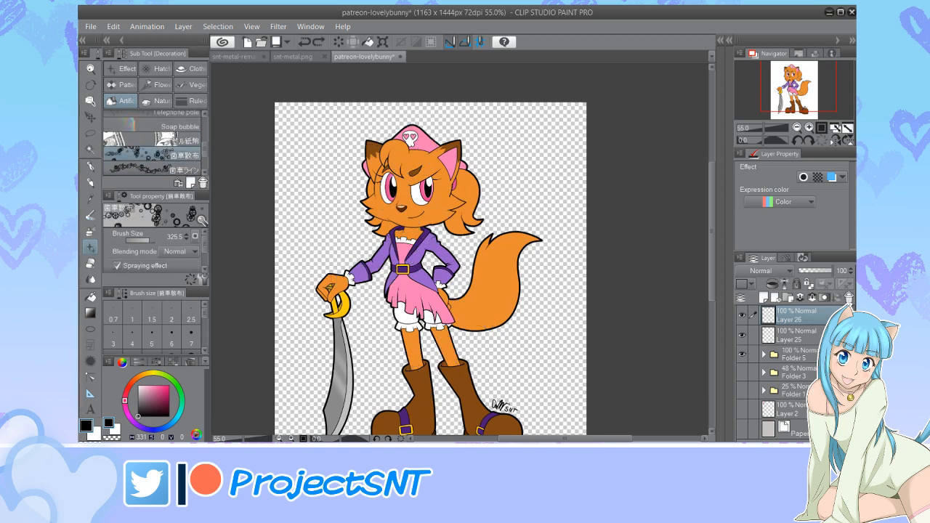
{"action": "left_click", "coordinate": [156, 169]}
{"action": "scroll", "coordinate": [320, 171], "scroll_direction": "down", "scroll_amount": 2}
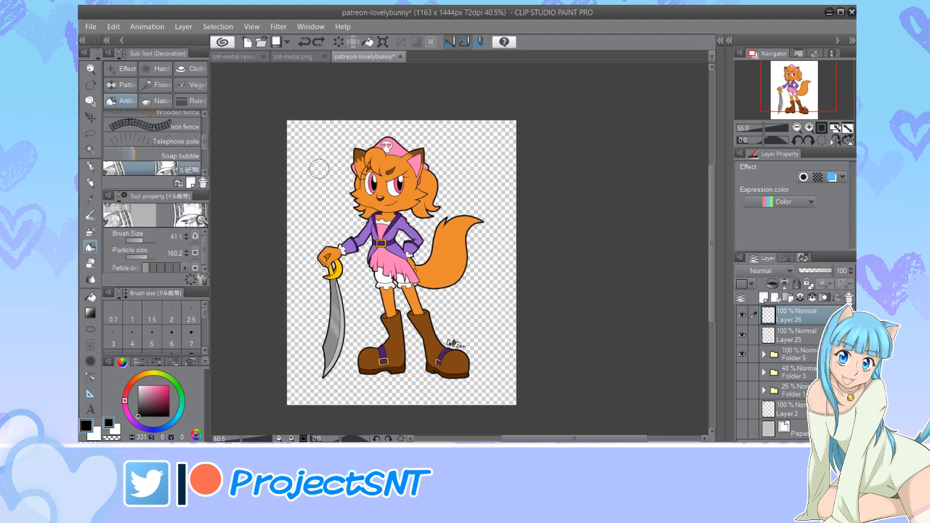
{"action": "mouse_move", "coordinate": [325, 169]}
{"action": "left_mouse_down"}
{"action": "mouse_move", "coordinate": [426, 196]}
{"action": "mouse_move", "coordinate": [451, 368]}
{"action": "left_mouse_up"}
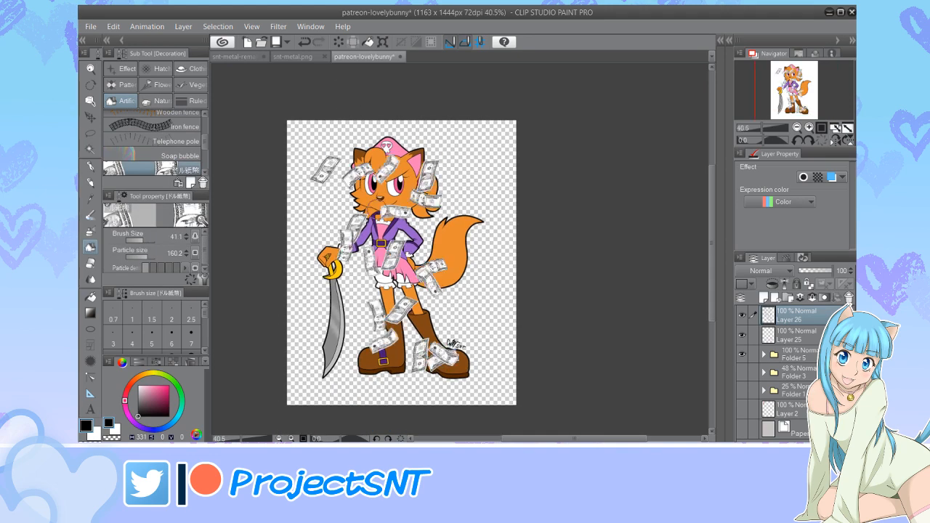
{"action": "left_click", "coordinate": [304, 42]}
{"action": "scroll", "coordinate": [308, 129], "scroll_direction": "up", "scroll_amount": 1}
{"action": "mouse_move", "coordinate": [309, 131]}
{"action": "left_mouse_down"}
{"action": "mouse_move", "coordinate": [430, 120]}
{"action": "mouse_move", "coordinate": [510, 240]}
{"action": "mouse_move", "coordinate": [343, 294]}
{"action": "left_mouse_up"}
{"action": "left_click", "coordinate": [304, 42]}
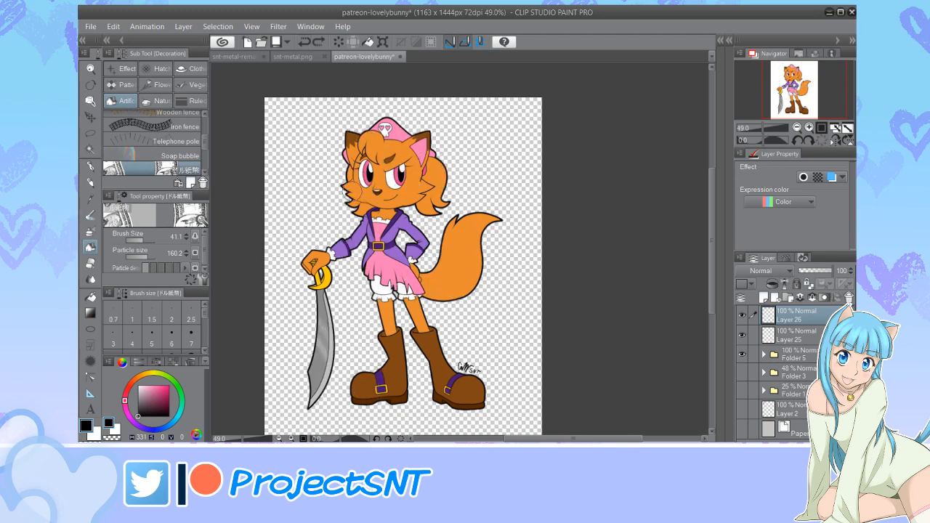
Try the Glass Shards decoration brush at size 145.4 across the character
{"action": "scroll", "coordinate": [155, 142], "scroll_direction": "down", "scroll_amount": 10}
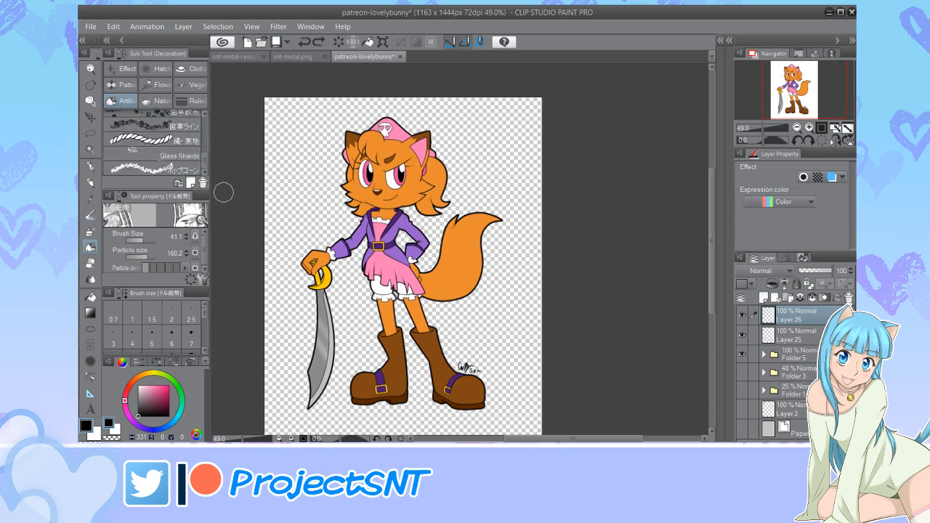
{"action": "left_click", "coordinate": [167, 156]}
{"action": "mouse_move", "coordinate": [341, 193]}
{"action": "left_mouse_down"}
{"action": "mouse_move", "coordinate": [367, 207]}
{"action": "mouse_move", "coordinate": [425, 309]}
{"action": "left_mouse_up"}
{"action": "left_click", "coordinate": [305, 43]}
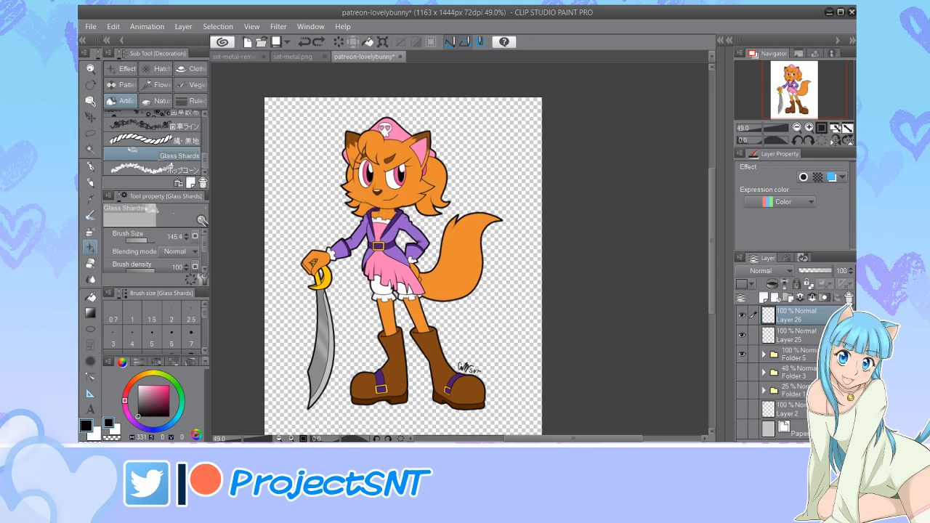
Save the illustration and also save it as the PNG file patreon-lovelybunny.png
{"action": "mouse_move", "coordinate": [205, 160]}
{"action": "left_mouse_down"}
{"action": "mouse_move", "coordinate": [205, 121]}
{"action": "mouse_move", "coordinate": [205, 138]}
{"action": "left_mouse_up"}
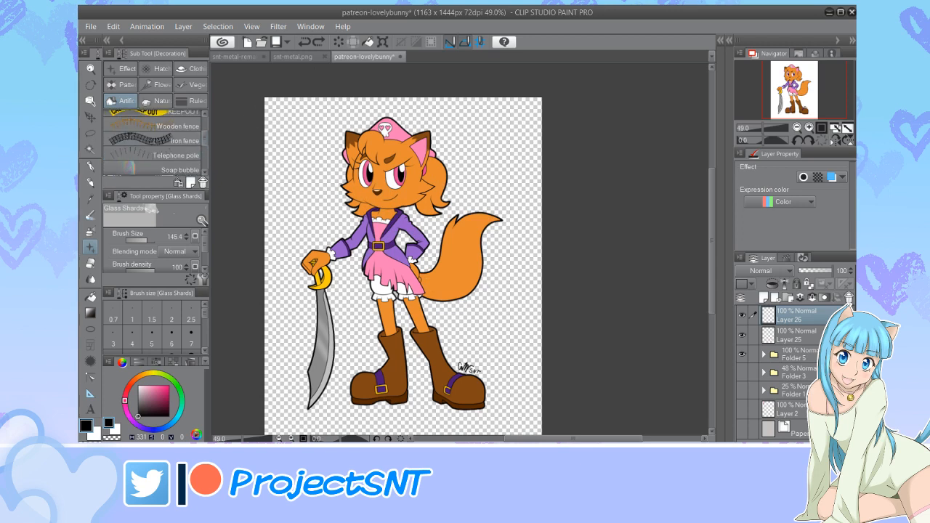
{"action": "scroll", "coordinate": [513, 160], "scroll_direction": "down", "scroll_amount": 3}
{"action": "scroll", "coordinate": [465, 182], "scroll_direction": "up", "scroll_amount": 3}
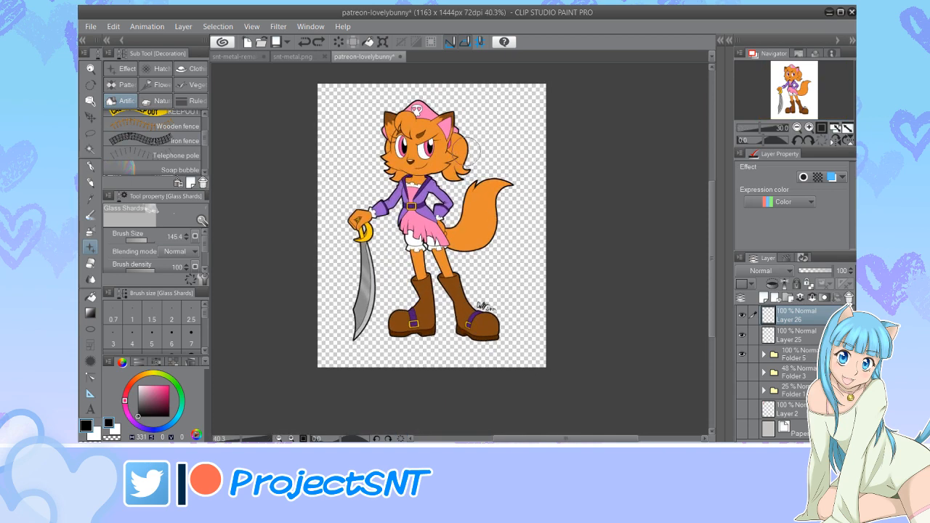
{"action": "scroll", "coordinate": [369, 257], "scroll_direction": "down", "scroll_amount": 2}
{"action": "scroll", "coordinate": [363, 254], "scroll_direction": "up", "scroll_amount": 2}
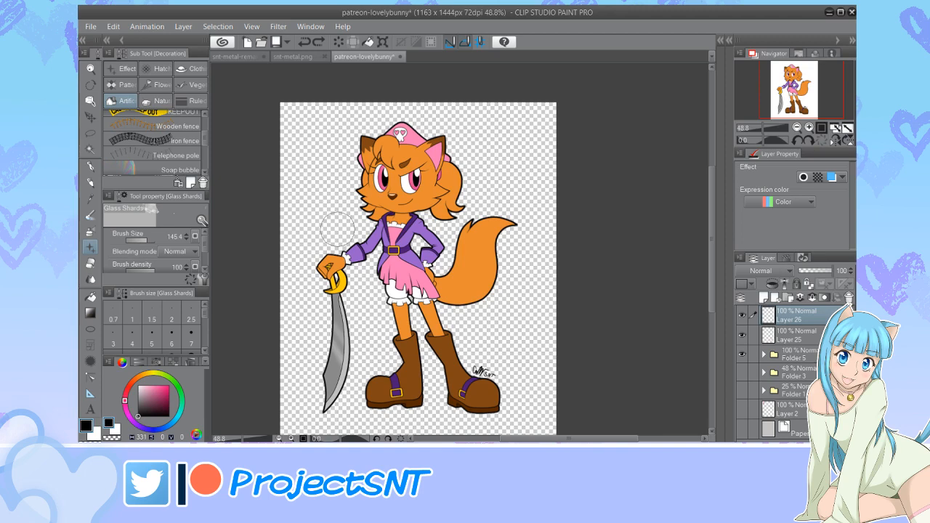
{"action": "scroll", "coordinate": [342, 211], "scroll_direction": "down", "scroll_amount": 1}
{"action": "scroll", "coordinate": [346, 276], "scroll_direction": "down", "scroll_amount": 1}
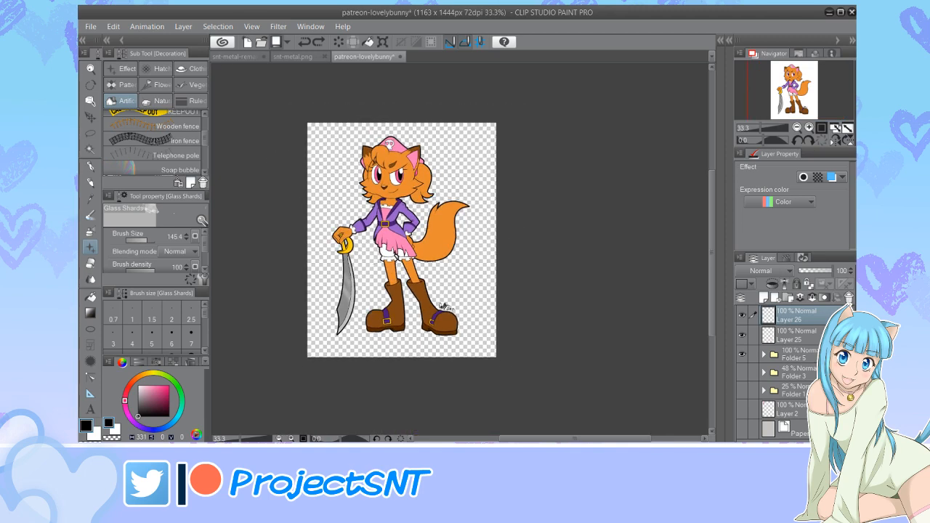
{"action": "key", "text": "ctrl+s"}
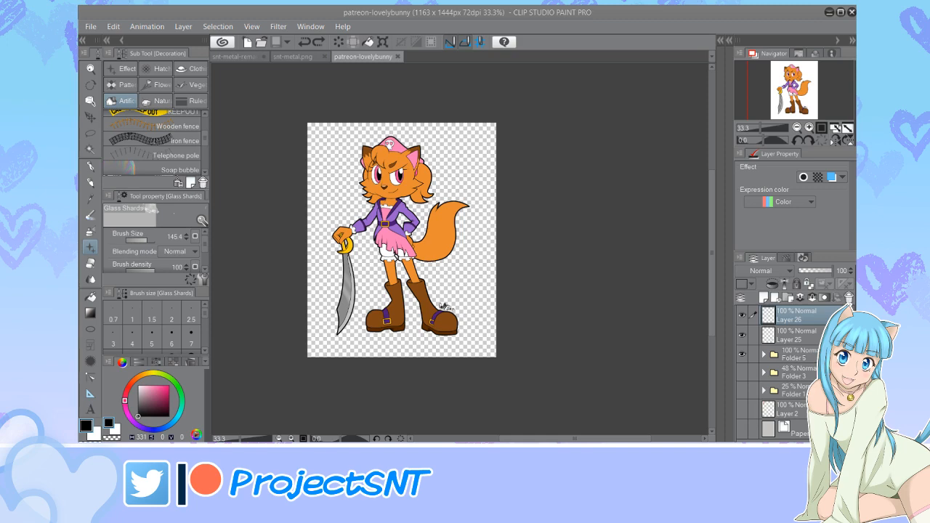
{"action": "scroll", "coordinate": [475, 232], "scroll_direction": "down", "scroll_amount": 2}
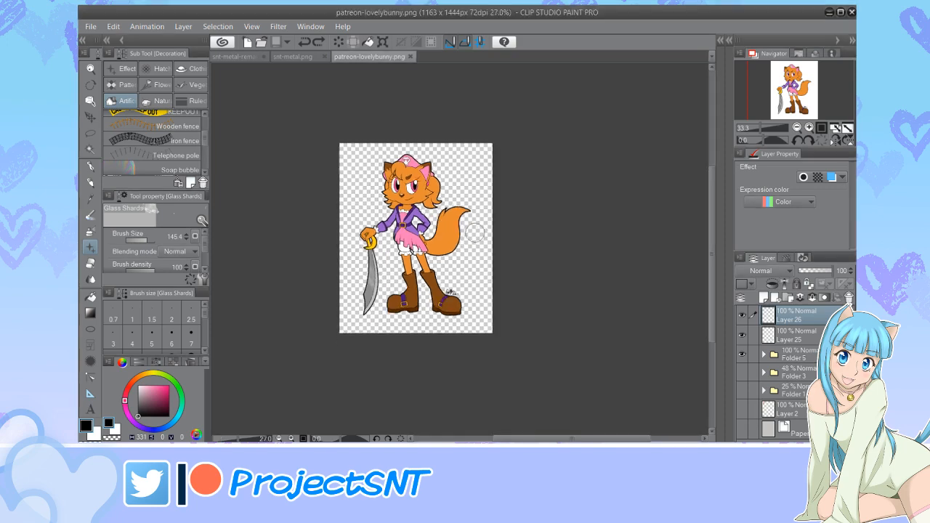
{"action": "scroll", "coordinate": [441, 208], "scroll_direction": "up", "scroll_amount": 4}
{"action": "scroll", "coordinate": [494, 222], "scroll_direction": "down", "scroll_amount": 1}
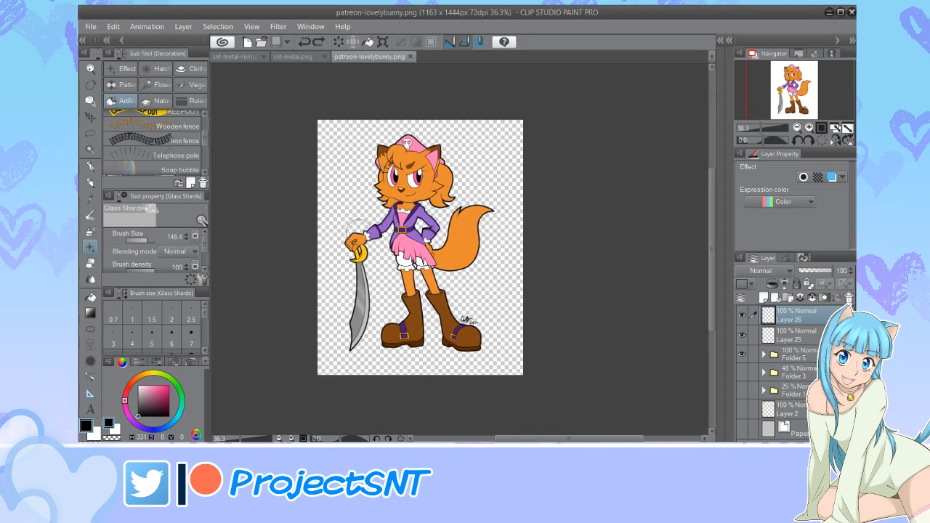
{"action": "scroll", "coordinate": [359, 228], "scroll_direction": "up", "scroll_amount": 2}
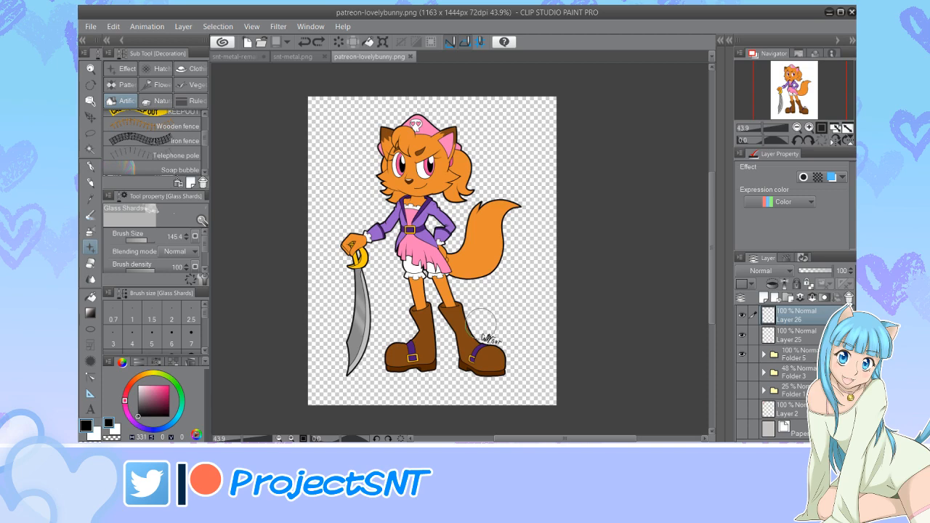
{"action": "scroll", "coordinate": [348, 207], "scroll_direction": "down", "scroll_amount": 2}
{"action": "scroll", "coordinate": [308, 215], "scroll_direction": "up", "scroll_amount": 2}
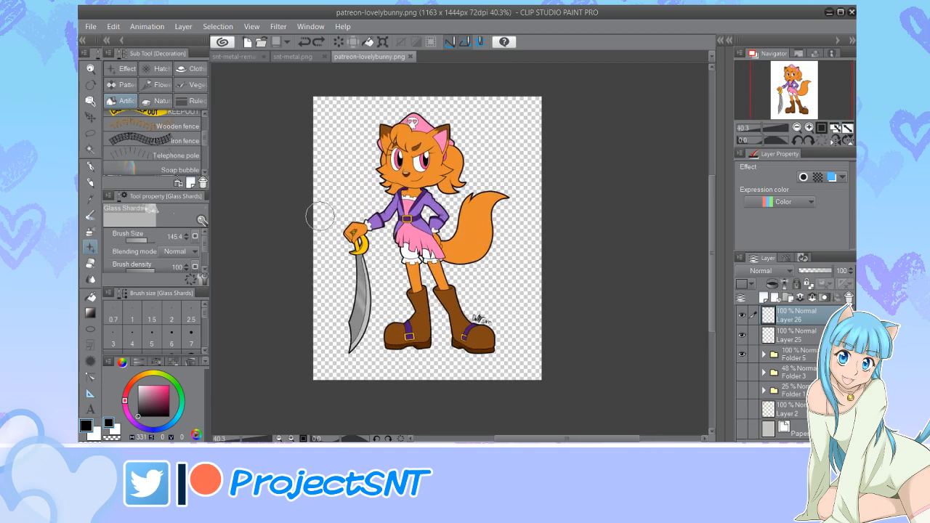
{"action": "scroll", "coordinate": [319, 216], "scroll_direction": "up", "scroll_amount": 1}
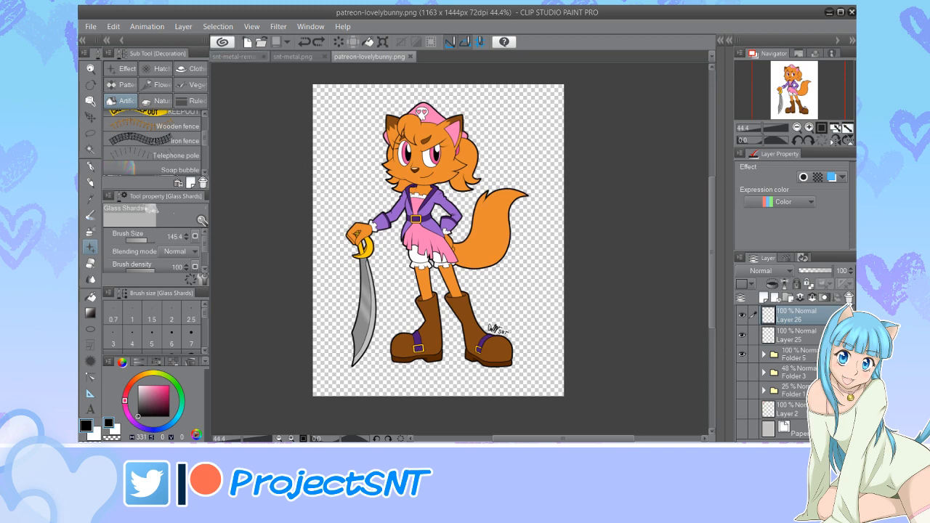
Examine the two character sketches in the snt-metal-remake document
{"action": "left_click", "coordinate": [234, 56]}
{"action": "scroll", "coordinate": [465, 182], "scroll_direction": "down", "scroll_amount": 5}
{"action": "scroll", "coordinate": [317, 212], "scroll_direction": "up", "scroll_amount": 4}
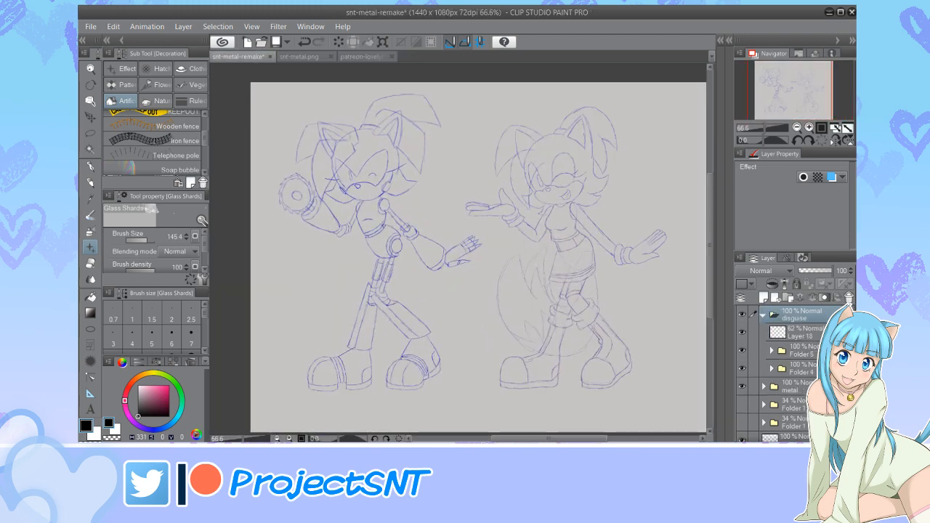
{"action": "scroll", "coordinate": [326, 235], "scroll_direction": "down", "scroll_amount": 3}
{"action": "scroll", "coordinate": [408, 236], "scroll_direction": "up", "scroll_amount": 2}
{"action": "scroll", "coordinate": [292, 247], "scroll_direction": "down", "scroll_amount": 2}
{"action": "scroll", "coordinate": [416, 267], "scroll_direction": "up", "scroll_amount": 2}
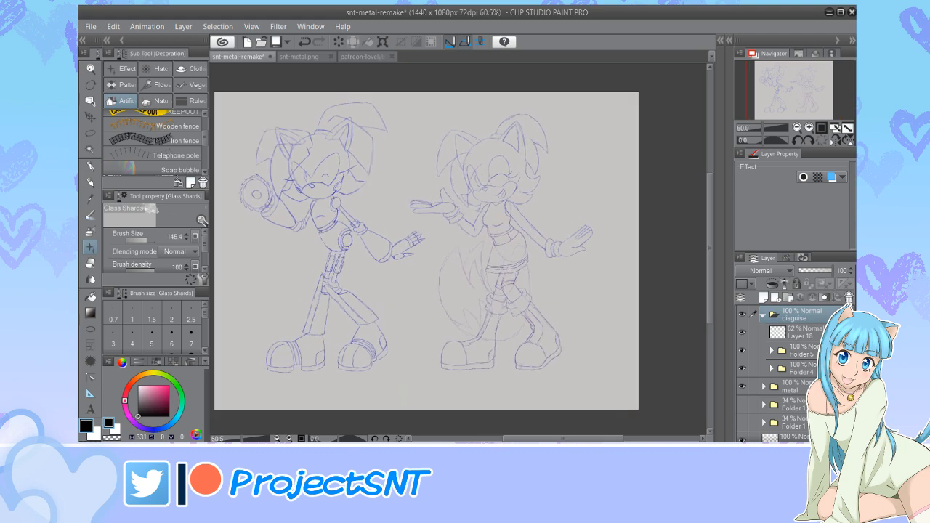
{"action": "scroll", "coordinate": [416, 267], "scroll_direction": "up", "scroll_amount": 1}
{"action": "scroll", "coordinate": [417, 279], "scroll_direction": "down", "scroll_amount": 1}
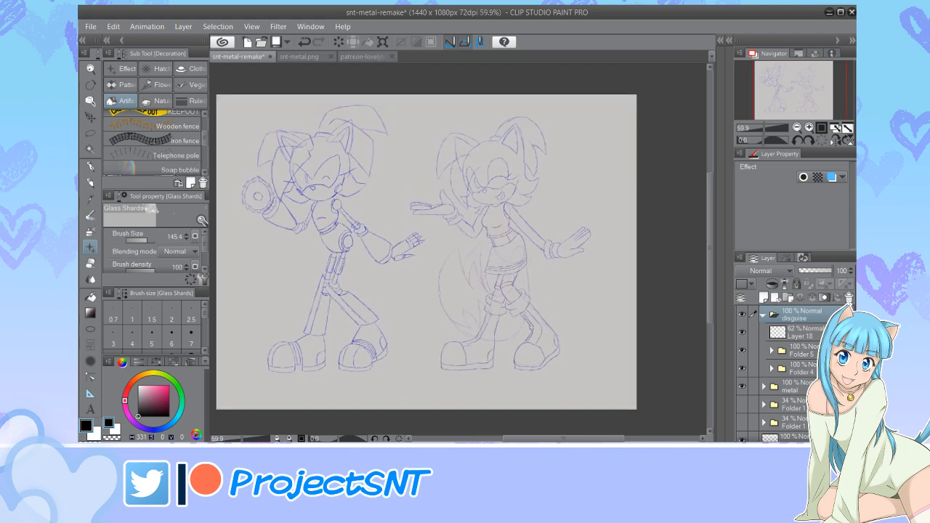
Return to patreon-lovelybunny.png and inspect the finished pirate cat both up close and as a whole
{"action": "left_click", "coordinate": [363, 57]}
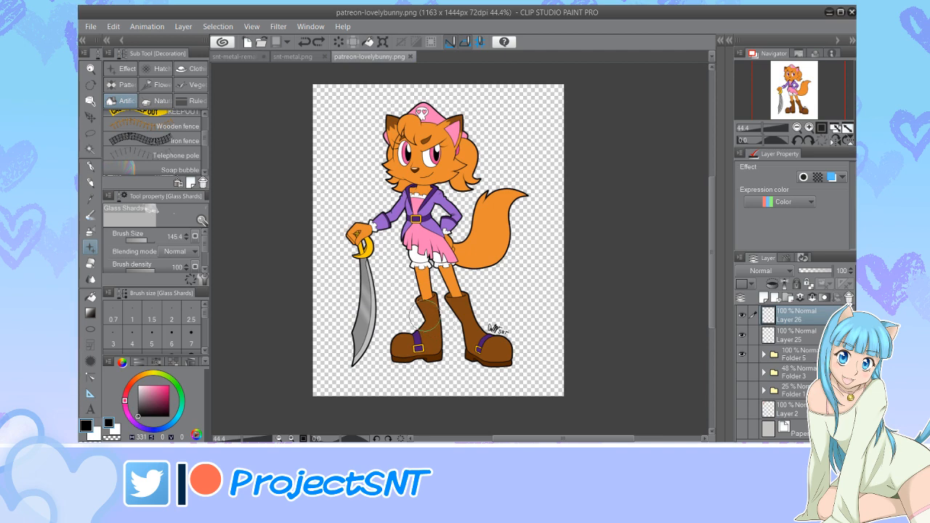
{"action": "scroll", "coordinate": [405, 236], "scroll_direction": "up", "scroll_amount": 5}
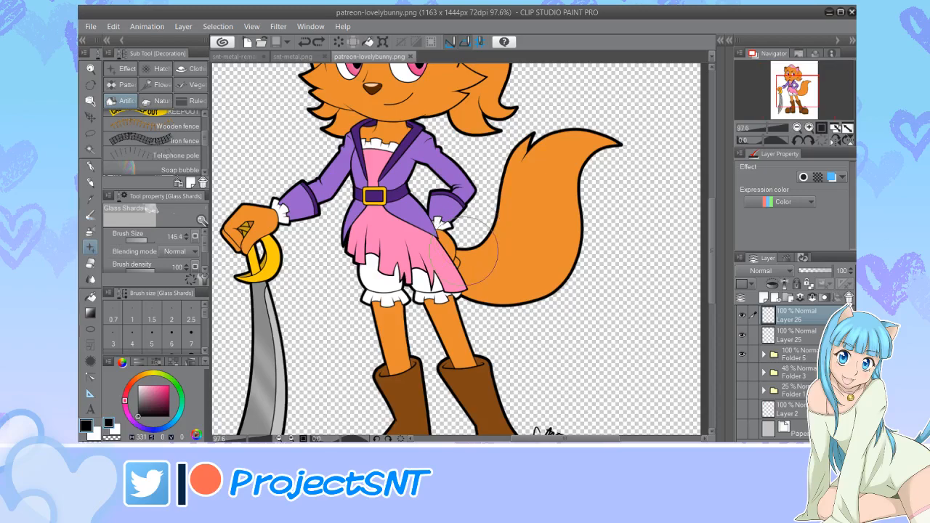
{"action": "scroll", "coordinate": [471, 234], "scroll_direction": "down", "scroll_amount": 3}
{"action": "scroll", "coordinate": [465, 231], "scroll_direction": "up", "scroll_amount": 3}
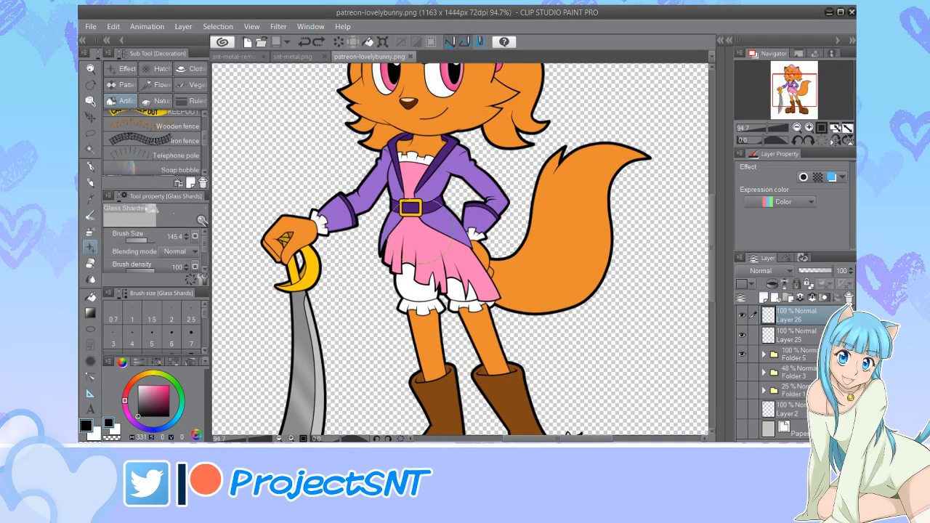
{"action": "scroll", "coordinate": [463, 229], "scroll_direction": "down", "scroll_amount": 4}
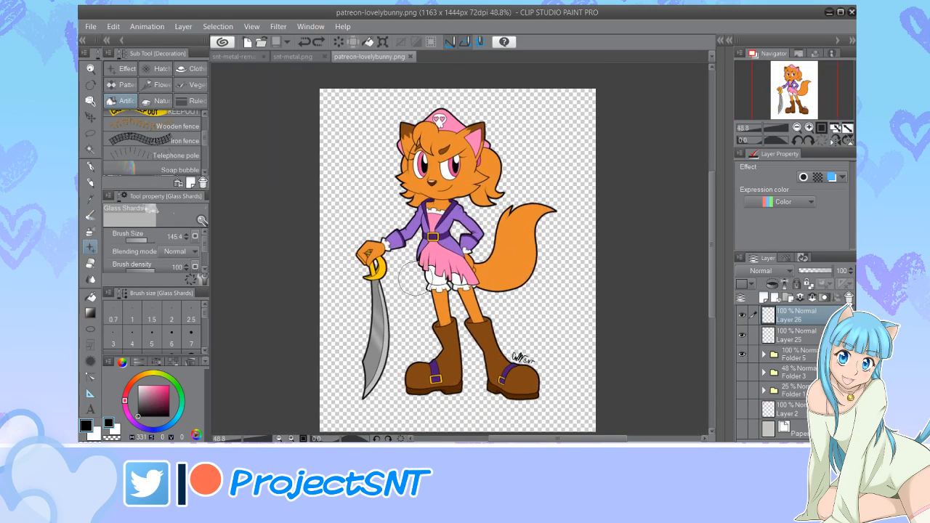
{"action": "scroll", "coordinate": [420, 283], "scroll_direction": "down", "scroll_amount": 2}
{"action": "scroll", "coordinate": [421, 287], "scroll_direction": "up", "scroll_amount": 2}
{"action": "scroll", "coordinate": [429, 309], "scroll_direction": "down", "scroll_amount": 2}
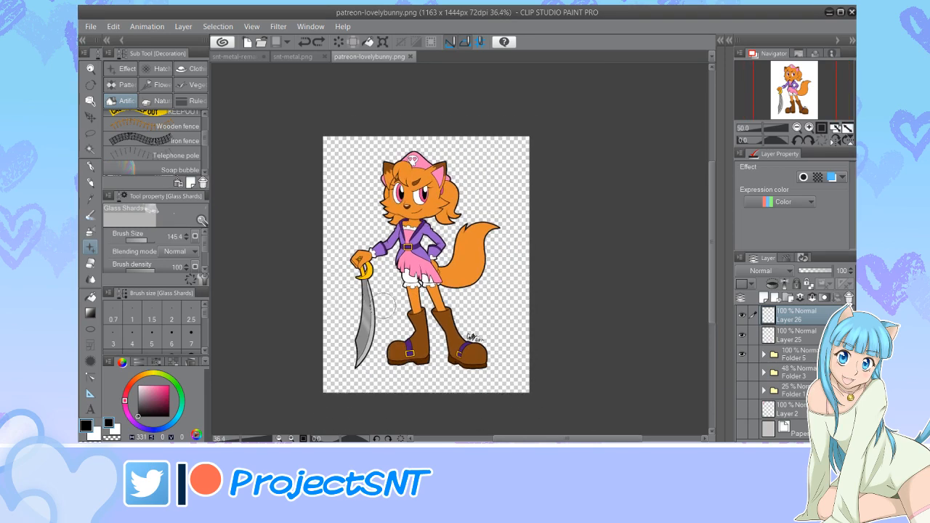
{"action": "scroll", "coordinate": [428, 311], "scroll_direction": "up", "scroll_amount": 2}
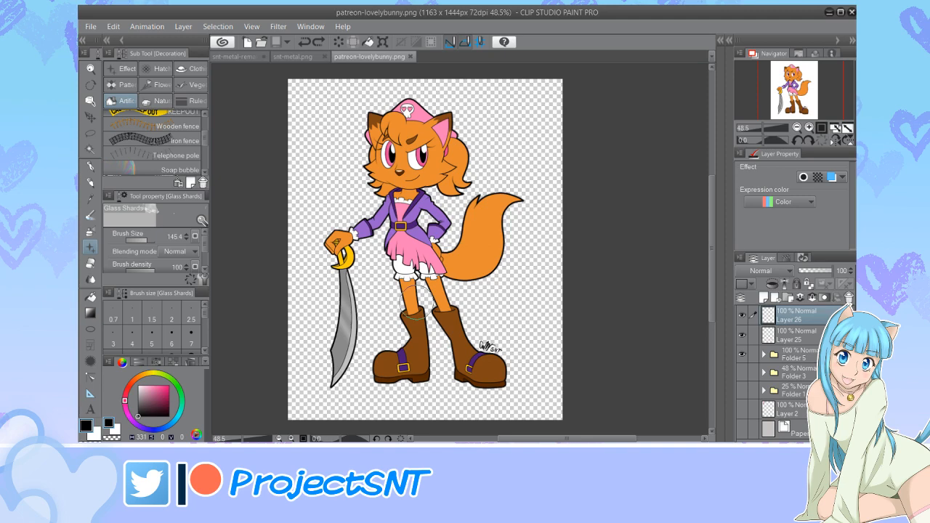
{"action": "scroll", "coordinate": [410, 301], "scroll_direction": "down", "scroll_amount": 1}
{"action": "scroll", "coordinate": [407, 297], "scroll_direction": "up", "scroll_amount": 3}
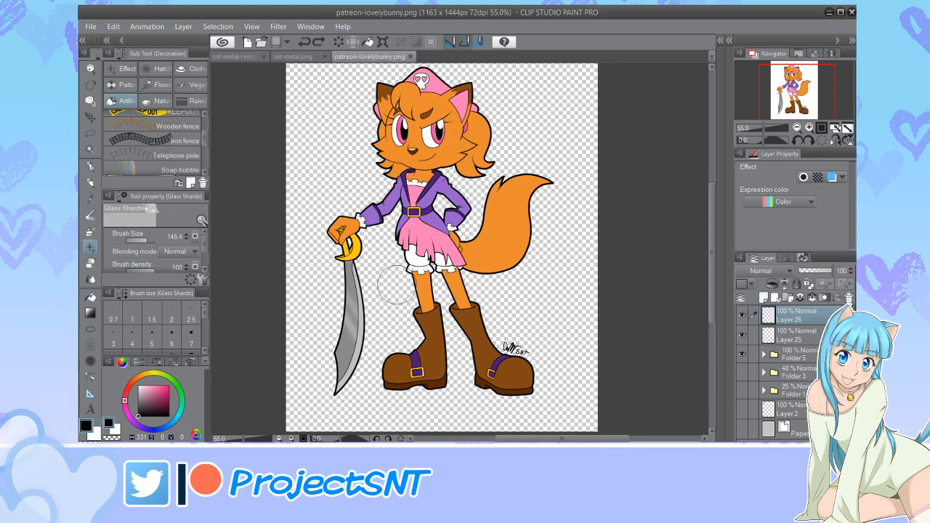
{"action": "scroll", "coordinate": [392, 290], "scroll_direction": "down", "scroll_amount": 3}
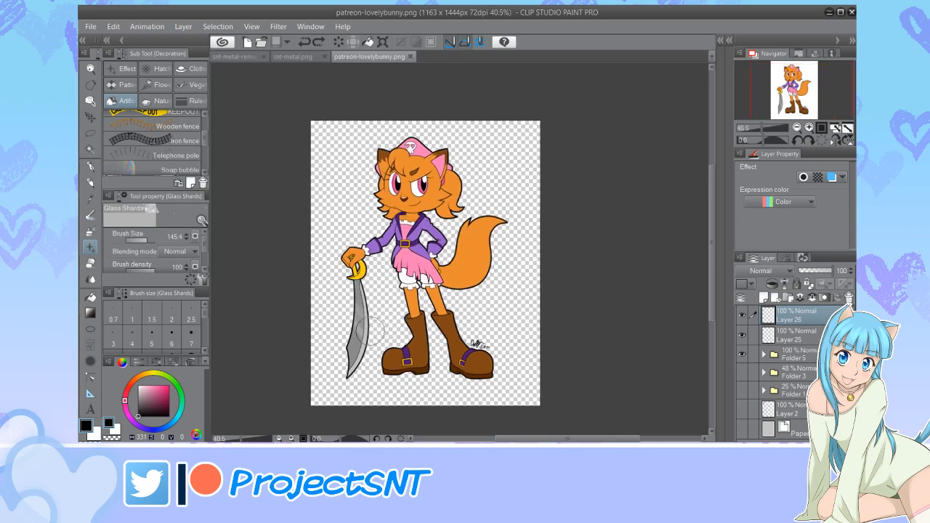
{"action": "scroll", "coordinate": [378, 301], "scroll_direction": "up", "scroll_amount": 3}
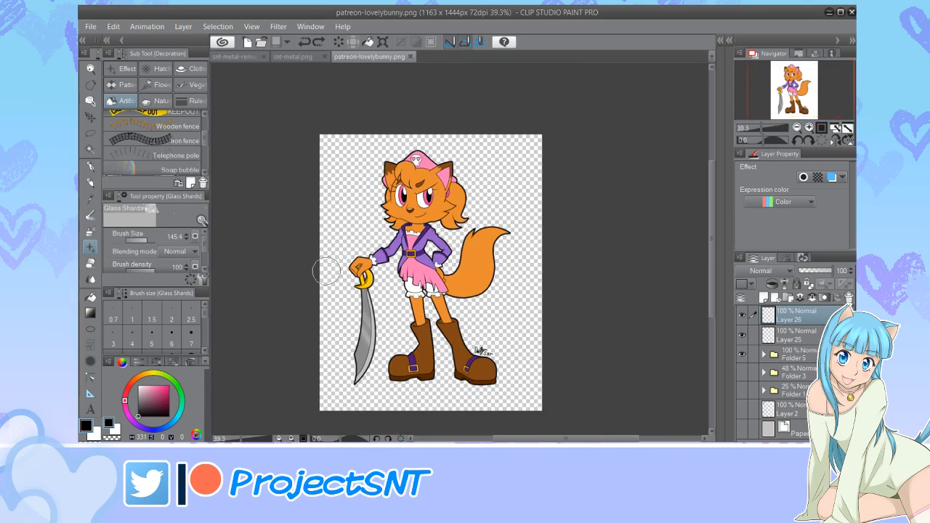
{"action": "scroll", "coordinate": [343, 293], "scroll_direction": "up", "scroll_amount": 1}
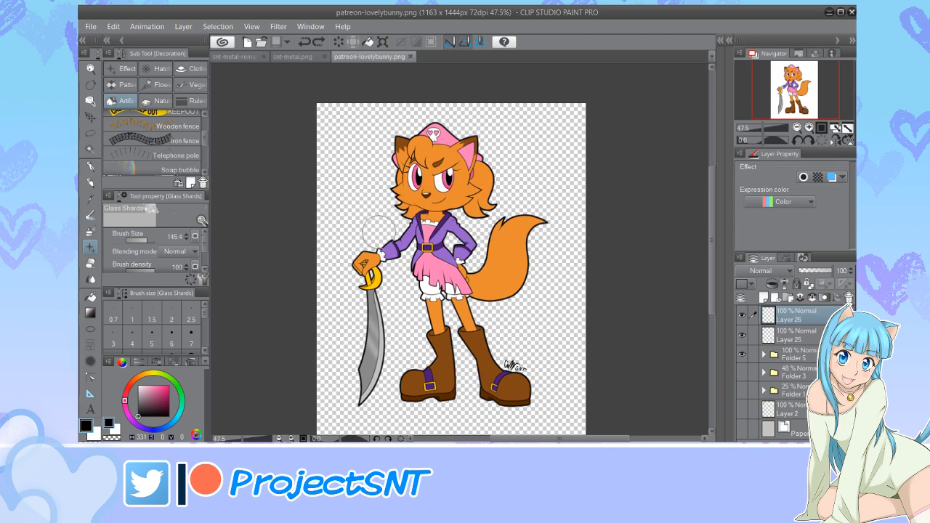
{"action": "scroll", "coordinate": [379, 232], "scroll_direction": "down", "scroll_amount": 2}
{"action": "scroll", "coordinate": [383, 291], "scroll_direction": "up", "scroll_amount": 1}
{"action": "scroll", "coordinate": [362, 283], "scroll_direction": "down", "scroll_amount": 1}
{"action": "scroll", "coordinate": [418, 278], "scroll_direction": "up", "scroll_amount": 1}
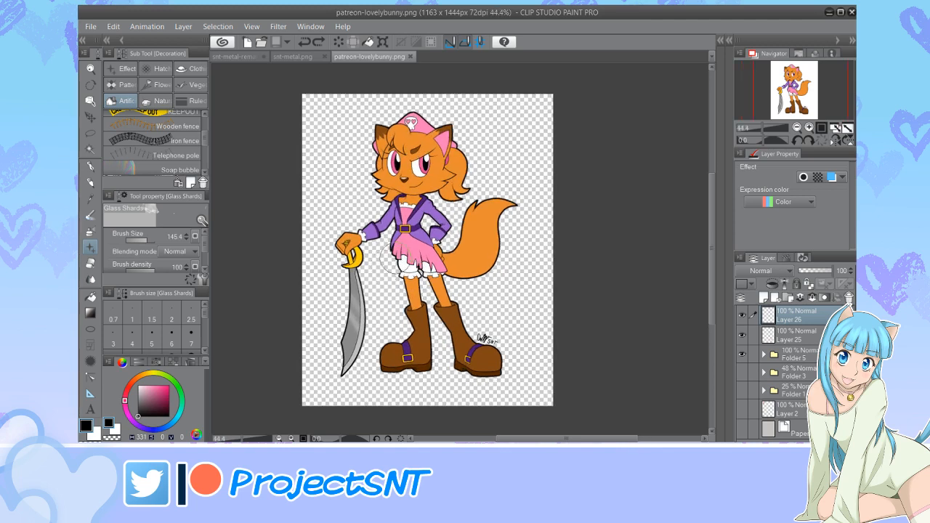
{"action": "scroll", "coordinate": [389, 261], "scroll_direction": "down", "scroll_amount": 1}
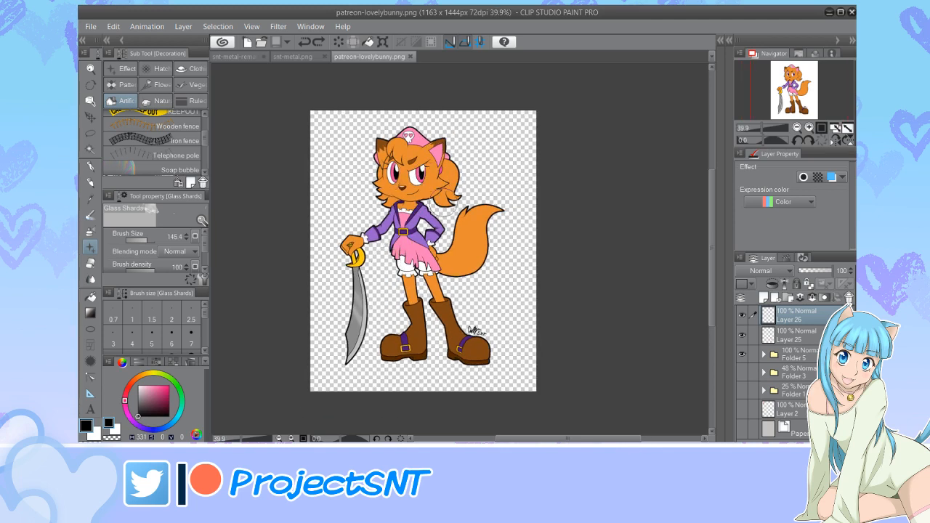
{"action": "scroll", "coordinate": [408, 185], "scroll_direction": "up", "scroll_amount": 3}
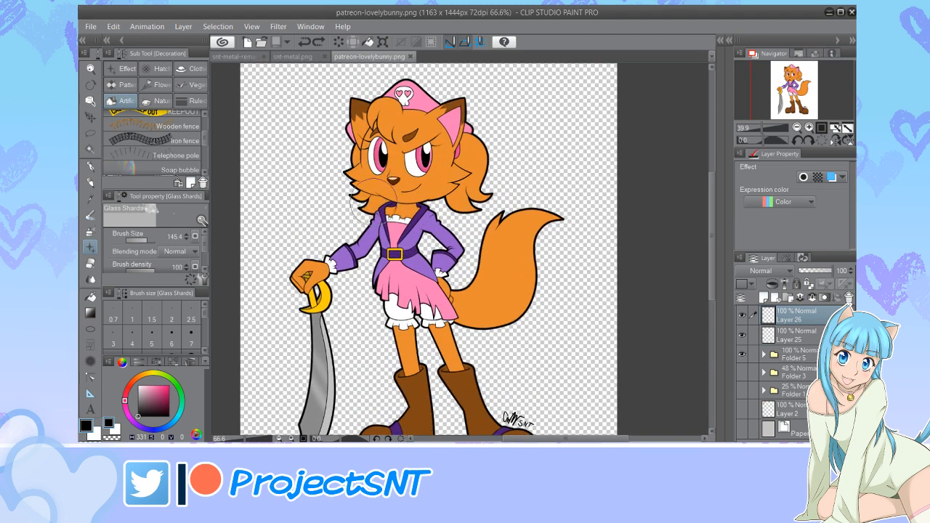
{"action": "scroll", "coordinate": [422, 207], "scroll_direction": "down", "scroll_amount": 2}
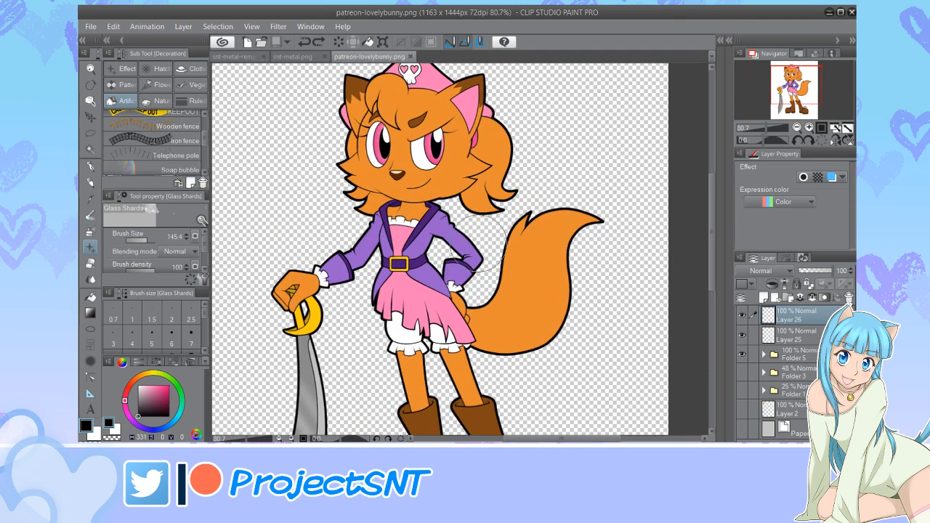
{"action": "scroll", "coordinate": [485, 245], "scroll_direction": "down", "scroll_amount": 1}
{"action": "scroll", "coordinate": [393, 276], "scroll_direction": "up", "scroll_amount": 3}
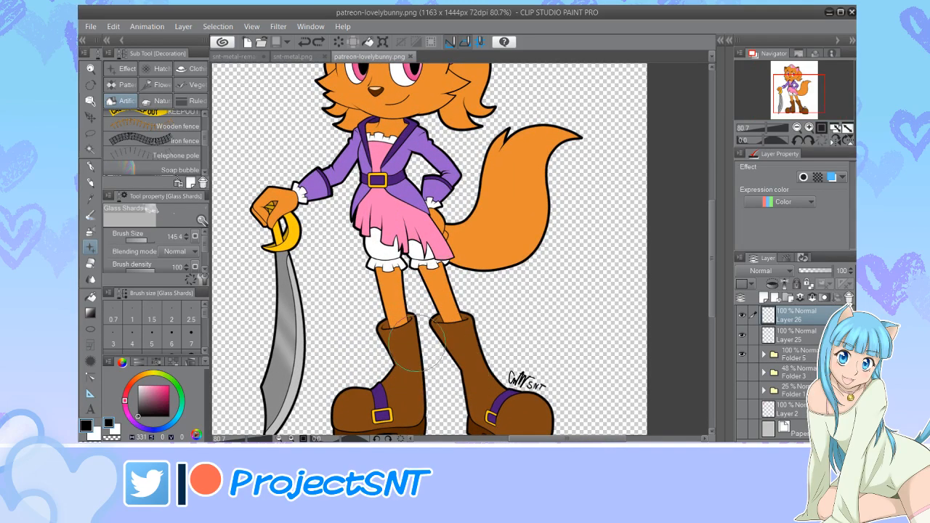
{"action": "scroll", "coordinate": [454, 338], "scroll_direction": "down", "scroll_amount": 2}
{"action": "scroll", "coordinate": [456, 338], "scroll_direction": "down", "scroll_amount": 1}
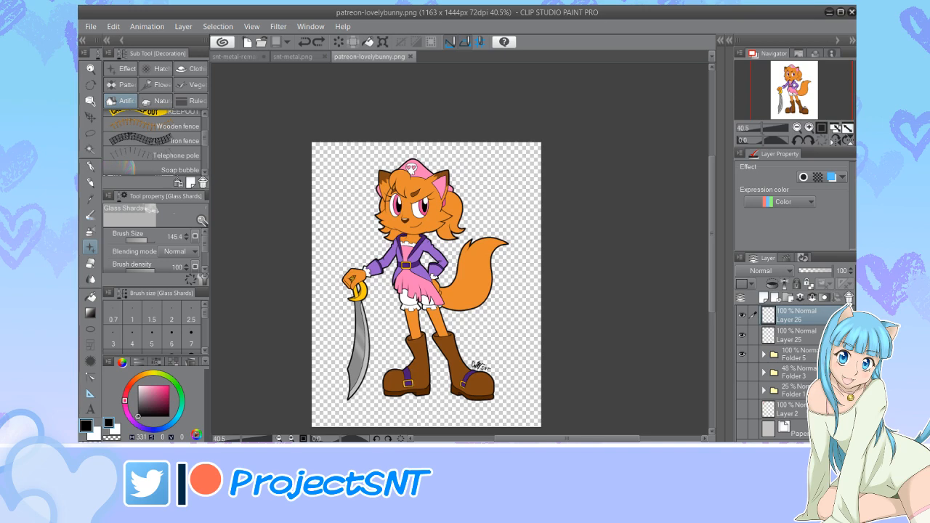
{"action": "scroll", "coordinate": [440, 205], "scroll_direction": "down", "scroll_amount": 2}
{"action": "scroll", "coordinate": [440, 205], "scroll_direction": "up", "scroll_amount": 3}
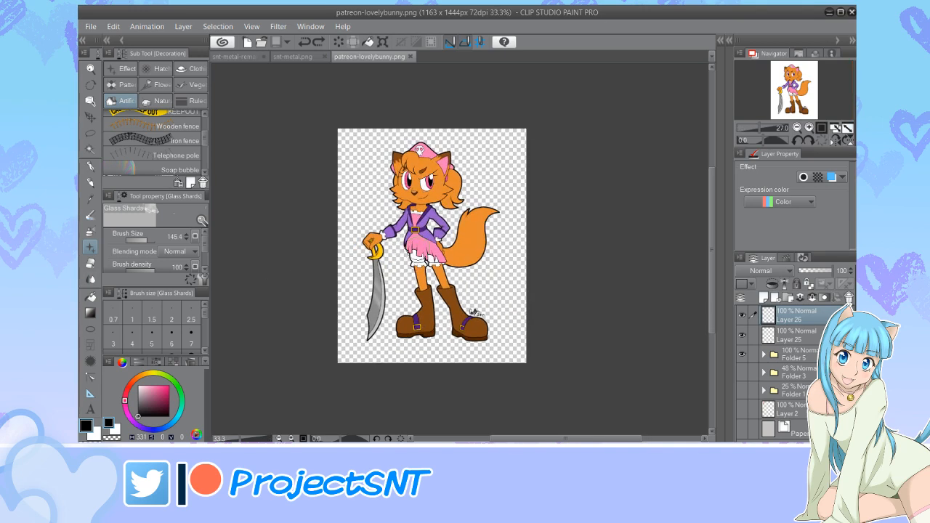
{"action": "scroll", "coordinate": [455, 249], "scroll_direction": "down", "scroll_amount": 1}
{"action": "scroll", "coordinate": [455, 250], "scroll_direction": "up", "scroll_amount": 2}
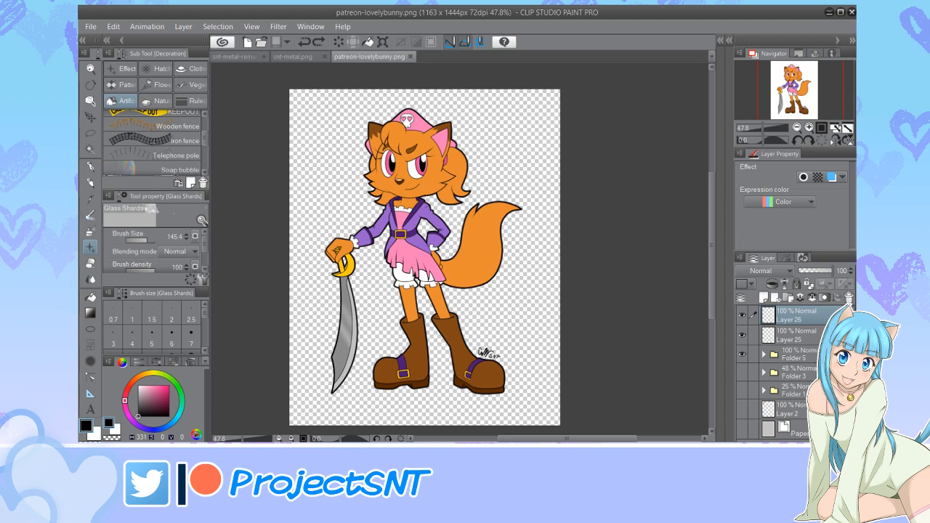
{"action": "scroll", "coordinate": [320, 263], "scroll_direction": "down", "scroll_amount": 1}
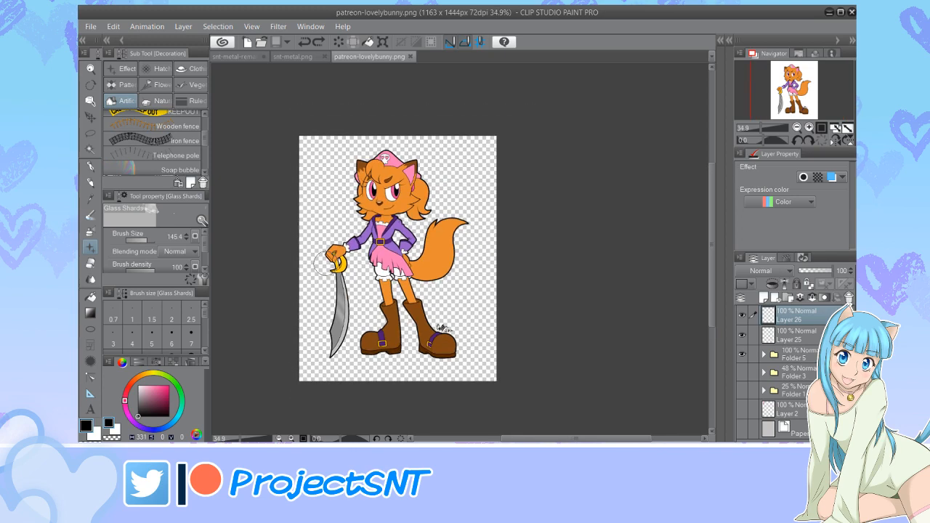
{"action": "scroll", "coordinate": [299, 263], "scroll_direction": "up", "scroll_amount": 2}
{"action": "scroll", "coordinate": [299, 262], "scroll_direction": "down", "scroll_amount": 2}
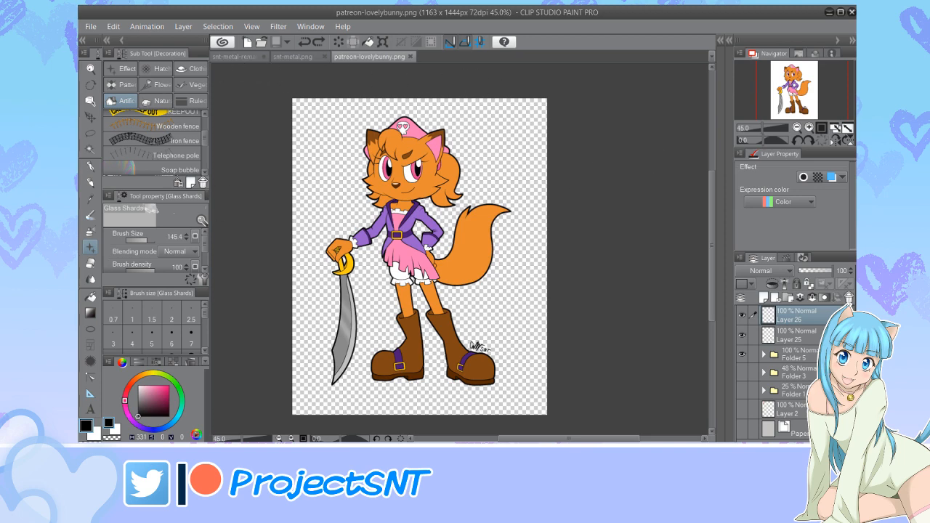
Compare the snt-metal-remake sketches with the coloured robot illustration in snt-metal.png
{"action": "left_click", "coordinate": [234, 57]}
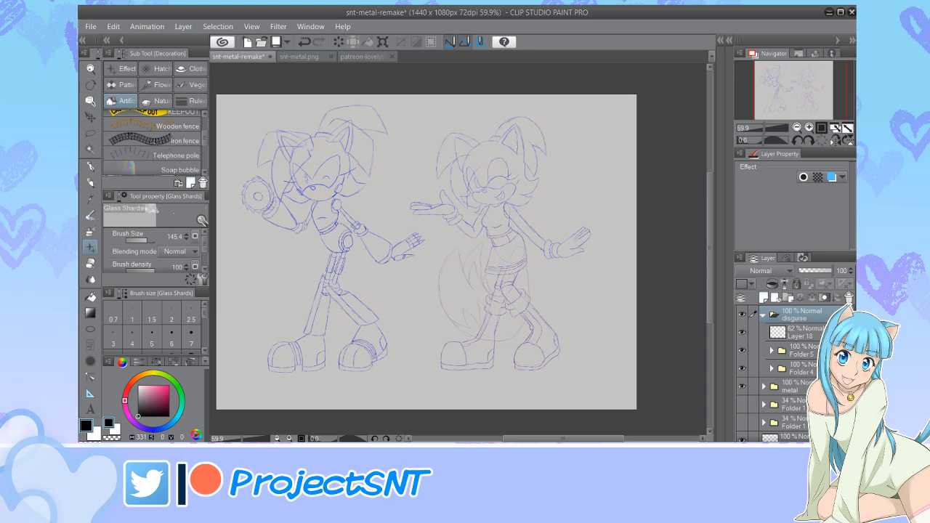
{"action": "left_click", "coordinate": [293, 57]}
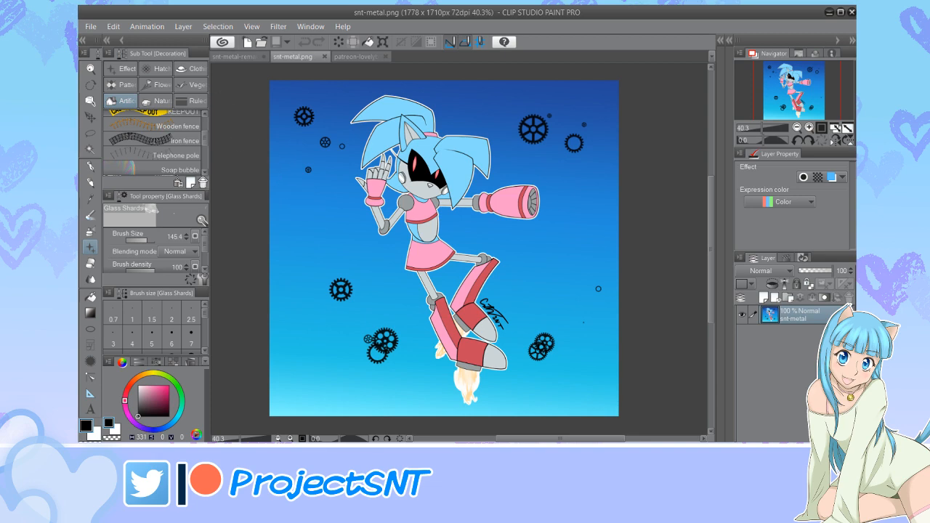
{"action": "left_click", "coordinate": [234, 57]}
{"action": "scroll", "coordinate": [417, 218], "scroll_direction": "down", "scroll_amount": 4}
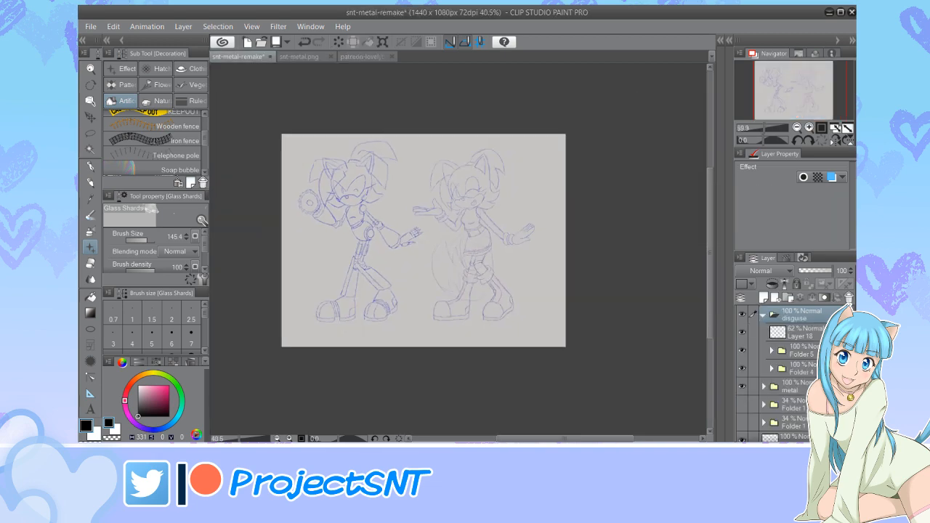
{"action": "scroll", "coordinate": [393, 231], "scroll_direction": "up", "scroll_amount": 5}
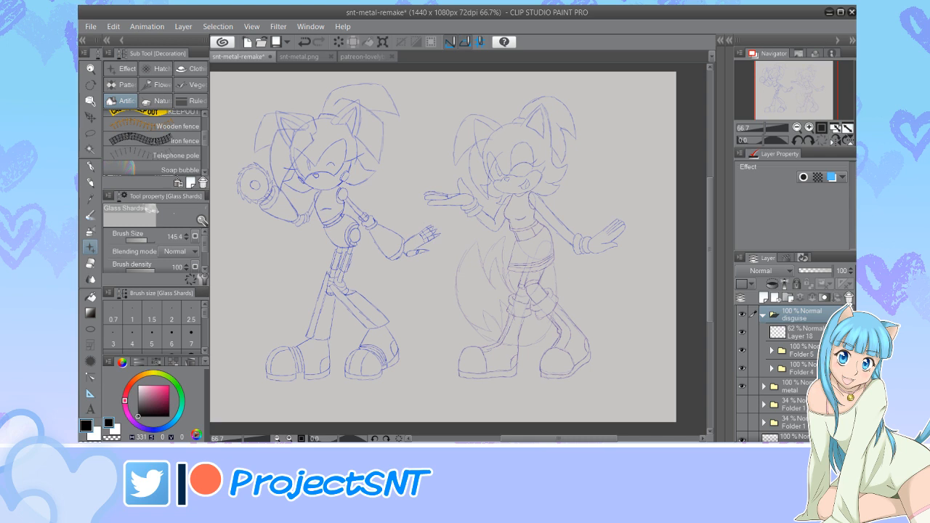
{"action": "scroll", "coordinate": [323, 254], "scroll_direction": "down", "scroll_amount": 3}
{"action": "scroll", "coordinate": [300, 247], "scroll_direction": "up", "scroll_amount": 2}
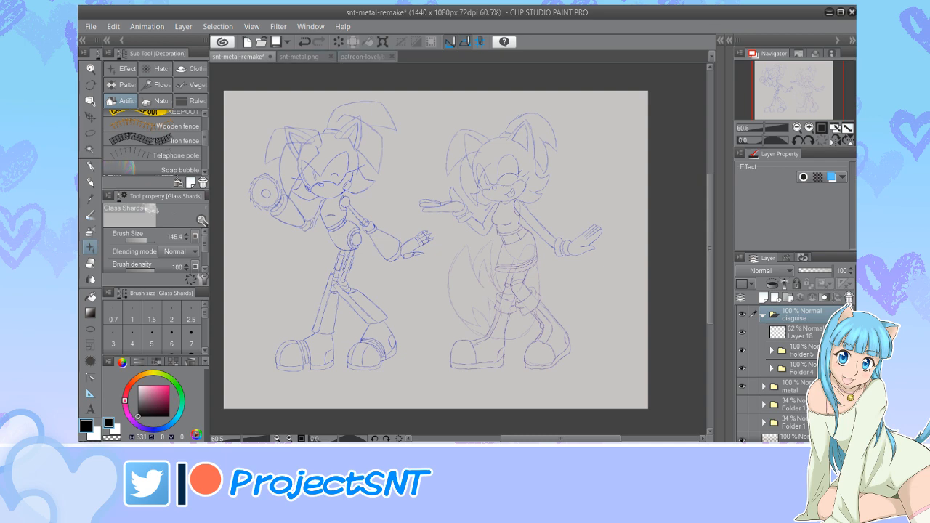
Bring the pirate cat illustration patreon-lovelybunny.png back into view and show the whole figure
{"action": "left_click", "coordinate": [363, 57]}
{"action": "scroll", "coordinate": [328, 262], "scroll_direction": "down", "scroll_amount": 4}
{"action": "scroll", "coordinate": [304, 271], "scroll_direction": "up", "scroll_amount": 4}
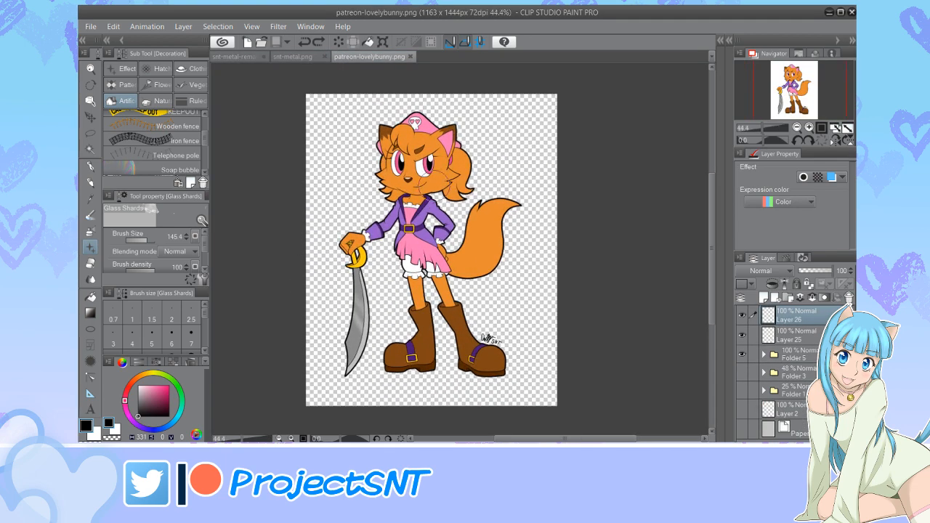